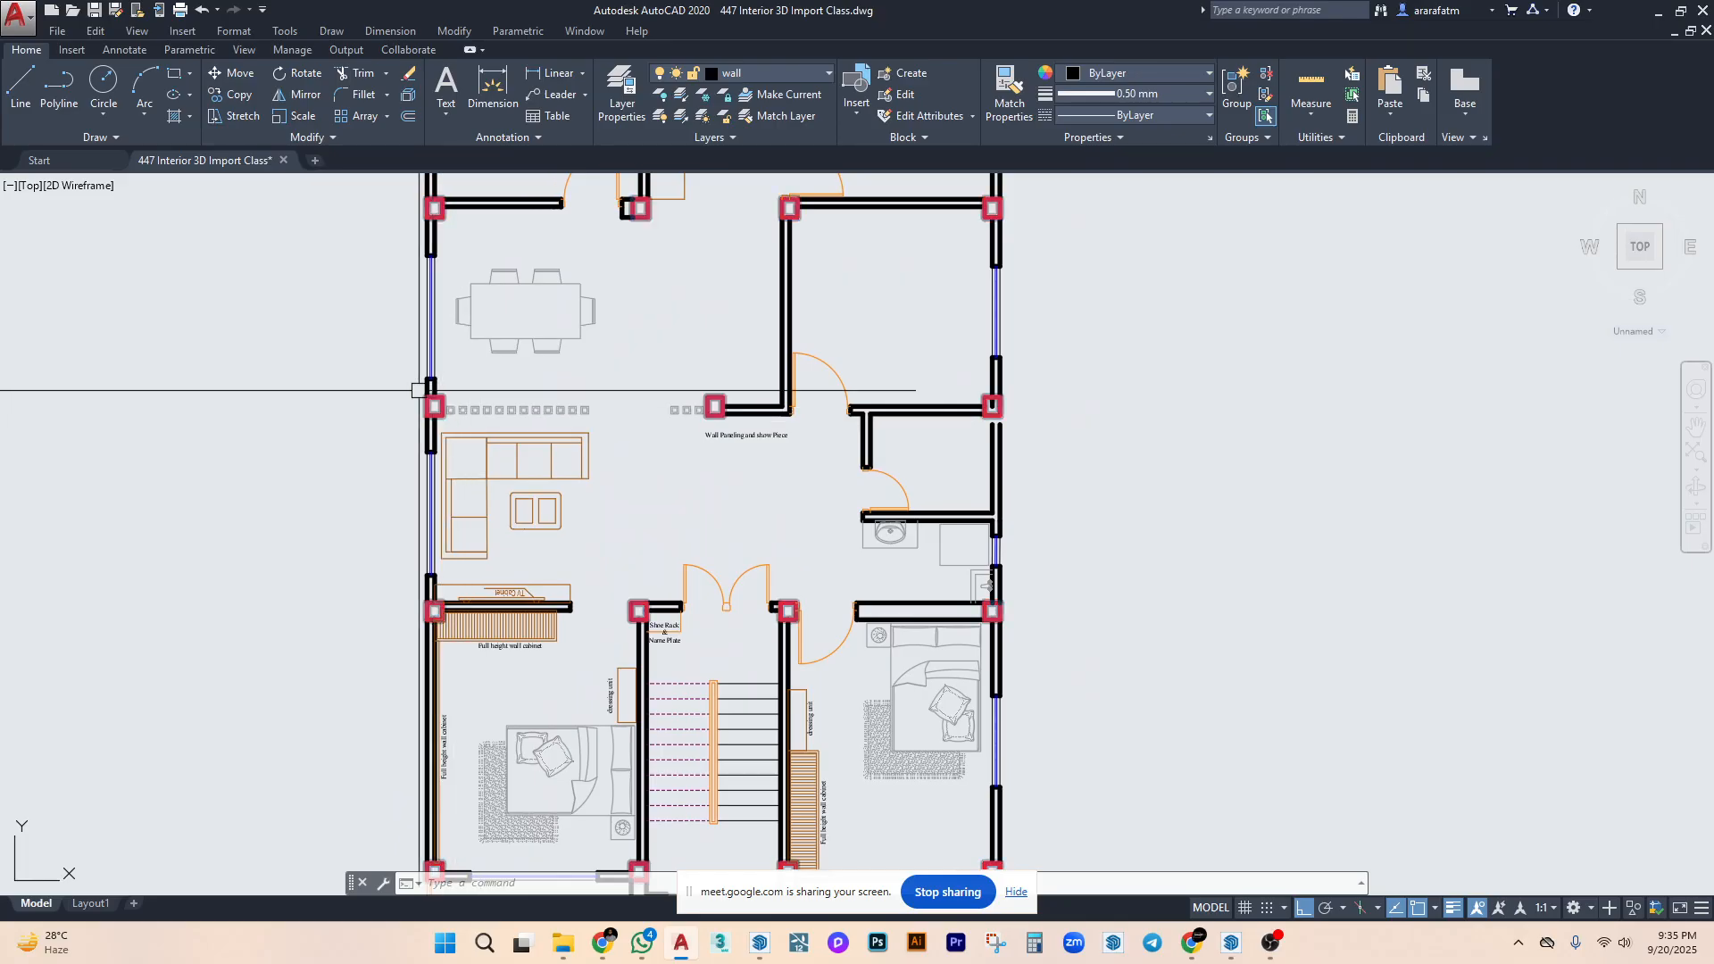
Look over the floor plan's living and dining area, kitchen, front bedrooms and staircase.
middle_click_drag(513, 380, 506, 464)
middle_click_drag(453, 299, 398, 352)
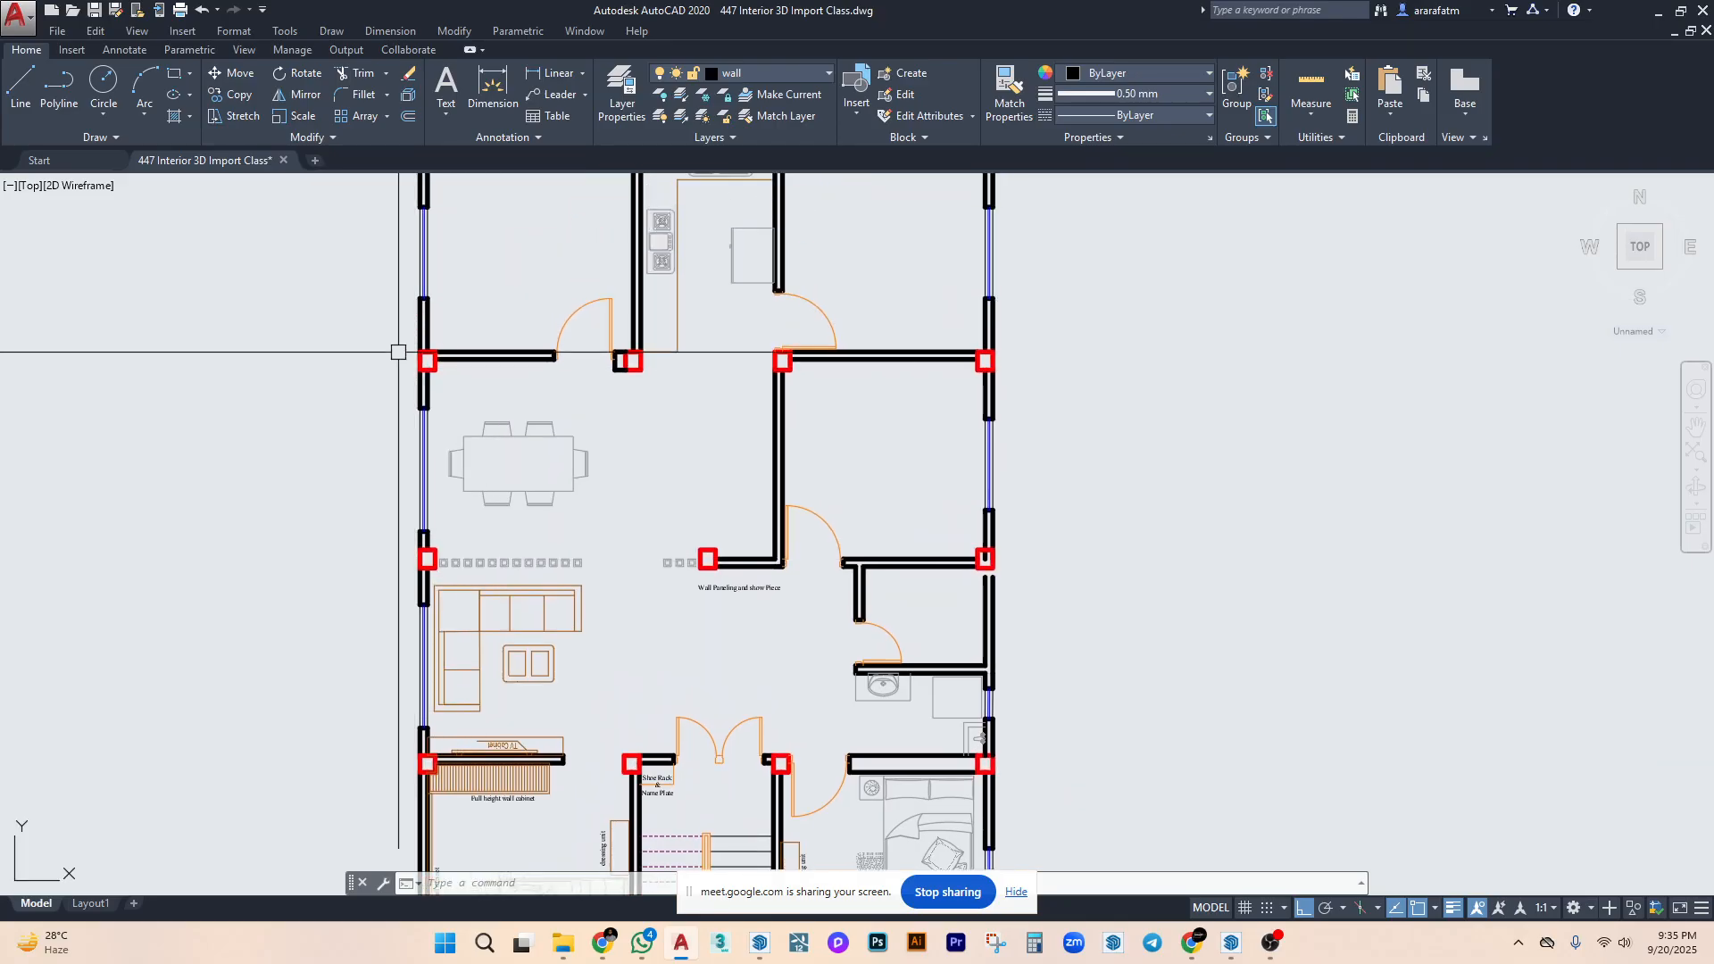
left_click(390, 334)
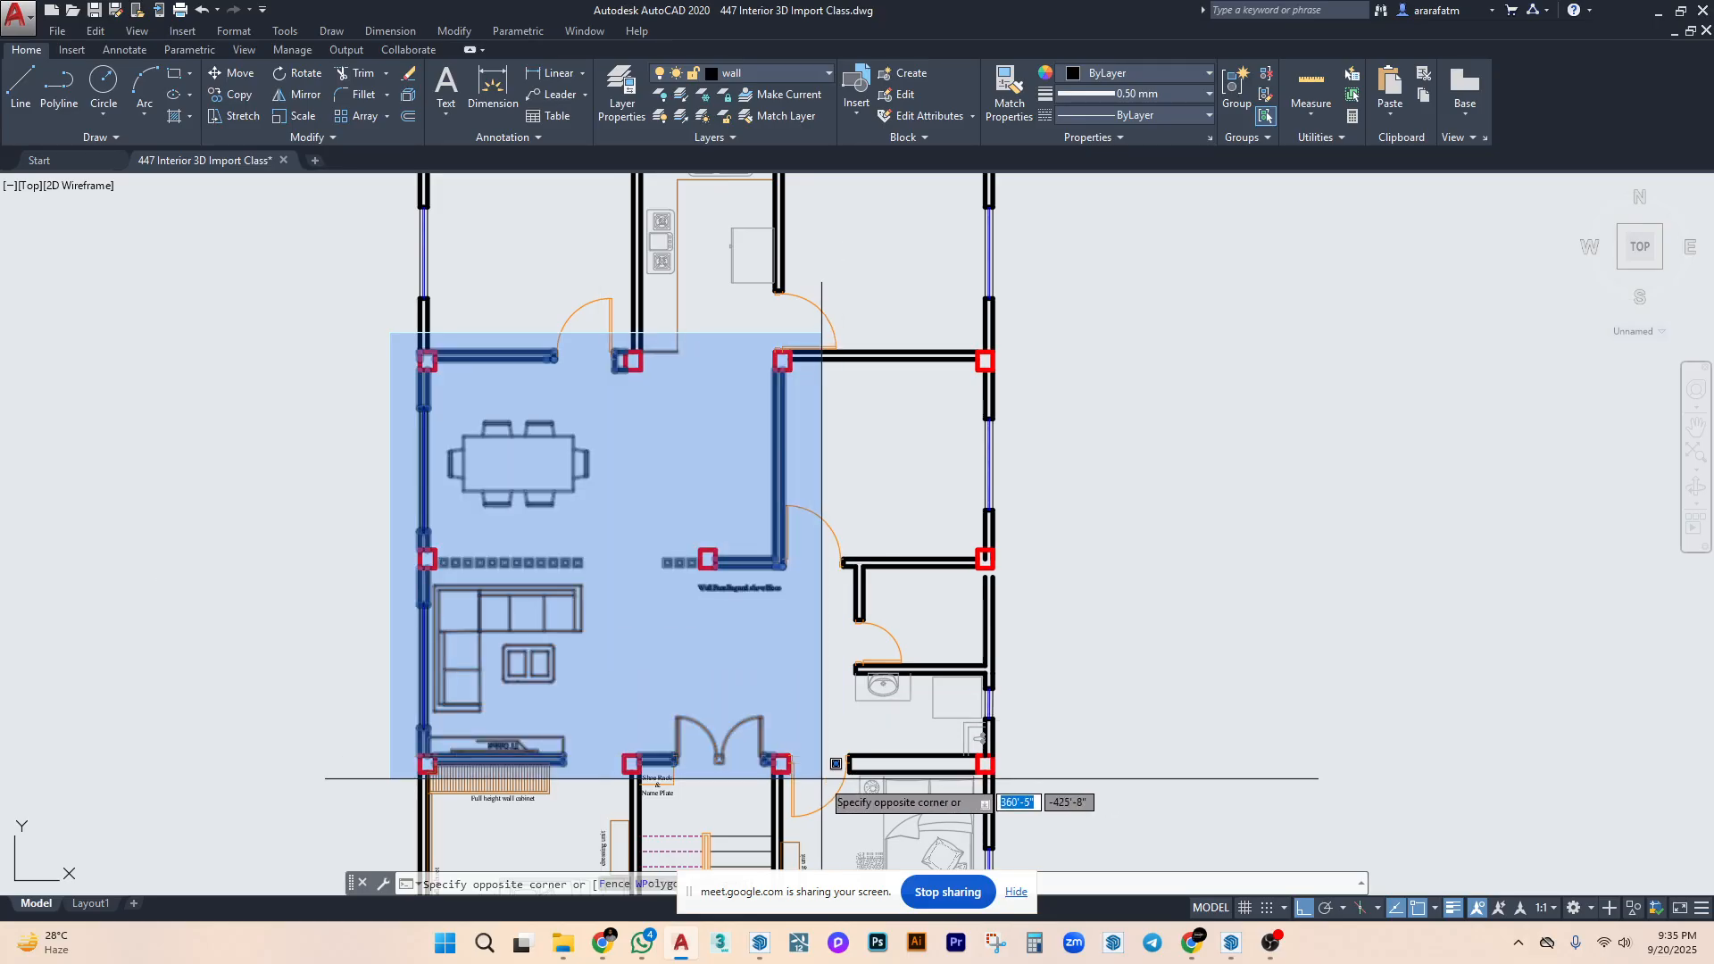
middle_click_drag(716, 401, 675, 614)
key("Escape")
left_click(586, 275)
left_click(790, 598)
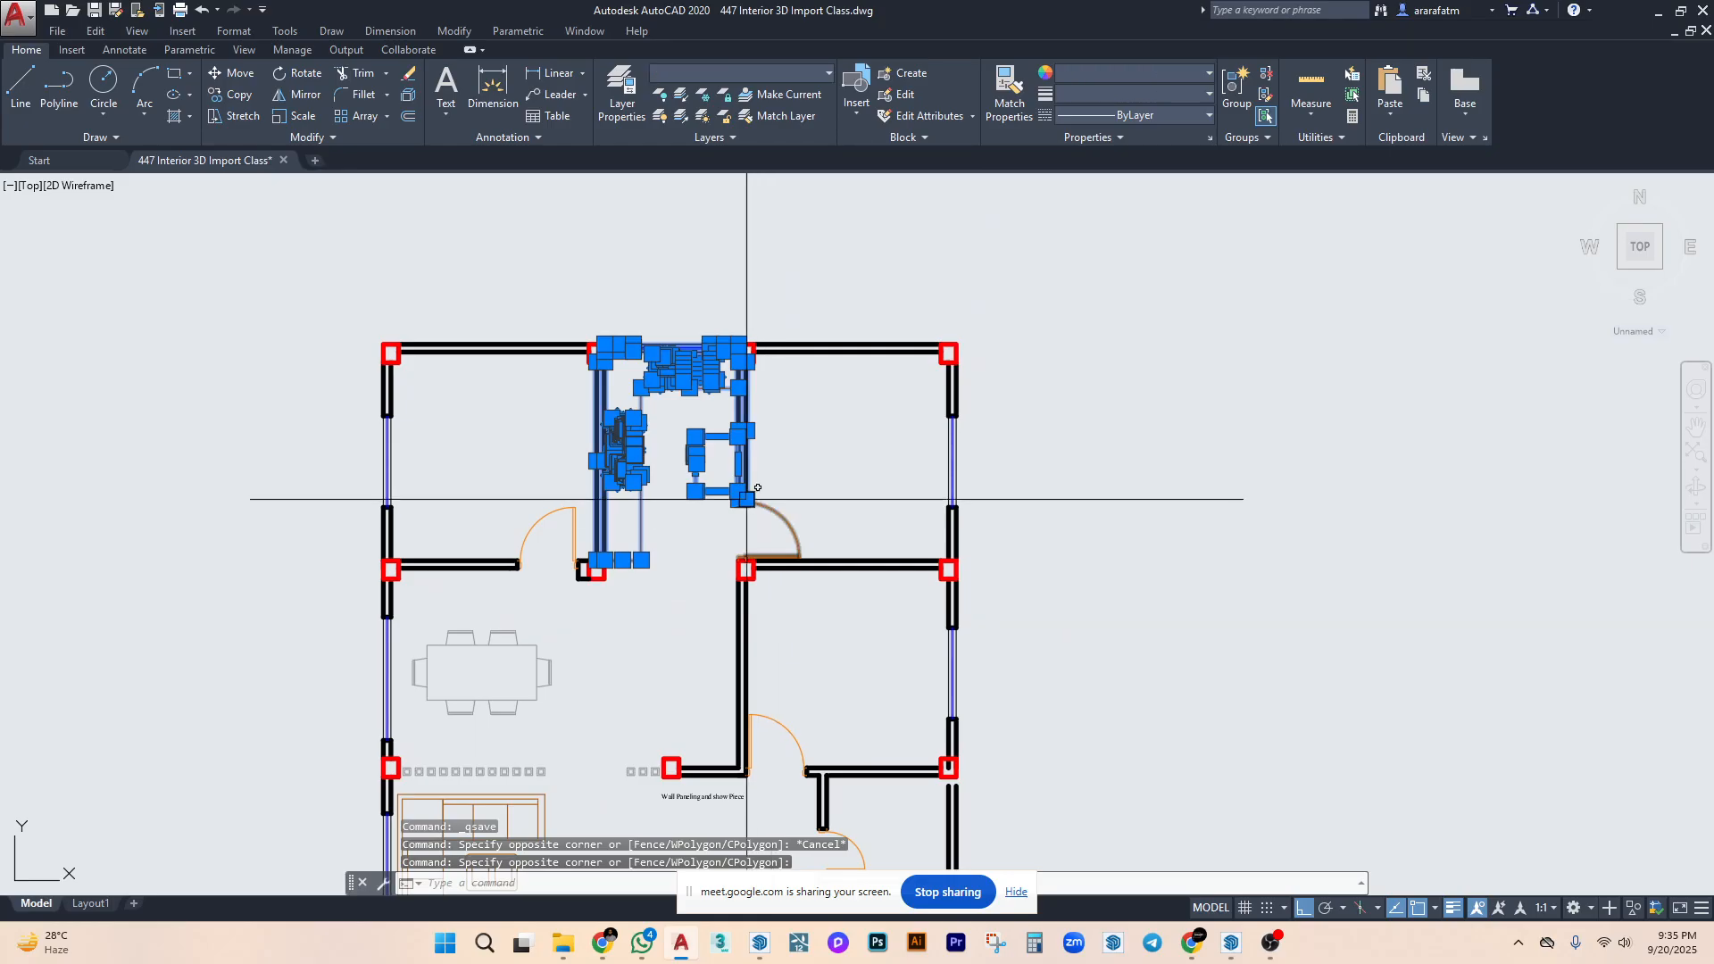
middle_click_drag(757, 489, 775, 53)
middle_click_drag(625, 715, 682, 523)
key("Escape")
left_click(403, 297)
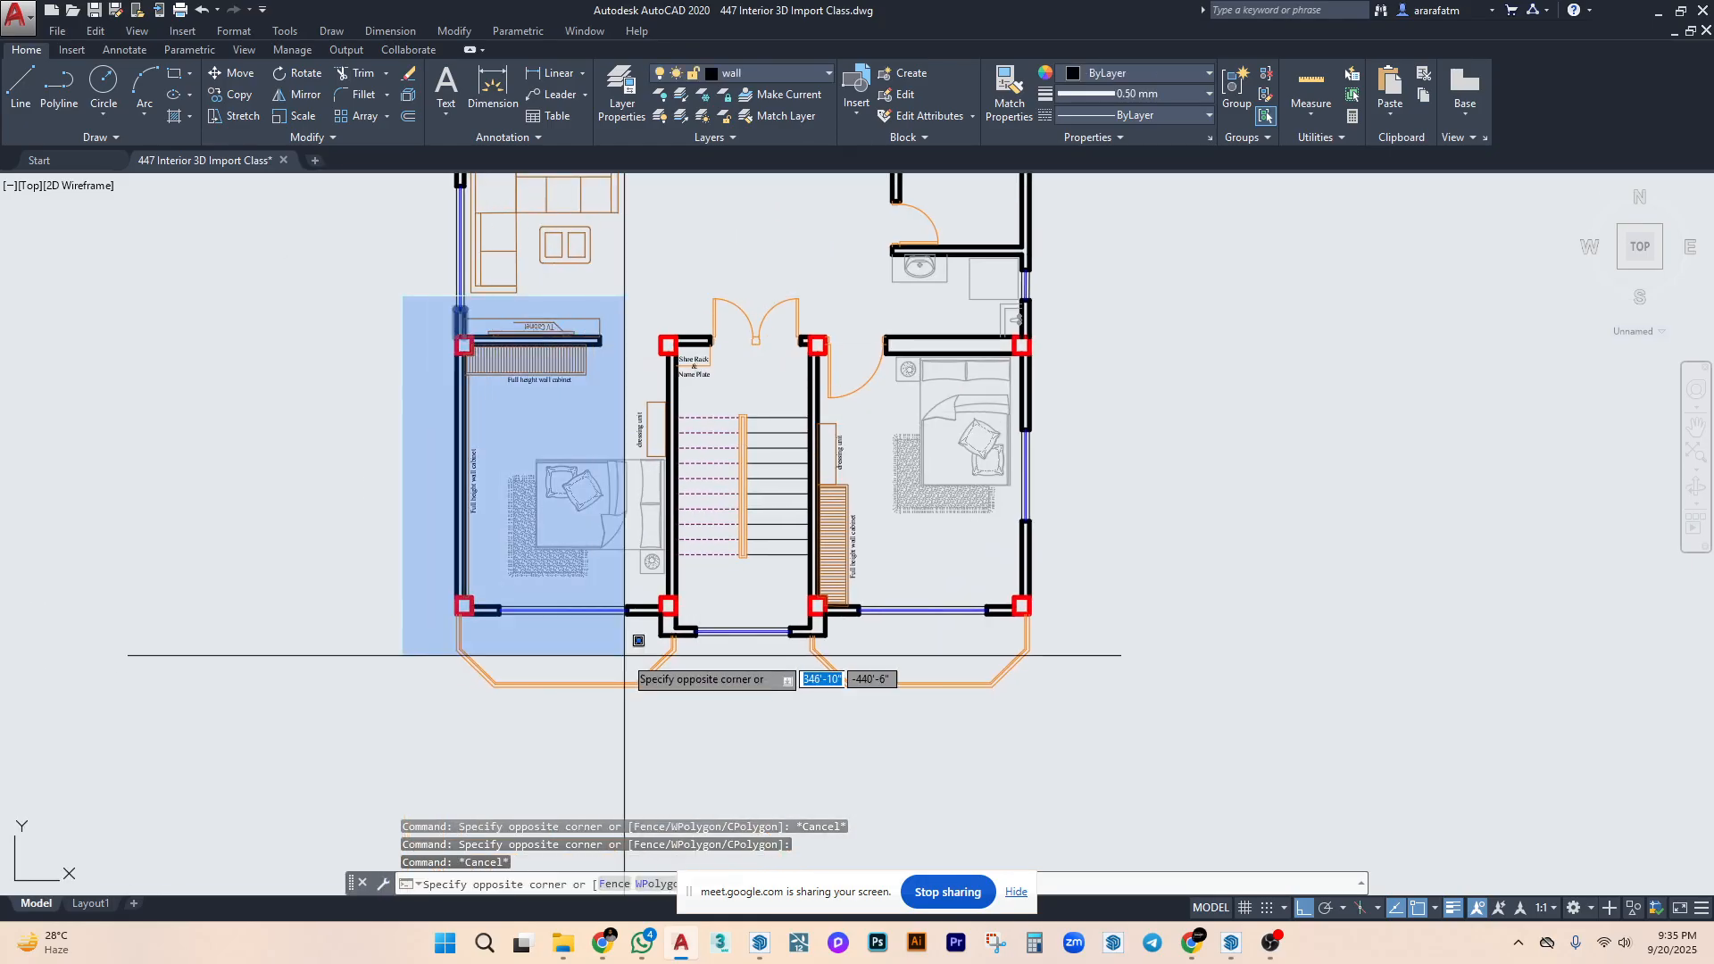
key("Escape")
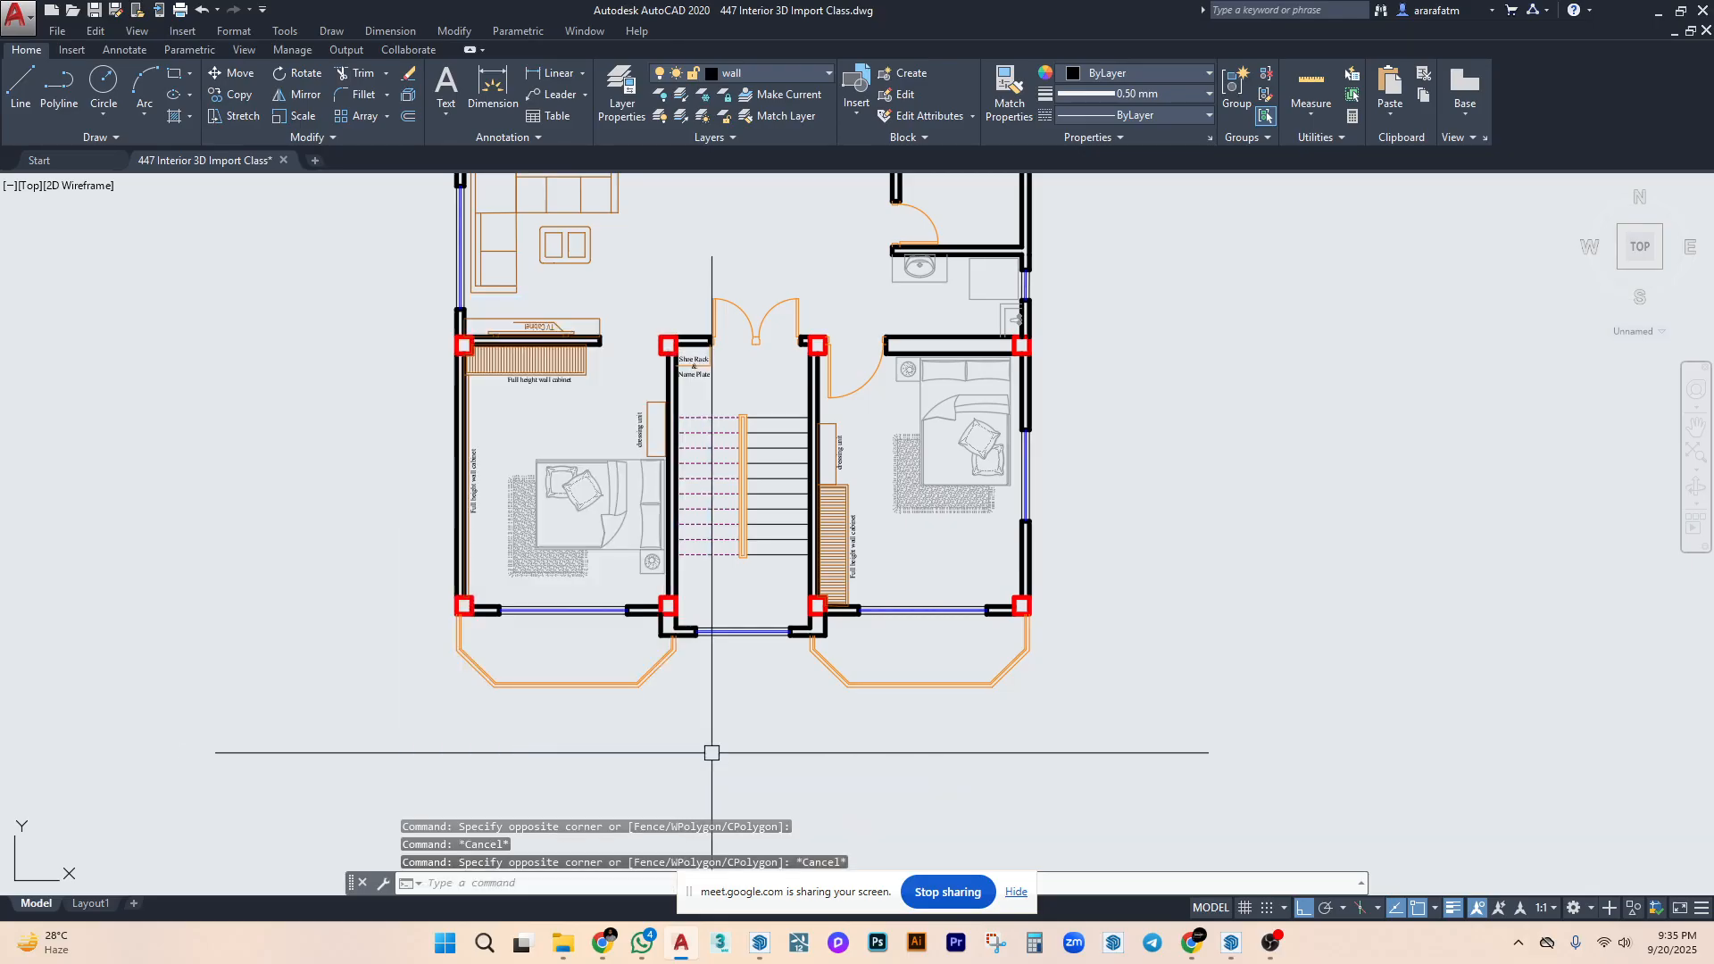
middle_click_drag(708, 297, 699, 508)
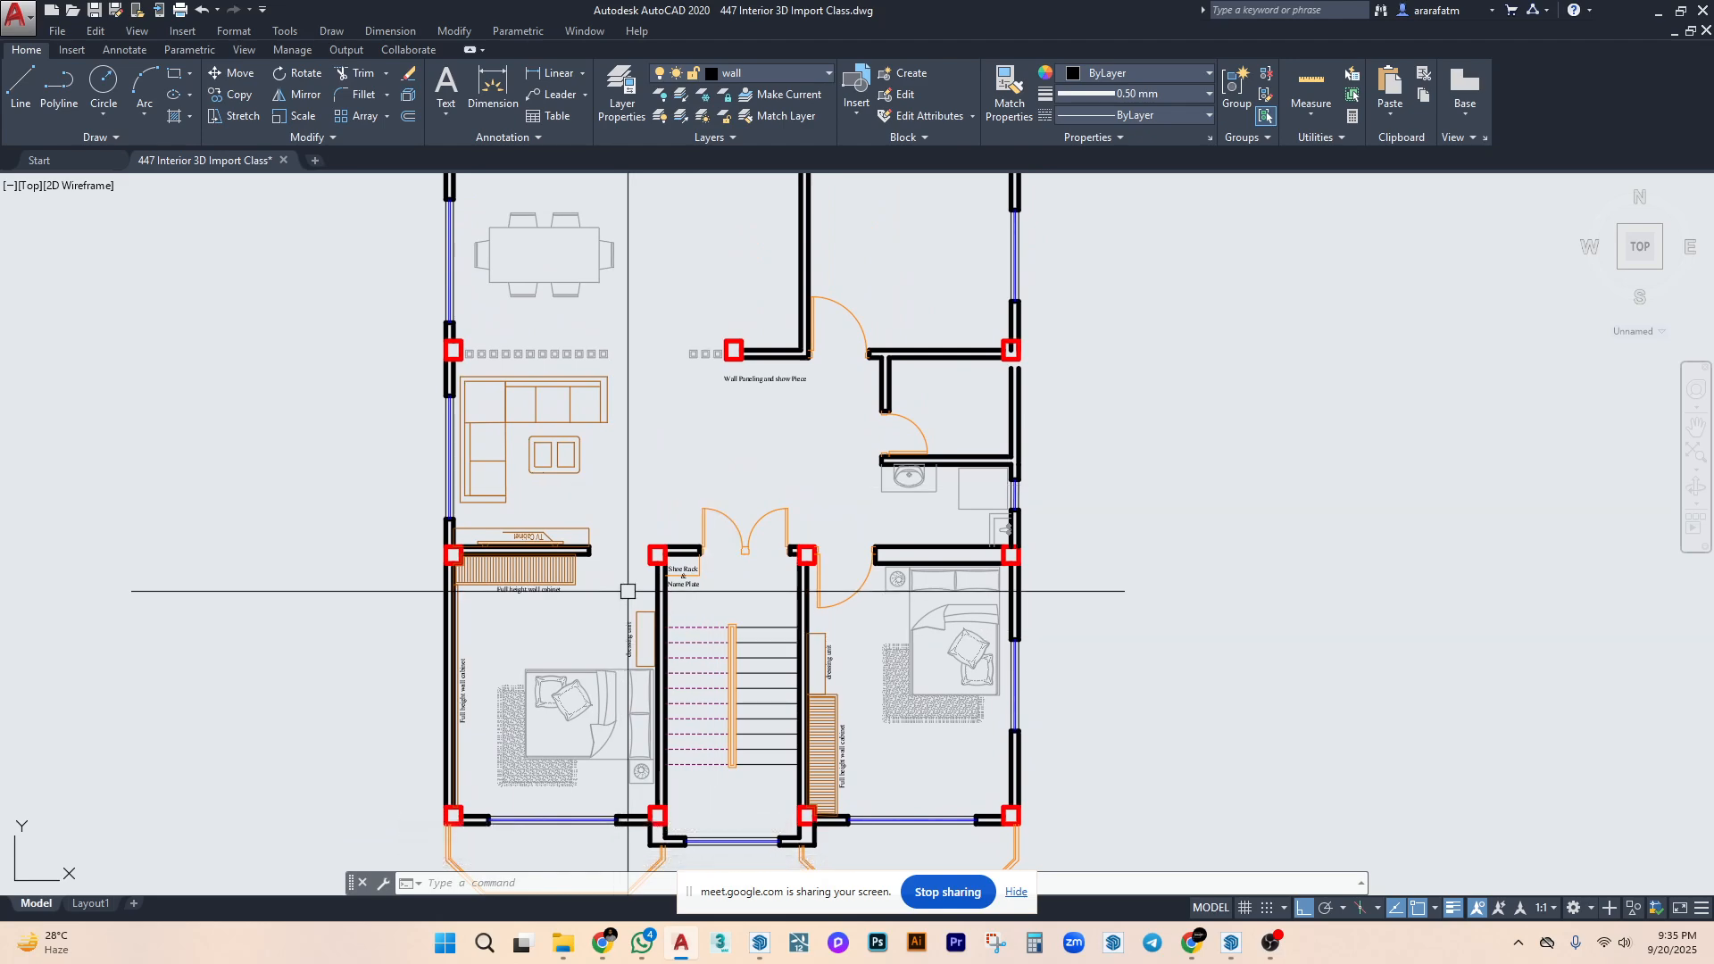
middle_click_drag(628, 591, 641, 556)
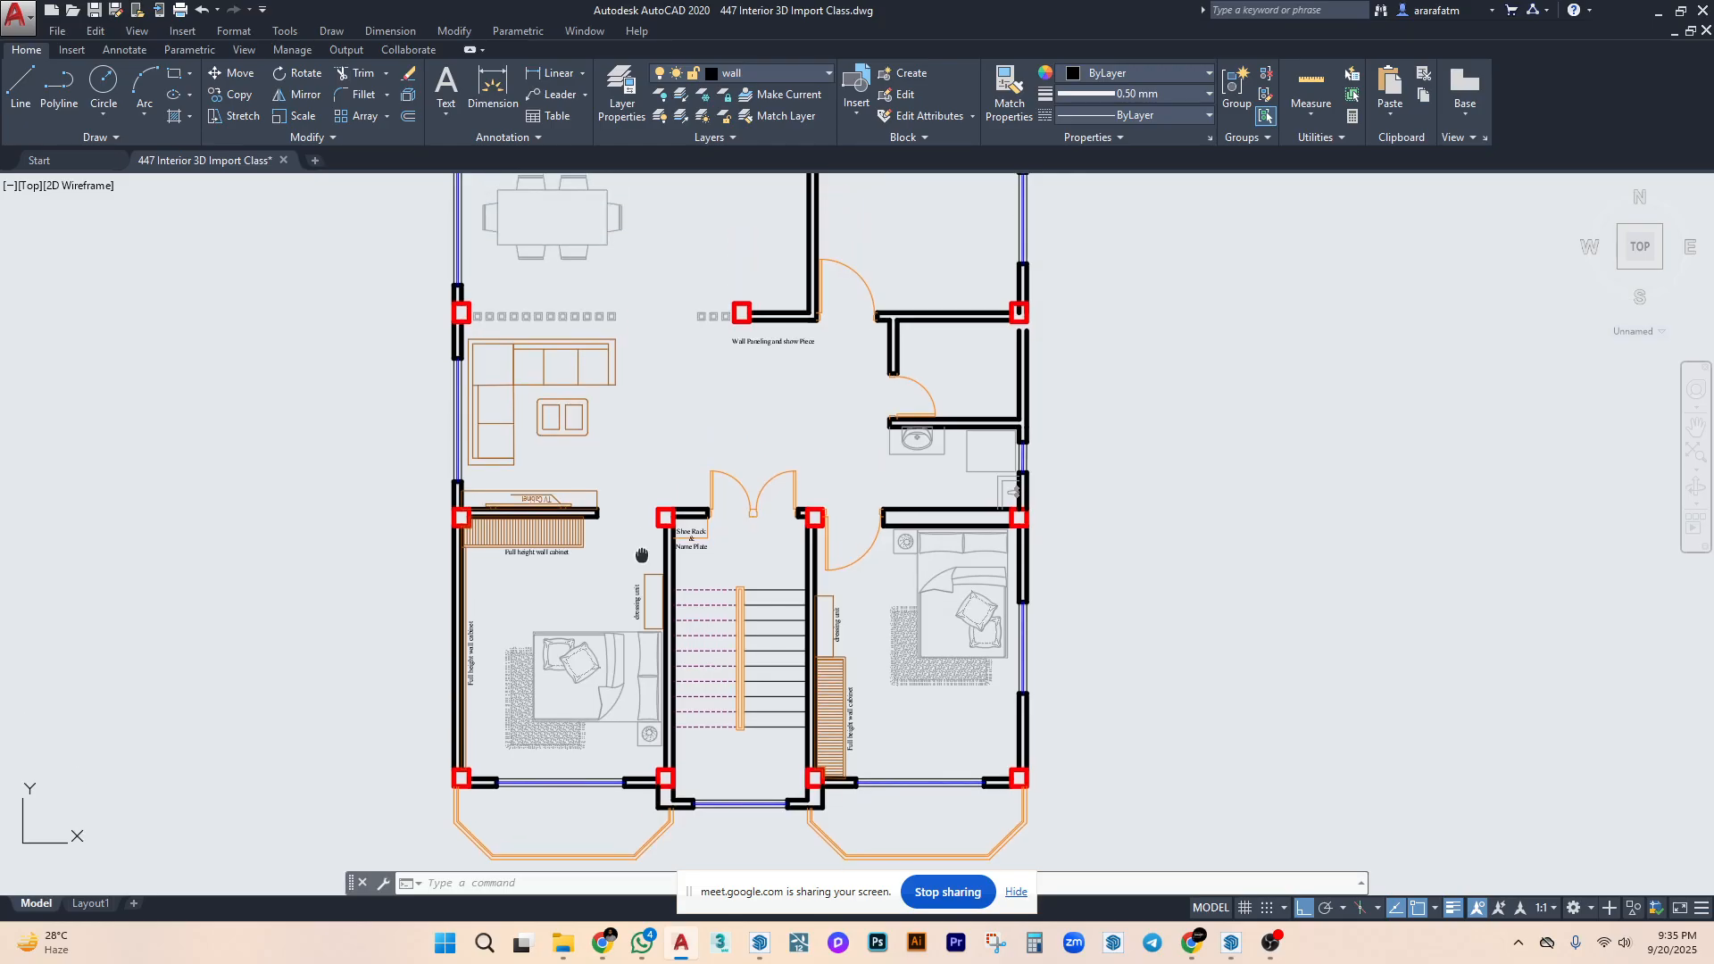
scroll(600, 370, "up", 2)
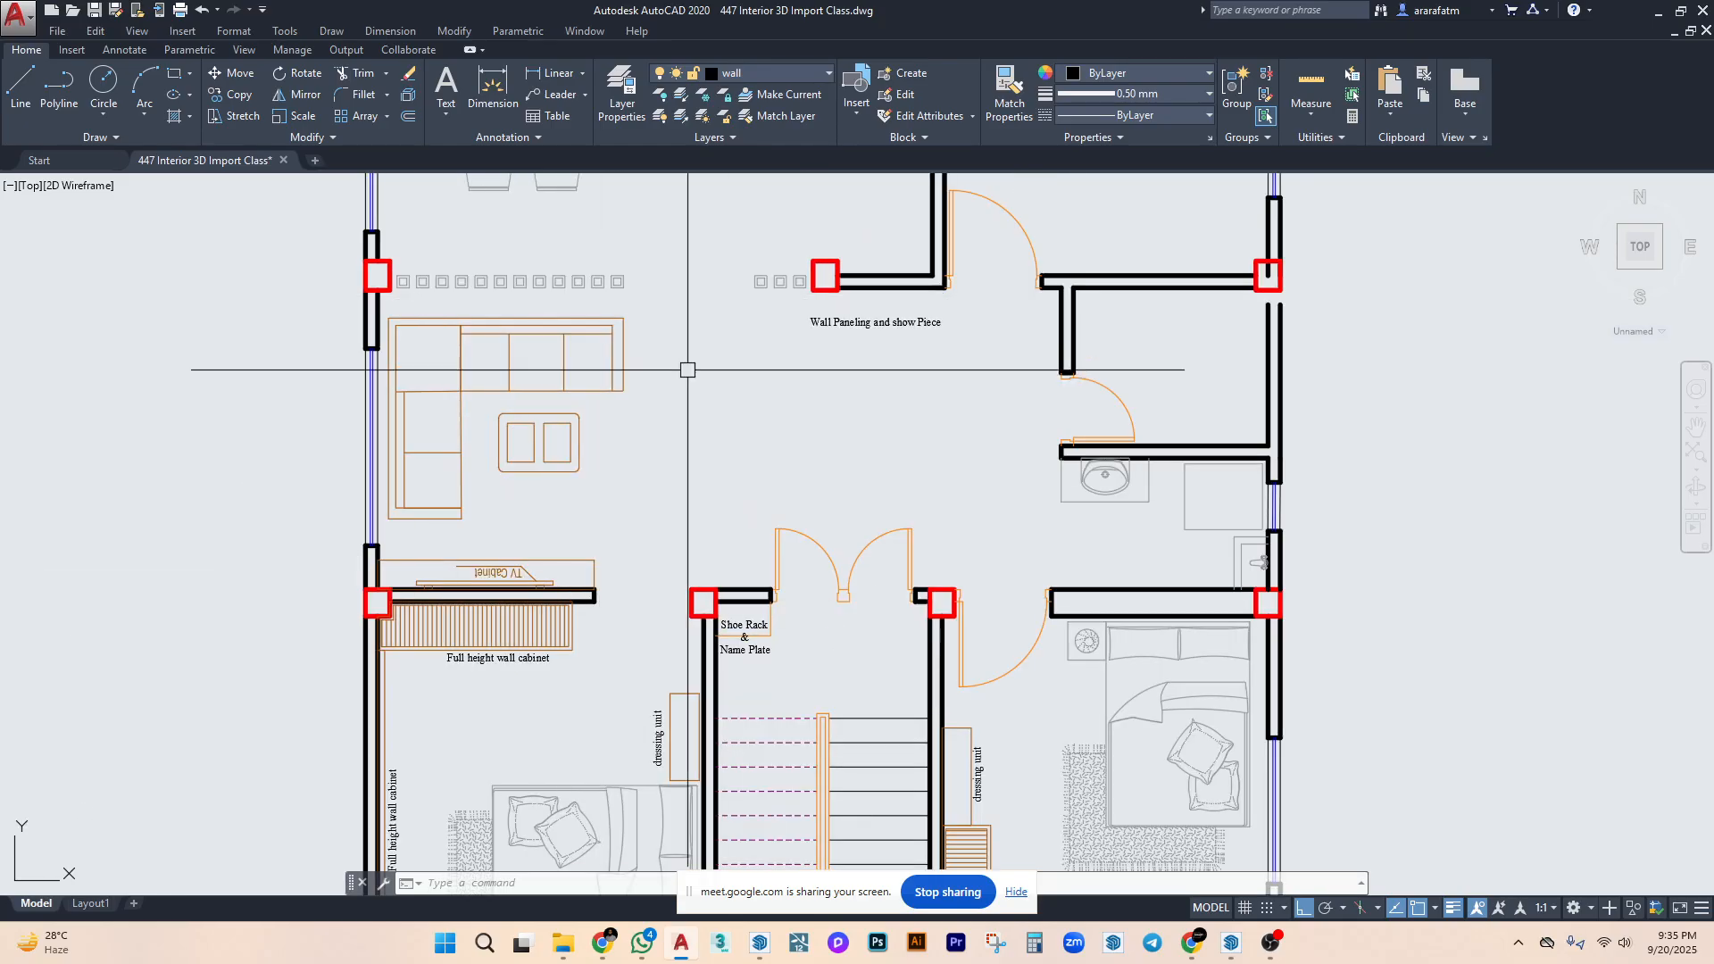
middle_click_drag(681, 406, 749, 511)
scroll(701, 467, "down", 2)
scroll(816, 430, "down", 2)
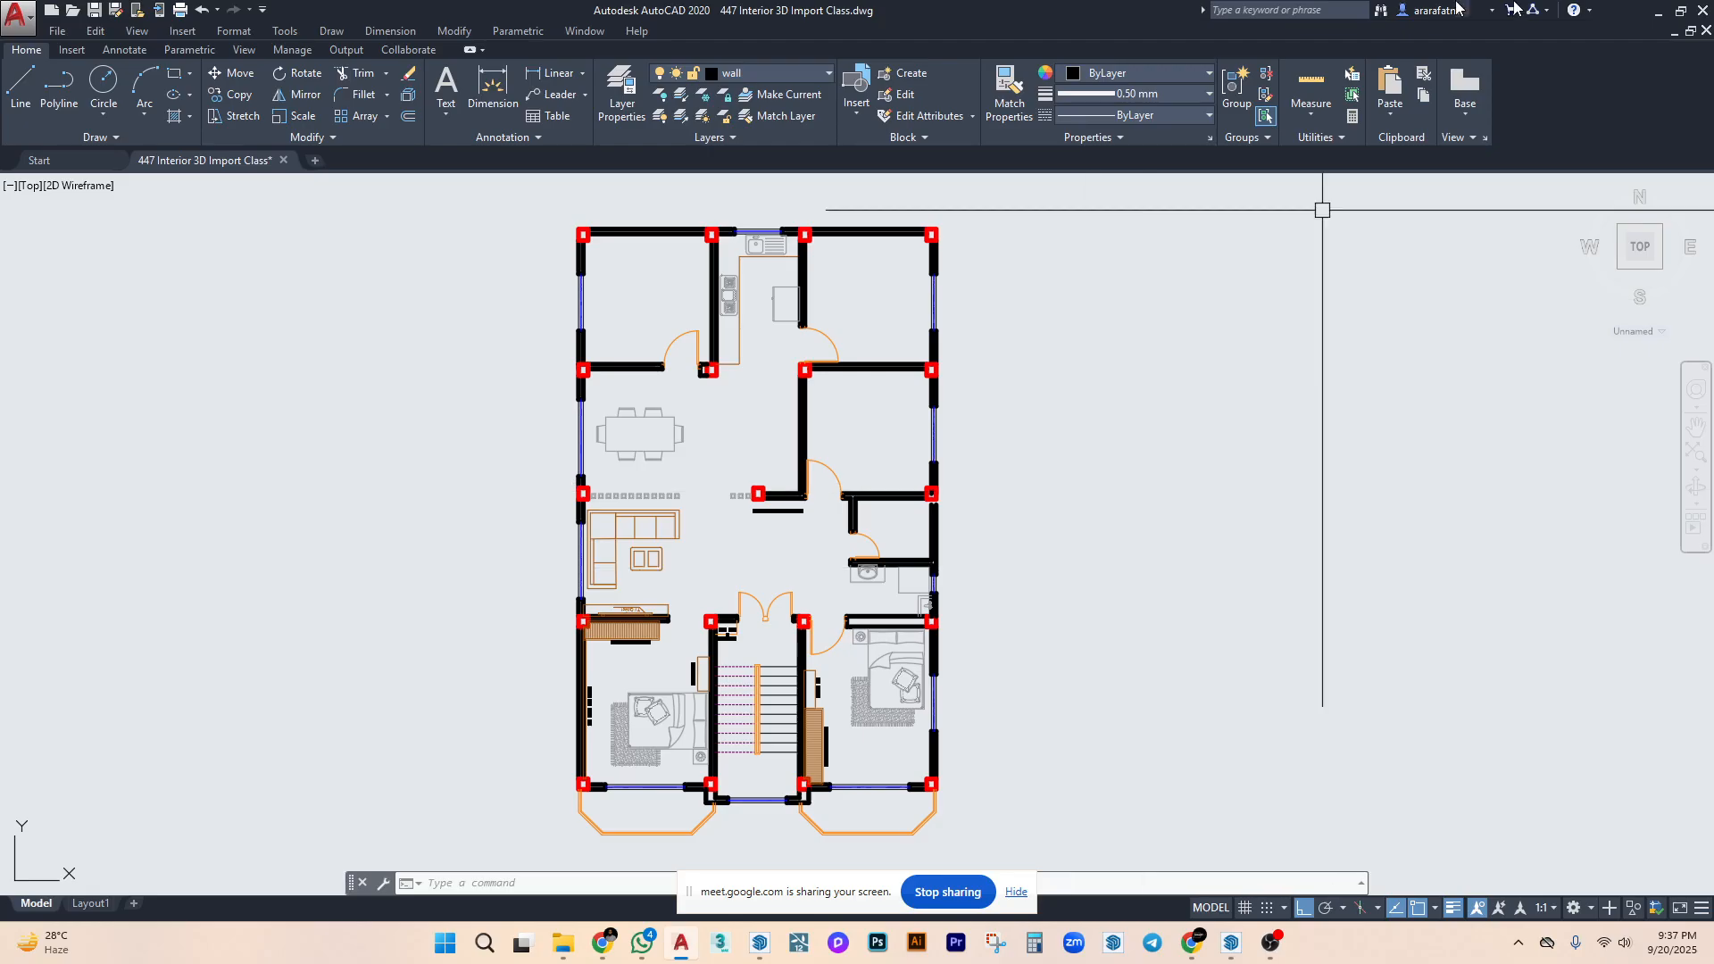
middle_click_drag(927, 606, 950, 617)
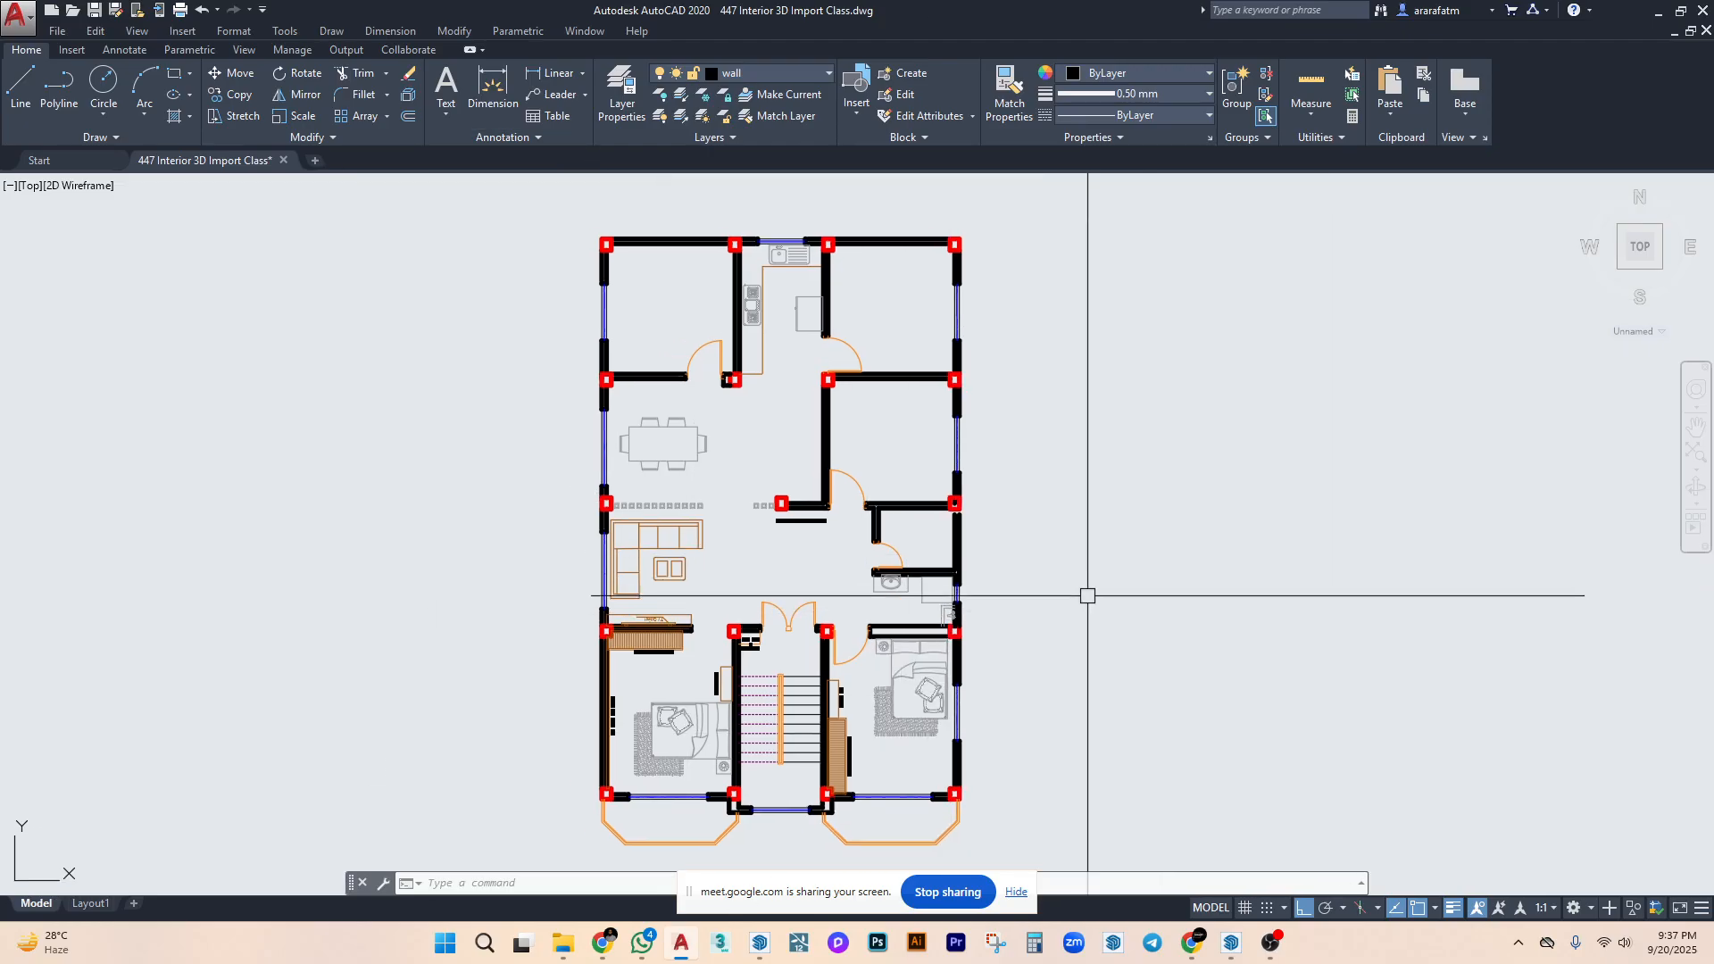
middle_click_drag(1095, 613, 1098, 586)
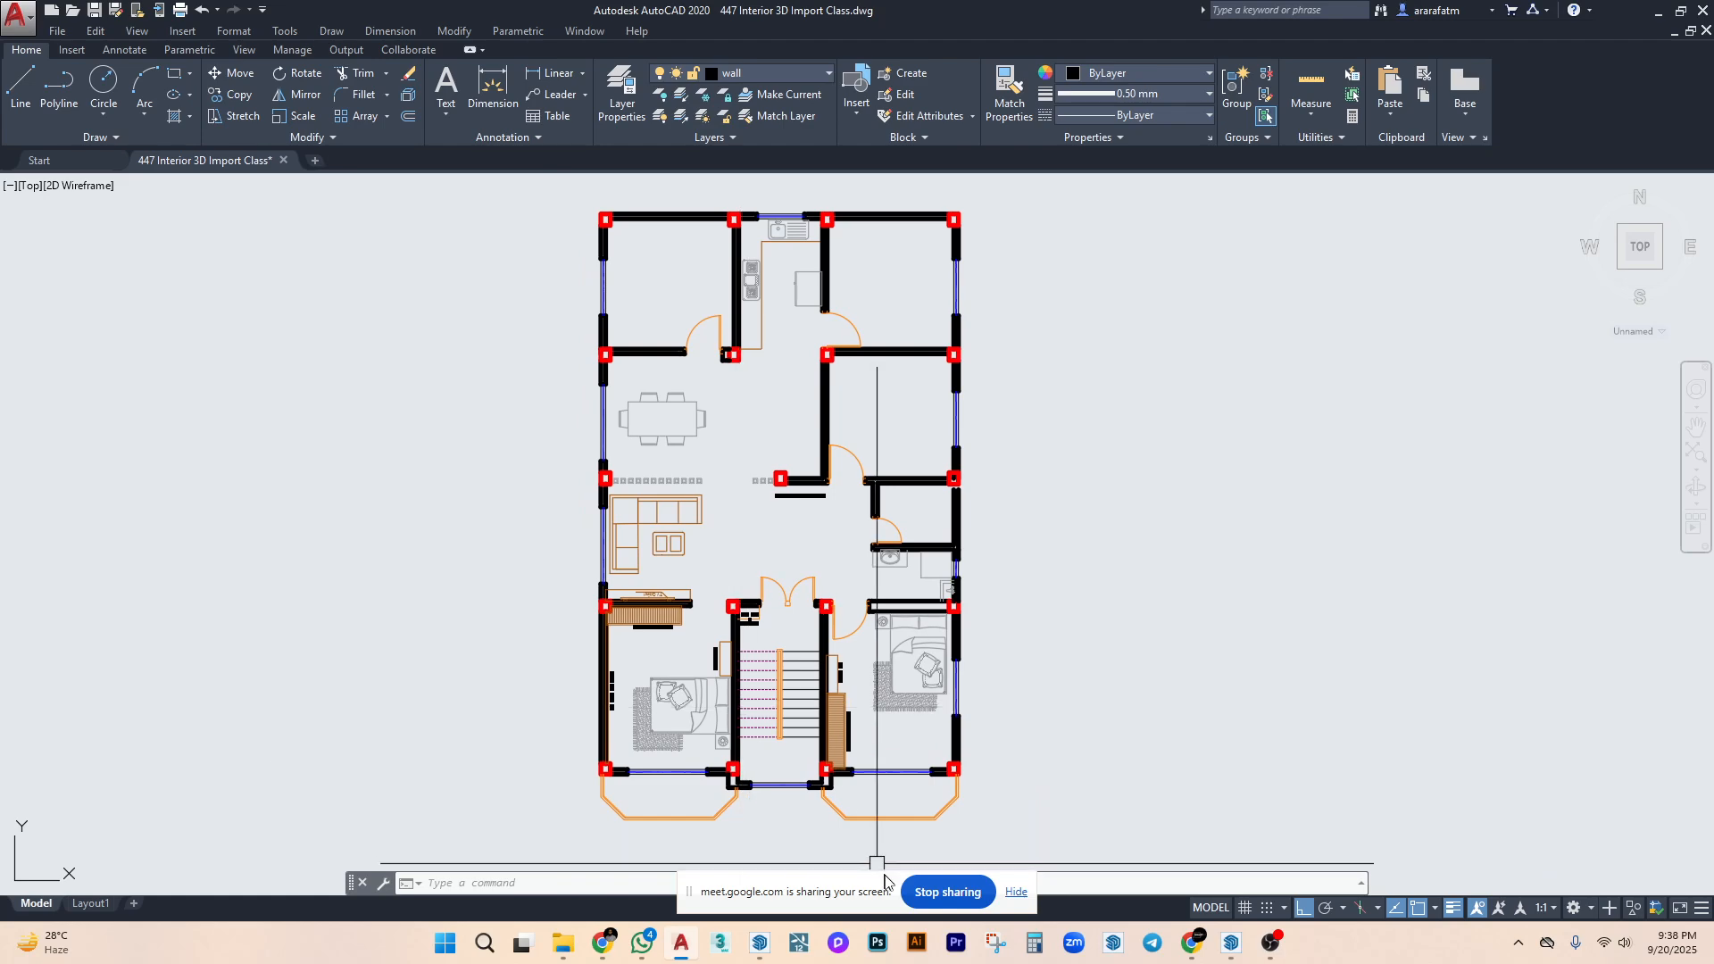
Explode the object between the main double-door entrance and the adjacent bedroom door.
scroll(781, 382, "up", 3)
middle_click_drag(780, 382, 790, 343)
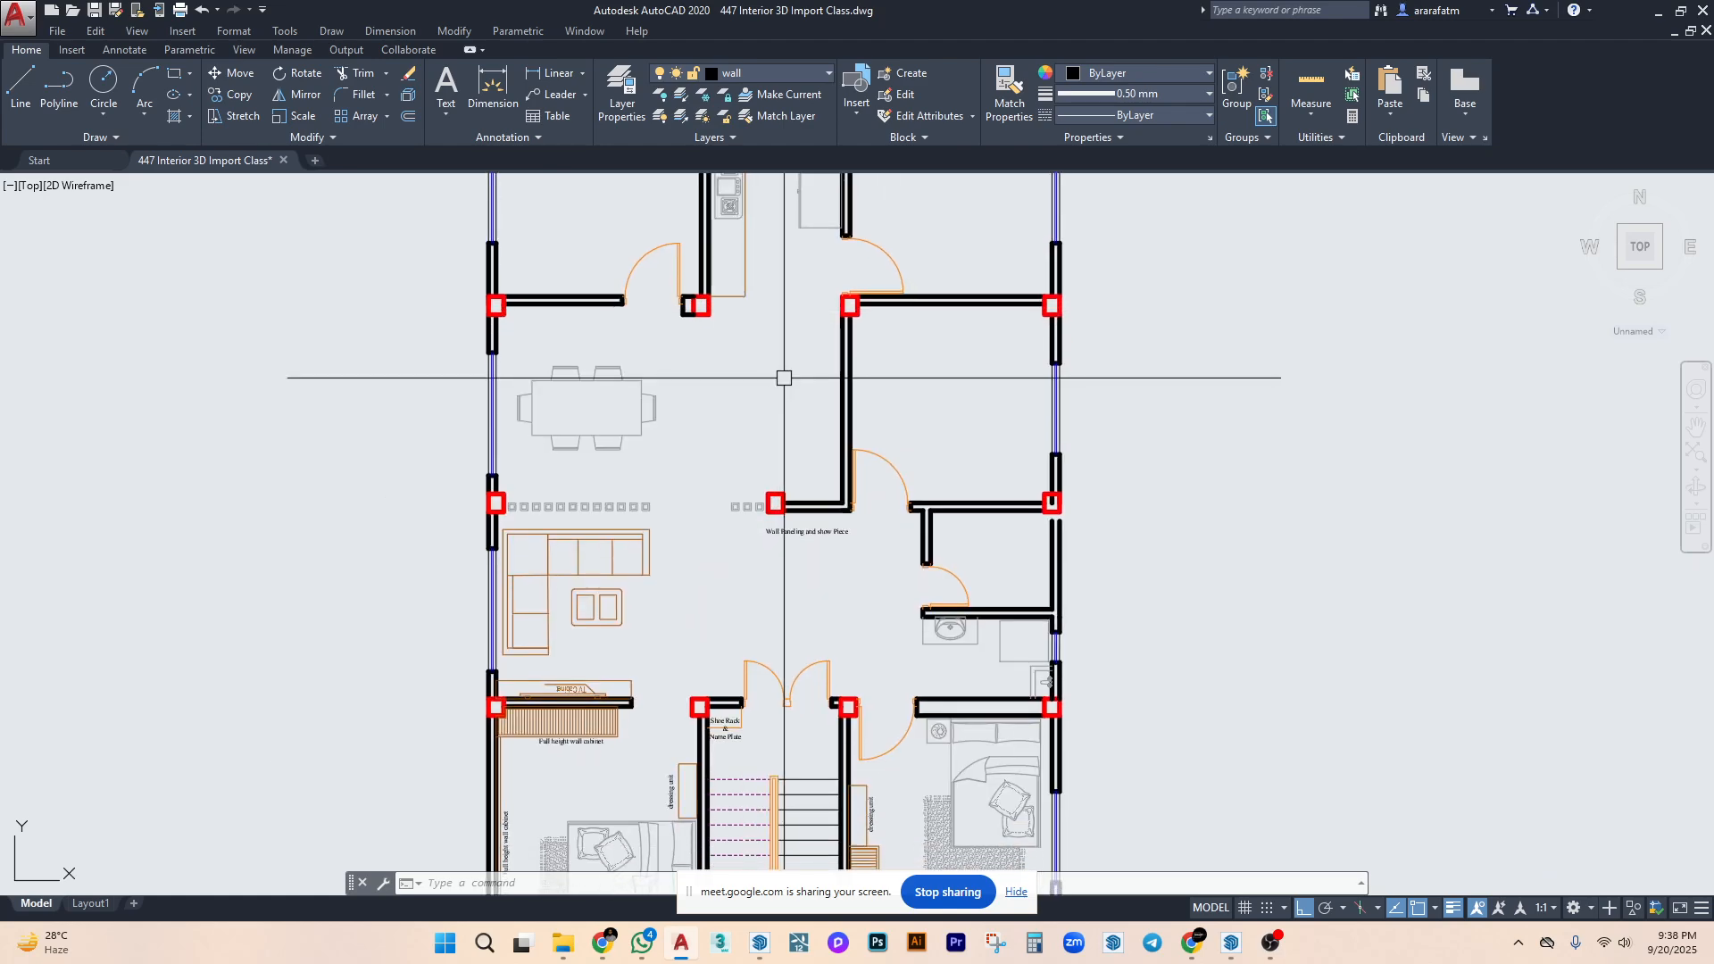
left_click(895, 688)
key("Escape")
key("Escape")
scroll(850, 710, "up", 5)
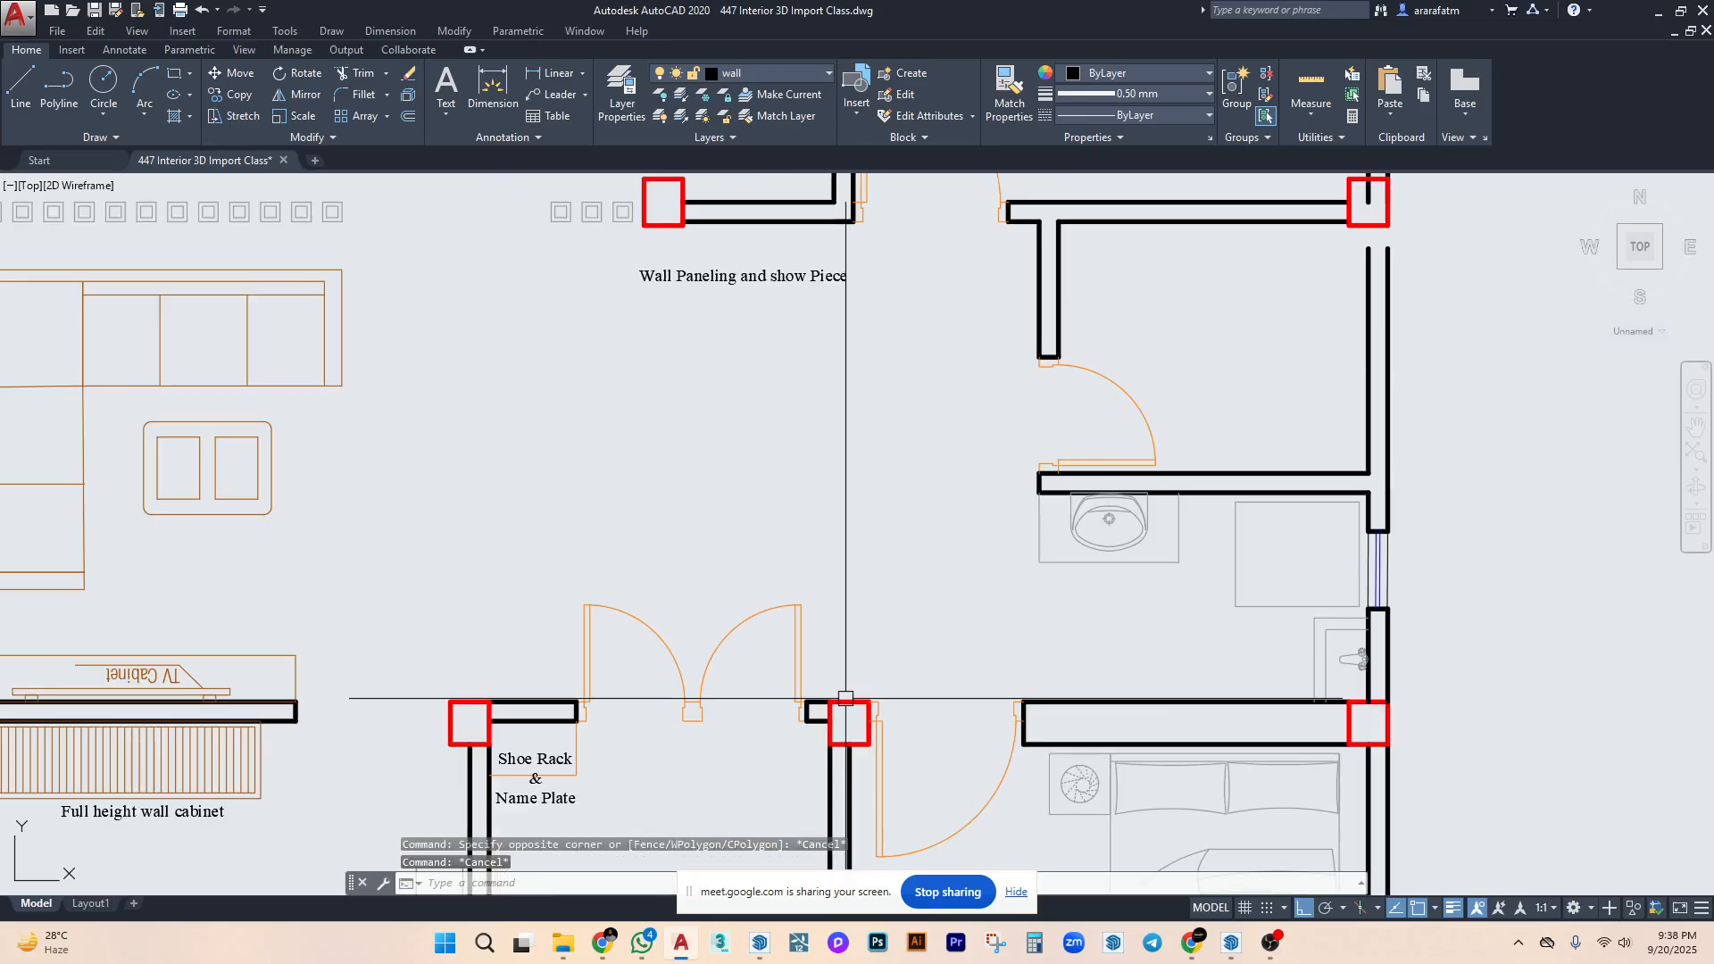
middle_click_drag(903, 628, 904, 613)
type("x")
key("Return")
scroll(906, 614, "down", 6)
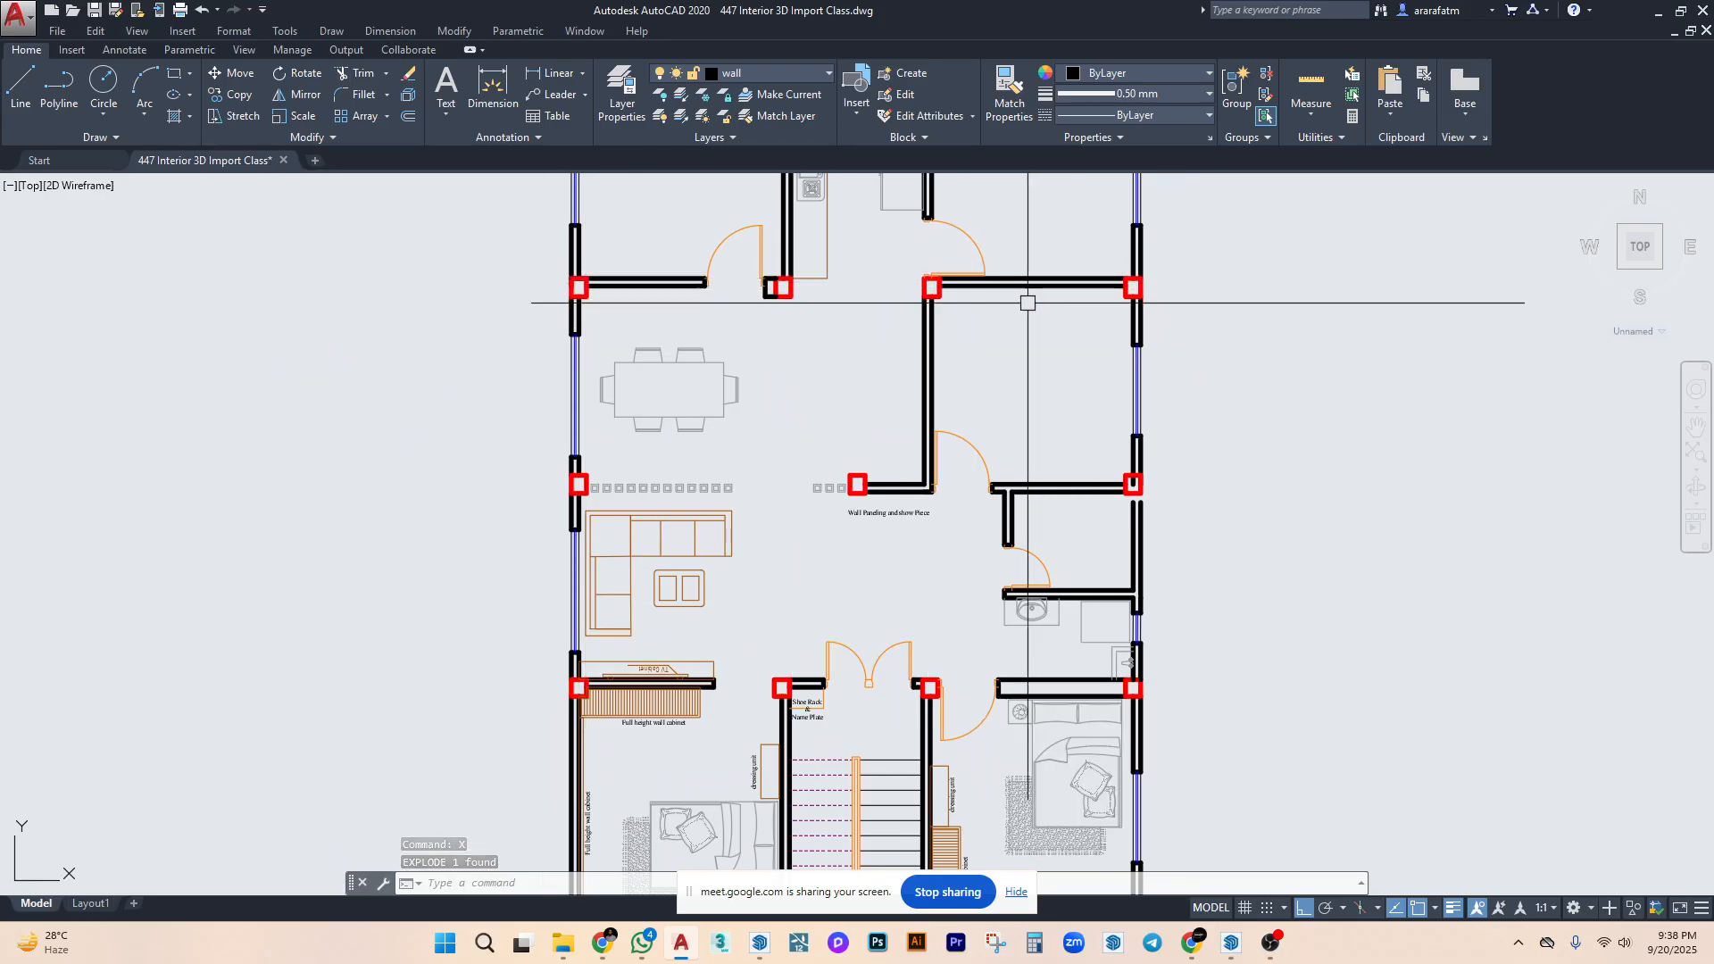
Erase the plan's upper-left room, including its outer walls, window, columns and door.
middle_click_drag(742, 447, 742, 476)
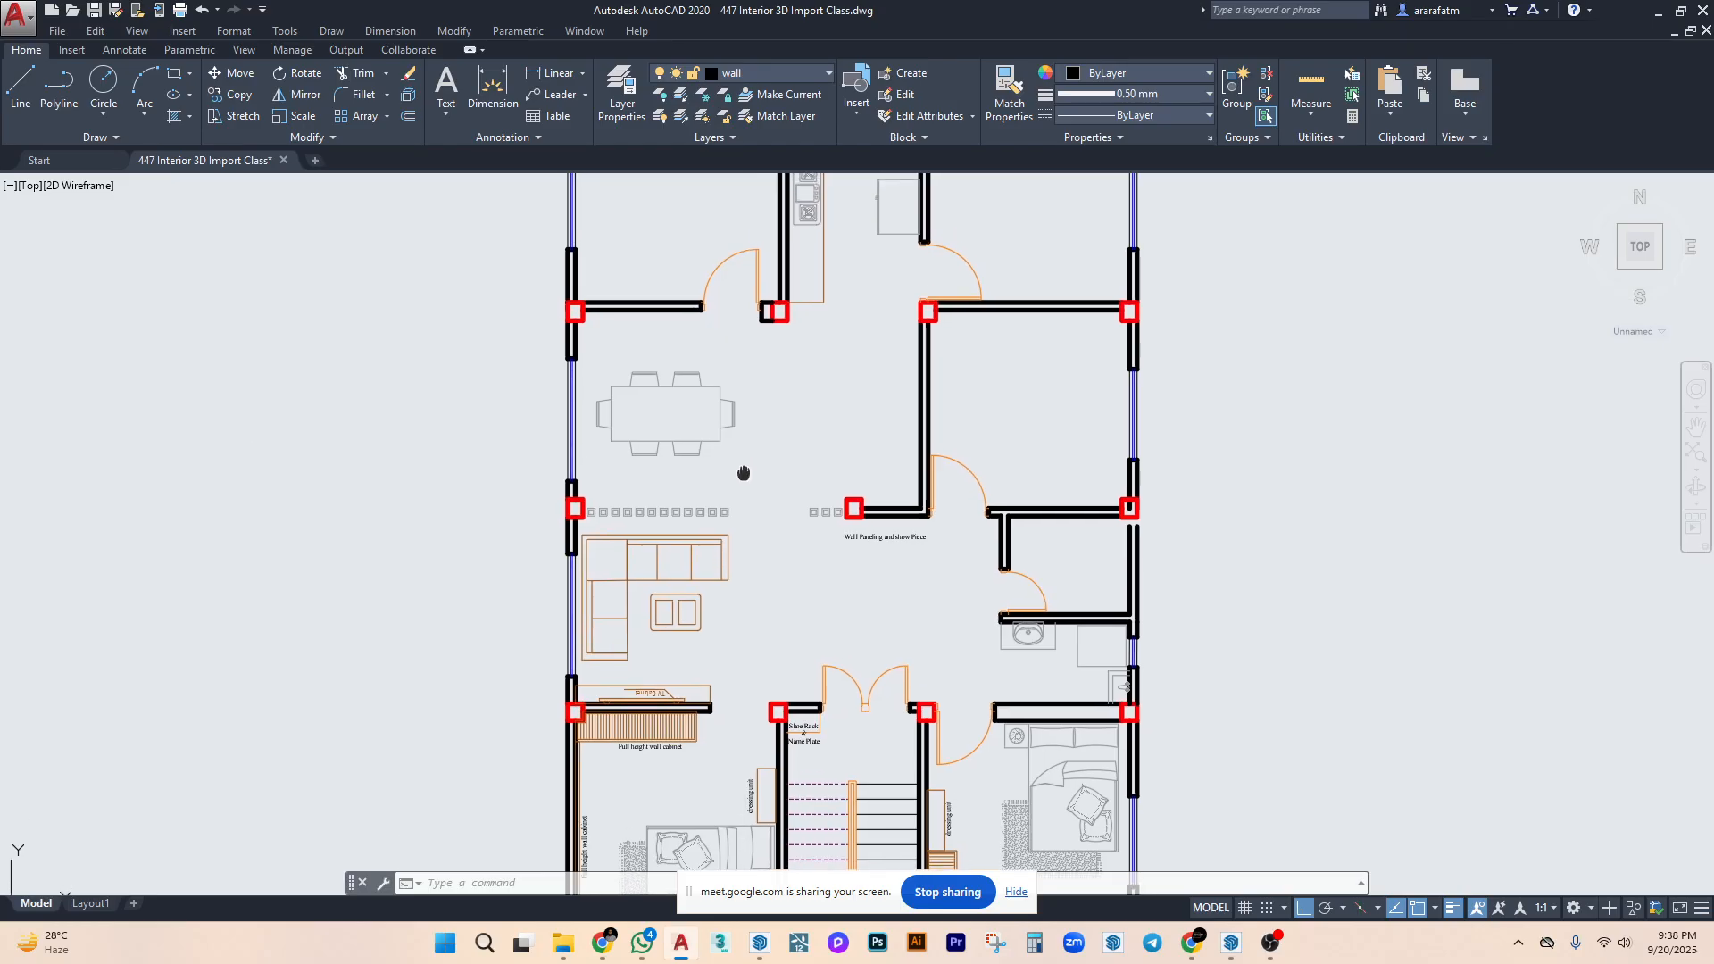
scroll(834, 459, "down", 2)
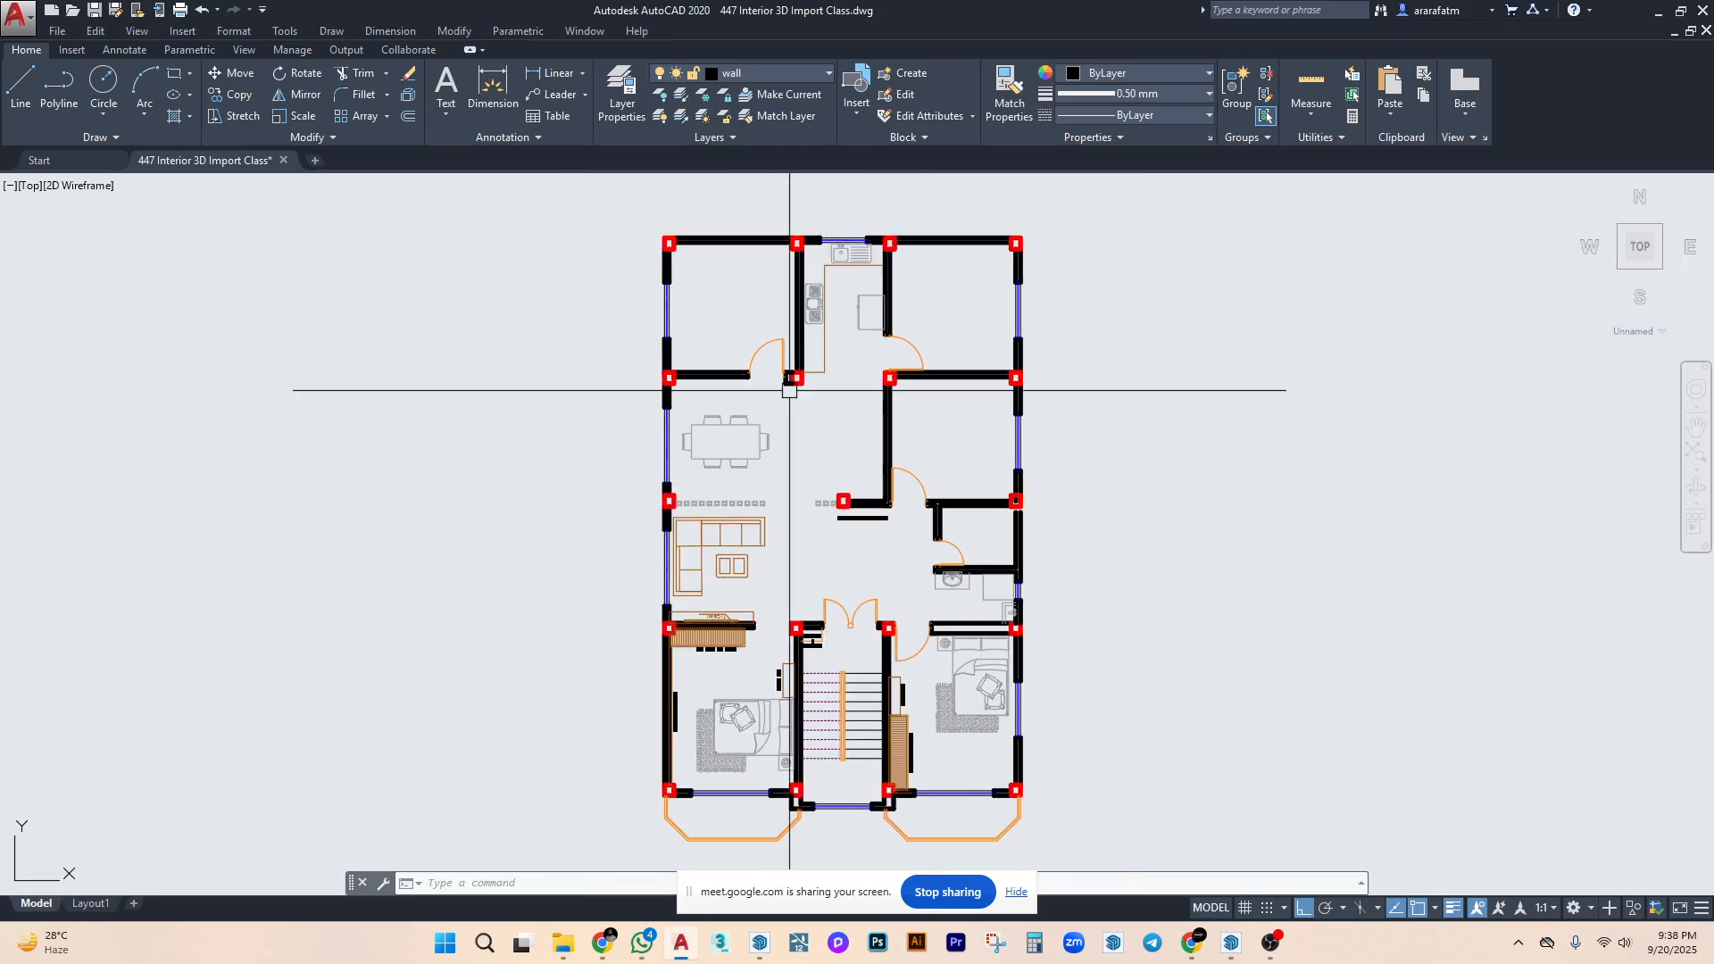
left_click(725, 207)
key("Escape")
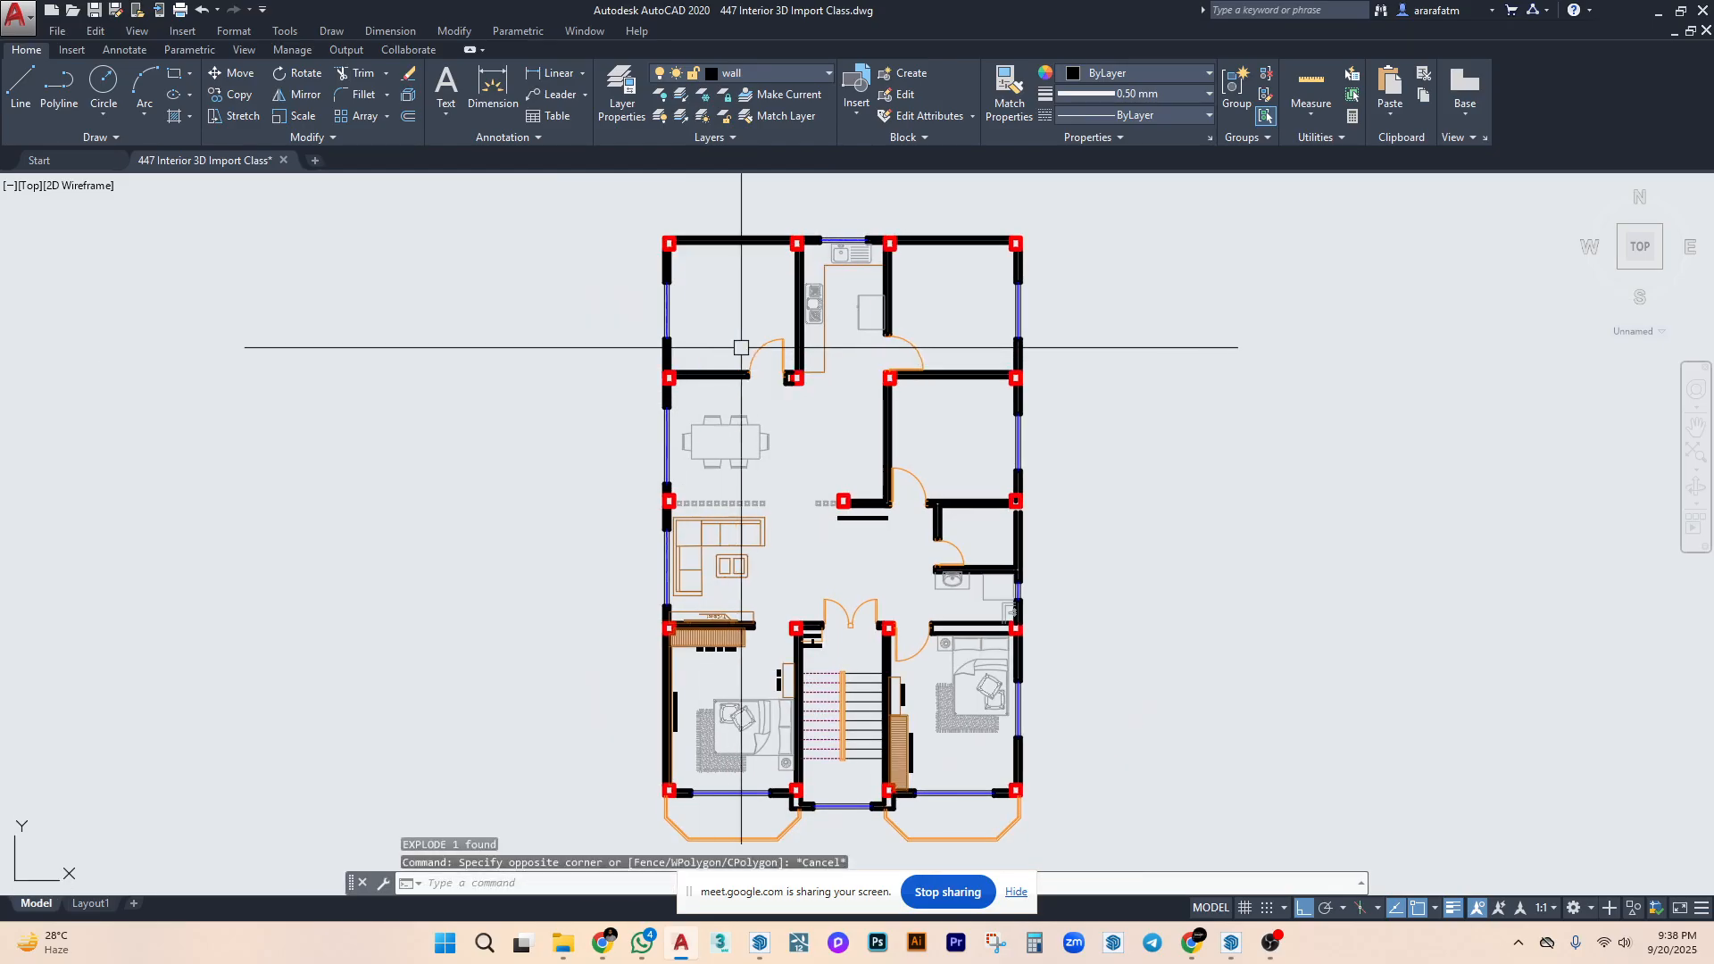
middle_click_drag(739, 344, 702, 337)
left_click(752, 184)
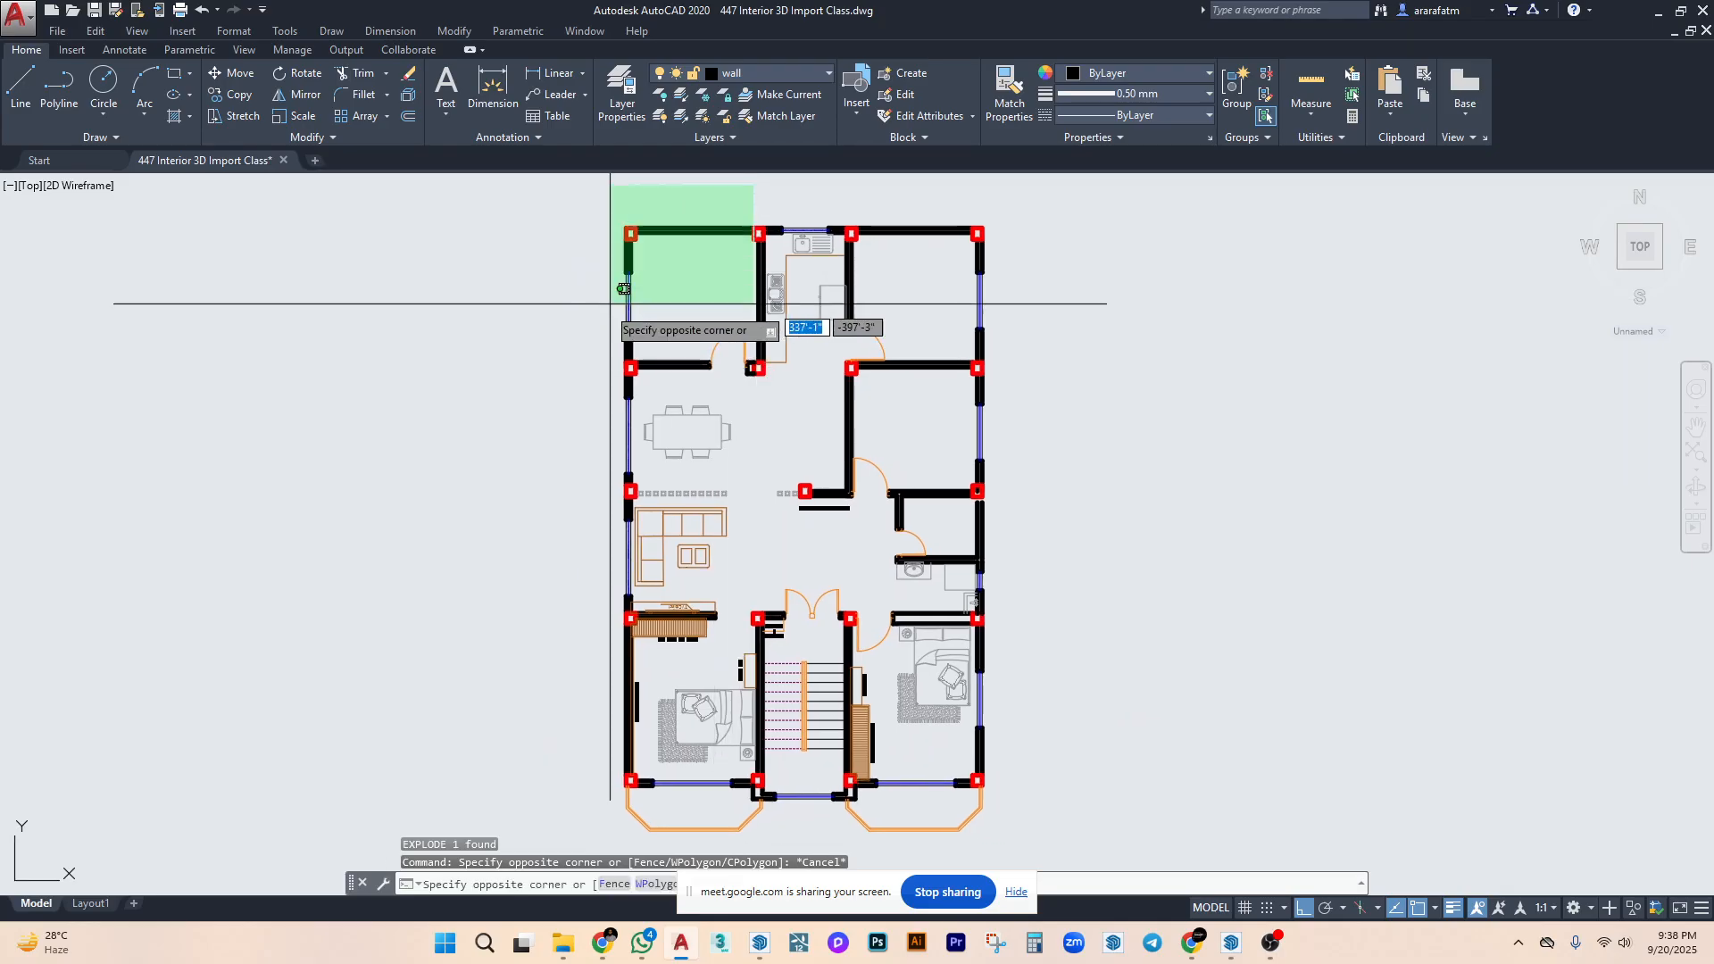
left_click(529, 343)
key("Delete")
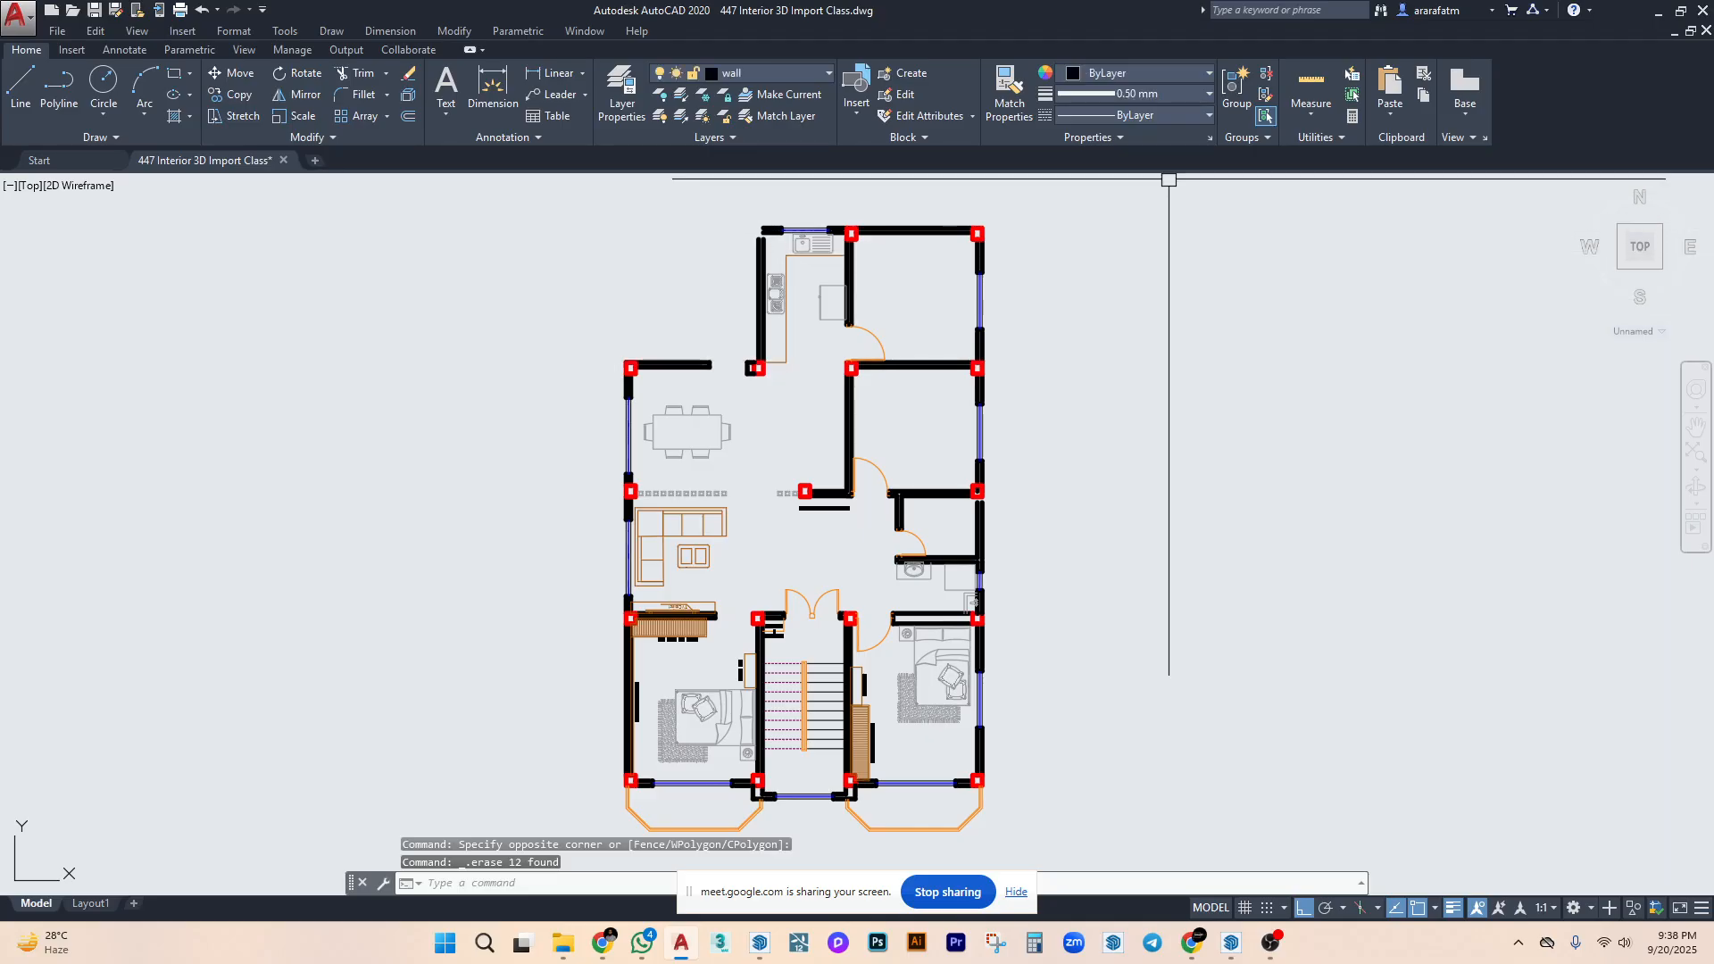
Erase the outer walls and windows of the two upper-right rooms, along with the topmost room's door.
left_click(1159, 177)
left_click(870, 342)
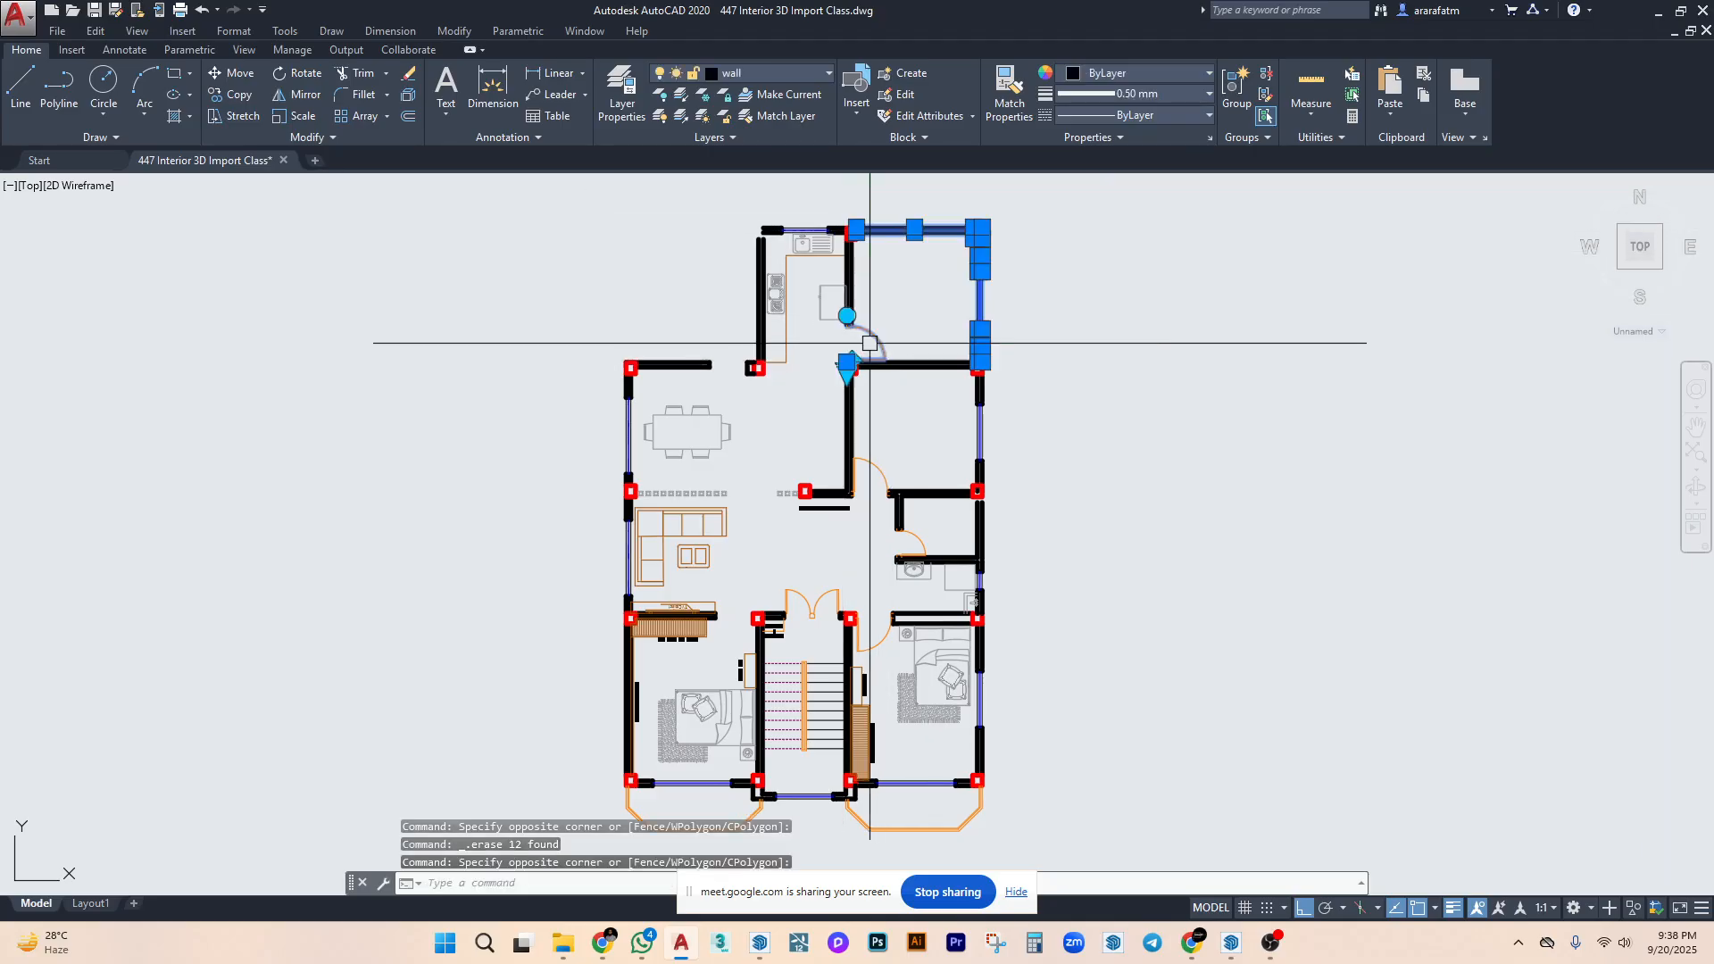
key("Delete")
middle_click_drag(1026, 406, 1051, 352)
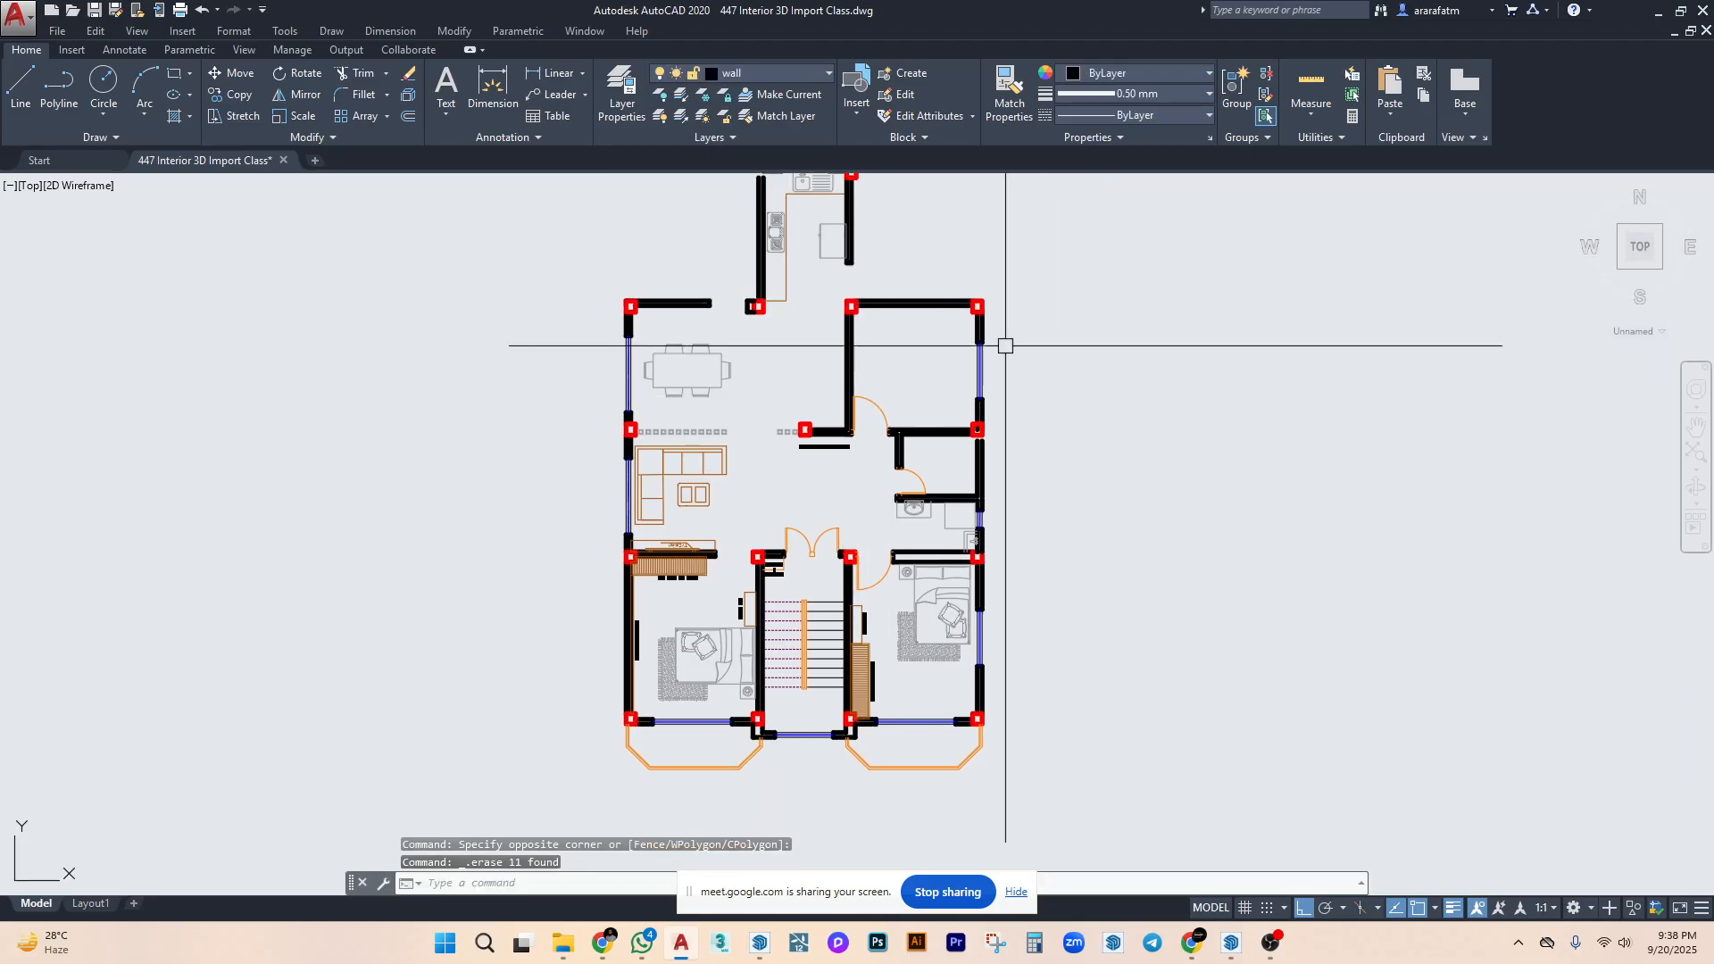
left_click(1016, 262)
left_click(915, 404)
key("Delete")
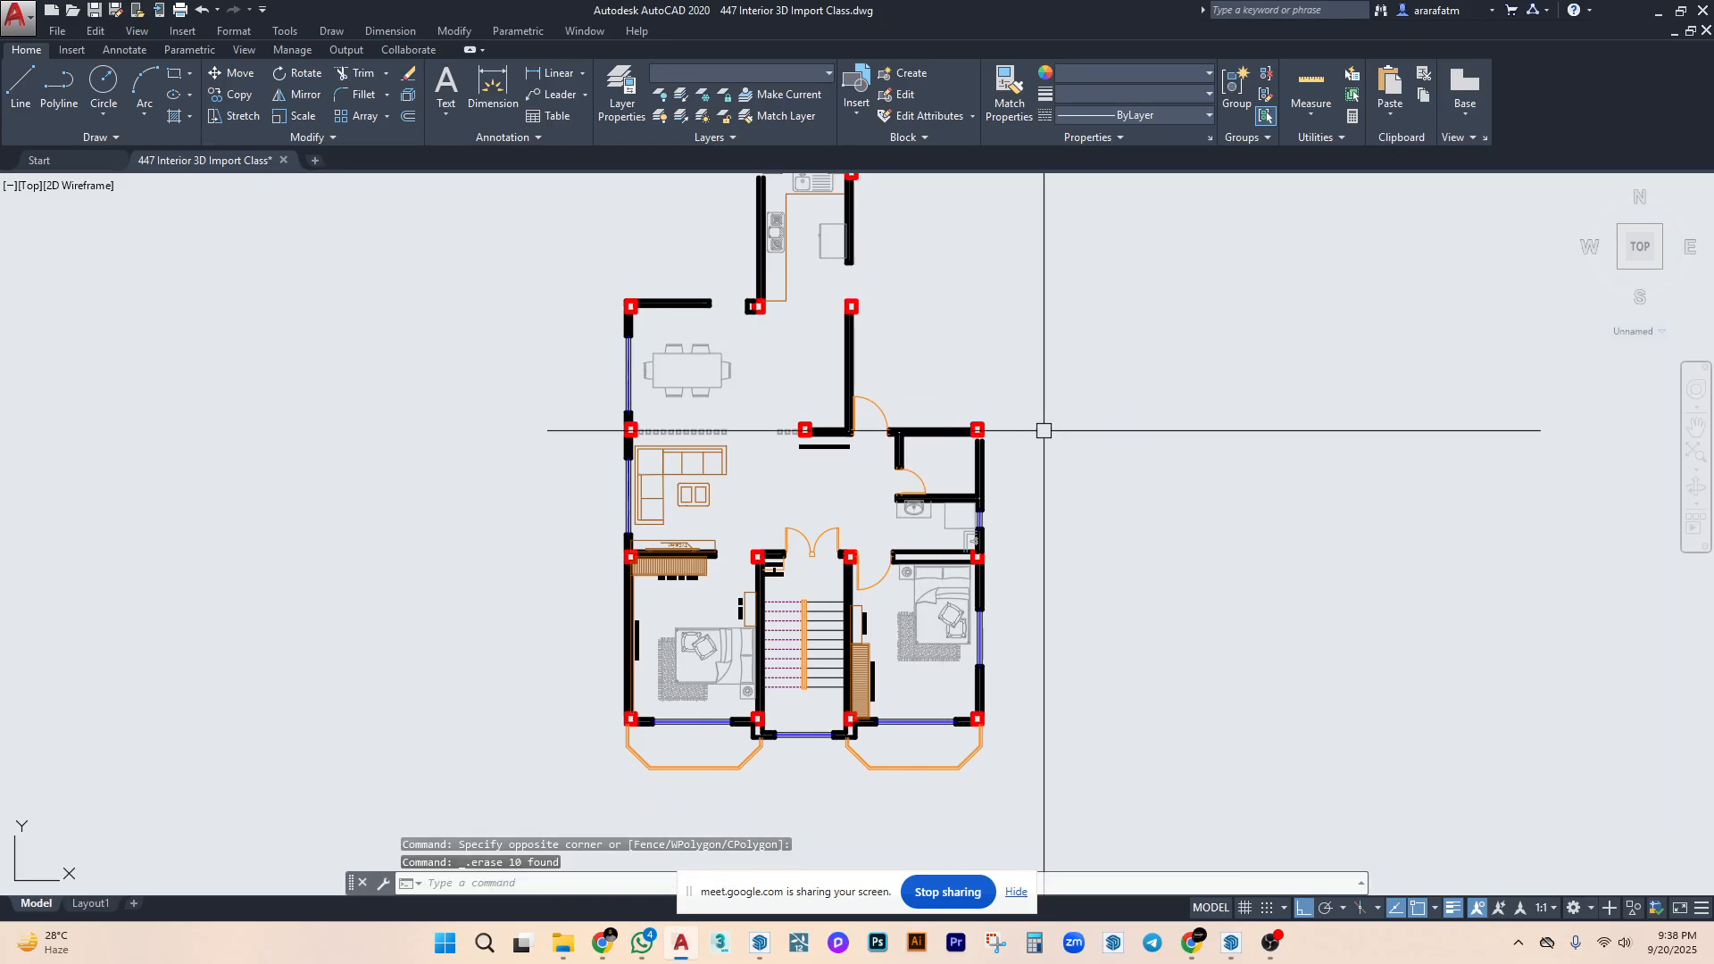
Erase the lower-right bedroom with its furniture, cabinet, door, outer walls, window and balcony.
middle_click_drag(1041, 428, 1040, 351)
scroll(973, 529, "up", 2)
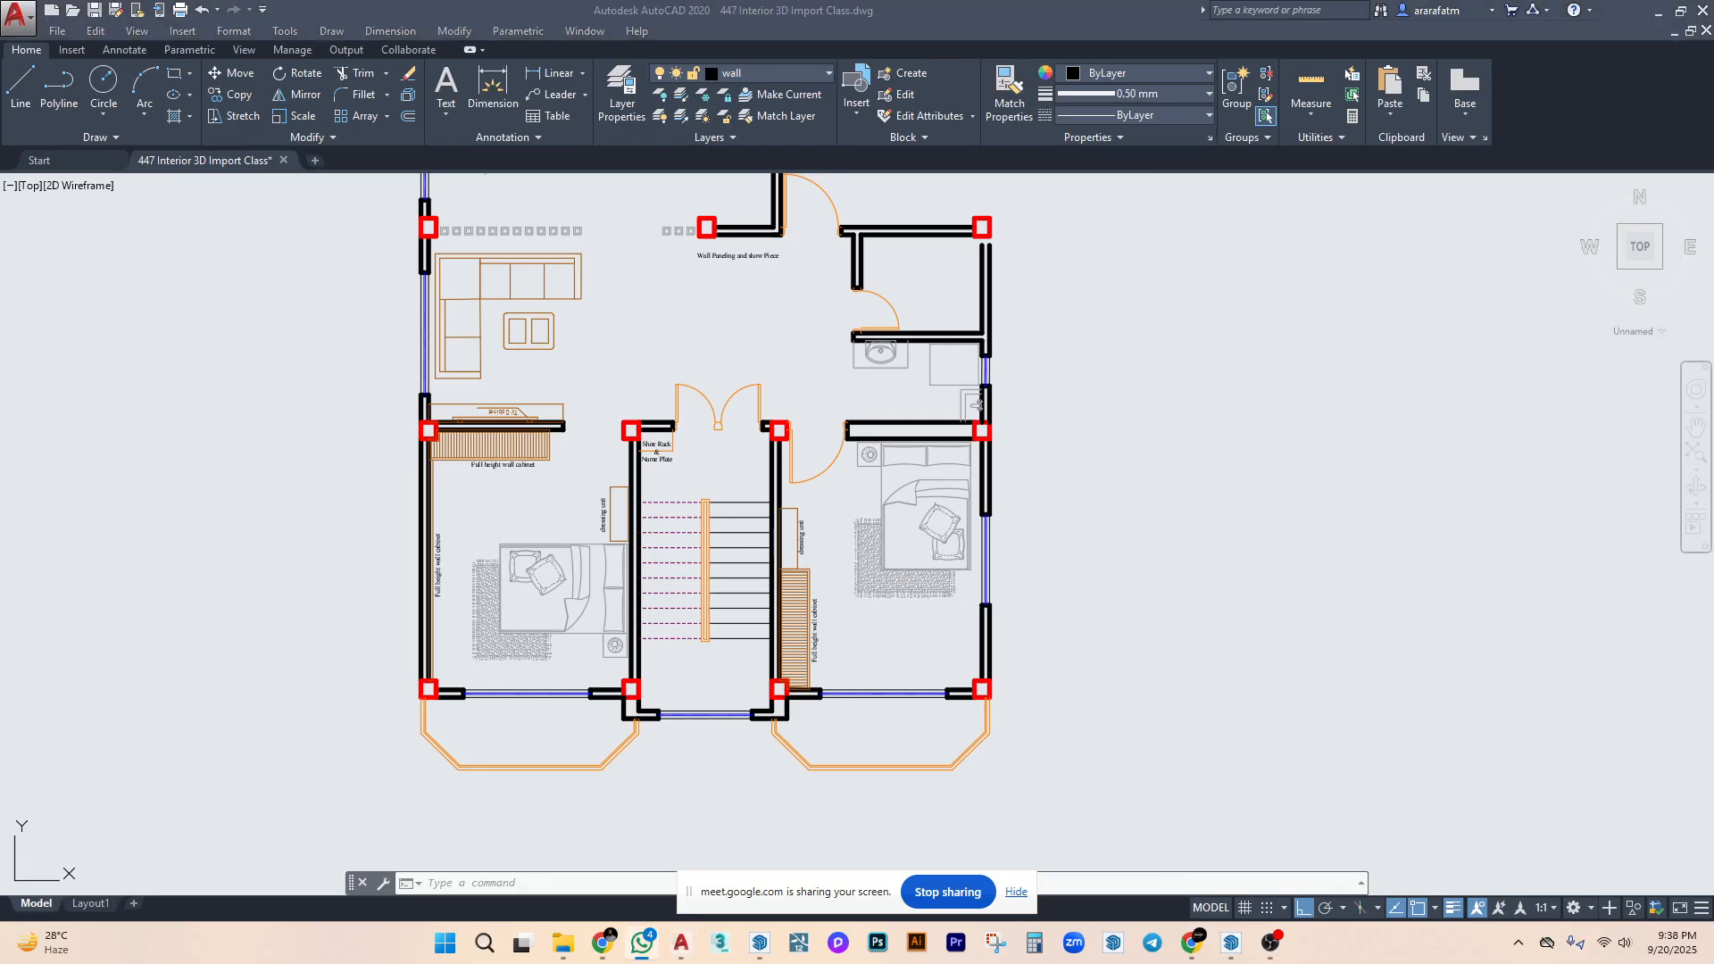
middle_click_drag(994, 527, 1007, 496)
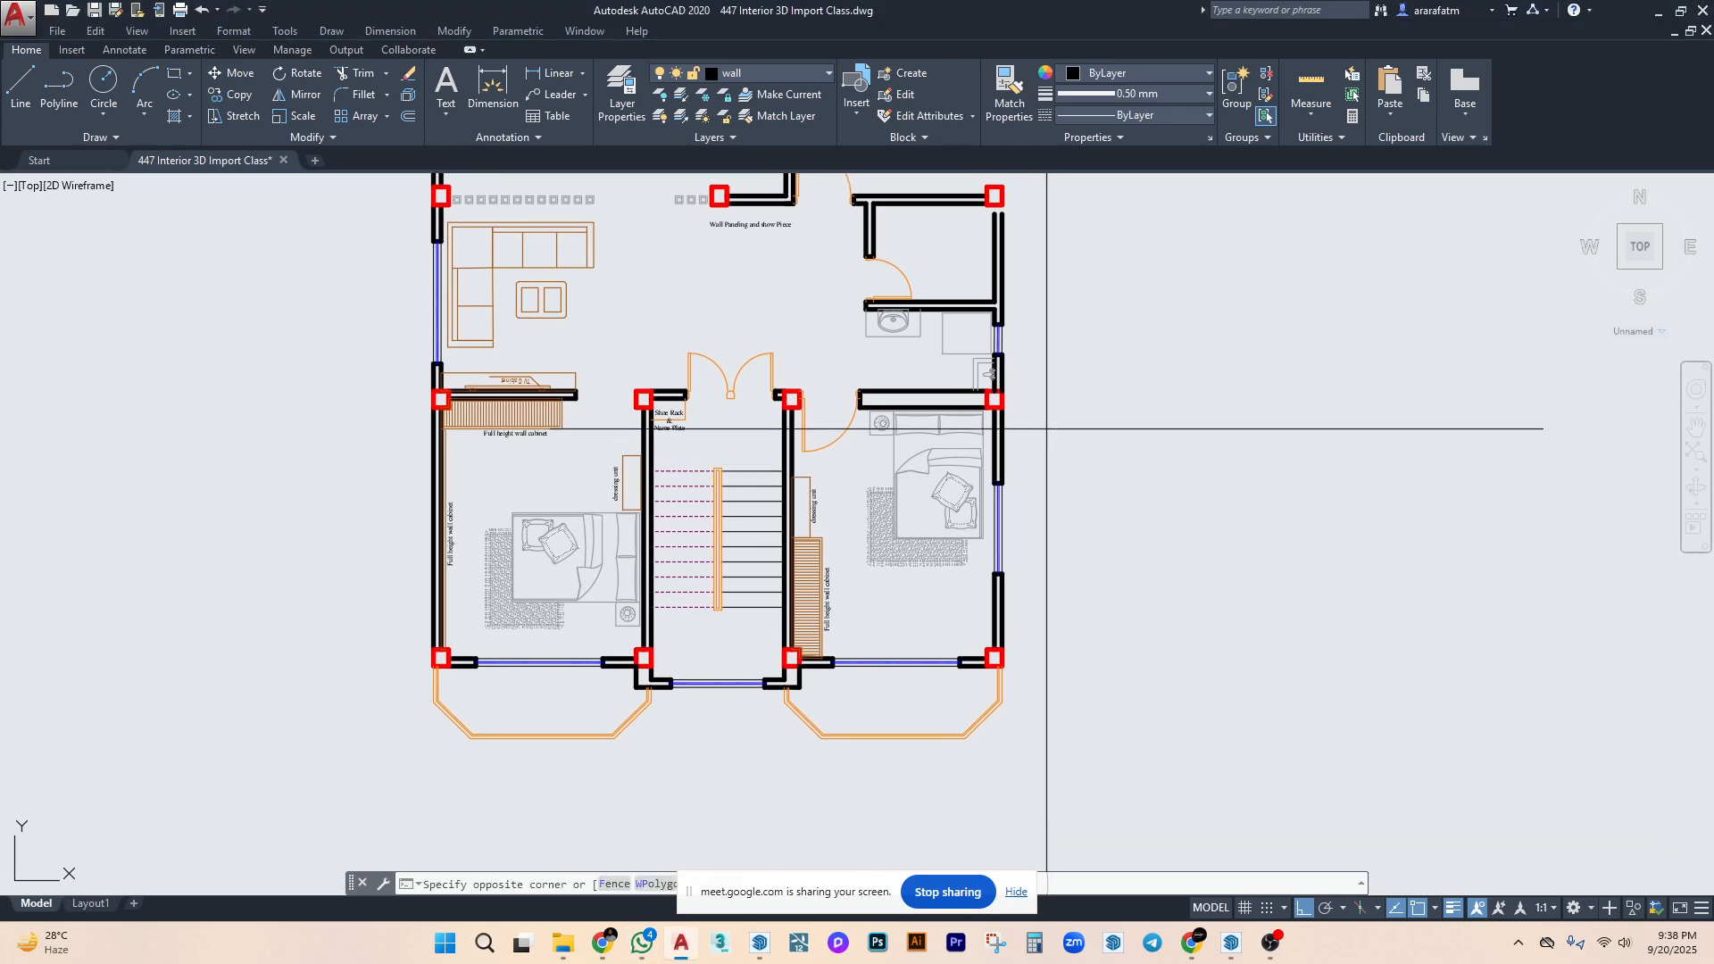
left_click(1042, 417)
left_click(806, 796)
key("Delete")
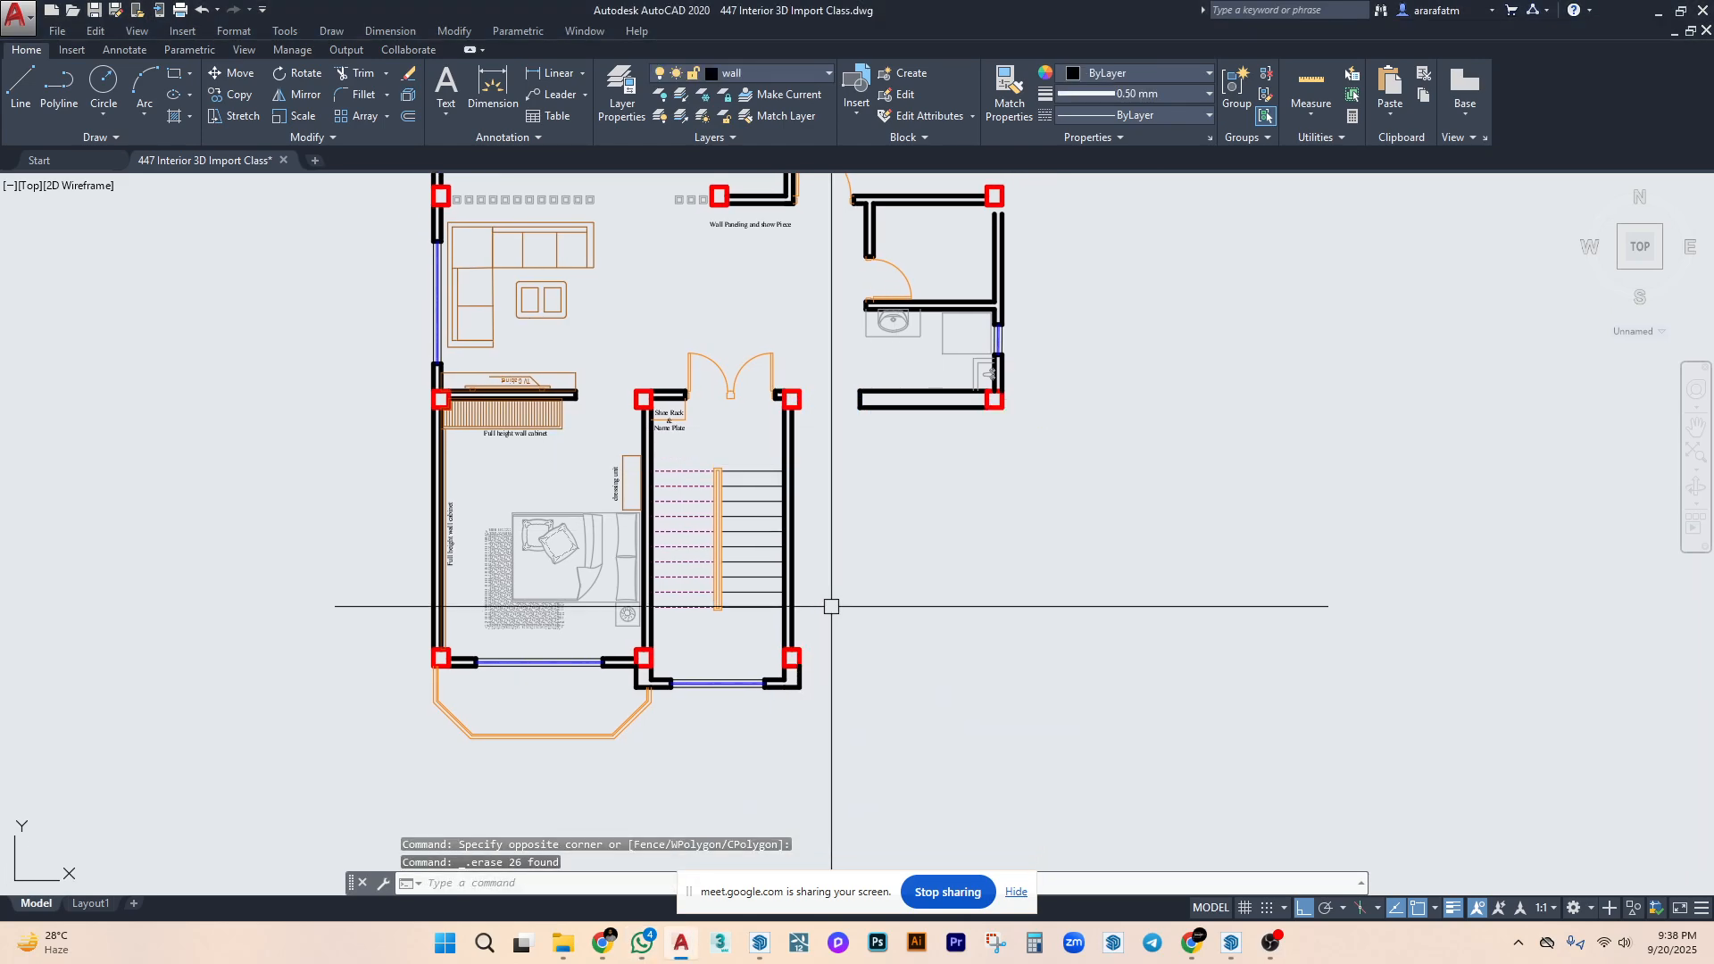
Erase the lower-left bedroom with its furniture, wall cabinets, labels, outer walls, window and balcony.
middle_click_drag(830, 604, 1099, 574)
middle_click_drag(1062, 460, 970, 506)
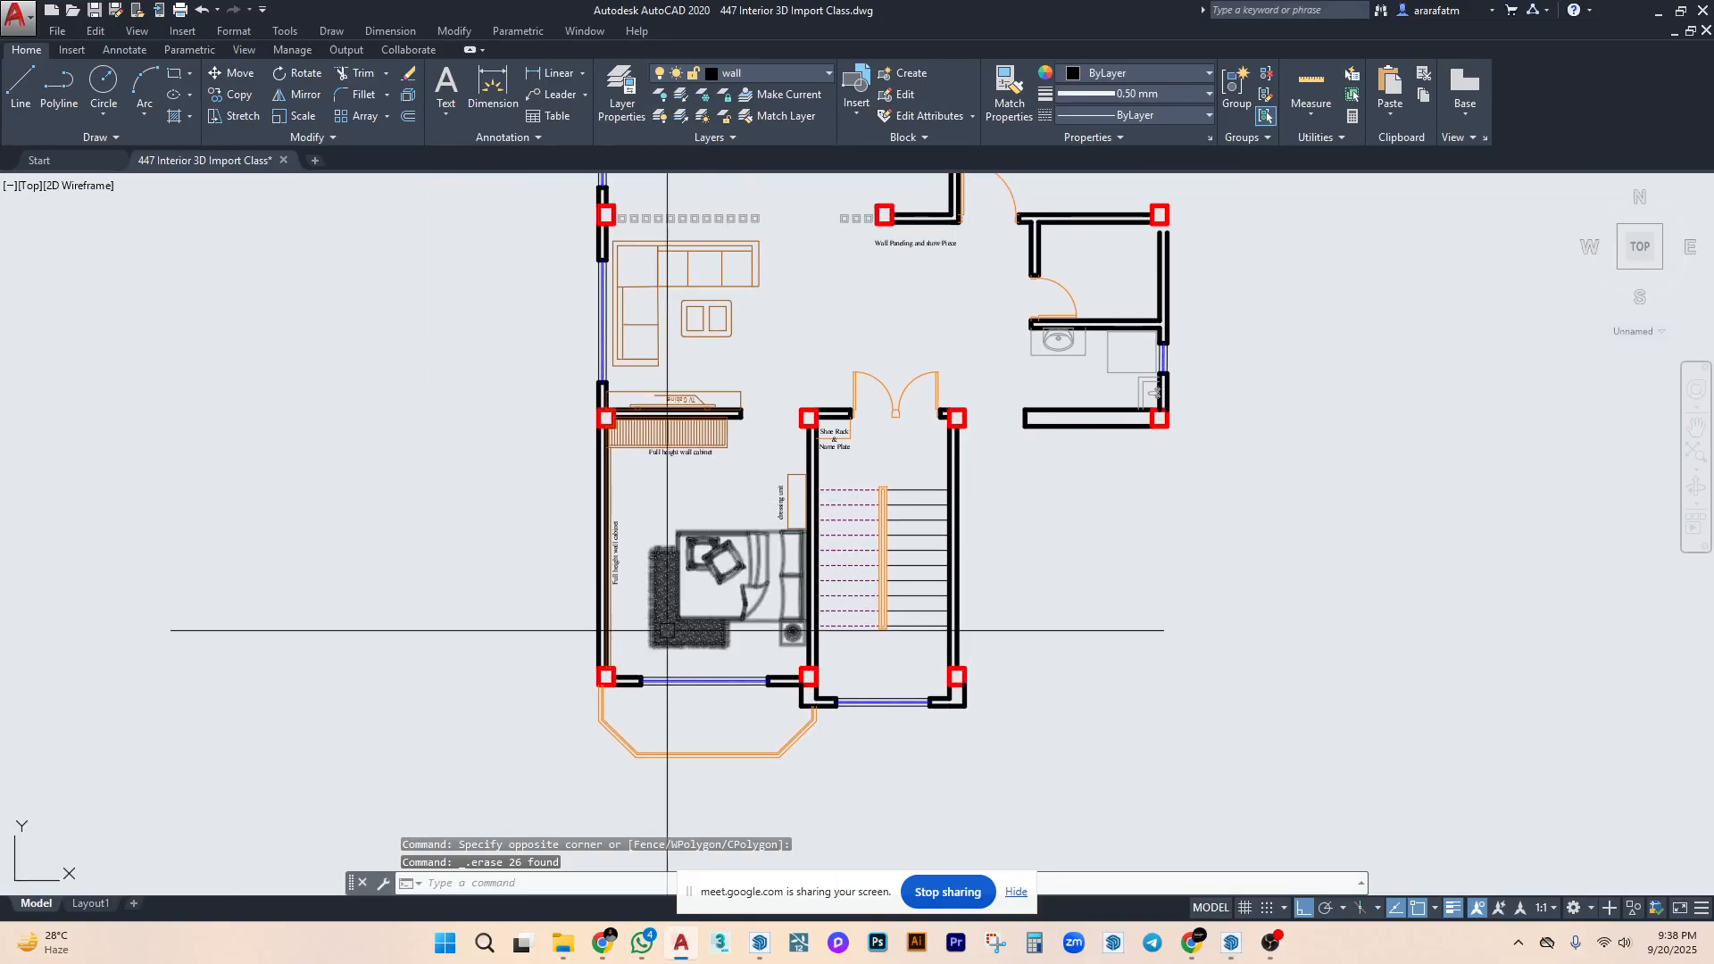
middle_click_drag(670, 624, 676, 615)
left_click(787, 435)
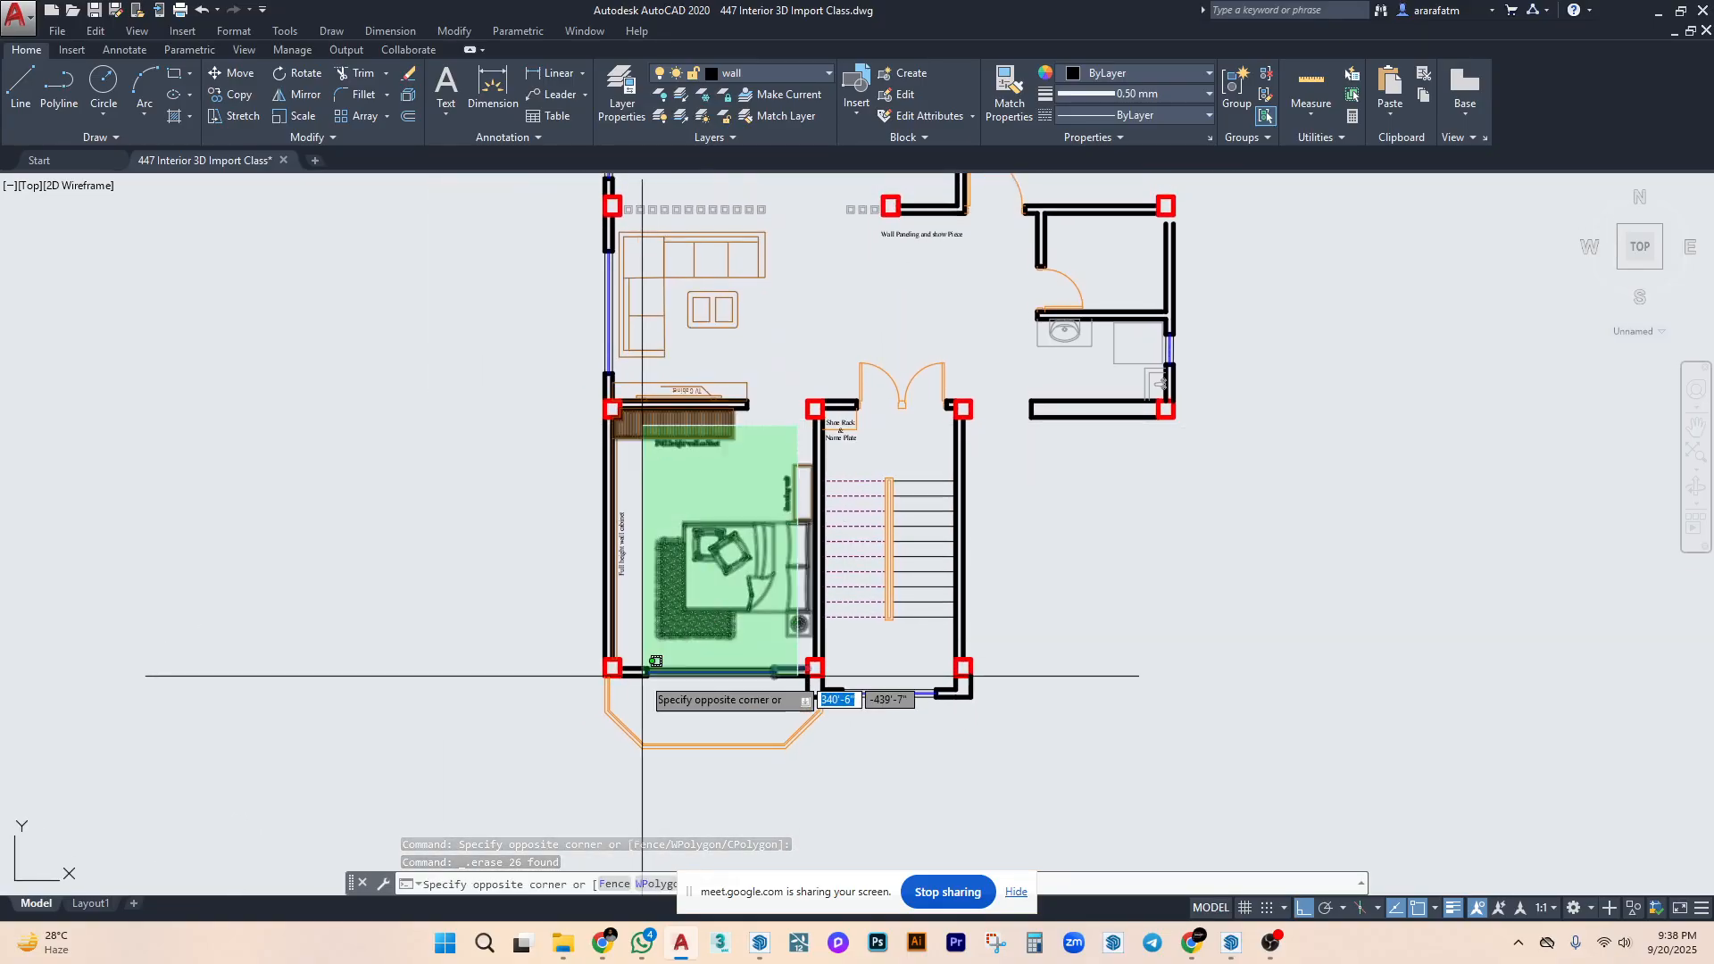
left_click(491, 778)
key("Delete")
Erase the staircase below the main entrance together with its surrounding walls, window and lower columns.
middle_click_drag(693, 686, 644, 759)
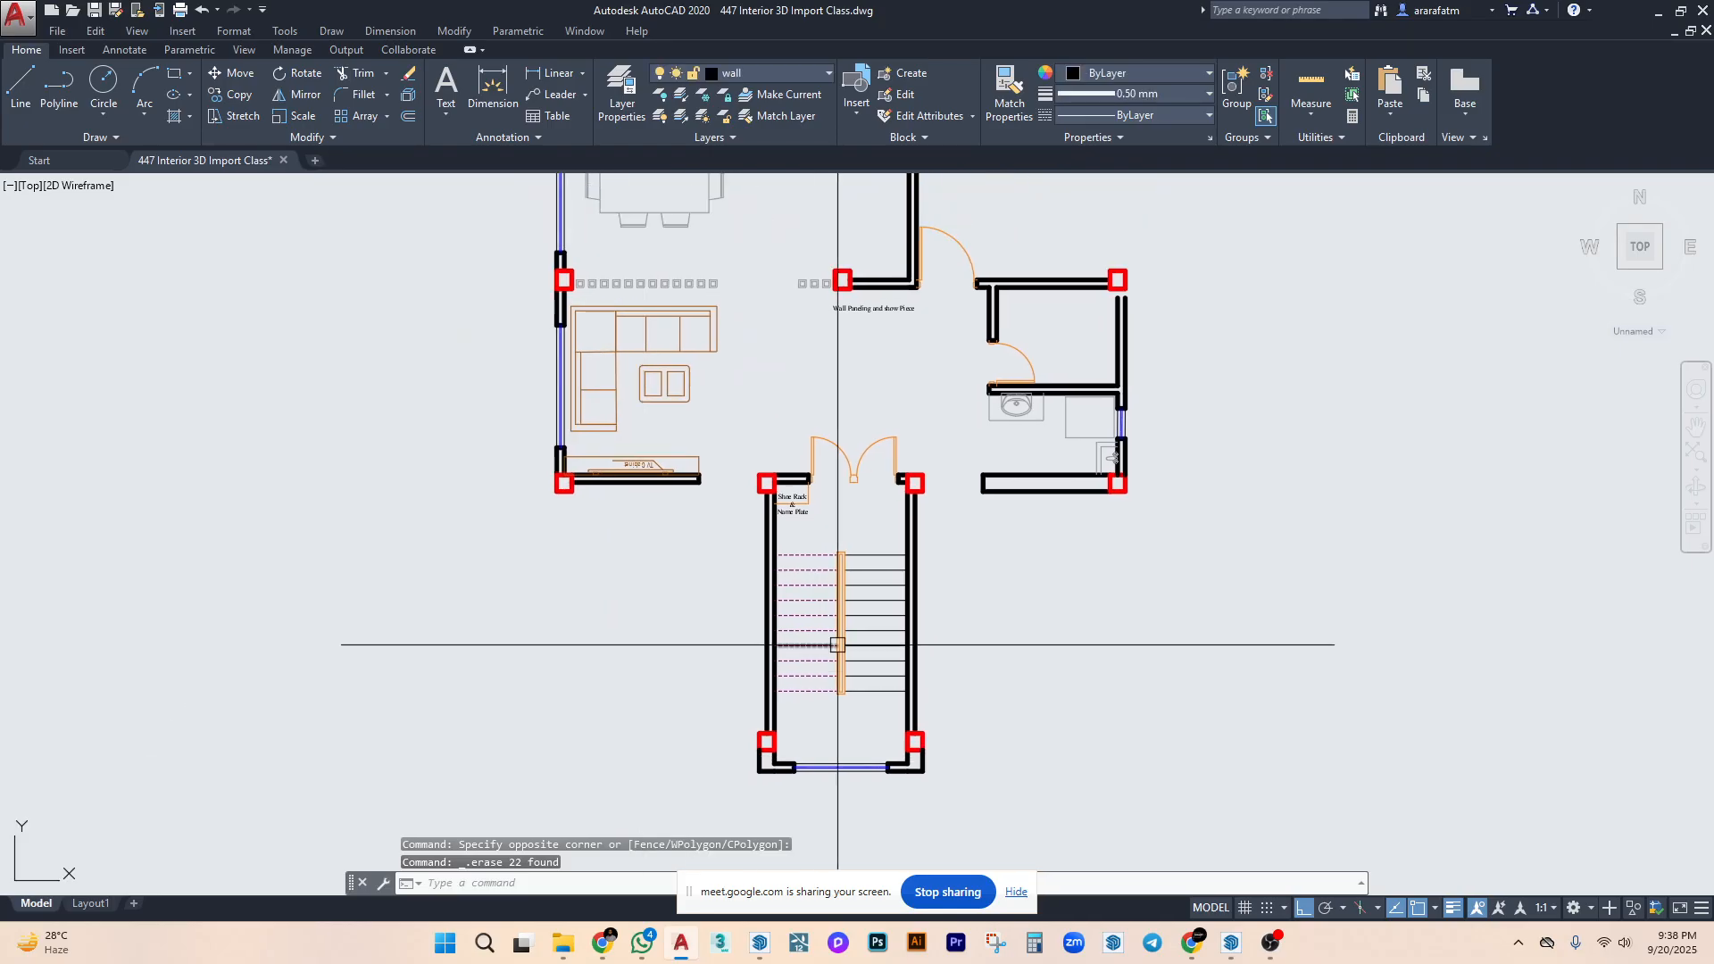
left_click(981, 525)
left_click(698, 788)
key("Delete")
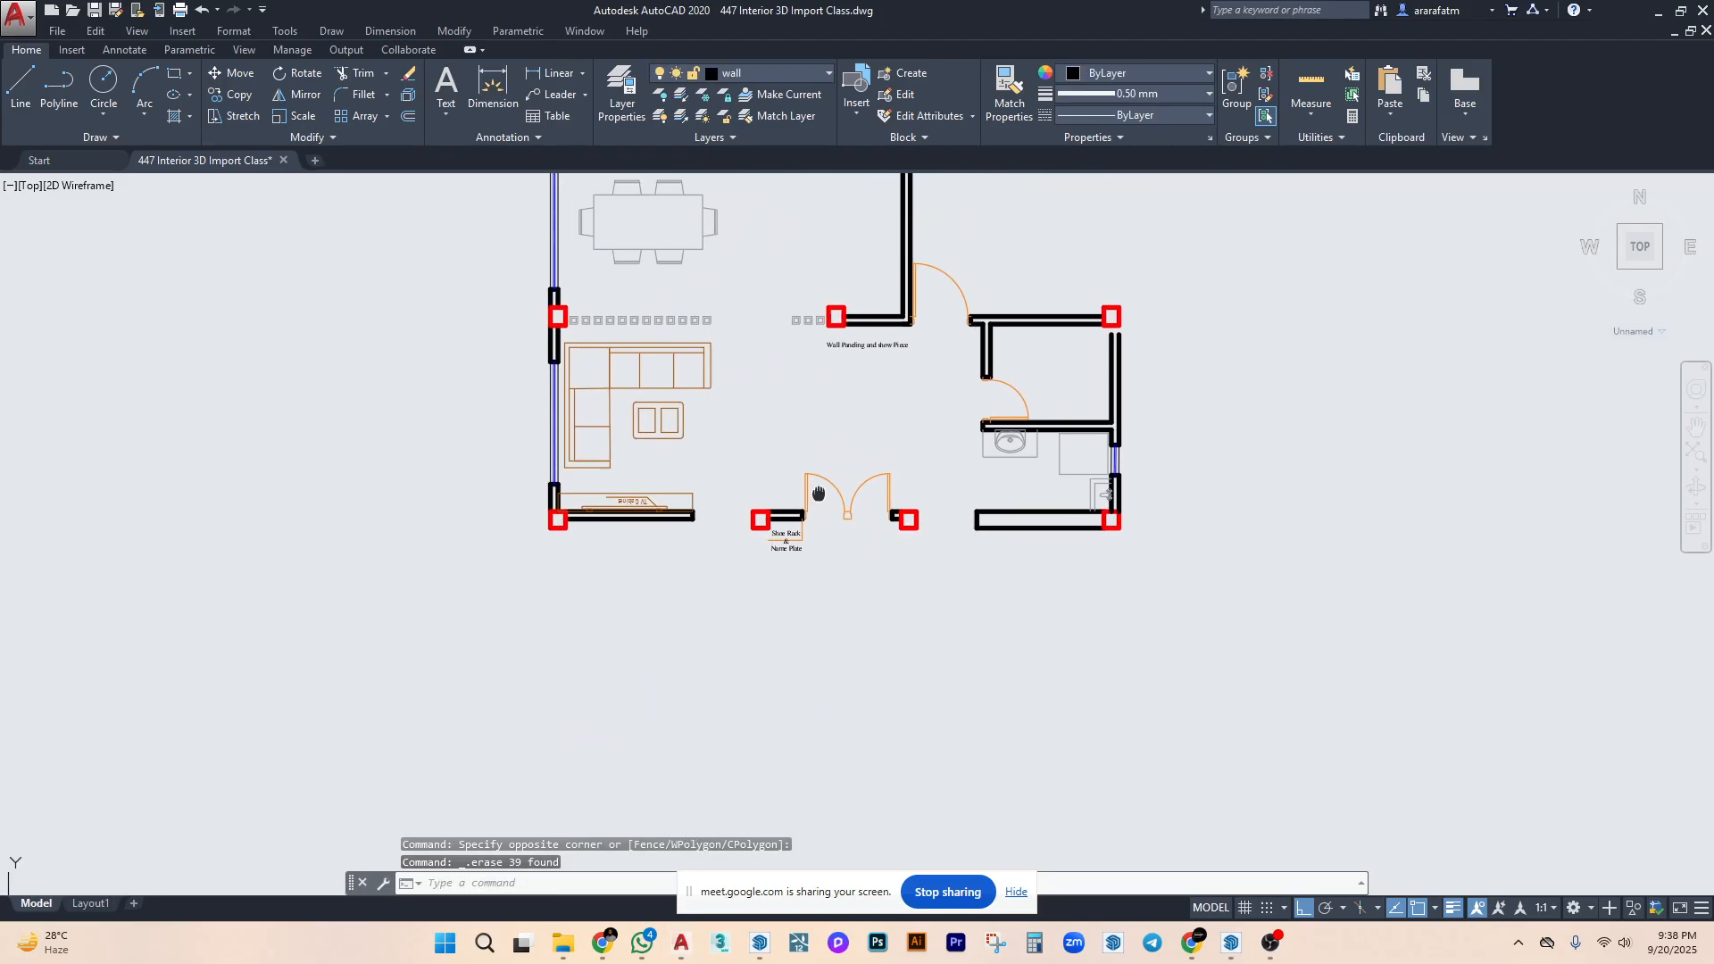
scroll(777, 705, "down", 2)
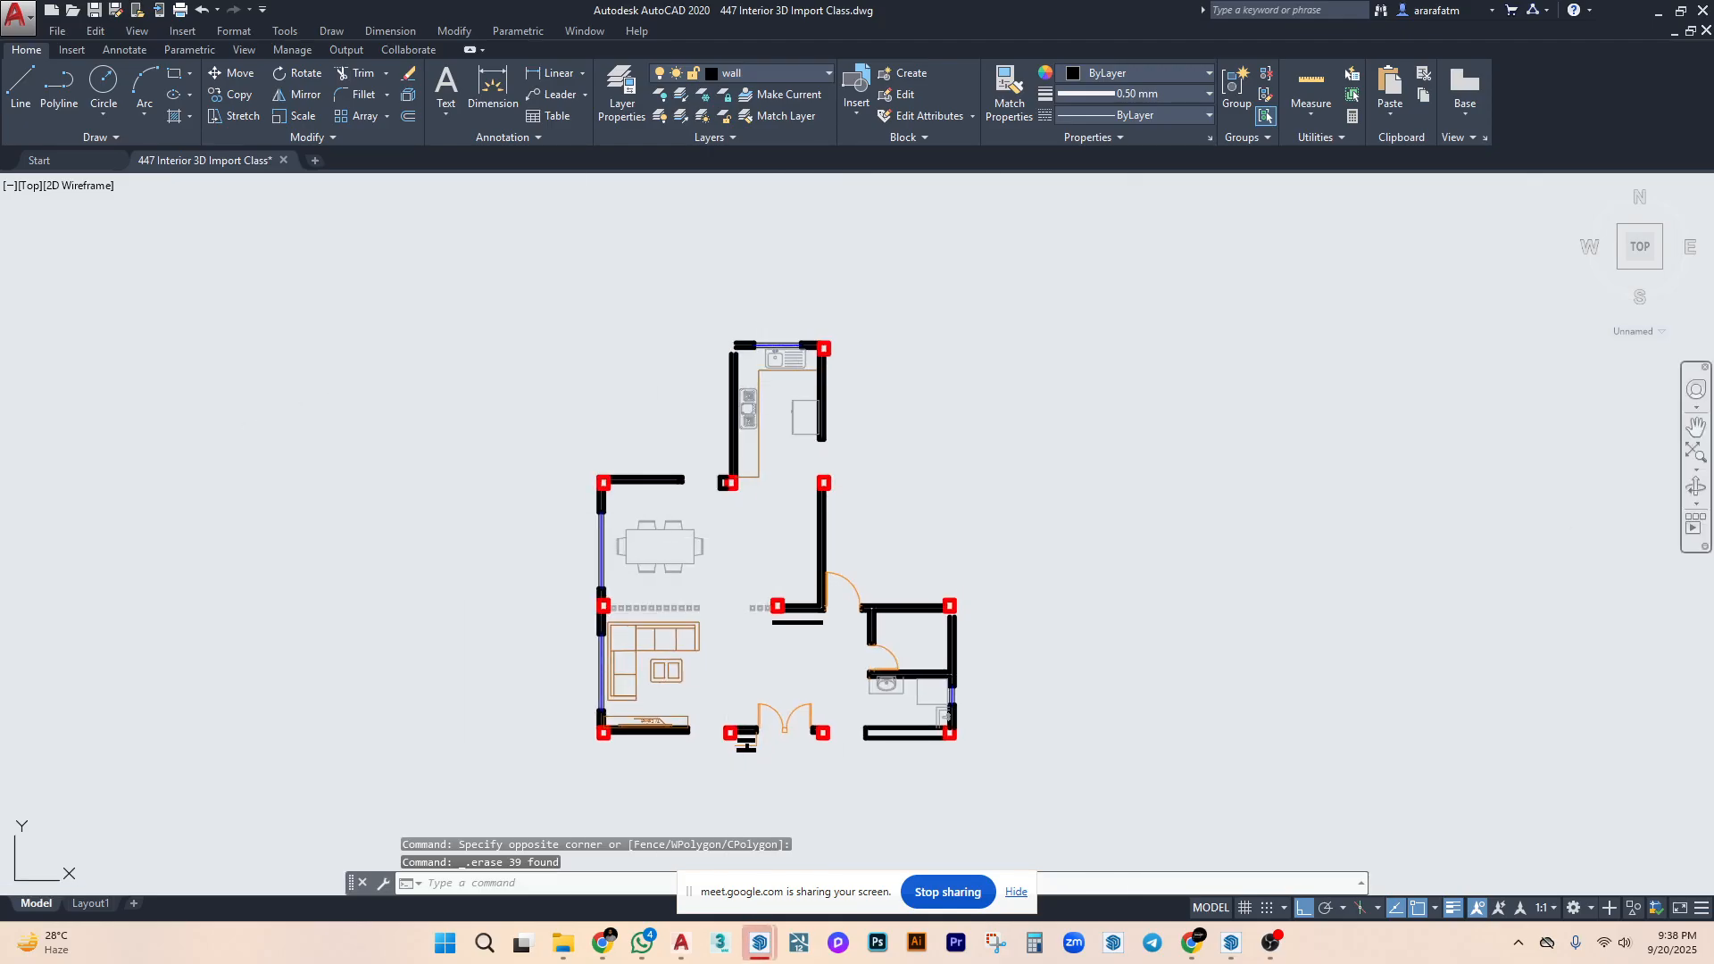
Save the reduced floor plan as a separate drawing named 447 Interior 3D Import Class Living Dining.
left_click(1231, 942)
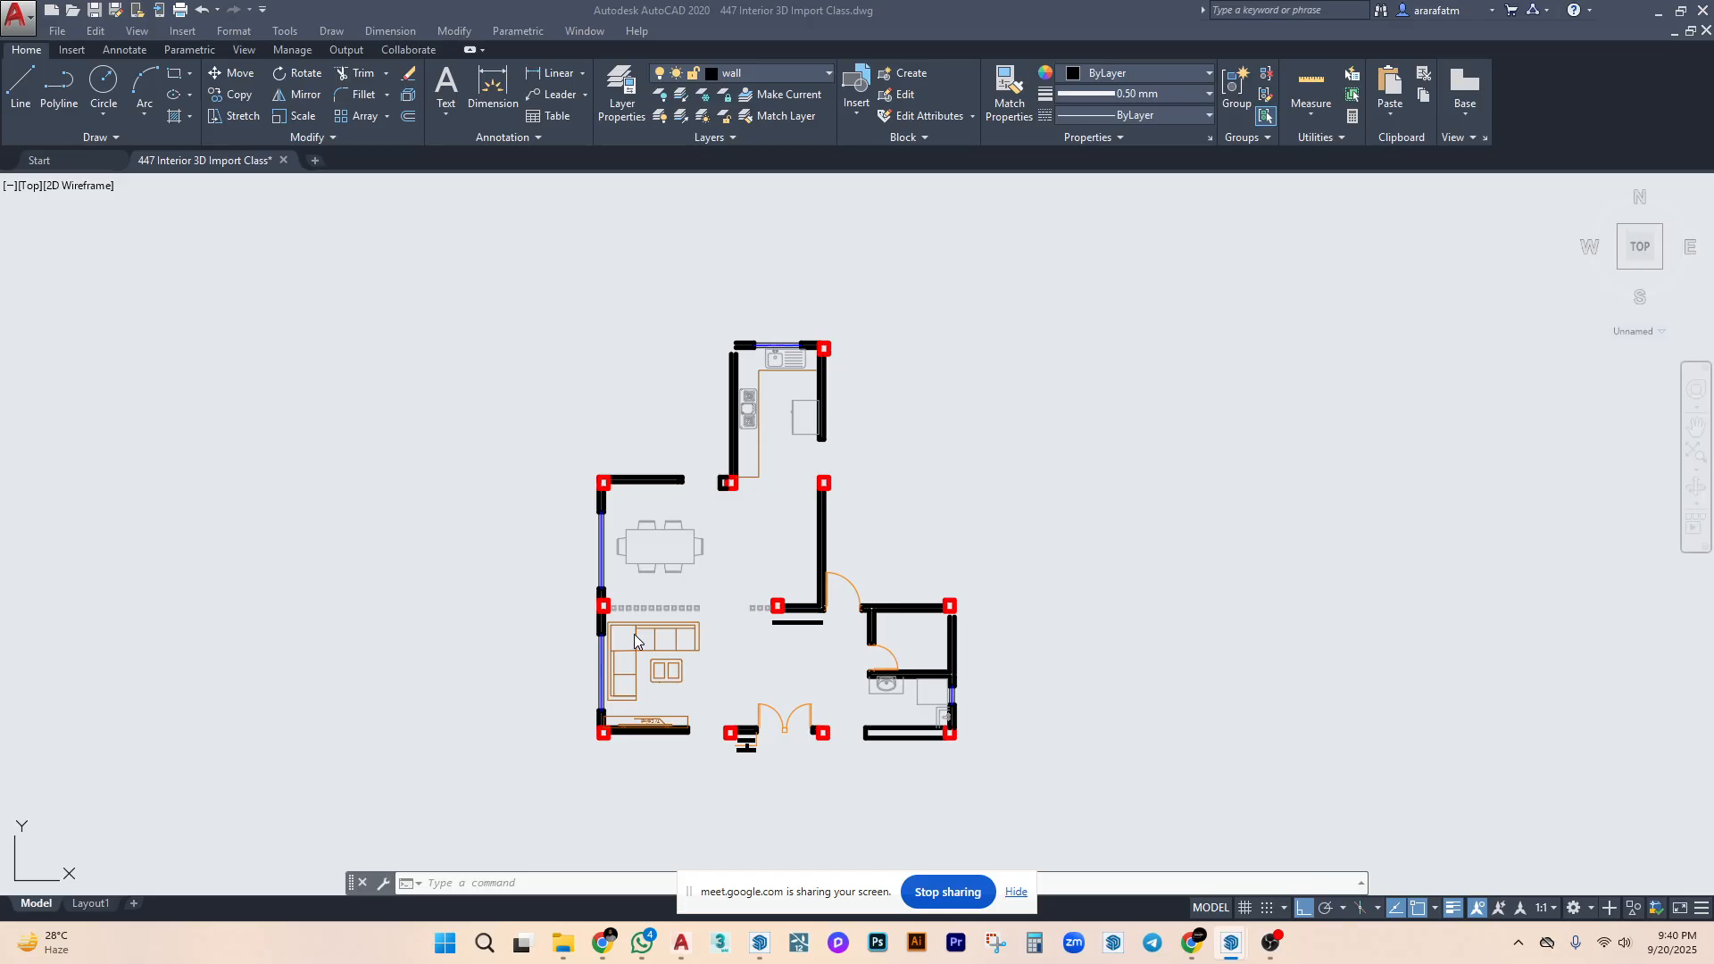
middle_click_drag(830, 604, 712, 512)
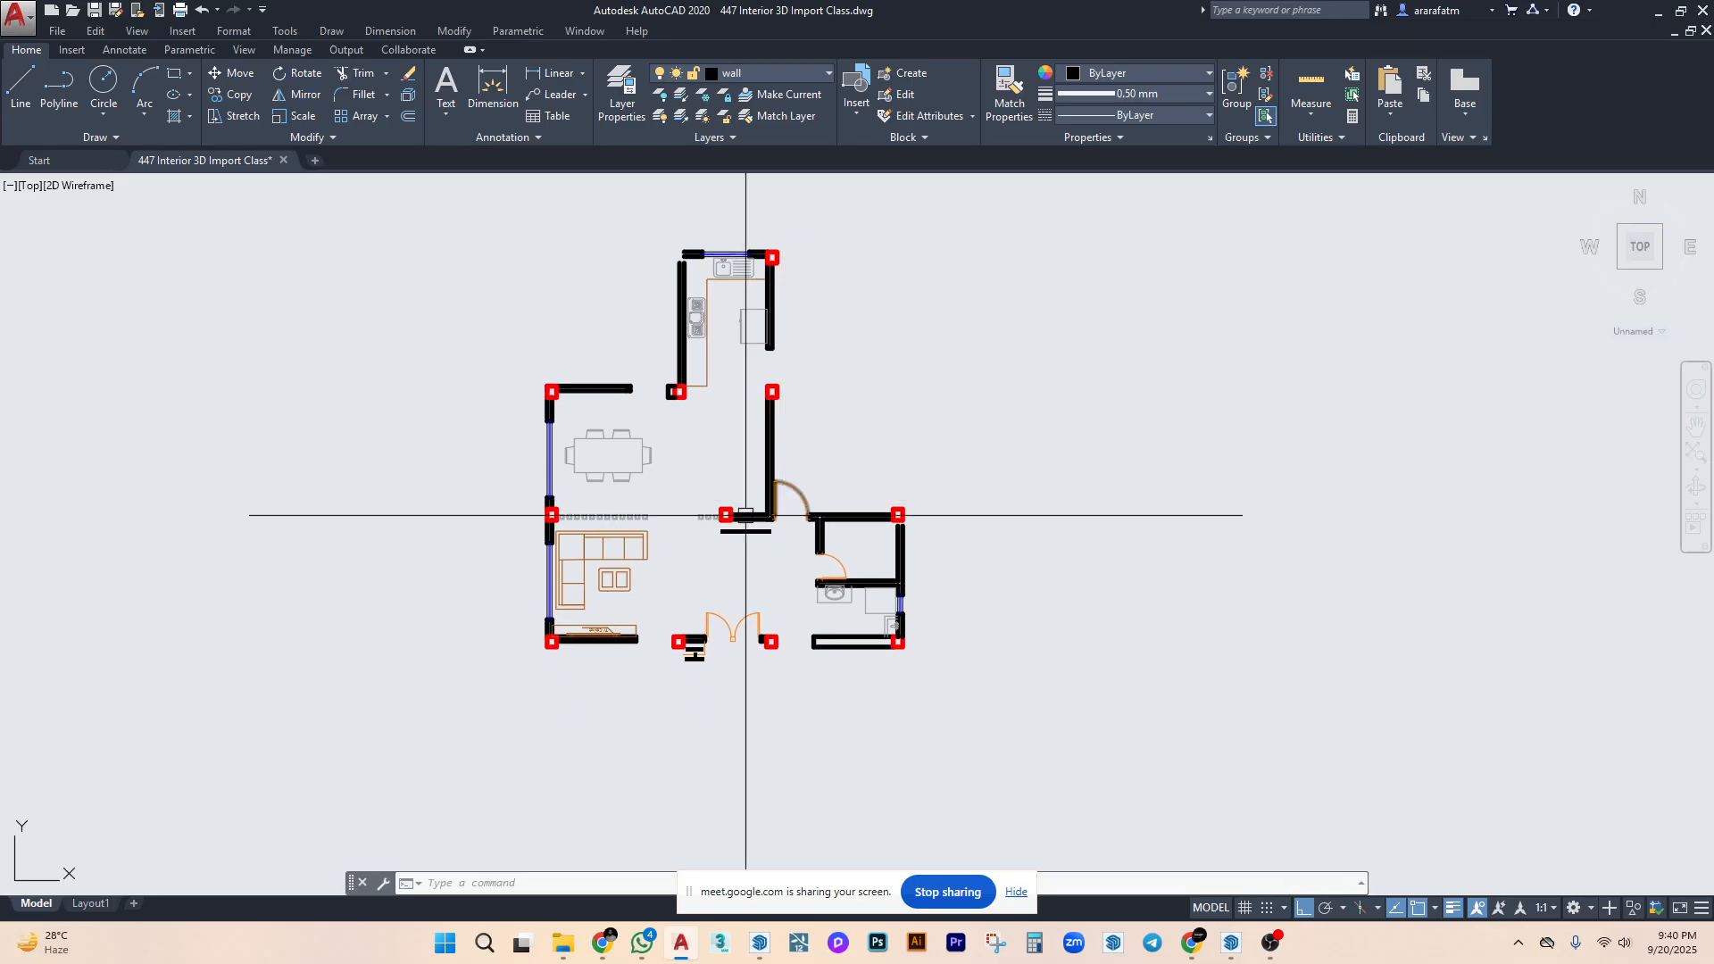
left_click(56, 31)
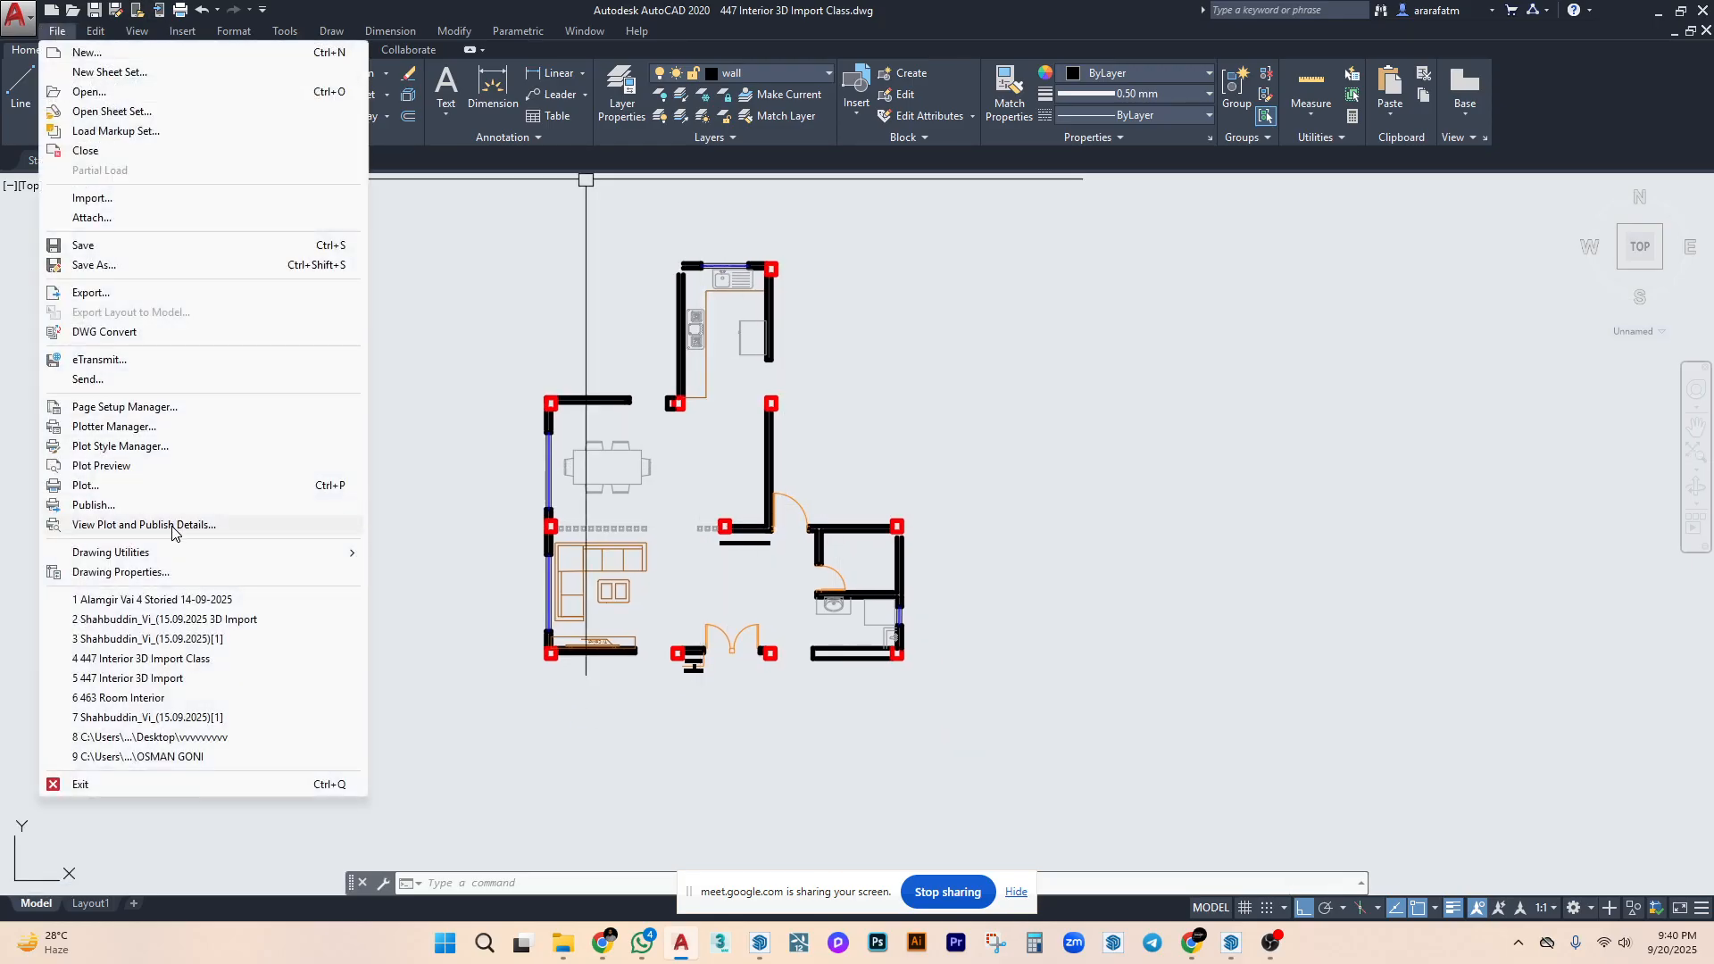
left_click(130, 265)
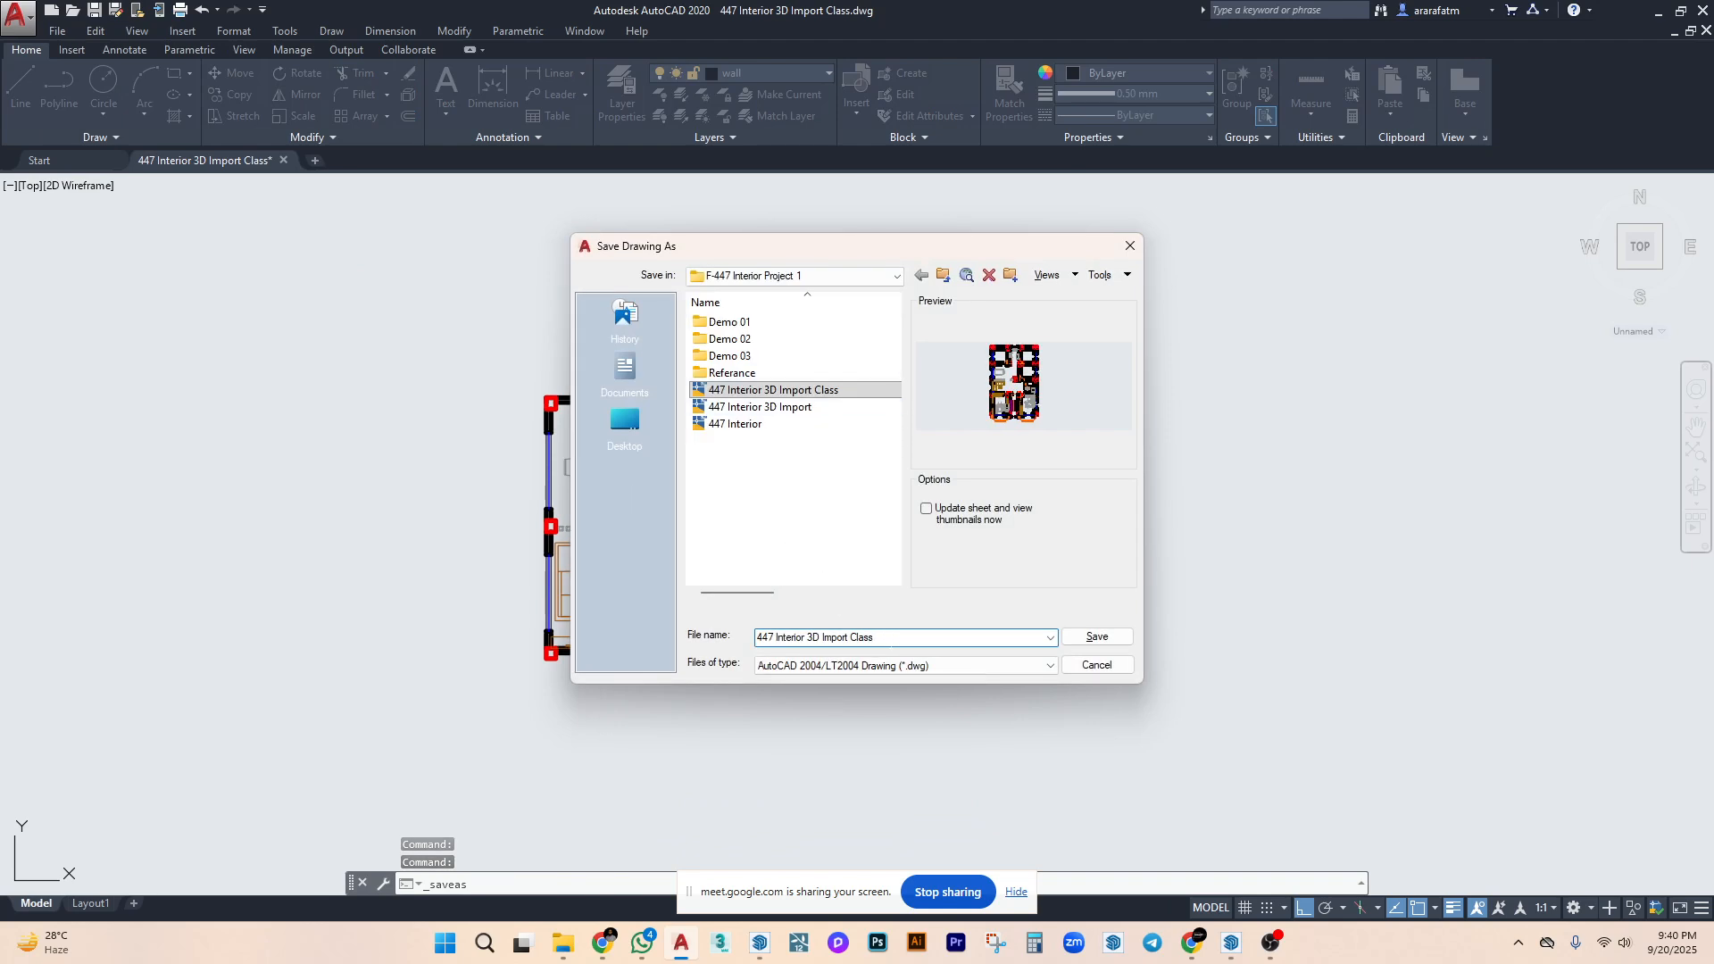
type("Li")
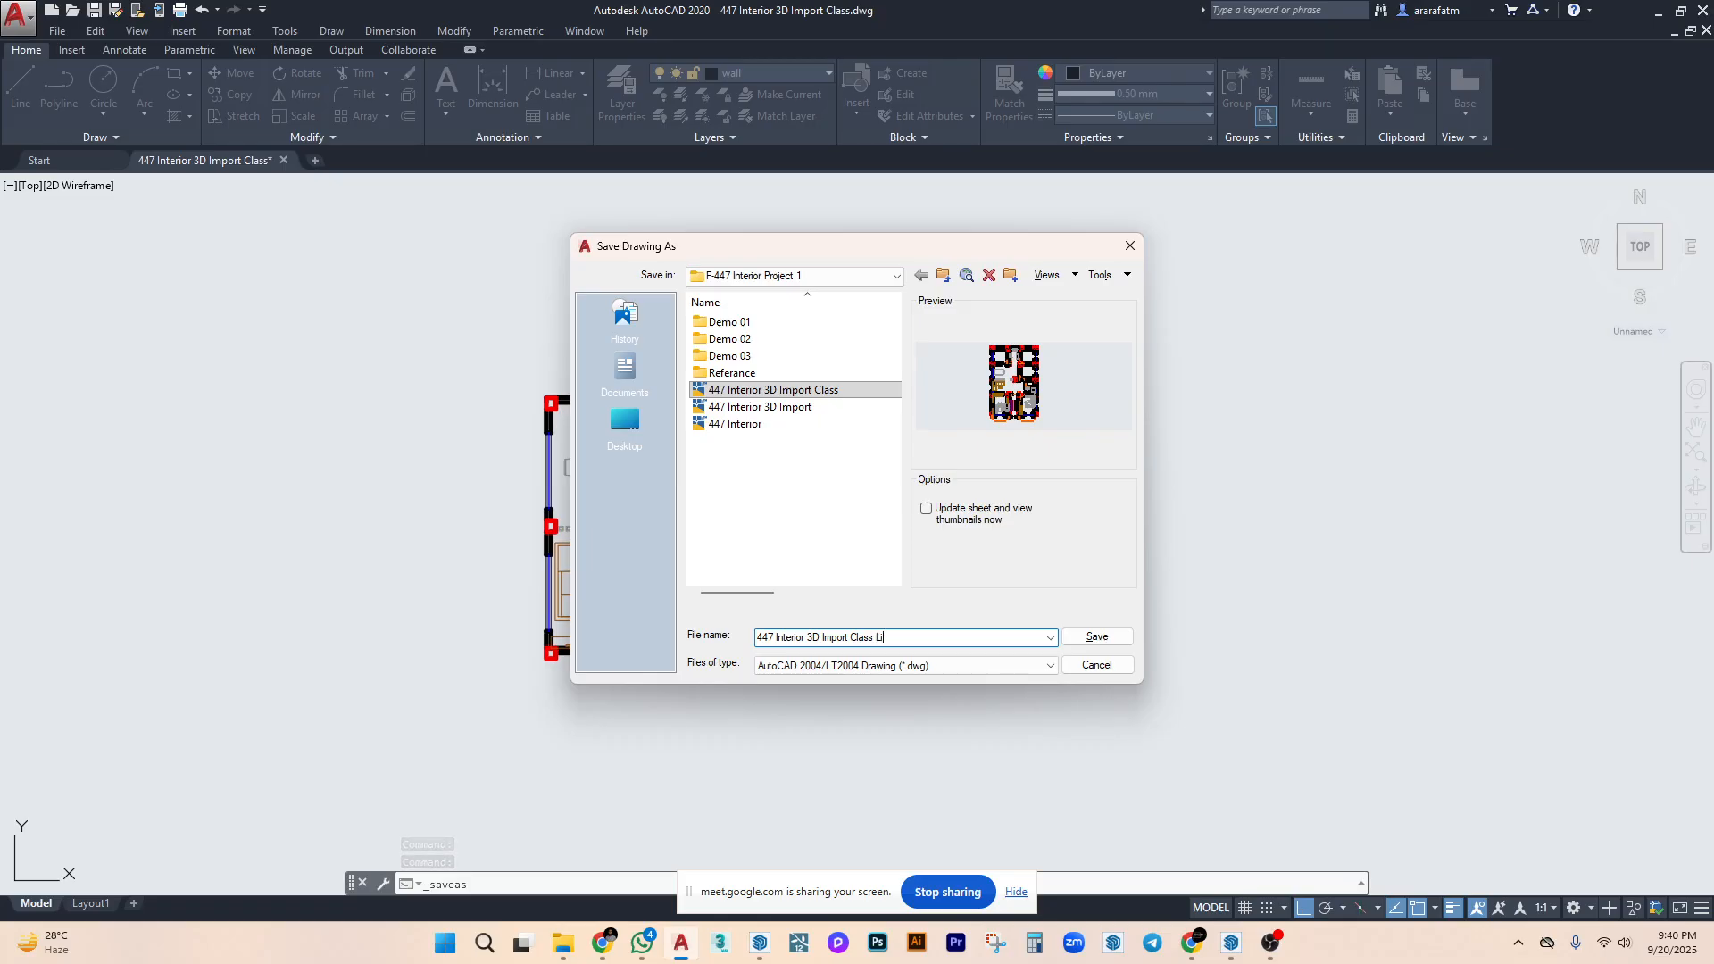
type("ving Dining")
key("Return")
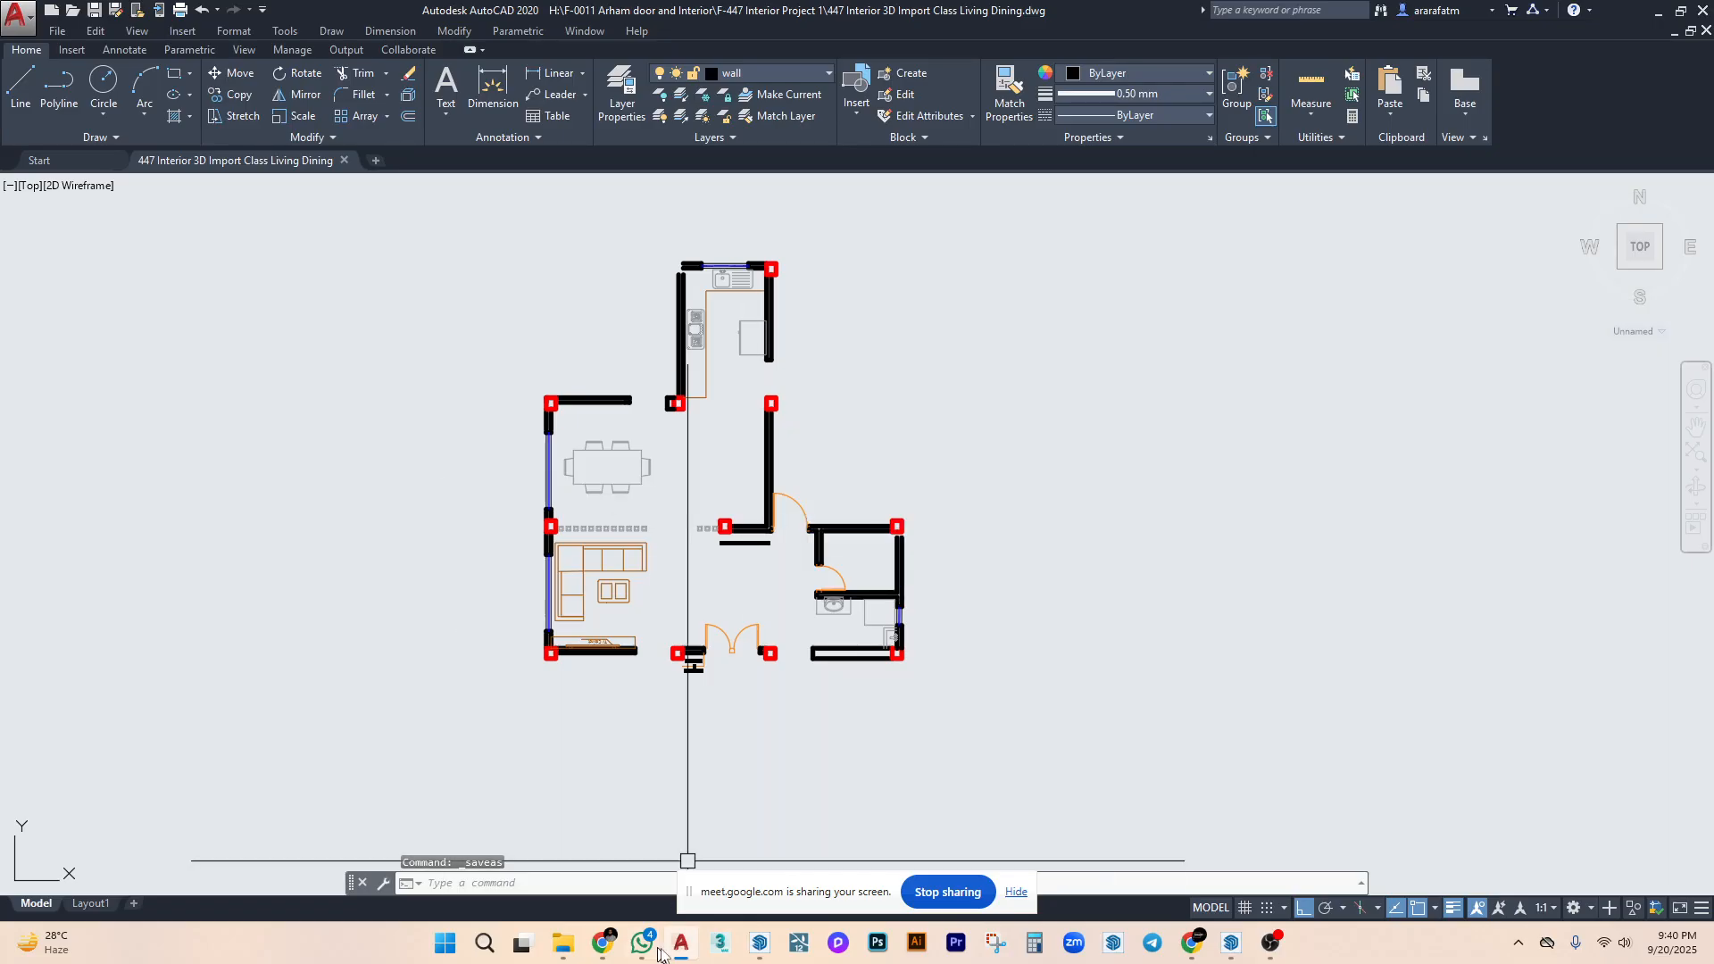
Switch to SketchUp, create a new model from the Interiors template in inches, and maximize its window.
left_click(761, 953)
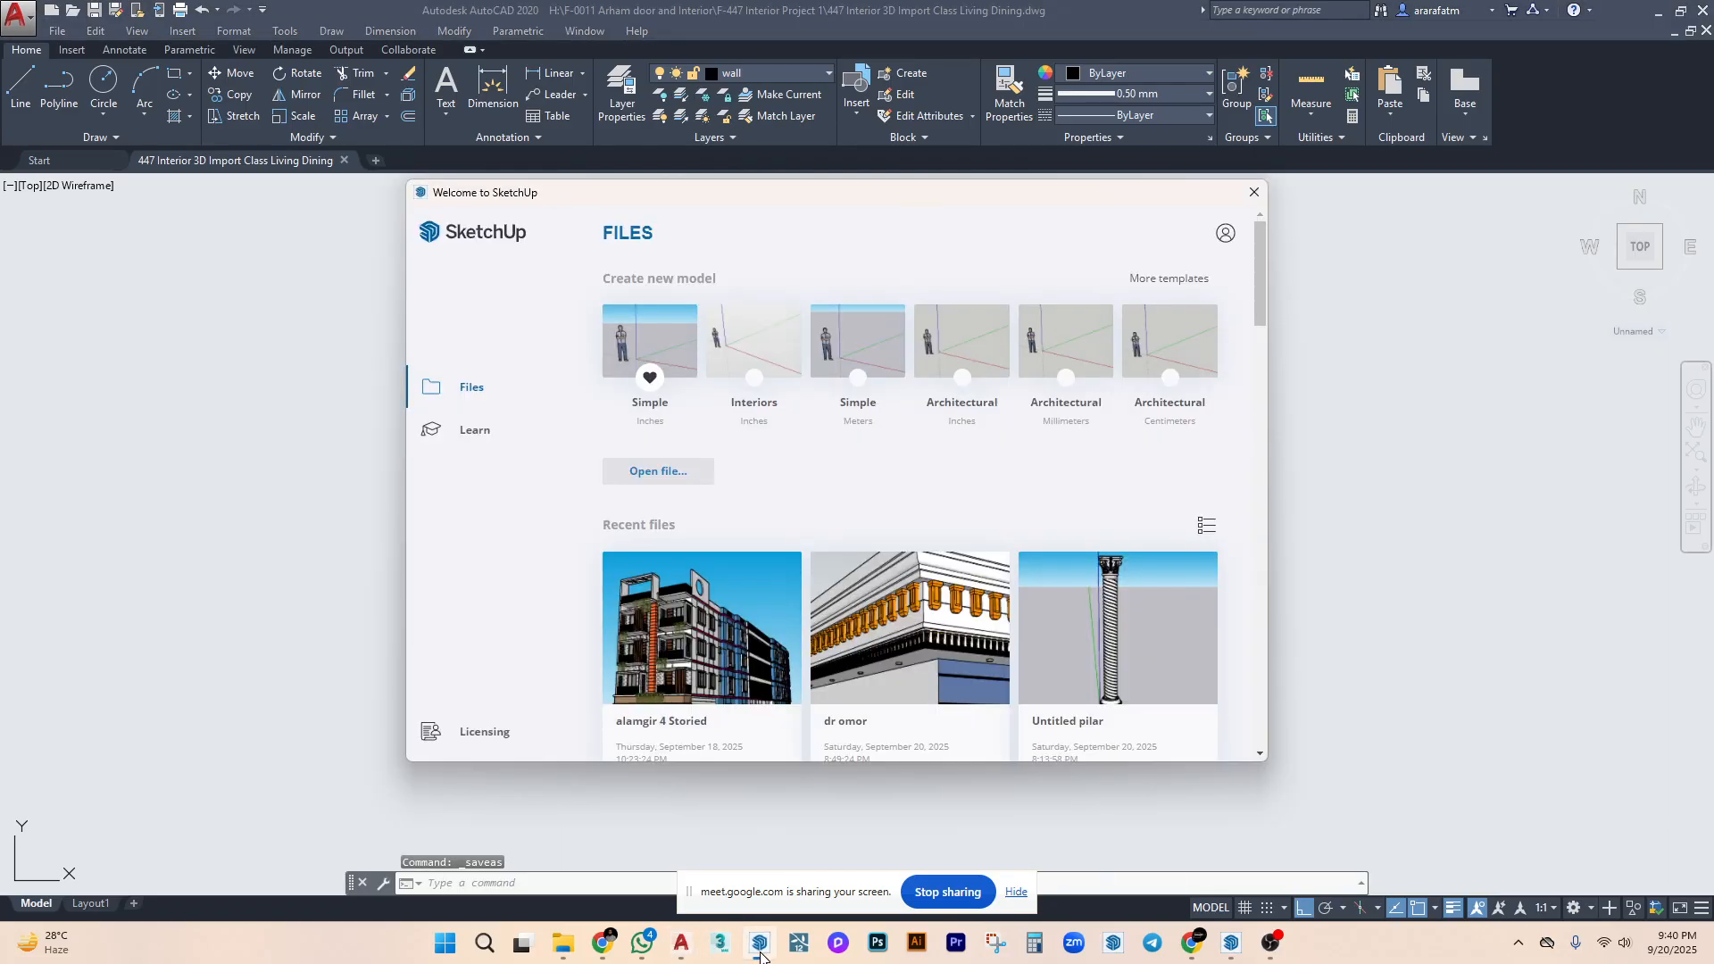
left_click(761, 353)
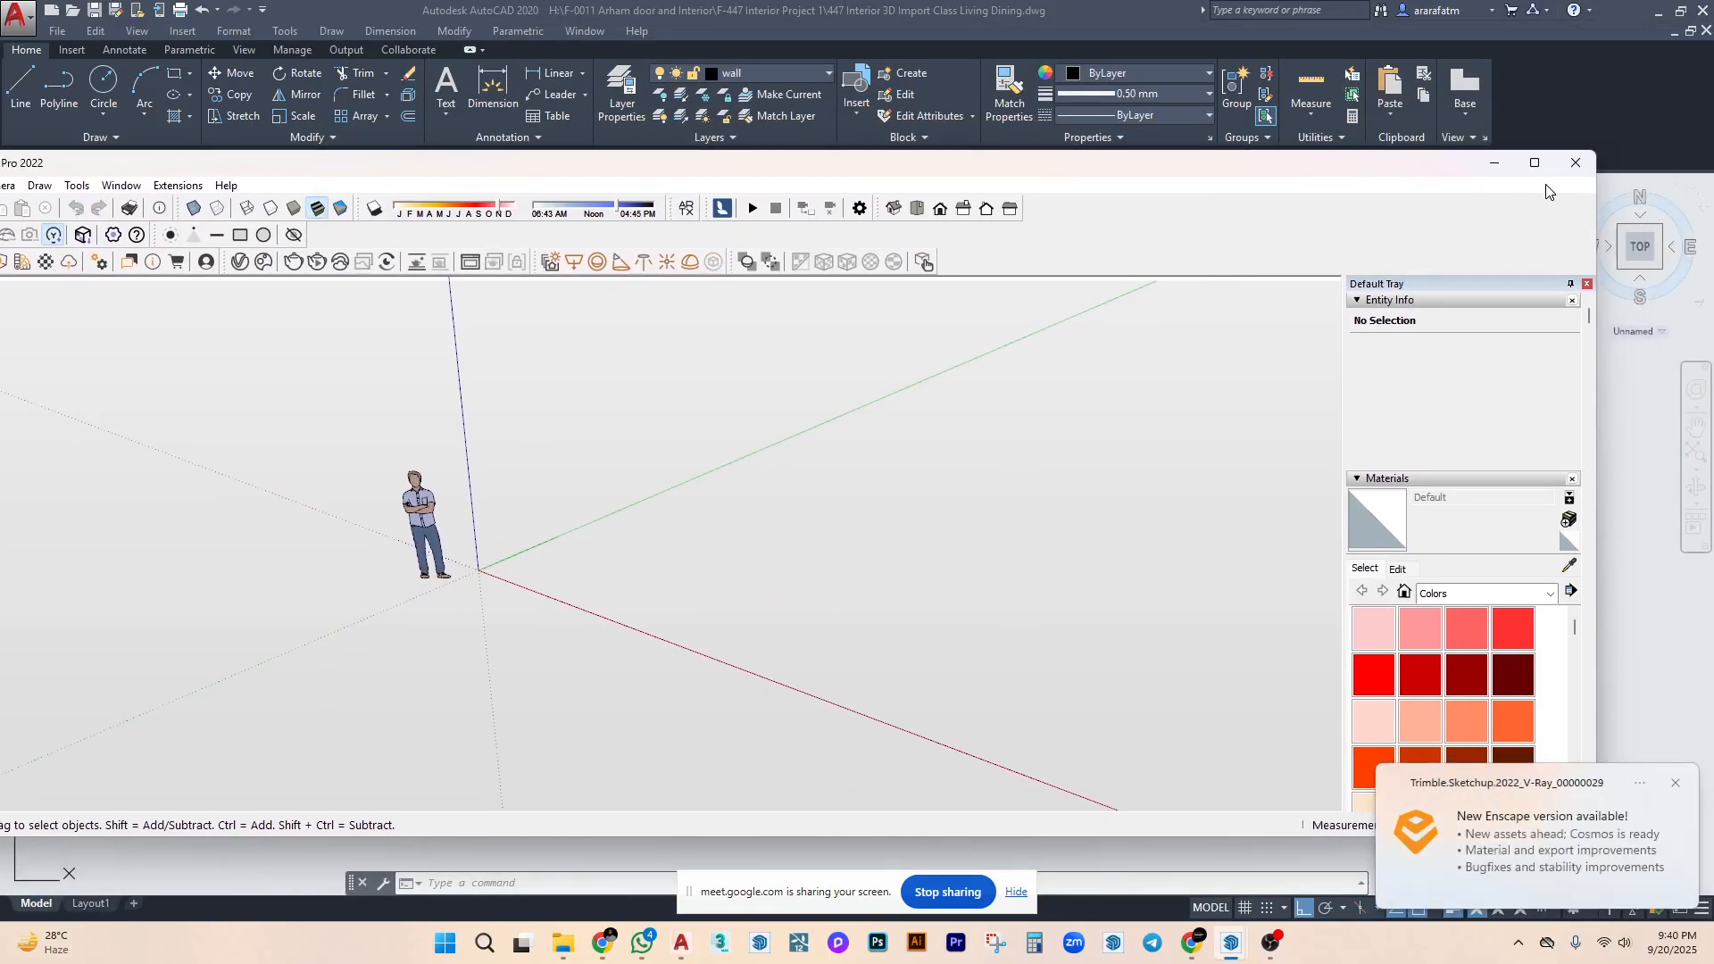
left_click(1535, 163)
Delete the default human scale figure from the new model.
middle_click_drag(893, 607, 805, 607)
key("space")
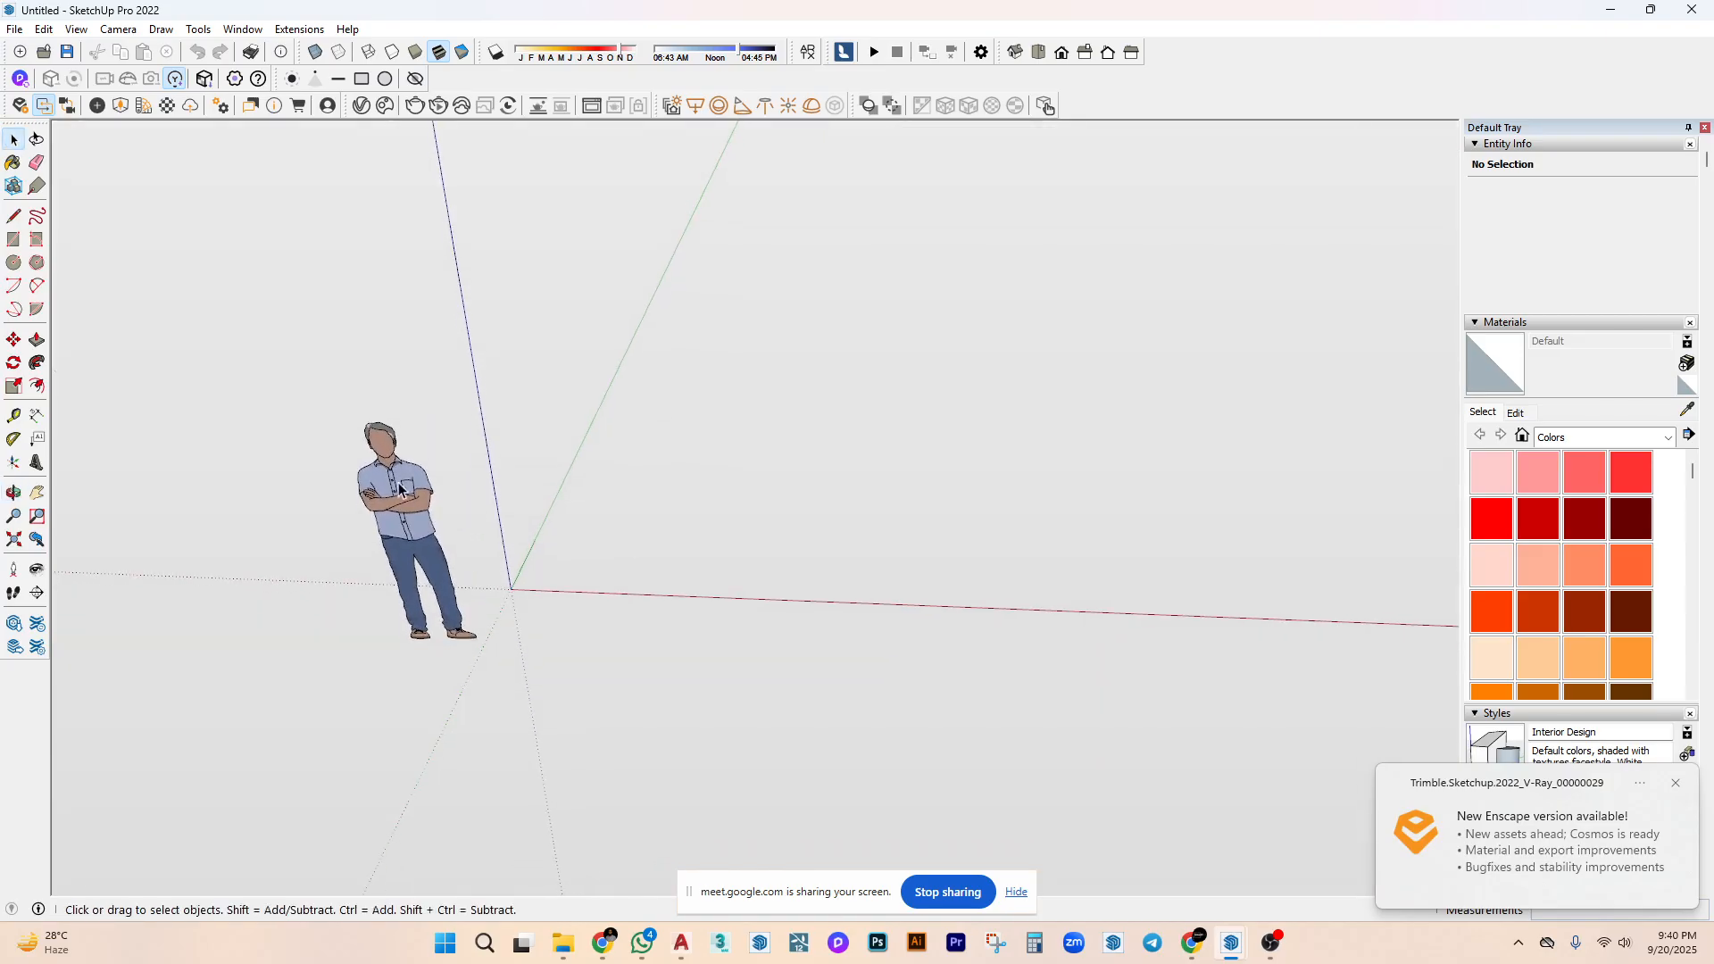
left_click(403, 544)
key("Delete")
scroll(902, 511, "up", 2)
middle_click_drag(972, 524, 684, 521, "shift")
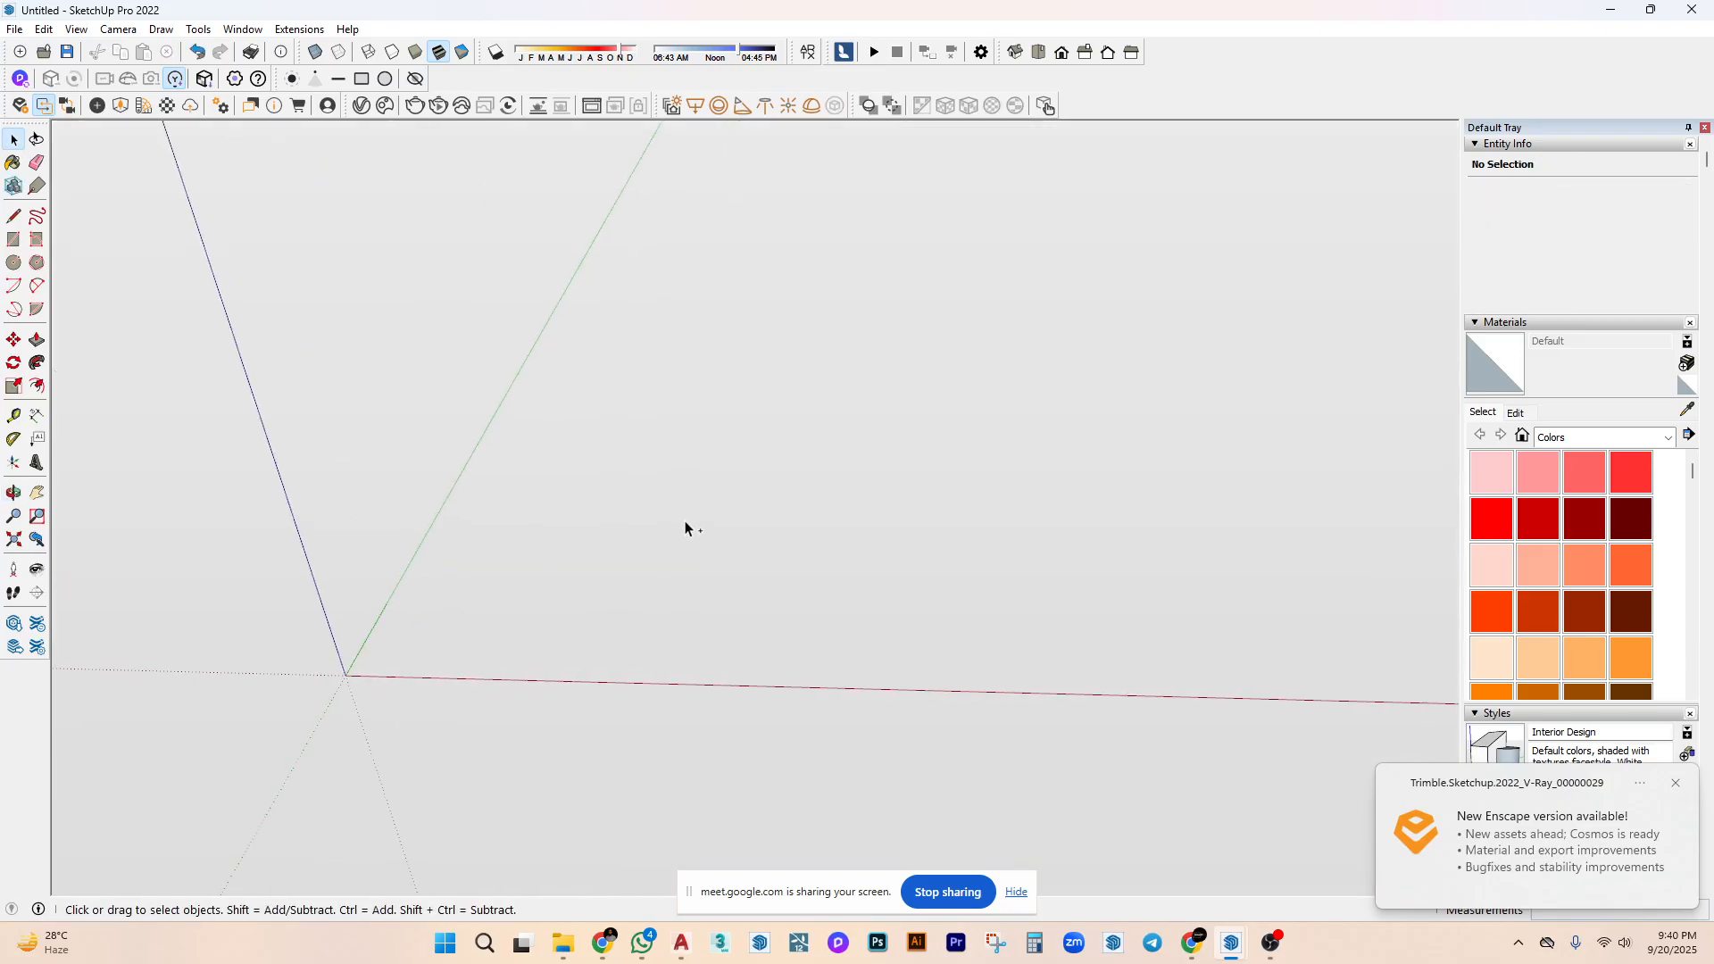
Start saving the model and open the Running Work File folder on the Desktop as the save location.
key("ctrl+s")
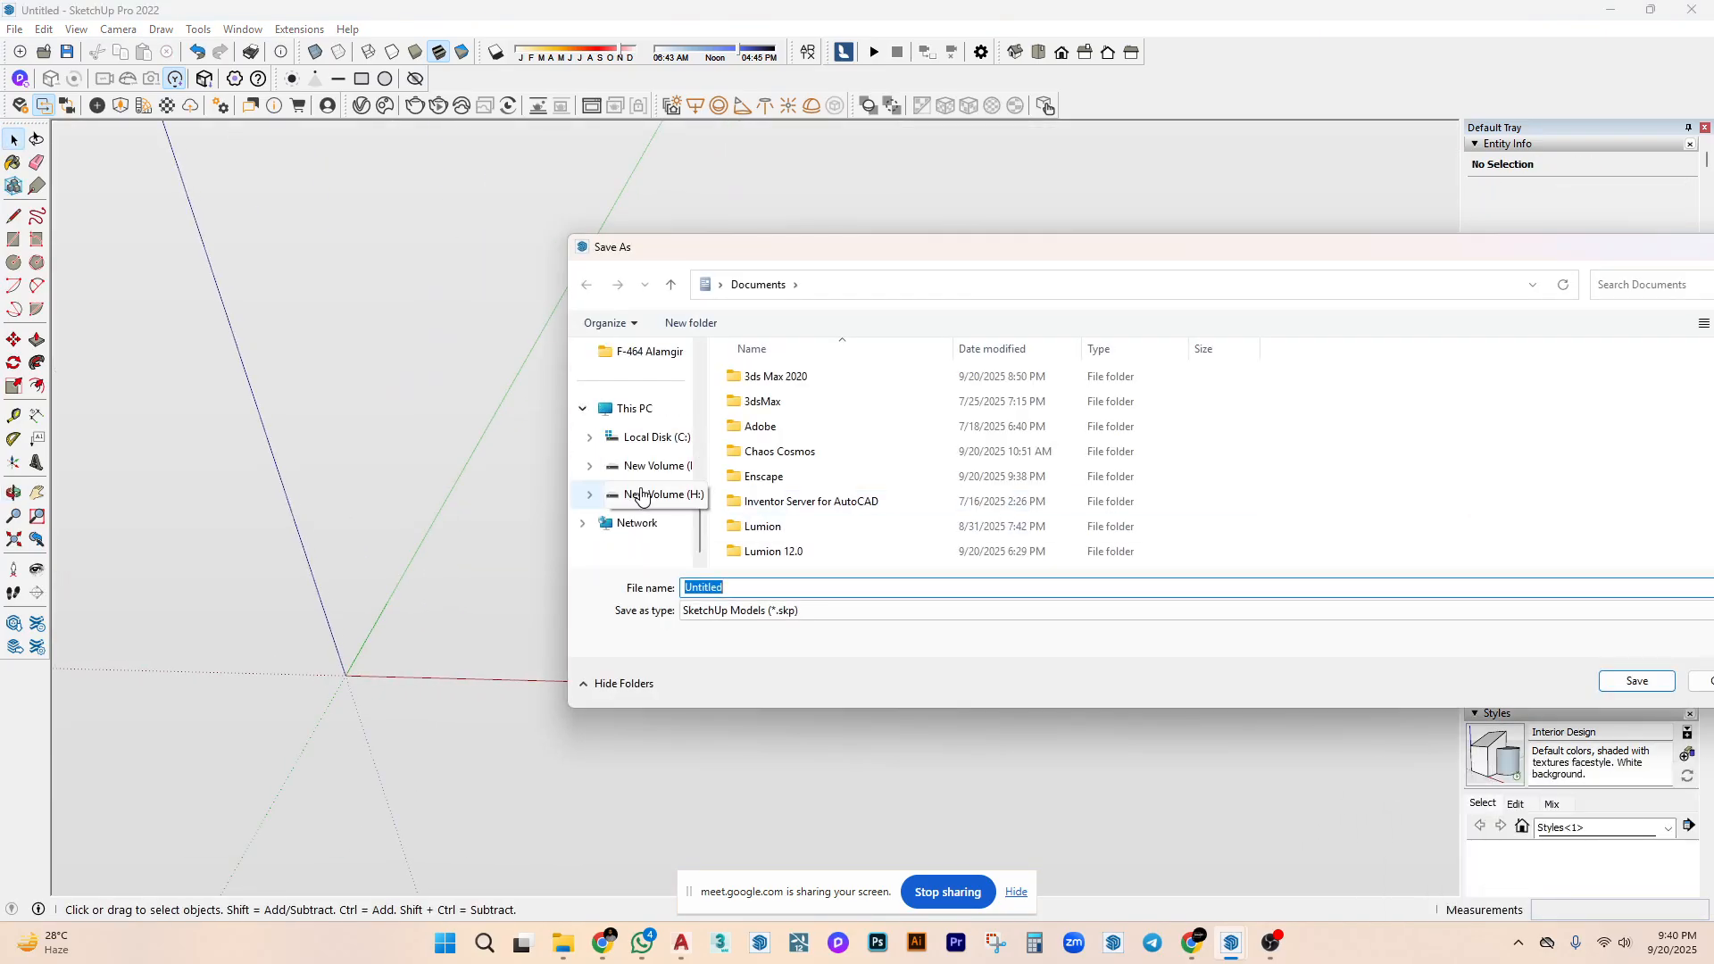
left_click(639, 494)
scroll(645, 496, "up", 5)
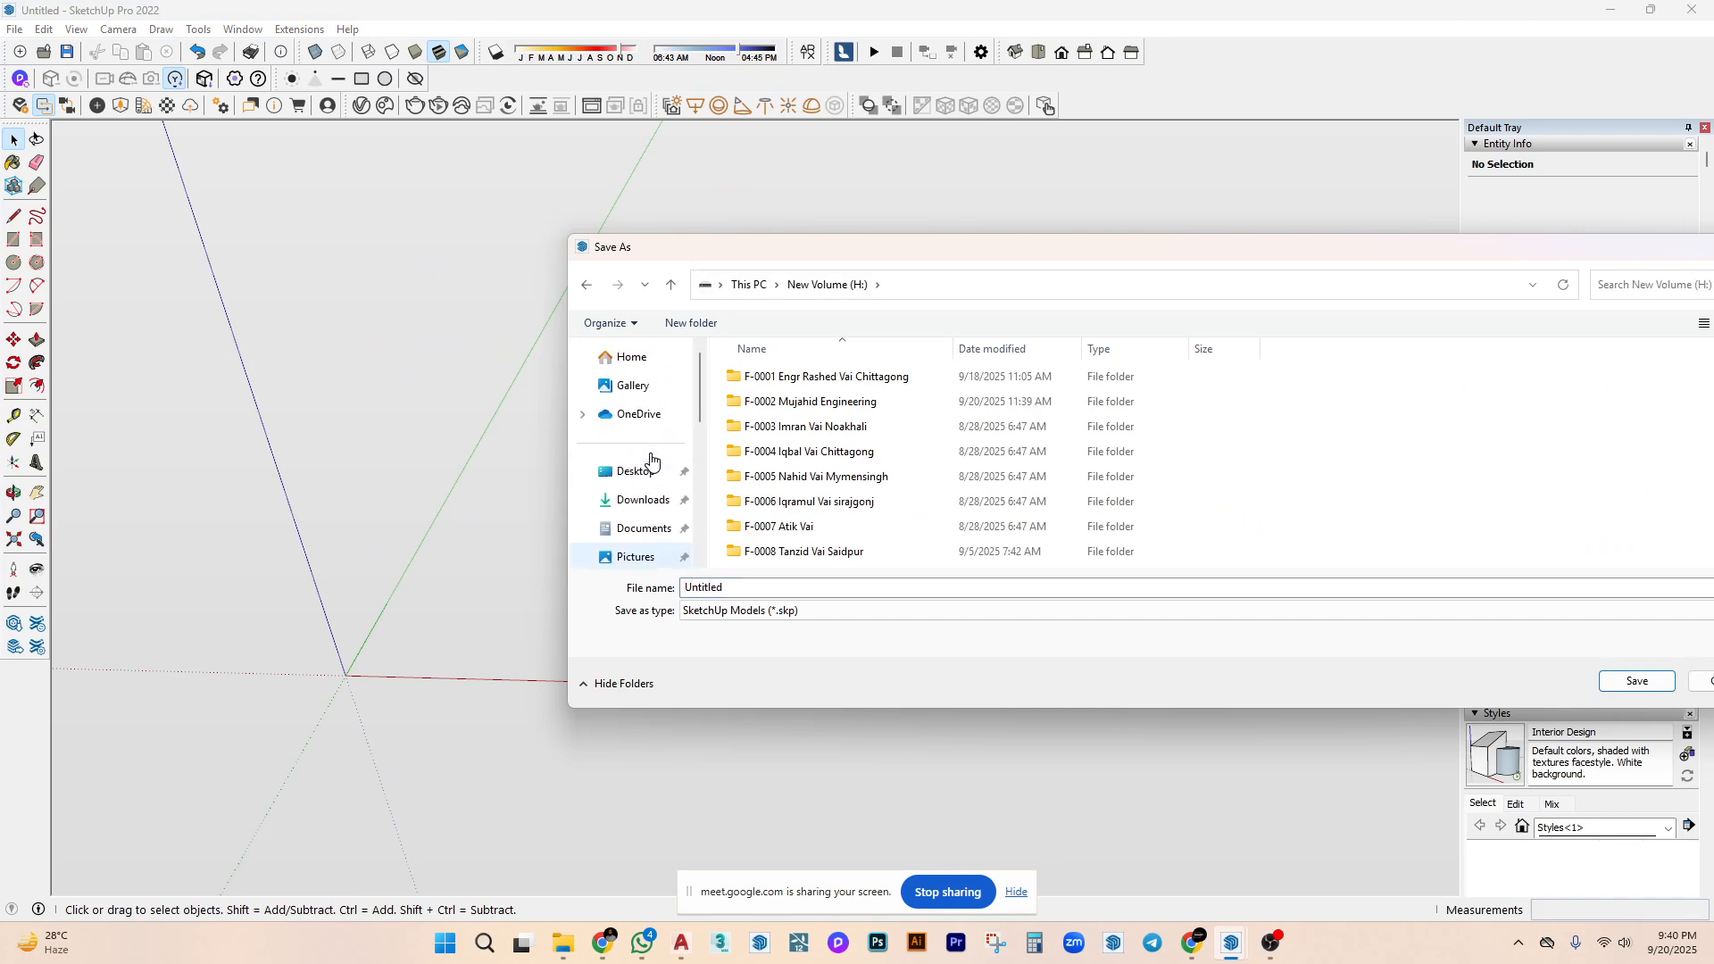
left_click(650, 503)
scroll(653, 545, "down", 3)
scroll(650, 526, "up", 3)
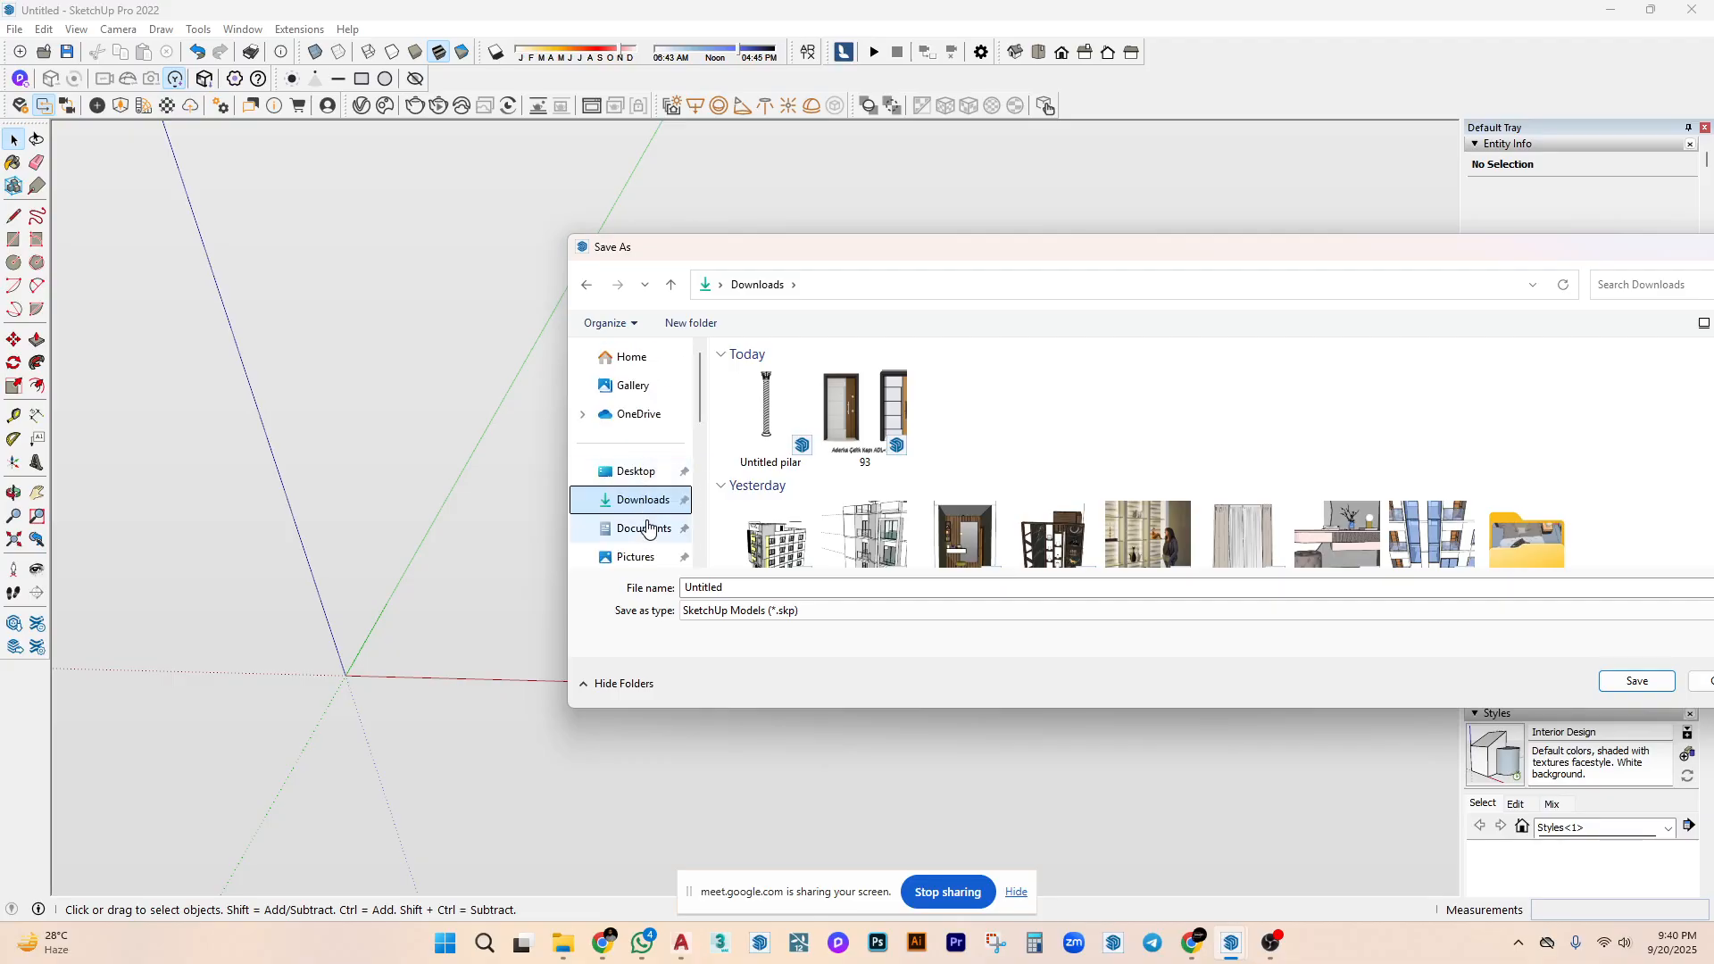
left_click(648, 473)
left_click(767, 382)
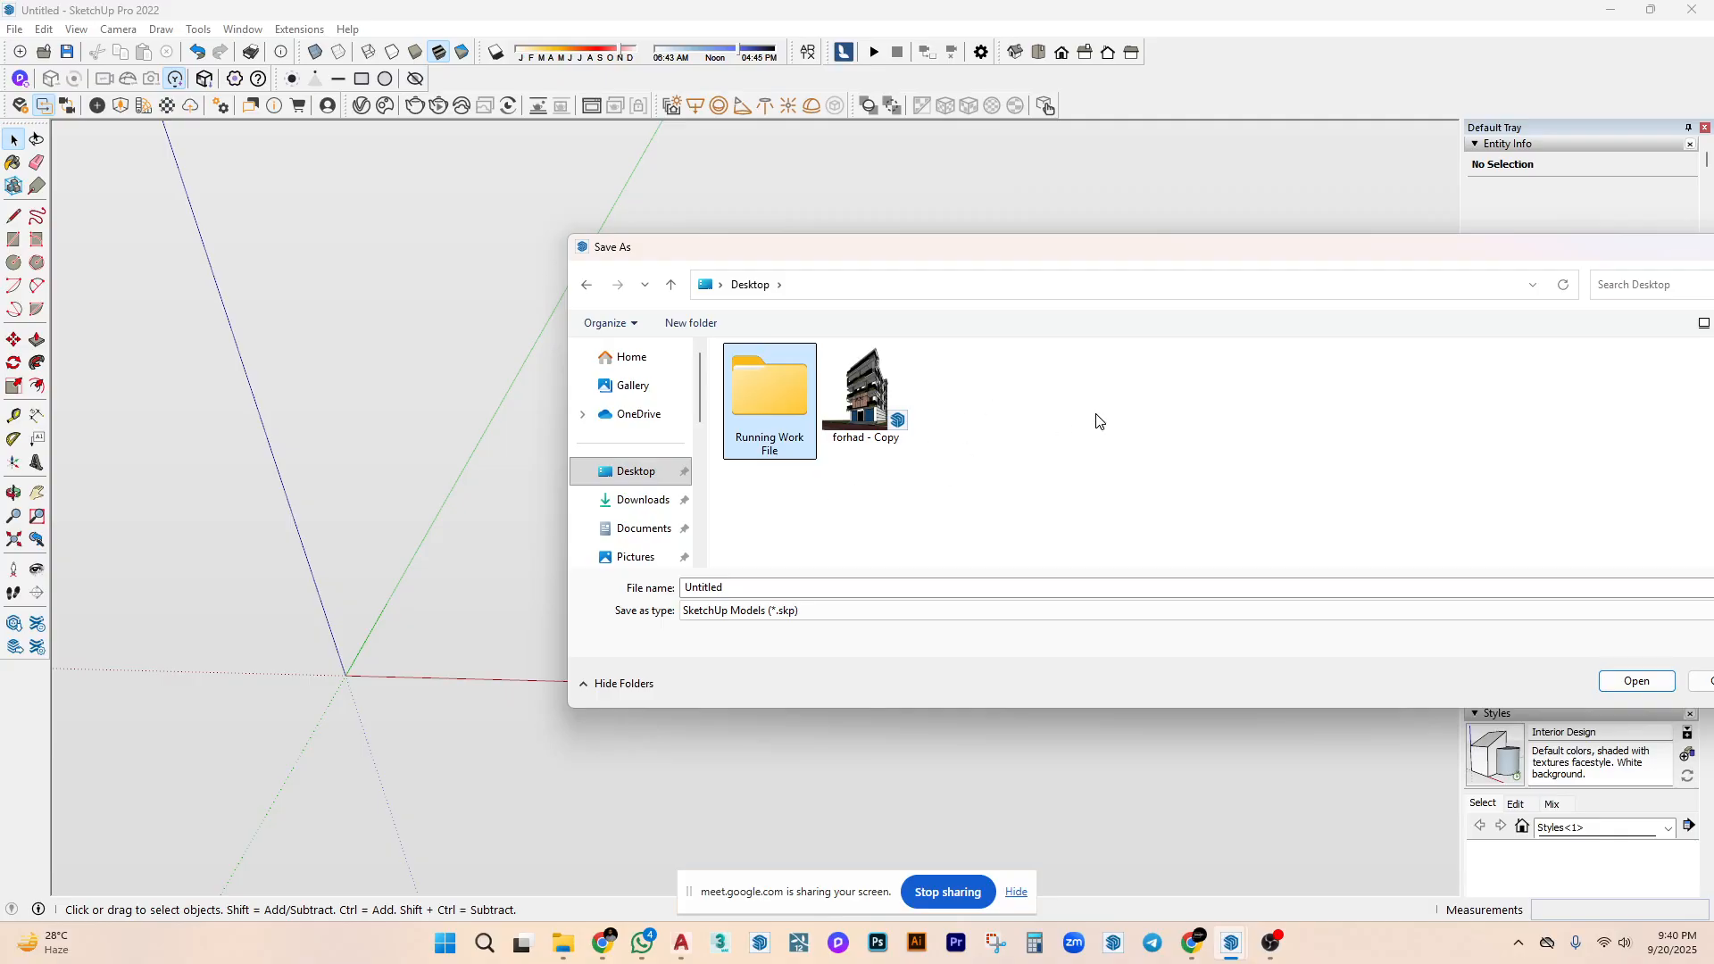
double_click(806, 400)
scroll(987, 432, "down", 5)
Create a new folder named Class Interior File inside Running Work File.
right_click(1295, 449)
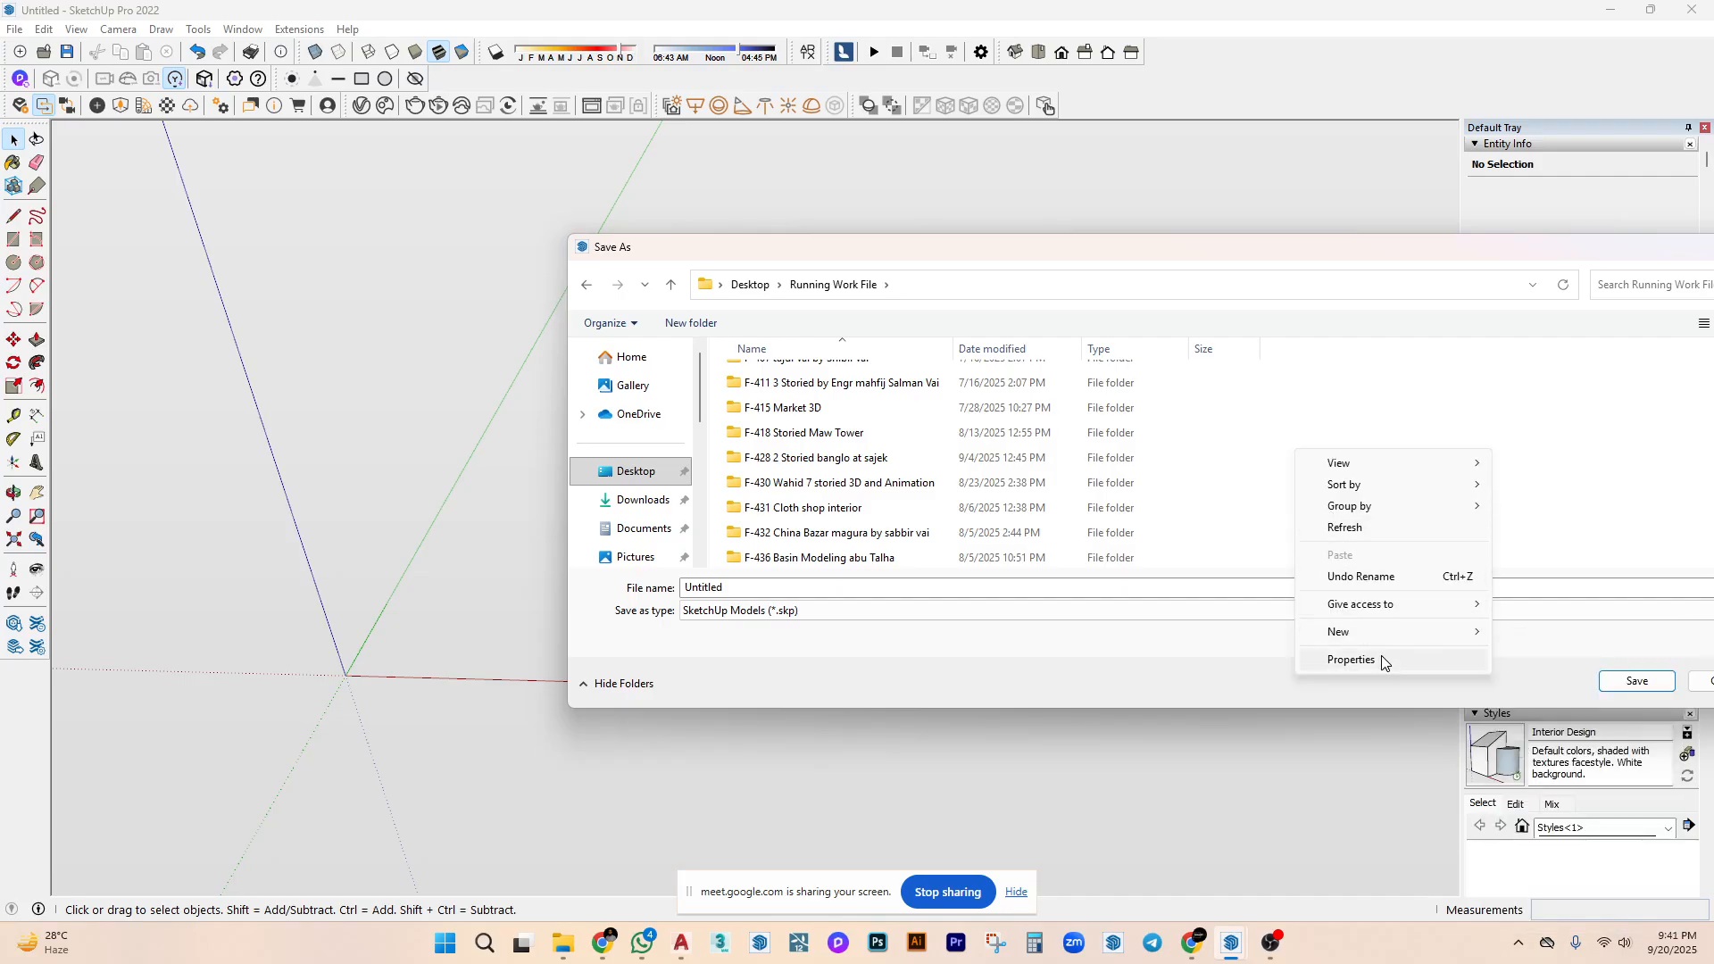
mouse_move(1393, 632)
left_click(1522, 635)
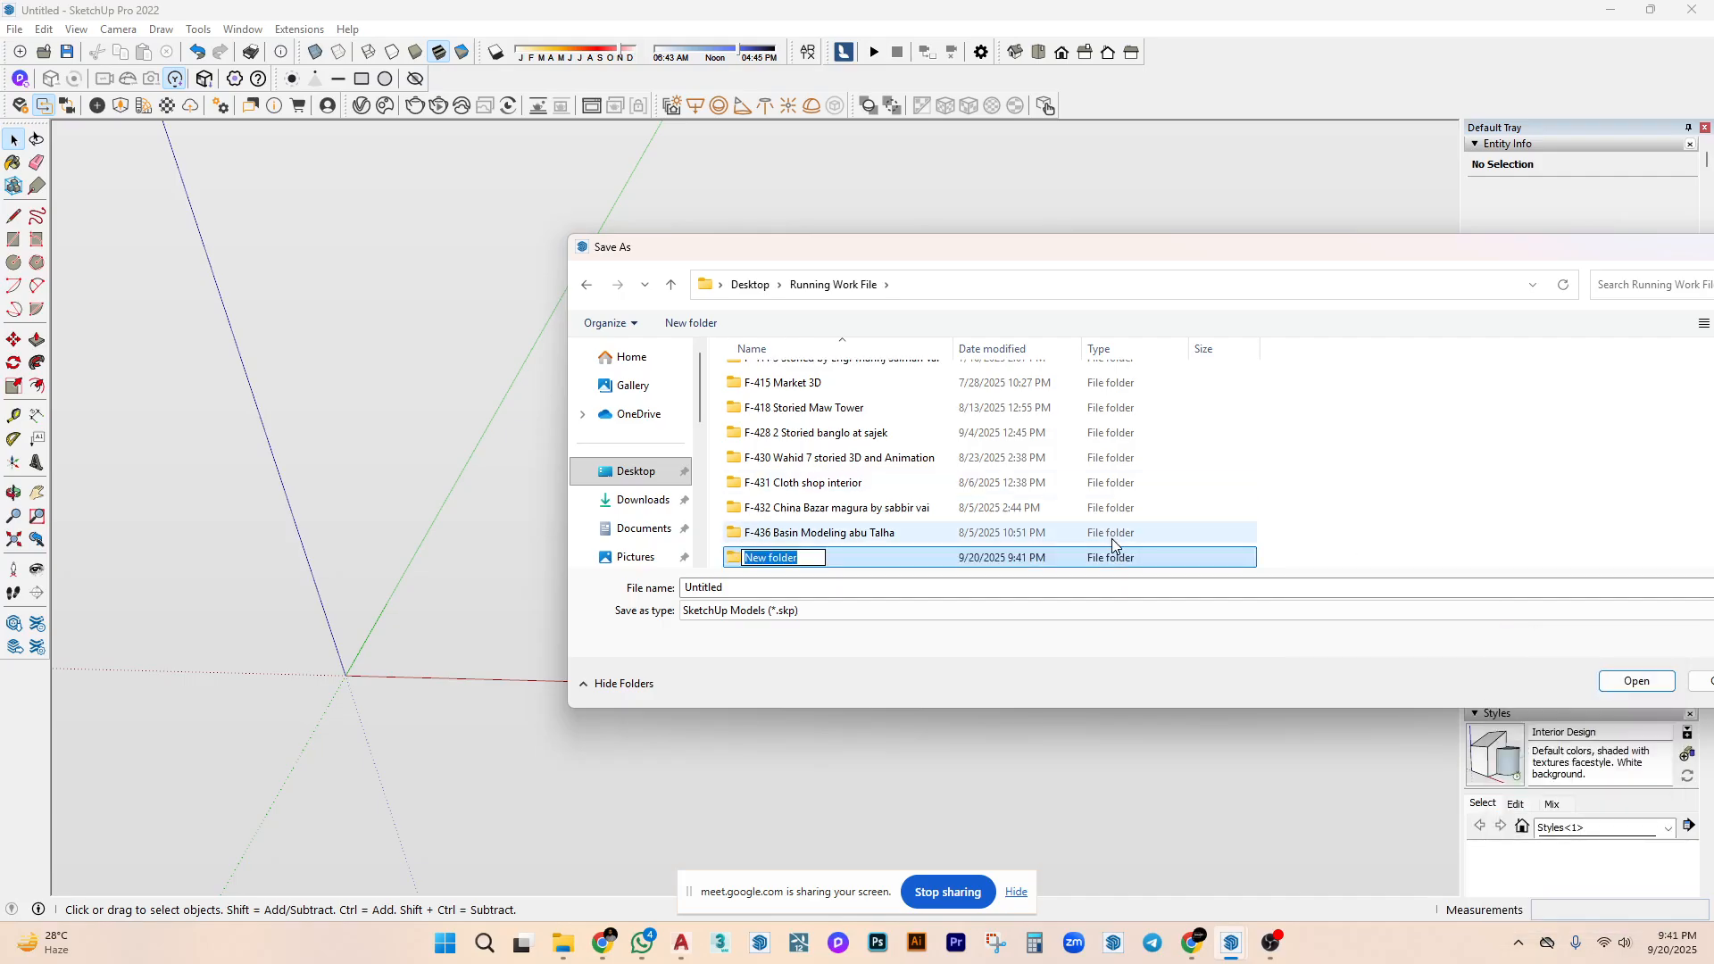
type("Class Interior File")
key("Return")
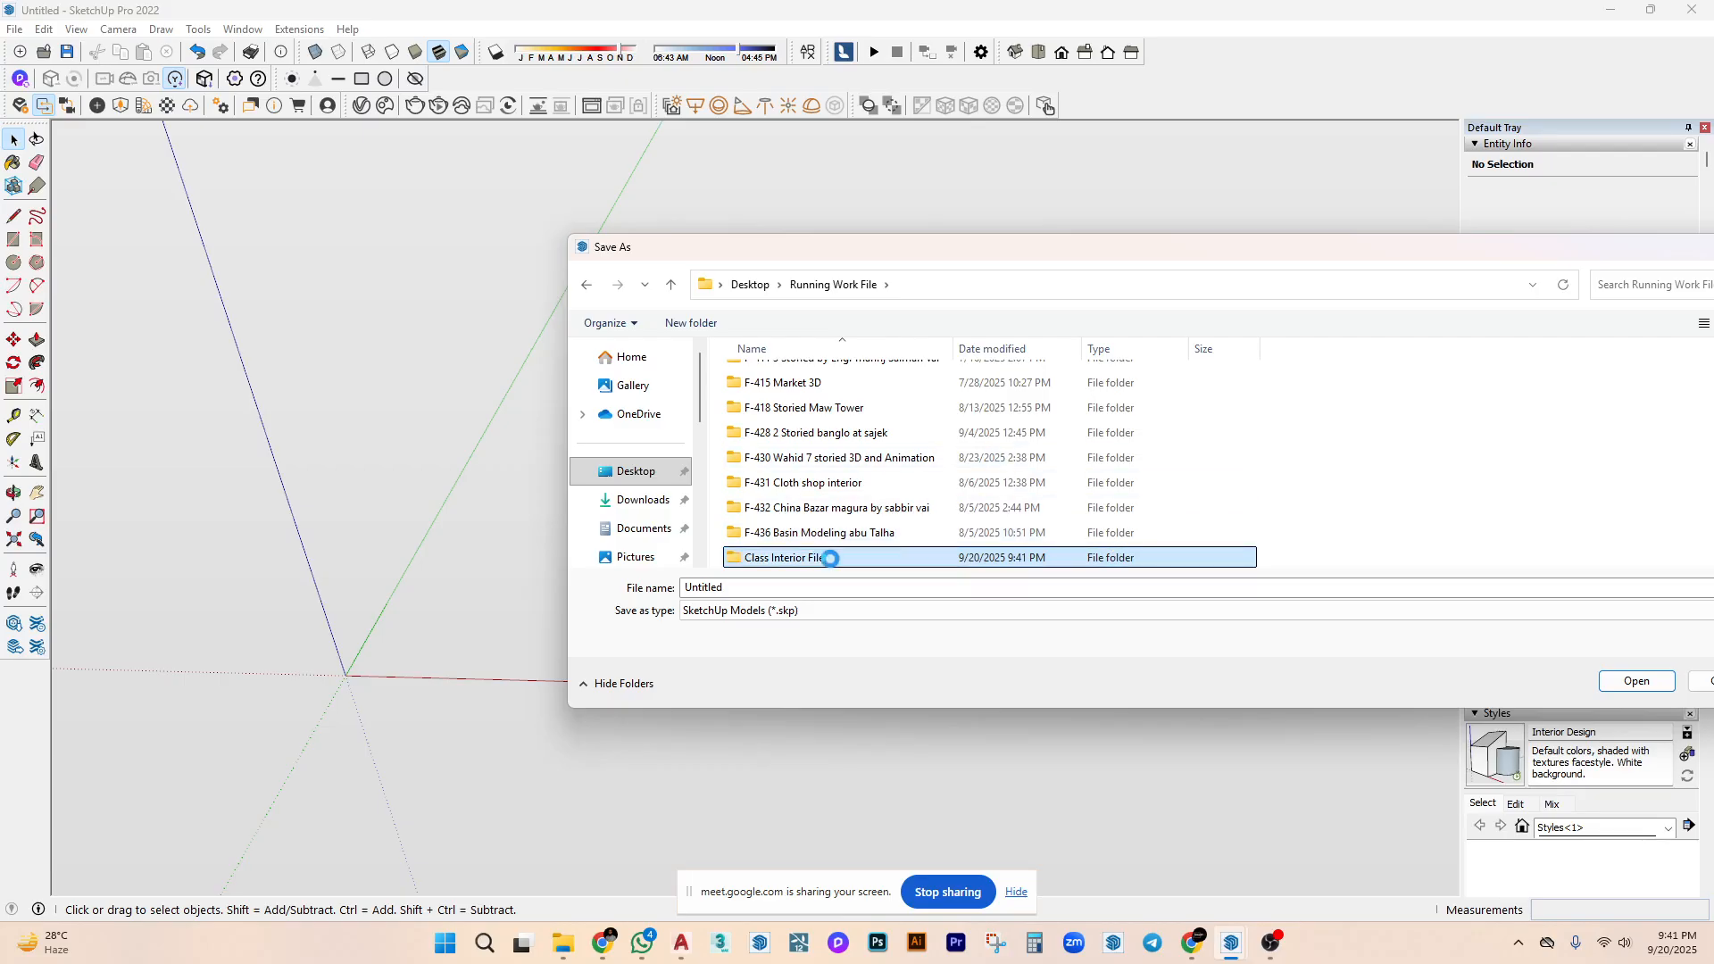
Rename the new Class Interior File folder as Class File.
right_click(828, 563)
left_click(907, 516)
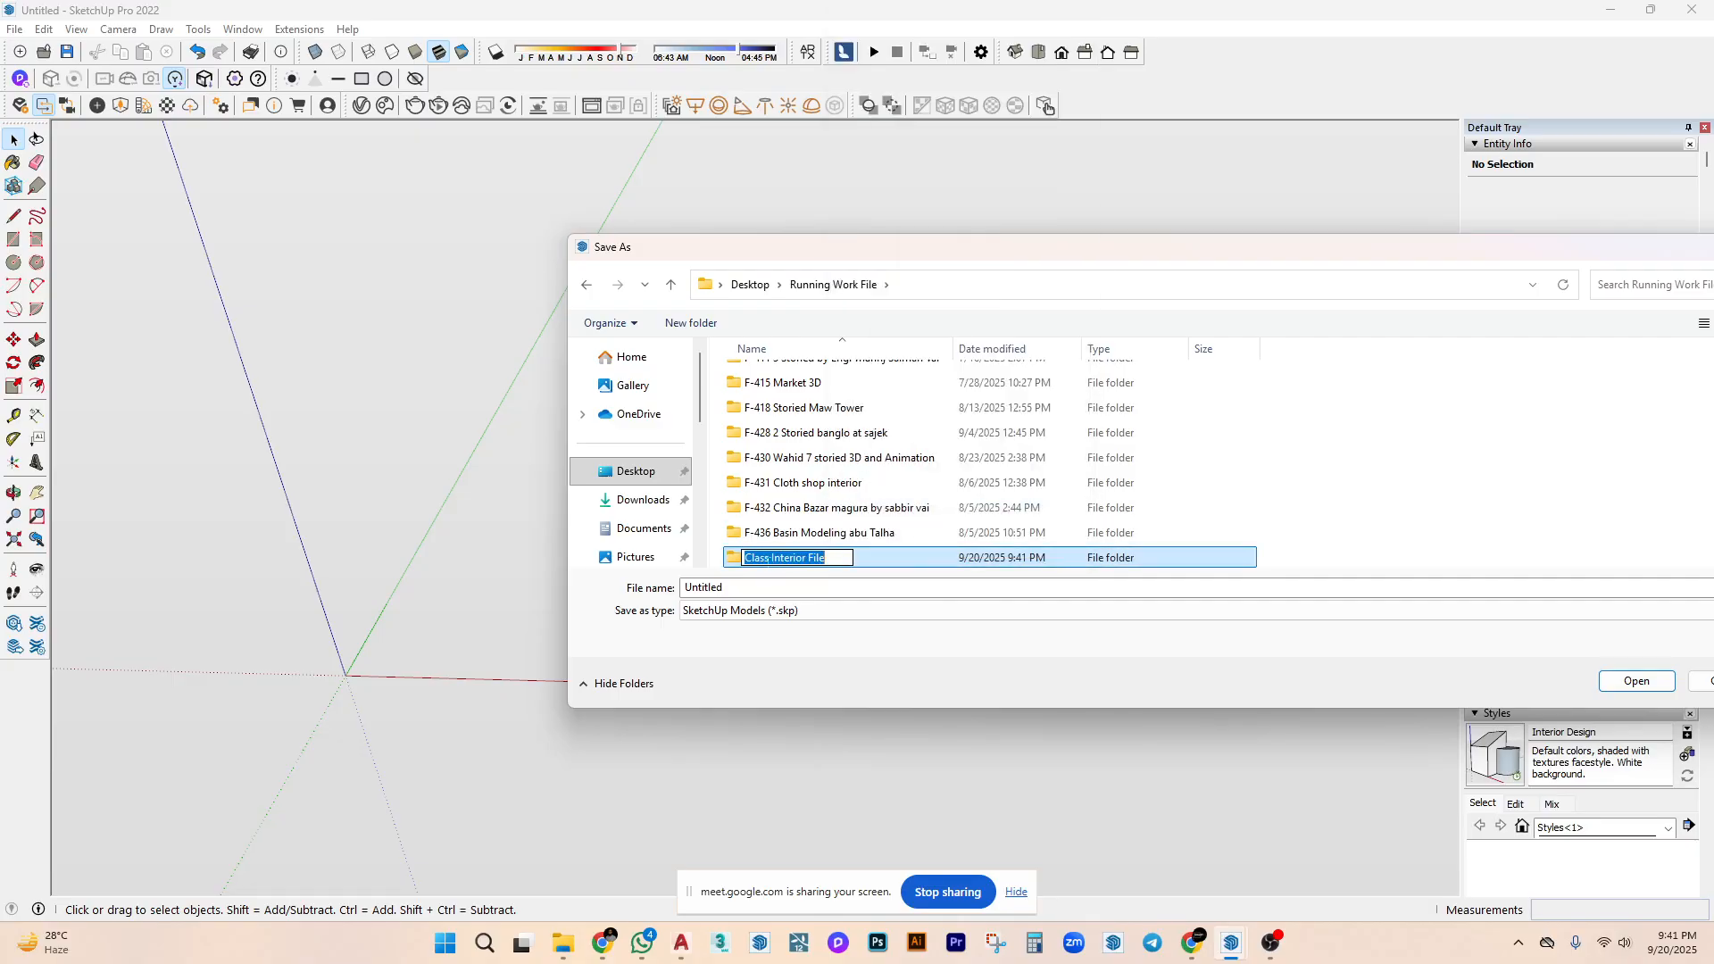
left_click_drag(773, 558, 948, 564)
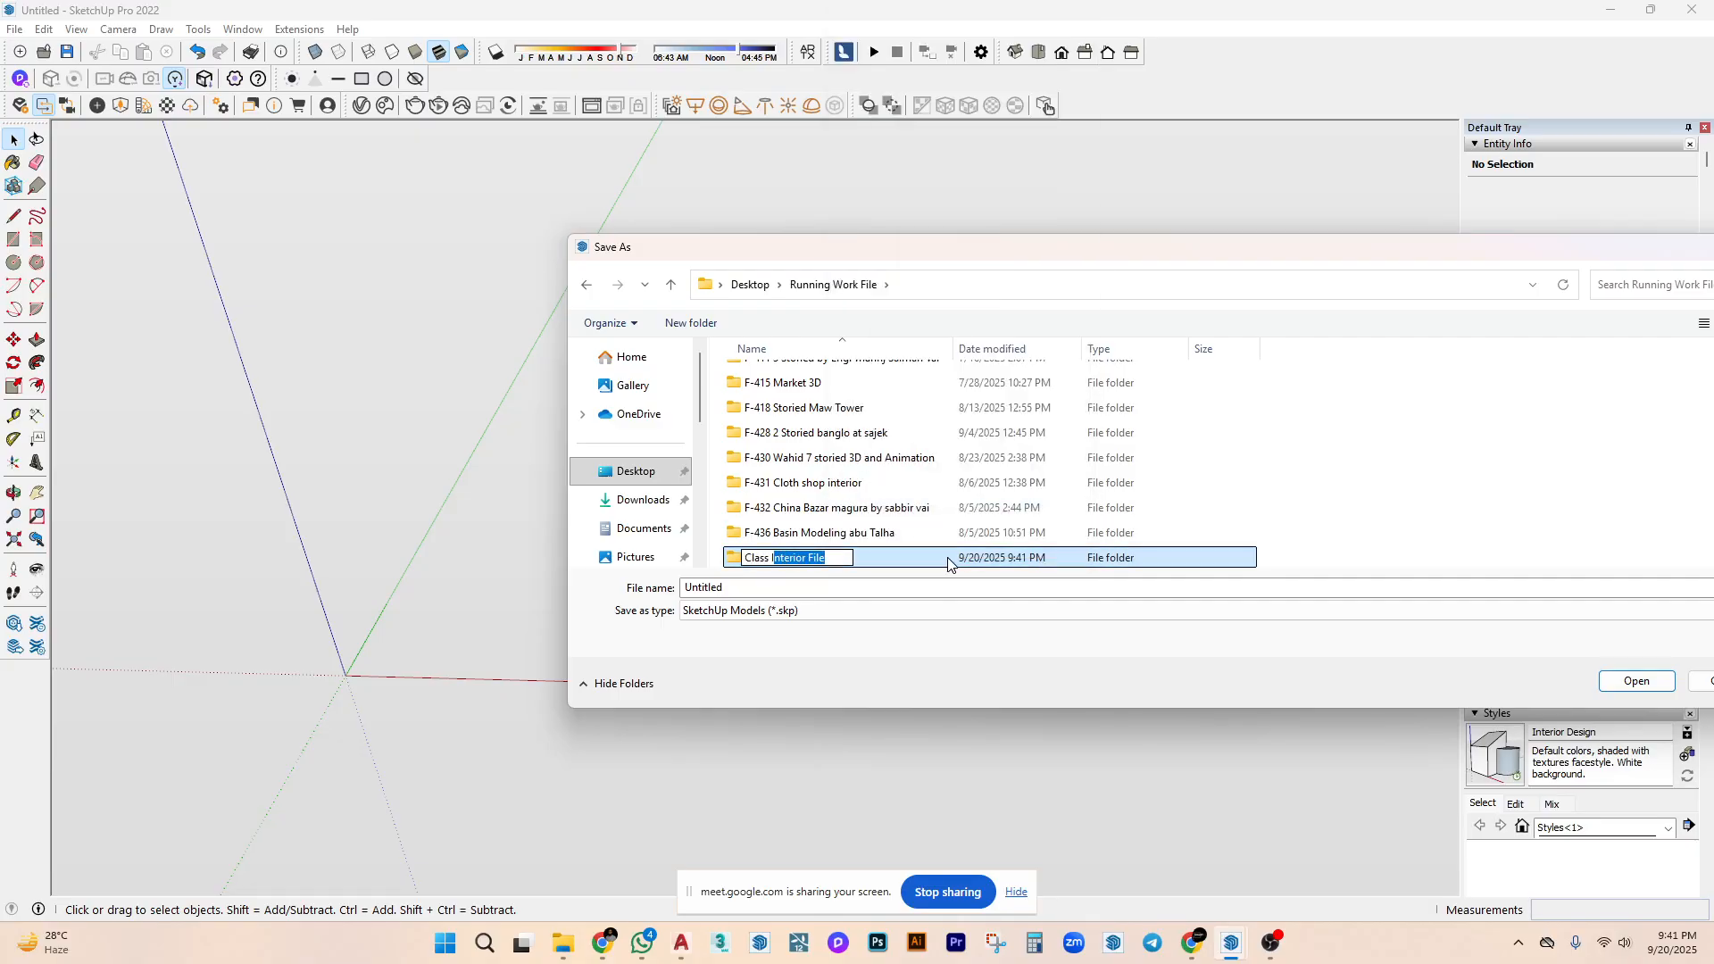
key("BackSpace")
type("File")
key("Return")
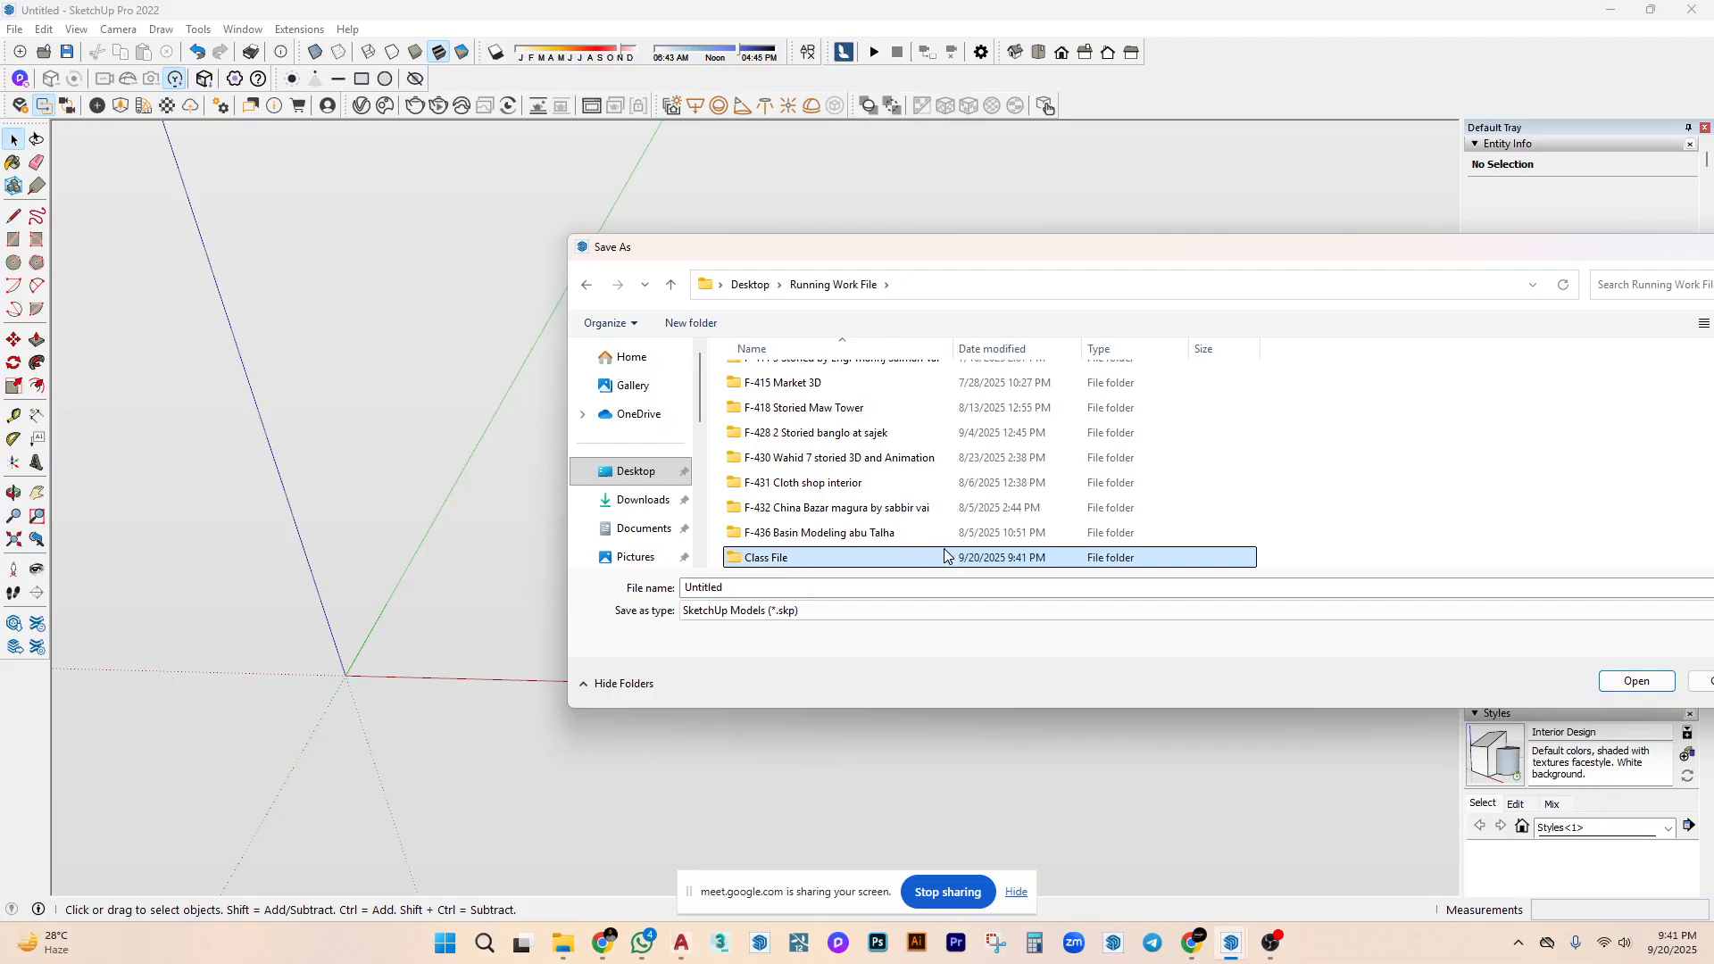
Save the model in the Class File folder under the name Interior Living Dining.
double_click(945, 557)
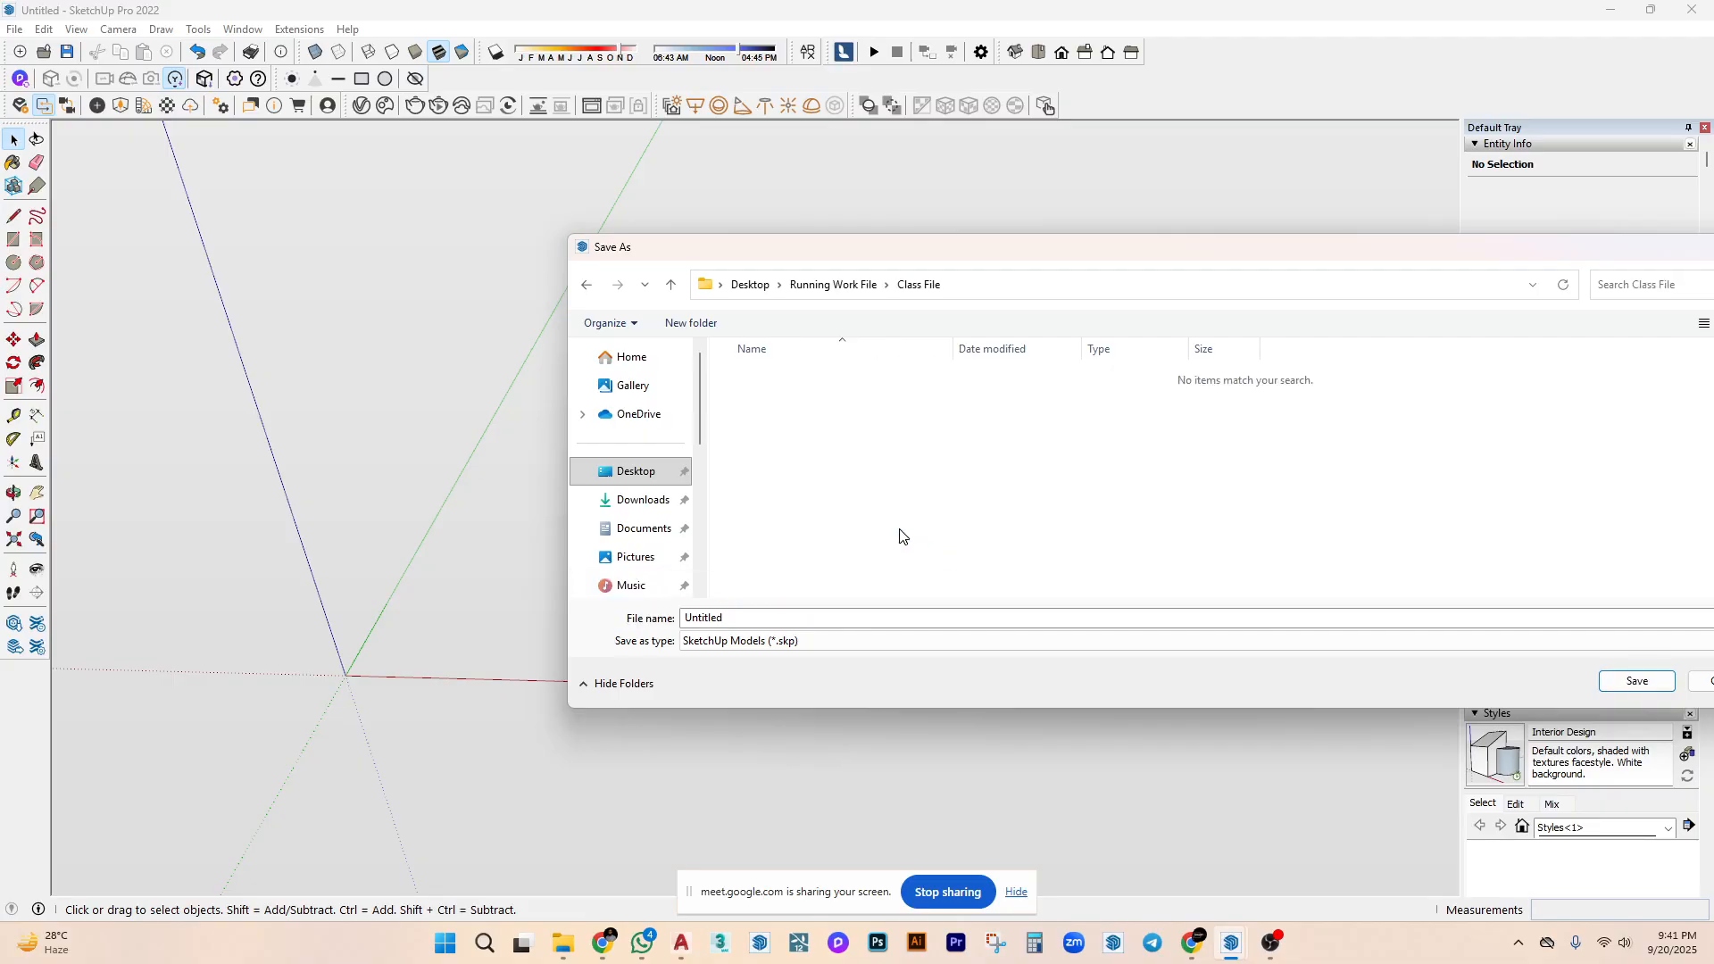
double_click(738, 618)
type("Inte")
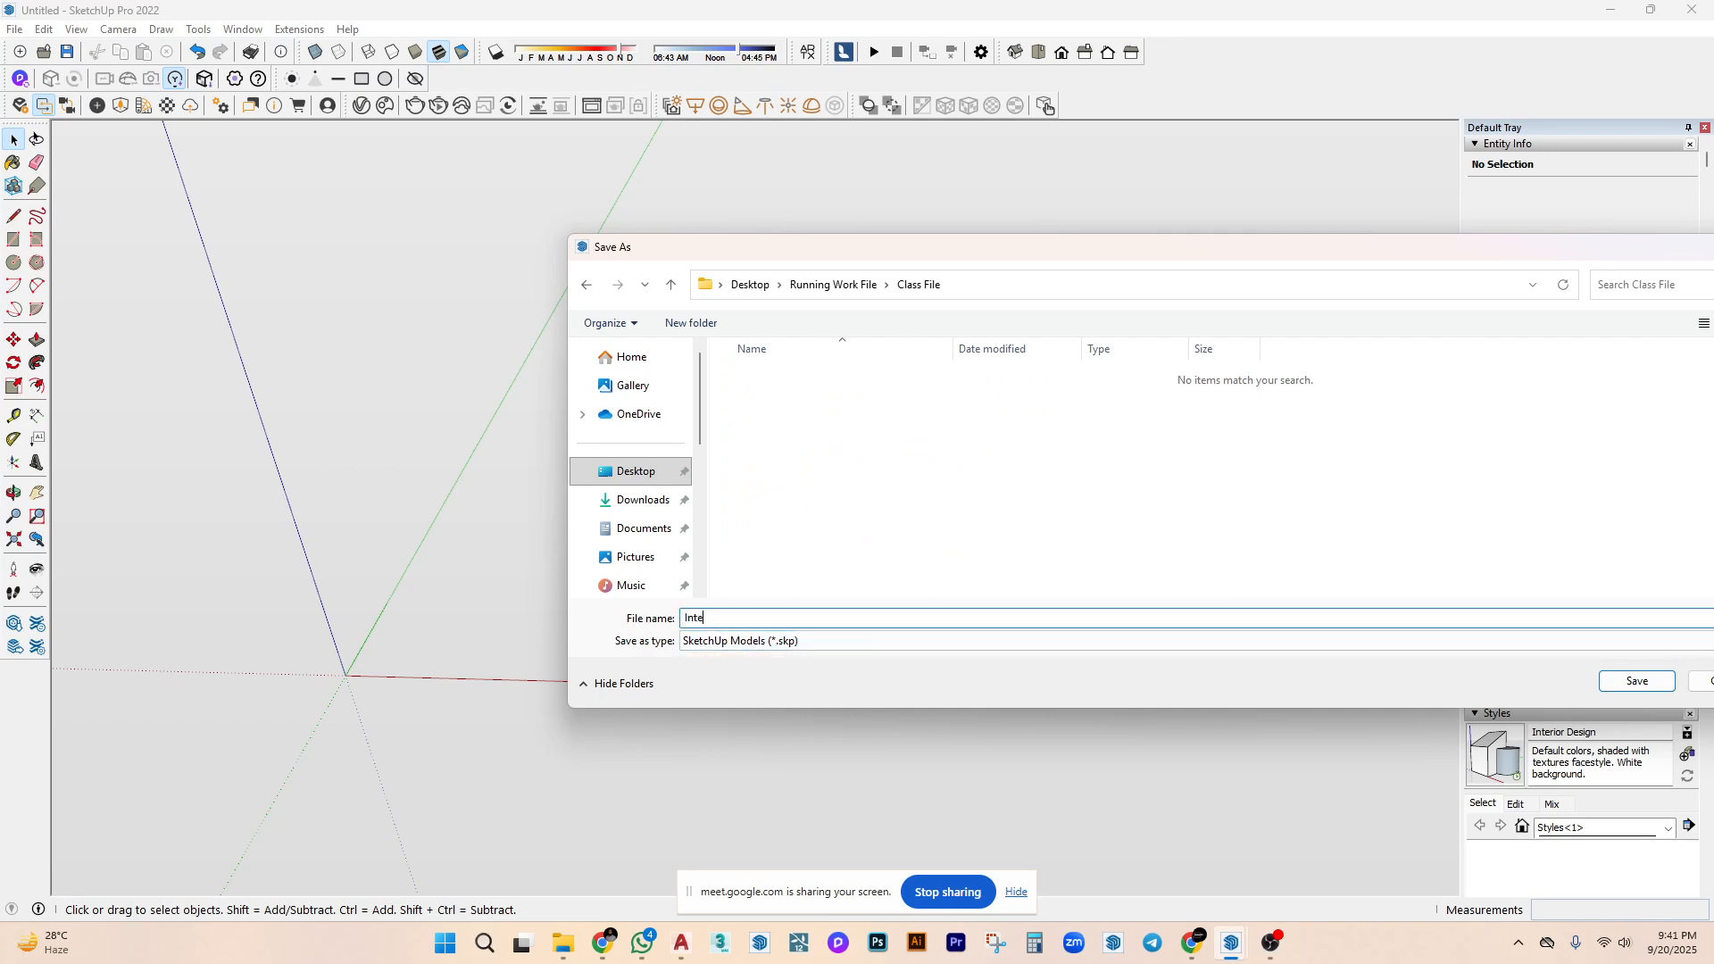
type("rior Living Dining")
left_click(1637, 681)
Try to import the Interior Living Dining file from the Class File folder in Running Work File.
scroll(846, 525, "up", 2)
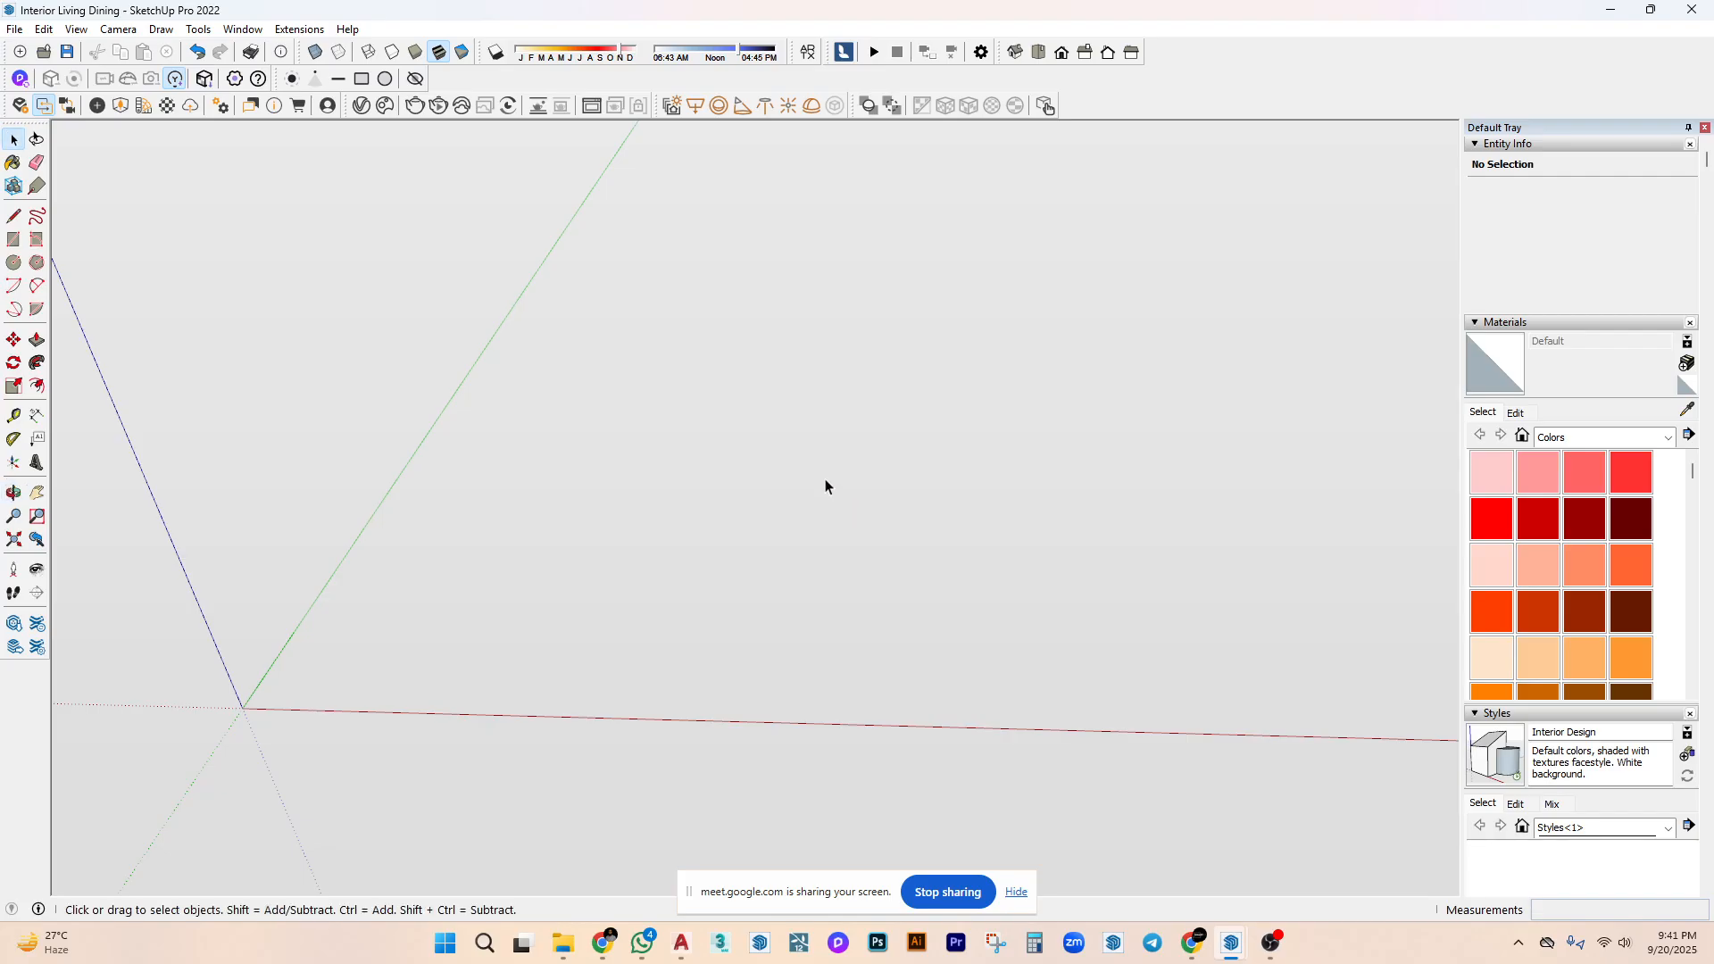
left_click(16, 30)
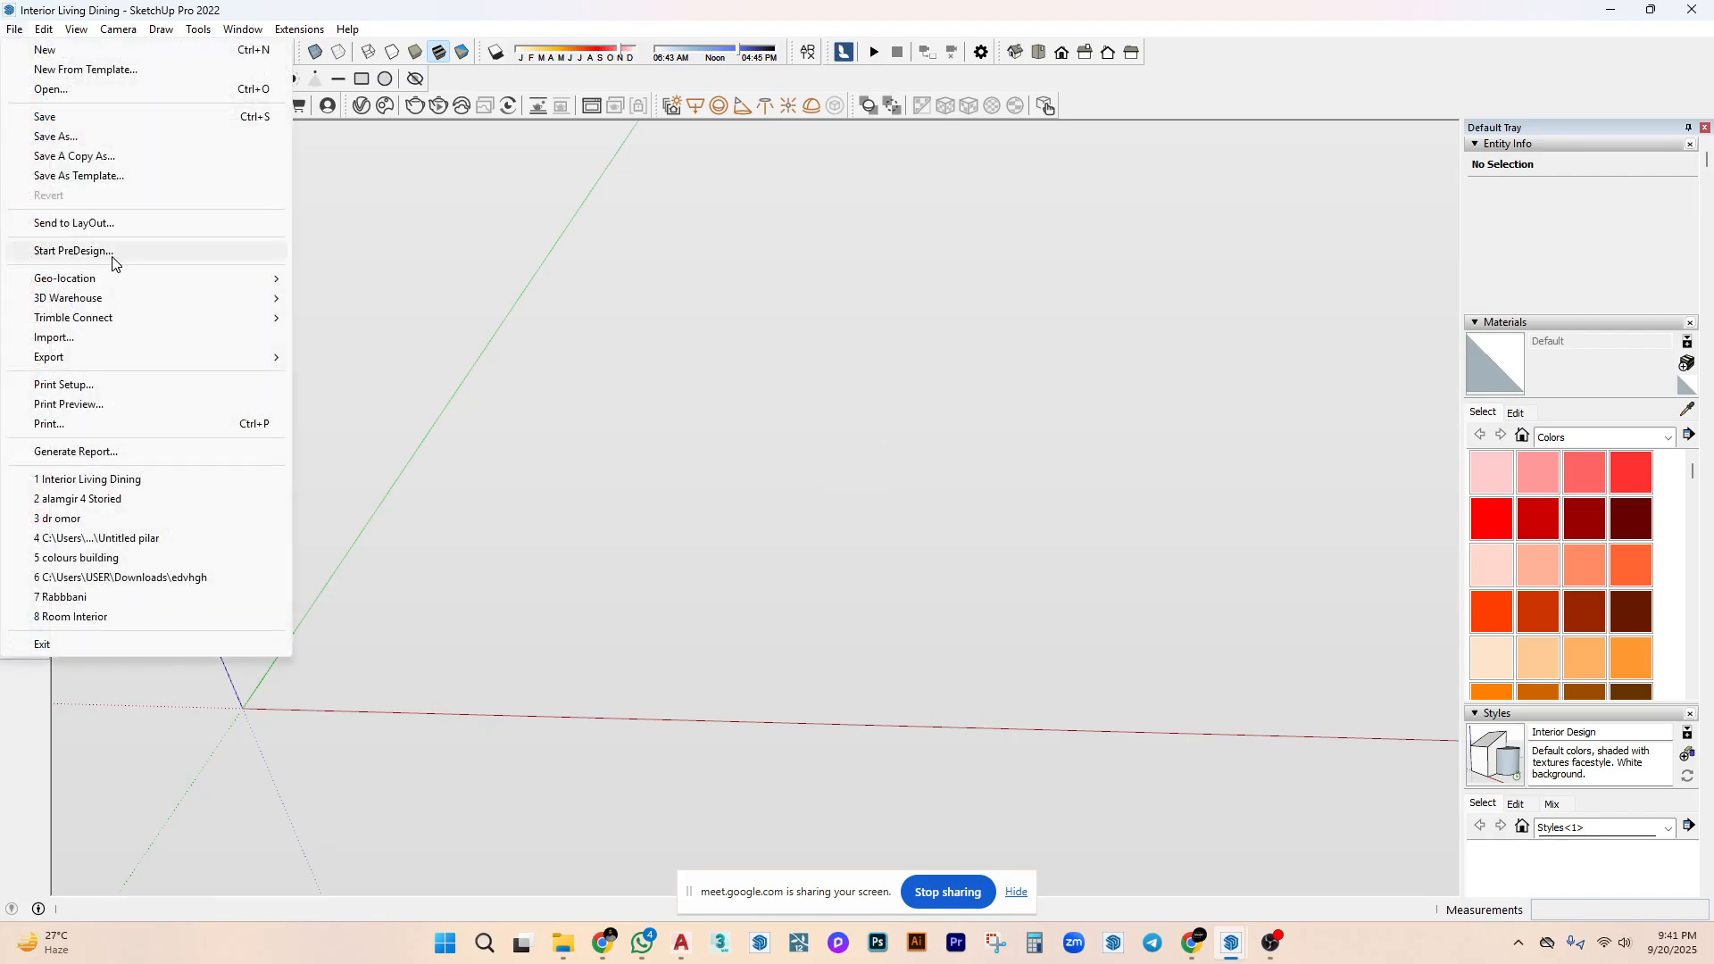
left_click(148, 340)
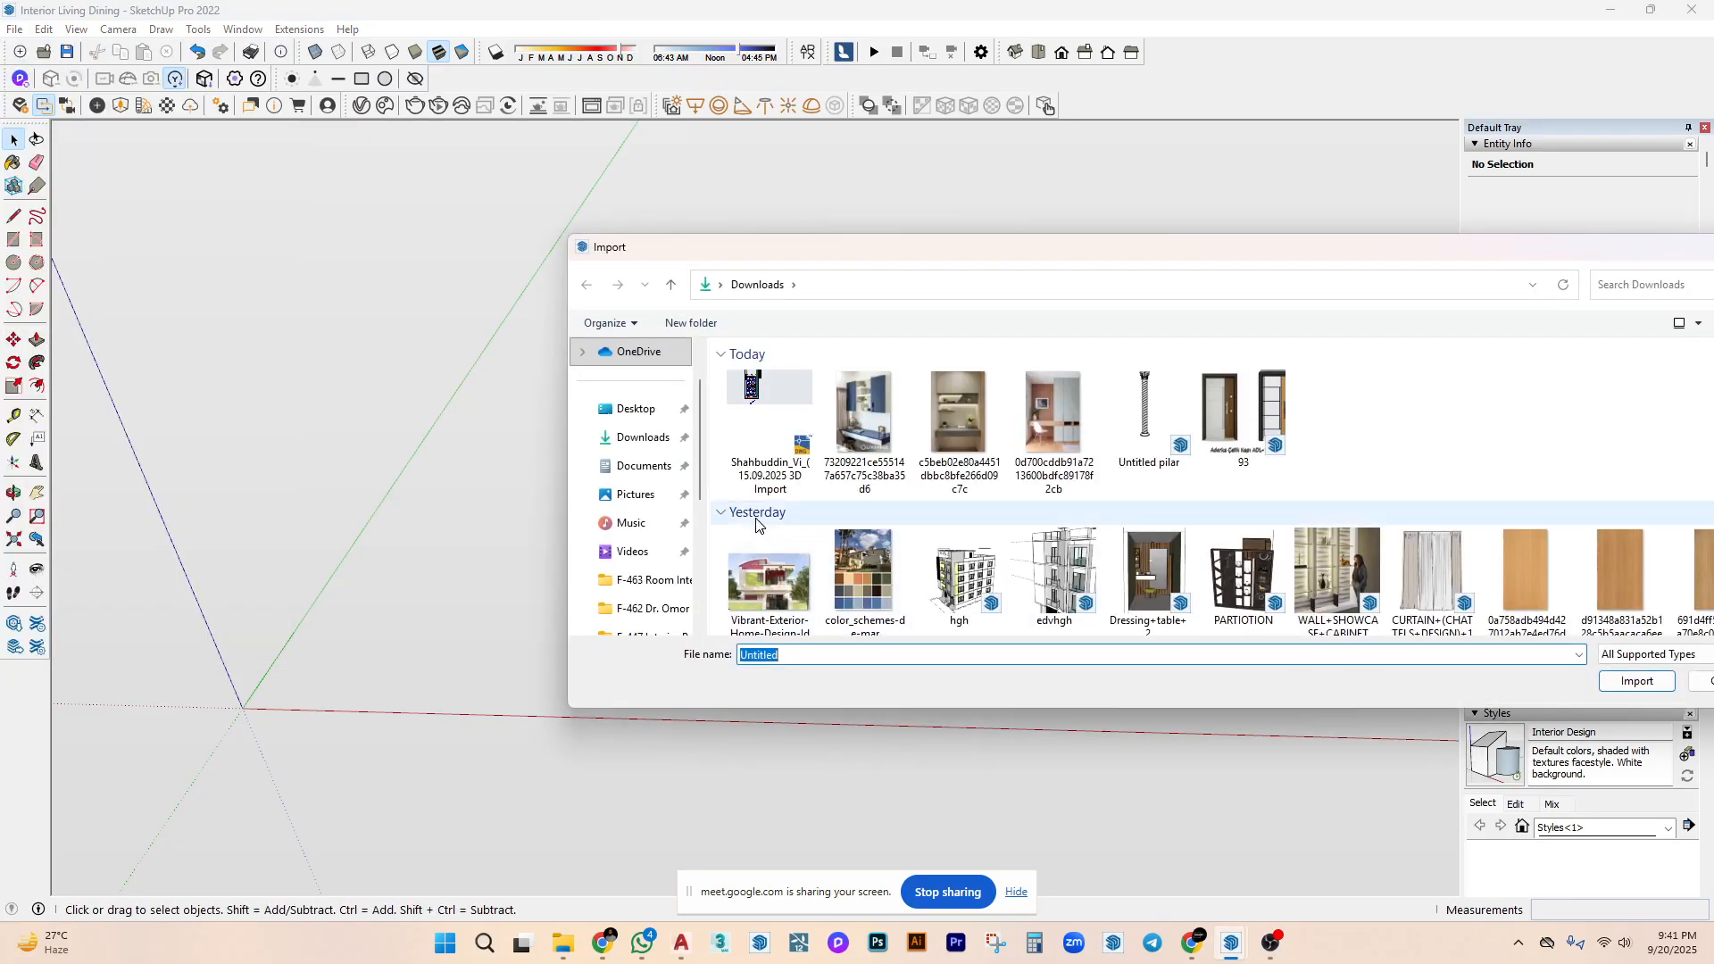
scroll(651, 500, "down", 1)
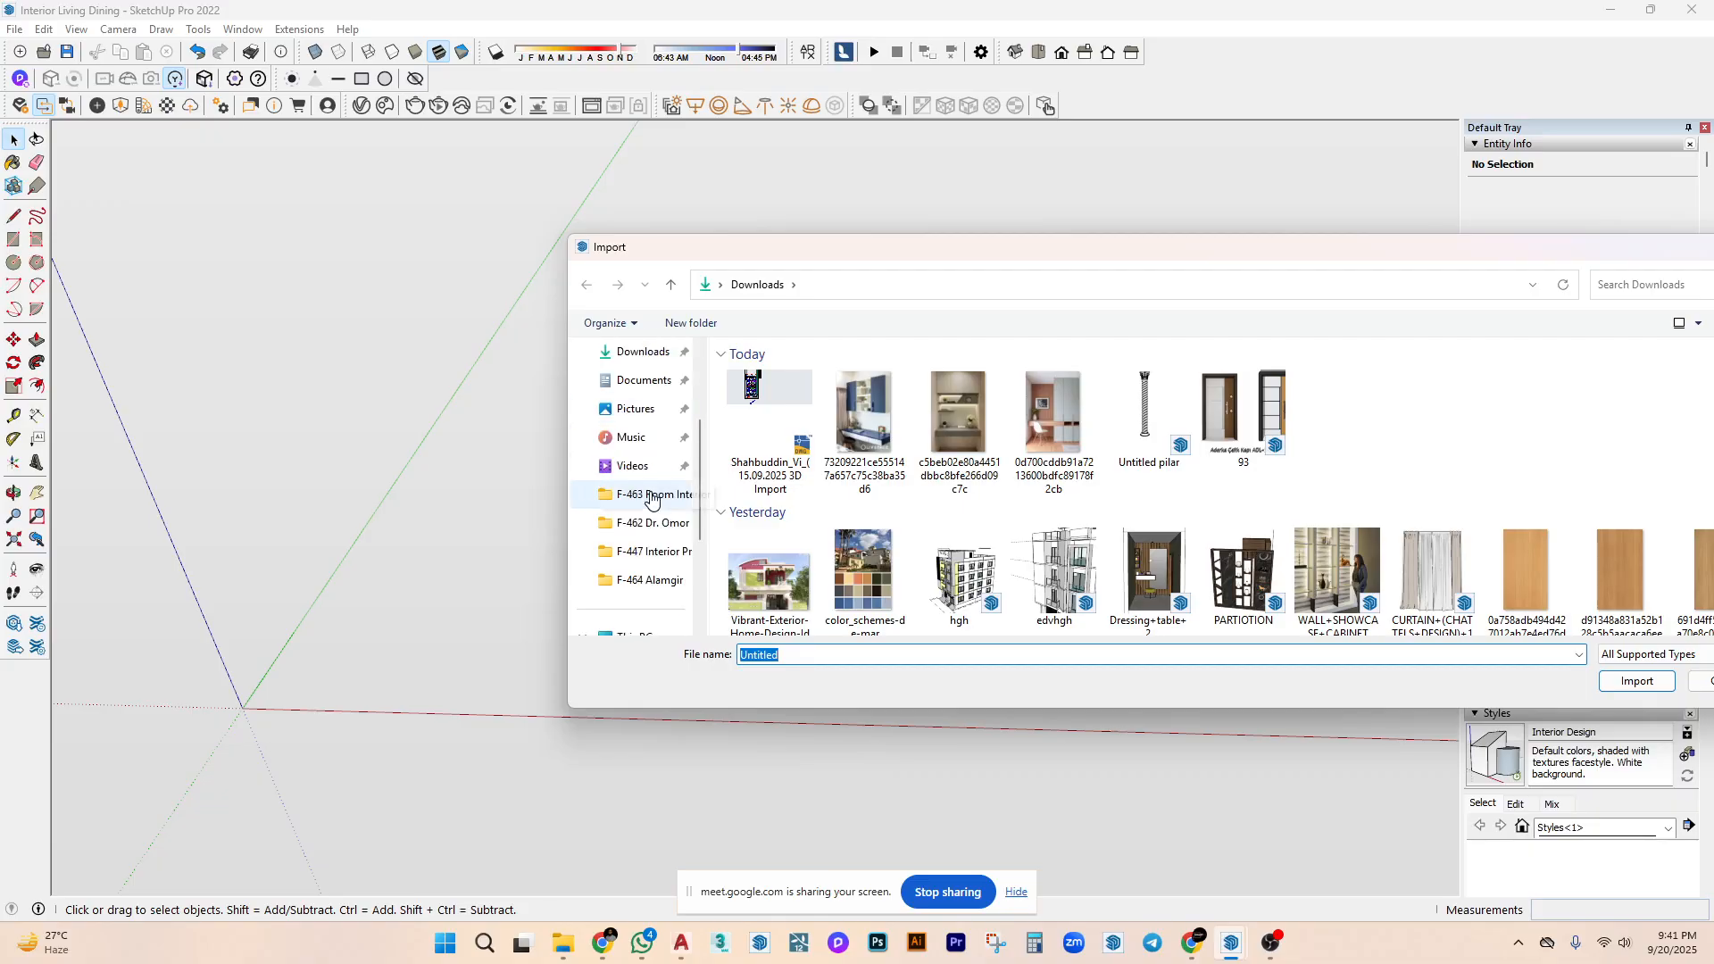
scroll(651, 500, "up", 2)
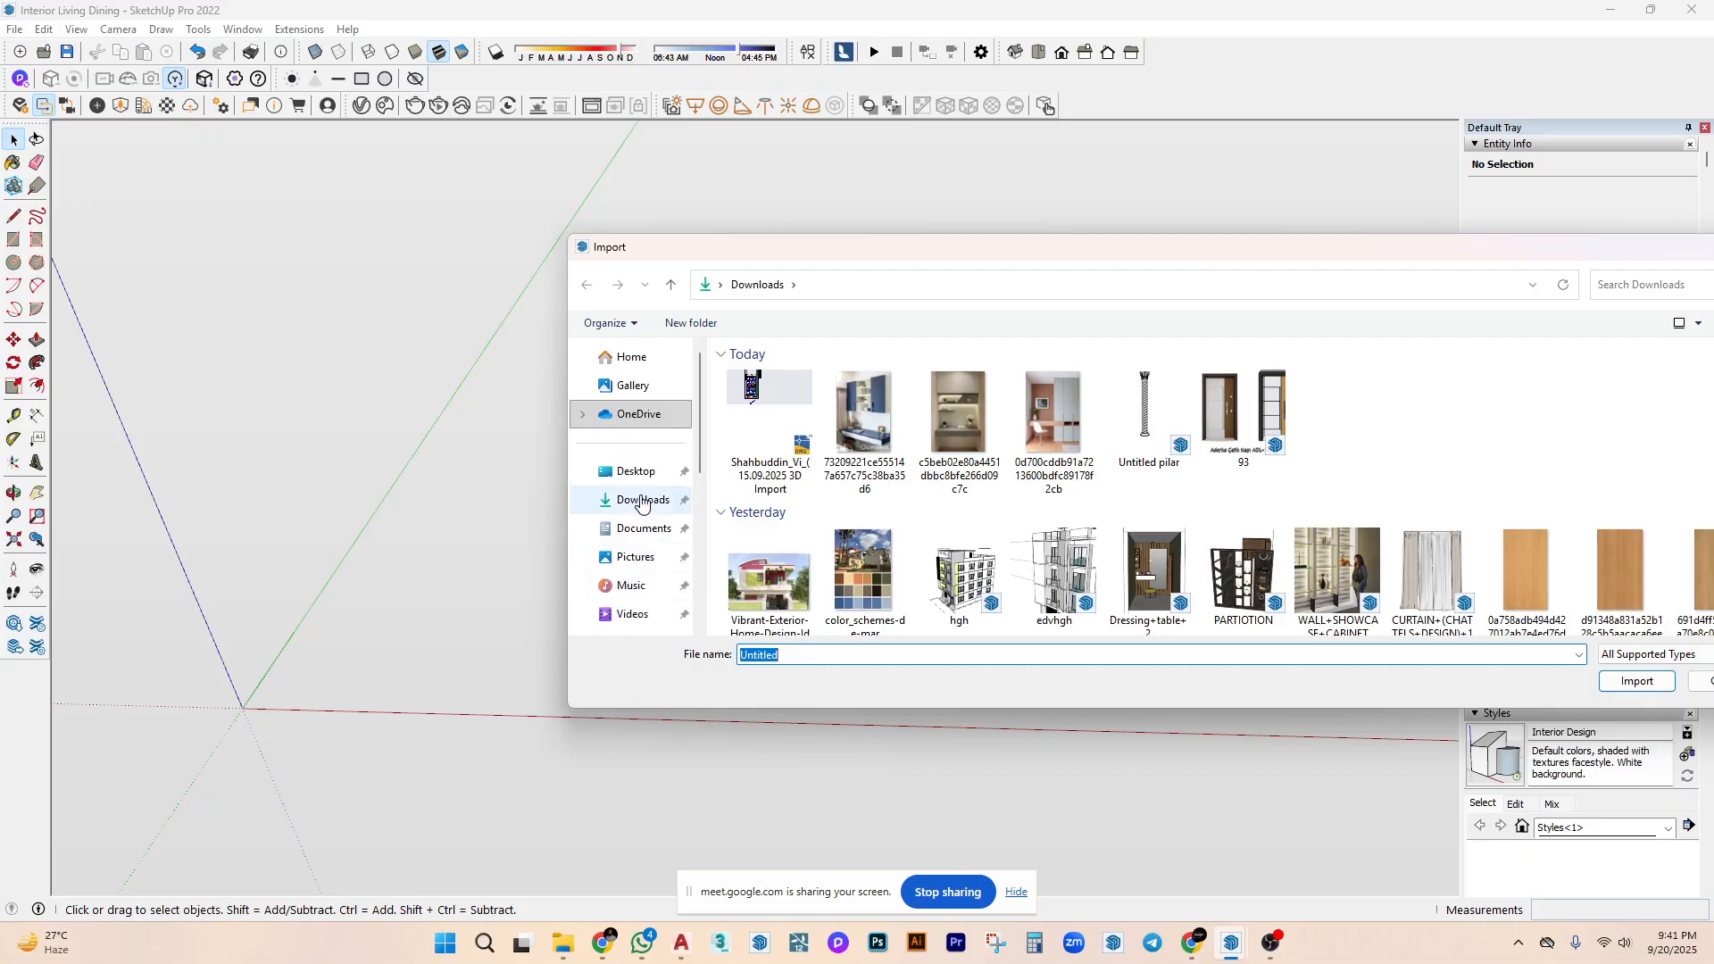
left_click(636, 471)
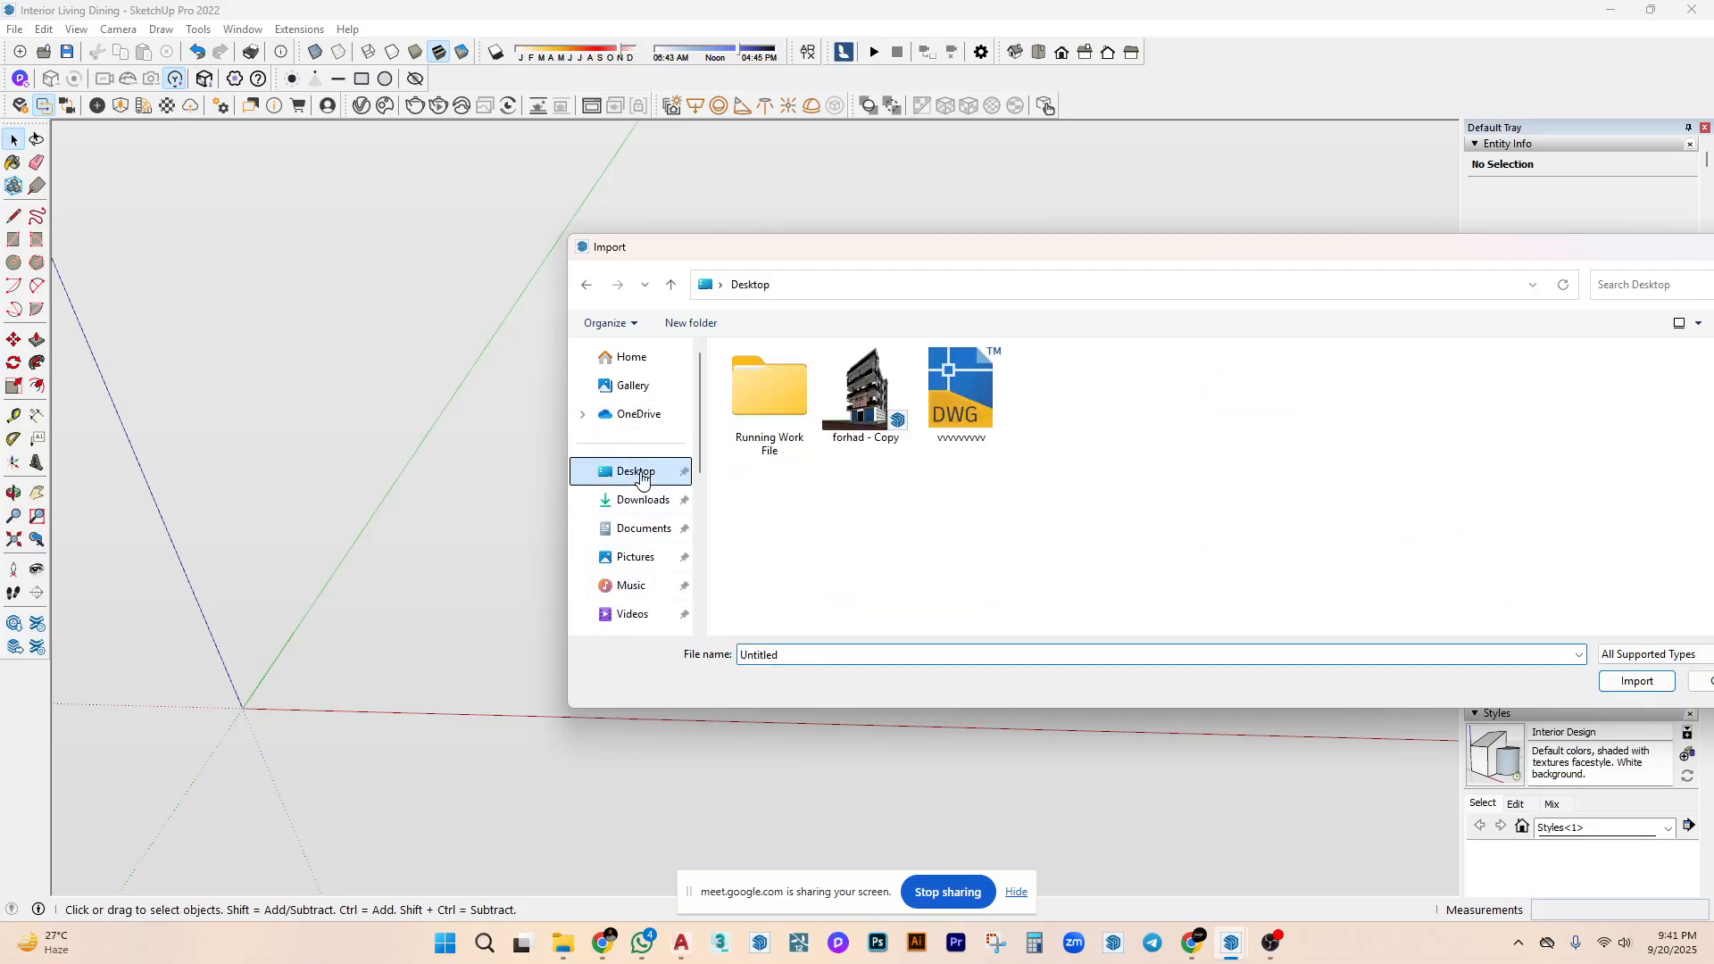
double_click(779, 395)
double_click(860, 386)
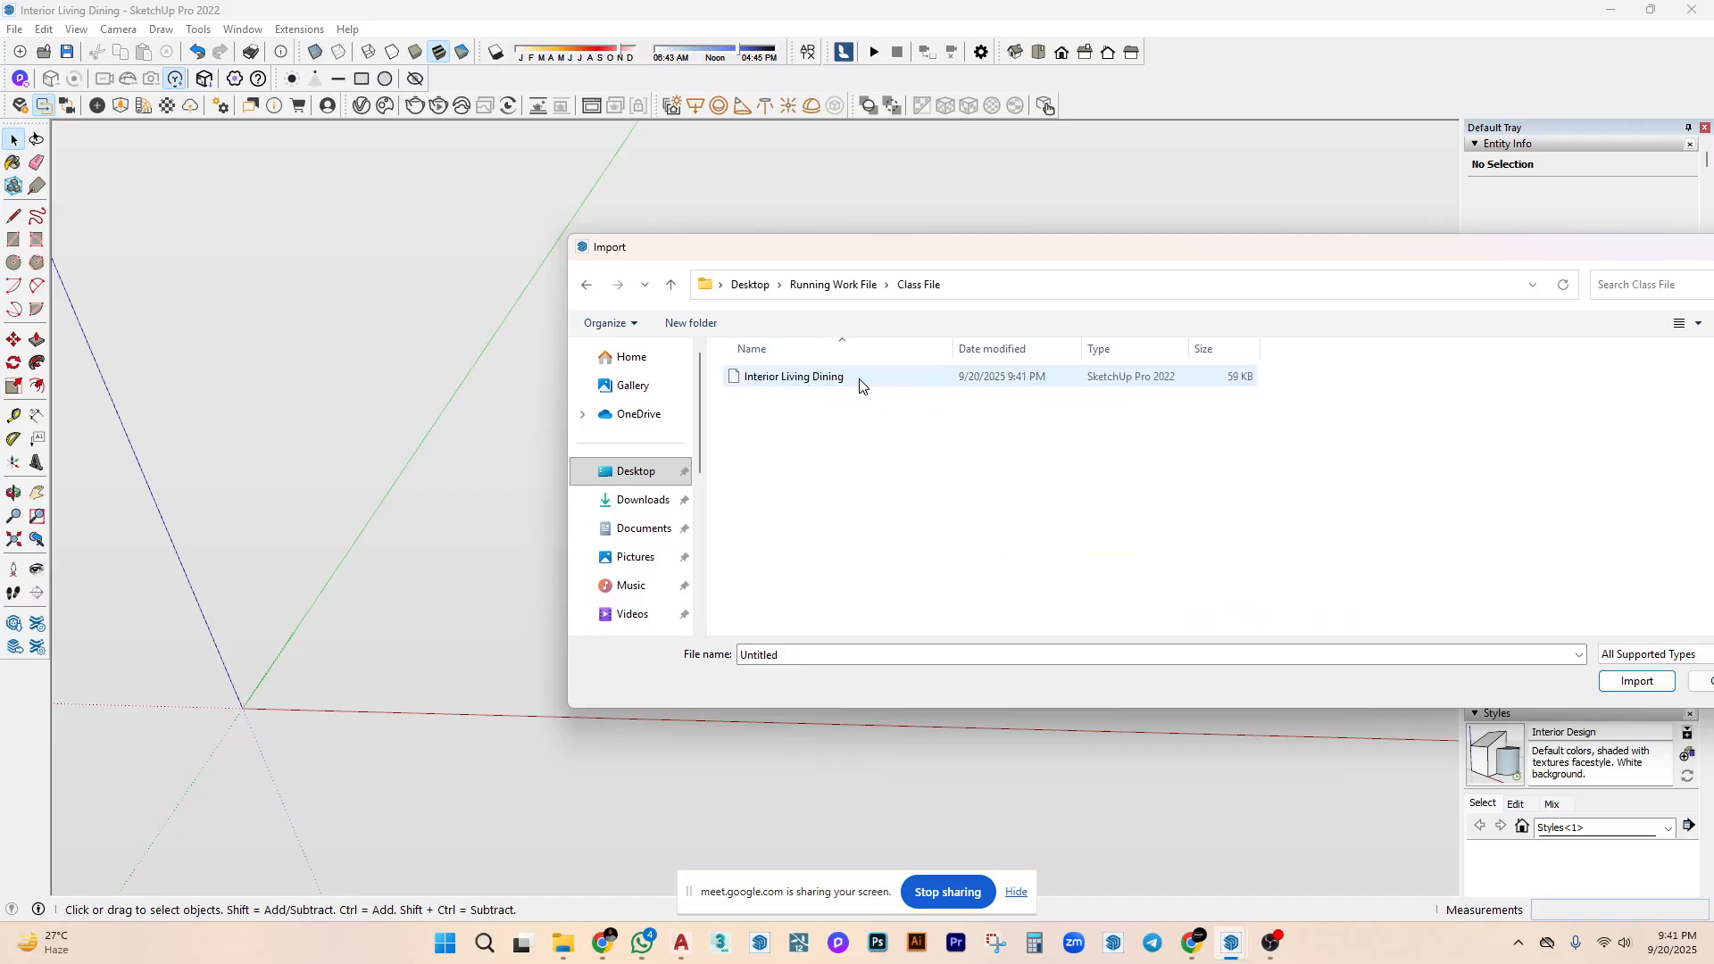
double_click(859, 378)
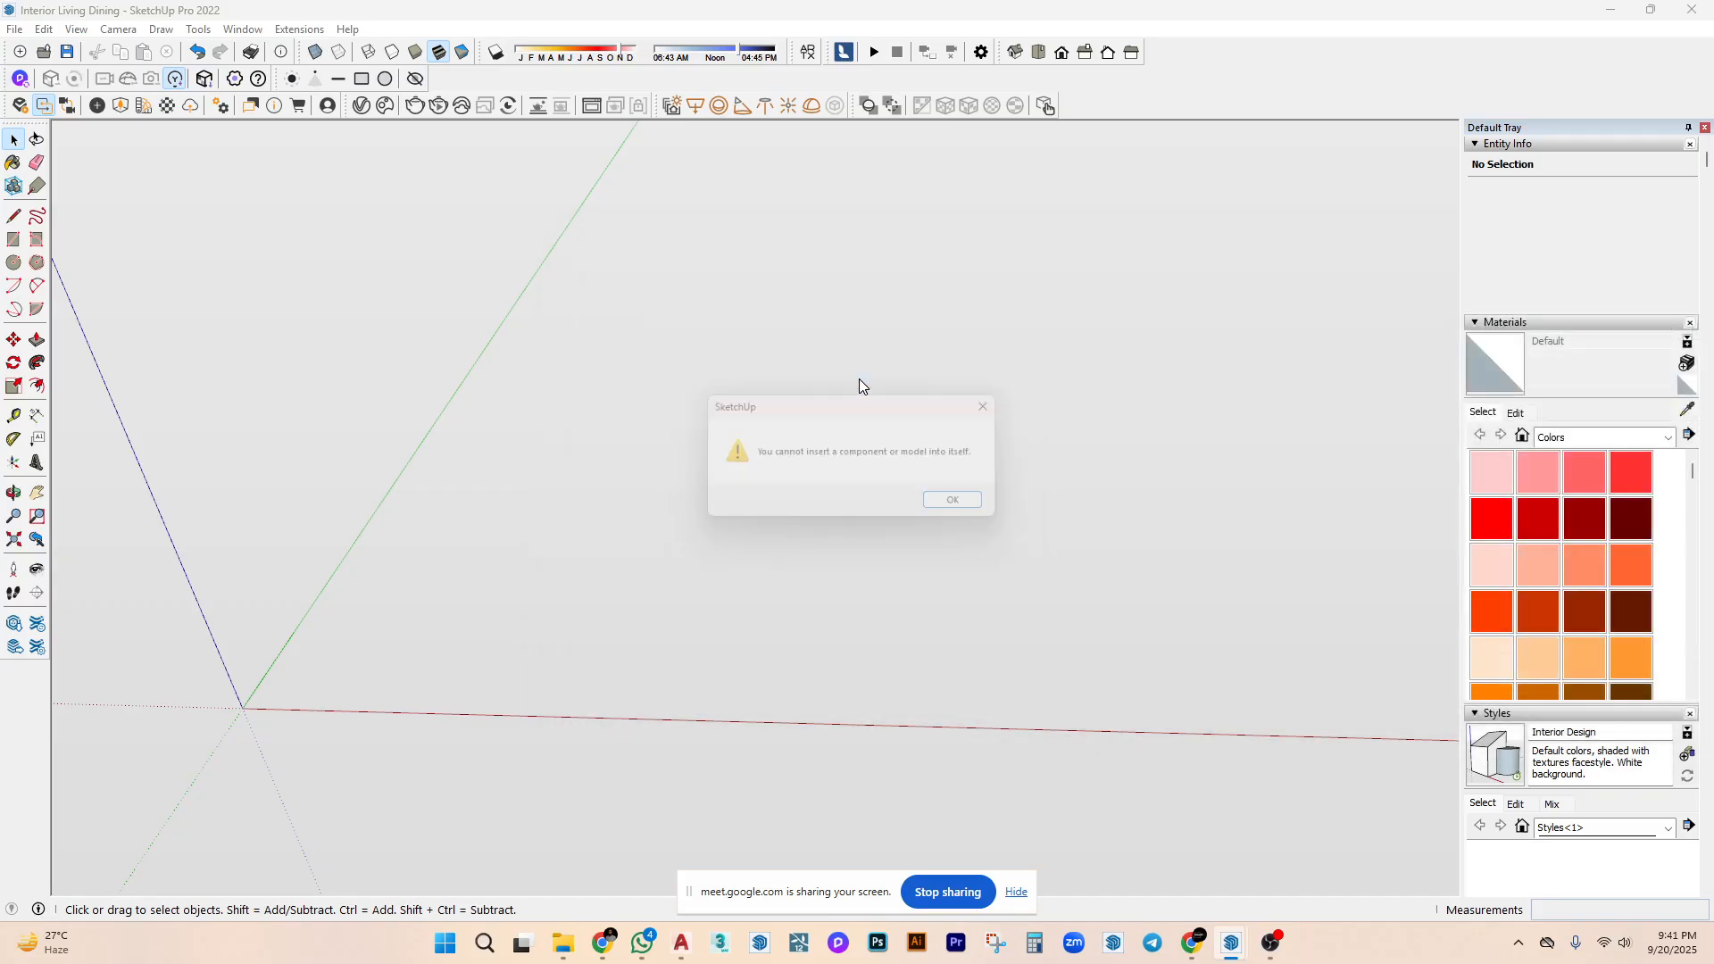
left_click(968, 506)
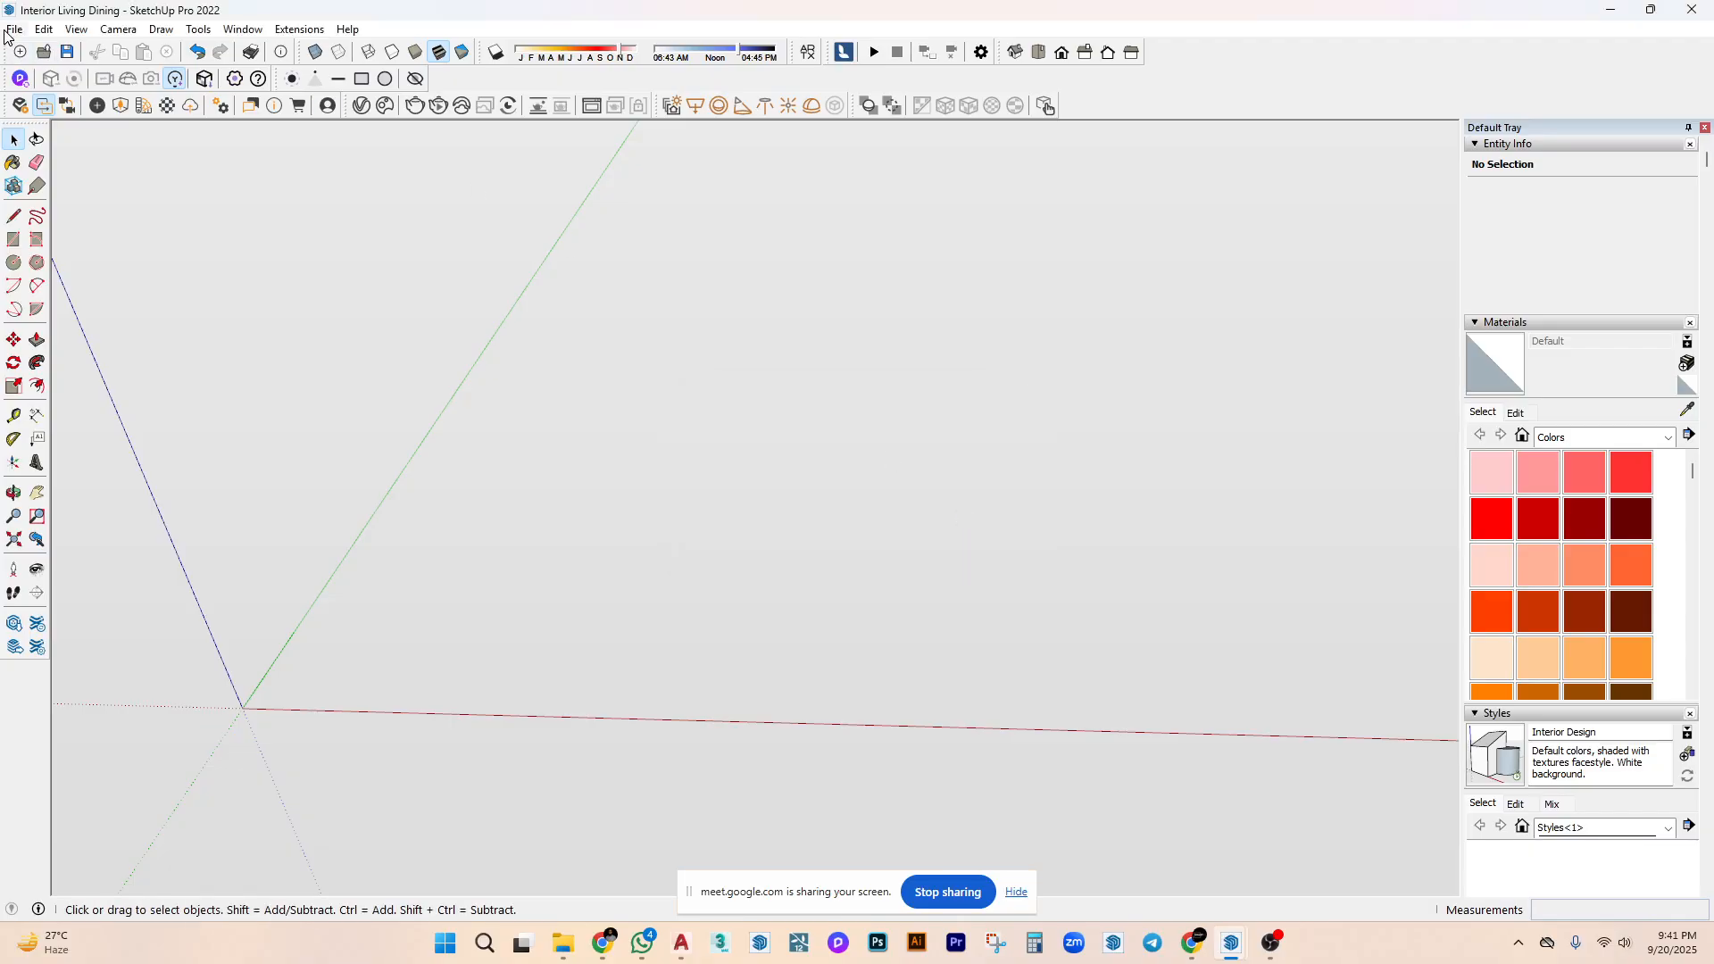
Start an import and look for the floor plan drawing in the Class File folder inside Running Work File on the Desktop.
left_click(14, 29)
left_click(128, 337)
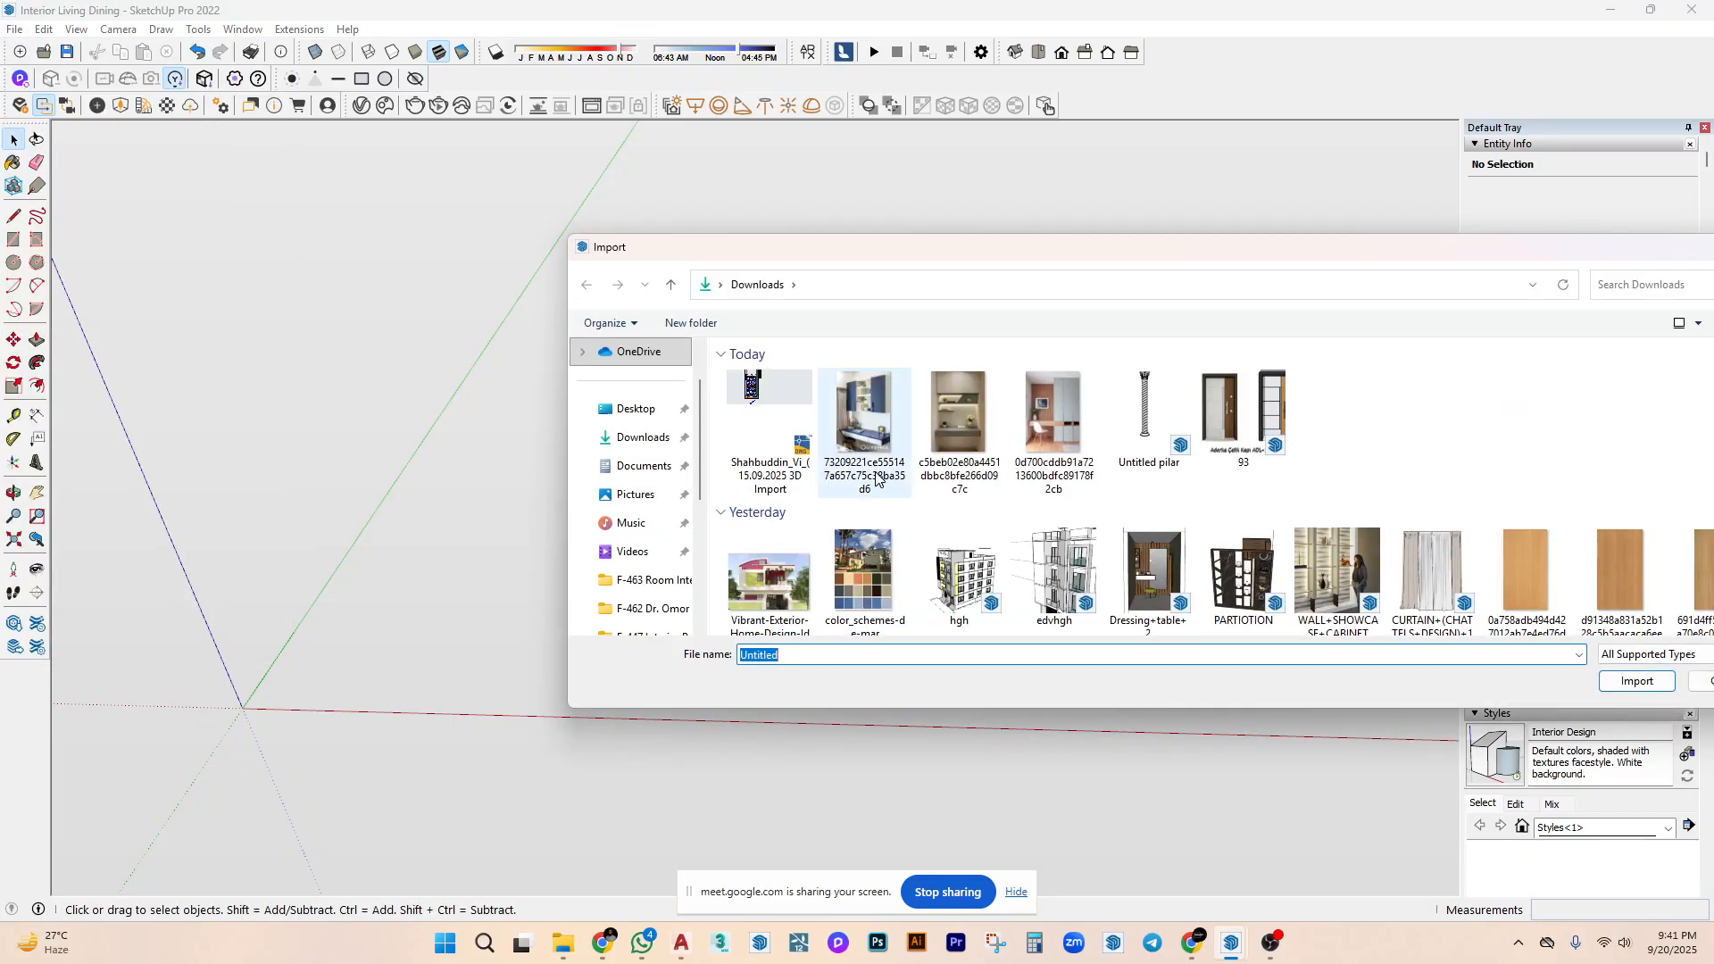
left_click(628, 410)
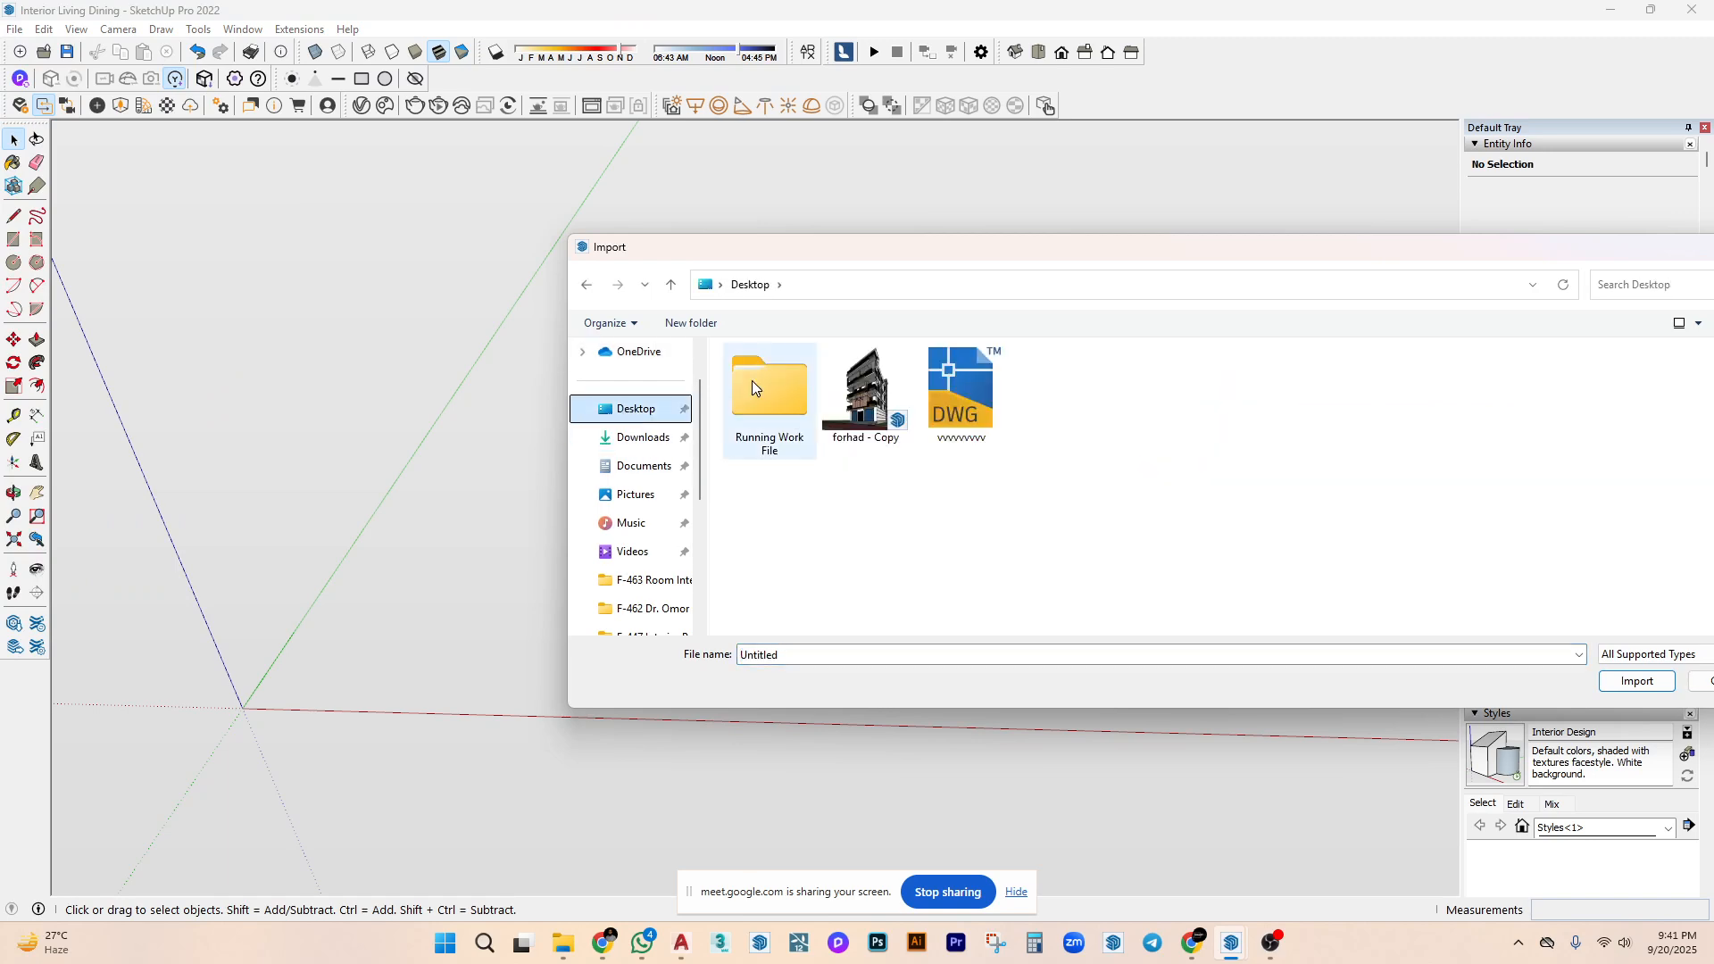
double_click(791, 379)
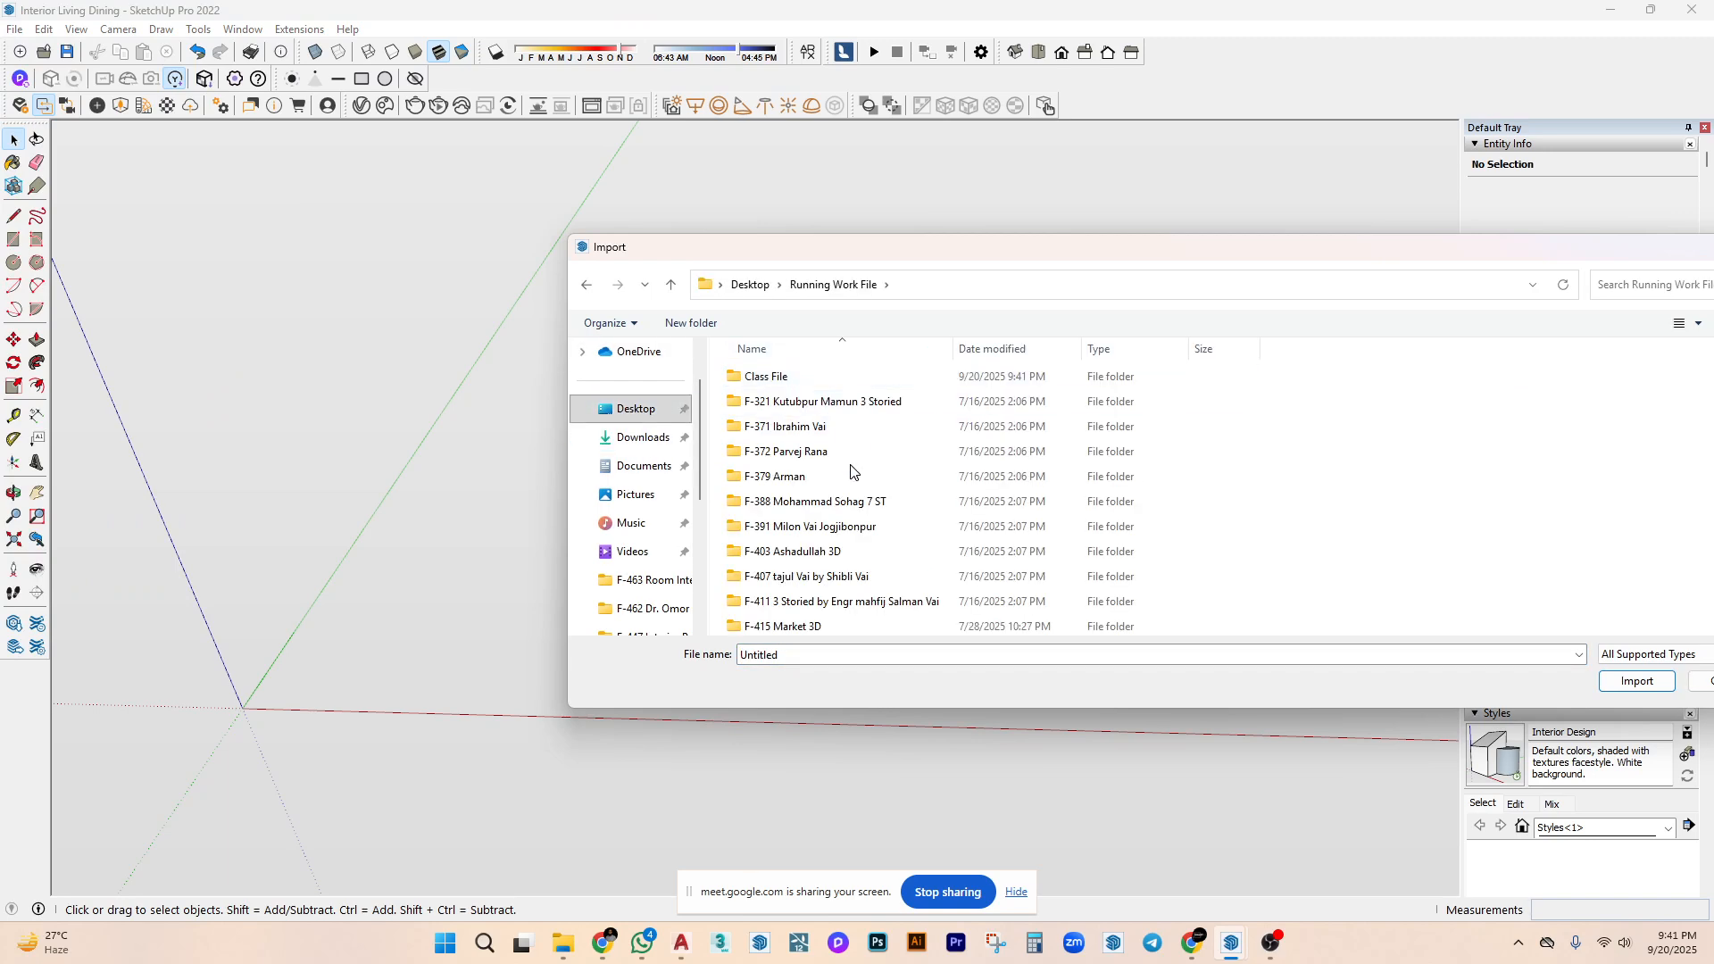
scroll(804, 429, "up", 1)
double_click(819, 380)
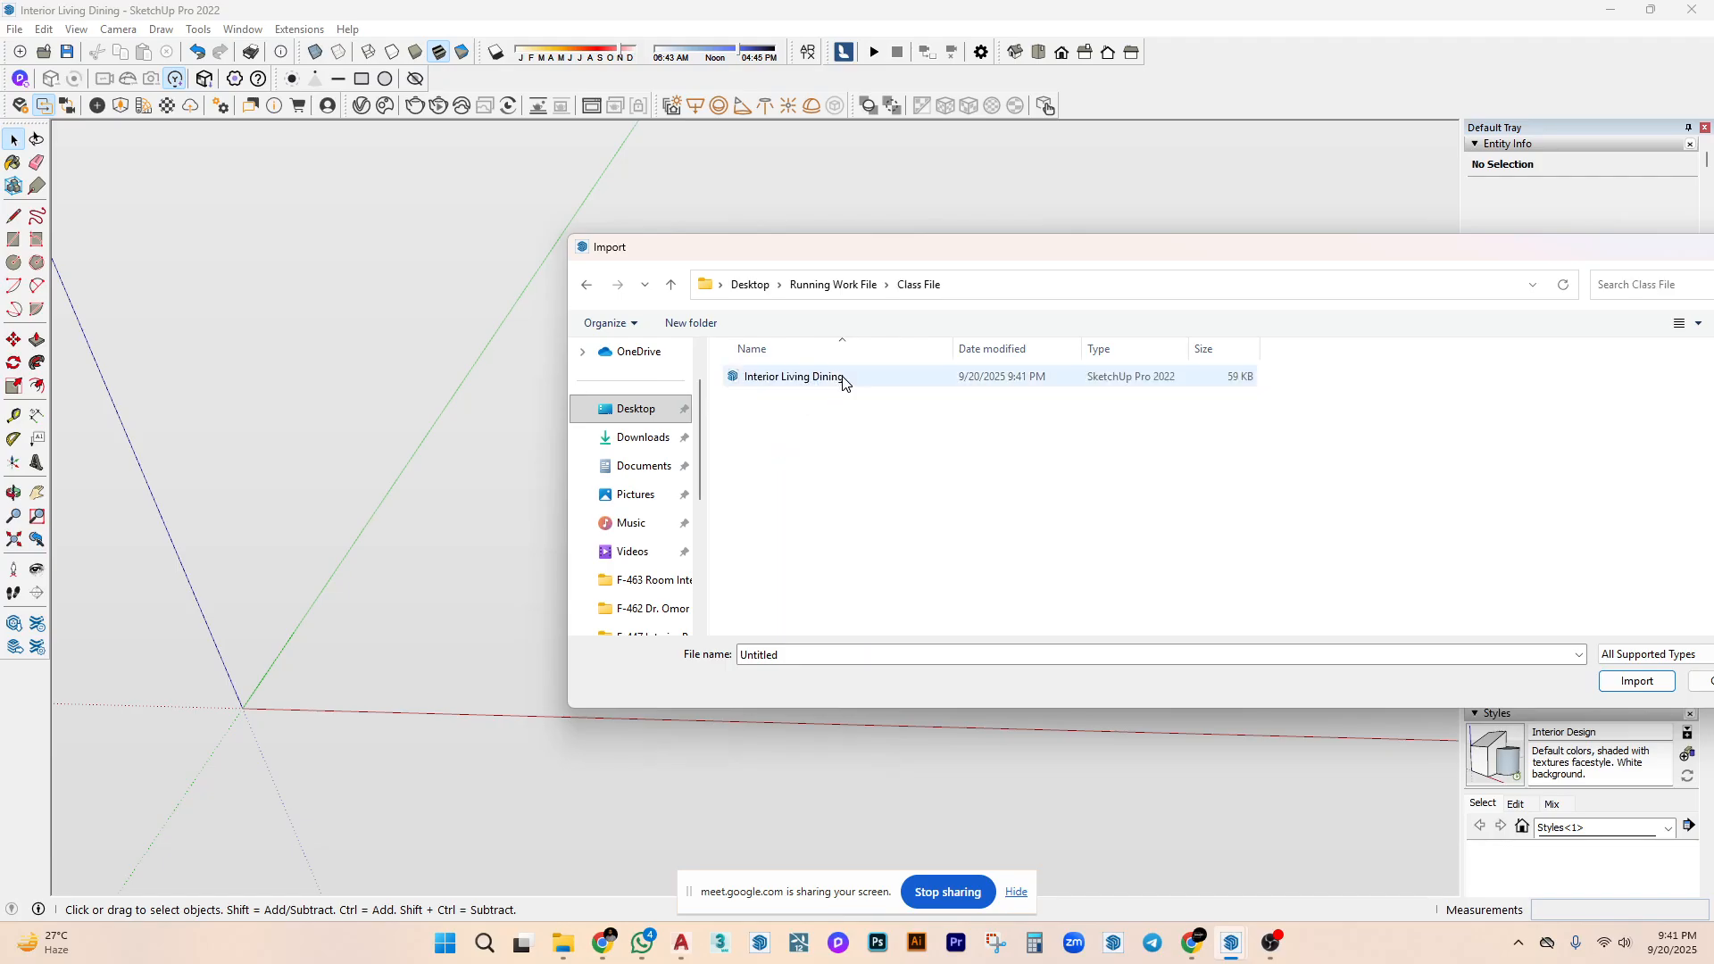
Import the 447 Interior 3D Import Class Living Dining drawing from the F-447 Interior Project 1 folder on the H: volume.
scroll(612, 490, "down", 3)
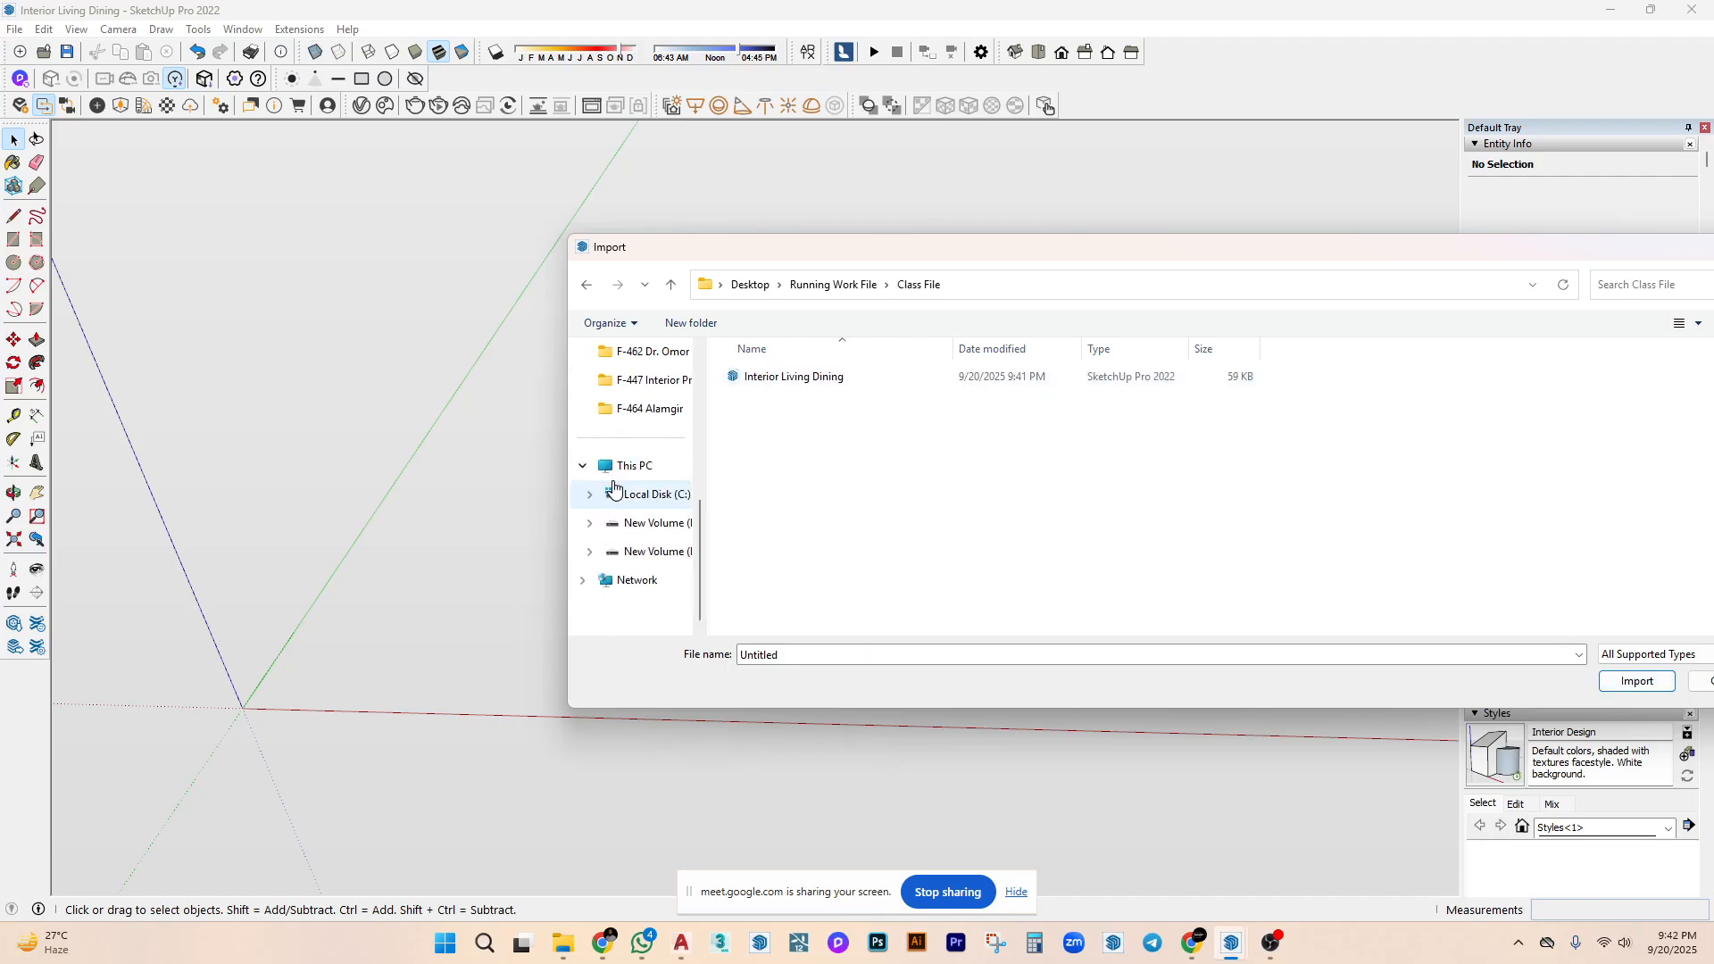
left_click(654, 554)
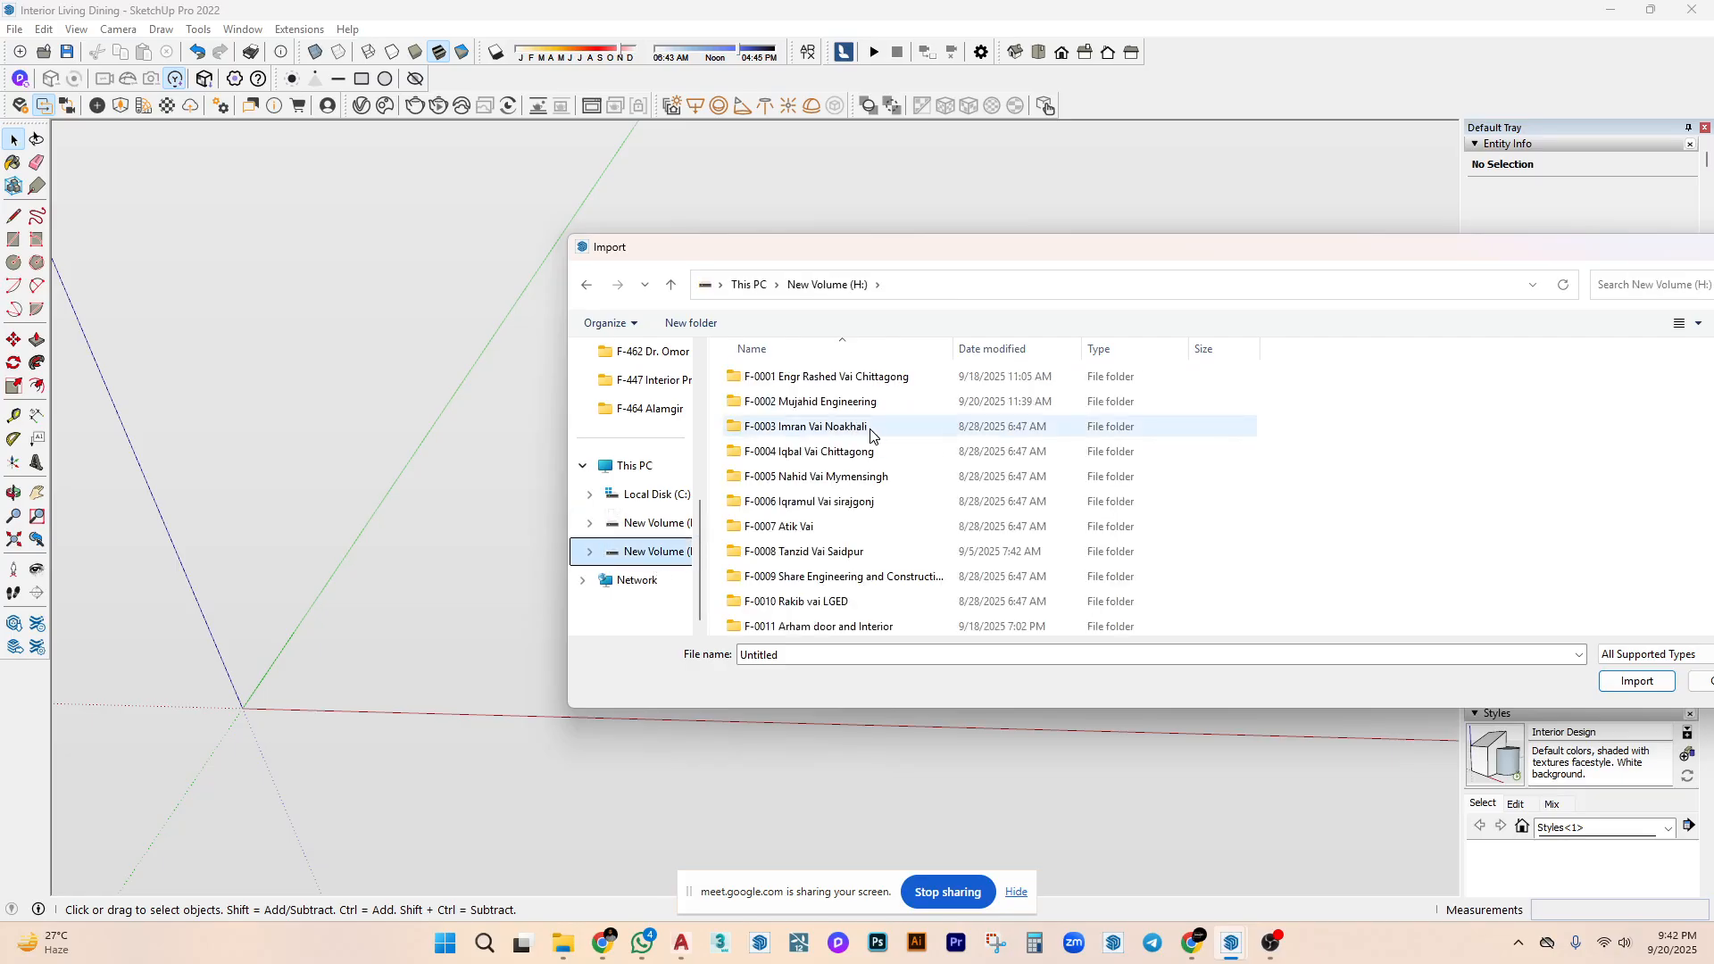
scroll(870, 446, "down", 2)
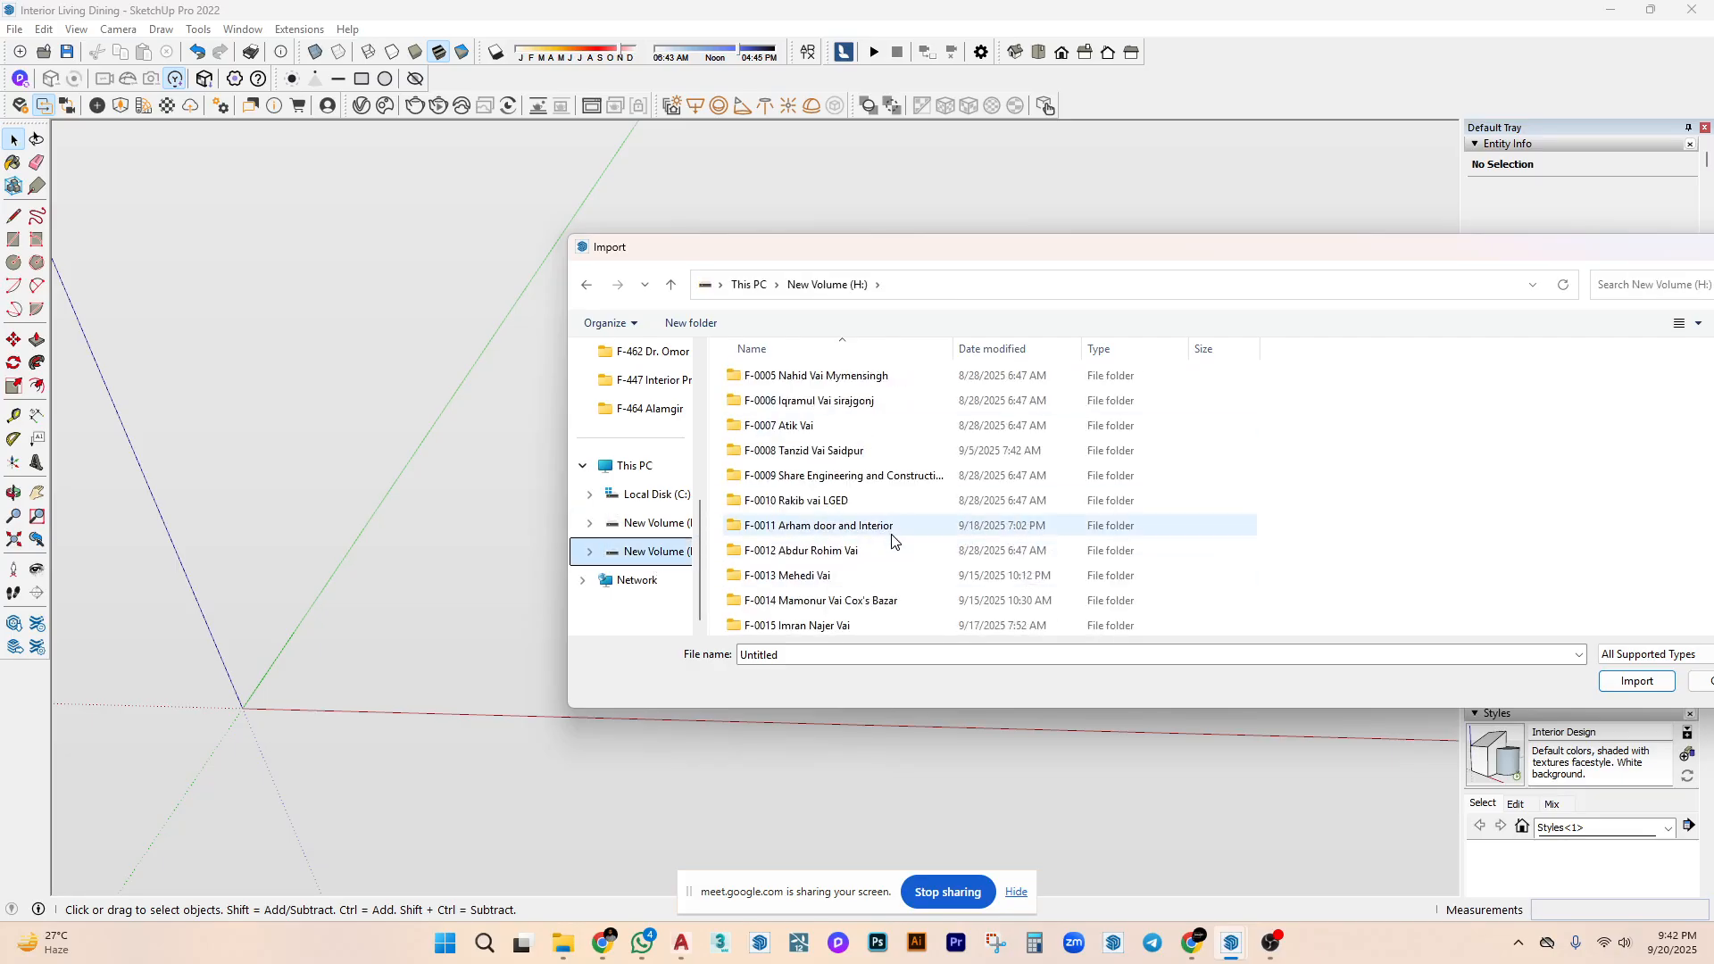
left_click(893, 532)
double_click(893, 529)
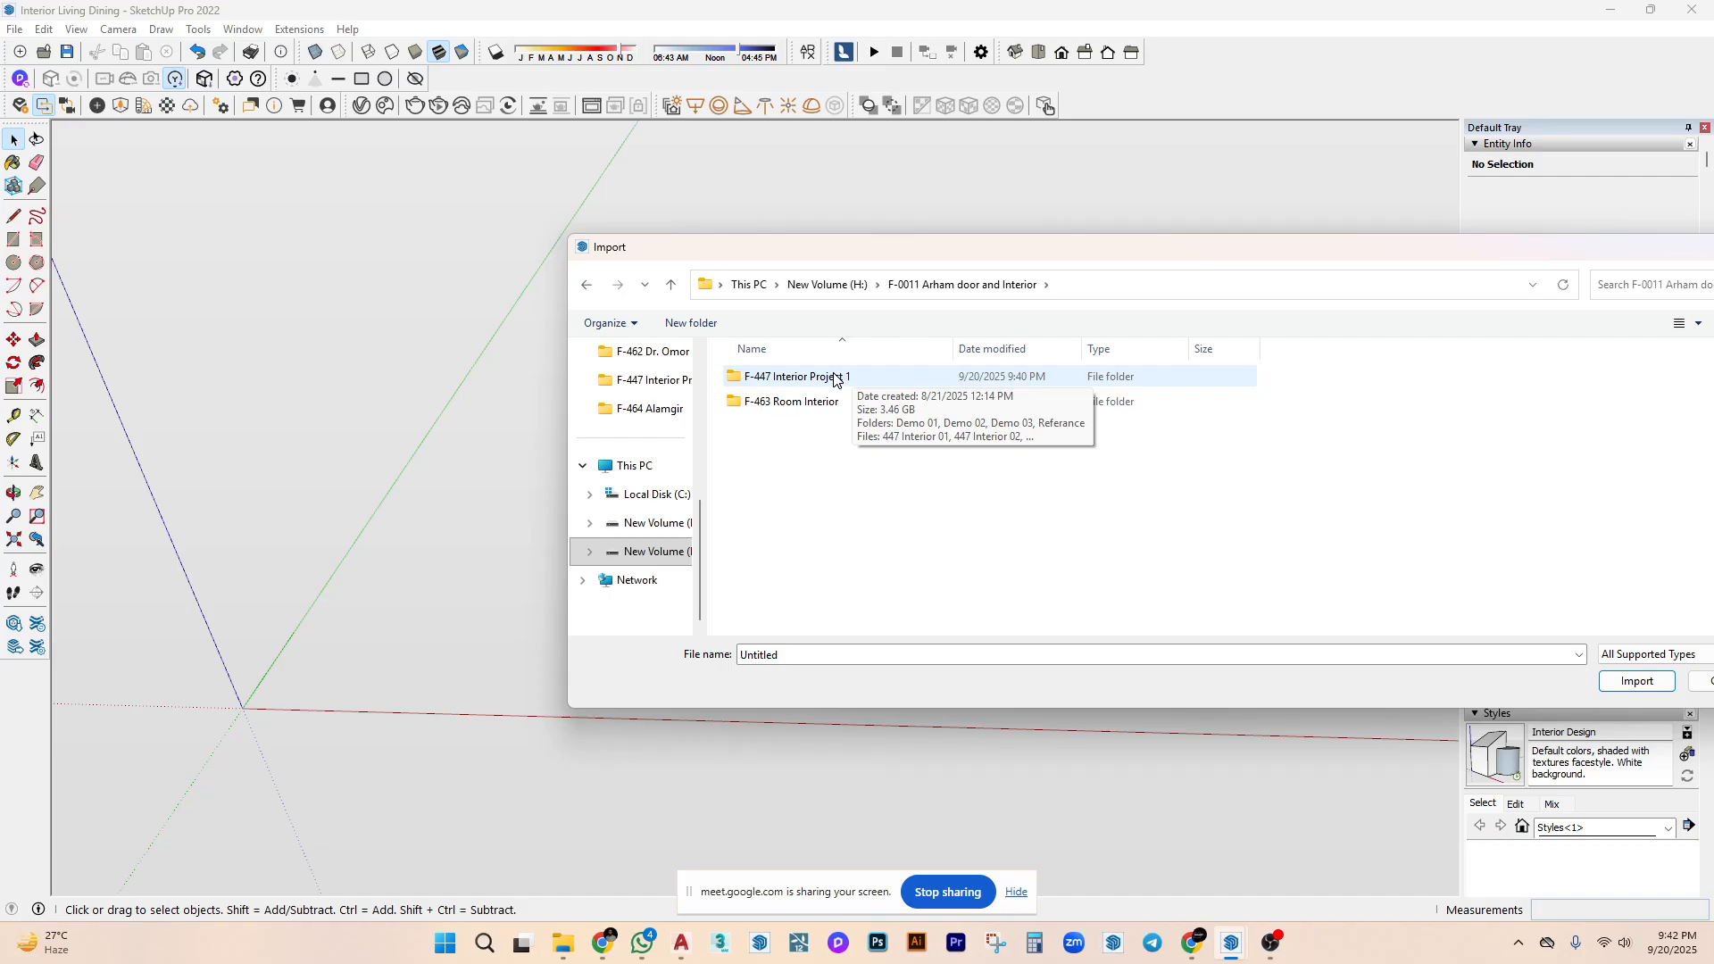
left_click_drag(961, 248, 887, 248)
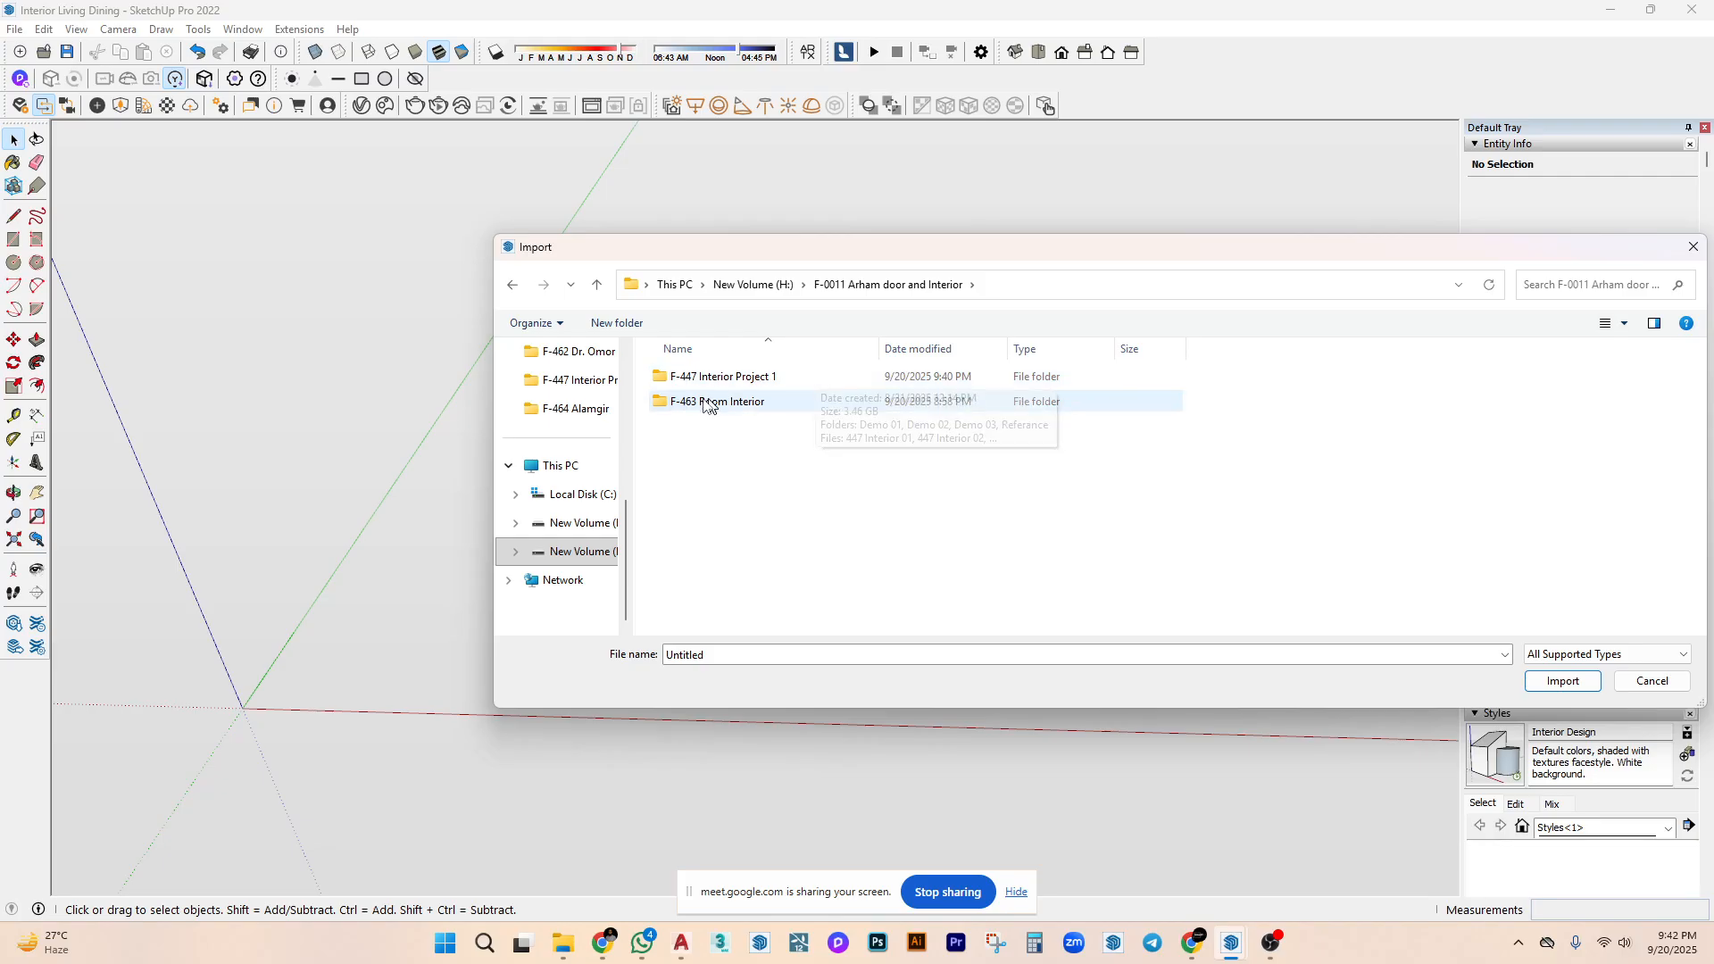
double_click(788, 401)
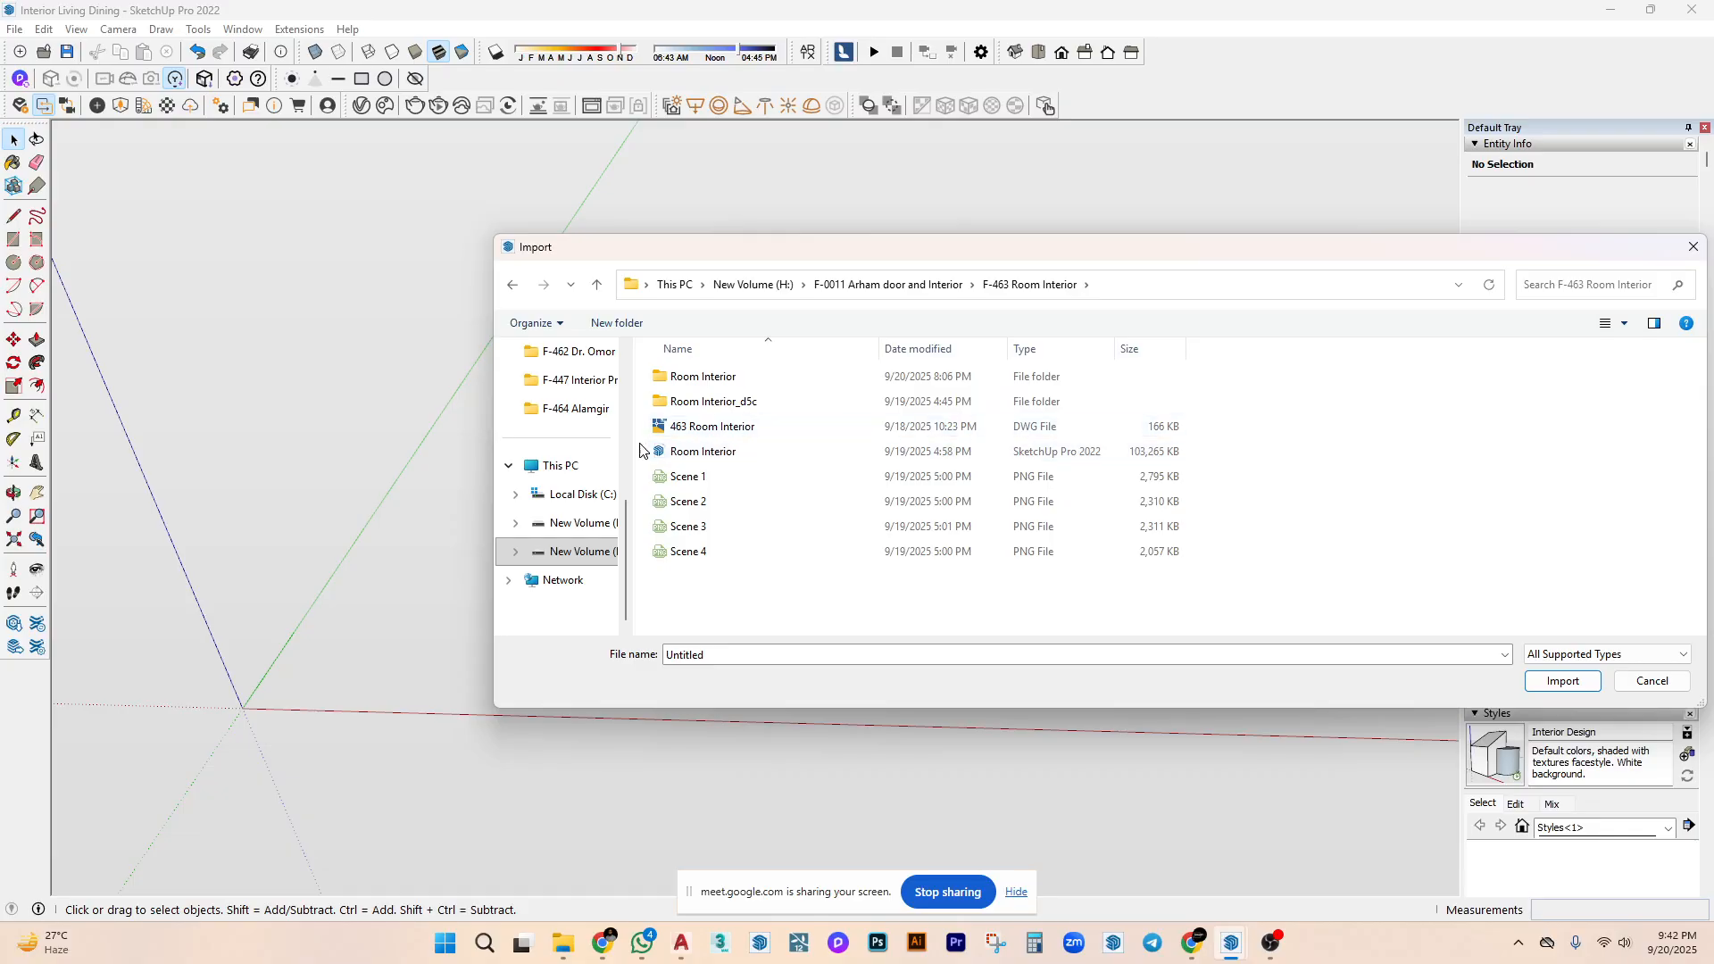
left_click(596, 284)
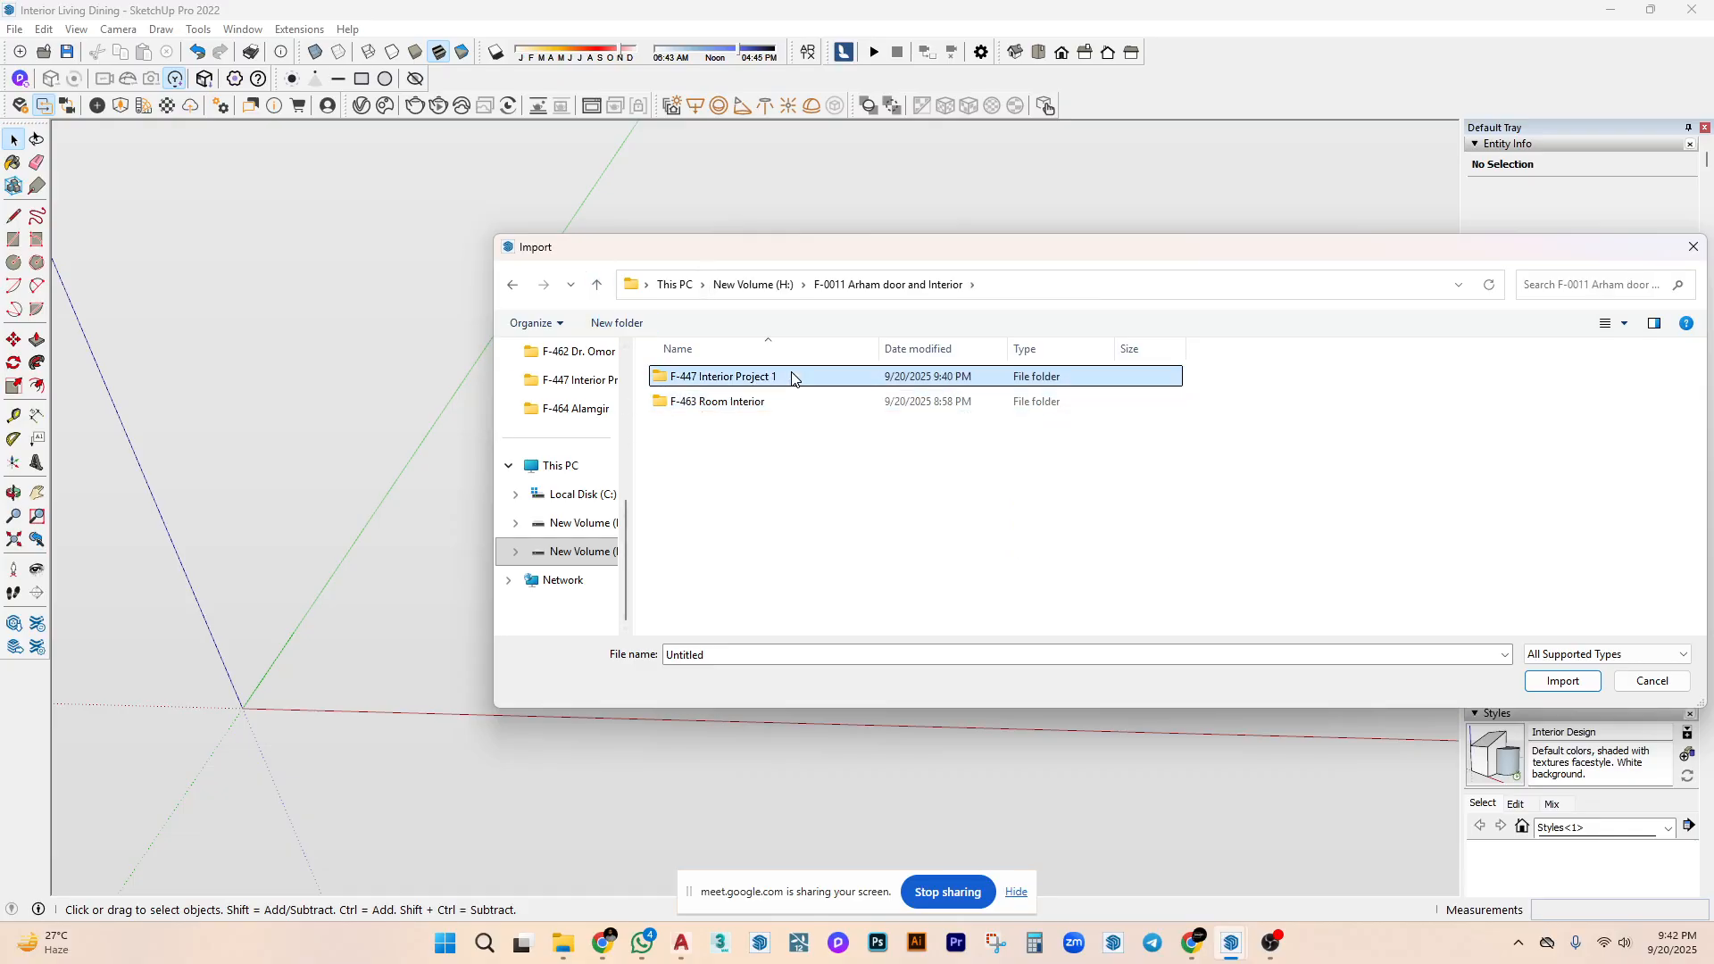
double_click(781, 376)
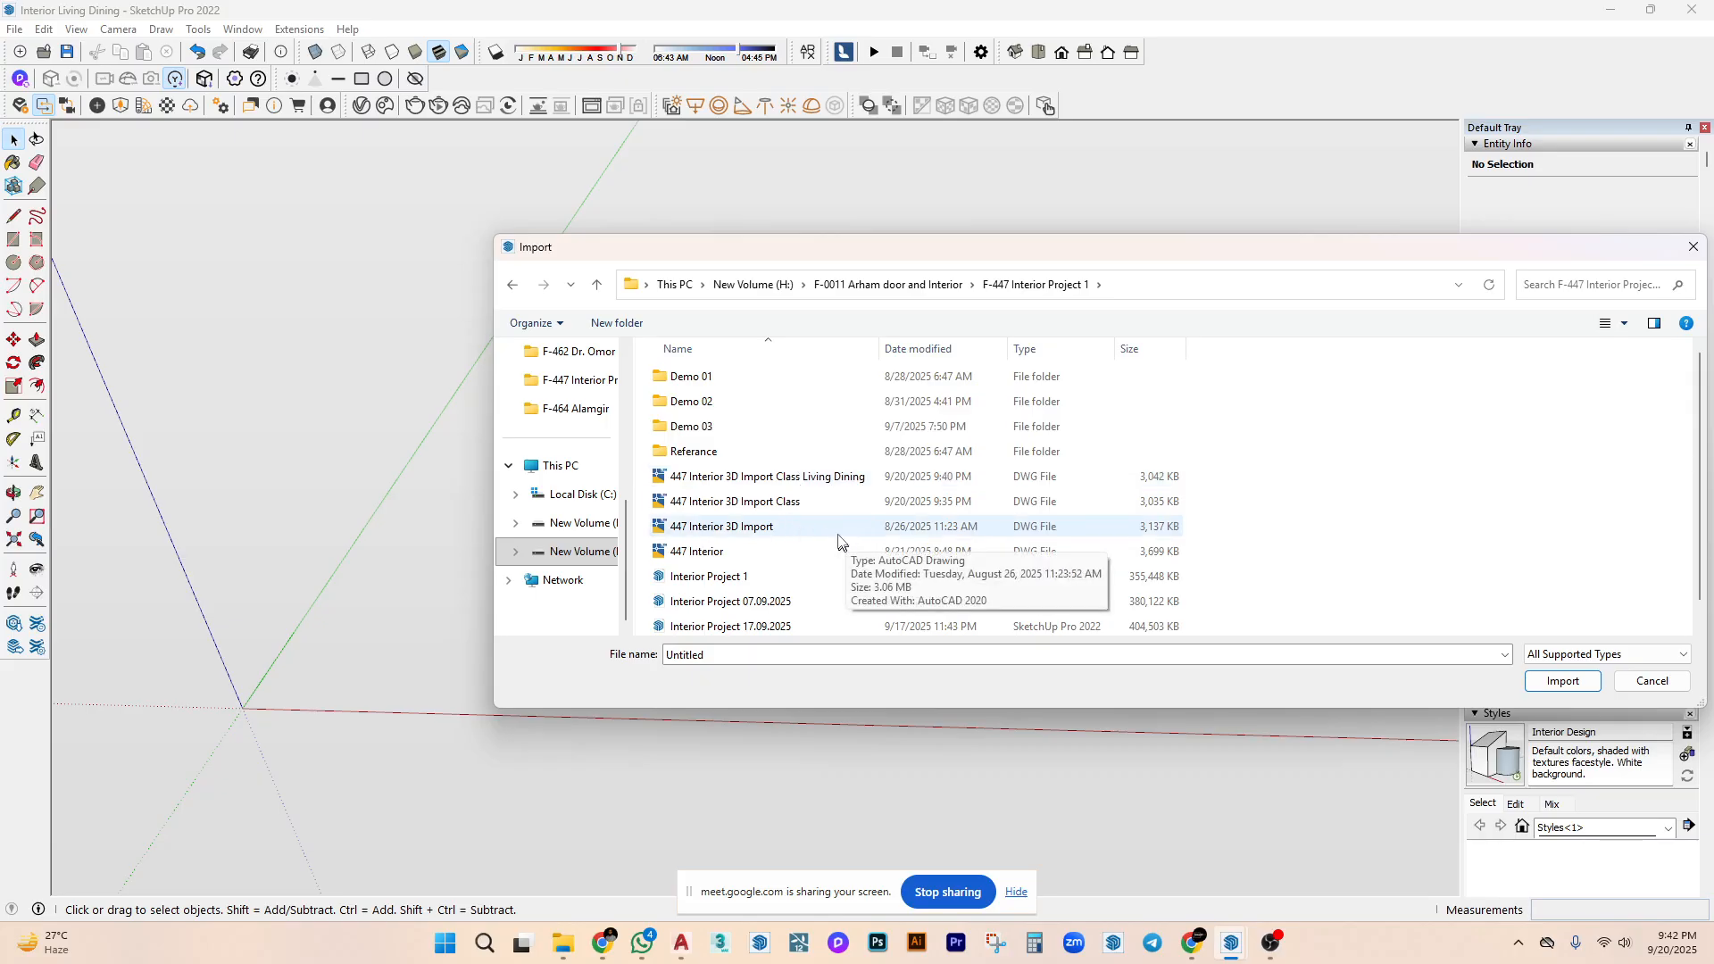
double_click(855, 482)
left_click(949, 601)
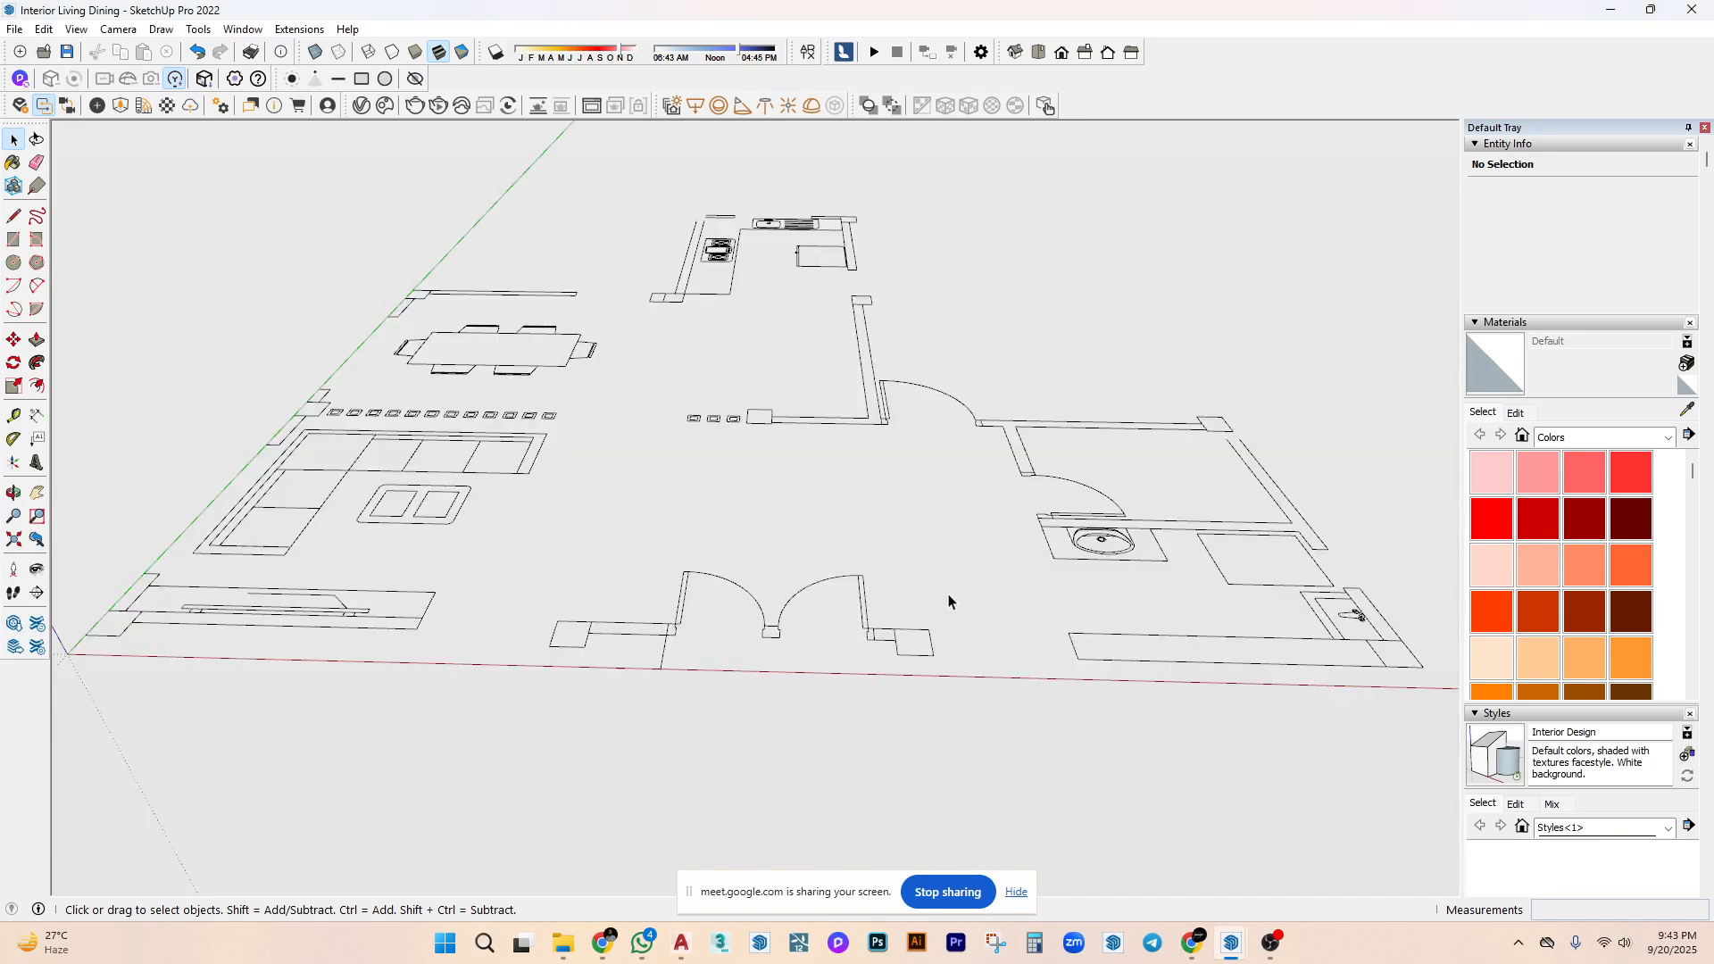
Move the imported floor plan component away from the model origin.
middle_click_drag(948, 601, 986, 415)
left_click_drag(987, 415, 883, 512)
left_click(923, 545)
key("m")
key("space")
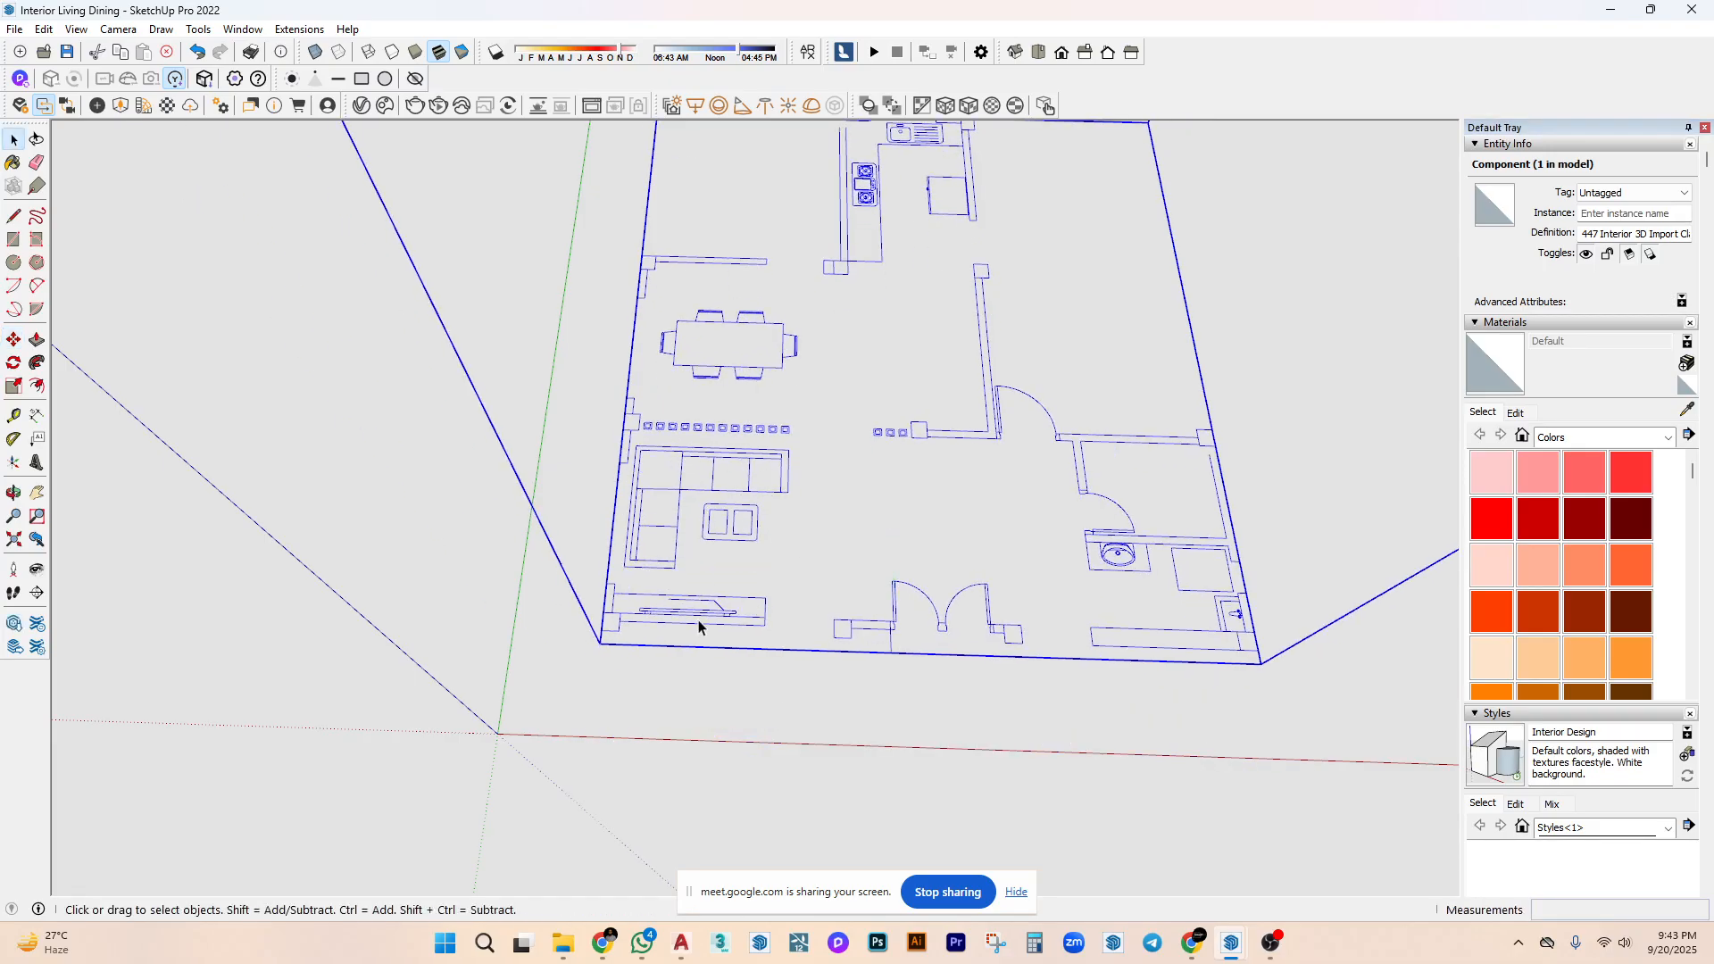
Lock the imported floor plan component.
right_click(682, 615)
key("Escape")
right_click(661, 610)
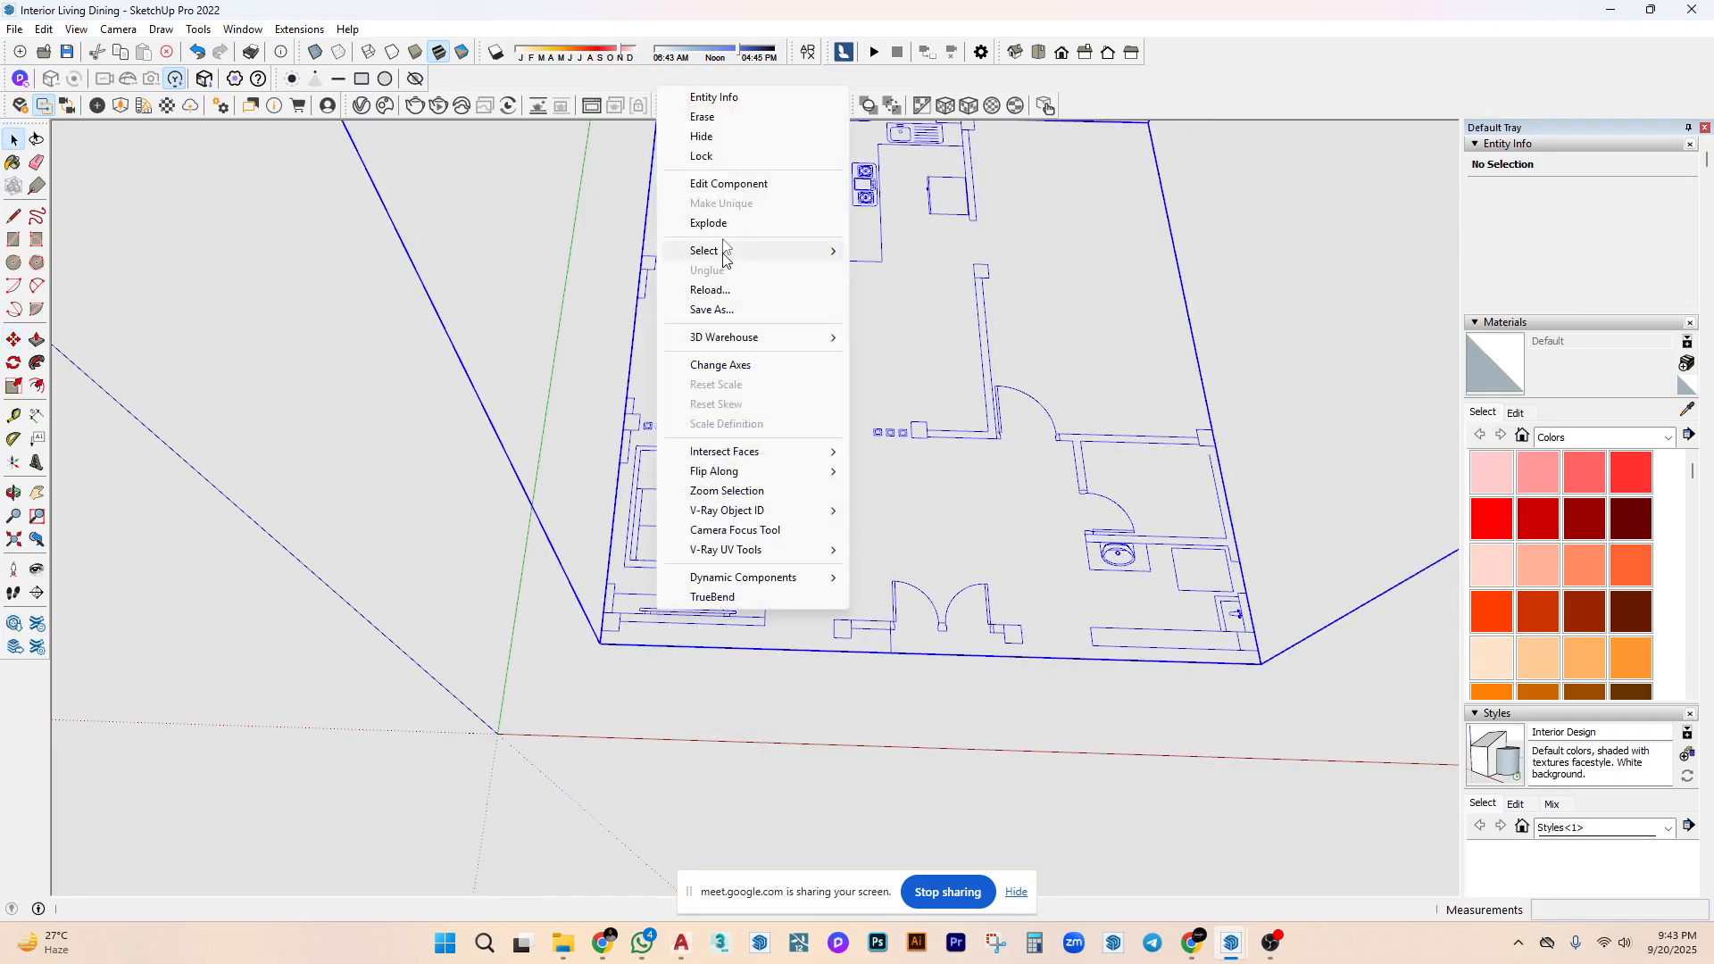
left_click(703, 156)
middle_click_drag(1116, 643, 1146, 532)
left_click(1137, 440)
scroll(384, 748, "up", 3)
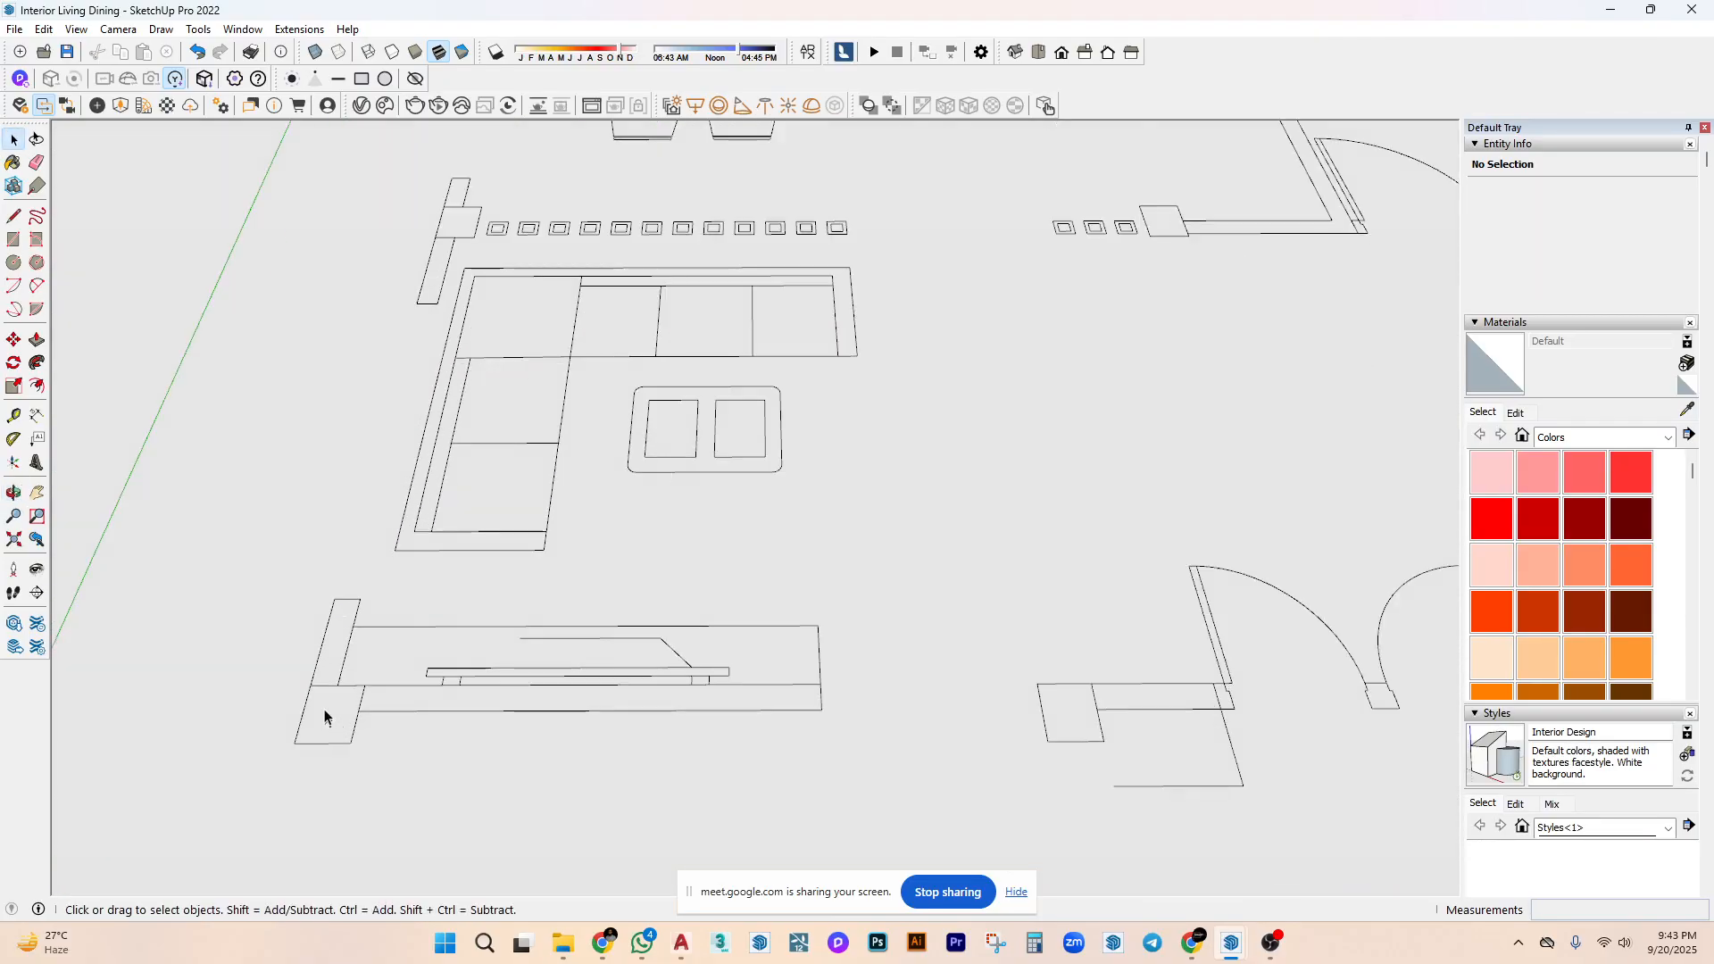
scroll(397, 662, "up", 3)
key("r")
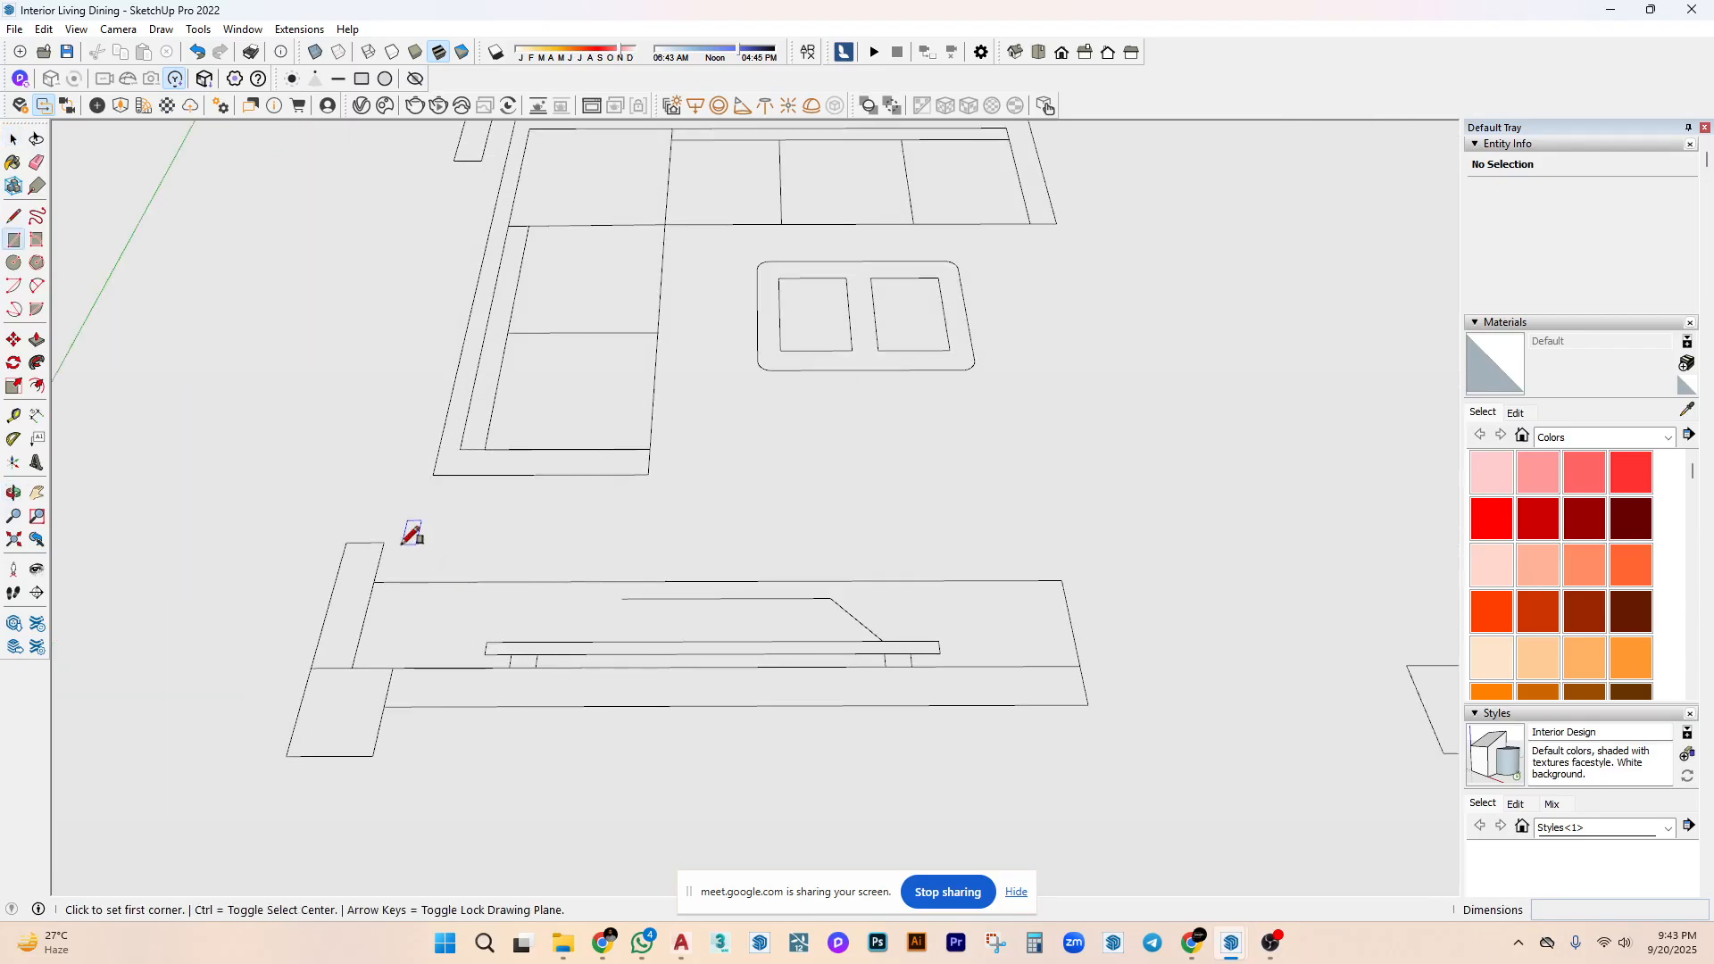
left_click(347, 541)
left_click(352, 667)
key("p")
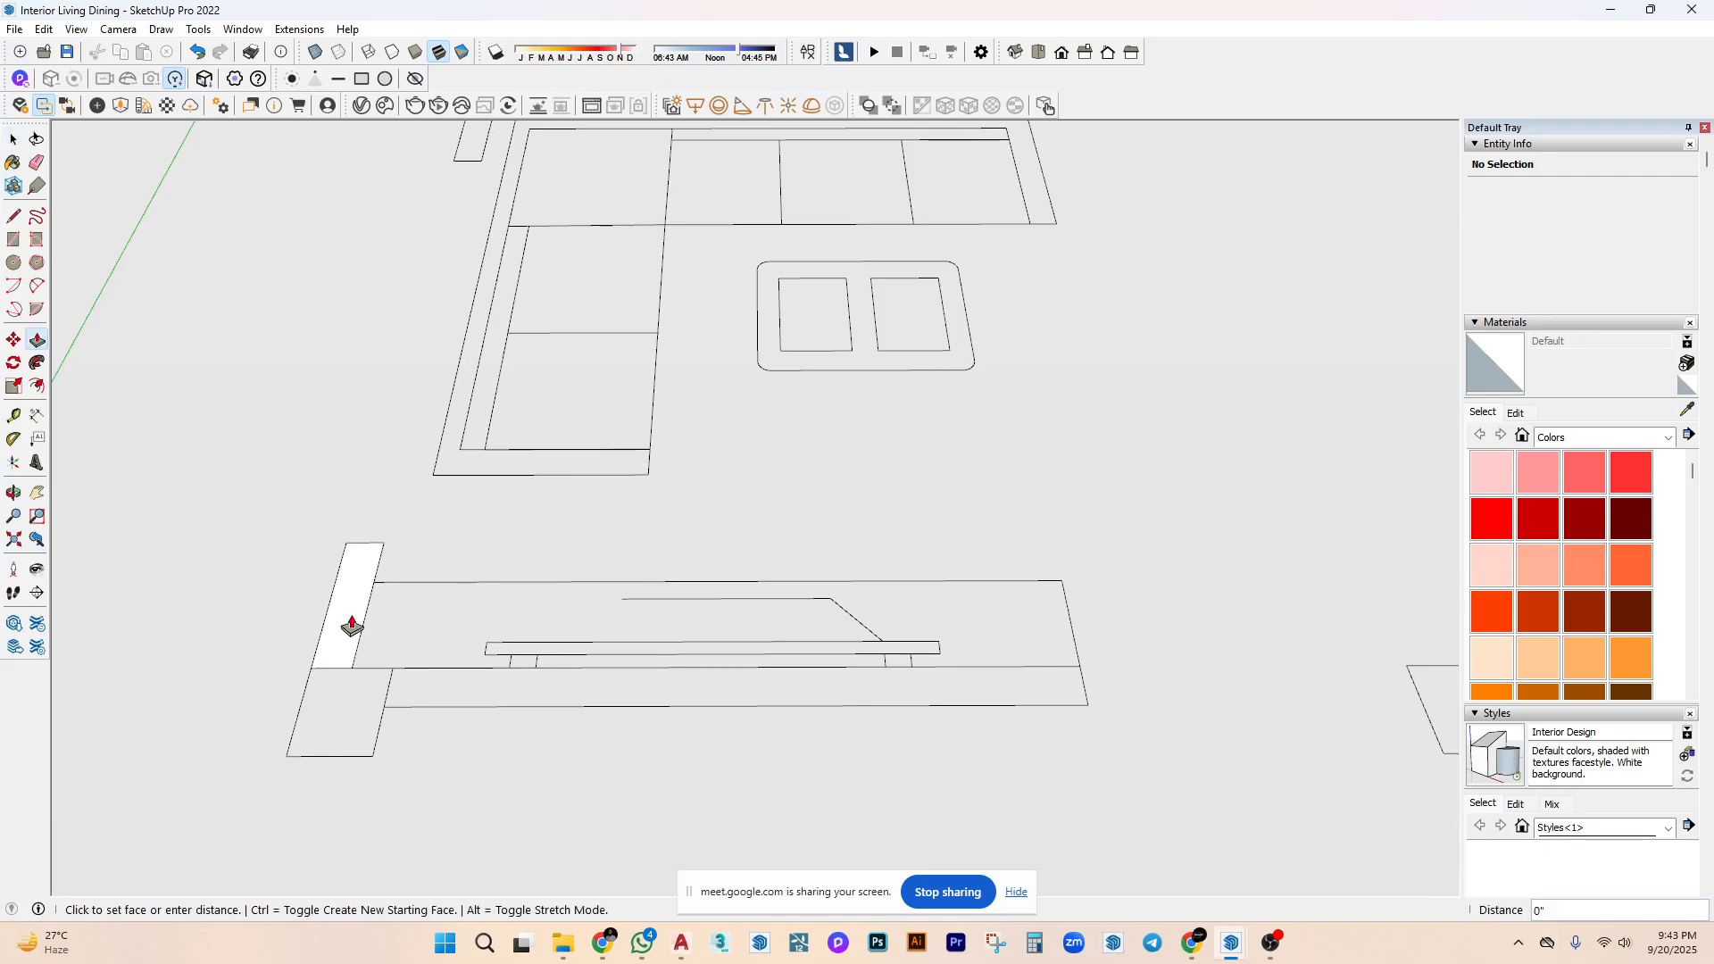
left_click(356, 620)
key("Escape")
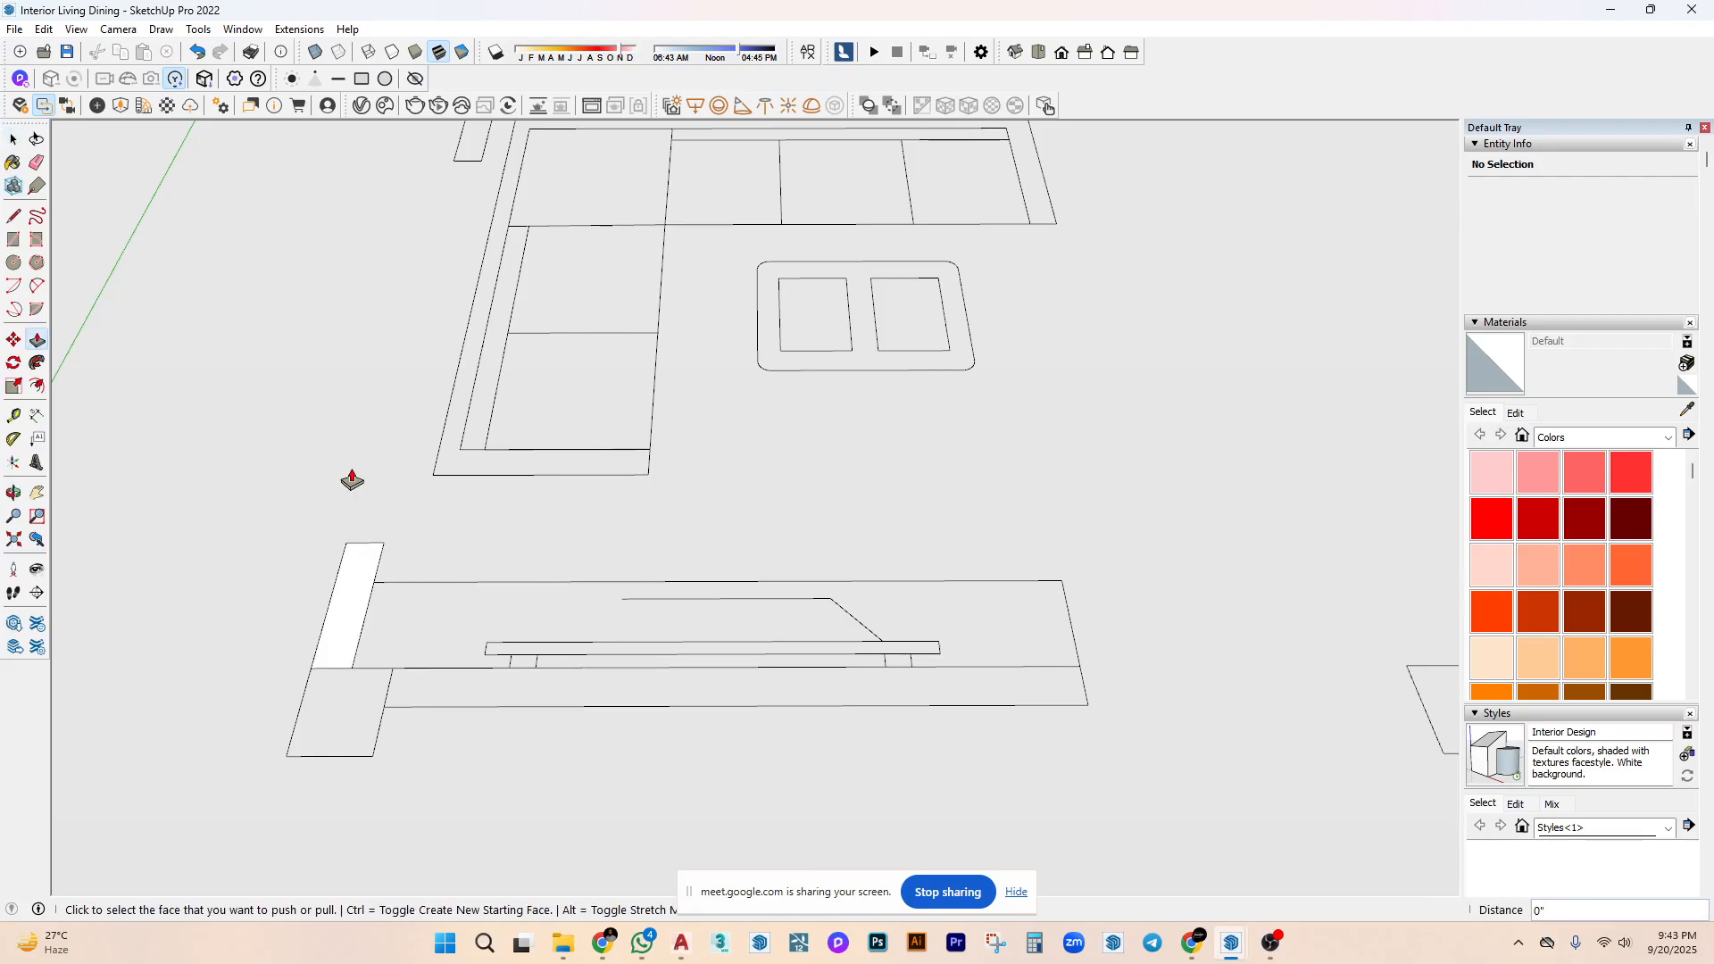
scroll(547, 489, "down", 4)
key("space")
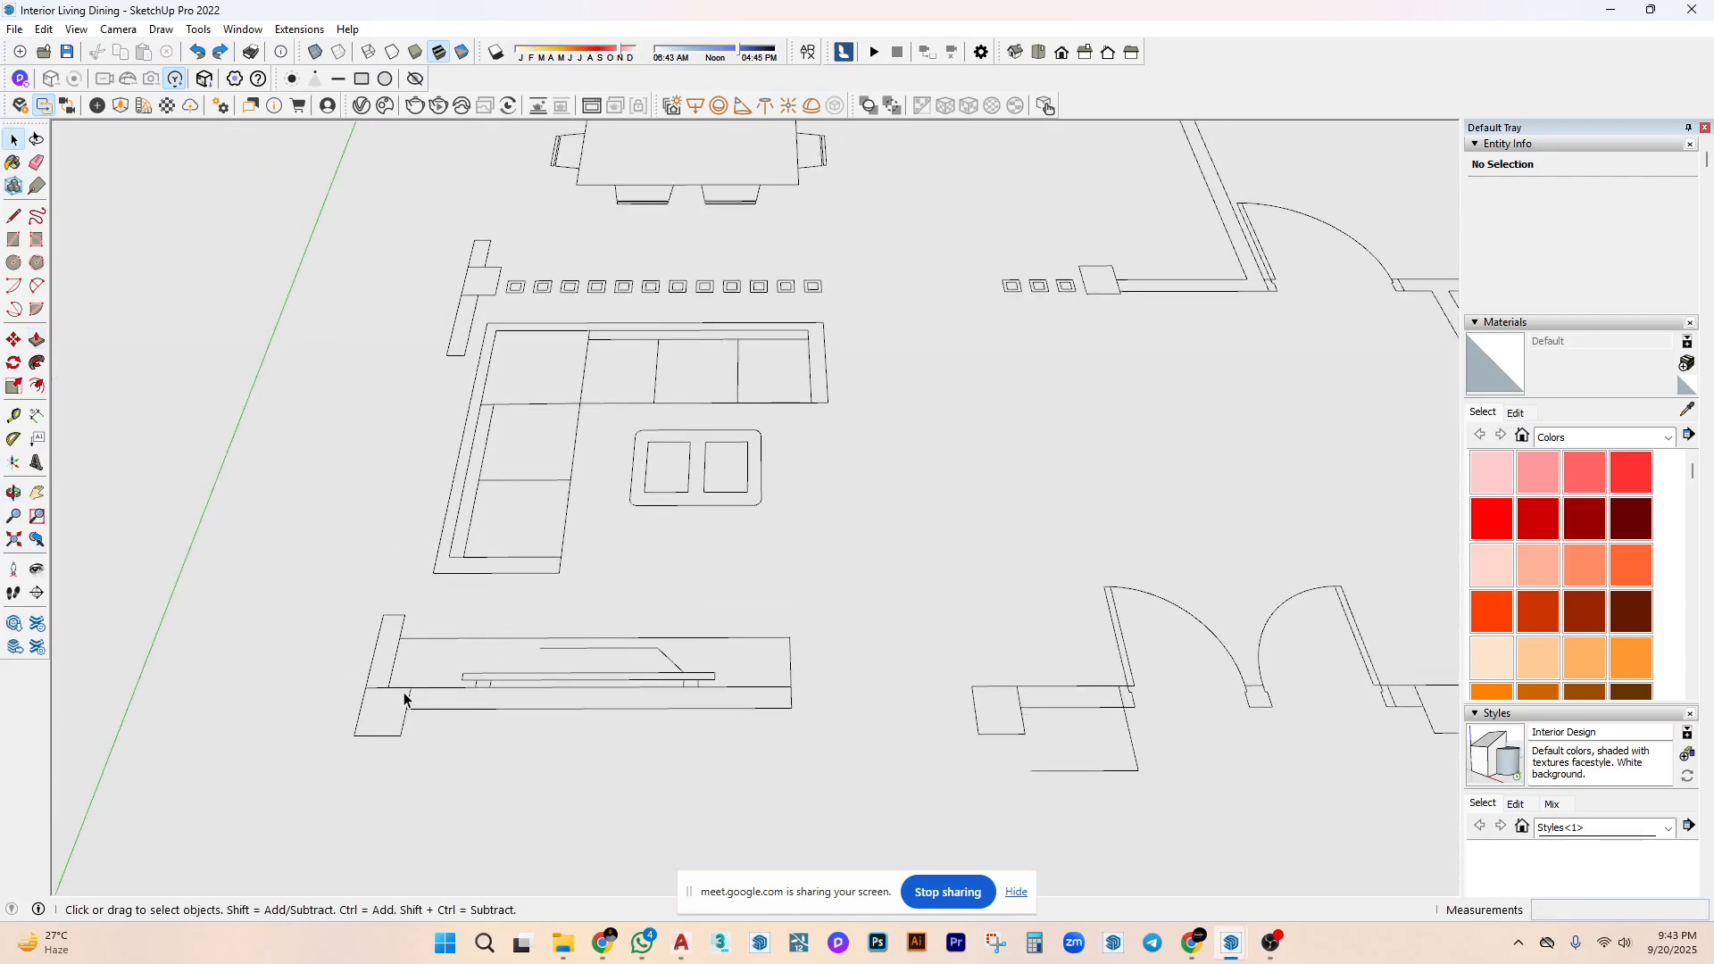
Trace a rectangle over the short wall outline at the corner column beside the TV unit and extrude it 114" upward.
scroll(404, 694, "up", 1)
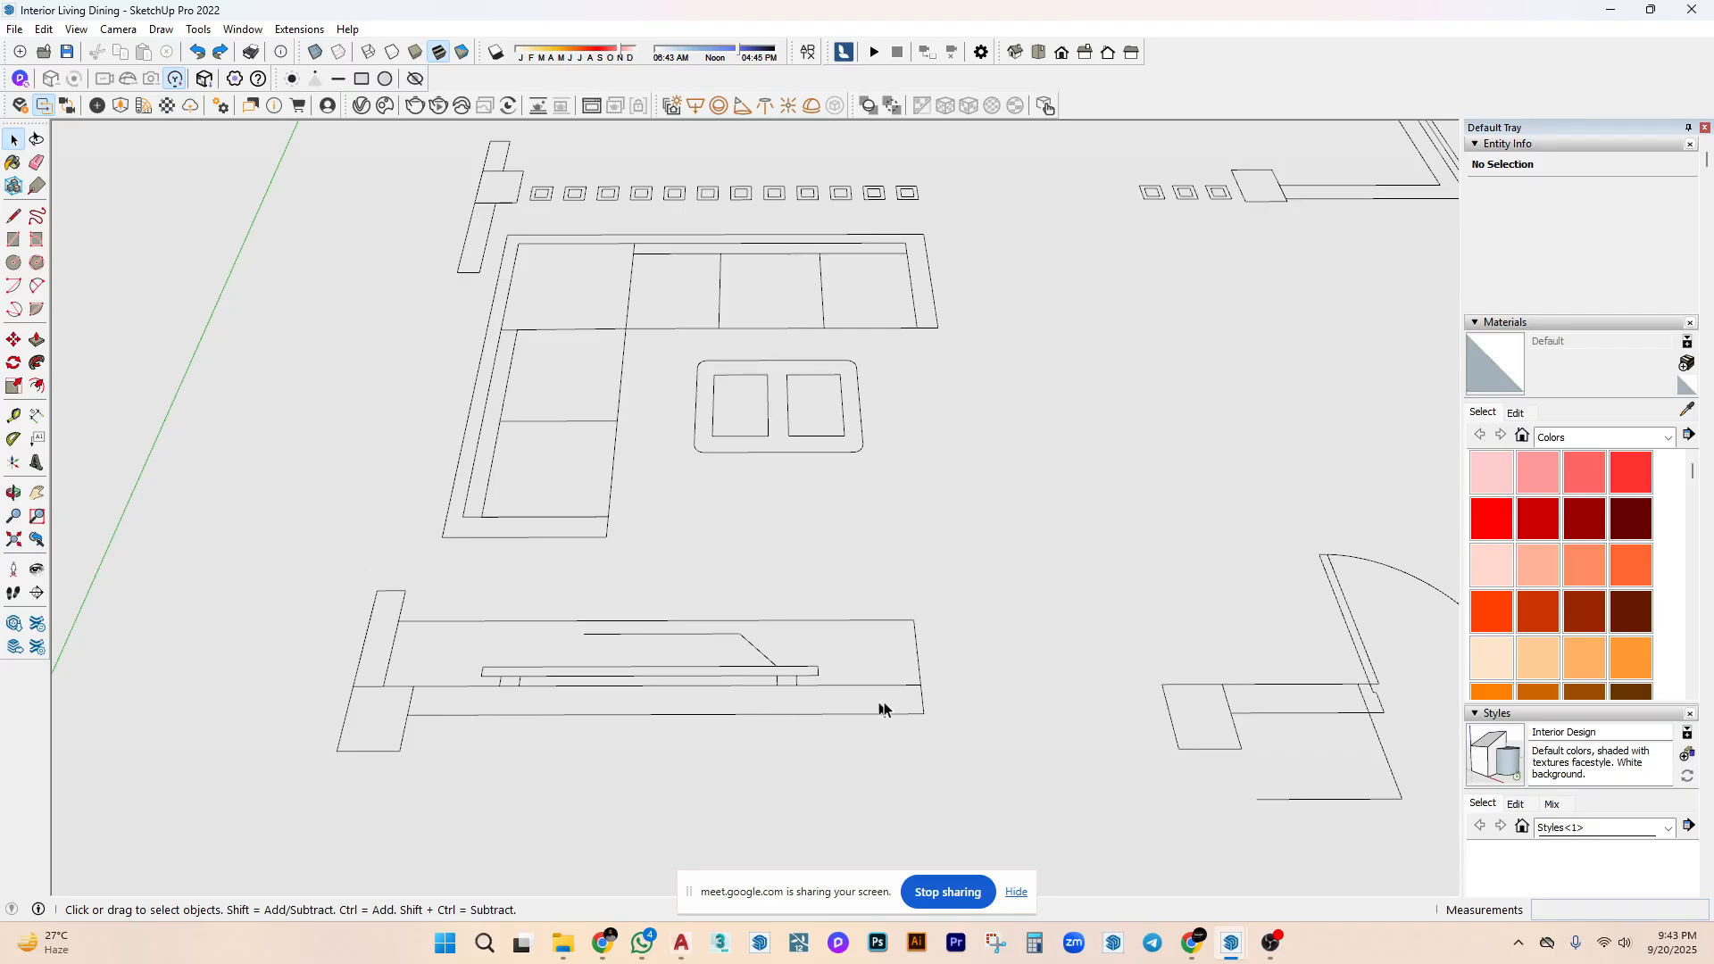
scroll(409, 711, "down", 1)
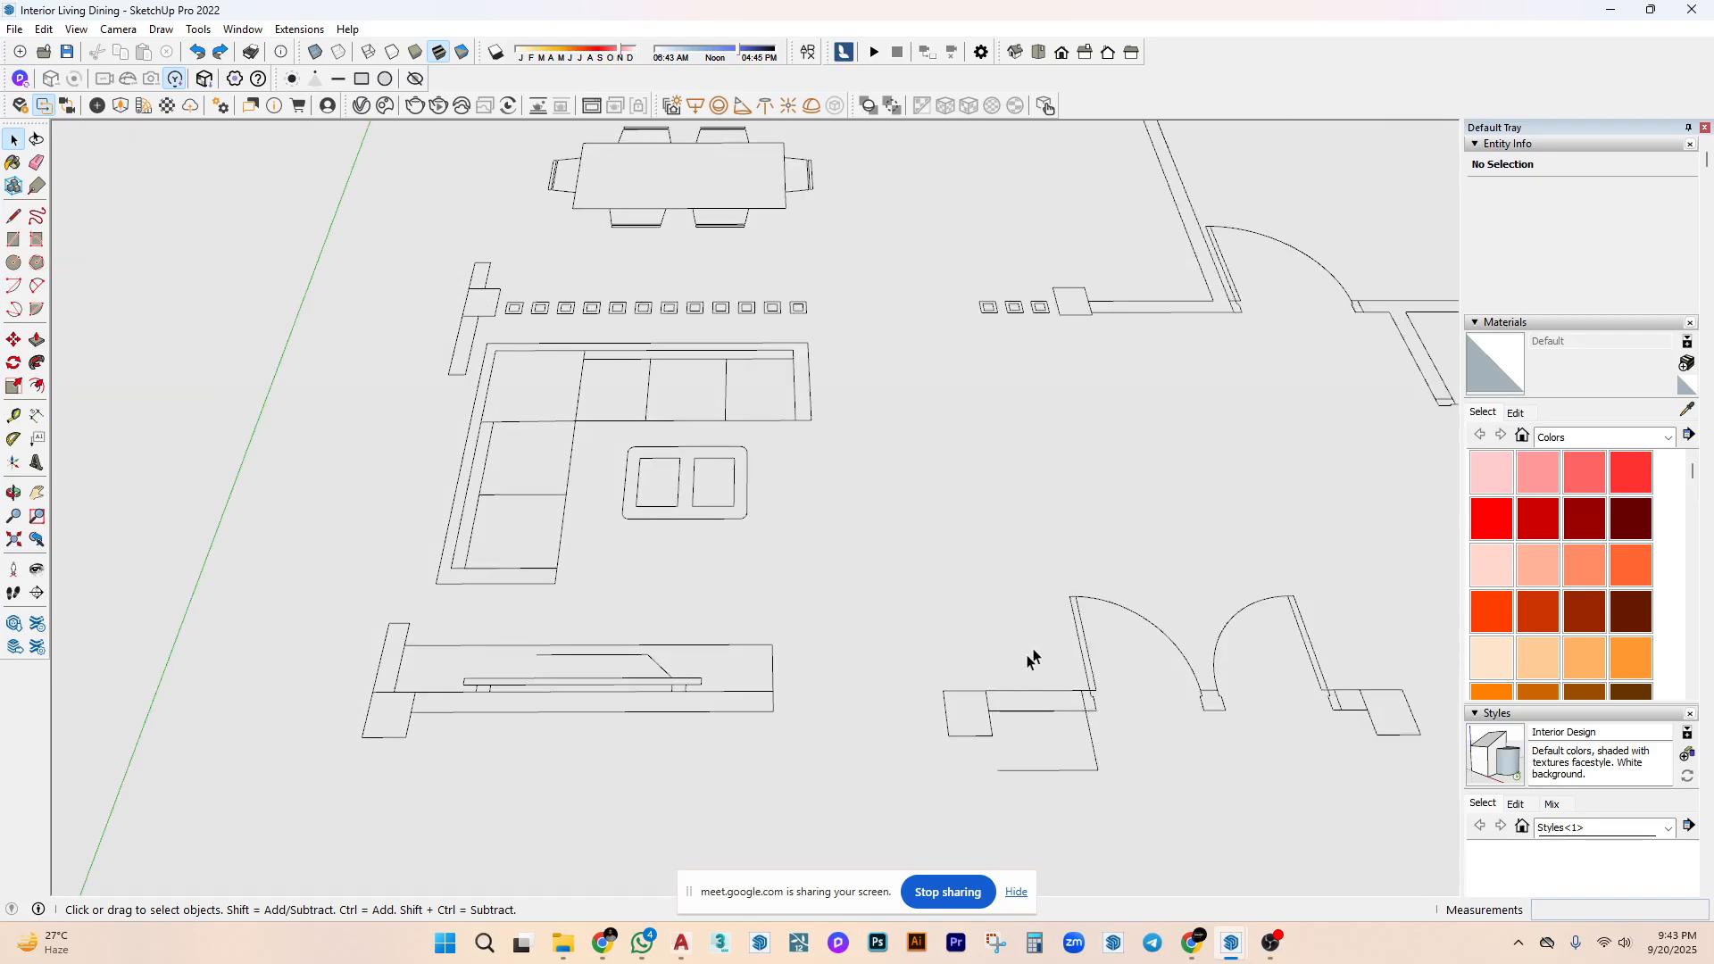
scroll(398, 713, "up", 2)
key("r")
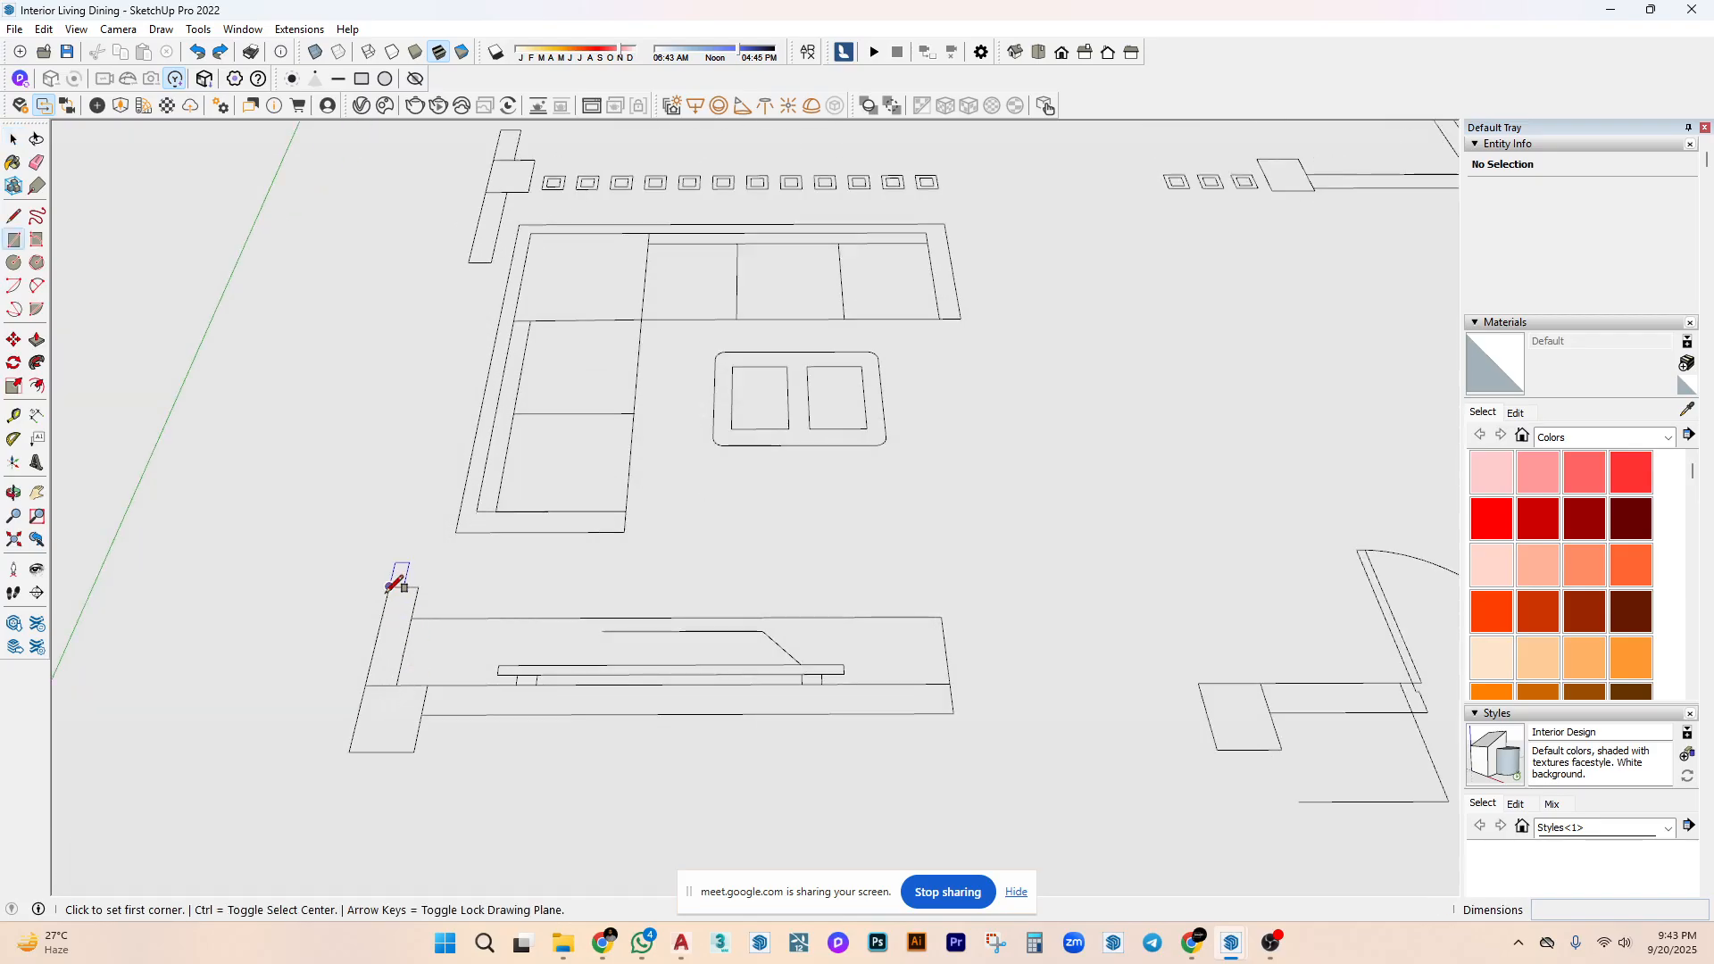
left_click(389, 587)
left_click(397, 685)
key("p")
left_click(395, 676)
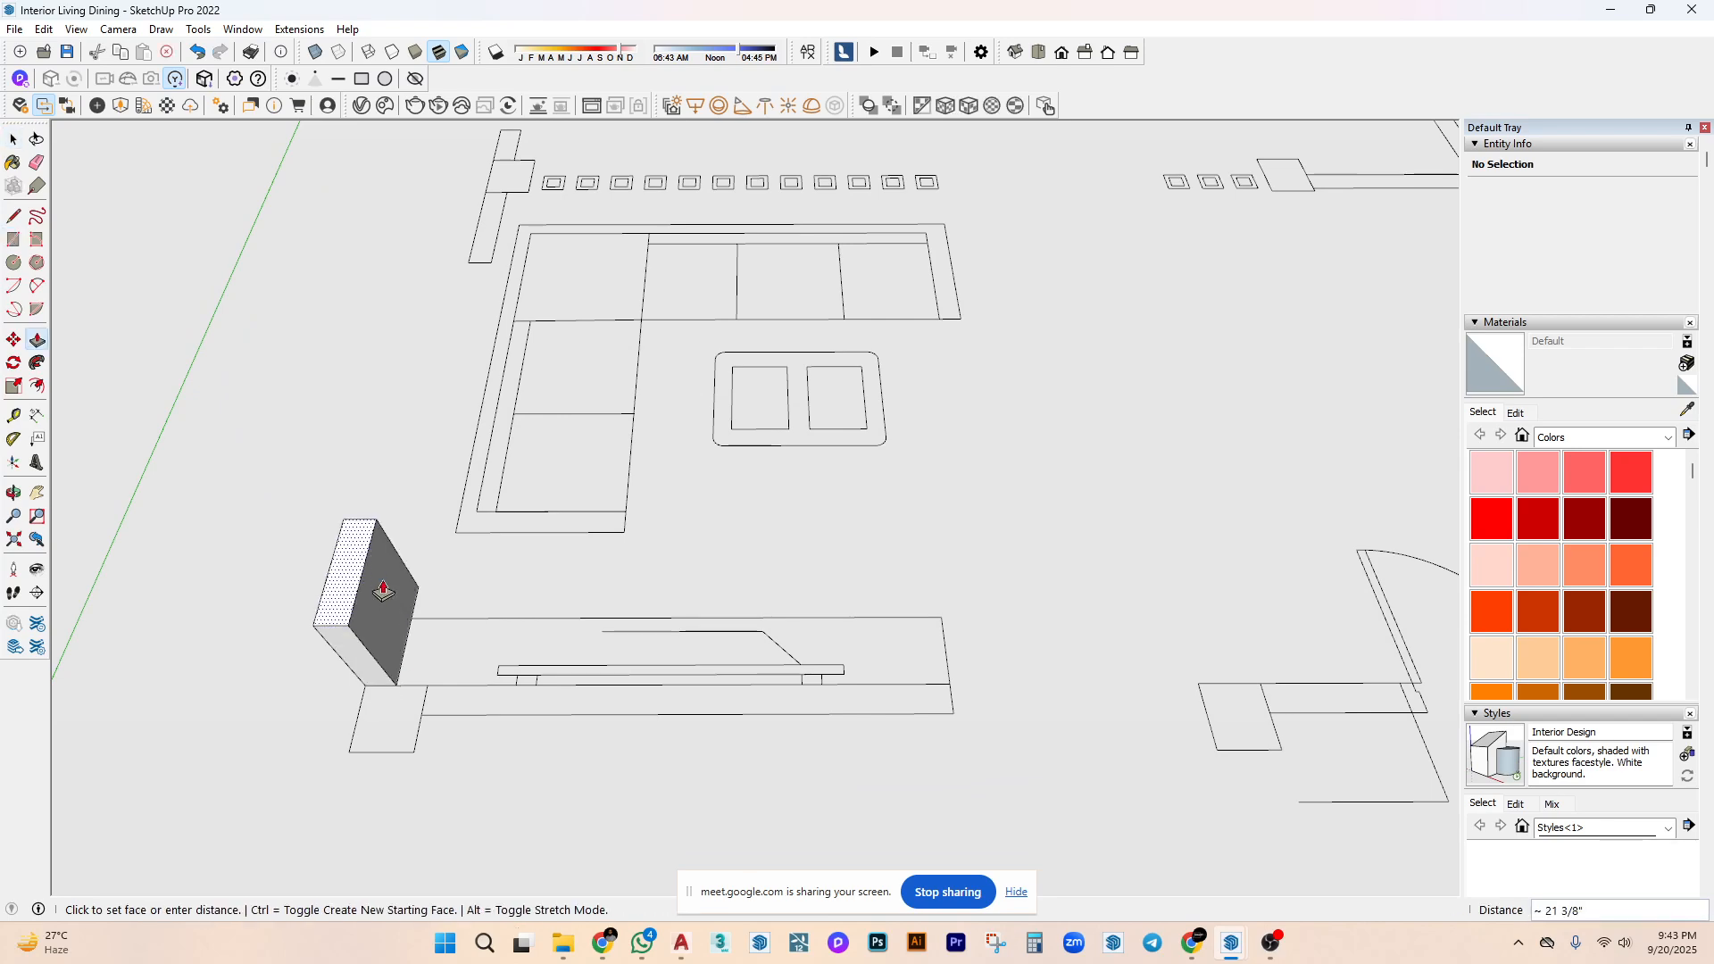
type("9'")
key("Return")
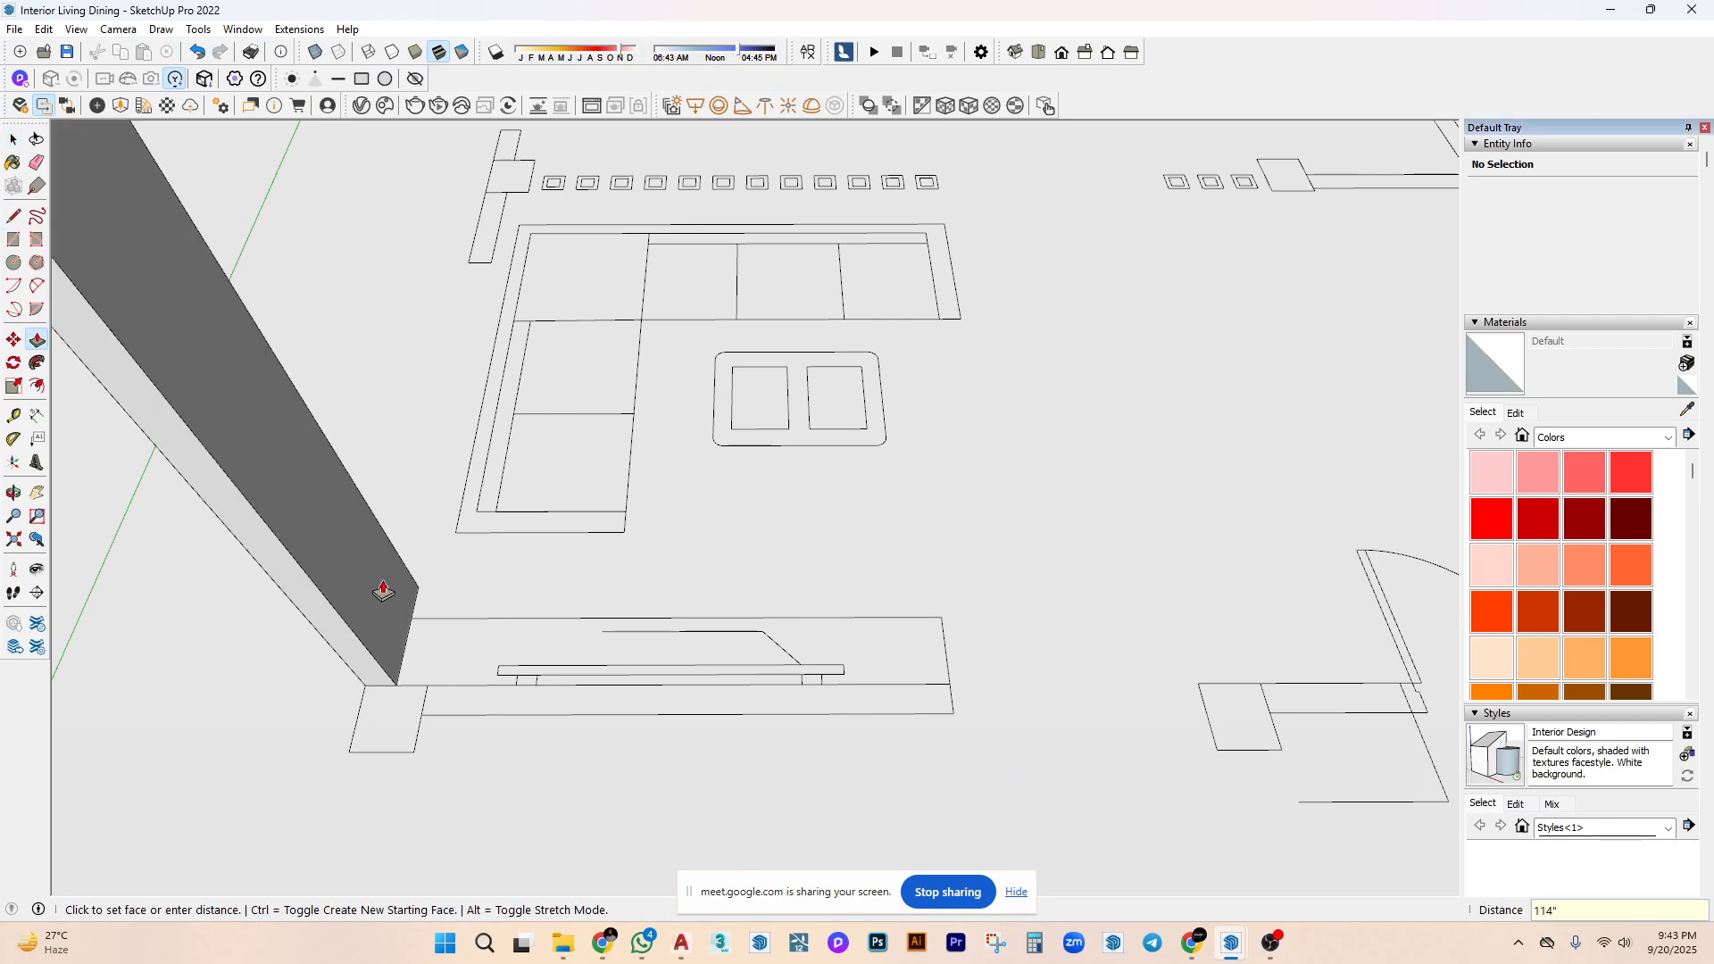
Make the whole extruded wall a group and open that group for editing.
key("space")
triple_click(362, 561)
right_click(361, 560)
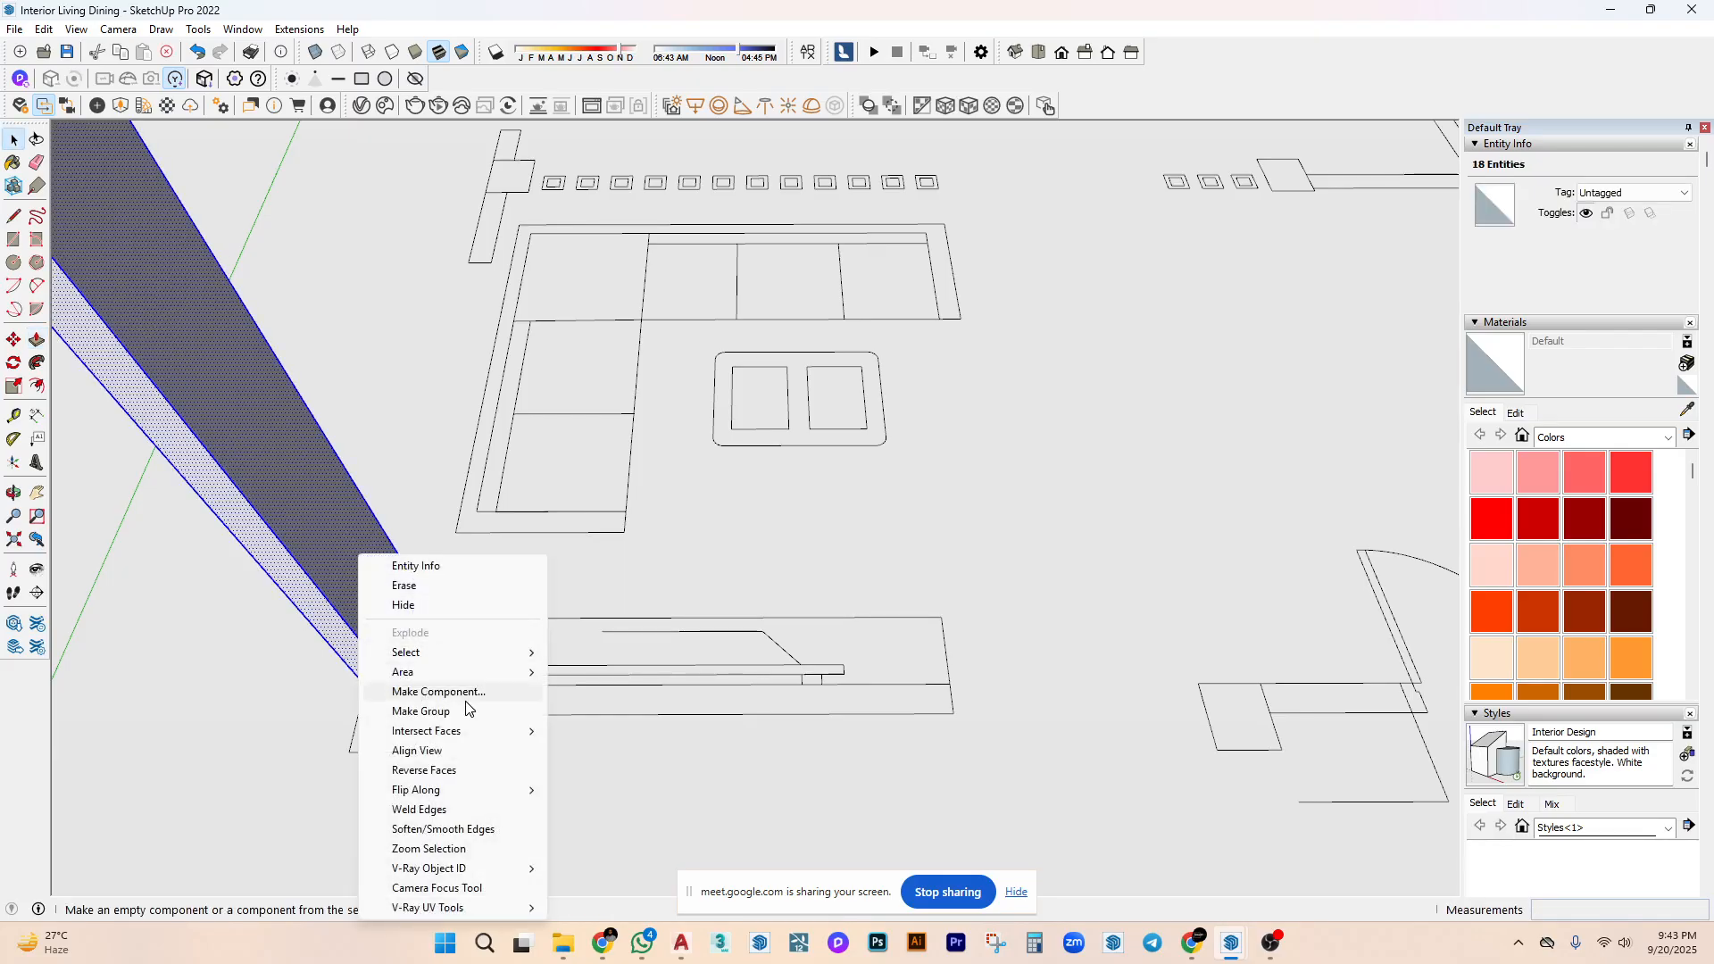
left_click(420, 707)
scroll(701, 600, "down", 3)
left_click(701, 600)
middle_click_drag(701, 599, 601, 539)
middle_click_drag(434, 510, 641, 470)
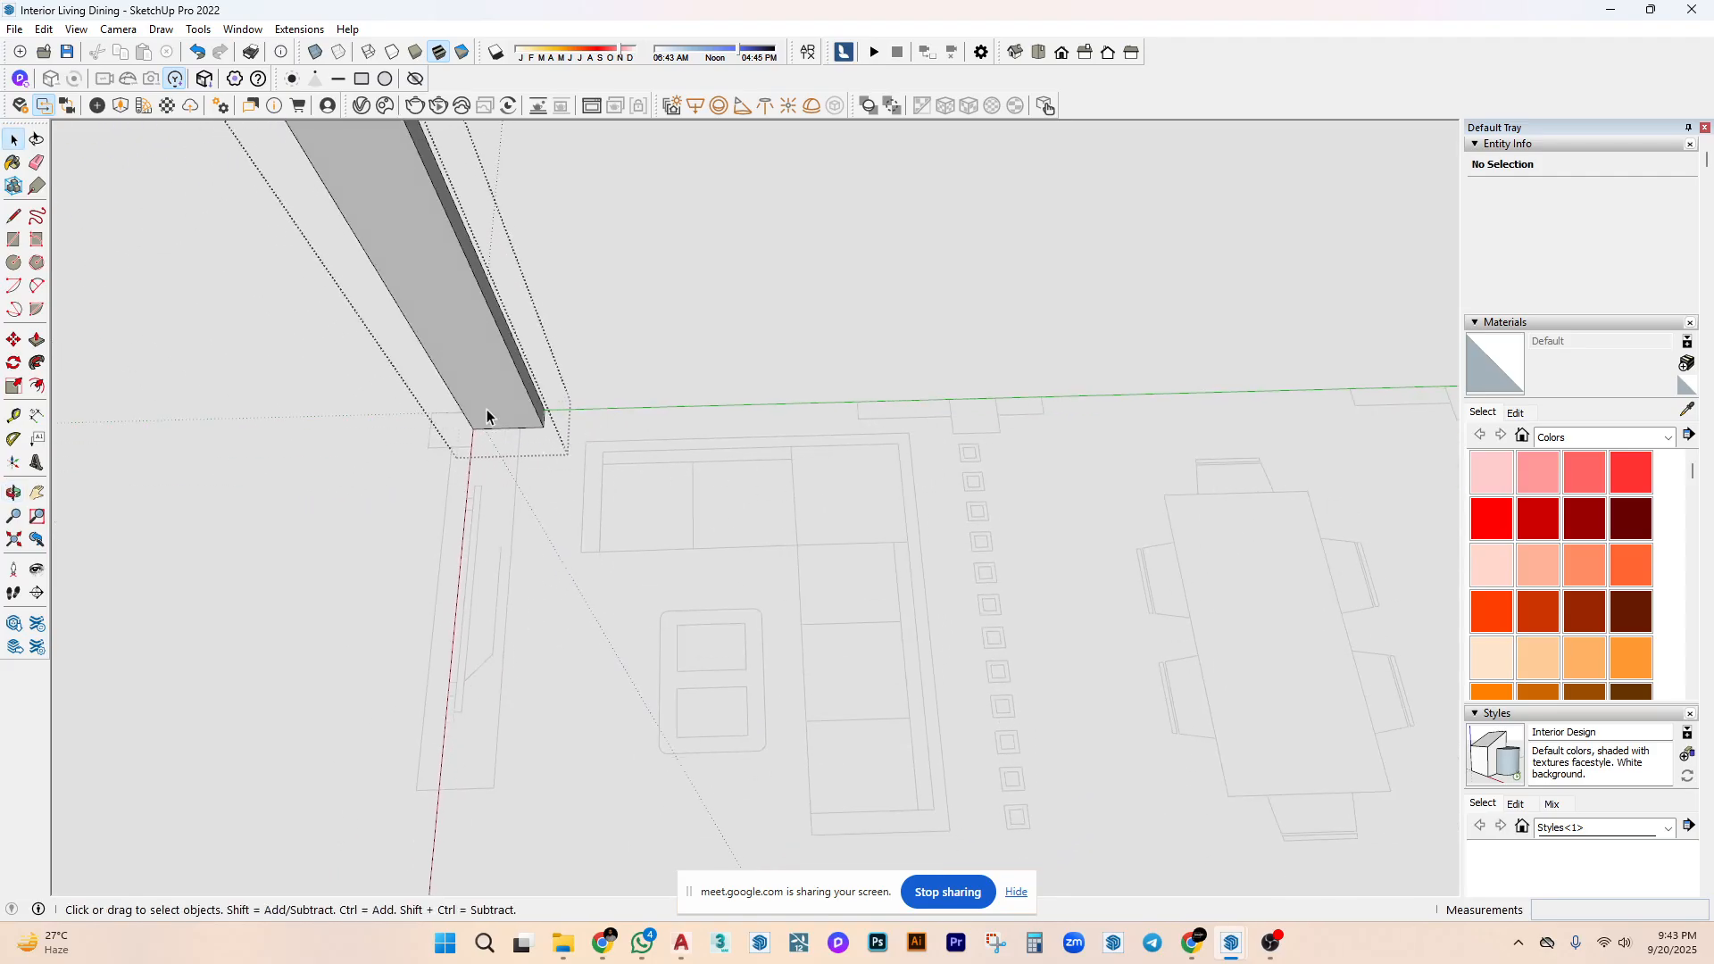
Examine the wall and column outlines that continue in line with the raised wall past the living and dining areas.
left_click_drag(486, 411, 1031, 855)
middle_click_drag(1033, 528, 616, 322)
left_click_drag(601, 295, 1271, 779)
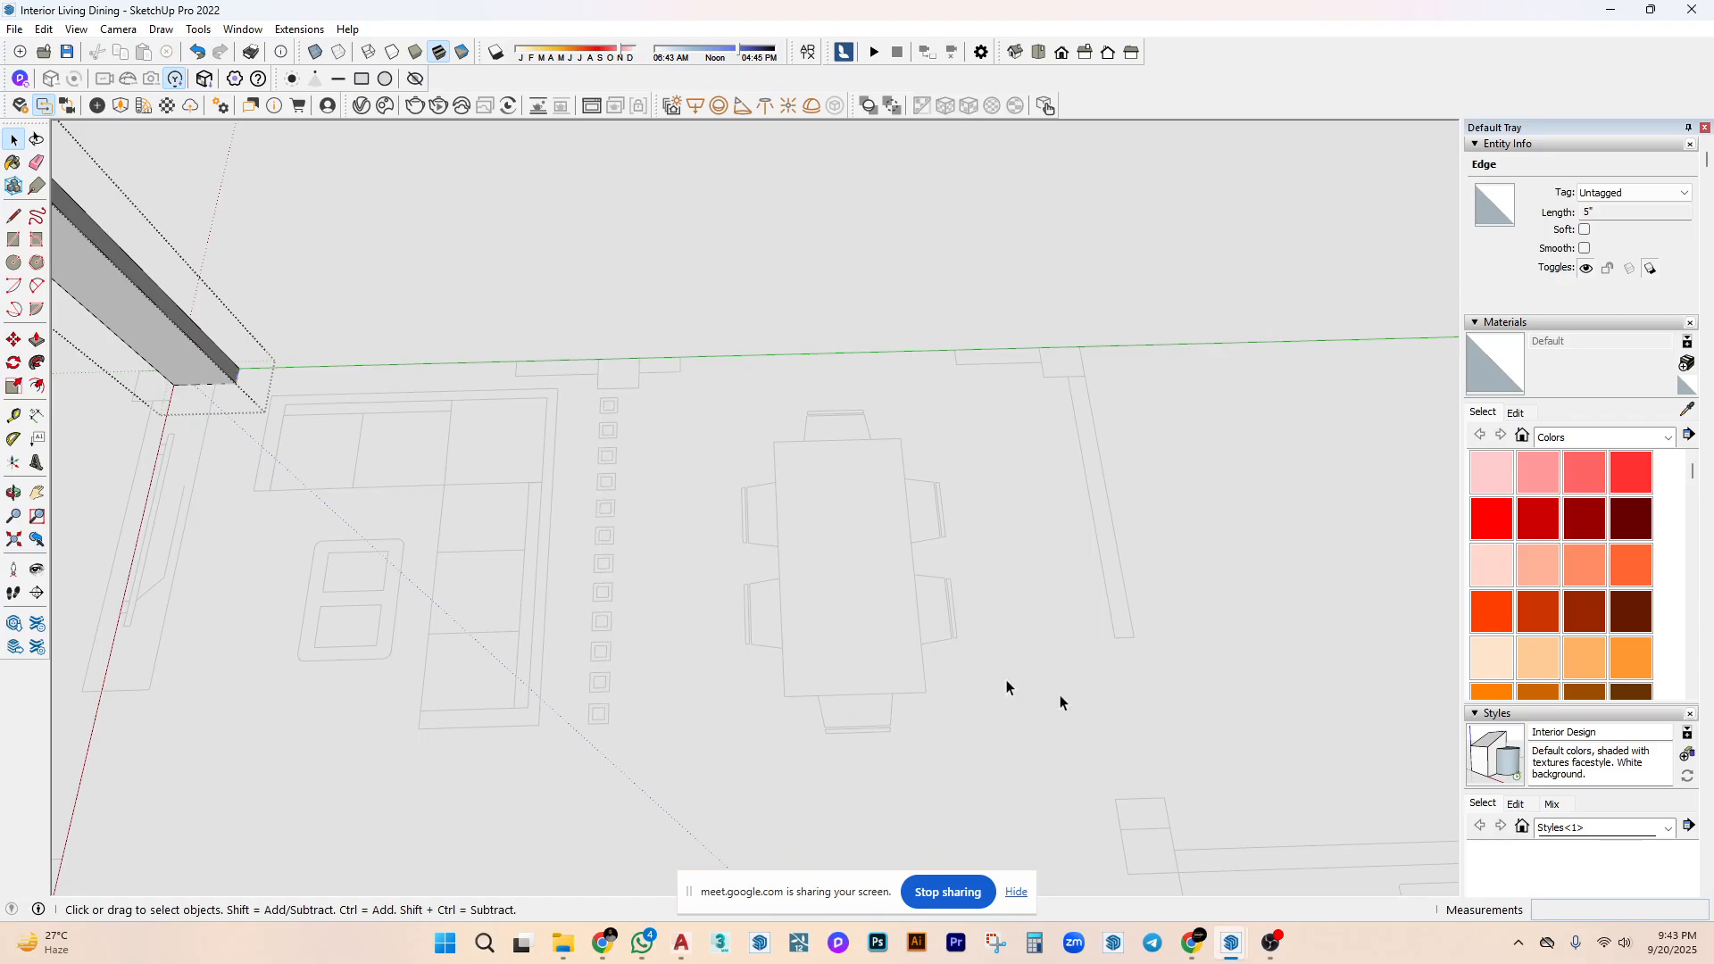
middle_click_drag(1006, 689, 515, 476)
scroll(515, 476, "up", 2)
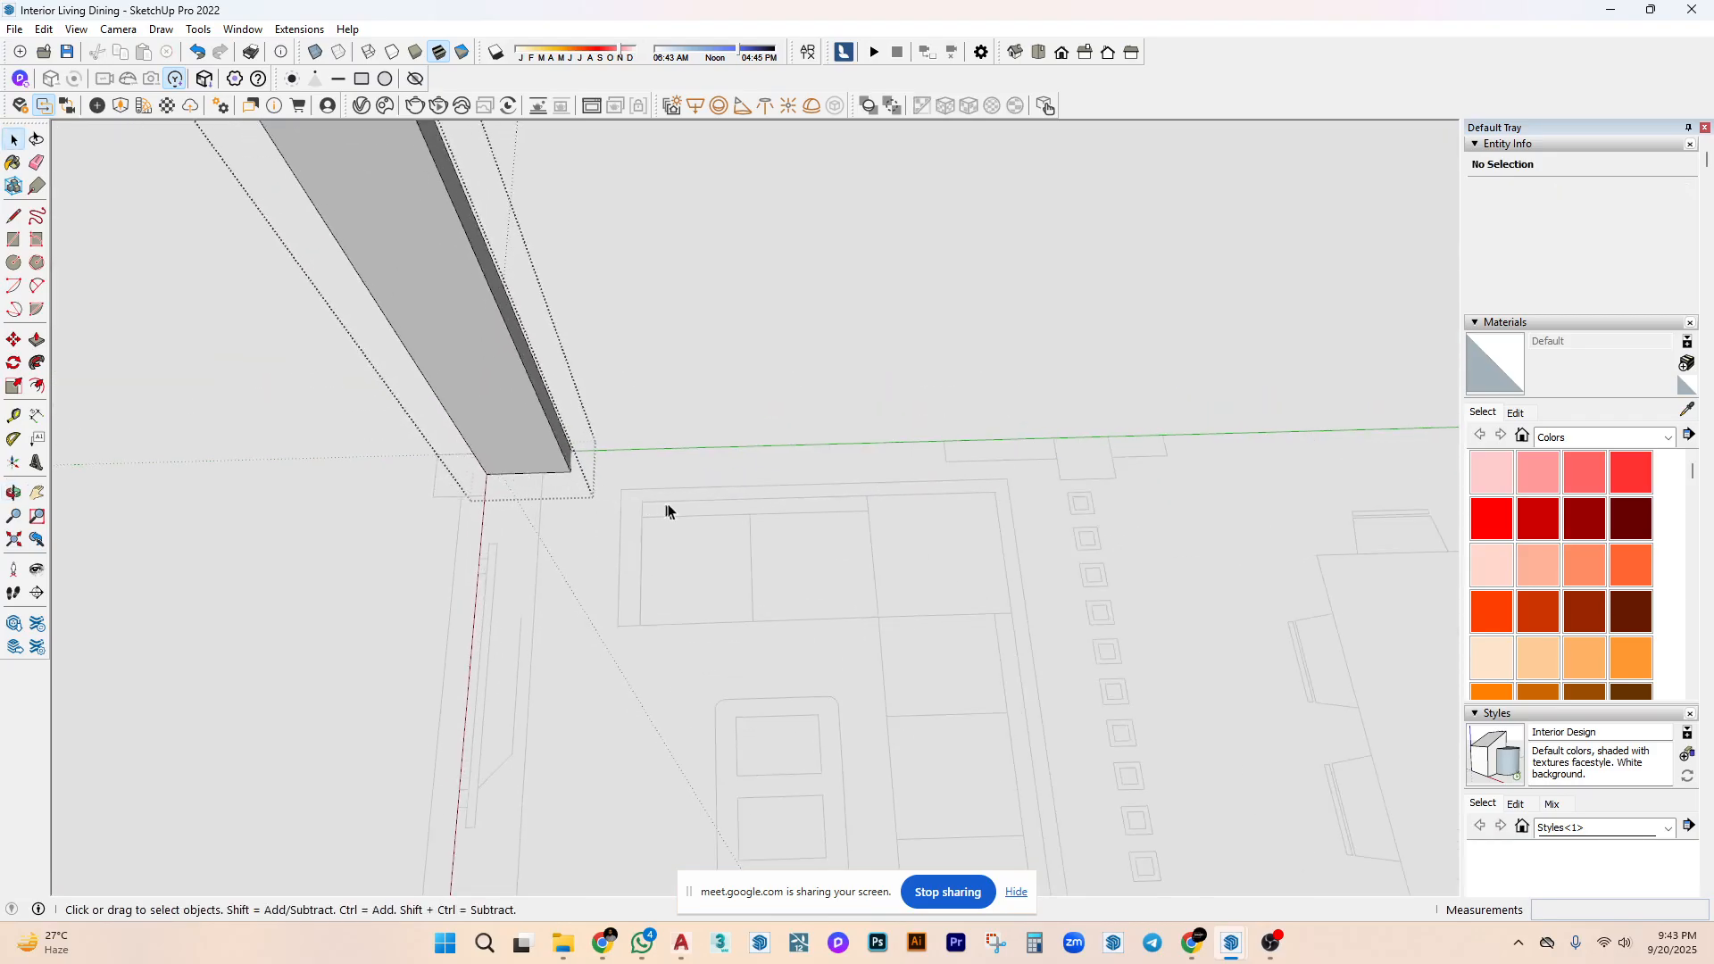
middle_click_drag(666, 509, 683, 596, "shift")
double_click(503, 498)
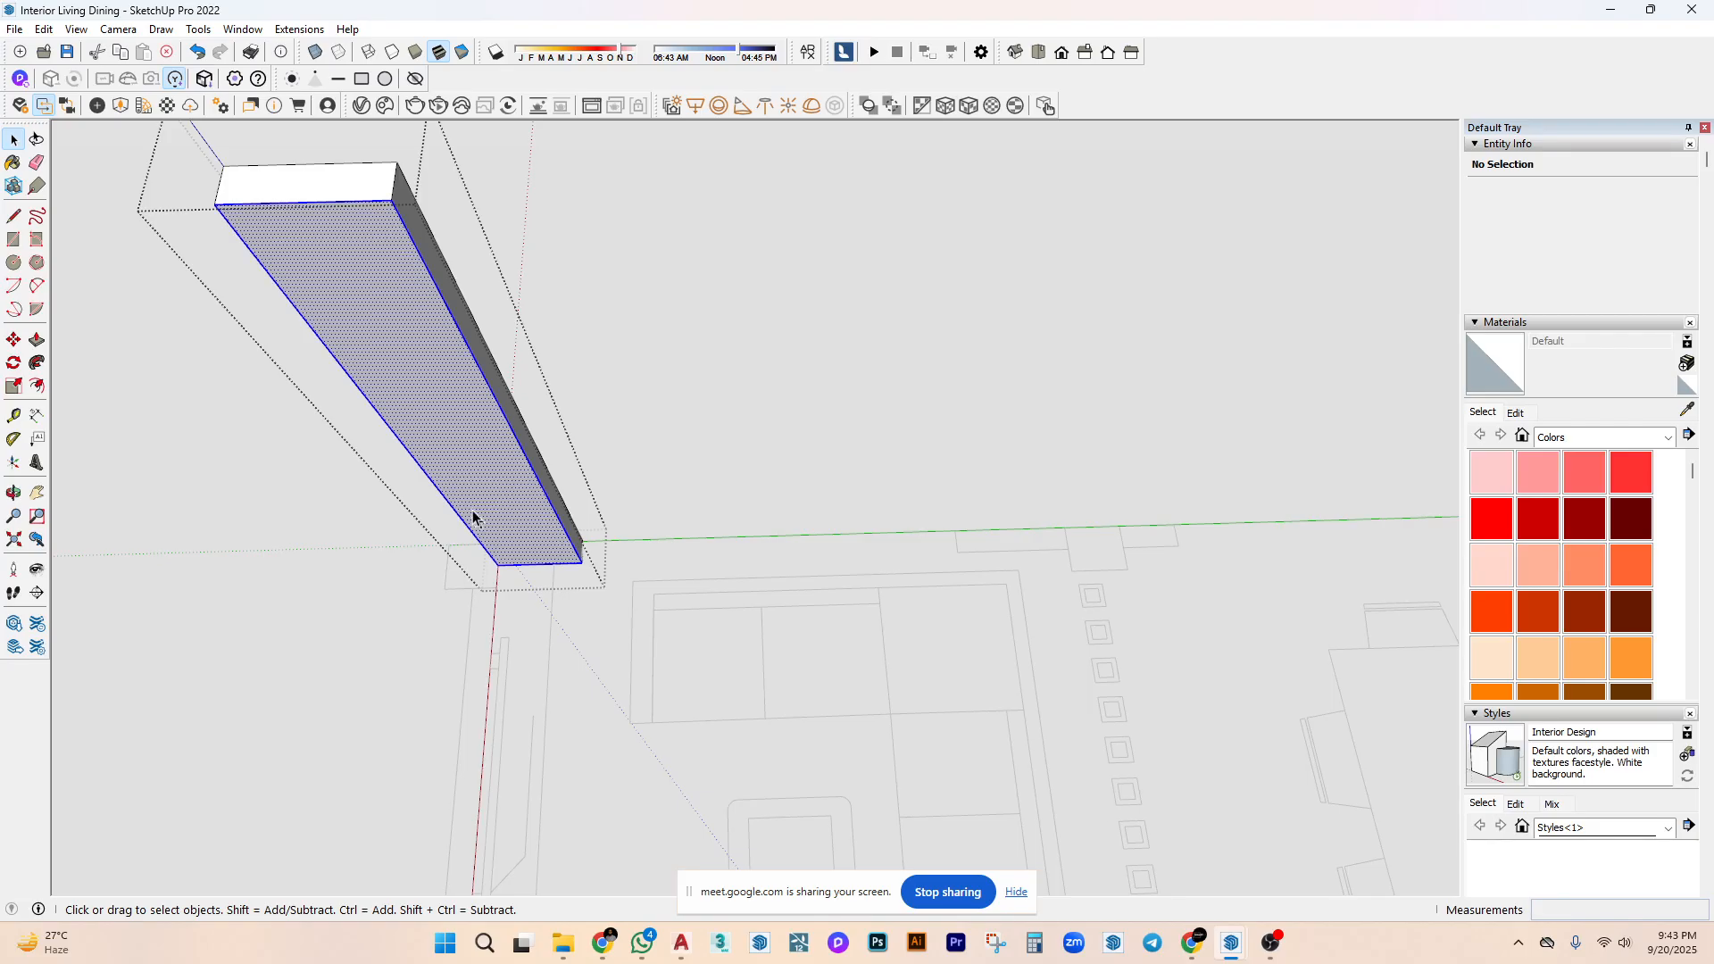
left_click_drag(454, 478, 1090, 586)
middle_click_drag(1091, 585, 572, 420)
left_click_drag(433, 310, 542, 715)
left_click_drag(464, 263, 1036, 366)
middle_click_drag(1035, 366, 345, 409)
left_click_drag(345, 406, 860, 497)
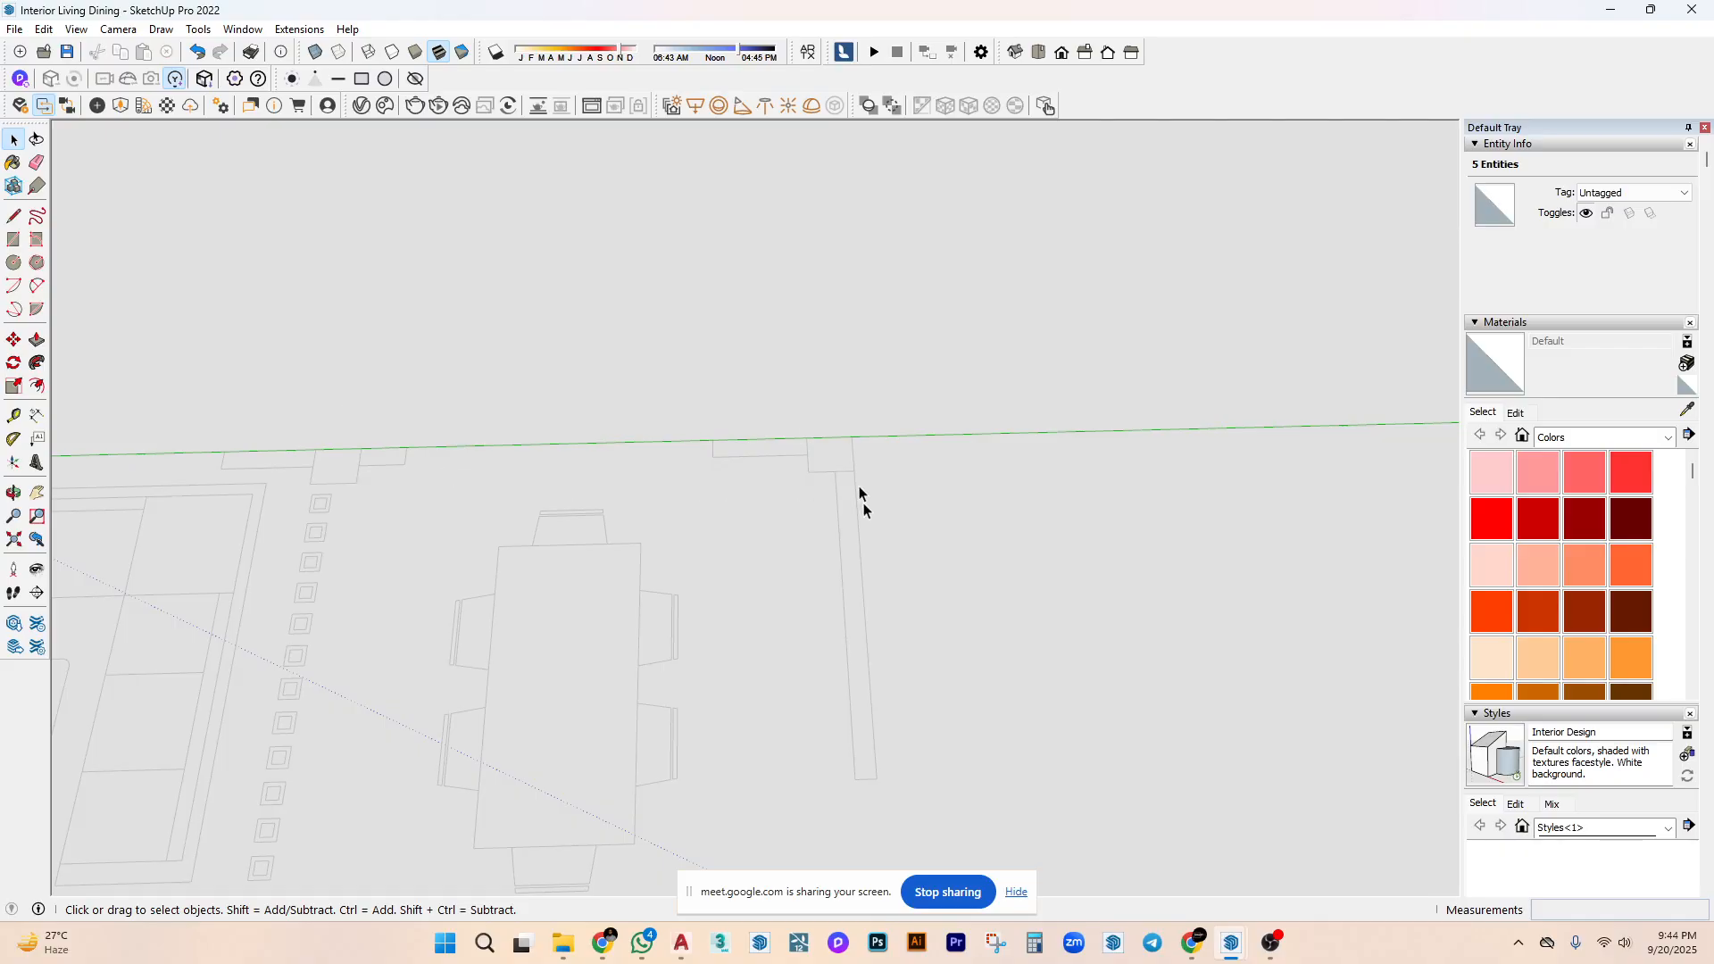
middle_click_drag(860, 497, 854, 364)
left_click_drag(782, 194, 912, 666)
middle_click_drag(913, 666, 880, 538)
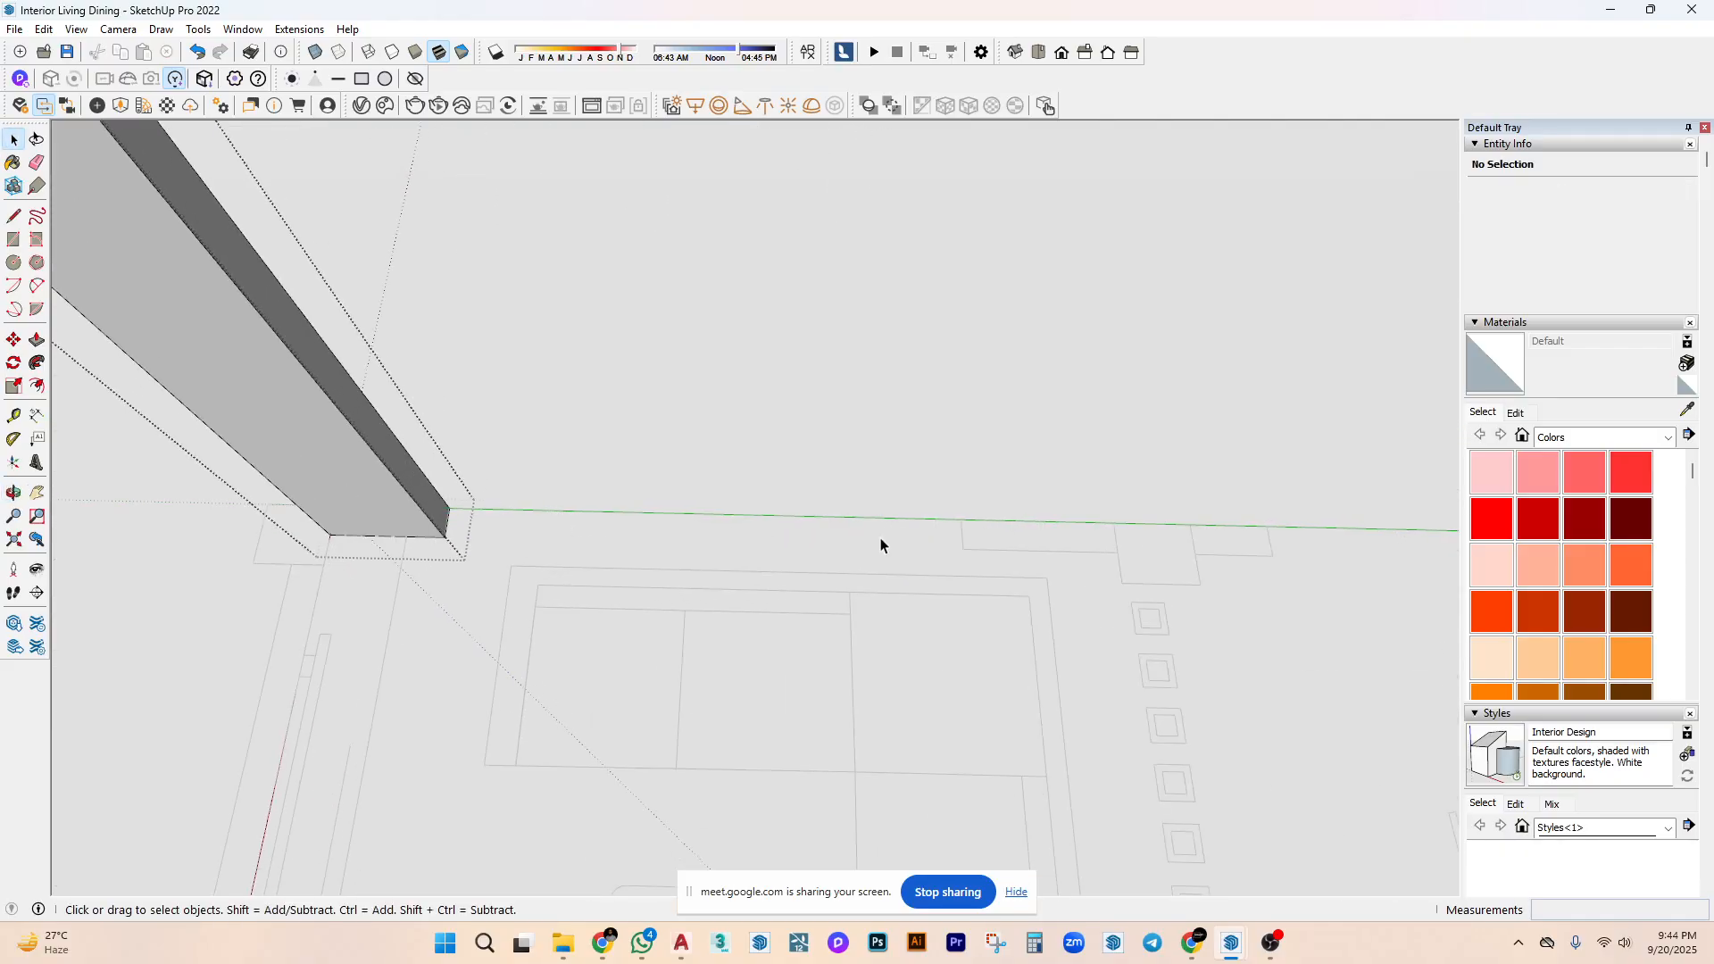
Inside the wall group, draw a 5" by 36" rectangle along the wall outline between the sofa and the partition column.
triple_click(403, 479)
key("r")
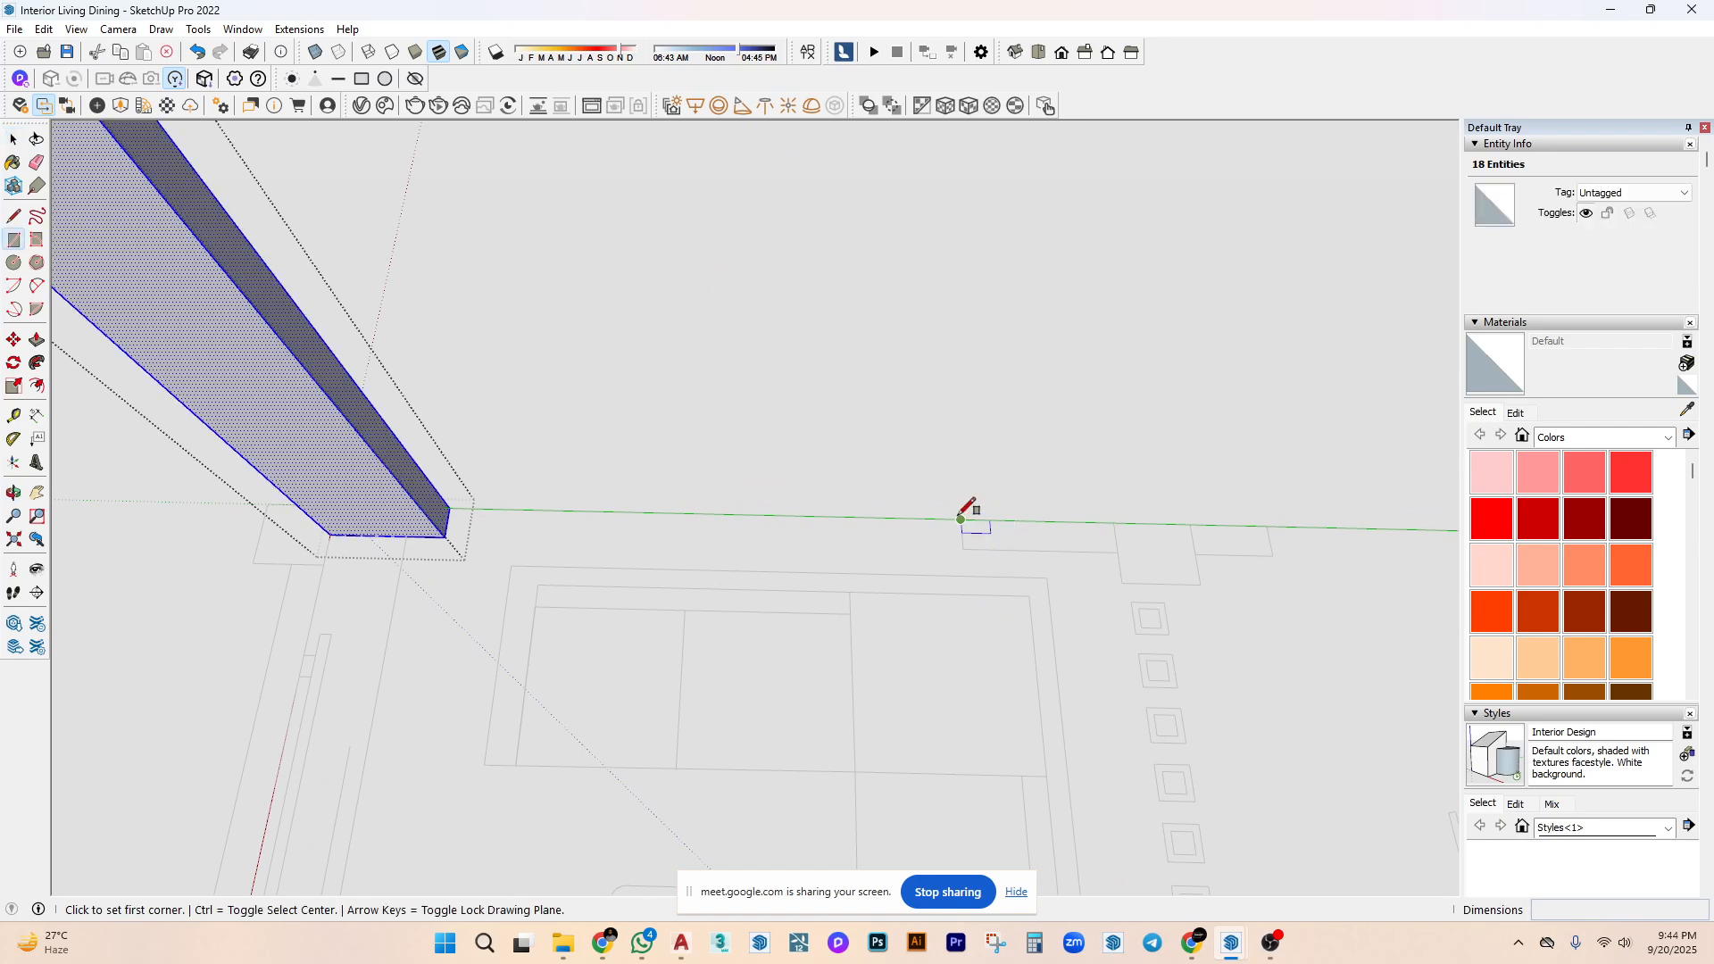
left_click(961, 518)
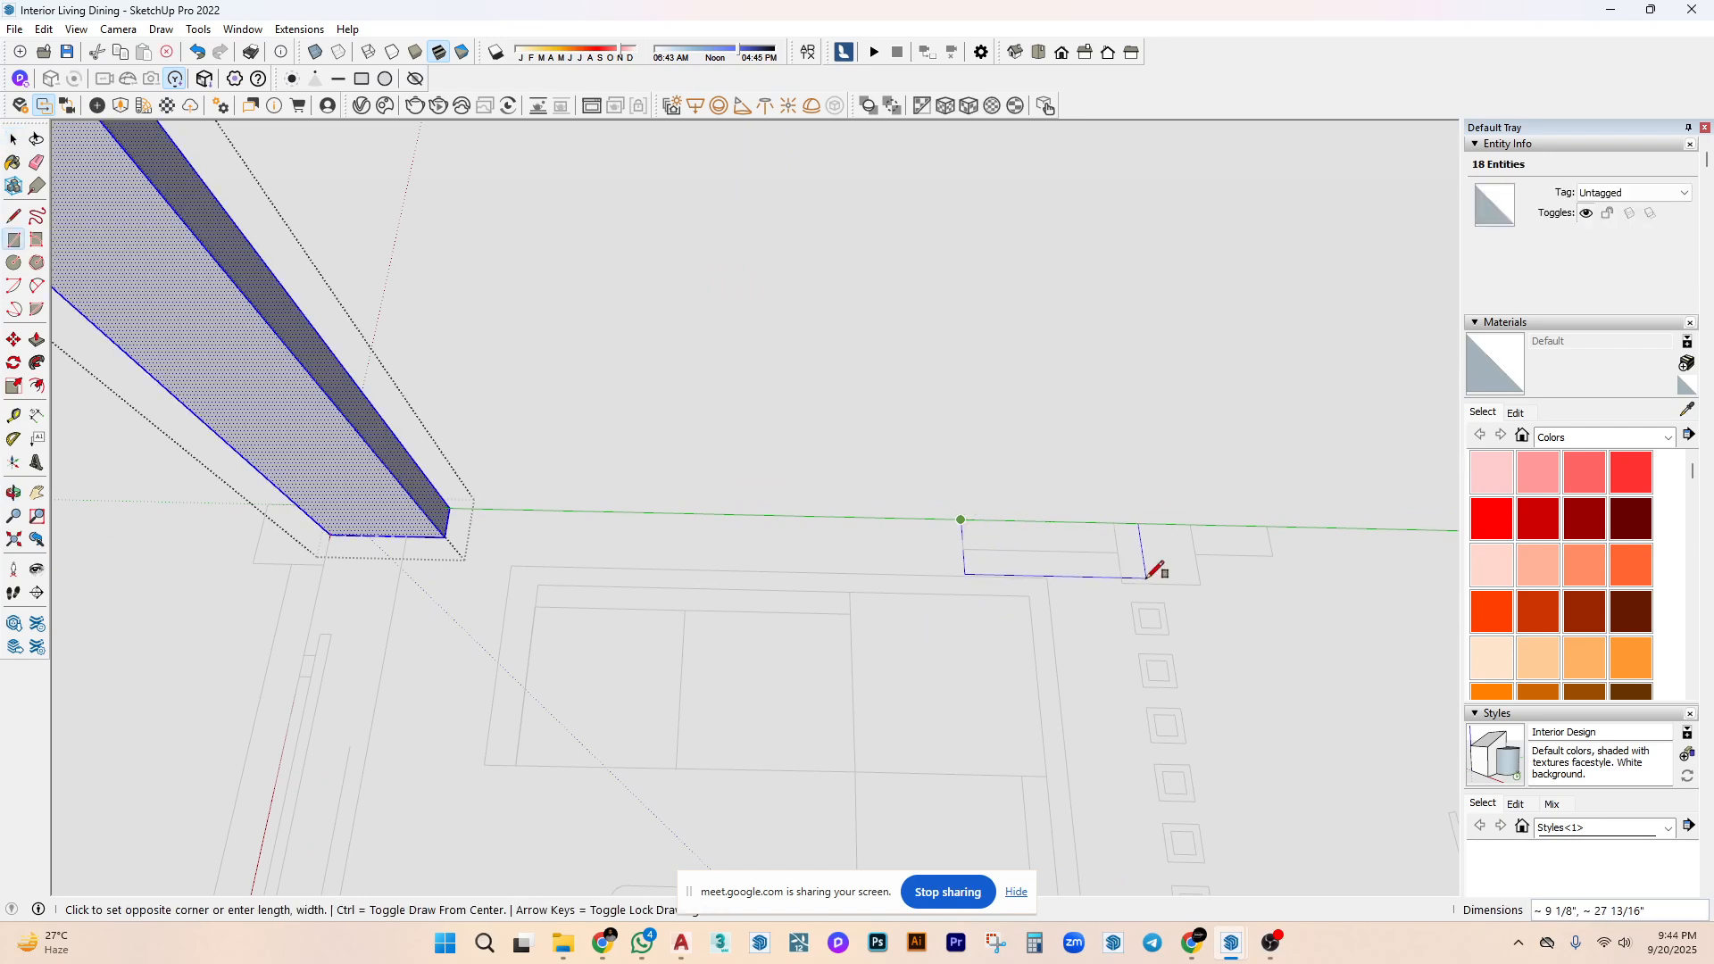
left_click(1195, 554)
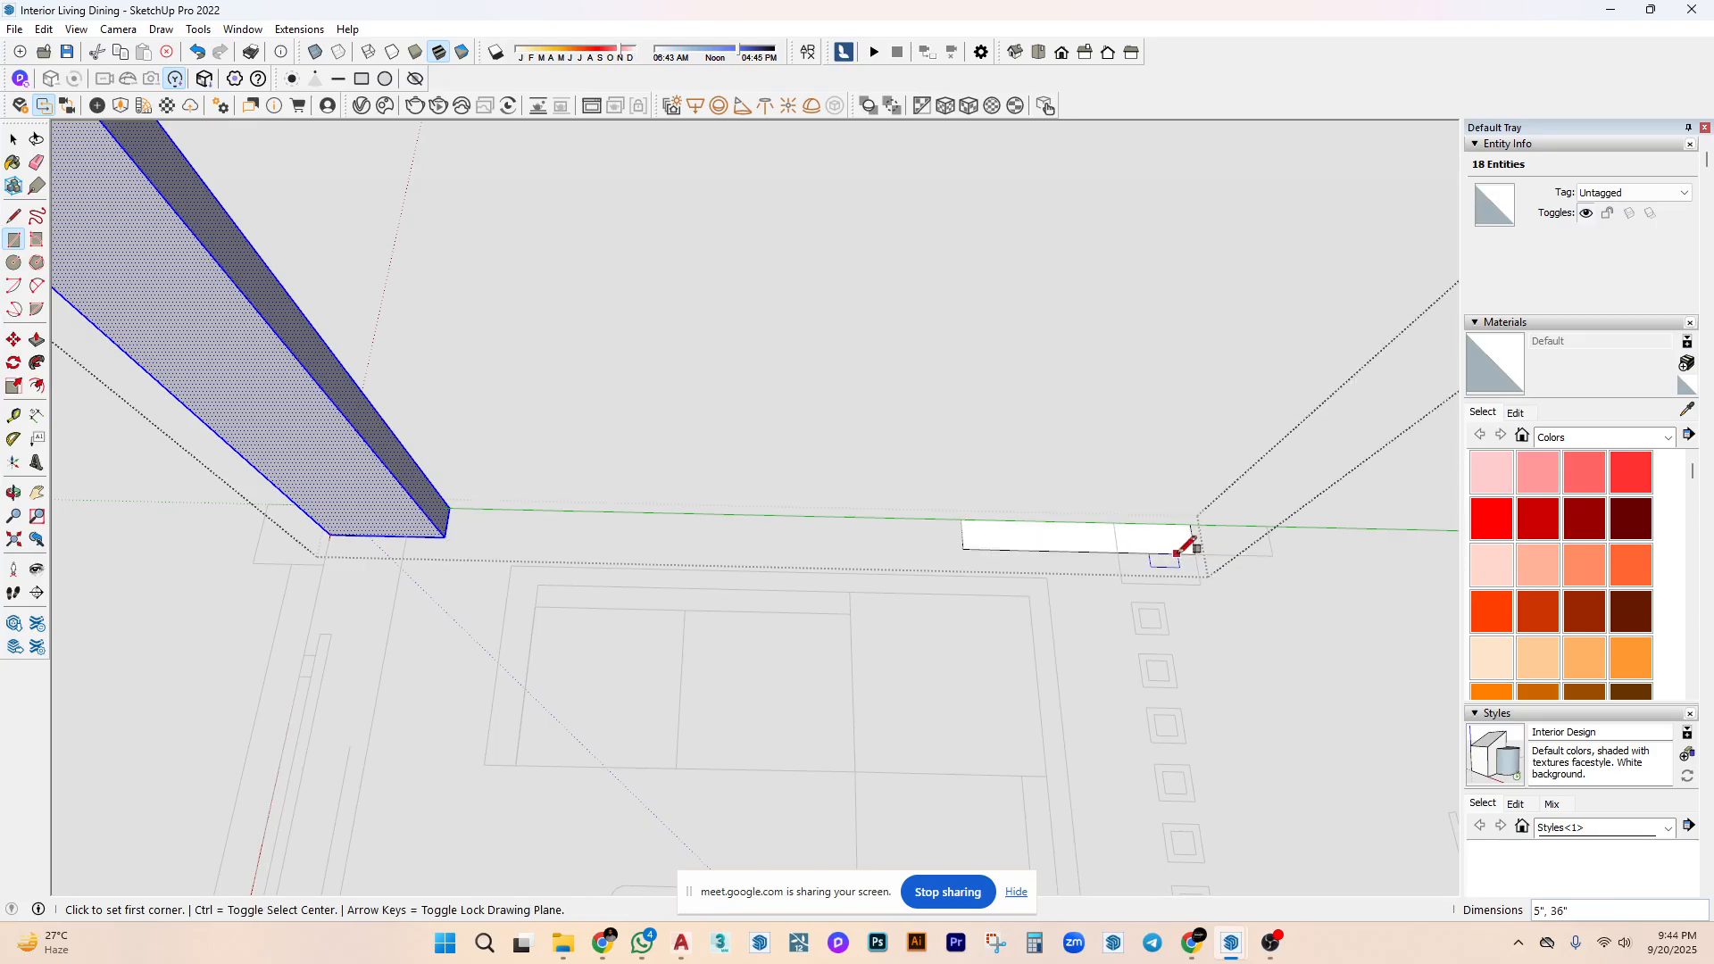
Trace a 12" by 5" rectangle over the adjoining column part, merge it with the wall strip, and extrude the combined face to the wall height.
left_click(1194, 554)
left_click(1123, 582)
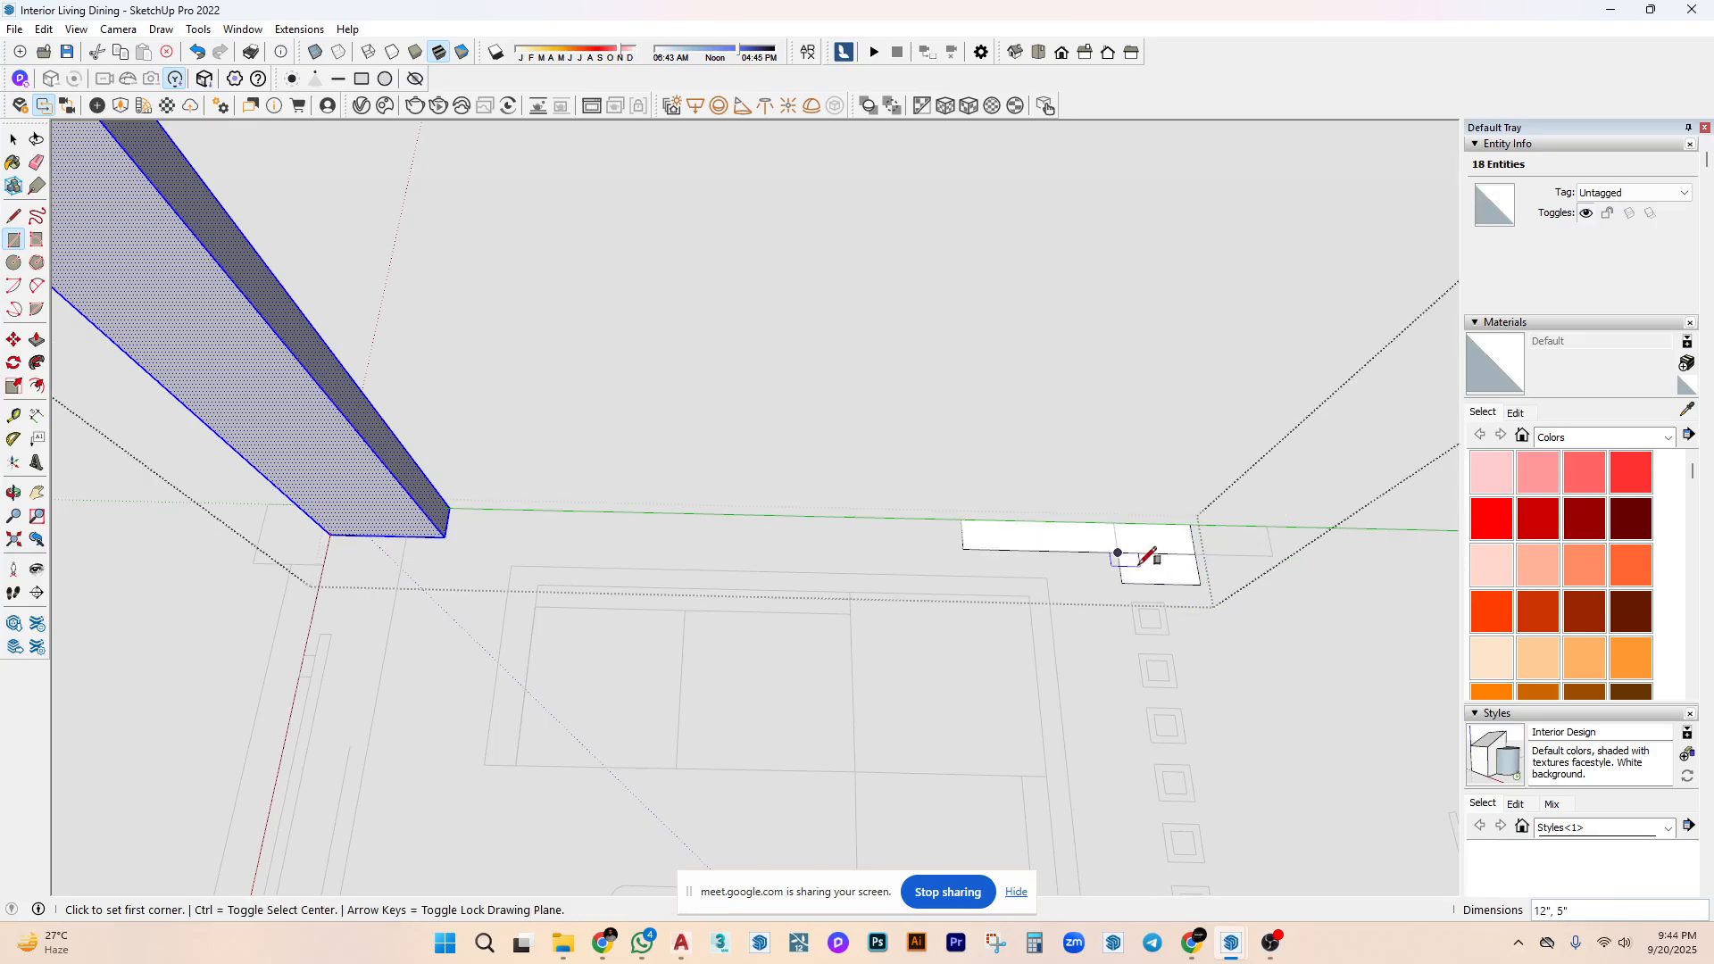
key("Escape")
key("space")
key("p")
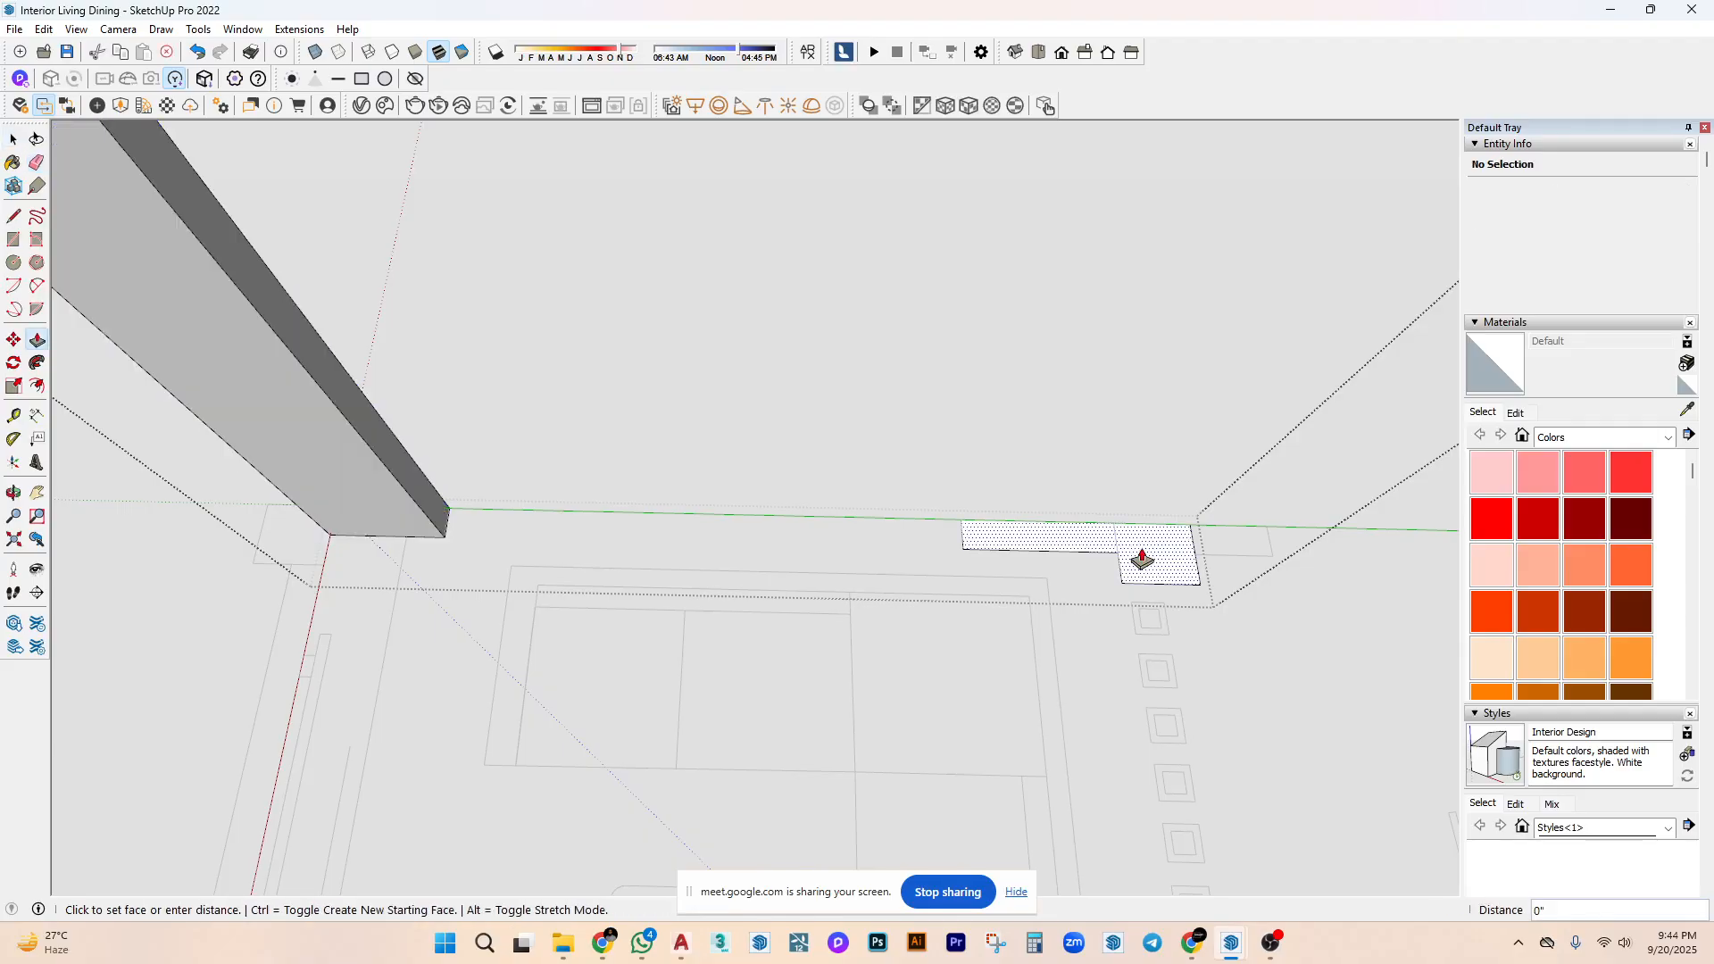
double_click(1133, 563)
key("space")
middle_click_drag(1113, 566, 554, 485)
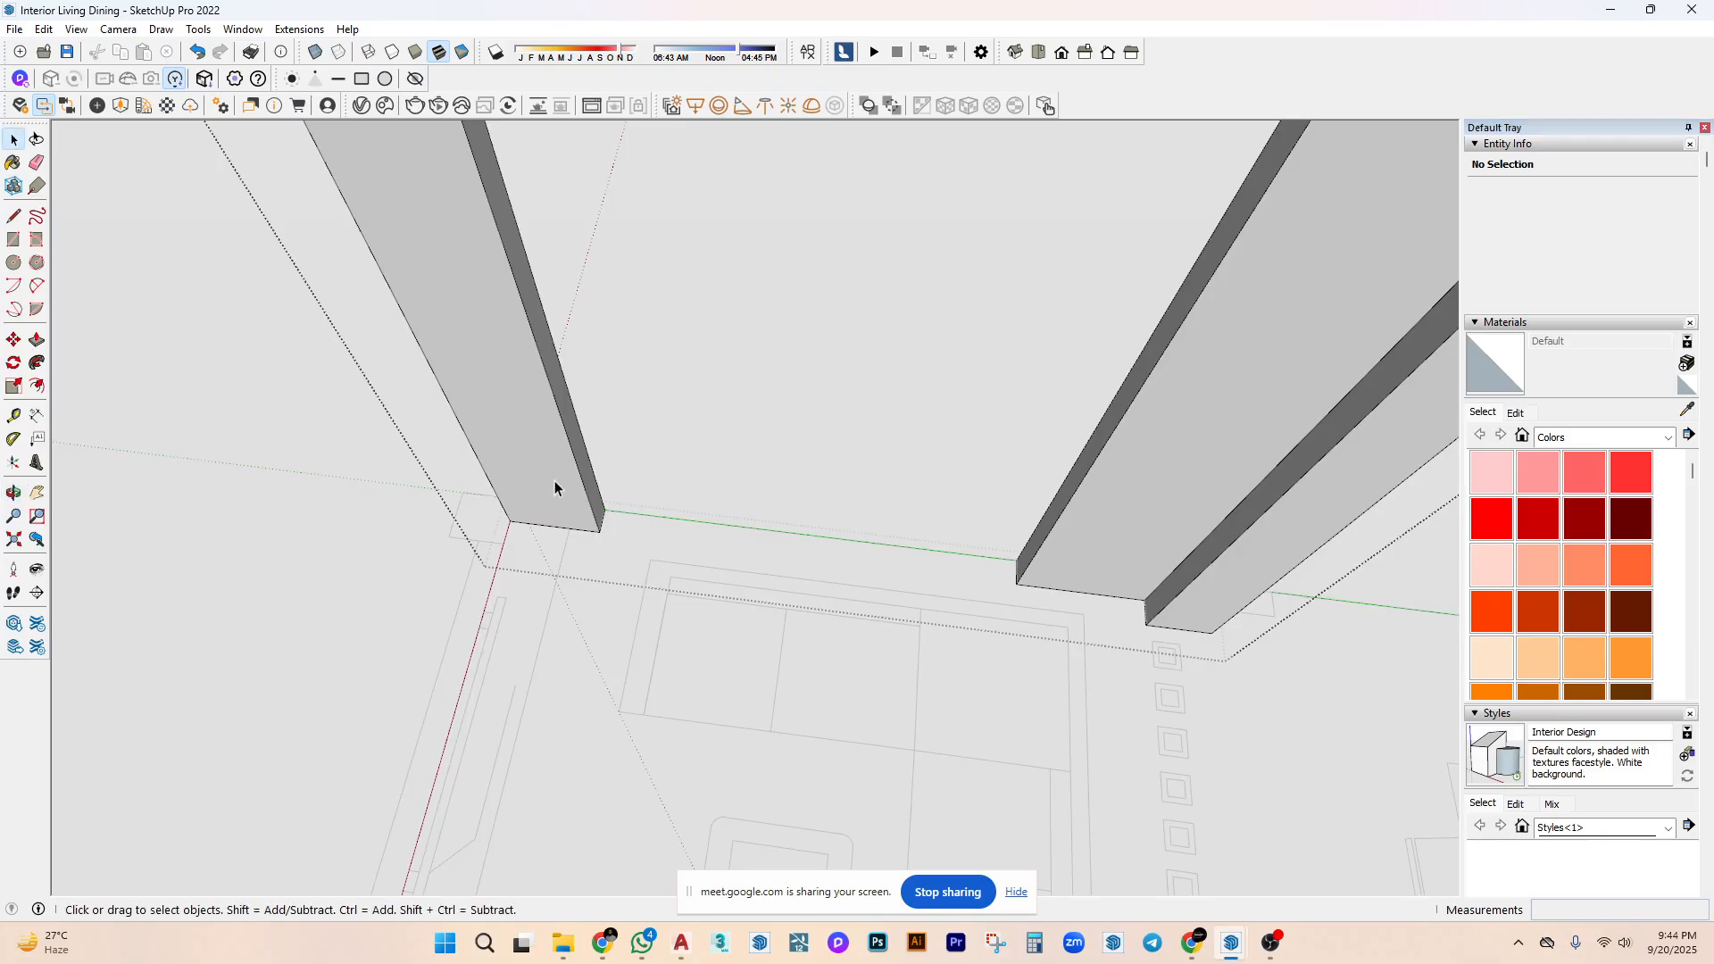
Copy the bottom 5" edge of the corner wall's end upward for the window sill, and copy it again 4'6" higher for the window head.
left_click(598, 521)
key("m")
left_click(559, 457, "ctrl")
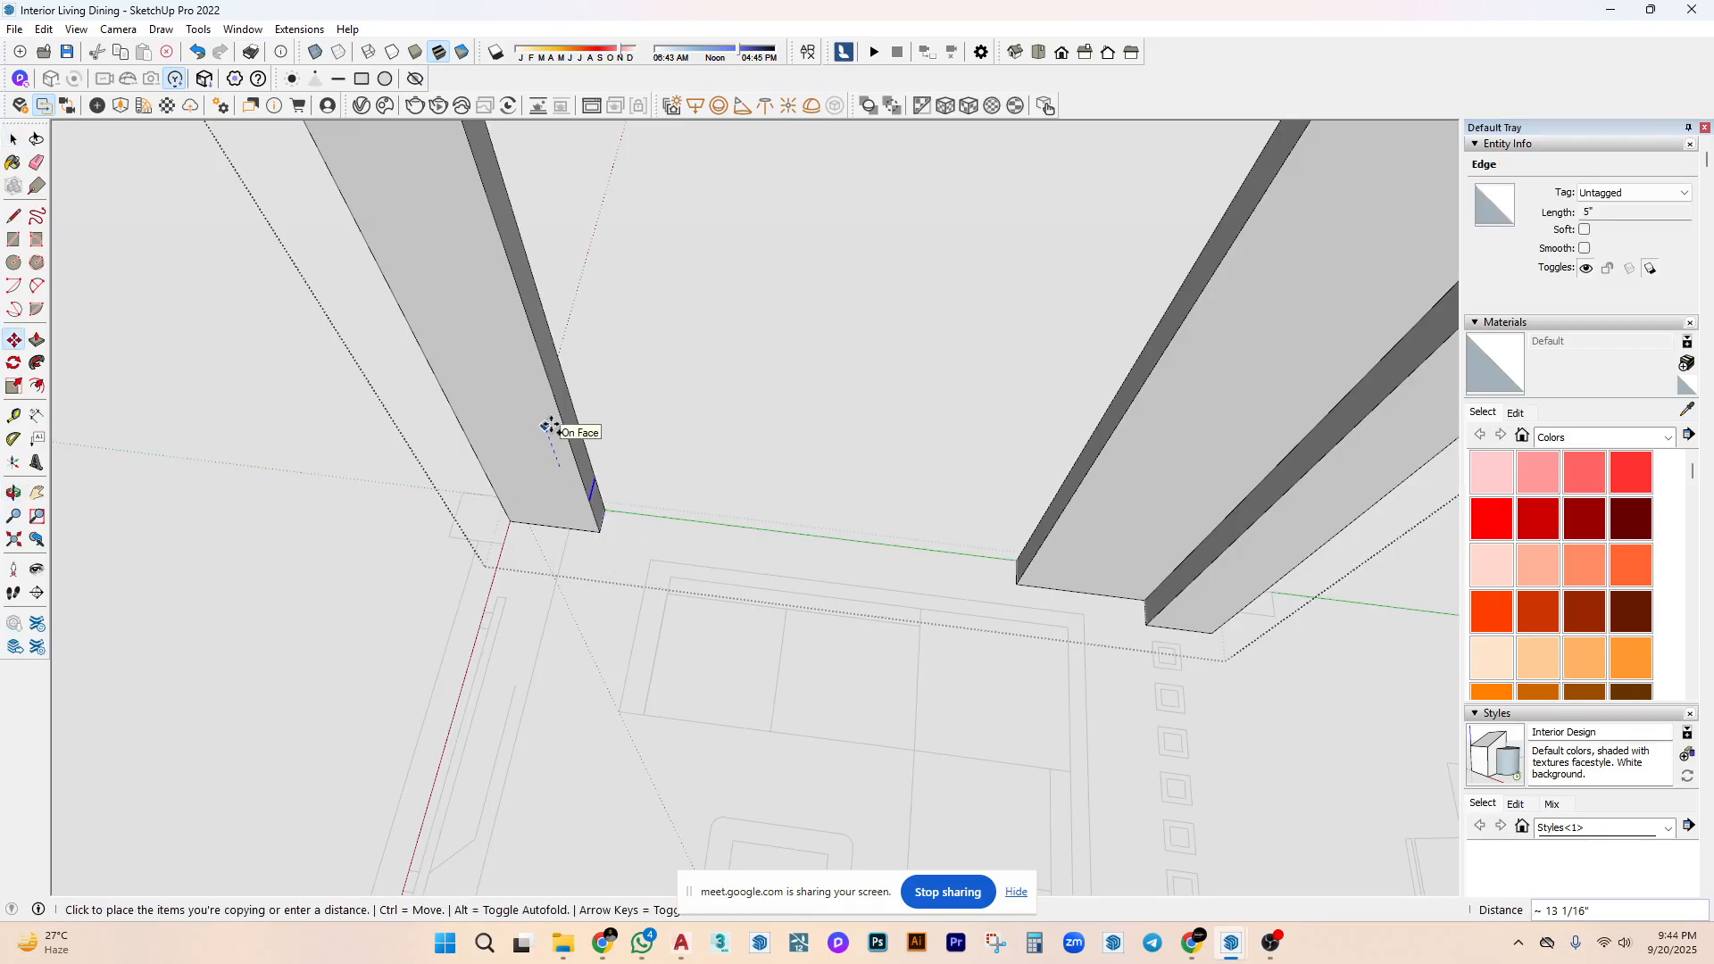
key("Return")
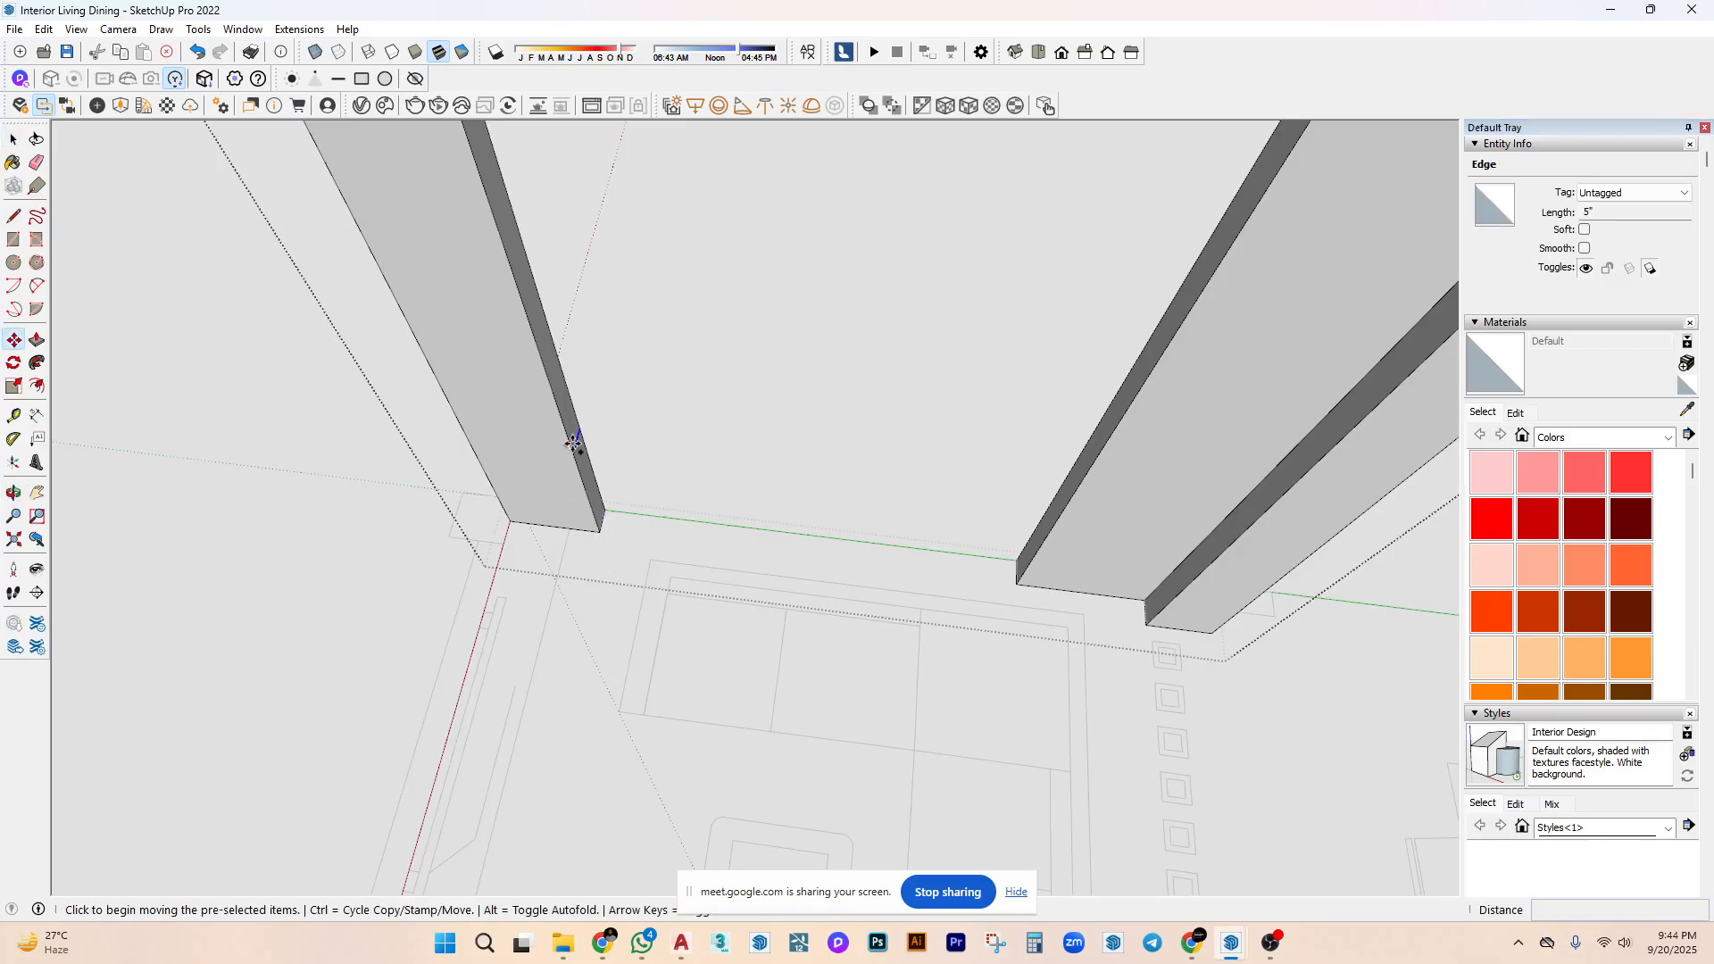
left_click(573, 438, "ctrl")
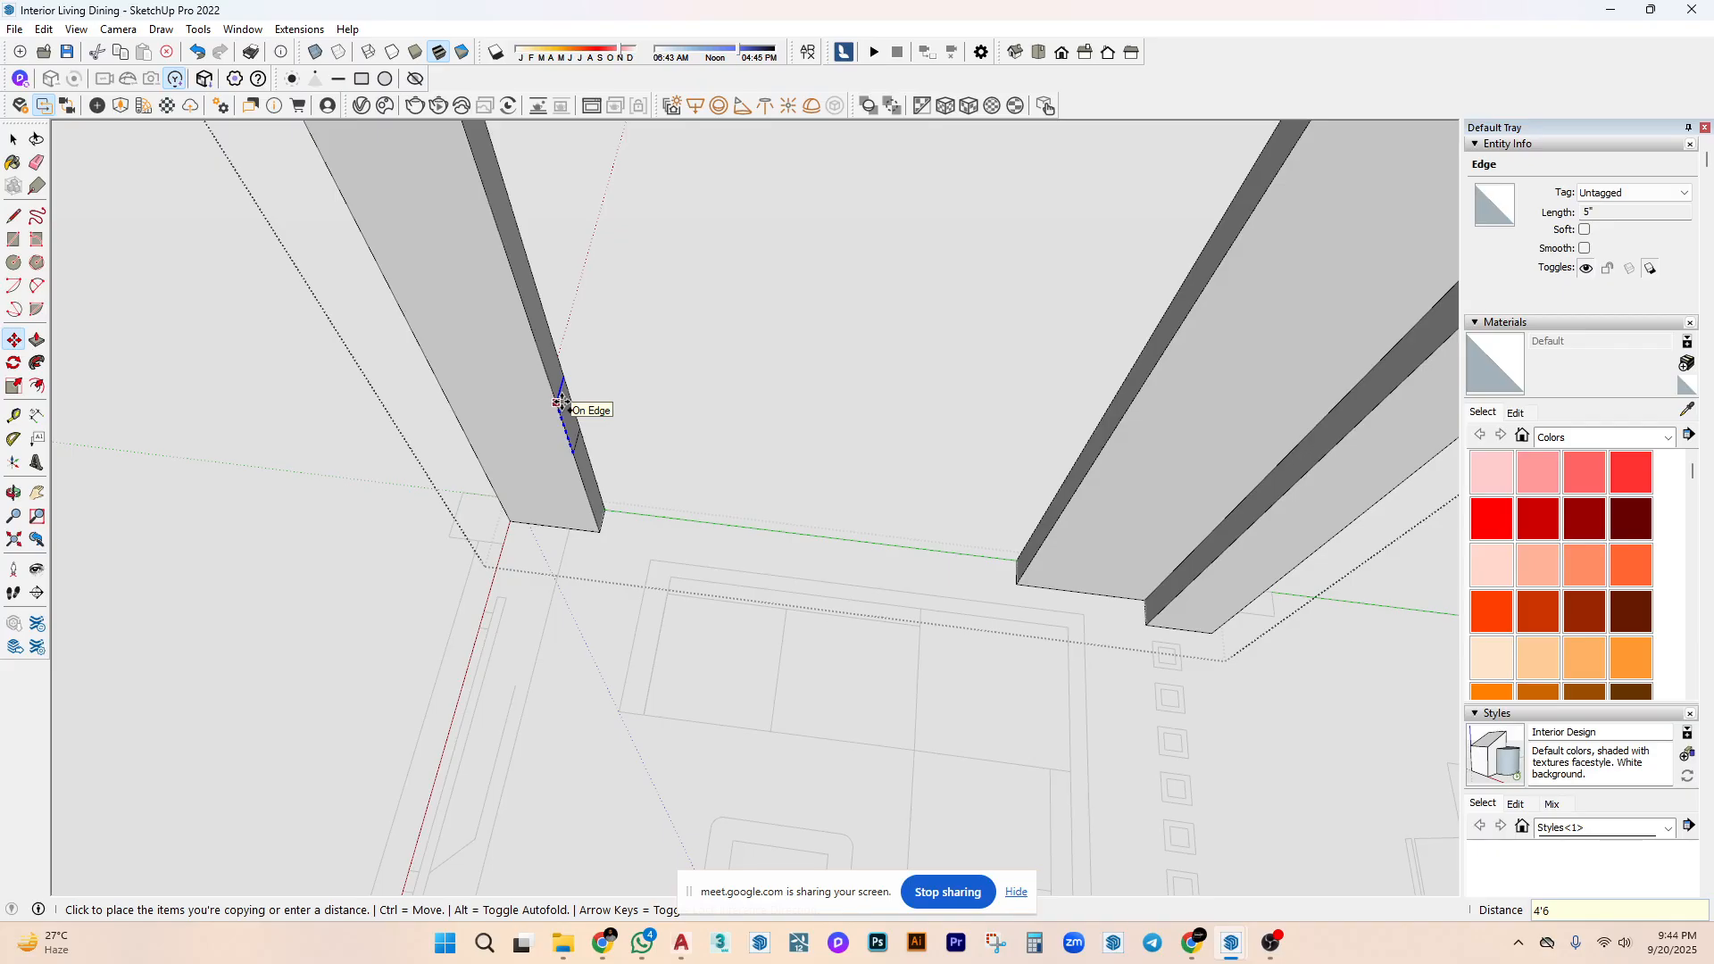
Pull the end faces below and above the window opening across to the opposite wall piece.
key("space")
key("p")
left_click(582, 497)
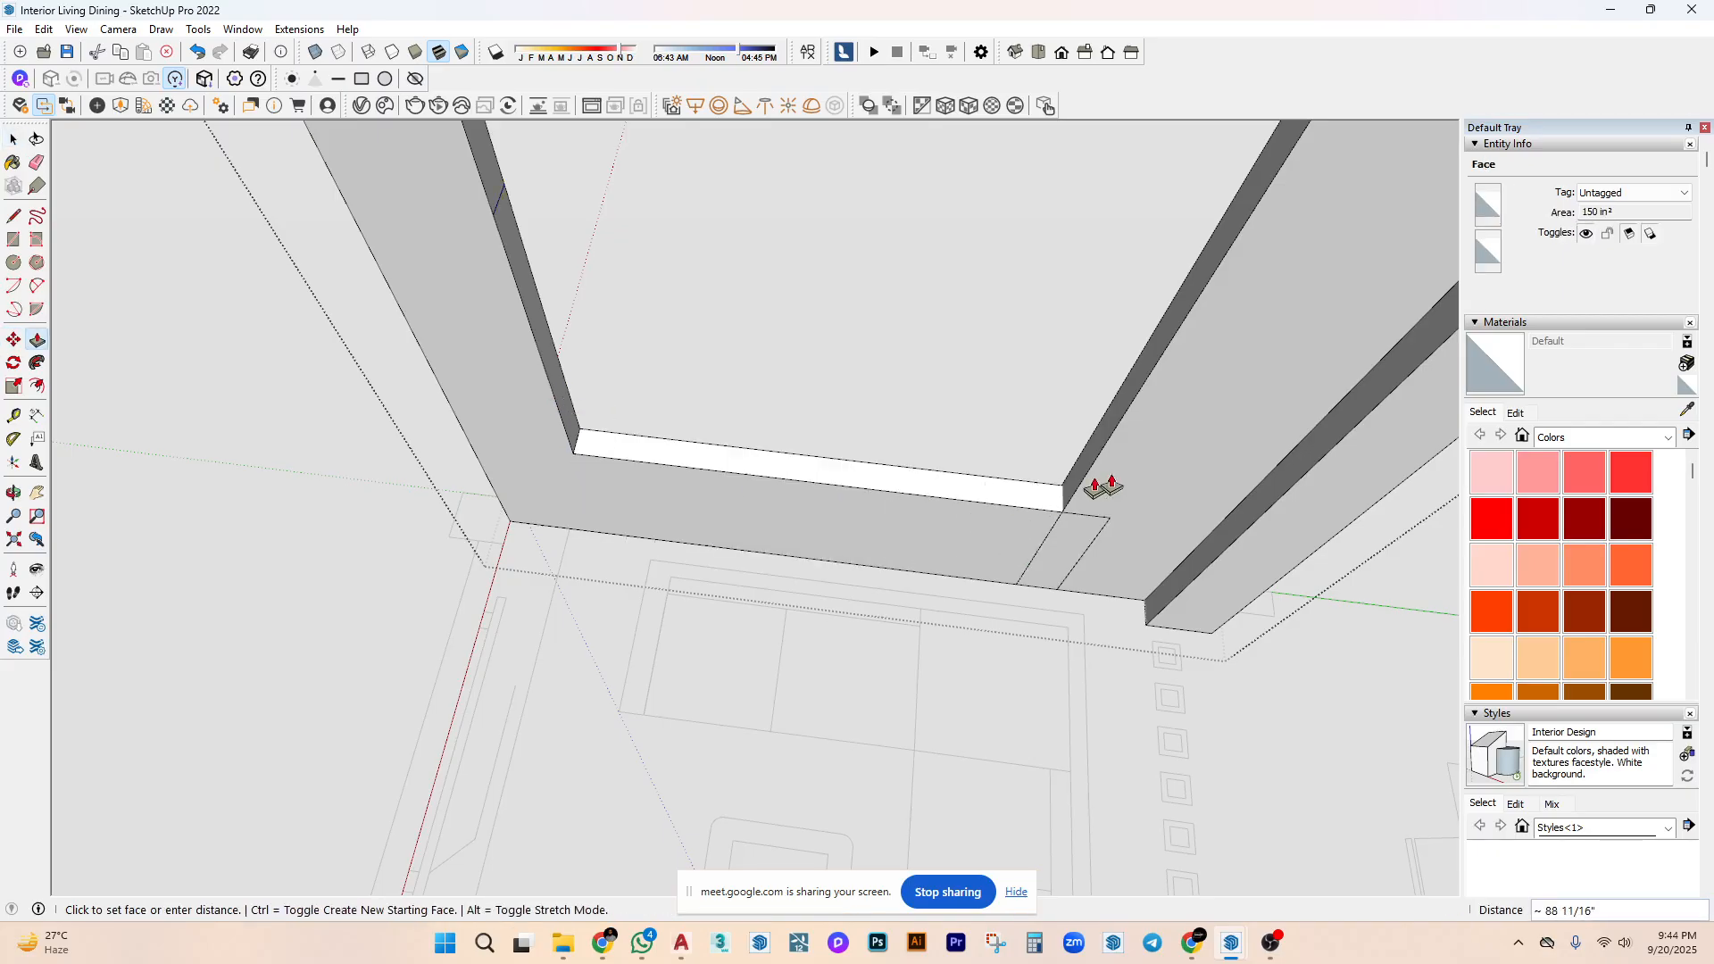
left_click(1098, 486)
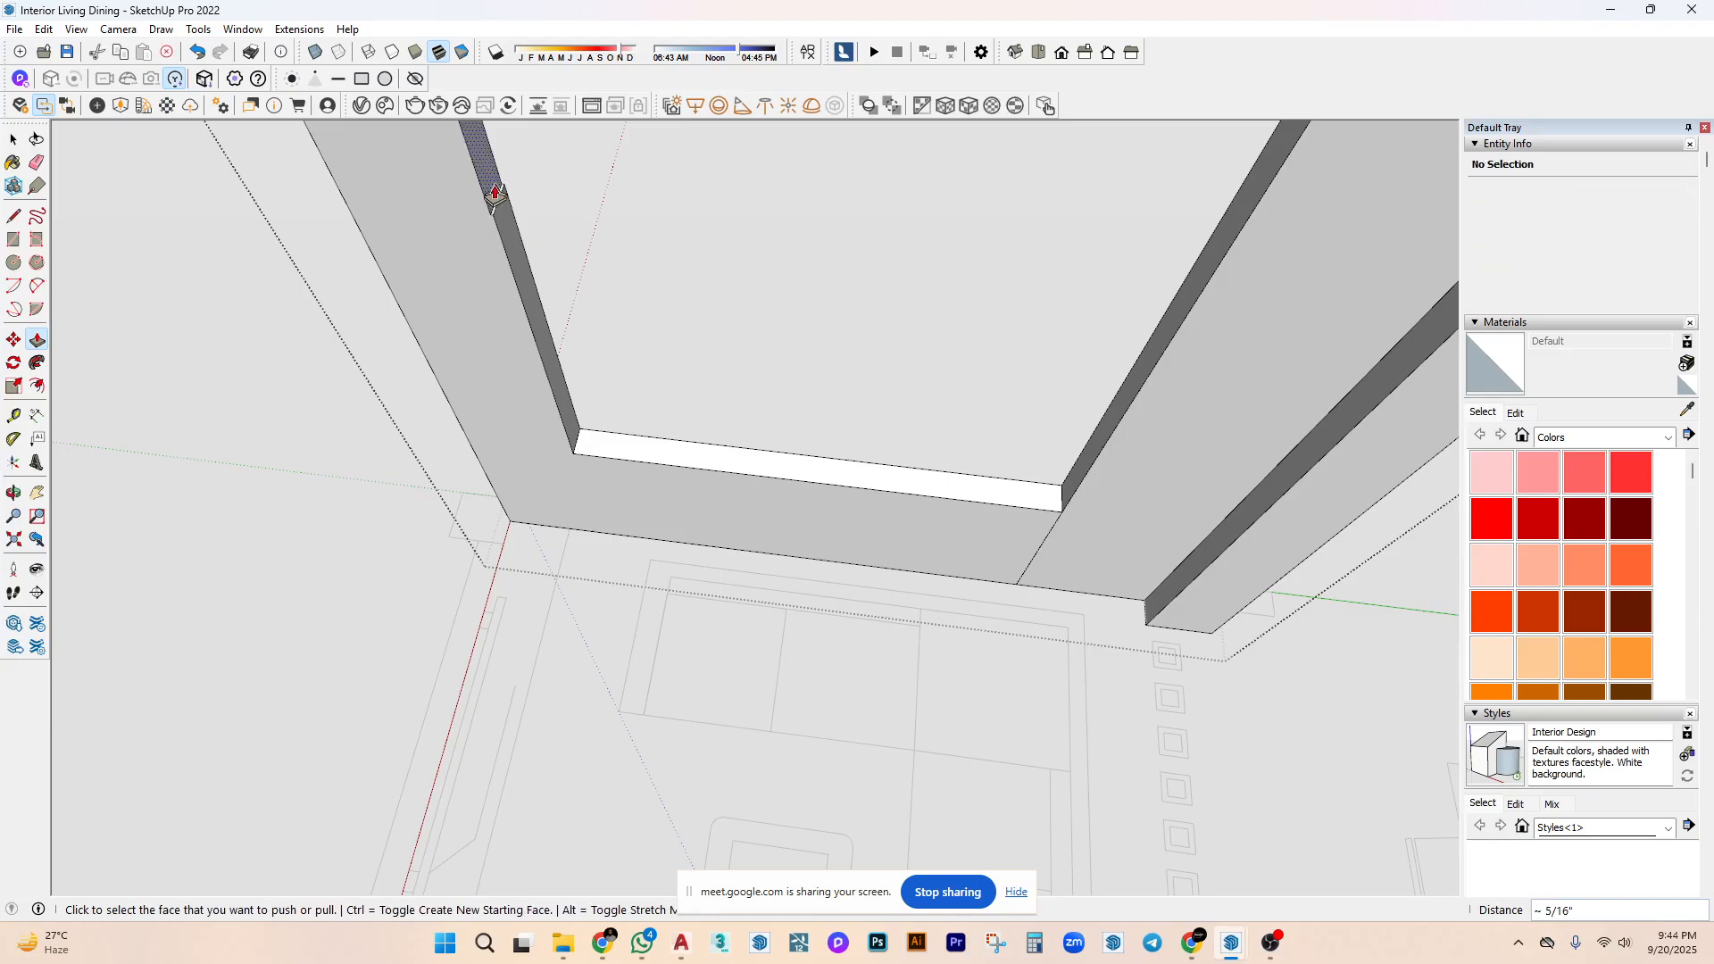
scroll(494, 191, "down", 3)
left_click(527, 228)
left_click(1109, 279)
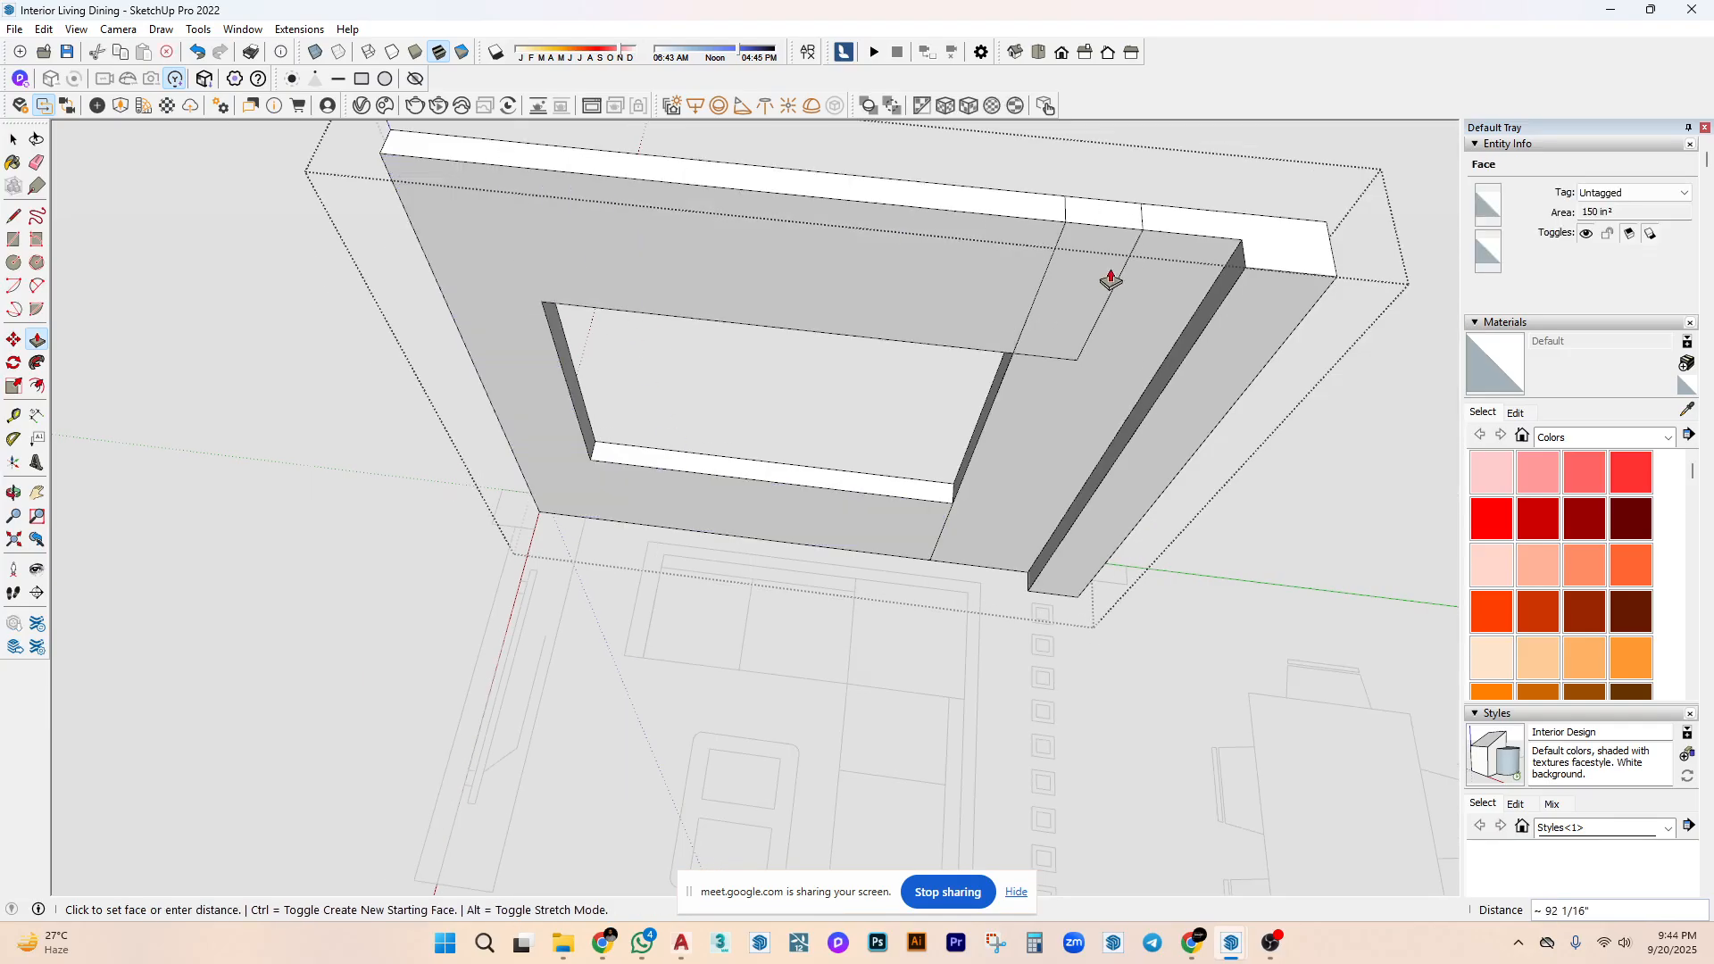
Erase the leftover seam edges on the top and both sides of the joined window wall.
key("e")
left_click(1062, 235)
left_click(1064, 211)
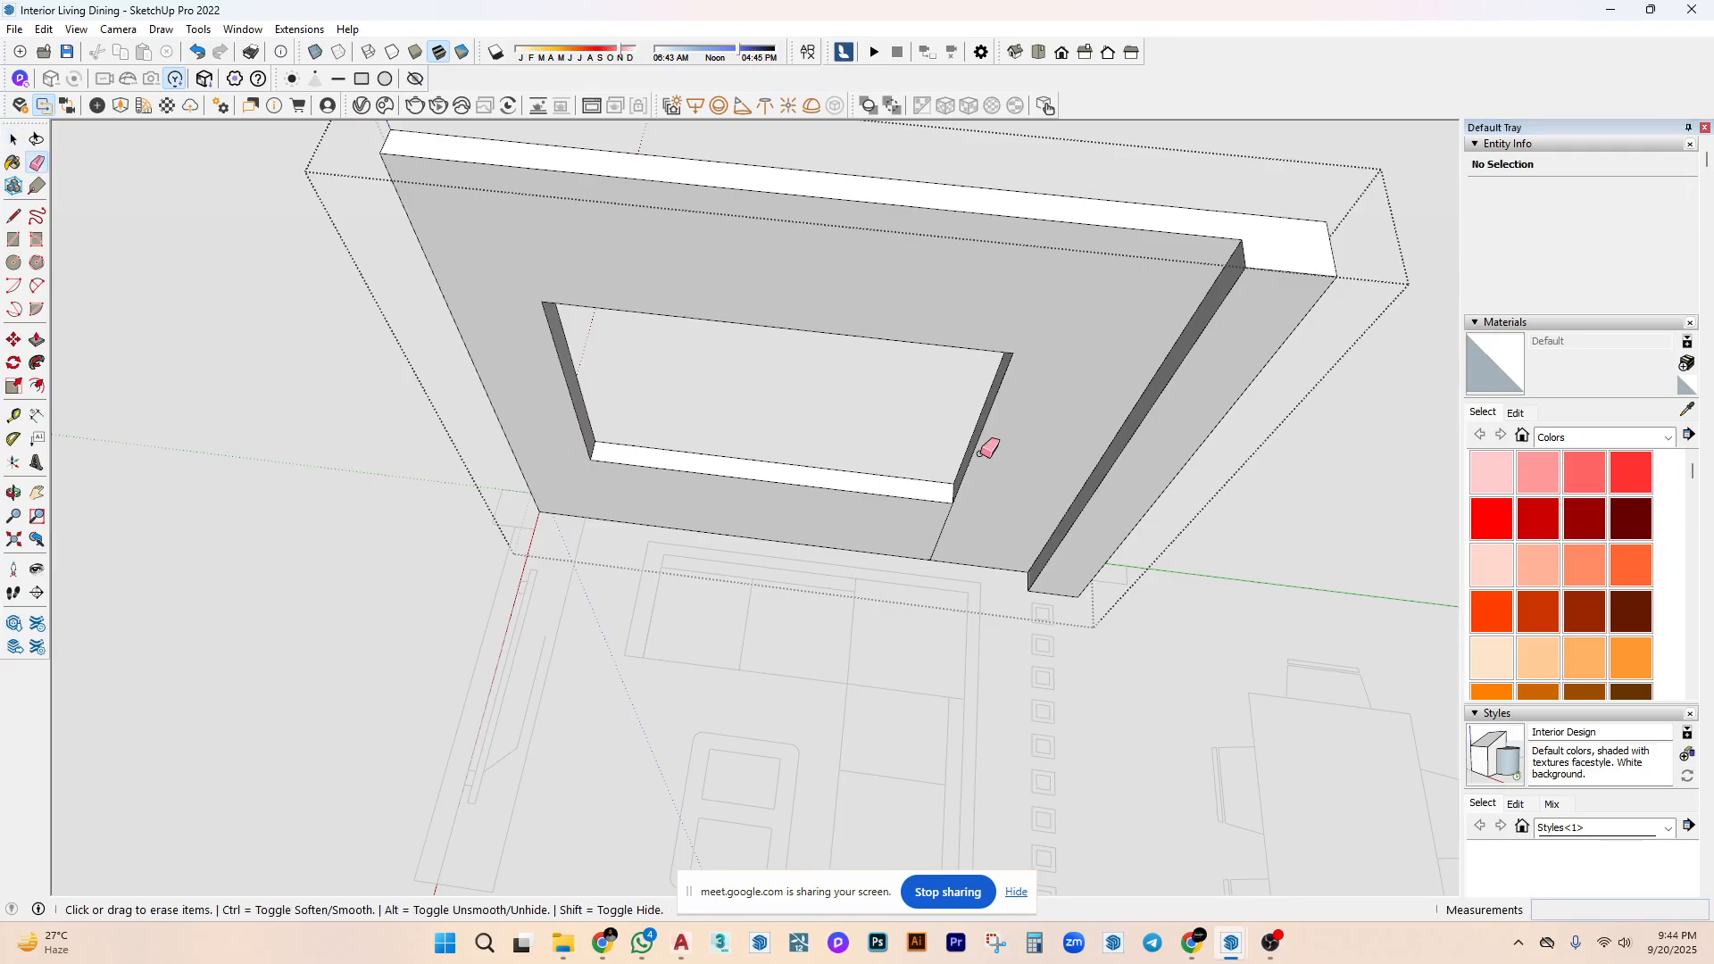
middle_click_drag(962, 512, 673, 522)
left_click(650, 541)
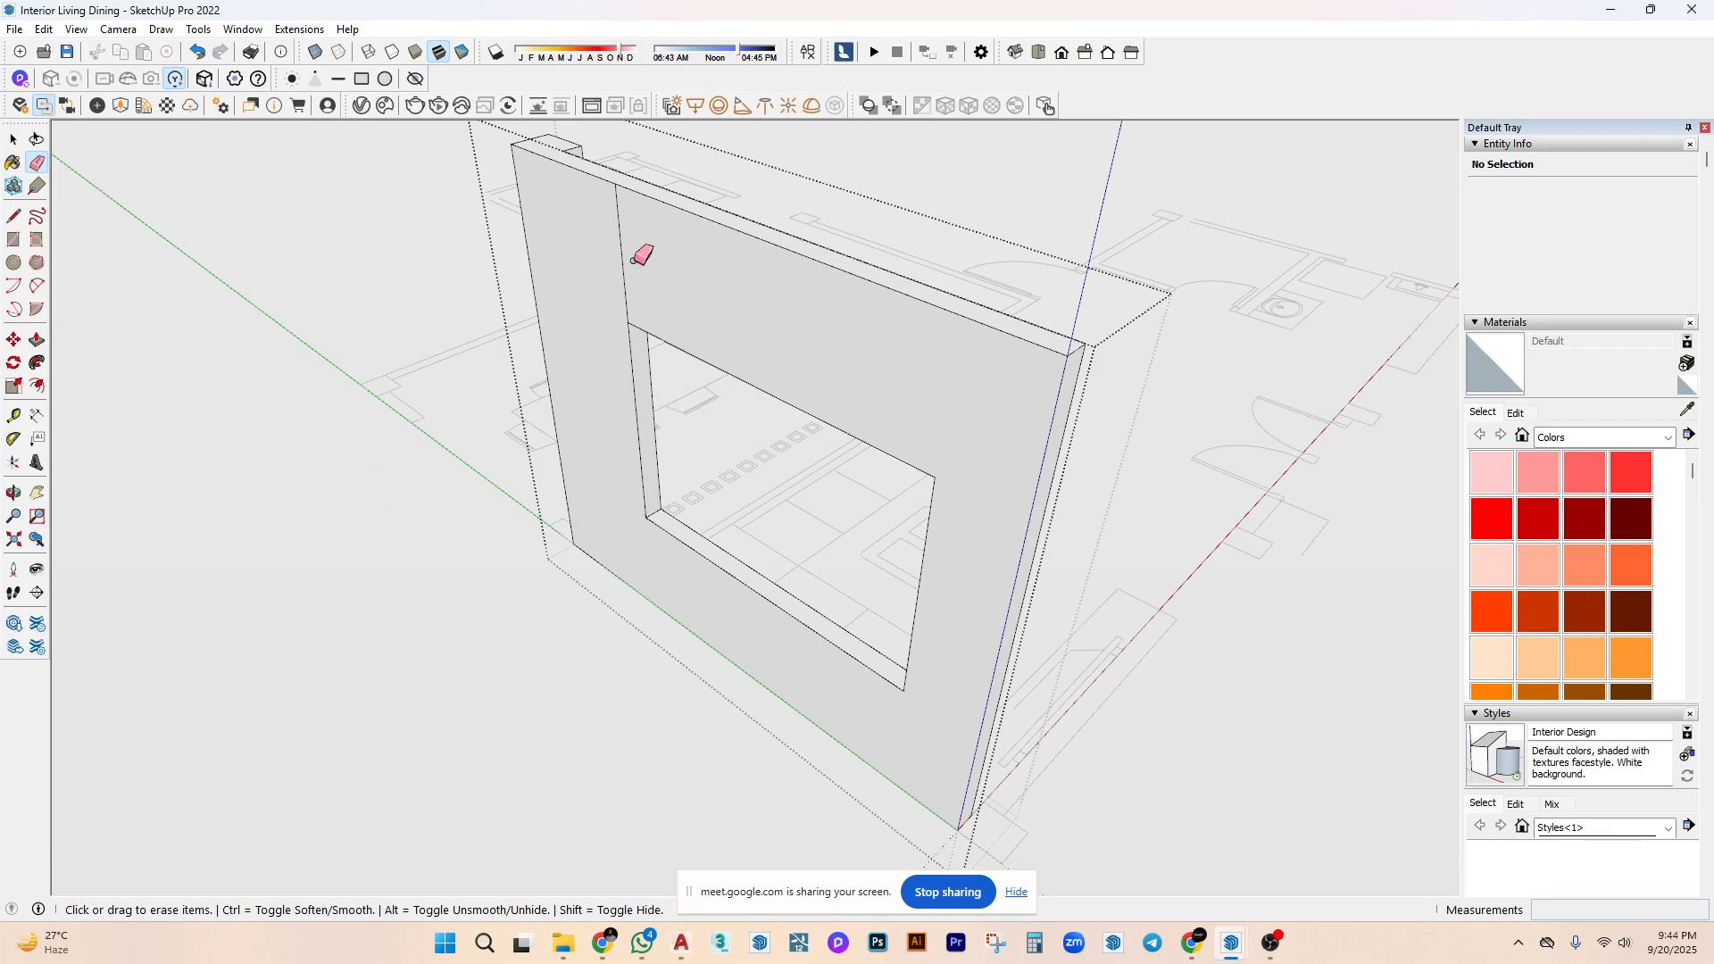
left_click(615, 243)
key("space")
mouse_move(697, 280)
middle_mouse_down()
mouse_move(815, 433)
mouse_move(1034, 574)
mouse_move(955, 515)
mouse_move(1197, 543)
mouse_move(935, 550)
middle_mouse_up()
Push the window opening's sill face downward and measure its height above the wall base.
scroll(954, 515, "down", 5)
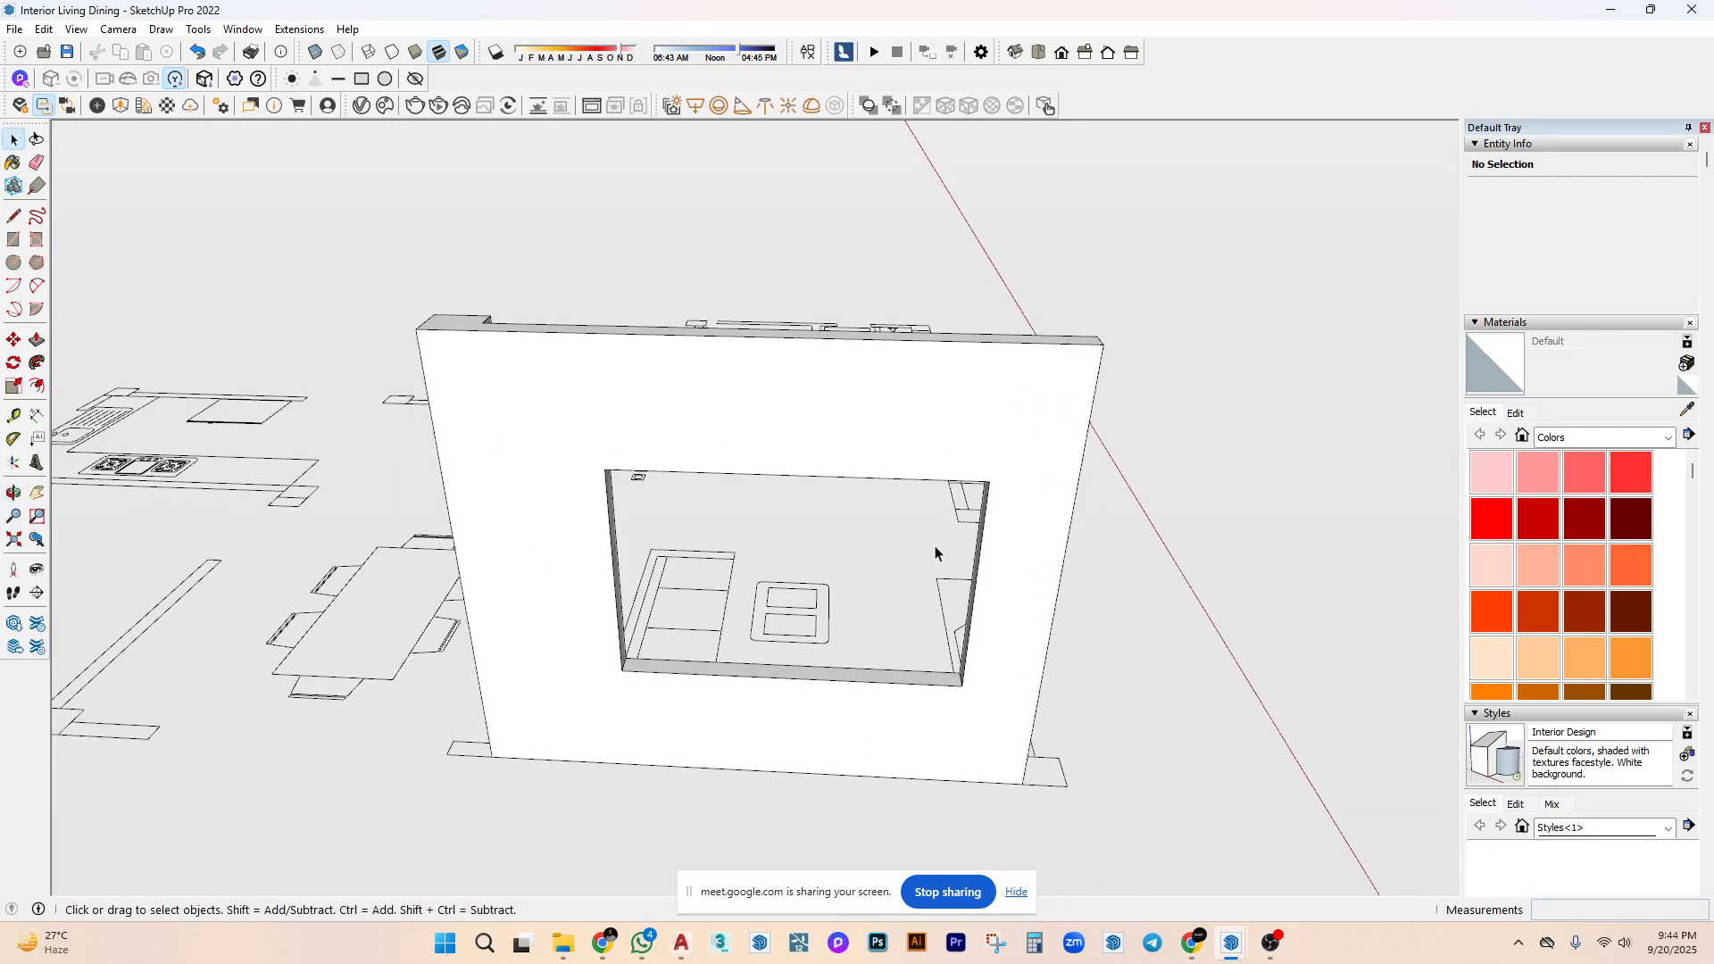
scroll(939, 534, "down", 2)
middle_click_drag(1033, 673, 138, 704)
scroll(658, 490, "up", 6)
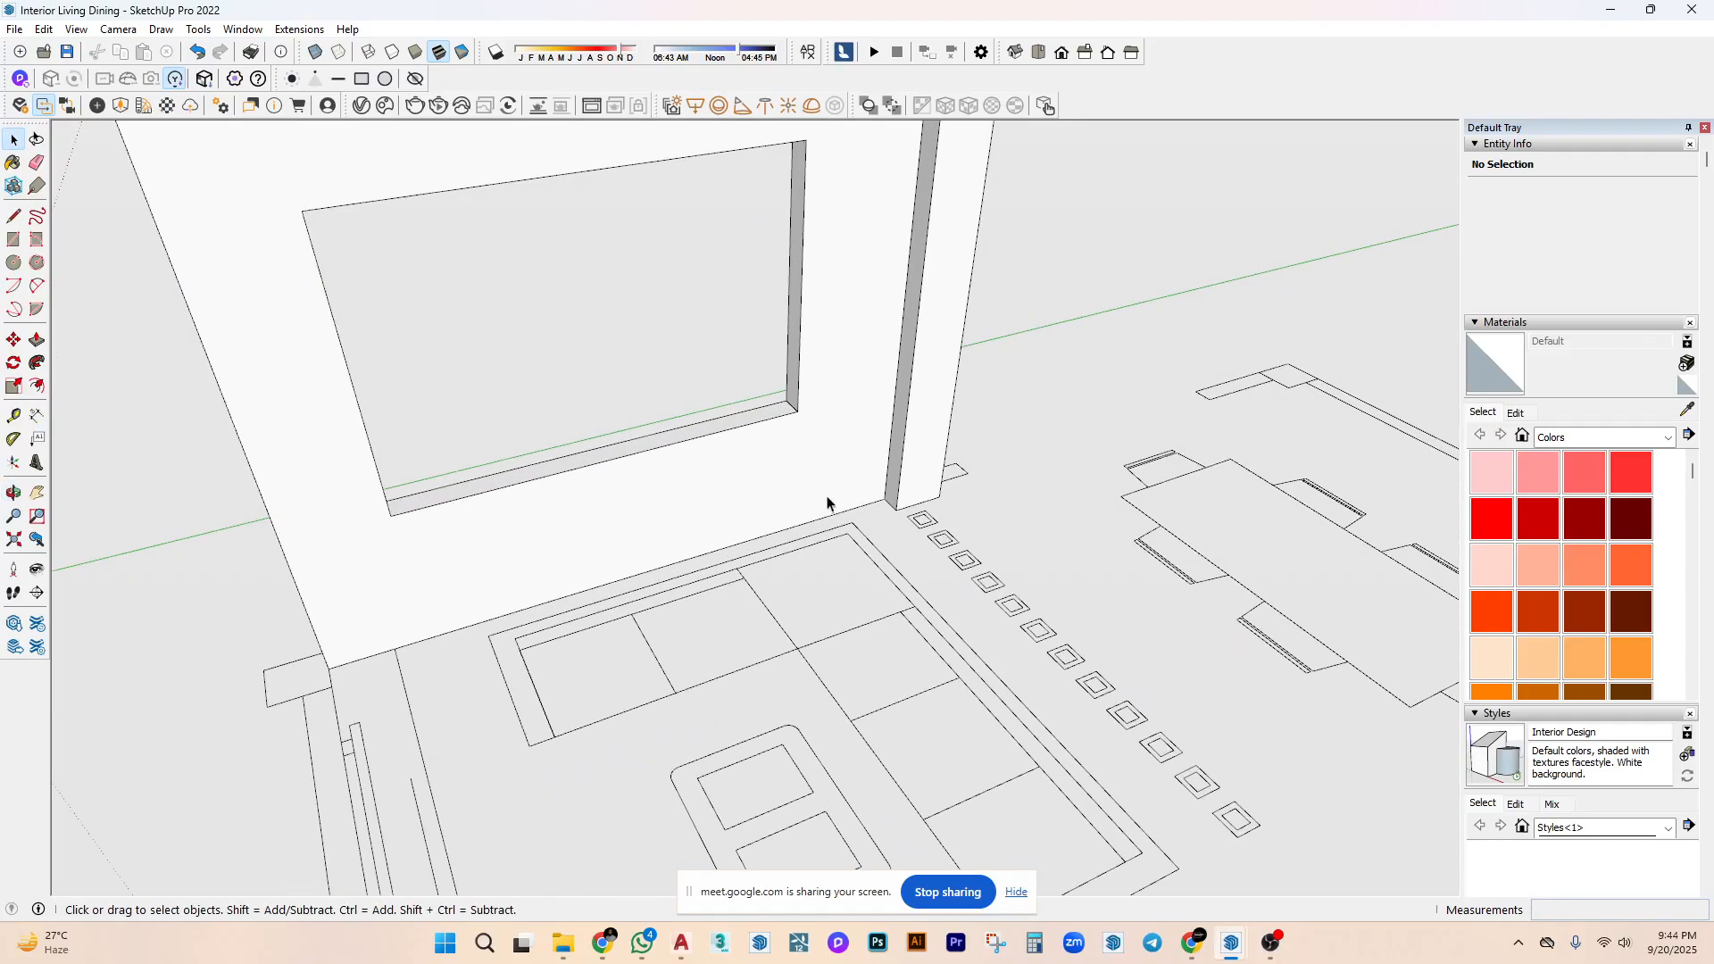
scroll(772, 447, "up", 2)
key("p")
left_click(741, 441)
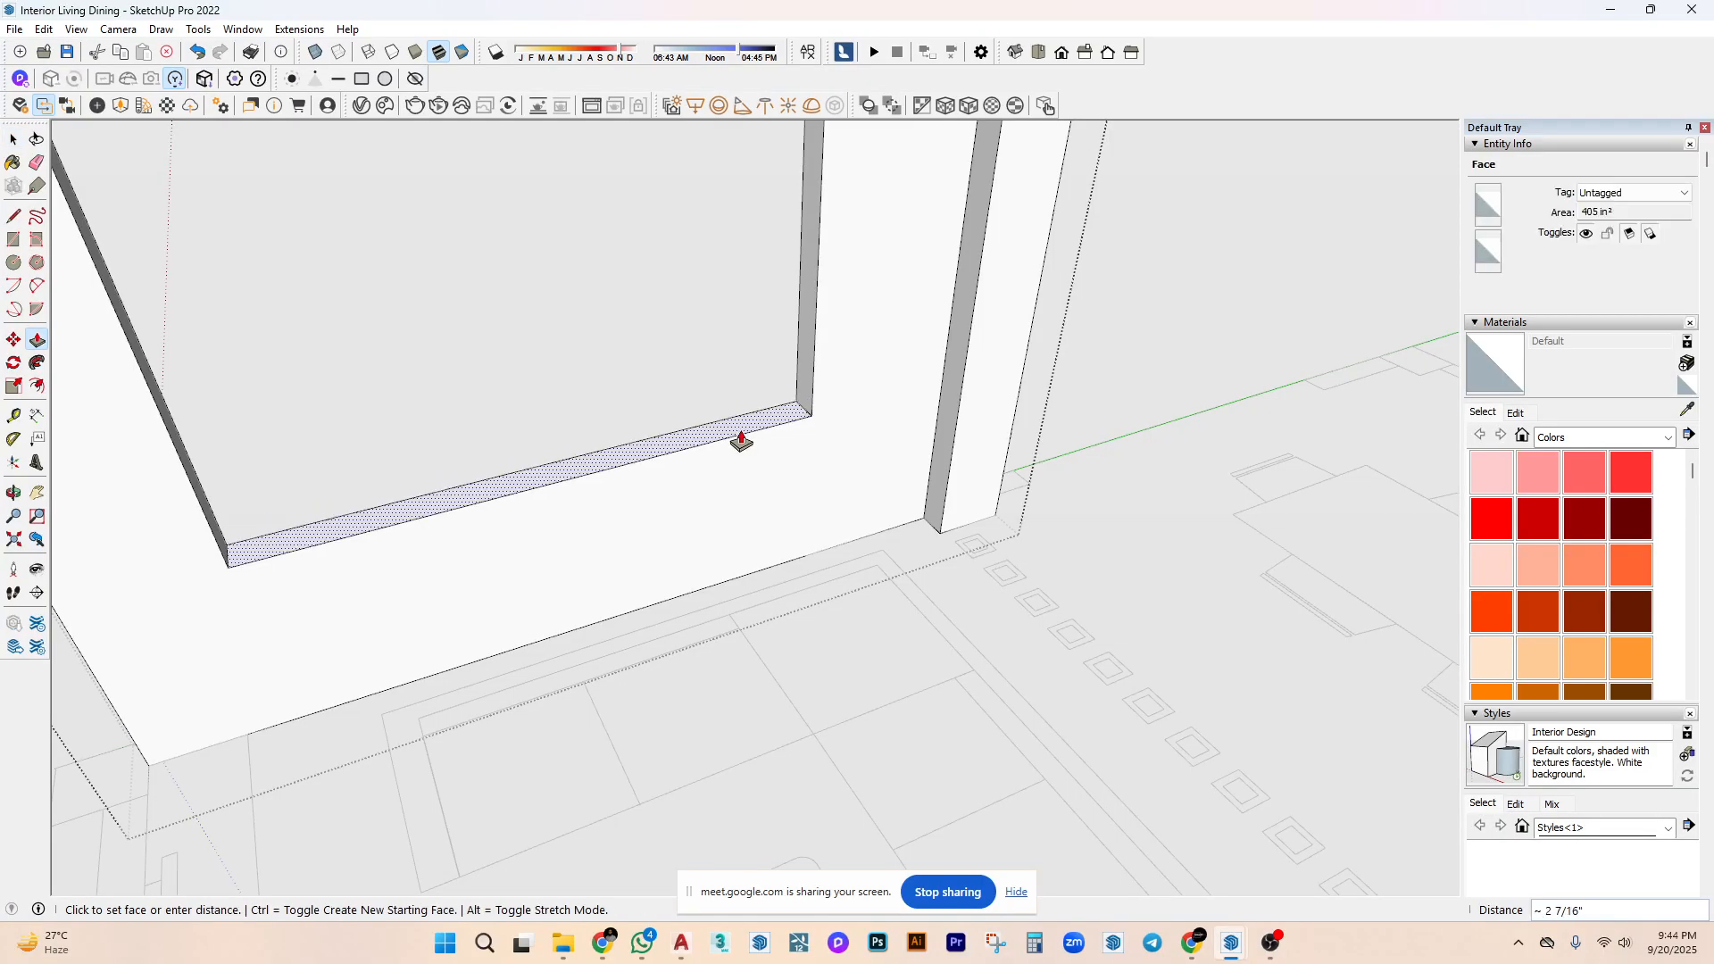
key("Return")
key("t")
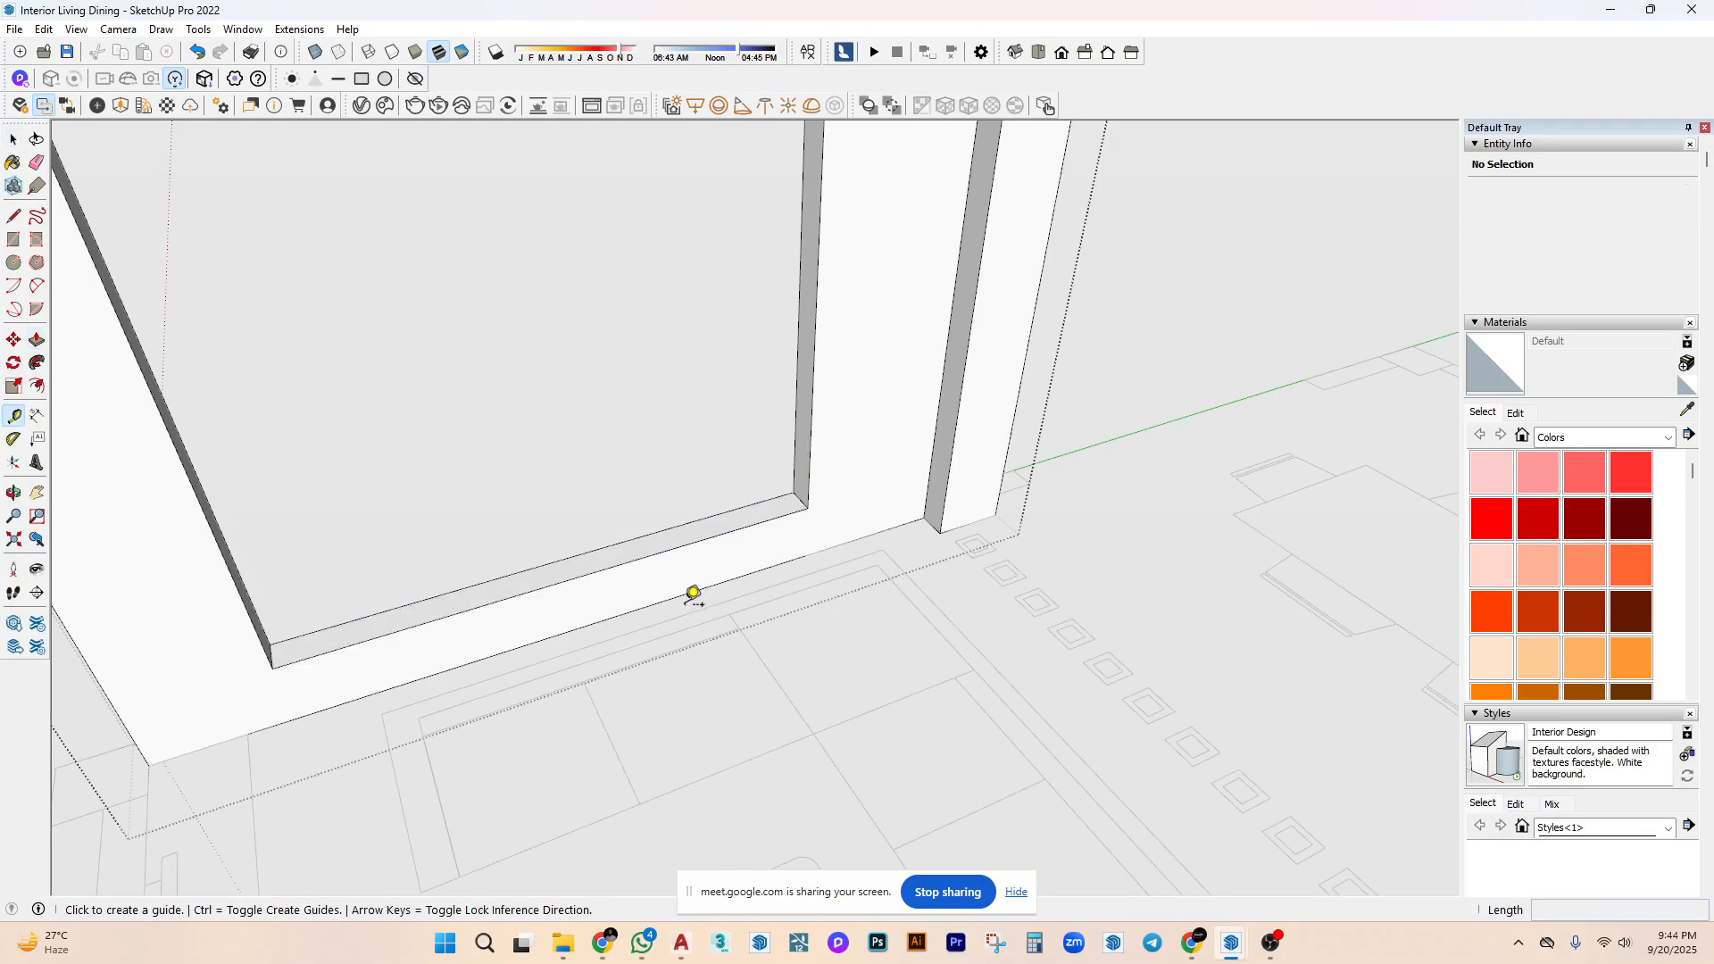
left_click(693, 585)
scroll(1014, 526, "down", 5)
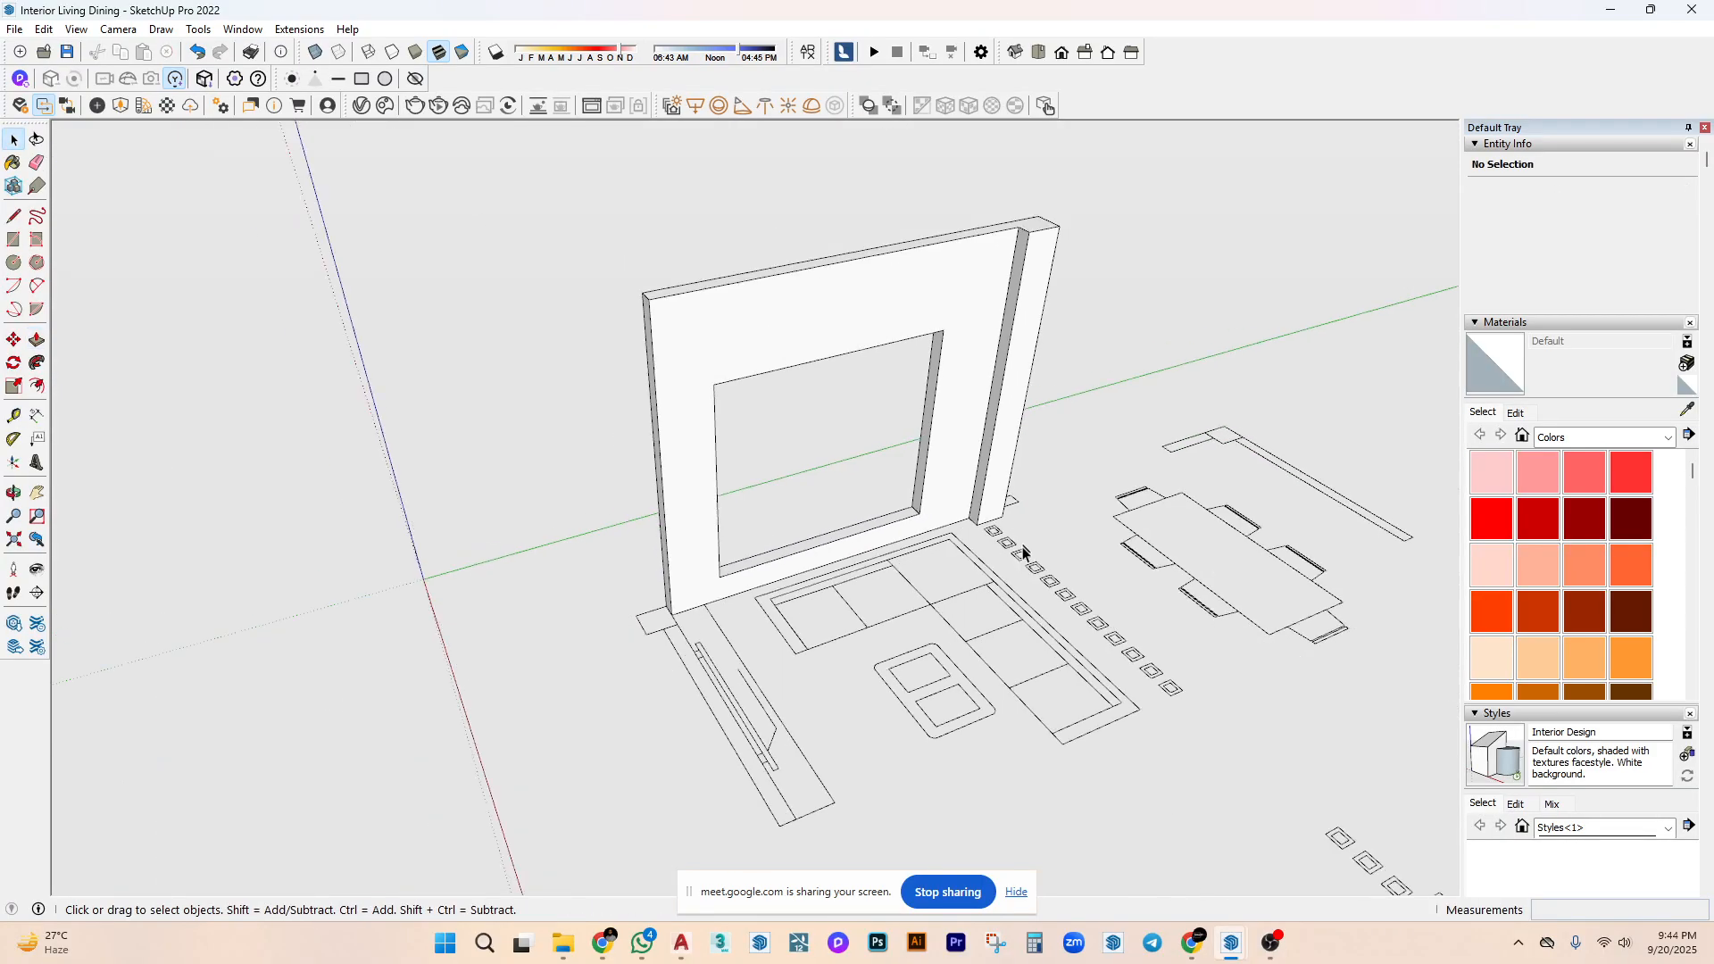
Trace a 94" by 5" rectangle along the TV unit's wall outline, add the corner column's outline, and erase the line dividing them.
middle_click_drag(1015, 547, 872, 486)
scroll(902, 580, "down", 3)
key("space")
middle_click_drag(901, 580, 1040, 666)
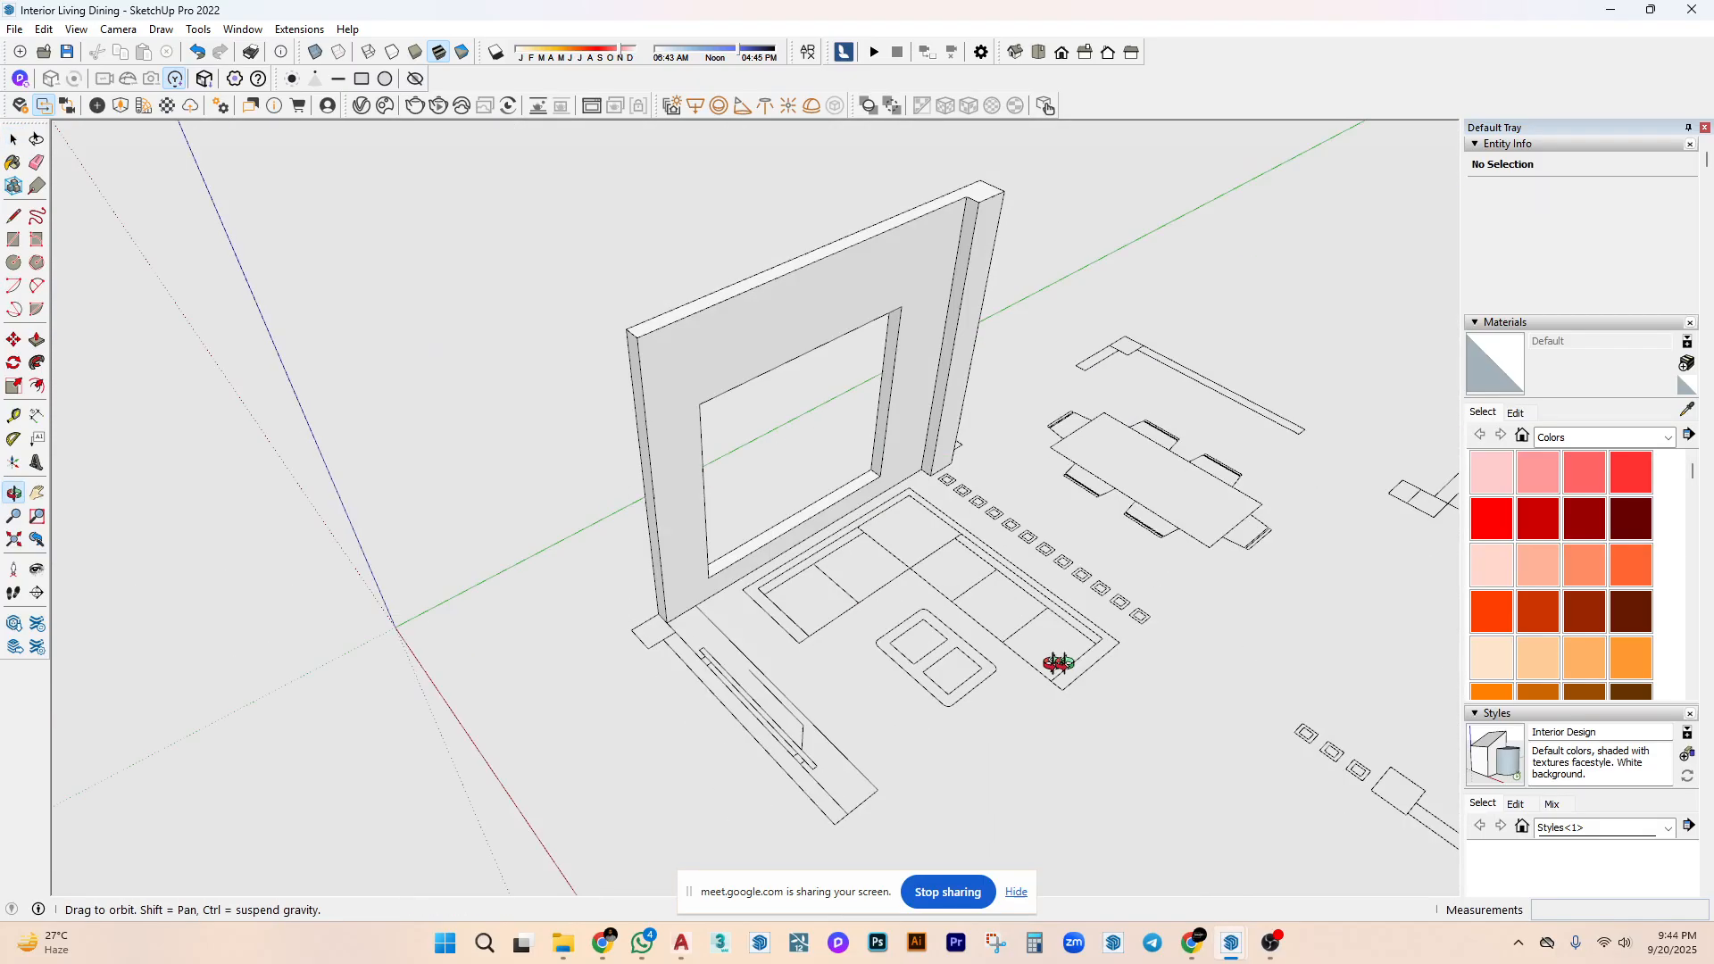
scroll(1041, 666, "up", 5)
middle_click_drag(695, 674, 654, 586, "shift")
key("r")
left_click(592, 512)
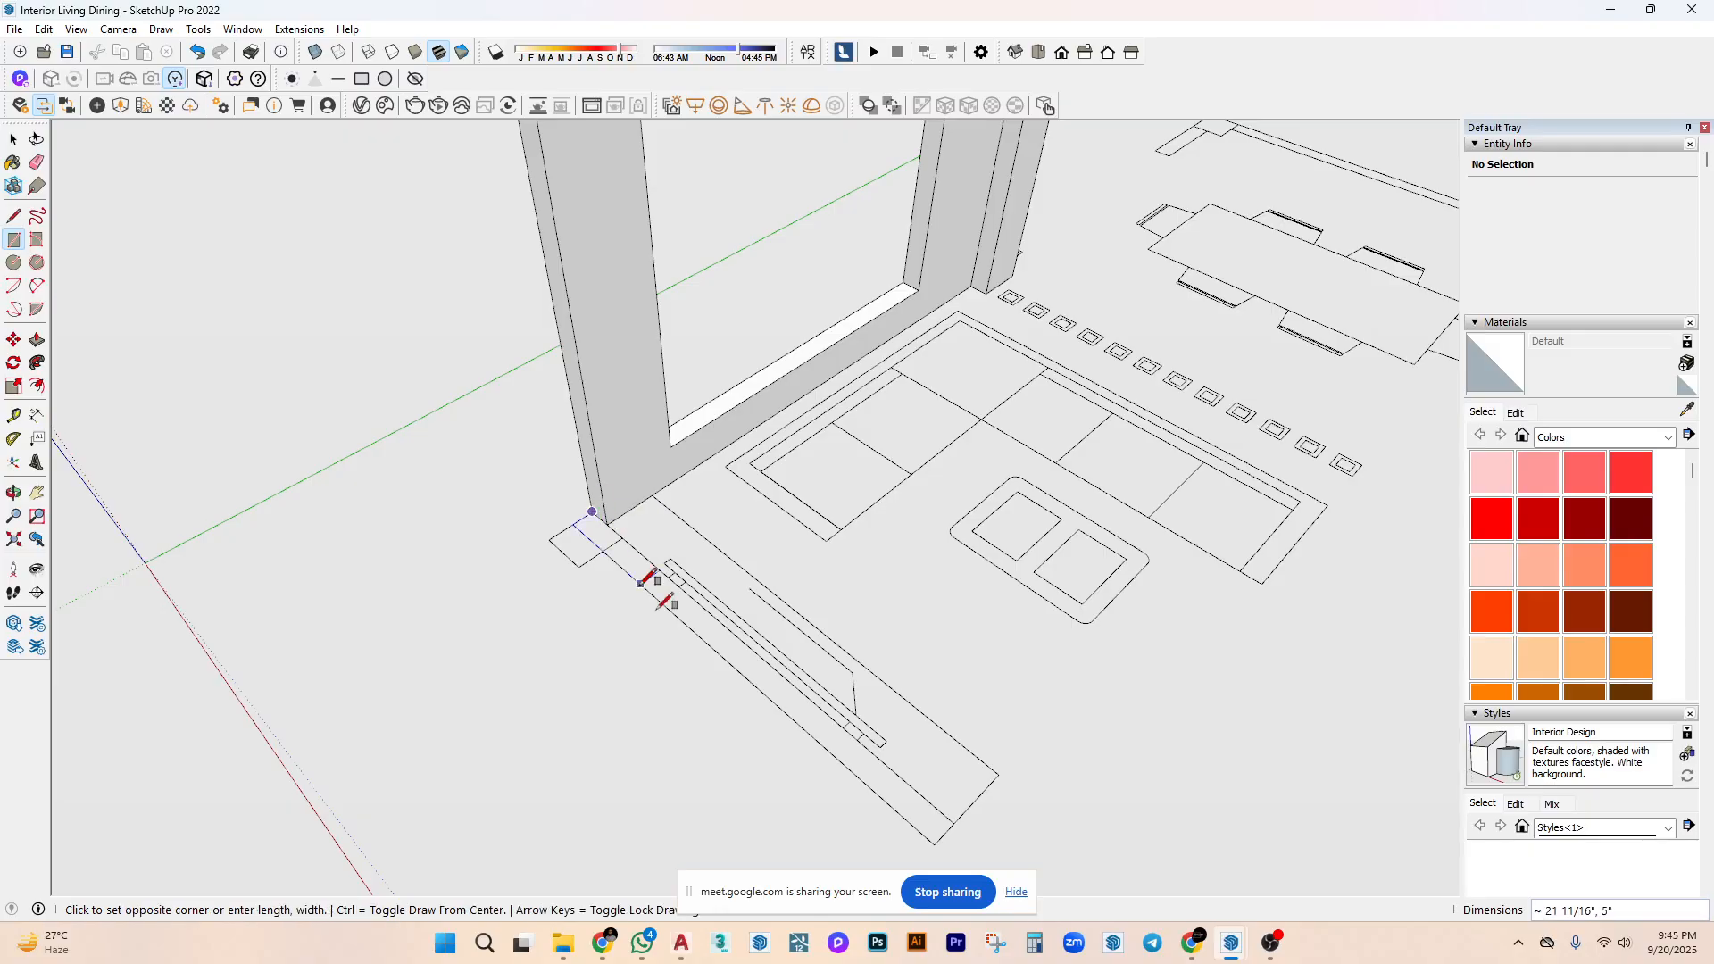
left_click(928, 833)
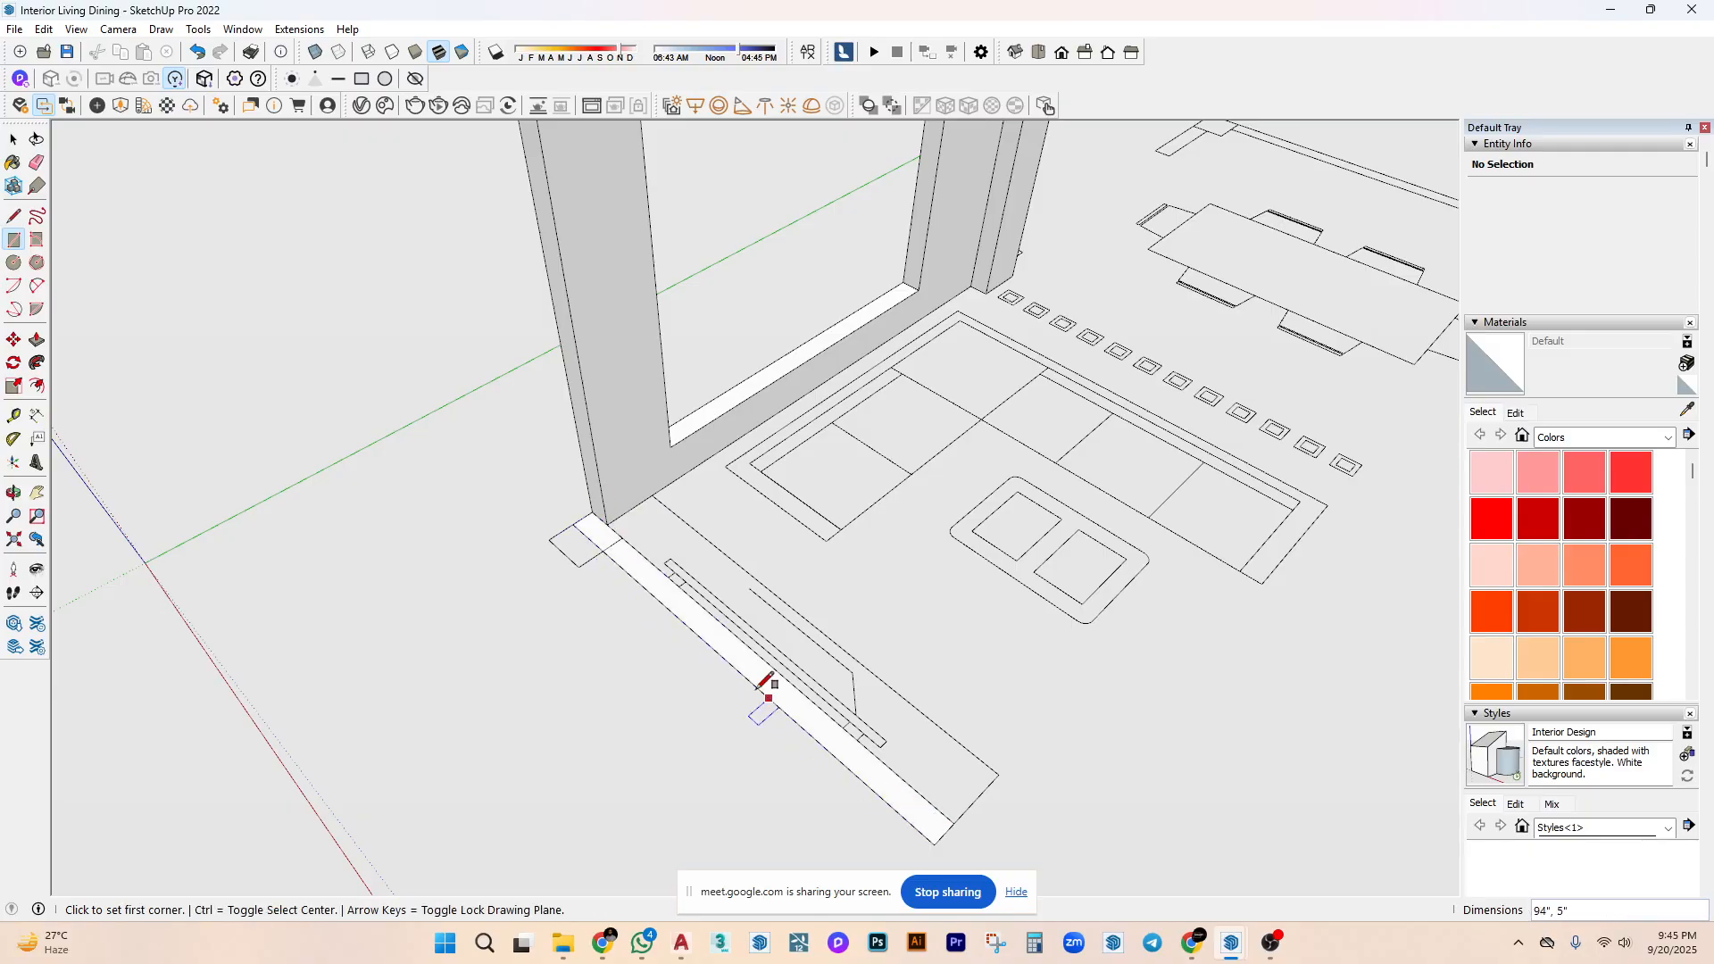
left_click(572, 524)
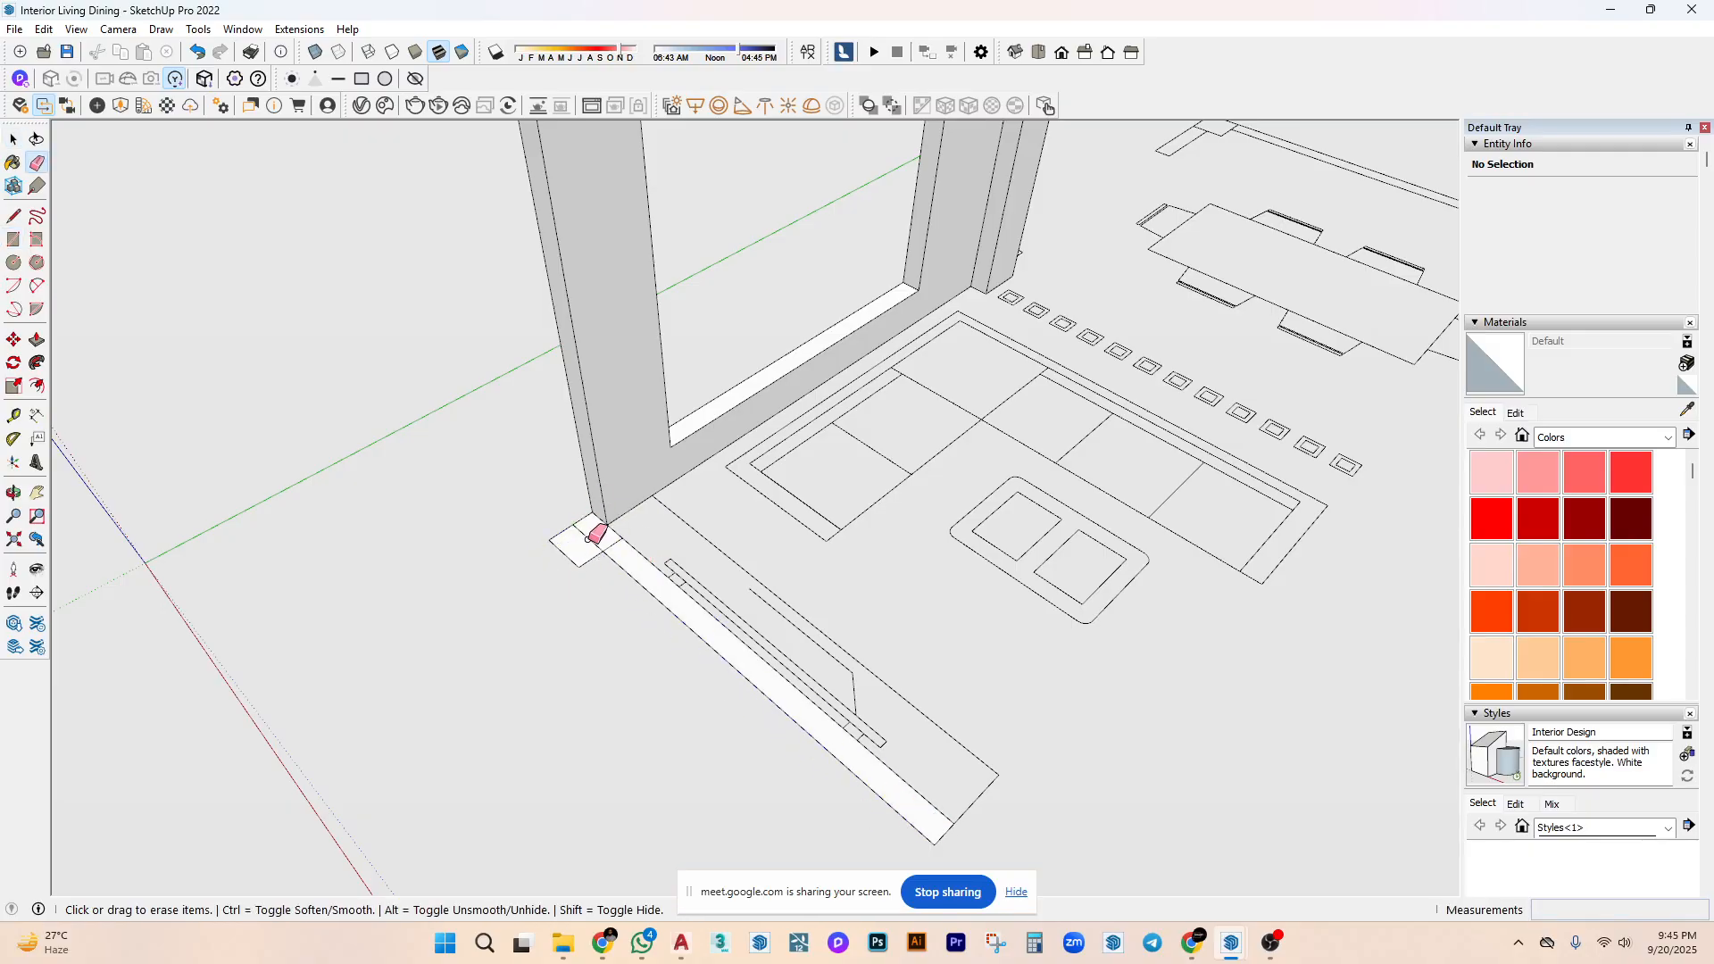
left_click(593, 551)
Extrude the merged TV wall and column outline 114" upward, level with the window wall.
key("space")
key("p")
left_click(593, 547)
scroll(576, 447, "down", 5)
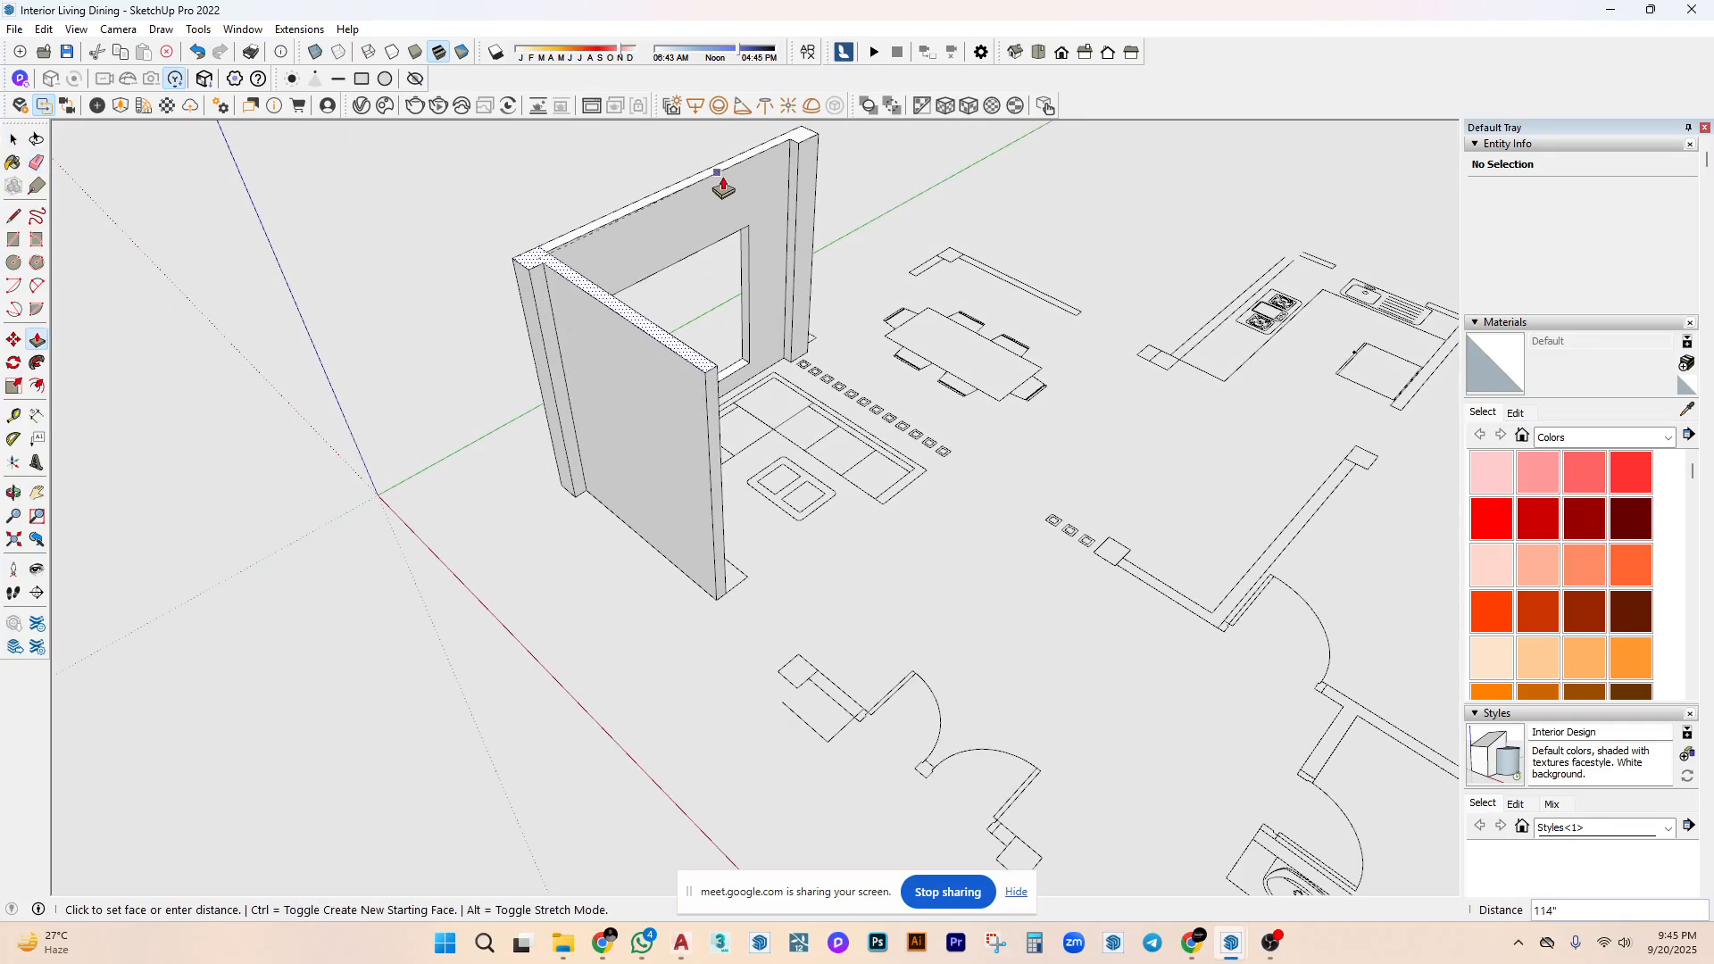
left_click(724, 183)
Make the whole TV wall with its column a group and open that group for editing.
key("space")
left_click(641, 351)
triple_click(641, 350)
right_click(641, 350)
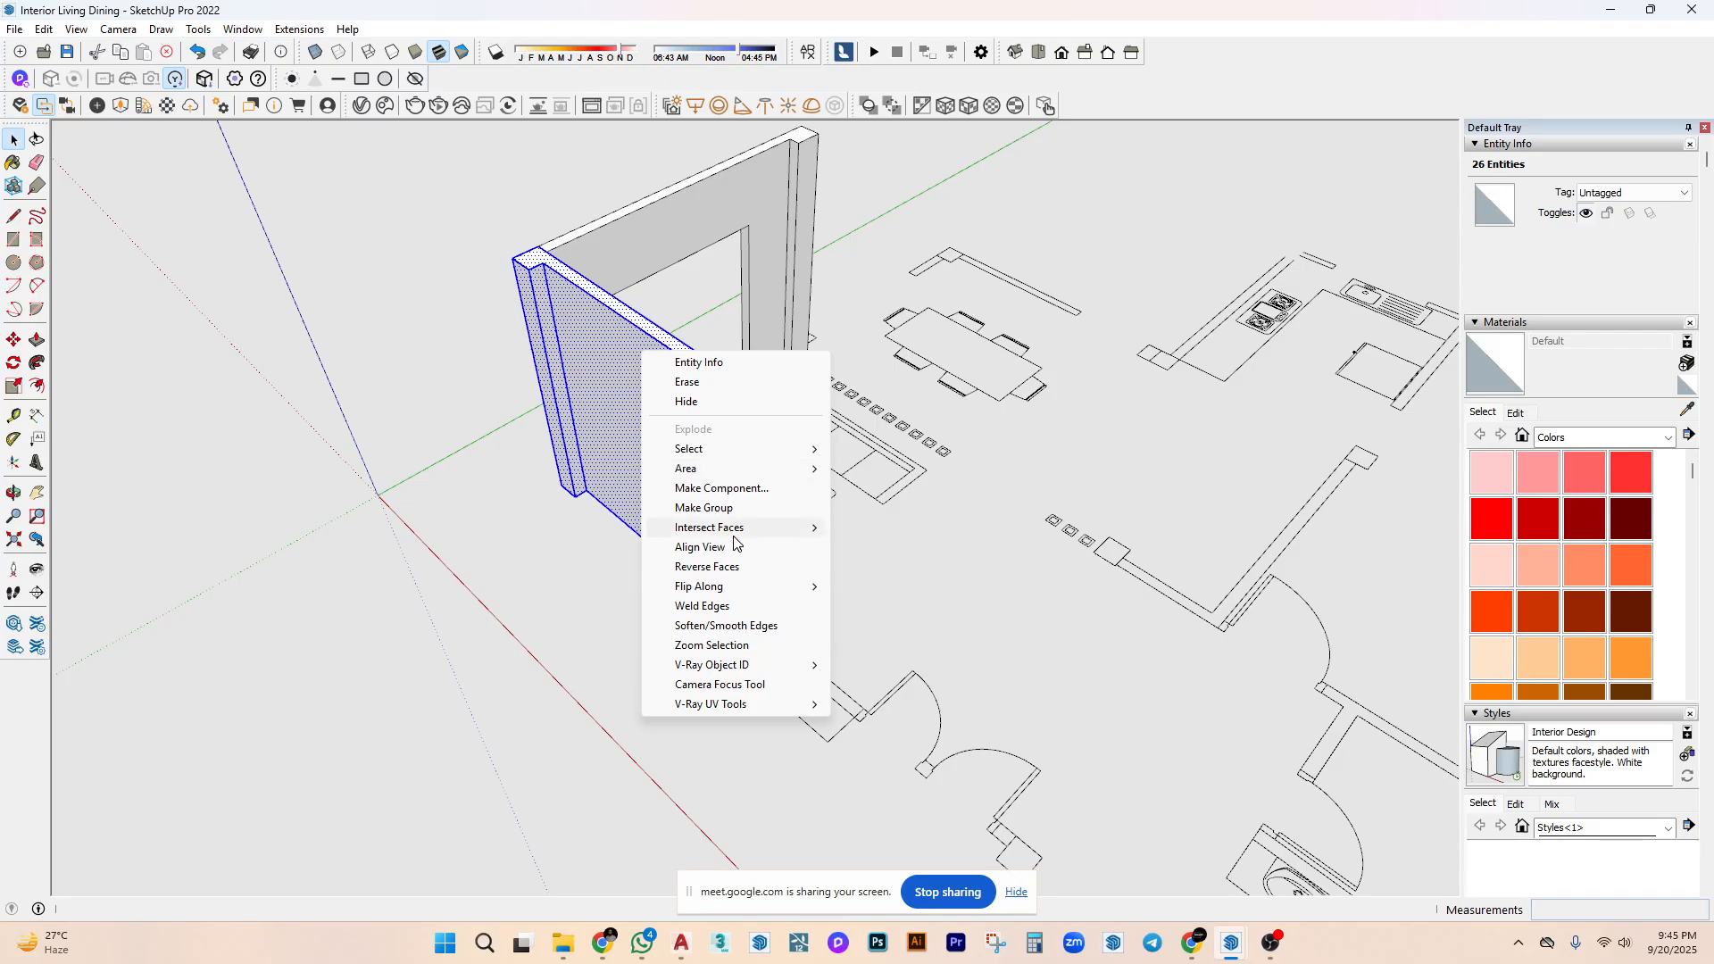
left_click(705, 520)
scroll(710, 577, "up", 2)
double_click(710, 577)
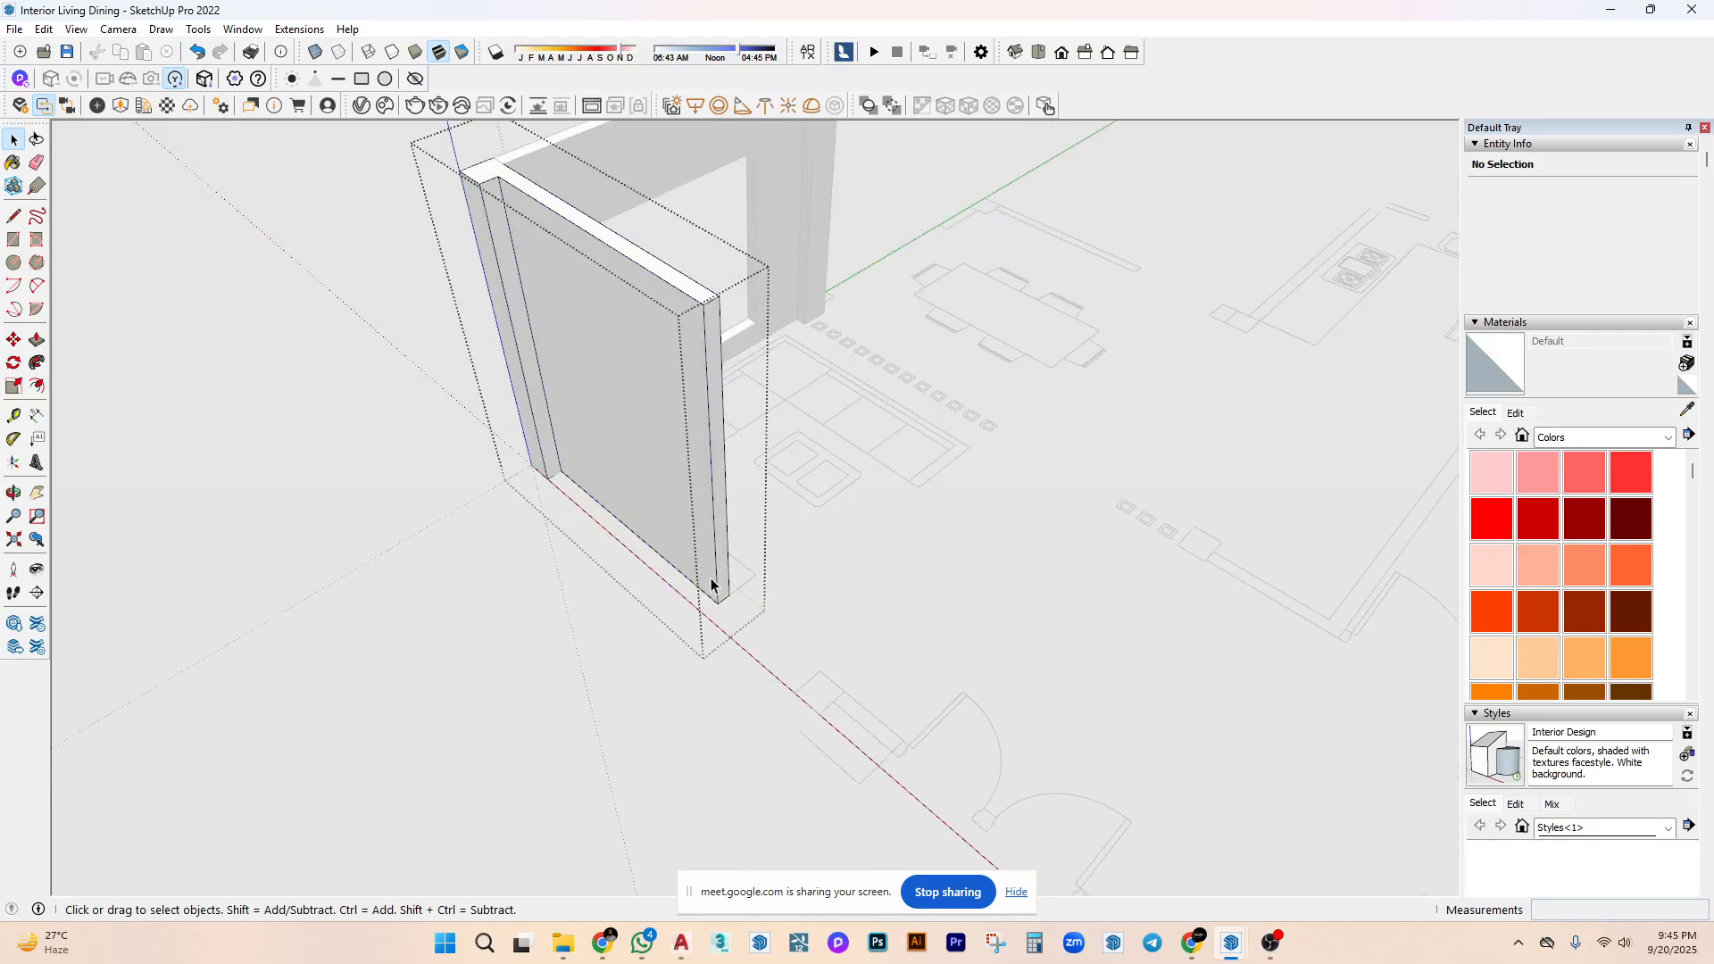
Copy the bottom edge of the TV wall's free end 7' upward to mark the opening height.
left_click(685, 576)
key("m")
left_click(675, 540)
key("ctrl")
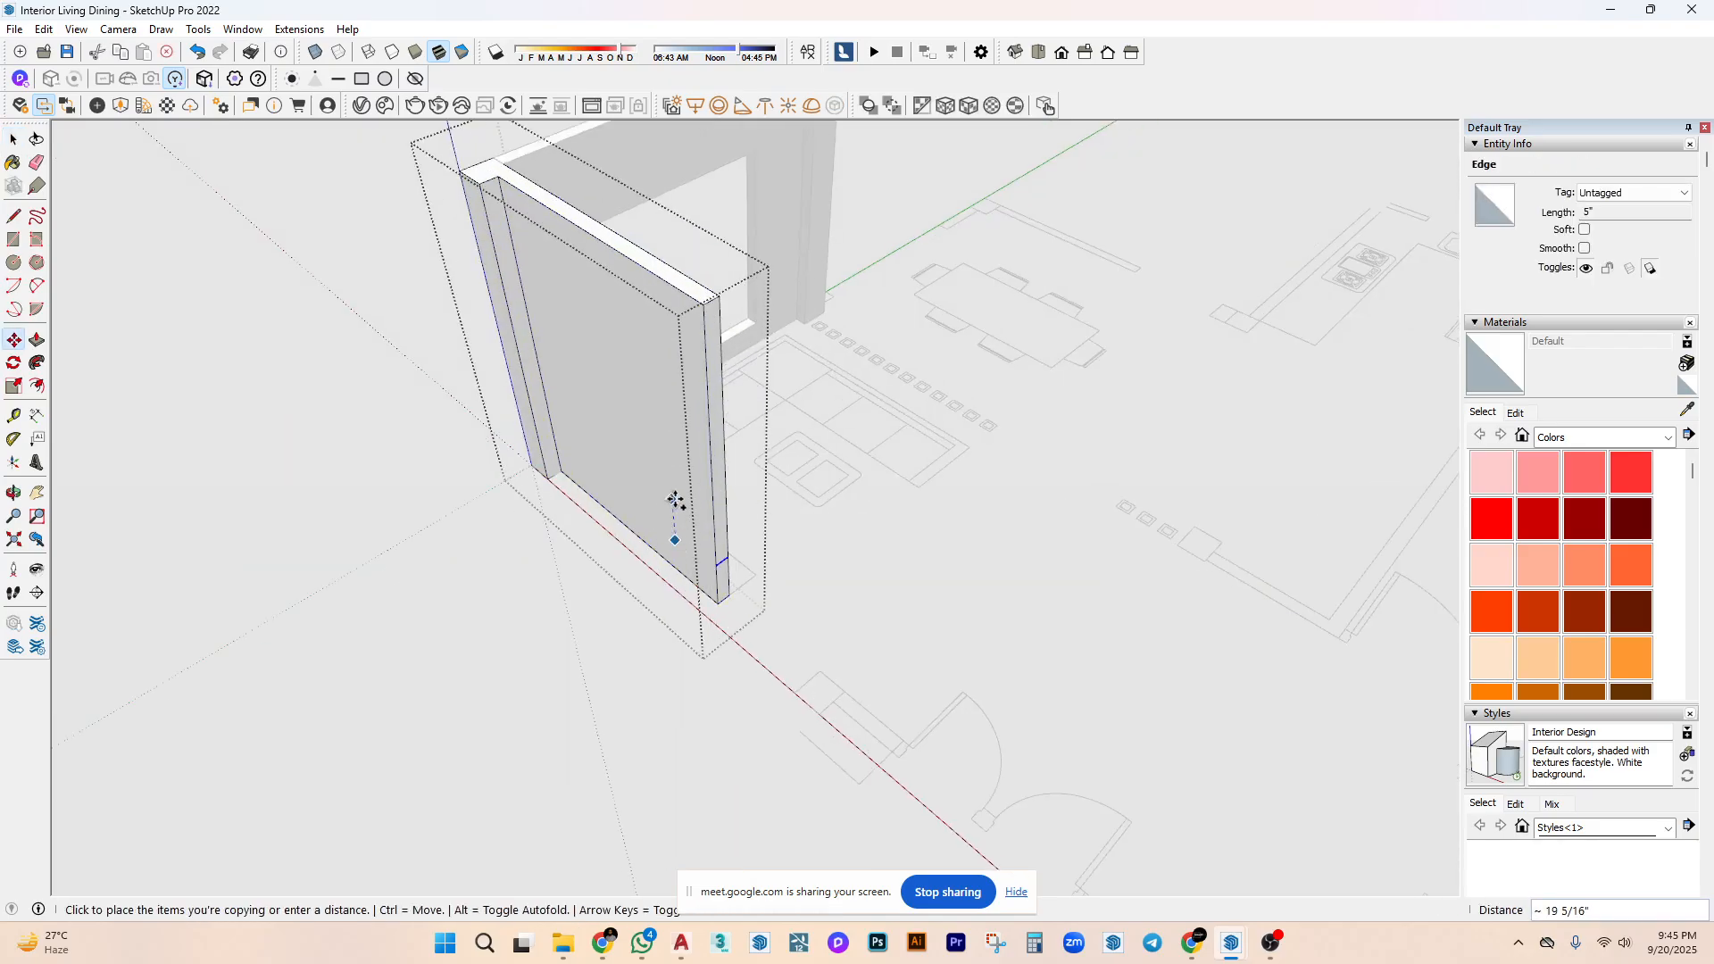
key("Escape")
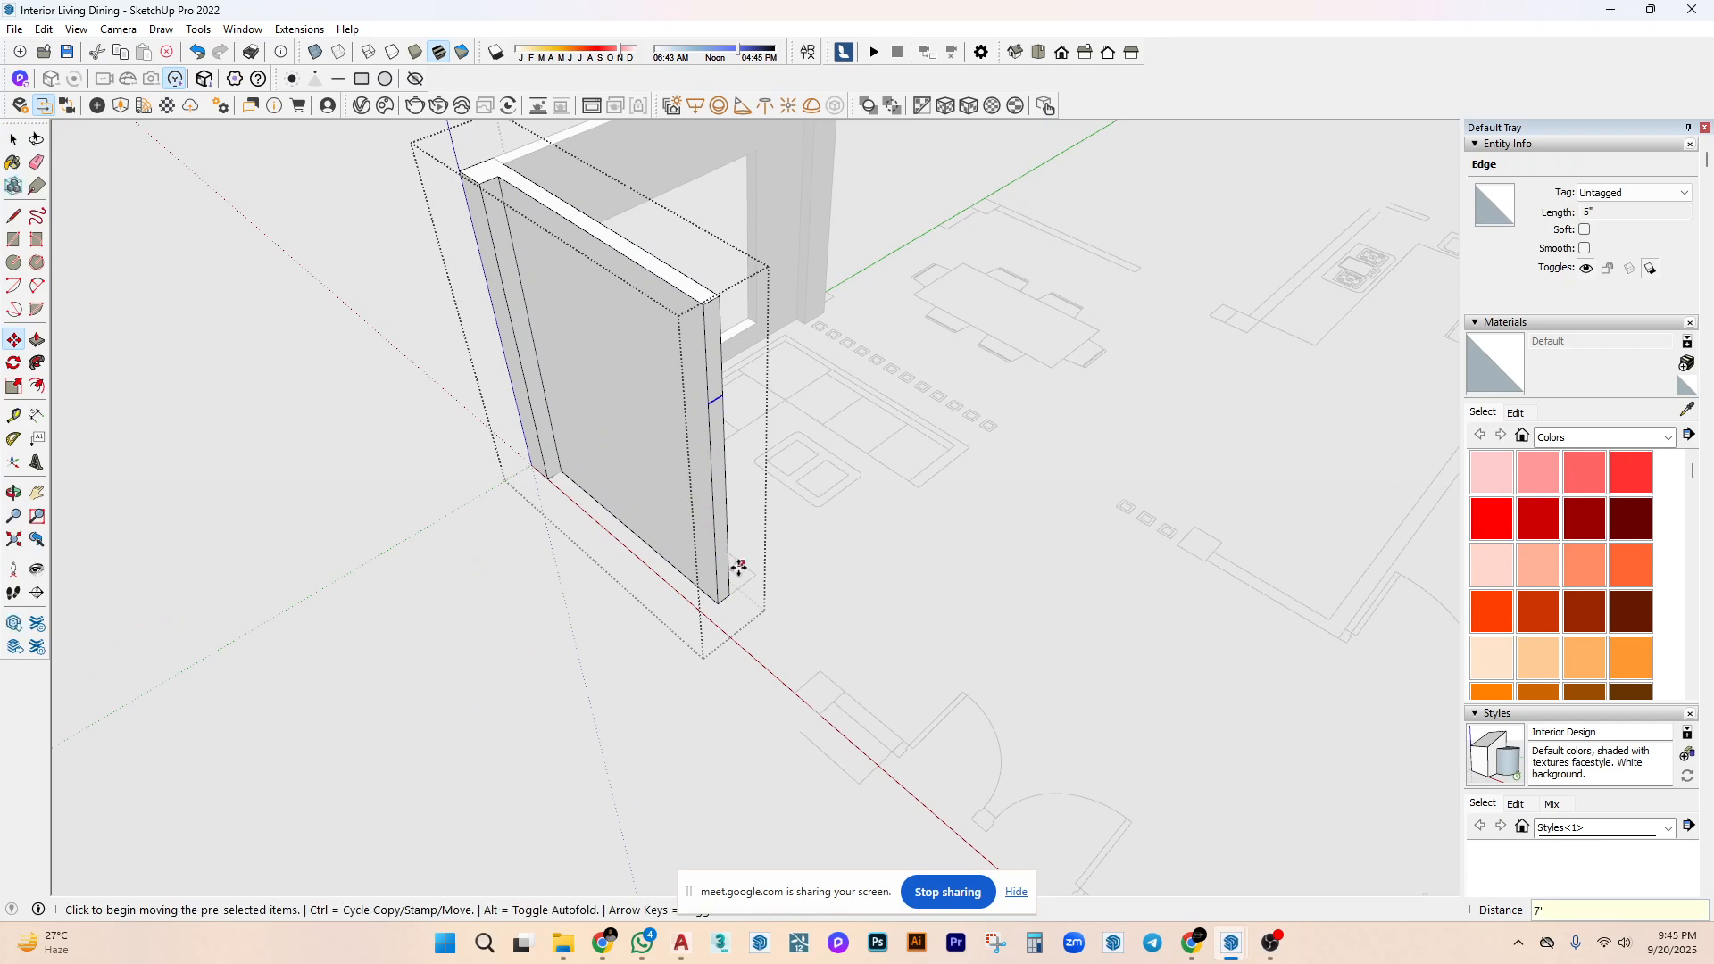
Pull the end face above the 7' mark out 50" to the next wall outline and leave the group.
key("space")
key("p")
left_click(718, 390)
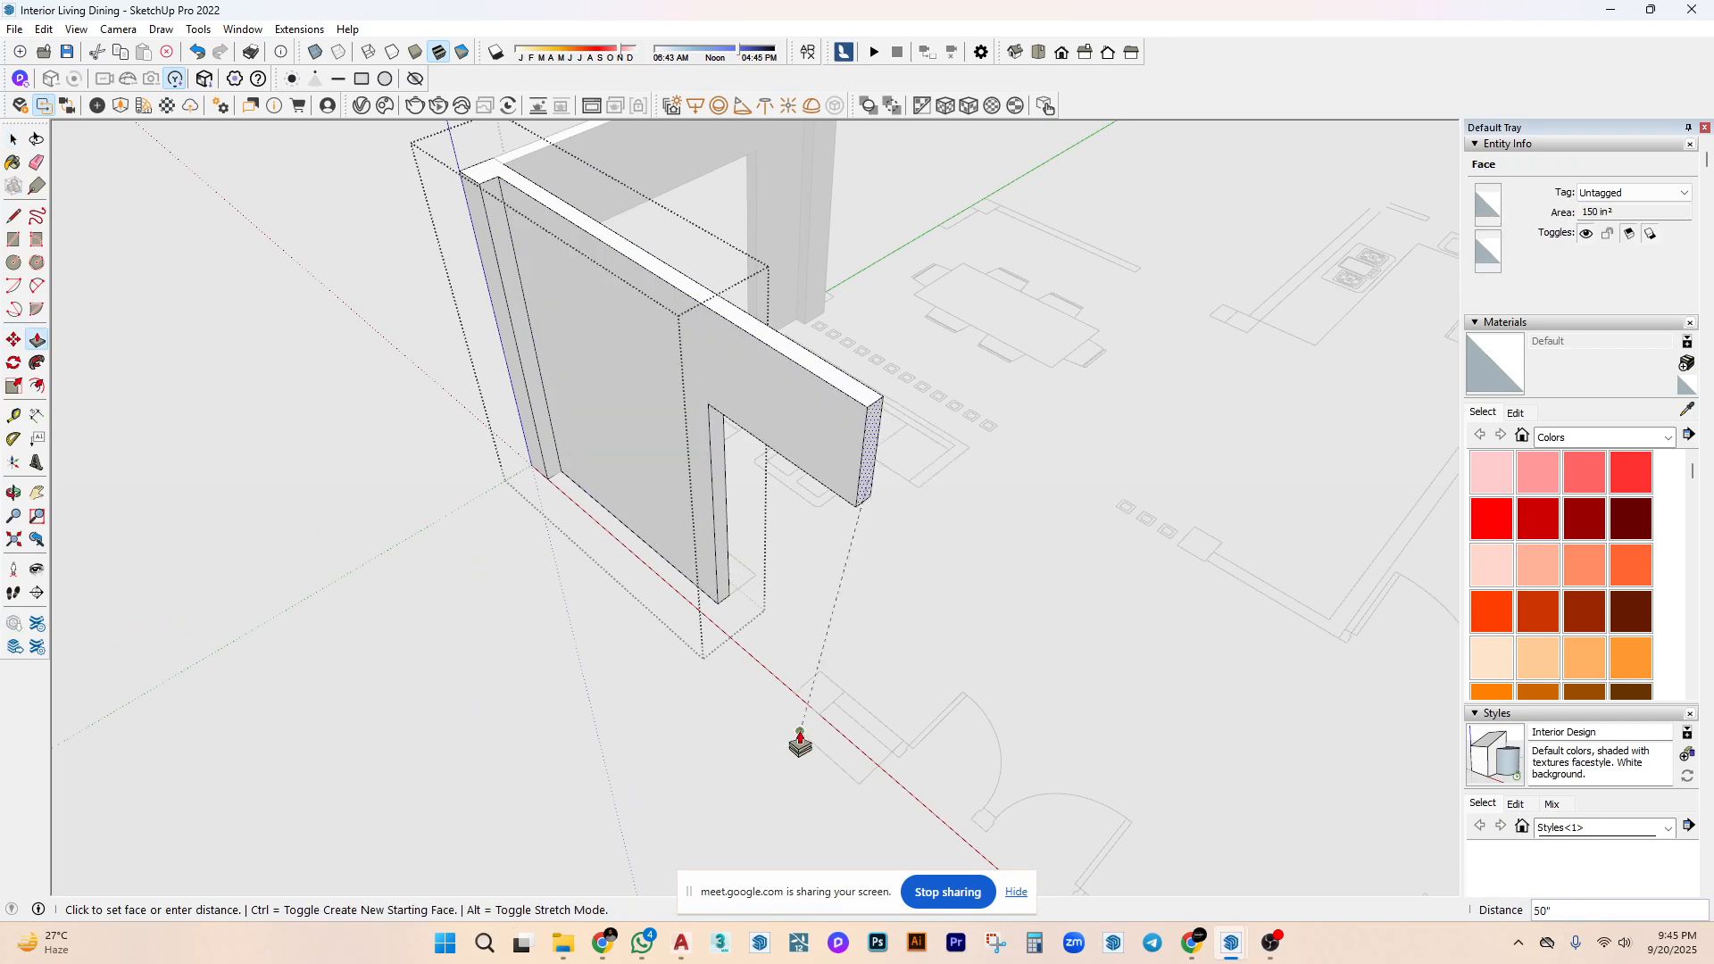
left_click(795, 696)
key("space")
left_click(873, 630)
Trace a rectangle over the short wall outline and column edge between the 7' opening and the double-door entrance.
middle_click_drag(873, 630, 815, 601)
key("r")
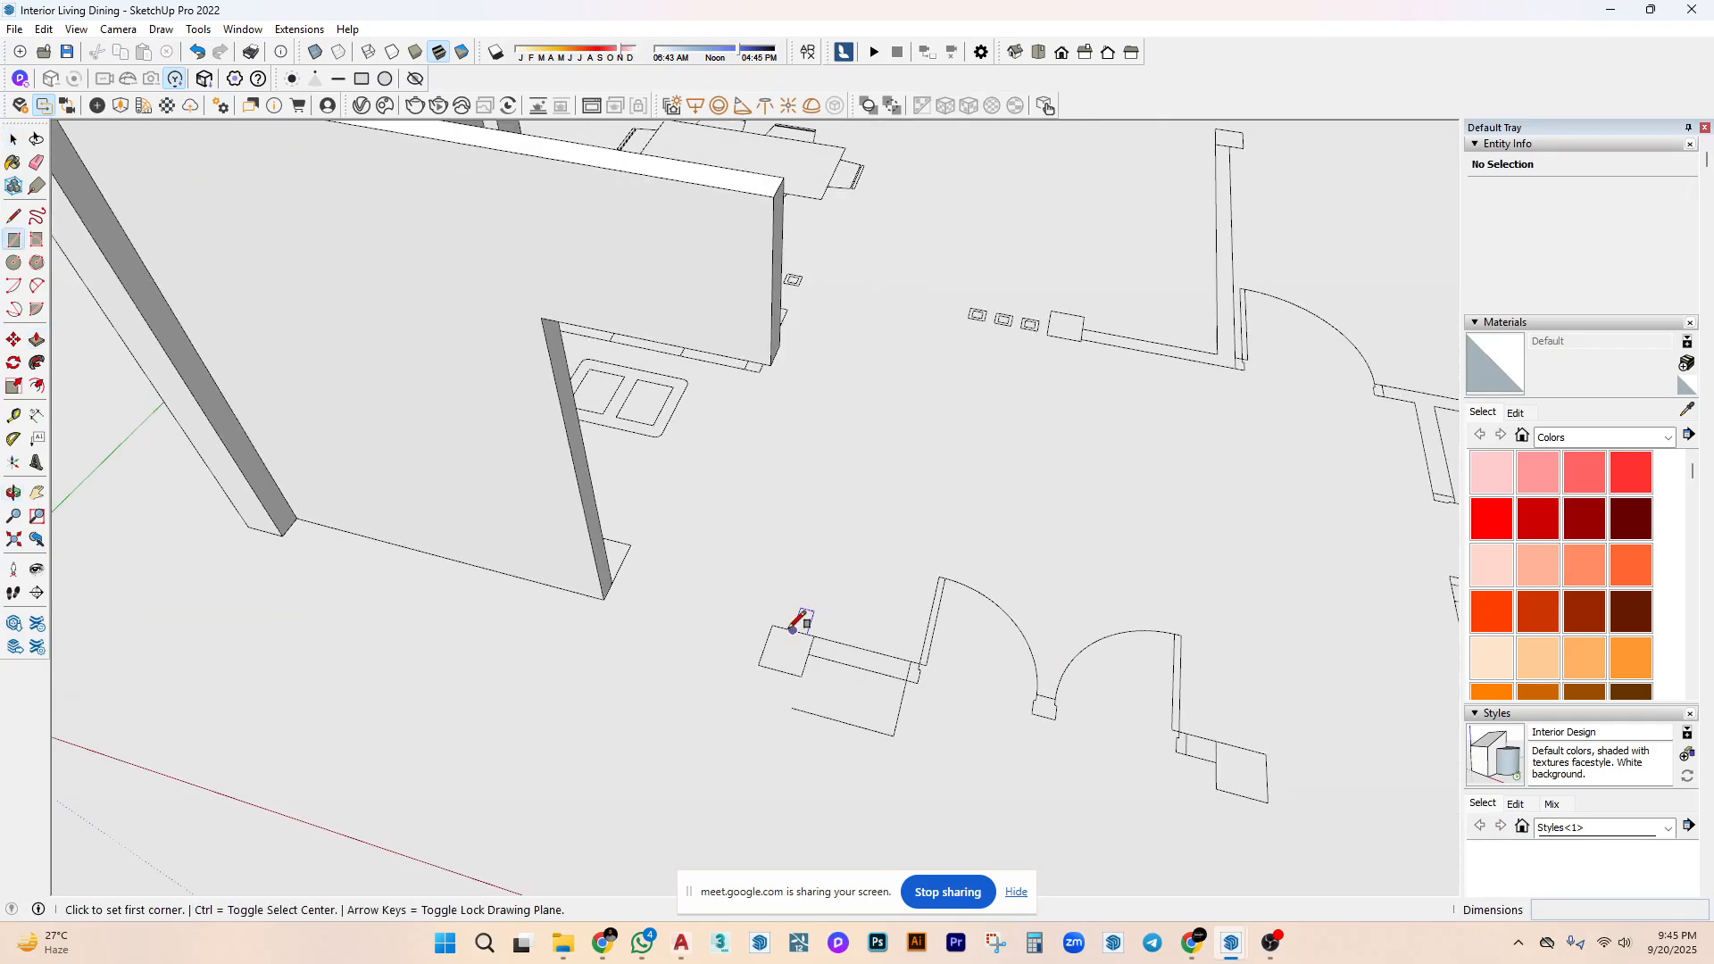
left_click(773, 624)
left_click(915, 676)
key("space")
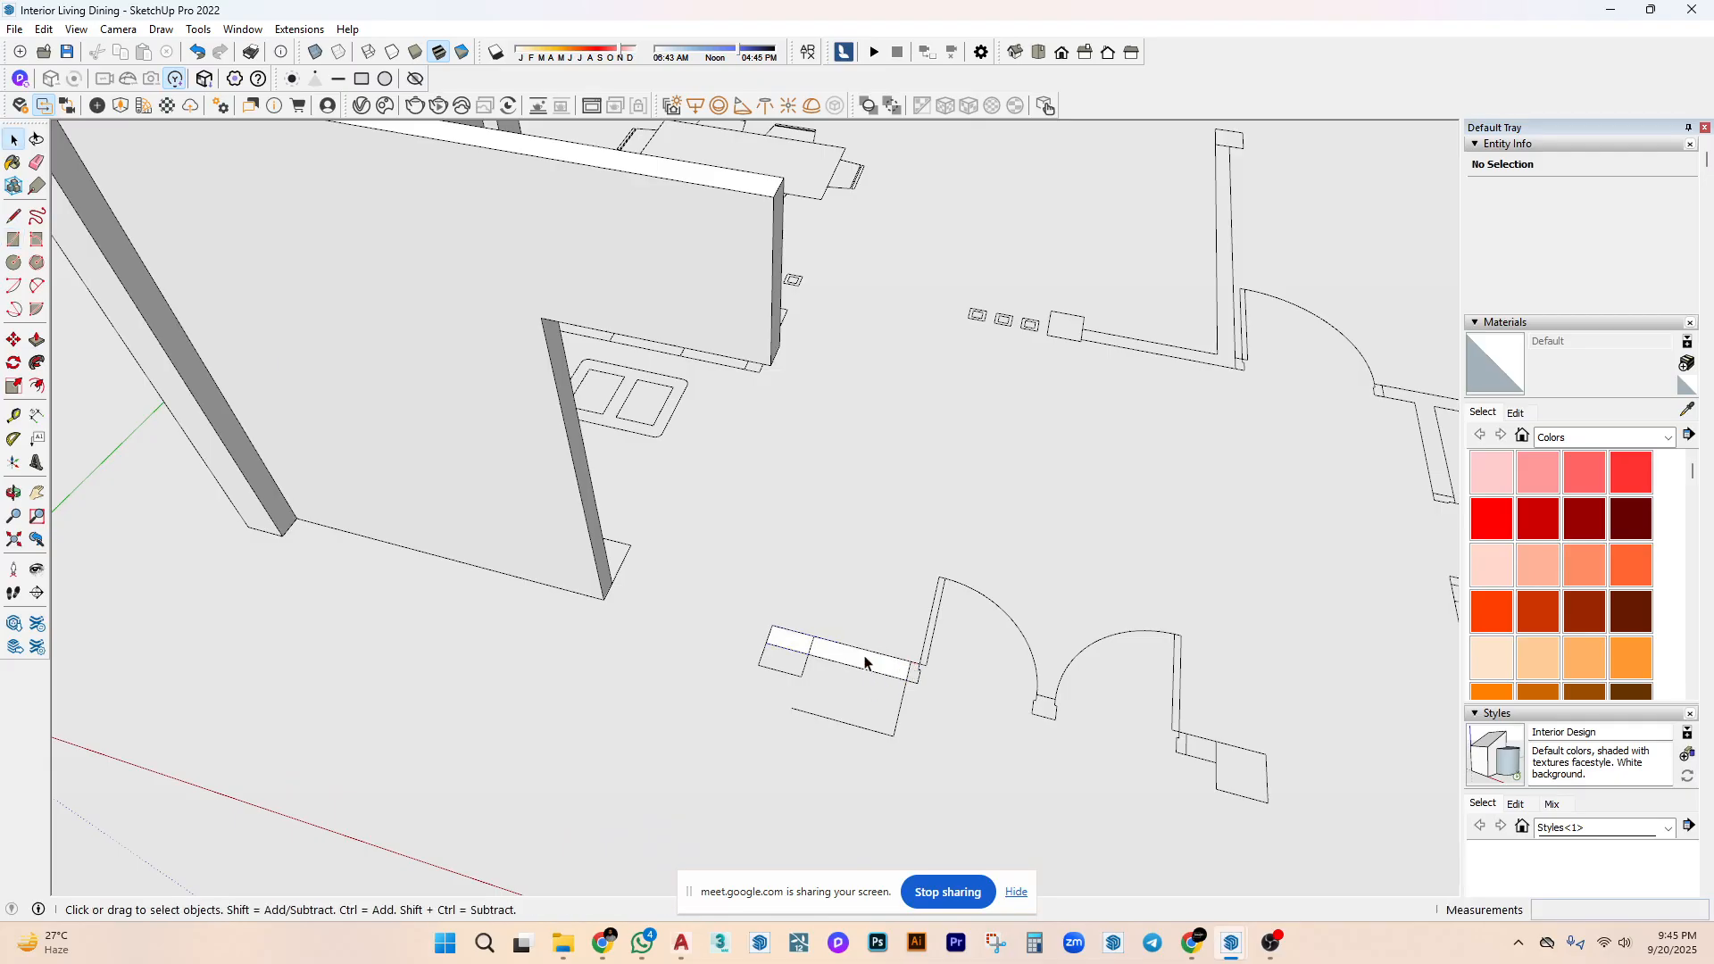
Extrude the short wall rectangle 114" upward, level with the top of the TV wall.
key("p")
left_click(830, 667)
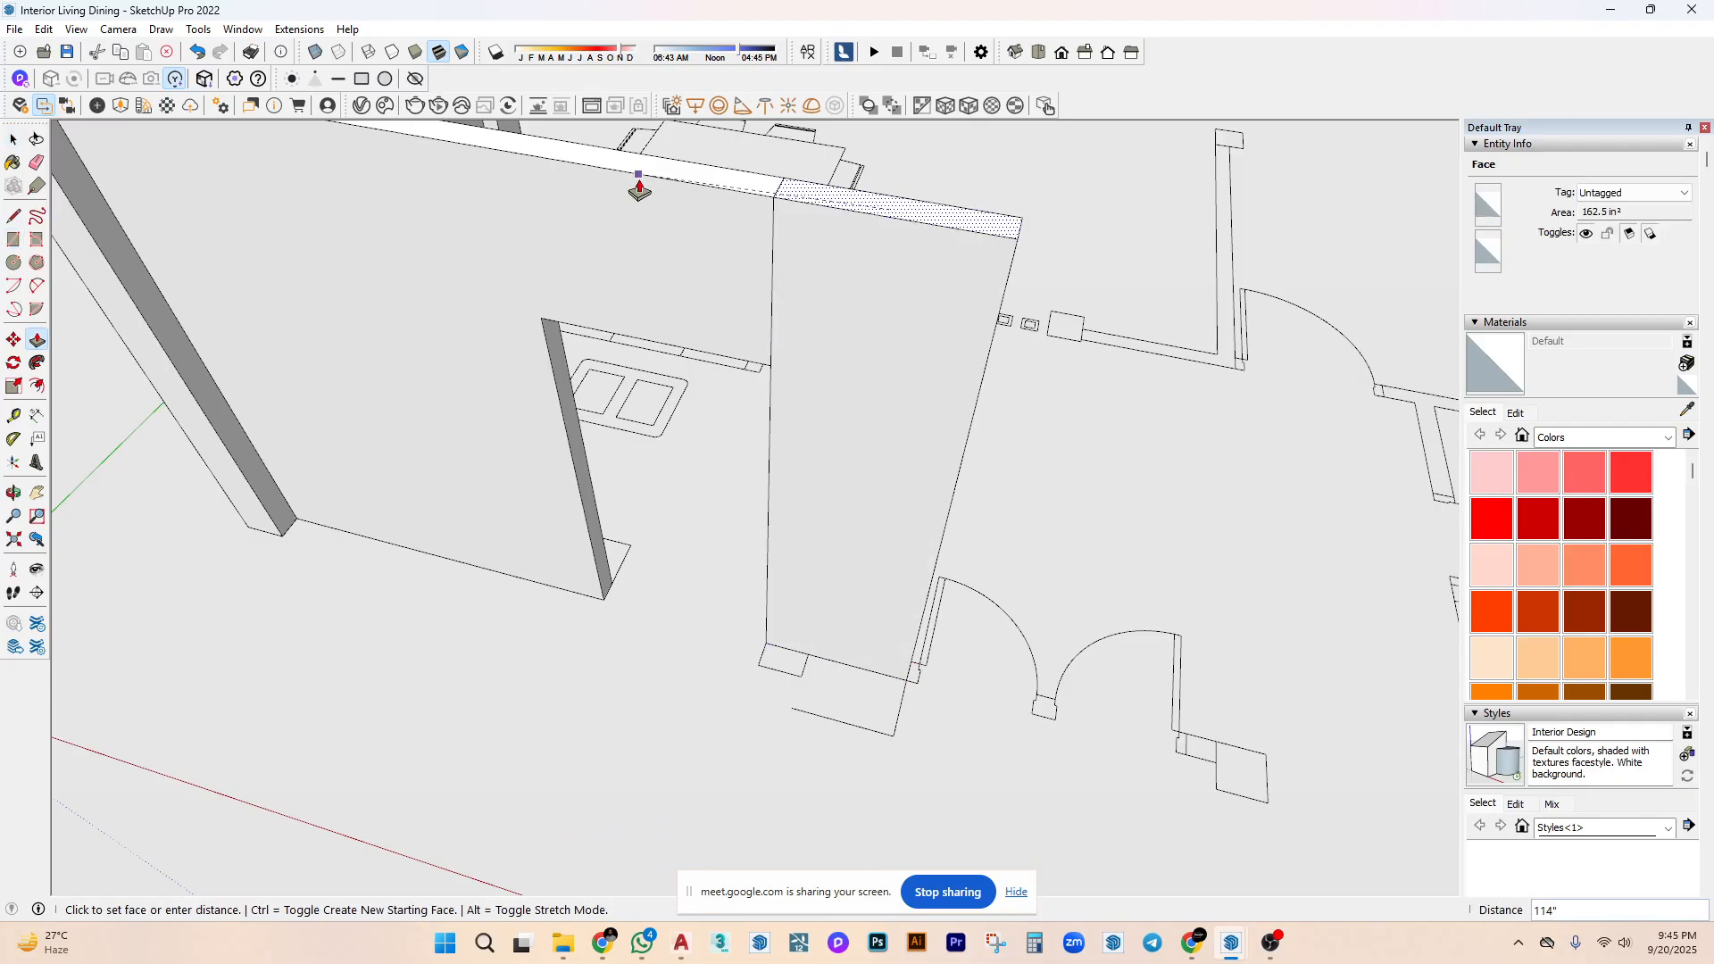
left_click(811, 166)
left_click(696, 194)
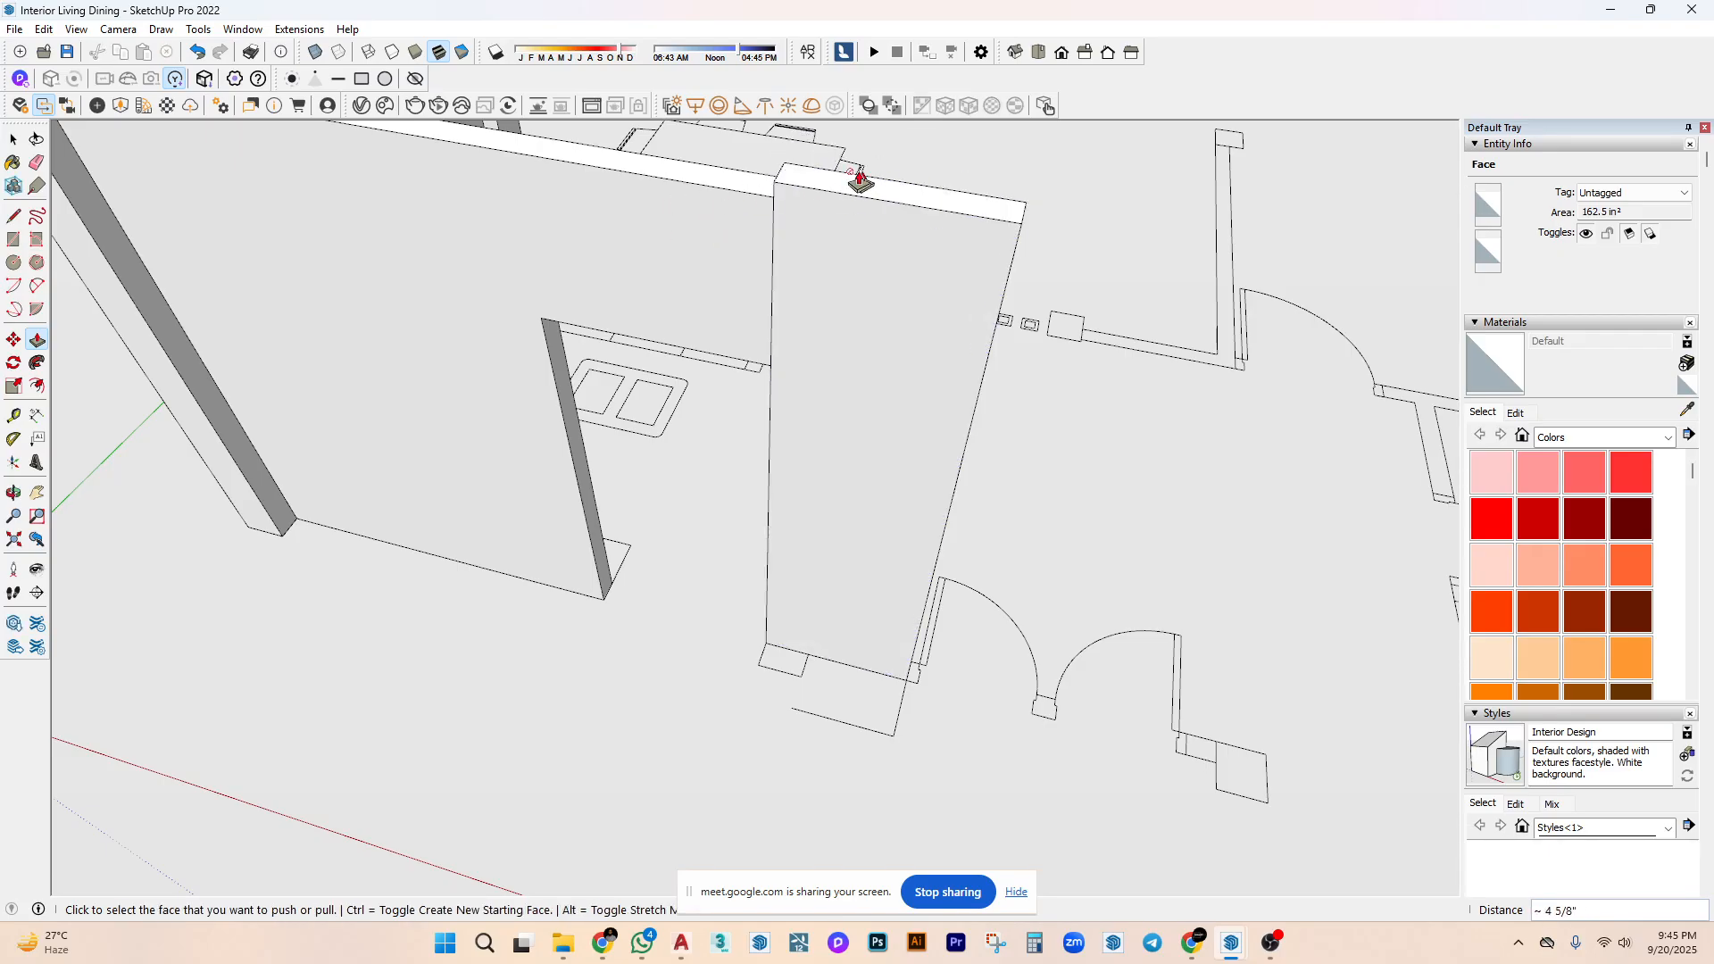
left_click(802, 189)
key("Escape")
Make the short wall beside the double-door entrance a group and open that group for editing.
key("space")
triple_click(832, 248)
right_click(832, 246)
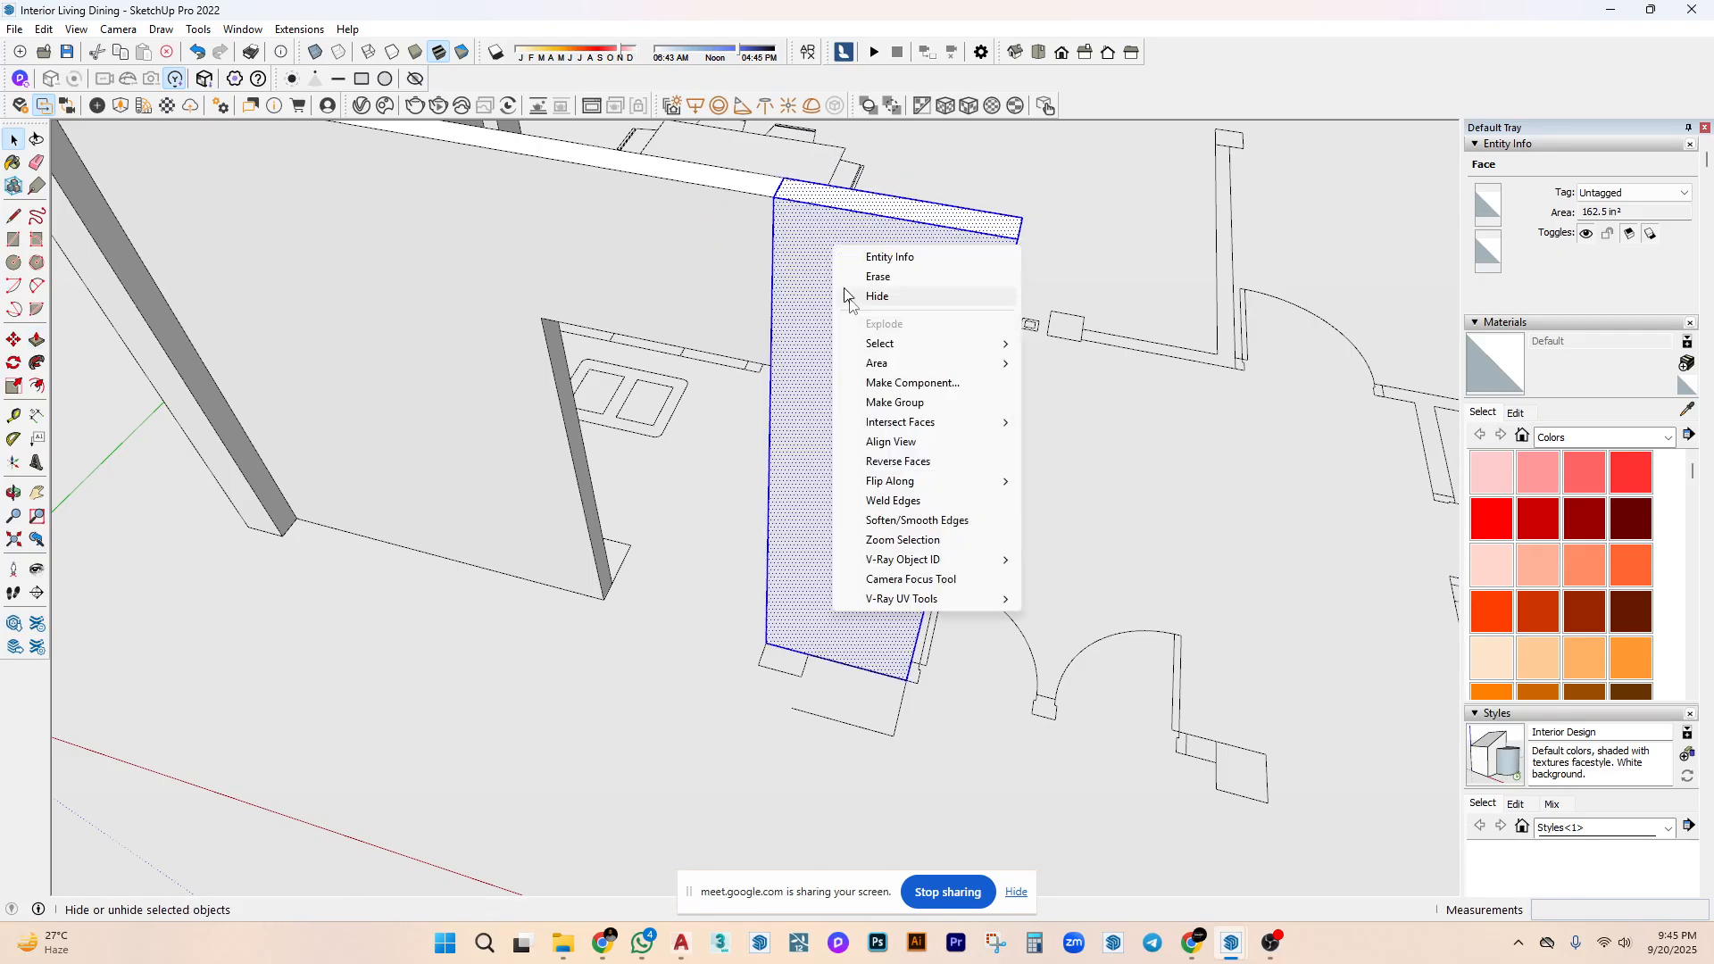
left_click(919, 402)
scroll(680, 648, "down", 2)
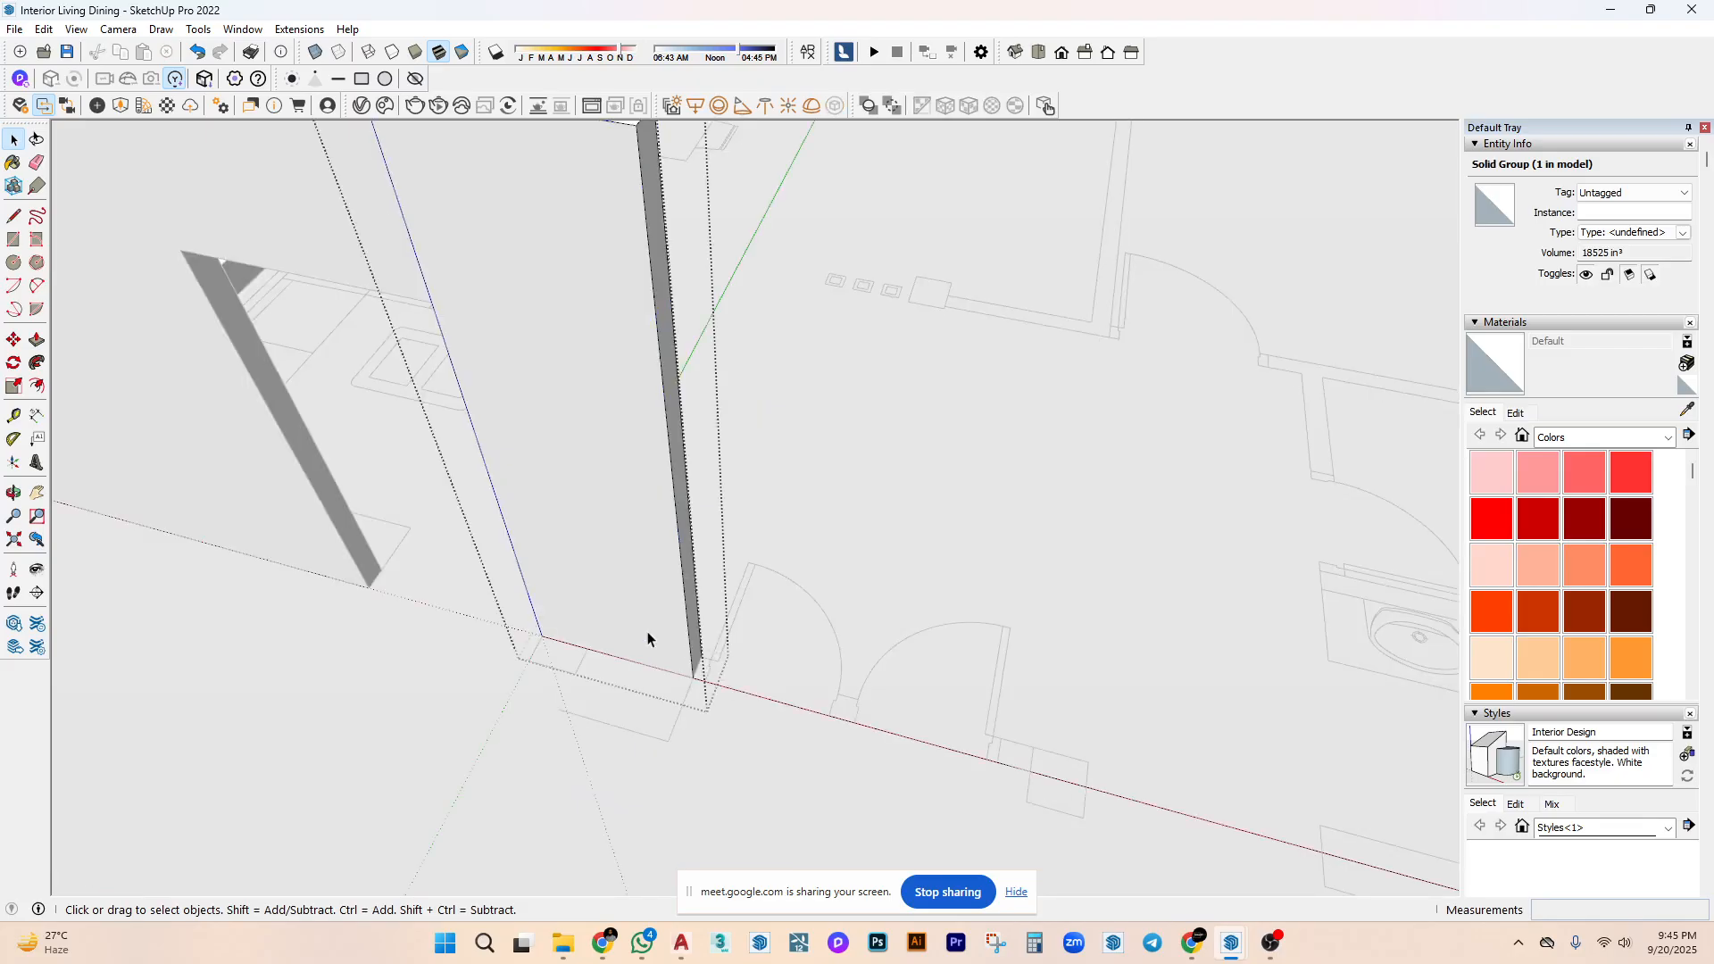
left_click(687, 657)
Inside the short wall group, draw a 16" by 5" rectangle over the wall and column outline on the far side of the double door.
scroll(688, 660, "down", 3)
scroll(839, 692, "up", 4)
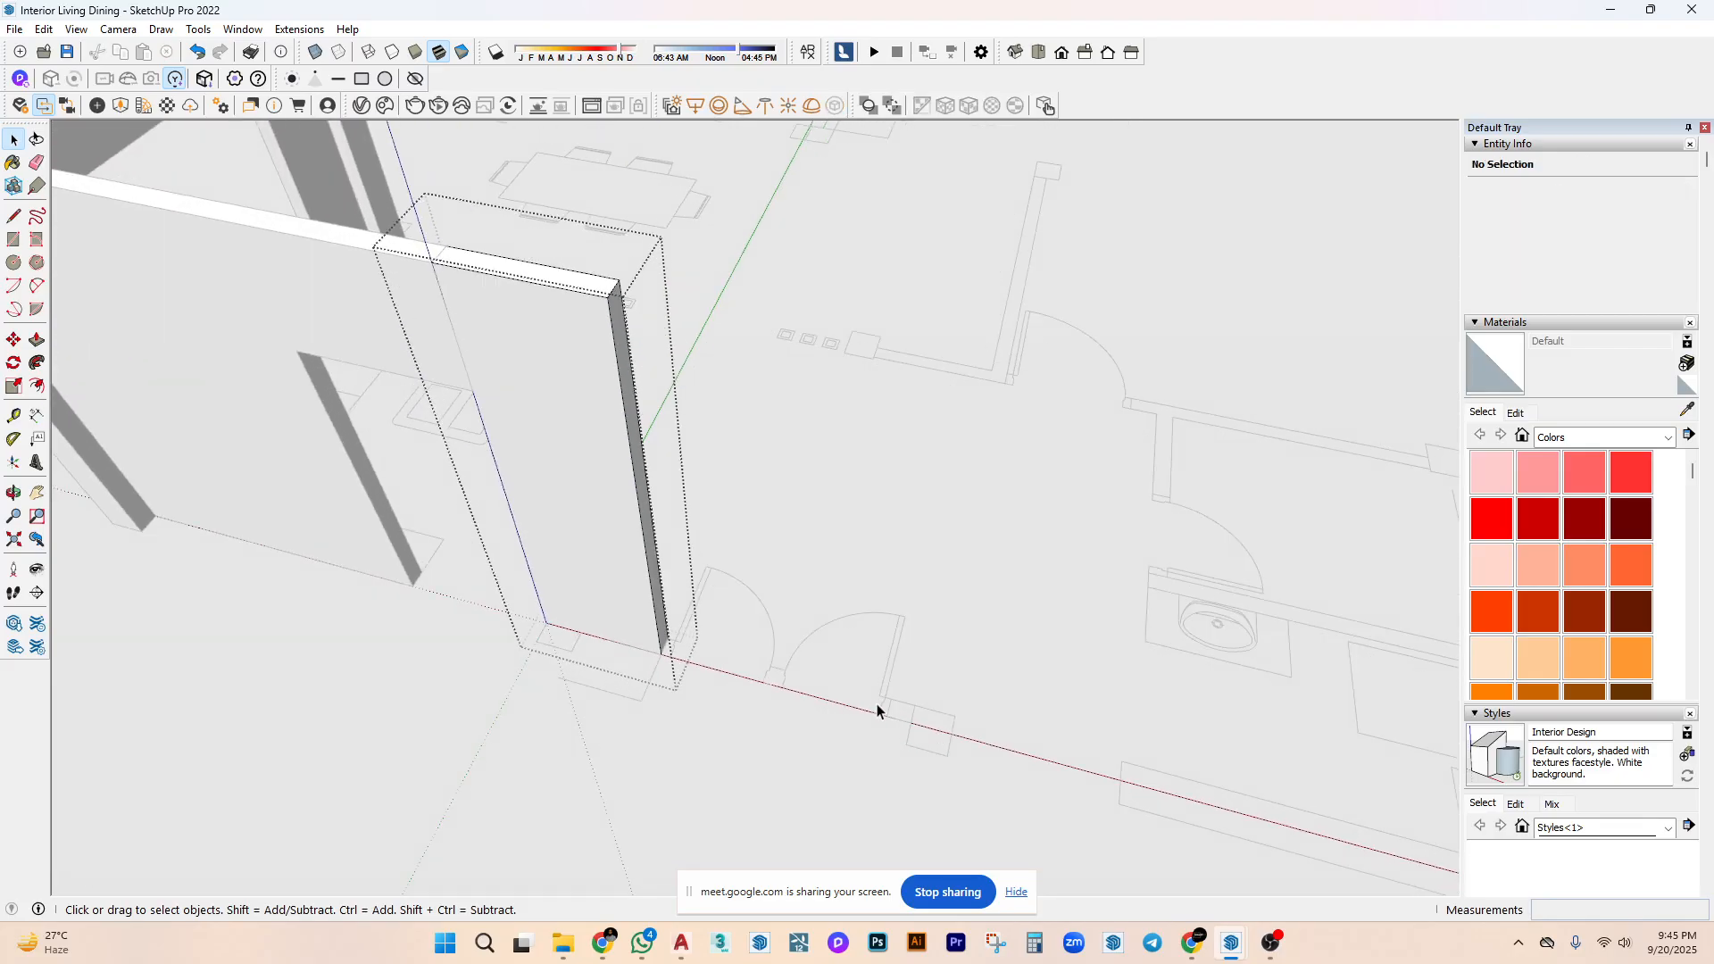
key("r")
left_click(889, 698)
left_click(885, 714)
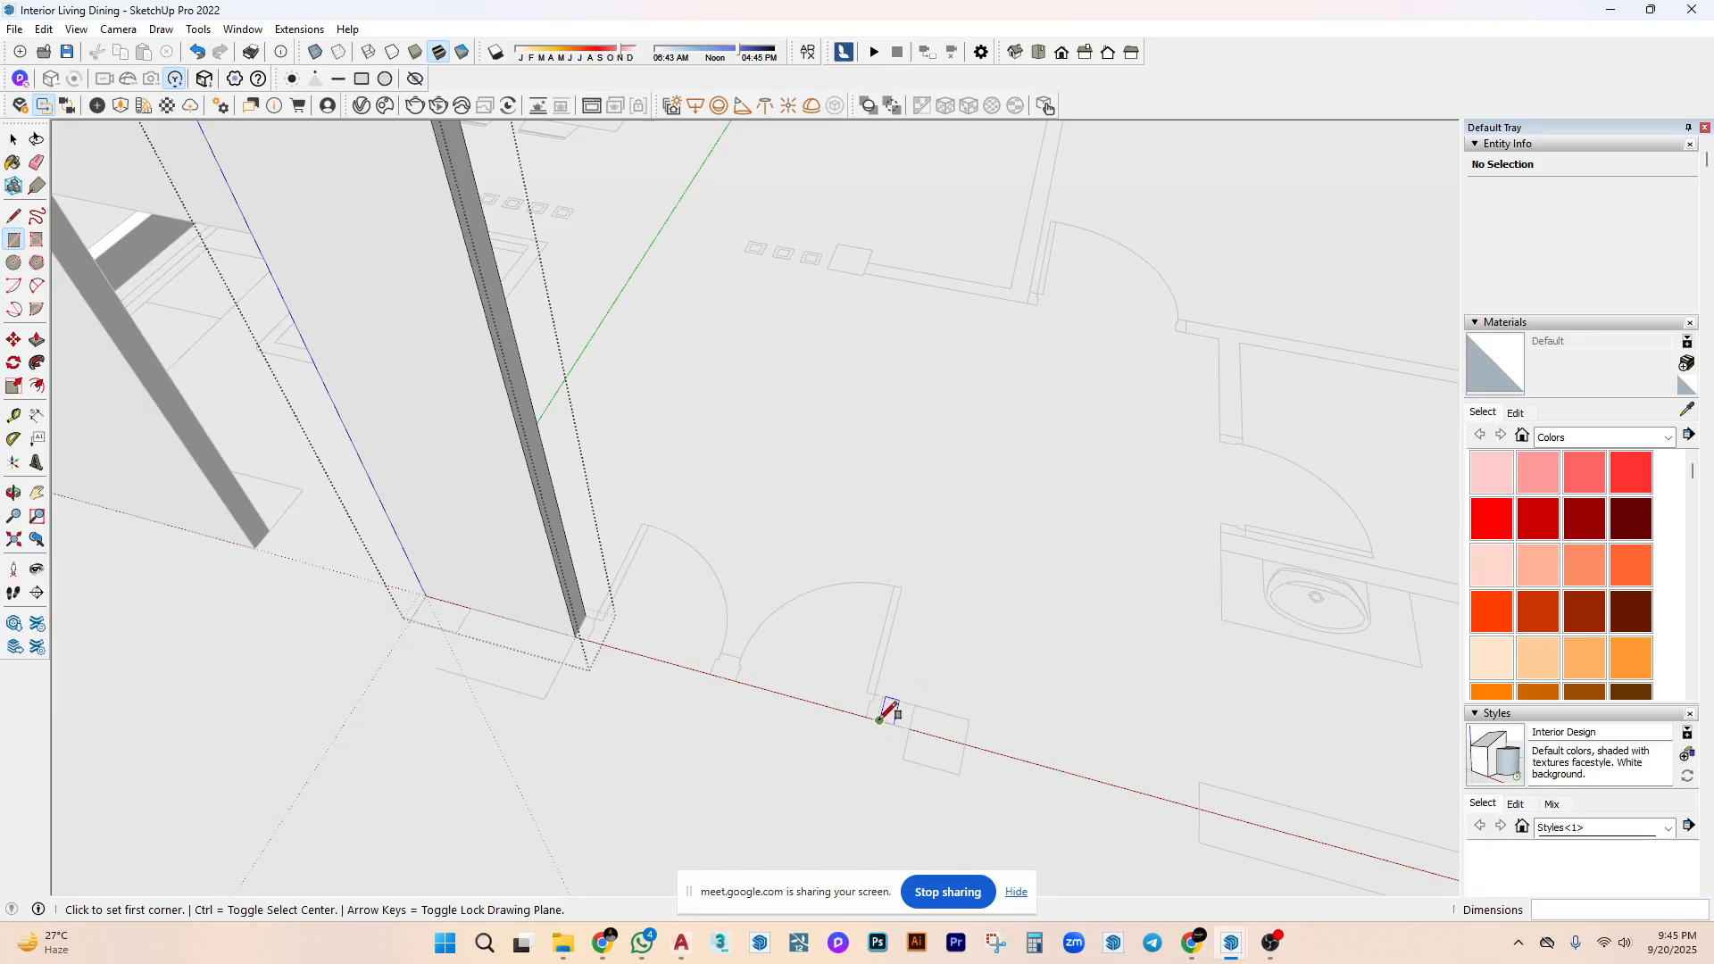
left_click(893, 717)
left_click(911, 712)
left_click(878, 719)
left_click(976, 702)
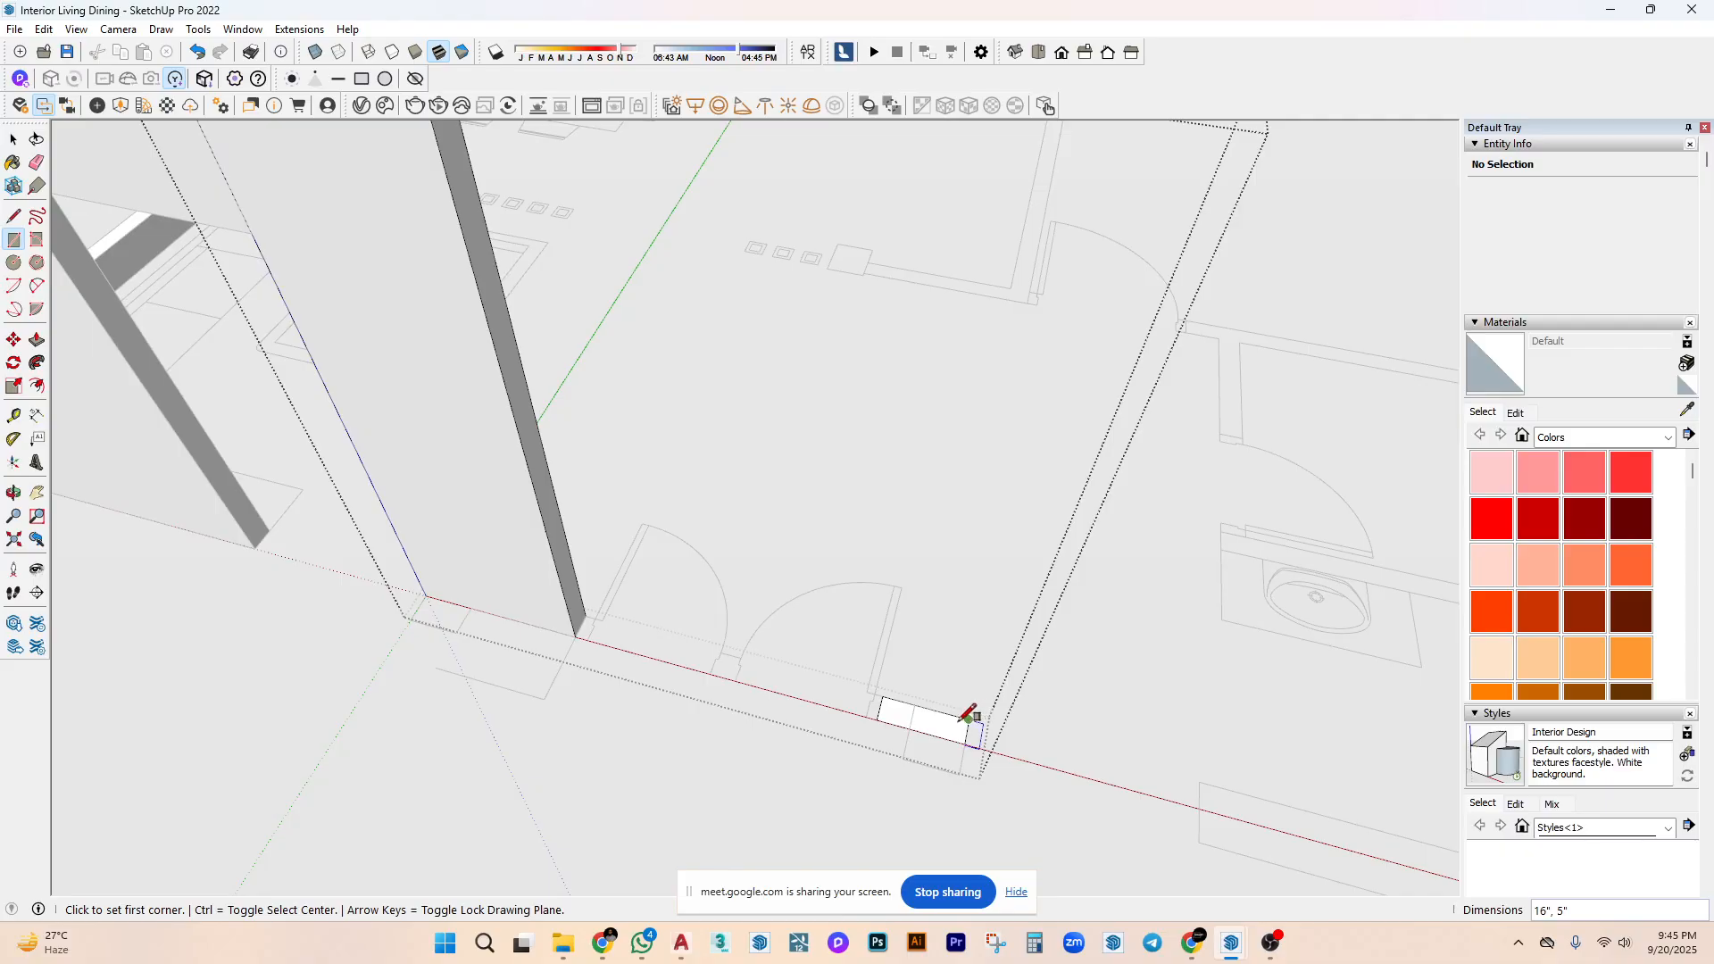
Extrude the small wall rectangle on the far side of the double door upward, level with the short wall's top.
key("p")
left_click(933, 714)
scroll(933, 714, "down", 3)
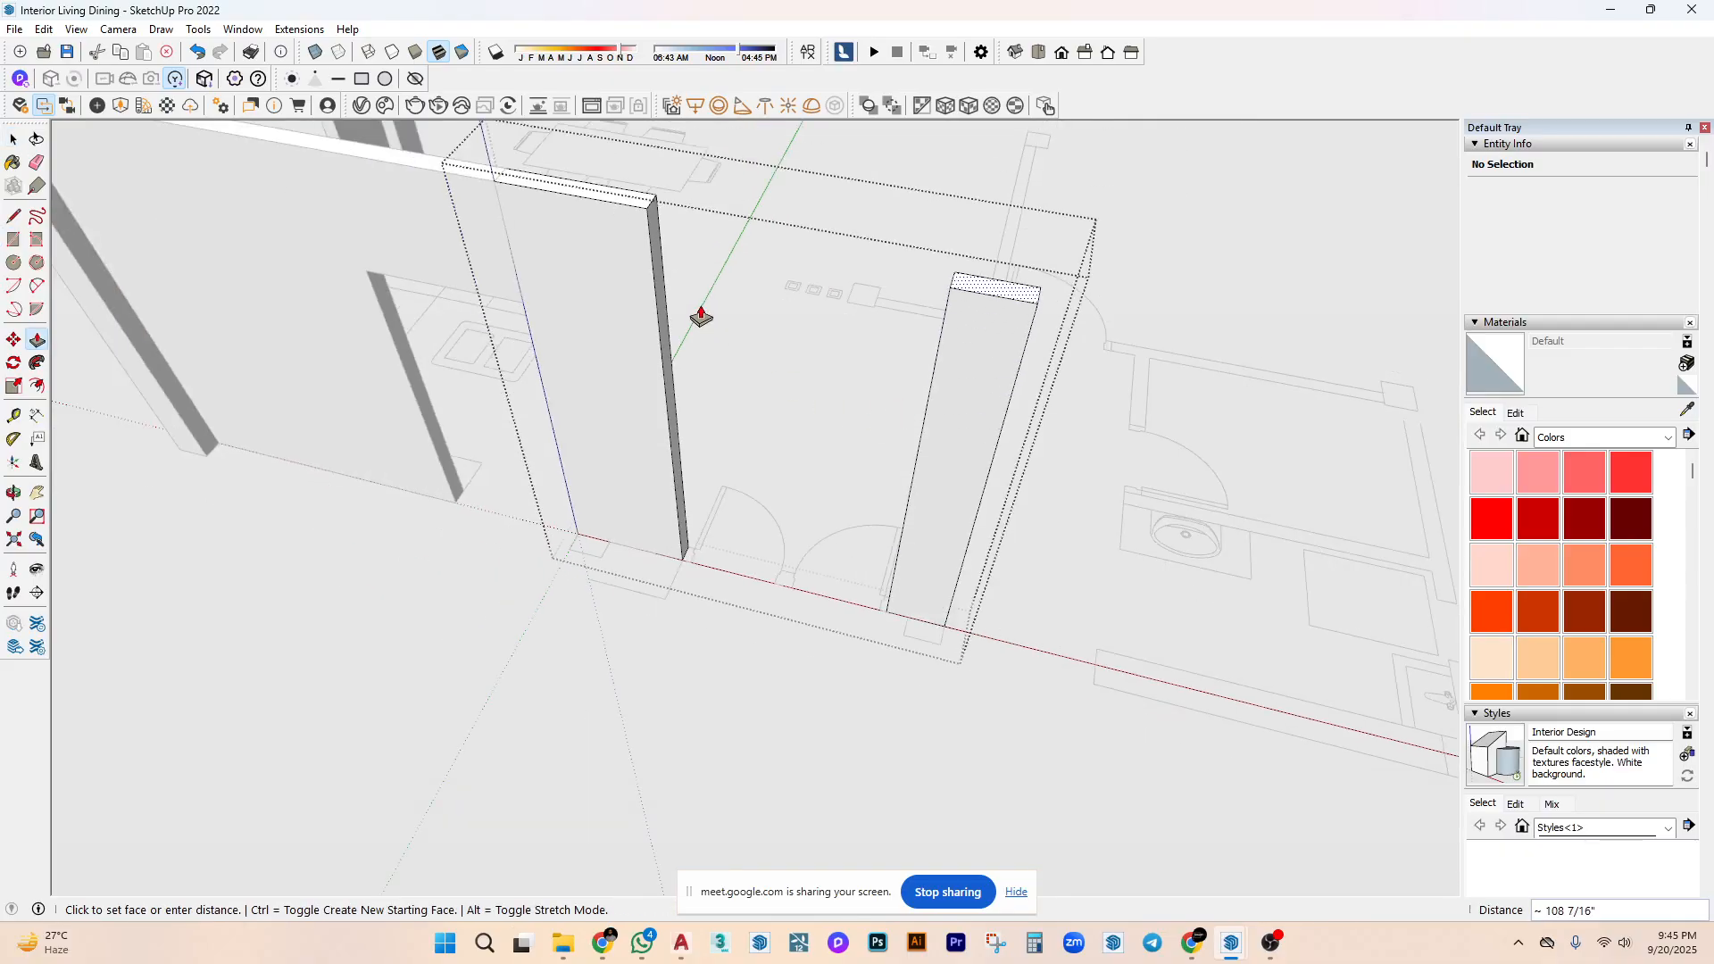
left_click(651, 218)
key("space")
Copy the bottom edge of the short wall's end face 7' upward to mark the double-door head height.
left_click(680, 556)
key("m")
key("ctrl")
left_click(646, 501)
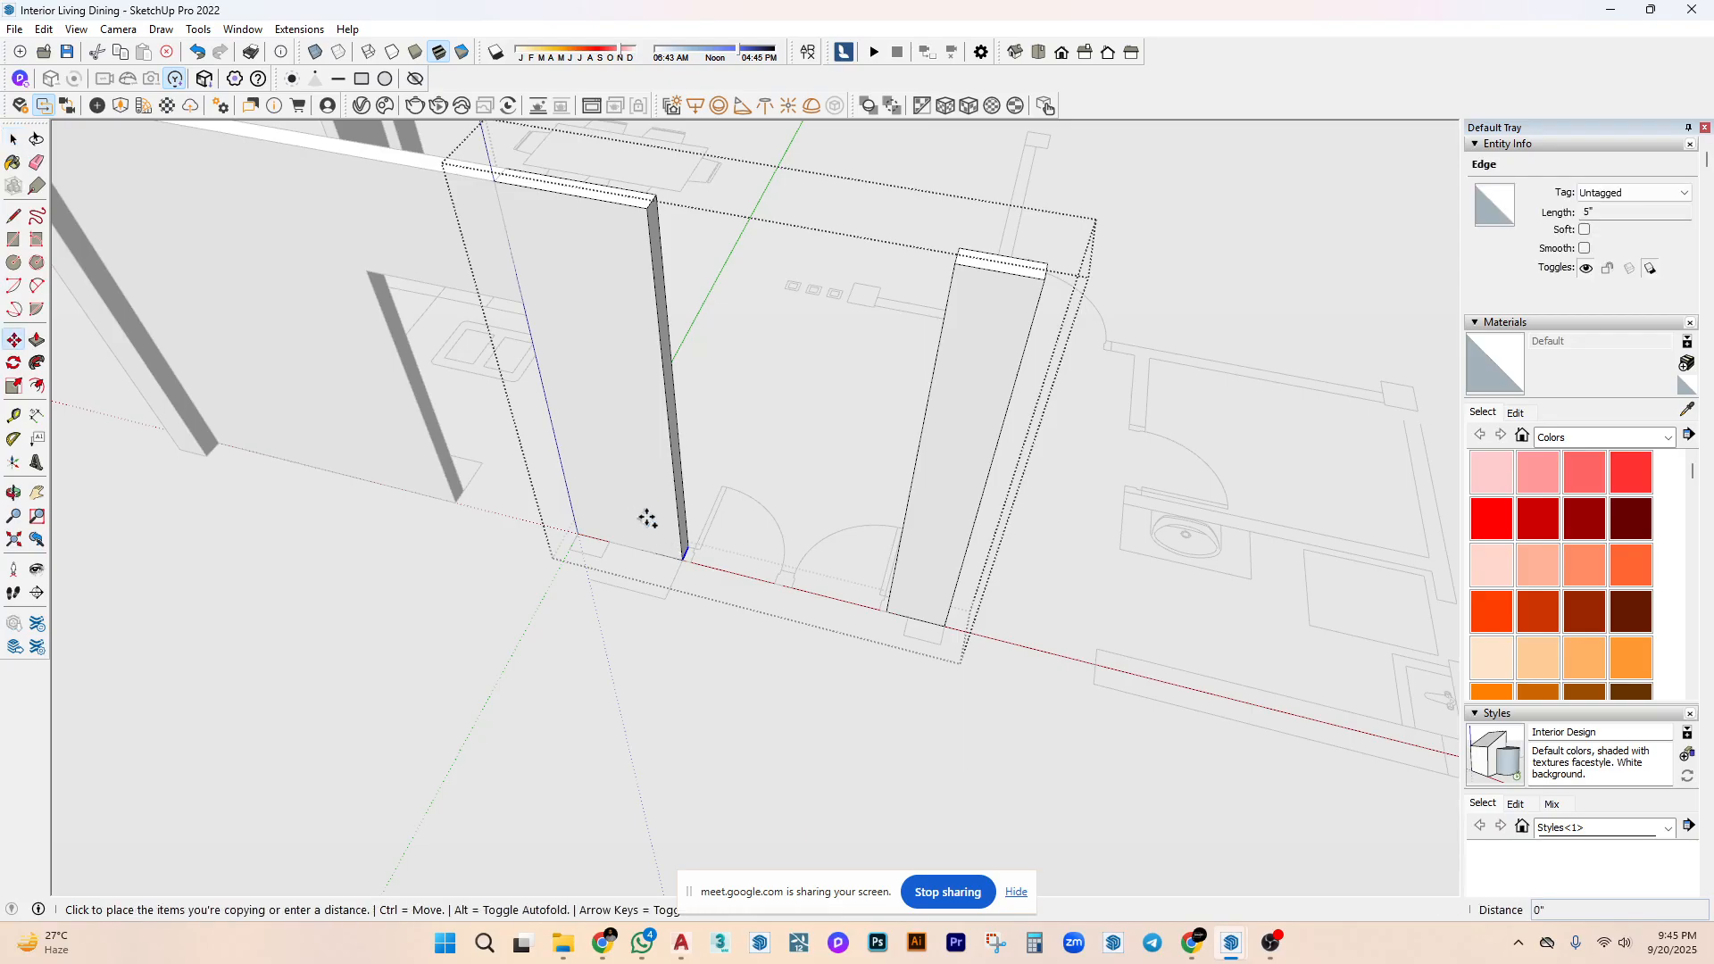
key("Escape")
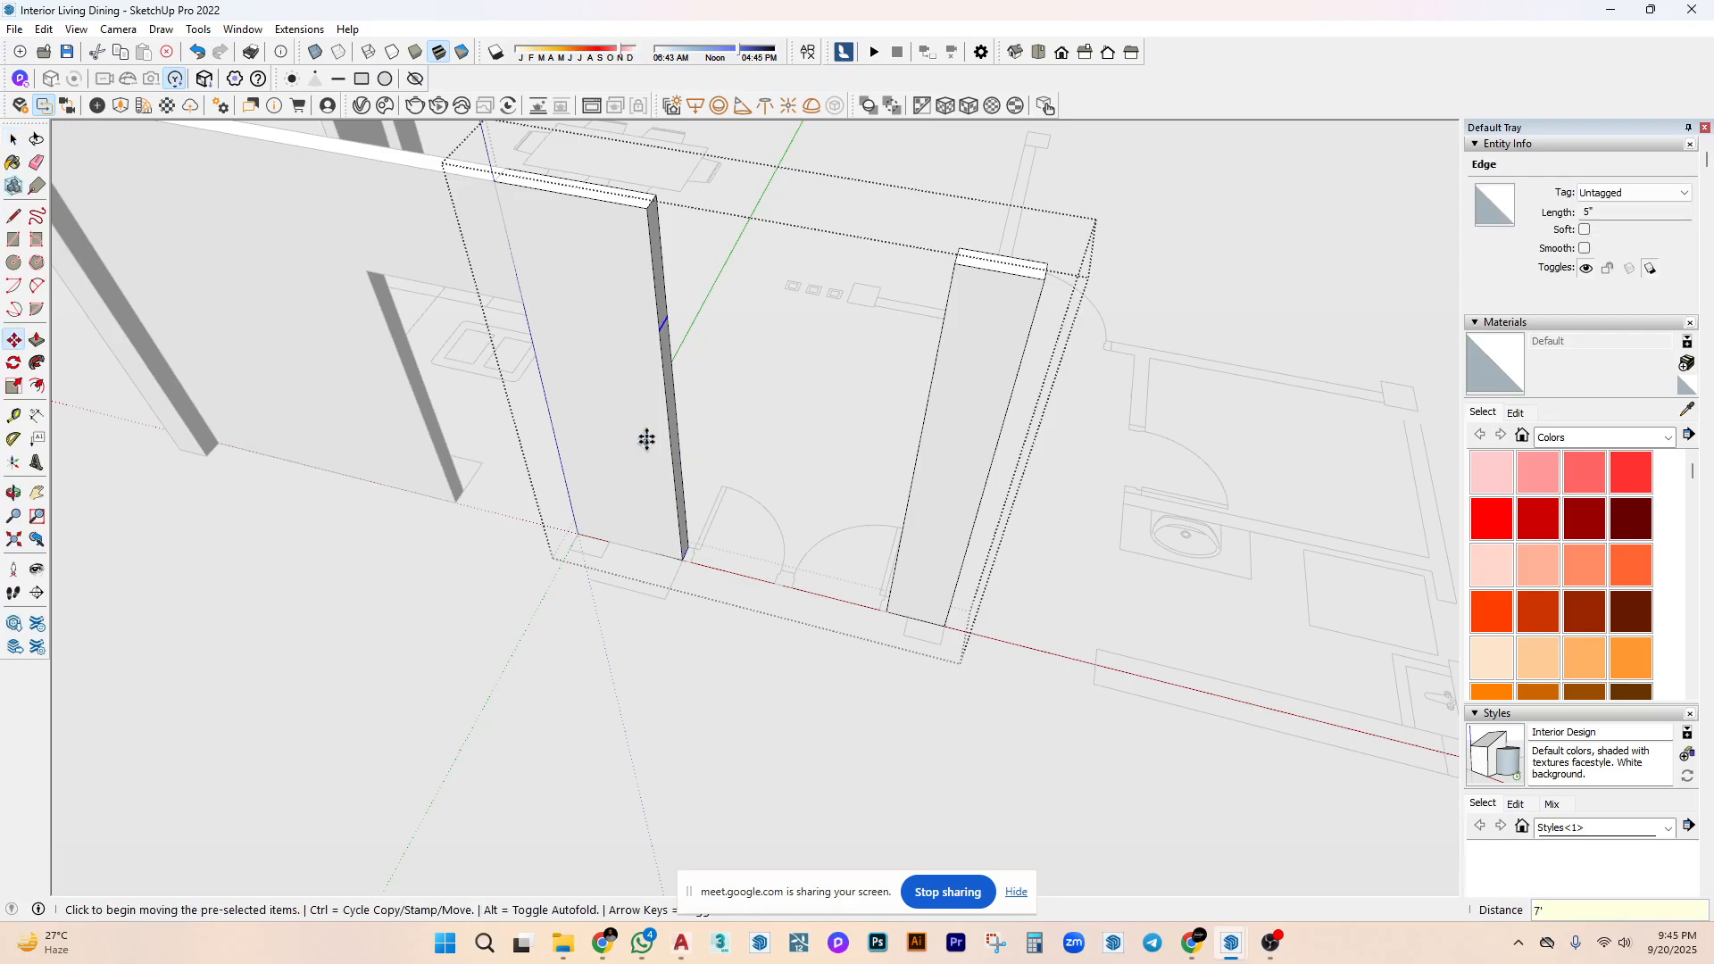
Extrude the end face above the 7' line across the double-door opening to the far wall piece and clean up the outer joint line.
key("p")
left_click(661, 324)
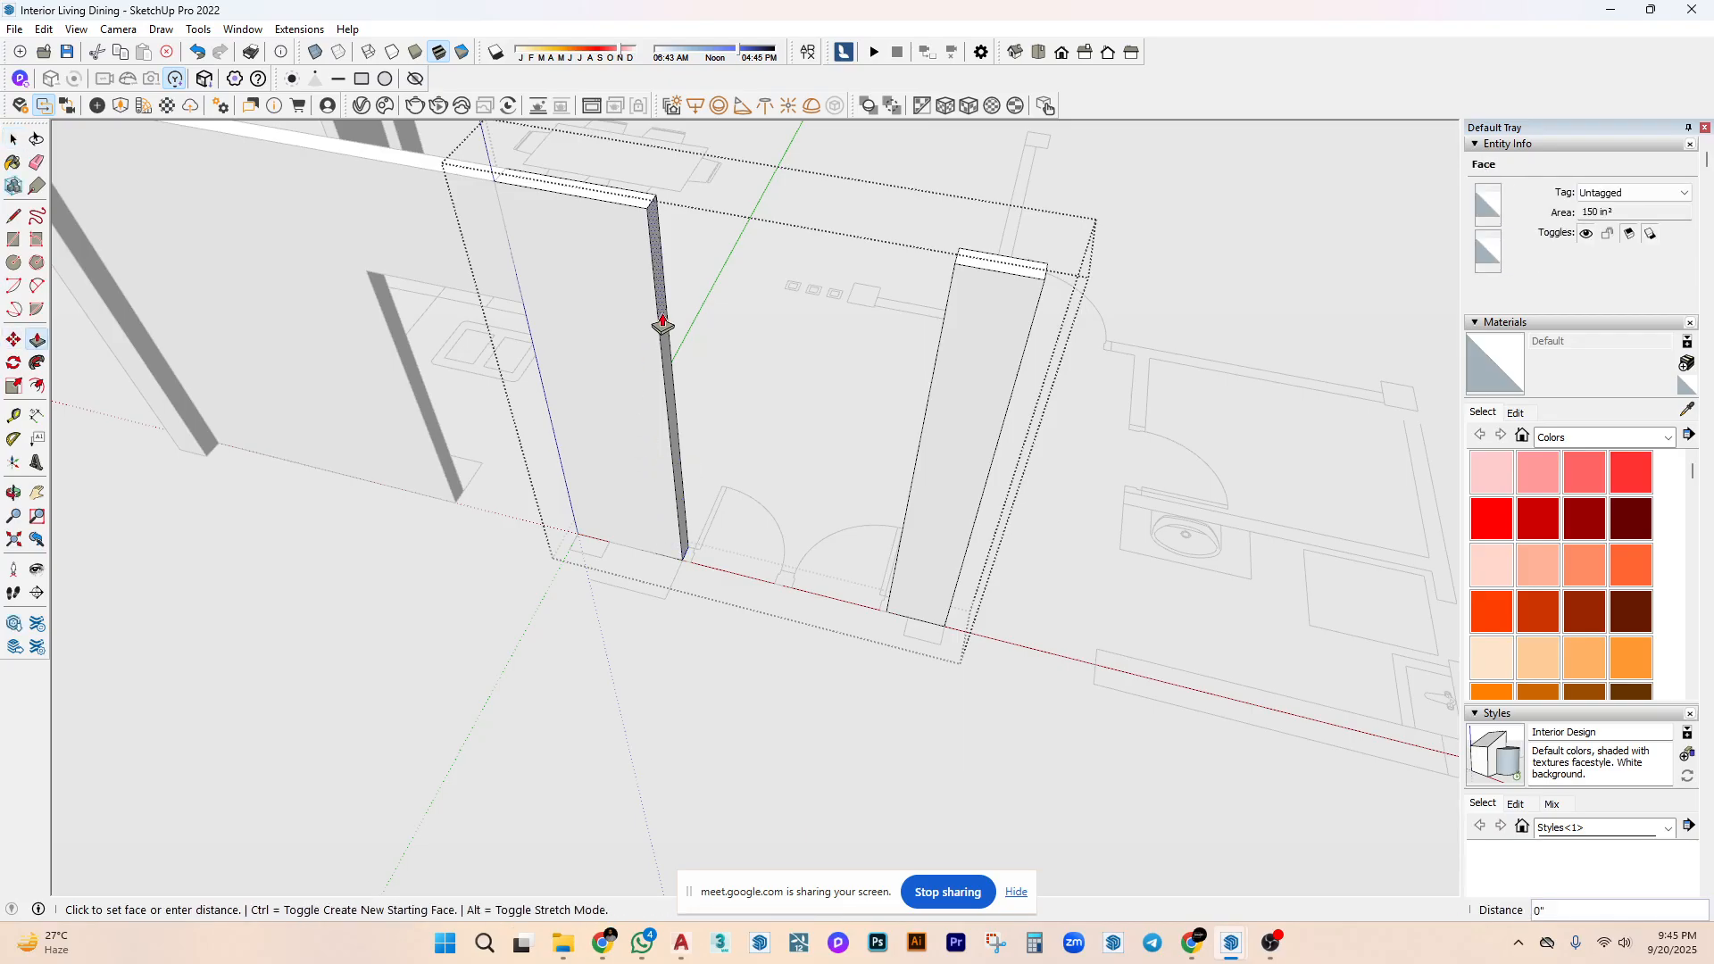
left_click(954, 313)
key("r")
scroll(943, 329, "up", 2)
key("e")
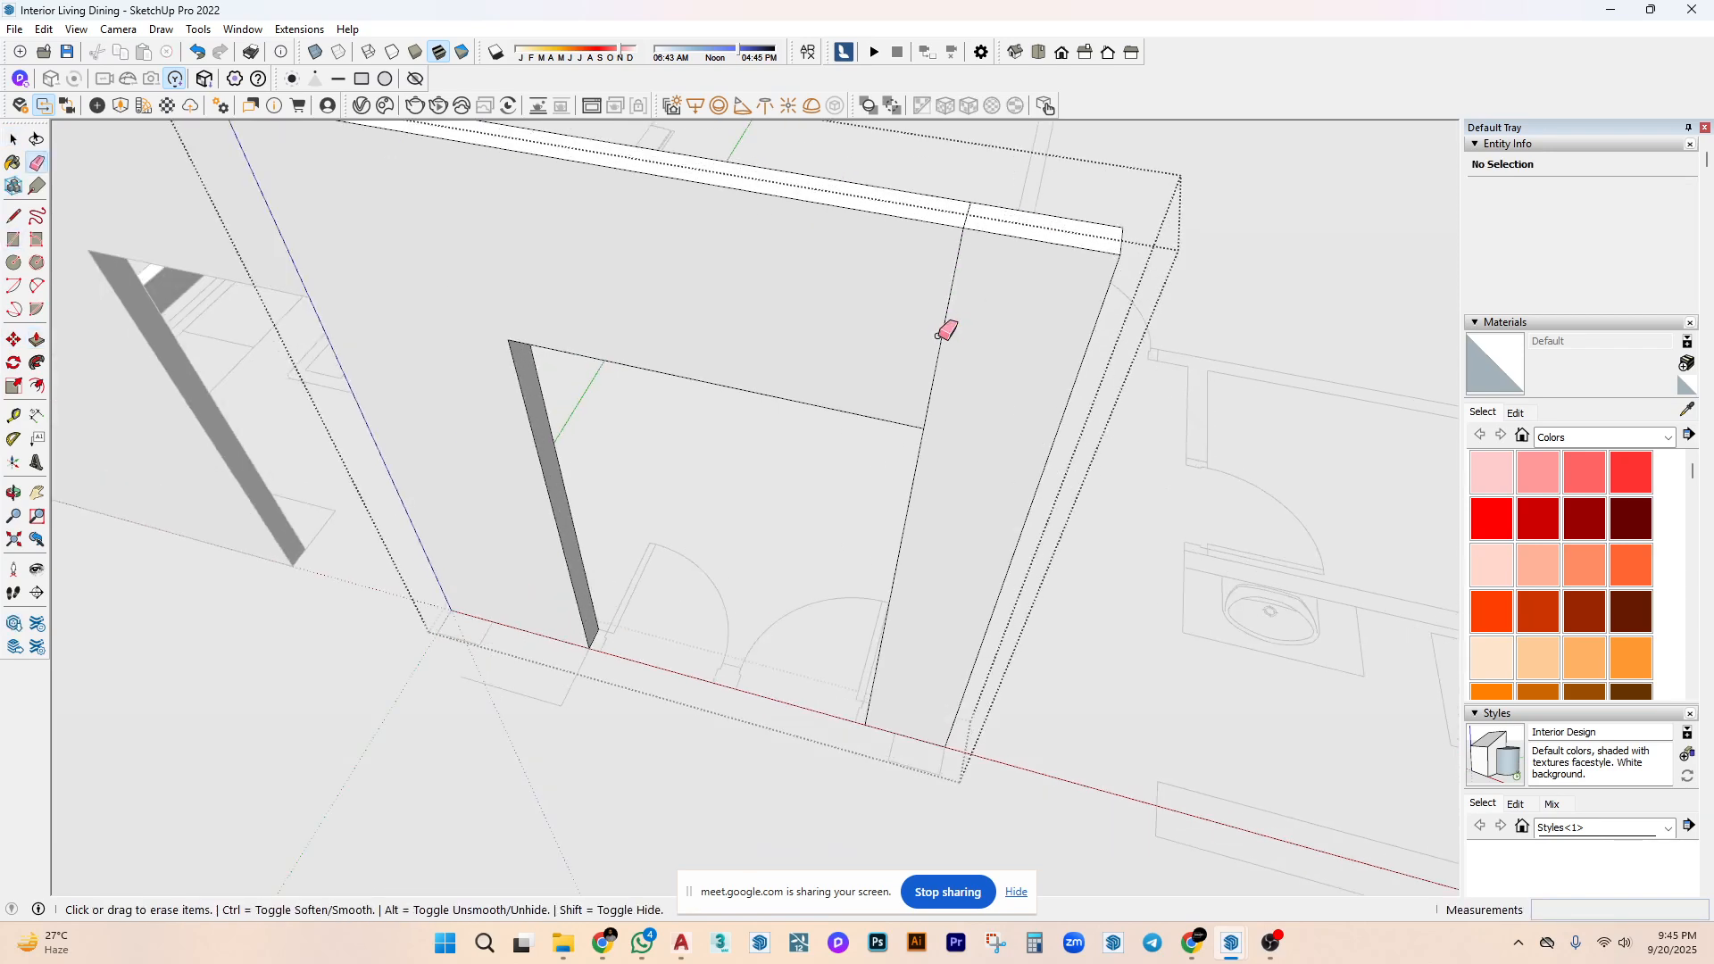
mouse_move(991, 215)
middle_mouse_down()
mouse_move(1175, 493)
mouse_move(846, 624)
mouse_move(1102, 494)
mouse_move(751, 409)
mouse_move(1068, 624)
mouse_move(933, 705)
mouse_move(955, 601)
middle_mouse_up()
key("space")
Draw a rectangle about 216 1/2" by 6" along the partition line from the window-wall column to the opposite wall corner.
key("r")
left_click(982, 534)
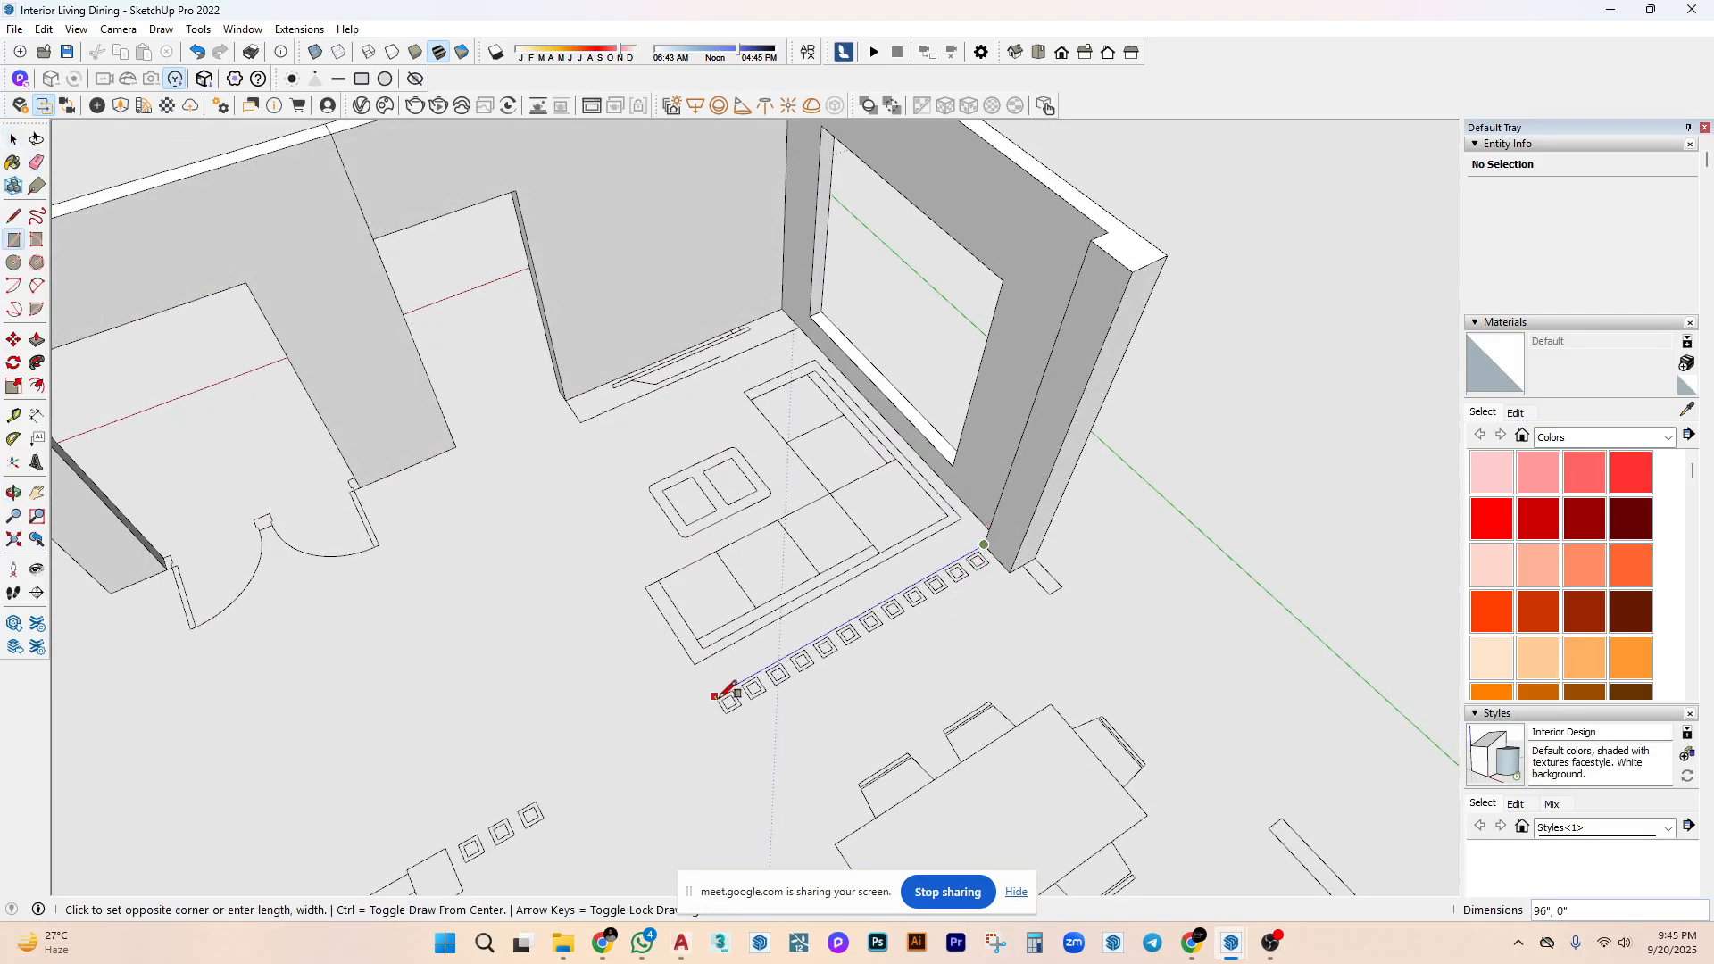
scroll(720, 693, "down", 5)
scroll(967, 614, "down", 4)
middle_click_drag(650, 516, 715, 532)
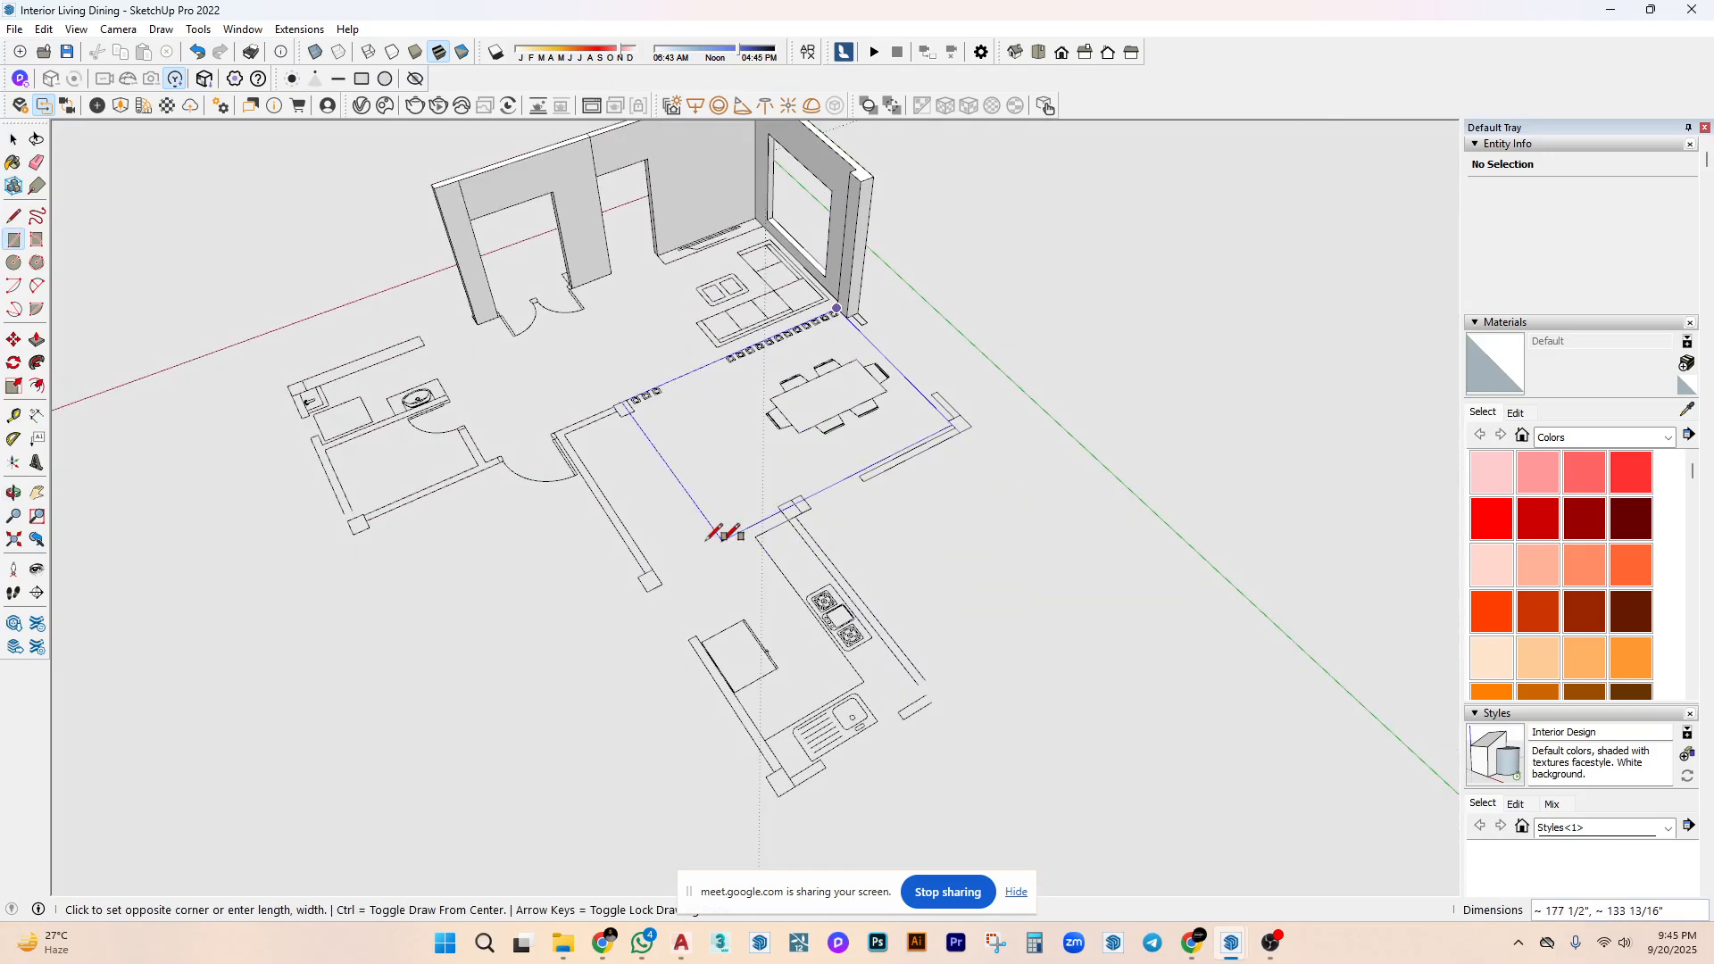
left_click(574, 440)
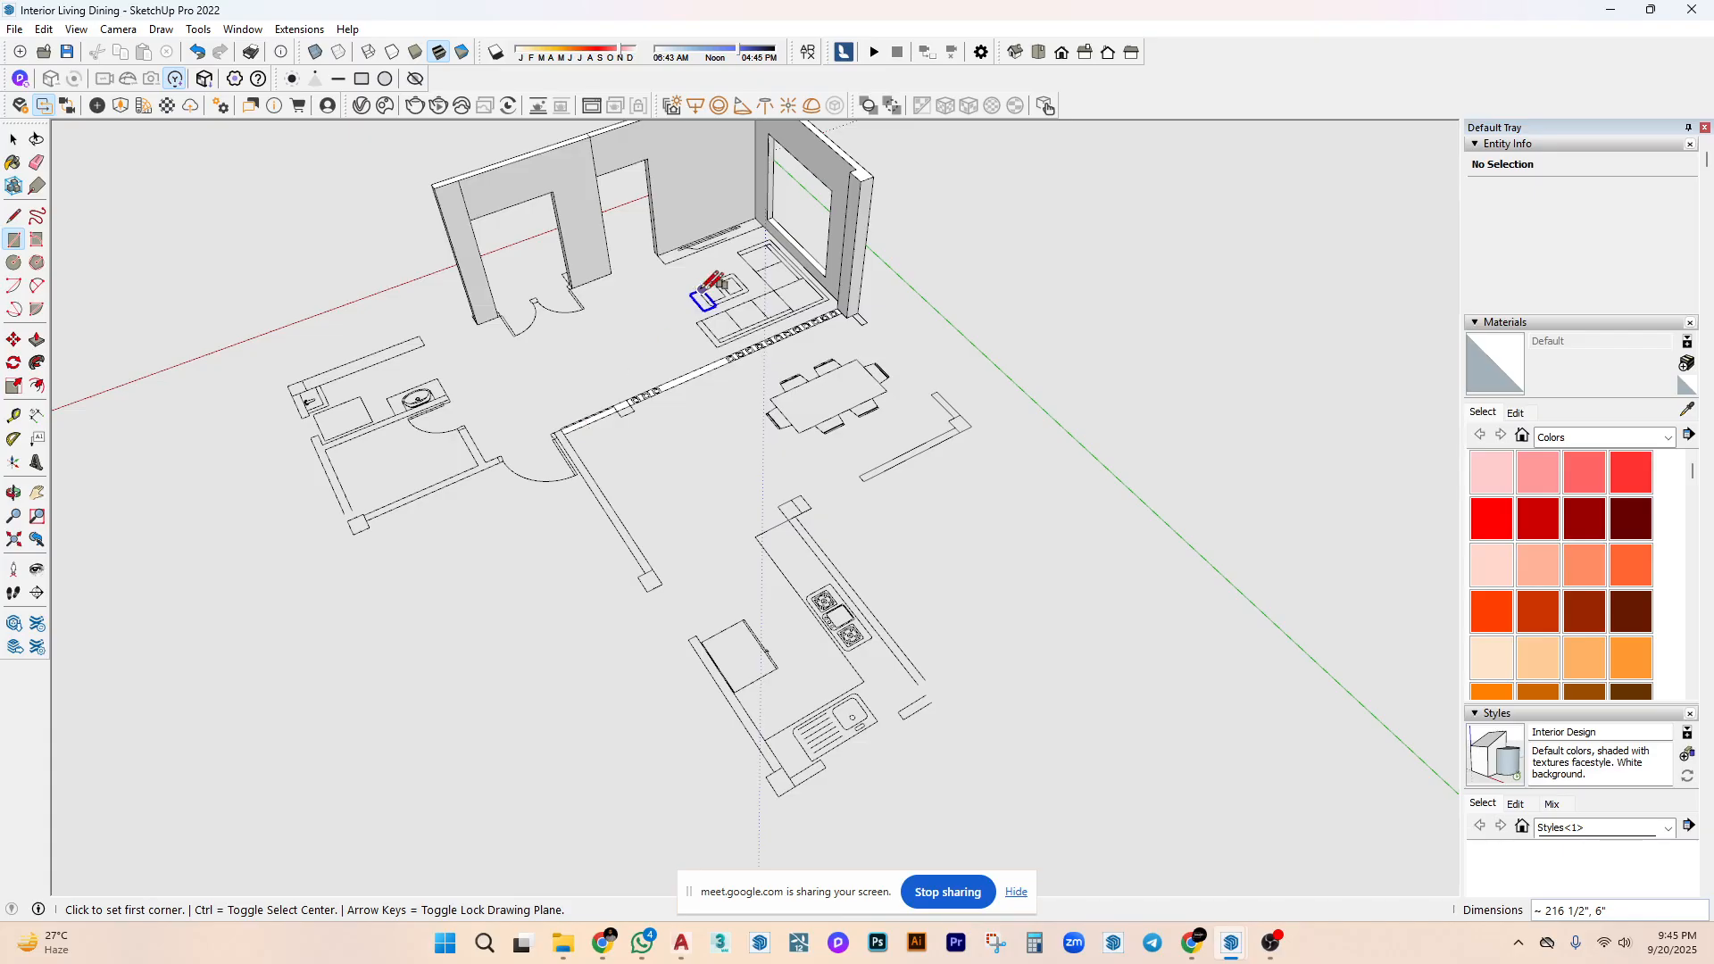
Group the partition strip together with the double-door wall and the TV wall.
scroll(732, 429, "up", 5)
key("space")
left_click(812, 653)
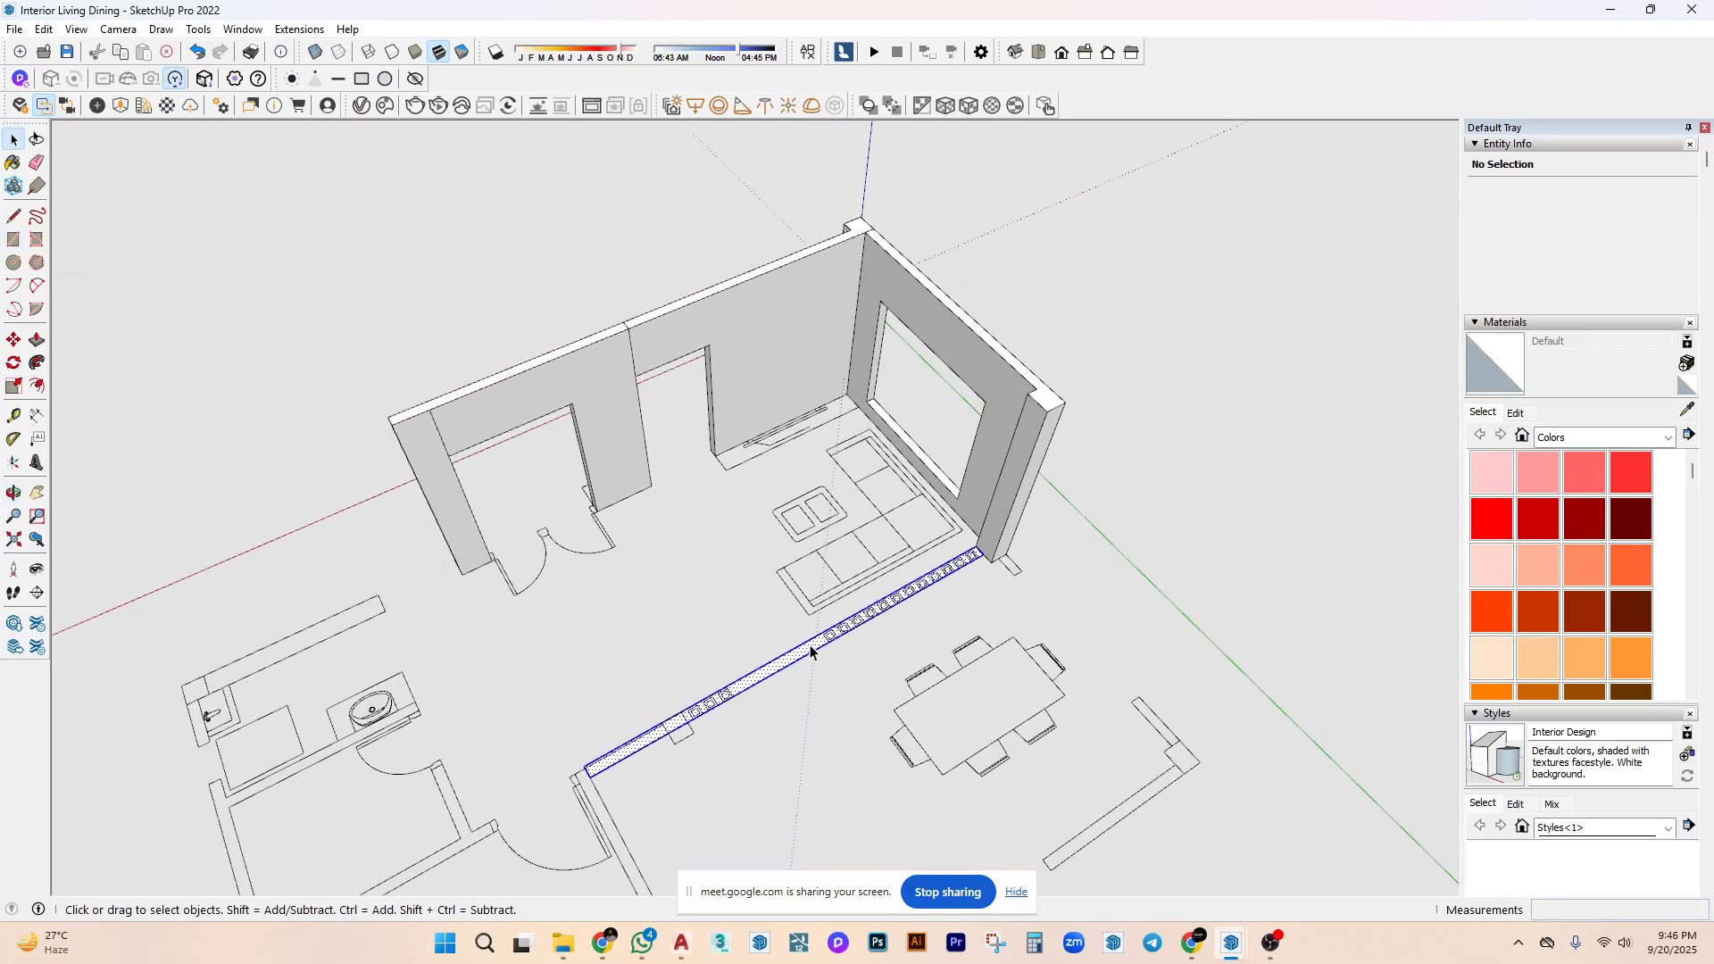
right_click(819, 297)
left_click(623, 399)
right_click(583, 384)
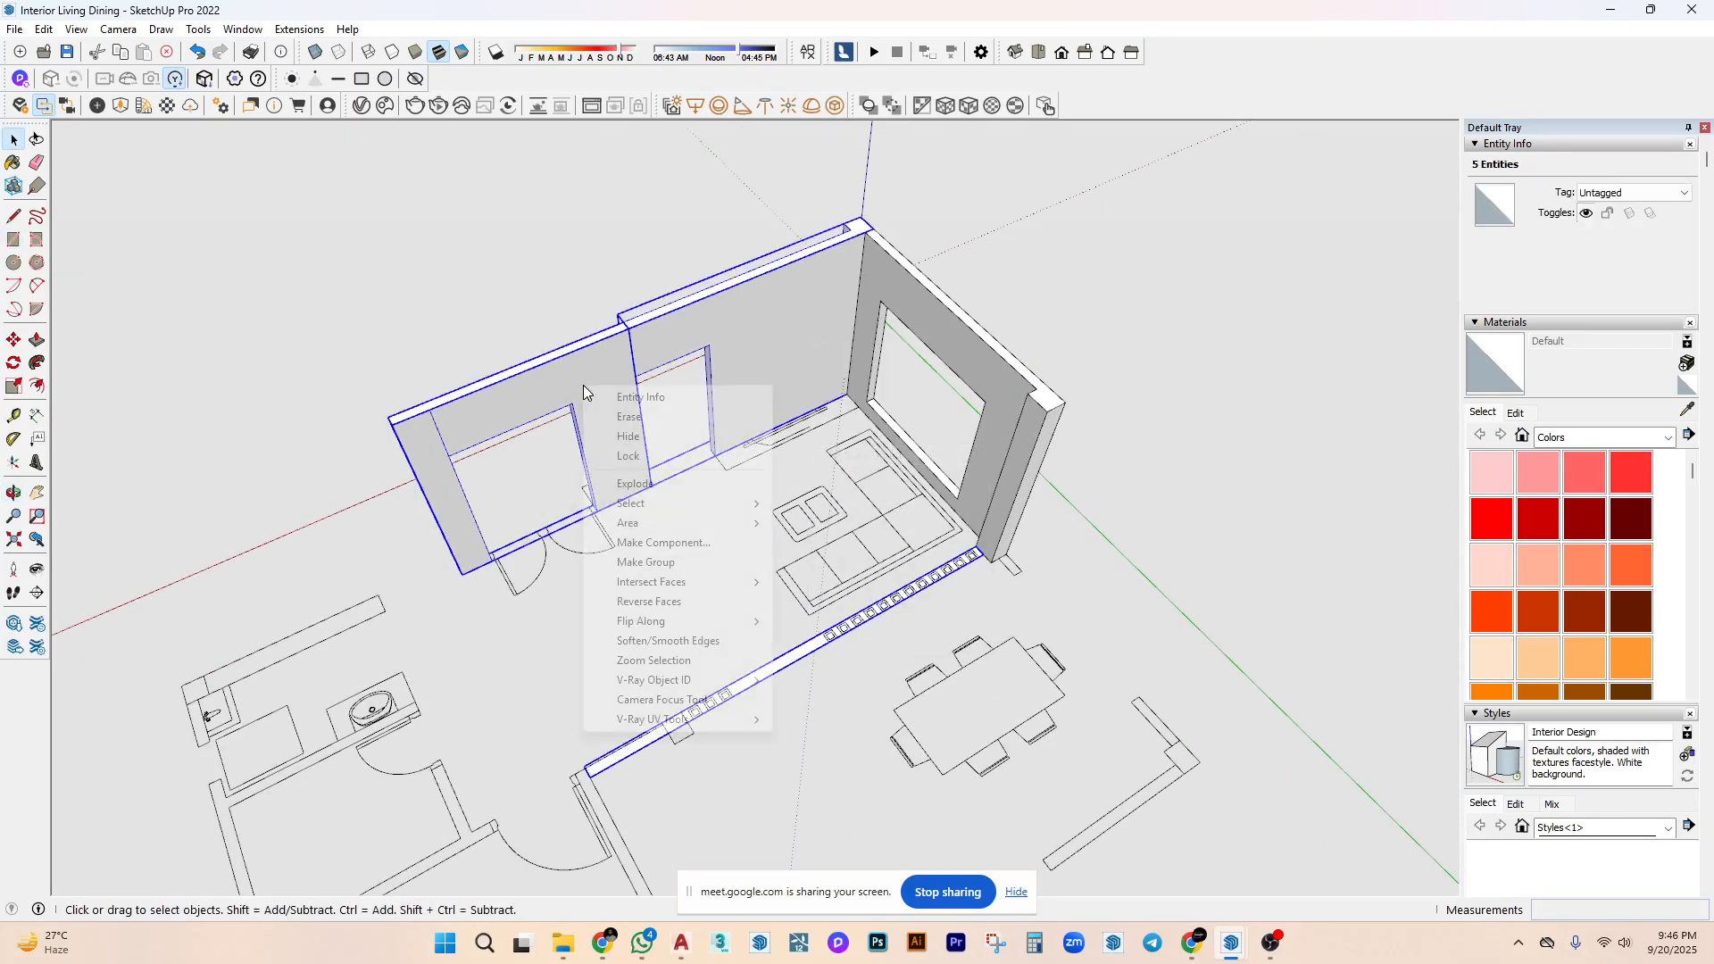
left_click(678, 564)
Open the new group and extrude the partition strip 114" upward, level with the existing walls.
middle_click_drag(879, 618, 892, 621)
scroll(830, 650, "up", 4)
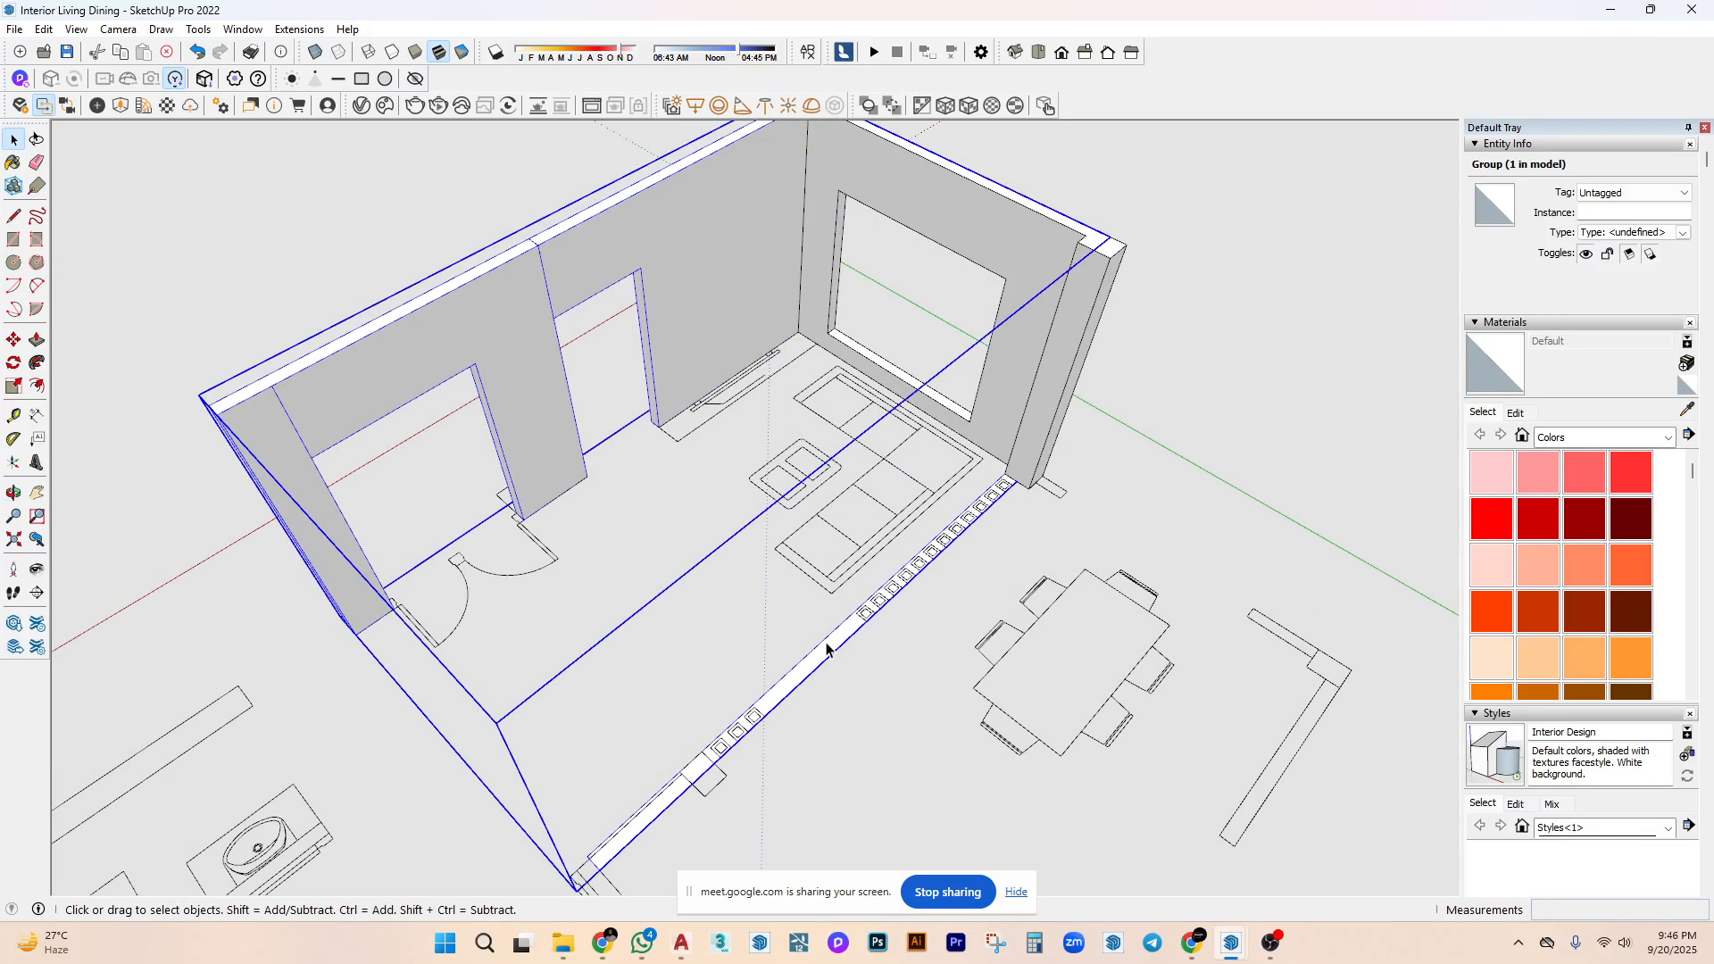
double_click(835, 649)
key("p")
scroll(836, 650, "down", 5)
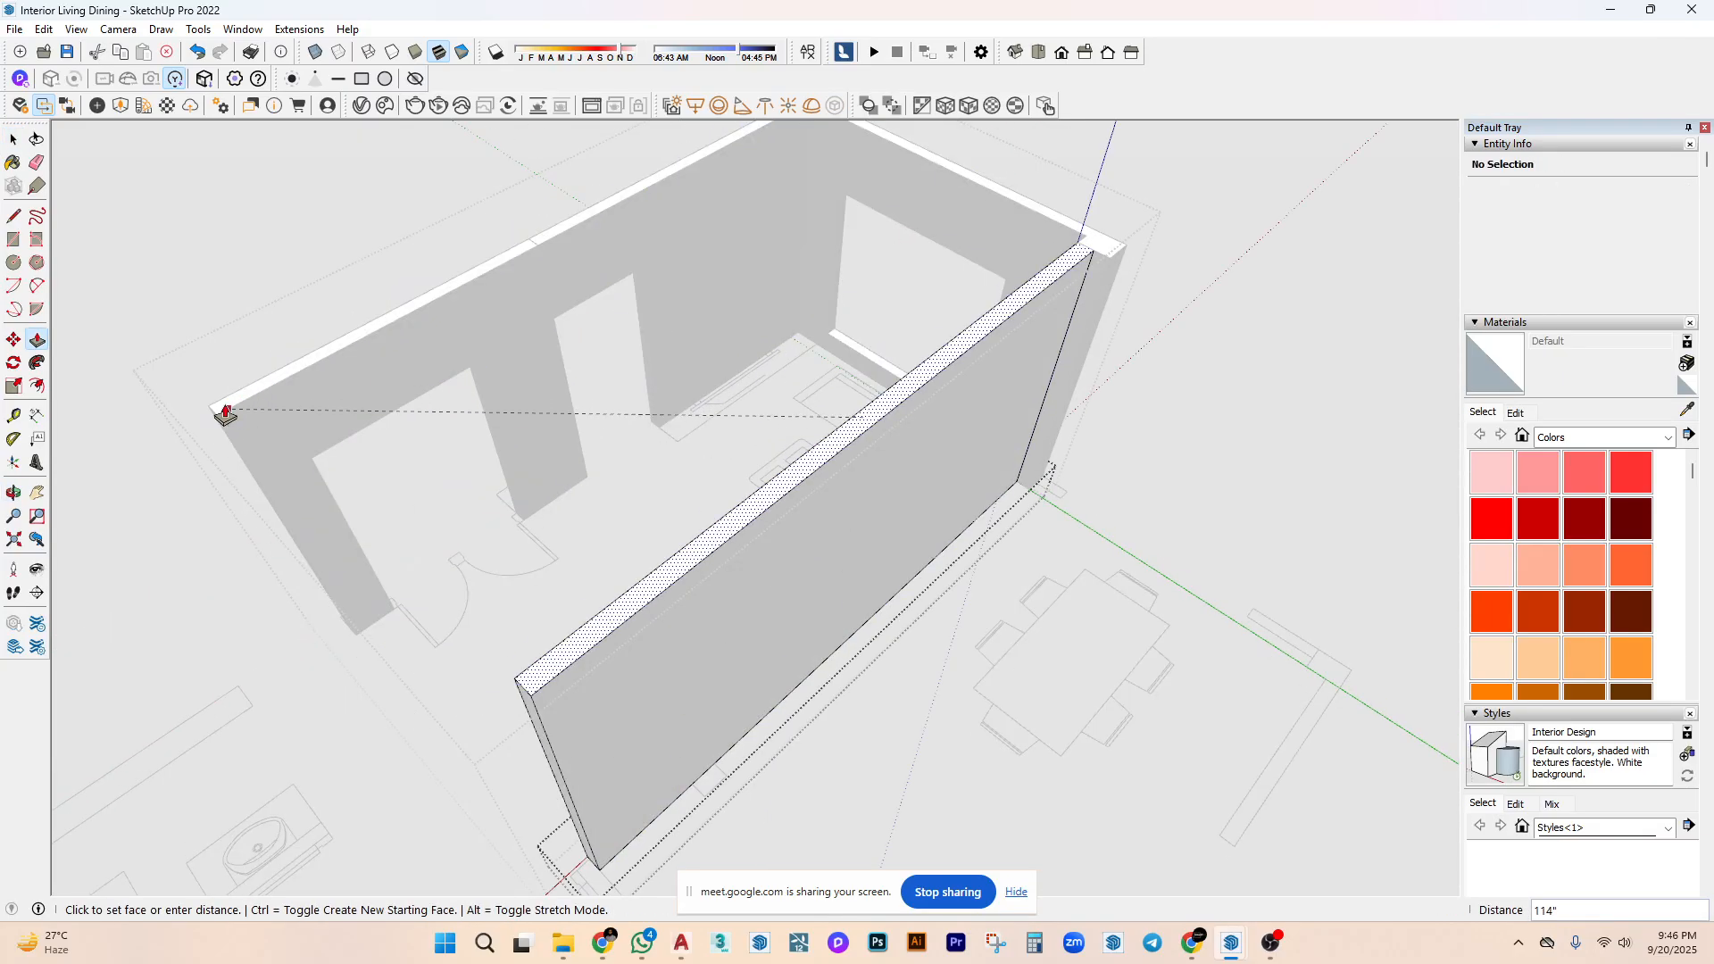
left_click(230, 408)
key("space")
Examine the living room enclosed by the raised partition from above and from inside, around the TV wall and window.
scroll(746, 455, "down", 2)
scroll(830, 446, "up", 2)
left_click(831, 447)
middle_click_drag(830, 447, 562, 279)
scroll(887, 524, "up", 4)
scroll(716, 484, "up", 3)
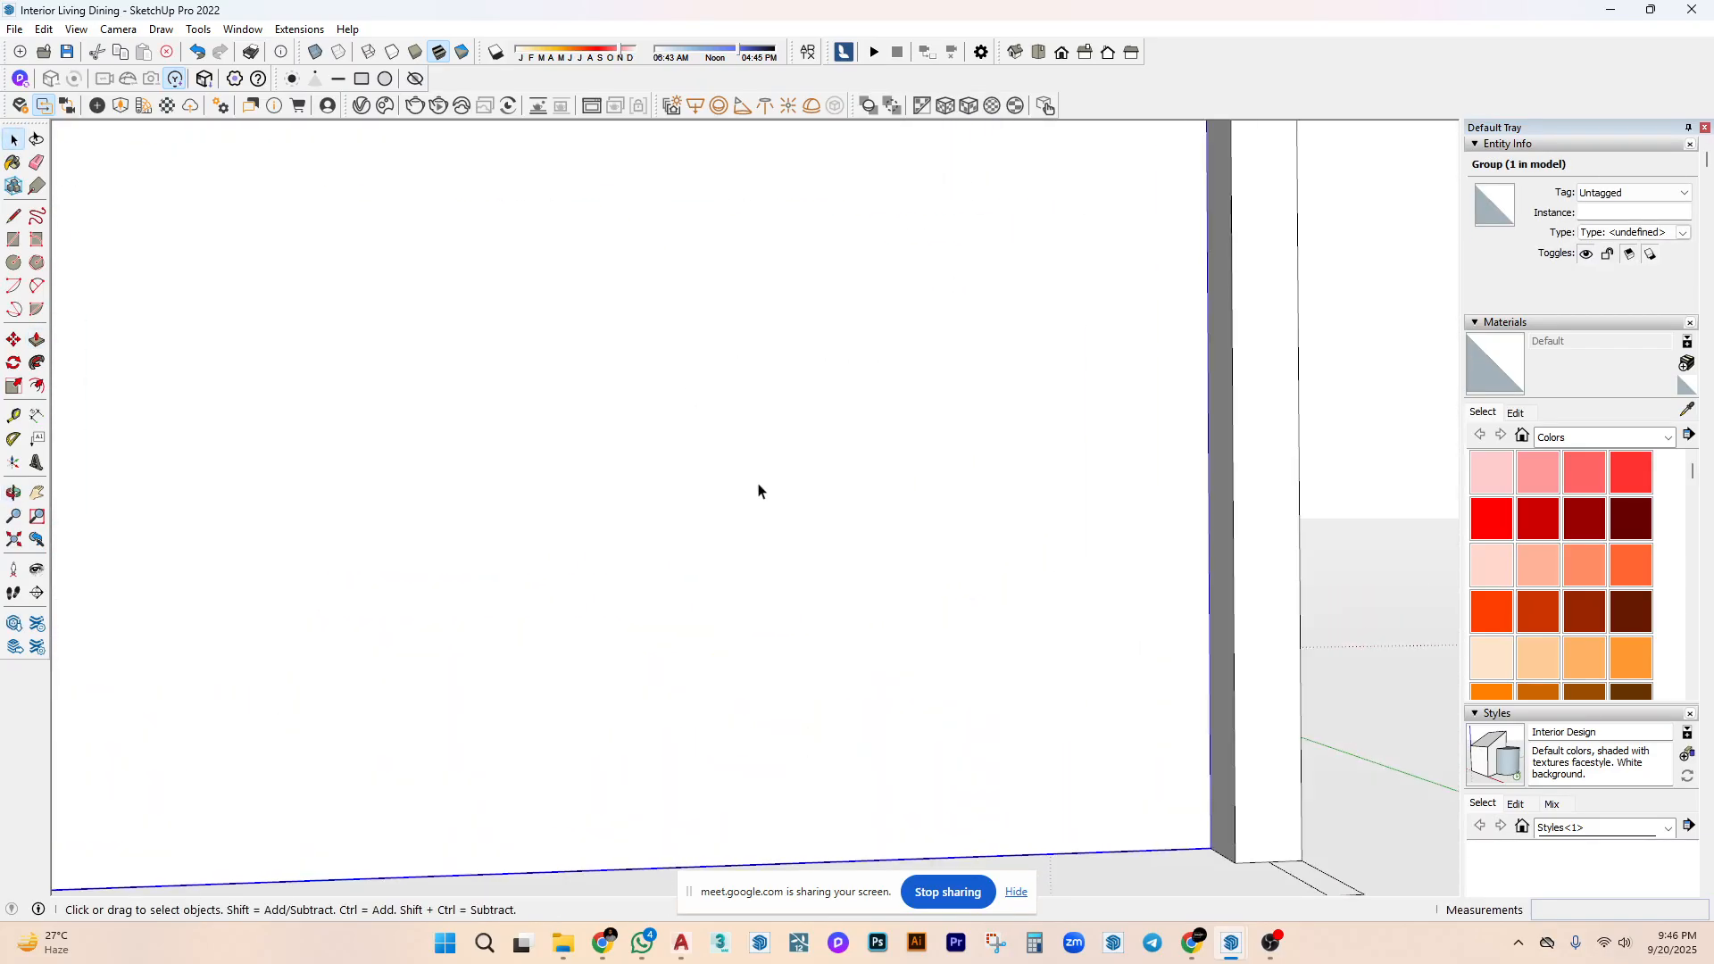
middle_click_drag(758, 490, 1011, 539)
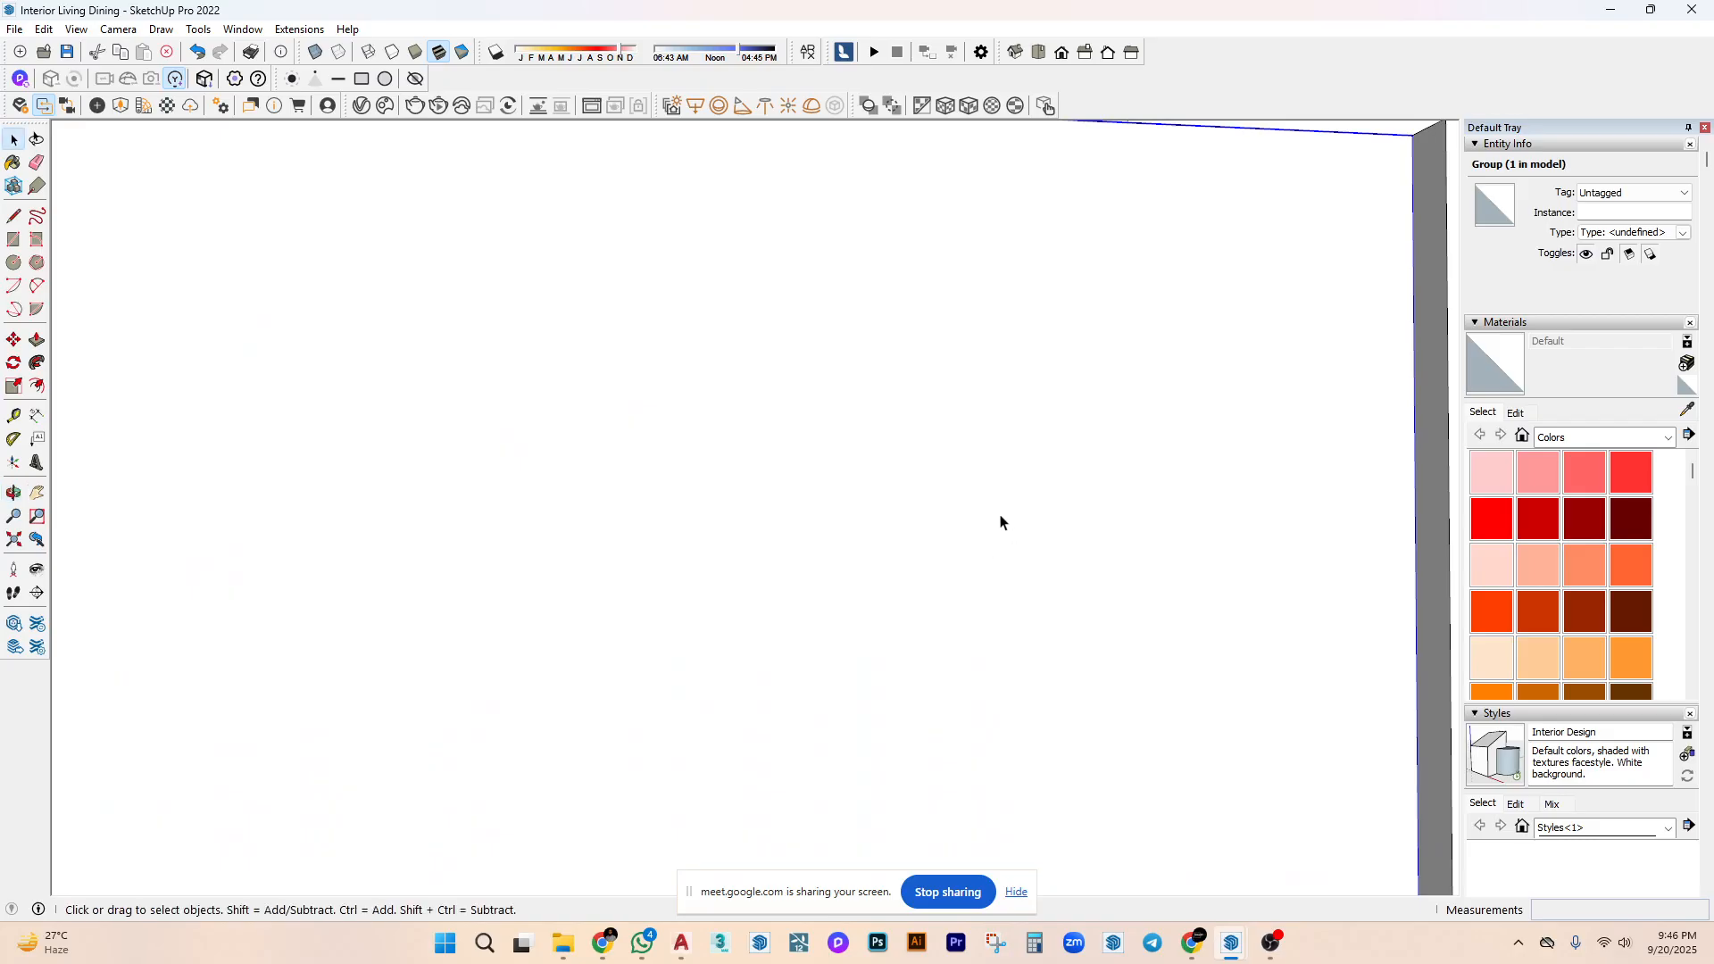
scroll(1026, 418, "down", 5)
scroll(840, 549, "up", 2)
scroll(1050, 810, "up", 3)
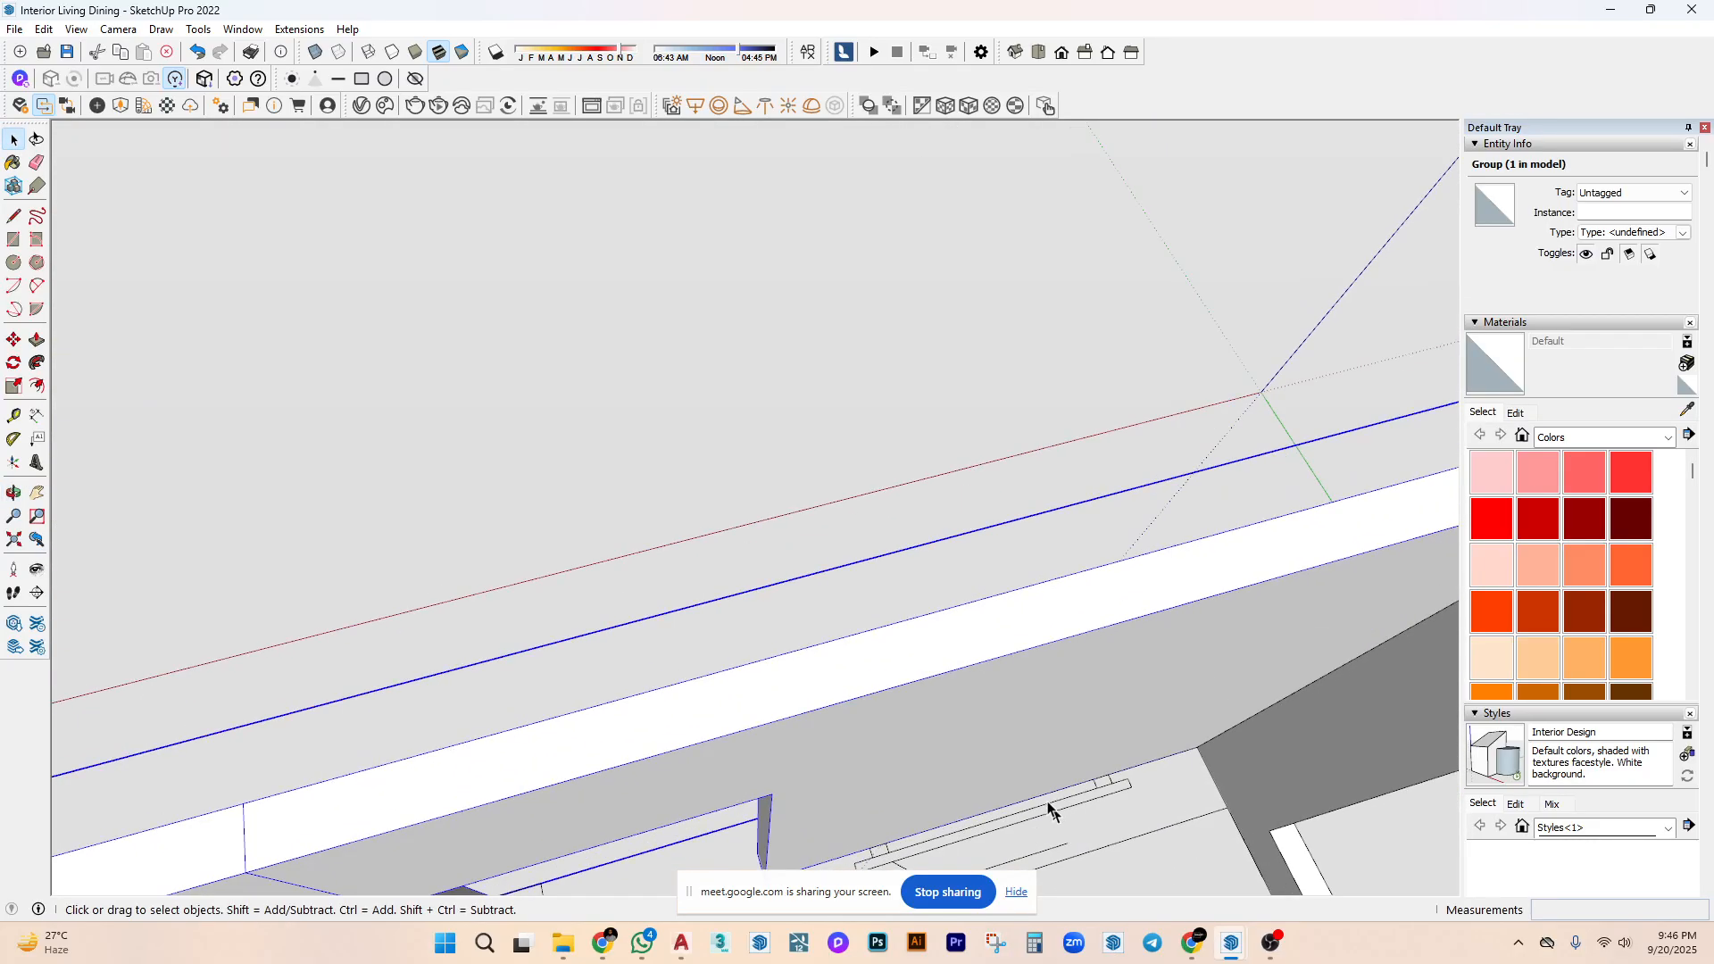
middle_click_drag(1049, 811, 983, 440)
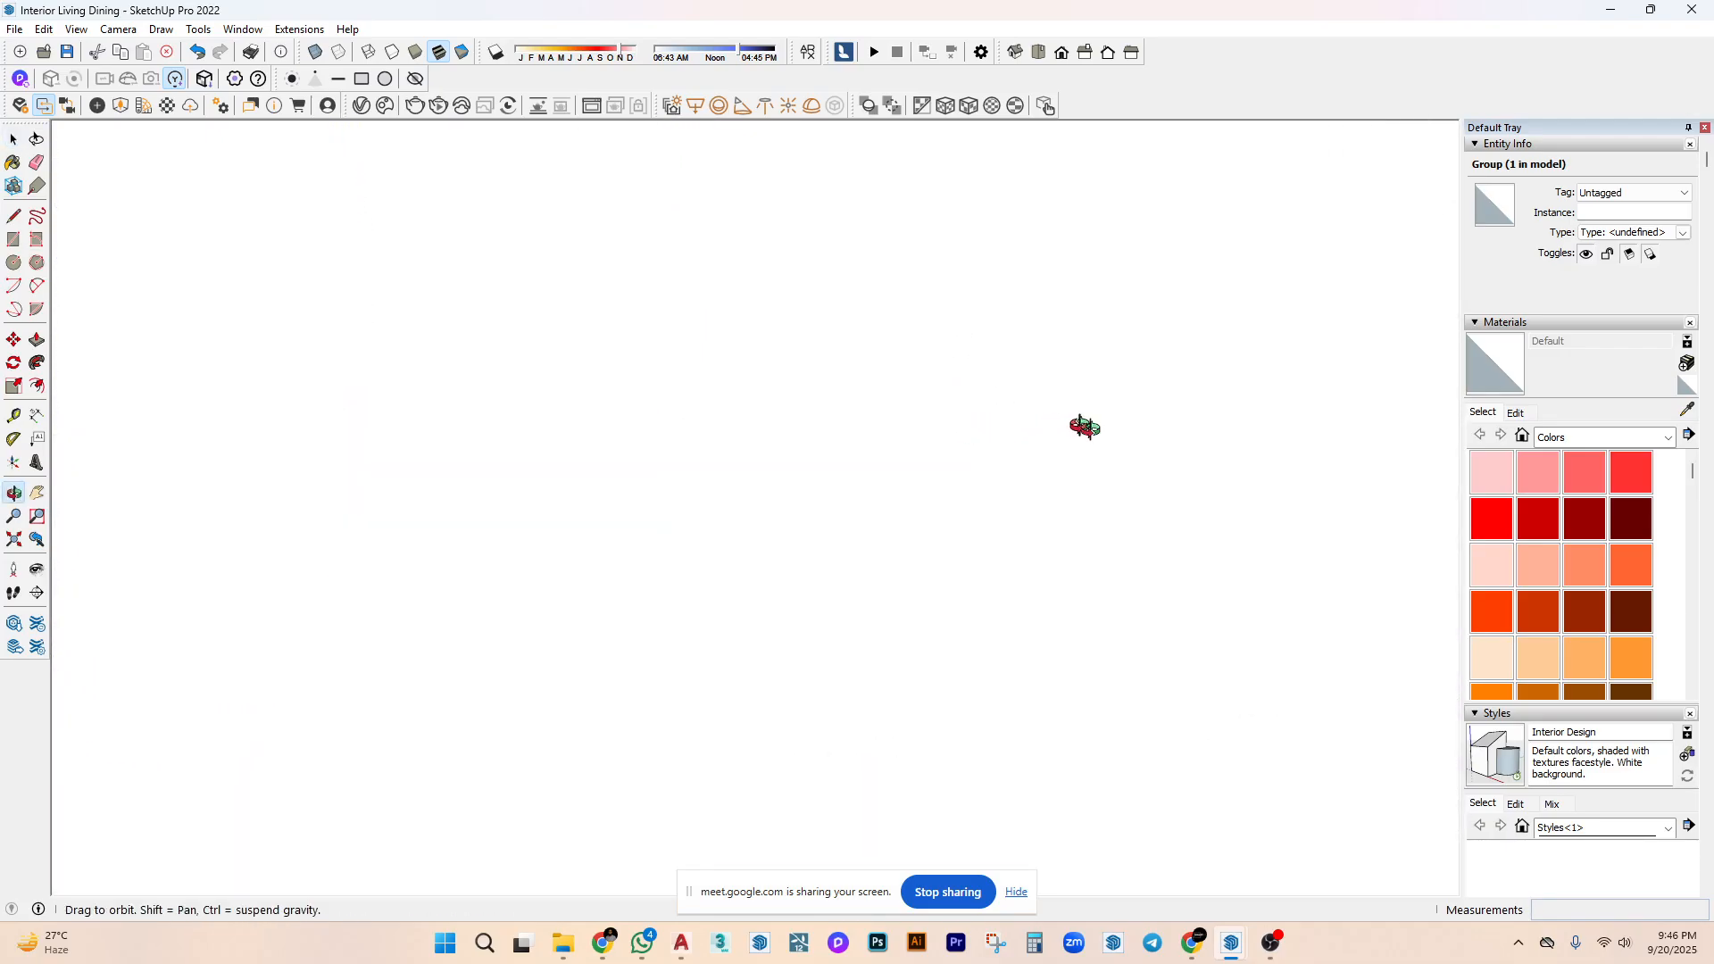
middle_click_drag(1085, 427, 804, 471)
scroll(884, 548, "down", 3)
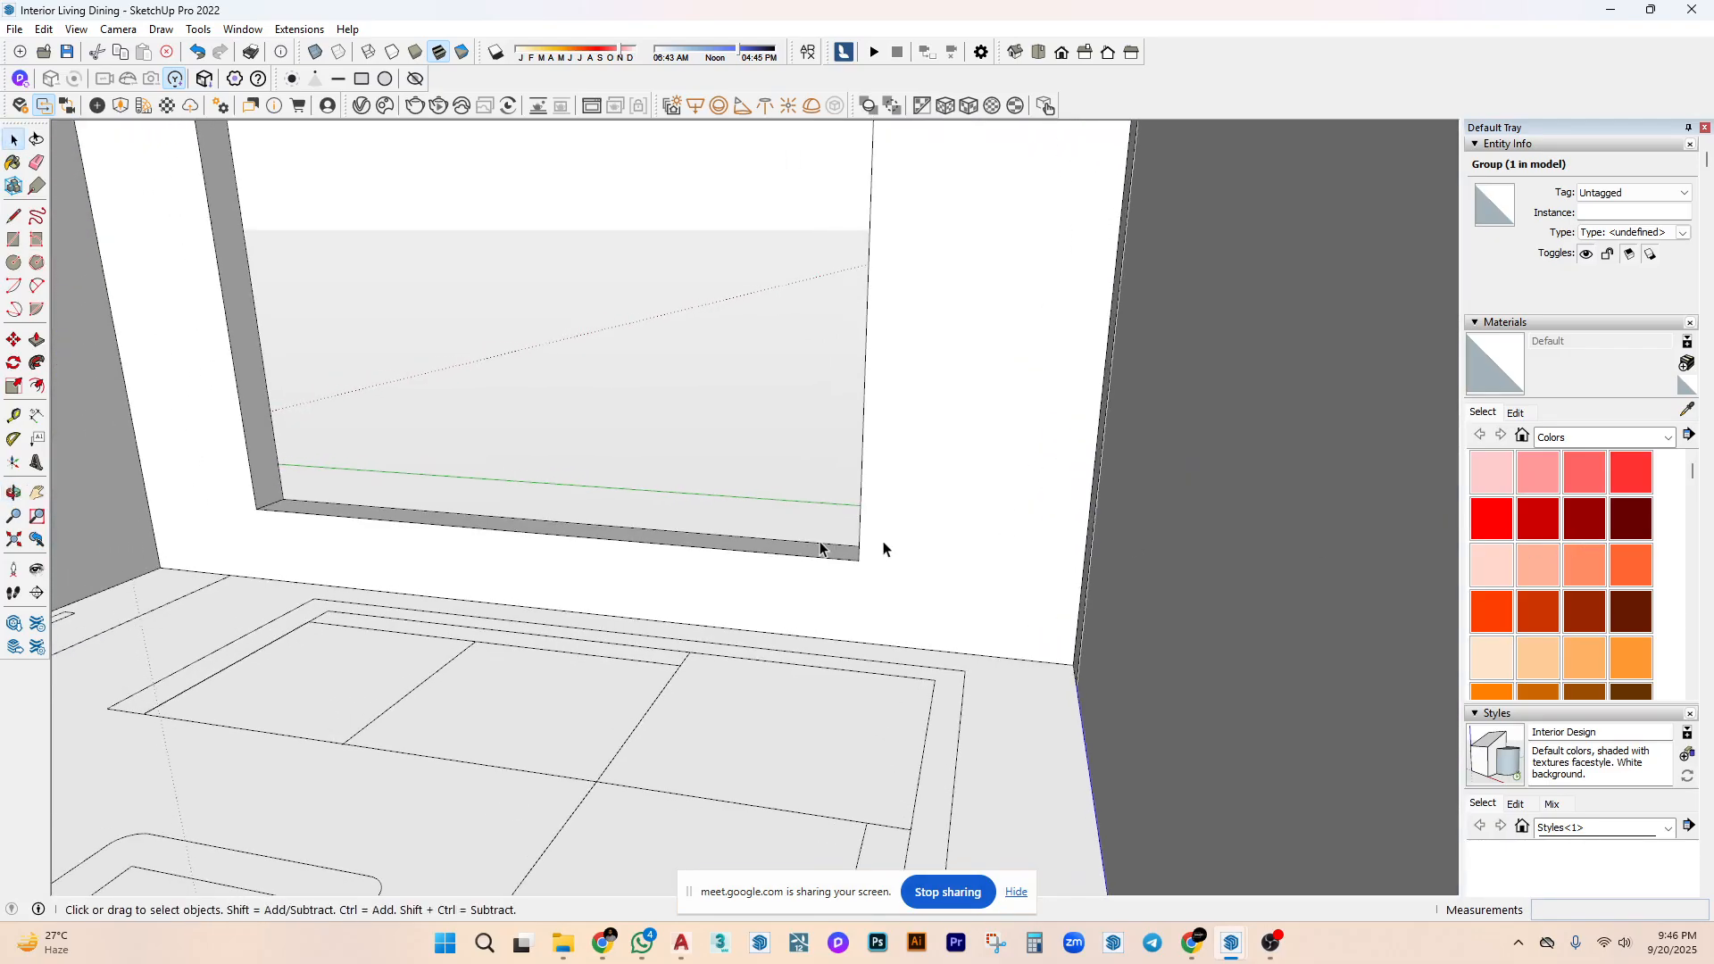
middle_click_drag(884, 548, 723, 544)
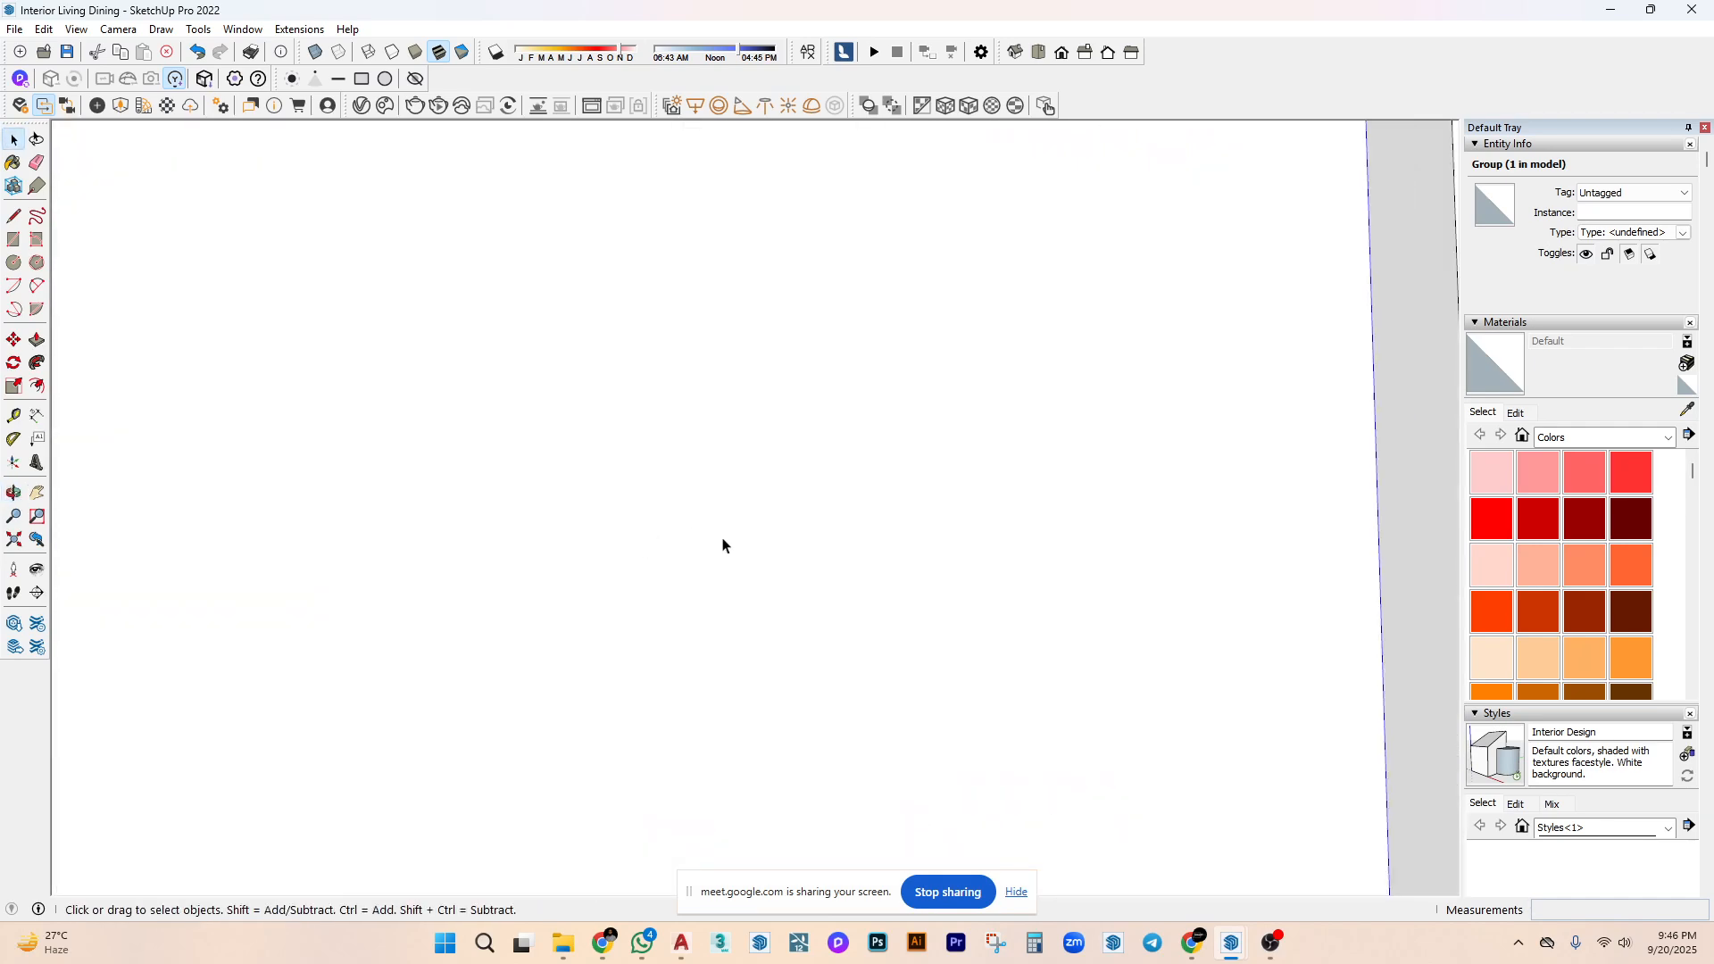
Remove the combined wall group, and undo that removal along with the partition's extrusion, grouping and rectangle.
right_click(671, 333)
left_click(711, 375)
scroll(806, 759, "up", 3)
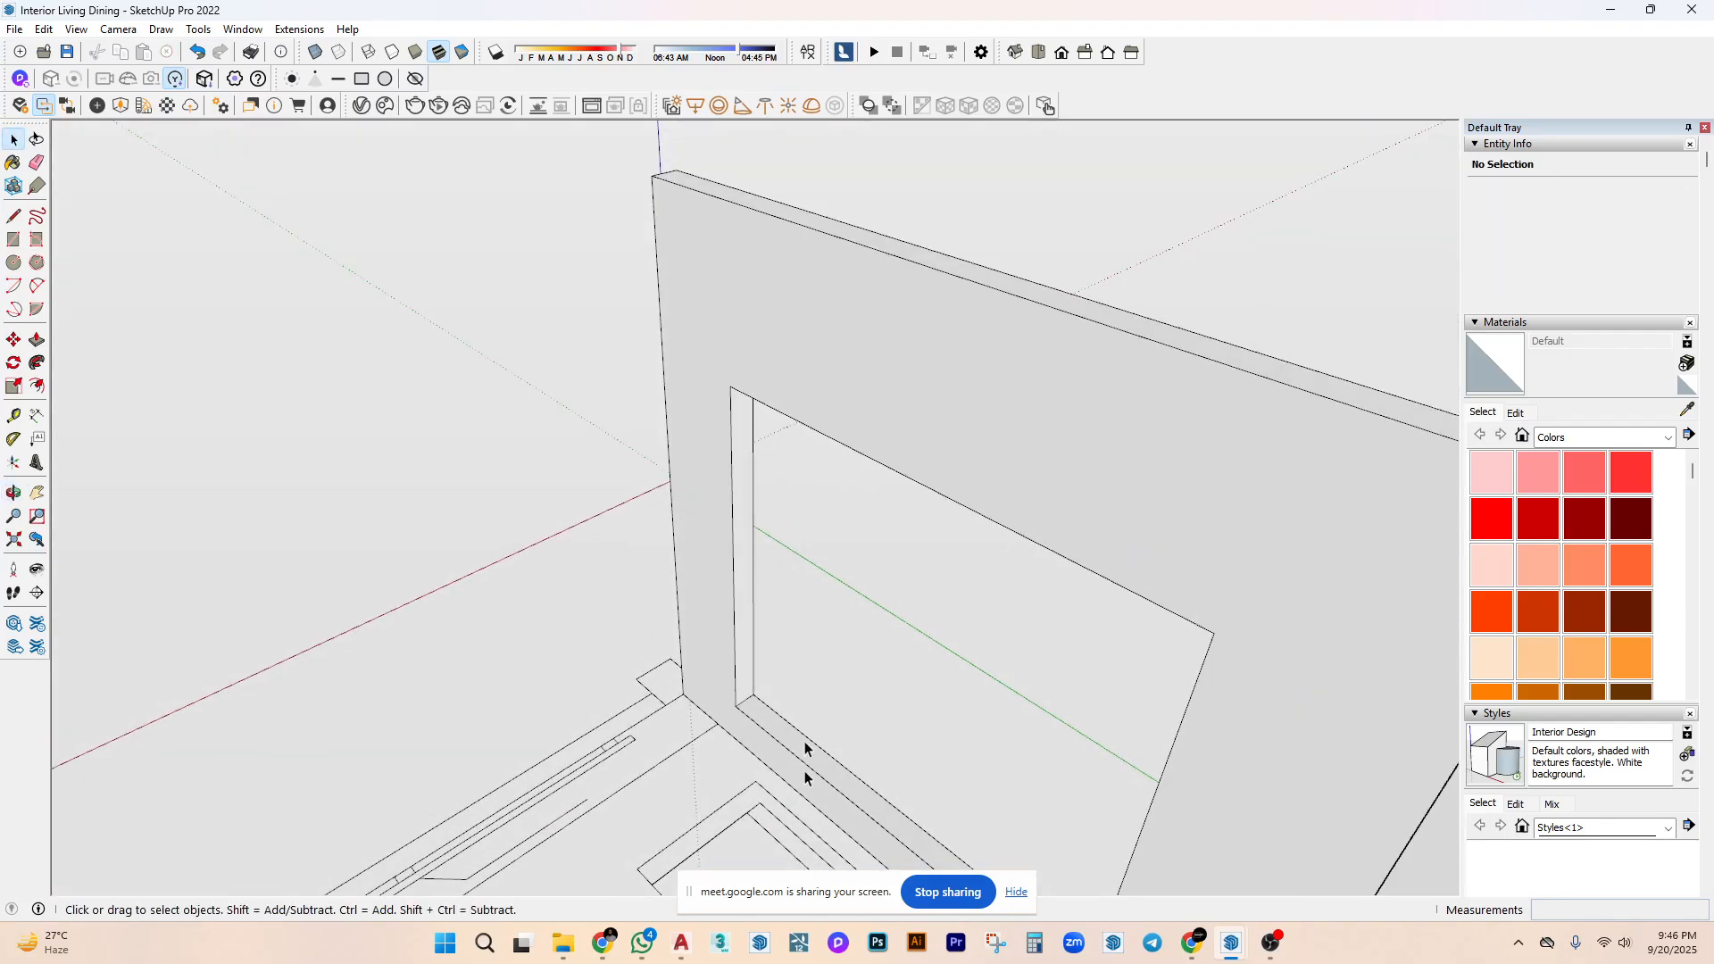
scroll(805, 769, "down", 5)
middle_click_drag(753, 539, 754, 678)
scroll(929, 491, "up", 5)
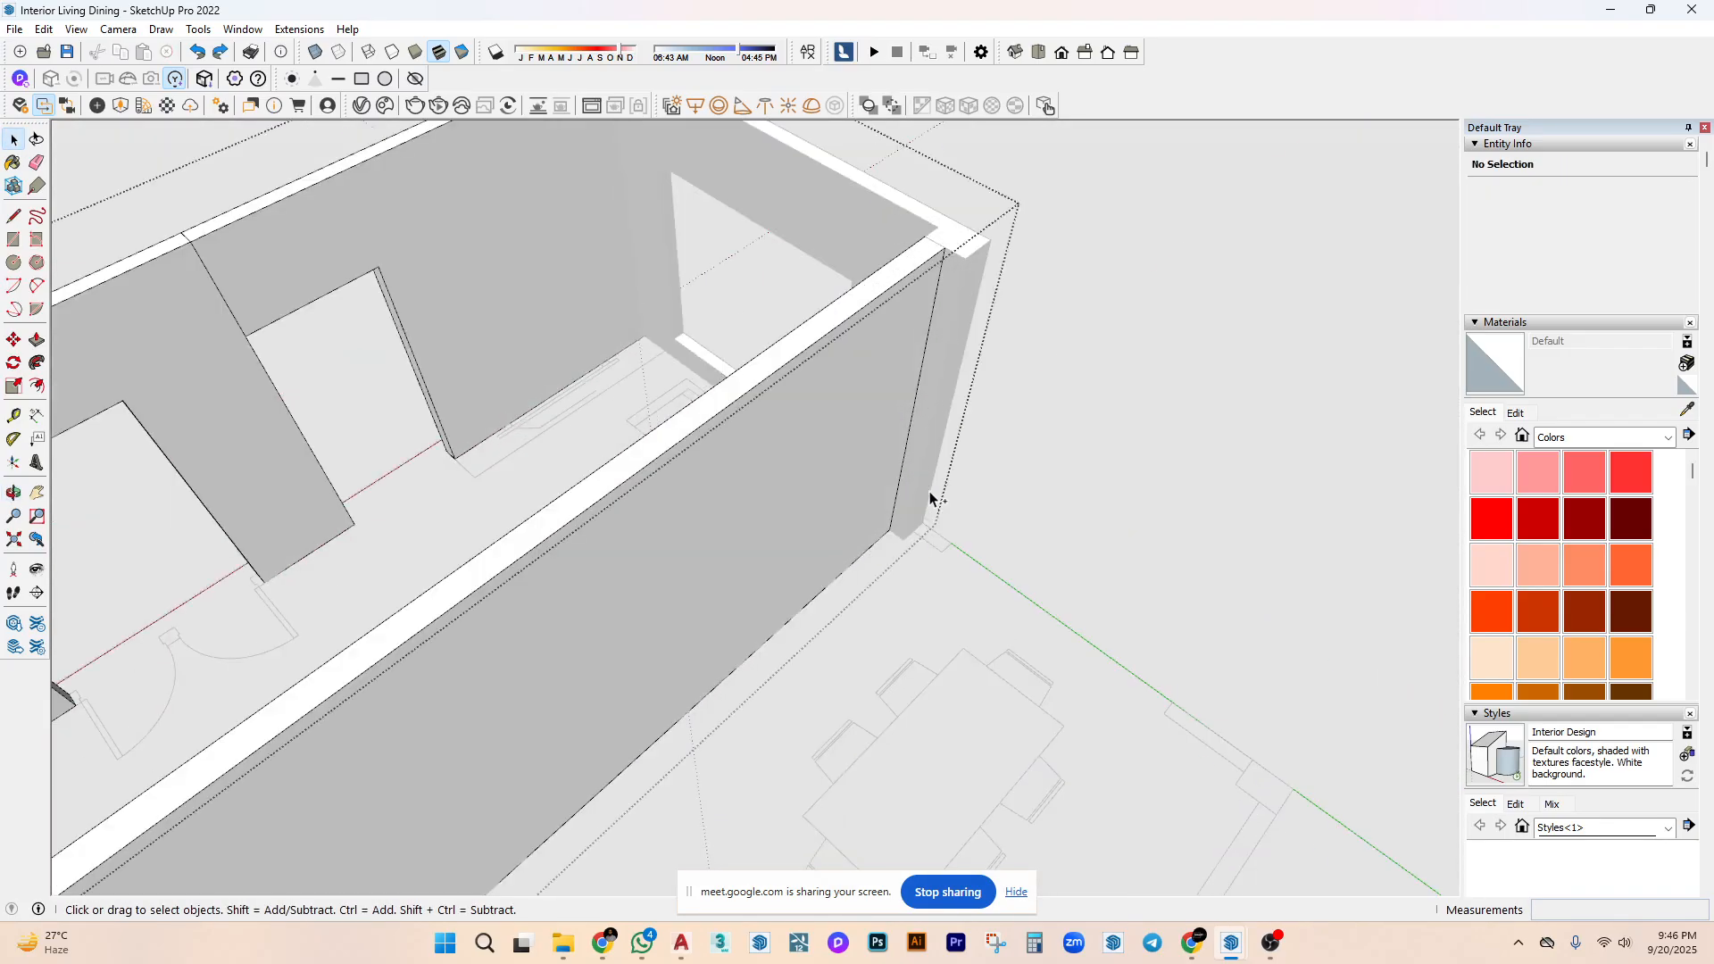
scroll(929, 491, "down", 8)
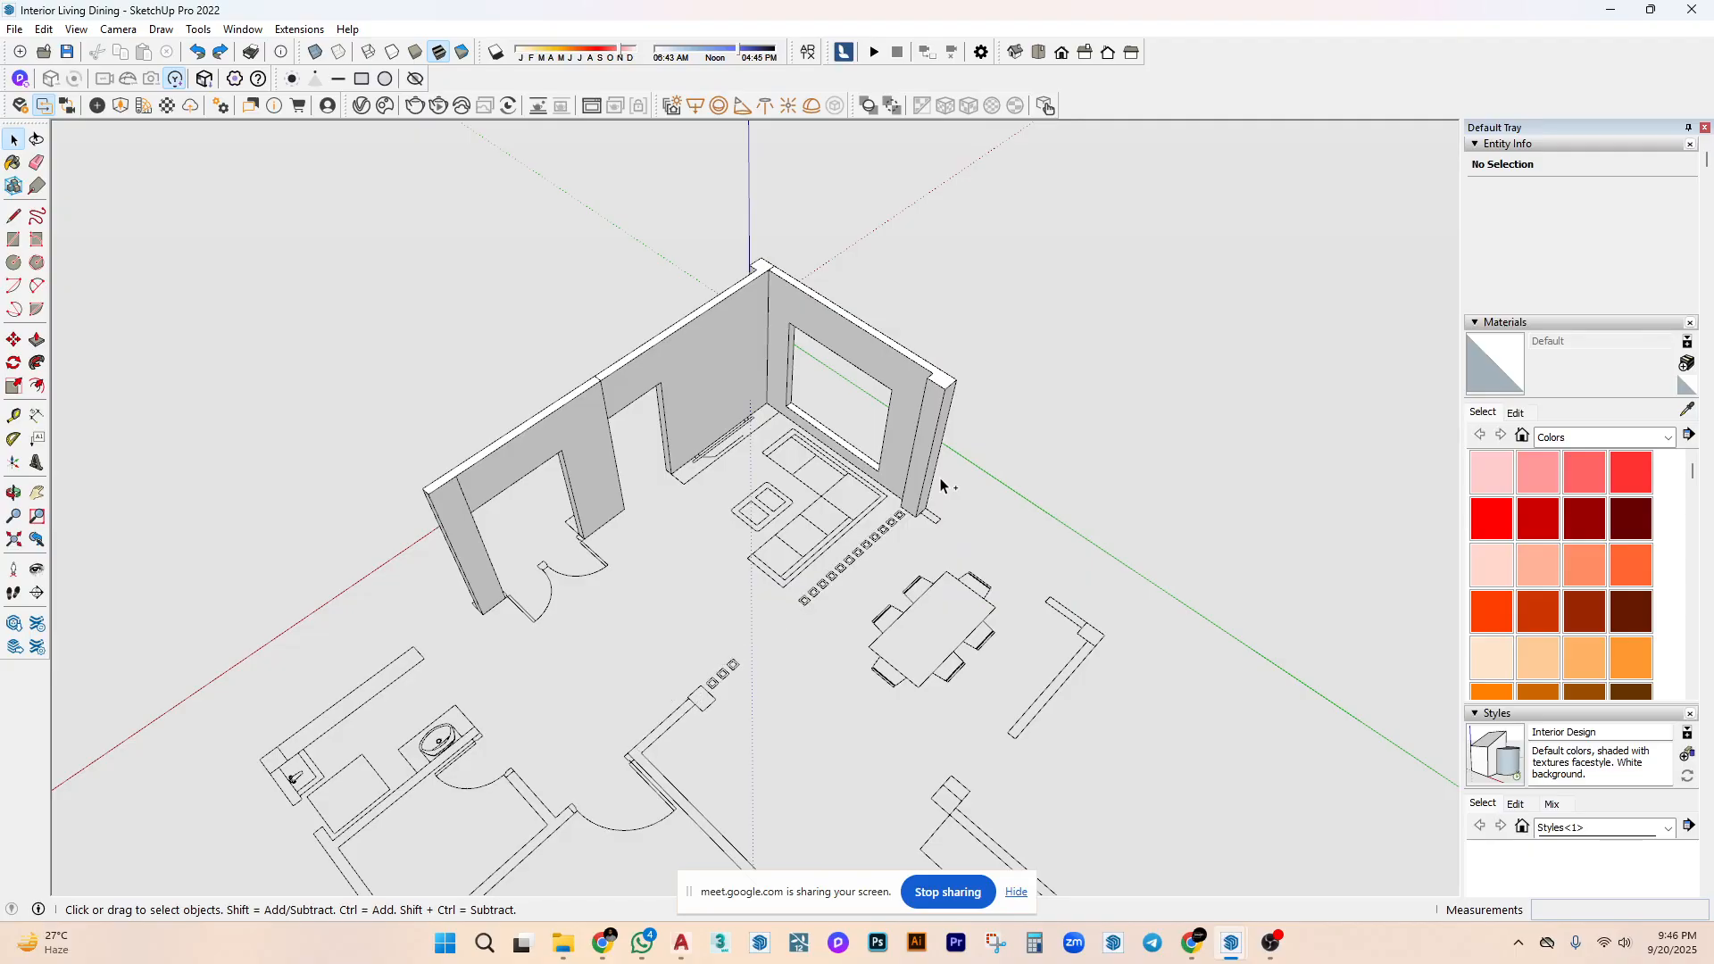
Inside the double-door wall group, erase the joint line above the door opening on the room side.
double_click(569, 432)
scroll(536, 443, "up", 2)
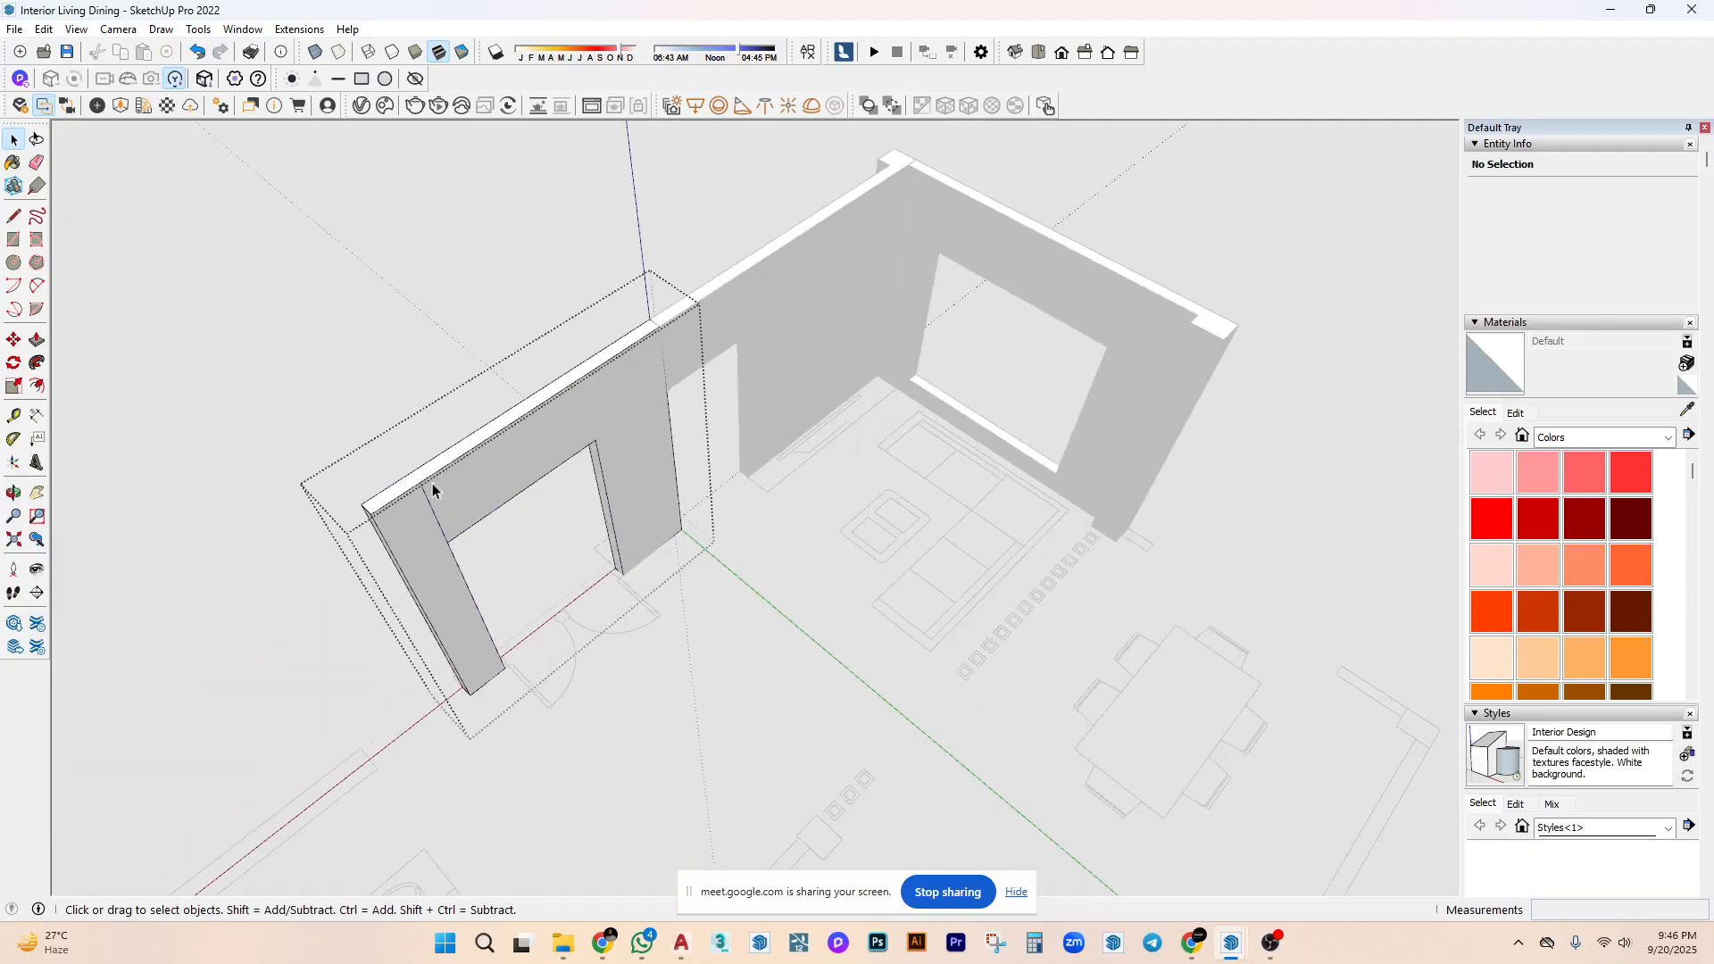
key("e")
left_click(426, 509)
mouse_move(439, 500)
middle_mouse_down()
mouse_move(1245, 505)
mouse_move(1098, 586)
mouse_move(892, 585)
mouse_move(790, 456)
mouse_move(397, 572)
middle_mouse_up()
key("space")
Trace rectangles over the short wall, its column and its corner return between the small partition posts and the inner door.
scroll(892, 585, "down", 5)
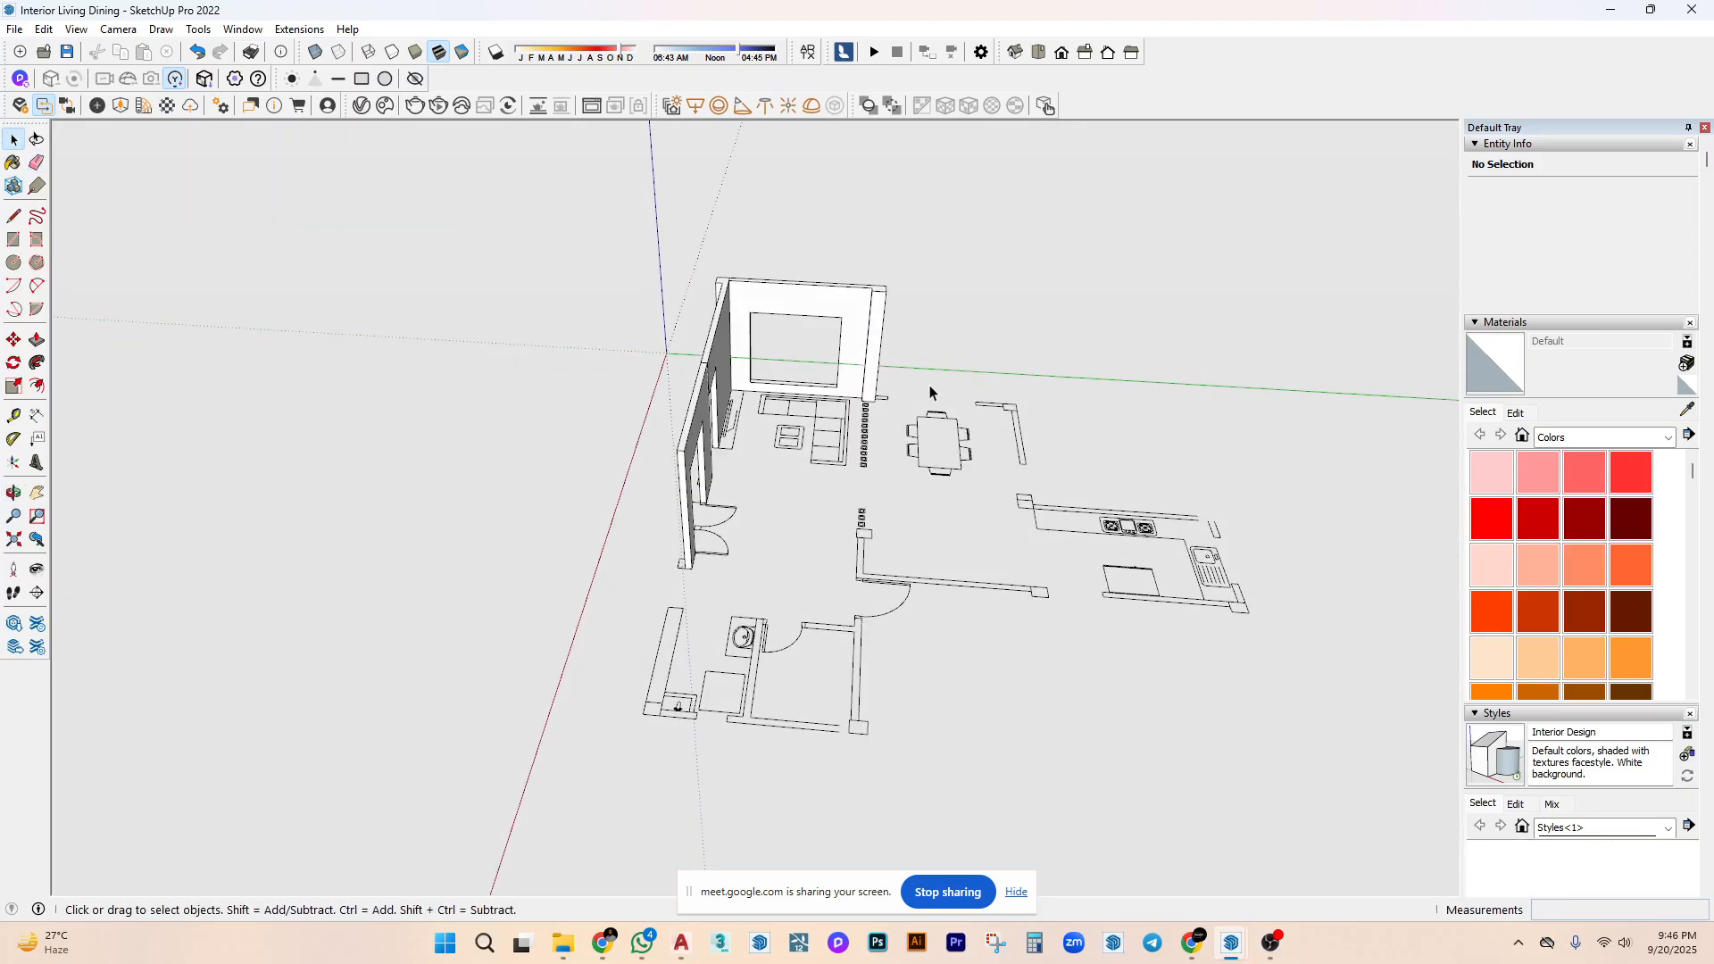
scroll(807, 554, "up", 2)
mouse_move(807, 555)
middle_mouse_down()
mouse_move(574, 497)
mouse_move(827, 555)
middle_mouse_up()
scroll(833, 513, "up", 3)
key("r")
left_click(769, 570)
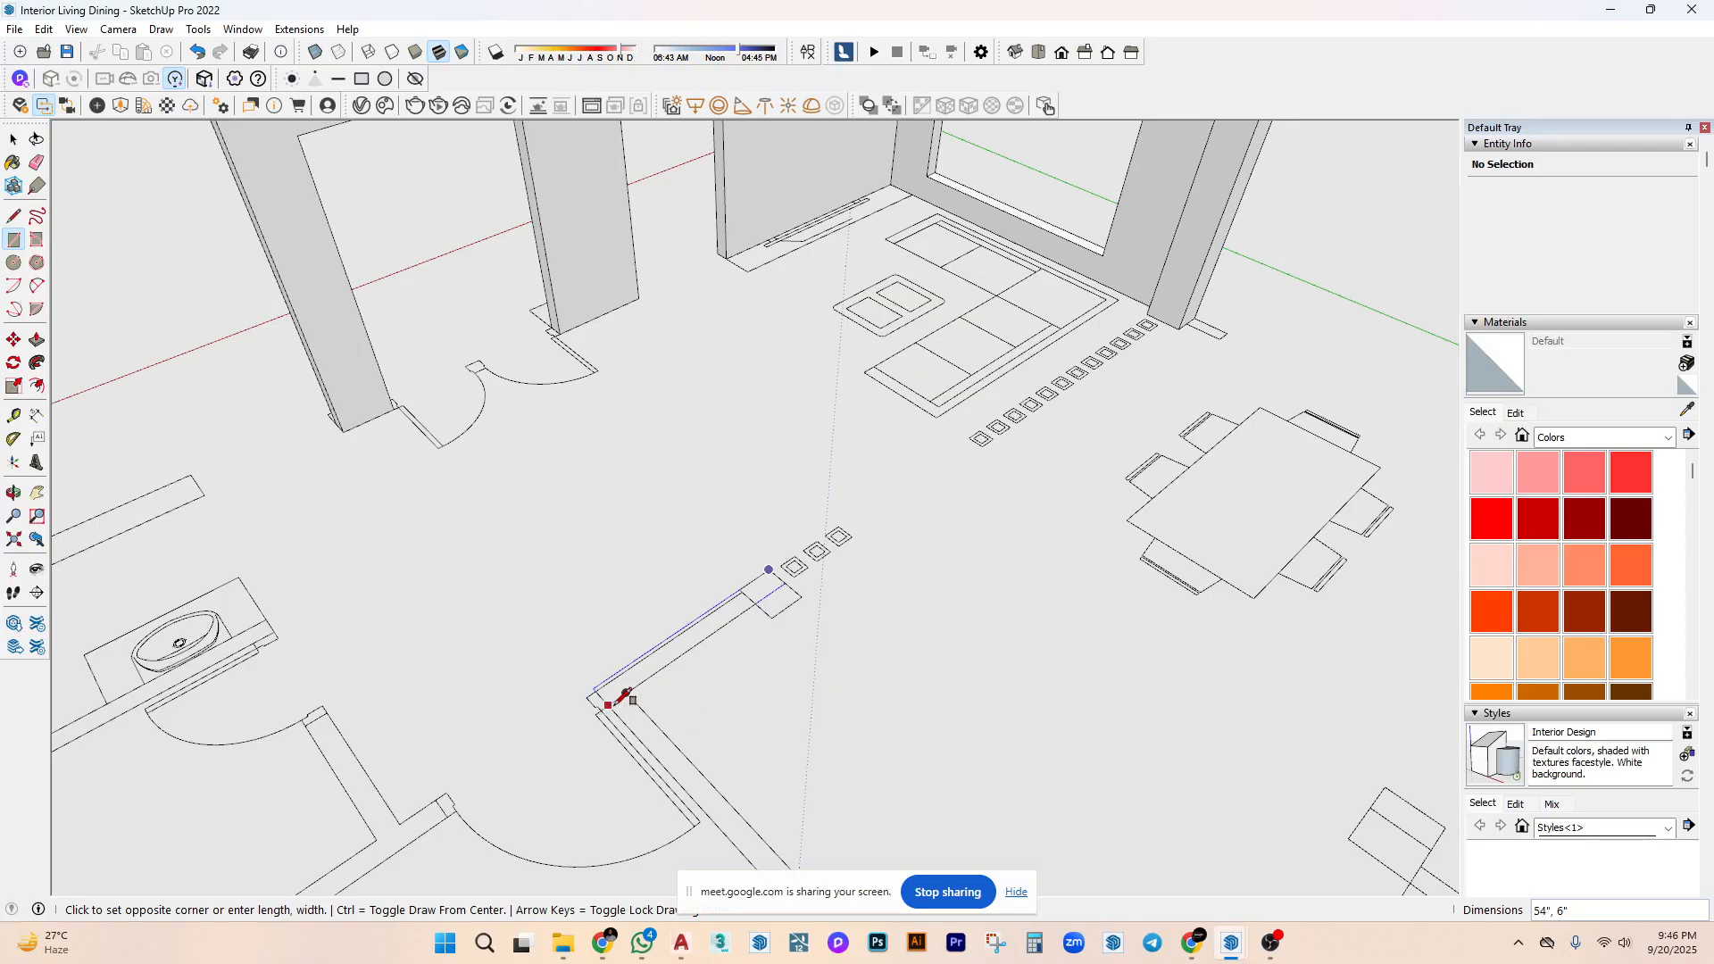
left_click(616, 702)
scroll(732, 612, "up", 2)
left_click(525, 730)
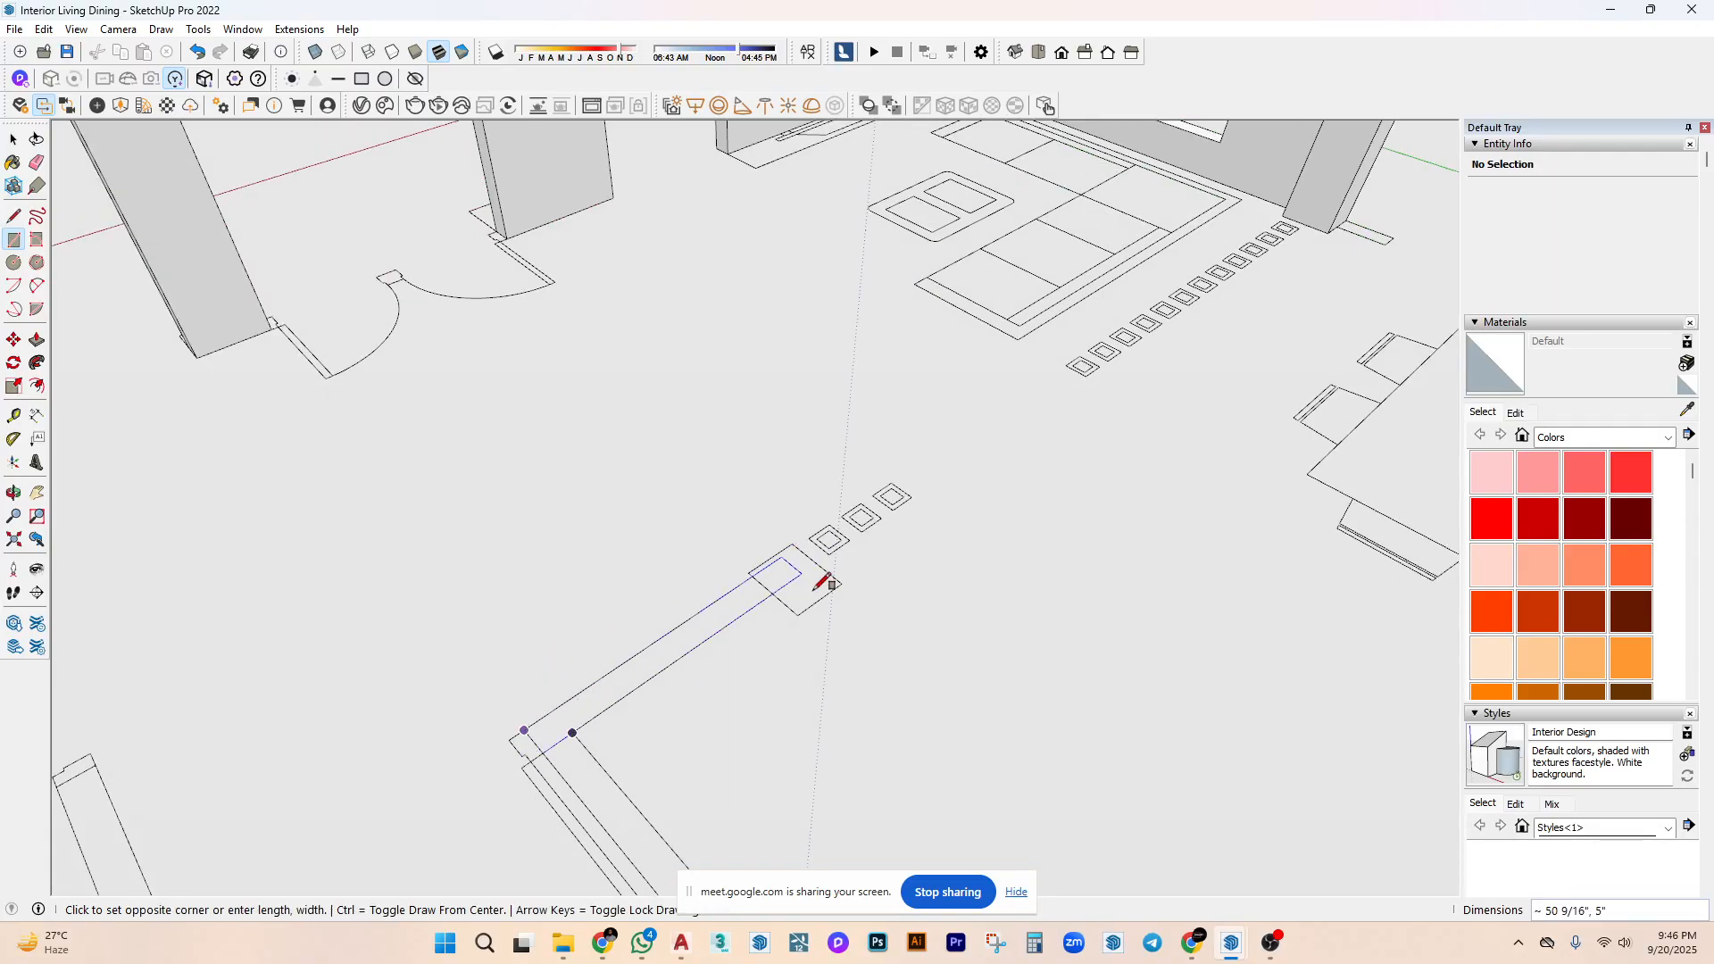
left_click(772, 593)
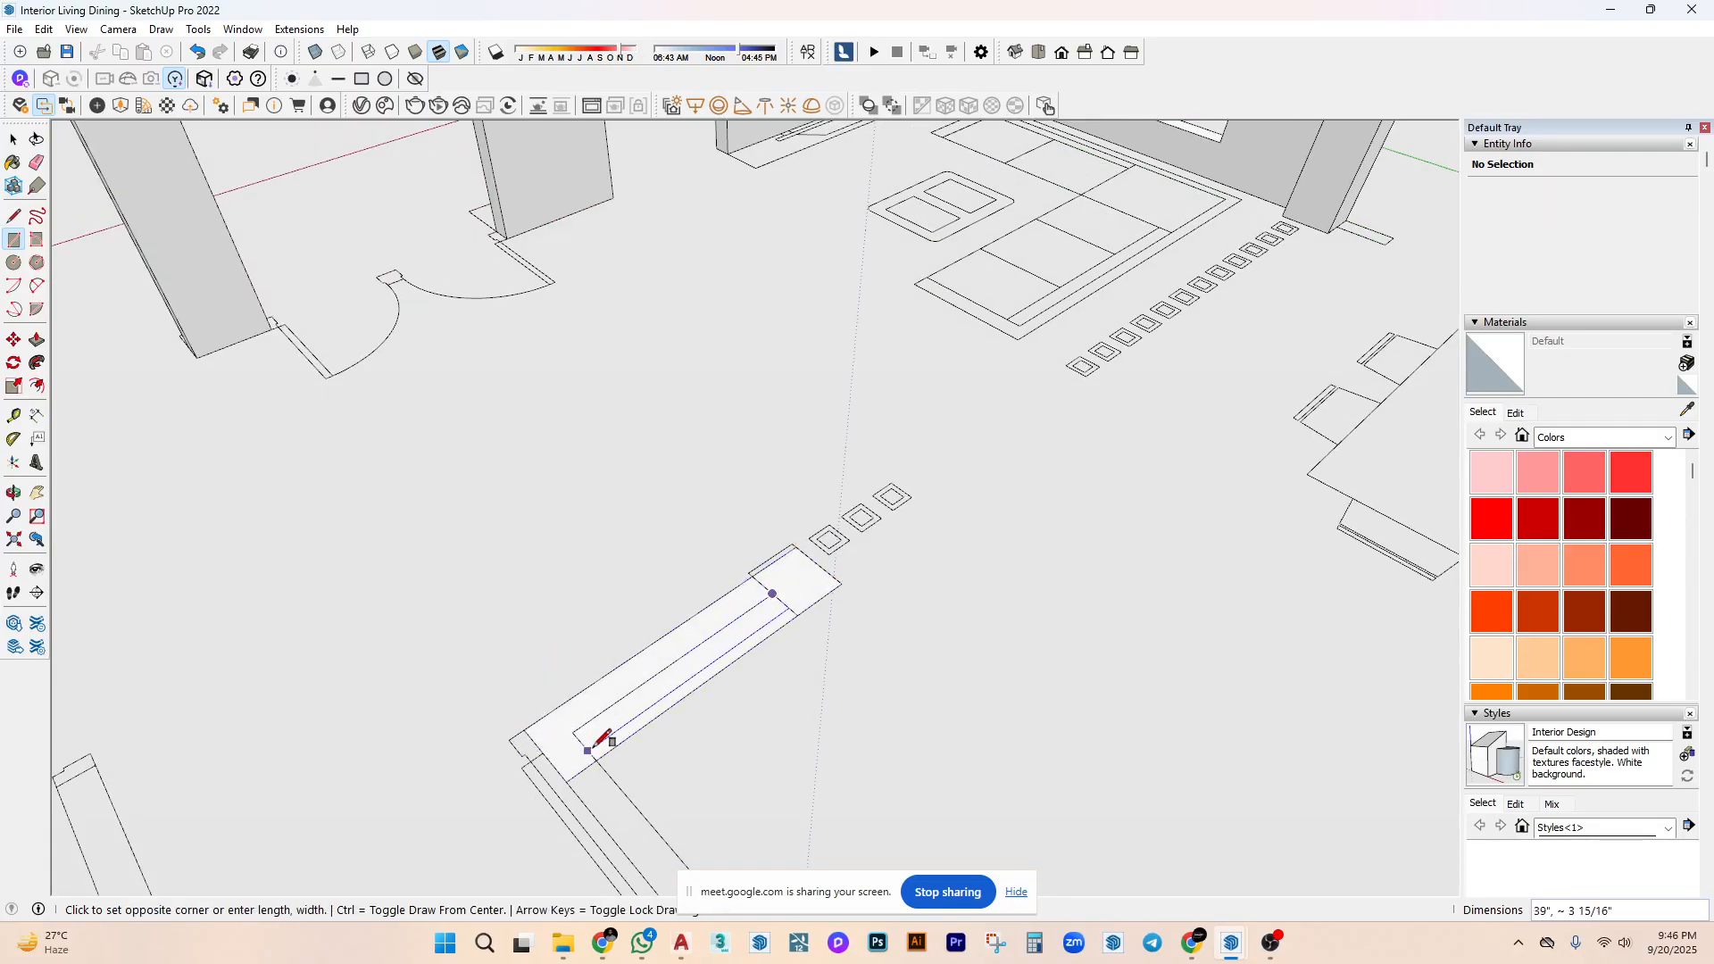
left_click(597, 760)
Extrude the traced short wall and column outline upward, level with the top of the window wall.
key("p")
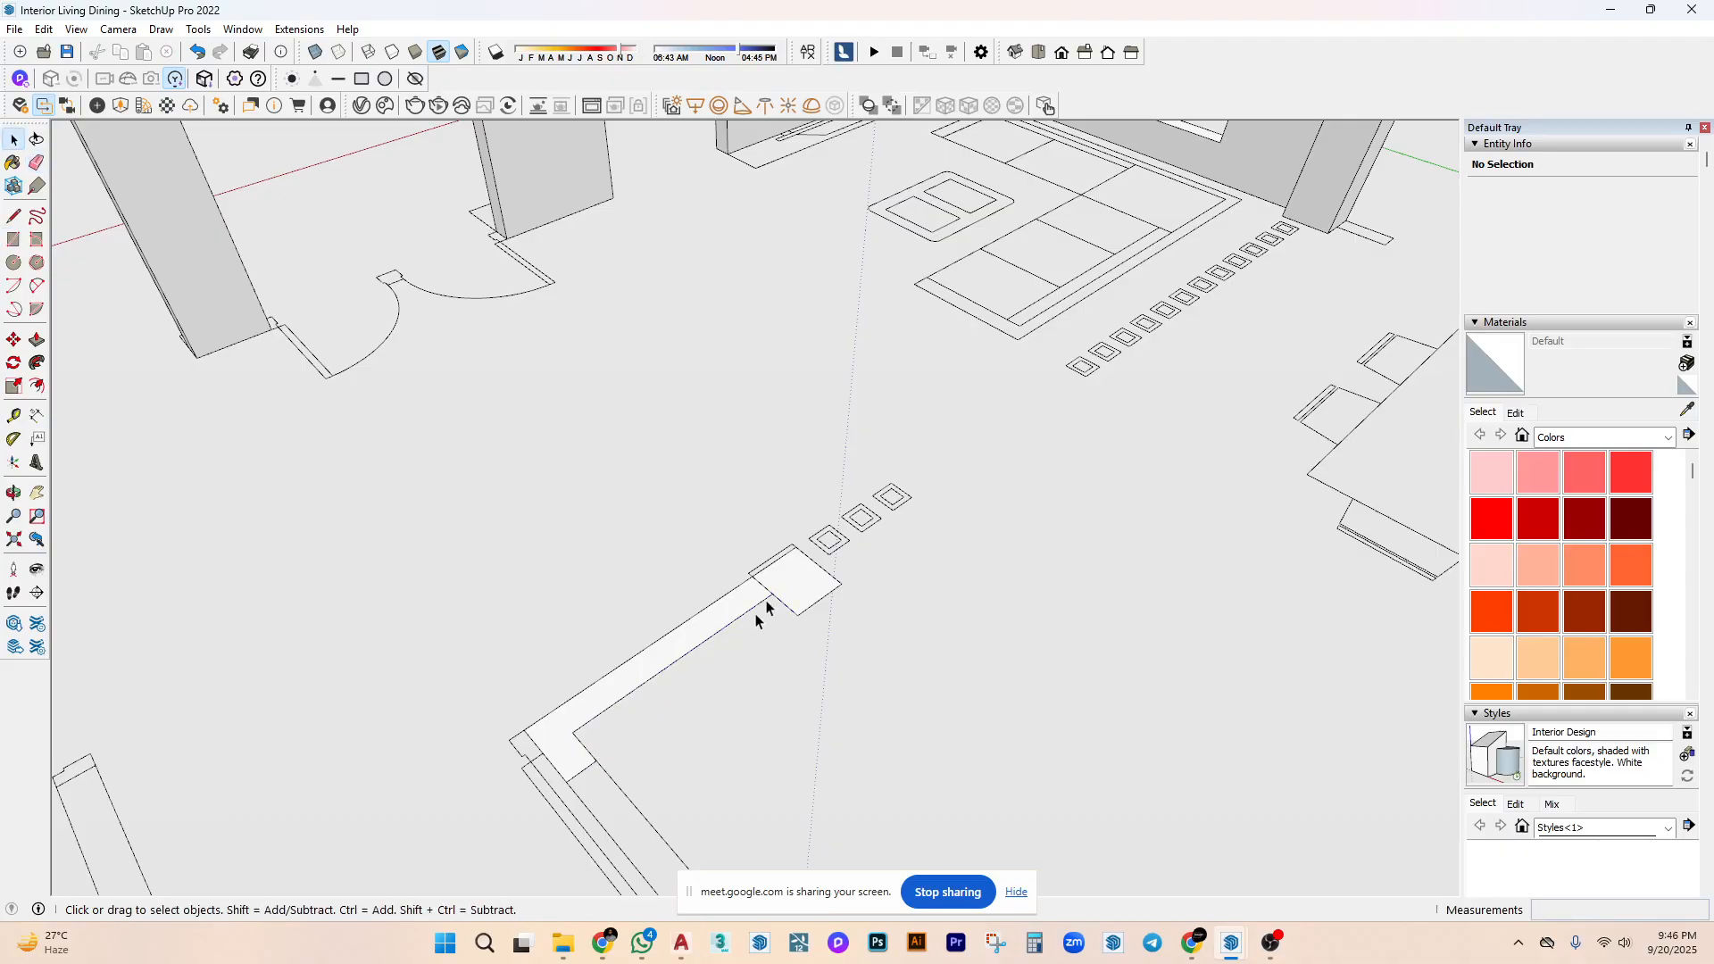
left_click(813, 576)
scroll(816, 501, "down", 5)
middle_click_drag(842, 413, 930, 490)
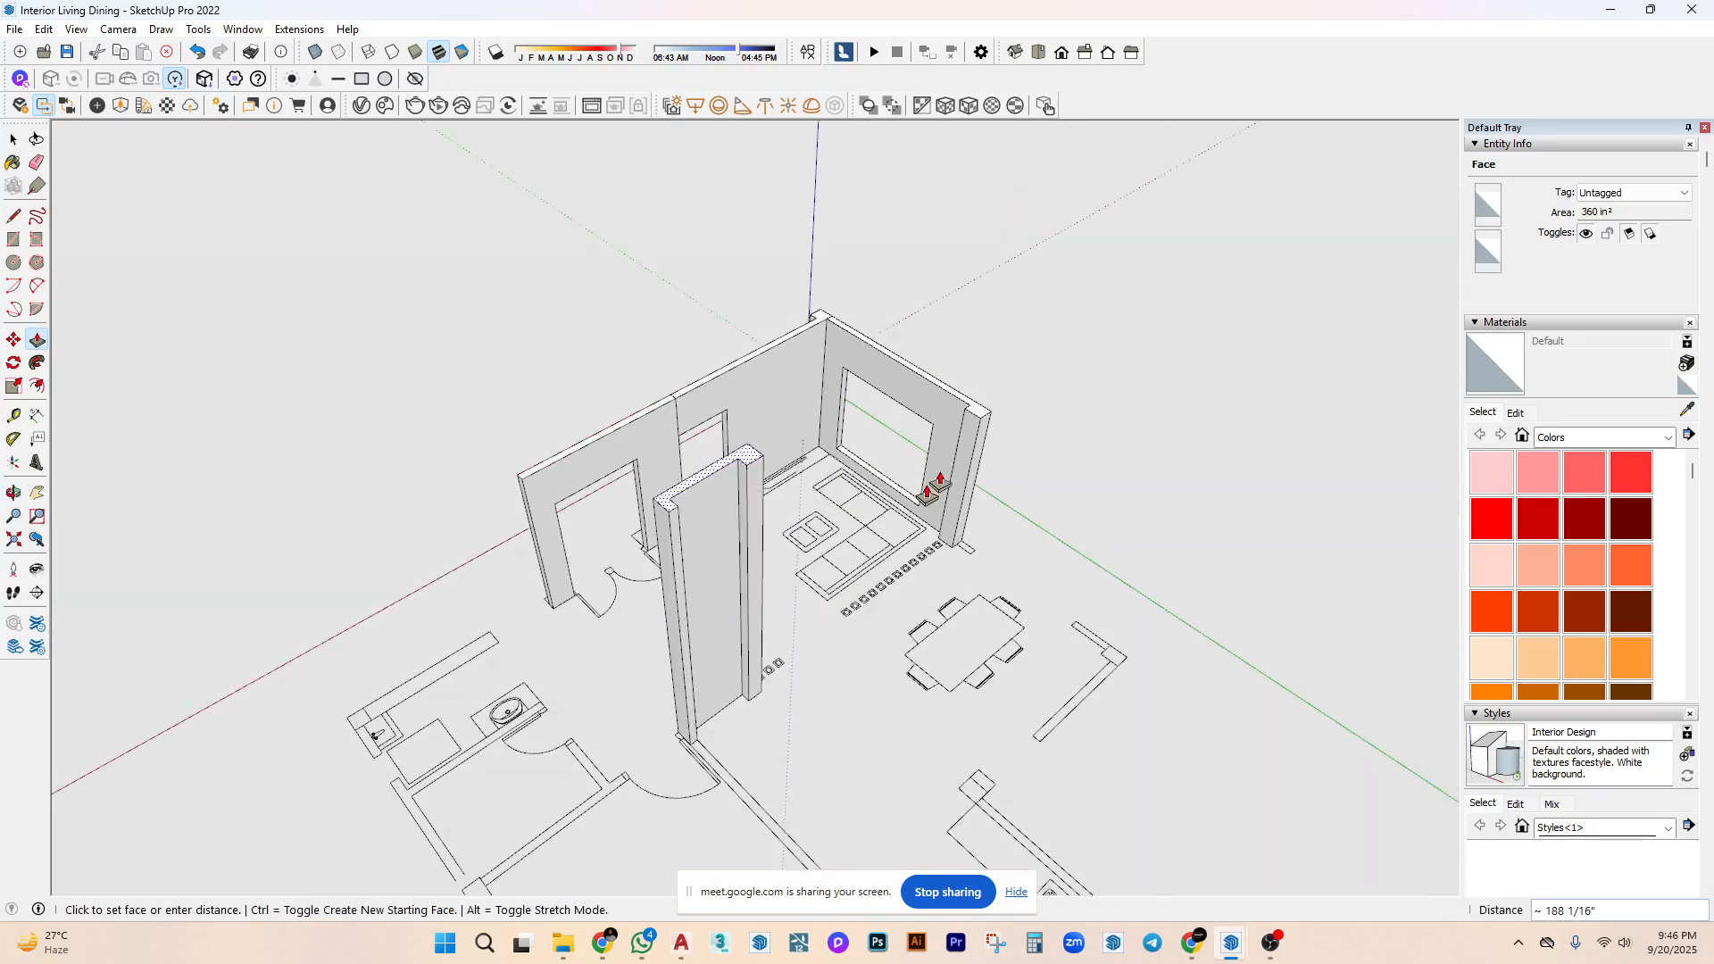
left_click(980, 436)
Make the raised short wall and its column a group.
key("space")
triple_click(718, 602)
right_click(718, 603)
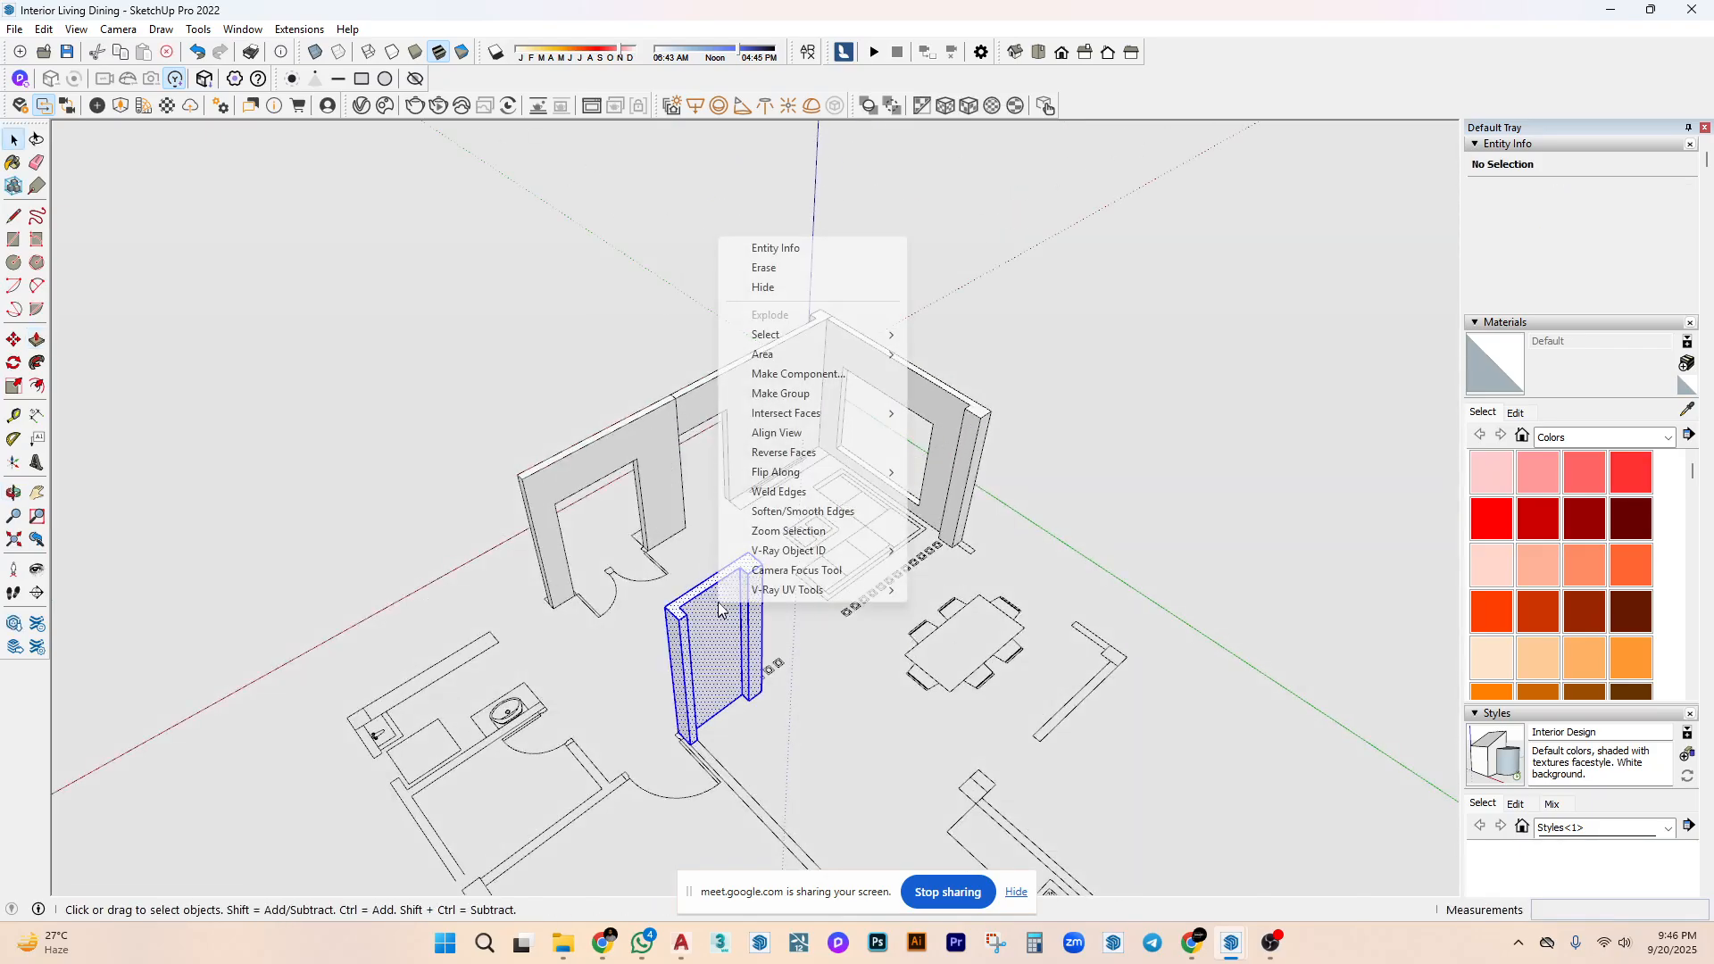
left_click(786, 394)
Copy the window wall group 135" toward the dining area so it starts at the end of the original window wall.
middle_click_drag(812, 392, 762, 574)
scroll(643, 693, "up", 6)
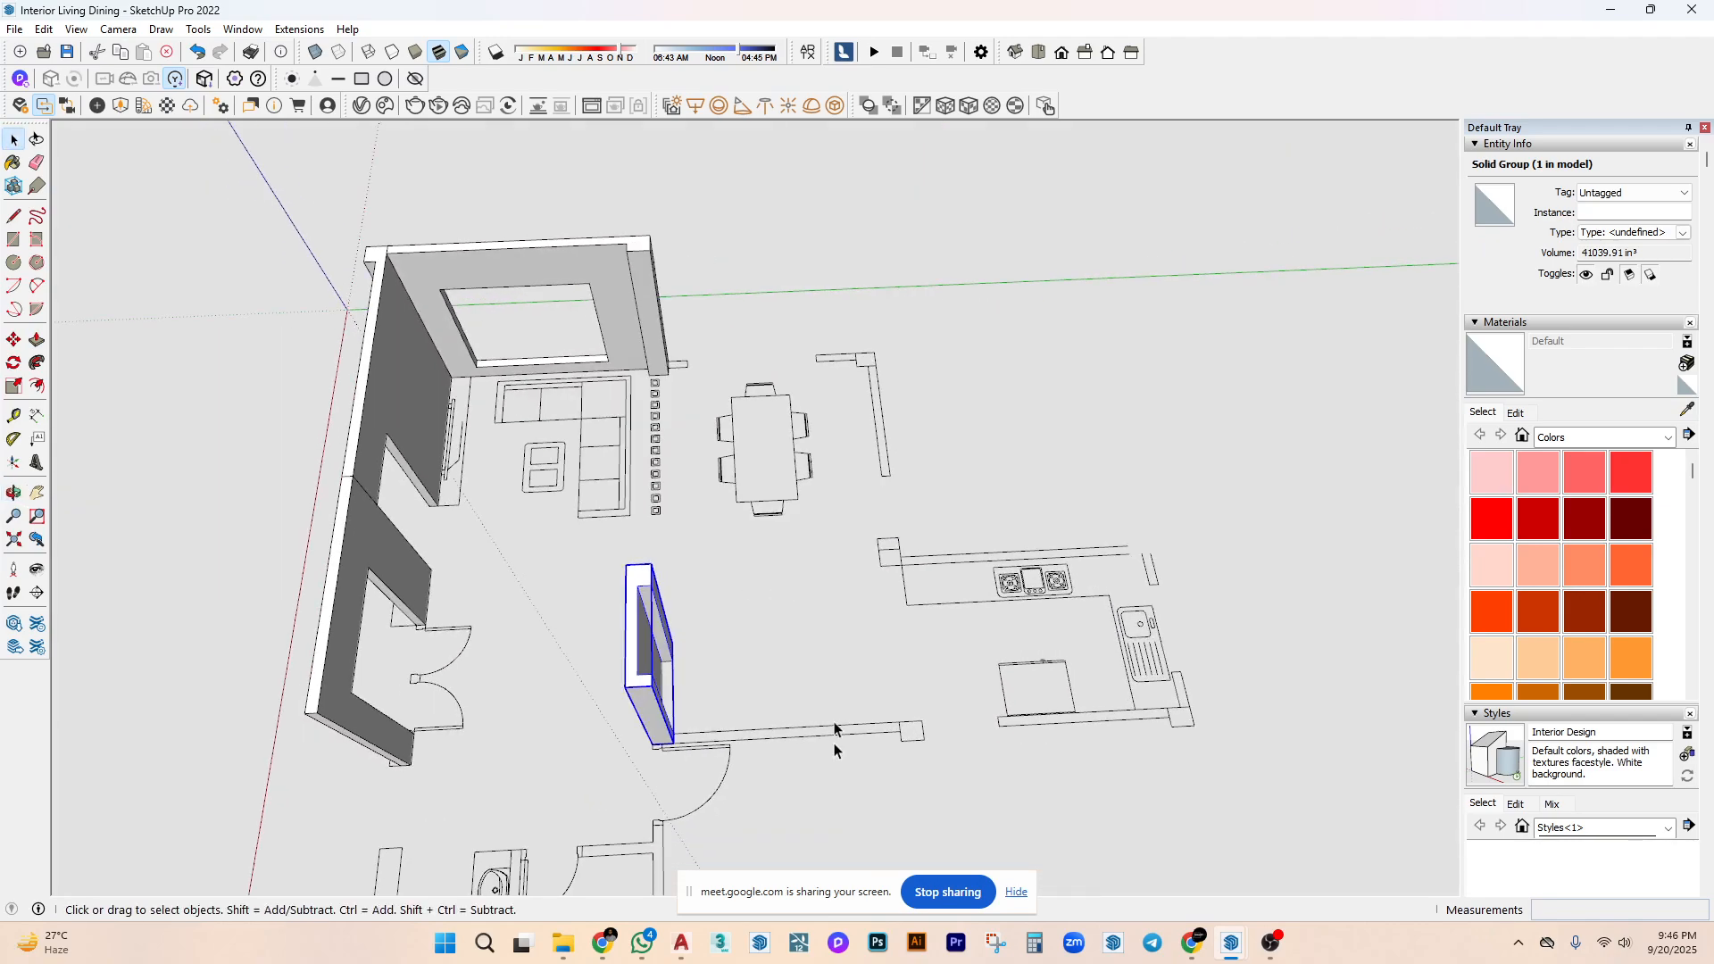
scroll(754, 612, "down", 3)
scroll(570, 536, "up", 8)
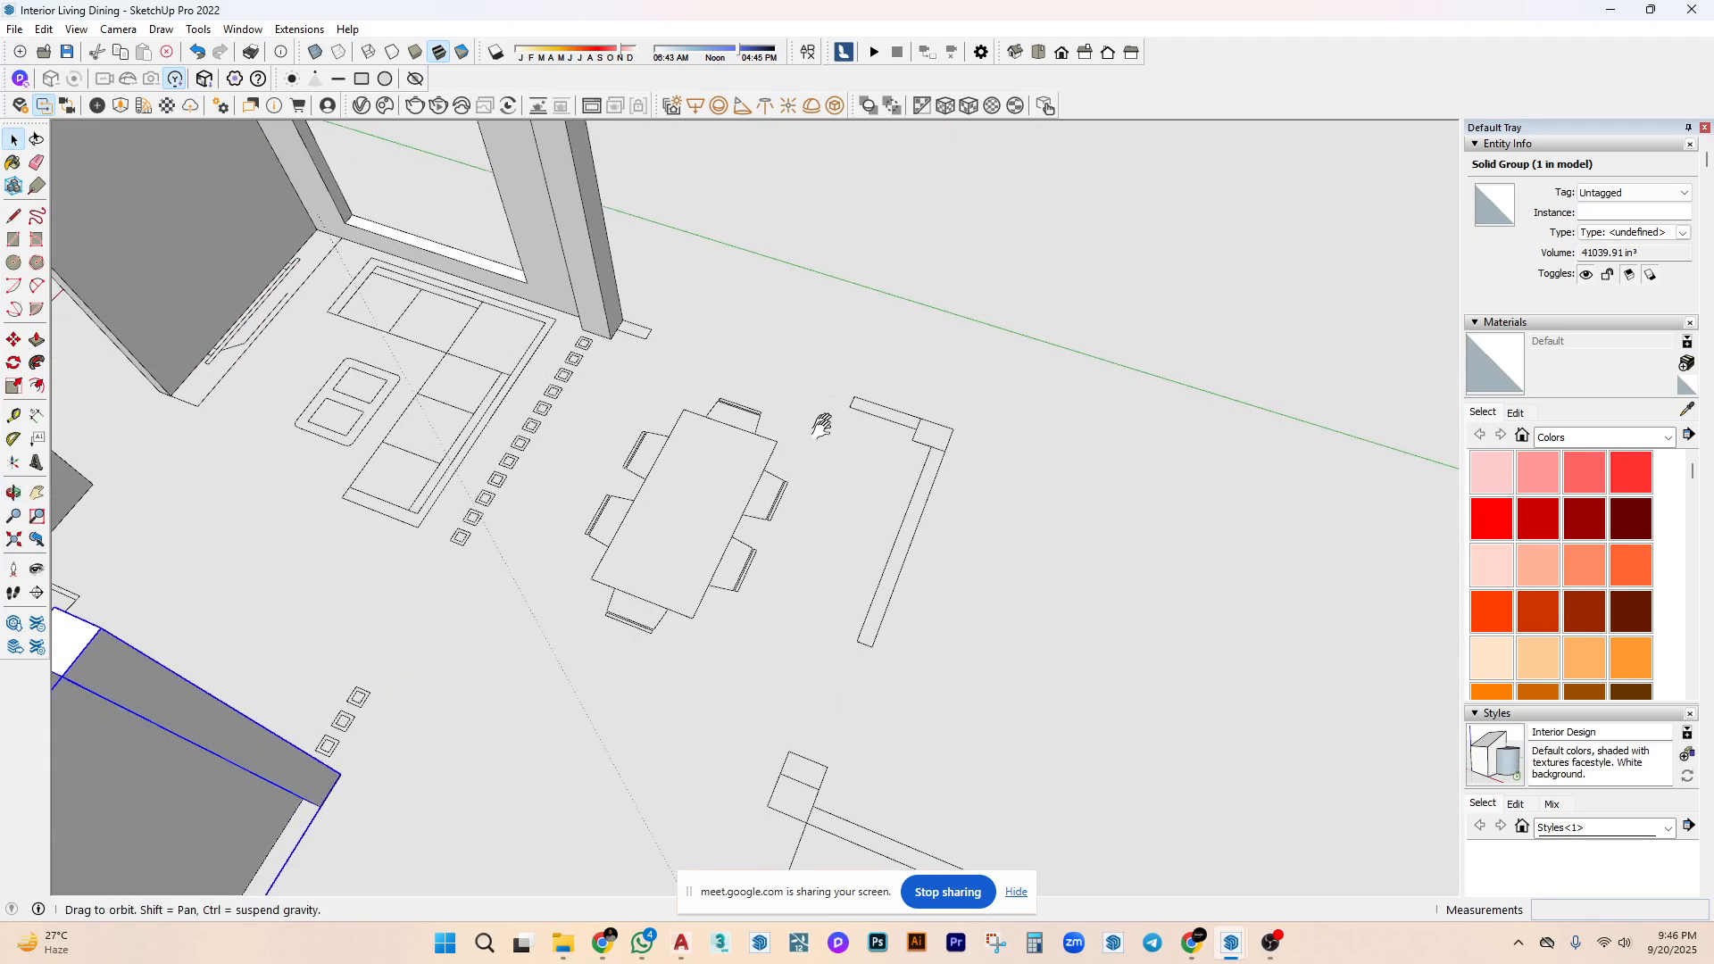
key("r")
key("space")
scroll(516, 579, "down", 6)
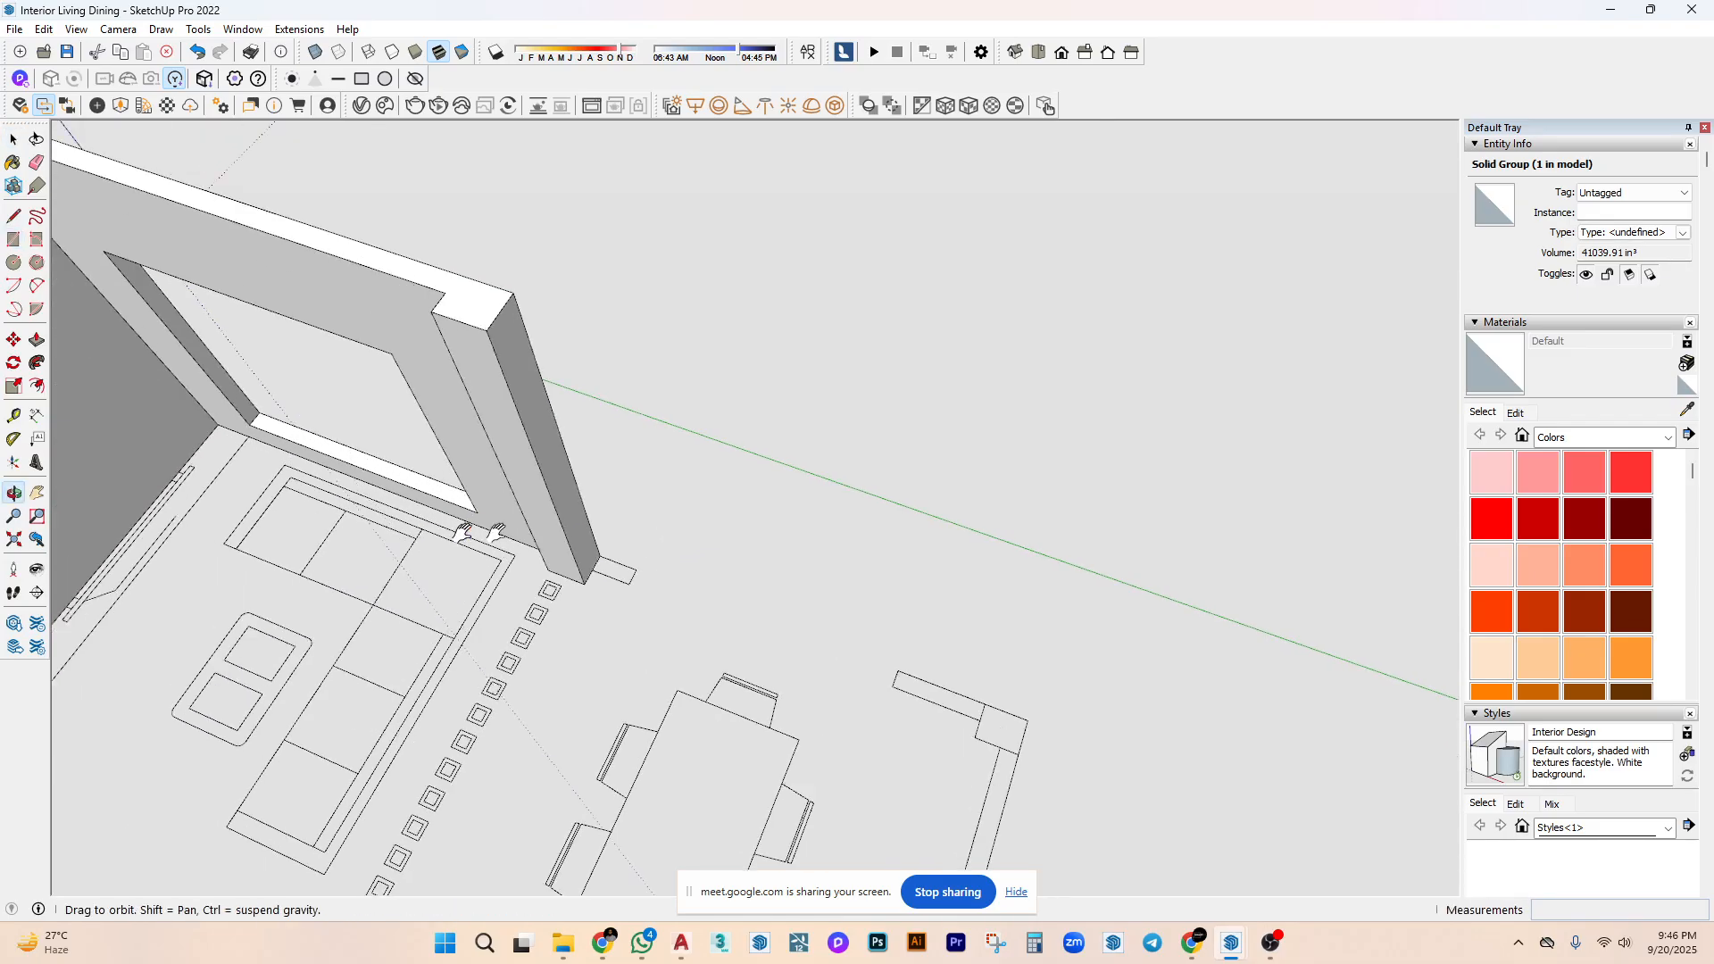
scroll(606, 466, "up", 2)
key("m")
key("ctrl")
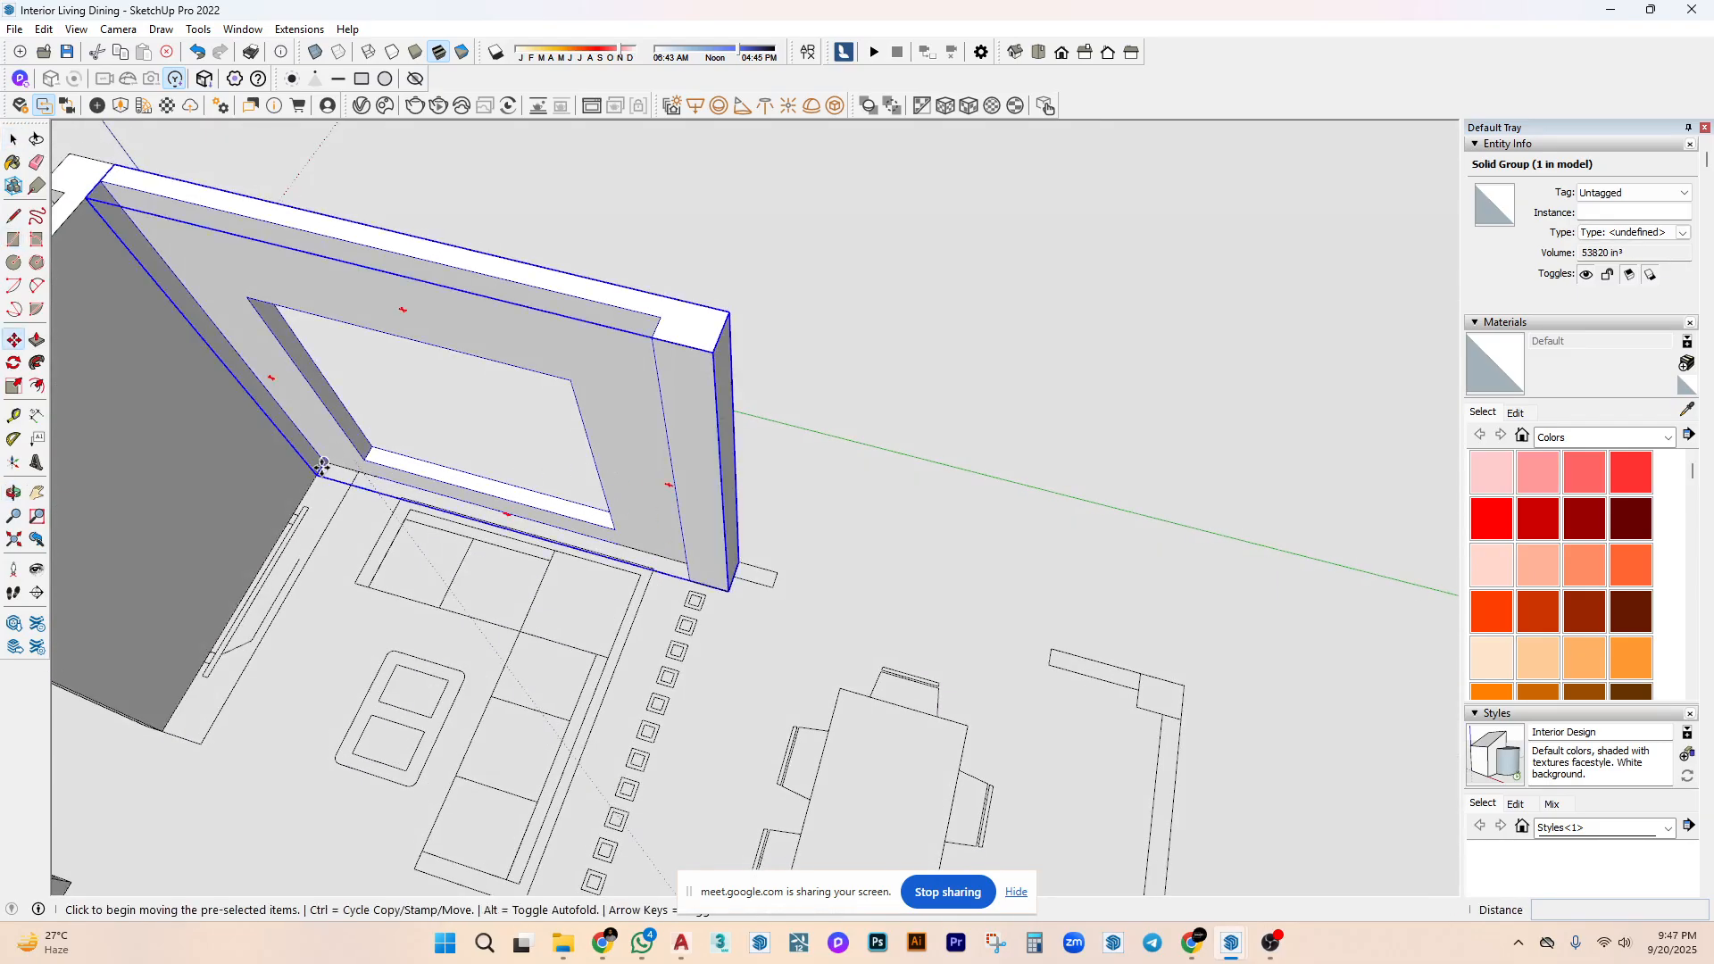
left_click(321, 470)
left_click(736, 567)
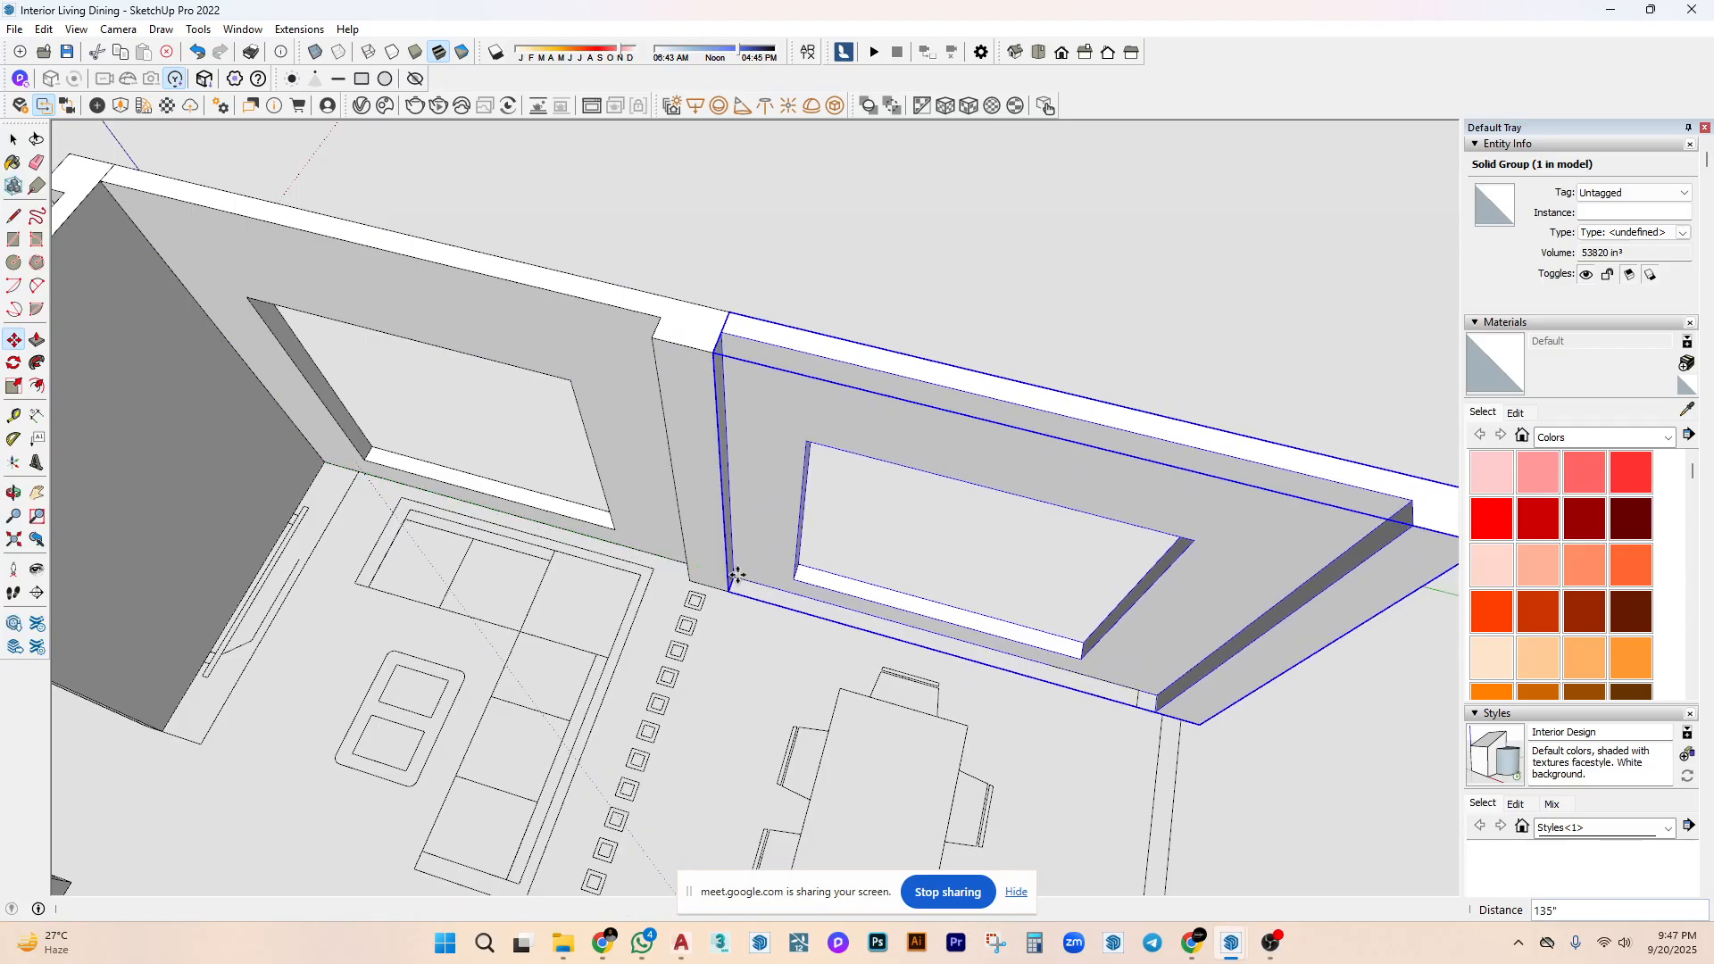
Inside the copied window wall group, move the far end column to match its outline on the plan.
key("space")
scroll(1019, 641, "down", 4)
scroll(1019, 641, "up", 2)
scroll(1050, 662, "up", 3)
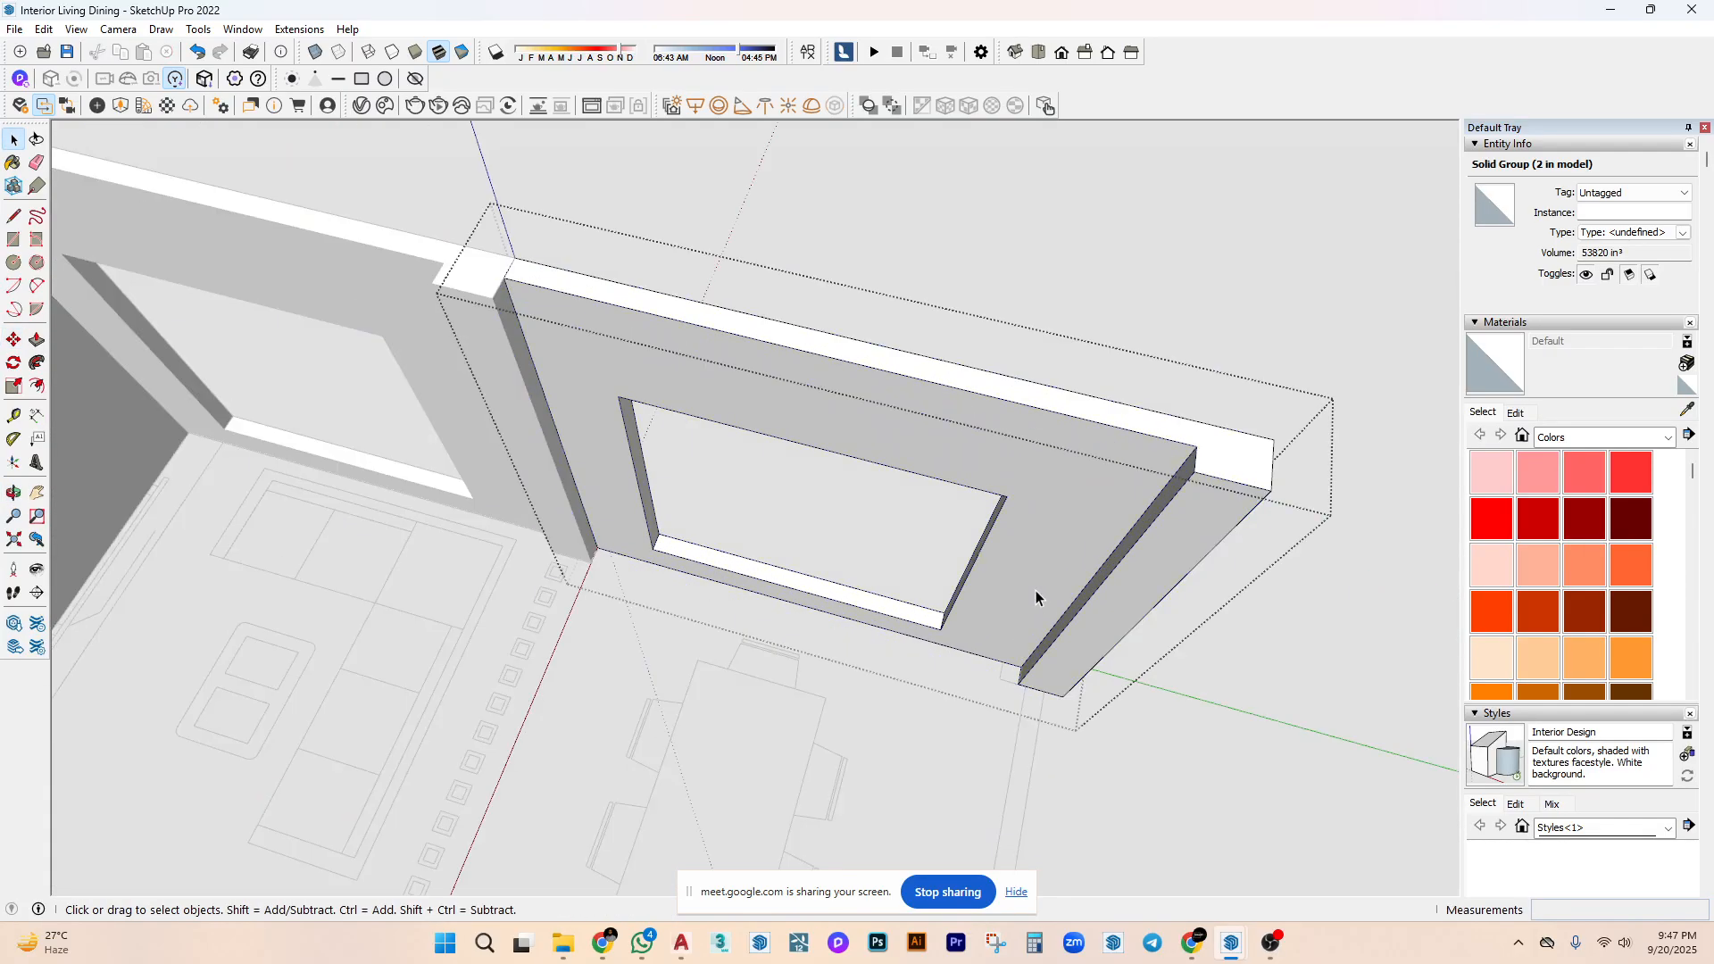
middle_click_drag(1032, 616, 693, 302)
left_click_drag(679, 279, 886, 823)
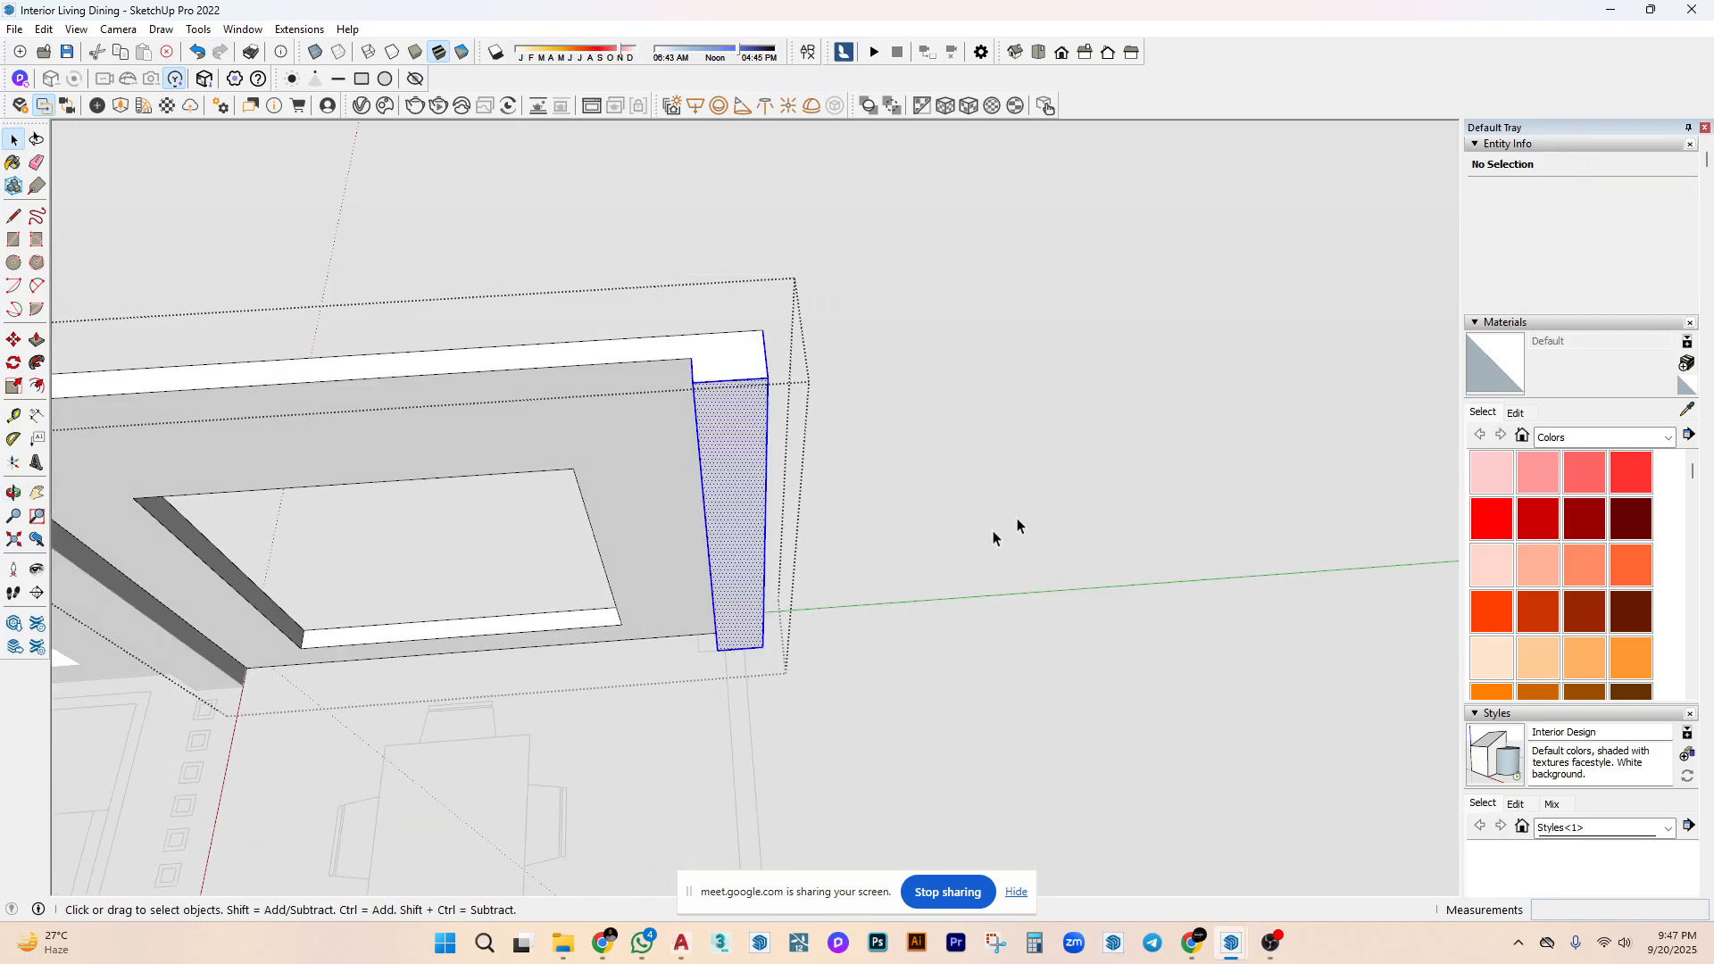
scroll(949, 599, "up", 5)
key("m")
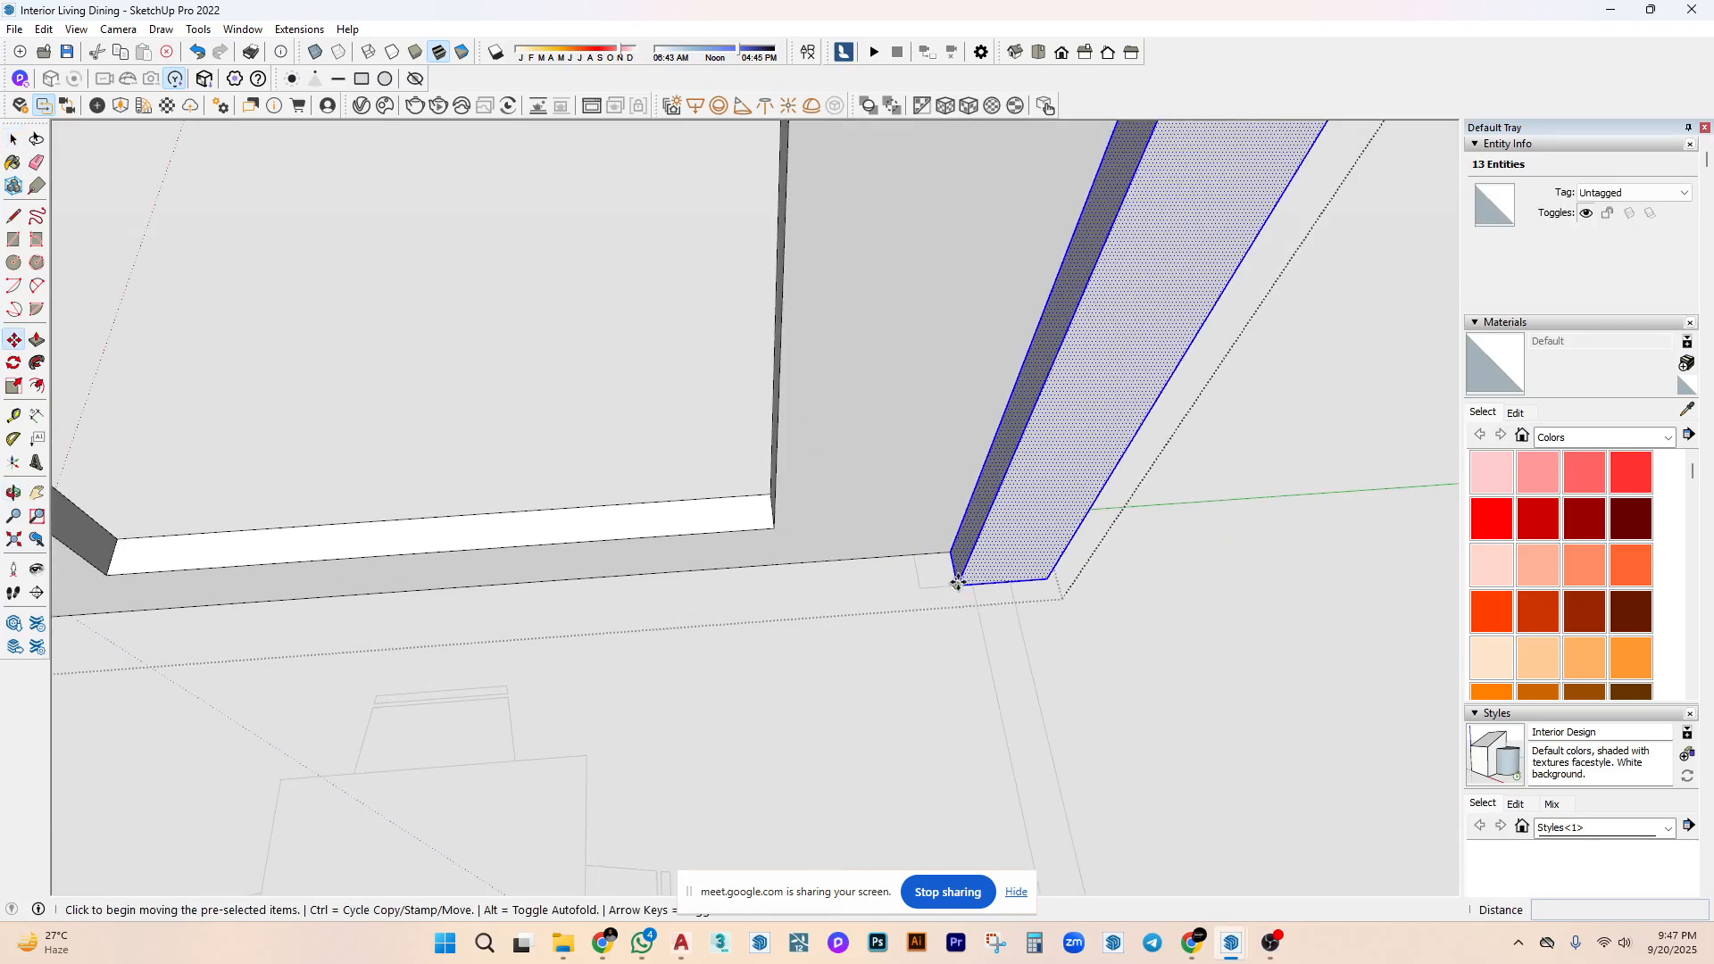
left_click(947, 585)
key("Escape")
Trace a rectangle over the side wall next to the dining table and extrude it level with the top of the window wall.
scroll(893, 542, "down", 5)
middle_click_drag(893, 543, 918, 471)
scroll(911, 464, "up", 3)
key("r")
left_click(876, 383)
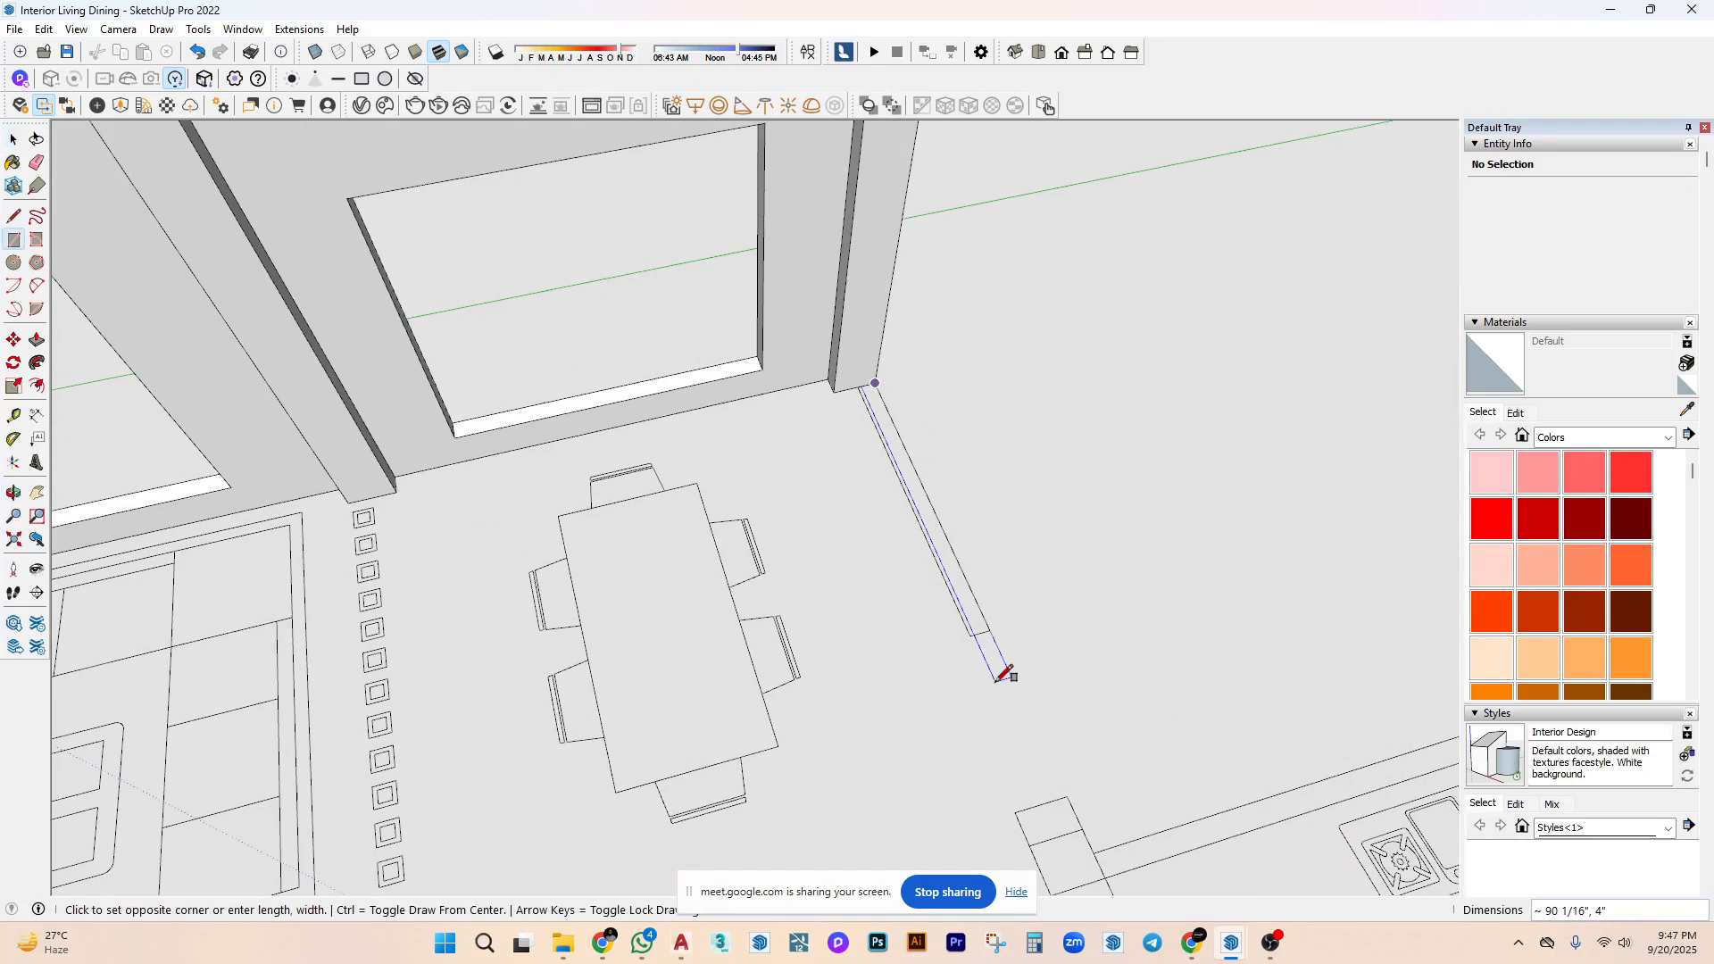
left_click(984, 630)
key("space")
key("p")
left_click(968, 622)
scroll(968, 622, "down", 5)
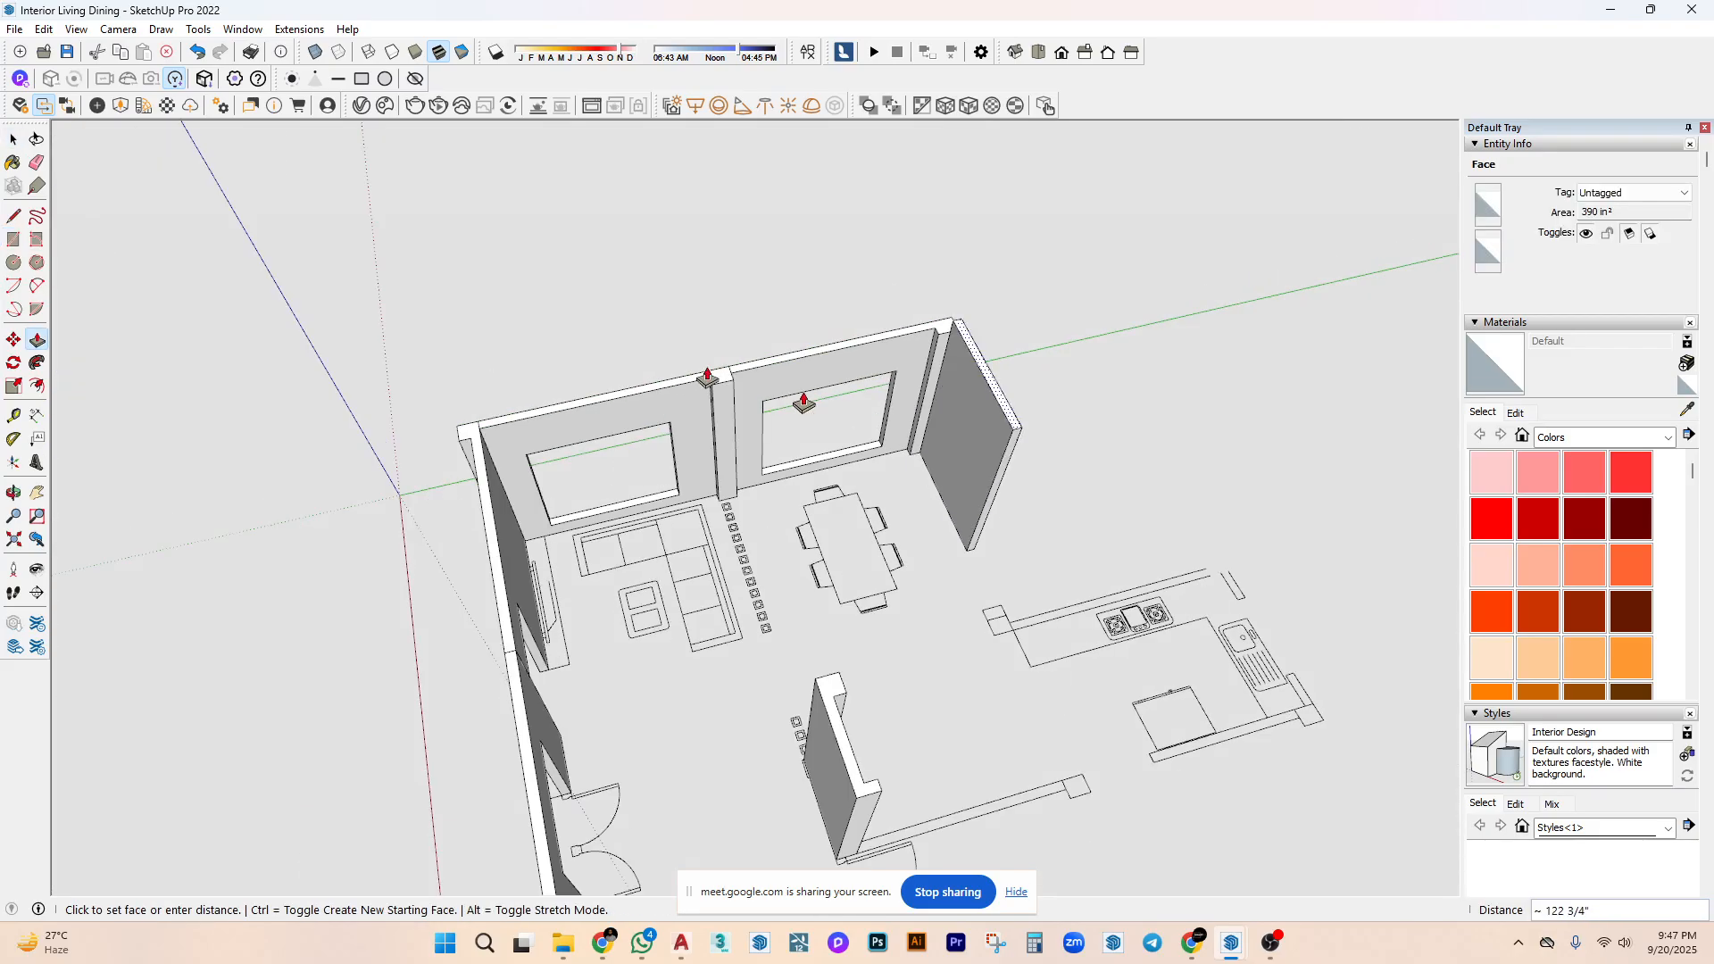
left_click(716, 387)
Make the raised dining side wall a group.
key("space")
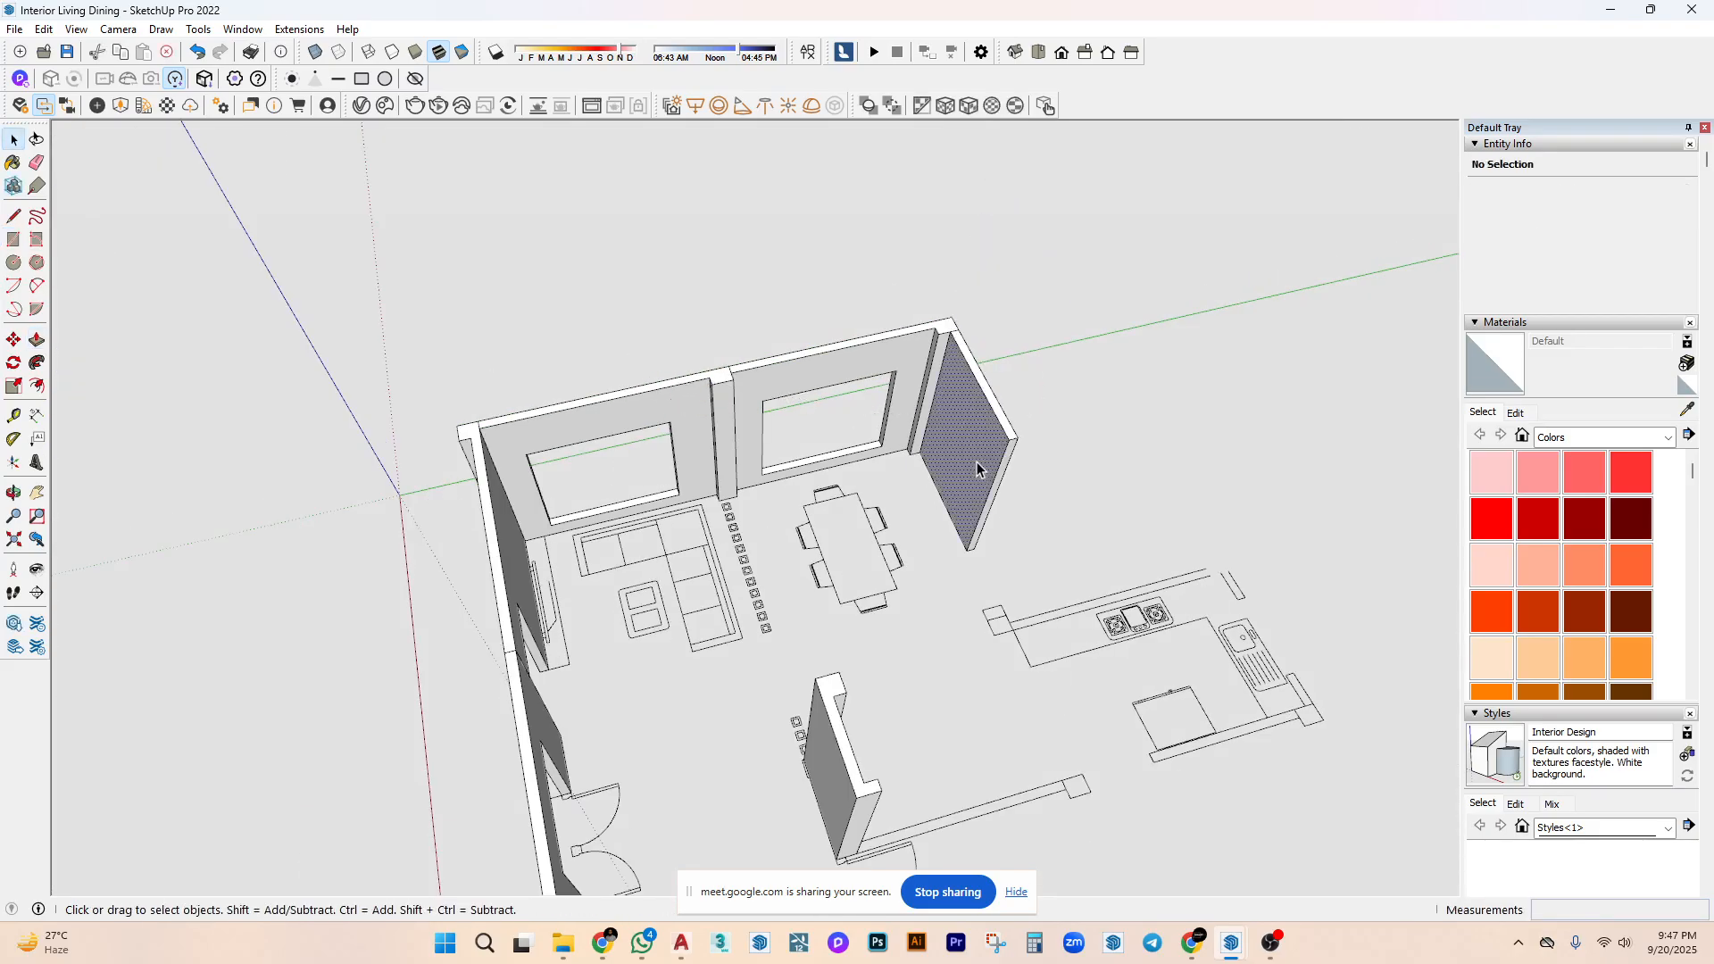
triple_click(976, 469)
right_click(982, 468)
left_click(1066, 616)
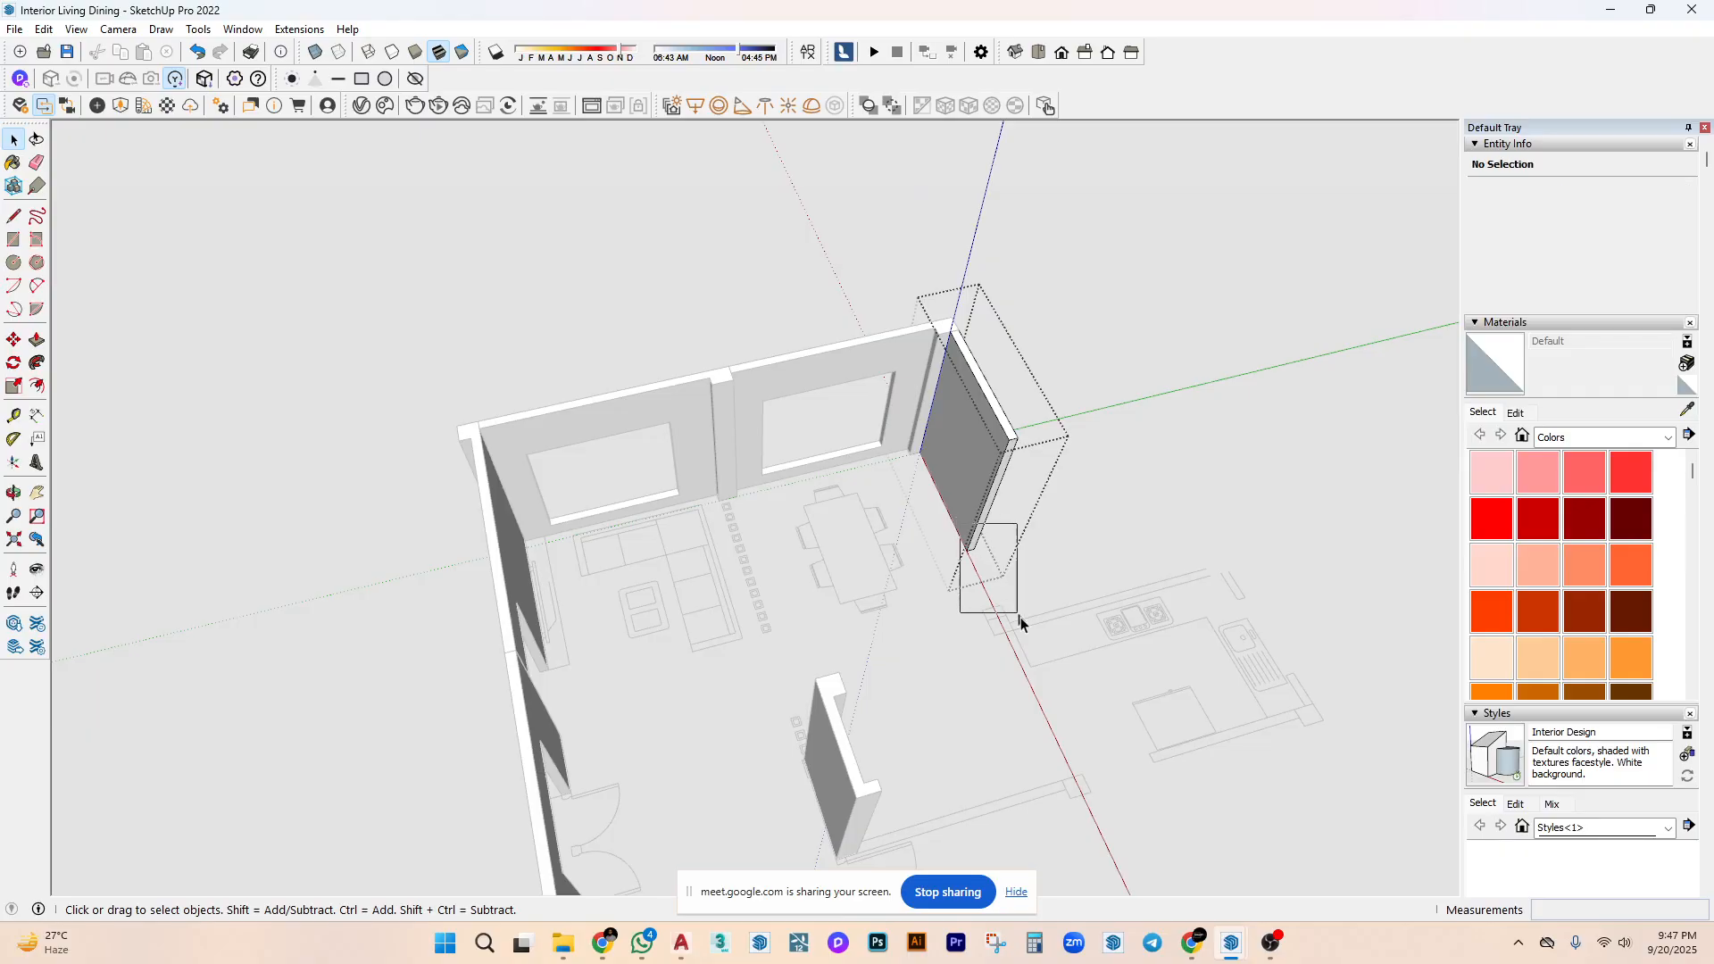
Inside the side wall group, copy the free end's bottom edge up 7' and extend the face above it 40" over the opening.
scroll(982, 500, "up", 4)
key("m")
left_click(988, 503)
key("ctrl")
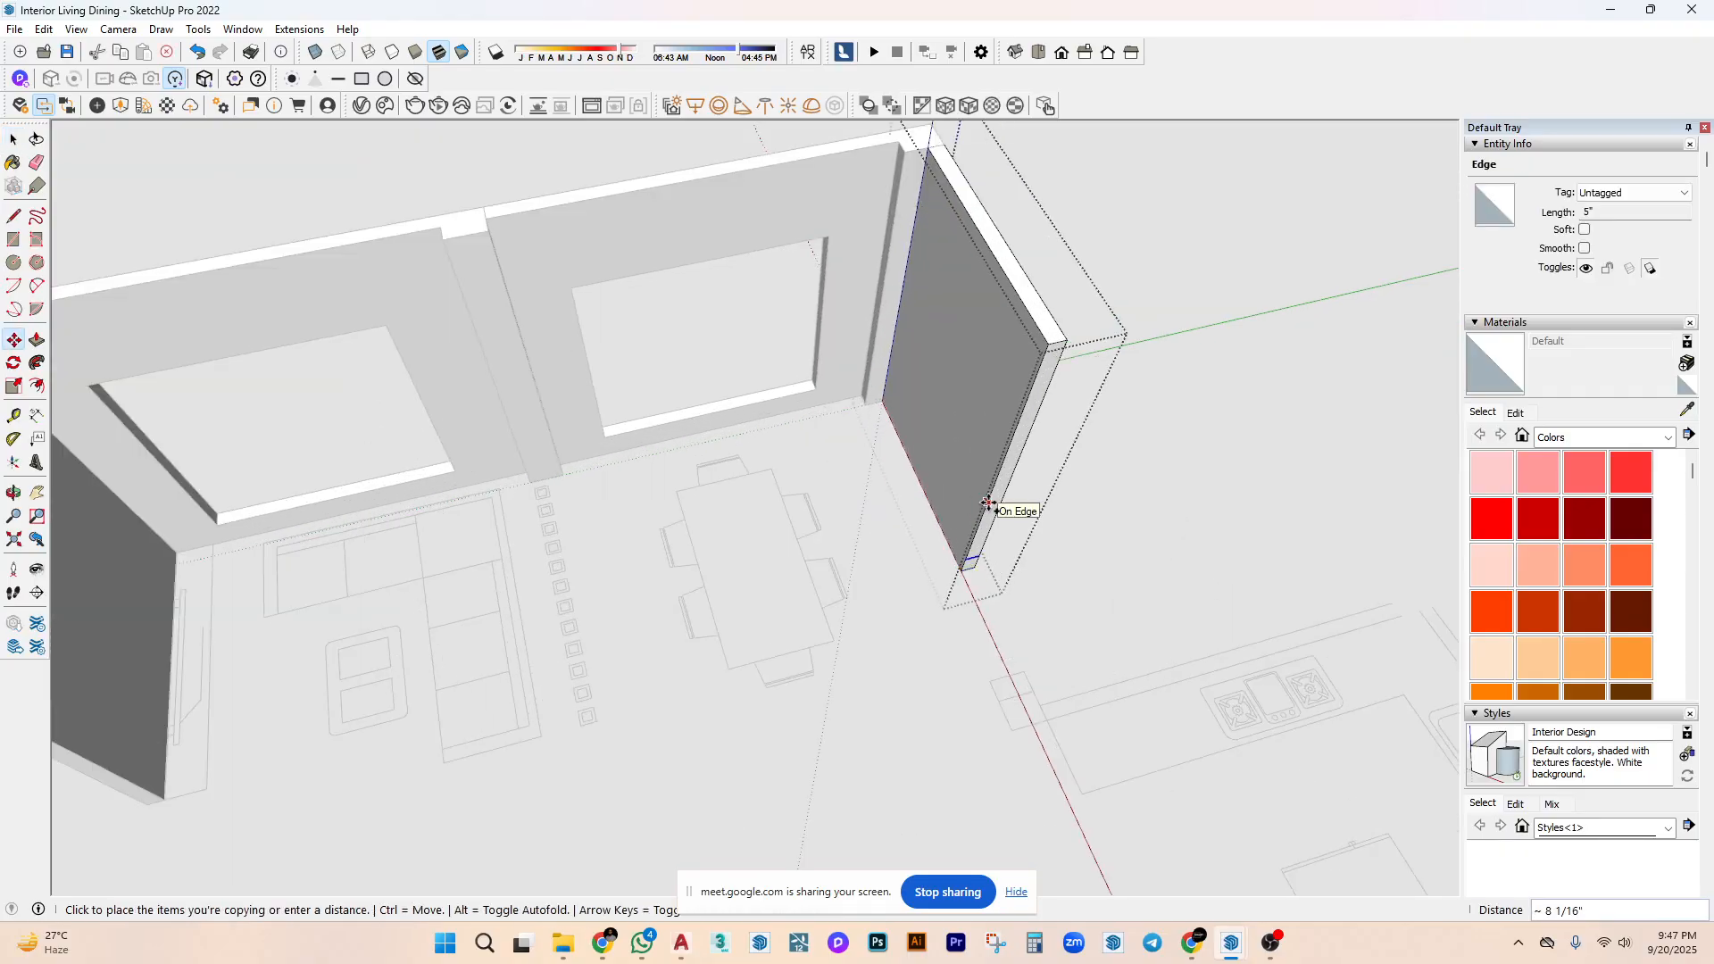
type("7'")
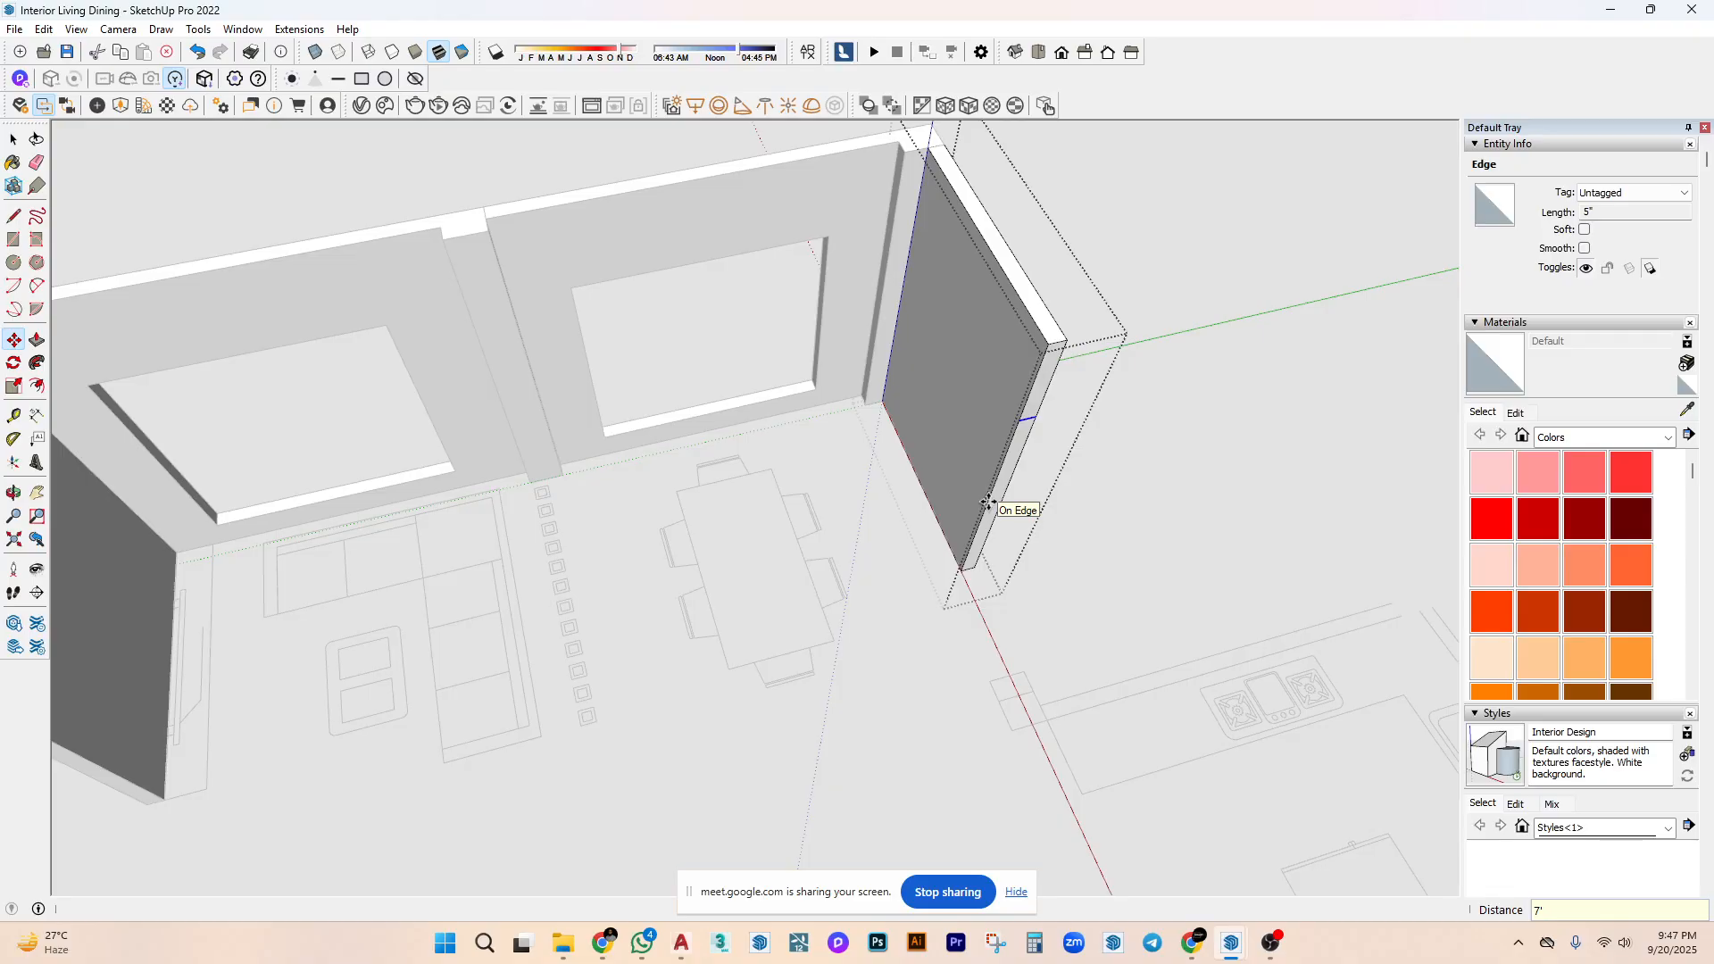
key("space")
key("p")
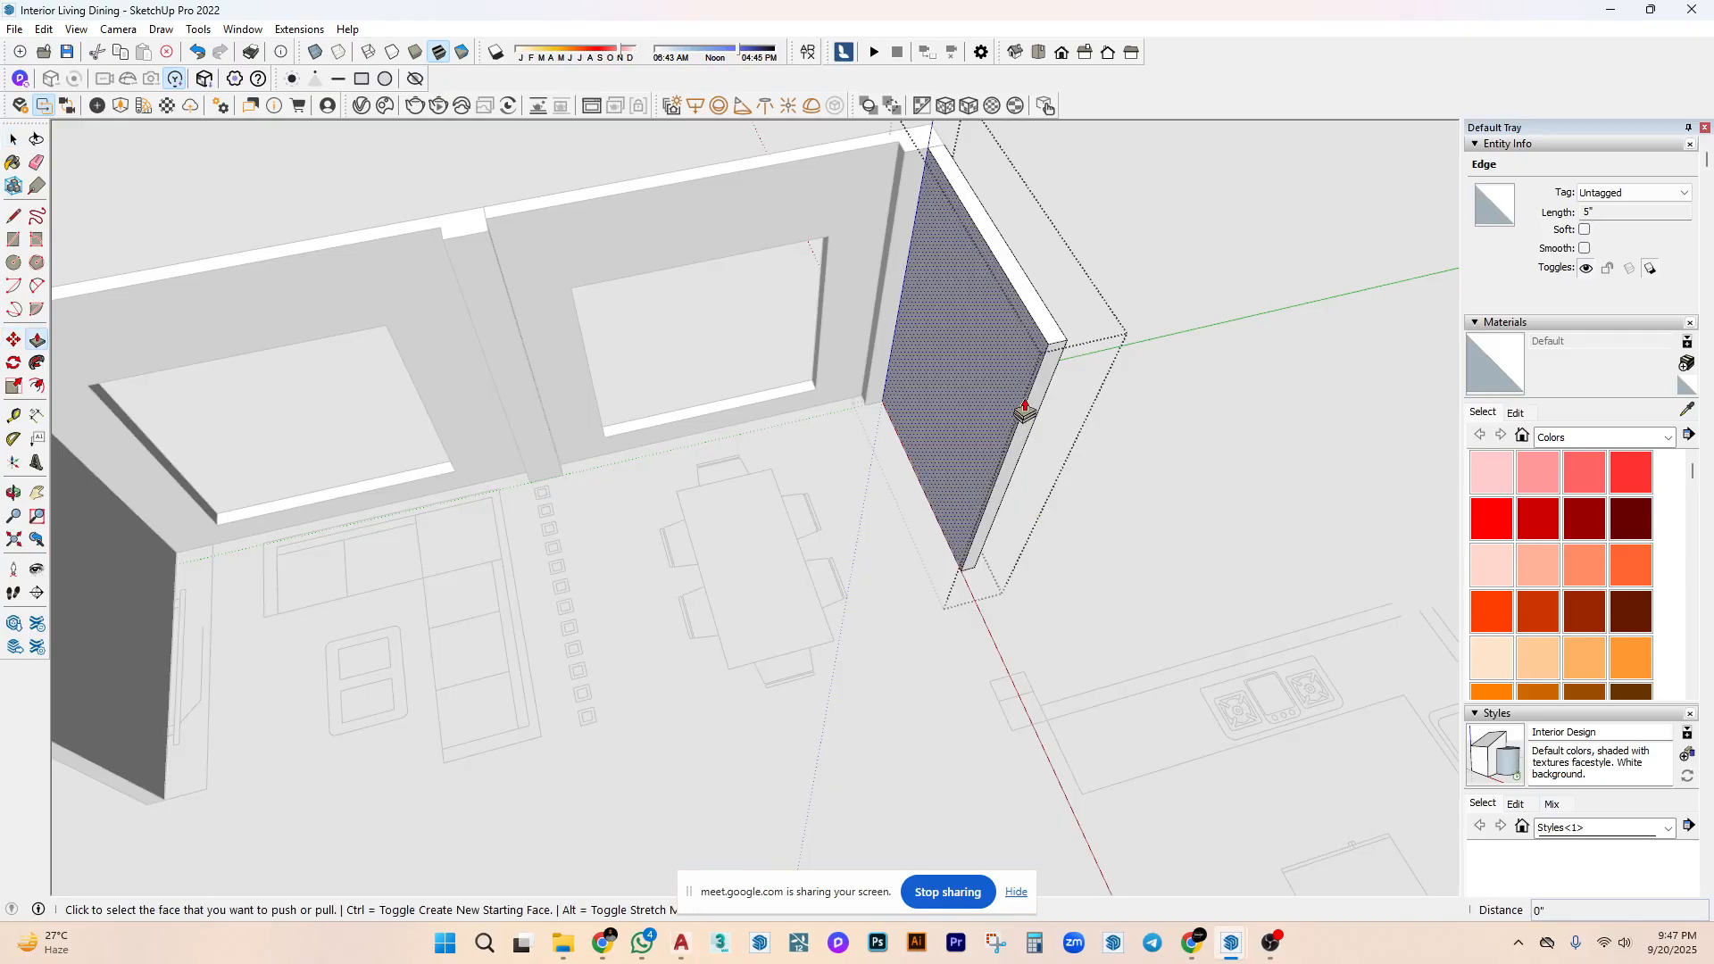
left_click(1040, 390)
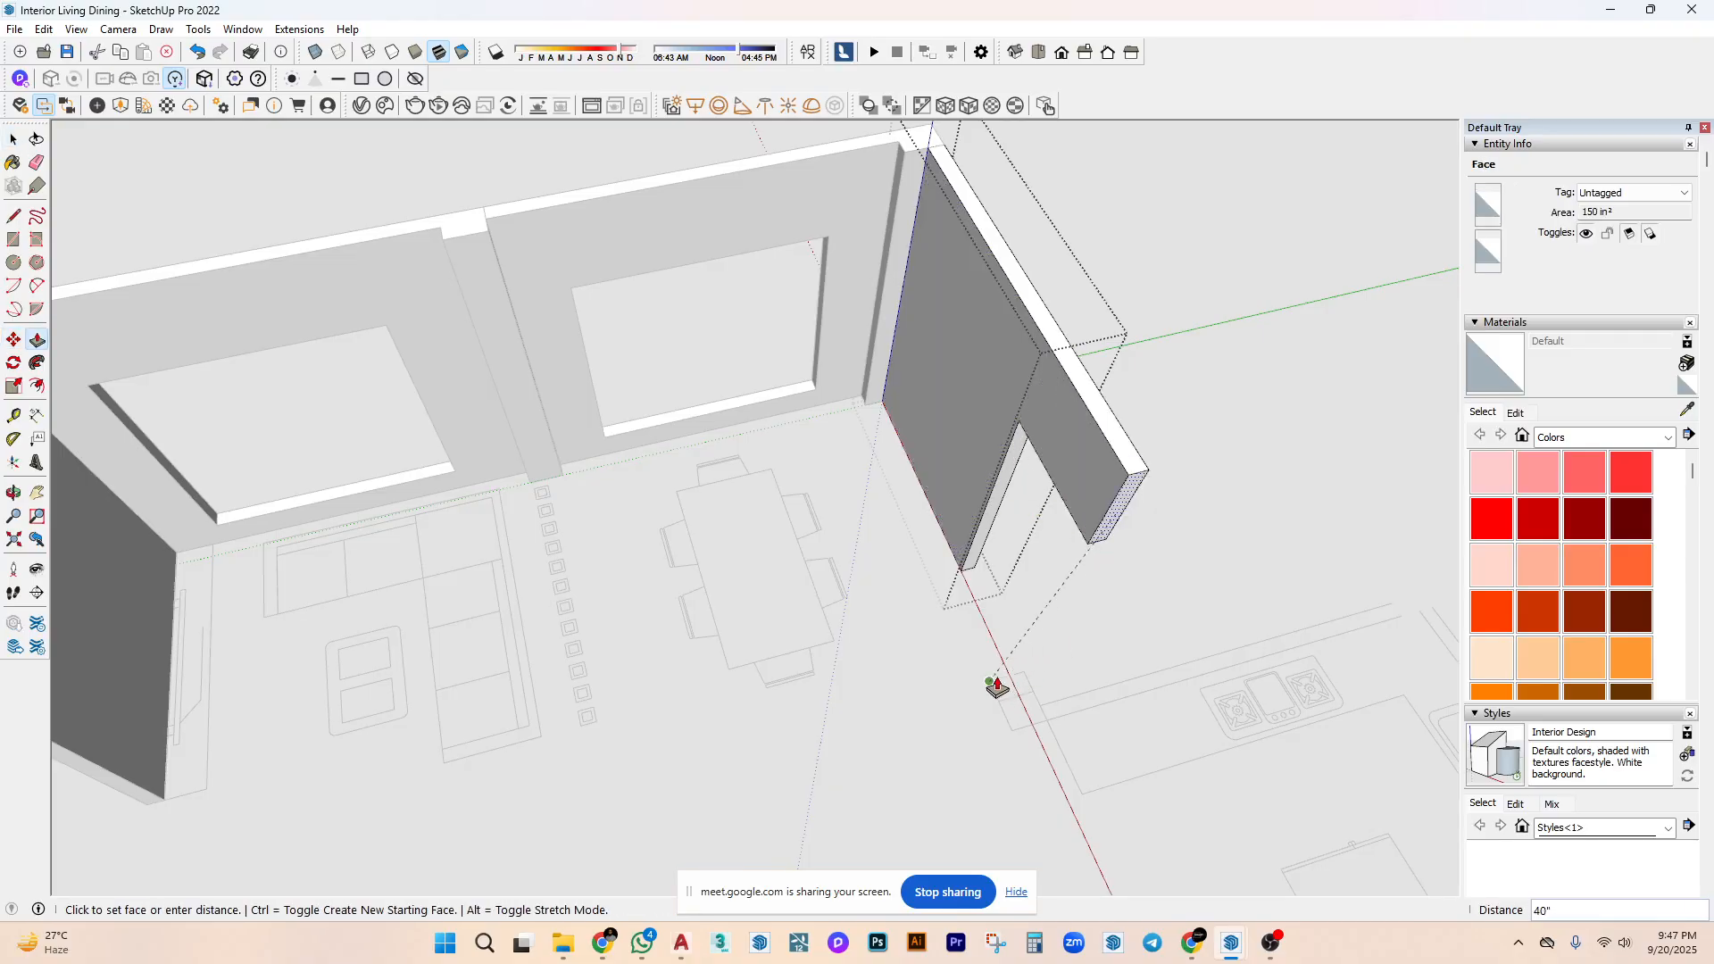
Trace a rectangle over the column outline at the far side of the side wall's opening.
key("r")
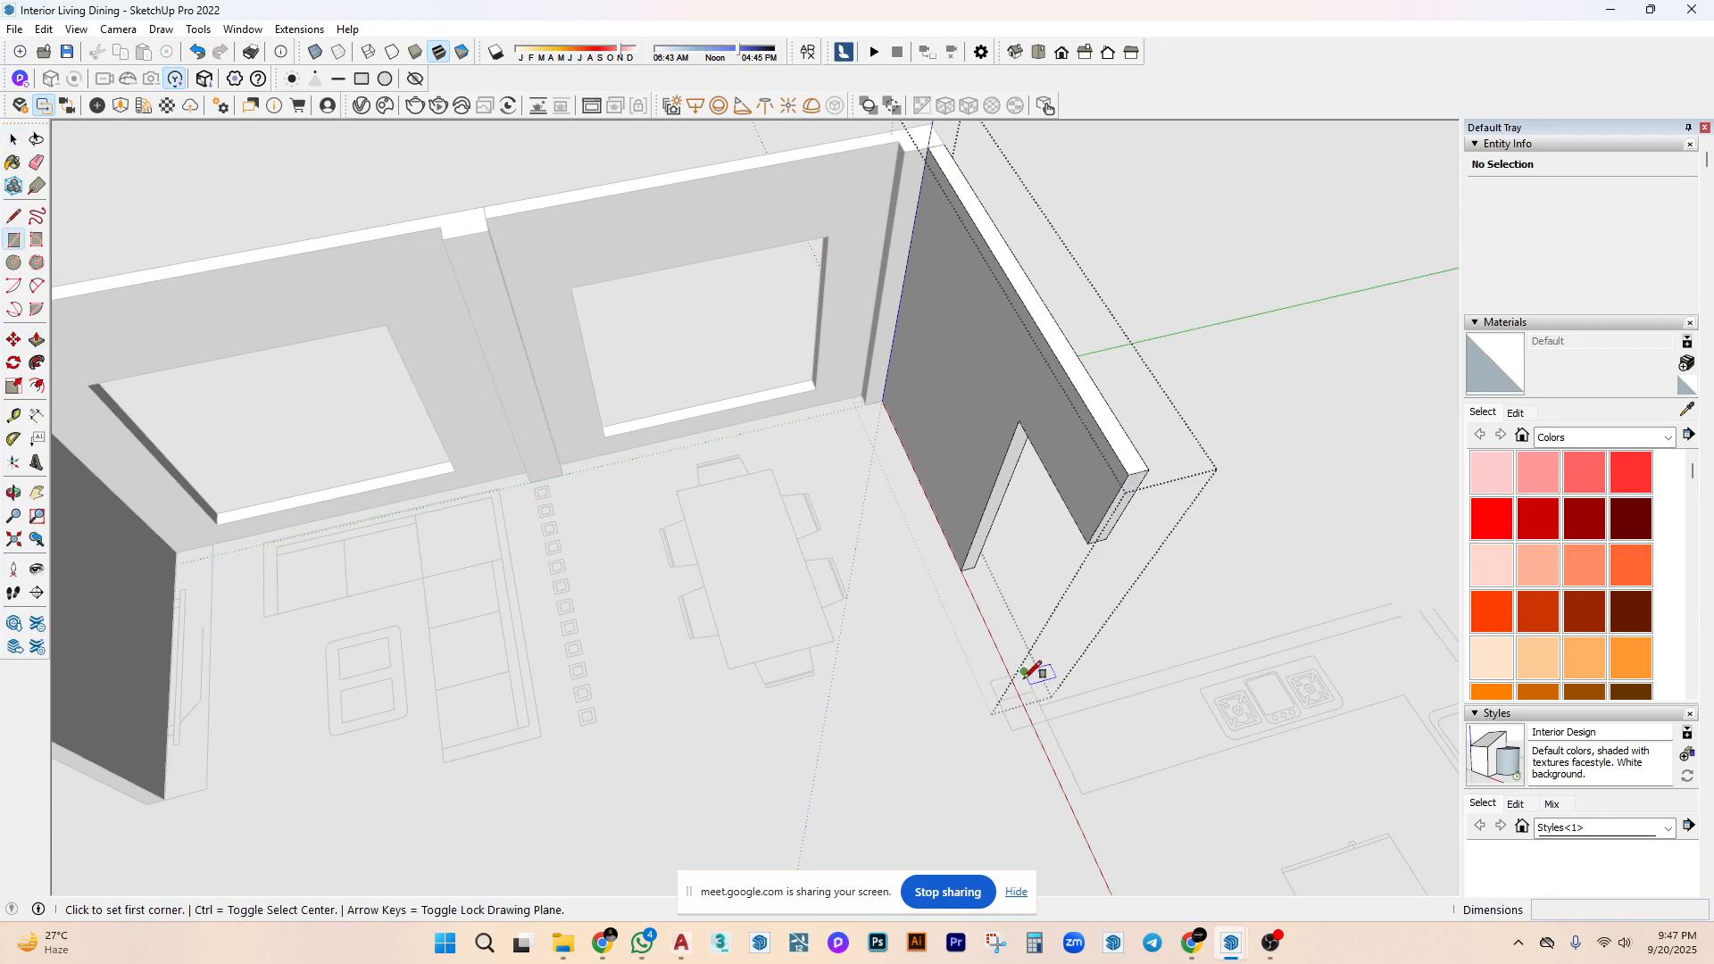
left_click(1025, 671)
left_click(1031, 725)
Try to trace rectangles over the 137" by 5" kitchen wall behind the stove and the short wall at its end.
left_click(1040, 705)
mouse_move(1059, 699)
middle_mouse_down()
mouse_move(1197, 659)
mouse_move(1252, 612)
middle_mouse_up()
left_click(1203, 622)
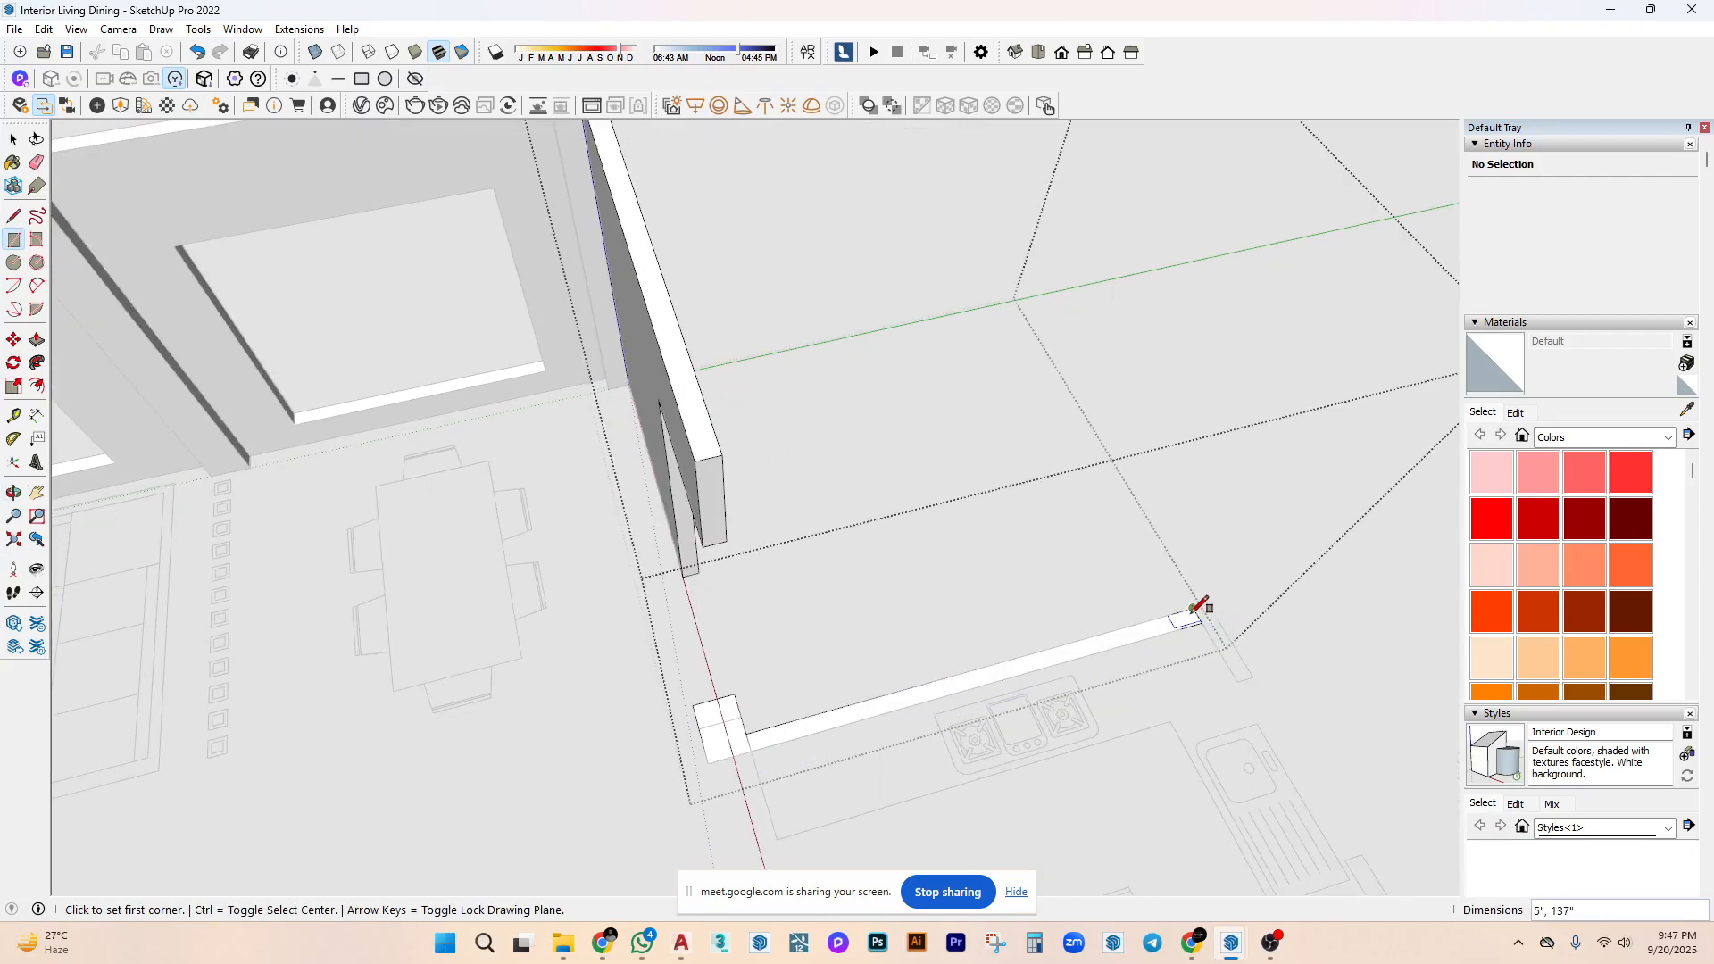
left_click(1193, 607)
left_click(1264, 666)
scroll(1194, 613, "down", 5)
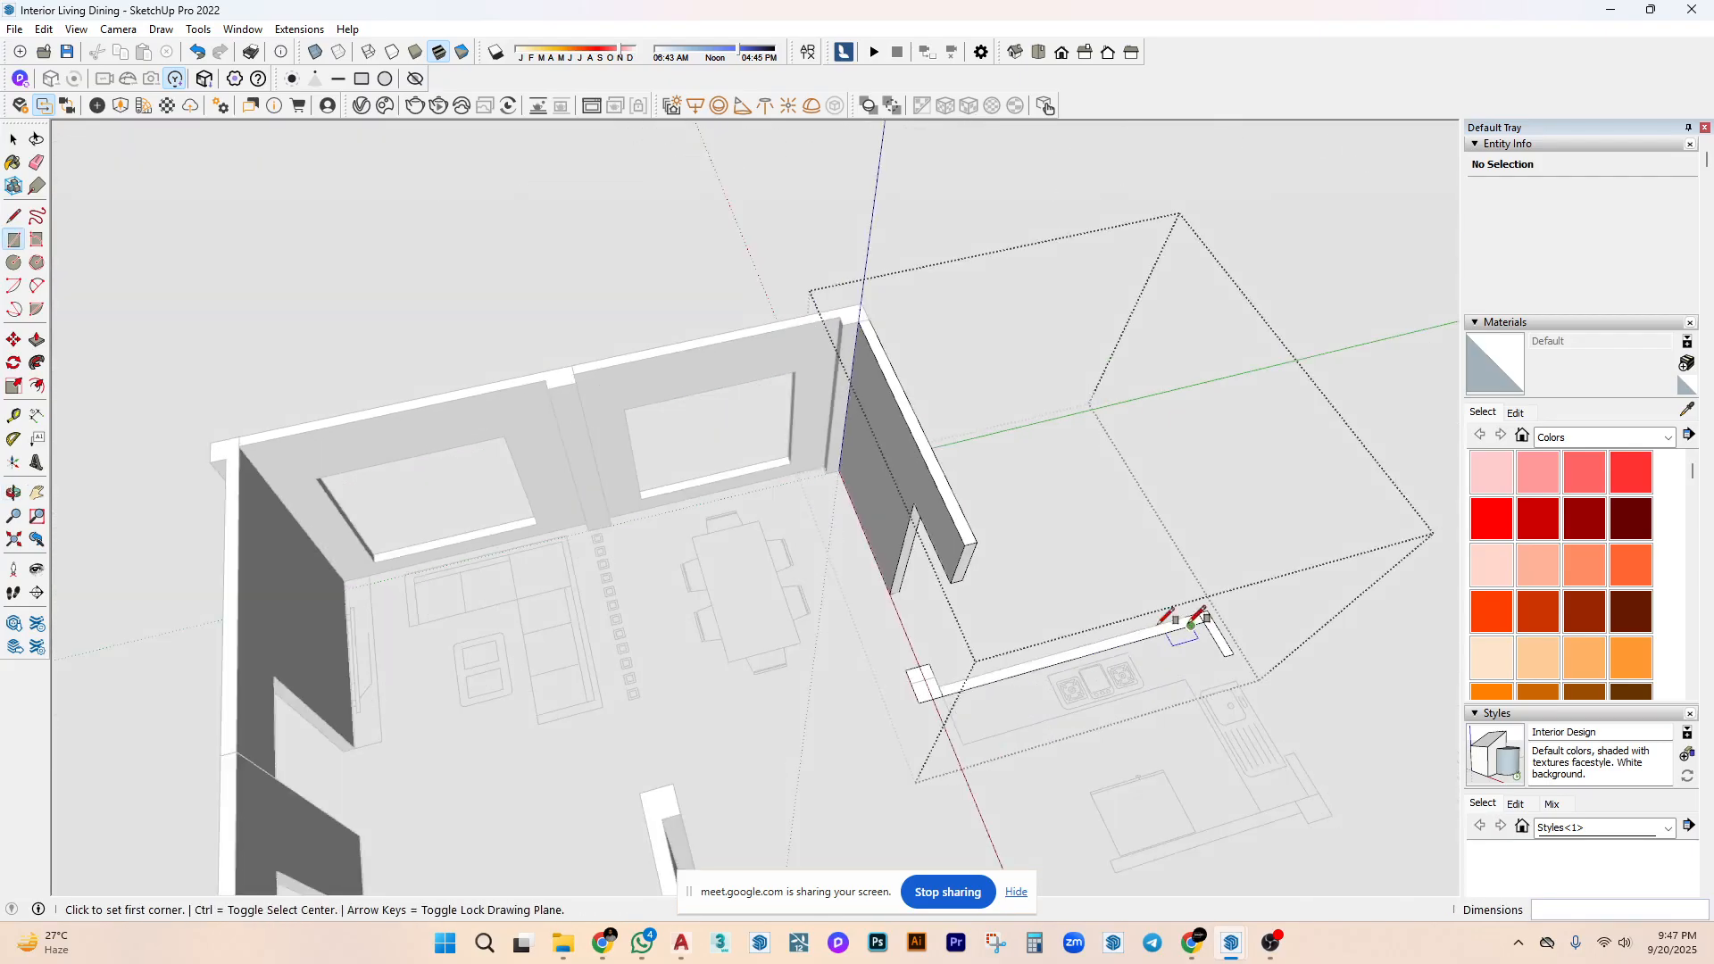
scroll(1044, 638, "up", 2)
middle_click_drag(1058, 645, 891, 547)
Extrude the traced column beside the opening level with the top of the side wall.
key("p")
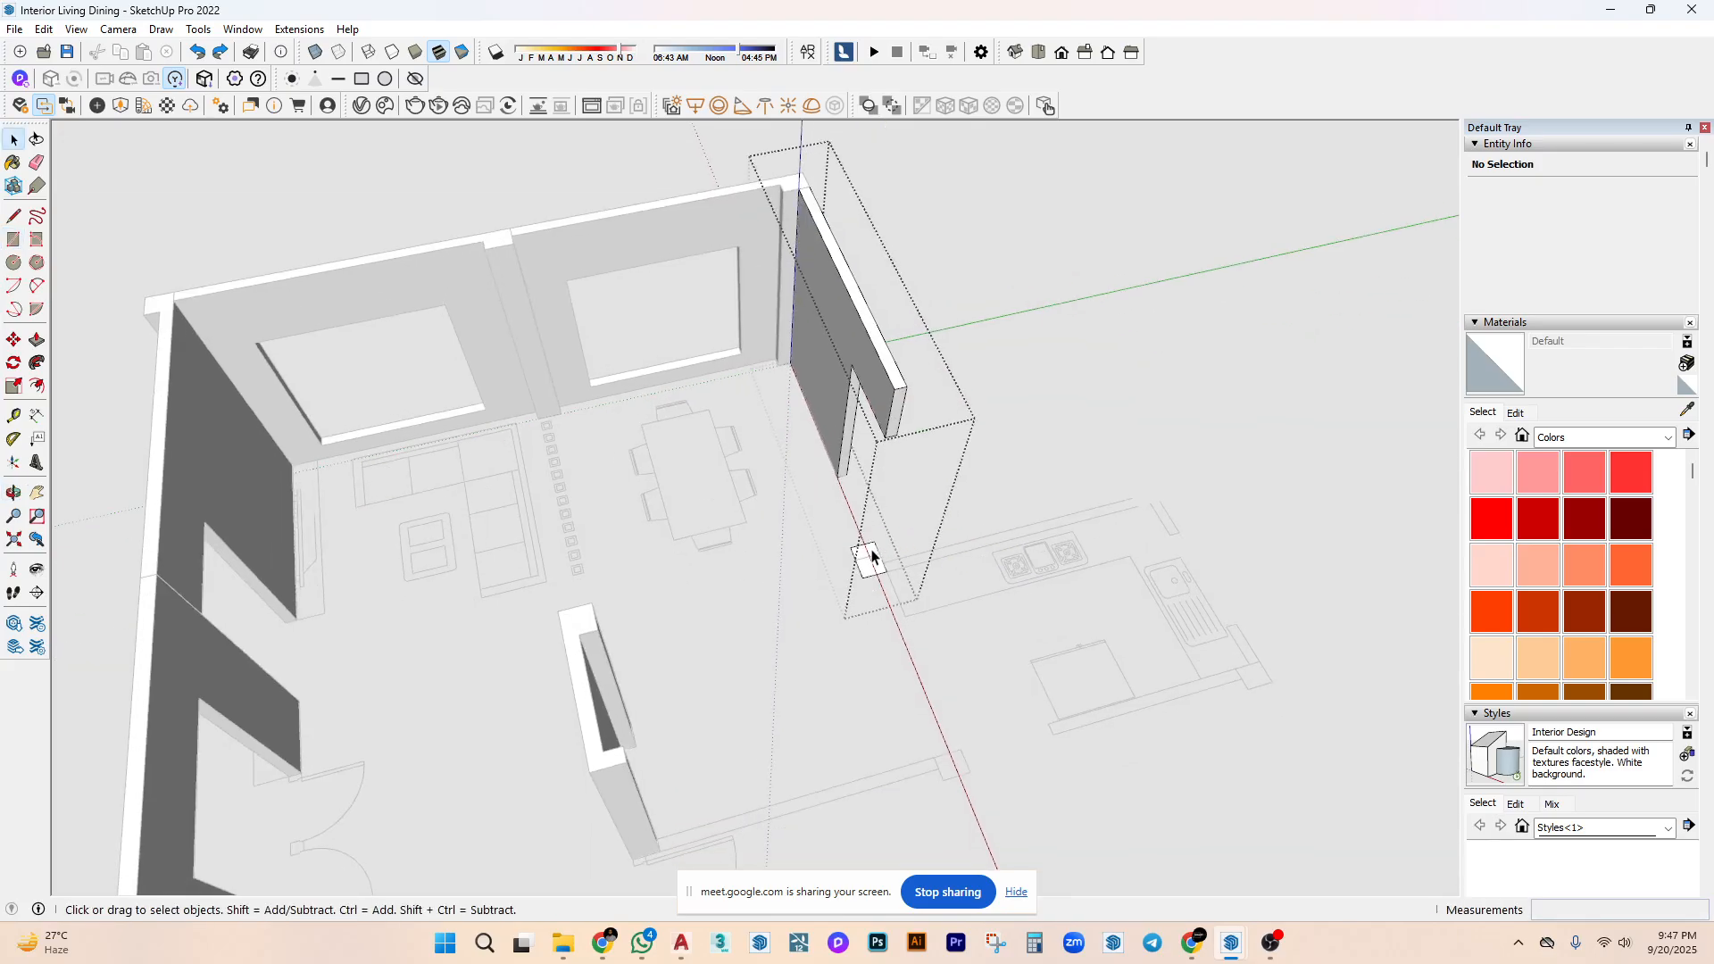
left_click(873, 563)
left_click(872, 307)
key("space")
scroll(902, 452, "down", 3)
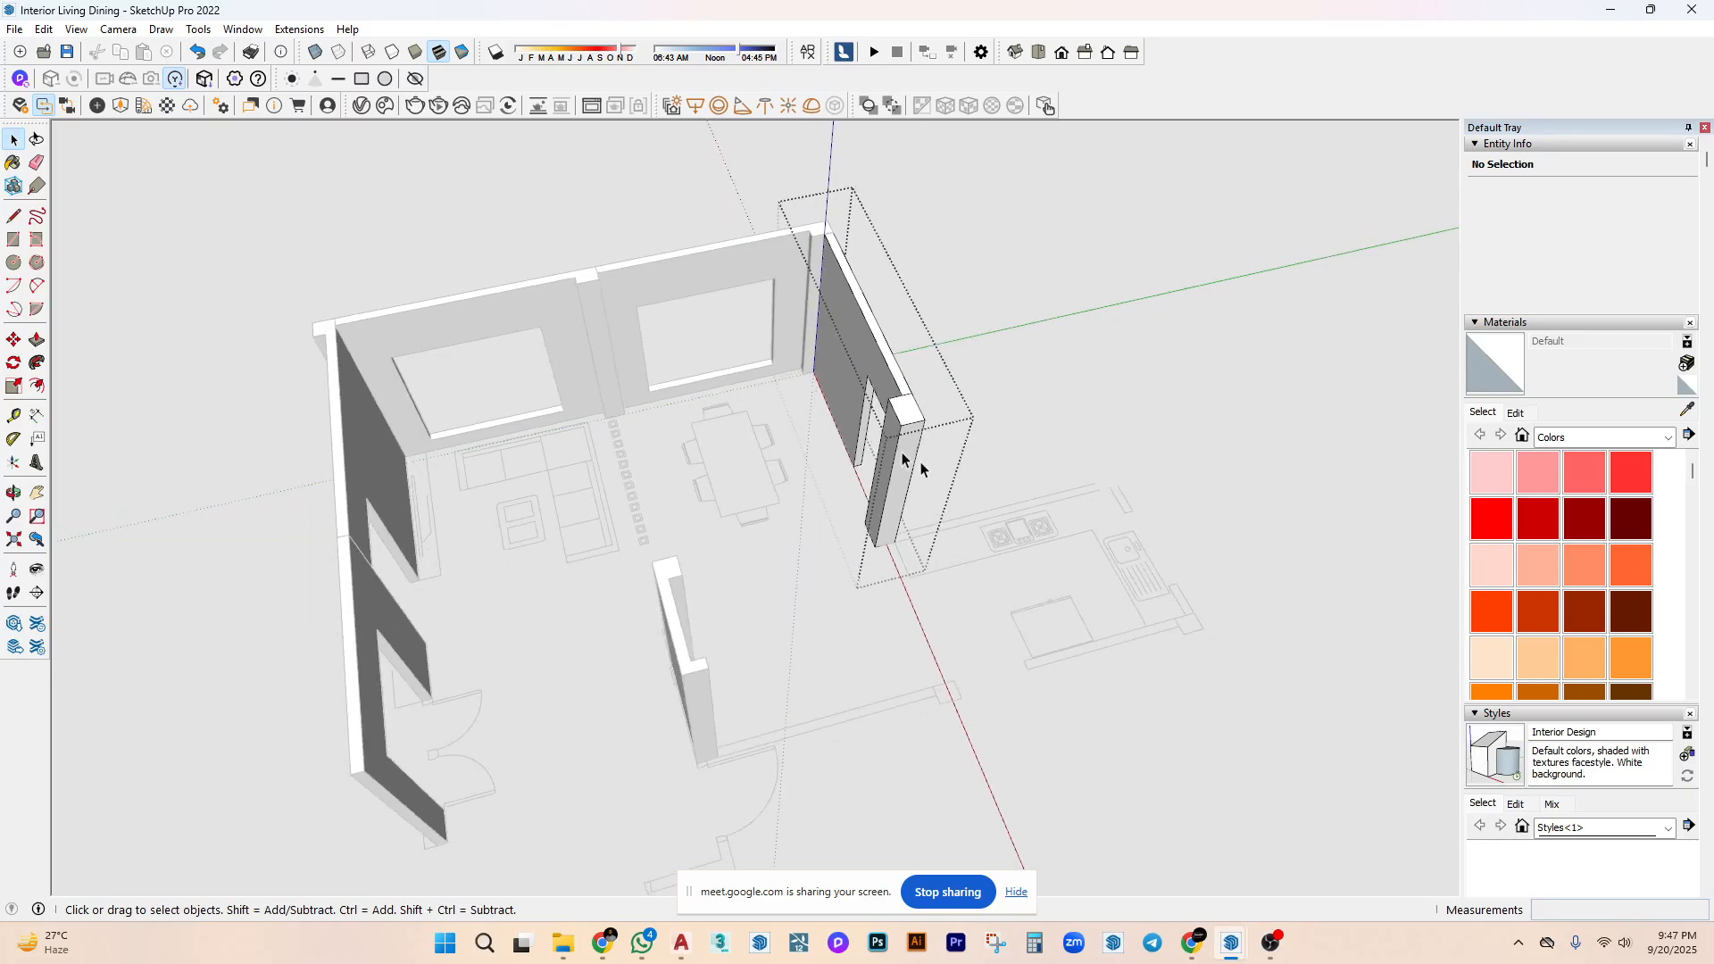
Trace a rectangle along the wall running from the inner door's short wall to the kitchen-side column.
scroll(902, 451, "up", 4)
scroll(942, 470, "down", 2)
middle_click_drag(942, 471, 1132, 608)
scroll(860, 661, "up", 5)
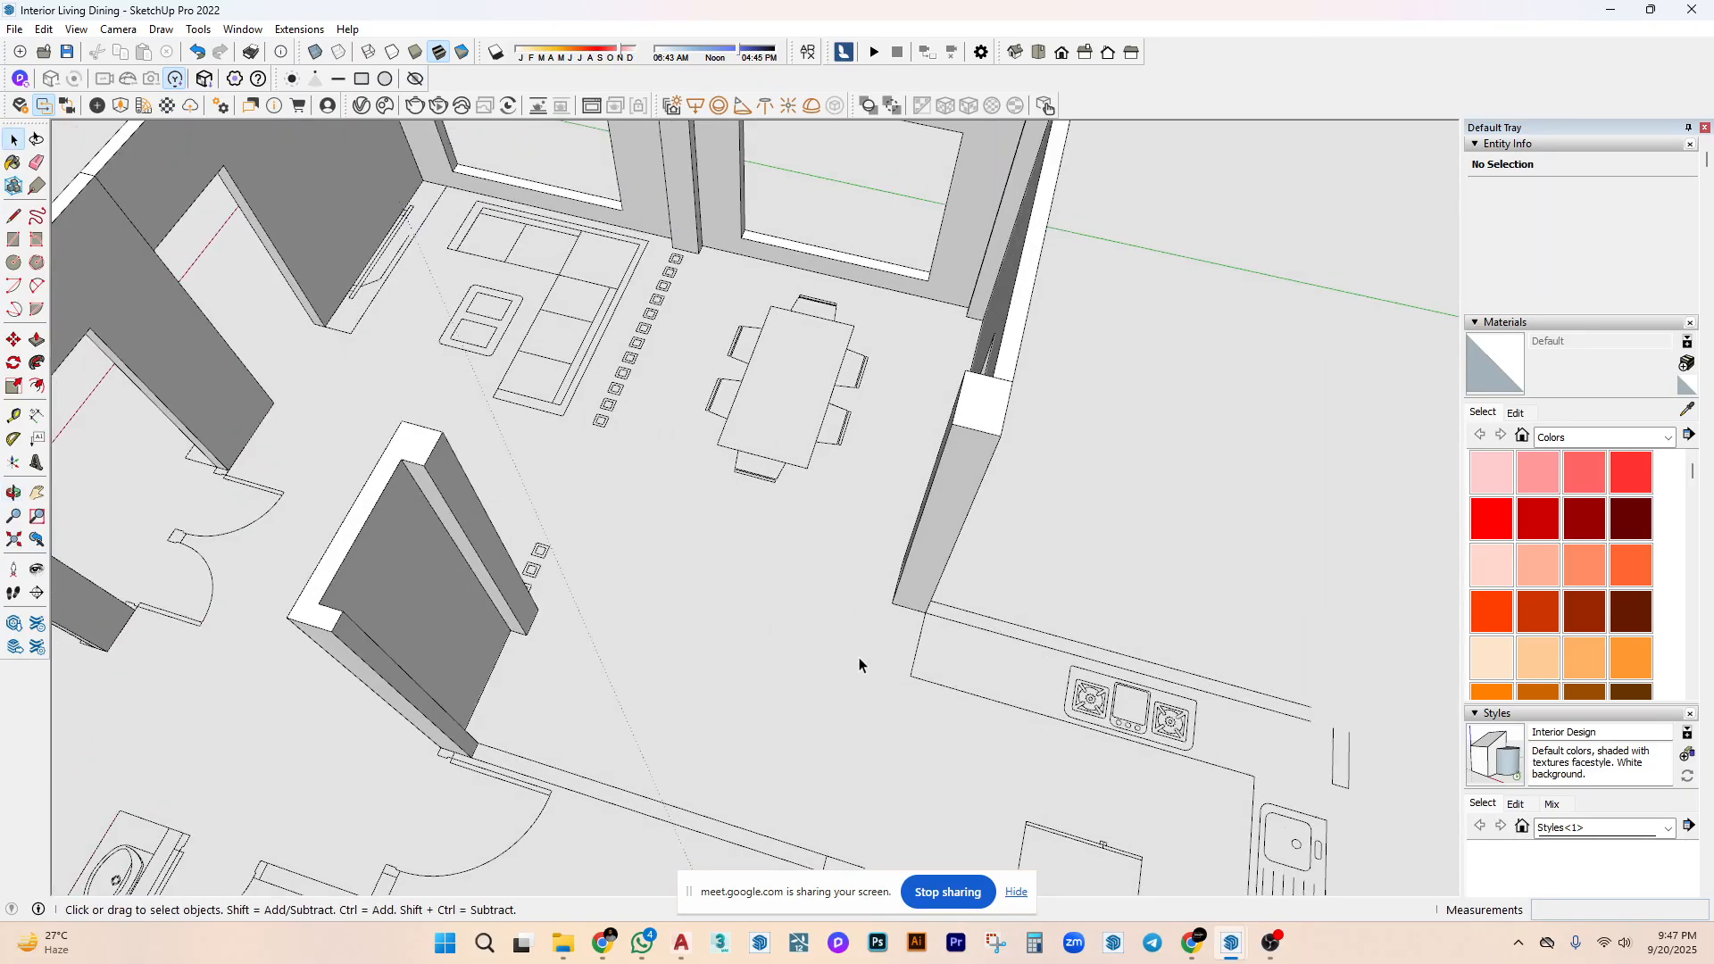
middle_click_drag(861, 661, 795, 563, "shift")
key("r")
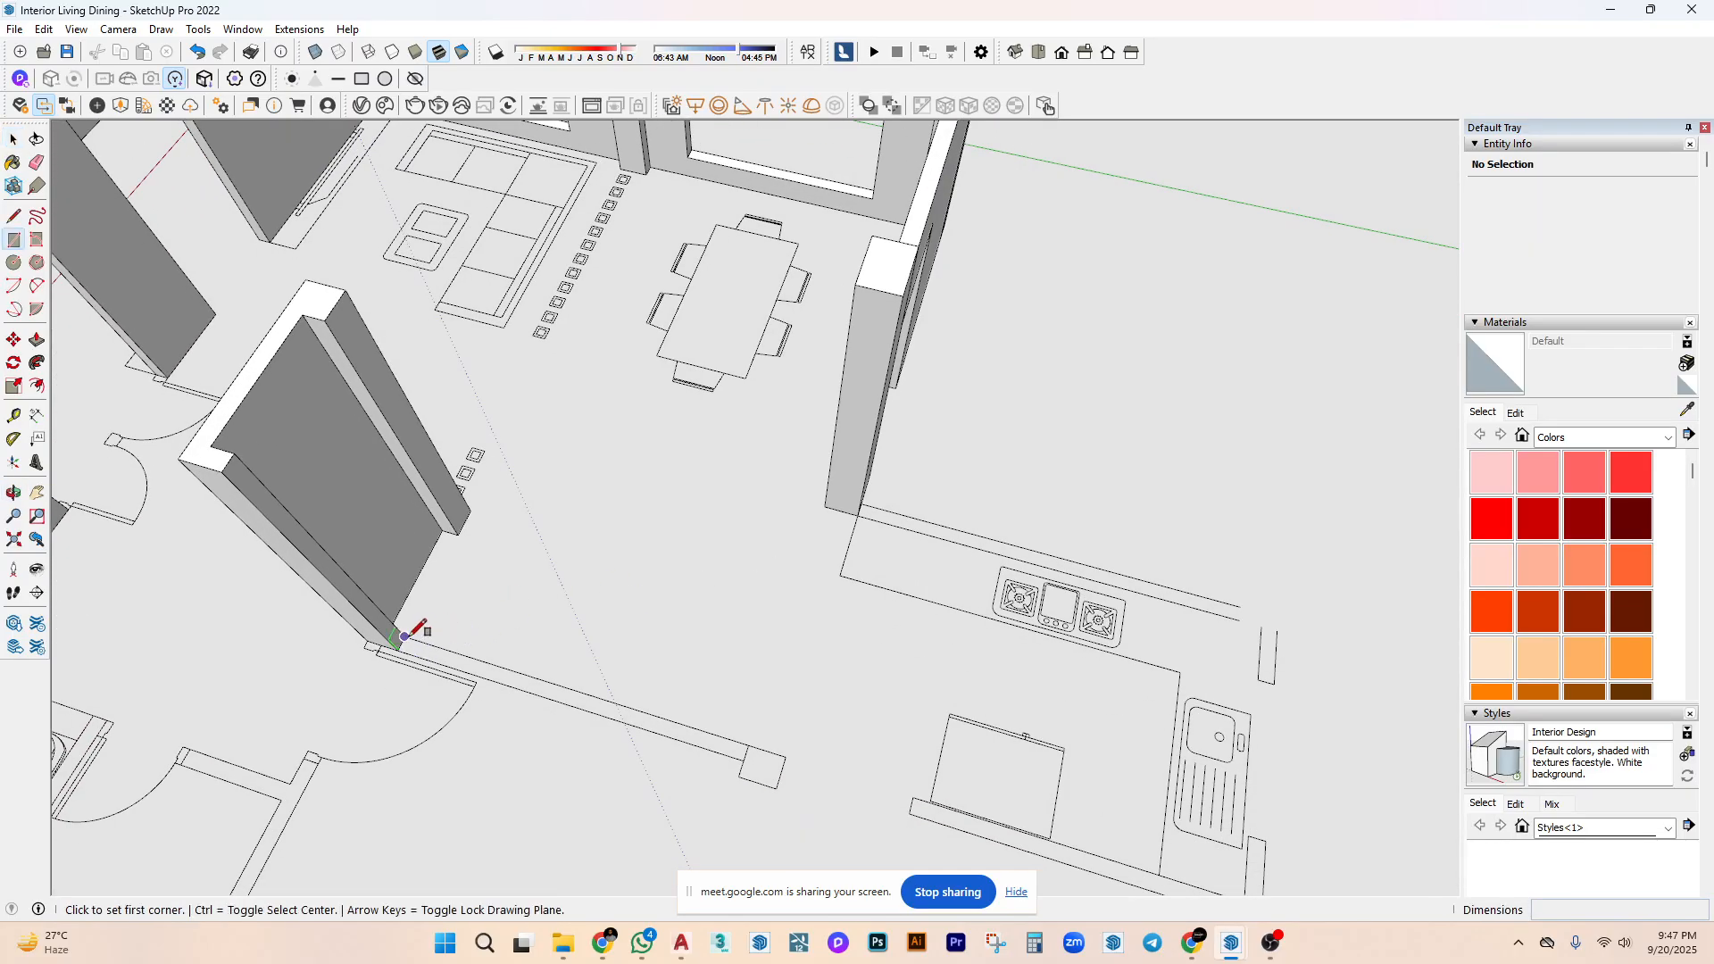
left_click(399, 638)
left_click(750, 773)
Extrude the traced long wall level with the top of the adjoining short wall and make it a group.
key("space")
key("p")
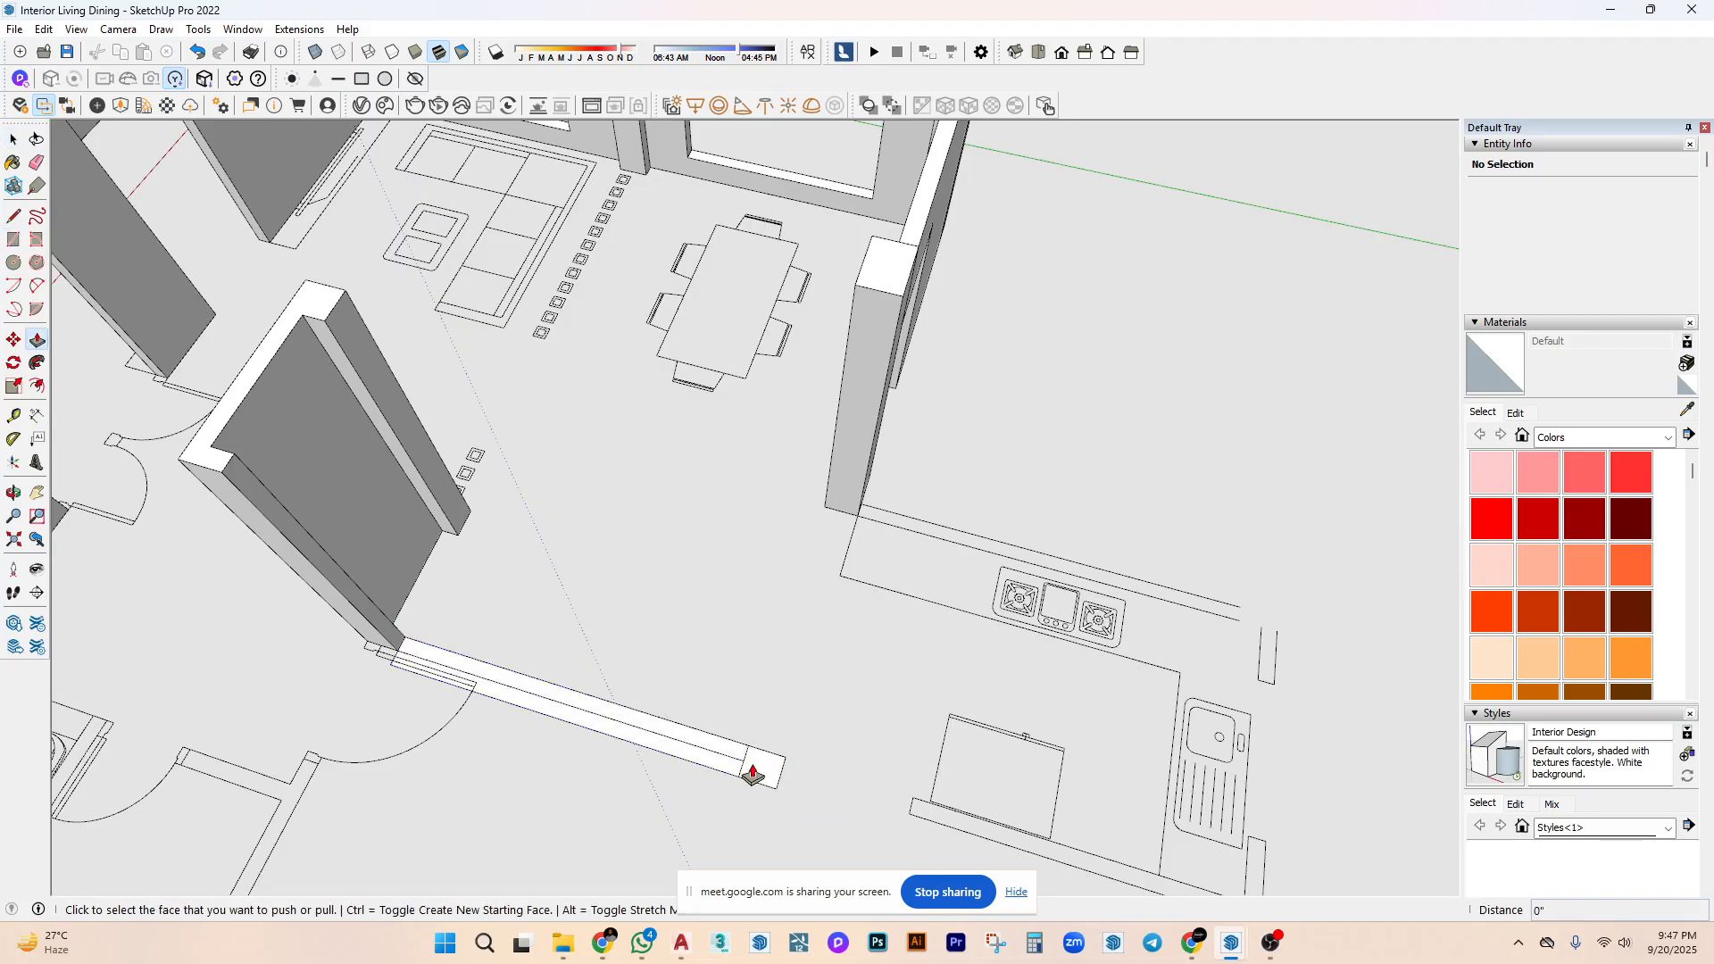
scroll(753, 773, "down", 3)
middle_click_drag(784, 592, 784, 681)
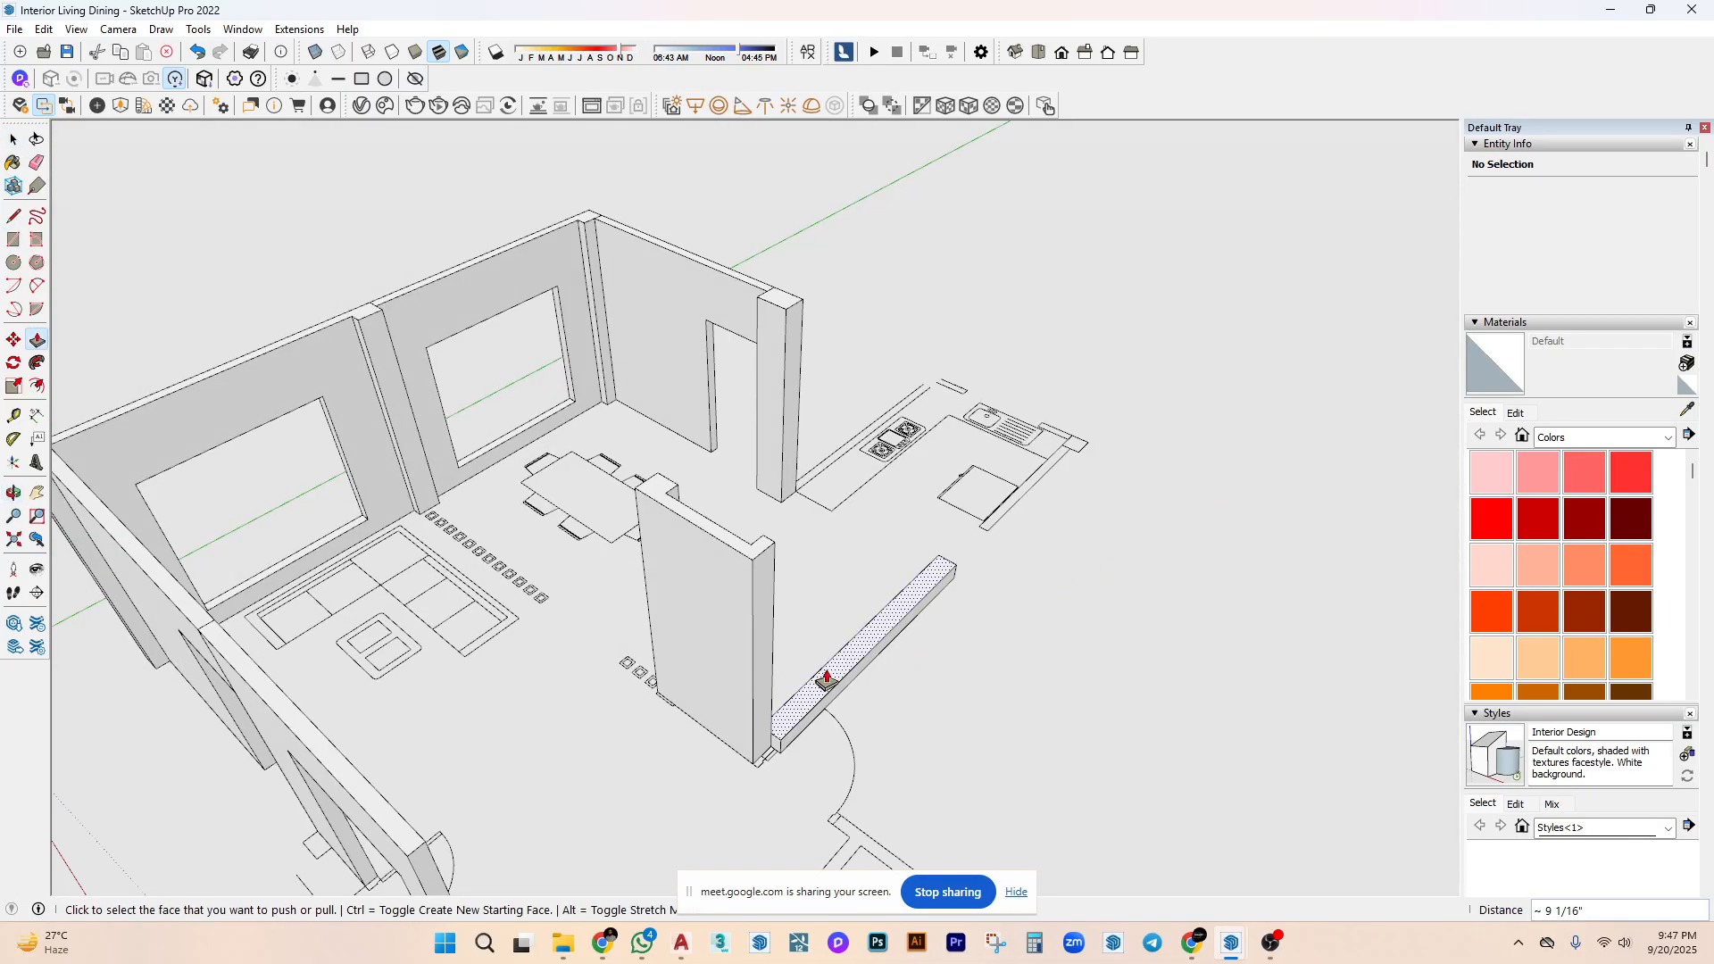
left_click(826, 680)
left_click(743, 556)
key("space")
right_click(832, 505)
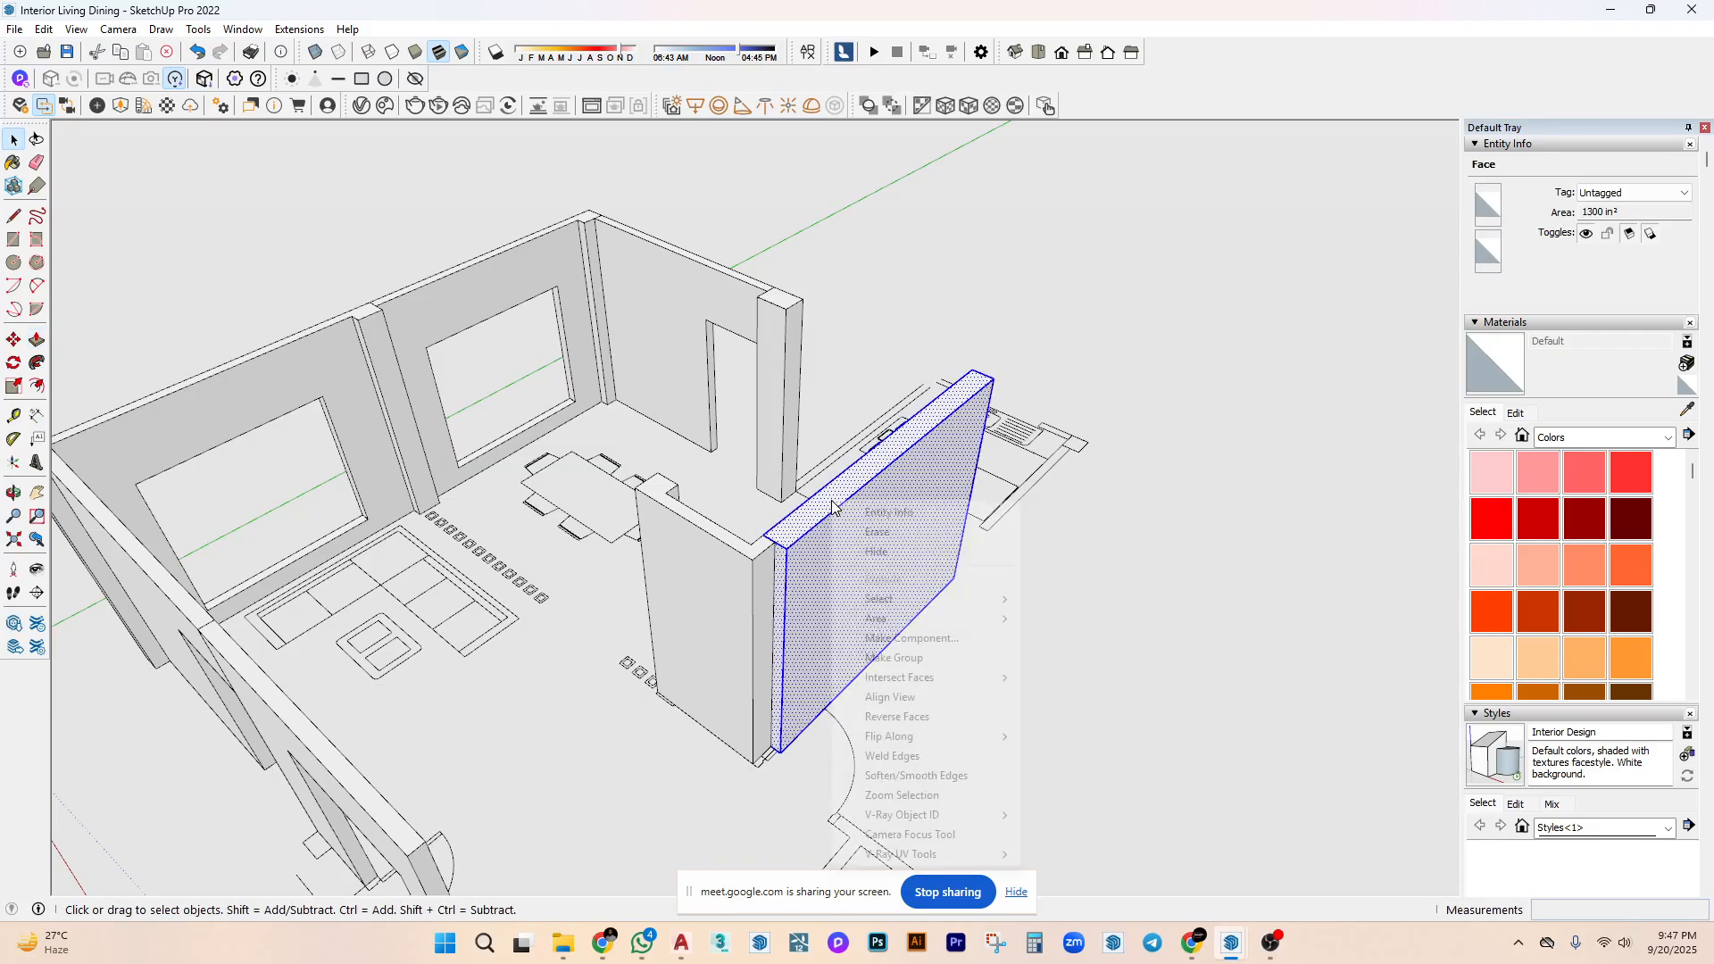
left_click(926, 658)
Inside the long wall group, push its door-side long face inward until flush with the adjoining short wall's end.
scroll(1041, 601, "down", 3)
middle_click_drag(1041, 601, 922, 595)
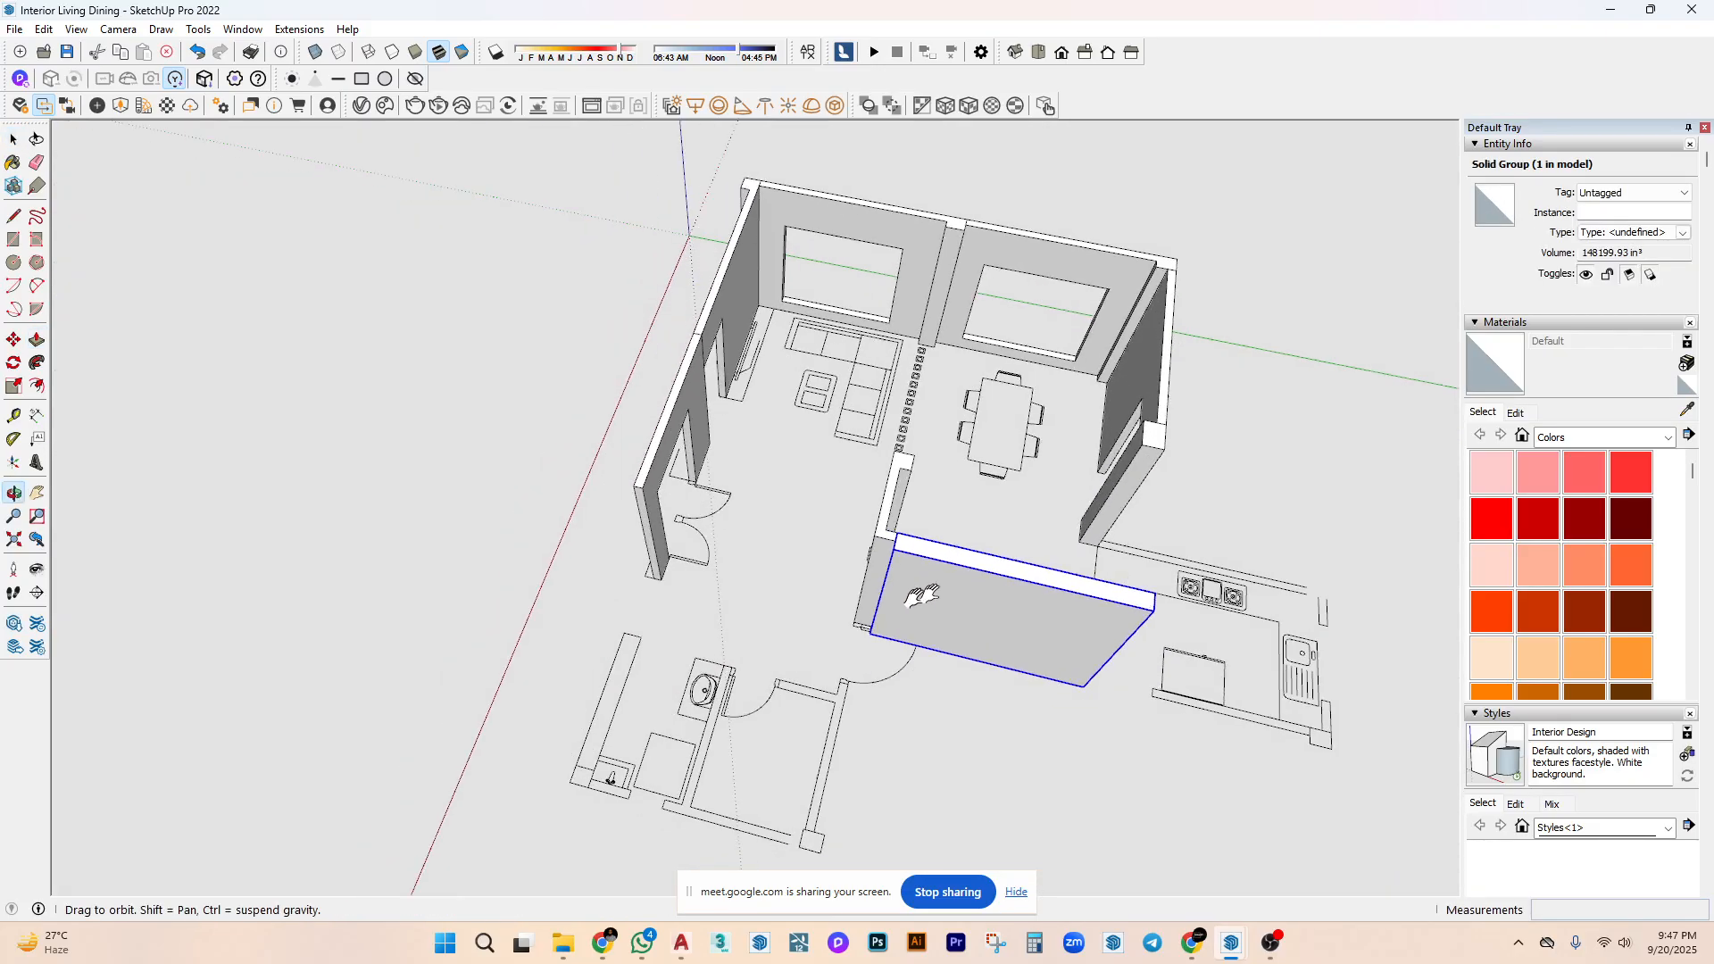
scroll(922, 596, "up", 3)
double_click(960, 558)
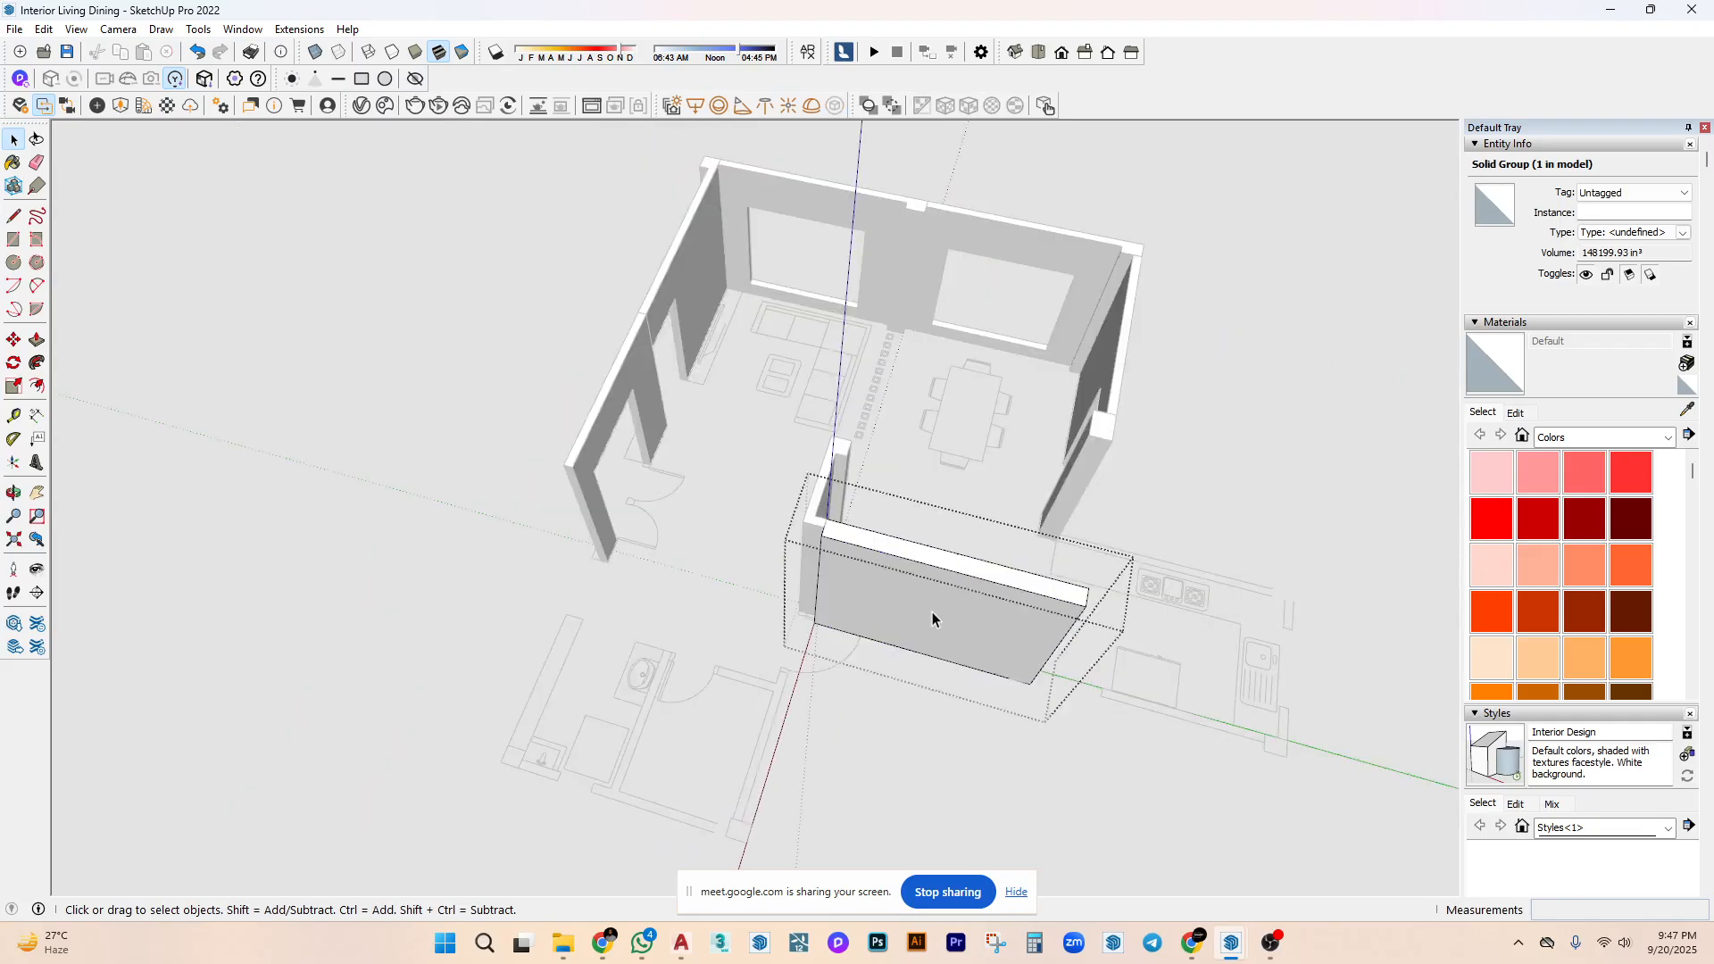
scroll(933, 613, "up", 2)
key("p")
left_click(815, 570)
left_click(768, 531)
key("space")
scroll(919, 509, "down", 2)
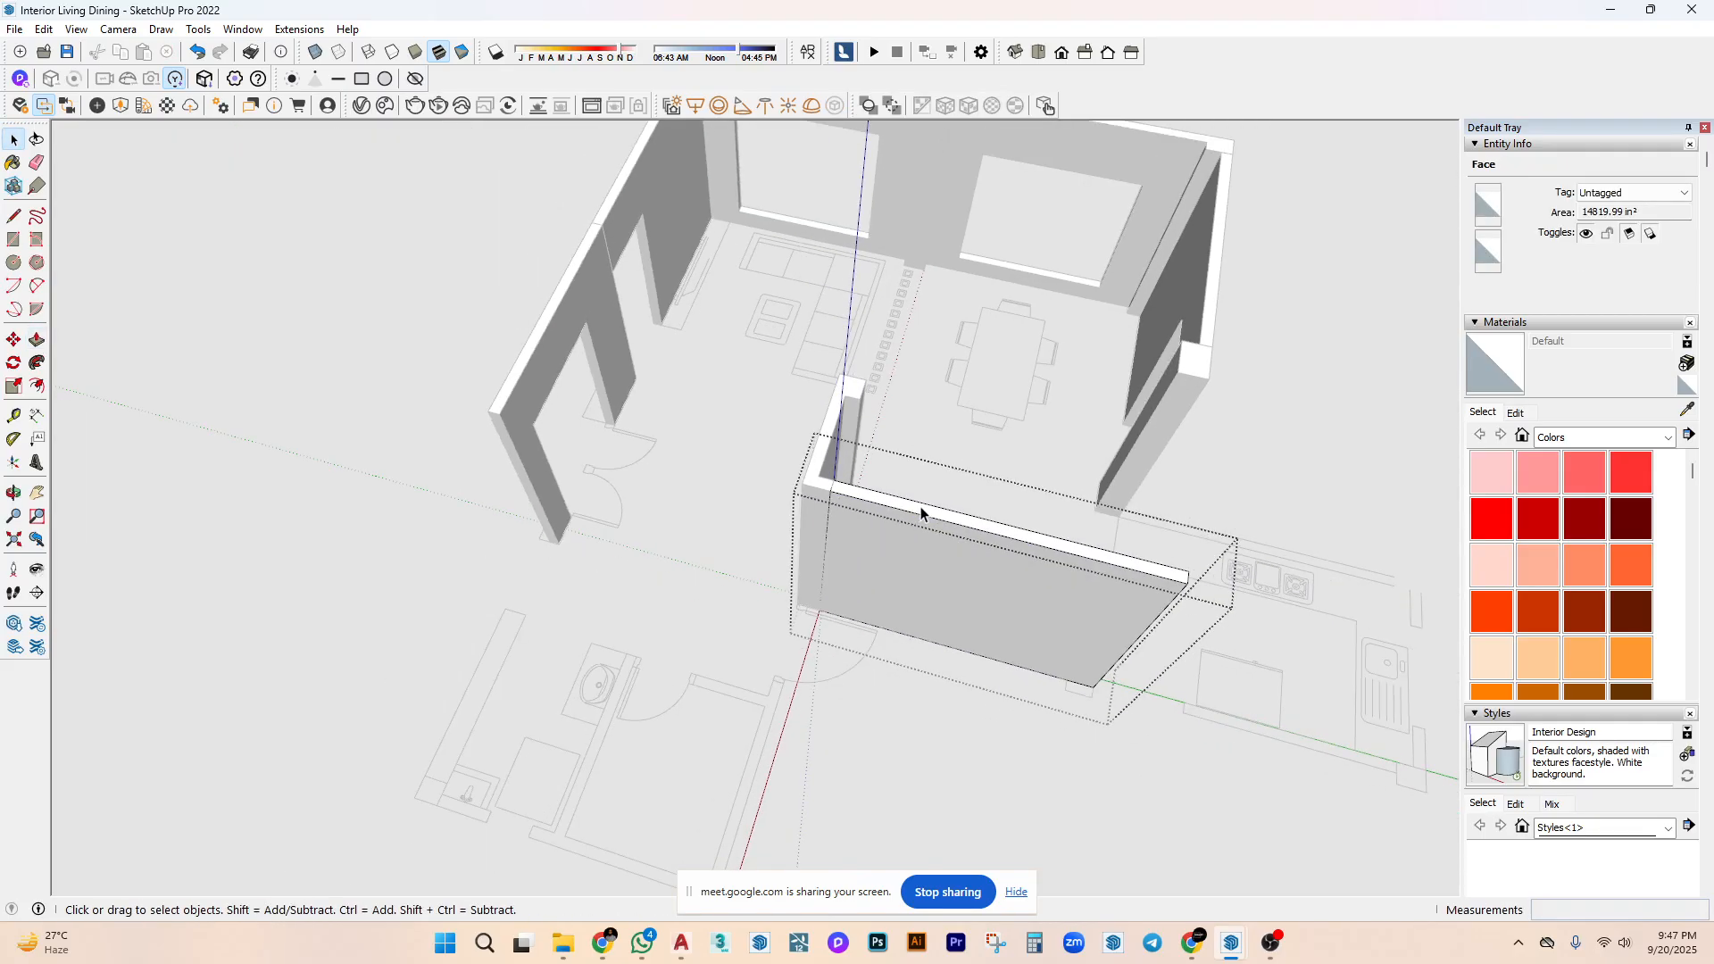
key("Escape")
Examine the raised walls, door openings and window openings of the living and dining areas from several angles.
scroll(869, 384, "up", 3)
middle_click_drag(879, 393, 765, 610)
scroll(873, 591, "down", 3)
scroll(887, 497, "up", 3)
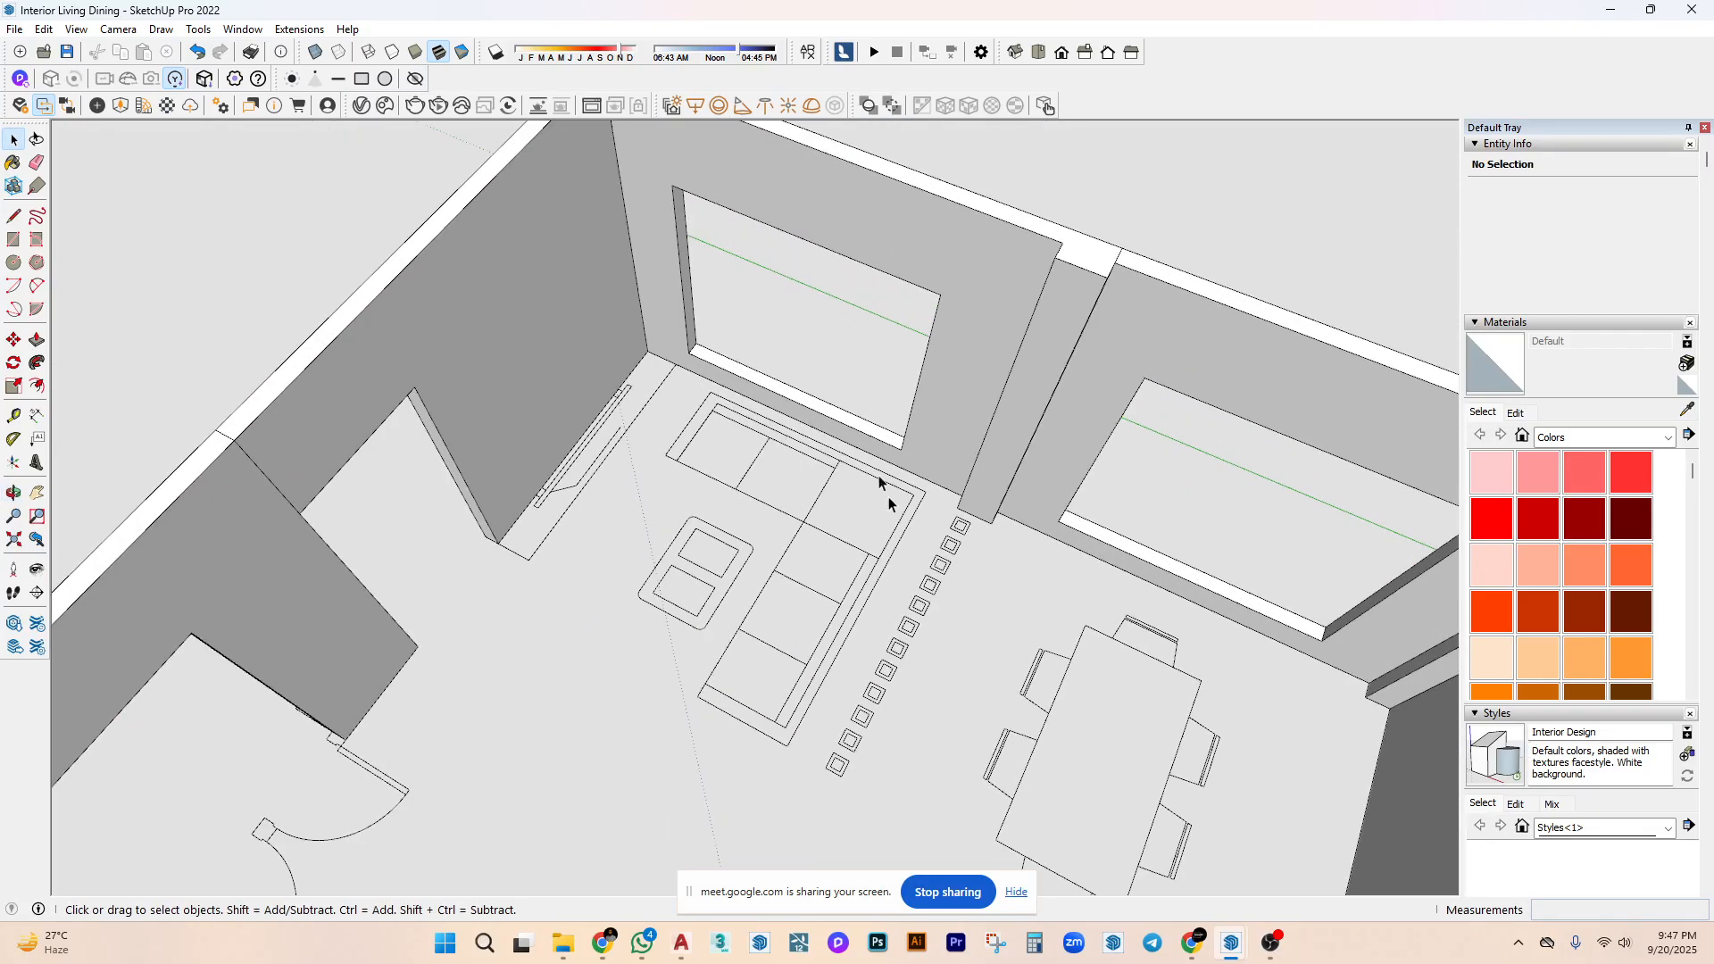
scroll(887, 496, "down", 4)
scroll(496, 454, "up", 2)
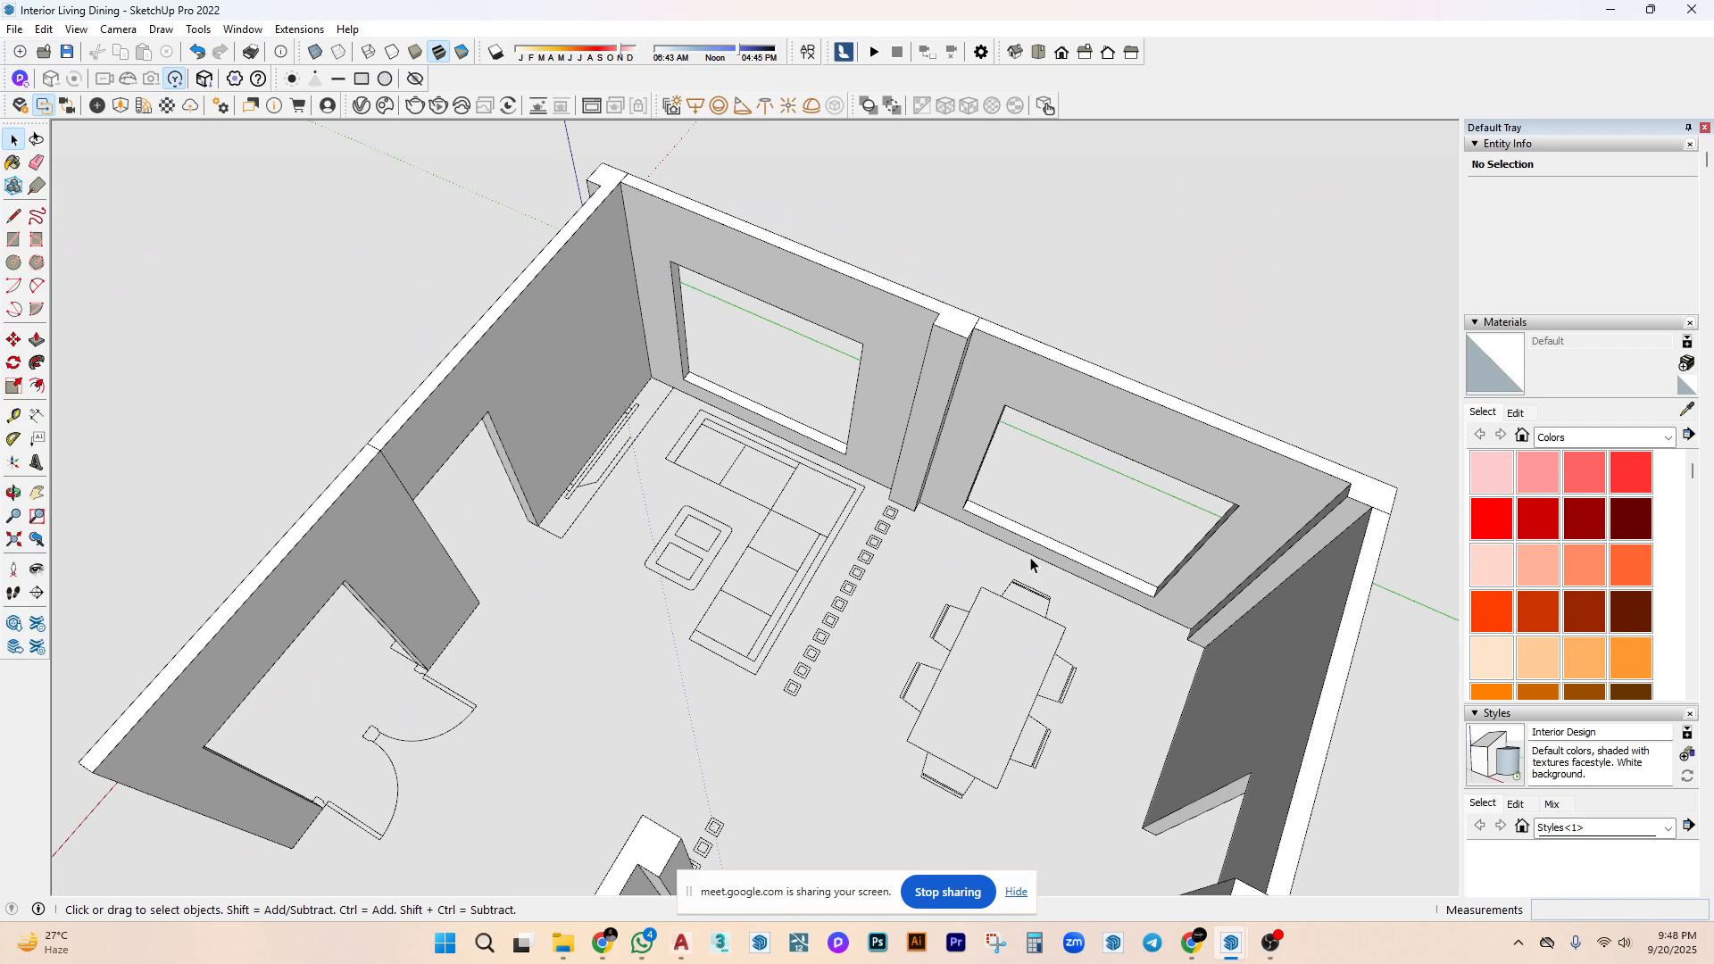
middle_click_drag(813, 676, 1093, 656)
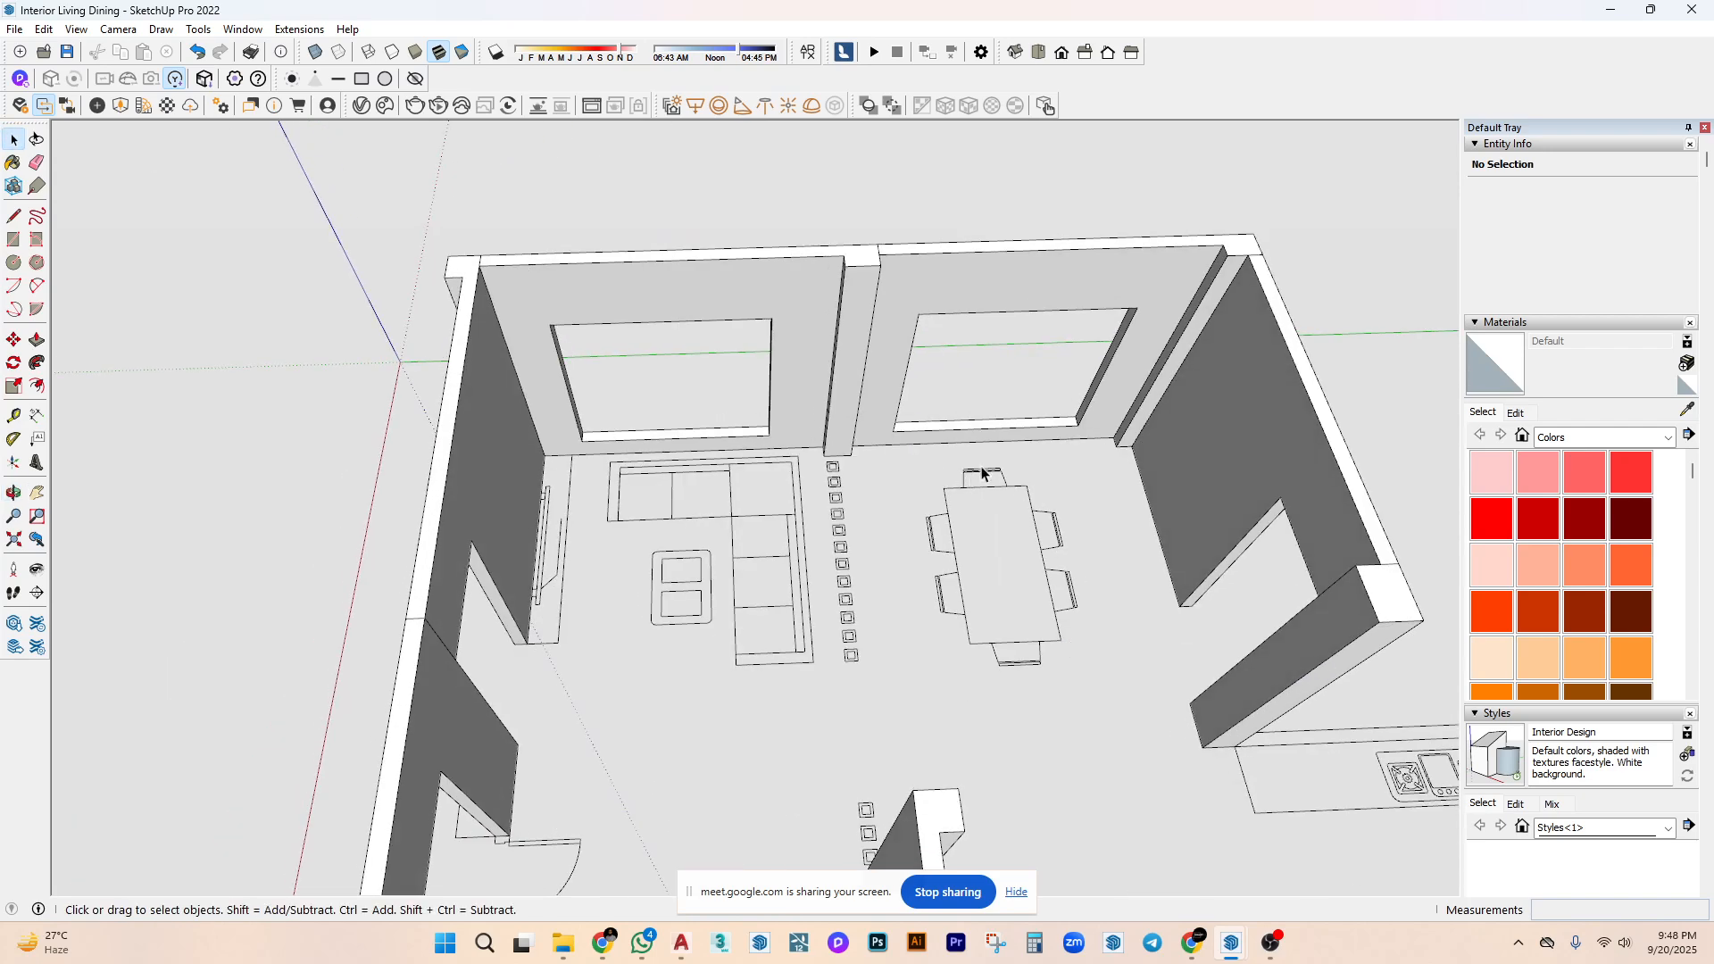
scroll(998, 605, "down", 2)
middle_click_drag(998, 605, 861, 561)
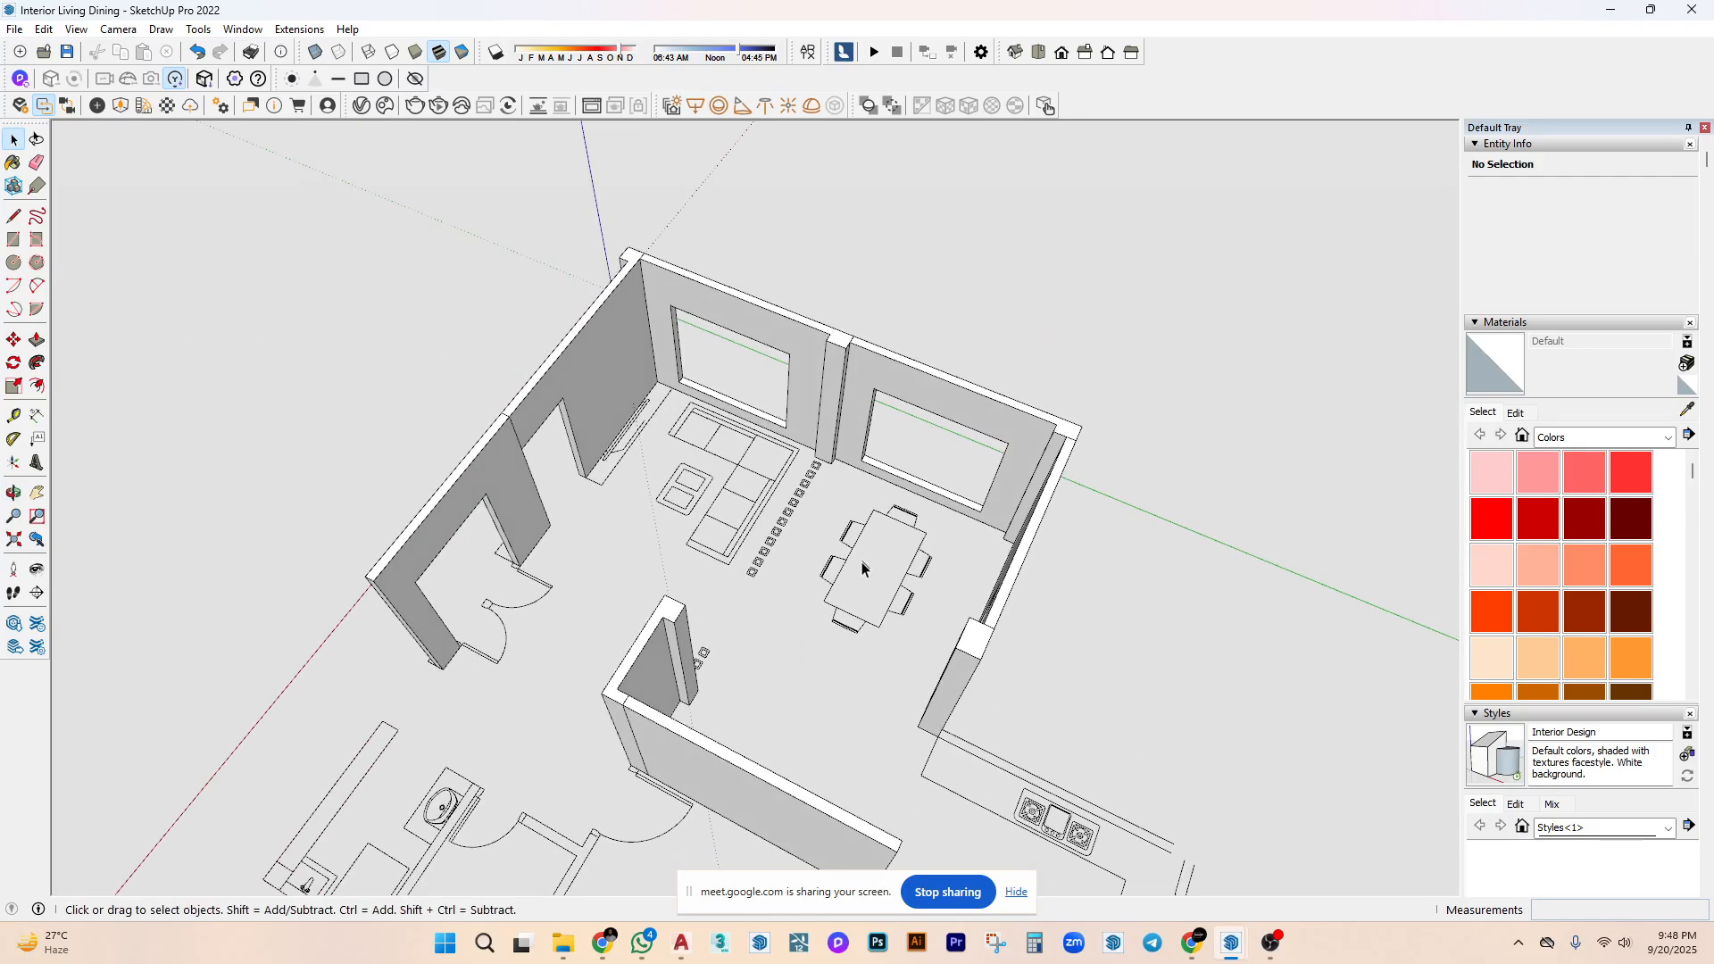
scroll(599, 562, "up", 3)
middle_click_drag(584, 592, 670, 459)
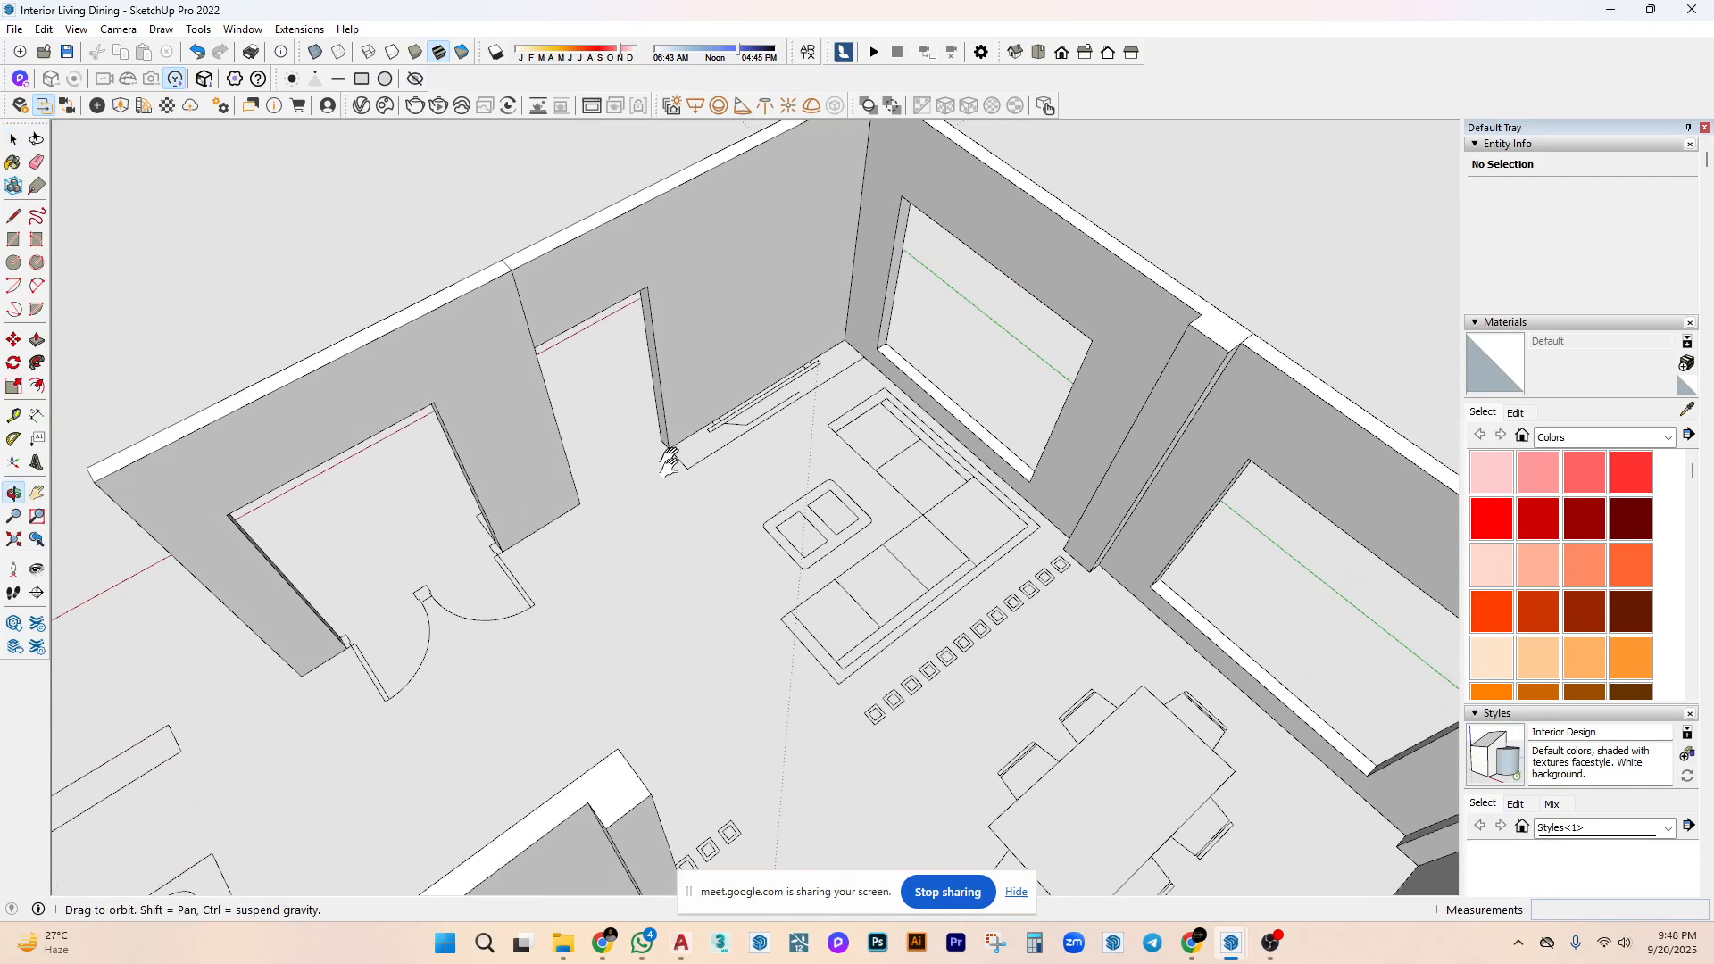
scroll(675, 486, "up", 4)
scroll(674, 480, "up", 2)
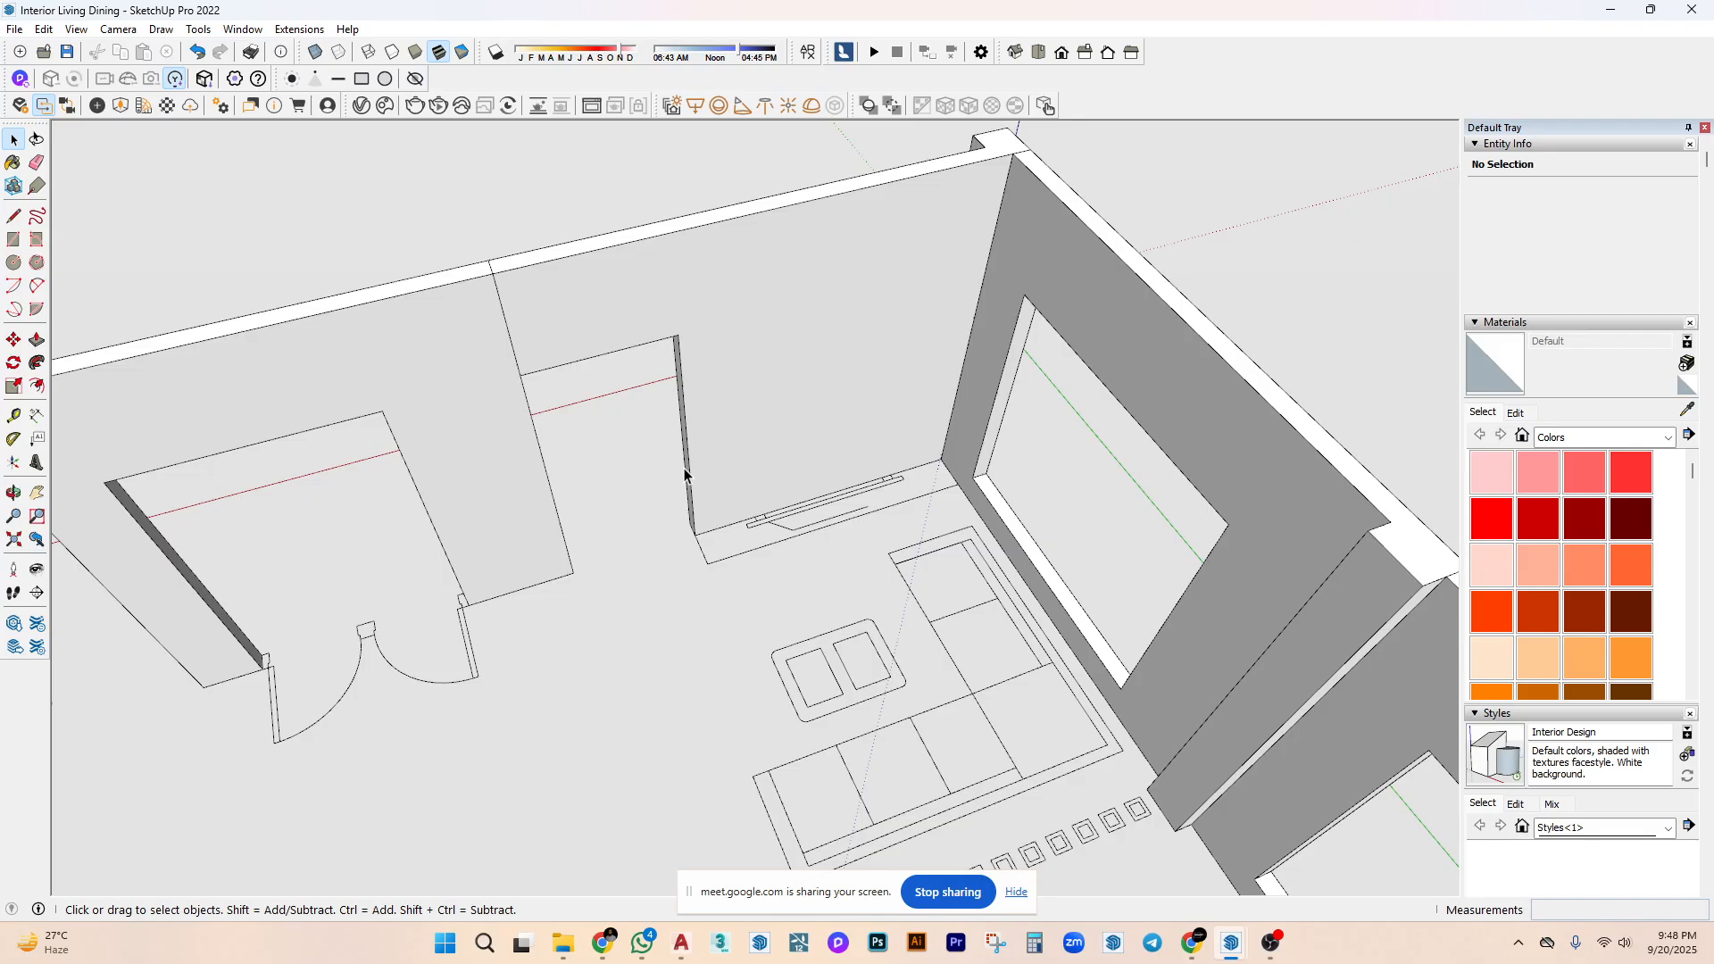
scroll(755, 462, "up", 2)
middle_click_drag(807, 451, 902, 420)
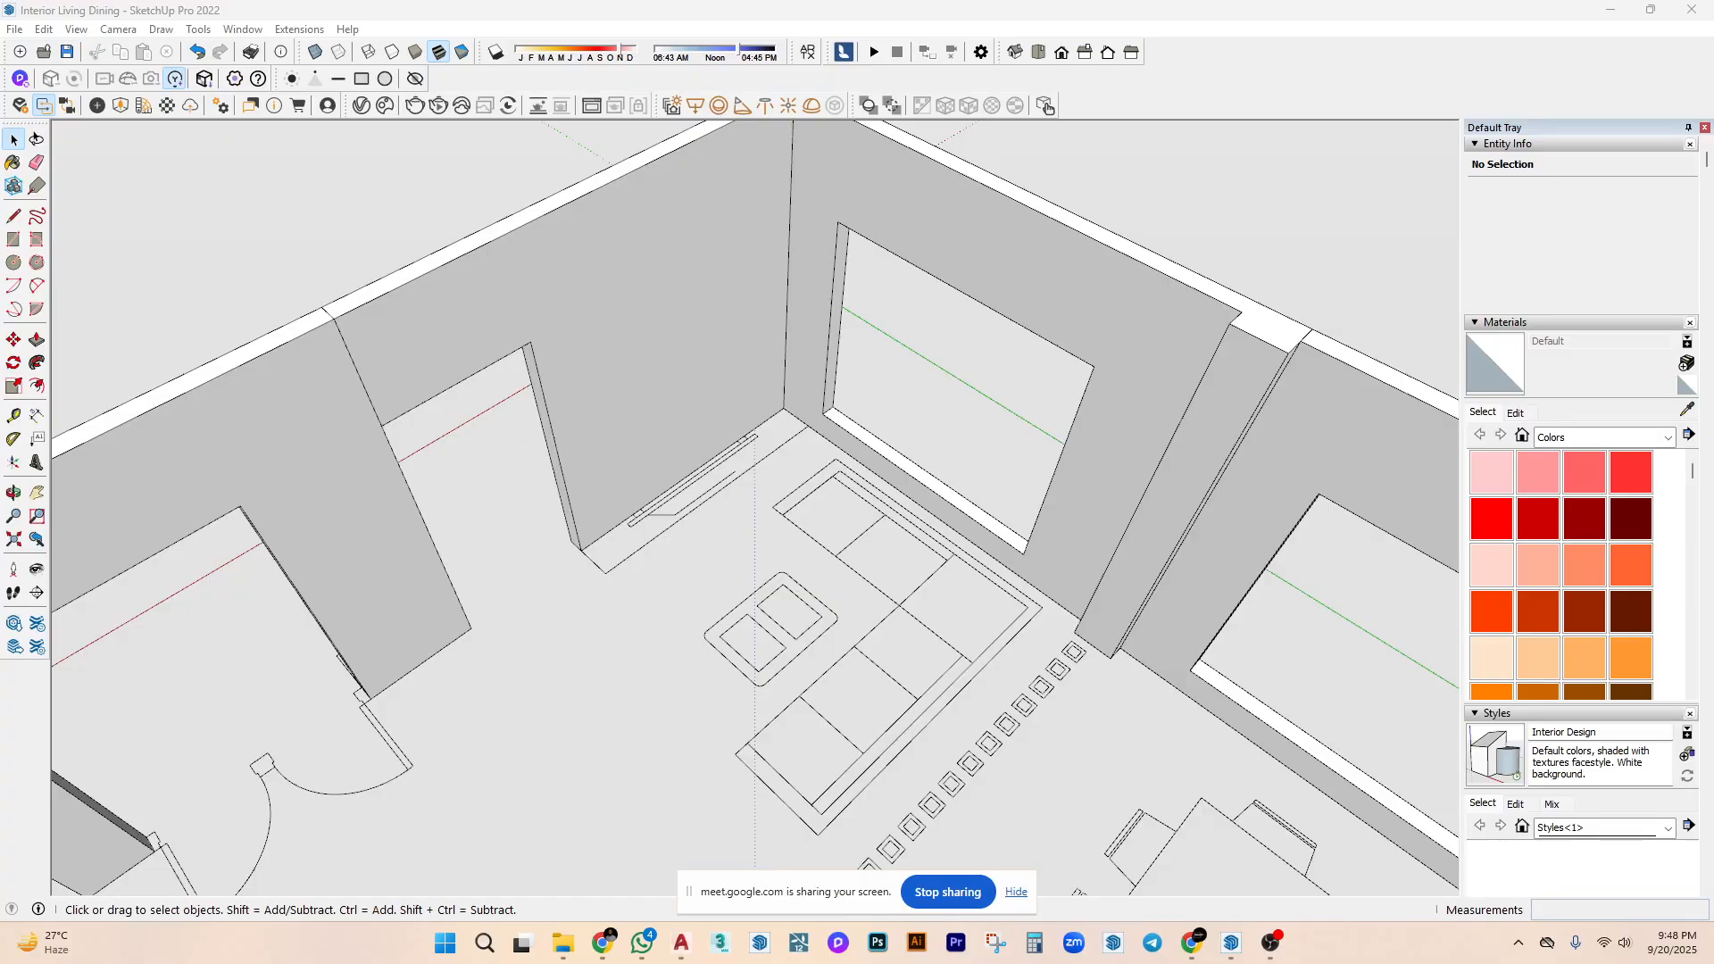
key("super+d")
key("super+d")
middle_click_drag(849, 597, 624, 764)
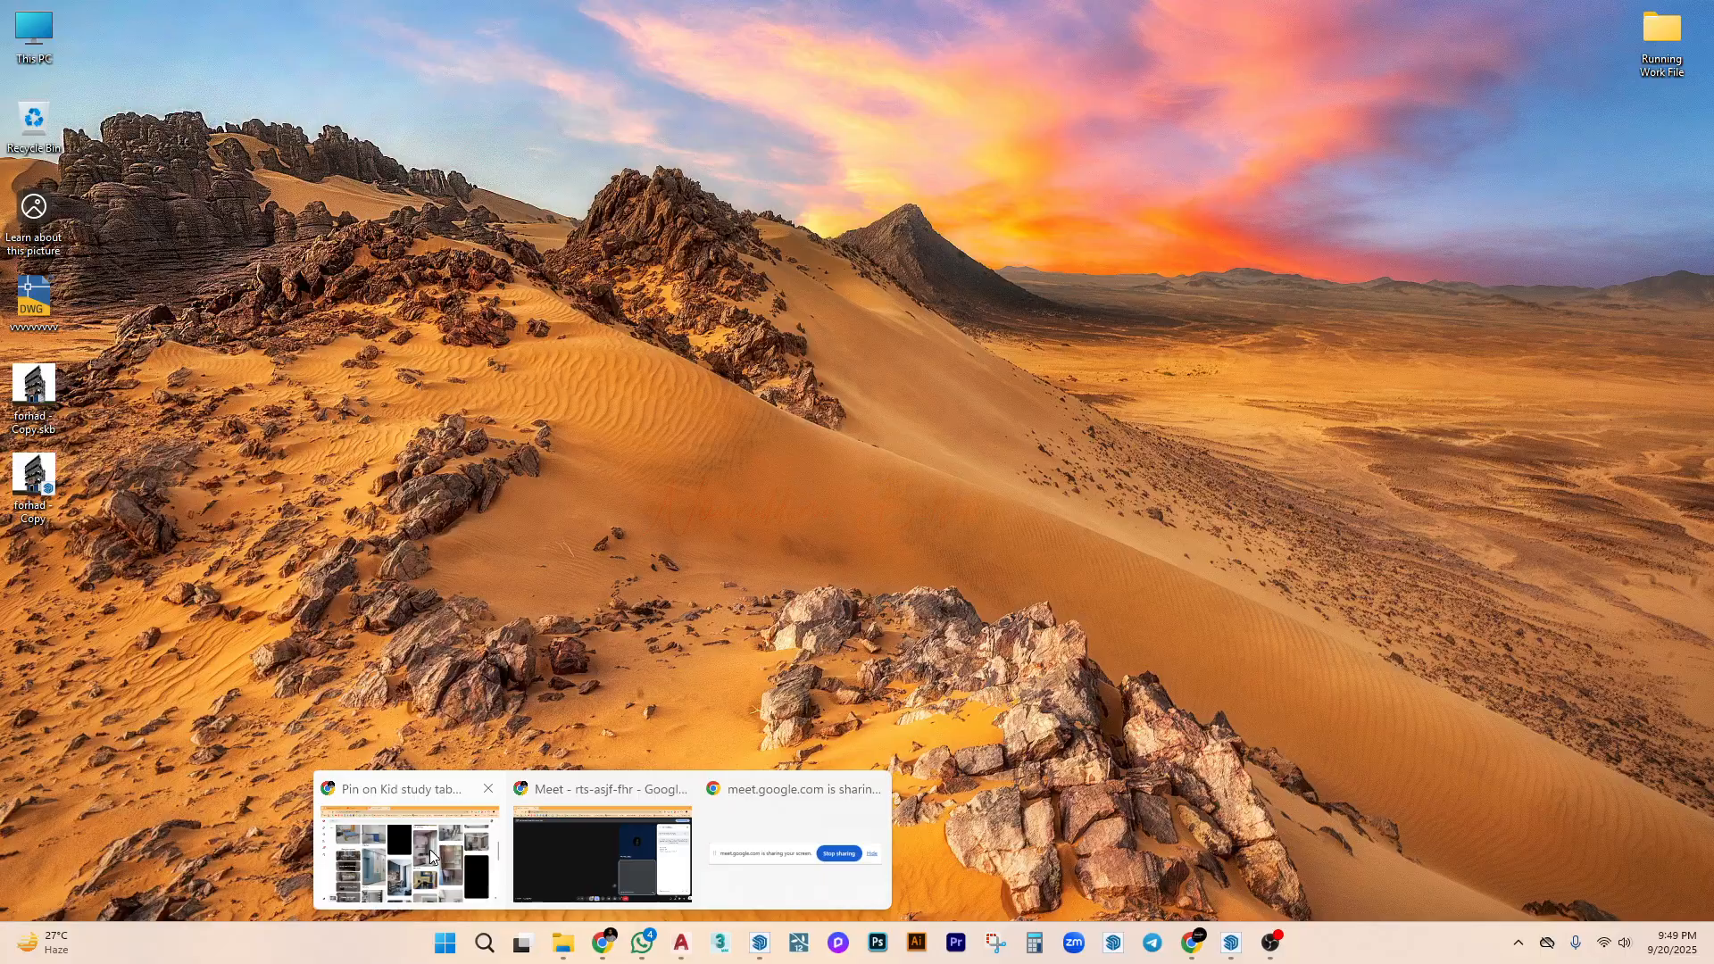
key("alt+Tab")
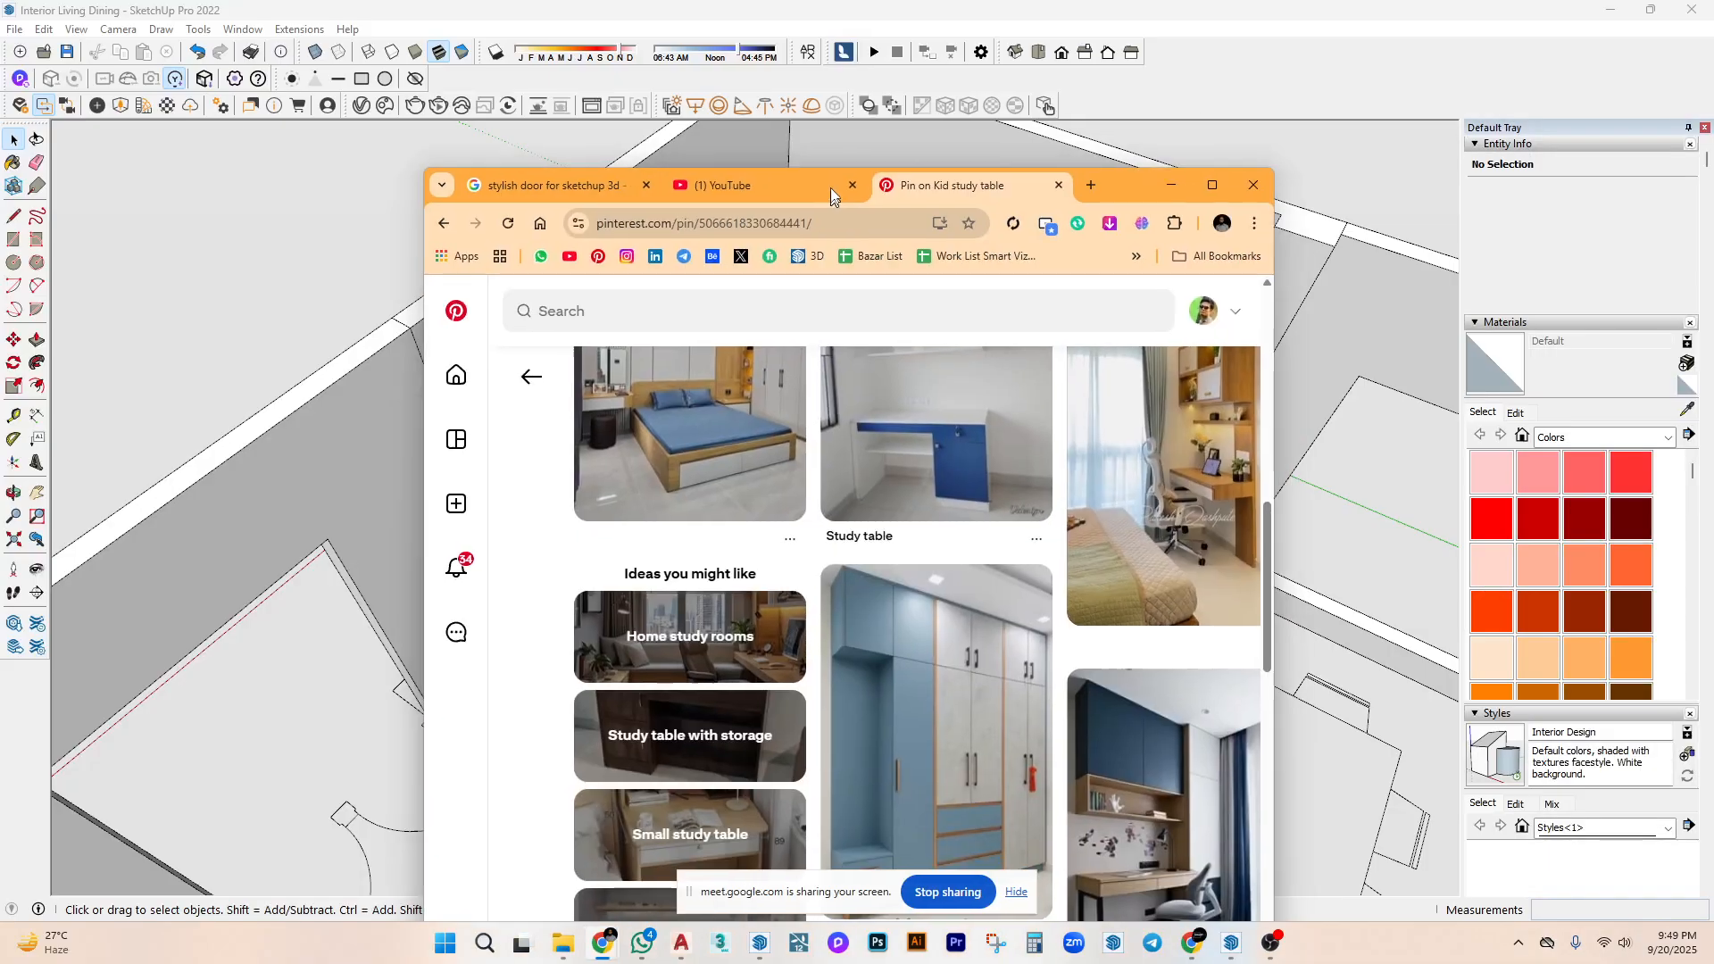
left_click(1202, 180)
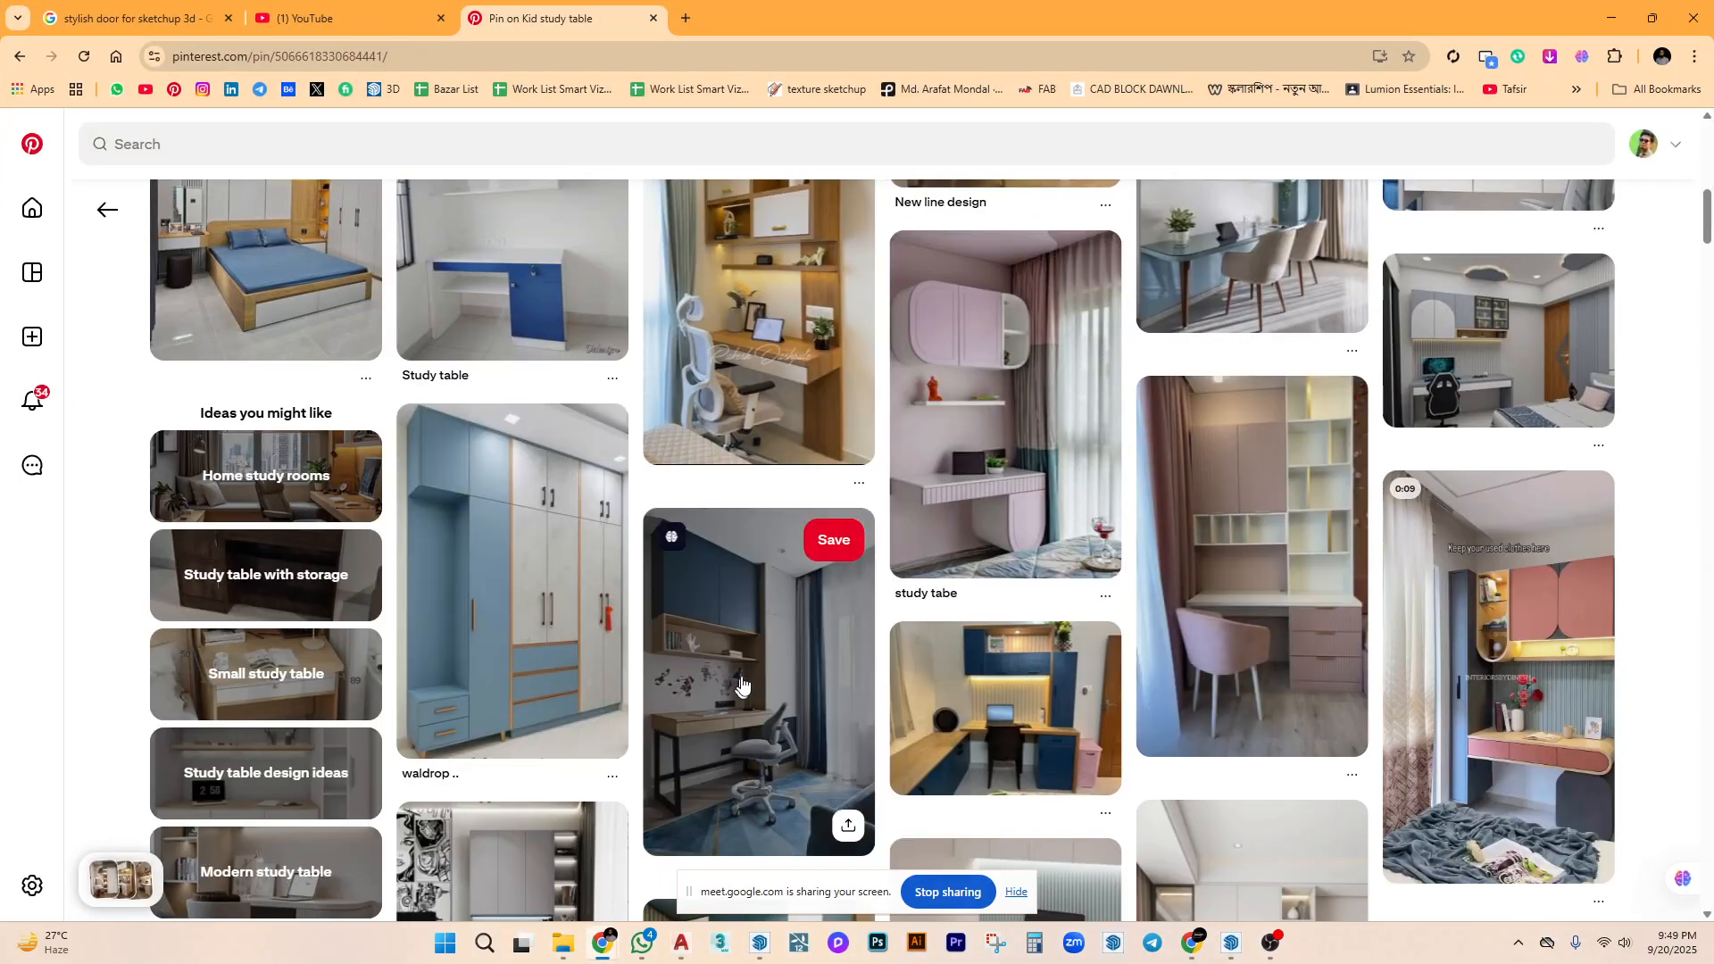
scroll(753, 678, "up", 6)
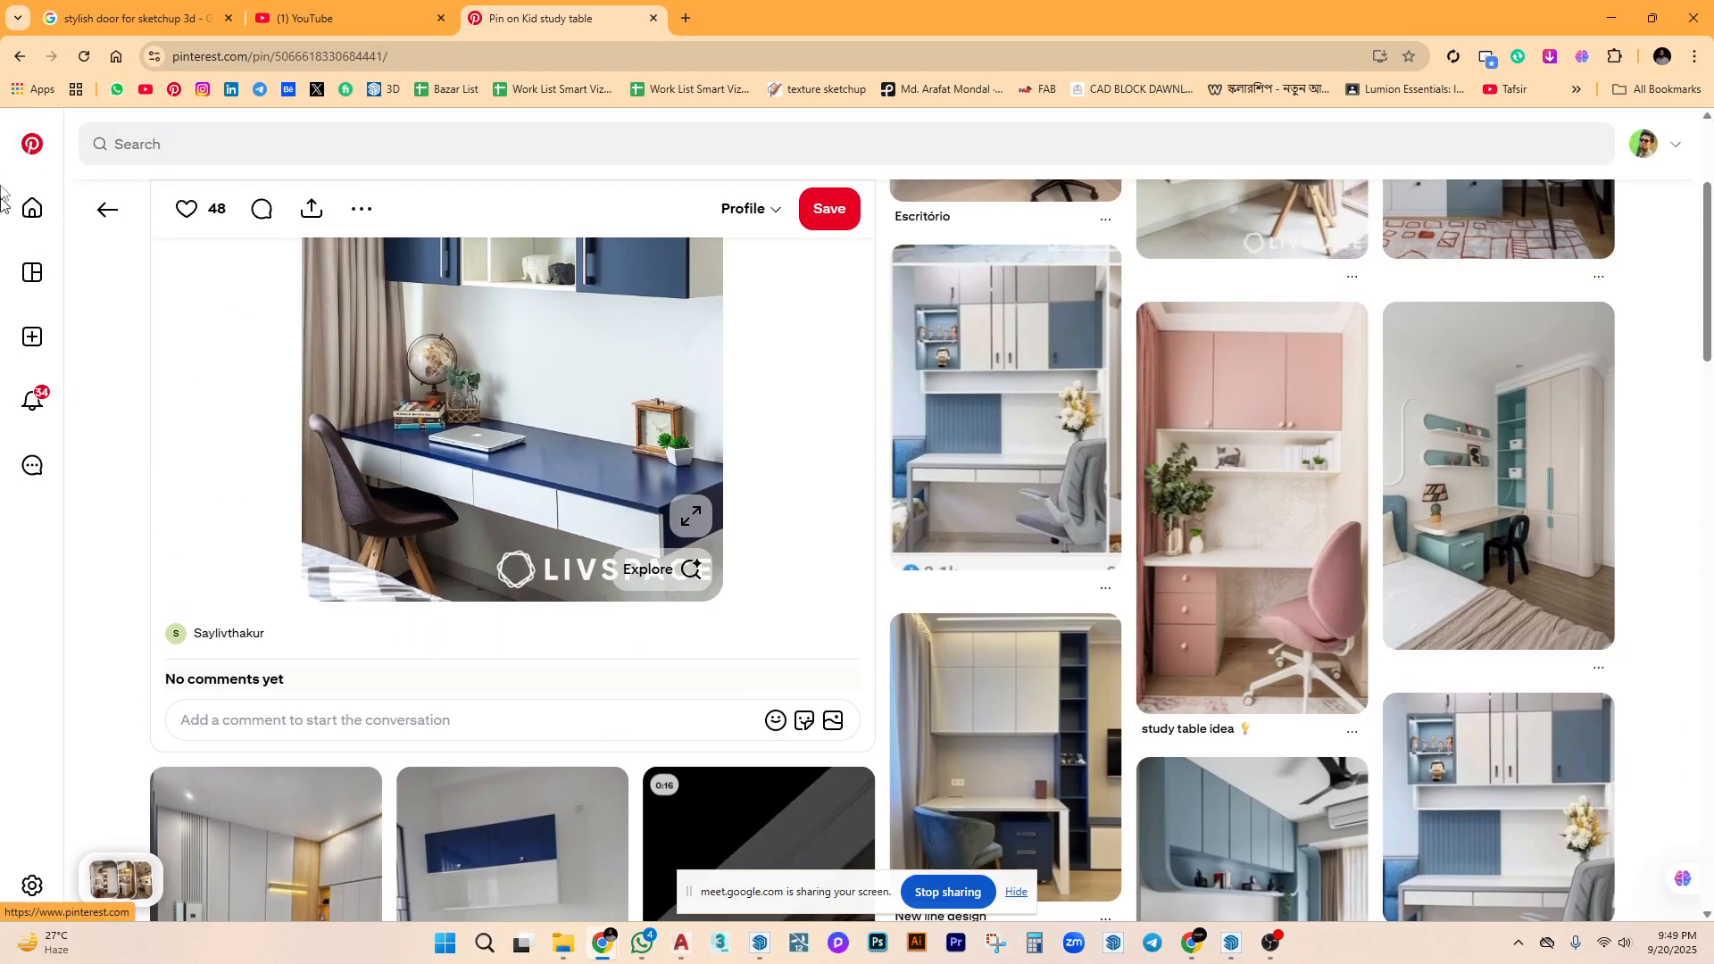
left_click(1620, 11)
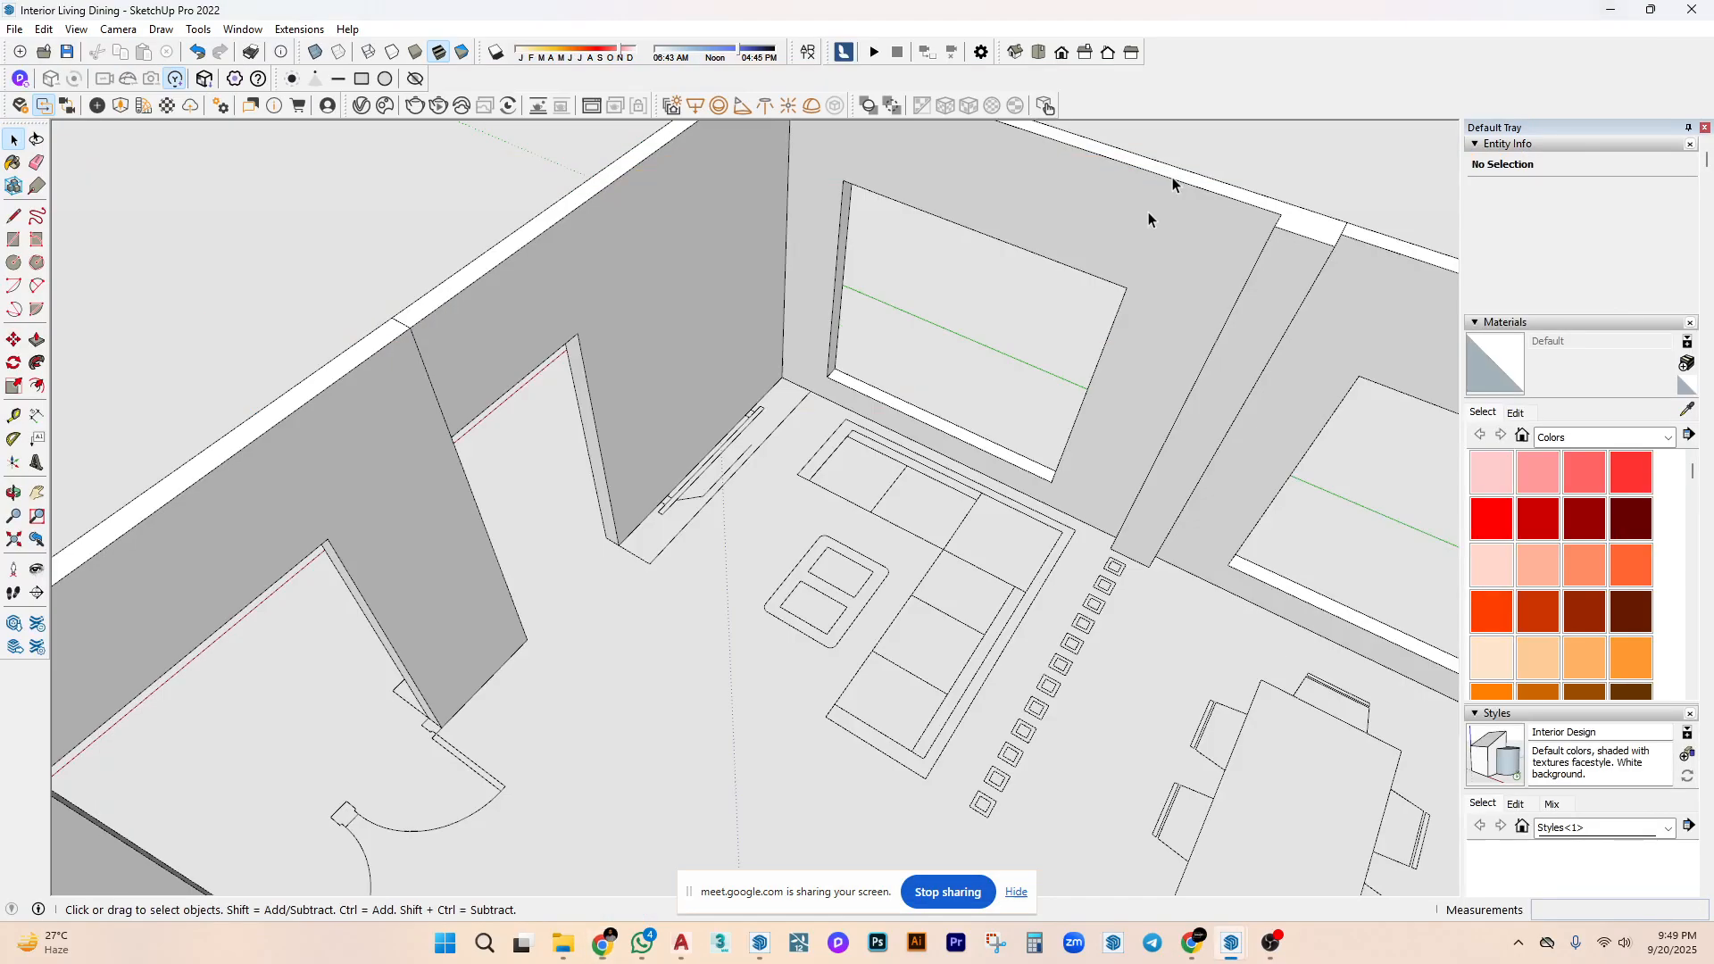
middle_click_drag(845, 555, 636, 578)
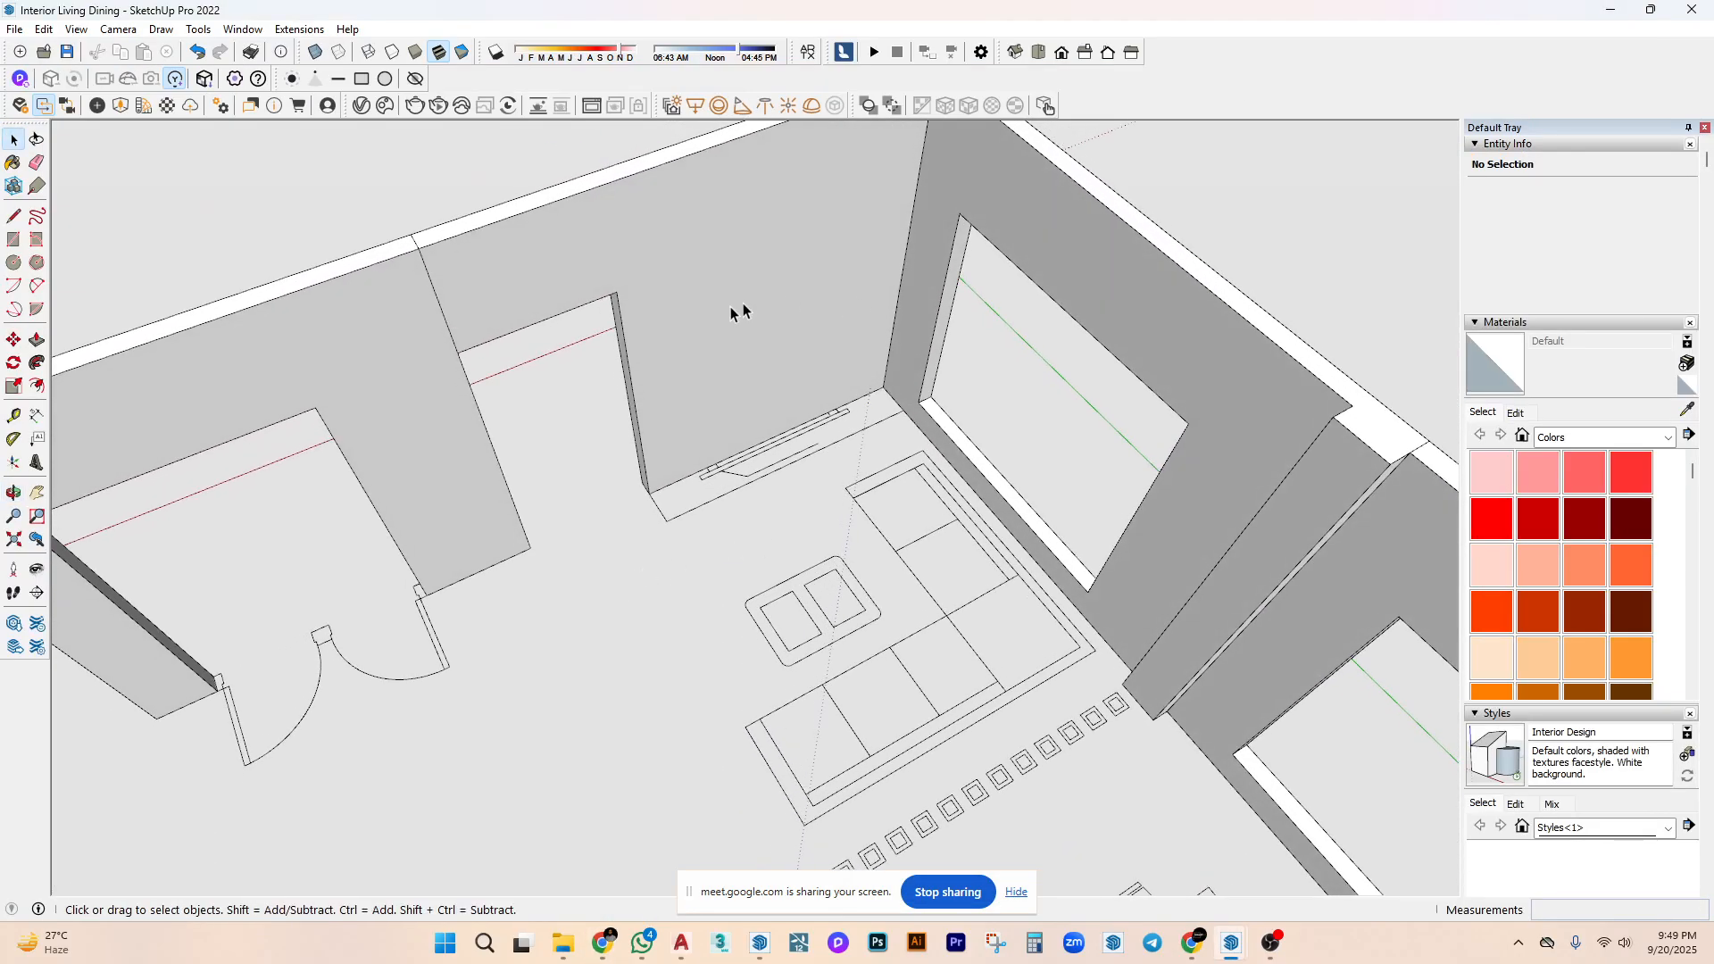
middle_click_drag(826, 510, 826, 586)
Switch to the Pinterest page in Chrome and search for "tv unit".
mouse_move(603, 942)
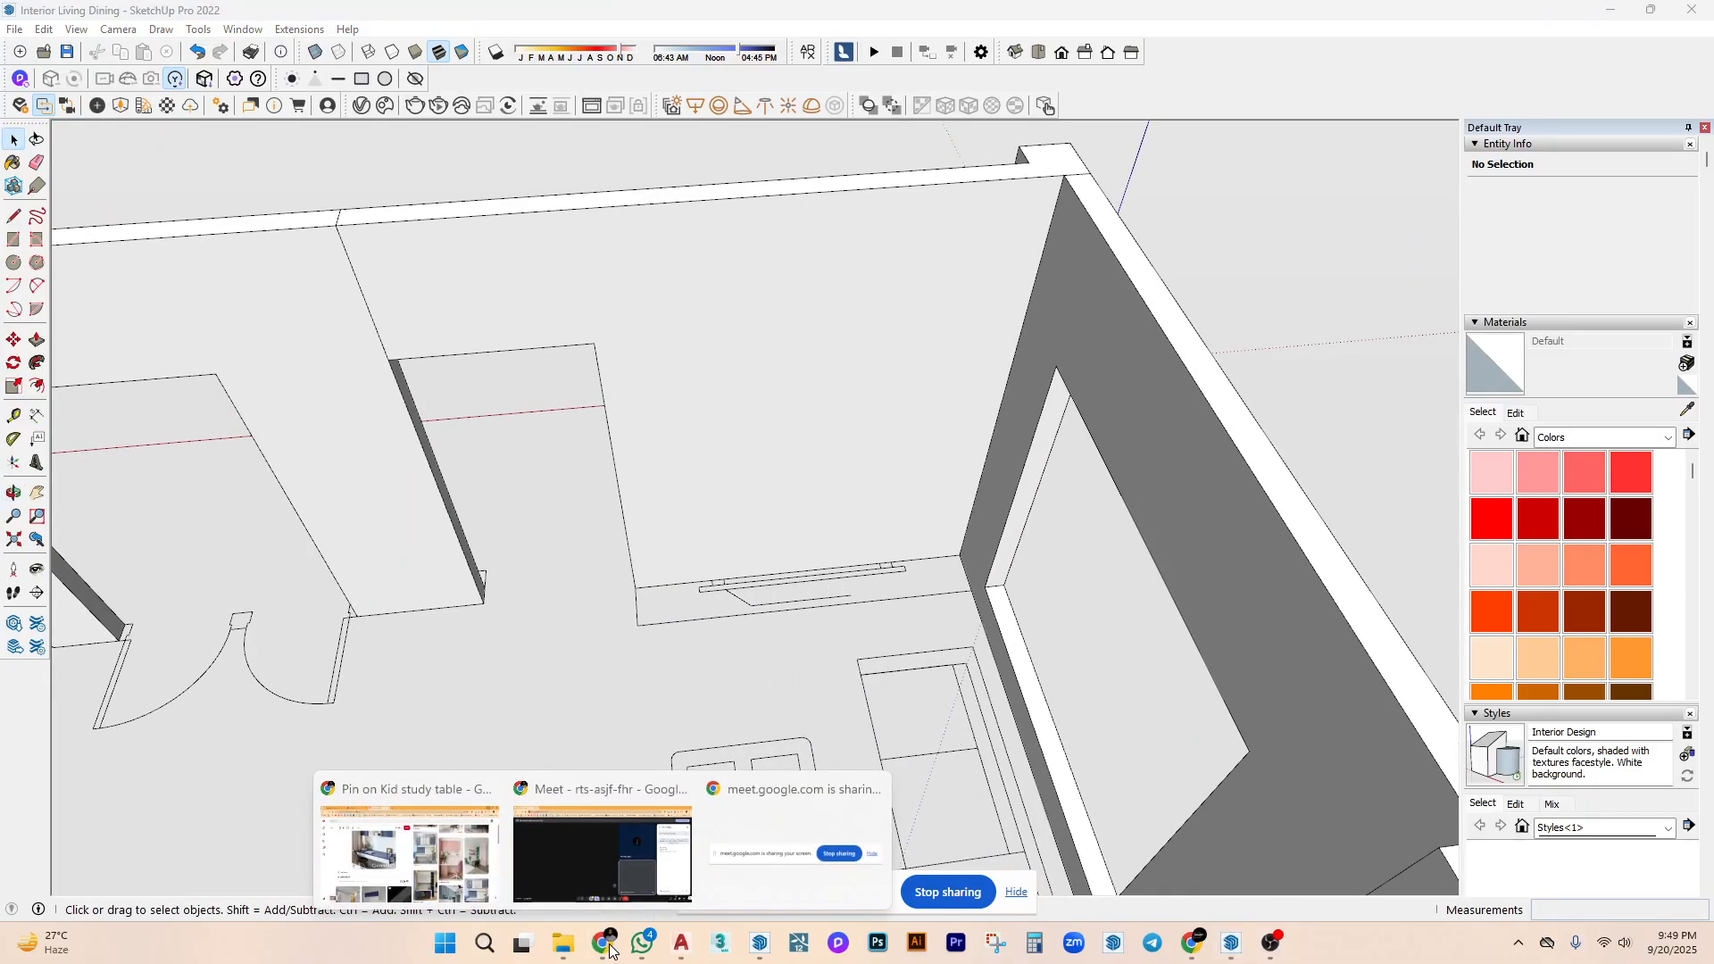
left_click(462, 884)
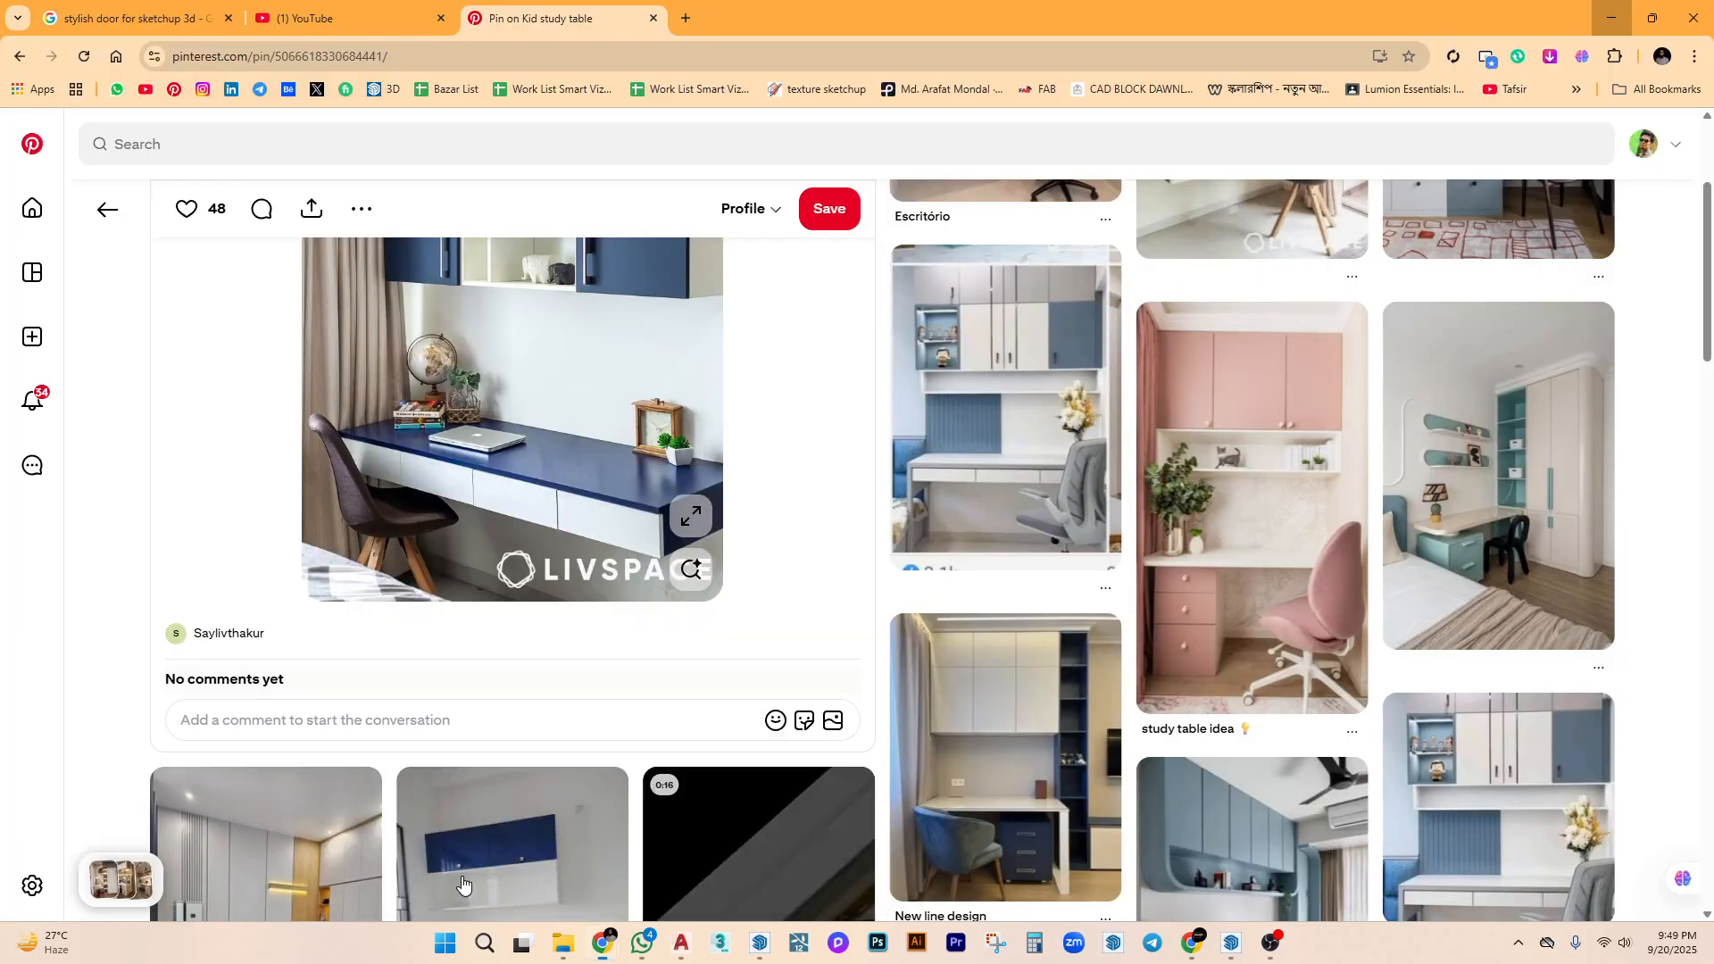
left_click(209, 152)
type("tv")
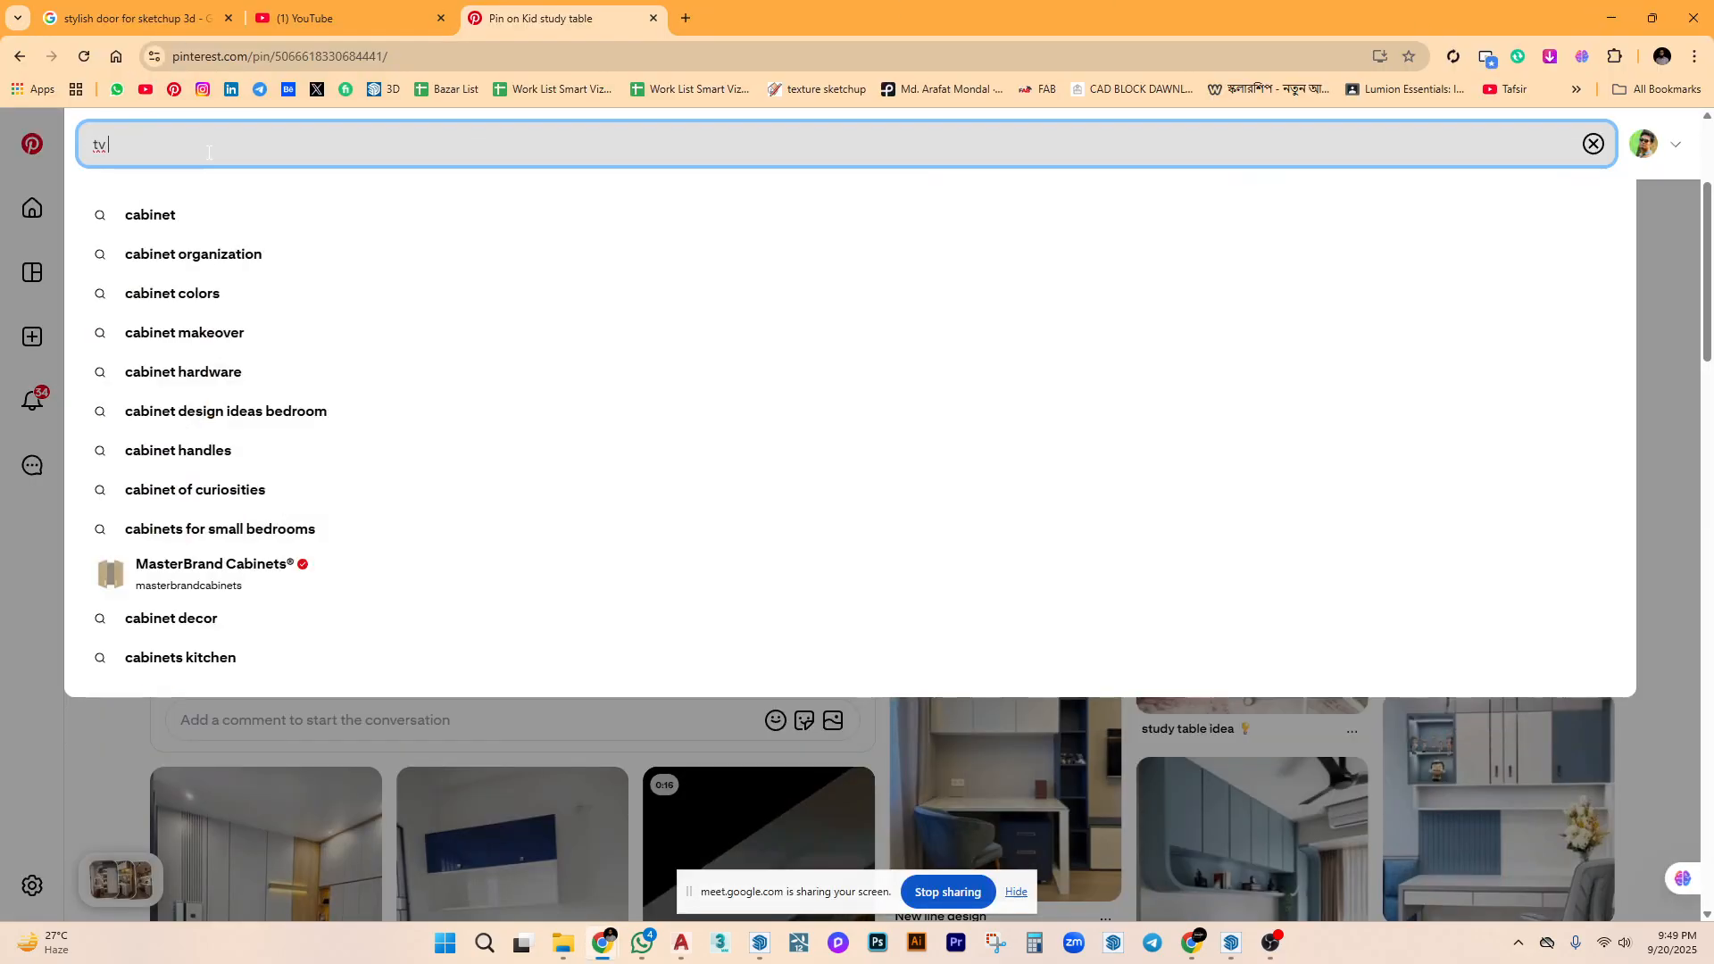
type(" unit")
key("Return")
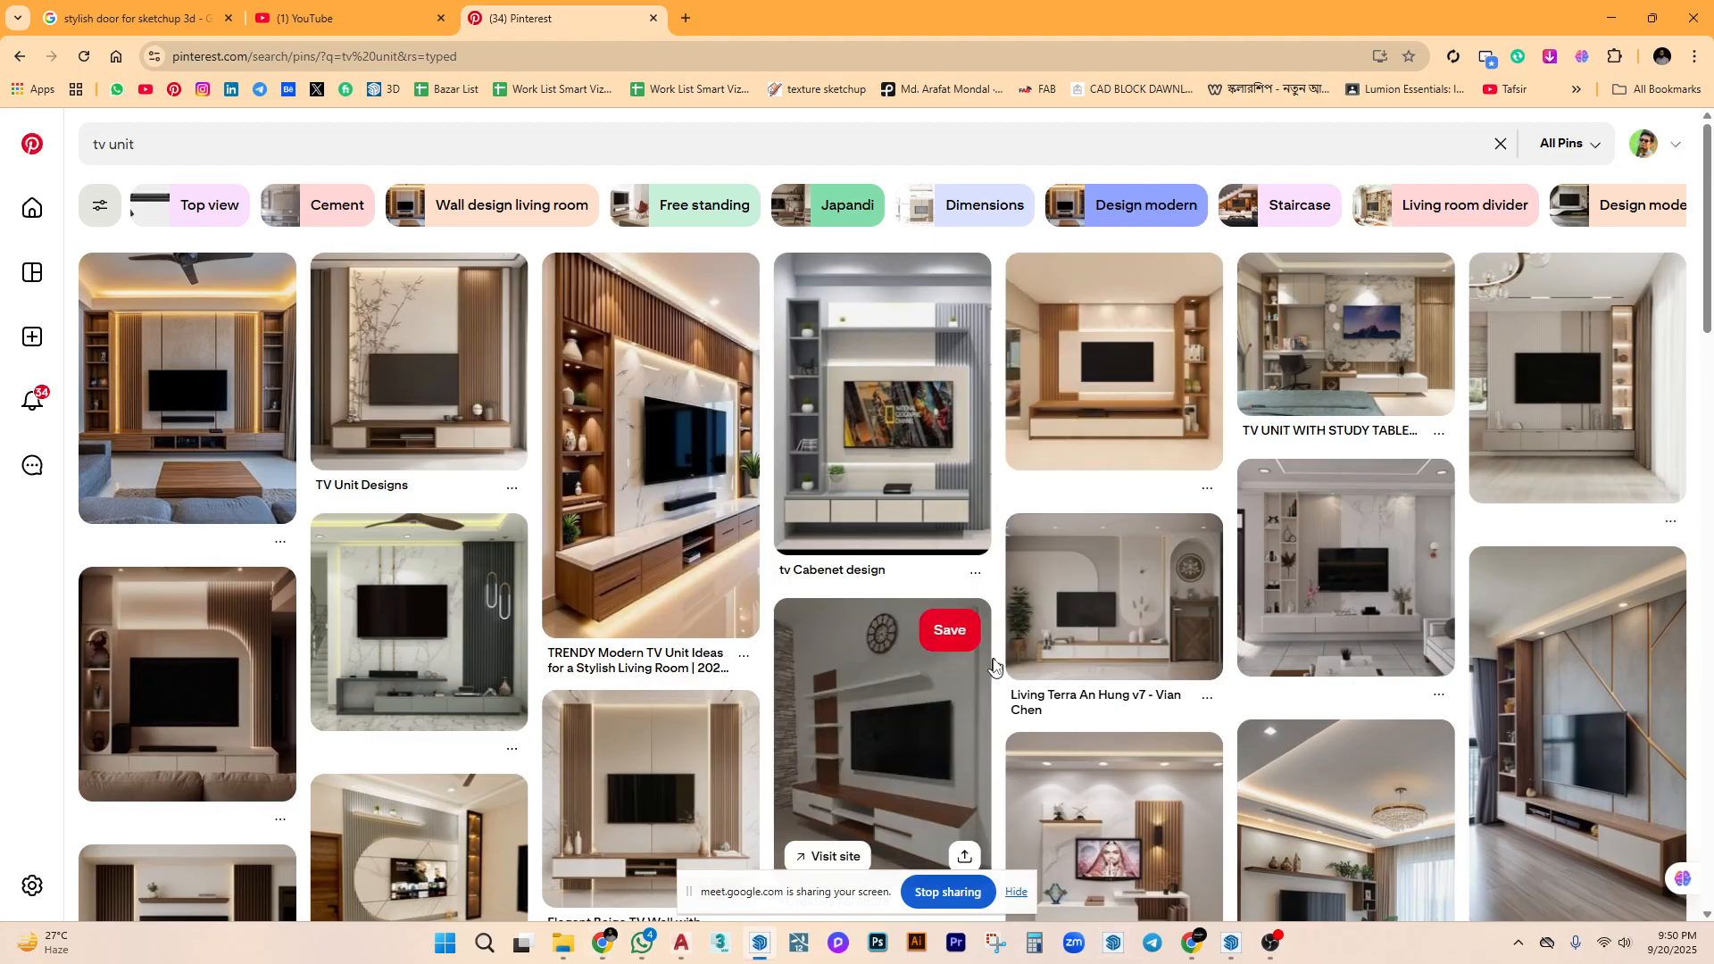
Examine the TV unit designs in the search results for ideas suited to the living room wall.
scroll(1033, 659, "down", 1)
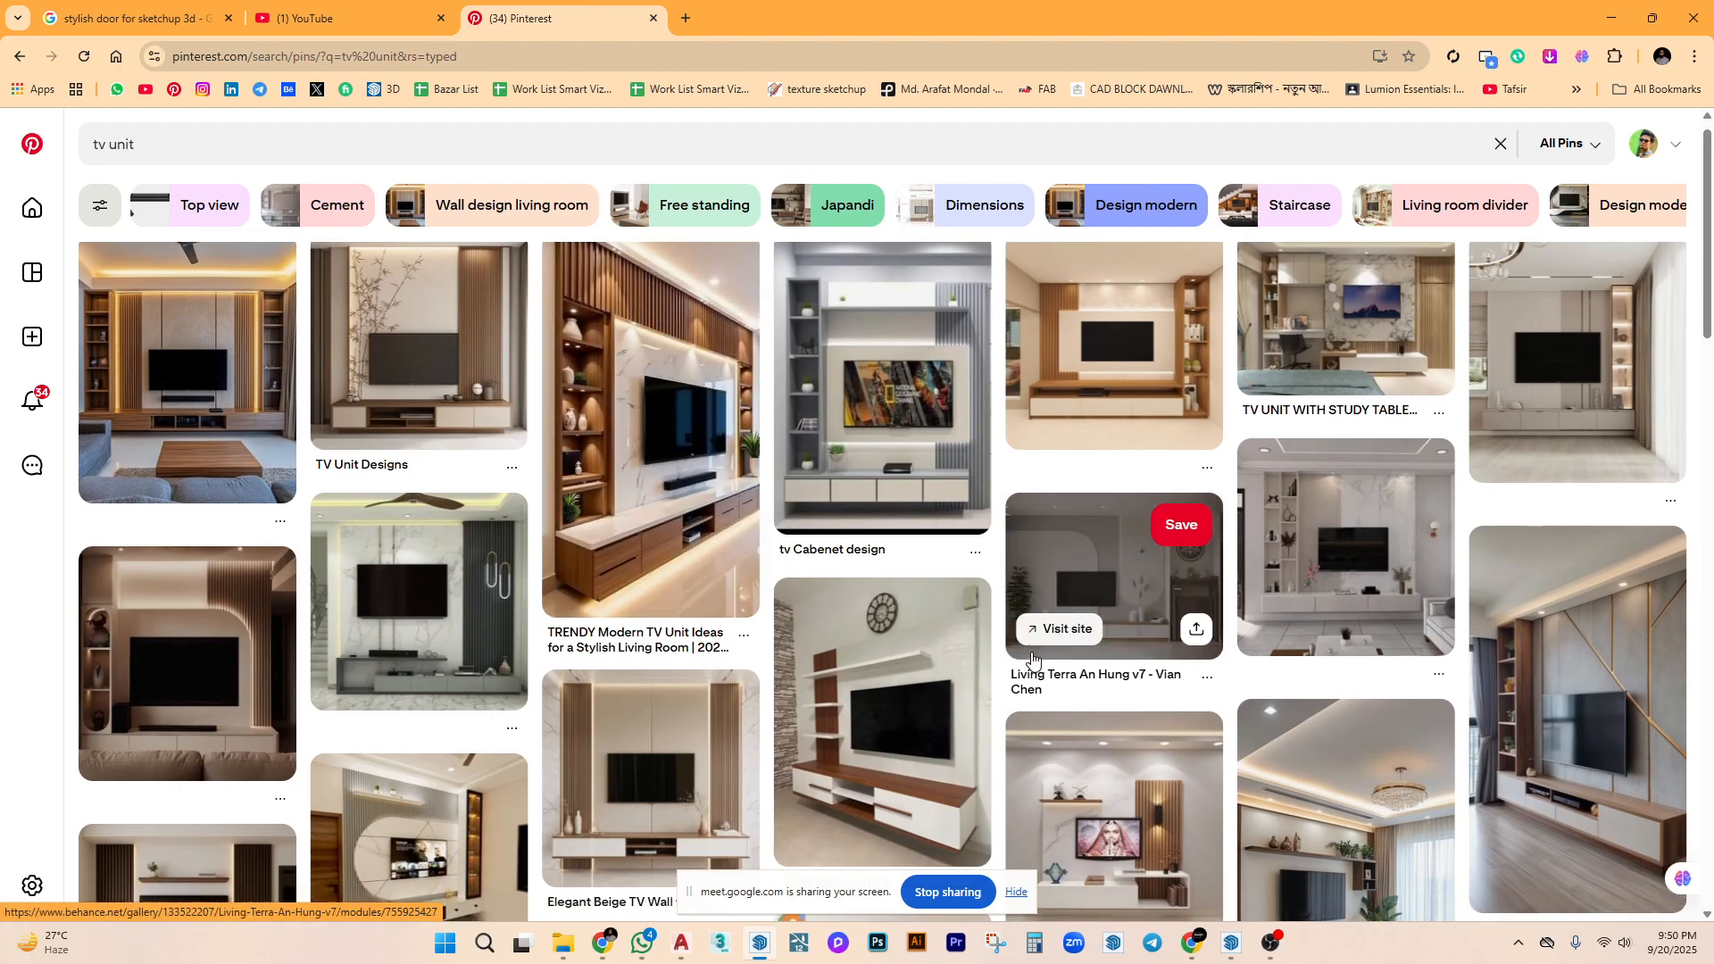
scroll(1033, 659, "down", 3)
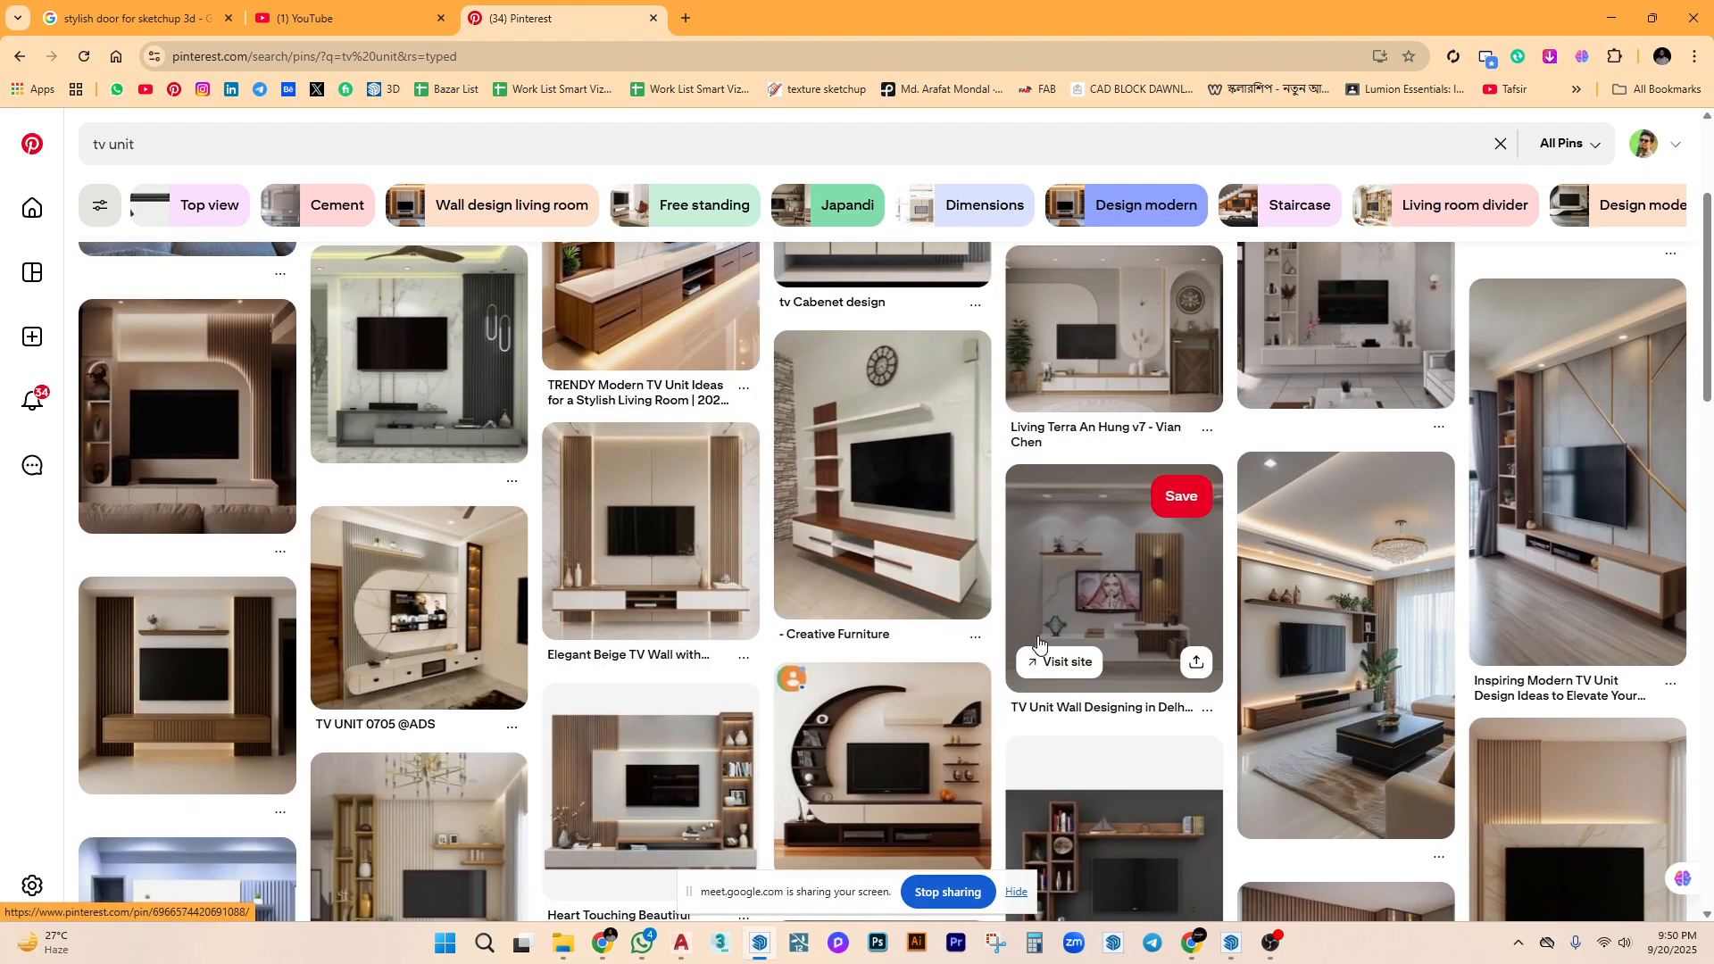
scroll(1042, 641, "down", 2)
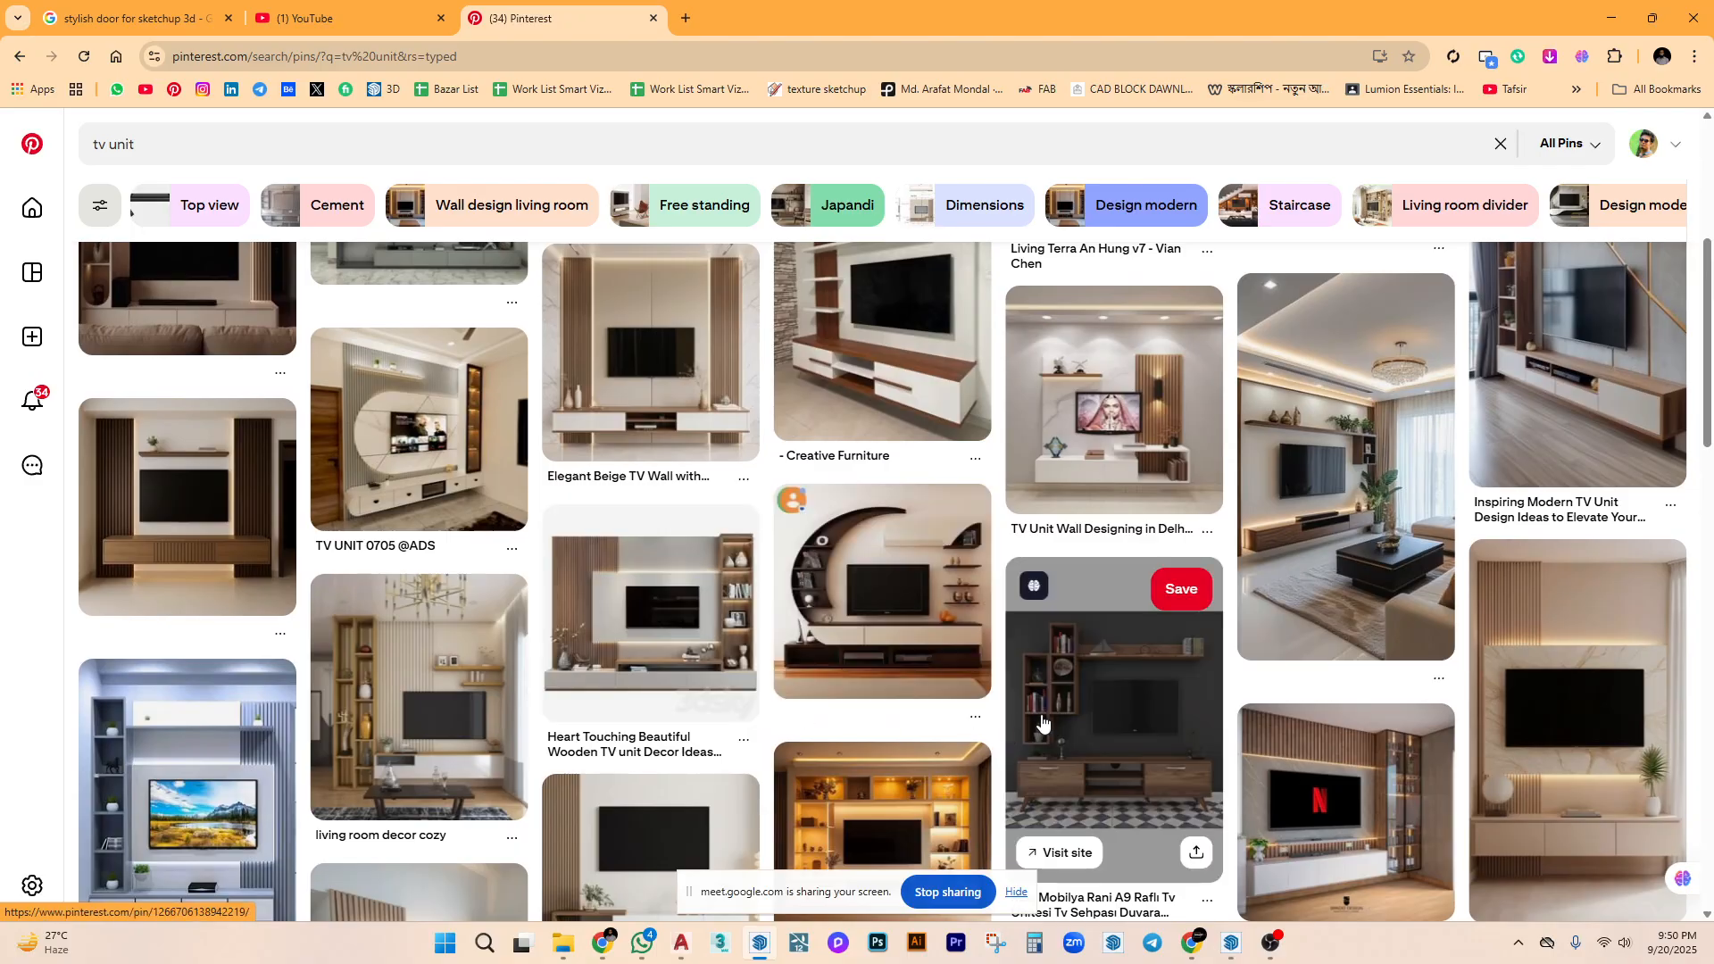
scroll(1050, 717, "down", 5)
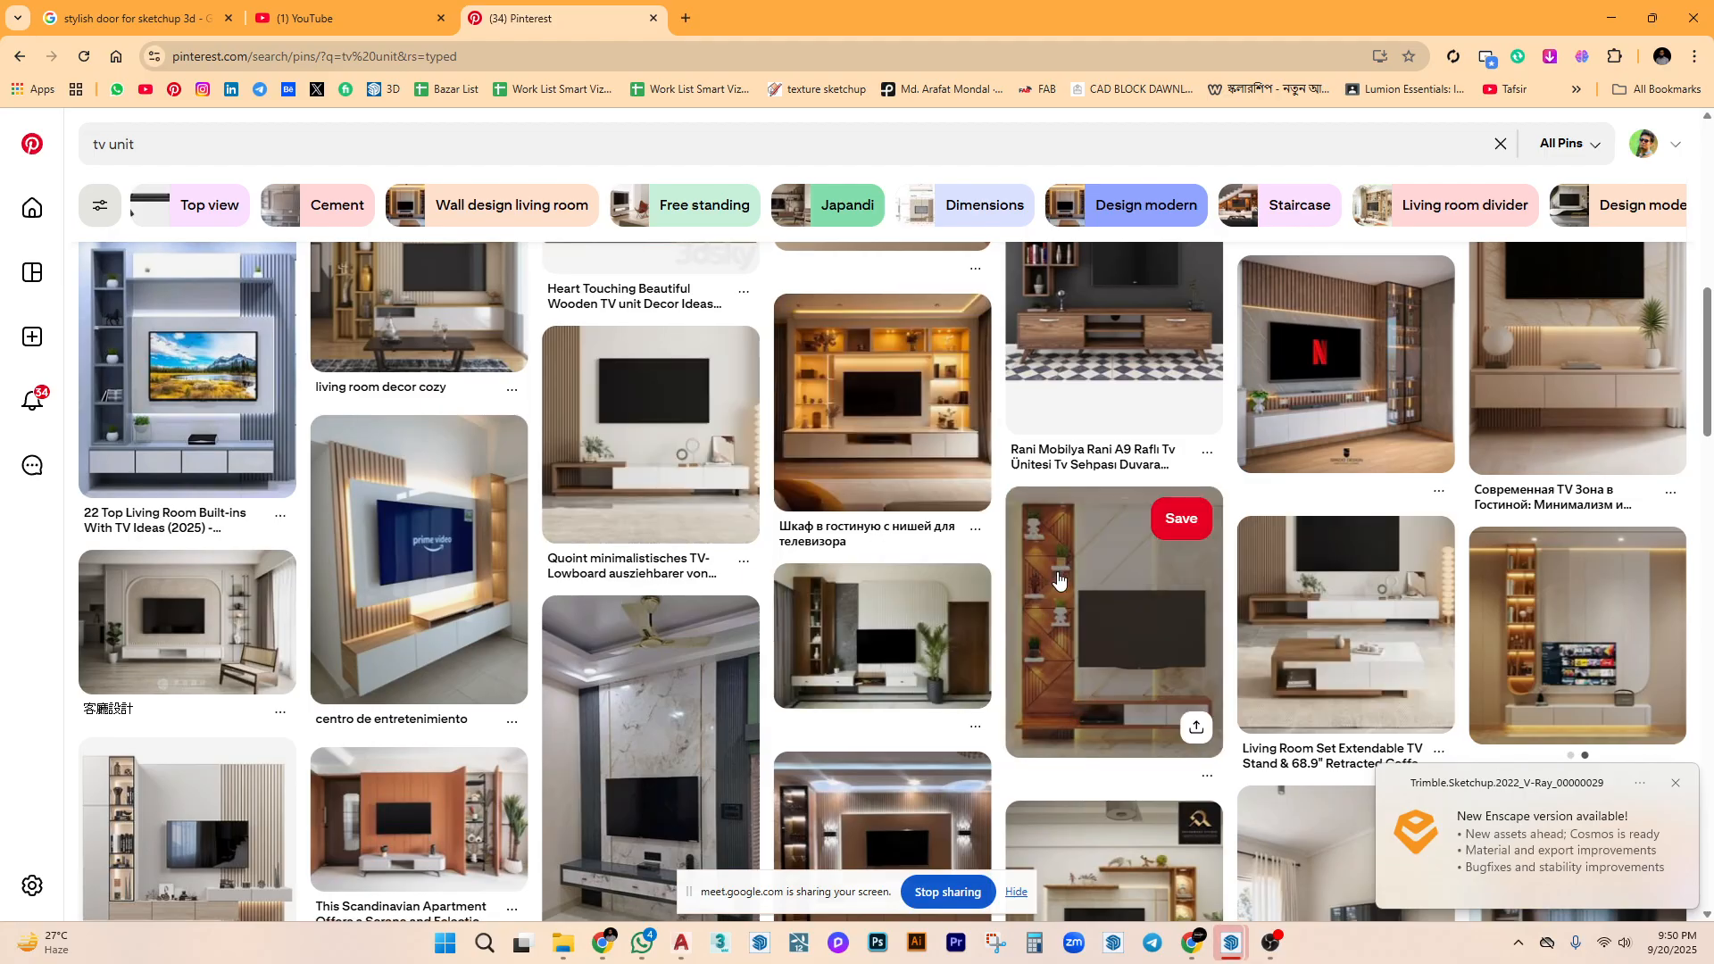
scroll(1057, 580, "down", 4)
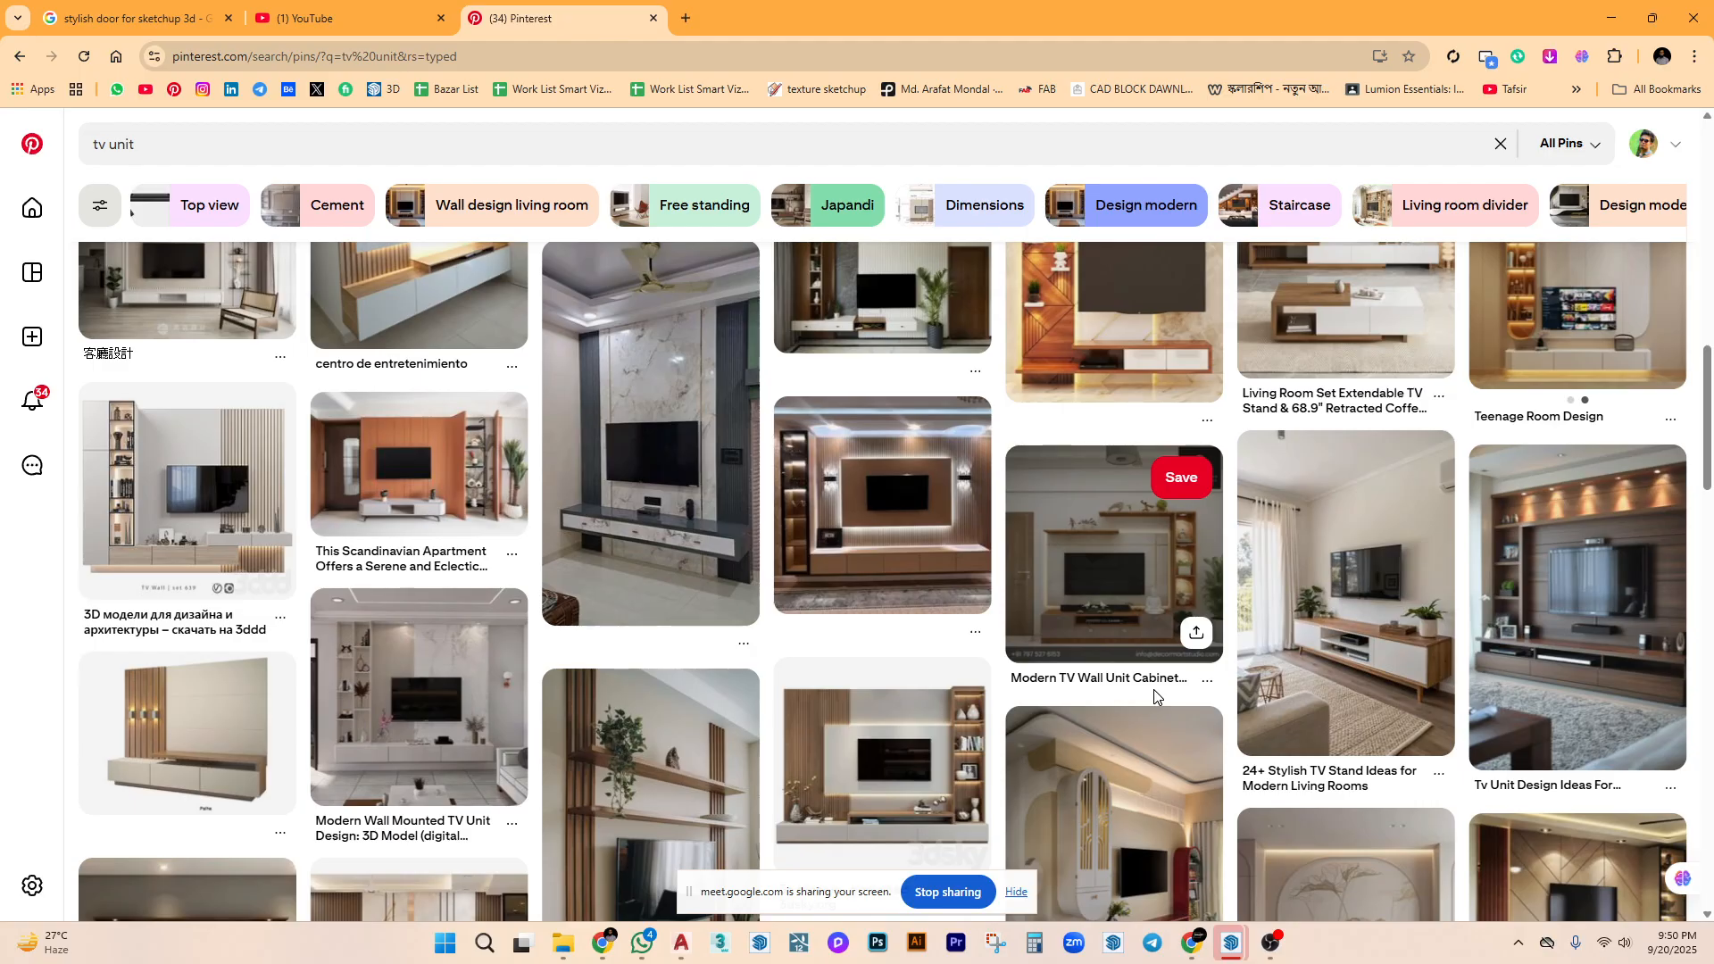
scroll(1153, 689, "down", 4)
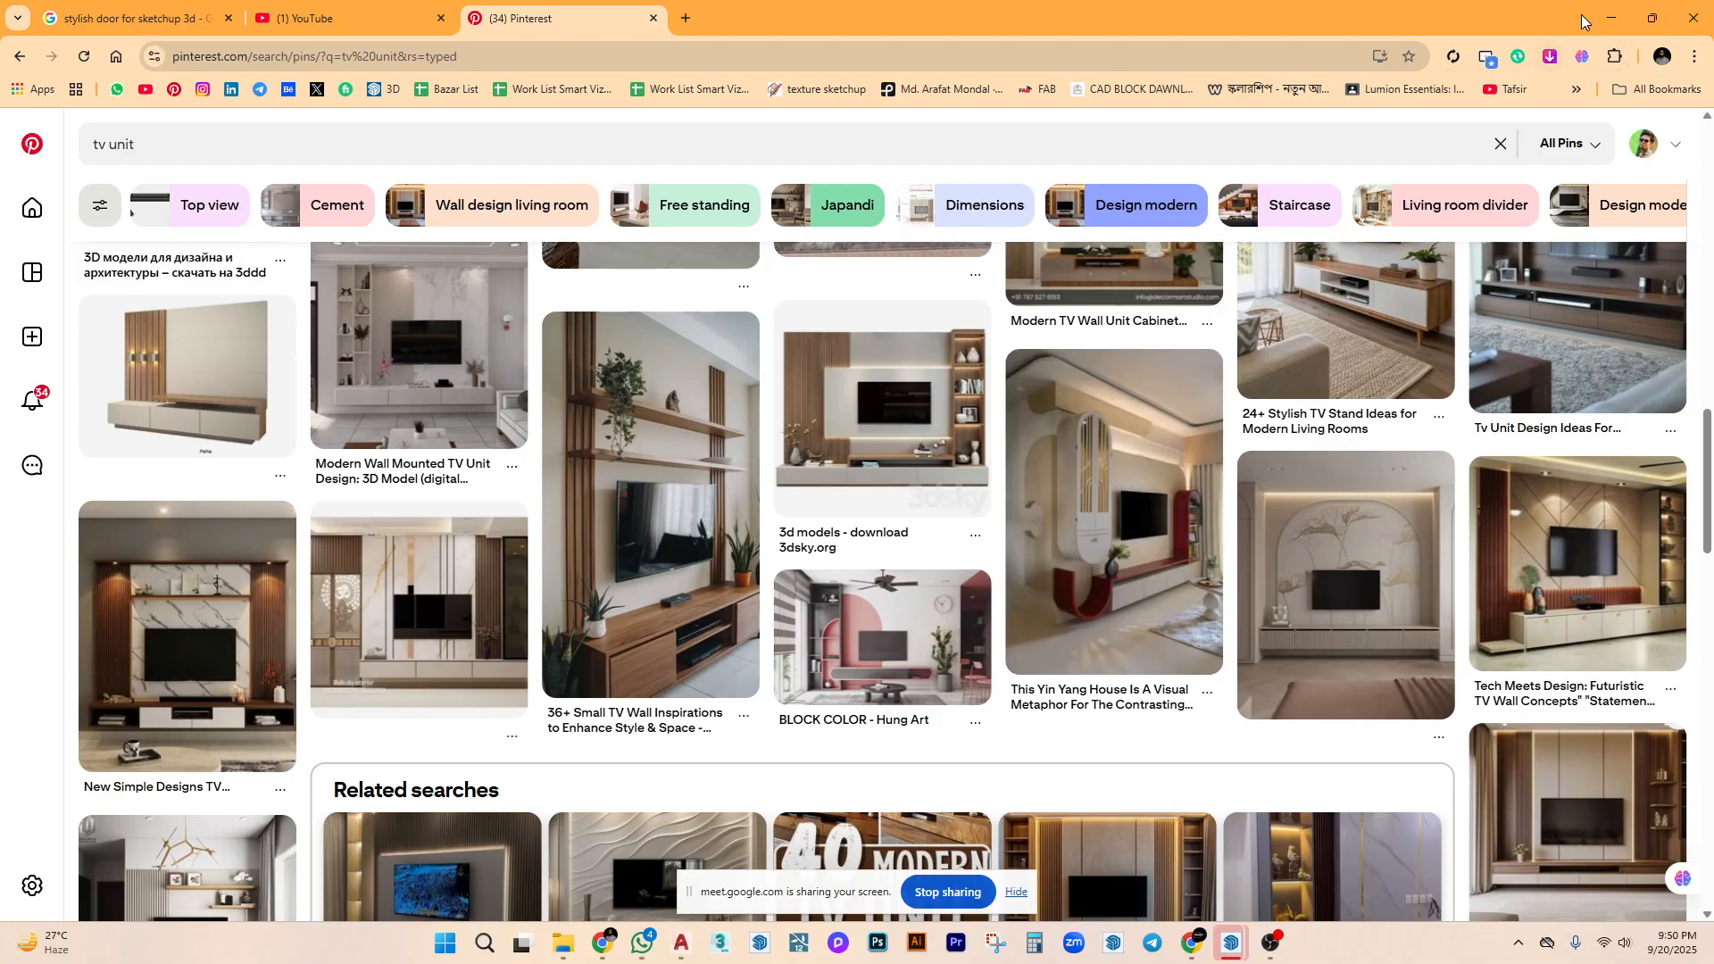
Switch back to SketchUp and measure the TV cabinet outline's length from the window wall toward the door opening.
left_click(1611, 18)
mouse_move(1296, 559)
middle_mouse_down()
mouse_move(919, 592)
mouse_move(1024, 592)
mouse_move(1071, 554)
middle_mouse_up()
key("t")
left_click(1070, 542)
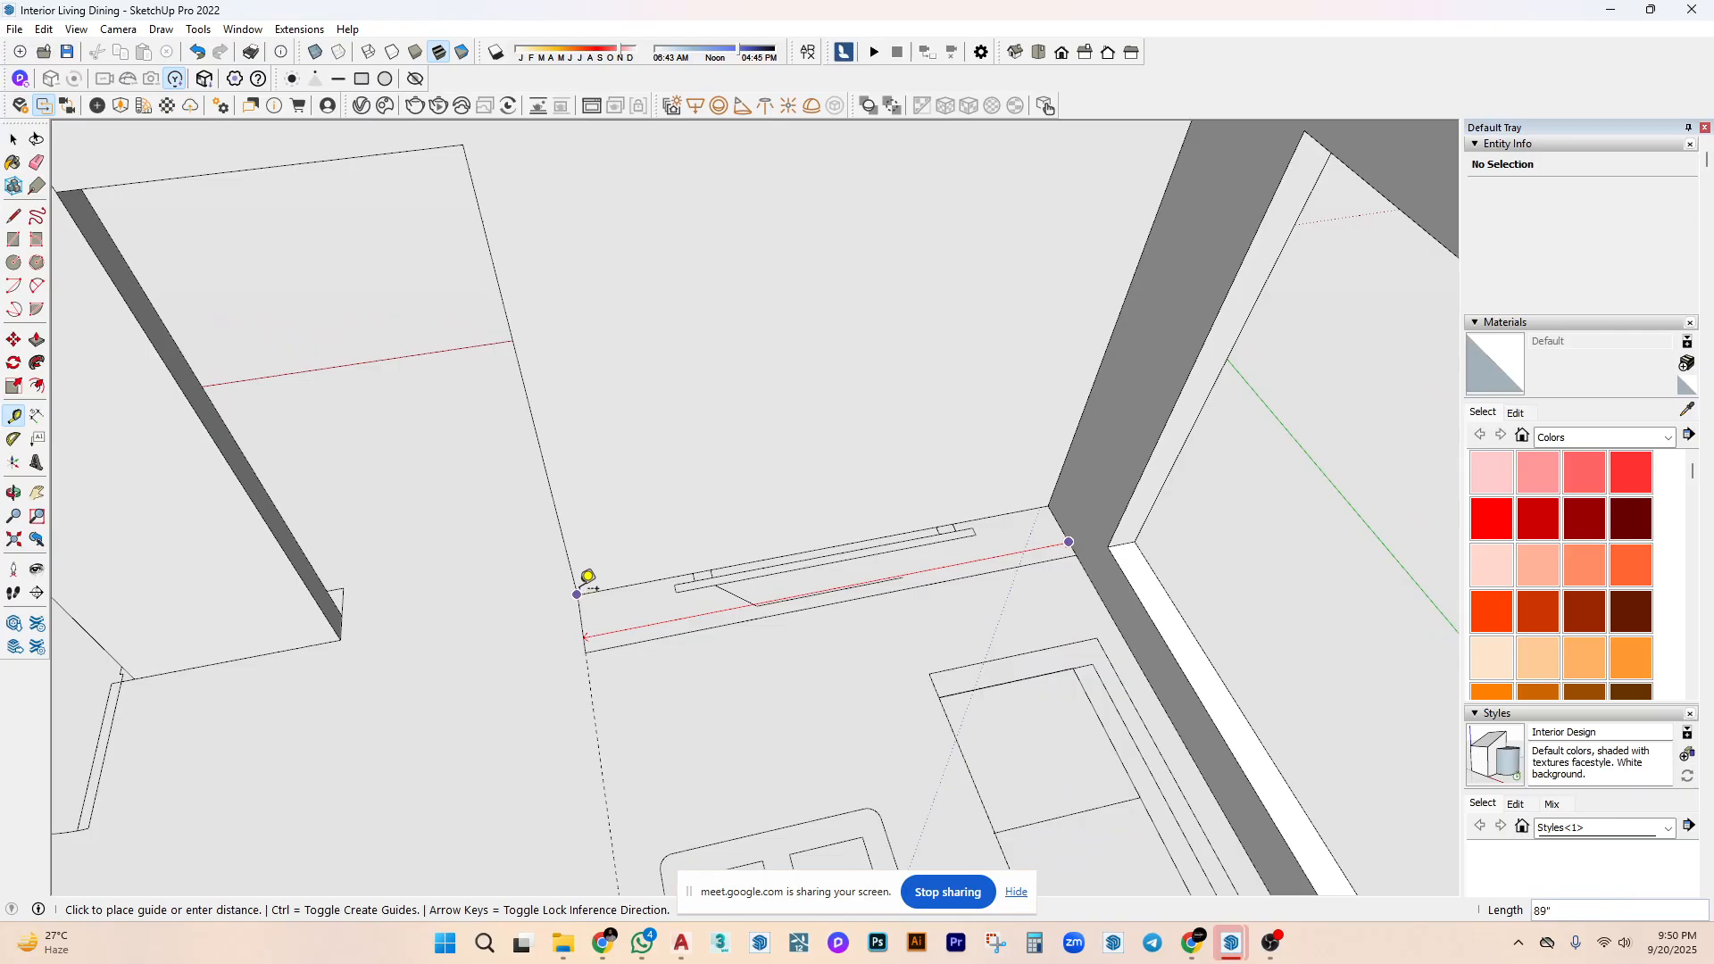
key("Escape")
Set the model's measurement unit format to Architectural and close the model settings.
left_click(298, 30)
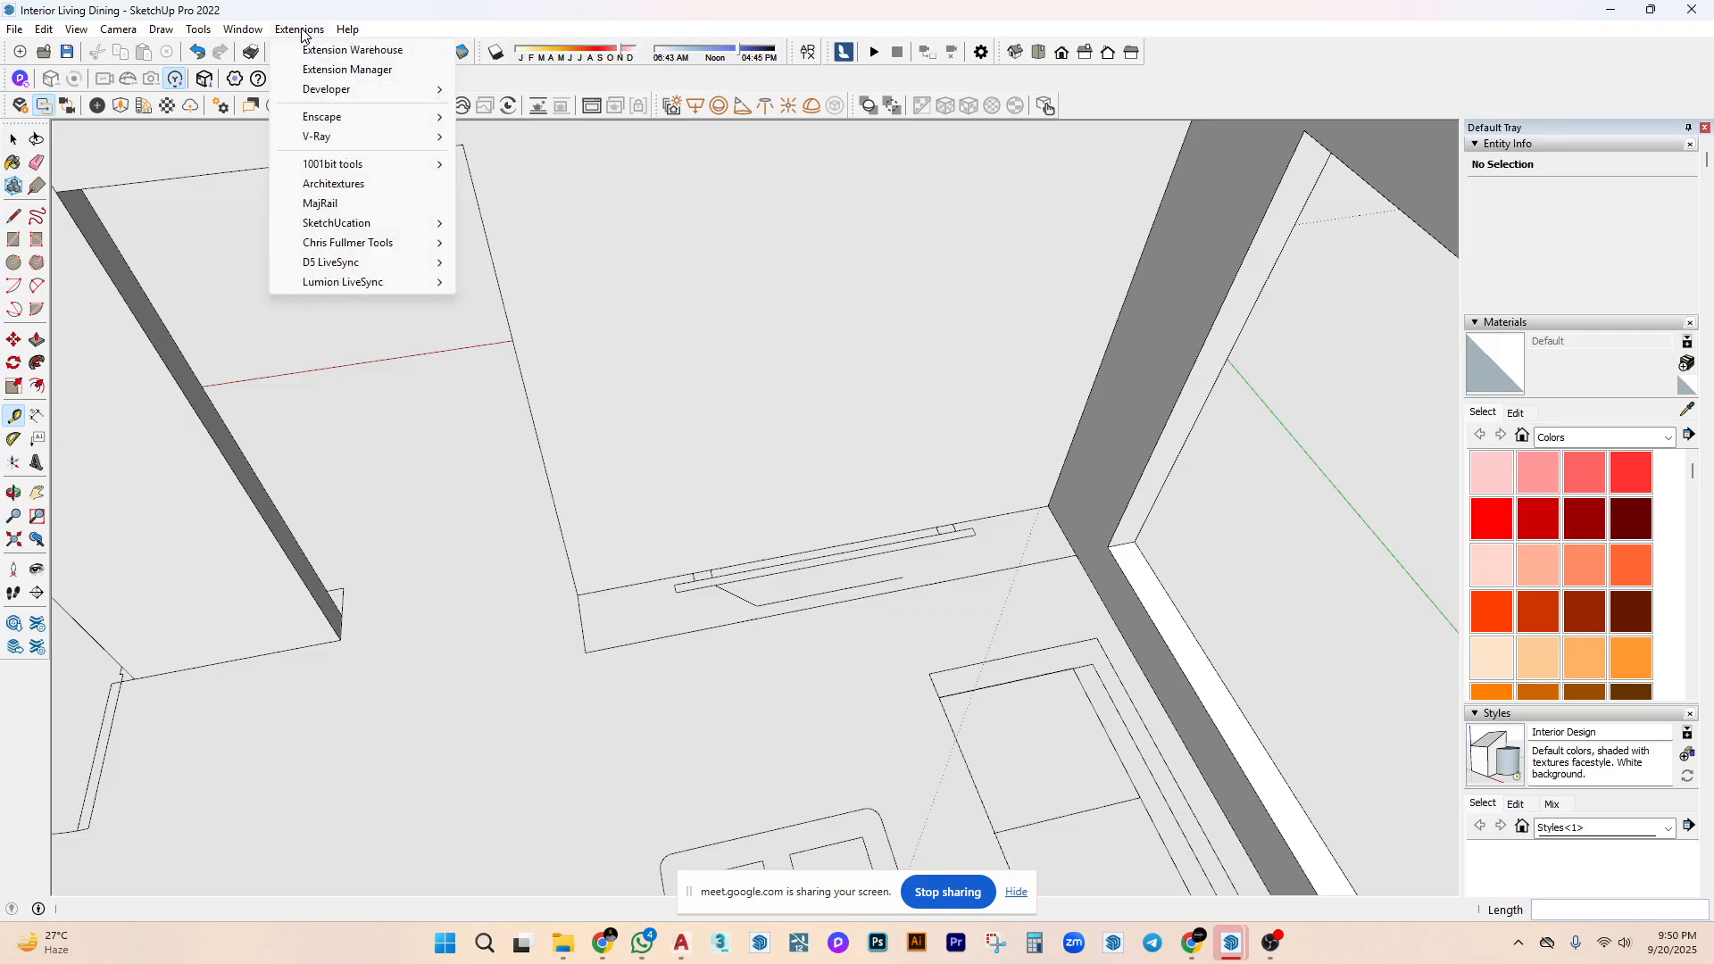
mouse_move(234, 30)
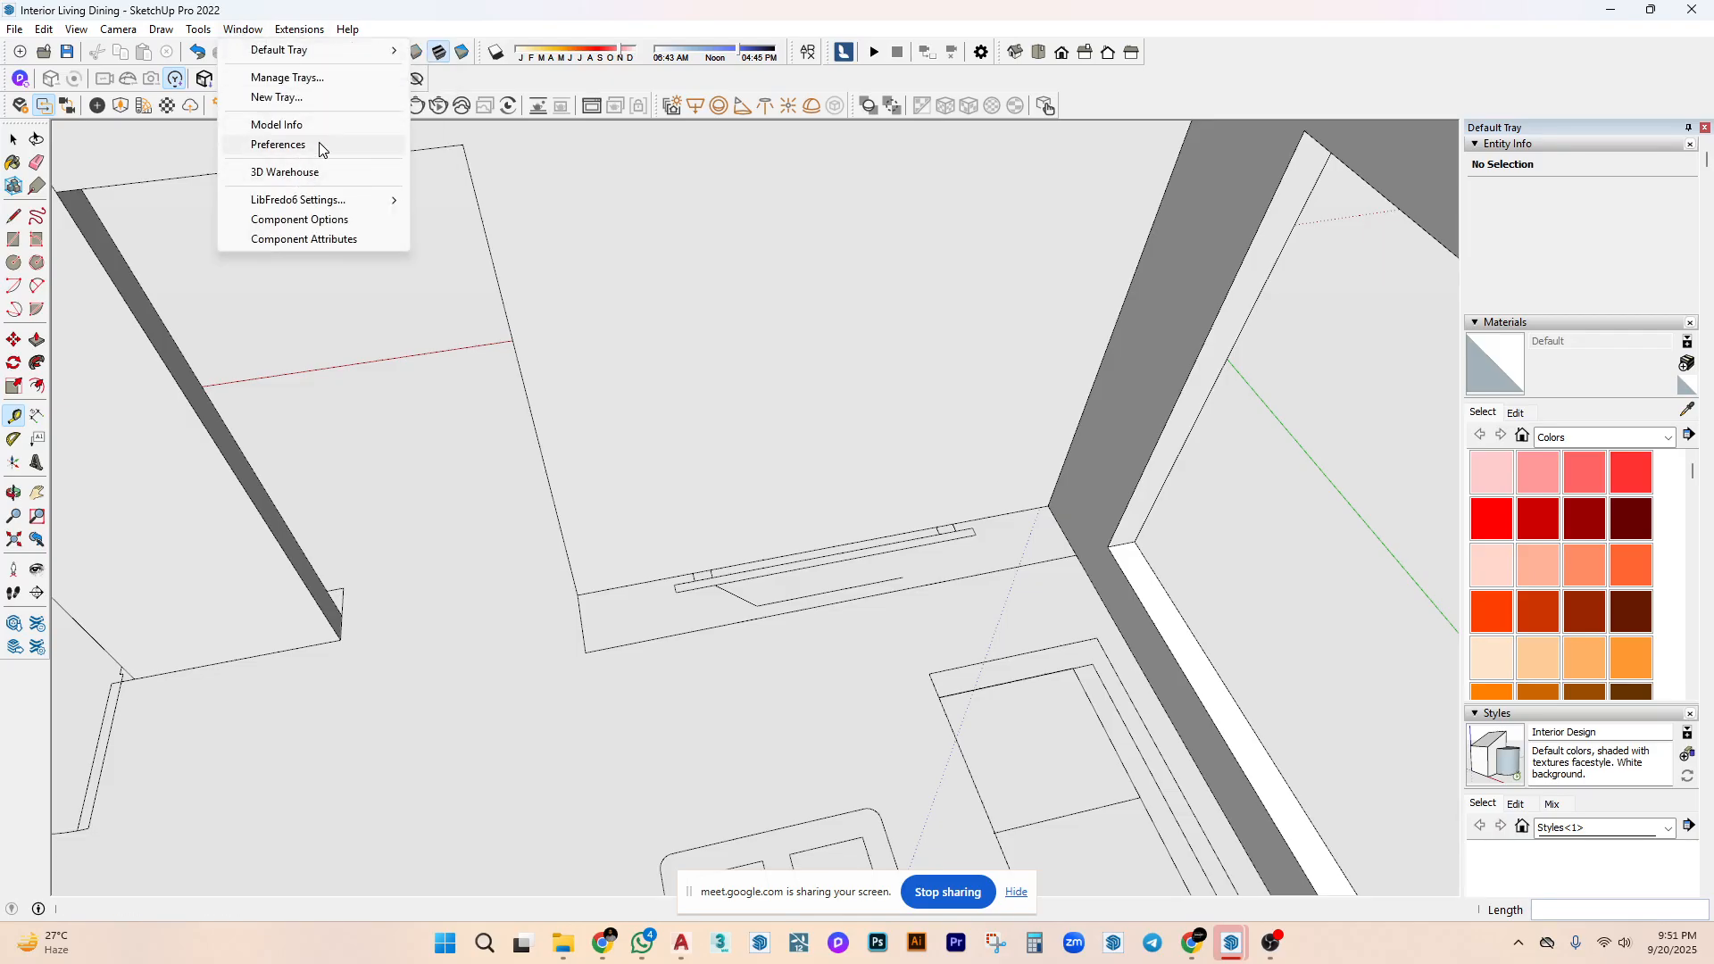
left_click(284, 125)
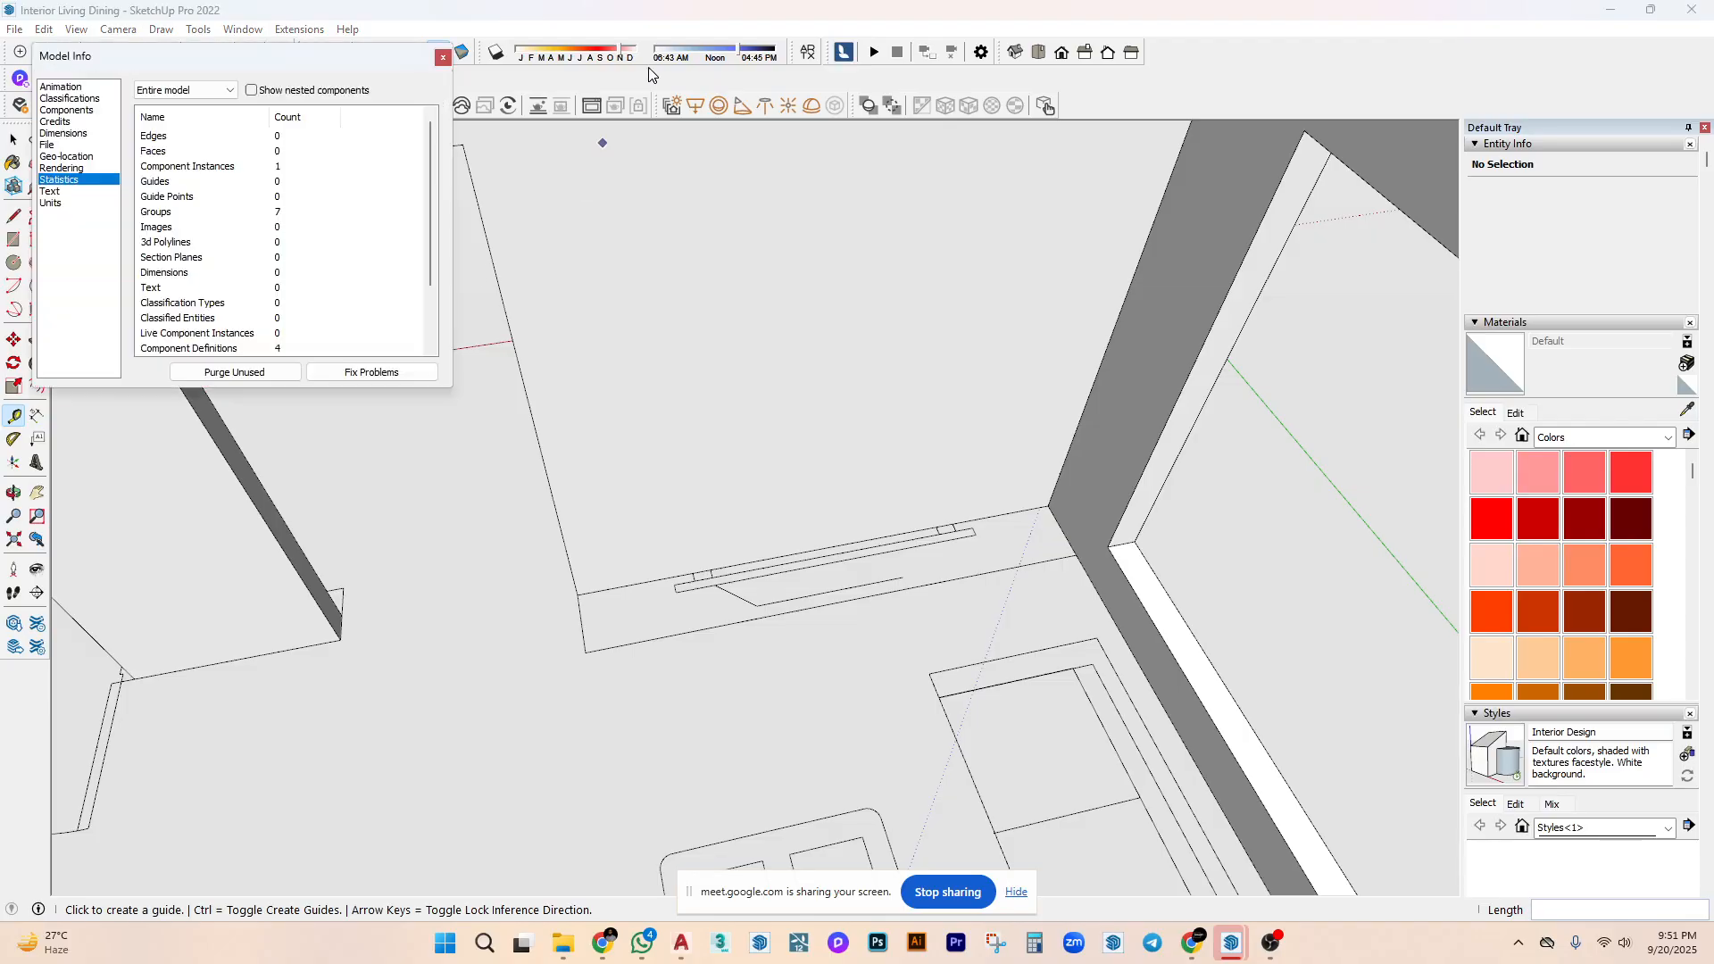
left_click(79, 204)
left_click(191, 124)
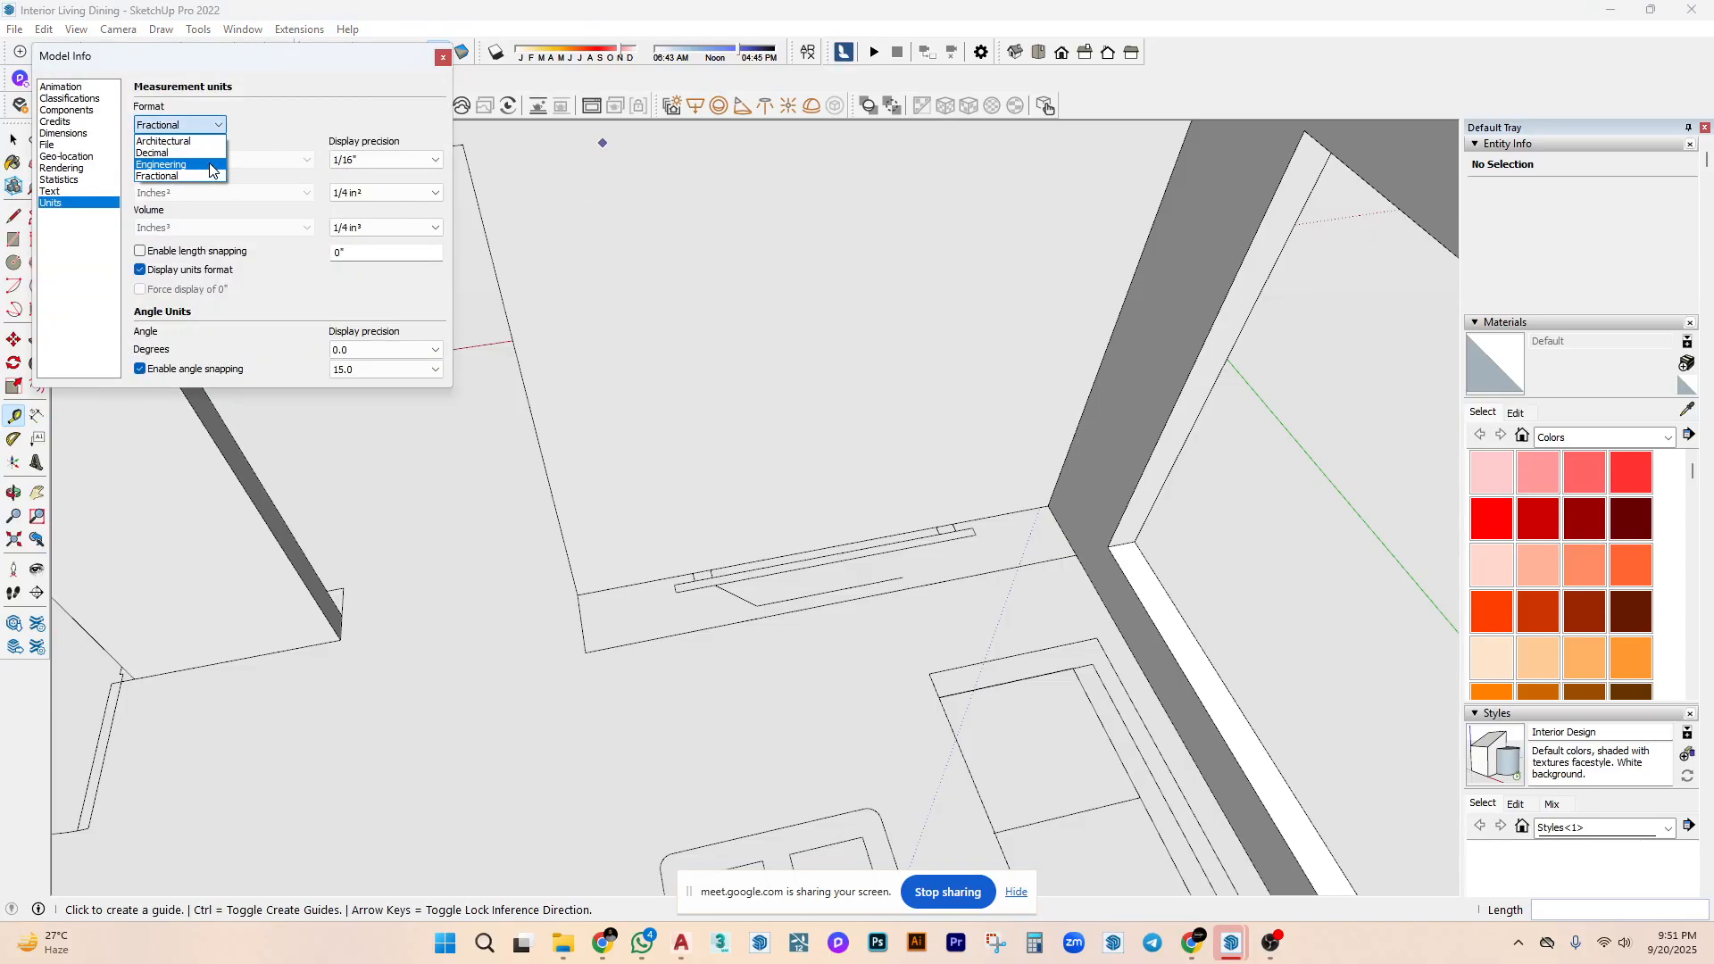
left_click(212, 170)
left_click(443, 57)
Measure along the TV cabinet outline from the window wall again and examine the TV wall with its adjoining openings.
middle_click_drag(857, 446, 906, 484)
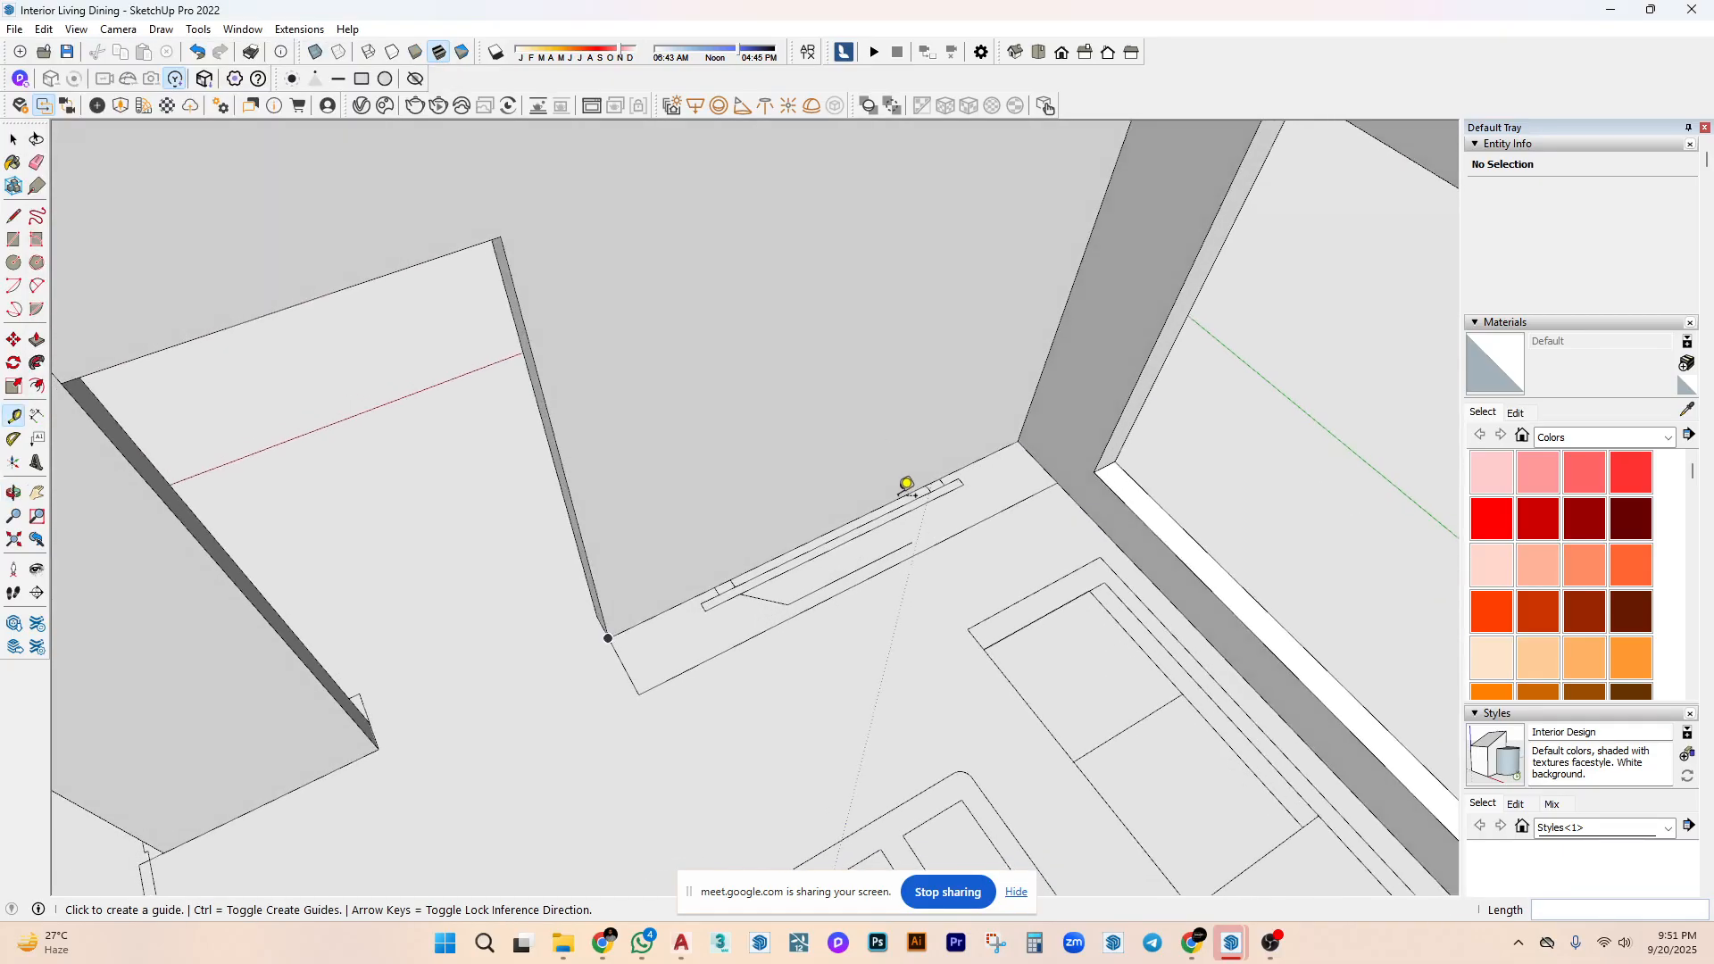
left_click(1047, 472)
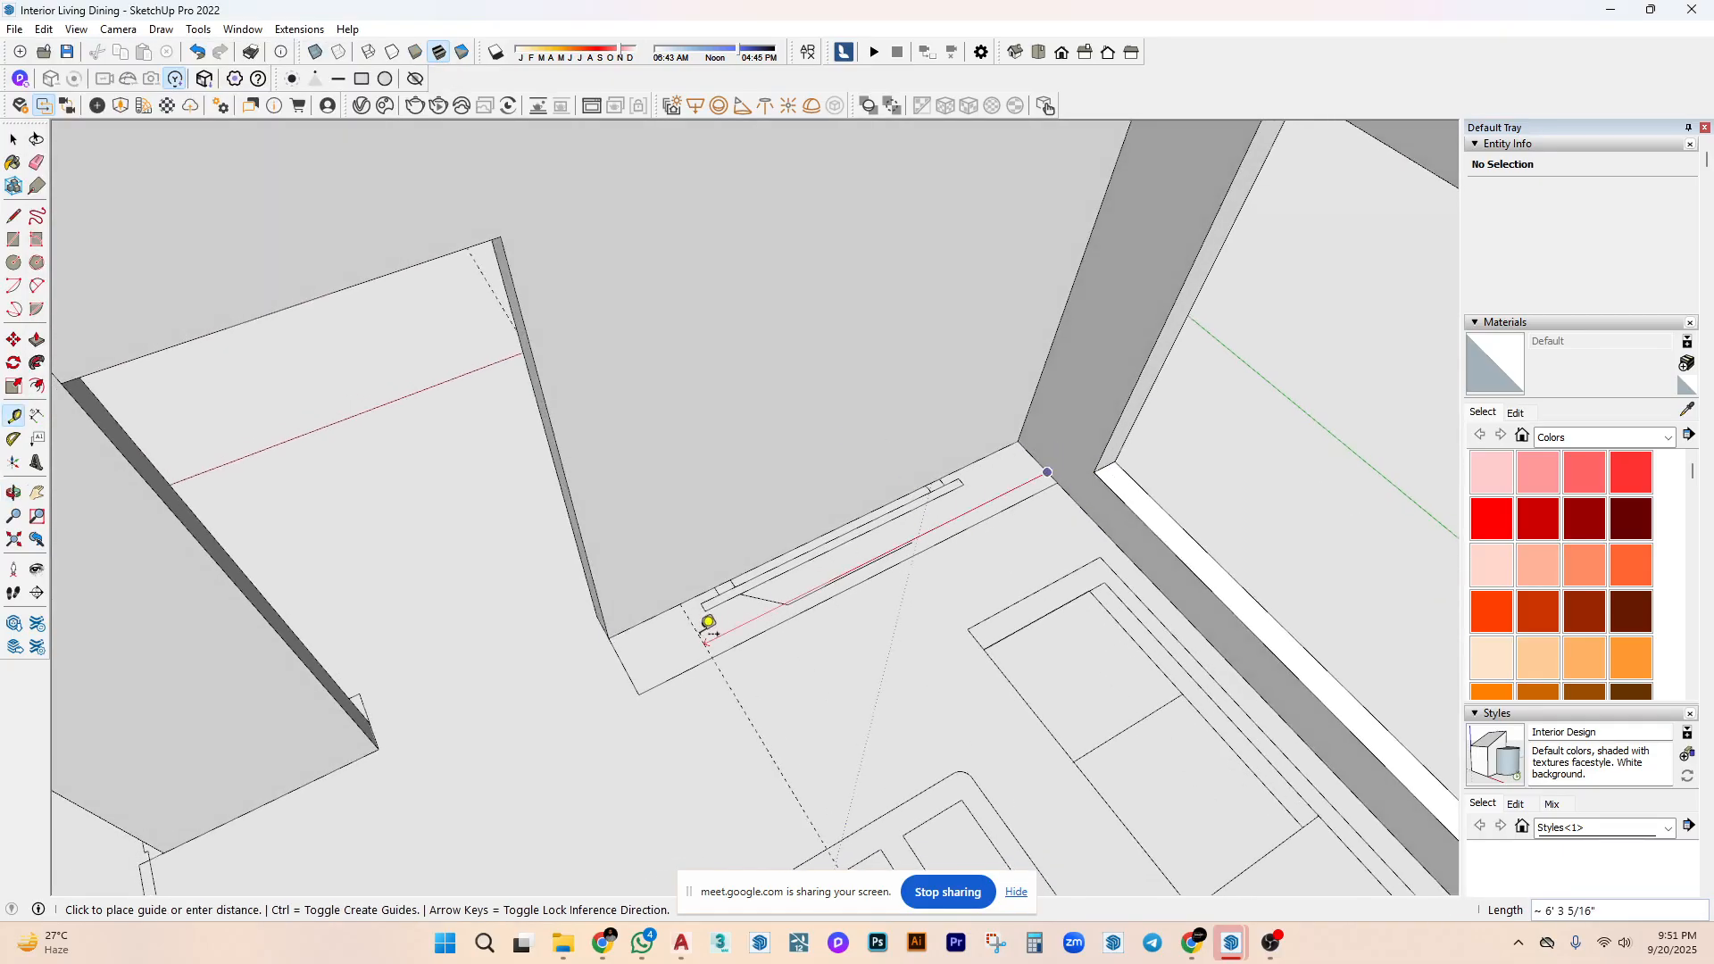
key("space")
middle_click_drag(613, 620, 1293, 344)
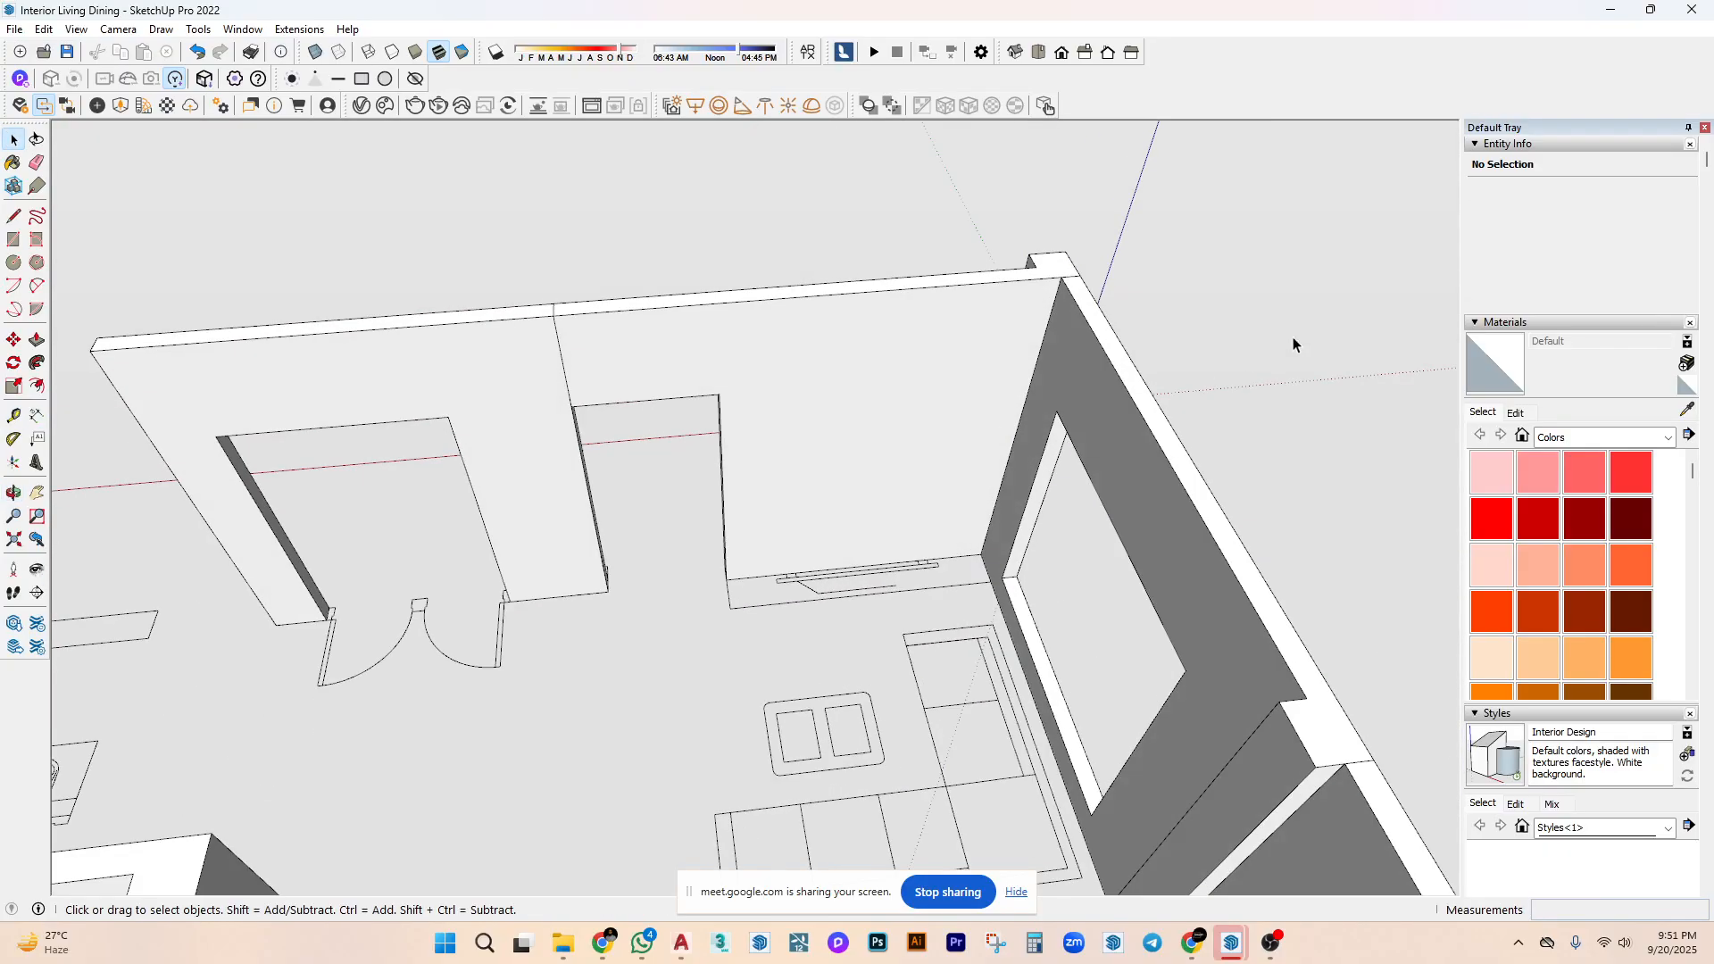
scroll(967, 534, "up", 4)
scroll(967, 508, "down", 3)
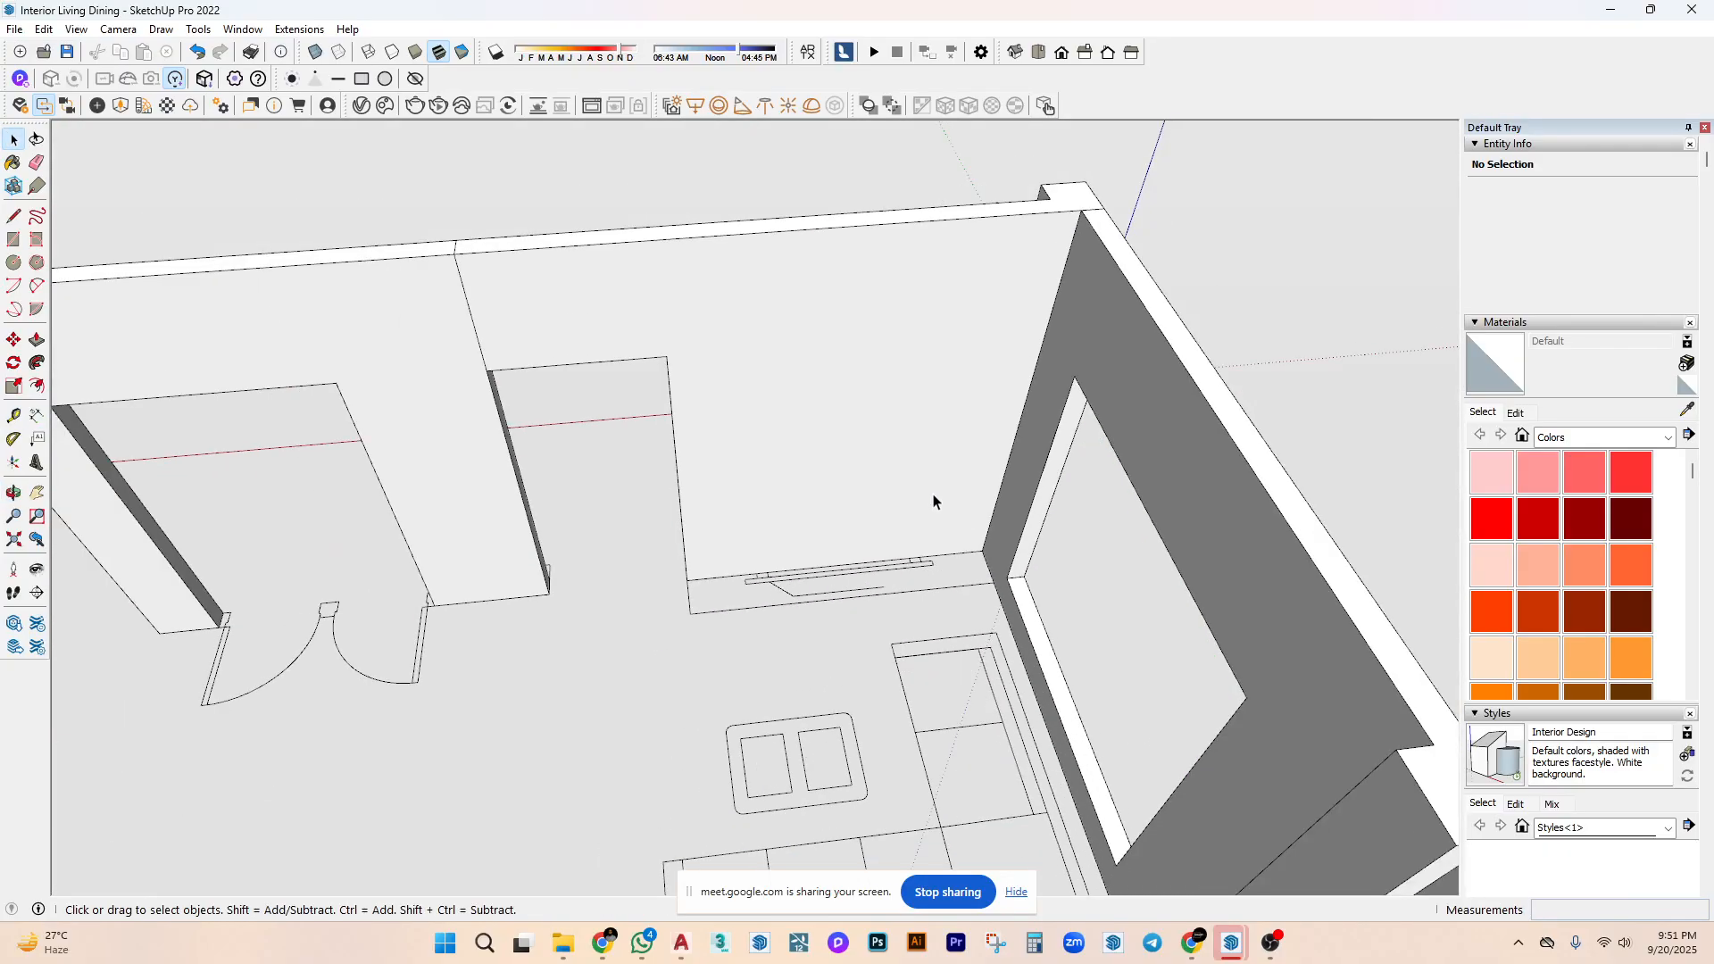
middle_click_drag(934, 497, 960, 410)
scroll(849, 524, "up", 2)
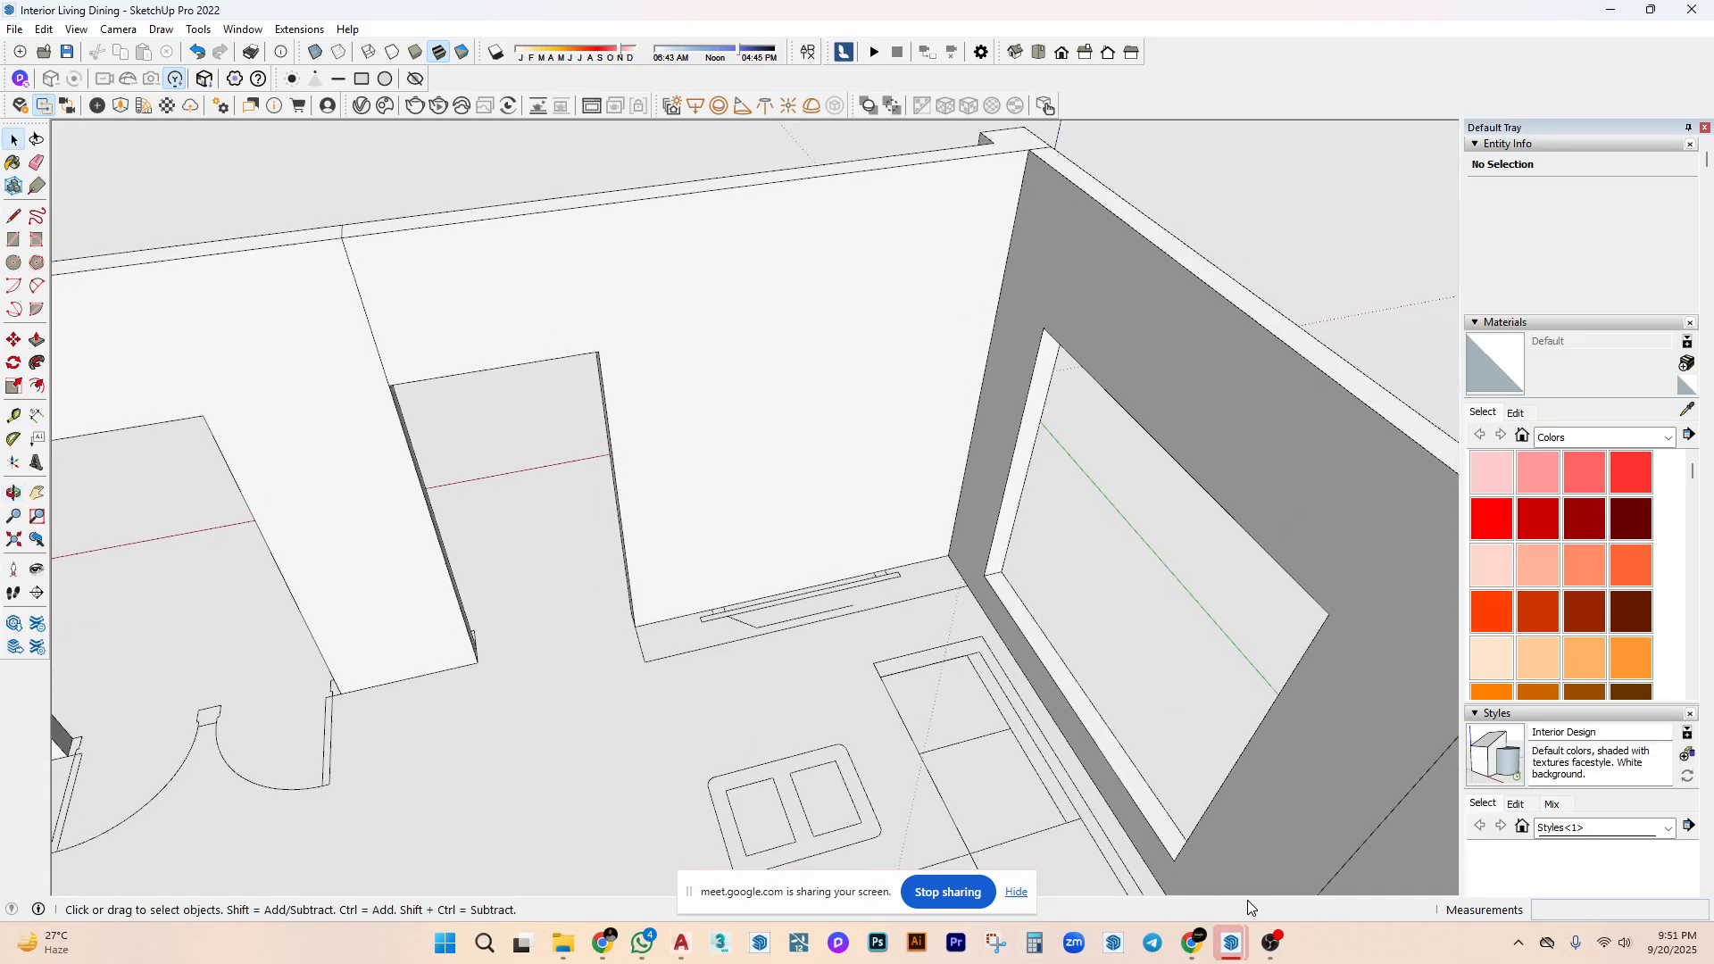
Return to the Pinterest results in Chrome and view the pin showing arched slatted panels above a blue-drawer TV console.
mouse_move(603, 943)
left_click(402, 839)
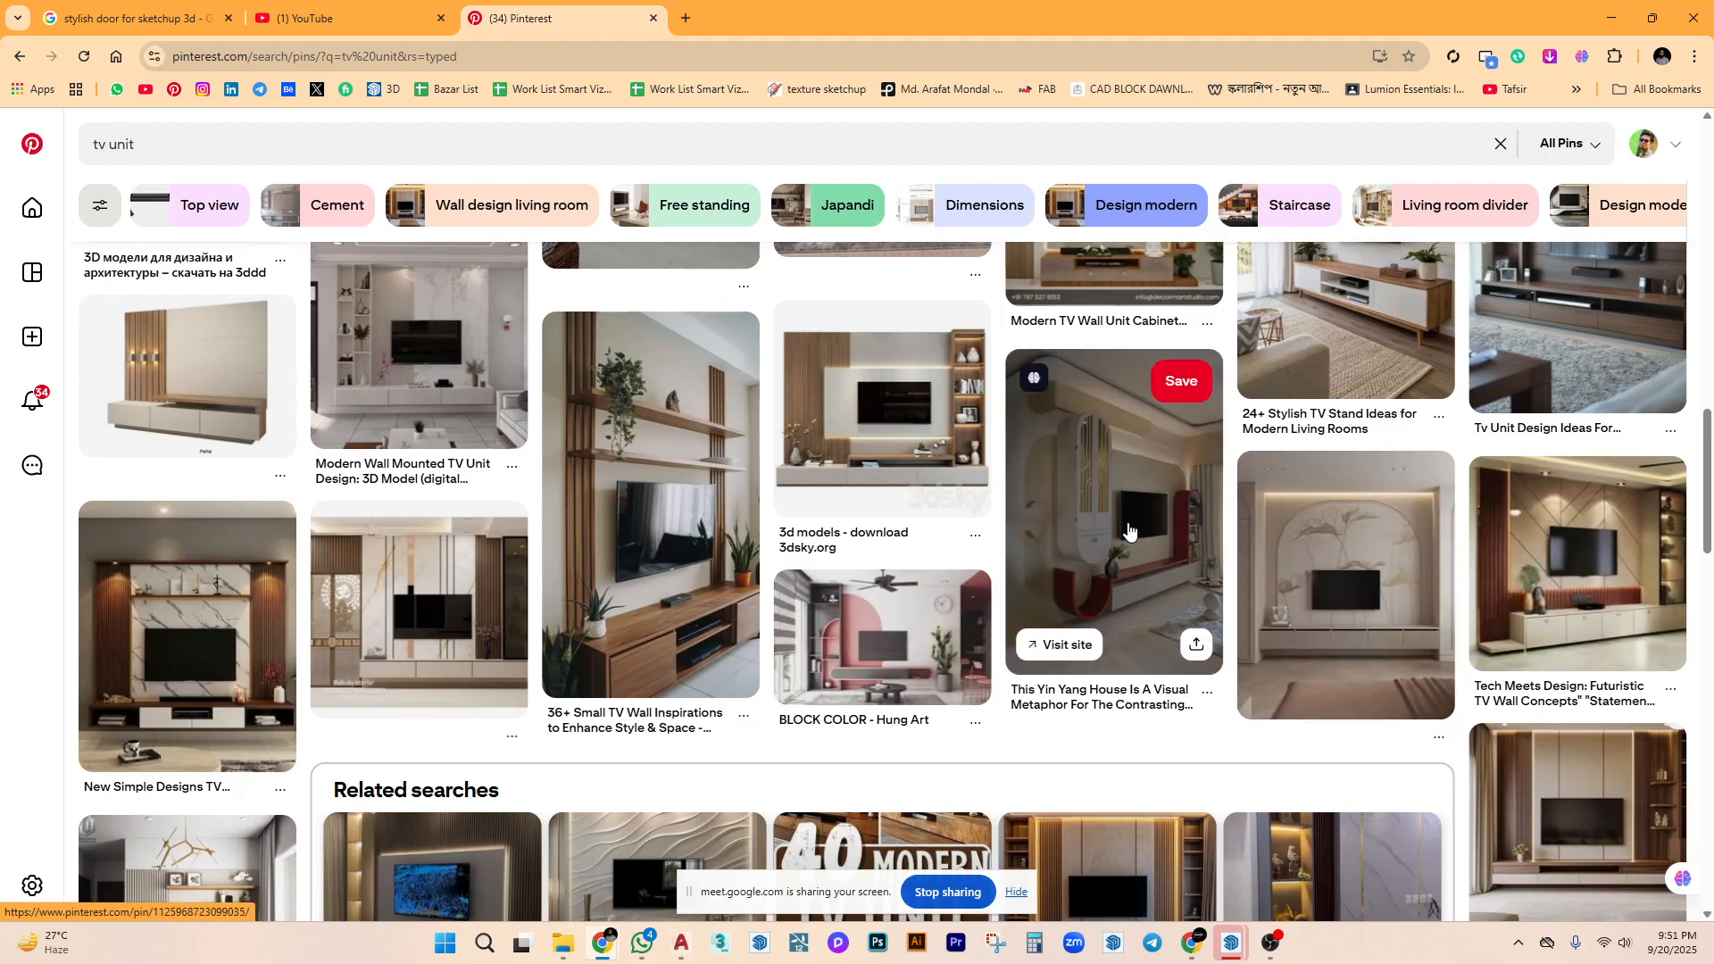
scroll(961, 647, "down", 4)
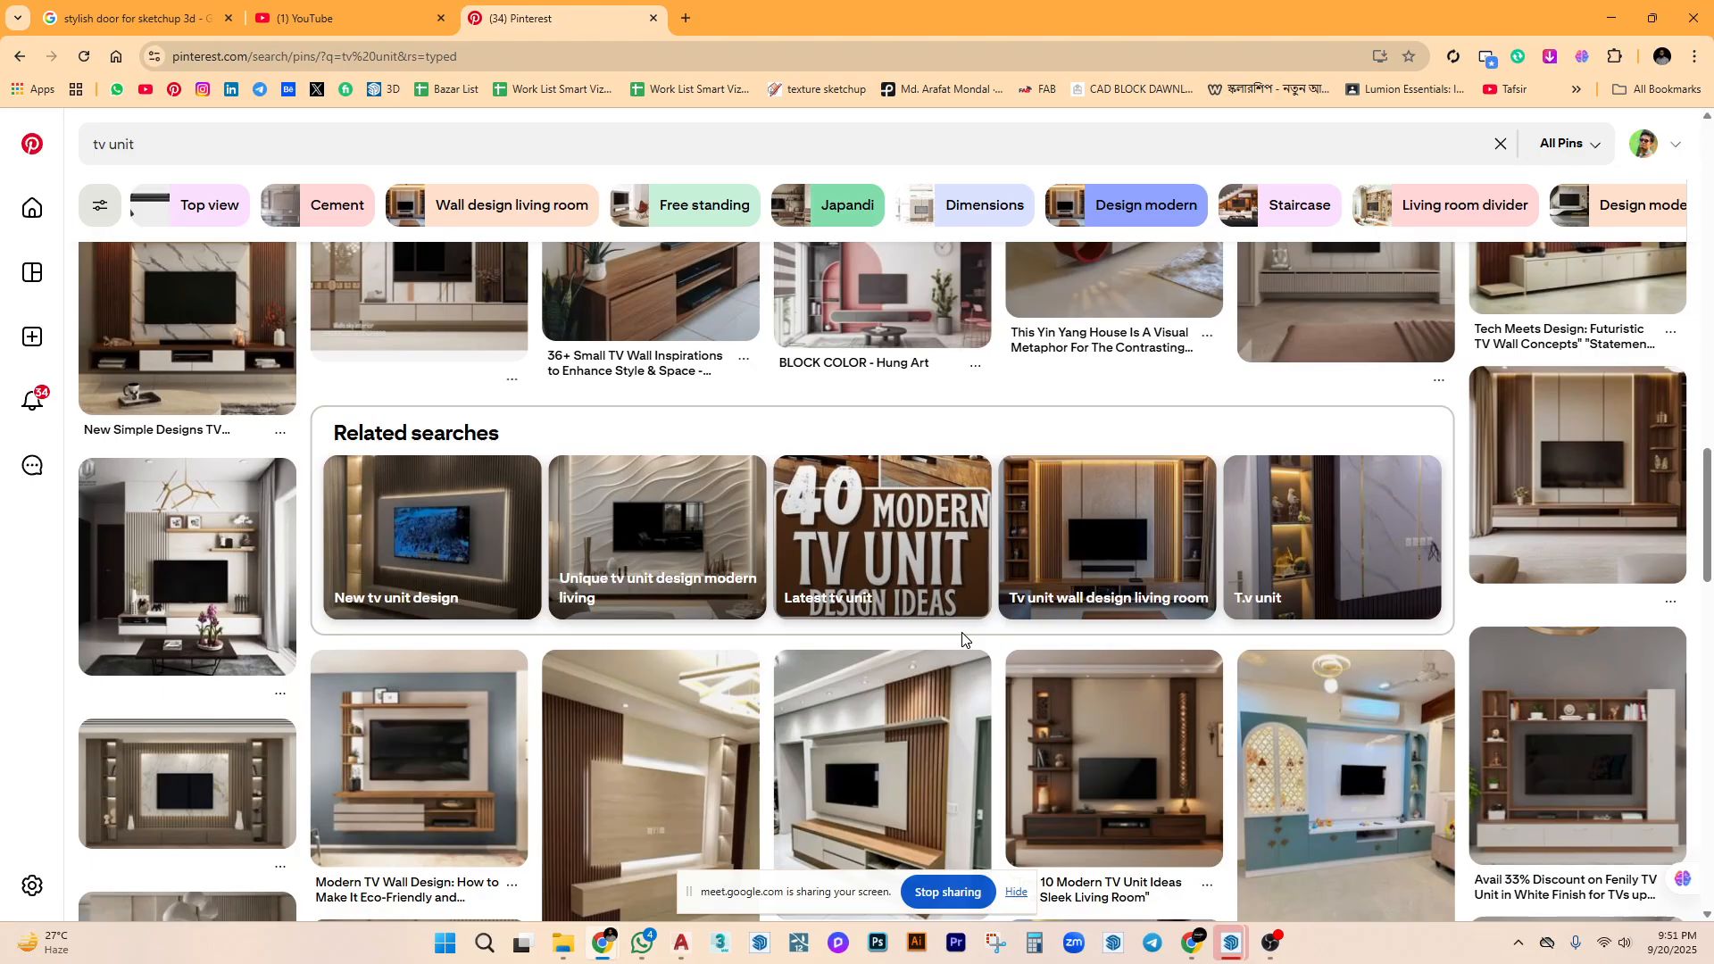
scroll(964, 628, "down", 5)
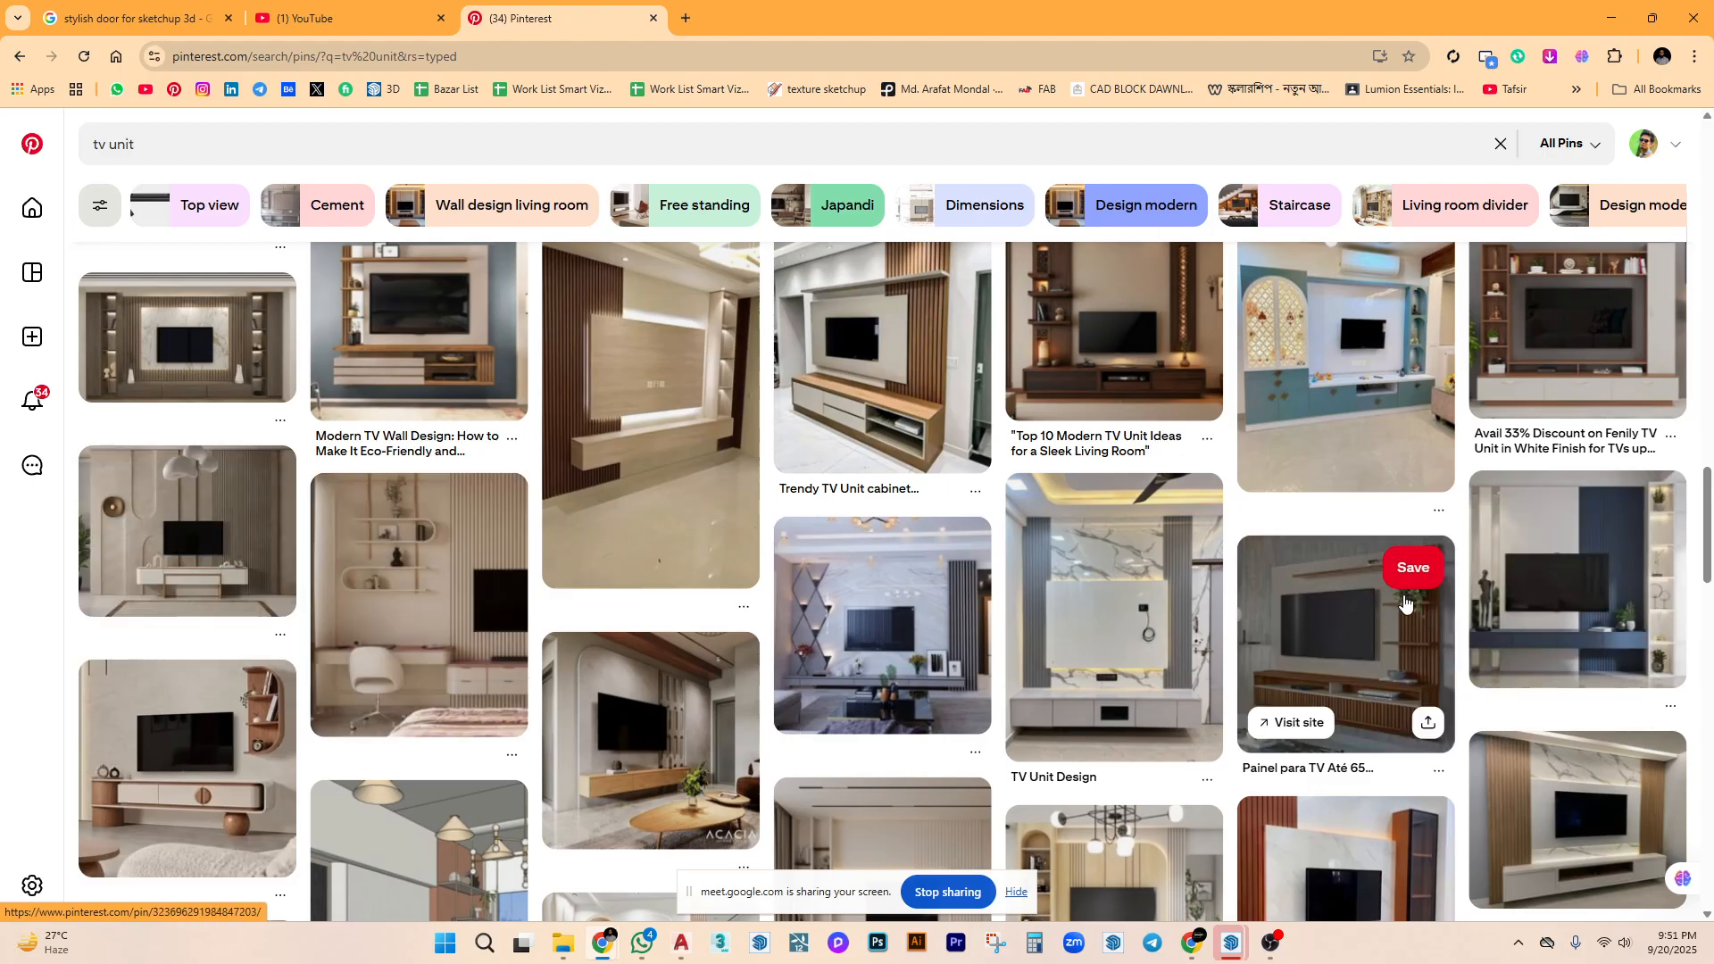
scroll(1393, 572, "down", 4)
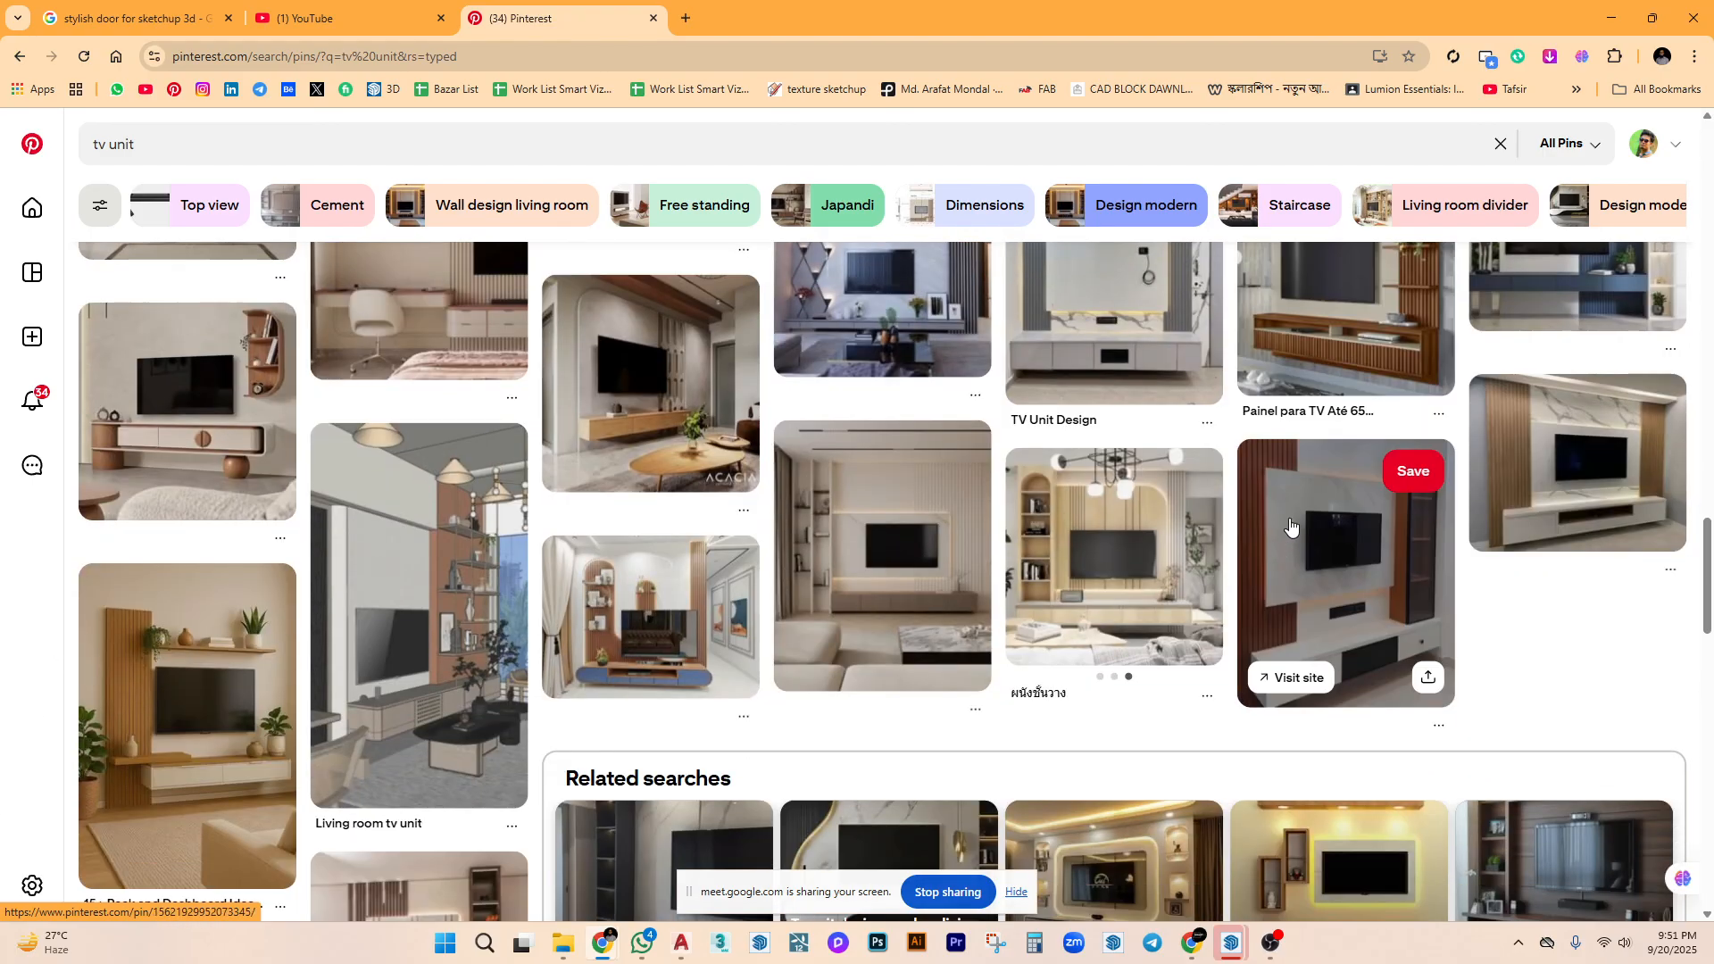
left_click(656, 615)
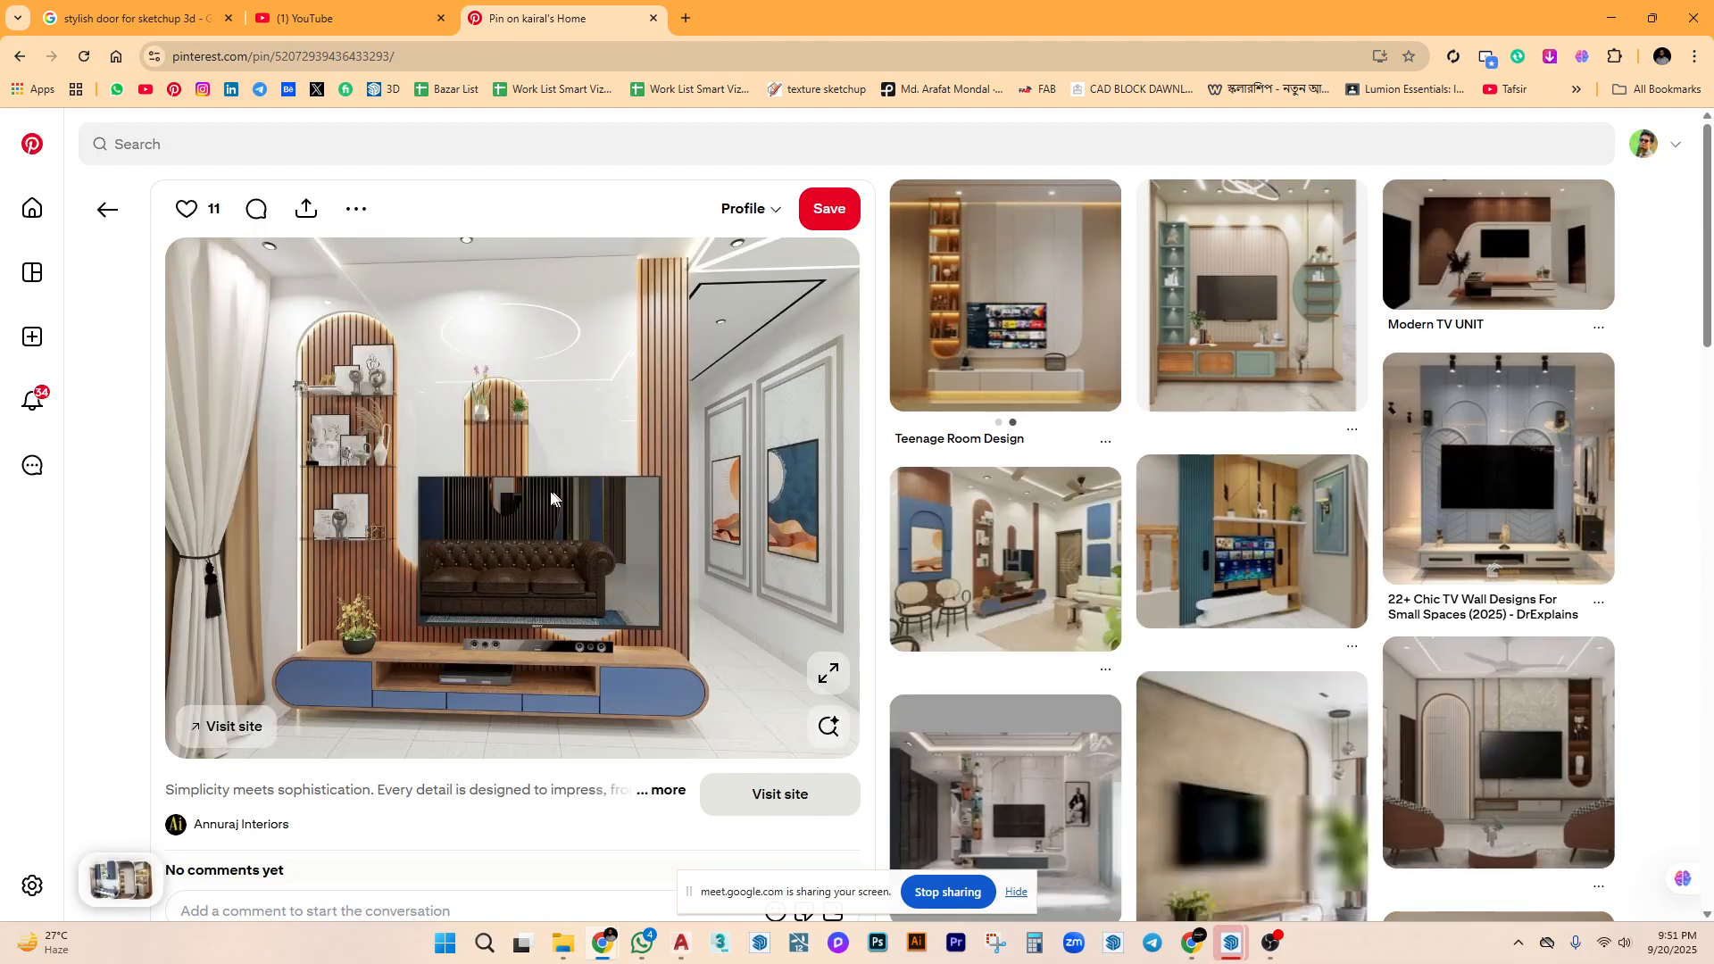
left_click(107, 209)
Return to the "tv unit" search results and browse the pins for a design suited to the living room's TV wall.
scroll(847, 587, "down", 5)
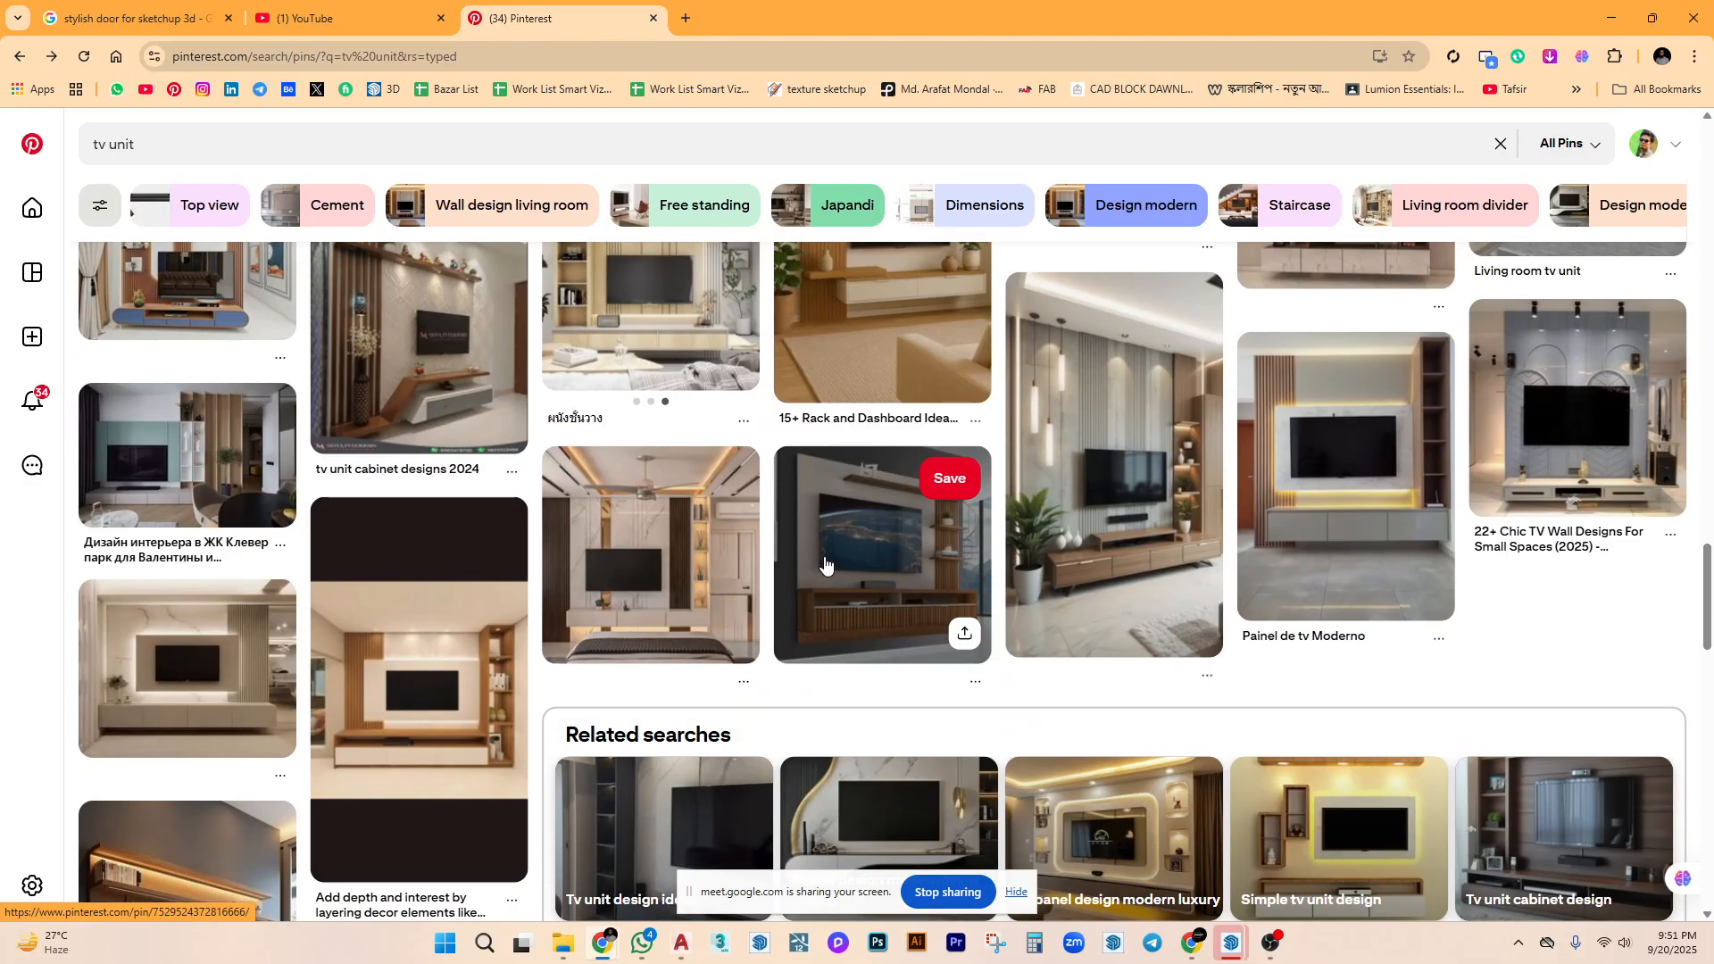
scroll(825, 555, "down", 4)
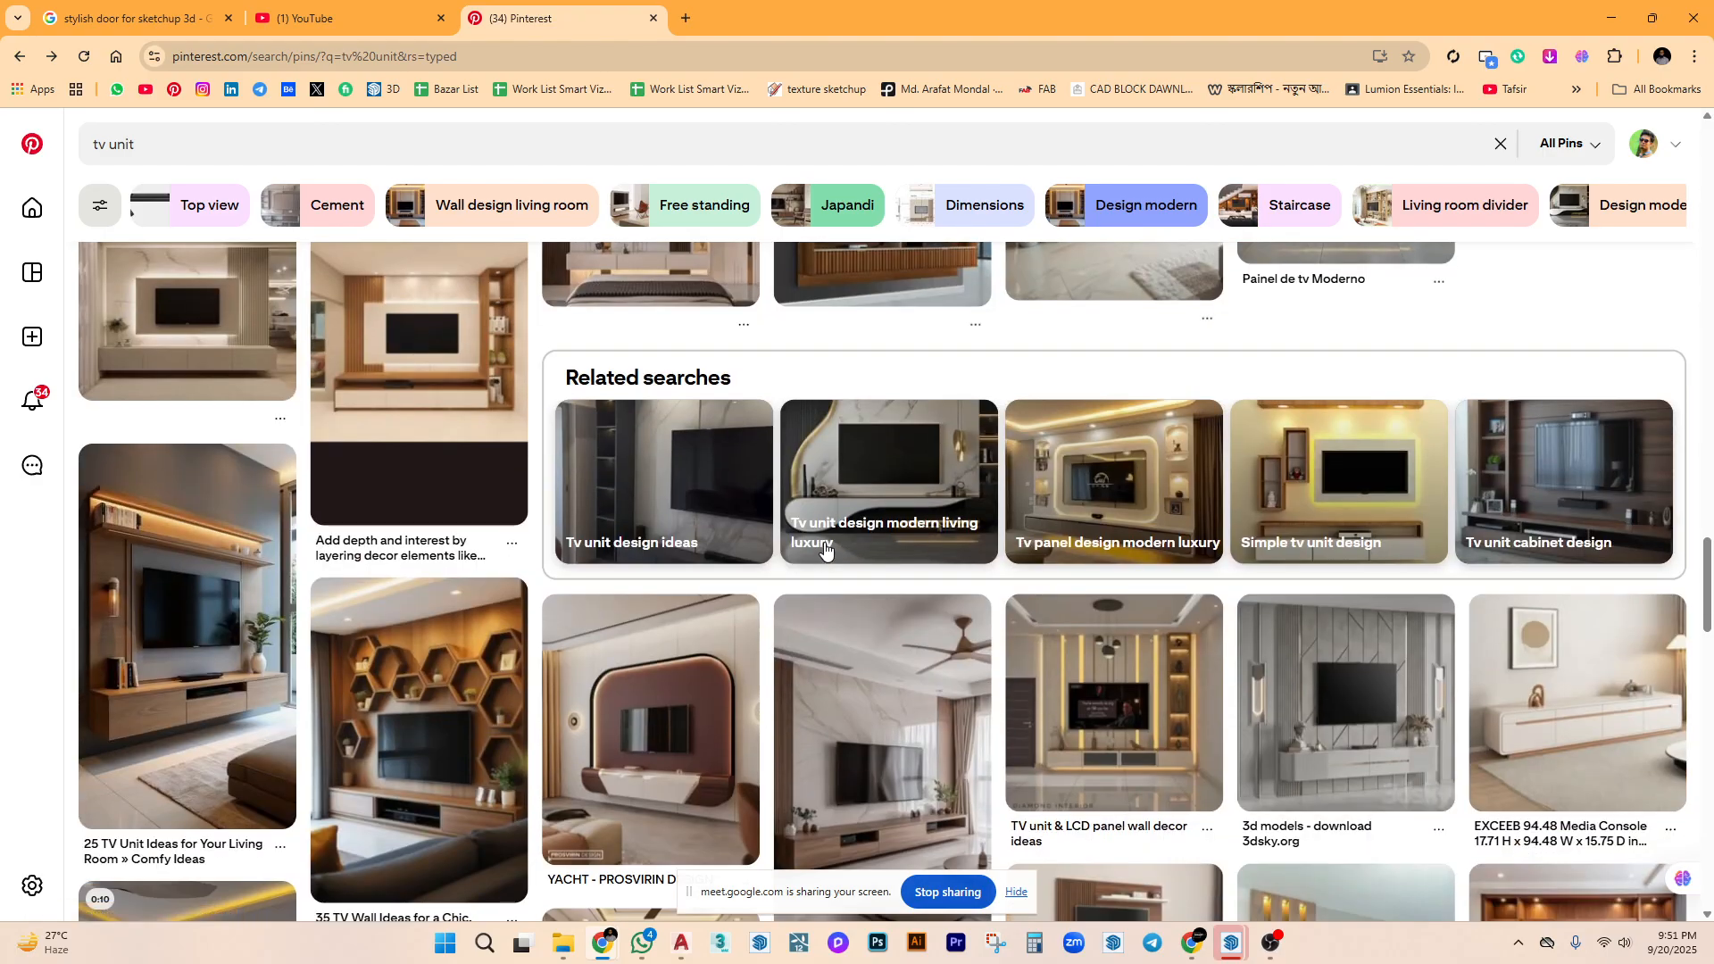
scroll(825, 548, "down", 3)
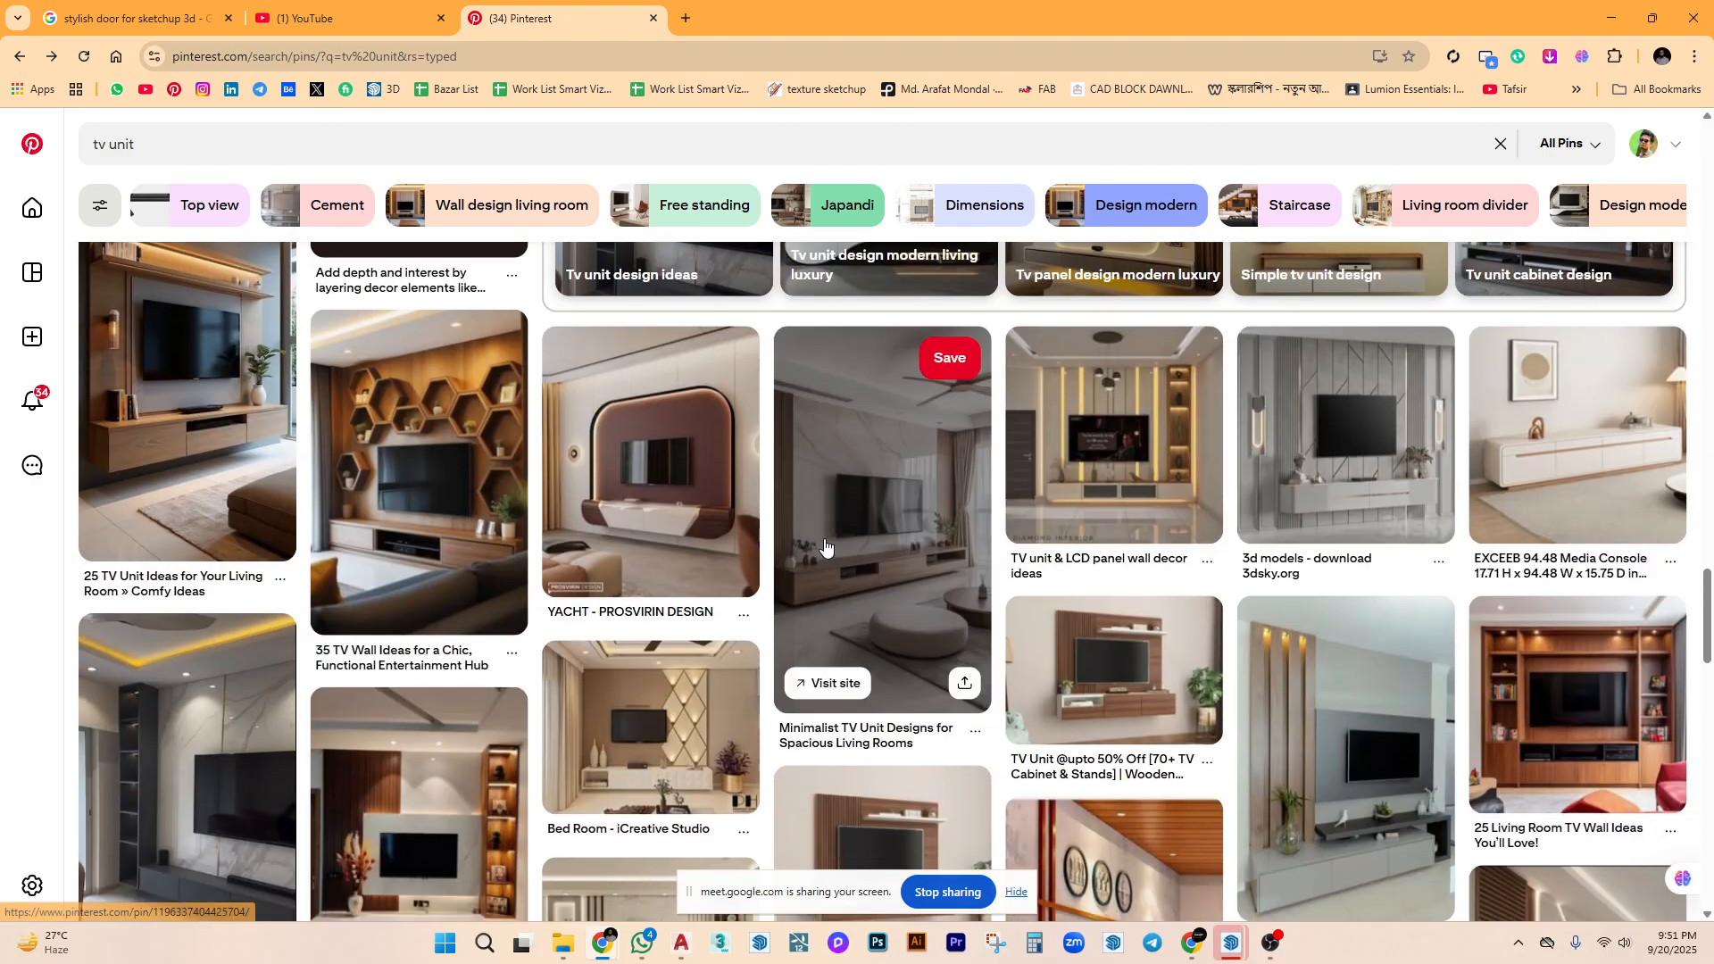
scroll(825, 540, "down", 2)
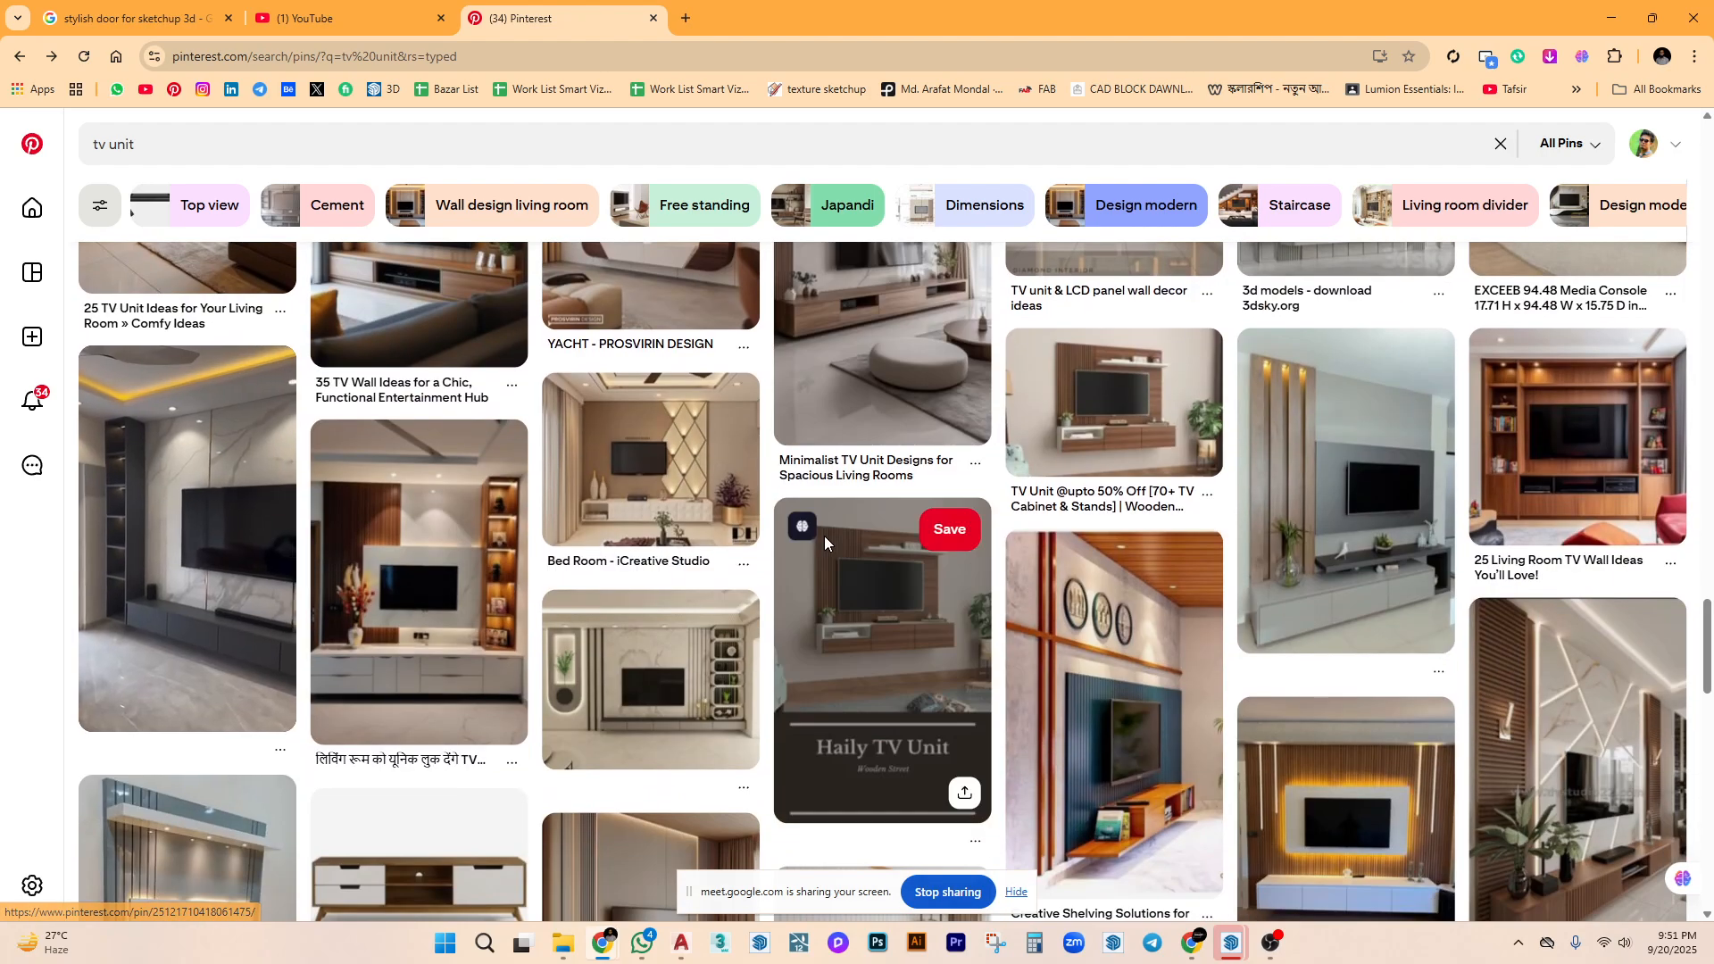
scroll(824, 542, "down", 2)
scroll(823, 536, "down", 3)
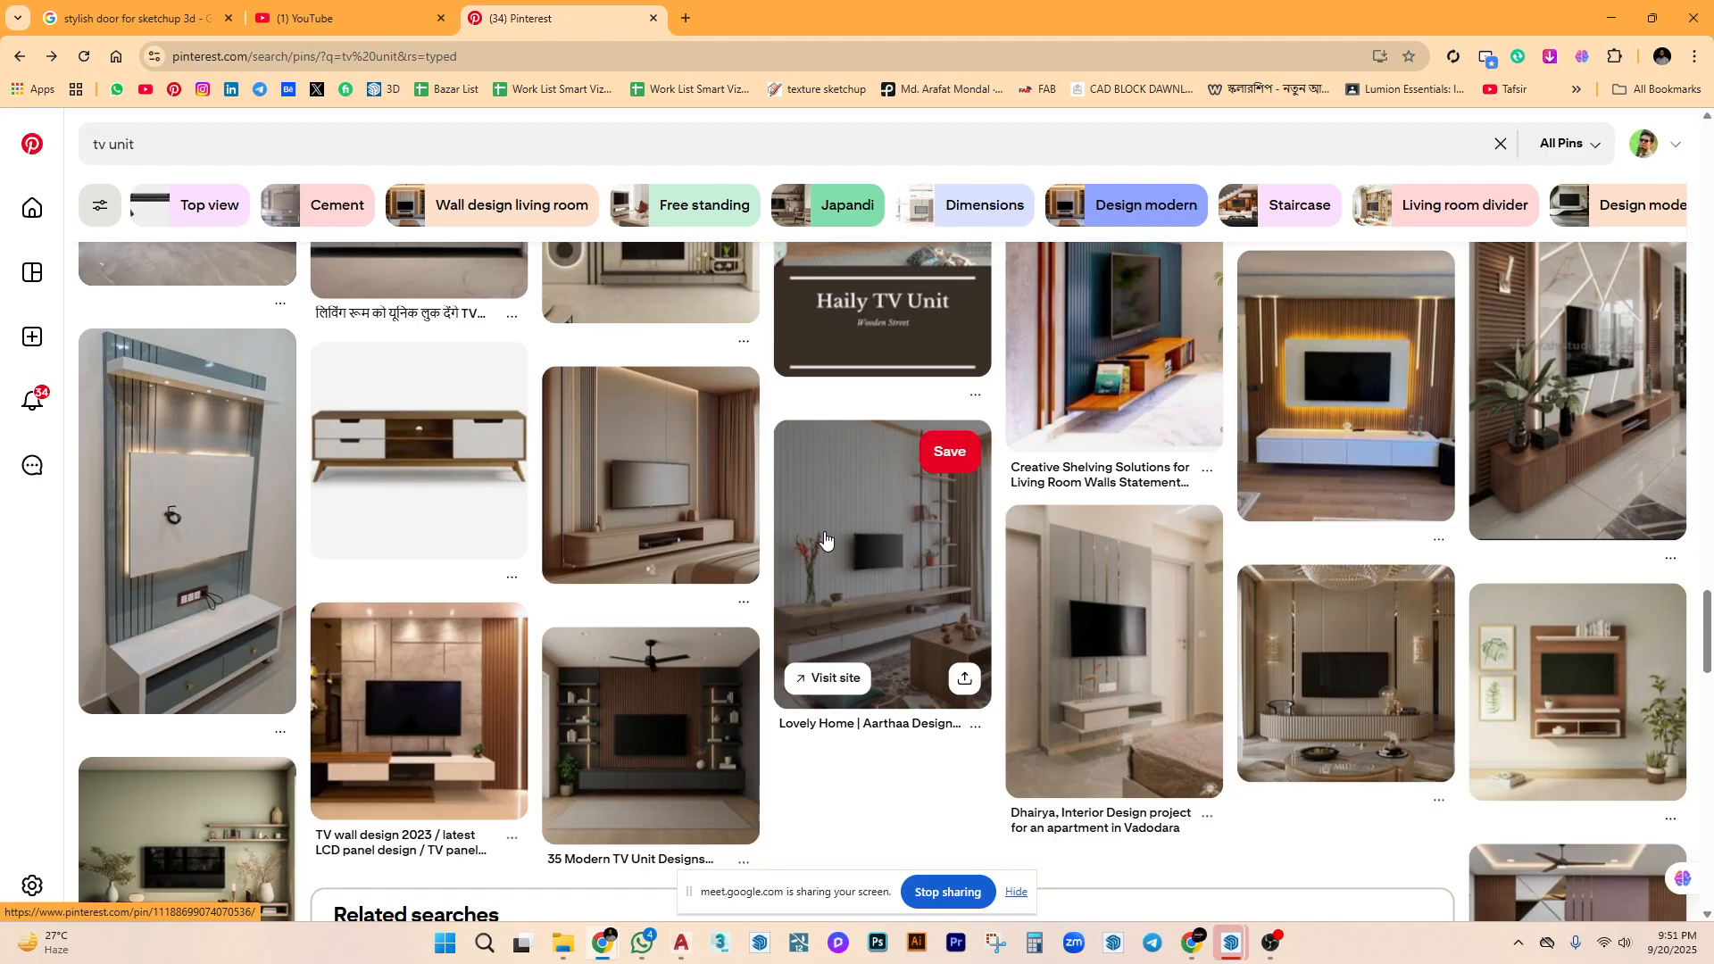
scroll(825, 539, "down", 4)
scroll(825, 536, "down", 2)
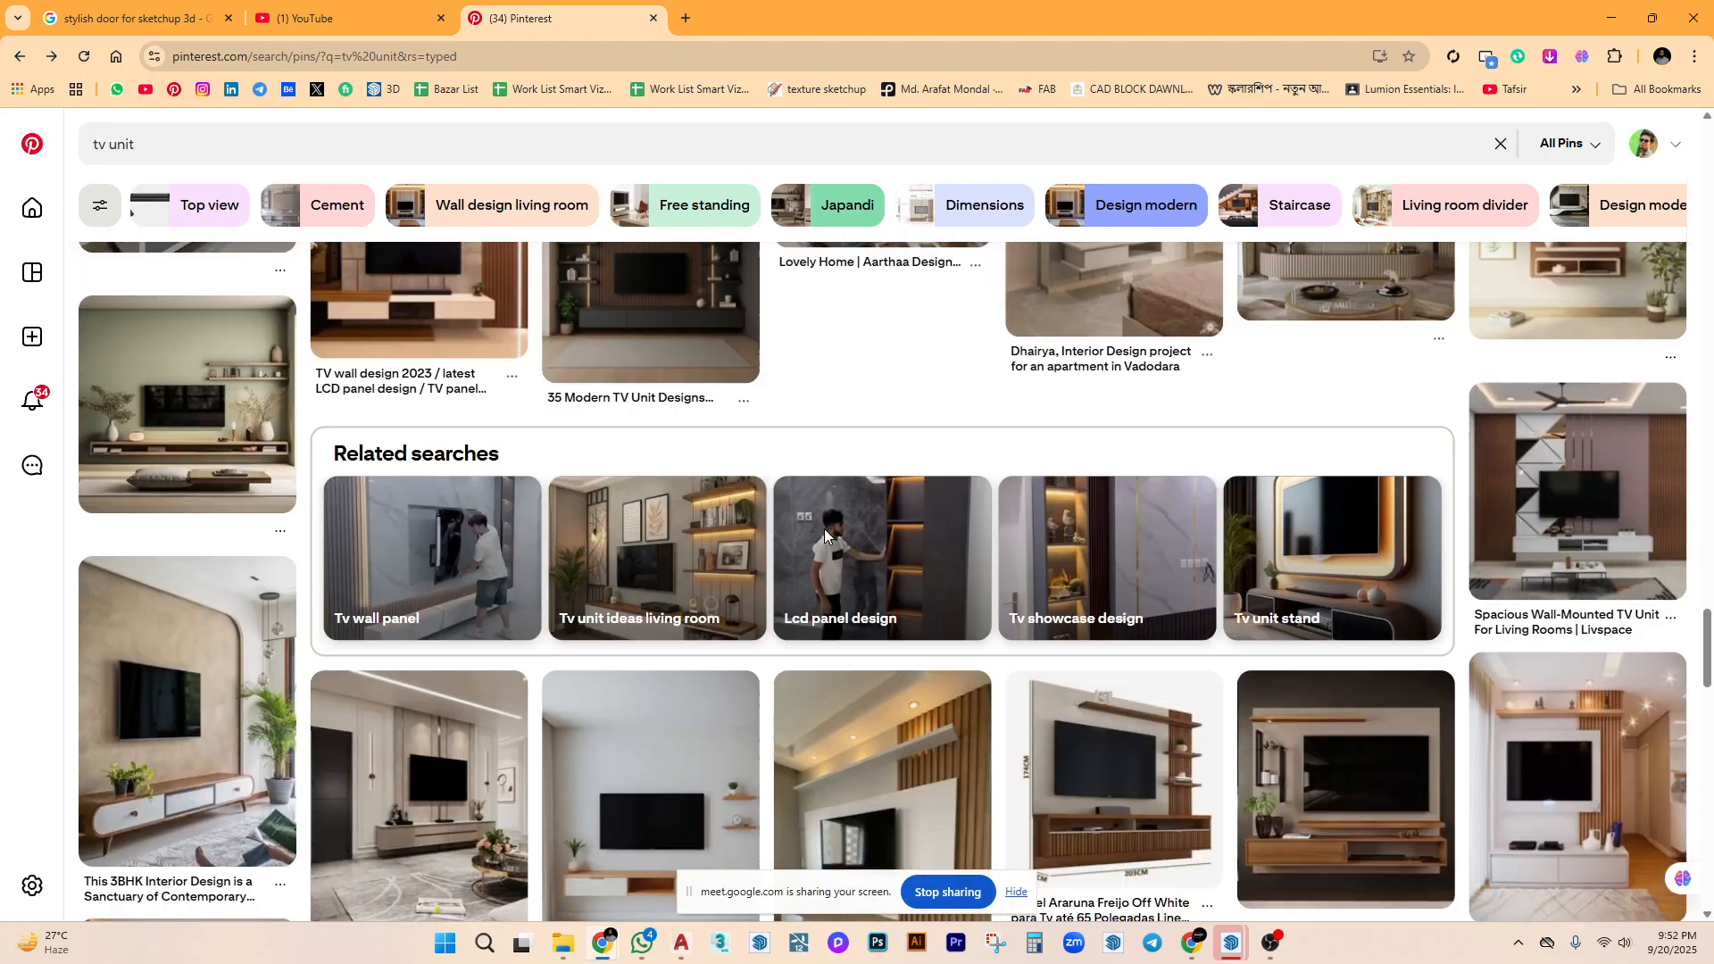
scroll(824, 536, "down", 4)
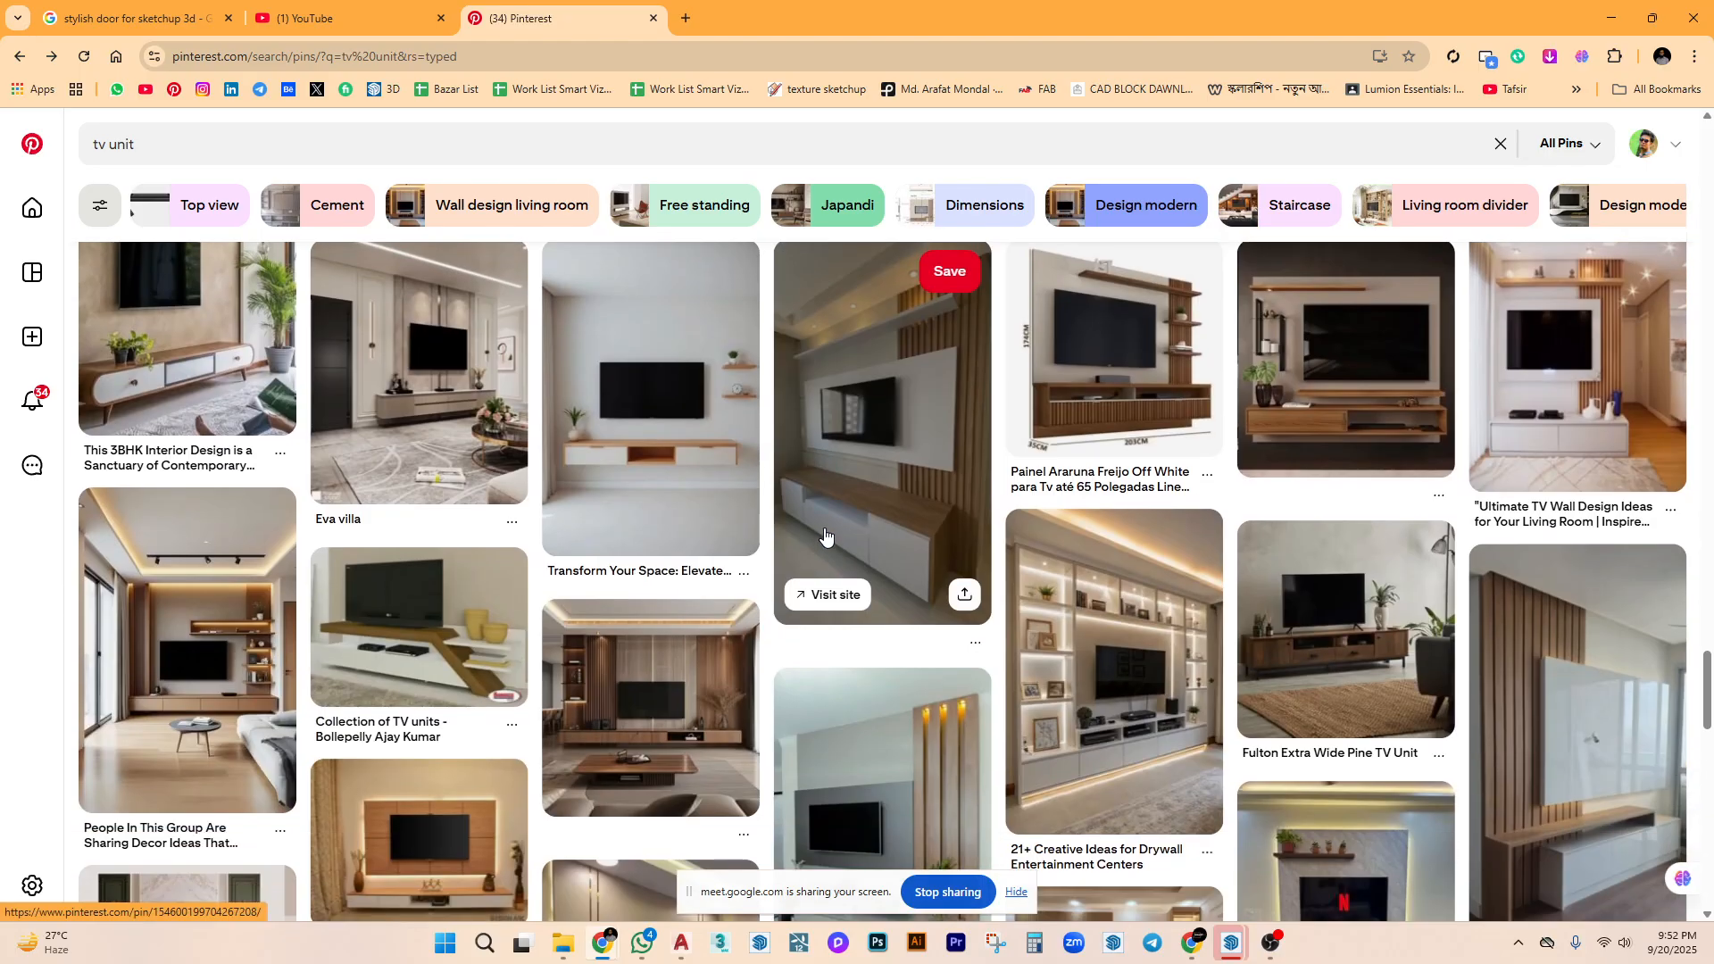
scroll(825, 534, "down", 1)
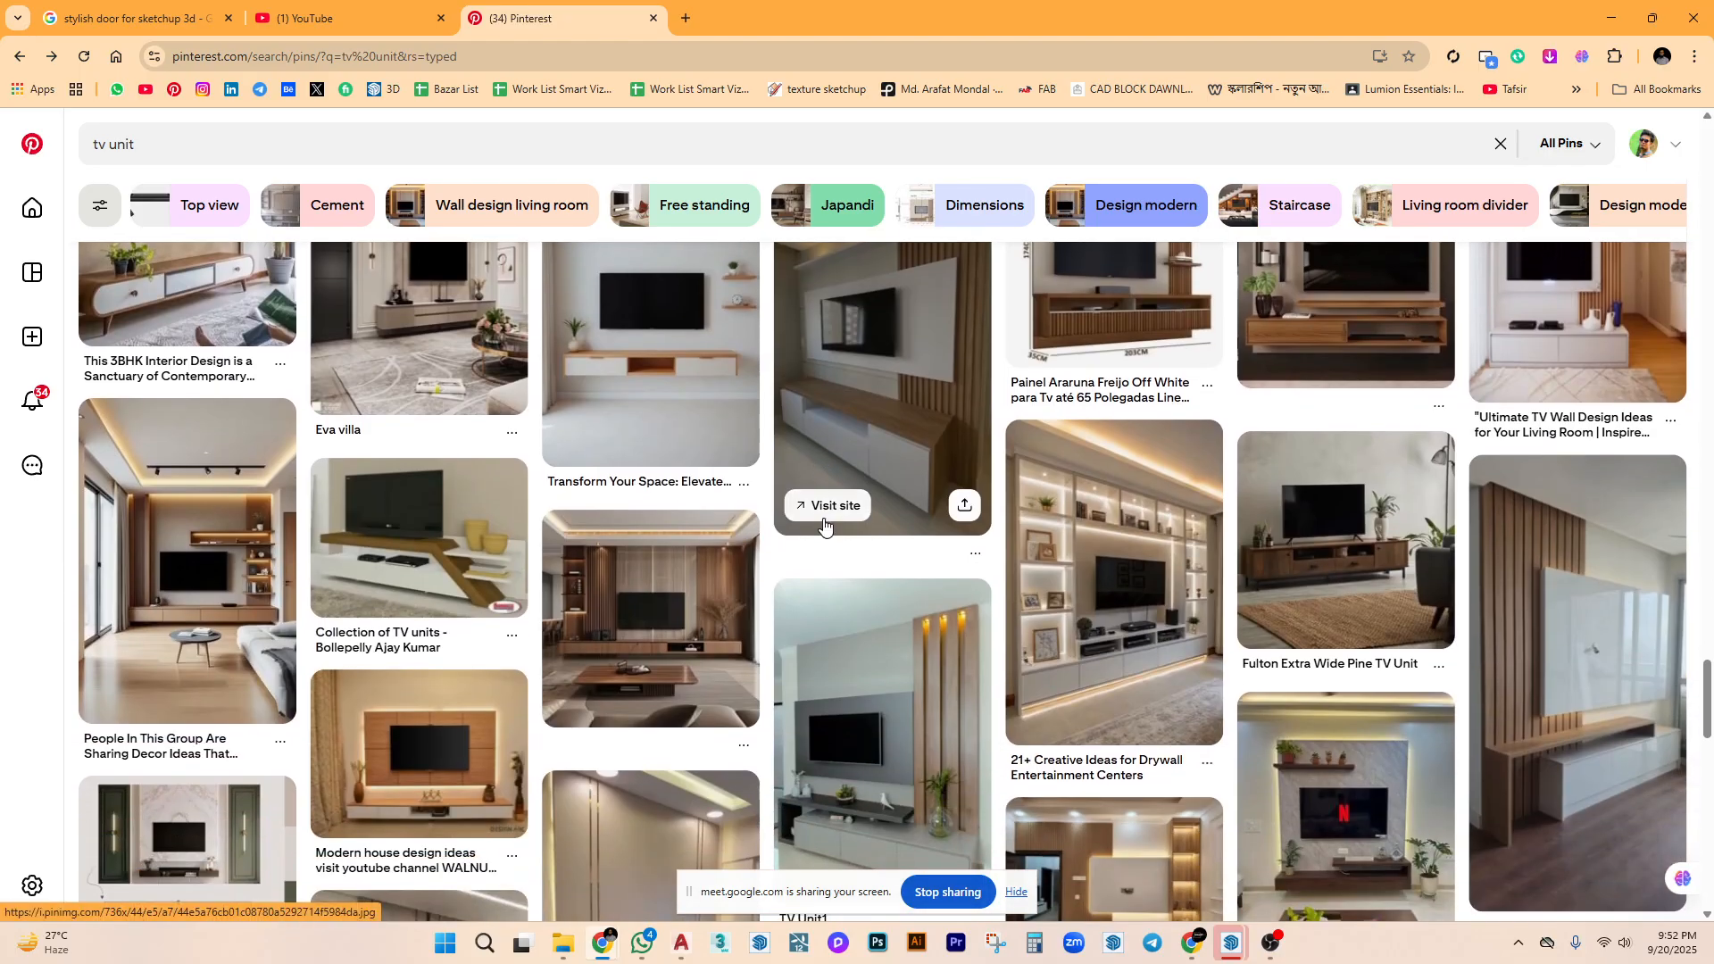
scroll(823, 527, "down", 4)
scroll(823, 516, "up", 15)
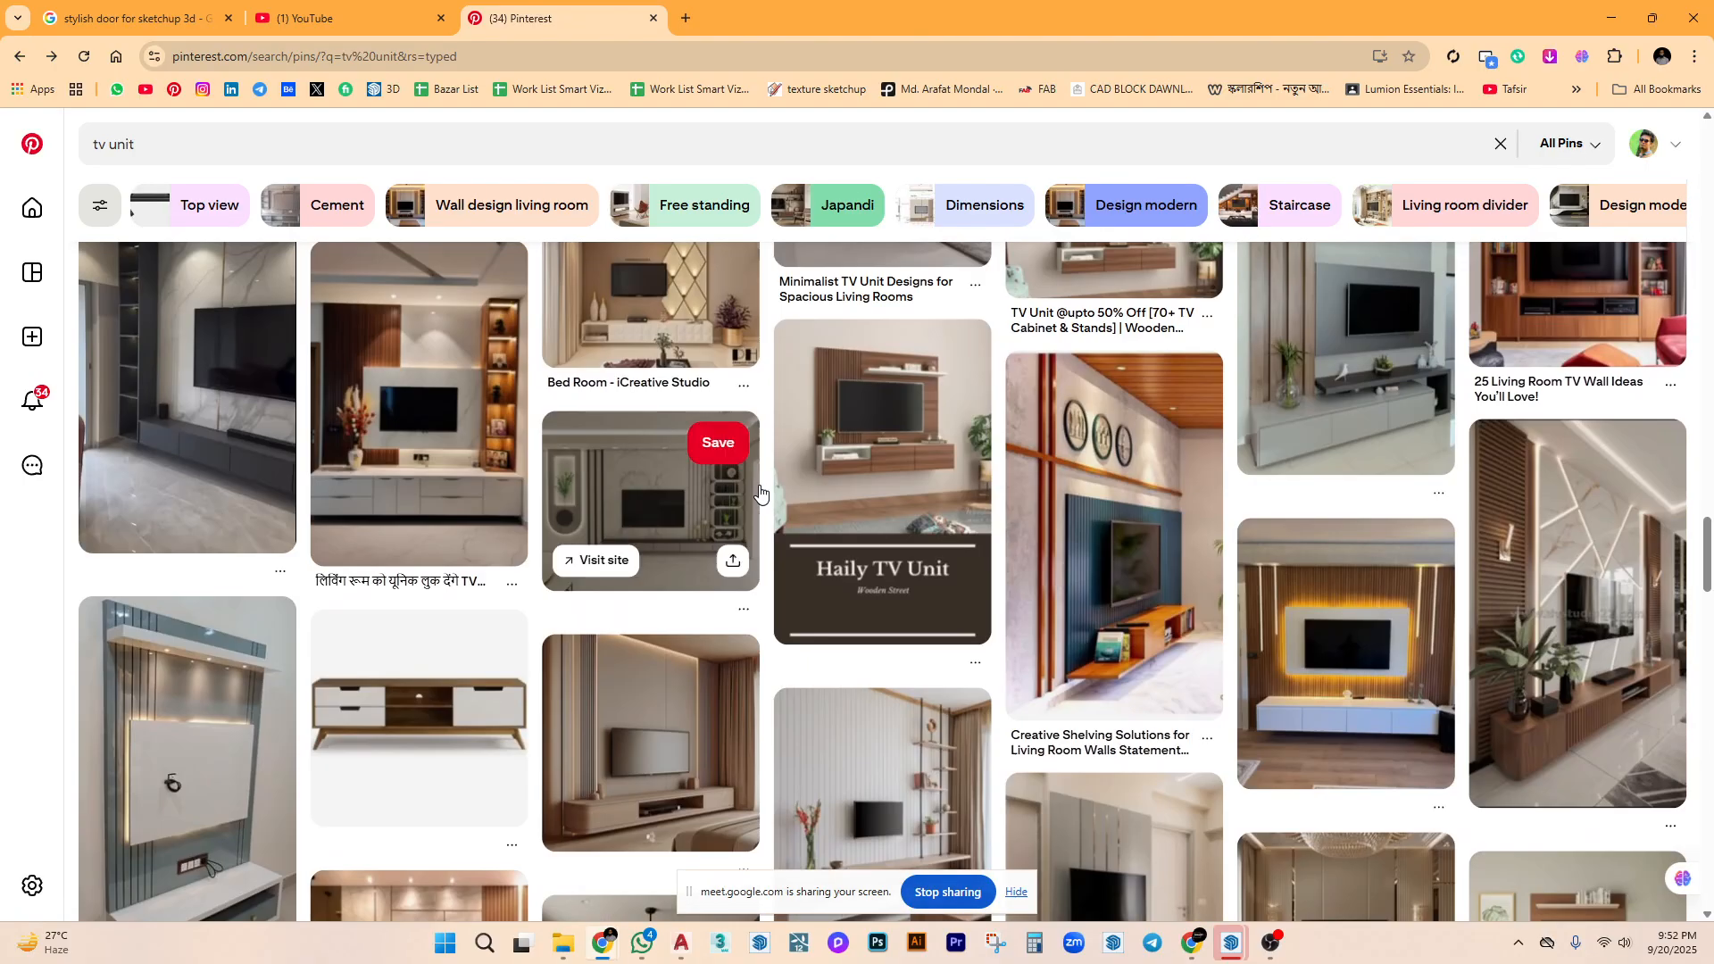
scroll(760, 492, "up", 15)
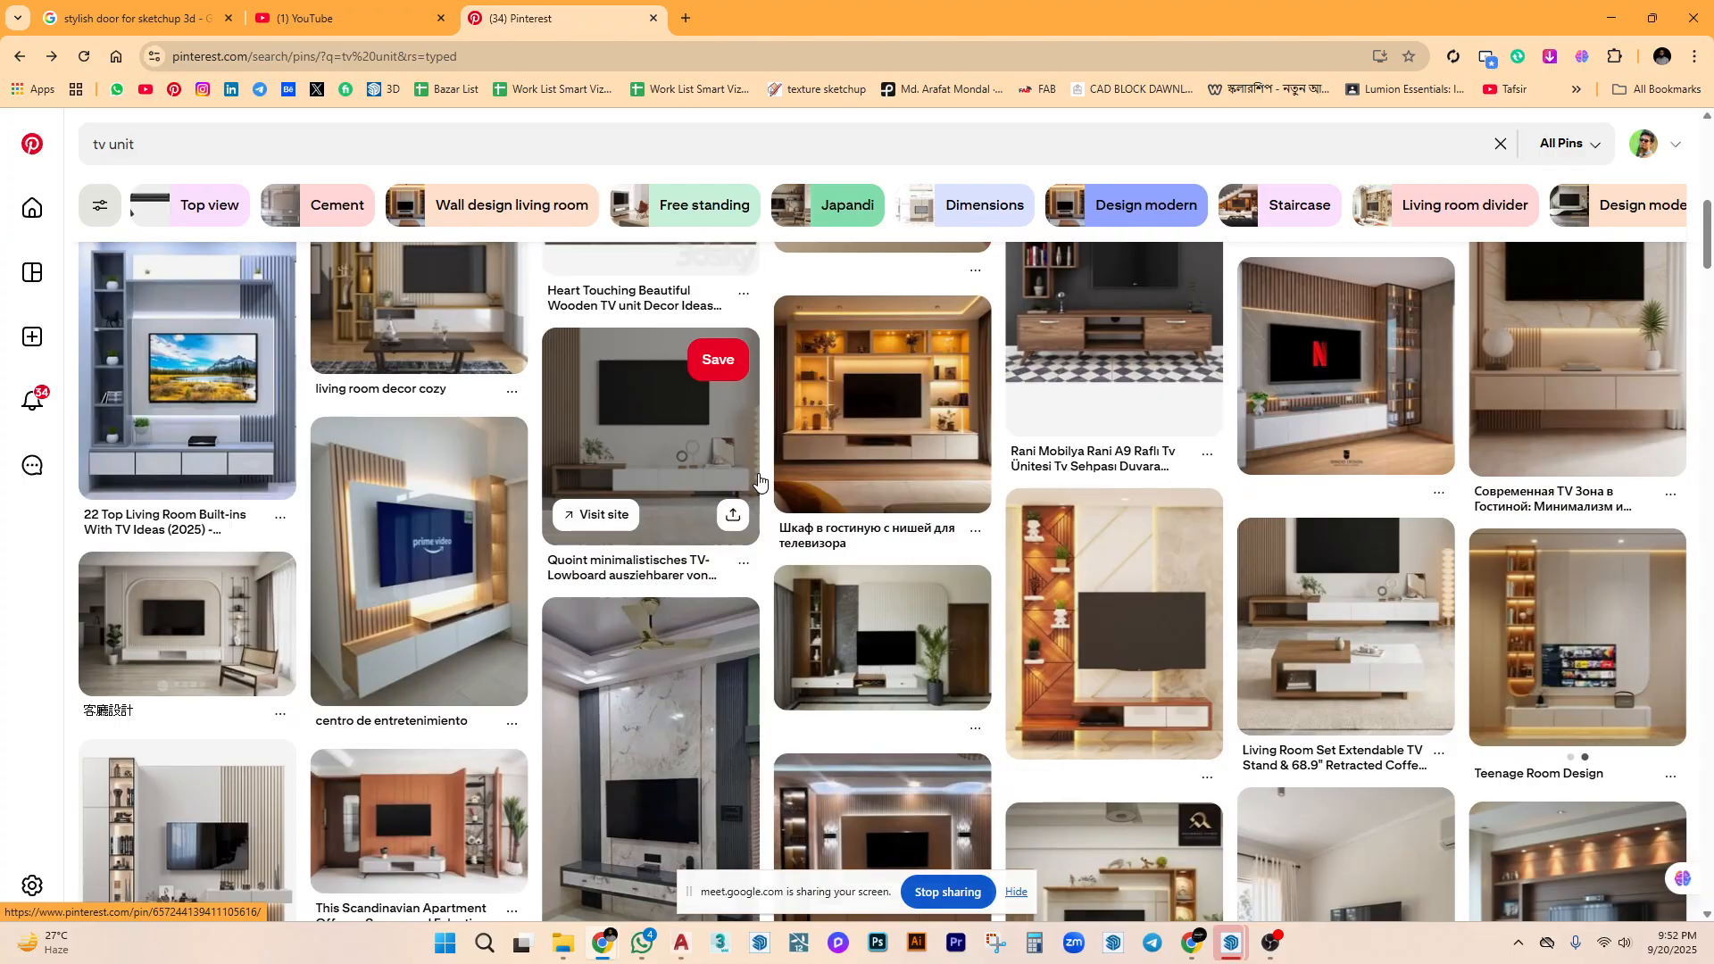
scroll(759, 483, "up", 10)
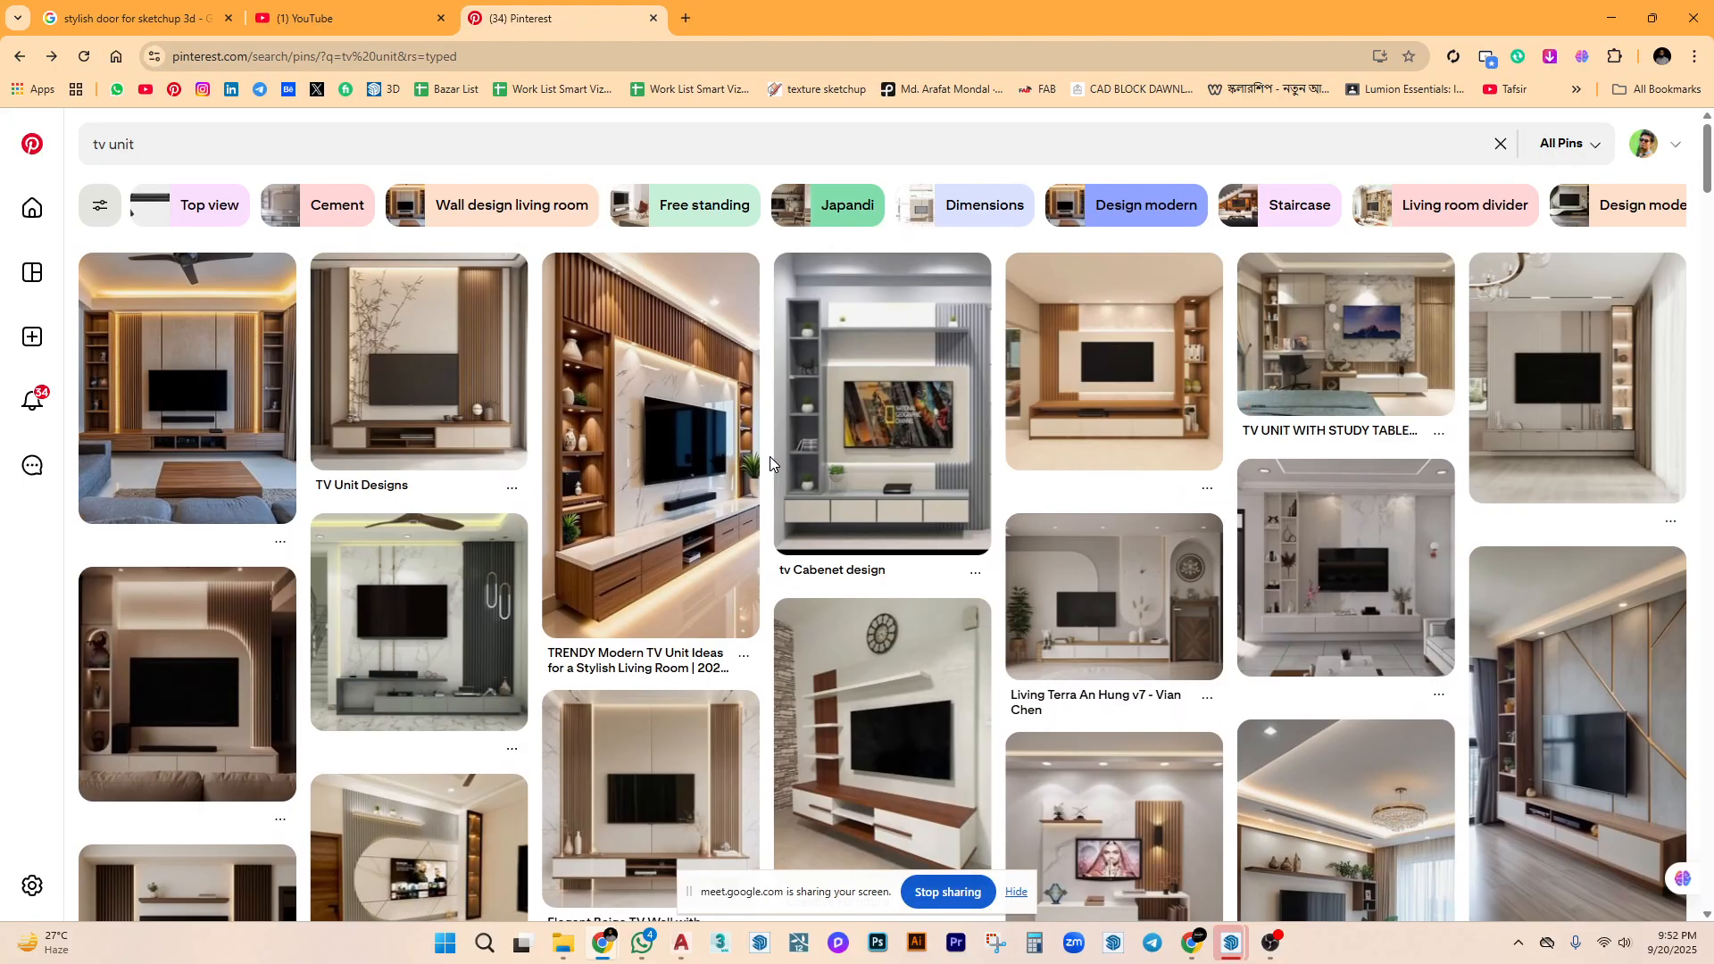
scroll(769, 457, "down", 2)
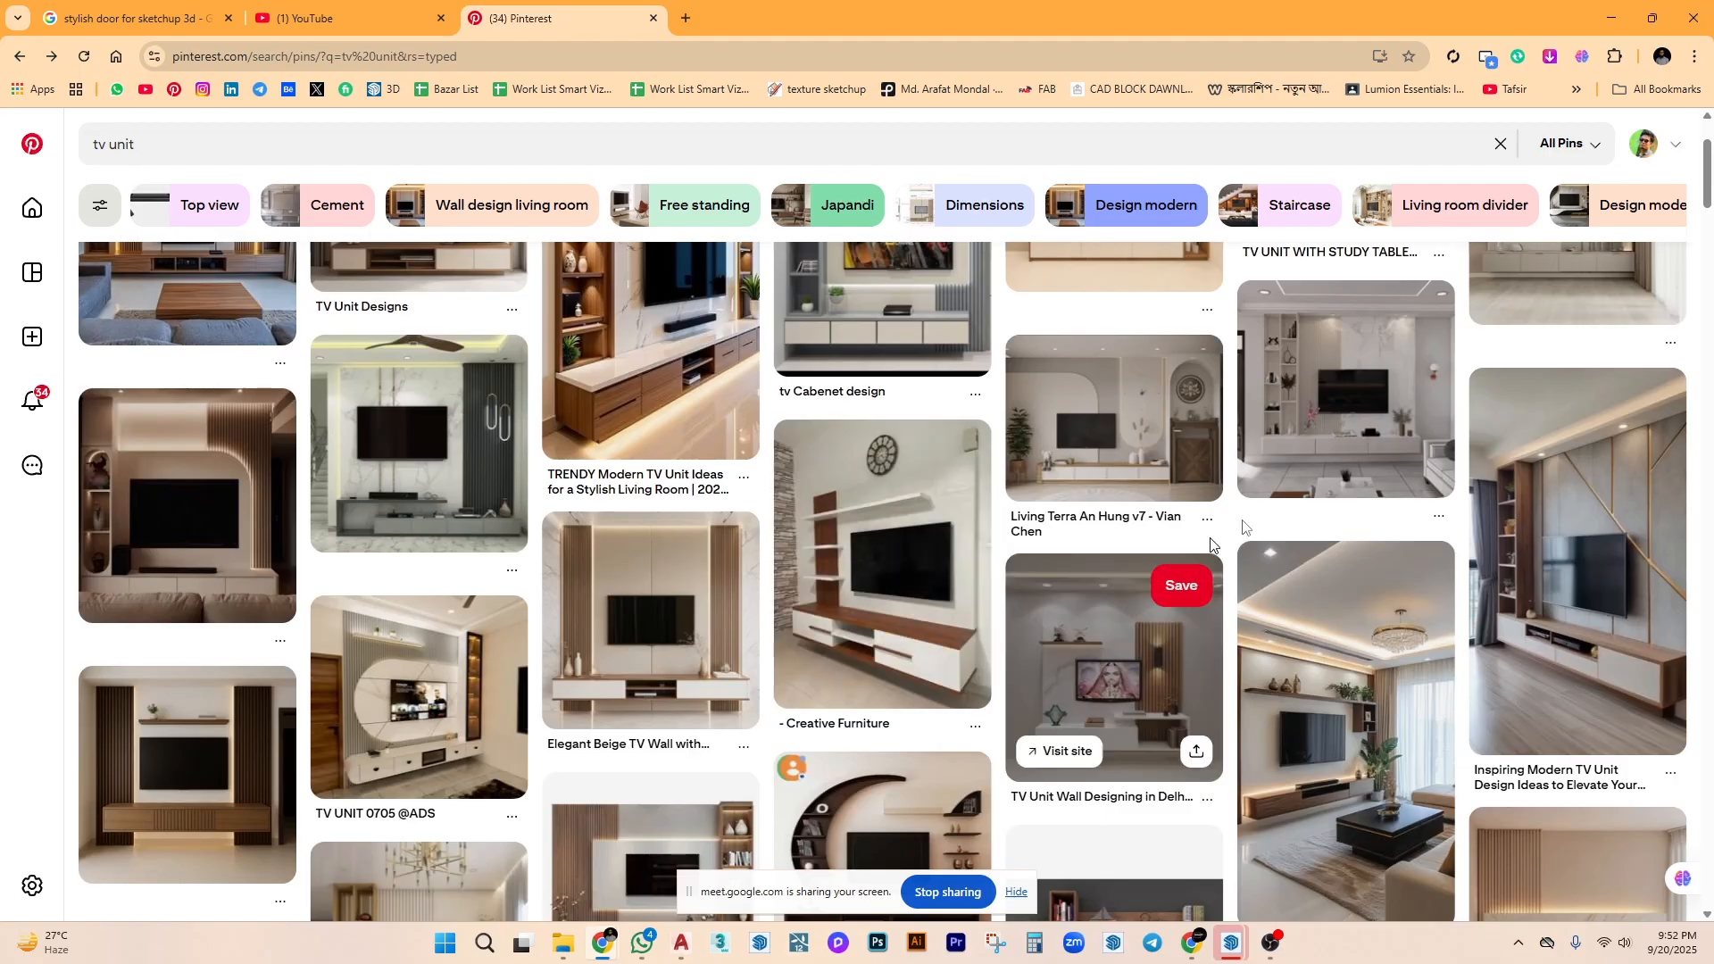
left_click(427, 708)
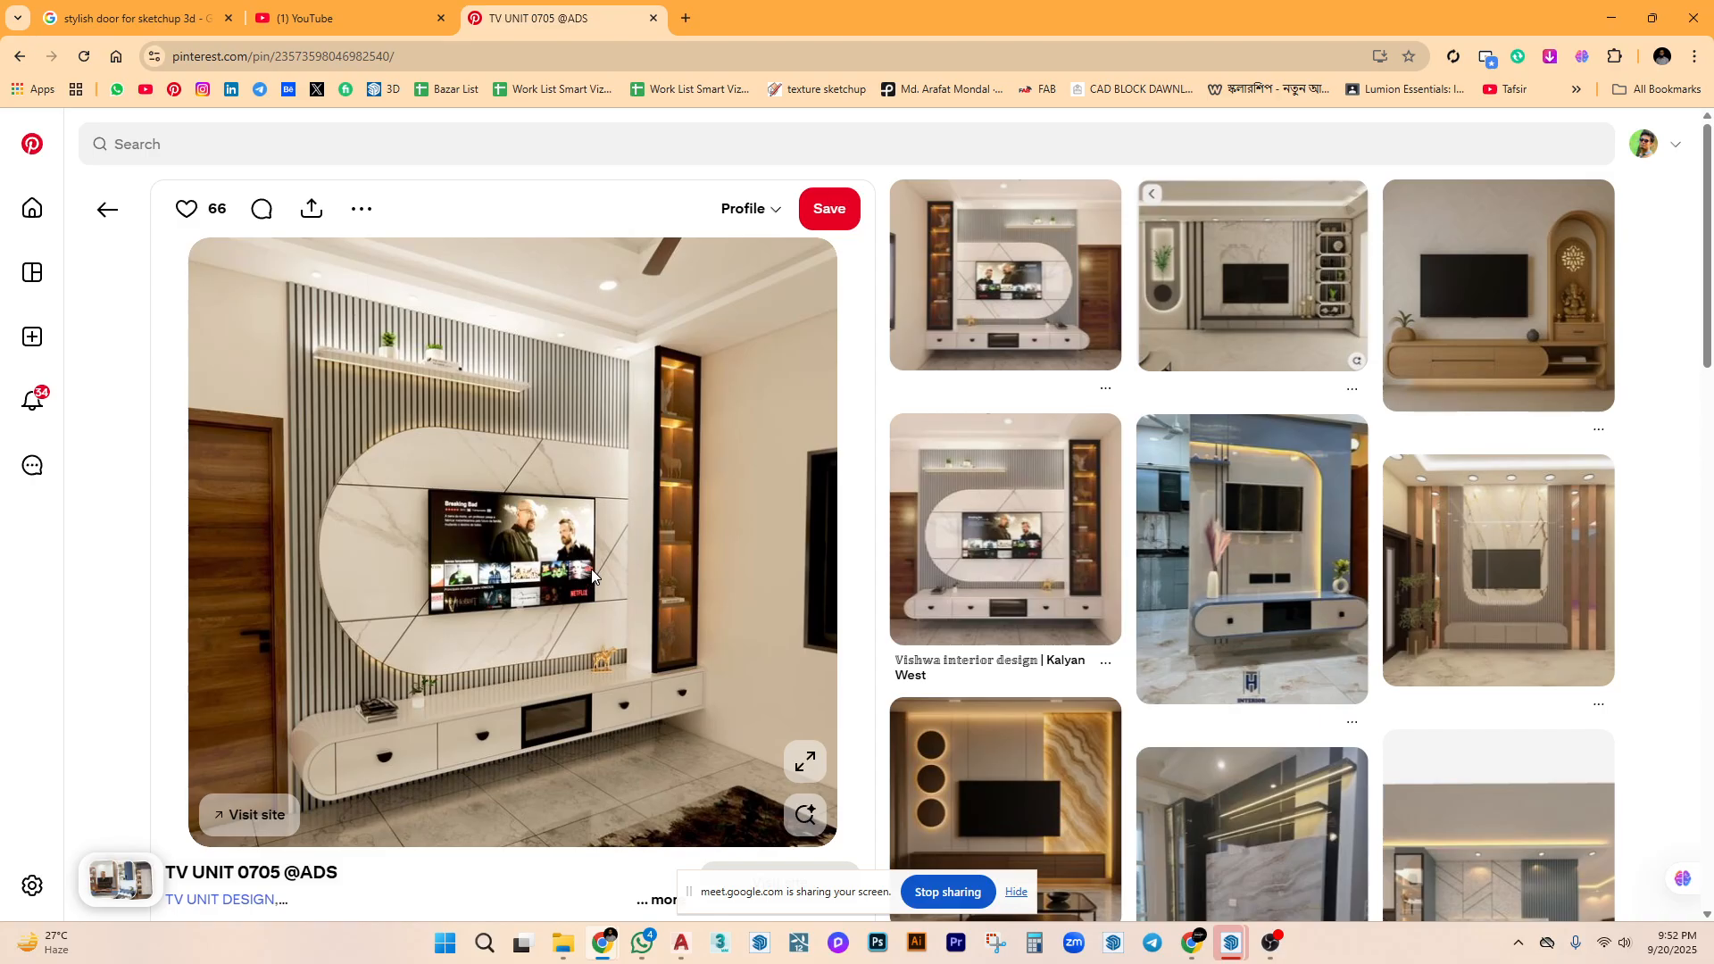
right_click(537, 420)
left_click(649, 472)
left_click(690, 446)
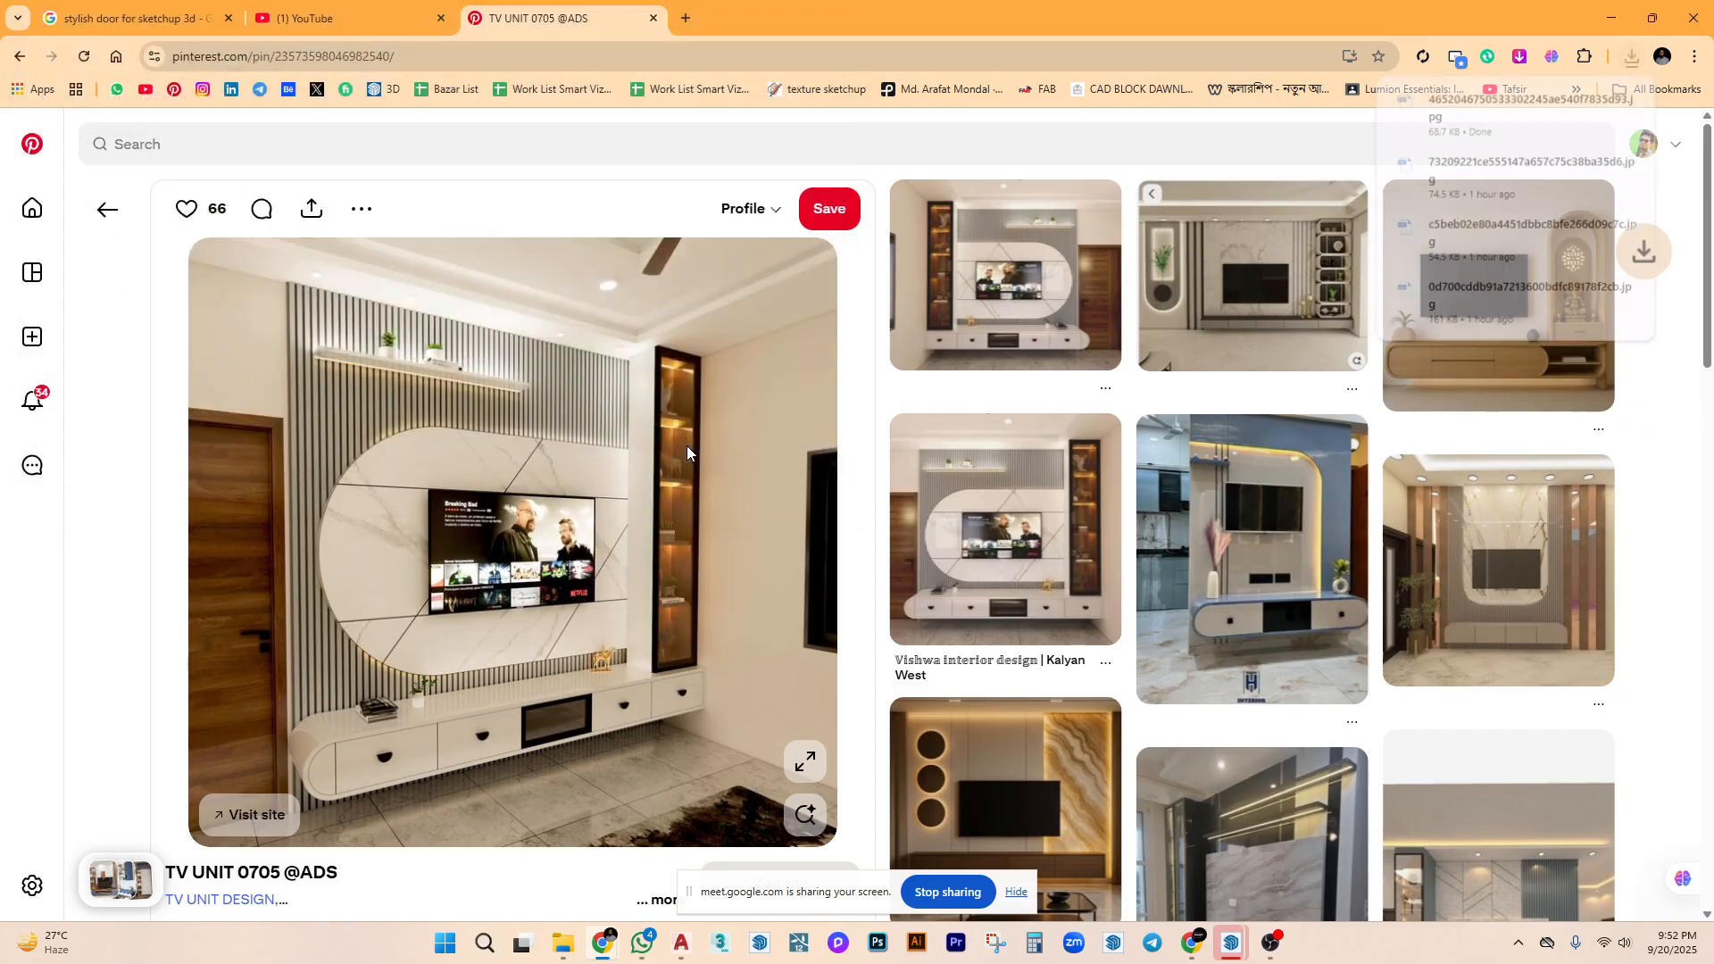
left_click(1489, 109)
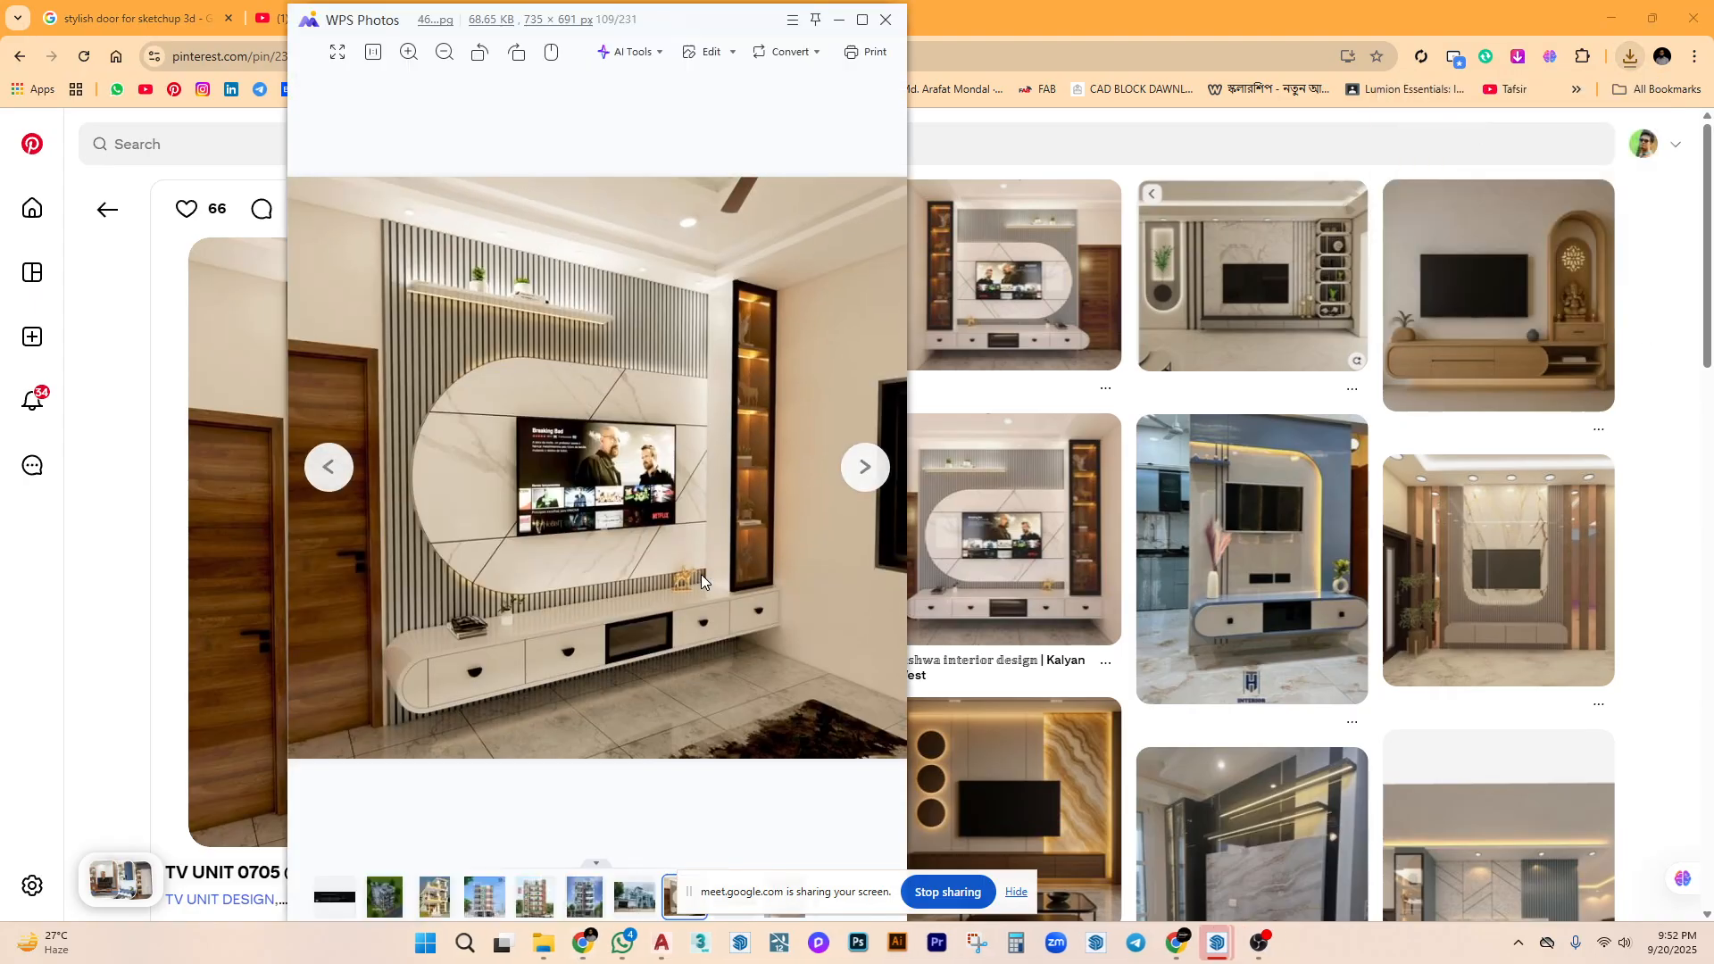
Place the reference photo side by side with the Interior Living Dining SketchUp model, giving the model the larger share of the screen.
left_click_drag(712, 34, 1710, 680)
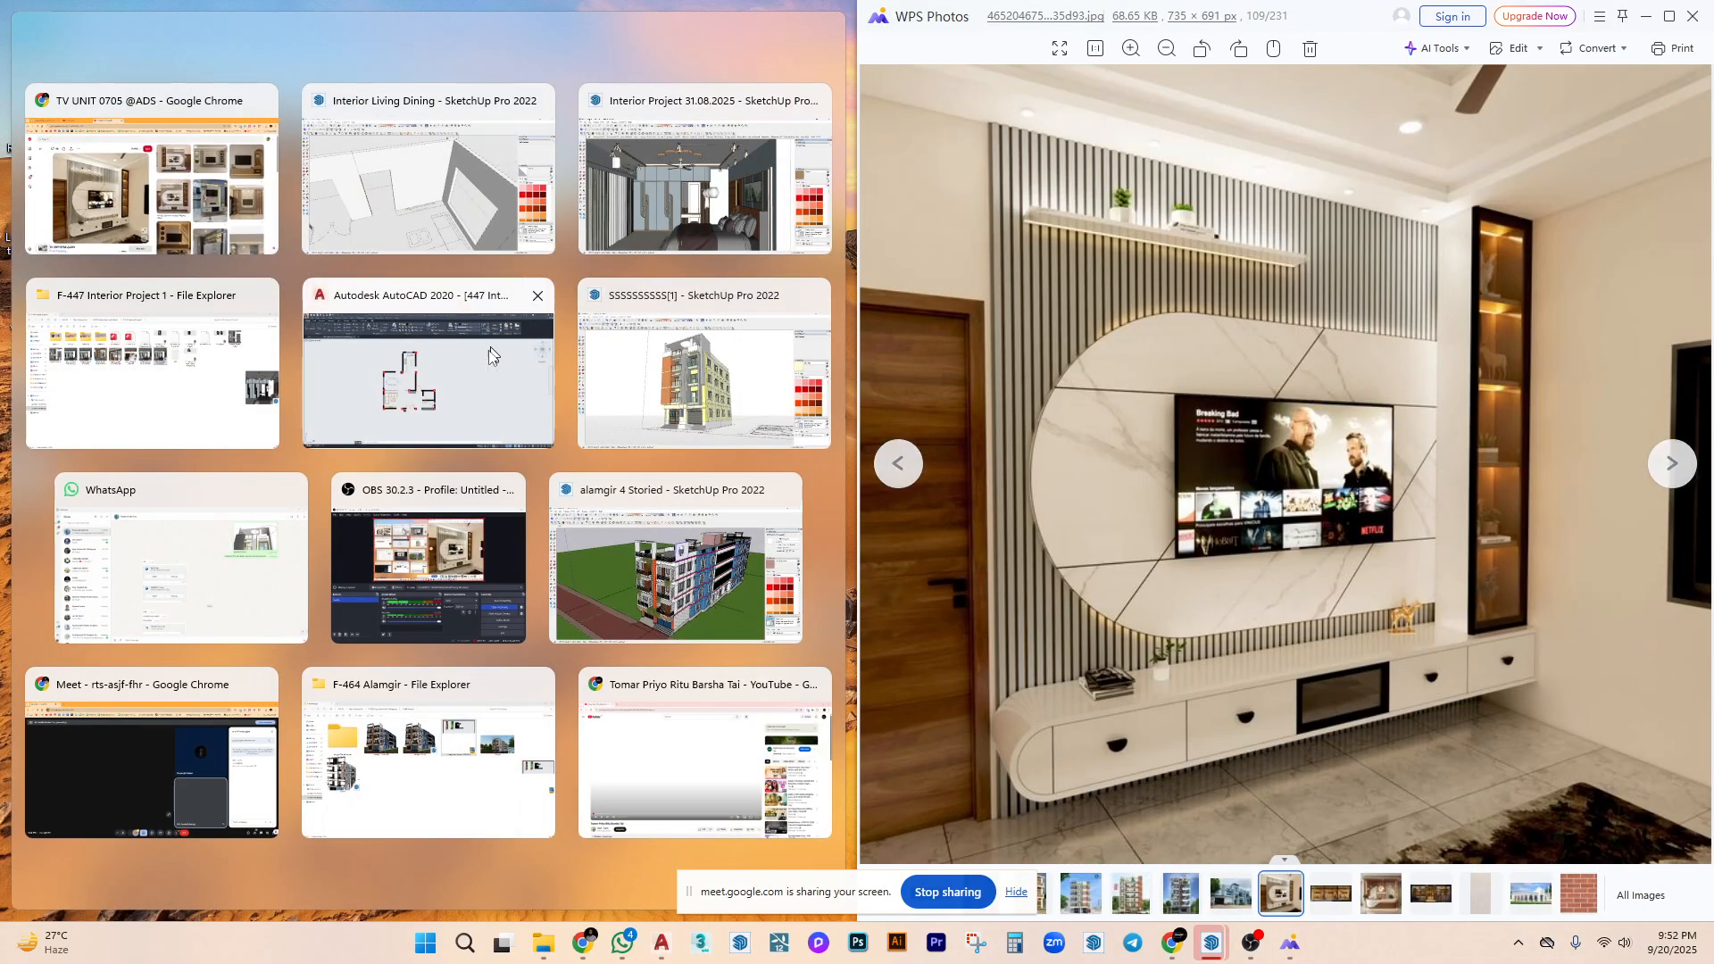
left_click(457, 227)
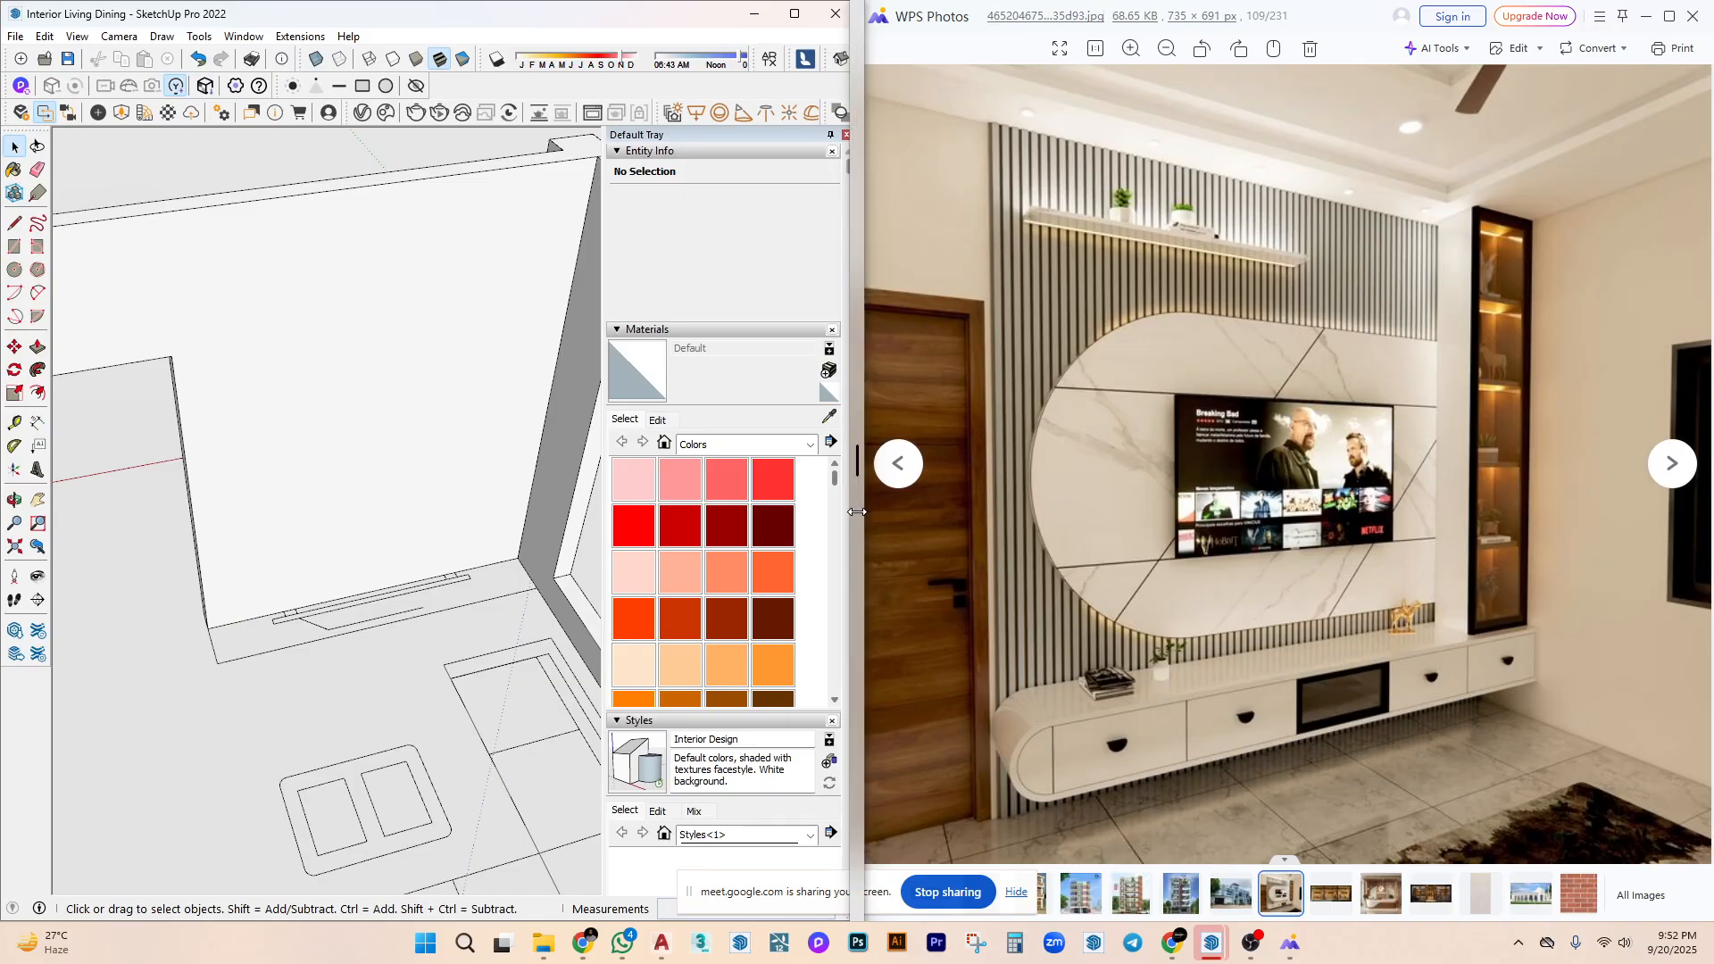
mouse_move(857, 511)
left_mouse_down()
mouse_move(1160, 500)
mouse_move(1217, 521)
left_mouse_up()
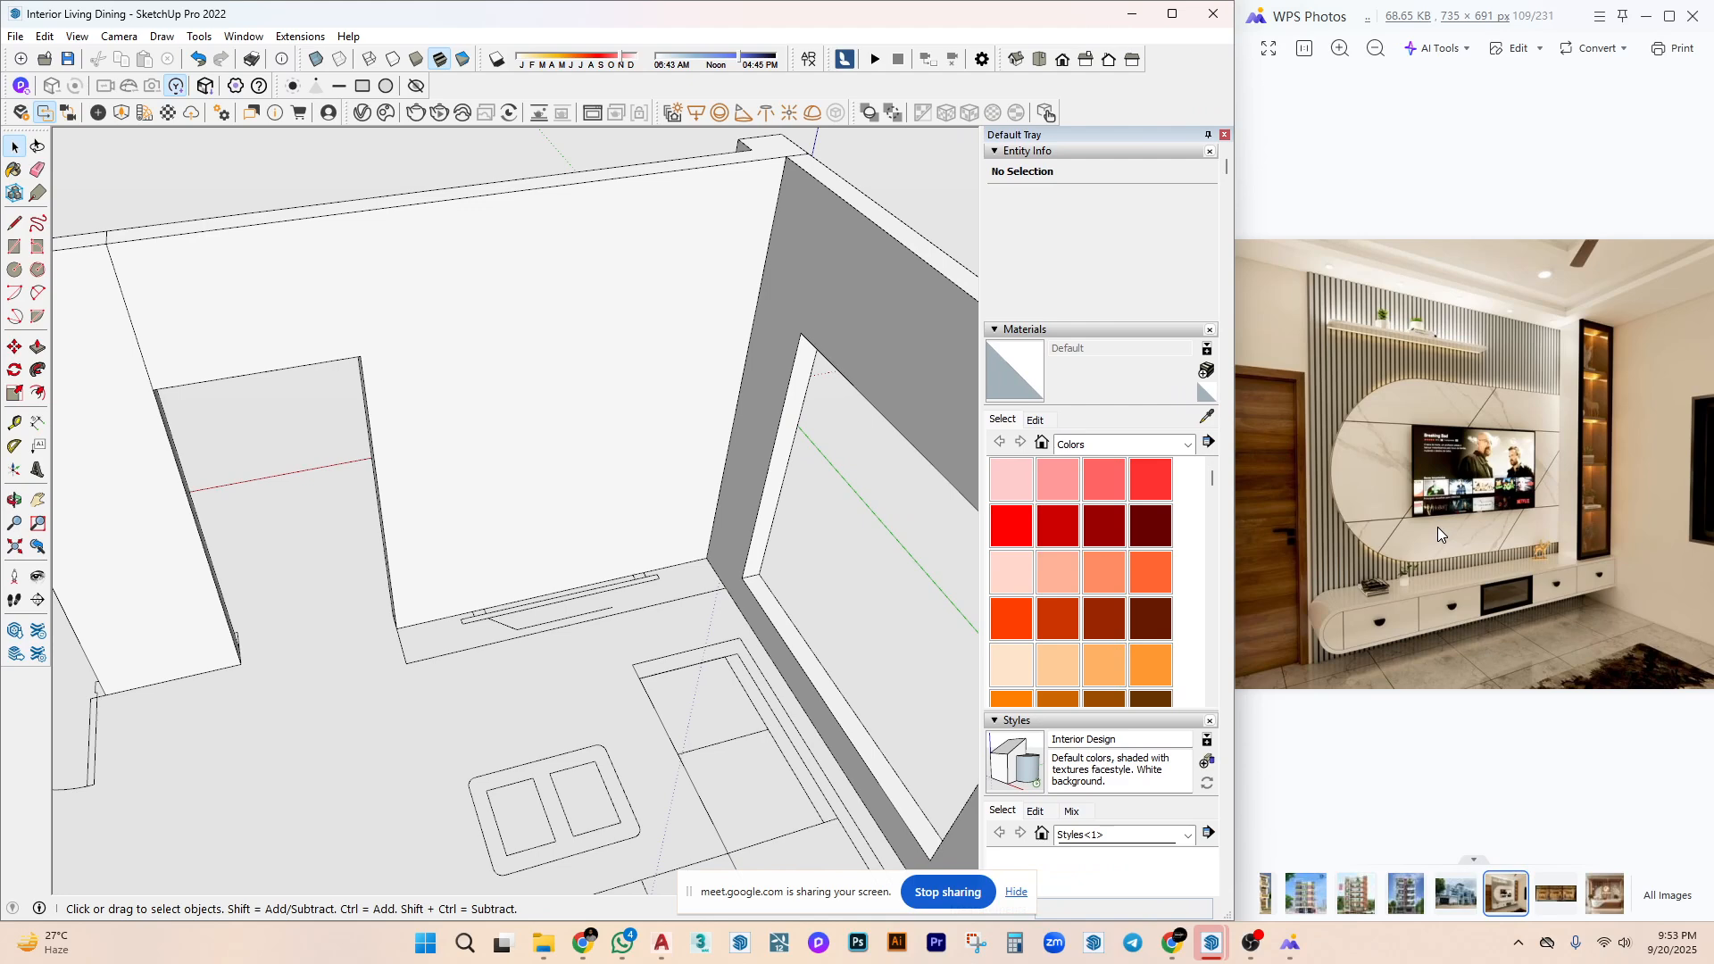
Examine the TV wall, its floor outline and adjoining openings against the cabinet, panel and shelves in the reference photo.
scroll(581, 625, "up", 3)
middle_click_drag(589, 620, 692, 578, "shift")
scroll(625, 634, "down", 5)
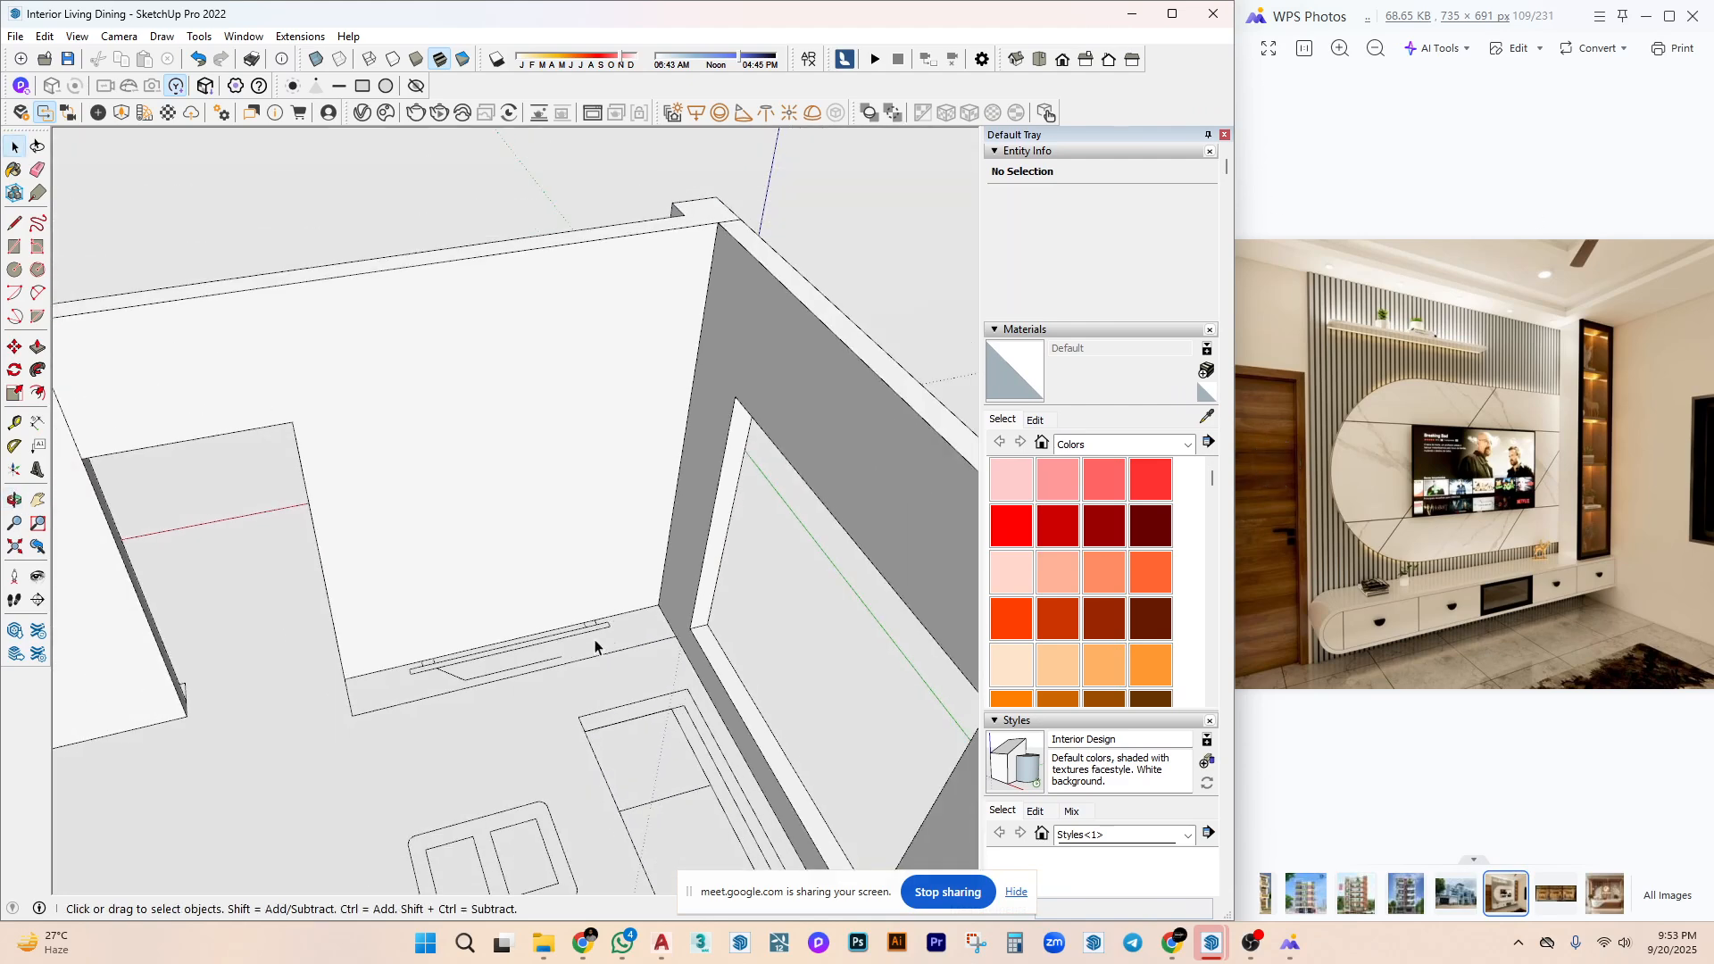
mouse_move(593, 643)
middle_mouse_down()
mouse_move(803, 623)
mouse_move(767, 650)
middle_mouse_up()
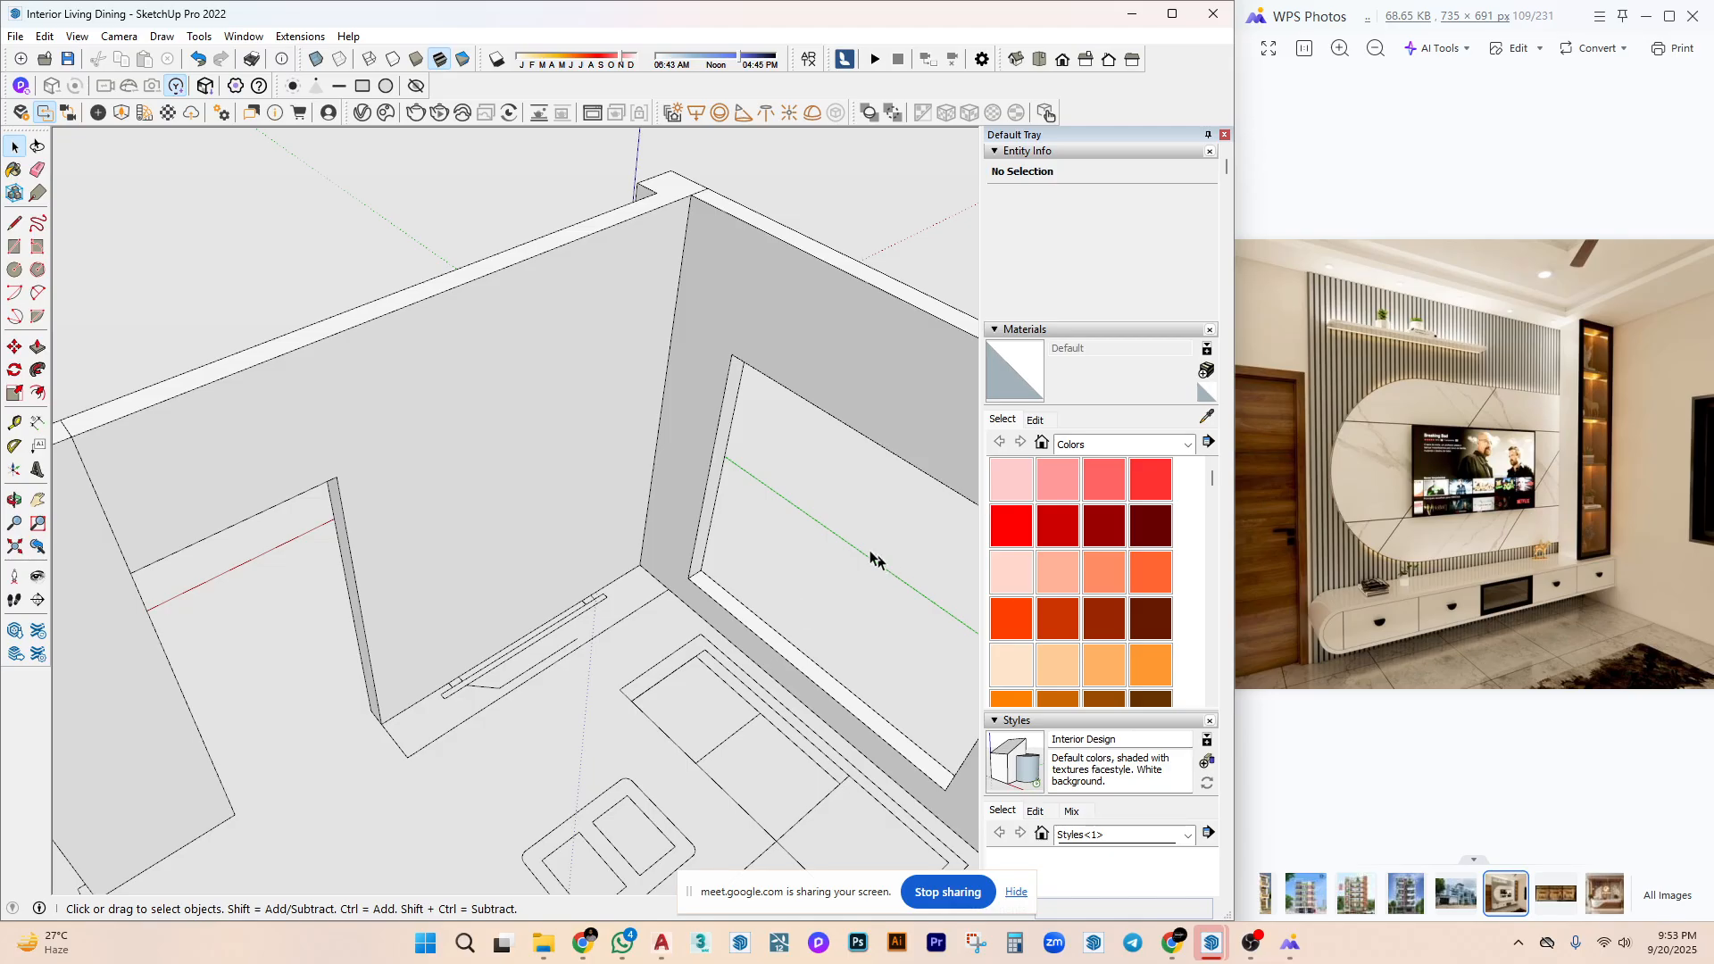
middle_click_drag(958, 582, 547, 604)
scroll(562, 607, "up", 3)
scroll(566, 609, "down", 3)
mouse_move(726, 727)
middle_mouse_down()
mouse_move(693, 700)
mouse_move(807, 780)
middle_mouse_up()
scroll(694, 707, "up", 3)
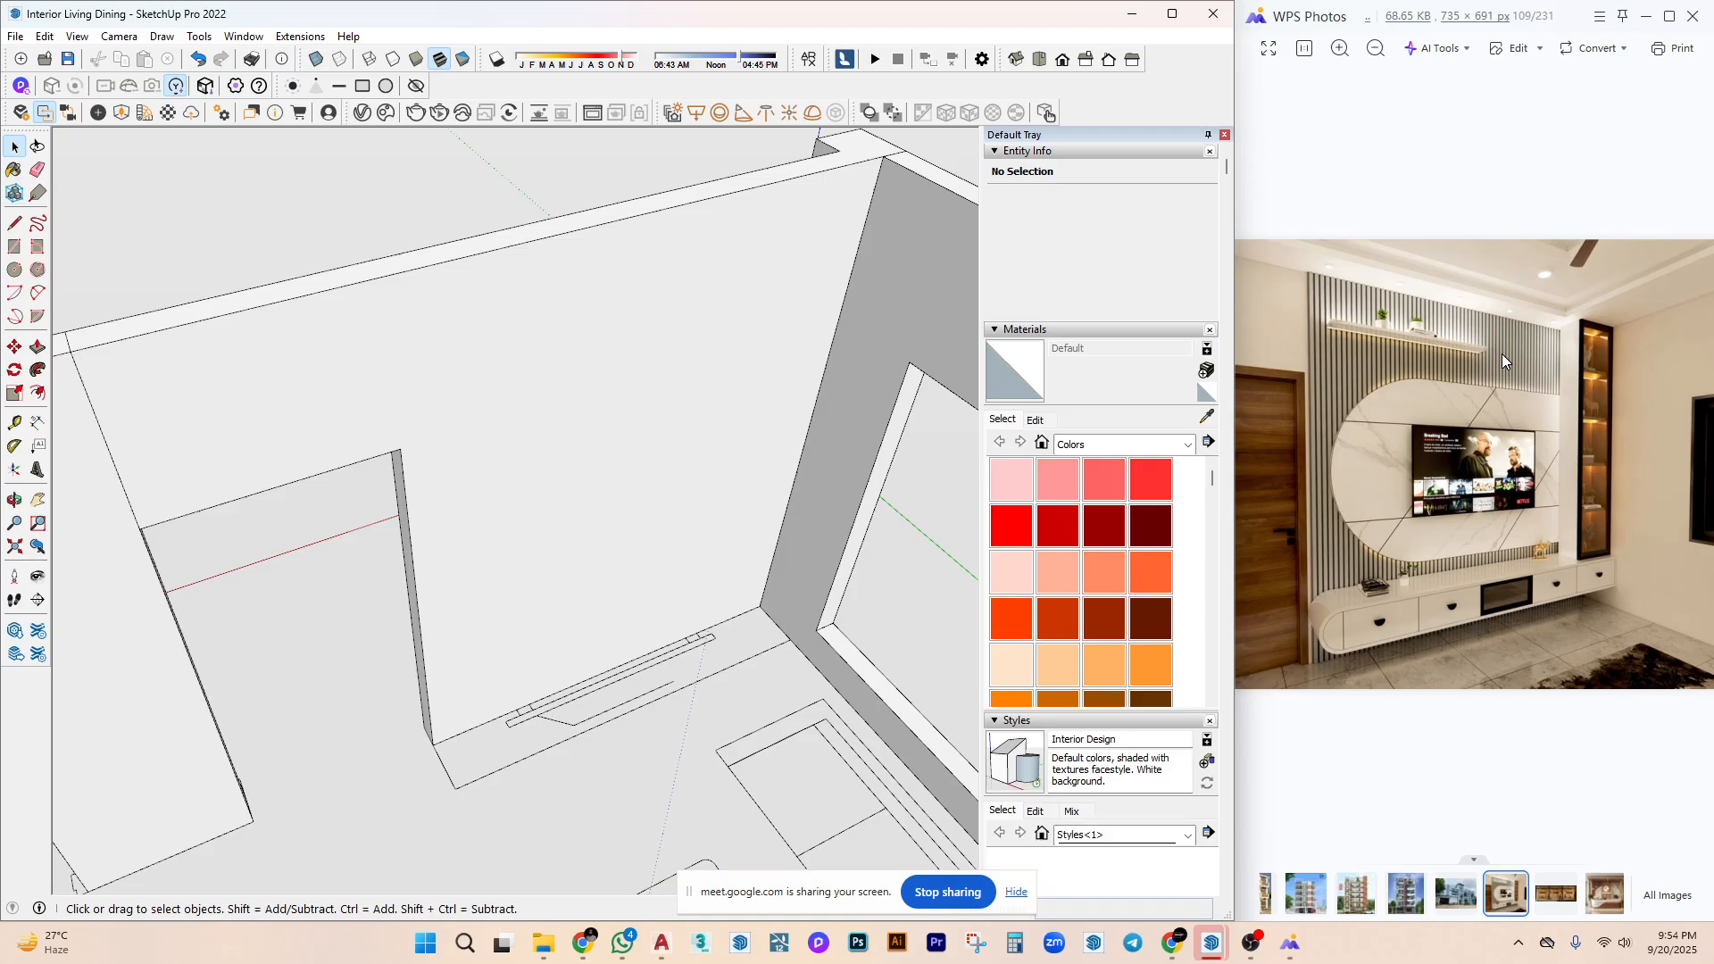
mouse_move(1509, 685)
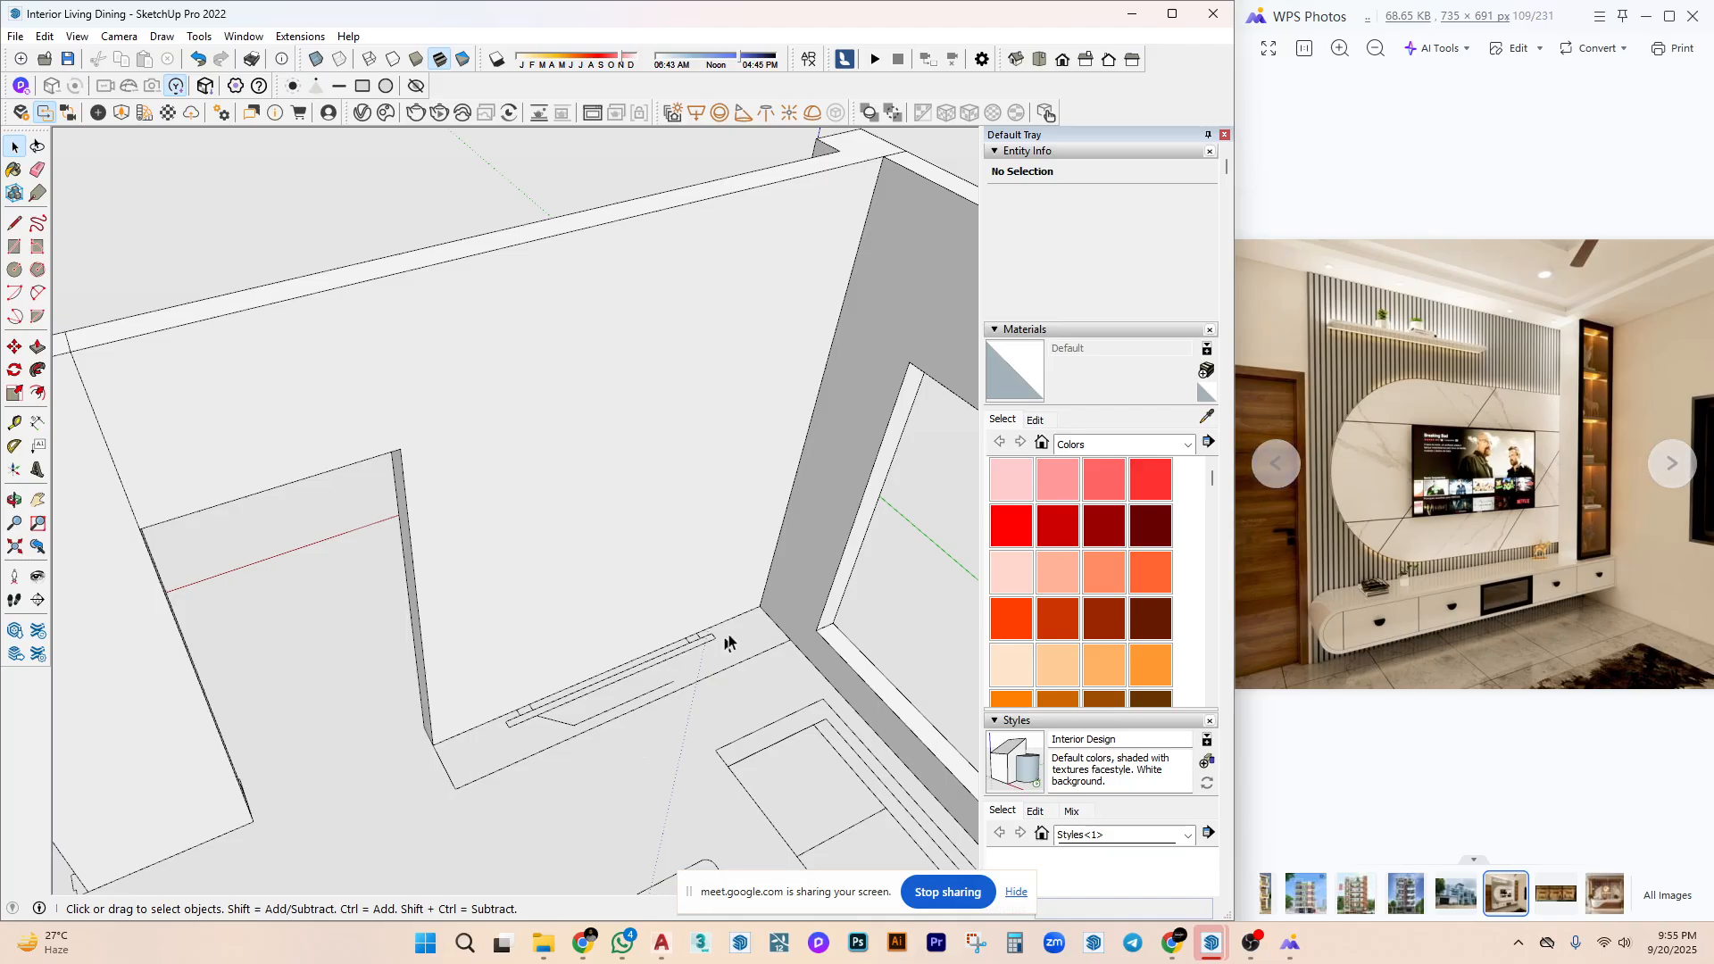
mouse_move(728, 634)
middle_mouse_down()
mouse_move(636, 627)
mouse_move(574, 551)
mouse_move(592, 688)
middle_mouse_up()
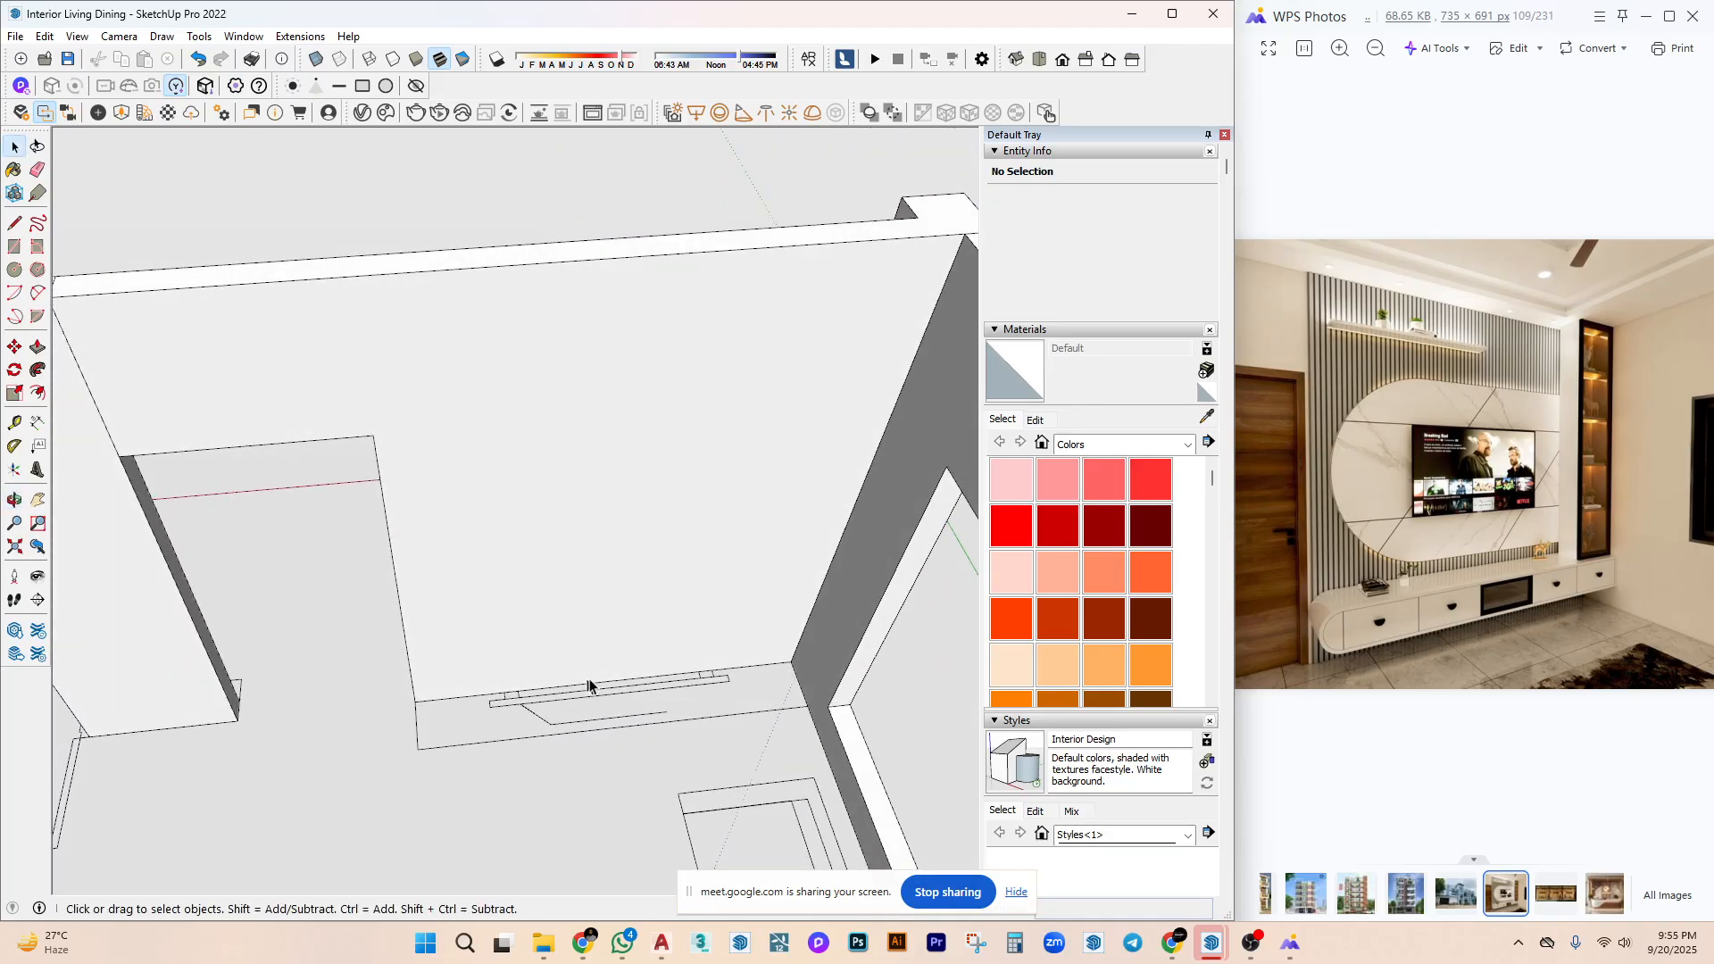
mouse_move(681, 651)
middle_mouse_down()
mouse_move(601, 639)
mouse_move(681, 651)
mouse_move(779, 615)
mouse_move(683, 623)
middle_mouse_up()
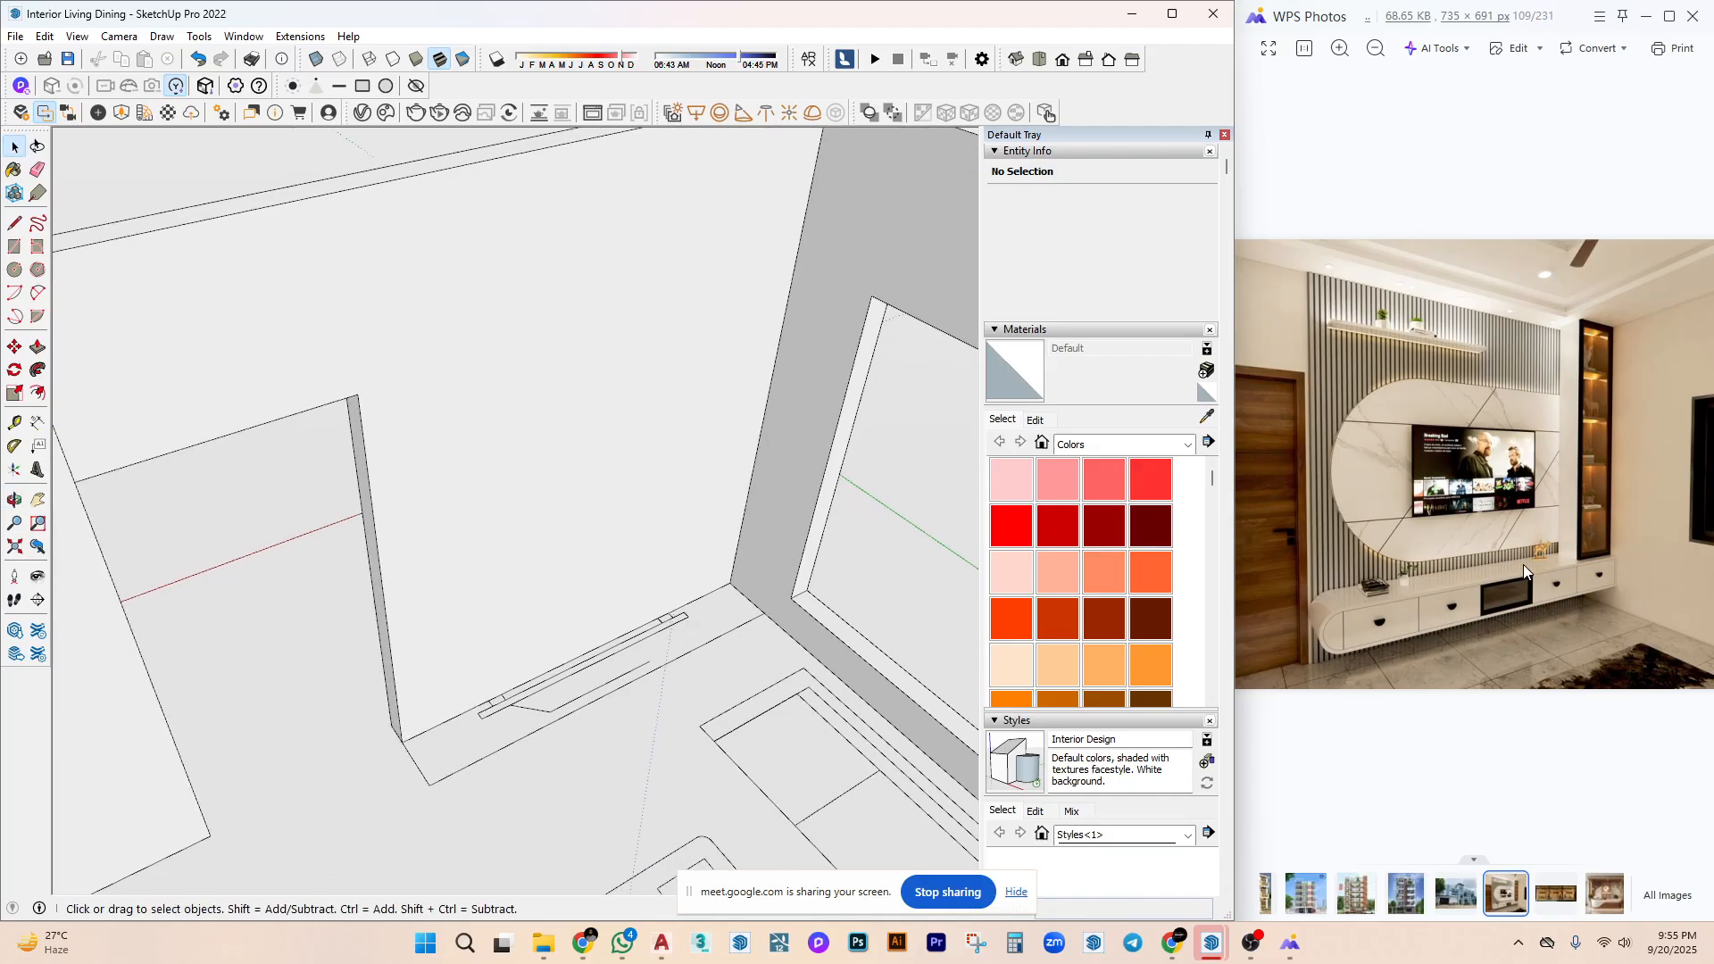
mouse_move(1357, 589)
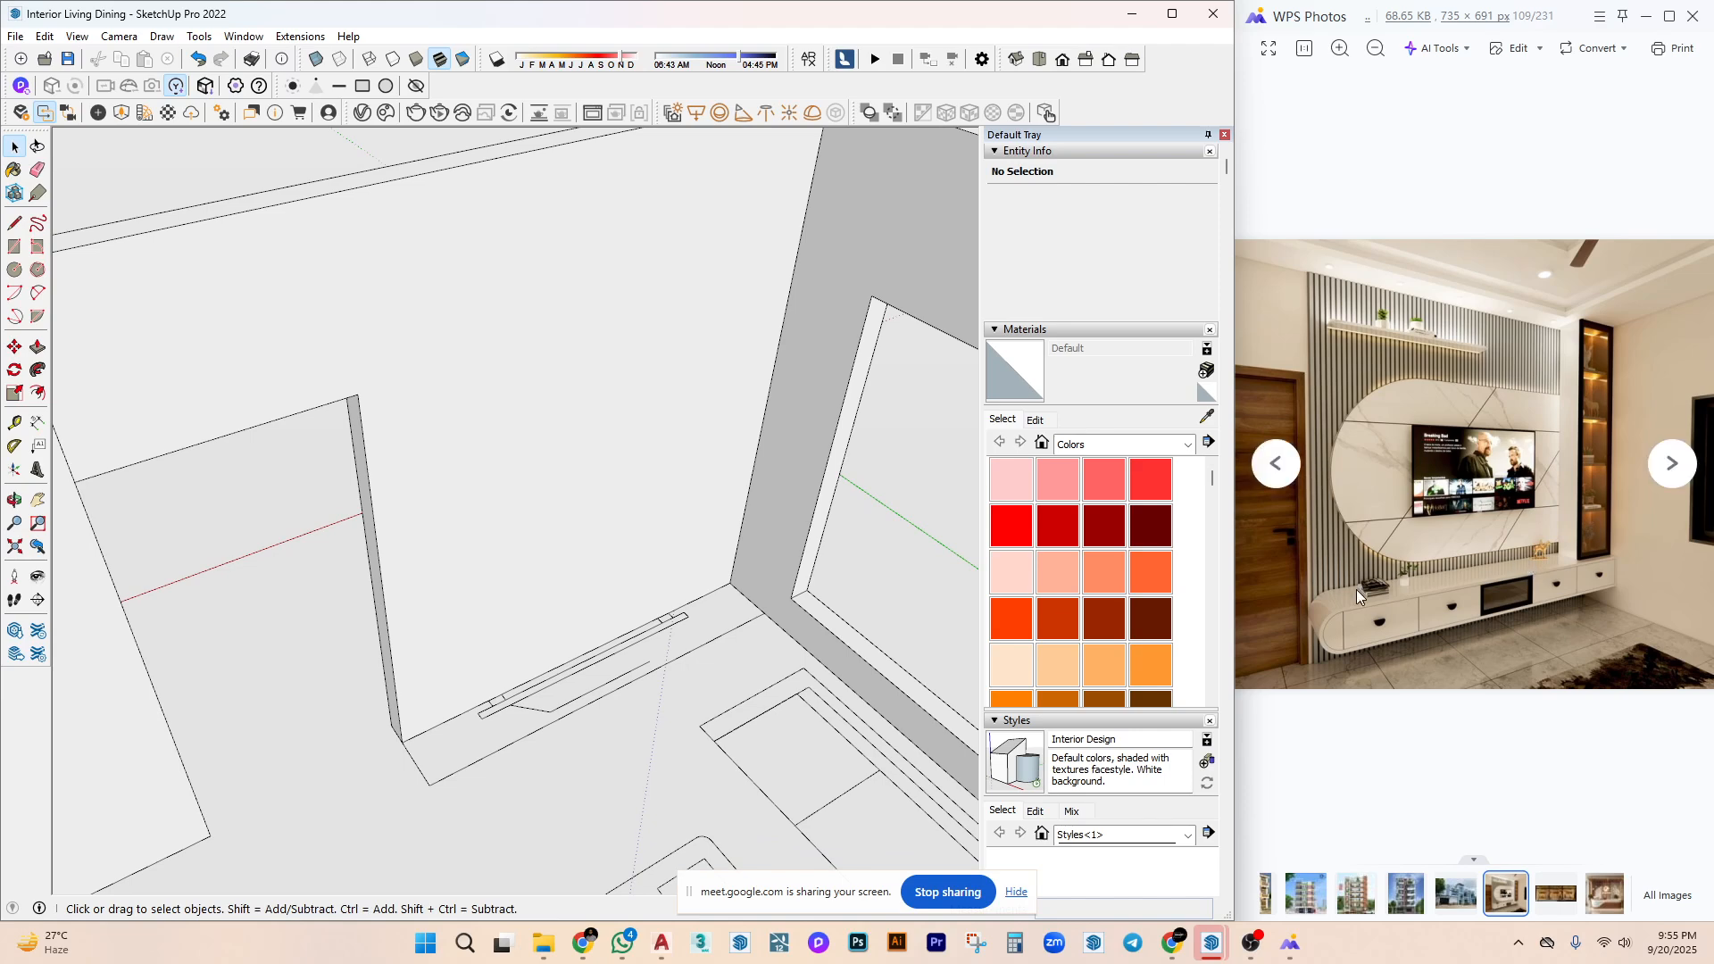
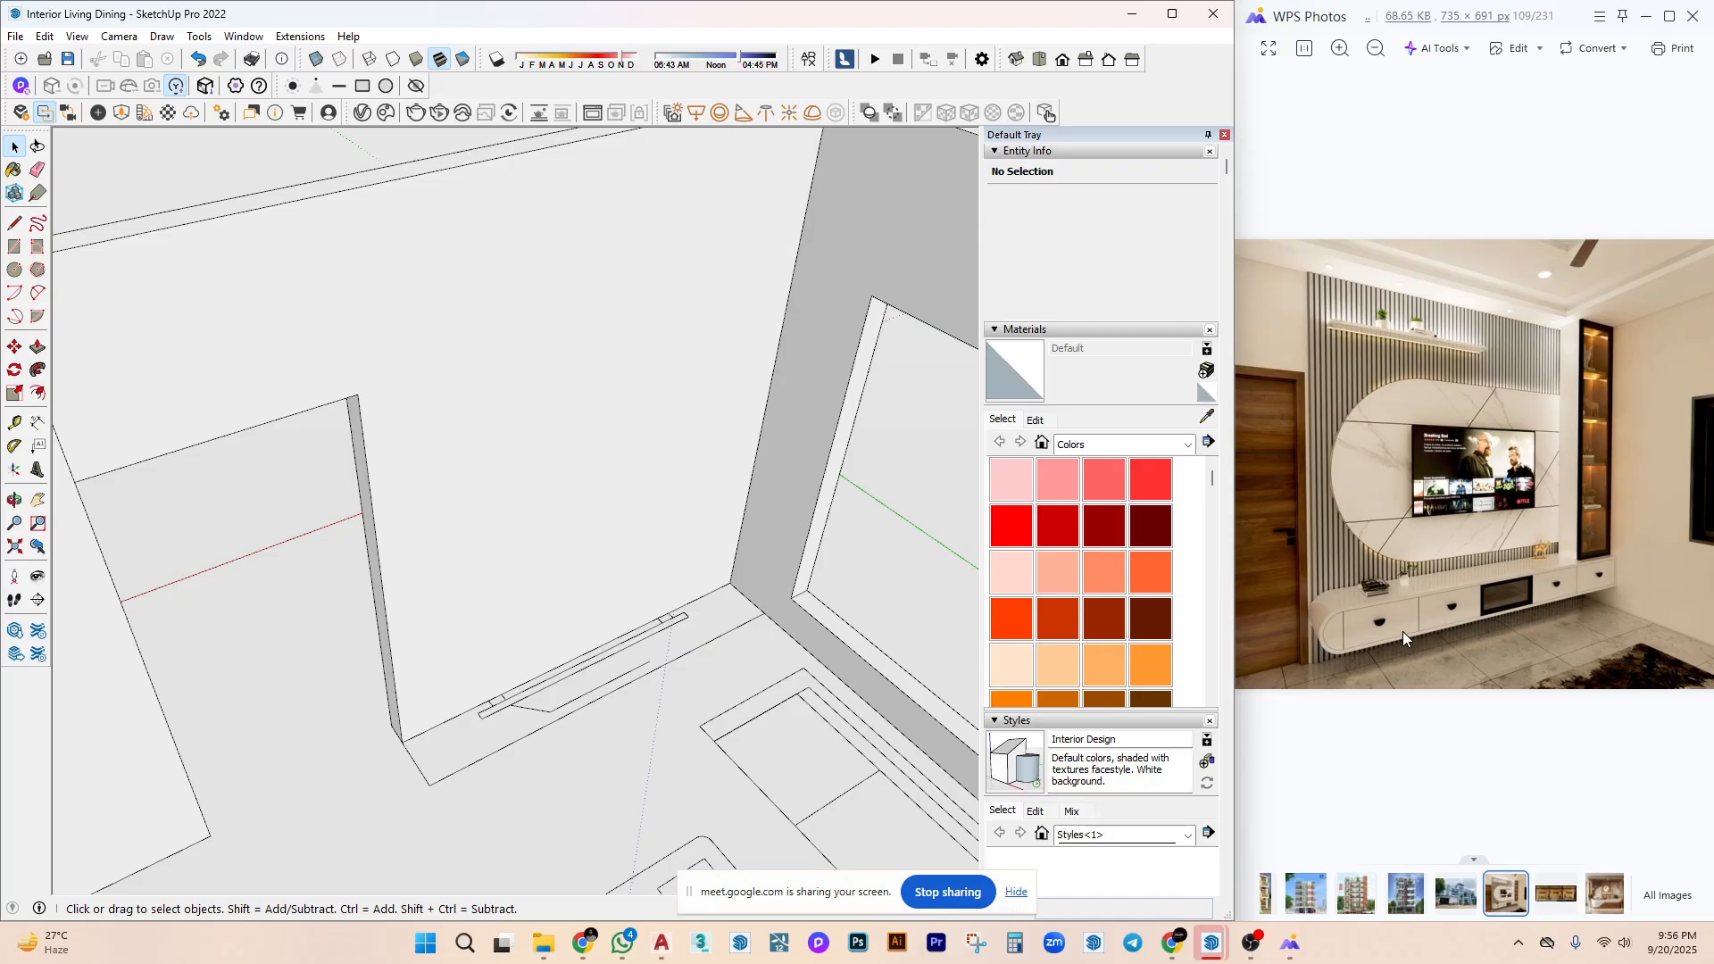
mouse_move(744, 629)
middle_mouse_down()
mouse_move(717, 616)
mouse_move(803, 537)
middle_mouse_up()
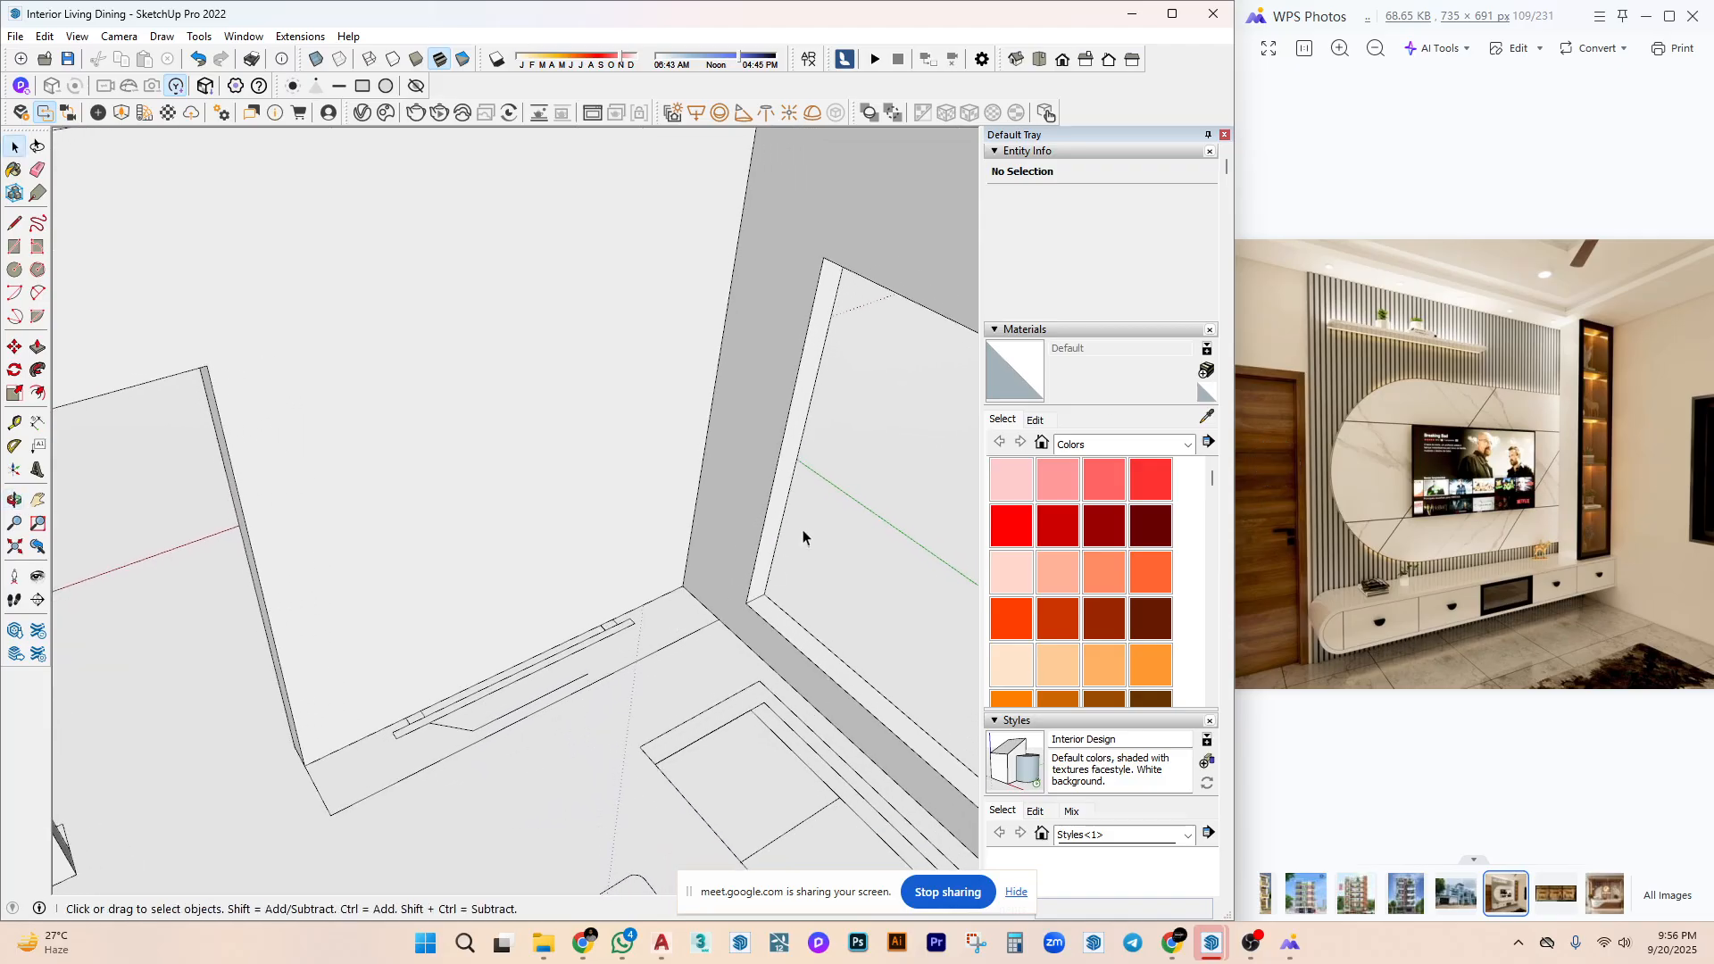
key("r")
left_click(684, 585)
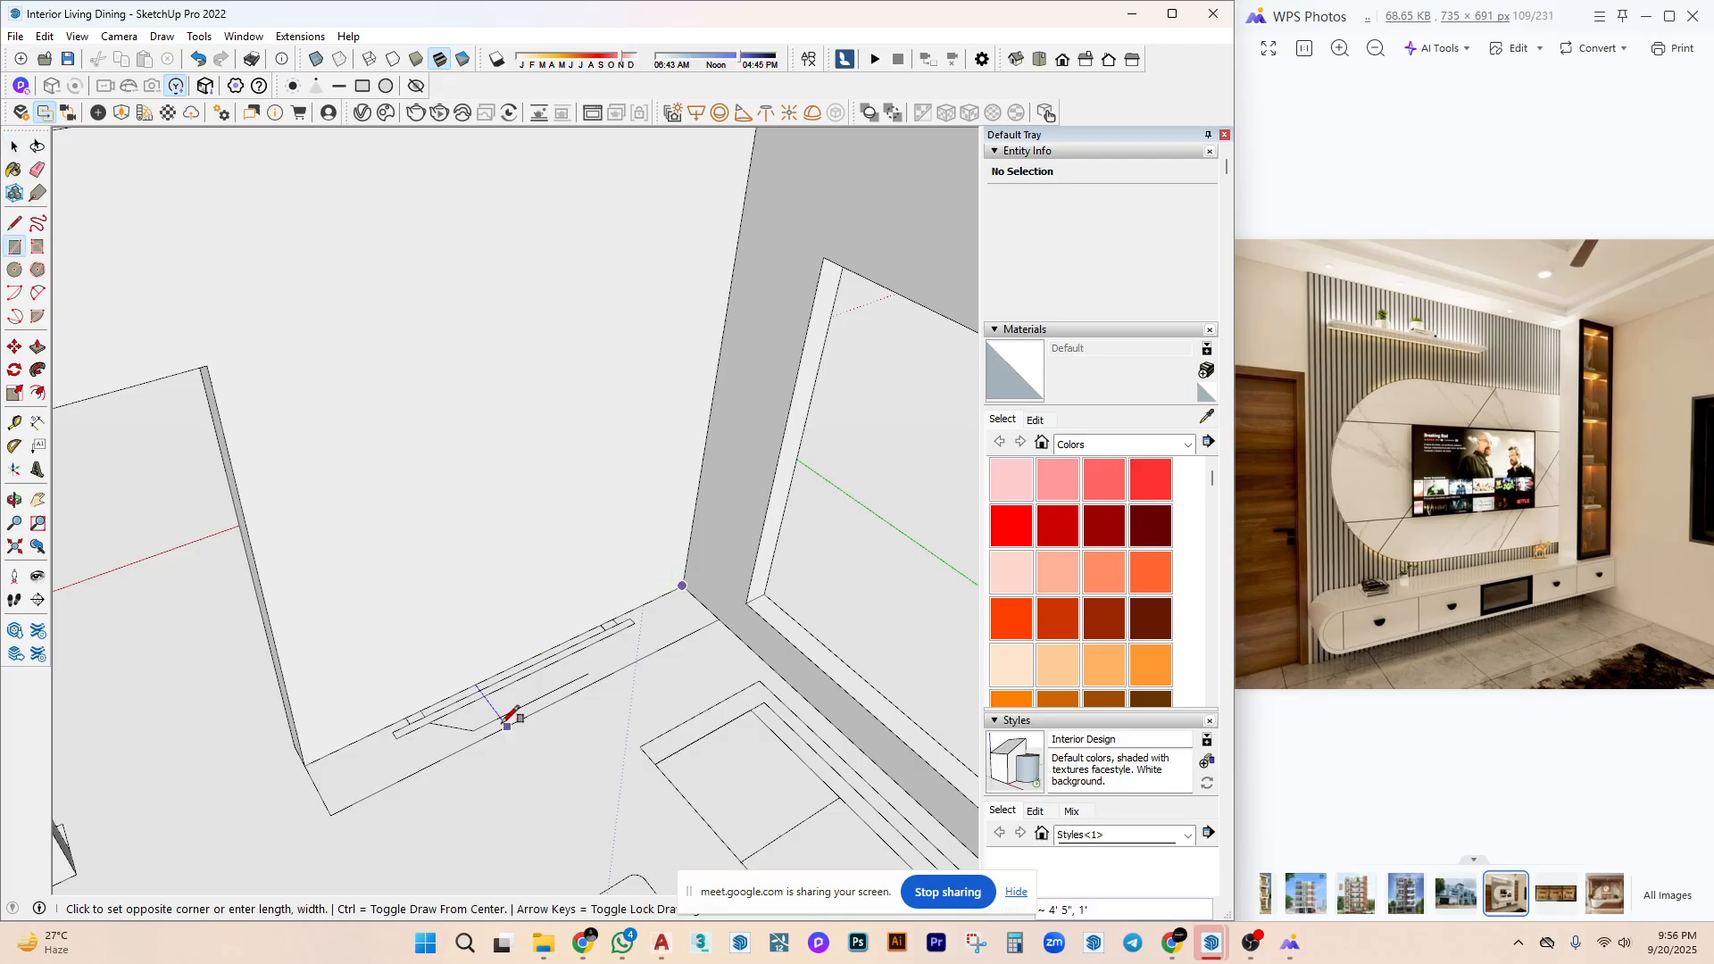
key("space")
Measure along the base of the TV wall and draw a floor rectangle over the cabinet outline from the window-wall corner to the door opening.
key("t")
left_click(389, 739)
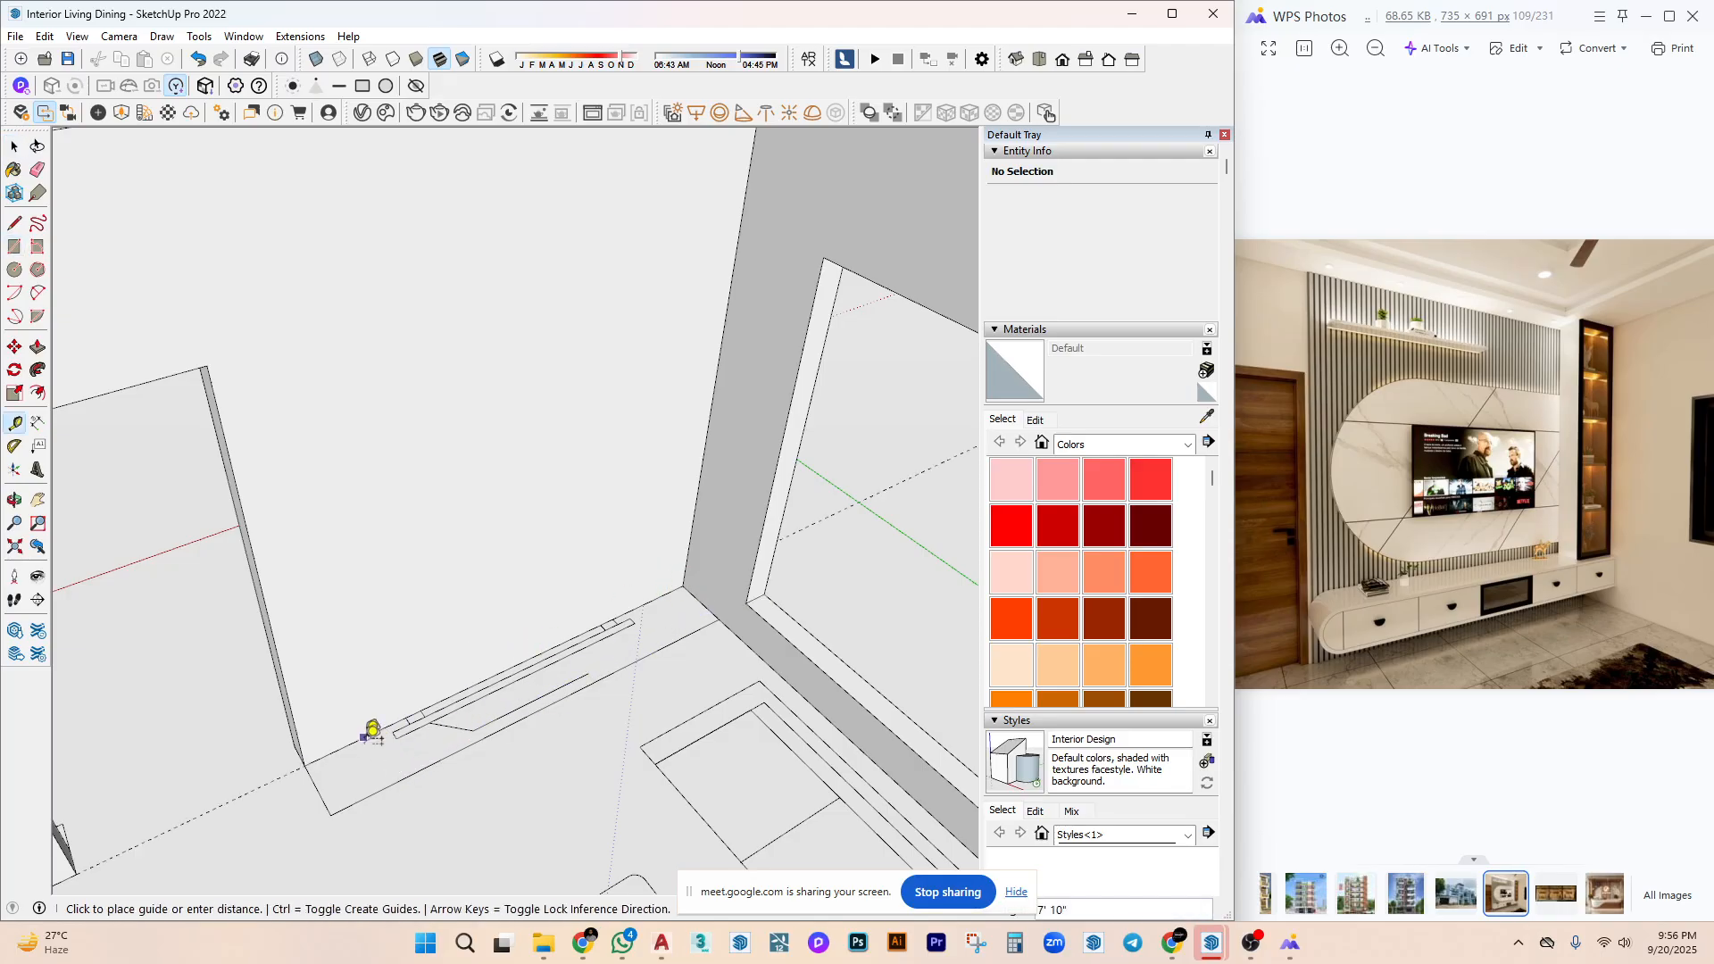
key("space")
key("r")
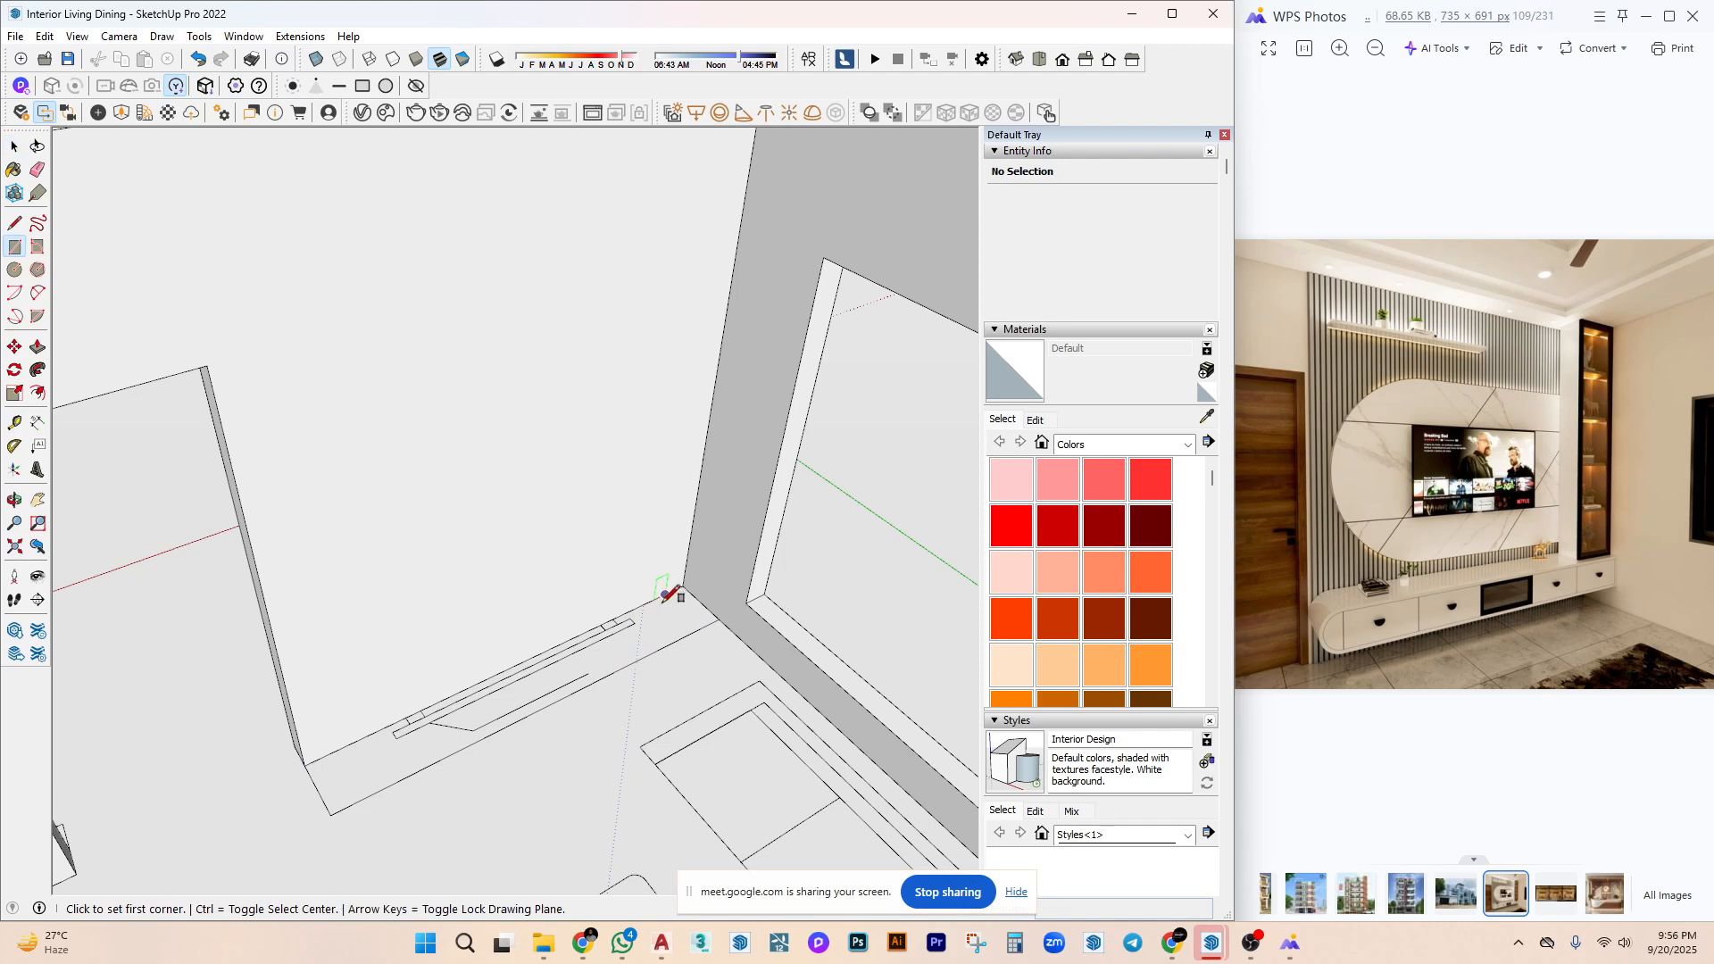
left_click(684, 586)
key("space")
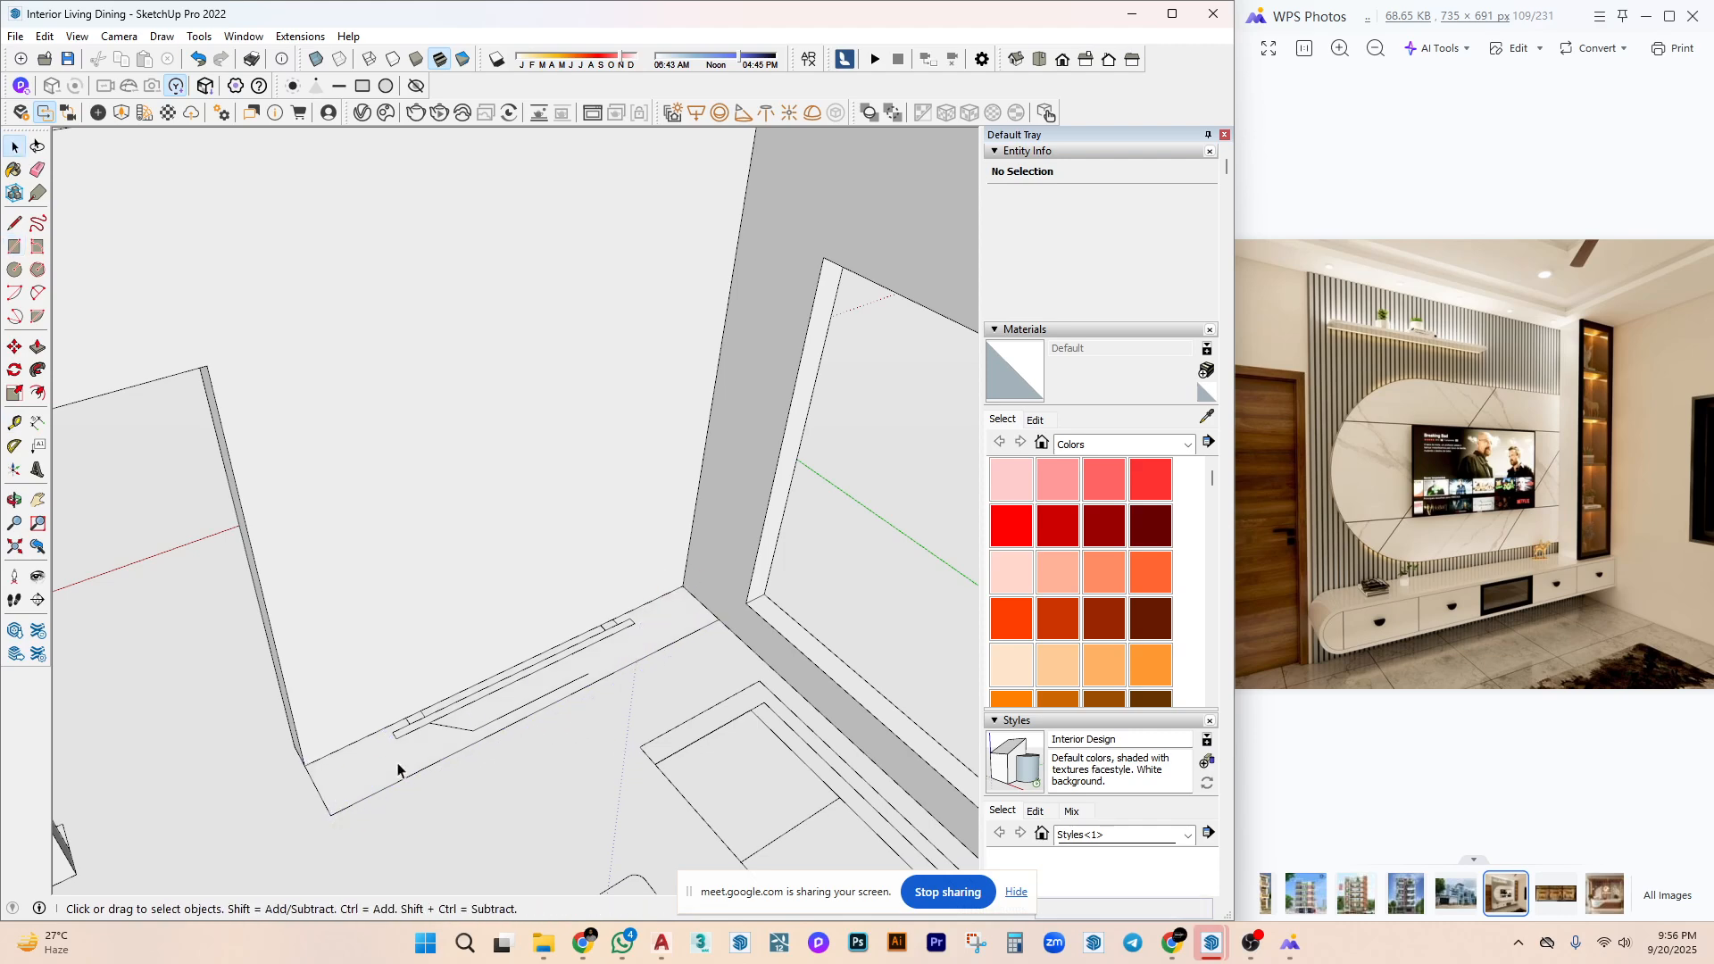
Select the cabinet rectangle with its edges and move it straight up so it floats above the floor outline.
left_click(401, 766)
key("m")
left_click(419, 714)
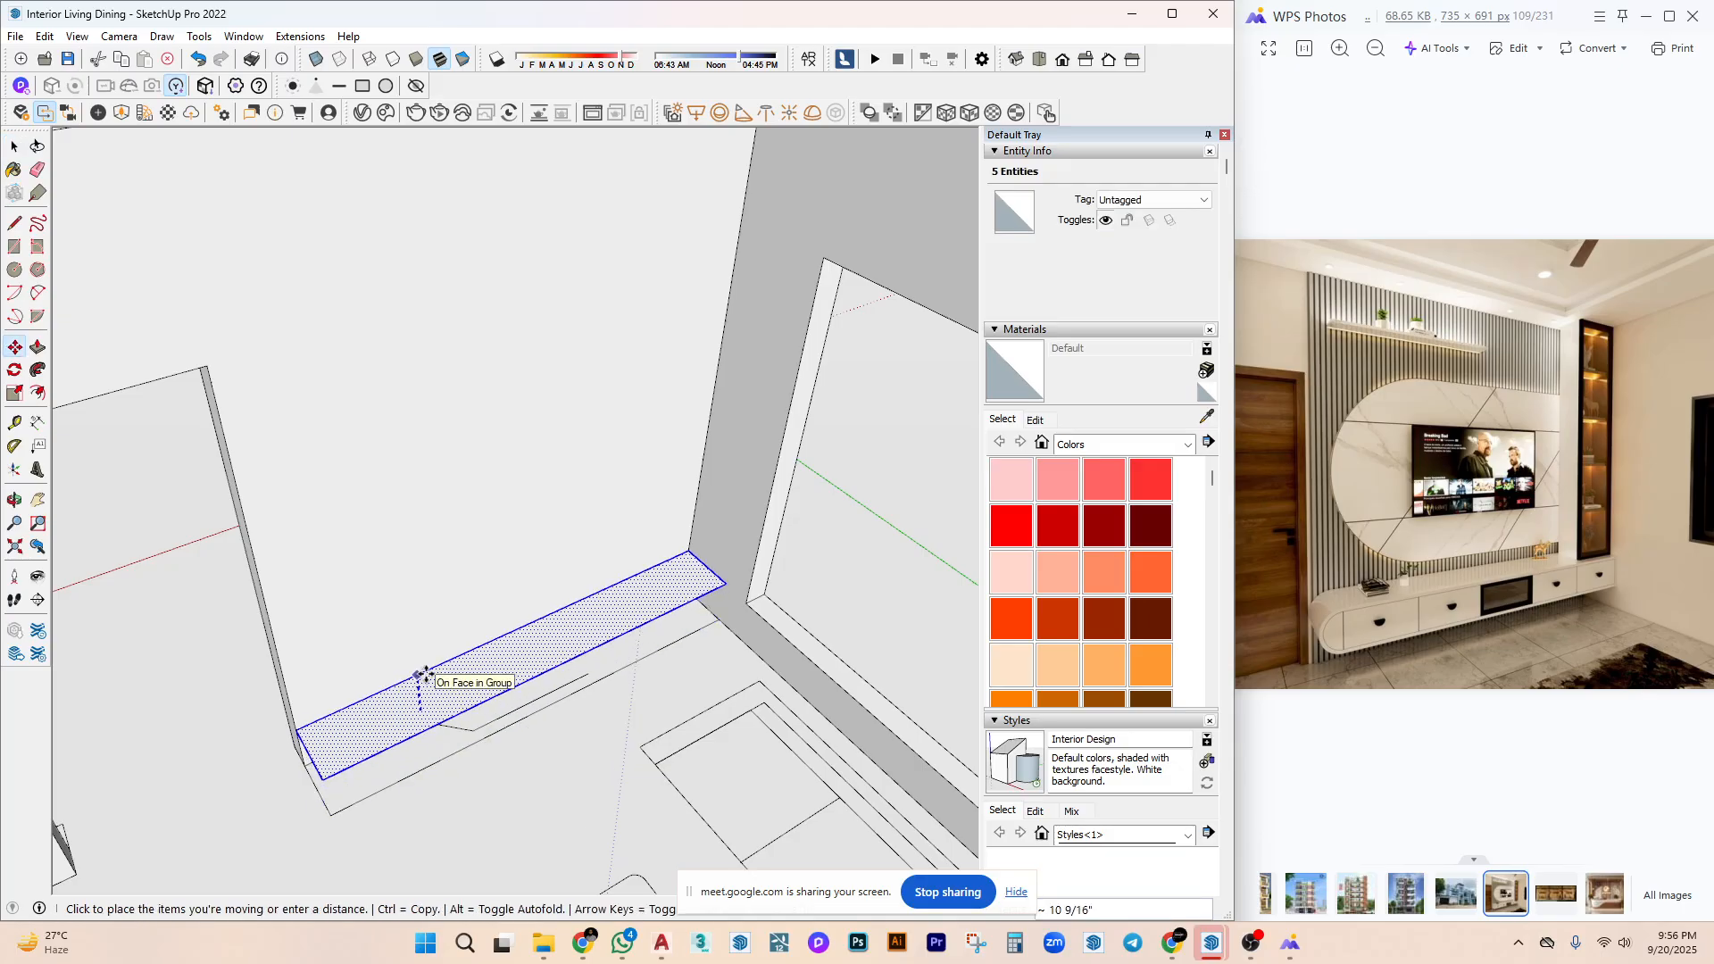
middle_click_drag(433, 677, 510, 659)
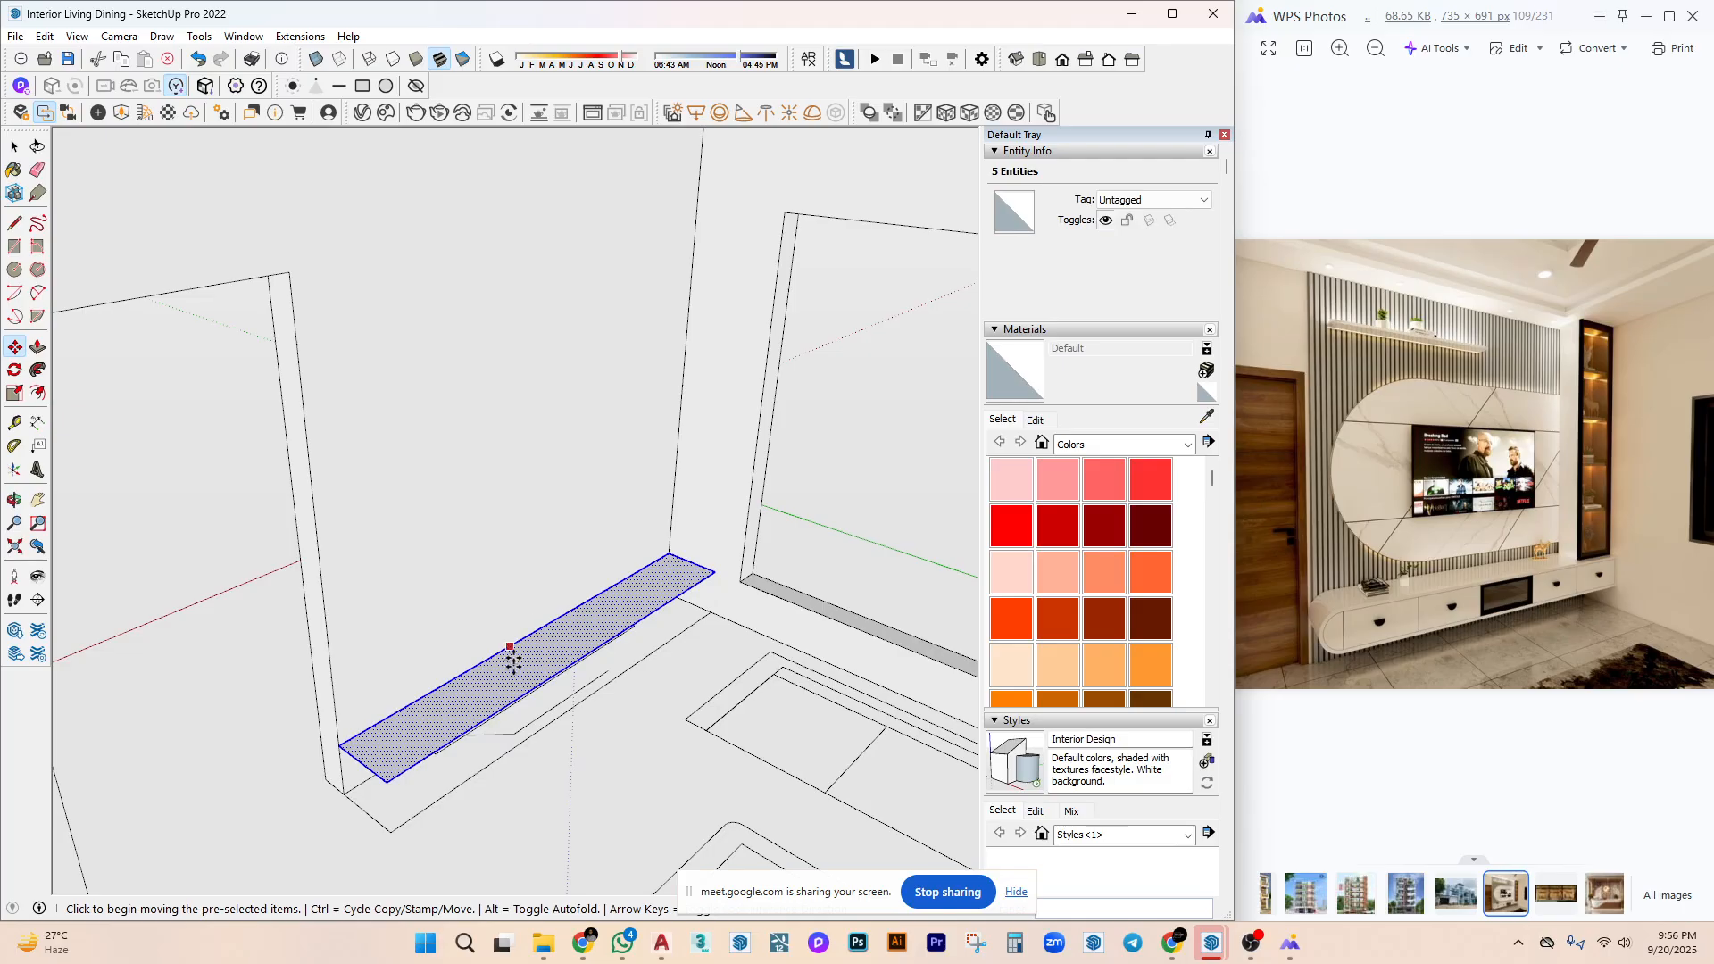
key("space")
Push/Pull the raised rectangle upward to form the solid body of the floating TV cabinet.
key("p")
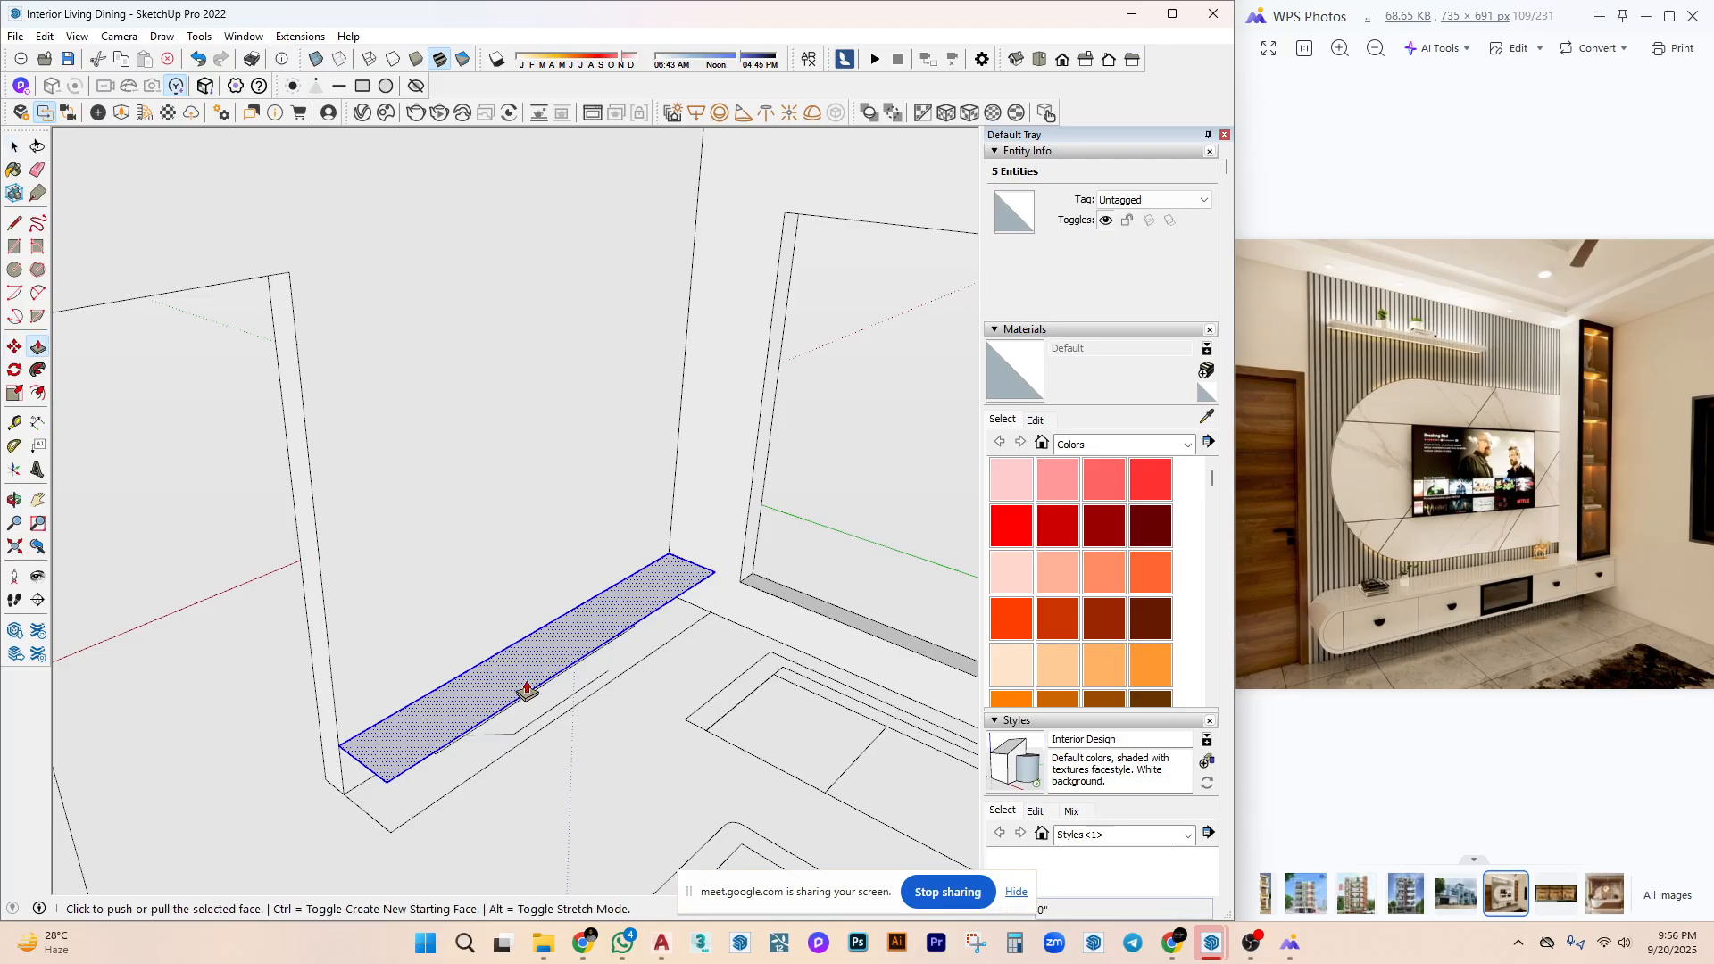
left_click(527, 689)
left_click(539, 665)
key("space")
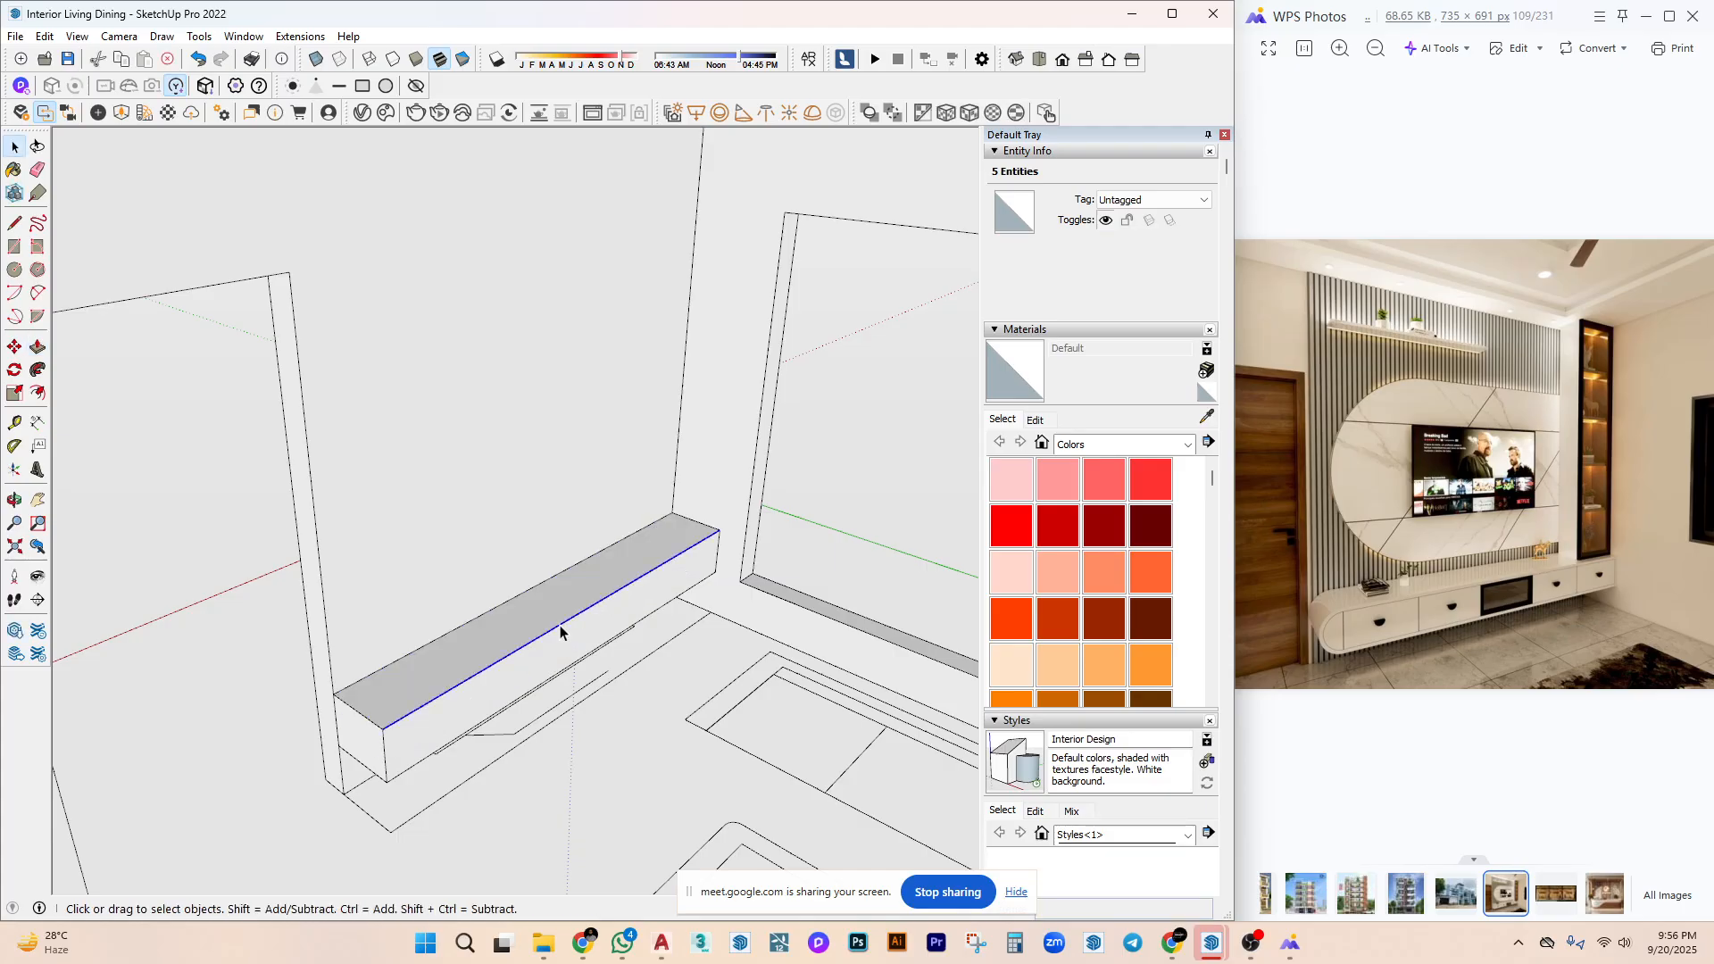
Select the whole floating TV cabinet box and make it a group.
triple_click(586, 658)
right_click(562, 625)
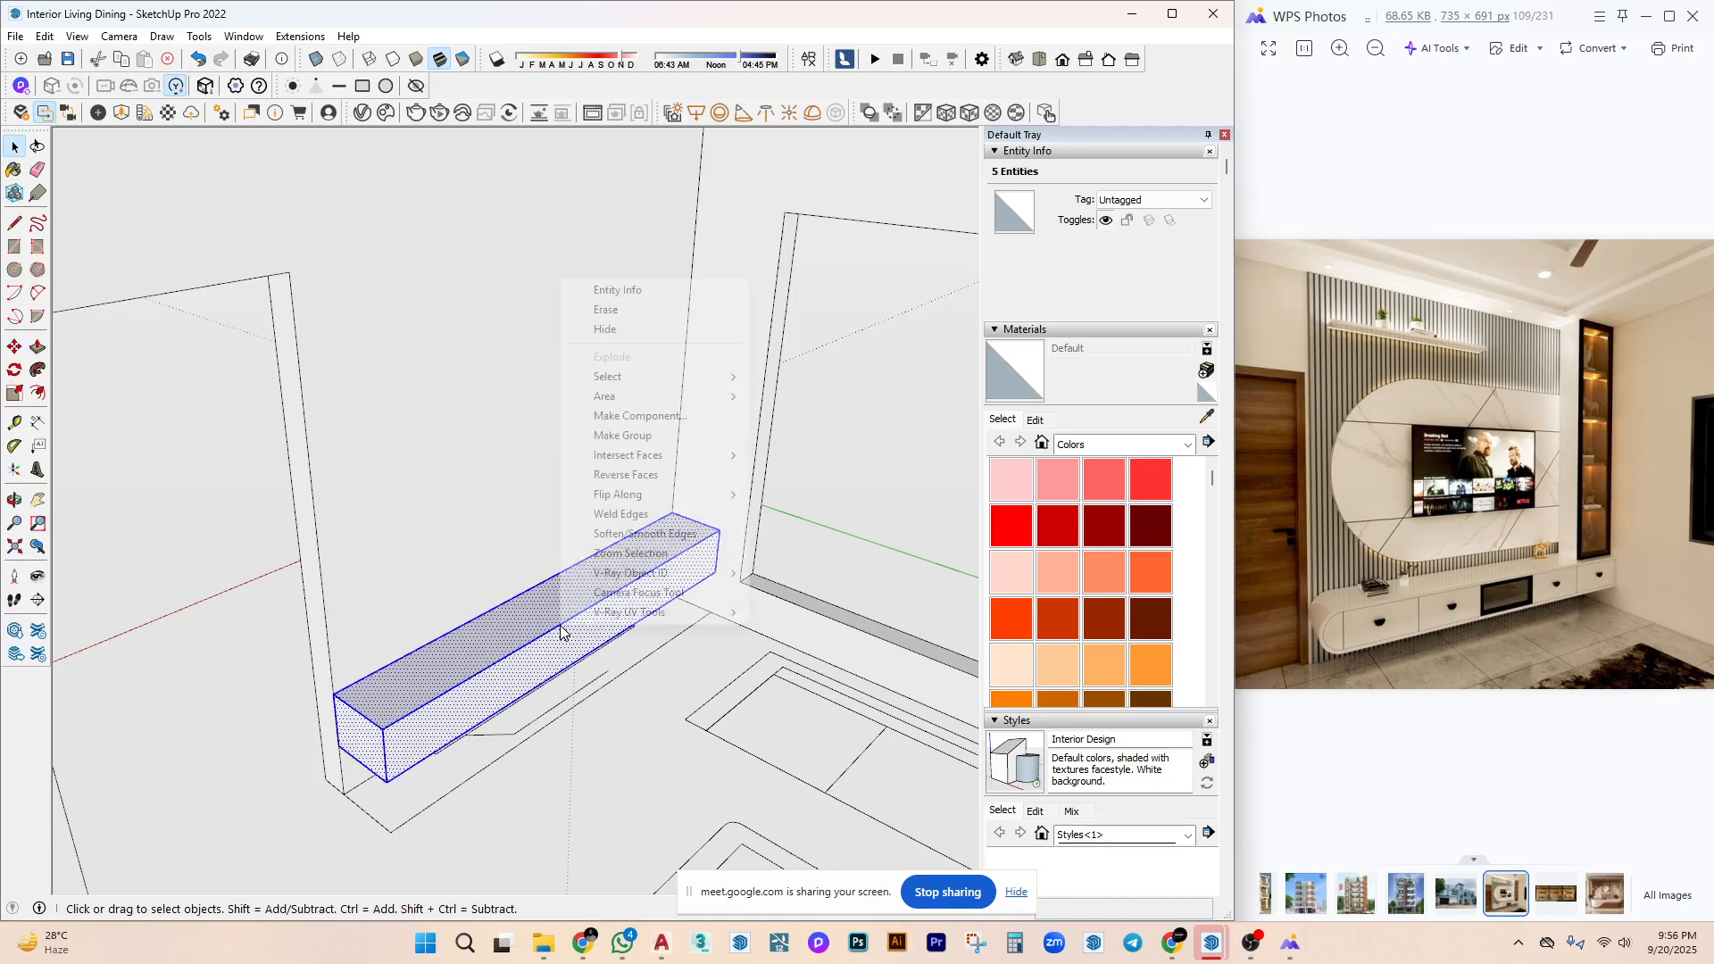
left_click(674, 435)
mouse_move(674, 589)
middle_mouse_down()
mouse_move(688, 509)
mouse_move(528, 370)
mouse_move(378, 666)
mouse_move(773, 692)
mouse_move(628, 631)
mouse_move(1475, 614)
middle_mouse_up()
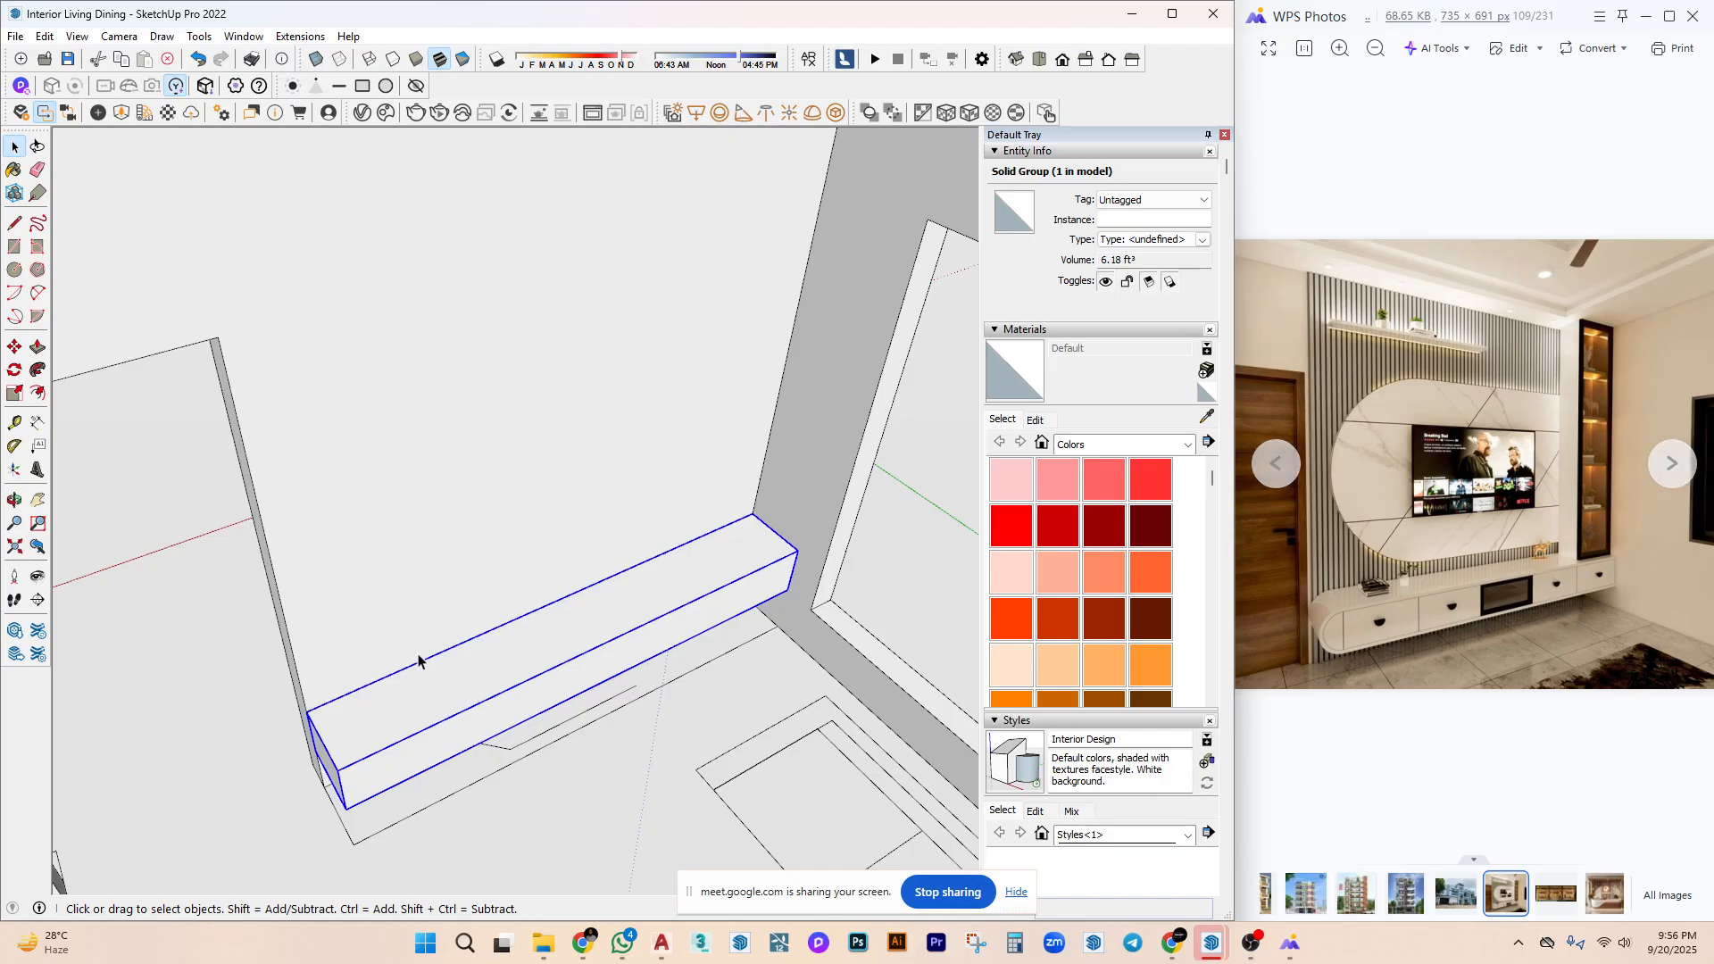
mouse_move(699, 683)
middle_mouse_down("shift")
mouse_move(631, 689)
mouse_move(699, 560)
middle_mouse_up("shift")
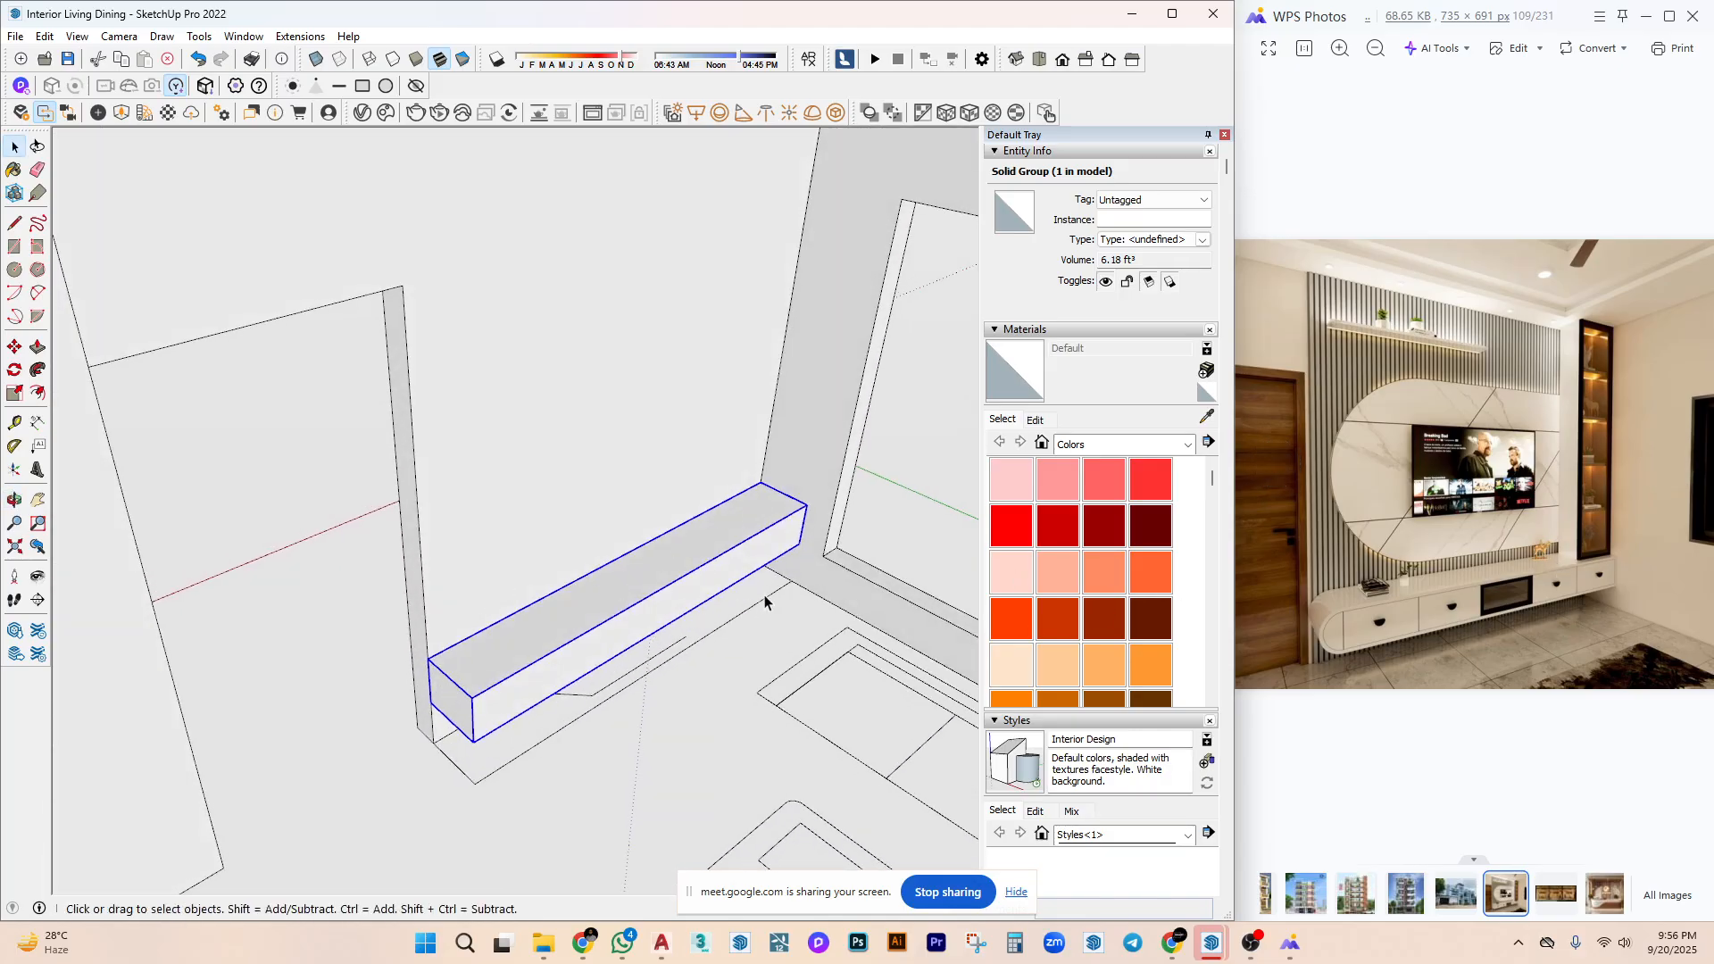
Examine the grouped cabinet and the wall above it against the TV unit in the reference photo.
double_click(630, 595)
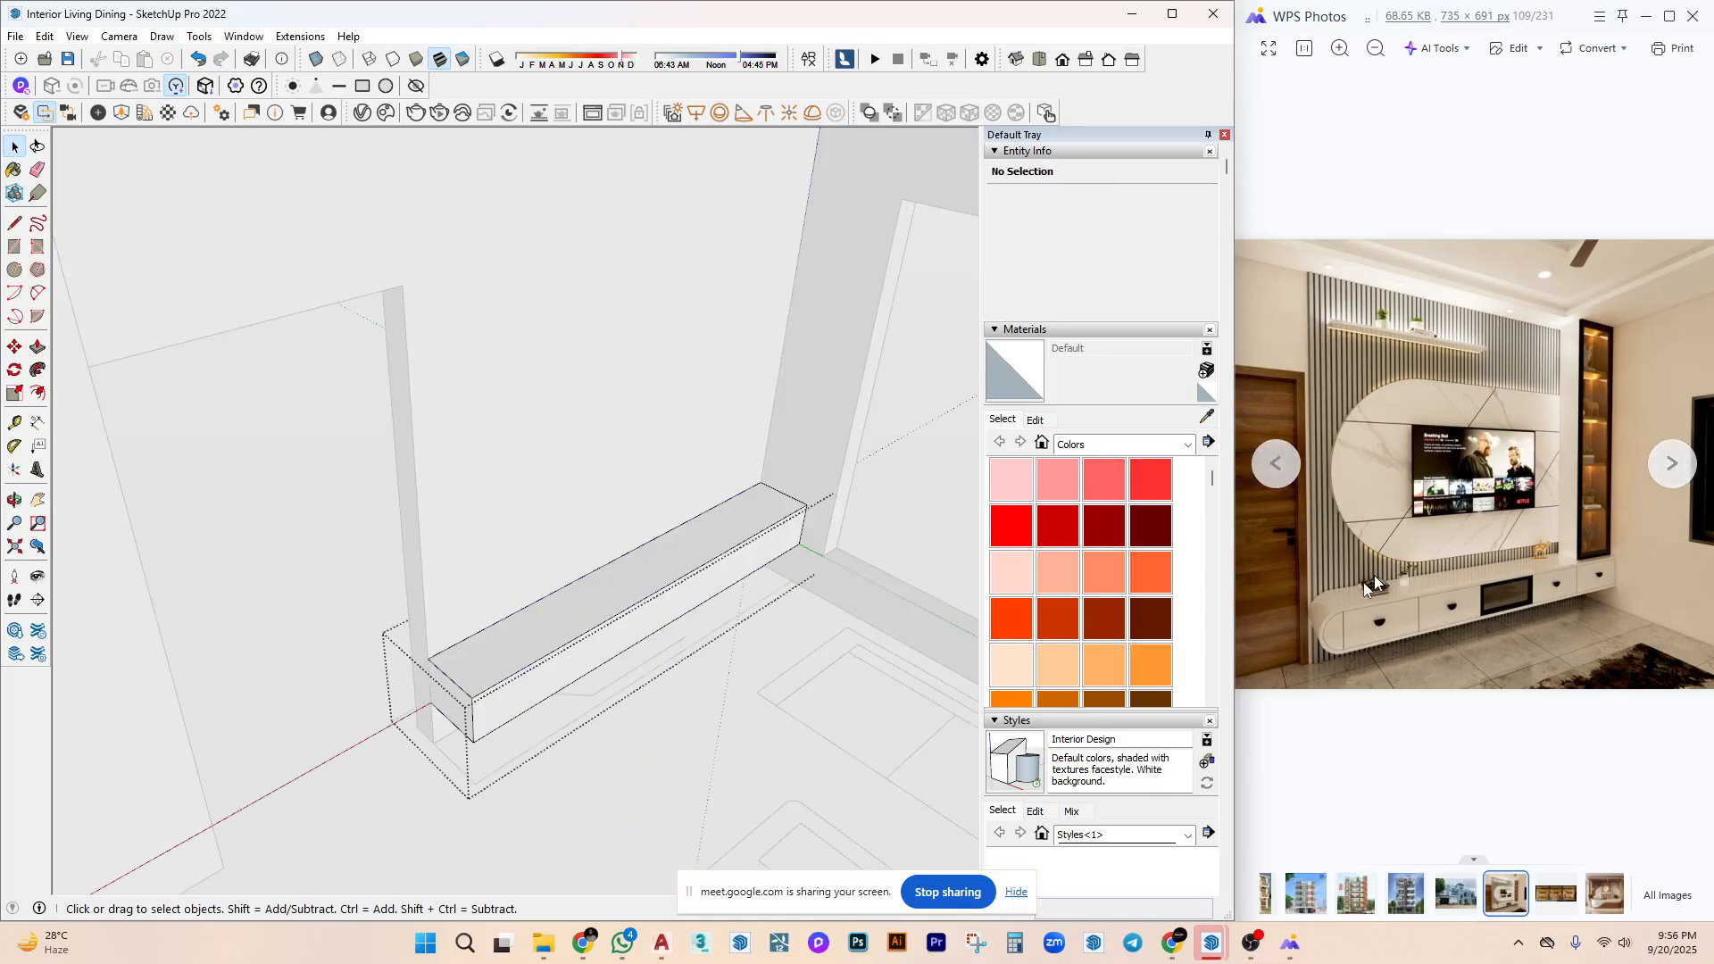
mouse_move(677, 681)
middle_mouse_down()
mouse_move(655, 586)
mouse_move(702, 555)
mouse_move(673, 586)
mouse_move(647, 432)
mouse_move(631, 540)
mouse_move(594, 587)
middle_mouse_up()
key("Escape")
scroll(723, 593, "down", 1)
scroll(594, 586, "down", 1)
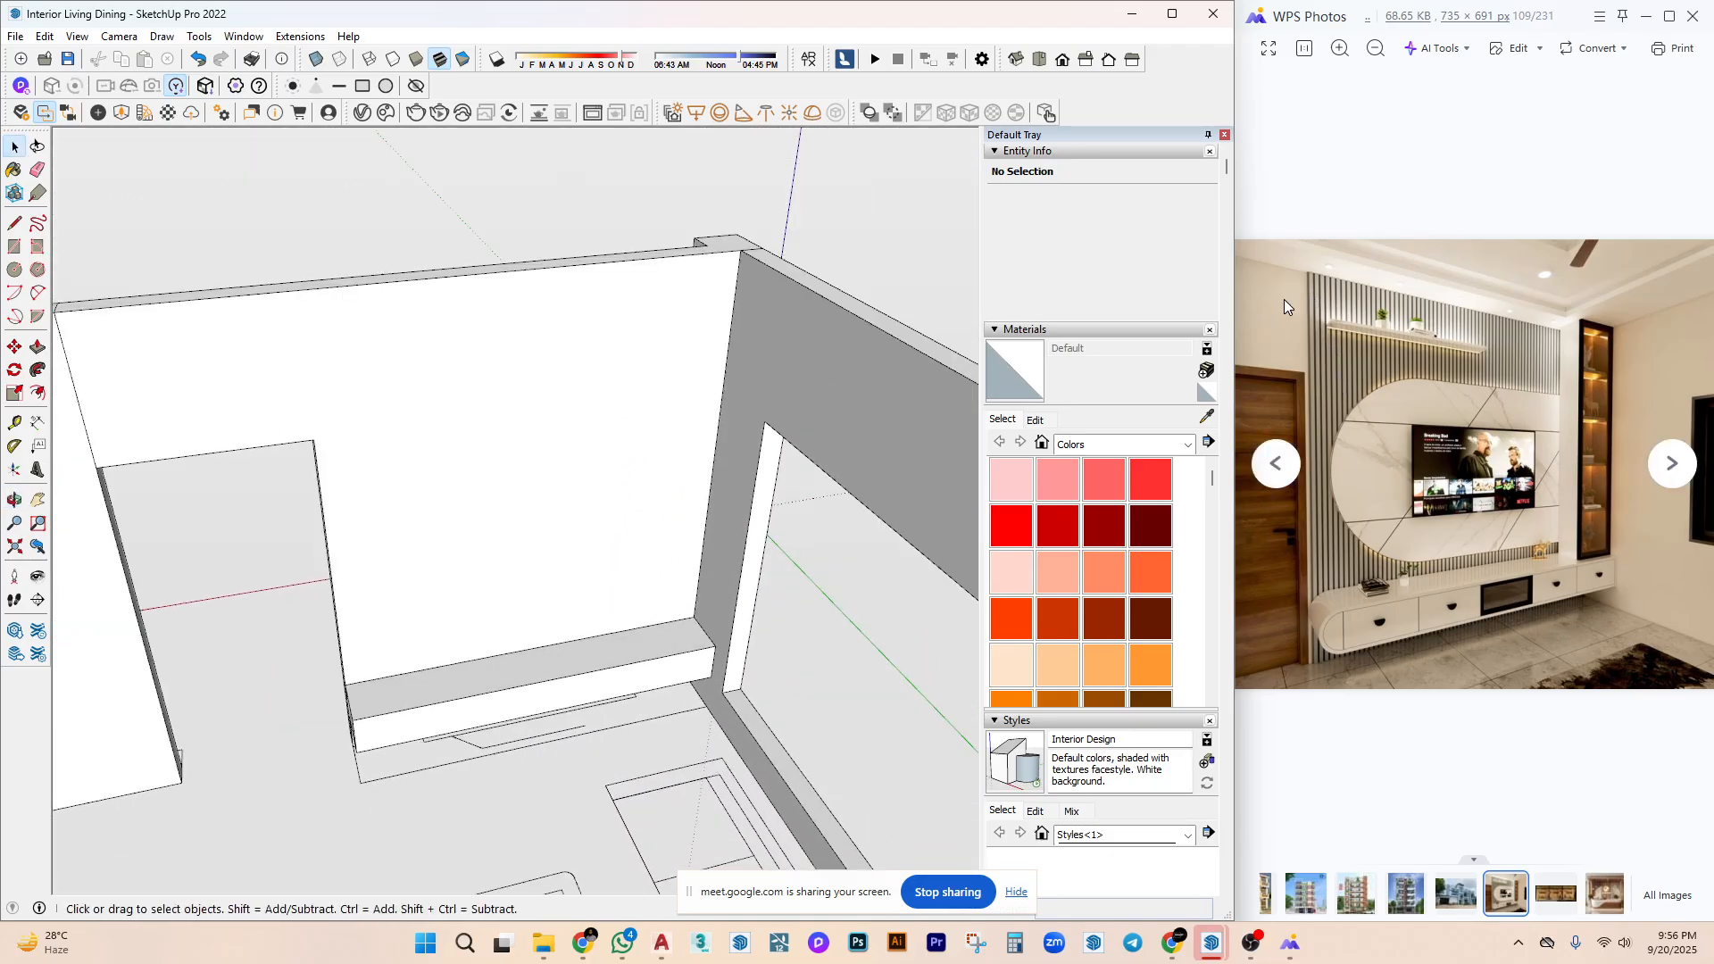
mouse_move(654, 501)
middle_mouse_down()
mouse_move(664, 518)
mouse_move(612, 567)
middle_mouse_up()
key("r")
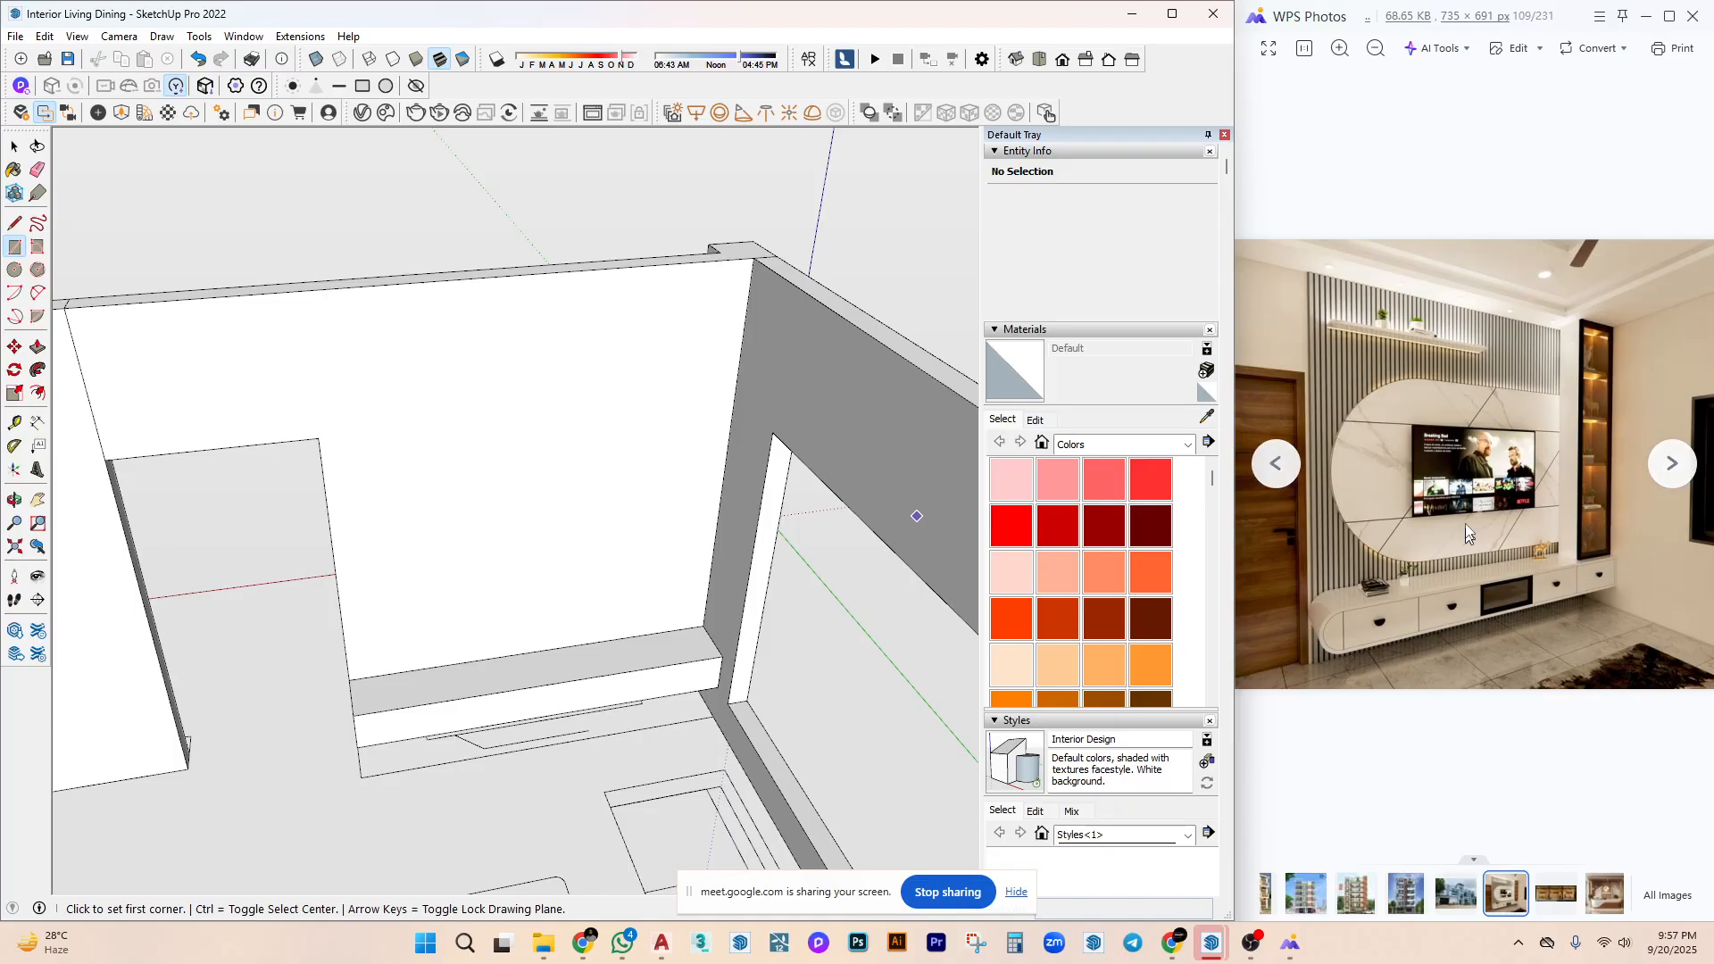
Place a guide across the cabinet top, 1' in from its window-wall end.
scroll(696, 687, "up", 5)
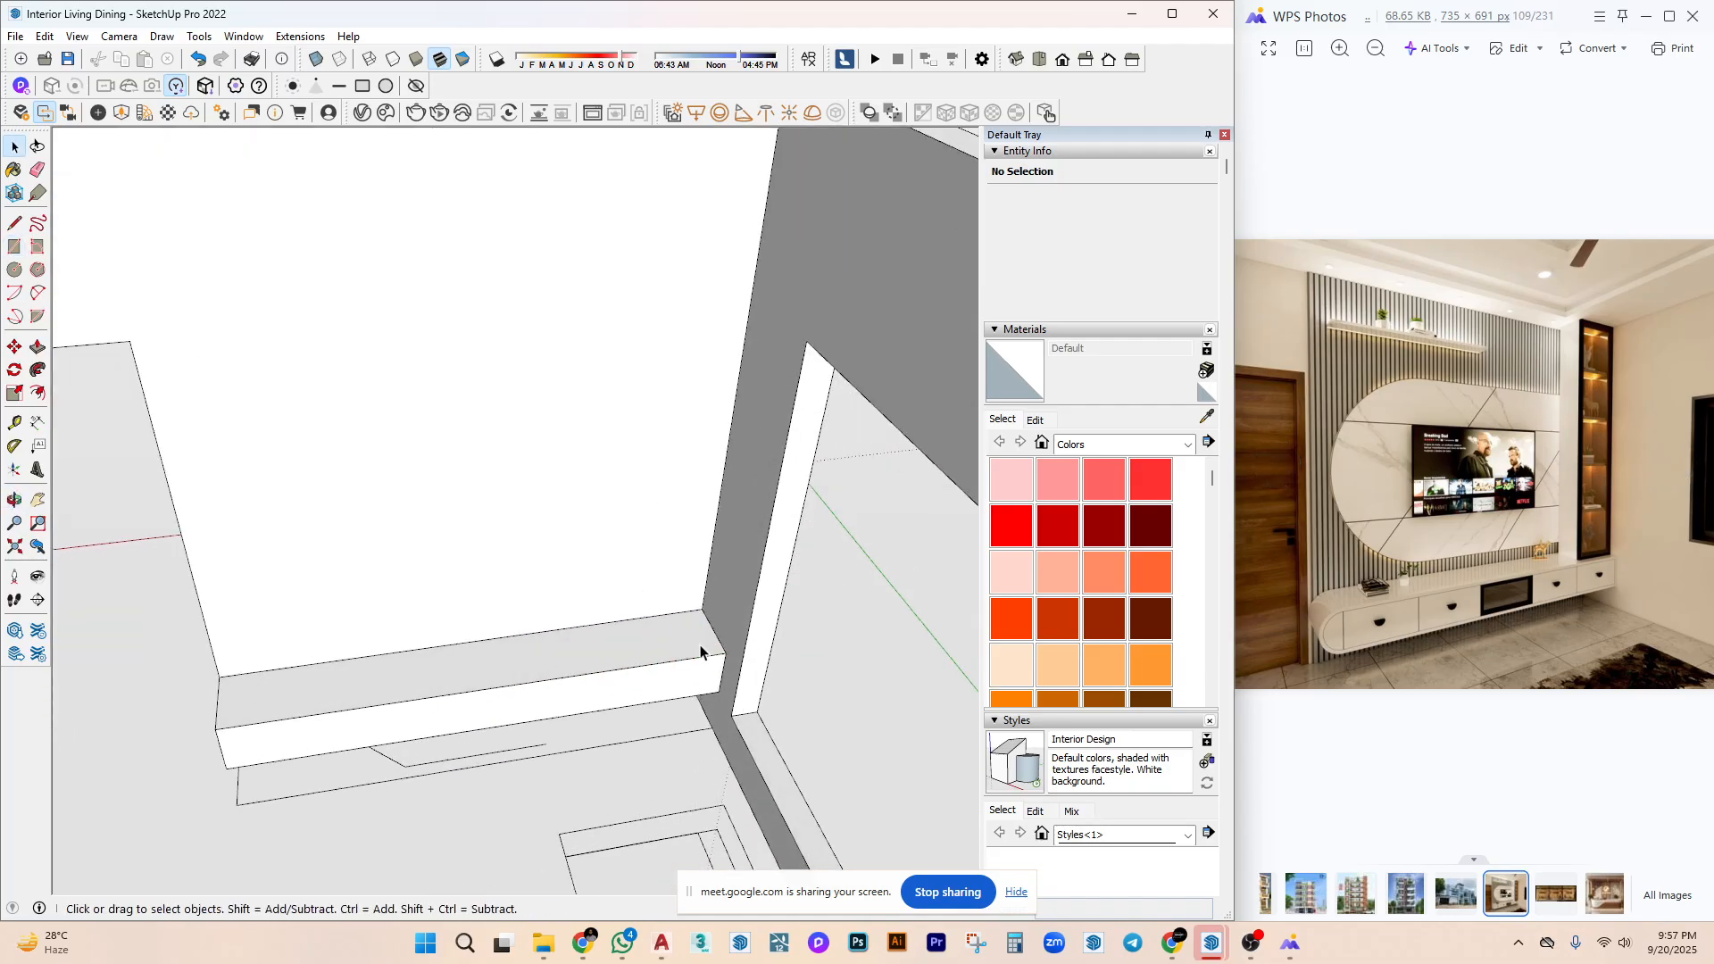
key("t")
left_click(715, 630)
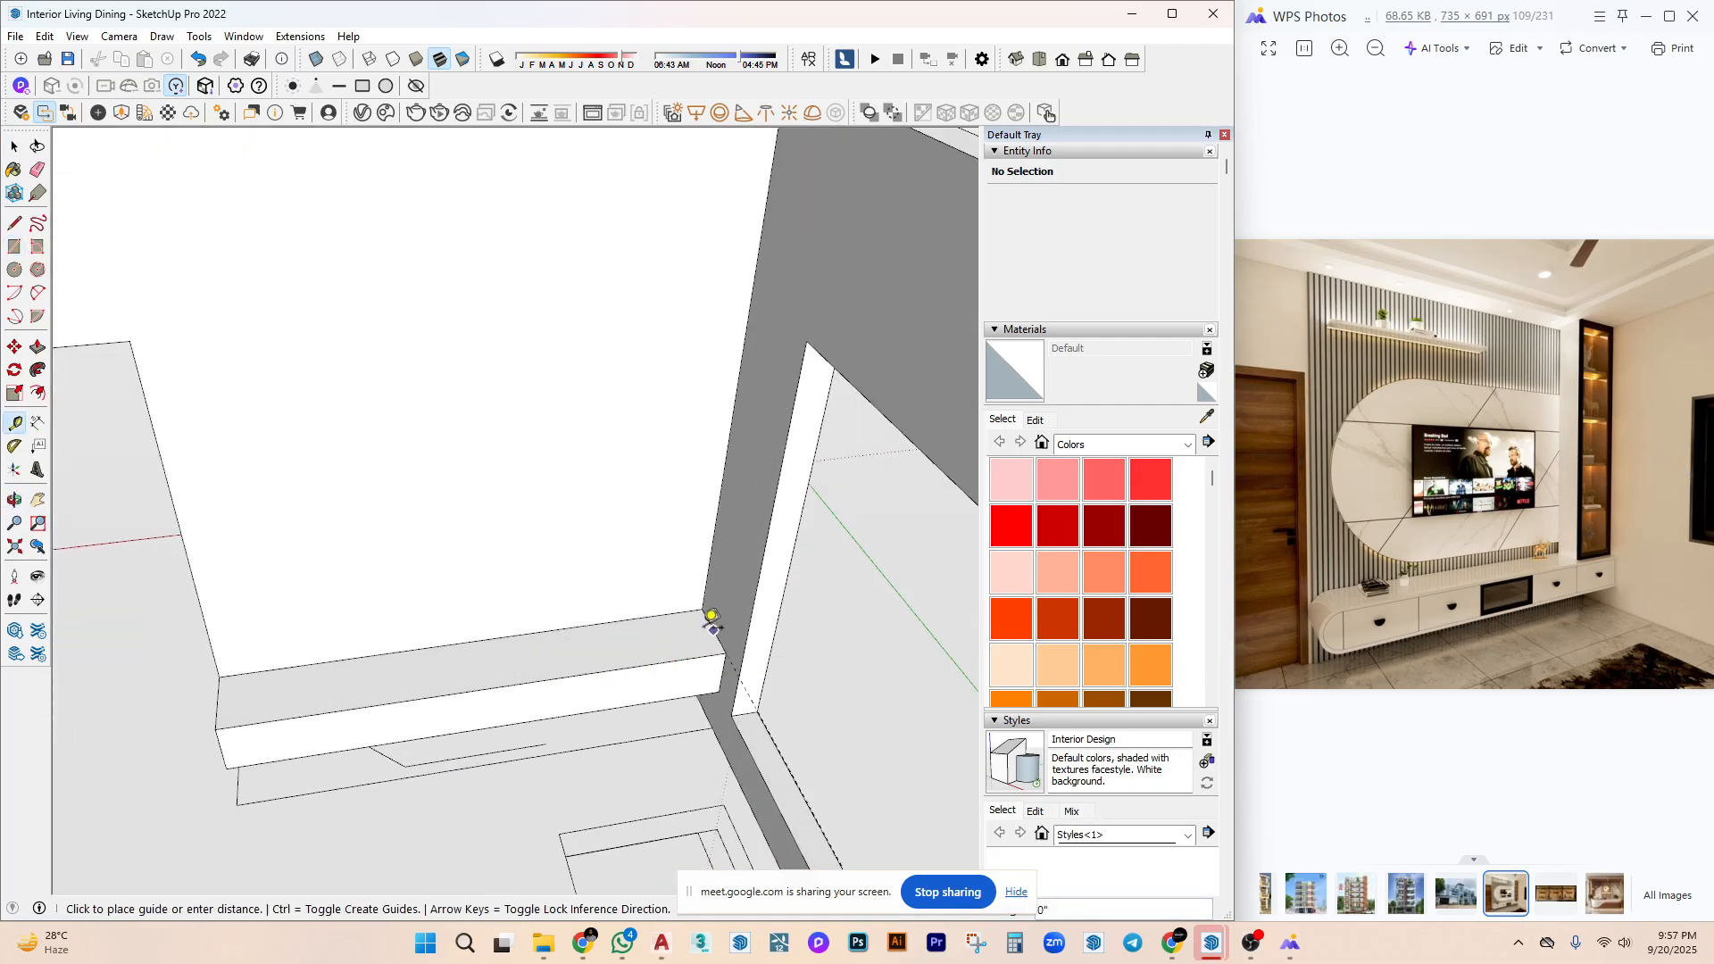
type("1")
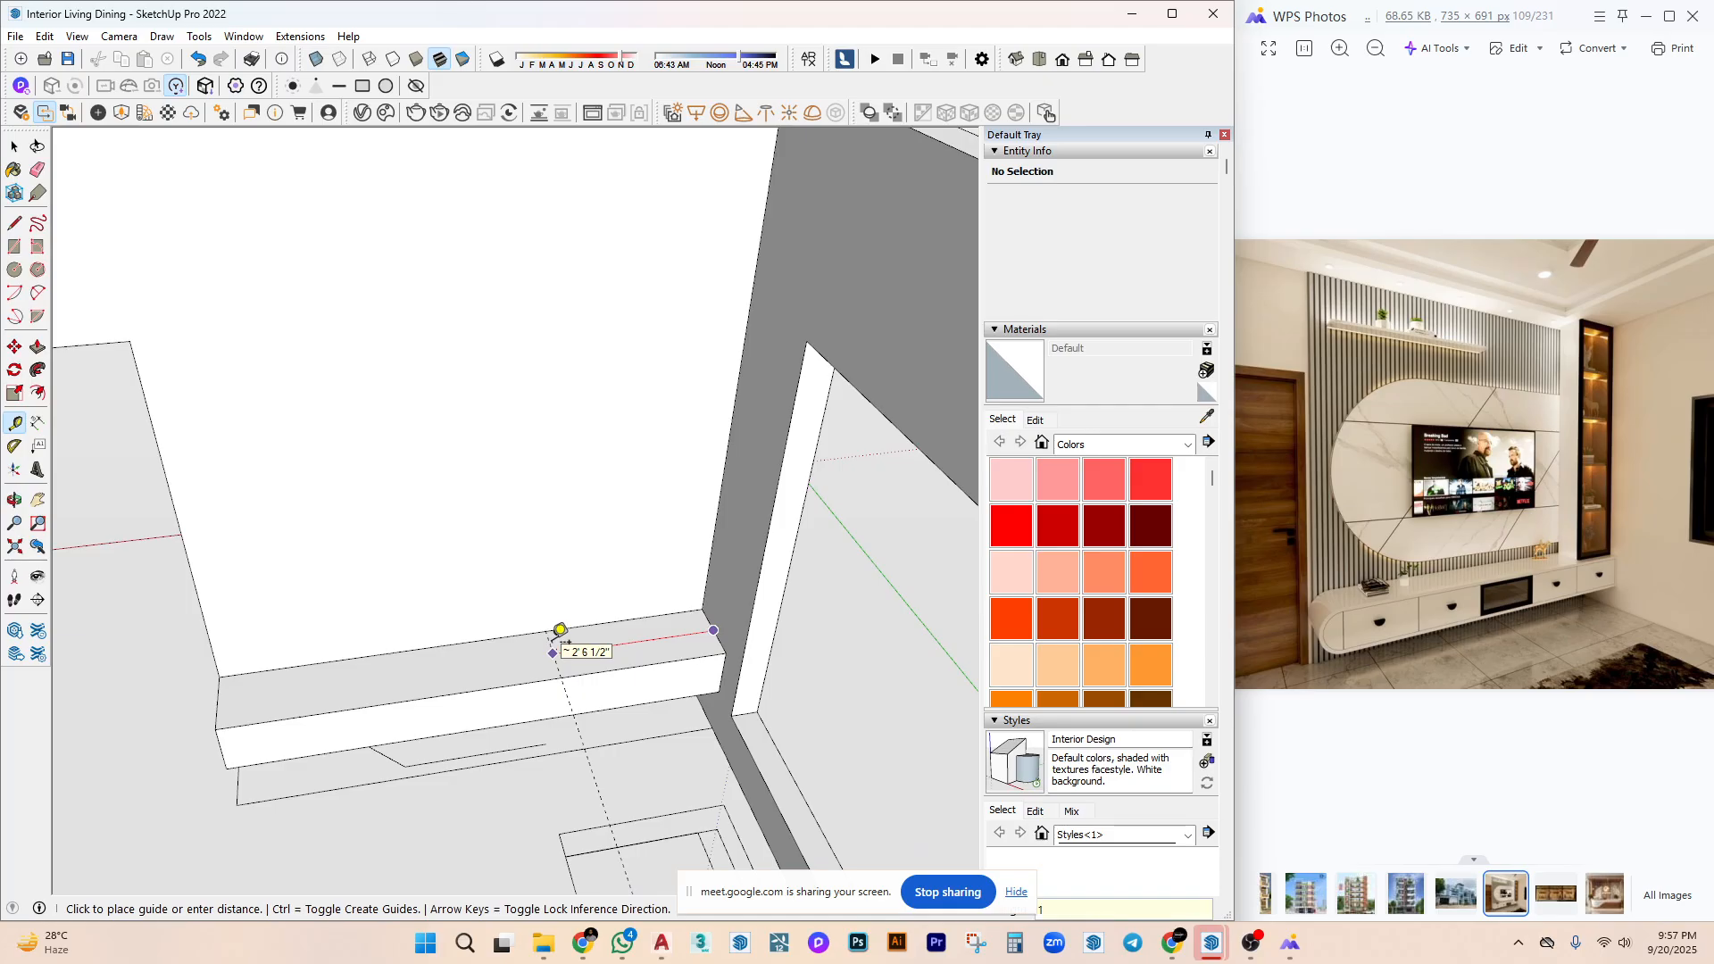
type("'")
key("Return")
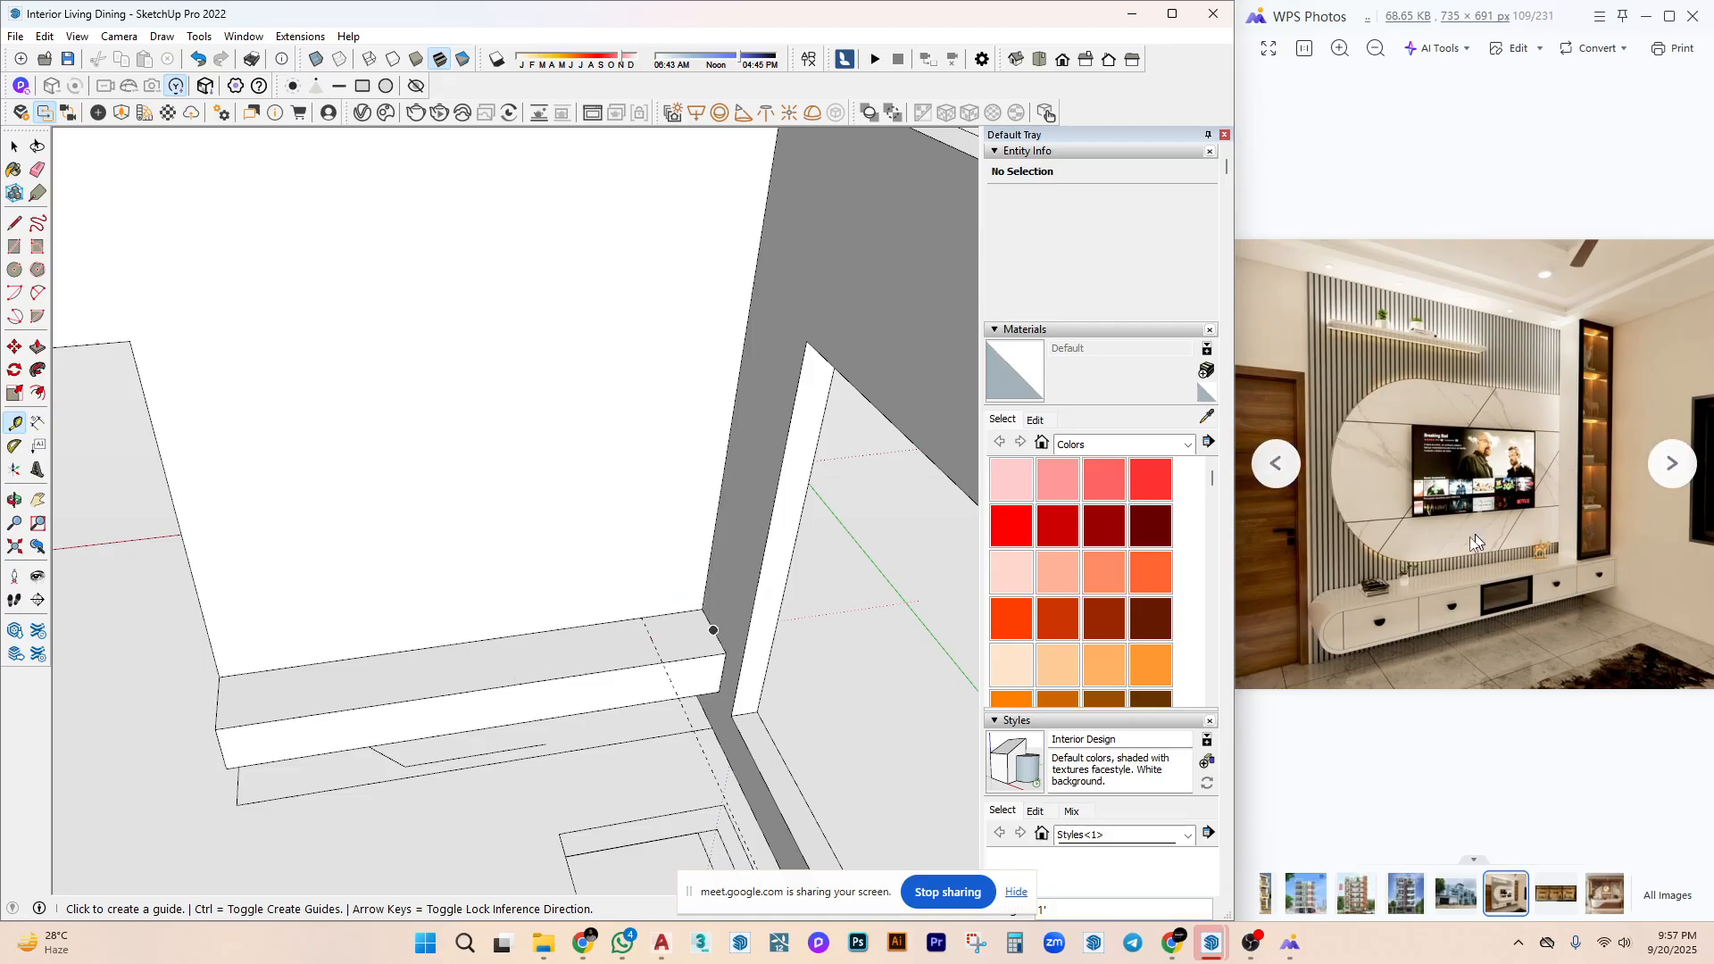
Check the tall shelf unit in the reference photo and add a lengthwise guide on the cabinet top, offset from its back edge.
scroll(1535, 566, "up", 5)
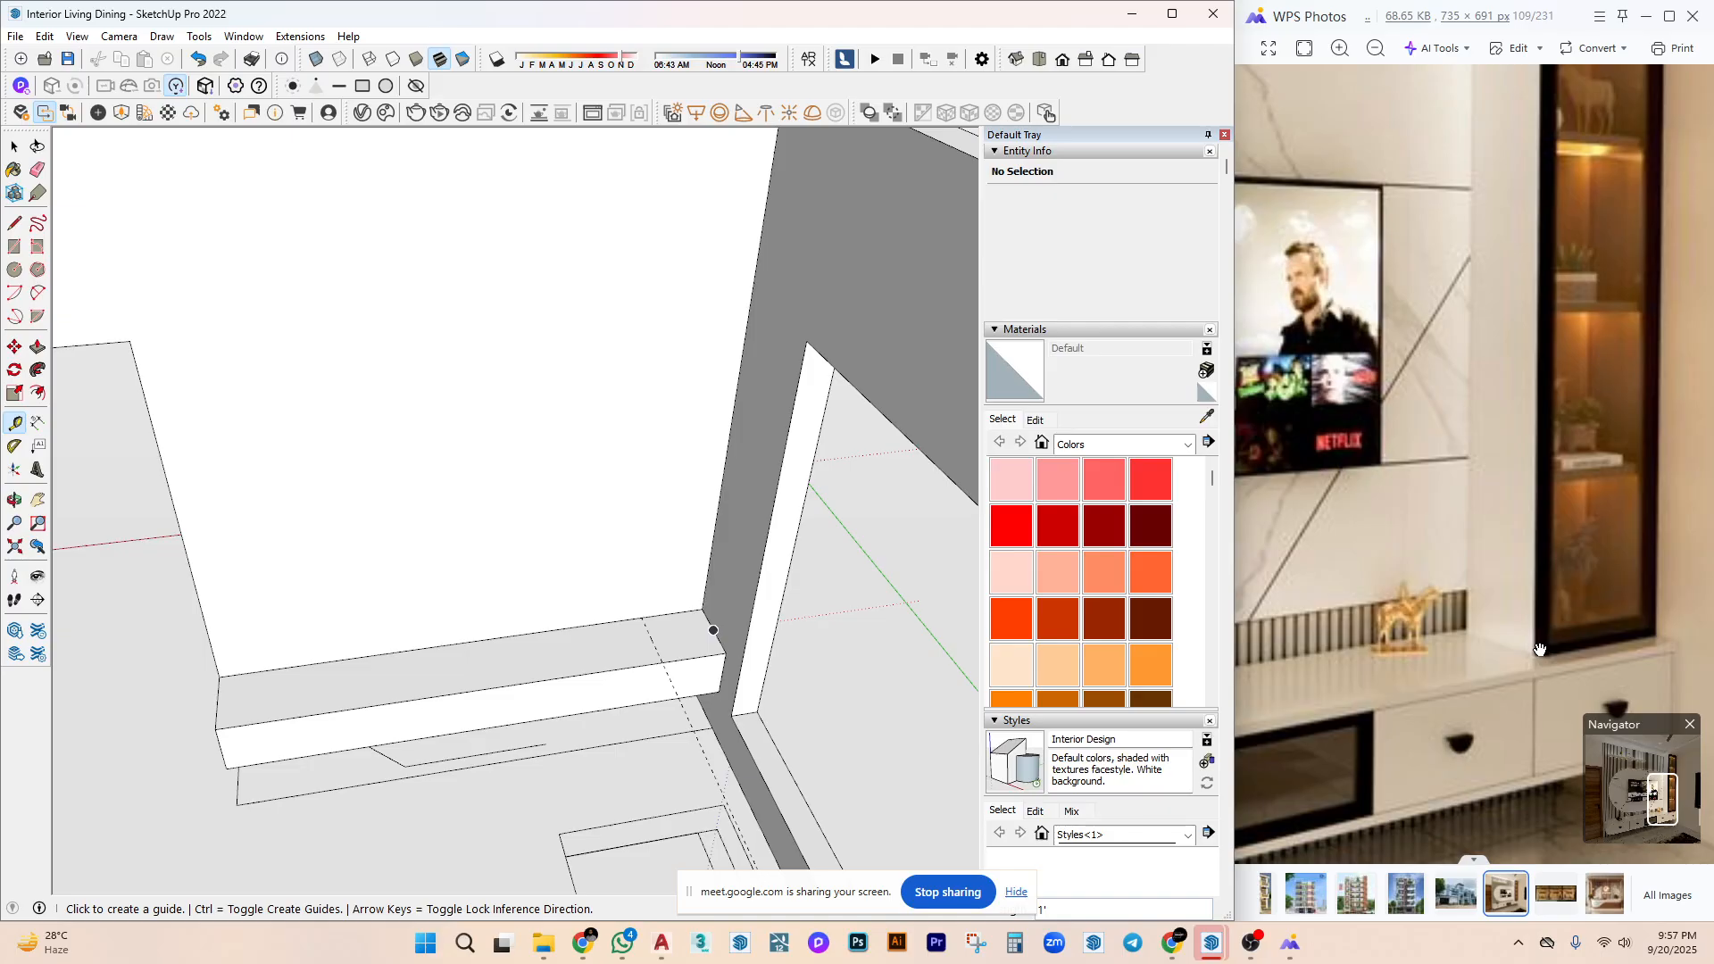
left_click(669, 614)
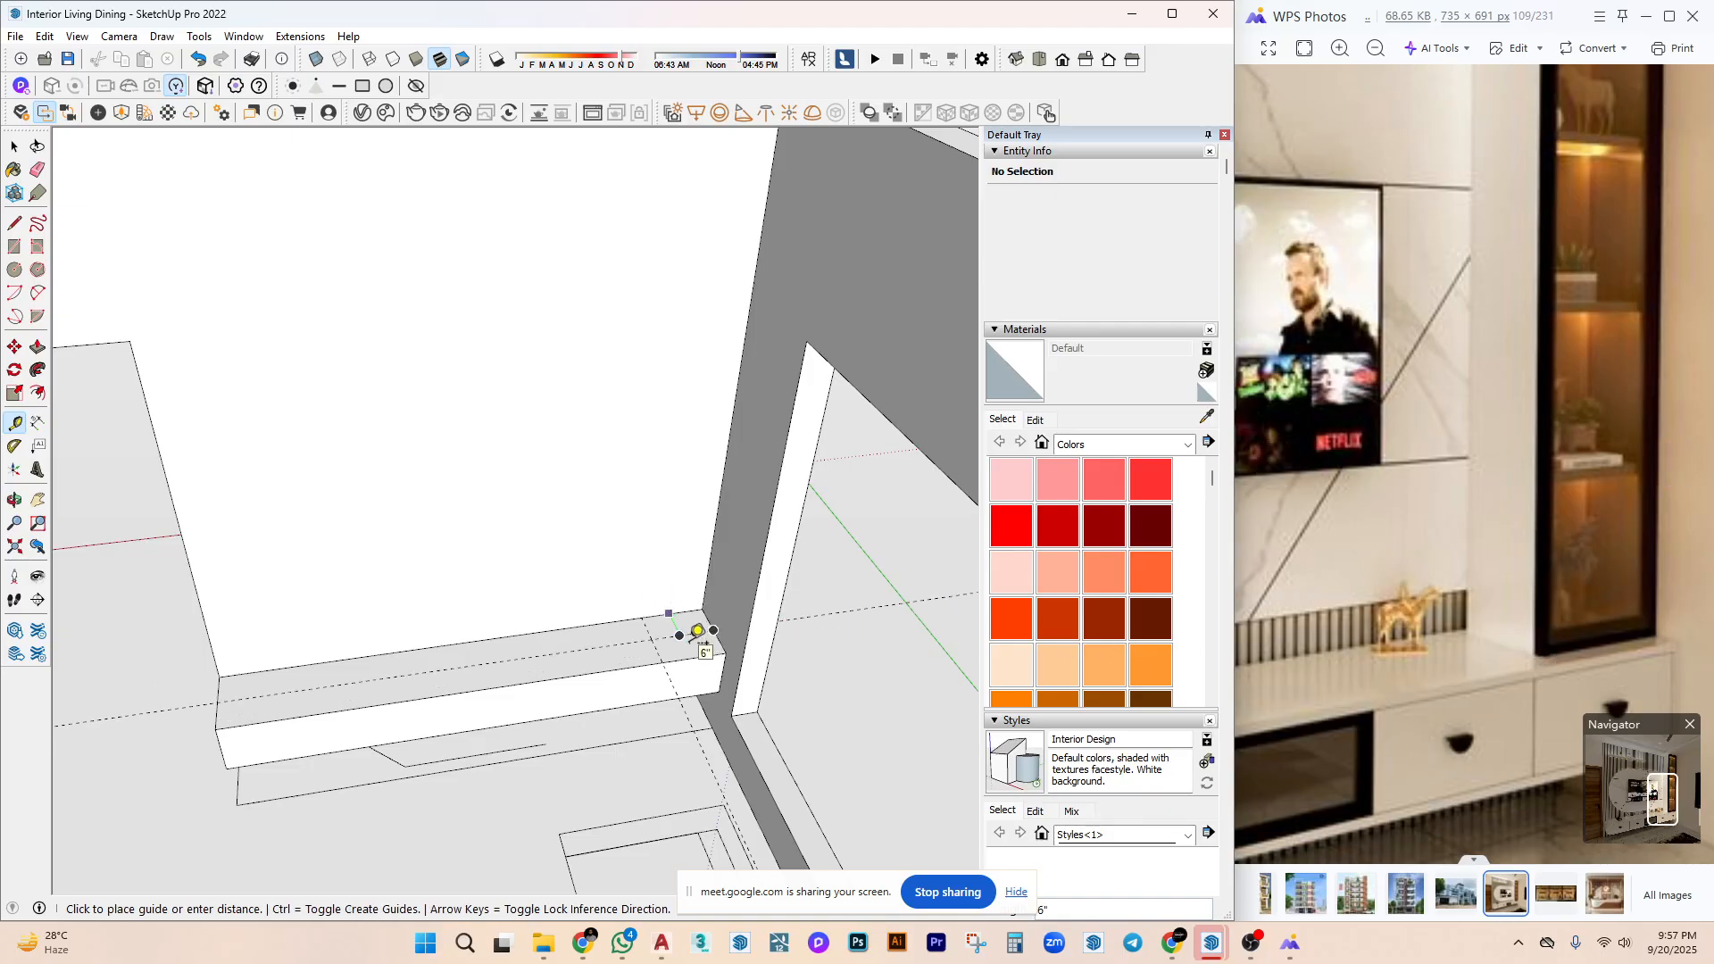
key("Return")
key("space")
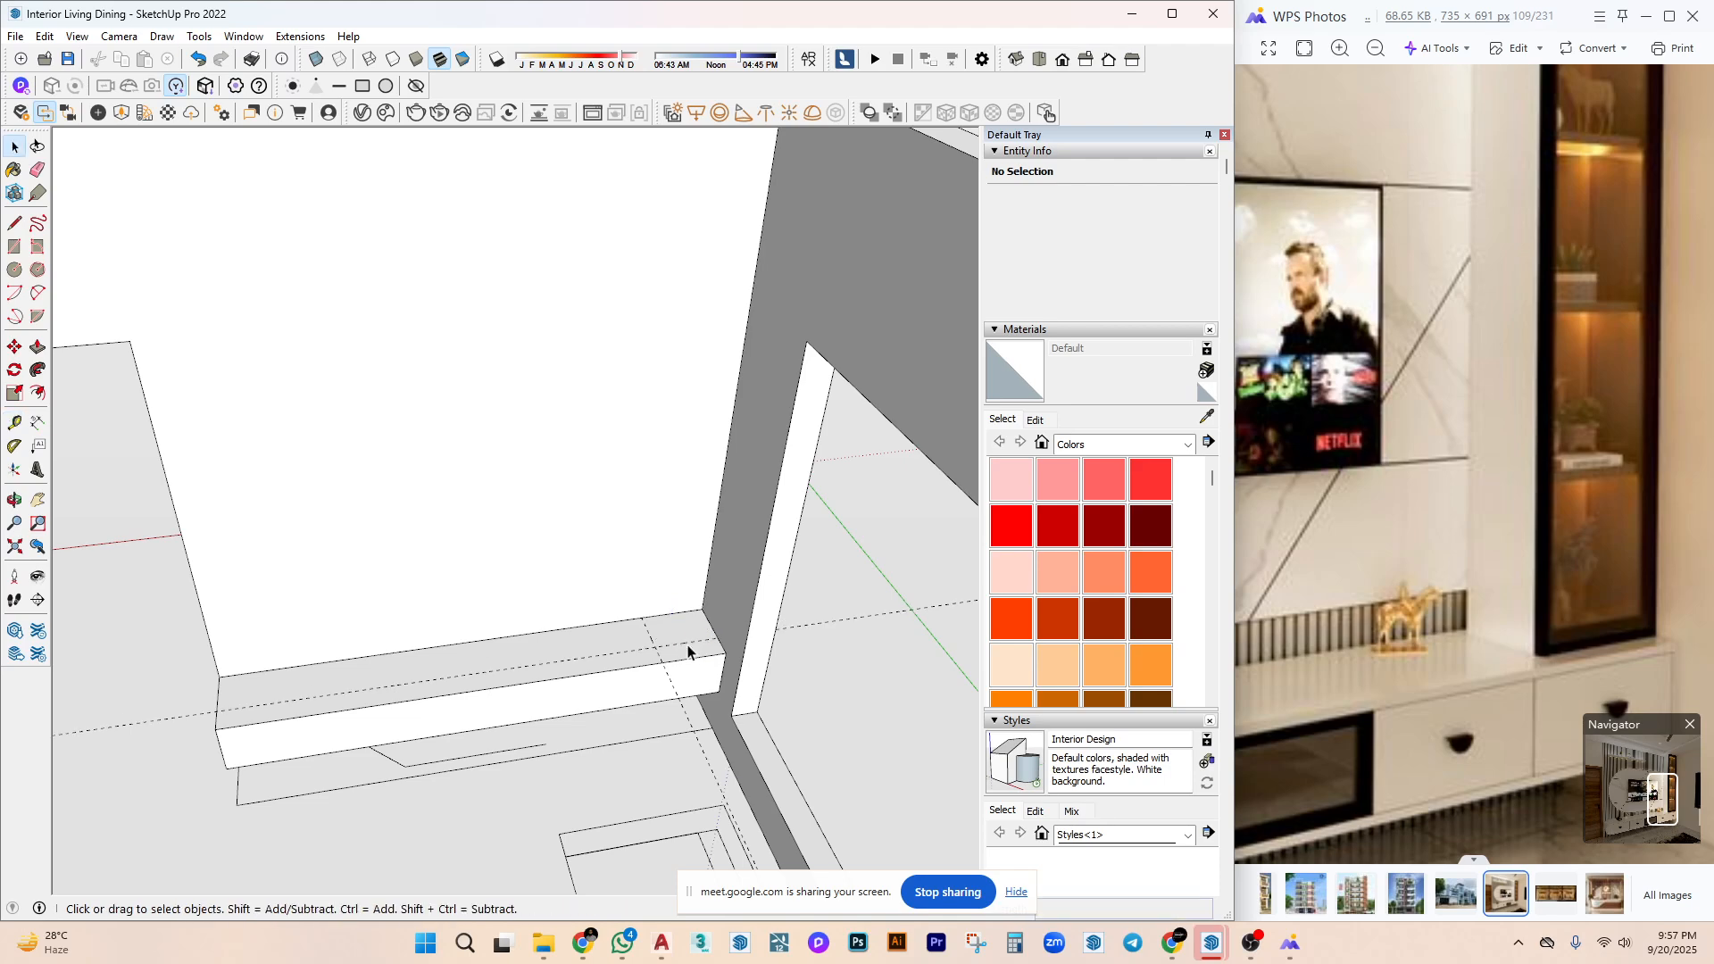
Draw a rectangle from the cabinet top's back corner to the guide intersection and Push/Pull it upward into a tall shelf column.
key("r")
left_click(703, 612)
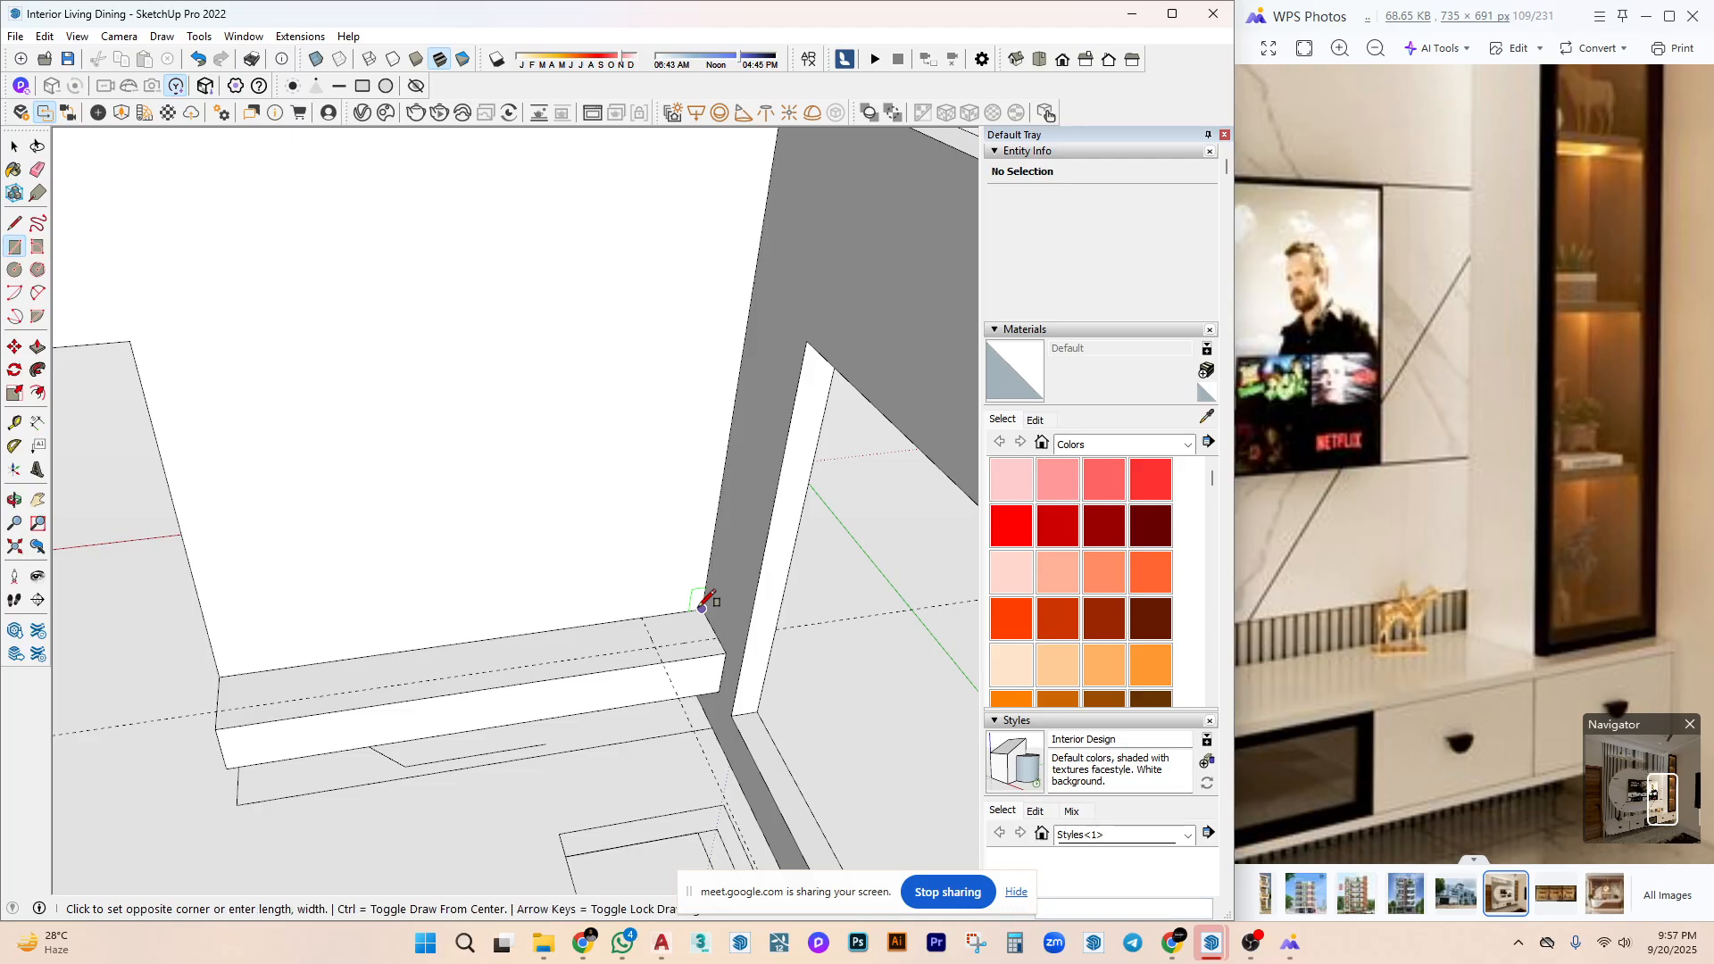
left_click(658, 645)
key("space")
key("p")
scroll(693, 432, "down", 5)
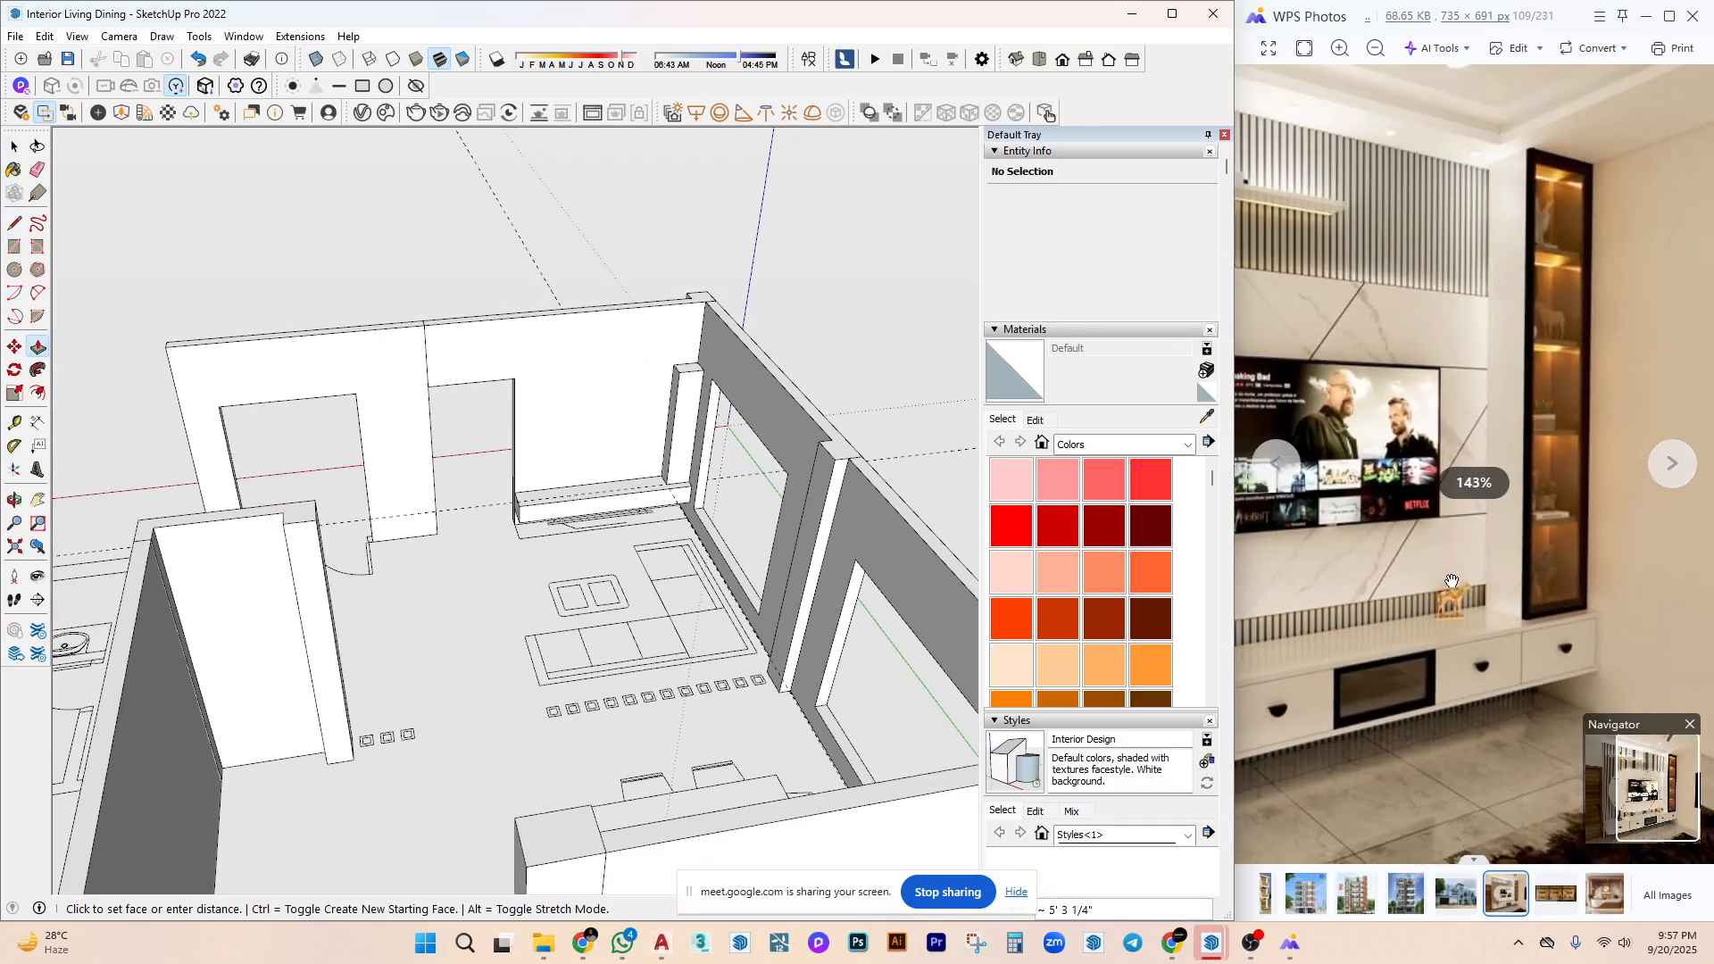
scroll(693, 344, "up", 3)
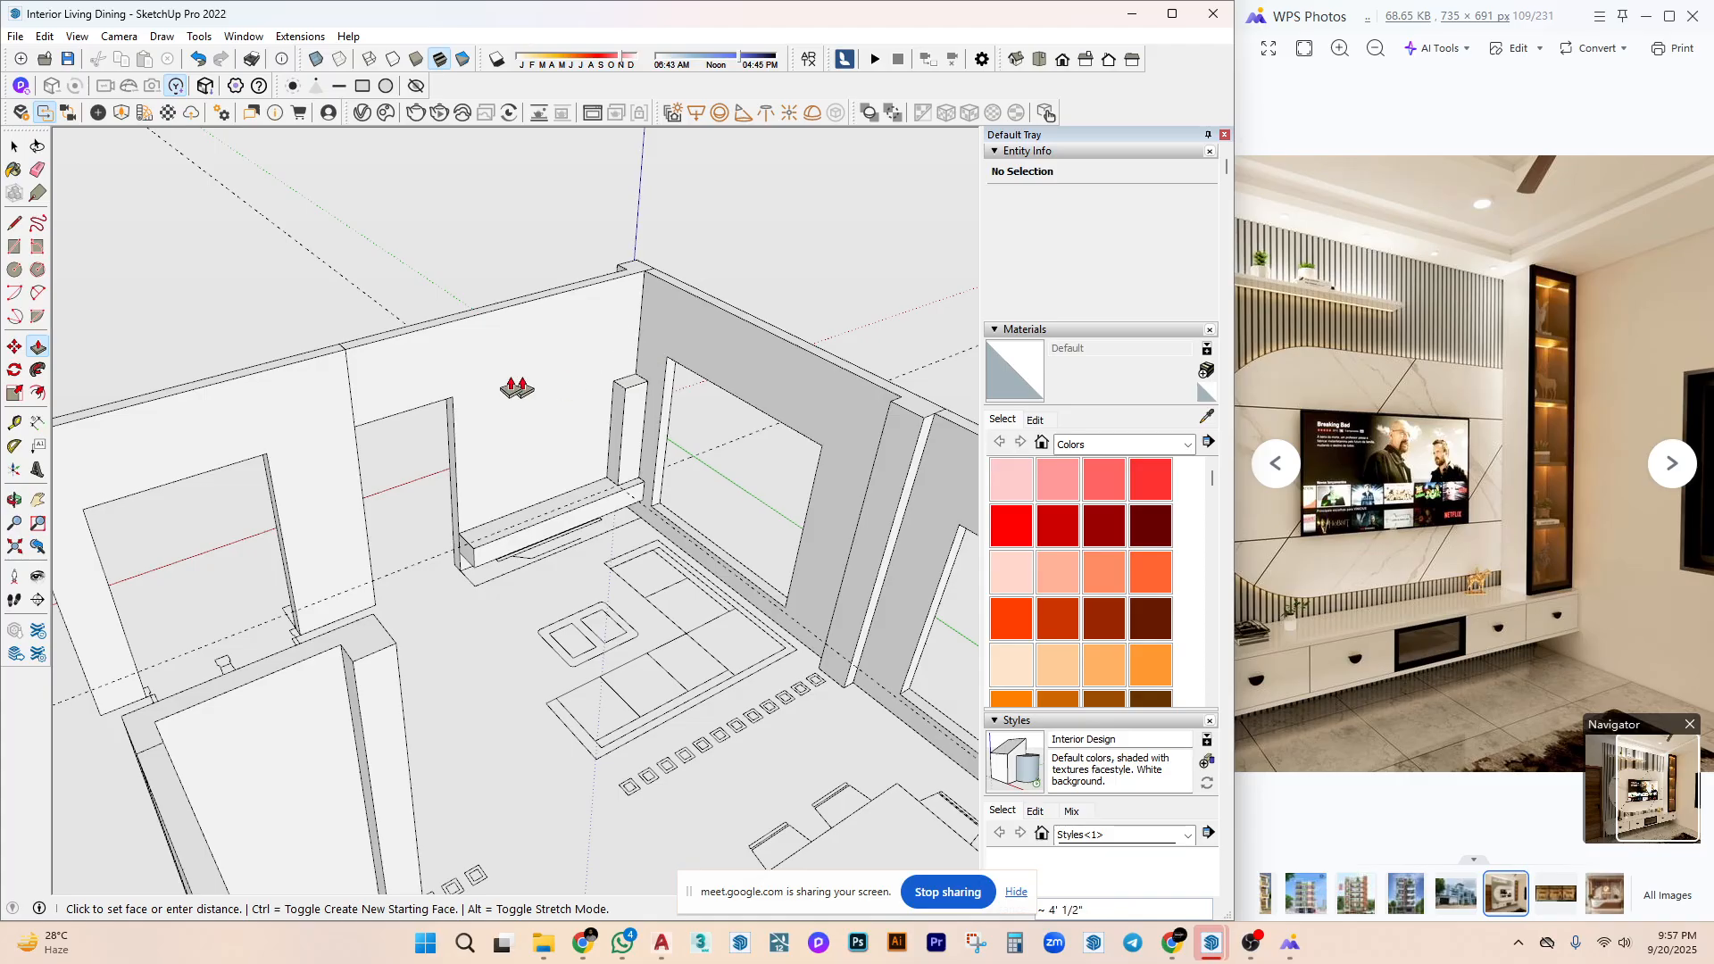
left_click(637, 378)
Select the entire tall shelf column and make it a group.
scroll(637, 378, "up", 2)
key("space")
triple_click(632, 375)
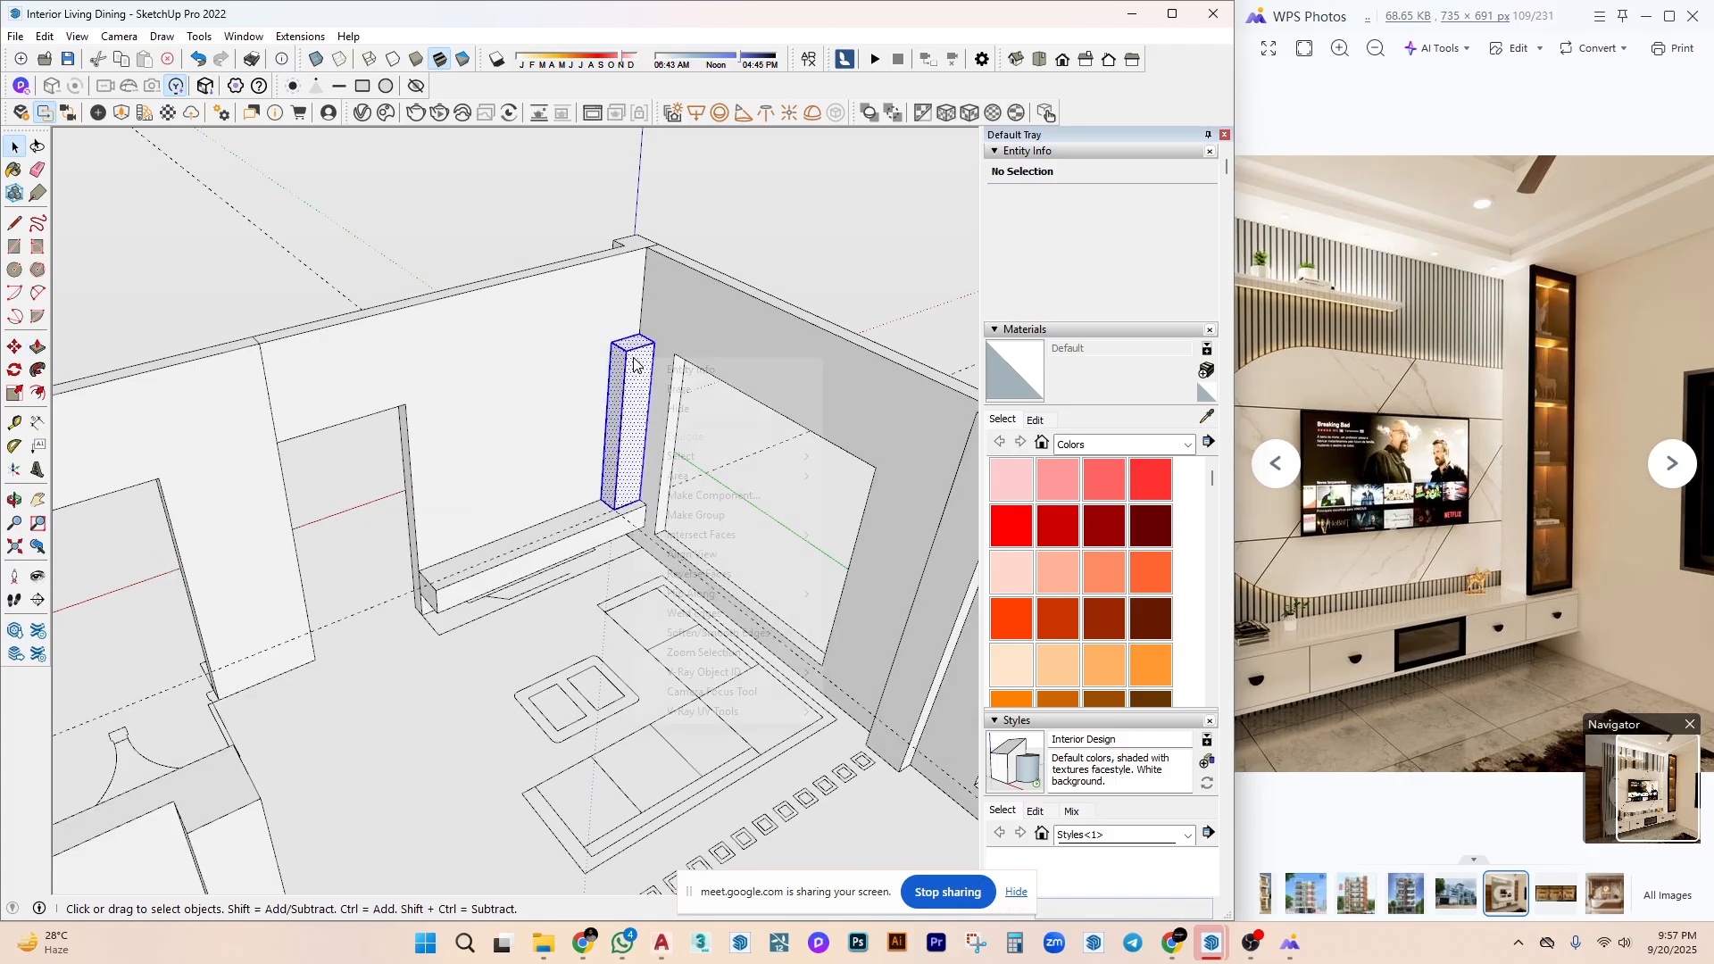
right_click(635, 359)
left_click(702, 516)
scroll(613, 371, "down", 2)
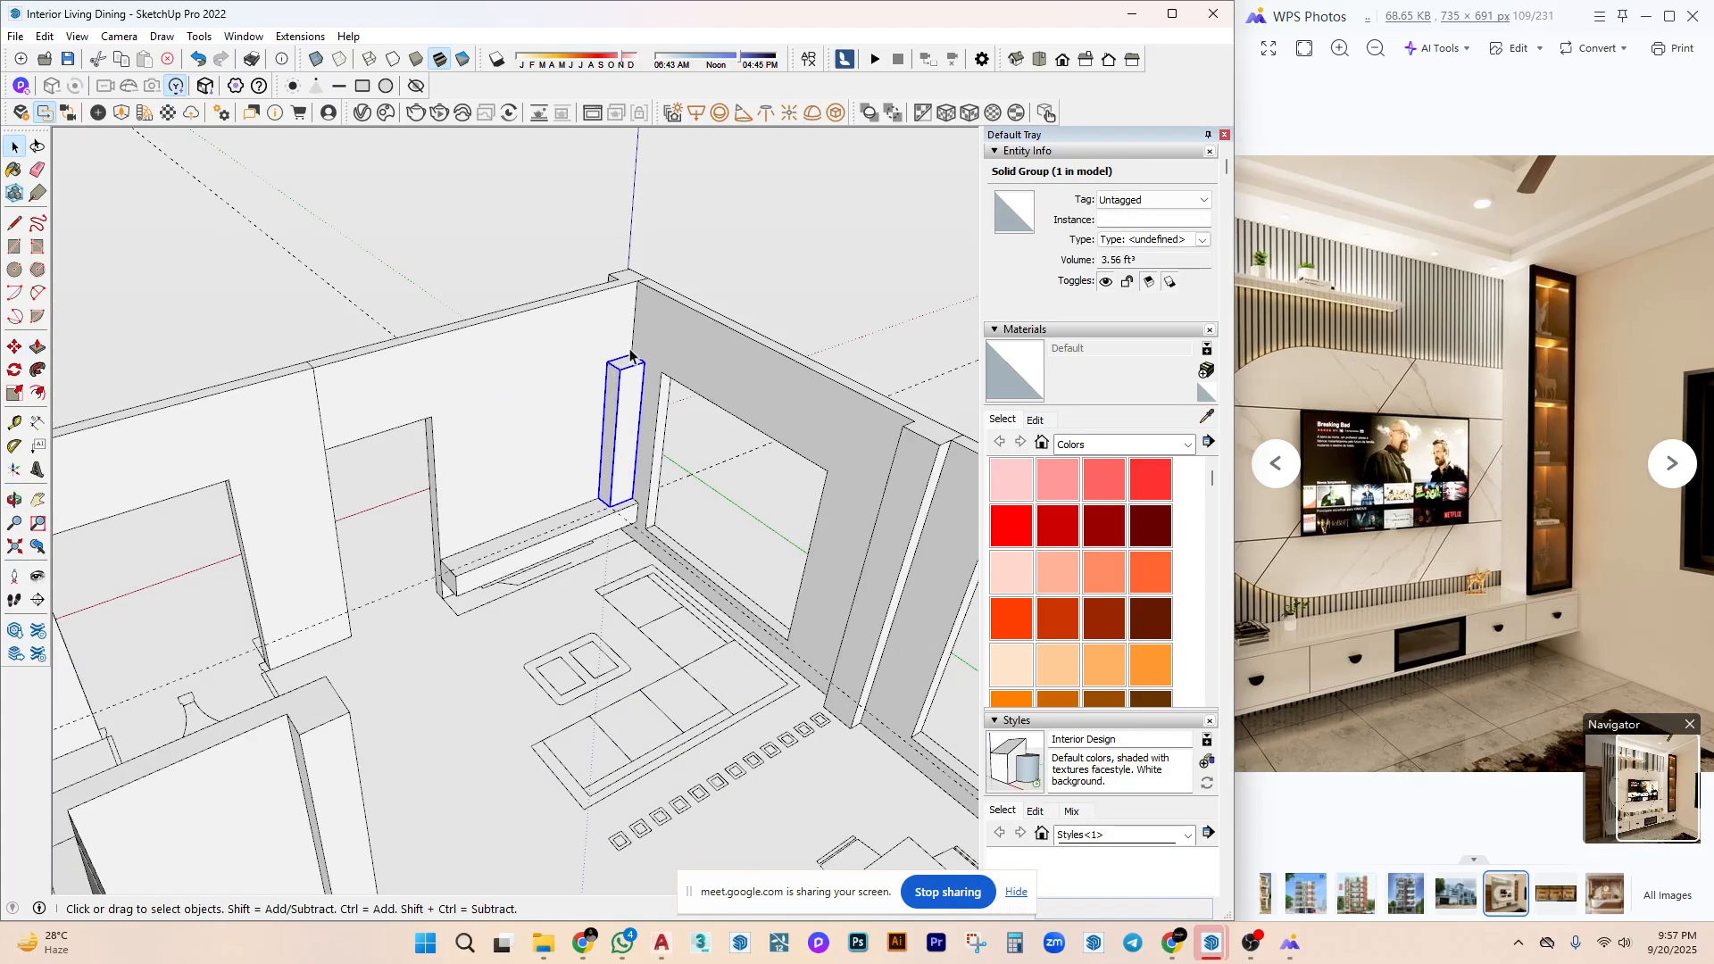
Place a horizontal guide on the window wall a short distance below its top edge to mark the ceiling level.
scroll(654, 337, "up", 2)
key("t")
left_click(701, 293)
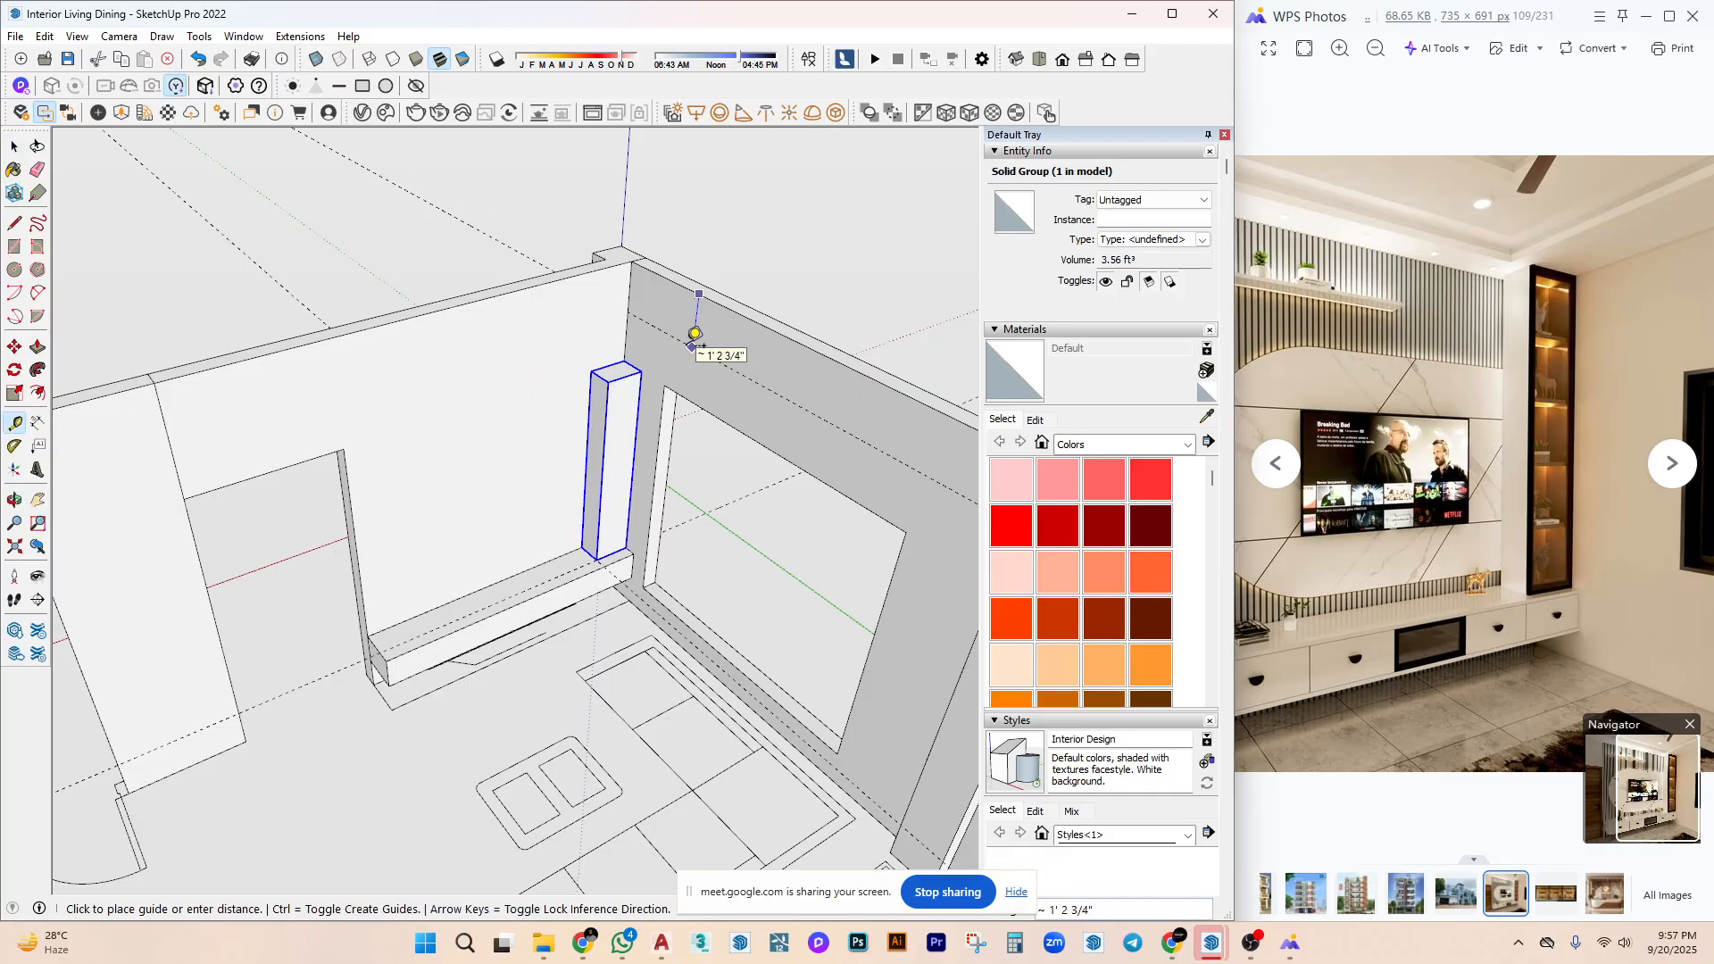
left_click(694, 332)
key("space")
Draw a rectangle about 23' 1" by 10' 3" over the living room floor, from the entrance side to the pillar between the windows.
scroll(634, 355, "up", 3)
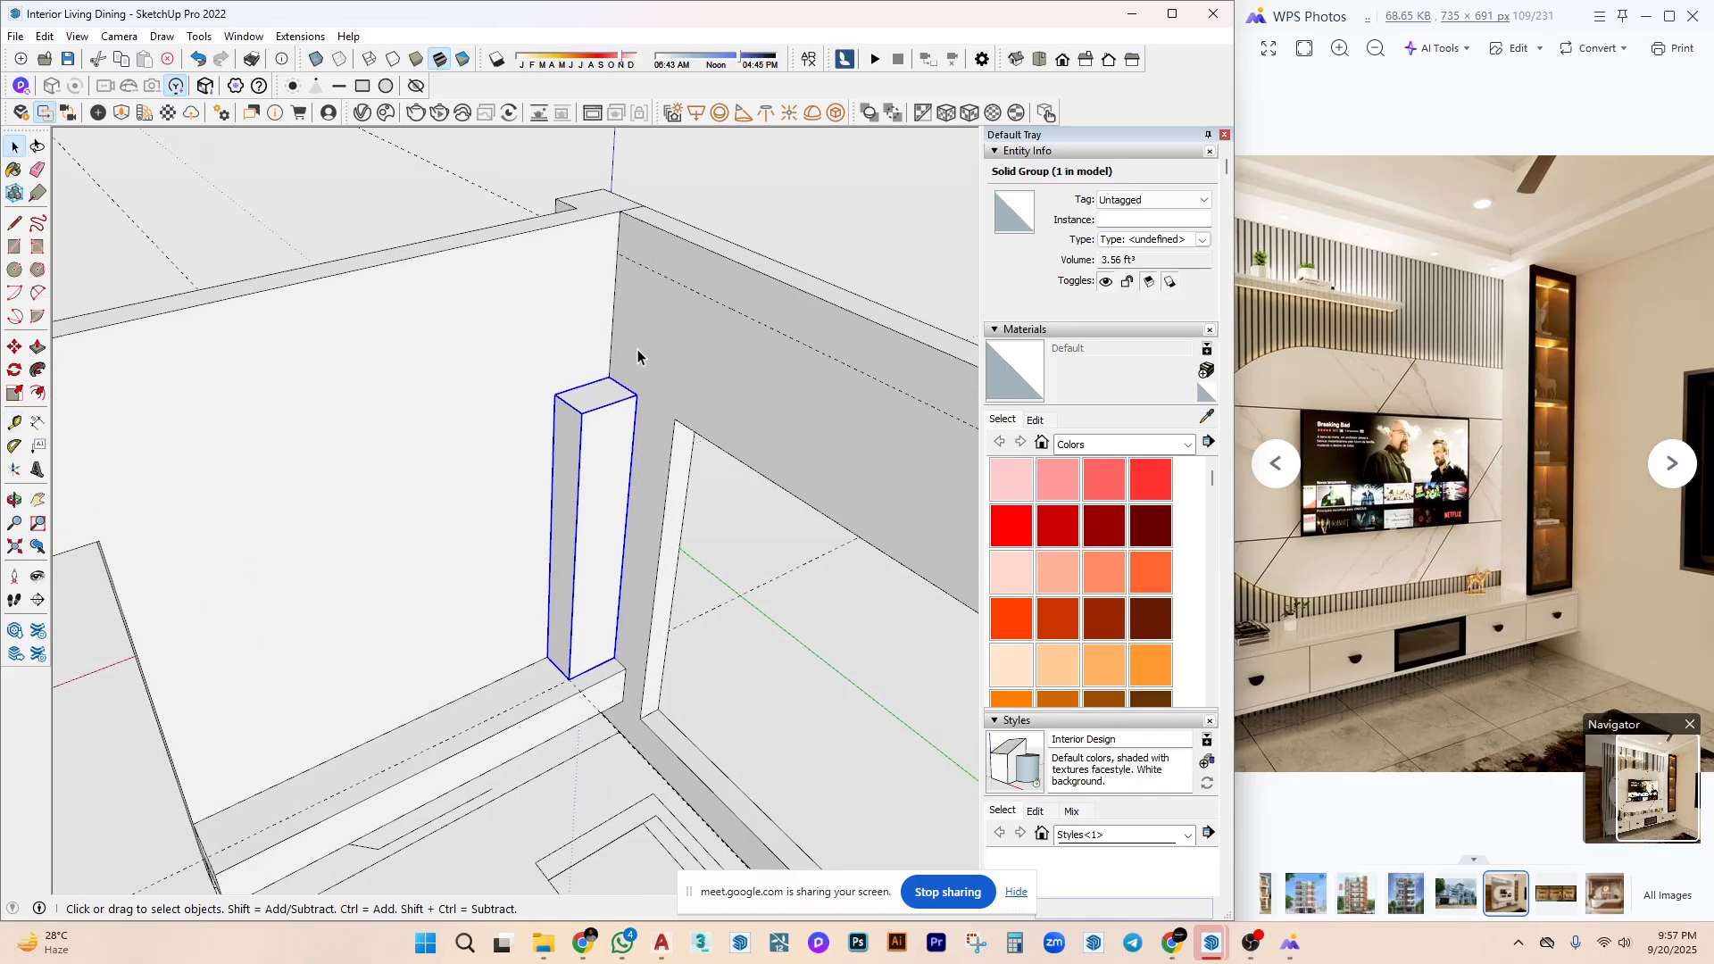
scroll(592, 419, "down", 6)
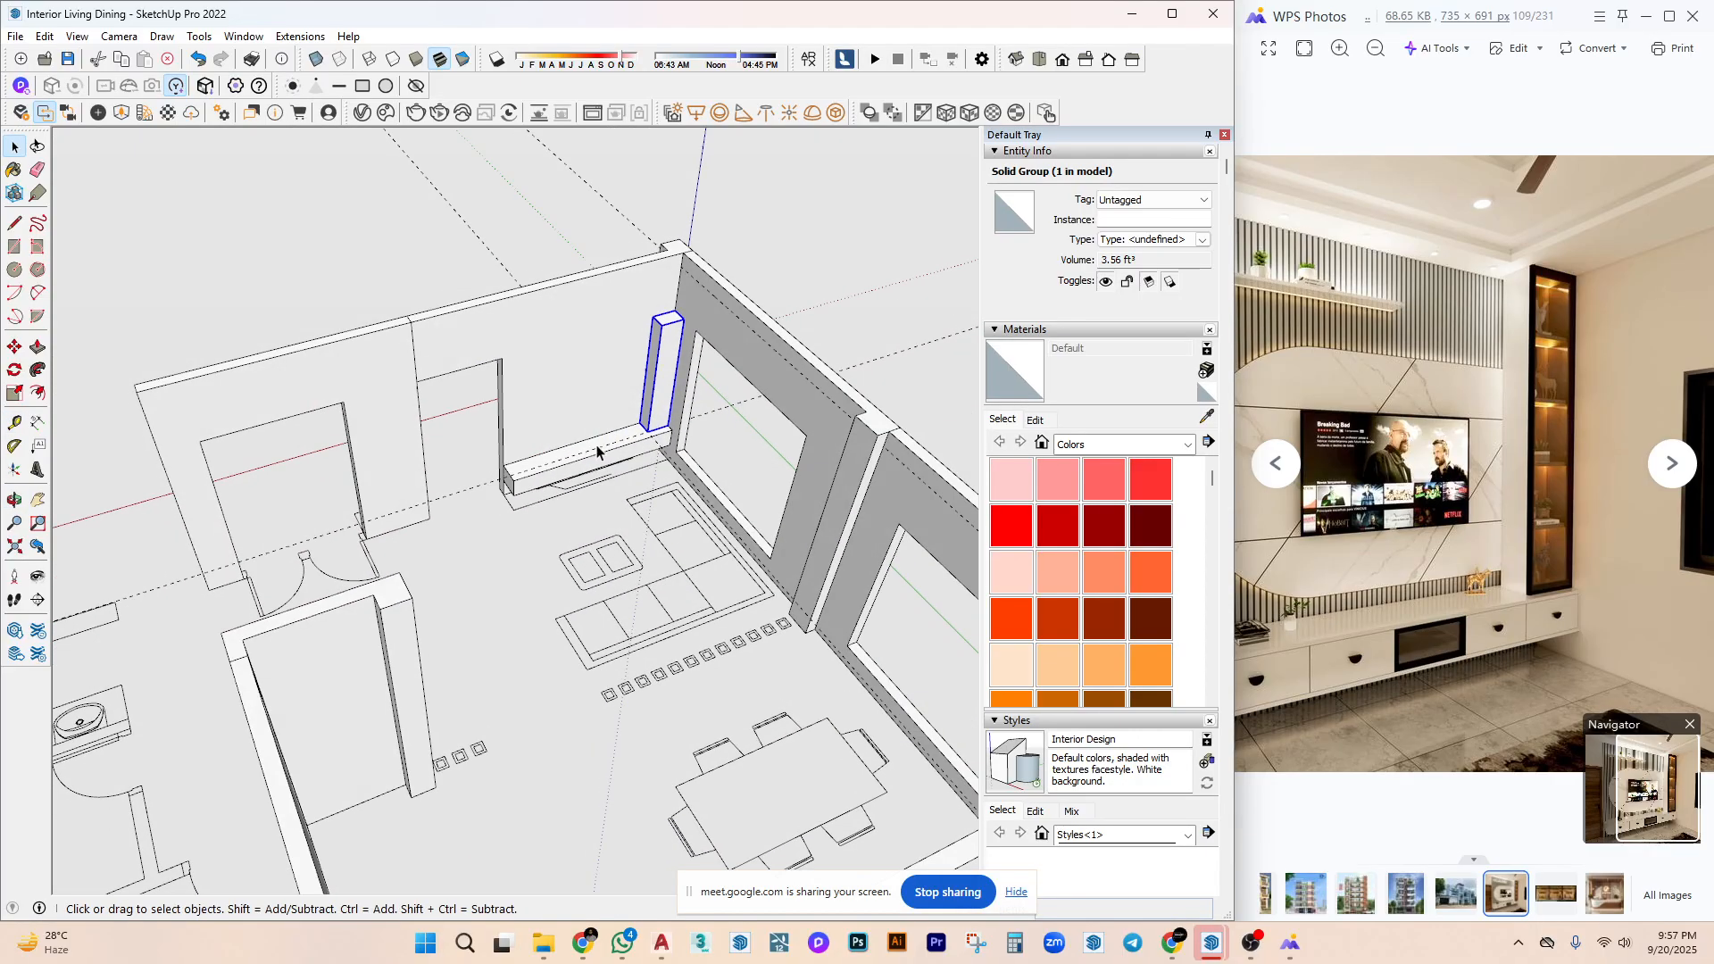
middle_click_drag(571, 384, 461, 497)
scroll(452, 500, "up", 4)
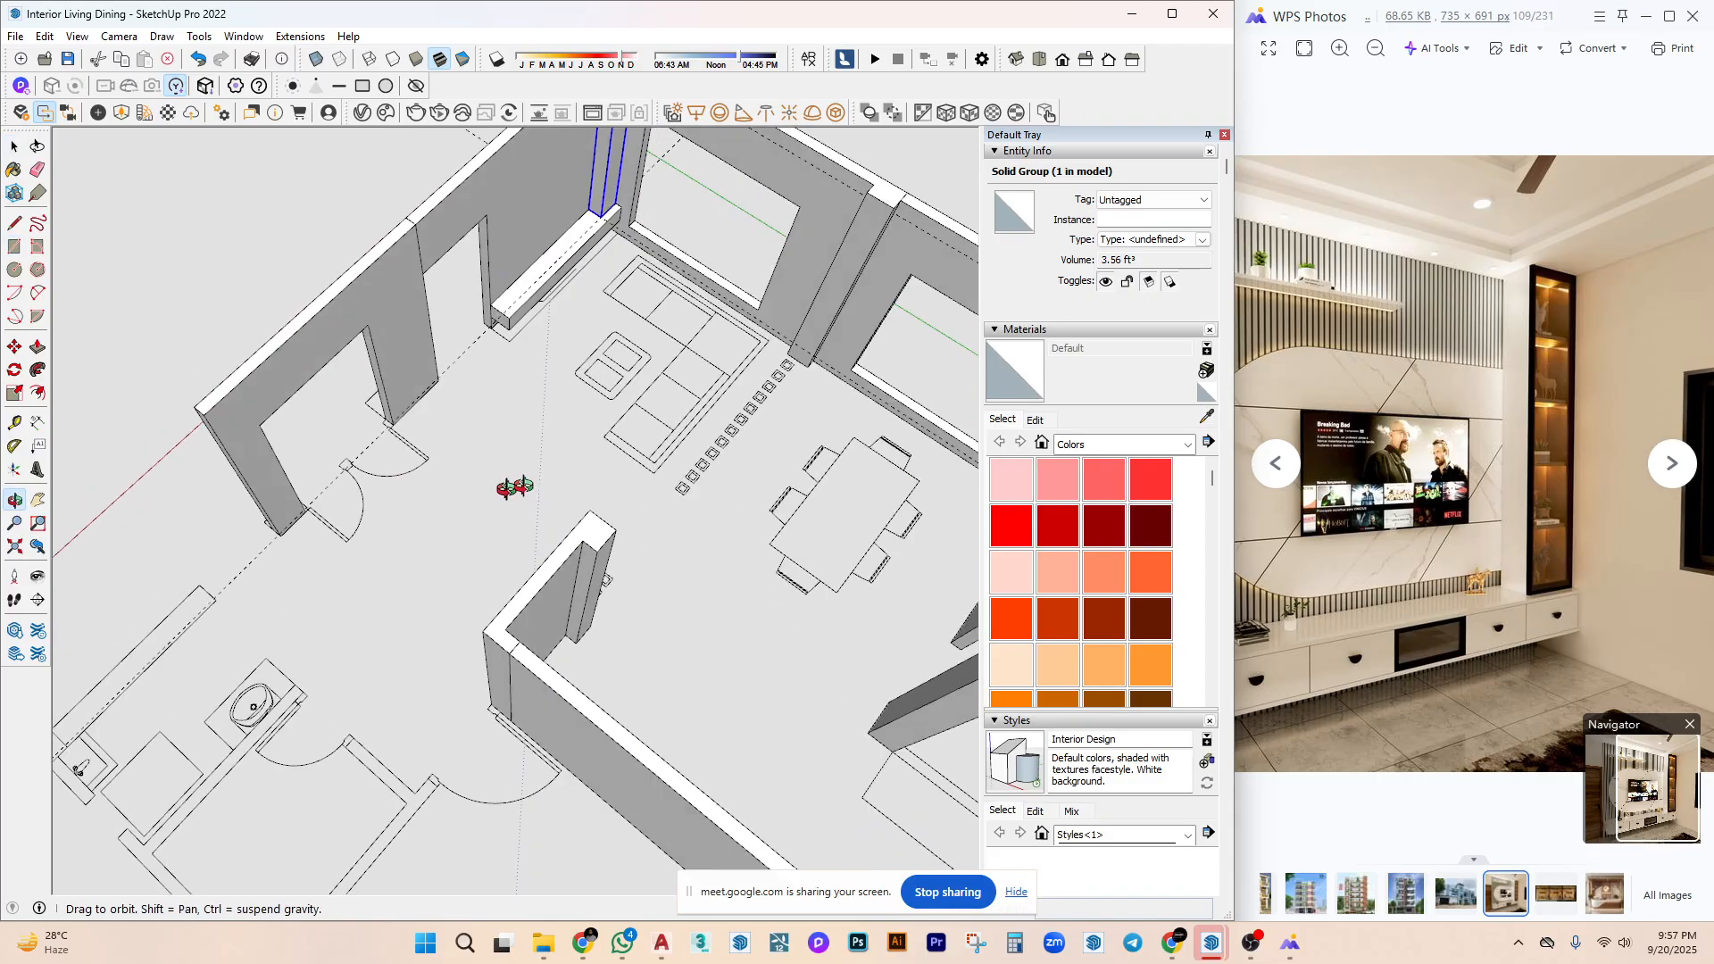
key("r")
left_click(238, 686)
middle_click_drag(238, 685, 581, 547)
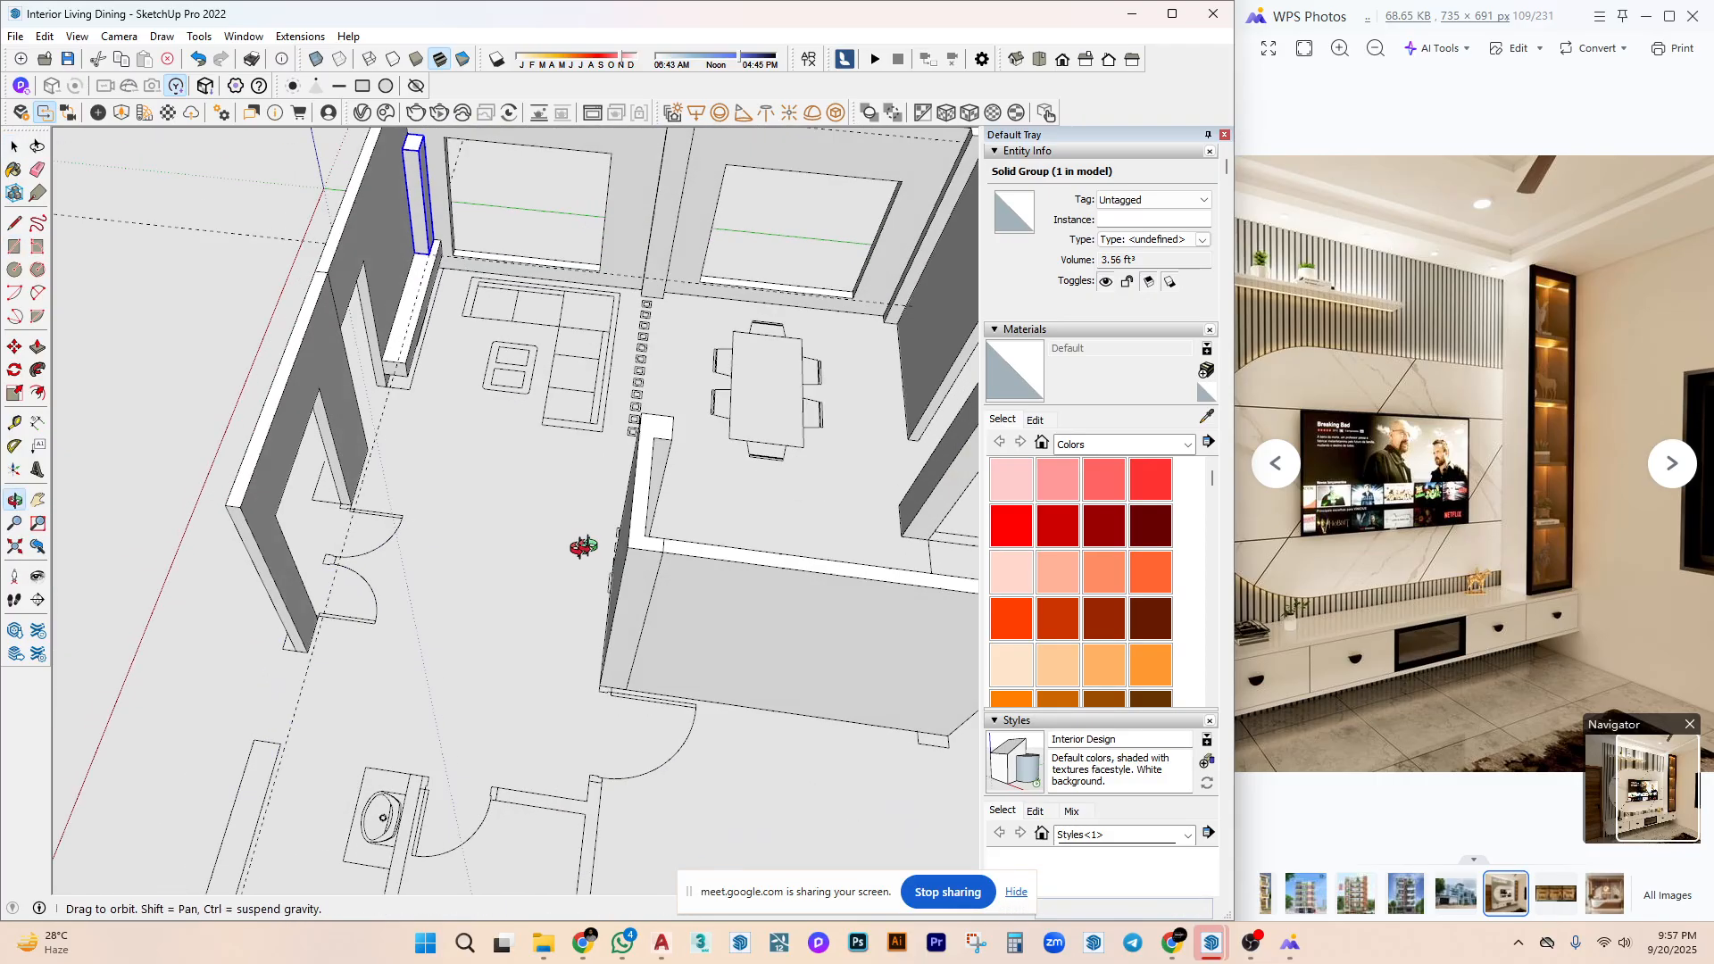
scroll(705, 277, "up", 6)
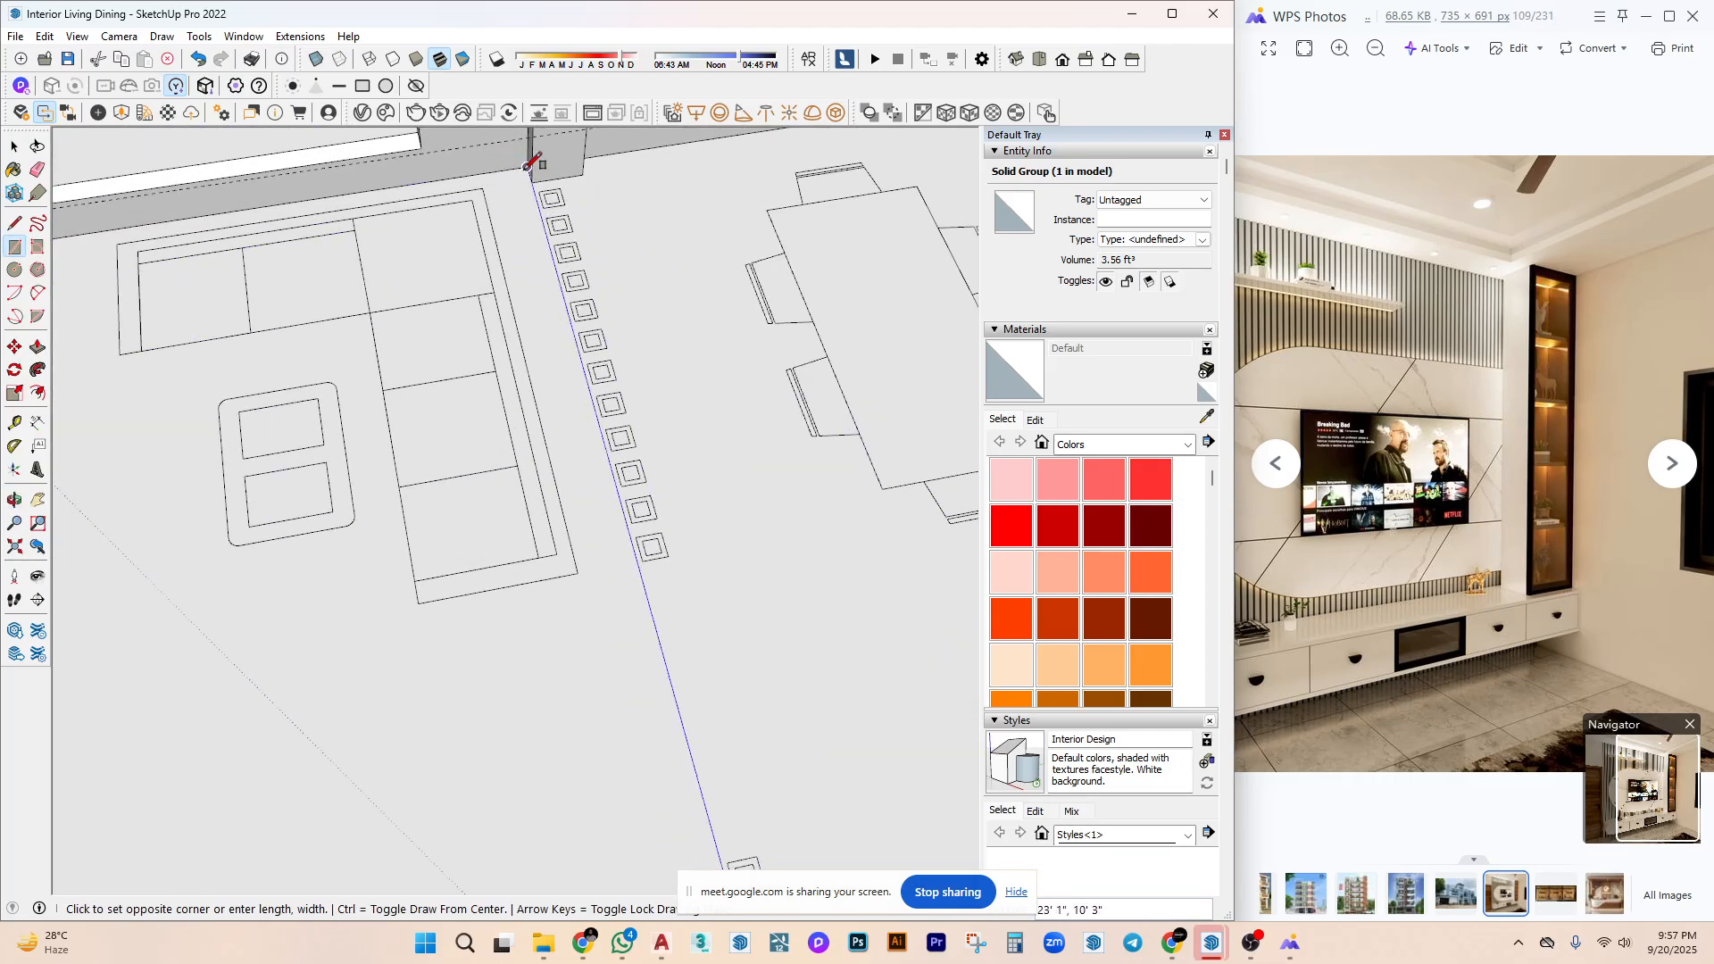
left_click(507, 167)
key("space")
Select the living room rectangle with its edges and move it straight up to the ceiling-level guide.
double_click(557, 403)
scroll(557, 404, "down", 5)
middle_click_drag(556, 404, 574, 490)
scroll(625, 452, "up", 4)
key("m")
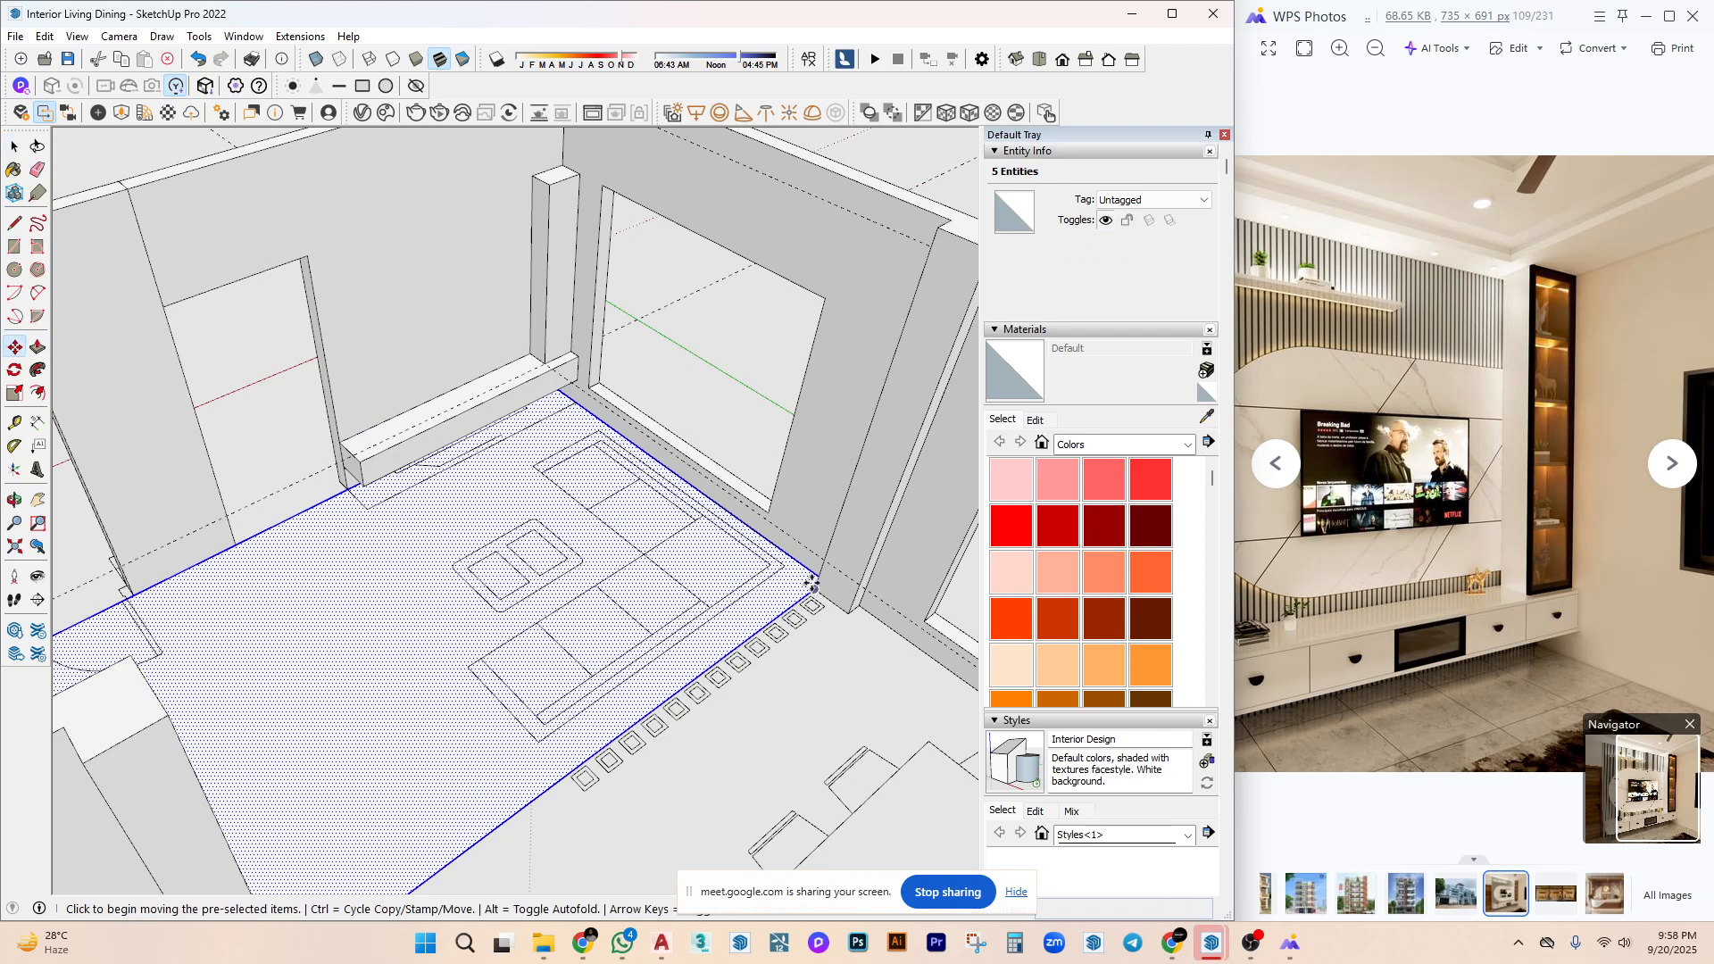
left_click(817, 589)
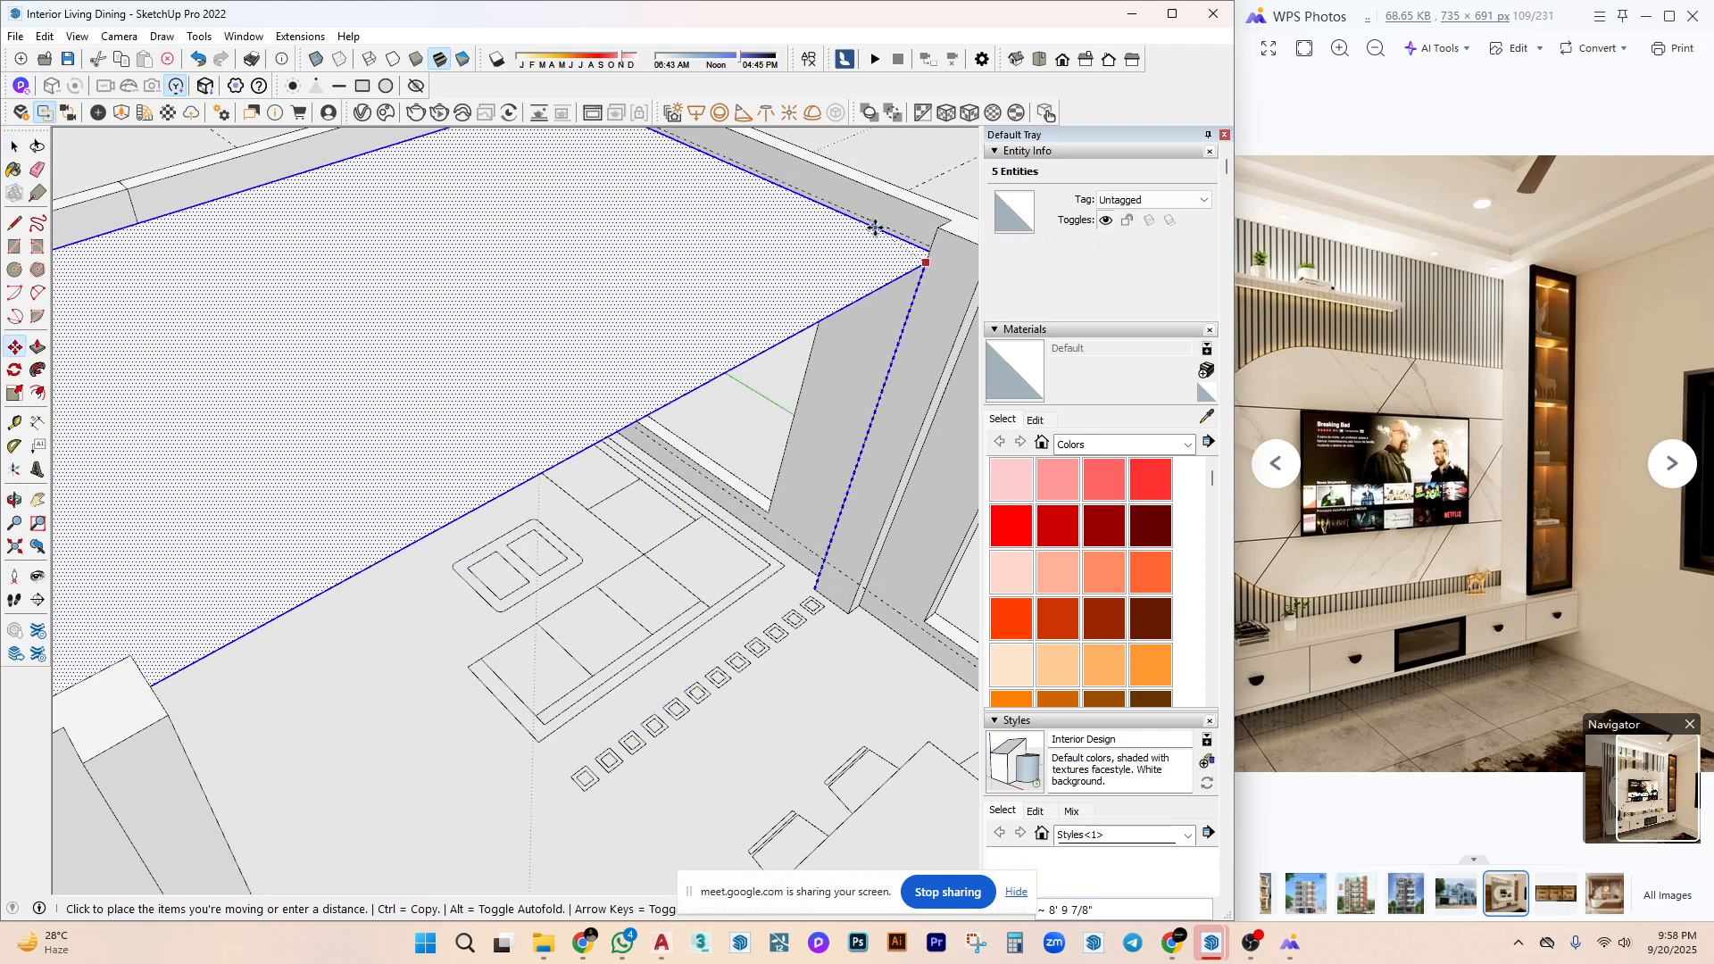
scroll(880, 230, "down", 3)
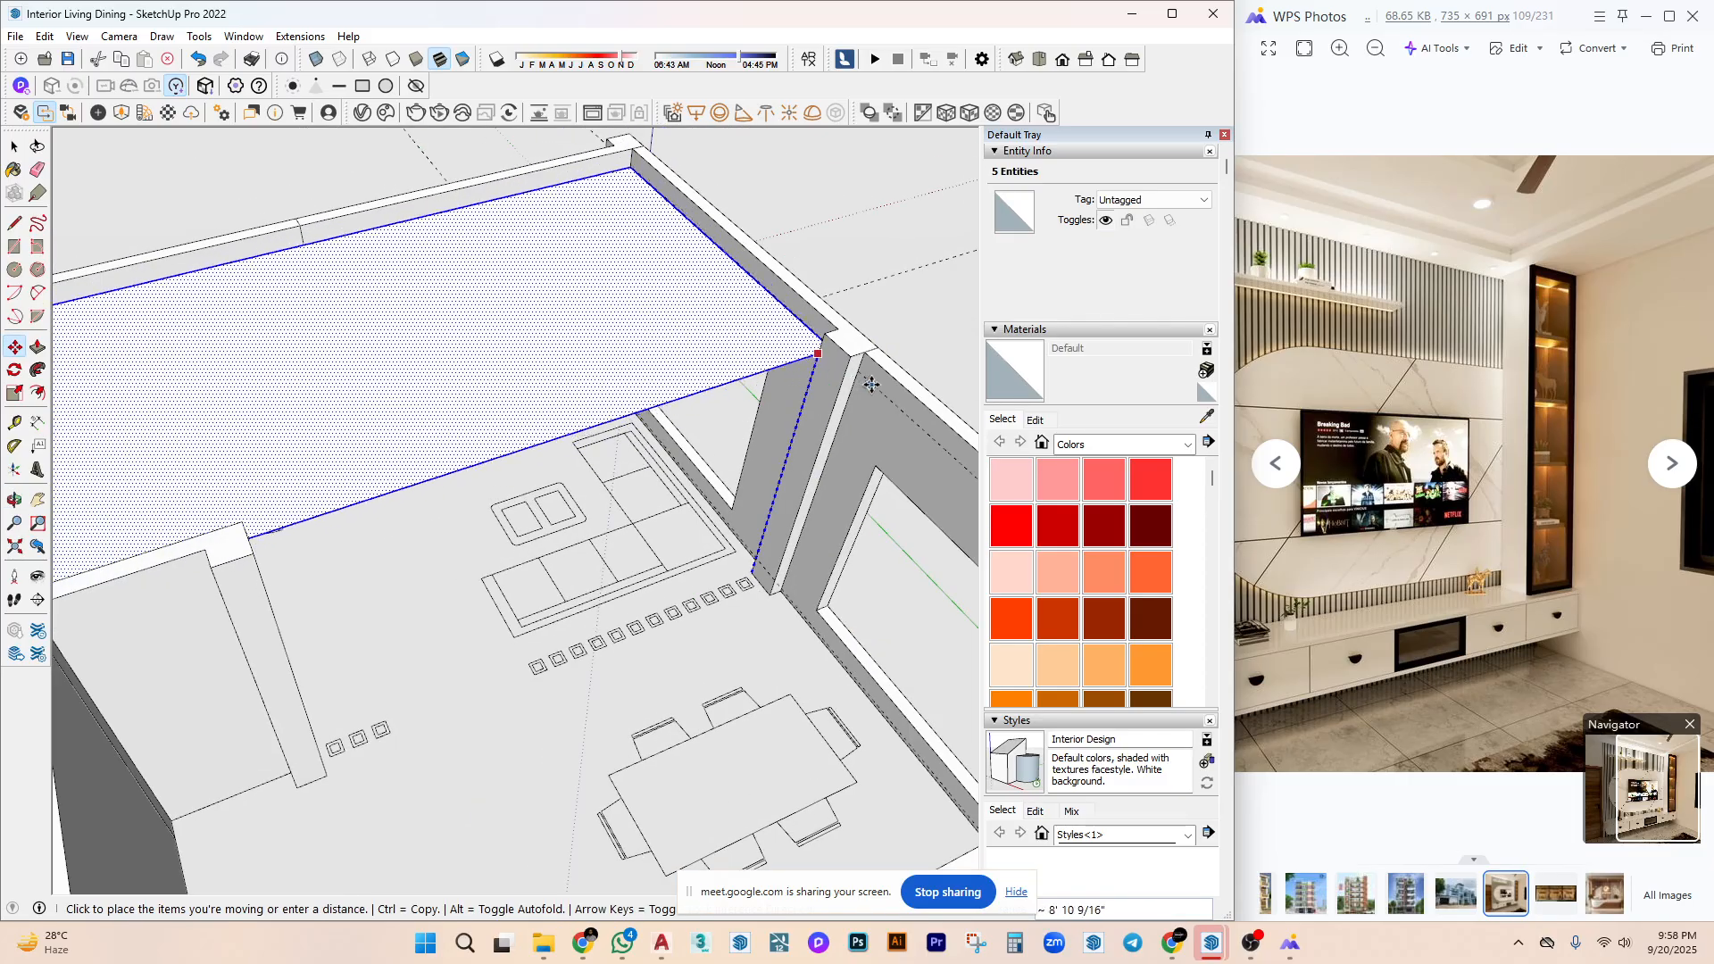
left_click(874, 384)
scroll(777, 285, "up", 3)
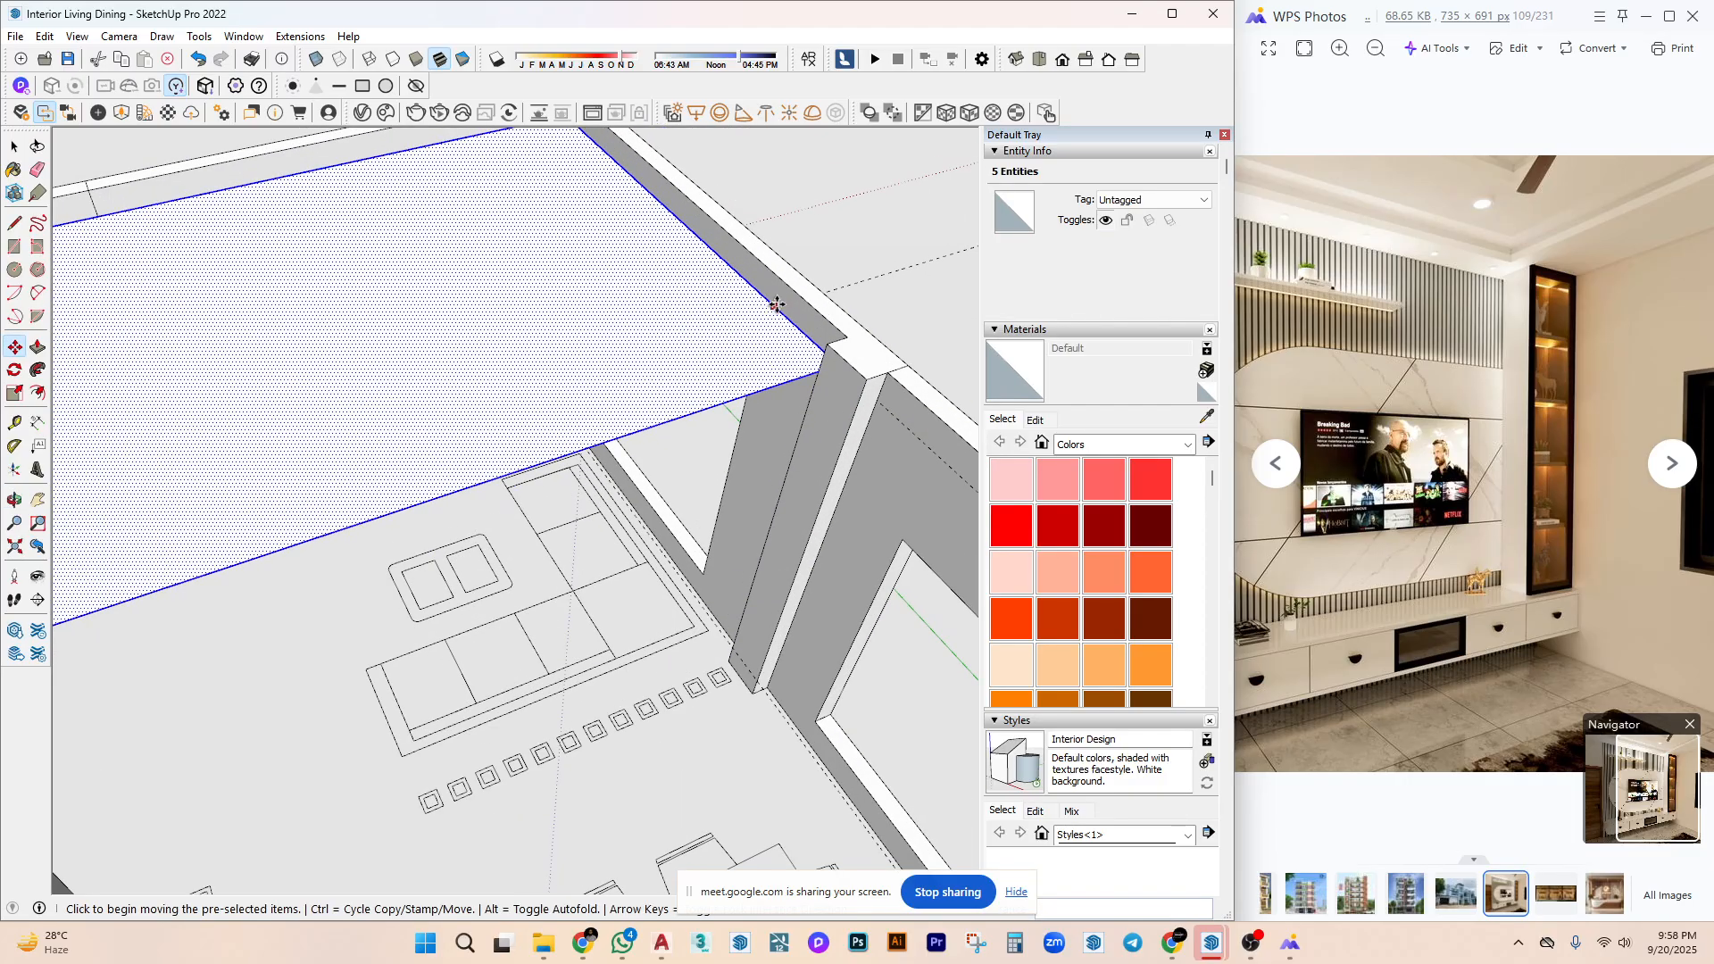
Try to lower the raised ceiling rectangle slightly below the guide level.
left_click(719, 273)
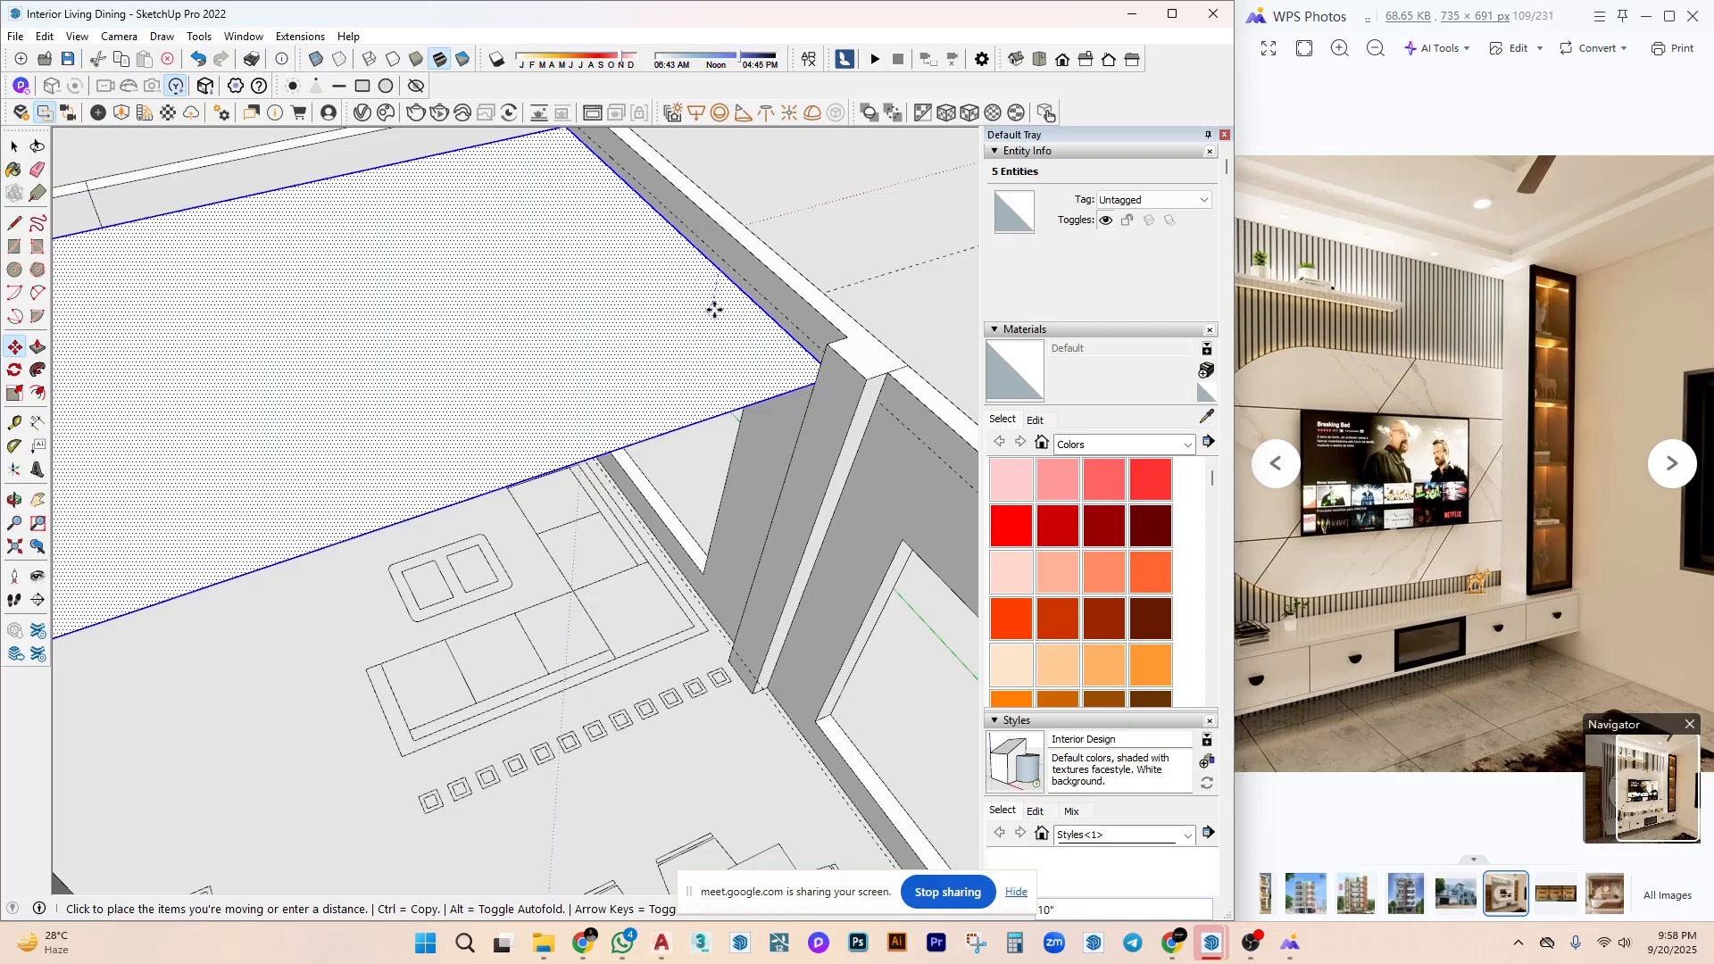
type("7")
key("Return")
key("space")
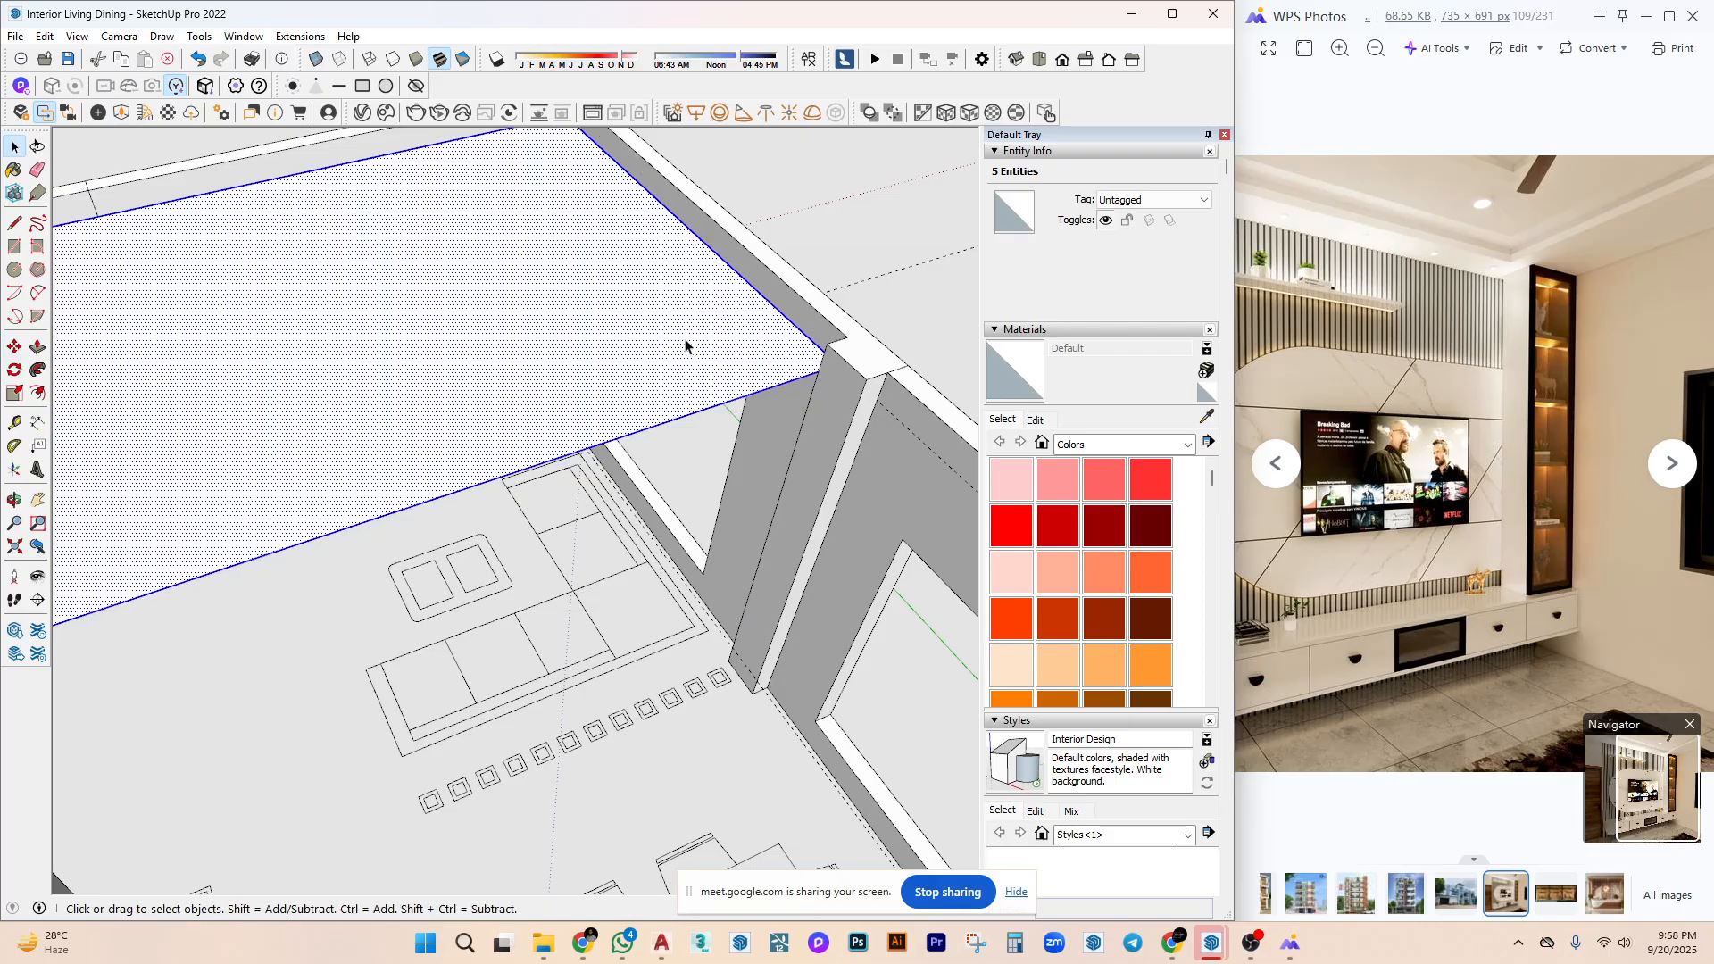
Group the raised ceiling rectangle and paint it with the white material Color M00.
right_click(683, 342)
left_click(714, 438)
middle_click_drag(669, 333, 754, 261)
scroll(719, 631, "up", 5)
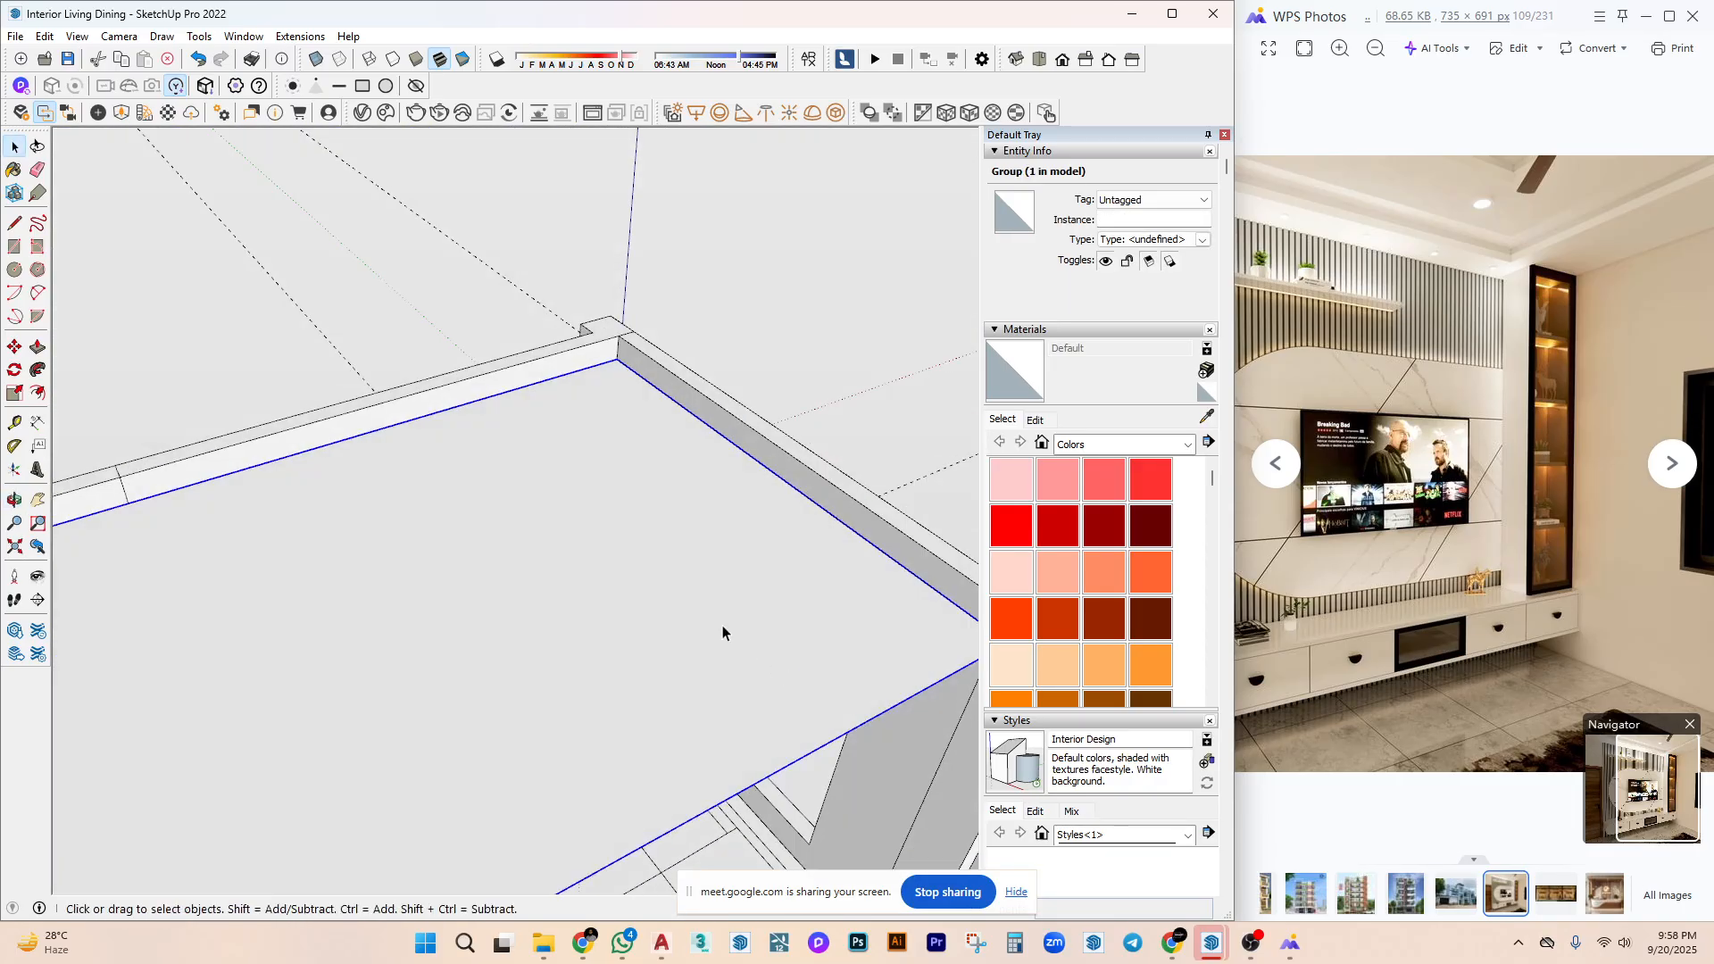
left_click(750, 632)
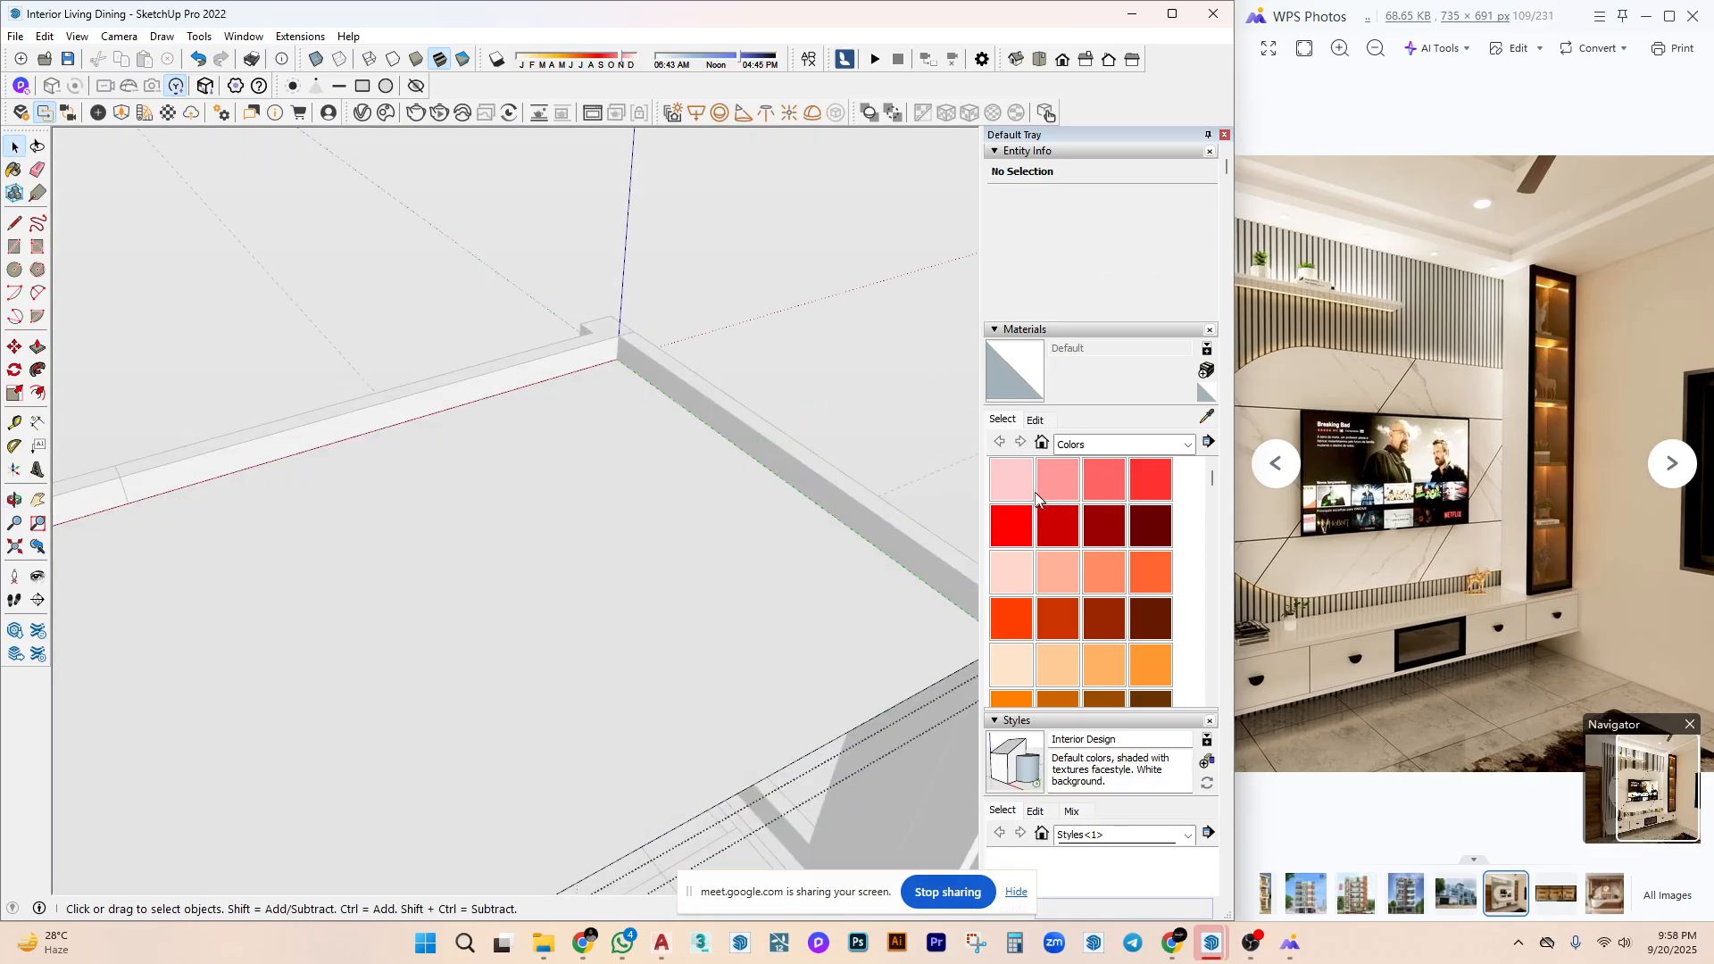
scroll(1054, 619, "down", 10)
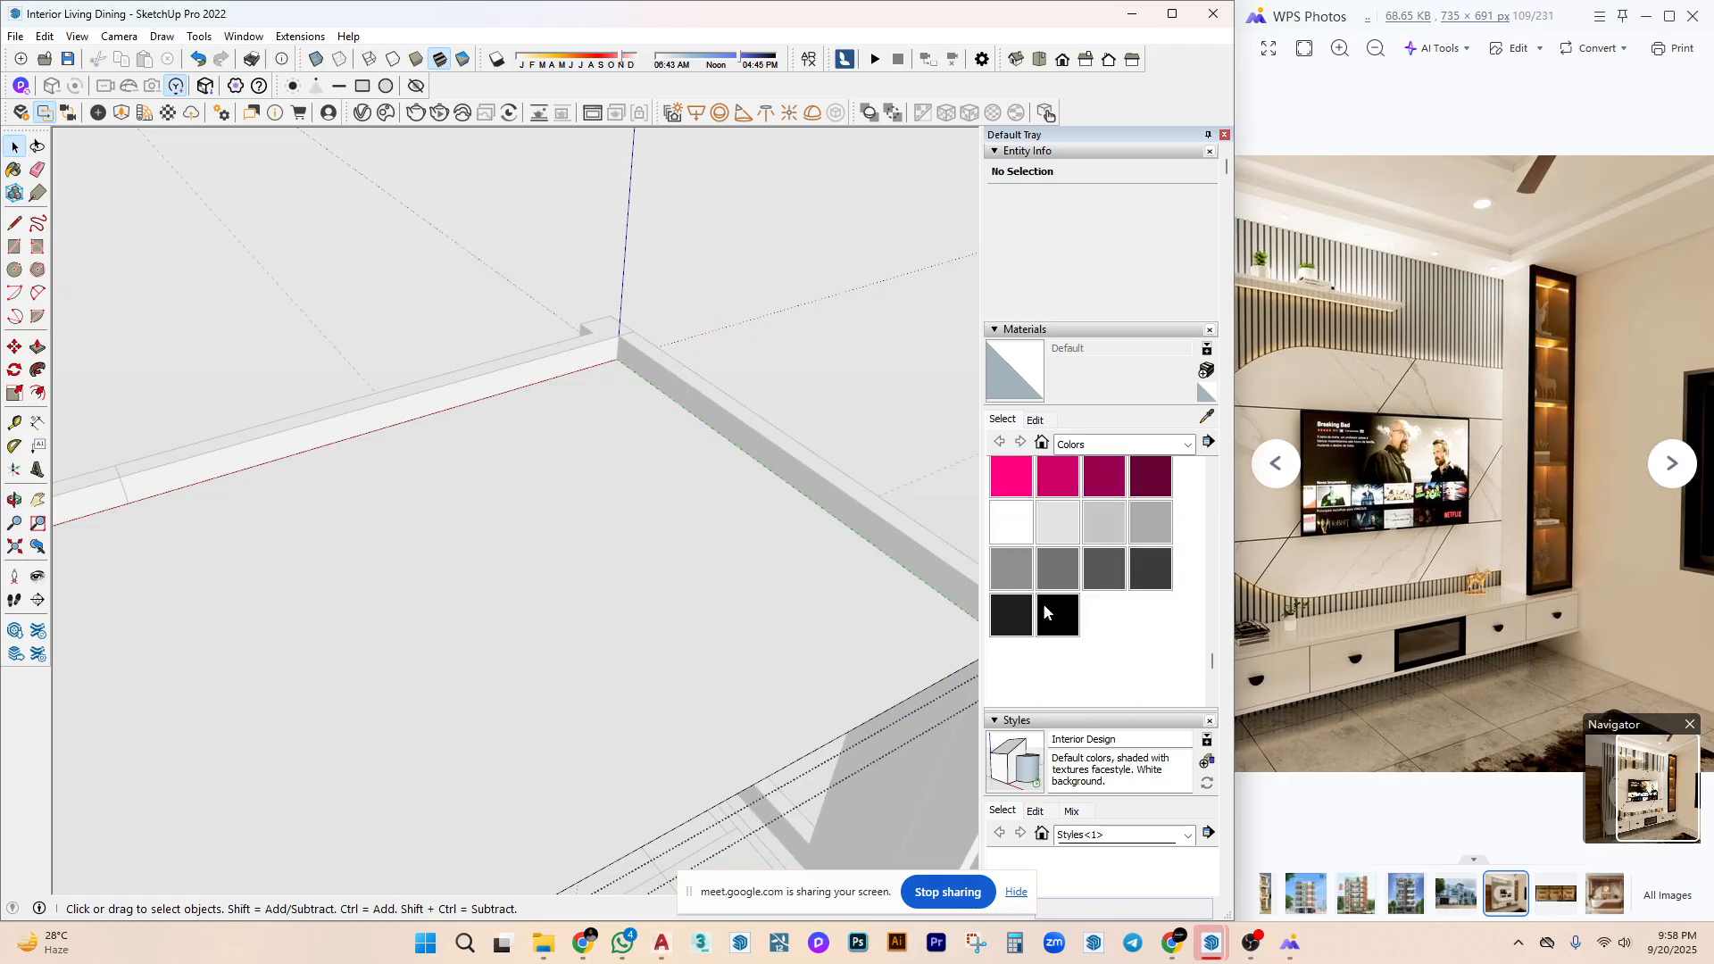
left_click(1002, 532)
Inside the tall shelf column's group, select the top face with its edges and move it up to meet the ceiling.
mouse_move(761, 608)
middle_mouse_down()
mouse_move(586, 291)
mouse_move(612, 536)
mouse_move(547, 574)
mouse_move(675, 550)
mouse_move(835, 372)
middle_mouse_up()
left_click_drag(852, 299, 754, 345)
key("m")
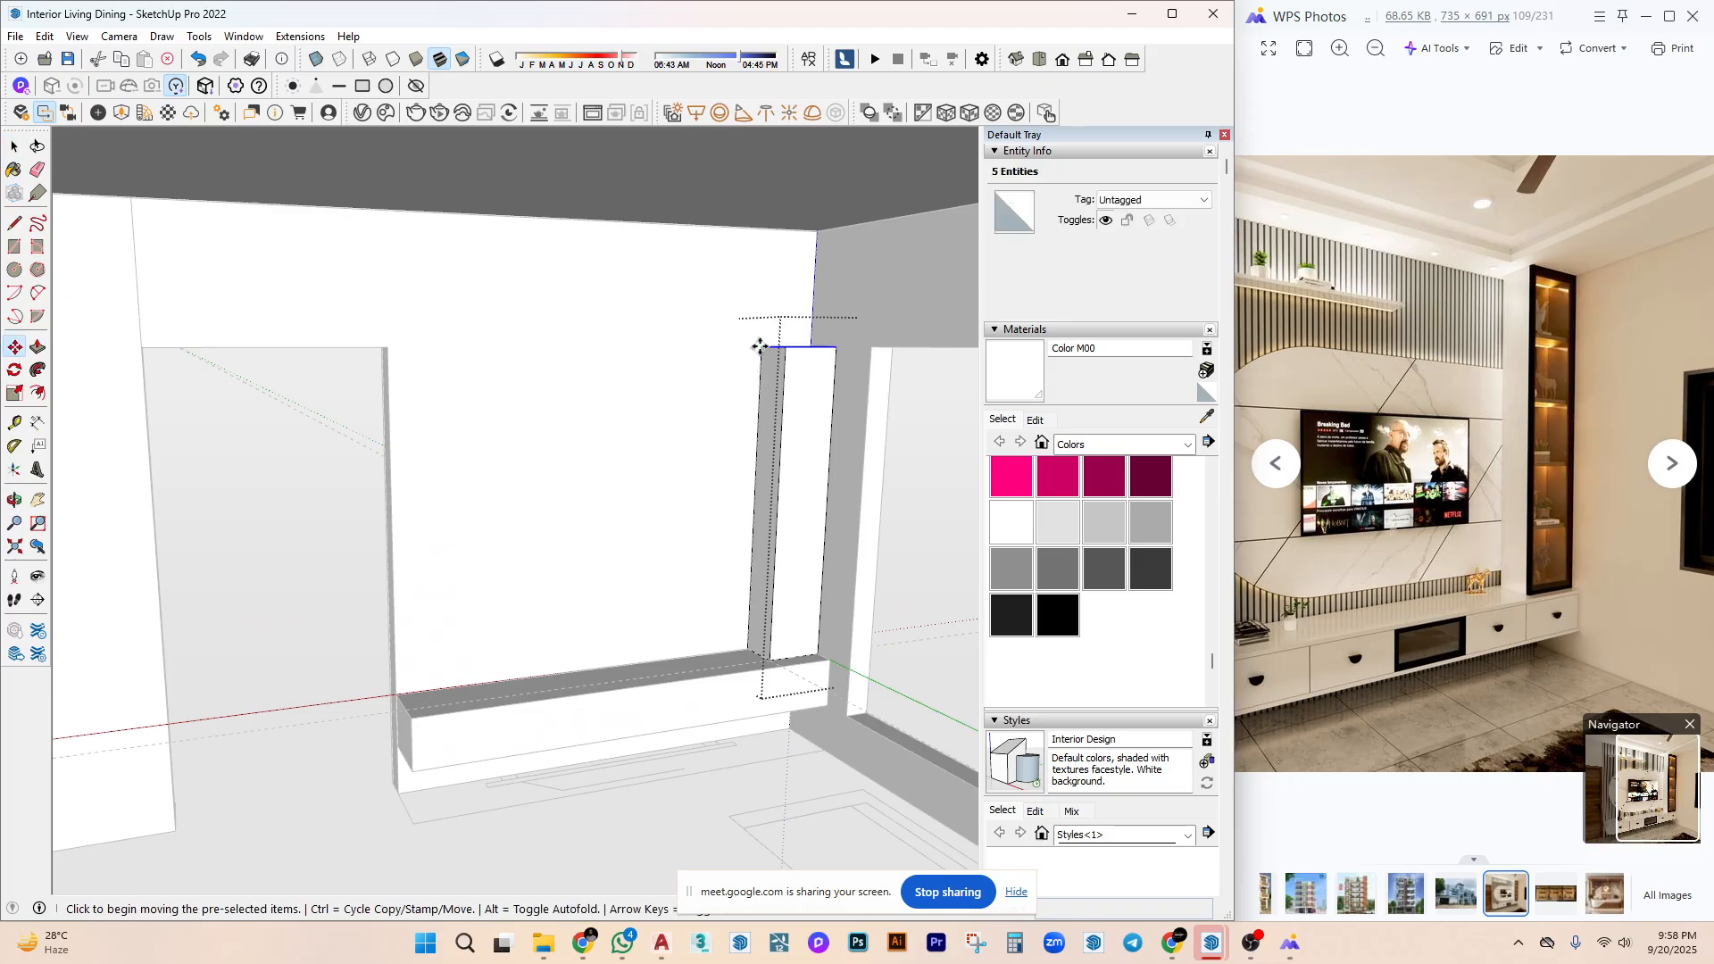
left_click(759, 347)
left_click(761, 202)
middle_click_drag(838, 419, 789, 509)
key("space")
key("ctrl+t")
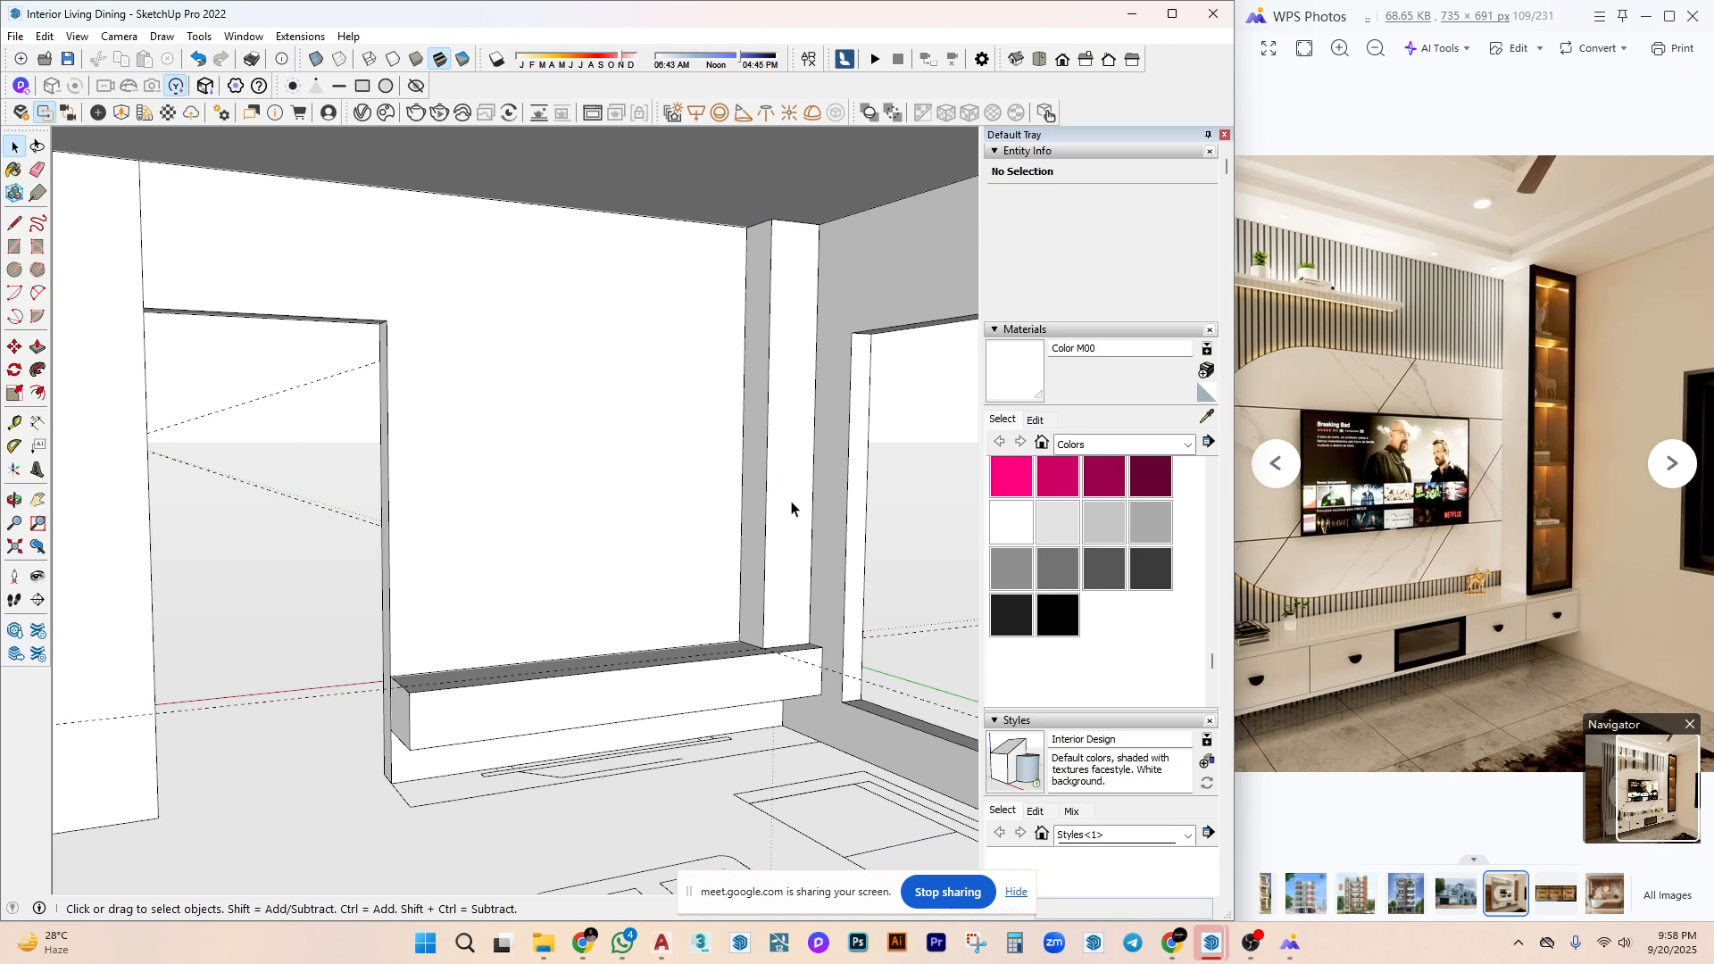
Draw a rectangle over the TV wall from the shelf column's ceiling corner down to the cabinet's top corner, and group it.
scroll(1316, 482, "down", 2)
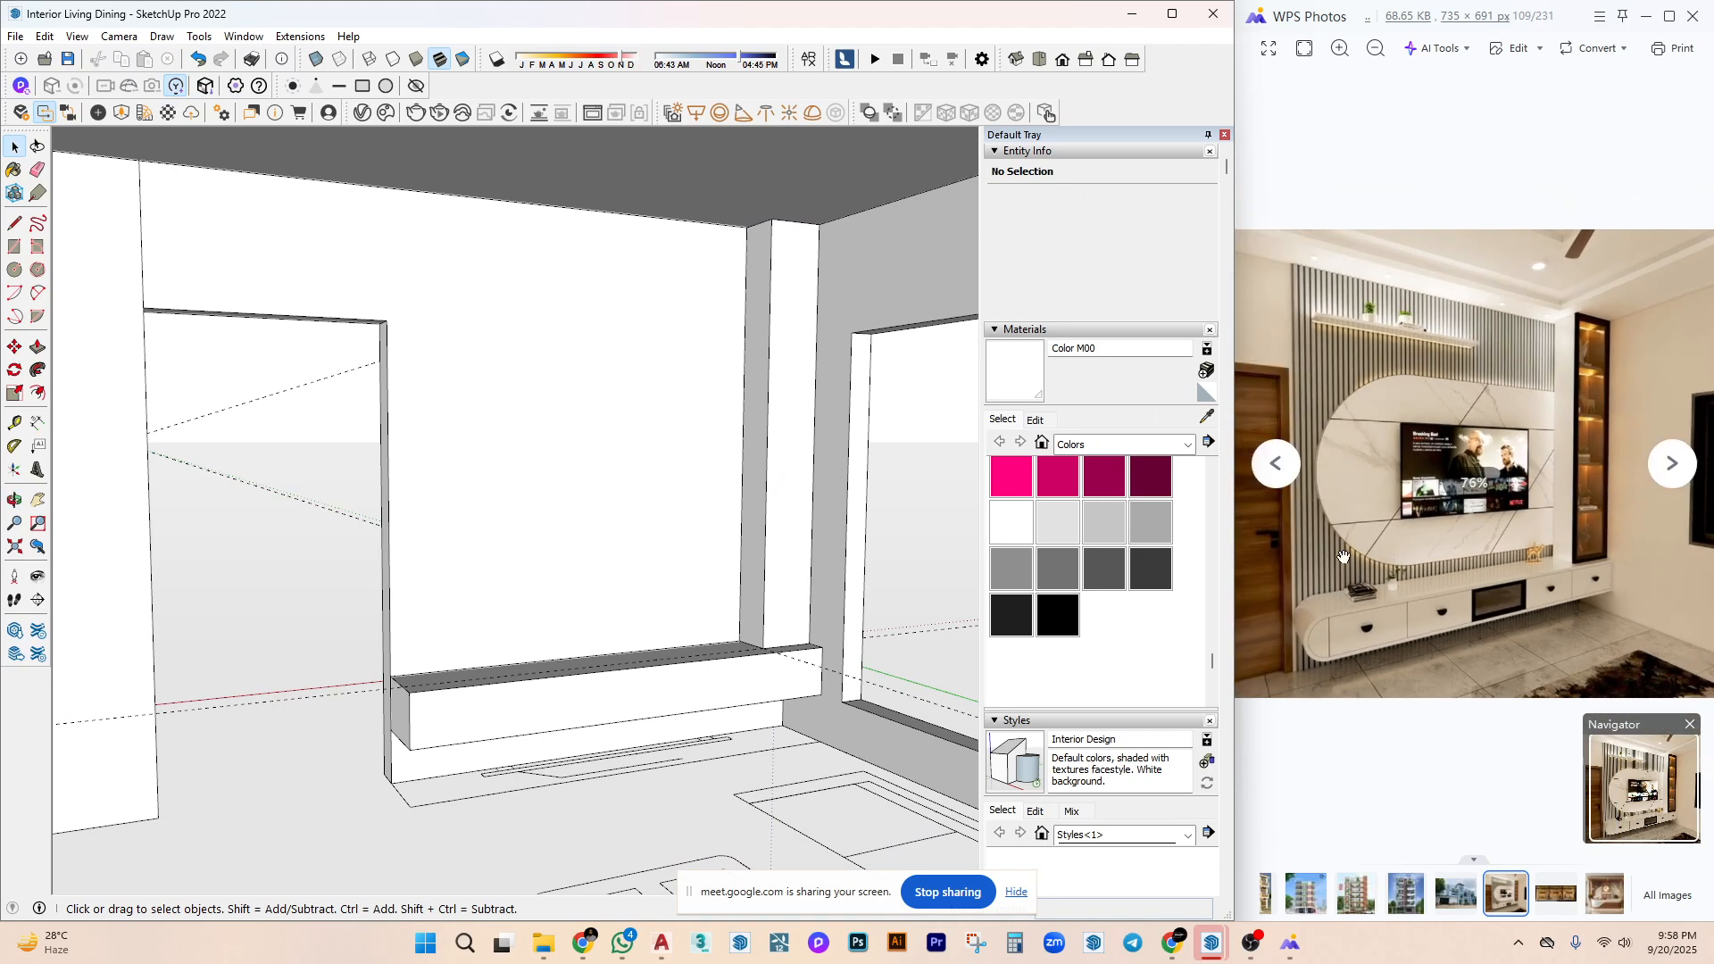
middle_click_drag(643, 559, 693, 497)
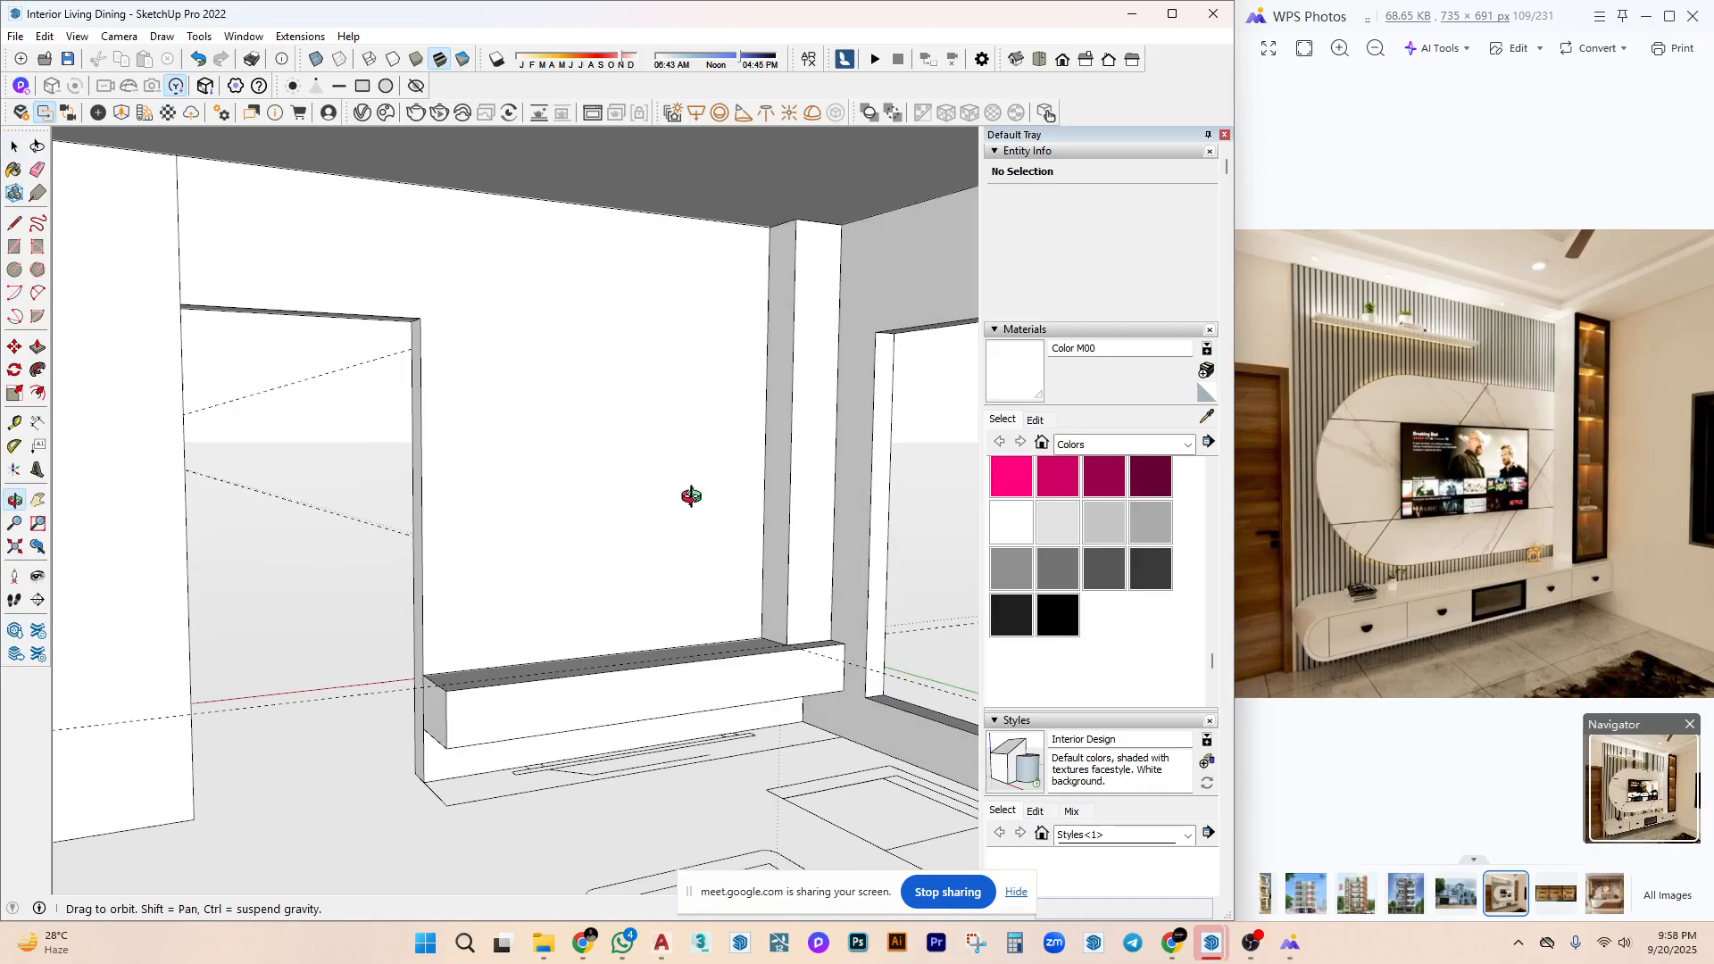
key("r")
left_click(769, 227)
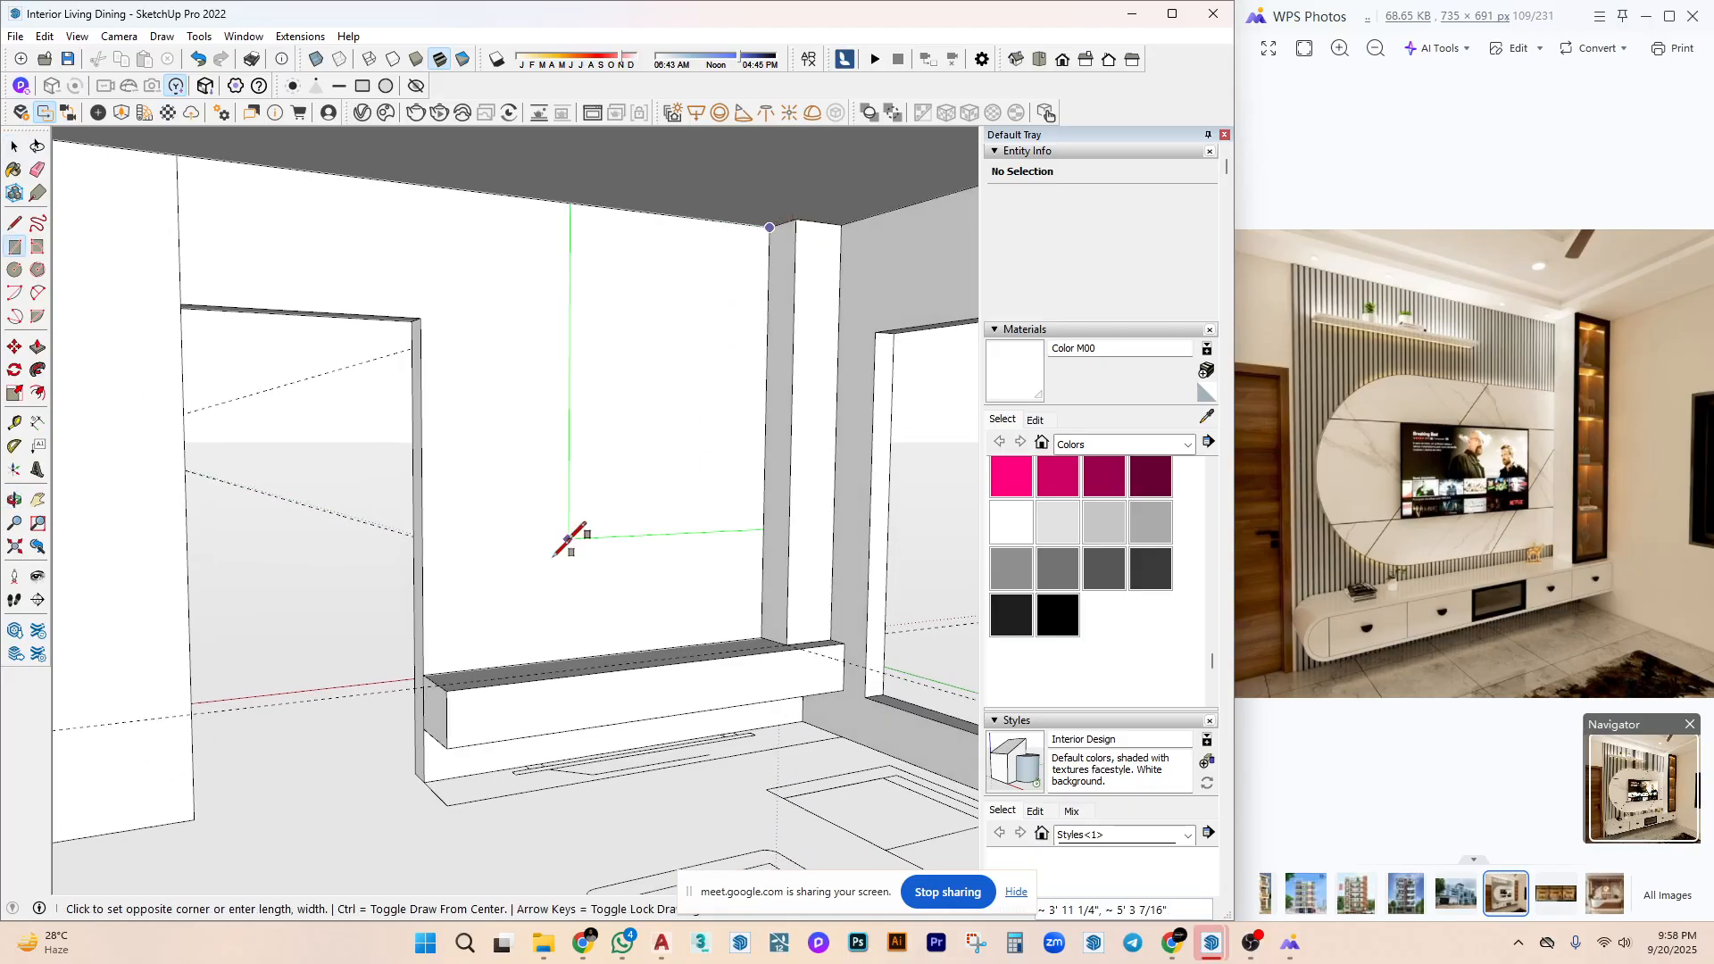
left_click(424, 674)
key("space")
left_click(518, 361)
right_click(522, 348)
left_click(616, 501)
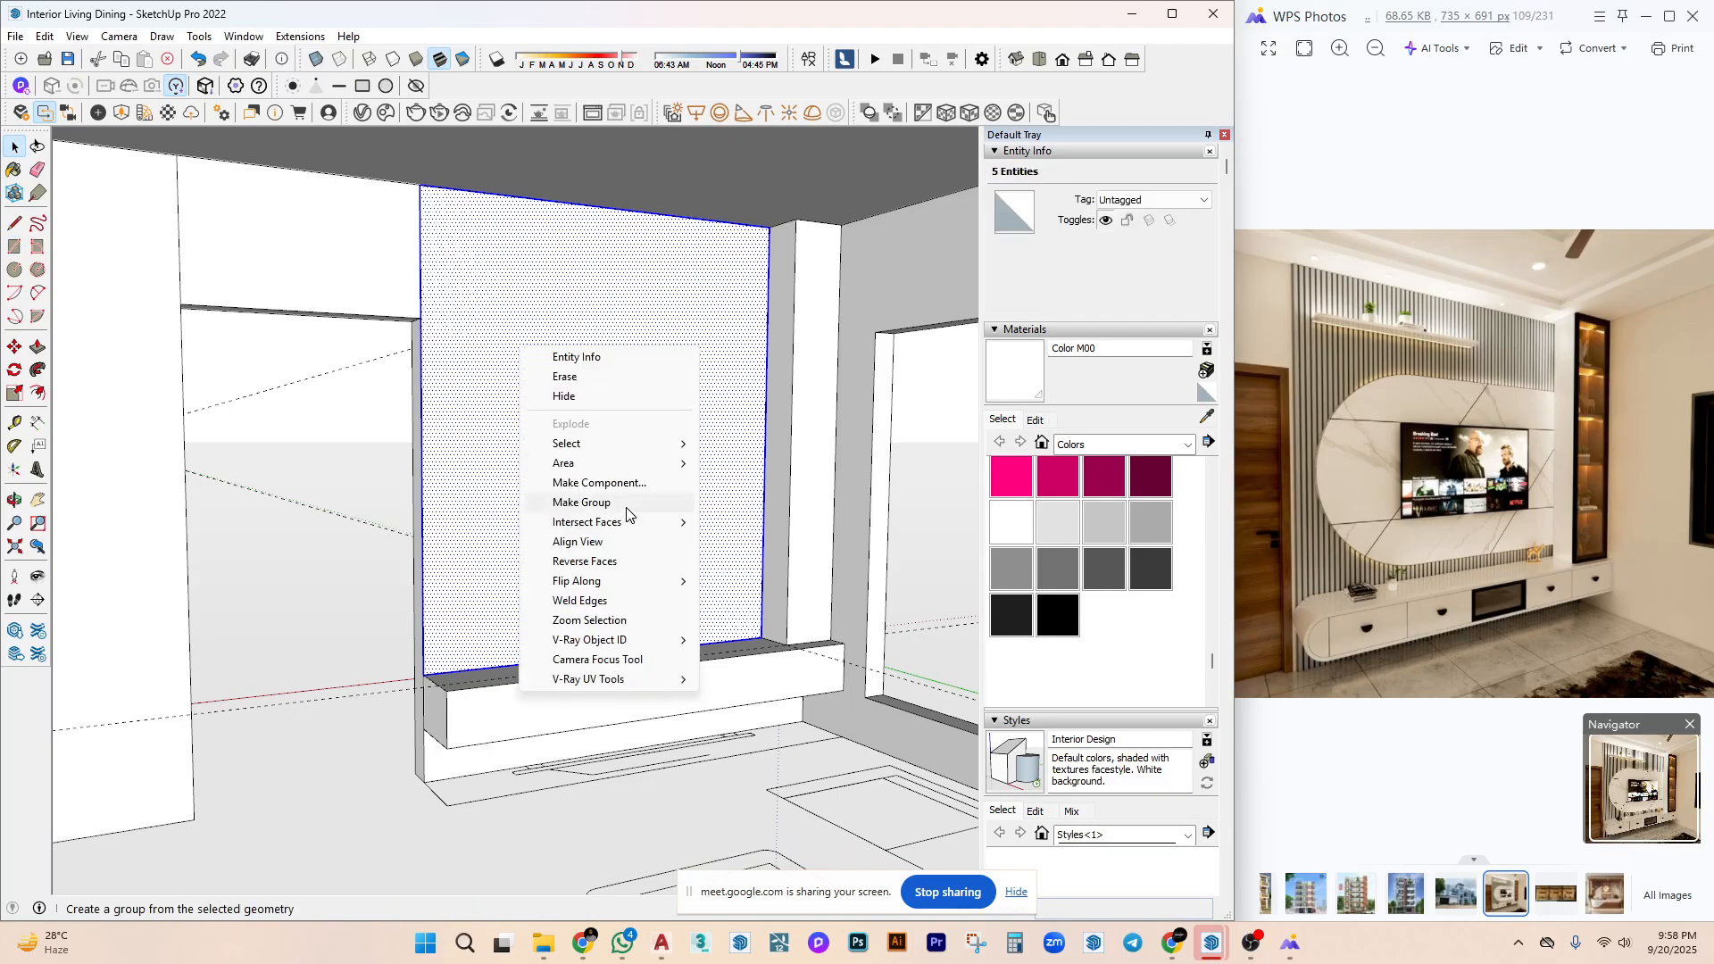
Place horizontal guides on the TV wall, one 5' 4" above the cabinet at door-top level and one a short distance above the cabinet.
mouse_move(613, 509)
middle_mouse_down()
mouse_move(708, 447)
mouse_move(673, 464)
mouse_move(622, 586)
middle_mouse_up()
key("t")
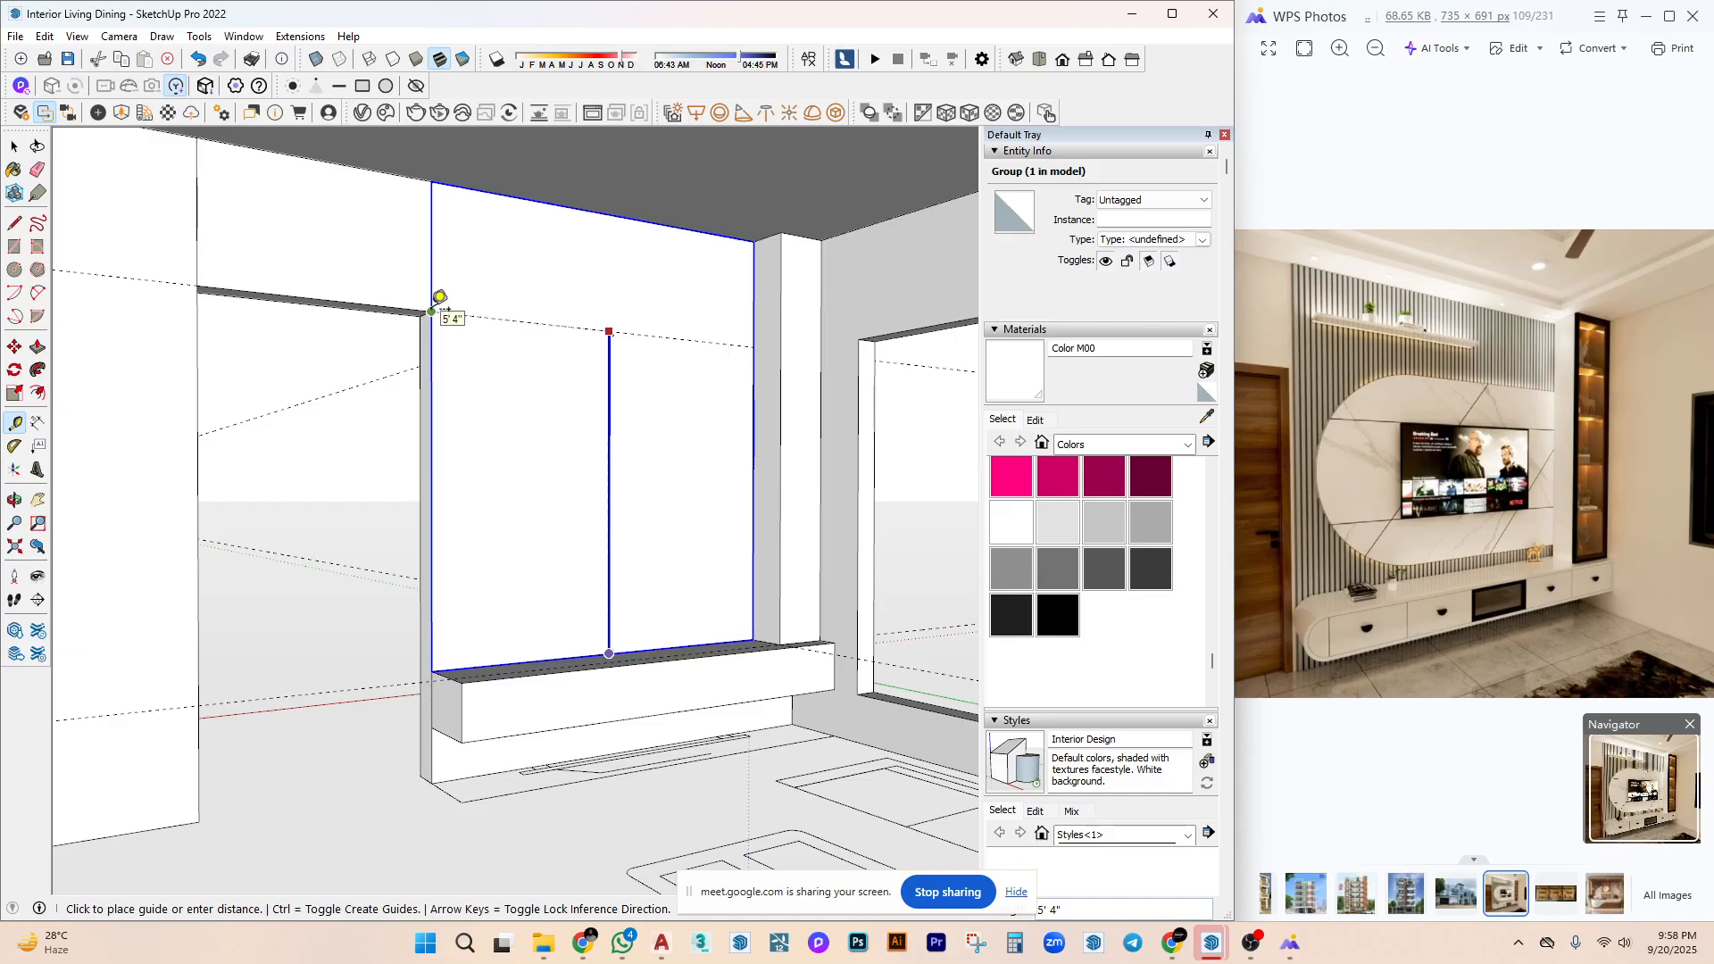
left_click(444, 309)
middle_click_drag(781, 466, 585, 451)
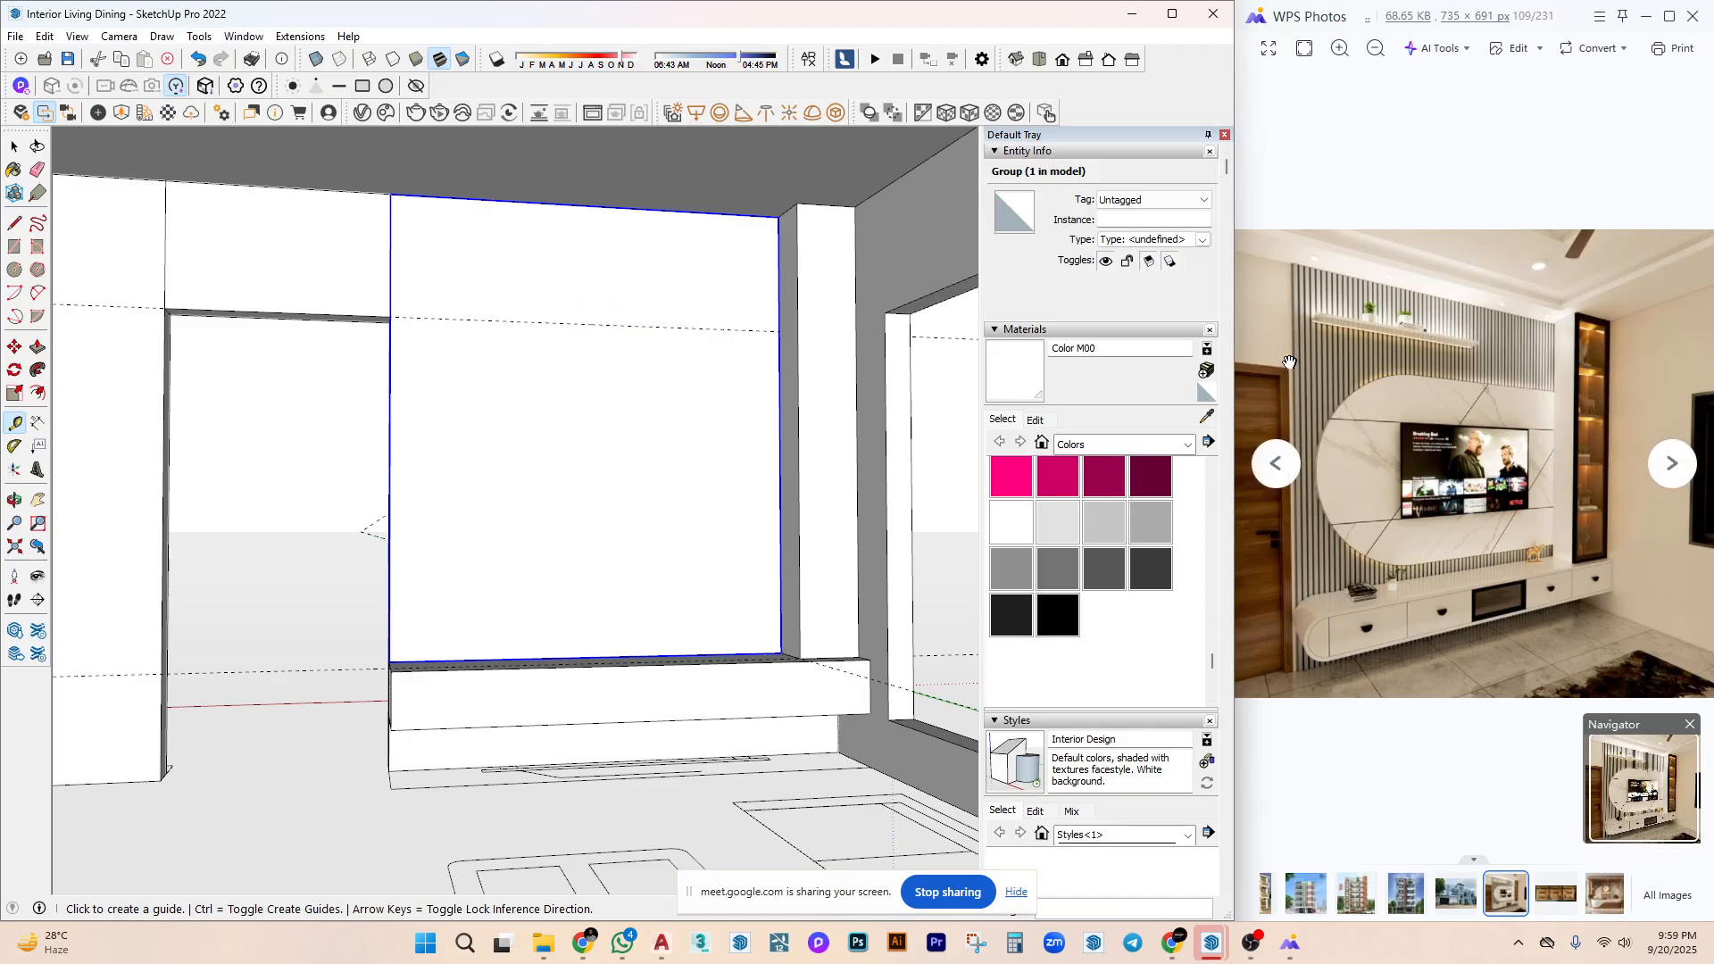
mouse_move(578, 371)
middle_mouse_down()
mouse_move(792, 387)
mouse_move(705, 560)
middle_mouse_up()
left_click(636, 648)
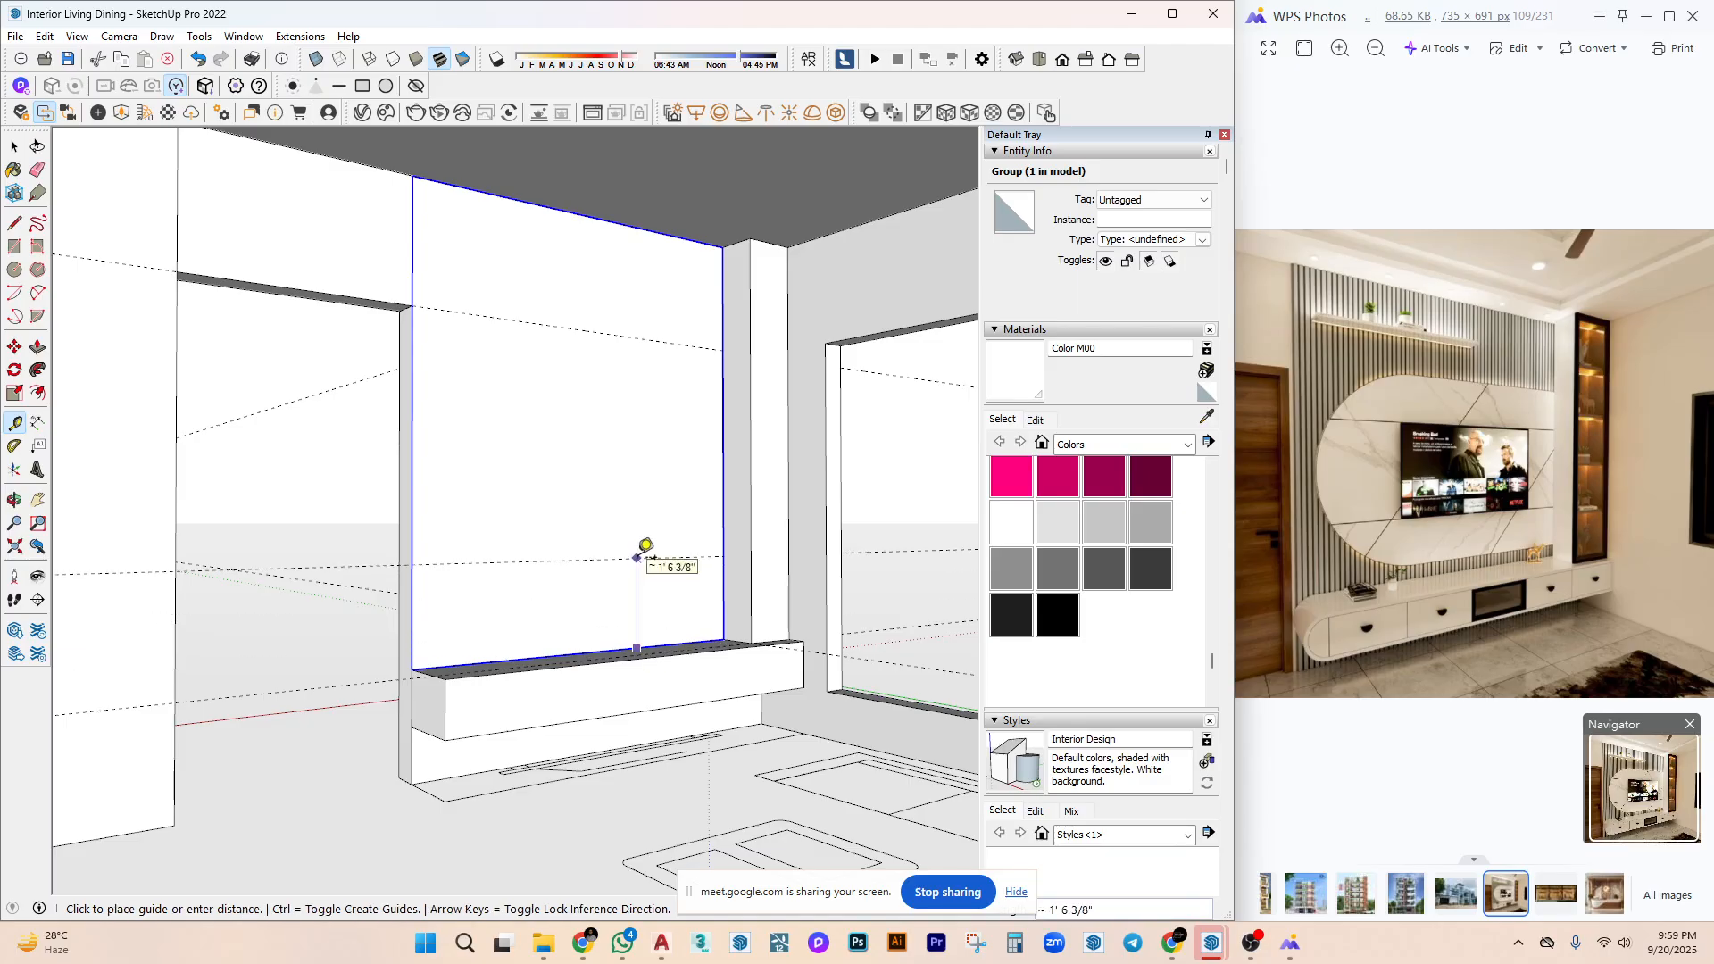
key("space")
Draw a rectangle on the TV wall between the upper and lower guides, and make it a group.
middle_click_drag(639, 459, 680, 517)
key("r")
left_click(862, 336)
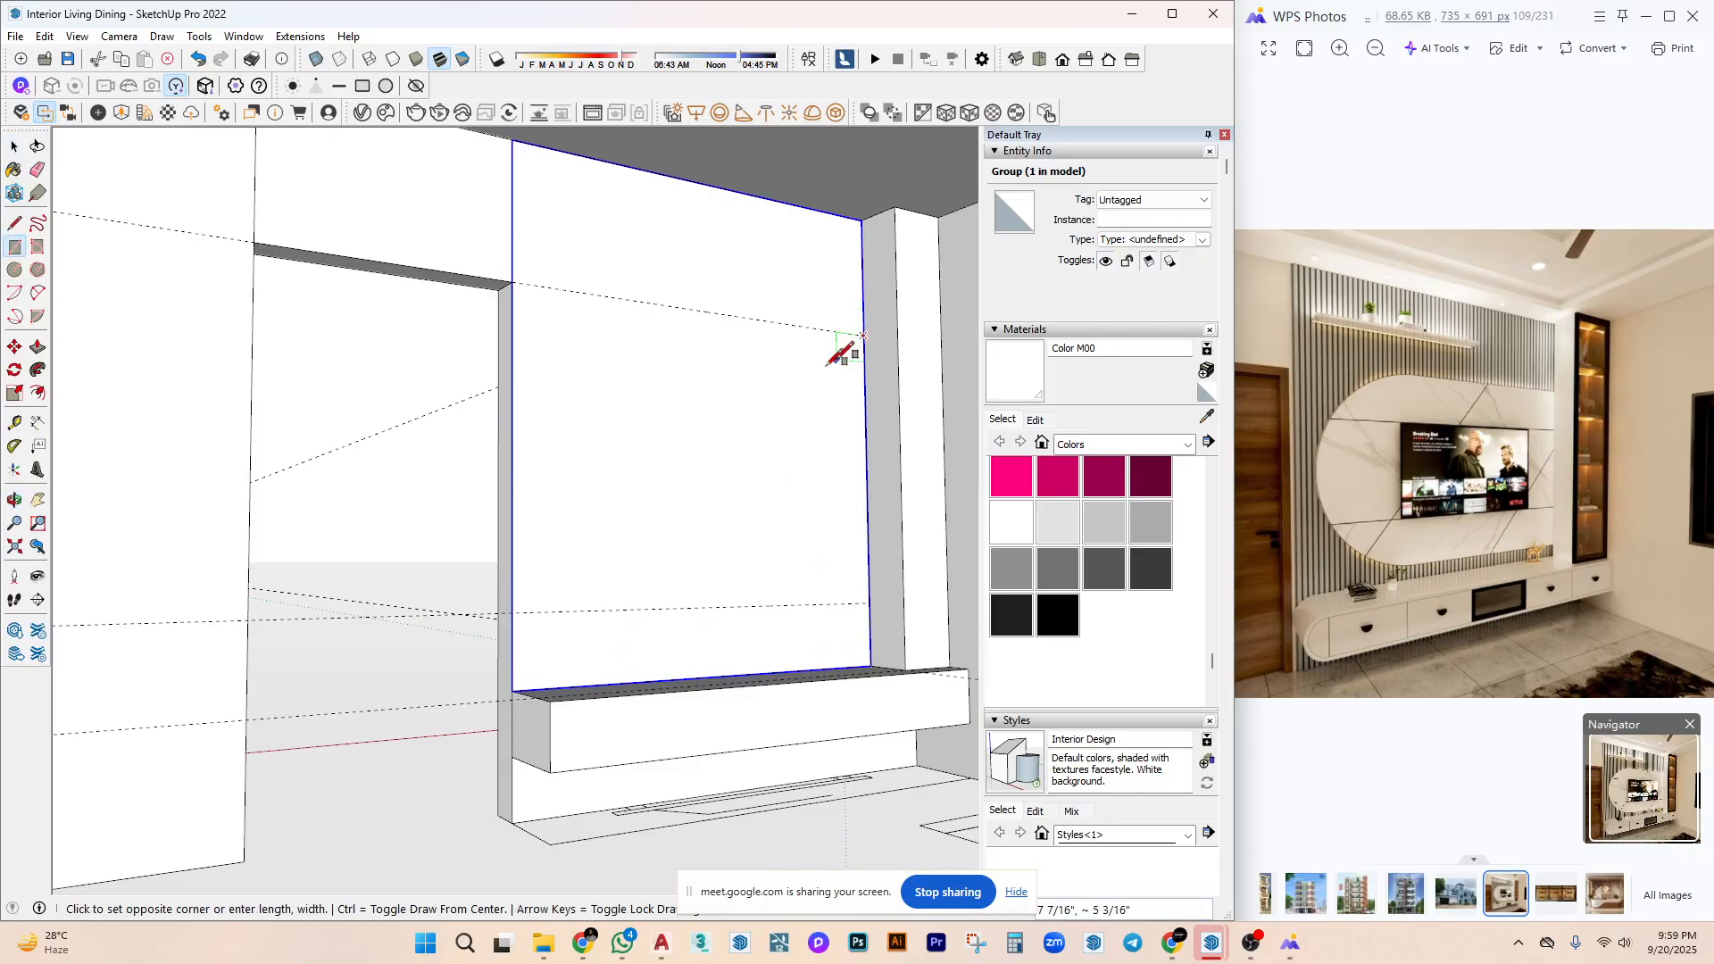
left_click(513, 612)
key("space")
double_click(738, 459)
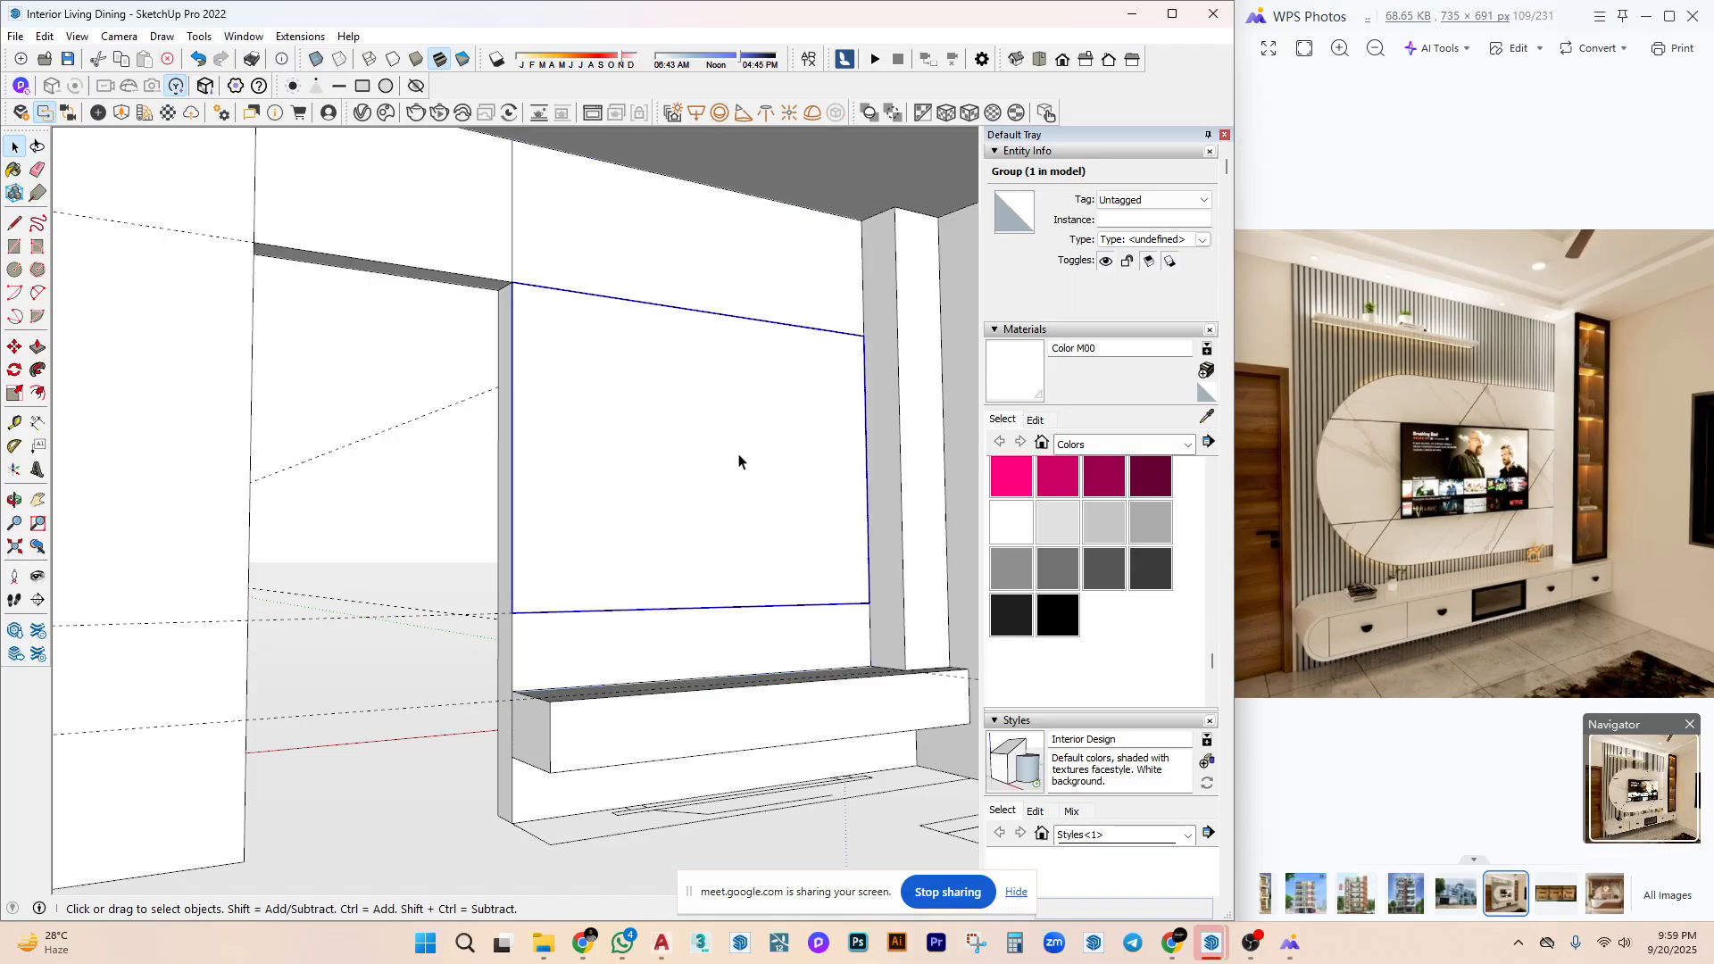
right_click(727, 412)
left_click(770, 462)
Inside the panel group, draw a half-round arc about 4' 4" across between the lower and upper edges, bulging toward the doorway.
middle_click_drag(768, 470, 579, 521)
key("a")
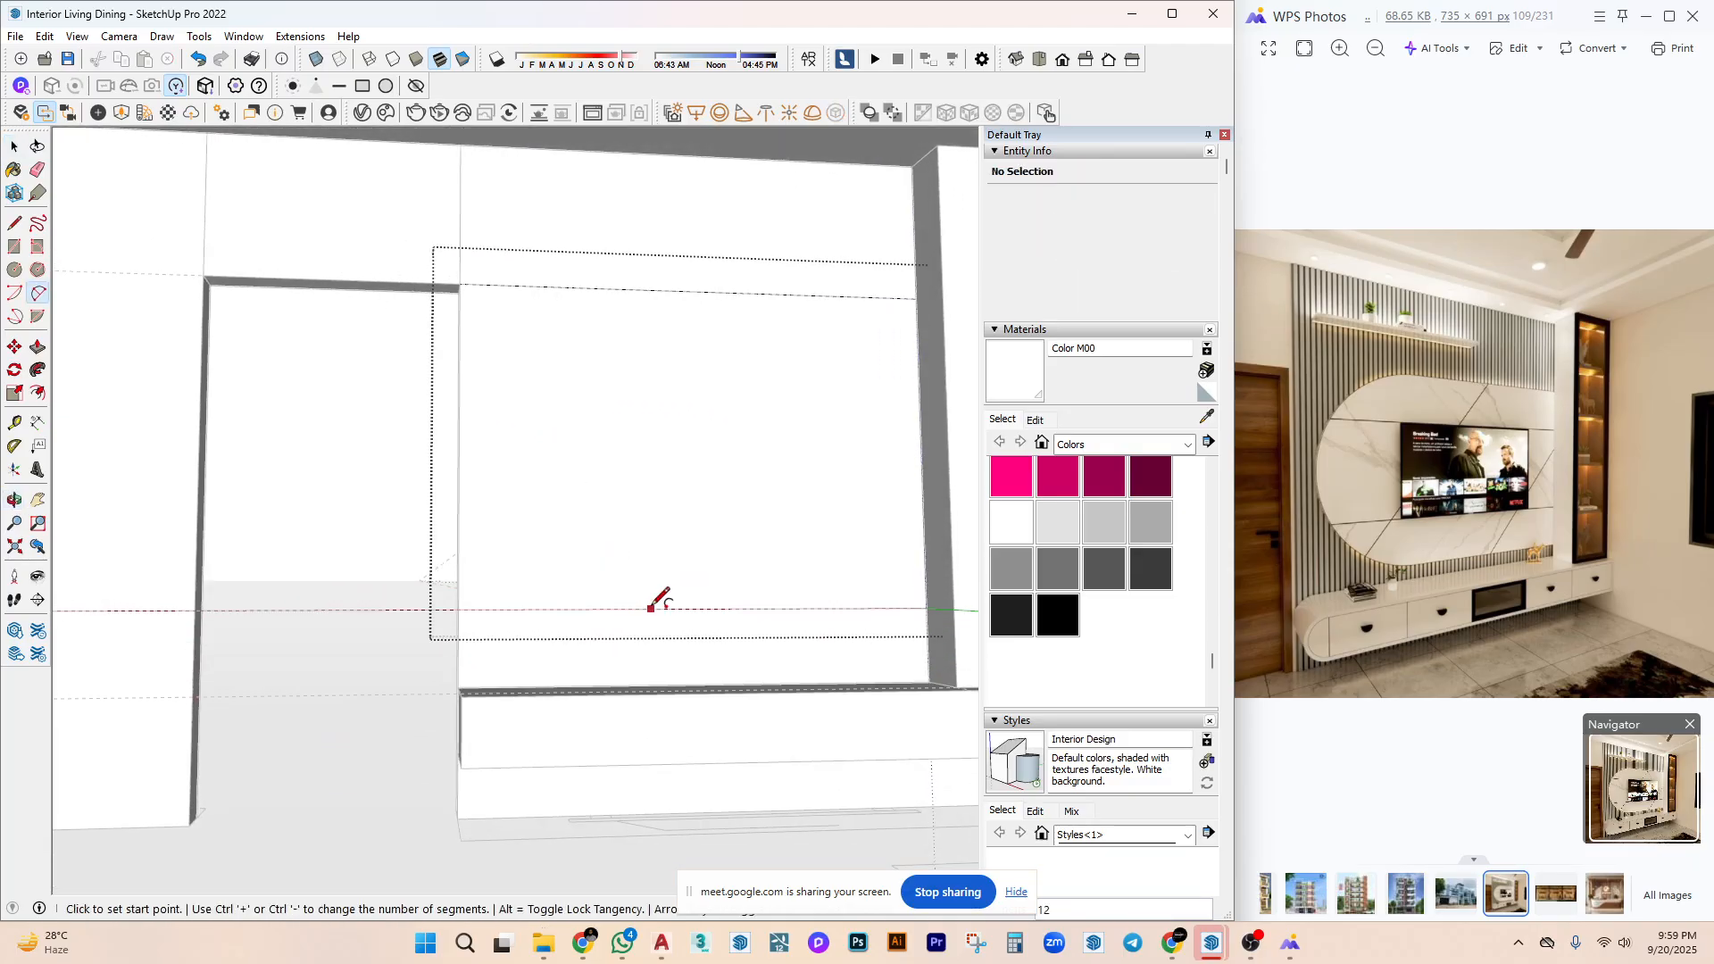
left_click(654, 609)
left_click(651, 289)
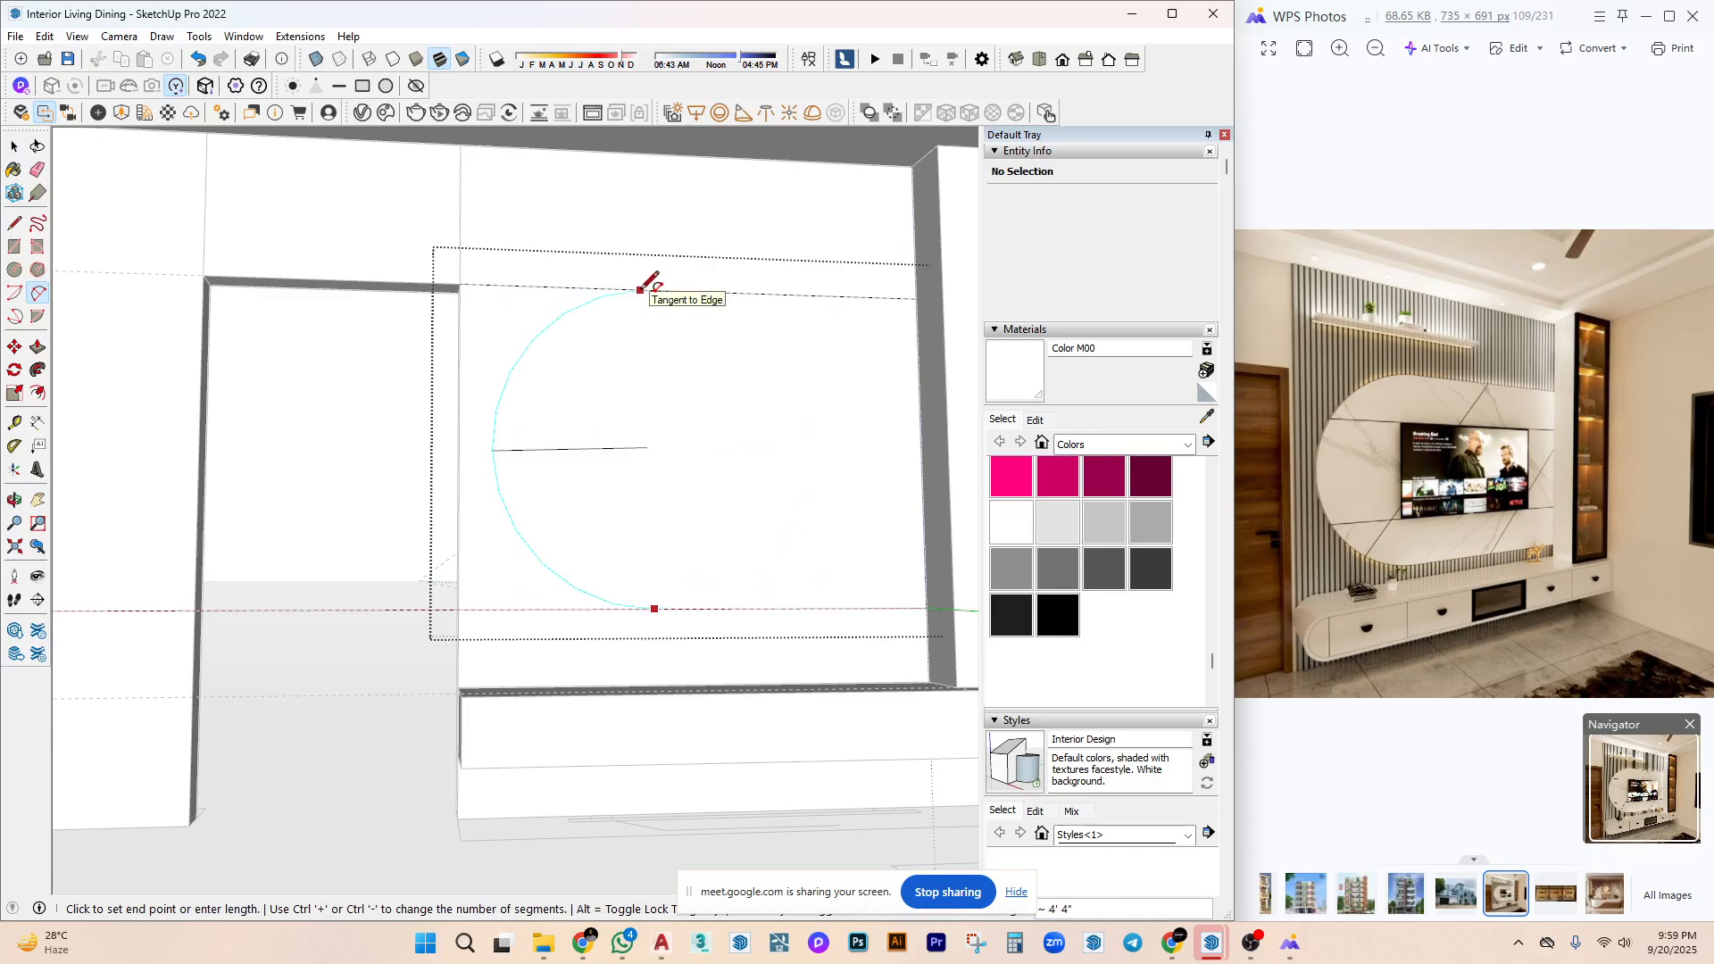
left_click(650, 284)
middle_click_drag(651, 284, 613, 323)
key("space")
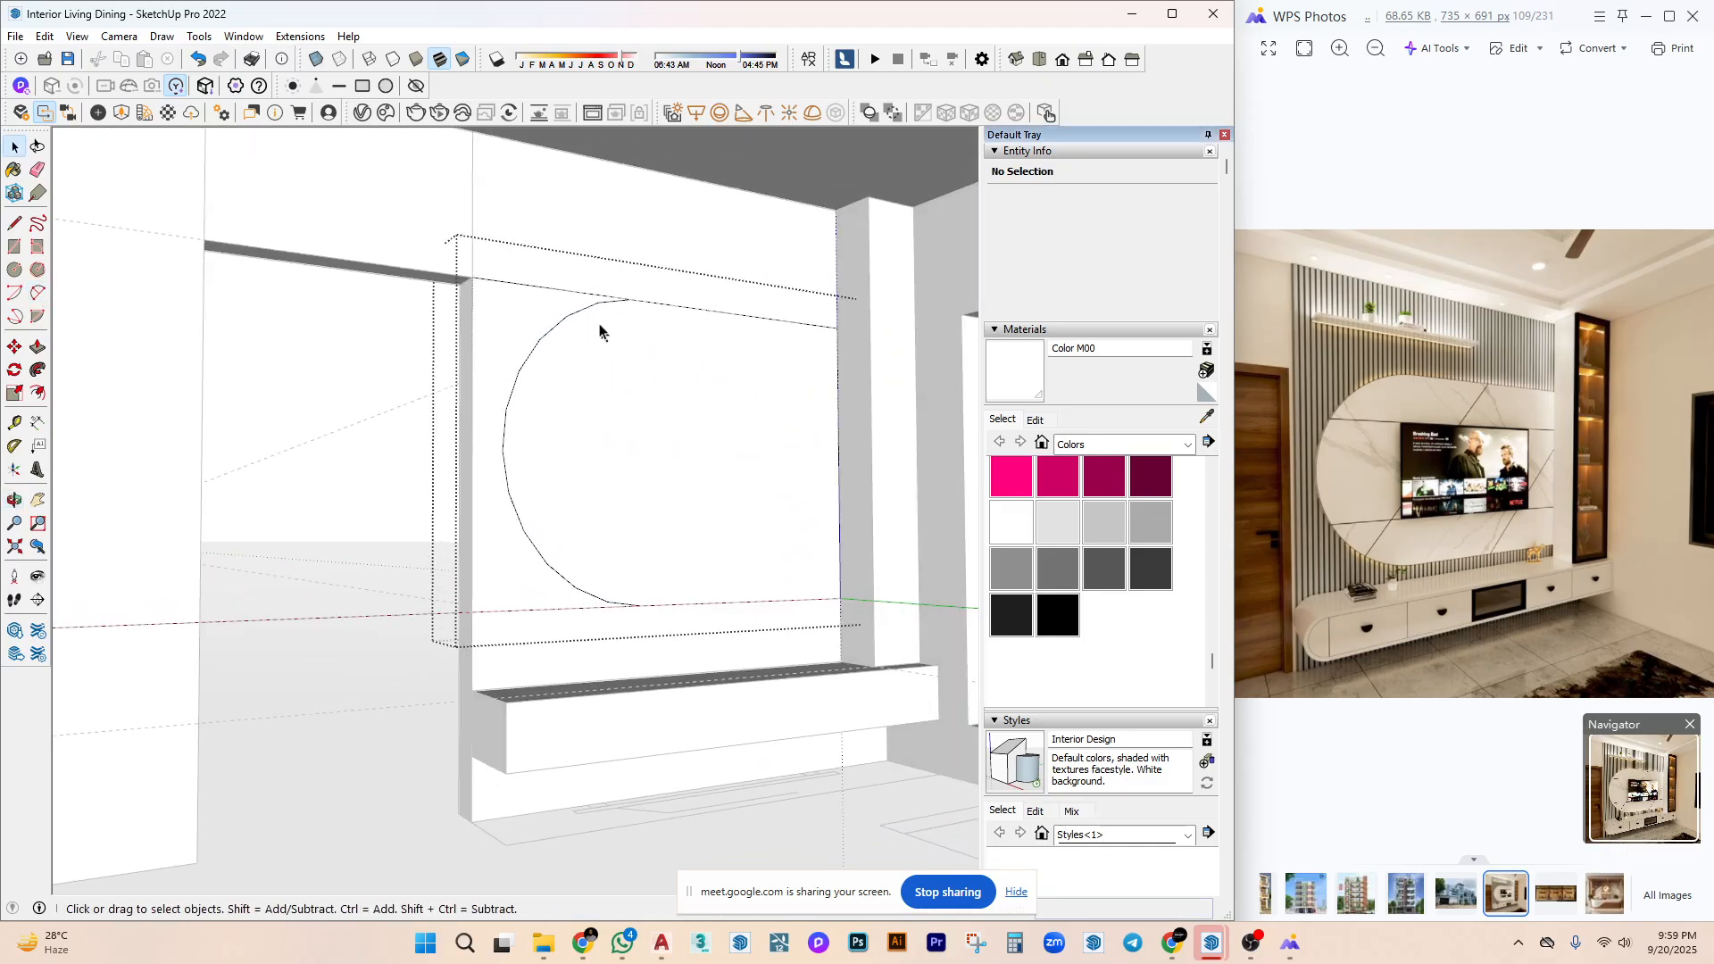
Set the half-round arc's segments to 30.
left_click(595, 307)
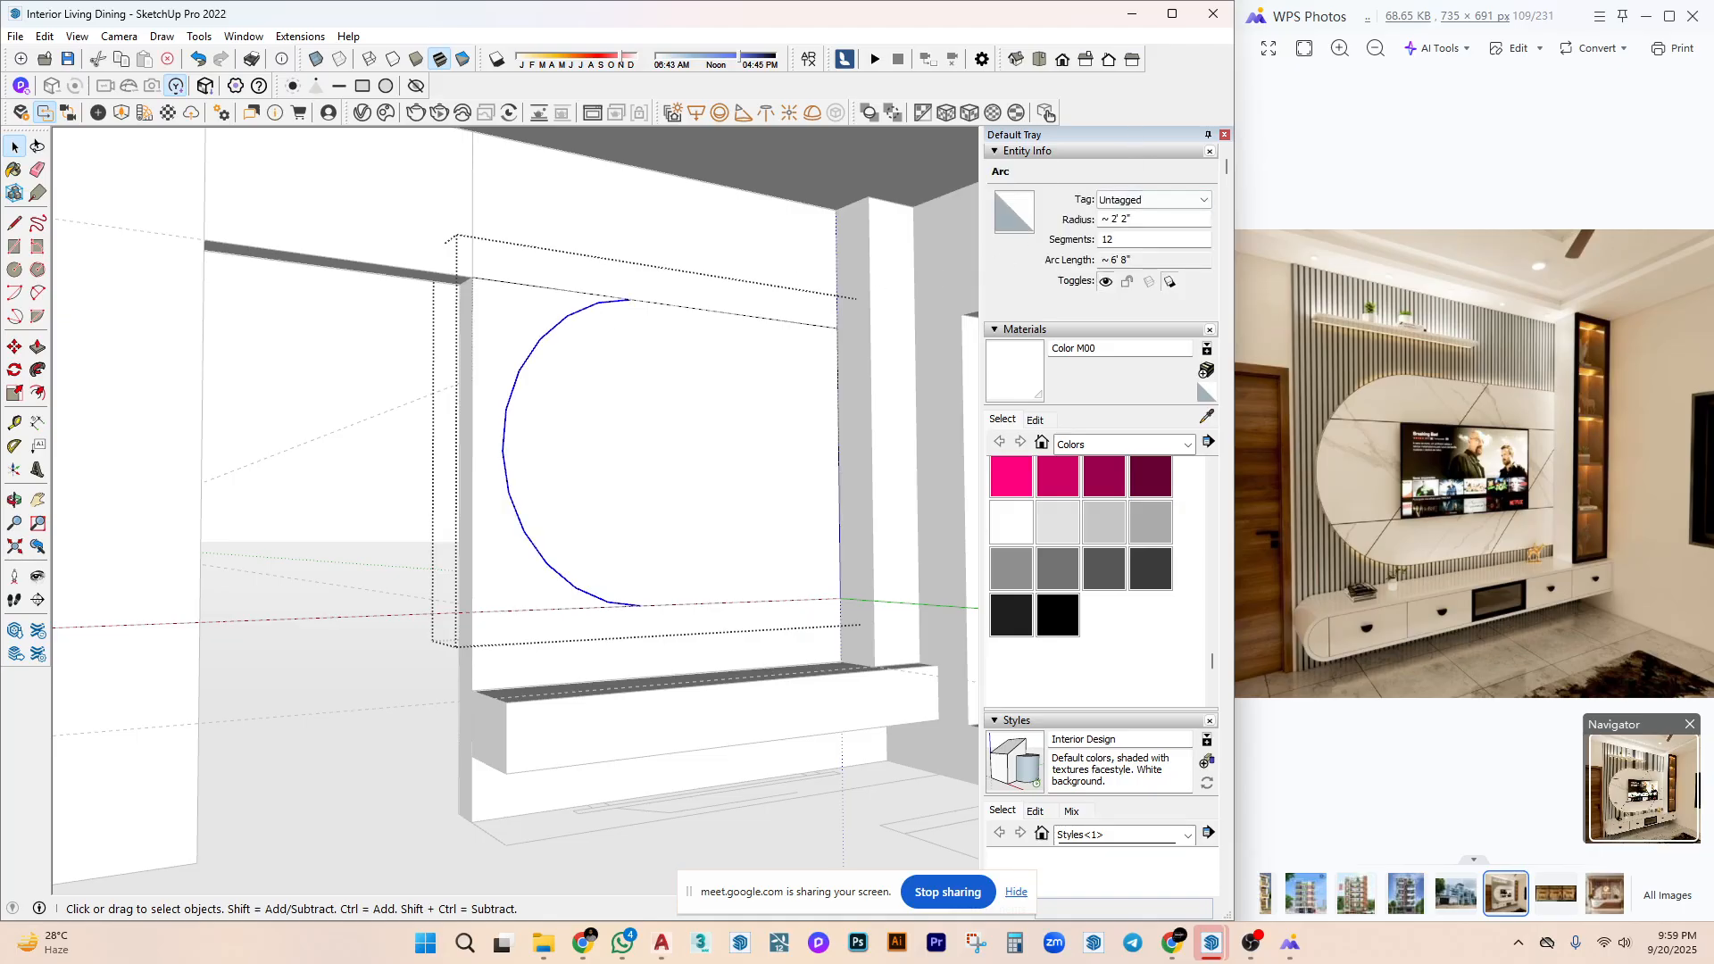
left_click(1117, 239)
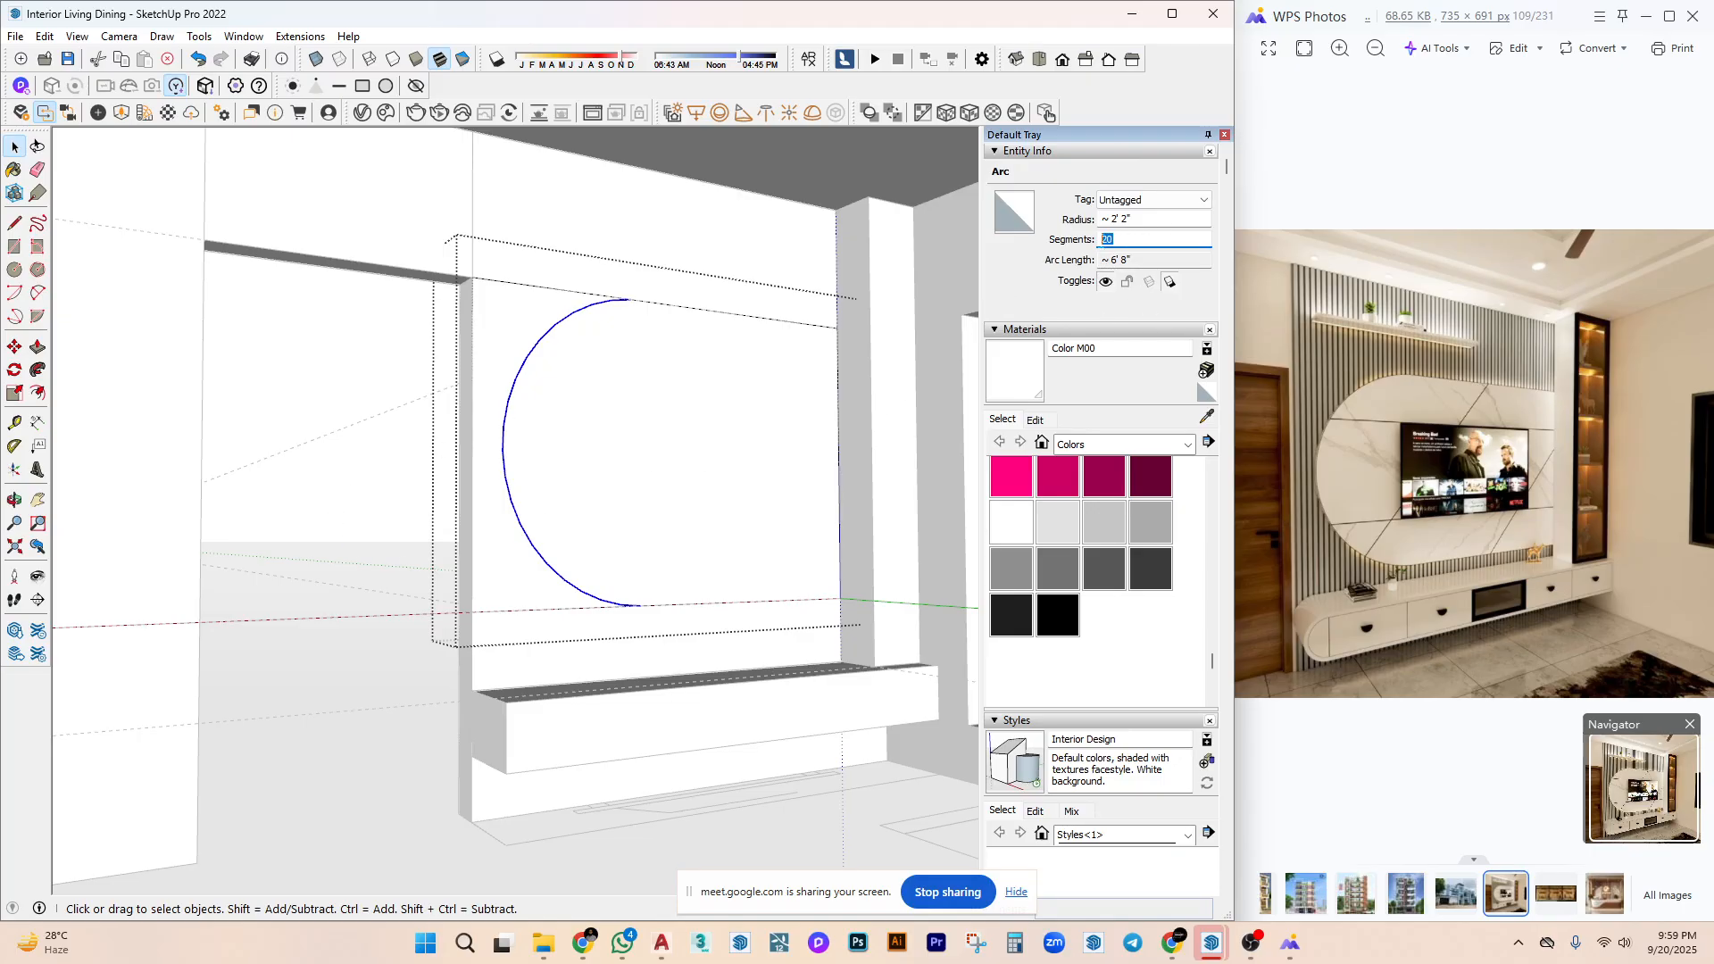
scroll(535, 500, "up", 3)
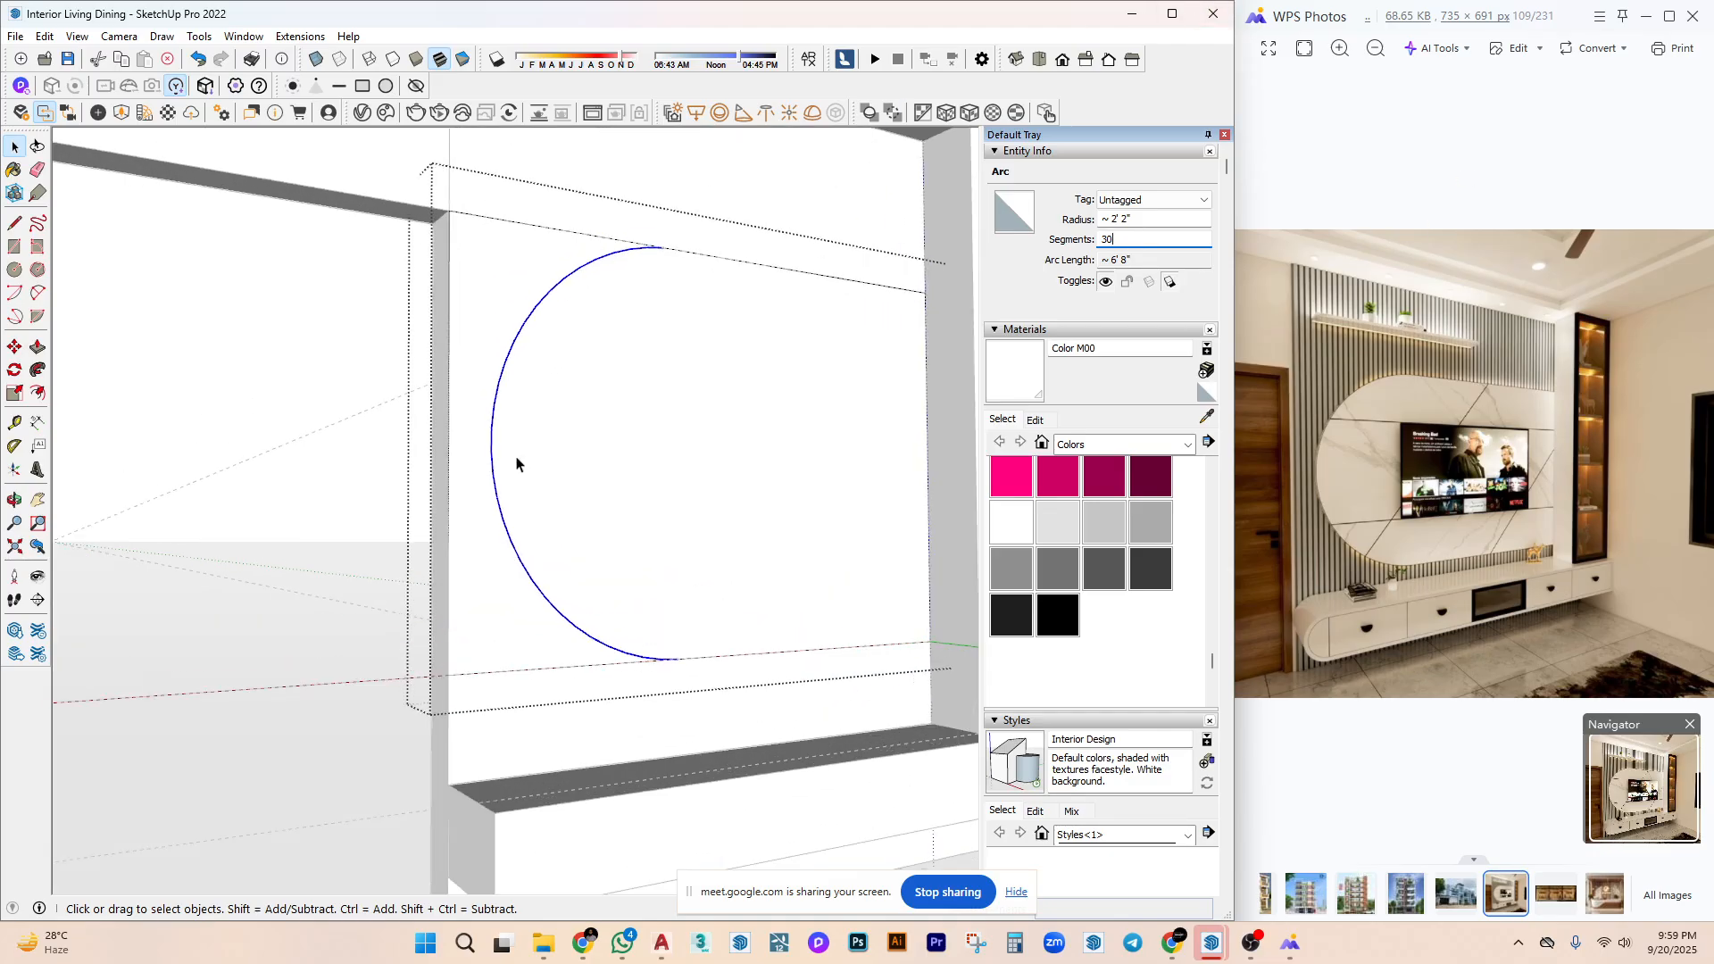
Delete the panel surface and edges outside the arc, leaving only the half-round panel shape.
middle_click_drag(535, 500, 711, 486)
left_click(682, 451)
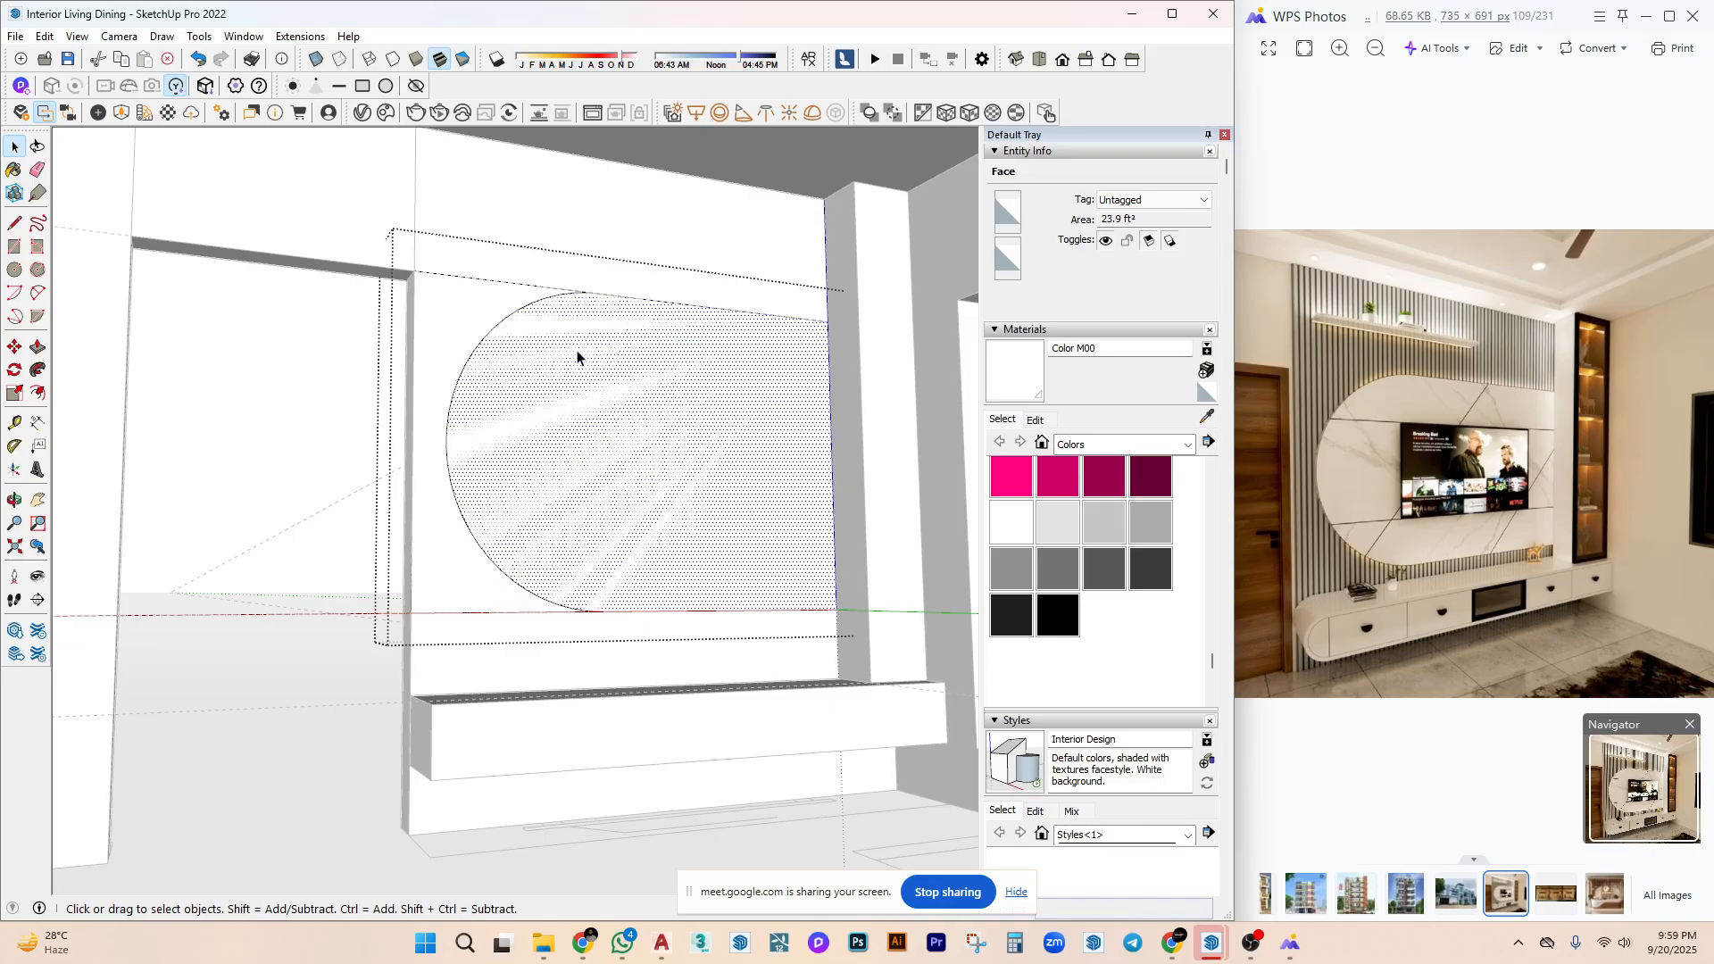
key("Delete")
middle_click_drag(577, 357, 637, 390)
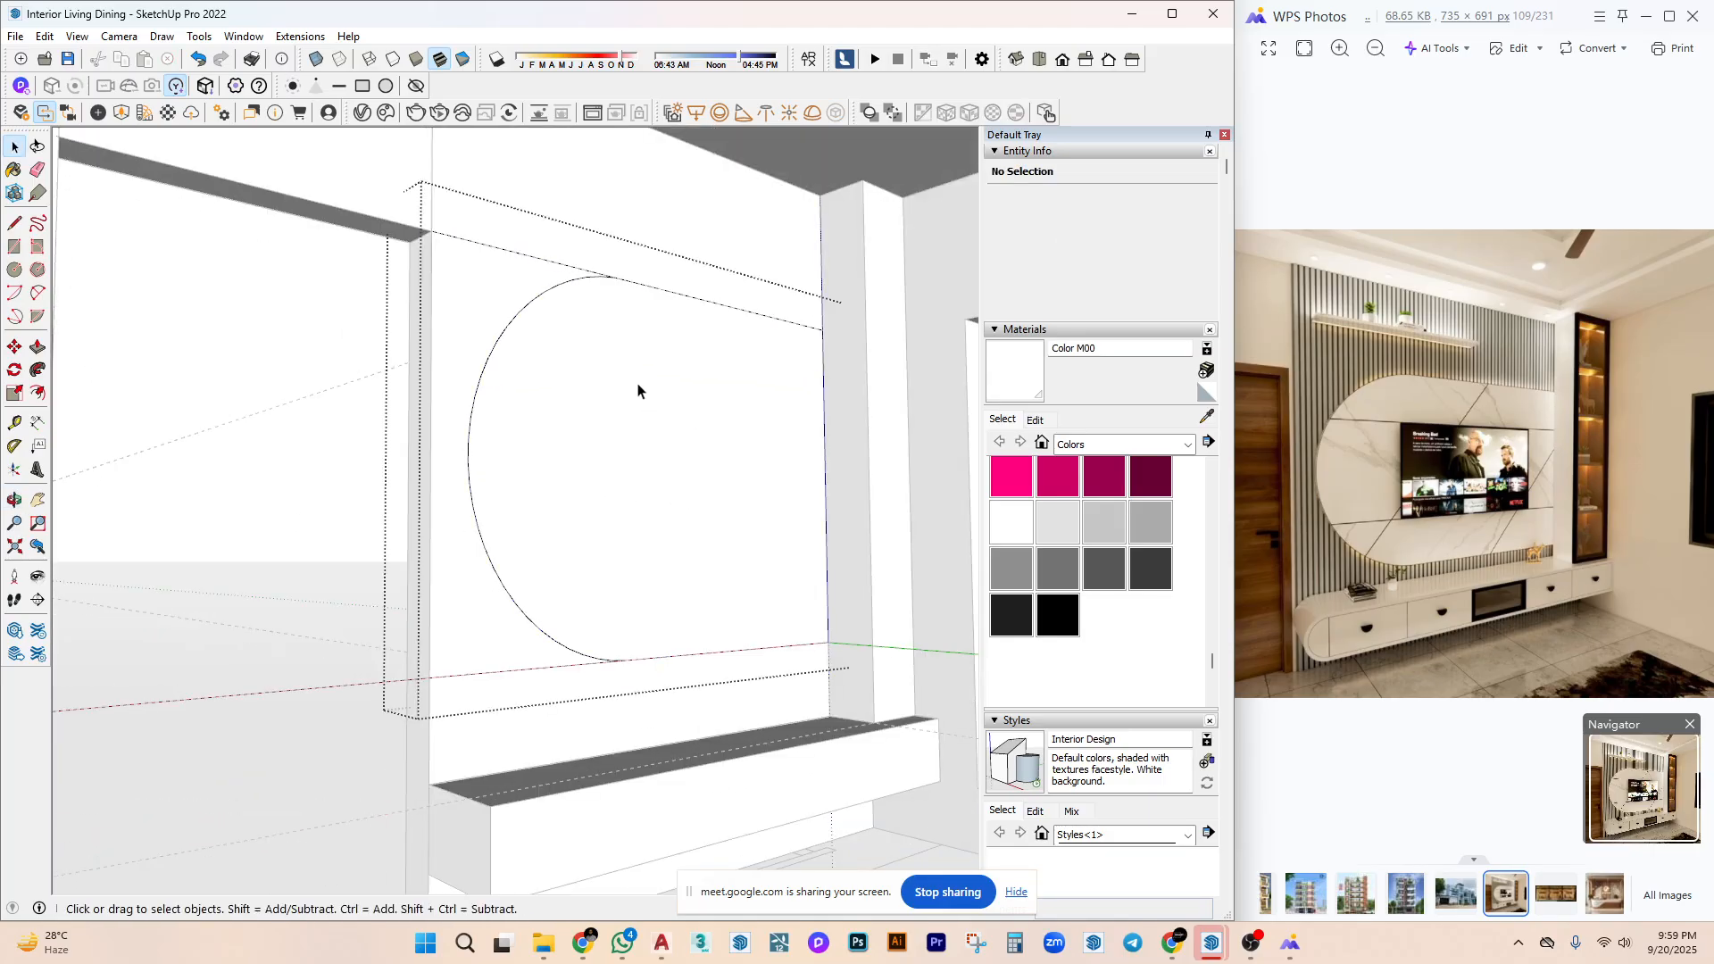
double_click(631, 392)
key("e")
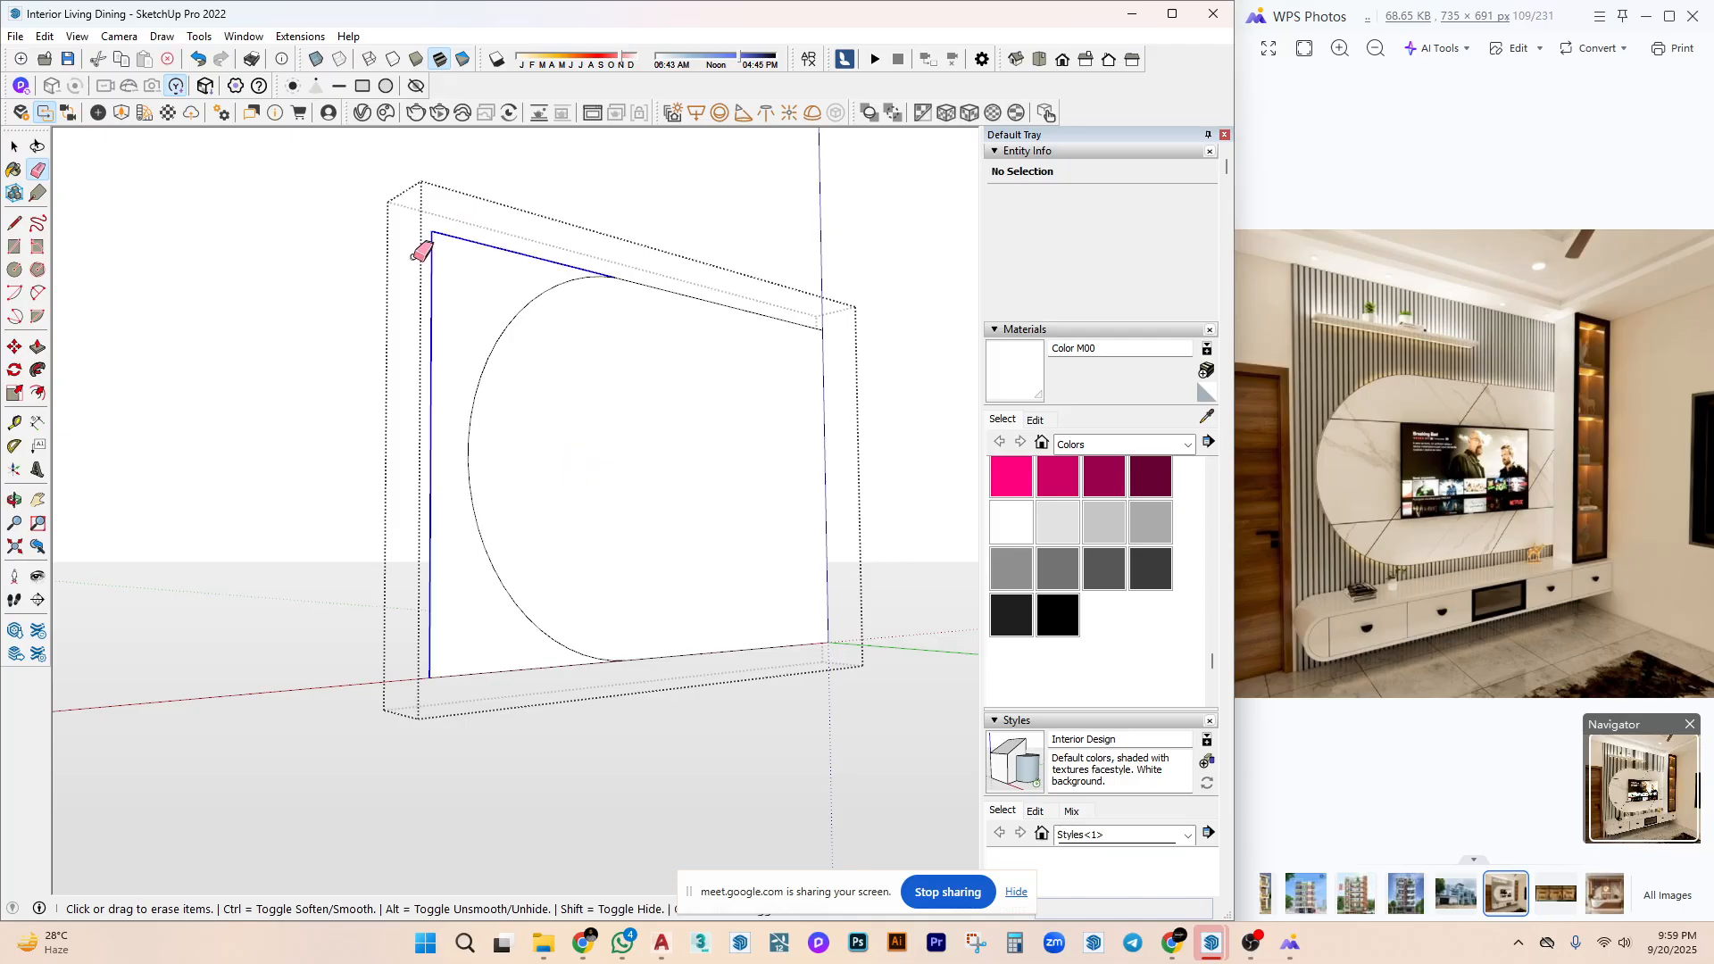
mouse_move(420, 249)
left_mouse_down()
mouse_move(444, 642)
mouse_move(792, 639)
mouse_move(701, 596)
left_mouse_up()
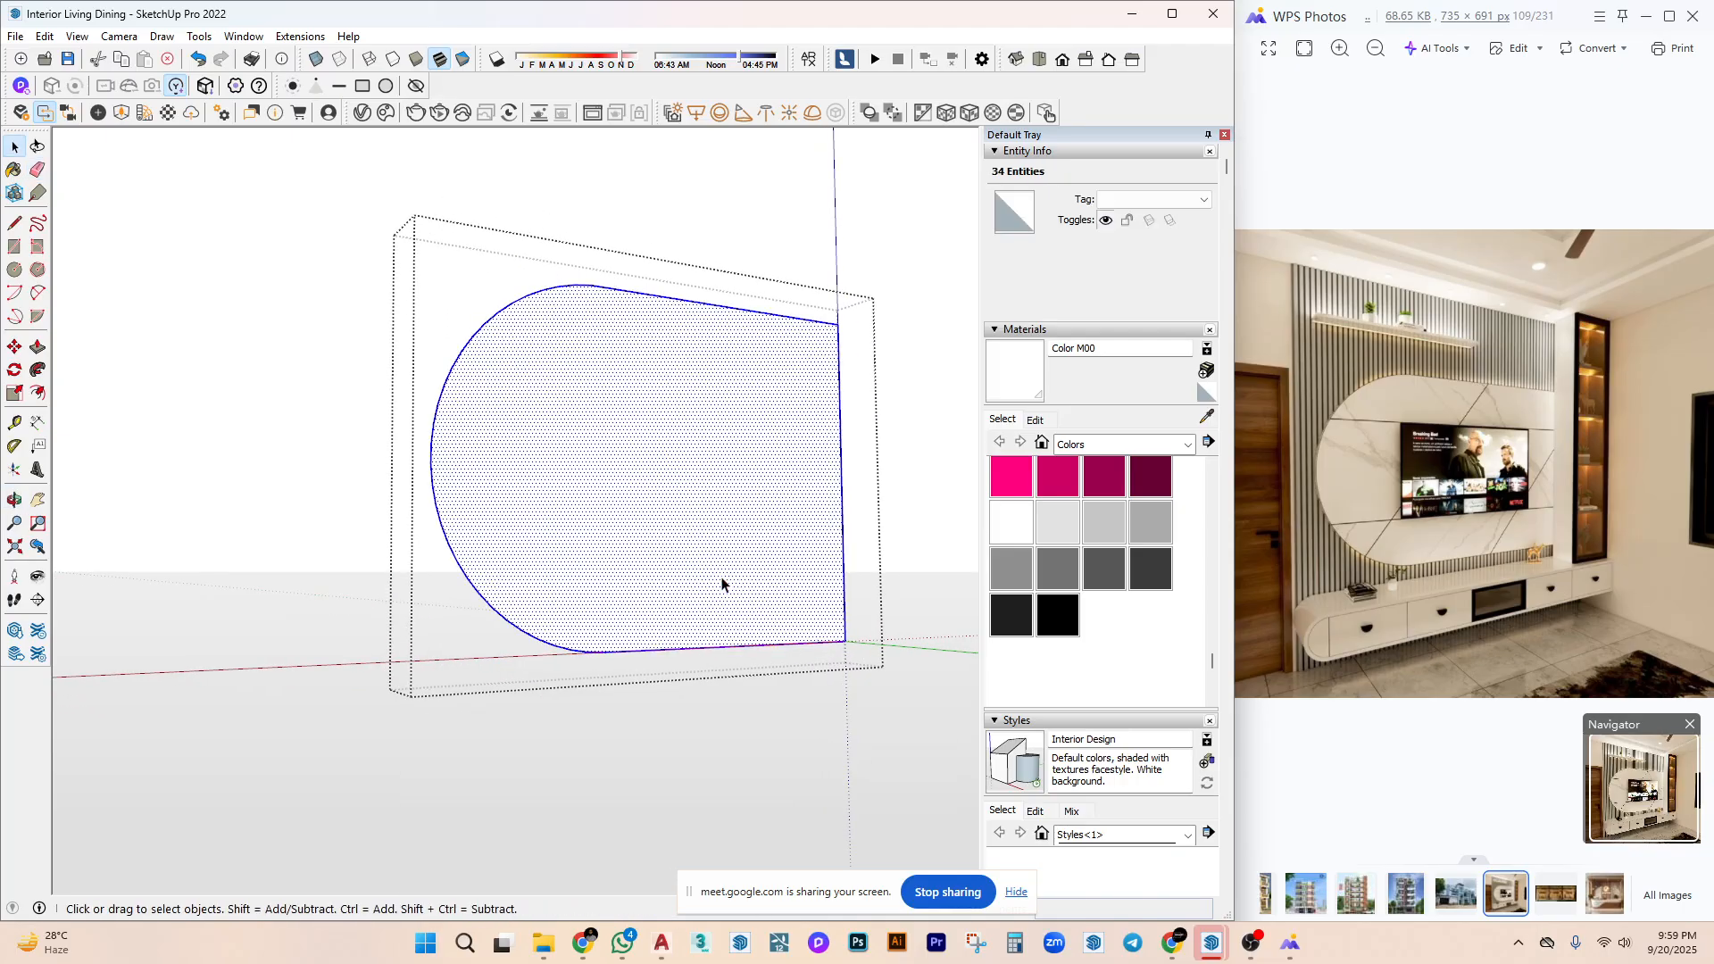
Place a horizontal guide just below the bottom edge of the half-round panel.
scroll(723, 589, "up", 5)
key("t")
left_click(712, 666)
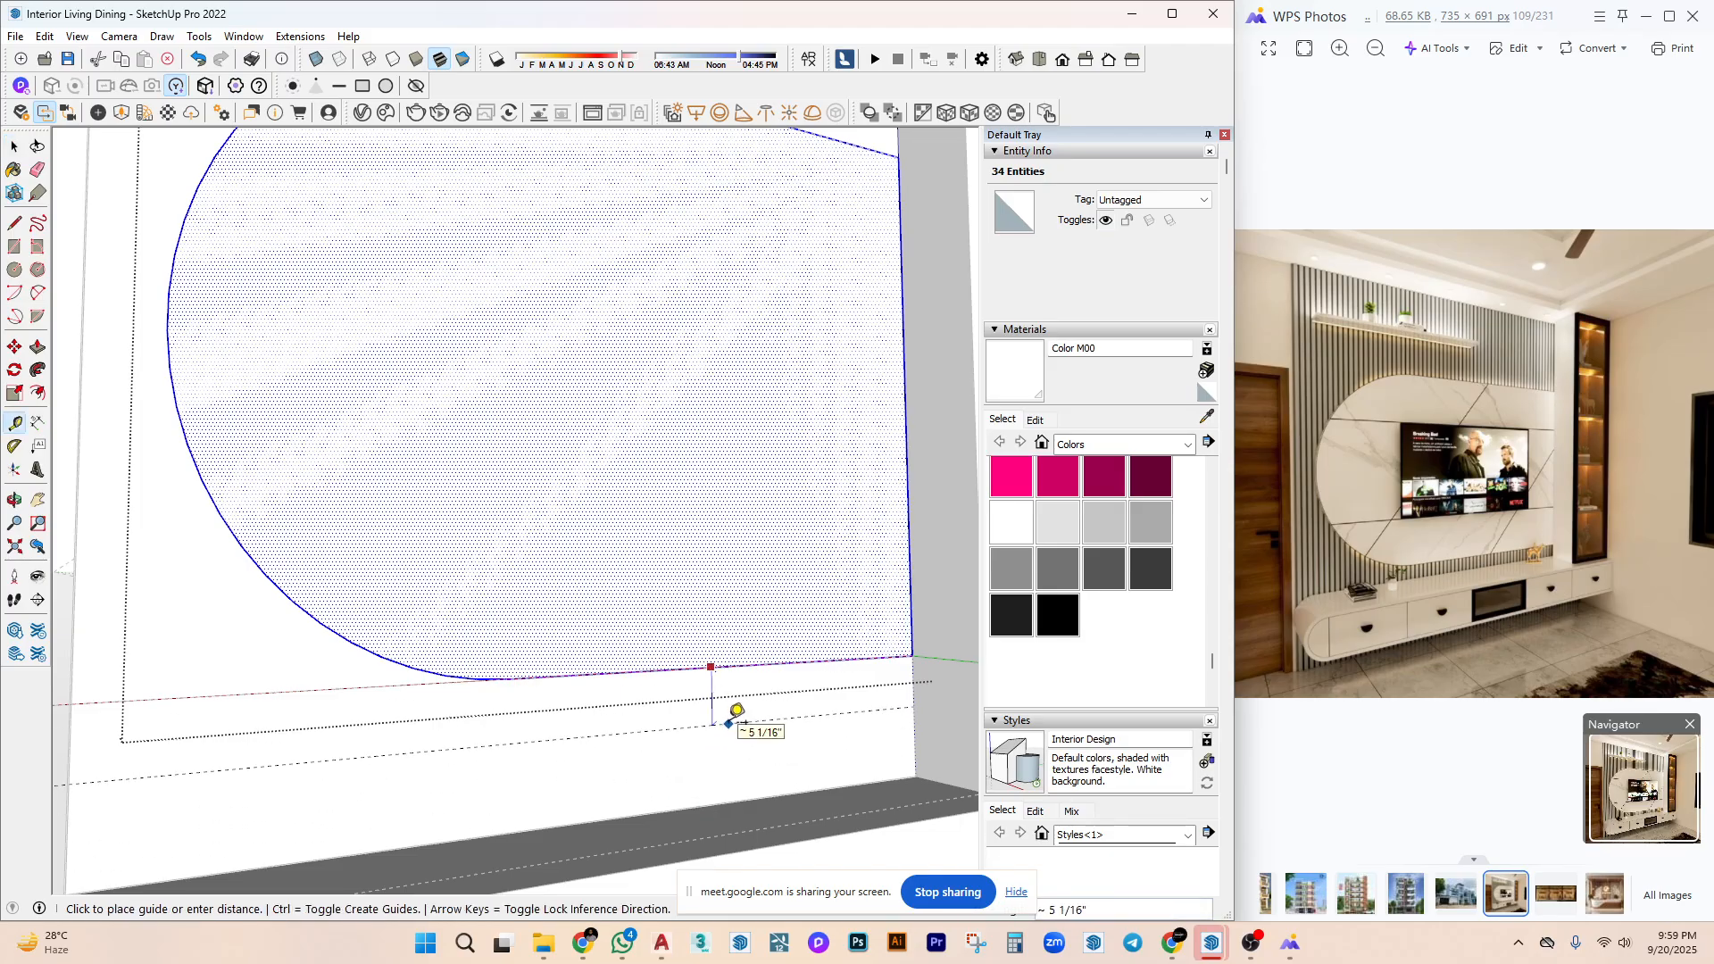
left_click(729, 721)
key("space")
Try to scale the half-round panel's height from its bottom edge.
key("s")
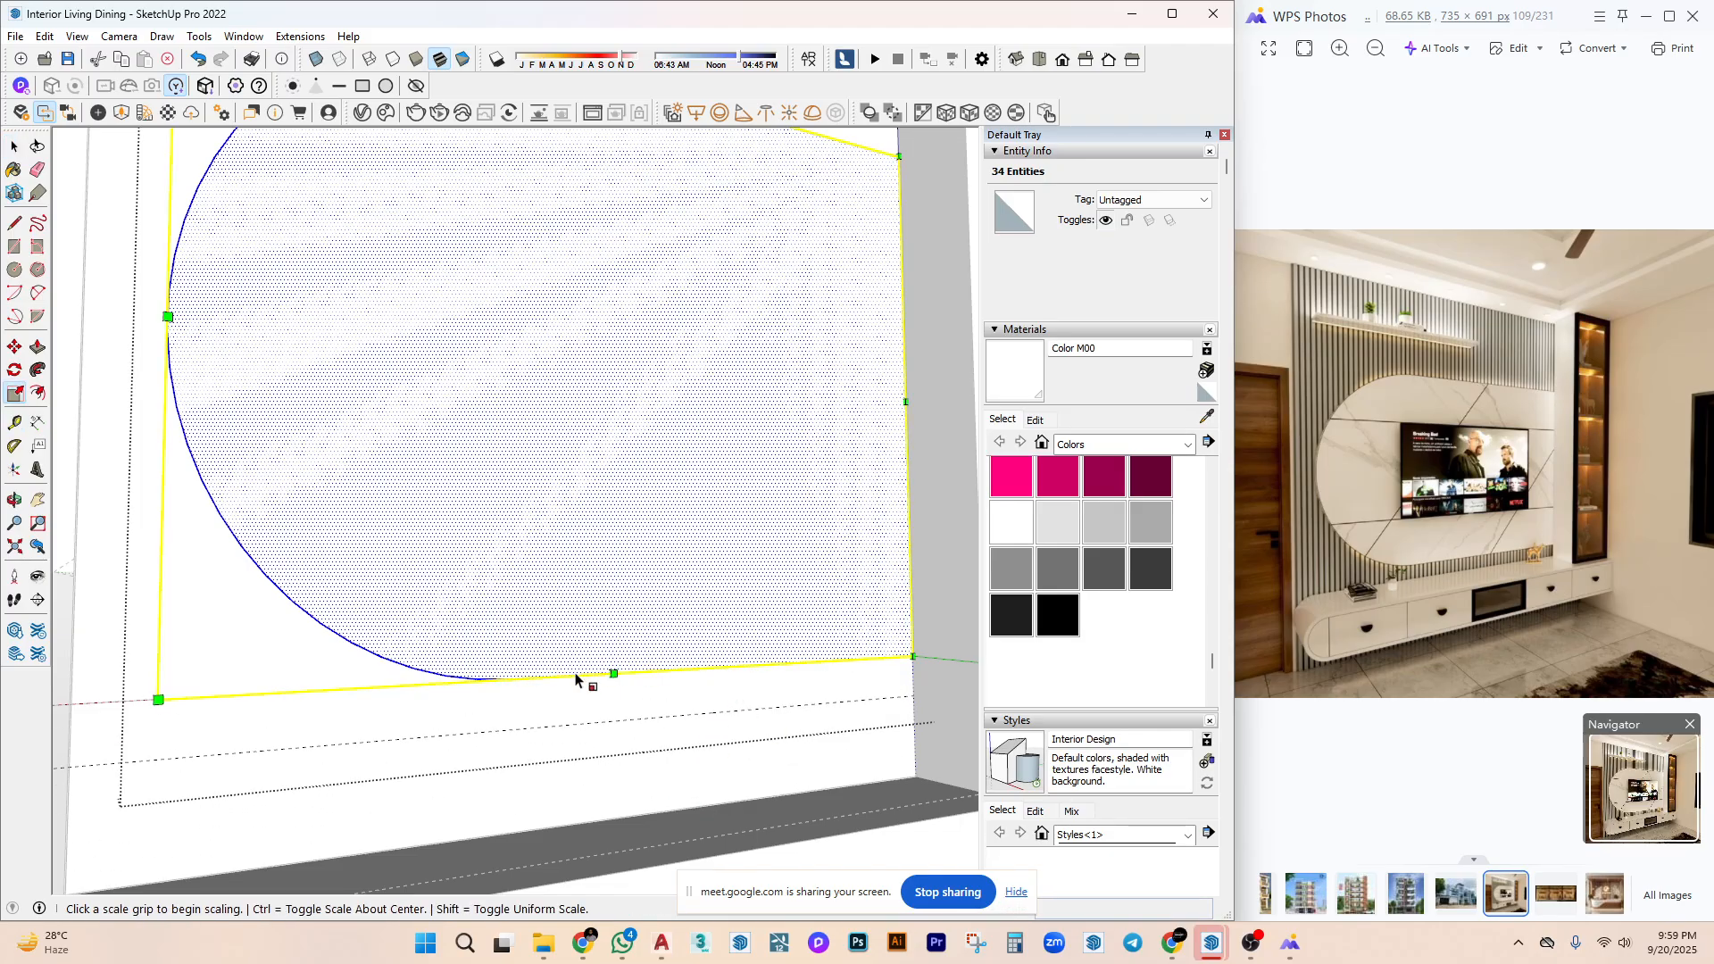
left_click(612, 674)
scroll(664, 670, "down", 3)
middle_click_drag(663, 671, 609, 663)
key("space")
Reduce the half-round panel's height from its bottom edge in two scalings, by factors of about 0.89 and 0.88.
key("s")
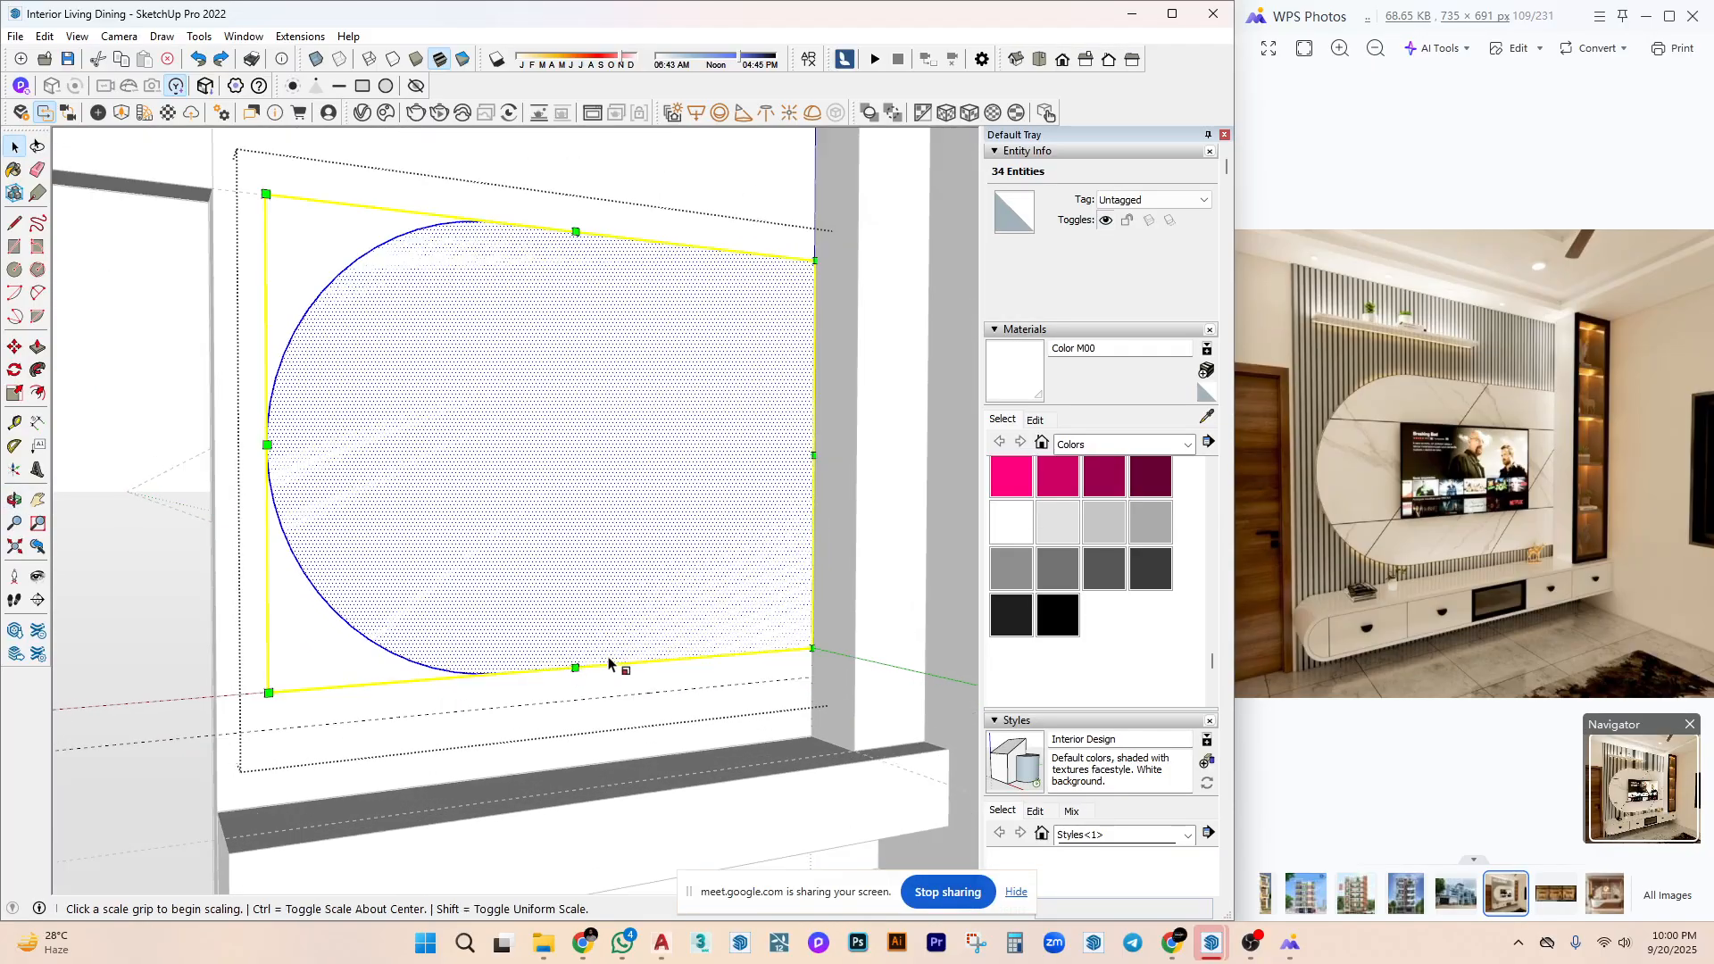
left_click(576, 668)
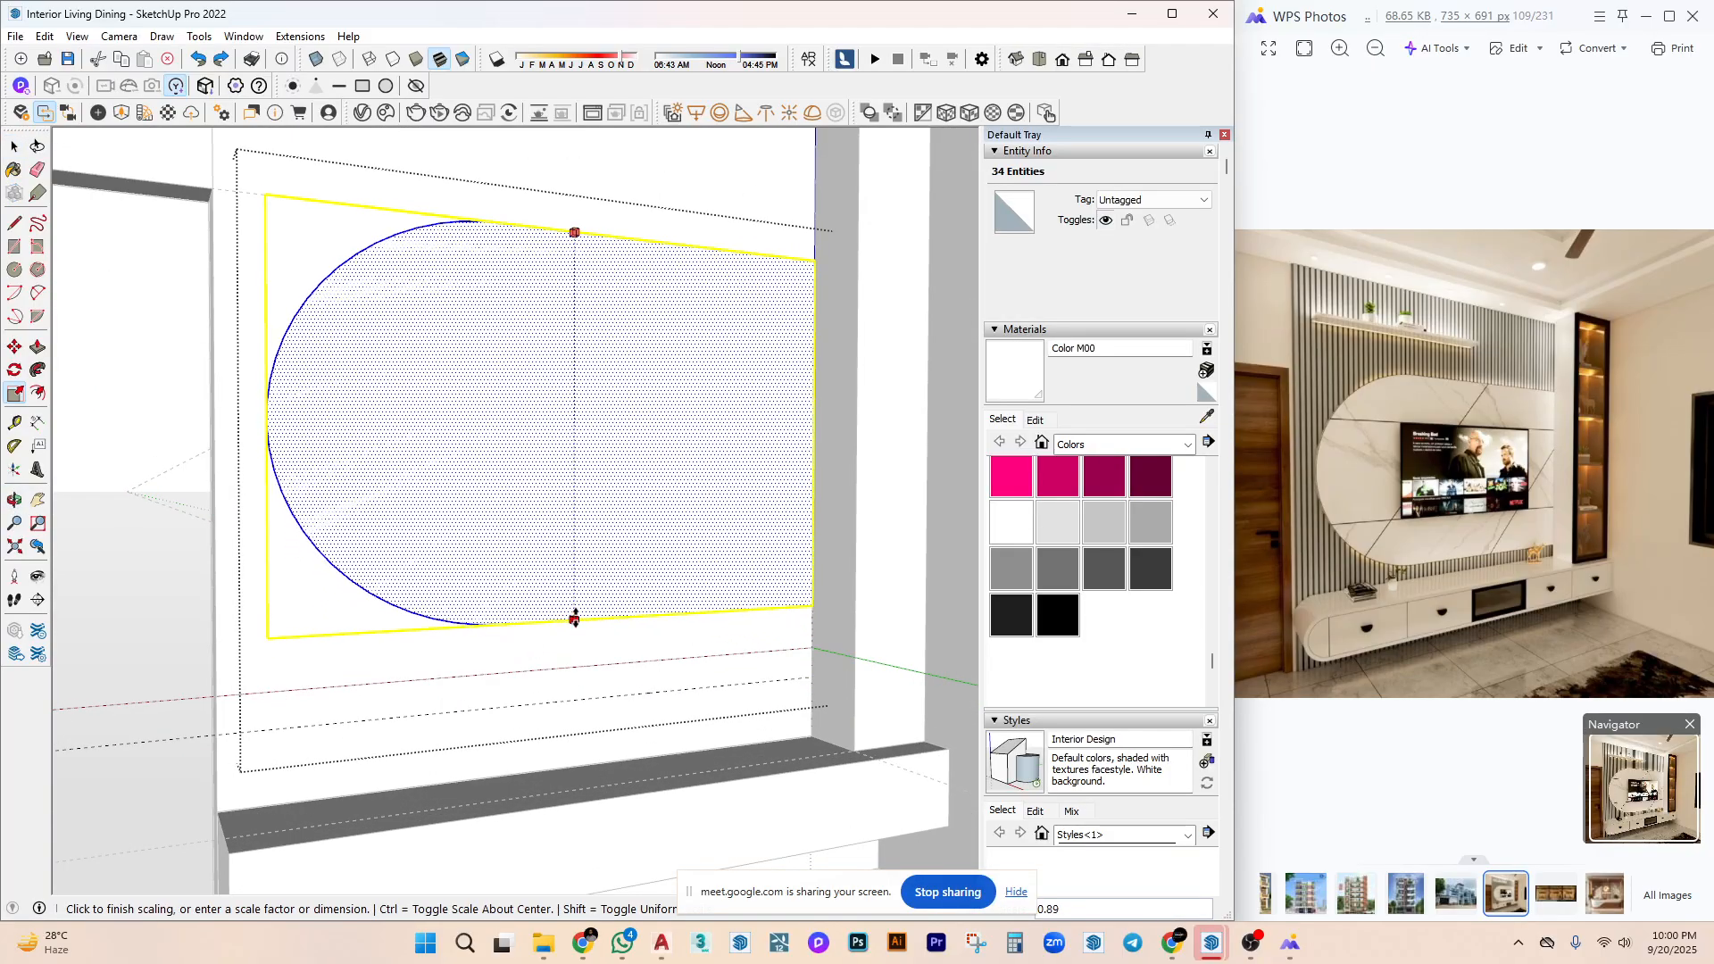
left_click(582, 620)
key("space")
scroll(620, 616, "down", 2)
middle_click_drag(620, 616, 673, 501)
key("s")
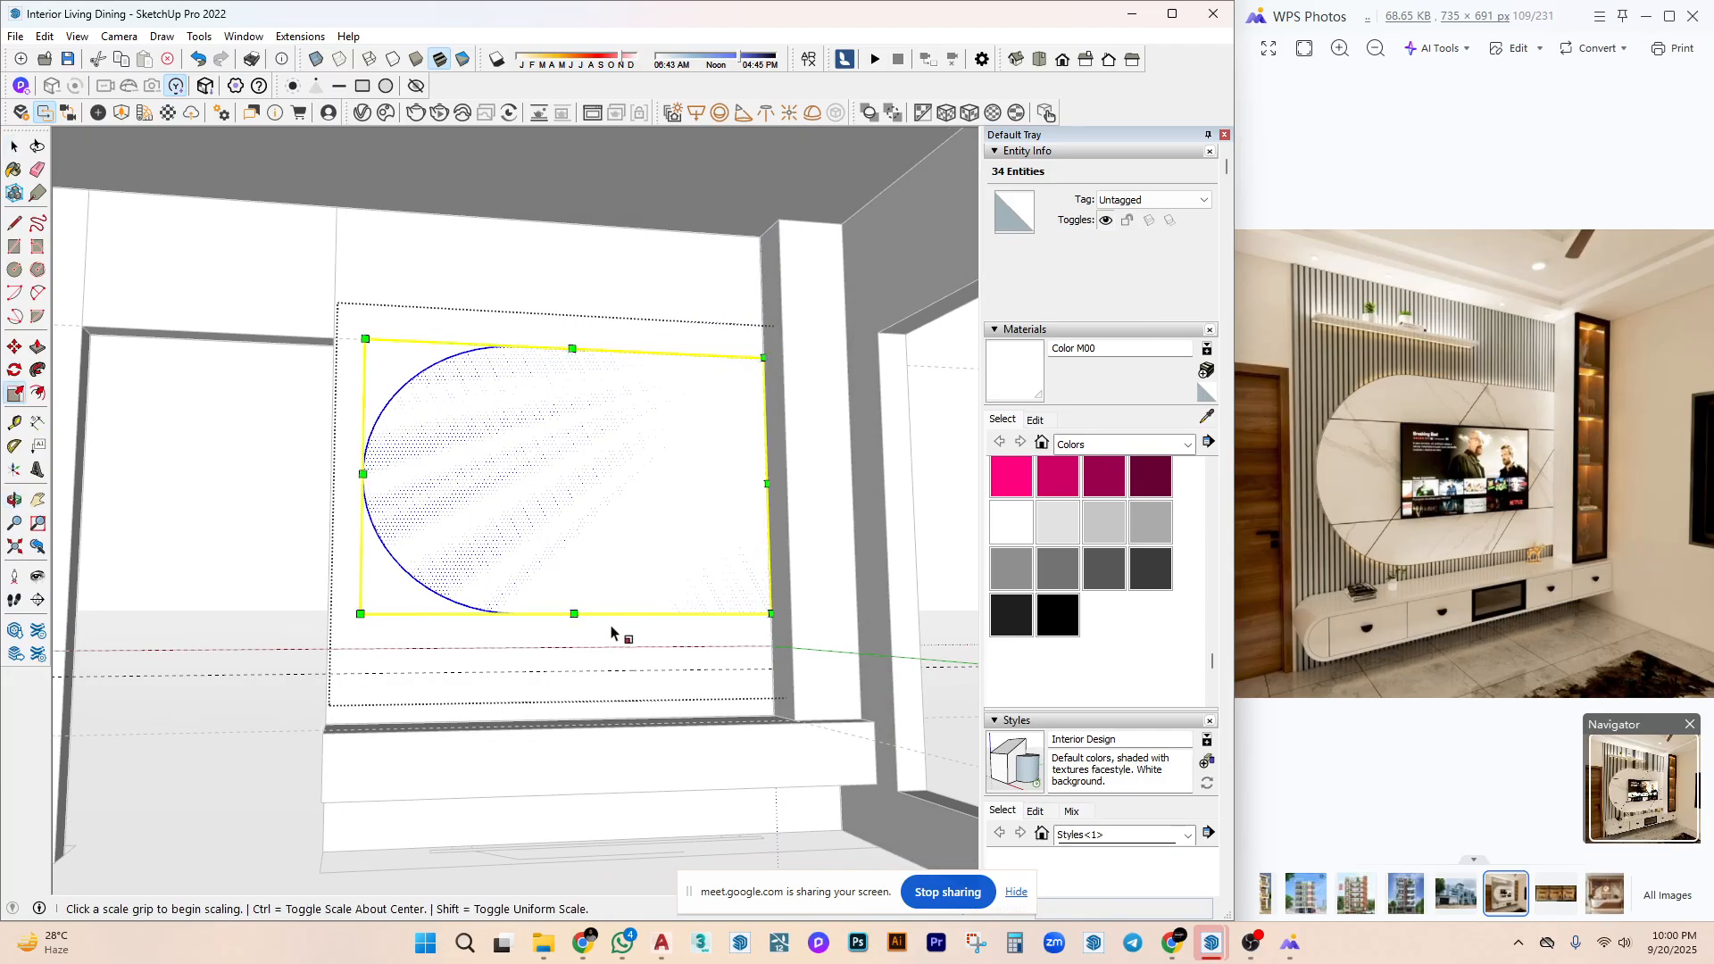
left_click(573, 614)
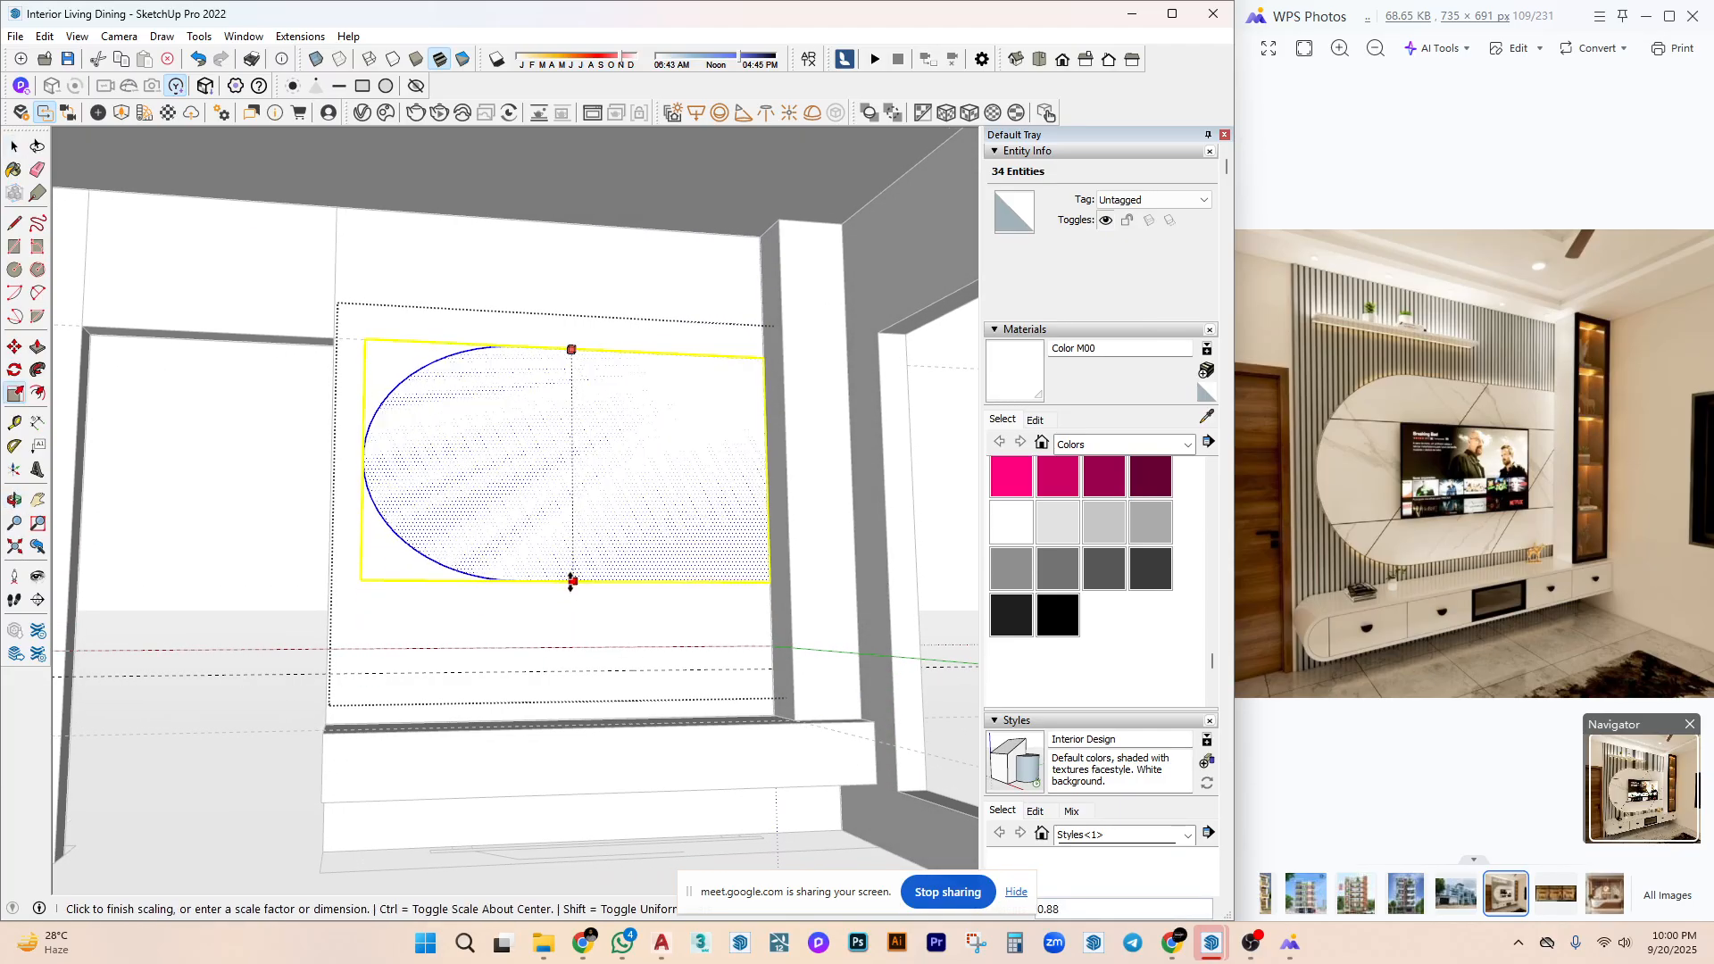
left_click(571, 576)
key("space")
Move the half-round panel straight down to the lower guide and scale its height up from the top edge by about 1.11.
middle_click_drag(586, 563, 580, 609)
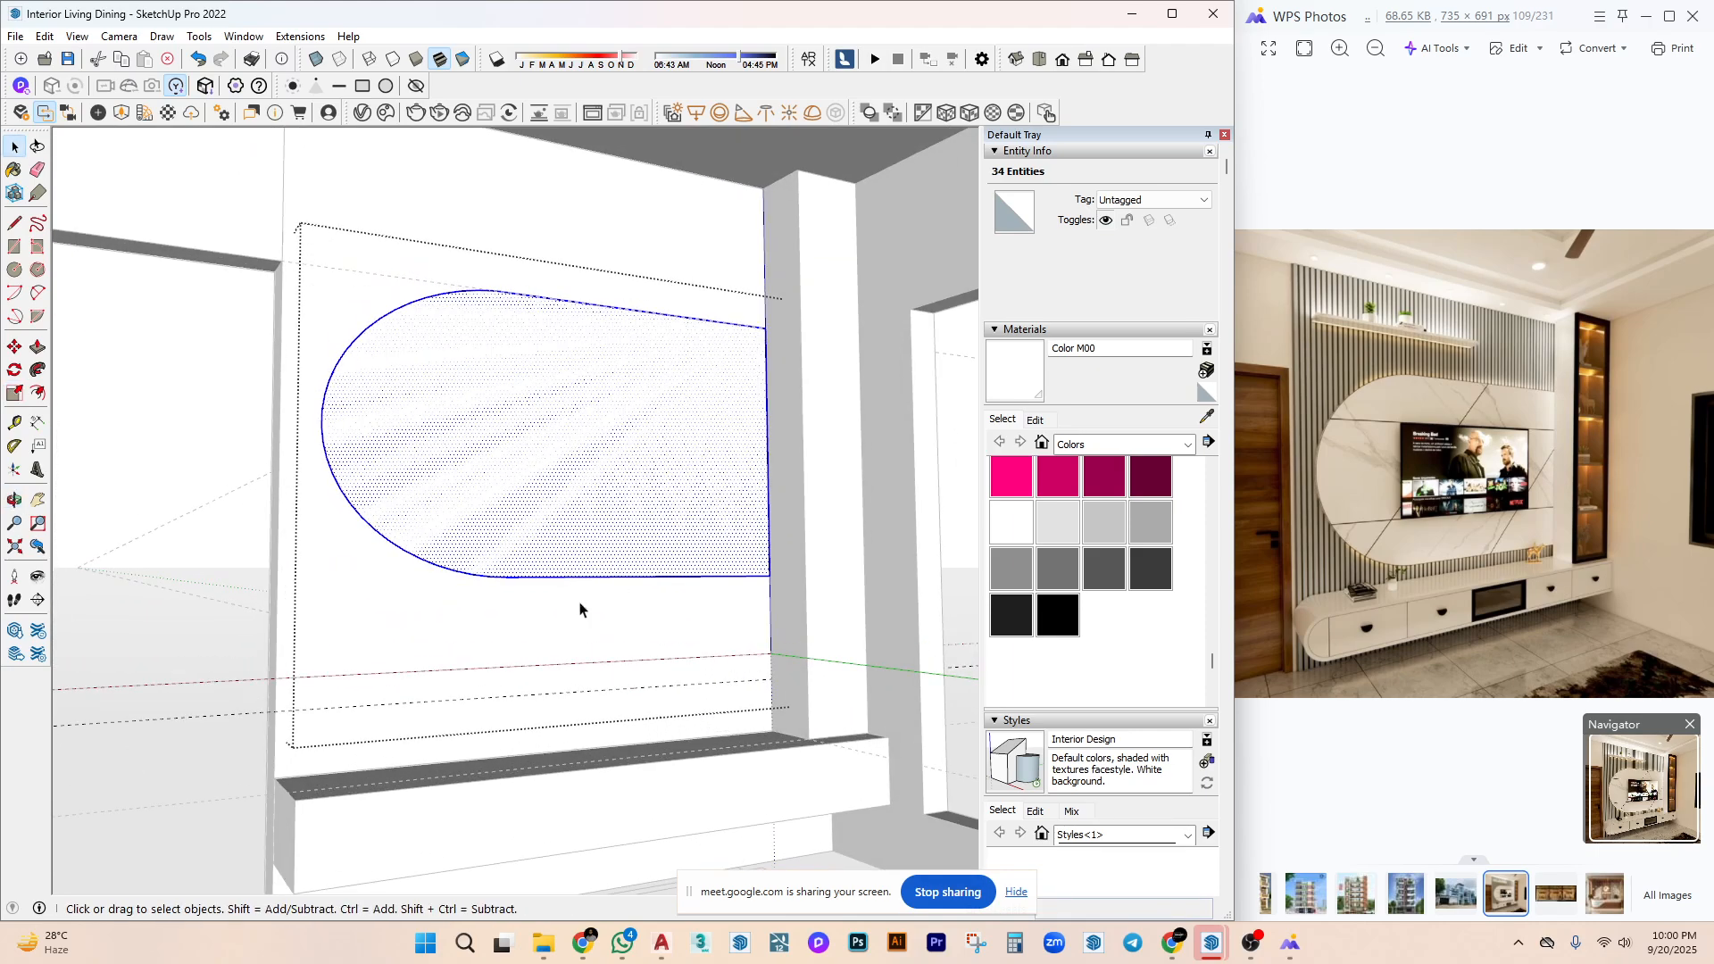
key("m")
left_click(700, 579)
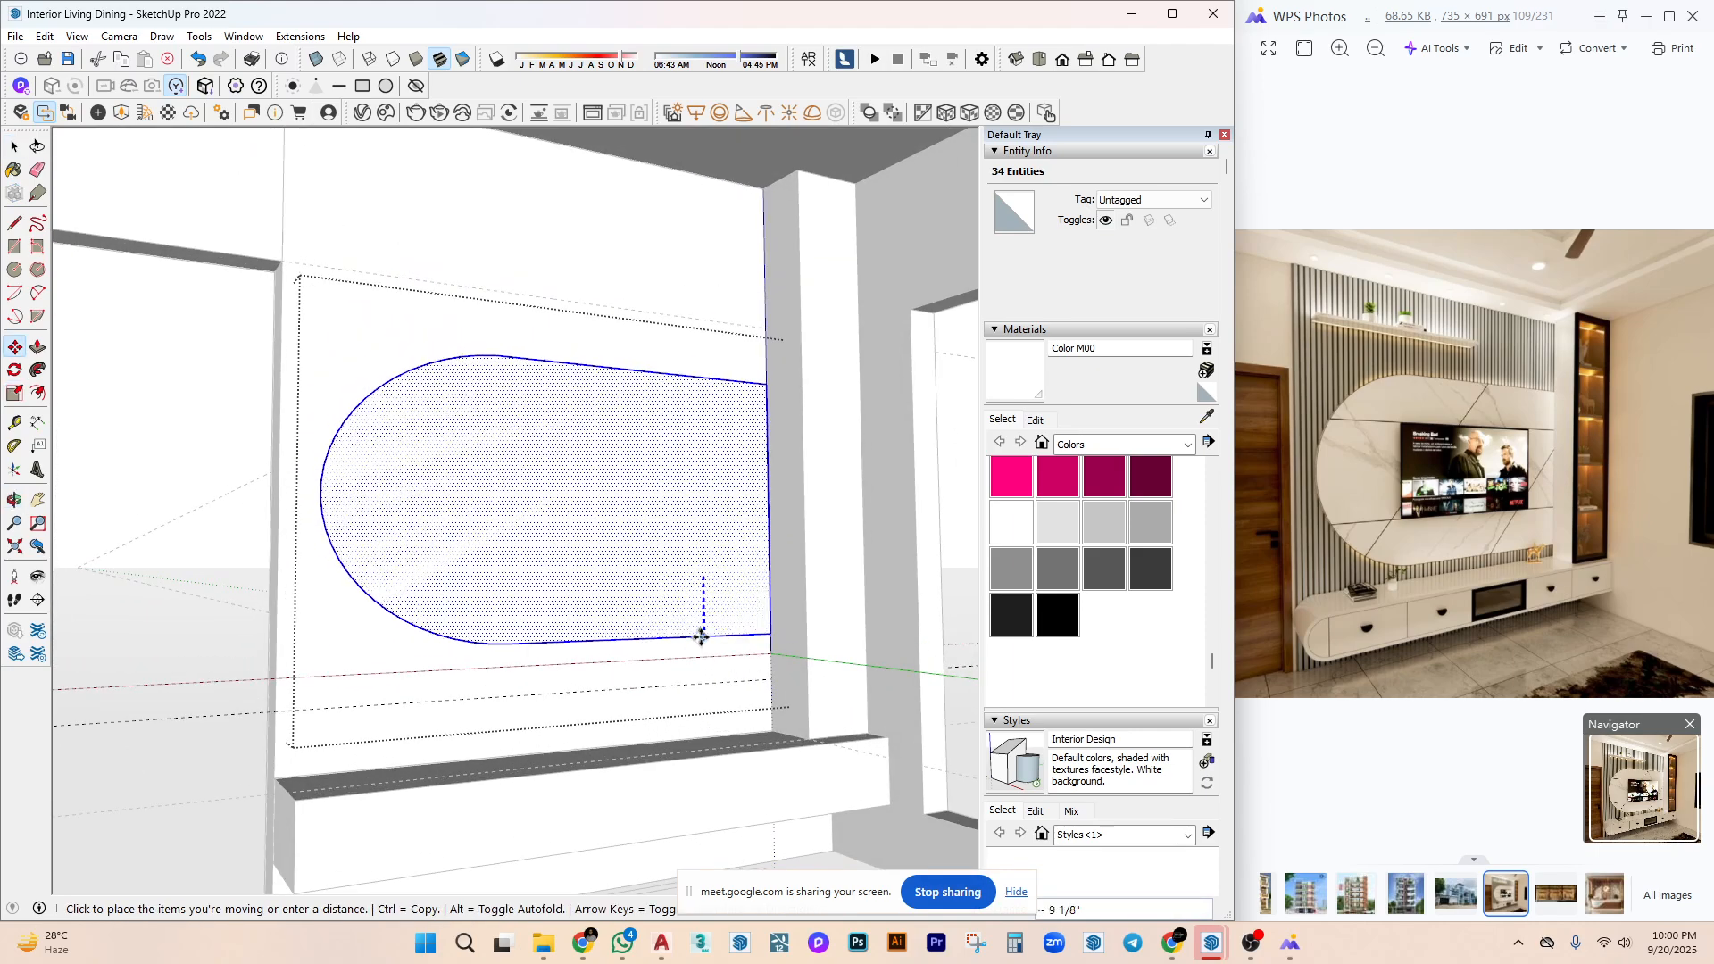
left_click(707, 673)
key("s")
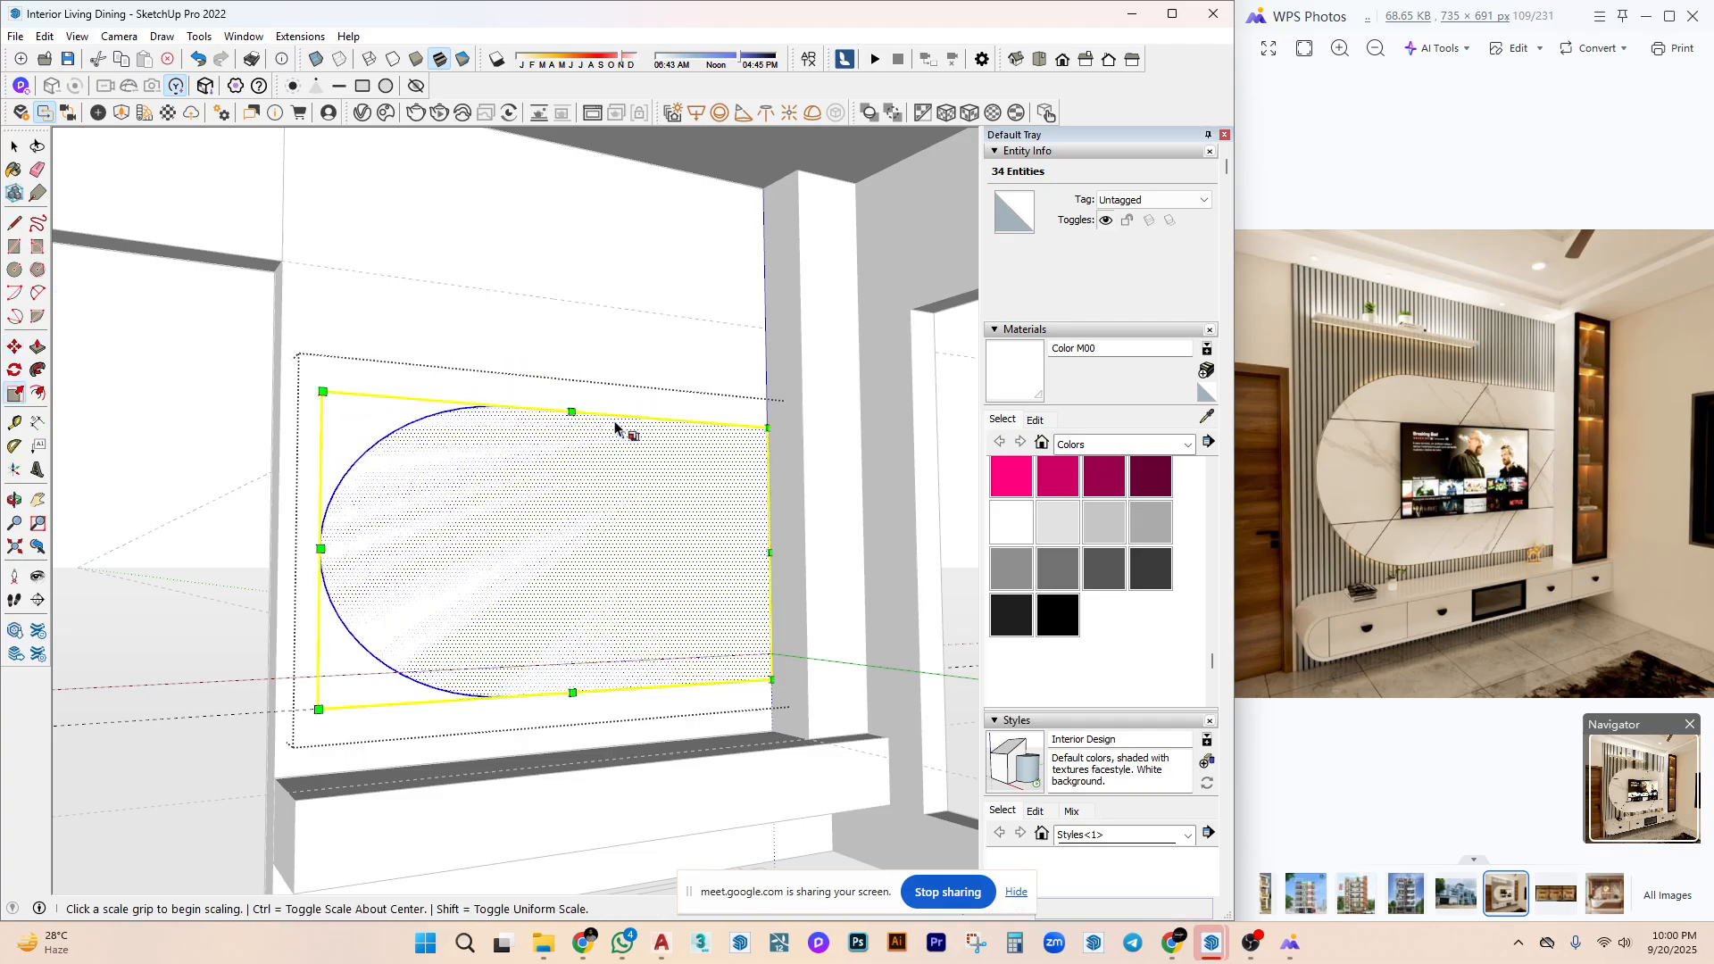
left_click(571, 413)
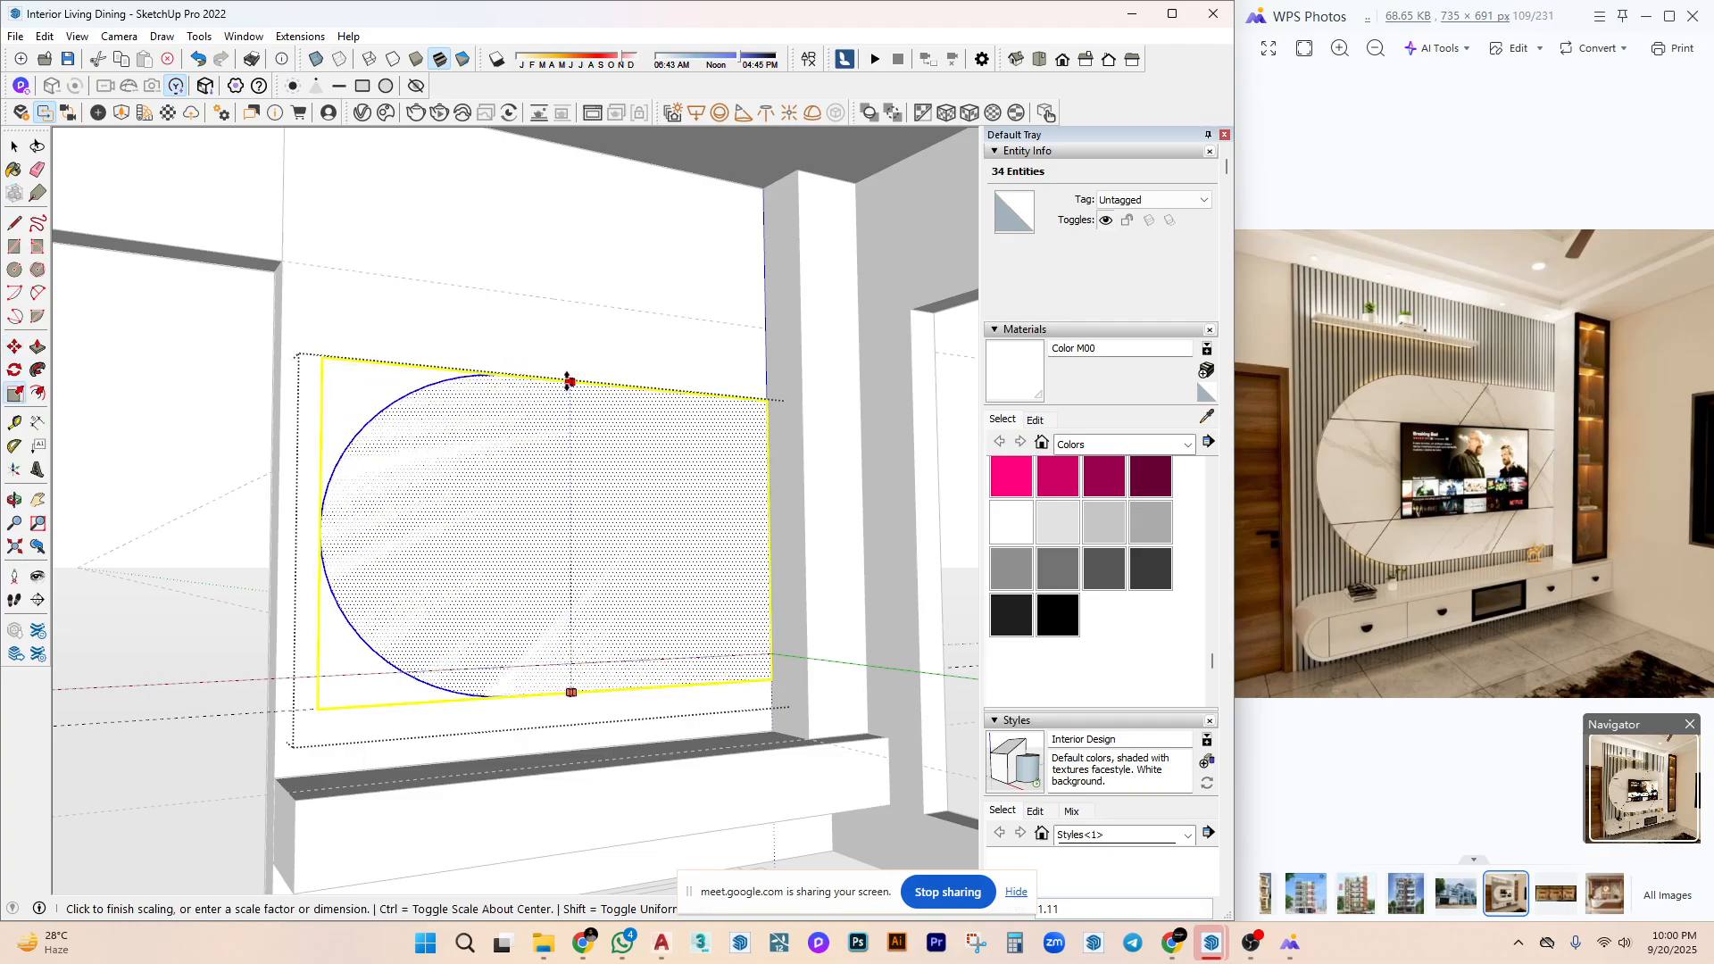
left_click(571, 384)
key("space")
Inside the tall shelf column's group, select the top face with its edges and lower it to the door-top level.
left_click(791, 337)
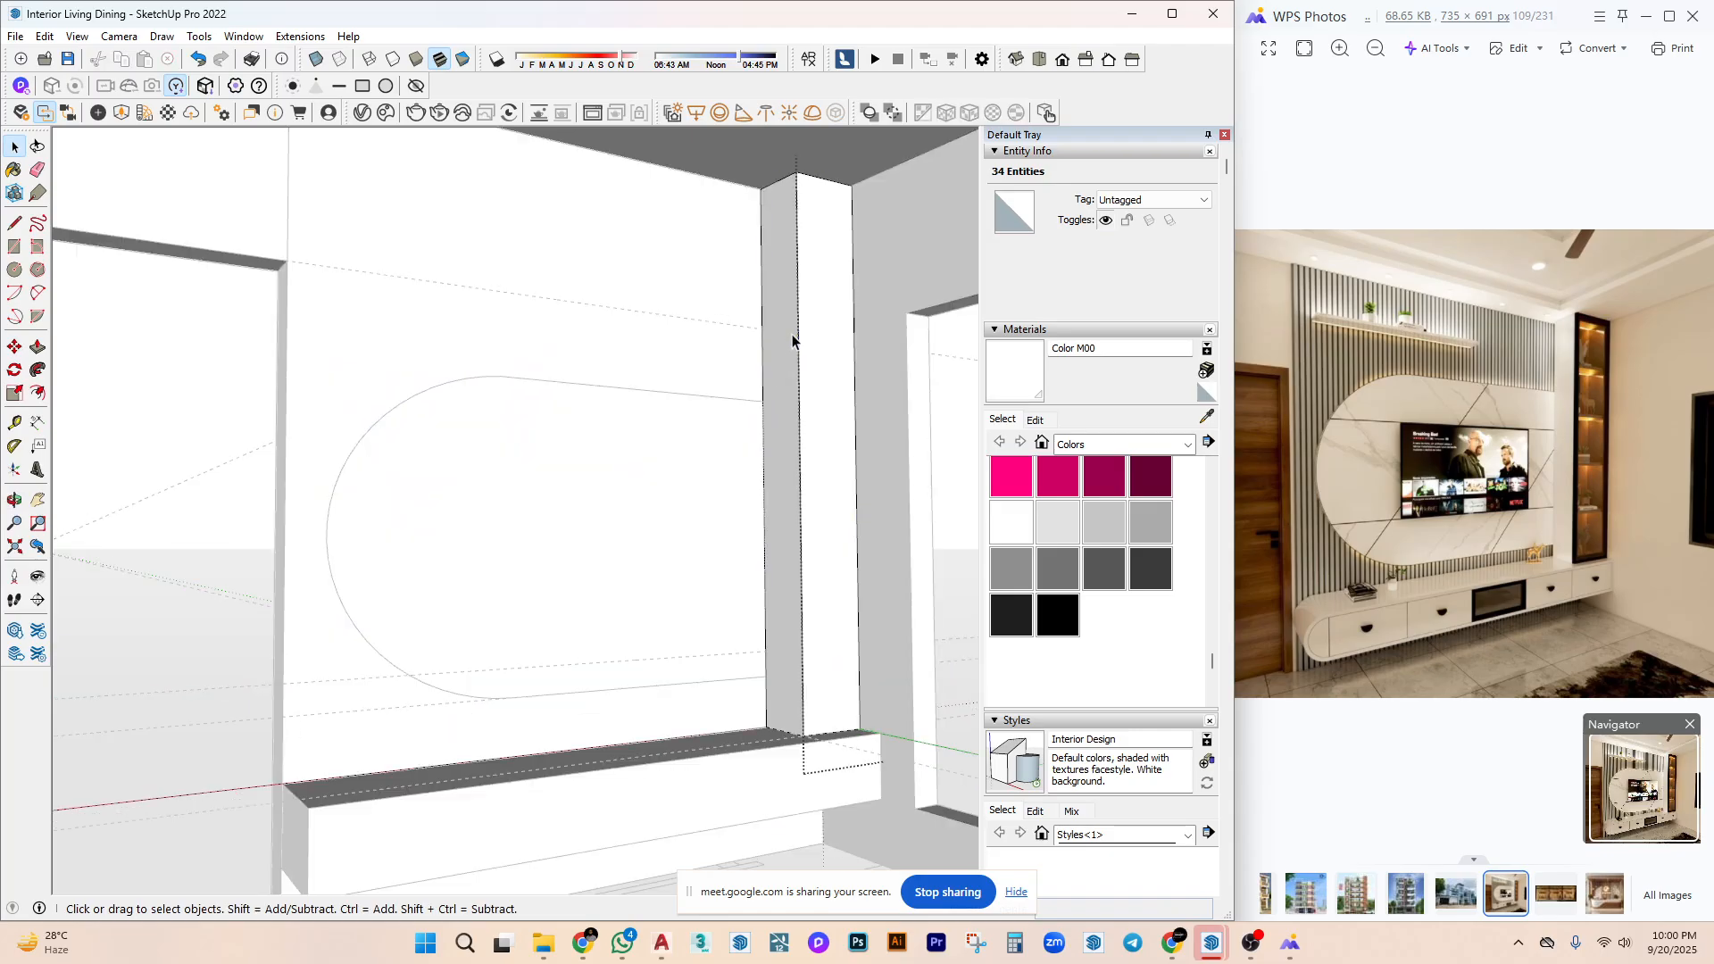
middle_click_drag(792, 338, 754, 413, "shift")
left_click_drag(669, 268, 935, 433)
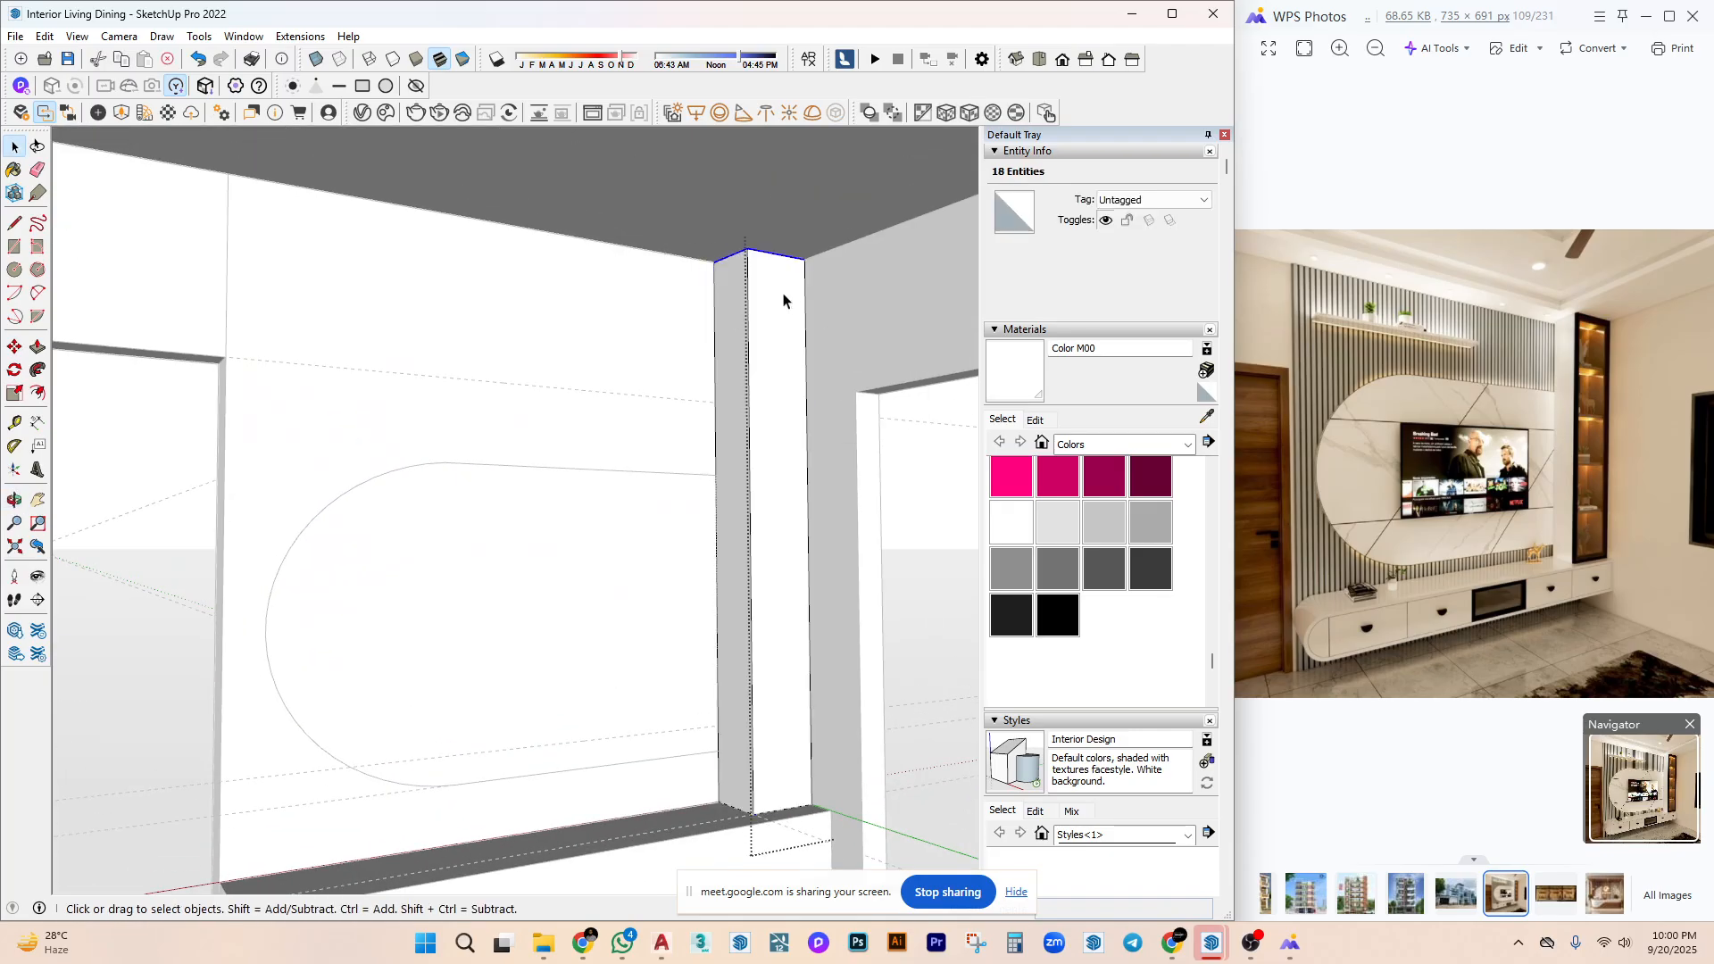
double_click(783, 300)
key("m")
left_click(748, 252)
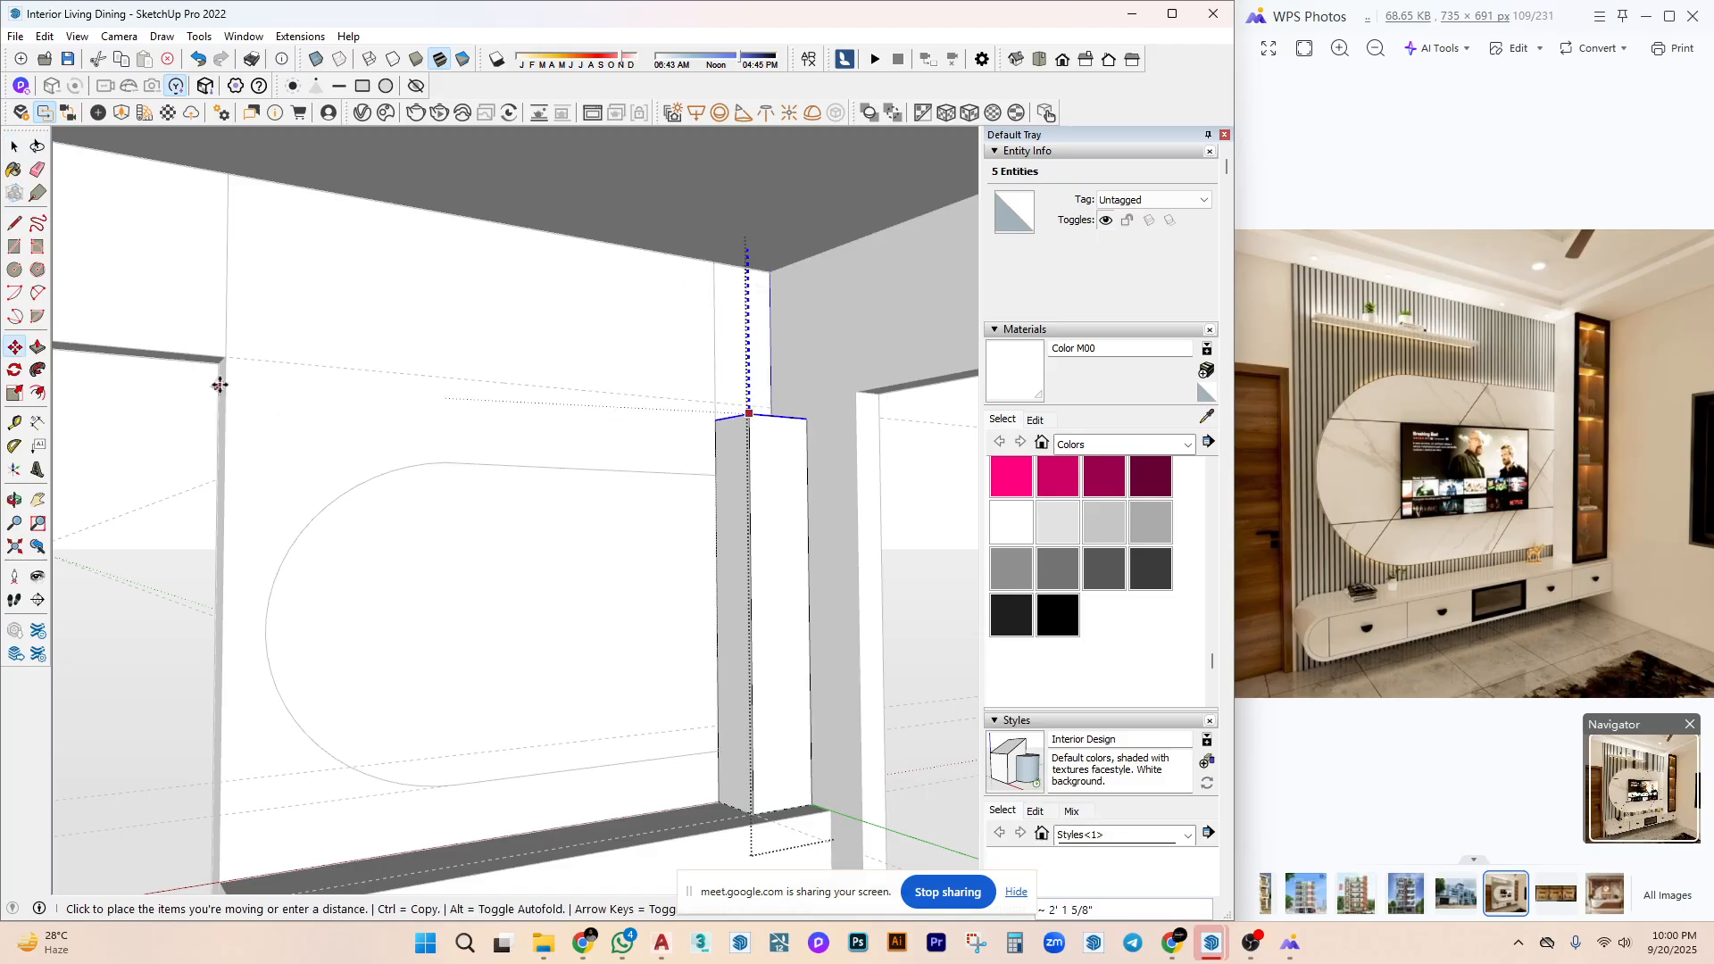
left_click(223, 364)
key("space")
Select the half-round panel group and move it slightly out from the TV wall.
middle_click_drag(687, 549, 746, 574, "shift")
left_click(638, 524)
middle_click_drag(638, 525, 573, 516)
left_click(569, 477)
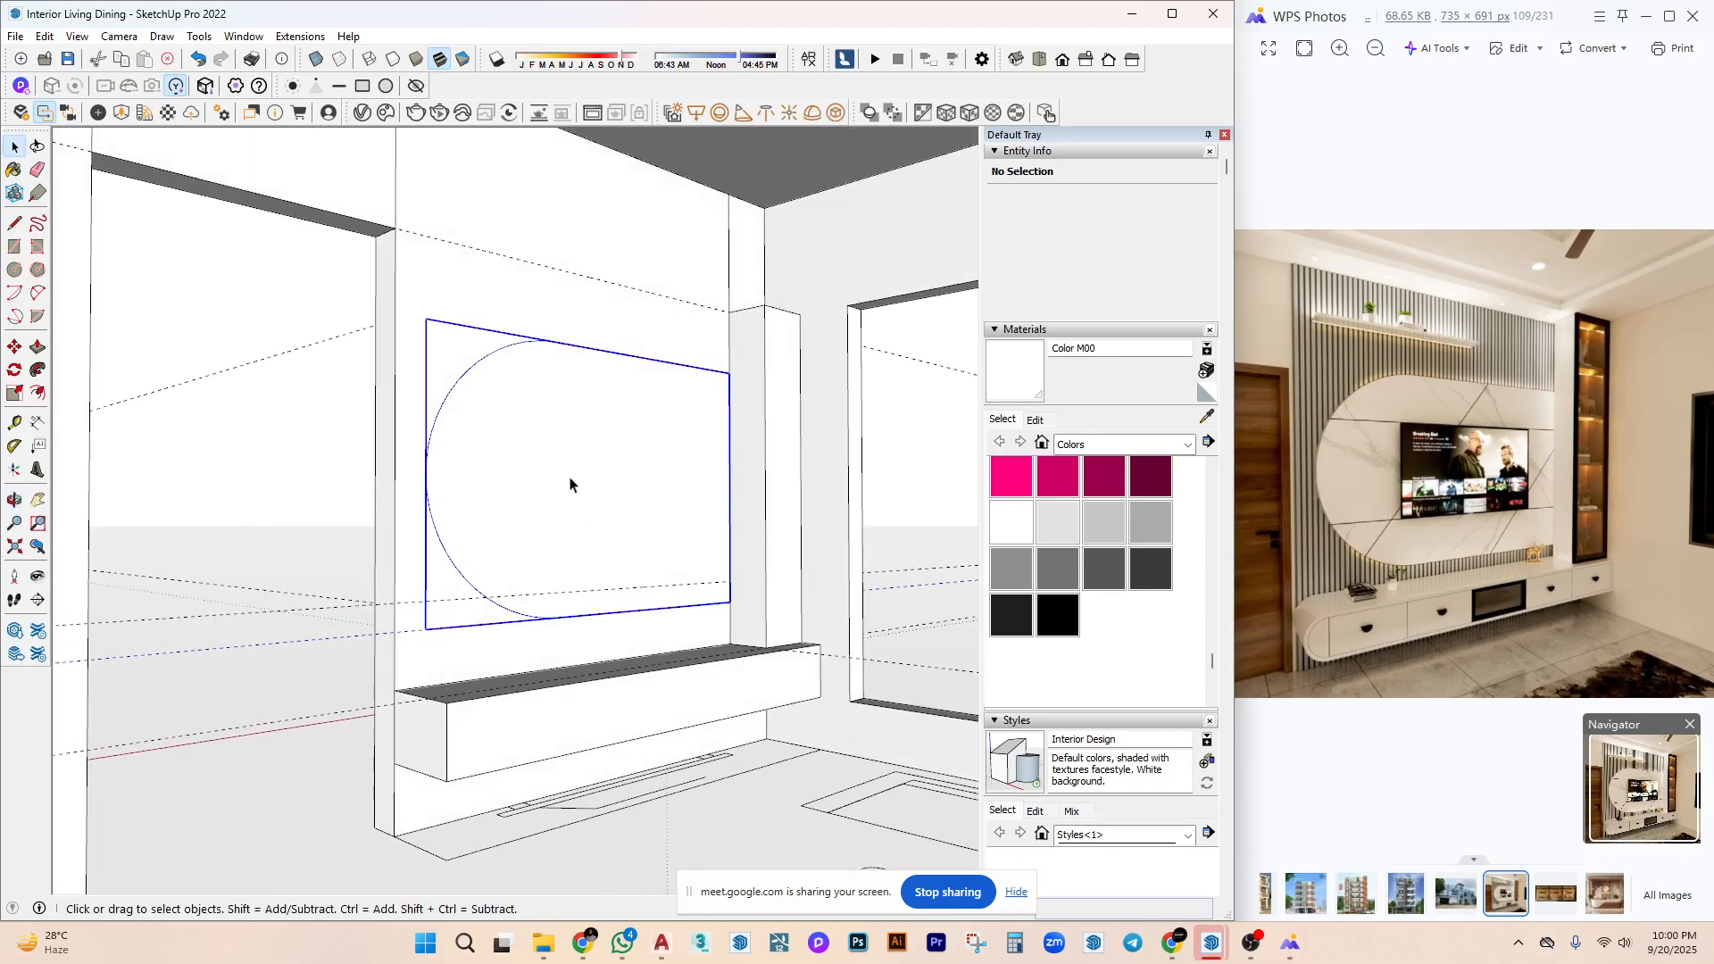
scroll(693, 432, "up", 4)
key("m")
left_click(740, 354)
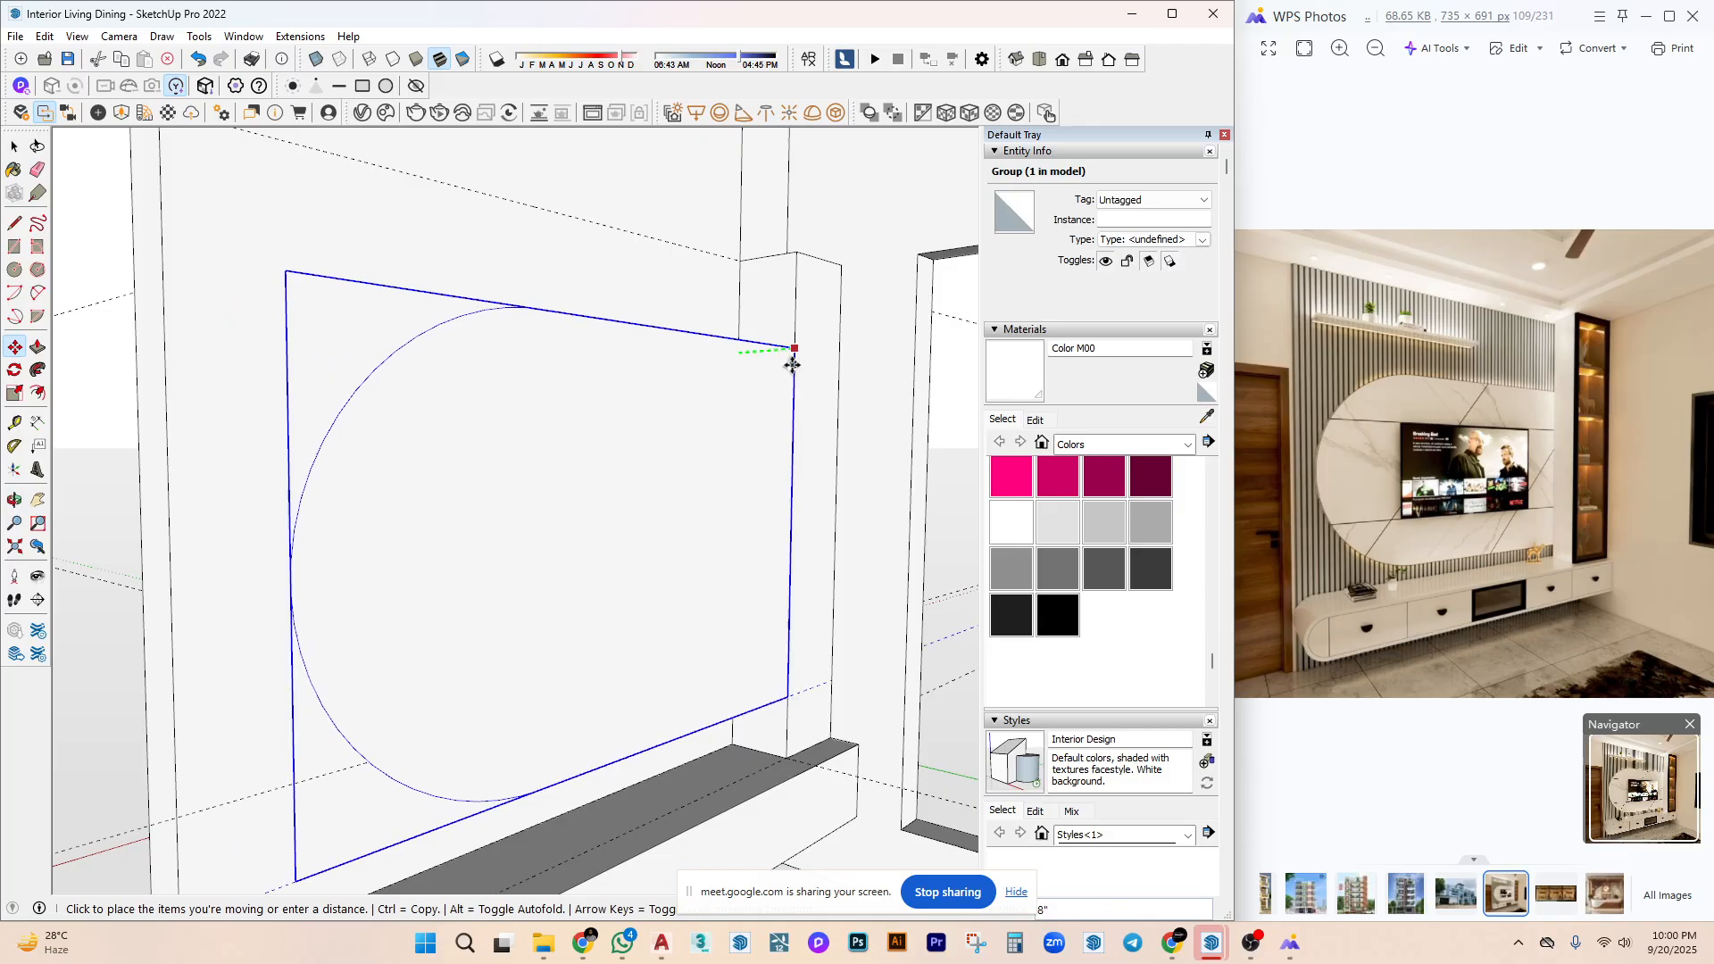
left_click(792, 365)
key("space")
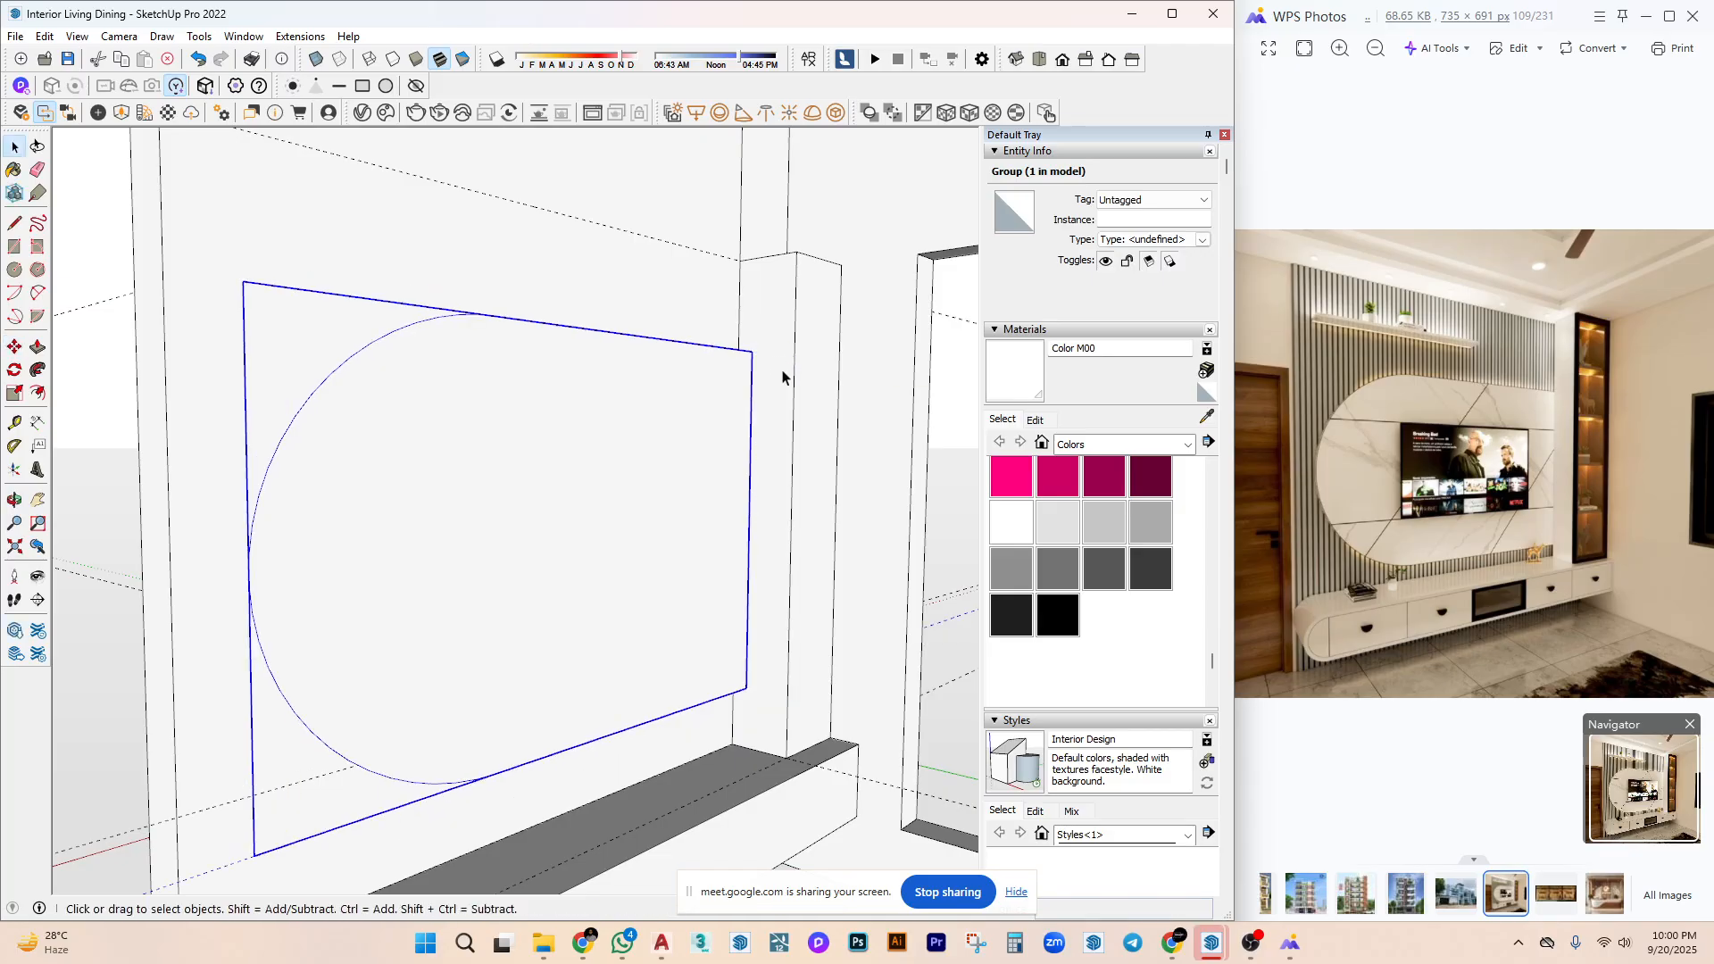
Inside the back panel's group, select the top edge and lower it vertically to the door-top level.
scroll(785, 371, "down", 3)
middle_click_drag(785, 372, 498, 306)
scroll(565, 337, "up", 3)
double_click(601, 301)
left_click(722, 319)
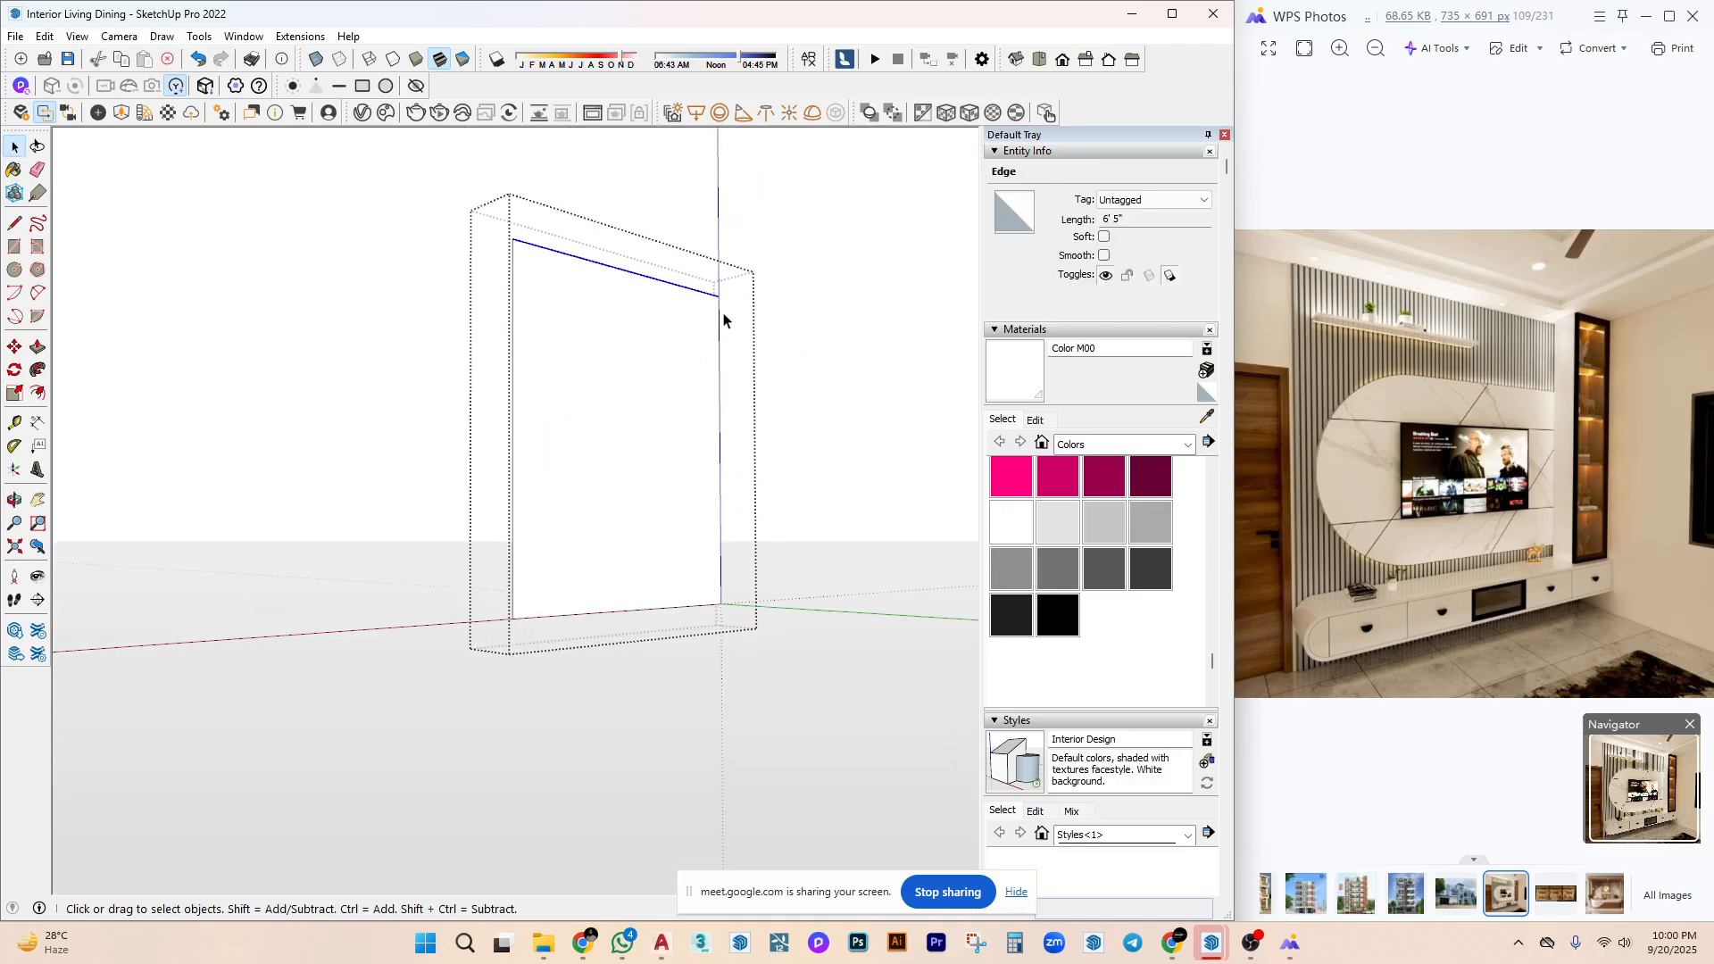
middle_click_drag(694, 295, 727, 337)
key("m")
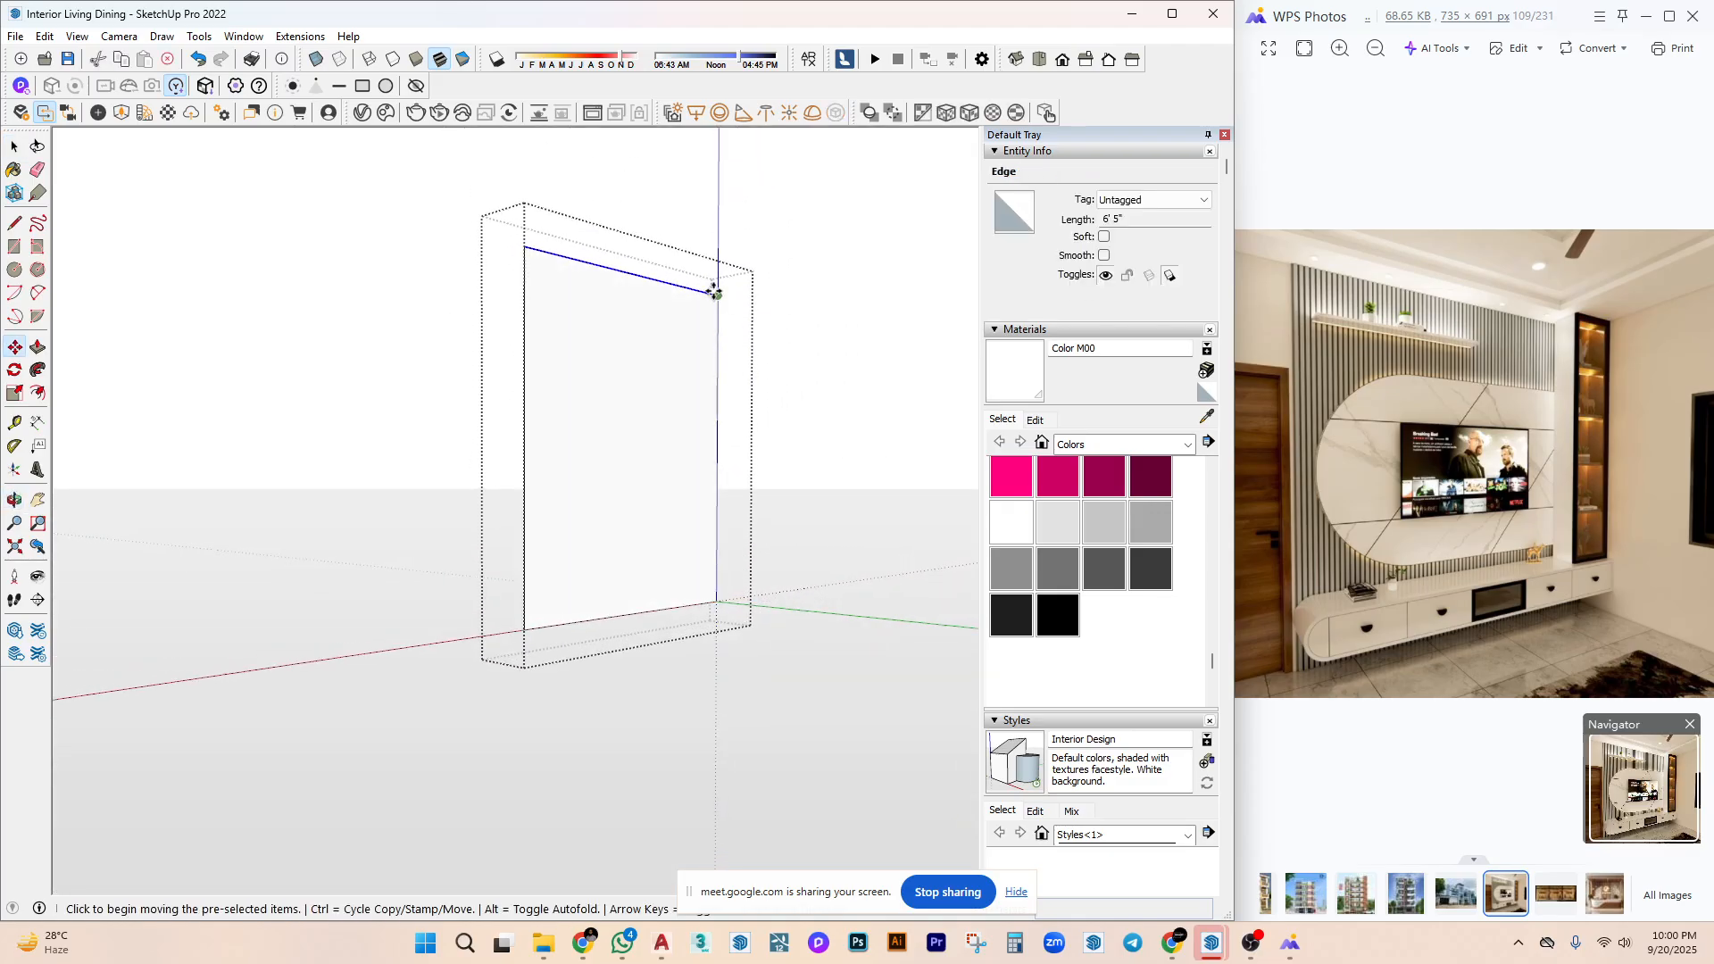
left_click(711, 289)
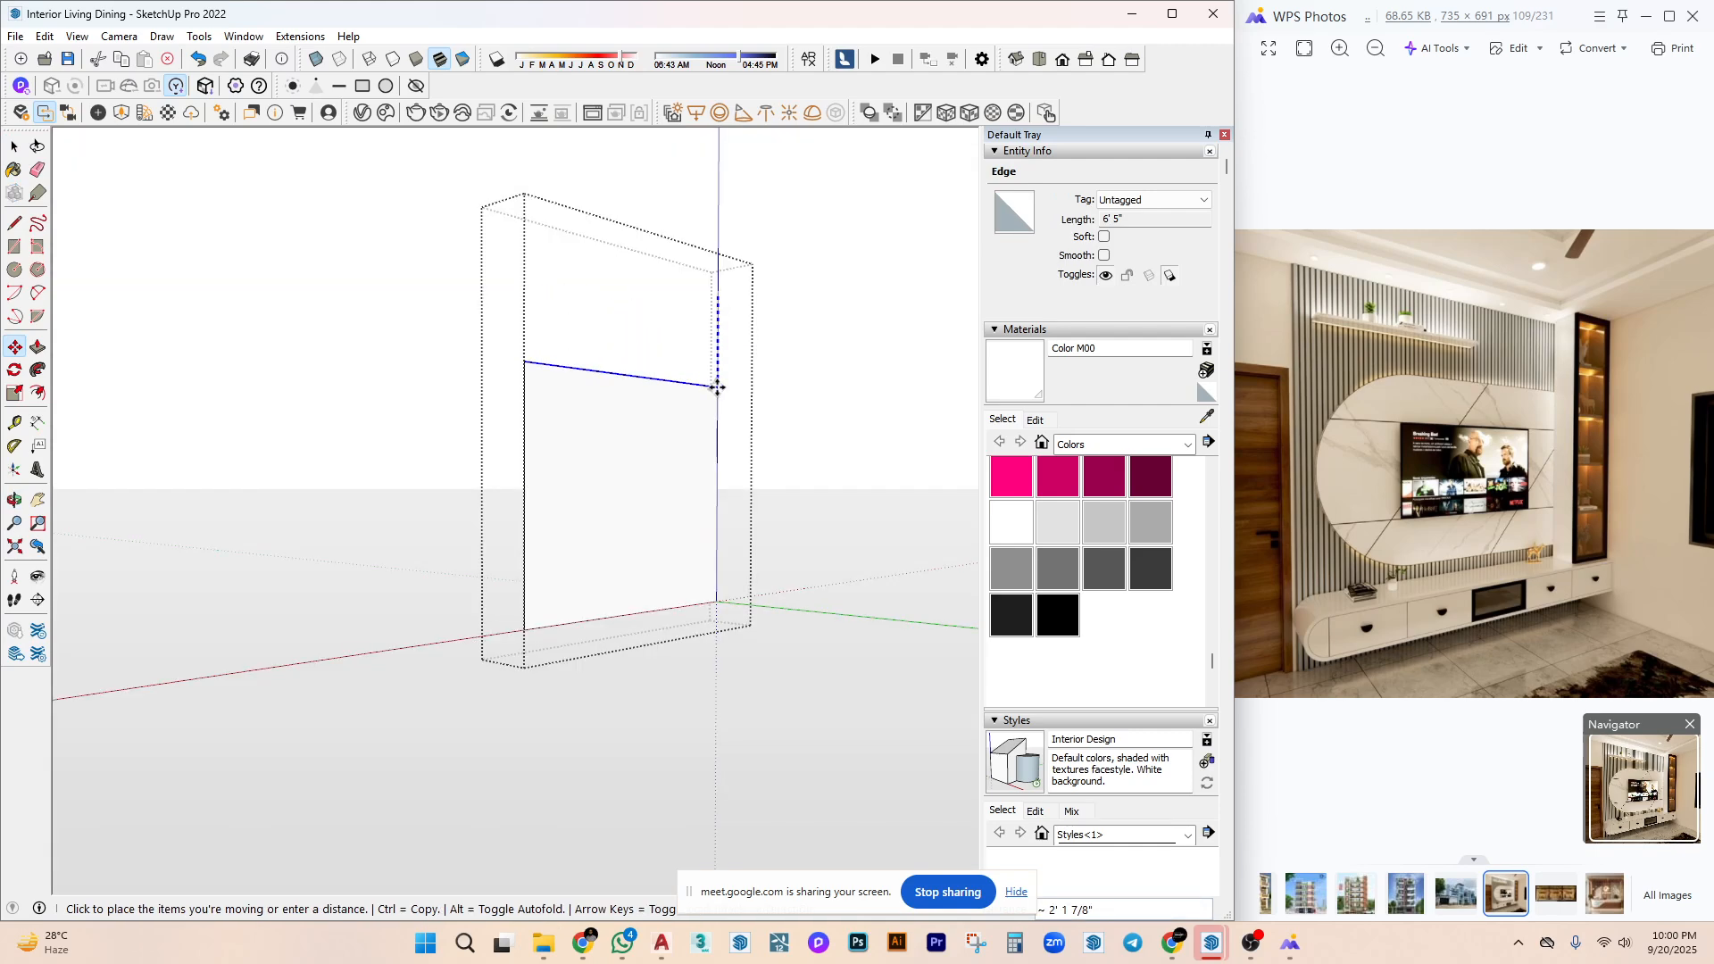
middle_click_drag(717, 387, 678, 355)
scroll(643, 366, "up", 5)
left_click(465, 315)
key("space")
Push/Pull the back panel's front face to a thickness of about 1 11/16" behind the half-round panel.
scroll(678, 354, "up", 2)
double_click(727, 346)
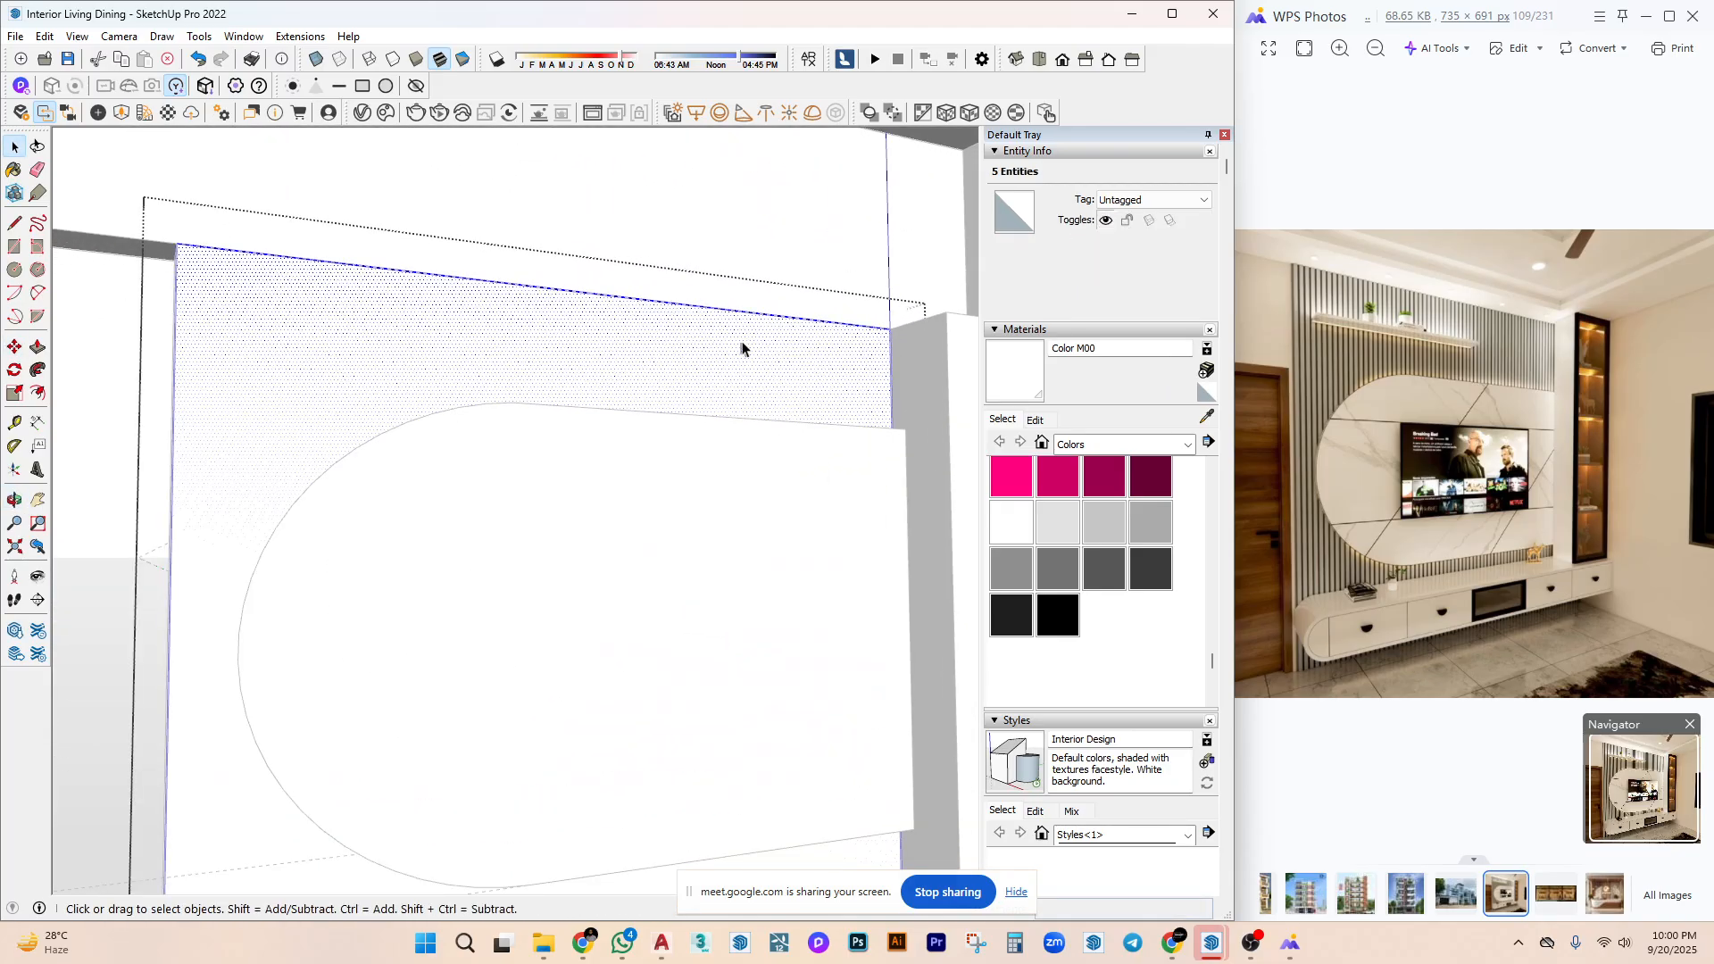
key("p")
left_click(757, 347)
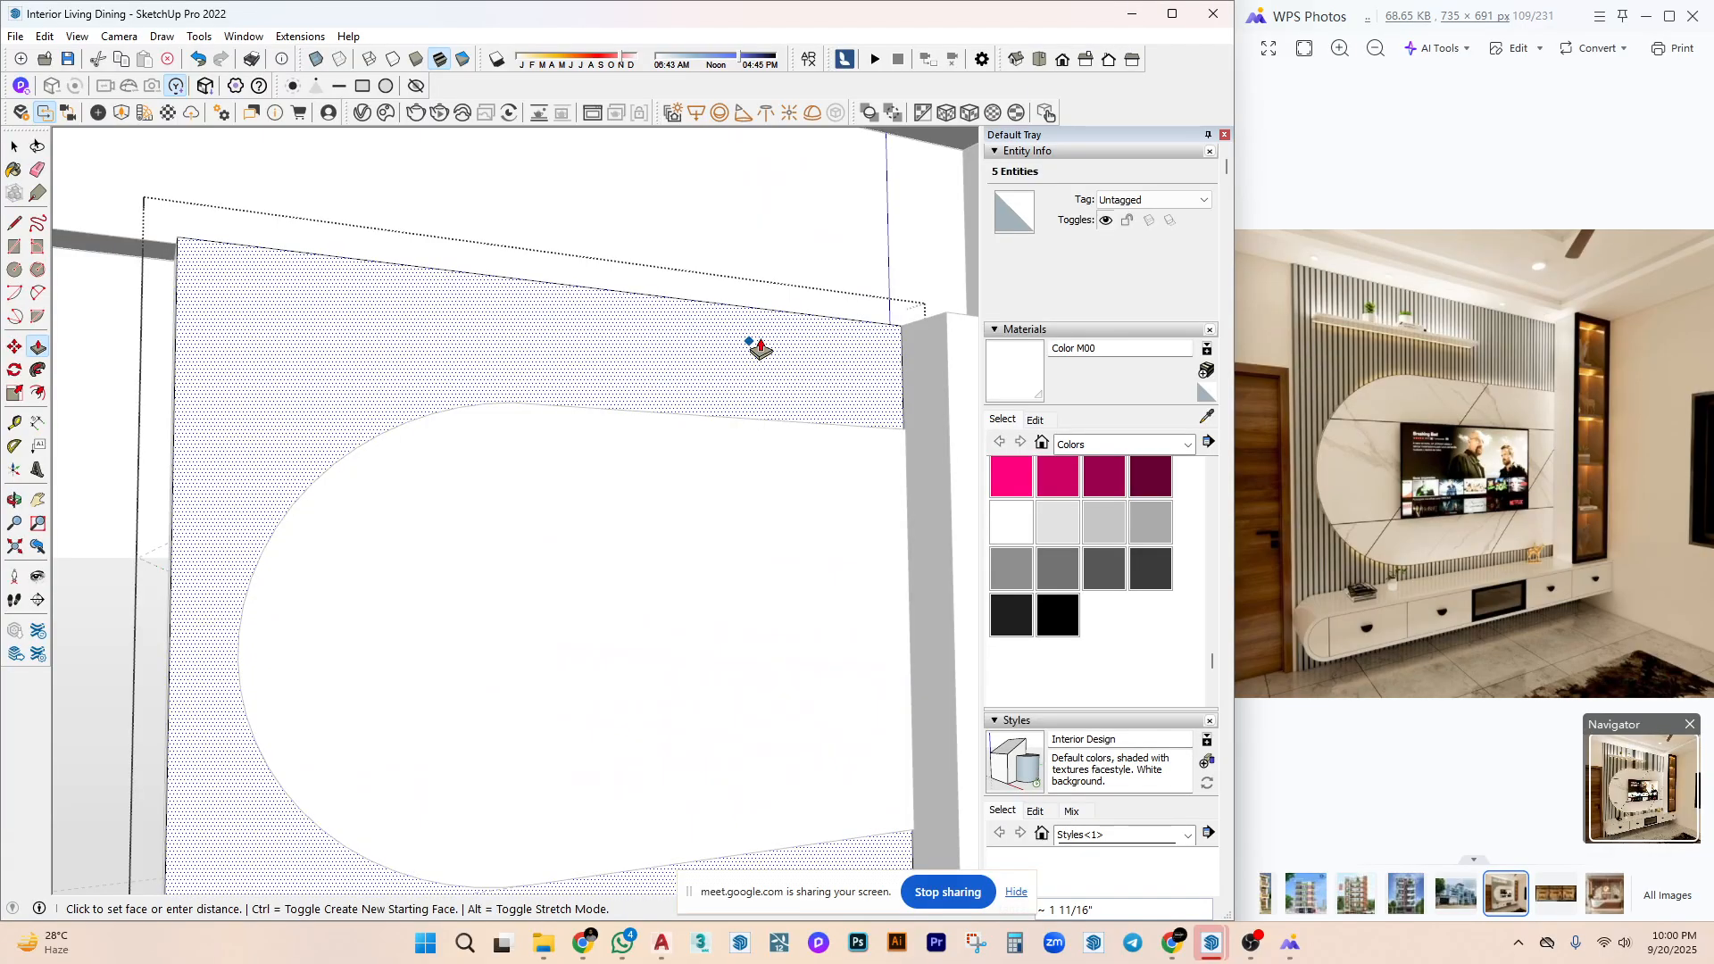
left_click(759, 348)
key("space")
Open the back panel's group for editing and select its front face with the bounding edges.
middle_click_drag(762, 351, 467, 352)
scroll(489, 314, "up", 3)
scroll(520, 333, "down", 4)
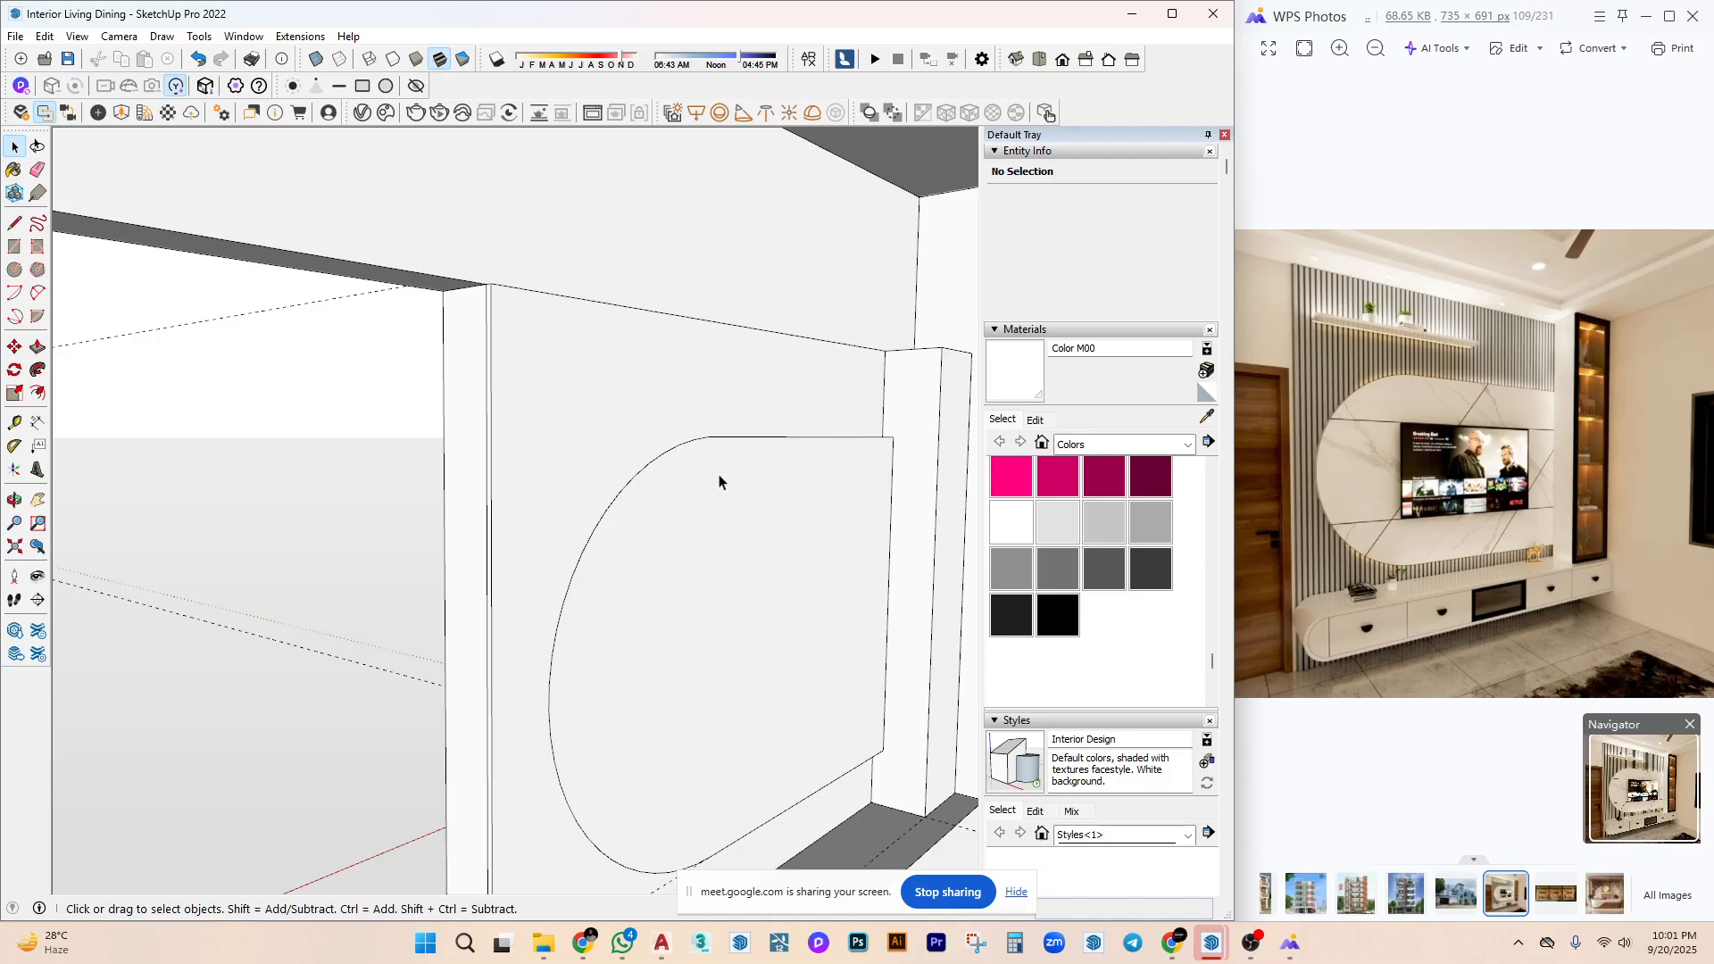
middle_click_drag(679, 407, 513, 336)
double_click(512, 337)
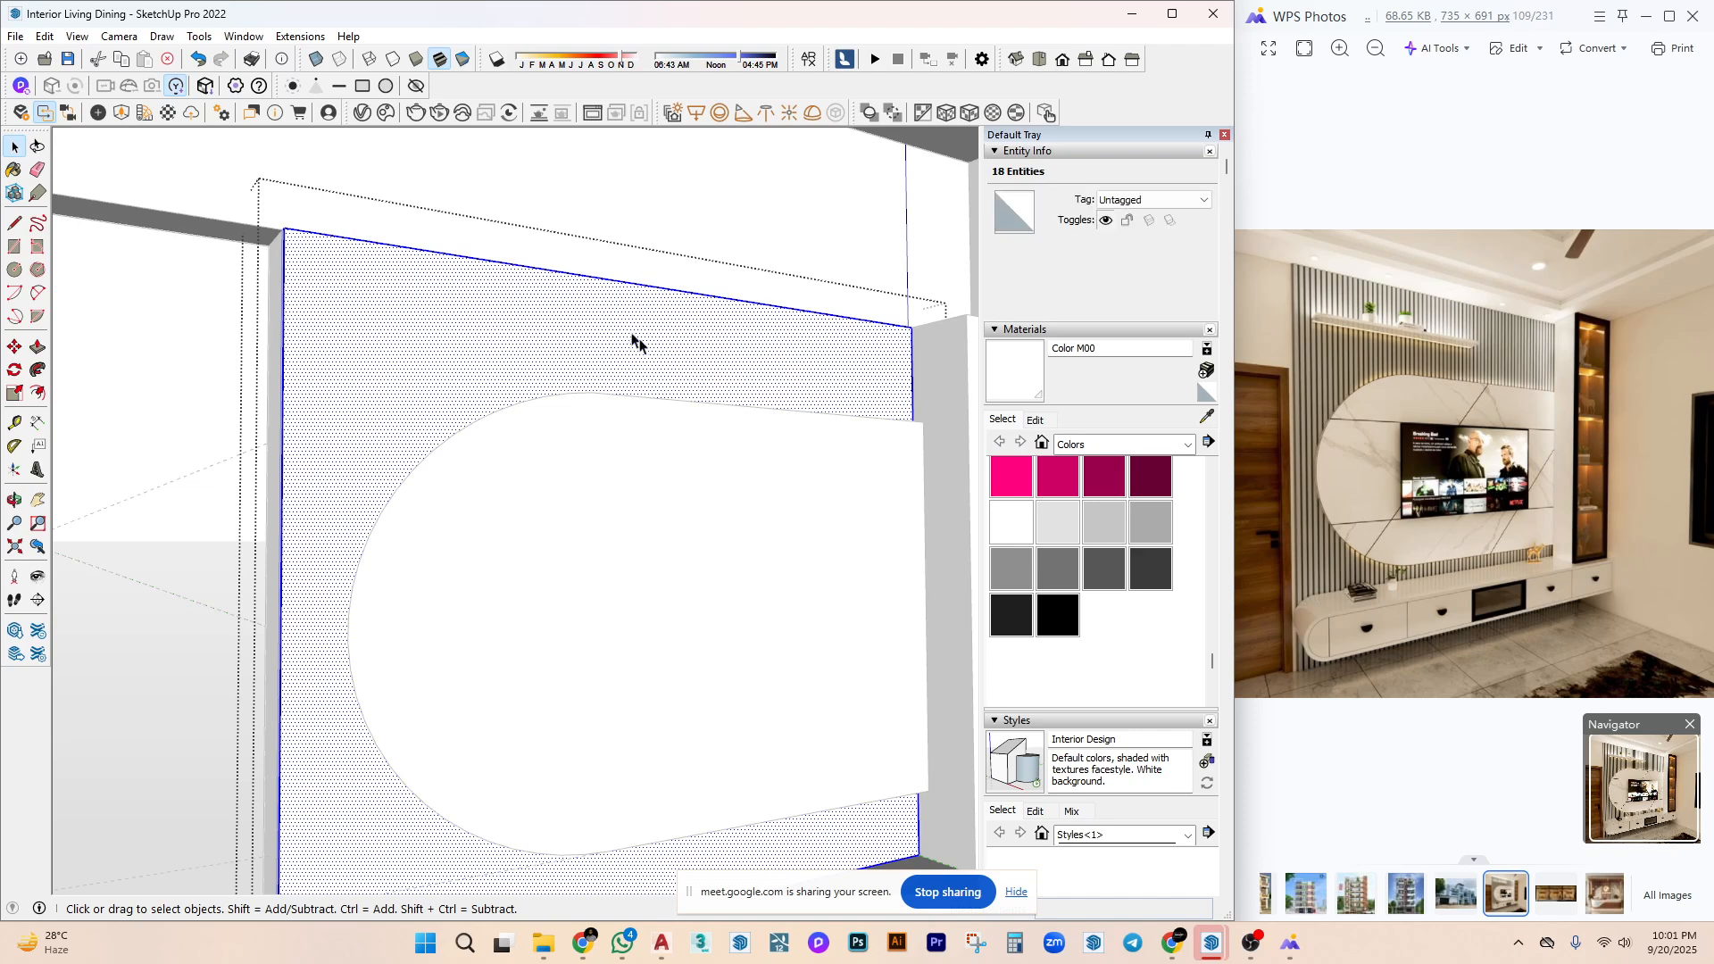
Examine the back panel from several angles and compare it with a close-up of the slatted wall's upper corner in the reference photo.
middle_click_drag(632, 336, 721, 392)
scroll(709, 377, "up", 2)
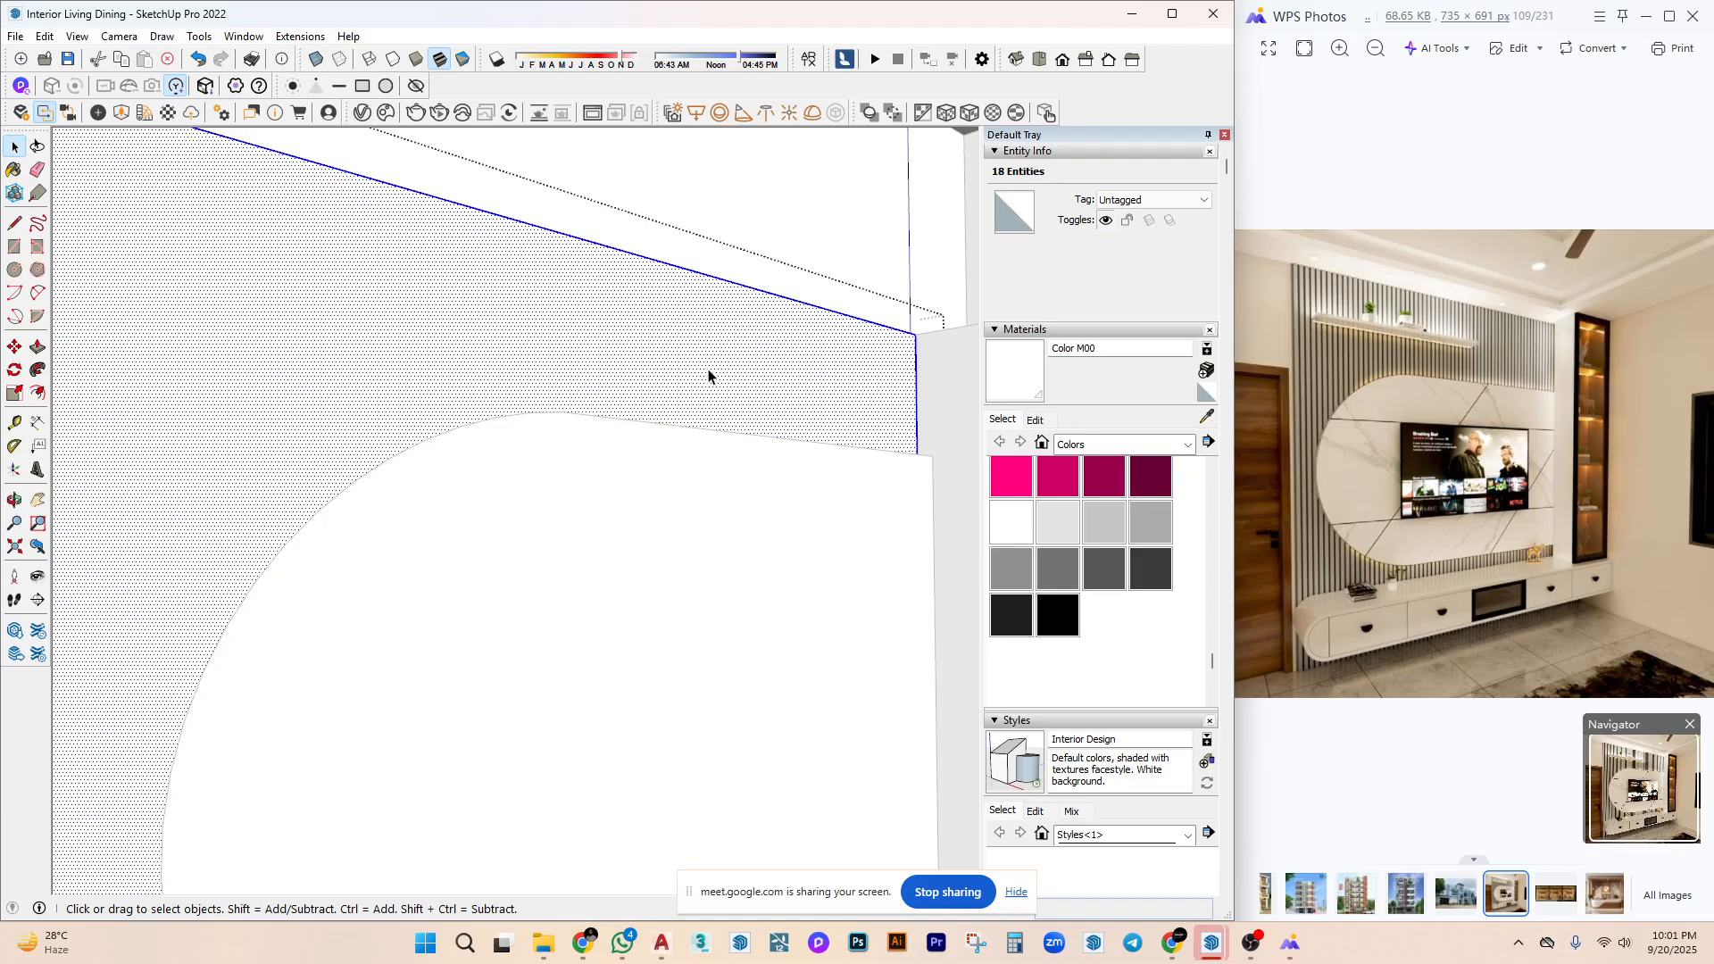
scroll(638, 409, "down", 3)
mouse_move(637, 409)
middle_mouse_down()
mouse_move(708, 428)
mouse_move(517, 279)
mouse_move(777, 429)
mouse_move(586, 393)
mouse_move(551, 351)
mouse_move(681, 352)
mouse_move(647, 471)
mouse_move(676, 563)
mouse_move(868, 444)
mouse_move(661, 501)
mouse_move(848, 358)
middle_mouse_up()
scroll(847, 358, "down", 3)
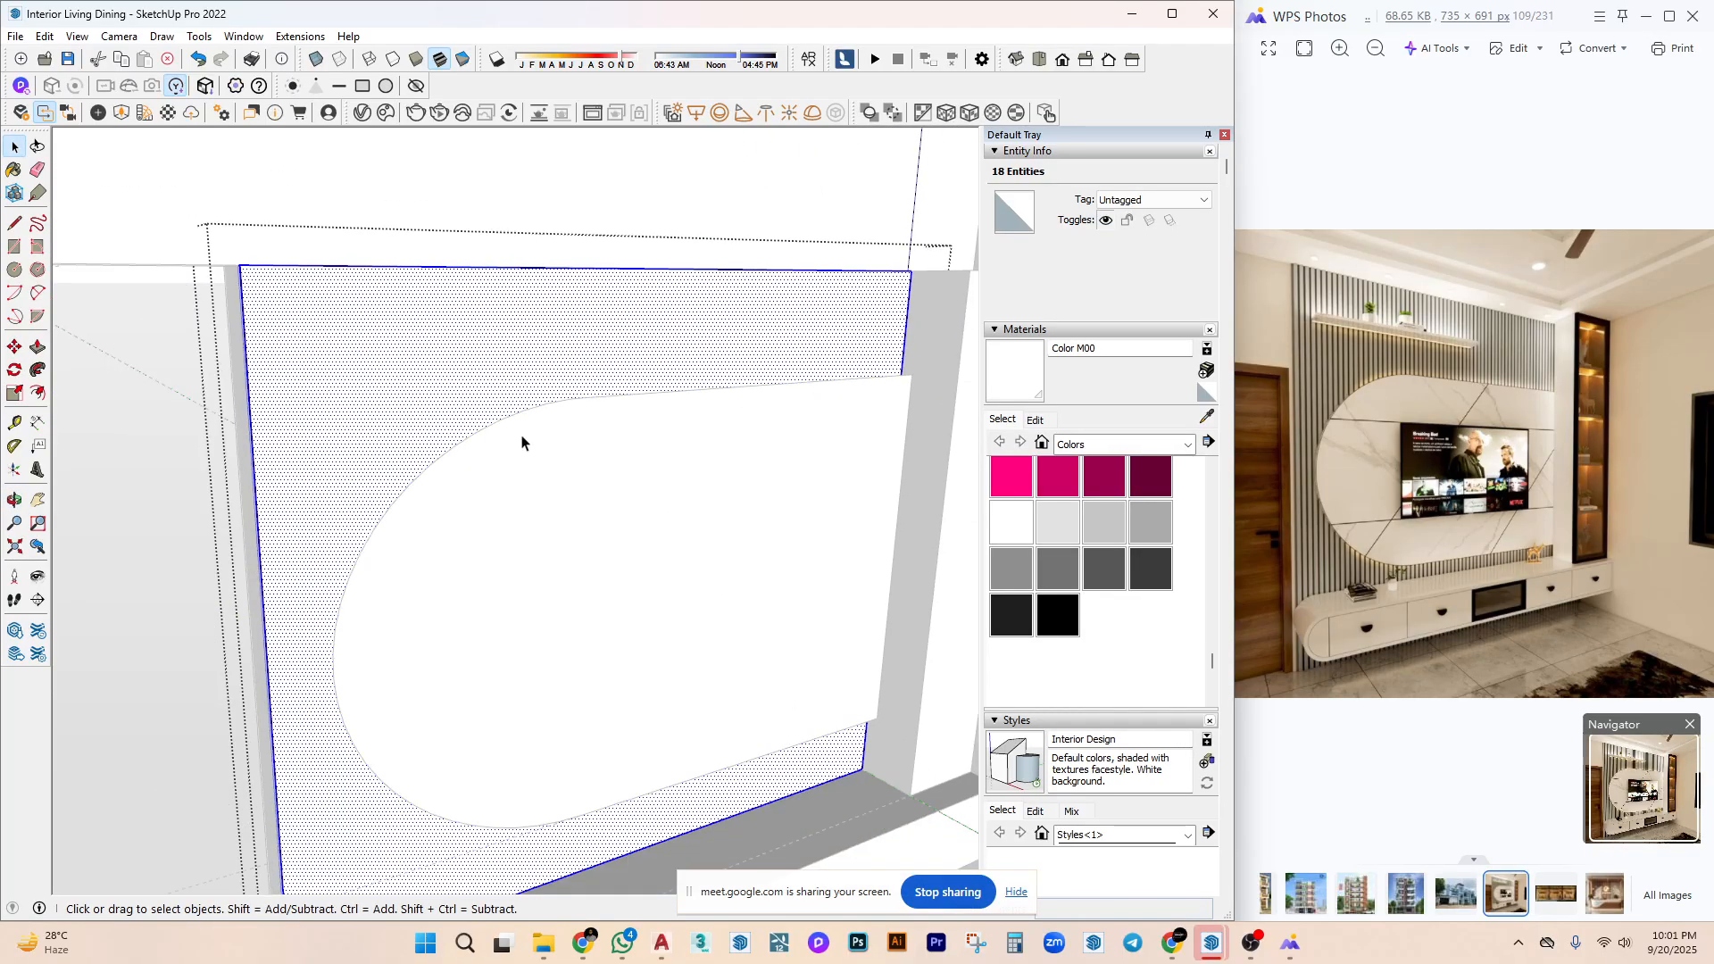
mouse_move(524, 441)
middle_mouse_down()
mouse_move(681, 501)
mouse_move(616, 432)
mouse_move(628, 522)
mouse_move(747, 440)
mouse_move(791, 238)
mouse_move(708, 215)
mouse_move(595, 342)
mouse_move(807, 318)
mouse_move(1232, 424)
middle_mouse_up()
scroll(1428, 373, "up", 4)
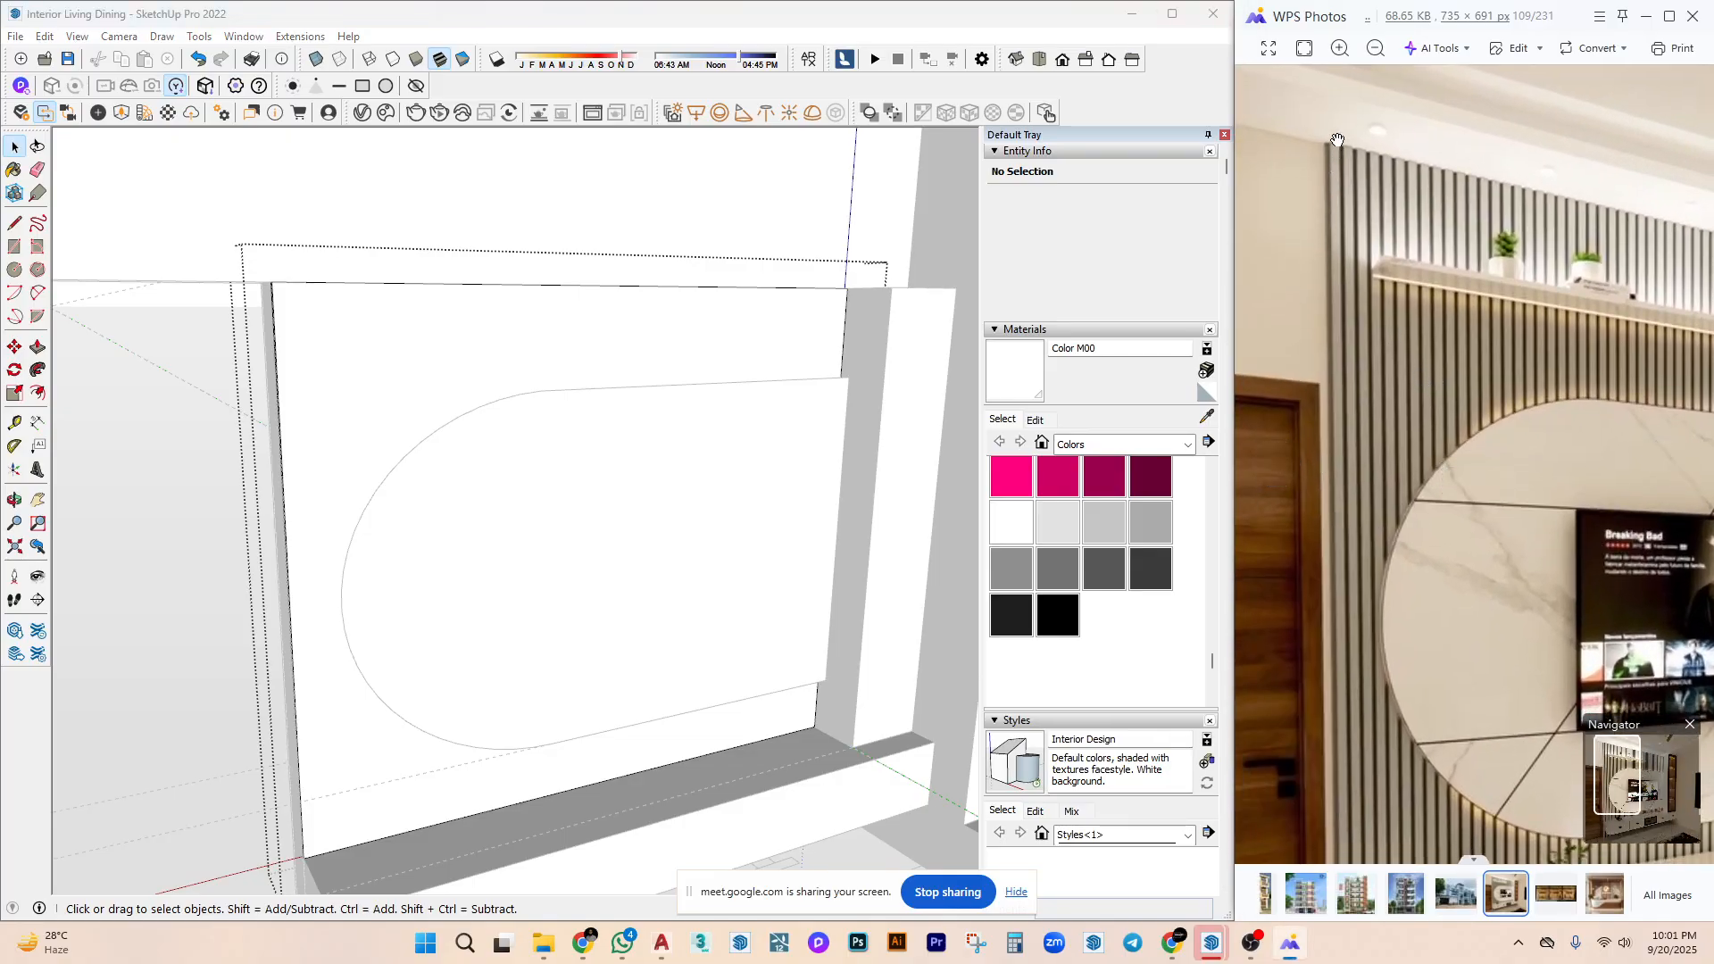
scroll(335, 302, "up", 5)
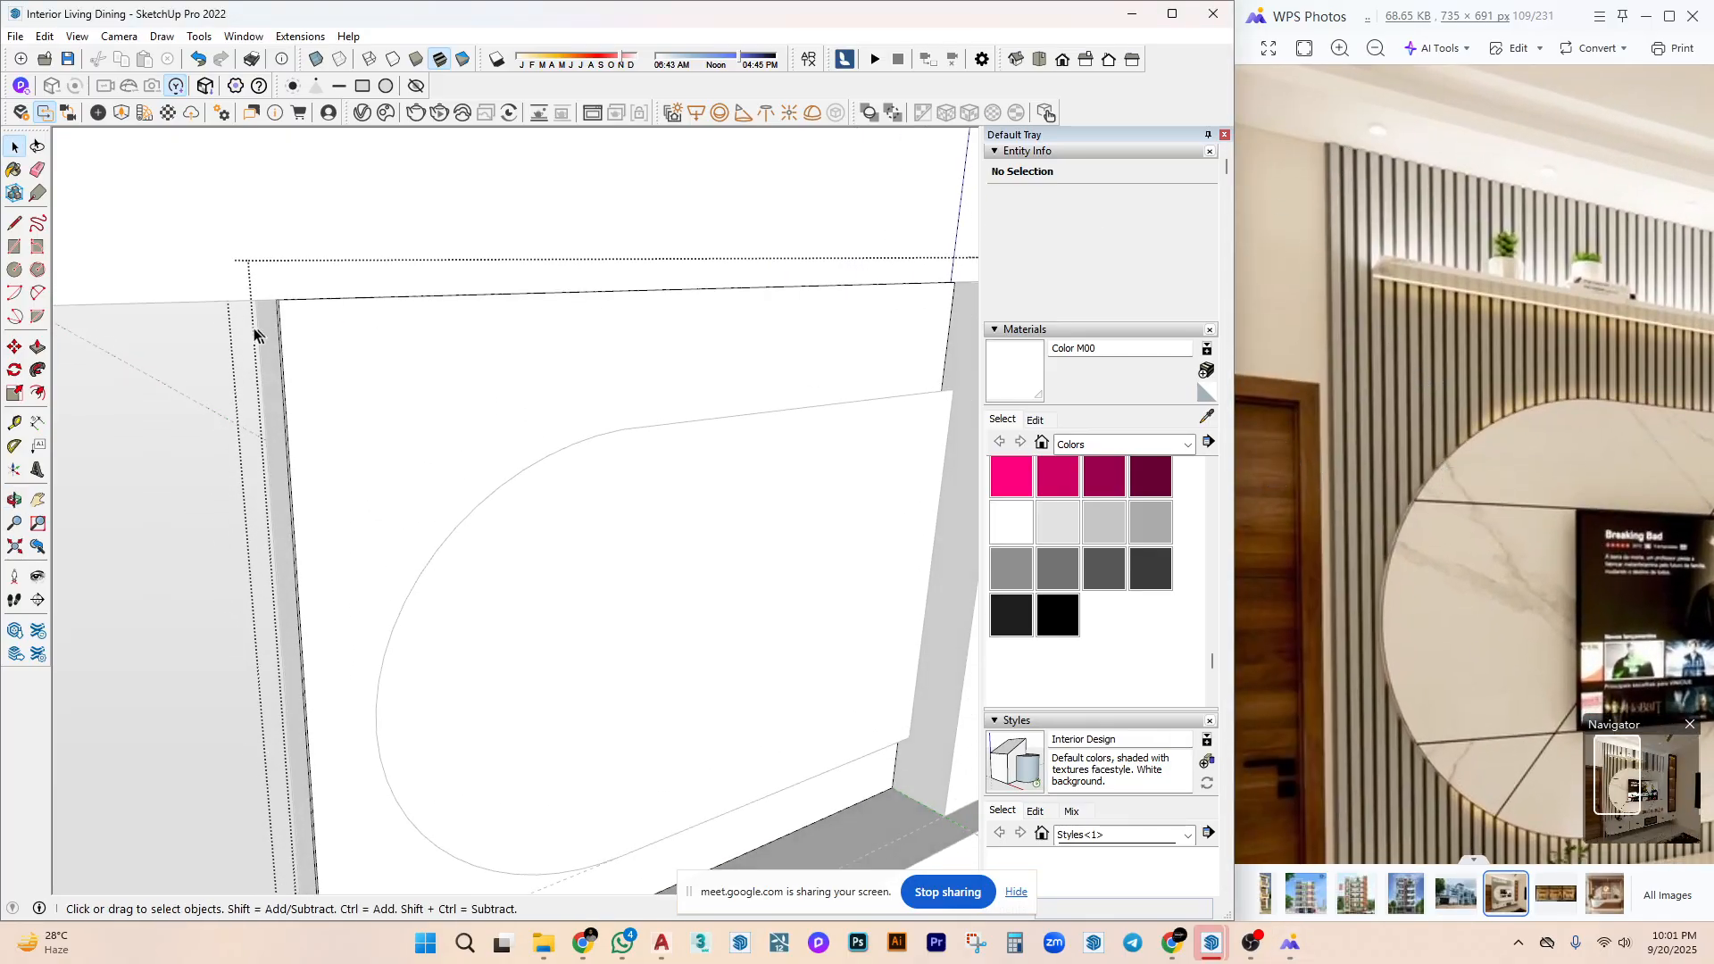
Copy the wall panel's outer vertical edge 0.75" inward along its top.
middle_click_drag(291, 314, 295, 401)
left_click(295, 402)
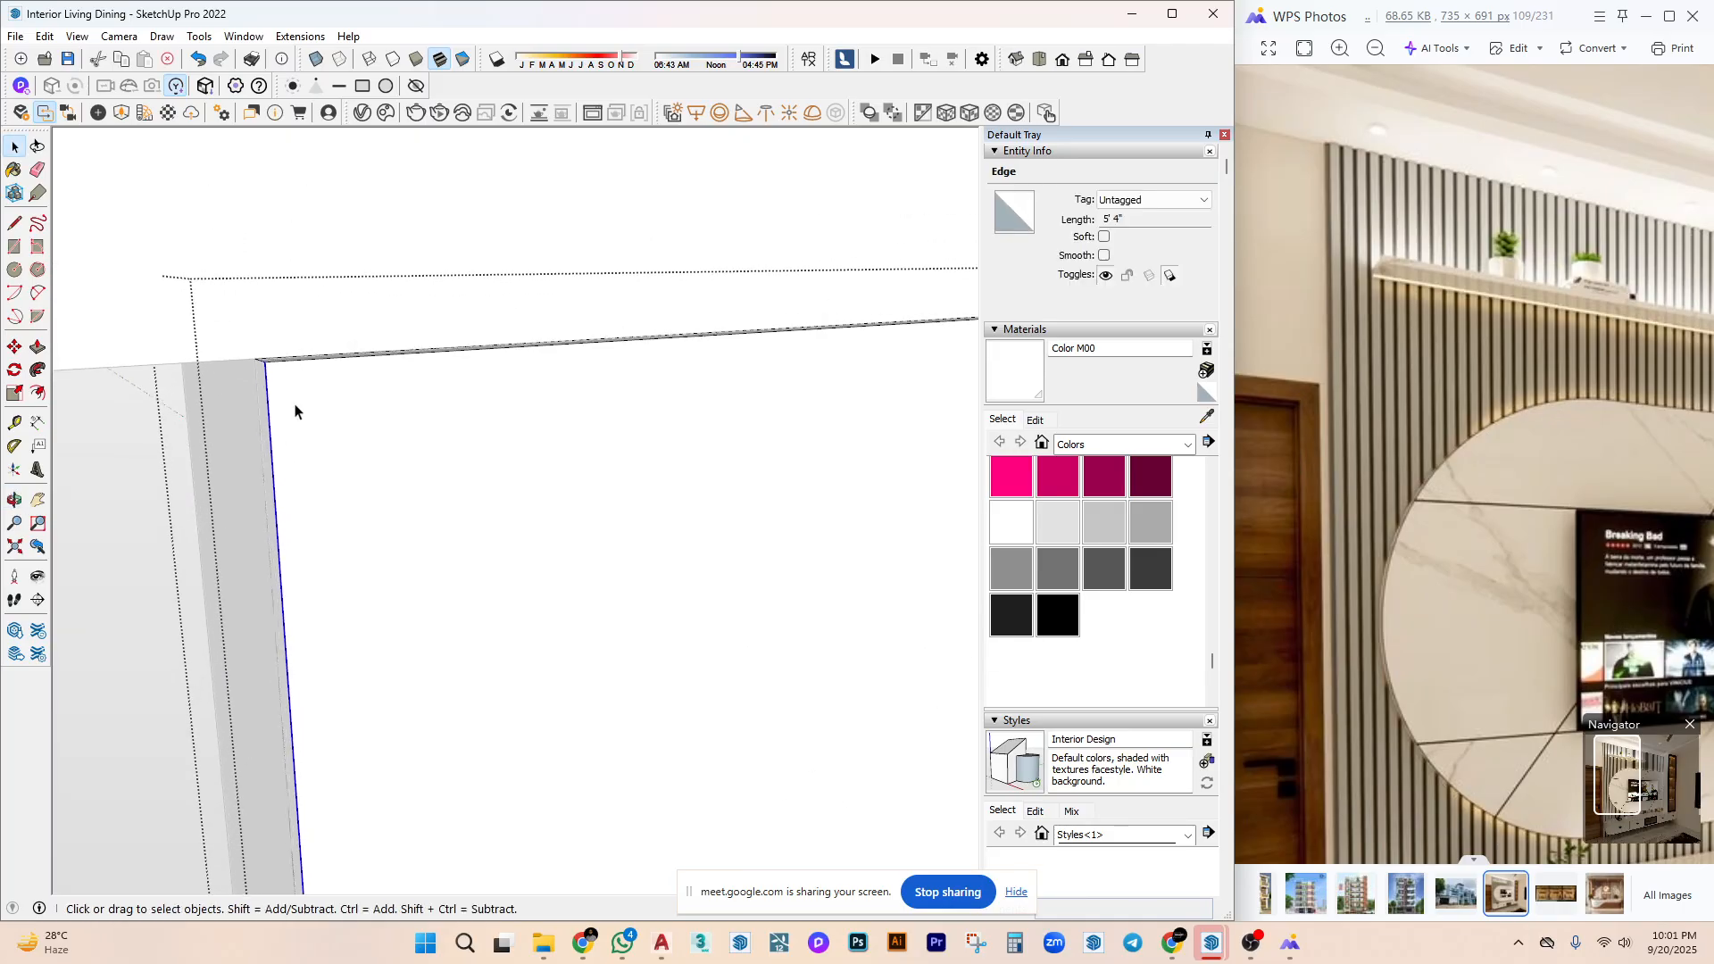
scroll(294, 403, "up", 2)
key("m")
key("ctrl")
left_click(249, 340)
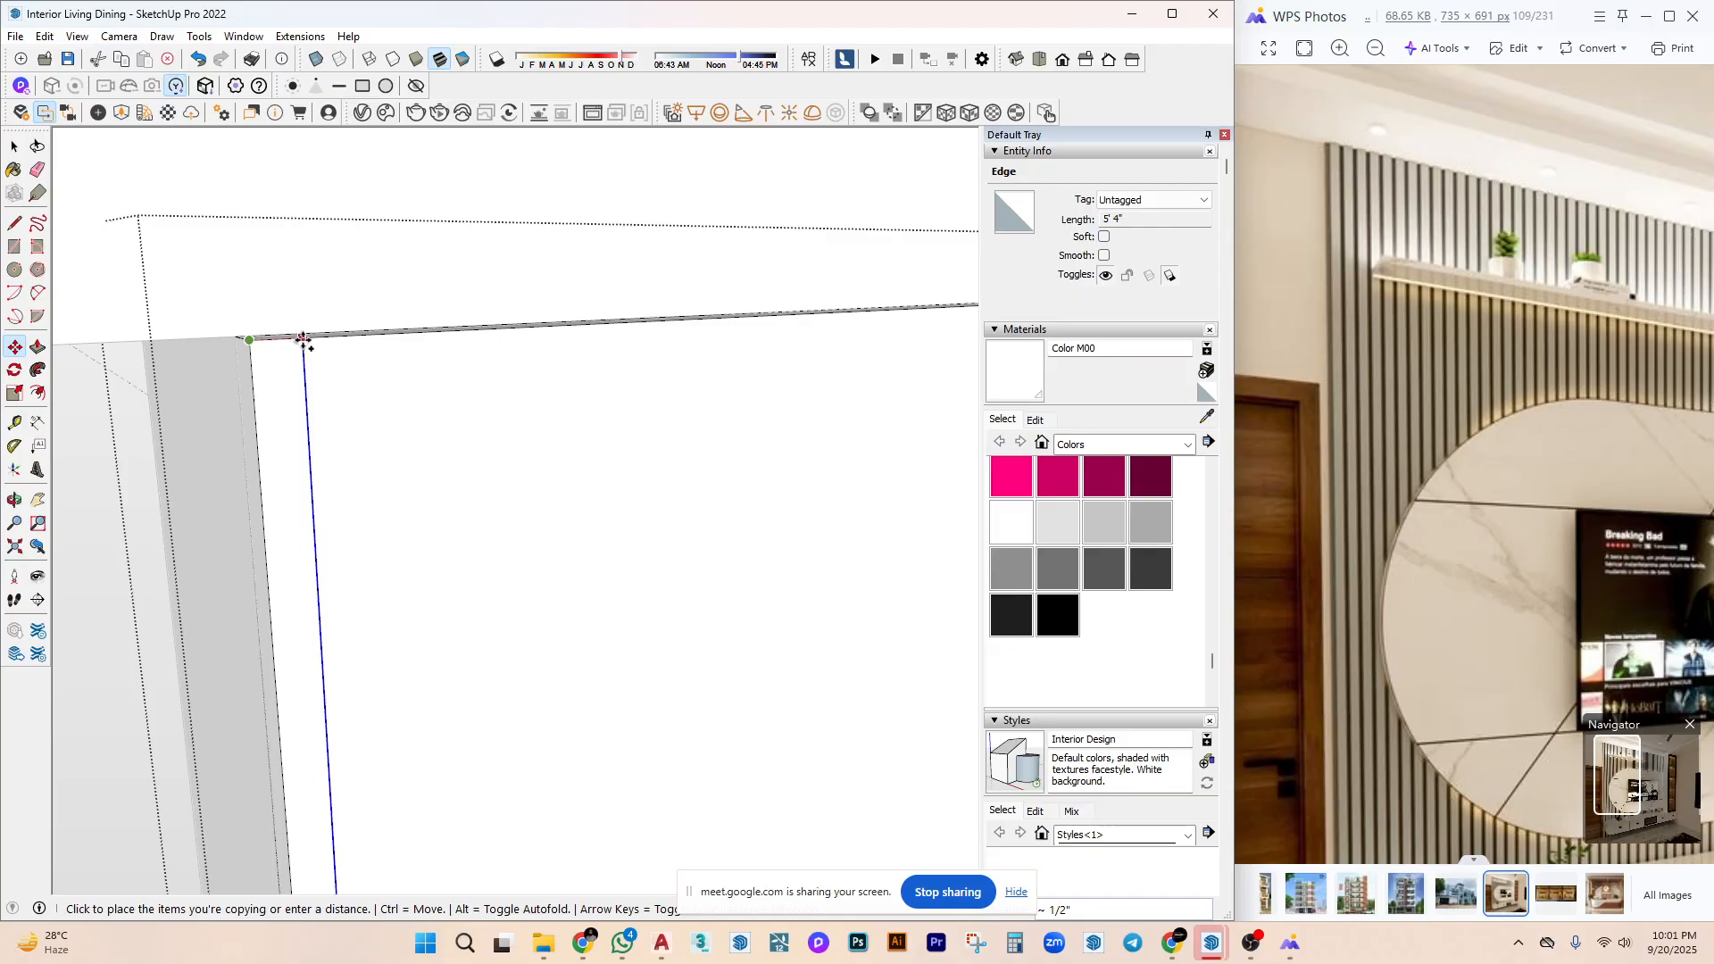
left_click(325, 343)
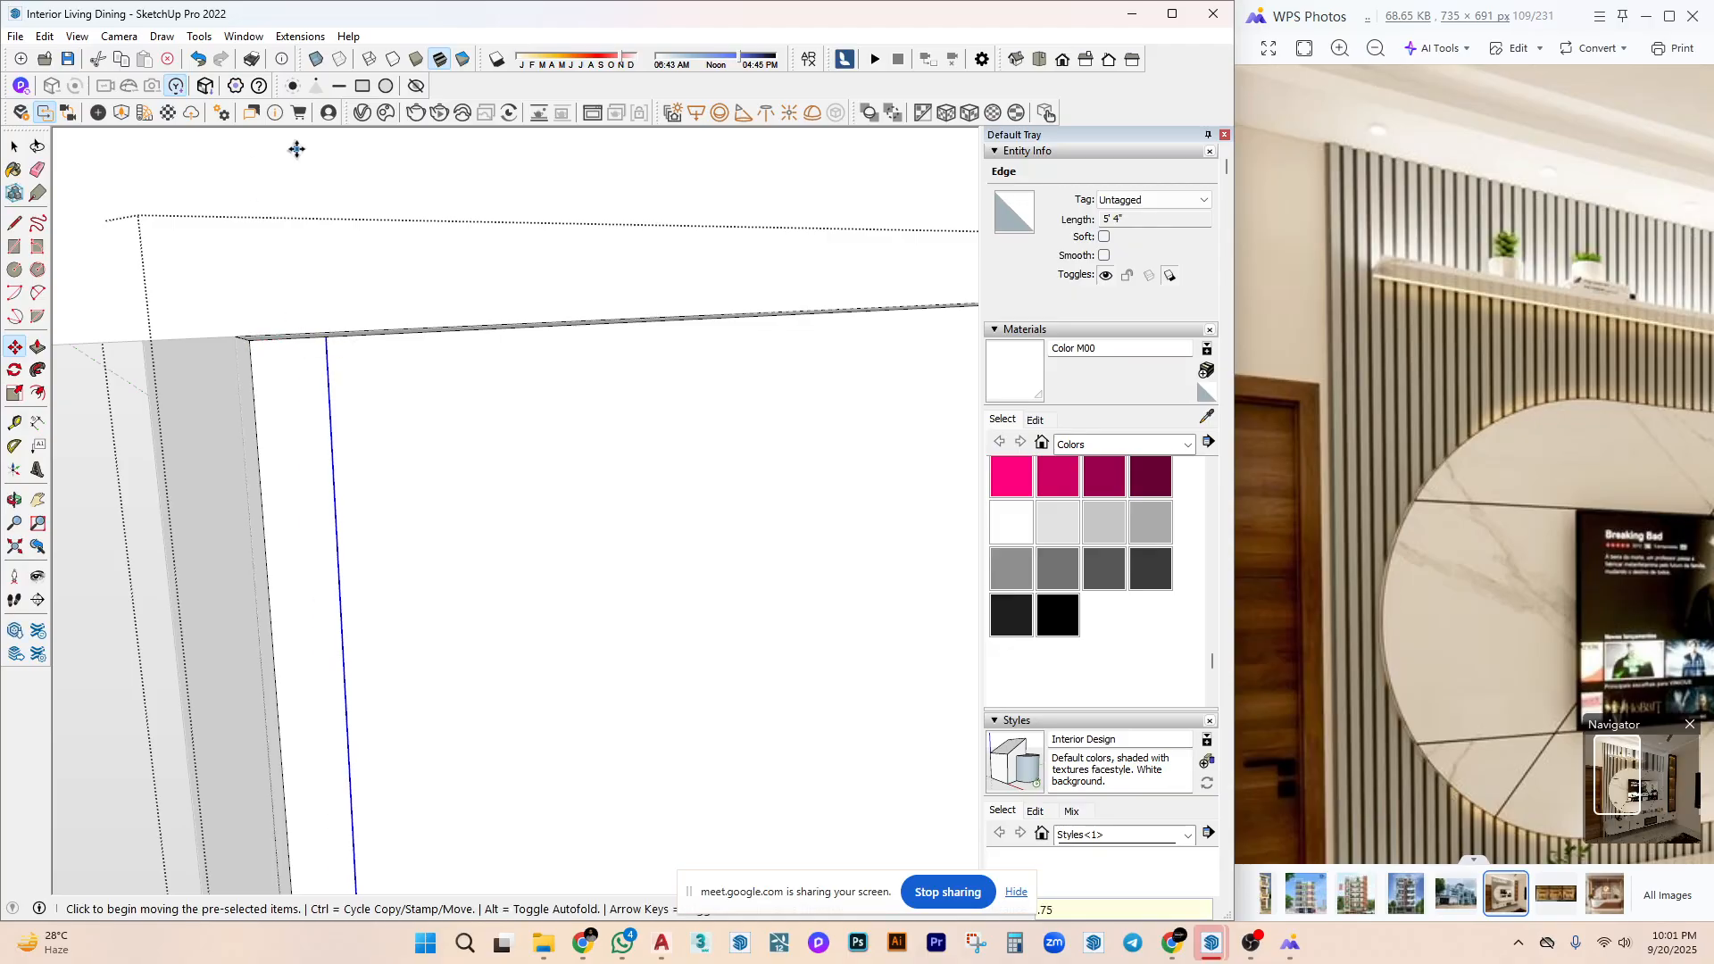
Copy the new vertical line a short distance inward to outline a narrow strip on the panel.
middle_click_drag(295, 145, 325, 375)
left_click(337, 364)
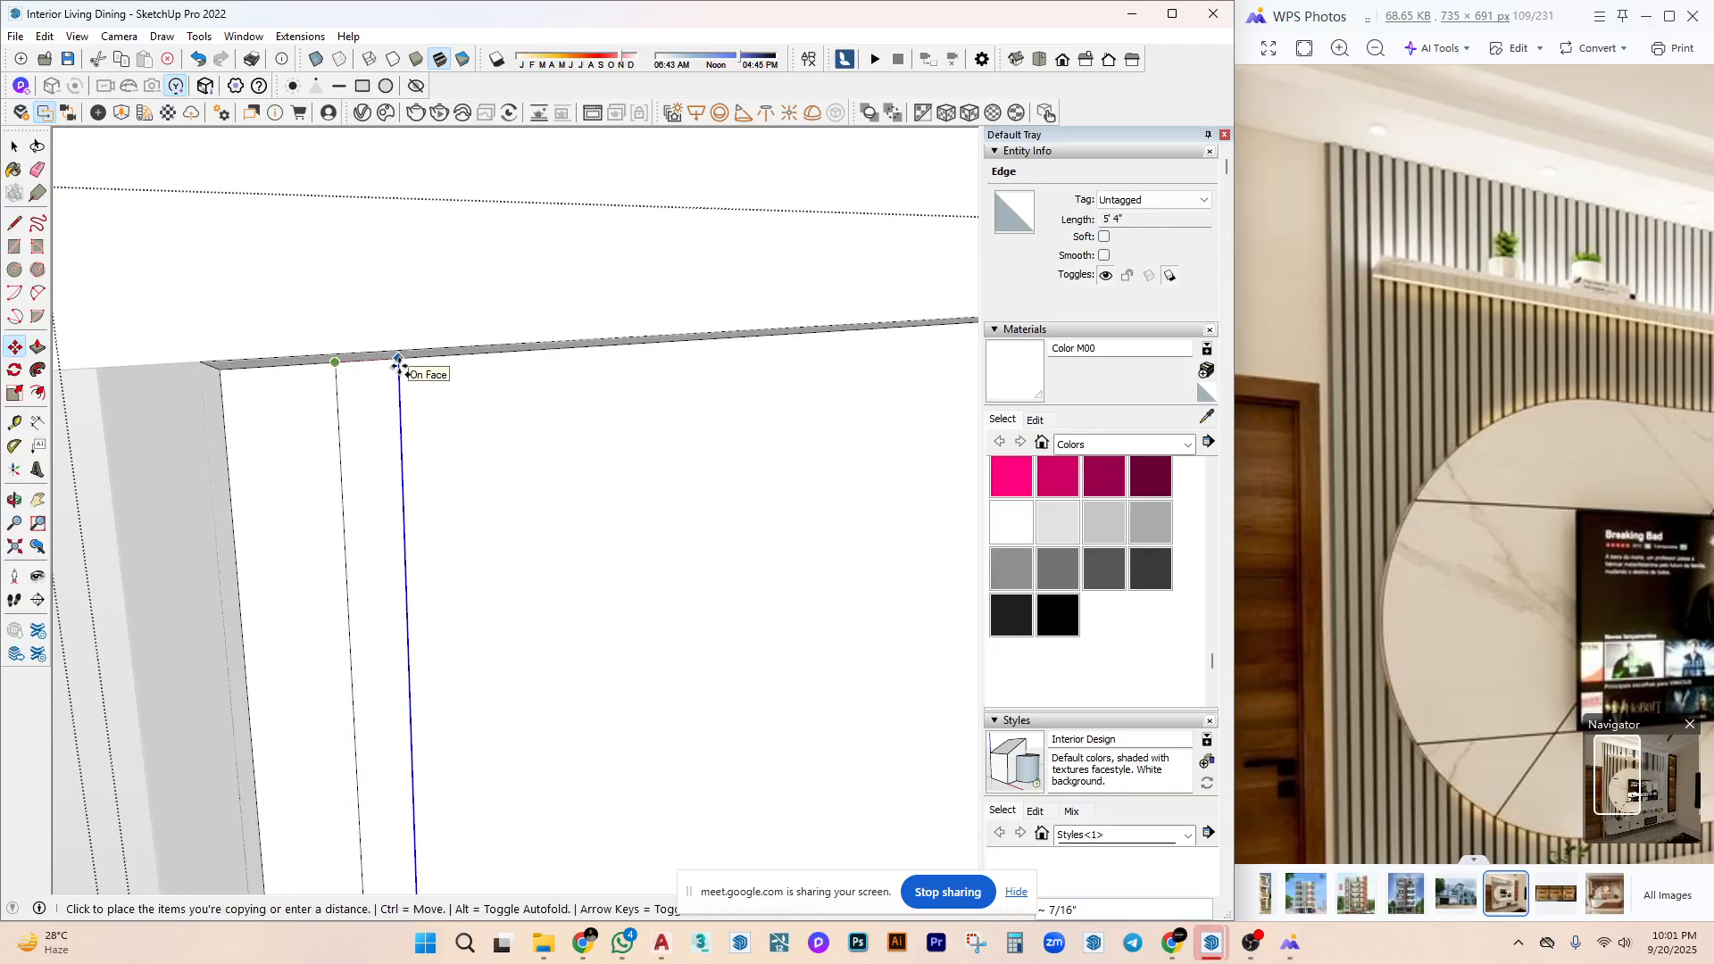
left_click(399, 368)
key("space")
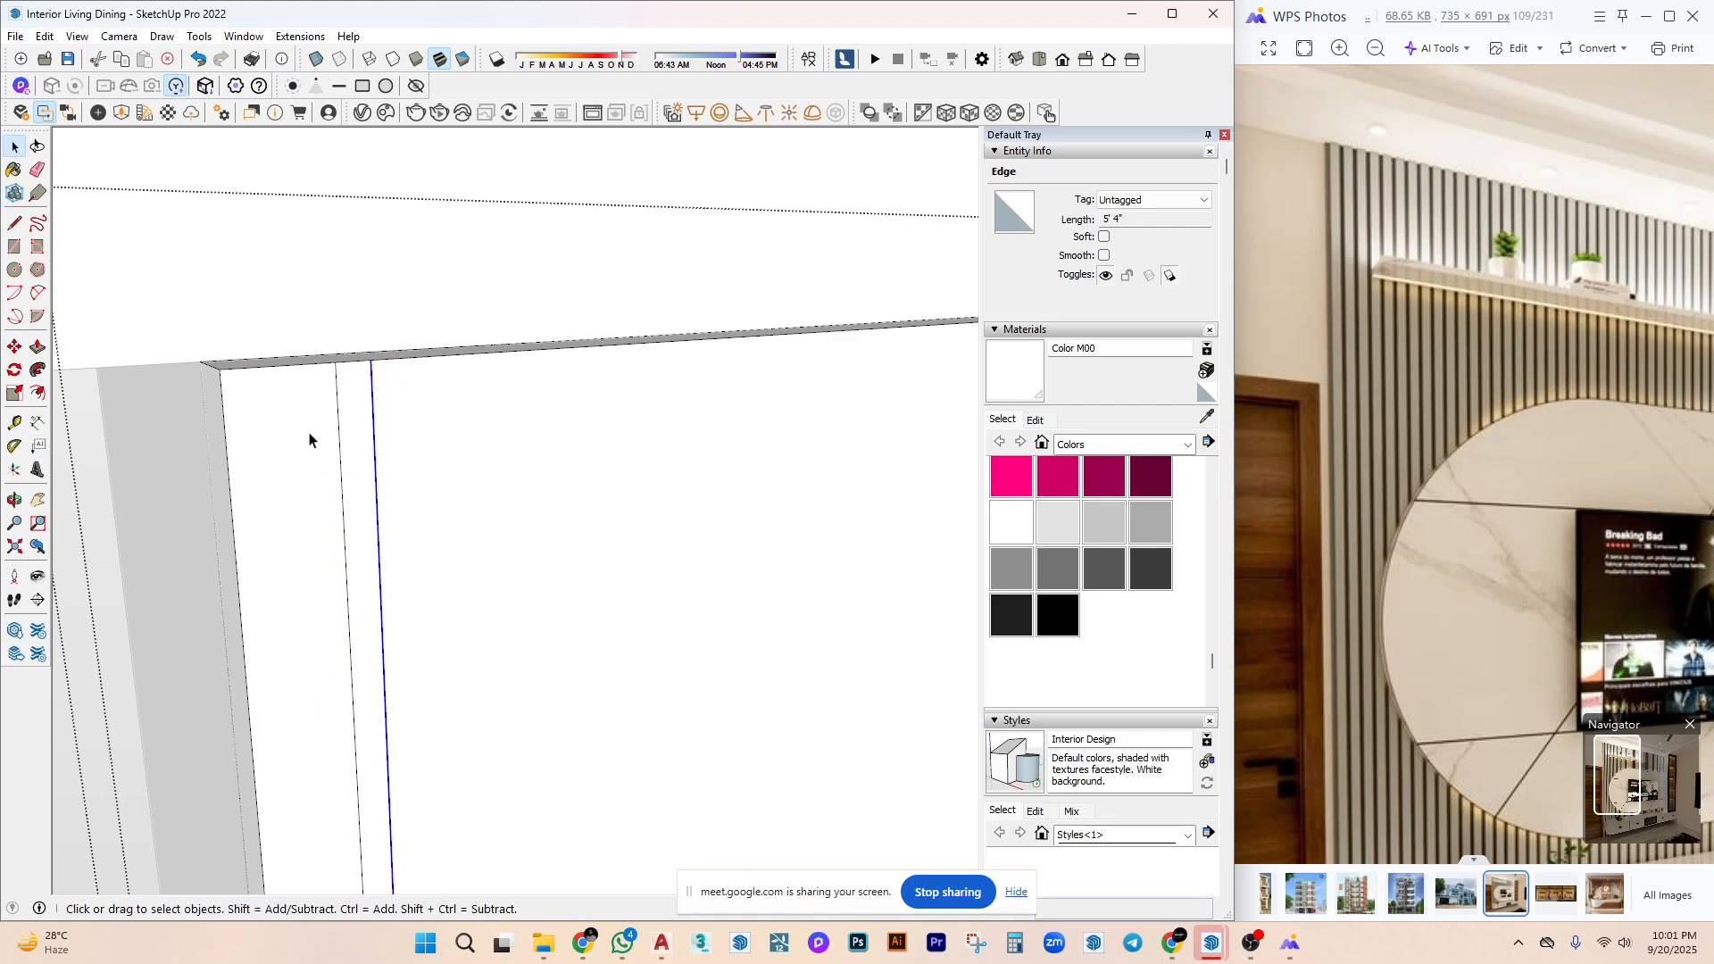
Copy the narrow strip 1" along the panel and repeat the copy 20 times.
double_click(351, 413)
mouse_move(344, 402)
middle_mouse_down()
mouse_move(482, 521)
mouse_move(441, 146)
mouse_move(410, 490)
mouse_move(322, 420)
middle_mouse_up()
key("m")
key("ctrl")
left_click(241, 359)
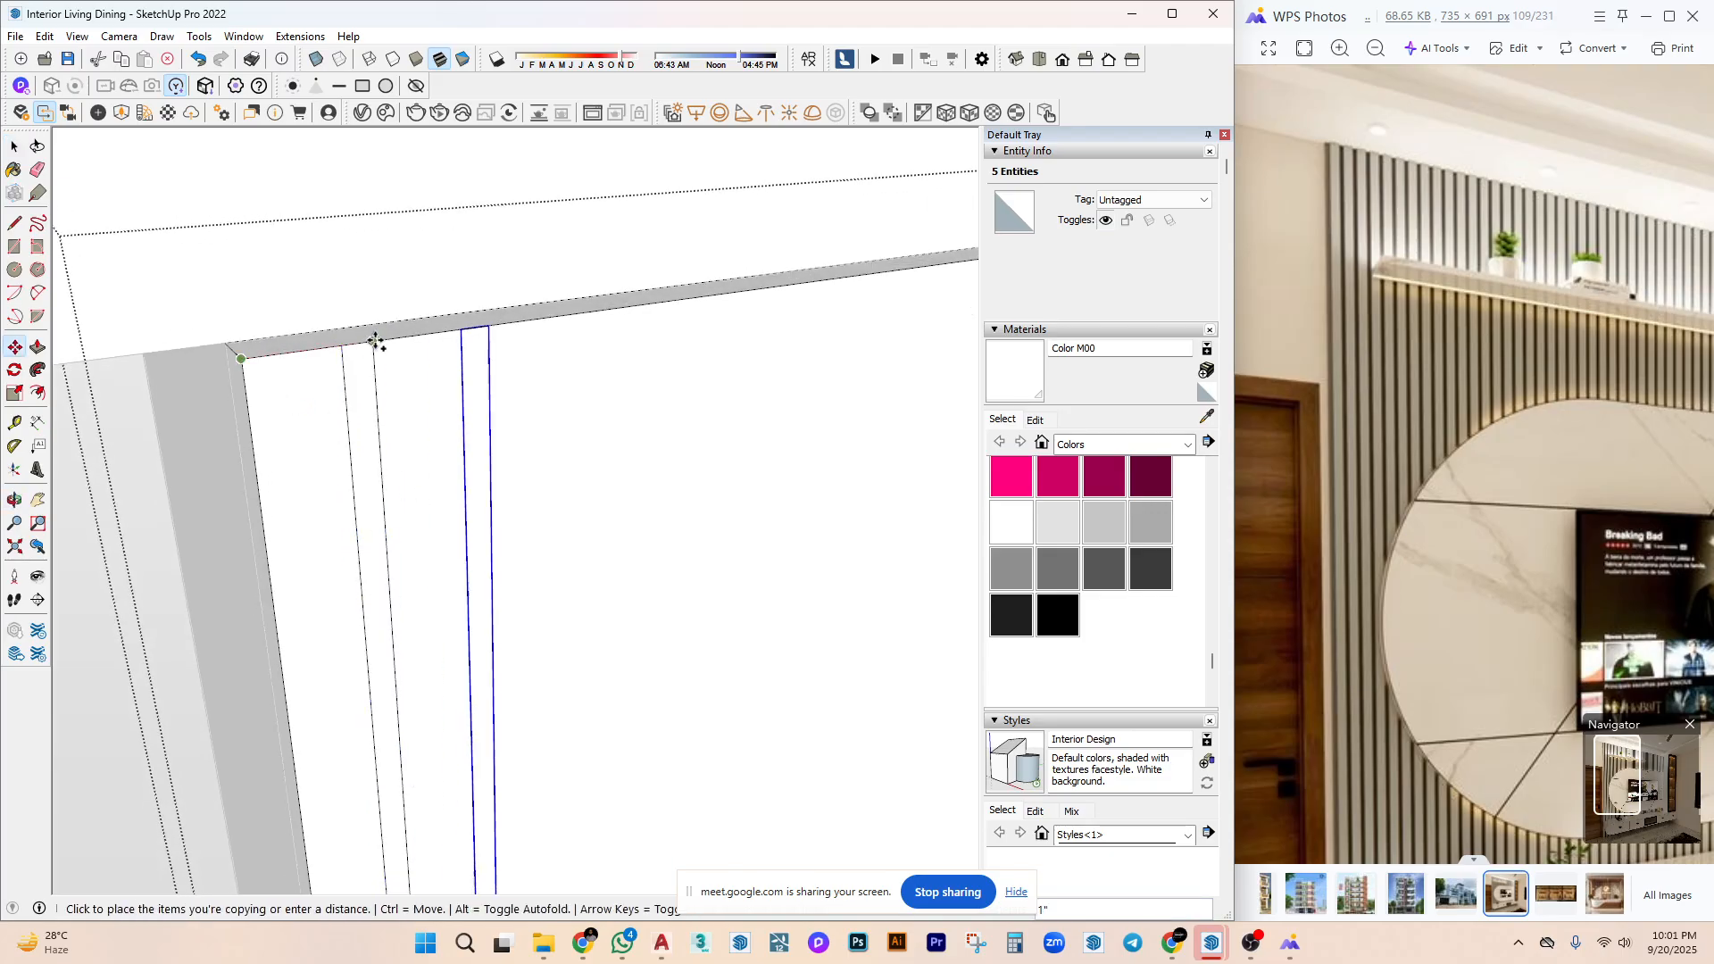
left_click(376, 341)
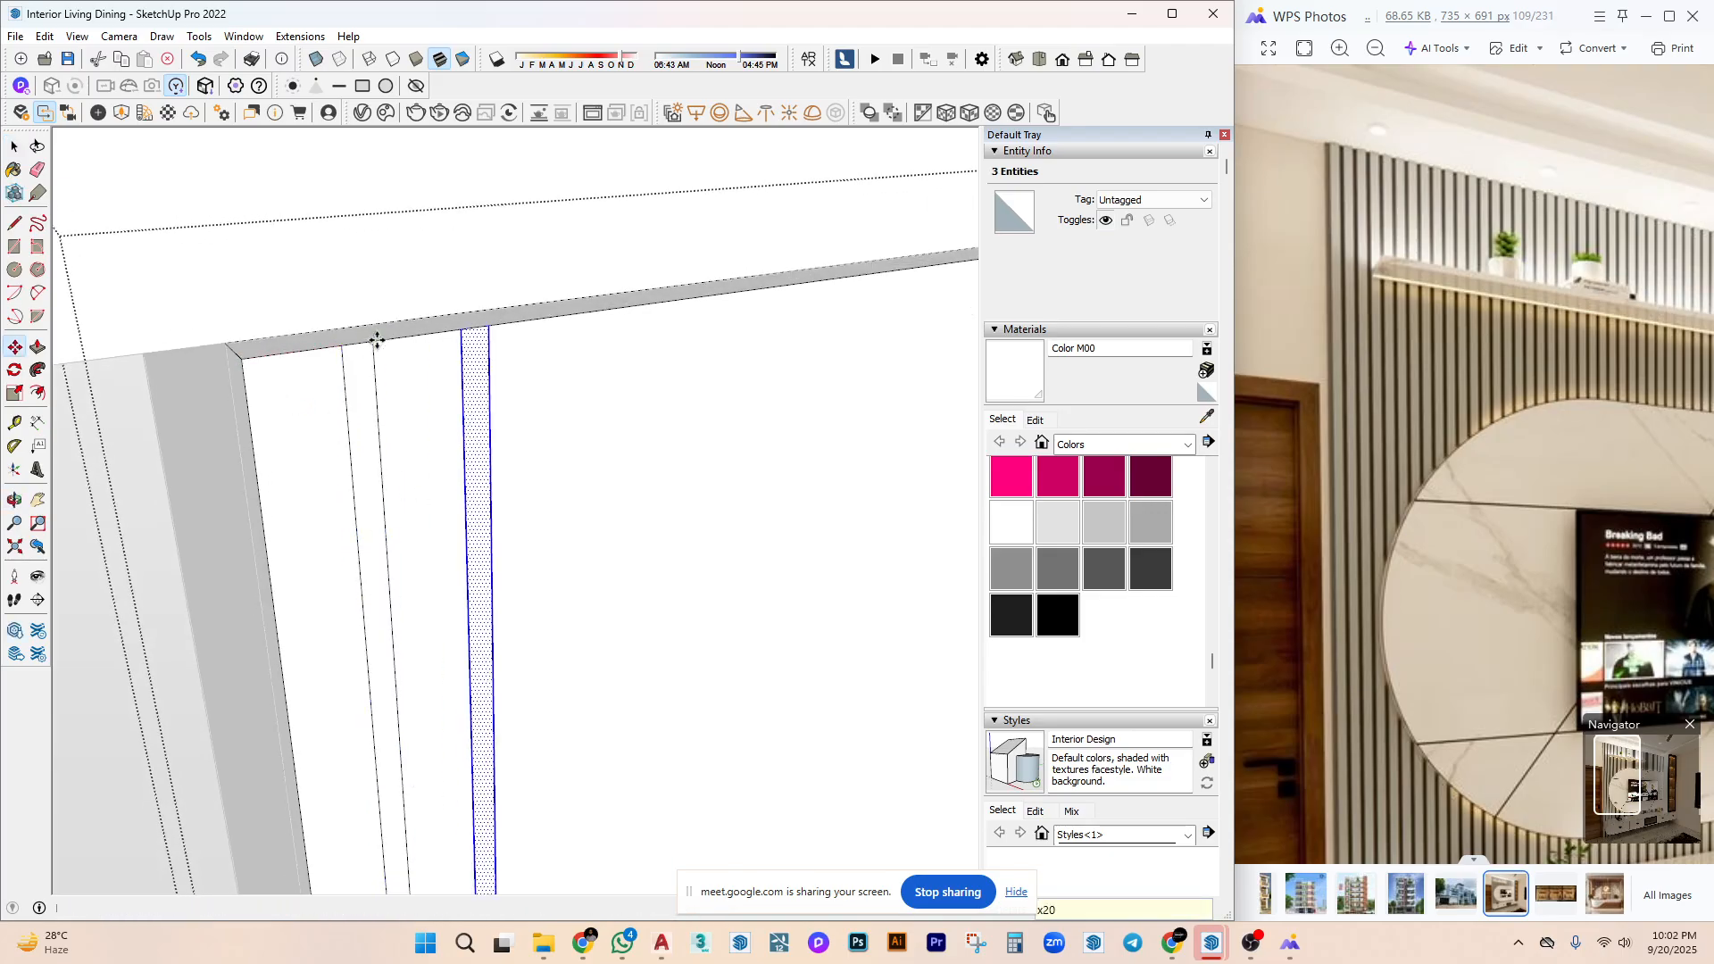
key("Return")
key("space")
middle_click_drag(375, 344, 560, 366)
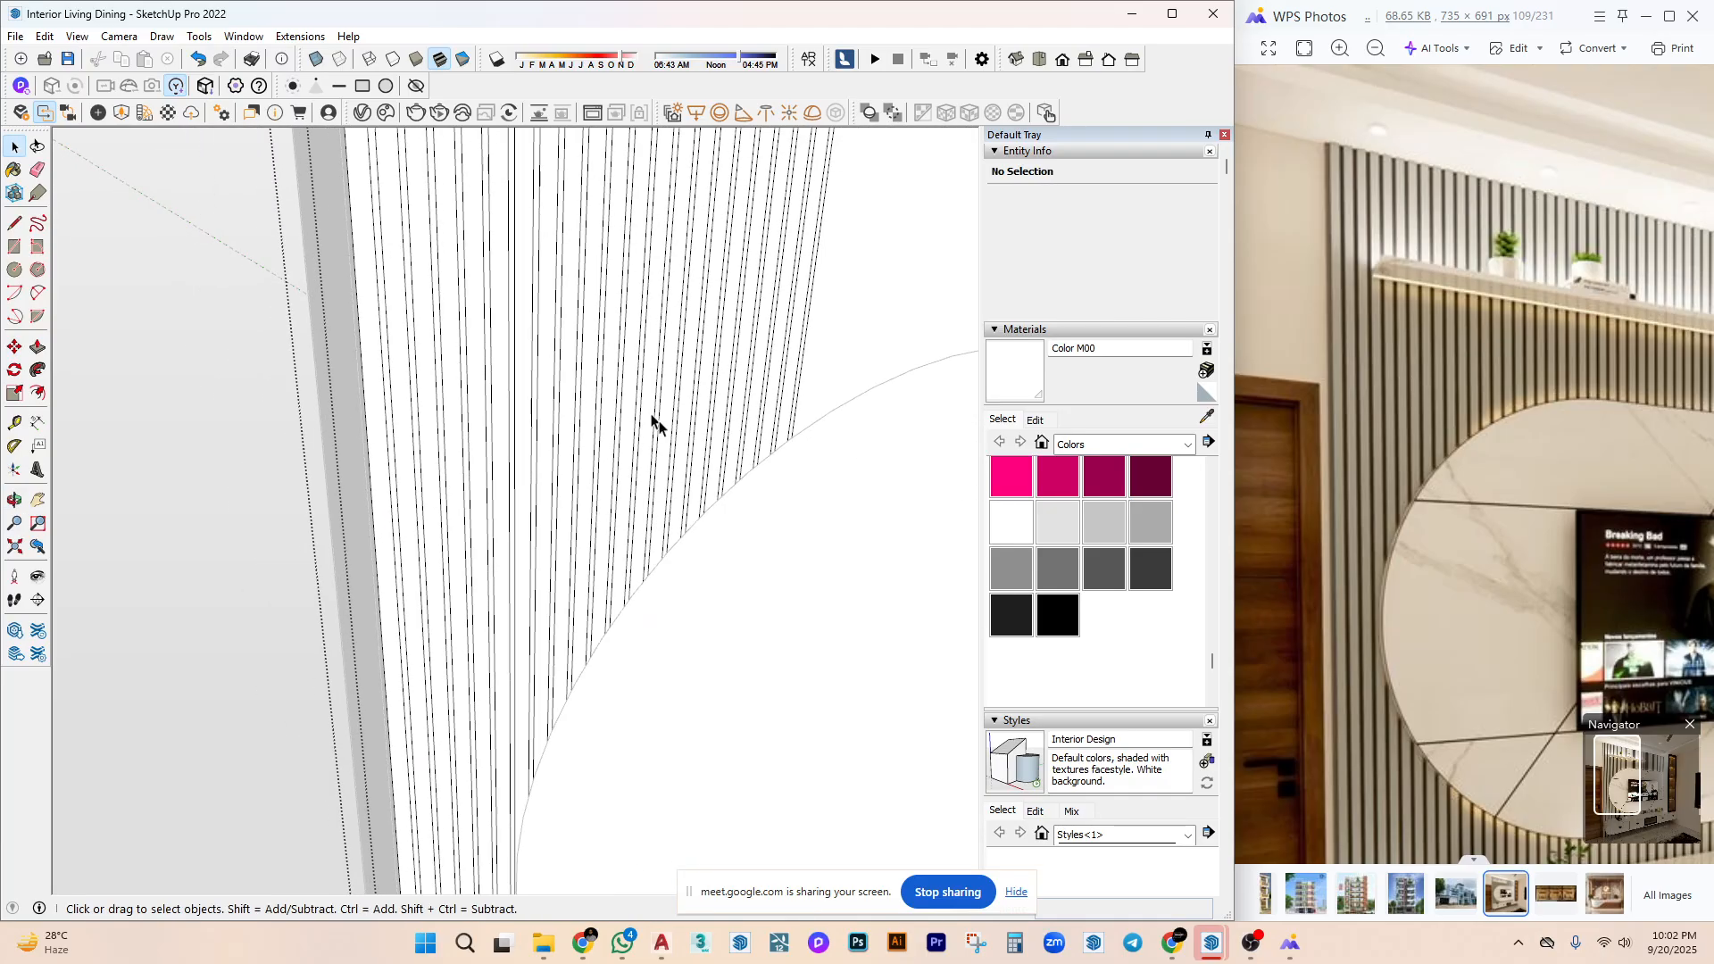
middle_click_drag(651, 420, 699, 264)
scroll(750, 440, "down", 6)
scroll(413, 351, "up", 1)
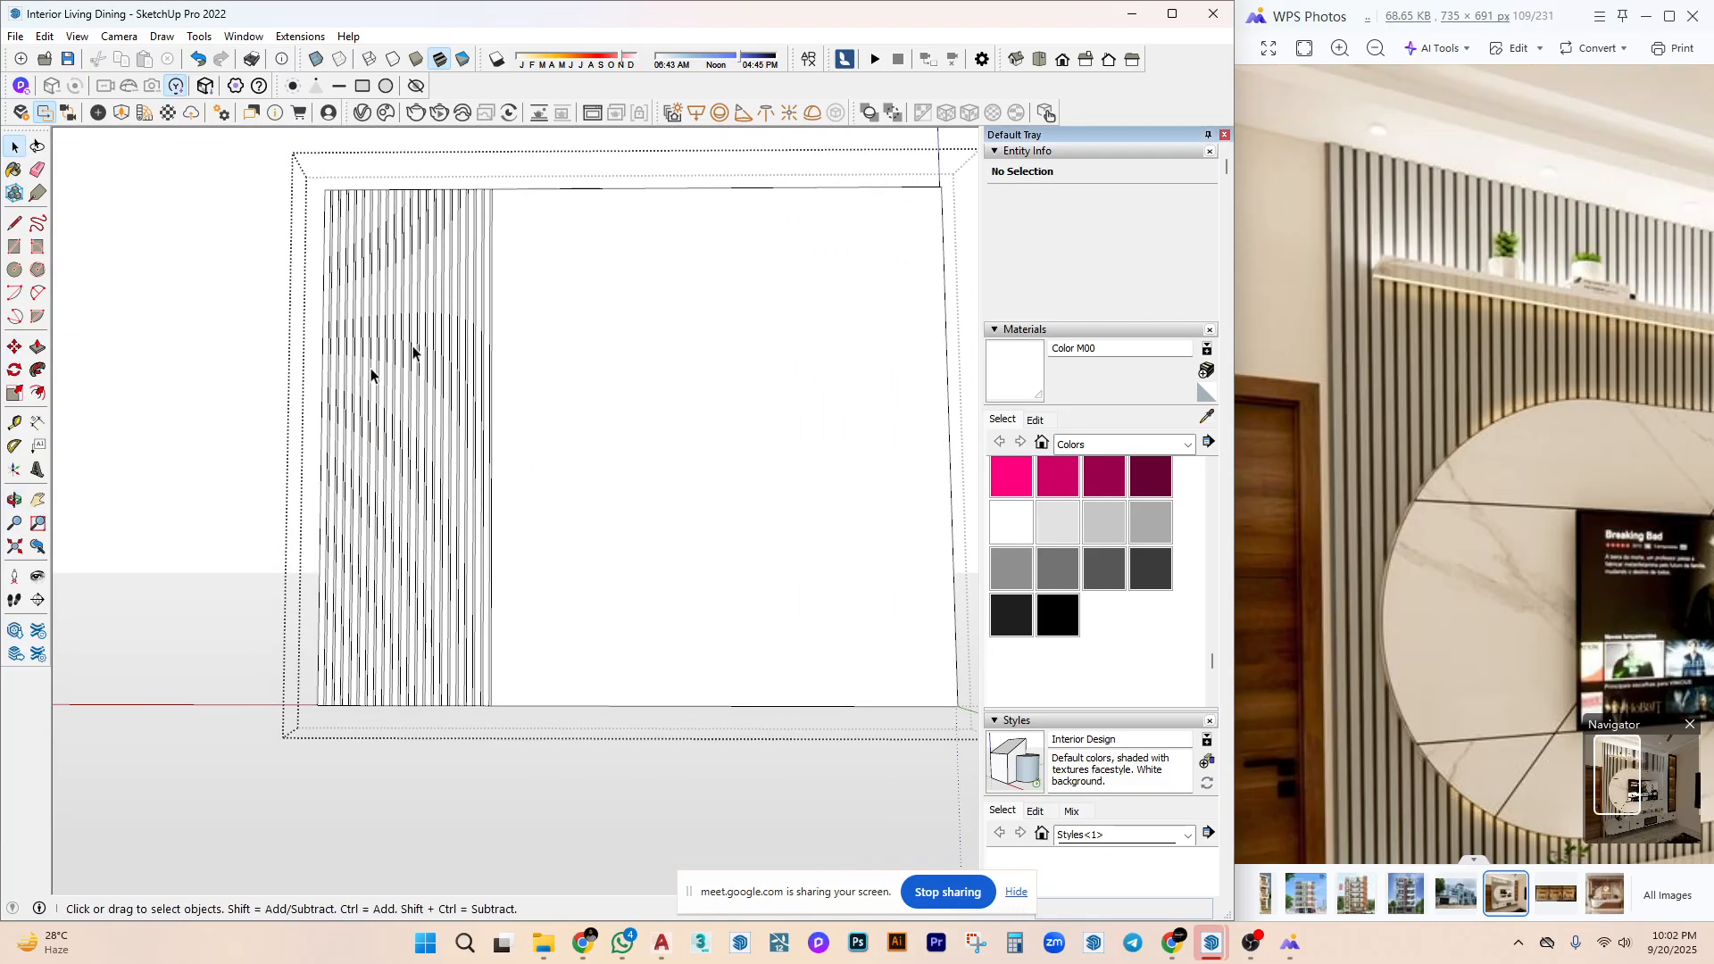
scroll(482, 211, "up", 8)
scroll(566, 291, "down", 6)
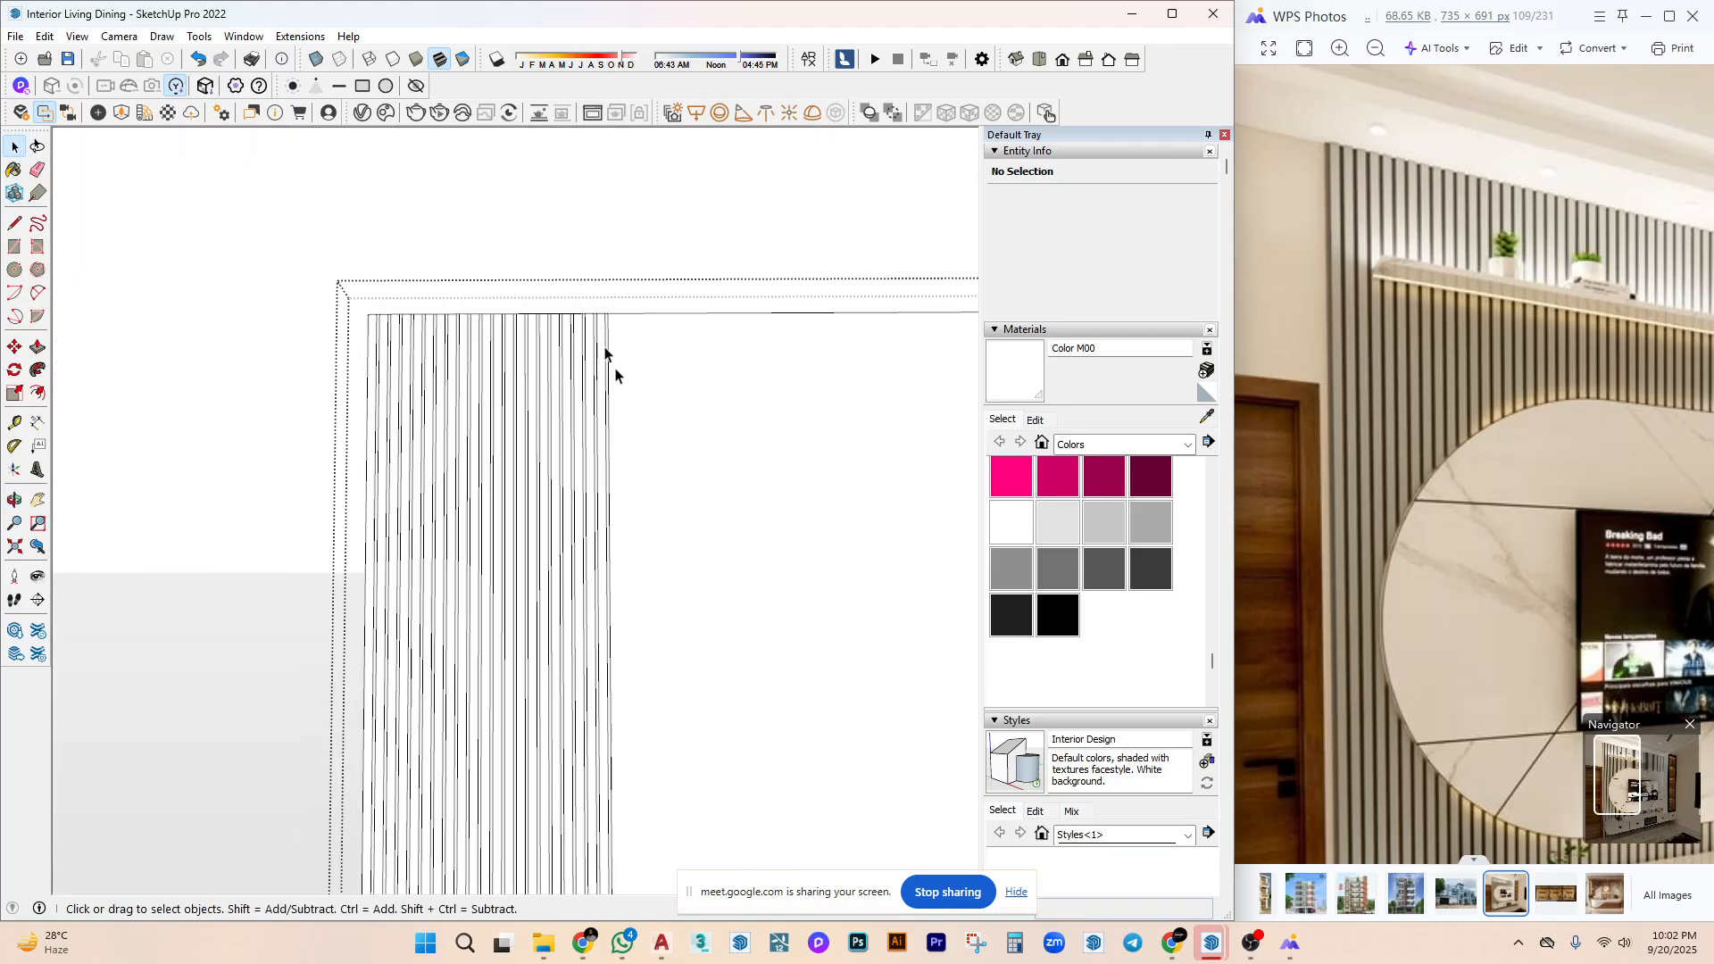
scroll(615, 375, "up", 2)
scroll(574, 287, "down", 5)
left_click_drag(561, 167, 725, 810)
scroll(571, 527, "up", 4)
scroll(612, 420, "up", 5)
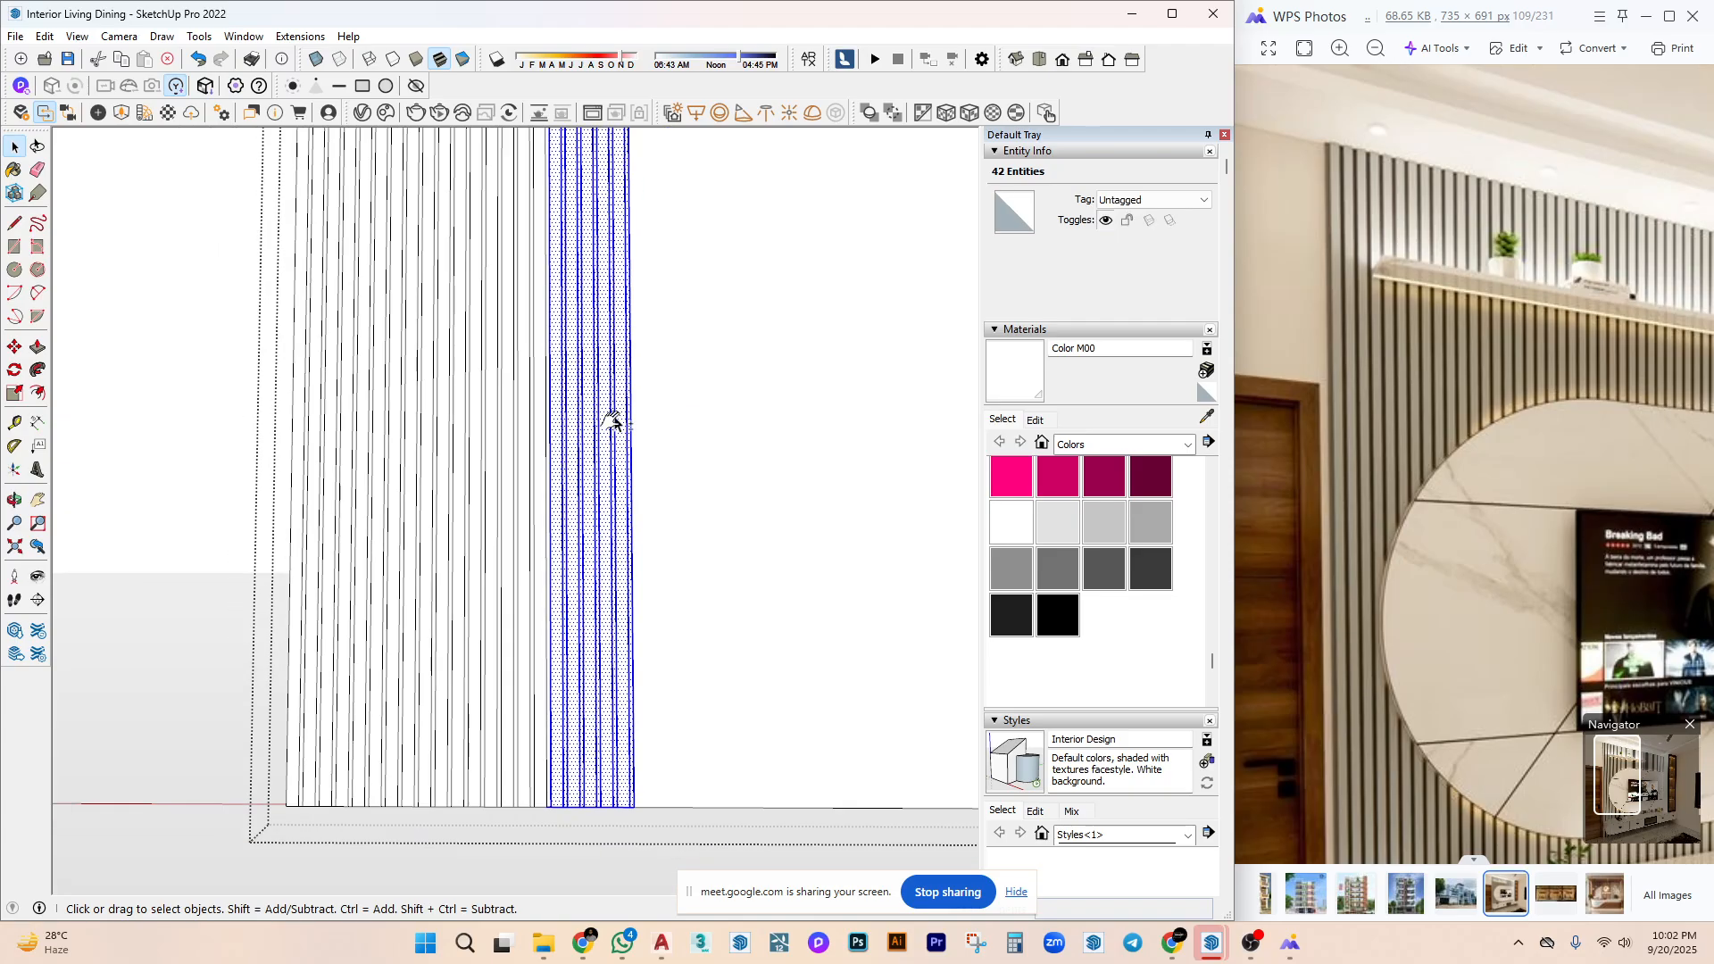
middle_click_drag(604, 325, 625, 590, "shift")
scroll(625, 589, "up", 1)
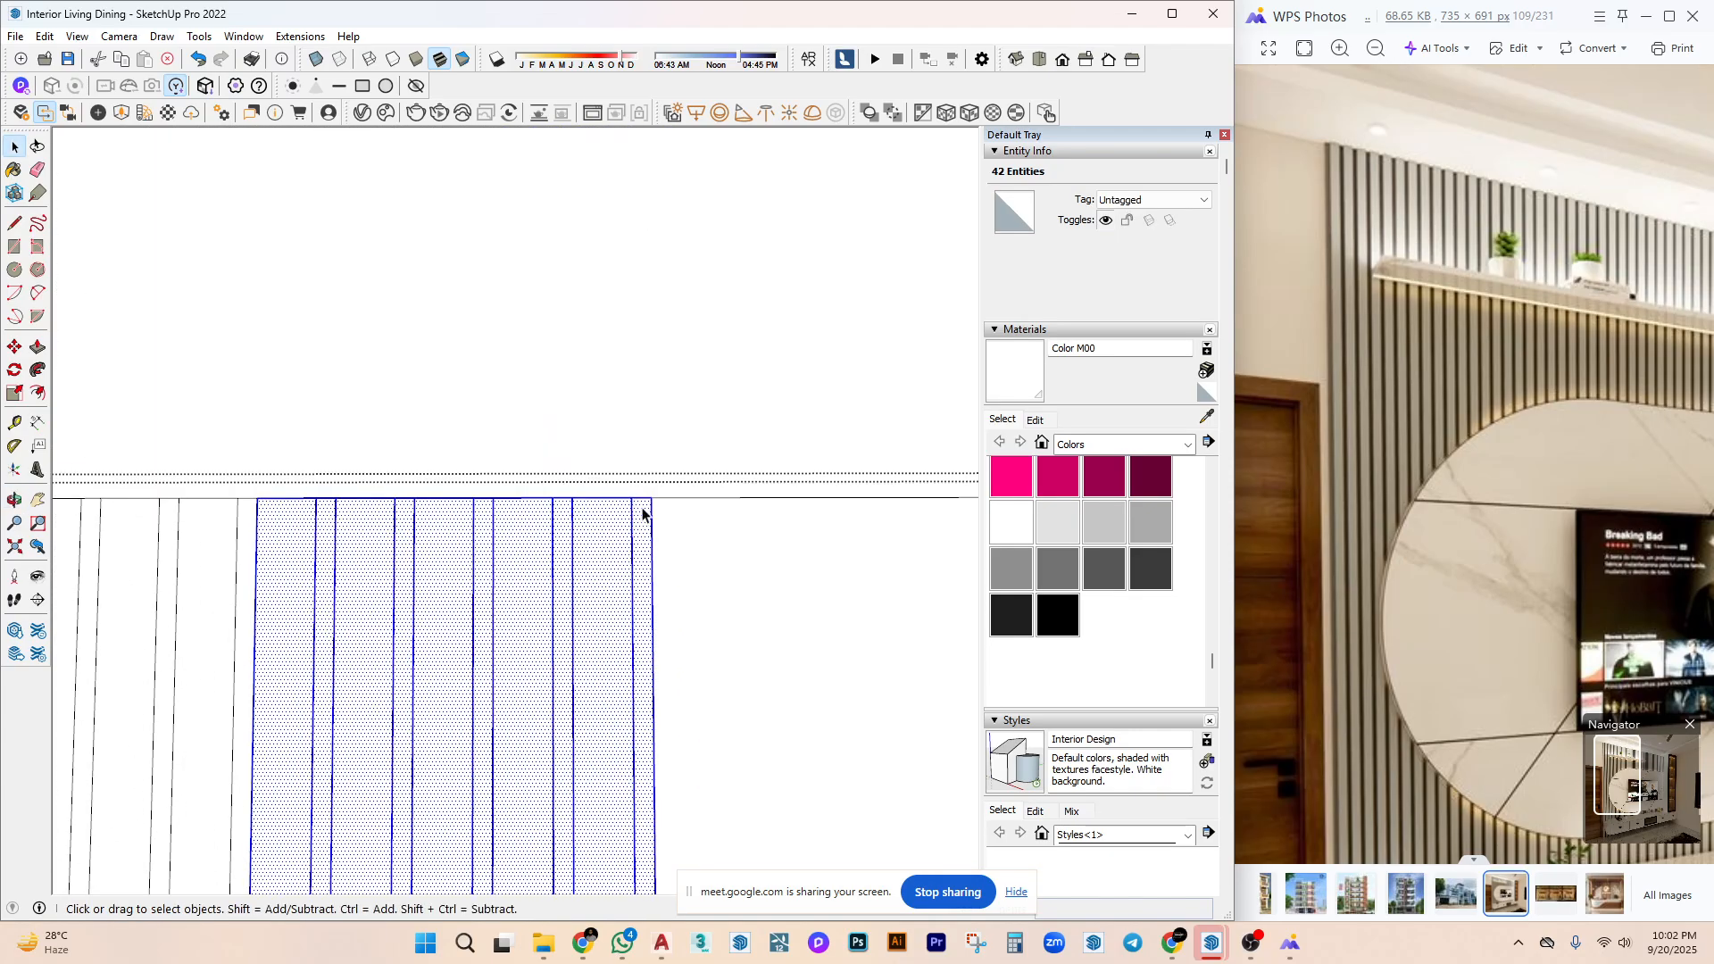
Copy the last narrow strip one spacing further and array it across the panel's remaining blank area.
left_click(645, 516)
middle_click_drag(604, 483, 545, 541)
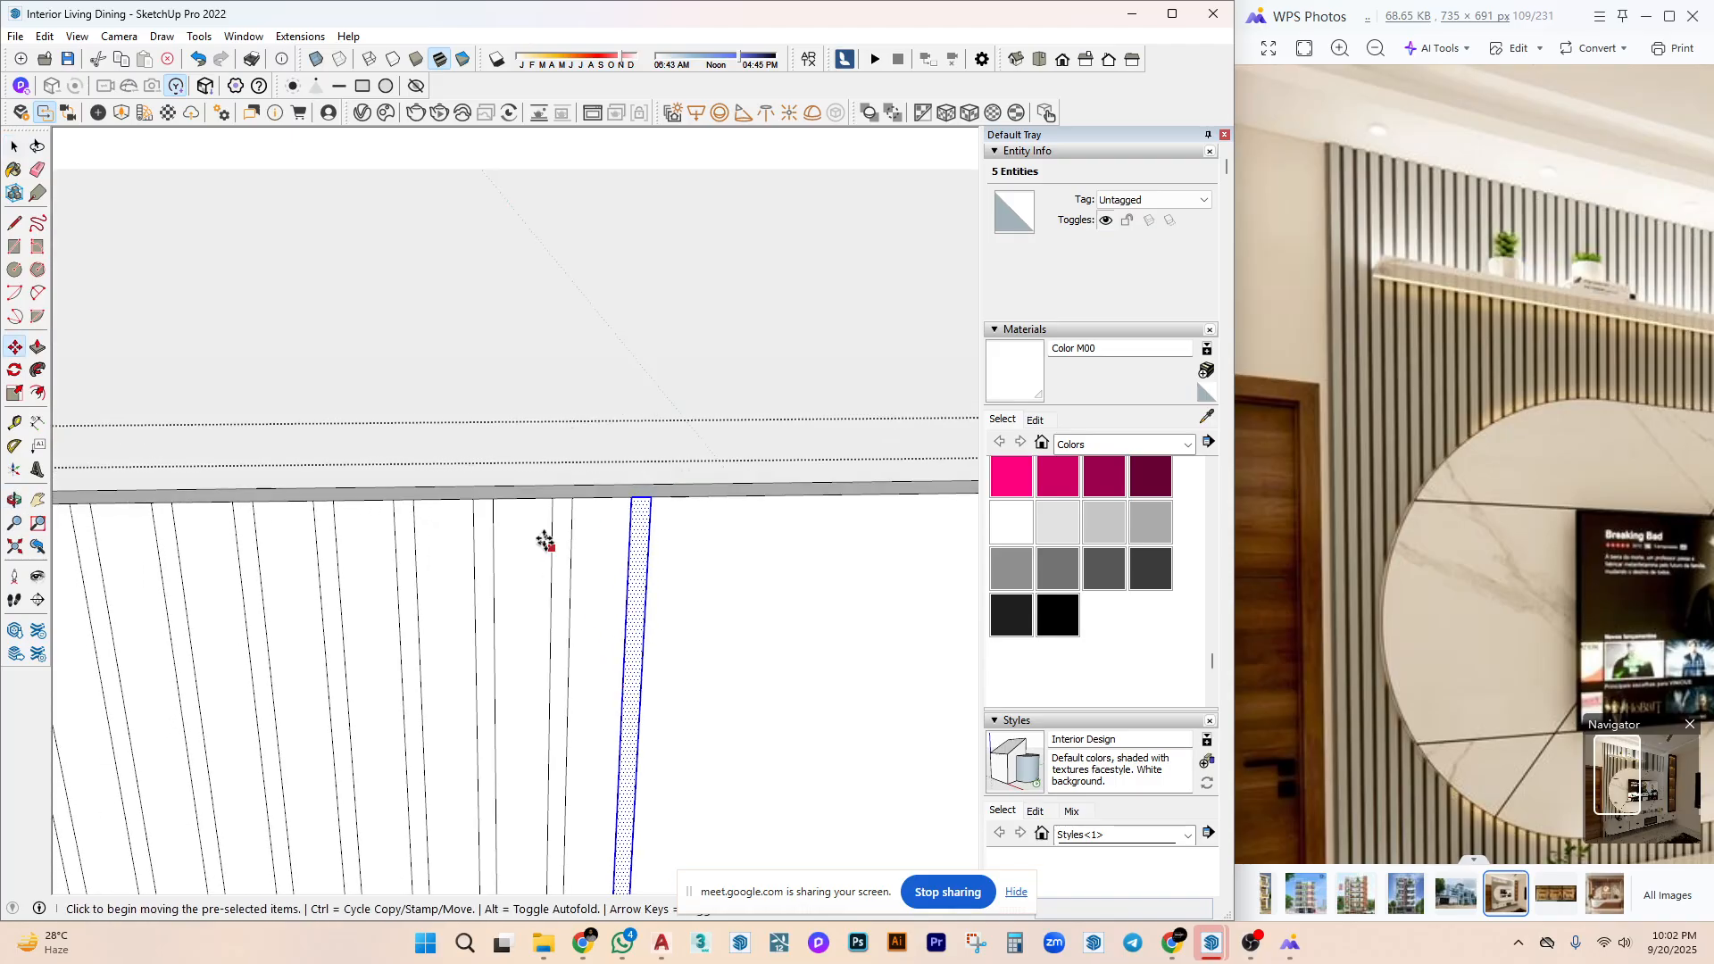
left_click(572, 497)
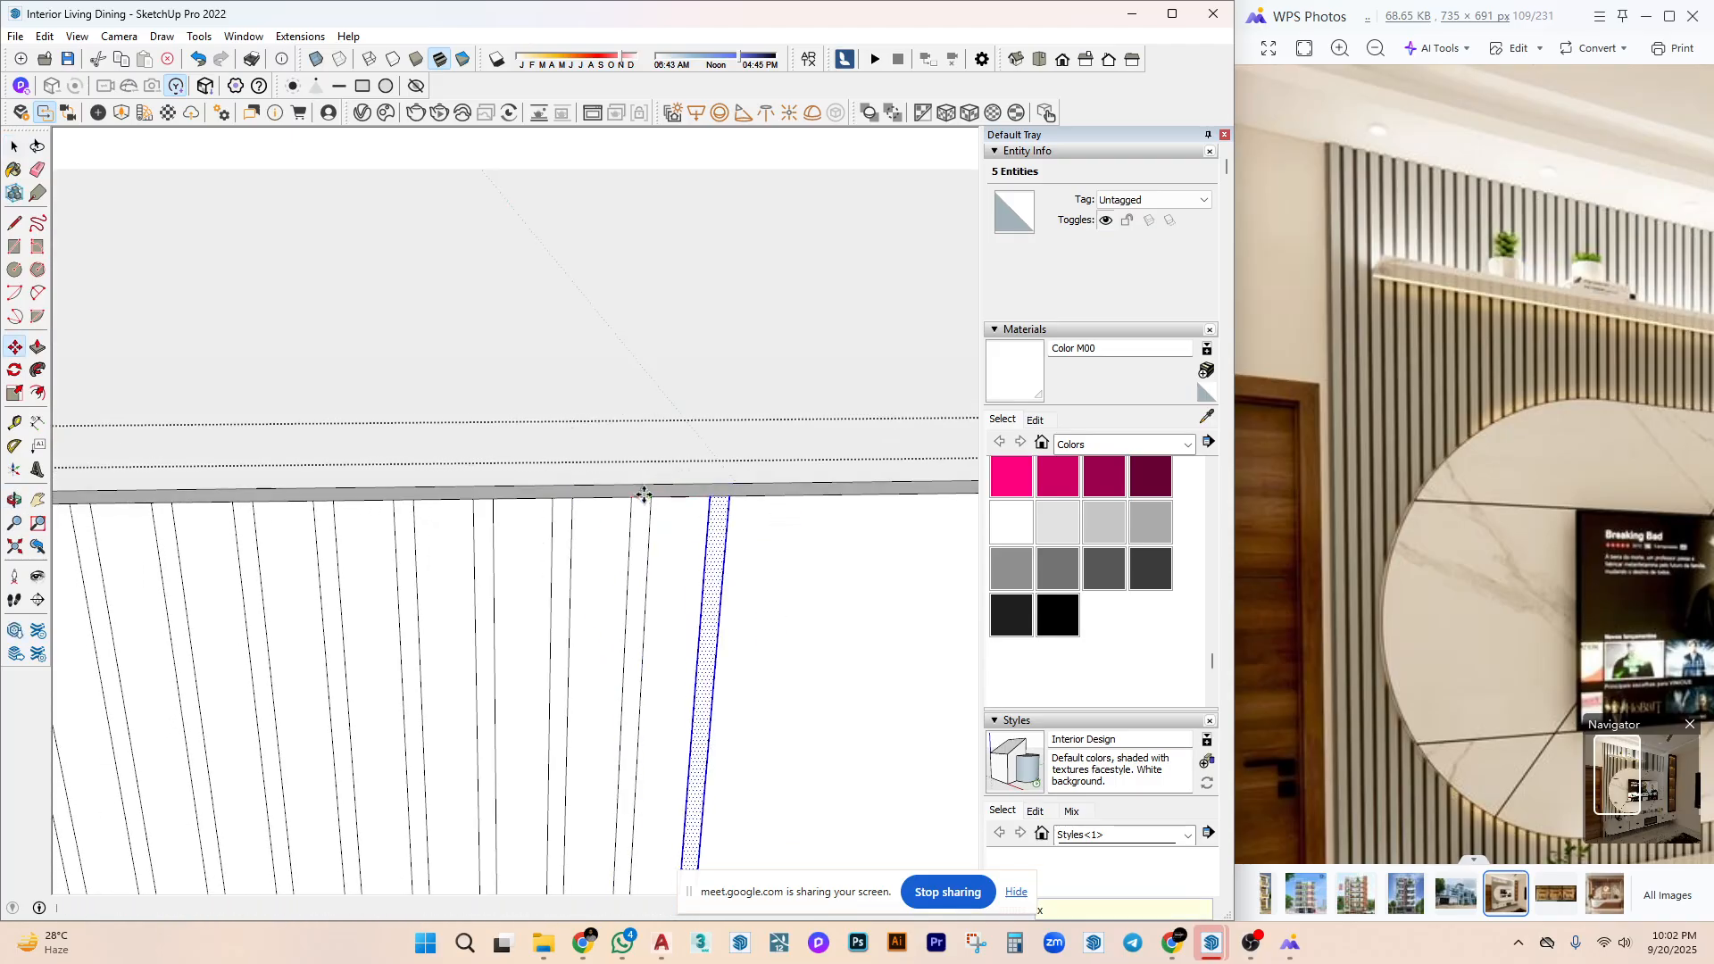
key("Return")
key("space")
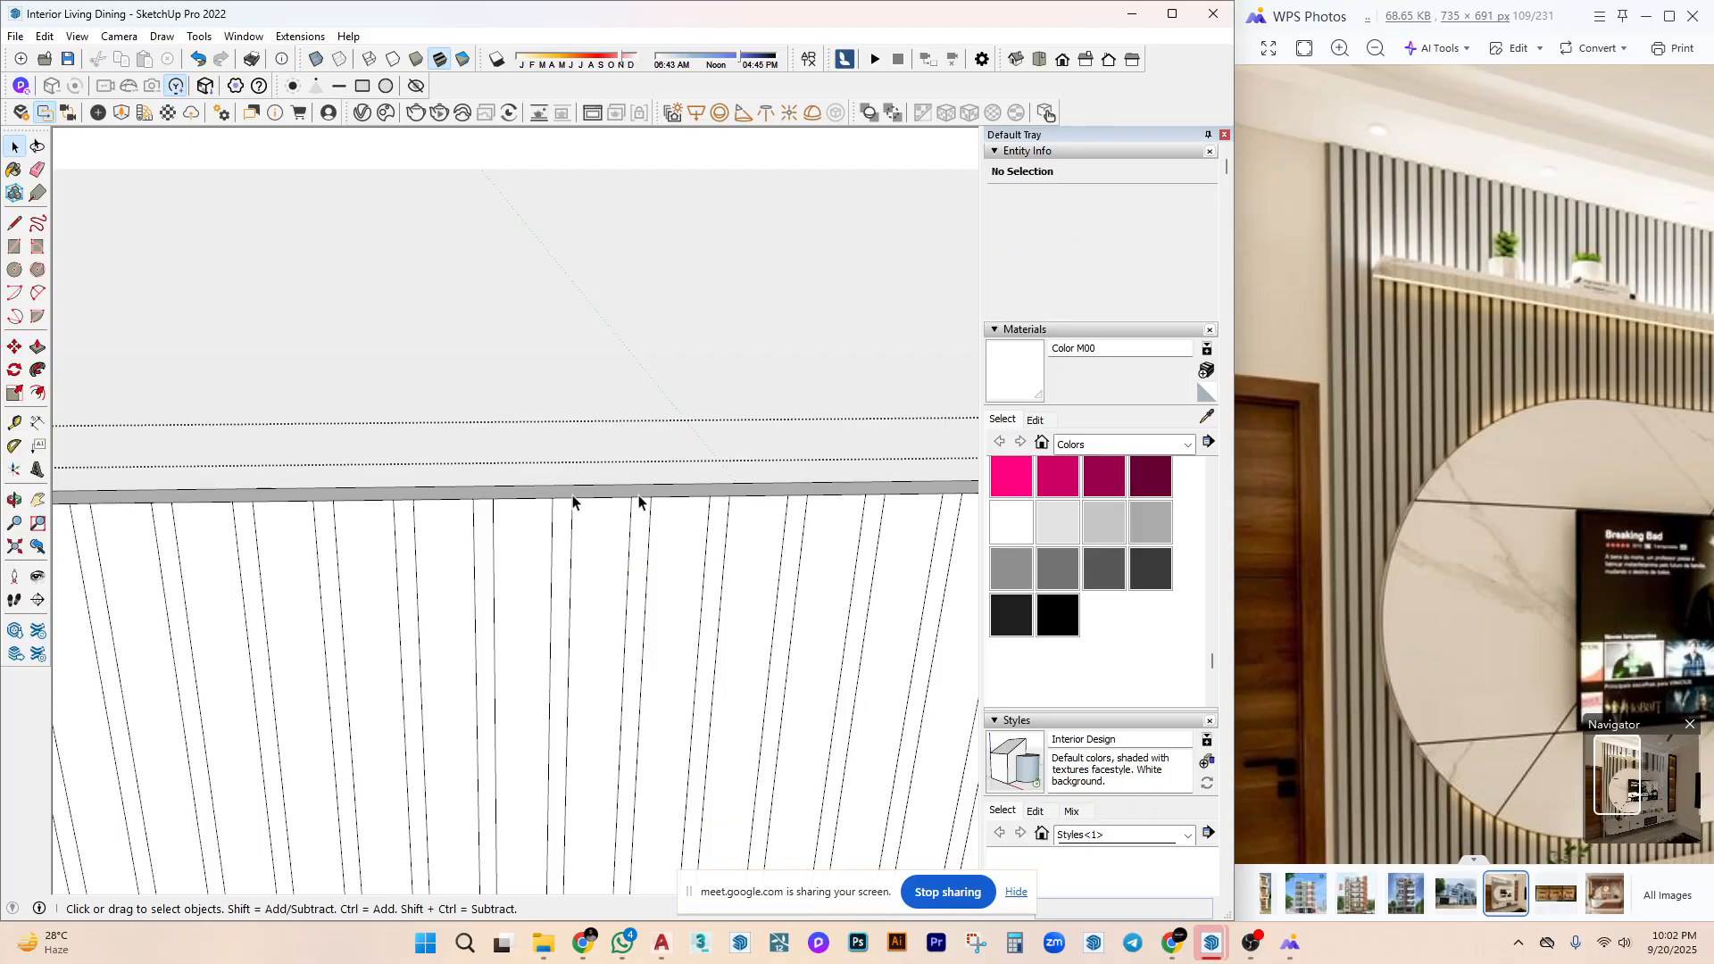
Copy the last strip twice toward the panel's unfilled end, keeping 1" spacing.
scroll(498, 582, "down", 3)
middle_click_drag(497, 582, 613, 546)
scroll(279, 383, "up", 5)
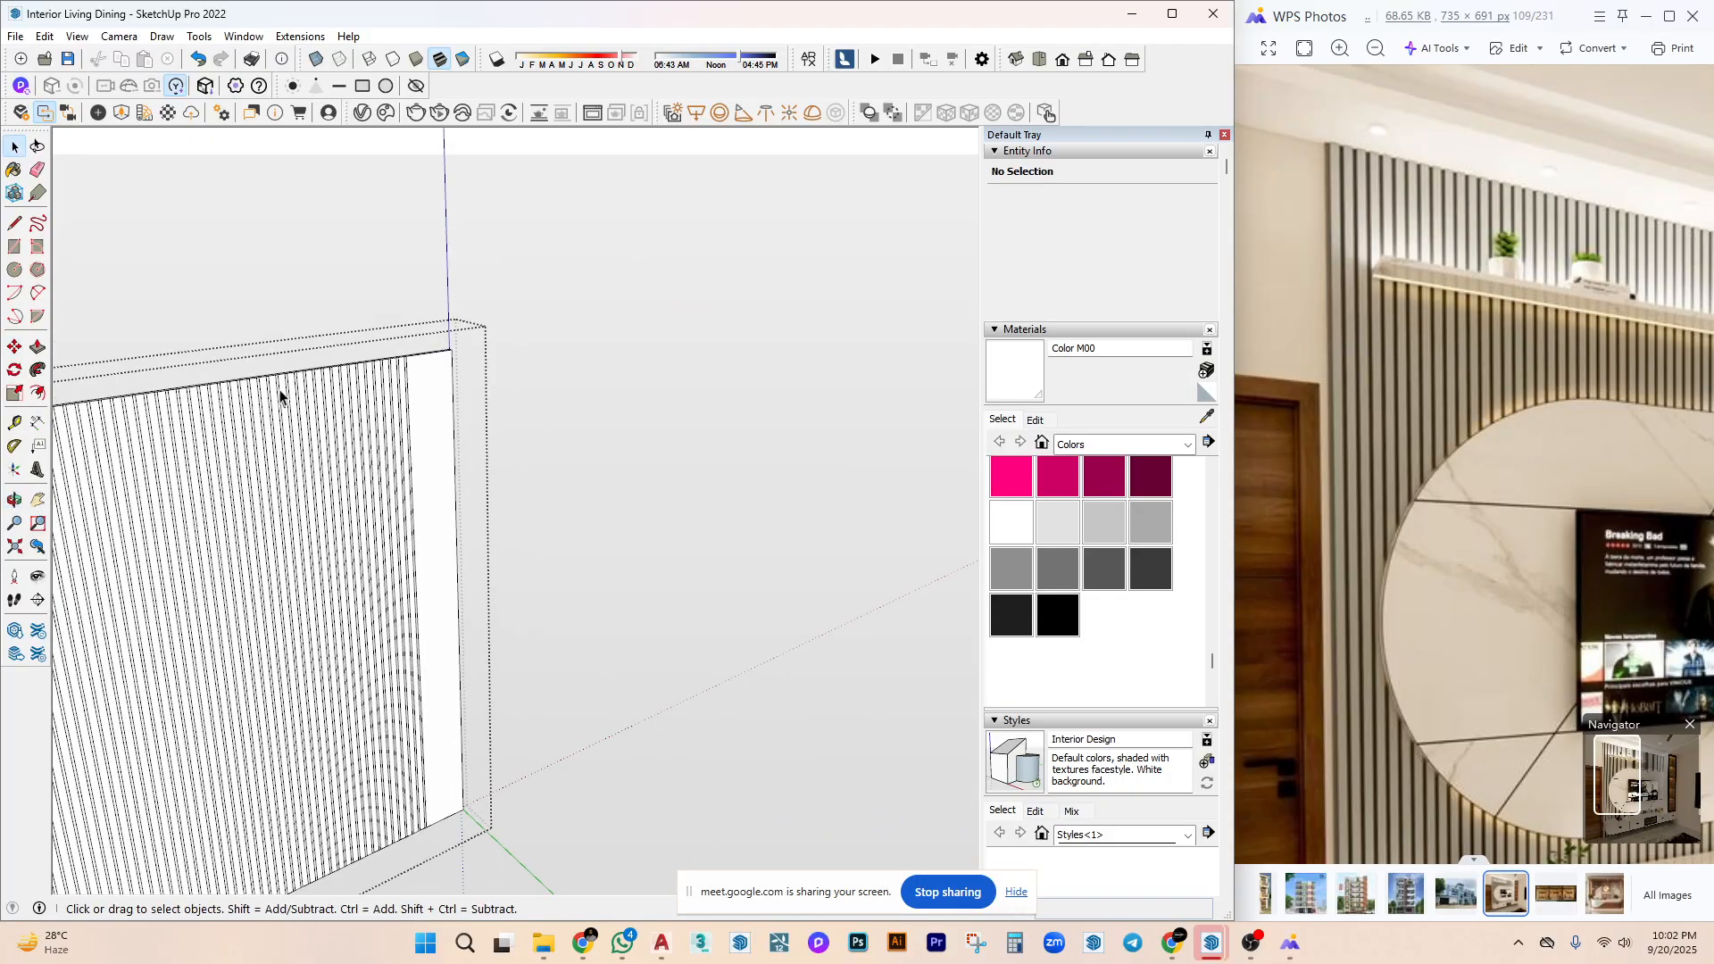
scroll(514, 348, "up", 4)
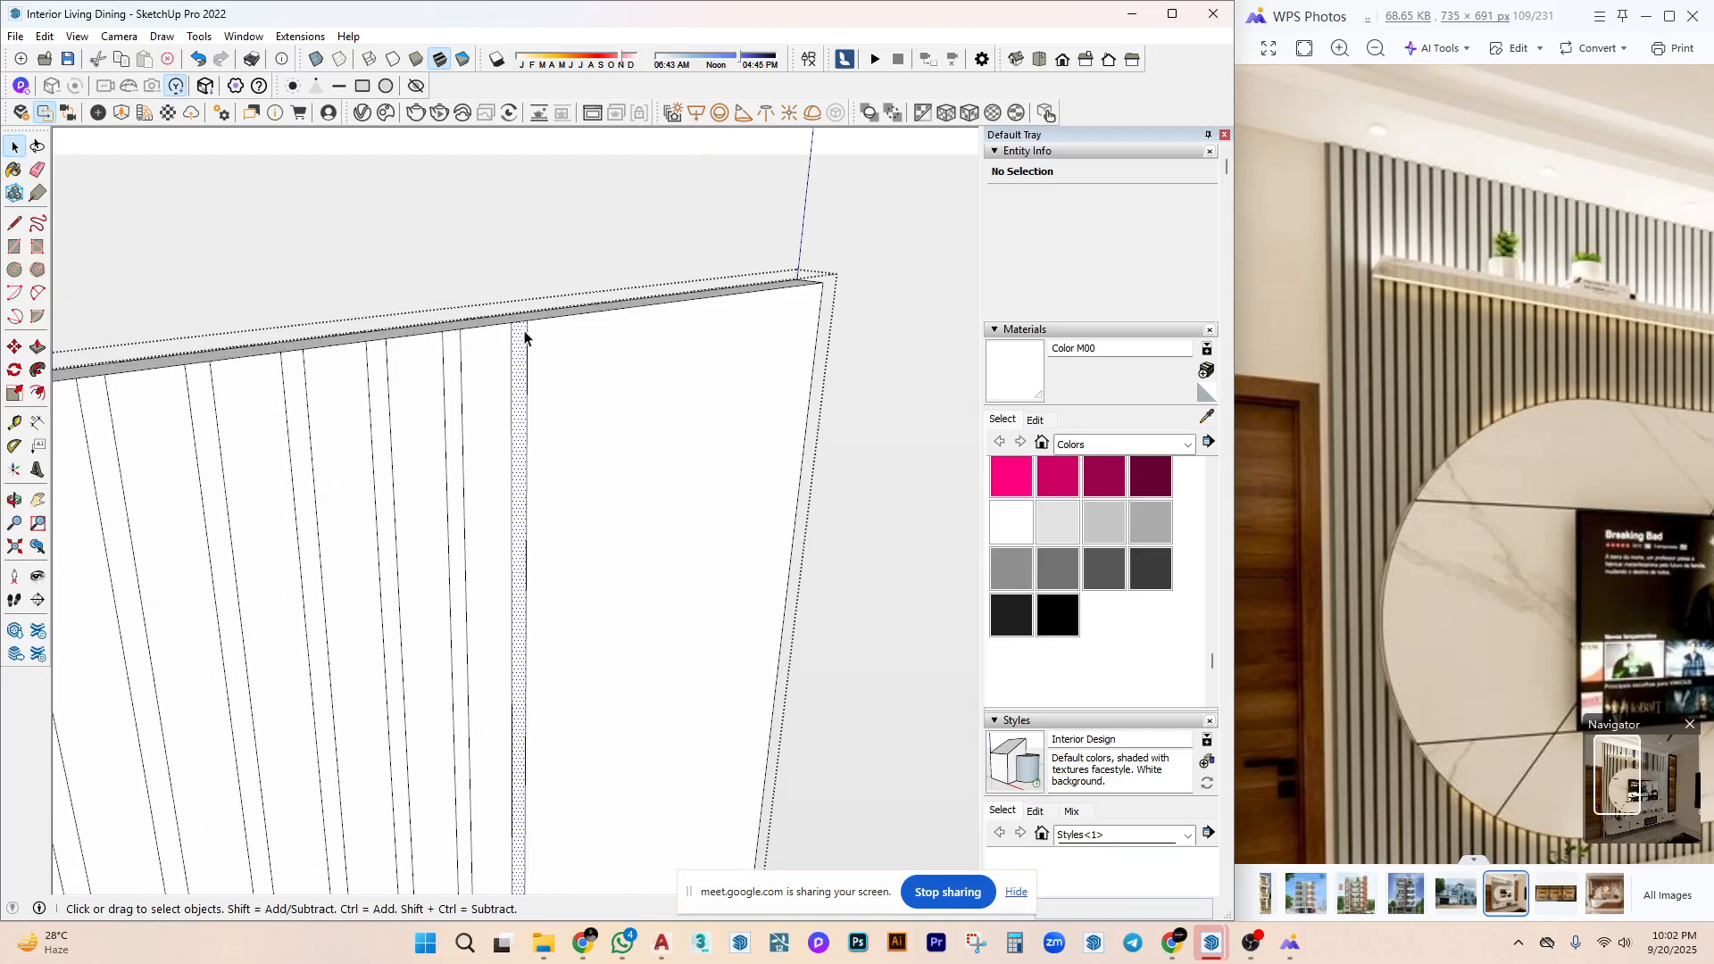
double_click(526, 343)
middle_click_drag(526, 343, 464, 418)
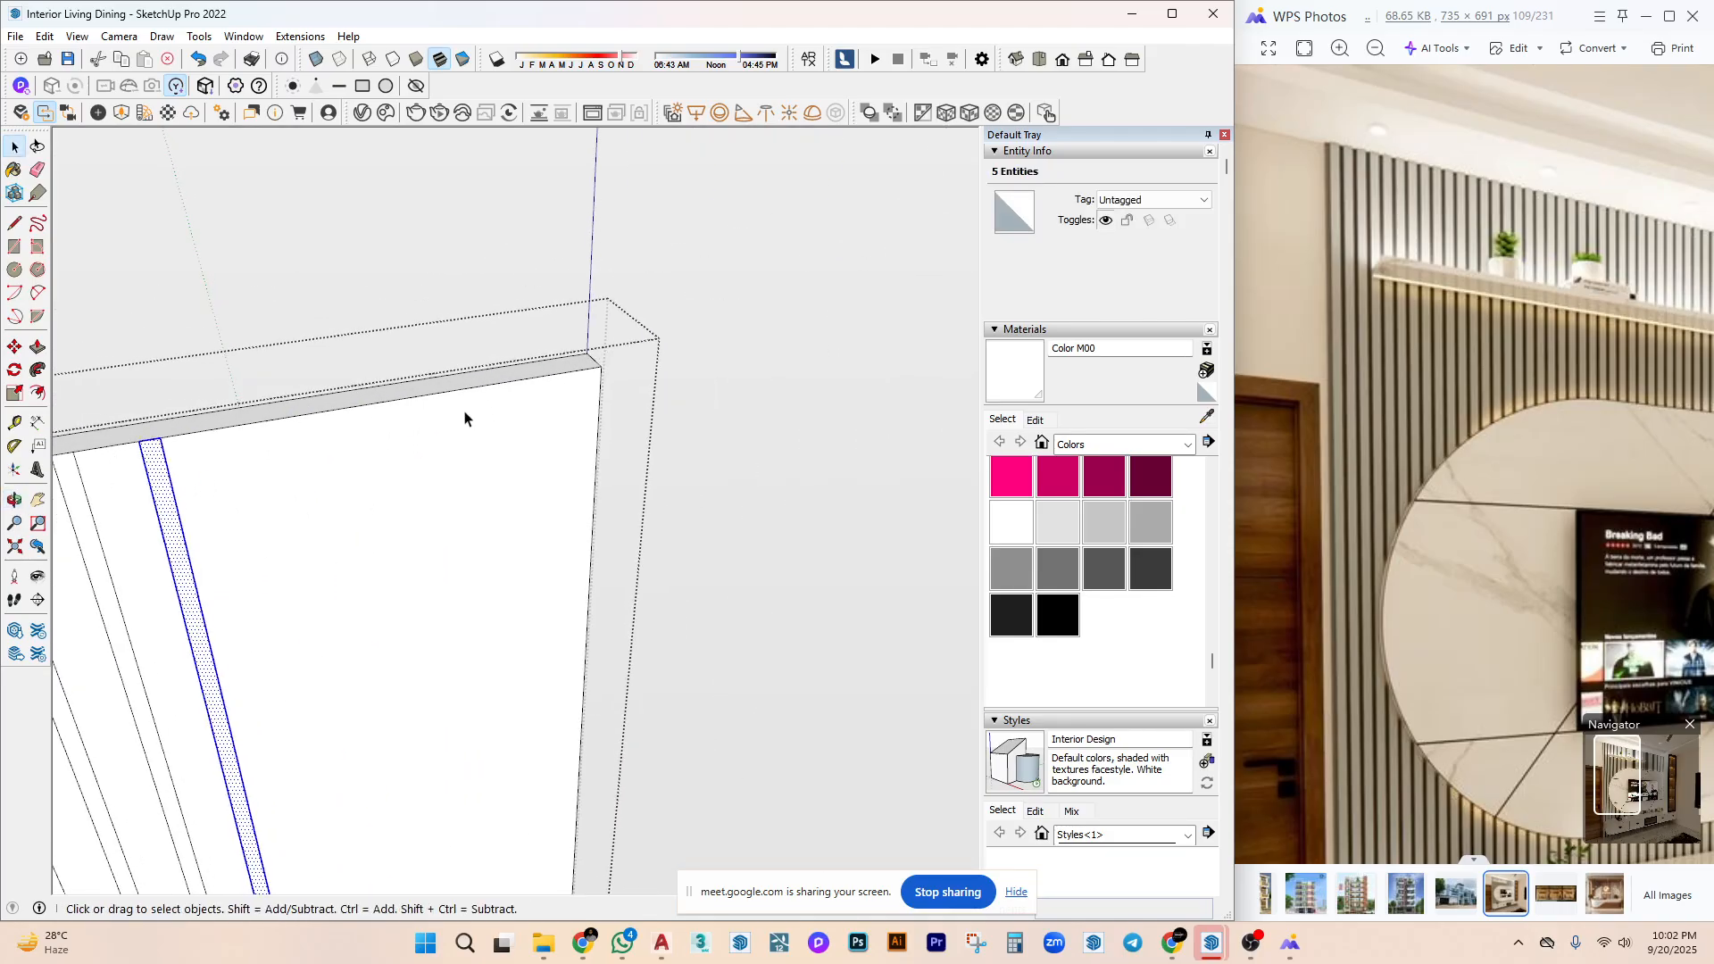
left_click(80, 458)
key("space")
middle_click_drag(165, 444, 275, 451, "shift")
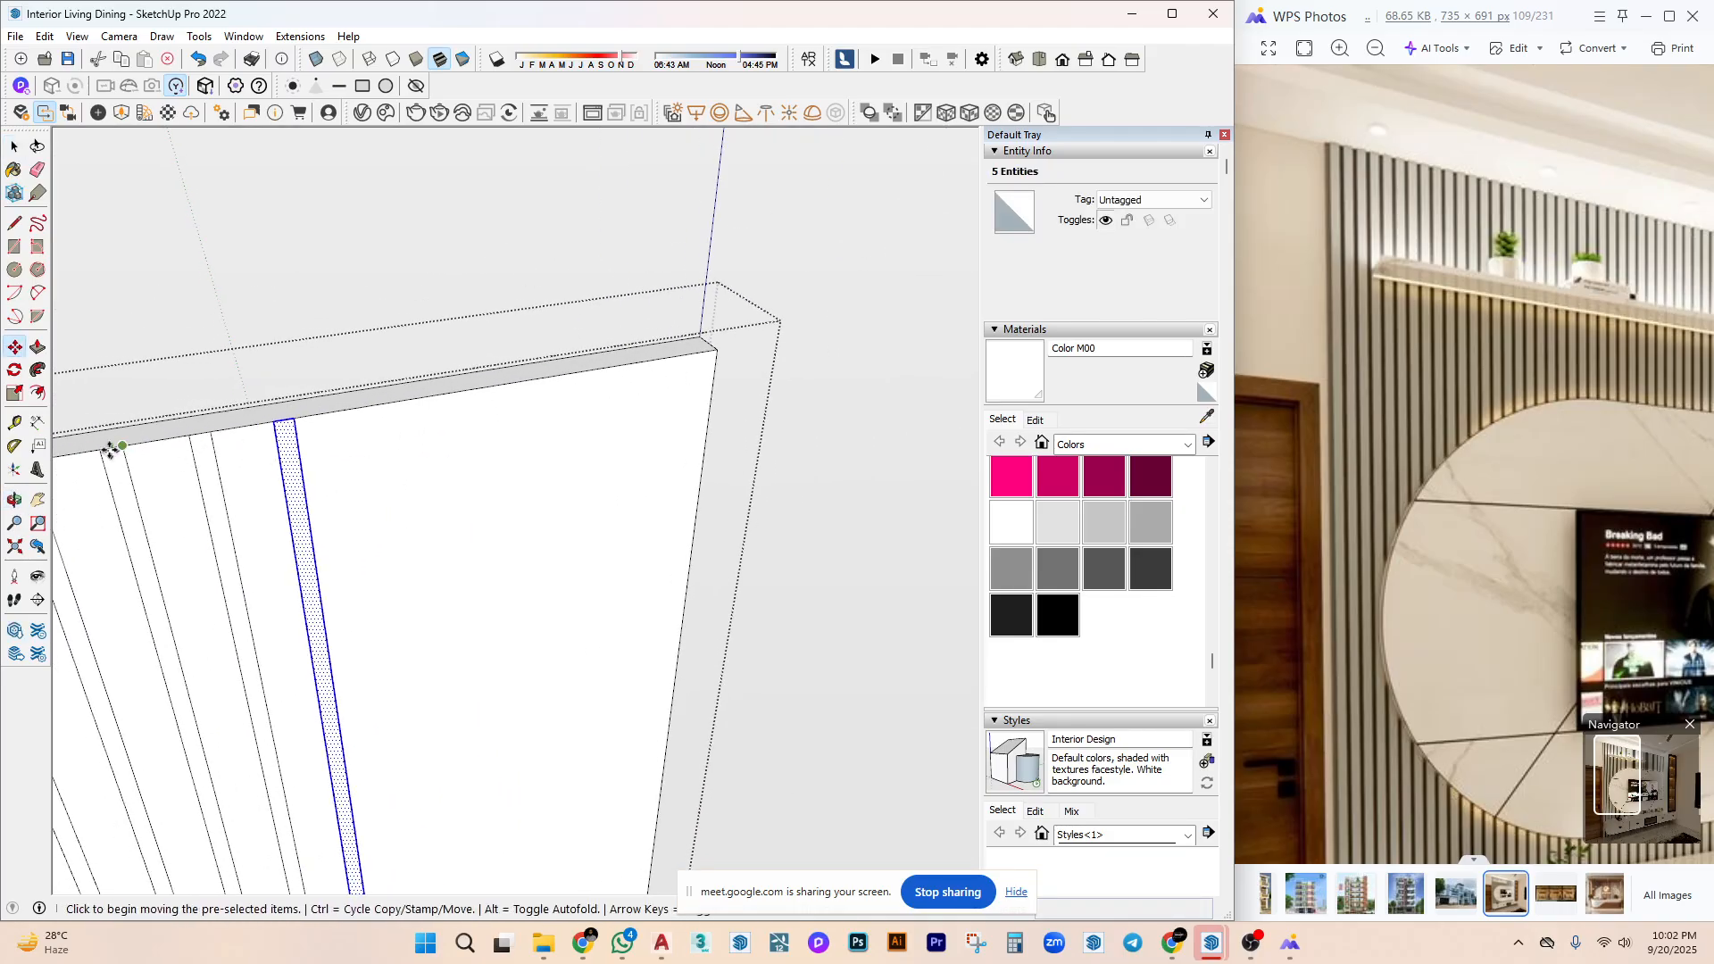
left_click(208, 433)
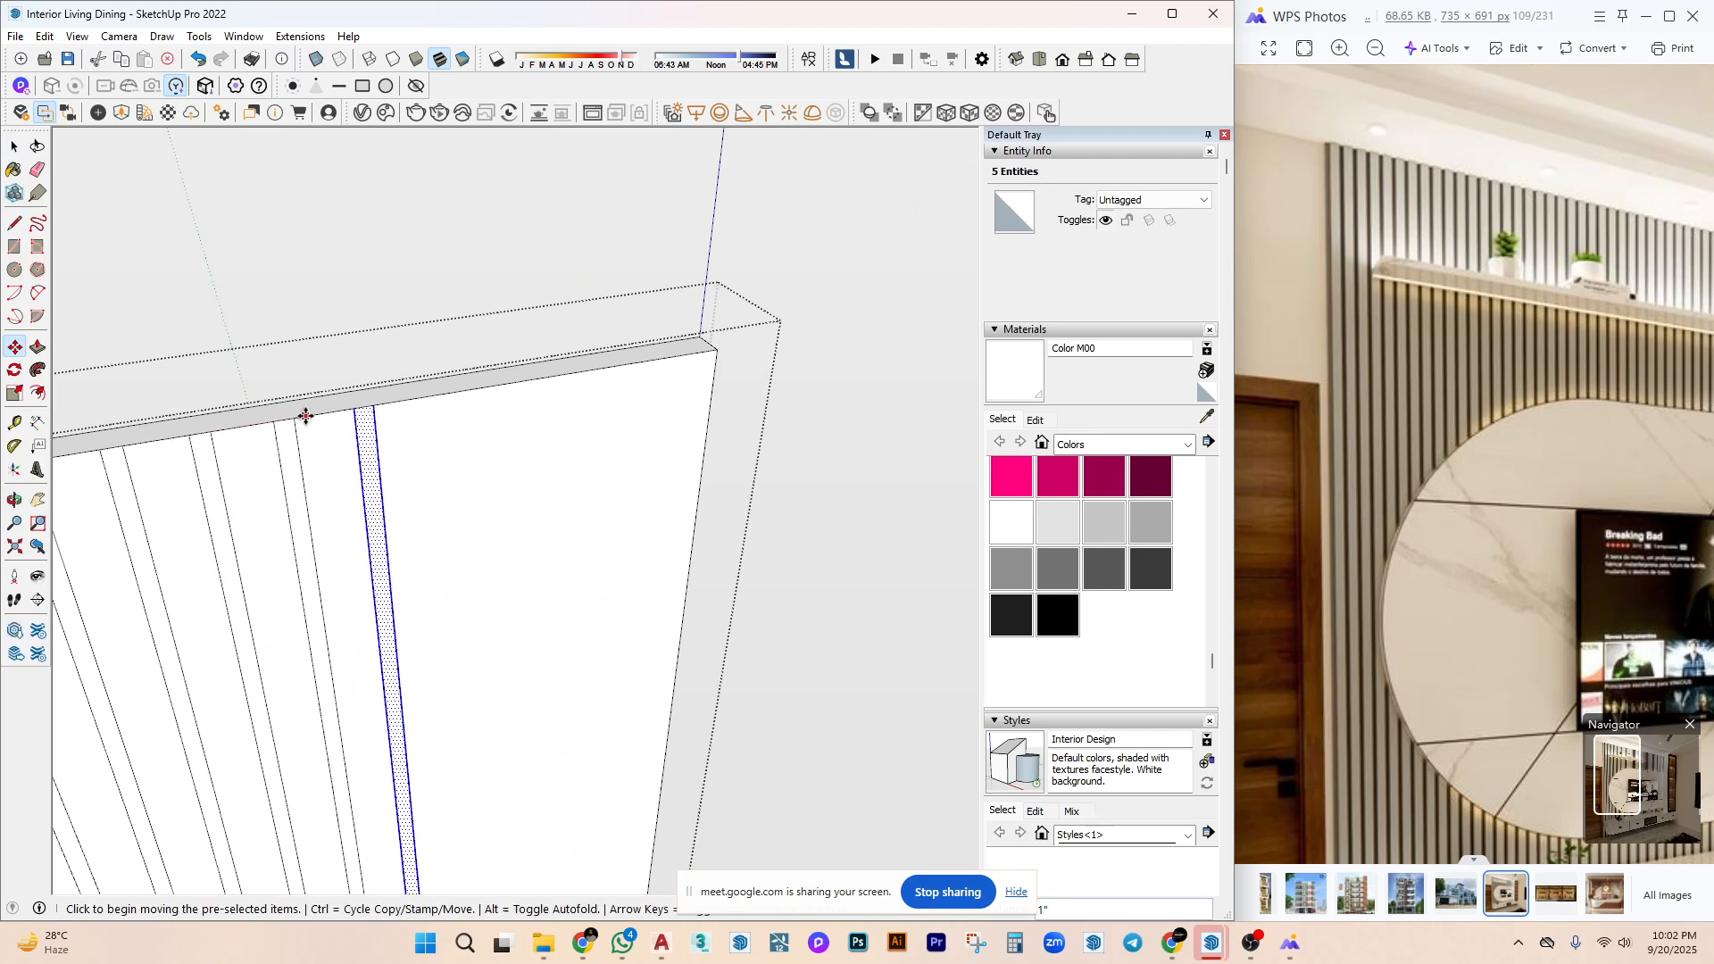
key("ctrl")
left_click(297, 417)
left_click(379, 406)
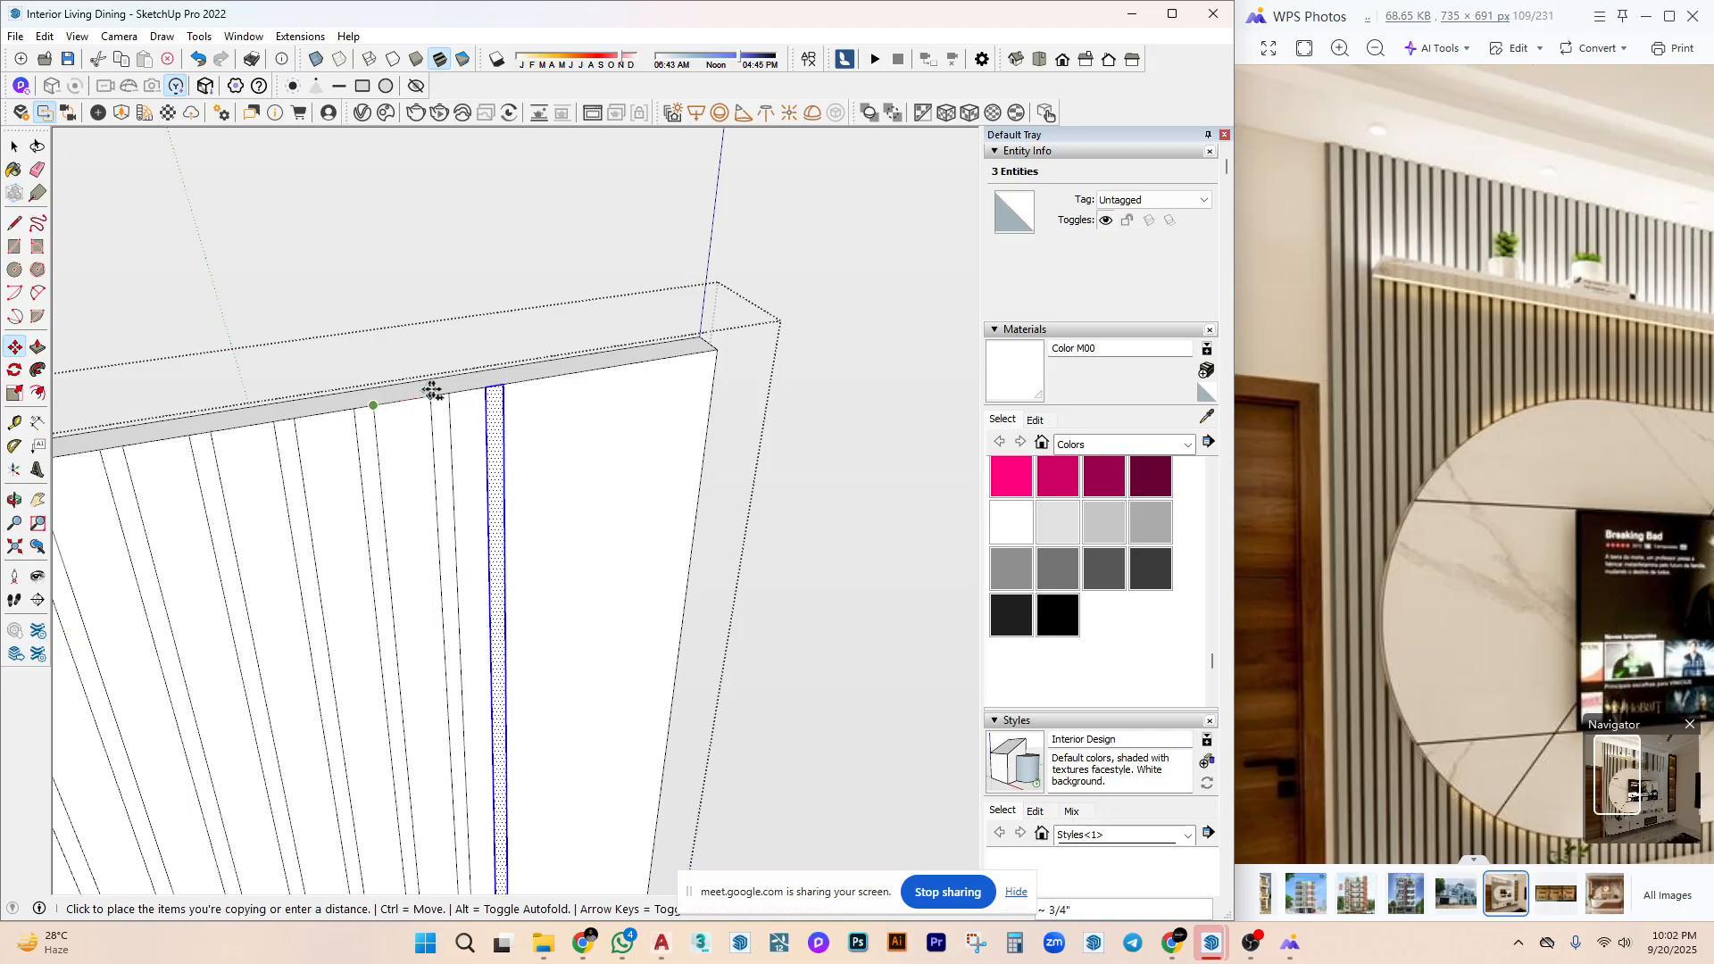
Undo the misplaced strip copy and add two more strips toward the panel's end at 1" spacing.
left_click(446, 386)
key("ctrl+z")
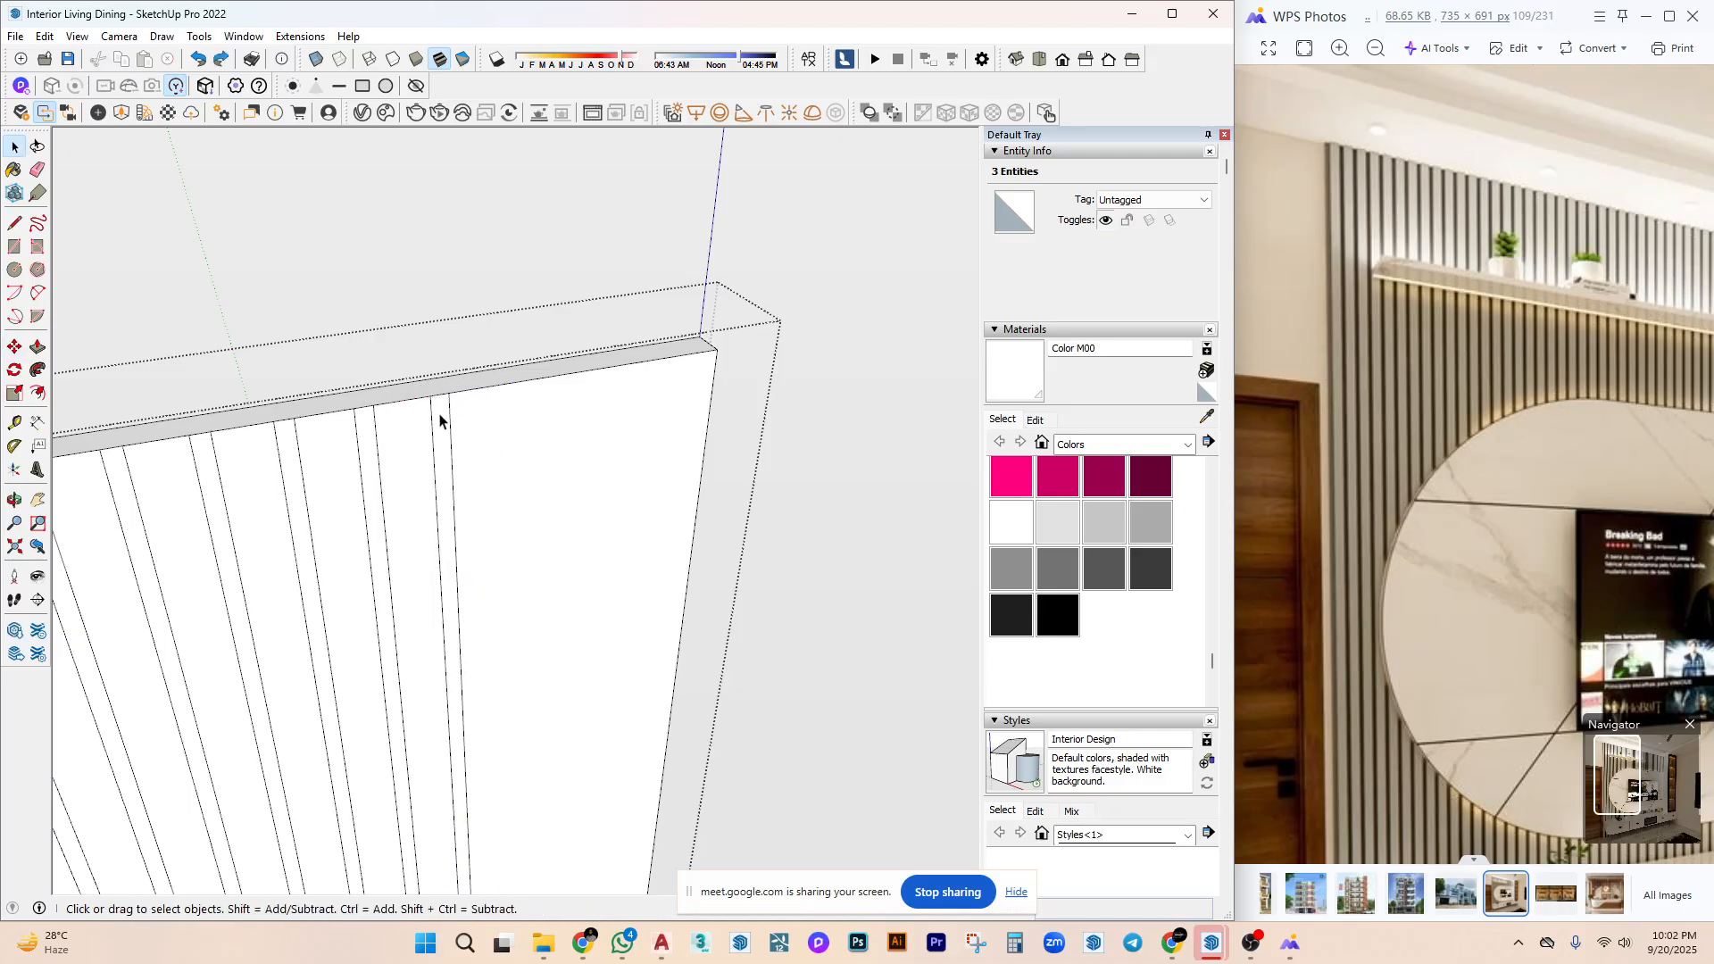
key("ctrl")
left_click(375, 405)
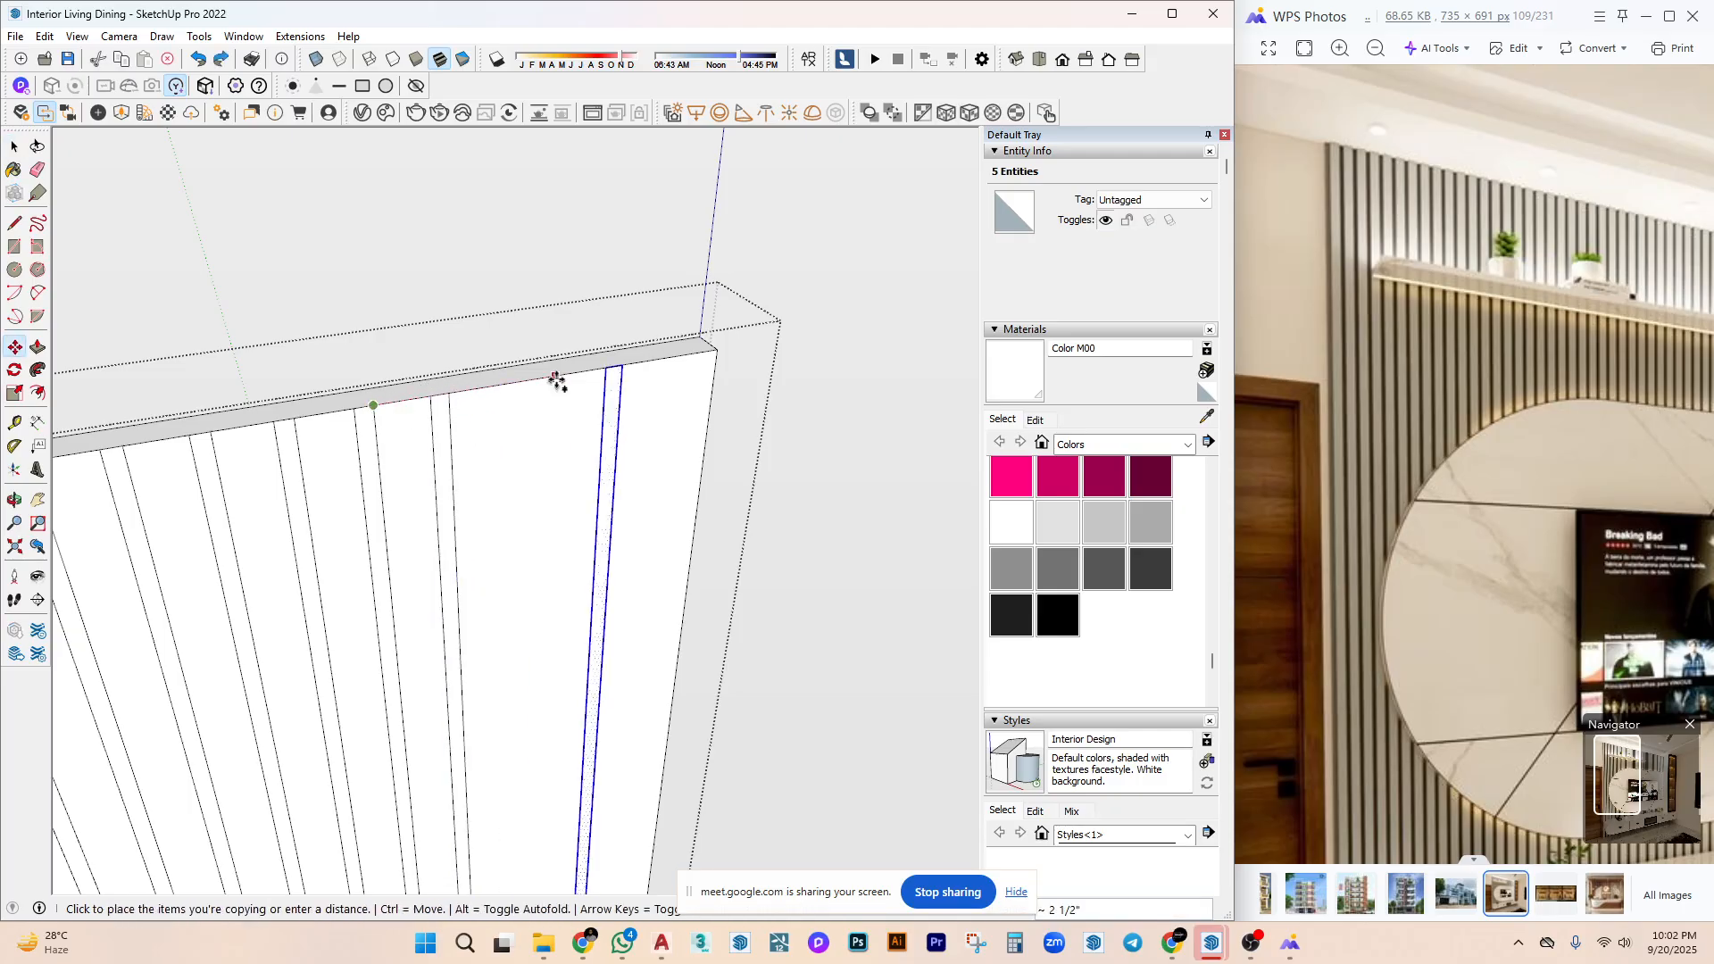
left_click(454, 393)
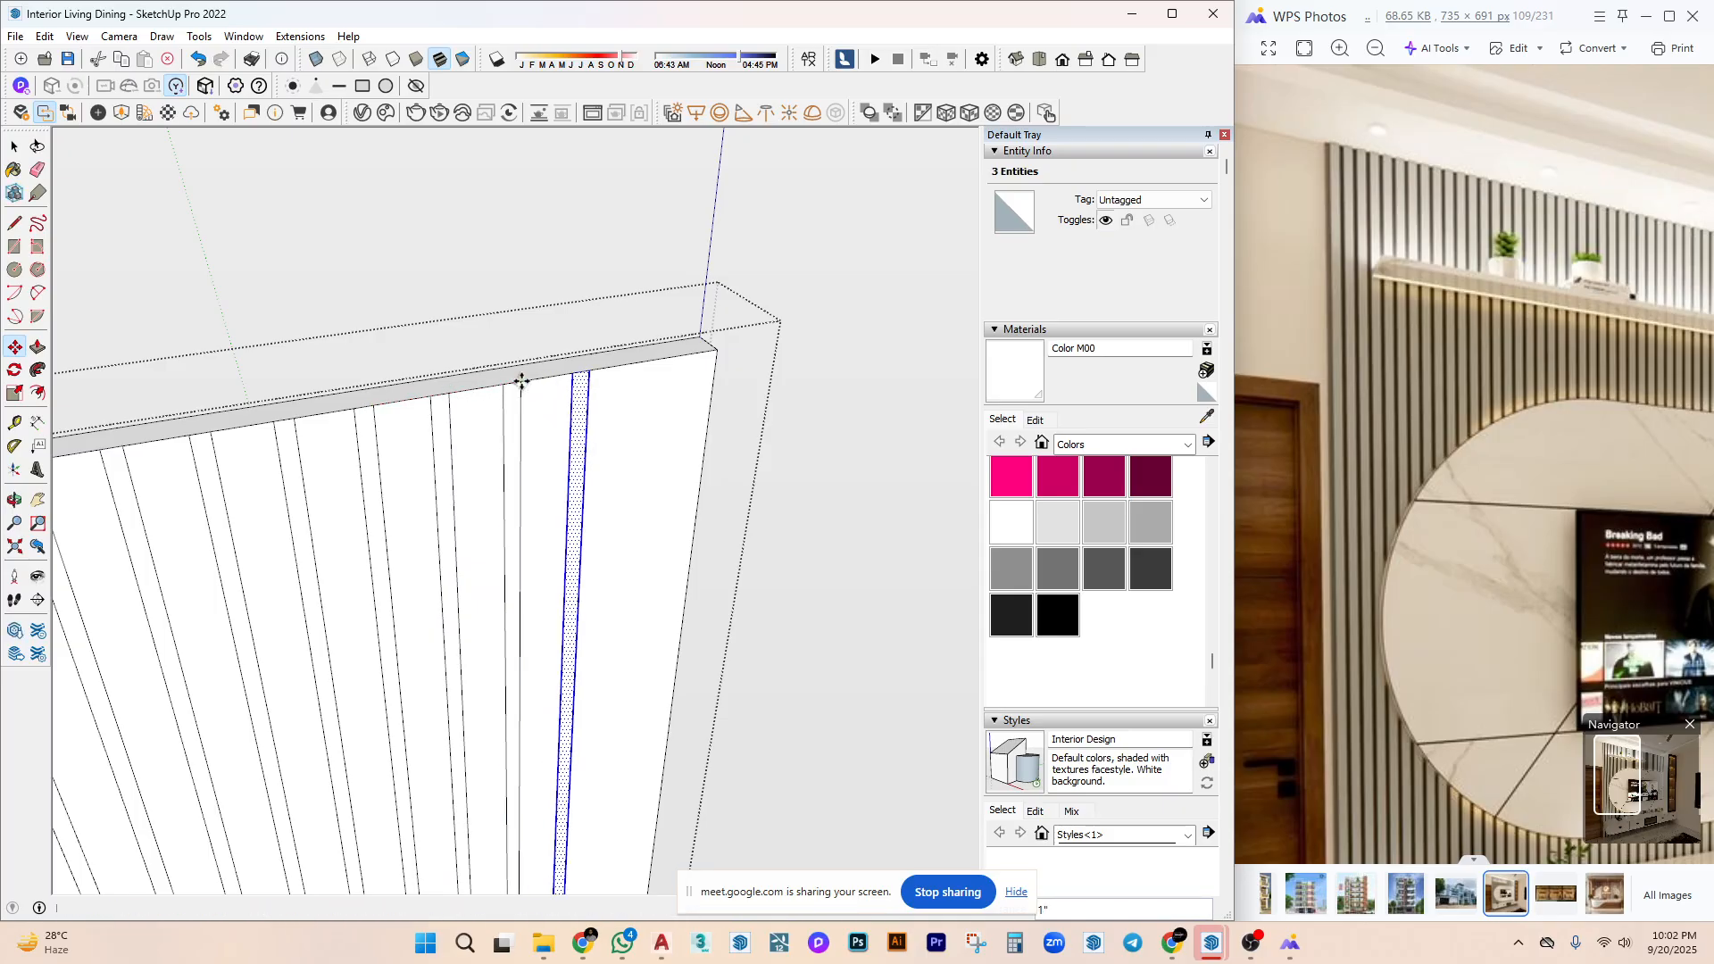
left_click(522, 380)
left_click(737, 369)
Place a guide line parallel to the last strip's outer edge, near the panel's end.
middle_click_drag(737, 369, 490, 325)
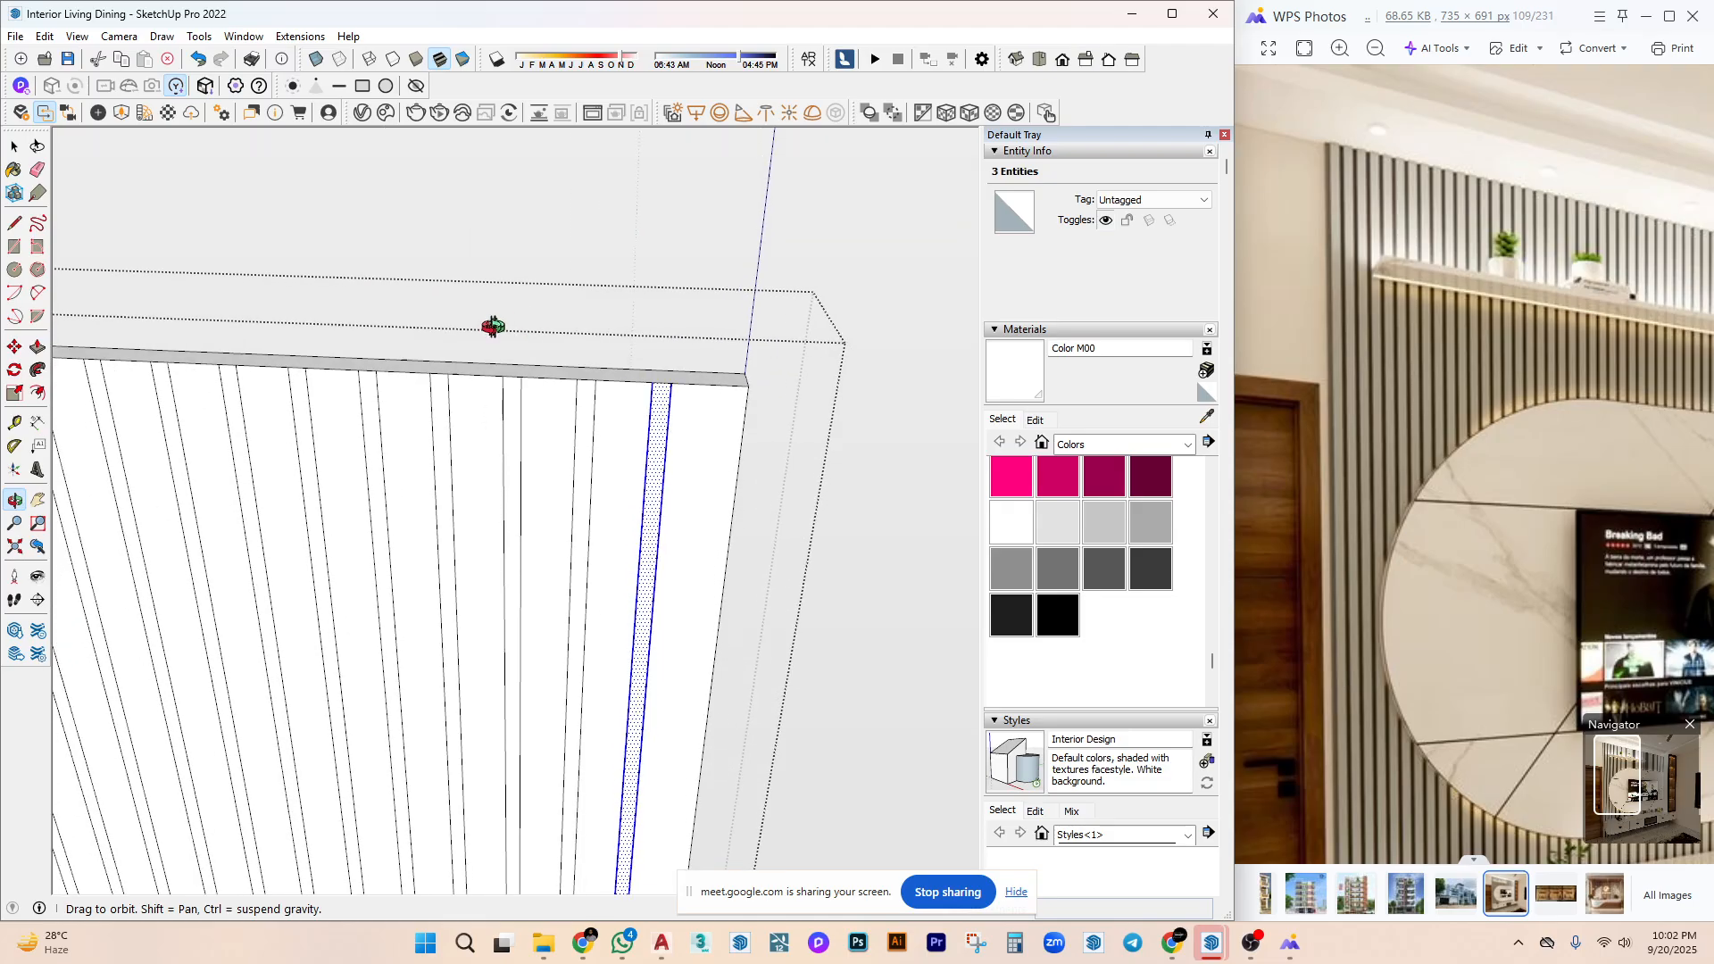
key("space")
scroll(674, 465, "up", 2)
left_click(662, 471)
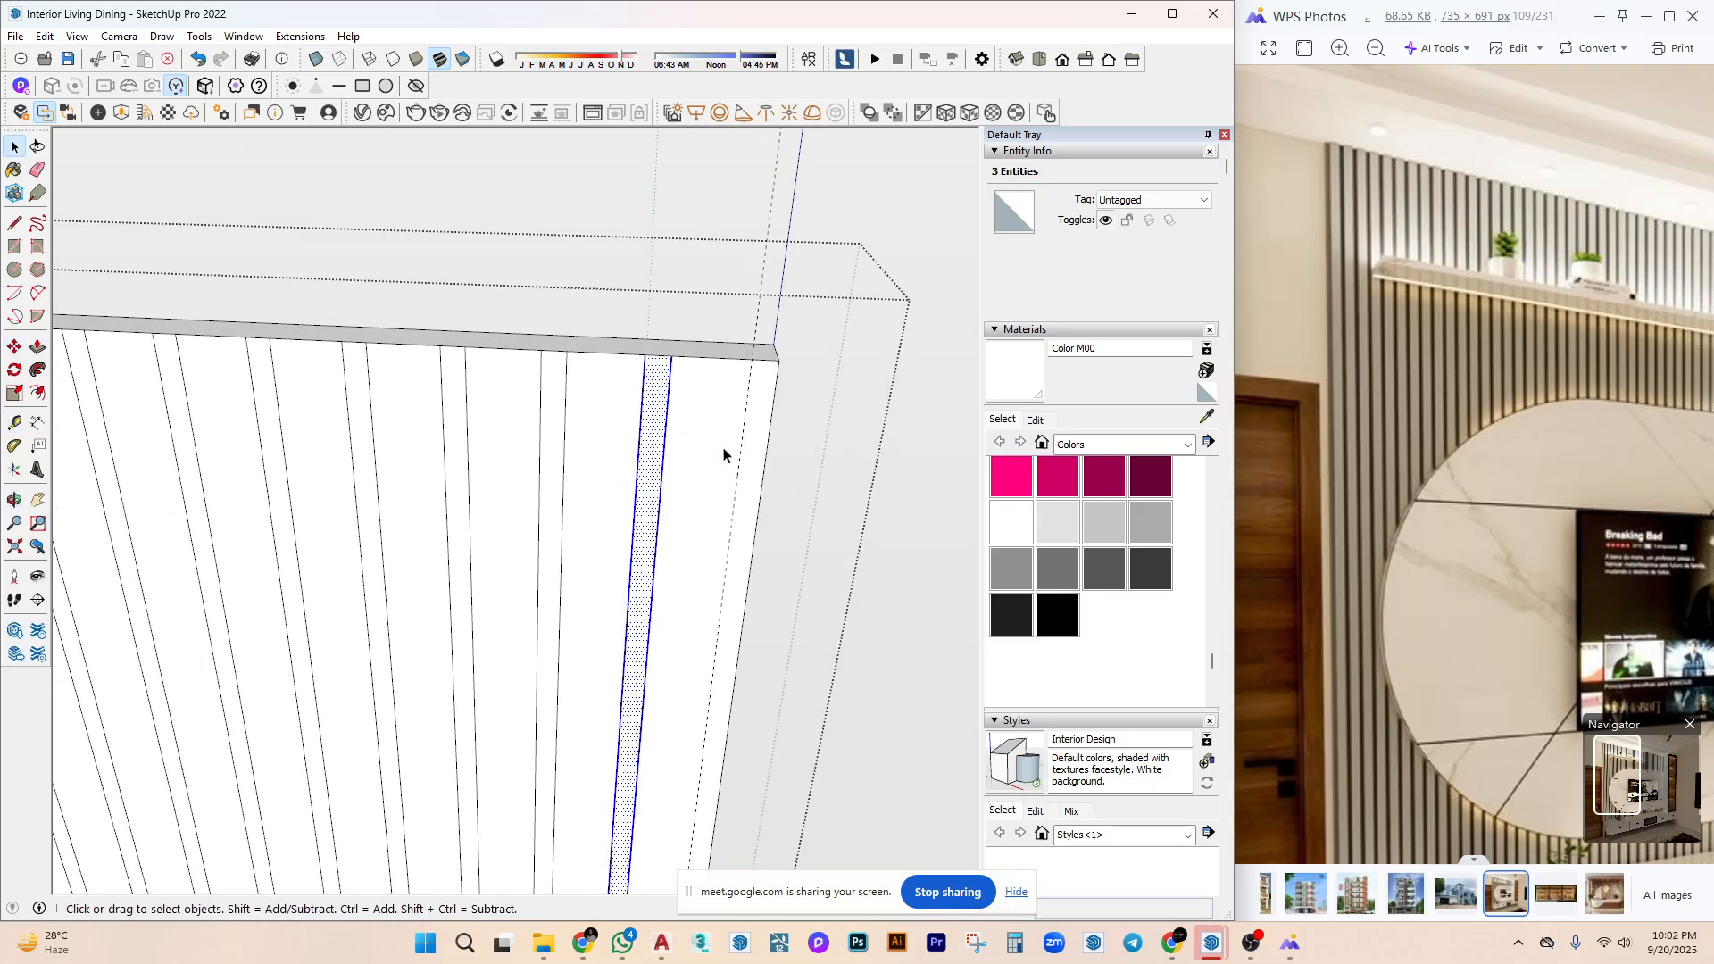
Push the panel's end face inward 1/4" to the guide line.
middle_click_drag(724, 456, 332, 538)
scroll(539, 447, "up", 2)
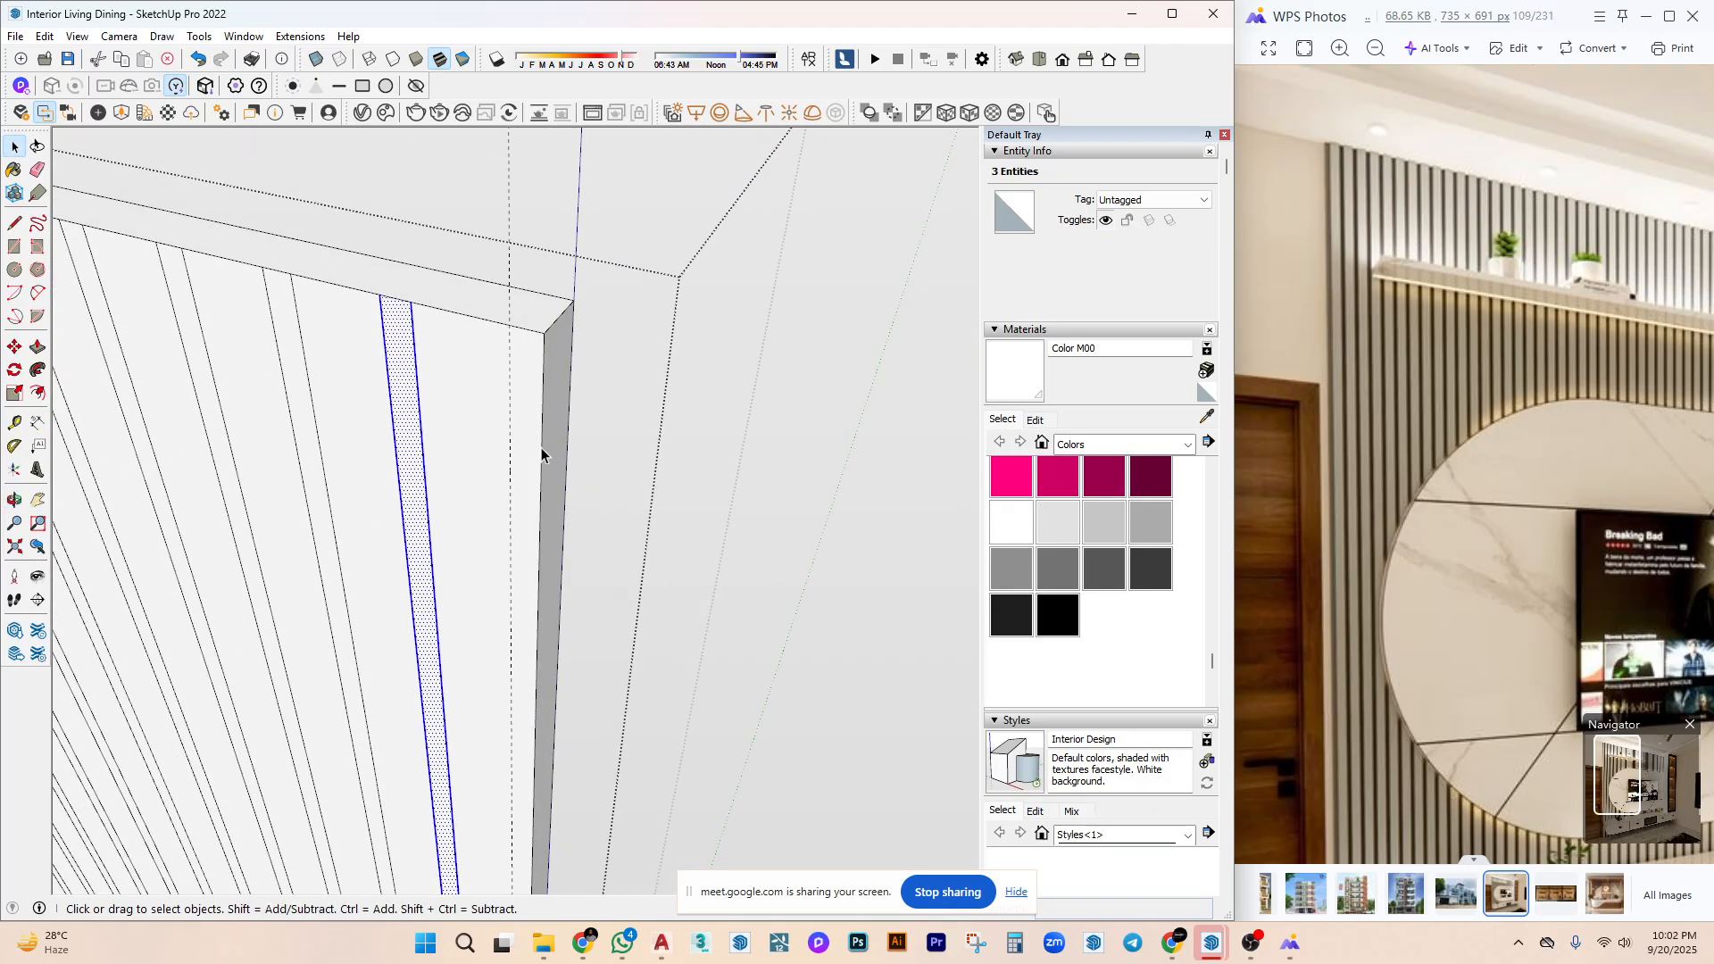
left_click(562, 406)
key("space")
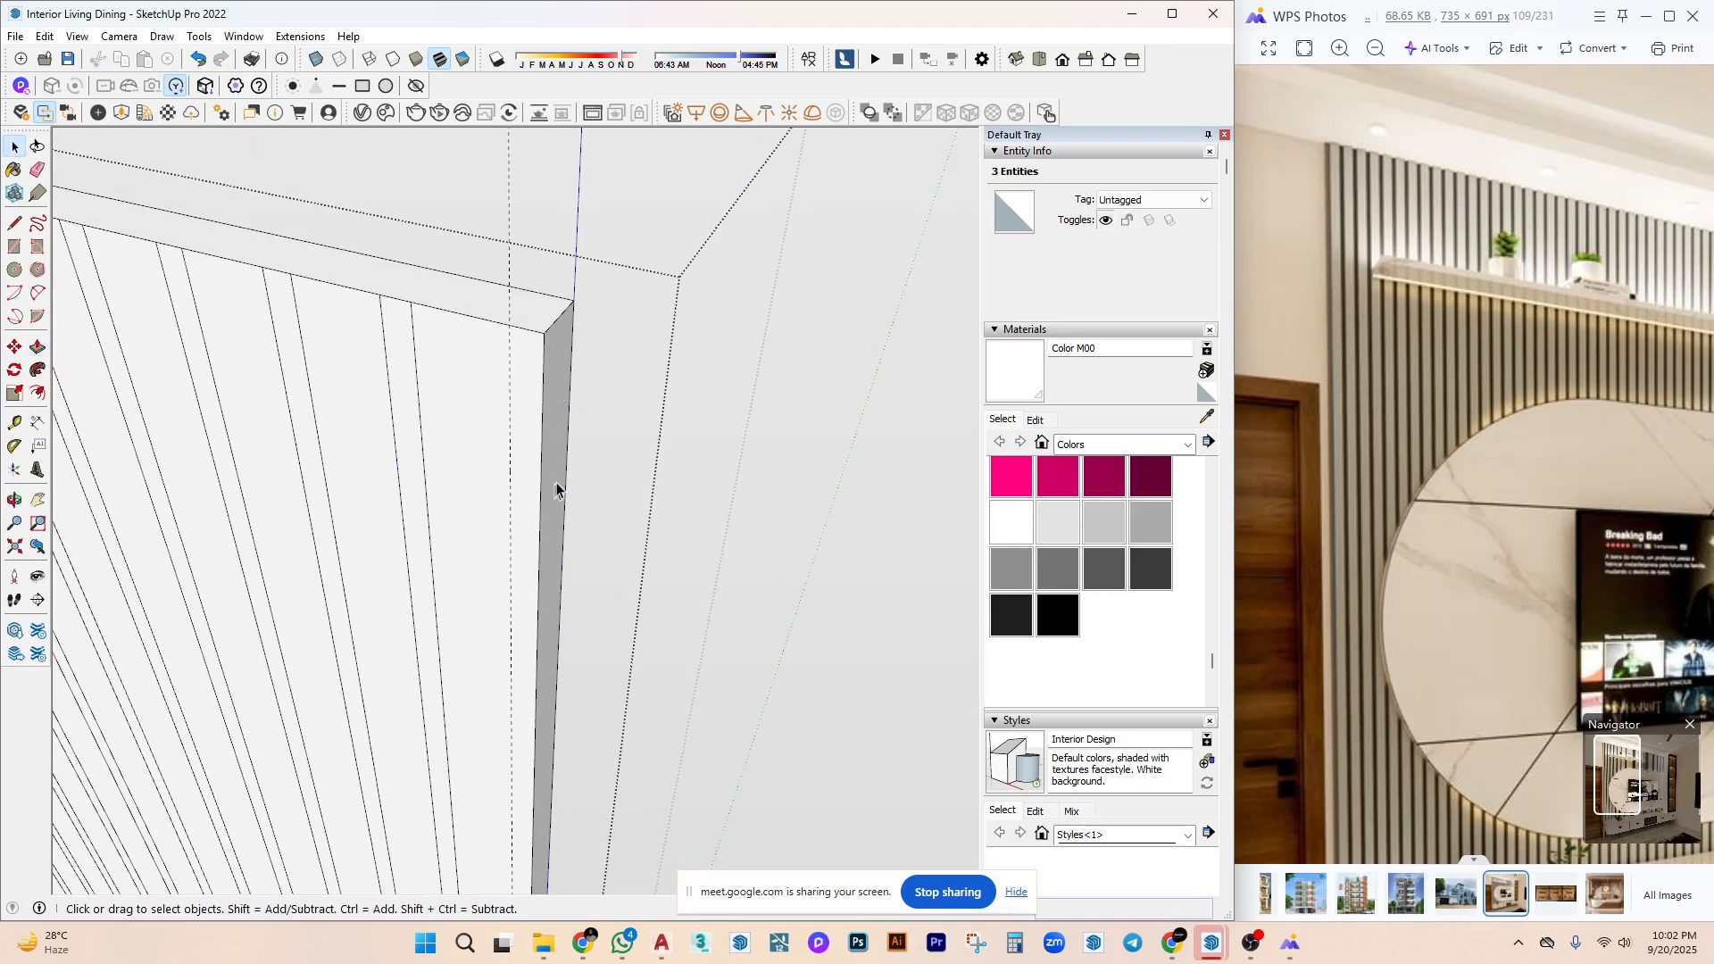
key("ctrl+a")
key("p")
left_click(557, 451)
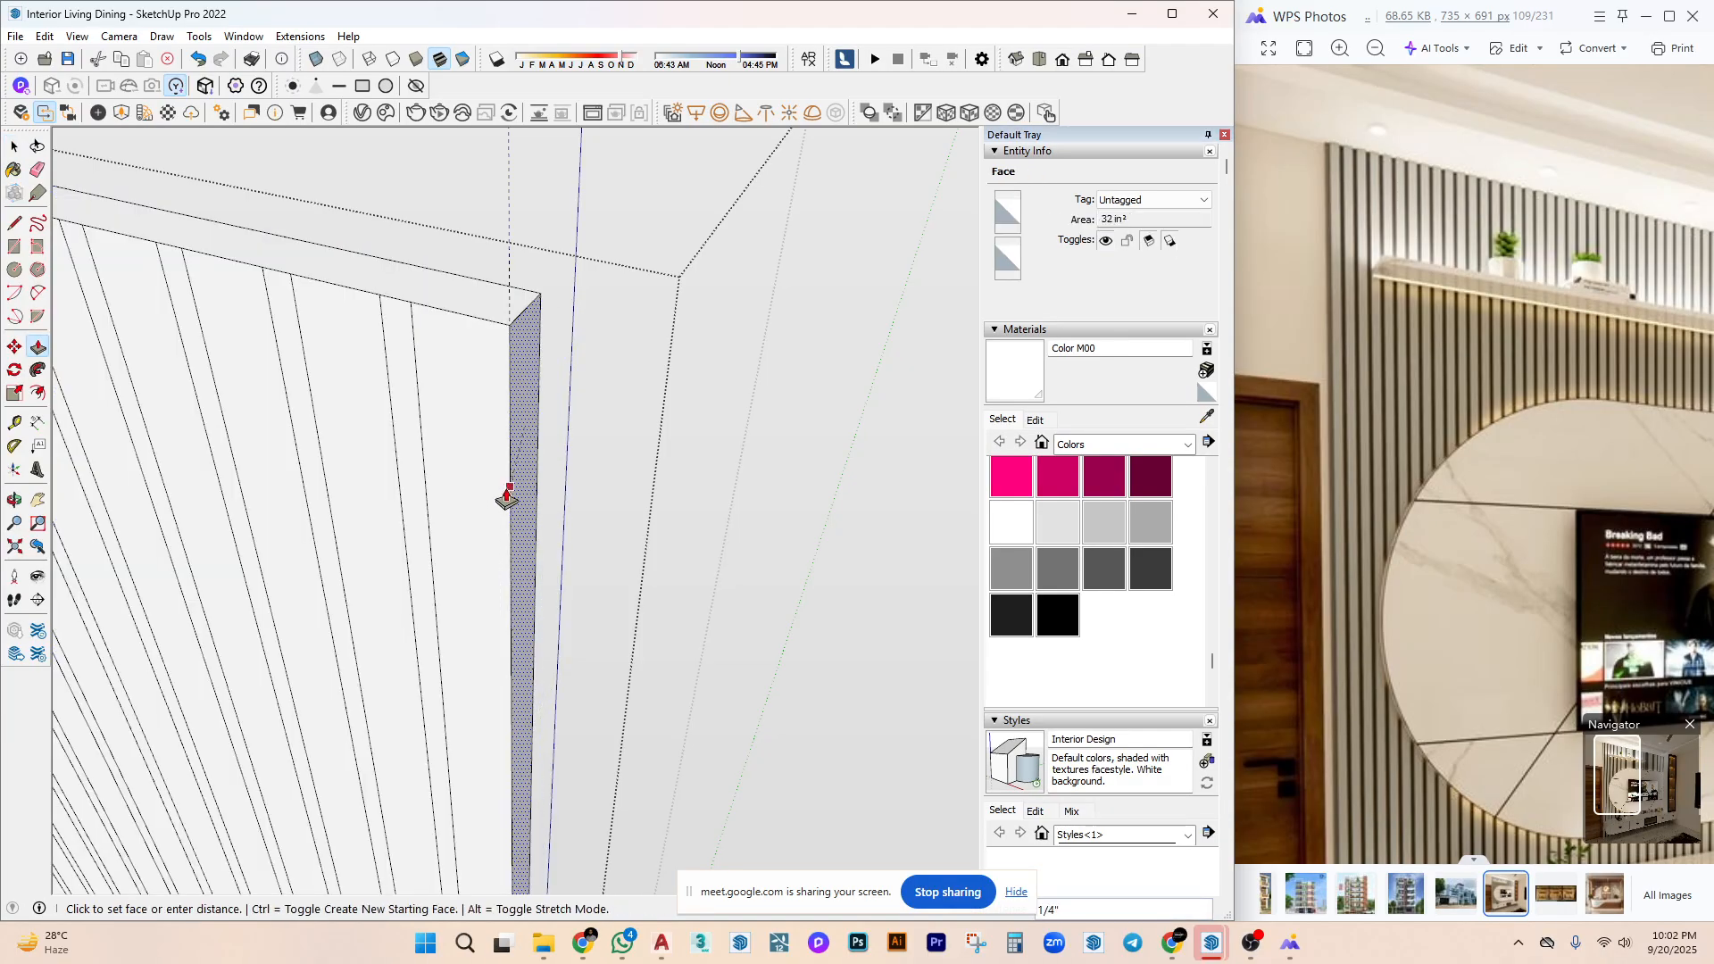
Scale the entire striped panel lengthwise so its end meets the adjoining wall's corner.
middle_click_drag(501, 490, 643, 490)
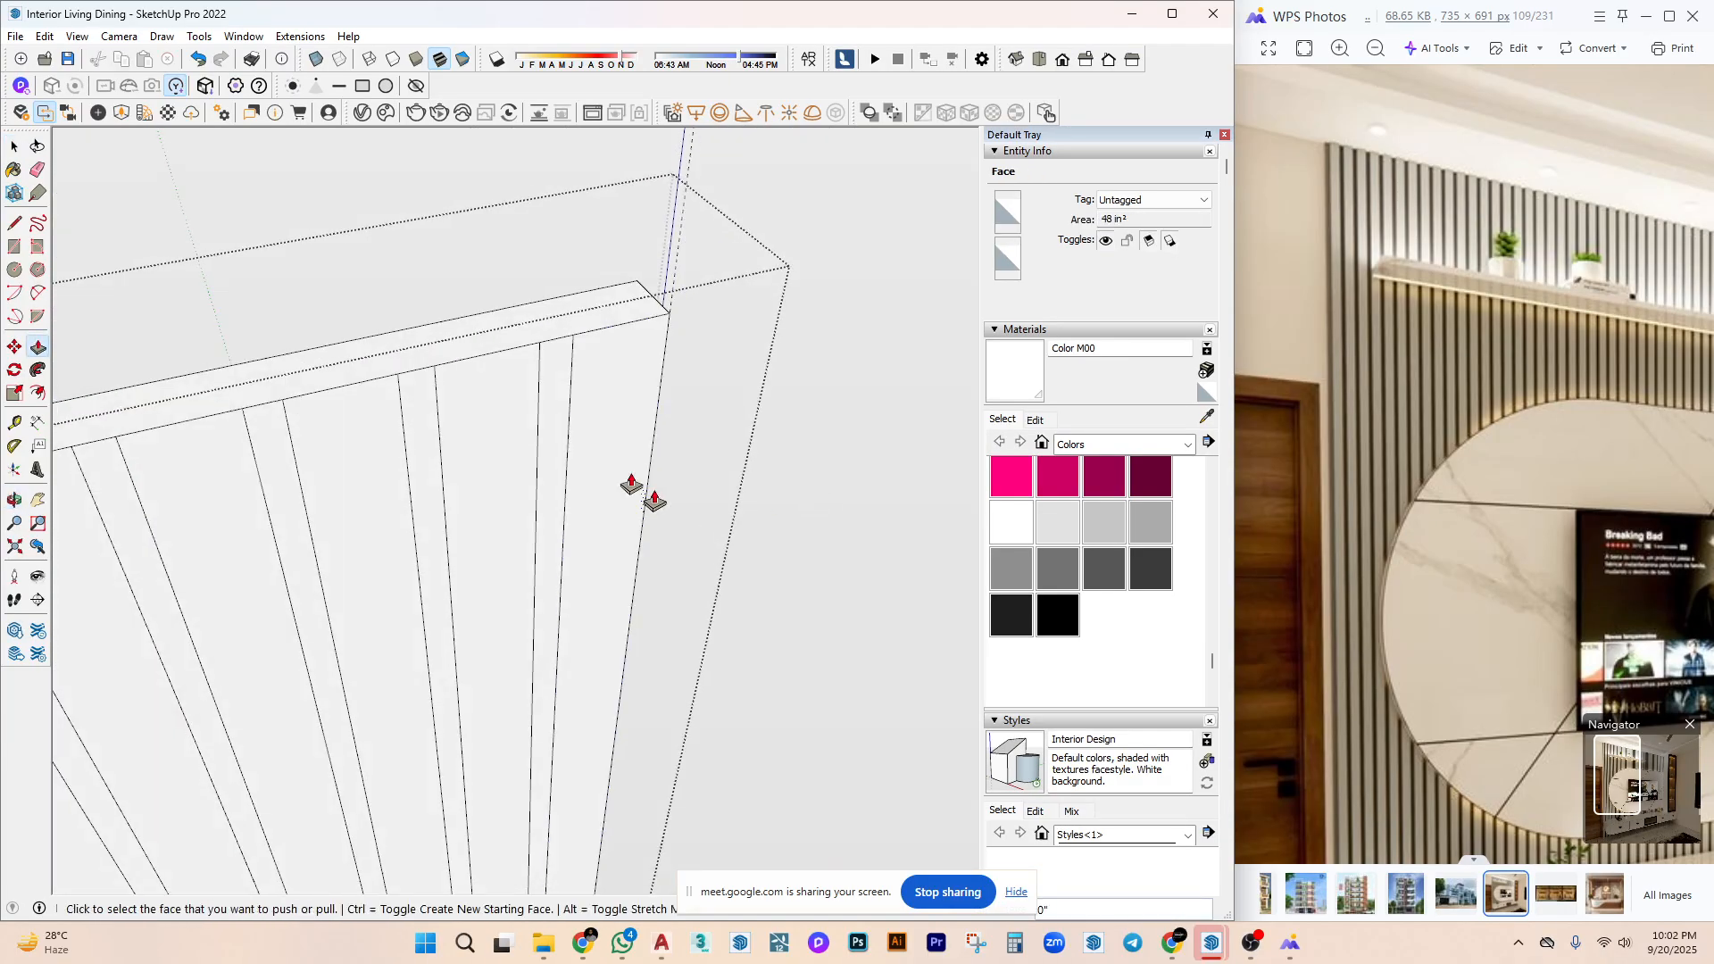
middle_click_drag(685, 411, 685, 367)
key("ctrl+a")
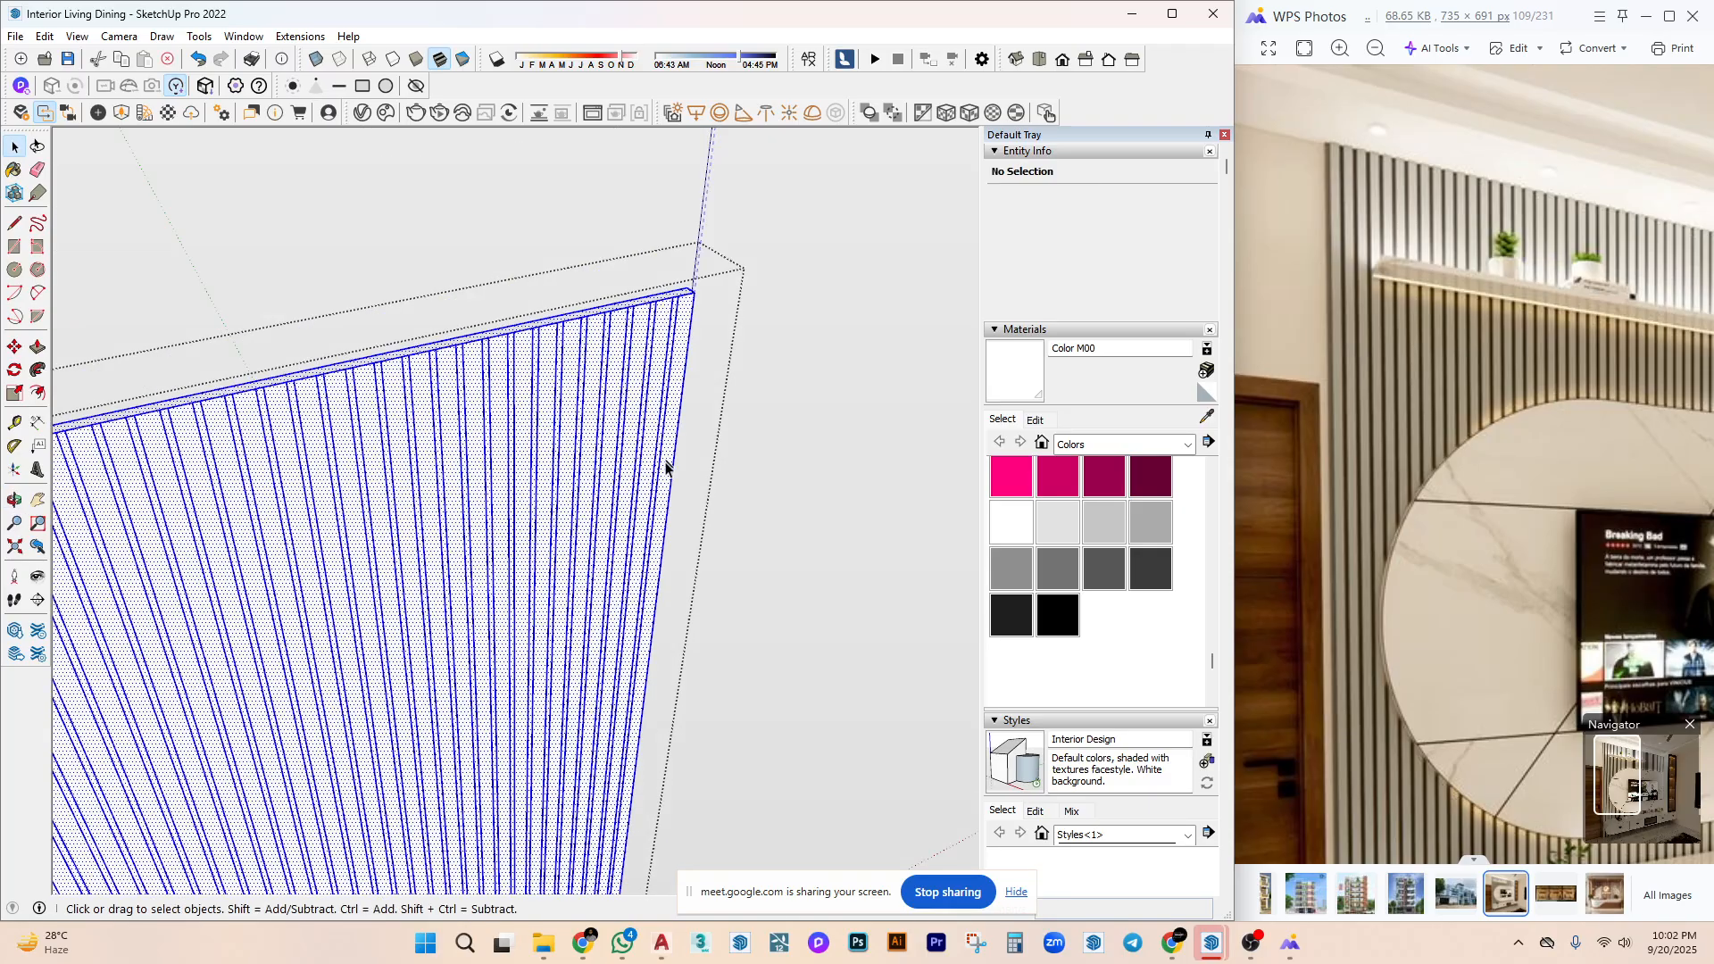
key("s")
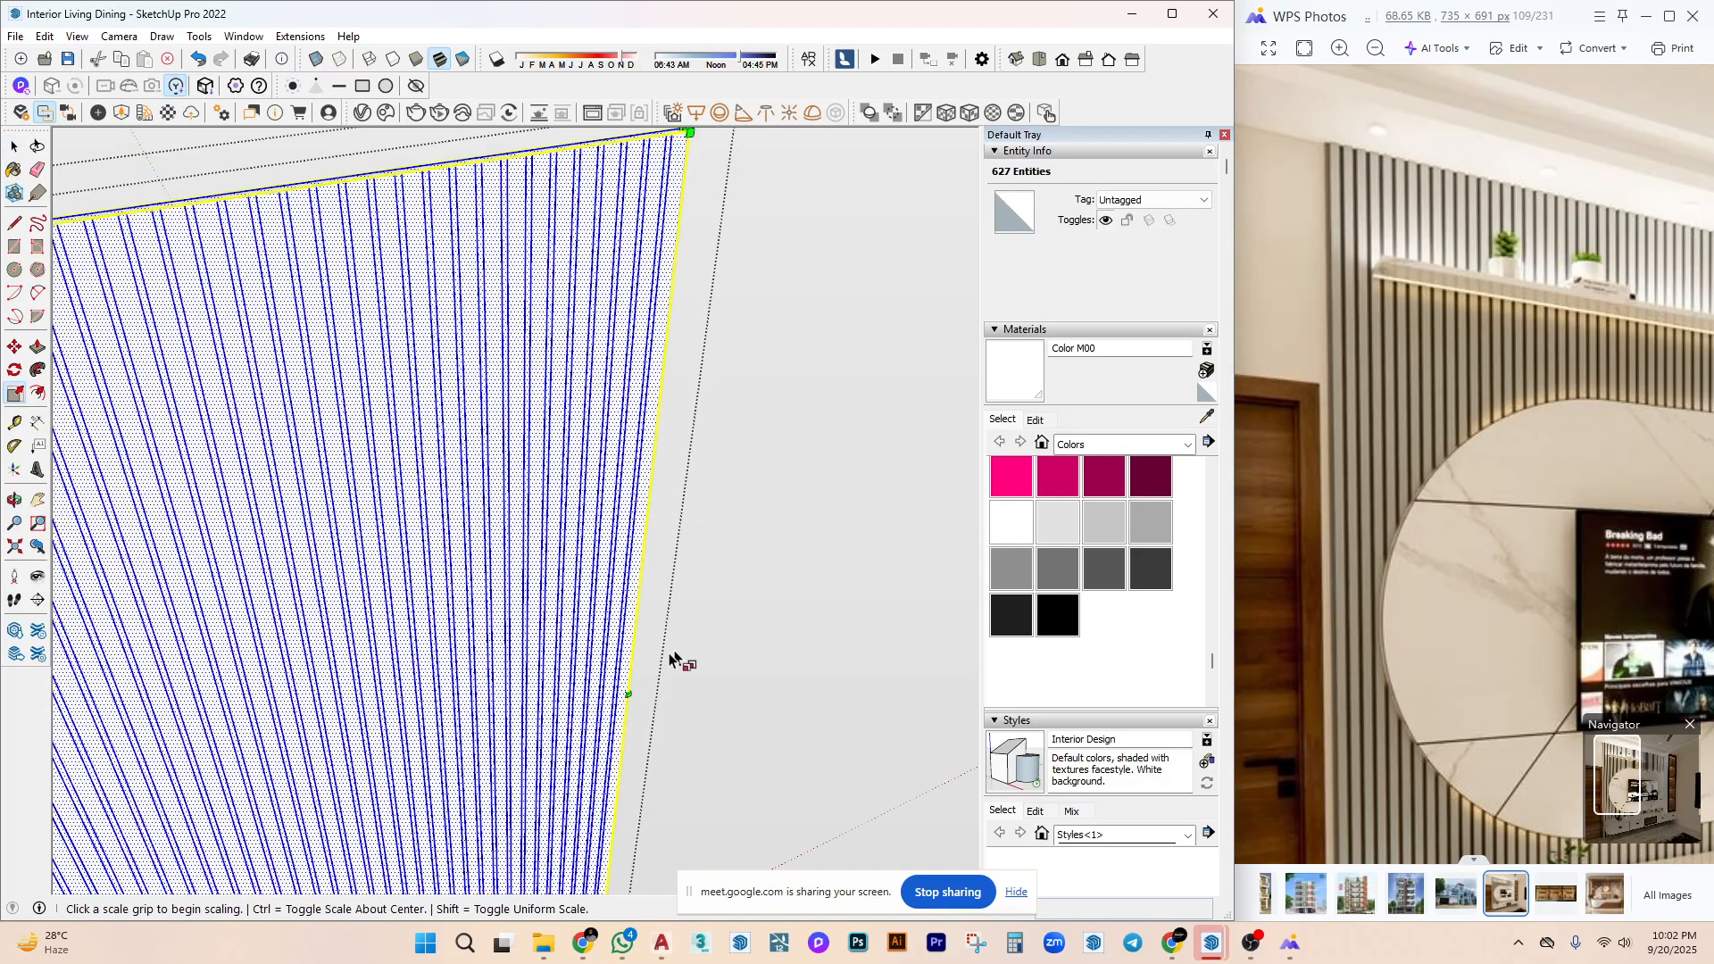
left_click(626, 689)
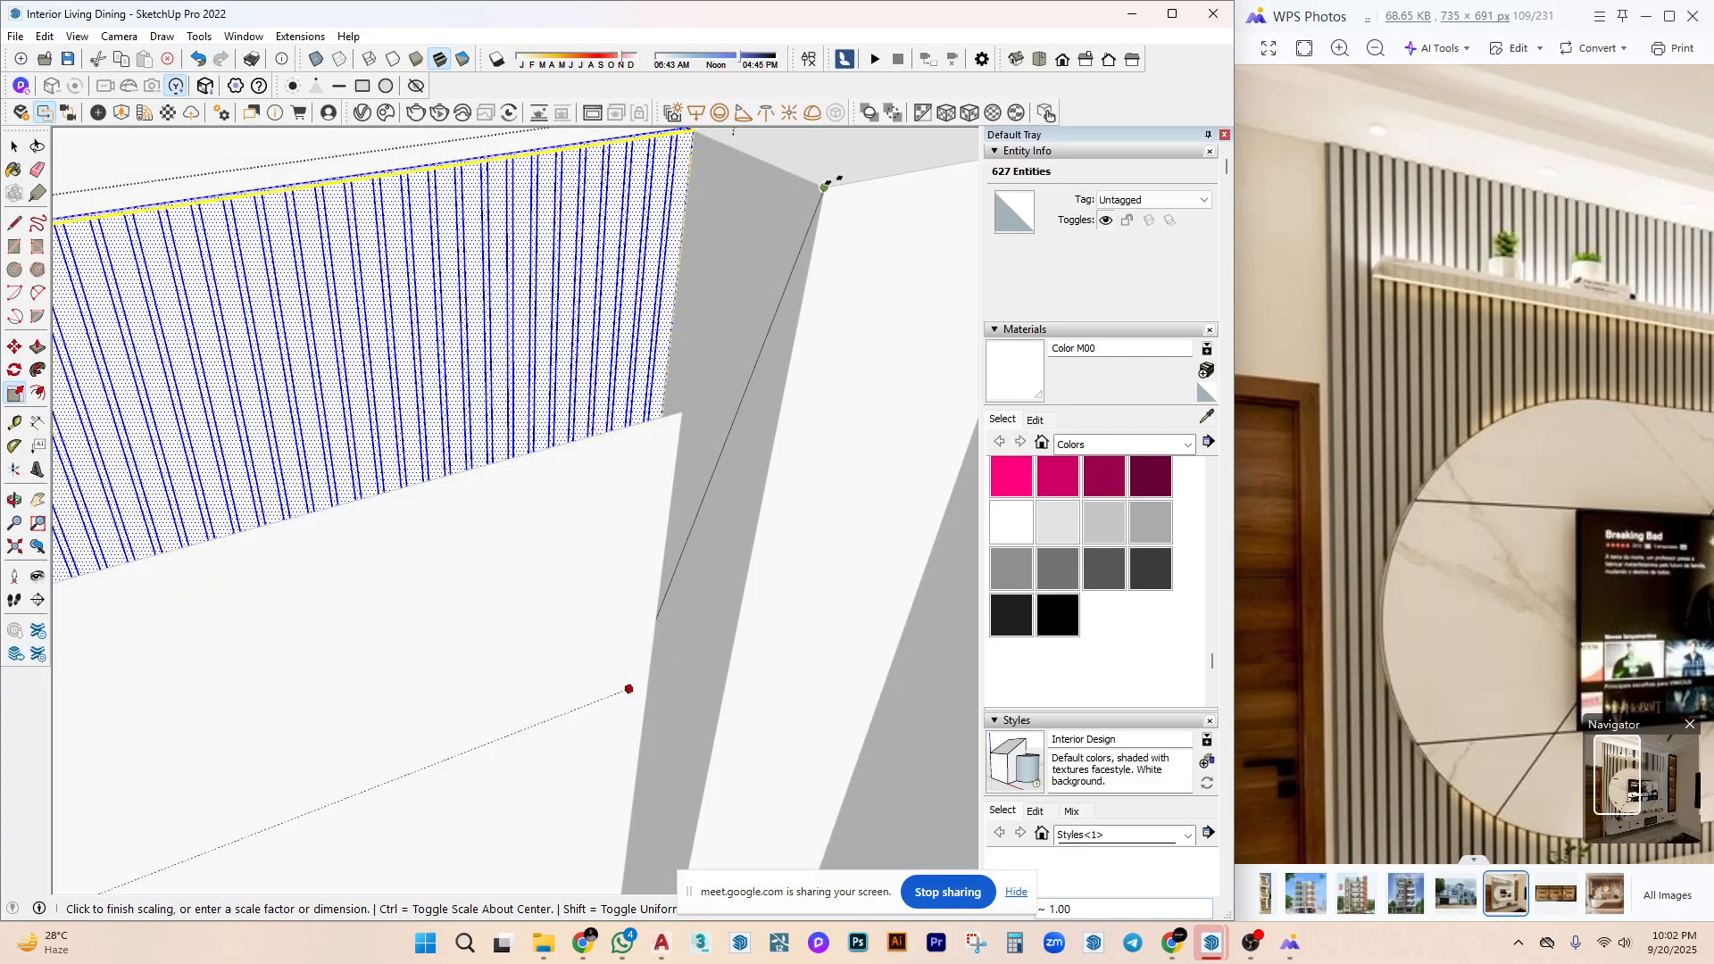
middle_click_drag(830, 181, 763, 453)
key("space")
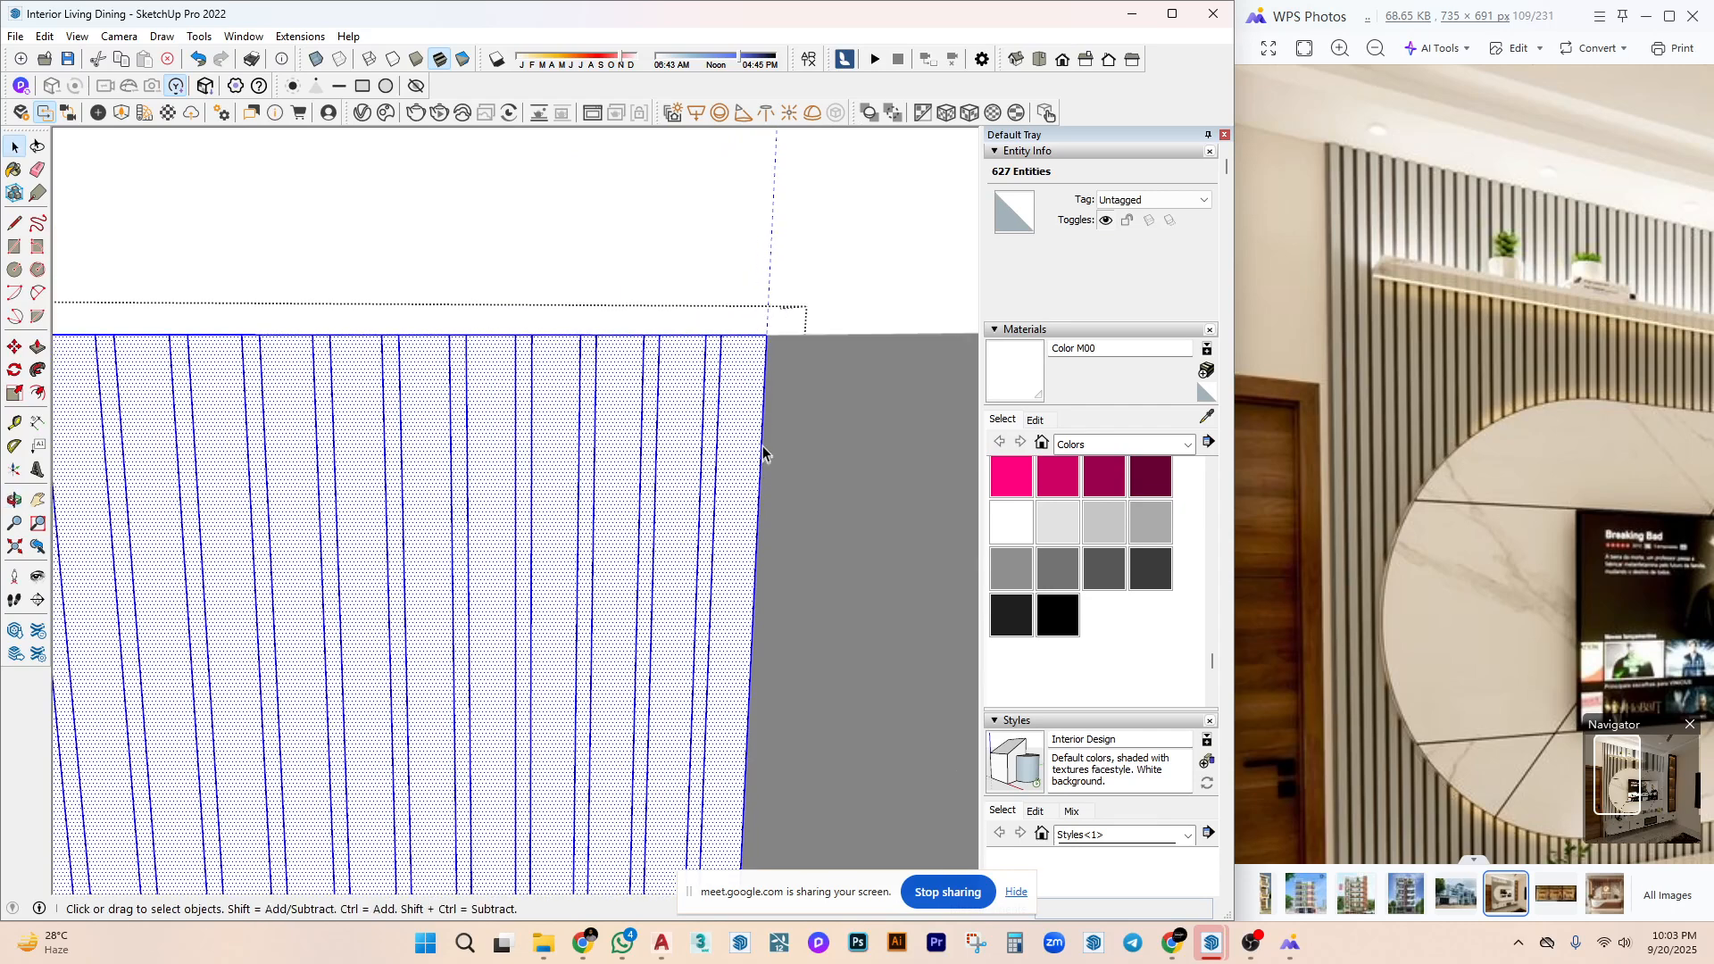
left_click(674, 261)
scroll(763, 259, "down", 3)
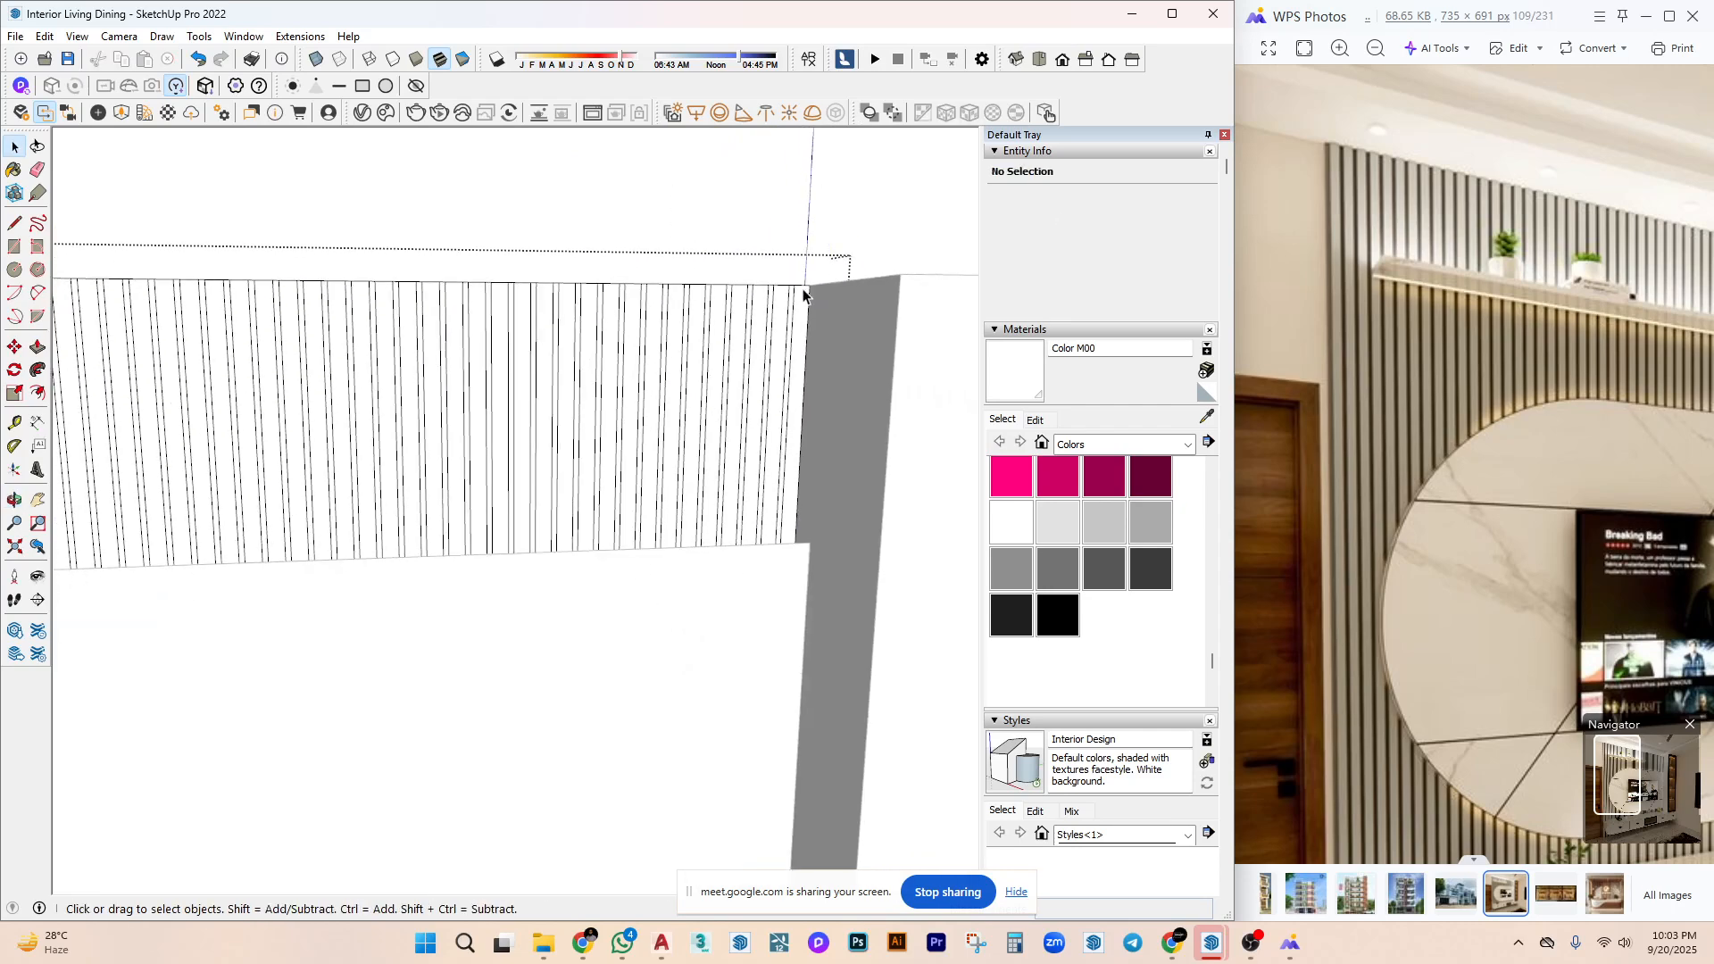
Push the first narrow vertical strip at the panel's end inward about 3/16" to form a groove.
middle_click_drag(804, 286, 475, 398)
scroll(484, 319, "up", 4)
middle_click_drag(484, 319, 348, 443)
left_click(348, 444)
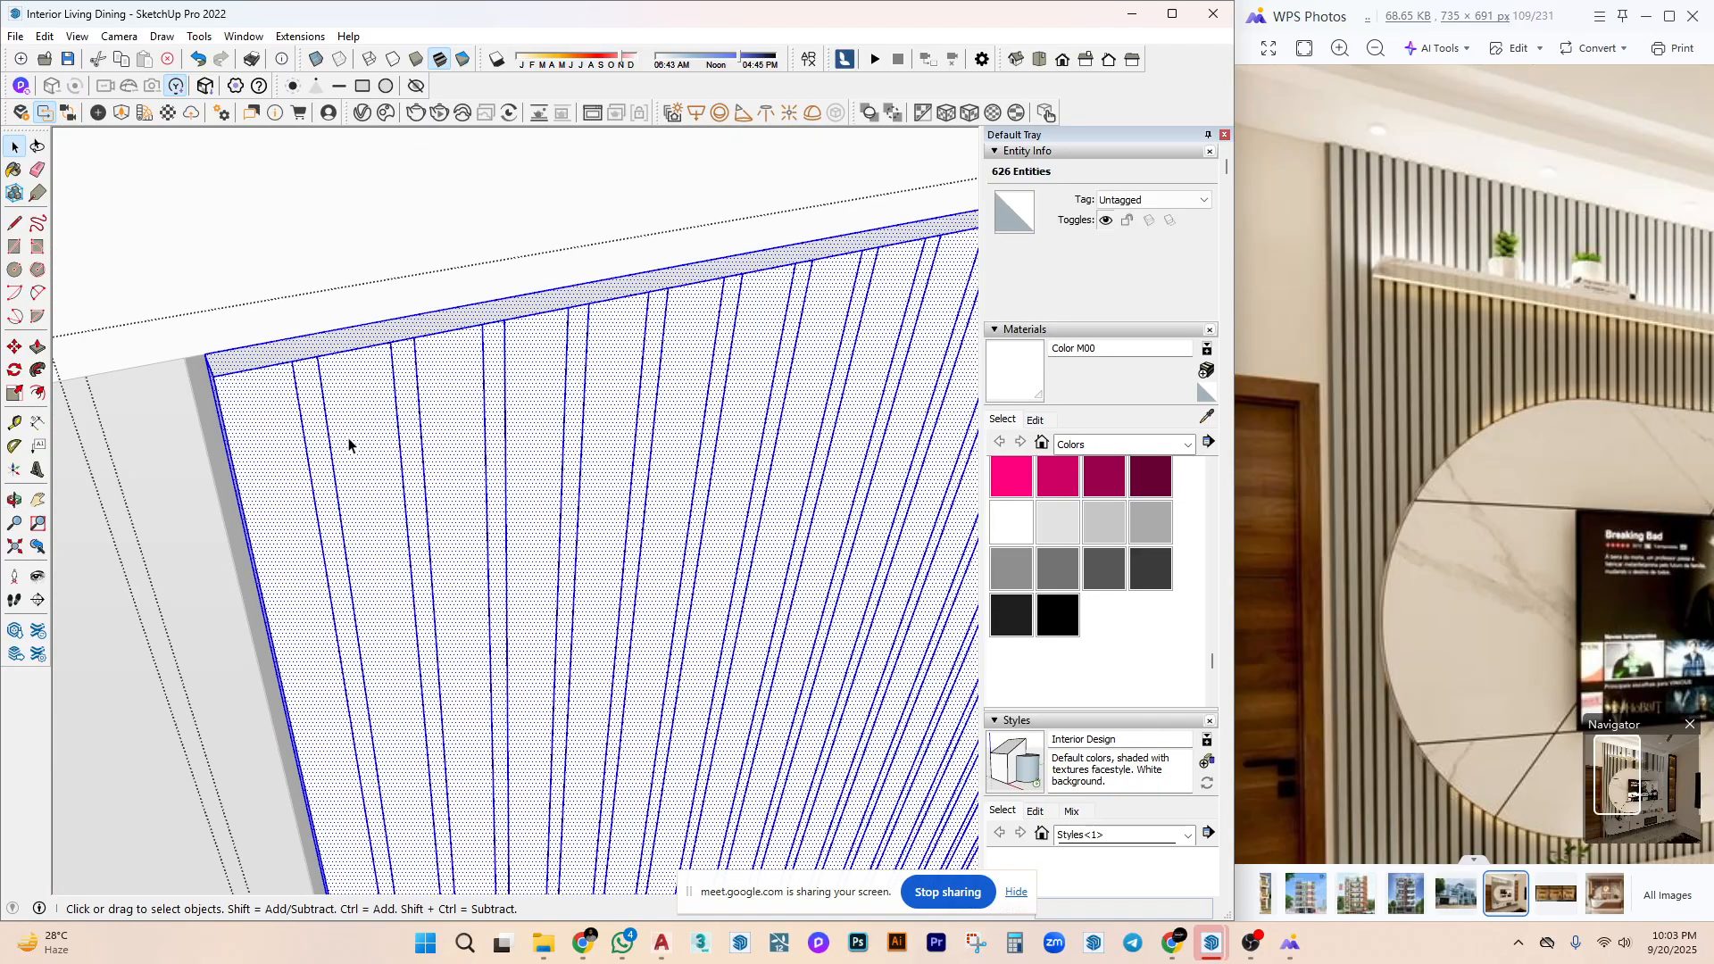
key("p")
scroll(348, 444, "up", 2)
left_click(292, 373)
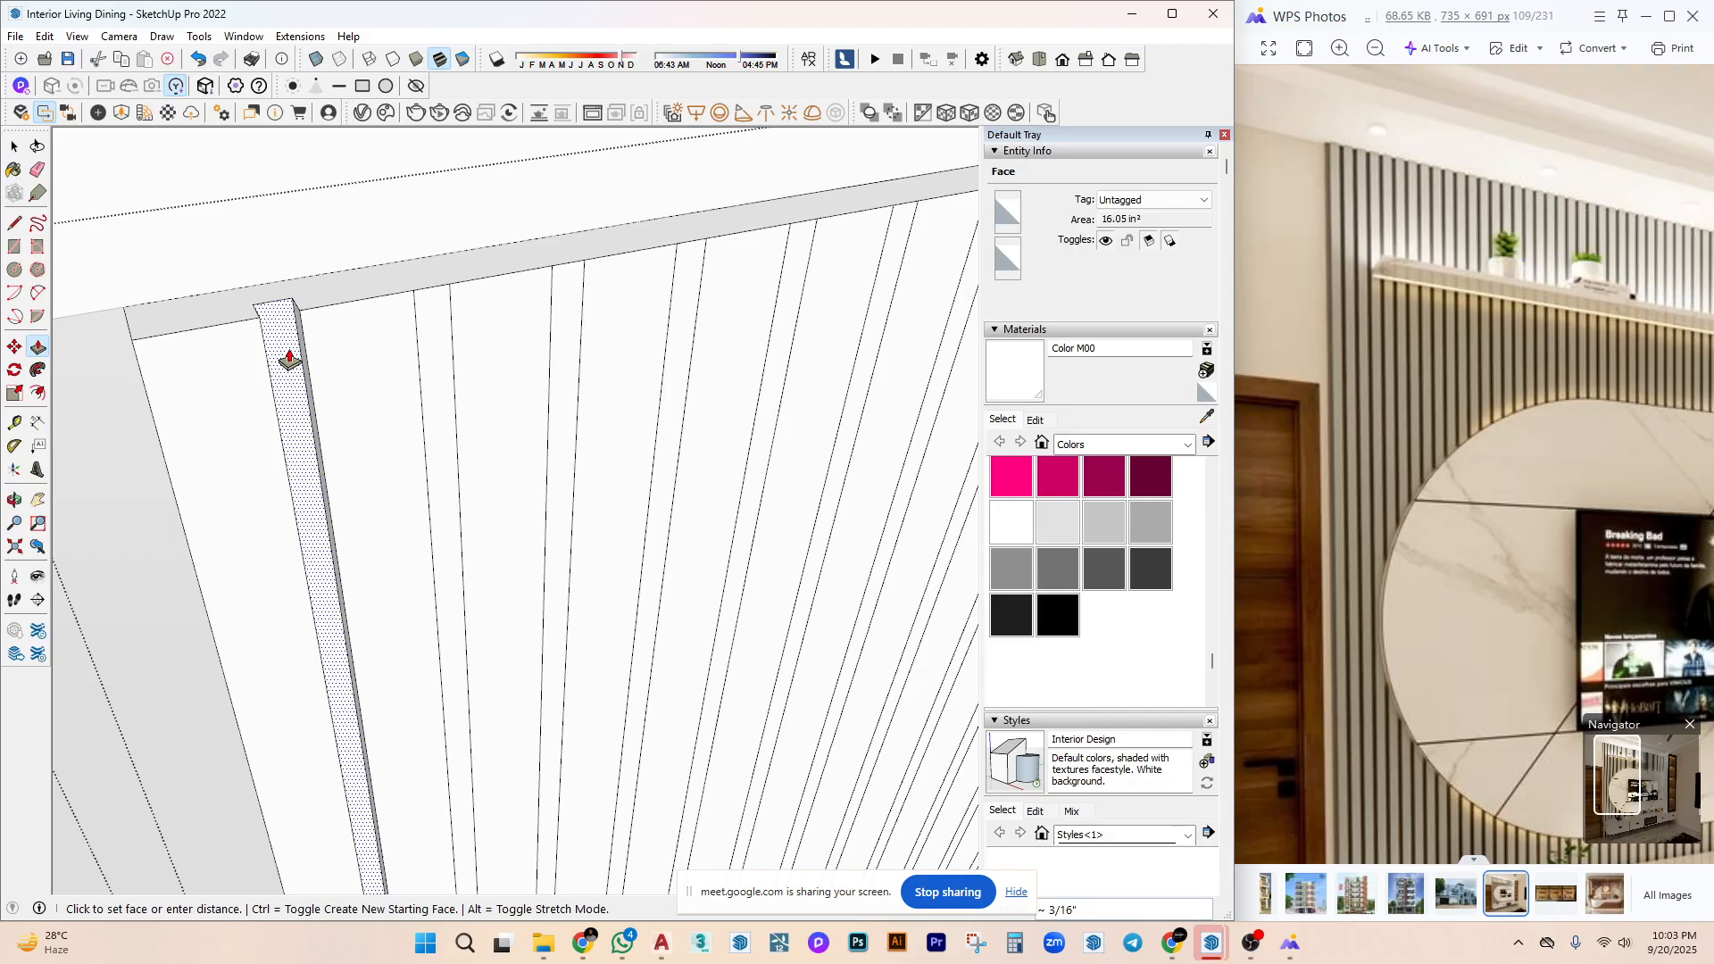
left_click(287, 355)
Repeat the same inward push on the following narrow strips along the panel.
middle_click_drag(286, 352, 399, 337)
double_click(547, 260)
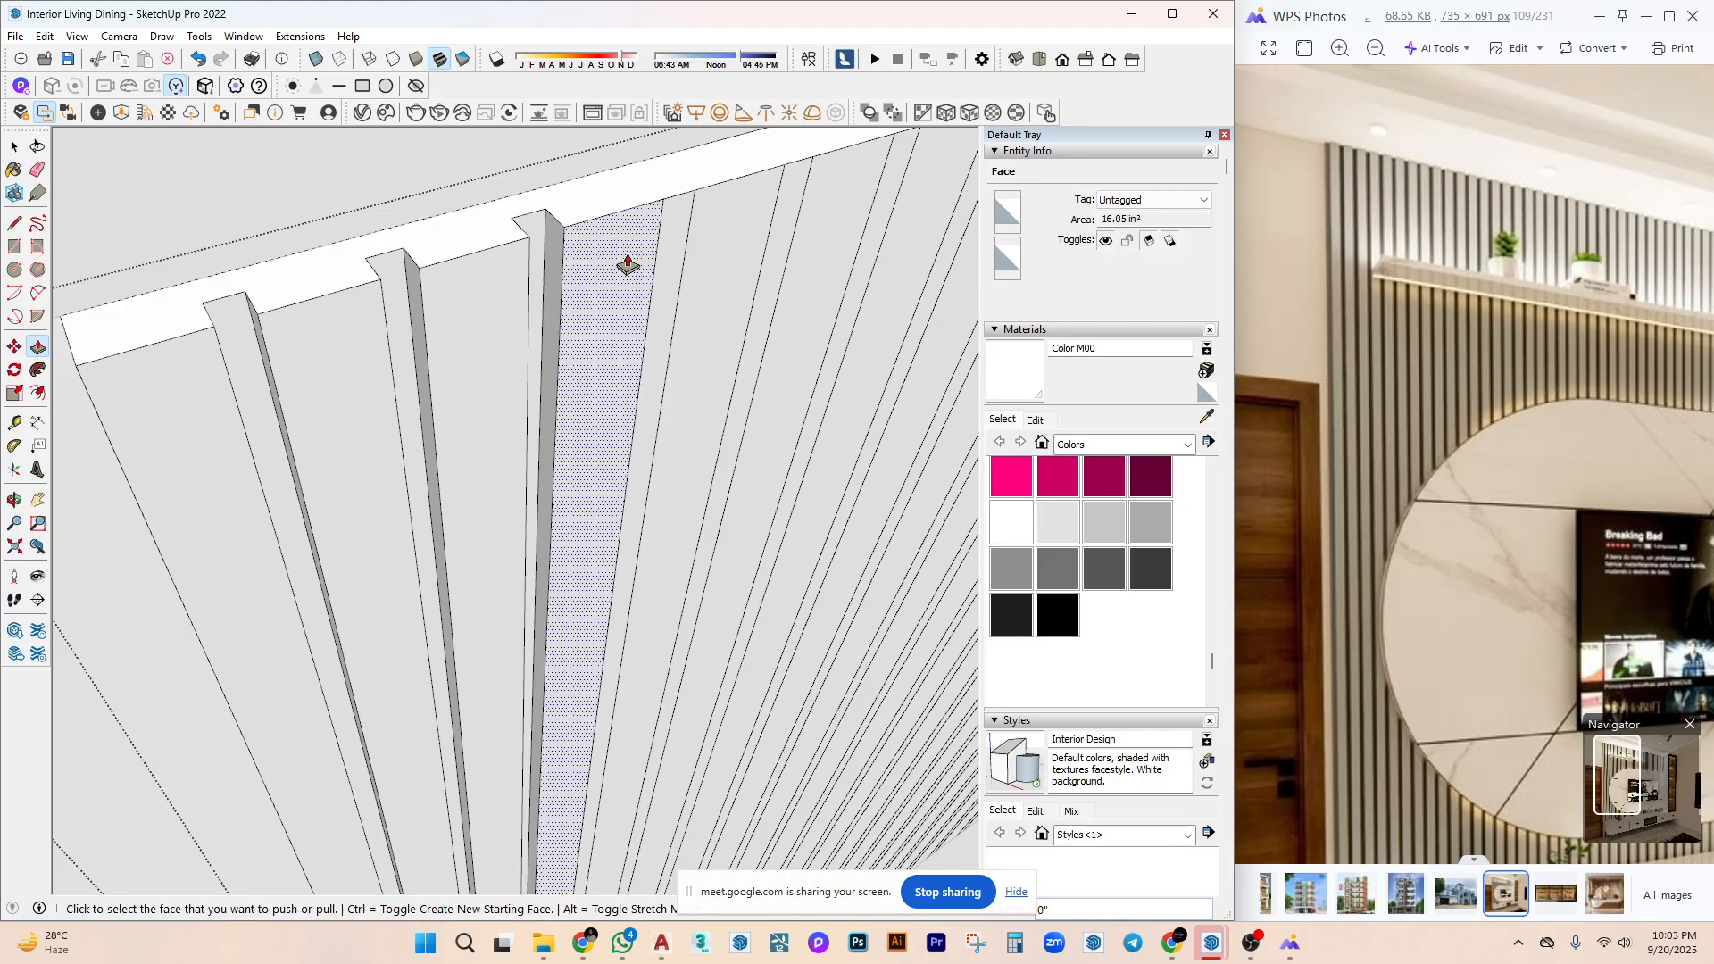
double_click(673, 237)
middle_click_drag(755, 240, 290, 427)
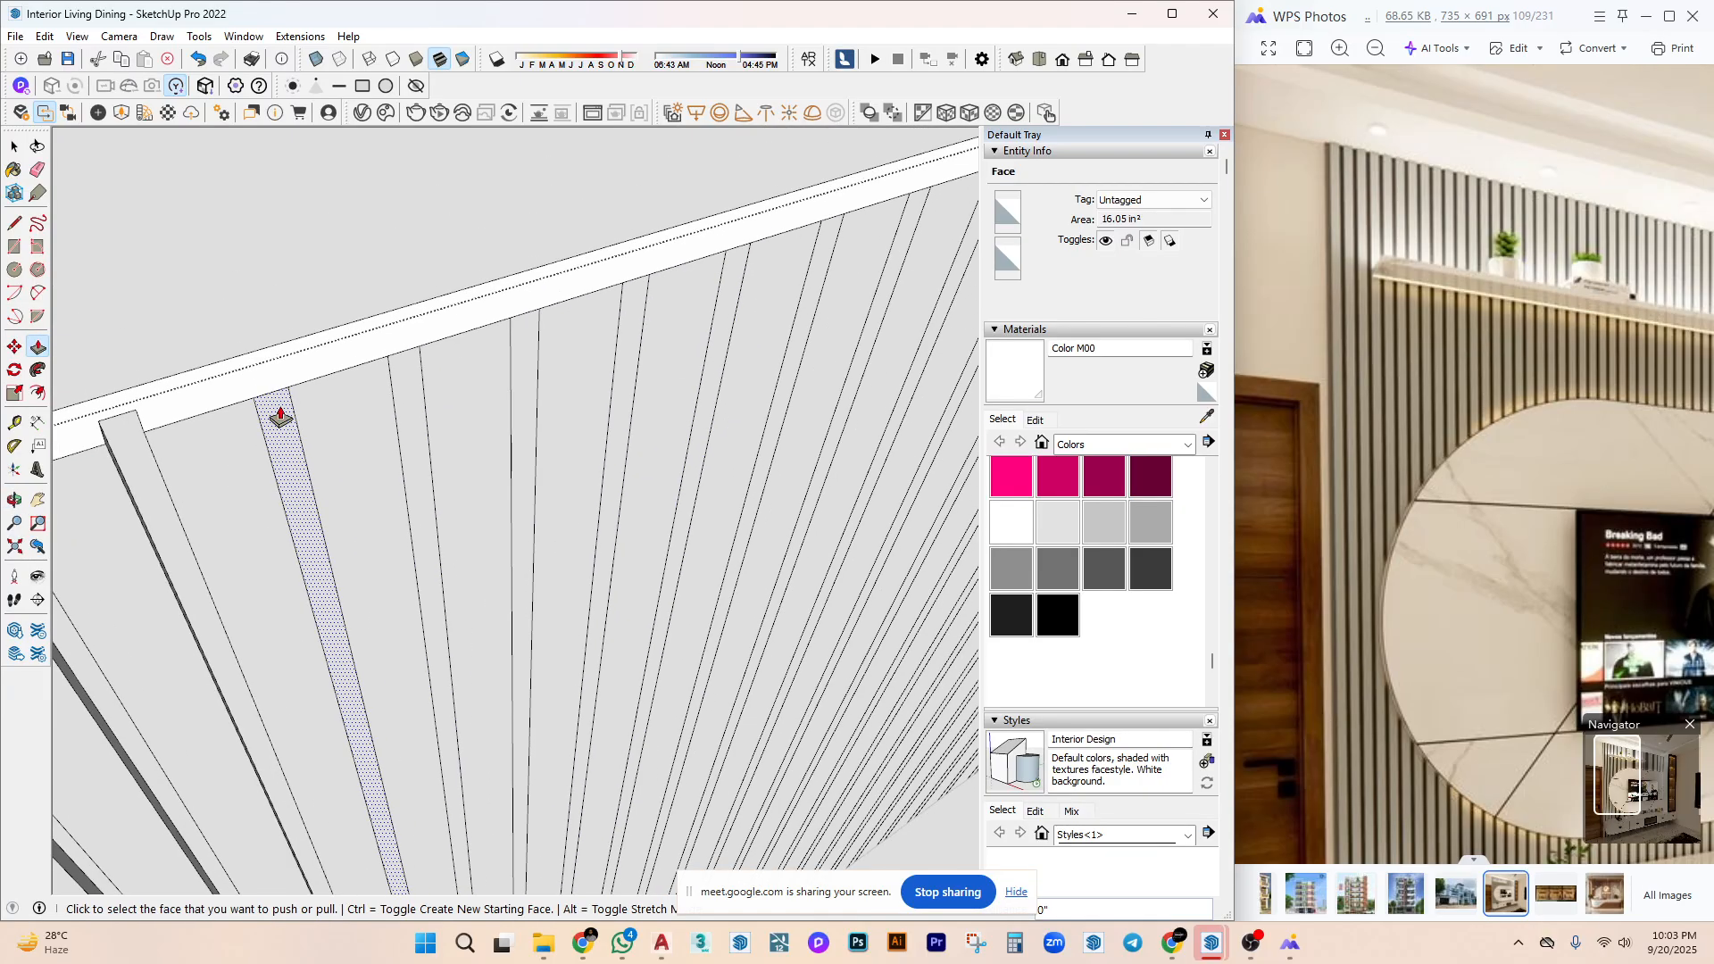
double_click(281, 416)
double_click(394, 375)
double_click(515, 338)
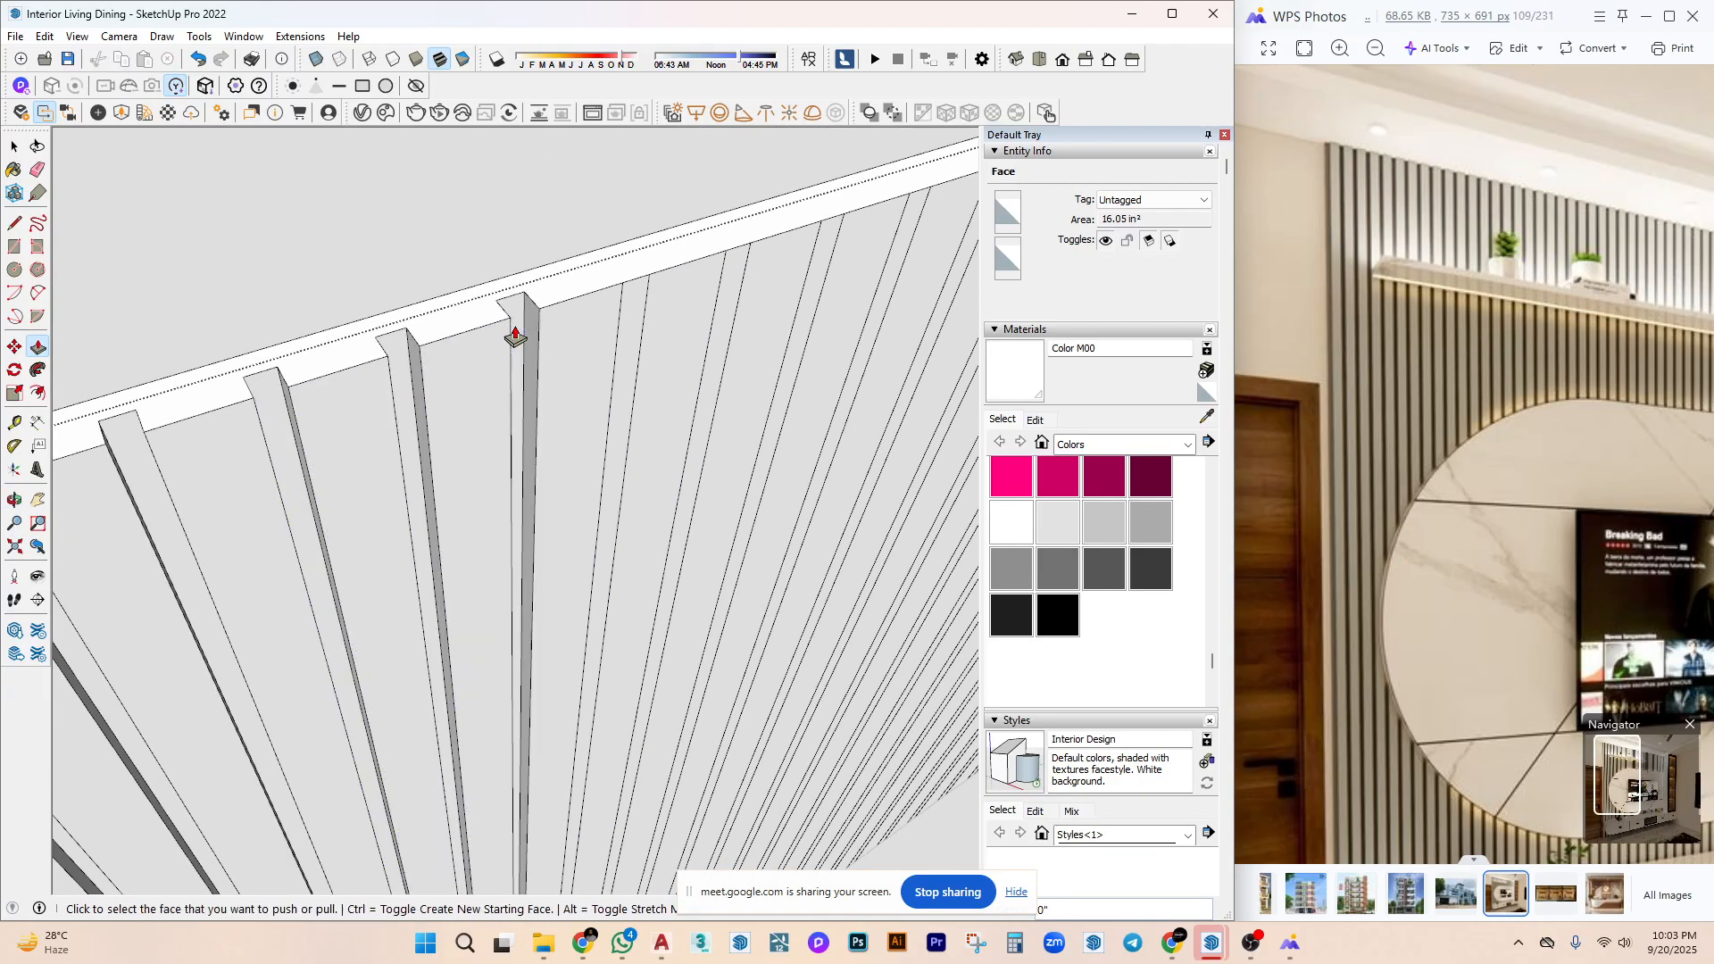
double_click(628, 313)
double_click(735, 255)
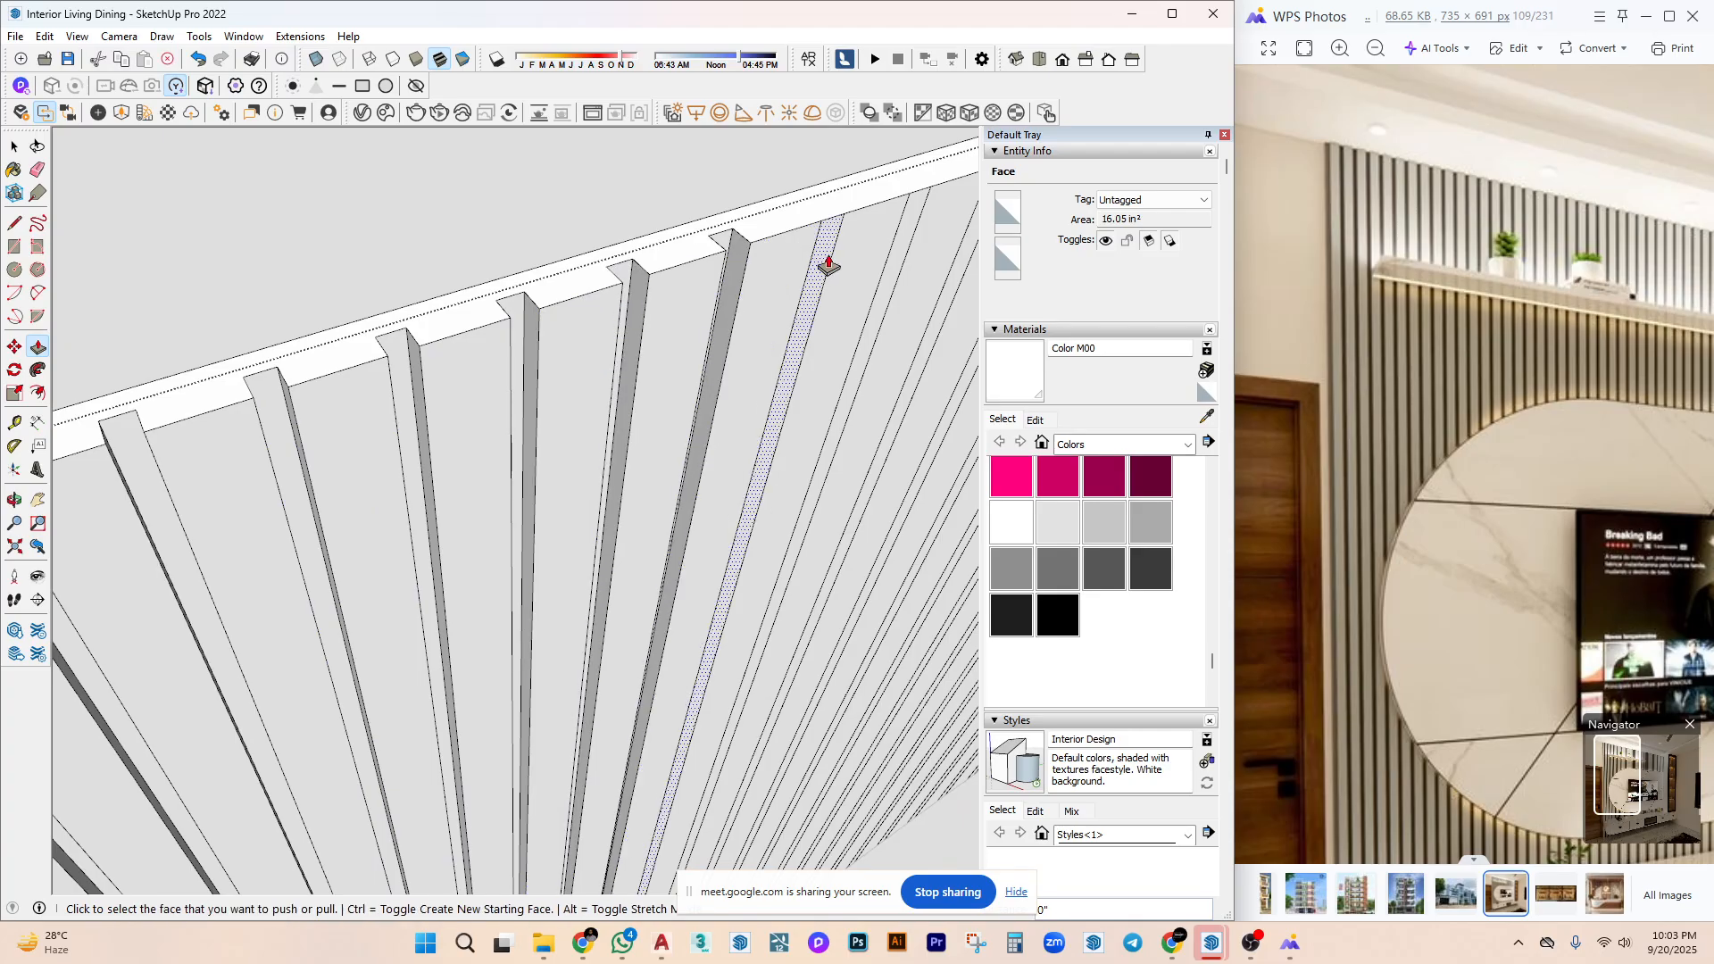
double_click(829, 264)
middle_click_drag(823, 248, 383, 382, "shift")
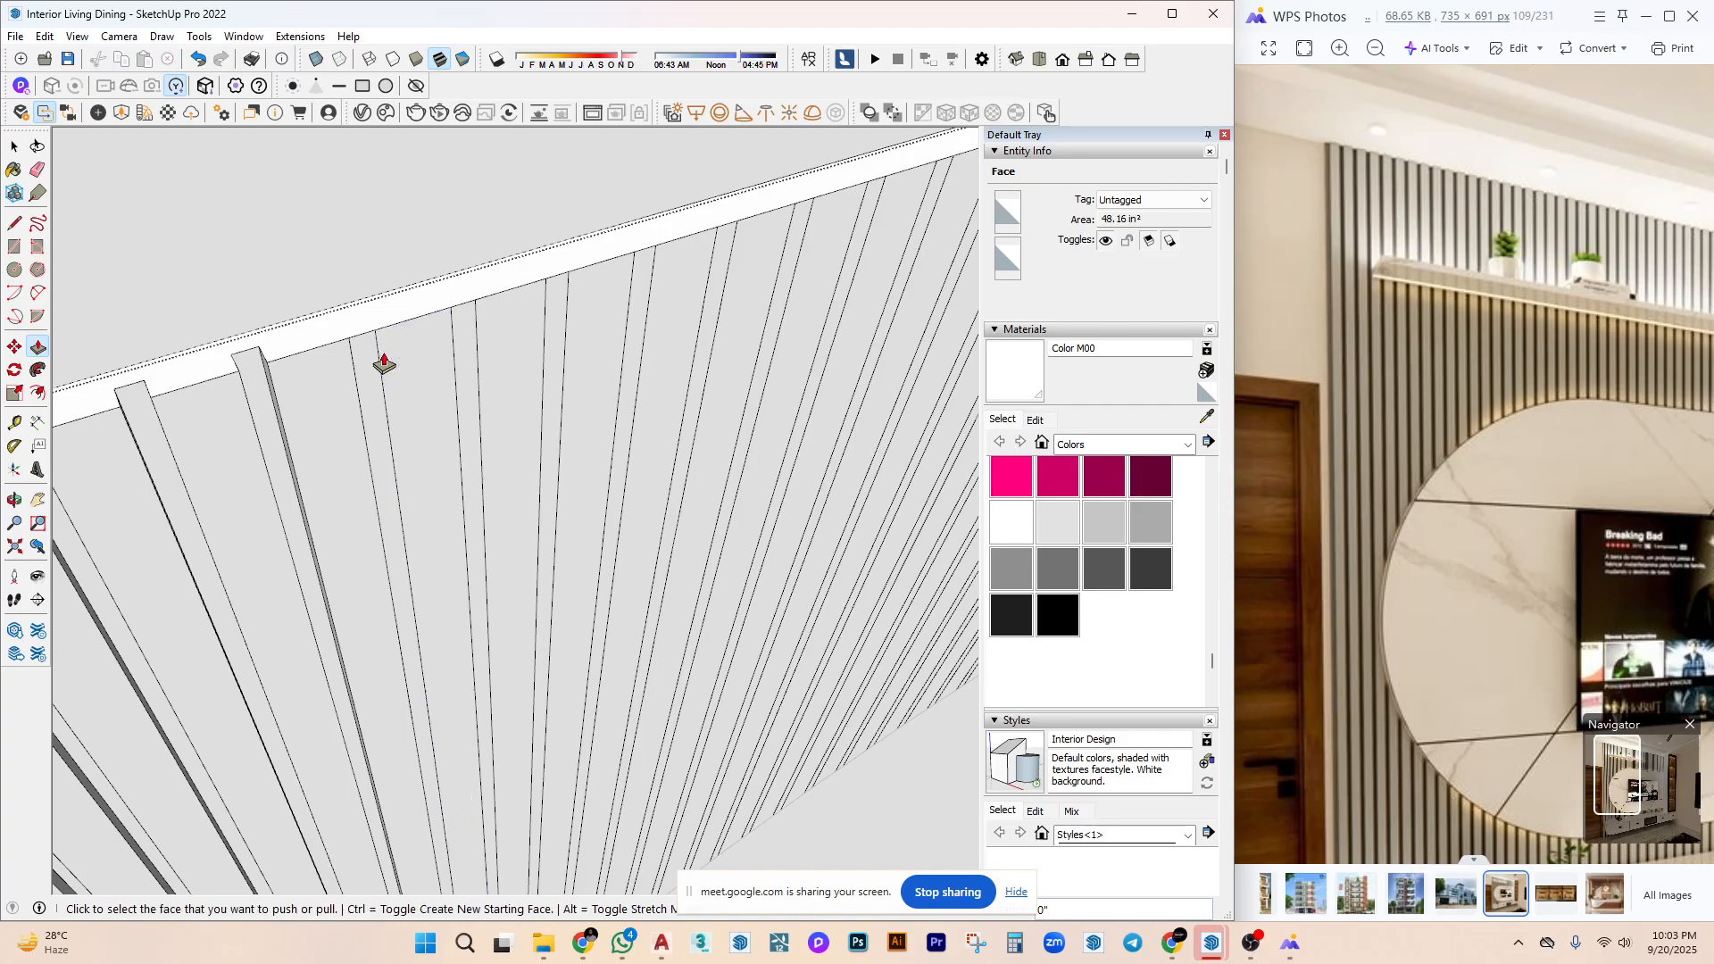
double_click(376, 362)
double_click(458, 329)
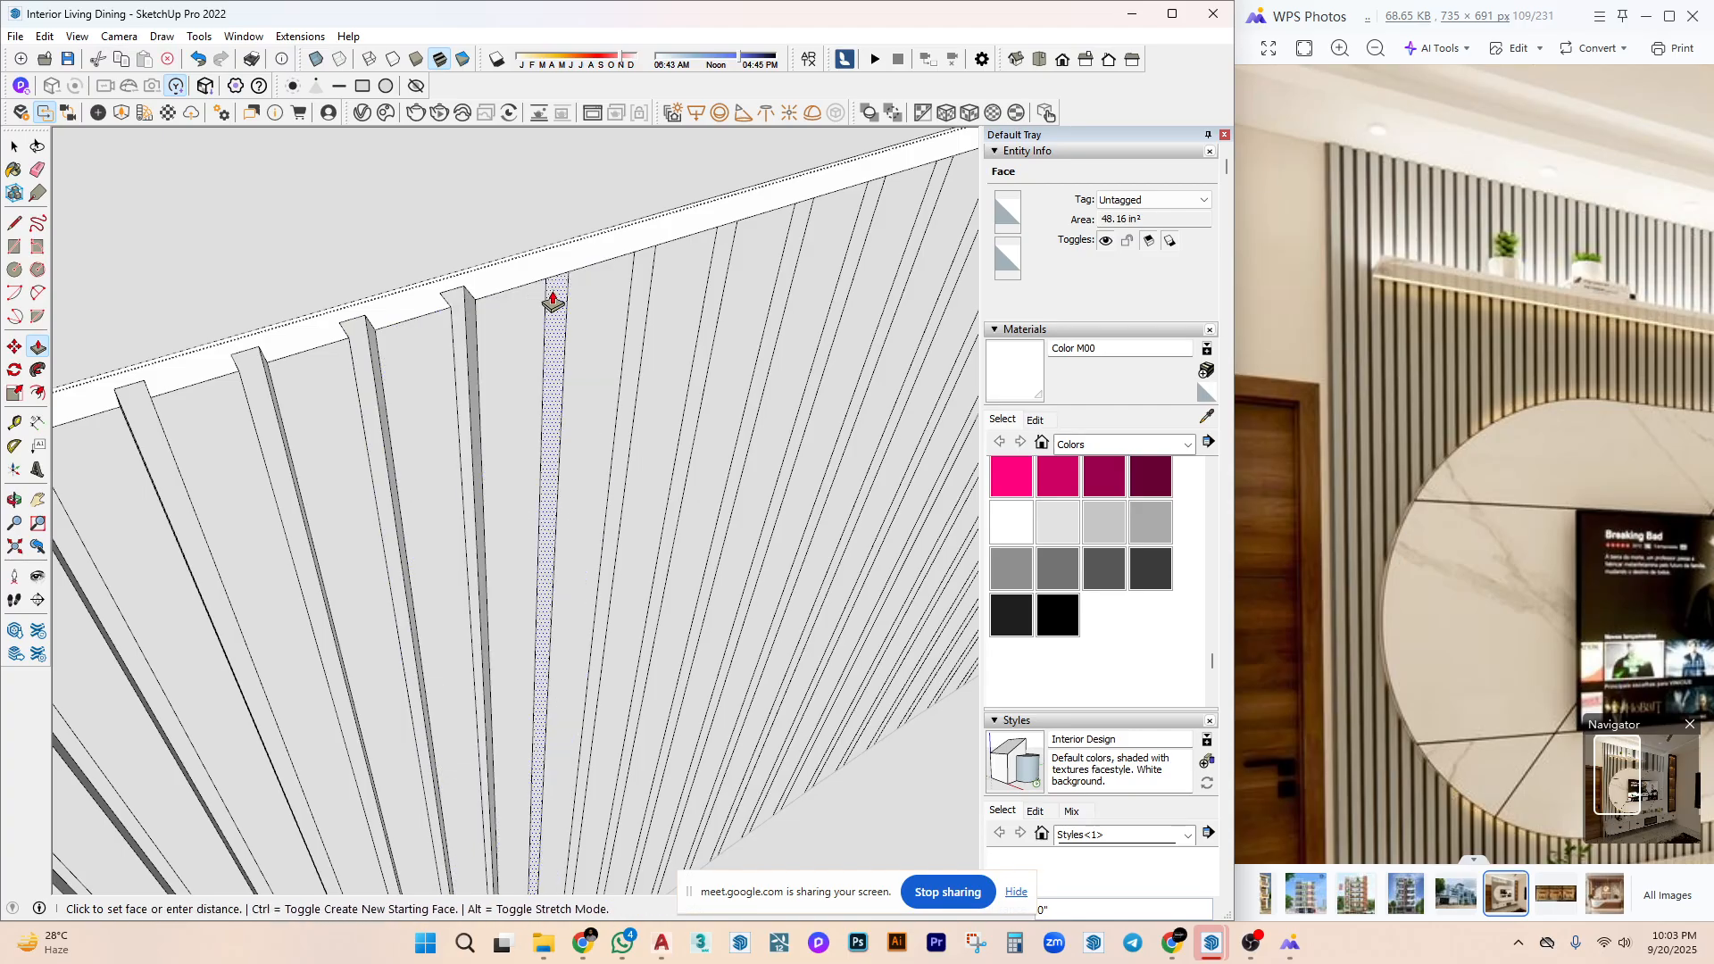
double_click(554, 298)
double_click(648, 278)
double_click(714, 238)
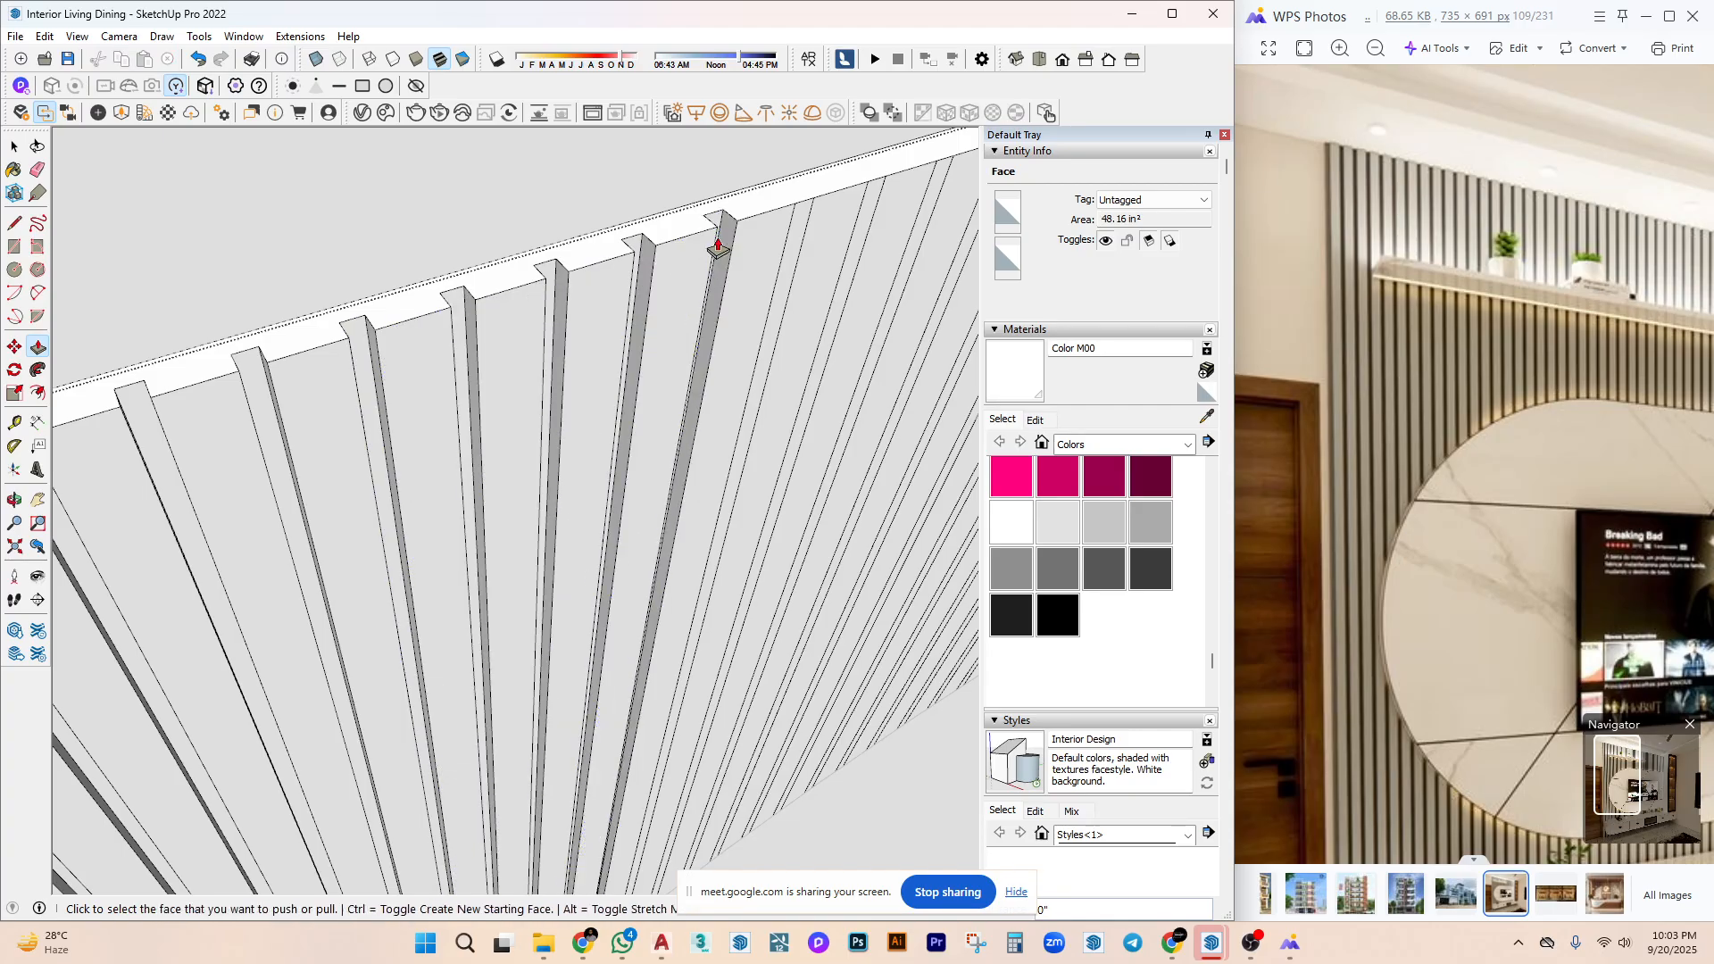
Delete the whole grooved panel group surrounding the rounded TV panel outline.
middle_click_drag(720, 237, 533, 398)
key("space")
scroll(533, 397, "down", 10)
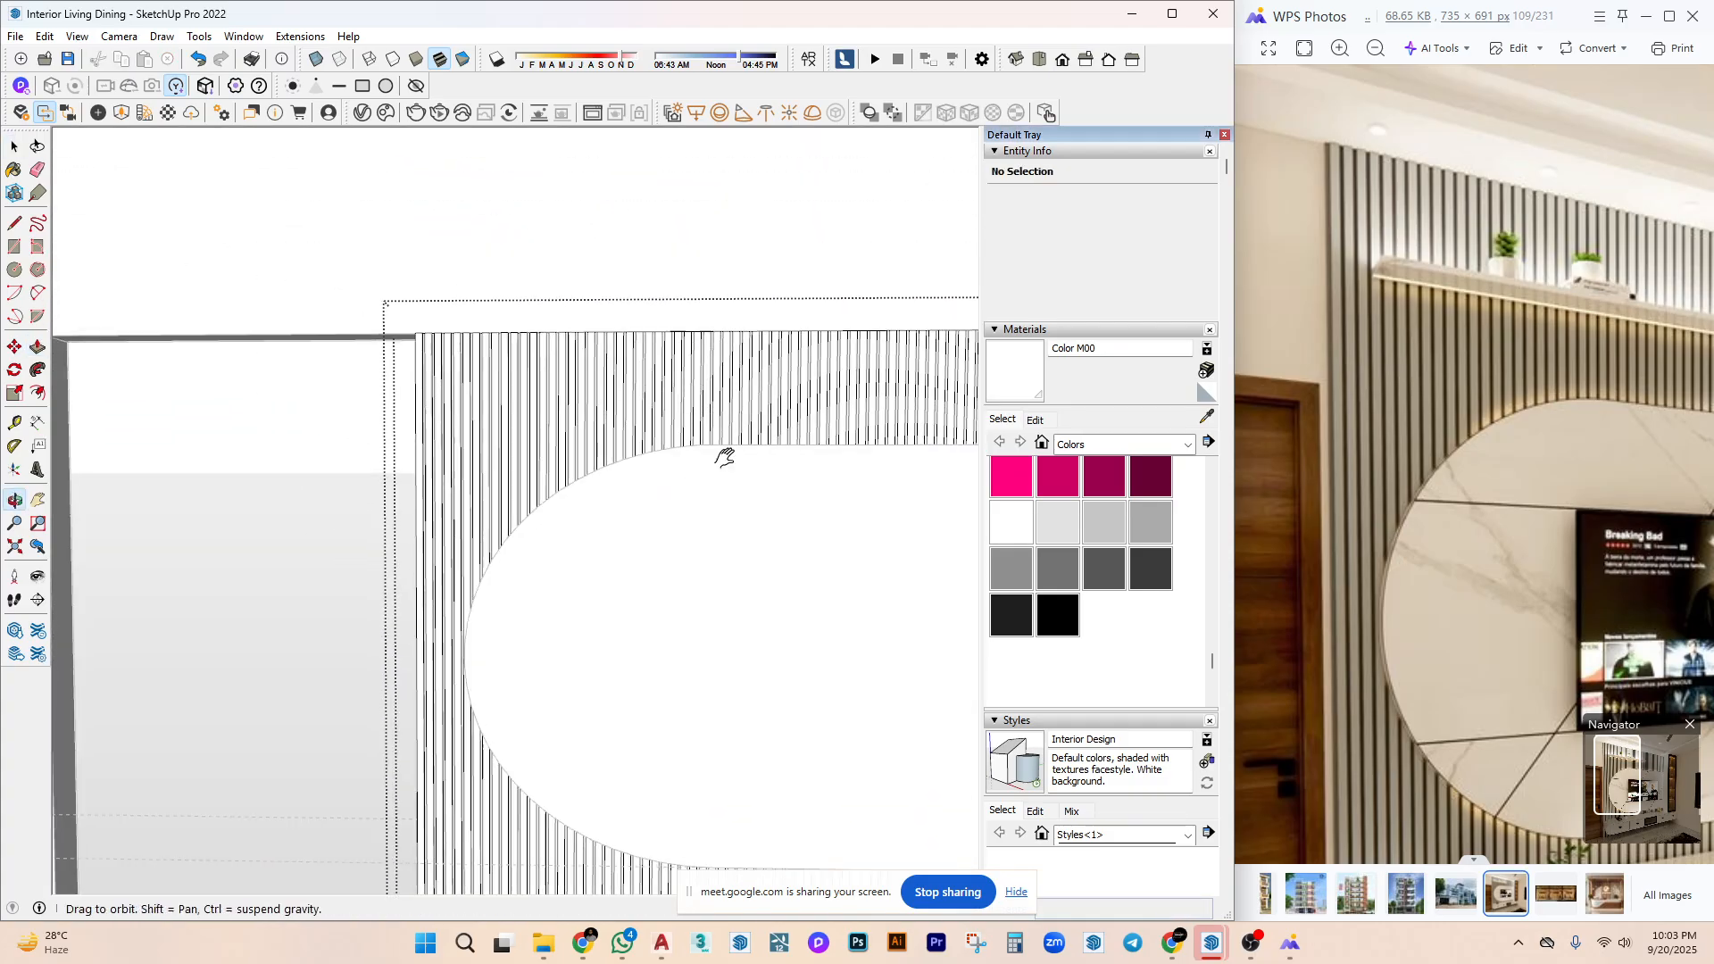
middle_click_drag(648, 440, 589, 536, "shift")
left_click(658, 363)
scroll(571, 406, "up", 3)
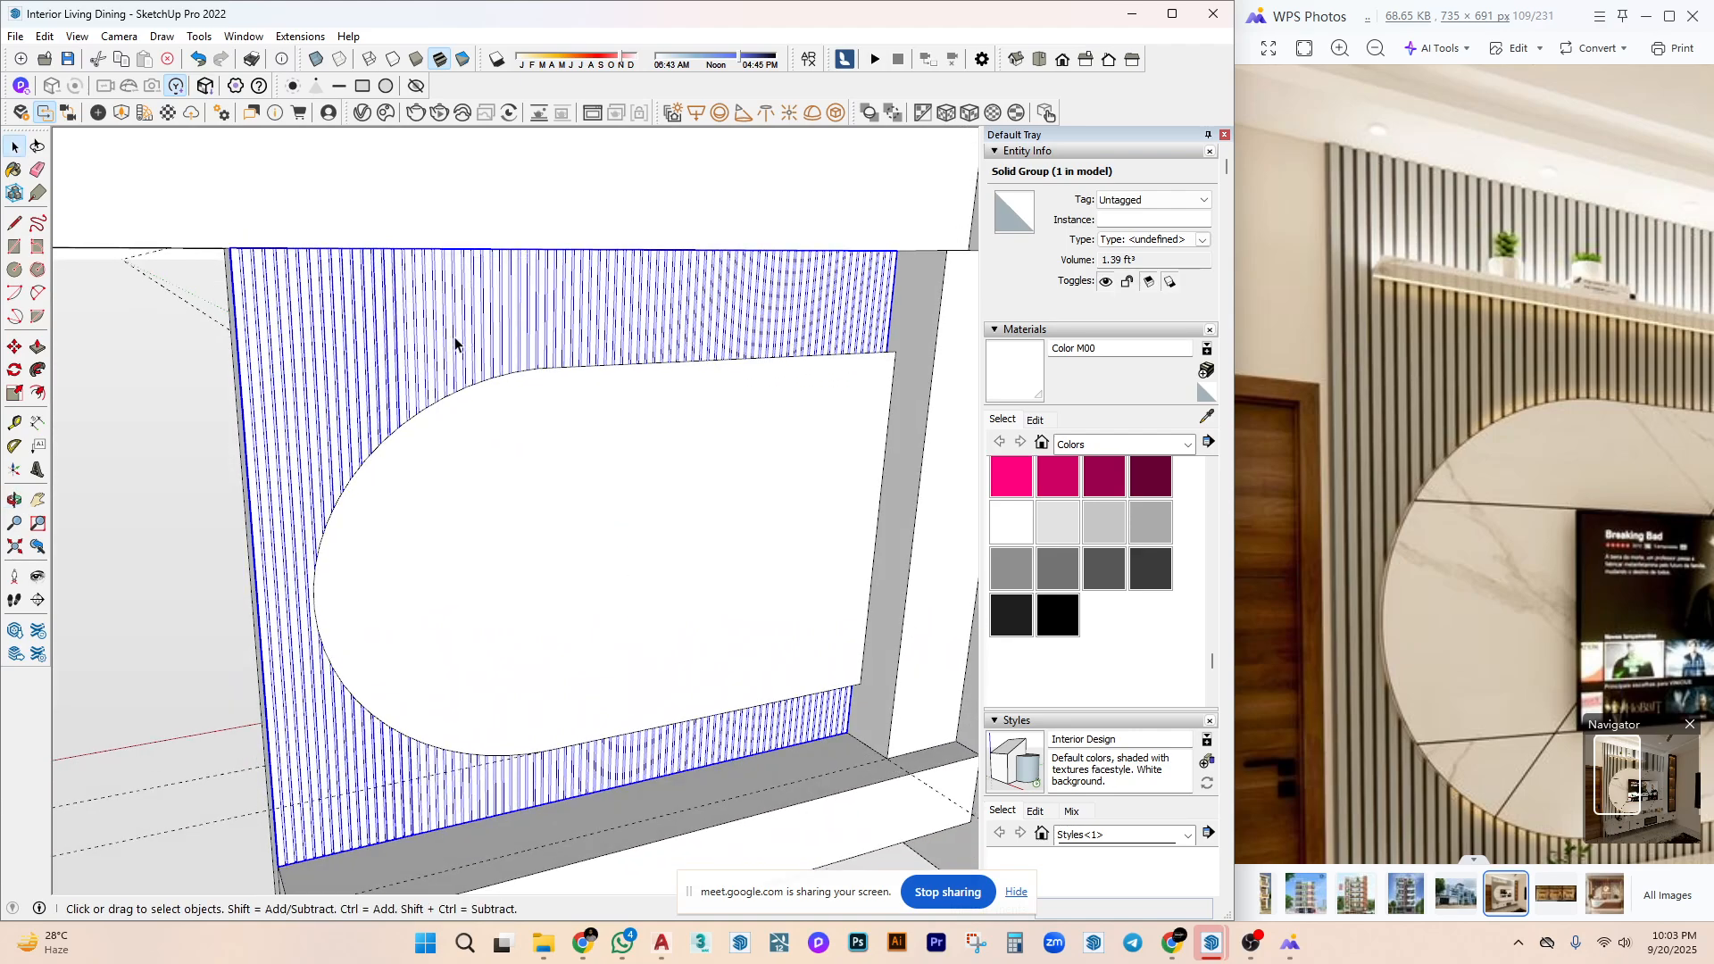
middle_click_drag(471, 308, 399, 493)
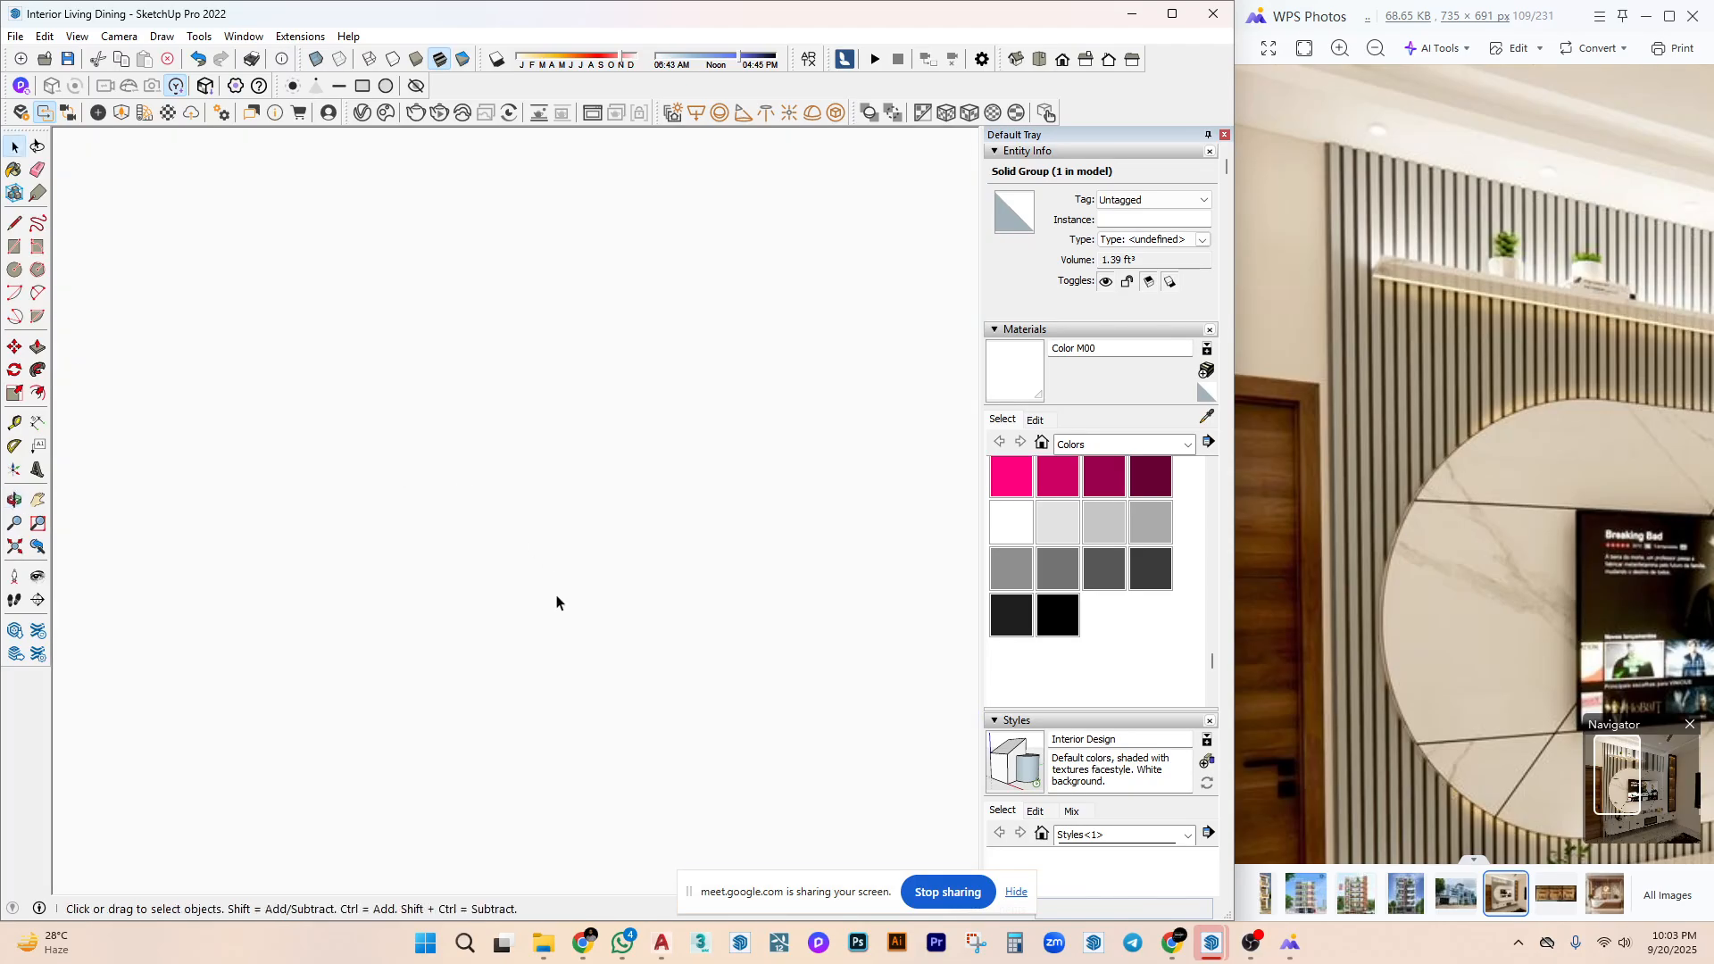
middle_click_drag(556, 602, 581, 322)
scroll(411, 327, "up", 3)
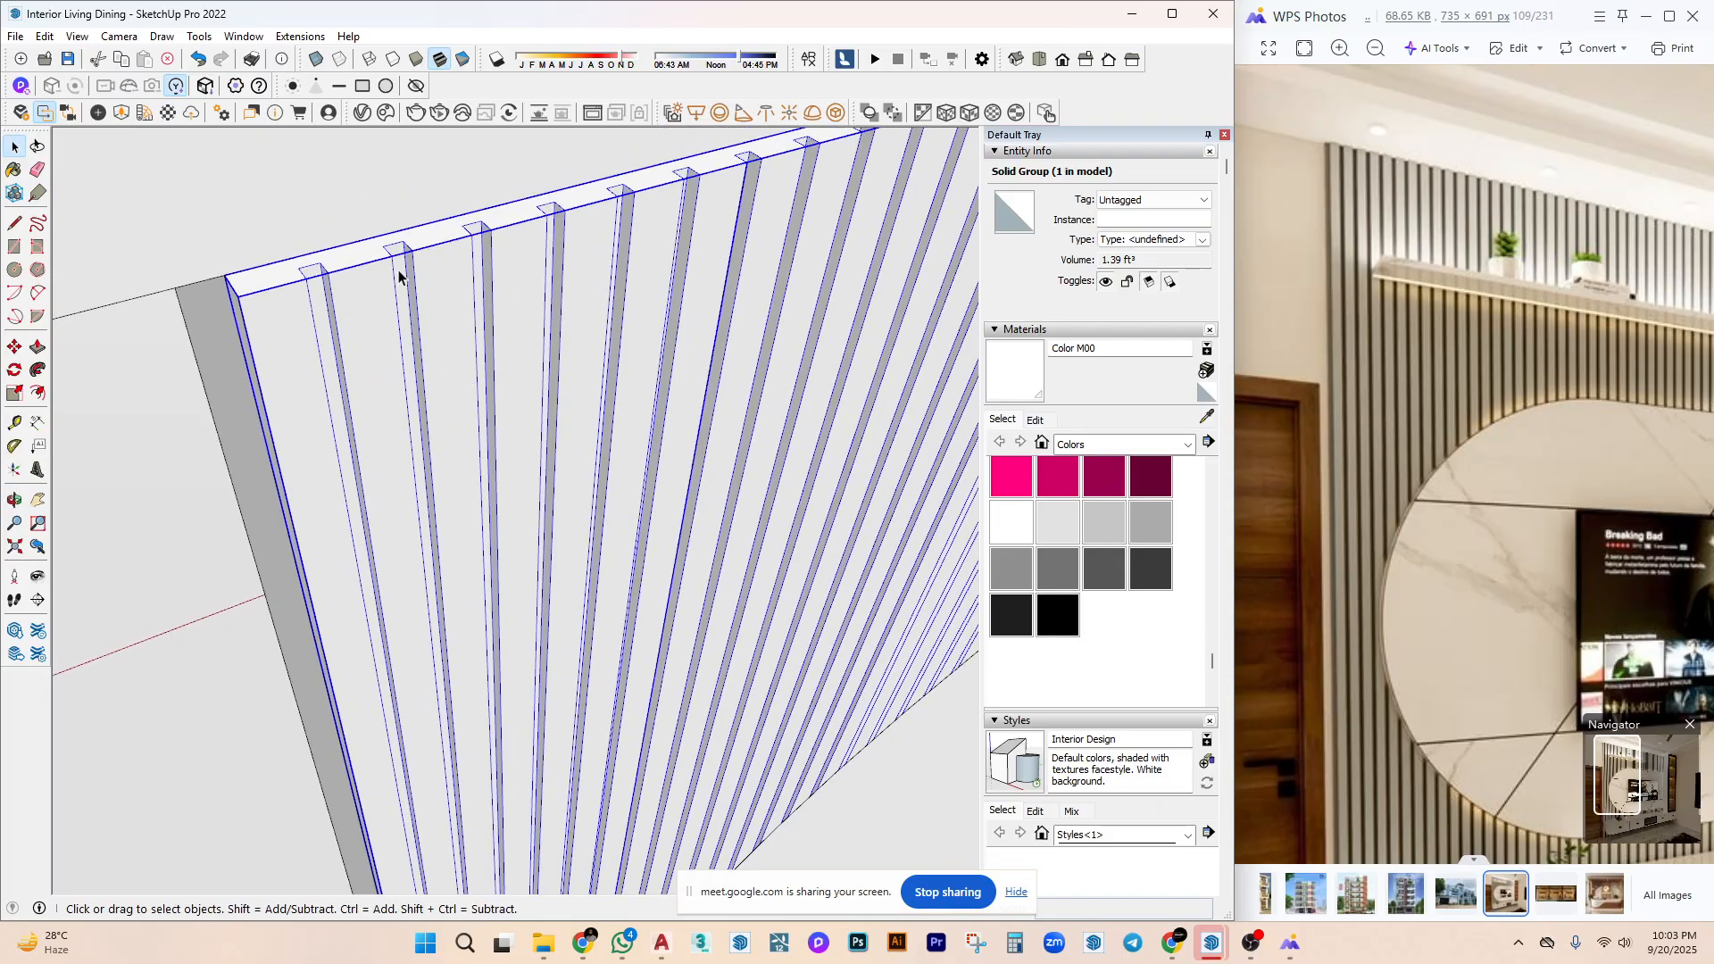
scroll(398, 276, "up", 5)
left_click(712, 616)
scroll(551, 276, "up", 3)
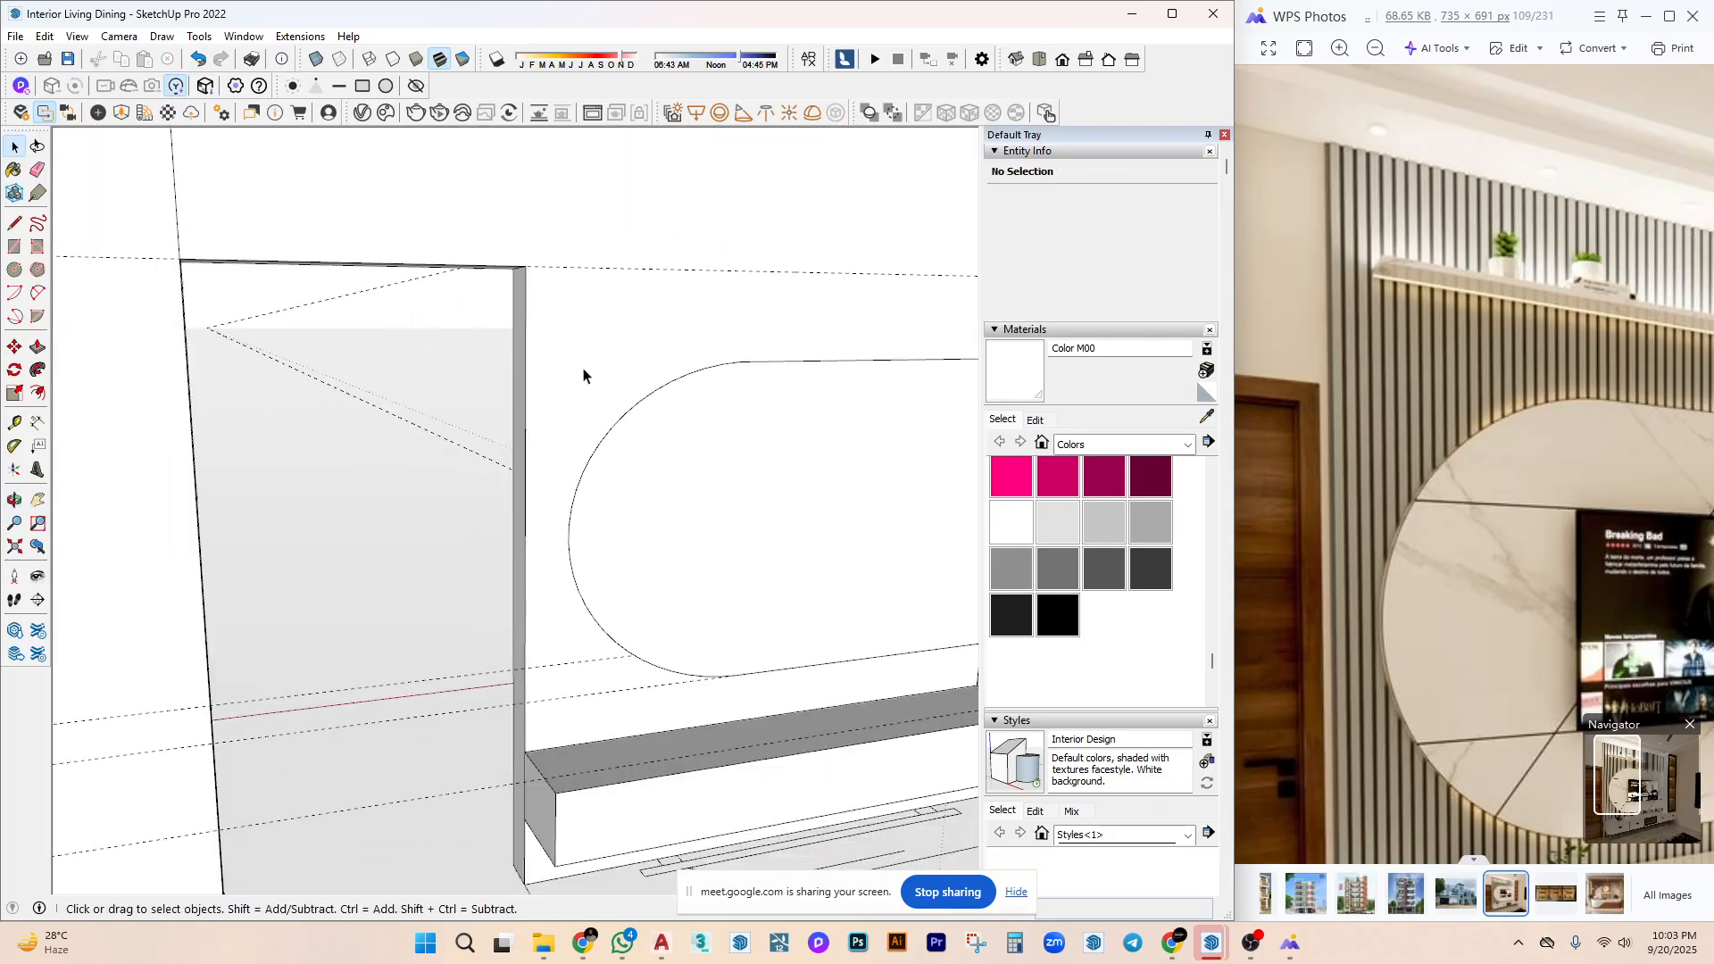
Place a vertical guide line 3/4" from the TV wall's end edge.
mouse_move(584, 375)
middle_mouse_down()
mouse_move(524, 451)
mouse_move(452, 482)
mouse_move(413, 401)
middle_mouse_up()
scroll(415, 394, "up", 2)
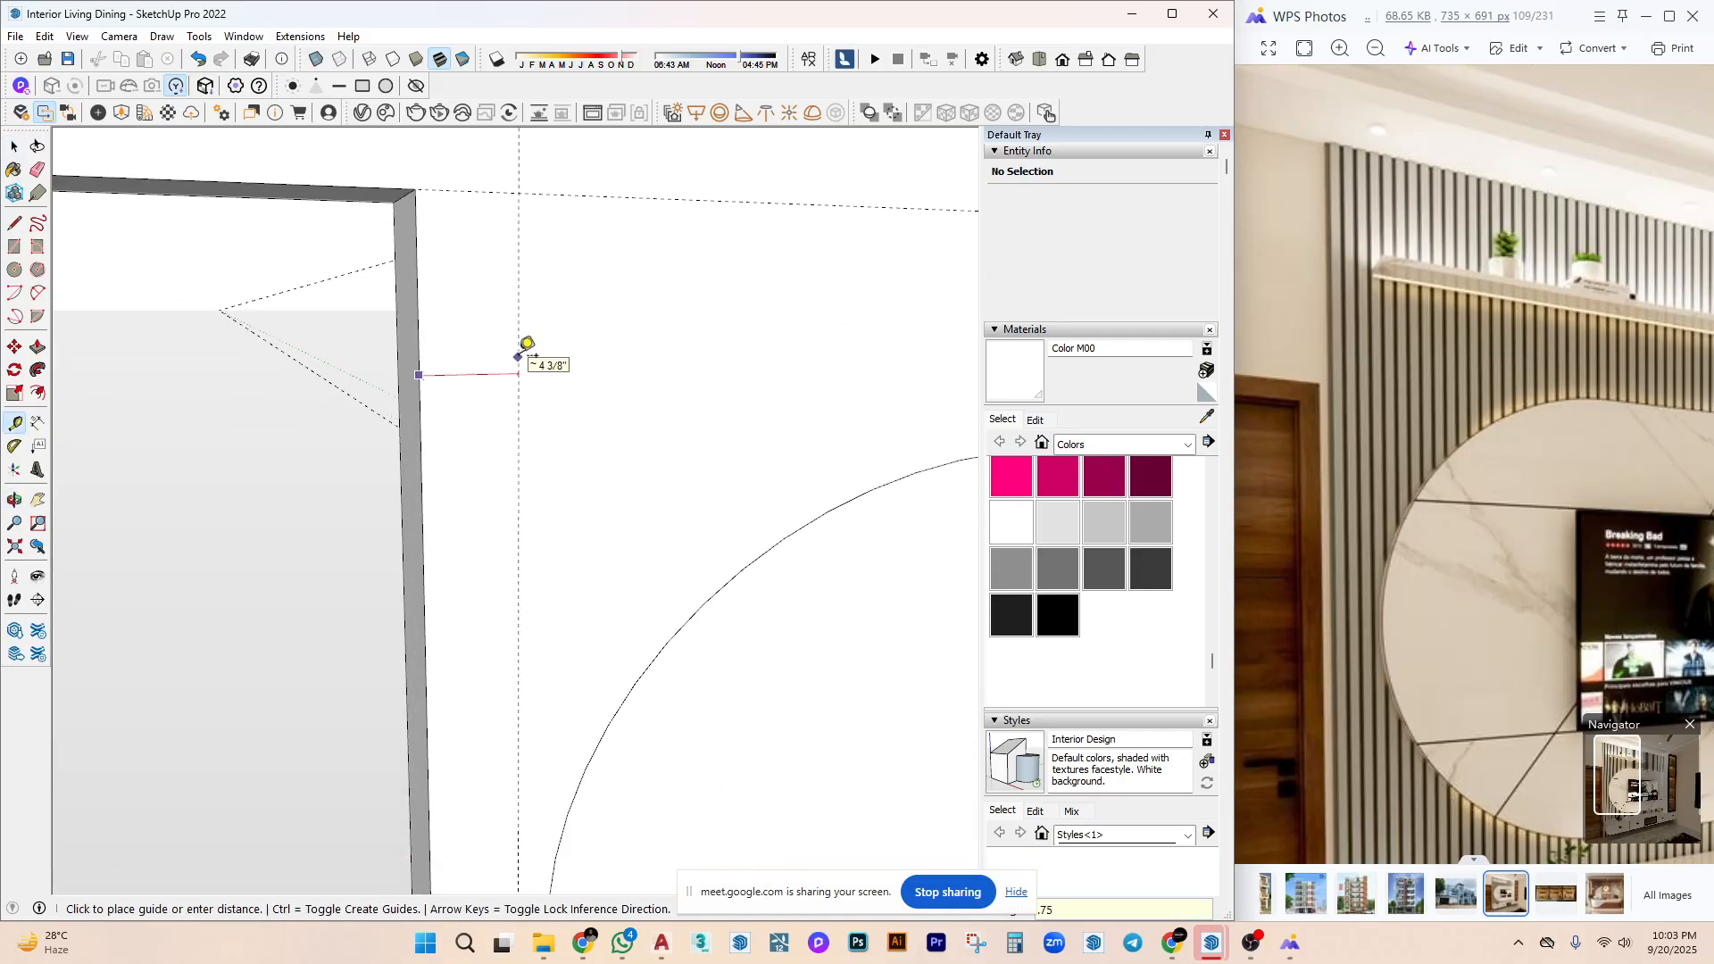
middle_click_drag(568, 342, 459, 482)
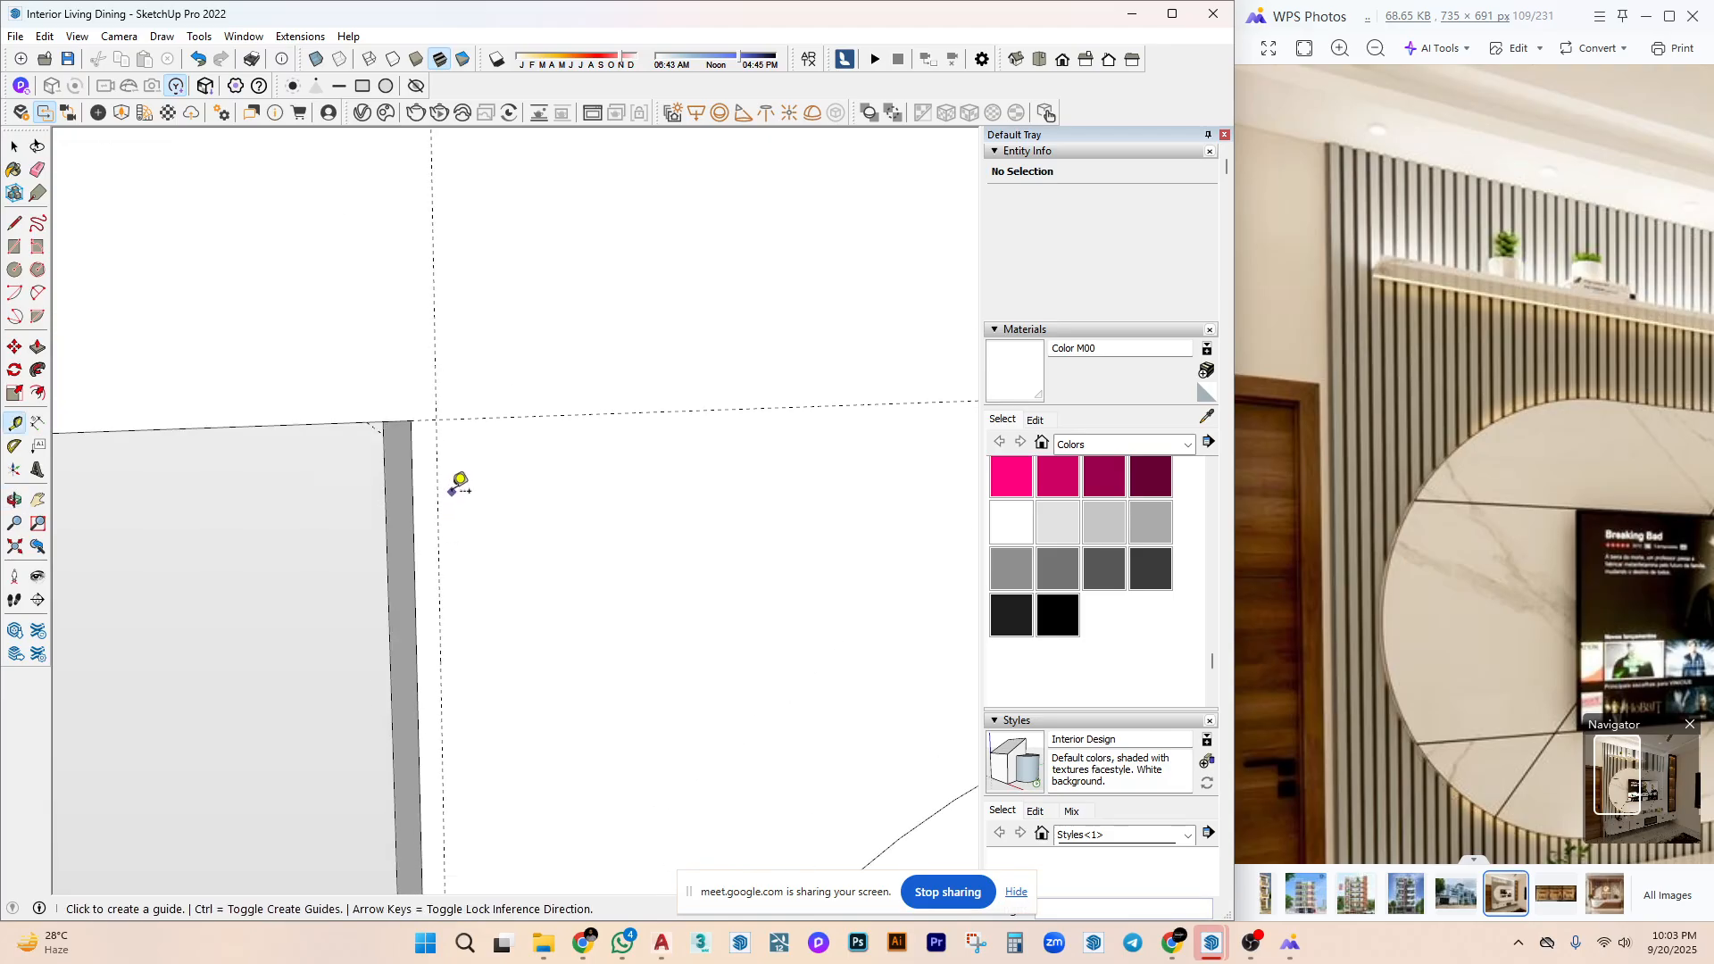
key("space")
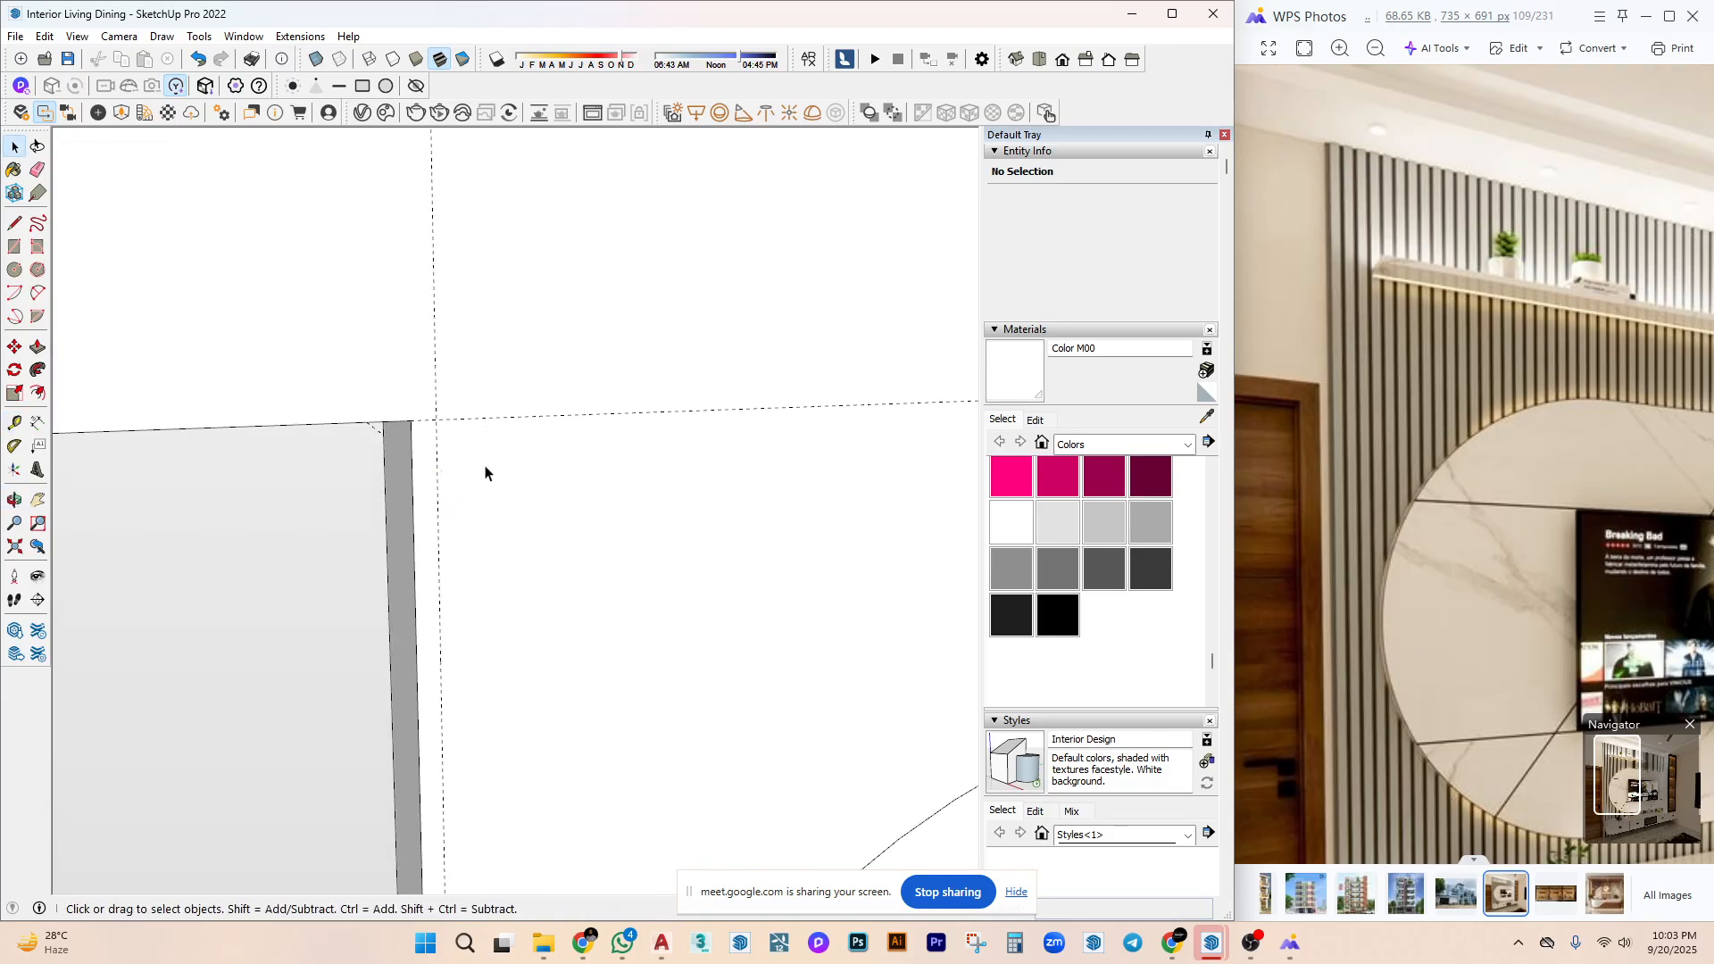
Draw a 3/4" wide rectangle from the wall's top corner down to the low cabinet along the guide, and extrude it outward.
left_click(410, 420)
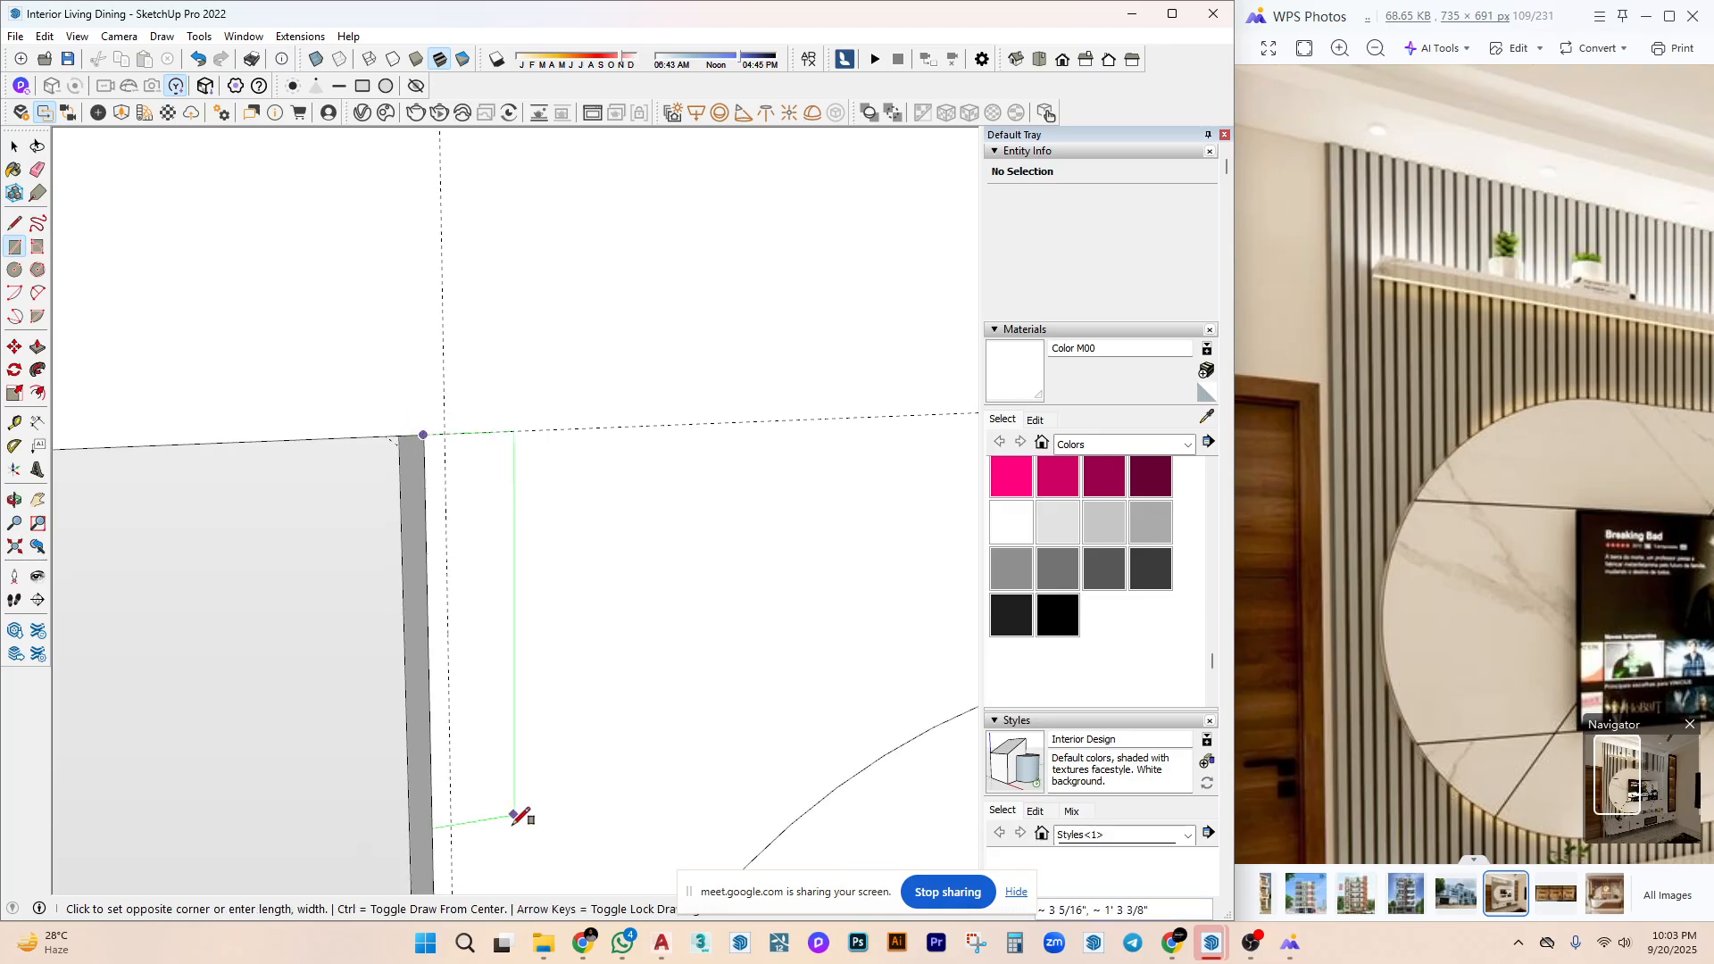
middle_click_drag(516, 810, 509, 705)
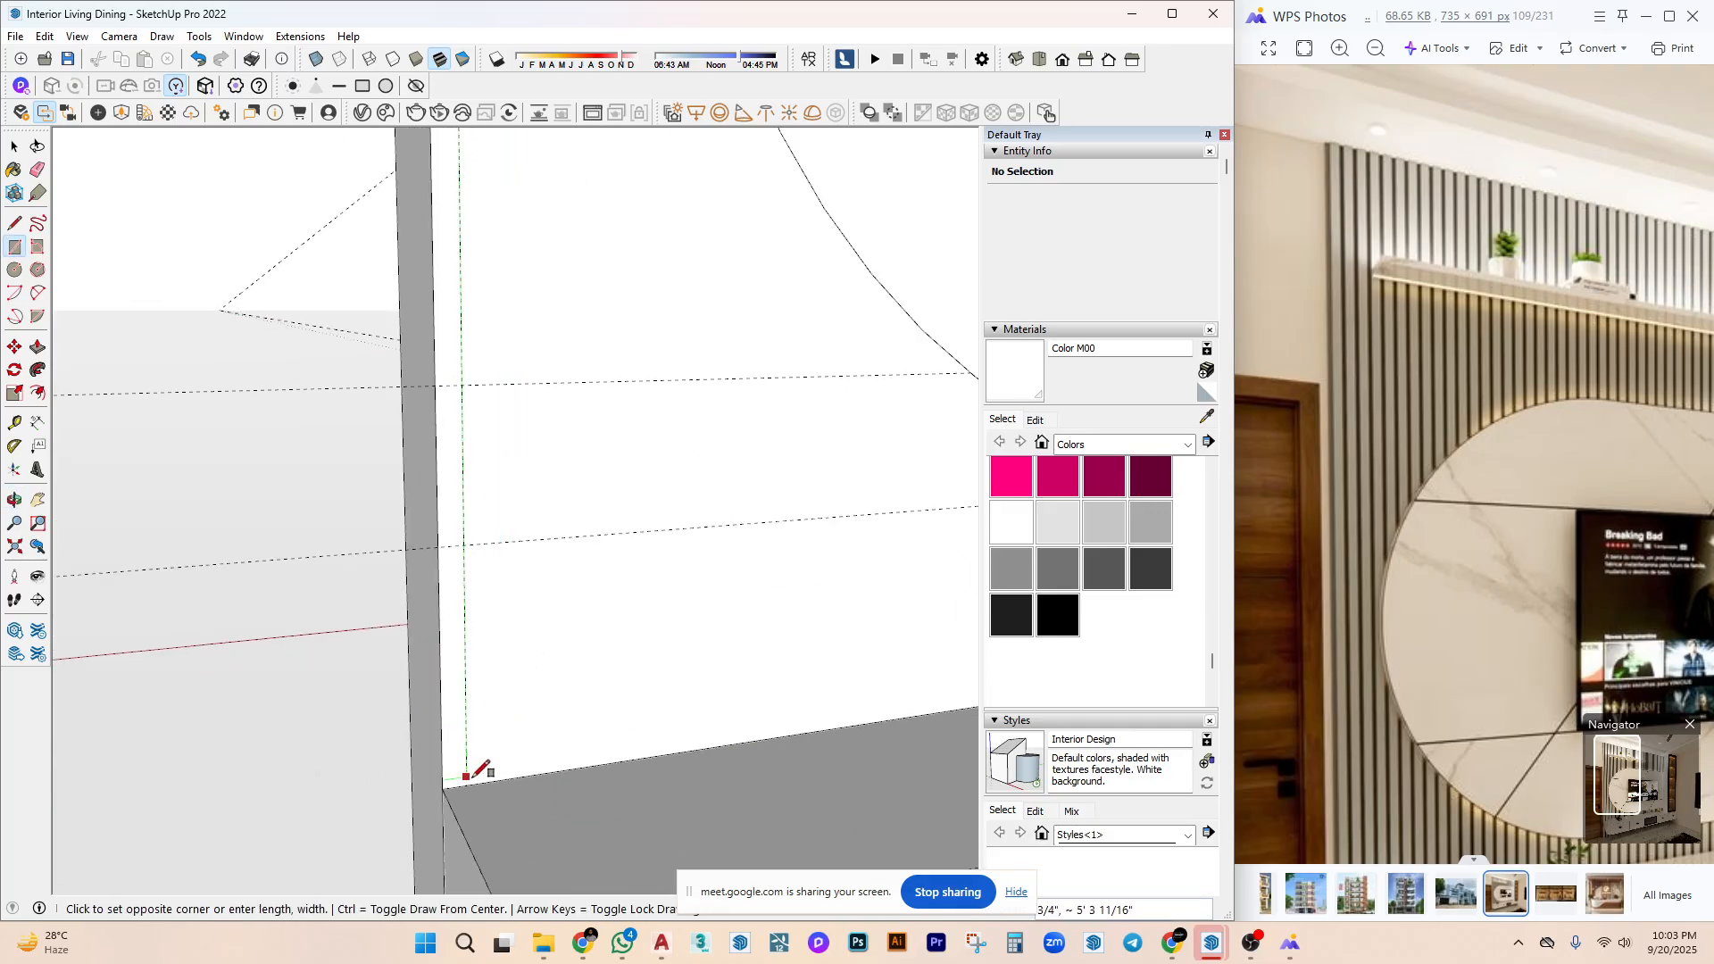
key("p")
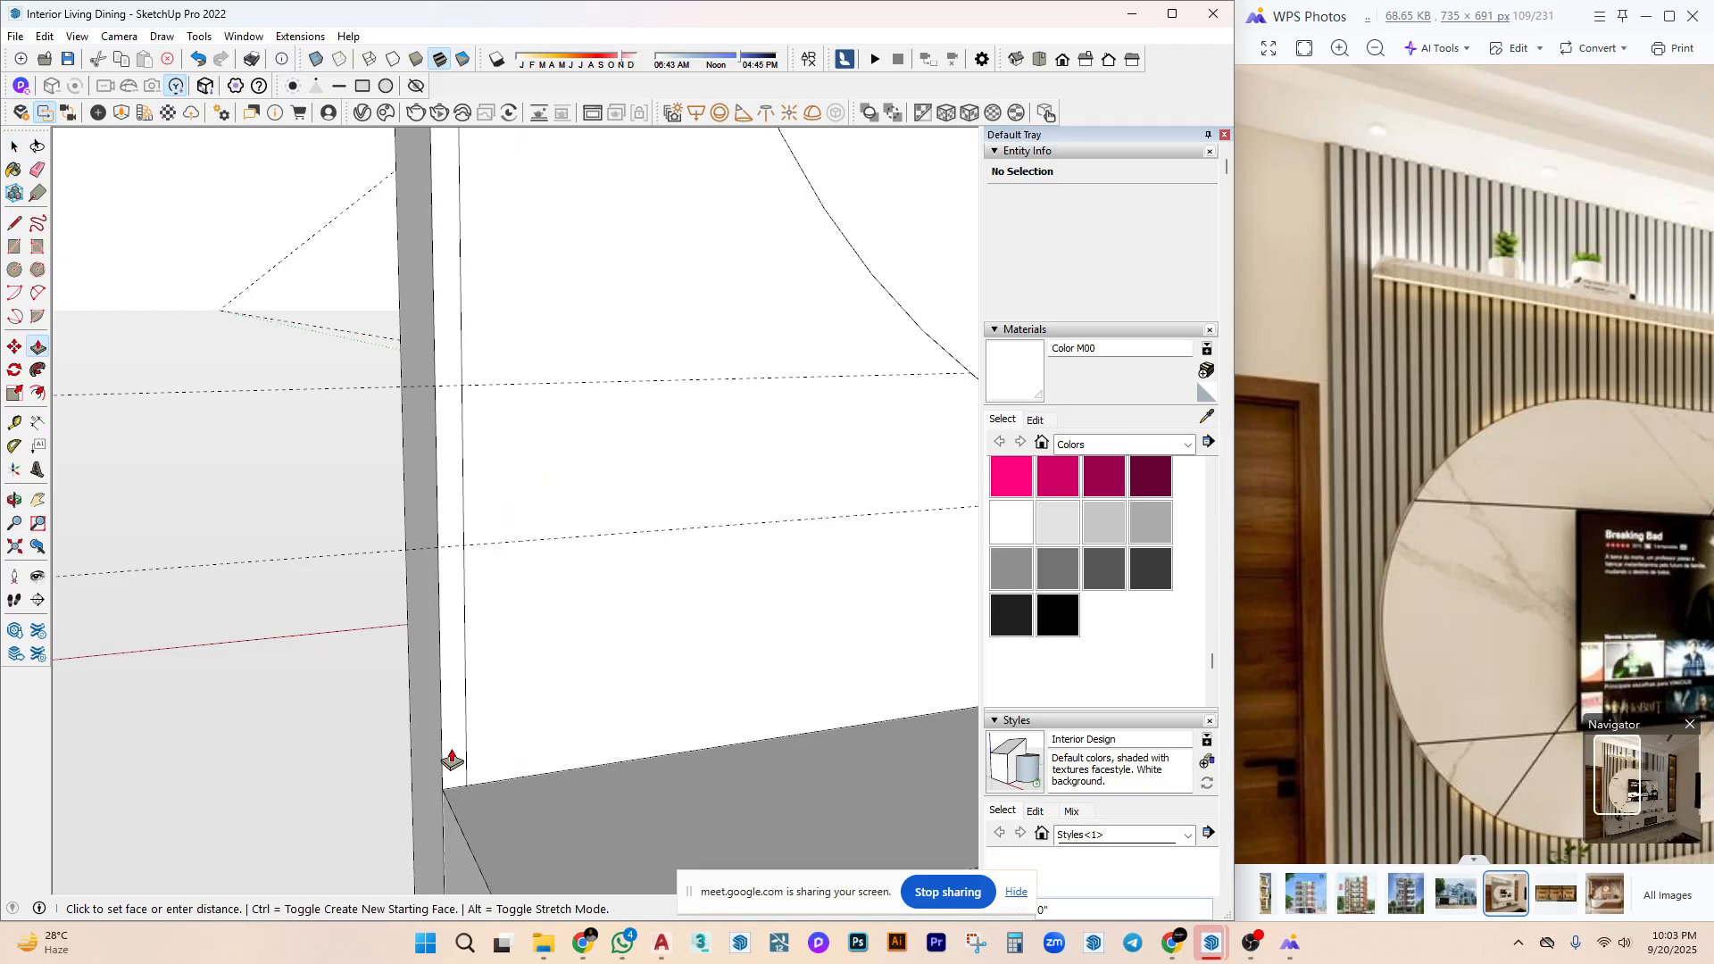
left_click(455, 766)
middle_click_drag(462, 761, 437, 729)
Extend the slat's long side face by 1/4".
left_click(437, 728)
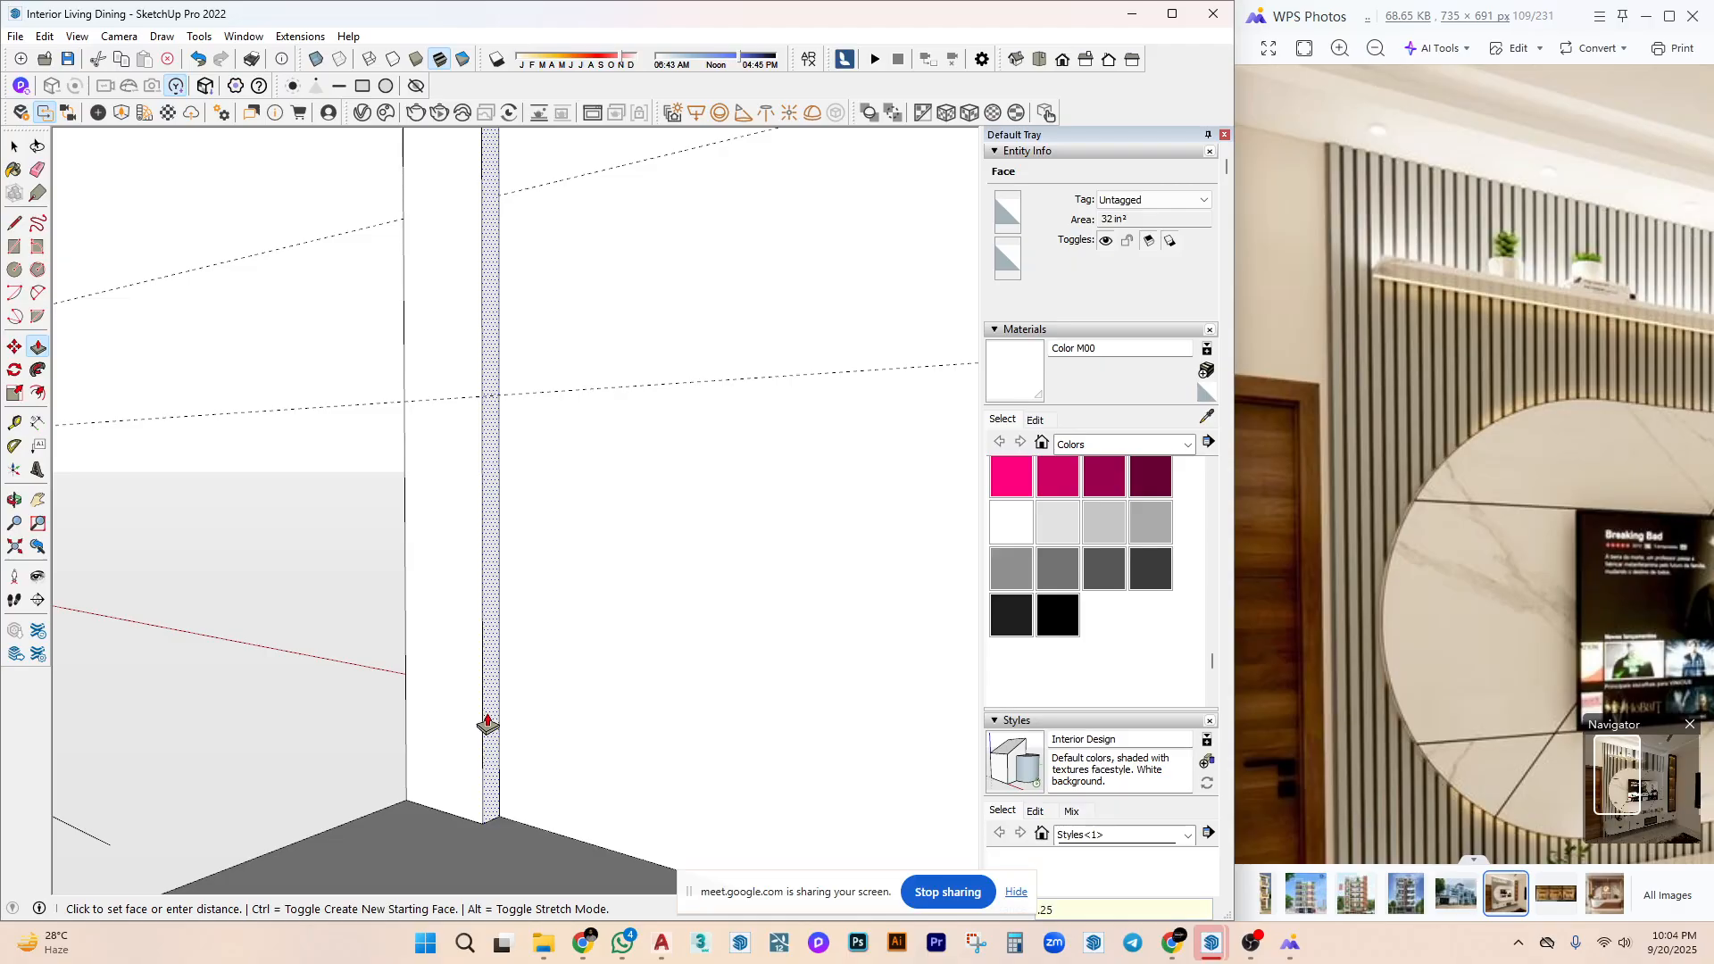
type(".25")
key("Return")
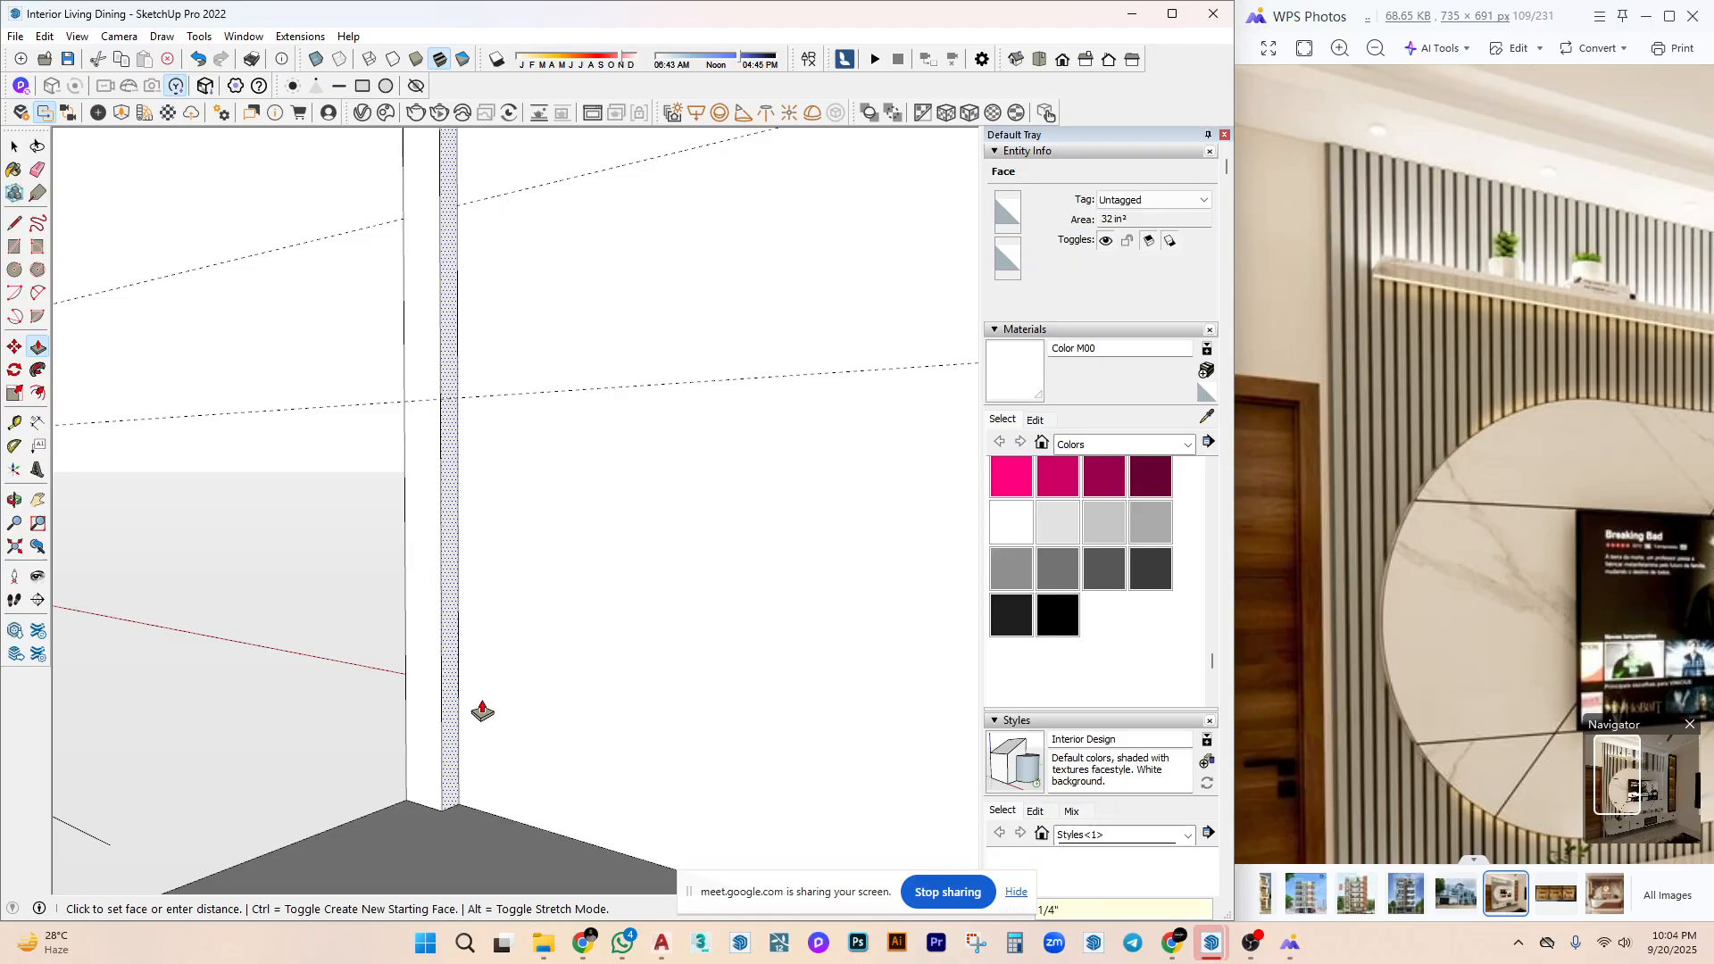
Copy the slat's outer vertical front edge a short distance inward across its front face.
mouse_move(478, 712)
middle_mouse_down()
mouse_move(689, 727)
mouse_move(467, 786)
mouse_move(464, 712)
mouse_move(483, 774)
middle_mouse_up()
key("space")
scroll(480, 808, "up", 3)
left_click(483, 773)
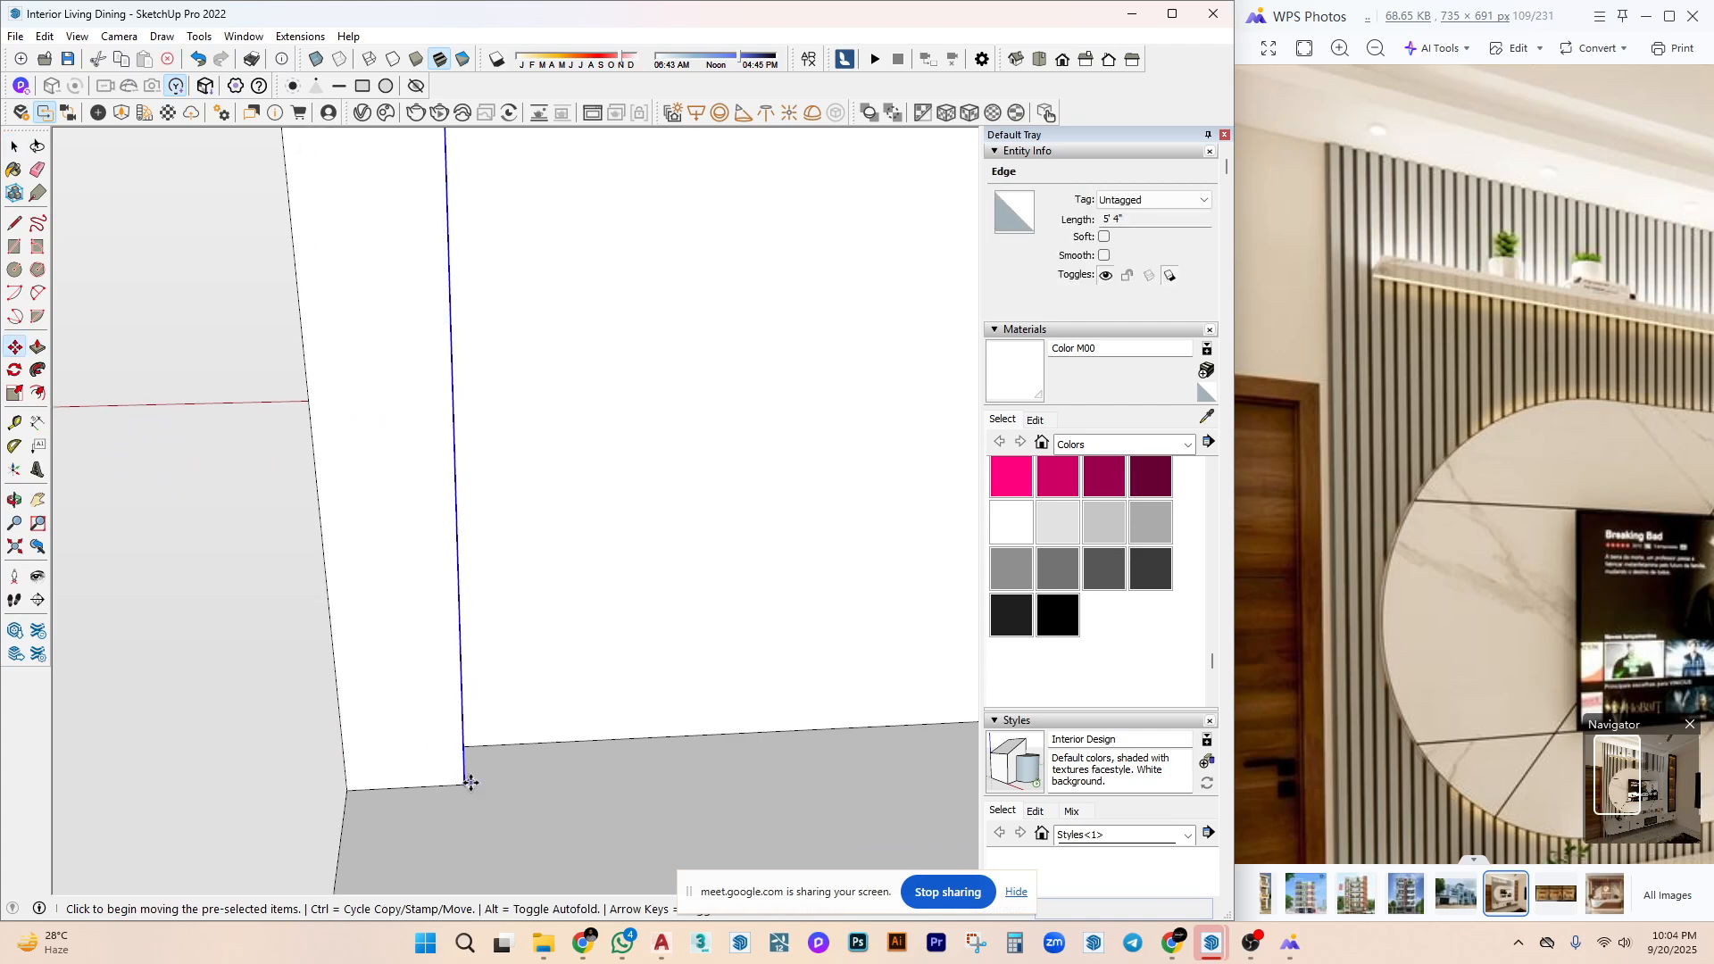
key("ctrl")
left_click(471, 783)
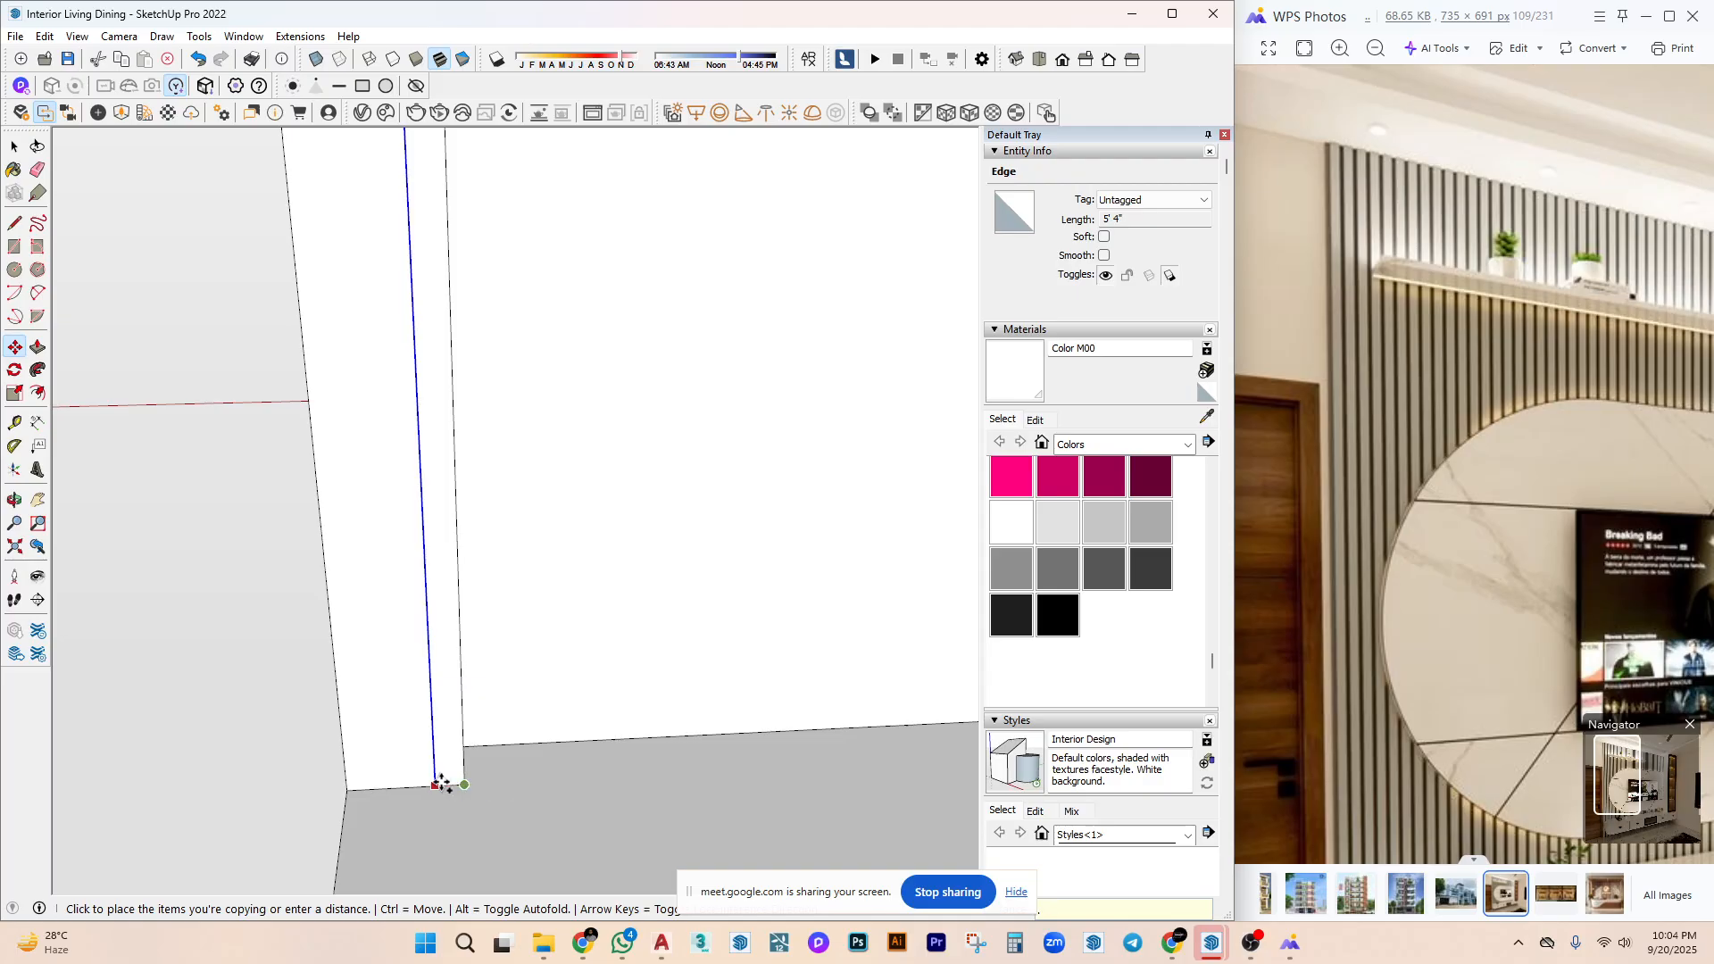
Push the narrow front face beside the copied edge back to form a recessed step.
triple_click(433, 718)
mouse_move(434, 719)
middle_mouse_down()
mouse_move(447, 658)
mouse_move(427, 714)
middle_mouse_up()
left_click(419, 700)
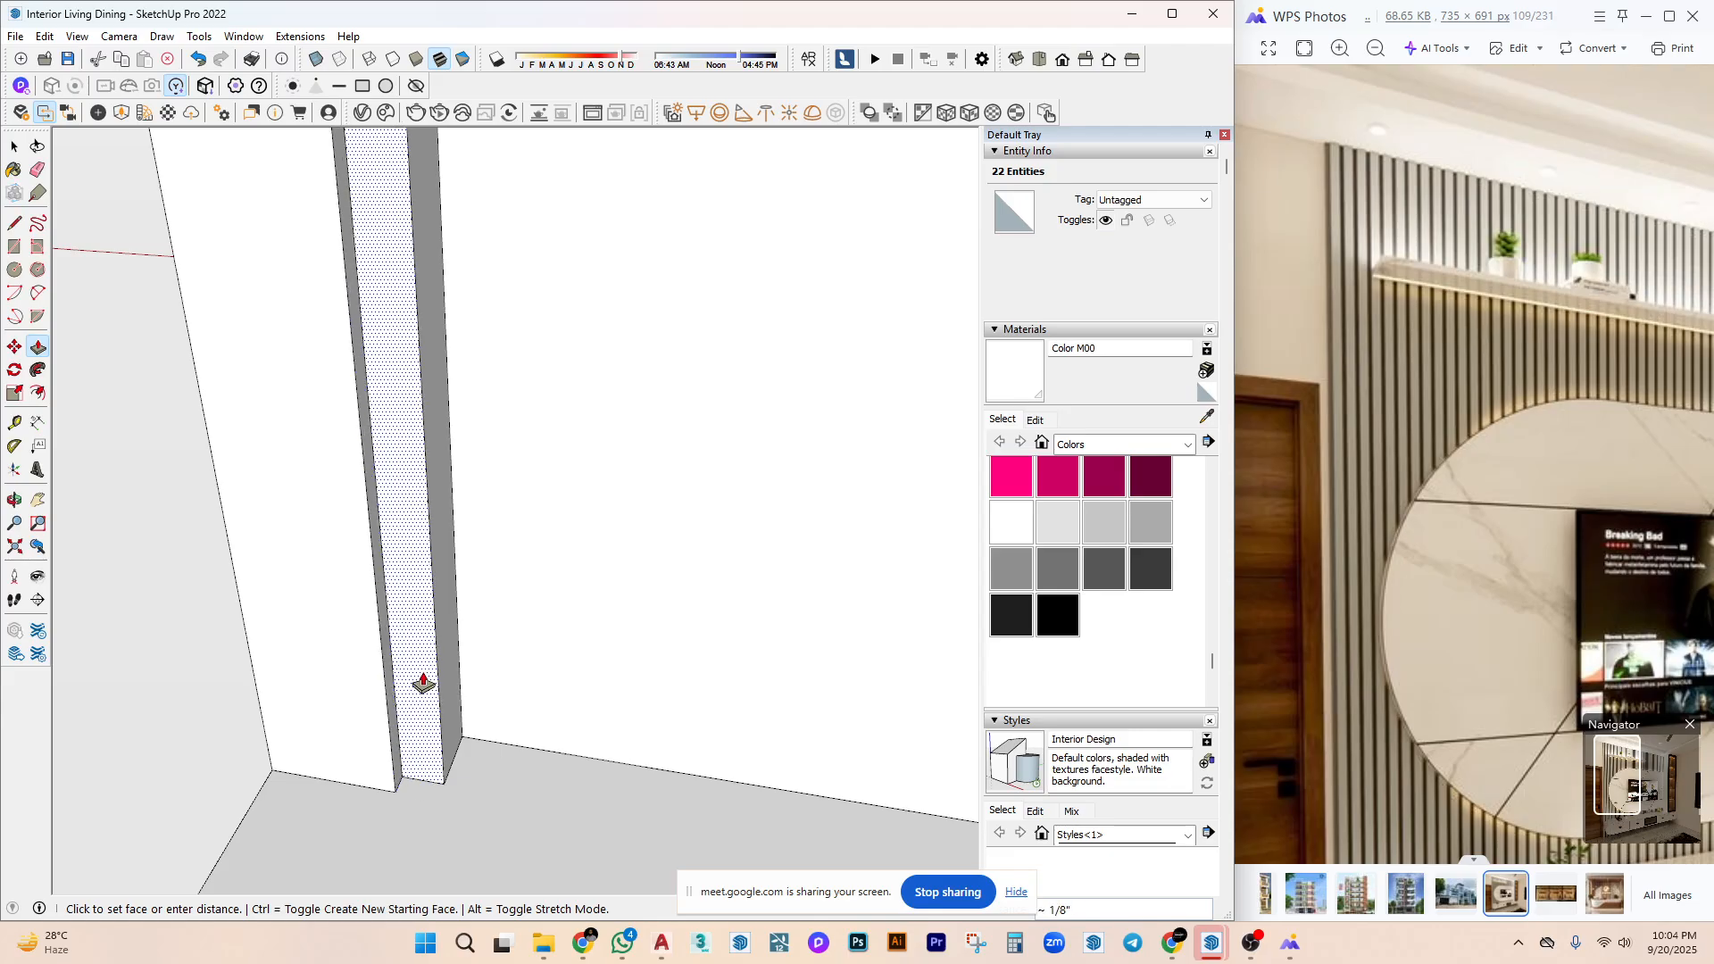
left_click(423, 684)
Select the entire stepped slat and make it a component.
key("space")
triple_click(421, 540)
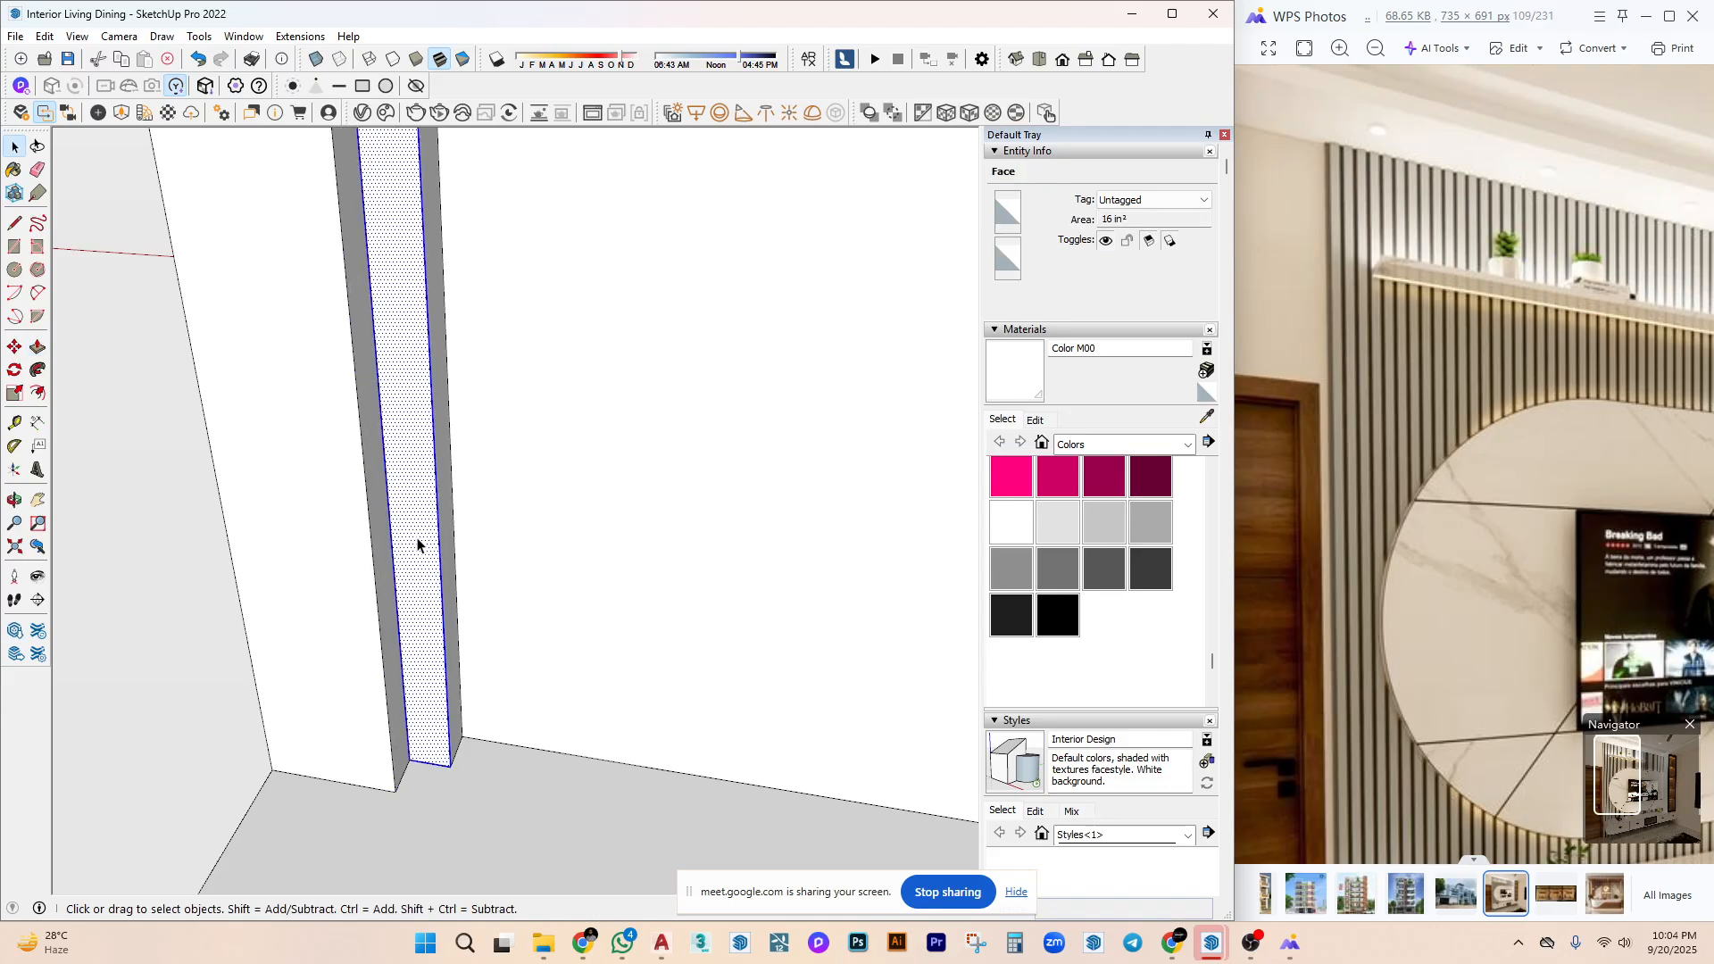
right_click(421, 539)
left_click(547, 679)
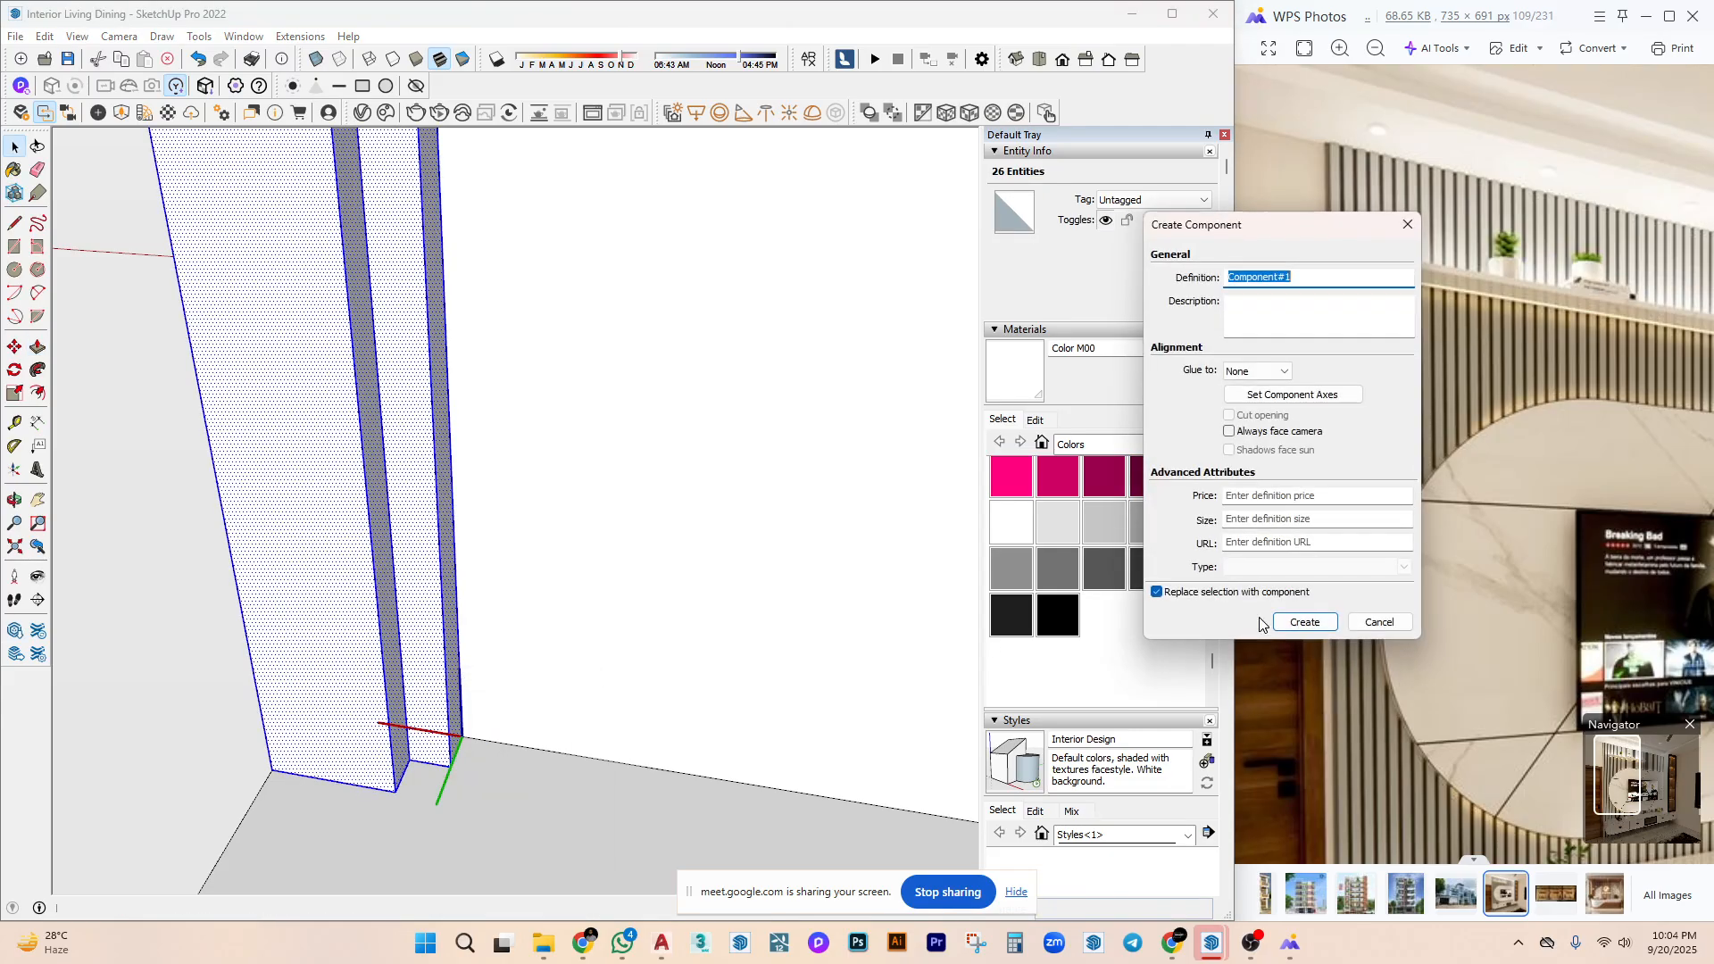
left_click(1292, 616)
Copy the slat component 1" along the wall so the copy butts against the original.
middle_click_drag(388, 730, 490, 747)
scroll(361, 800, "up", 2)
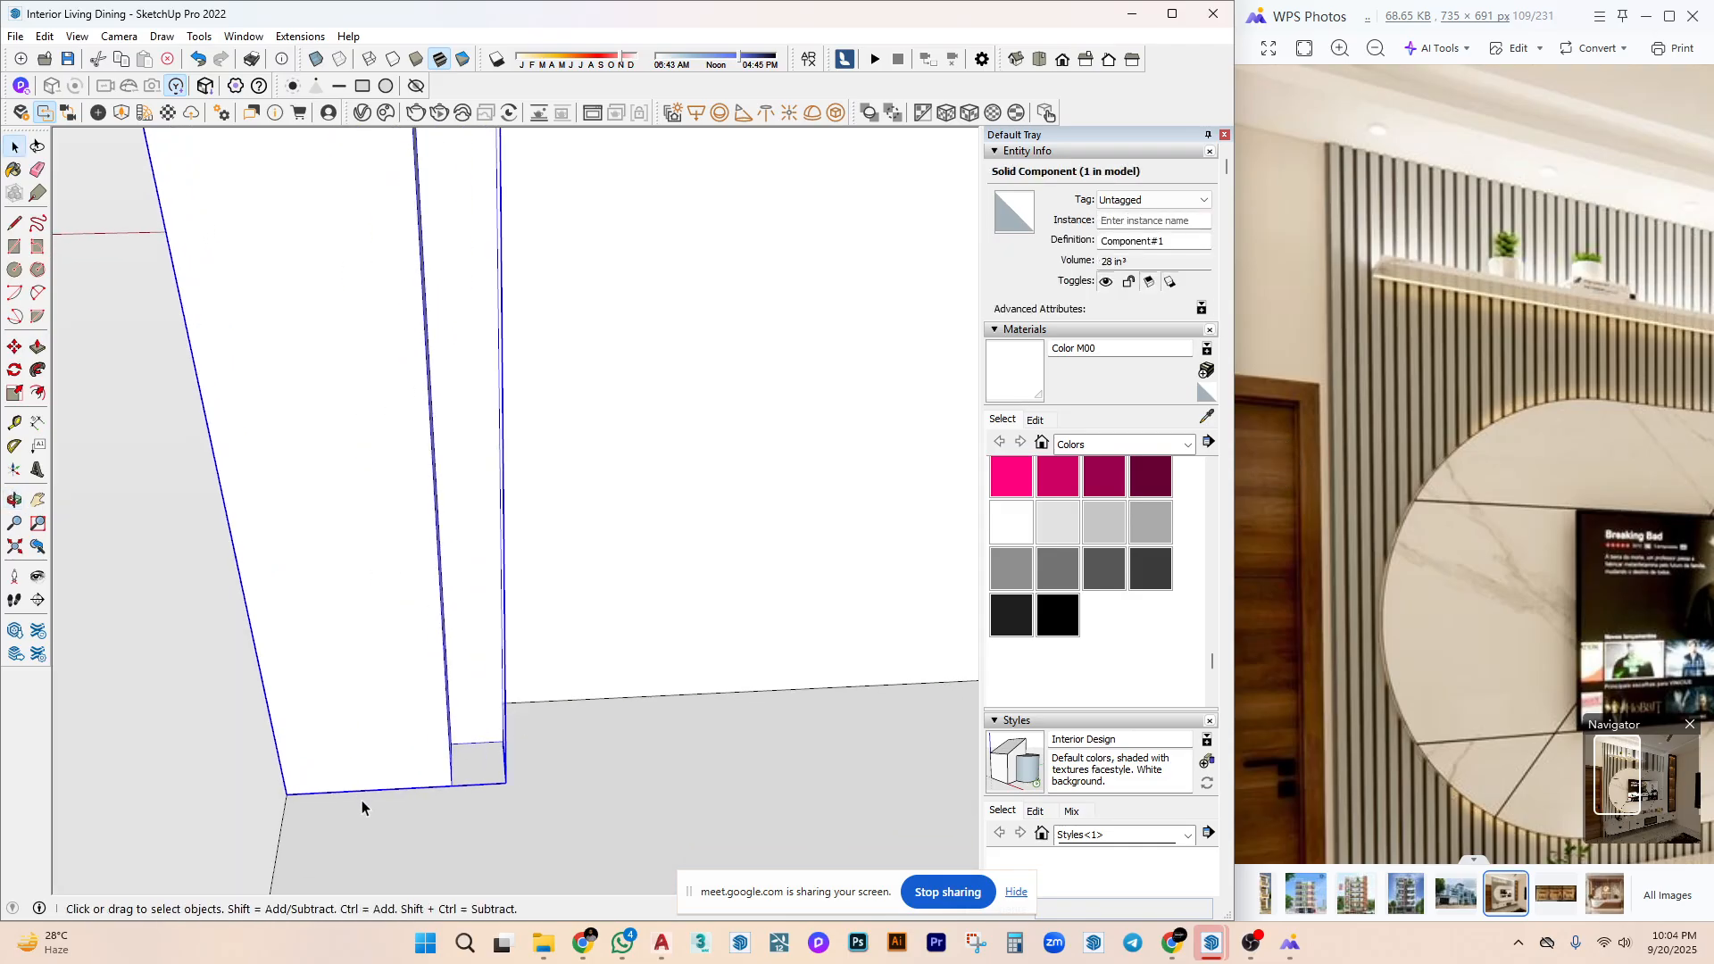
key("m")
left_click(287, 792)
key("ctrl")
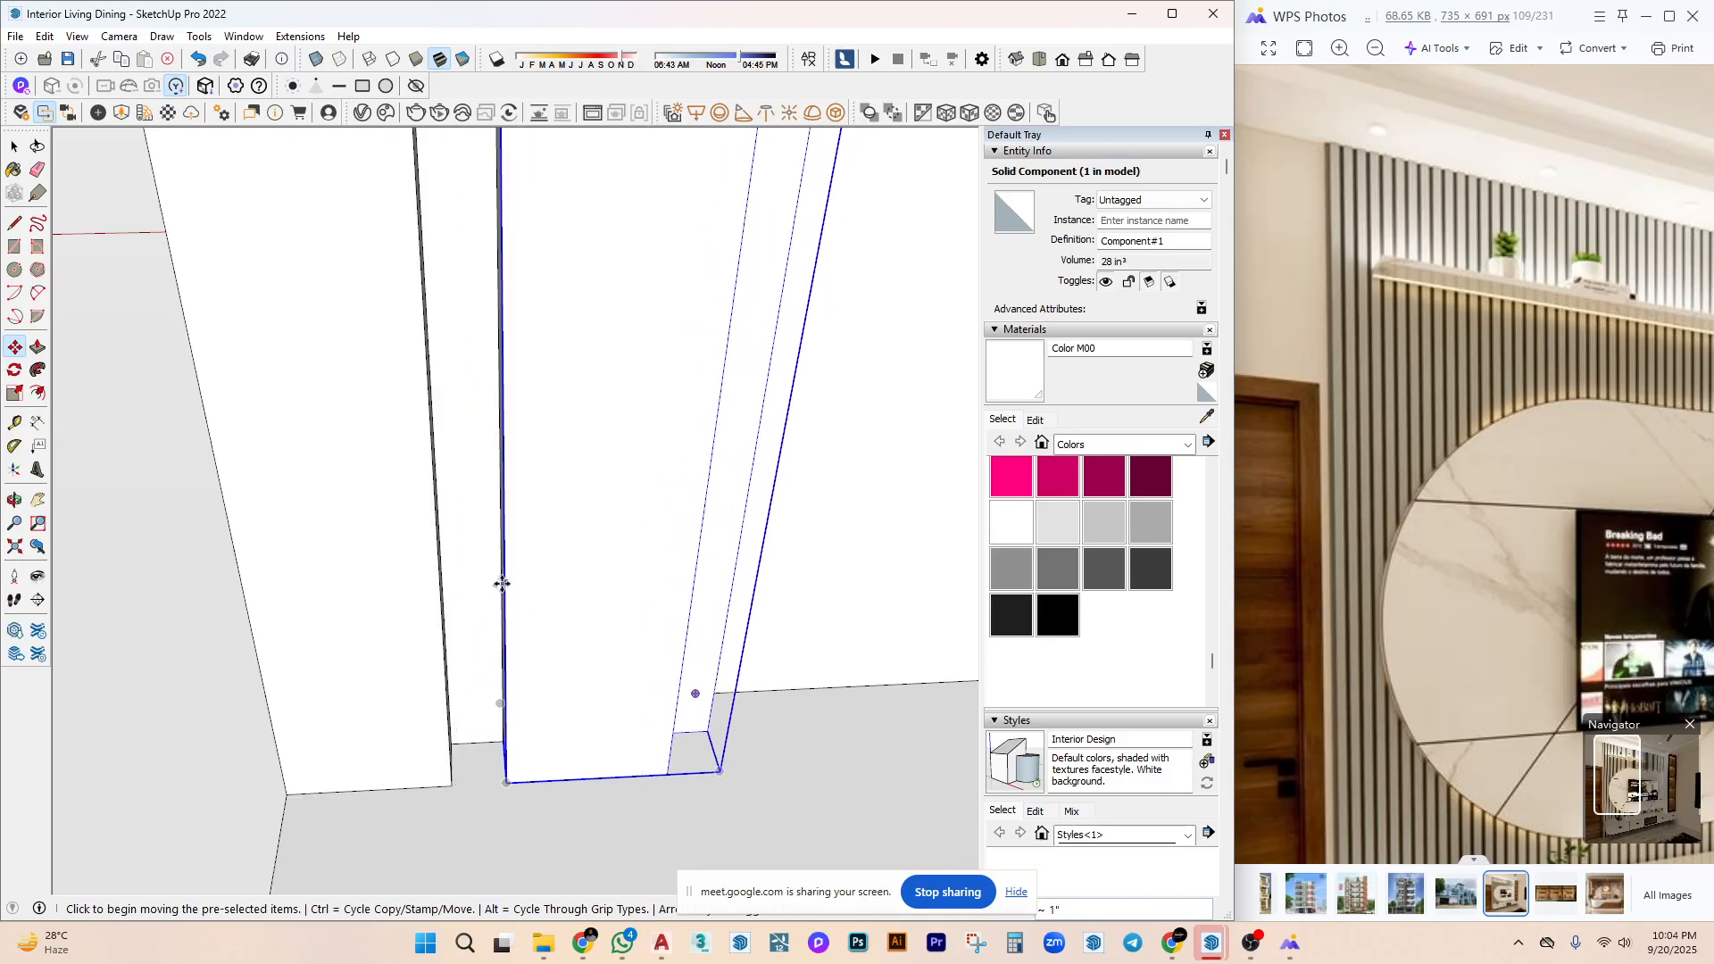
left_click(502, 584)
Group the slat components, open the group for editing and select the second slat.
scroll(390, 574, "down", 2)
key("space")
right_click(421, 514)
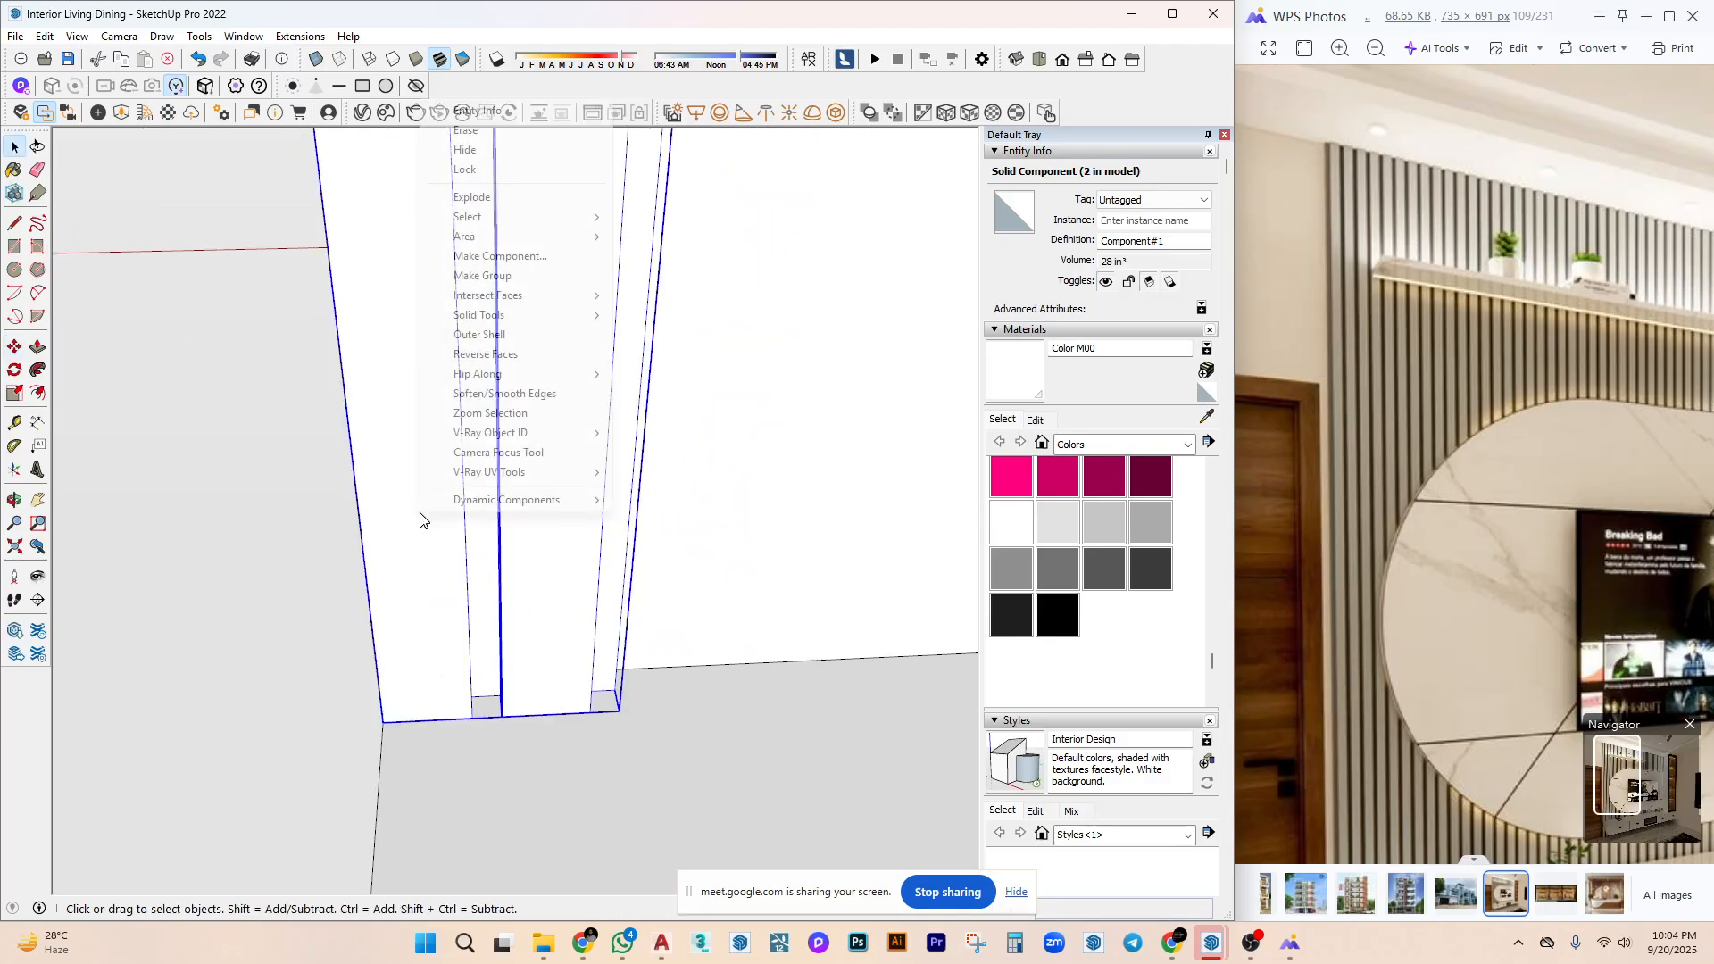
left_click(554, 280)
double_click(540, 357)
middle_click_drag(536, 351, 456, 729)
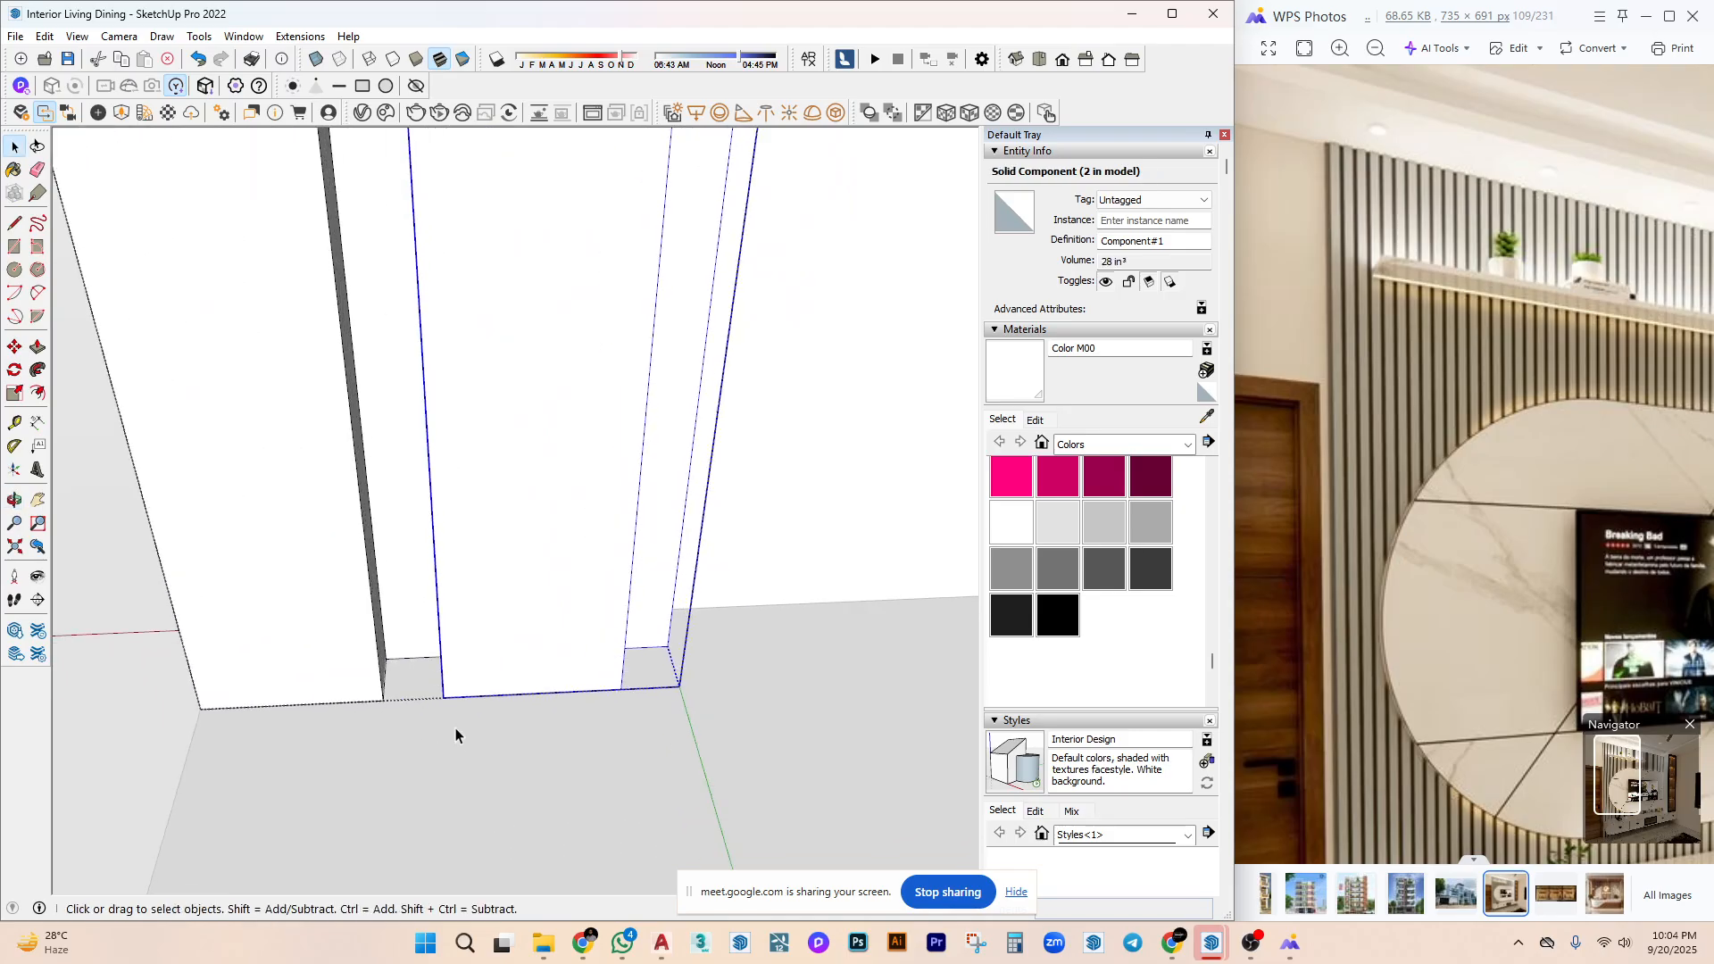
key("m")
left_click(383, 701)
key("ctrl")
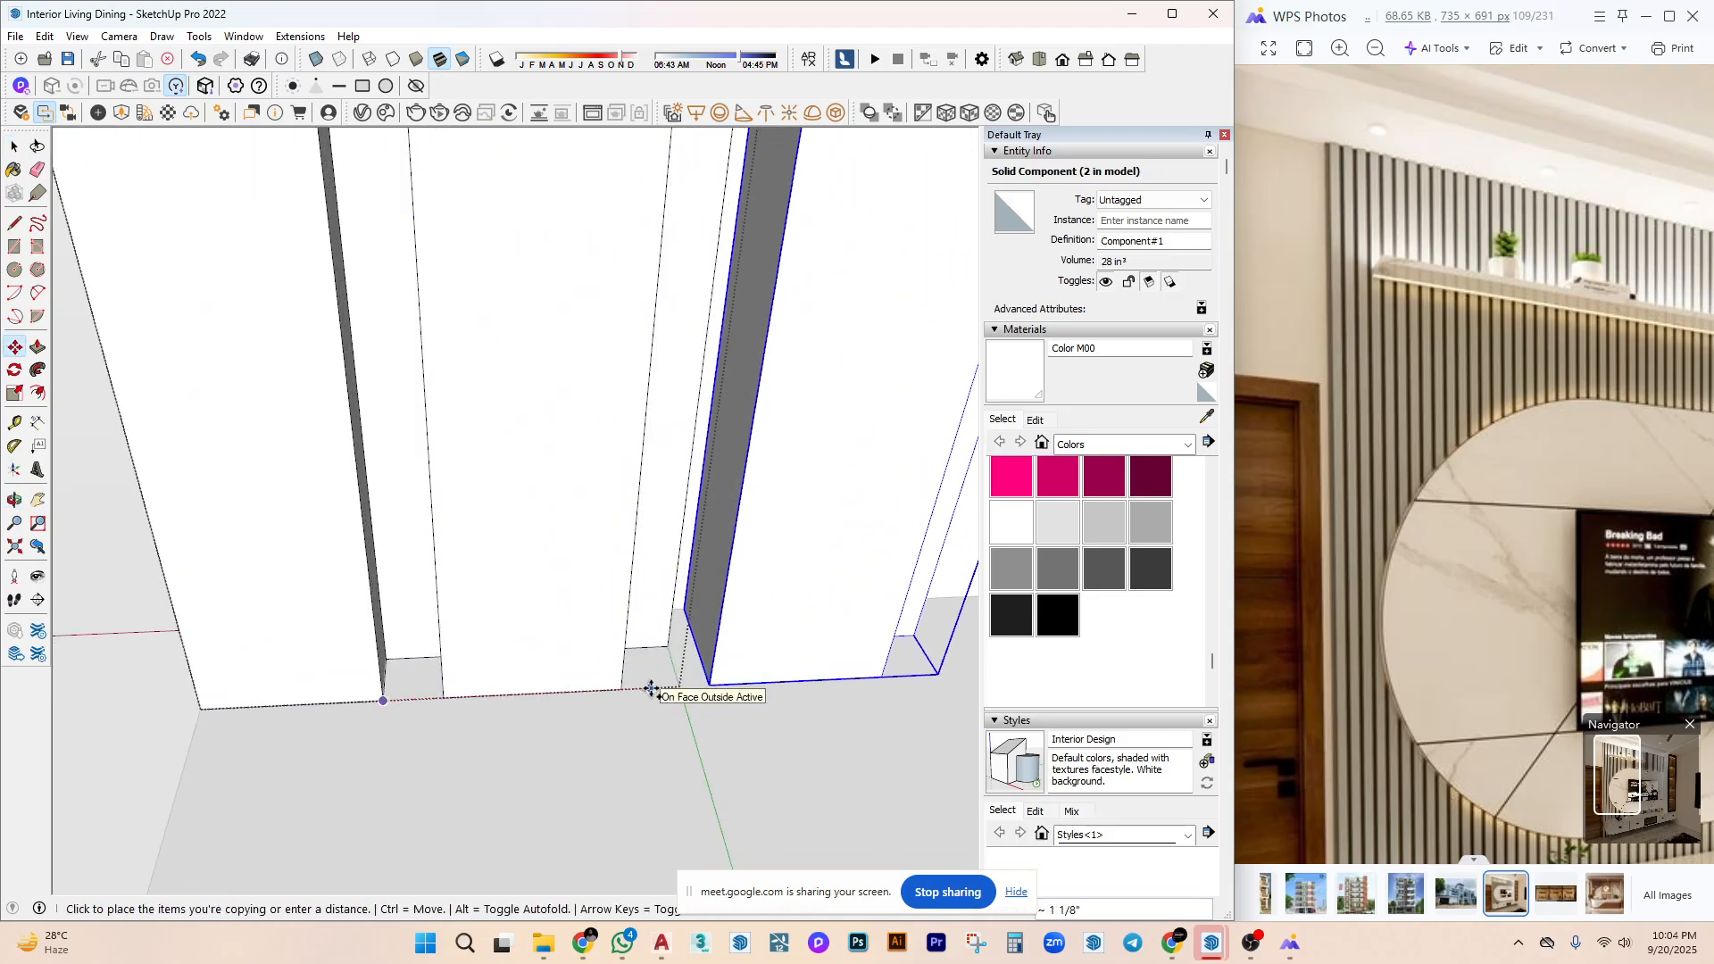
key("Left")
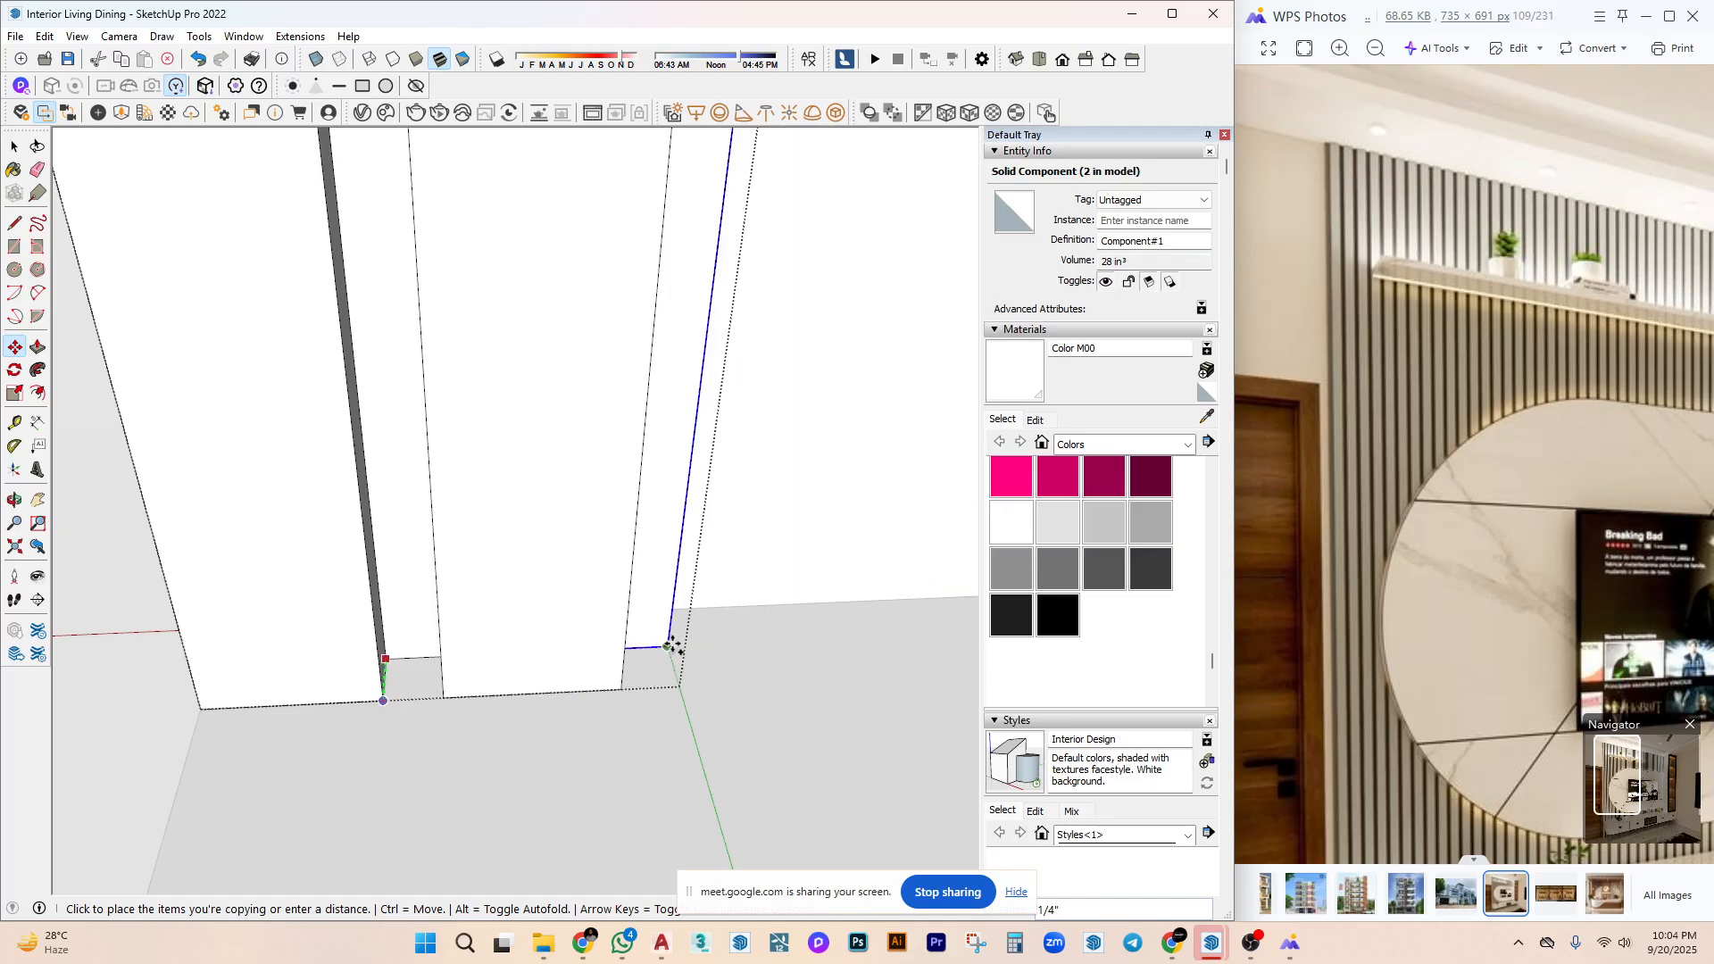
key("Right")
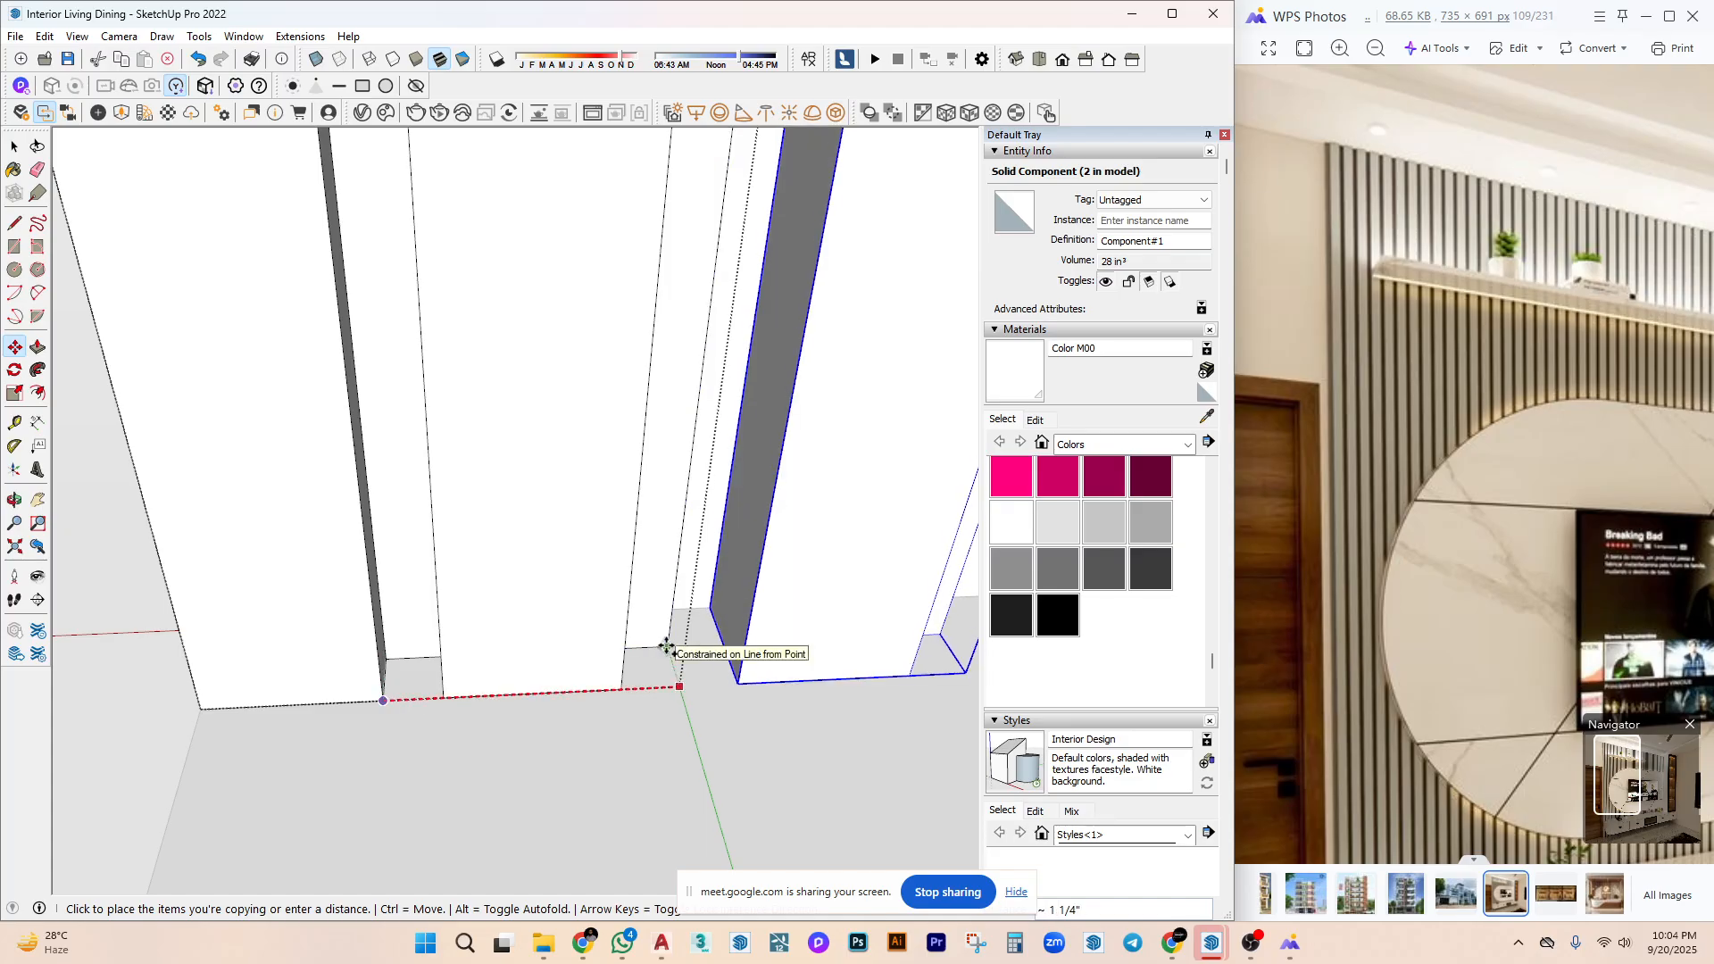
key("space")
Copy the selected slat component against its neighbour and repeat the copy as an array along the wall.
middle_click_drag(488, 694, 535, 676)
key("m")
left_click(436, 659)
key("ctrl")
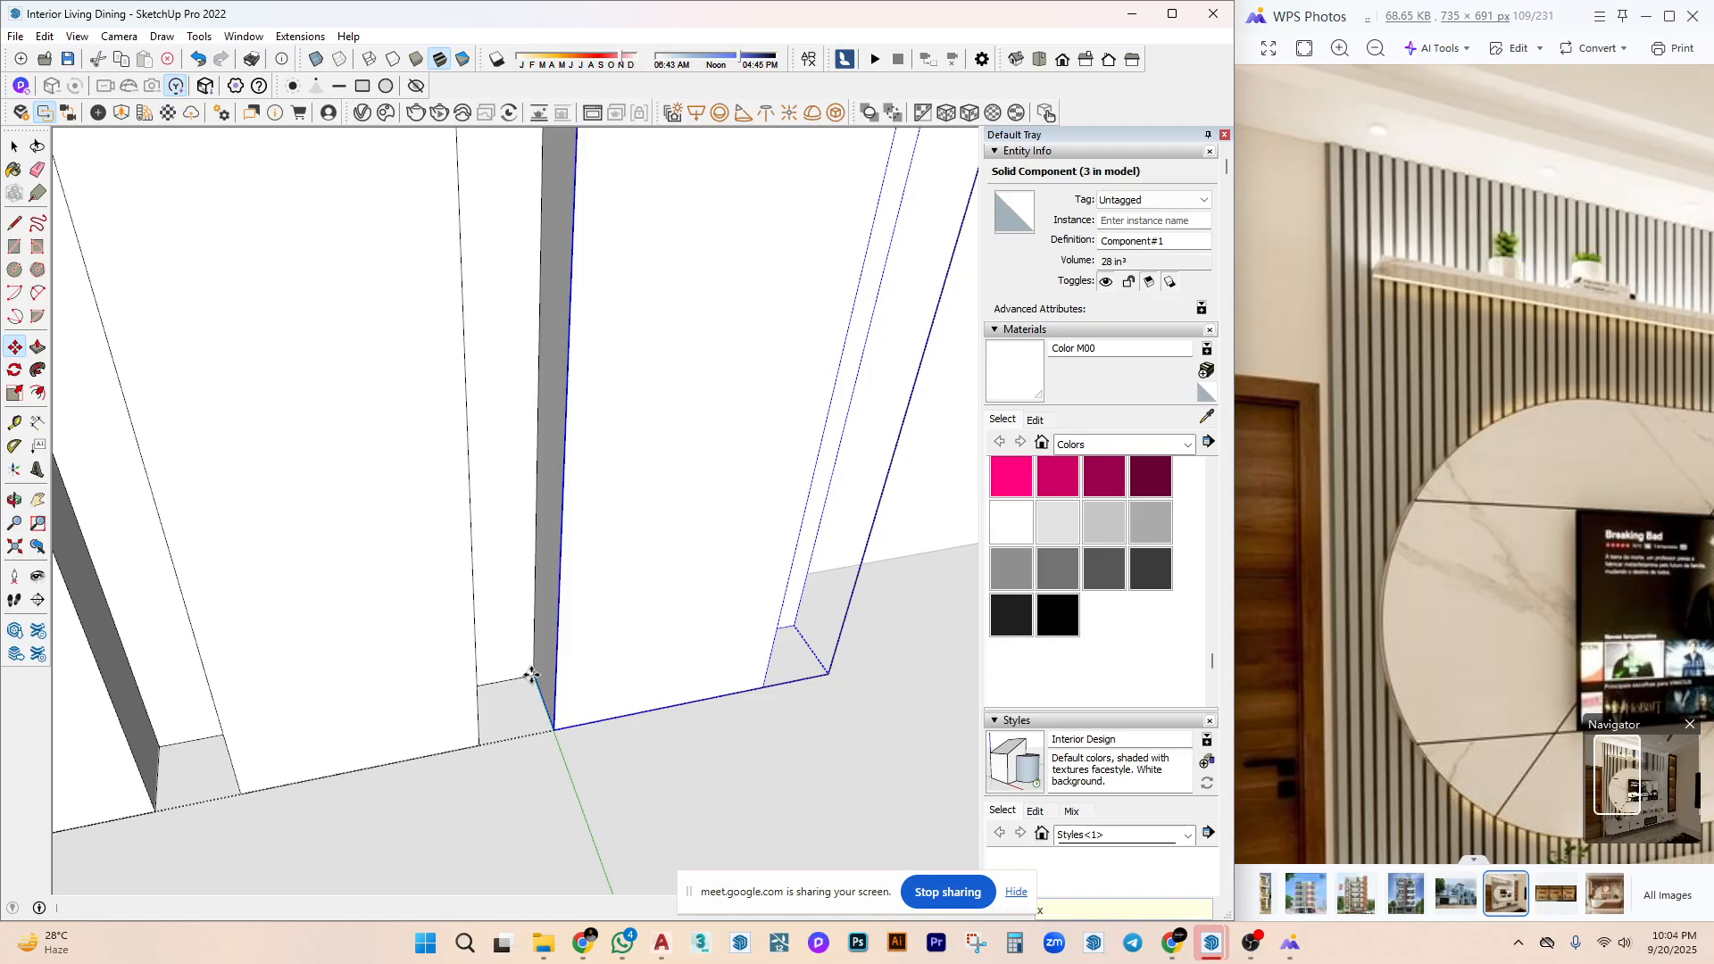
key("Return")
key("space")
Copy the last four slats onto the far end of the row to extend it toward the column.
middle_click_drag(531, 678, 841, 539)
scroll(700, 581, "down", 5)
middle_click_drag(700, 581, 517, 566)
scroll(558, 307, "up", 2)
scroll(558, 307, "up", 3)
middle_click_drag(558, 307, 605, 287)
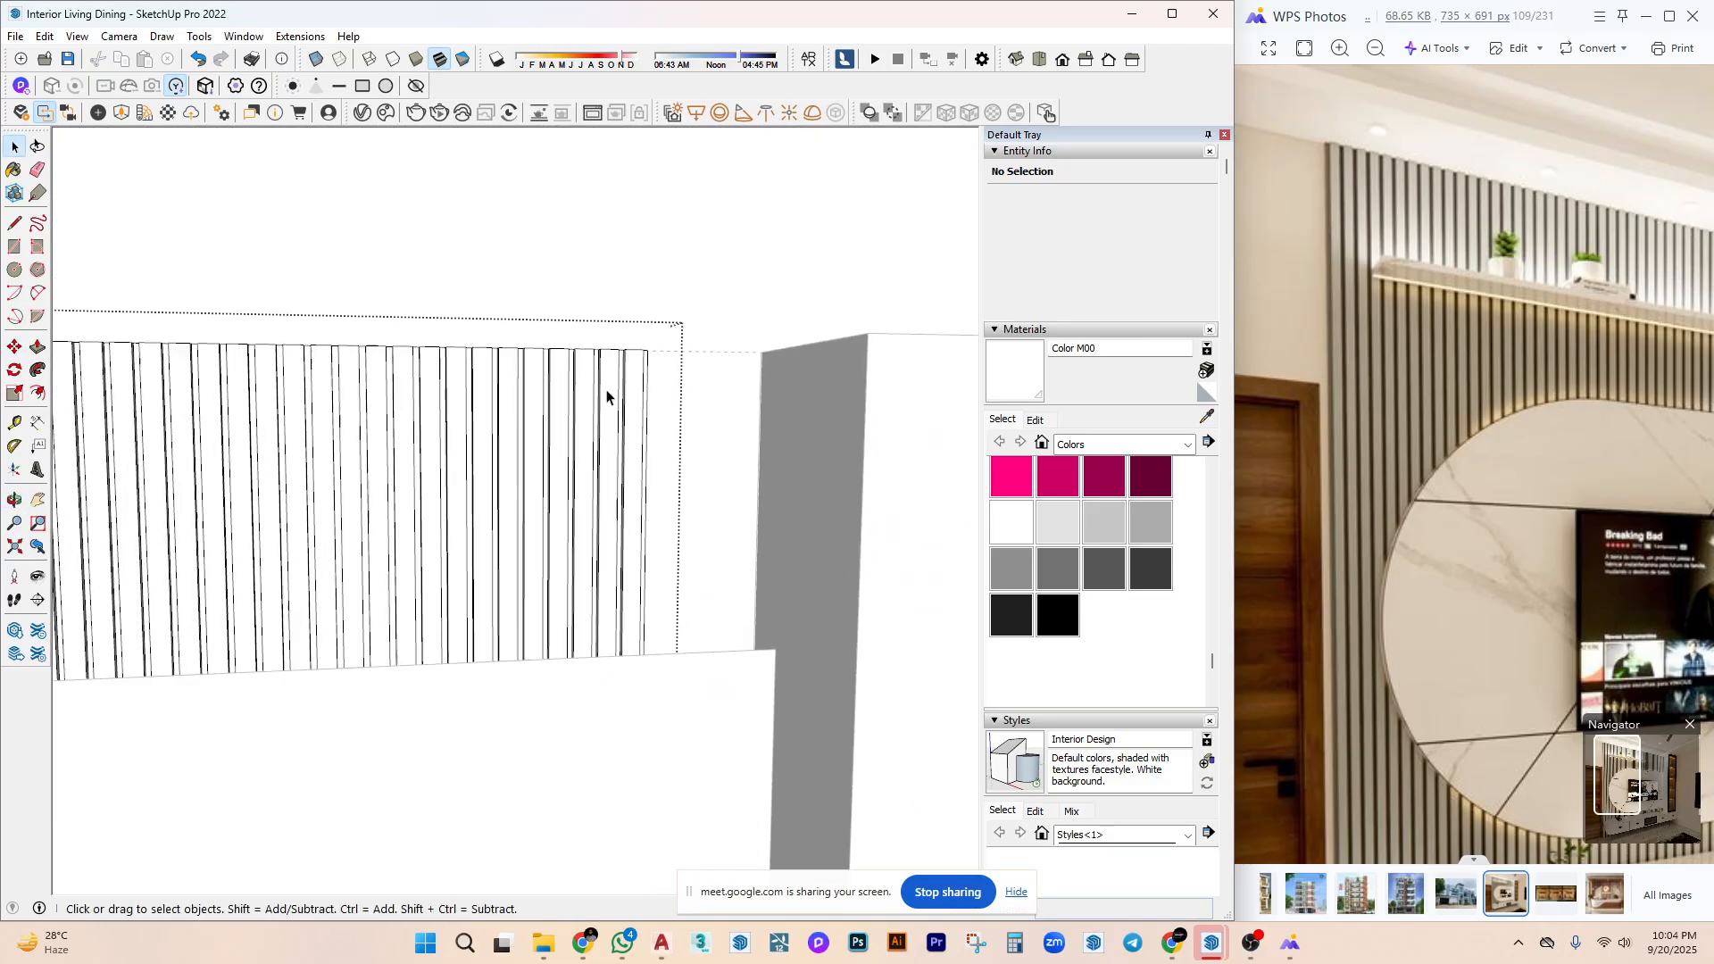
scroll(604, 287, "up", 2)
middle_click_drag(643, 398, 683, 348)
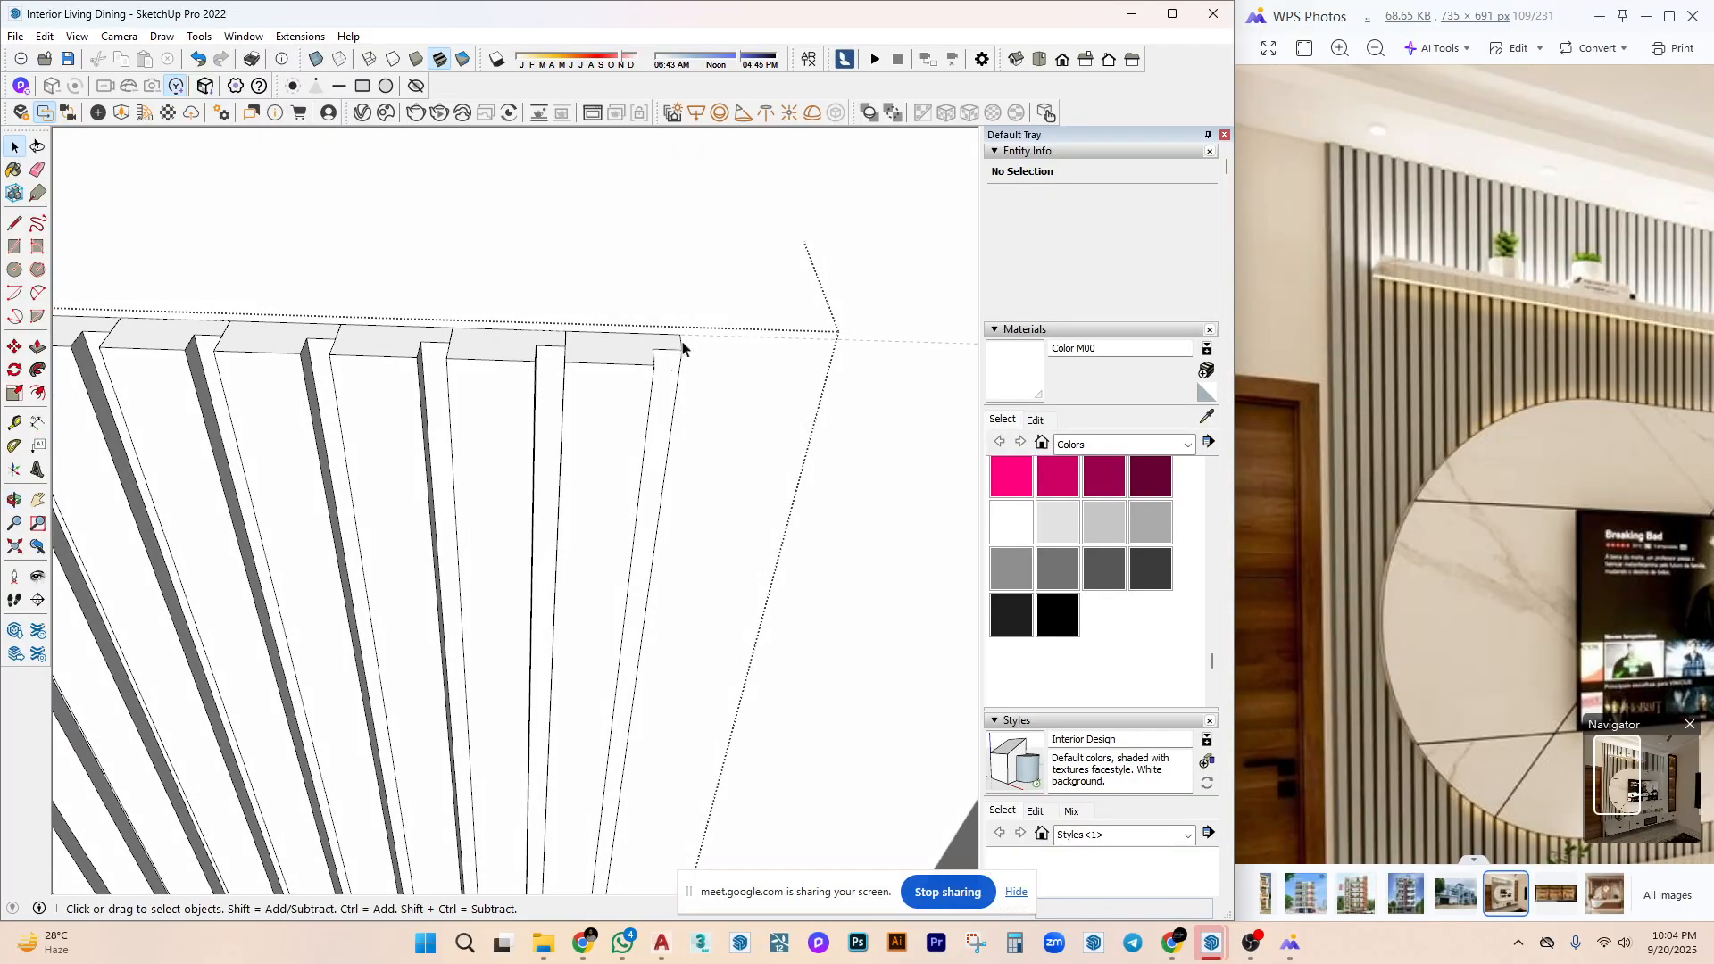
left_click_drag(290, 533, 291, 533)
middle_click_drag(290, 533, 398, 497)
left_click(304, 340)
middle_click_drag(336, 336, 646, 403)
left_click(428, 365)
key("space")
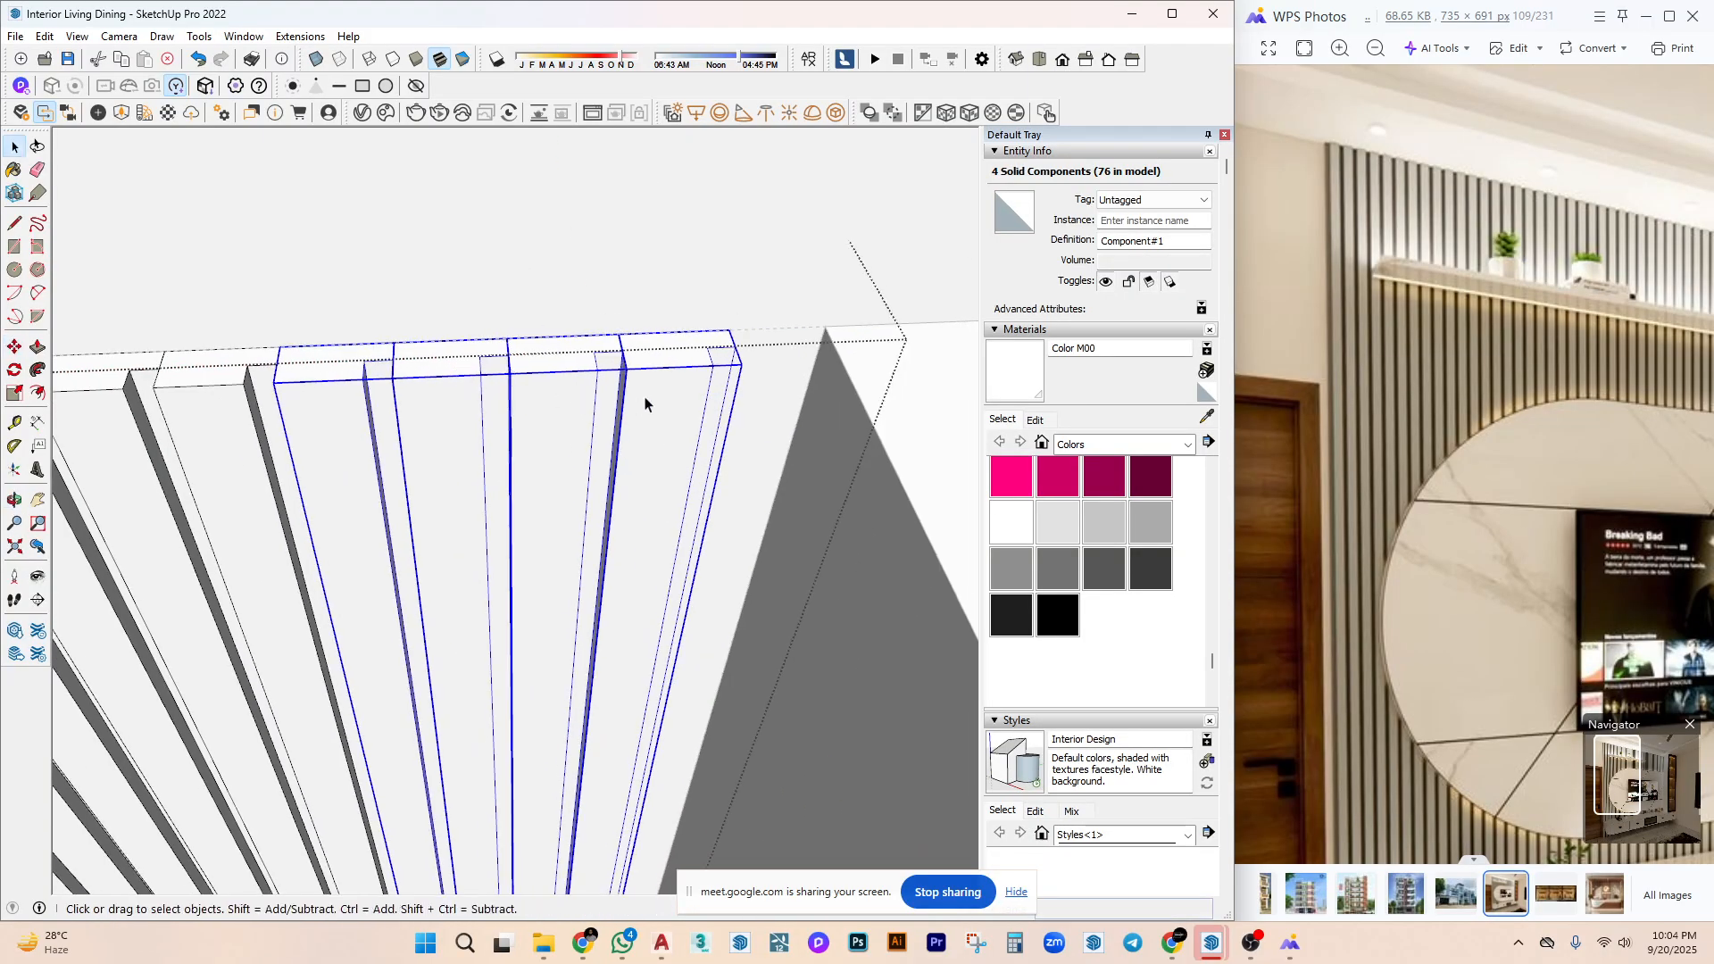
Copy the final slat once more so the row reaches past the column's edge.
left_click(622, 354)
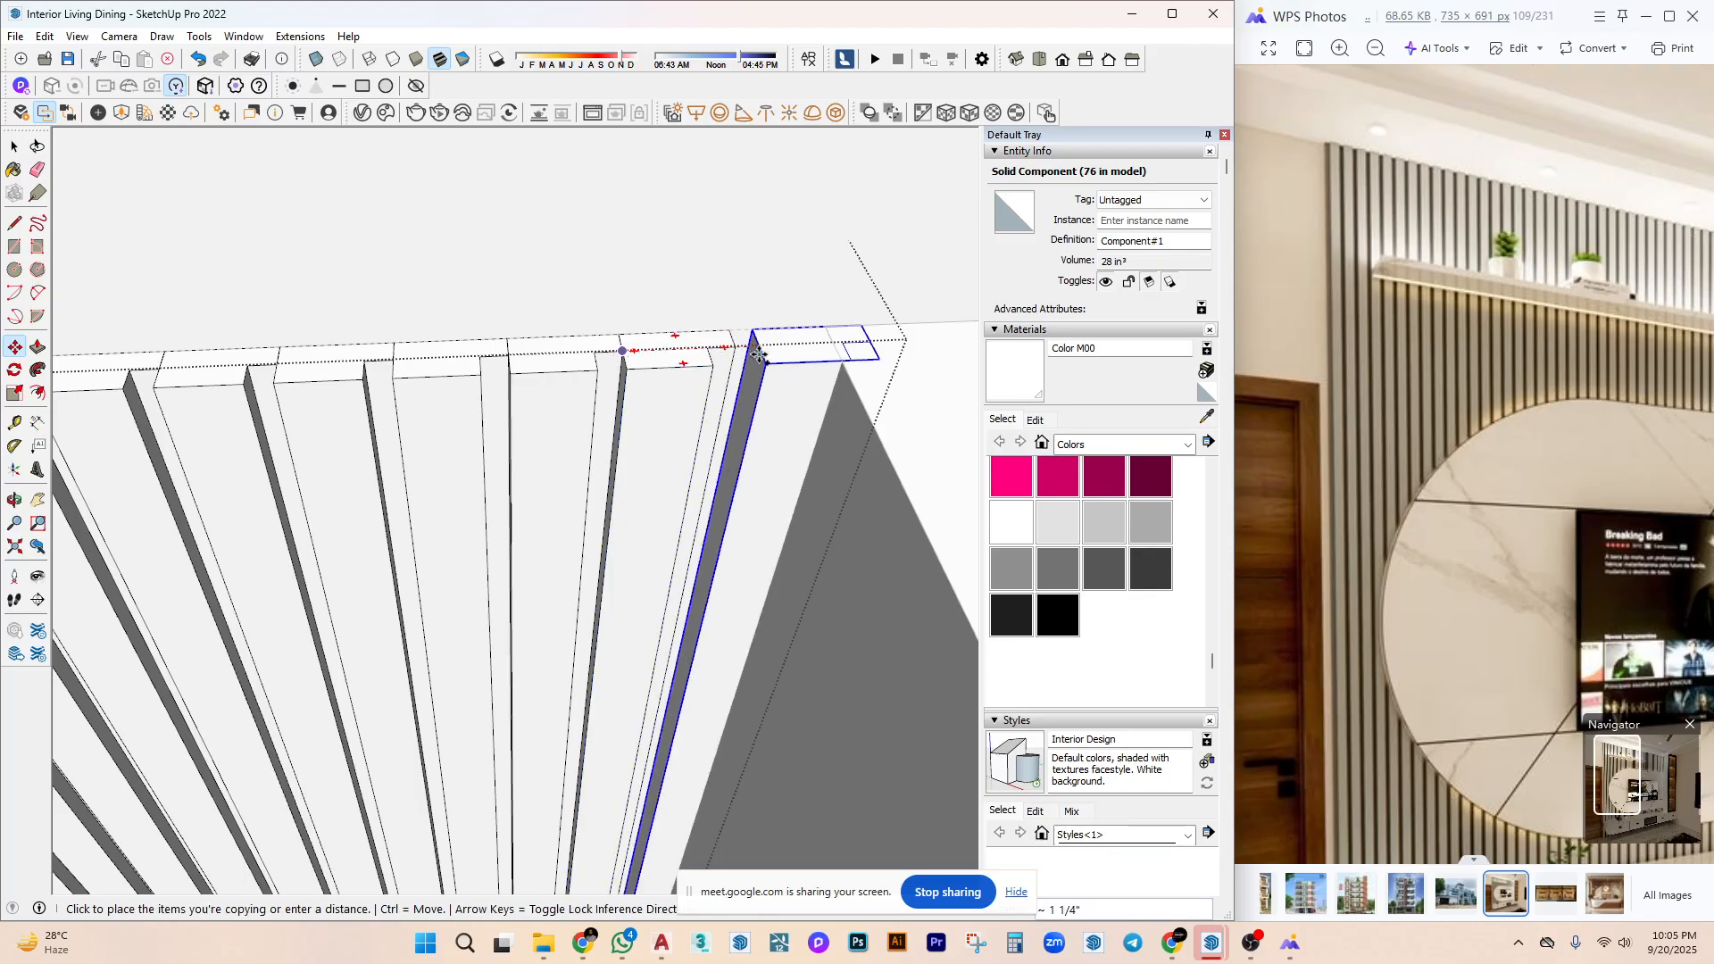
left_click(714, 350)
key("space")
Select all the slats and scale them along the wall so the row ends at the column.
middle_click_drag(714, 350, 613, 667)
key("ctrl+a")
key("s")
left_click(613, 663)
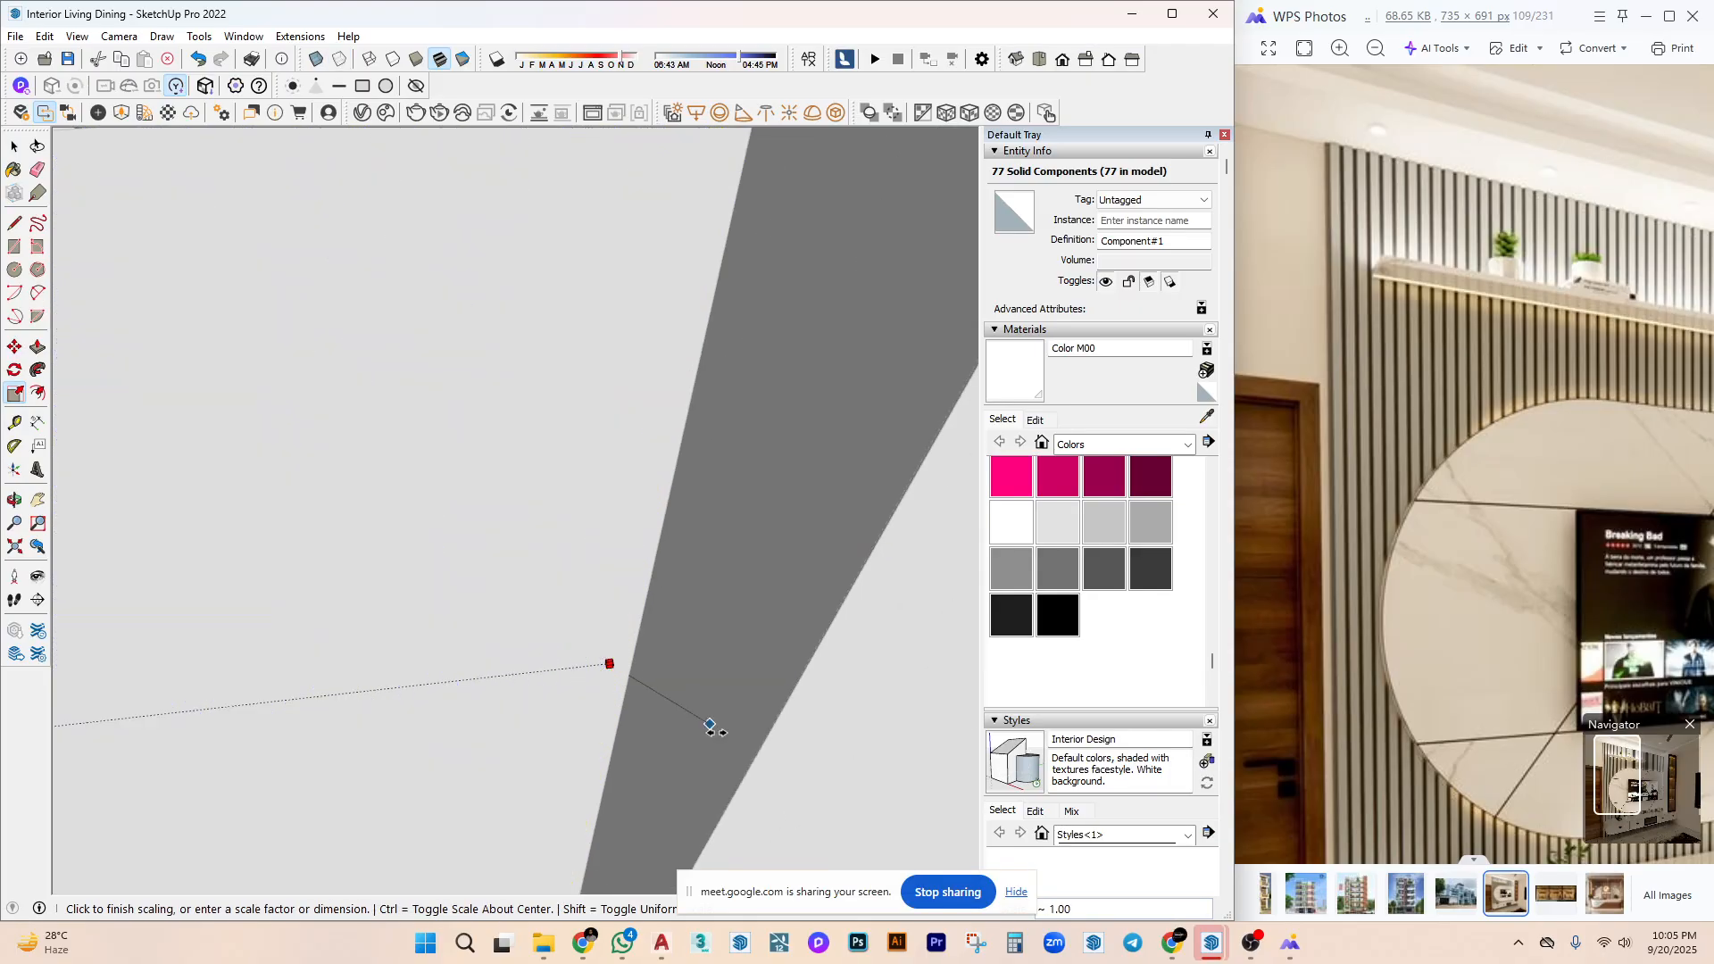
middle_click_drag(760, 748, 535, 752)
key("o")
left_click(541, 752)
key("space")
Examine the slat geometry inside its component and compare the whole fluted panel with the reference photo.
middle_click_drag(688, 421, 398, 363)
scroll(734, 402, "down", 5)
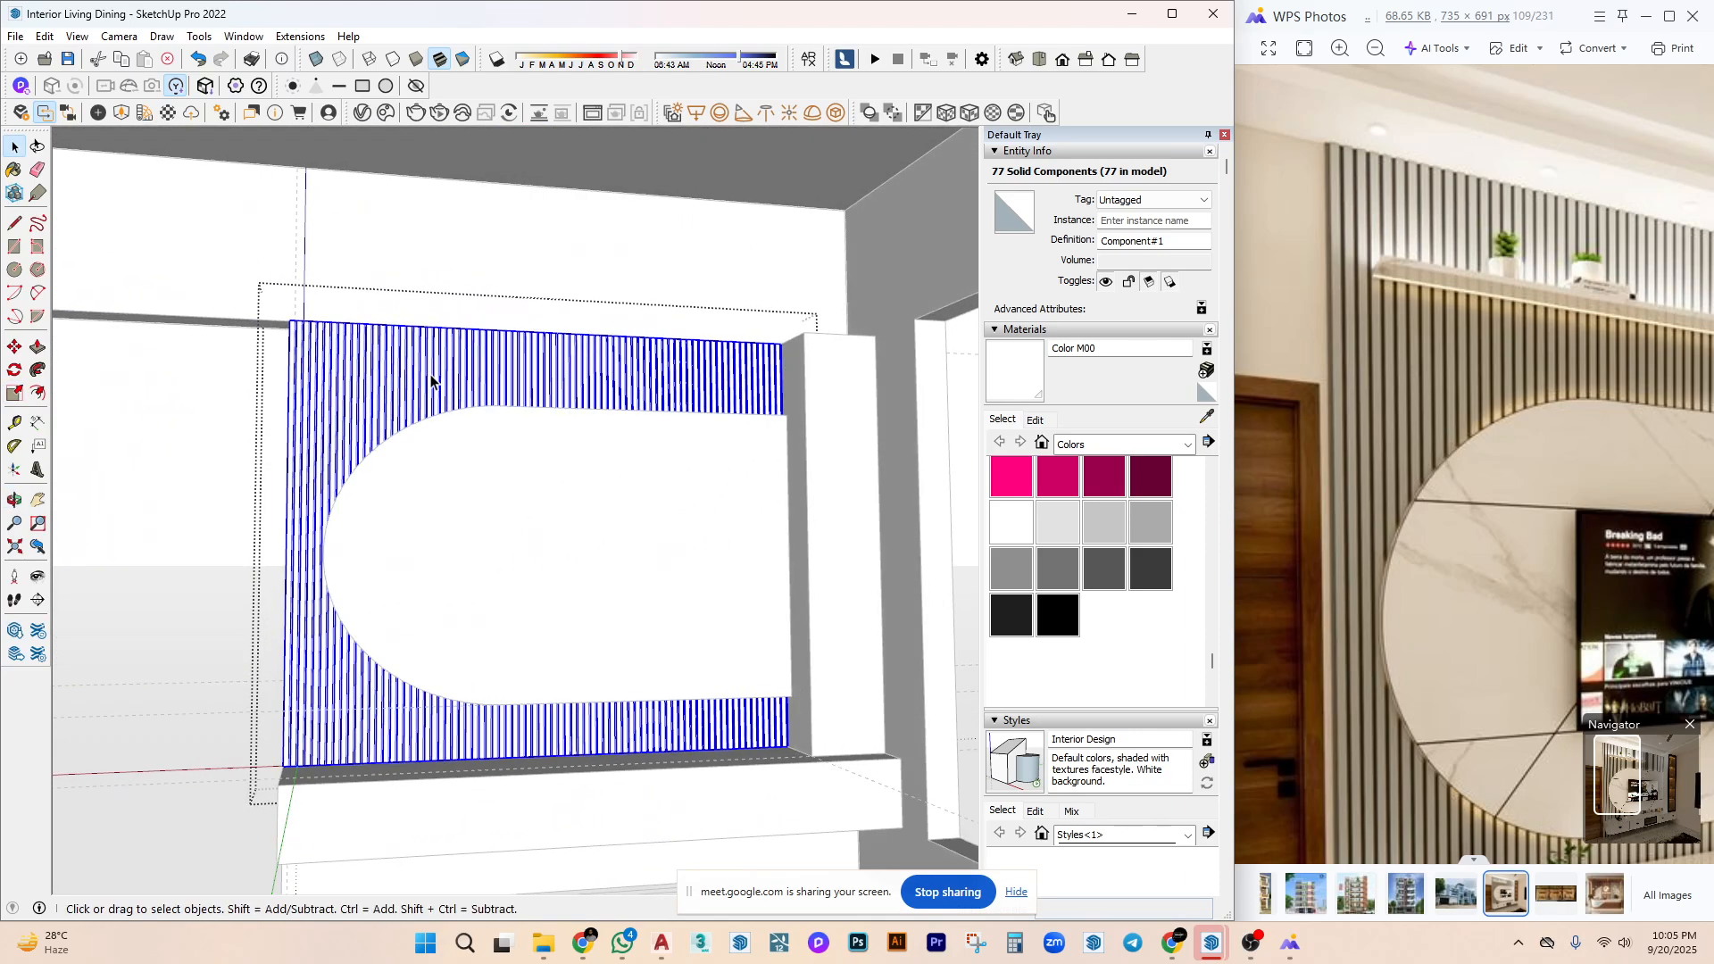
scroll(291, 367, "up", 8)
middle_click_drag(294, 314, 406, 336, "shift")
key("ctrl+t")
left_click(403, 333)
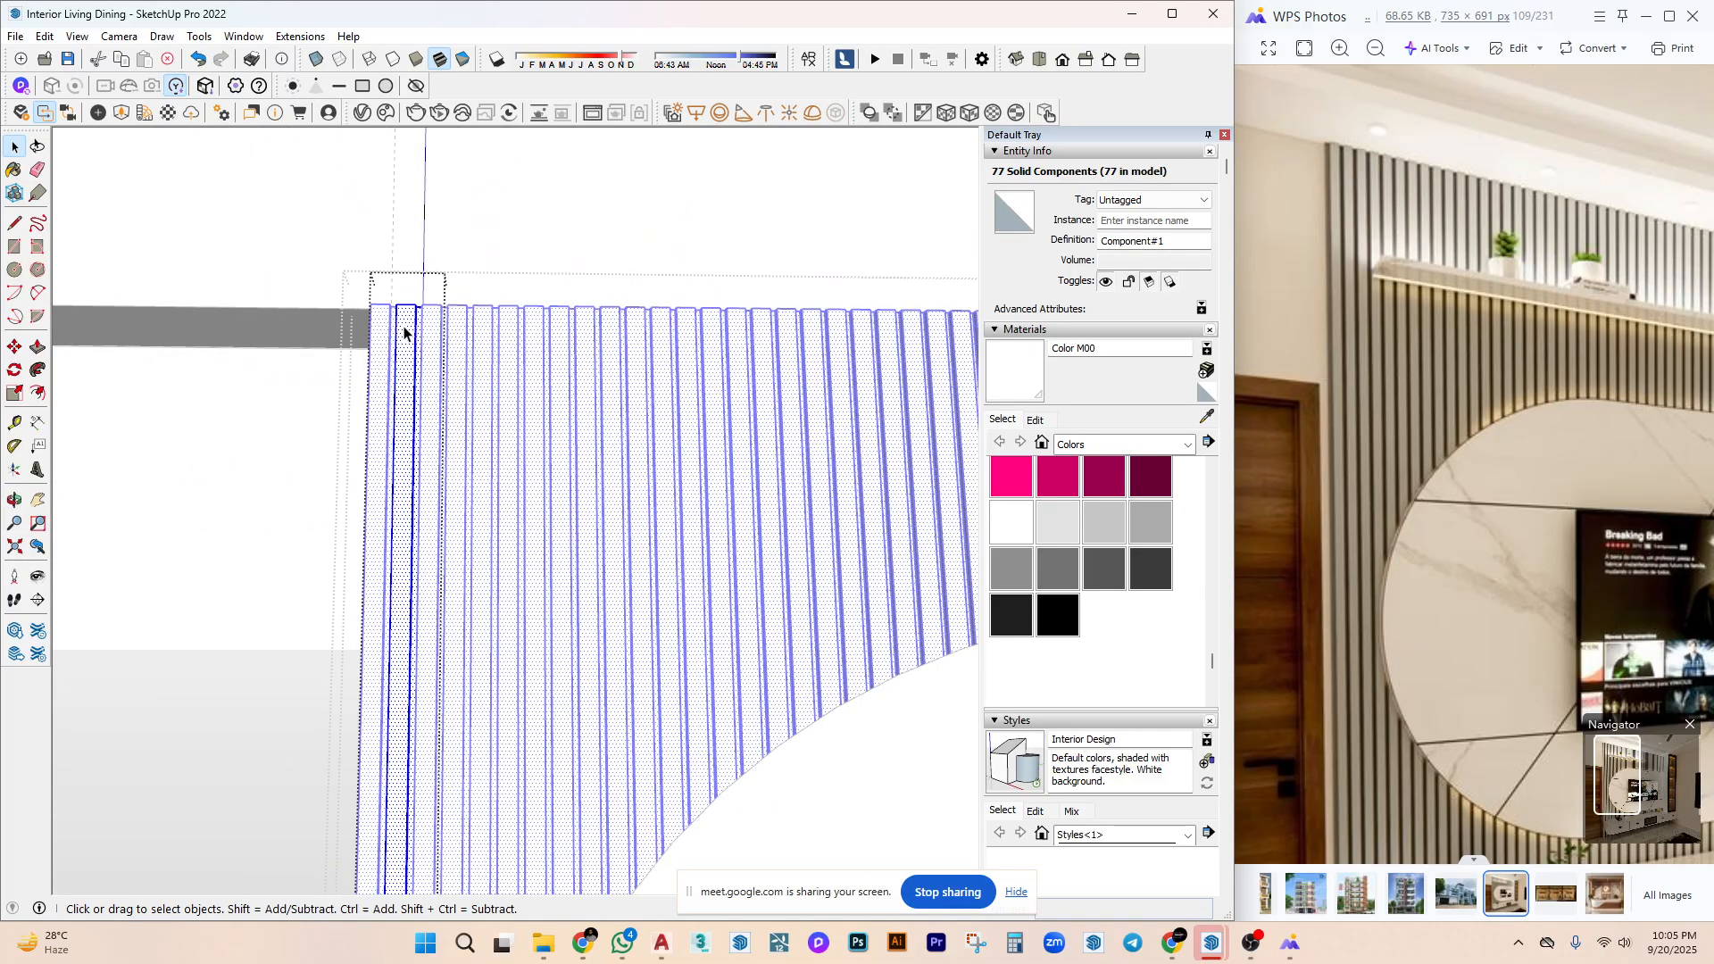
scroll(446, 383, "down", 3)
middle_click_drag(490, 437, 417, 500)
scroll(417, 500, "up", 8)
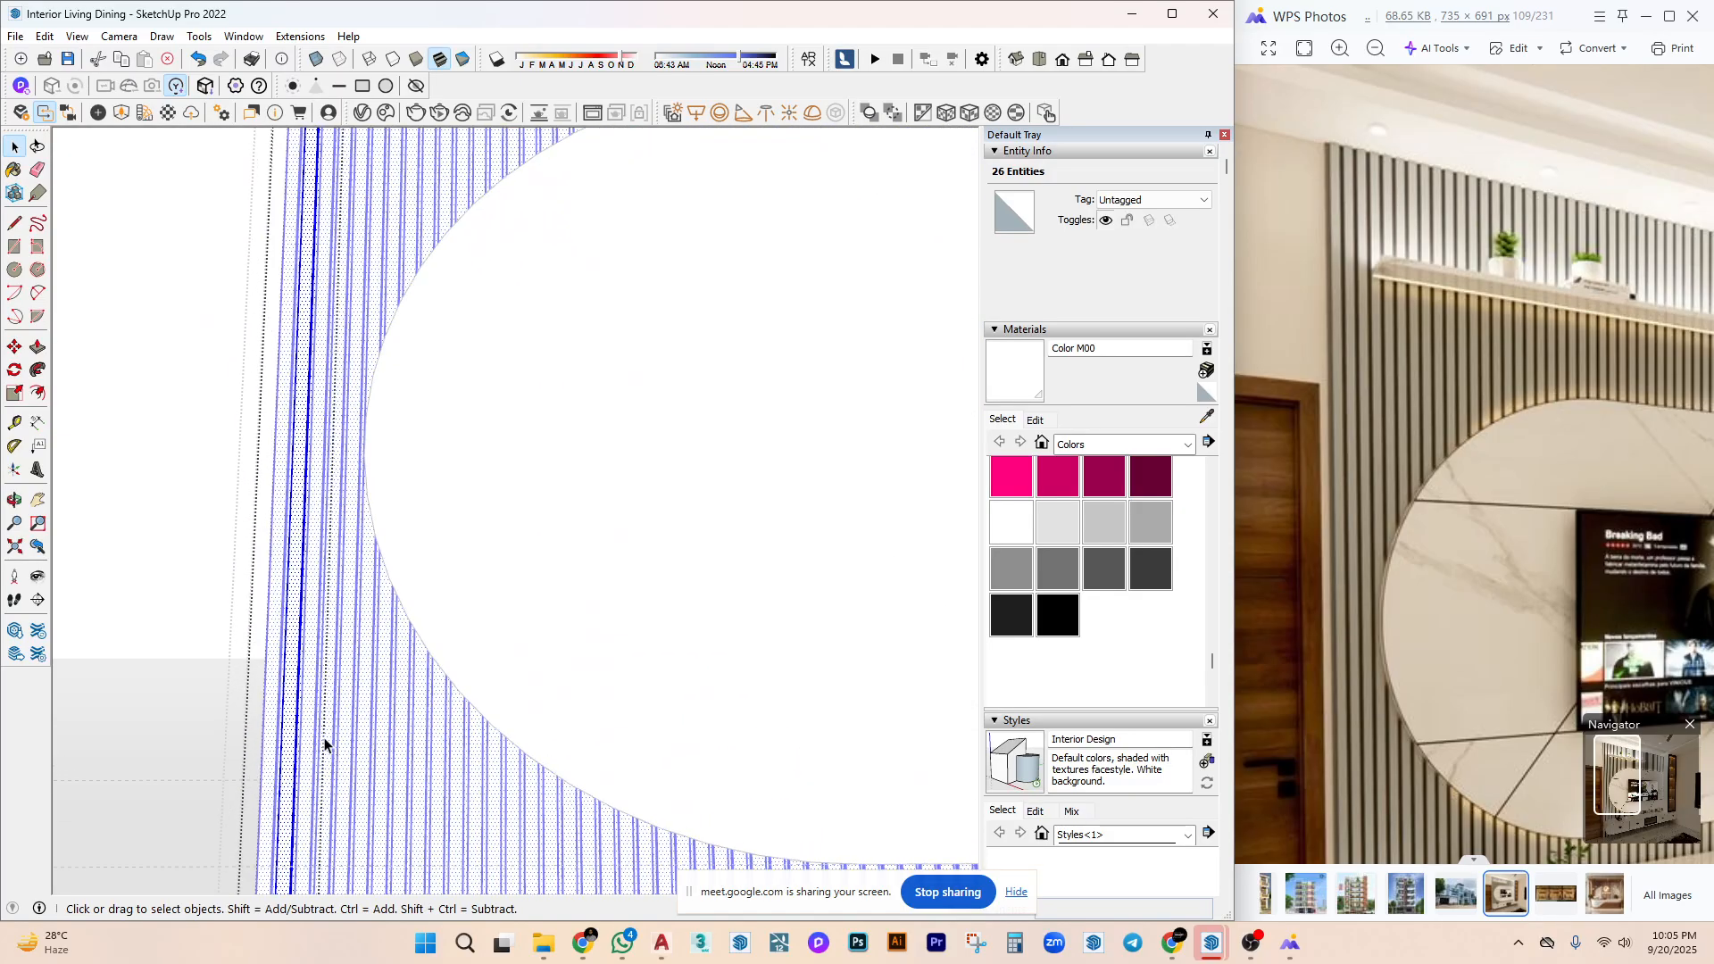
scroll(356, 479, "down", 6)
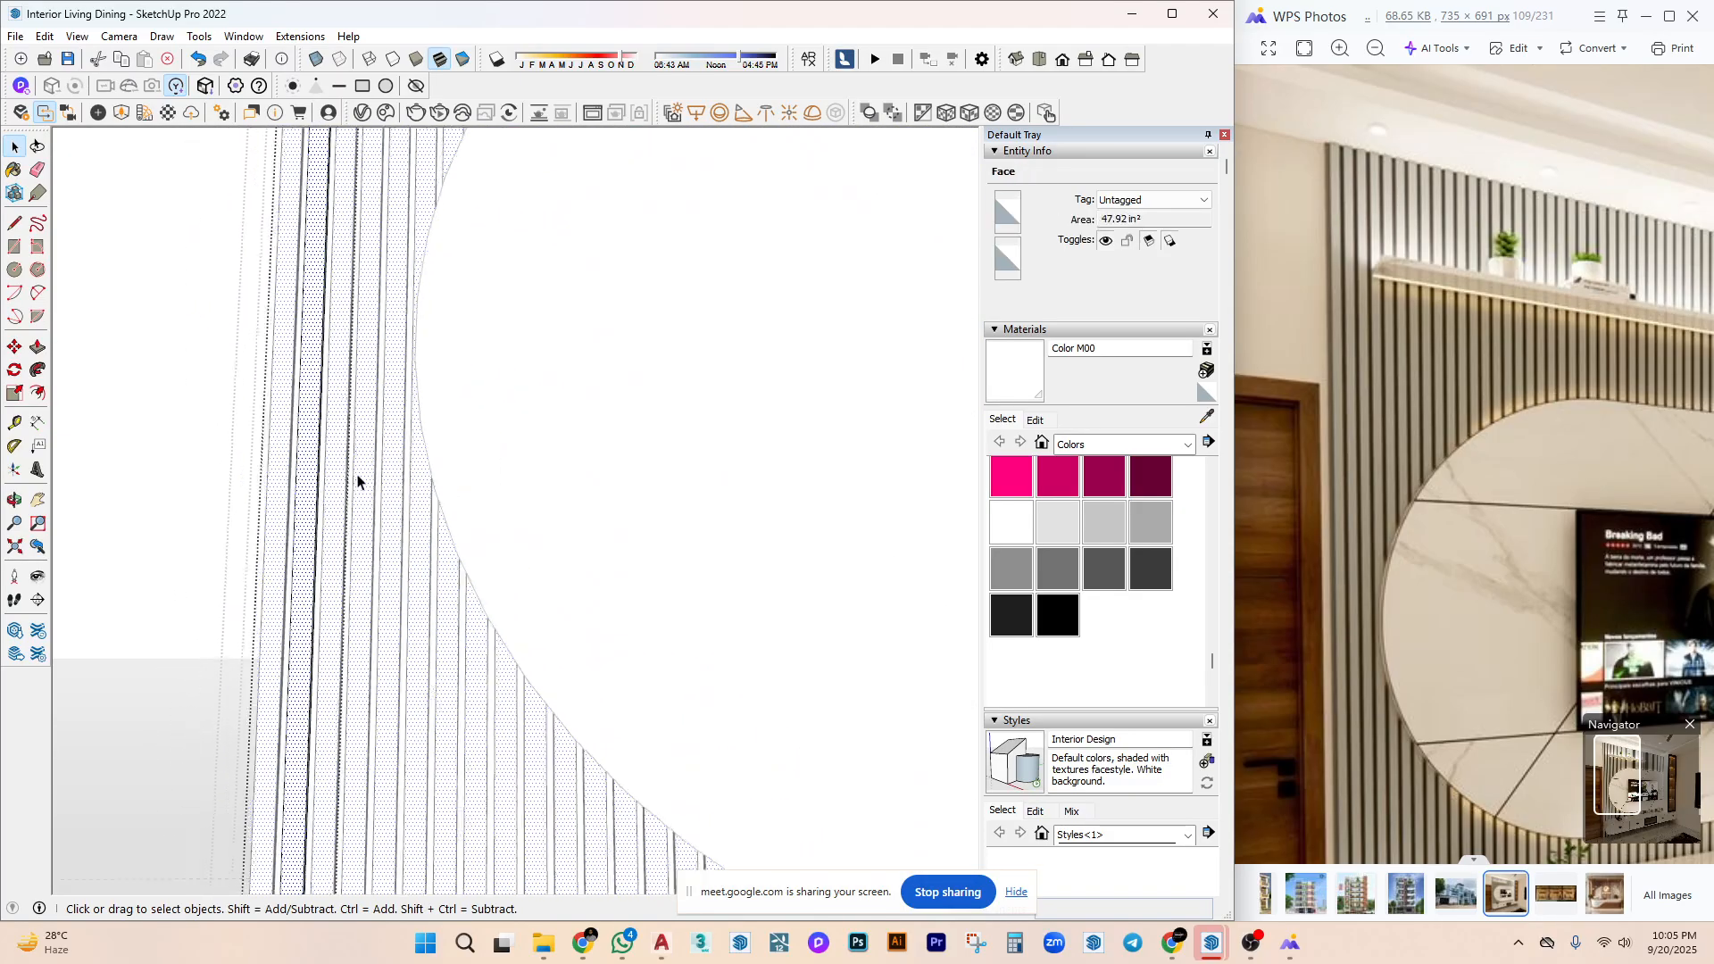
key("ctrl+t")
middle_click_drag(456, 547, 625, 478)
scroll(625, 477, "up", 4)
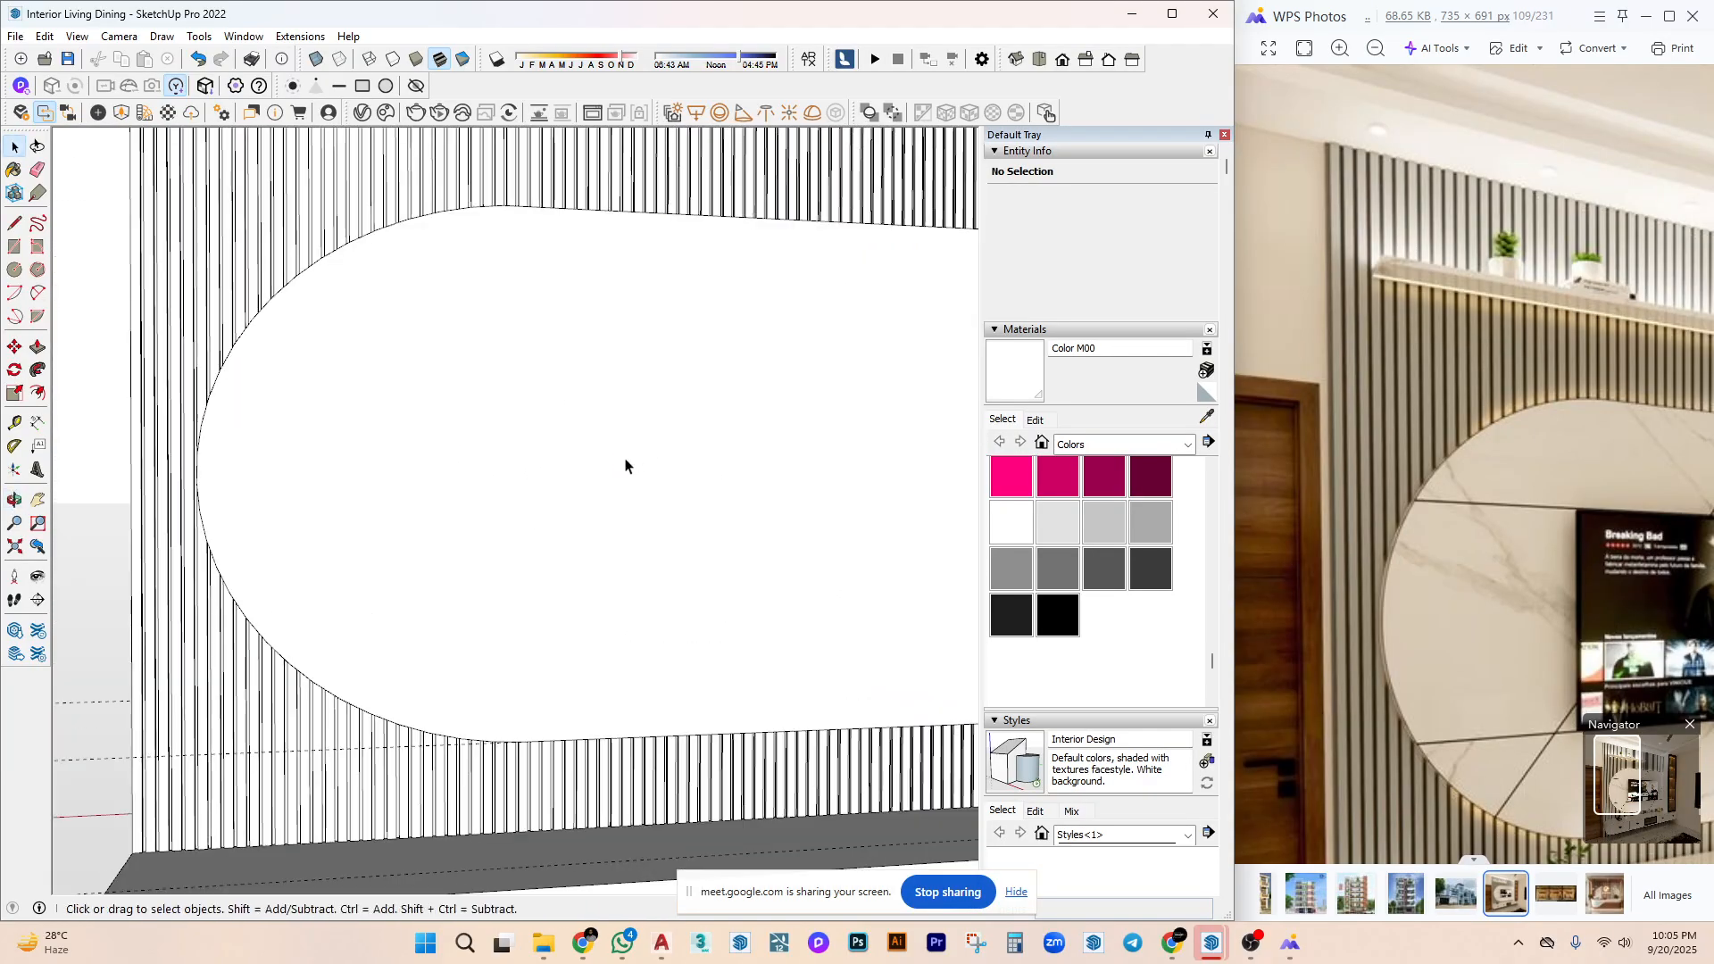
scroll(625, 466, "down", 4)
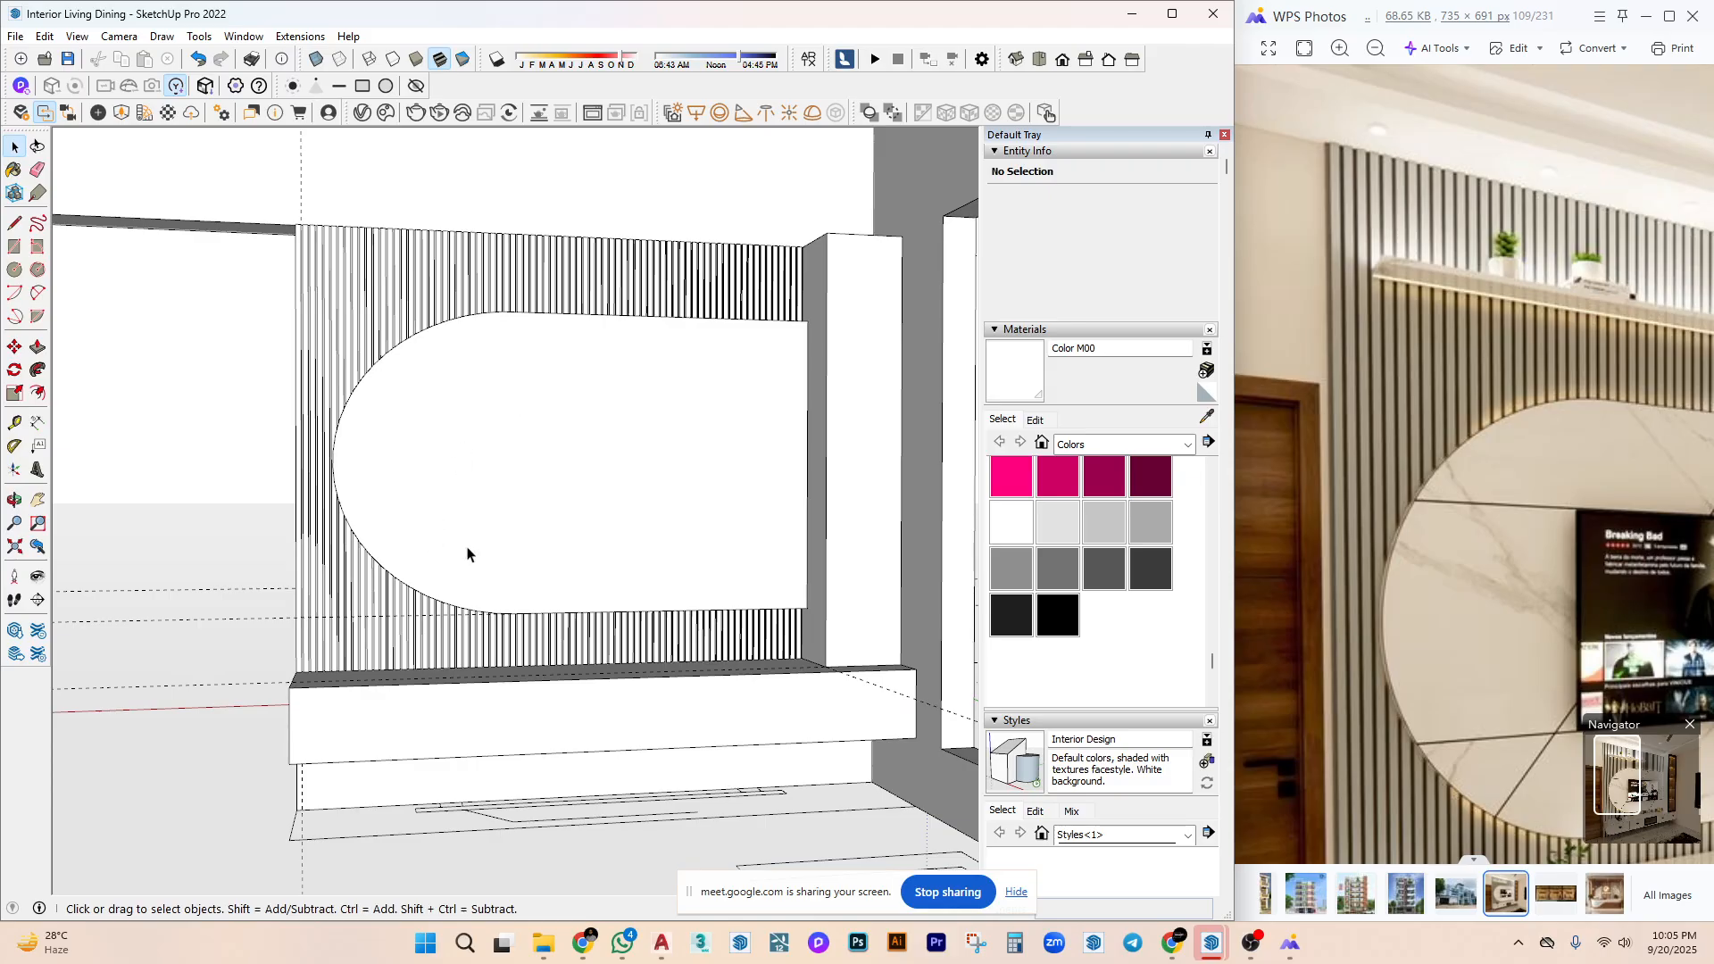
mouse_move(467, 553)
middle_mouse_down()
mouse_move(899, 708)
mouse_move(811, 613)
mouse_move(631, 485)
mouse_move(786, 577)
mouse_move(892, 607)
middle_mouse_up()
scroll(1480, 645, "down", 2)
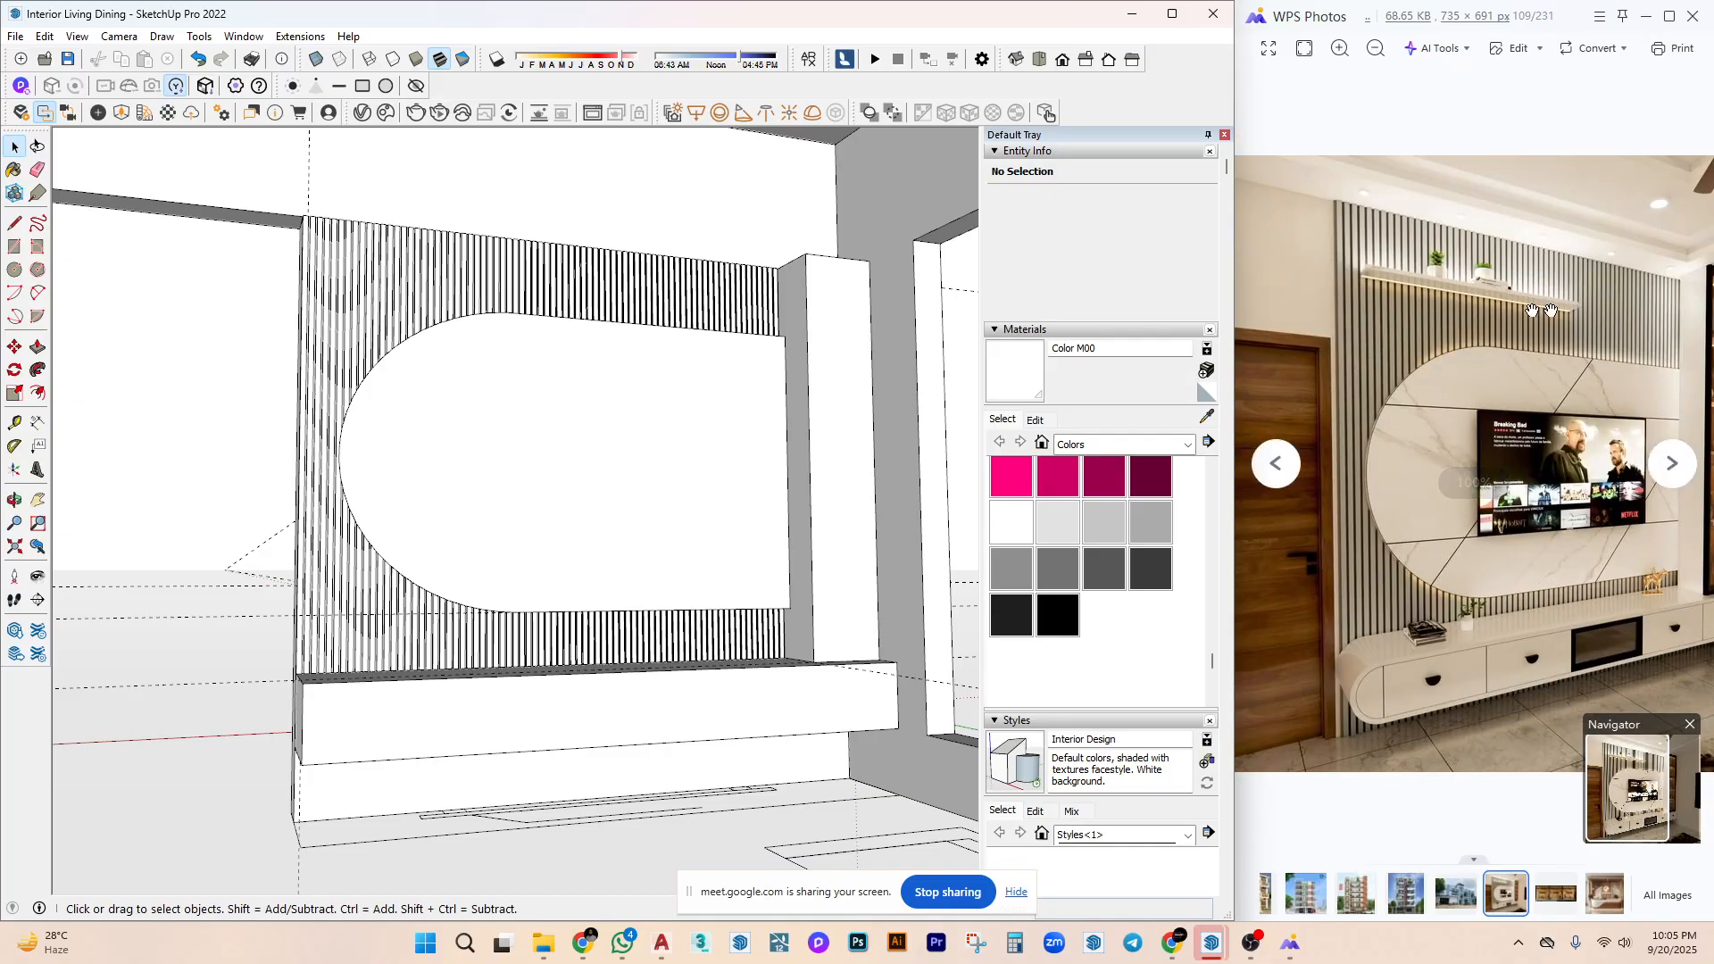
left_click_drag(1430, 397, 1252, 382)
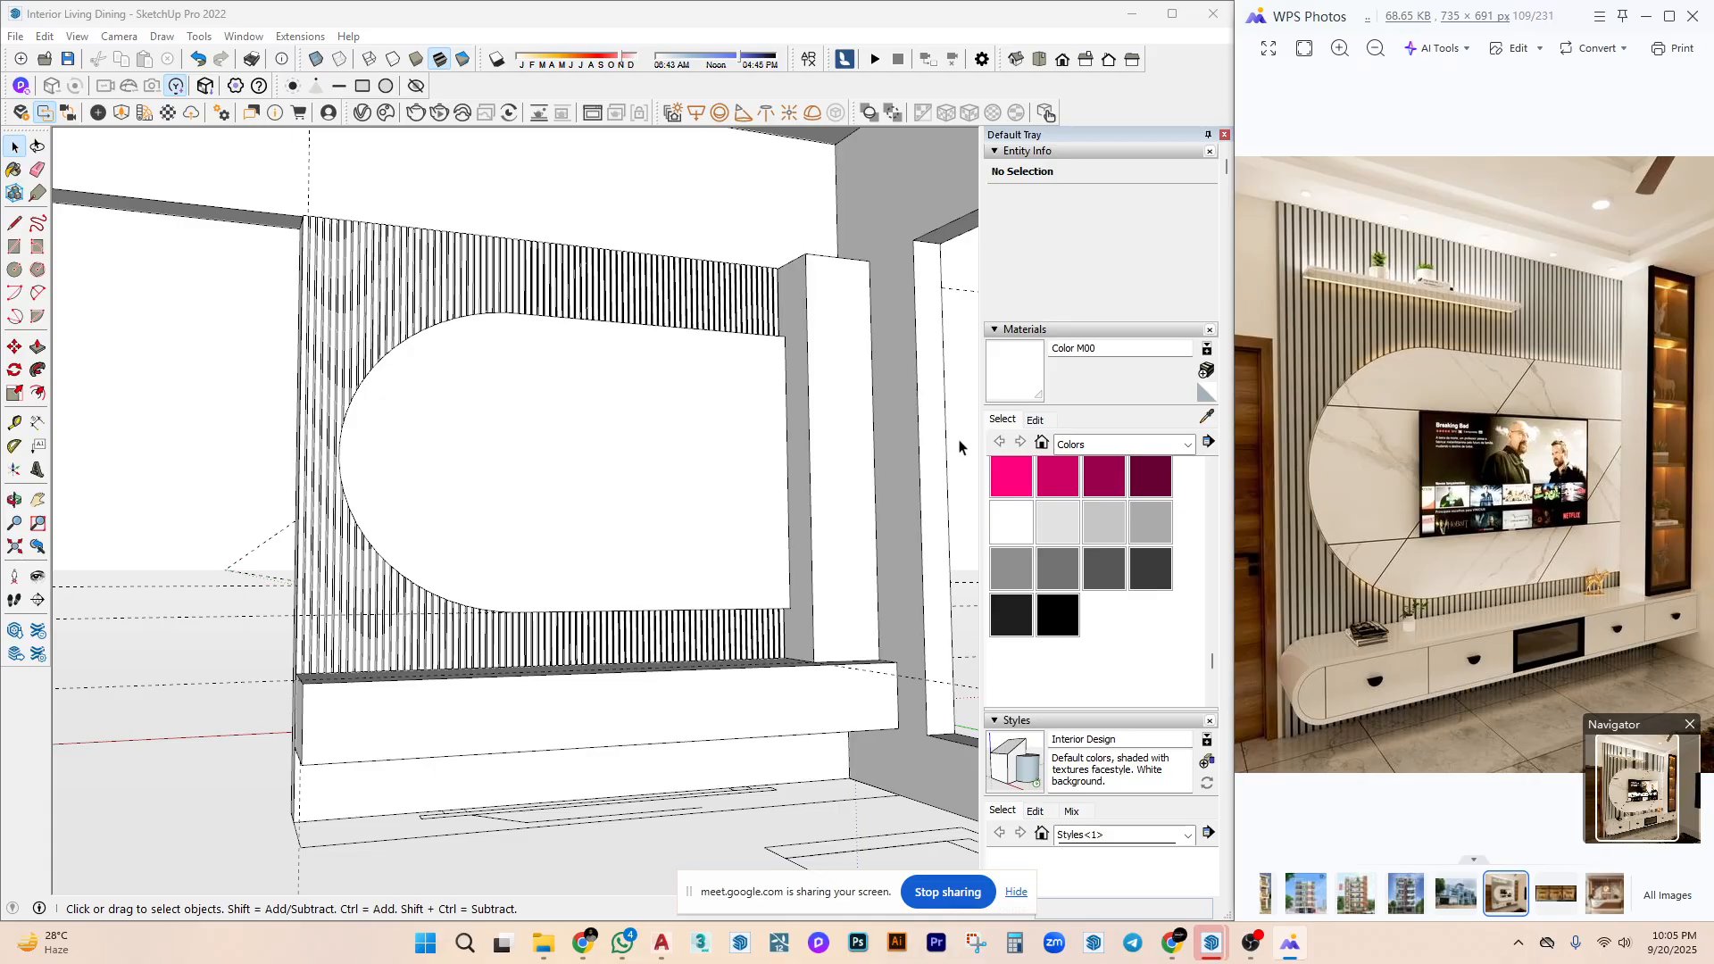
Move the rounded TV panel straight down about 4" in front of the fluted wall.
scroll(638, 536, "up", 3)
left_click(640, 509)
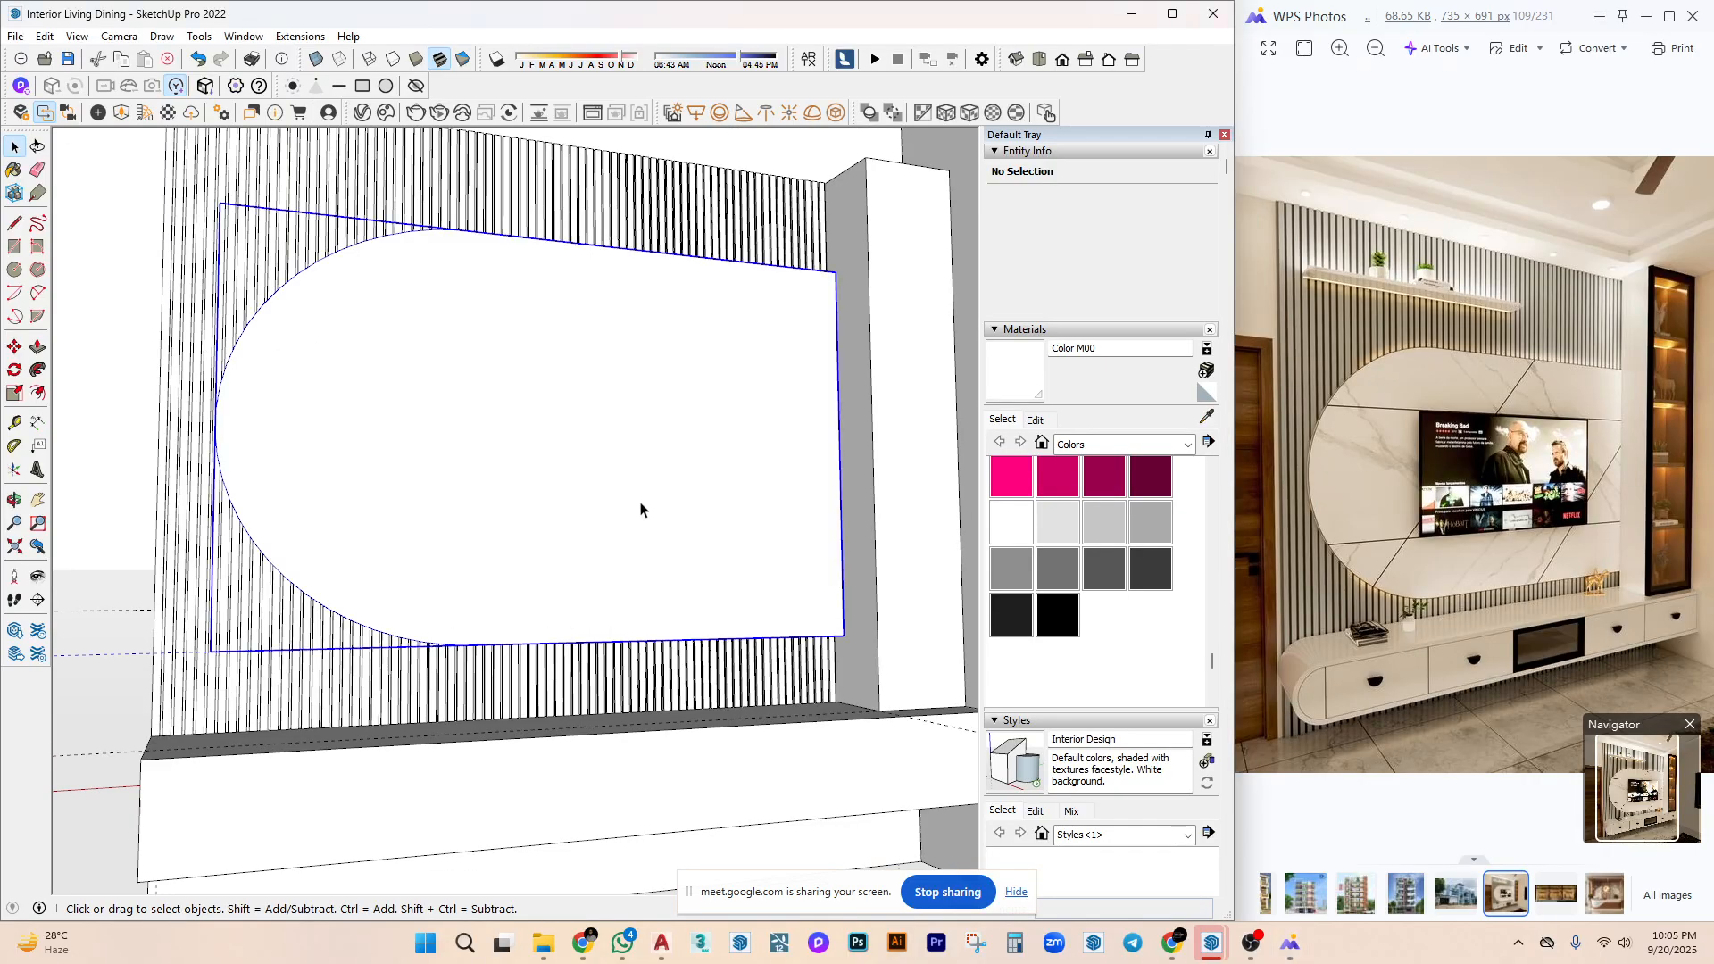
key("m")
left_click(648, 382)
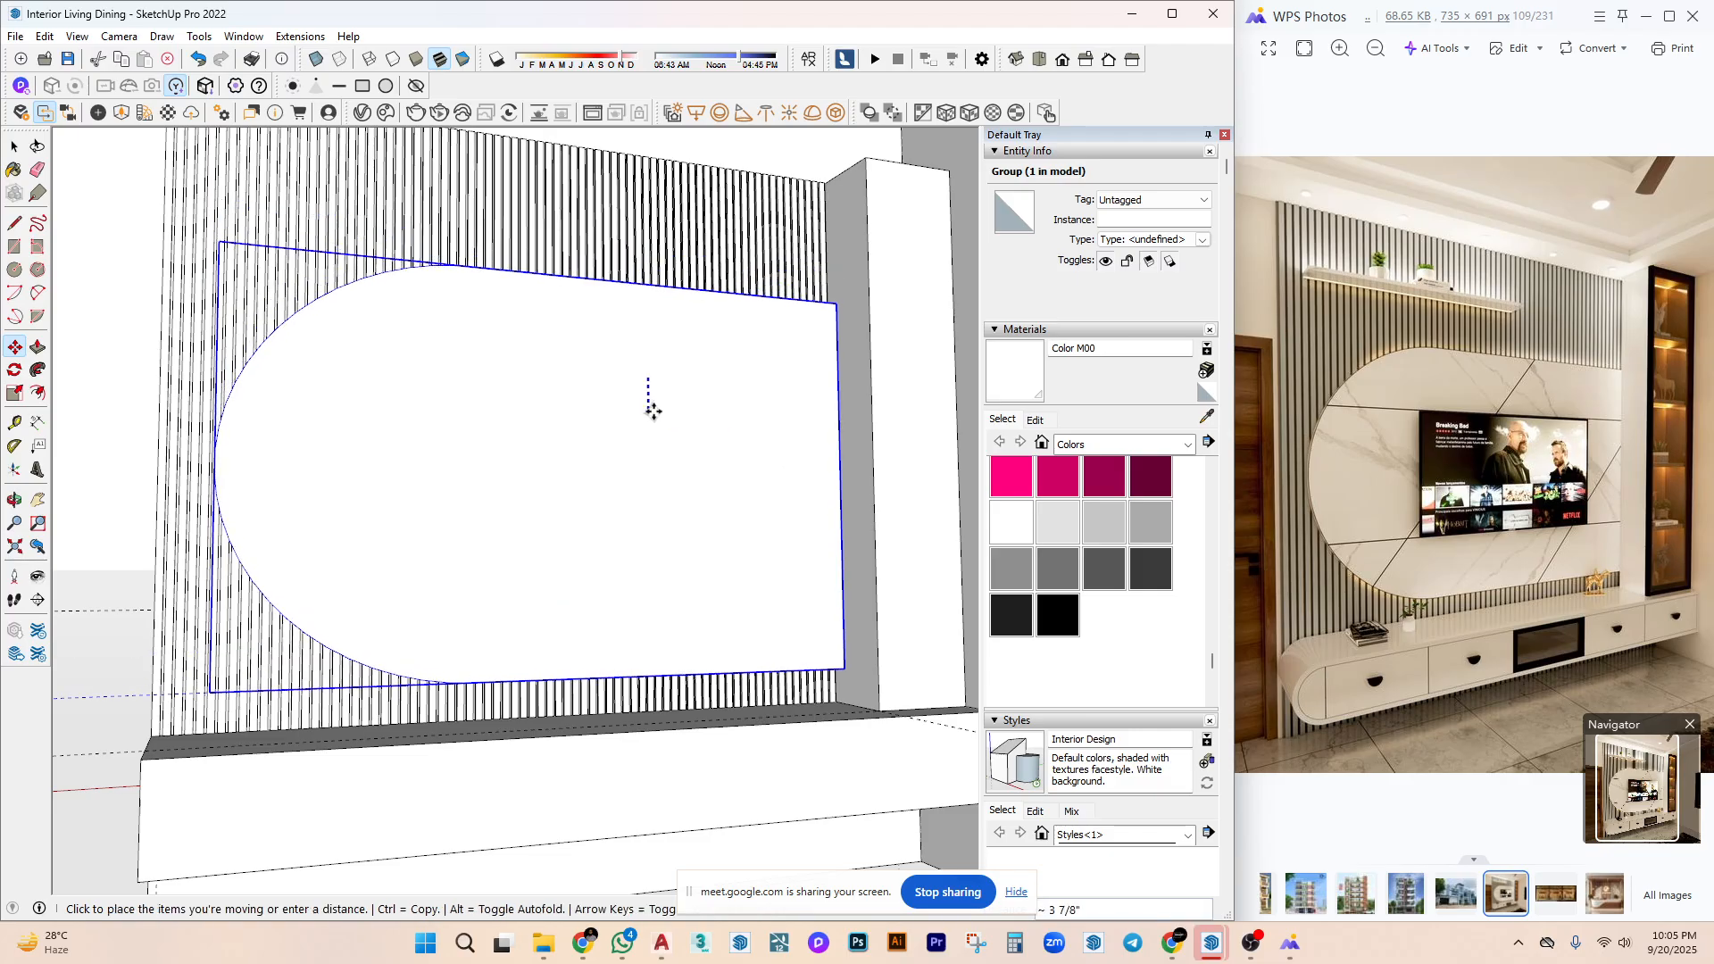
key("space")
Place two horizontal guides across the slats, one about 9" below their top edge and another 0.75" above it.
middle_click_drag(670, 307, 1235, 247)
scroll(536, 306, "up", 2)
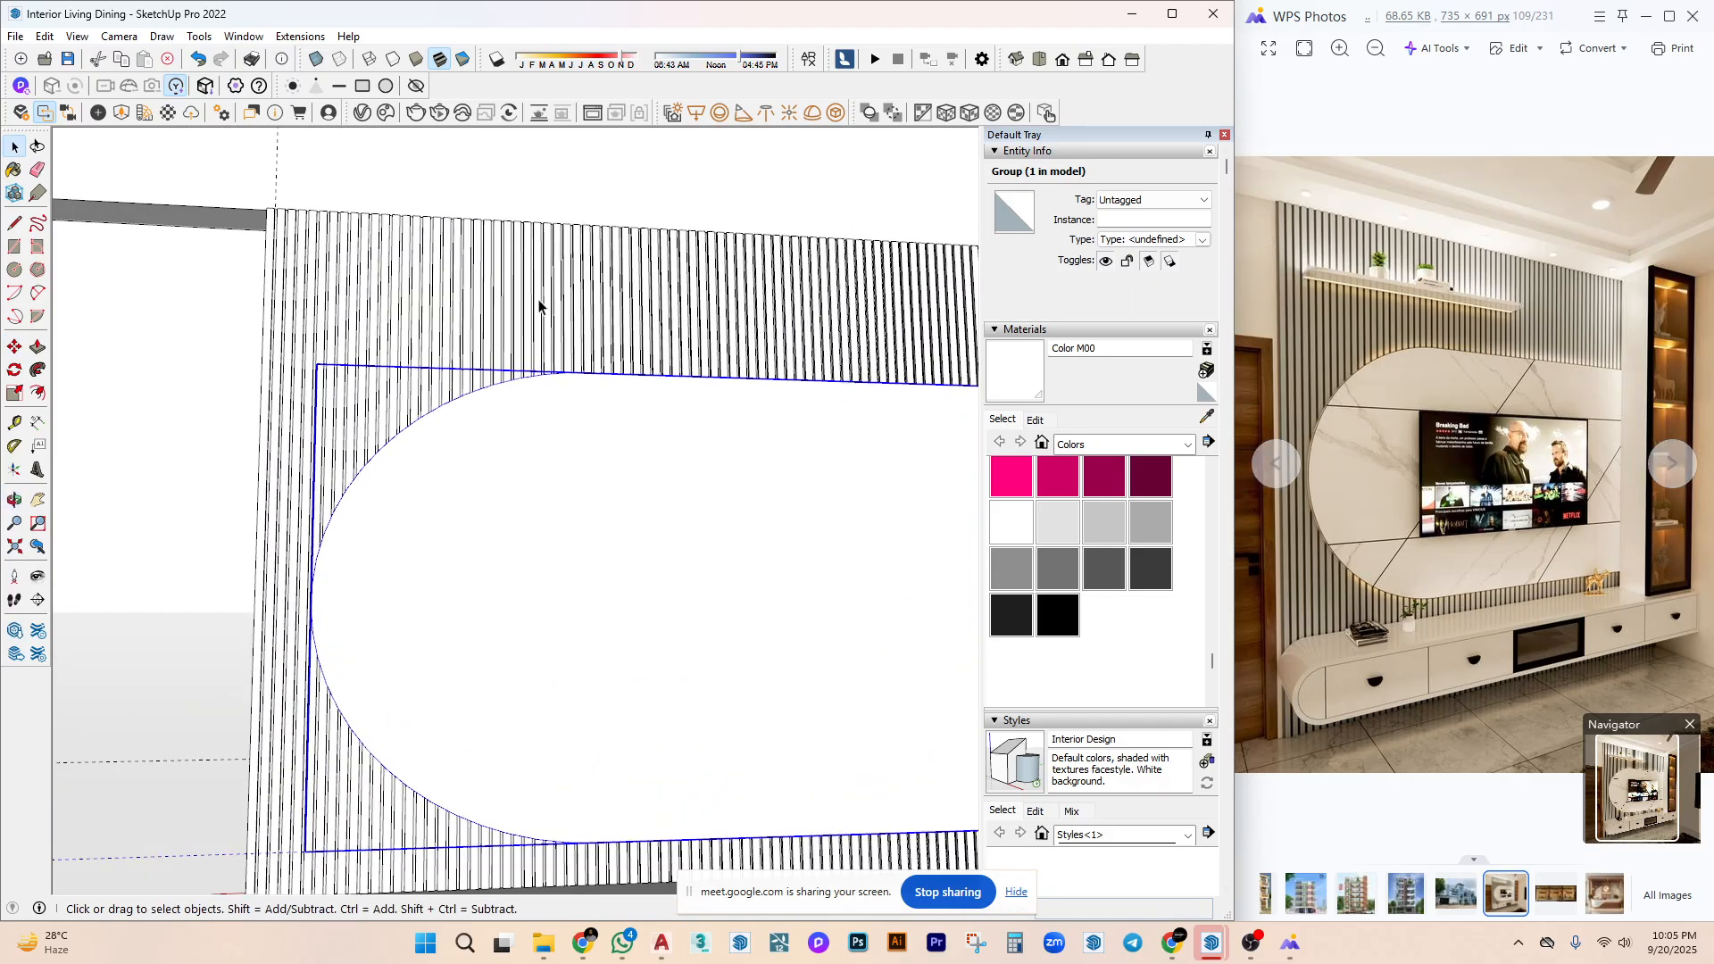
mouse_move(536, 306)
middle_mouse_down()
mouse_move(509, 345)
mouse_move(444, 333)
mouse_move(519, 352)
middle_mouse_up()
key("t")
scroll(527, 331, "up", 5)
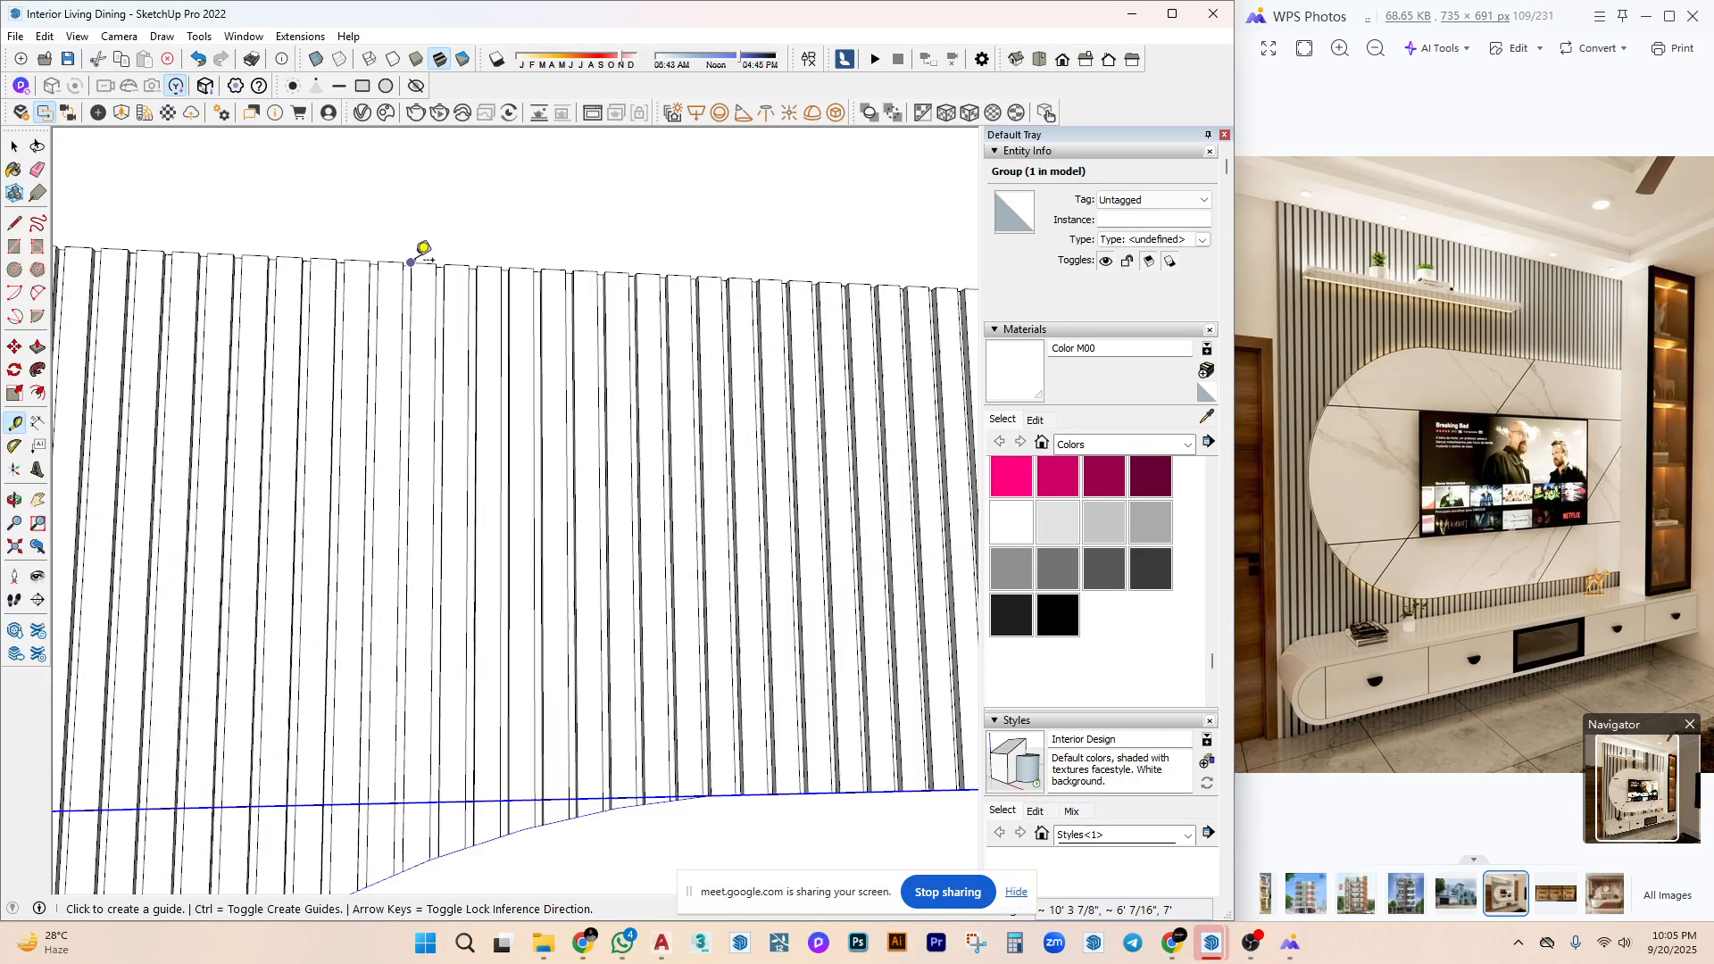
left_click(479, 260)
scroll(459, 427, "down", 2)
scroll(460, 427, "down", 2)
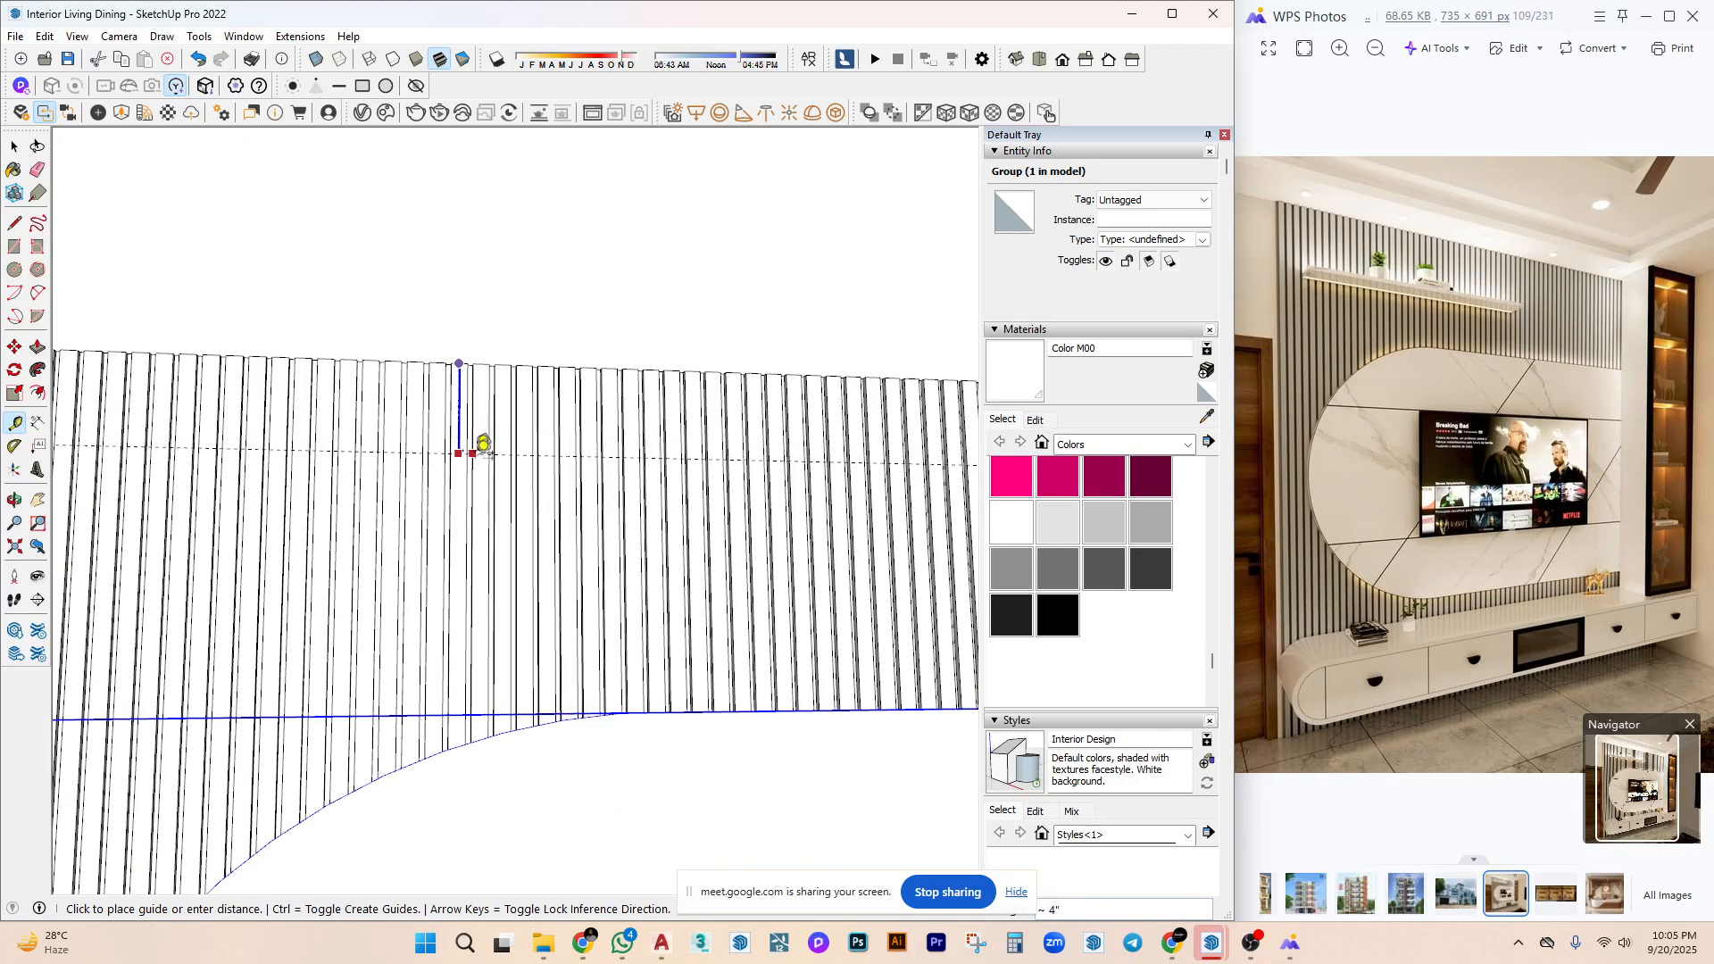
scroll(483, 443, "down", 4)
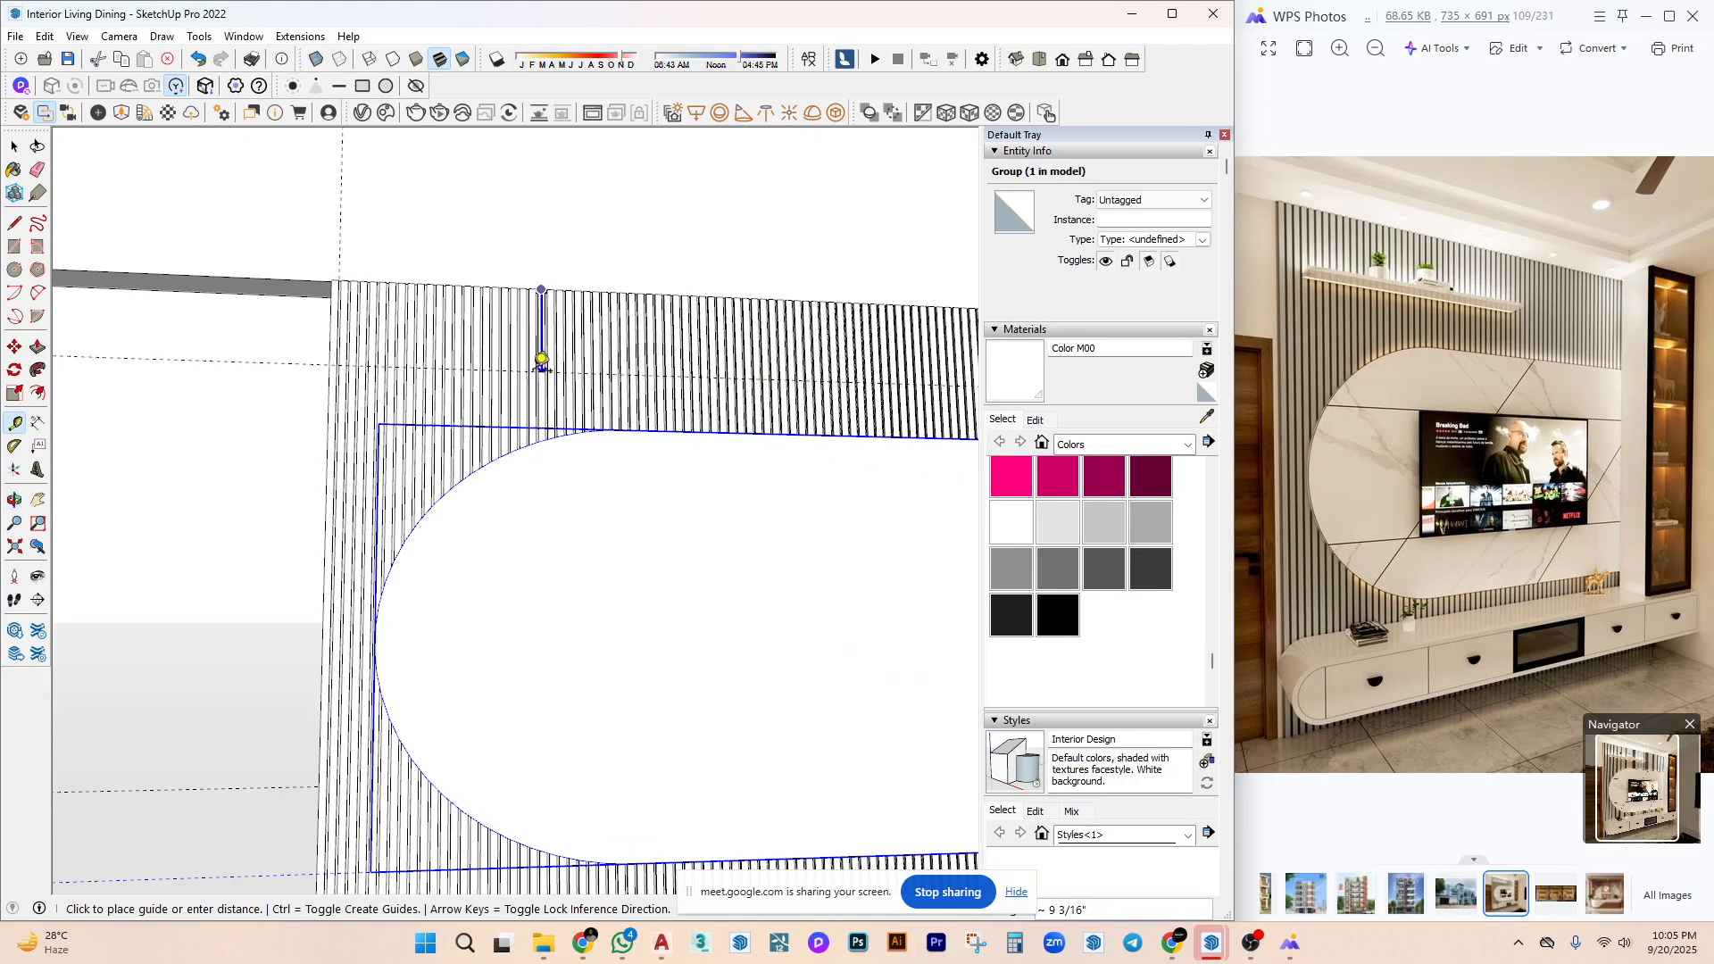
scroll(541, 359, "up", 6)
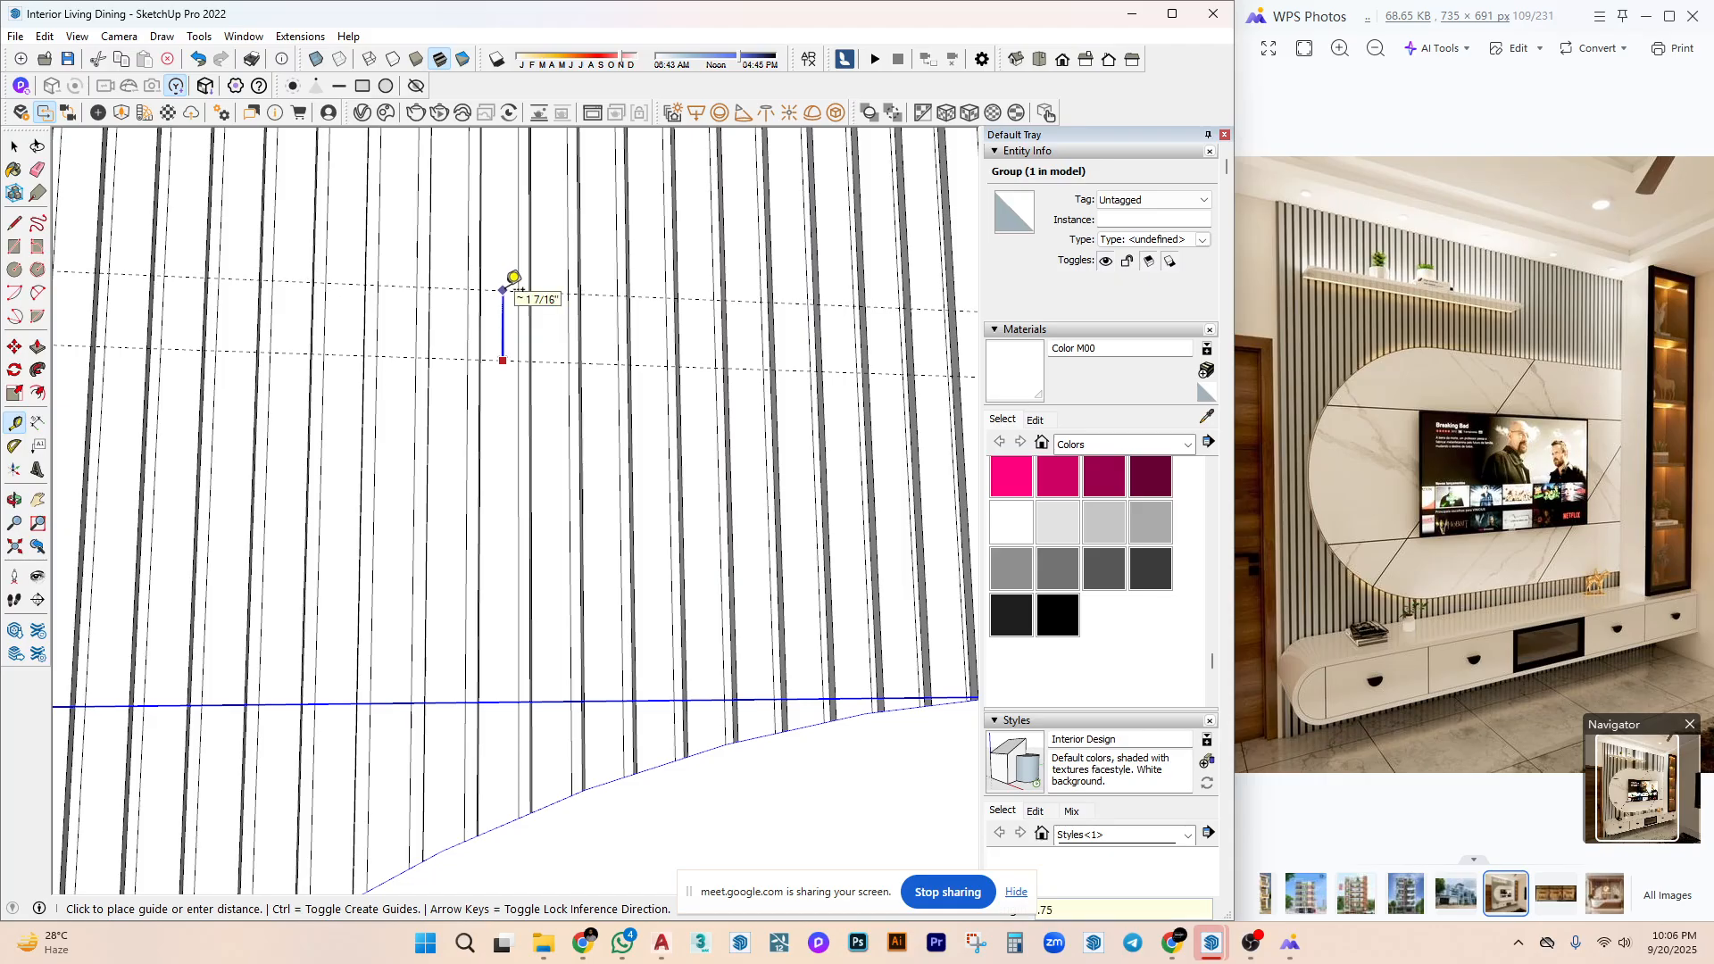
key("space")
scroll(516, 349, "down", 2)
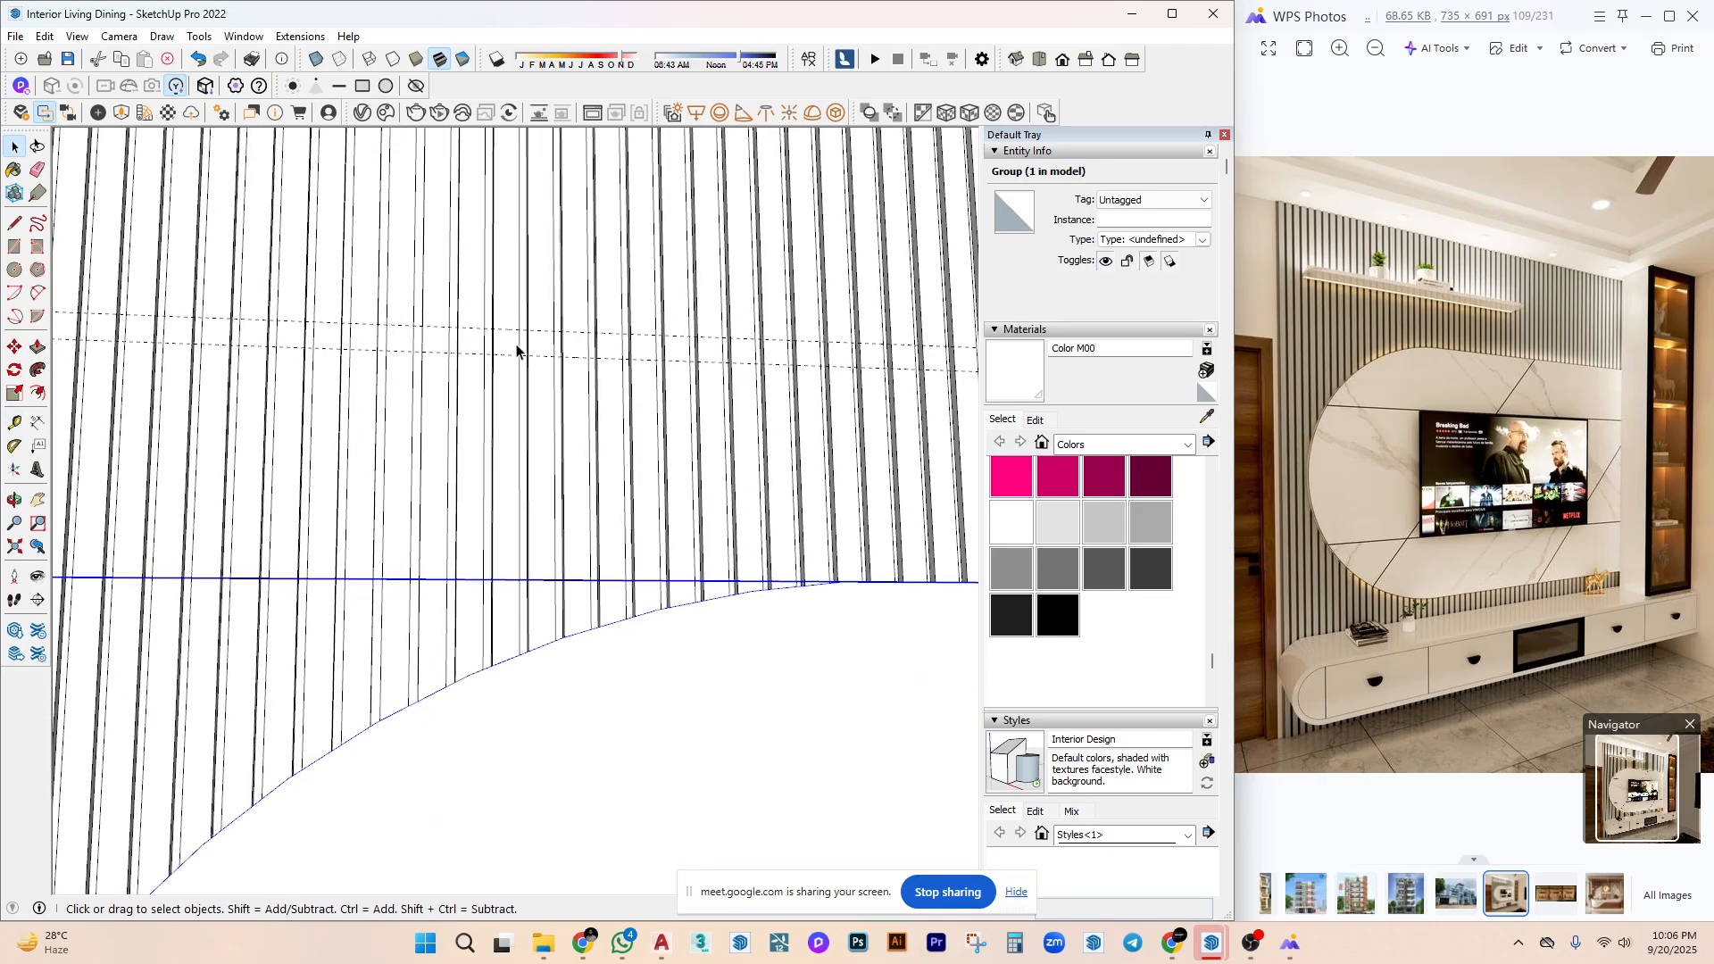
Draw a thin rectangle between the two guides across the full width of the fluted panel.
middle_click_drag(219, 295, 440, 364)
middle_click_drag(191, 337, 256, 375)
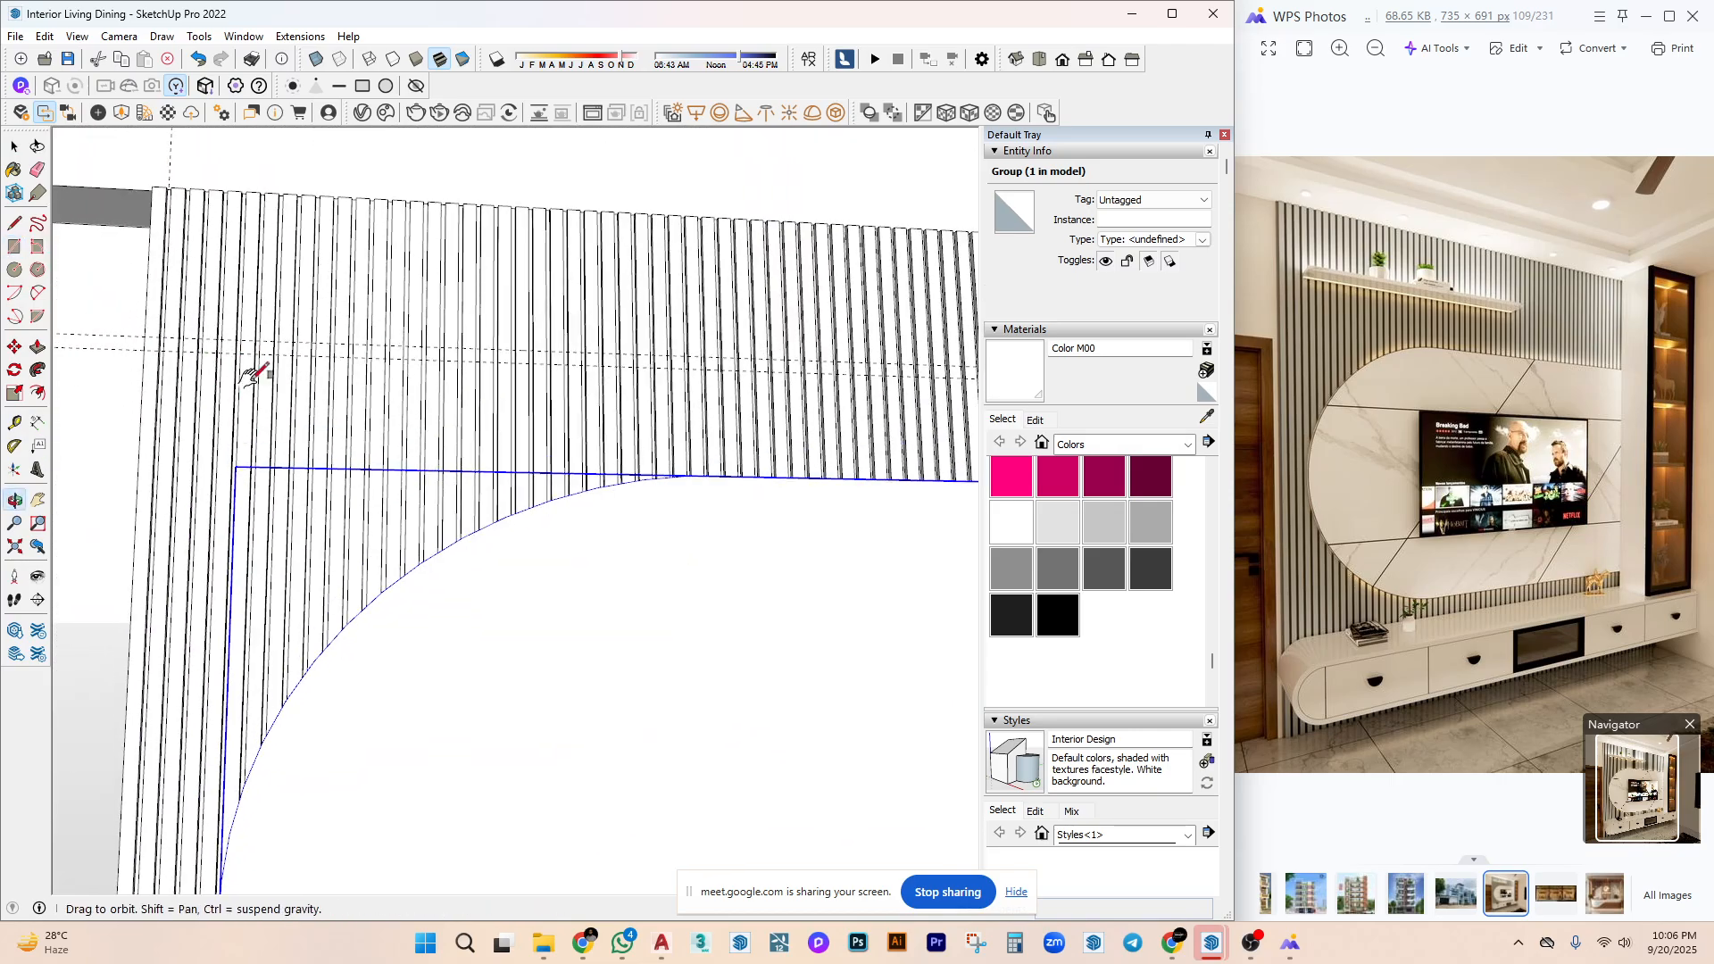
left_click(142, 336)
middle_click_drag(143, 335, 785, 371)
scroll(543, 375, "up", 5)
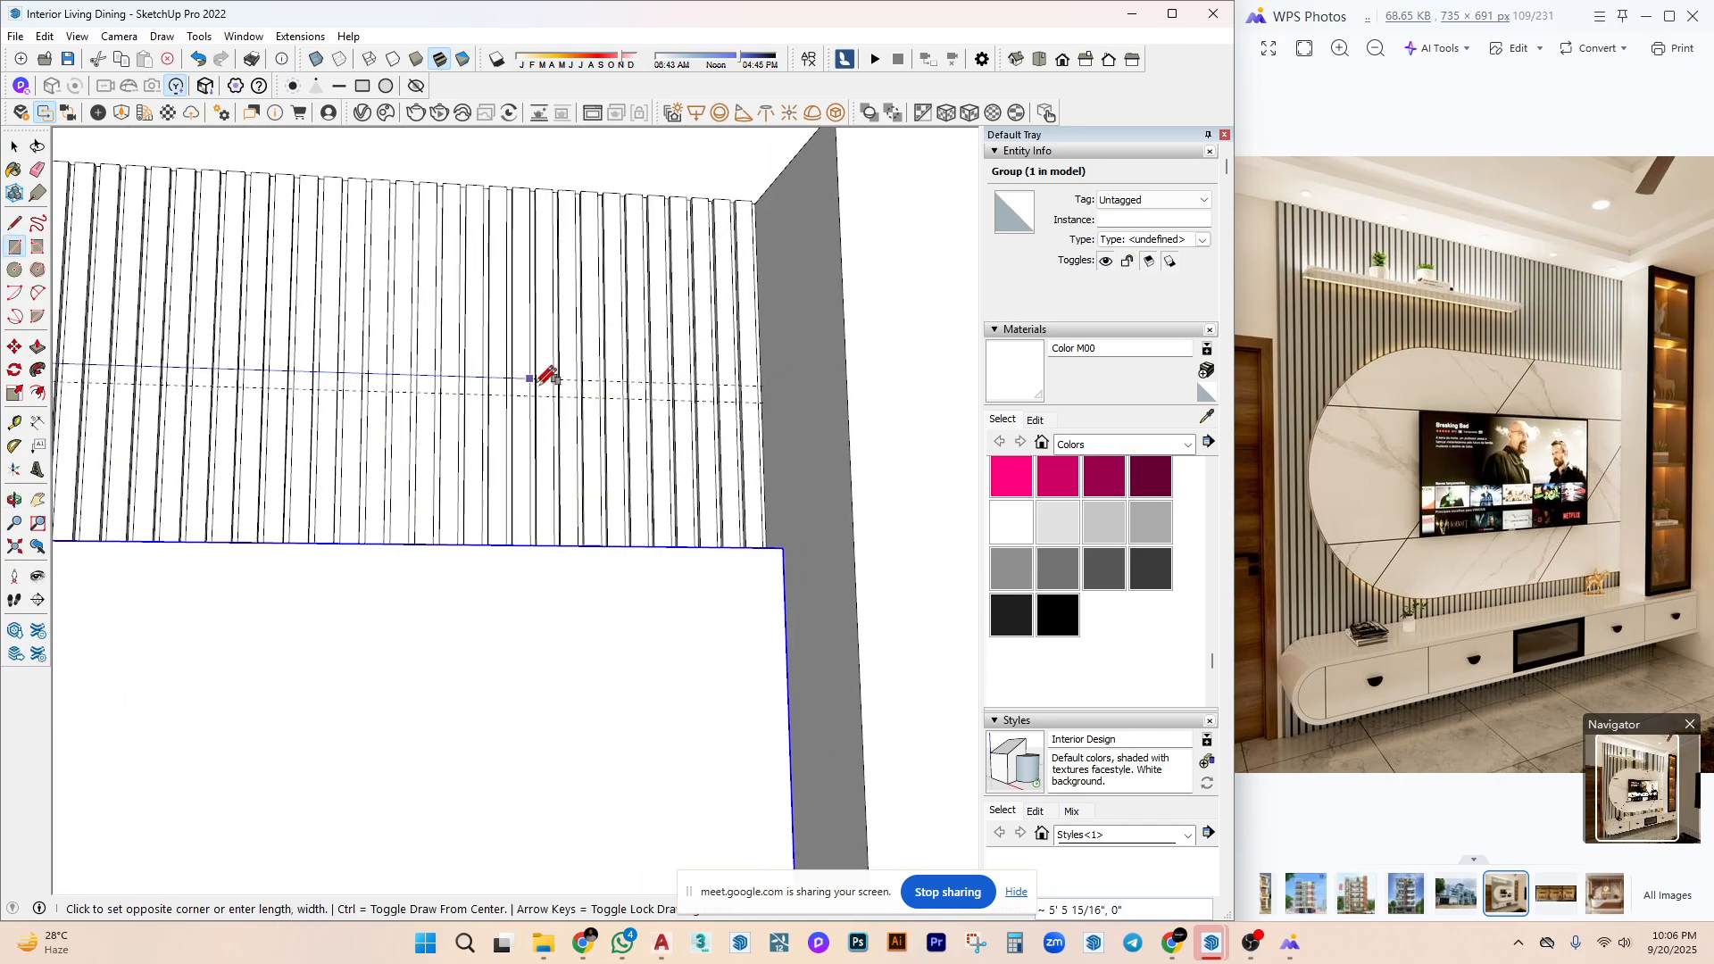
left_click(765, 393)
key("space")
Extrude the thin strip 6" out from the wall as a shelf and group its geometry.
key("p")
left_click(756, 398)
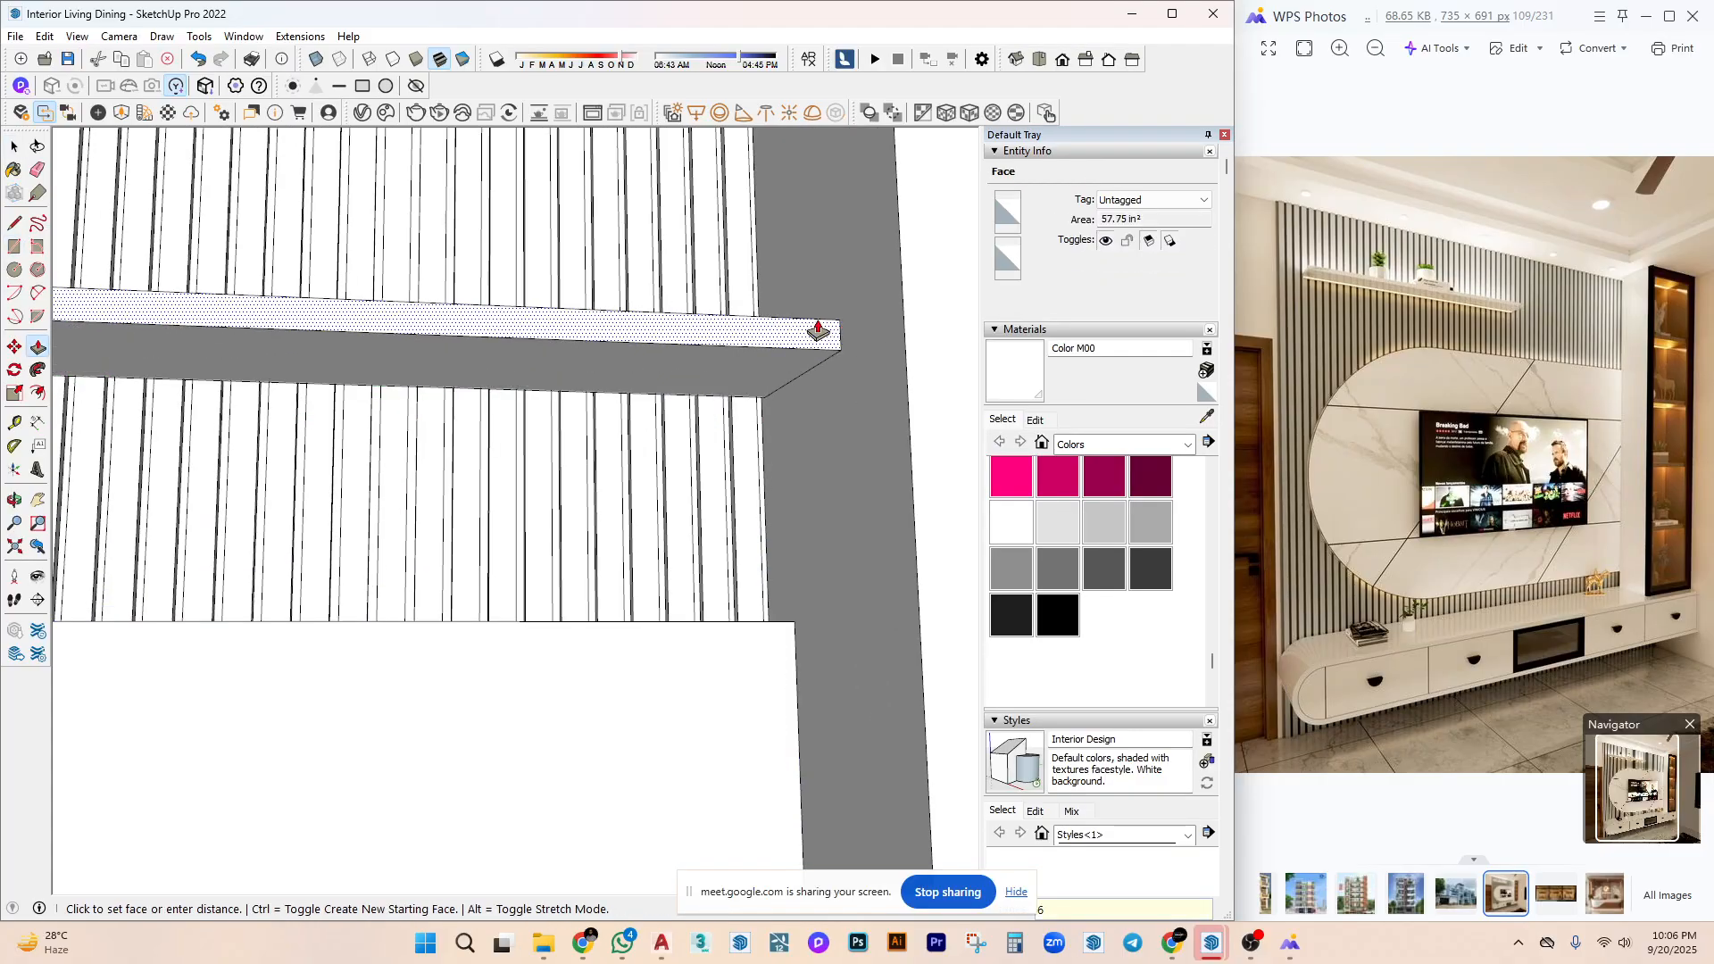
key("Return")
scroll(815, 345, "down", 3)
middle_click_drag(816, 345, 585, 379)
key("space")
triple_click(587, 375)
right_click(582, 369)
left_click(670, 523)
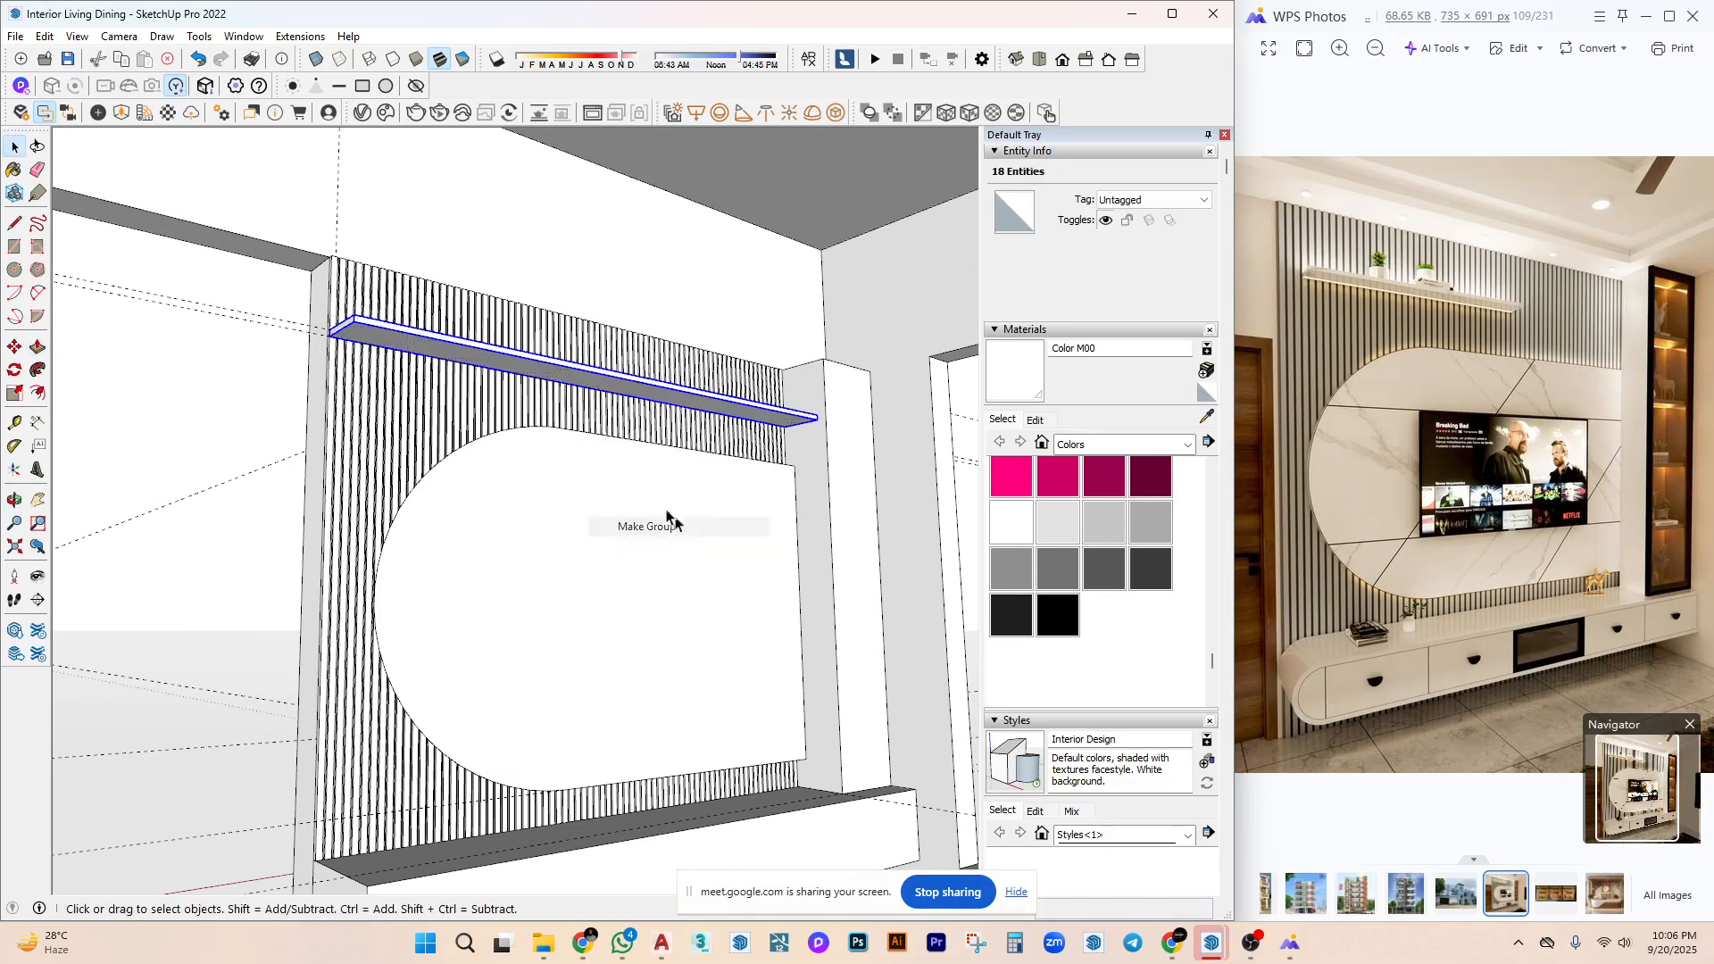
Open the shelf group and move its left end face inward along the wall to shorten the shelf.
scroll(287, 294, "up", 3)
scroll(428, 370, "up", 3)
middle_click_drag(428, 371, 355, 332)
key("m")
left_click(318, 325)
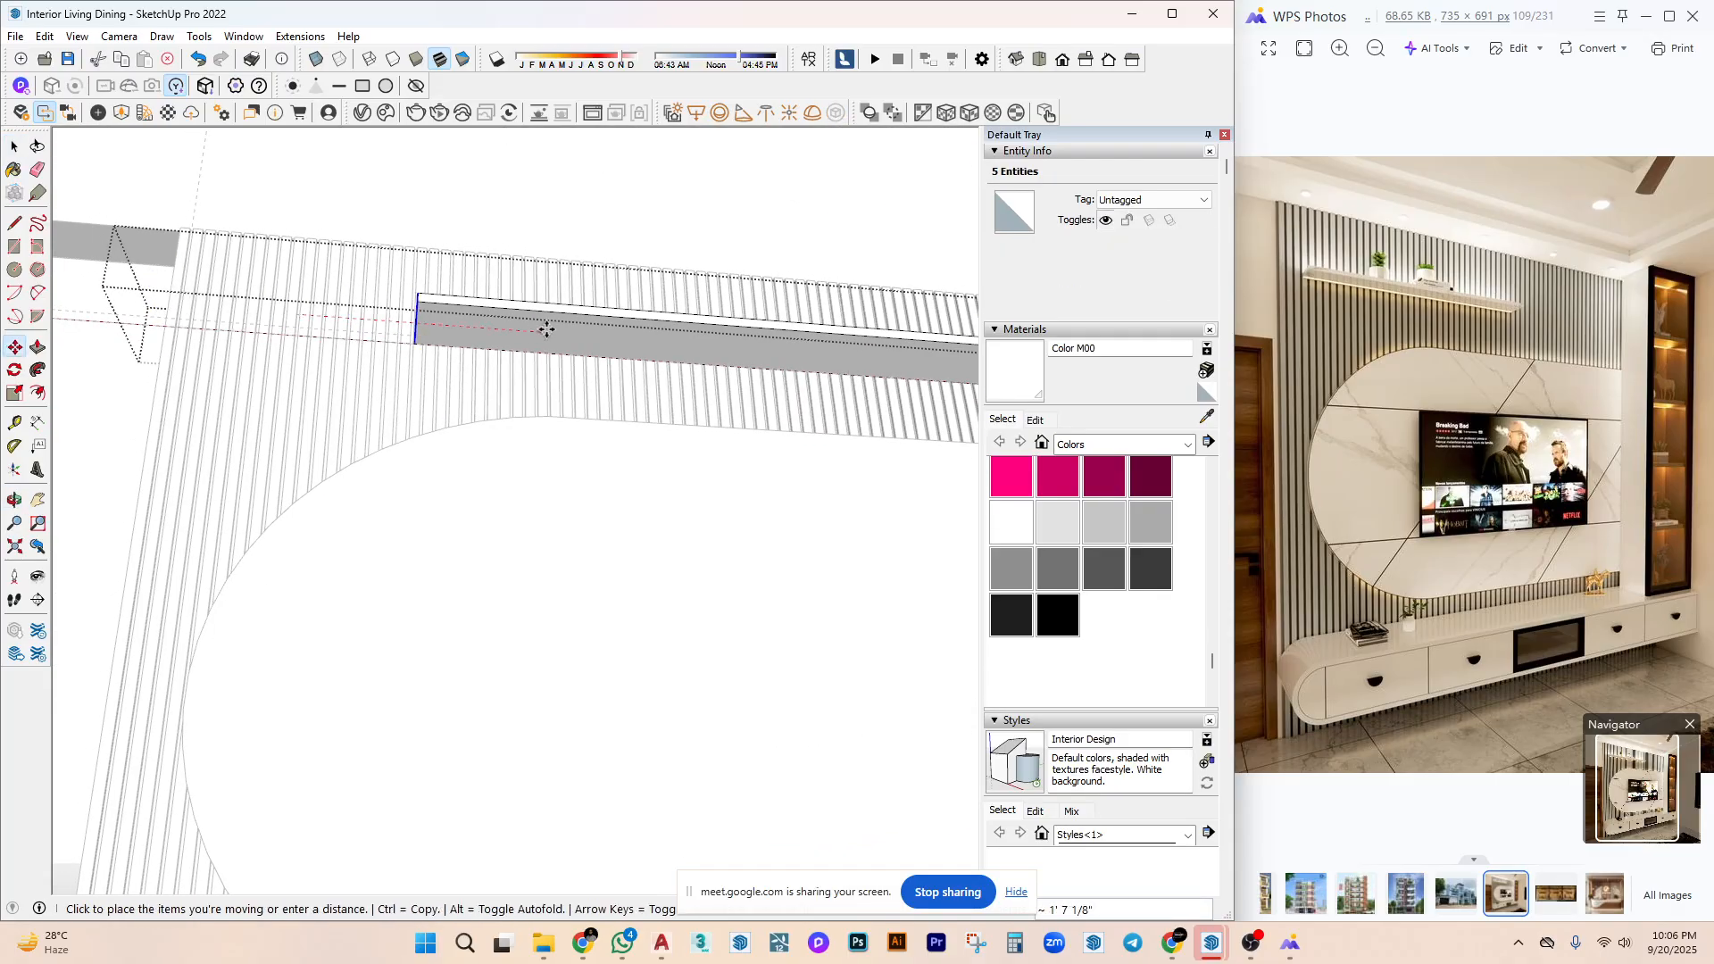
scroll(428, 318, "down", 5)
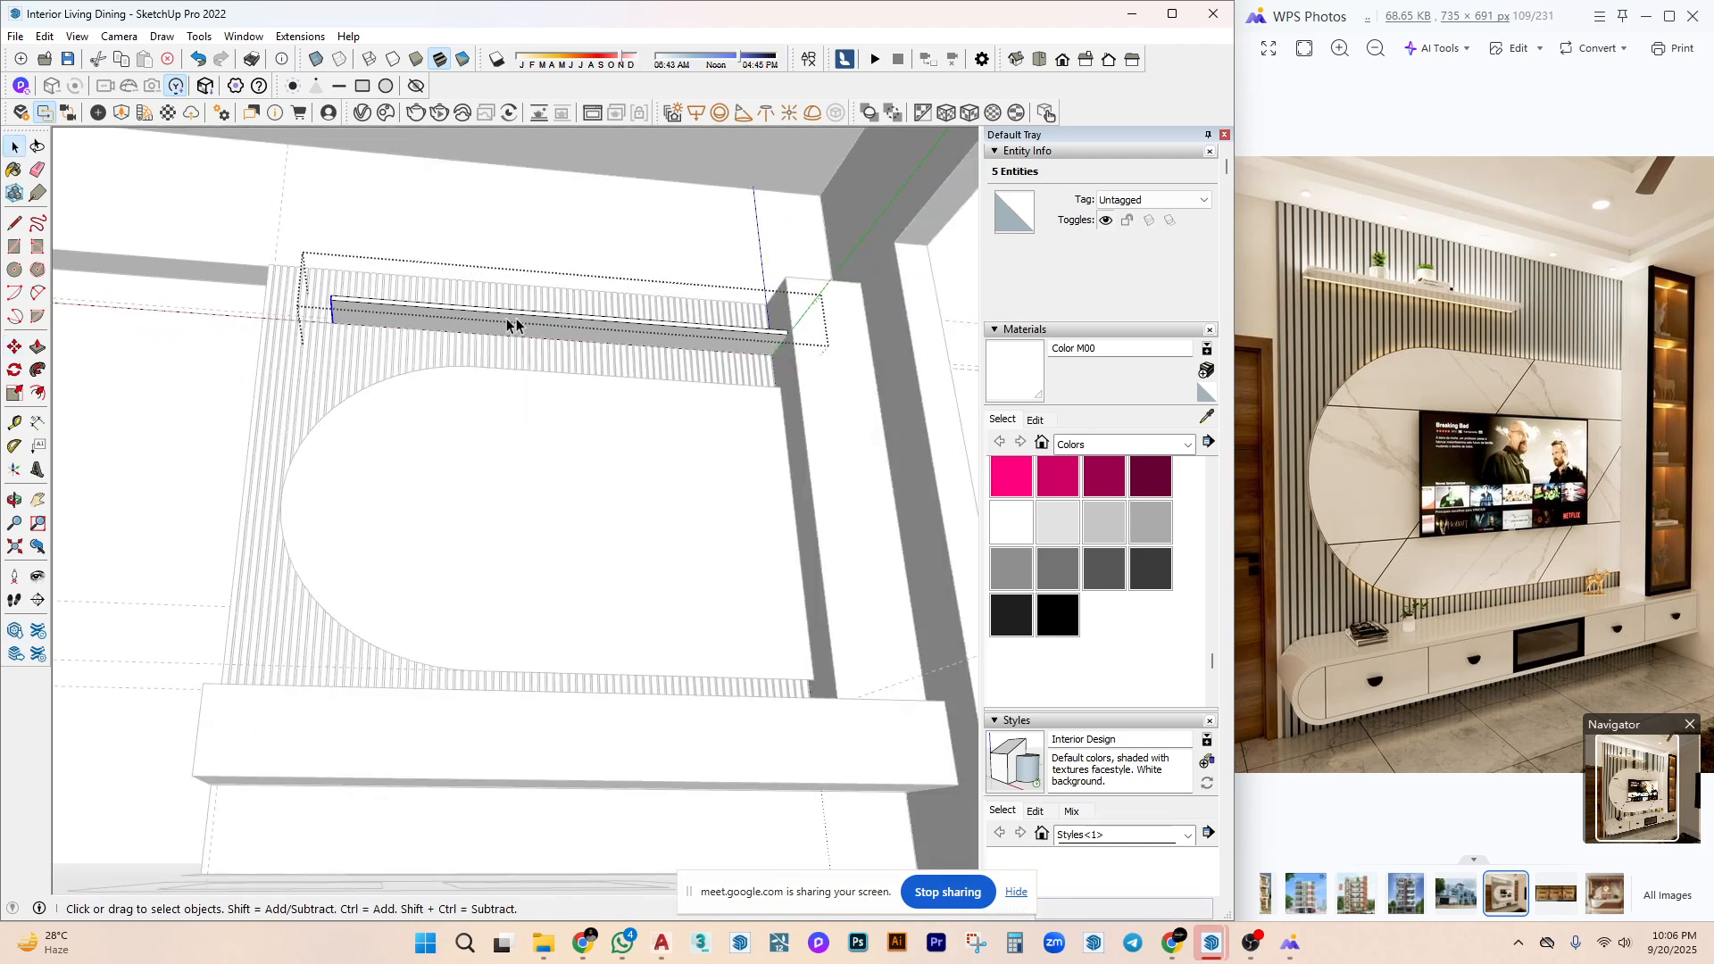
left_click(516, 317)
key("space")
Move the shelf's column-side end face about 26" inward along the wall.
scroll(652, 353, "up", 1)
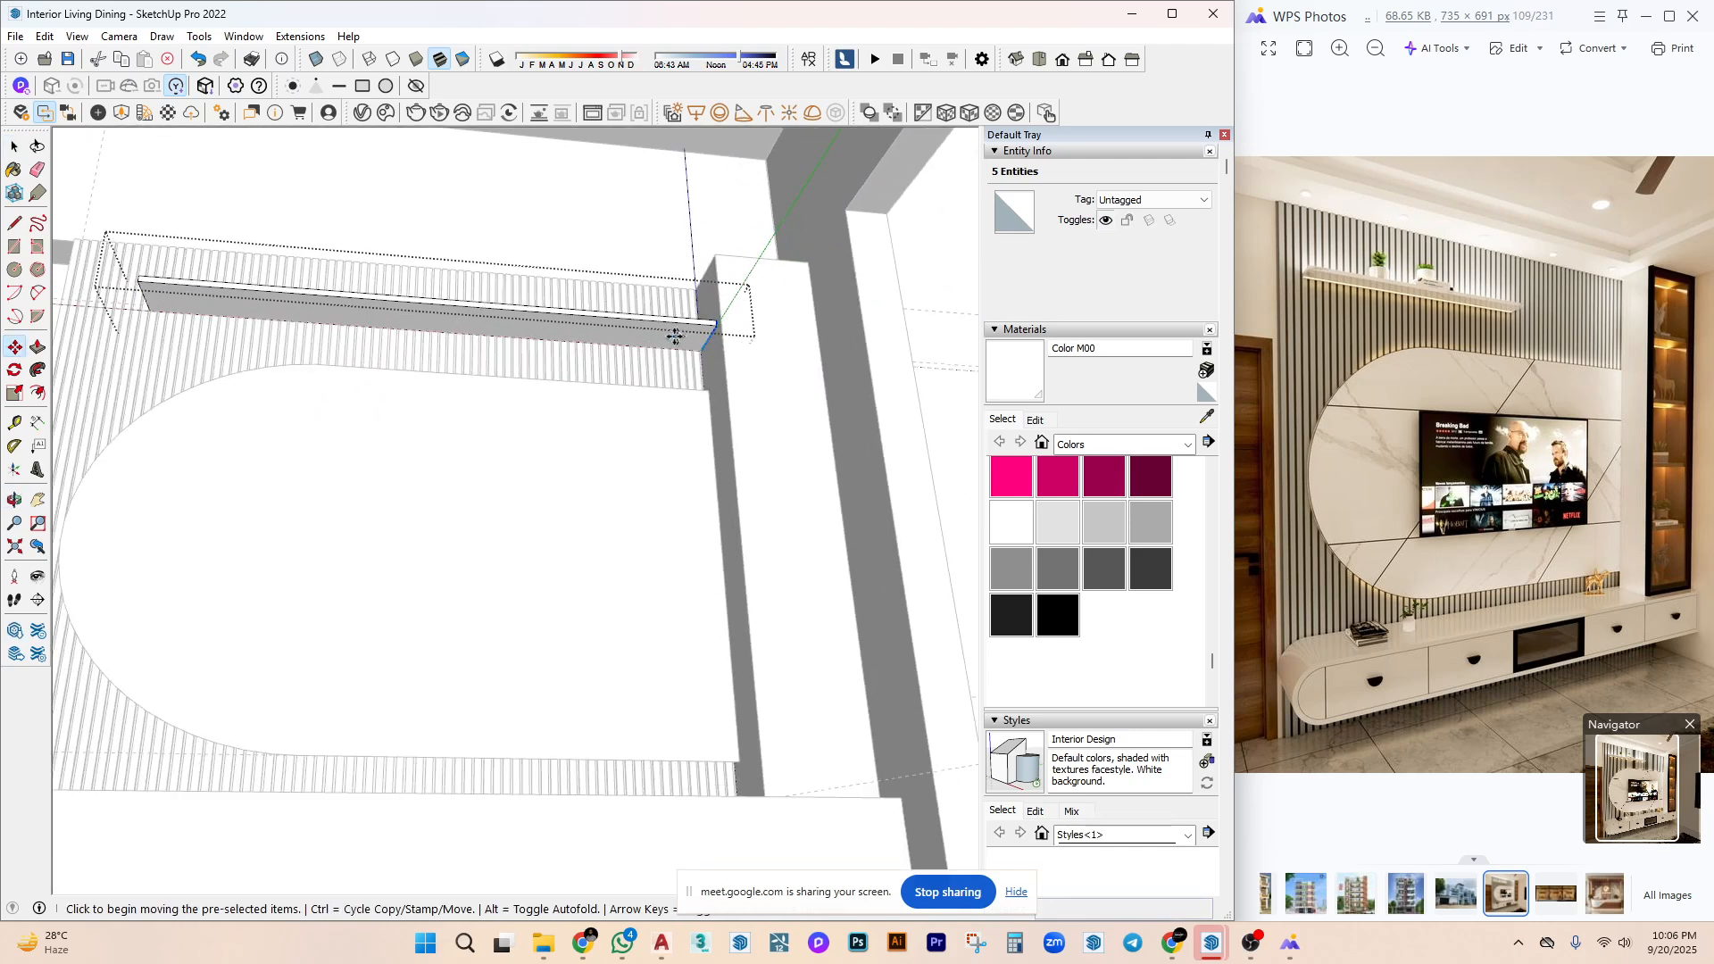
left_click(630, 332)
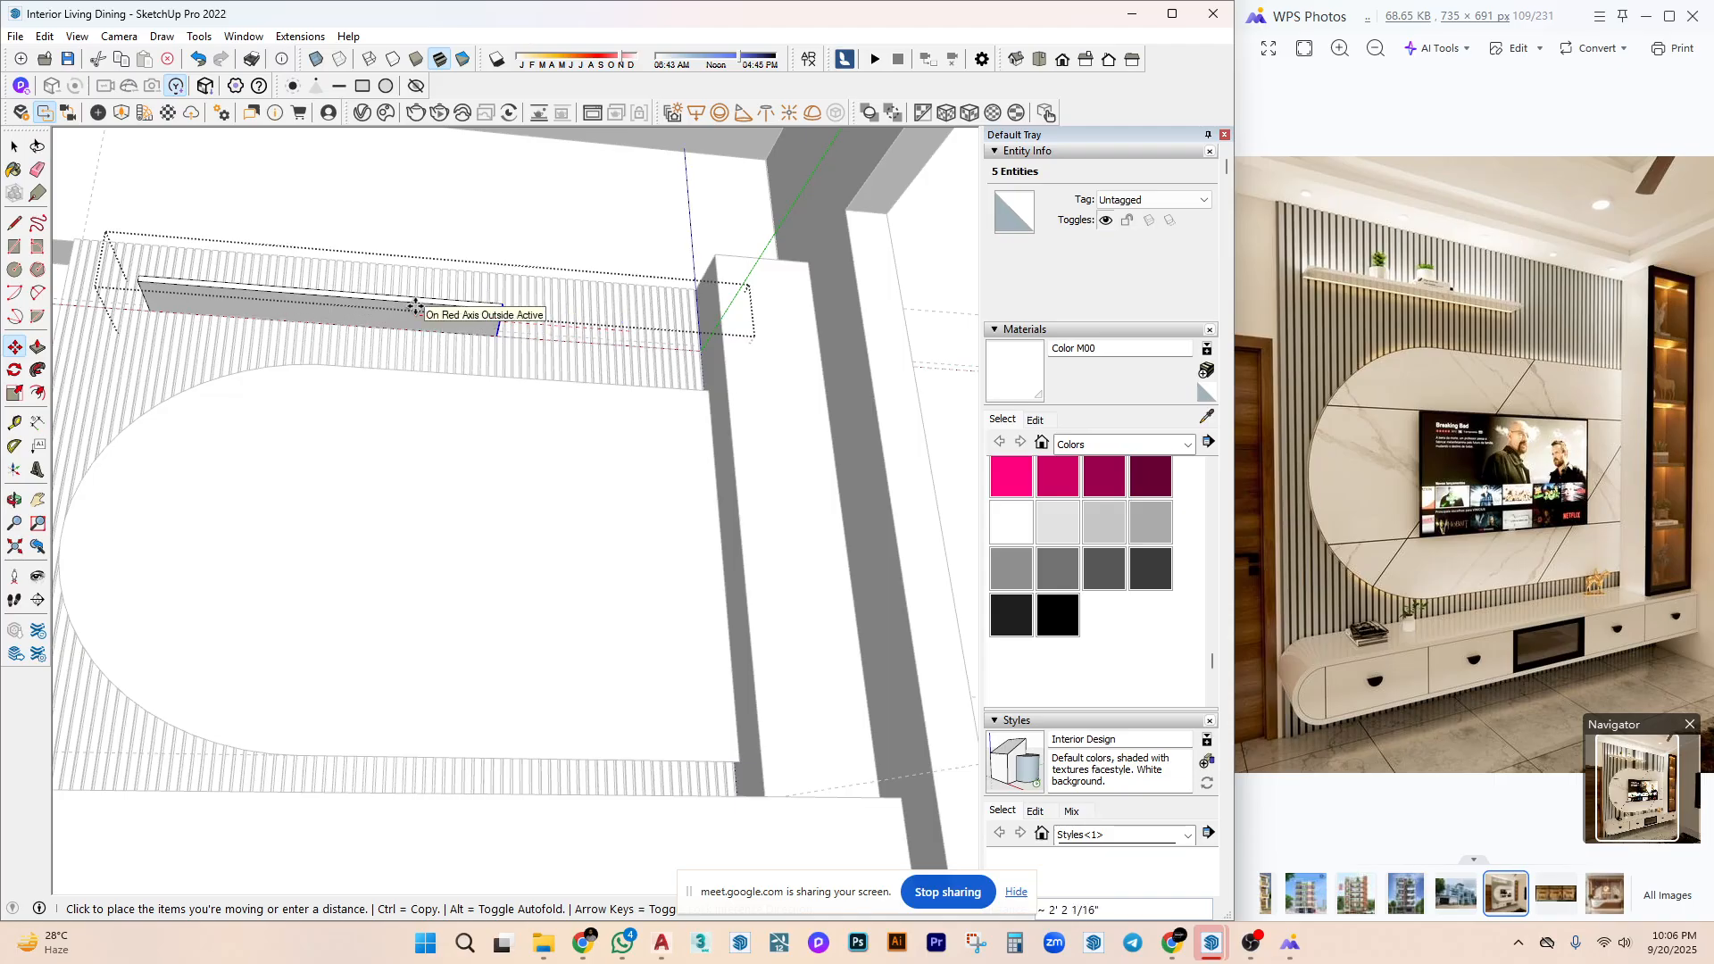
left_click(410, 307)
key("space")
Select the shortened shelf group and move it straight up, above the guides on the fluted panel.
middle_click_drag(410, 307, 639, 438)
scroll(411, 339, "up", 5)
left_click(390, 307)
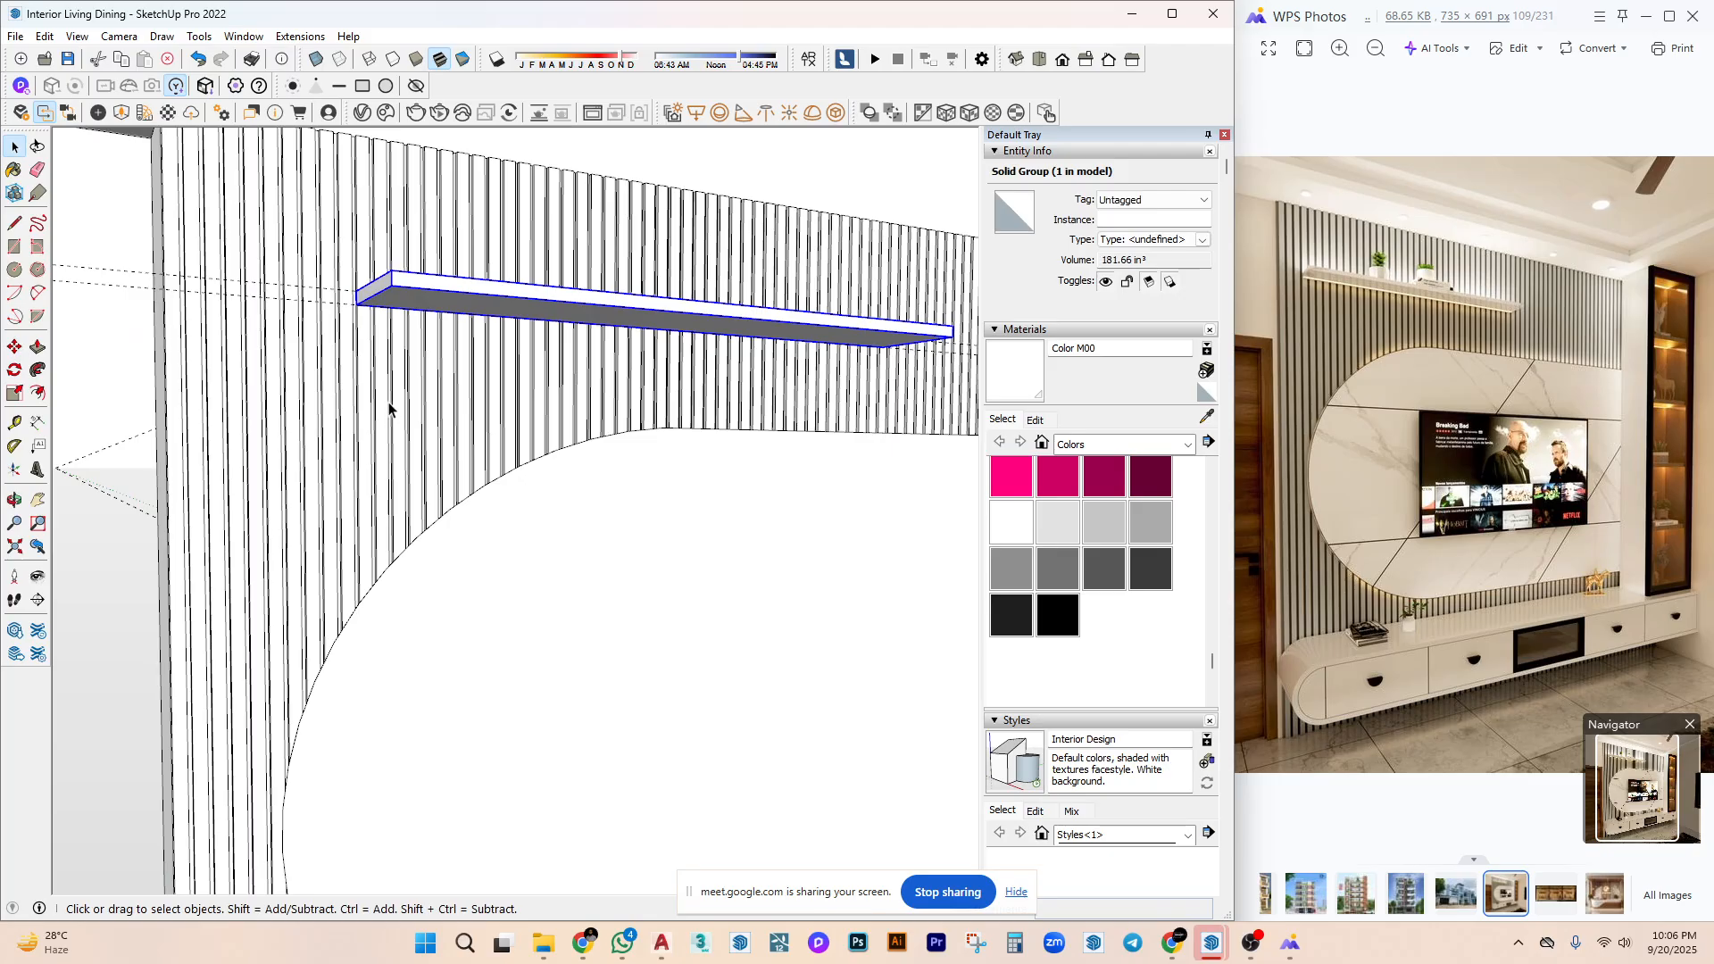
key("m")
left_click(384, 442)
left_click(393, 387)
key("space")
scroll(451, 259, "up", 2)
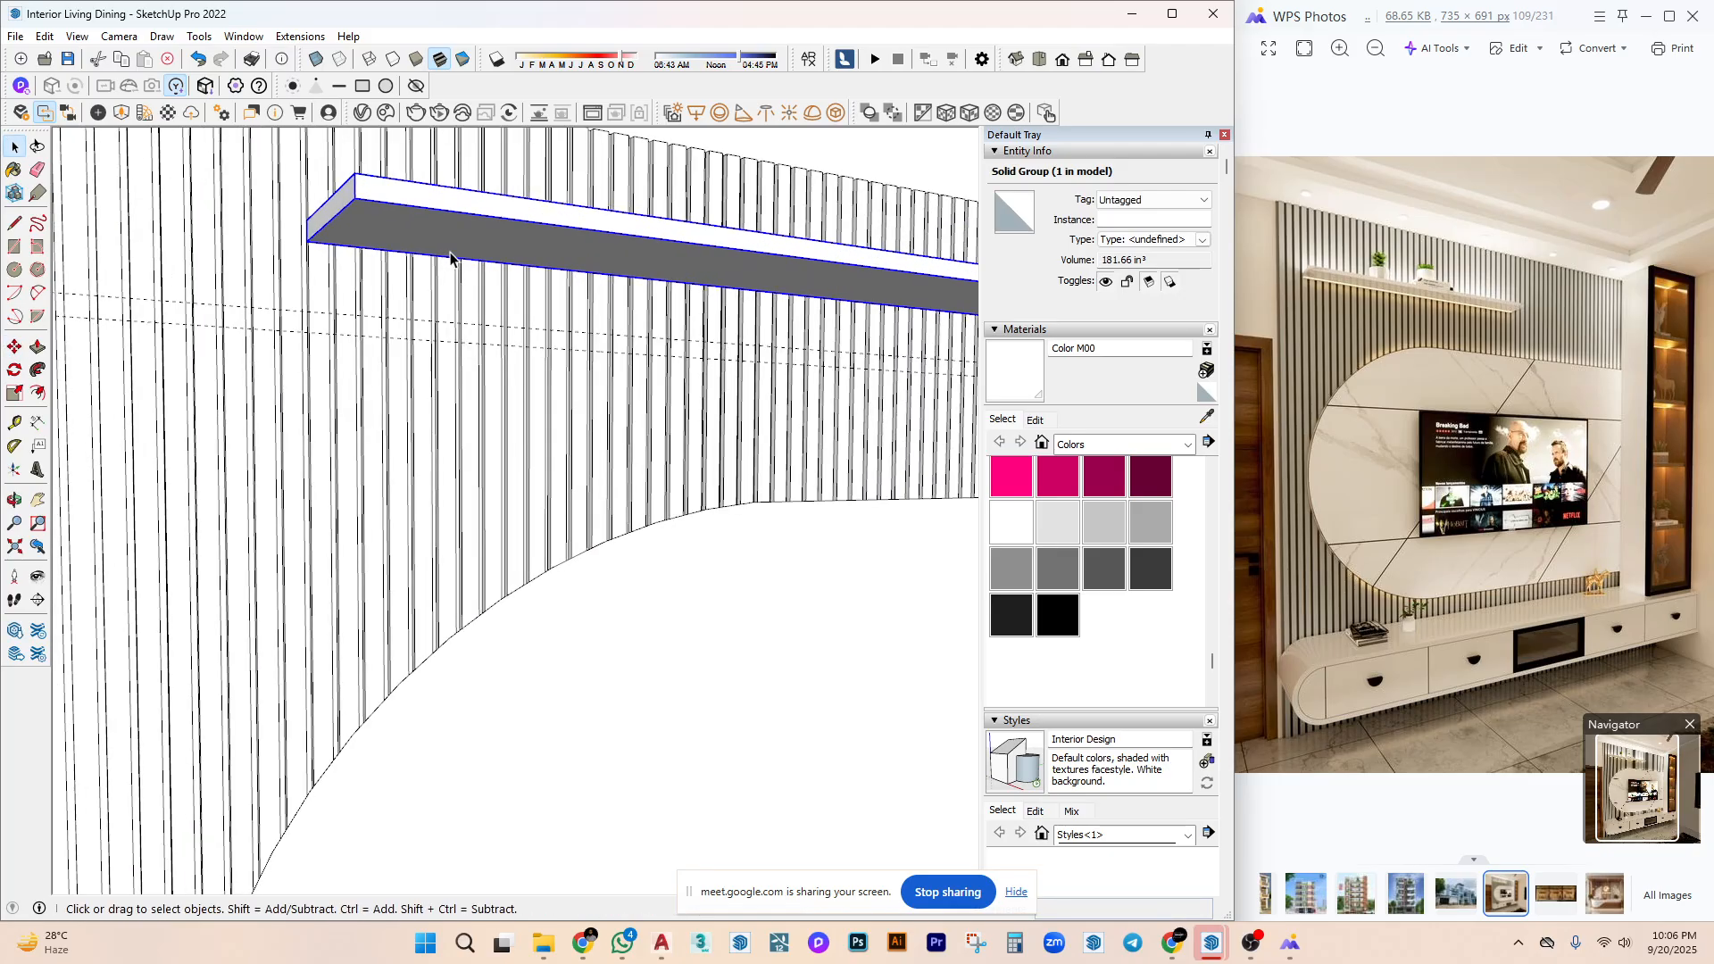
double_click(477, 234)
key("p")
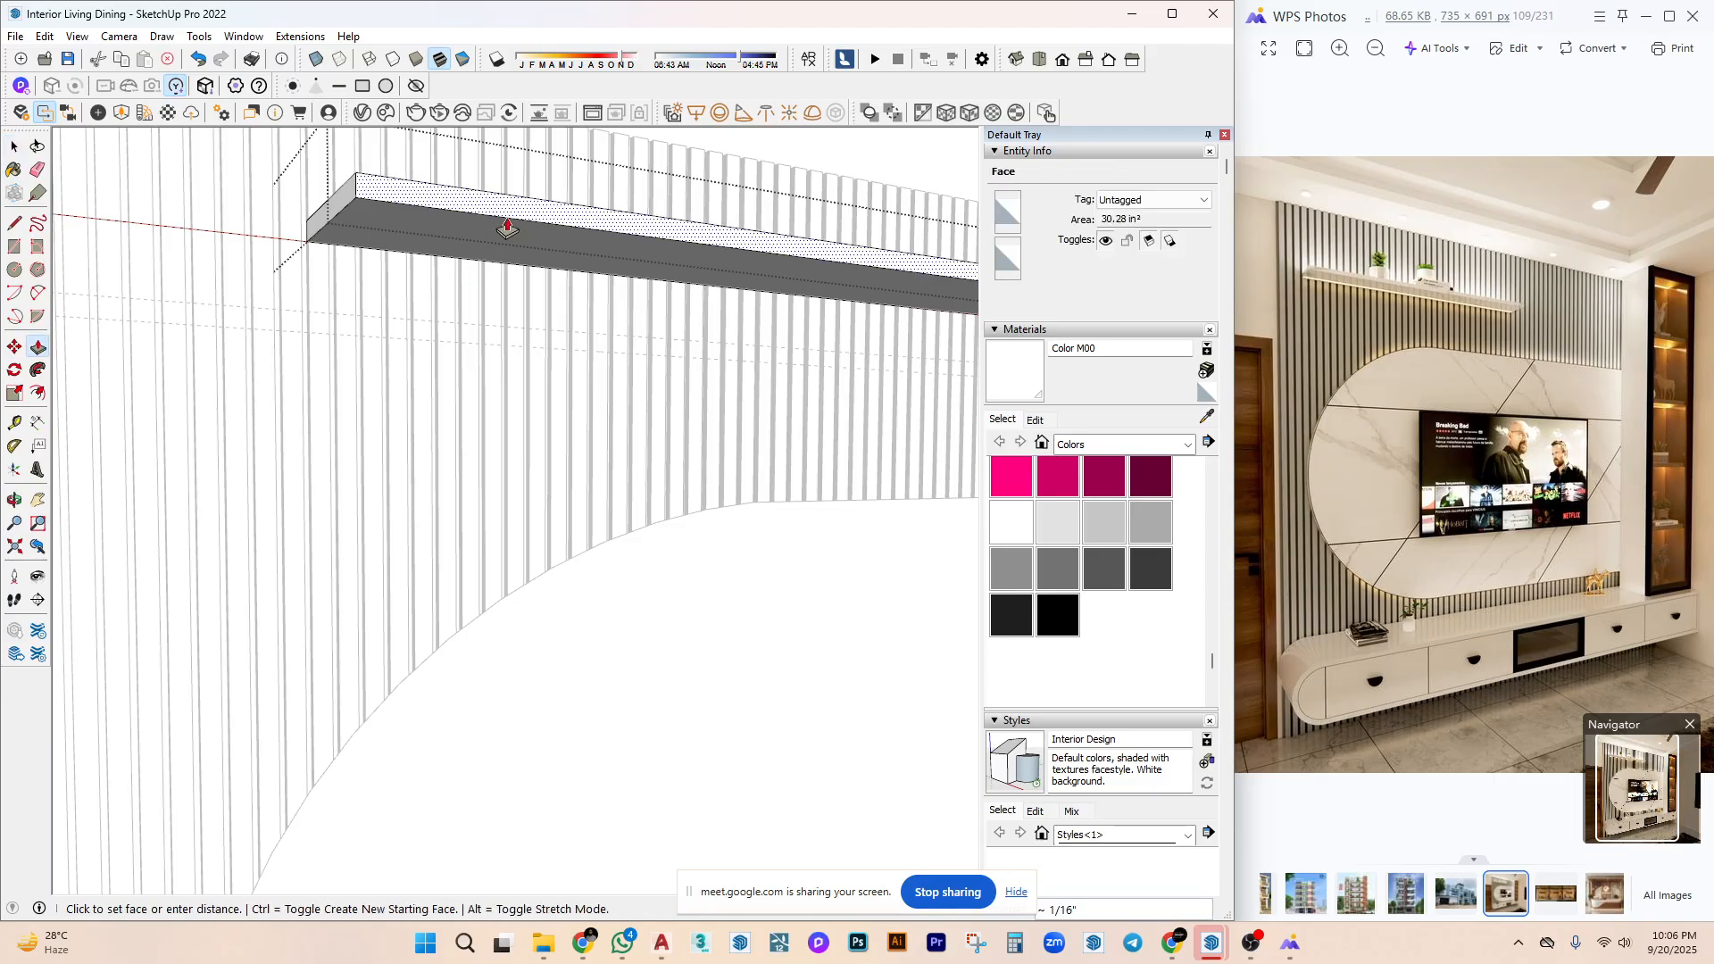
middle_click_drag(459, 202, 472, 352)
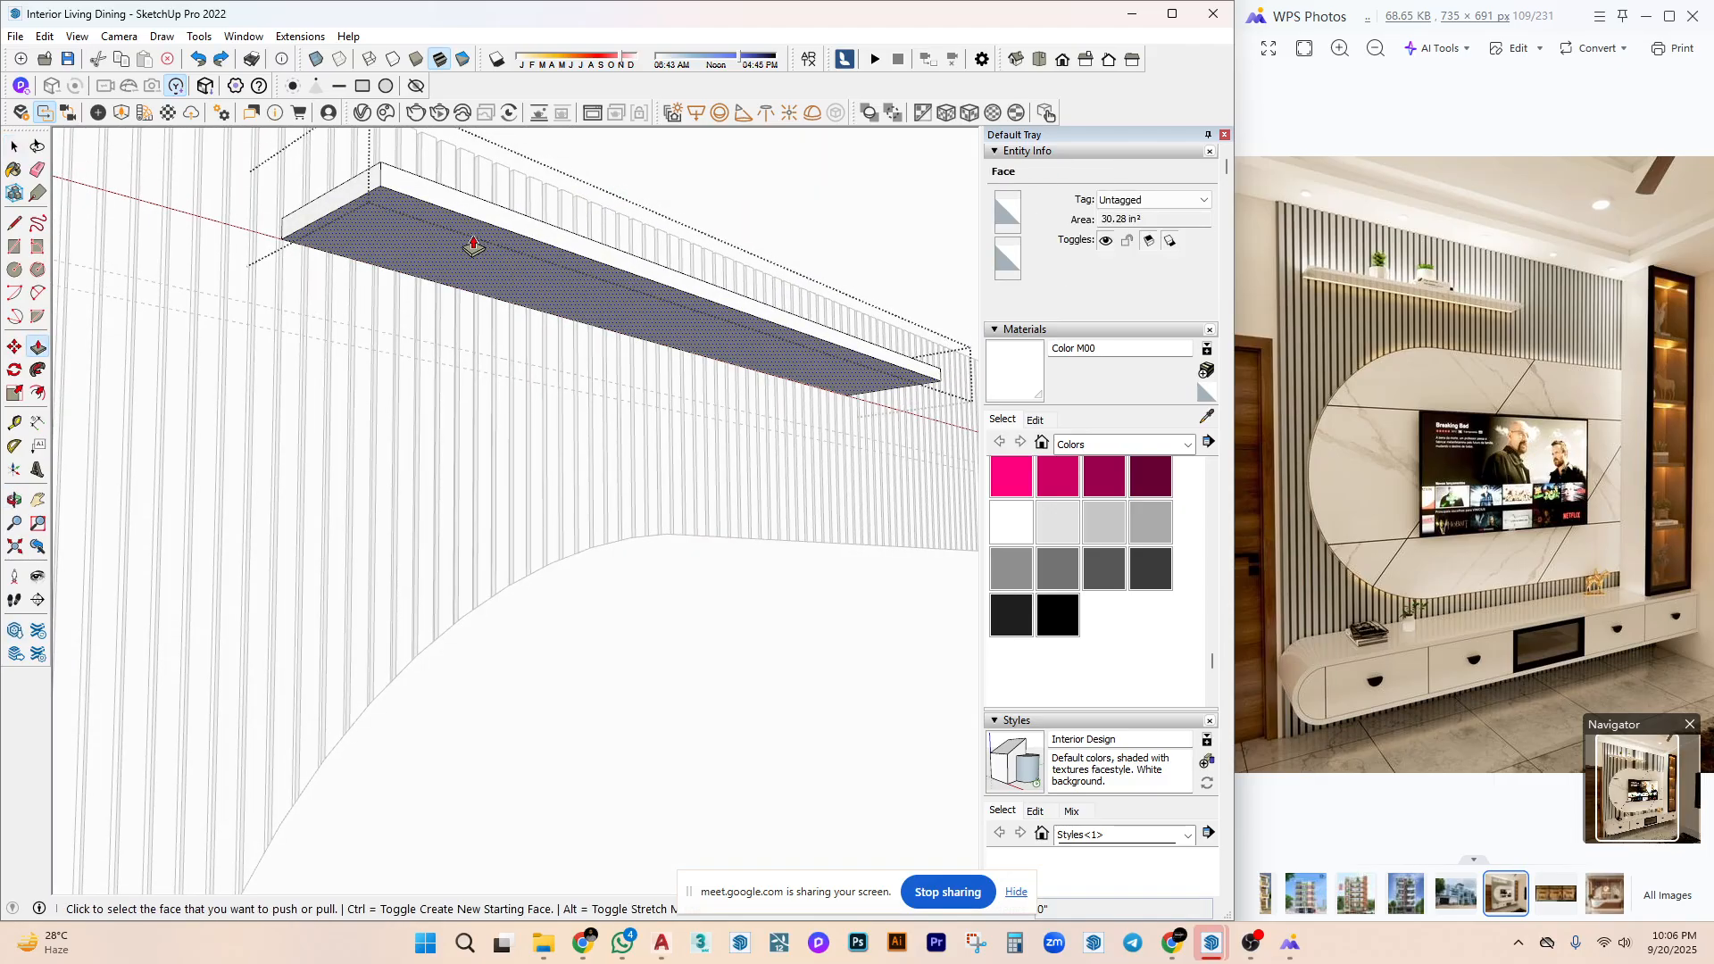
key("Escape")
key("space")
middle_click_drag(452, 210, 491, 420)
key("ctrl+a")
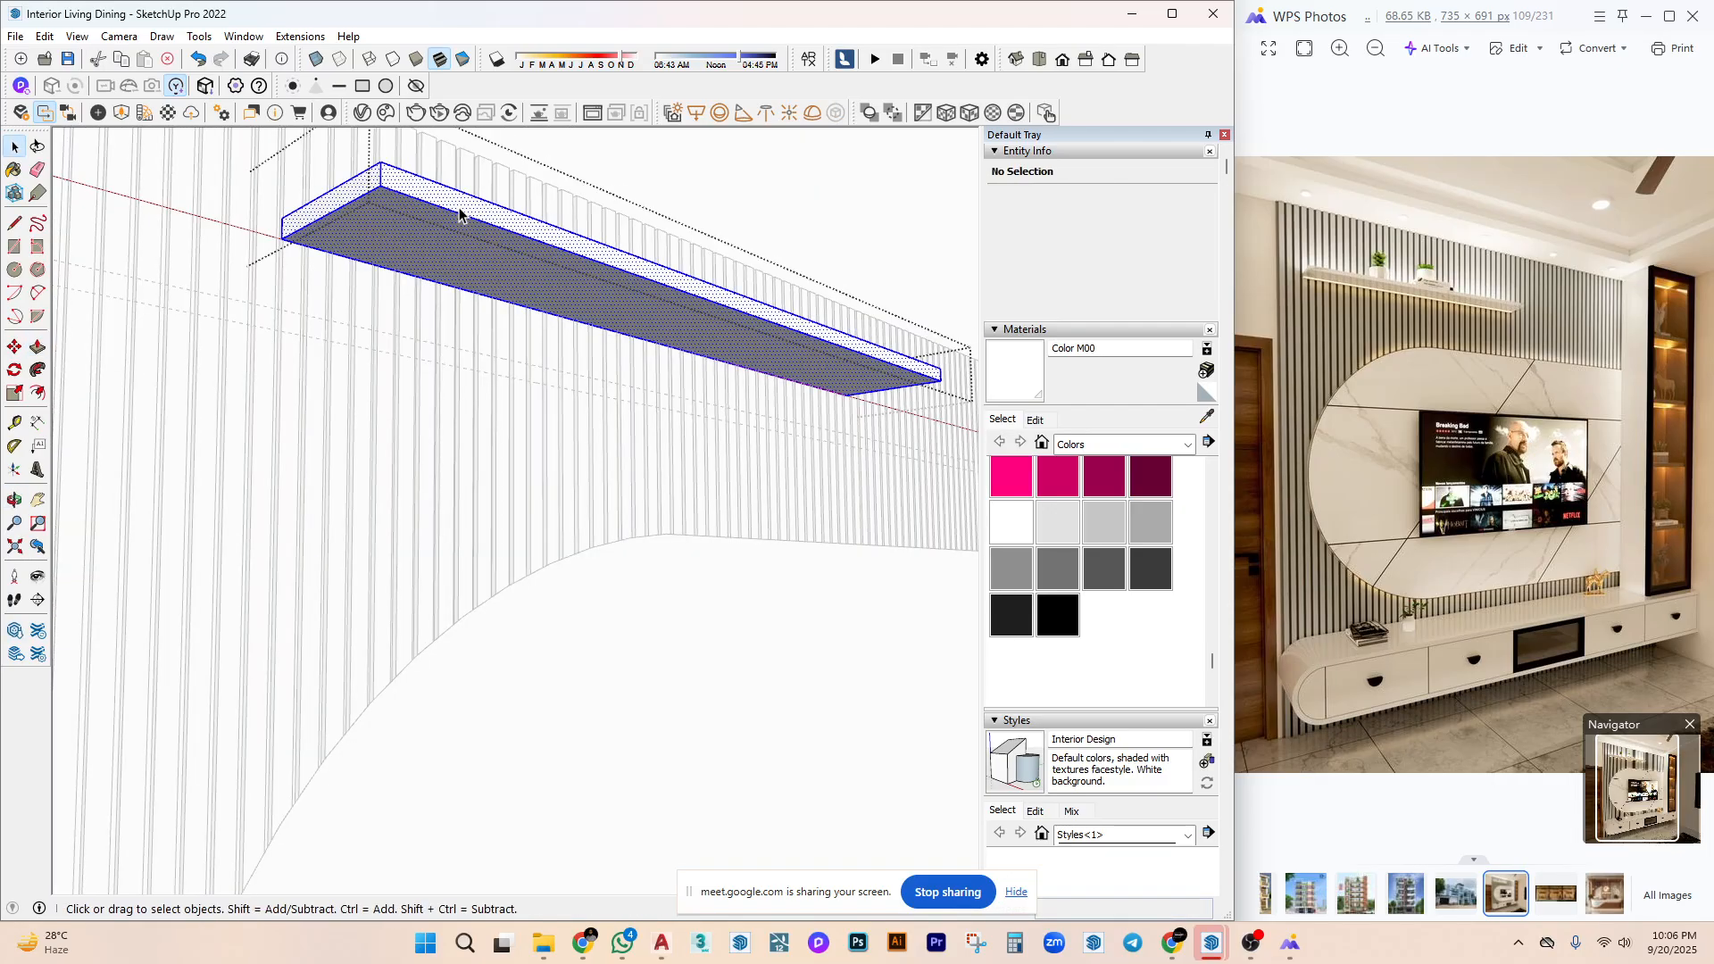
key("p")
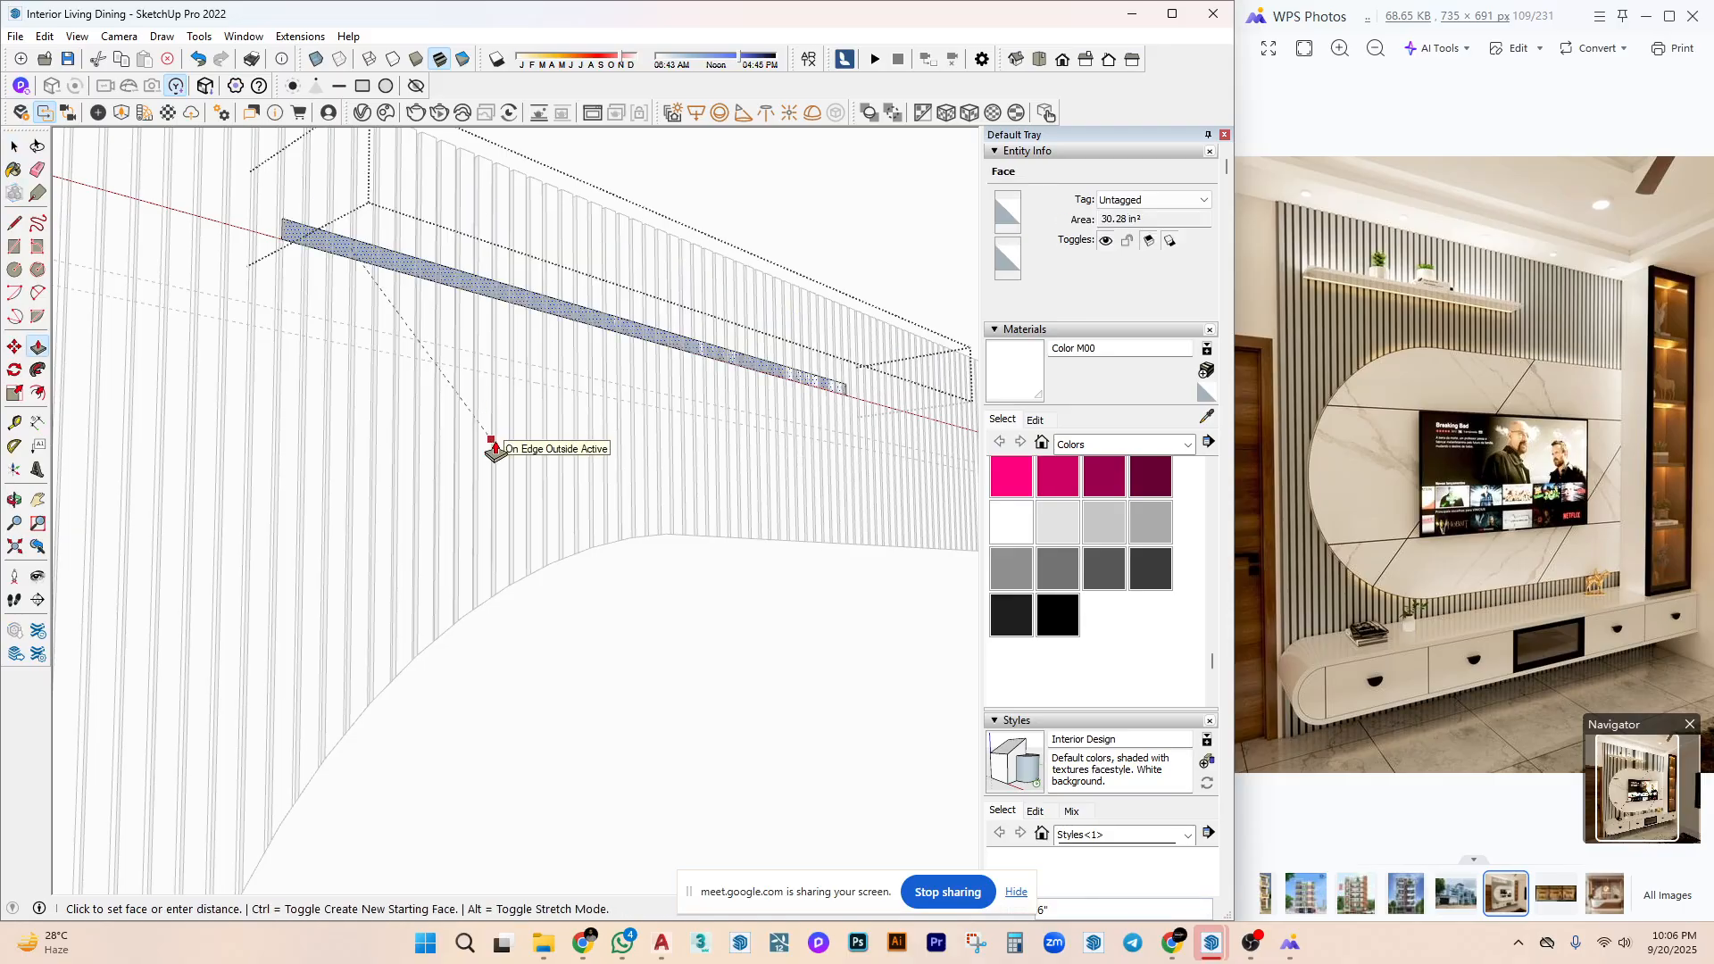
middle_click_drag(494, 451, 840, 481)
key("Escape")
key("space")
Open the shelf group and draw a thin rectangle, about 3' 3 3/8" by 3/16", on its underside along the wall-side edge.
scroll(786, 497, "up", 2)
scroll(655, 402, "up", 2)
scroll(1316, 287, "up", 5)
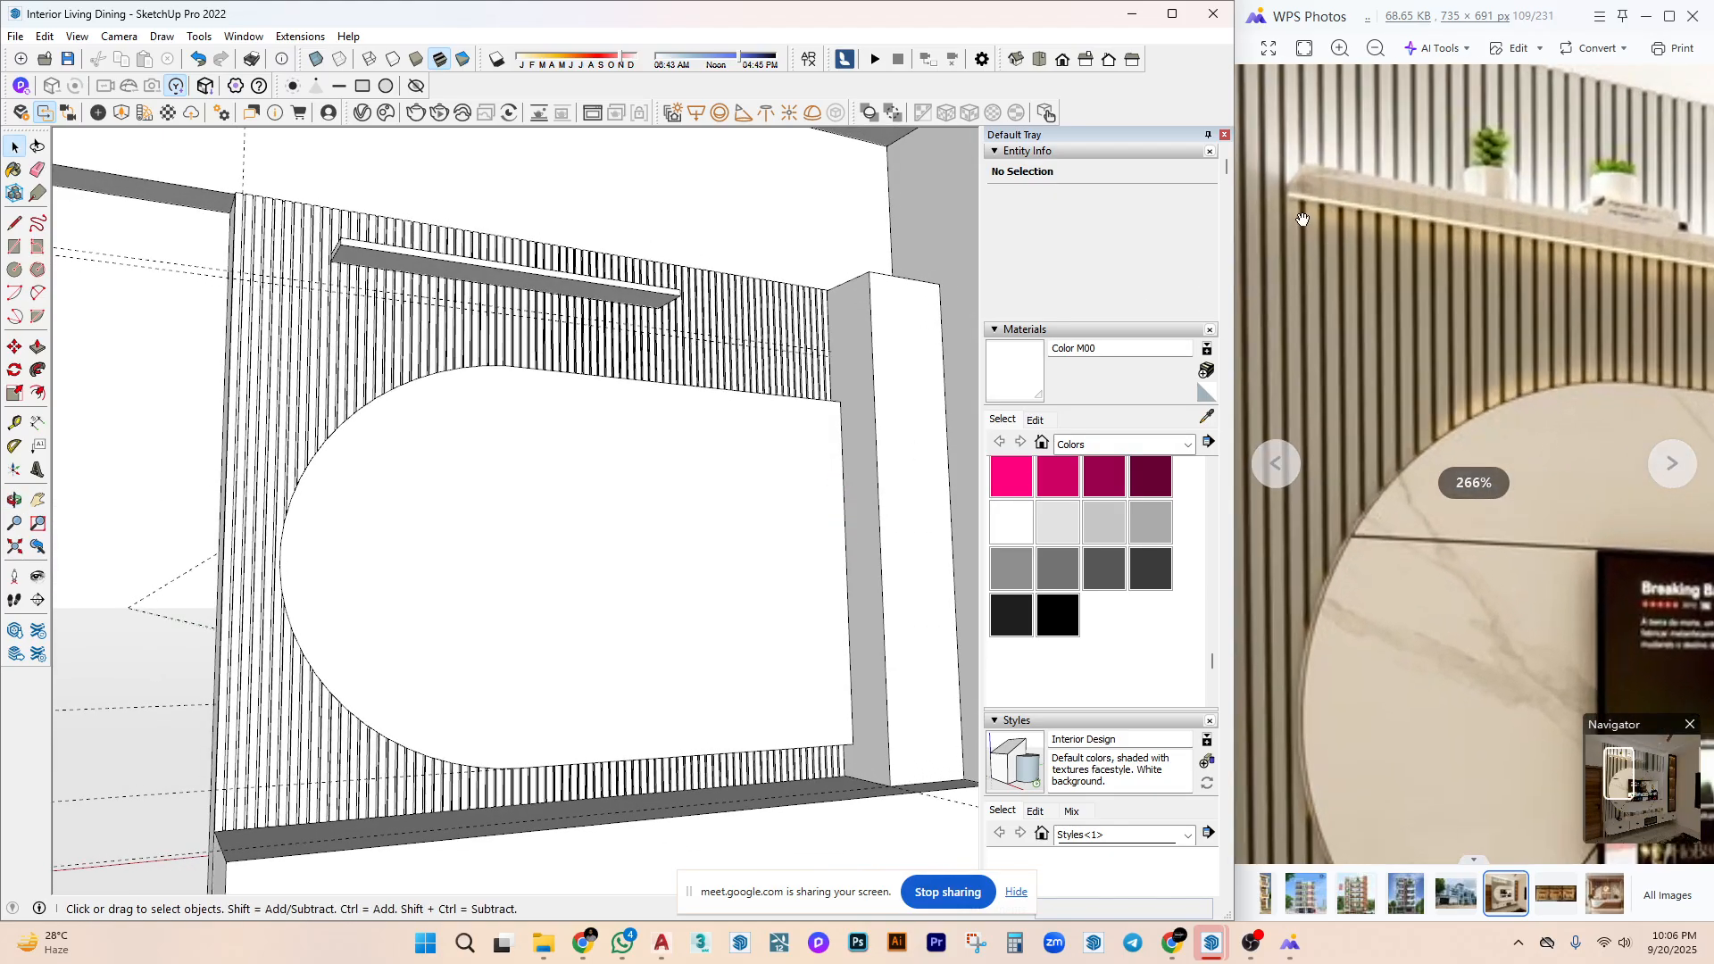
middle_click_drag(881, 268, 607, 373)
scroll(660, 336, "up", 2)
triple_click(658, 417)
key("r")
scroll(134, 418, "up", 4)
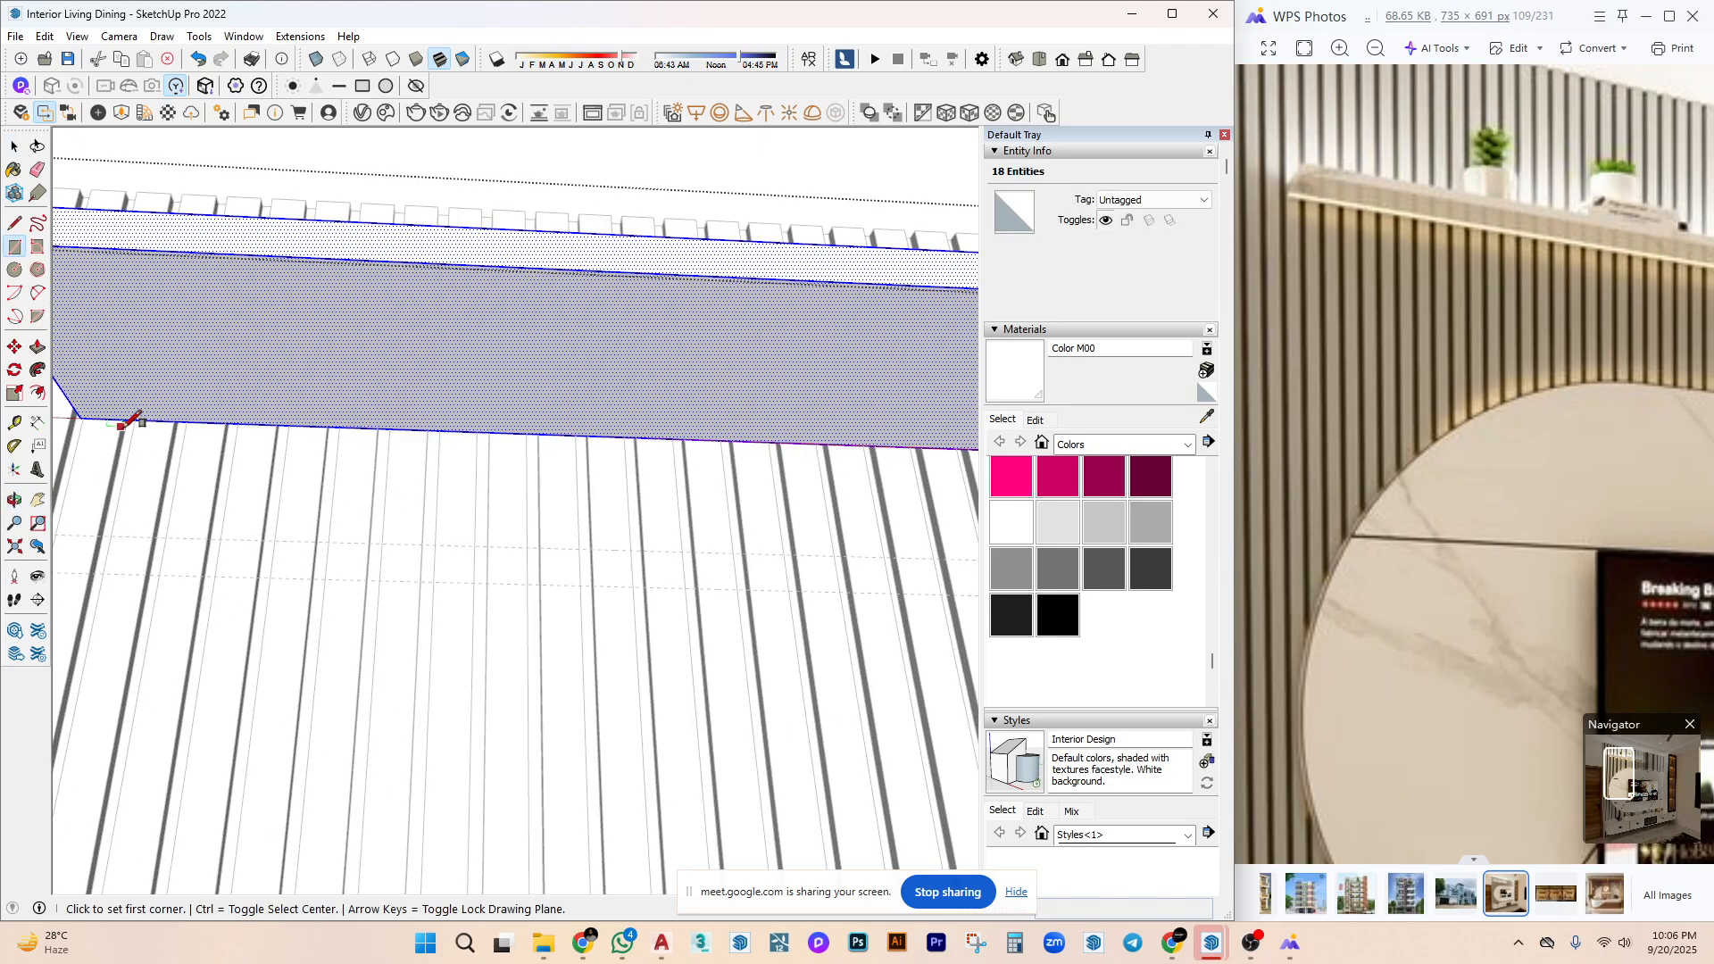
left_click(114, 418)
scroll(268, 395, "down", 3)
middle_click_drag(268, 395, 750, 363)
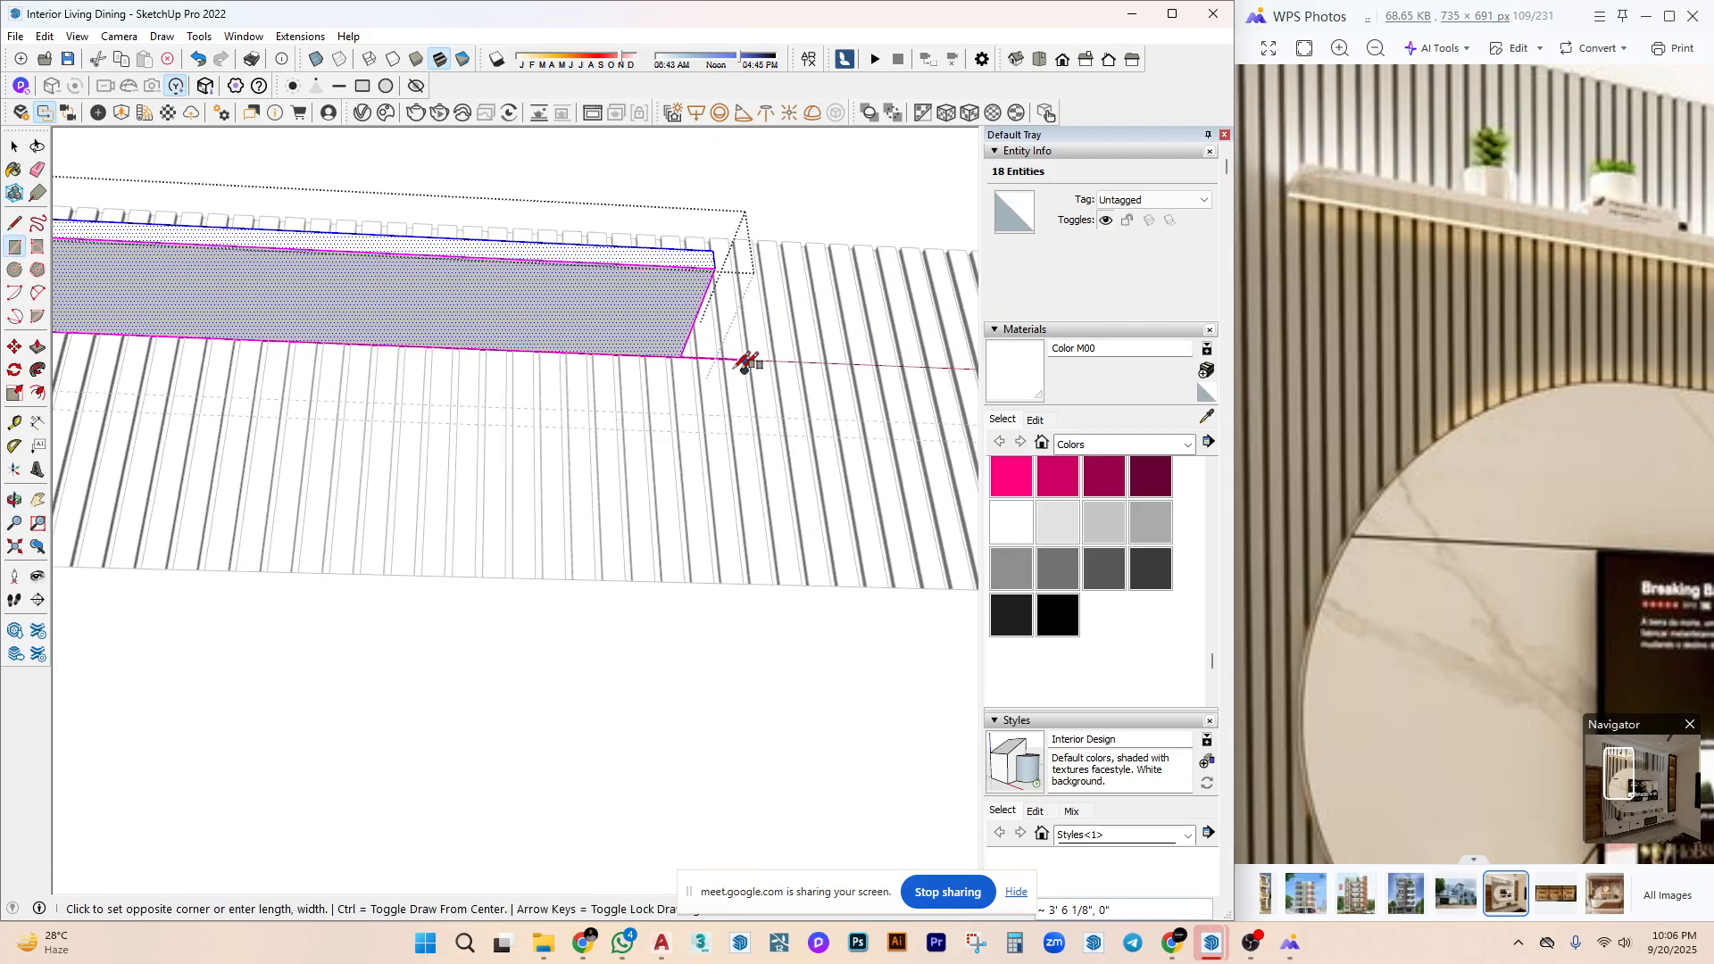
scroll(660, 350, "up", 4)
scroll(659, 351, "up", 3)
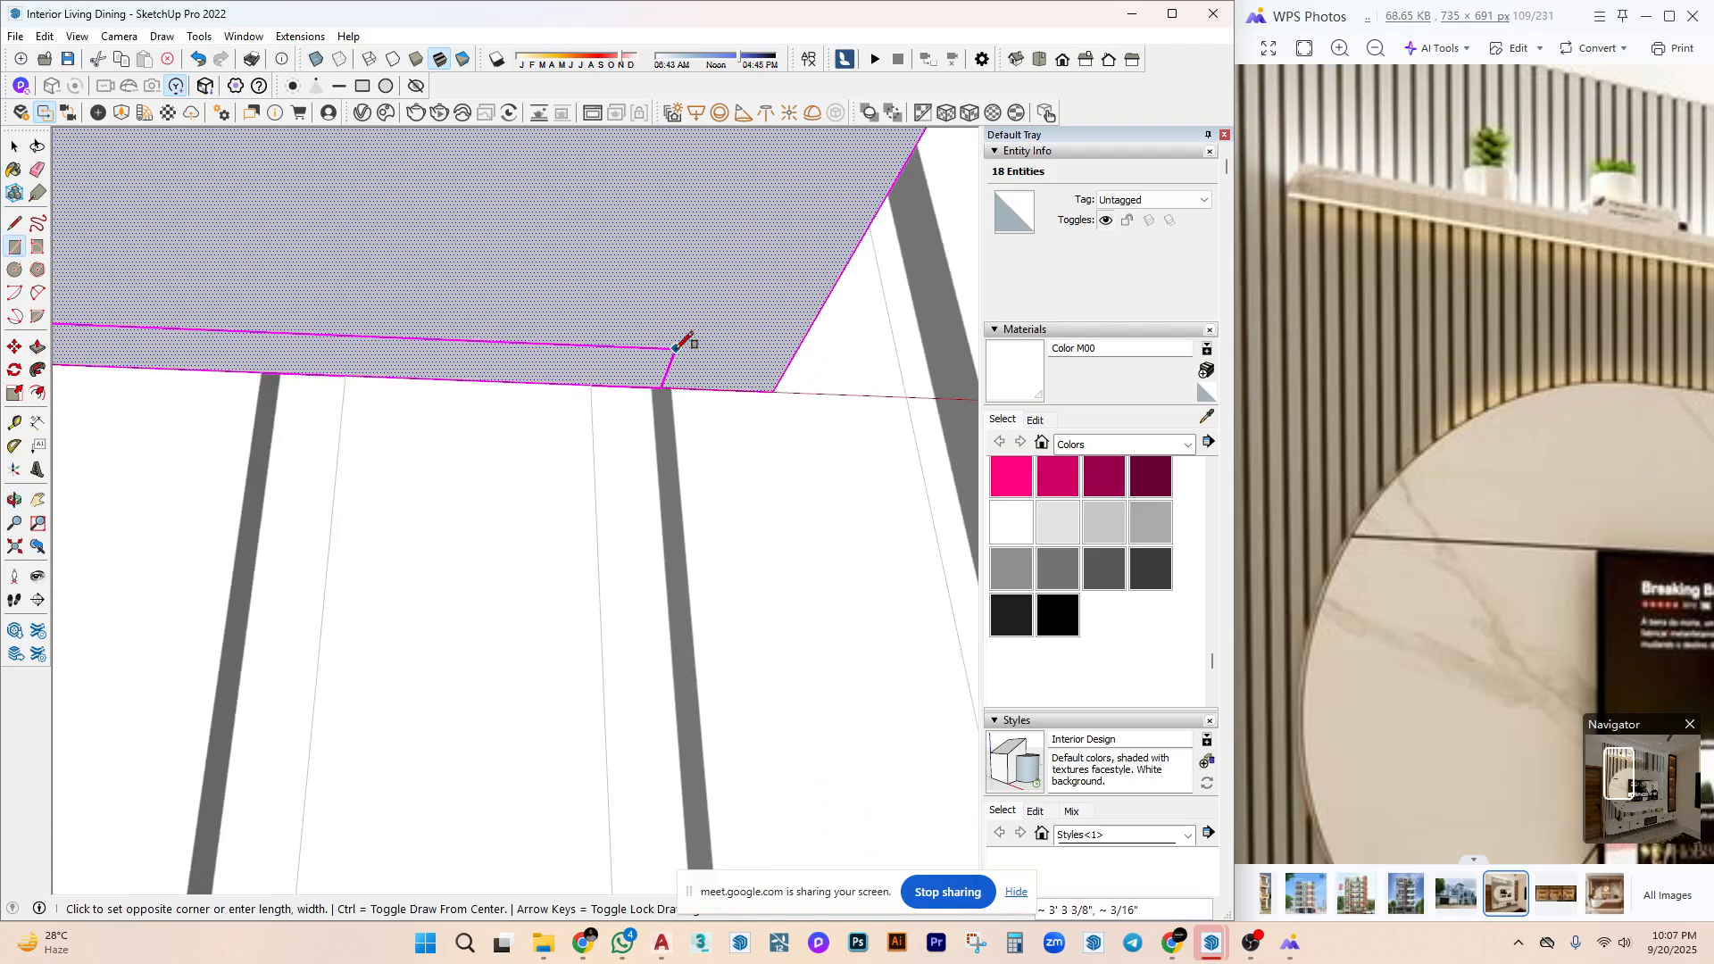
left_click(676, 354)
key("space")
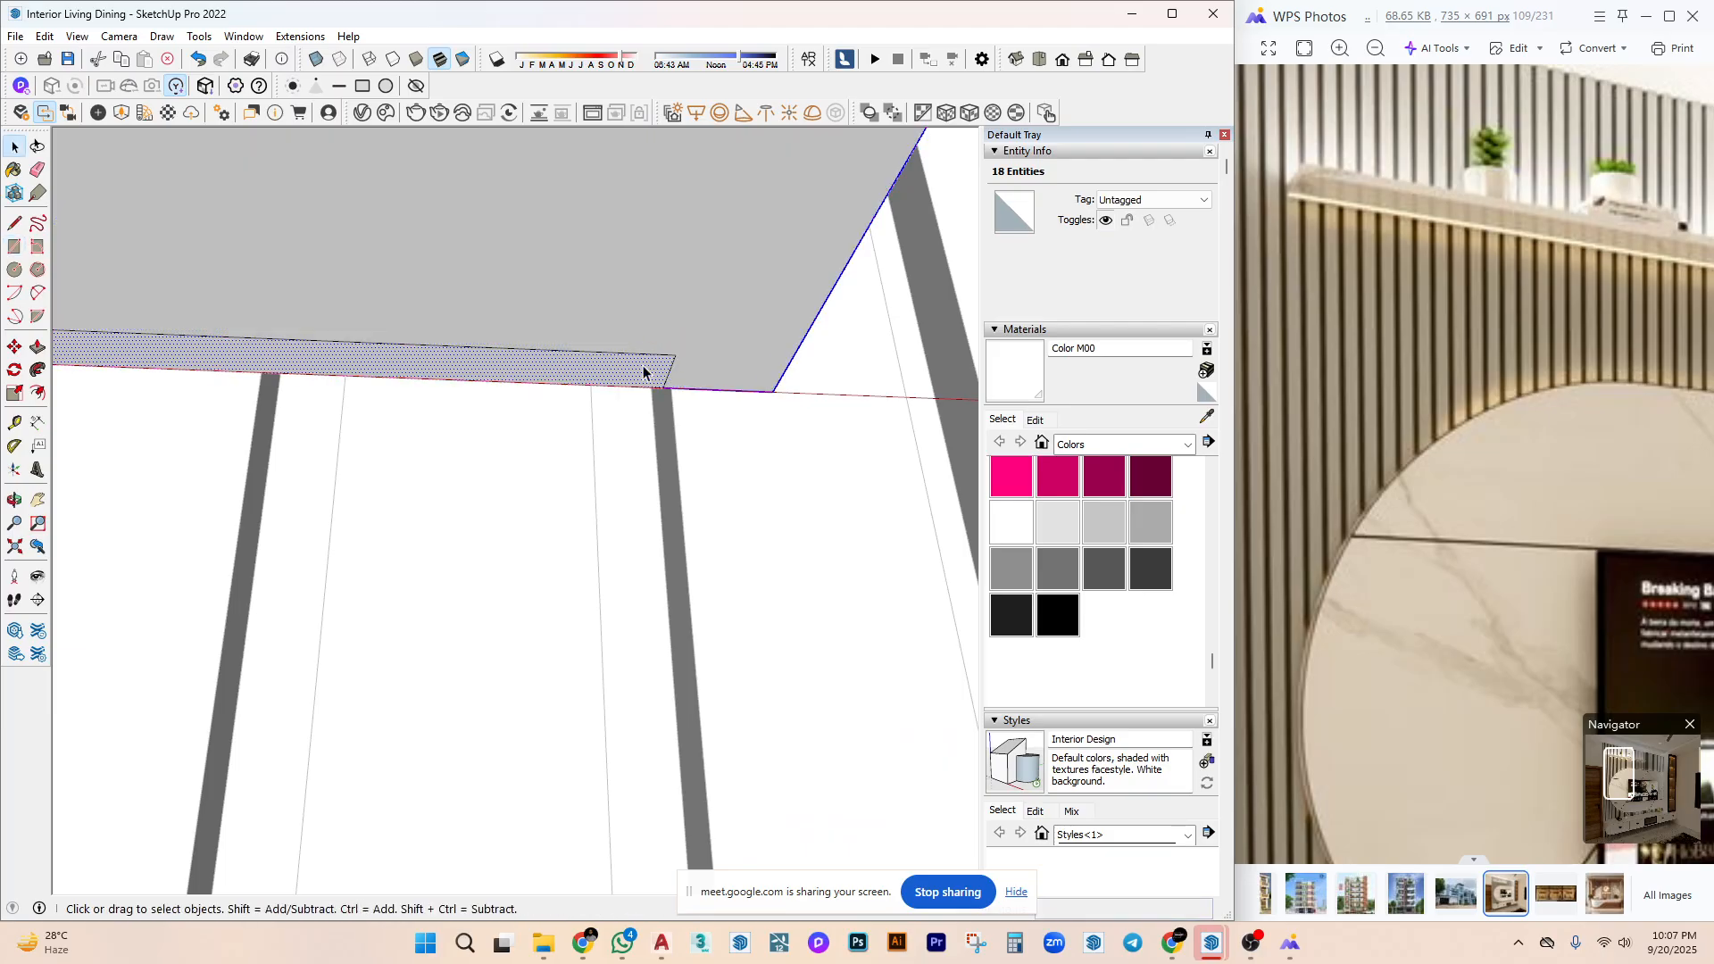
Paint the thin strip under the shelf with Color C02 as a light strip and leave the shelf group.
middle_click_drag(641, 373, 705, 379)
scroll(1111, 553, "down", 6)
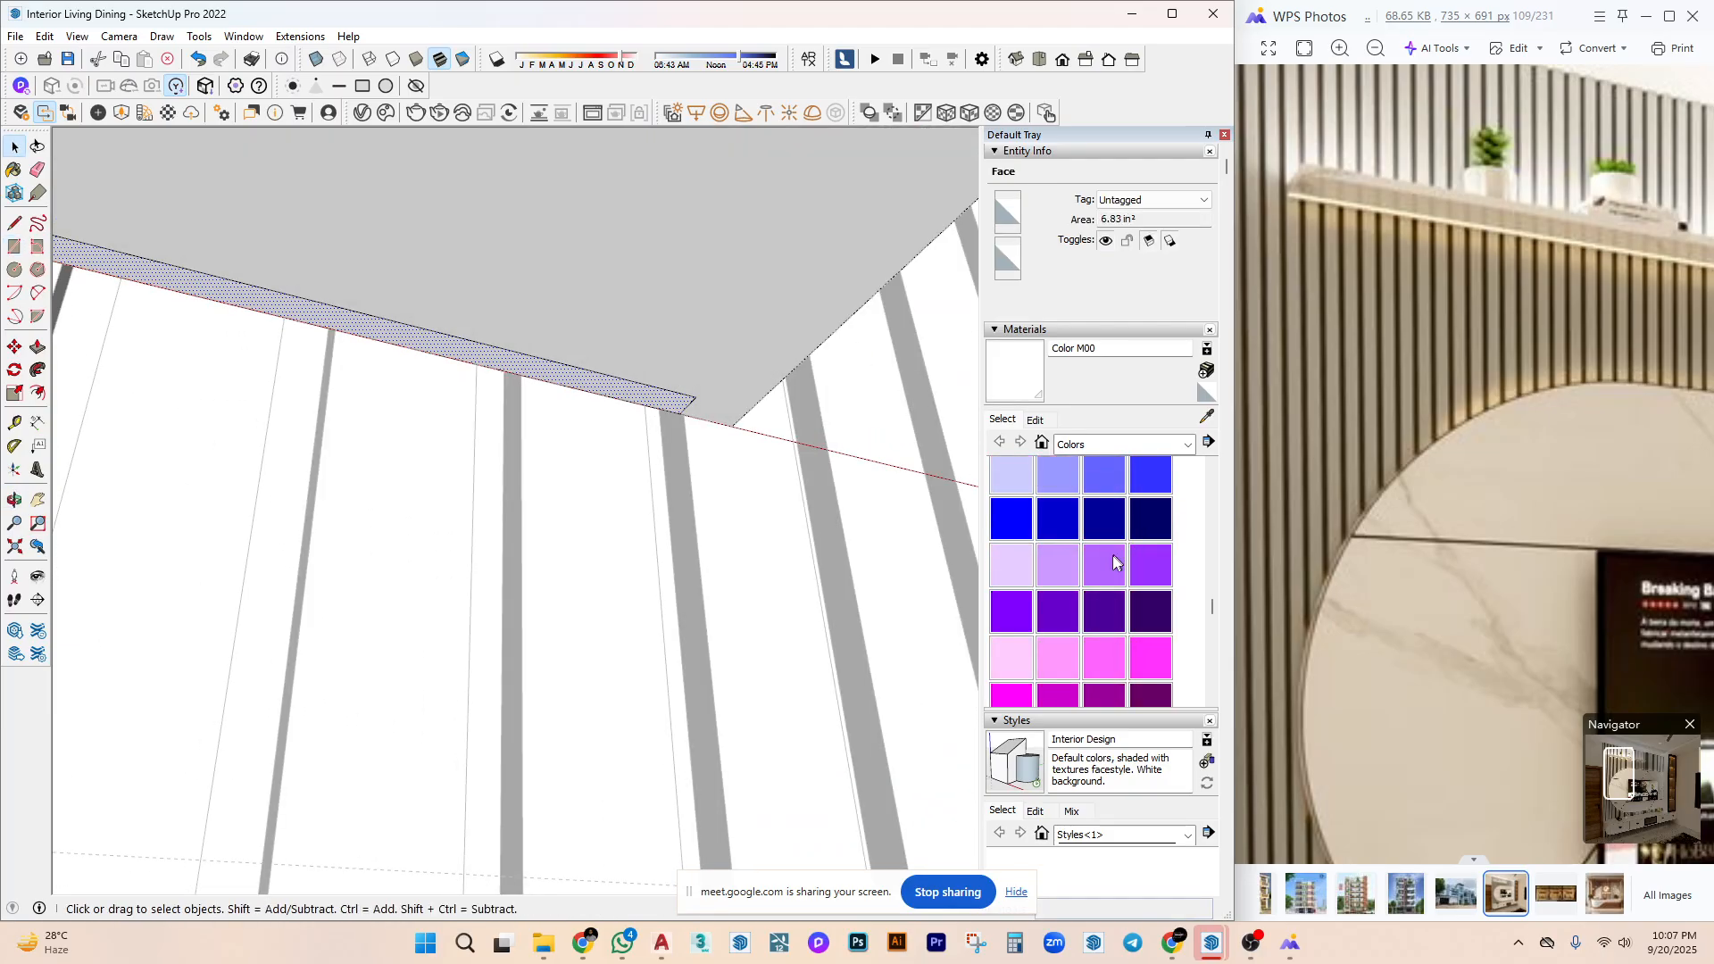
scroll(1107, 554, "up", 5)
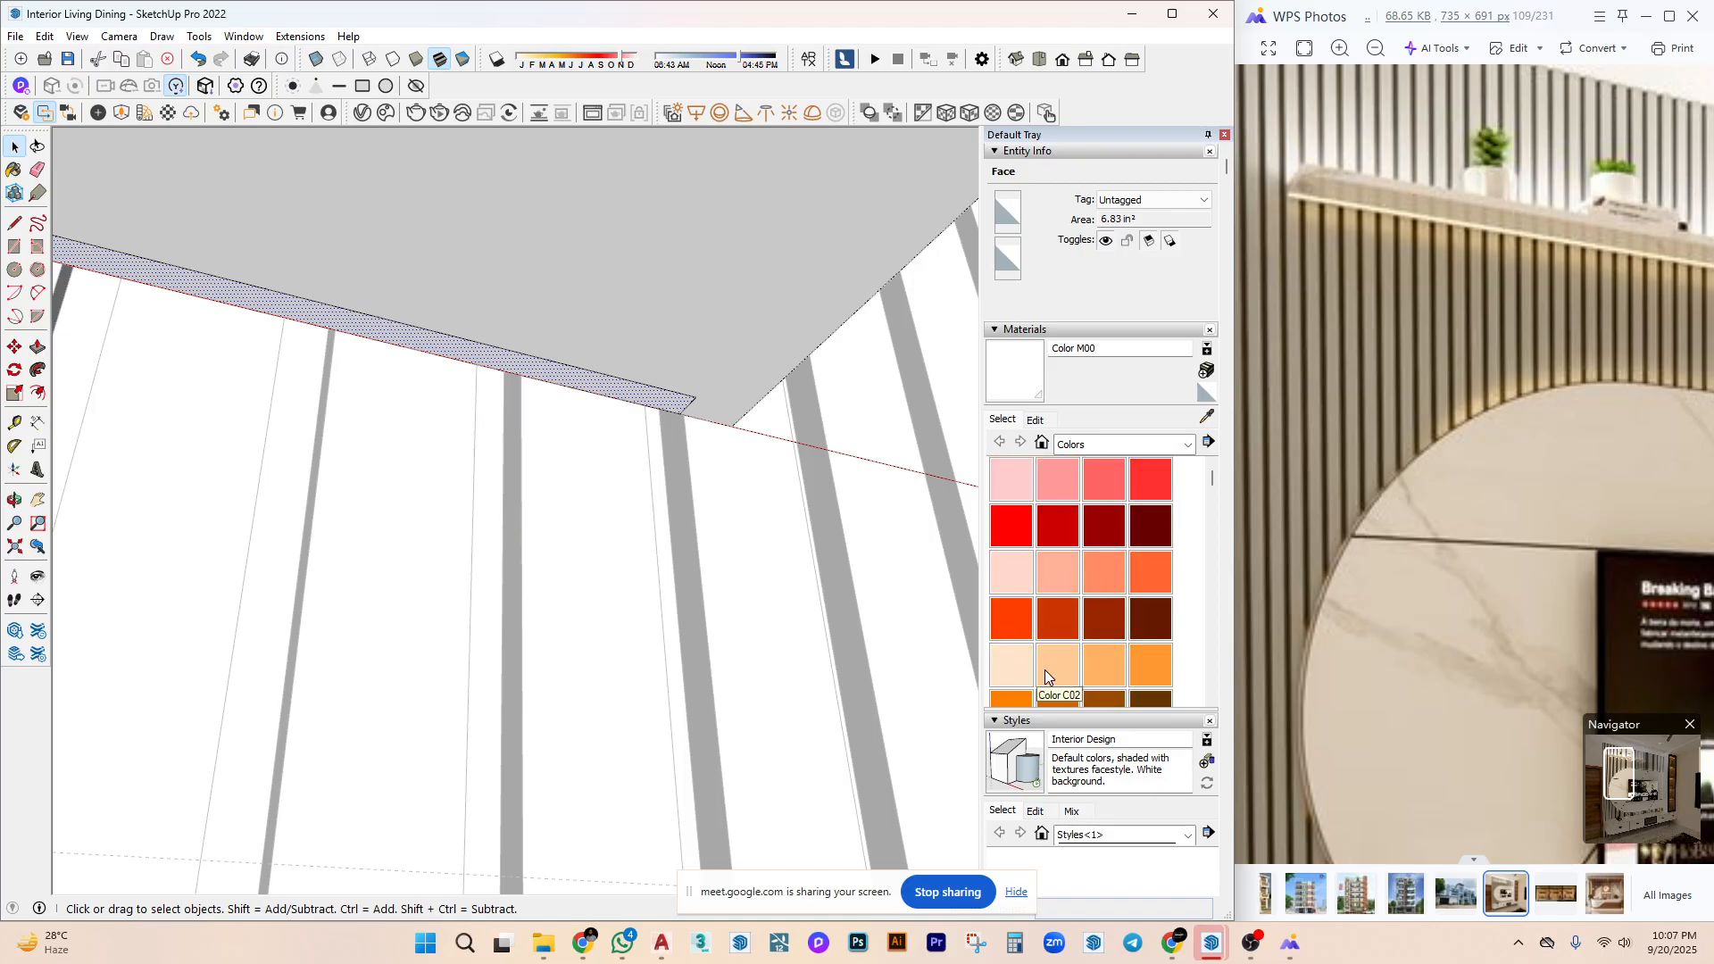
left_click(1047, 676)
middle_click_drag(571, 371, 607, 375)
left_click(616, 385)
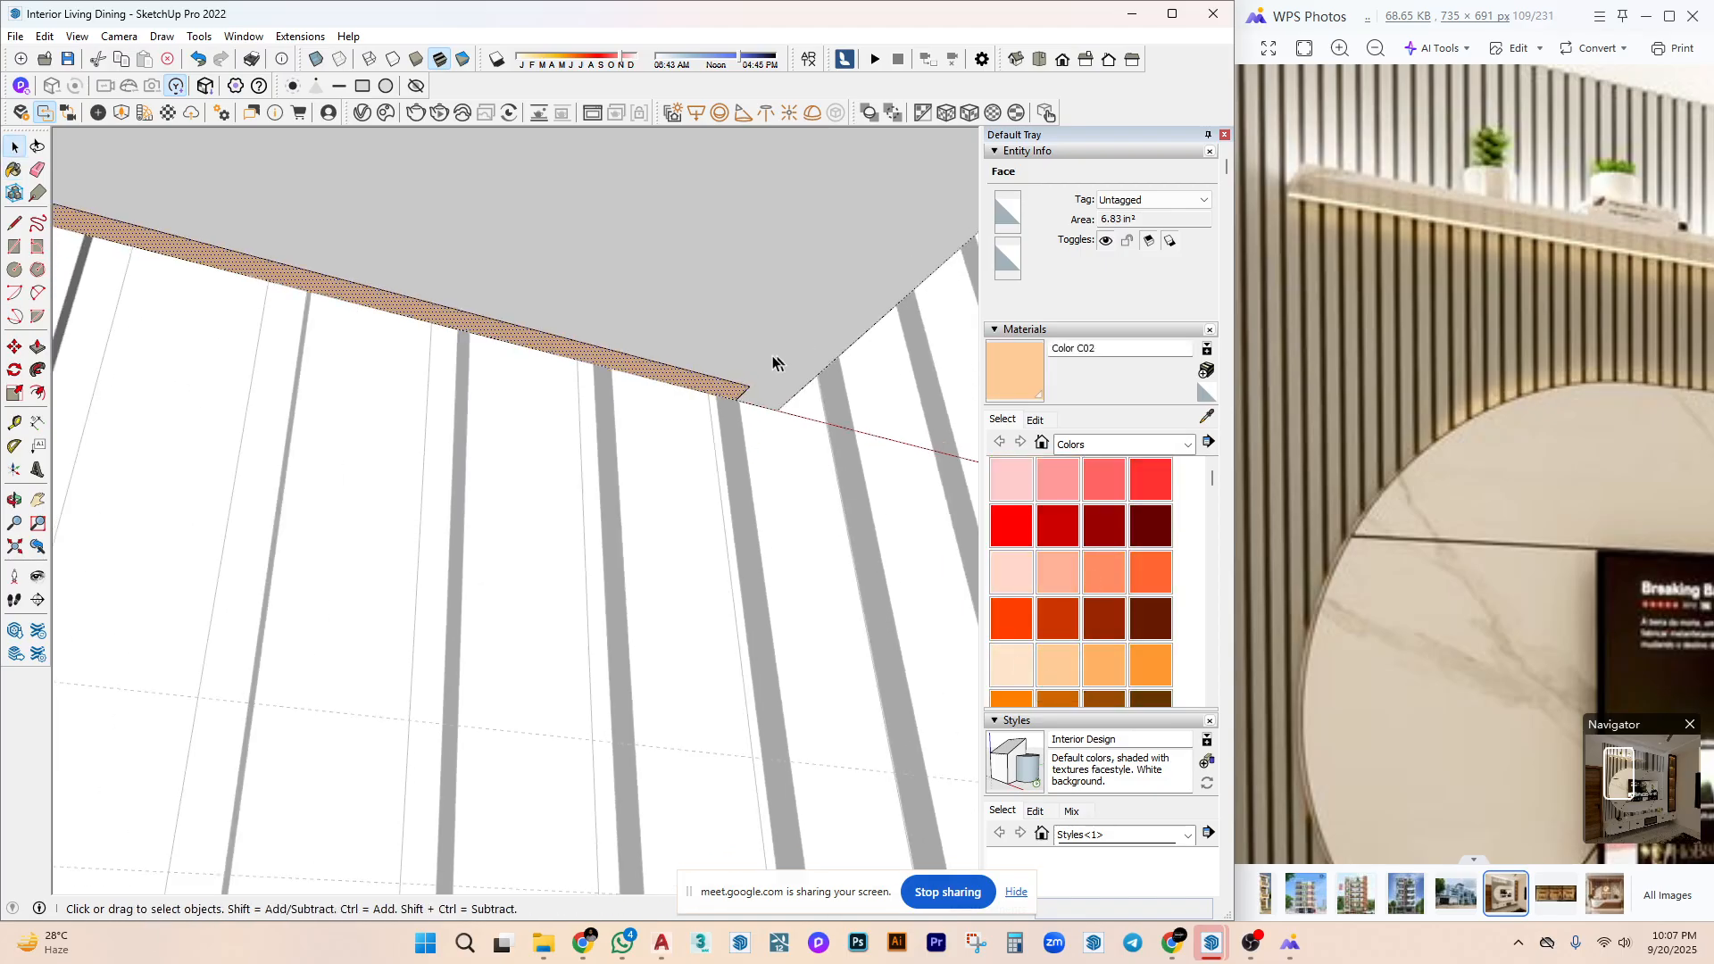
mouse_move(777, 367)
middle_mouse_down()
mouse_move(753, 405)
mouse_move(692, 364)
mouse_move(682, 513)
mouse_move(677, 474)
mouse_move(658, 467)
mouse_move(581, 509)
mouse_move(582, 280)
middle_mouse_up()
scroll(582, 280, "down", 5)
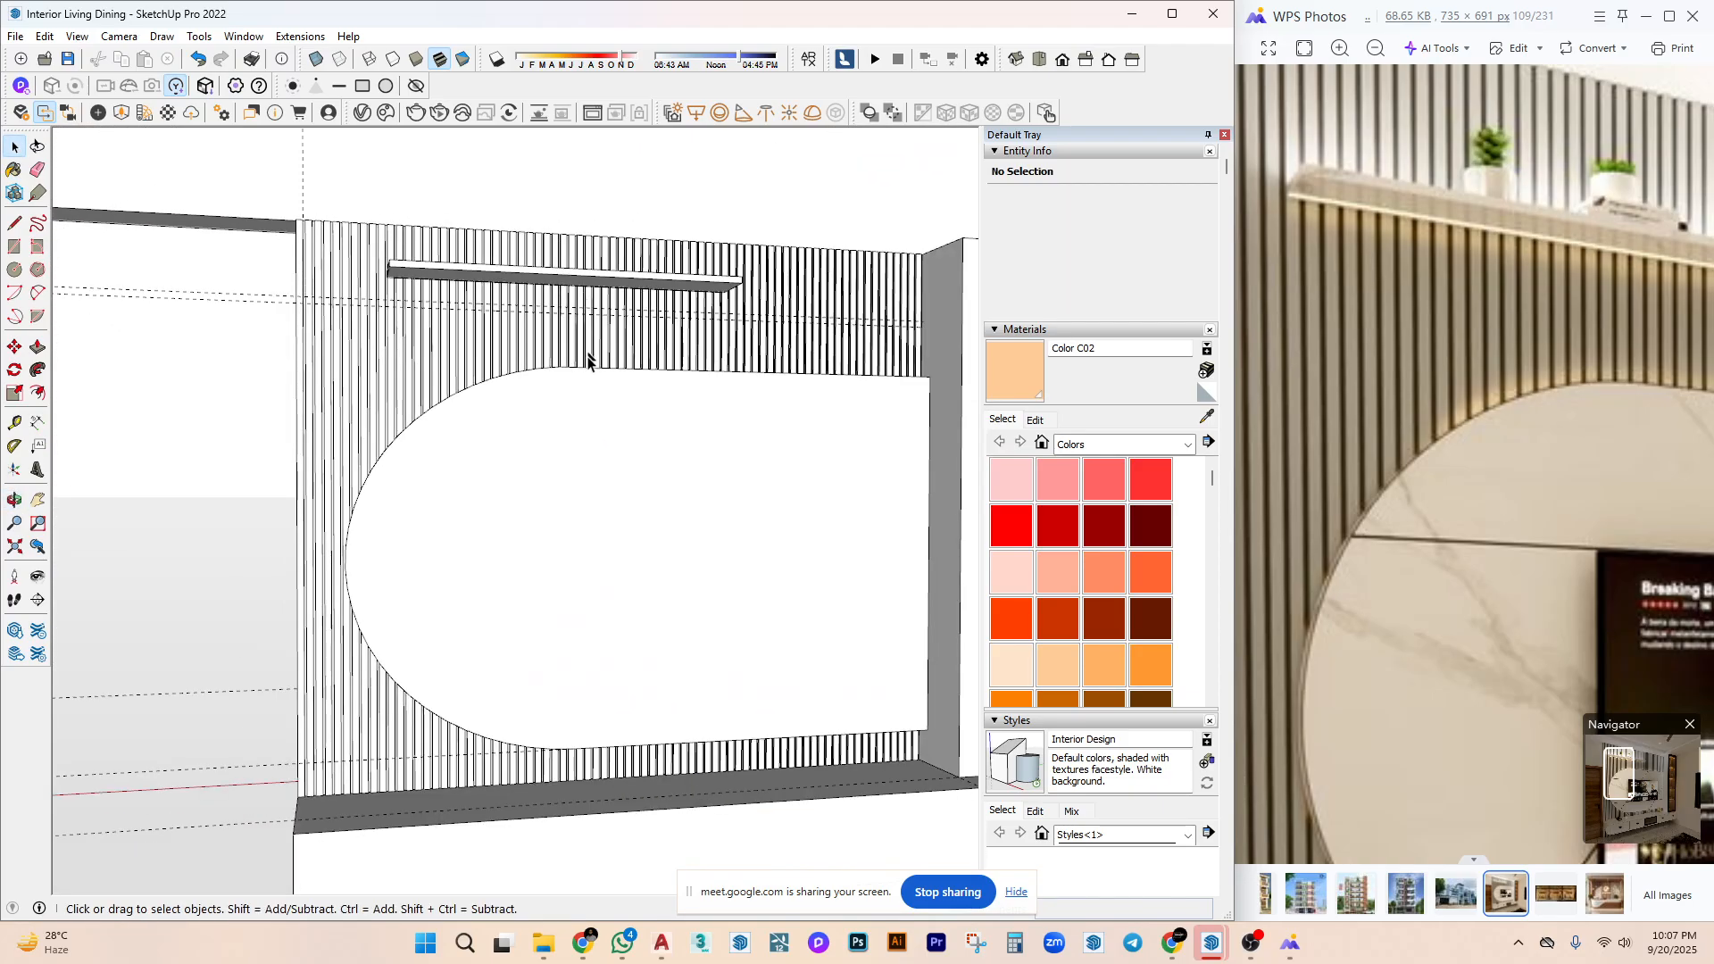
Open the rounded panel group, extrude its face 1 1/2" out from the fluted wall, and close the group.
middle_click_drag(586, 357, 593, 429)
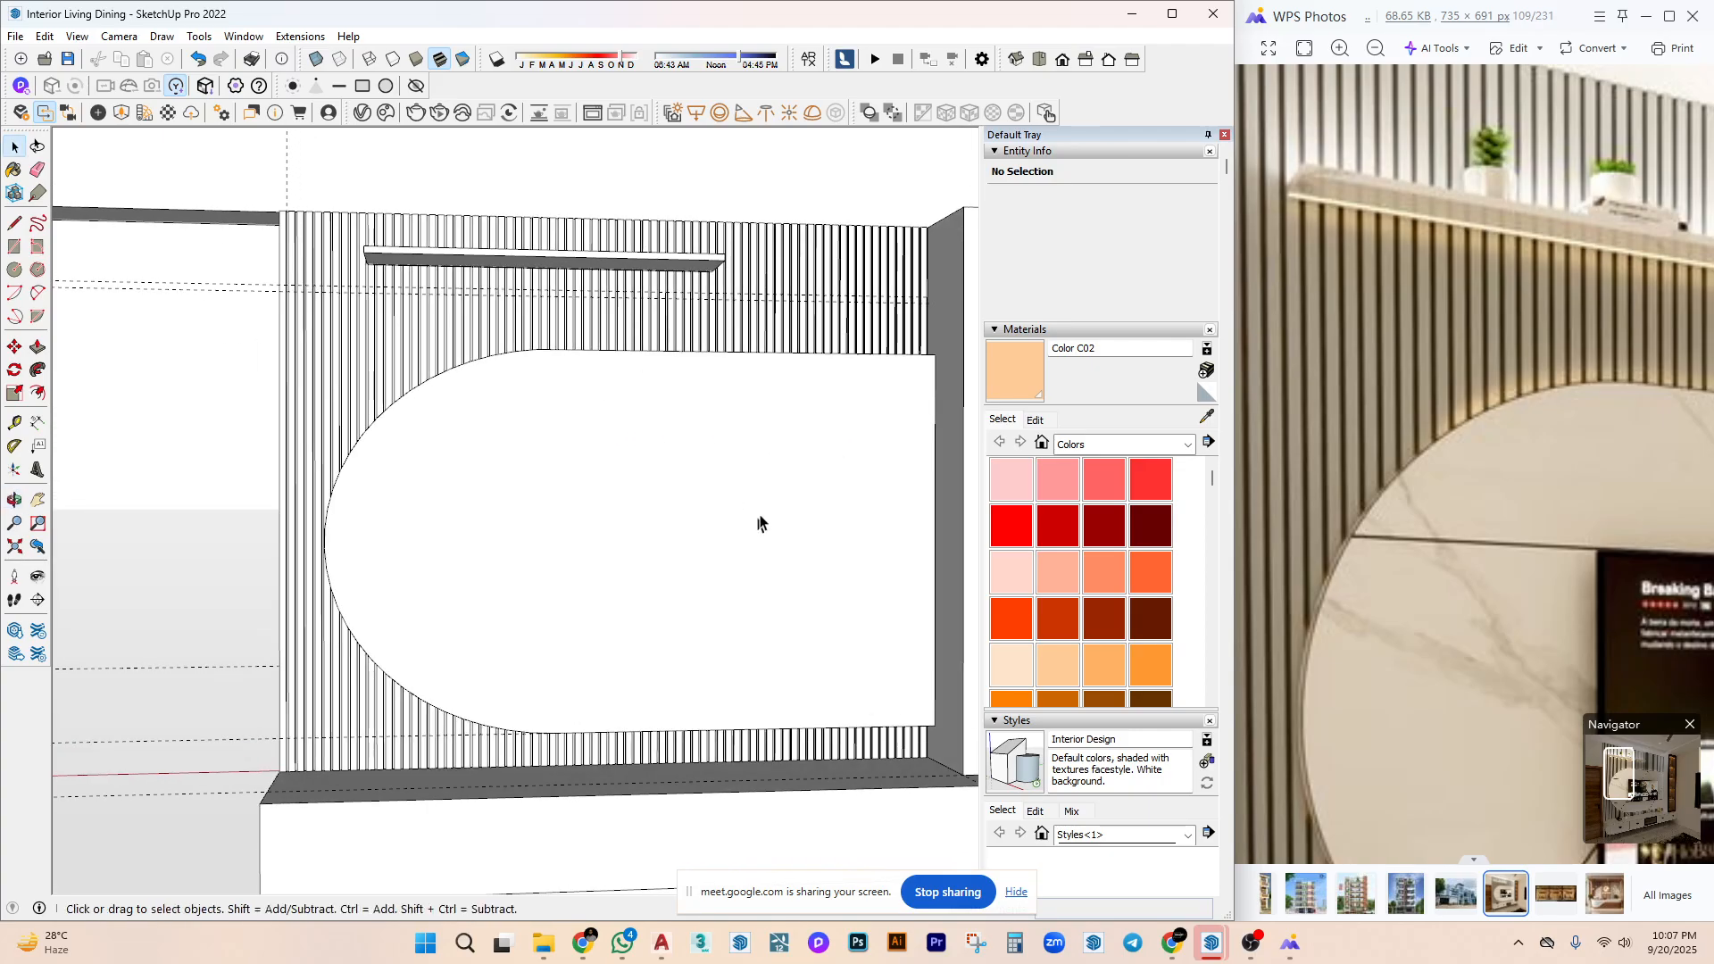
middle_click_drag(661, 554, 711, 601)
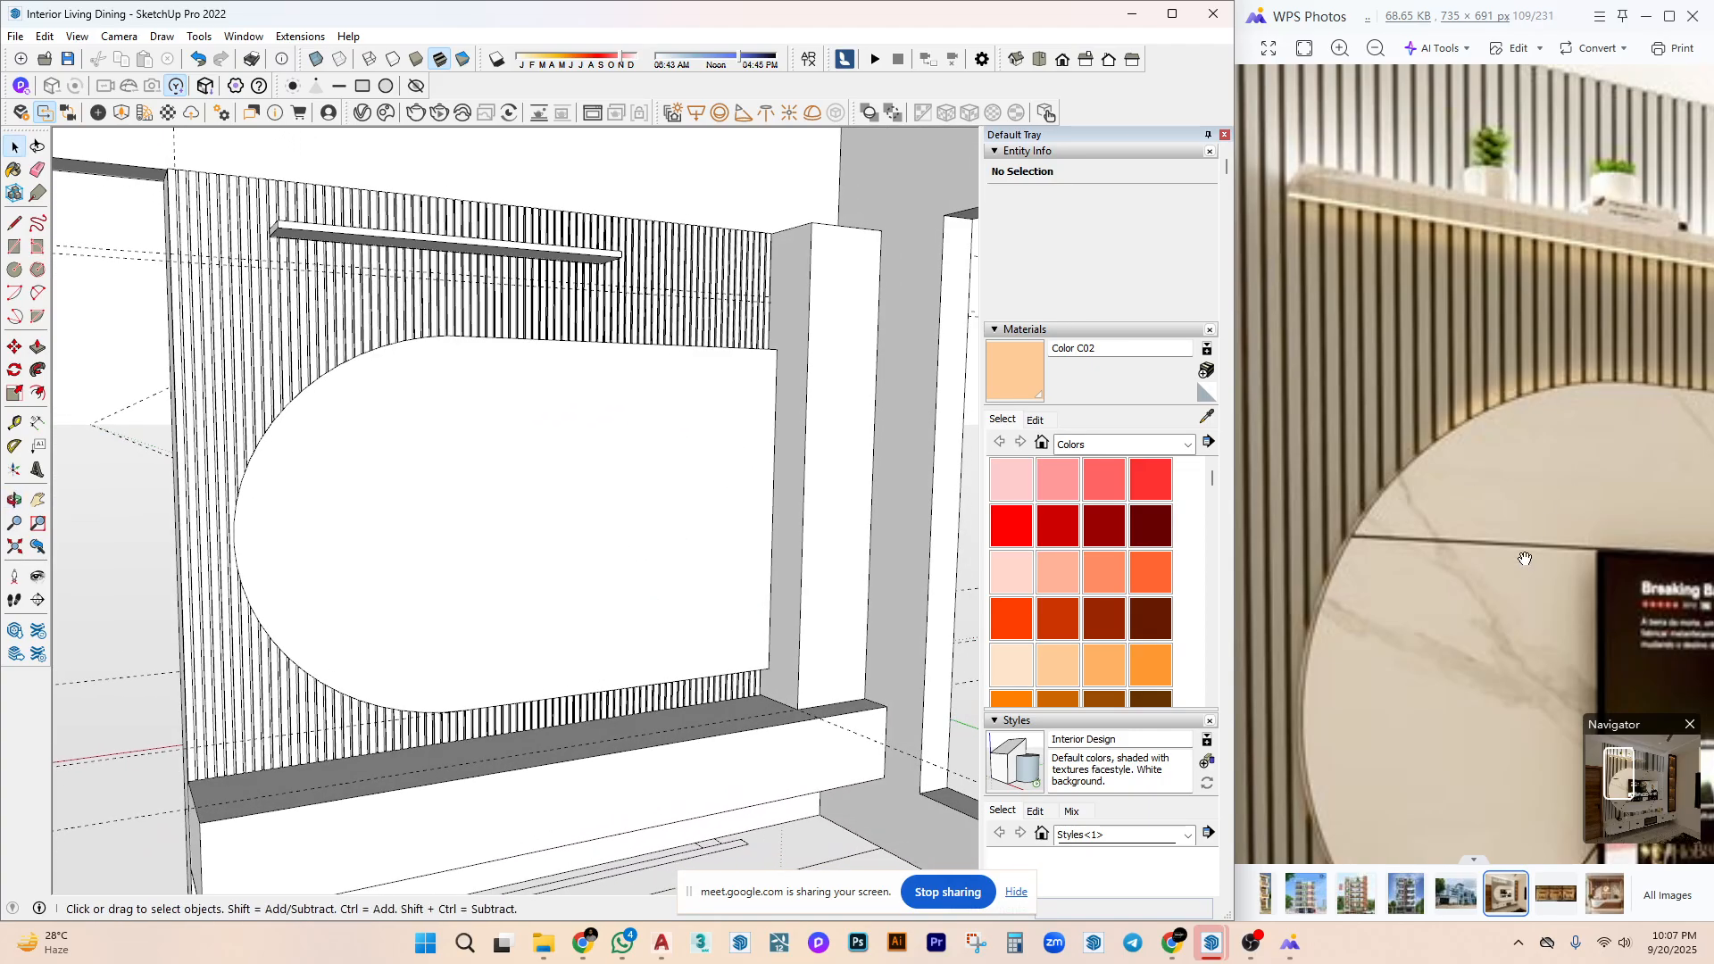
scroll(1525, 559, "down", 5)
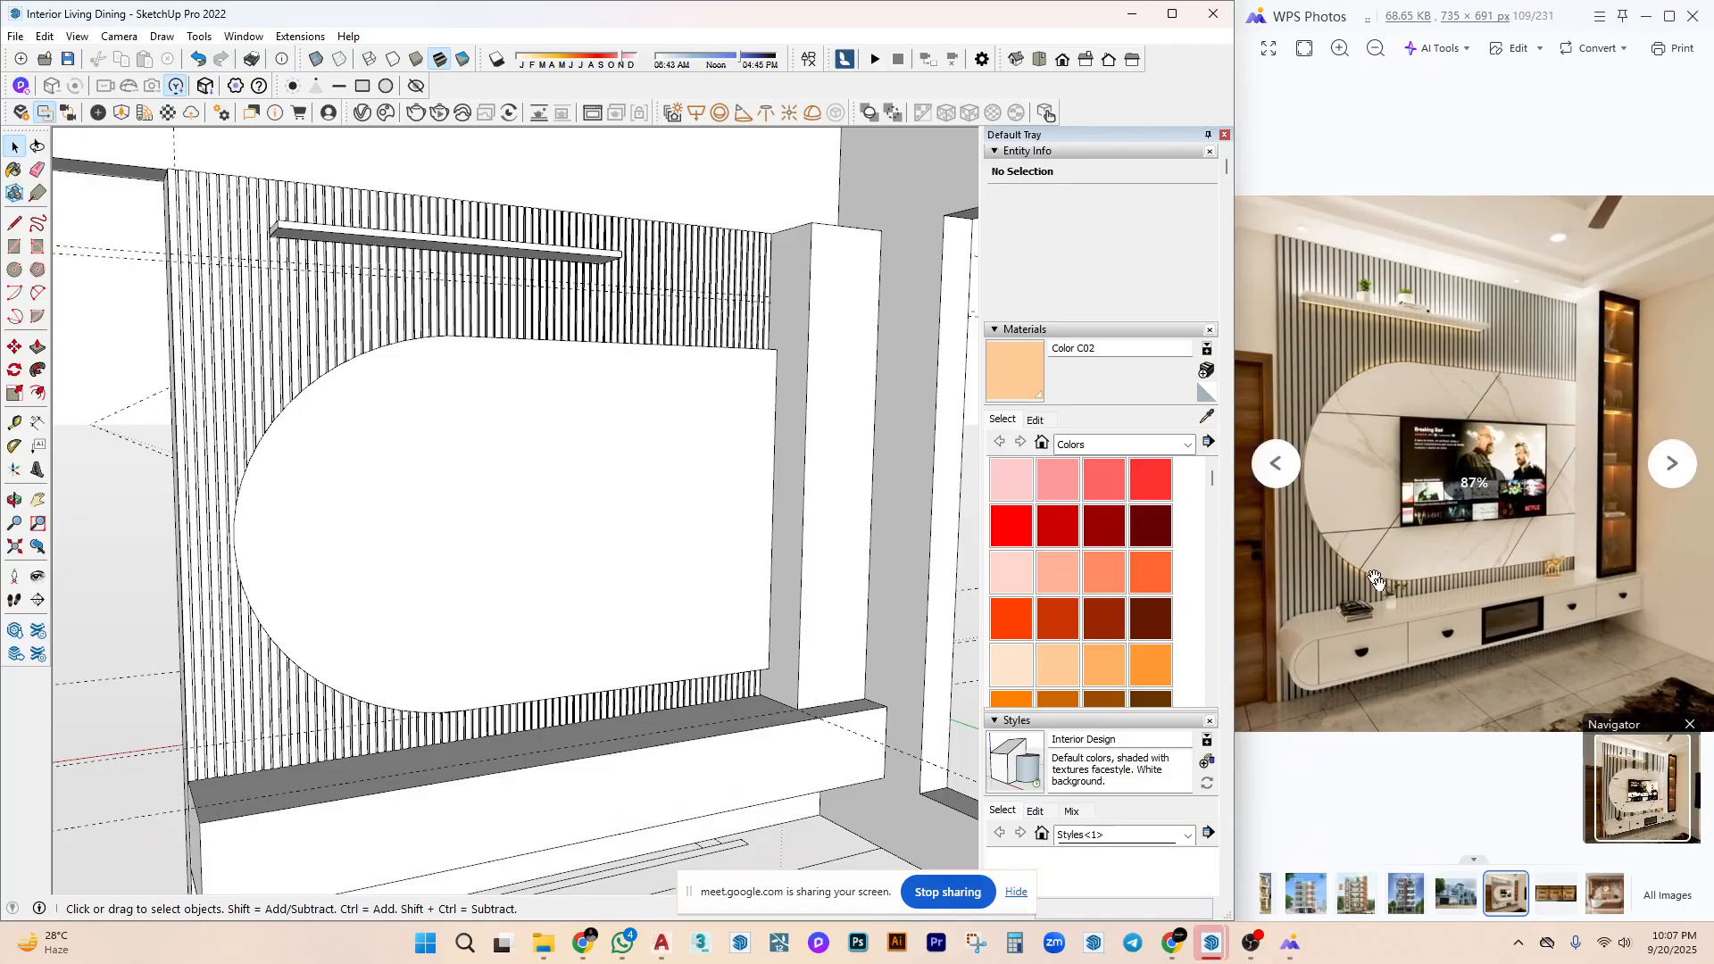
middle_click_drag(688, 486, 711, 432)
double_click(712, 429)
scroll(428, 444, "up", 3)
middle_click_drag(429, 444, 555, 557)
key("p")
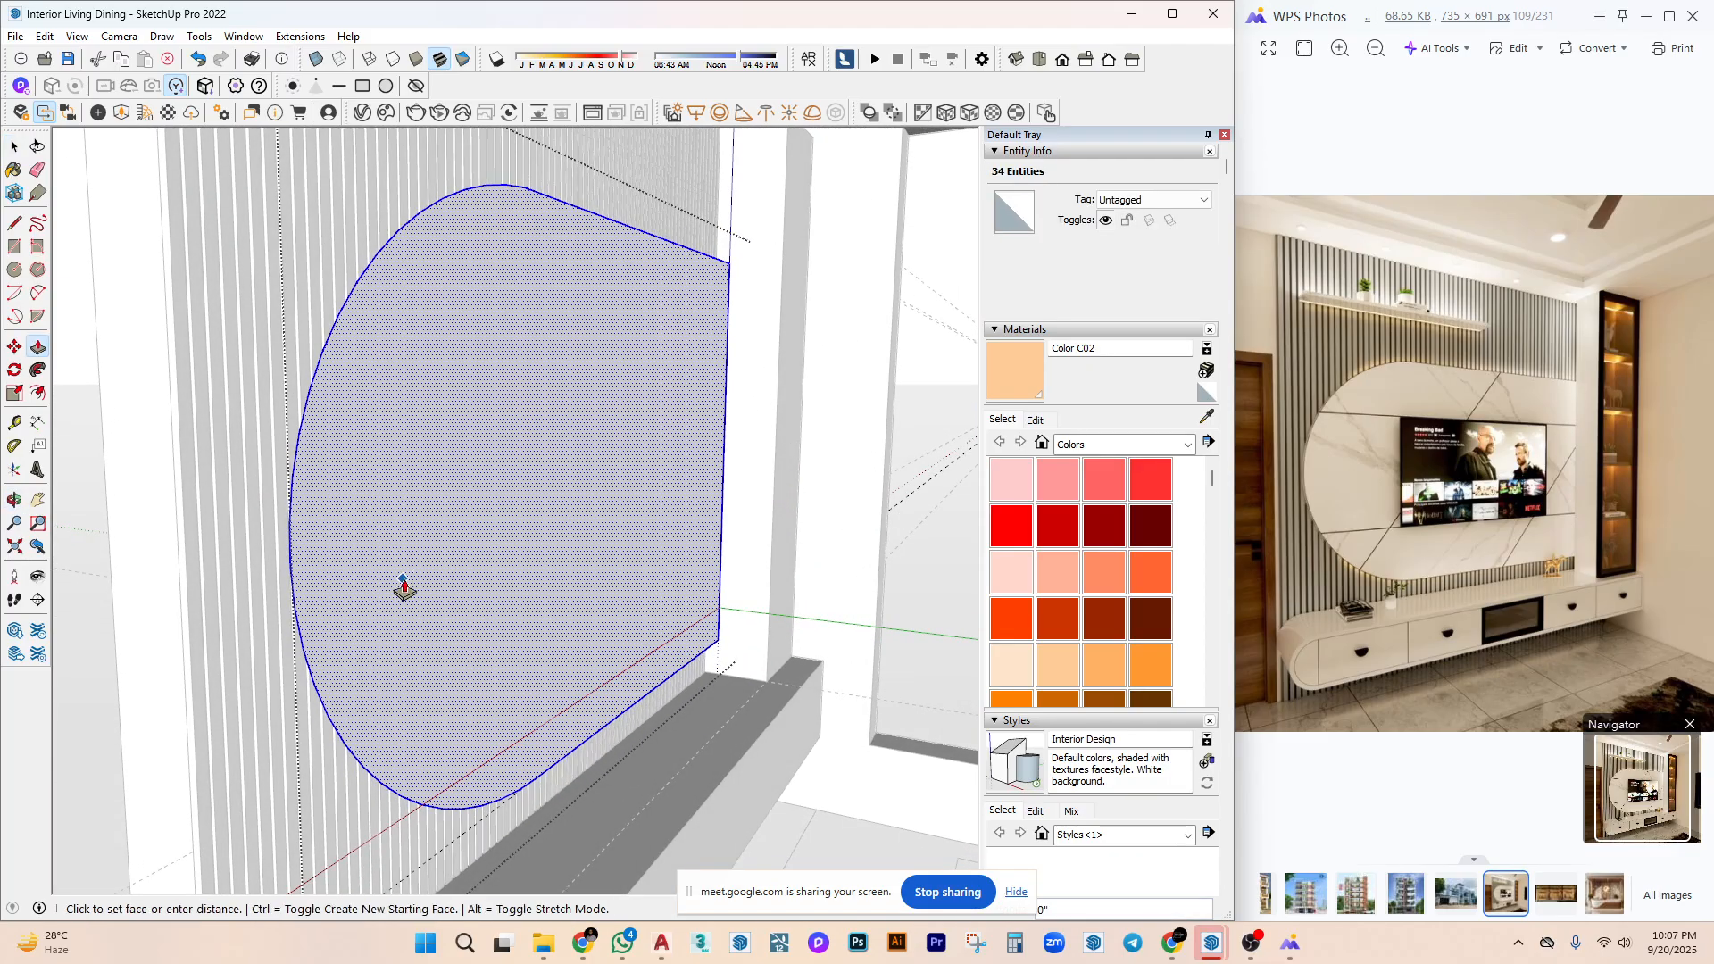
left_click(402, 586)
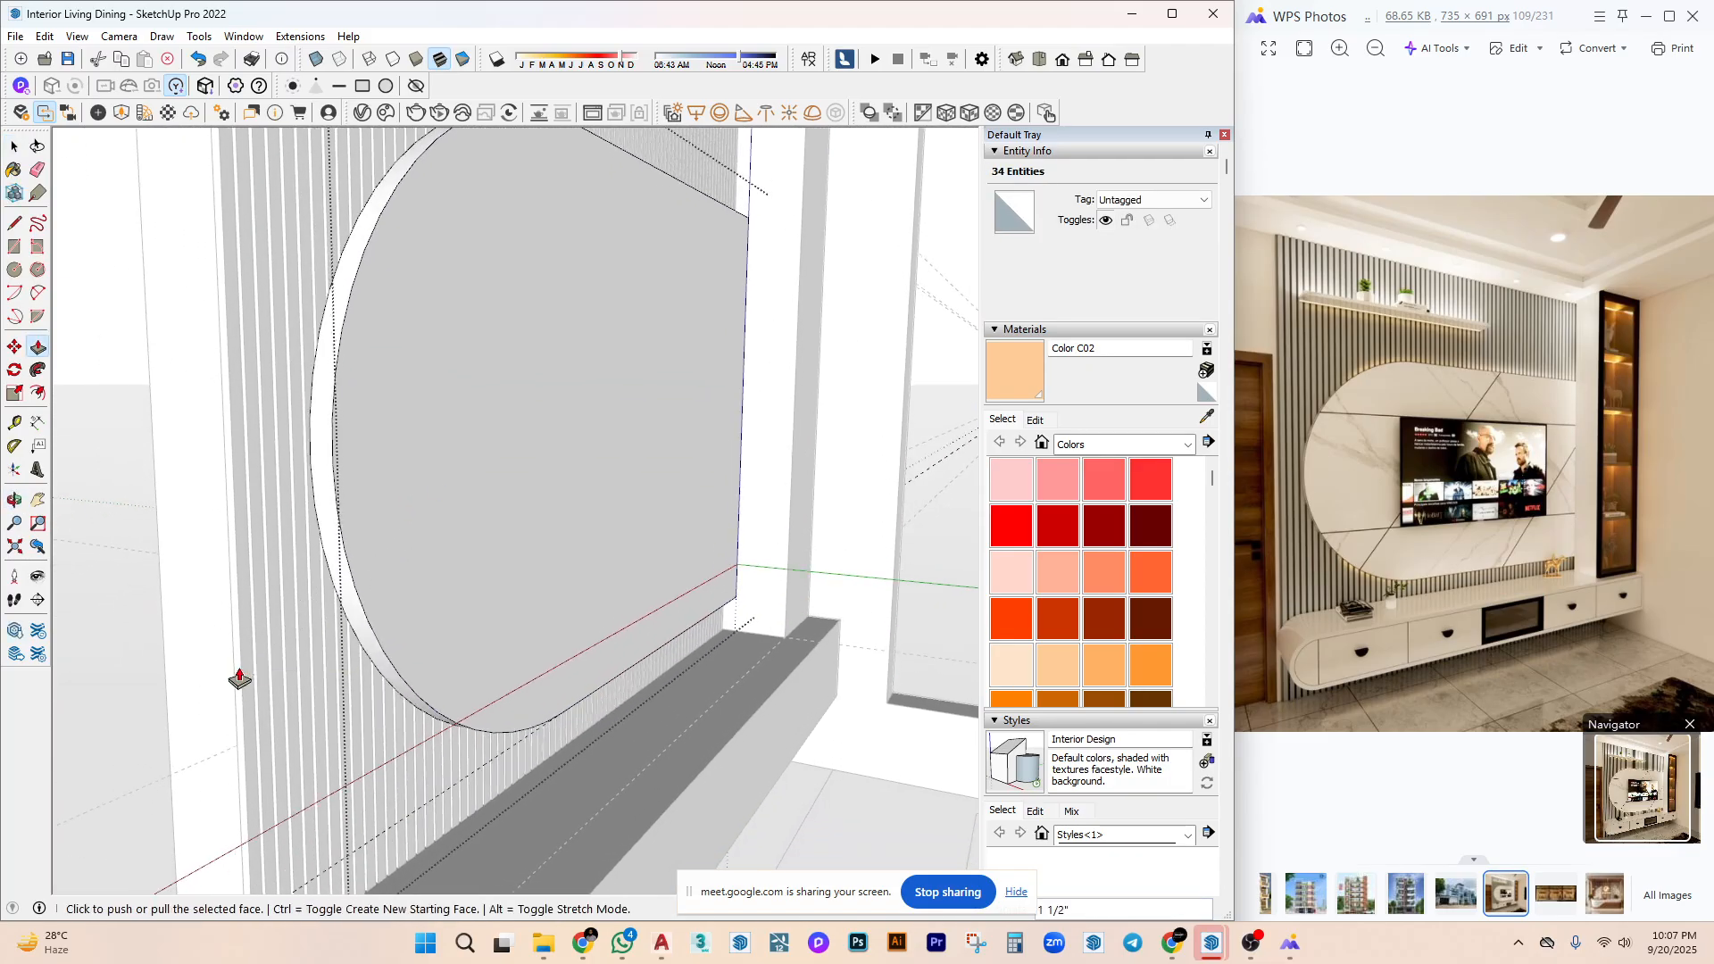
middle_click_drag(239, 678, 535, 500)
key("space")
scroll(661, 505, "up", 2)
left_click(697, 471)
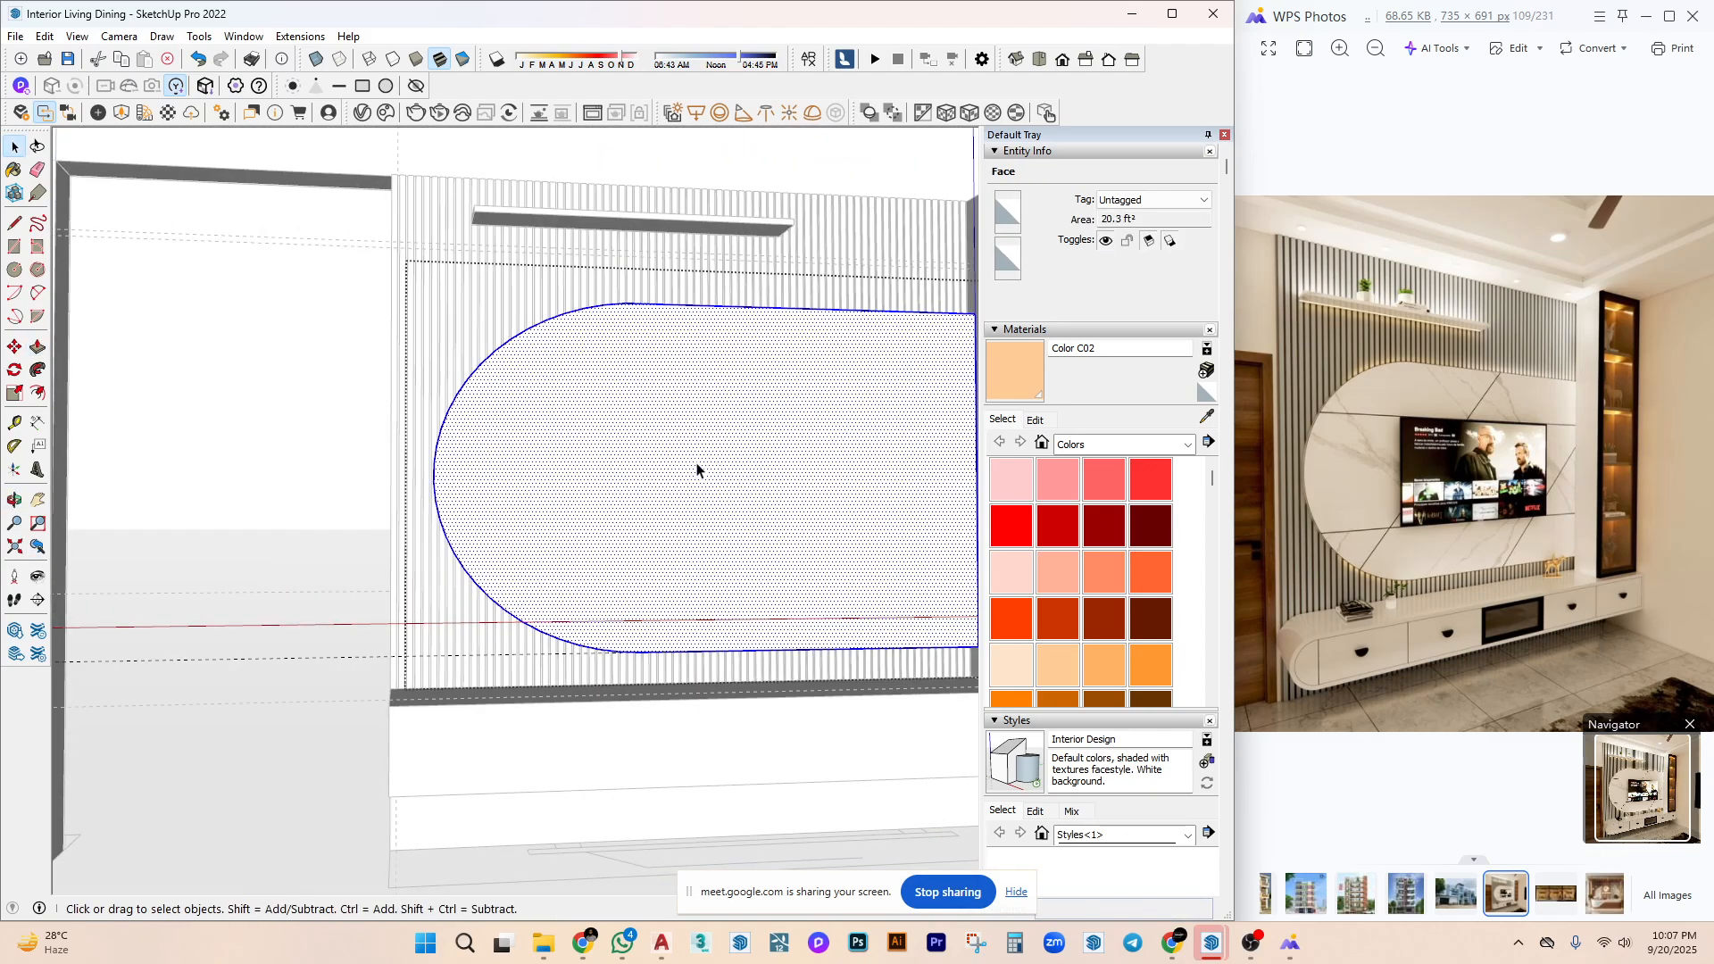
mouse_move(697, 471)
middle_mouse_down()
mouse_move(643, 443)
mouse_move(719, 444)
mouse_move(727, 498)
mouse_move(990, 457)
mouse_move(237, 501)
mouse_move(670, 522)
mouse_move(466, 543)
middle_mouse_up()
scroll(669, 523, "down", 2)
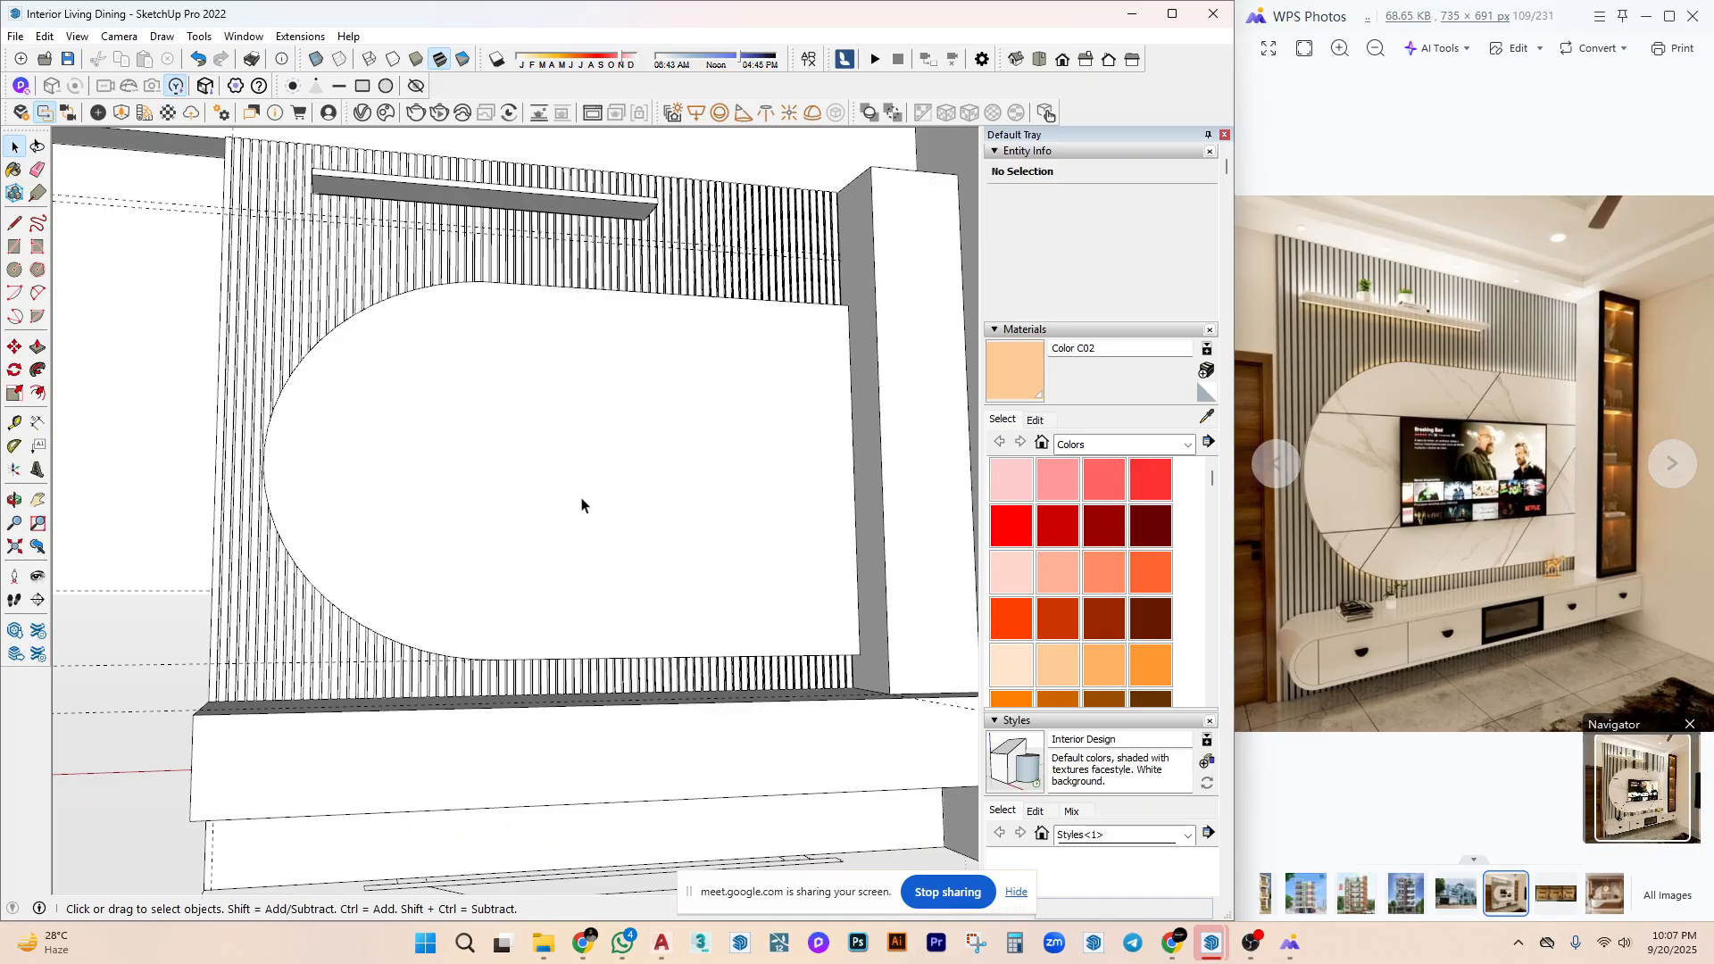
Reopen the rounded panel group and offset the curved and two straight long edges of its back face 0.5" inward.
middle_click_drag(675, 622, 639, 586)
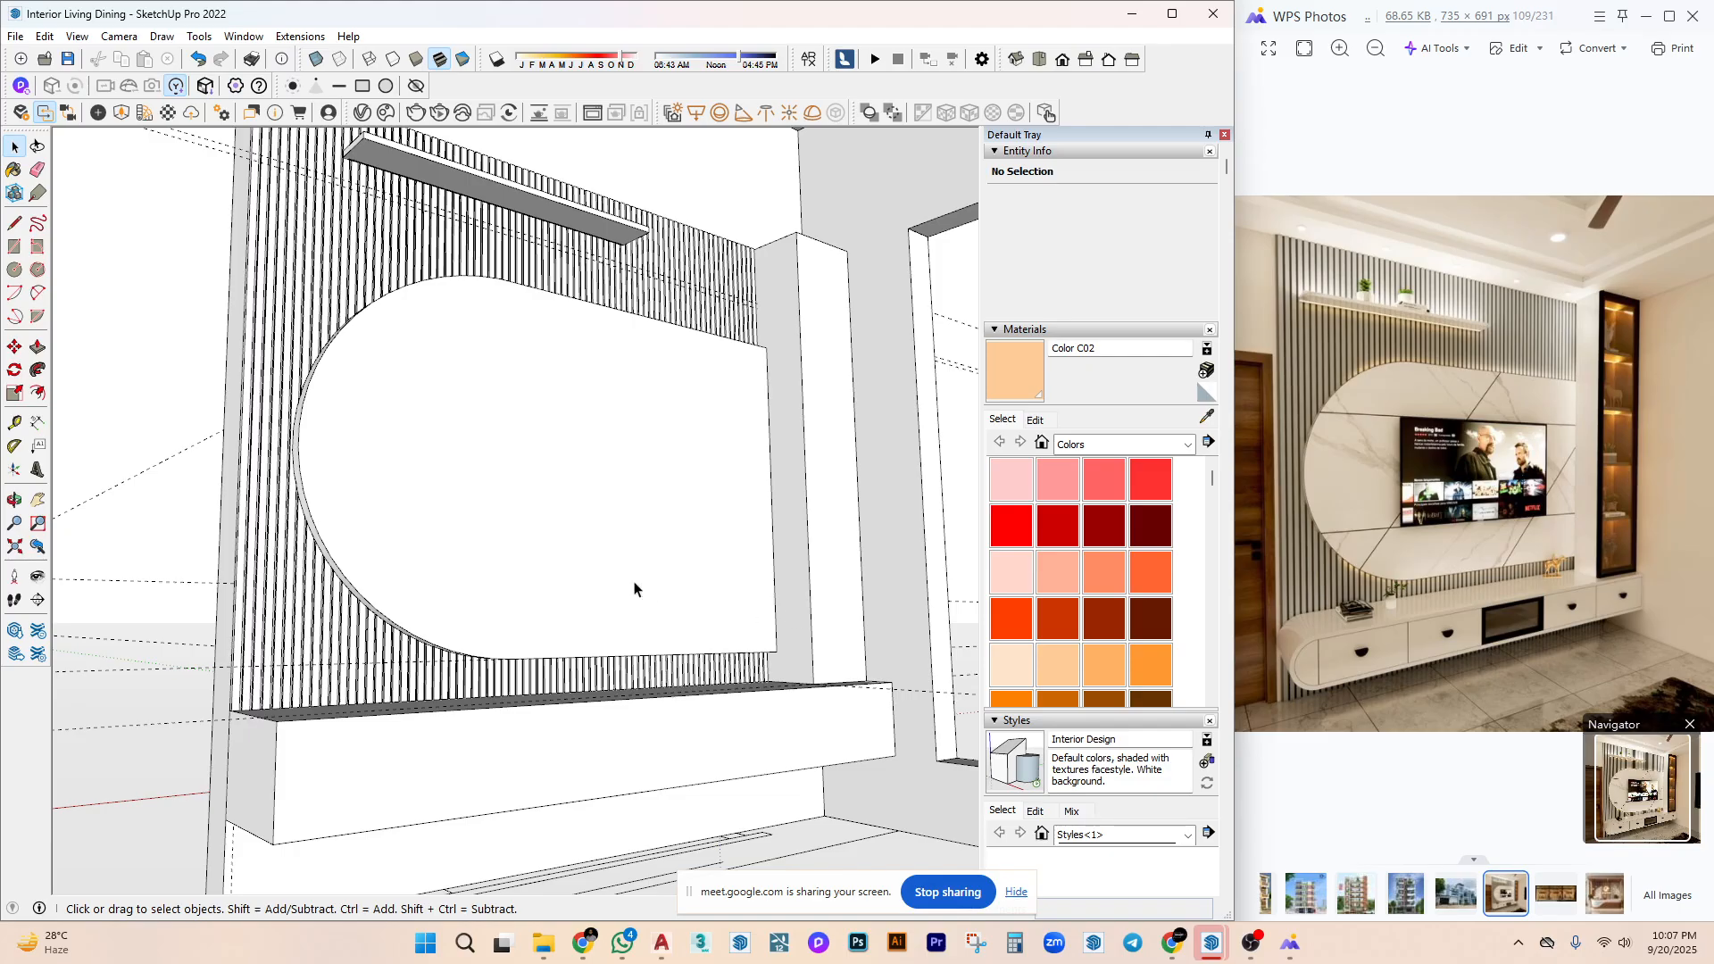
scroll(631, 581, "up", 3)
left_click(630, 581)
middle_click_drag(536, 585, 838, 563)
scroll(475, 568, "down", 2)
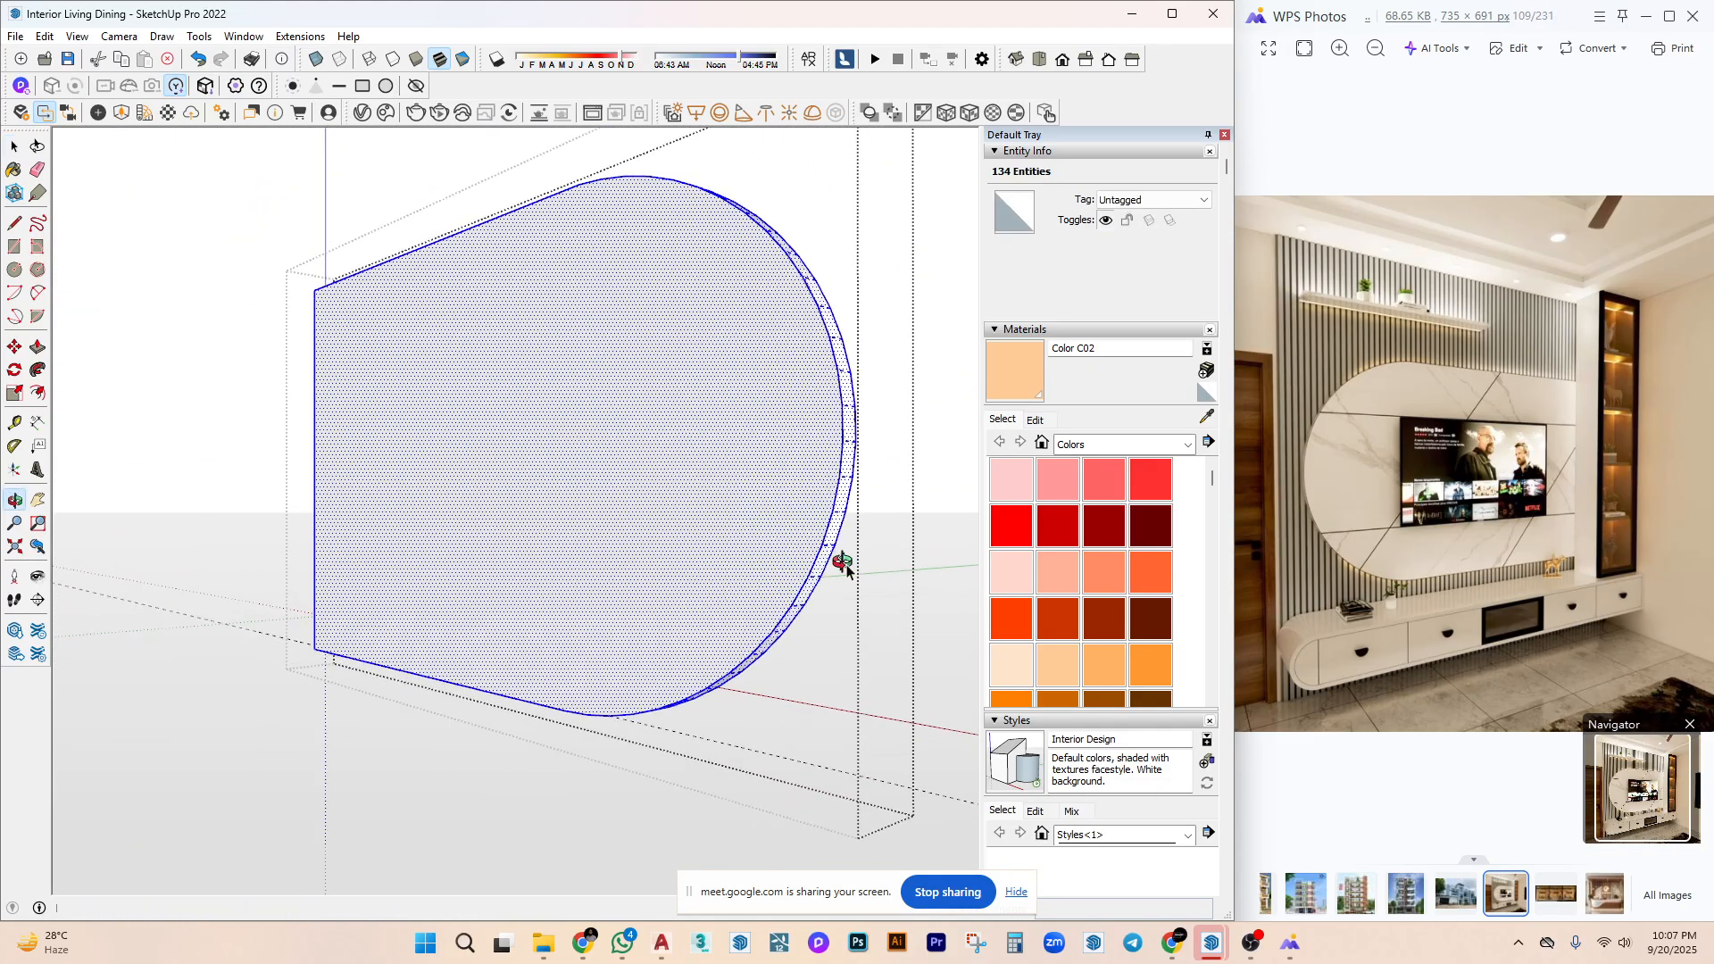
scroll(838, 562, "up", 3)
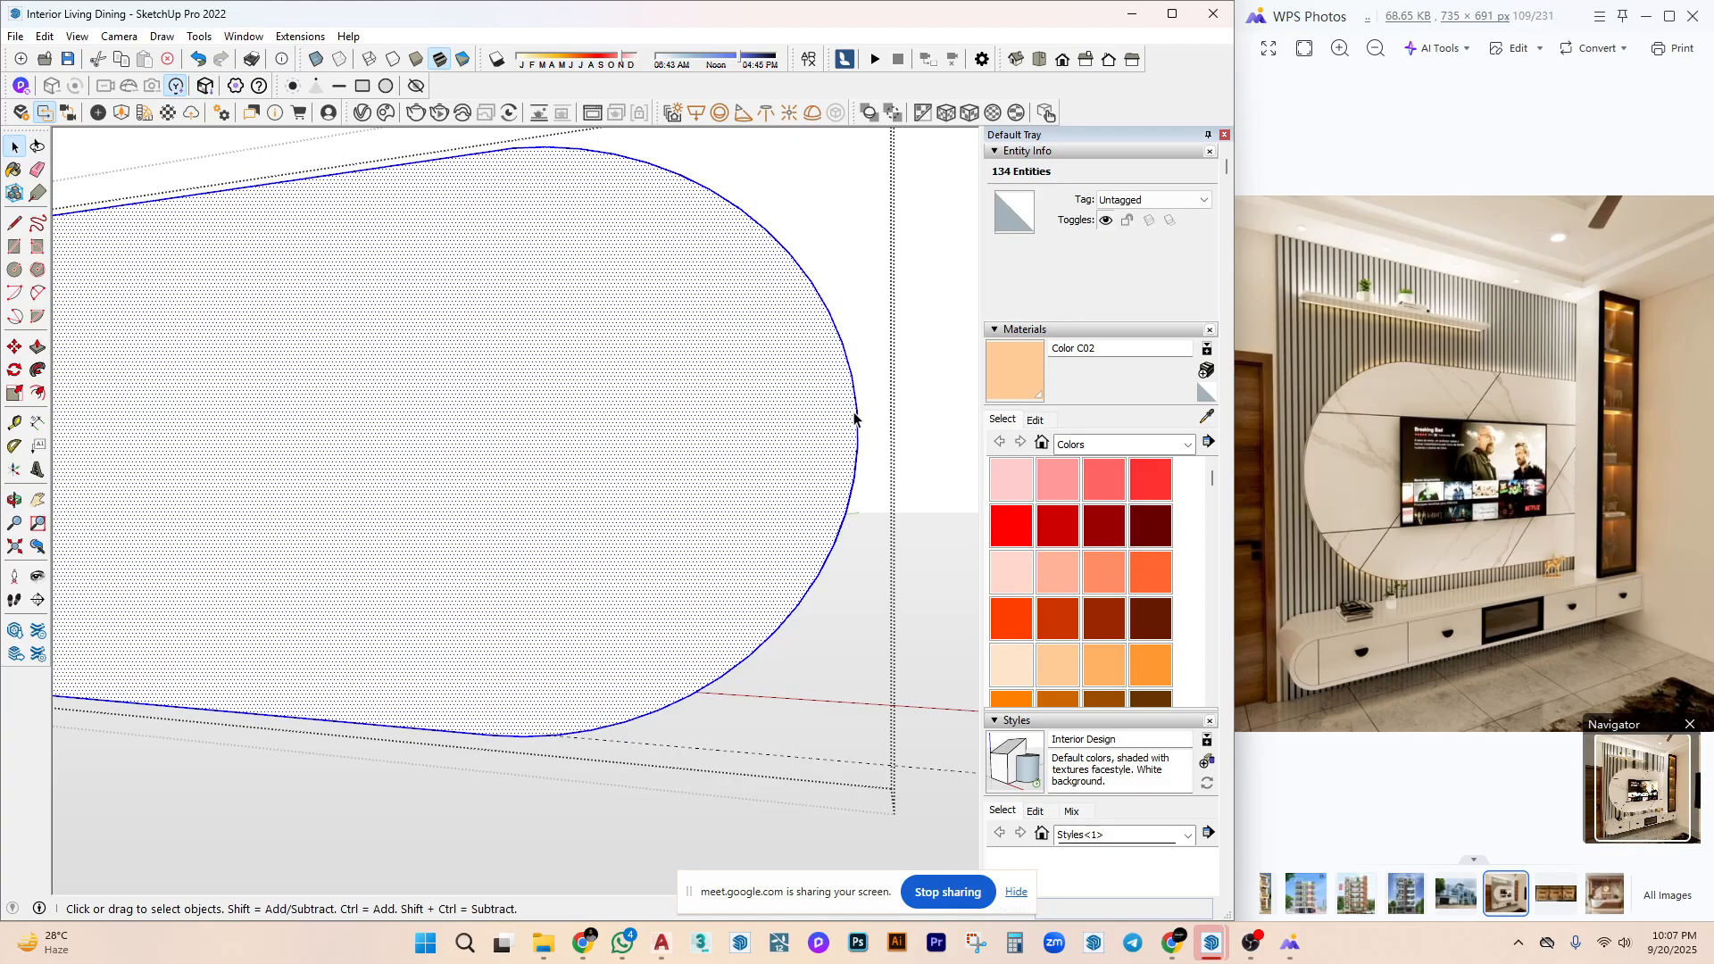
scroll(857, 408, "down", 2)
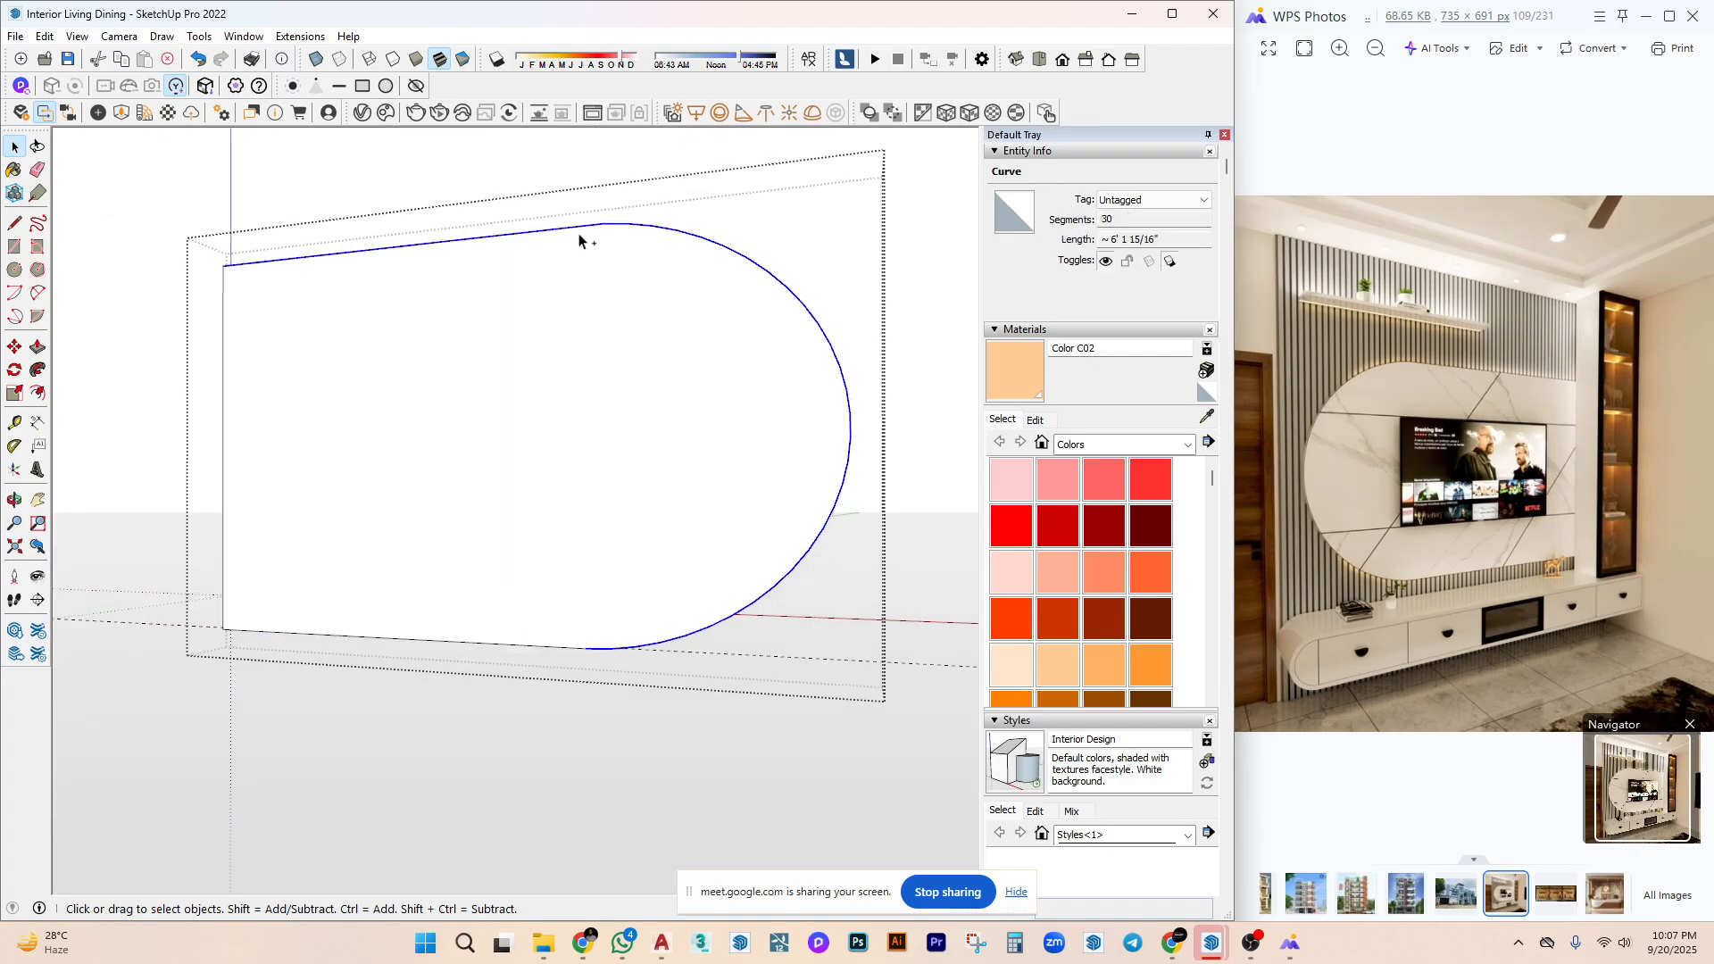
left_click(727, 506)
type(".5")
key("Return")
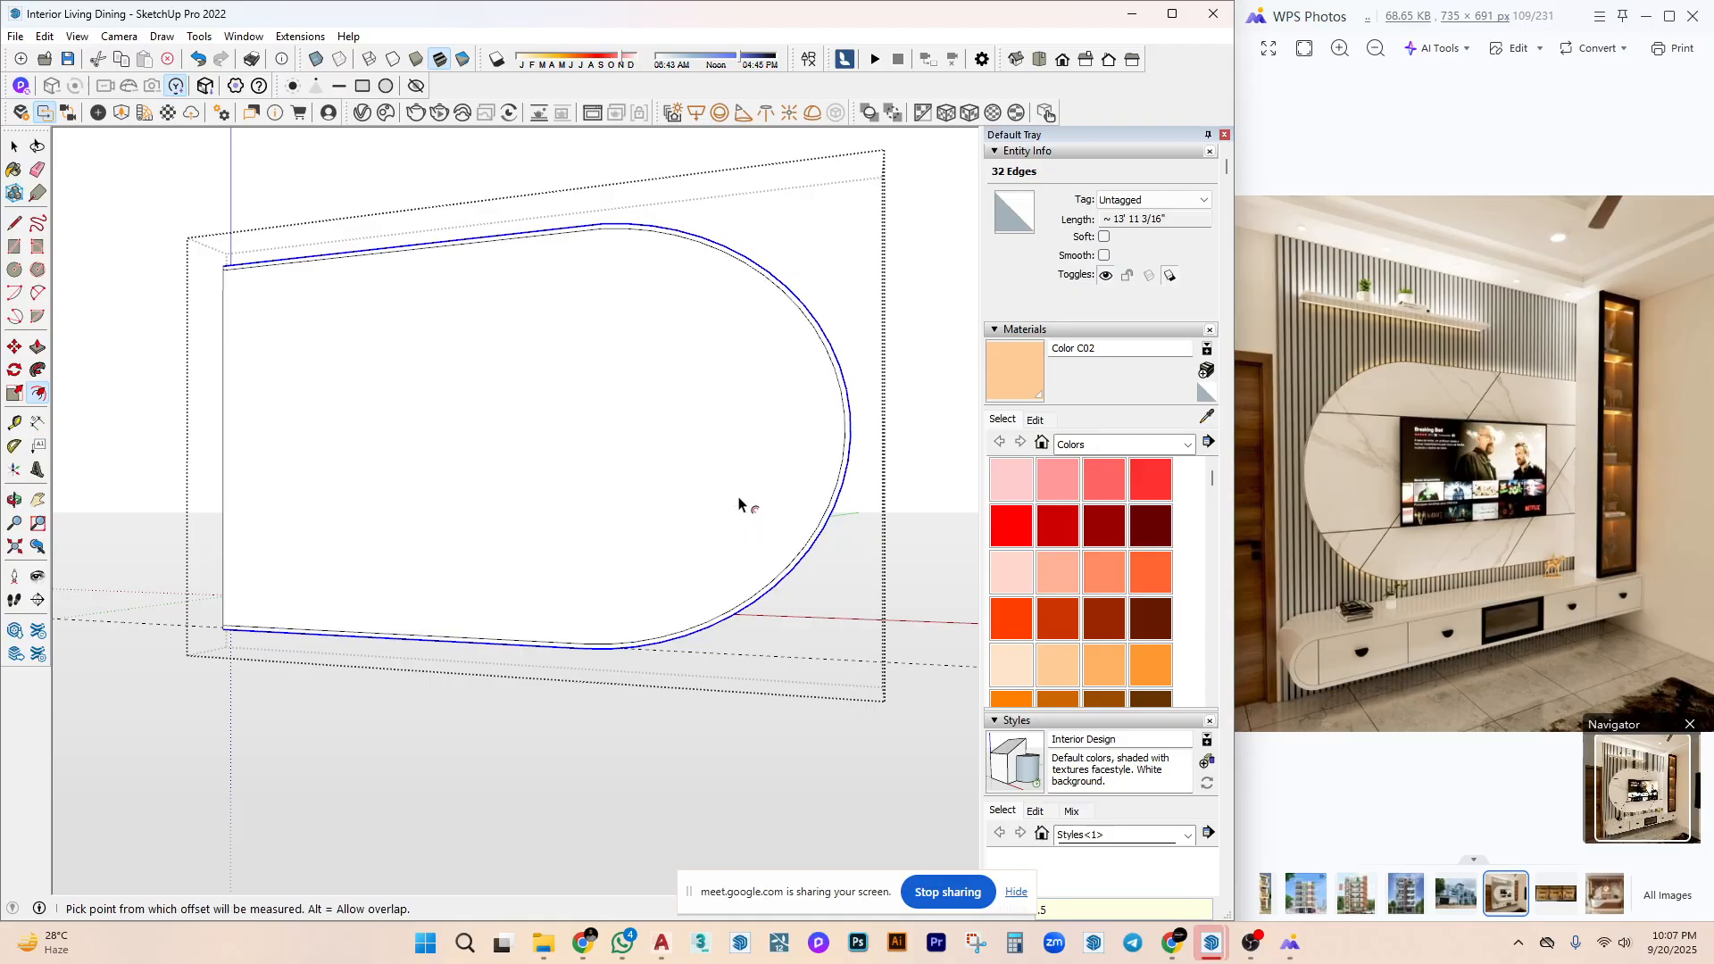
Offset the same outer edges of the panel's back face 3" inward for a second inner outline.
left_click(715, 452)
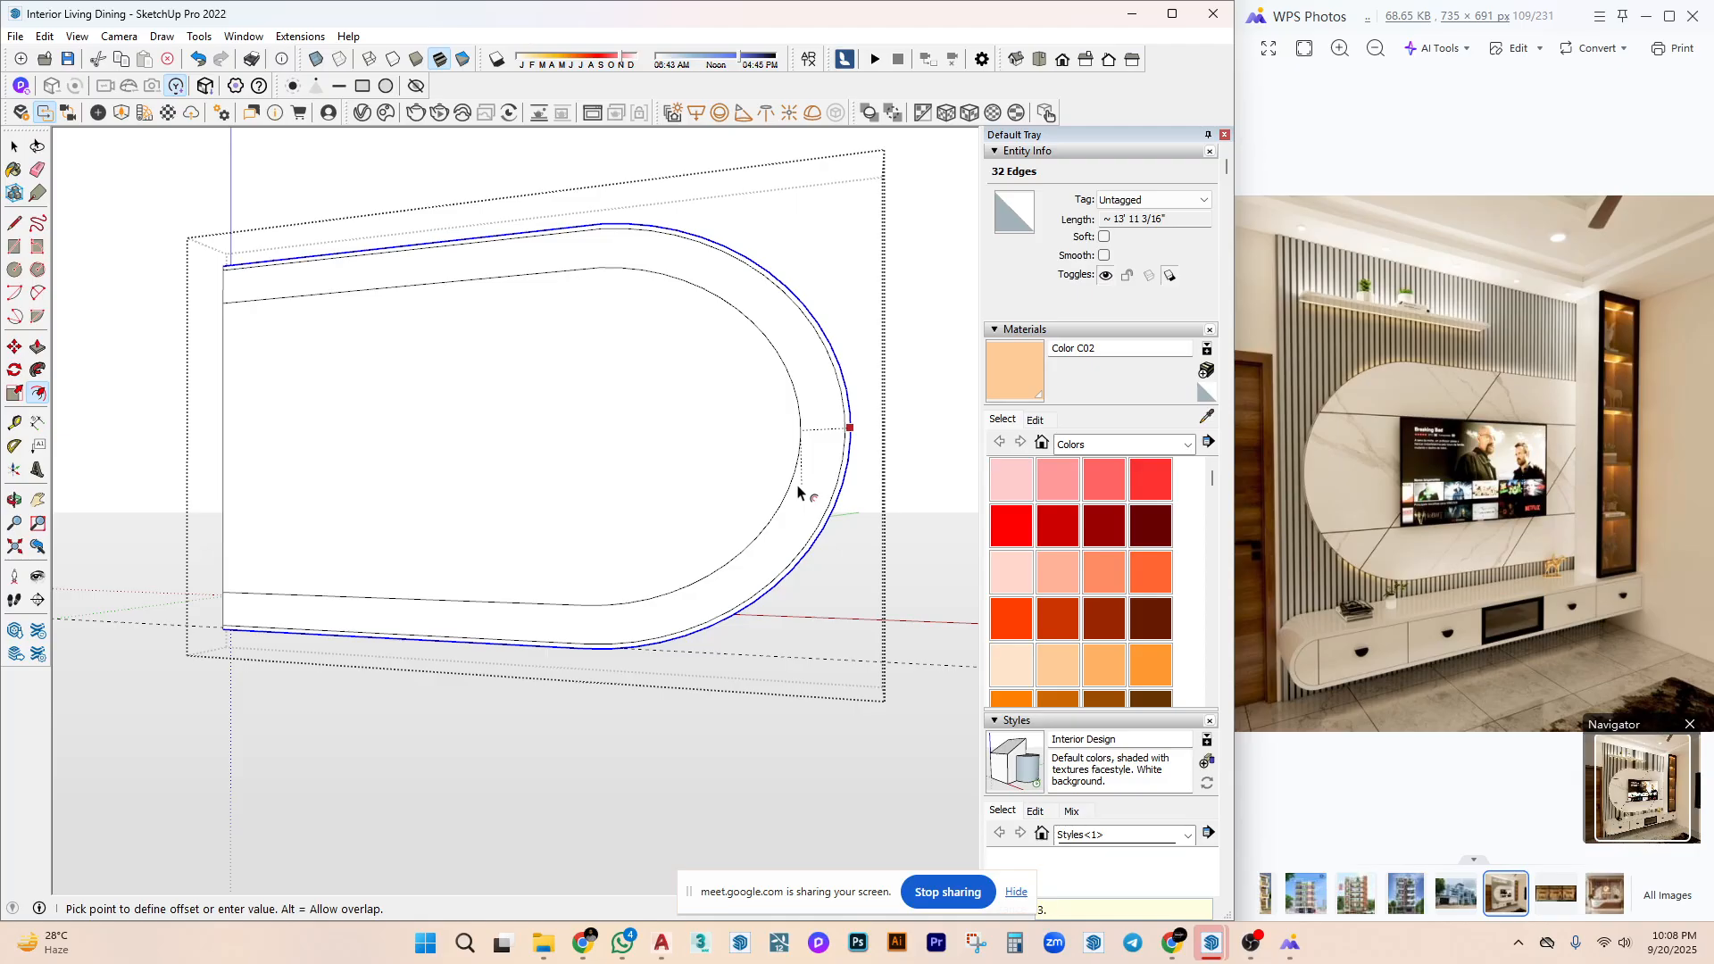
key("Return")
key("space")
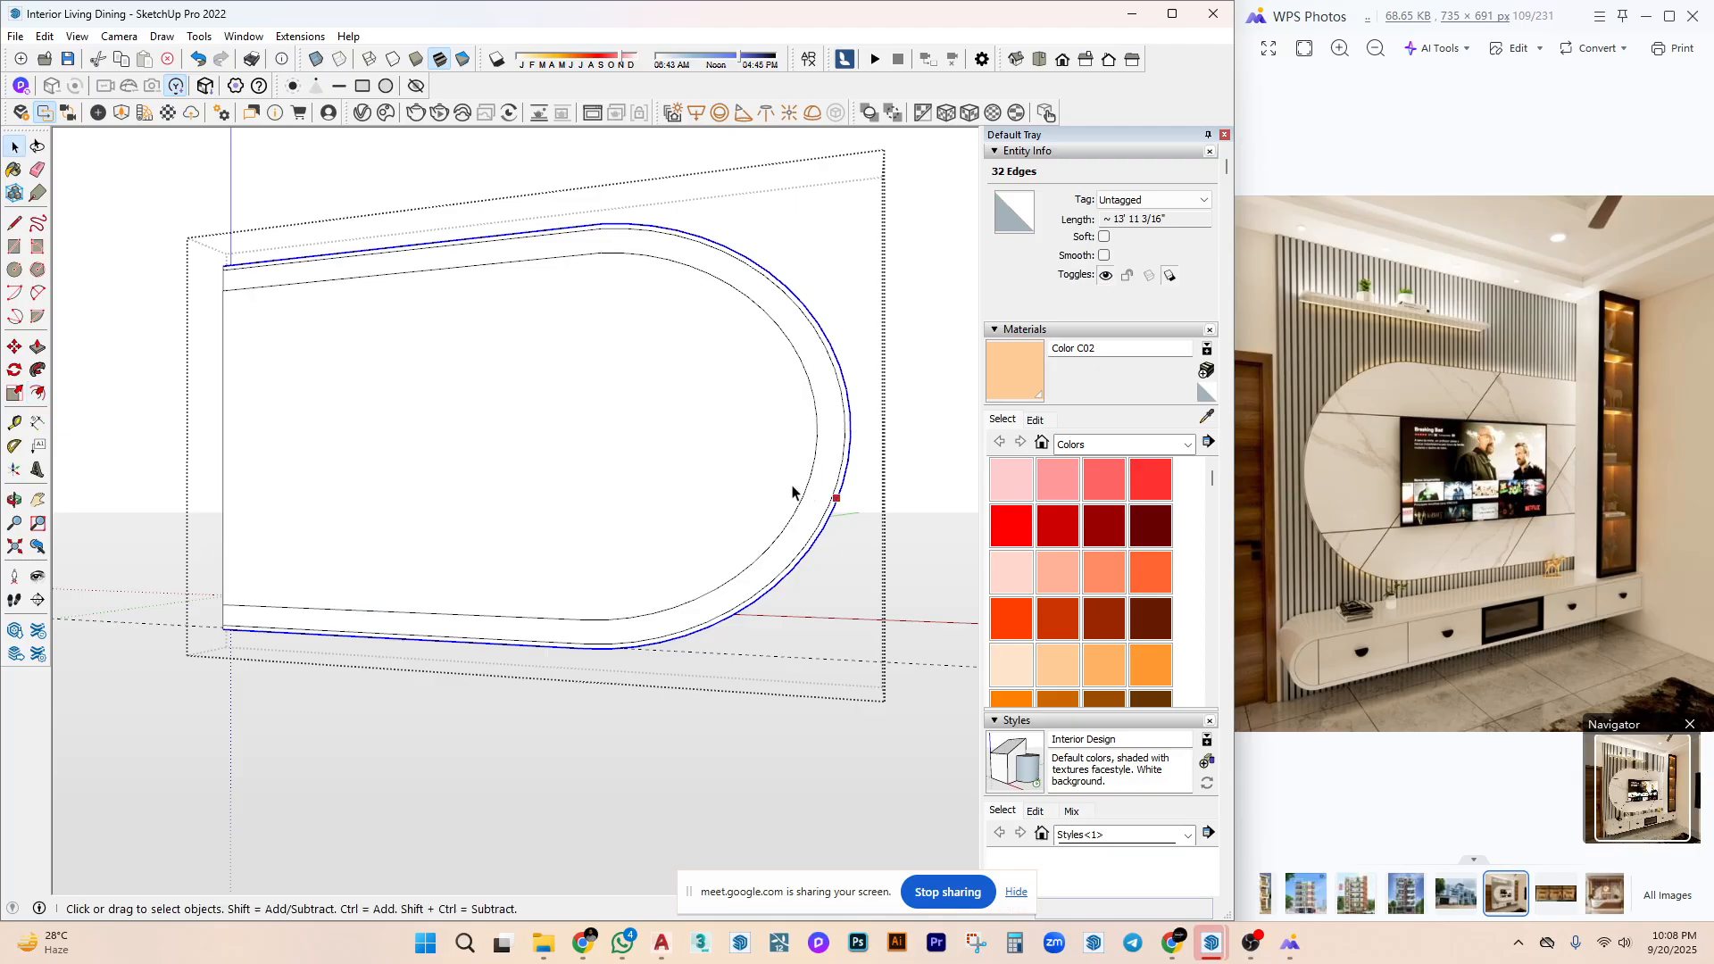
left_click(789, 433)
middle_click_drag(777, 486, 705, 522)
key("p")
key("space")
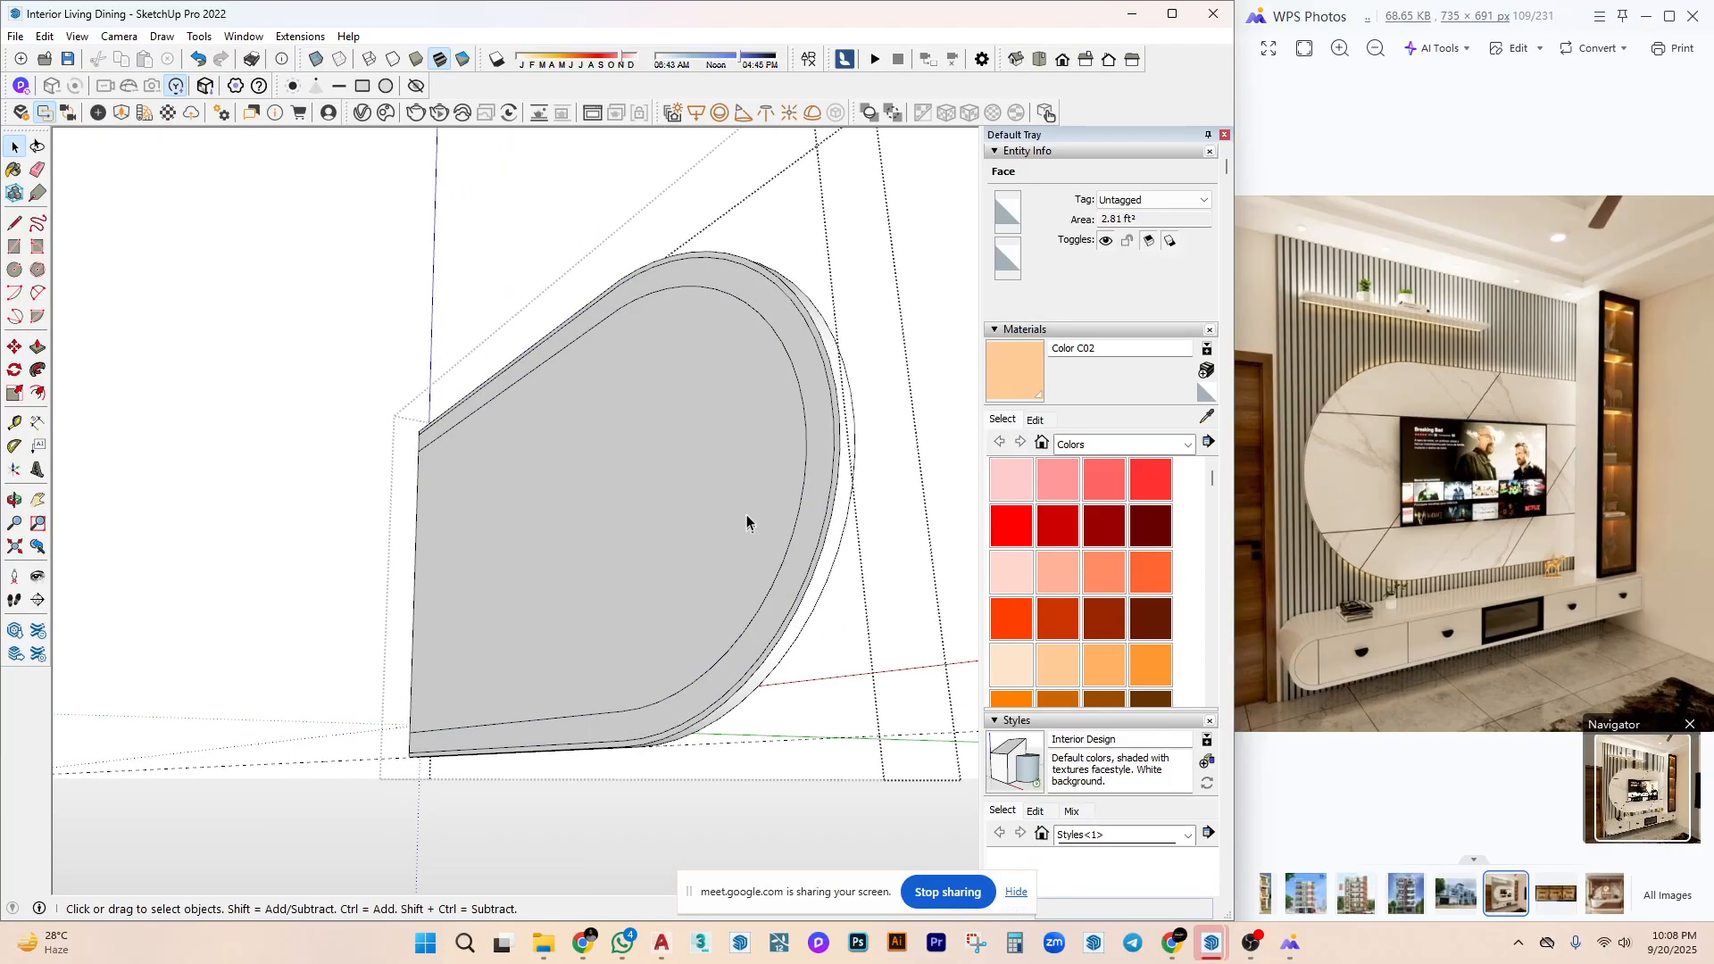
key("p")
middle_click_drag(738, 413, 471, 562)
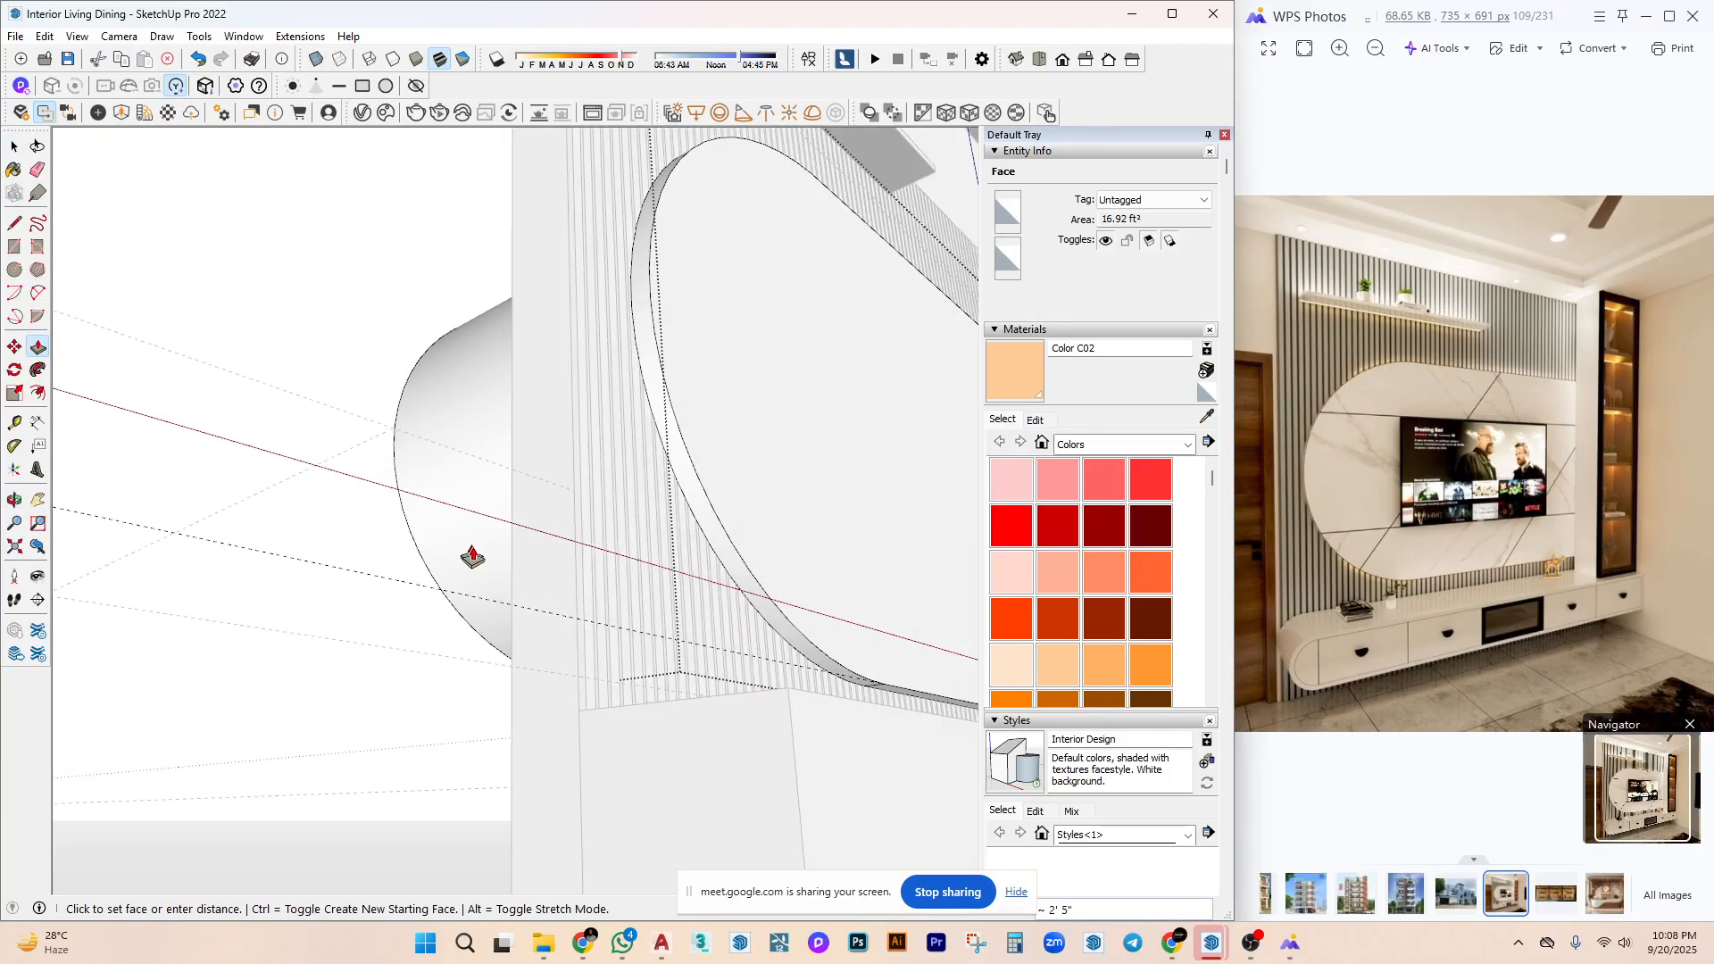
key("Escape")
middle_click_drag(758, 658, 903, 570)
key("space")
Try pushing in the thin outer rim on the panel's back, and pull the panel's front face 1" outward.
scroll(636, 545, "up", 3)
middle_click_drag(637, 544, 729, 652)
scroll(616, 580, "down", 2)
key("p")
left_click(857, 690)
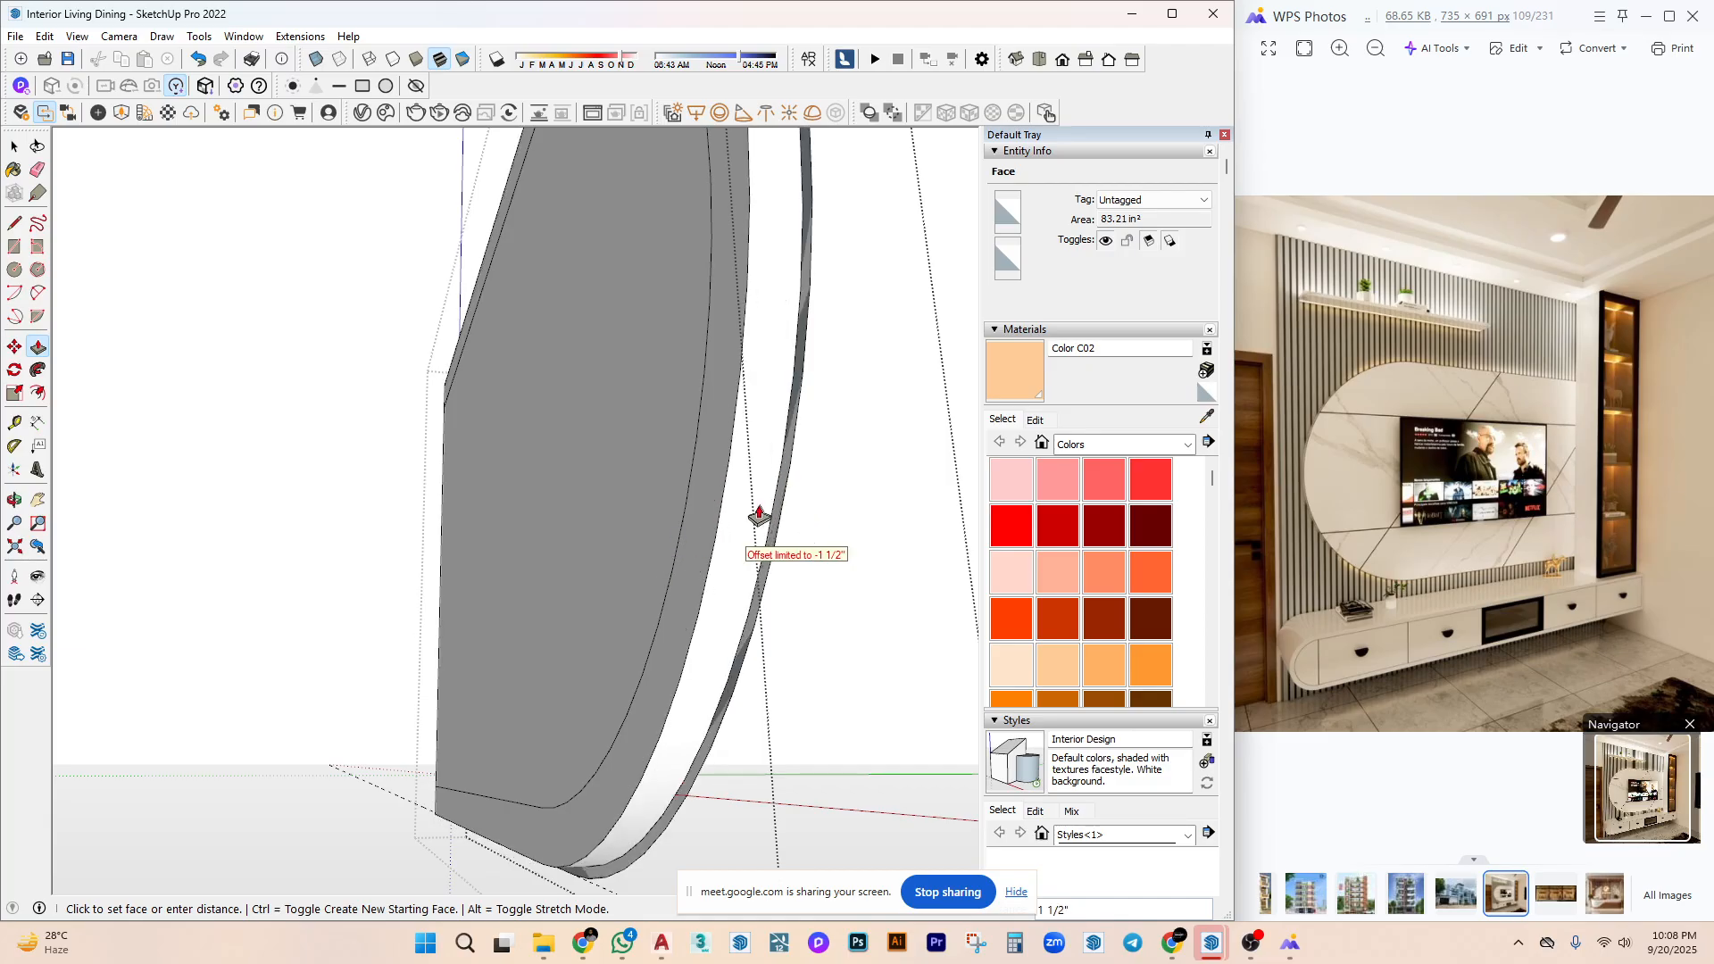
middle_click_drag(643, 500, 593, 515)
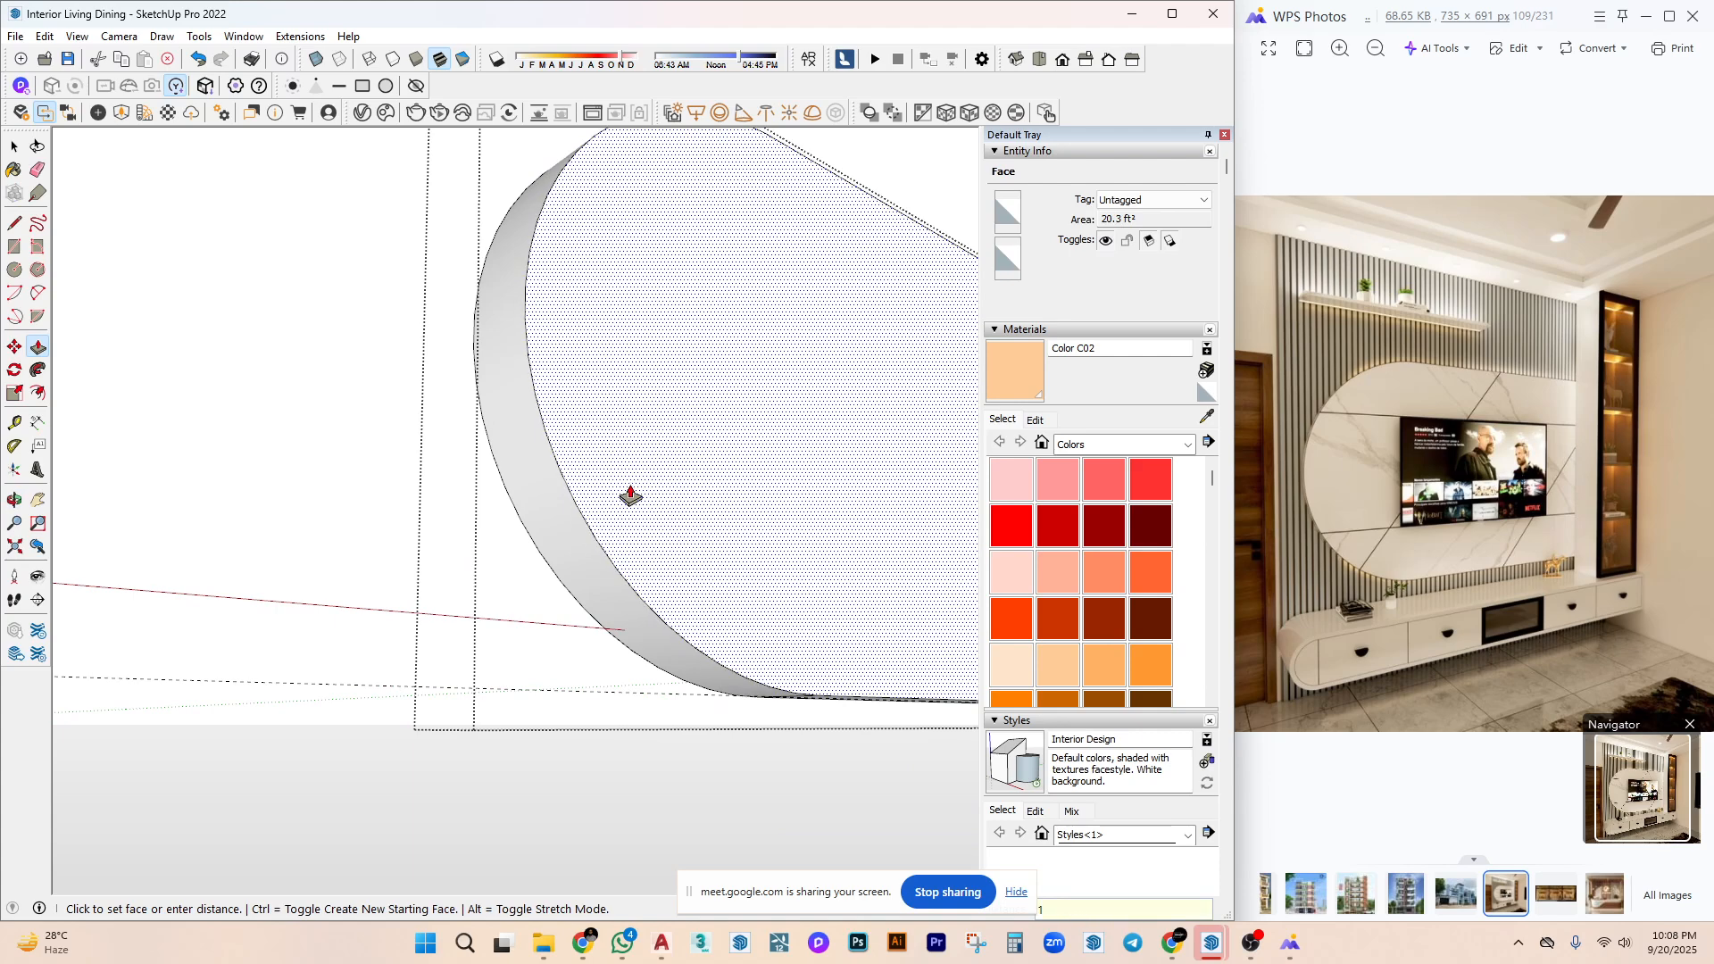
middle_click_drag(535, 581, 761, 605)
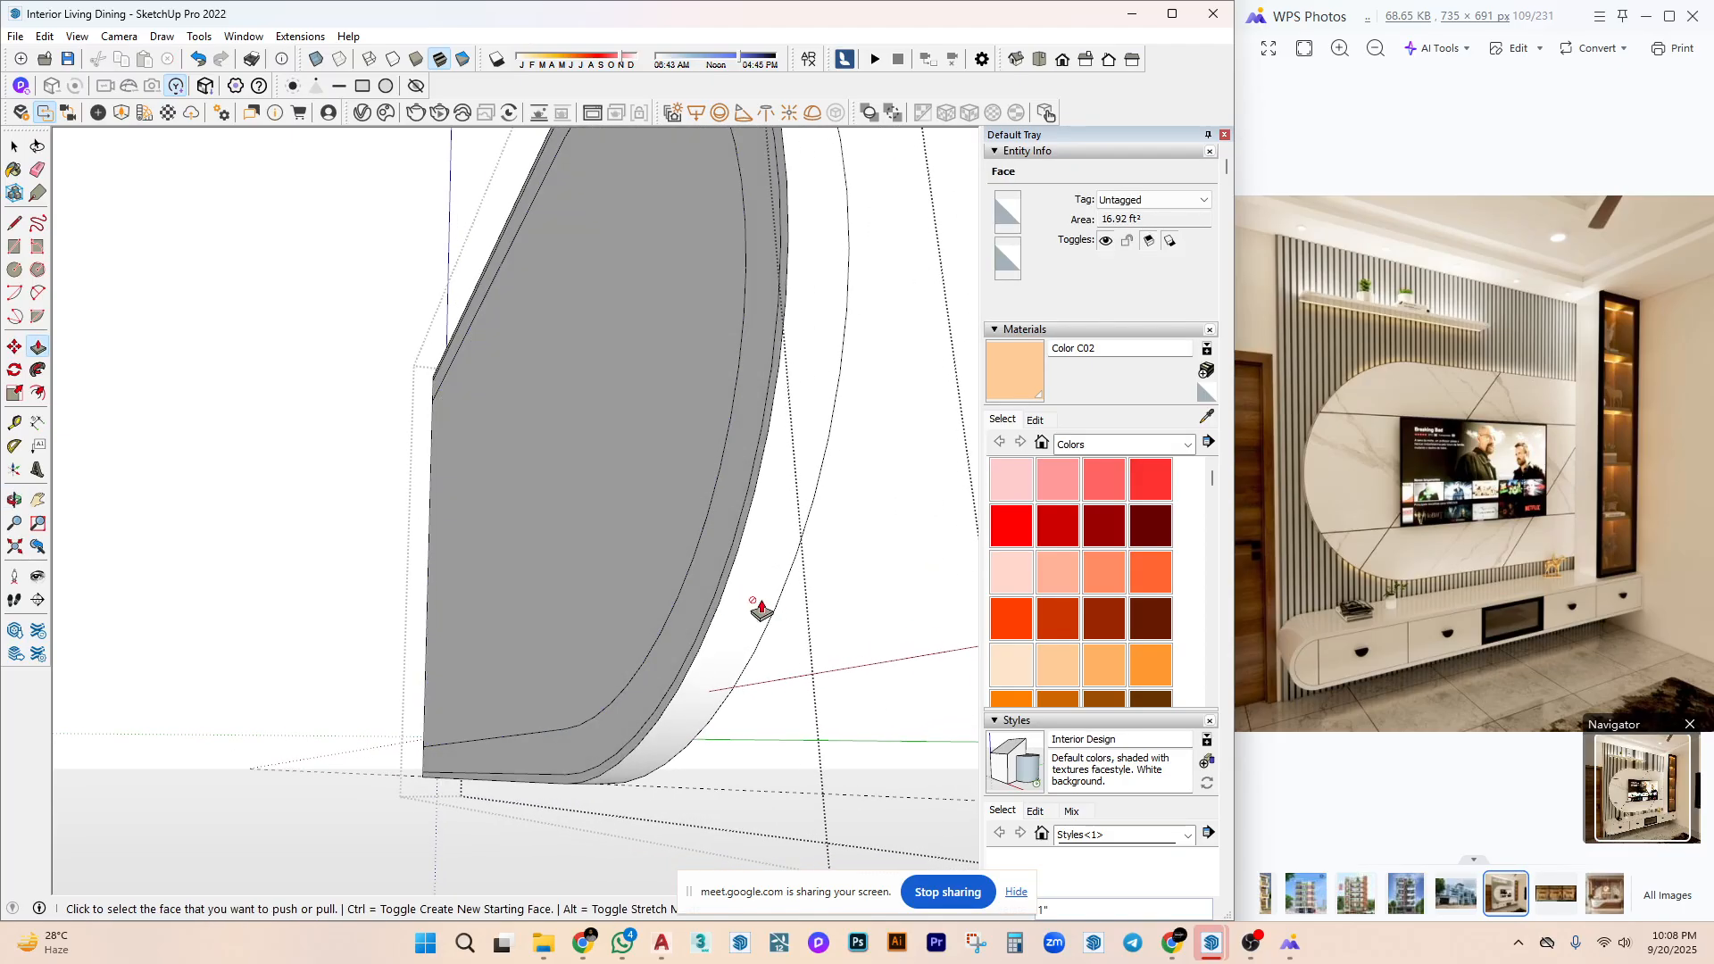
Measure from the panel's back rim to its front edge, and pull the front face outward 1/2".
left_click(736, 558)
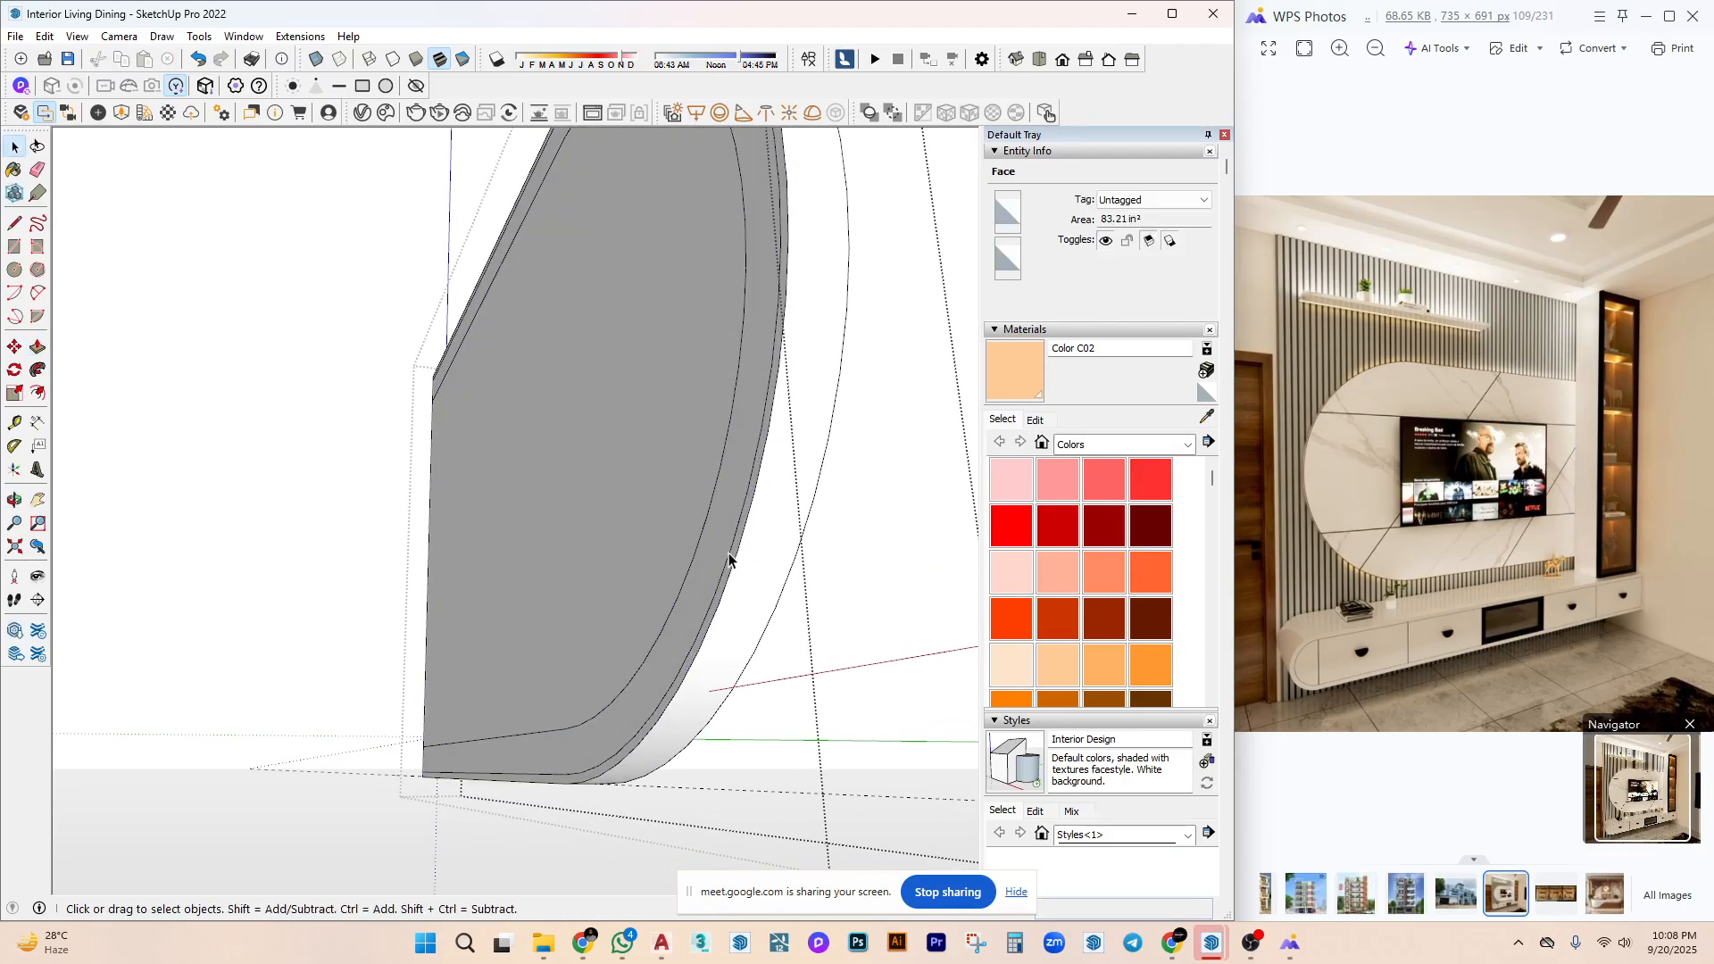
key("t")
left_click(800, 579)
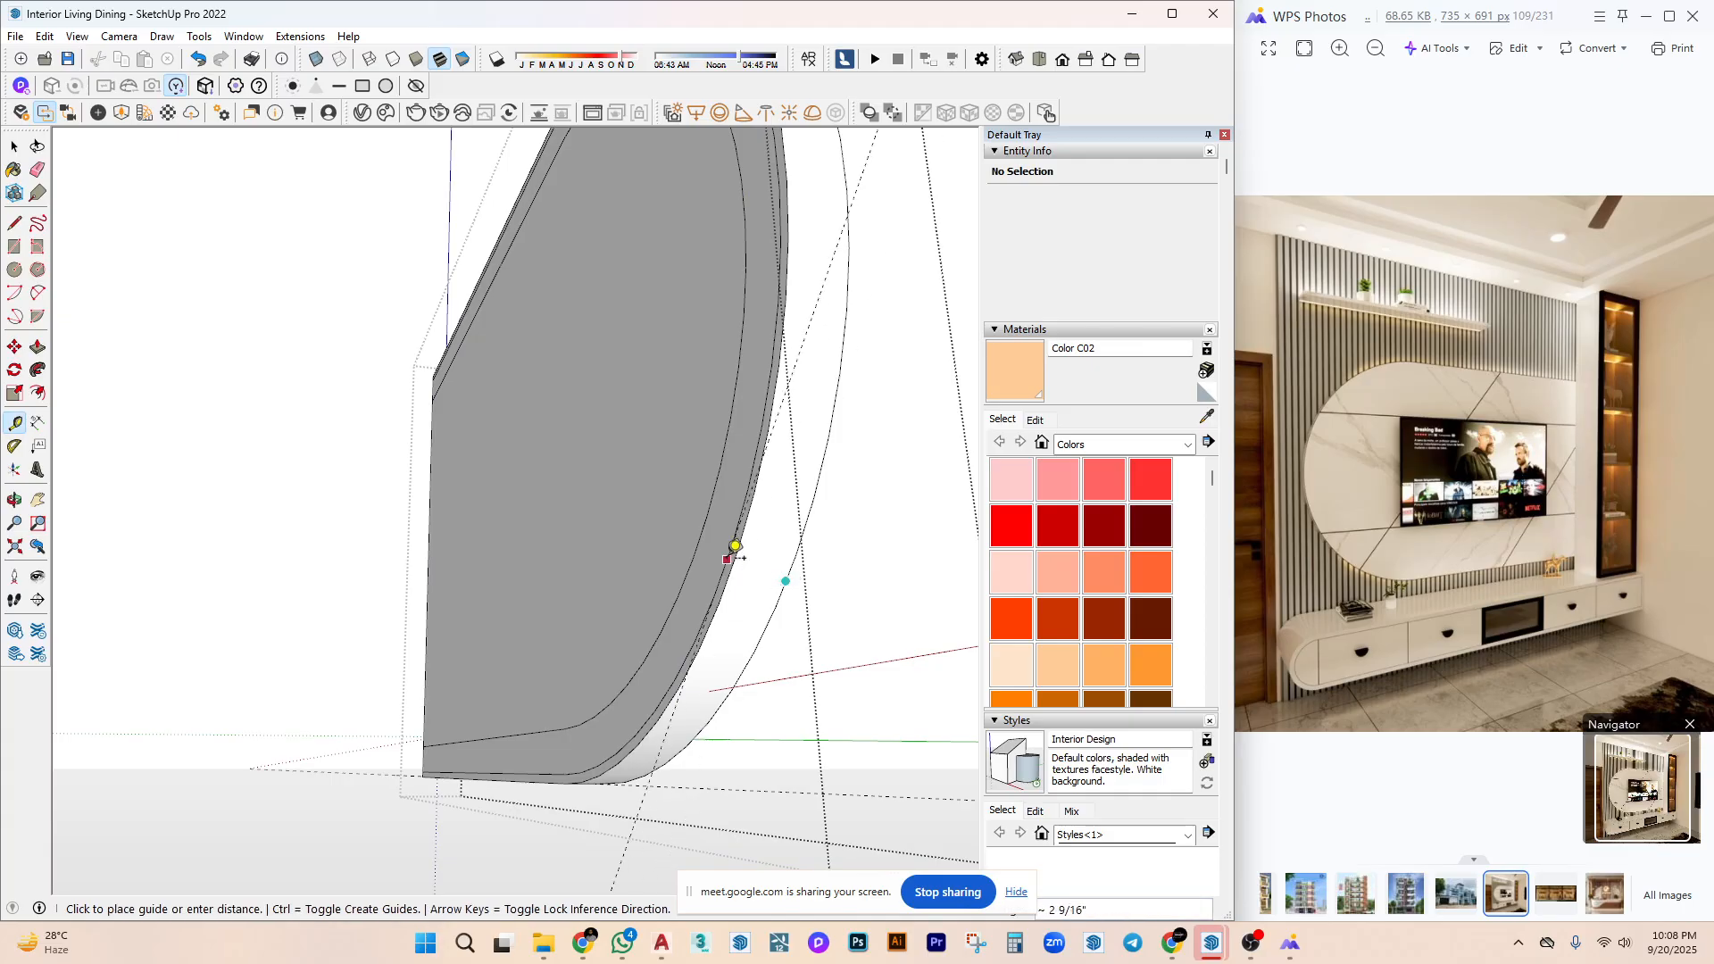
middle_click_drag(790, 559, 524, 551)
key("space")
key("p")
left_click(568, 569)
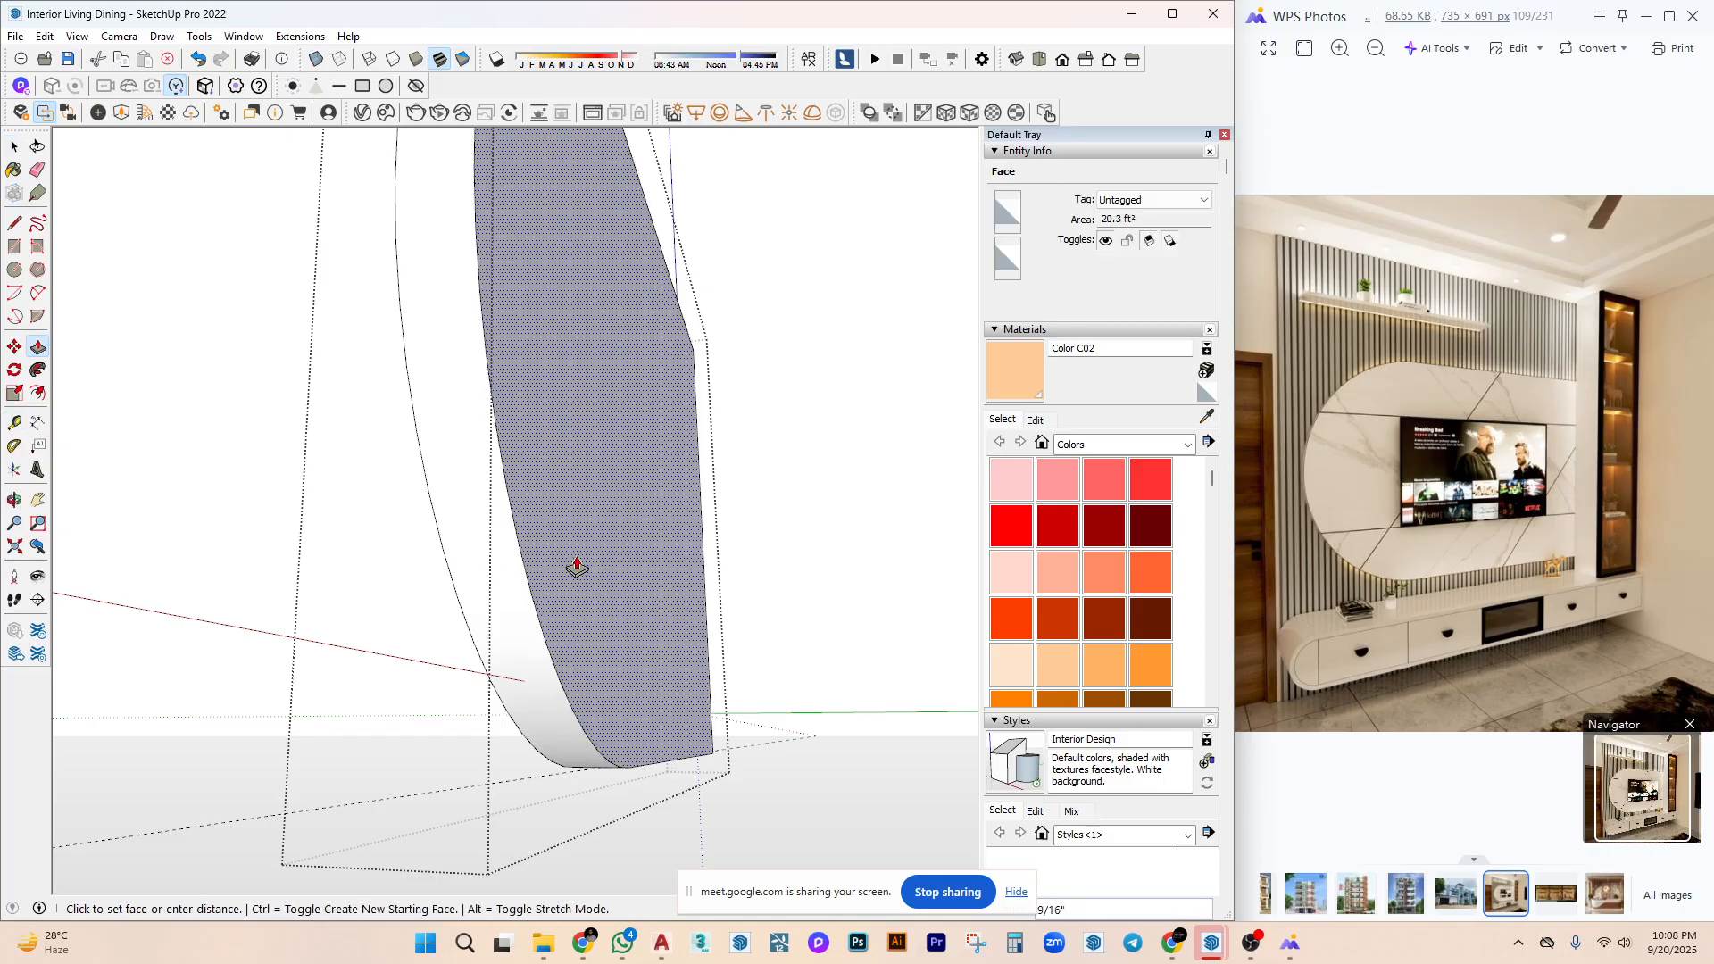
key("Return")
Push the thin outer rim on the panel's back 2.5" in toward the front.
middle_click_drag(555, 582, 773, 594)
scroll(486, 601, "up", 3)
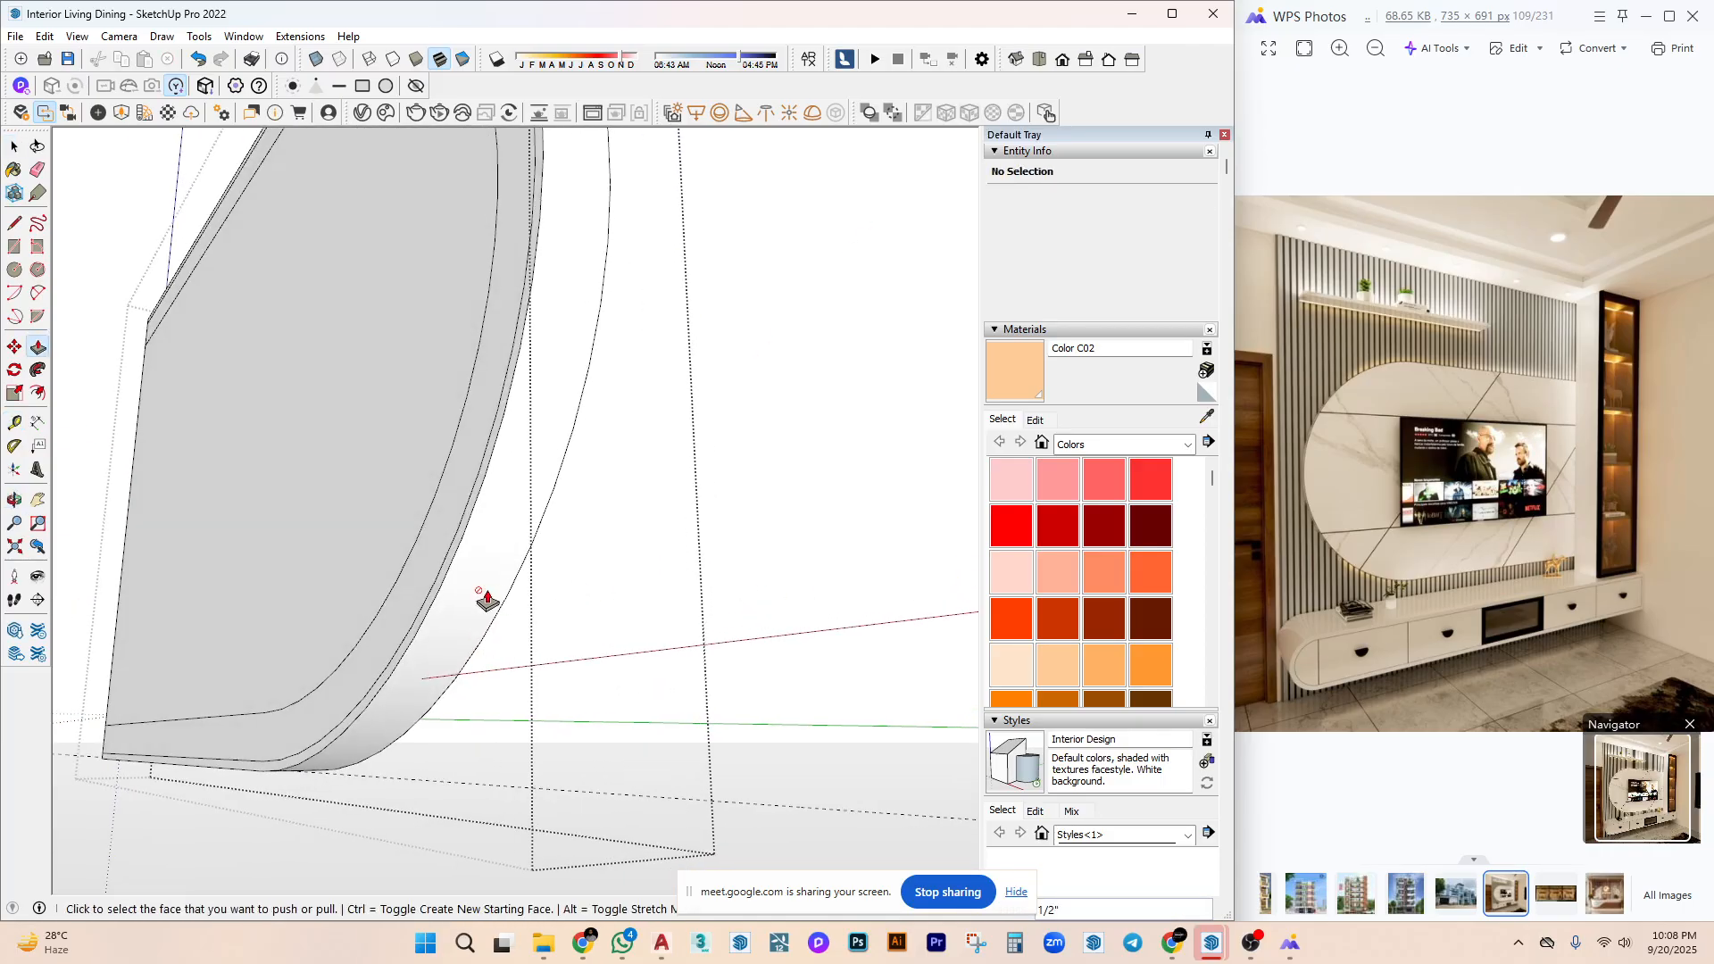
scroll(455, 572, "up", 2)
key("space")
left_click(446, 542)
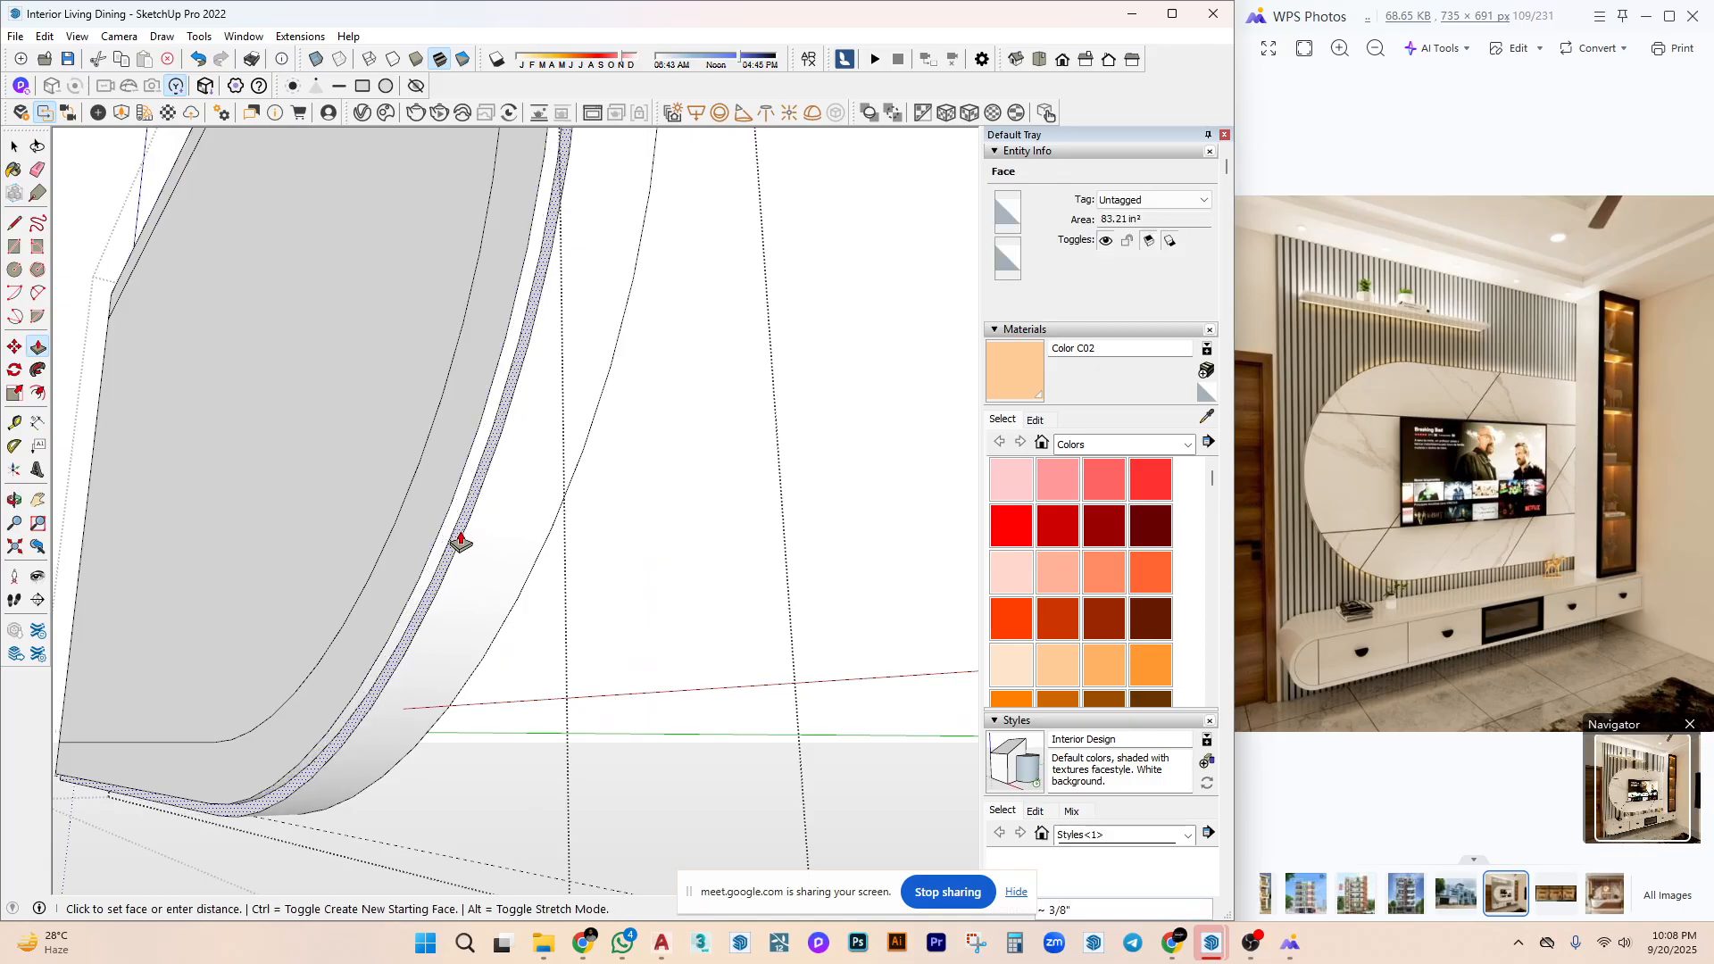
type("2.5")
key("Return")
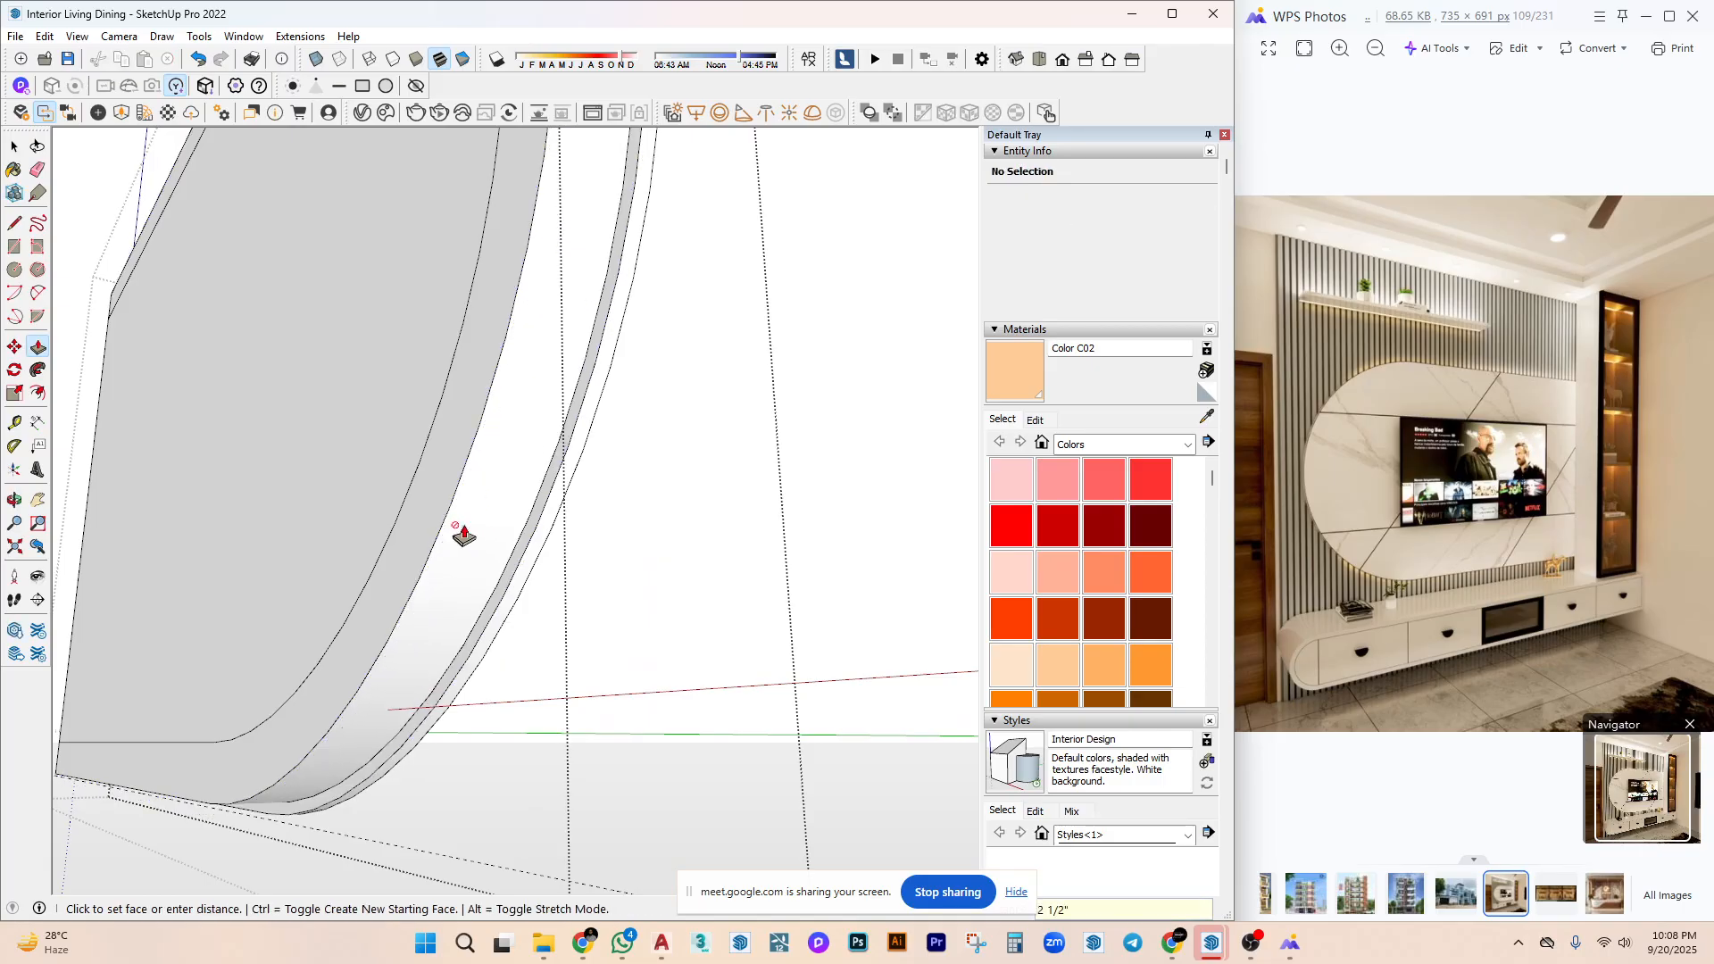
Pull the thin outer rim back 1/4" and push the adjacent wider band on the panel's back in 2 1/2".
scroll(589, 522, "up", 3)
left_click(545, 508)
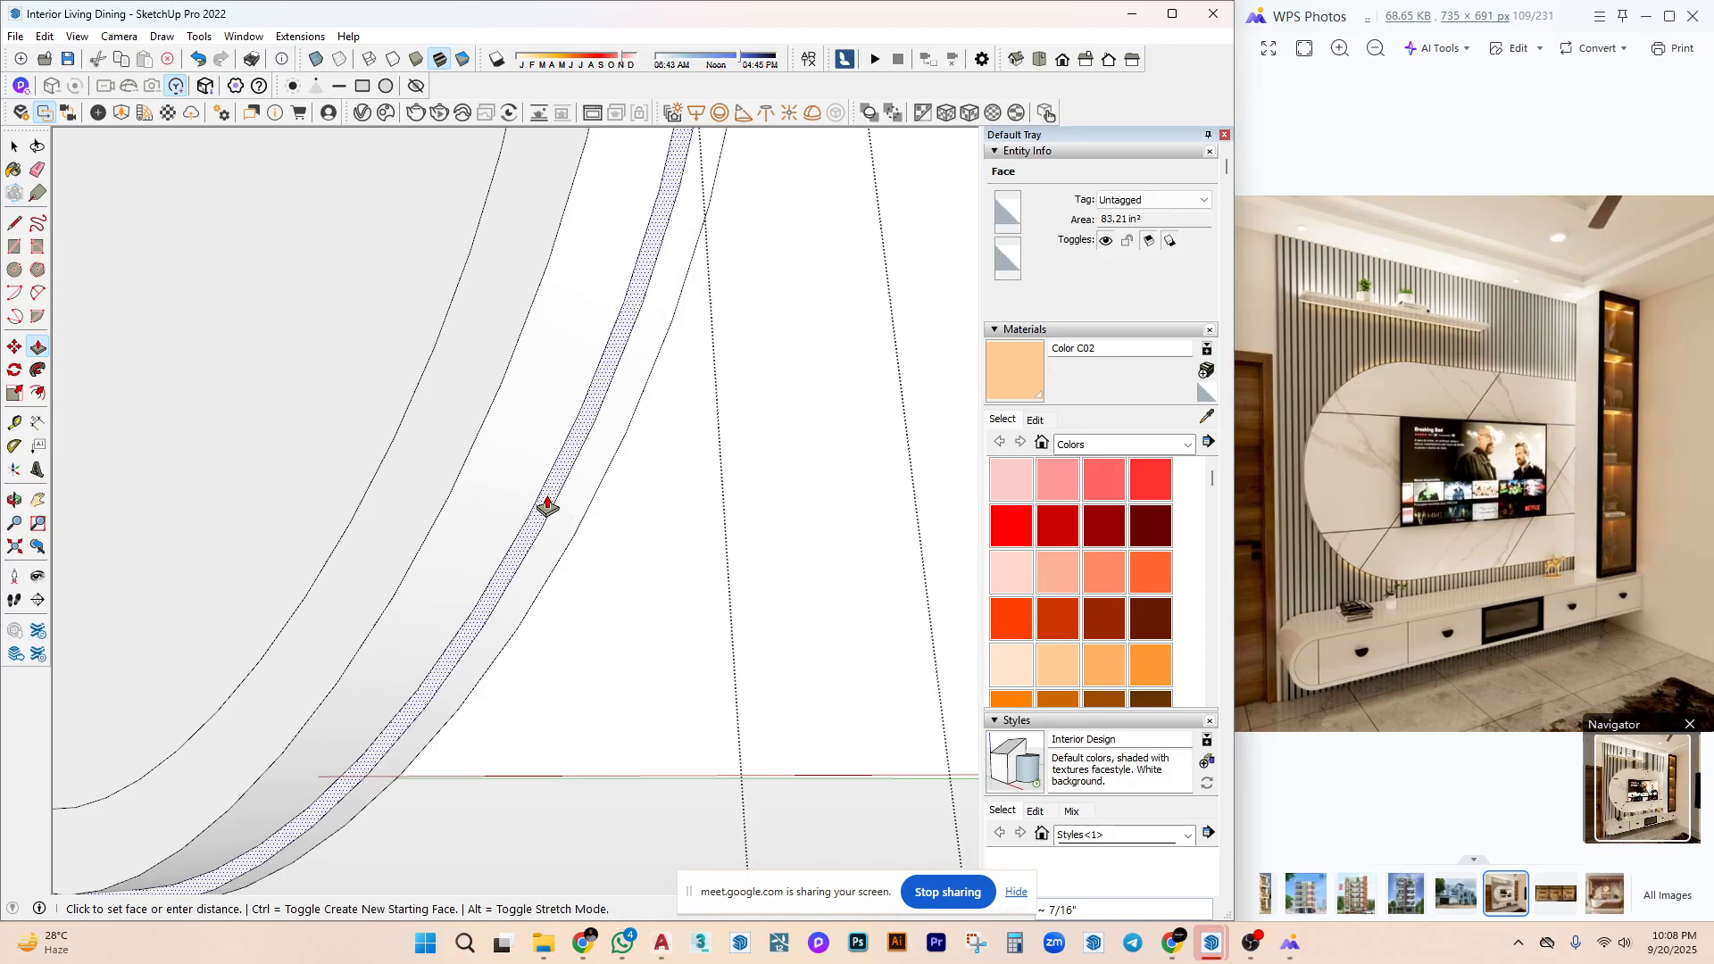
left_click(486, 410)
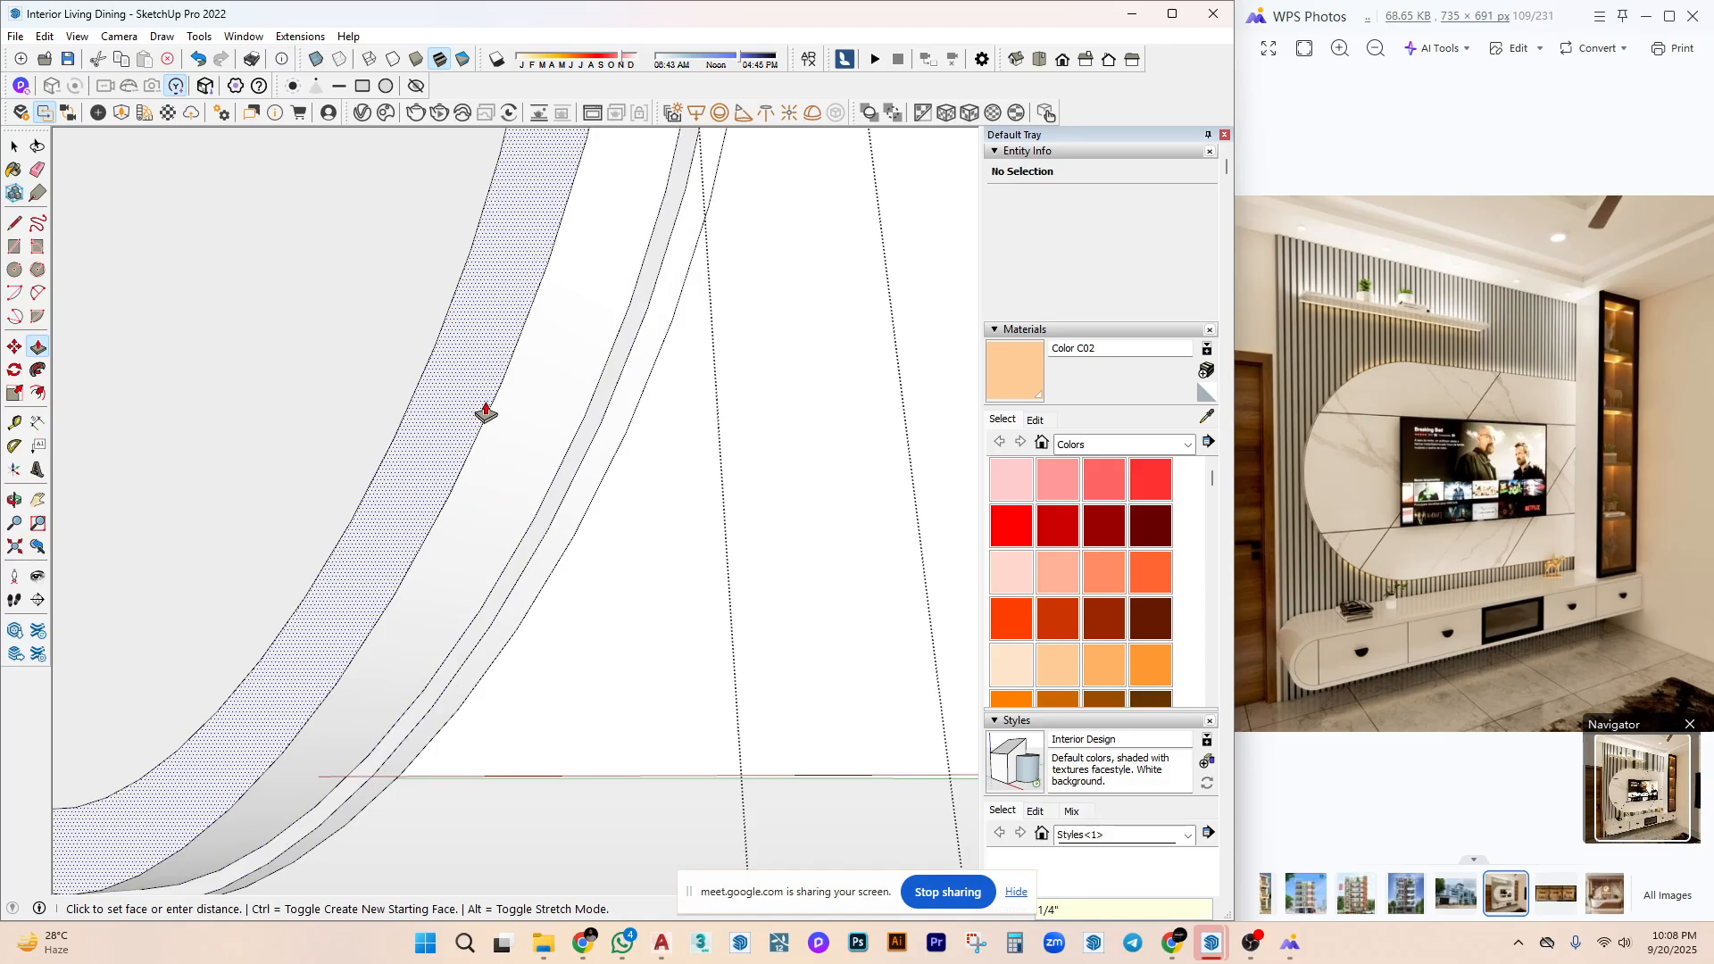
left_click(524, 459)
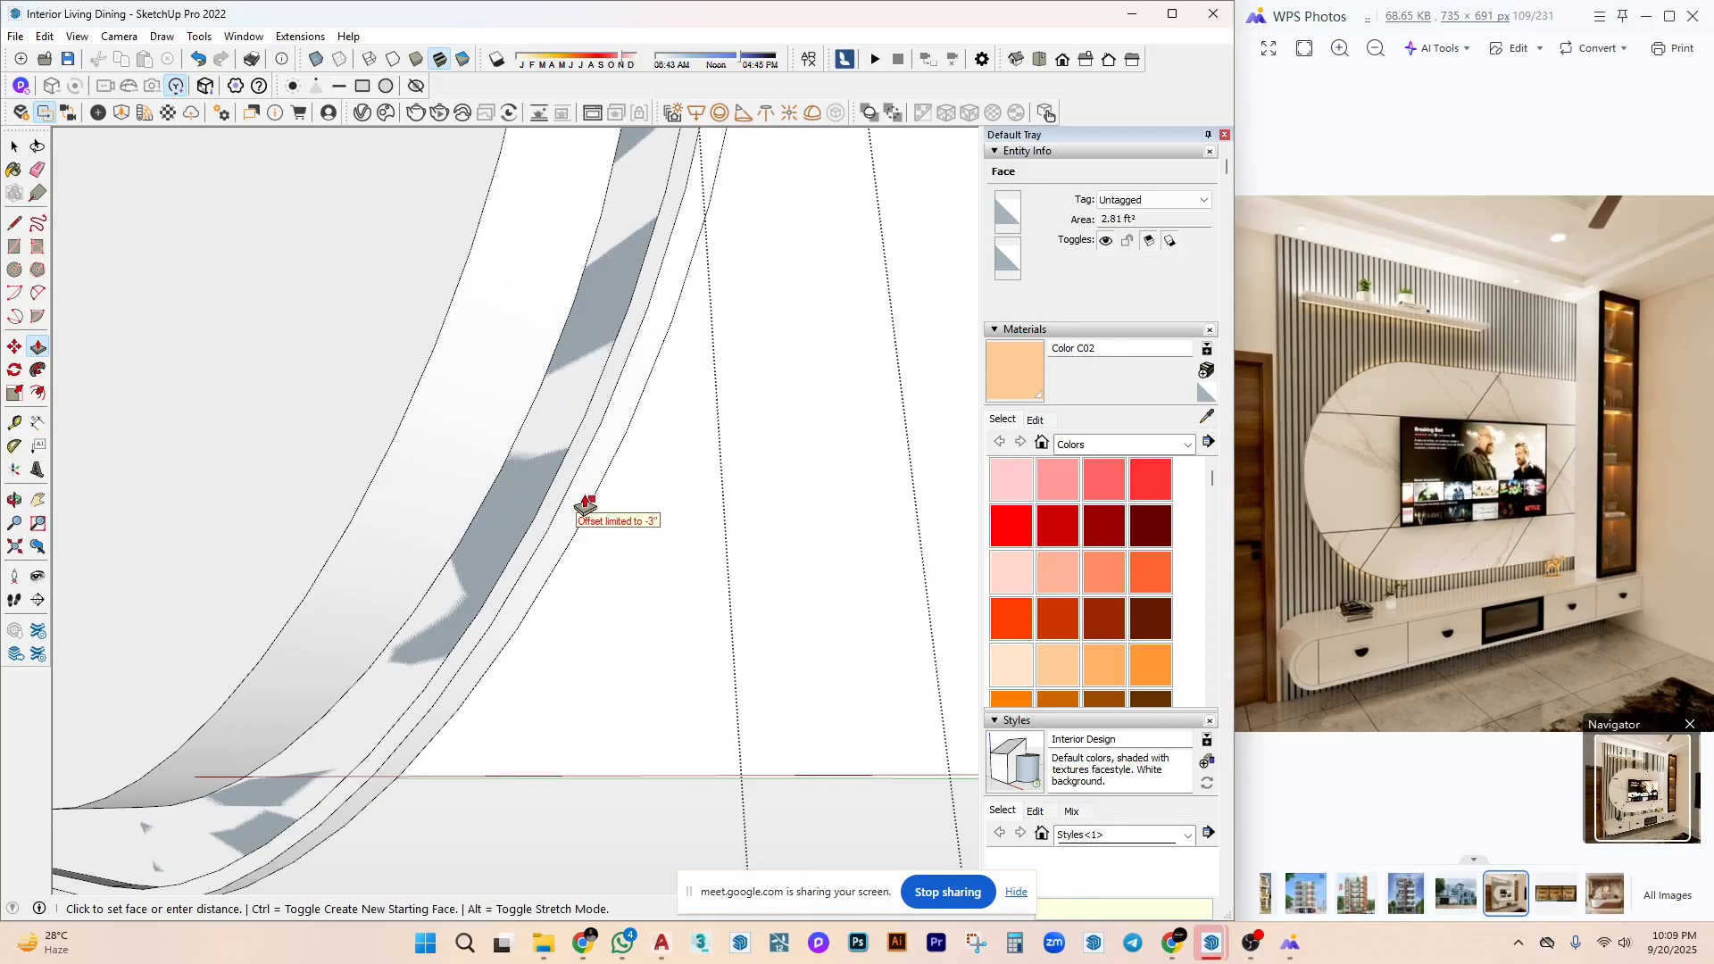
left_click(580, 505)
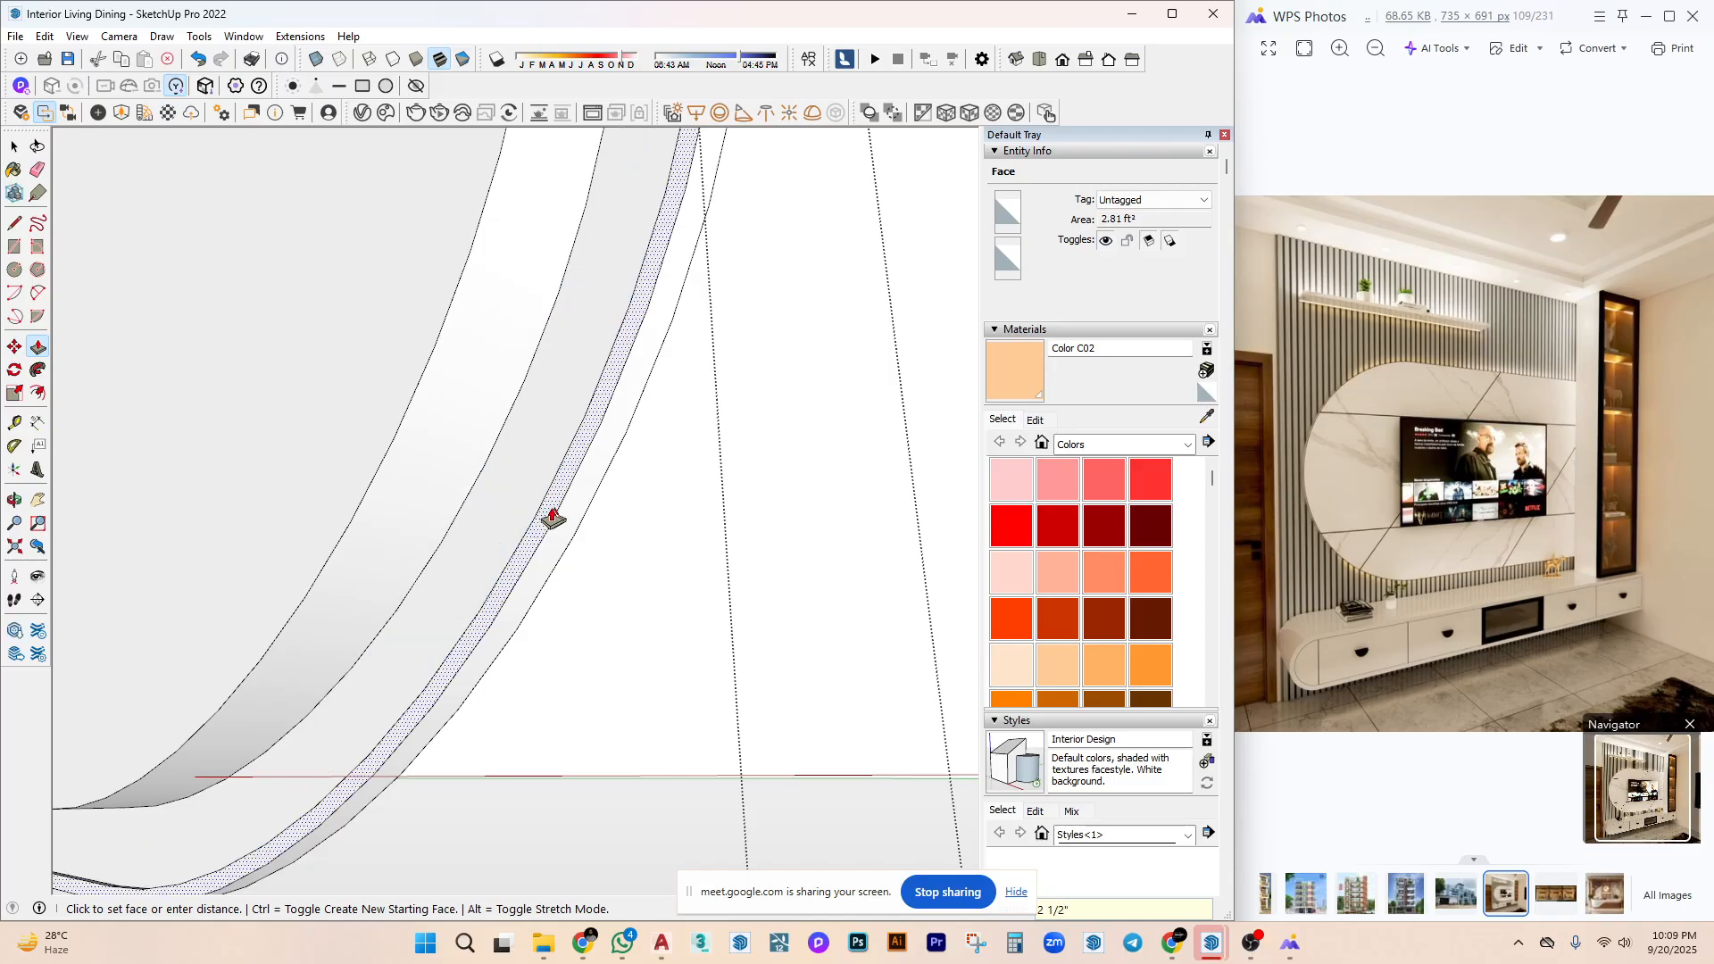
mouse_move(551, 513)
middle_mouse_down()
mouse_move(855, 491)
mouse_move(825, 391)
mouse_move(325, 429)
mouse_move(540, 544)
mouse_move(639, 501)
mouse_move(541, 563)
mouse_move(681, 547)
mouse_move(478, 624)
mouse_move(666, 528)
mouse_move(586, 554)
mouse_move(485, 410)
mouse_move(666, 494)
mouse_move(478, 470)
mouse_move(521, 494)
mouse_move(509, 509)
mouse_move(532, 470)
mouse_move(696, 473)
middle_mouse_up()
key("space")
key("ctrl+a")
left_click(696, 473)
left_click(1010, 375)
left_click(605, 368)
mouse_move(604, 368)
middle_mouse_down()
mouse_move(394, 497)
mouse_move(493, 559)
mouse_move(517, 624)
mouse_move(642, 628)
mouse_move(620, 586)
mouse_move(490, 678)
mouse_move(622, 638)
mouse_move(571, 708)
mouse_move(508, 671)
mouse_move(490, 712)
mouse_move(578, 636)
mouse_move(449, 623)
mouse_move(447, 857)
mouse_move(542, 757)
middle_mouse_up()
key("ctrl+z")
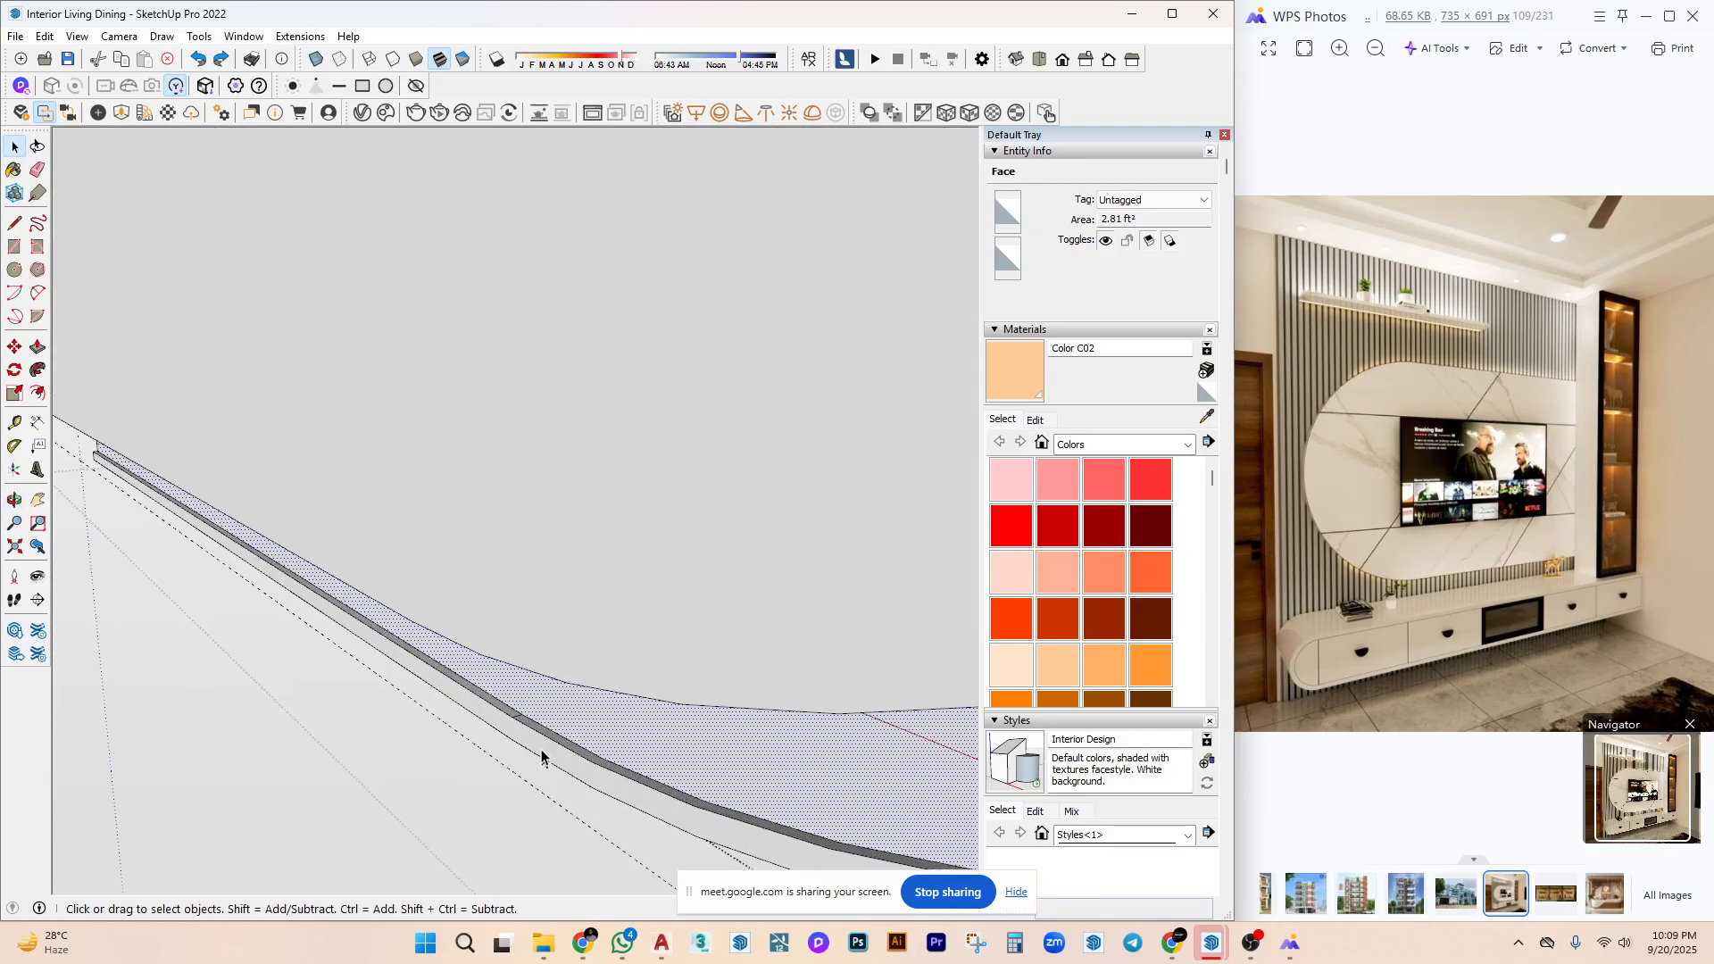
Select and copy the rim's inner edges along the panel's bottom, curve and top as a path.
left_click(497, 705)
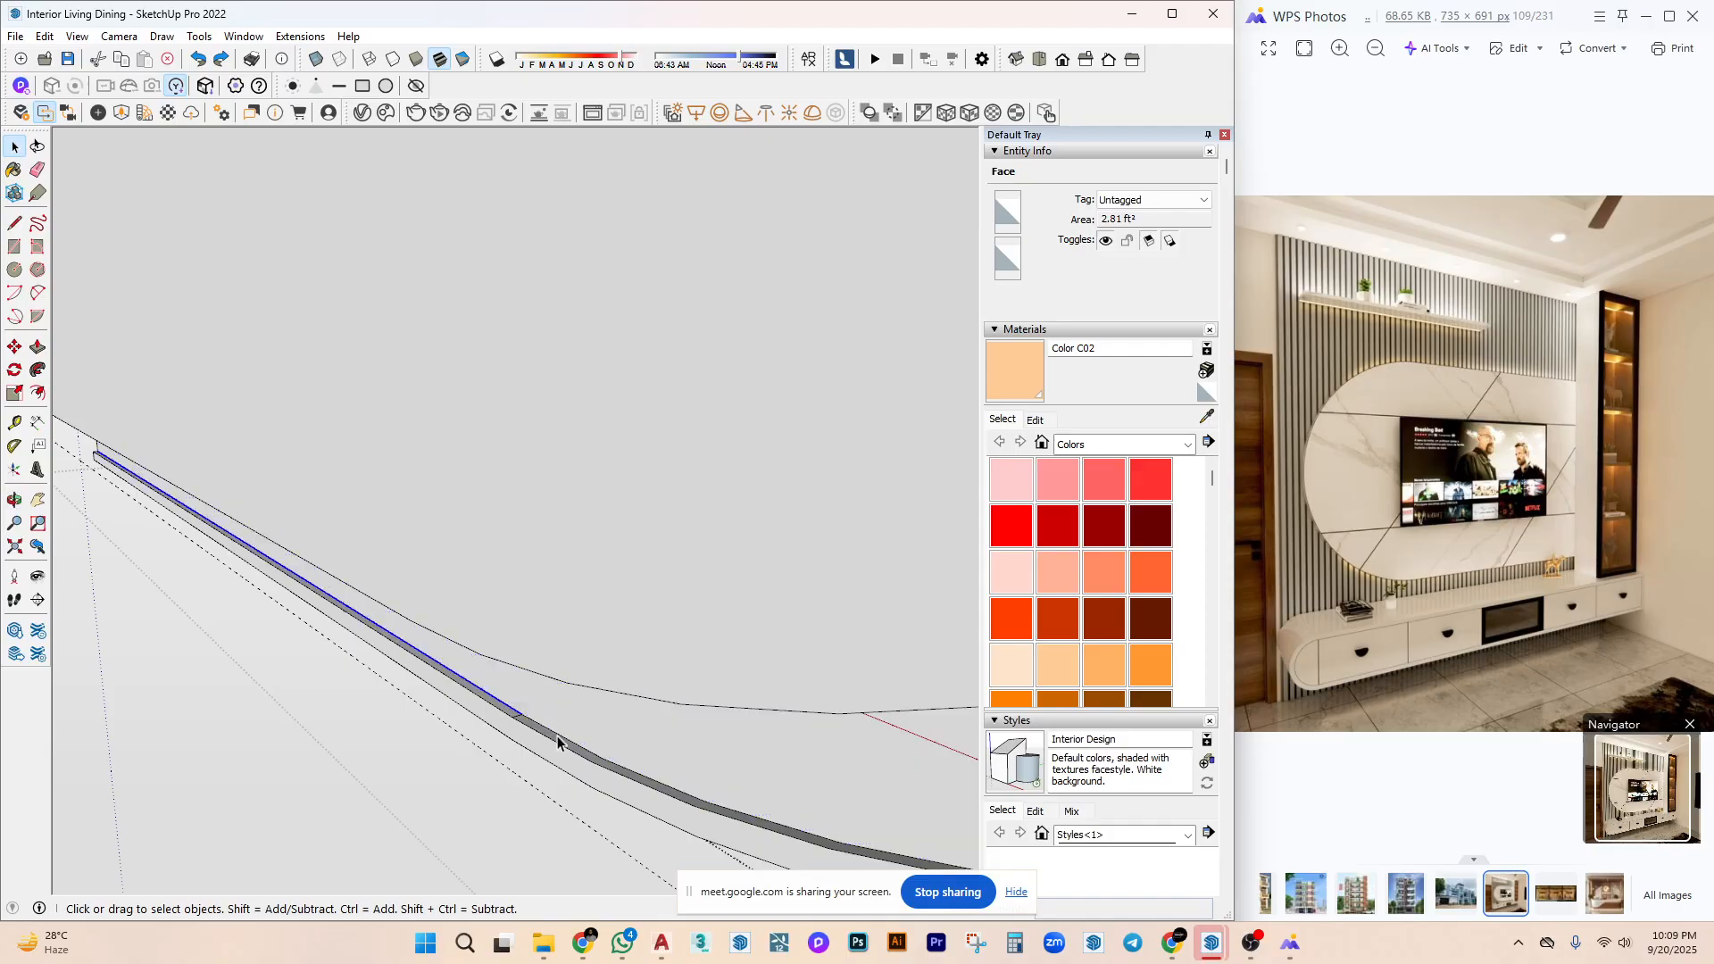
middle_click_drag(559, 738, 482, 357)
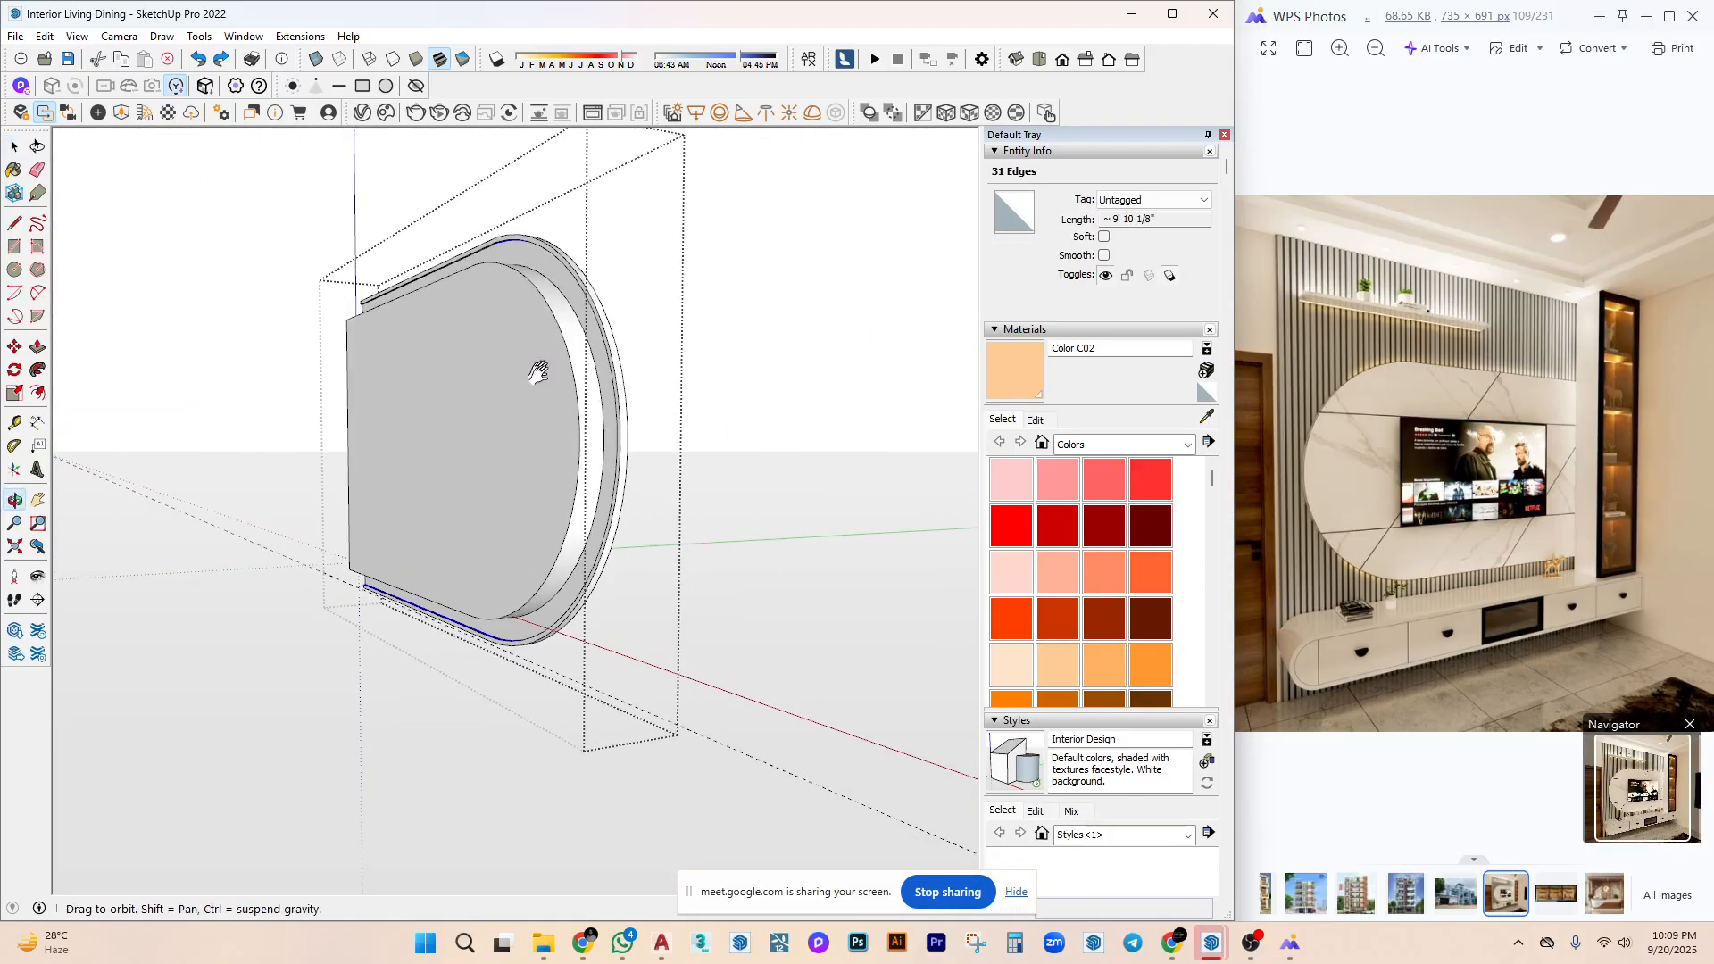
scroll(486, 307, "up", 6)
middle_click_drag(452, 268, 507, 437)
left_click(572, 265, "ctrl")
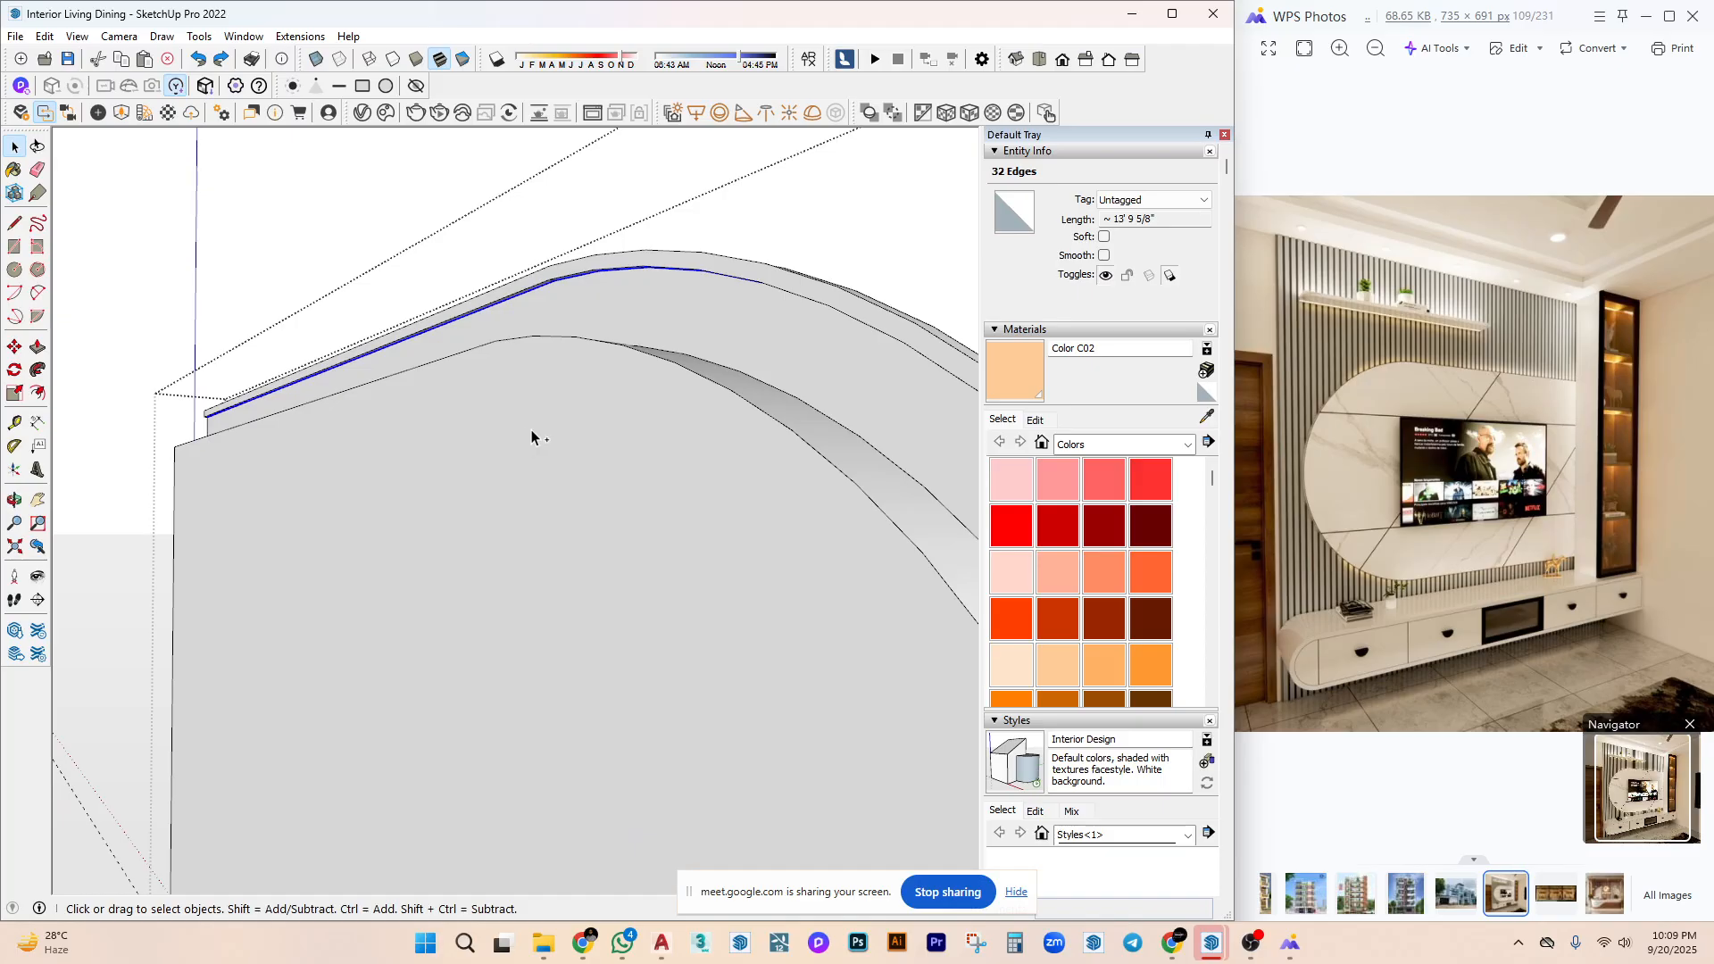
Group all the connected panel geometry and paste the copied rim path in place outside that group.
triple_click(588, 406)
right_click(587, 405)
left_click(691, 564)
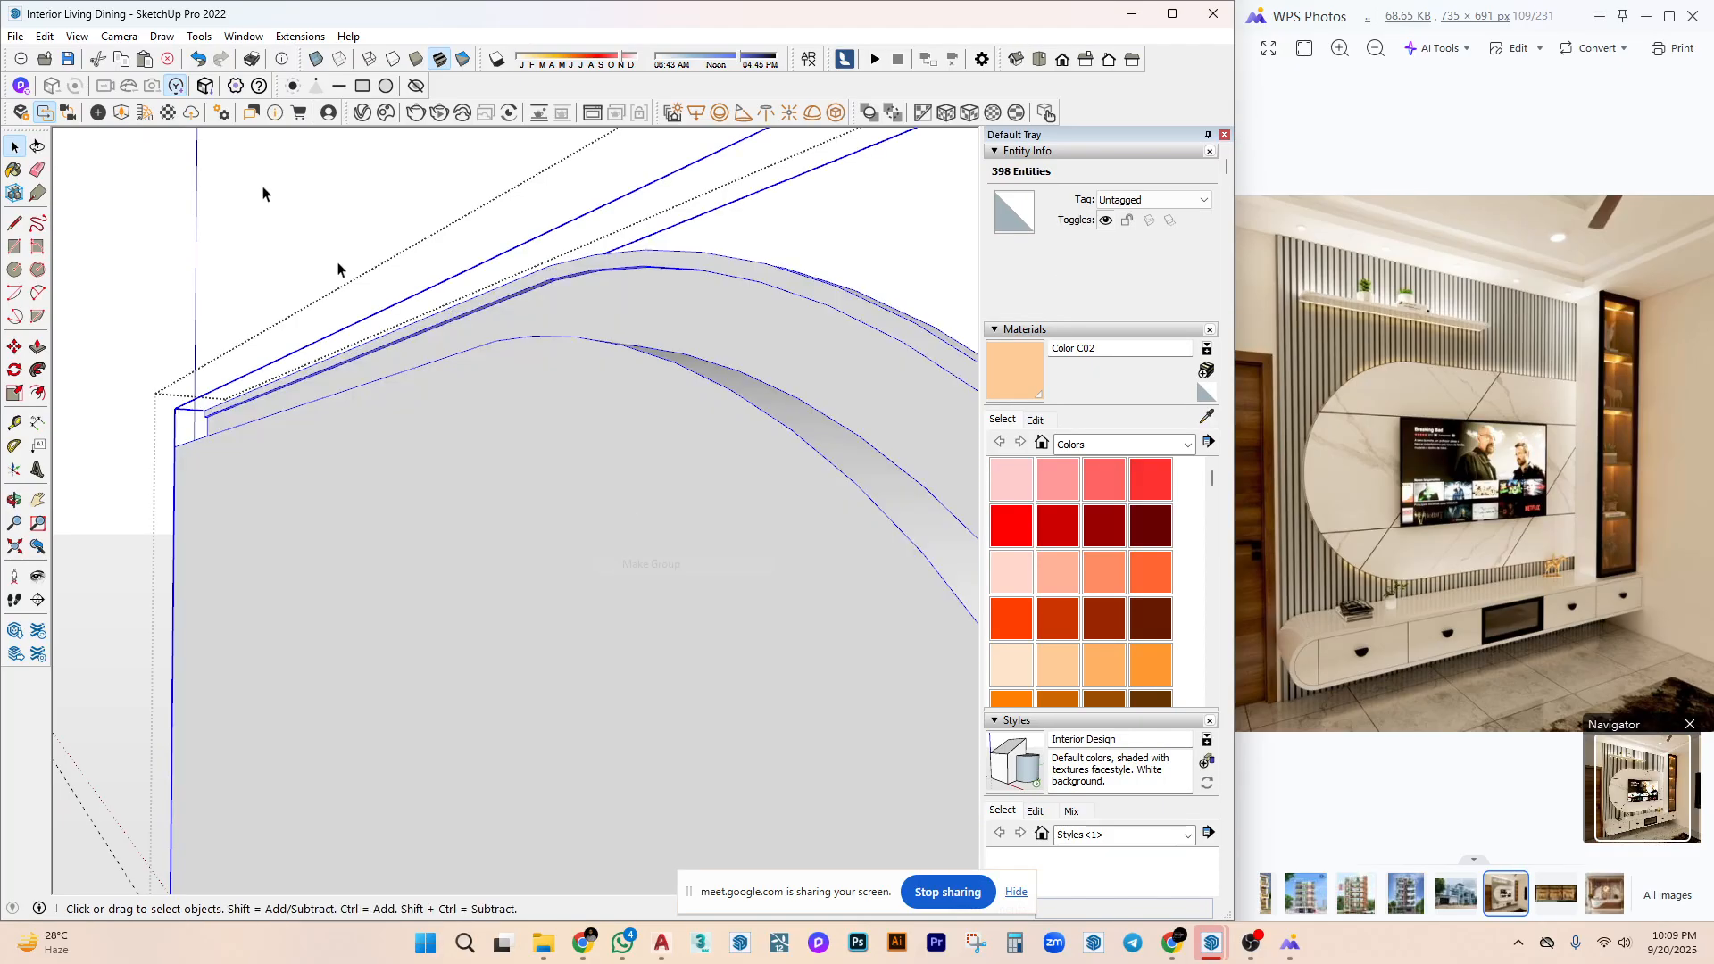
left_click(53, 36)
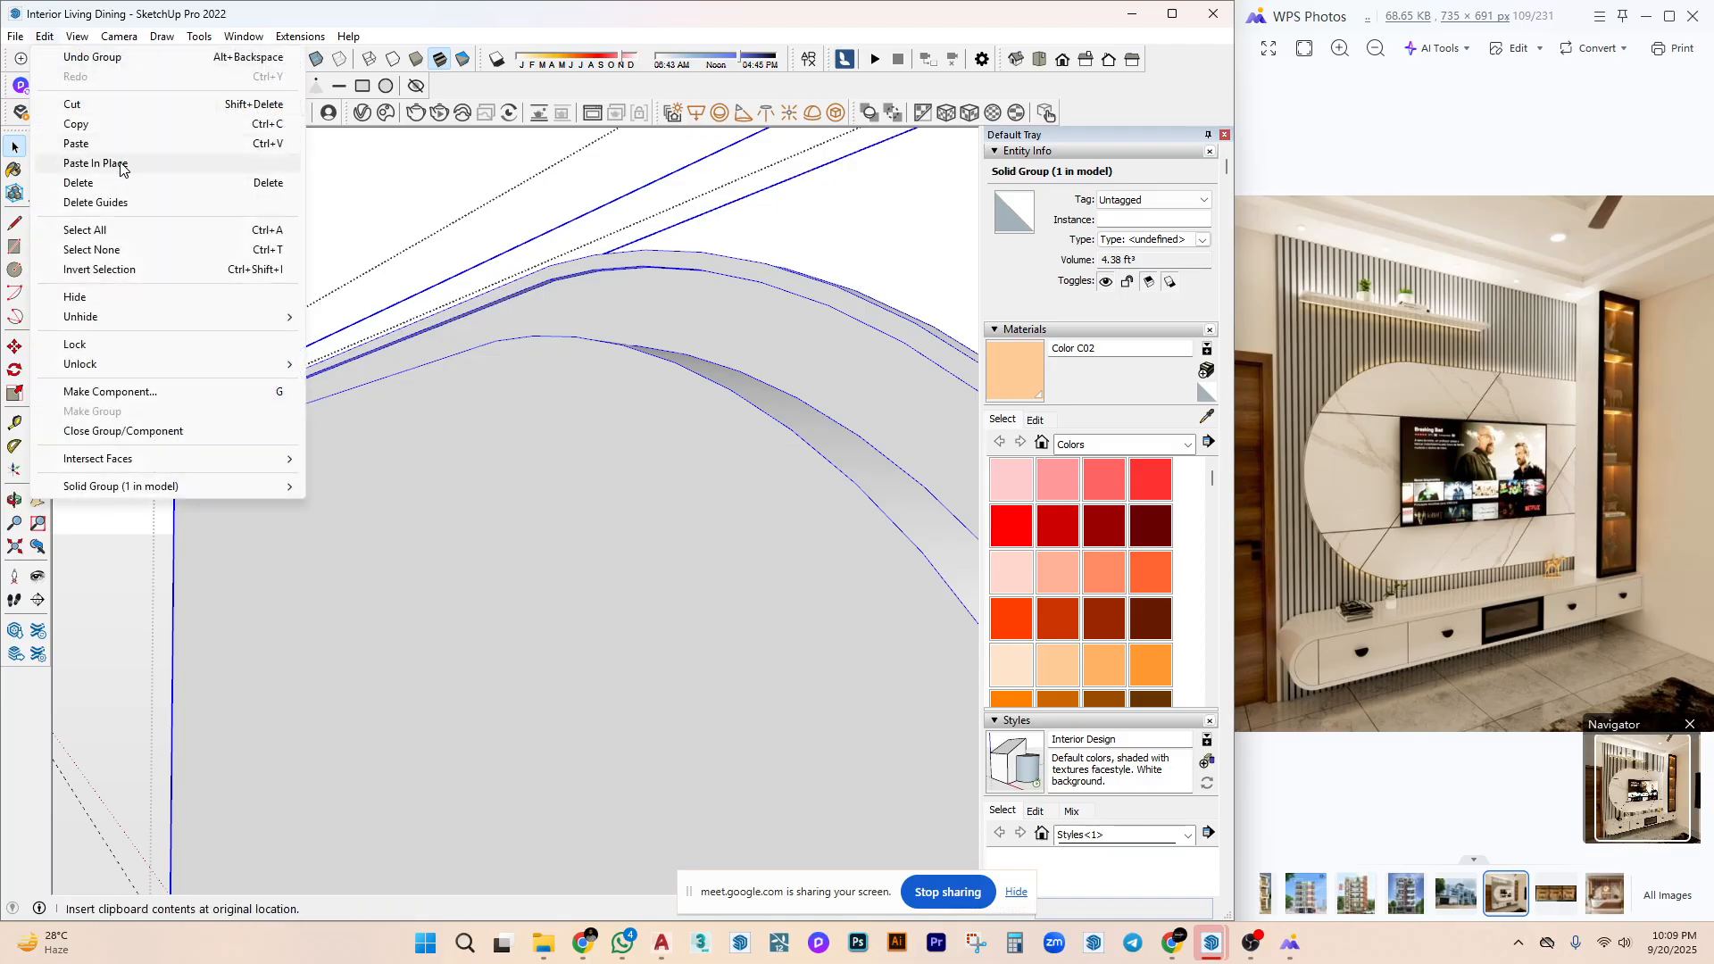
left_click(90, 161)
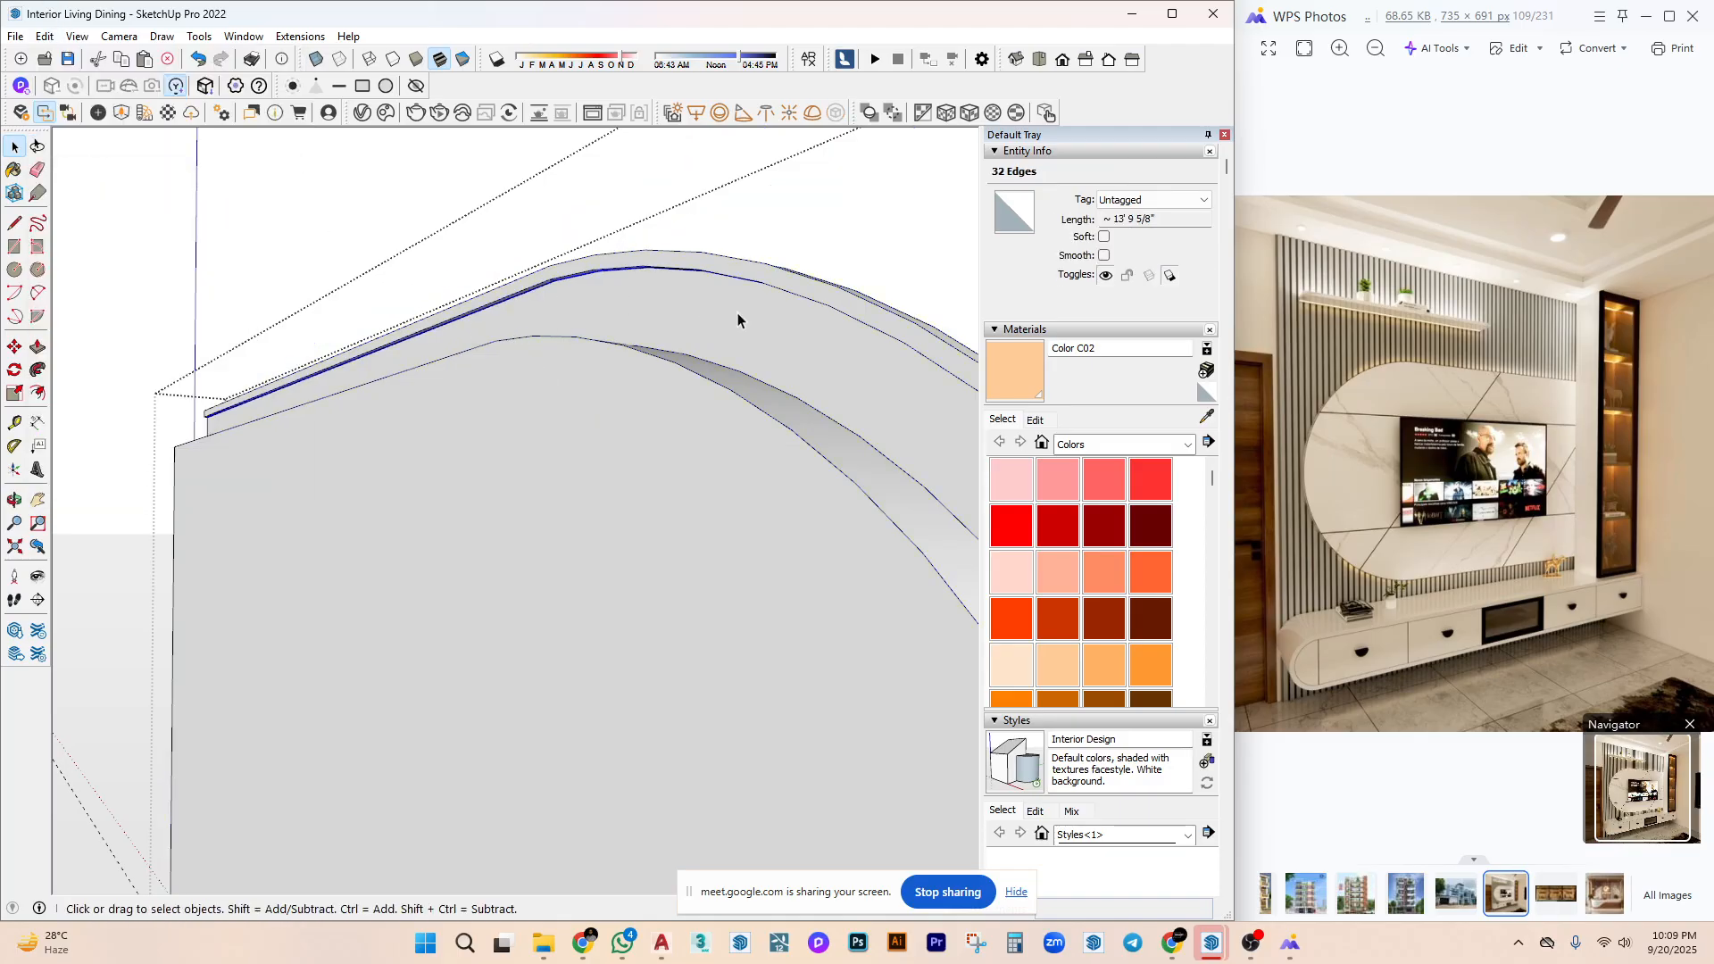
Draw a small rectangular profile about 3/16" high in the corner beneath the rim at the path's upper end.
middle_click_drag(174, 443, 356, 492)
scroll(375, 452, "up", 4)
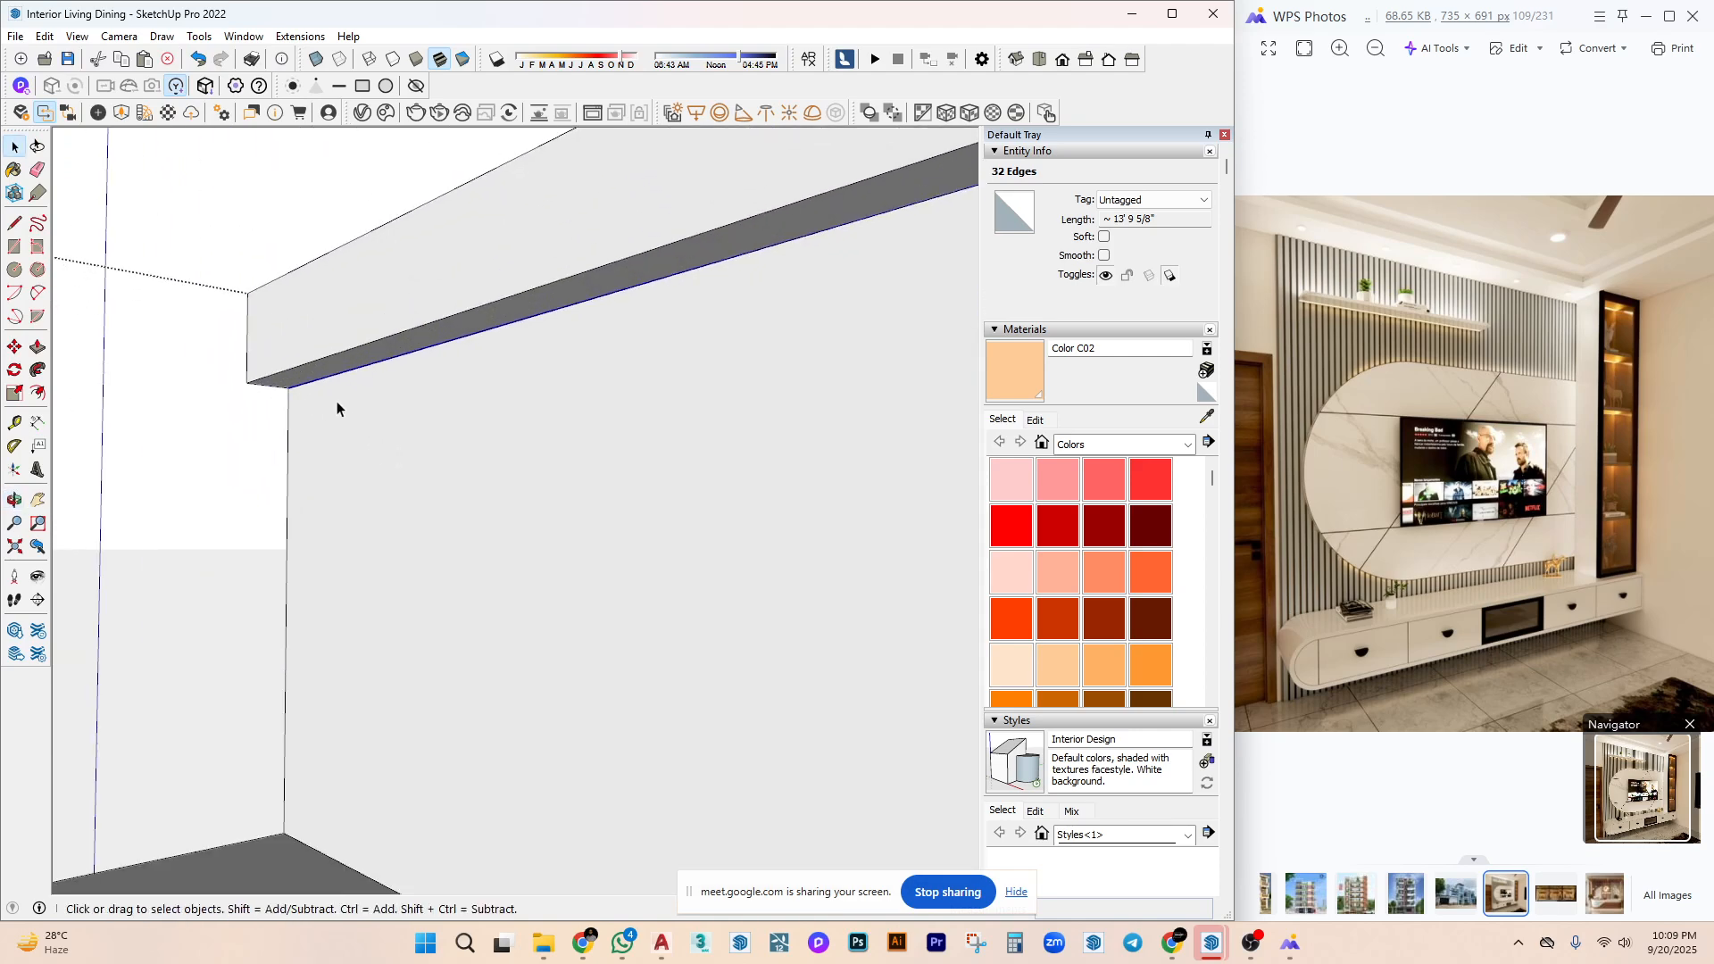
left_click(288, 387)
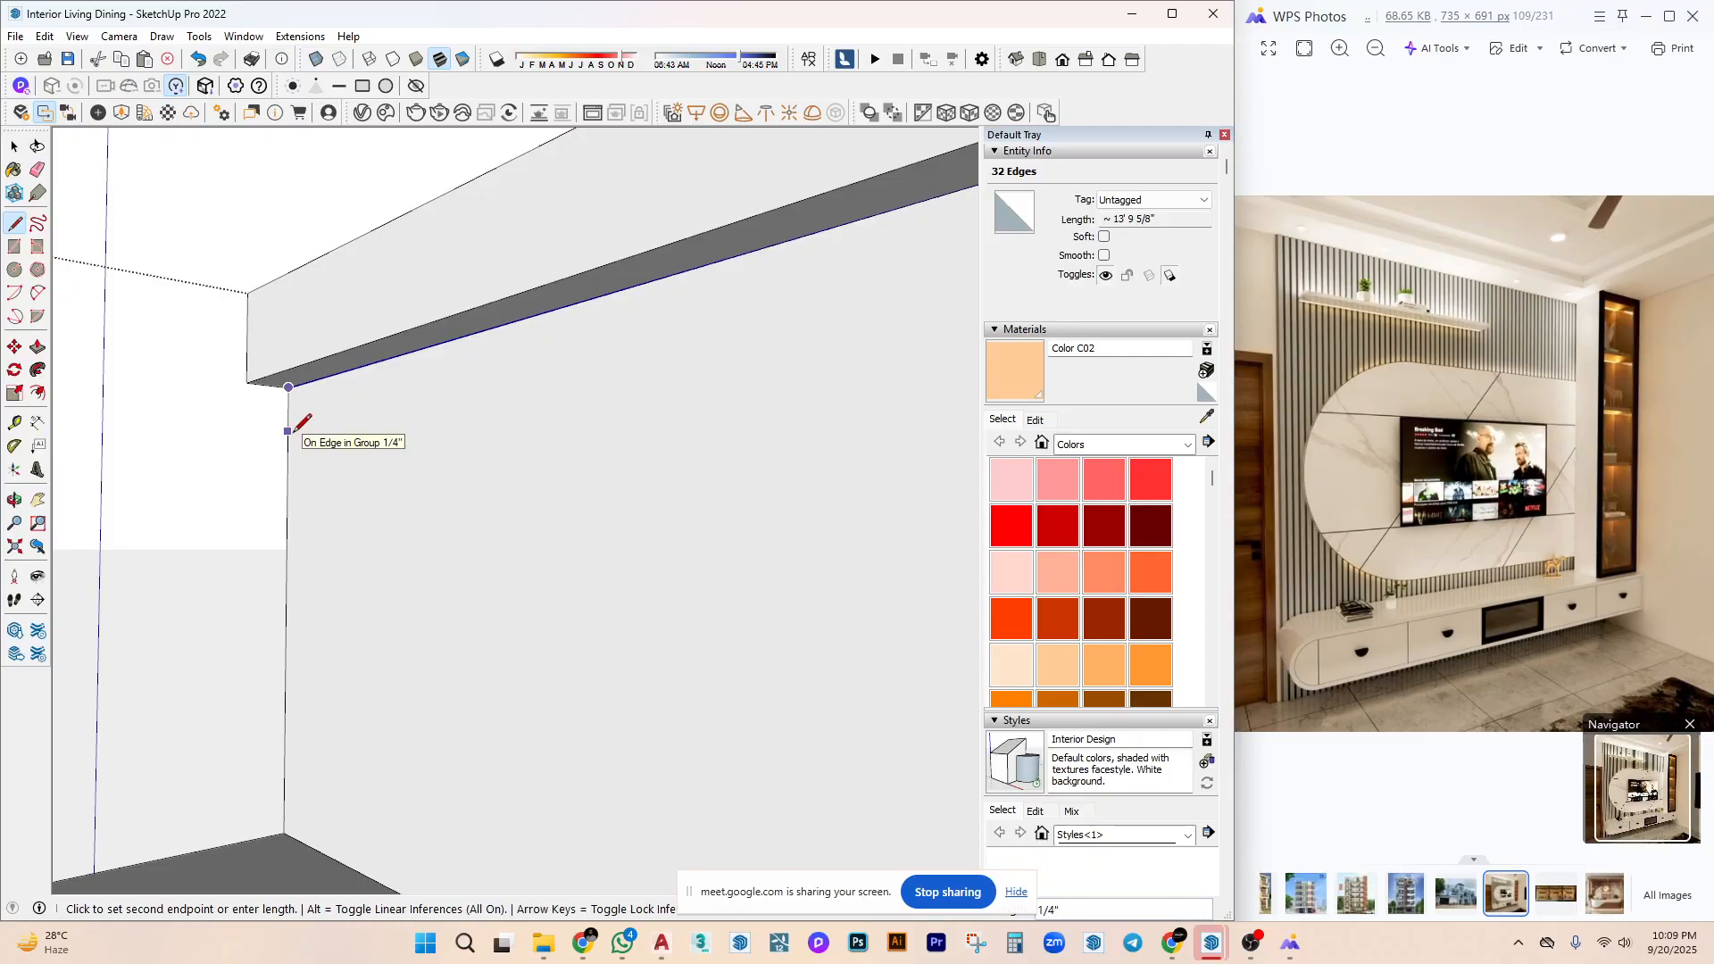
scroll(291, 417, "up", 2)
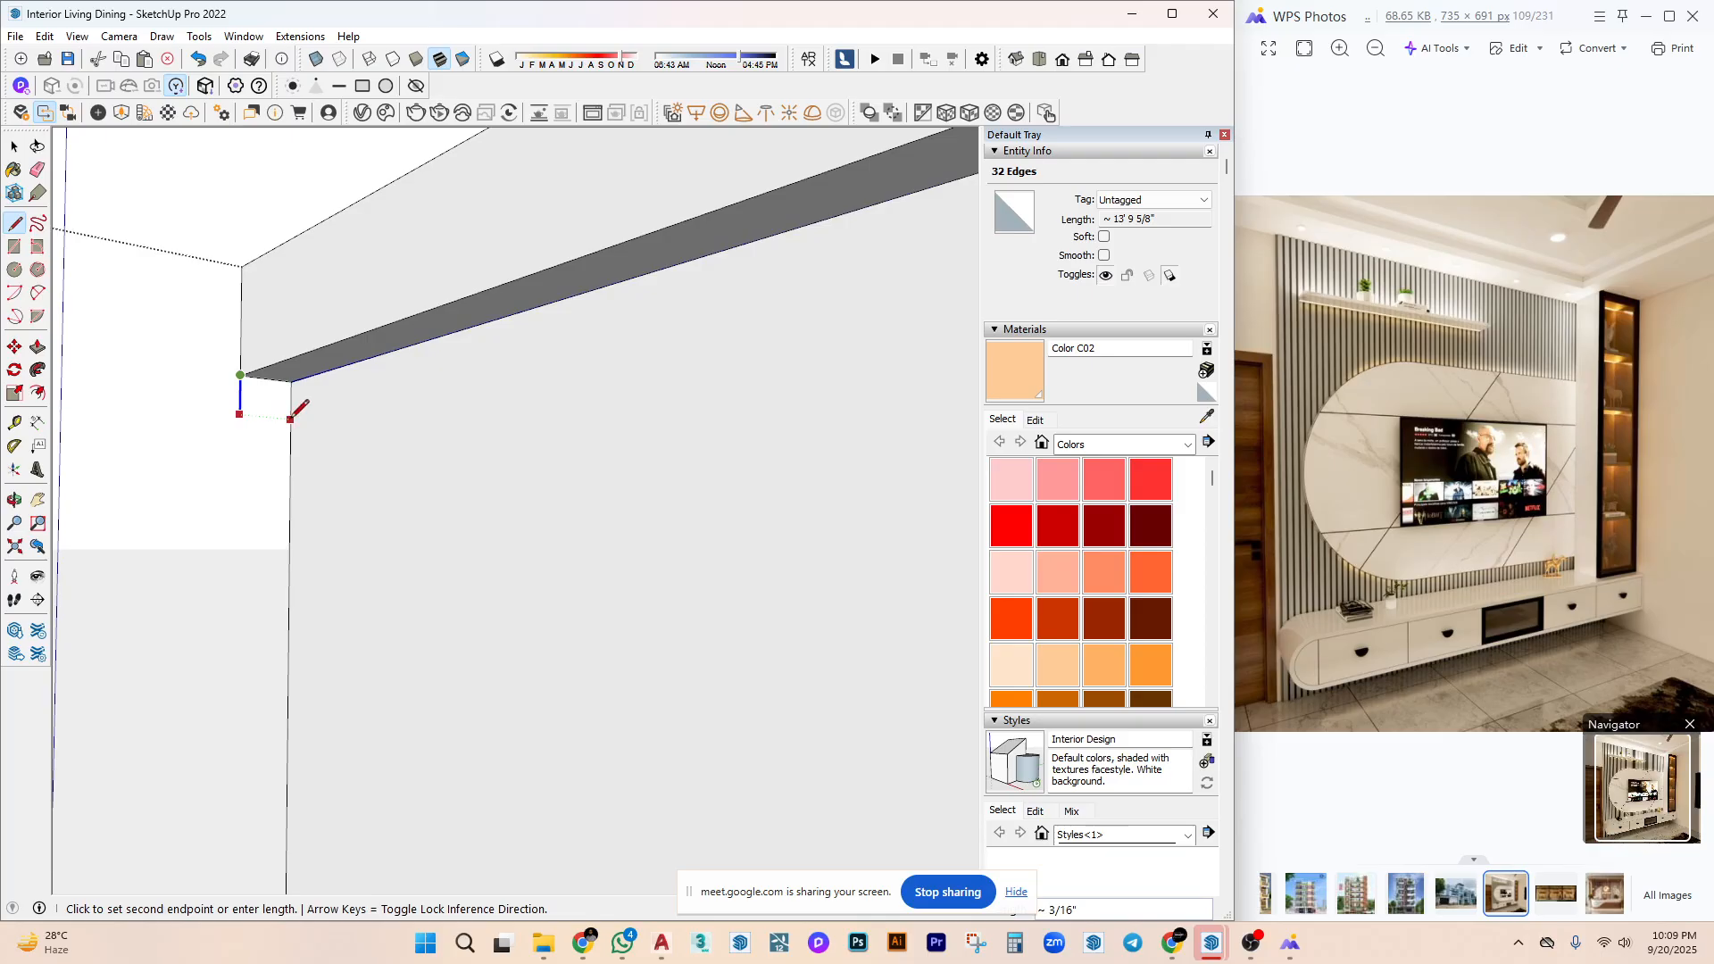
key("space")
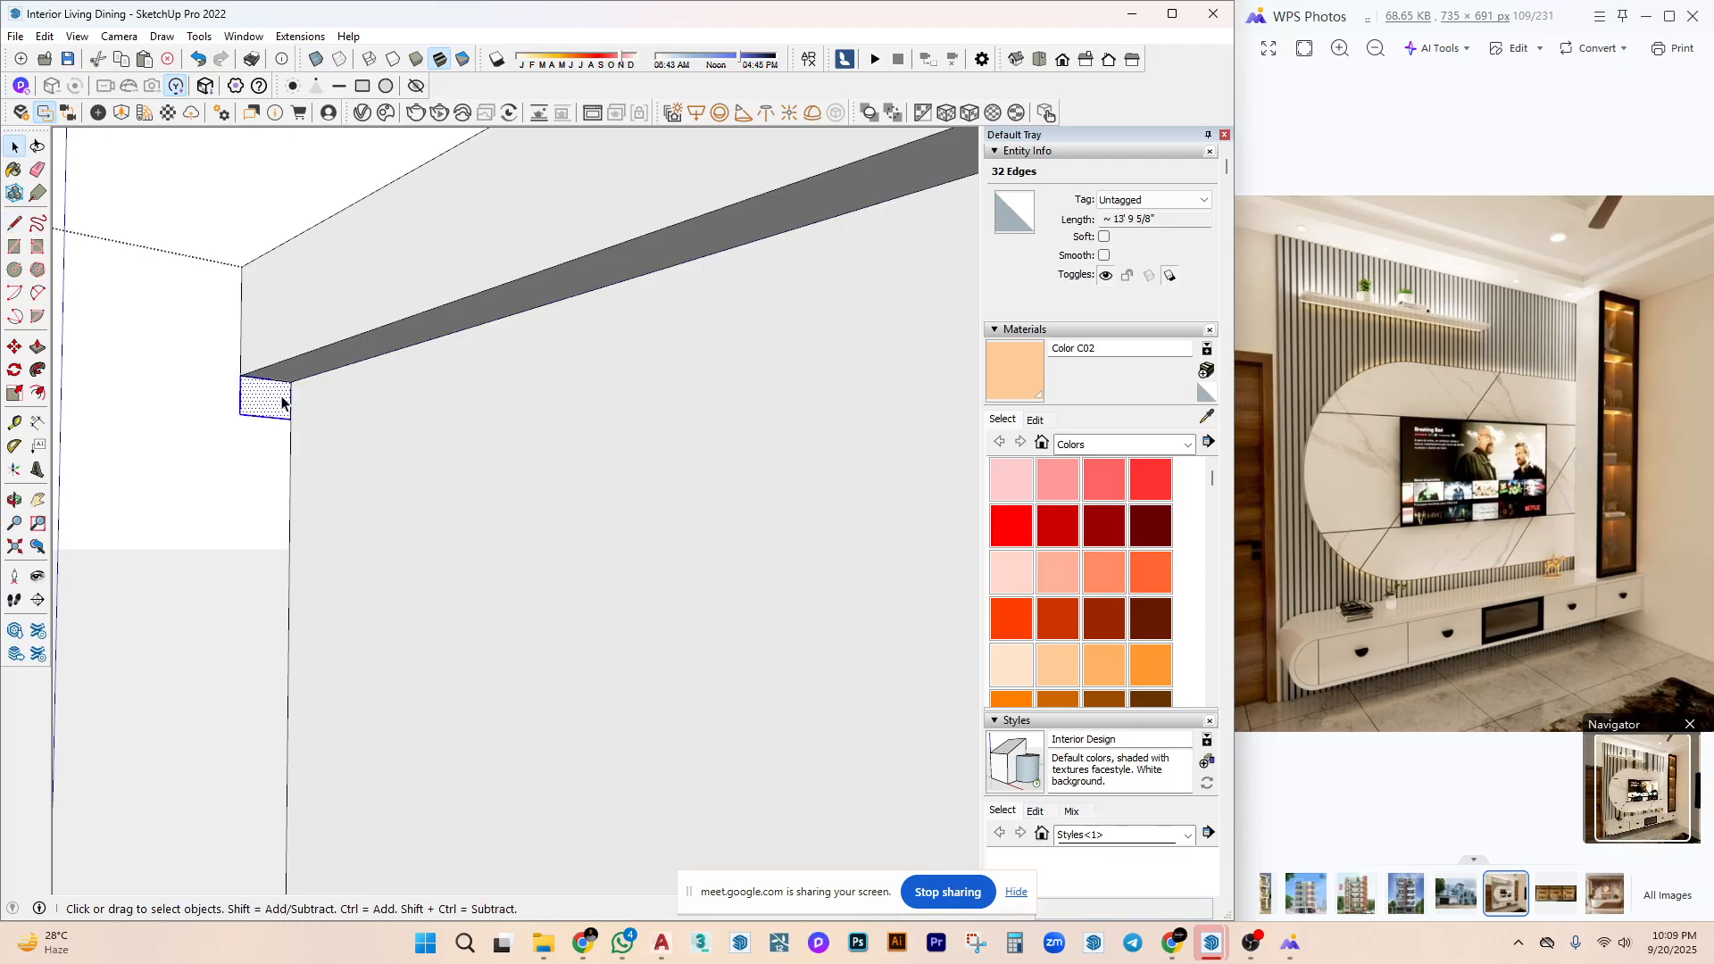
Extend the small profile downward and remove the dividing edge to leave a single face.
middle_click_drag(291, 397, 286, 383)
triple_click(272, 379)
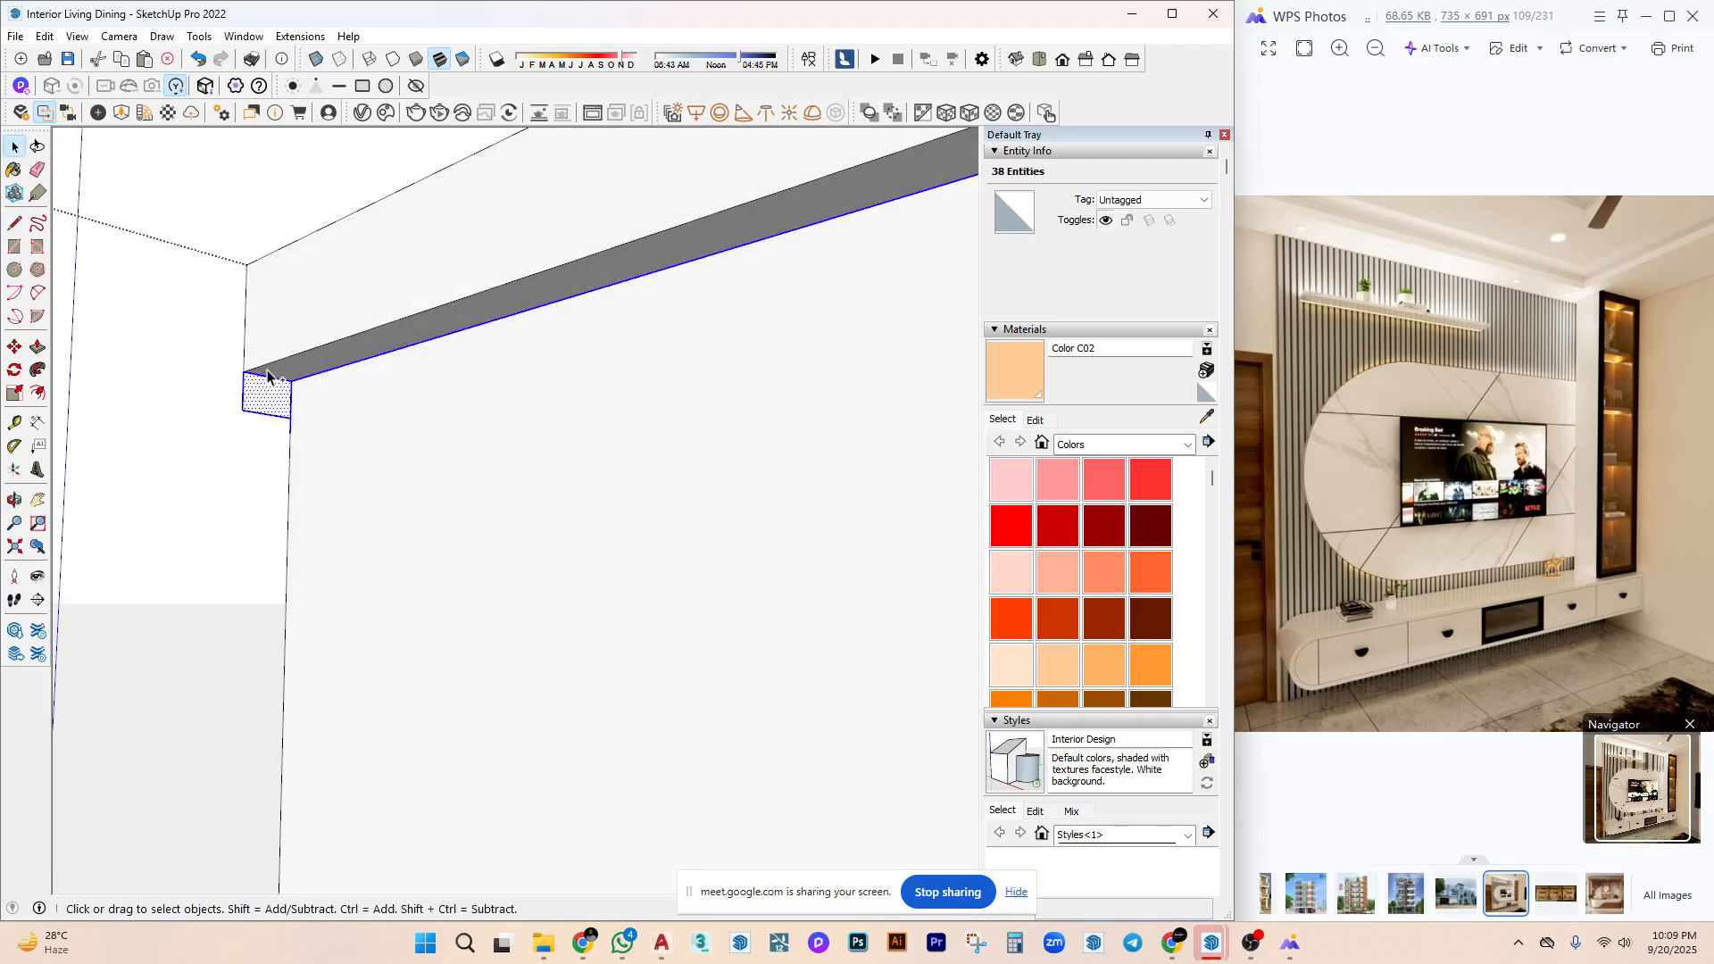
left_click(230, 400)
key("space")
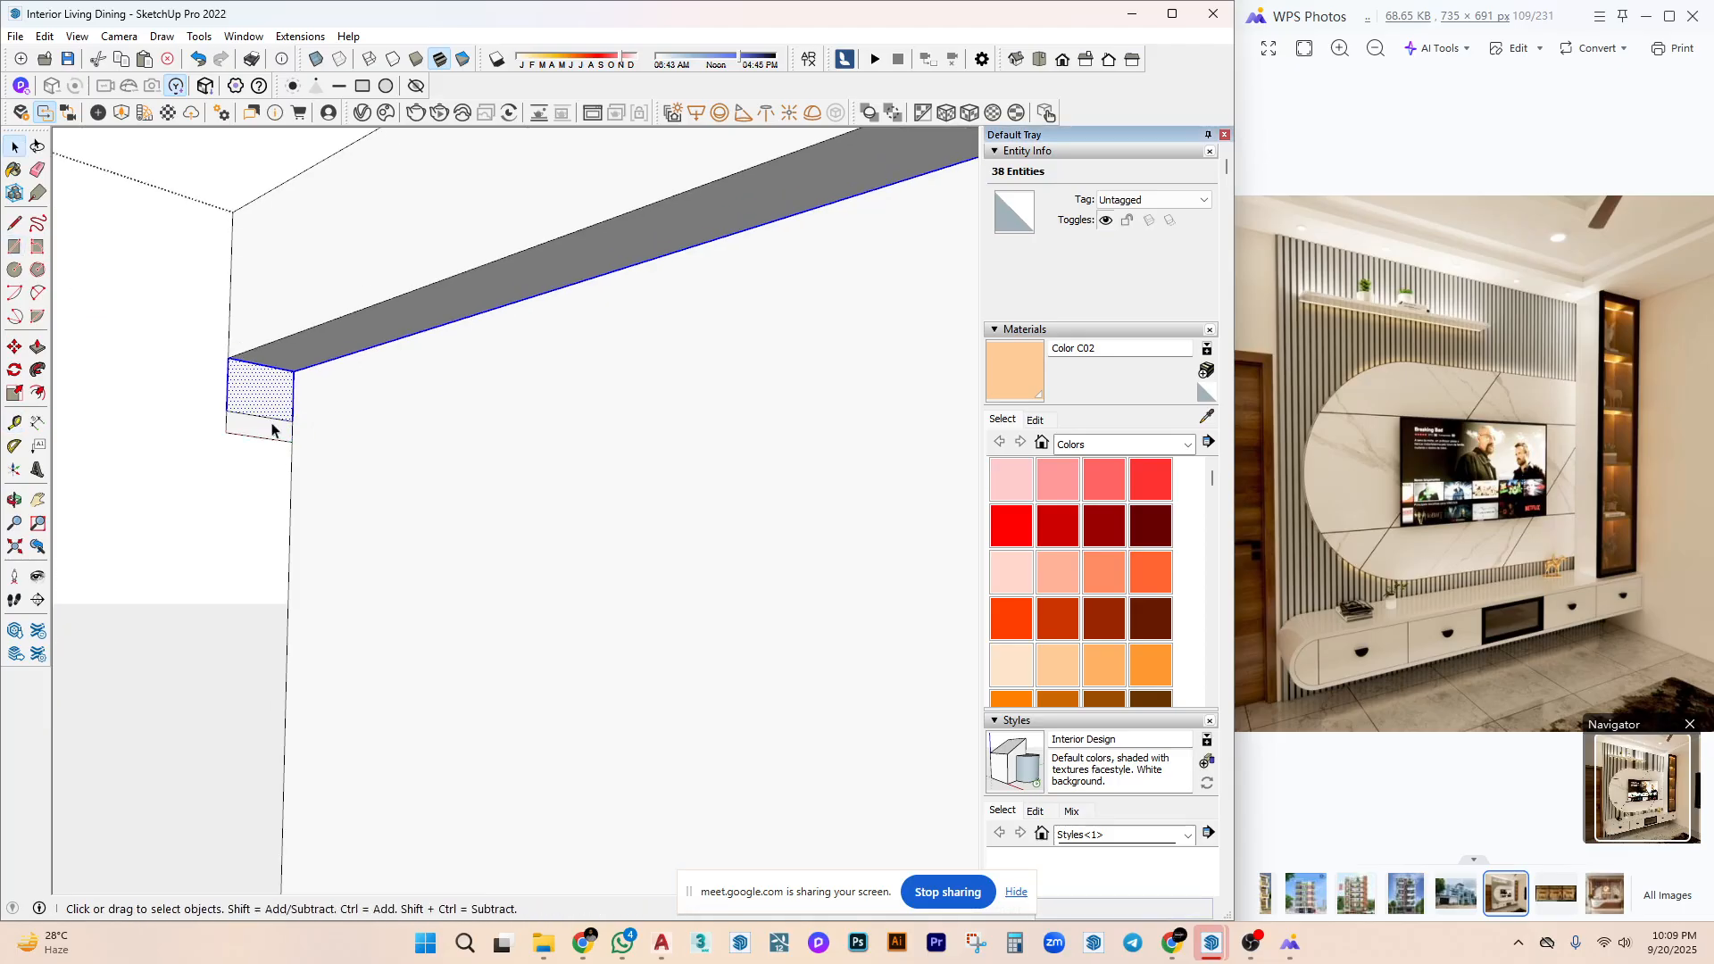
left_click(262, 408)
Sweep the small profile along the pasted rim path with Follow Me to form the light strip.
left_click(22, 223)
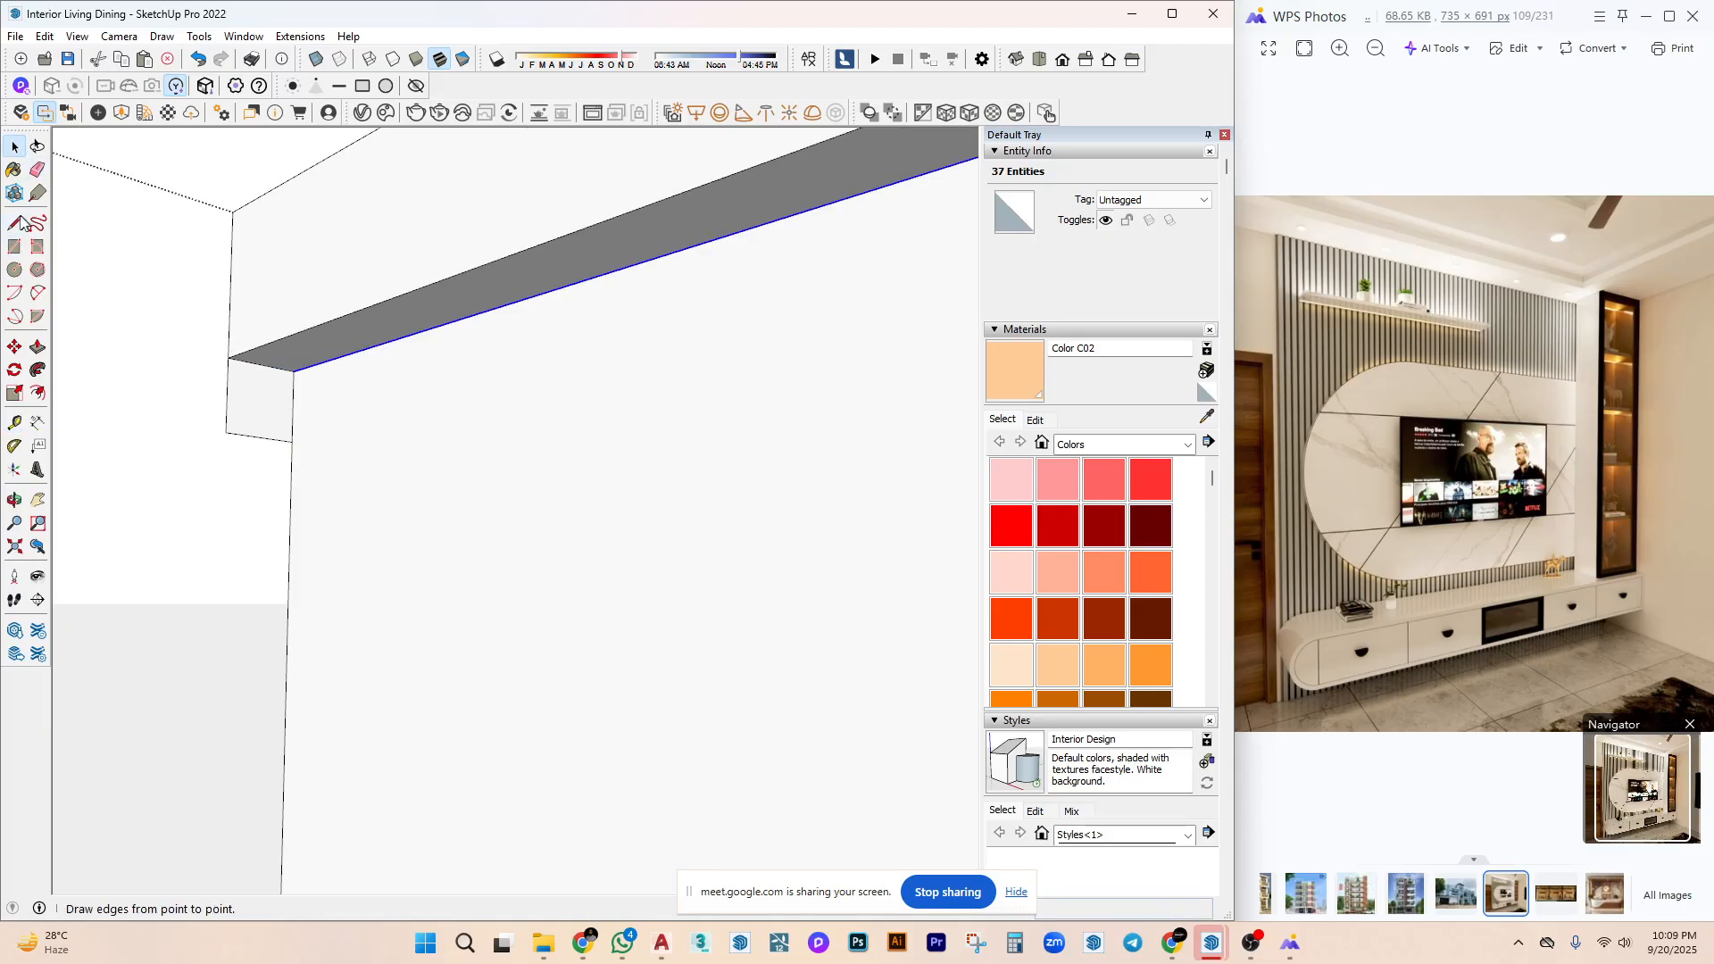
left_click(37, 368)
left_click(250, 393)
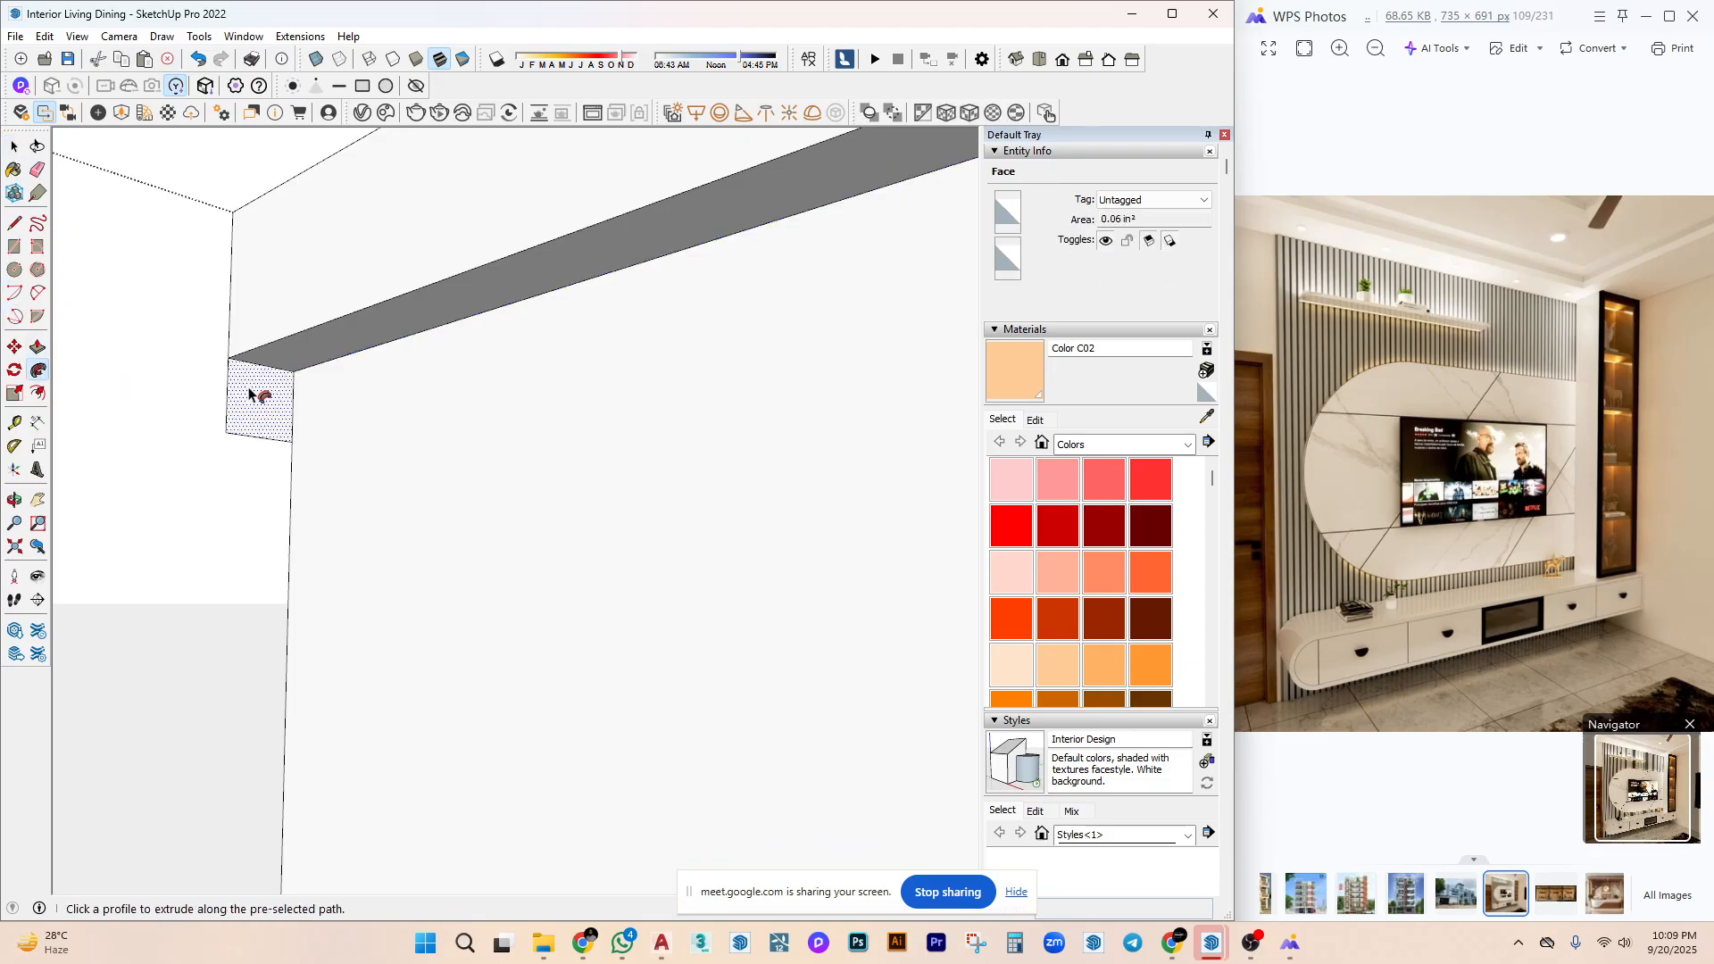
left_click(249, 398)
middle_click_drag(250, 397, 760, 420)
key("space")
Push the light strip's long back face slightly inward and paint the whole strip with Color C02.
triple_click(758, 417)
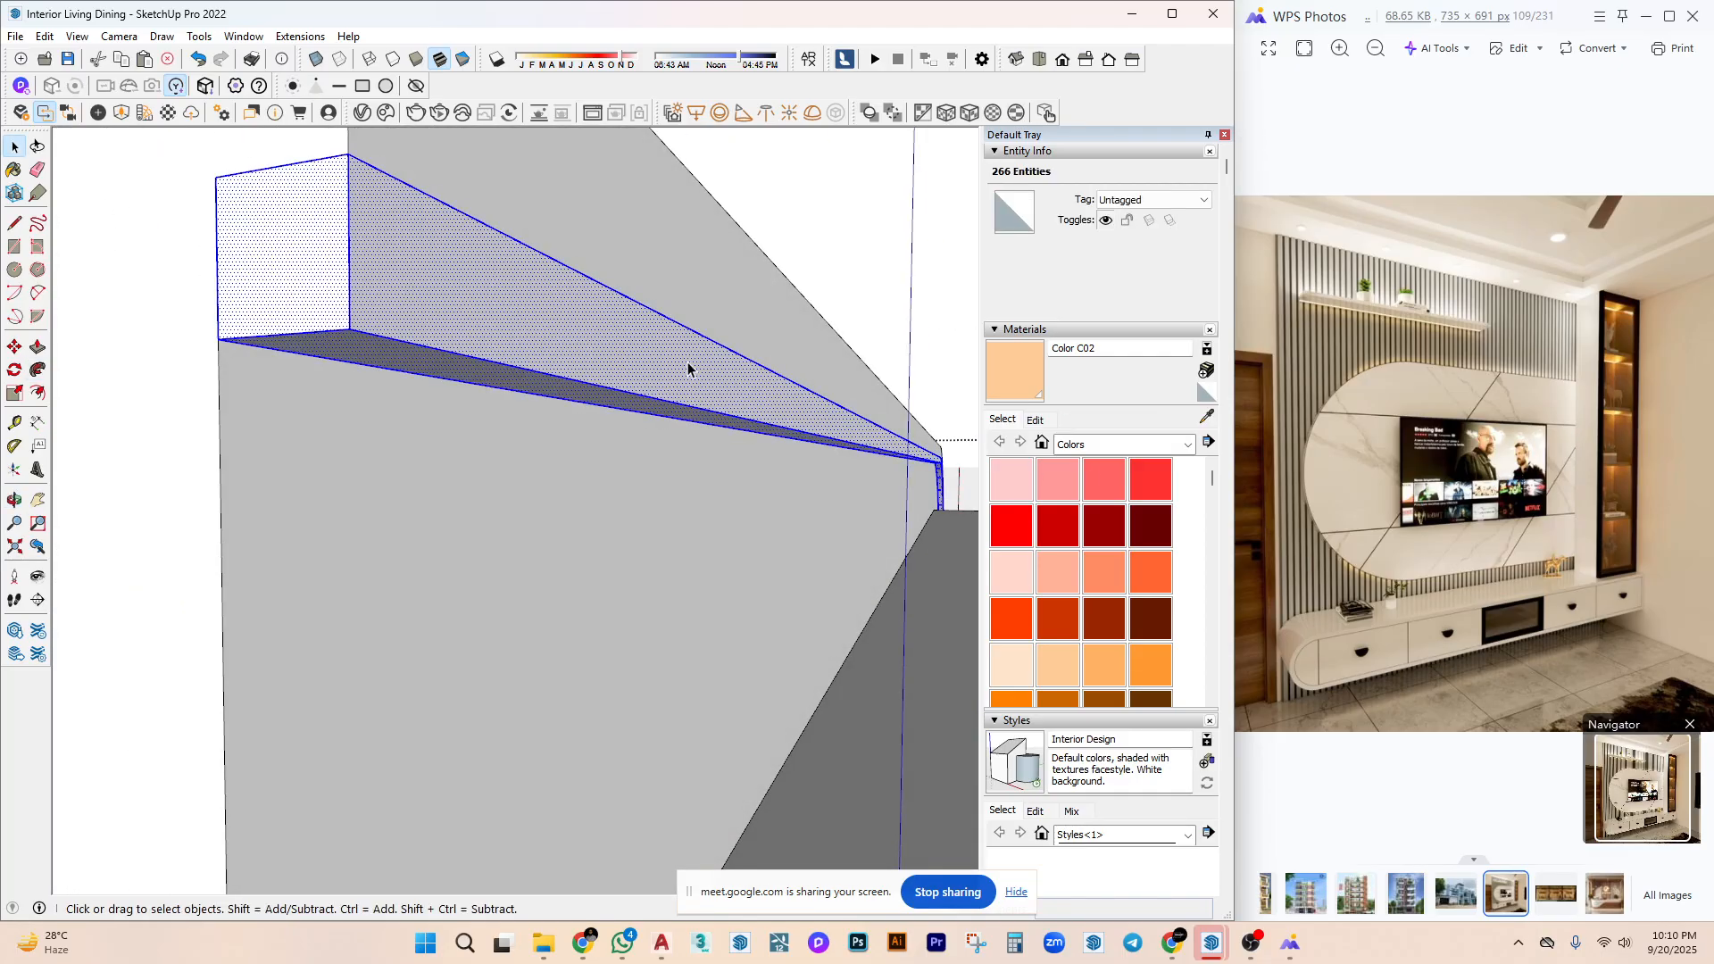
key("p")
key("space")
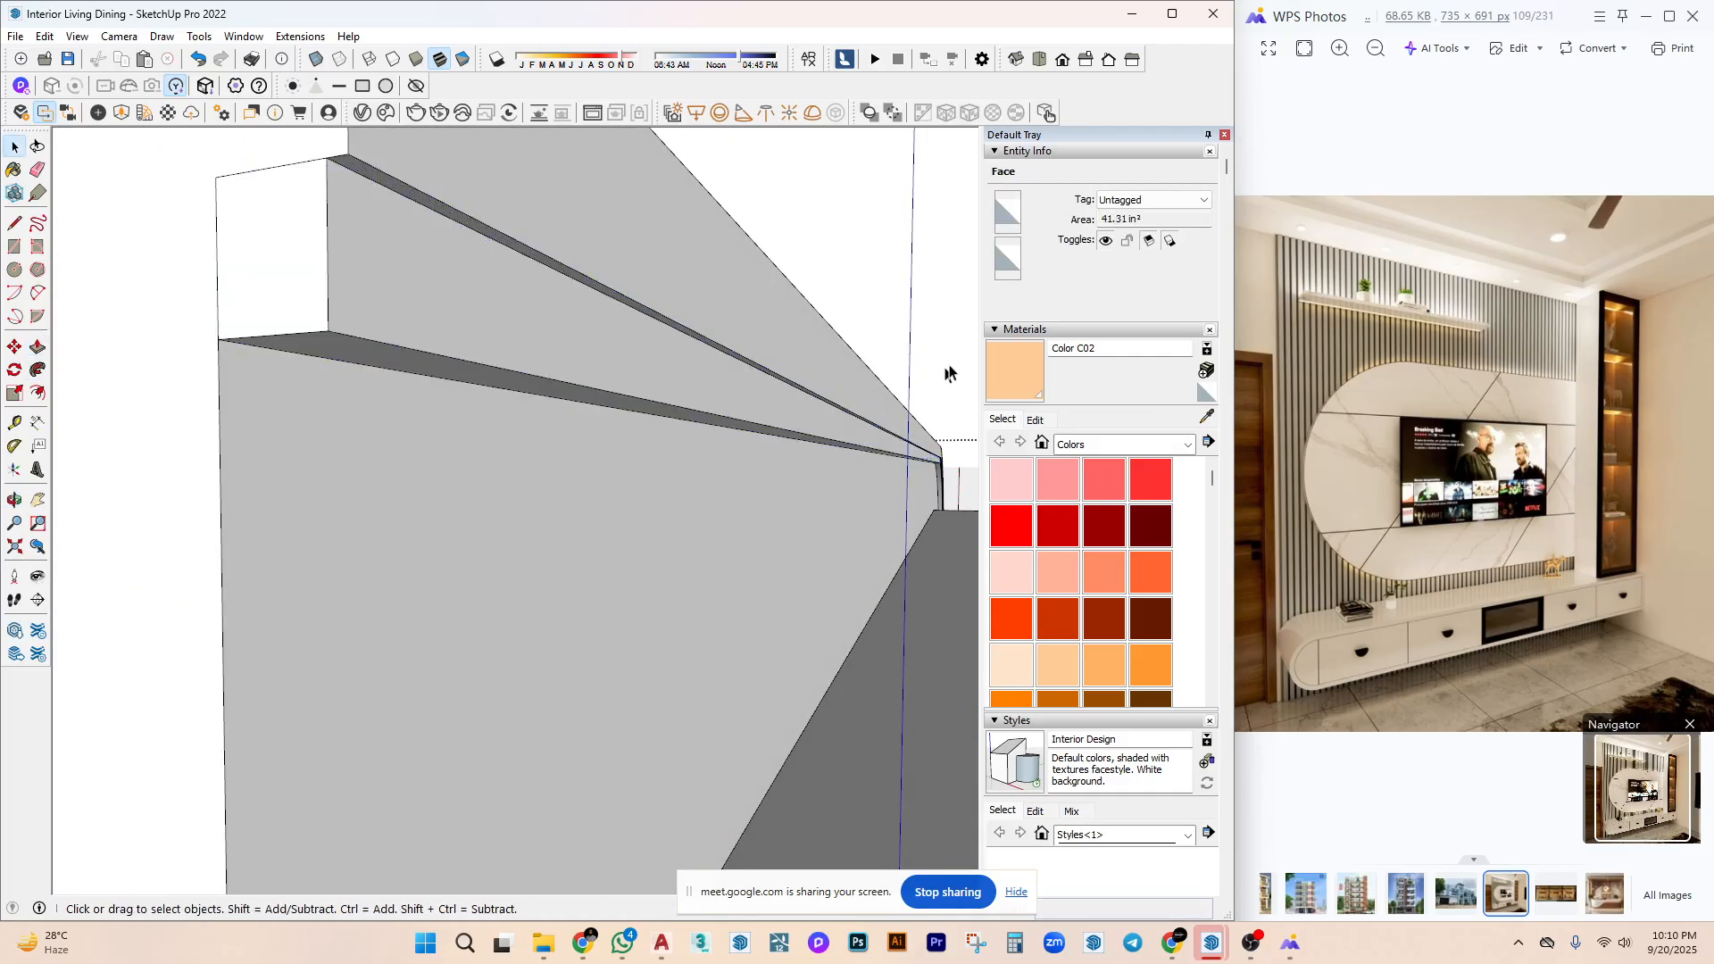
key("b")
left_click(548, 295, "ctrl")
Select the whole painted light strip and make it a component that replaces the selection.
key("space")
triple_click(406, 249)
right_click(406, 249)
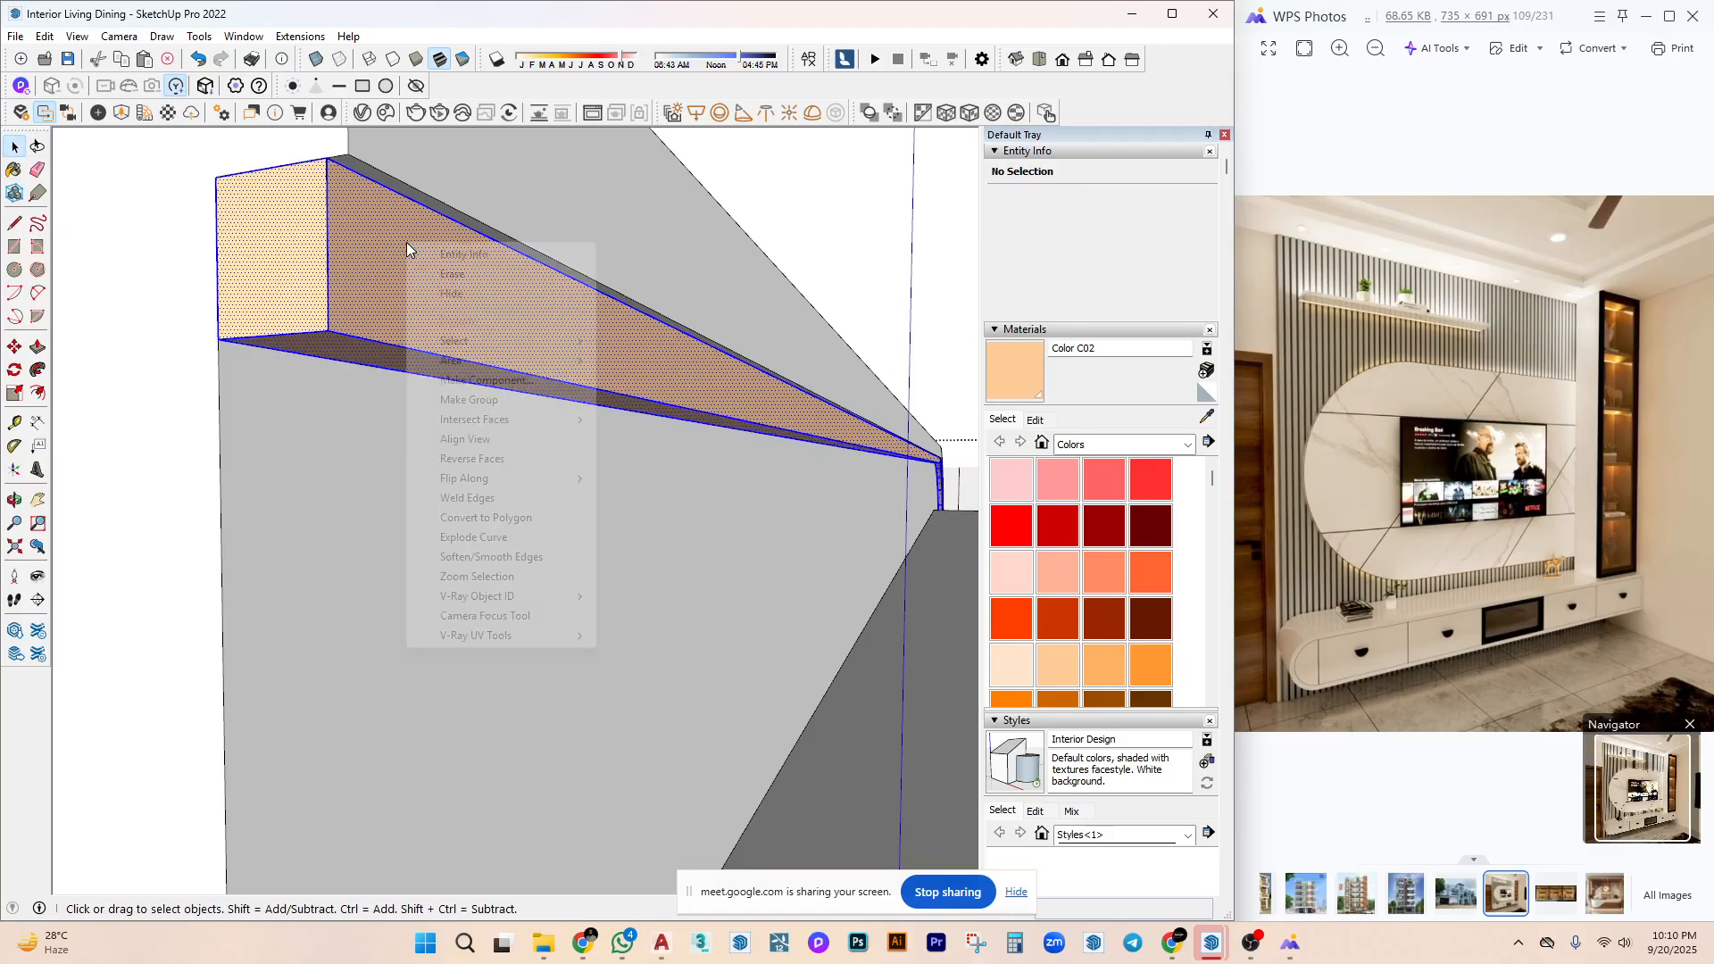
left_click(500, 379)
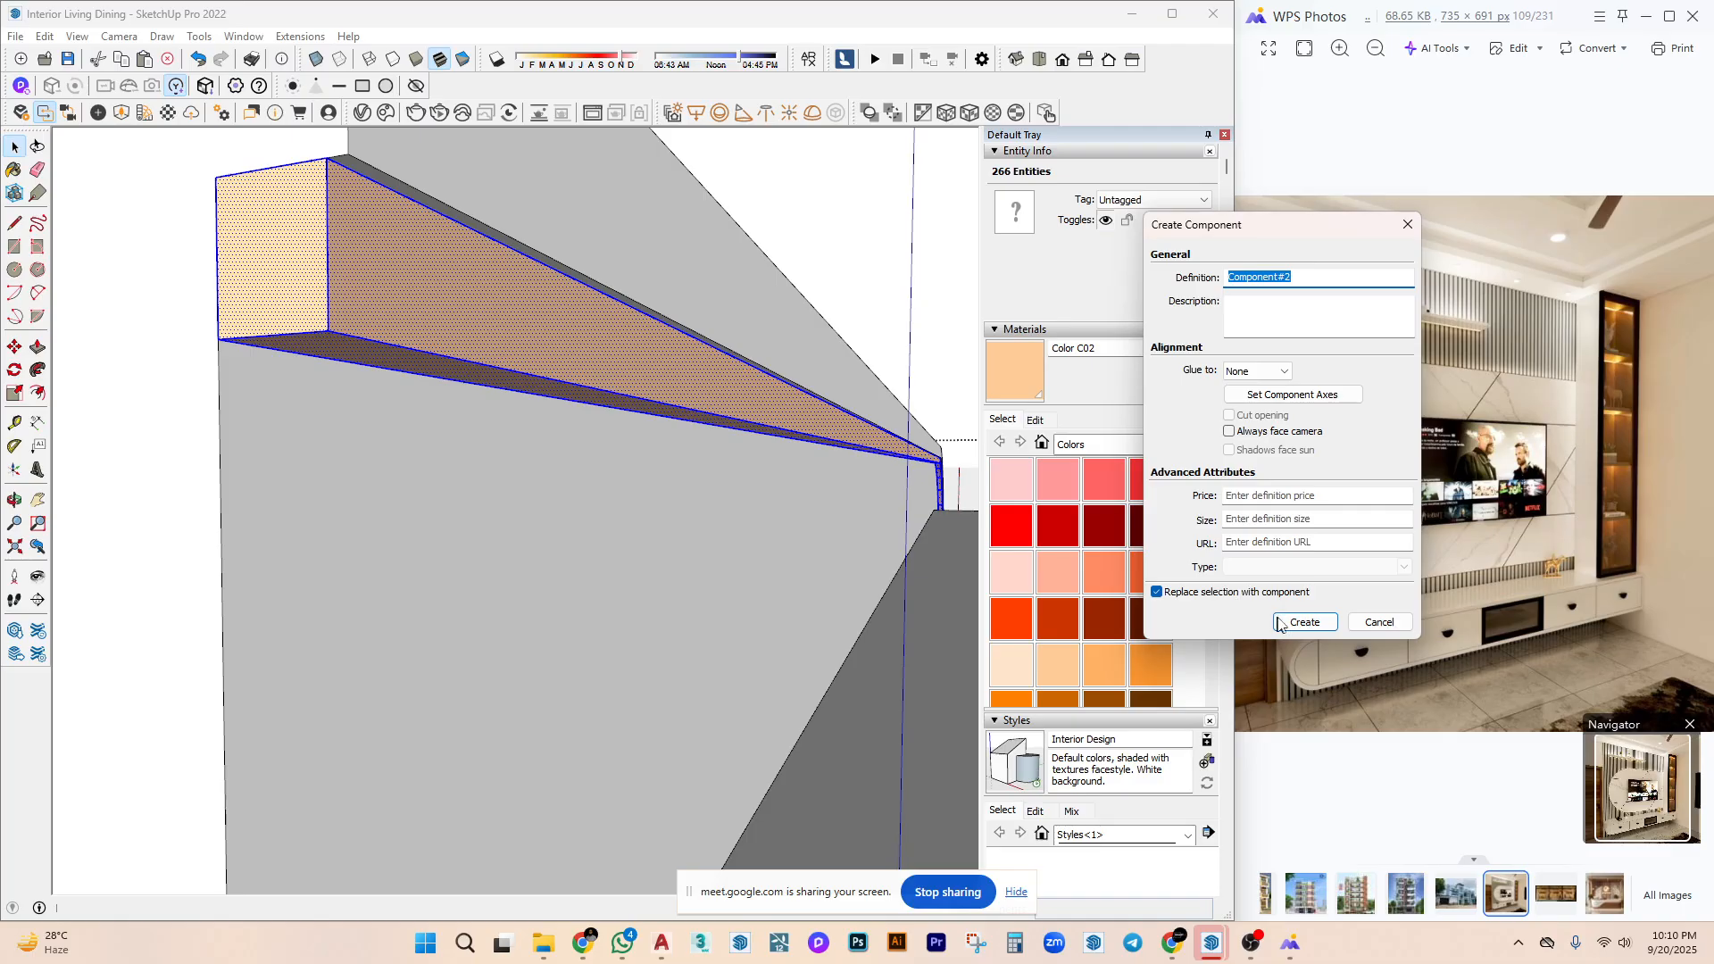
left_click(1305, 622)
Close the panel group and examine the rounded panel and its light strip against the fluted wall.
middle_click_drag(571, 397, 1053, 442)
scroll(402, 407, "down", 4)
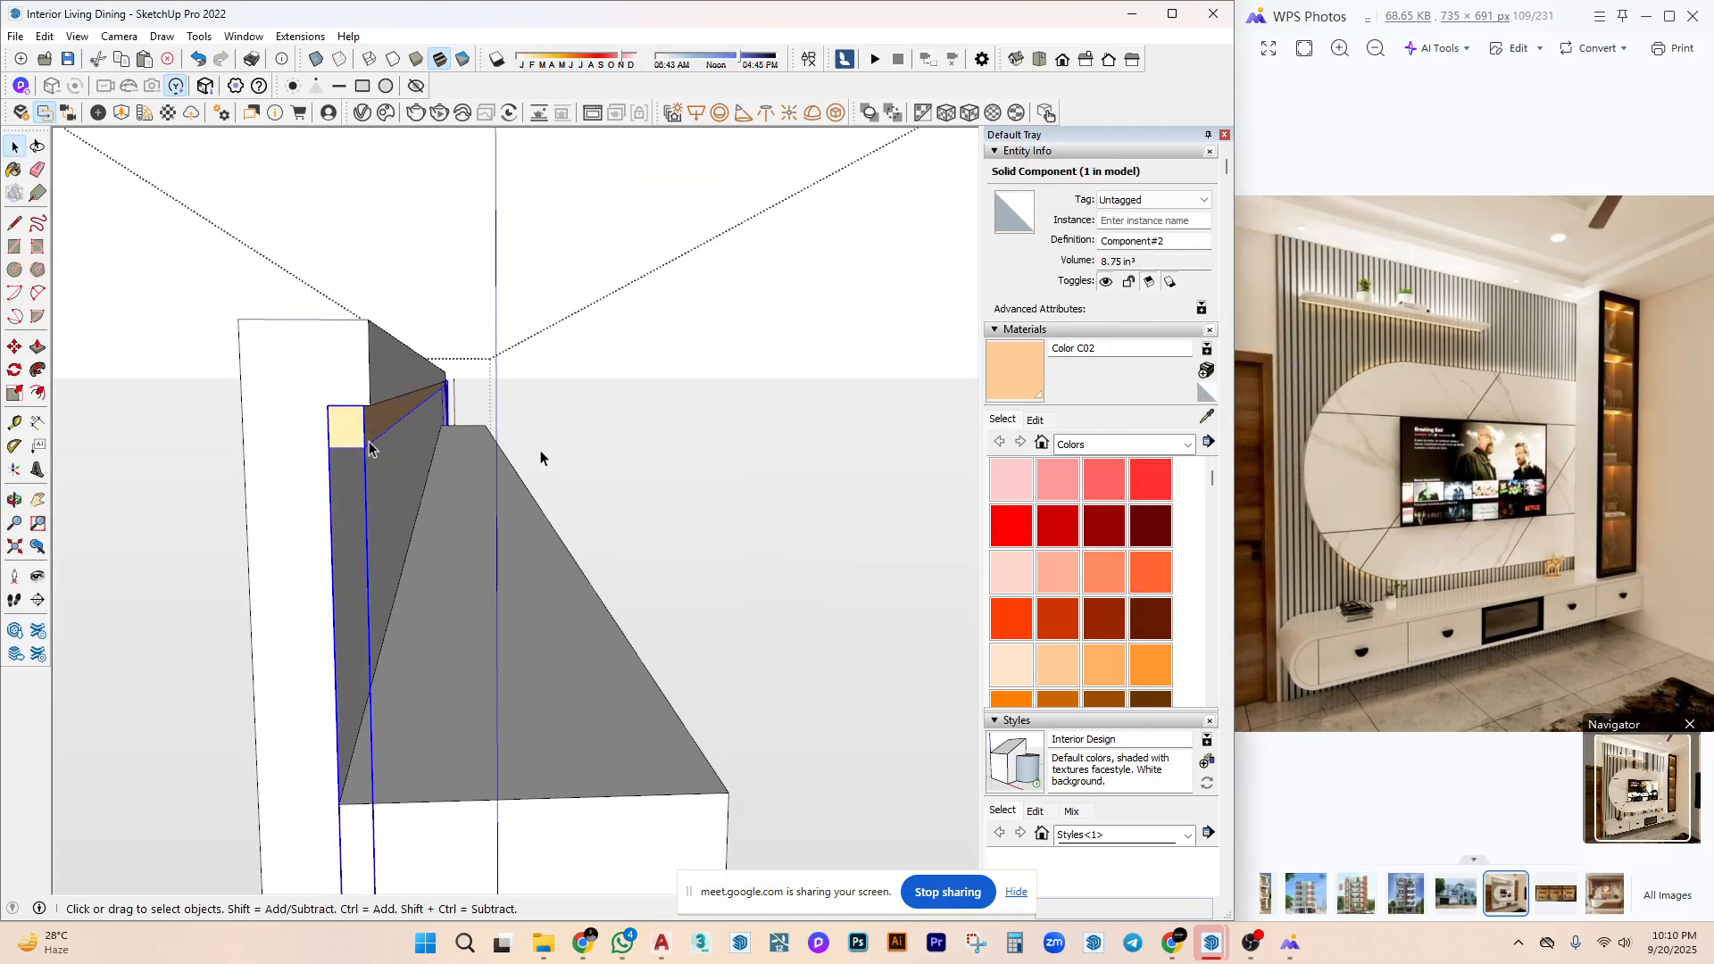
middle_click_drag(541, 458, 699, 393)
scroll(731, 398, "down", 3)
scroll(619, 470, "up", 3)
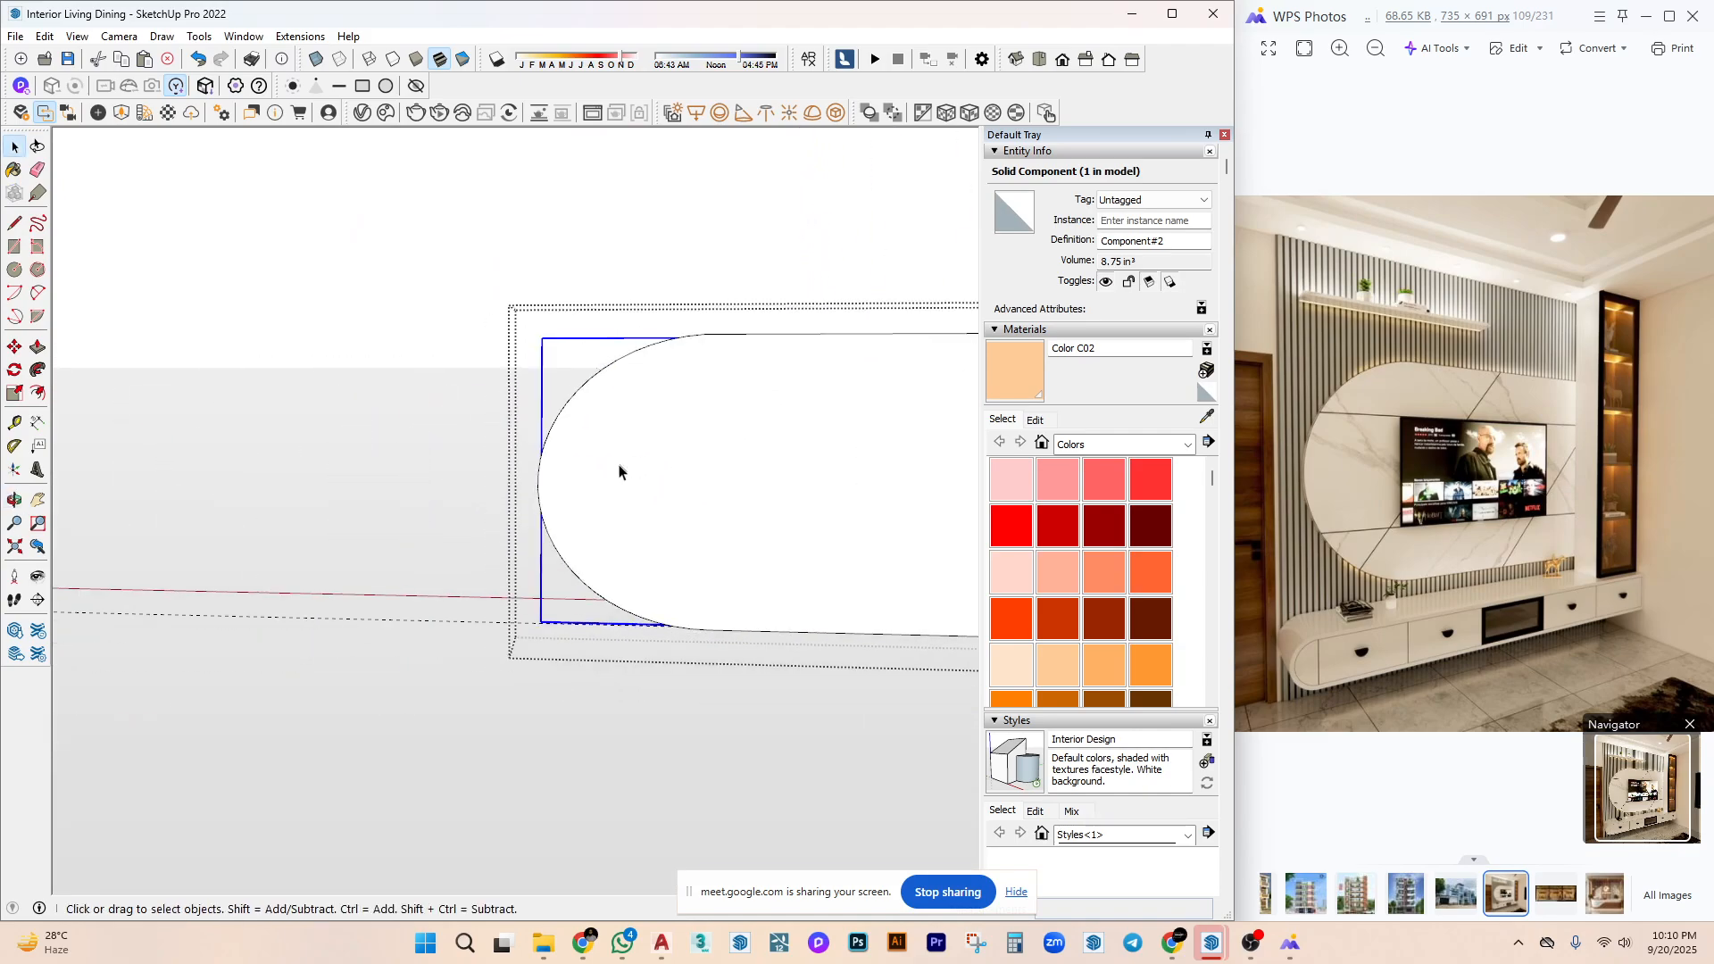
scroll(620, 471, "down", 4)
scroll(770, 553, "up", 3)
middle_click_drag(770, 554, 471, 582)
scroll(585, 517, "up", 5)
middle_click_drag(584, 517, 486, 550)
scroll(271, 467, "down", 2)
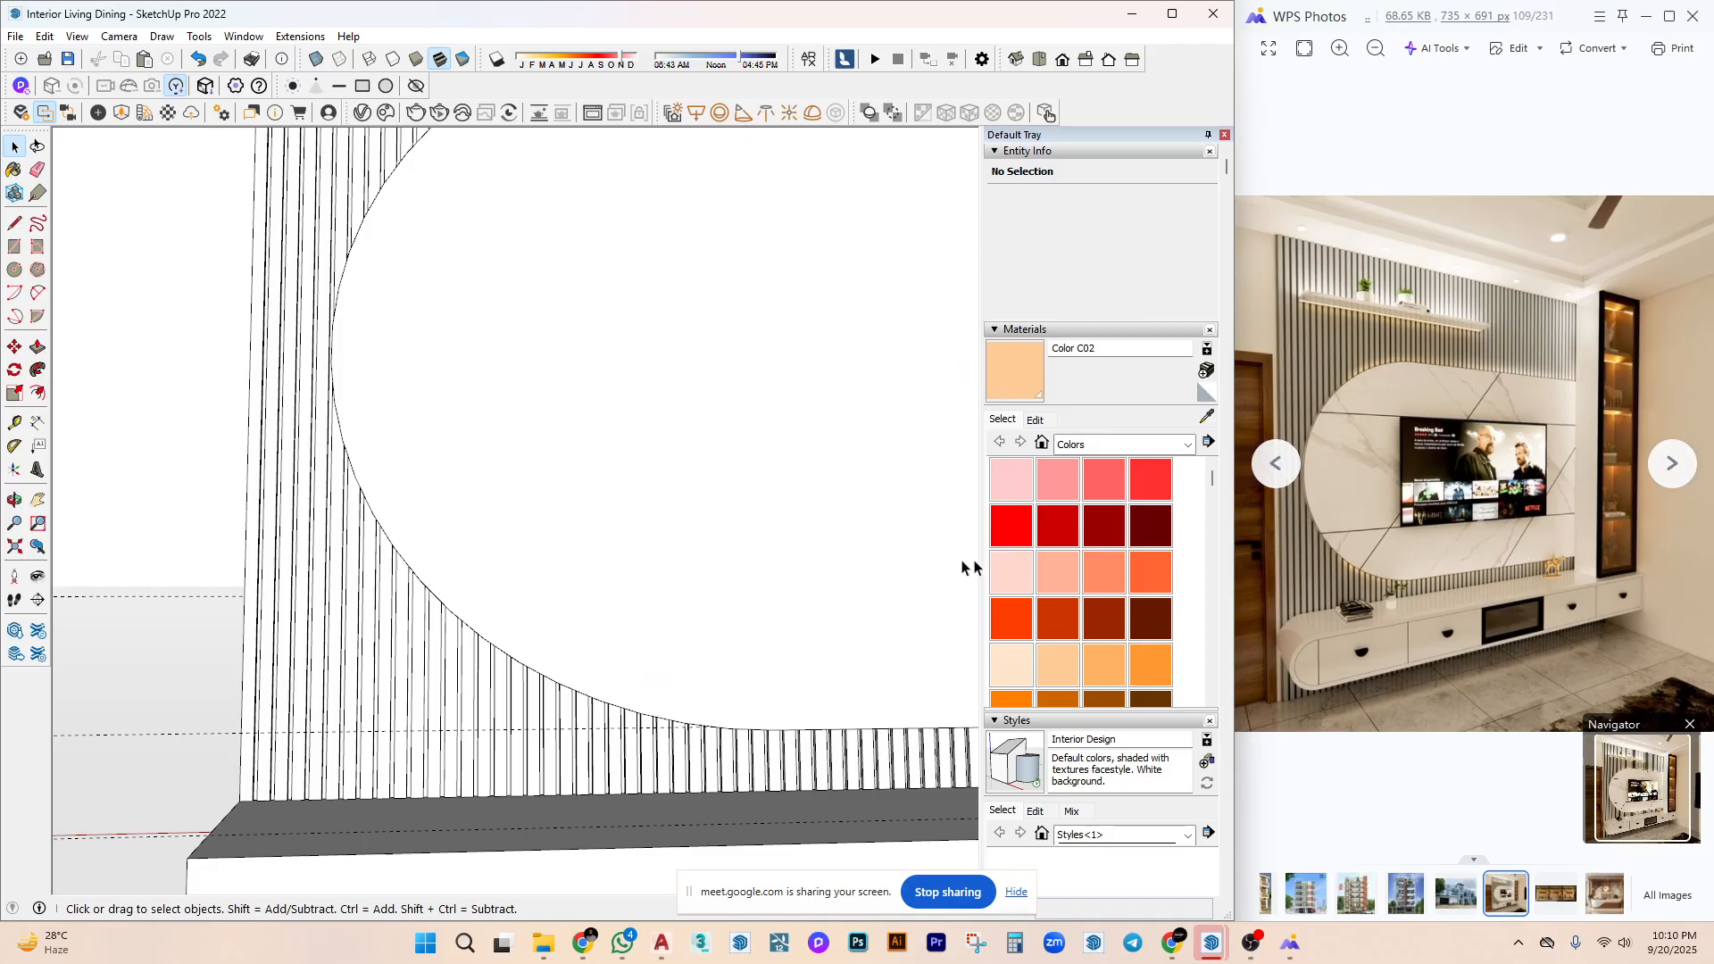
scroll(962, 568, "down", 3)
middle_click_drag(758, 565, 696, 536)
double_click(566, 409)
left_click(527, 393)
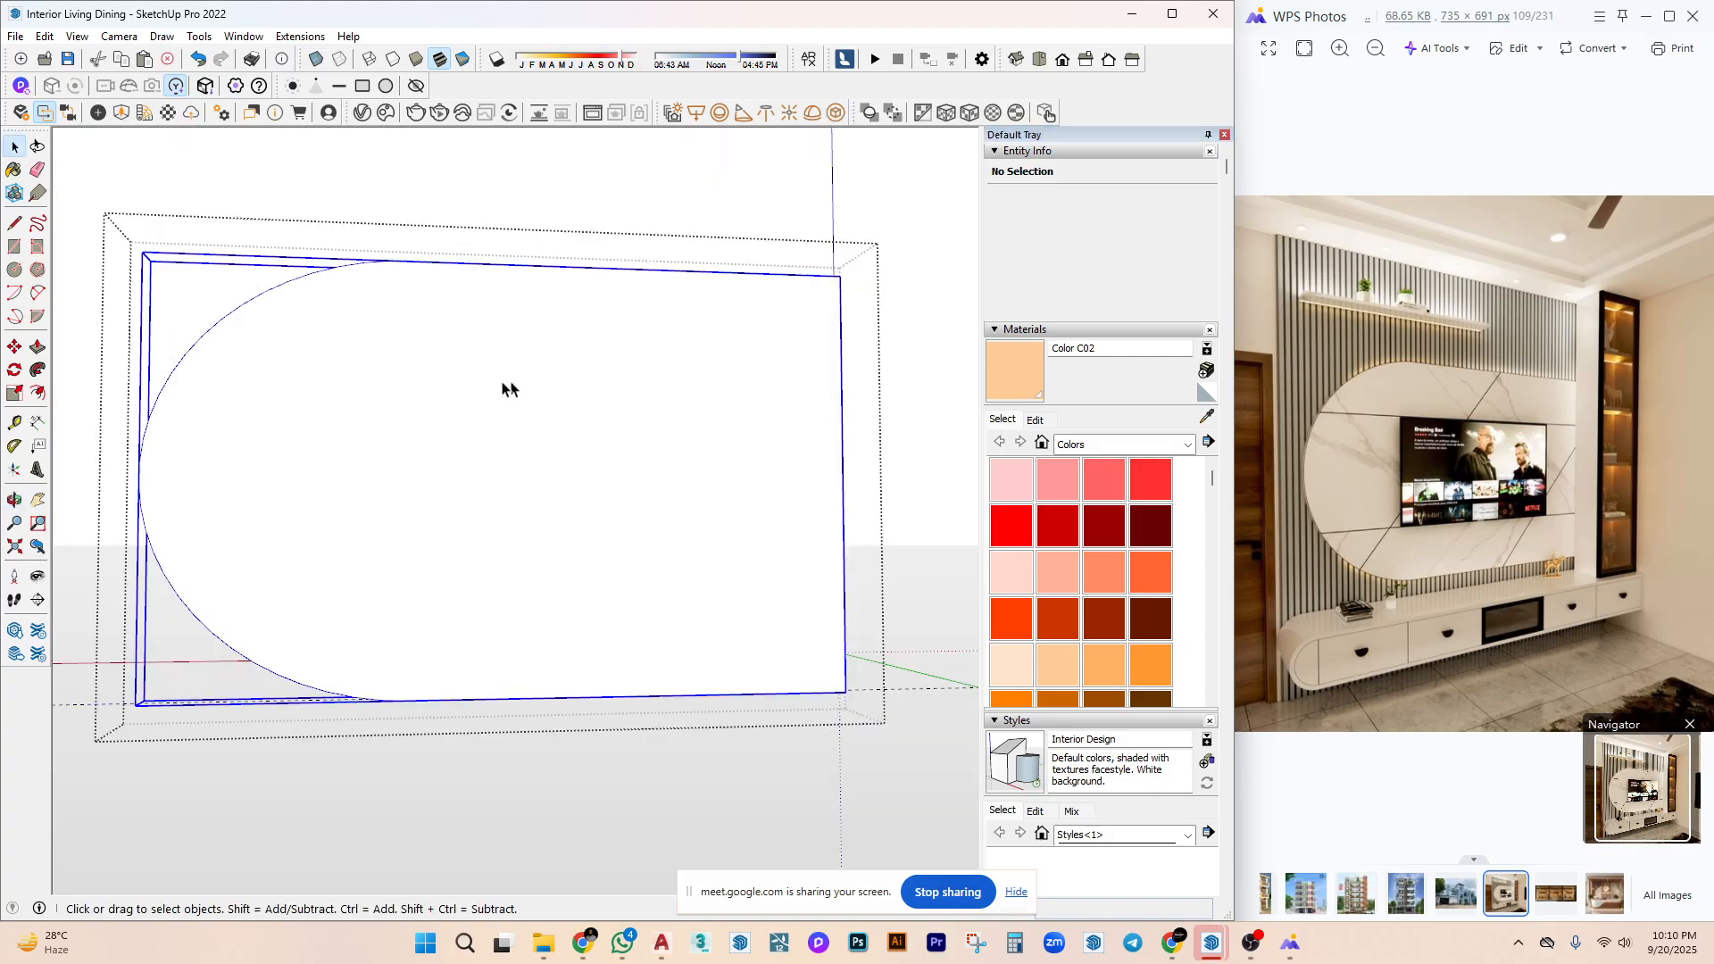
triple_click(436, 351)
scroll(471, 463, "up", 2)
middle_click_drag(470, 463, 546, 457)
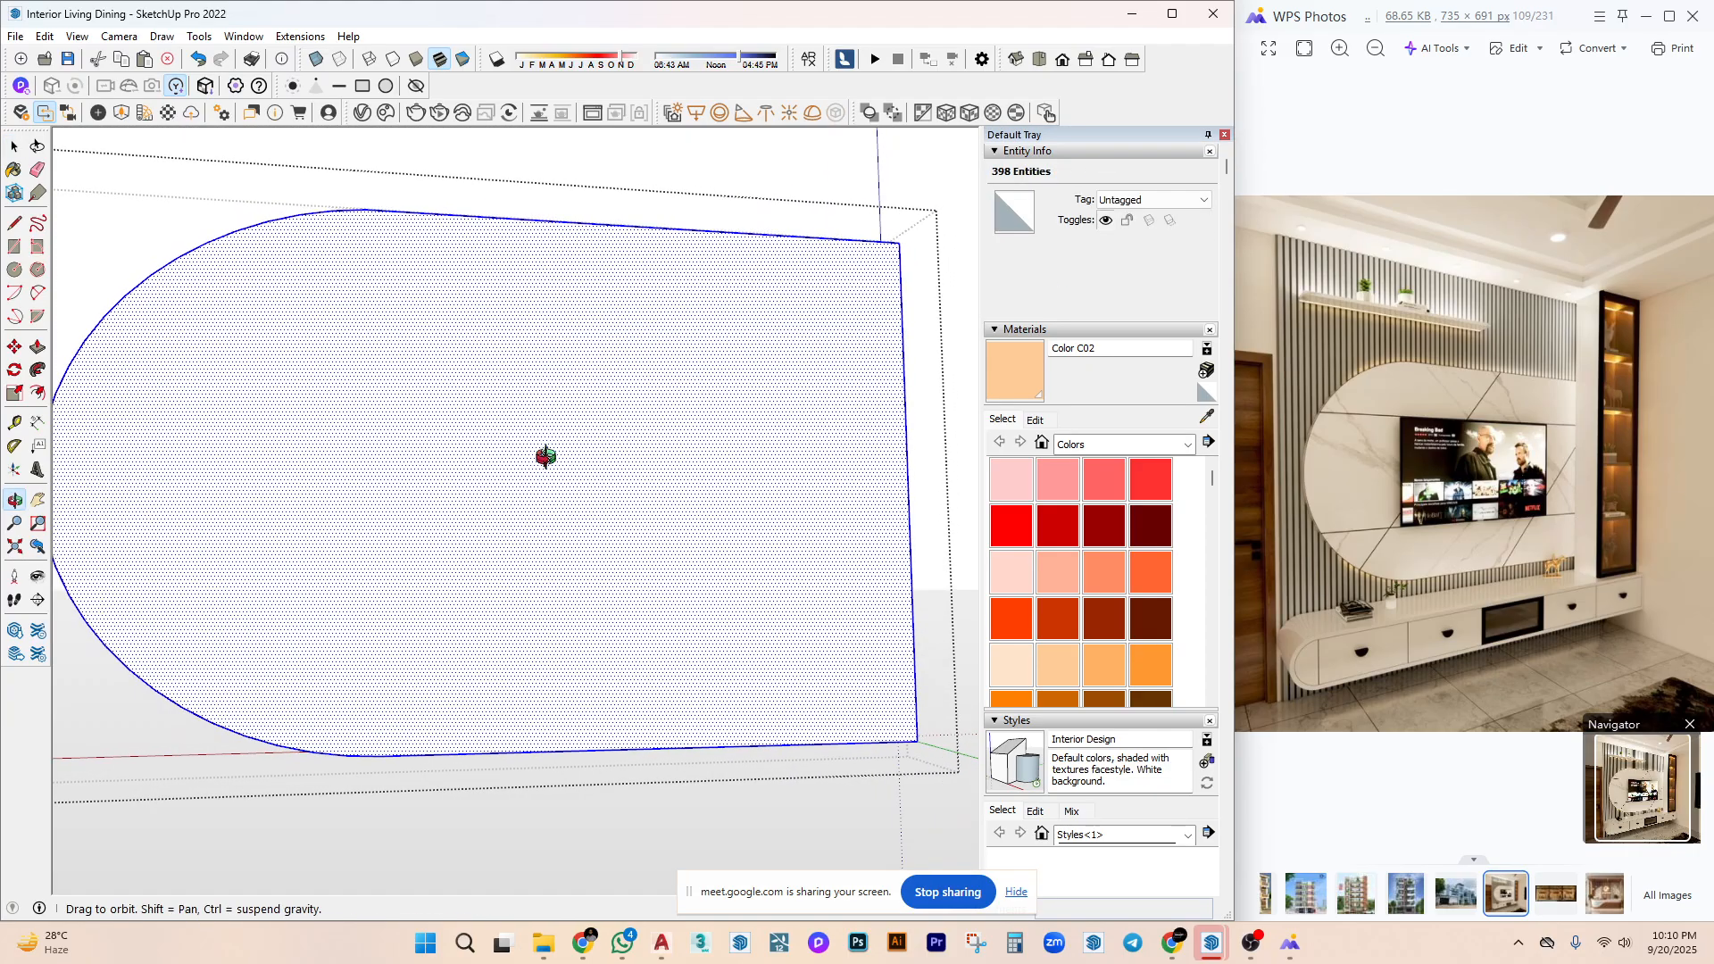
key("space")
key("Escape")
key("Escape")
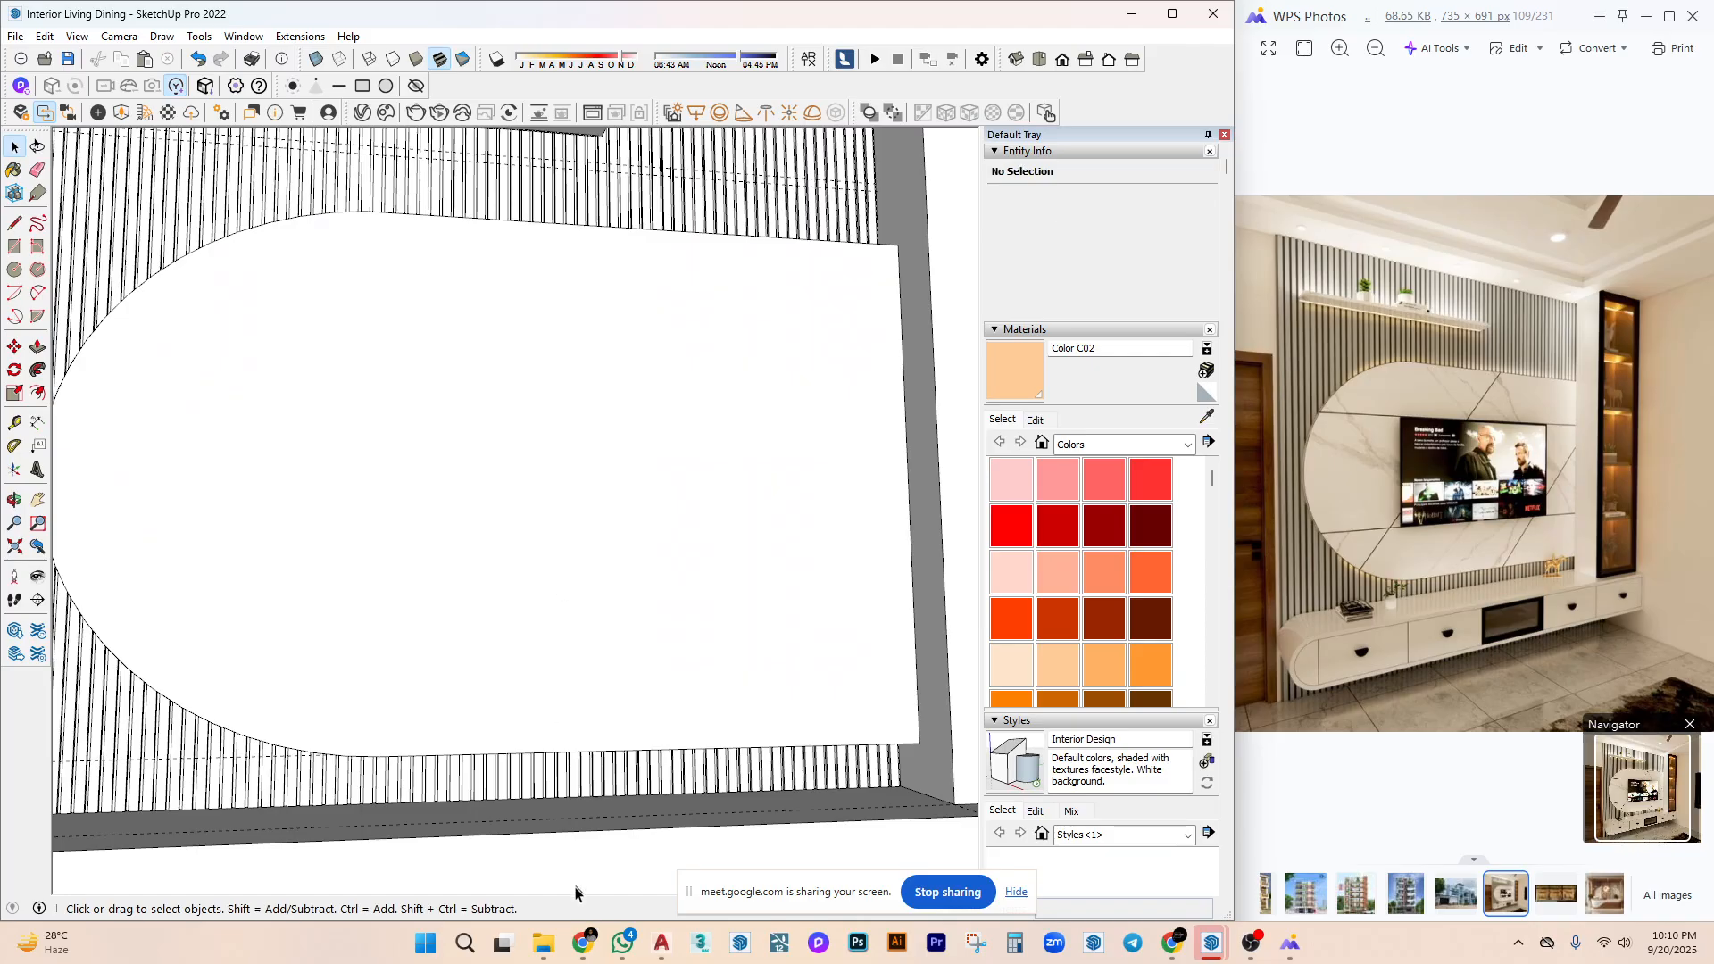
Switch to Chrome, open Pinterest in a new tab and open a white marble texture image from the home feed.
left_click(388, 857)
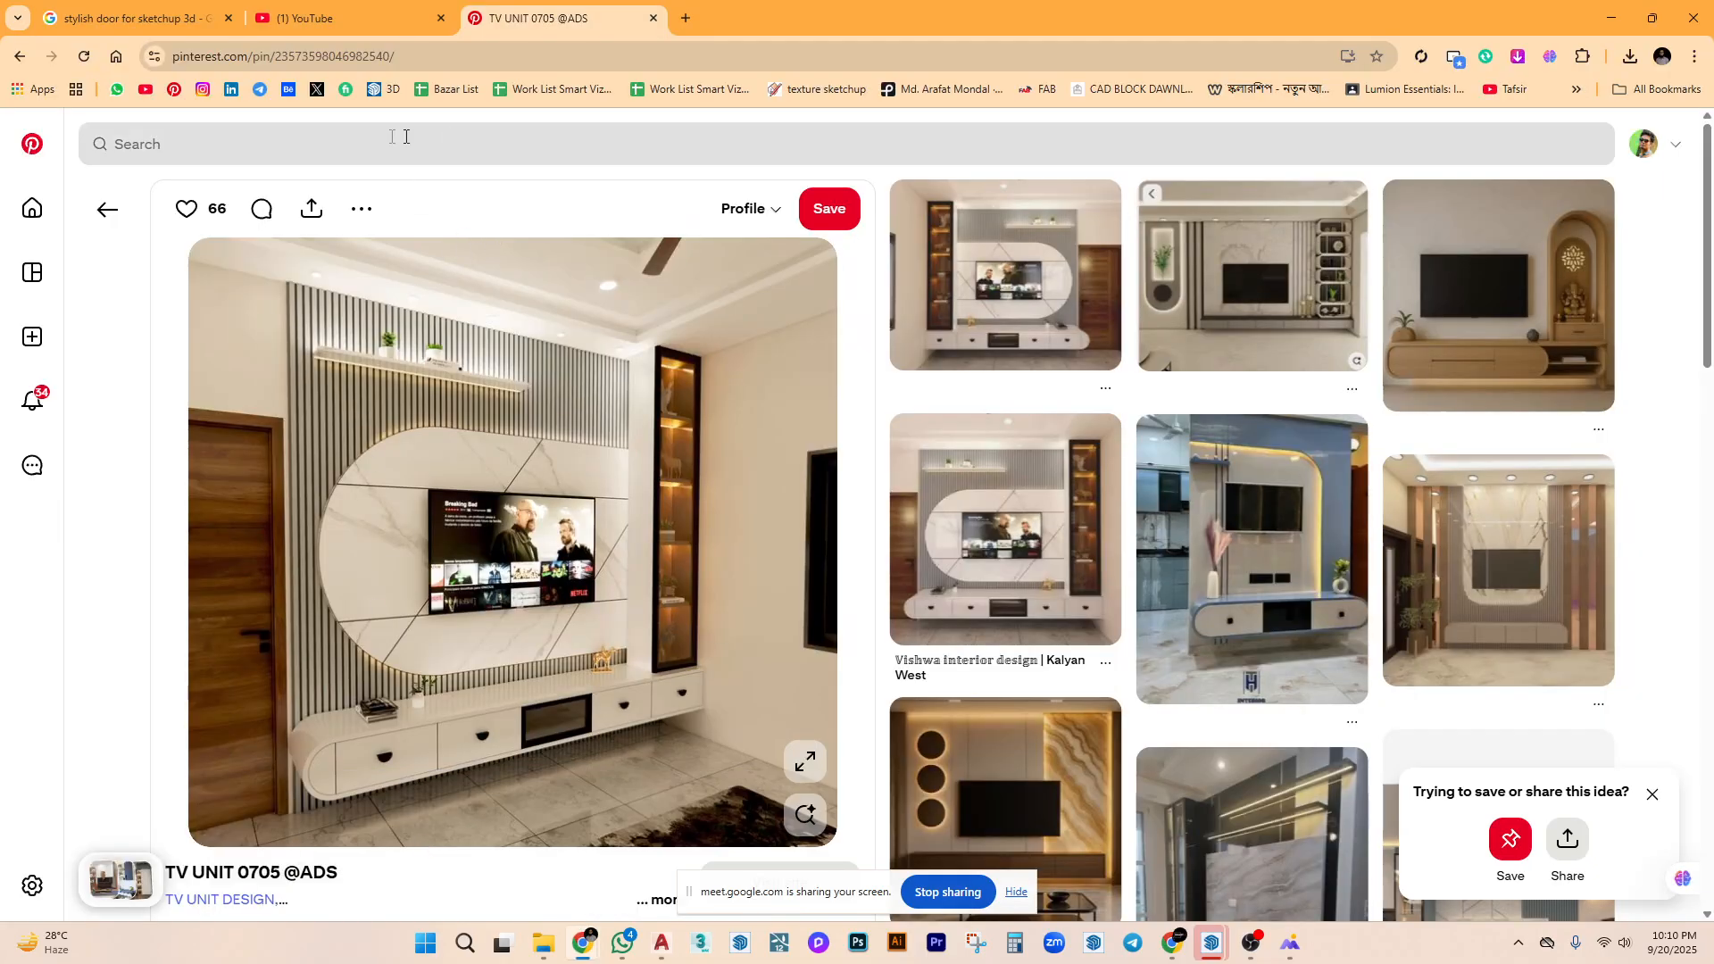
left_click(680, 18)
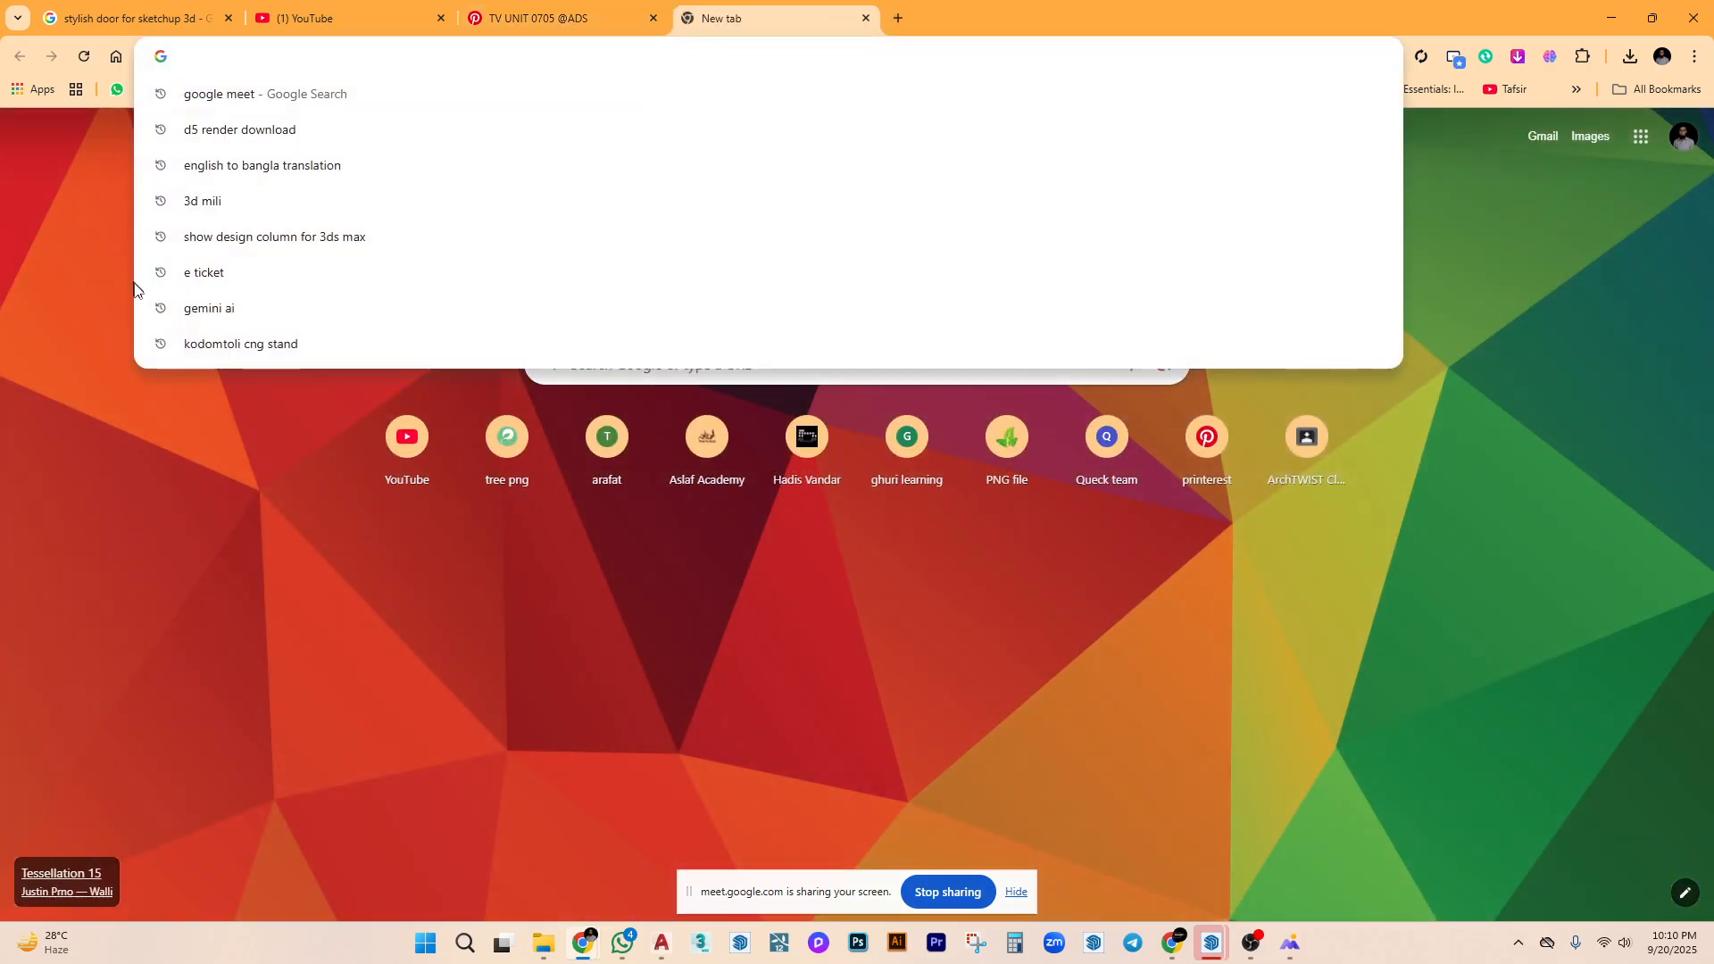
left_click(224, 154)
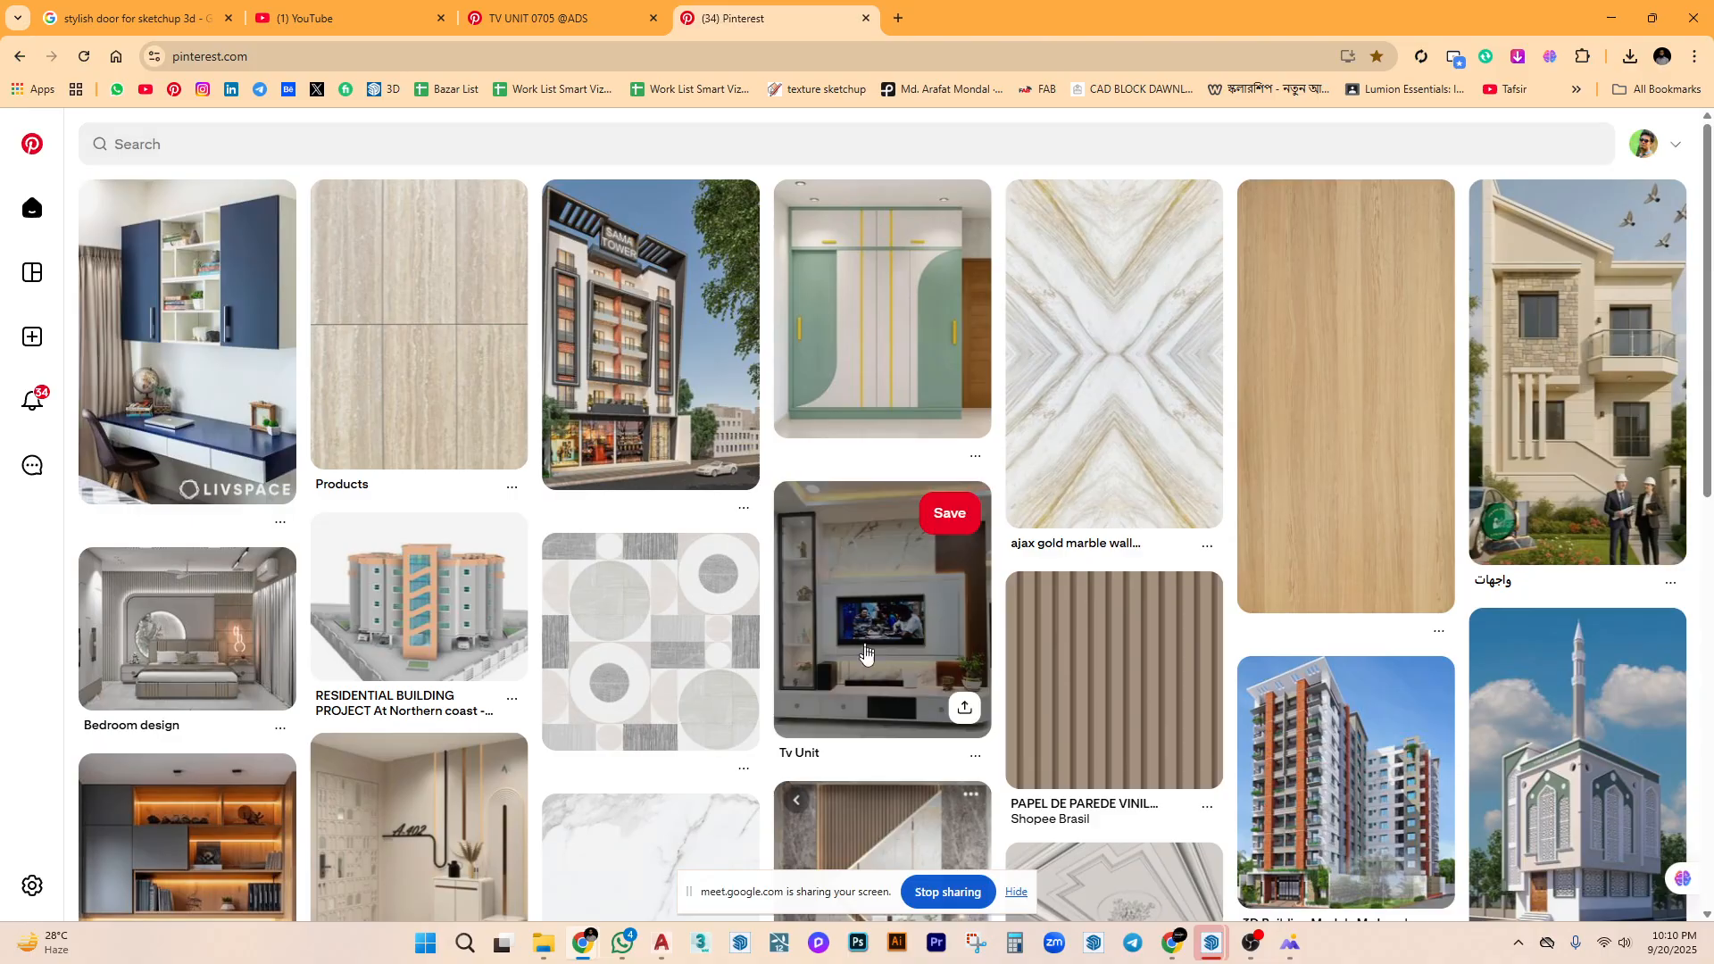
scroll(864, 658, "down", 6)
left_click(696, 607)
Save the white marble image as a JPG file in the Downloads folder and return to SketchUp.
right_click(558, 464)
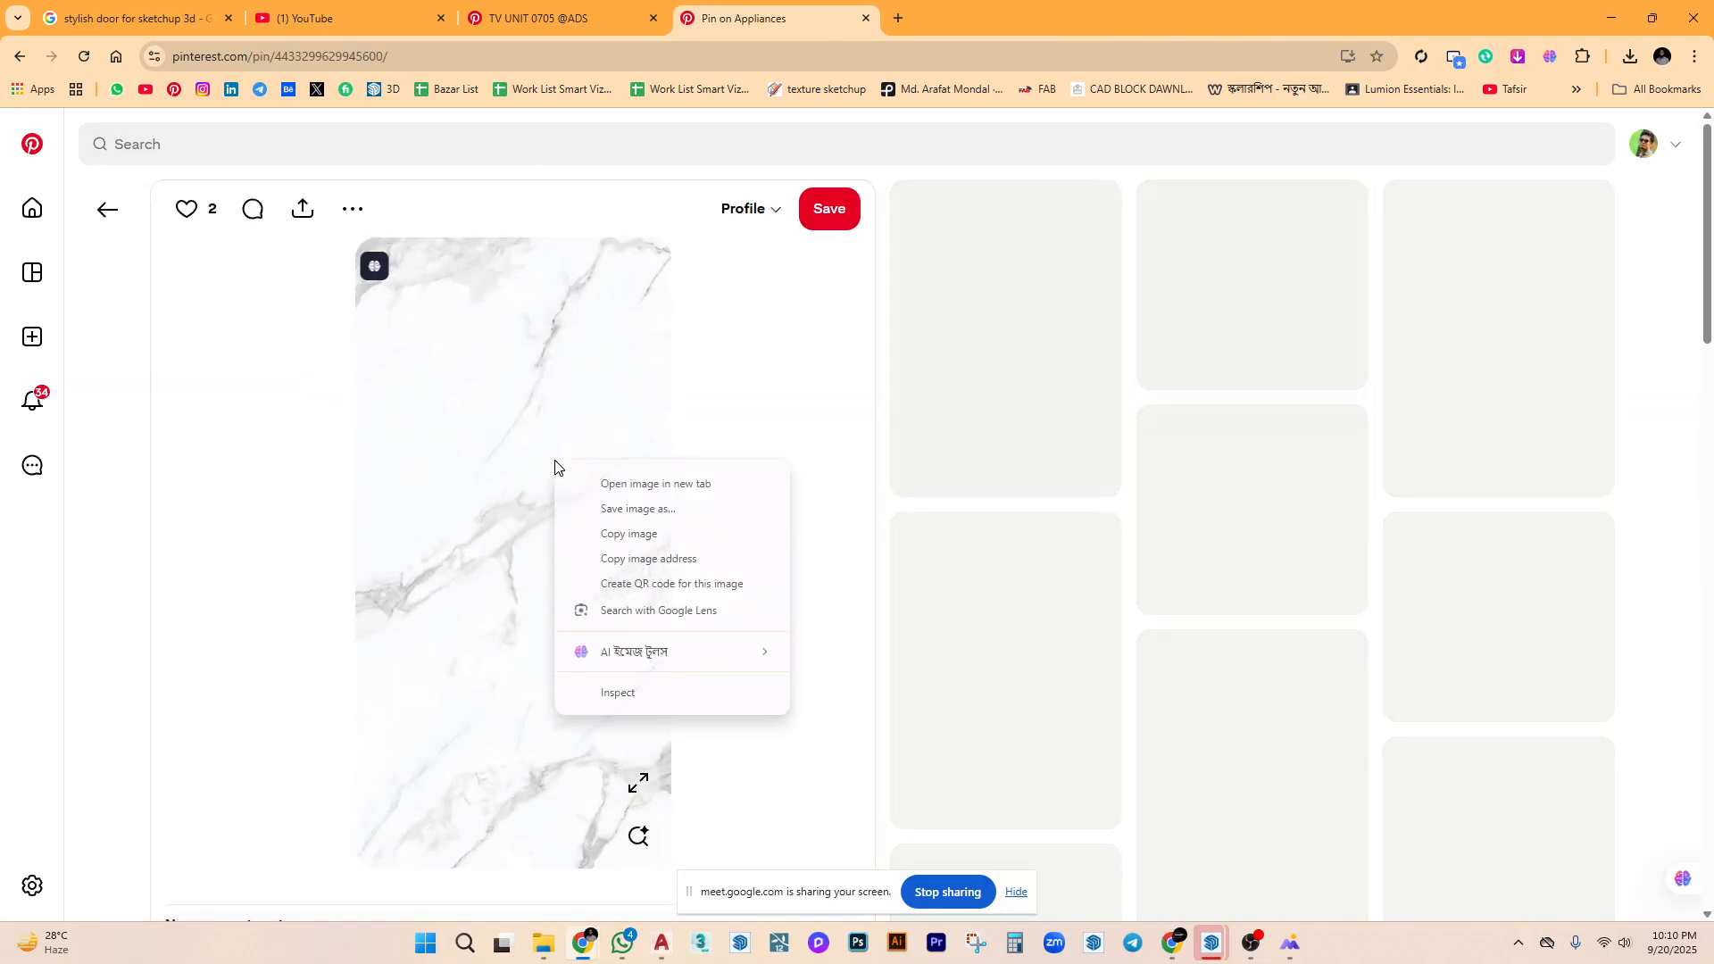
left_click(642, 506)
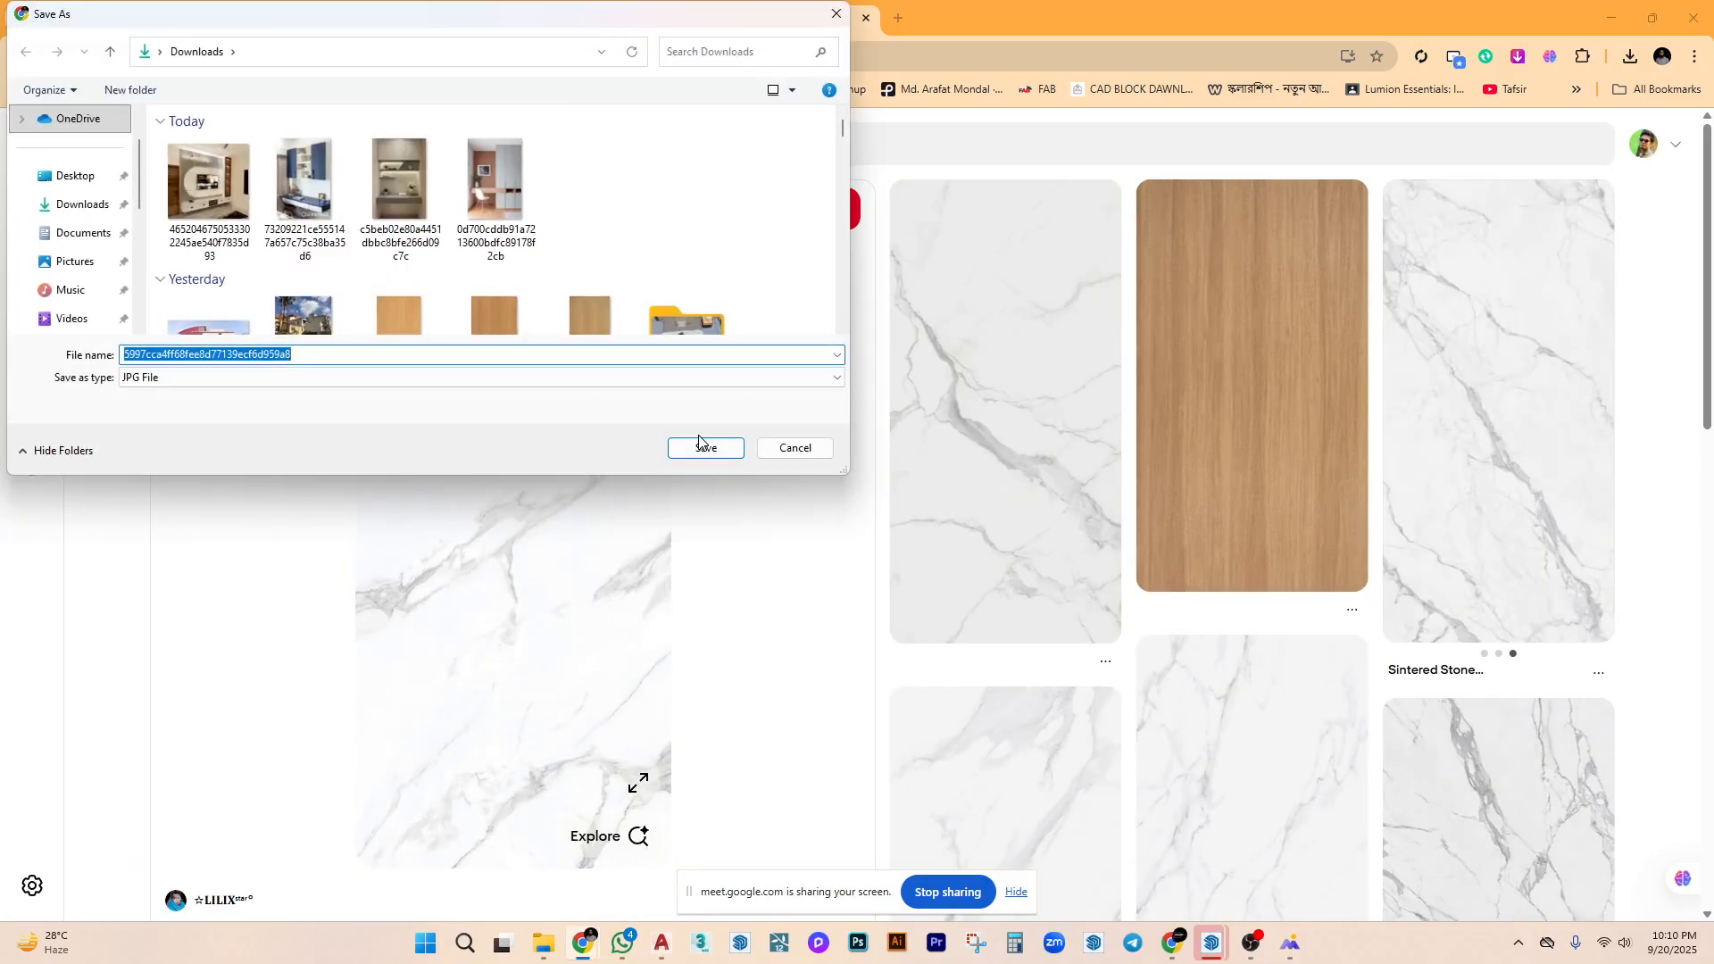
left_click(706, 447)
left_click(1611, 18)
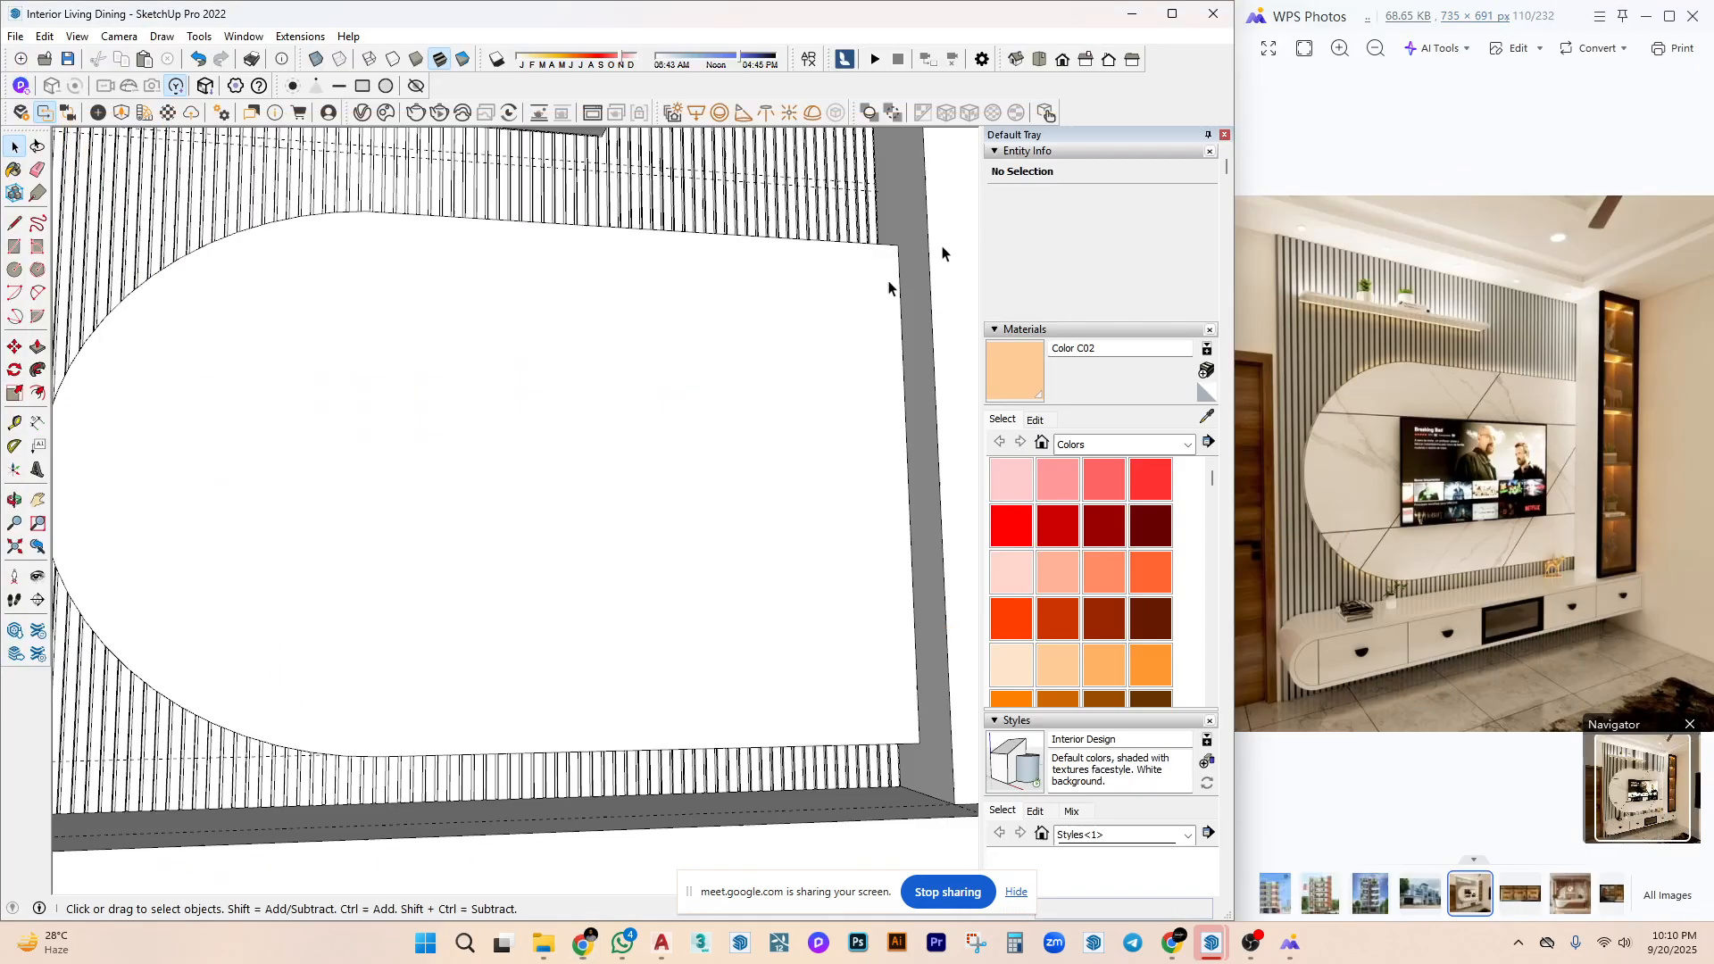
Open the rounded panel group for editing and select its large front face.
scroll(700, 473, "down", 3)
left_click(697, 413)
scroll(661, 367, "up", 4)
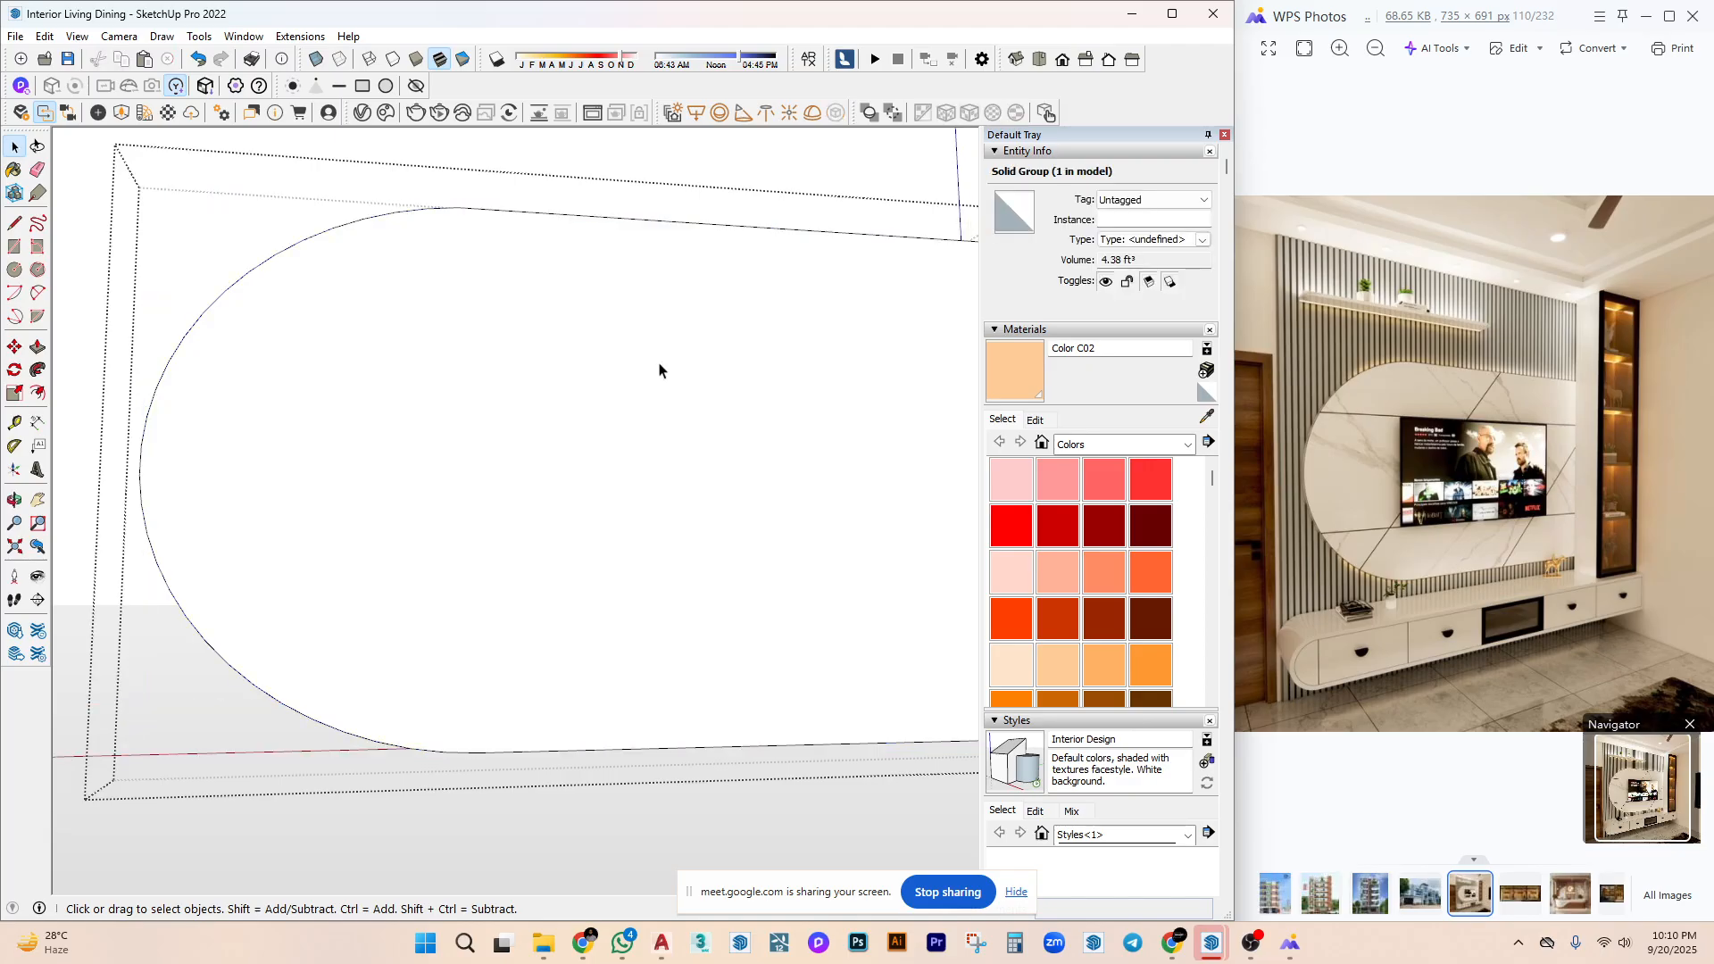
scroll(661, 367, "down", 3)
key("Escape")
middle_click_drag(747, 408, 587, 416)
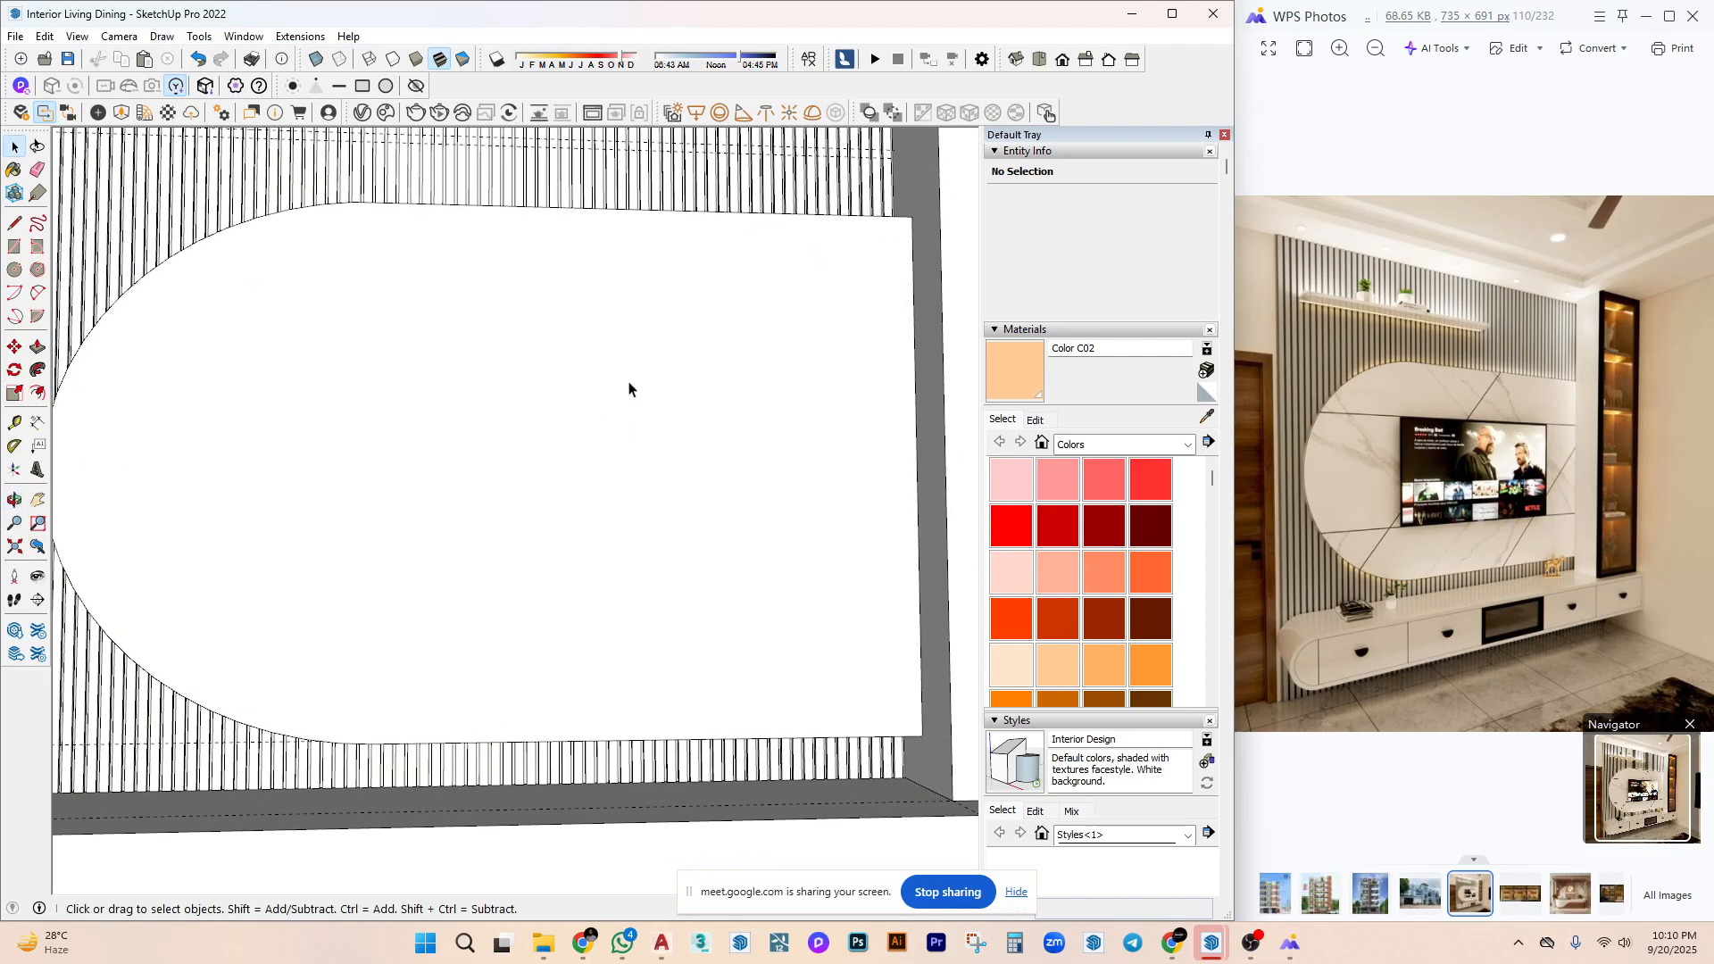
left_click(628, 388)
double_click(621, 366)
left_click(562, 299)
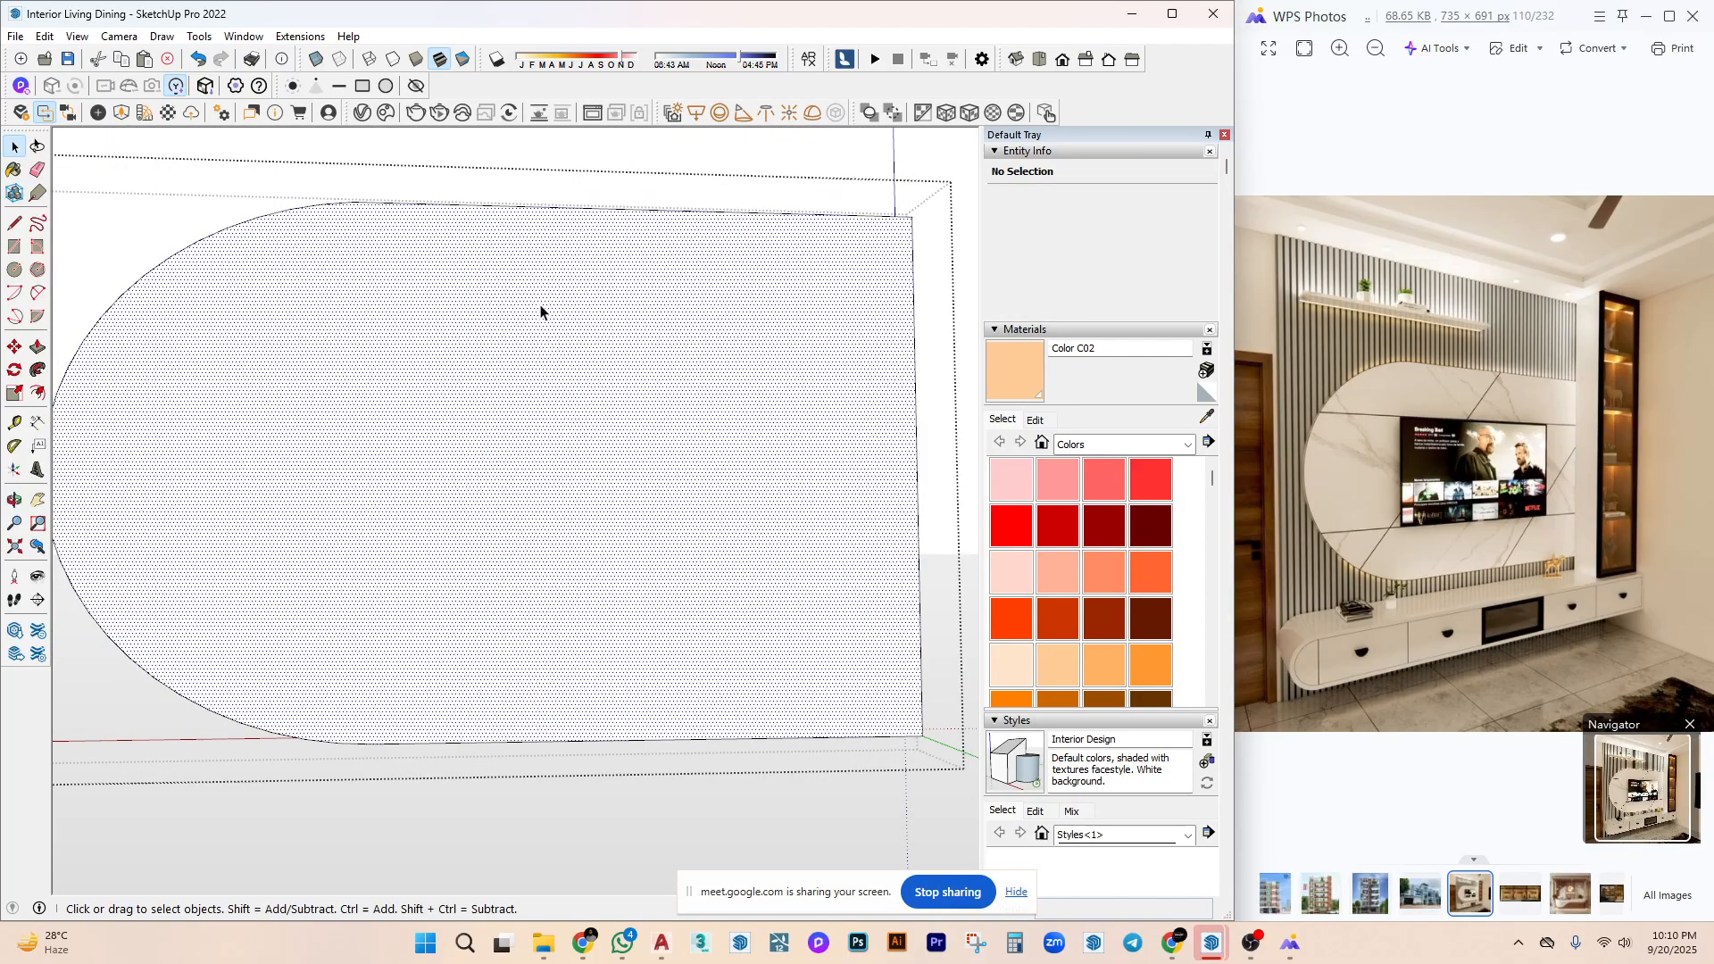
Import the marble image 5997cca4ff68fee8d77139ecf6d959a8 from Downloads as a texture and apply it to the panel's front face.
left_click(16, 37)
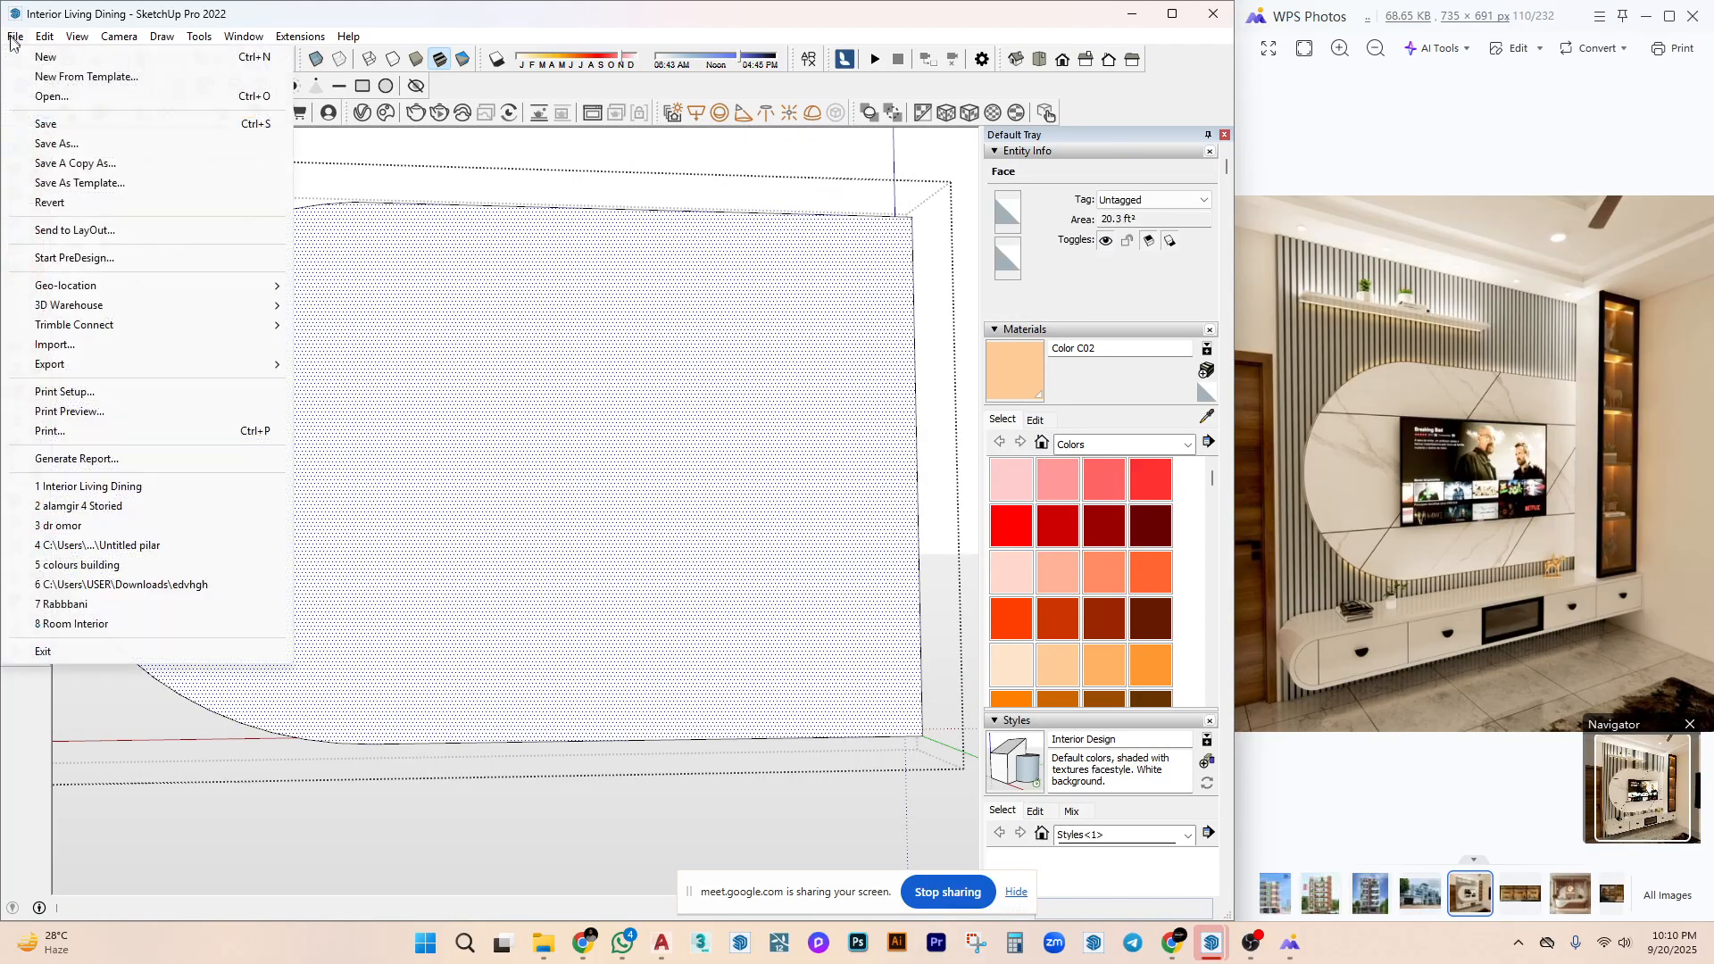
left_click(104, 347)
scroll(406, 455, "up", 5)
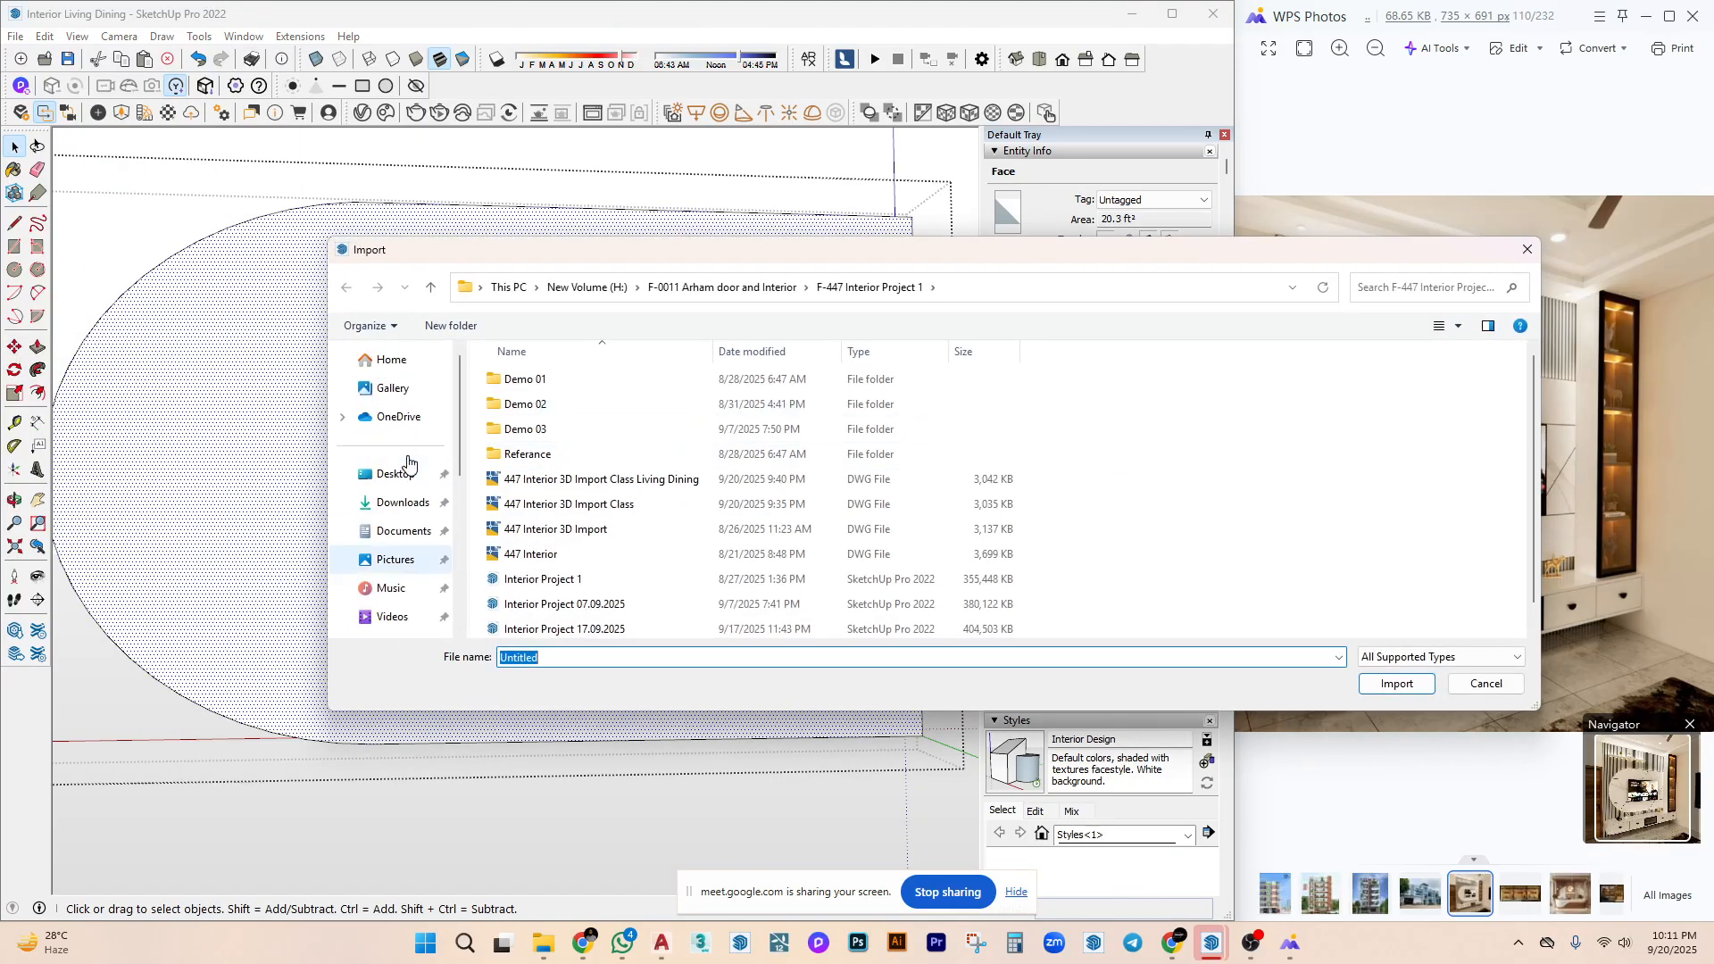
left_click(403, 502)
left_click(530, 424)
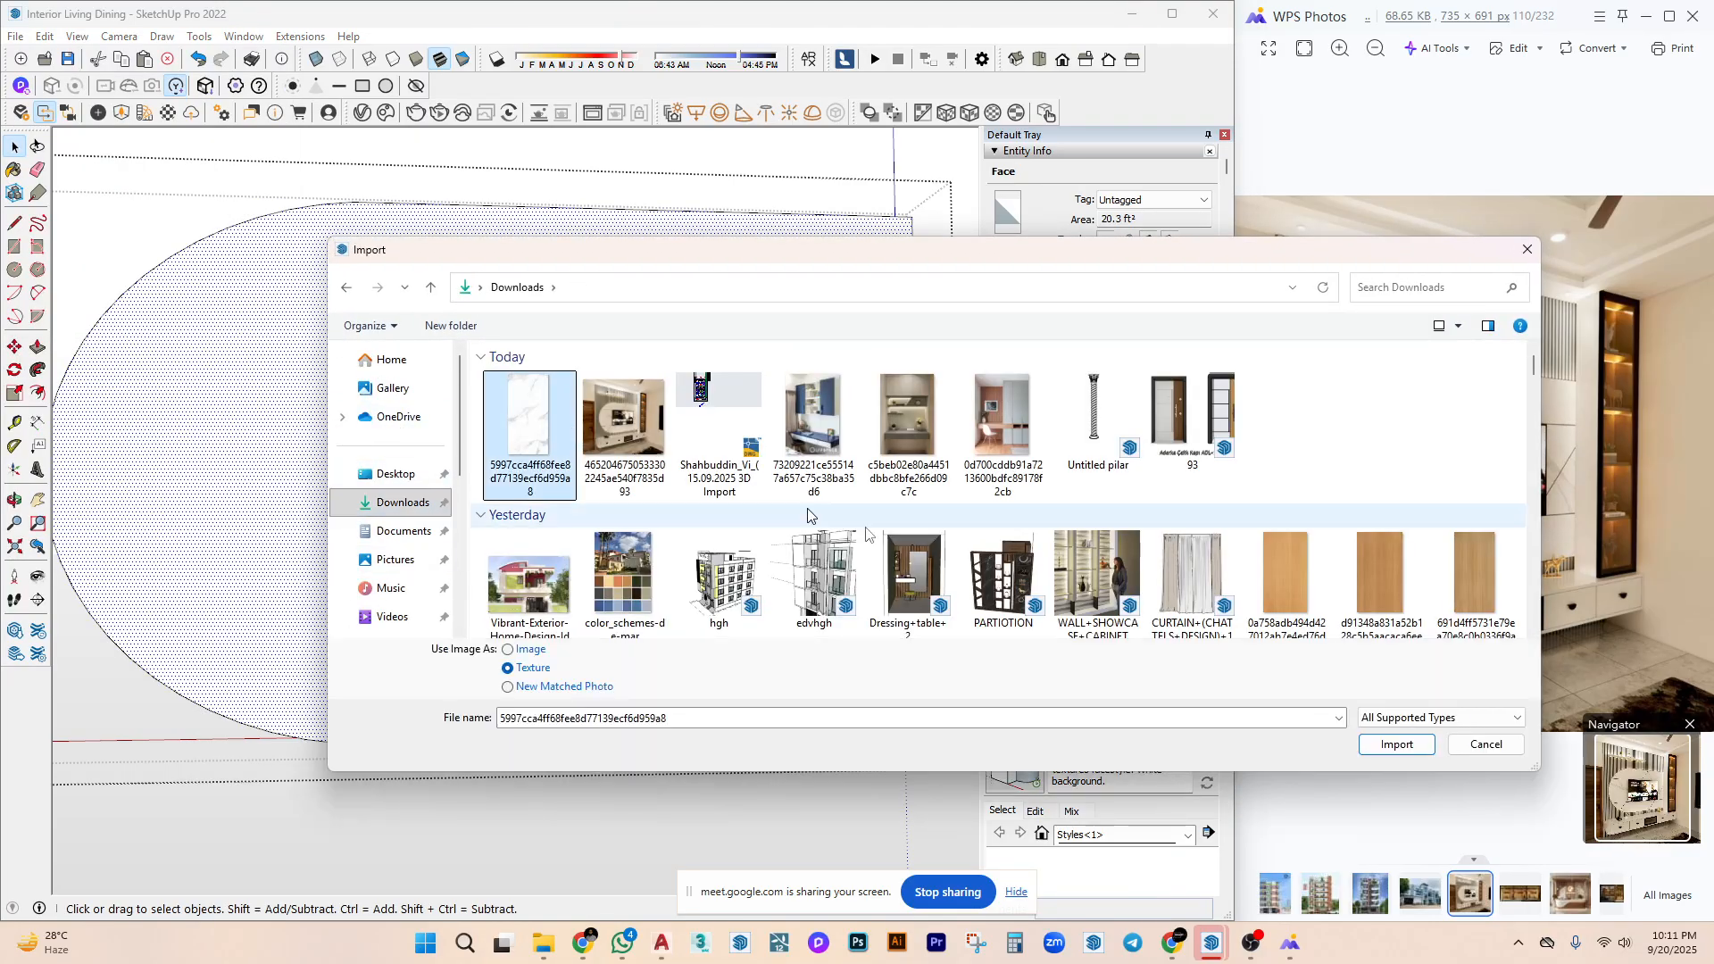
left_click(1397, 744)
left_click(500, 543)
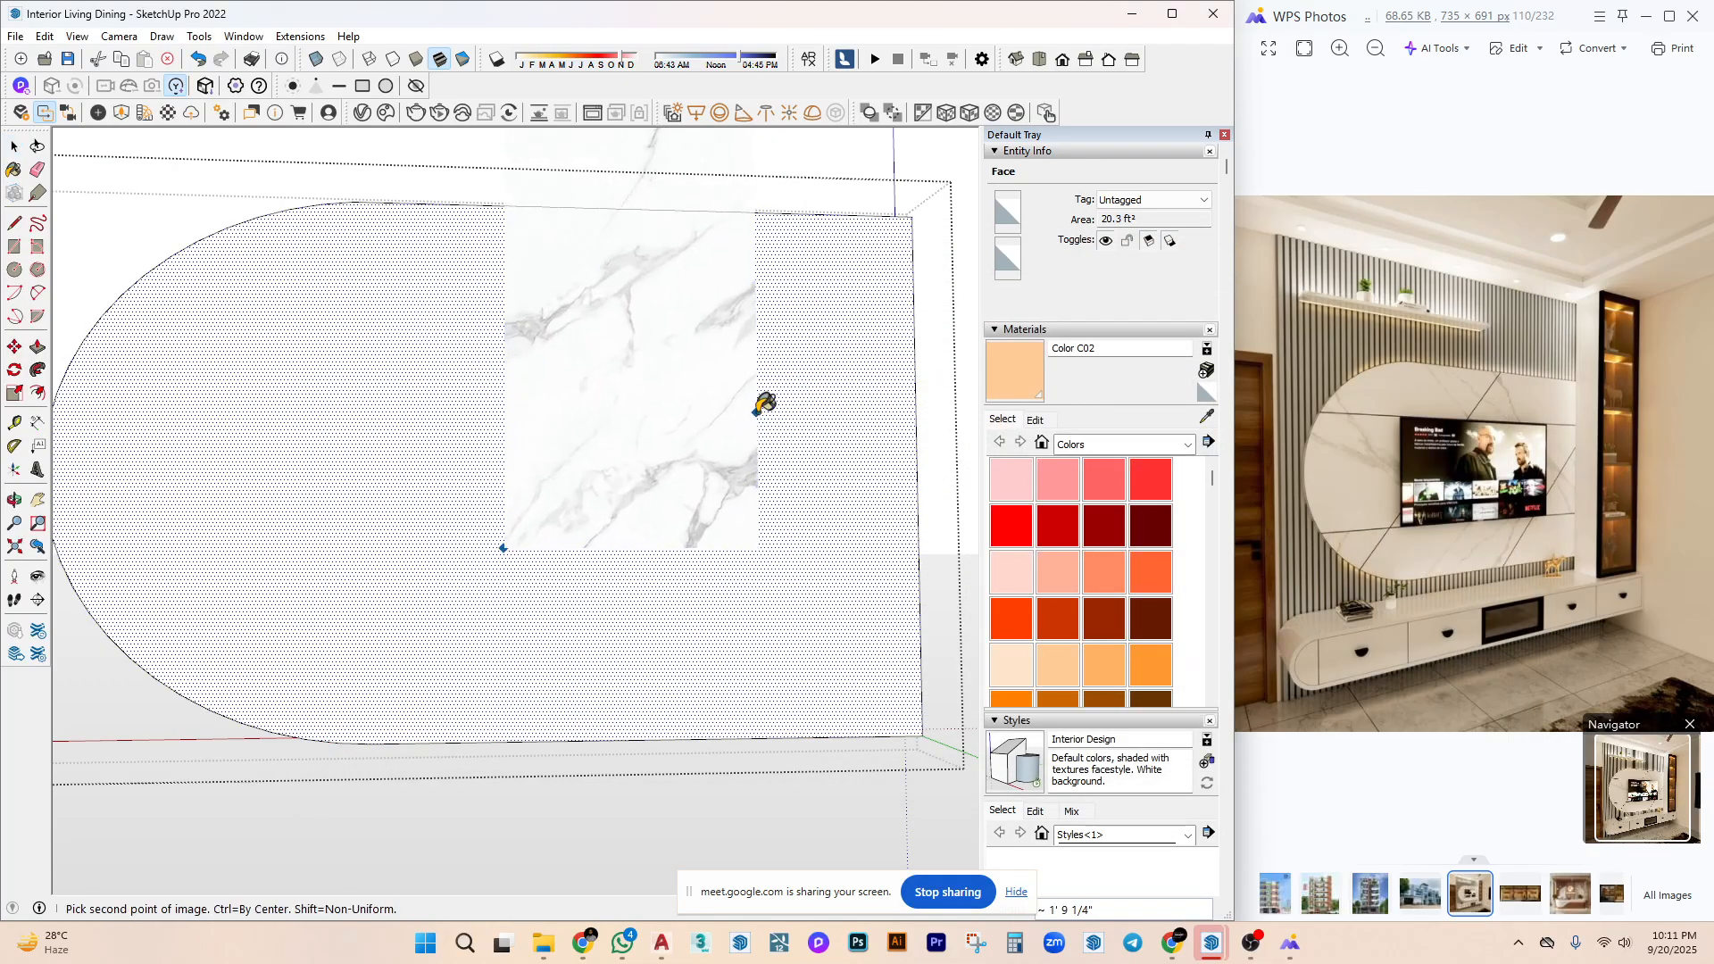
left_click(758, 420)
Reposition, rotate and enlarge the marble texture so one slab covers the whole rounded panel, and close the group.
right_click(585, 396)
mouse_move(692, 625)
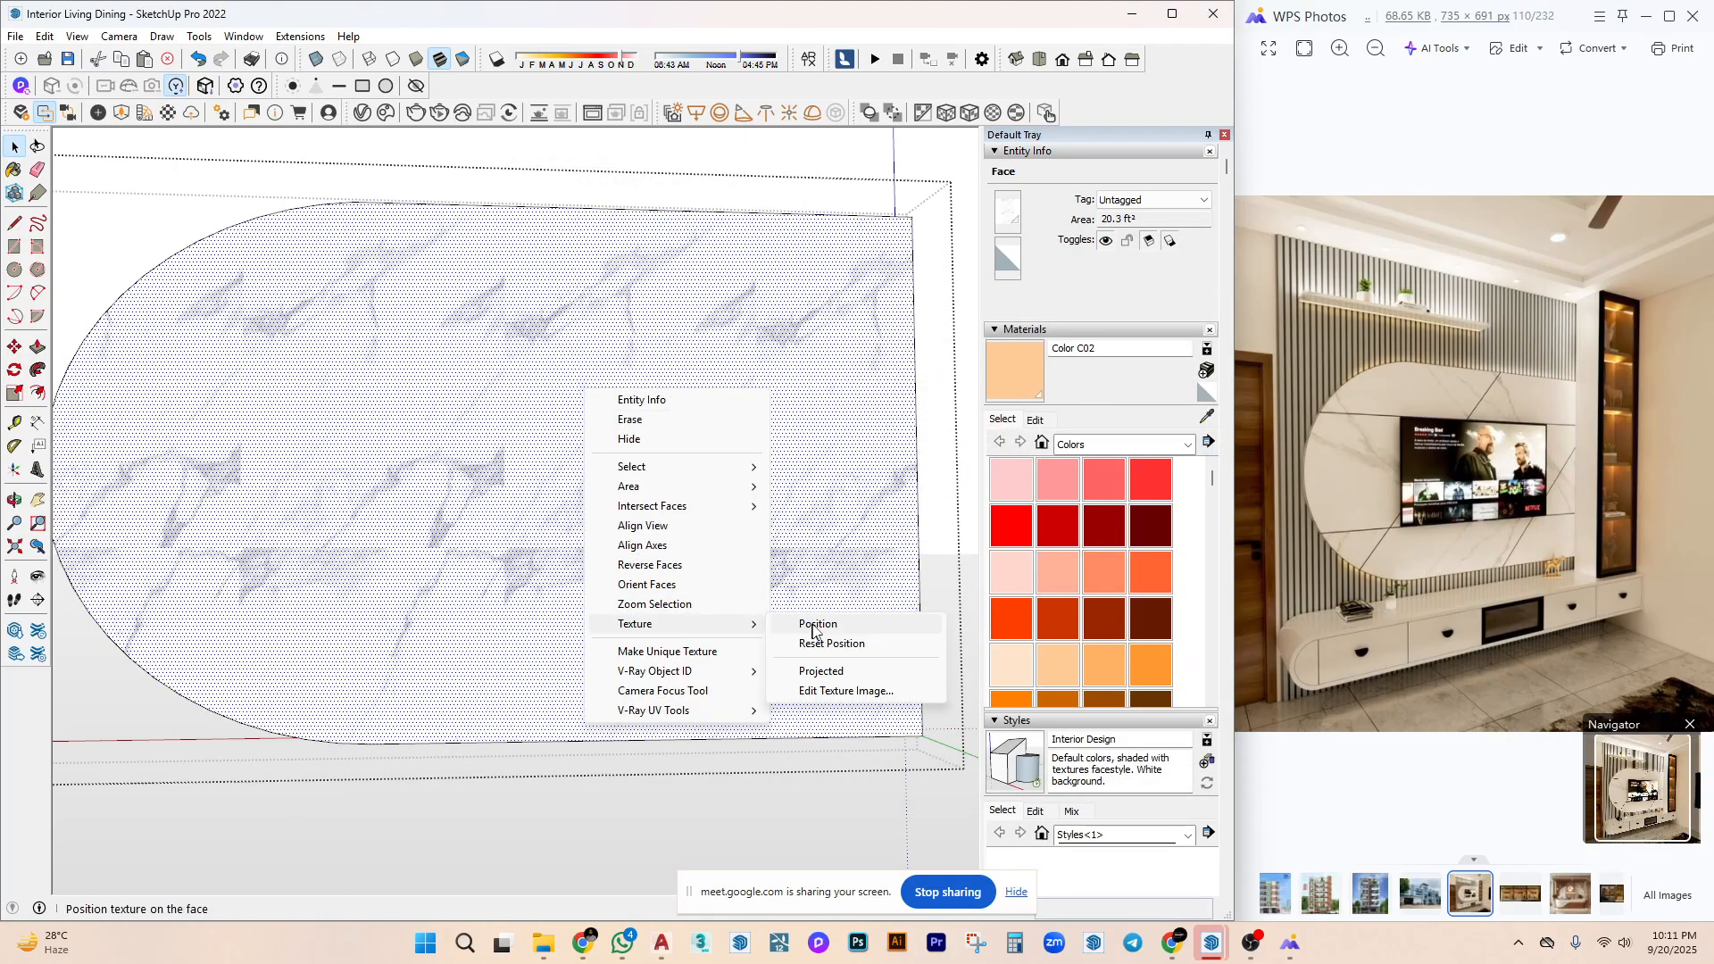
left_click(817, 629)
left_click_drag(729, 517, 570, 334)
left_click_drag(588, 508, 830, 630)
left_click_drag(819, 457, 818, 317)
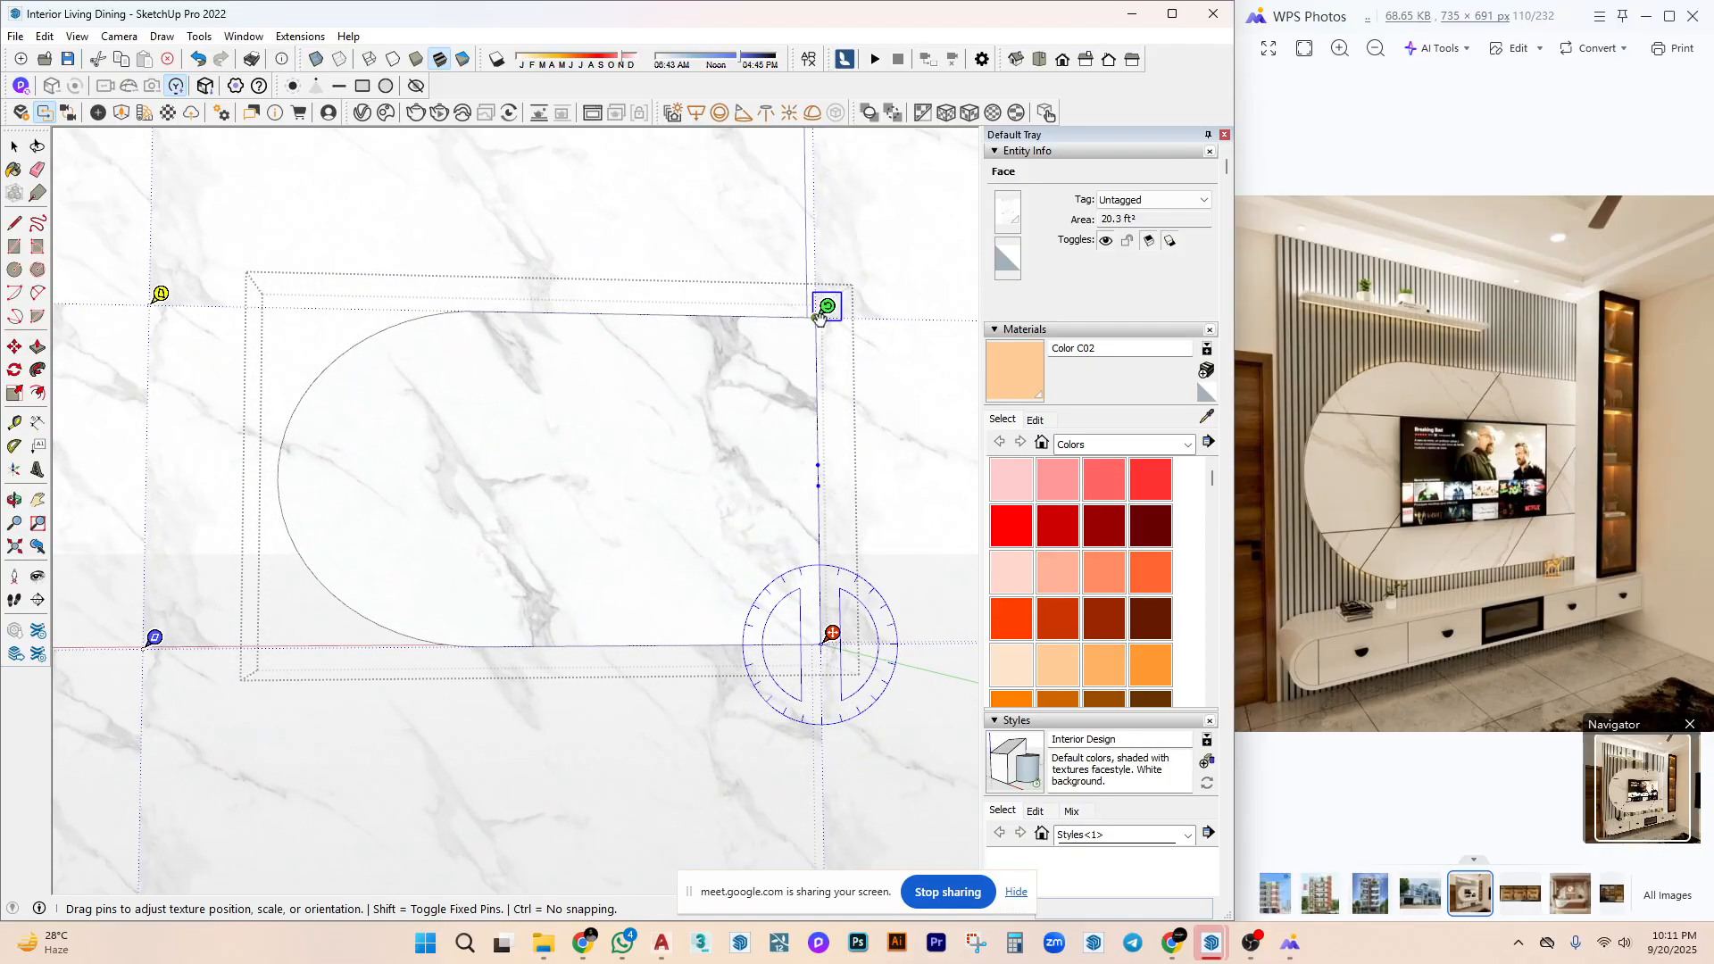
middle_click_drag(825, 309, 662, 286)
middle_click_drag(678, 410, 696, 536)
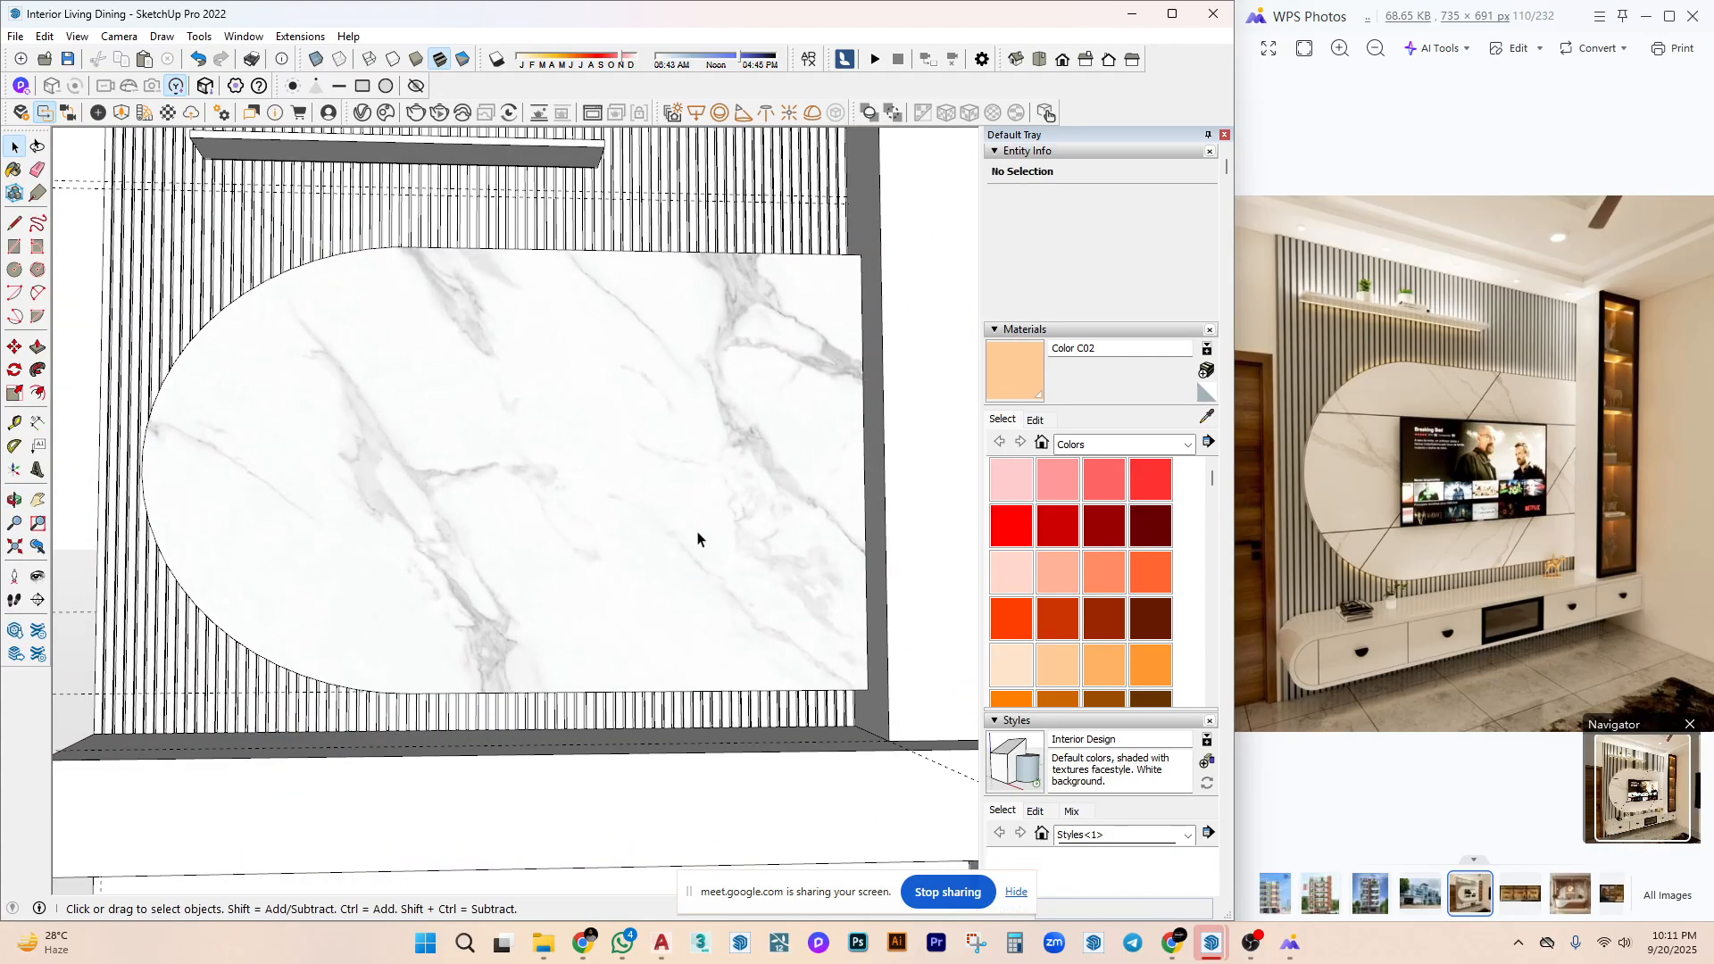
scroll(714, 533, "down", 3)
double_click(685, 486)
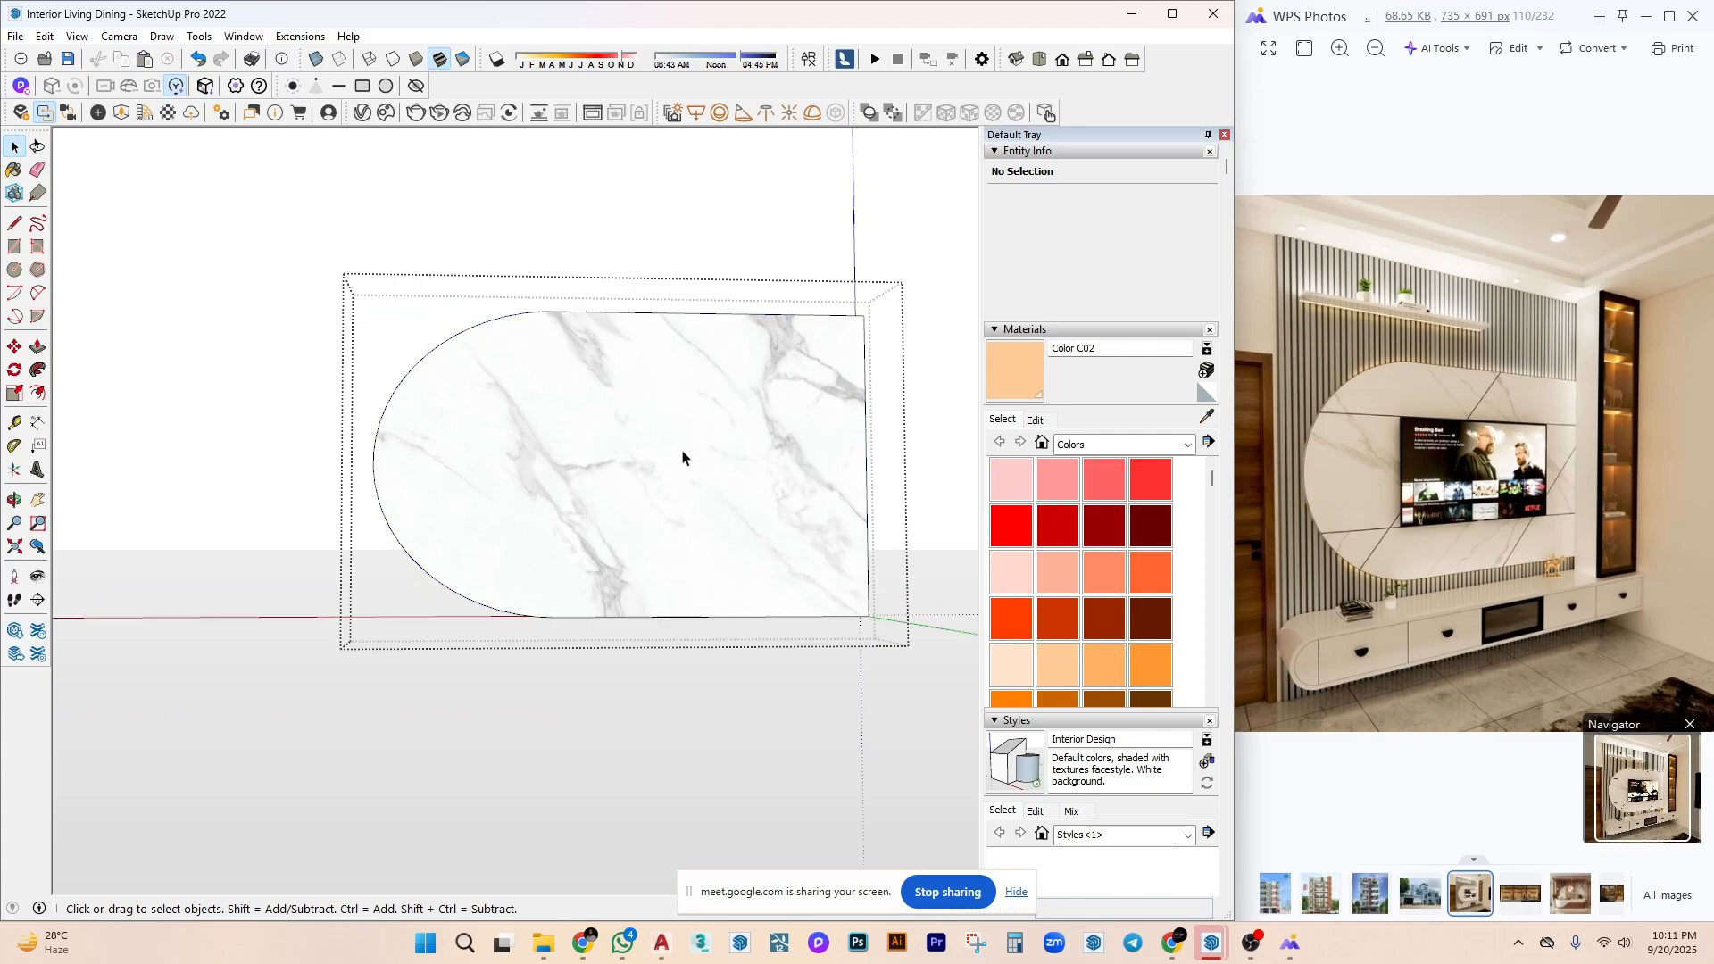
key("Escape")
Open the tall cabinet box beside the panel and offset its front face inward by 0.75 inch.
middle_click_drag(780, 511, 625, 402)
scroll(585, 314, "up", 3)
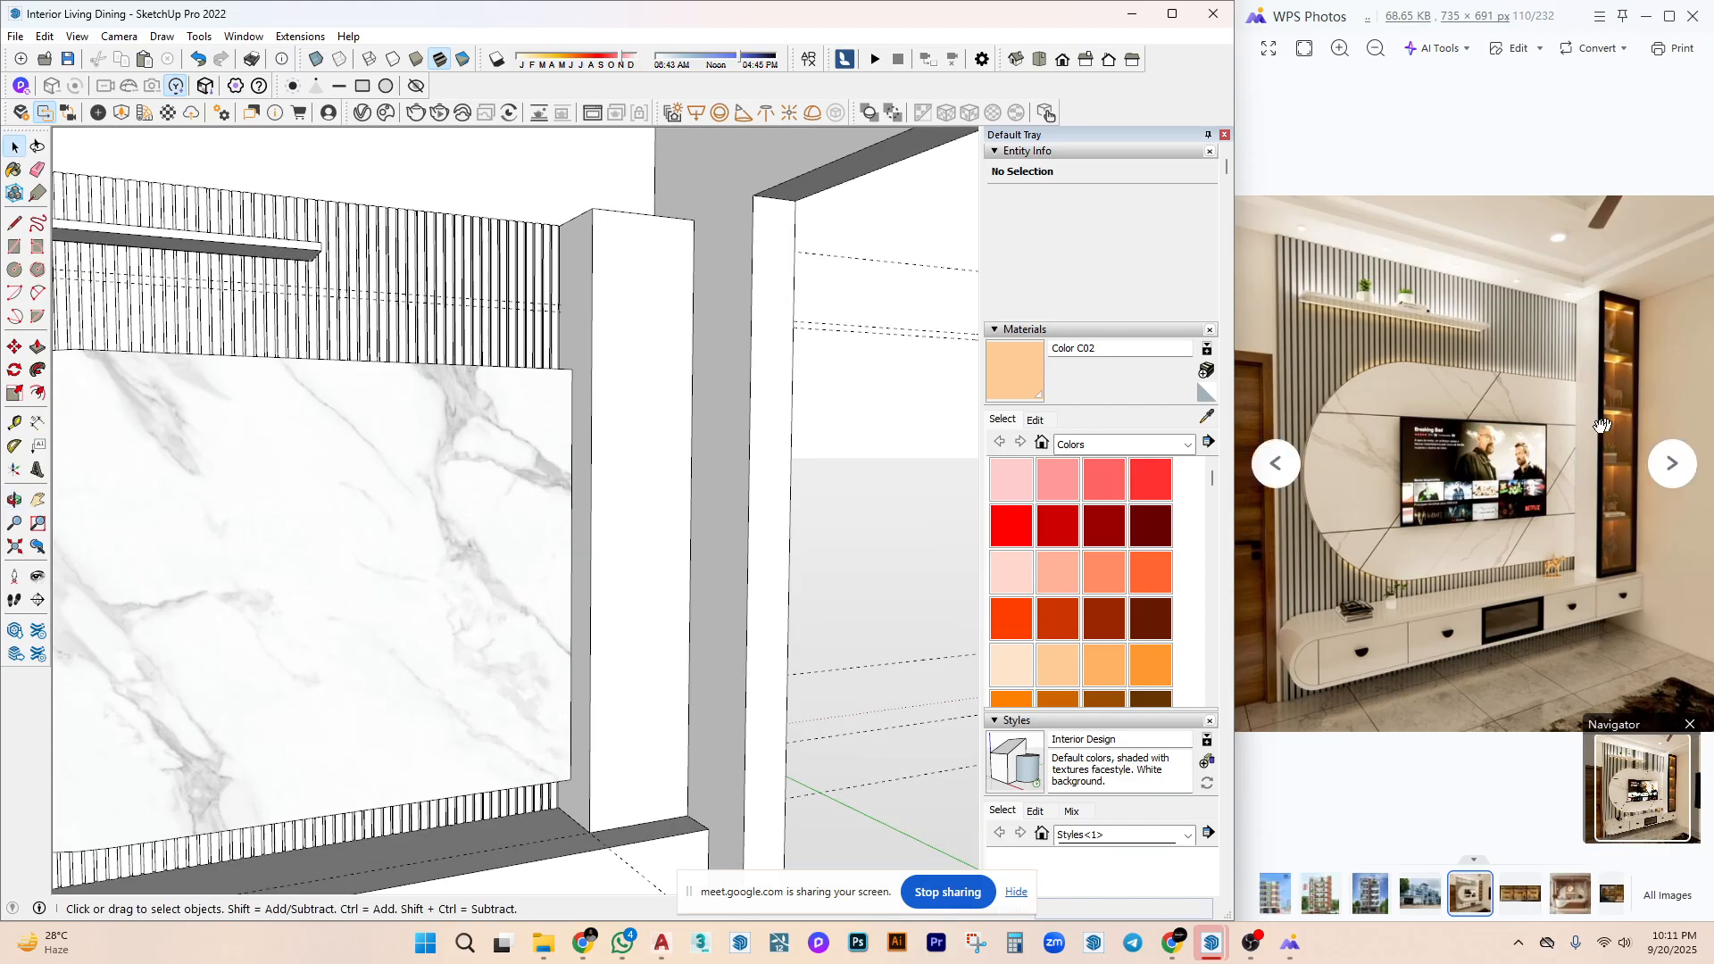
triple_click(662, 546)
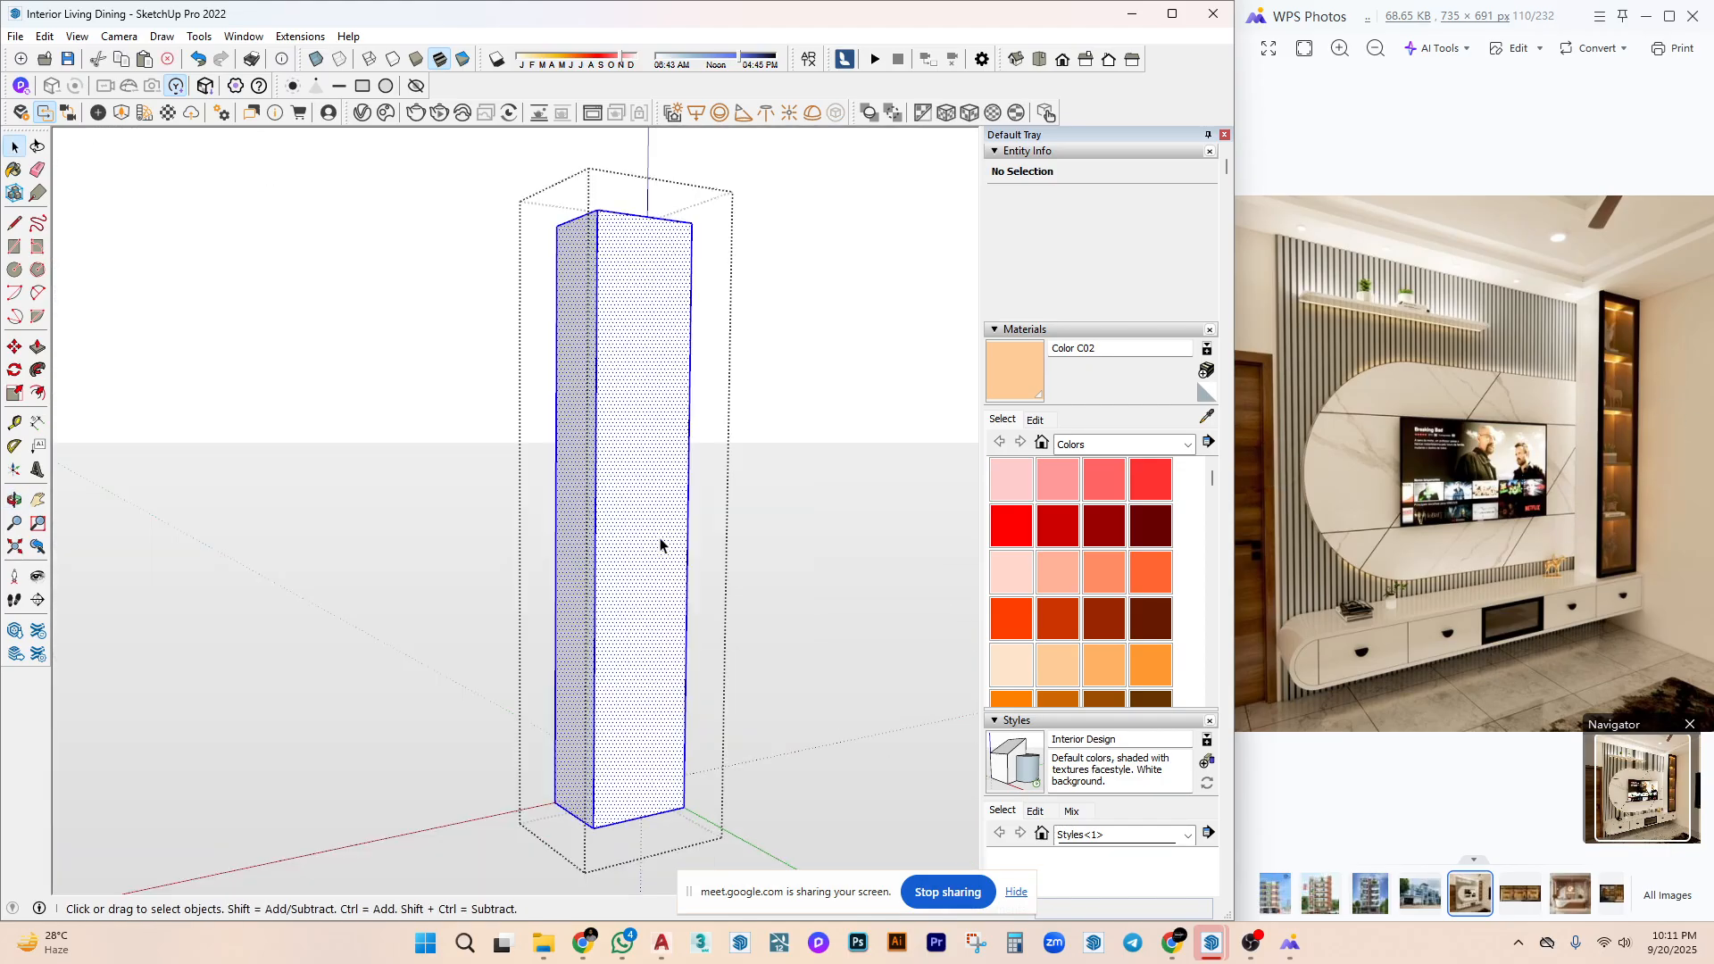
scroll(604, 581, "up", 5)
key("f")
left_click(580, 557)
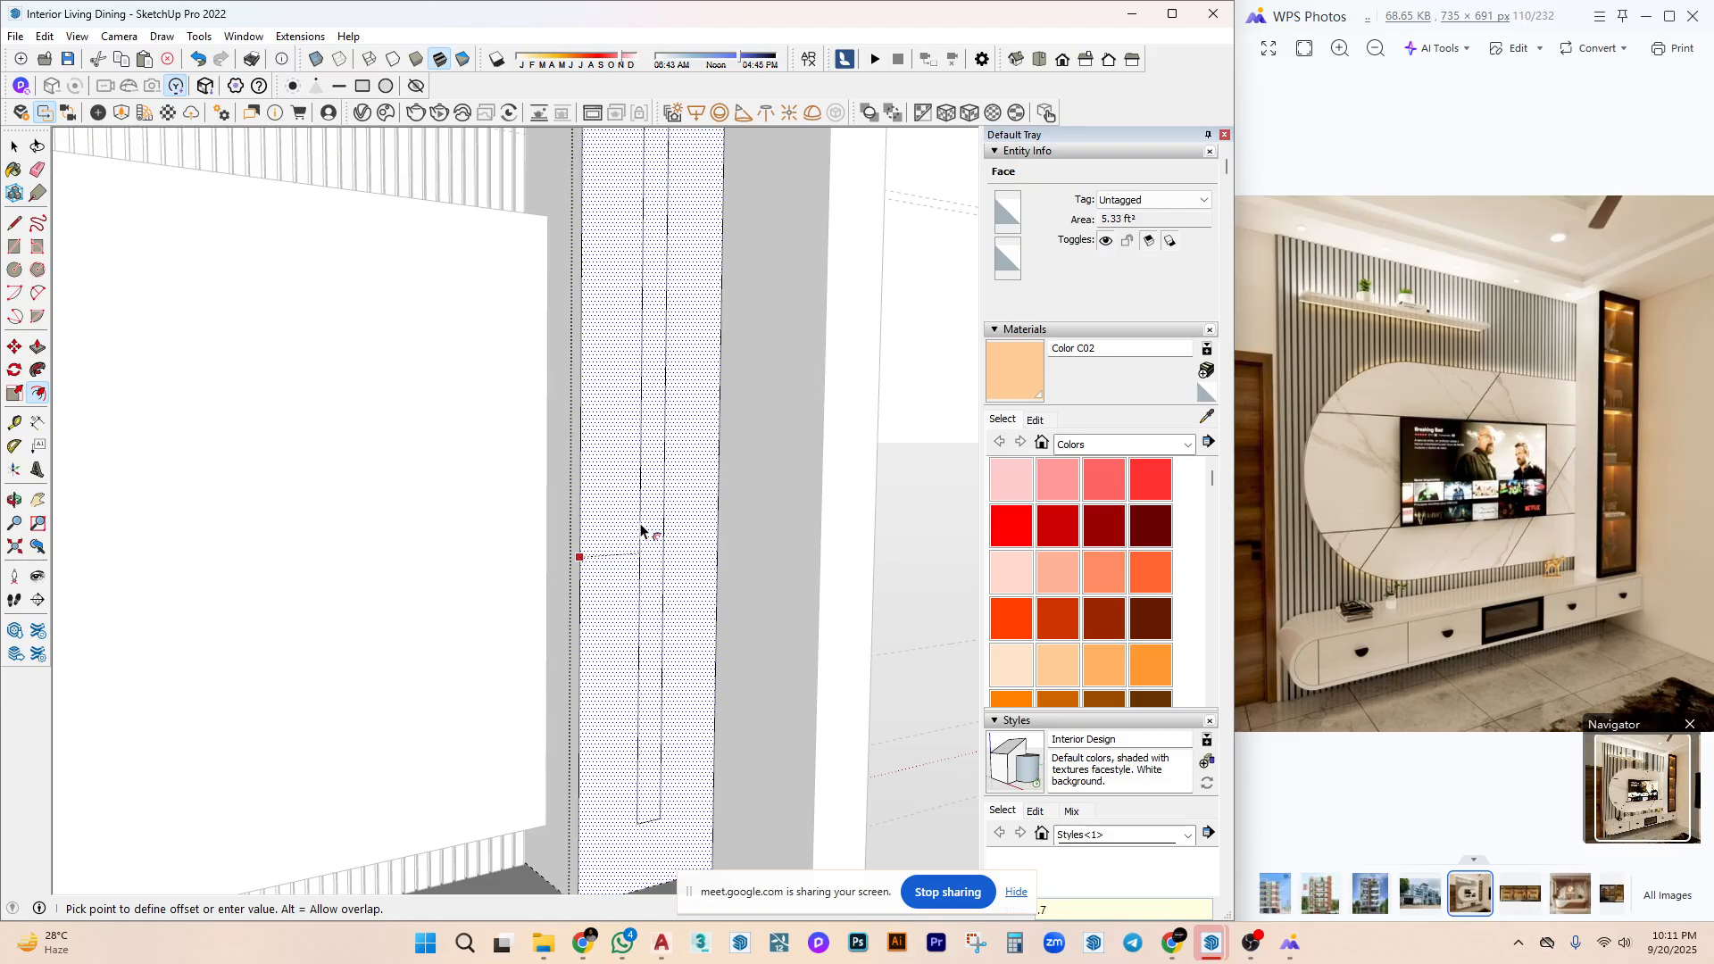
type(".75")
key("Return")
key("space")
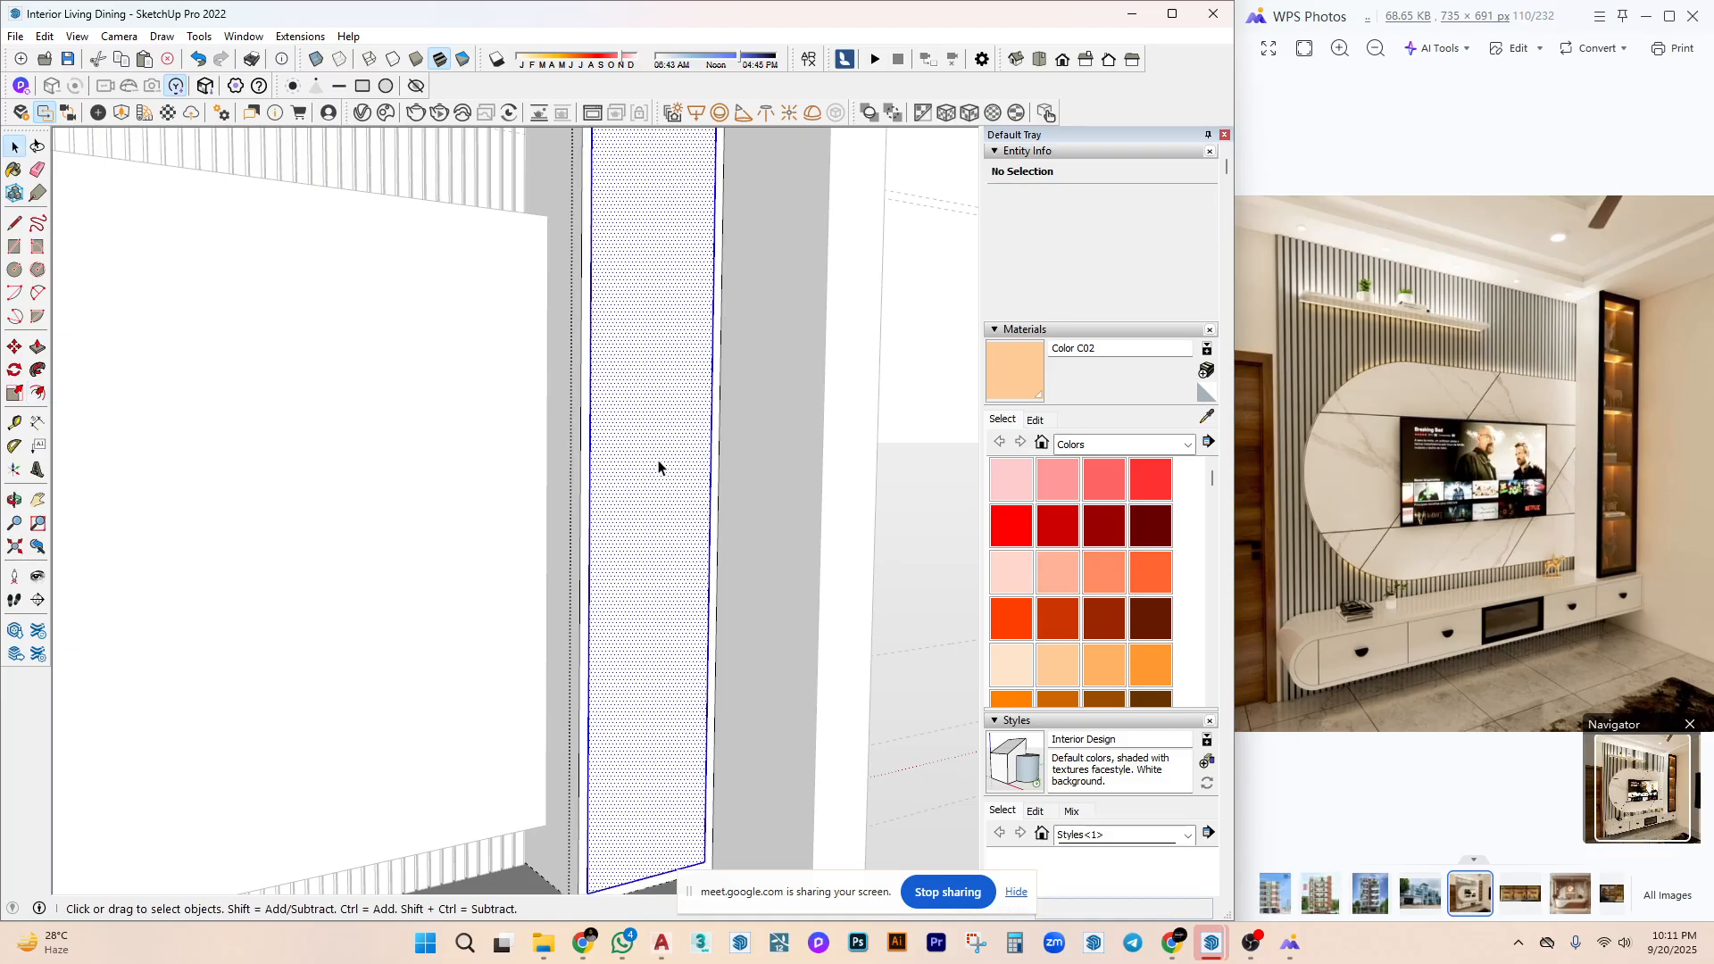
Try to push the tall cabinet's inset front face back into the box with the rest of the model hidden.
key("p")
left_click(668, 325)
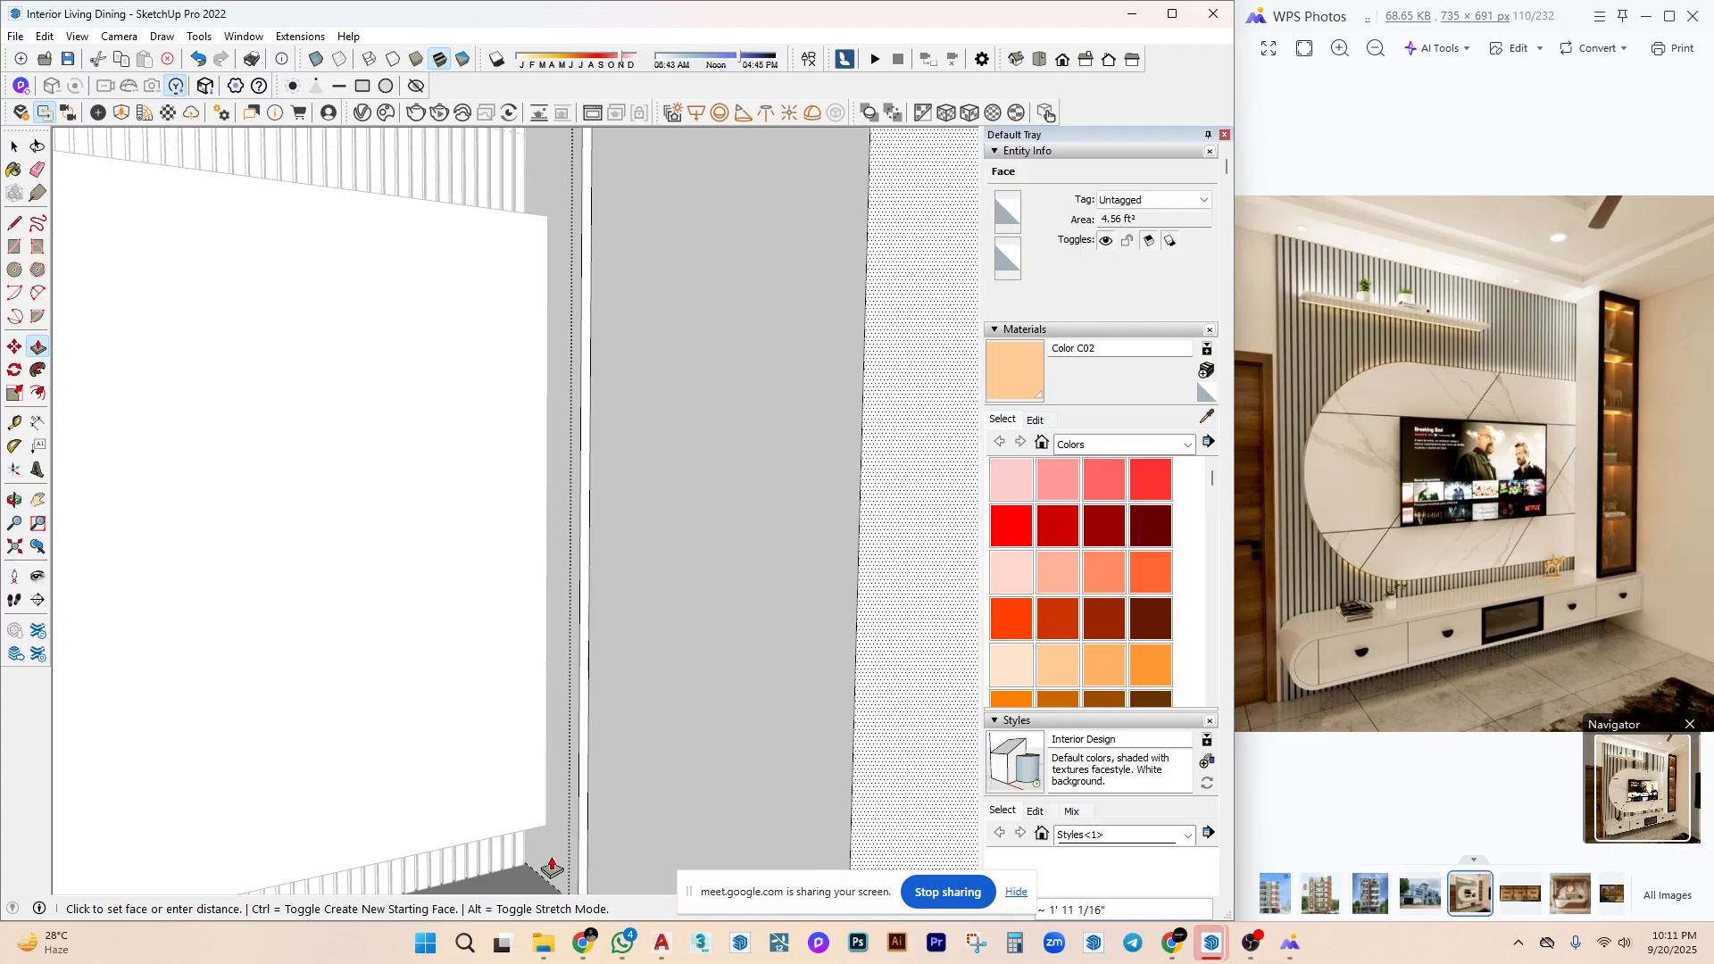
key("i")
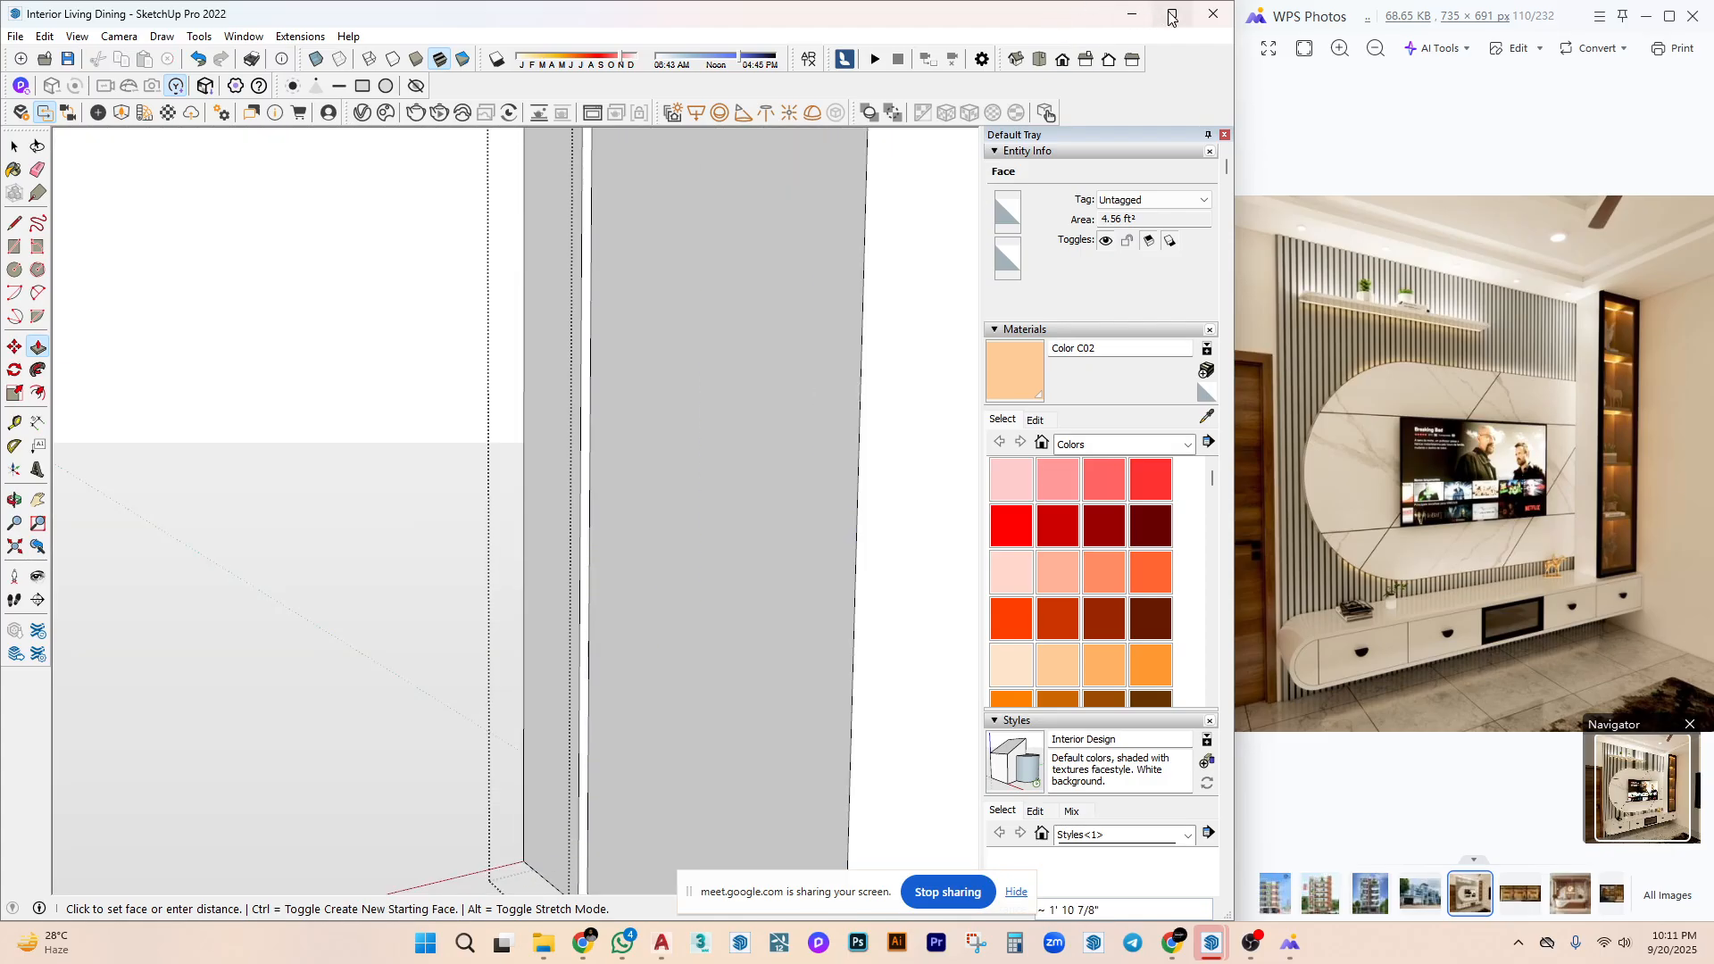
left_click_drag(838, 878, 665, 879)
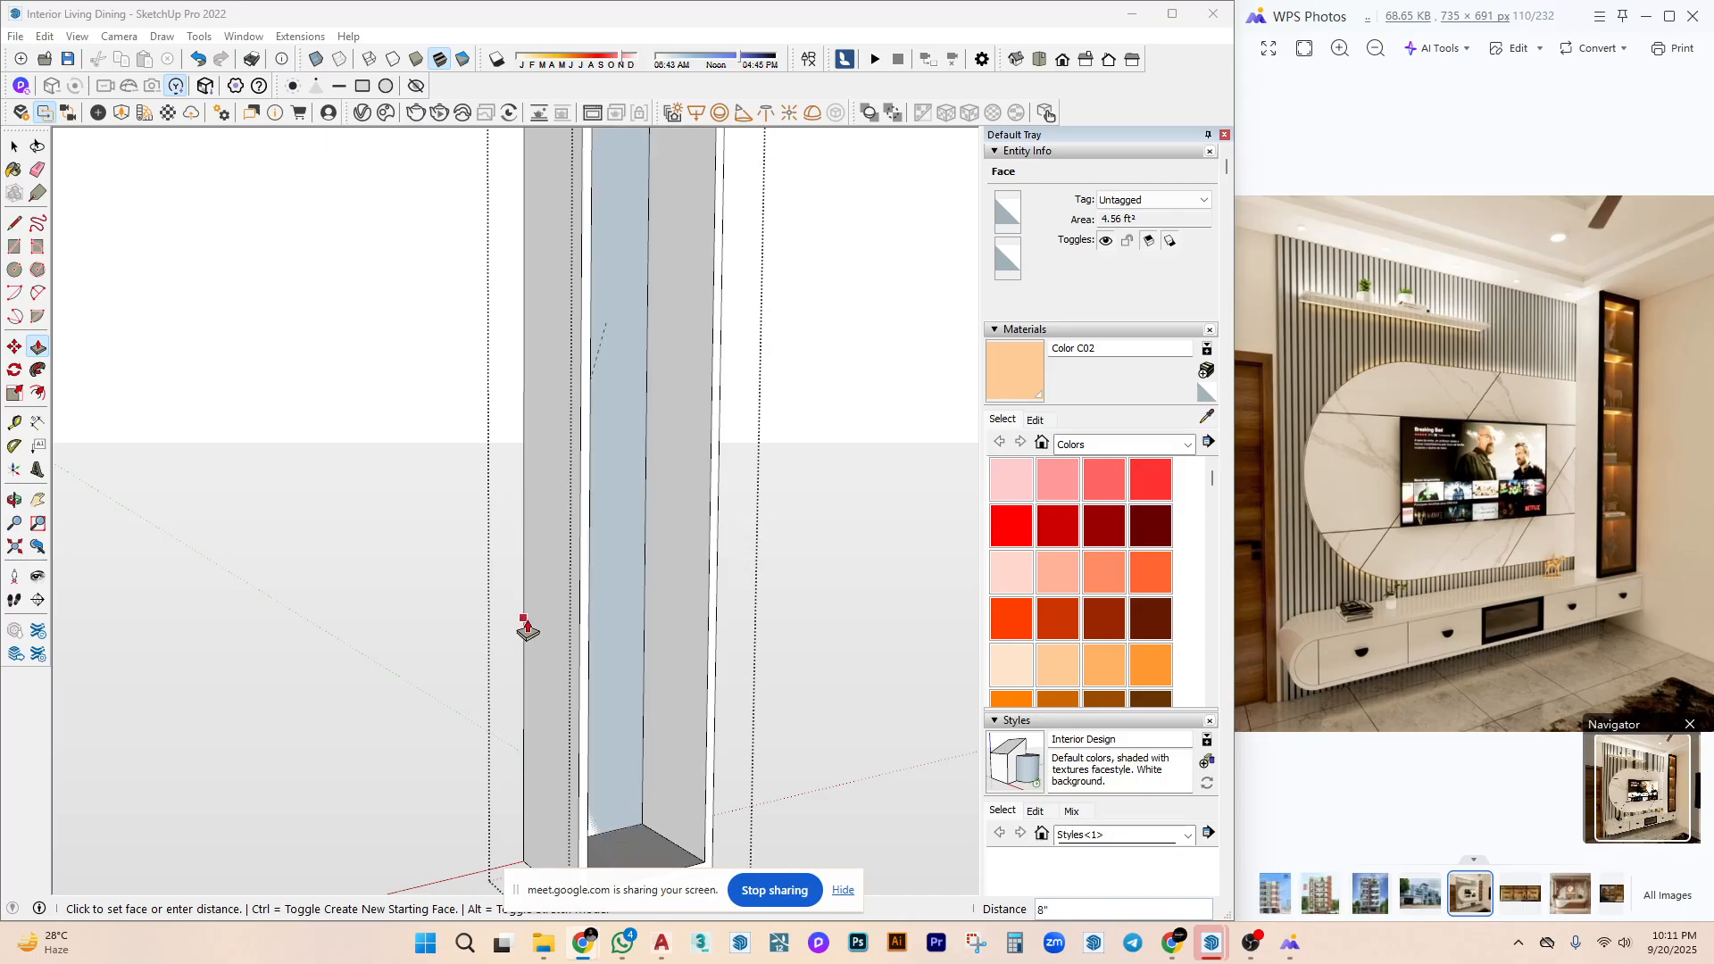
scroll(526, 629, "down", 5)
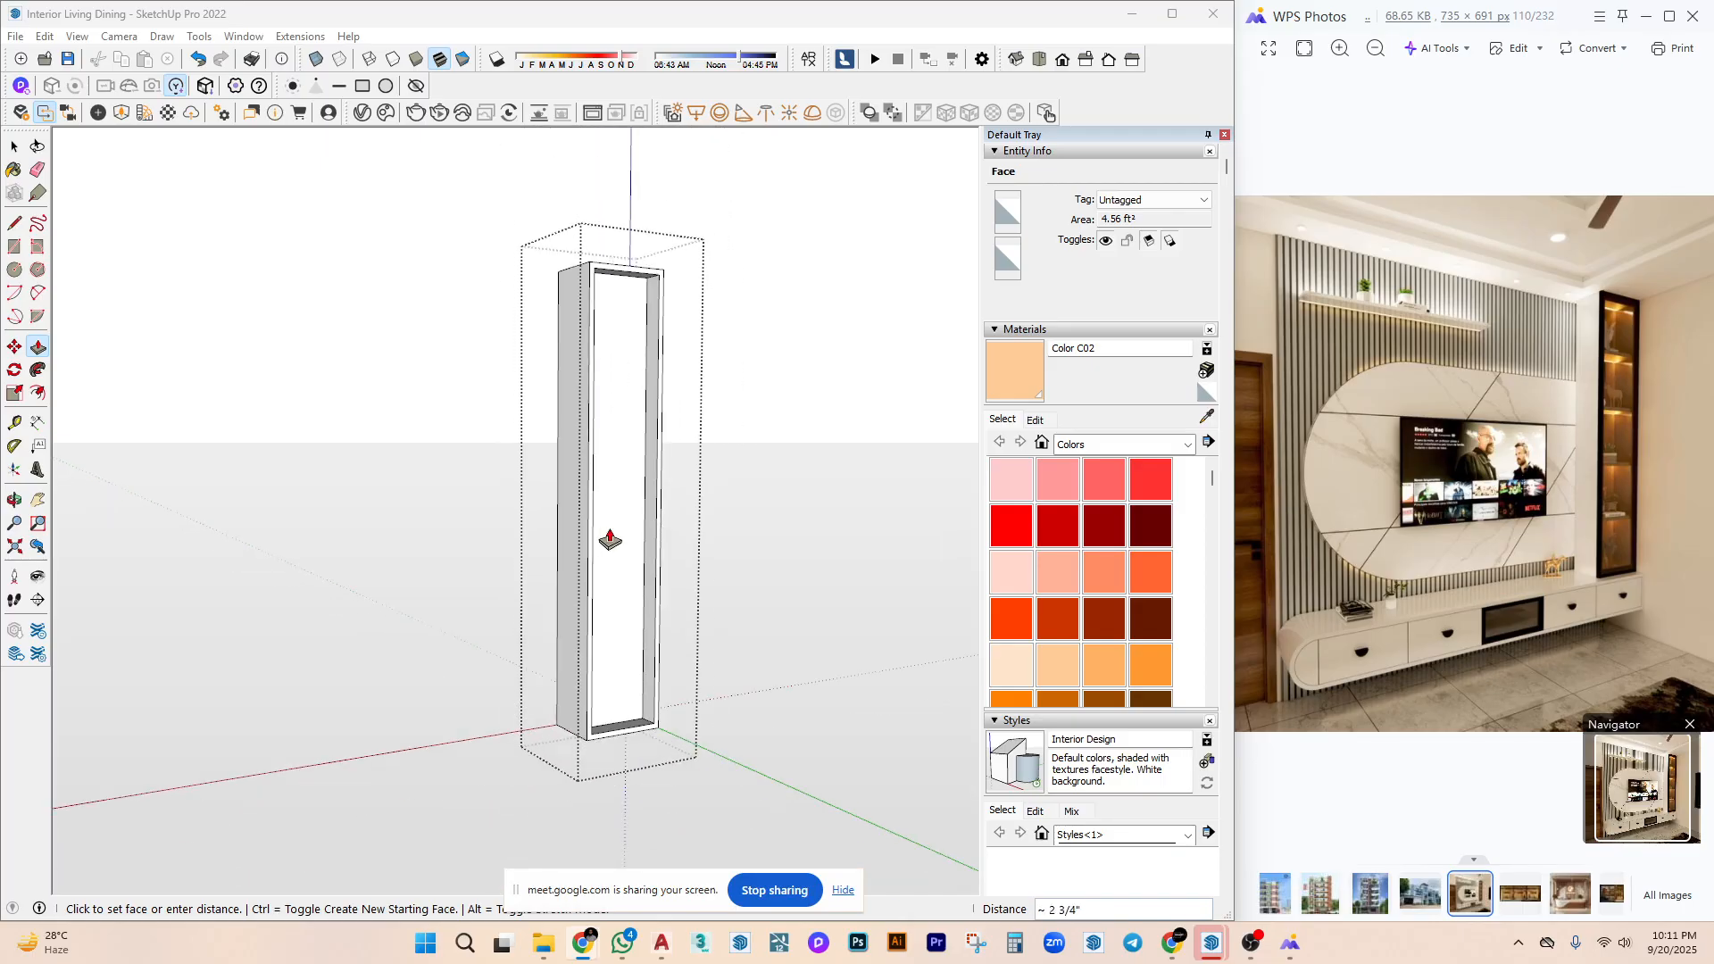
key("space")
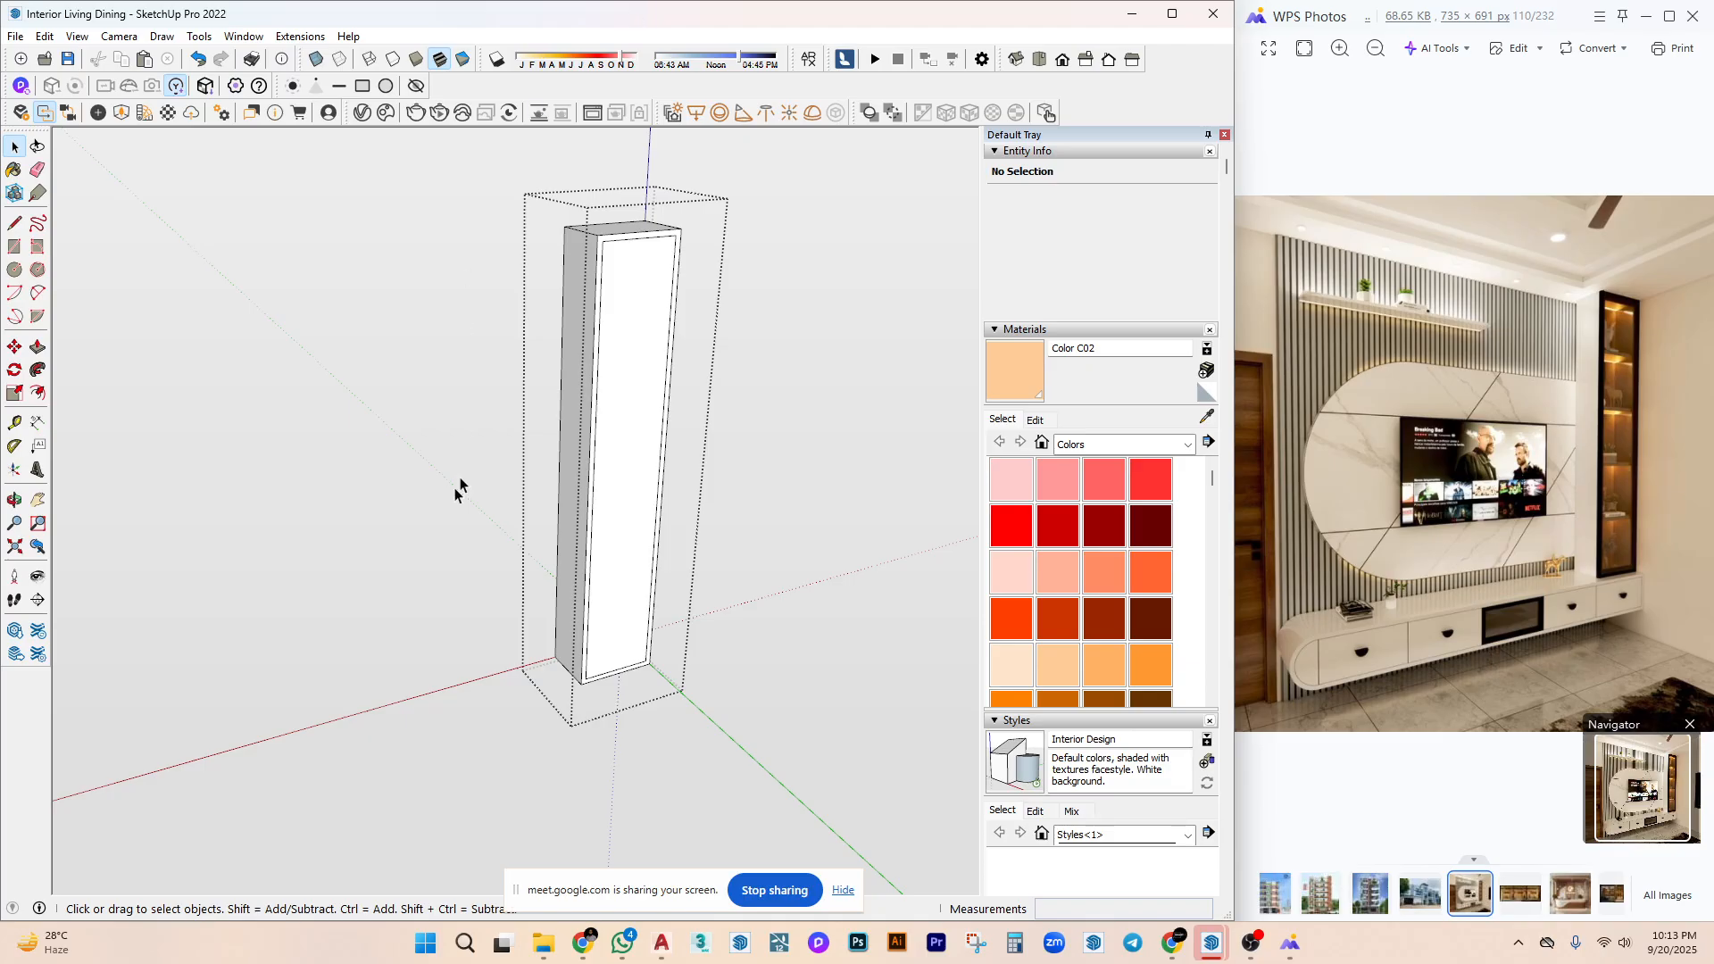
Push the tall cabinet's inset front face back 8 inches, up to the box's rear edge.
scroll(625, 545, "up", 3)
triple_click(635, 536)
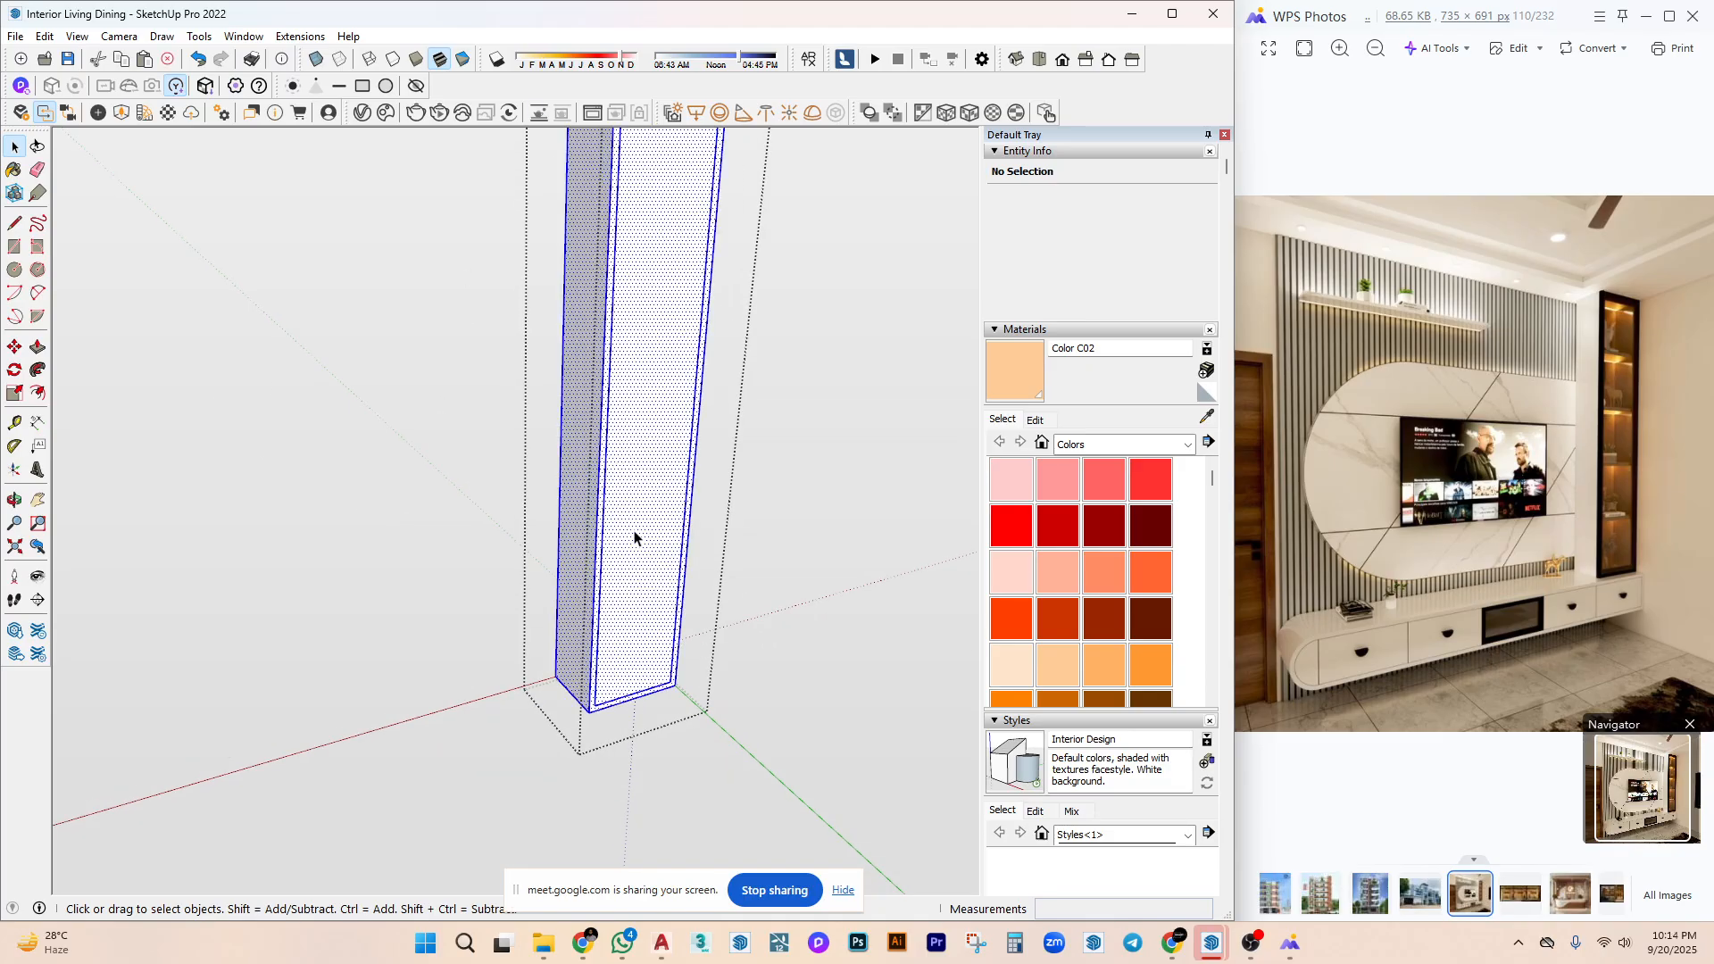
key("p")
left_click(639, 527)
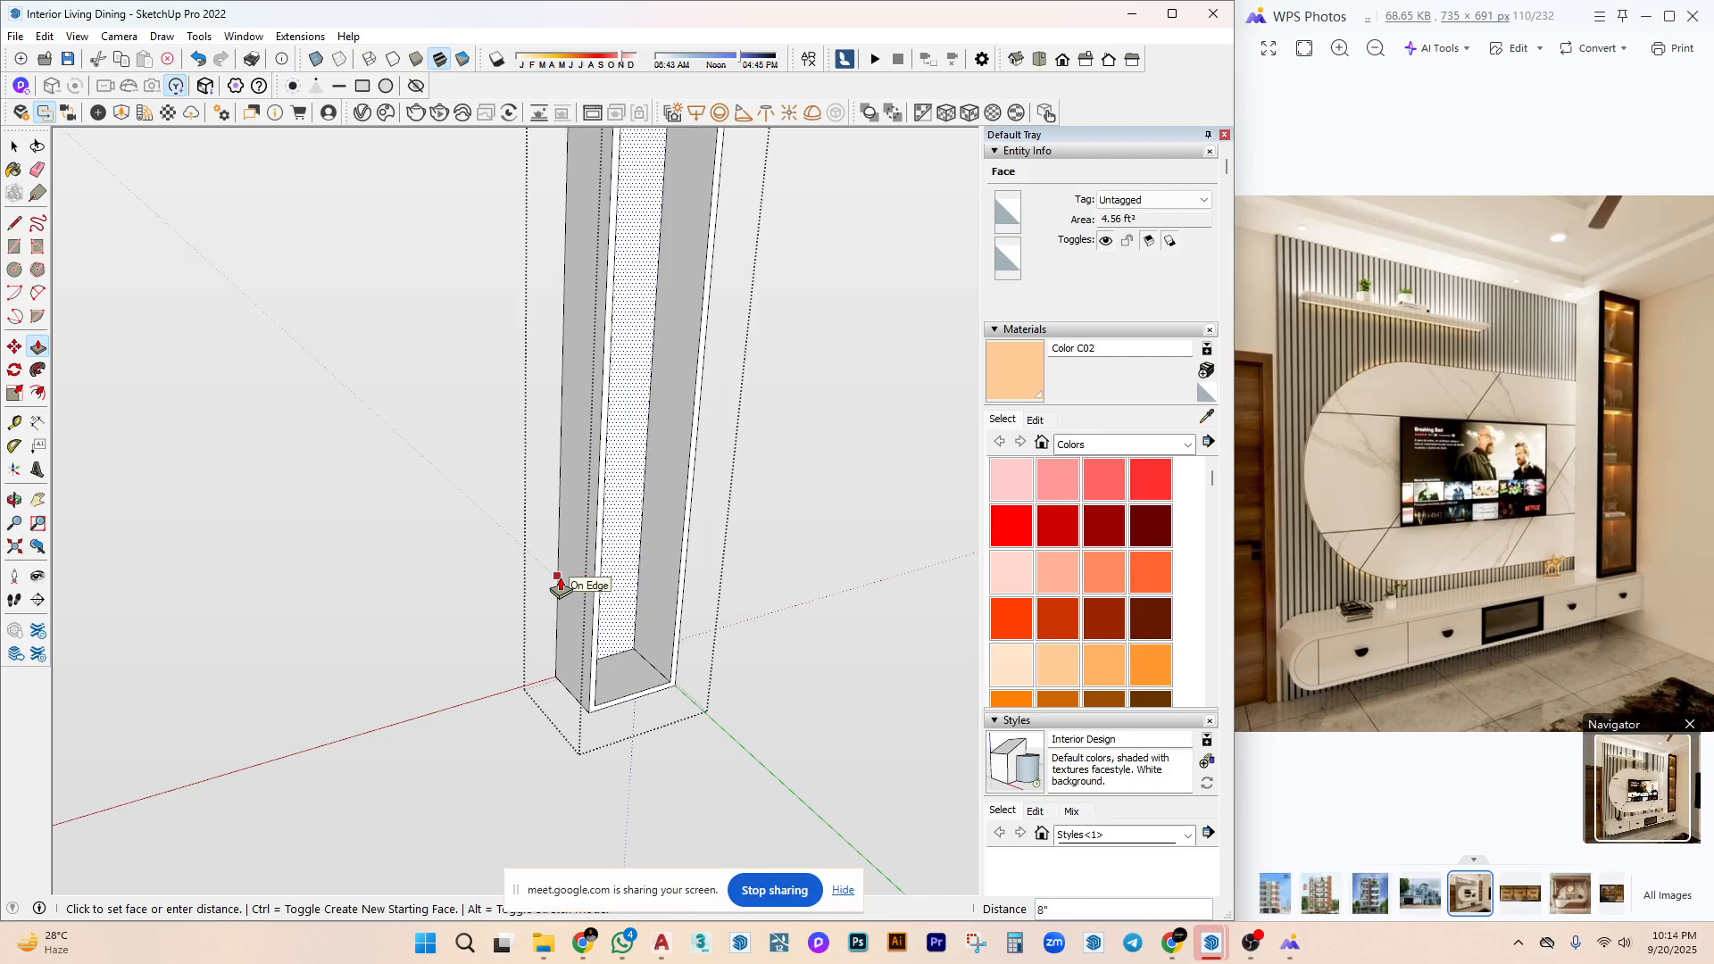
left_click(558, 585)
key("space")
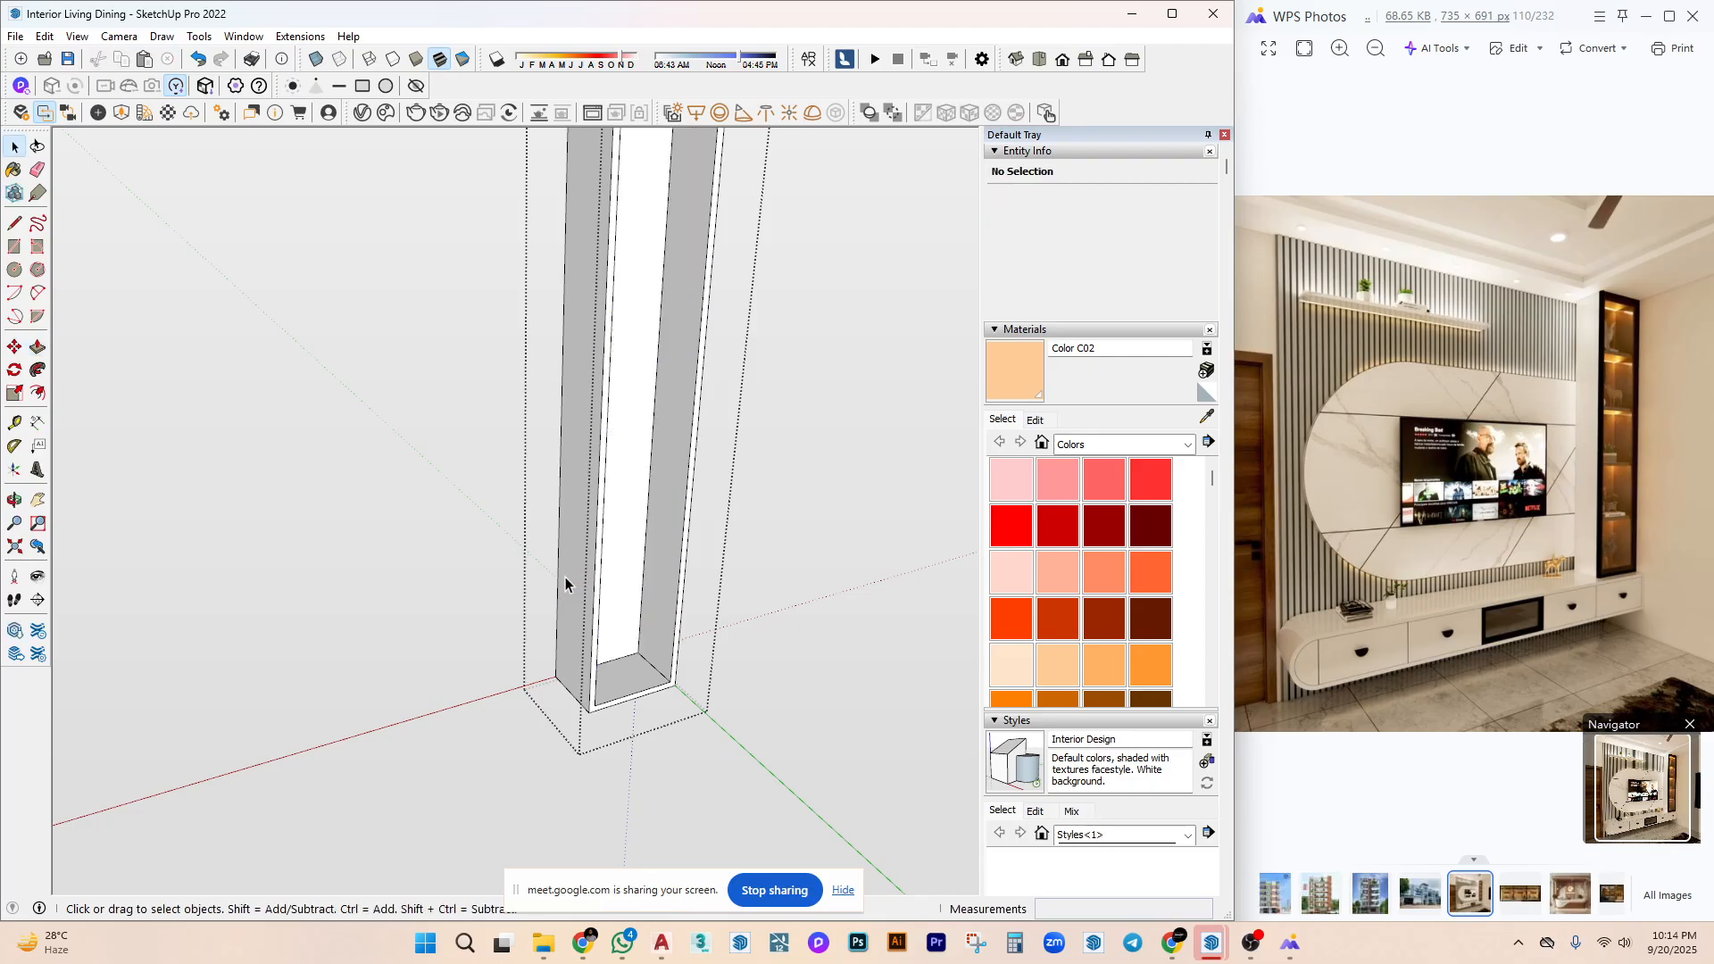
Push/Pull the front face of the tall cabinet's frame by 1 inch.
scroll(624, 589, "up", 1)
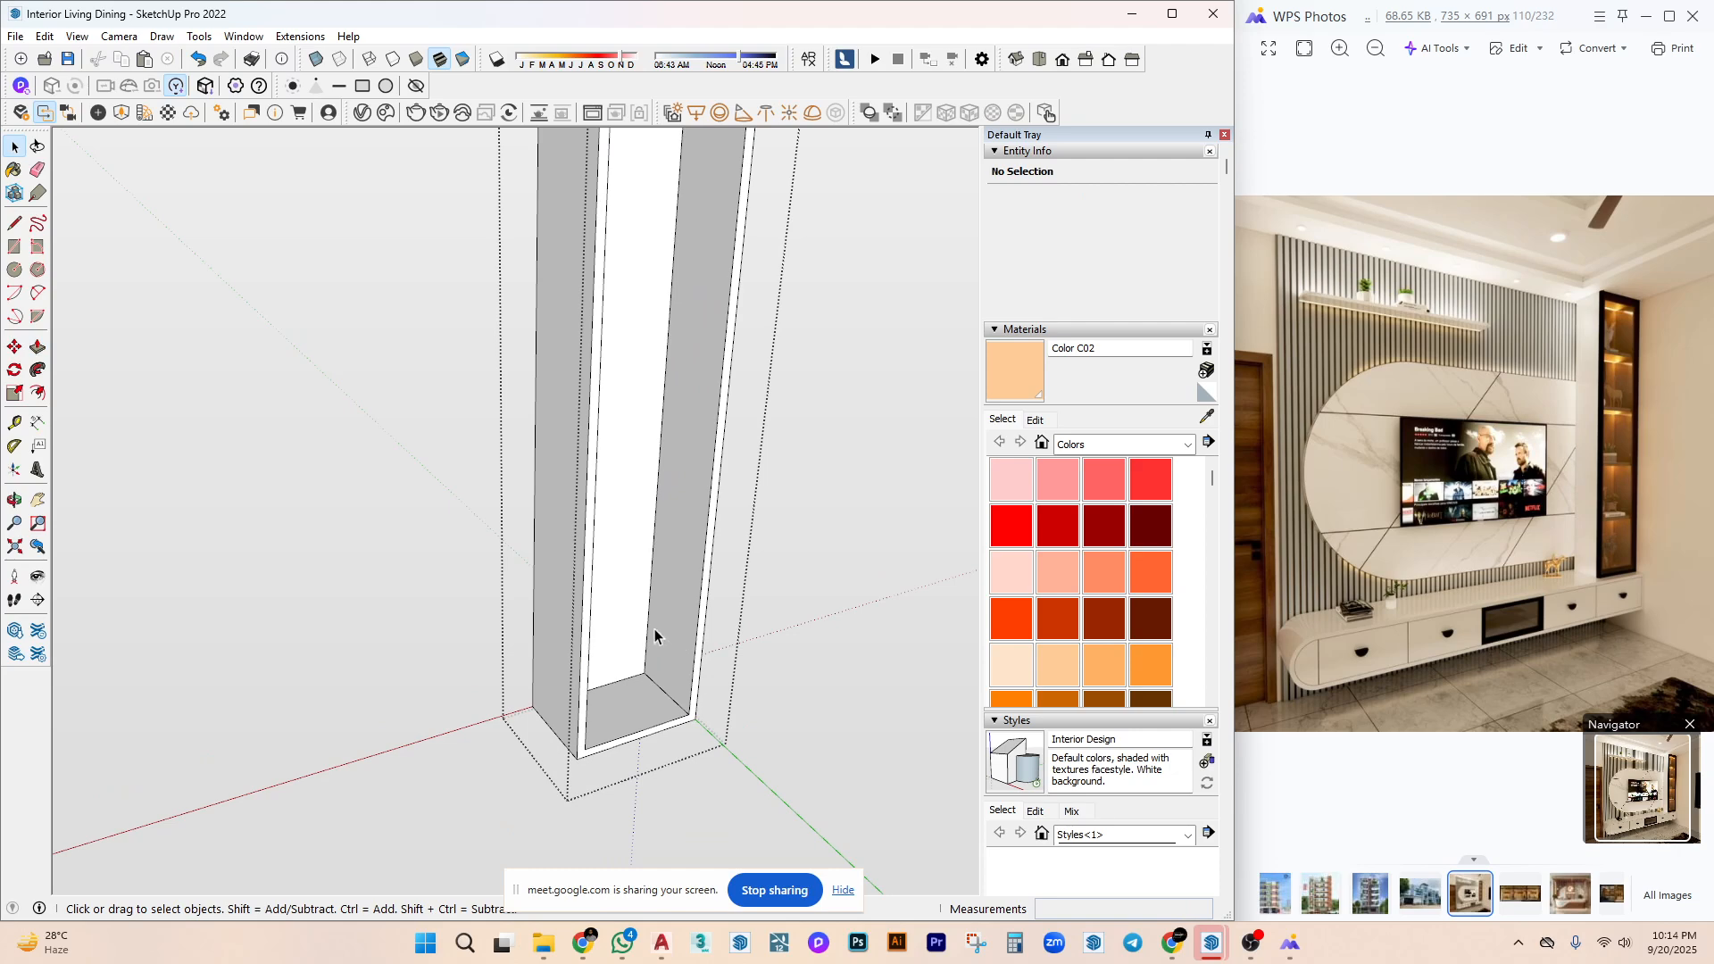
middle_click_drag(660, 641, 676, 685)
scroll(666, 700, "up", 1)
scroll(635, 631, "up", 1)
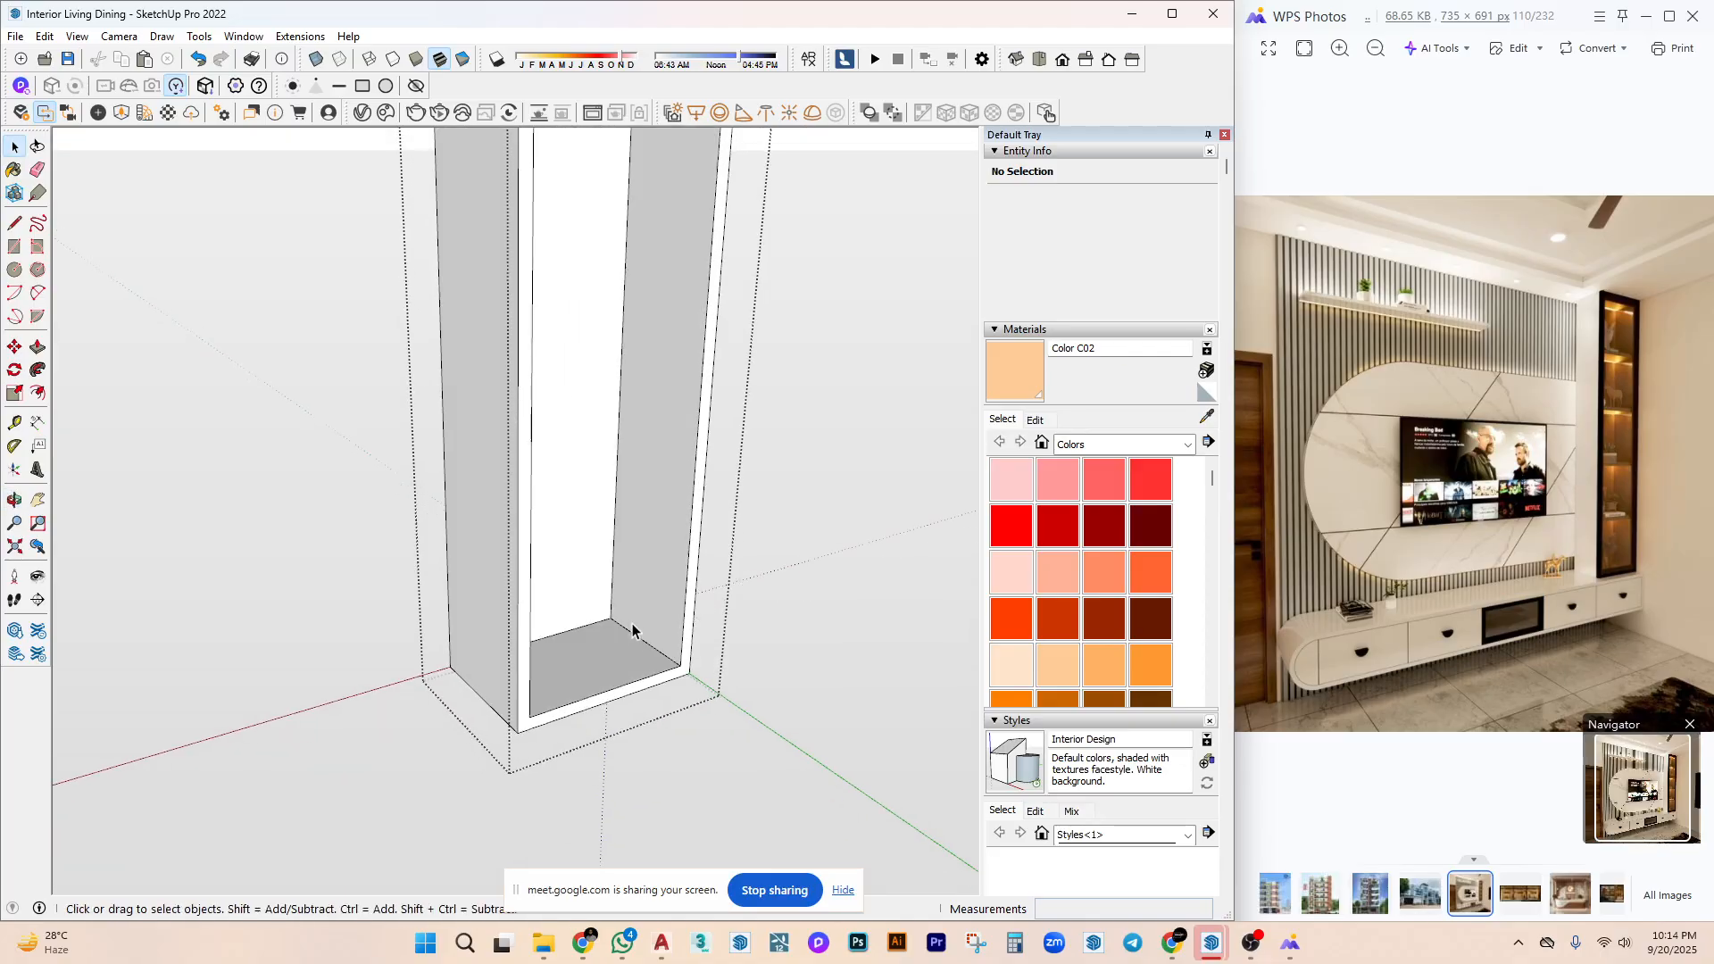
triple_click(612, 535)
middle_click_drag(613, 535, 665, 671)
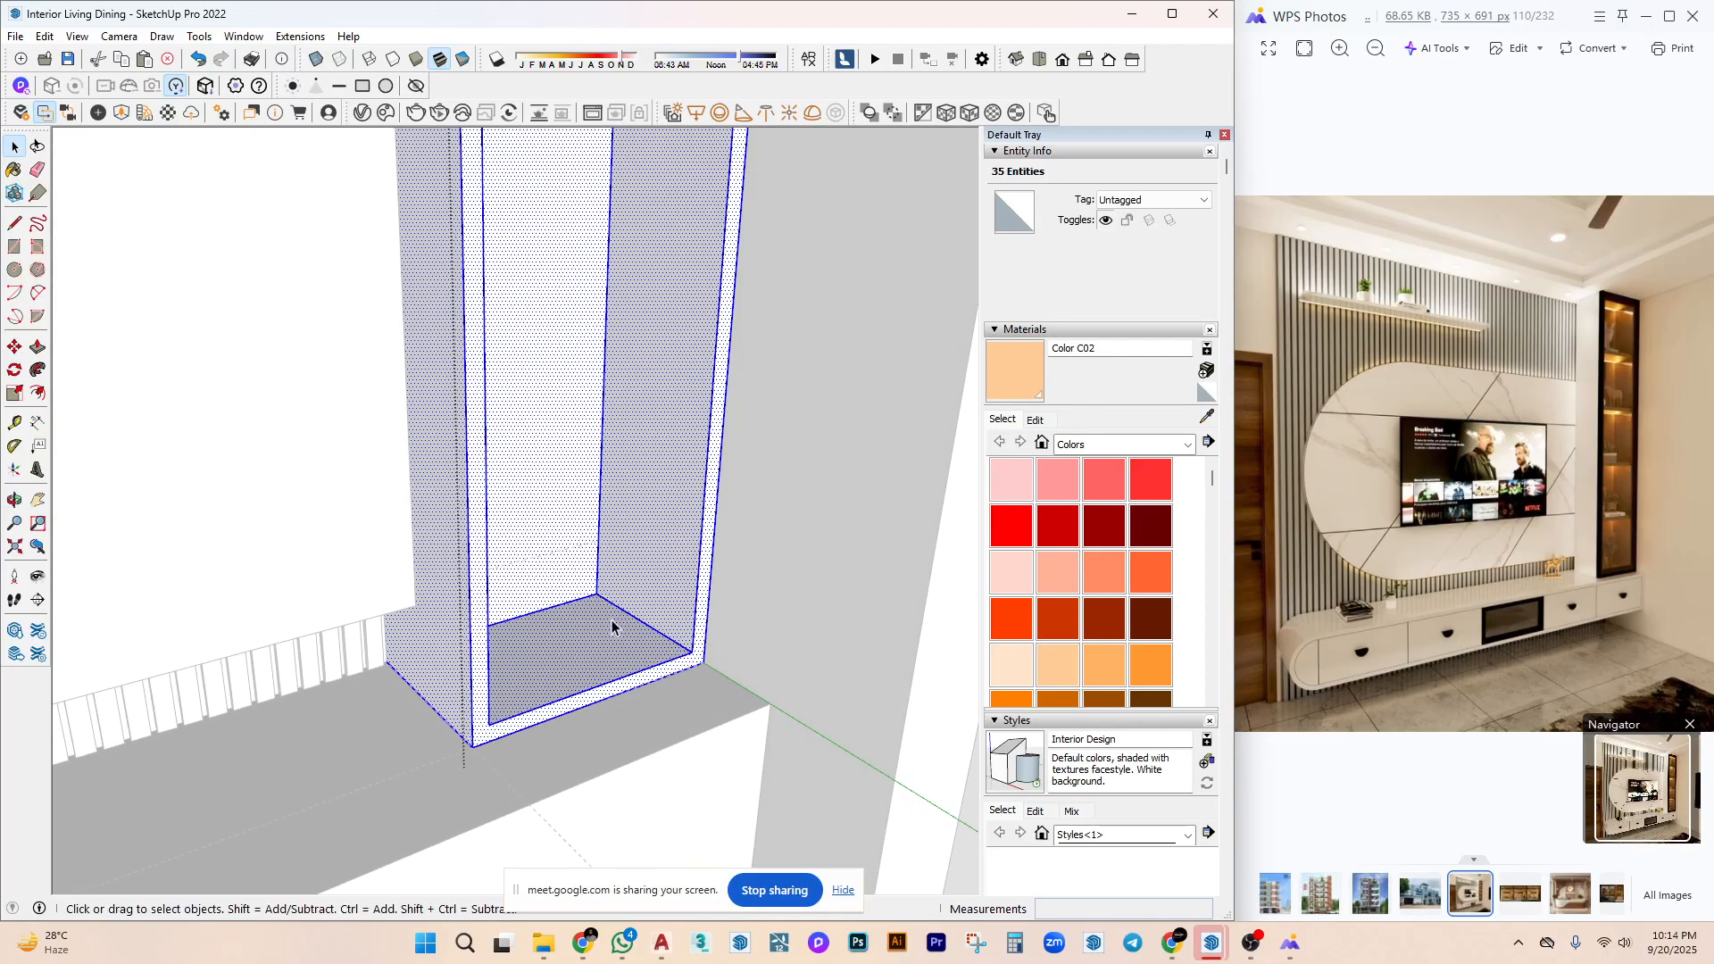
scroll(570, 536, "up", 1)
key("p")
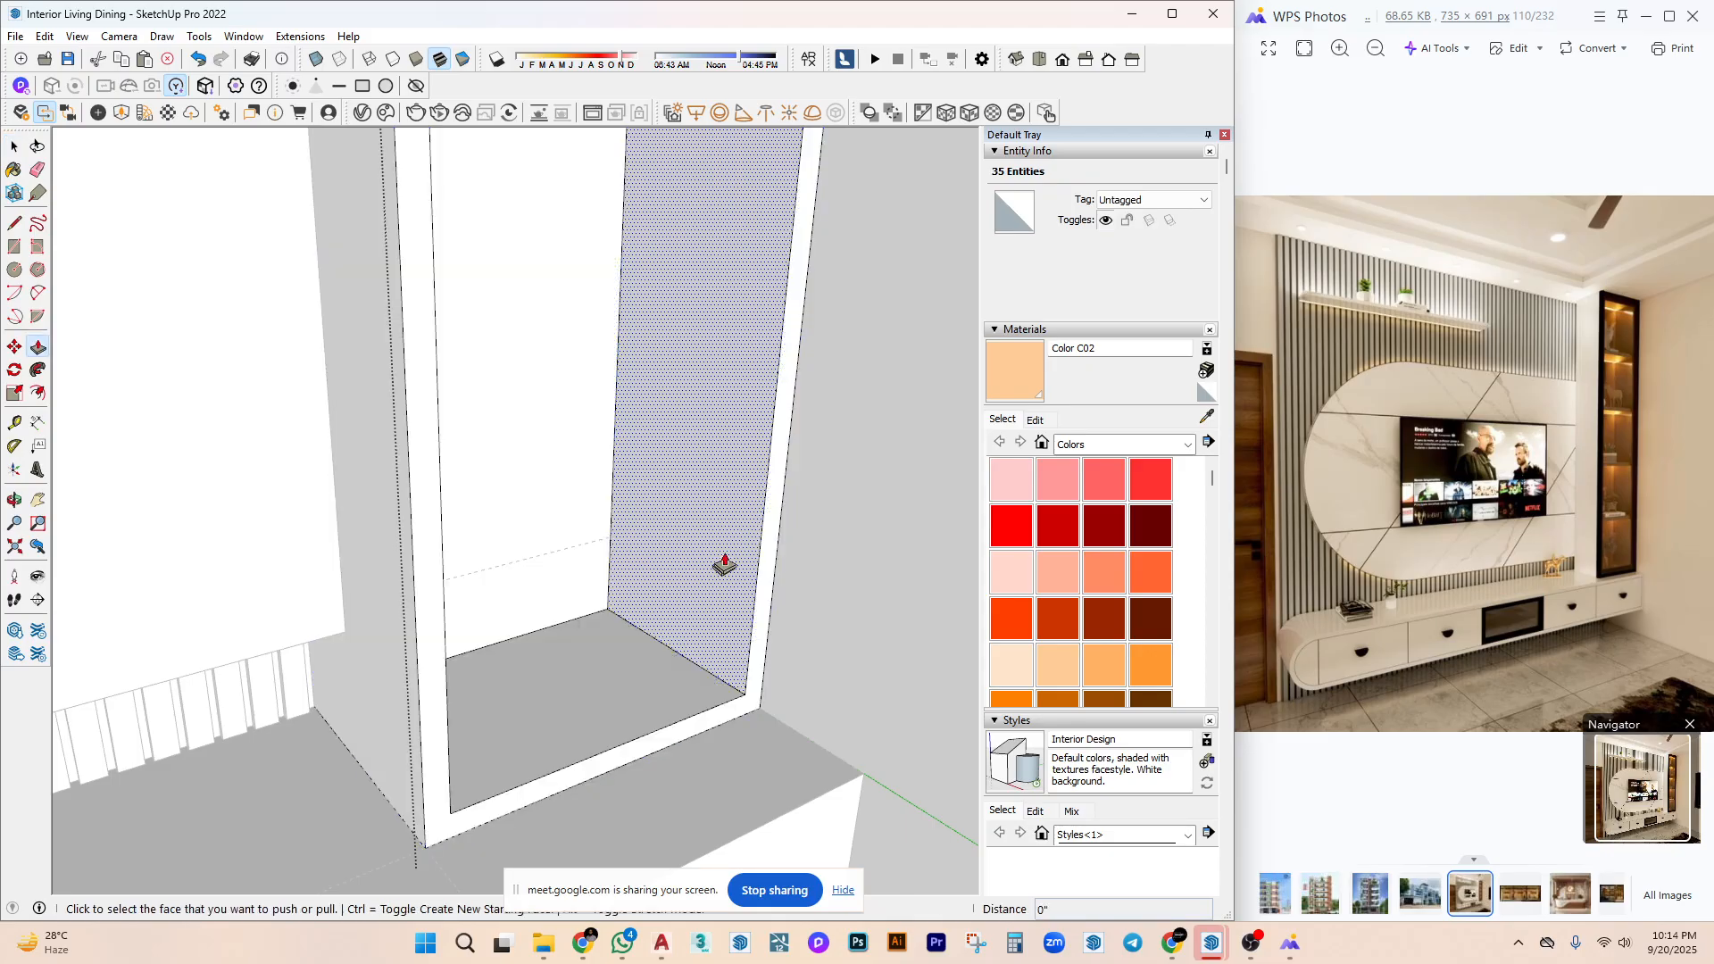
left_click(769, 523)
type("1")
key("Return")
scroll(747, 666, "down", 3)
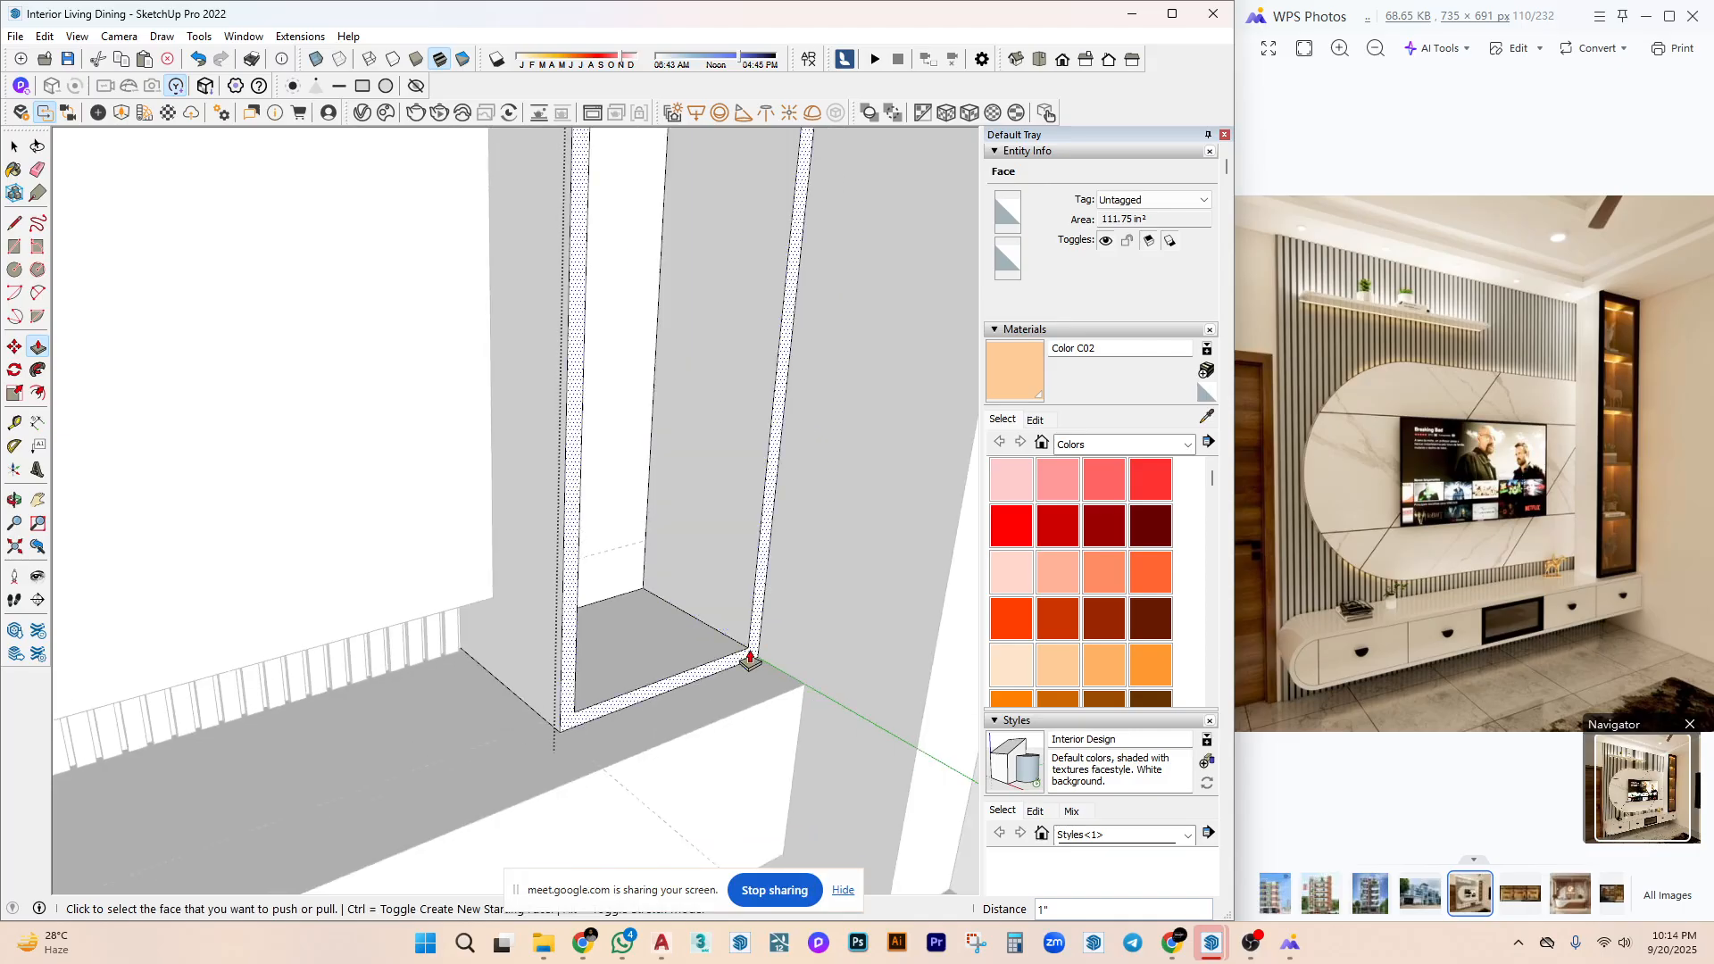
mouse_move(746, 666)
middle_mouse_down()
mouse_move(639, 532)
mouse_move(665, 683)
mouse_move(804, 501)
mouse_move(719, 682)
middle_mouse_up()
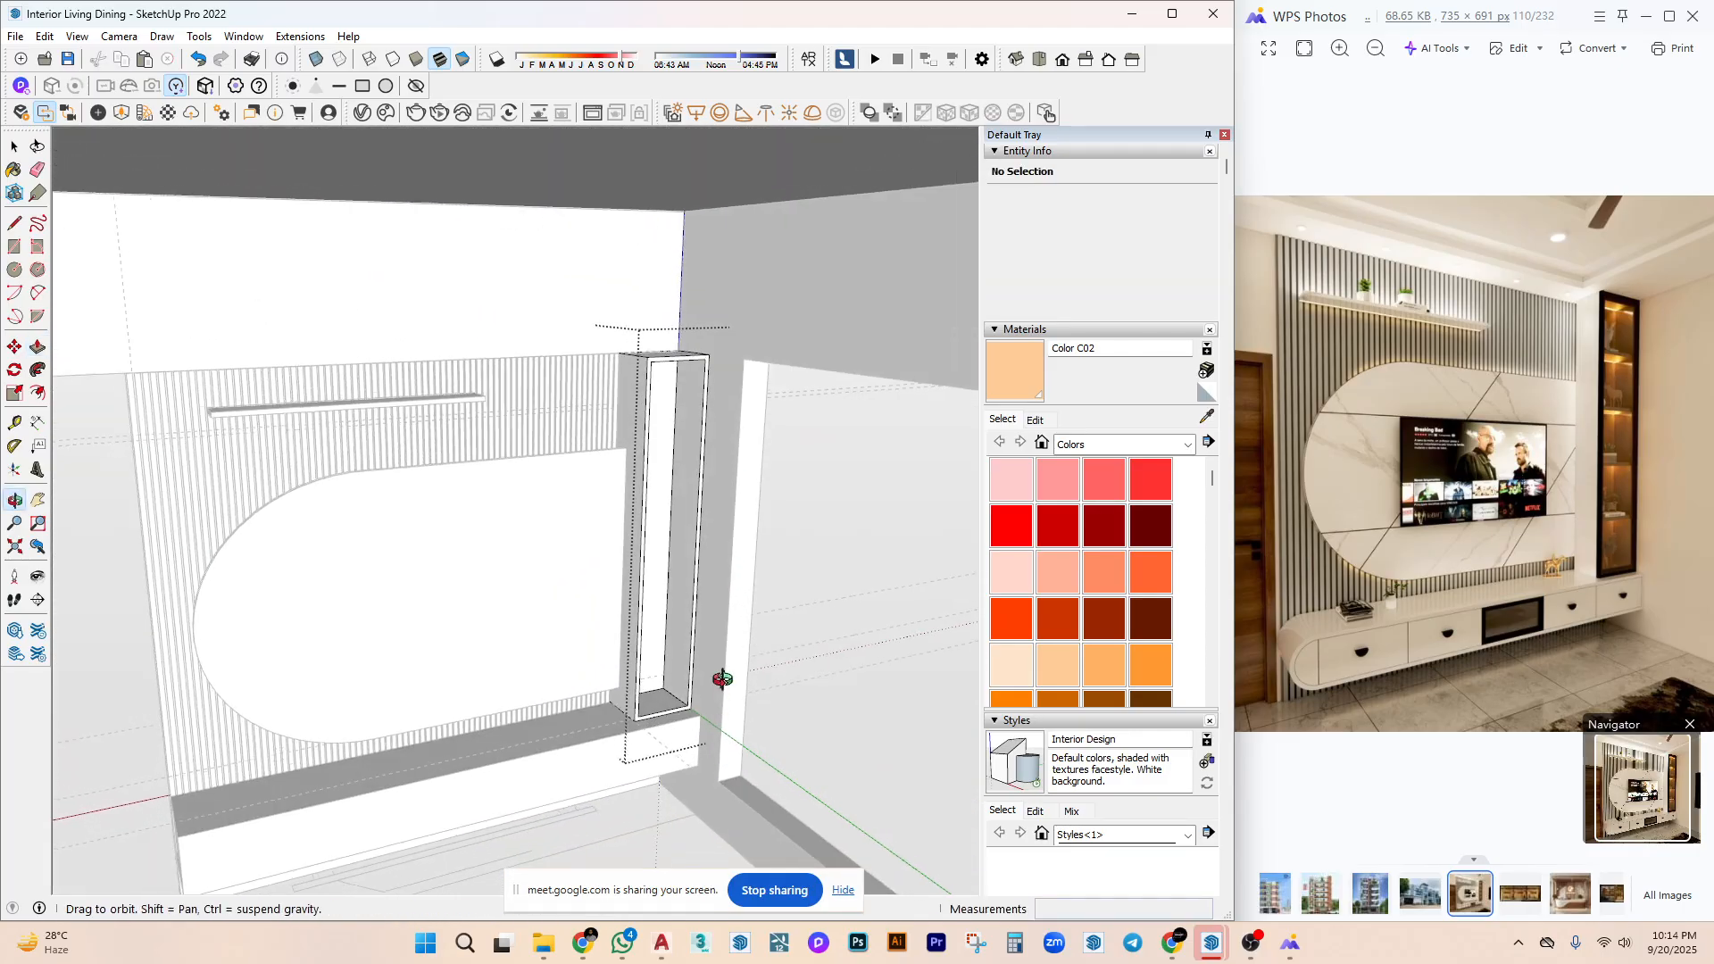
Open the tall cabinet beside the panel and copy its inner bottom face together with its edges.
key("space")
scroll(678, 714, "up", 5)
middle_click_drag(678, 748, 799, 601)
scroll(666, 582, "down", 4)
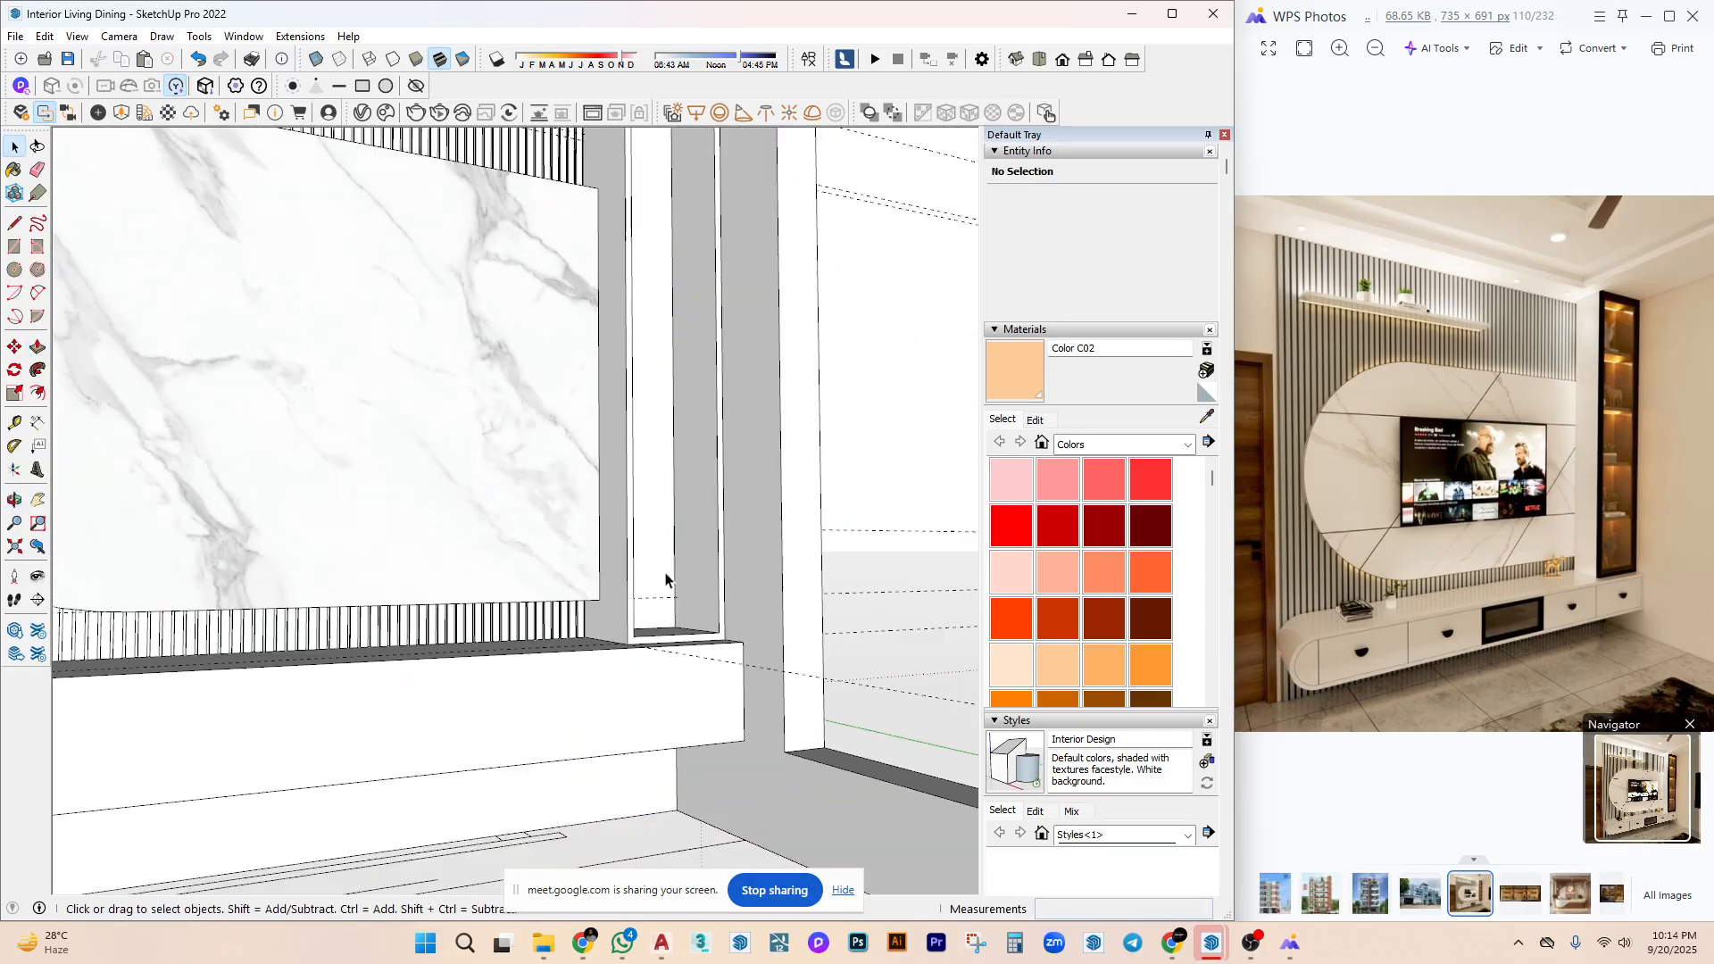
middle_click_drag(666, 581, 647, 562)
left_click(636, 409)
triple_click(635, 408)
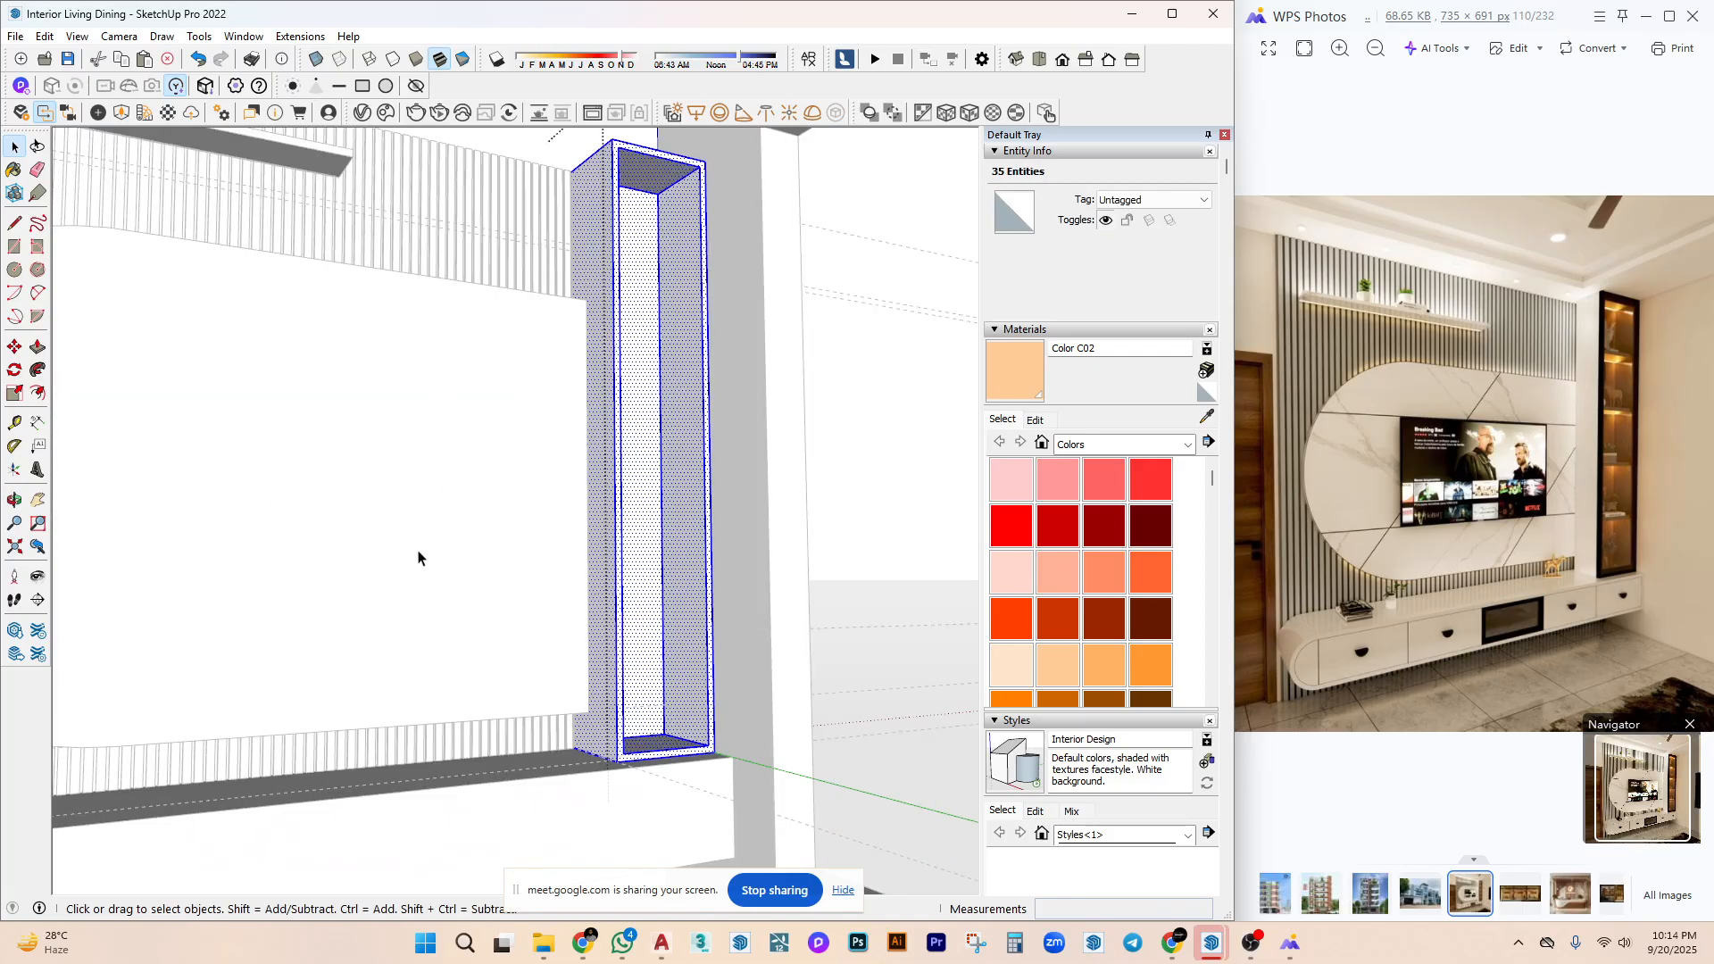
left_click(624, 375)
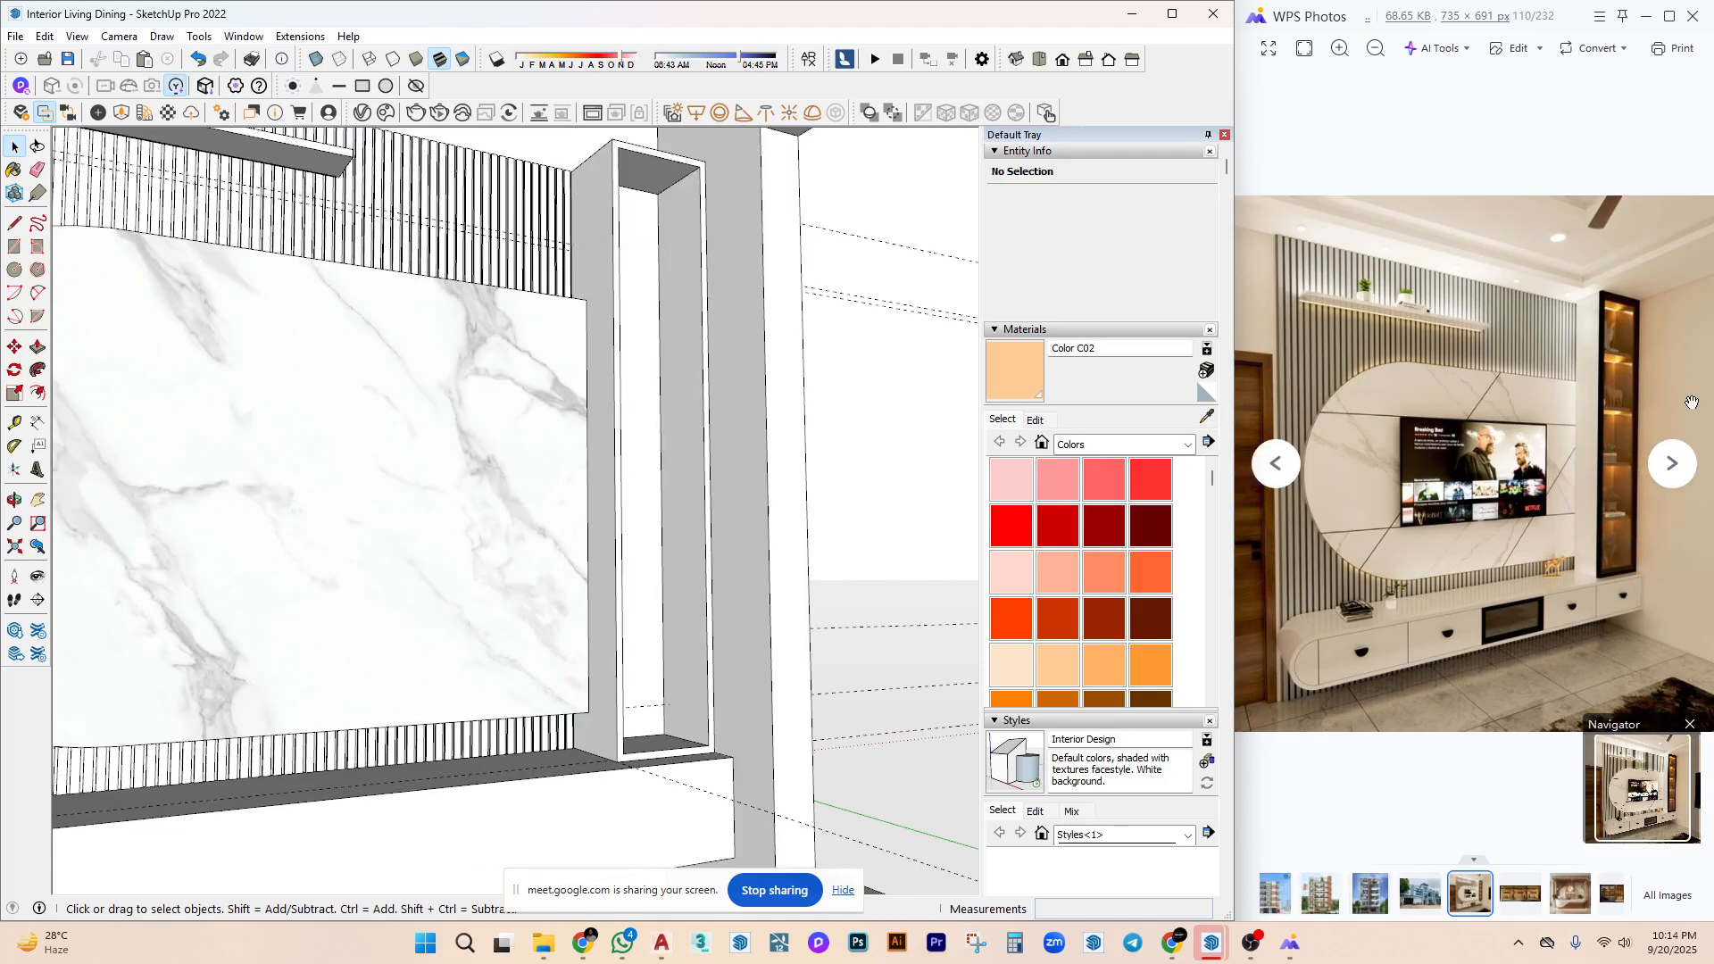
scroll(670, 723, "up", 5)
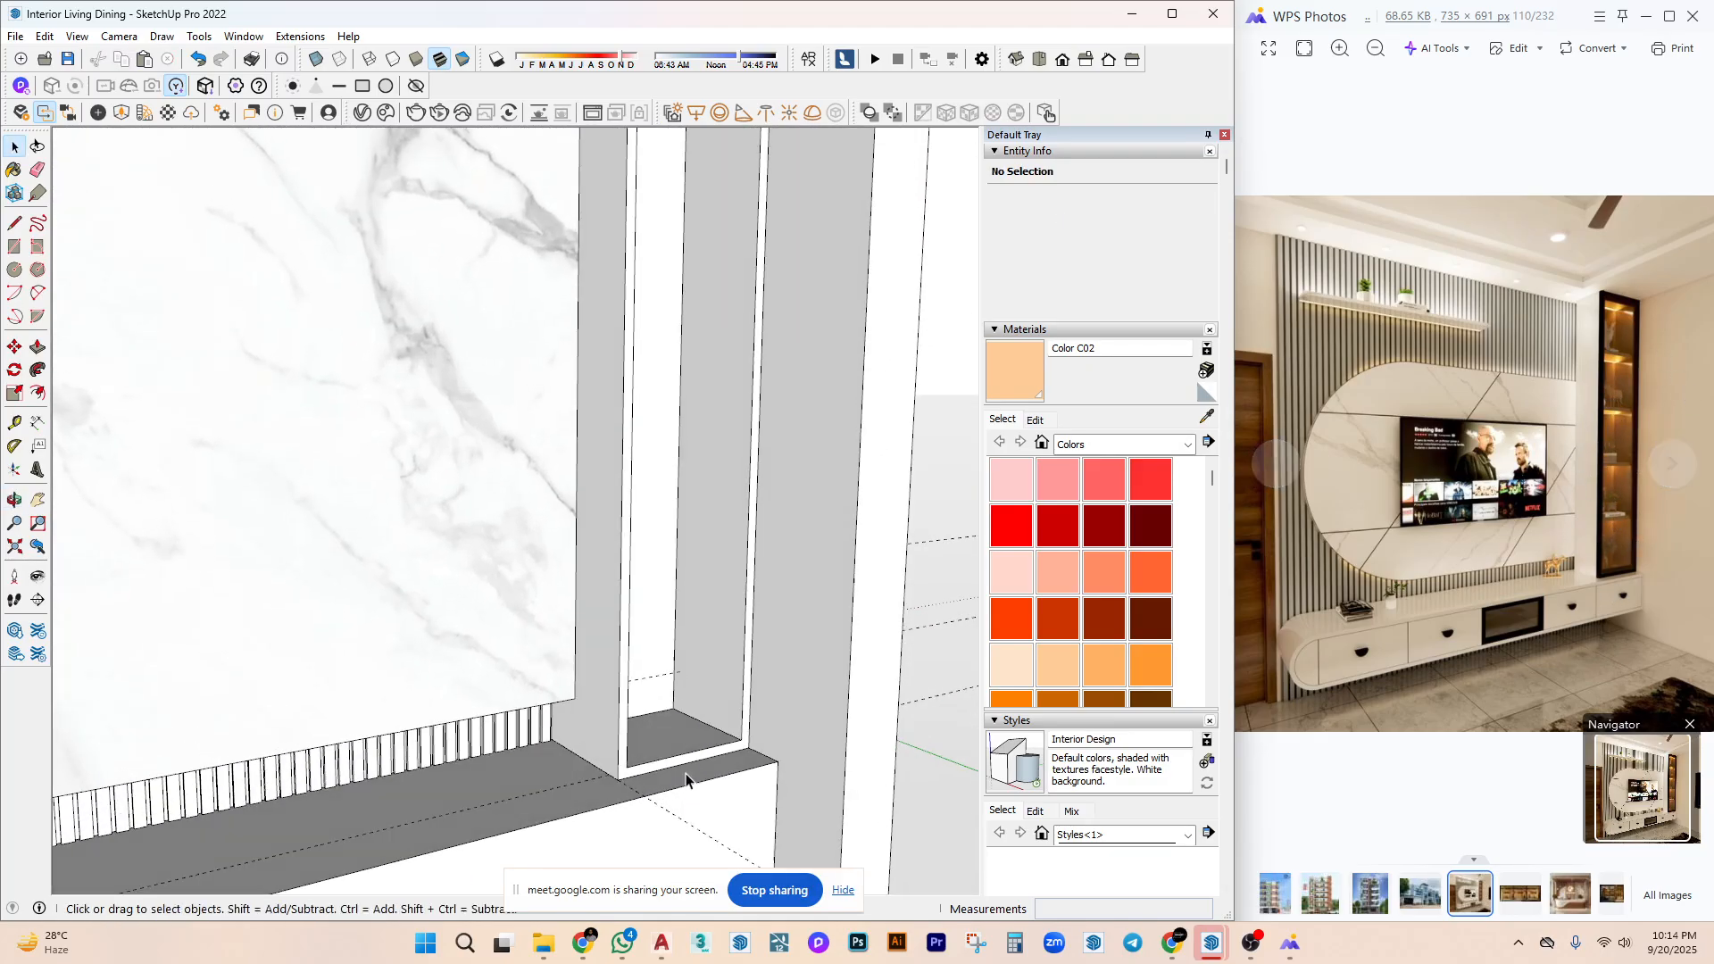
left_click(668, 717)
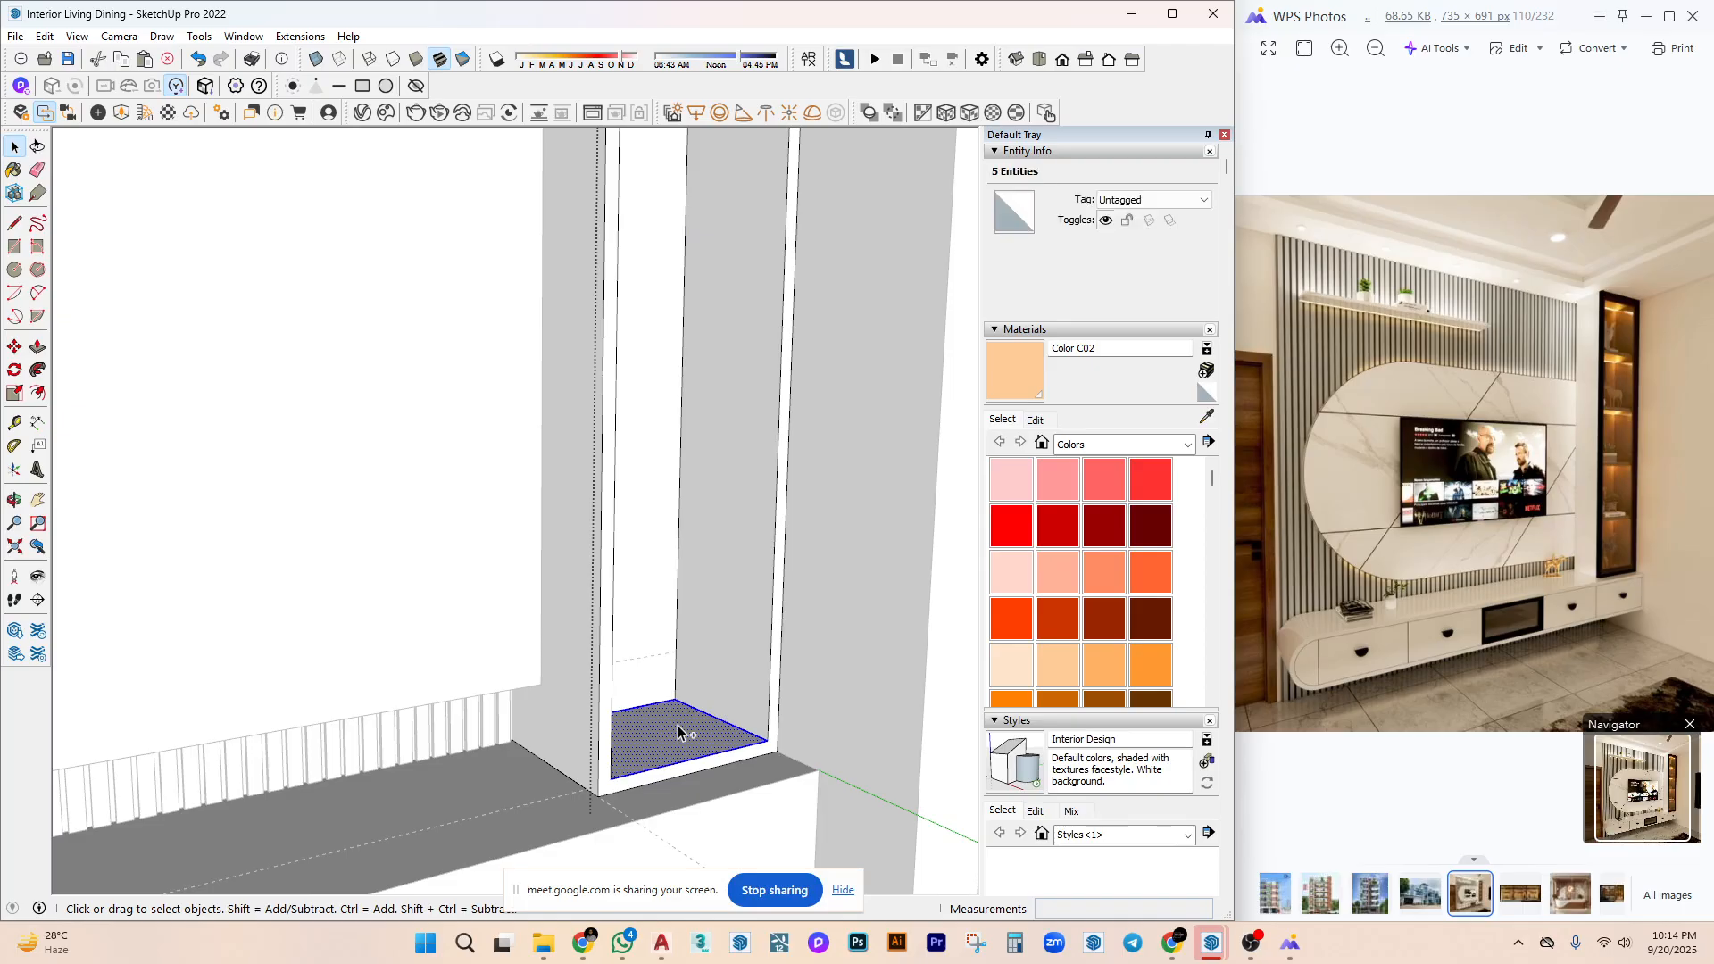
key("Escape")
Group all the frame geometry inside the tall cabinet.
left_click(713, 677)
scroll(711, 677, "down", 3)
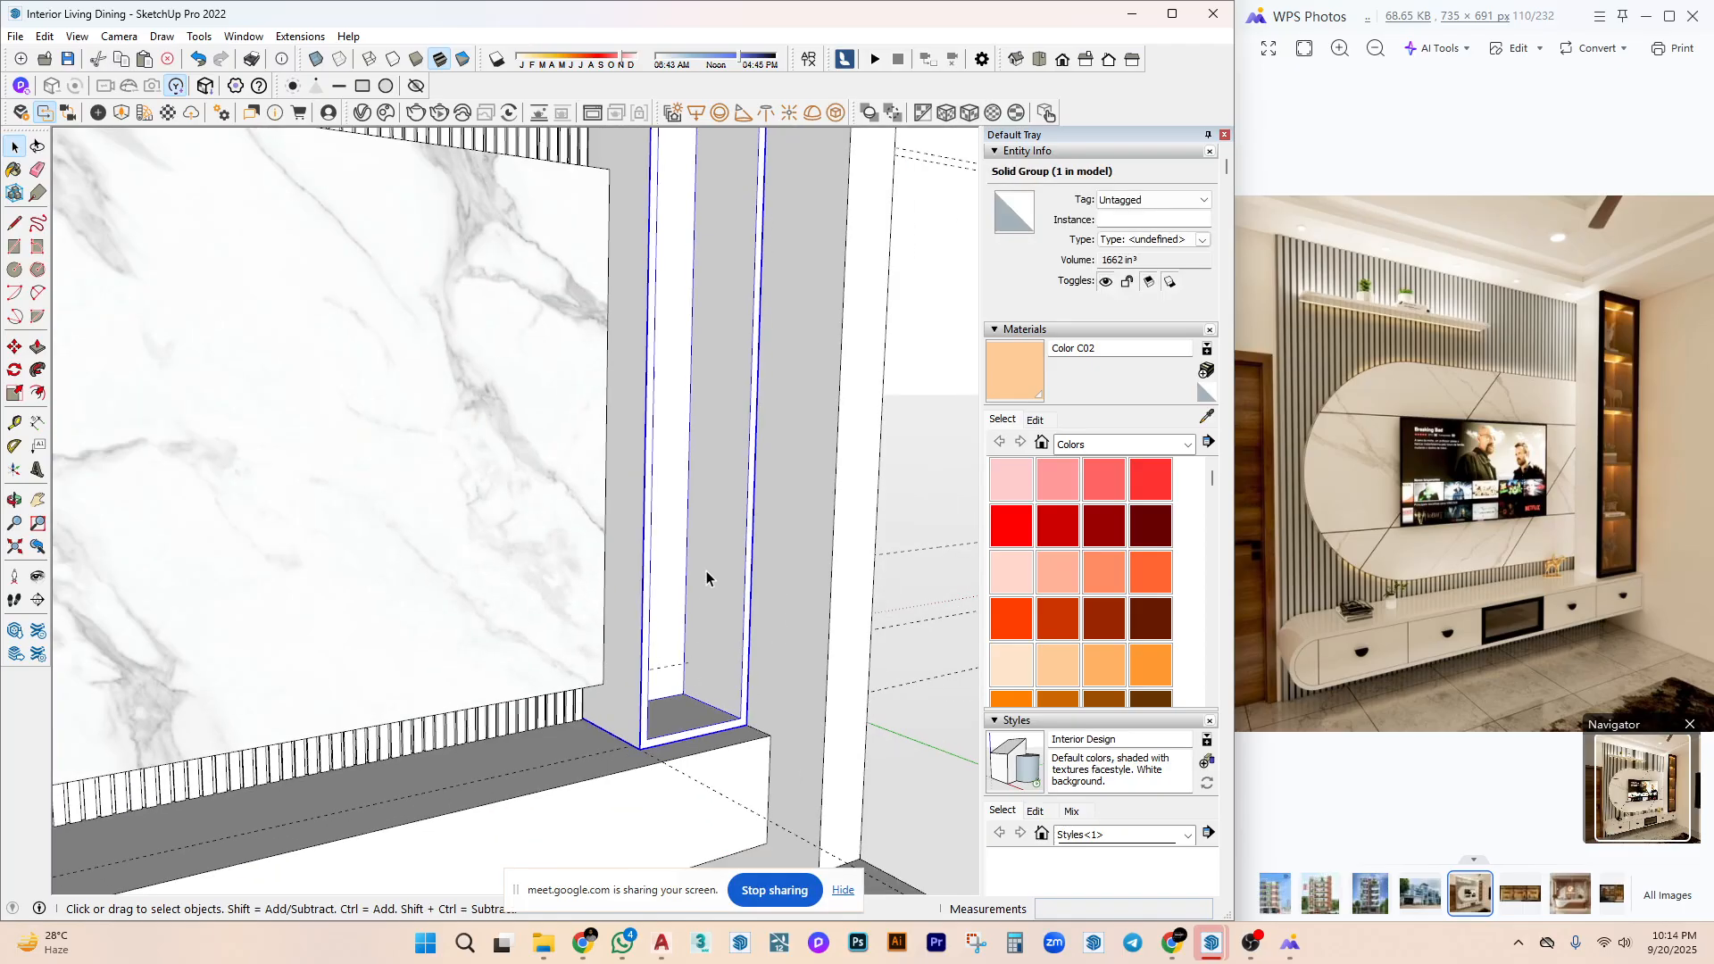
triple_click(708, 575)
right_click(706, 449)
left_click(808, 639)
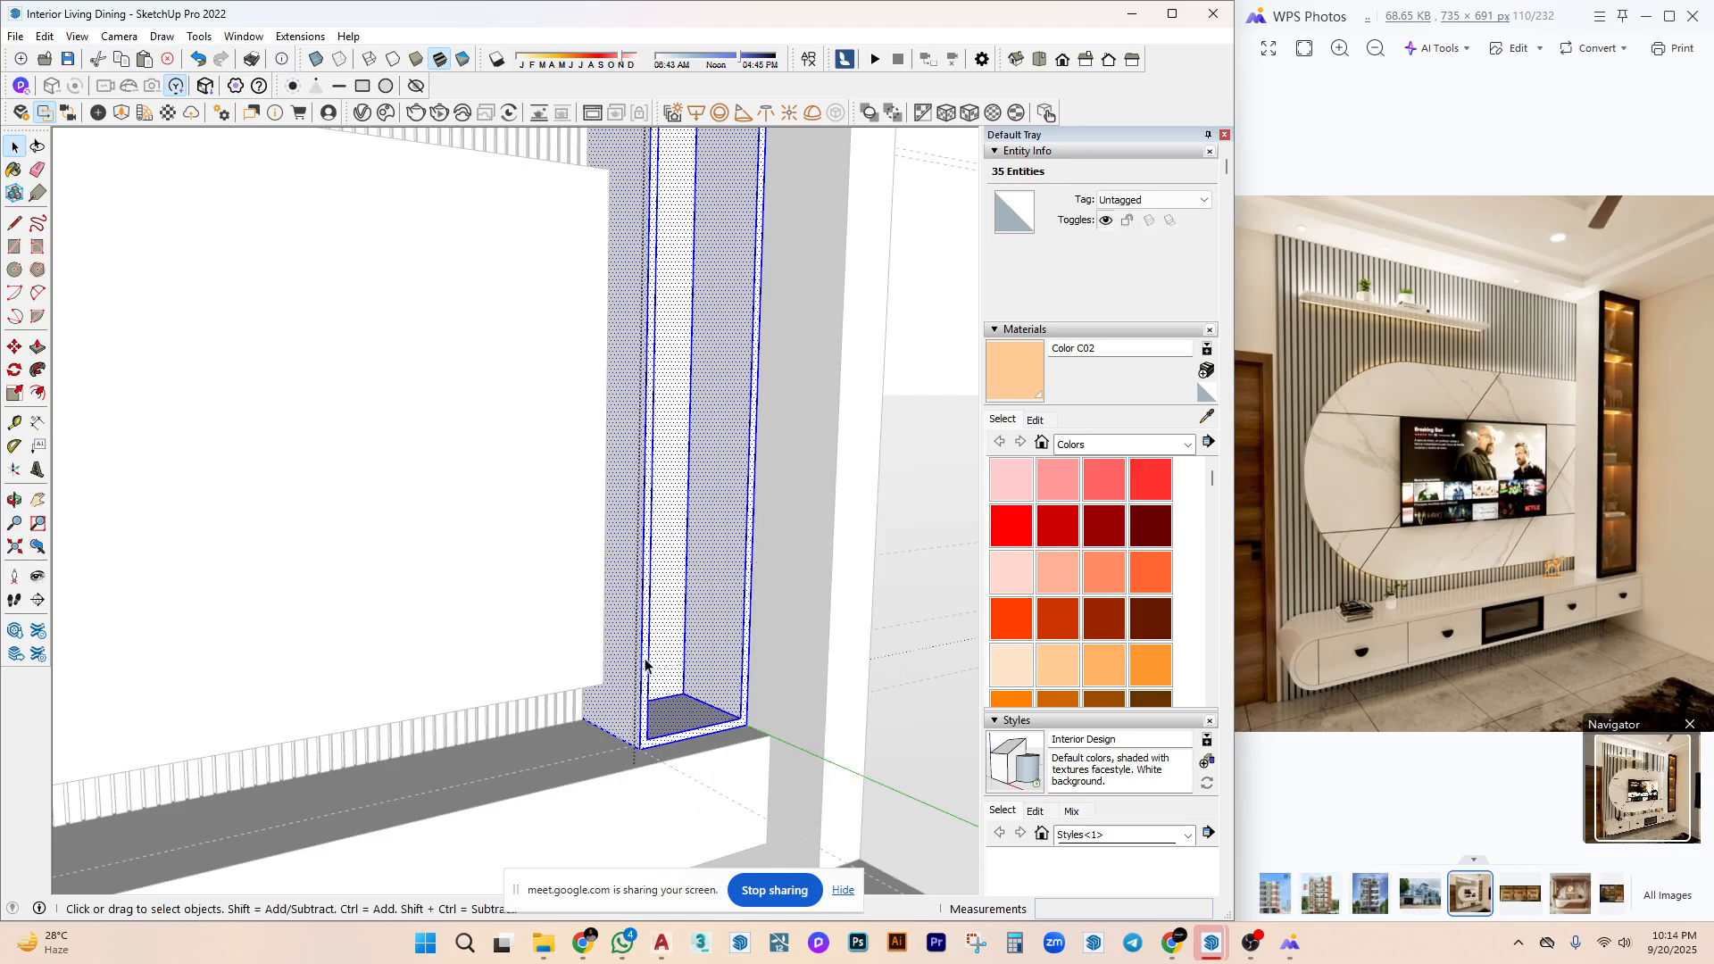
left_click(635, 501)
double_click(634, 501)
triple_click(635, 500)
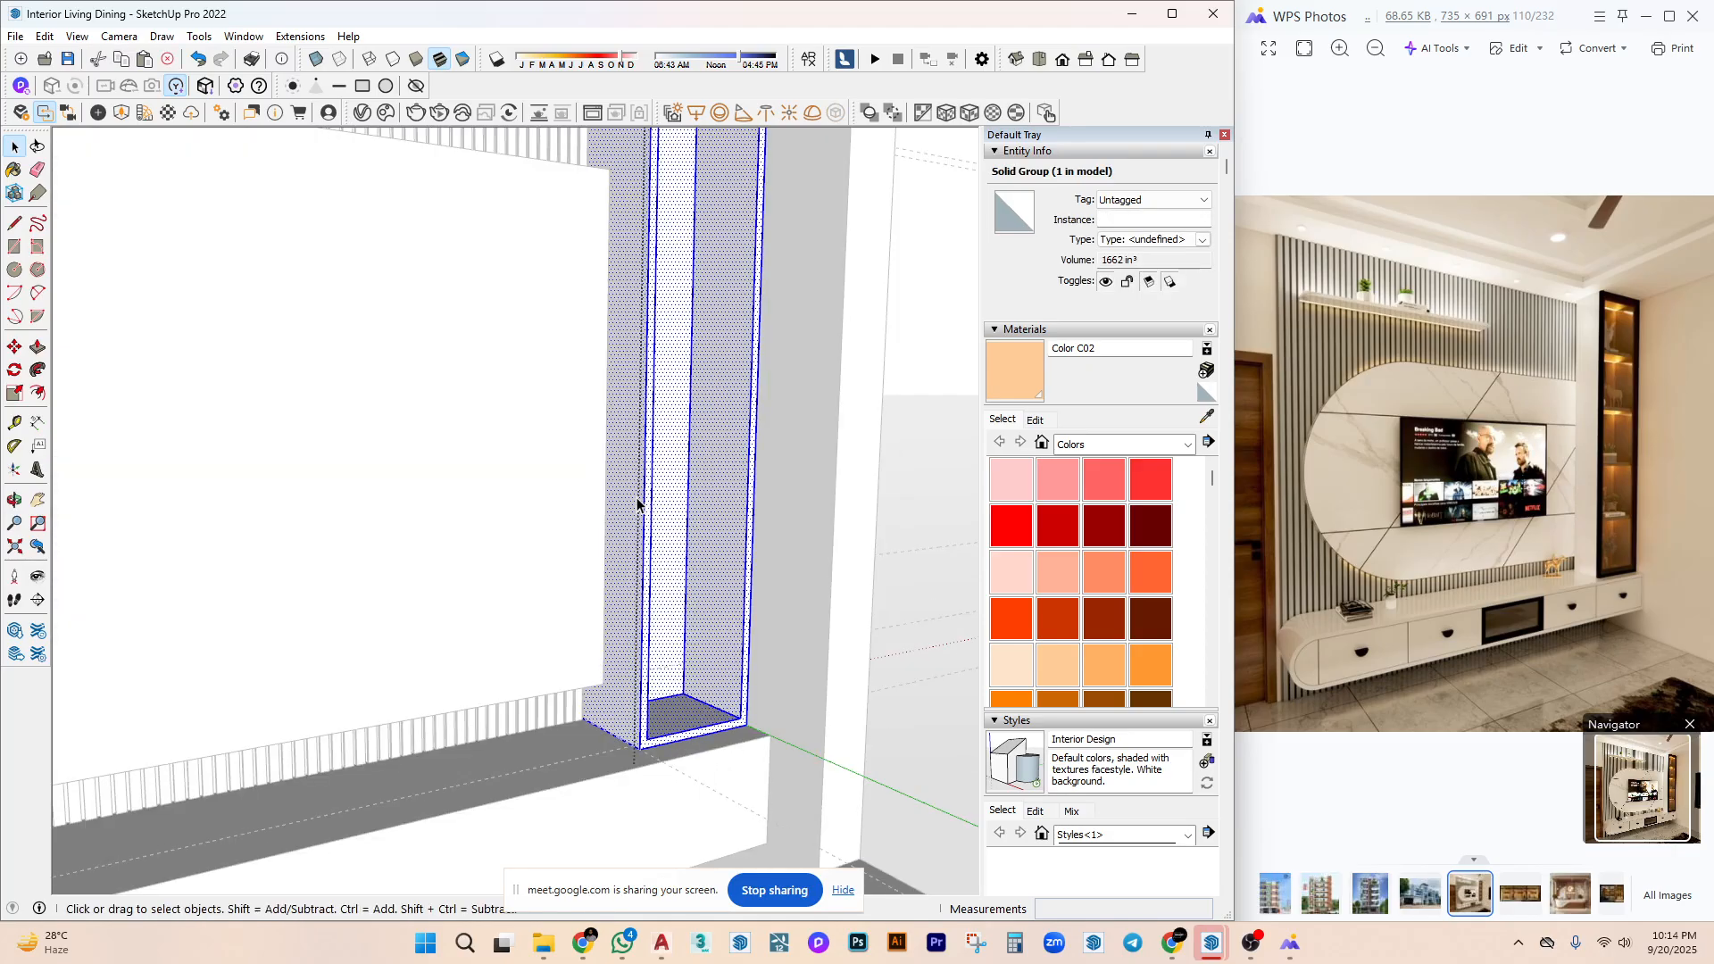
right_click(636, 498)
left_click(759, 659)
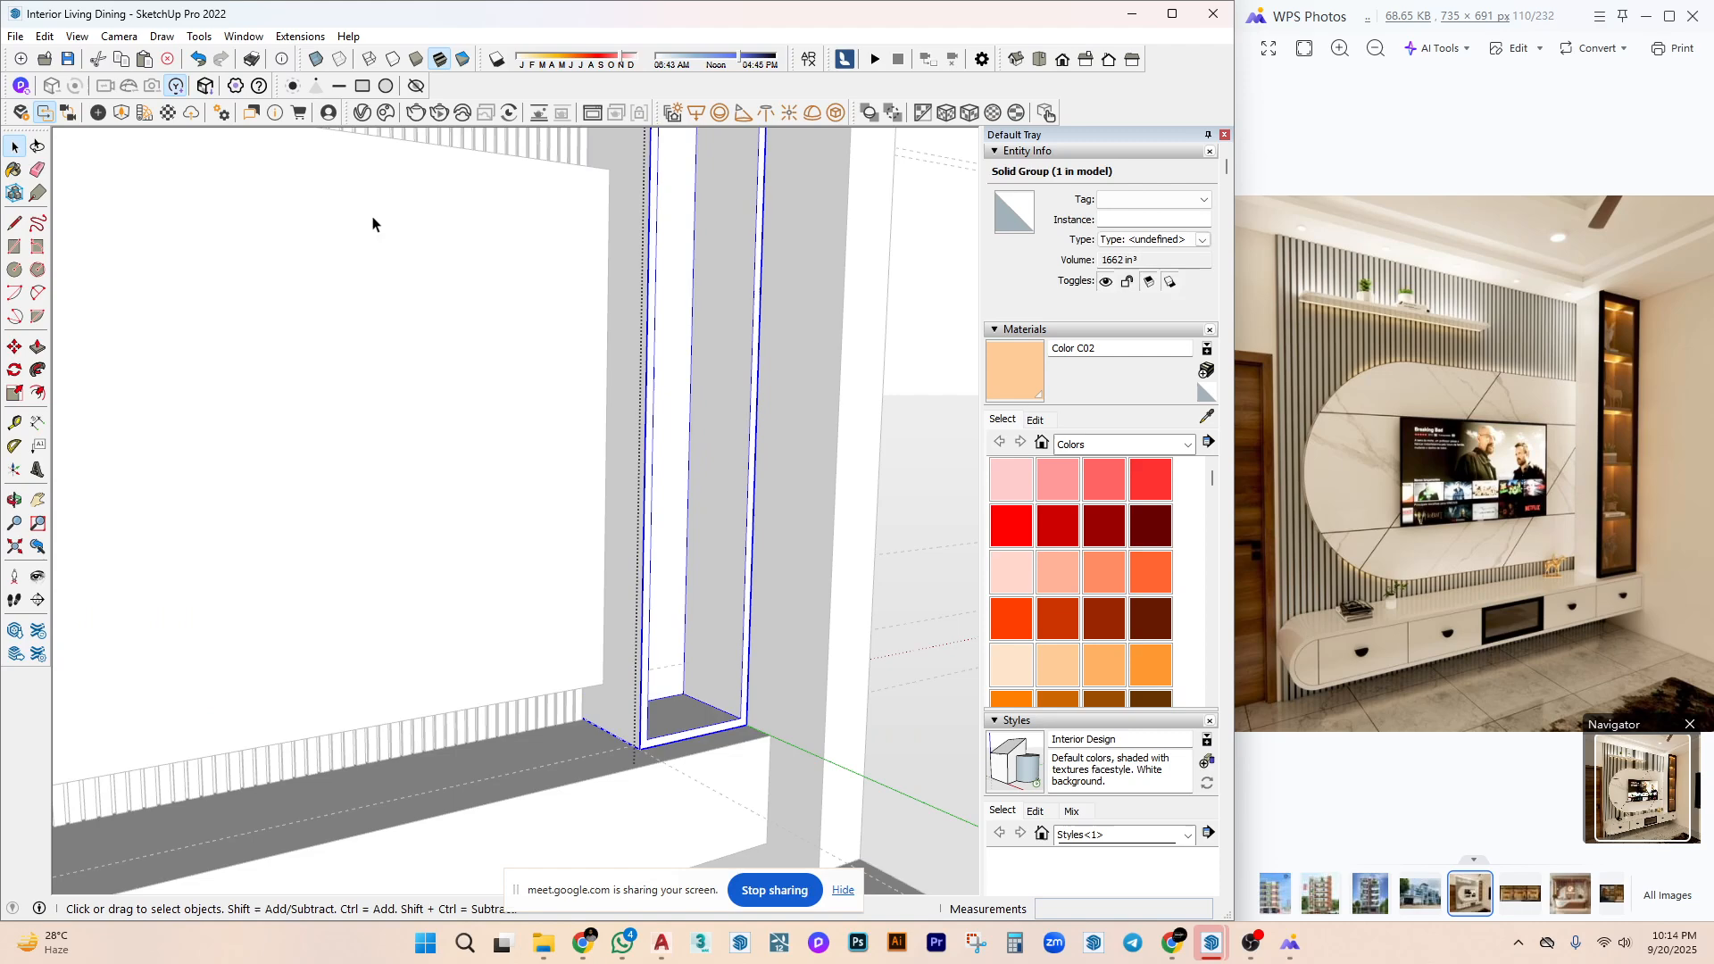
Paste the copied bottom face in place inside the cabinet and Push/Pull it into a solid shelf slab.
left_click(43, 36)
left_click(99, 162)
scroll(714, 739, "up", 5)
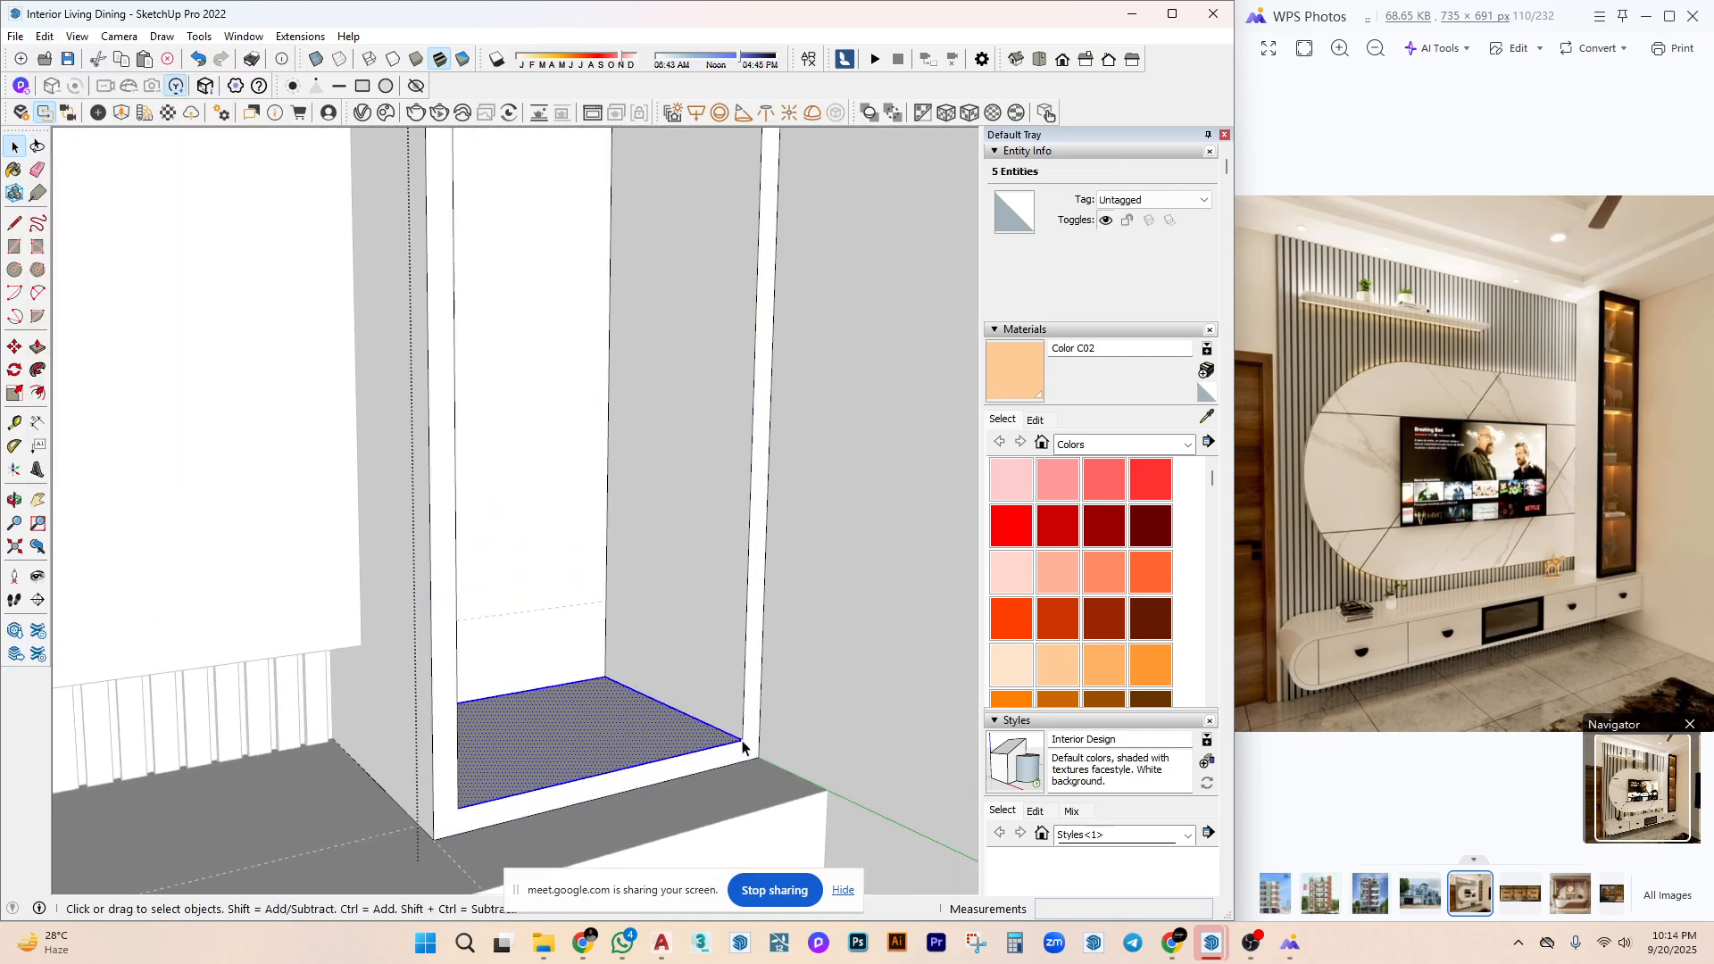
key("p")
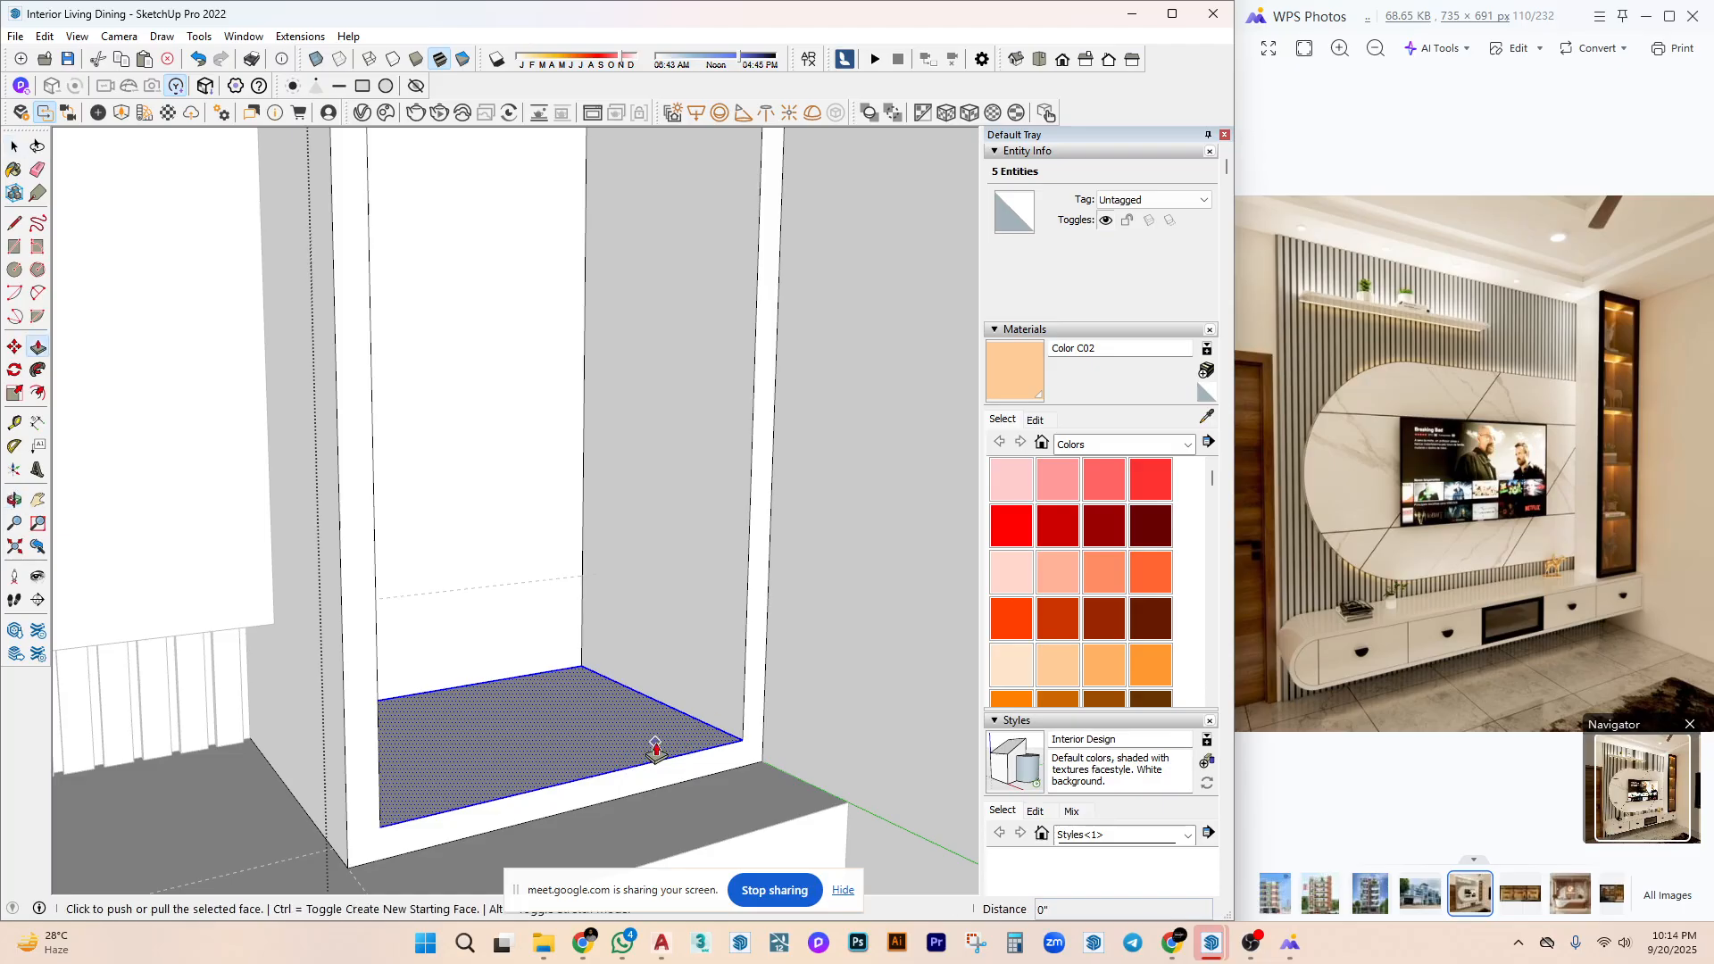
left_click(654, 741)
key("space")
Make the complete shelf slab at the cabinet's base a component.
left_click(573, 735)
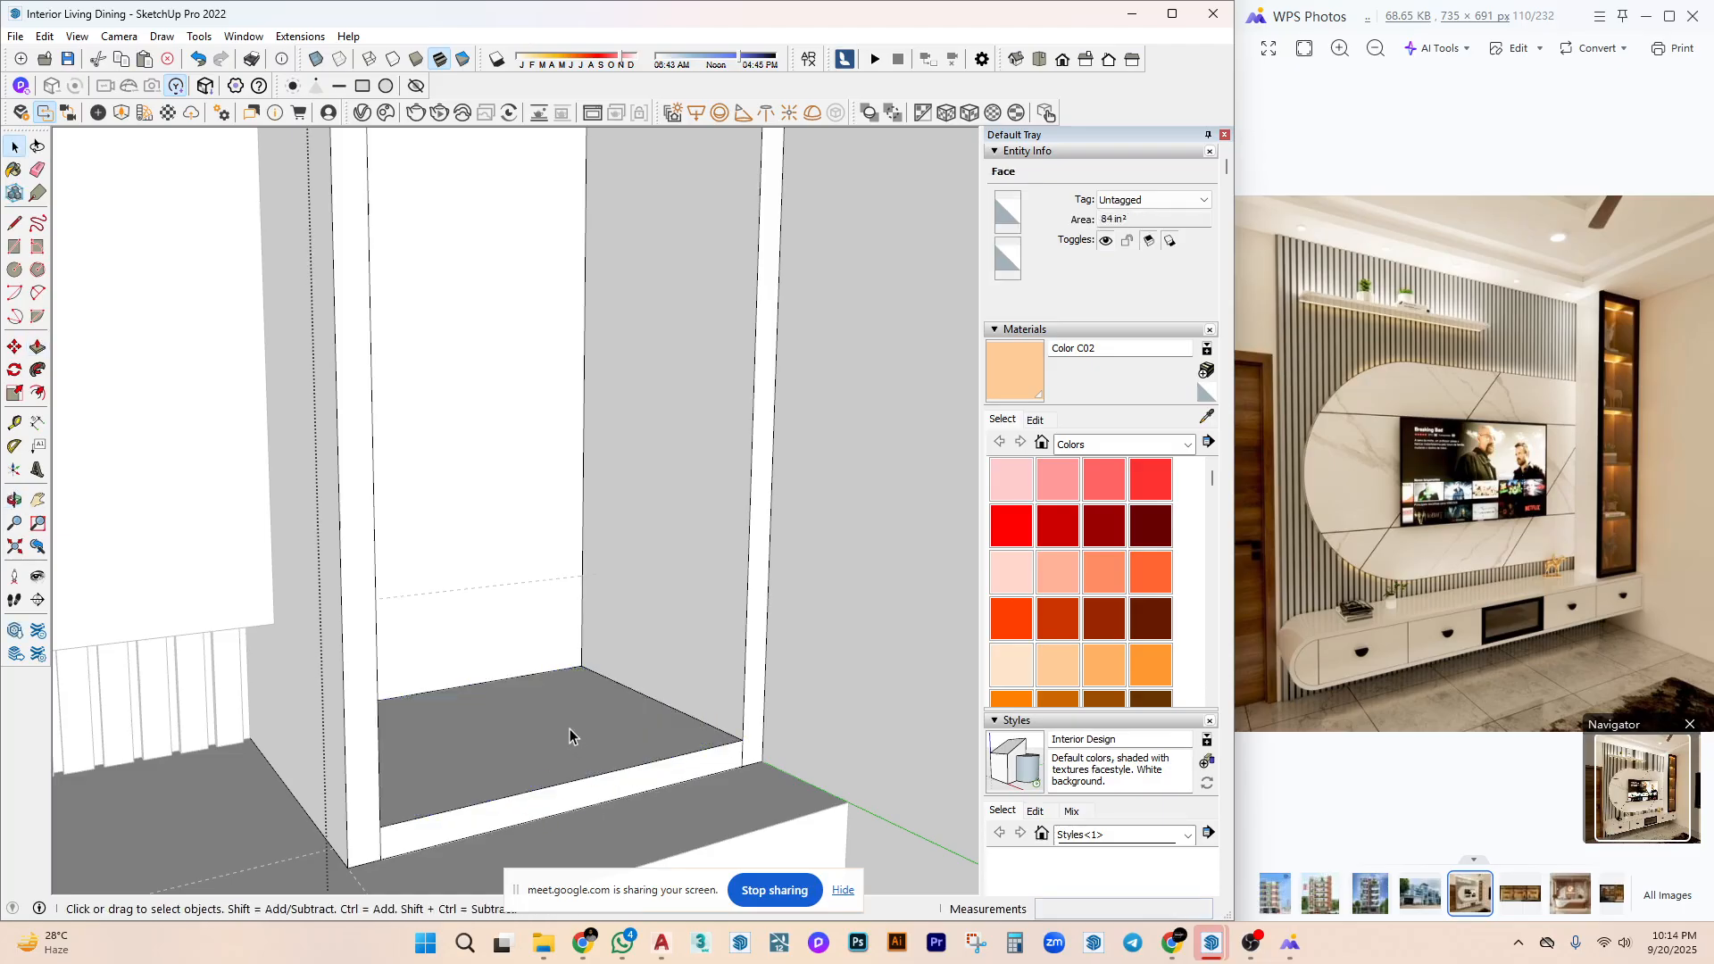
triple_click(512, 718)
right_click(548, 700)
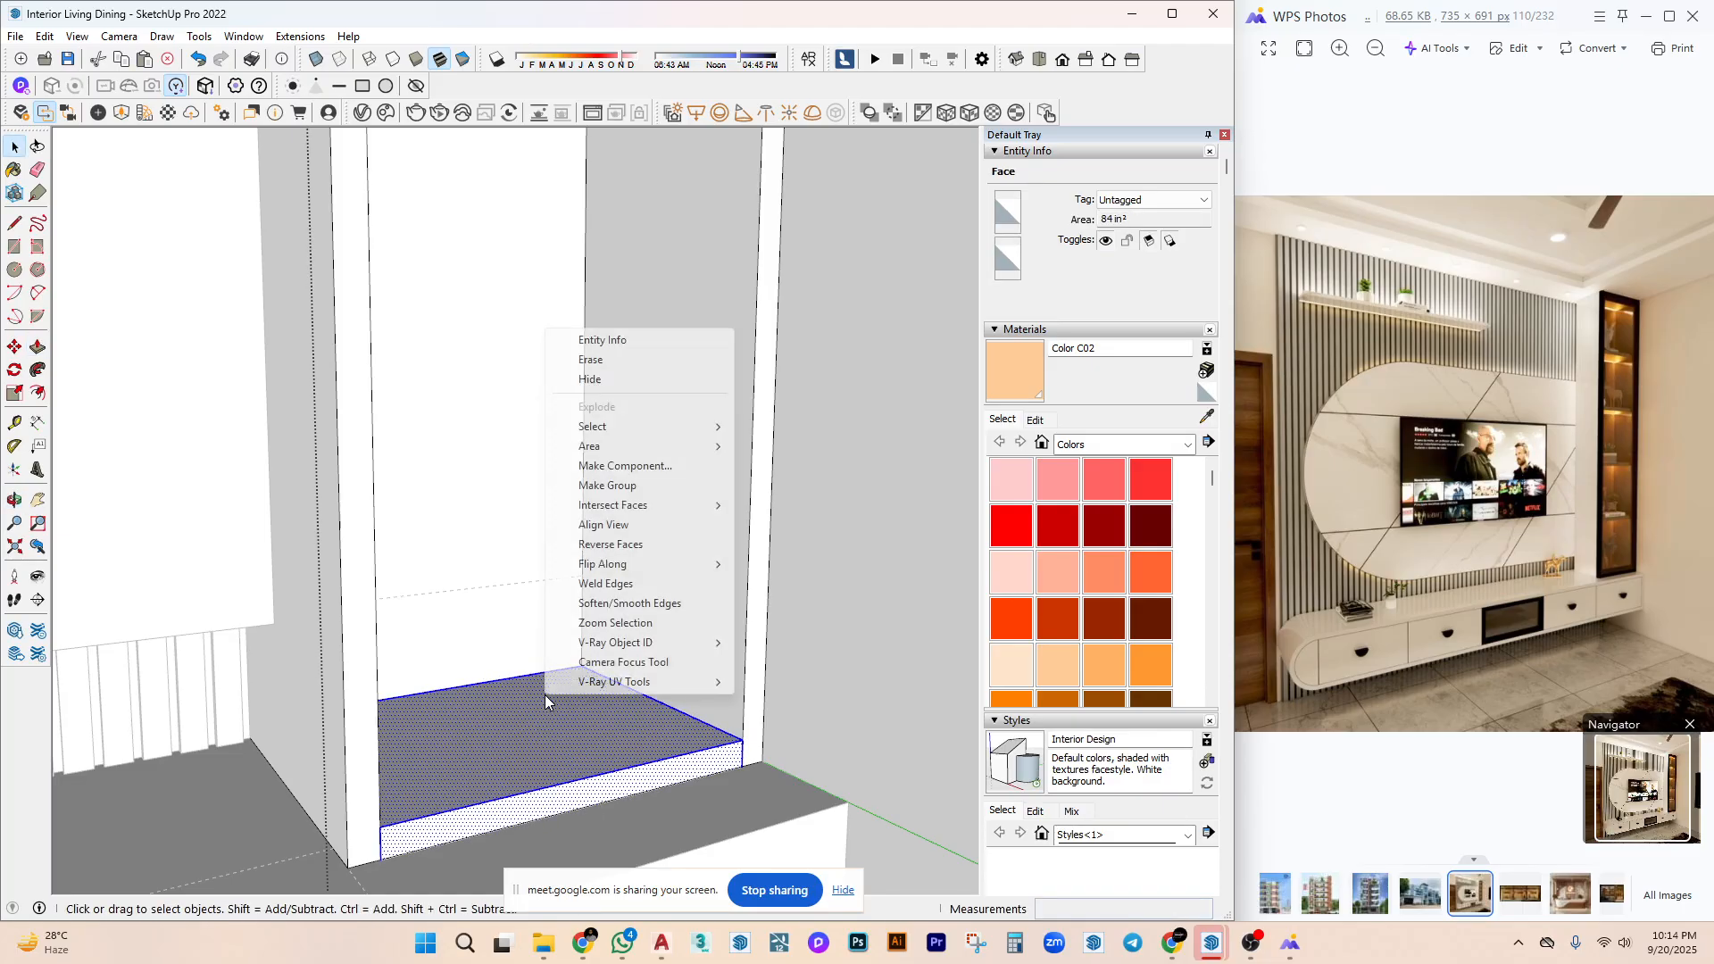
left_click(625, 470)
left_click(1305, 622)
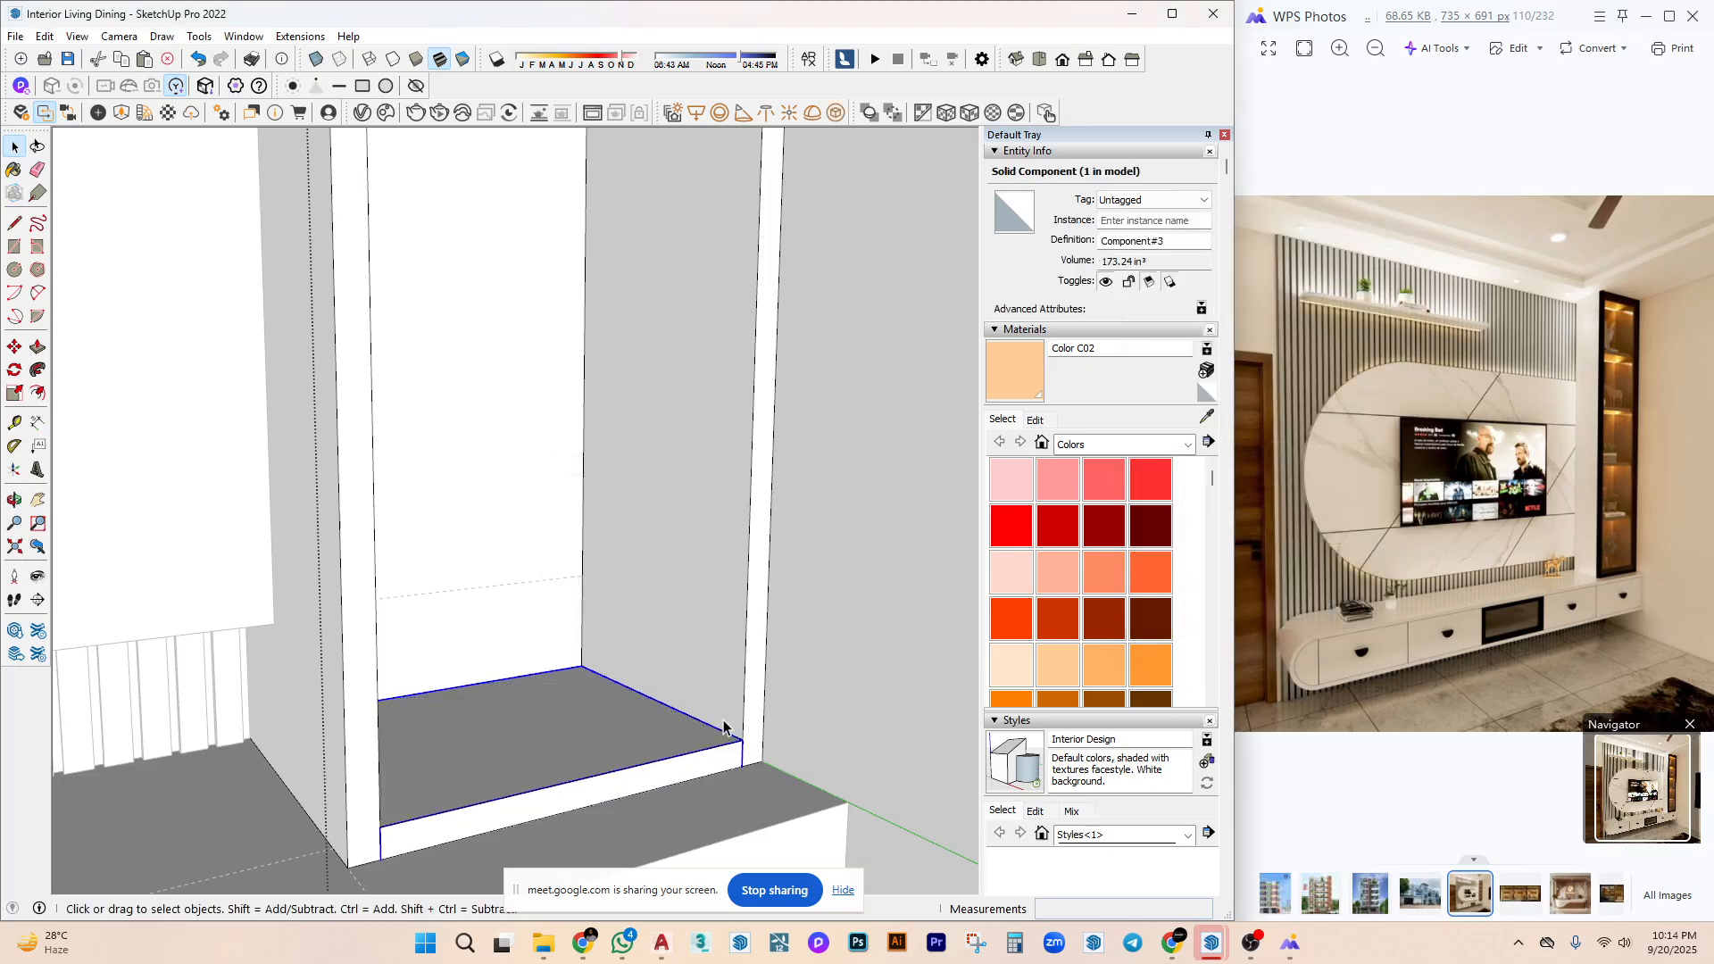
key("m")
left_click(737, 765)
scroll(732, 625, "down", 3)
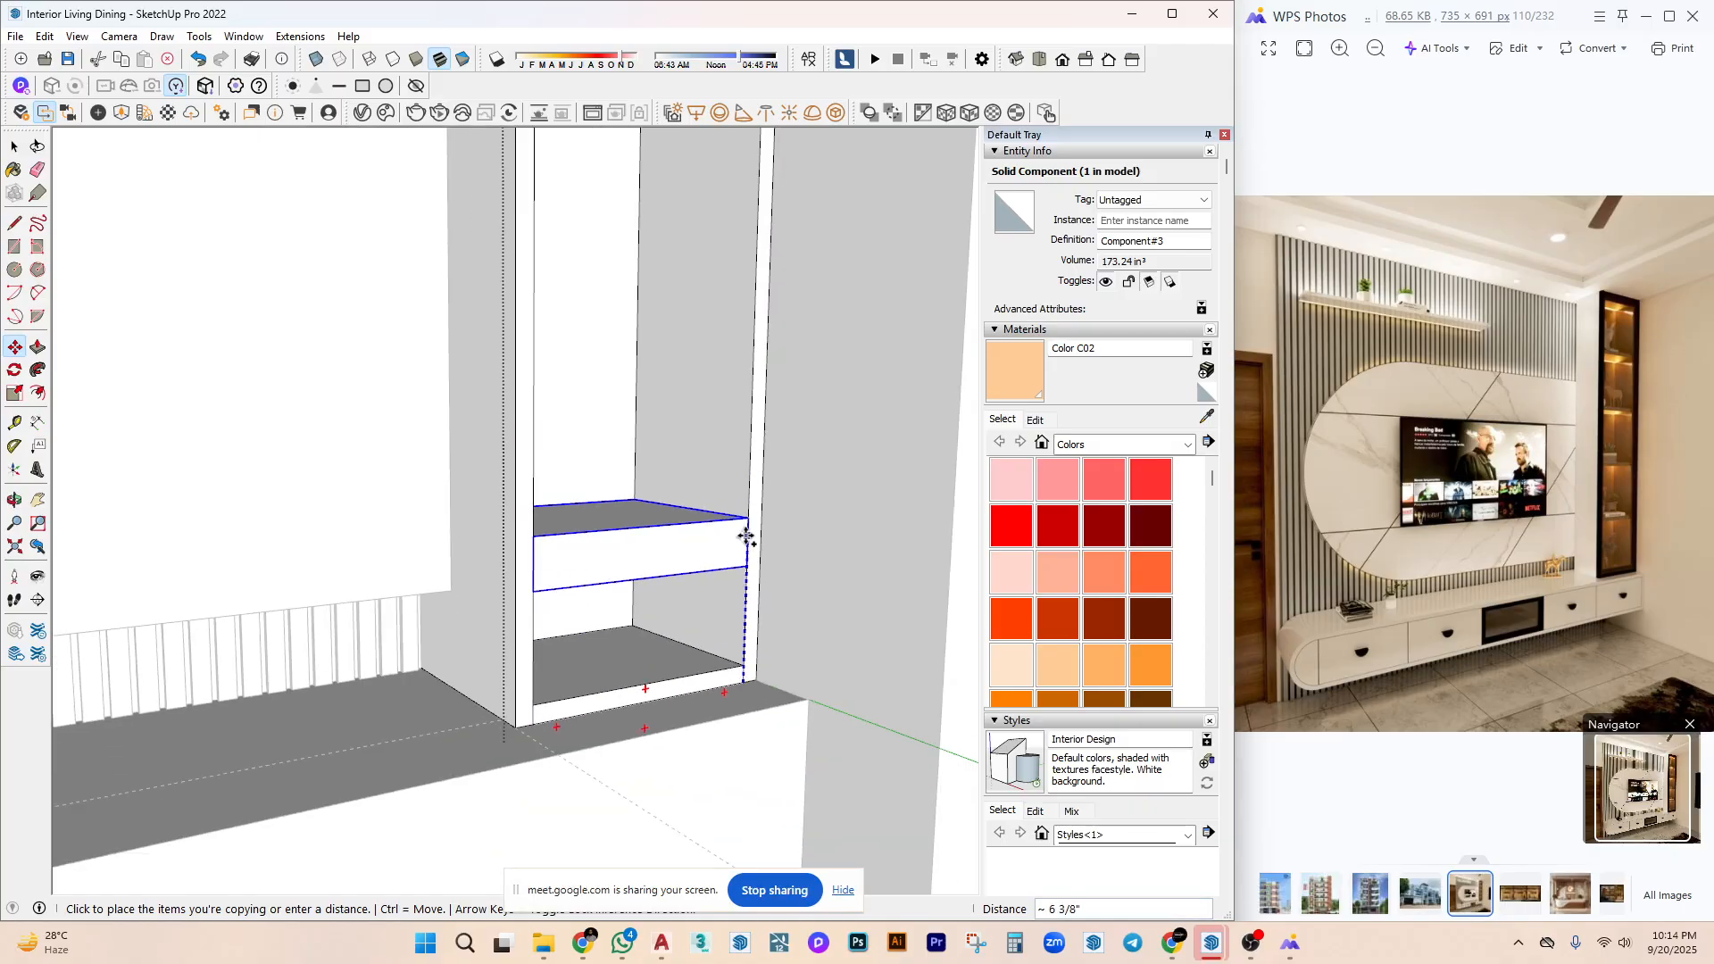
key("space")
Edit the shelf component and Push/Pull its underside to thin the slab to the thickness of the cabinet's bottom panel.
double_click(662, 688)
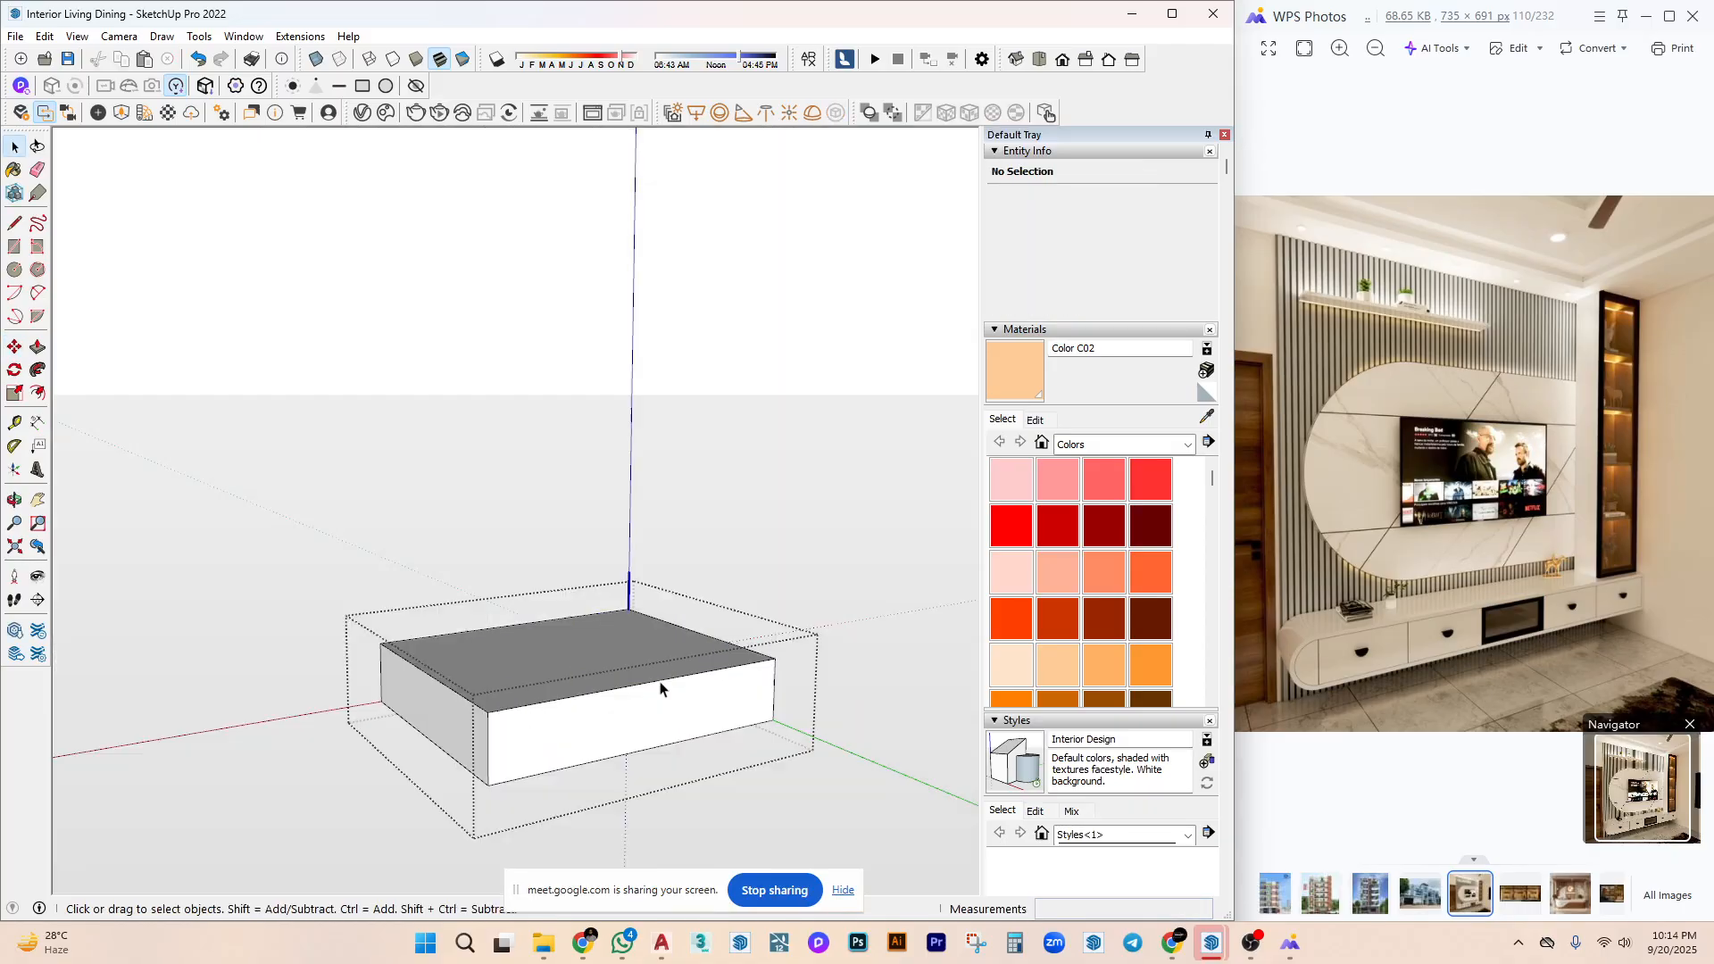
middle_click_drag(662, 688, 720, 398)
key("p")
left_click(624, 762)
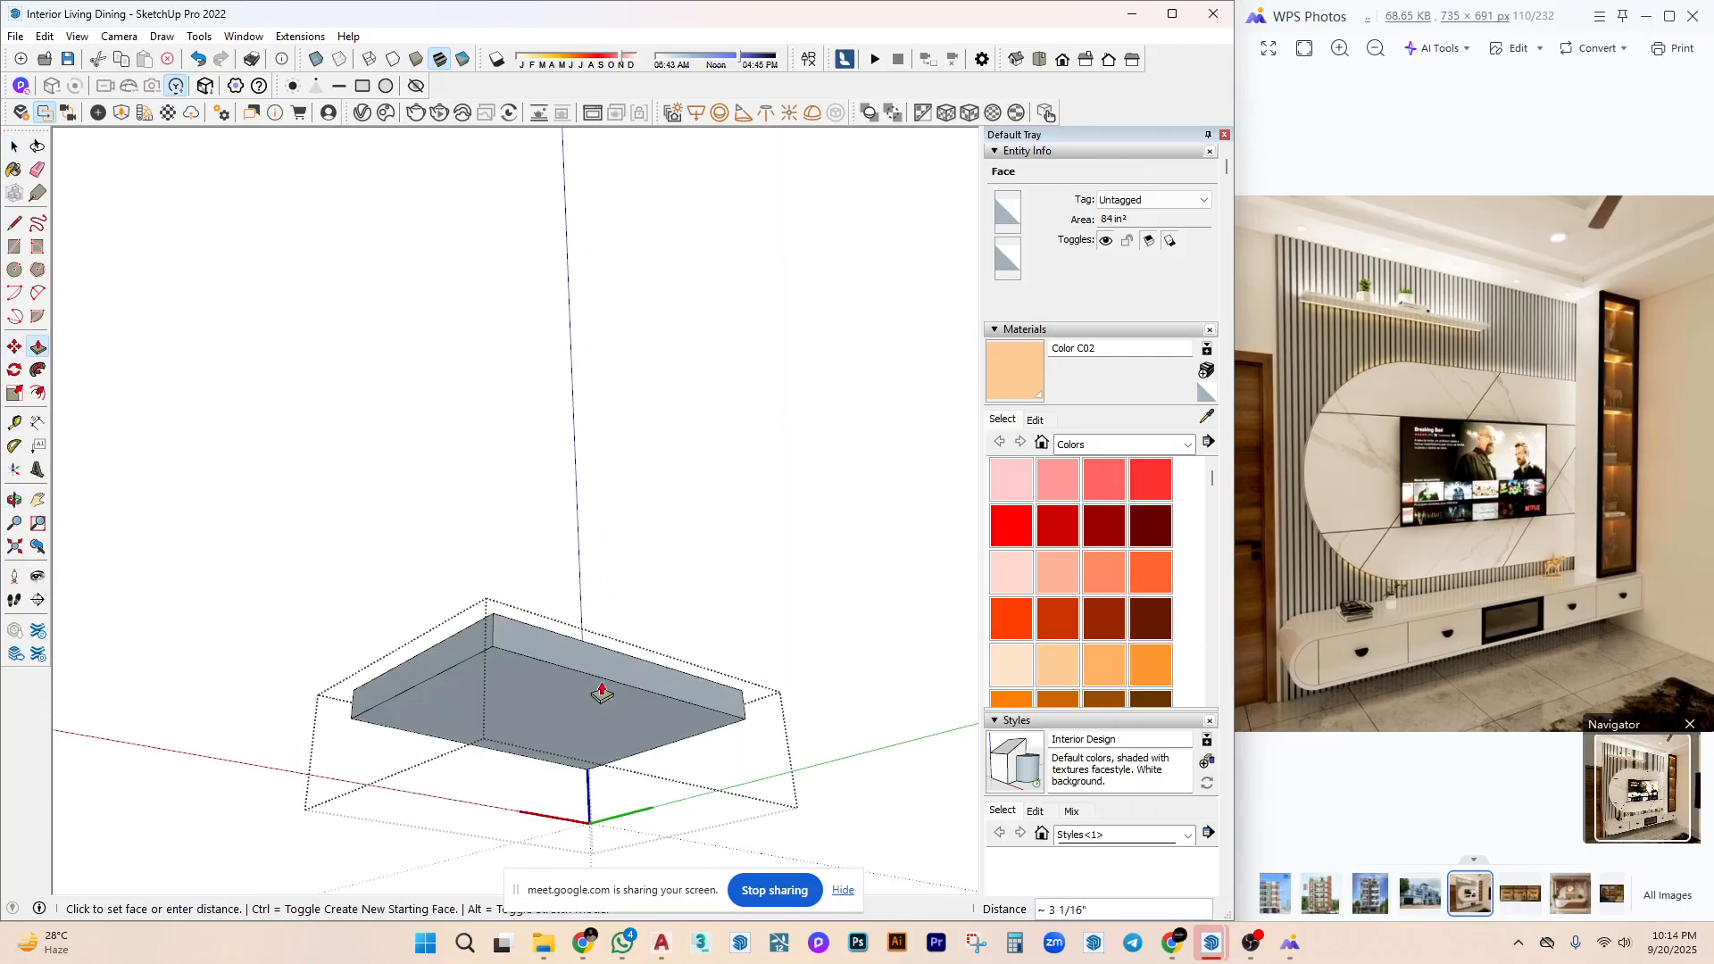
middle_click_drag(601, 693, 571, 616)
key("i")
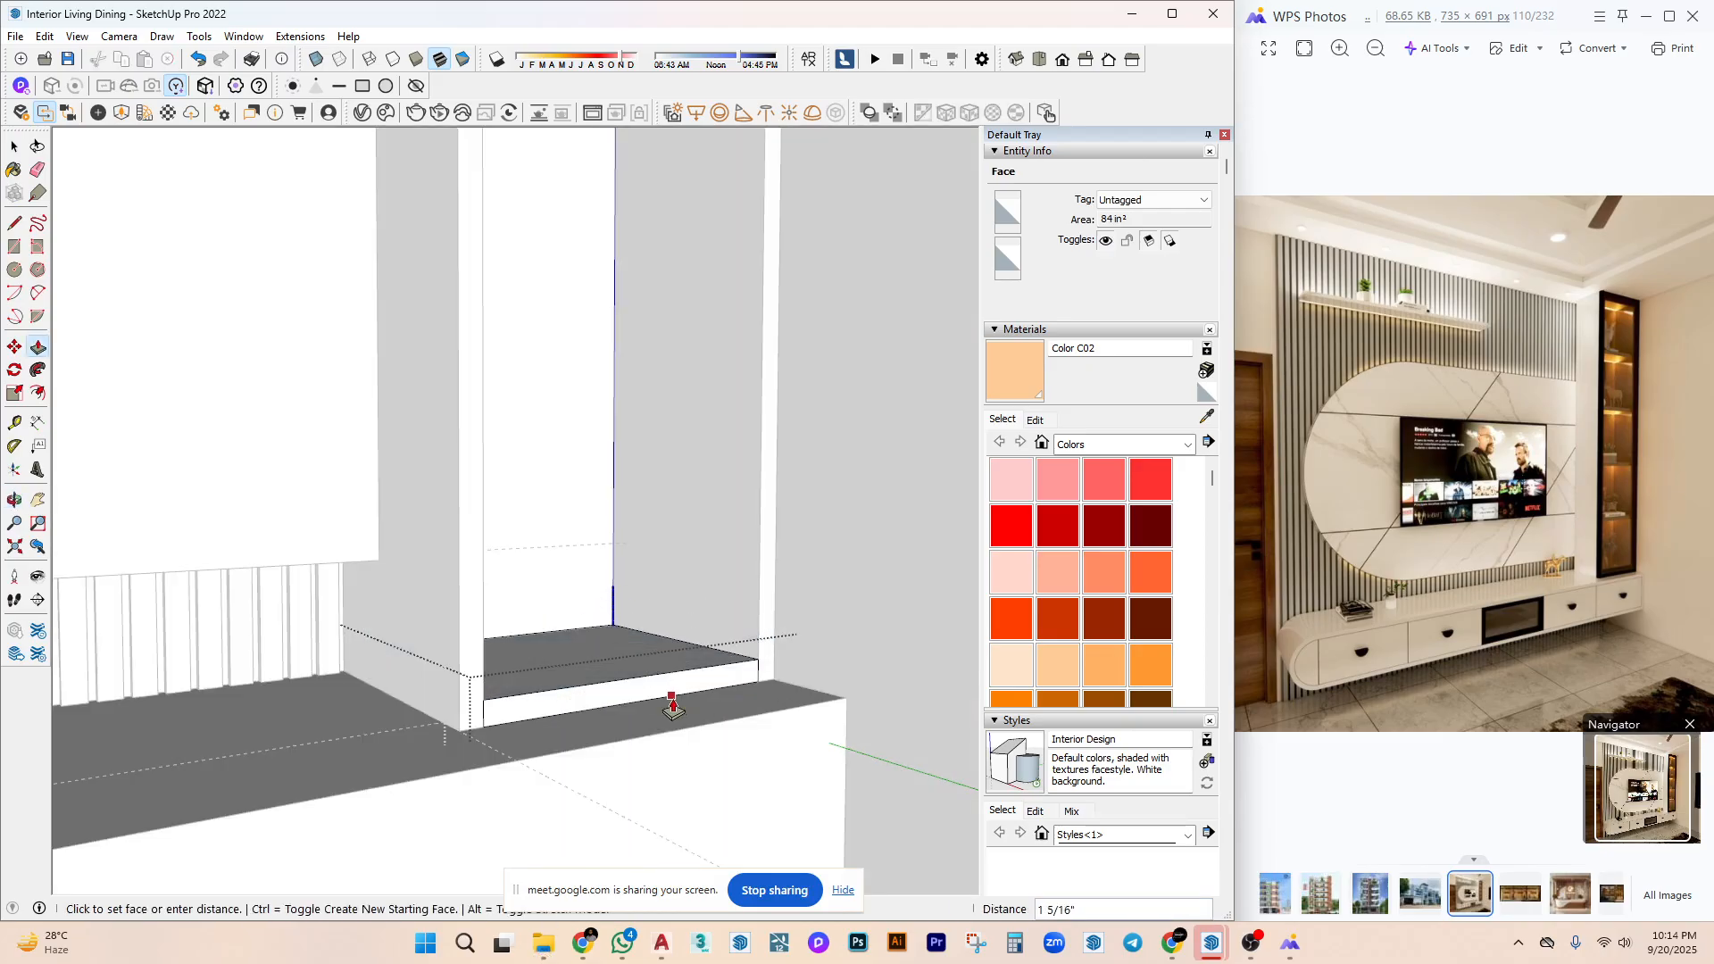
left_click(674, 706)
key("space")
key("Escape")
Copy the shelf 5' 3 1/4" up to the cabinet's top inner corner and divide the distance into 5 equal spaces.
key("ctrl+a")
left_click(635, 666)
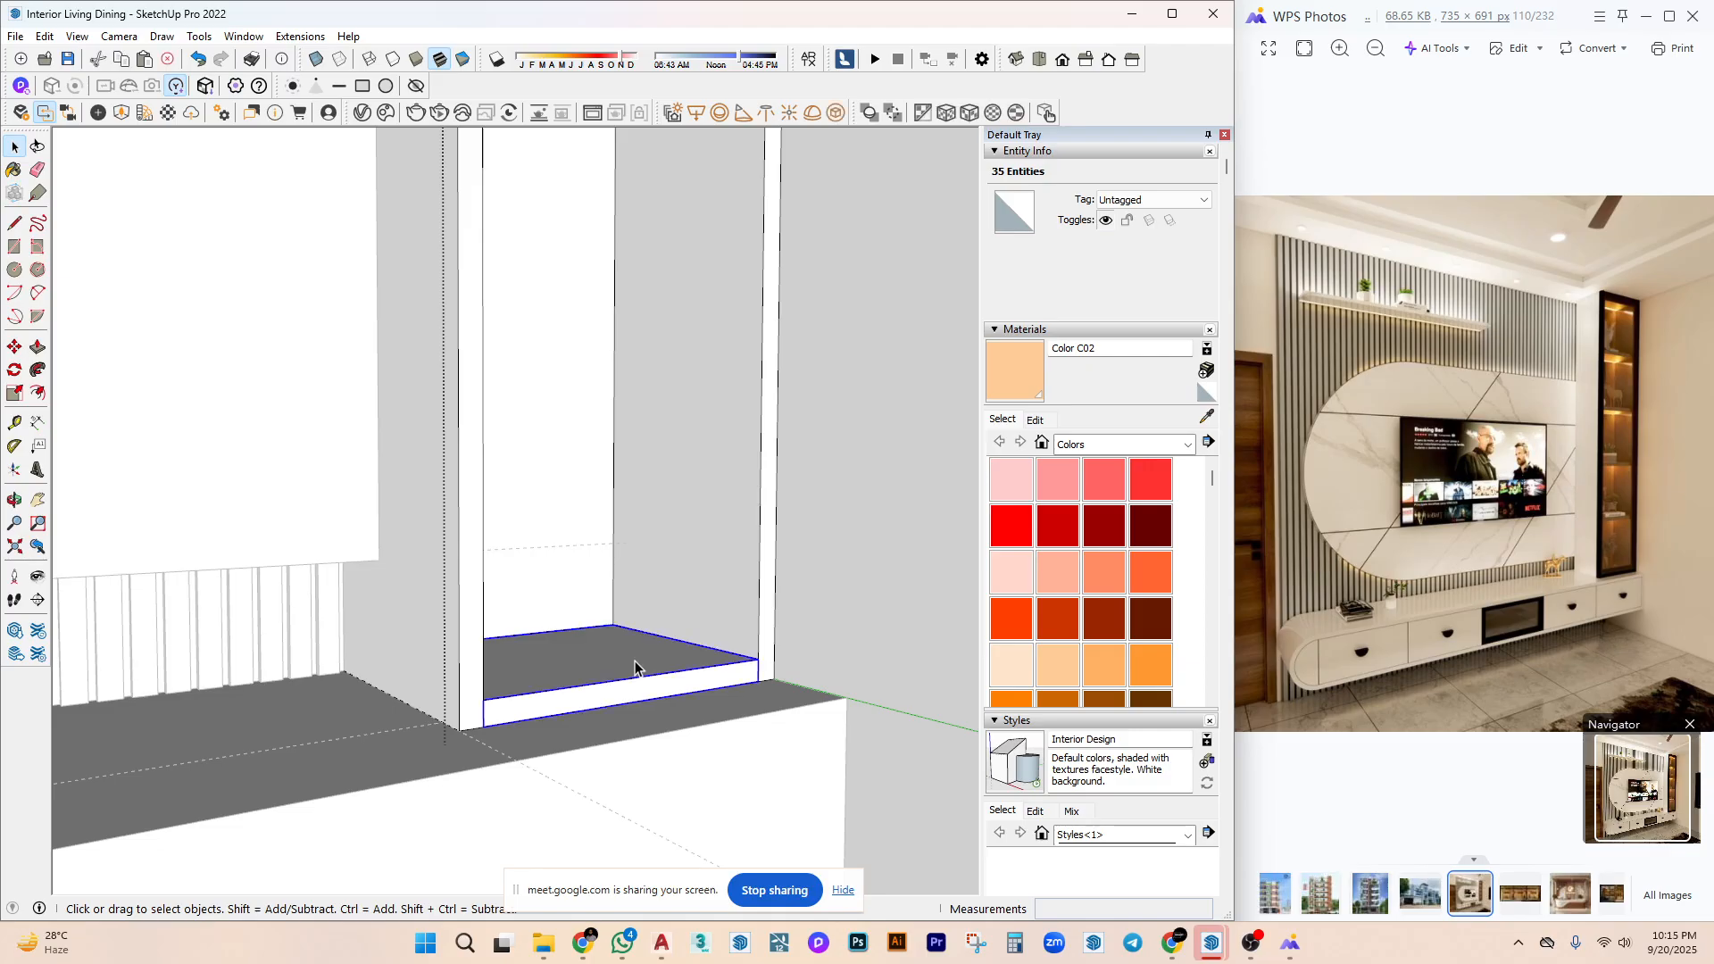
middle_click_drag(636, 666, 705, 664)
key("m")
key("ctrl")
left_click(760, 688)
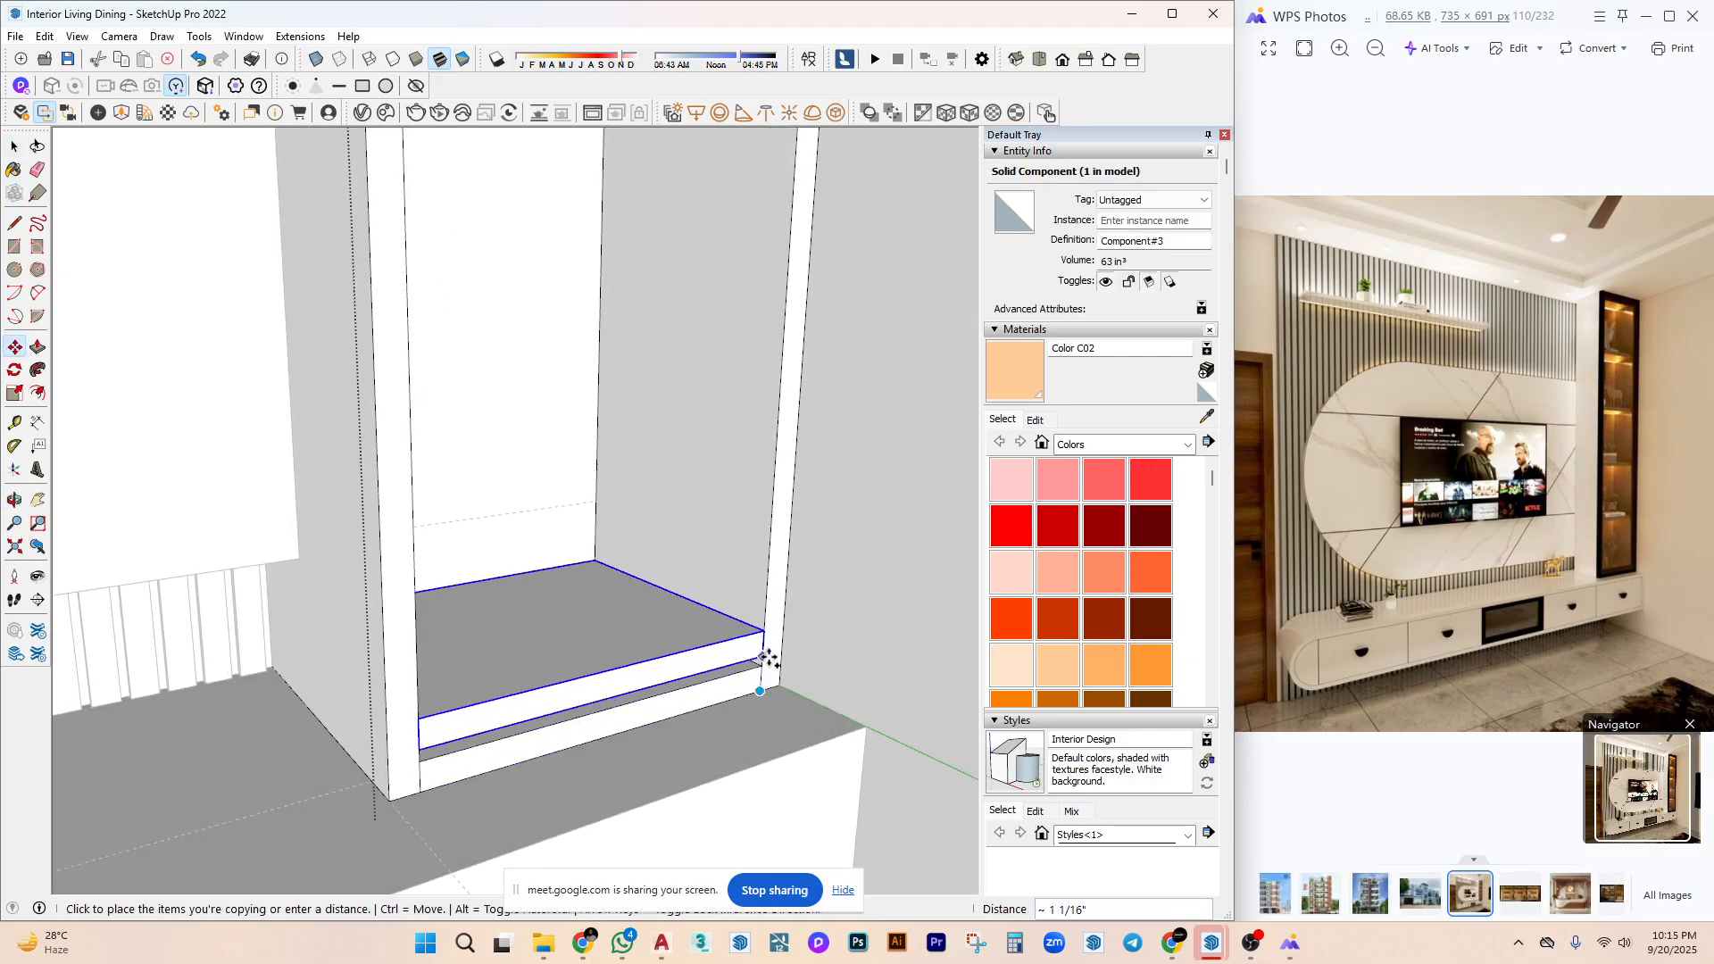
scroll(714, 535, "down", 3)
scroll(696, 604, "up", 5)
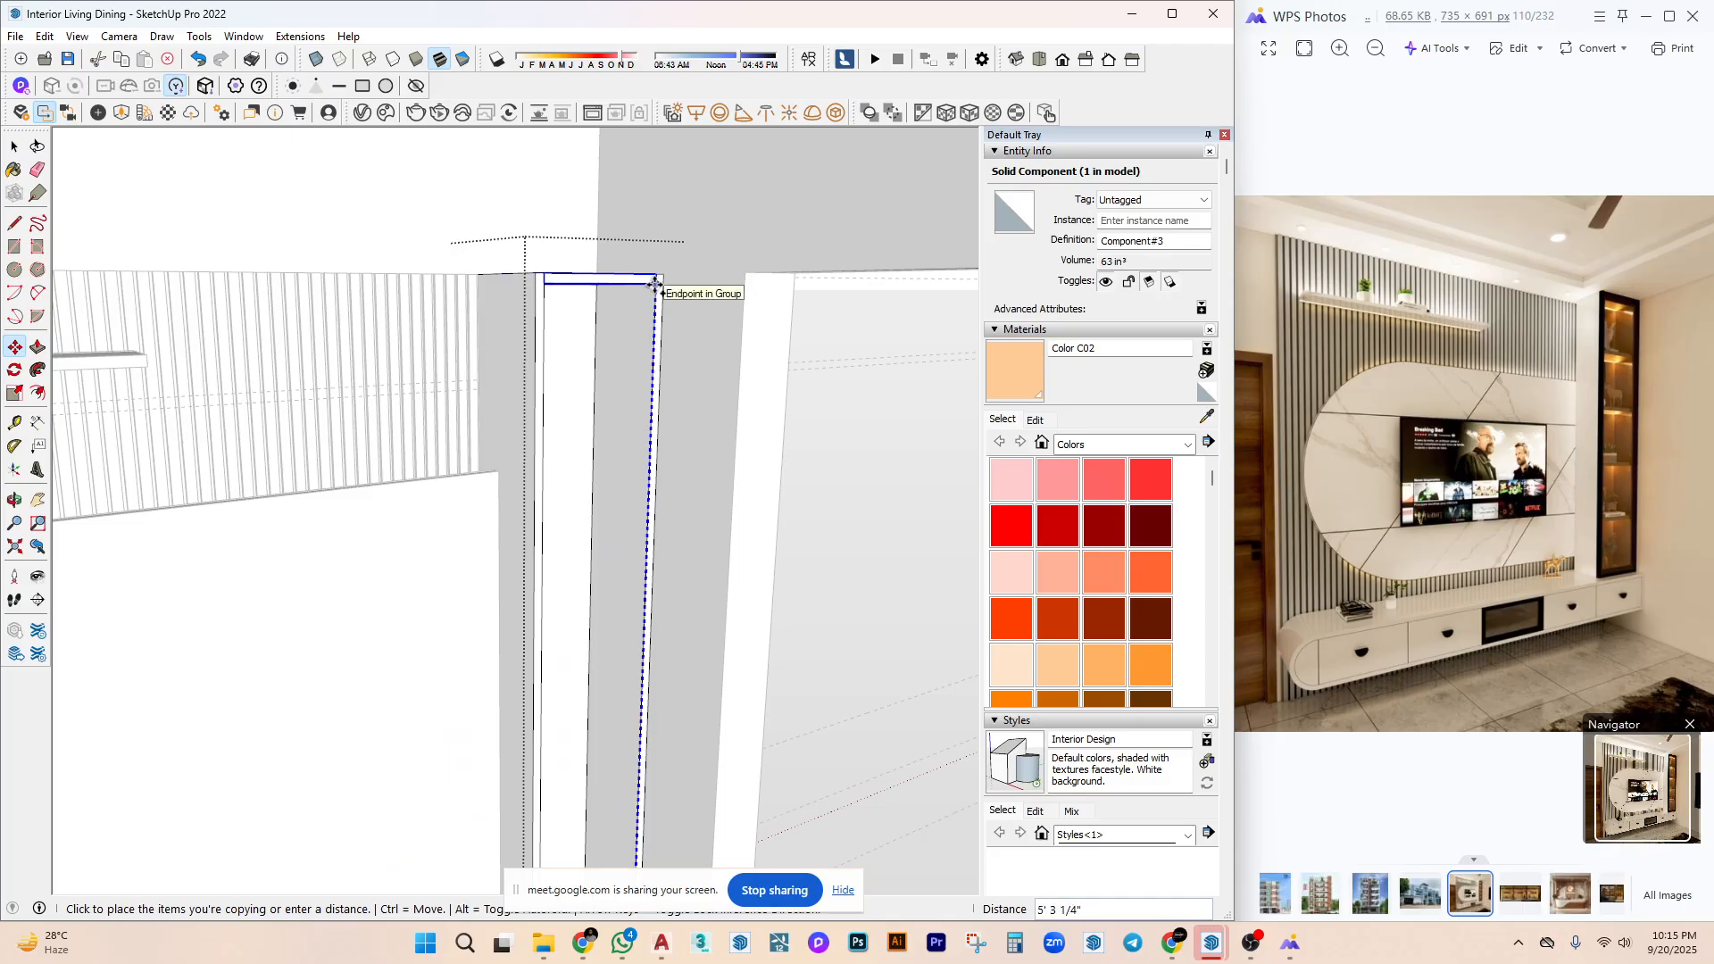
left_click(655, 283)
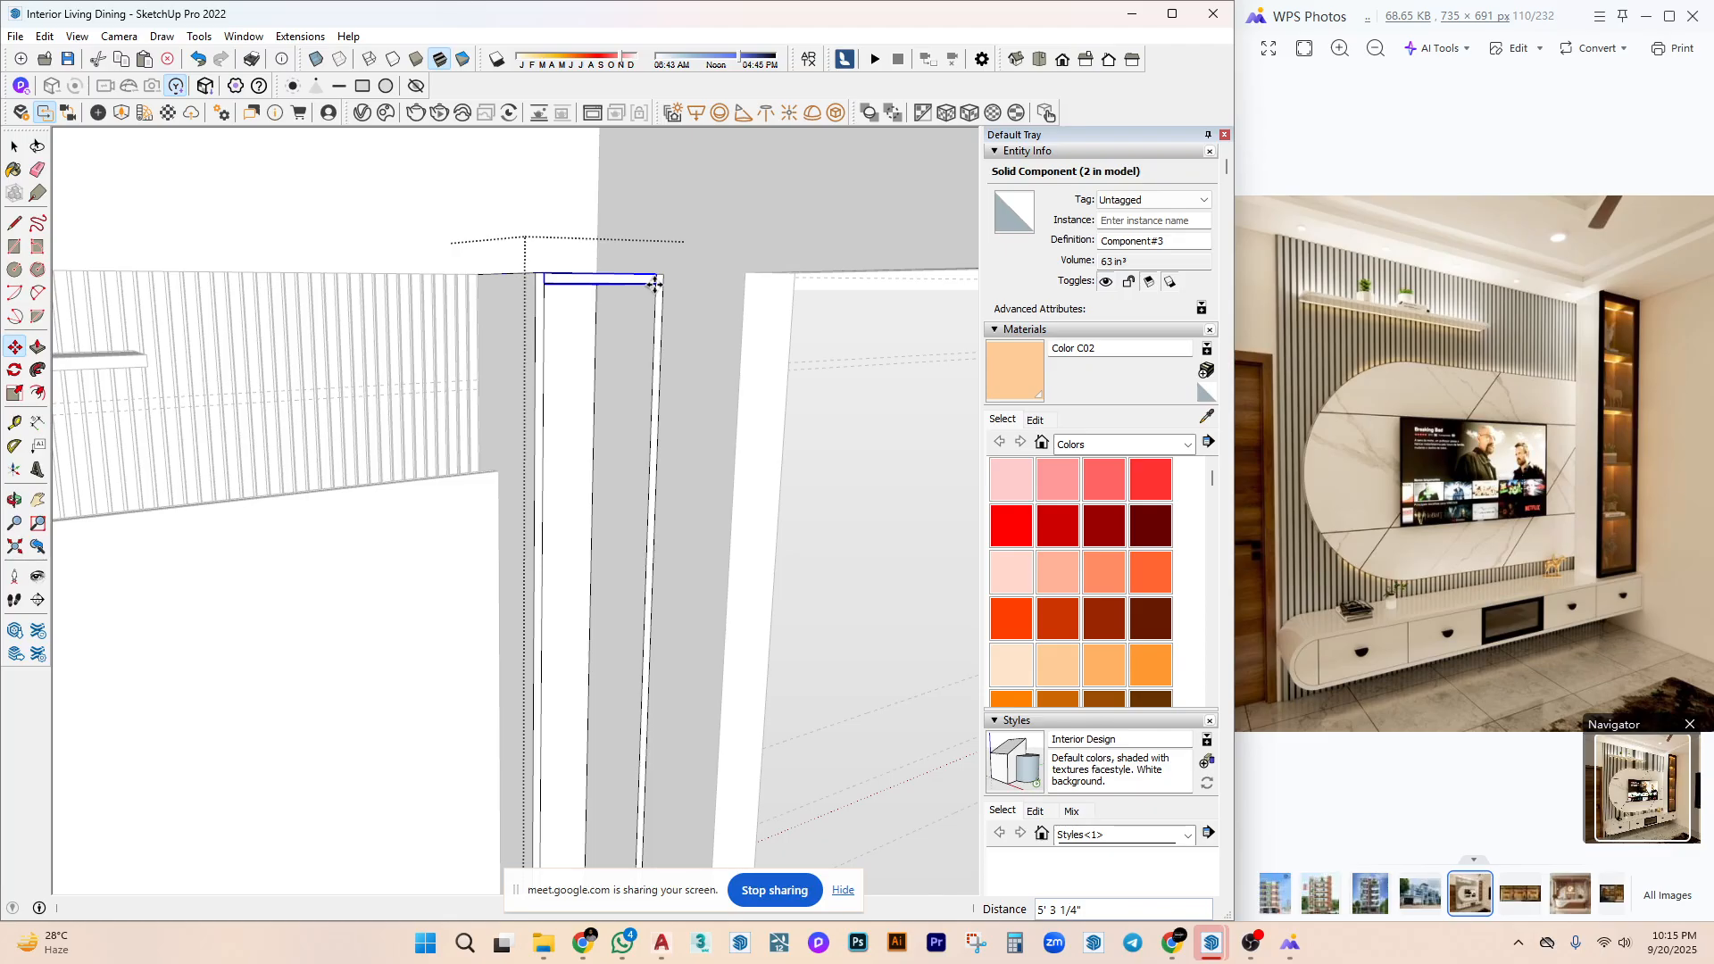
type("/5")
key("Return")
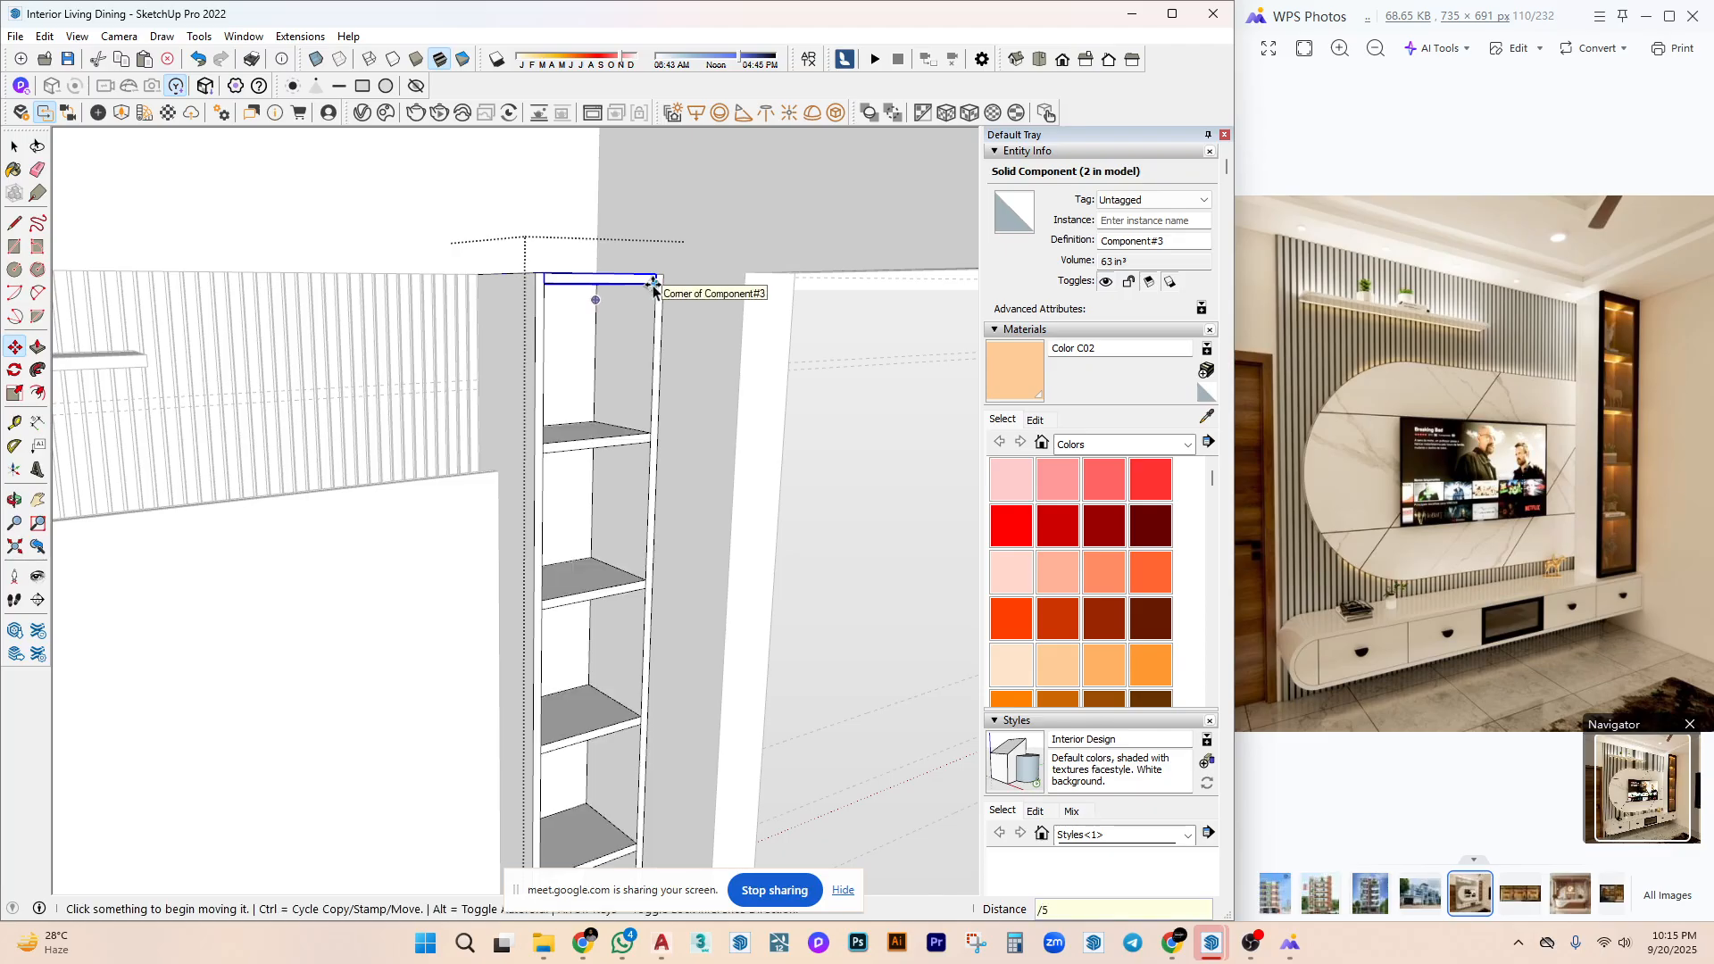
Delete the shelves that overlap the cabinet's top and bottom panels, keeping the four intermediate ones.
key("space")
left_click(656, 282)
scroll(663, 284, "down", 1)
middle_click_drag(663, 284, 641, 668)
key("Escape")
scroll(627, 662, "up", 3)
left_click(607, 679)
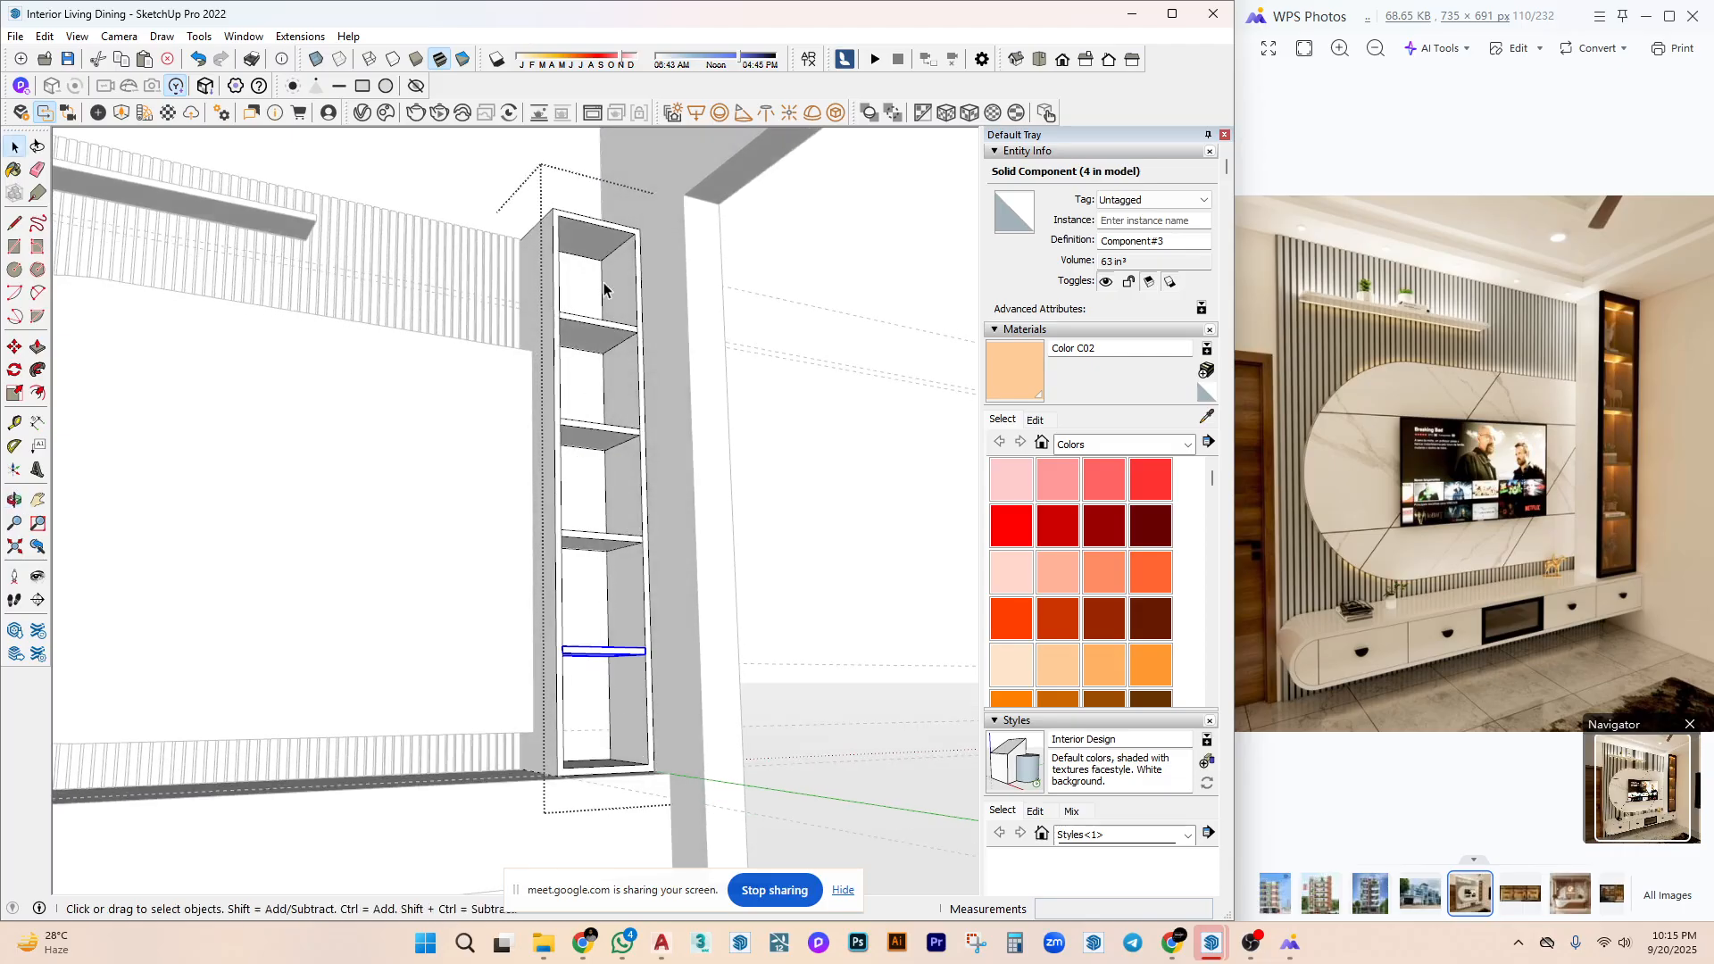
Examine the display cabinet's shelf lighting in the reference photo and compare it with the undersides of the modelled shelves.
scroll(616, 625, "up", 5)
mouse_move(620, 568)
middle_mouse_down()
mouse_move(575, 411)
mouse_move(574, 452)
mouse_move(750, 451)
mouse_move(696, 562)
mouse_move(612, 539)
mouse_move(758, 452)
middle_mouse_up()
scroll(686, 583, "up", 3)
scroll(1625, 417, "up", 3)
scroll(1625, 418, "up", 2)
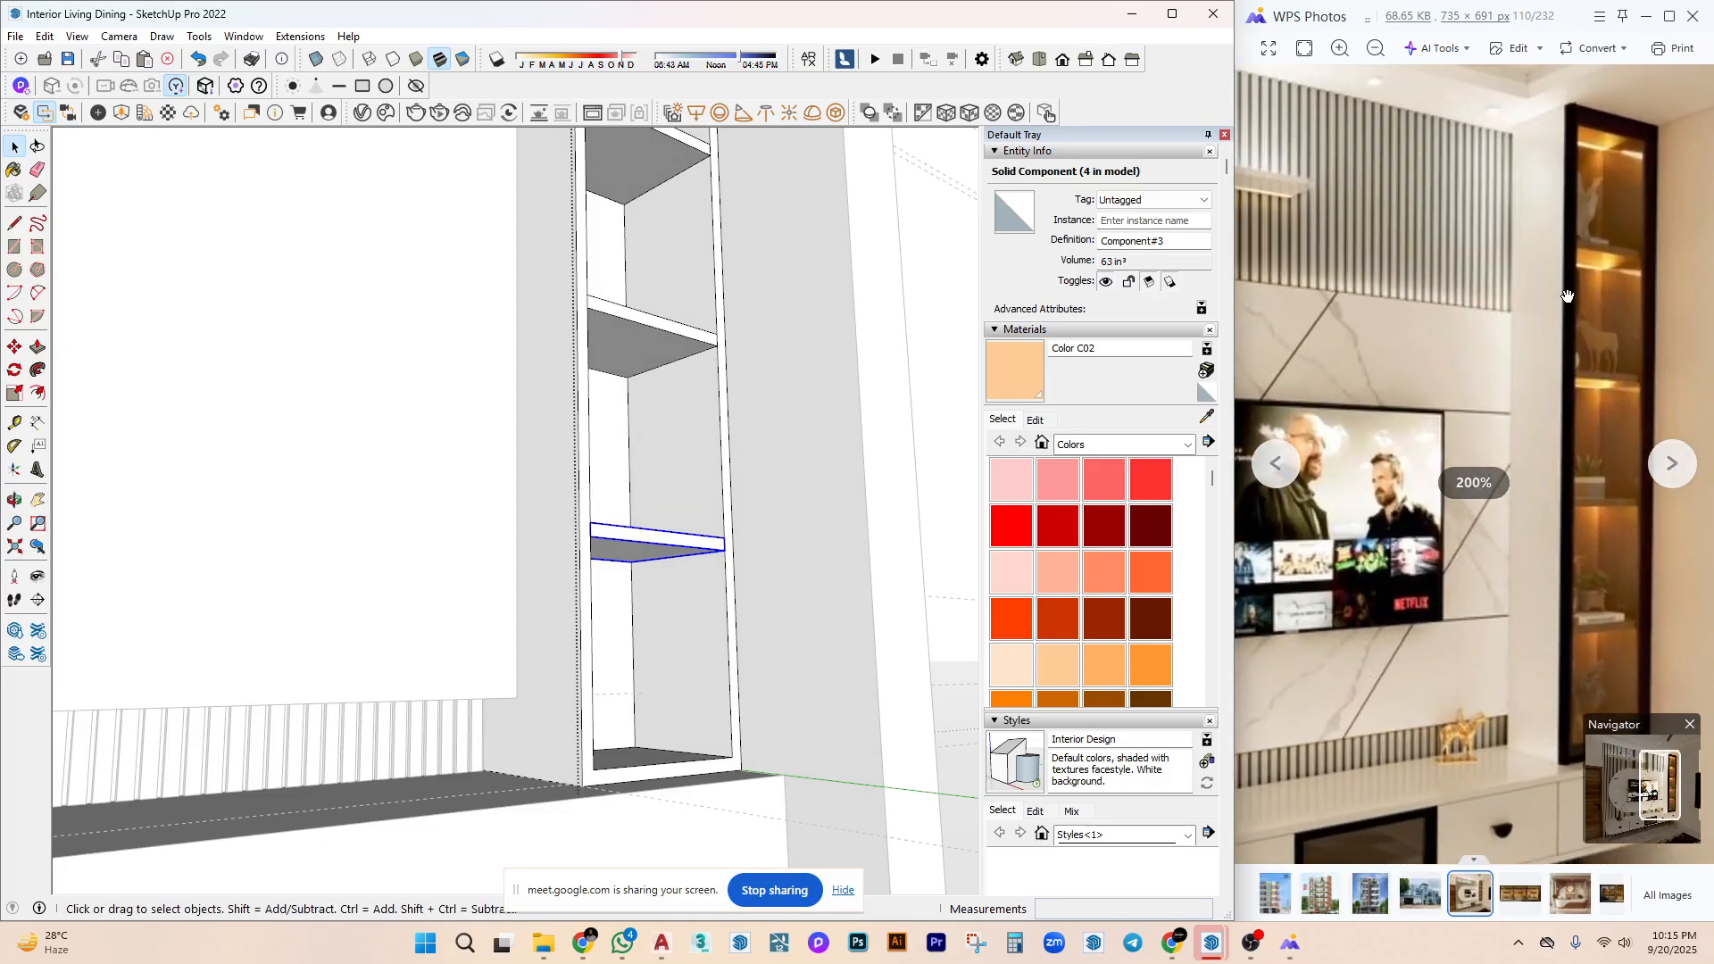
mouse_move(747, 551)
middle_mouse_down()
mouse_move(509, 569)
mouse_move(681, 535)
mouse_move(721, 499)
middle_mouse_up()
scroll(681, 536, "up", 2)
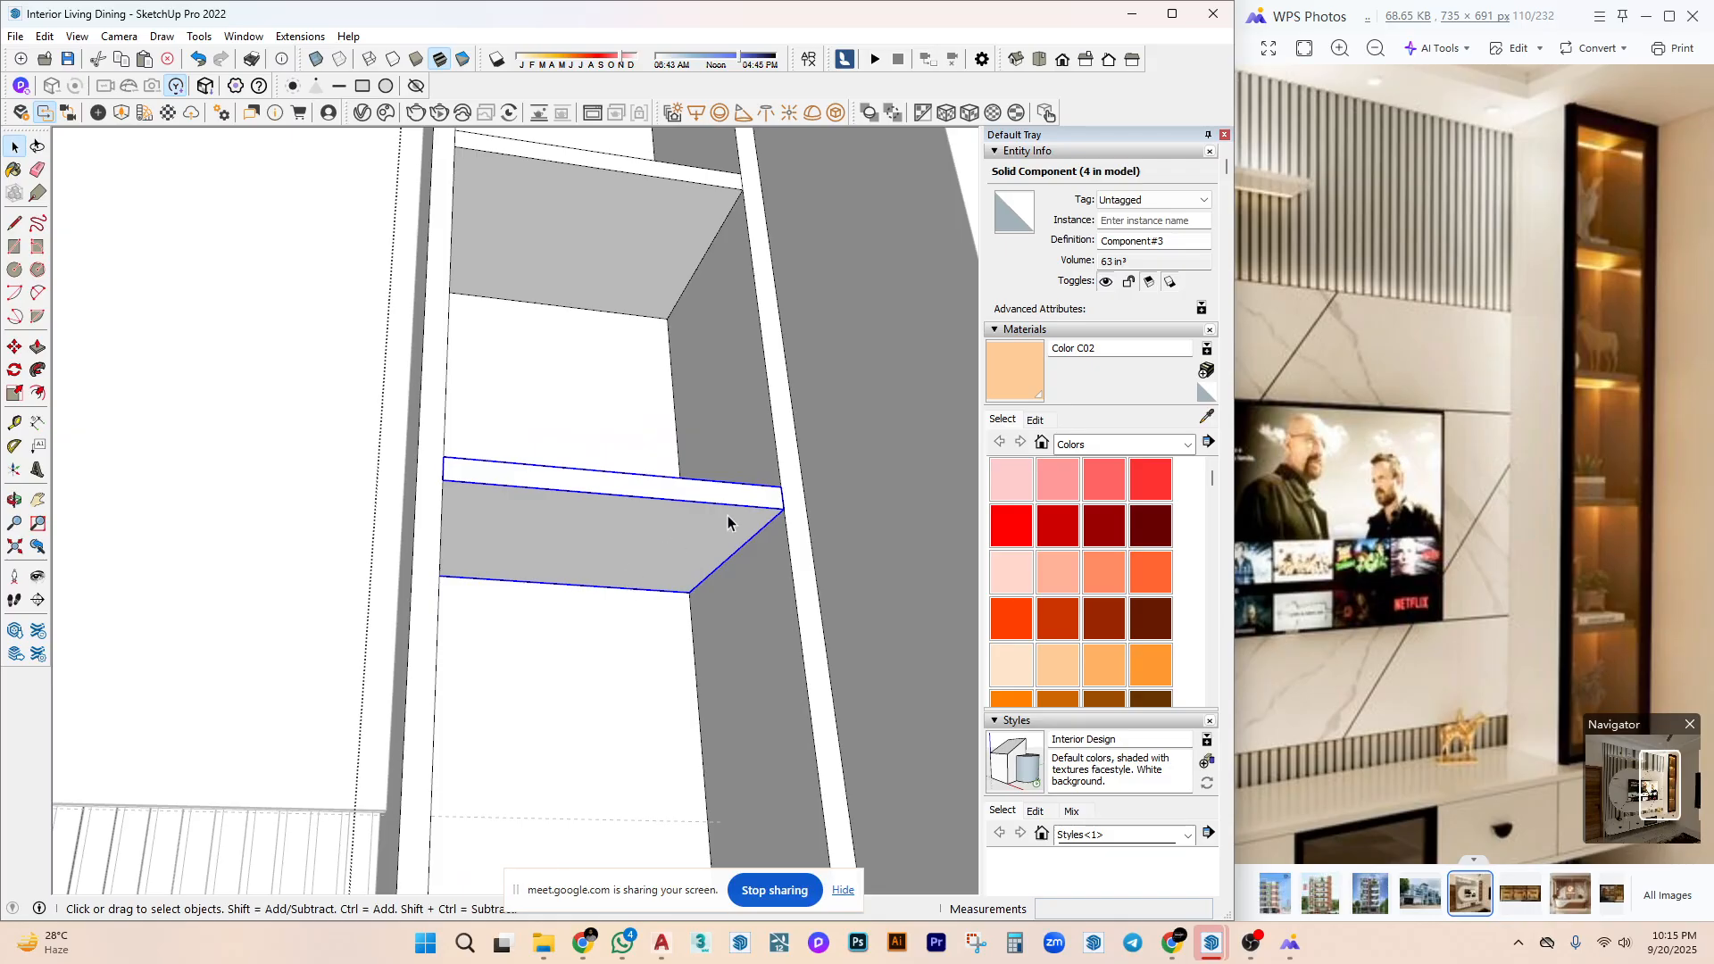
middle_click_drag(728, 517, 637, 489)
double_click(637, 489)
triple_click(636, 490)
scroll(635, 536, "down", 5)
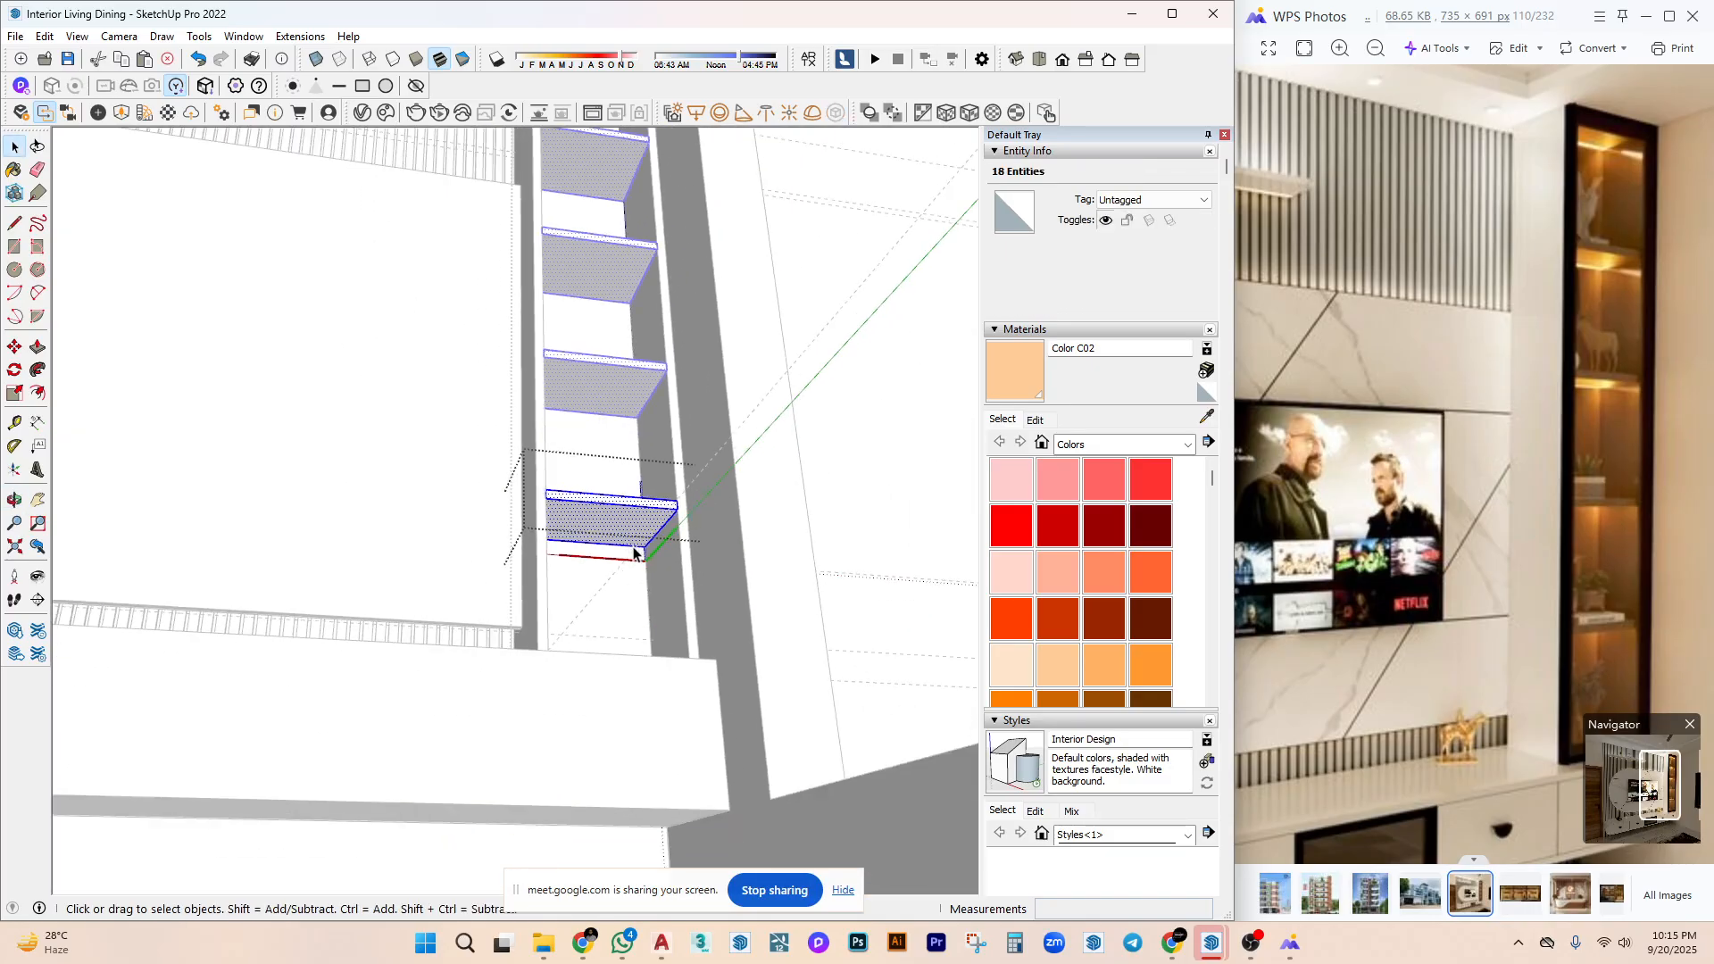
scroll(631, 421, "down", 3)
scroll(657, 625, "up", 8)
key("Escape")
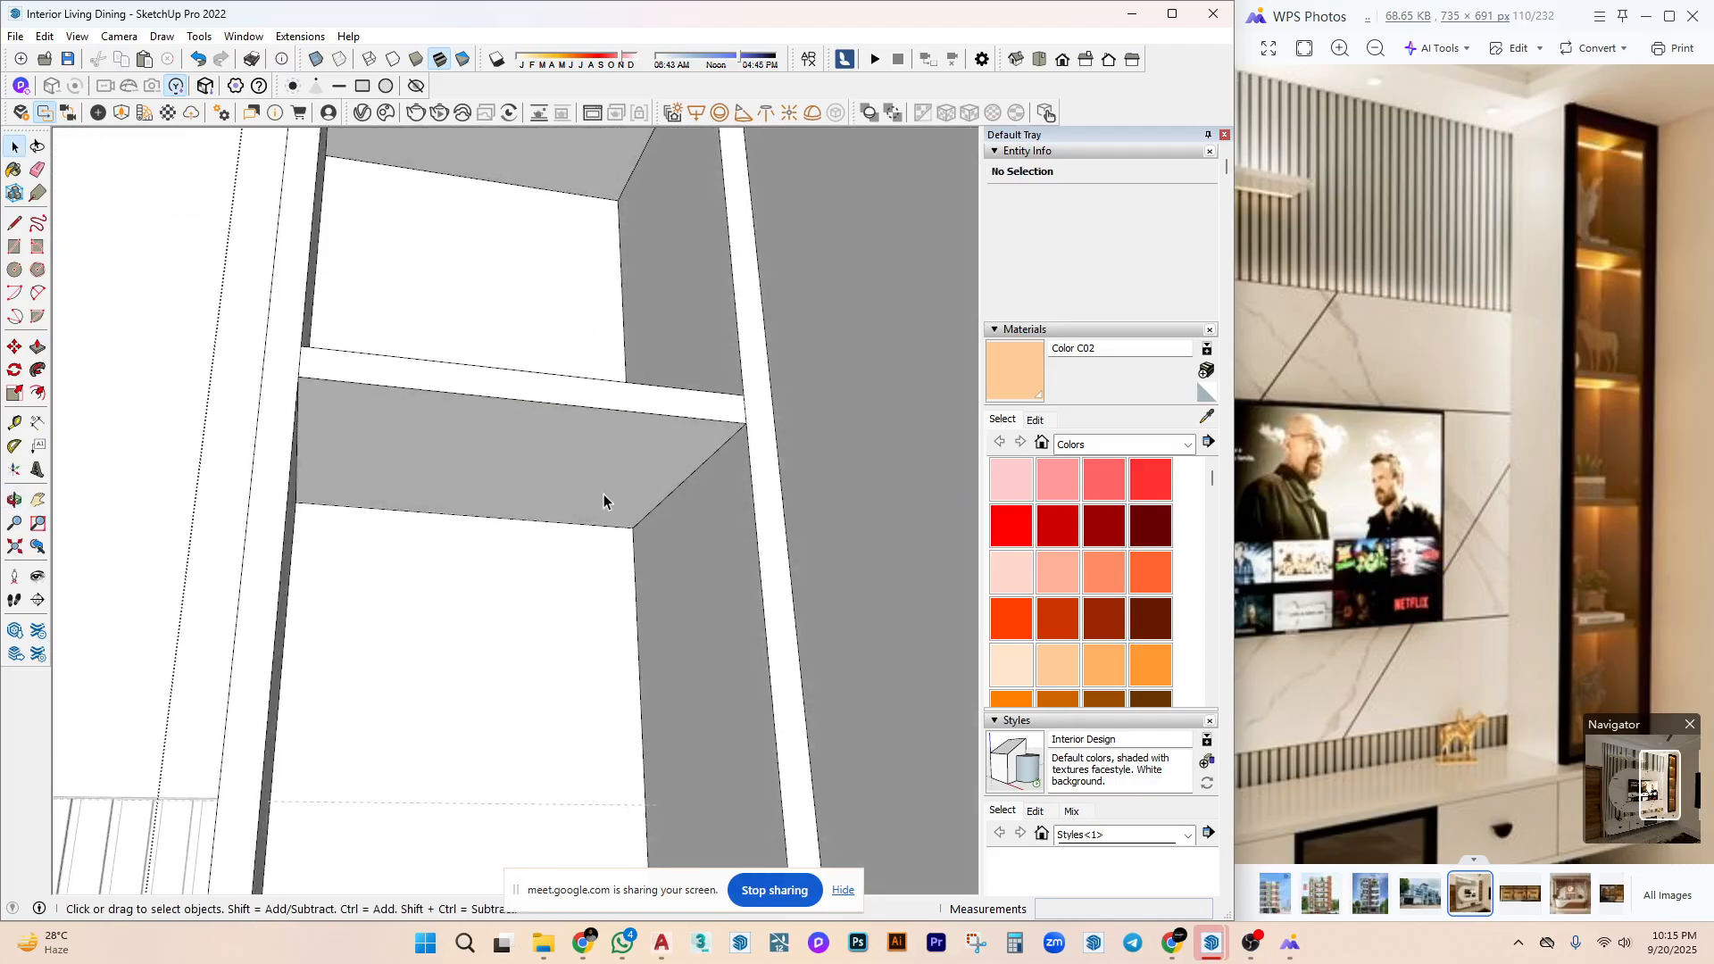
Draw a narrow rectangle across the underside of the lowest shelf and Push/Pull it into a thin light strip.
key("r")
scroll(486, 439, "up", 3)
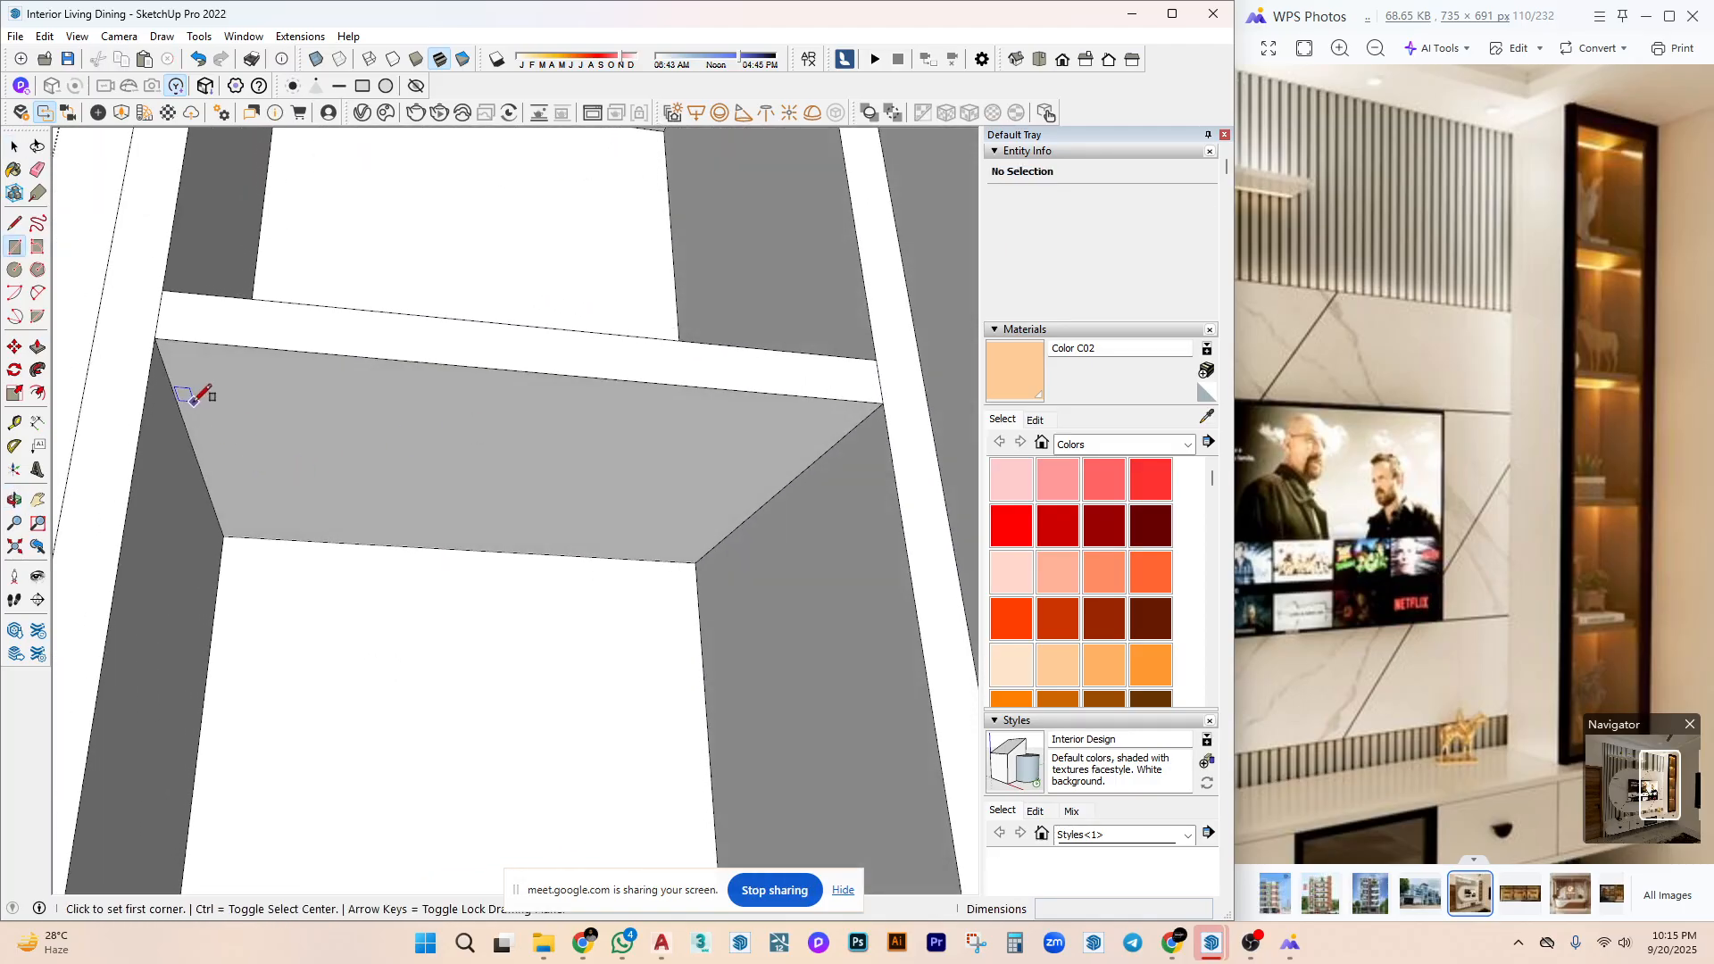
left_click(177, 403)
scroll(910, 449, "up", 2)
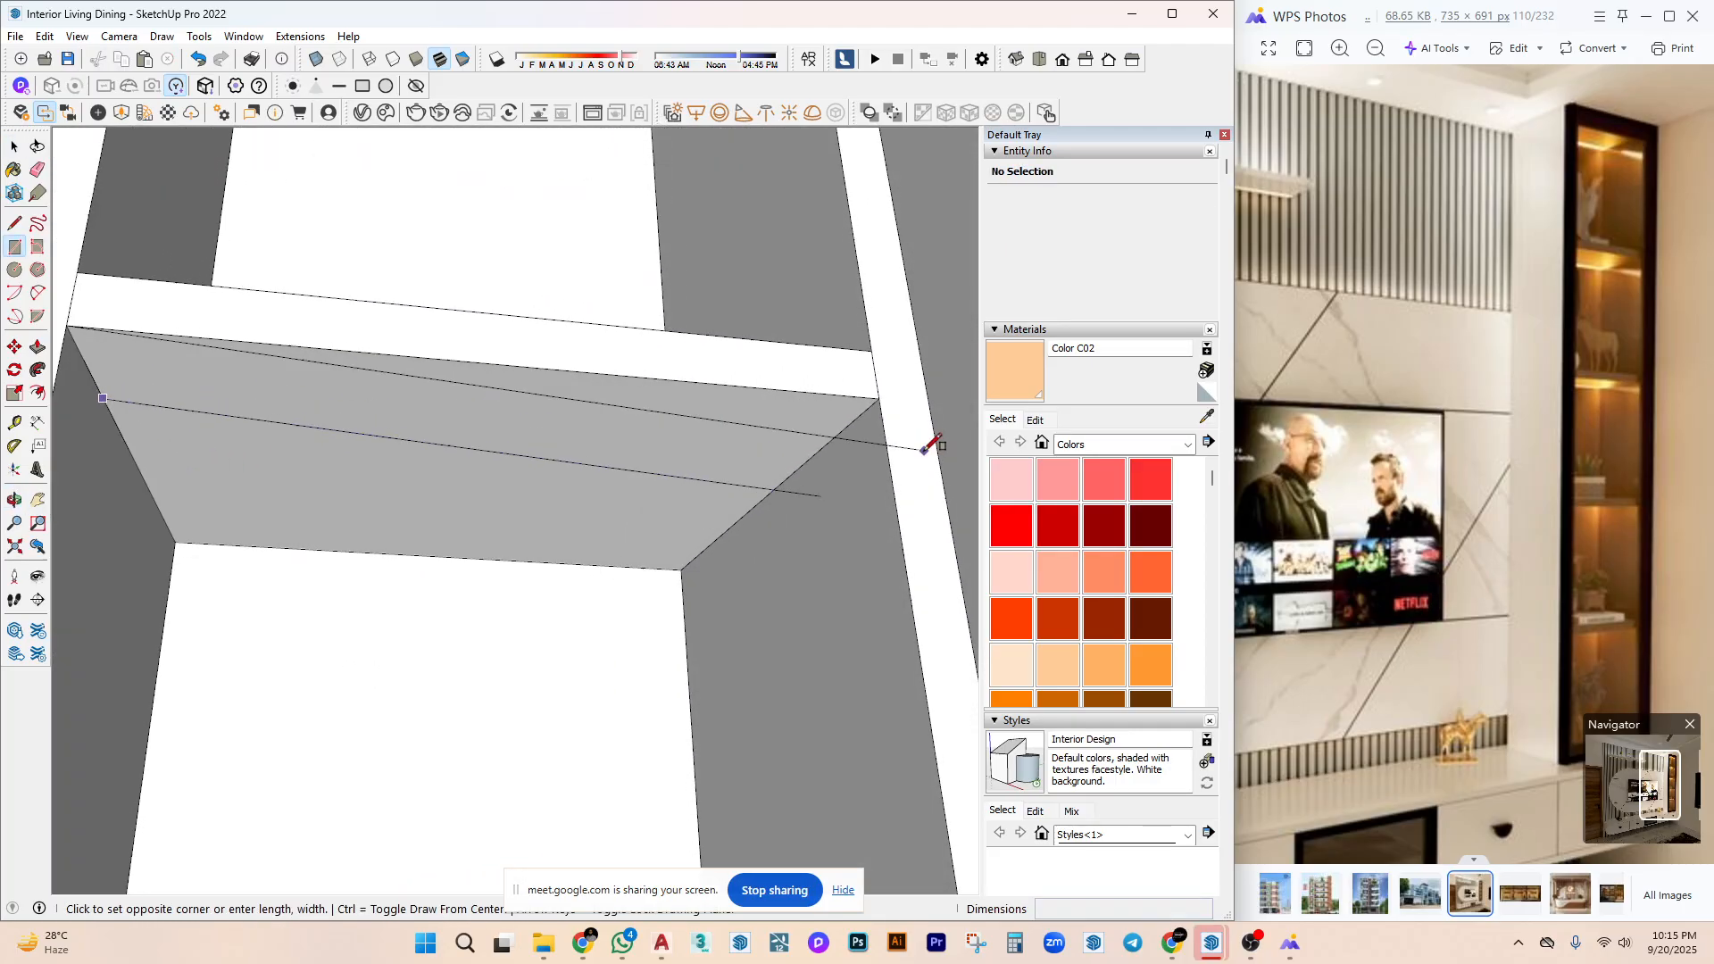
left_click(808, 443)
scroll(791, 462, "up", 2)
key("space")
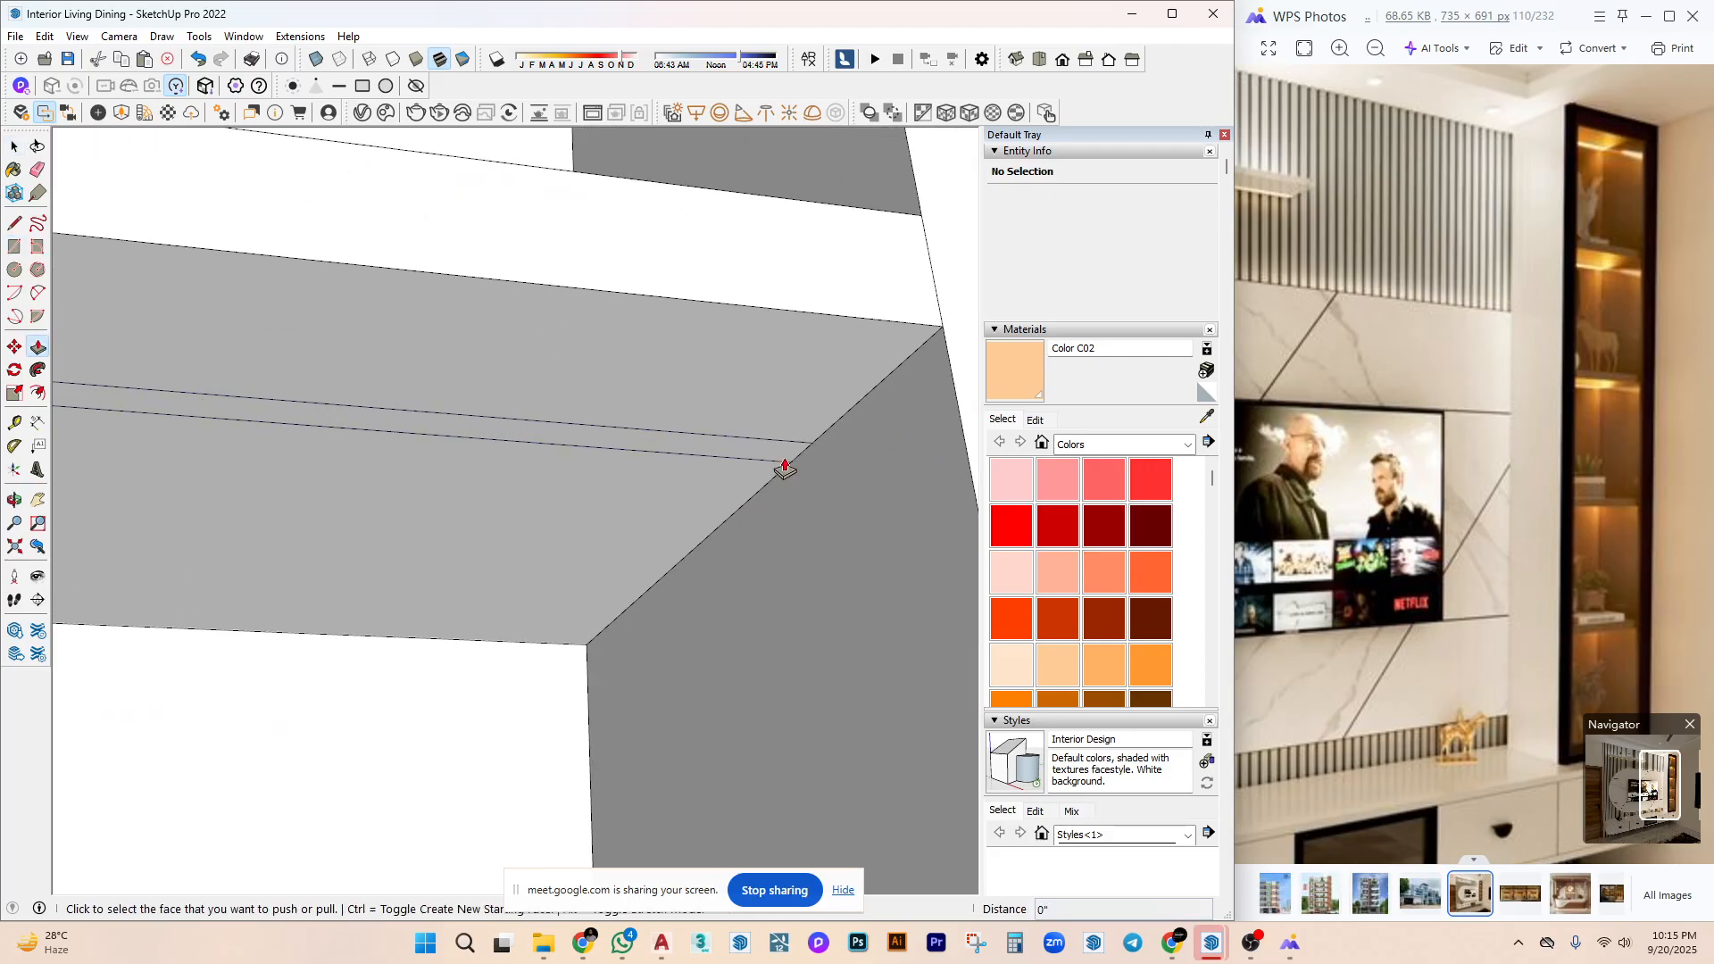
key("space")
Make the light strip under the lowest shelf a component and paint it with Color C02.
left_click(777, 461)
right_click(773, 455)
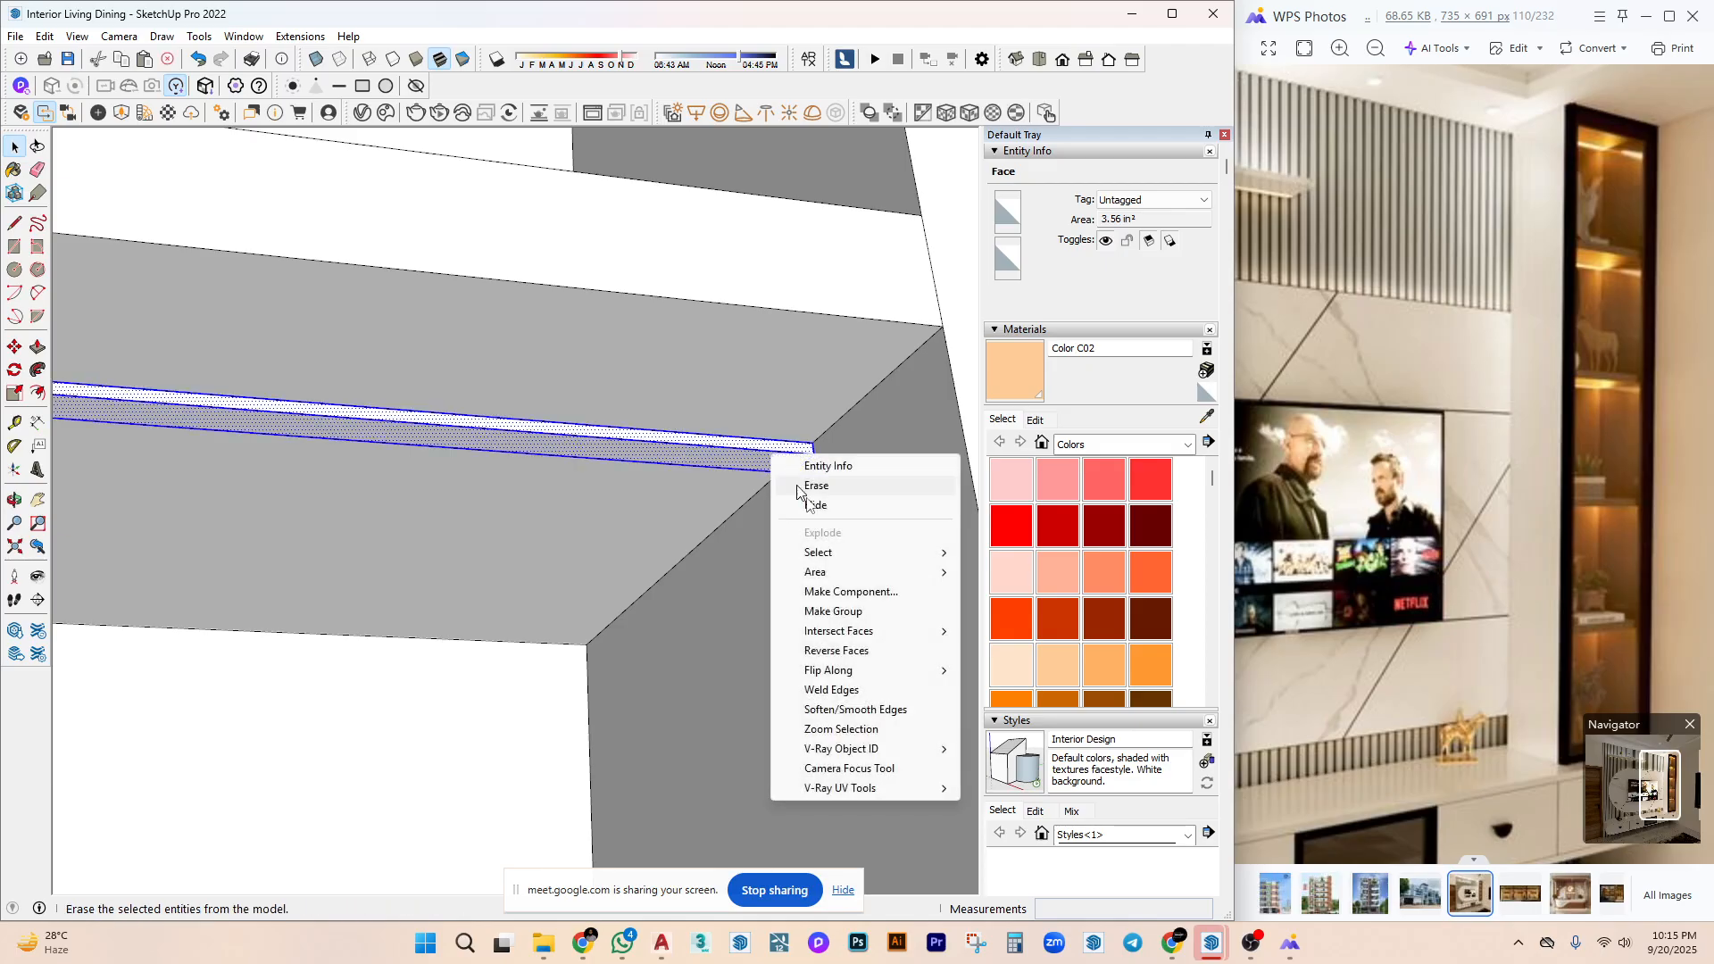
left_click(825, 592)
left_click(1303, 622)
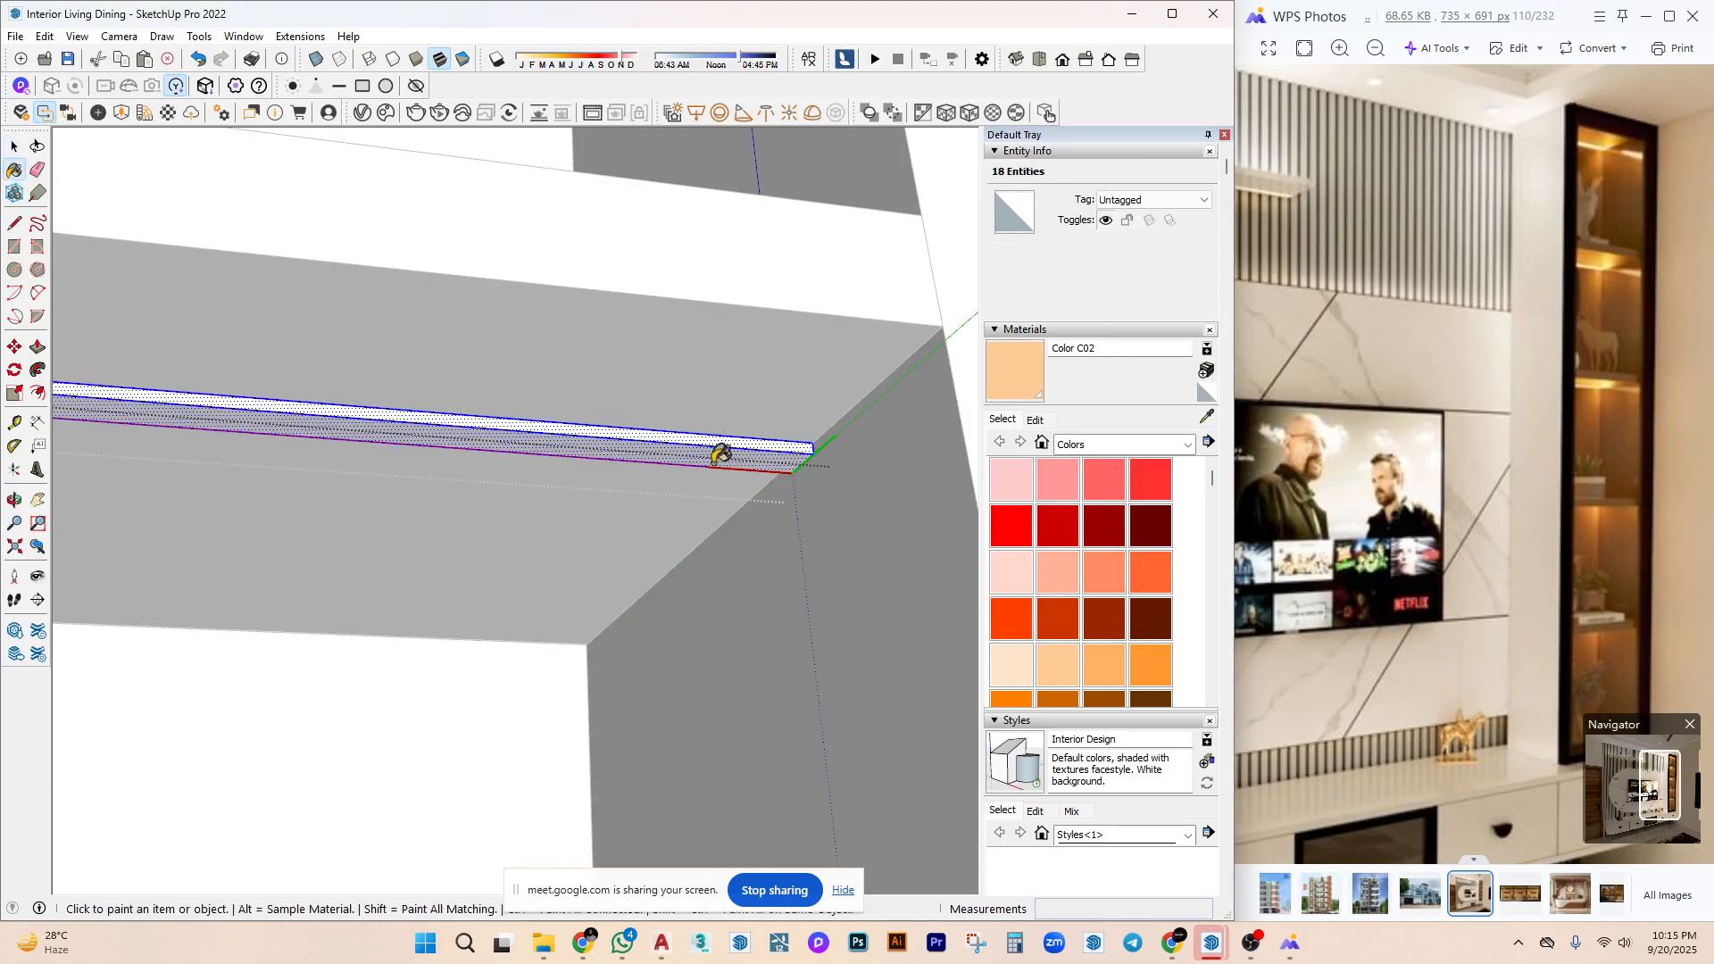
left_click(719, 456)
key("space")
left_click(734, 451)
Measure the width of the painted light strip under the lowest shelf.
middle_click_drag(707, 466, 933, 418)
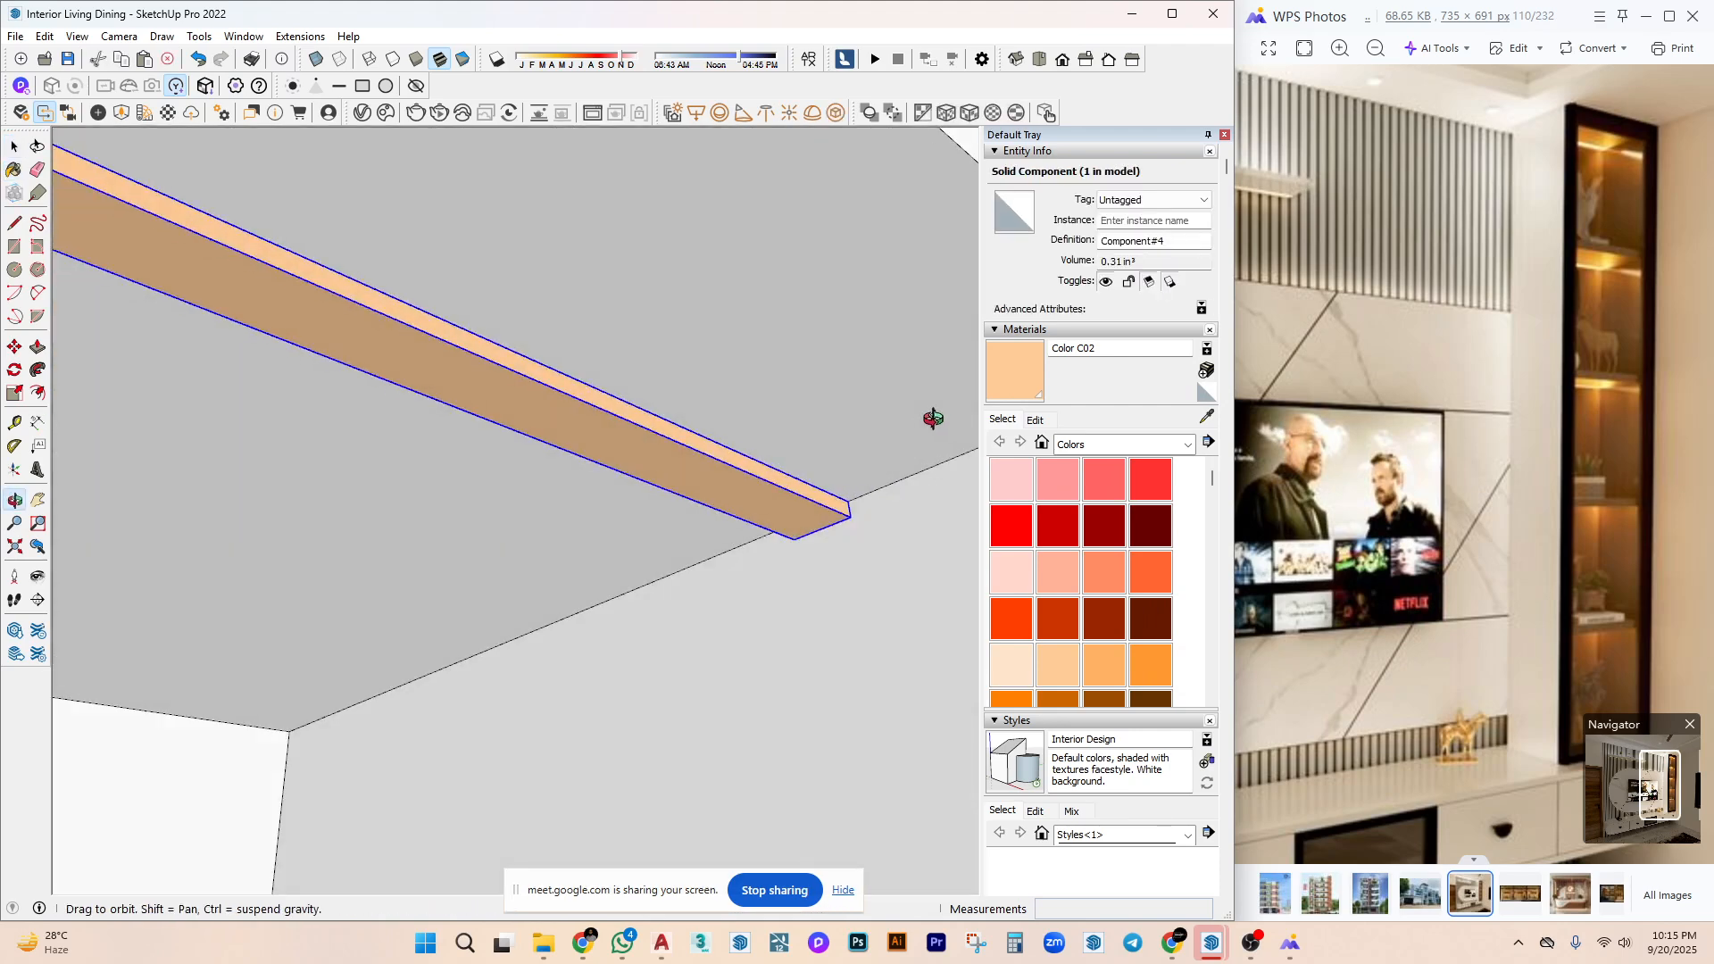
left_click(616, 466)
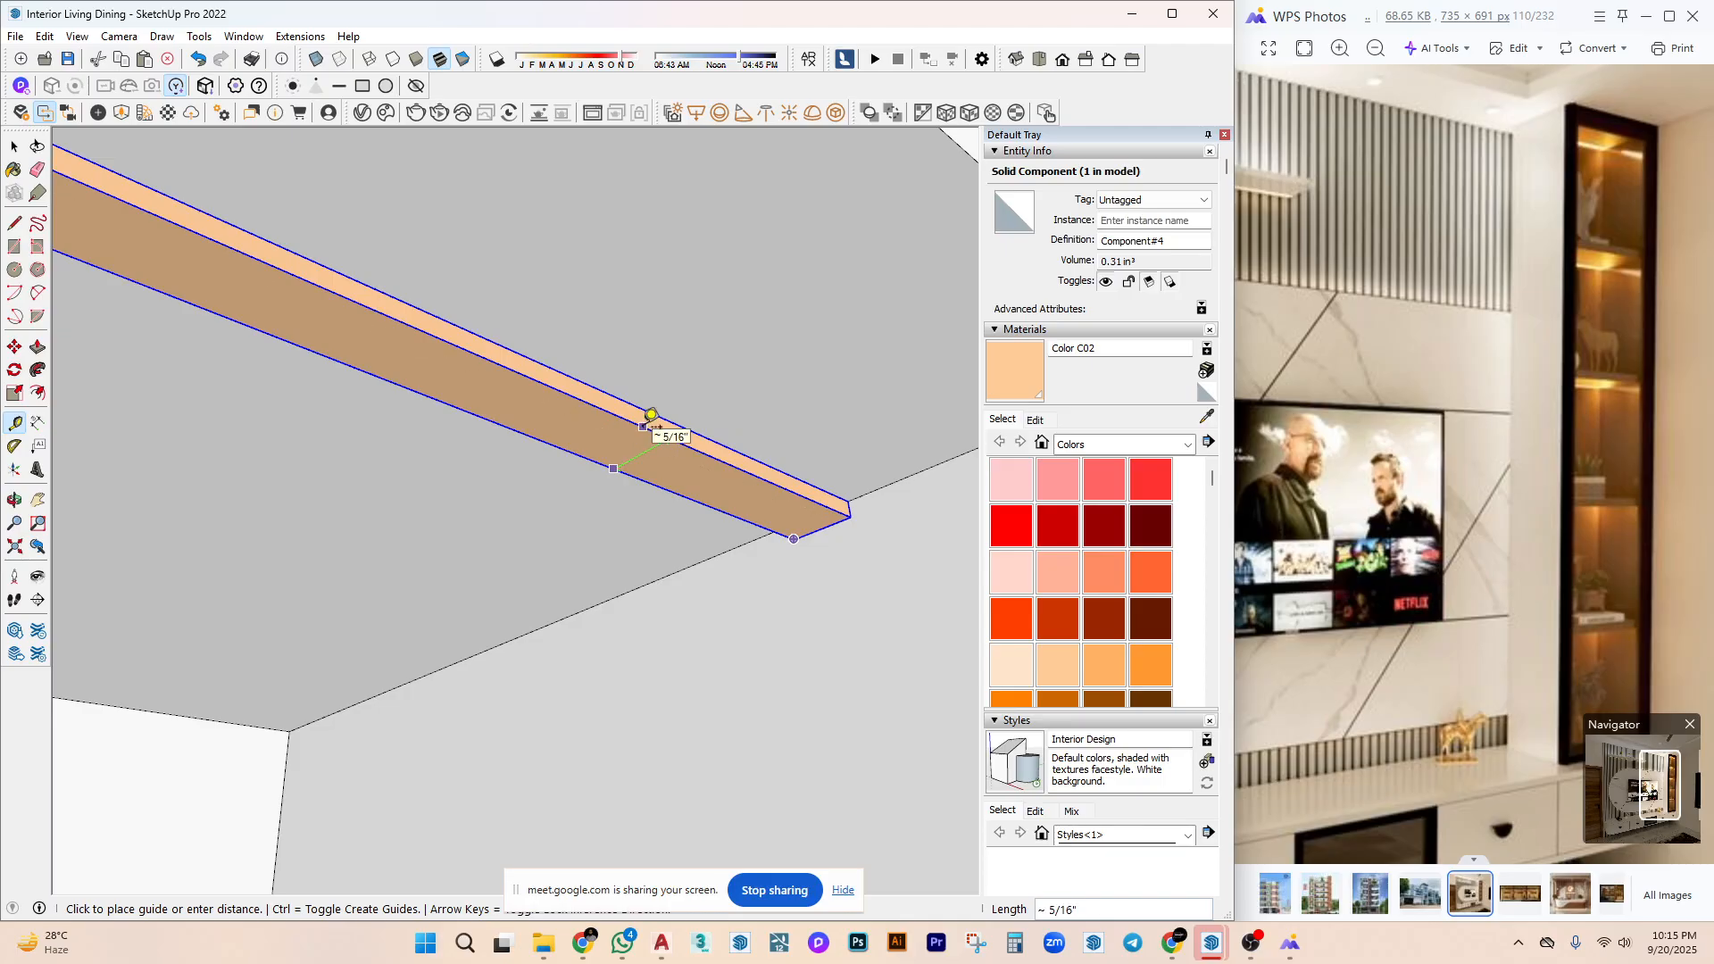
key("space")
Copy the light strip from the lowest shelf up to the matching corner of the shelf above and array it as x4 copies.
middle_click_drag(647, 452, 683, 528)
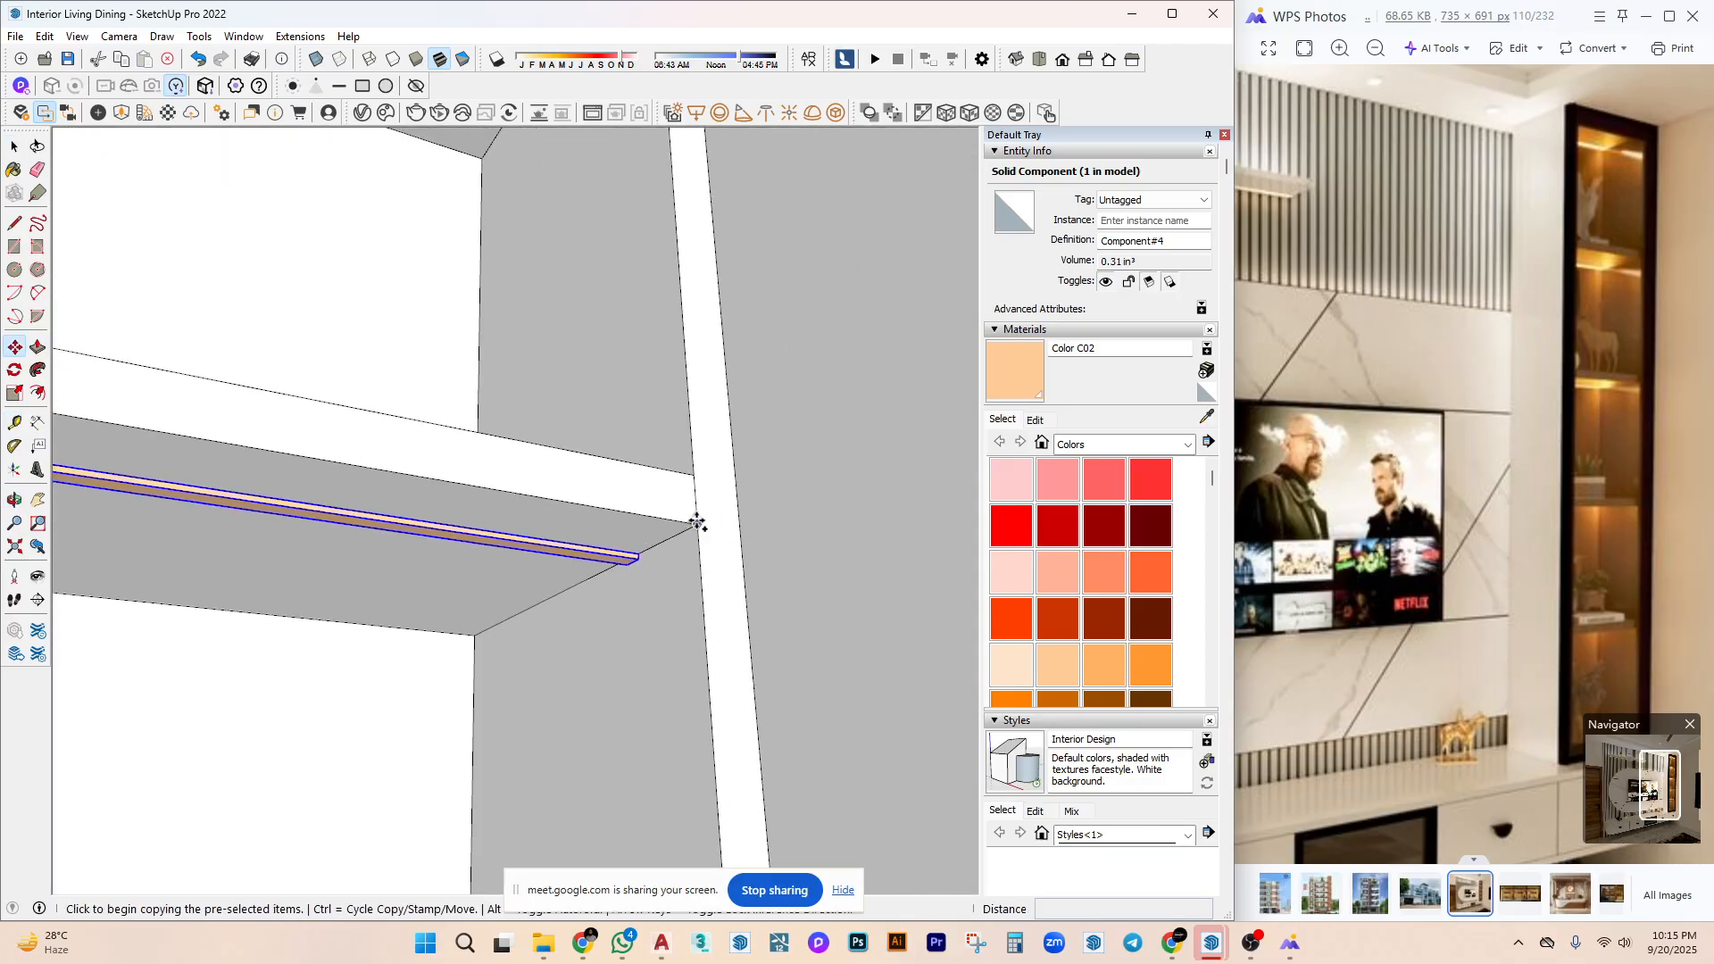
left_click(698, 524)
scroll(693, 521, "down", 3)
scroll(681, 372, "up", 4)
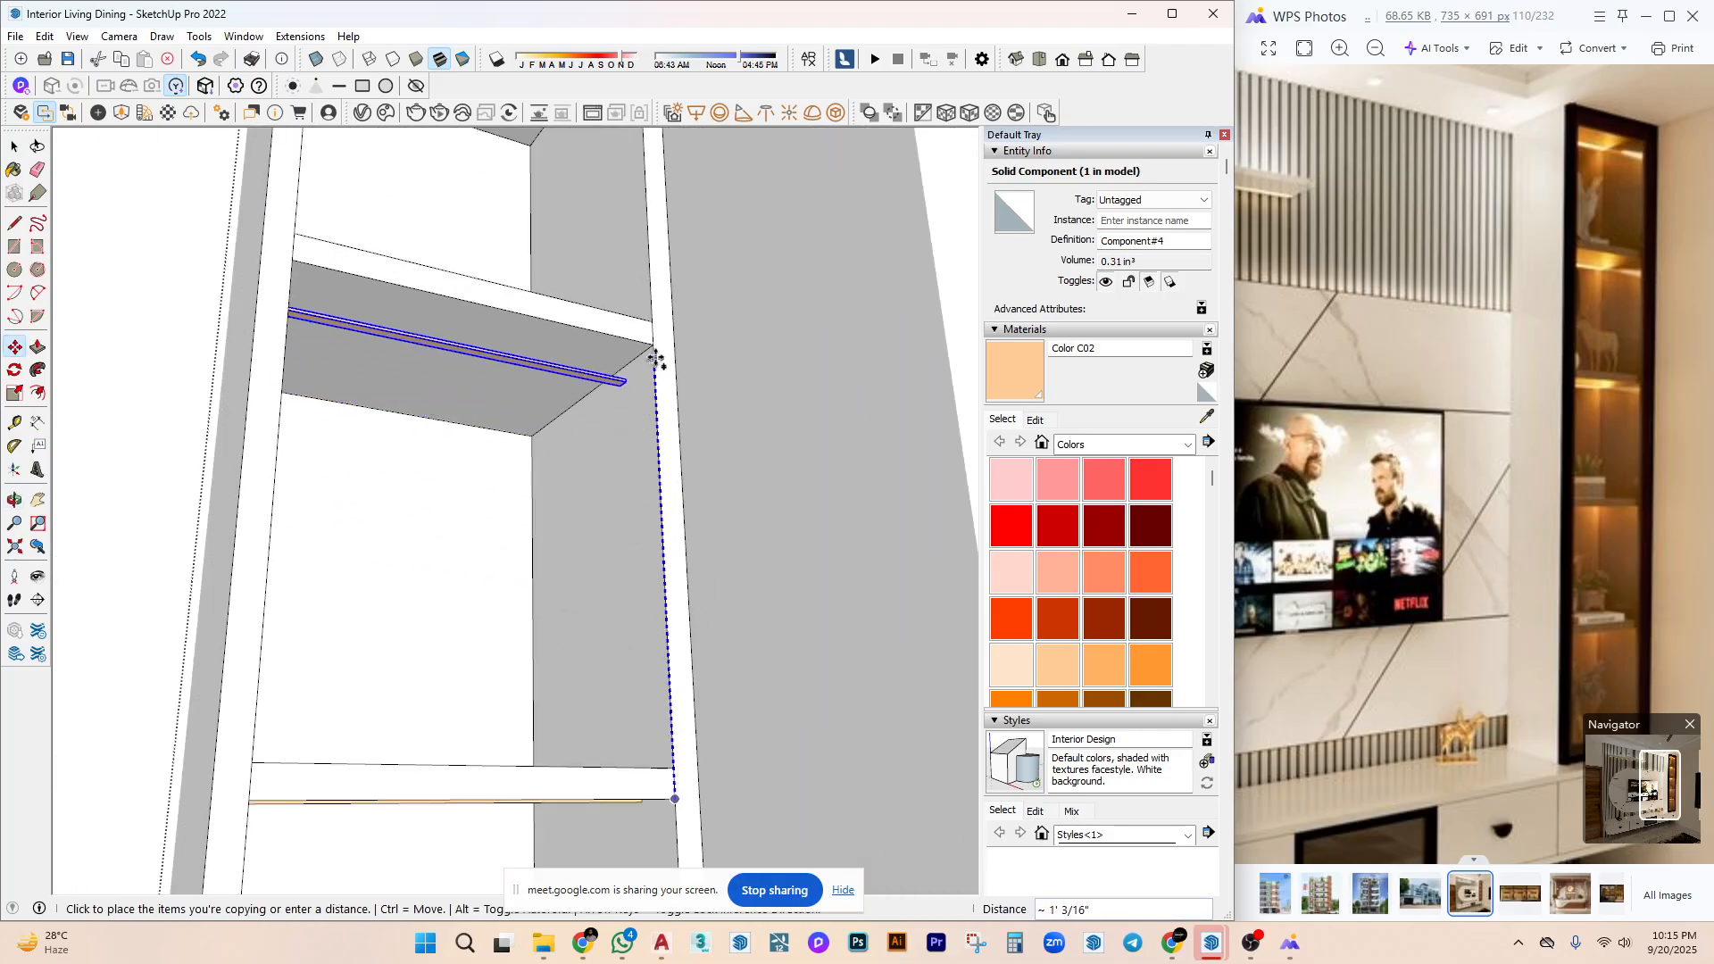
left_click(653, 346)
type("x4")
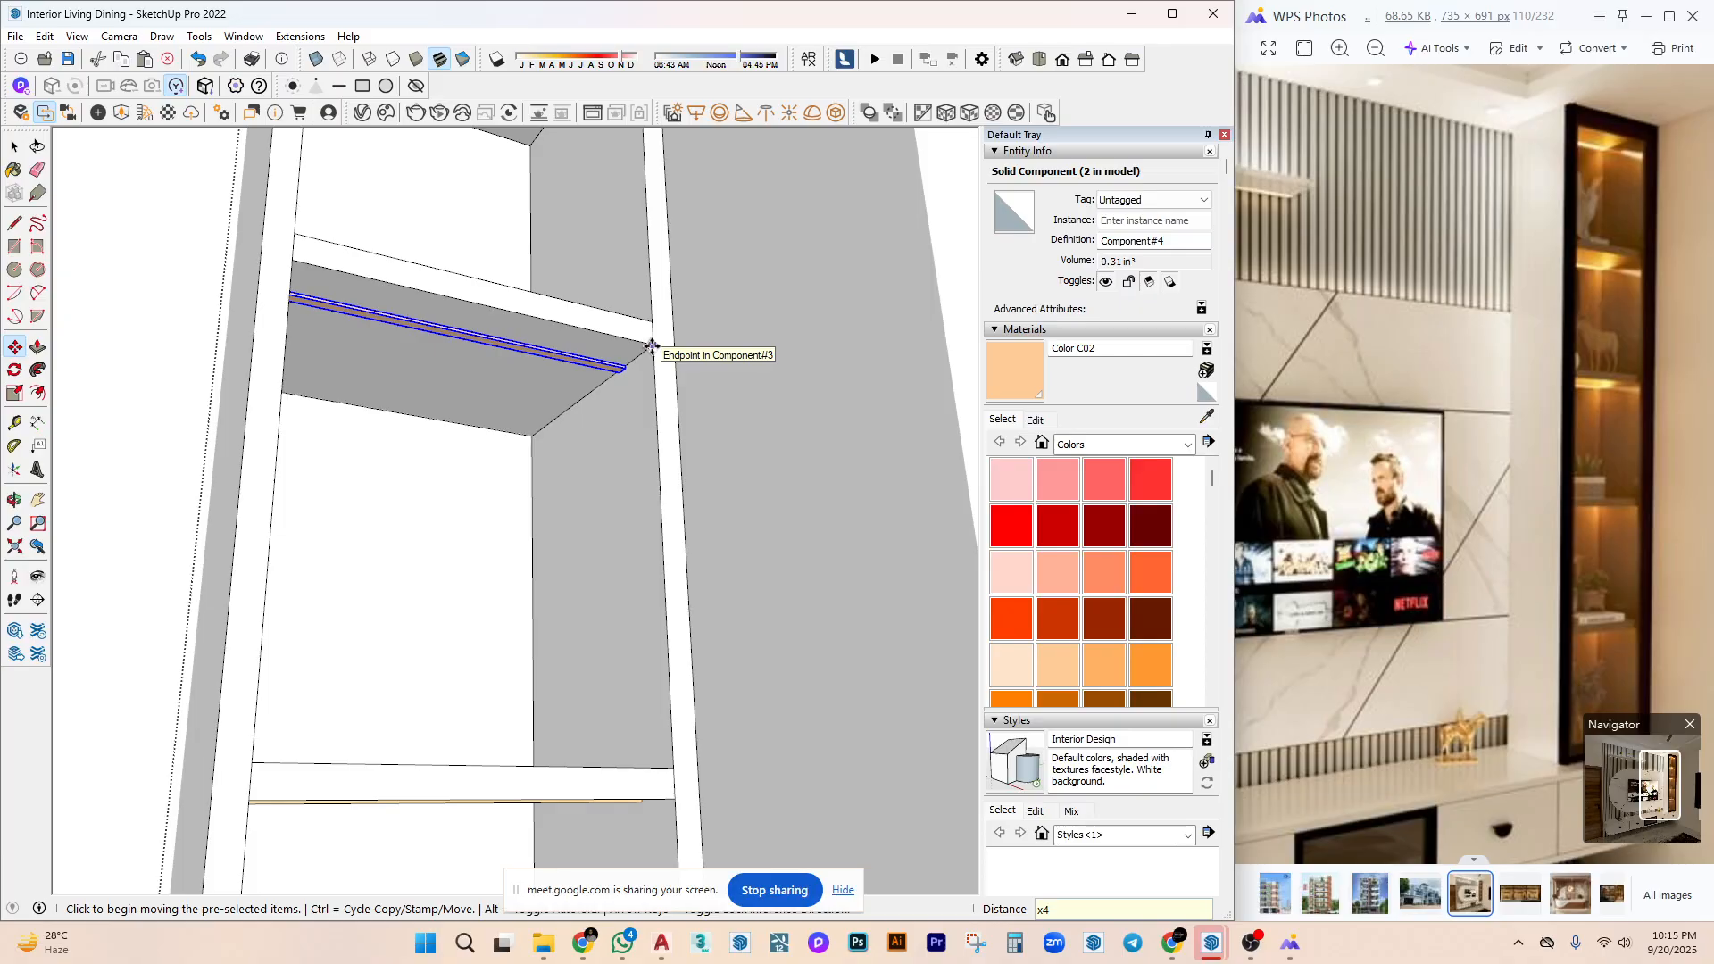
key("Return")
mouse_move(652, 357)
middle_mouse_down()
mouse_move(693, 574)
mouse_move(624, 428)
mouse_move(815, 390)
mouse_move(531, 288)
mouse_move(696, 559)
mouse_move(592, 581)
mouse_move(644, 561)
mouse_move(683, 616)
middle_mouse_up()
scroll(538, 335, "up", 6)
scroll(539, 334, "down", 5)
scroll(623, 554, "up", 3)
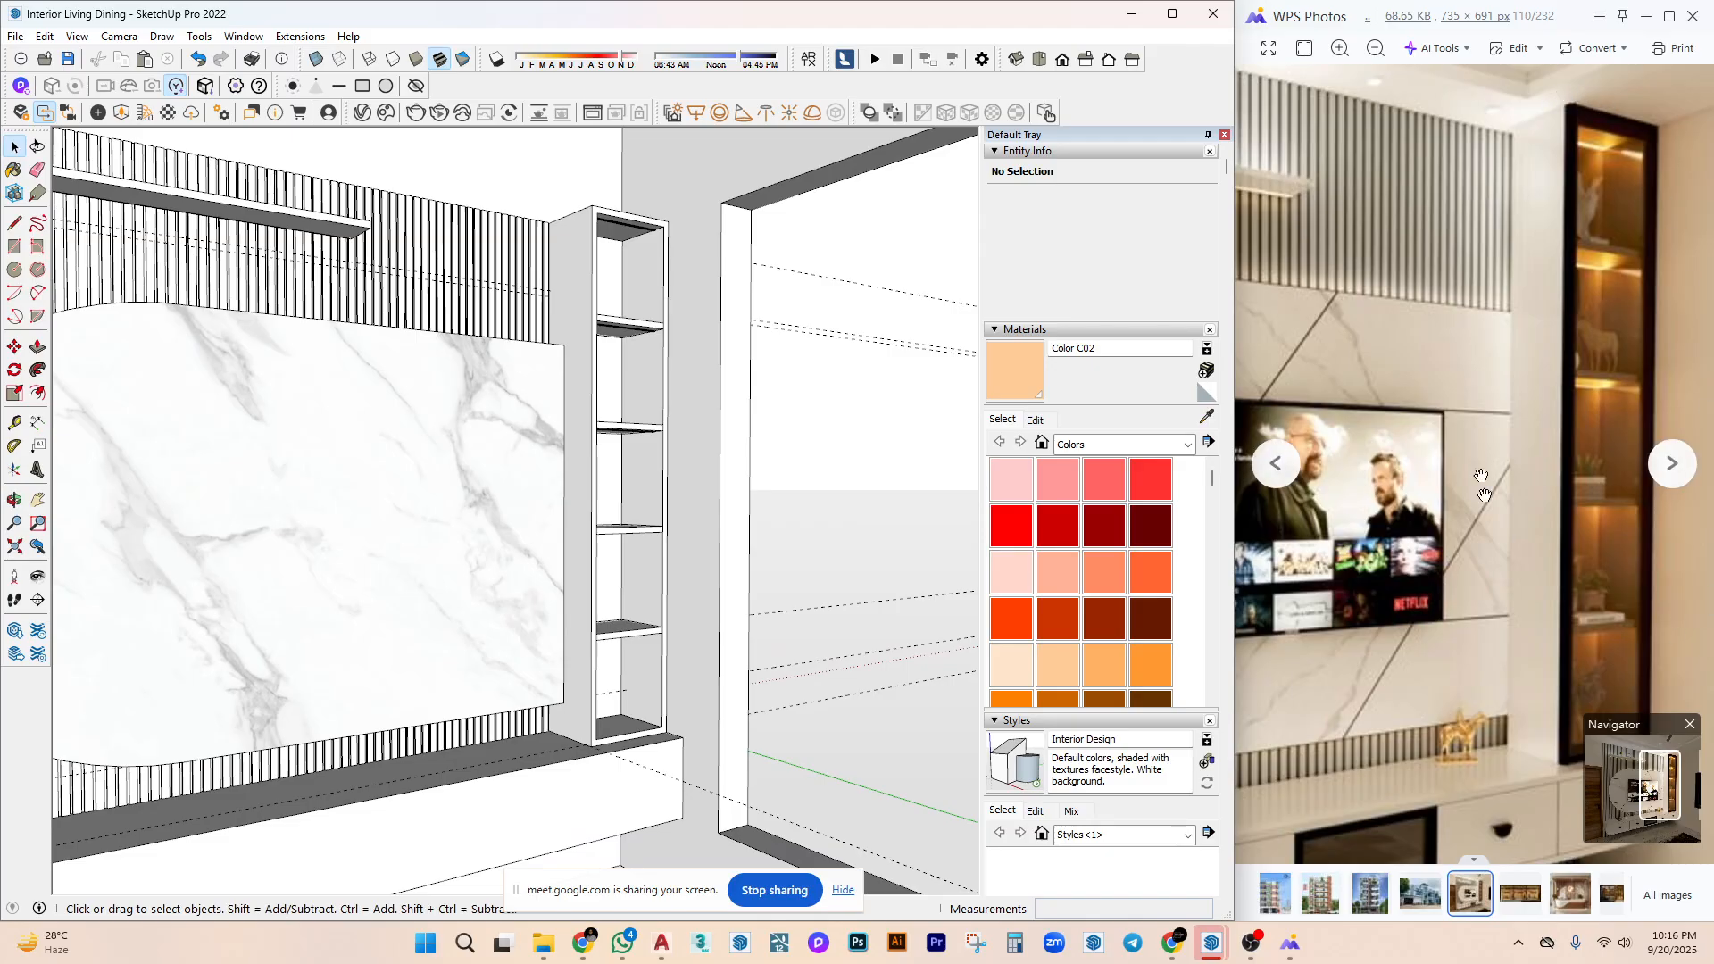
Draw a 1' by 5' 4" rectangle over the display cabinet's front, pull it into a thin panel and make it a group.
middle_click_drag(608, 527, 648, 306)
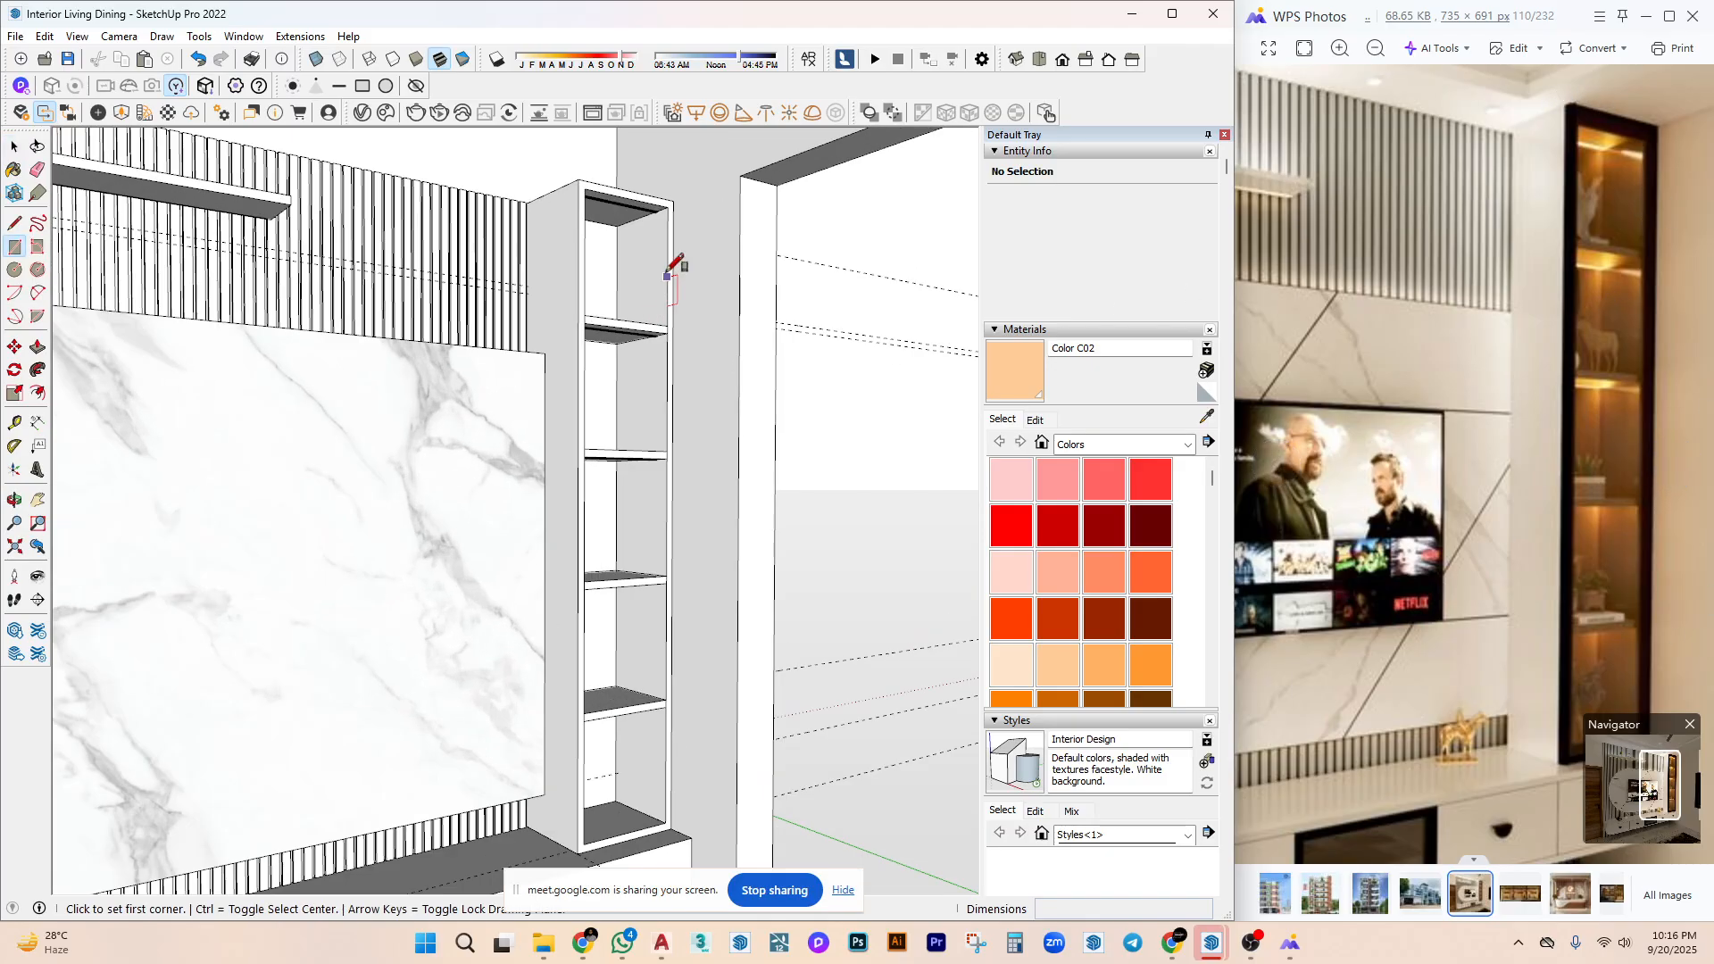
scroll(601, 834, "up", 5)
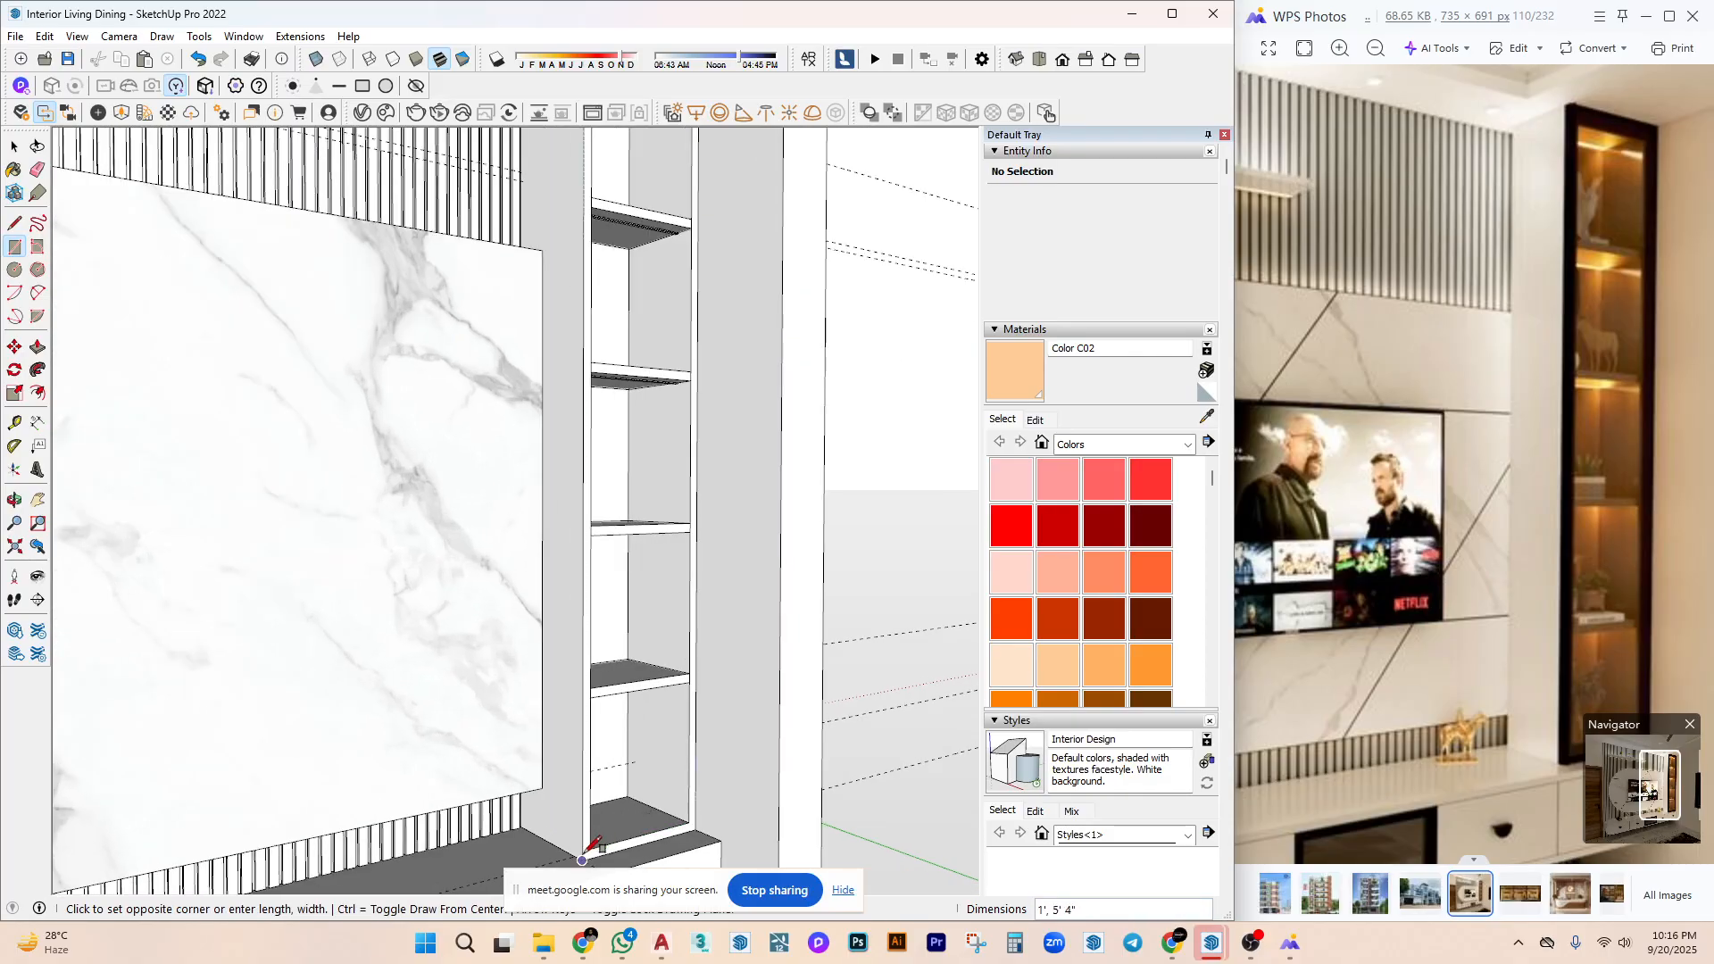
scroll(638, 676, "up", 2)
key("p")
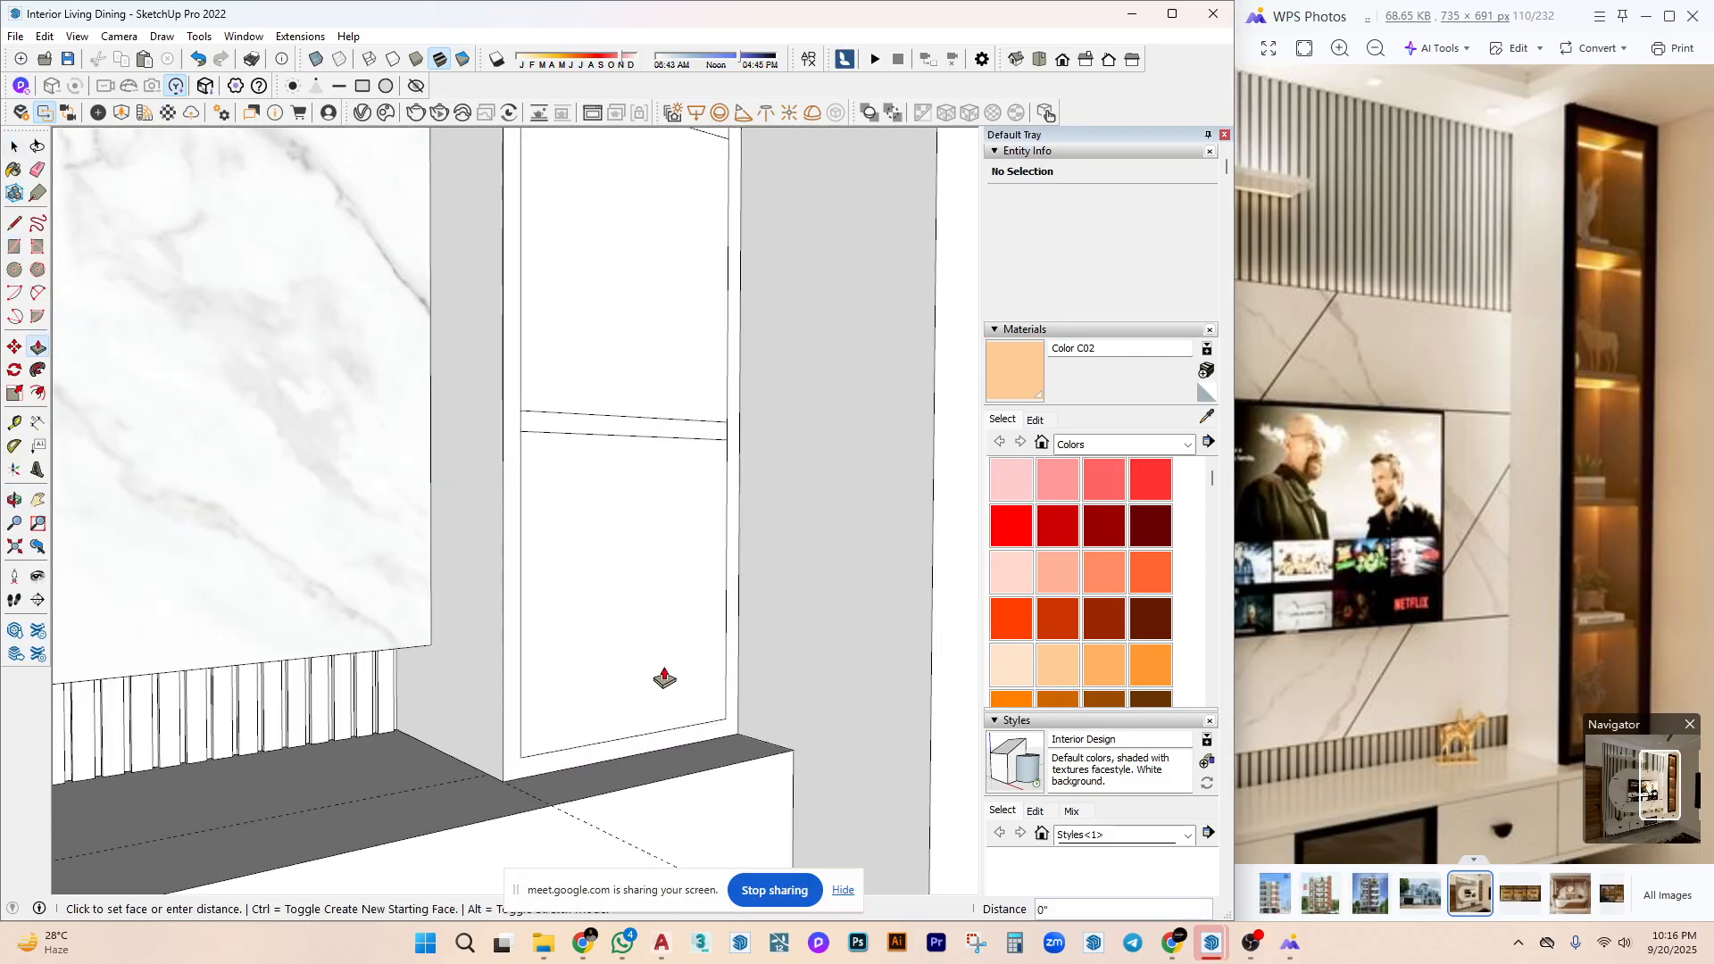
key("space")
triple_click(654, 544)
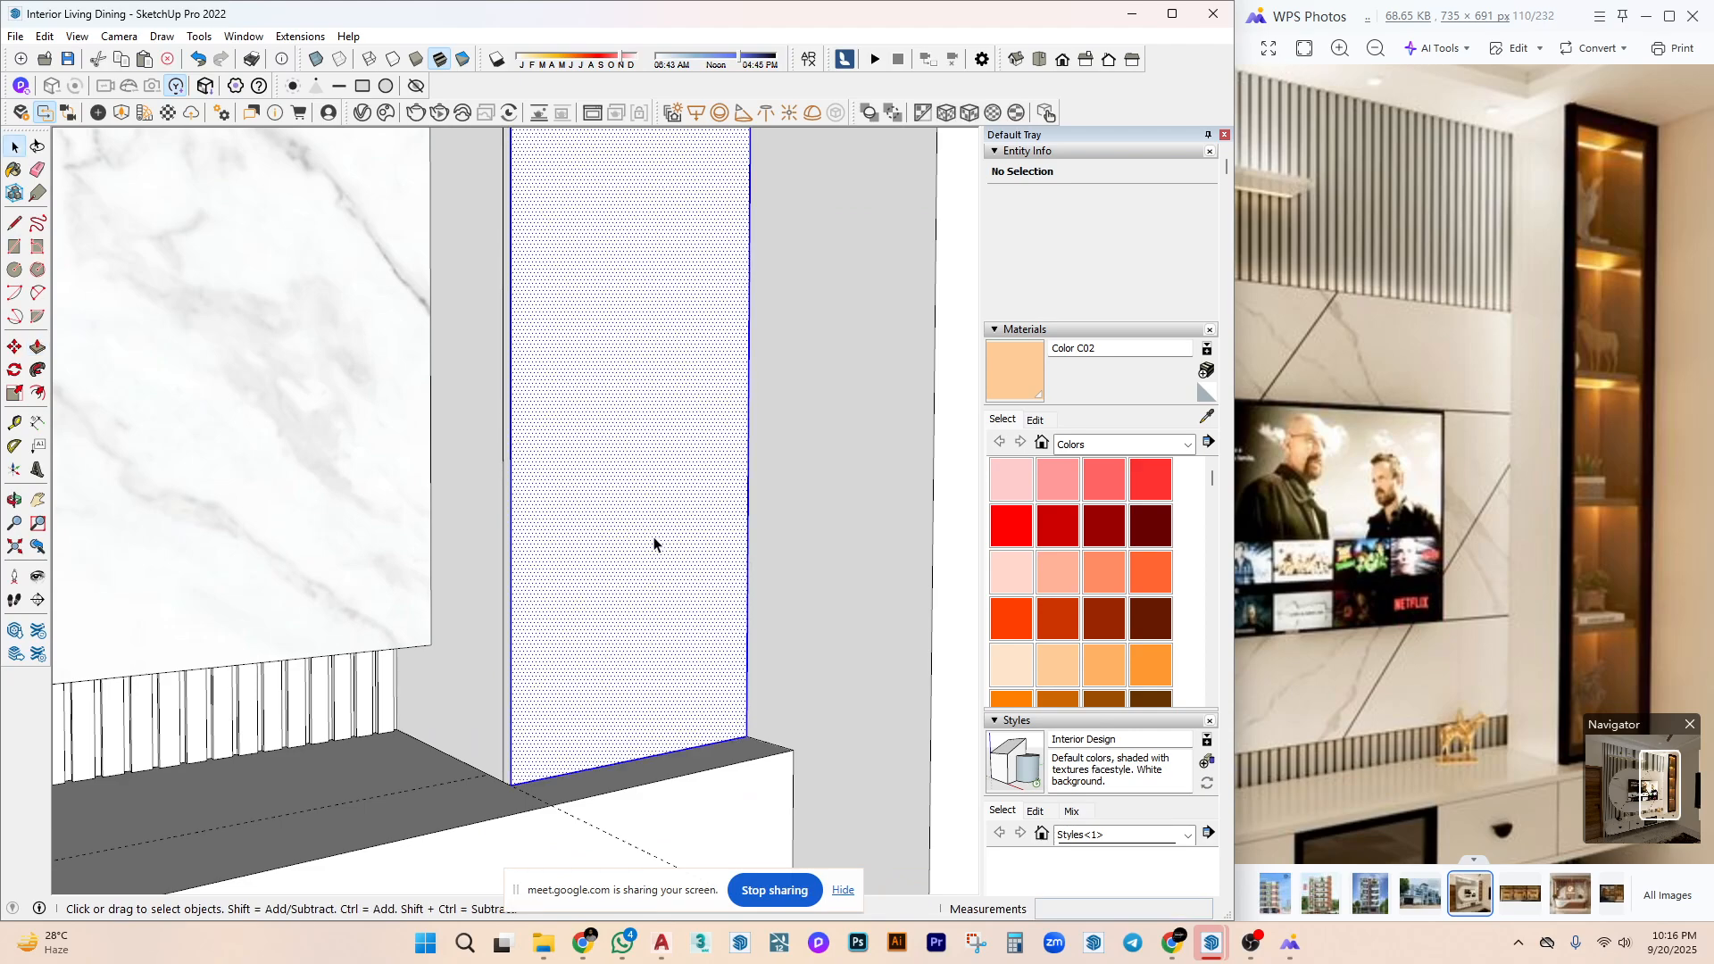
right_click(653, 538)
left_click(711, 694)
Open the front panel group and offset its face edges inward by 1.5".
double_click(658, 605)
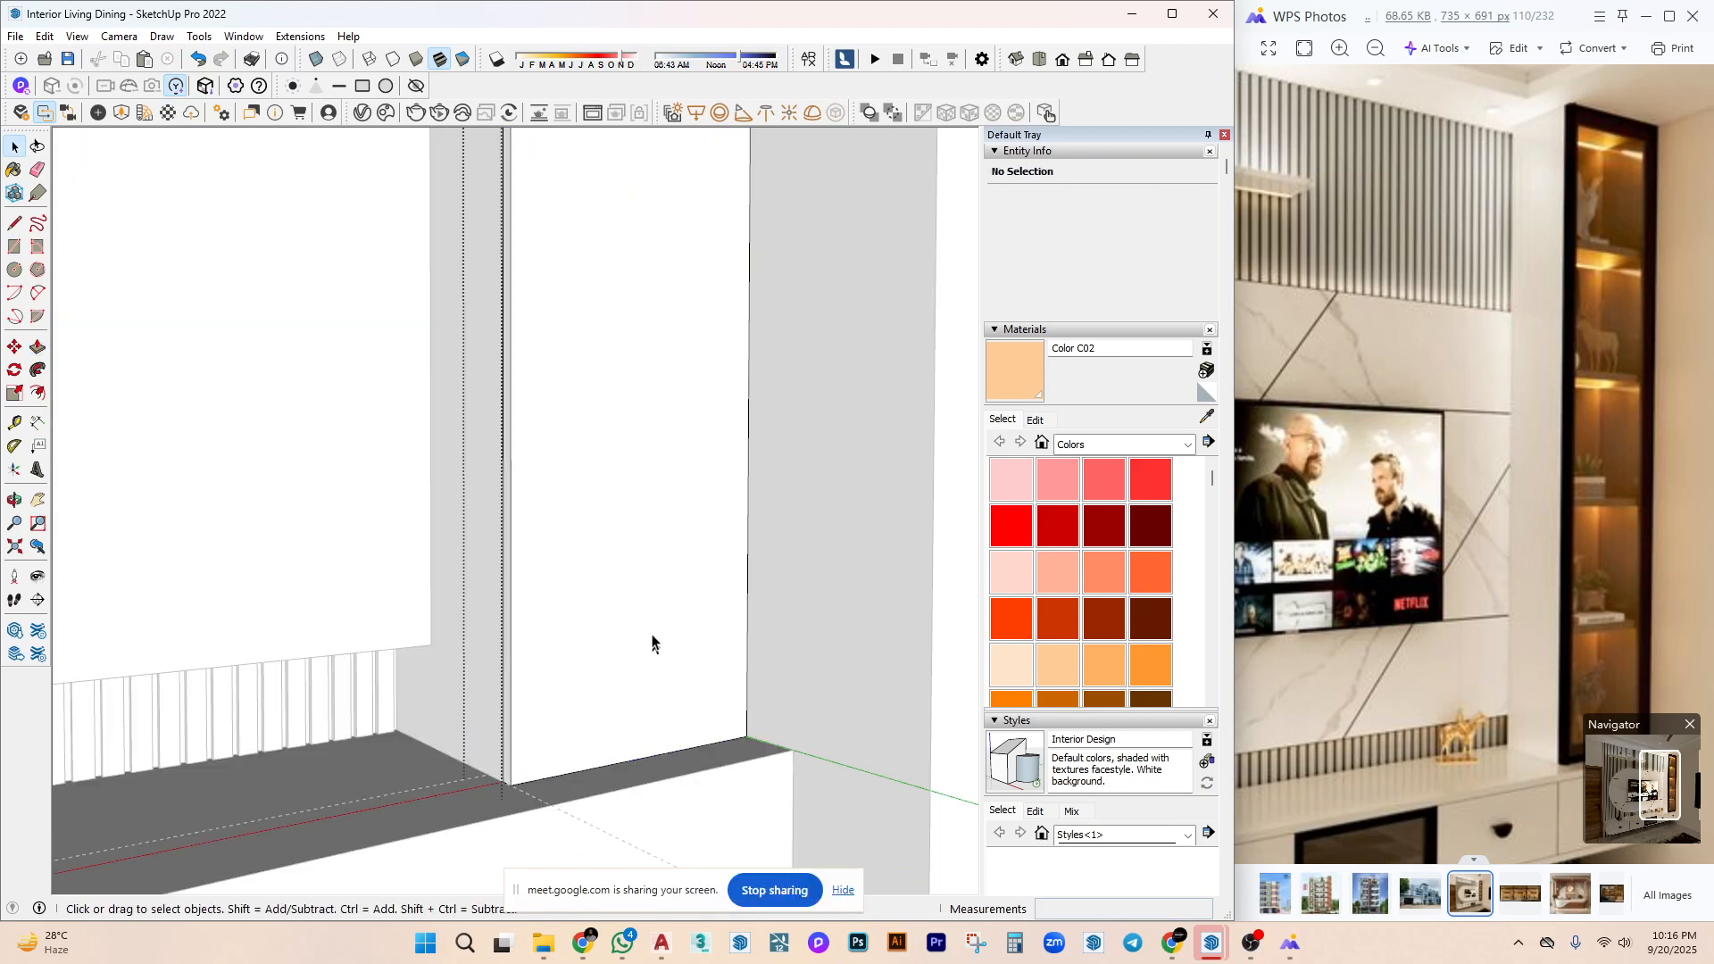
key("f")
left_click(651, 640)
type("1.5")
key("Return")
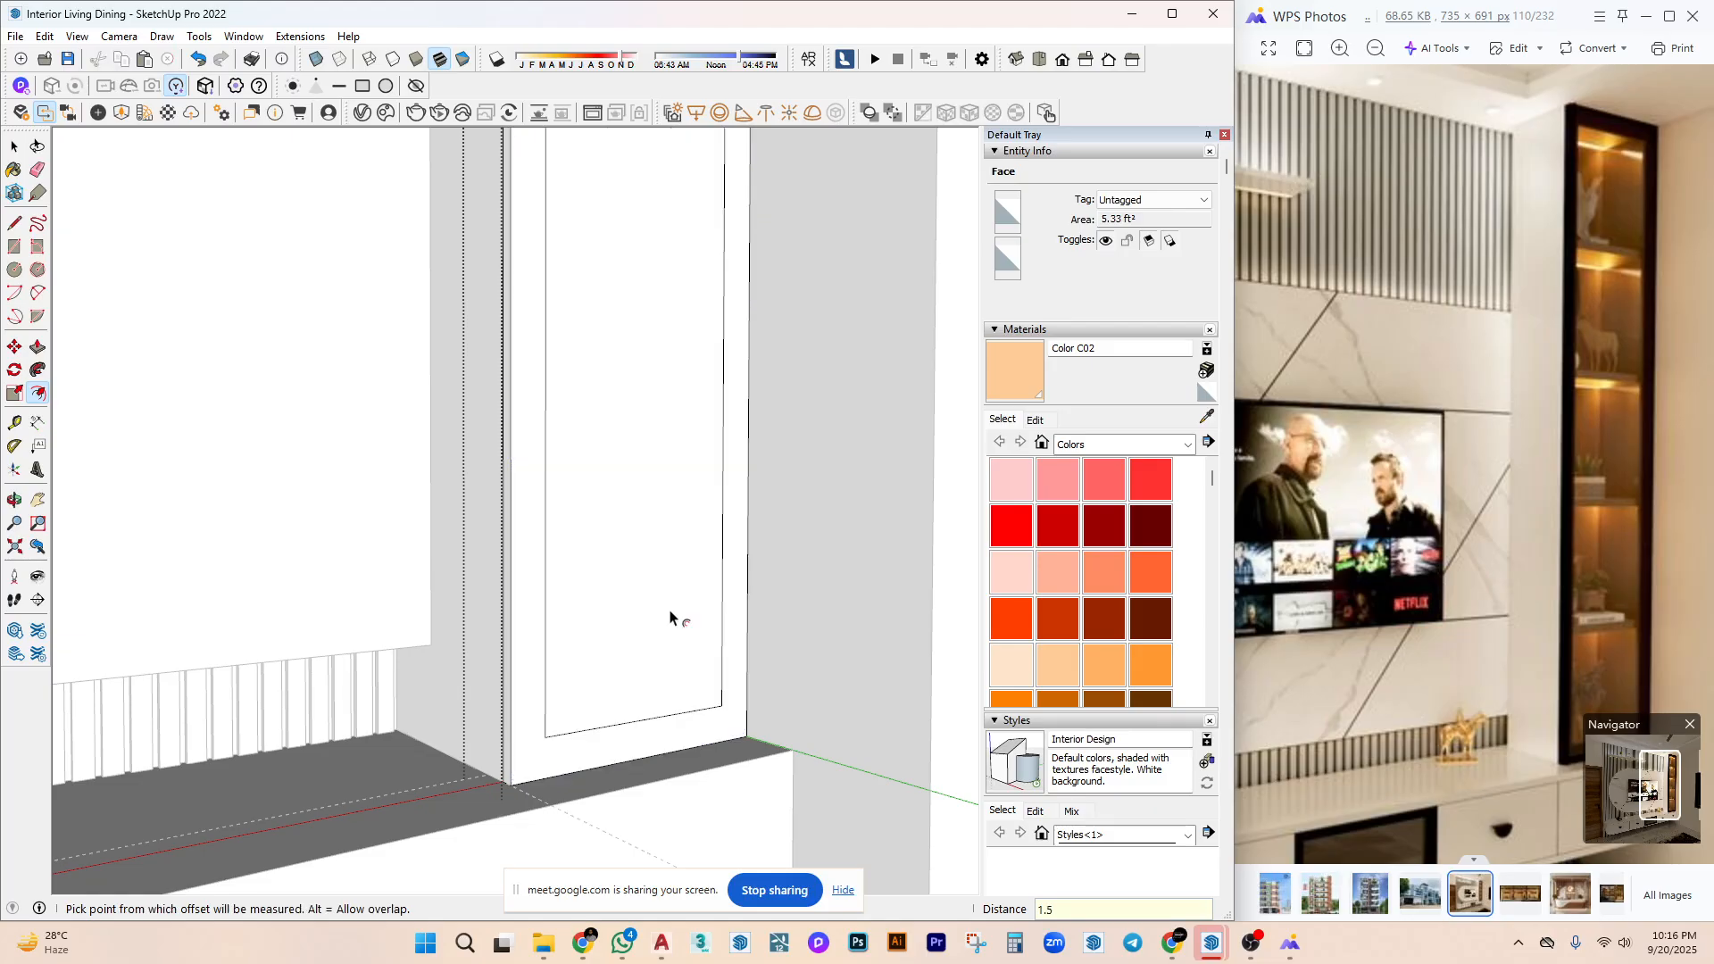
Push the inner face of the front panel back 1/2" to cut the door frame opening.
key("space")
key("p")
left_click(681, 394)
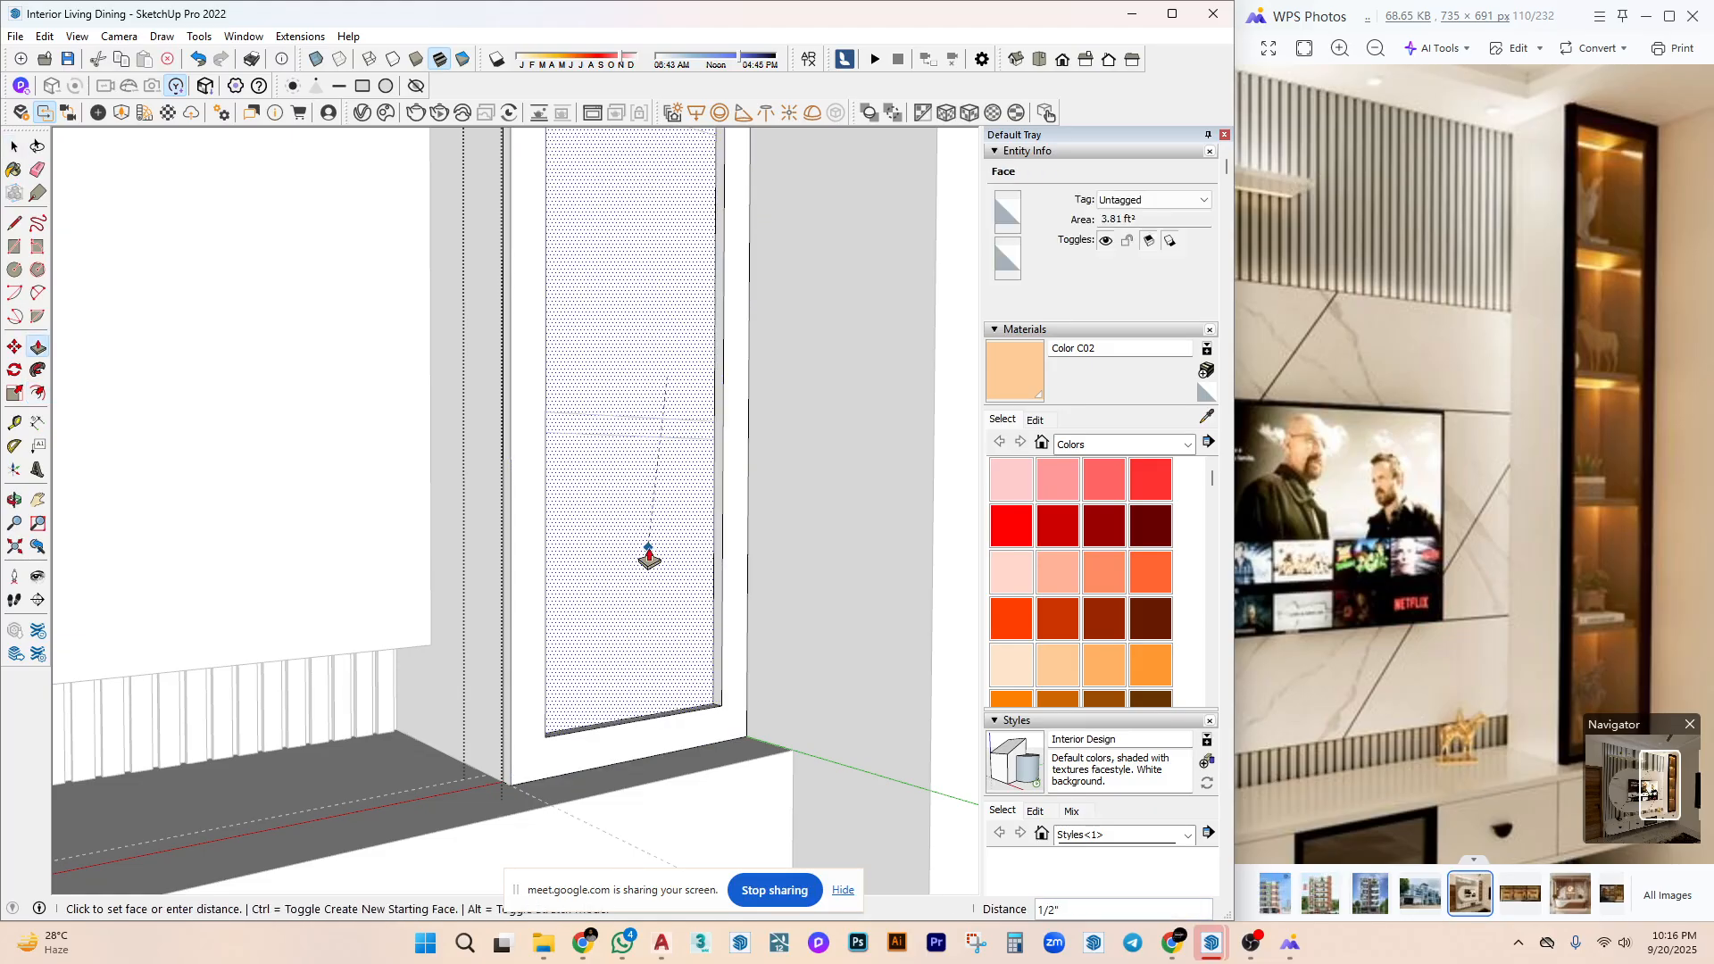
left_click(647, 559)
key("space")
scroll(650, 695, "down", 3)
scroll(657, 654, "up", 2)
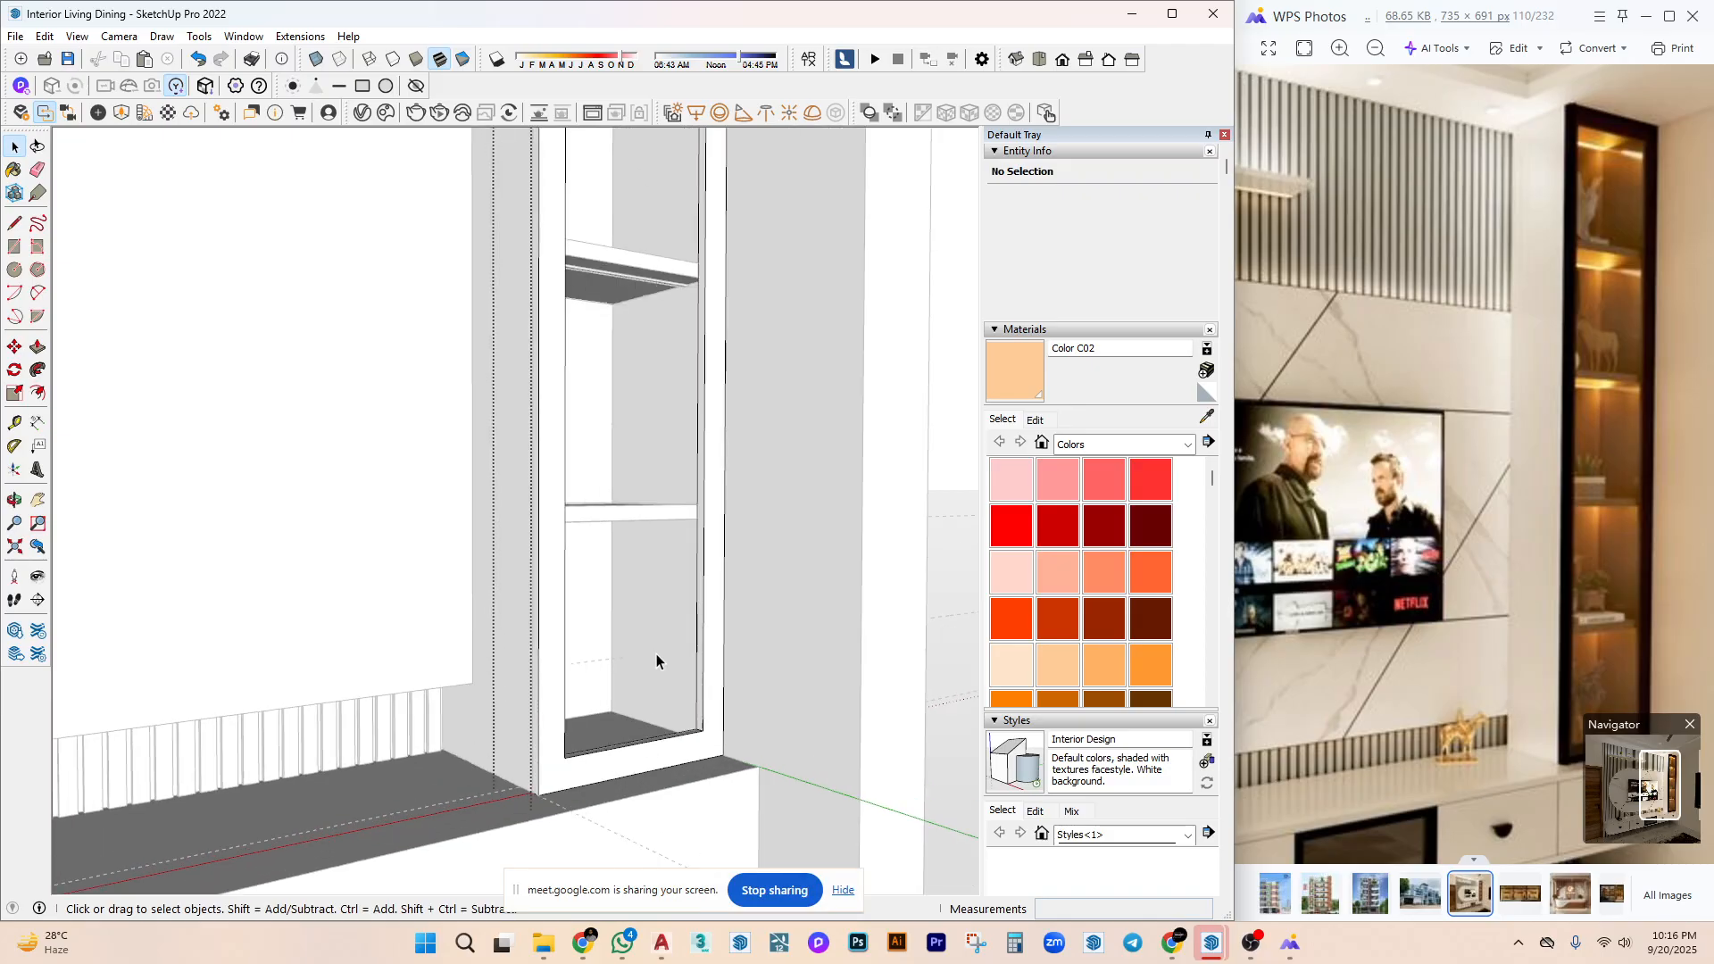
Undo the opening to copy the frame's inner face with its edges, and restore the opening.
key("ctrl+z")
left_click(657, 625)
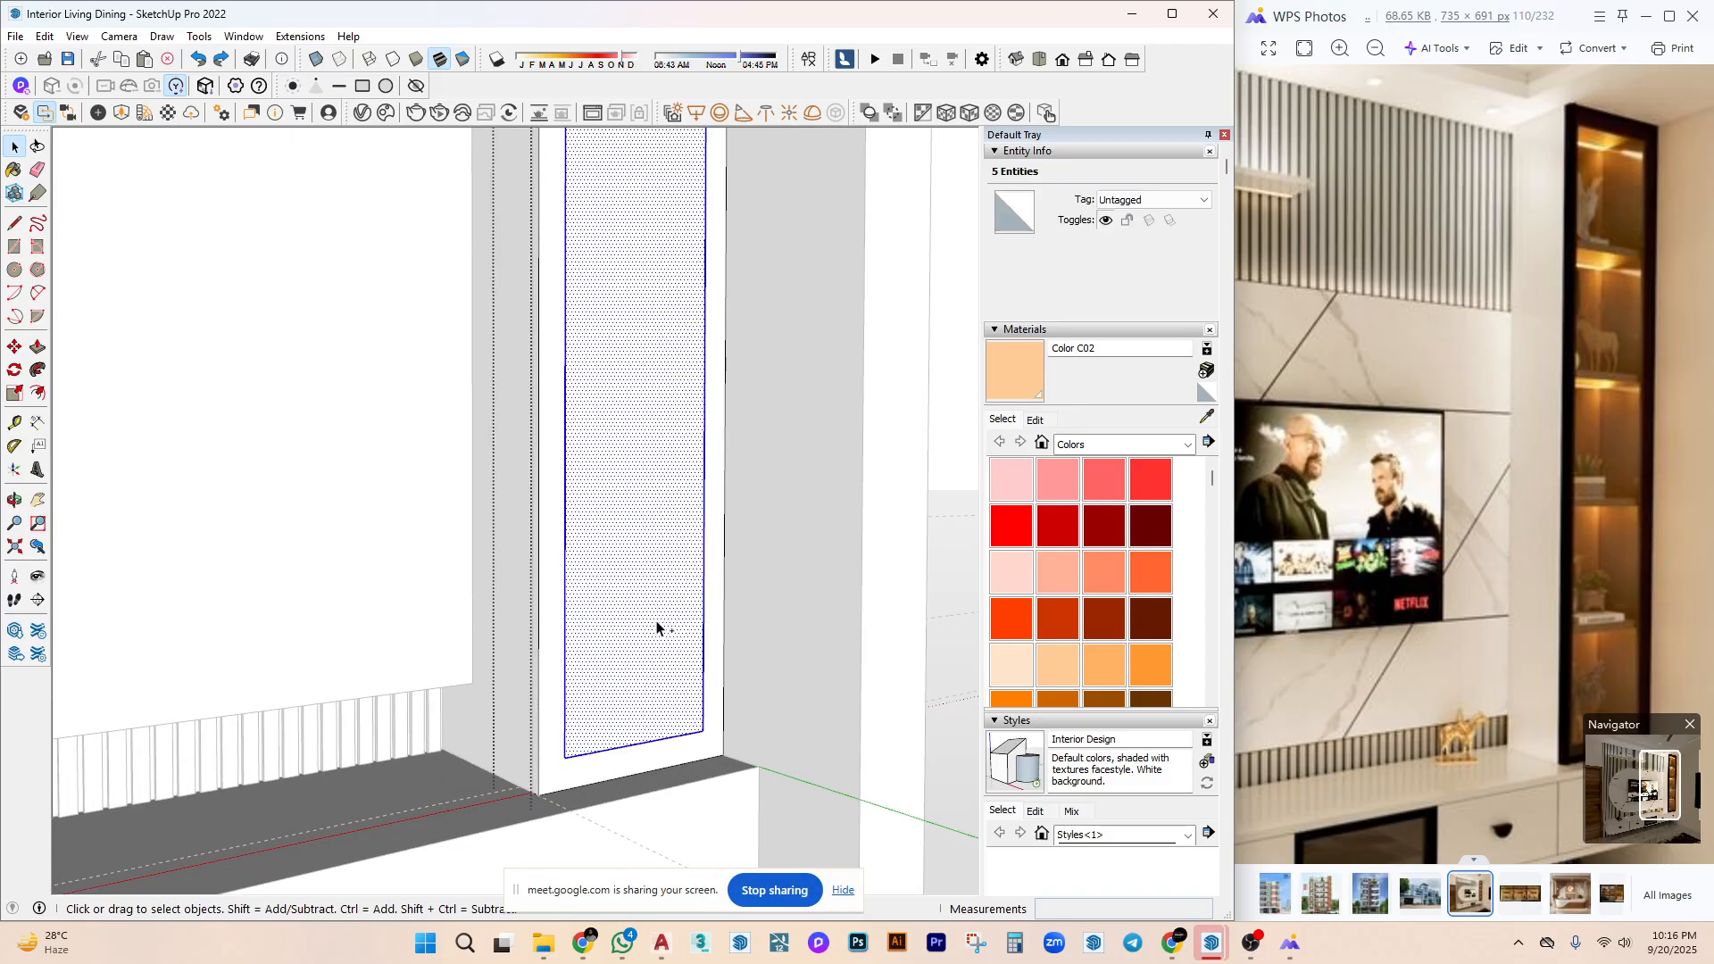
triple_click(657, 628)
key("p")
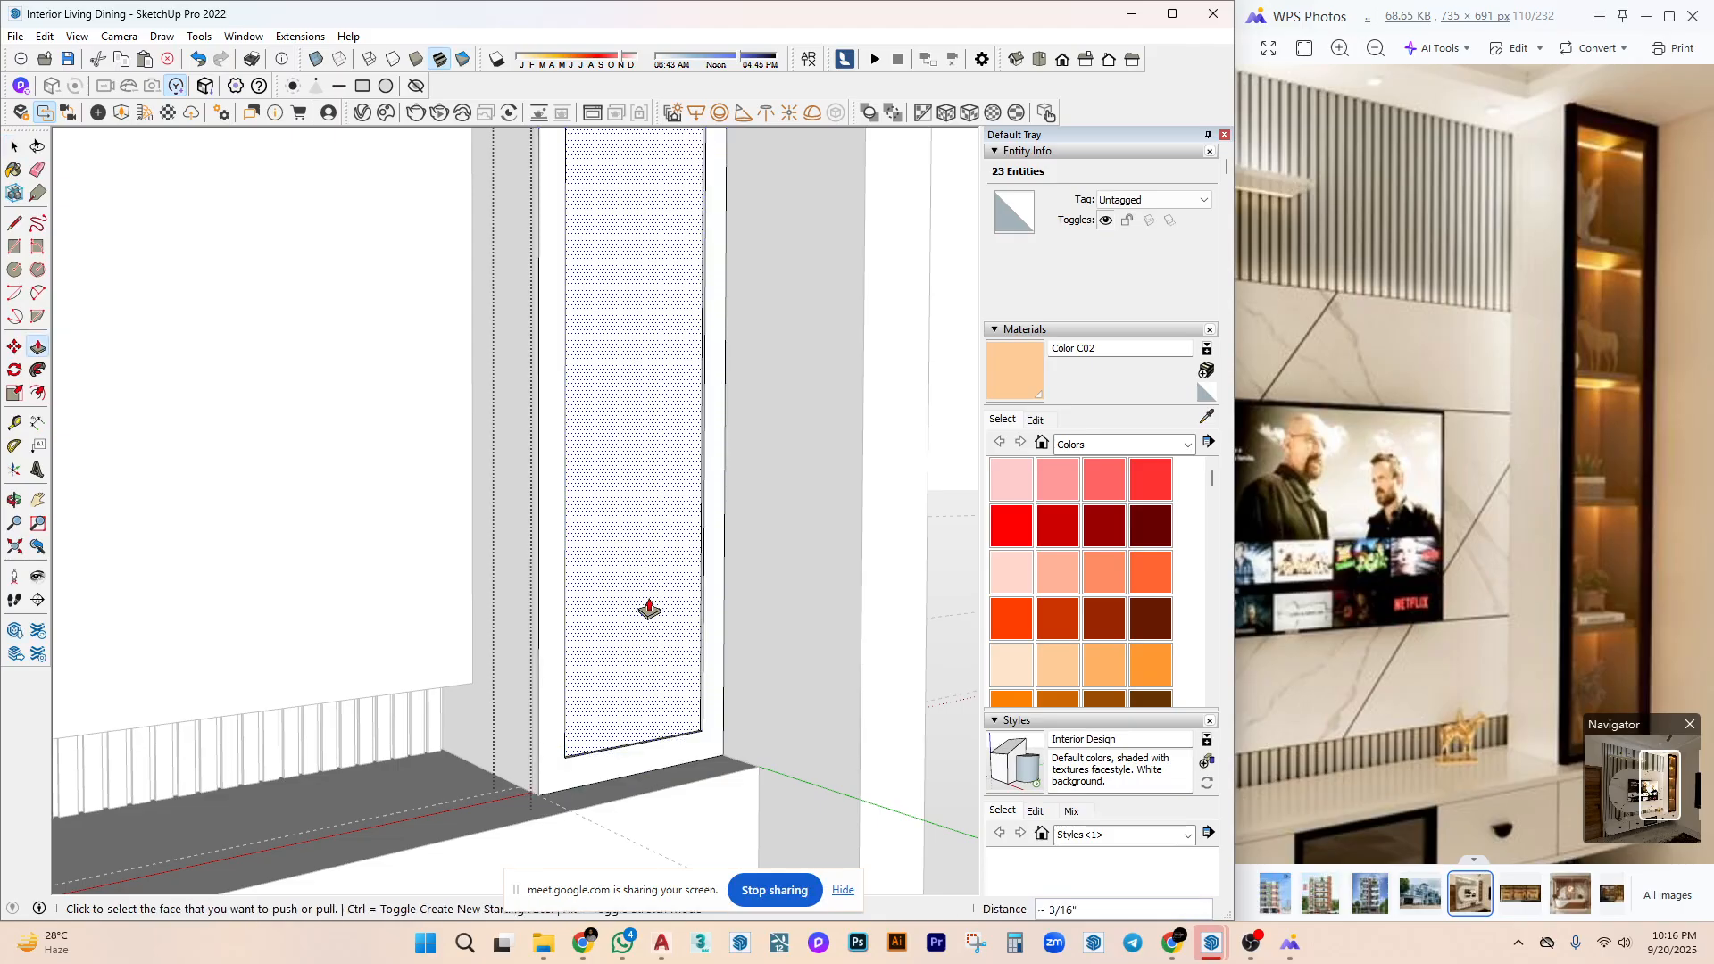
key("ctrl+y")
middle_click_drag(636, 563, 704, 674)
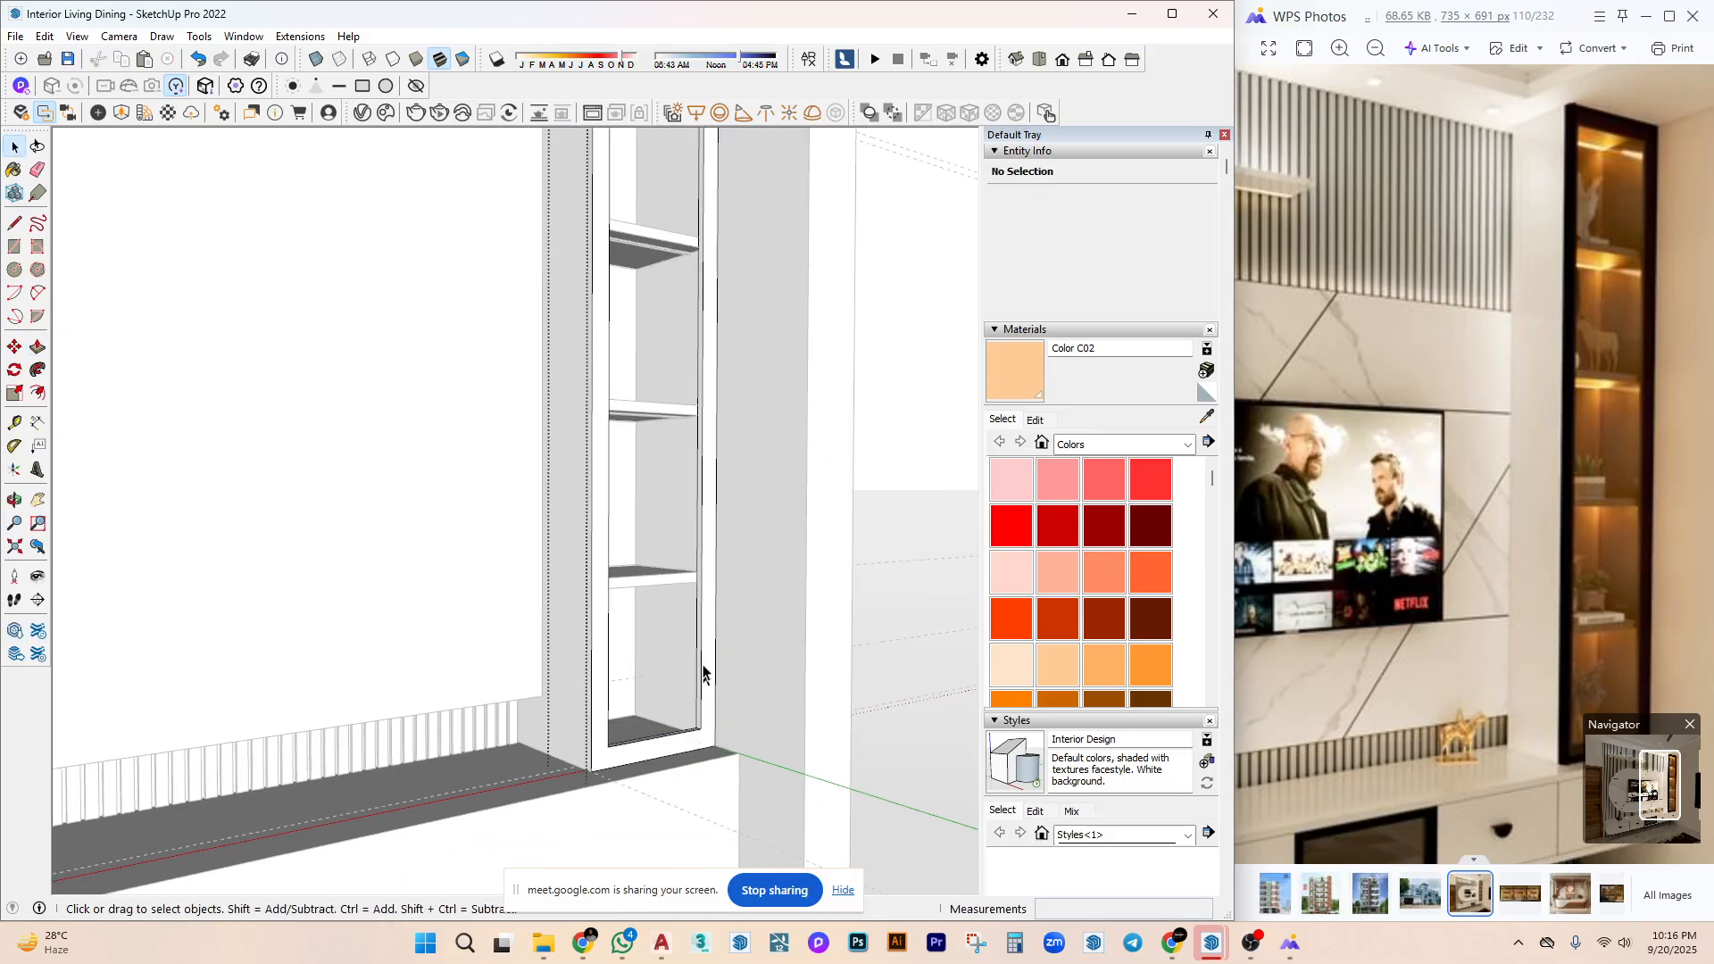
Leave the door frame group and paste the copied inner face in place within the frame opening.
left_click(707, 568)
middle_click_drag(707, 567, 6, 44)
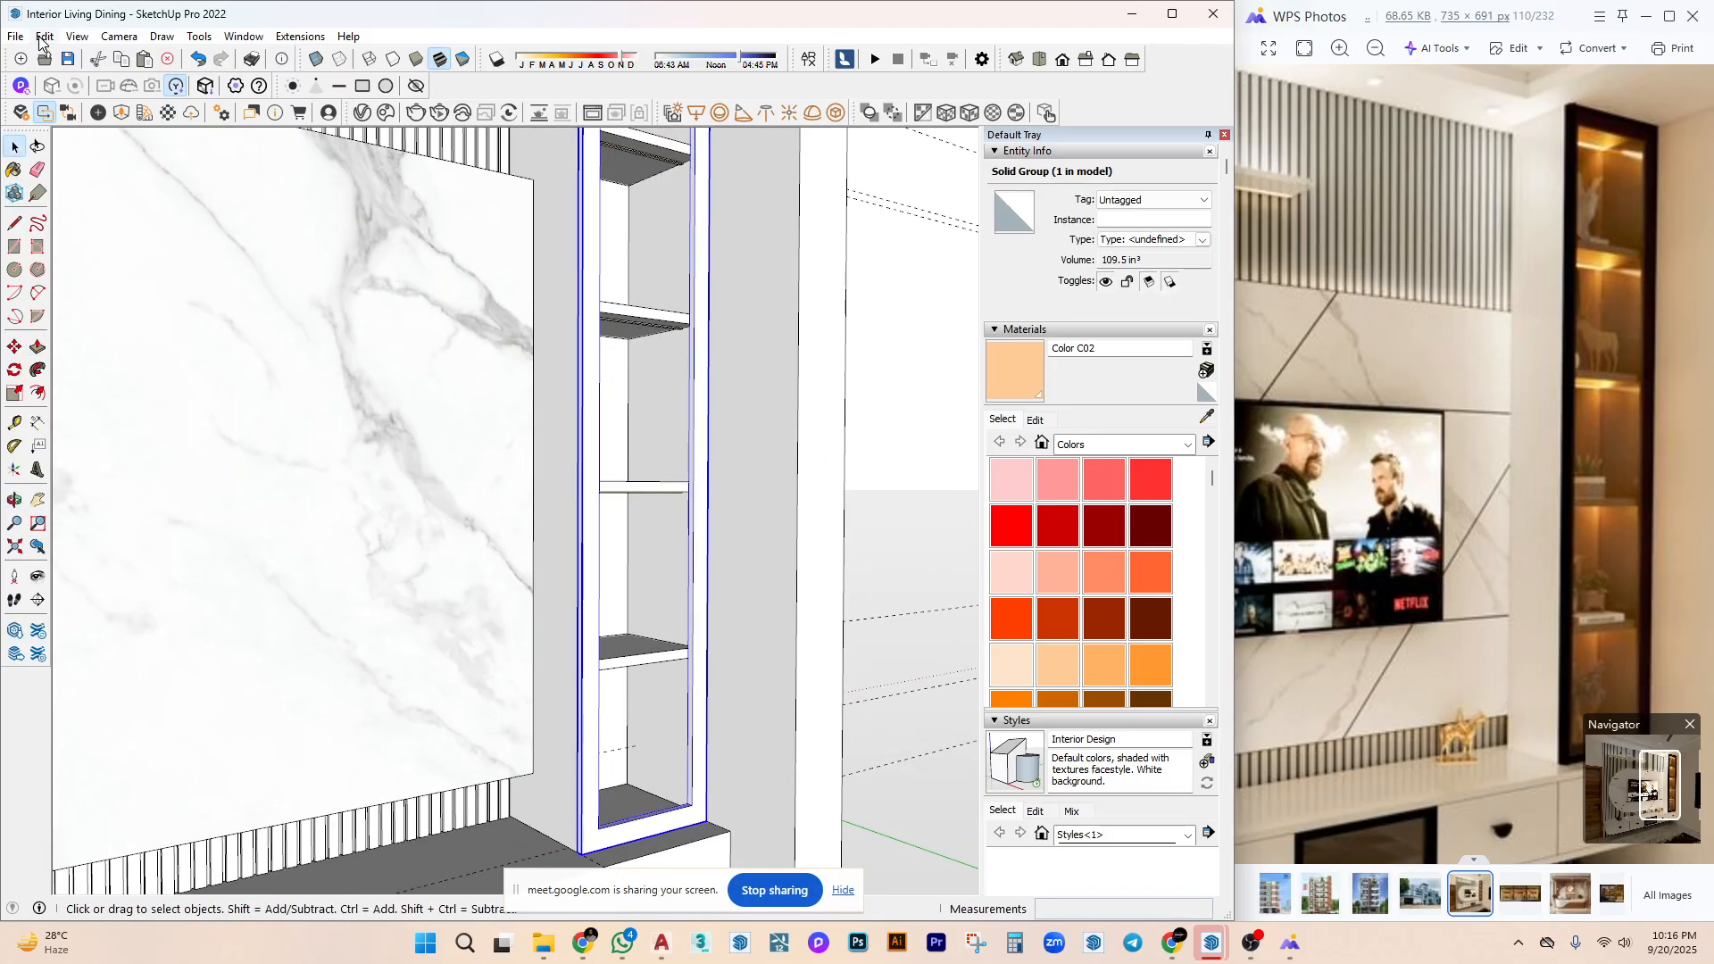
left_click(44, 36)
left_click(63, 180)
double_click(641, 500)
Move the pasted face back from the door frame's front to the middle of its thickness and make it a group.
middle_click_drag(641, 500, 669, 801)
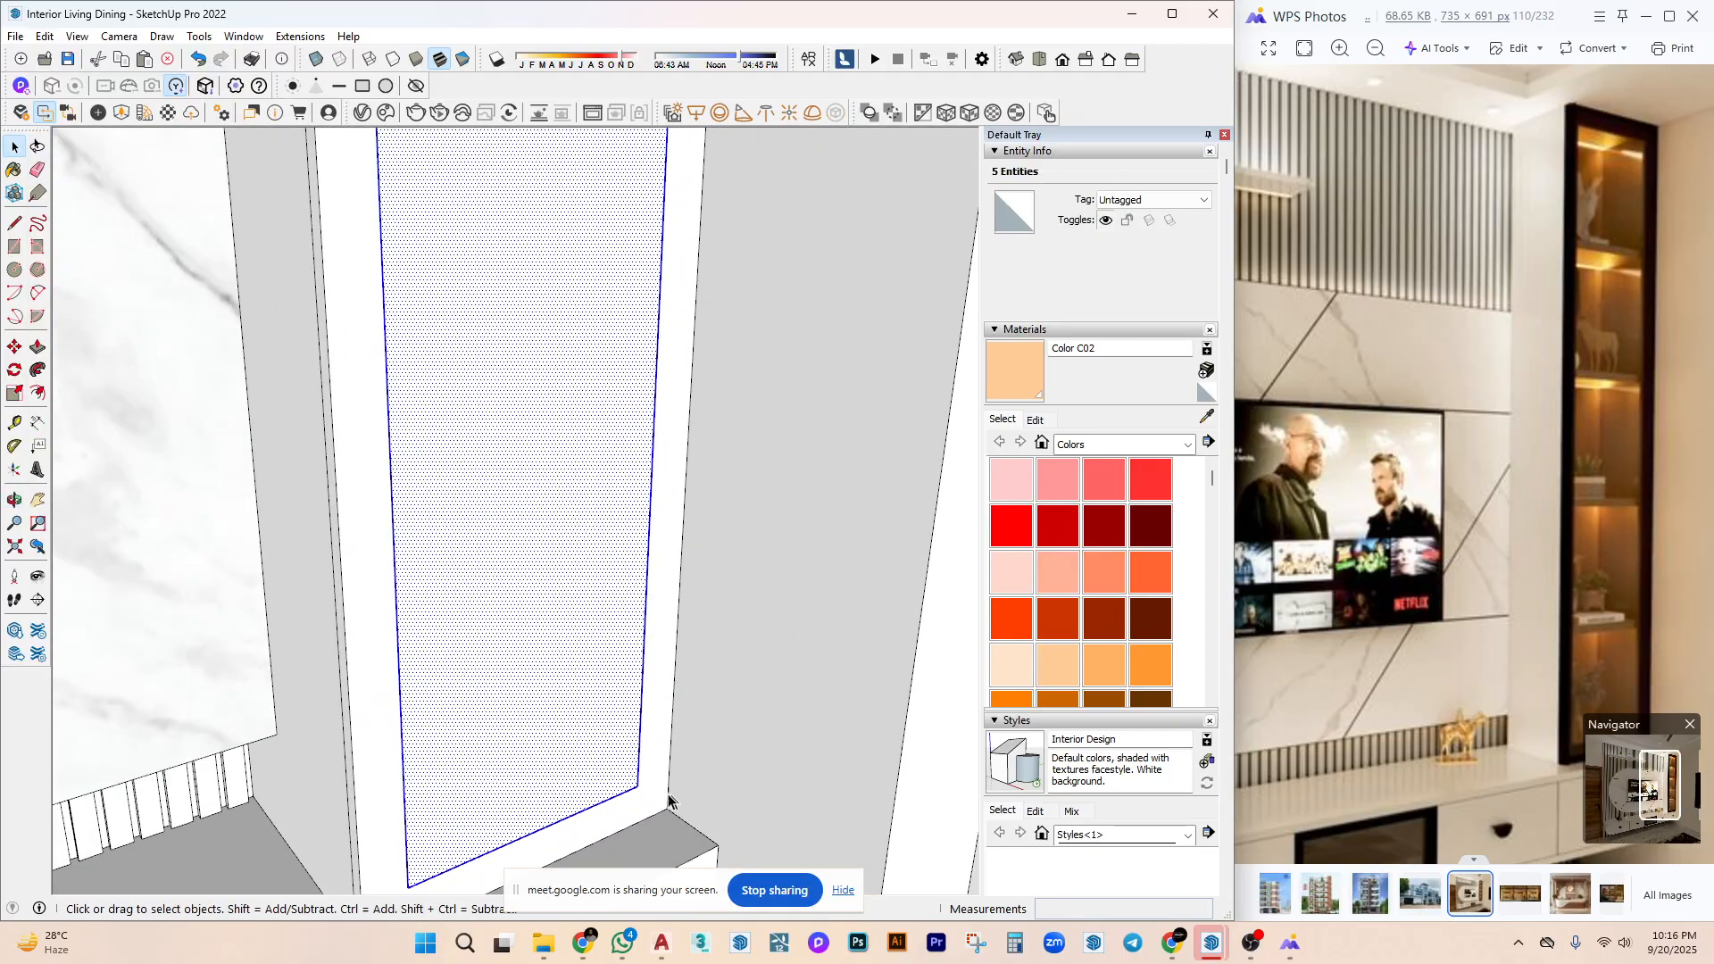
scroll(668, 801, "up", 3)
key("m")
scroll(651, 792, "up", 3)
left_click(628, 785)
scroll(616, 772, "up", 4)
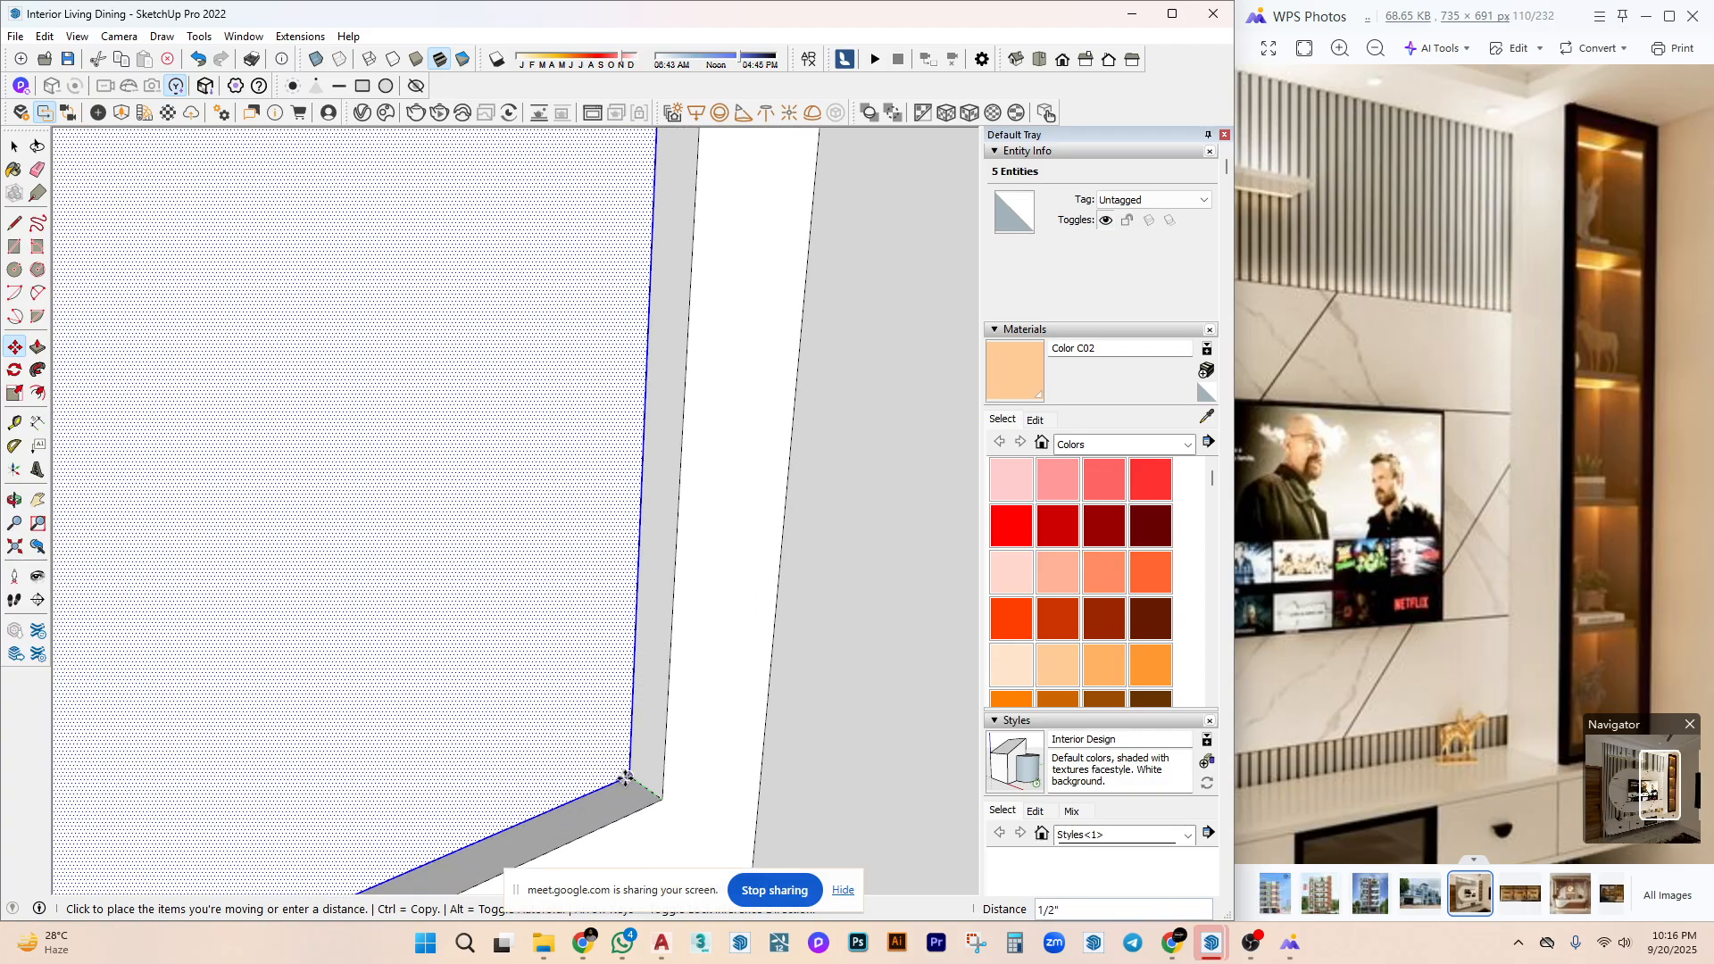
left_click(626, 778)
key("space")
right_click(563, 549)
left_click(589, 595)
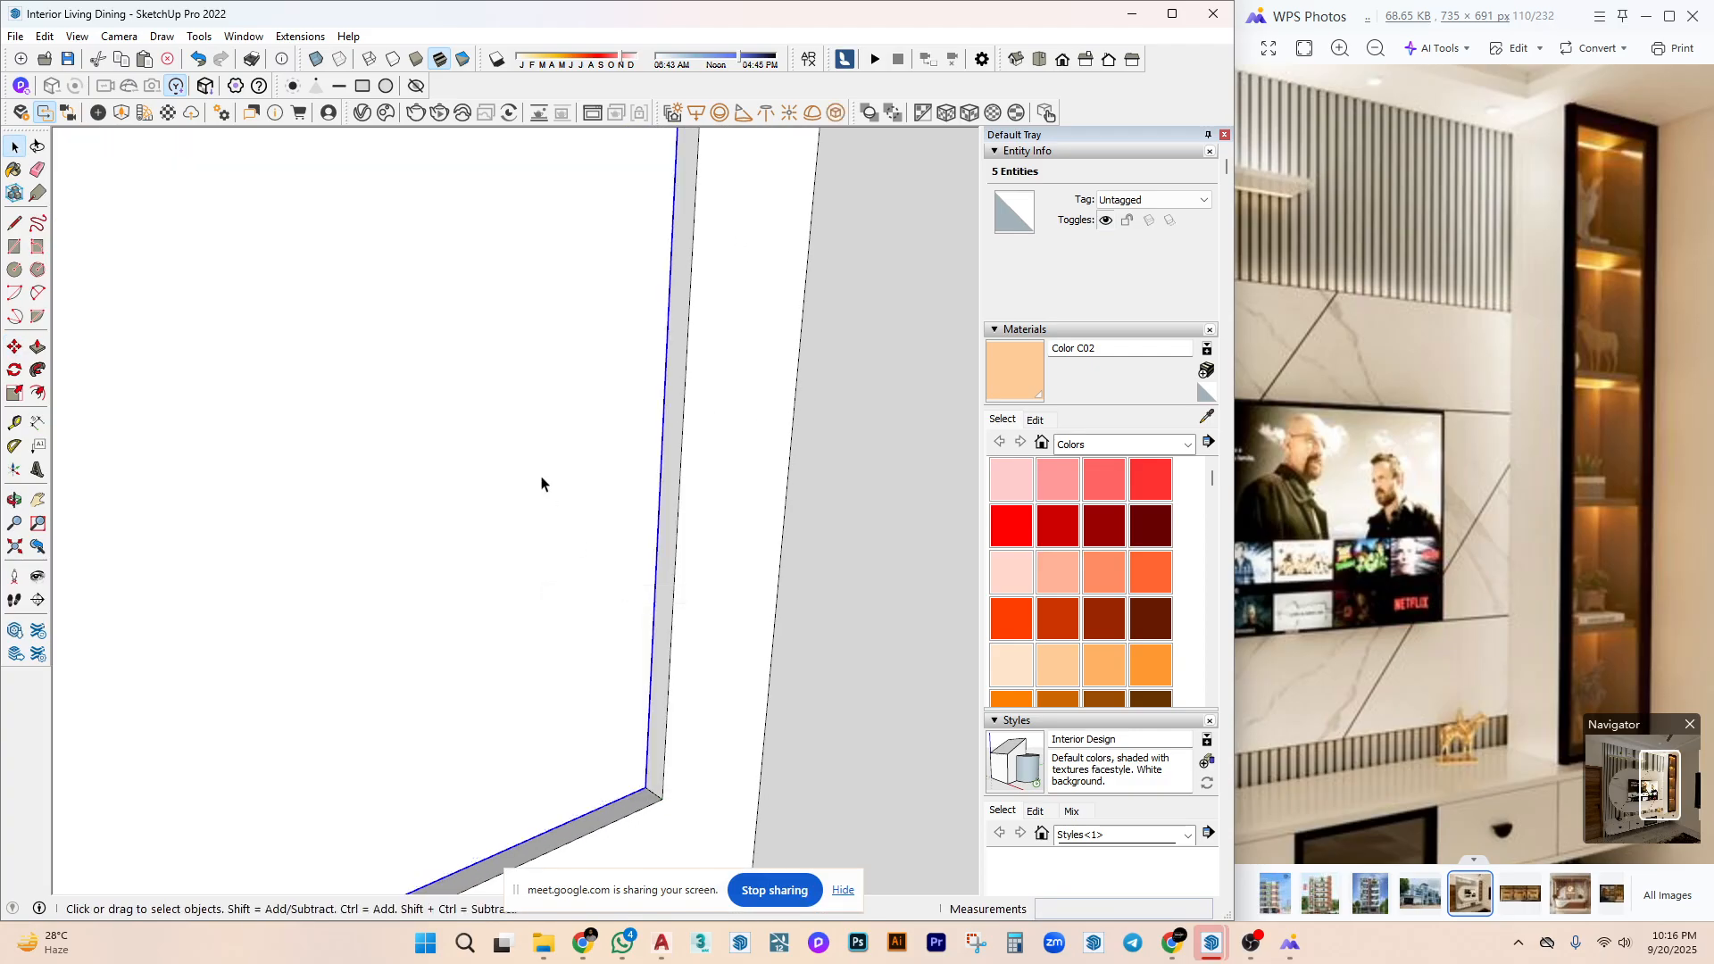
Open the pane group and paint its face with Translucent Glass Gray from the Glass and Mirrors materials.
left_click(541, 483)
left_click(1167, 448)
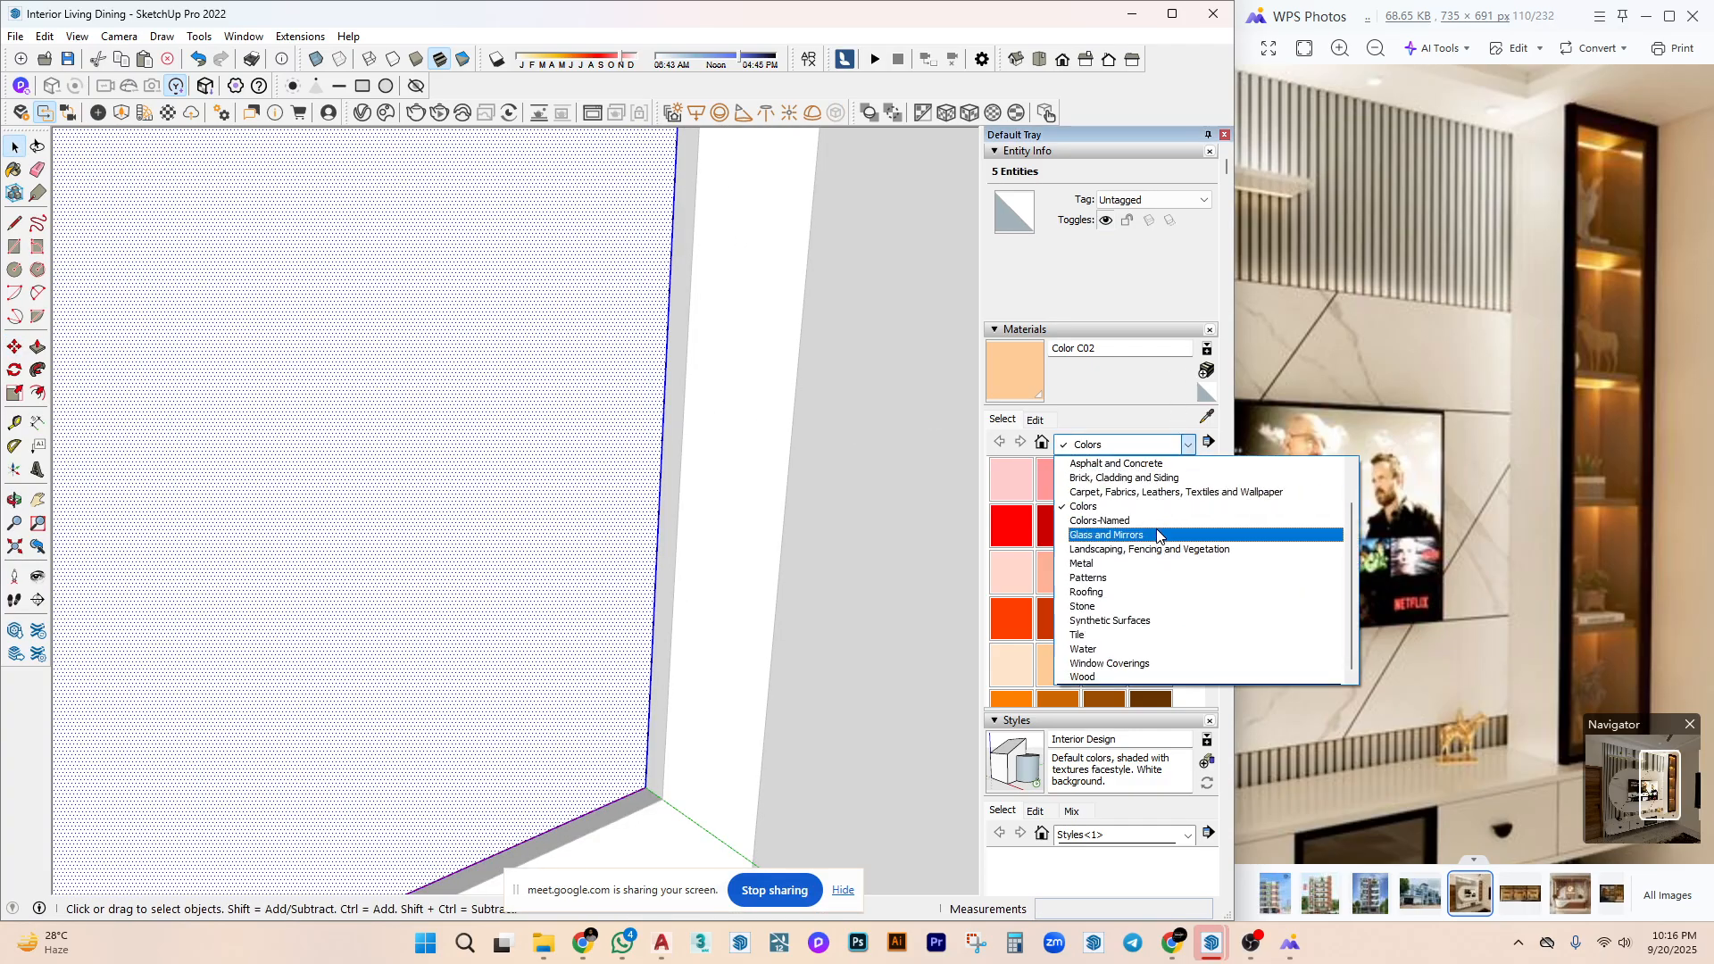
left_click(1152, 532)
left_click(1108, 536)
left_click(586, 497)
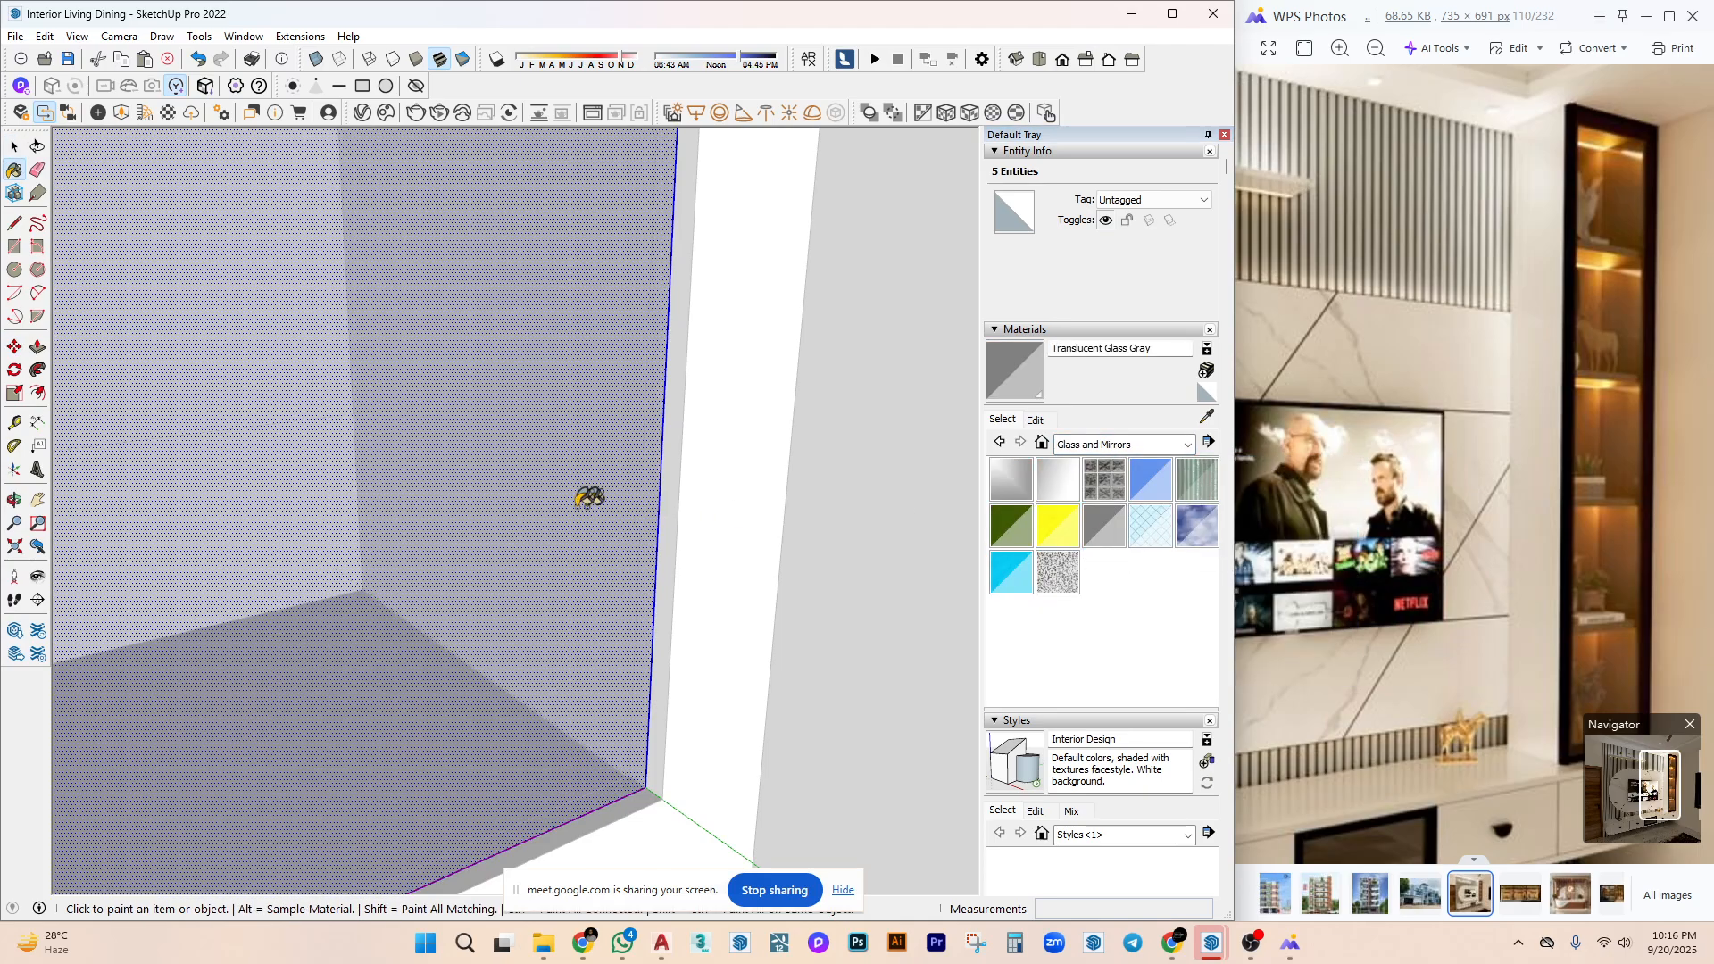
key("space")
scroll(604, 536, "down", 6)
scroll(544, 346, "up", 5)
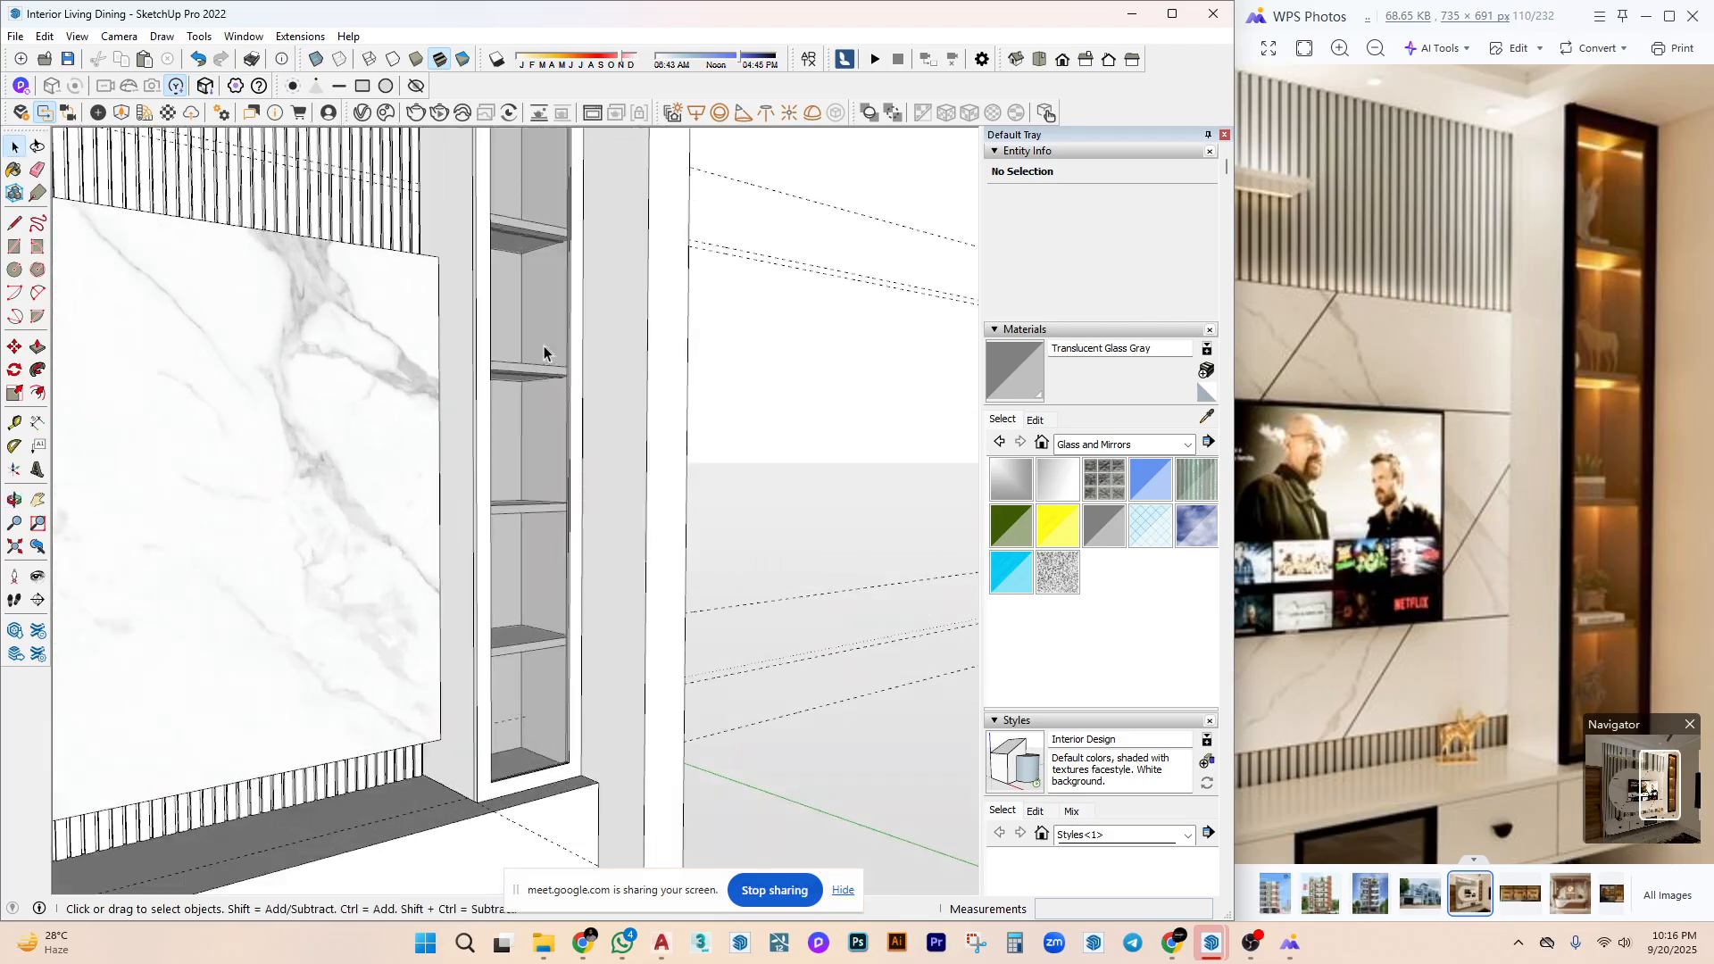
Select the door frame and glass pane groups and combine them into one component with the default settings.
left_click(448, 230)
right_click(449, 230)
left_click(526, 387)
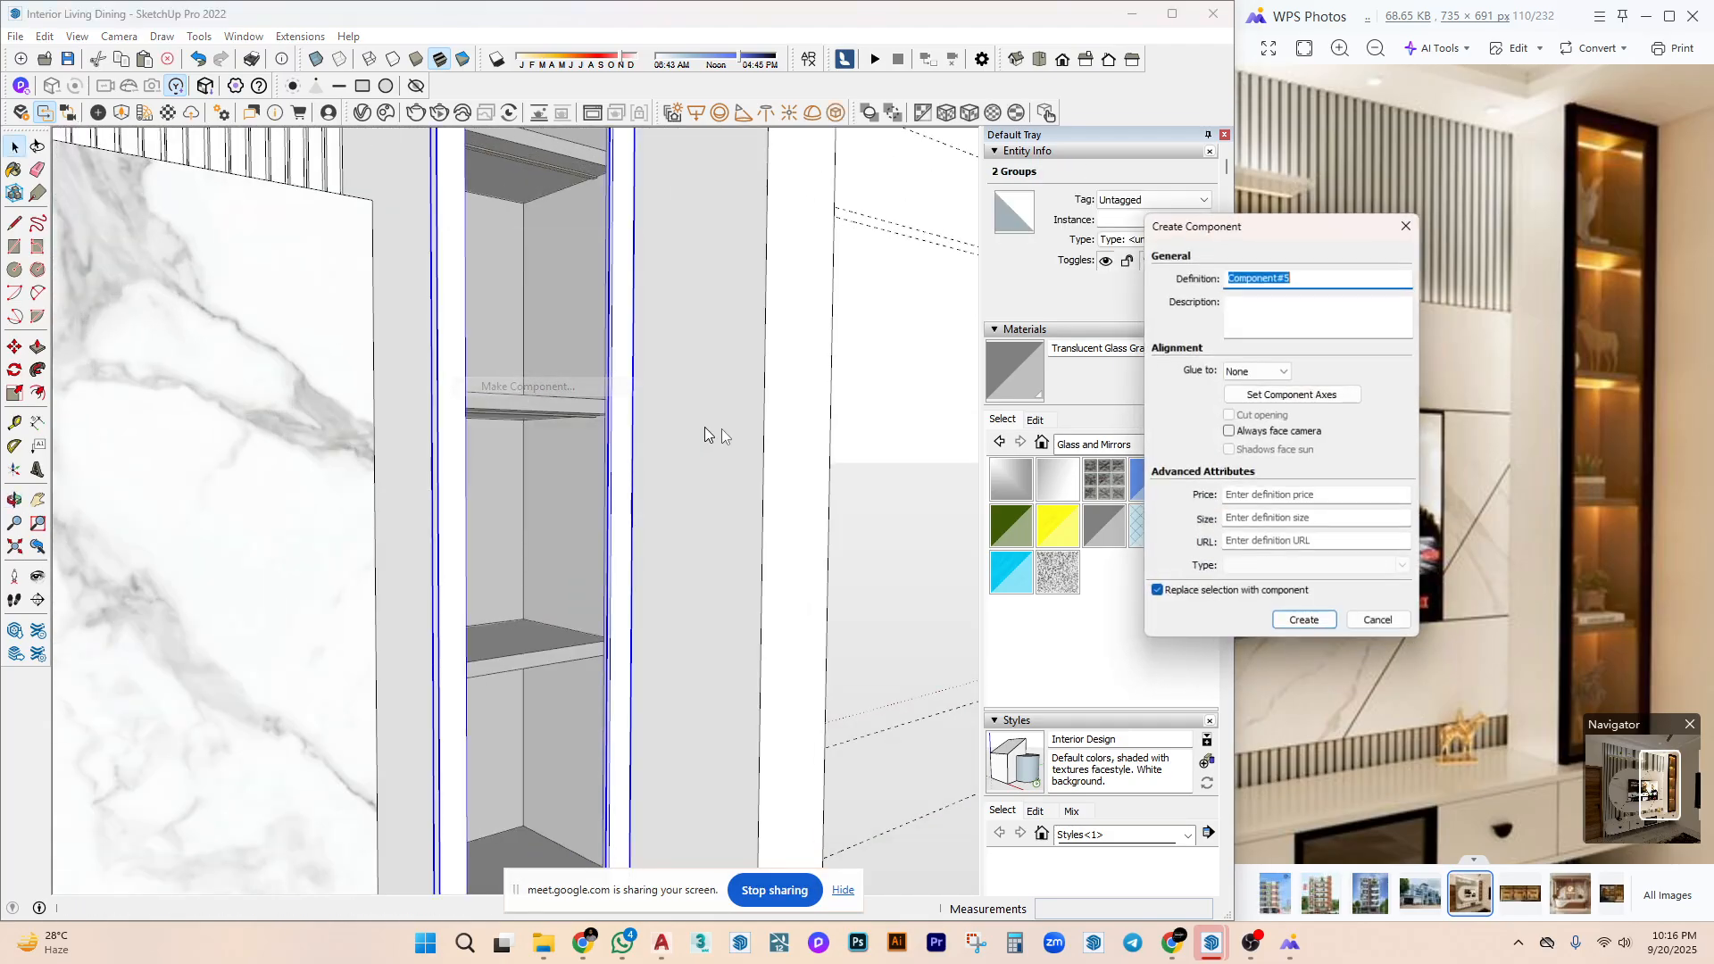
left_click(1302, 624)
middle_click_drag(551, 452, 463, 440)
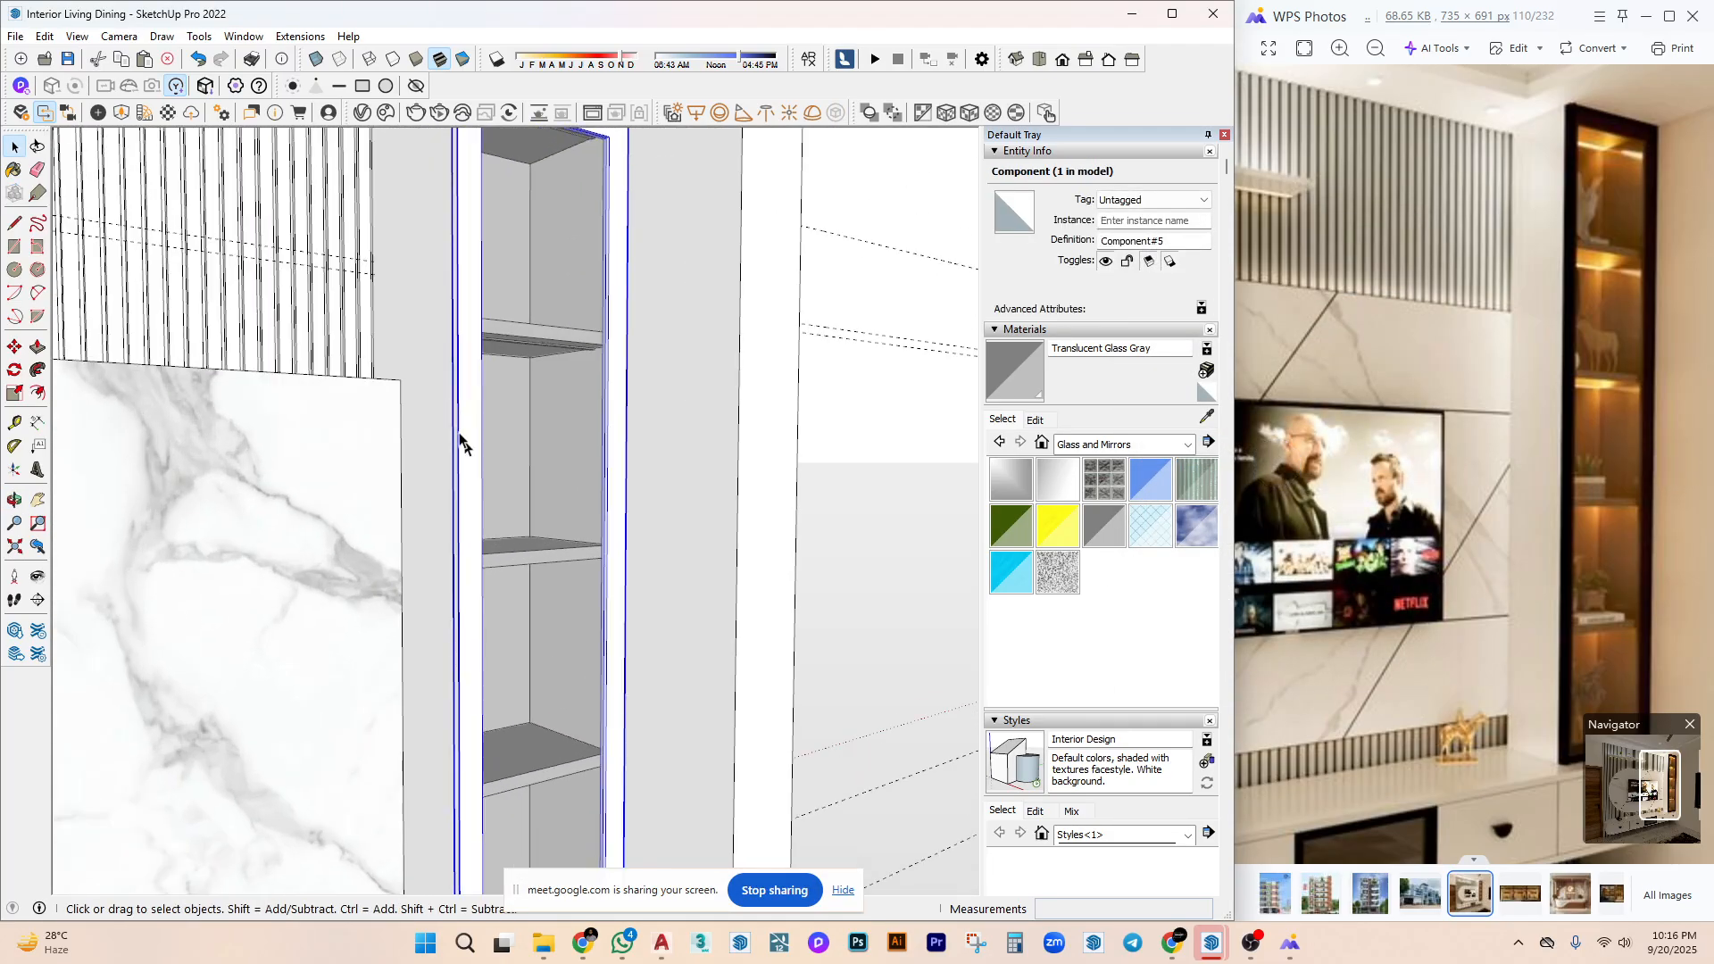
Open the door component, select the whole frame geometry and paint it with Color M04 from the Colors materials.
triple_click(466, 390)
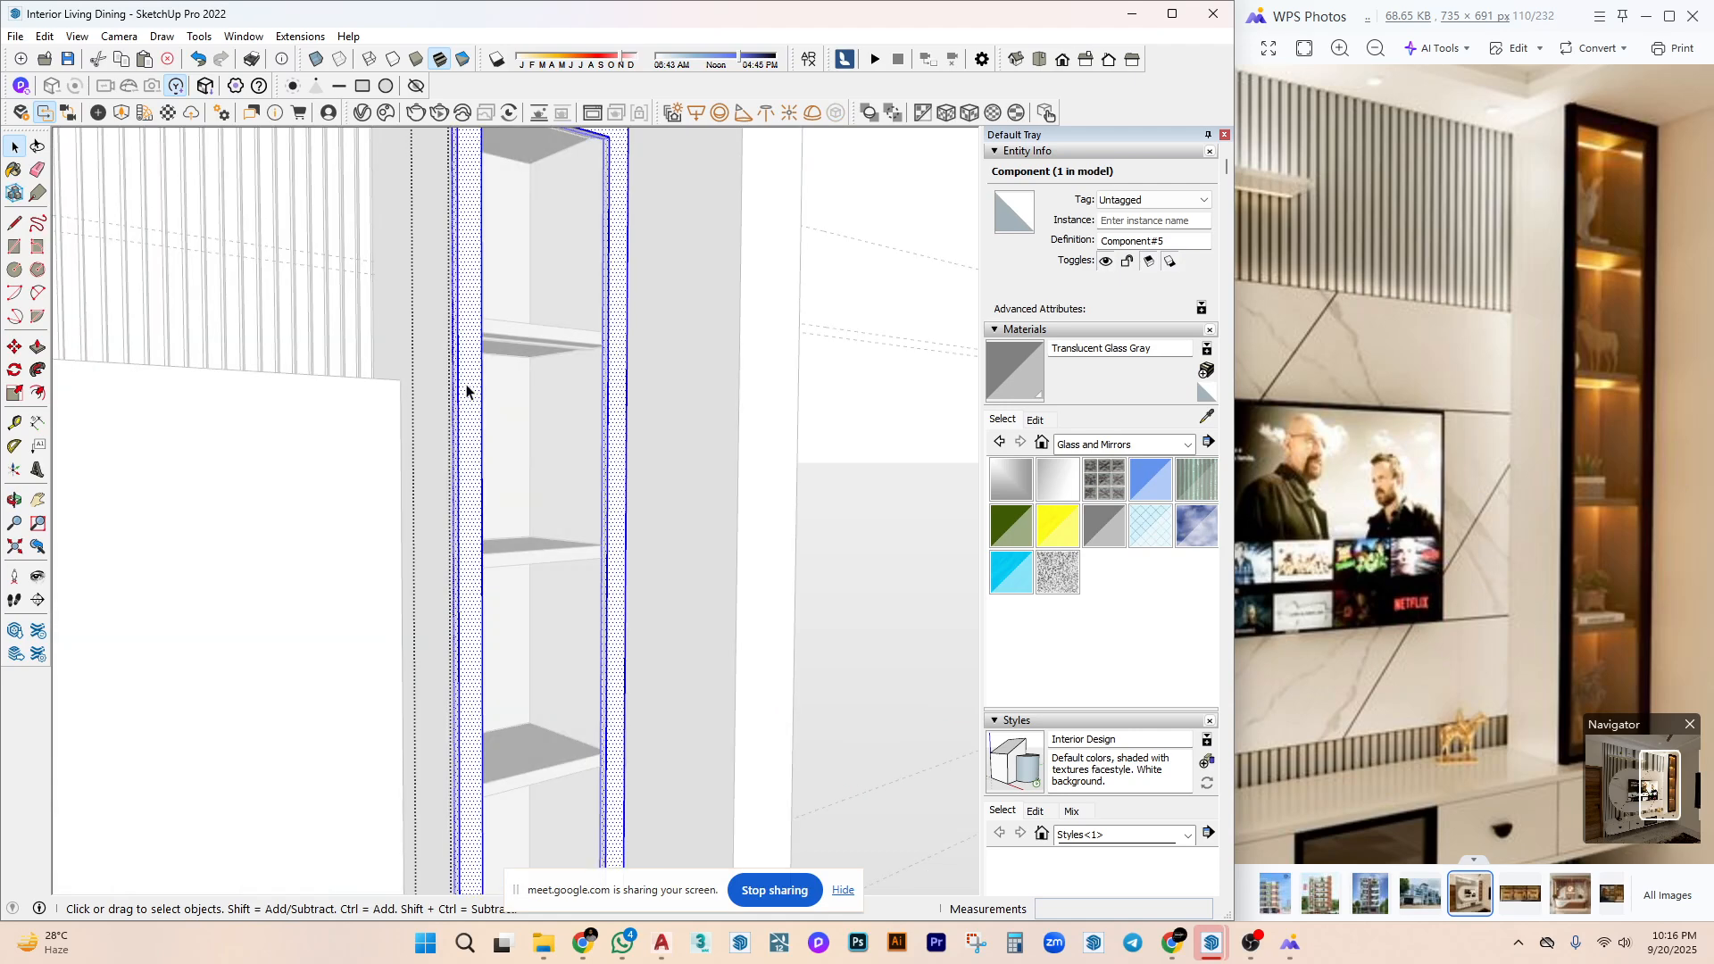
left_click(1134, 445)
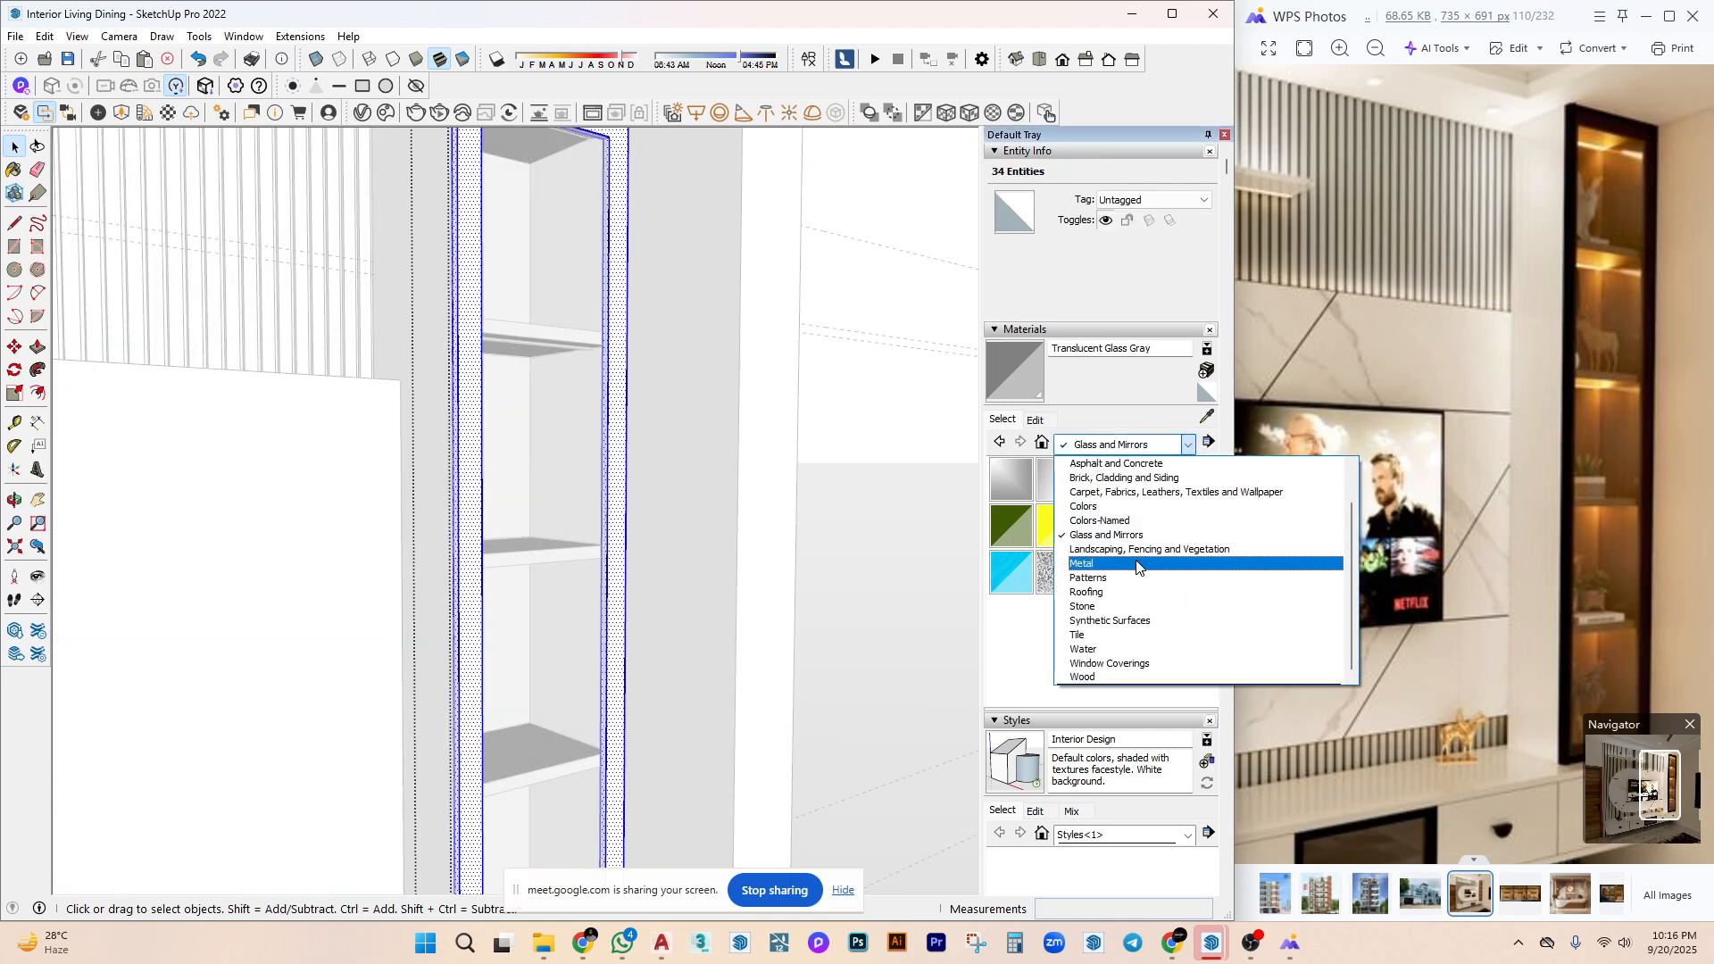
left_click(1130, 507)
scroll(1106, 593, "down", 10)
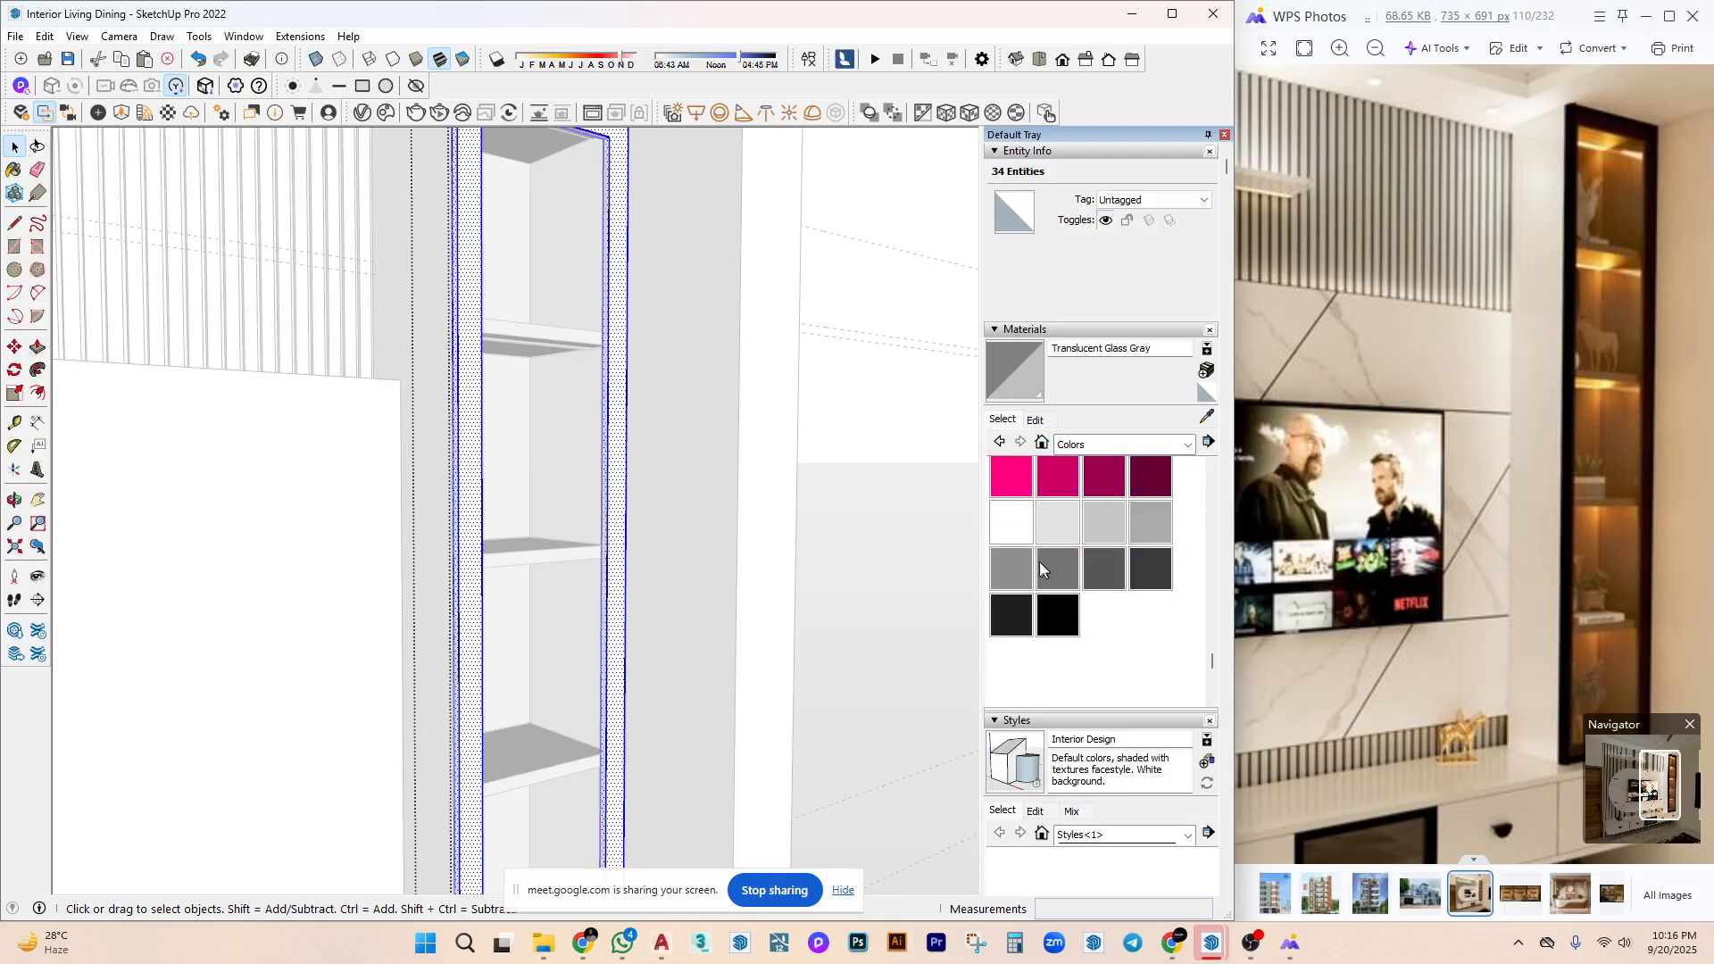
left_click(1009, 568)
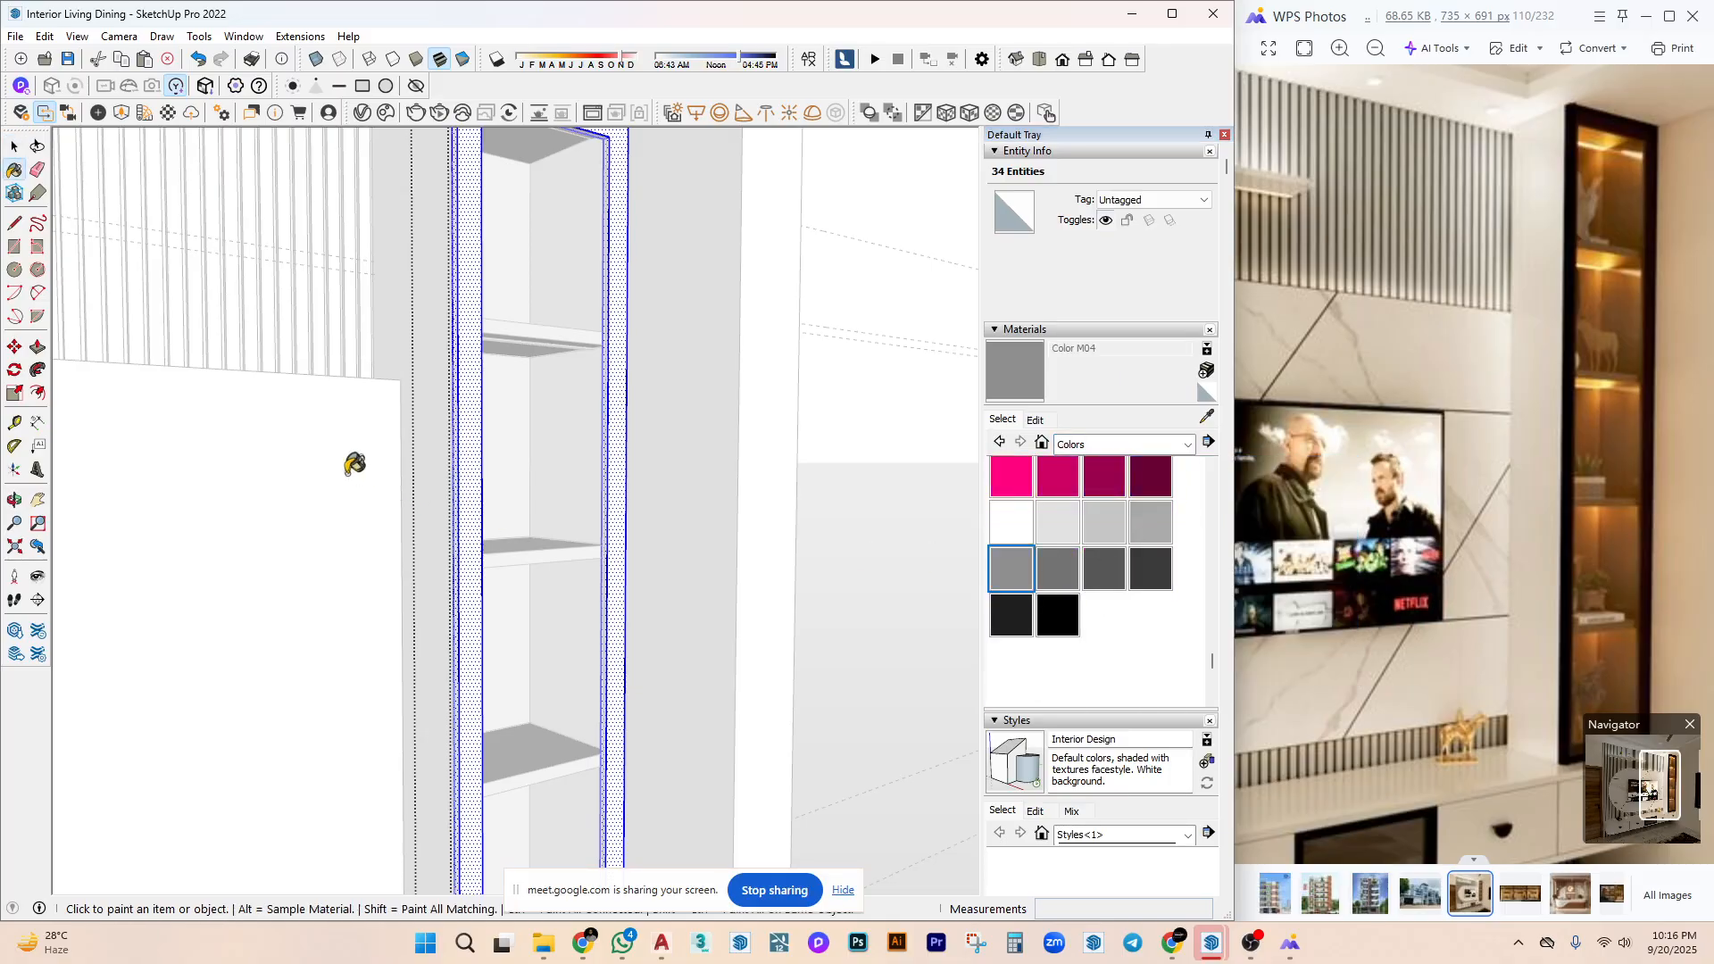
left_click(470, 384)
key("space")
key("Escape")
Open the floating TV console's group for editing and bring the console's drawer fronts into view in the reference photo.
scroll(620, 461, "down", 4)
mouse_move(620, 463)
middle_mouse_down()
mouse_move(608, 527)
mouse_move(709, 490)
mouse_move(669, 478)
middle_mouse_up()
scroll(709, 490, "down", 2)
scroll(600, 528, "up", 3)
middle_click_drag(601, 528, 342, 261)
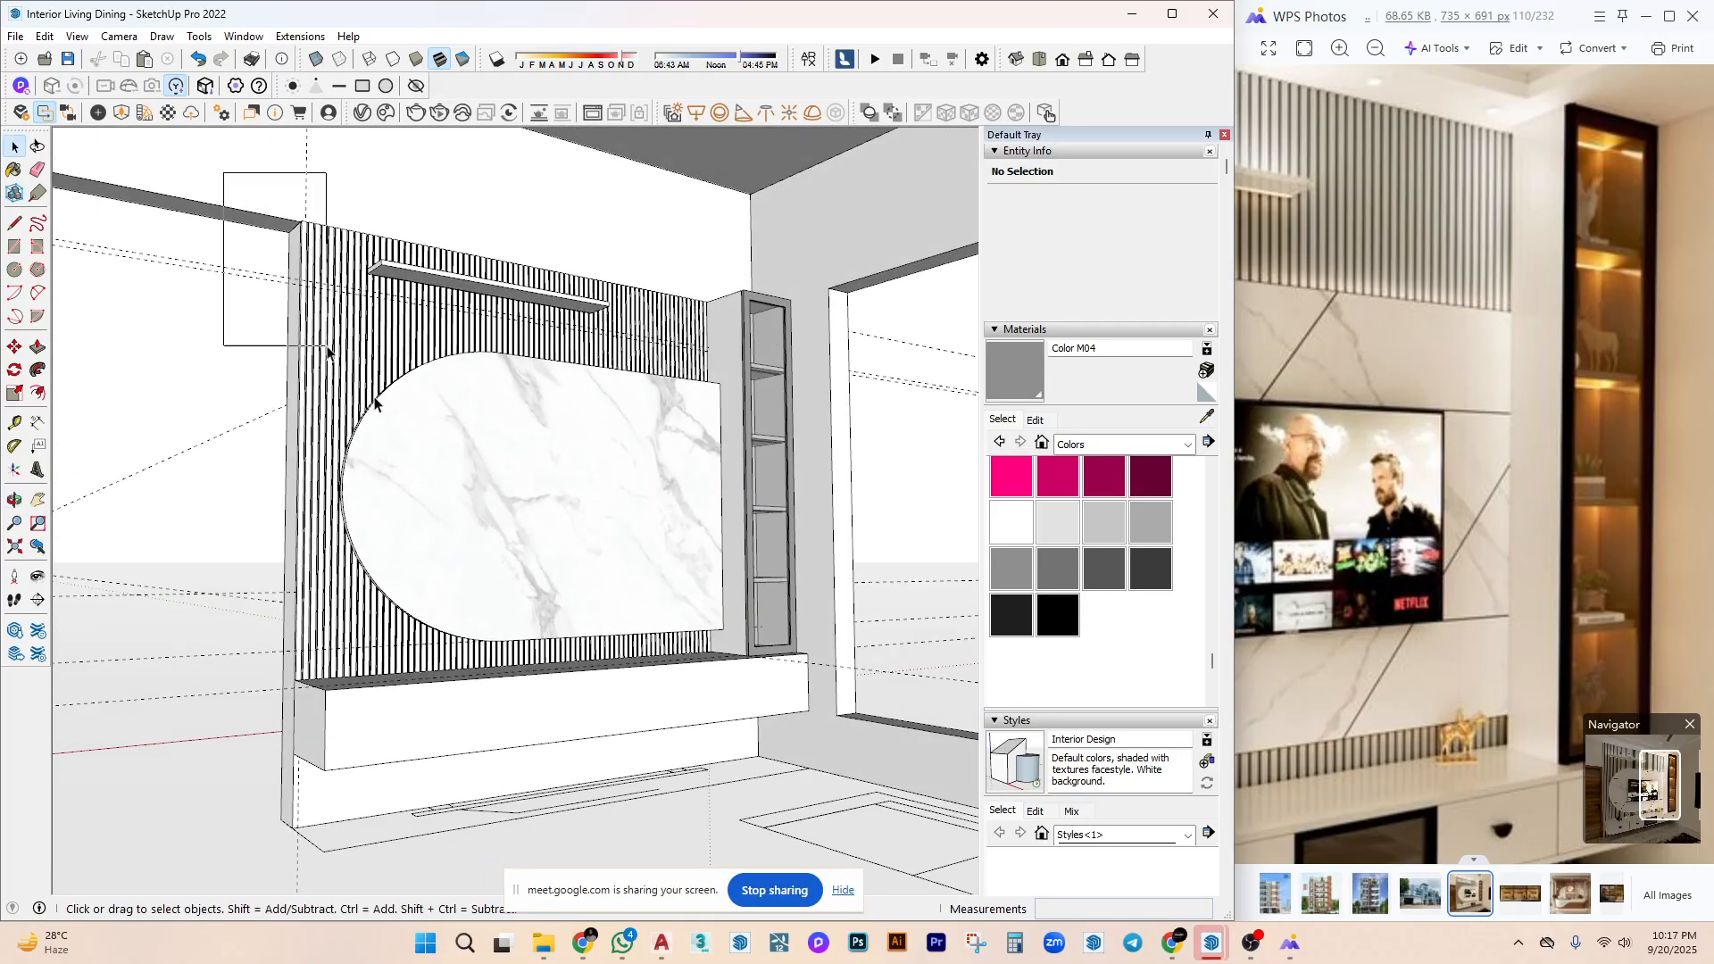
left_click_drag(327, 349, 956, 734)
middle_click_drag(956, 734, 627, 646)
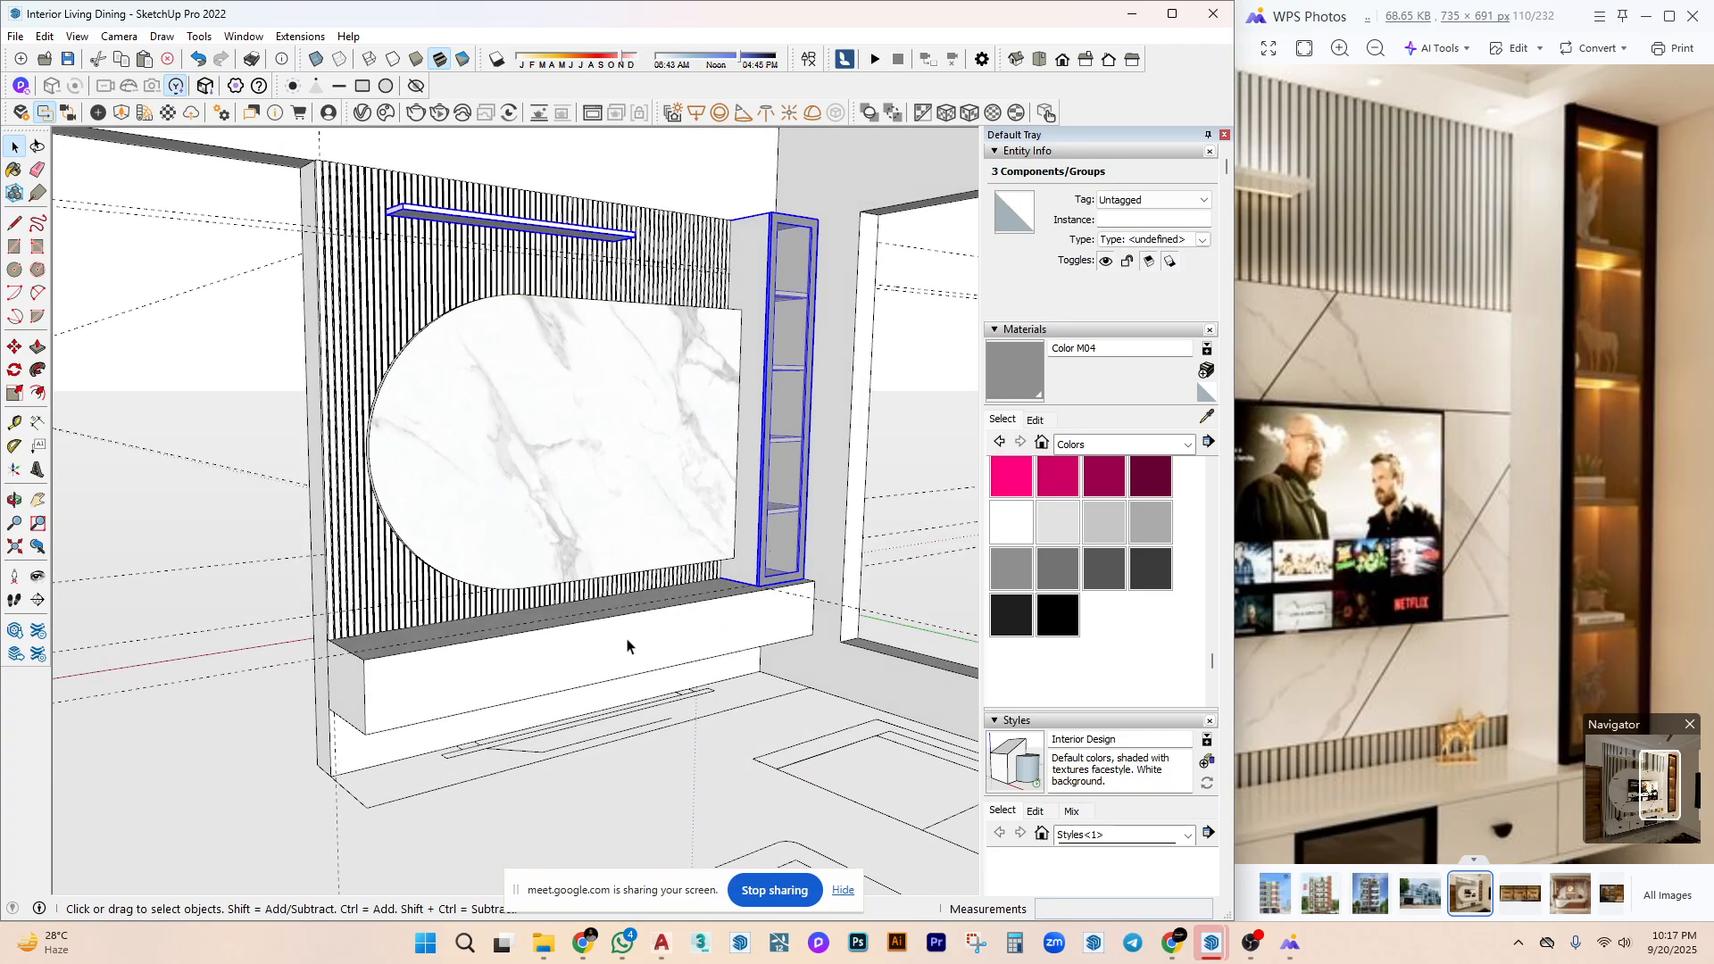
left_click(628, 645)
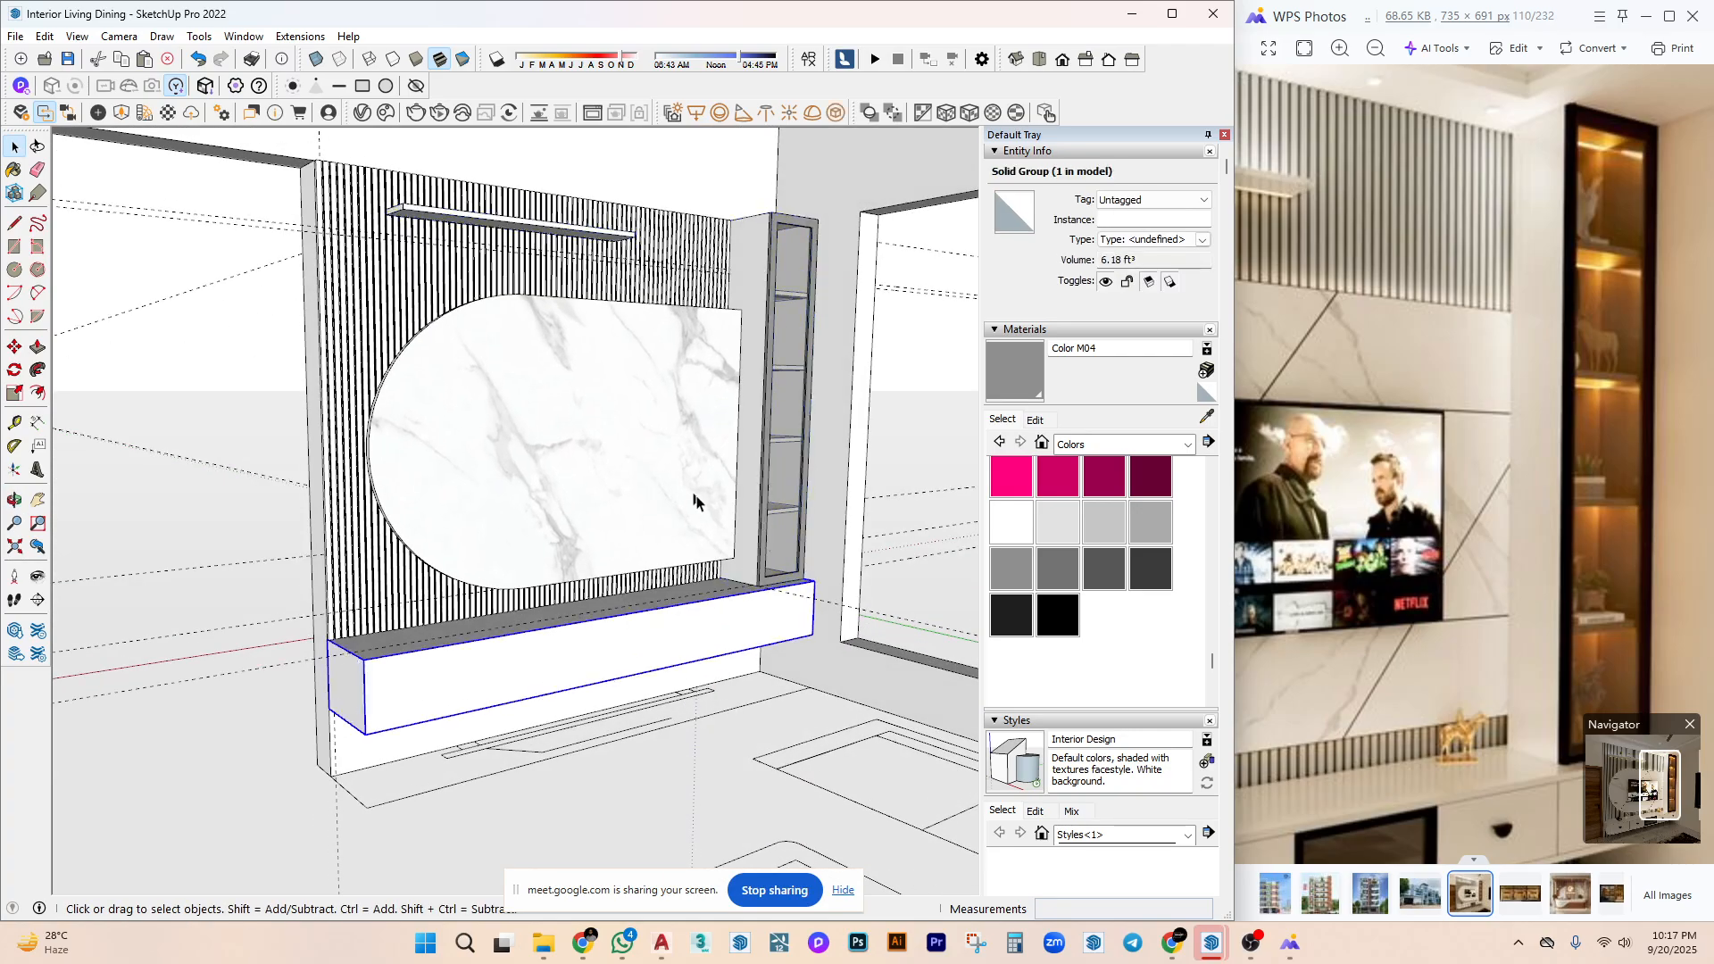
middle_click_drag(695, 502, 674, 600)
scroll(669, 635, "up", 3)
double_click(738, 700)
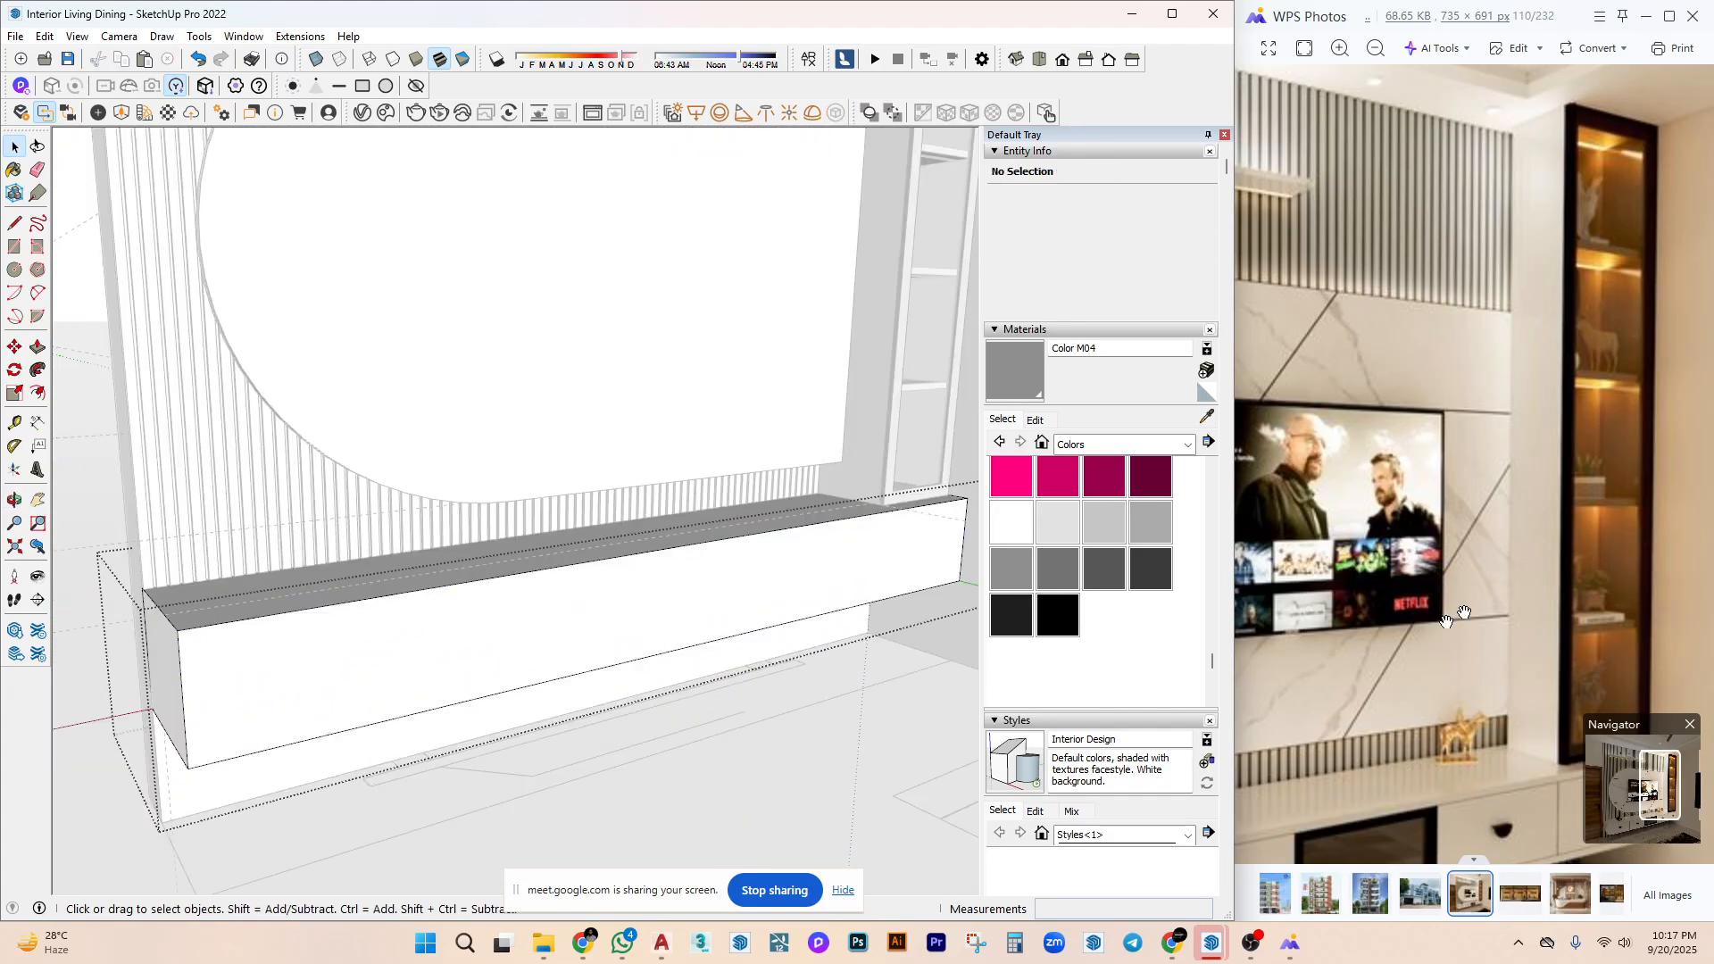
scroll(1487, 693, "down", 6)
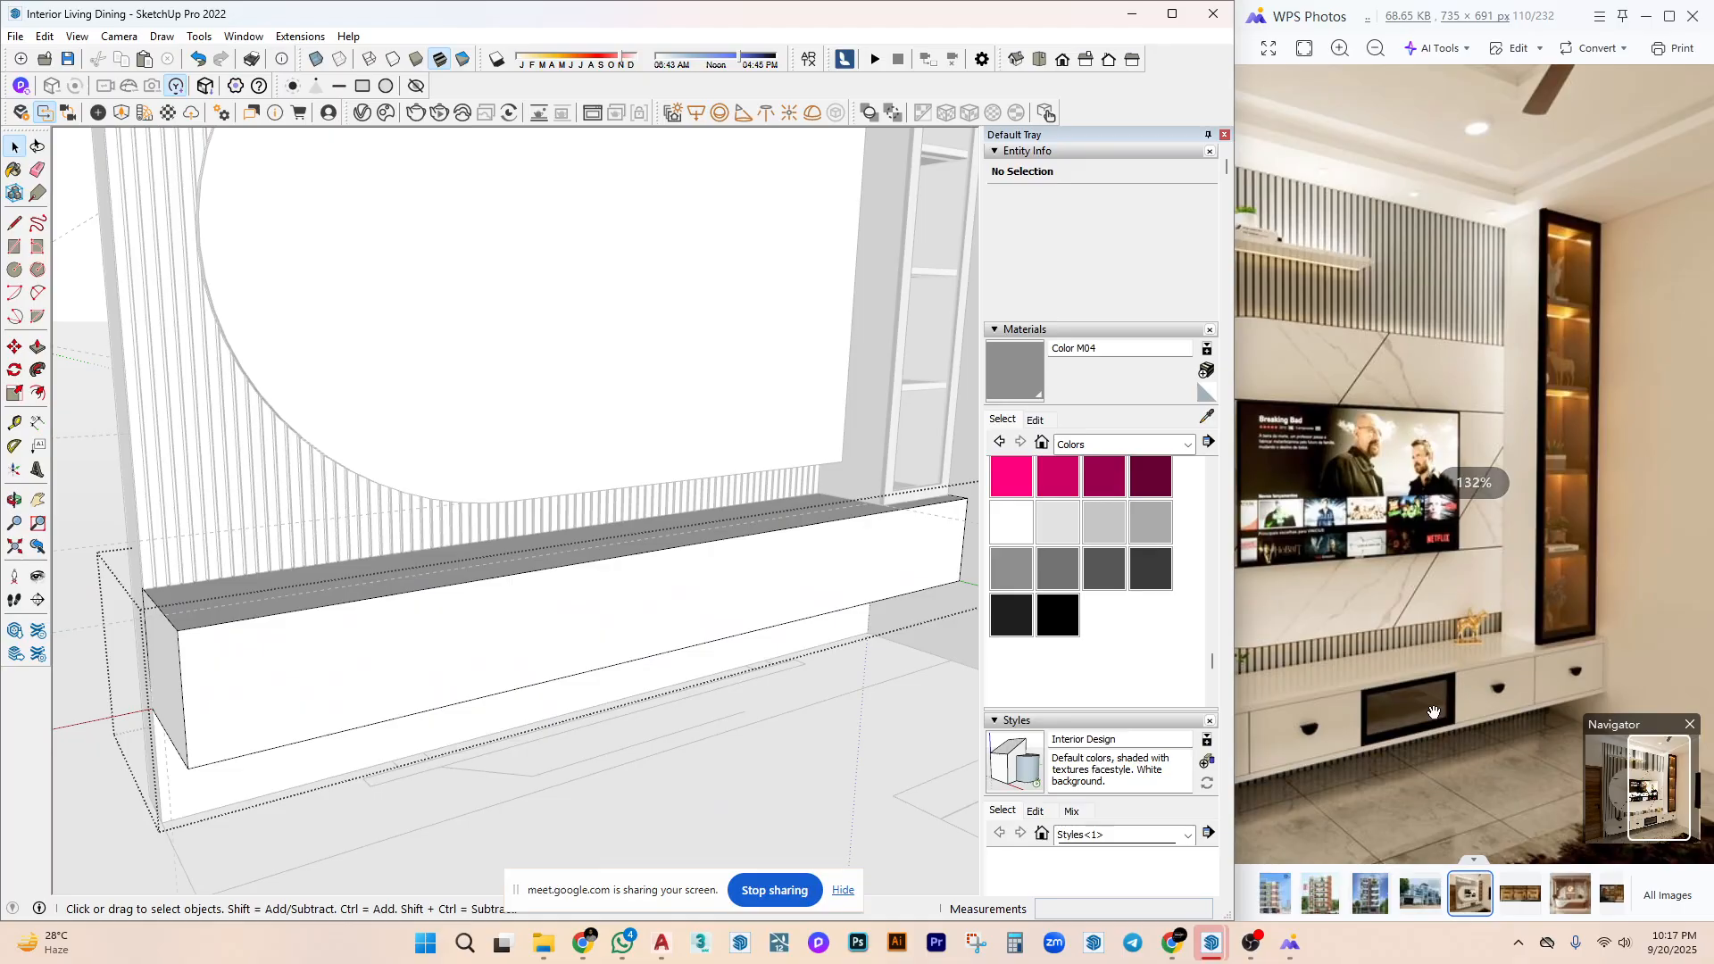
Select the console box's whole geometry, make it a group and open that group for editing.
scroll(1420, 707, "down", 1)
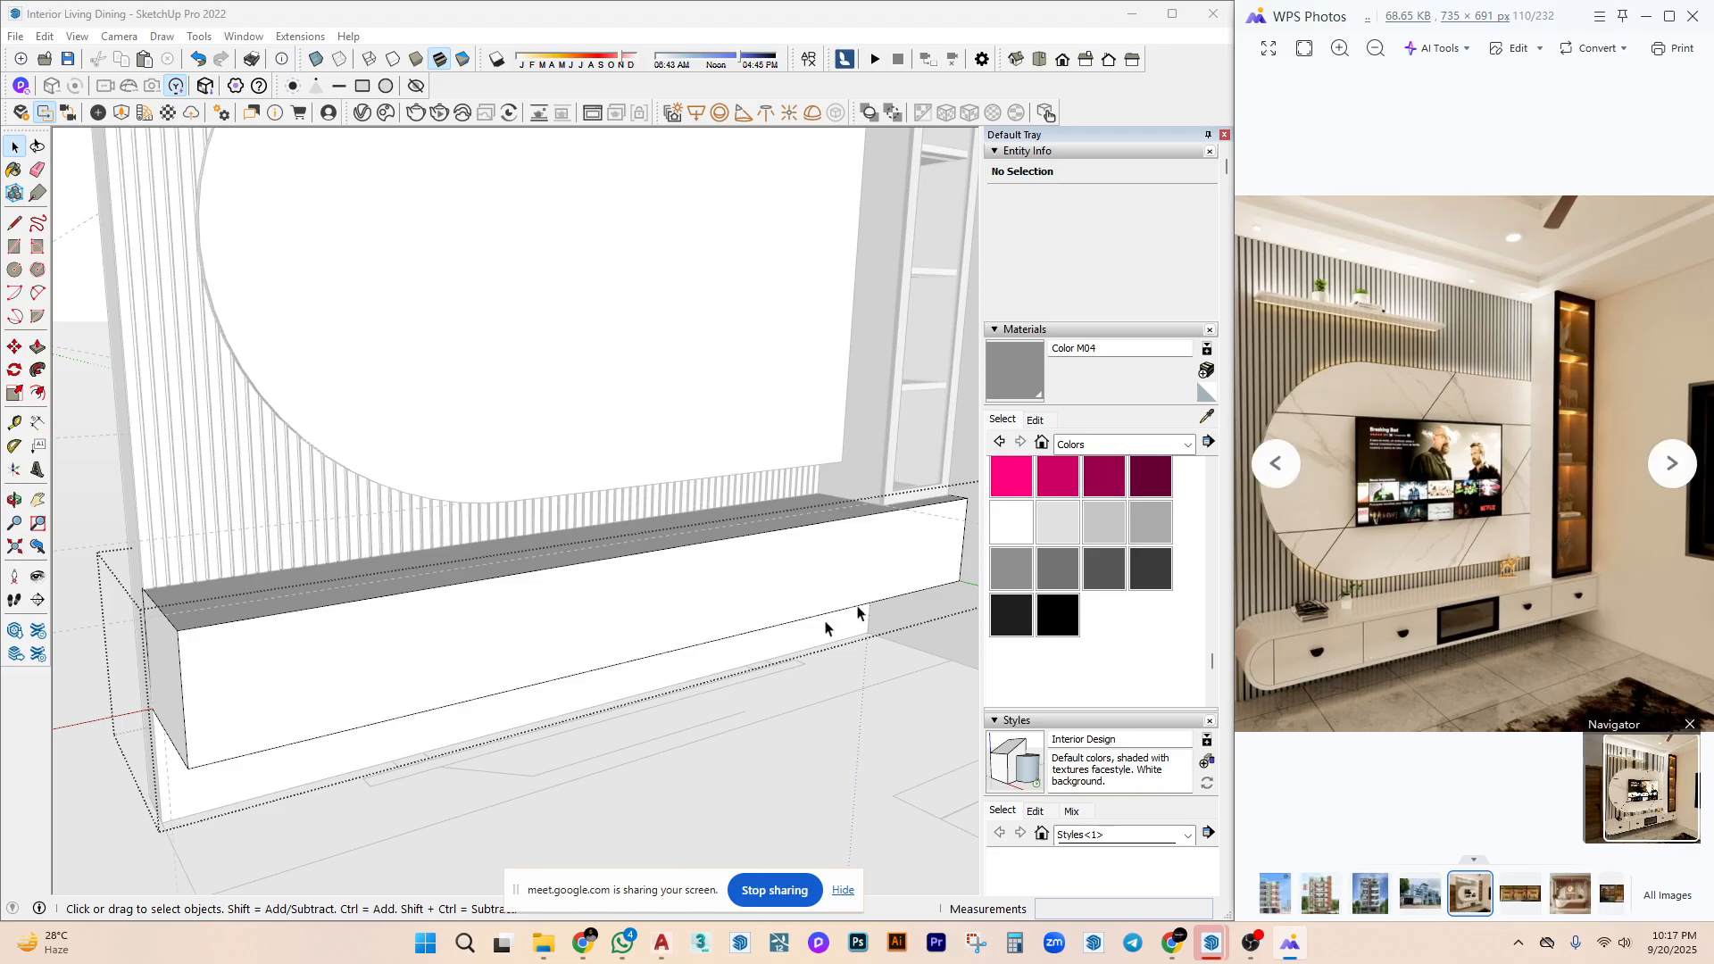
scroll(572, 665, "down", 2)
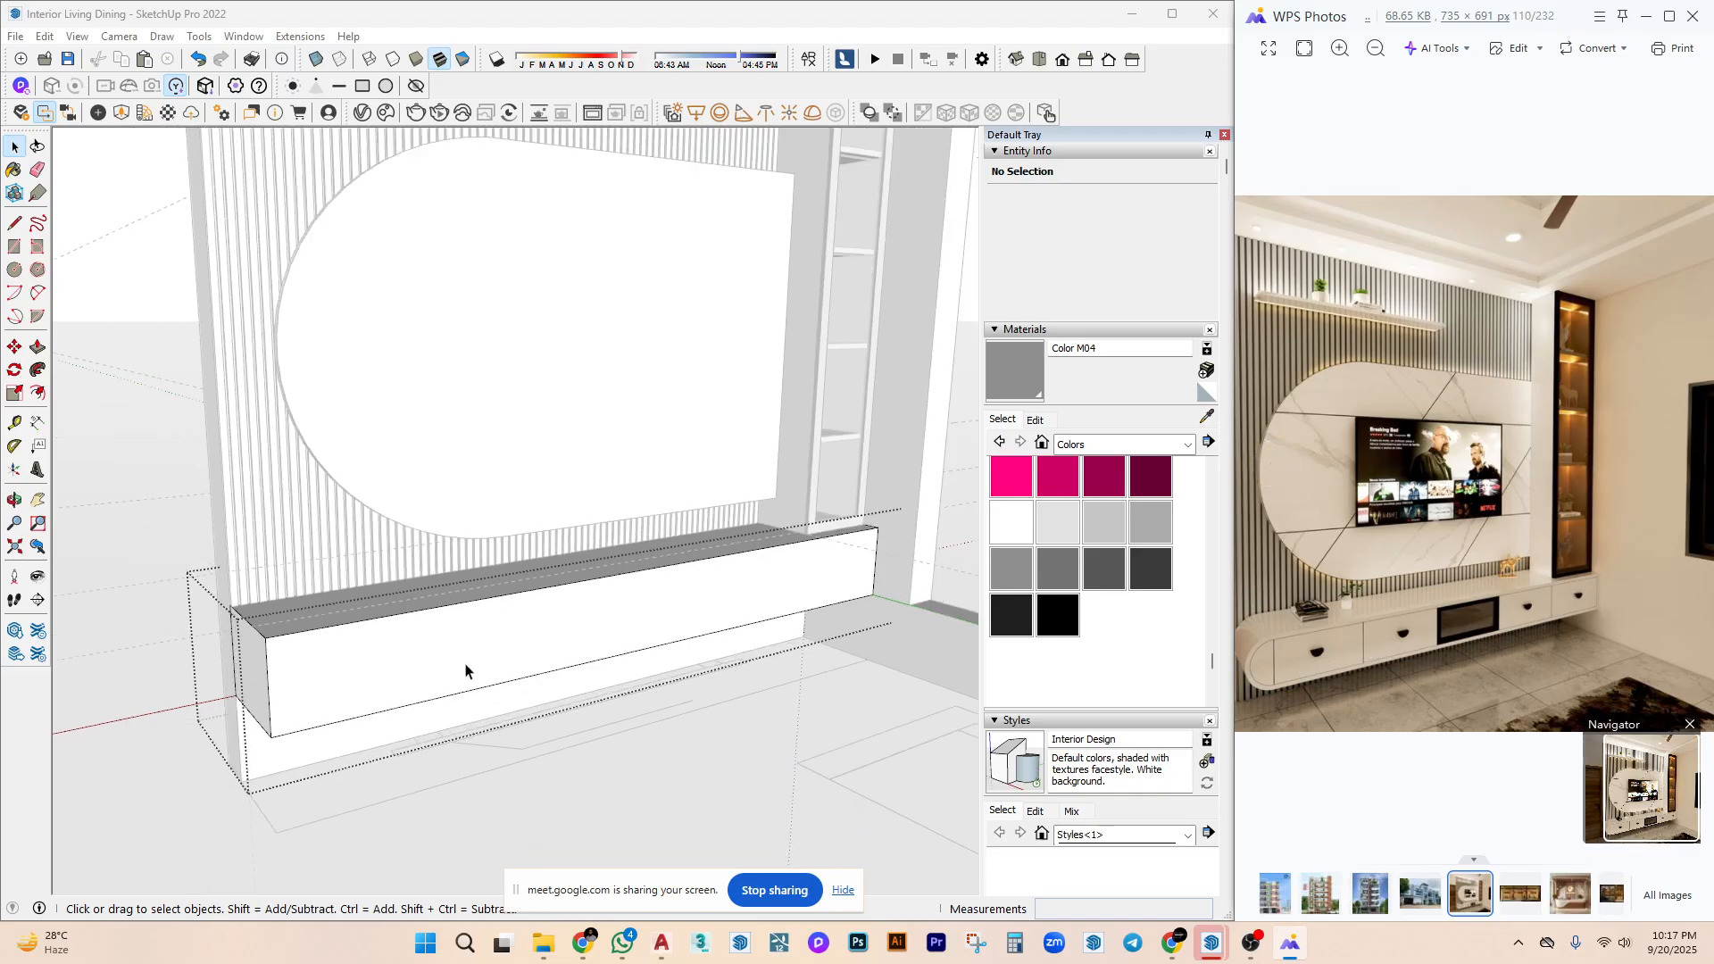
left_click(281, 665)
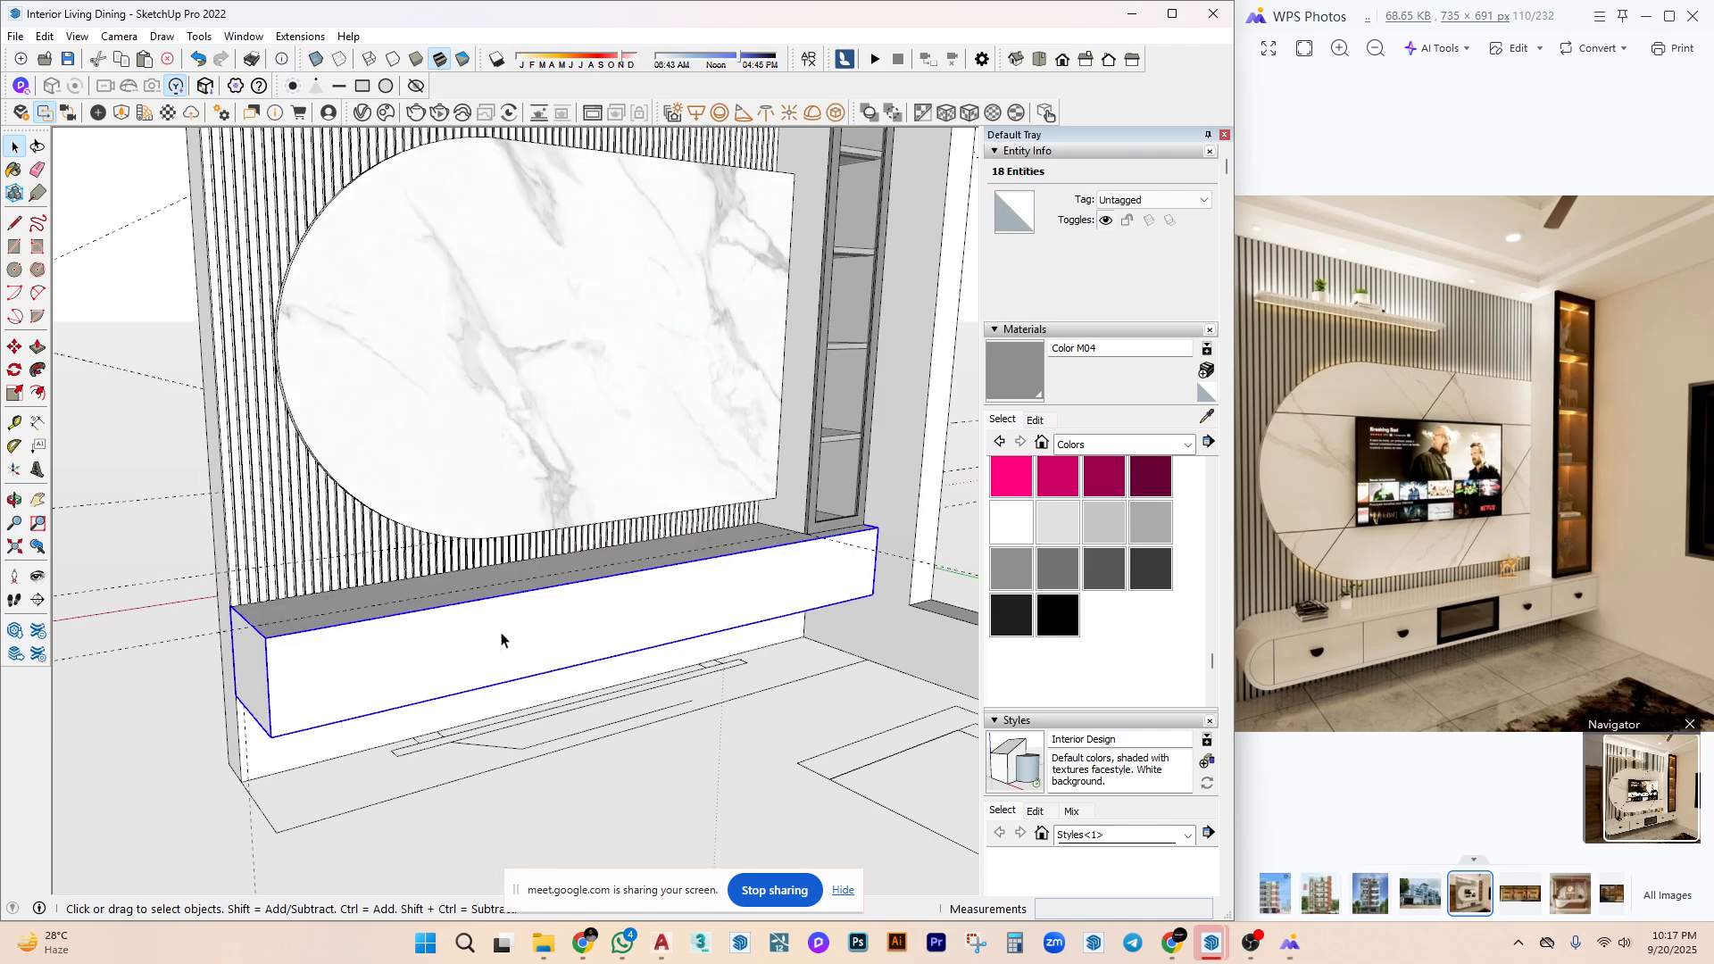
key("ctrl+g")
scroll(313, 688, "up", 3)
key("ctrl+t")
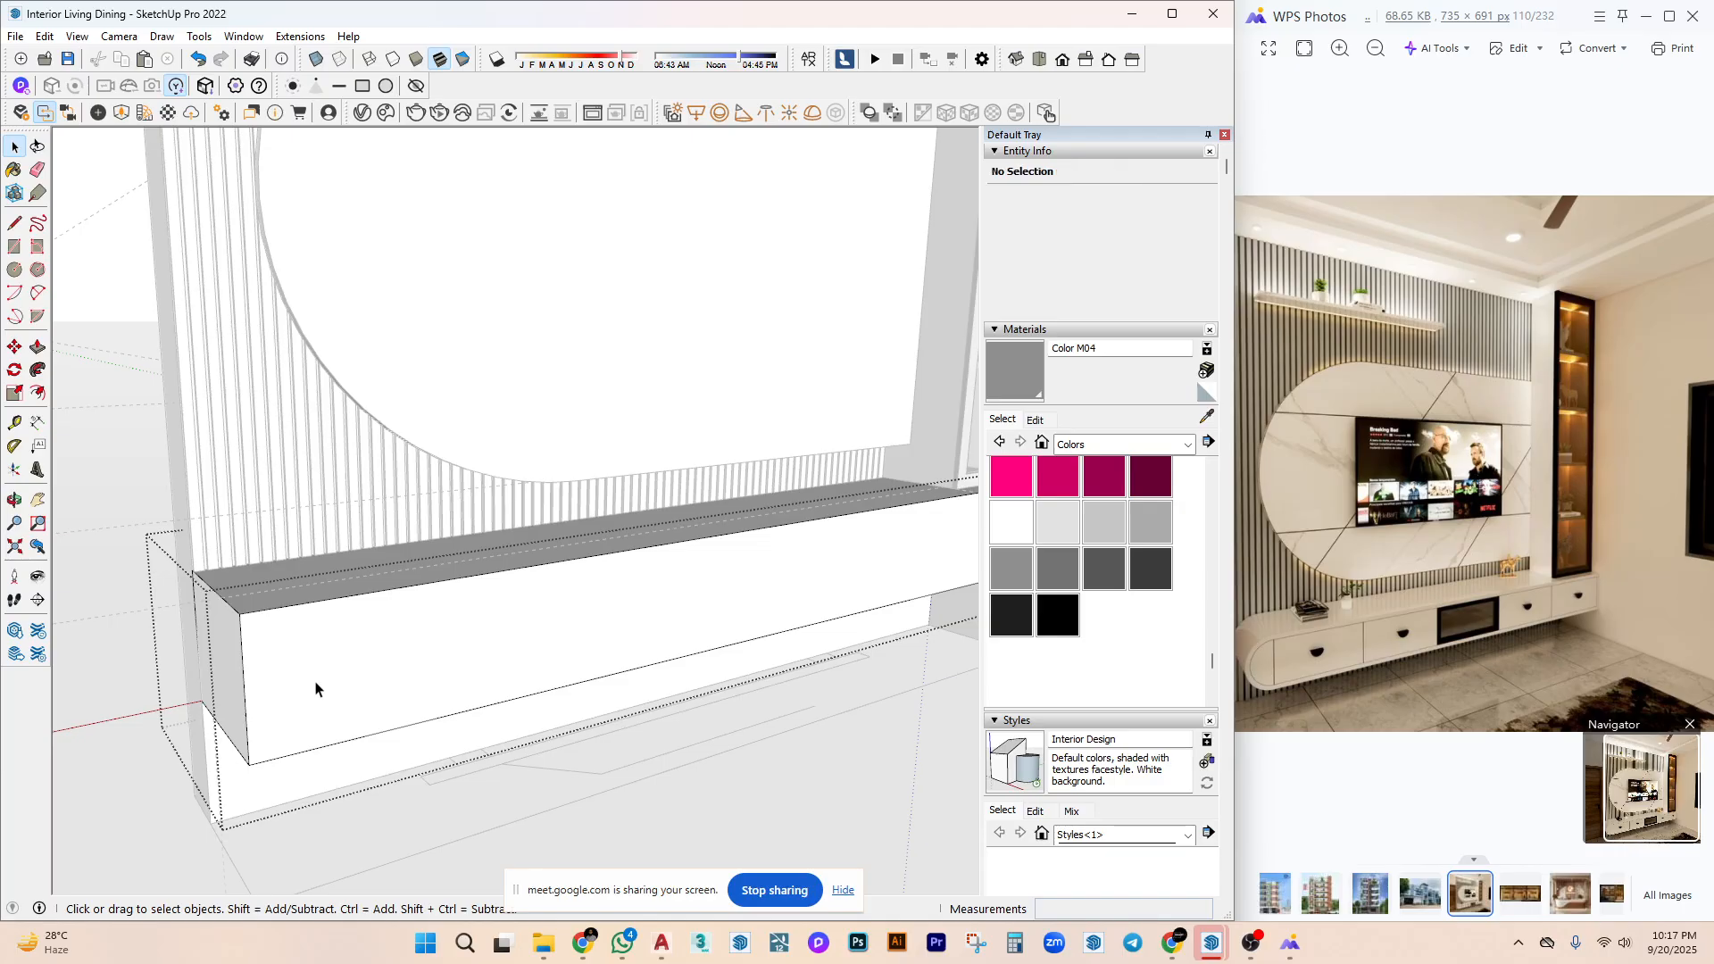
Measure the console front's height, draw a half-circle arc of 5" radius across it, and set the arc to 30 segments.
left_click(303, 751)
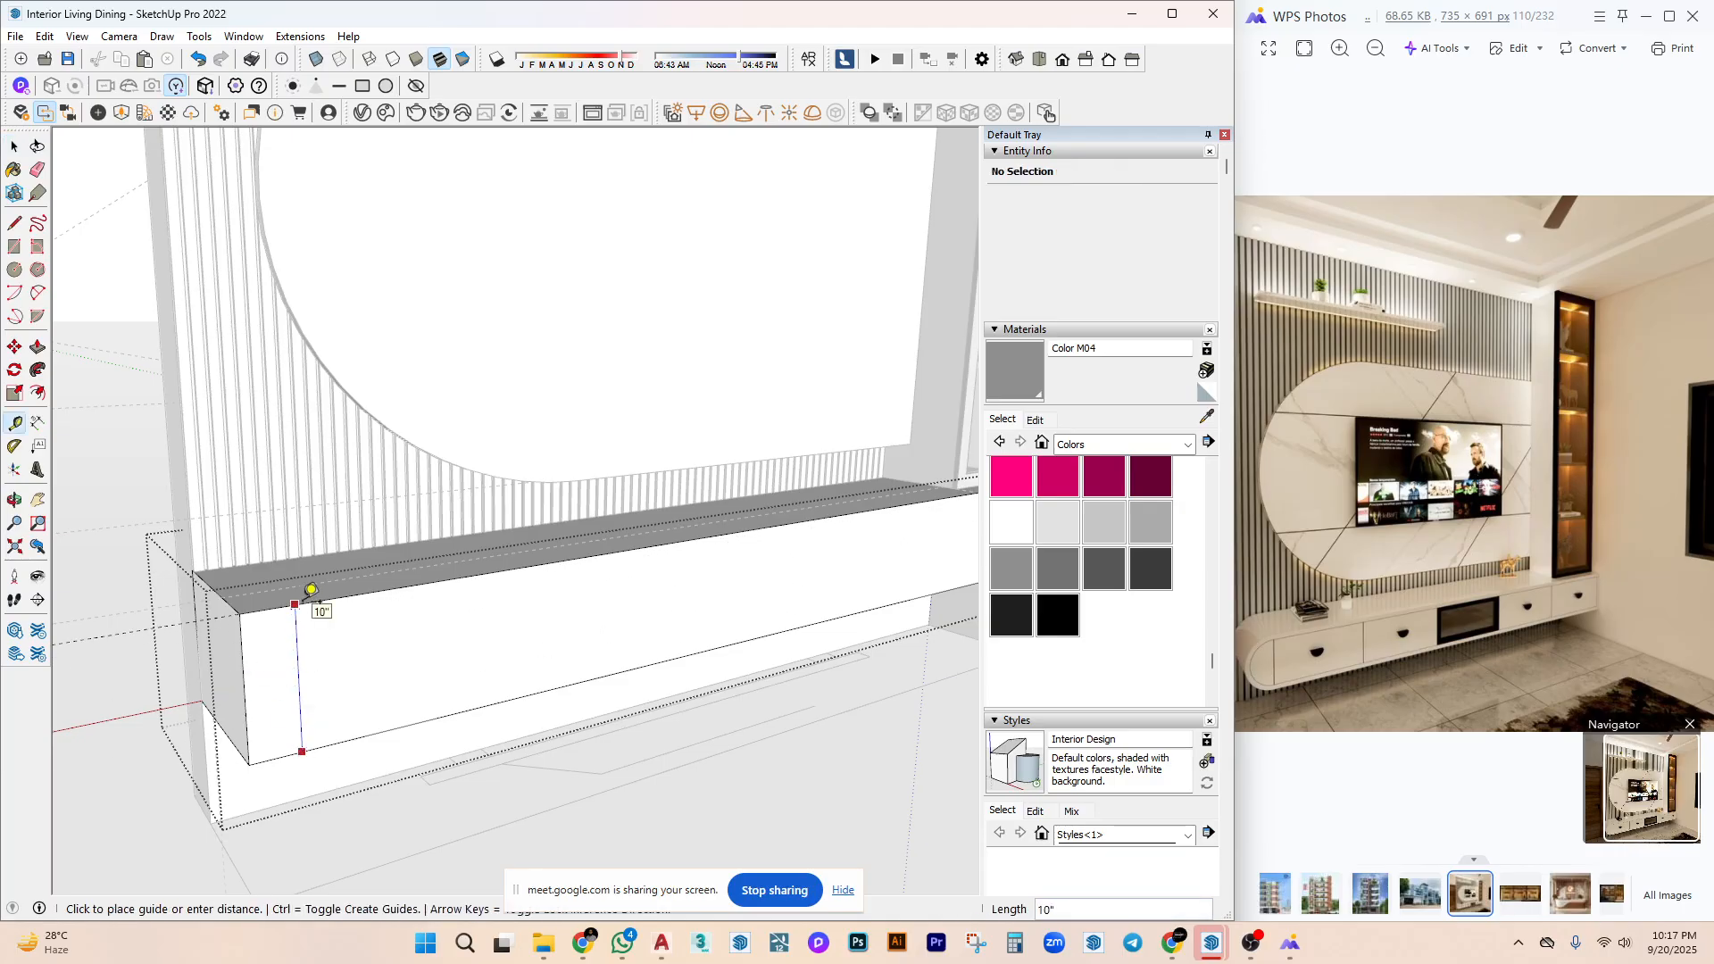
key("space")
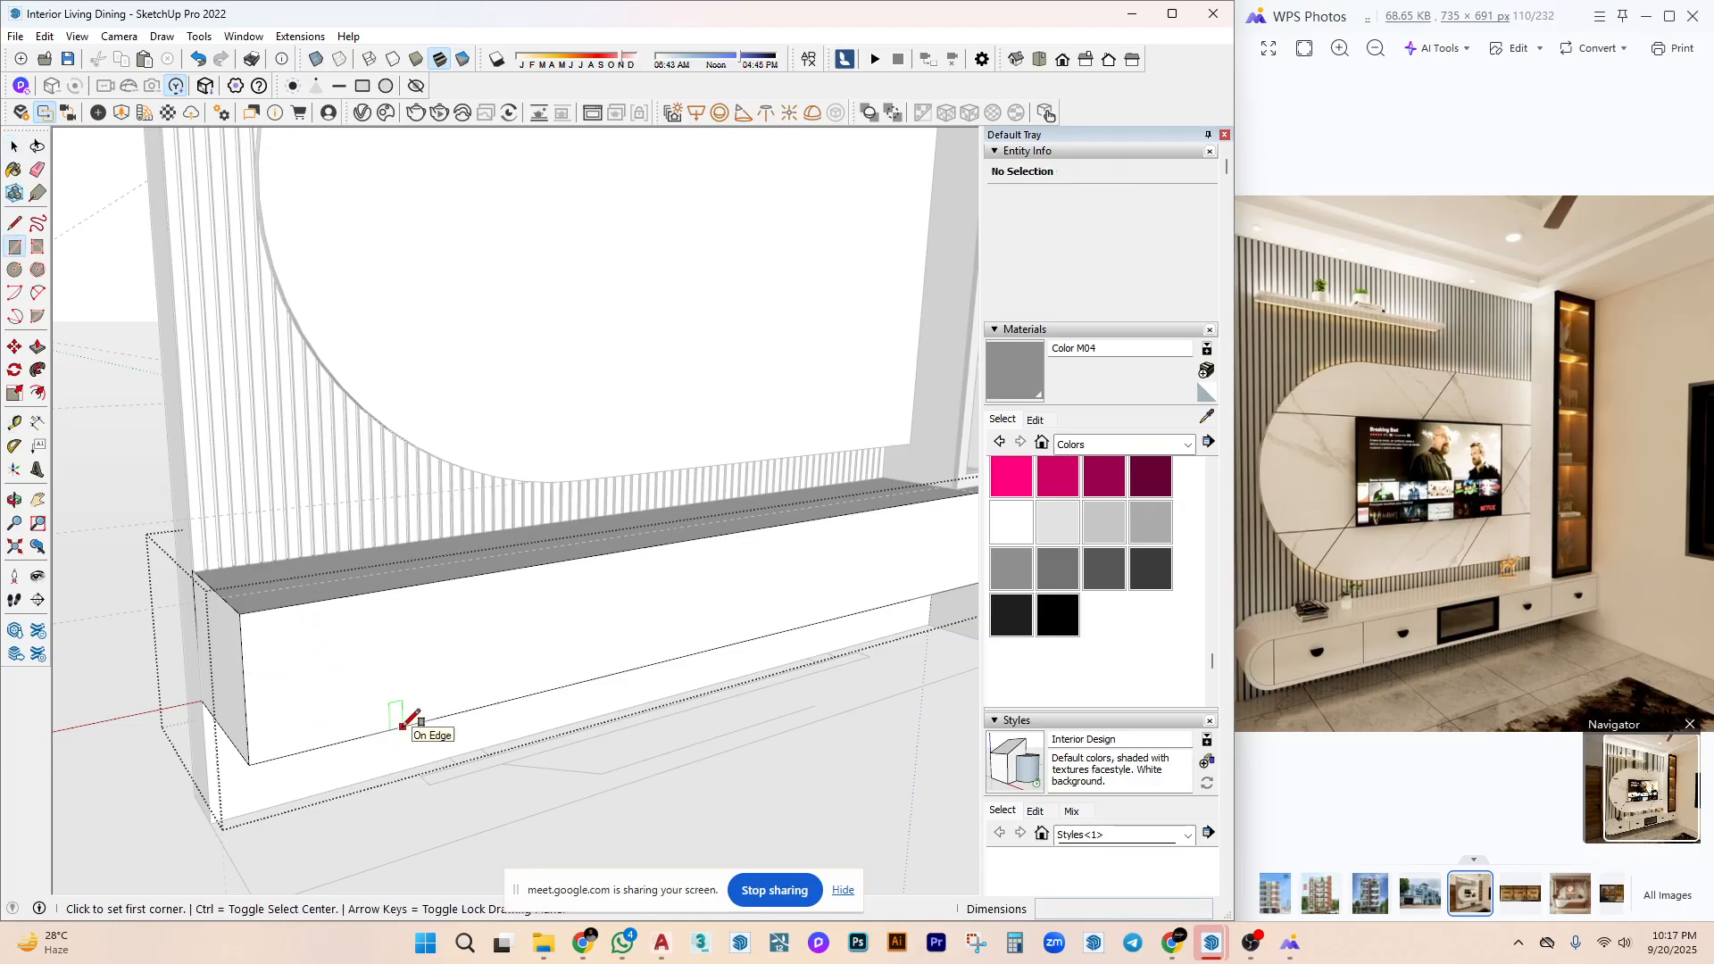
key("a")
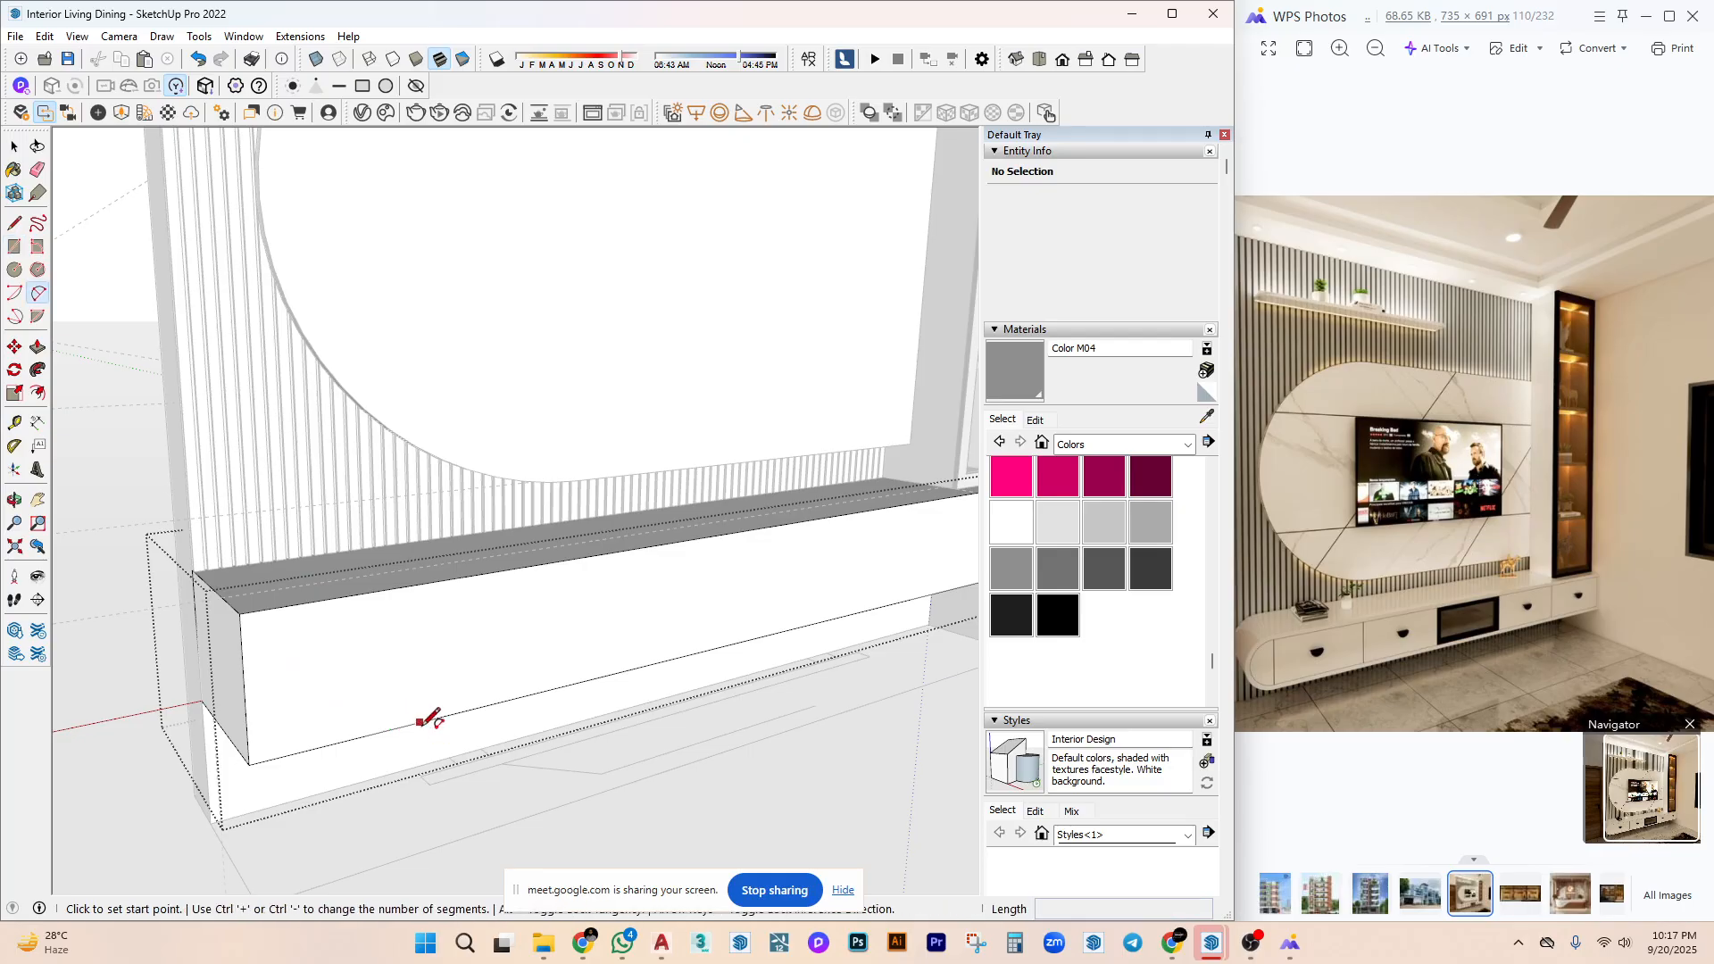
left_click(420, 721)
left_click(417, 583)
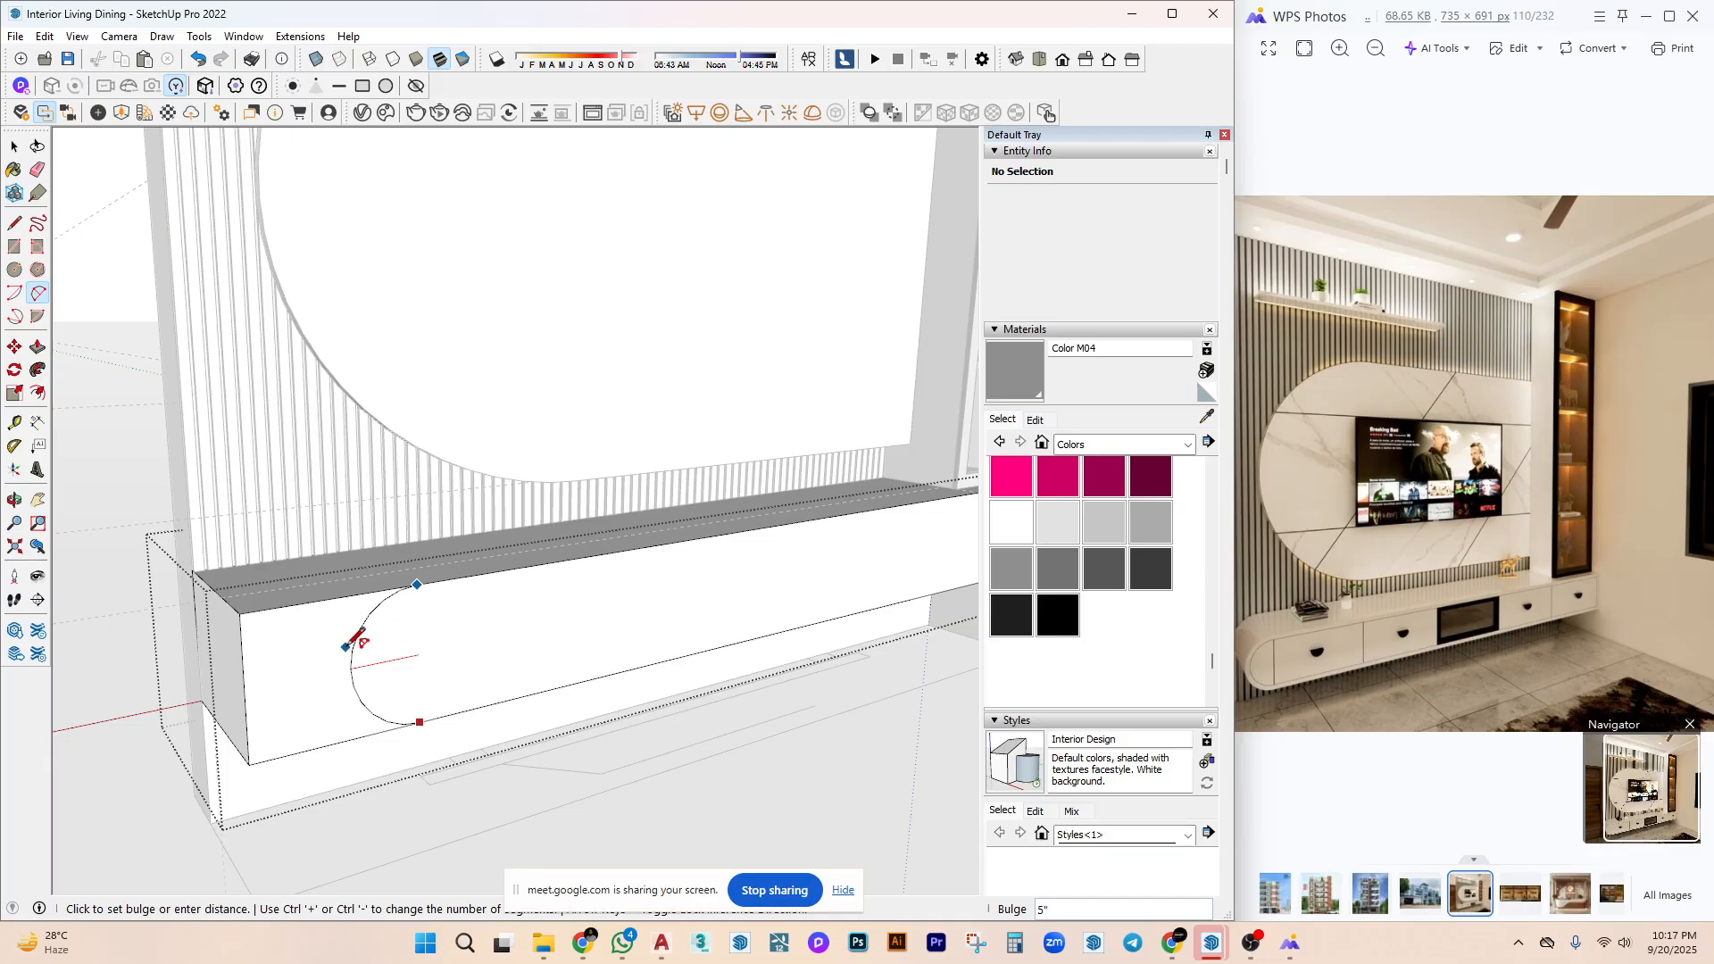
scroll(364, 637, "up", 2)
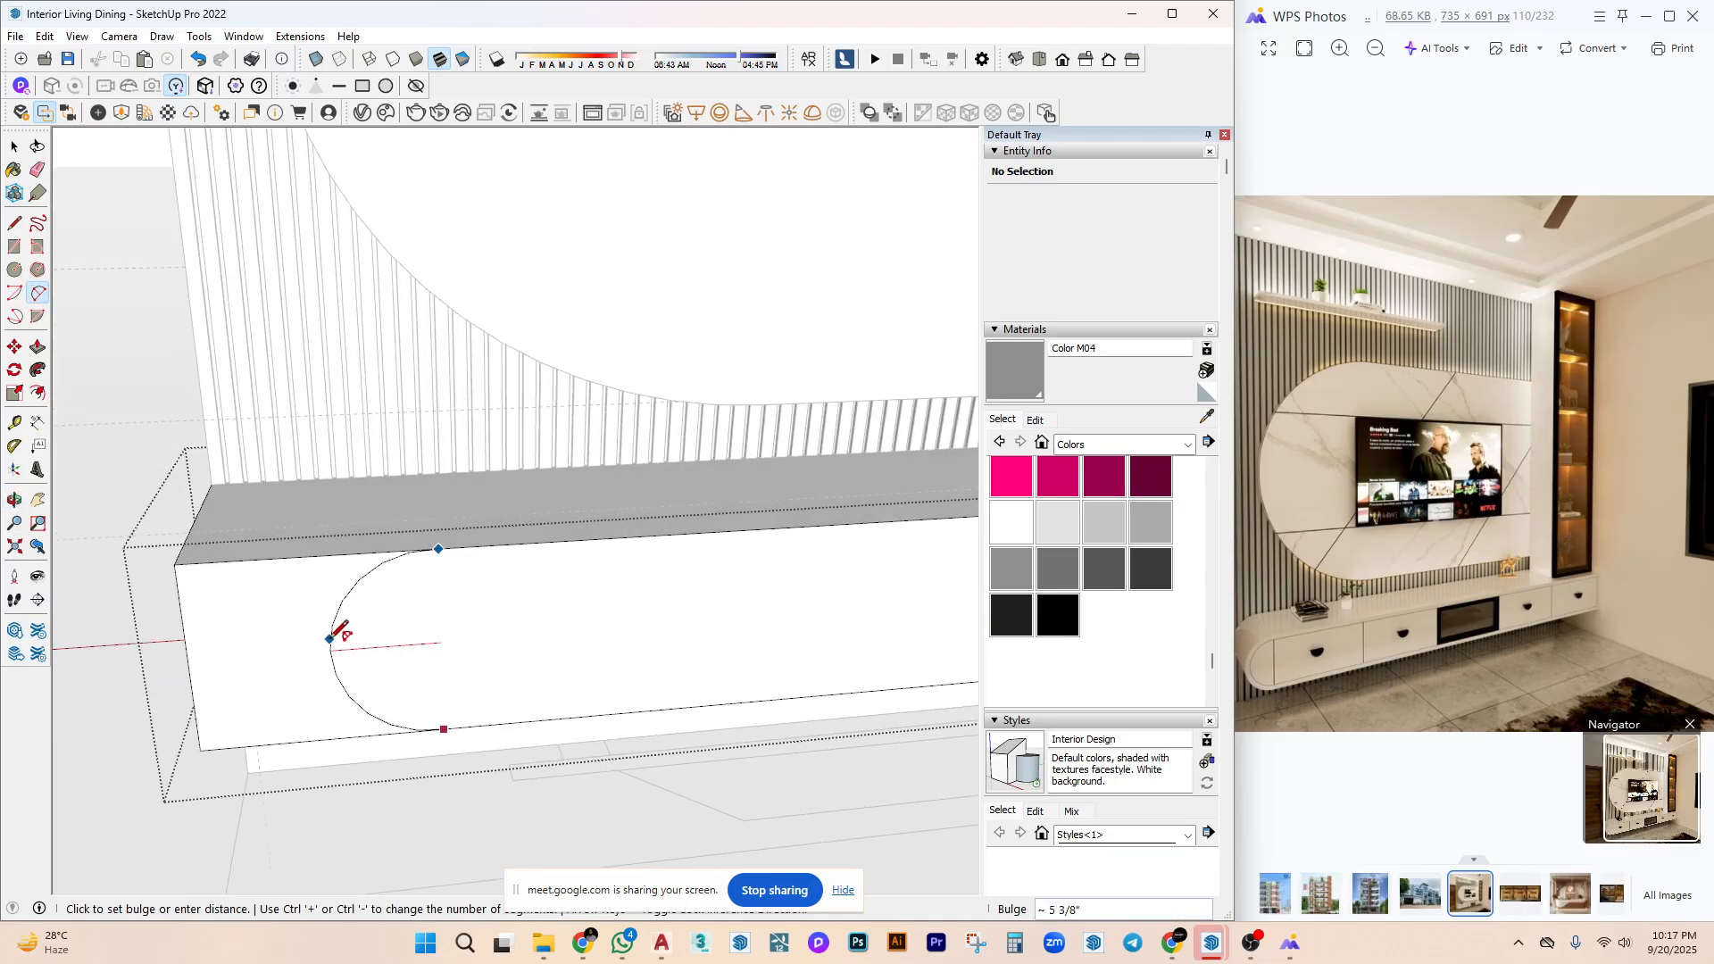
left_click(342, 634)
key("space")
left_click(342, 636)
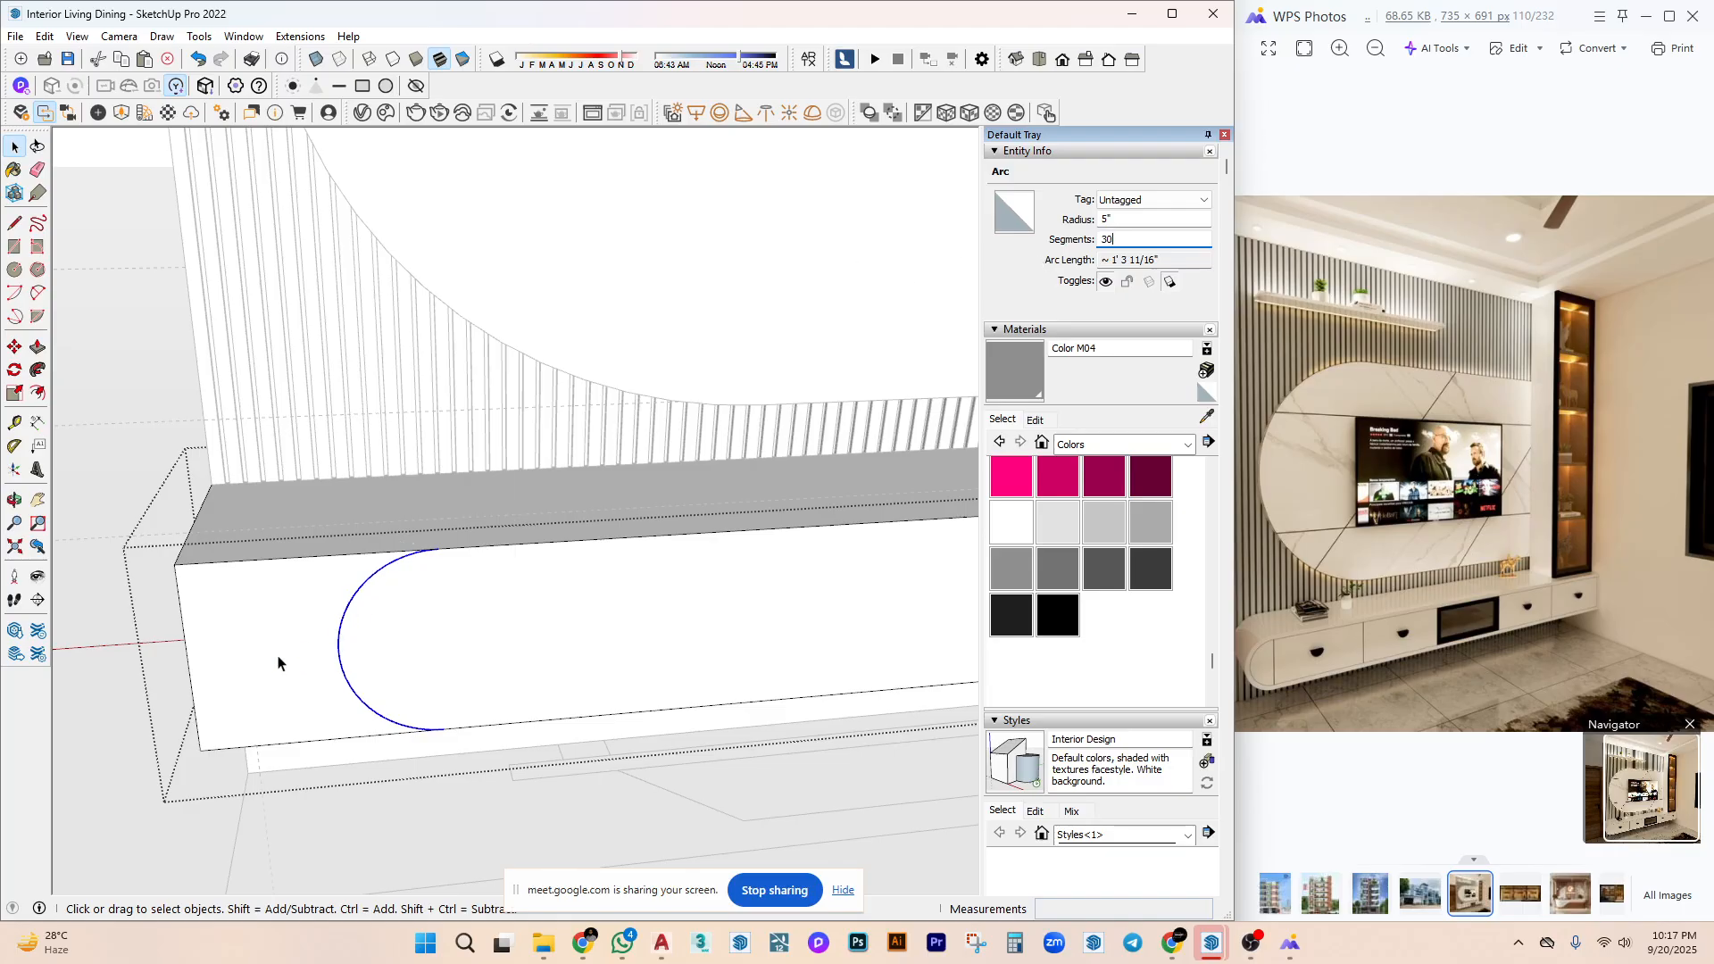
Try to move the arc along the console front to its free end.
key("m")
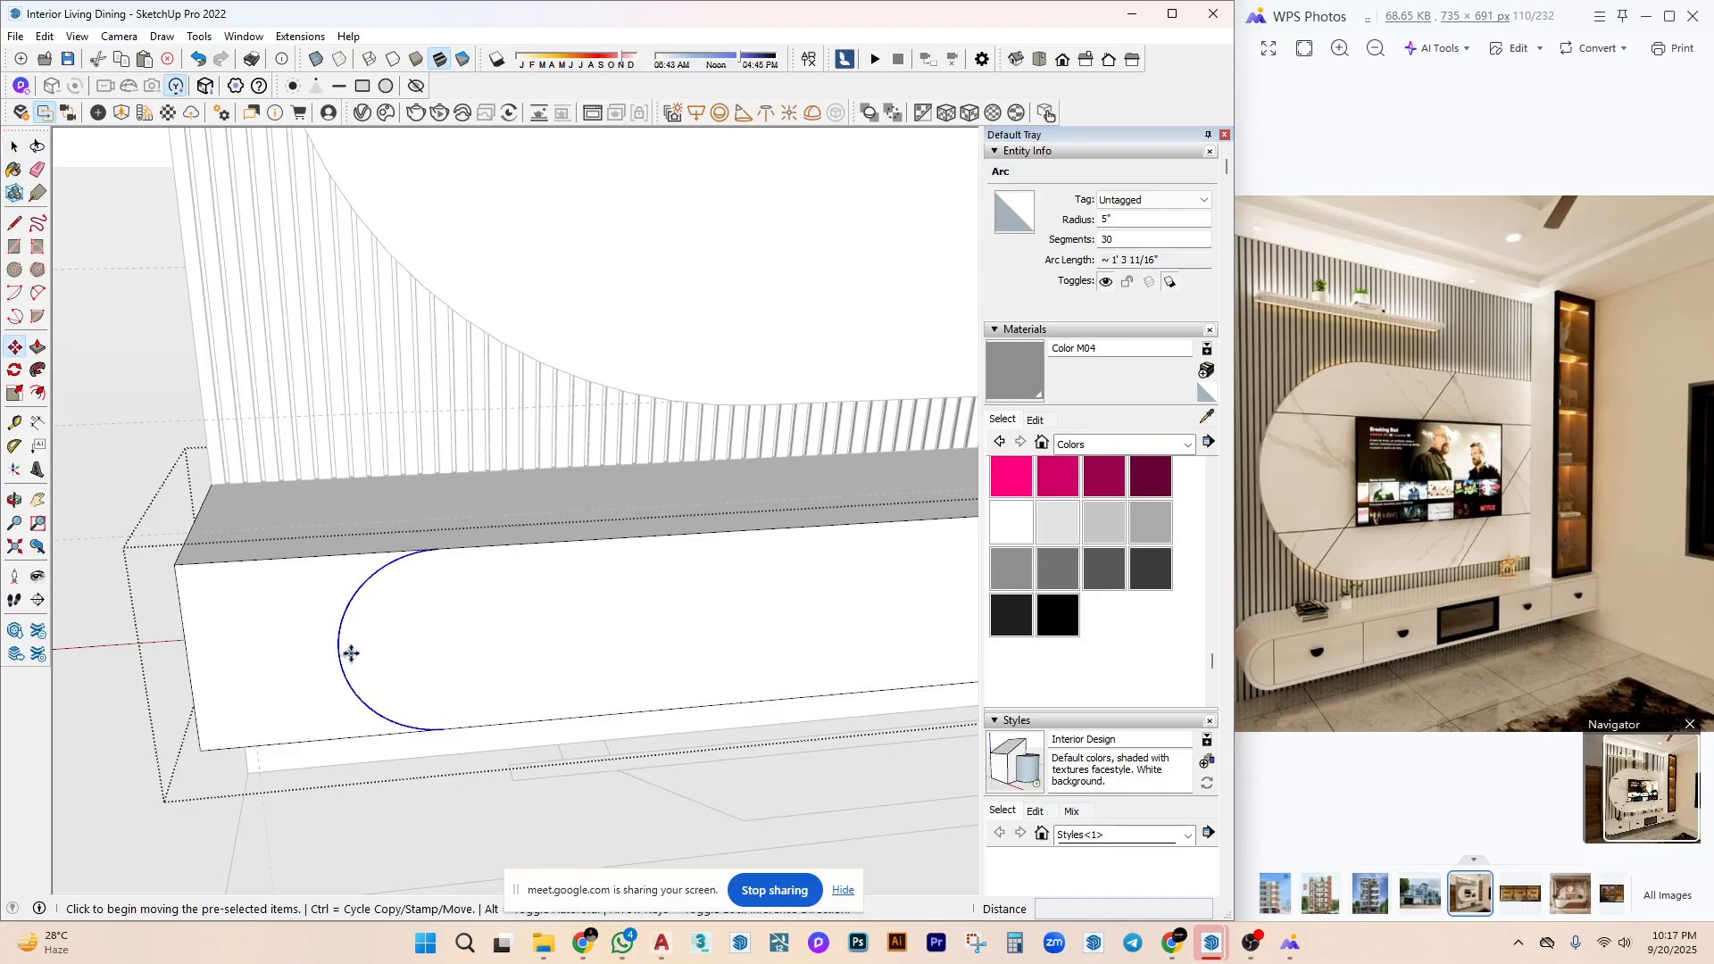
left_click(342, 661)
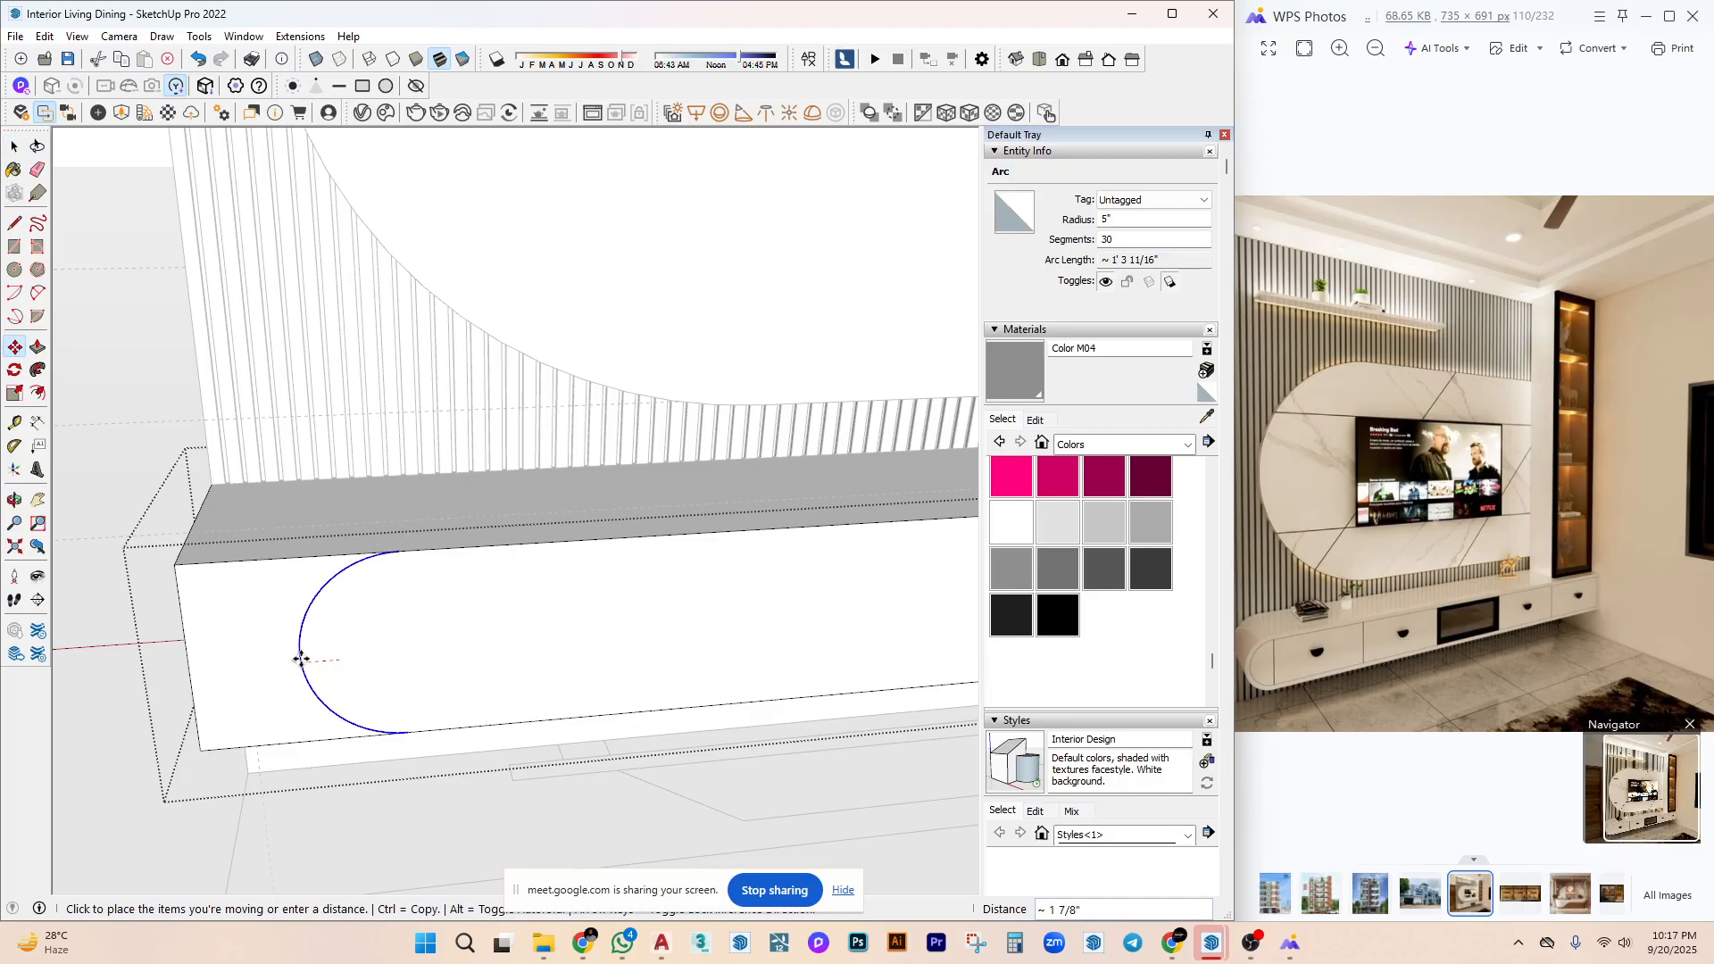
left_click(178, 568)
key("space")
scroll(336, 658, "up", 5)
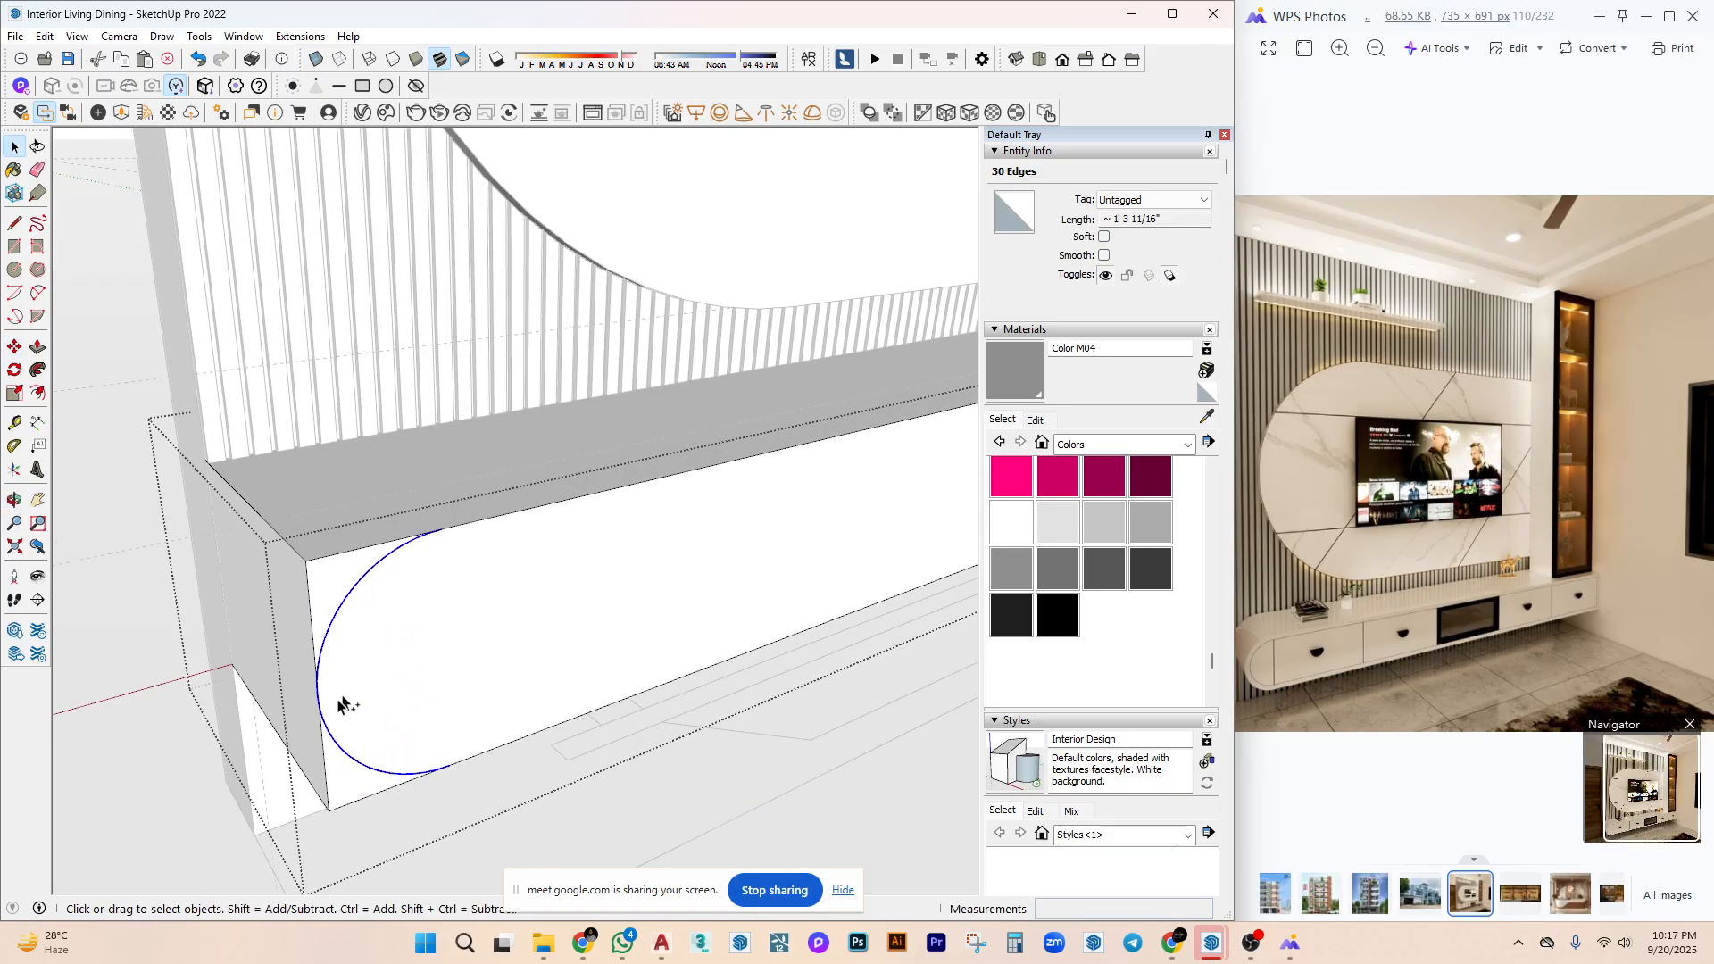
Try again to move the arc by its middle onto the end edge of the console front.
middle_click_drag(316, 696, 648, 597)
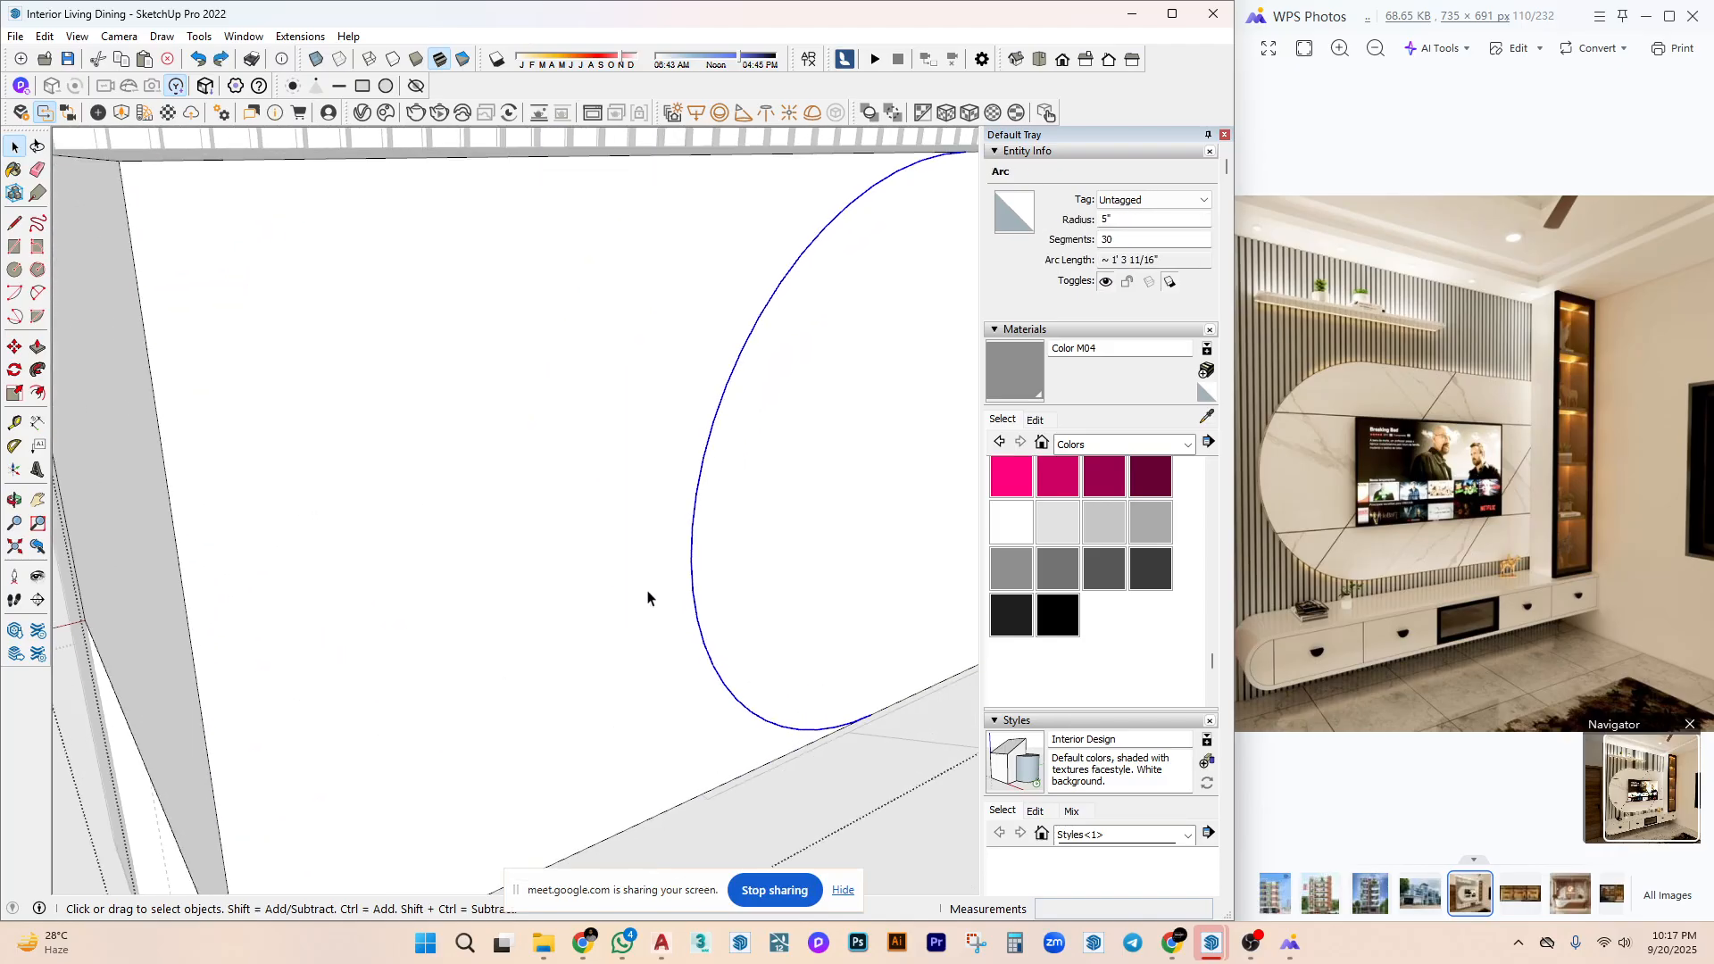
left_click(689, 564)
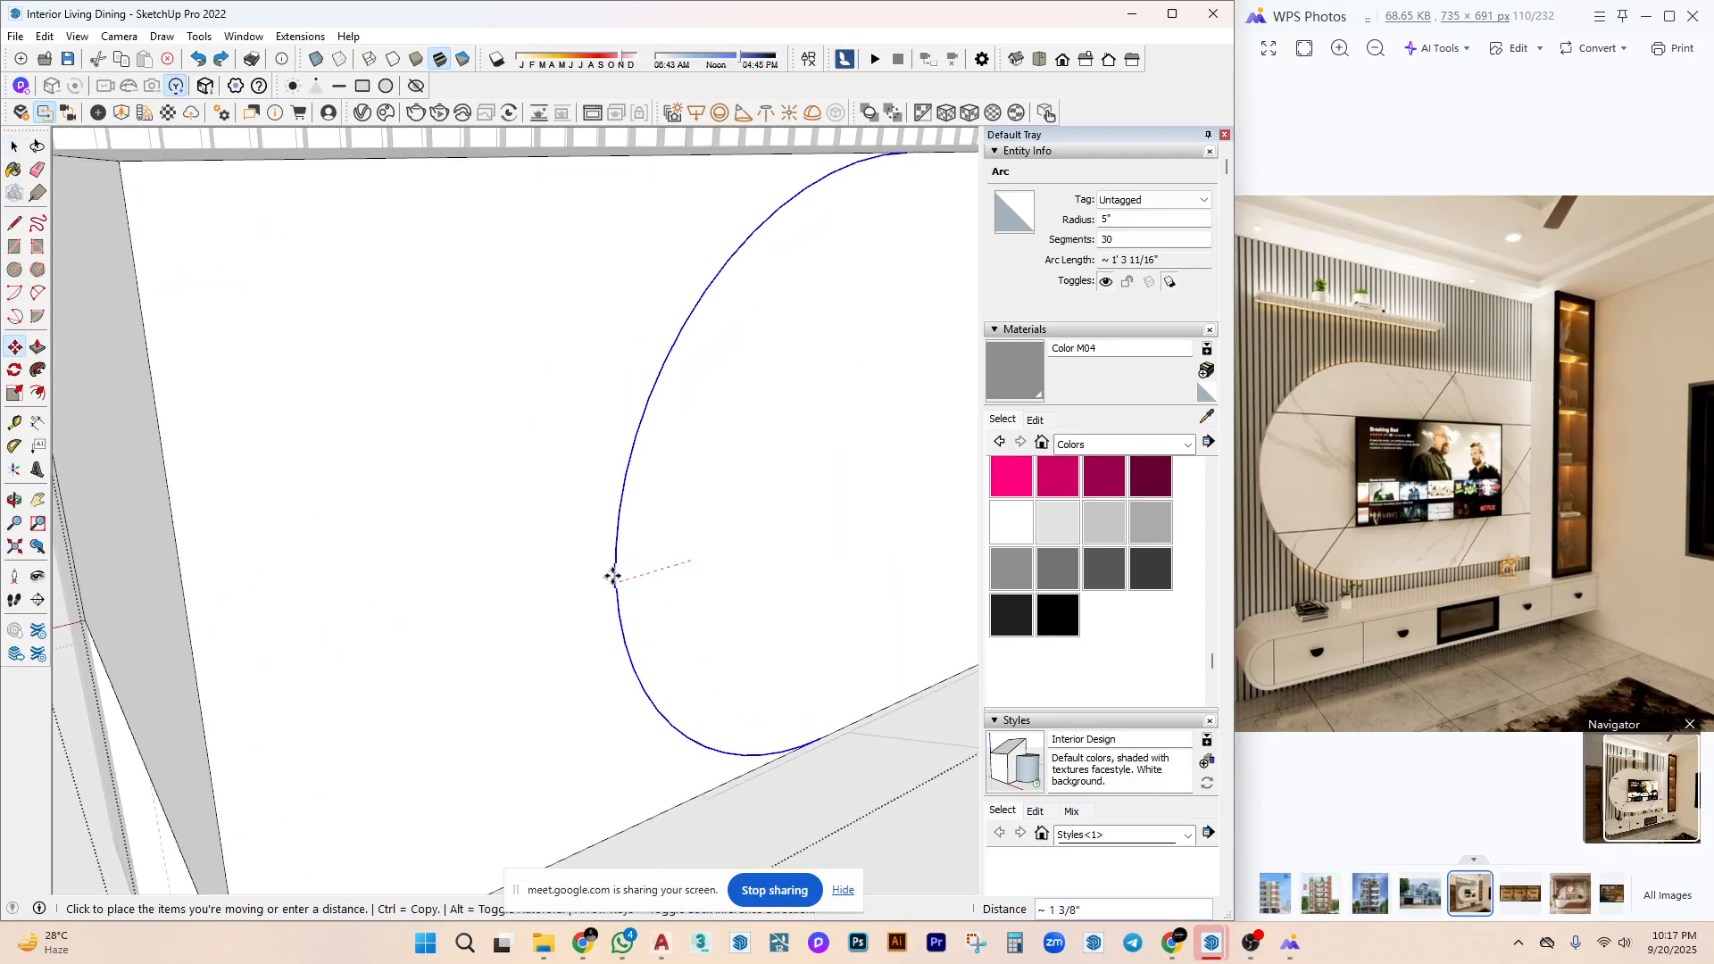
scroll(398, 628, "down", 3)
left_click(343, 630)
scroll(353, 669, "up", 6)
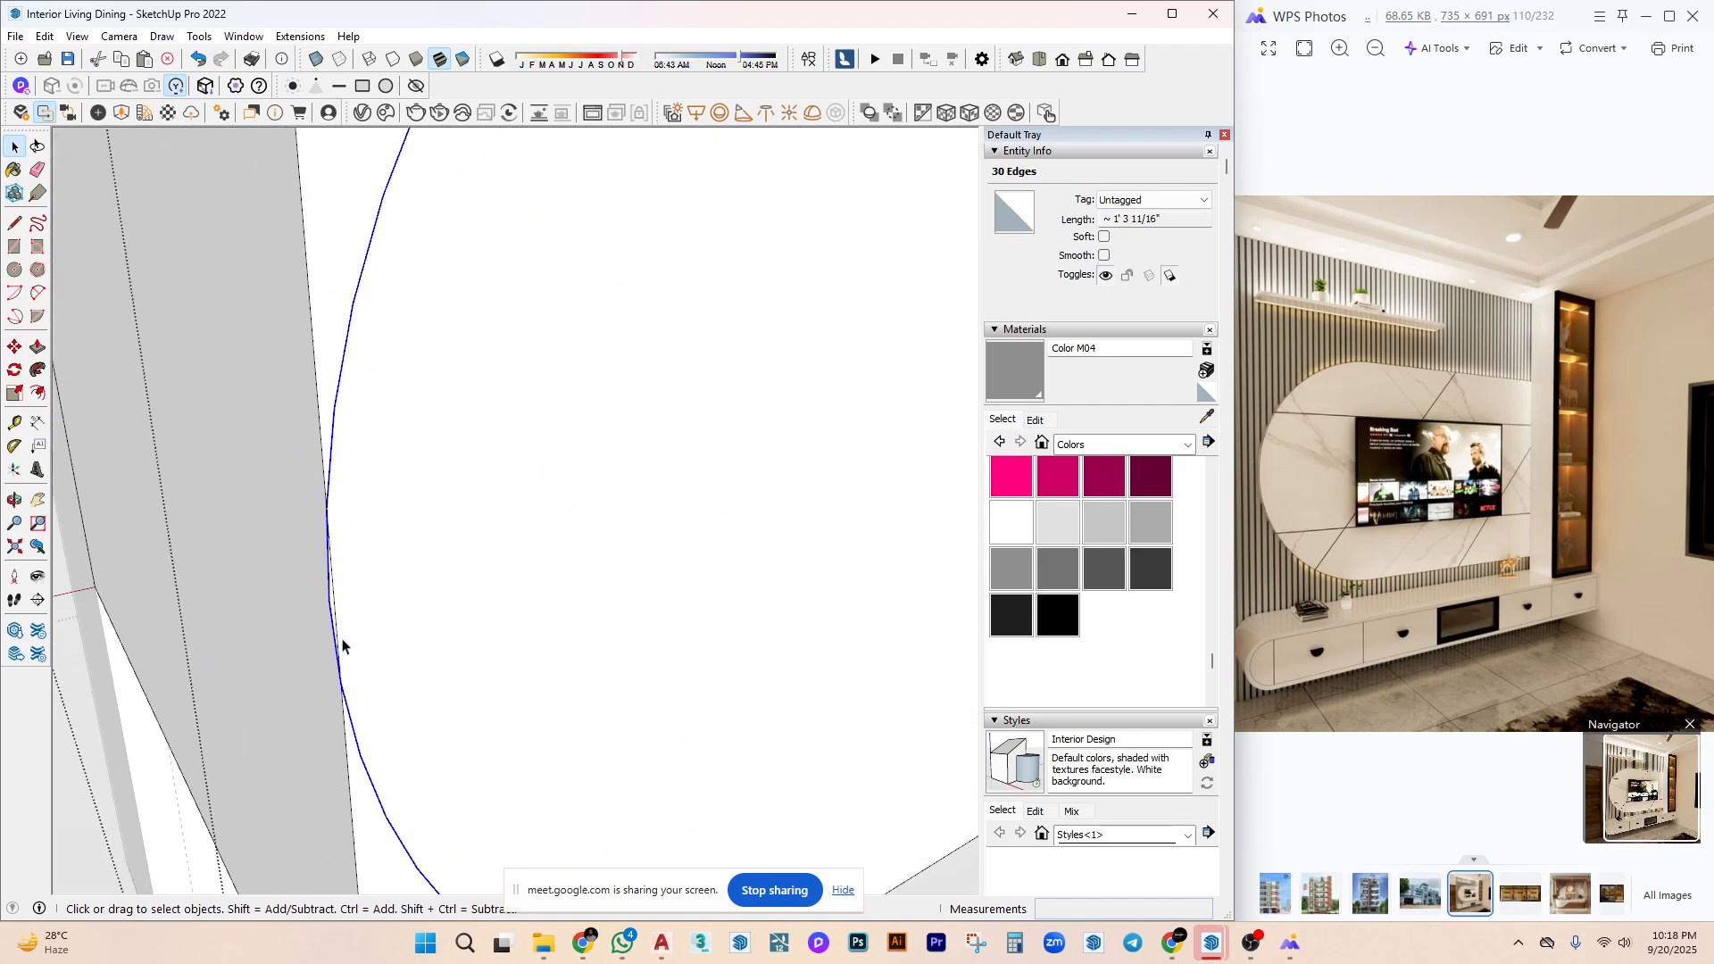
key("e")
scroll(375, 562, "down", 5)
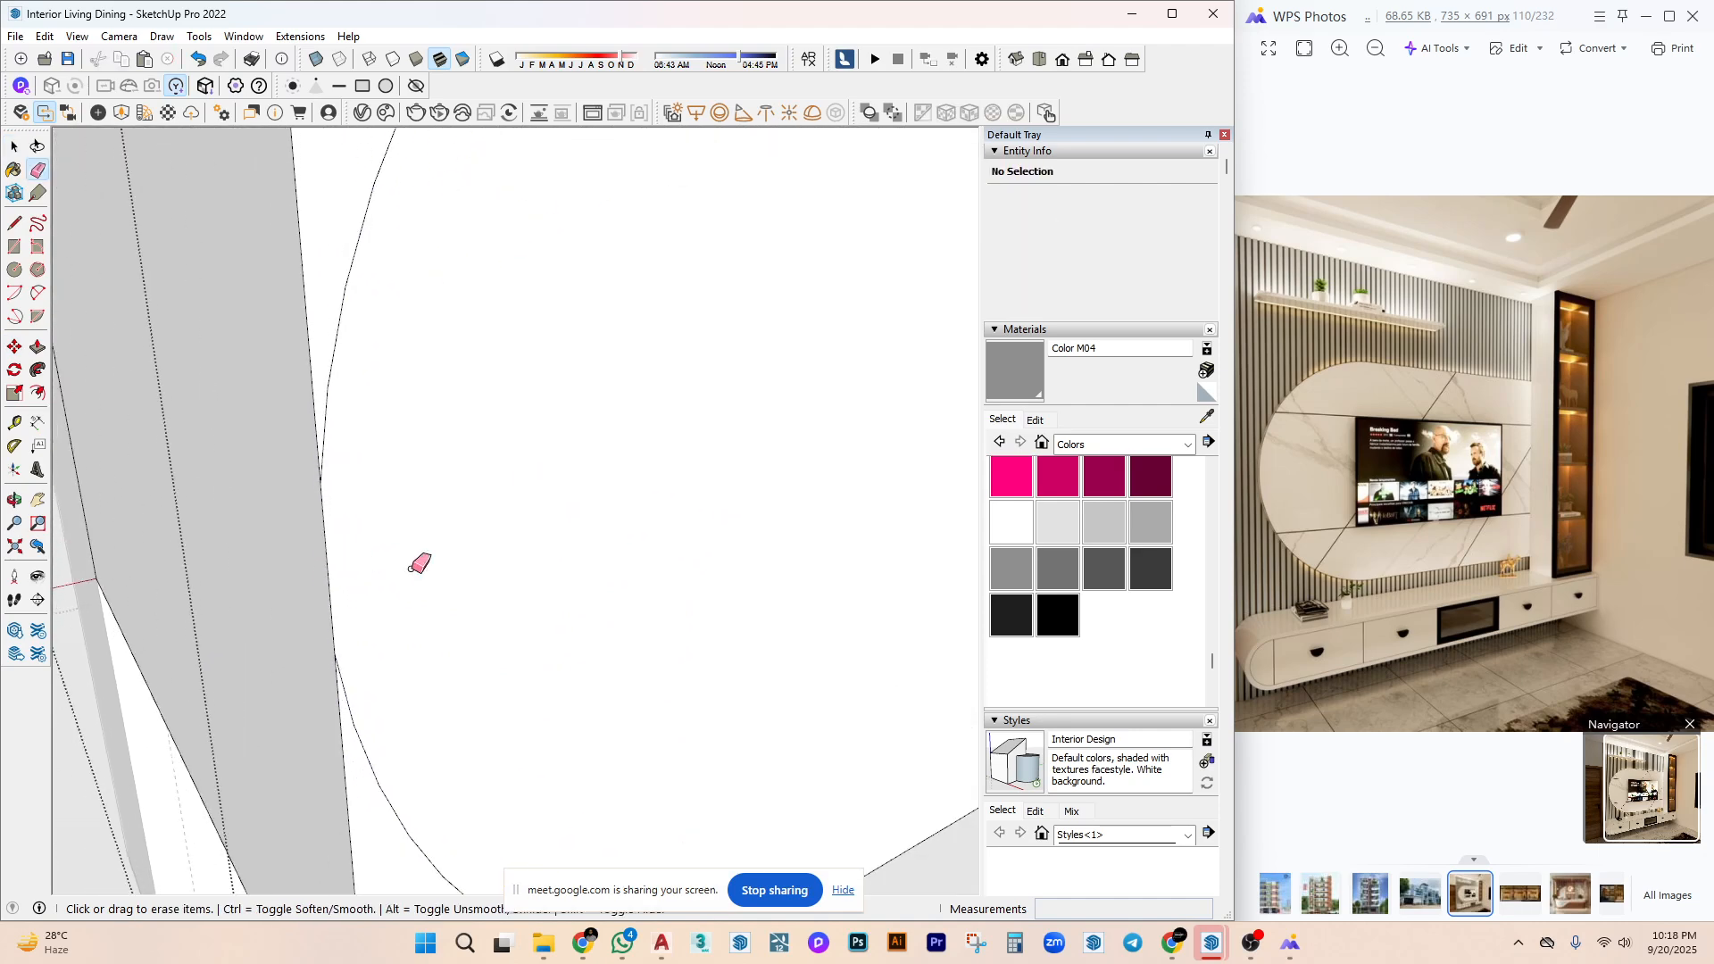
scroll(303, 599, "down", 2)
key("space")
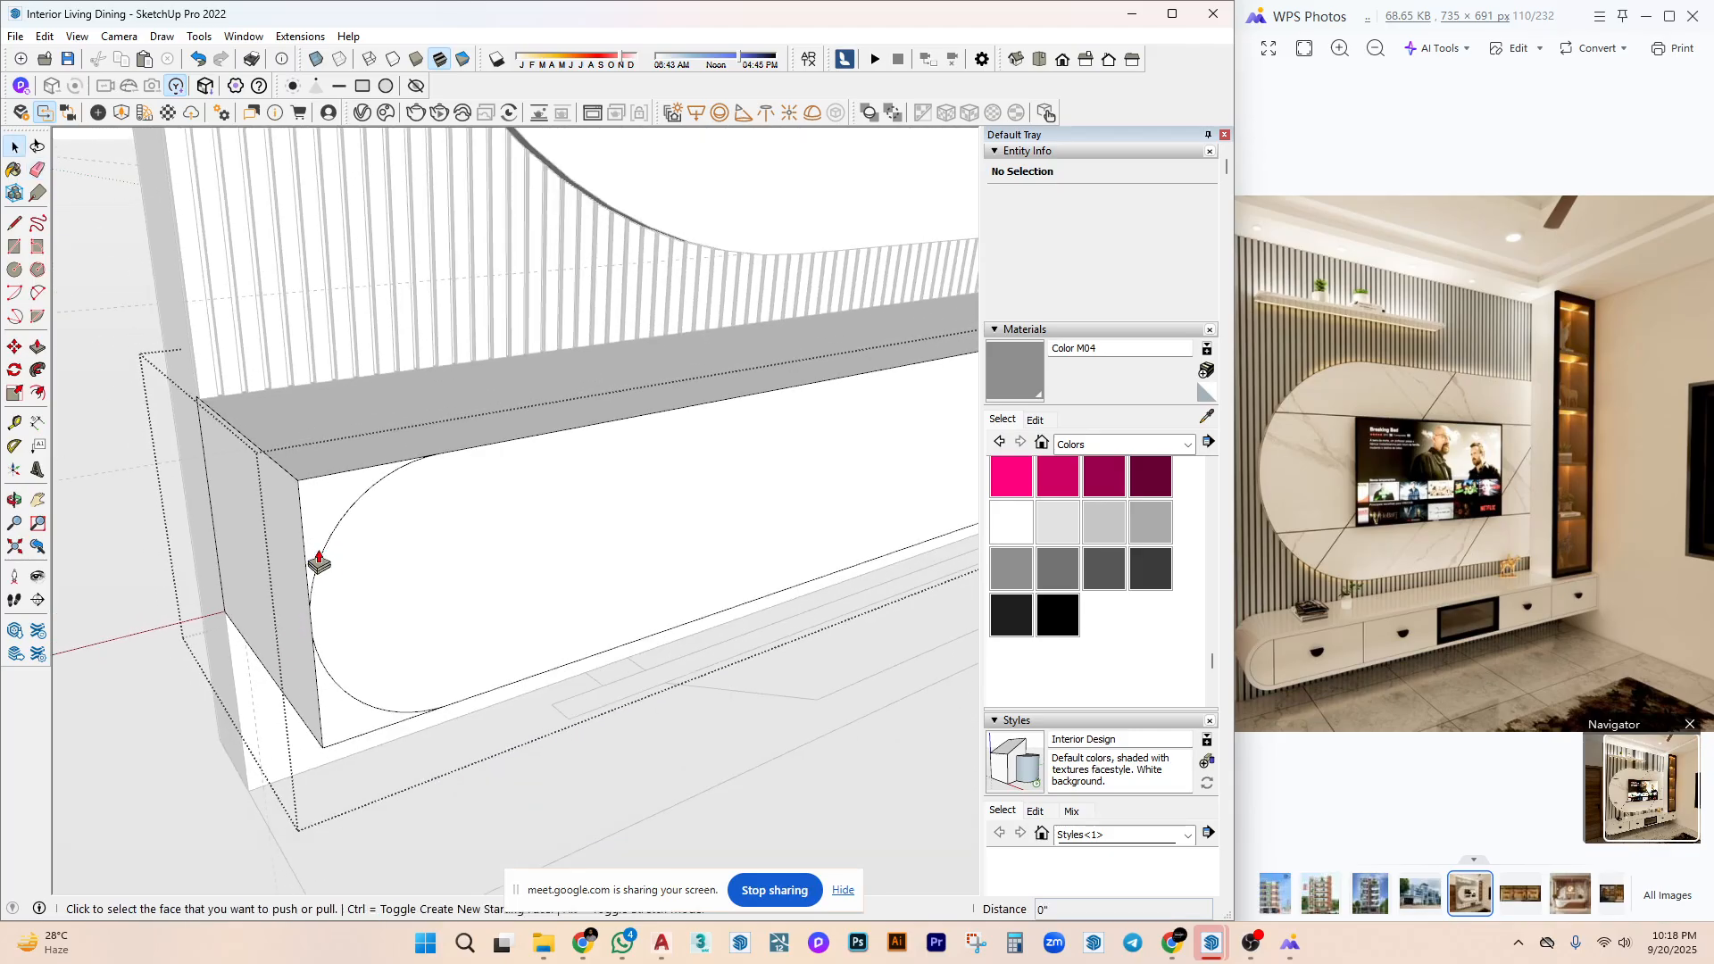
Try to push the corner face outside the arc, and undo back to the arc's original position.
left_click(319, 561)
key("space")
scroll(375, 634, "up", 2)
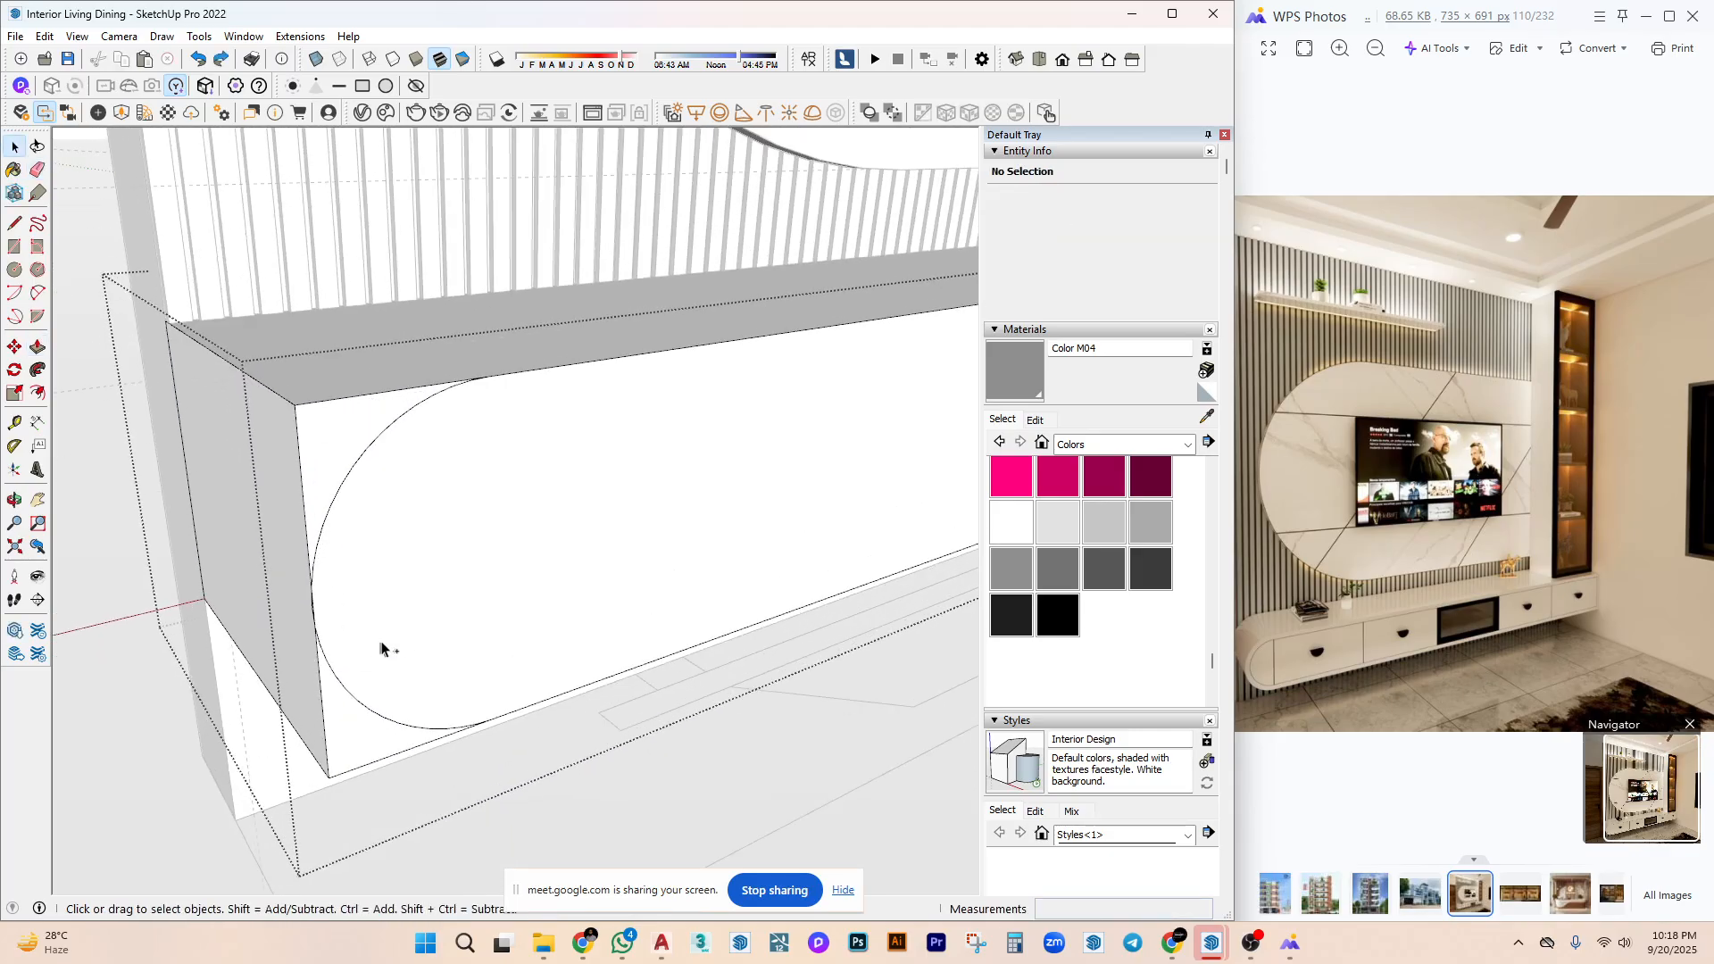
key("ctrl+z")
Place a horizontal guide across the console front at mid-height, through the arc's midpoint.
left_click(557, 578)
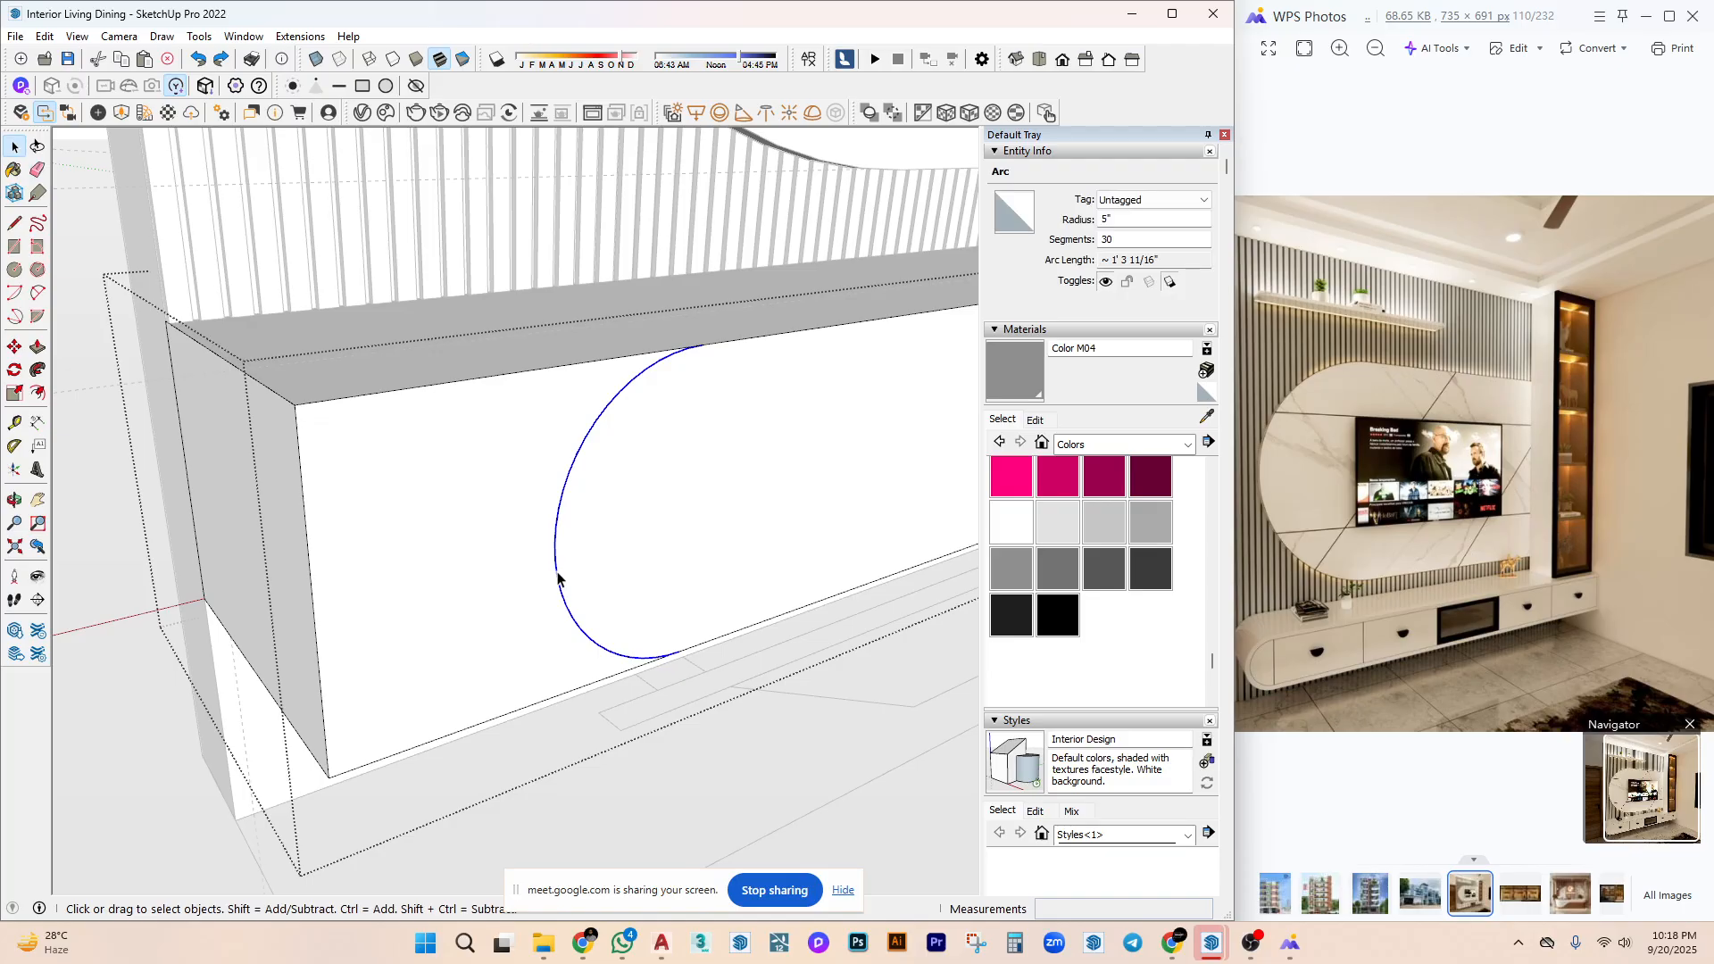
left_click(437, 732)
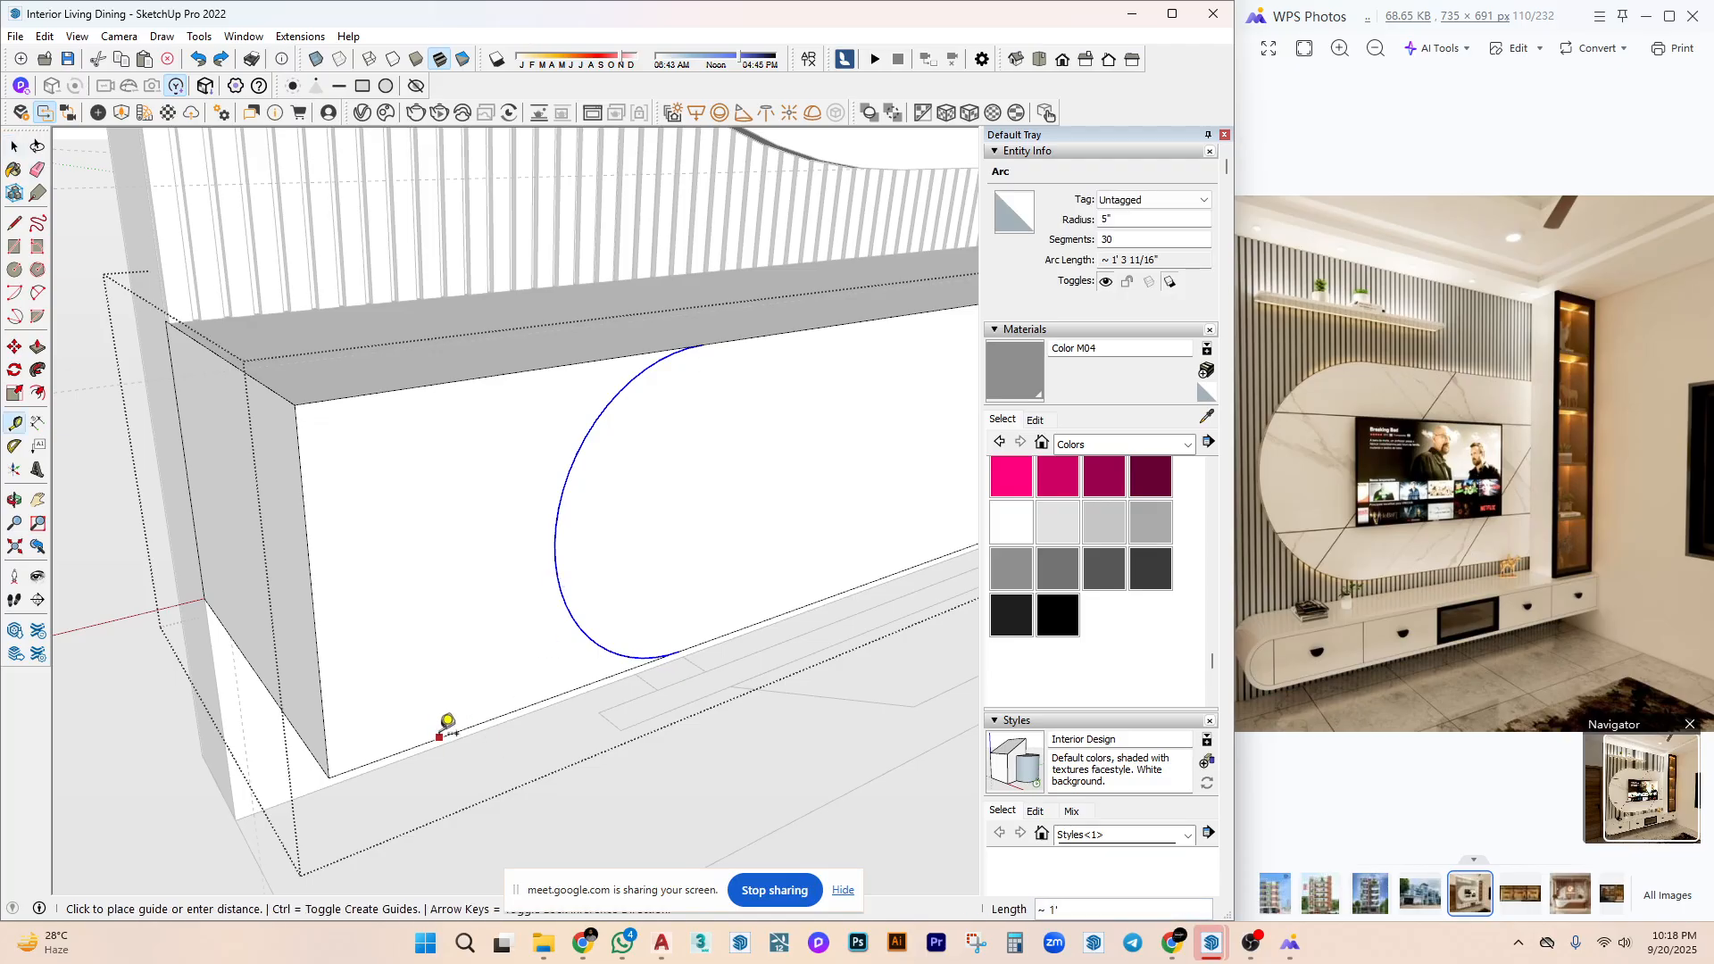
key("space")
scroll(545, 563, "up", 3)
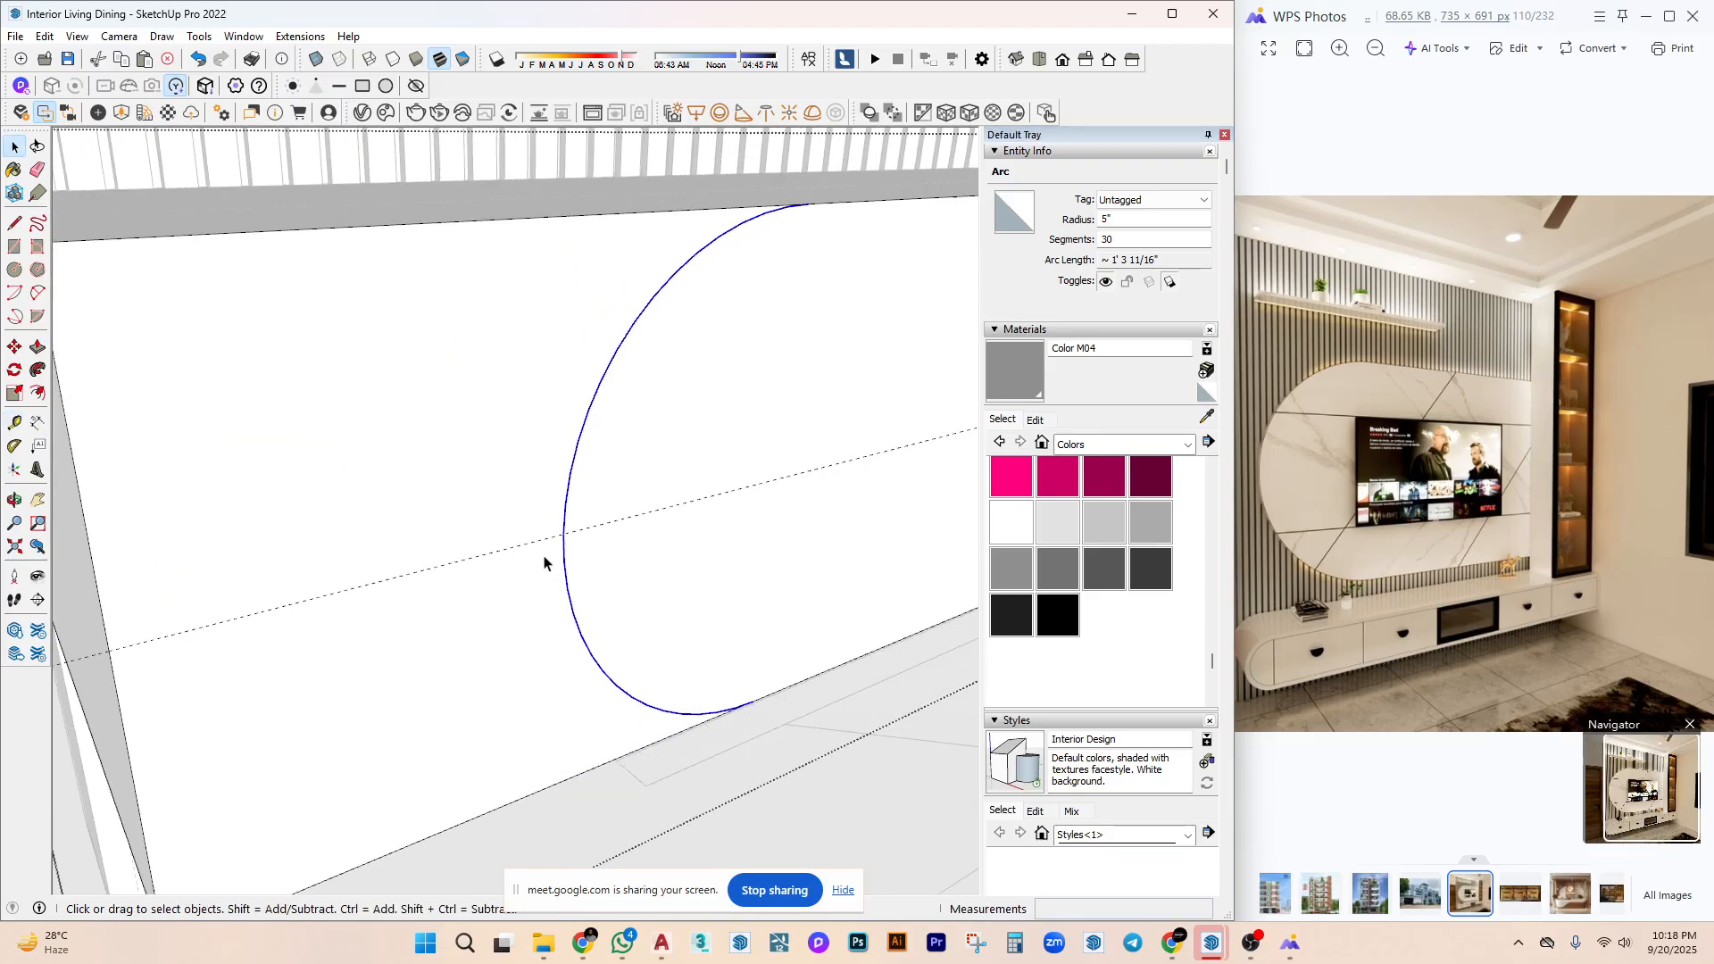
Move the arc along the guide until its midpoint sits on the front's end edge.
left_click(562, 529)
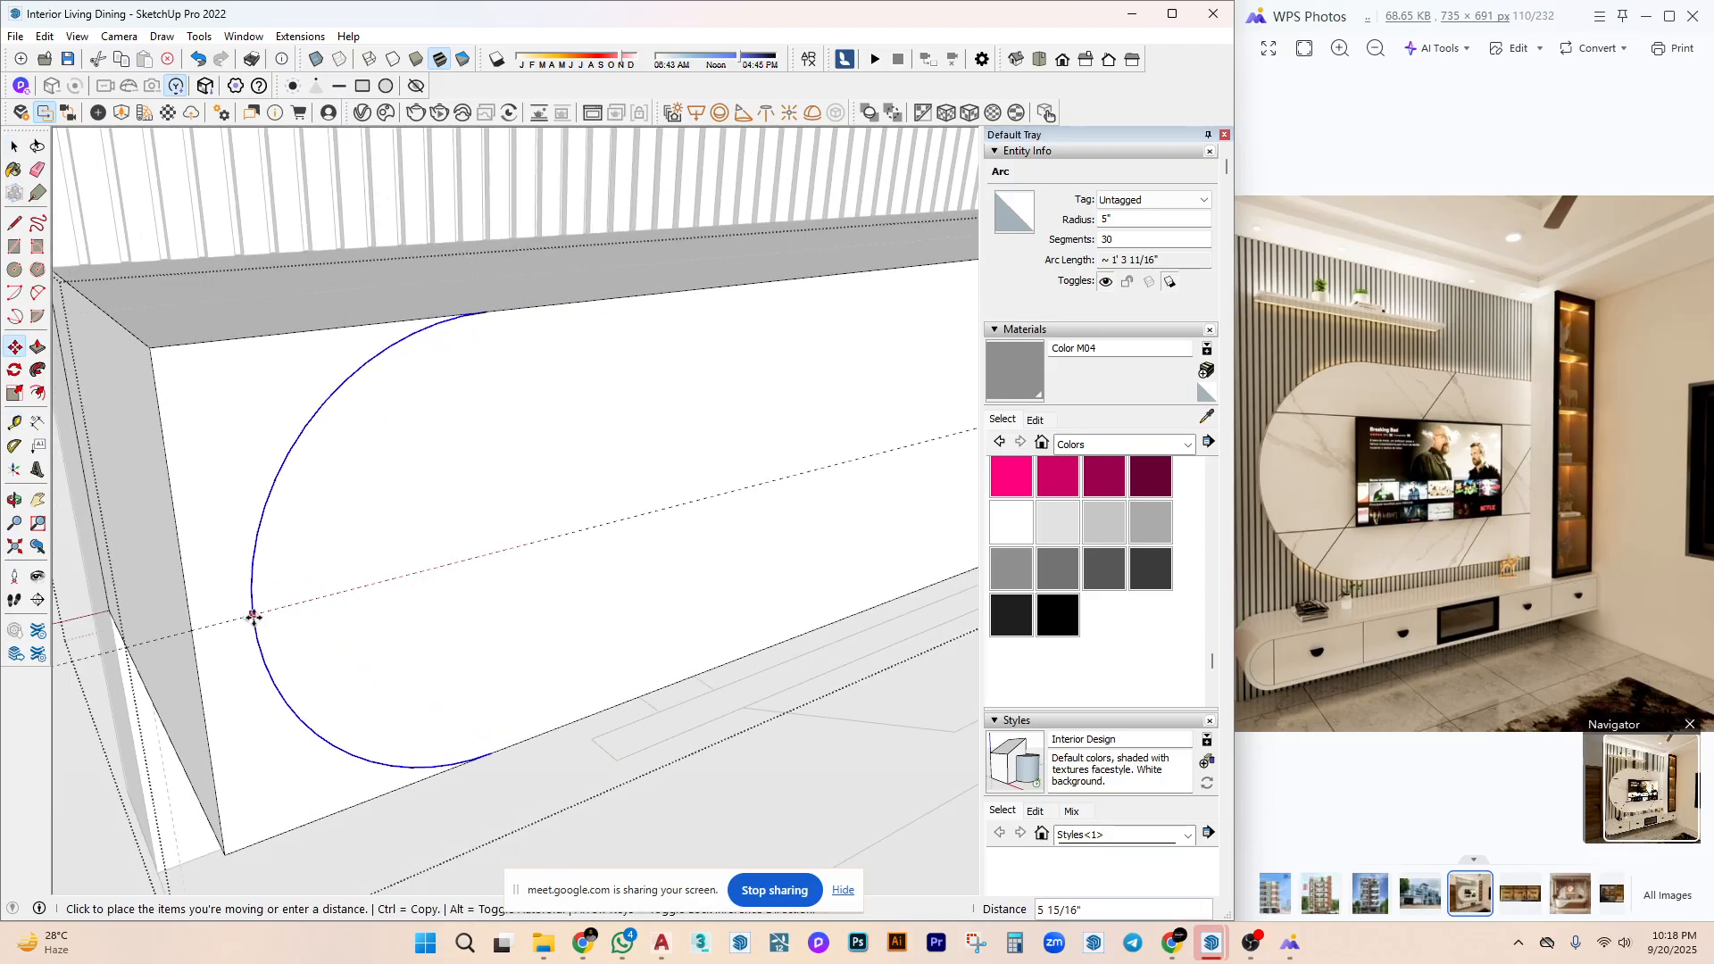
scroll(188, 626, "up", 3)
scroll(188, 625, "up", 5)
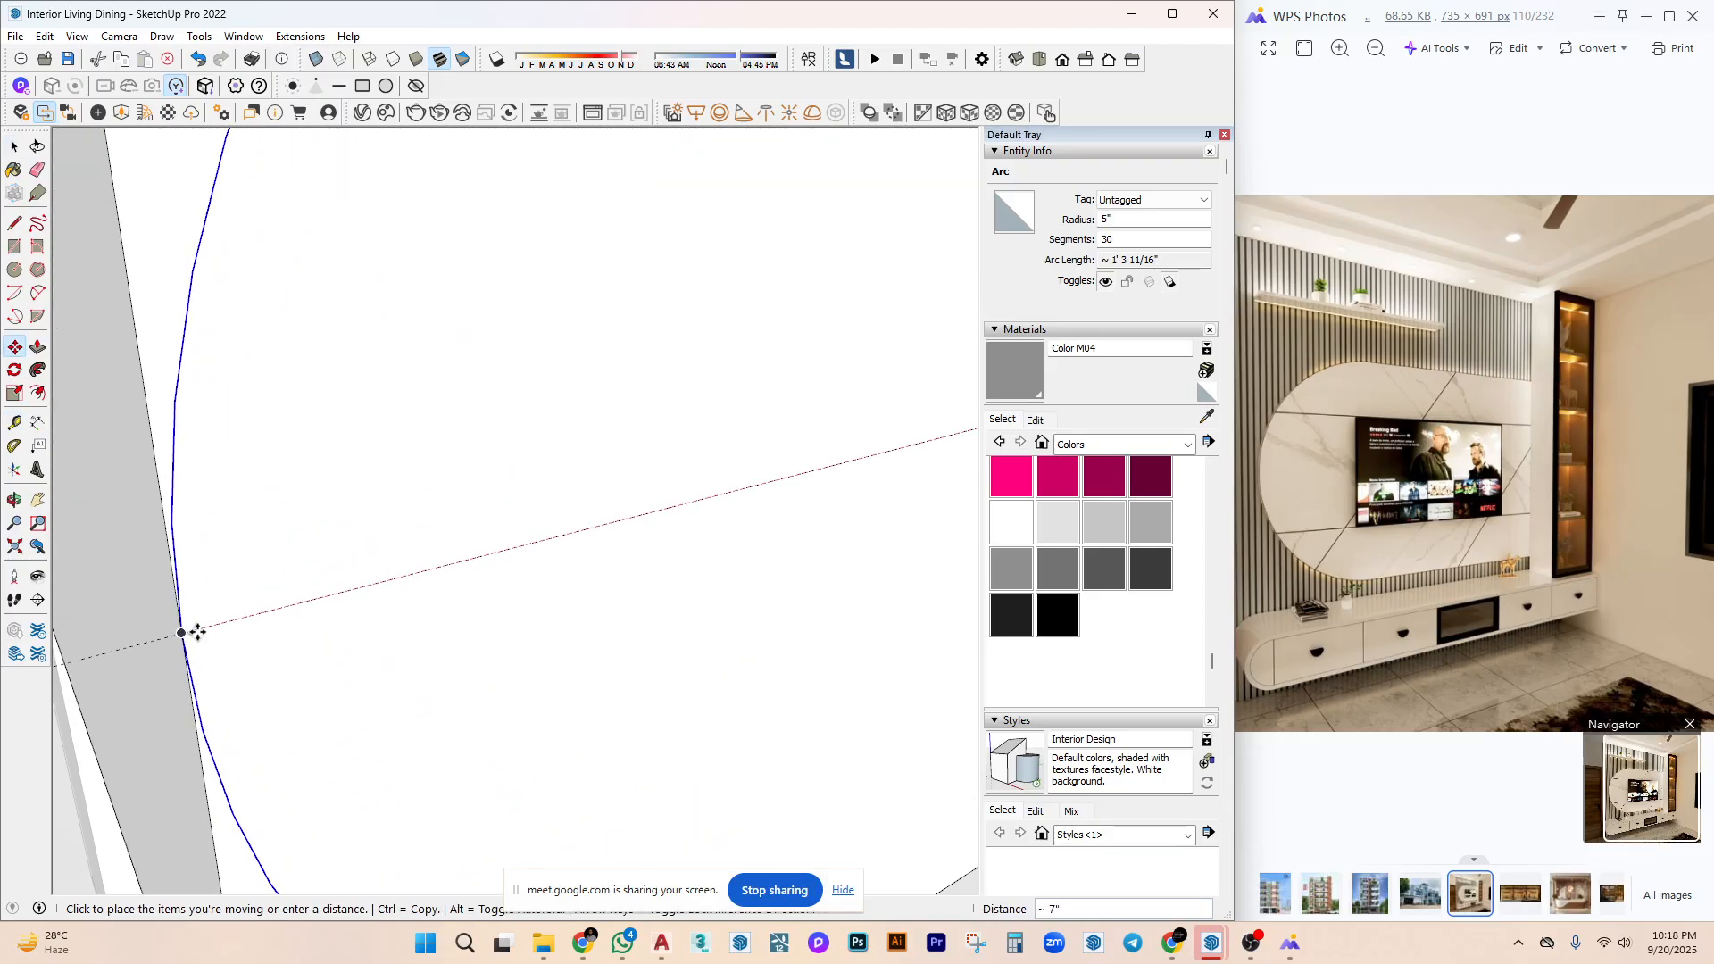
middle_click_drag(151, 634, 379, 530, "shift")
left_click(279, 613)
key("space")
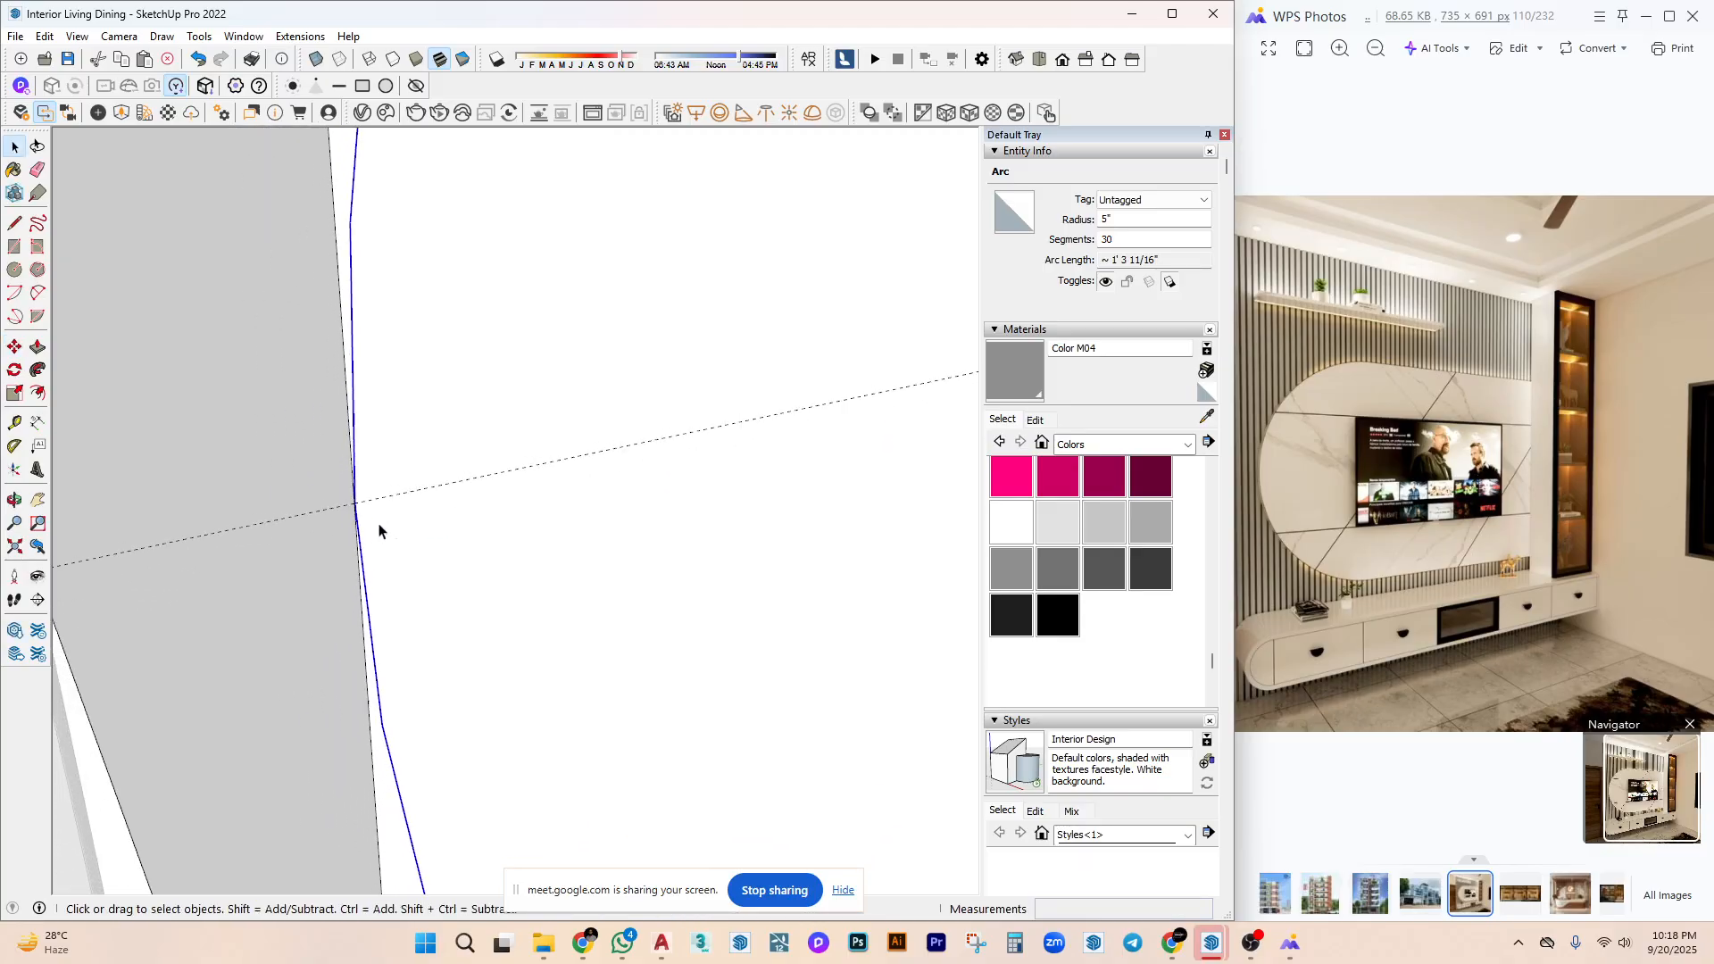
Try pushing the waste corner face outside the arc 1' back through the console's depth.
scroll(381, 529, "down", 6)
key("p")
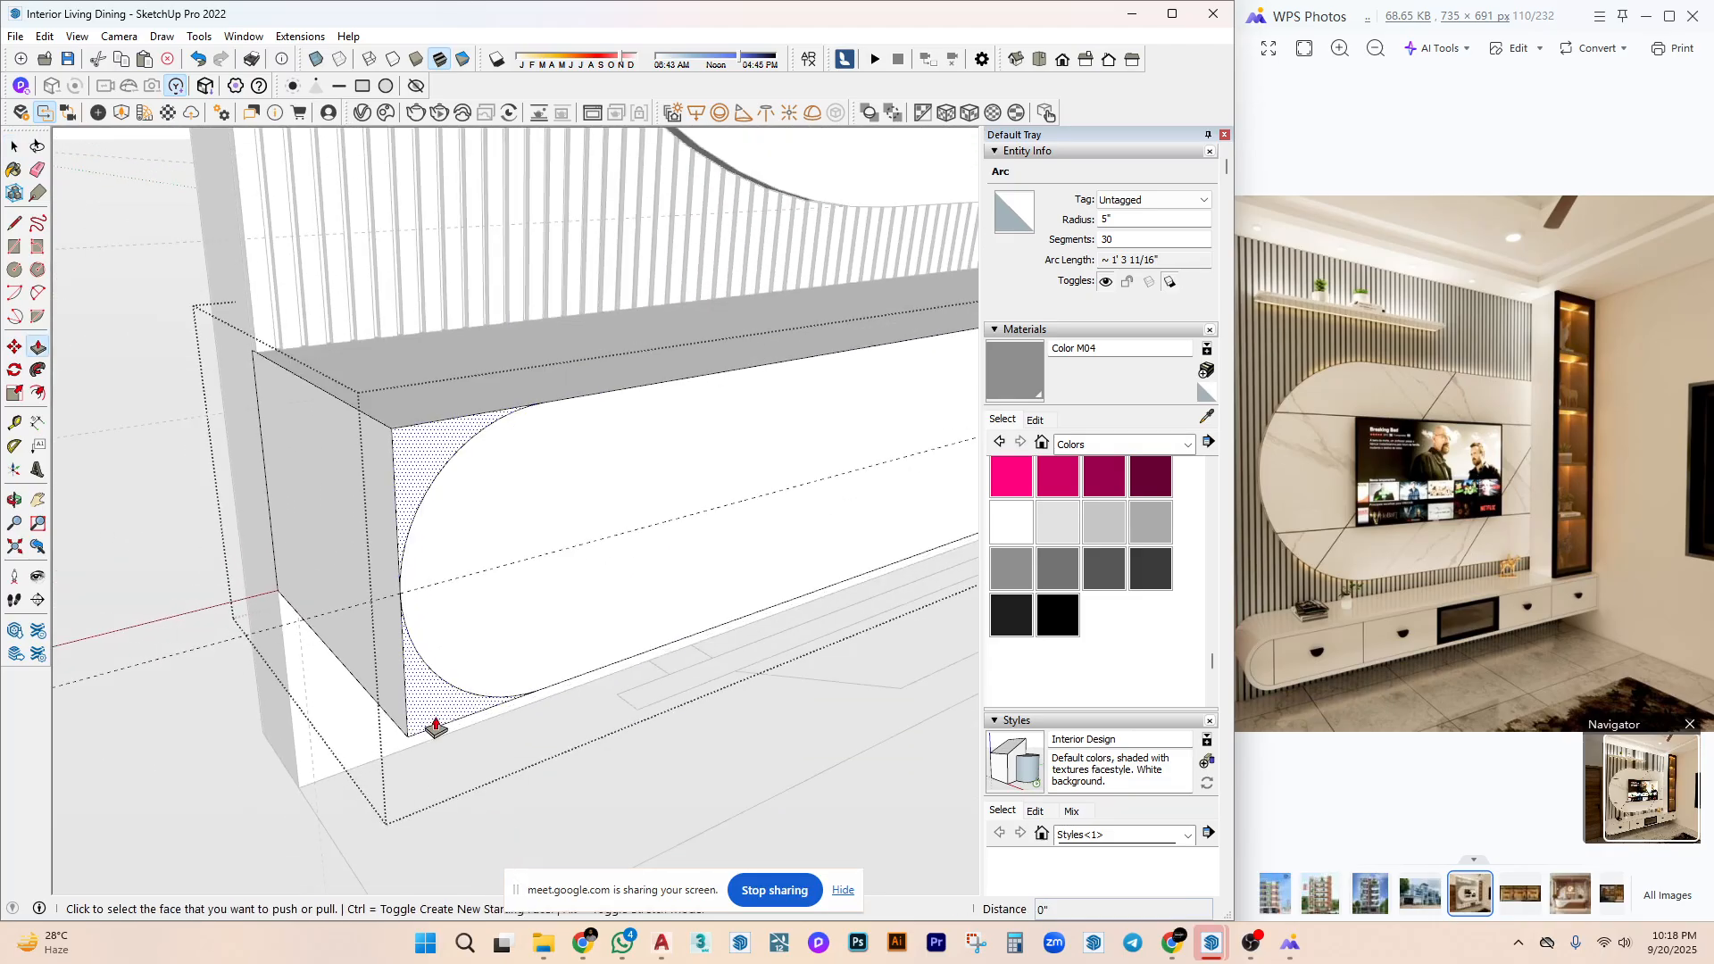
left_click(436, 727)
left_click(284, 384)
middle_click_drag(284, 384, 268, 479)
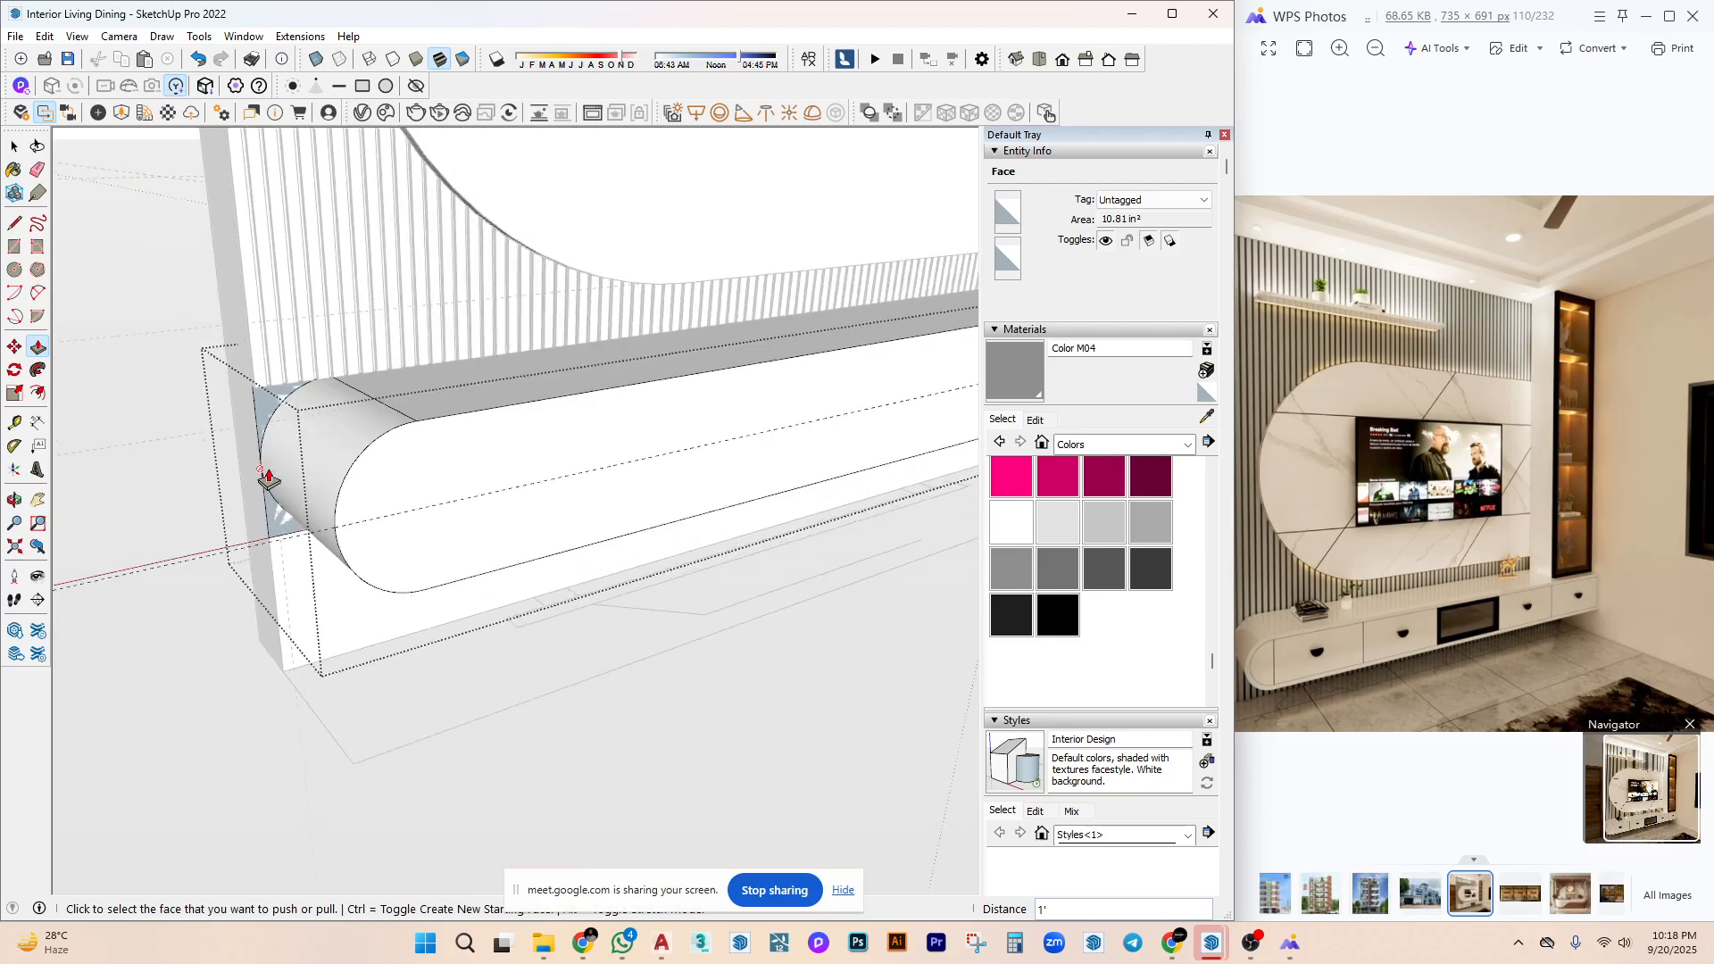
Hide the rest of the model and push the waste corner face outside the arc 1' back.
key("h")
key("ctrl+z")
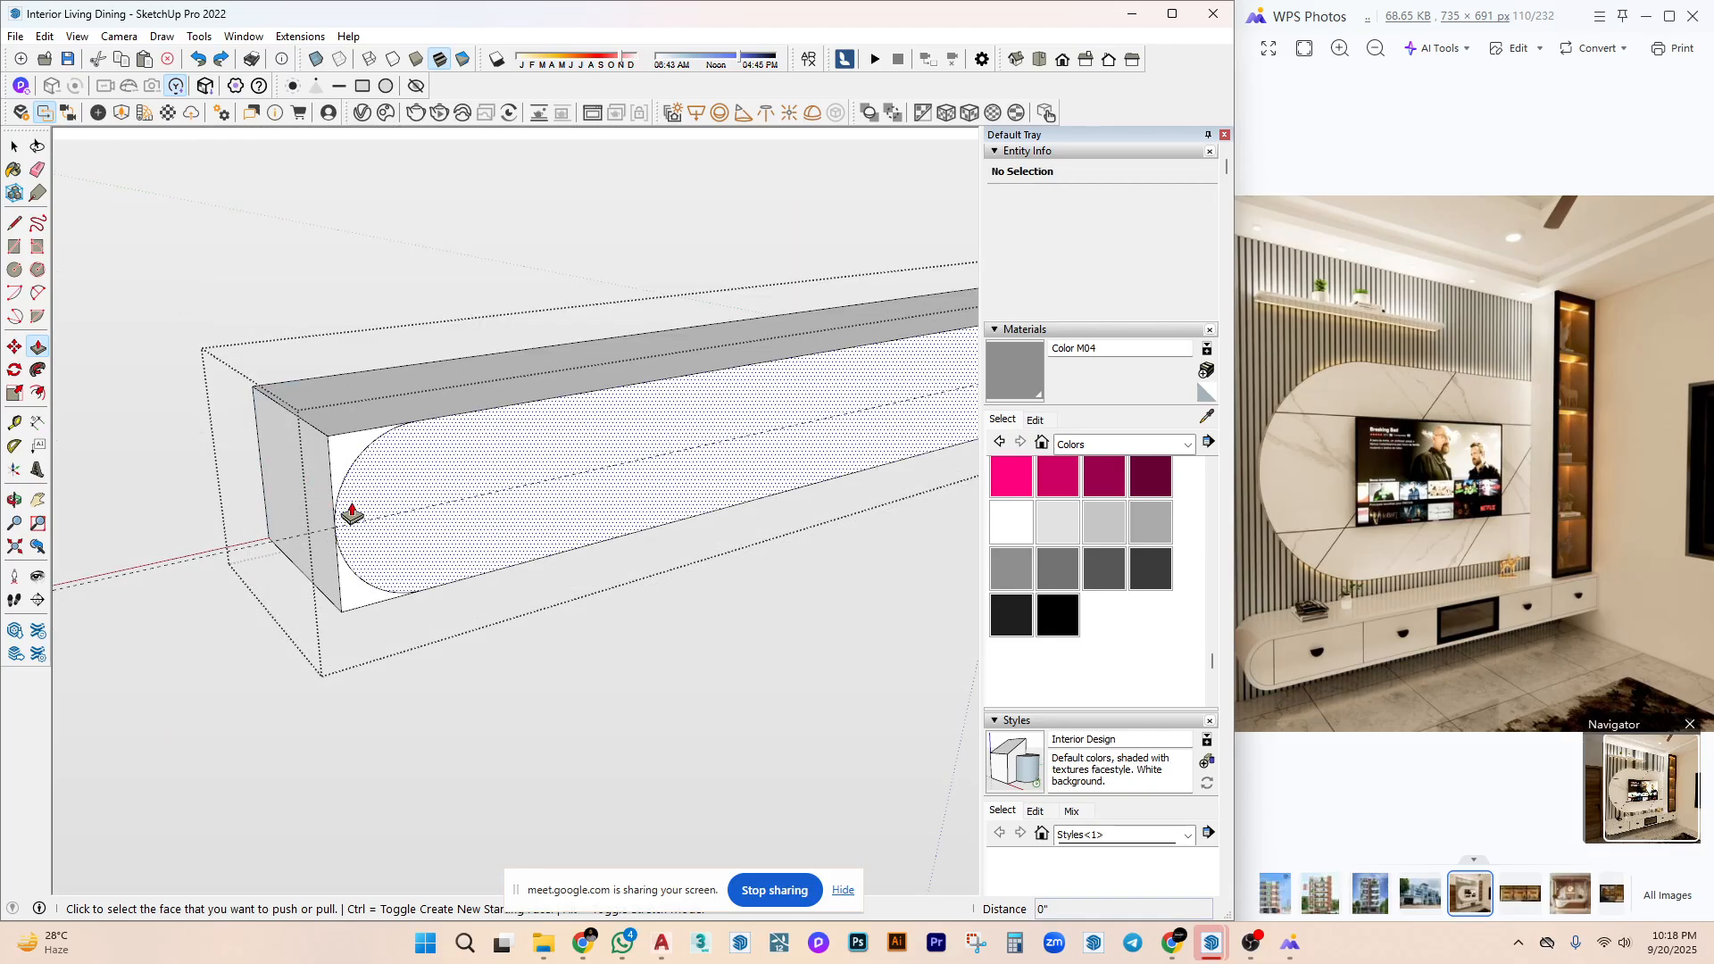
left_click(351, 457)
left_click(446, 371)
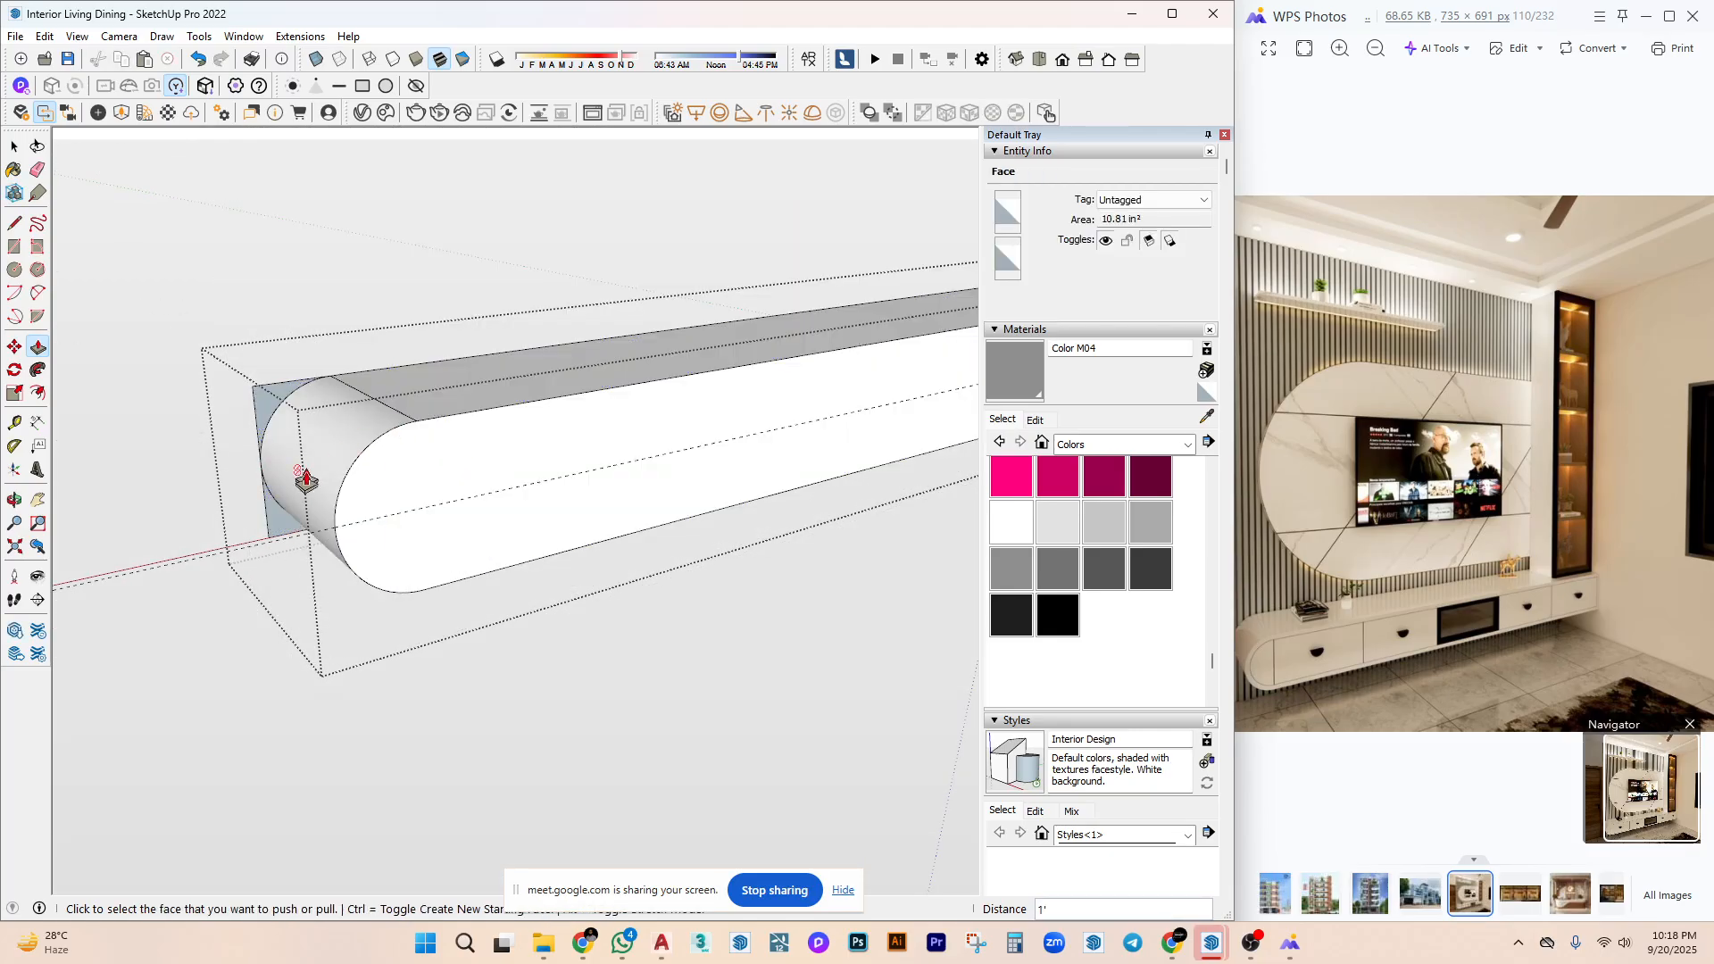
Erase the leftover corner edges behind the console's rounded end and show the rest of the model again.
mouse_move(307, 478)
middle_mouse_down()
mouse_move(606, 553)
mouse_move(343, 586)
middle_mouse_up()
key("e")
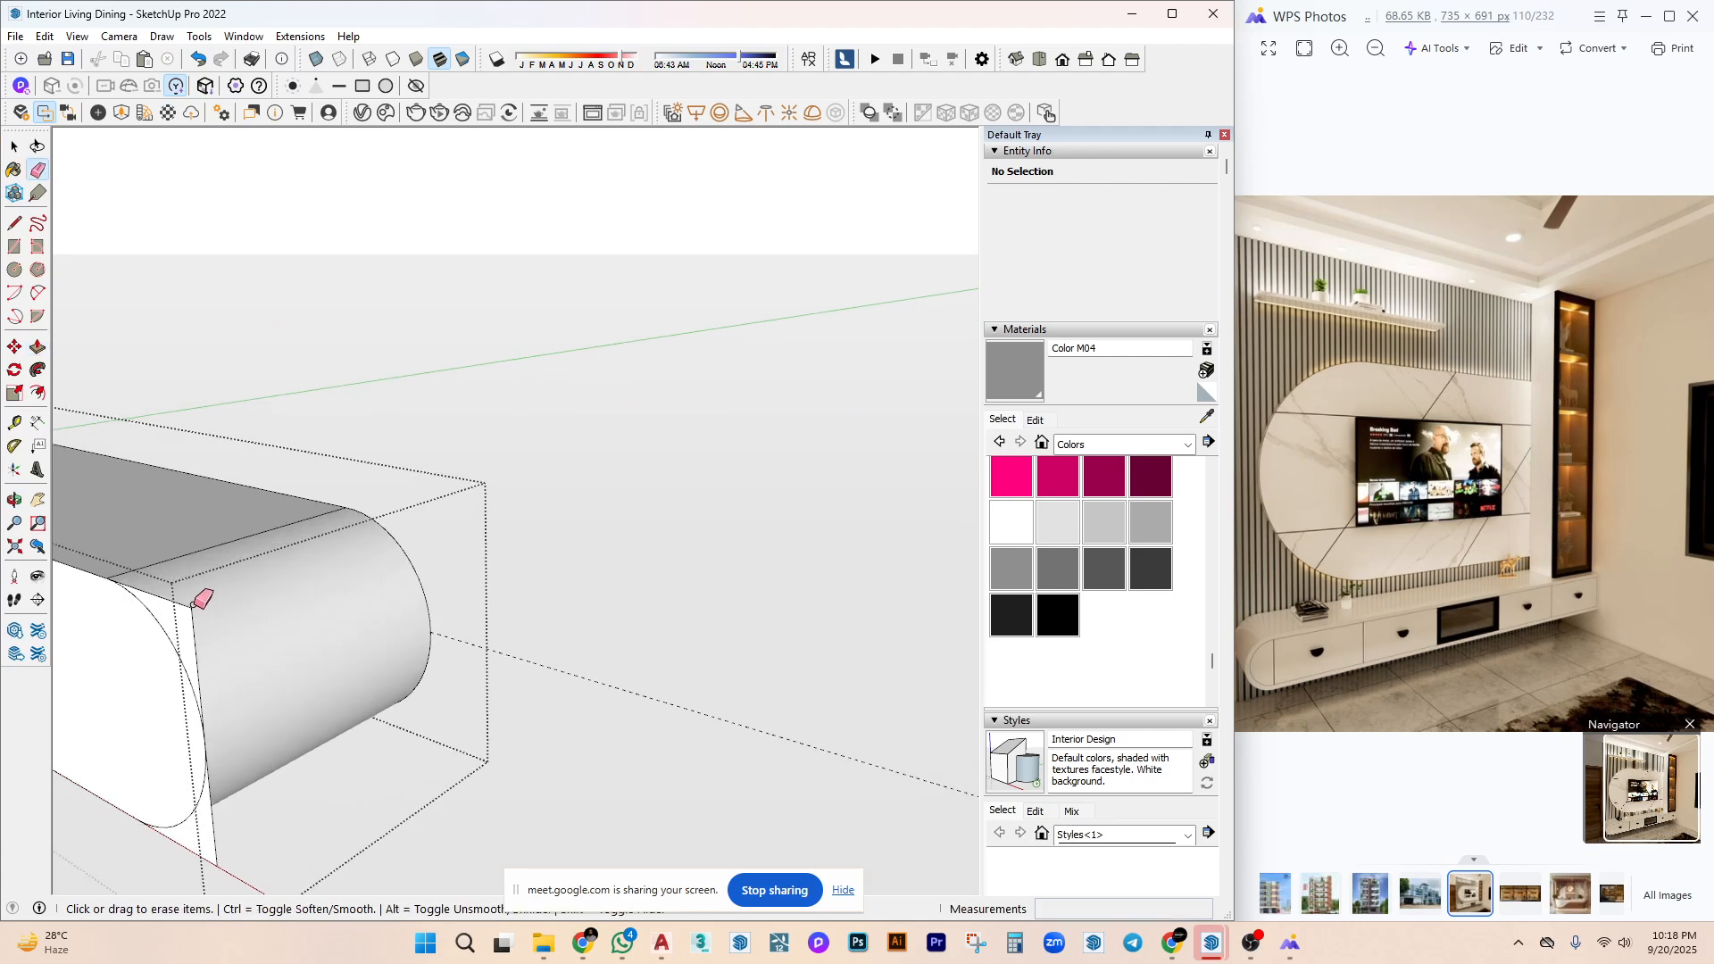
middle_click_drag(199, 638, 435, 679)
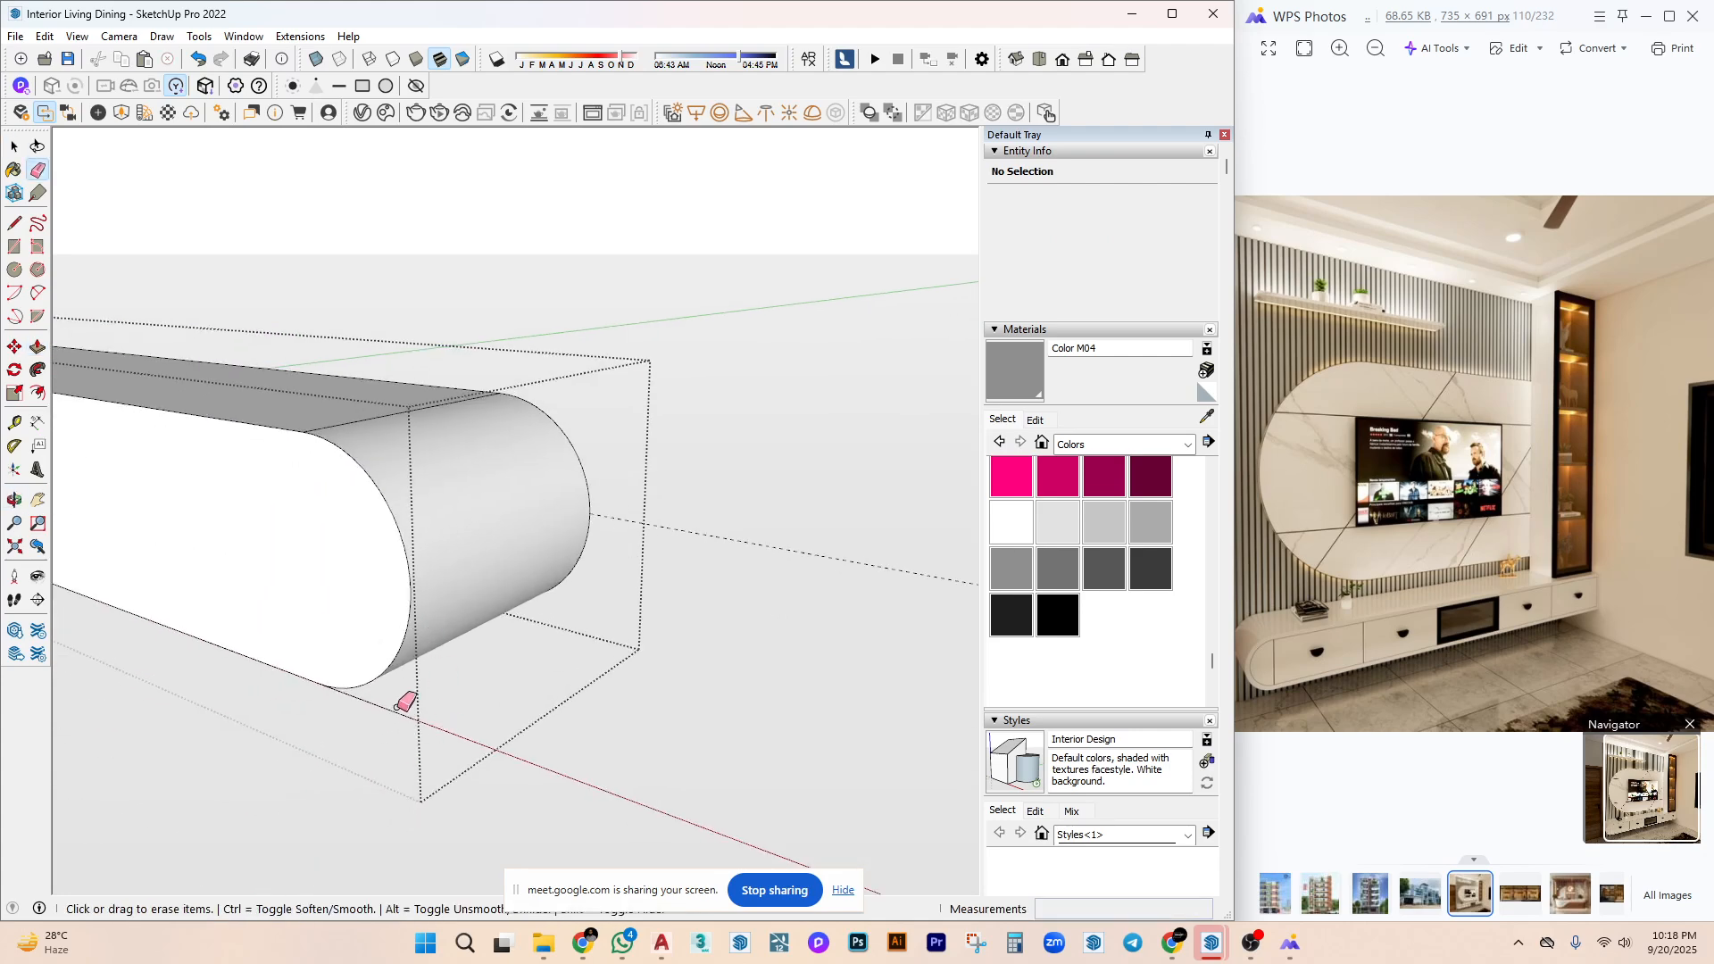
scroll(673, 543, "down", 5)
mouse_move(674, 544)
middle_mouse_down()
mouse_move(440, 593)
mouse_move(386, 464)
mouse_move(564, 568)
mouse_move(772, 616)
mouse_move(589, 554)
mouse_move(658, 541)
mouse_move(616, 547)
middle_mouse_up()
key("i")
scroll(720, 597, "up", 3)
key("space")
scroll(720, 599, "down", 2)
Offset the outline of the console's front face inward by 0.75".
middle_click_drag(506, 550, 639, 639)
left_click(716, 579)
key("f")
left_click(732, 592)
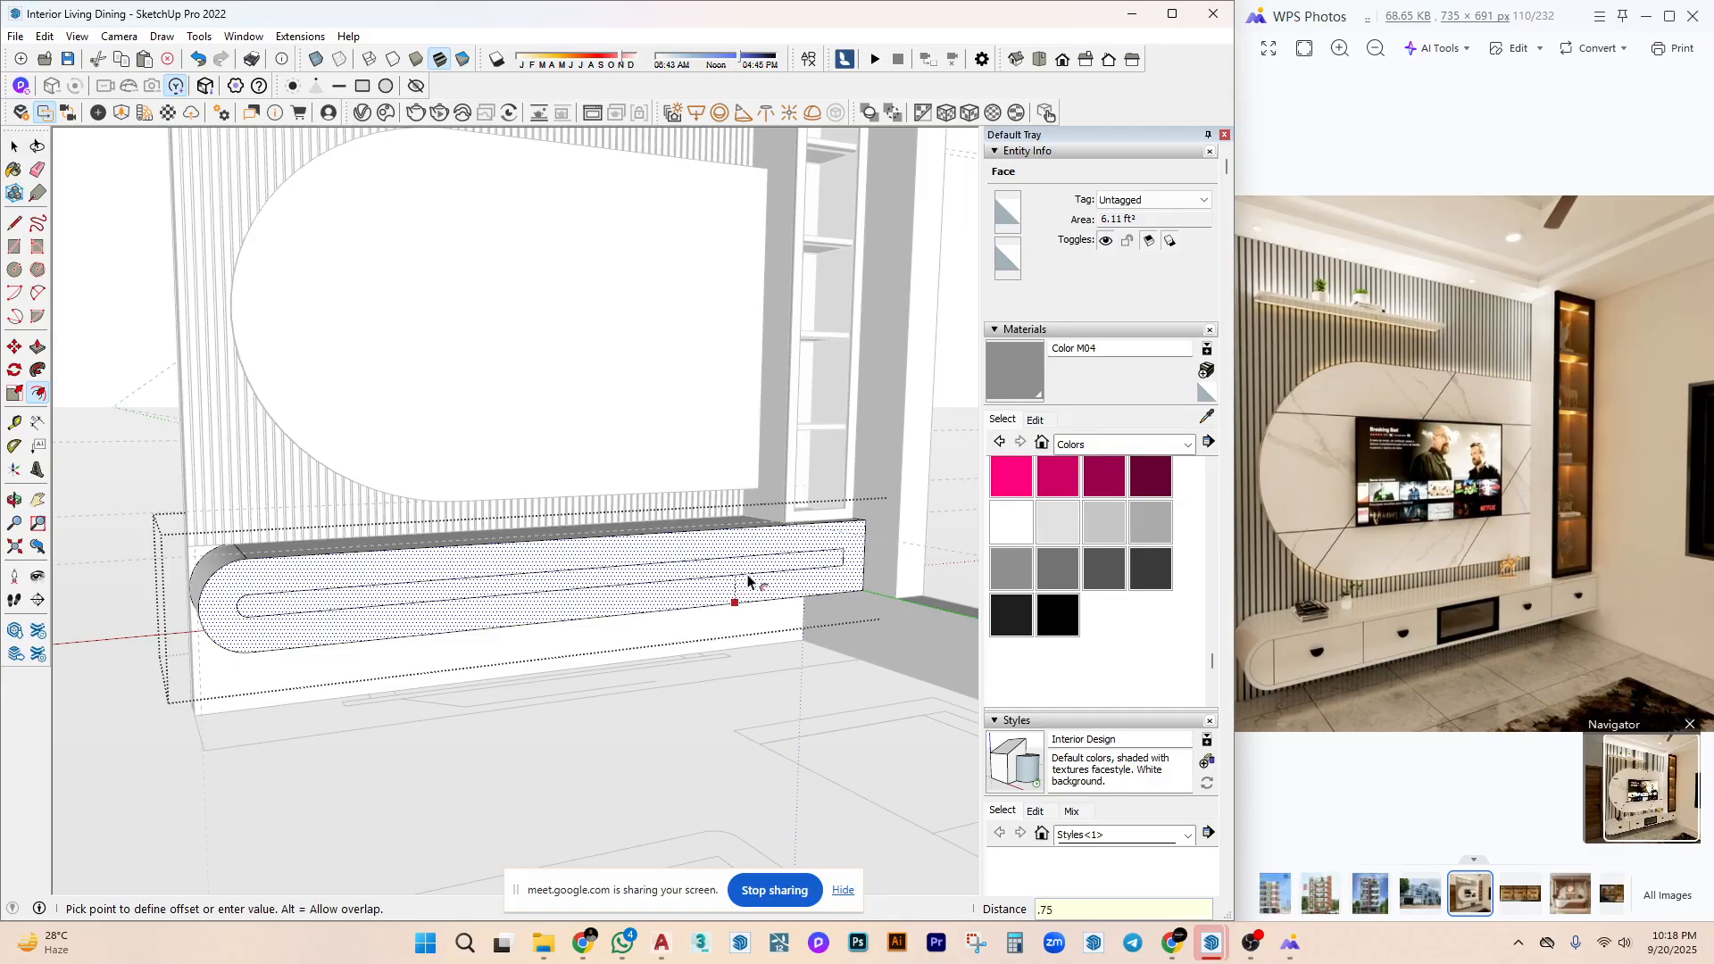
type(".75")
key("Return")
key("space")
Draw a vertical line across the inset front face where the rounded end meets the straight edges.
scroll(260, 582, "up", 5)
middle_click_drag(259, 582, 353, 607)
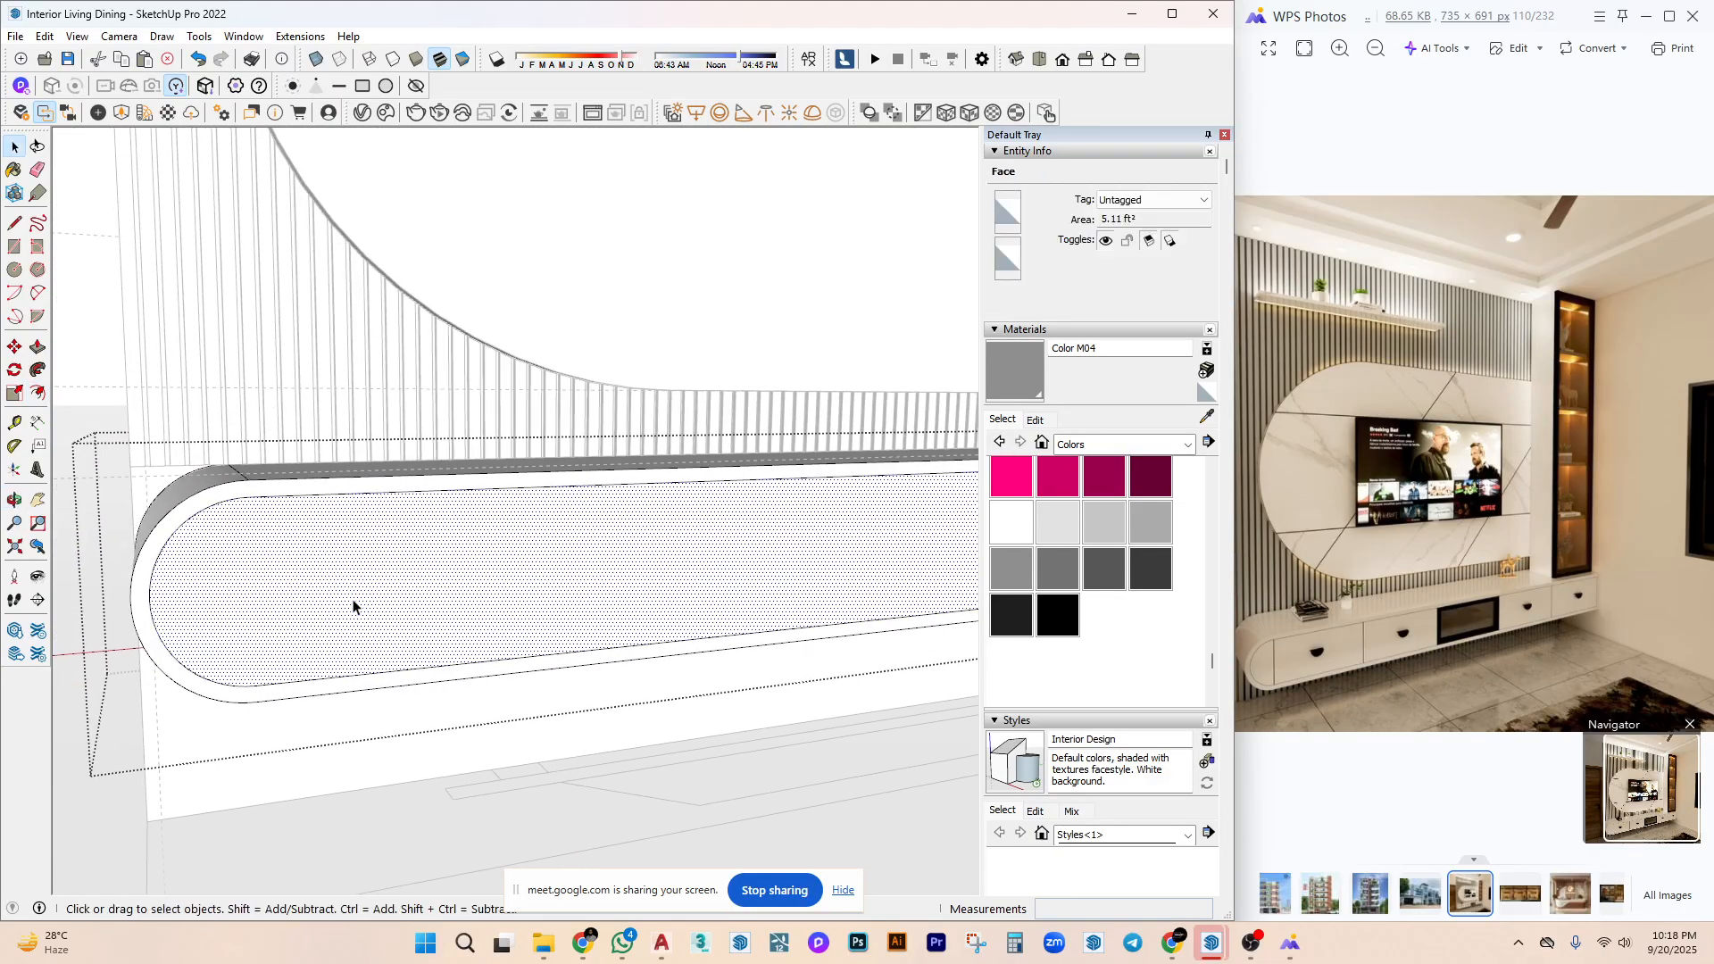
left_click(256, 684)
left_click(256, 492)
key("space")
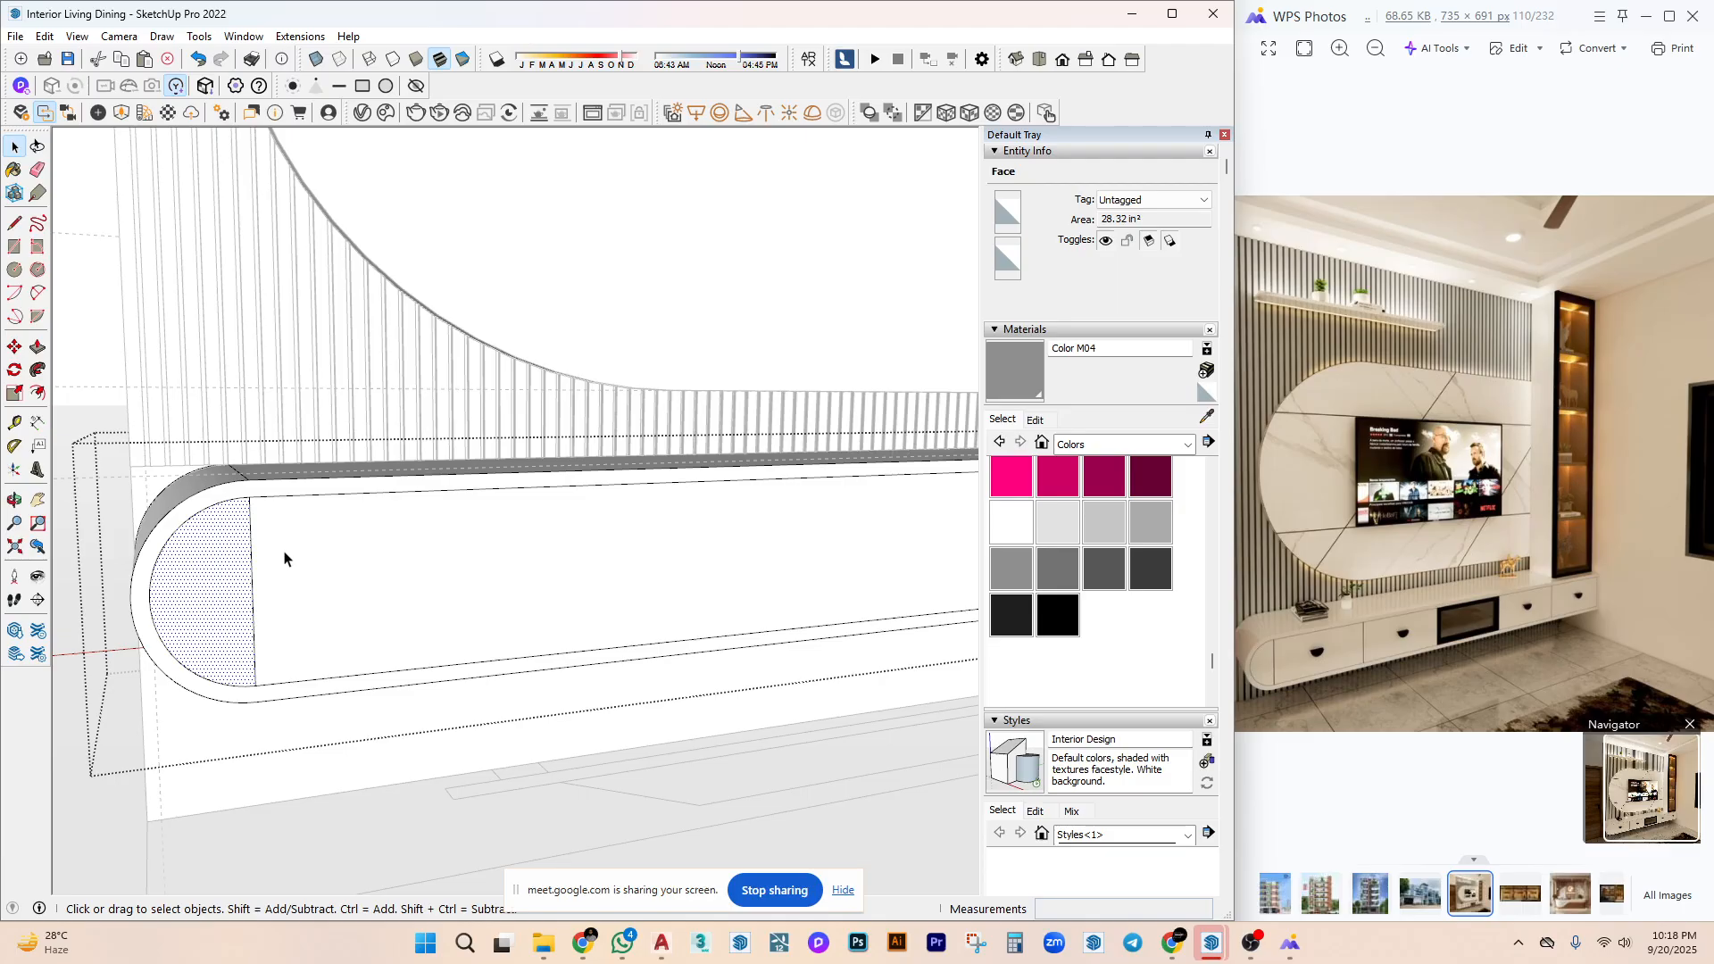
Try copying the vertical line across the console's inset front face to divide it into five equal sections.
middle_click_drag(349, 559, 384, 589)
left_click(384, 589)
left_click(378, 576)
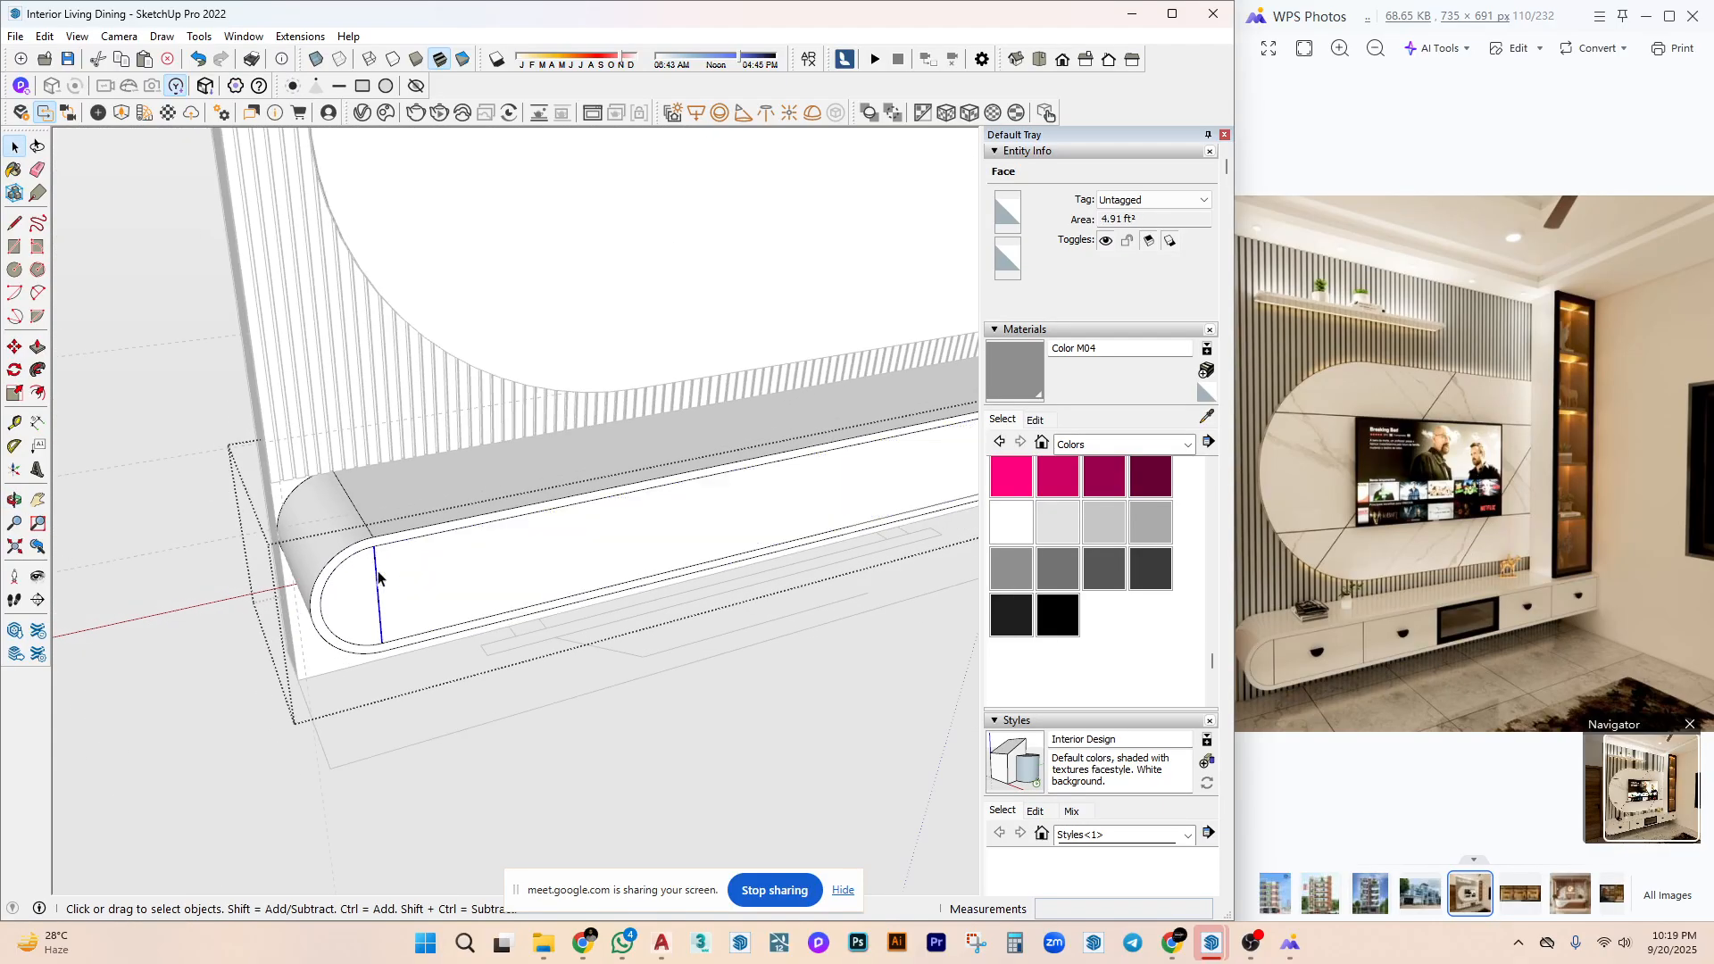
key("m")
left_click(373, 548)
scroll(553, 506, "down", 2)
middle_click_drag(773, 467, 535, 523, "shift")
scroll(539, 522, "up", 2)
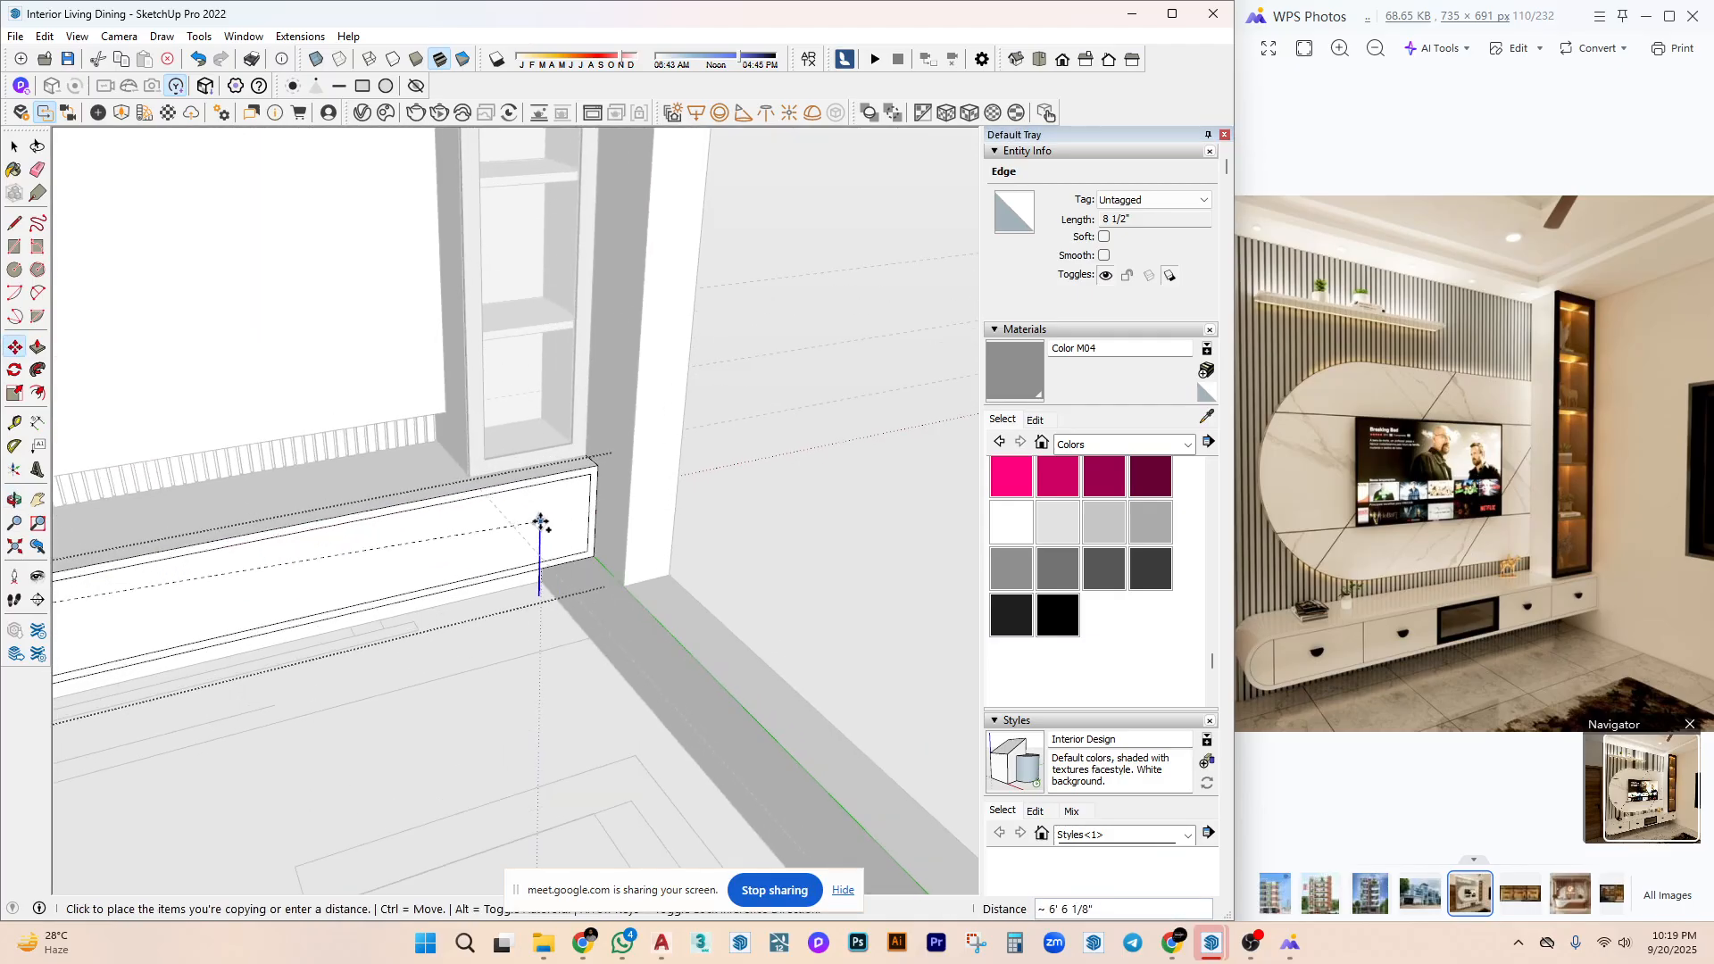
key("space")
scroll(589, 486, "down", 2)
left_click(586, 497)
middle_click_drag(586, 498, 588, 439)
scroll(446, 558, "up", 2)
Measure the widths of the divided drawer sections on the console front.
key("t")
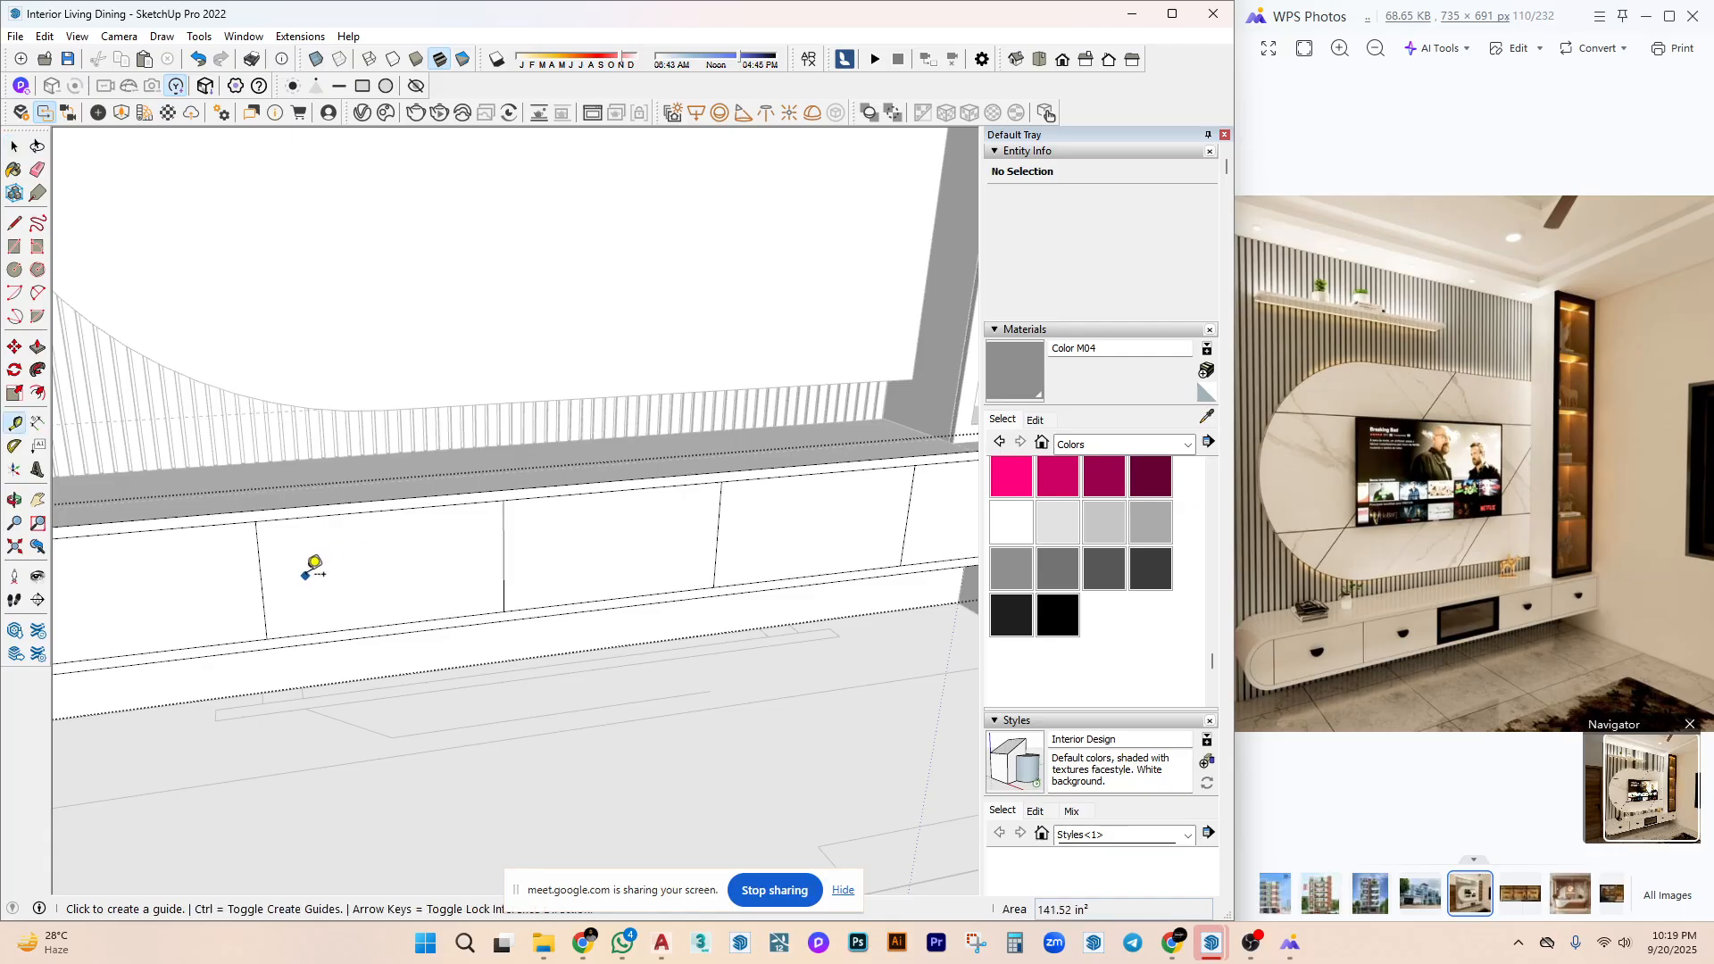
left_click(260, 581)
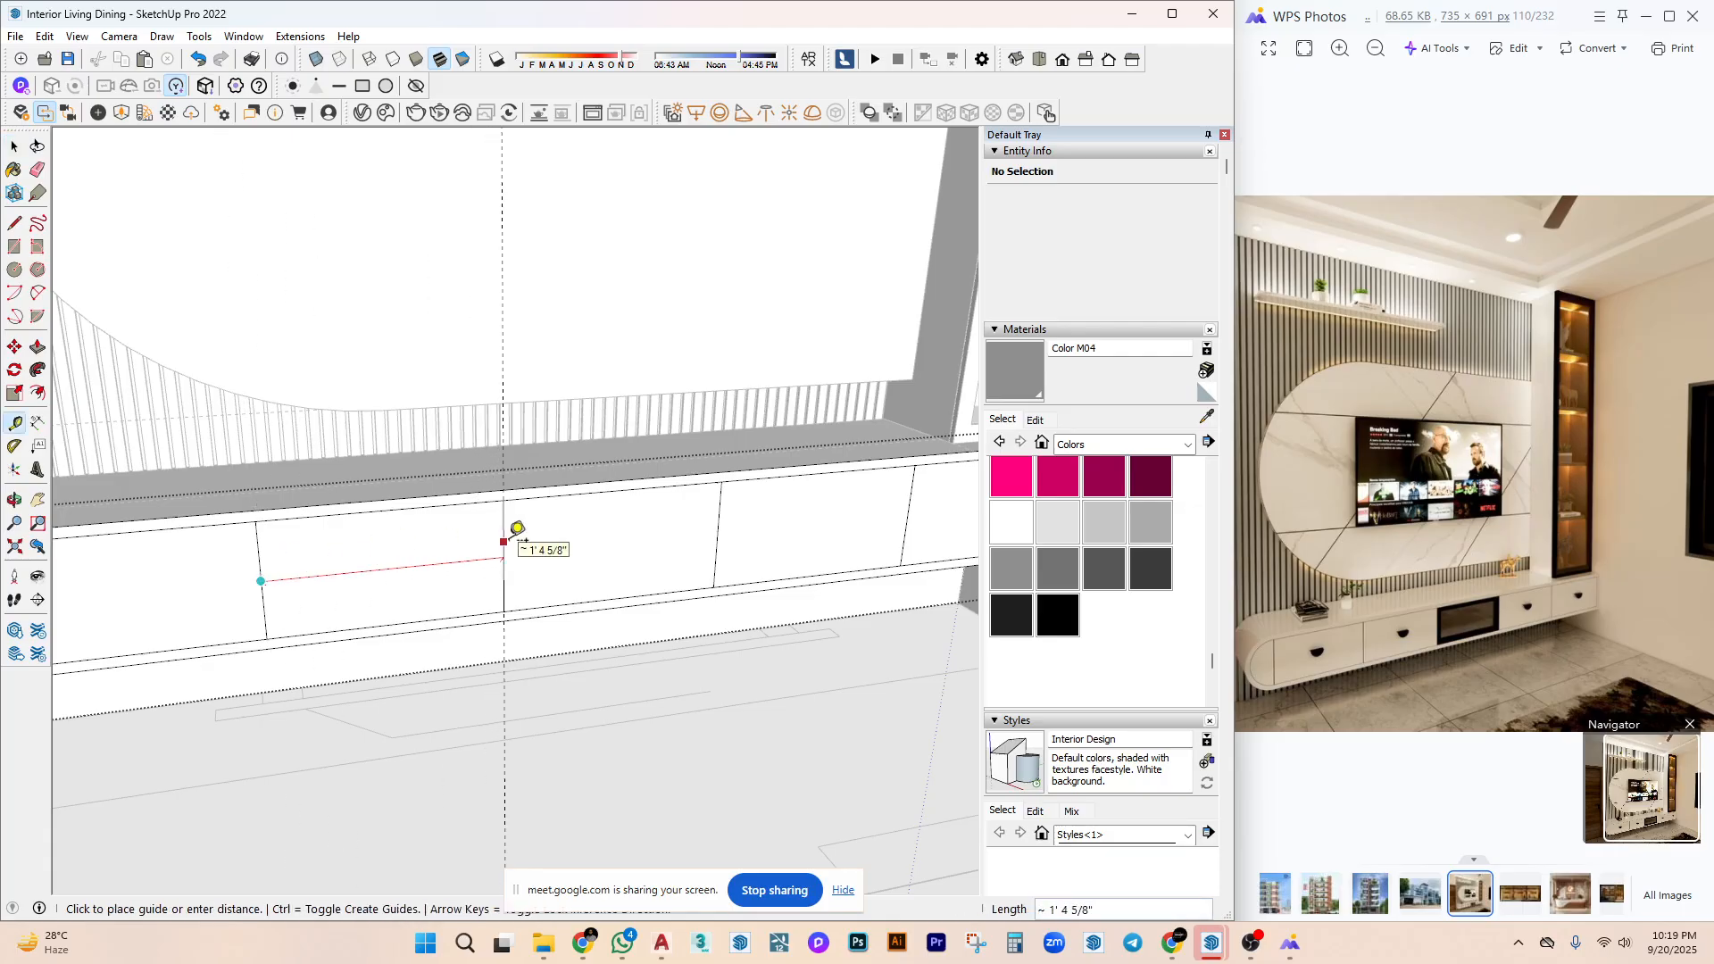
scroll(517, 529, "down", 3)
middle_click_drag(677, 536, 425, 600)
key("space")
left_click(425, 601)
middle_click_drag(515, 564, 721, 493)
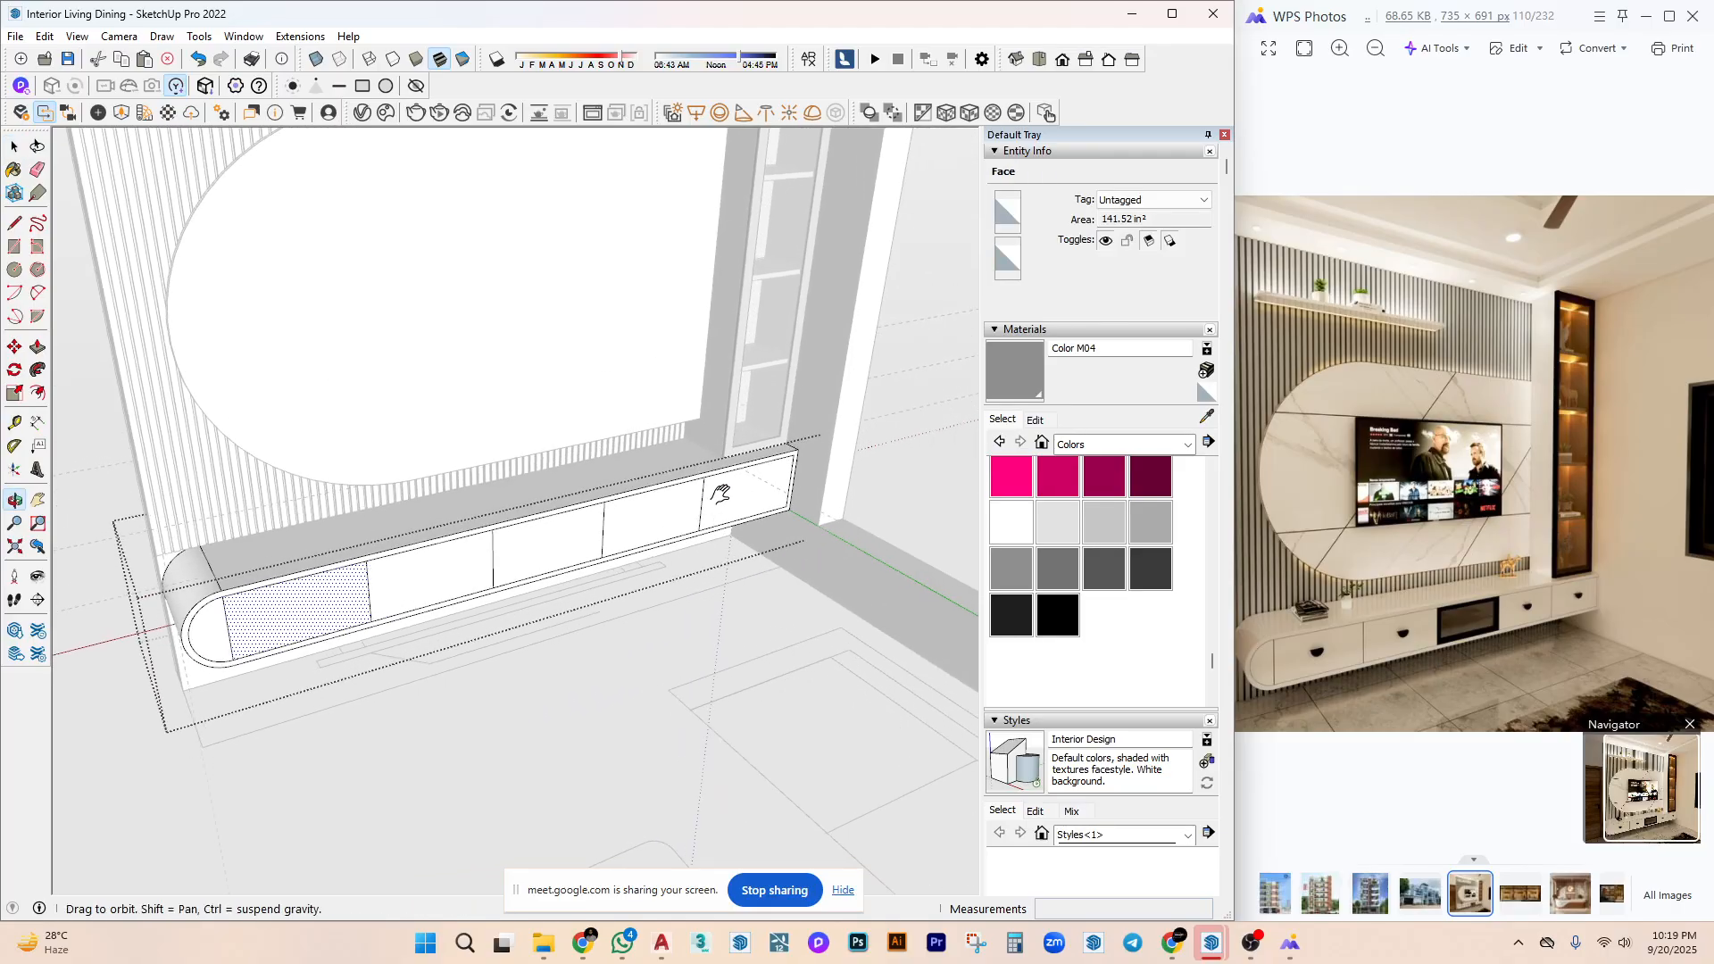
middle_click_drag(538, 579, 562, 548)
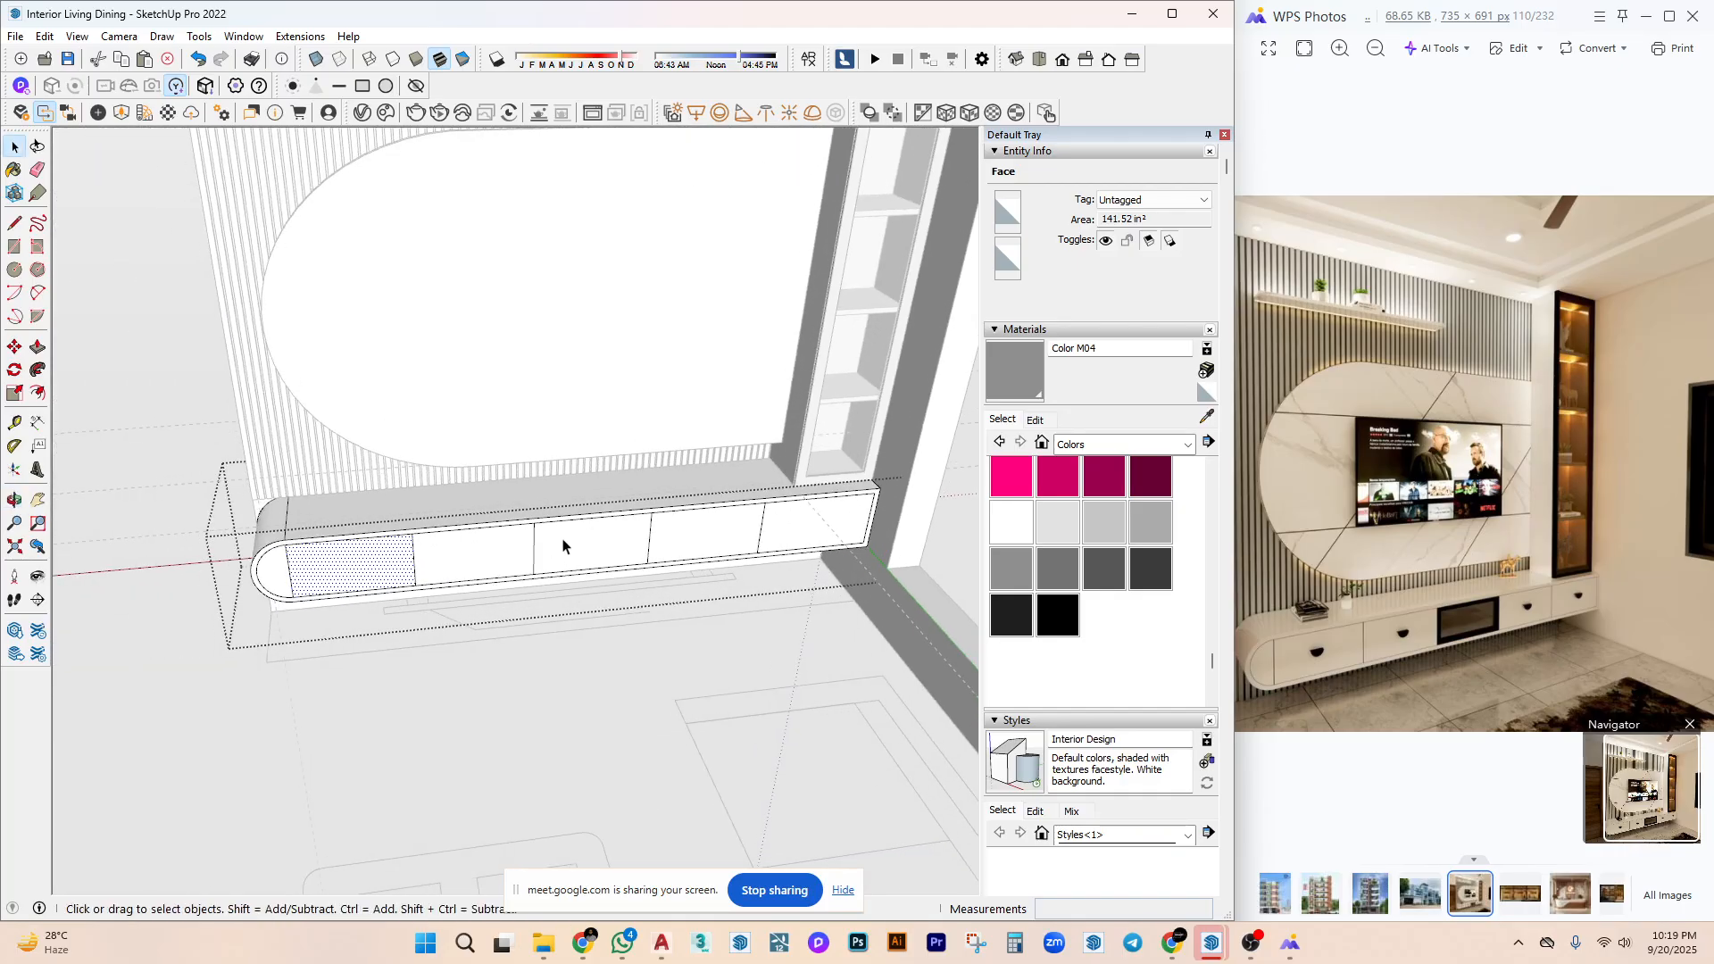
scroll(486, 524, "up", 2)
key("t")
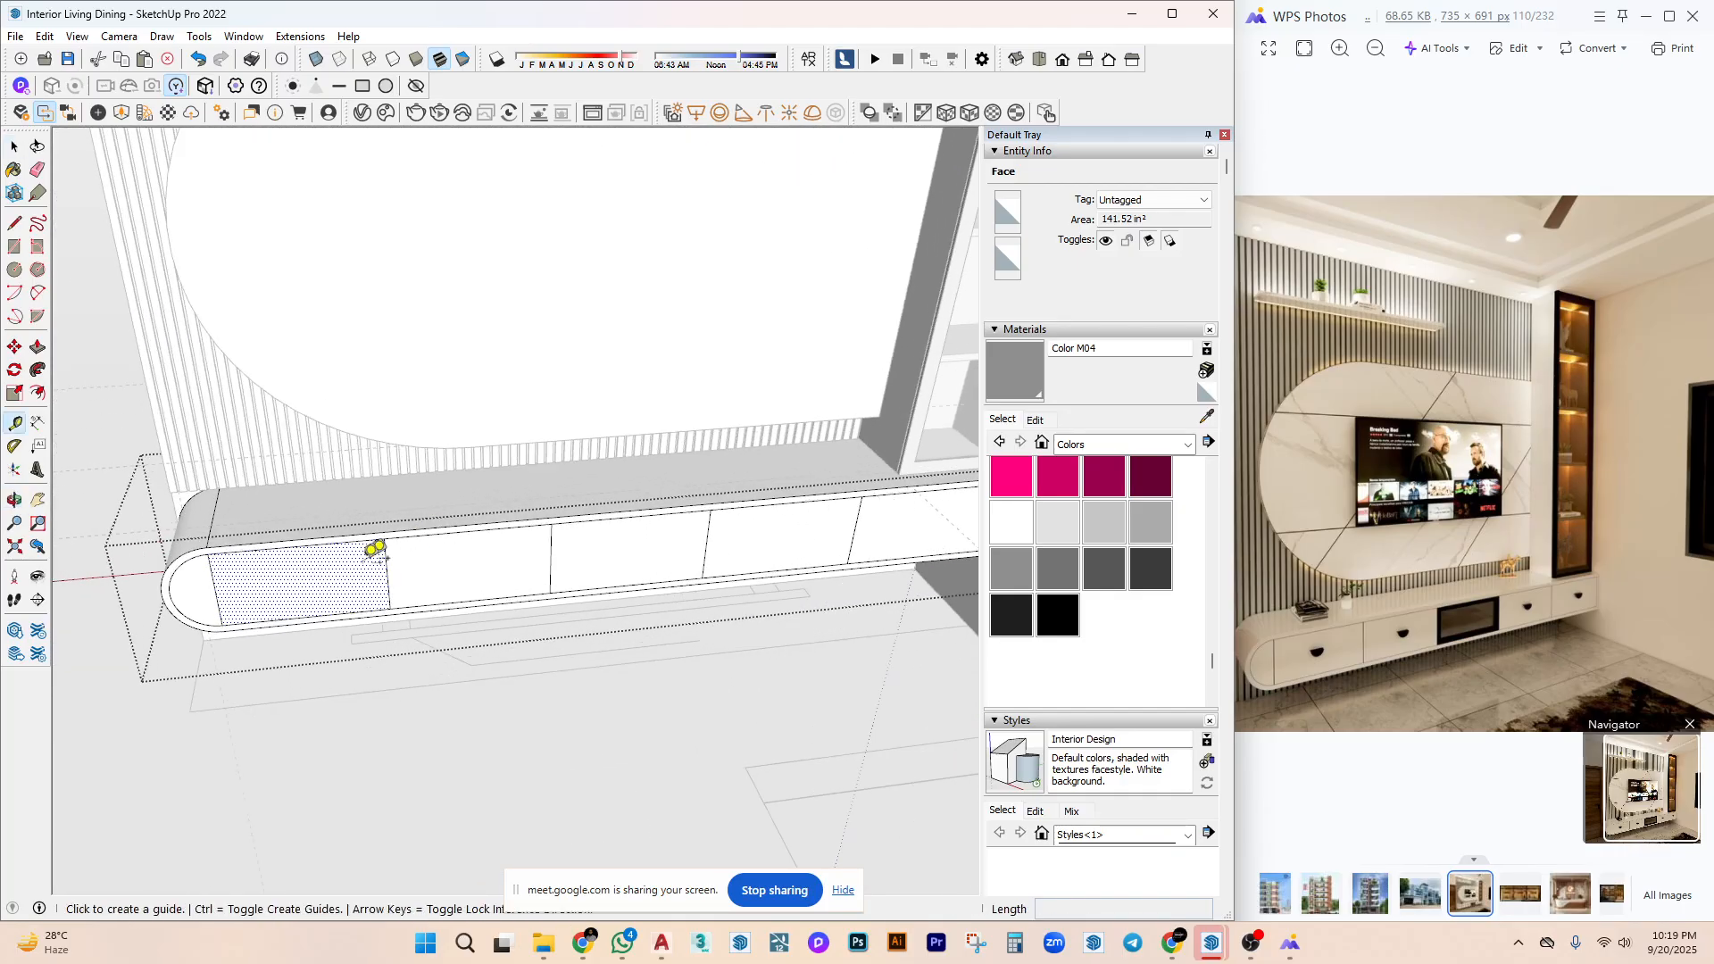
left_click(215, 591)
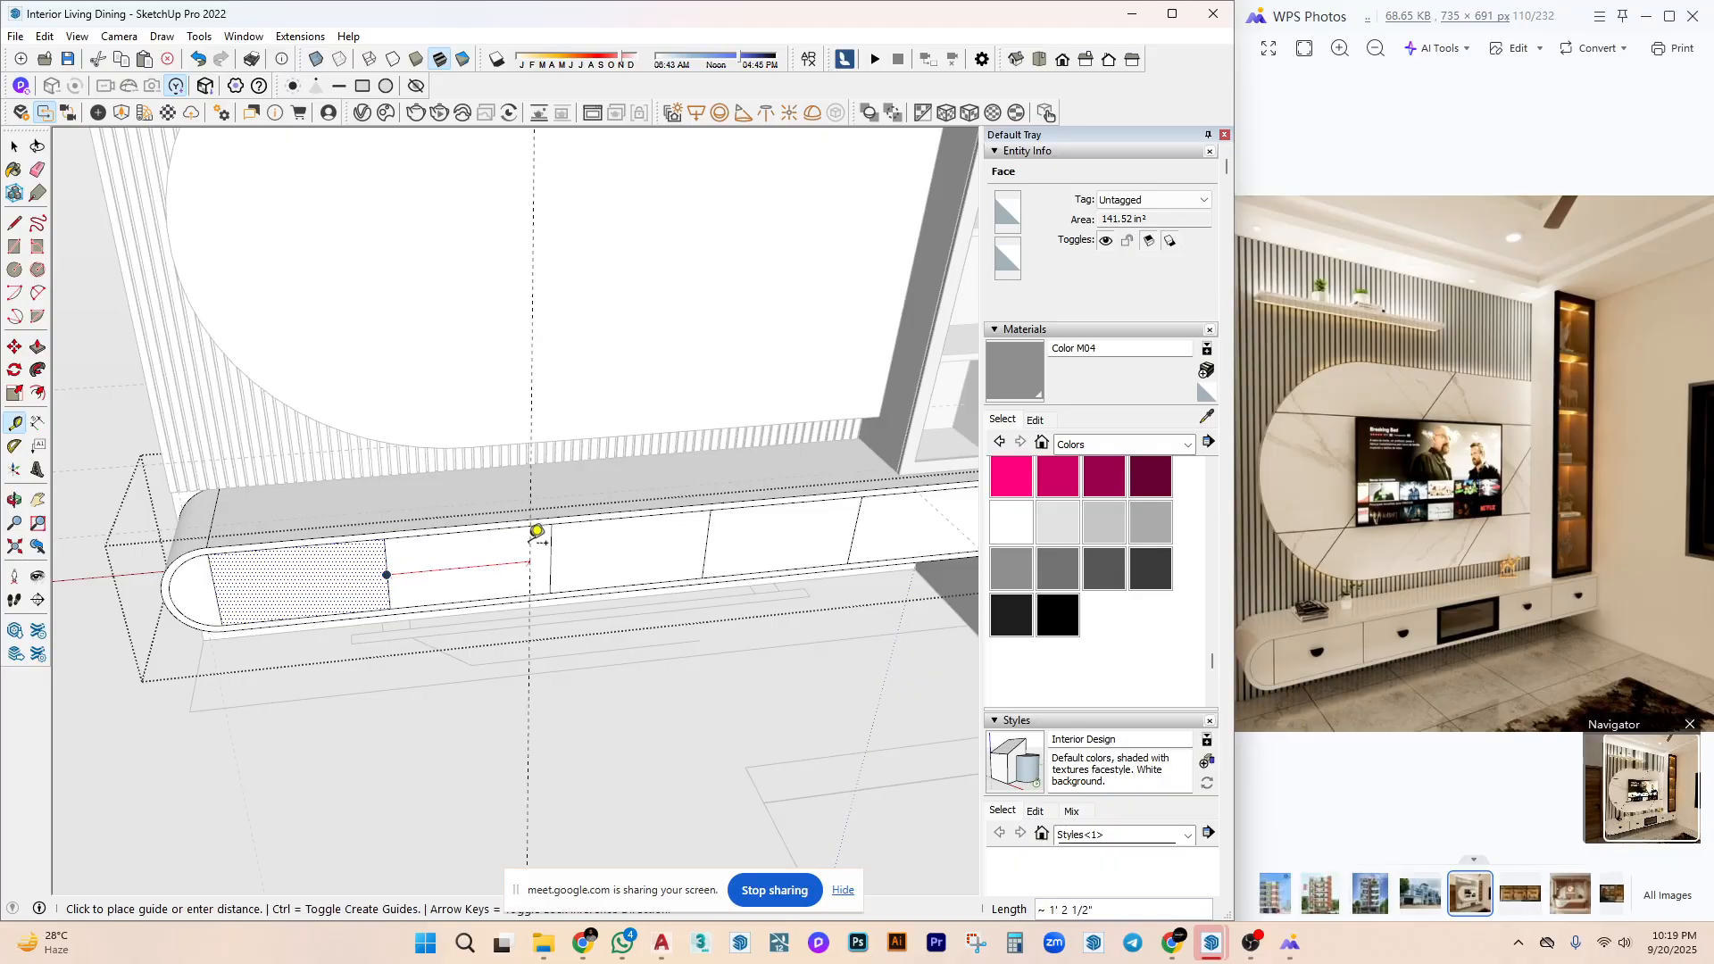
key("space")
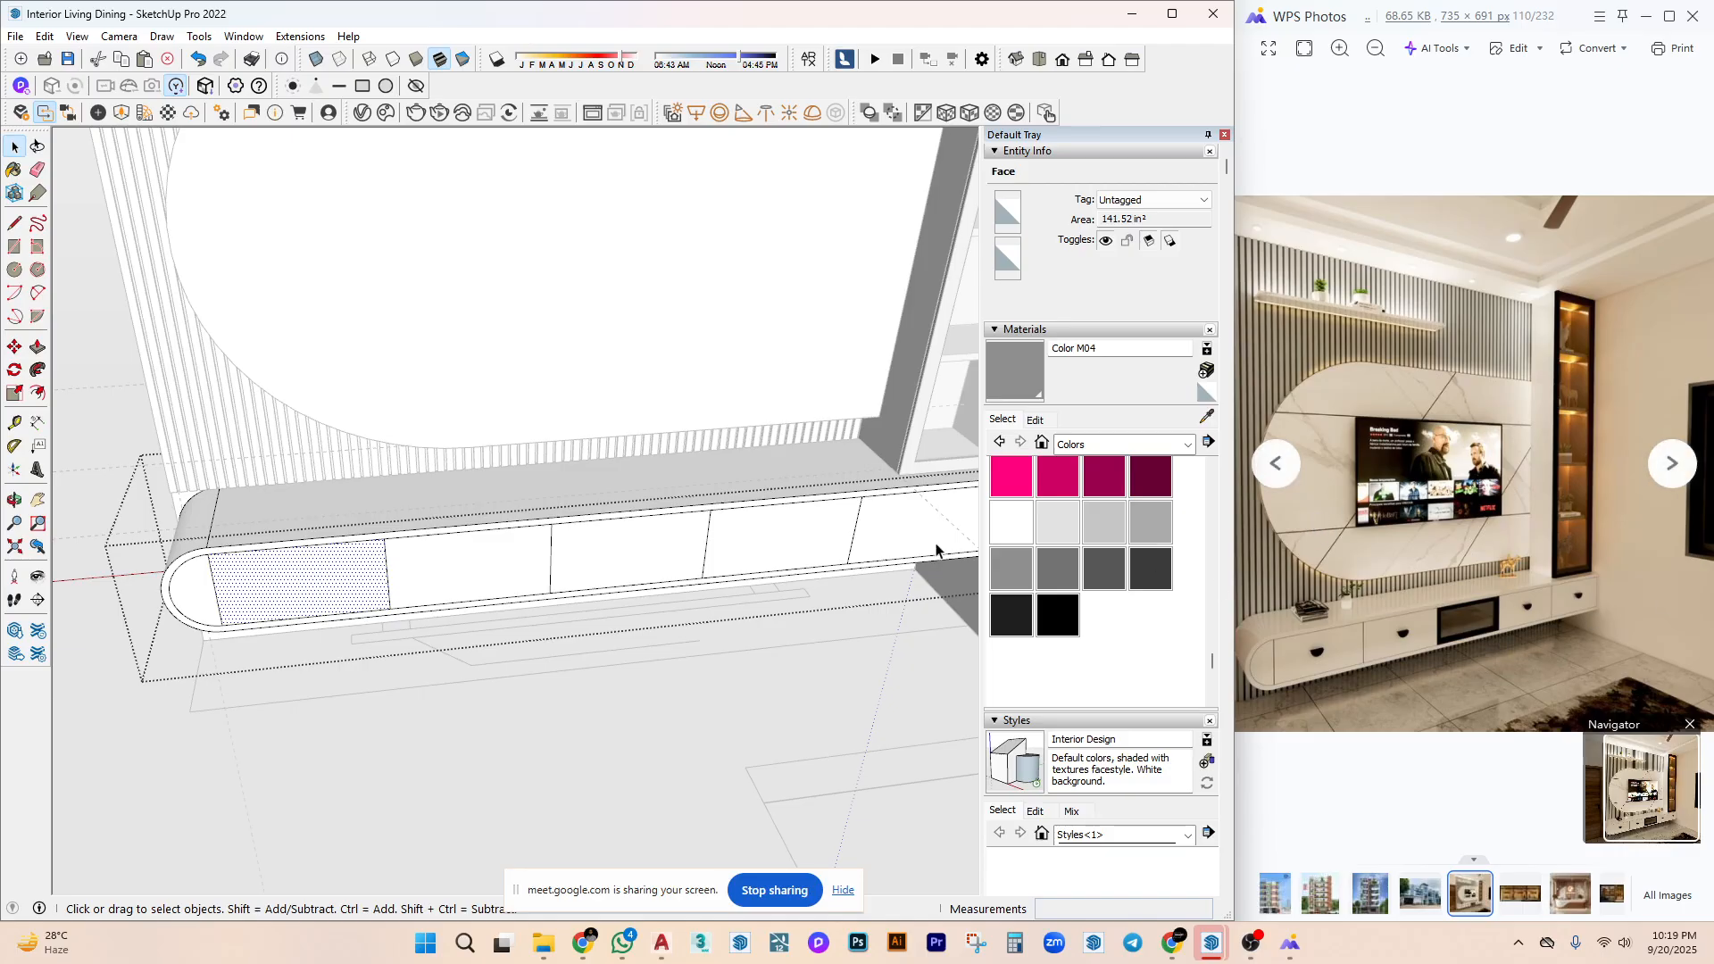
Undo the five-way division and copy the vertical line to the far end, dividing the inset face into three equal sections.
middle_click_drag(935, 549, 666, 474)
left_click(407, 614)
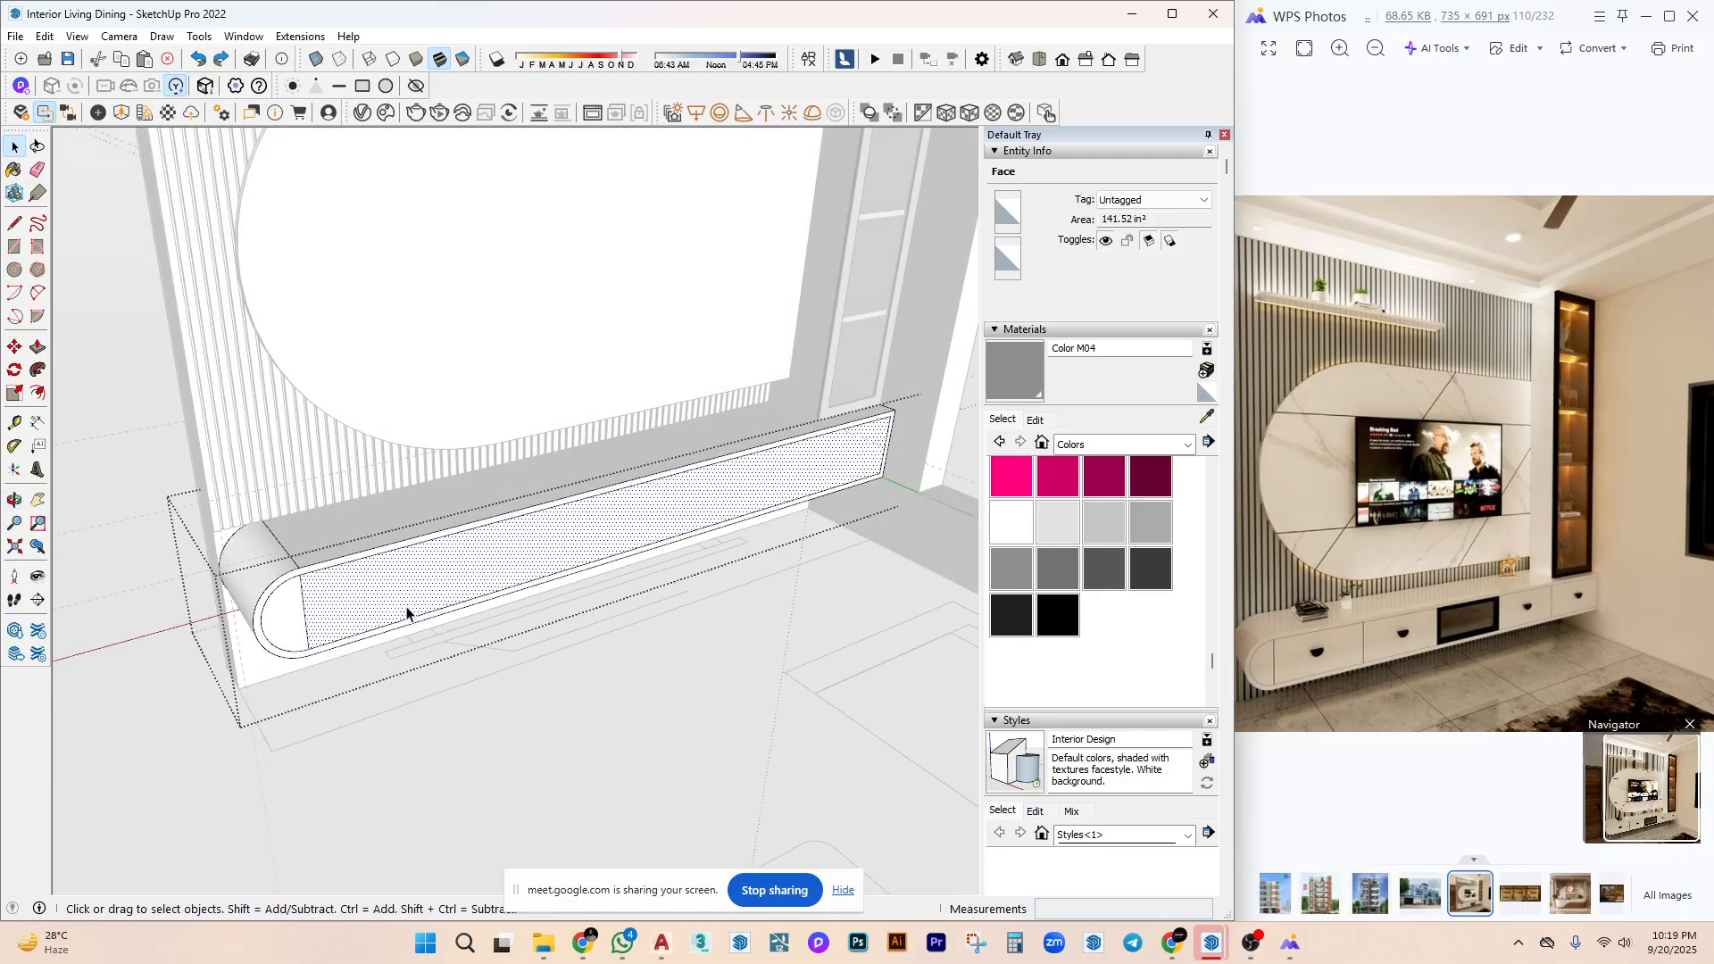
scroll(406, 613, "up", 2)
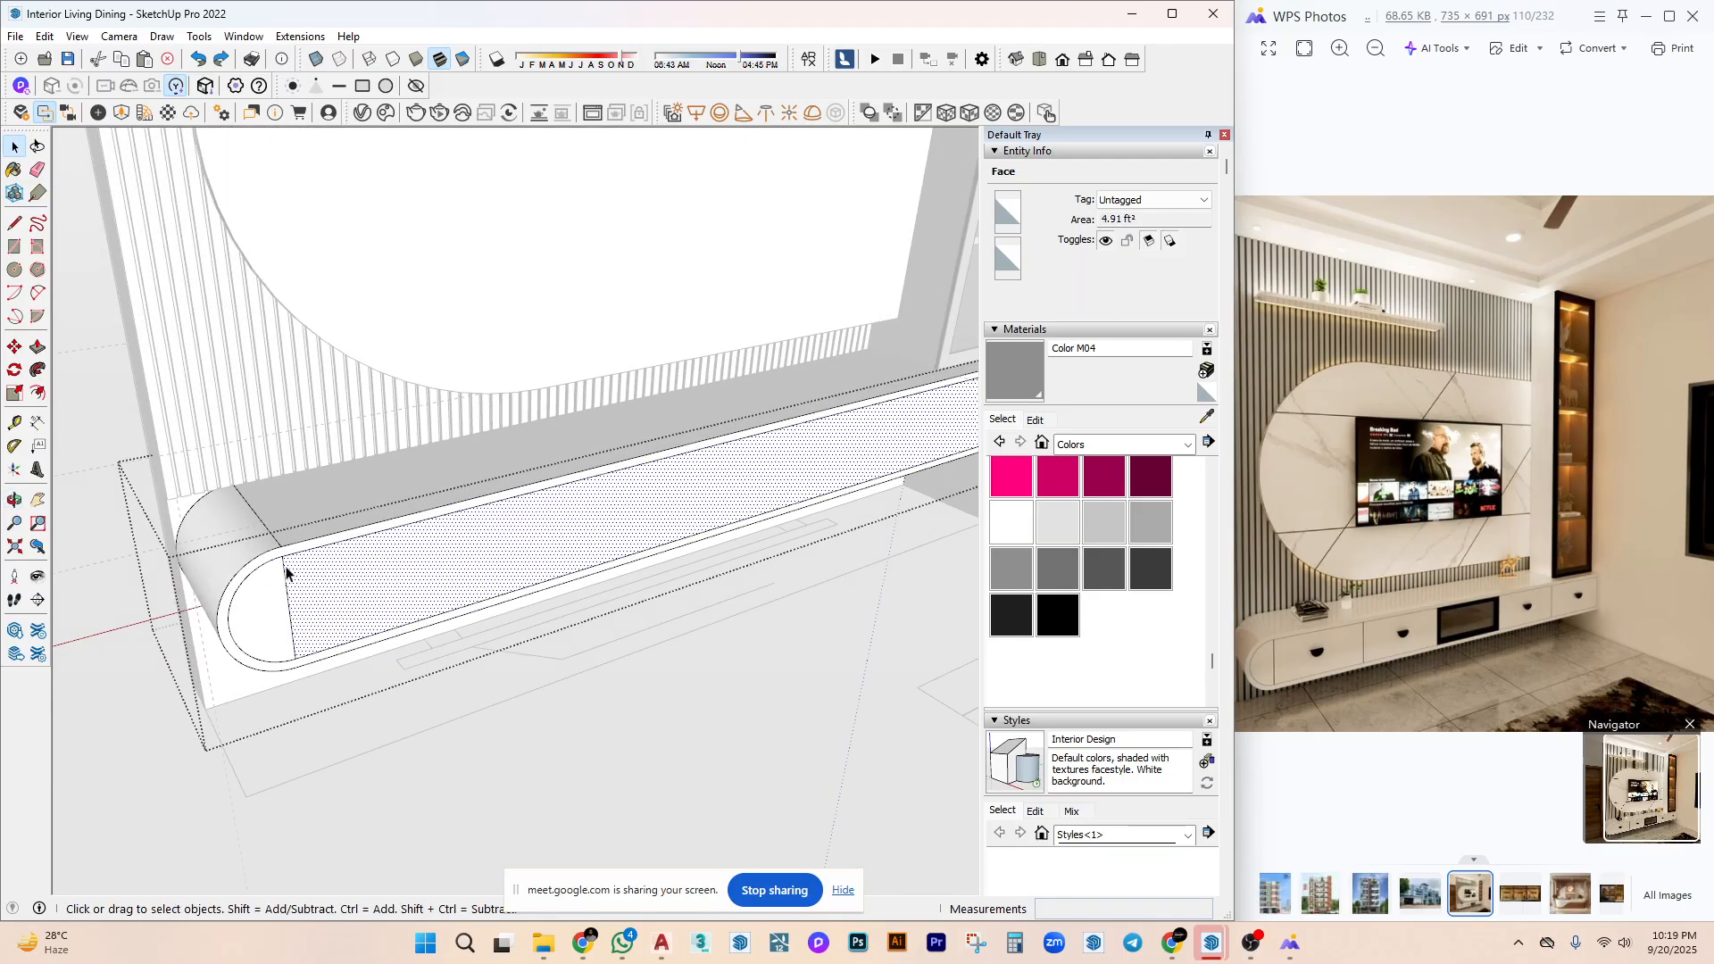
left_click(286, 573)
key("m")
left_click(286, 570)
key("ctrl")
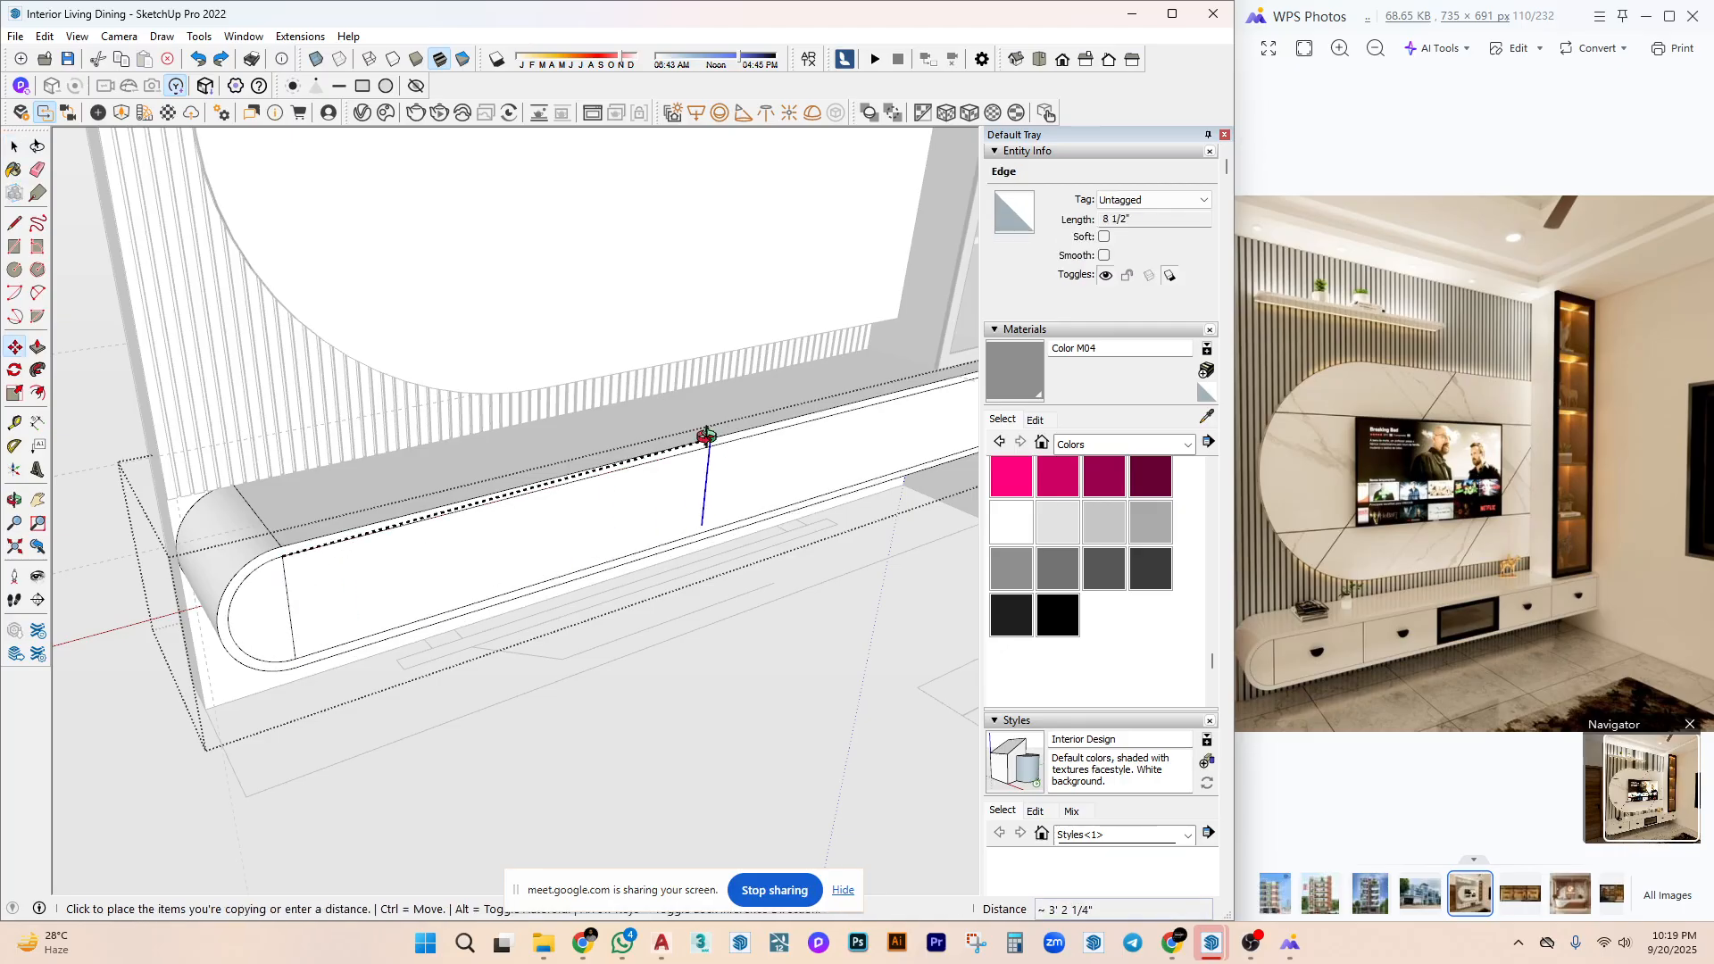
middle_click_drag(706, 436, 580, 482)
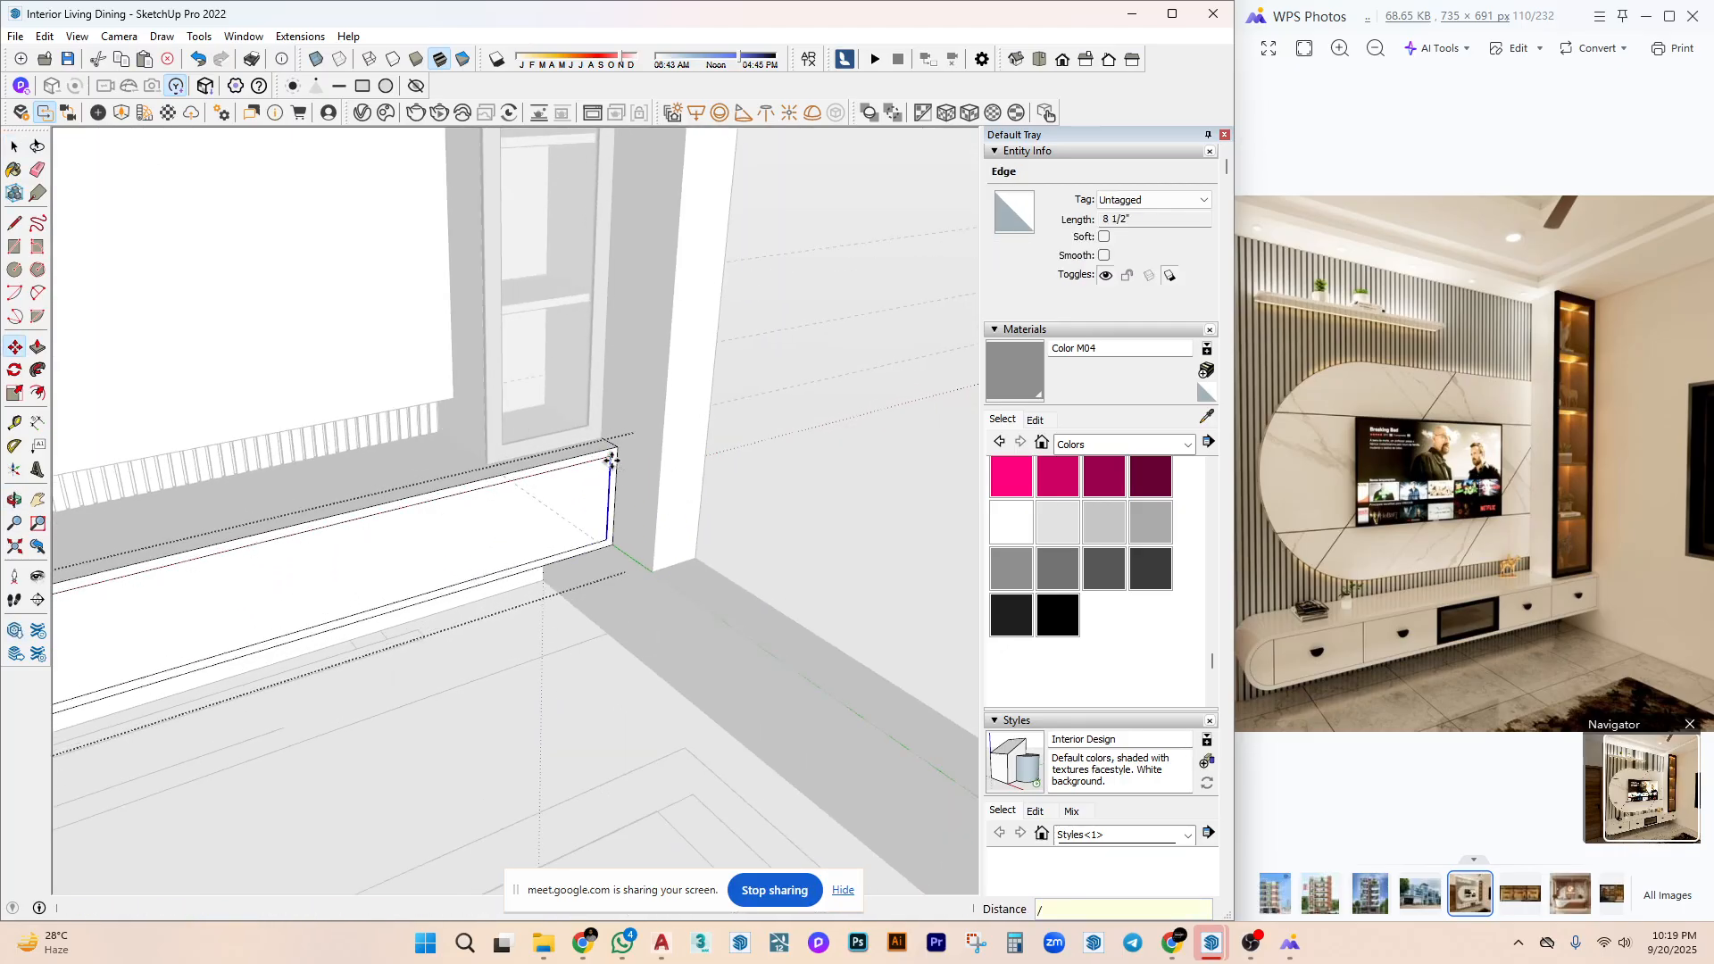
key("Return")
scroll(651, 459, "down", 5)
middle_click_drag(651, 458, 651, 524)
scroll(651, 524, "up", 3)
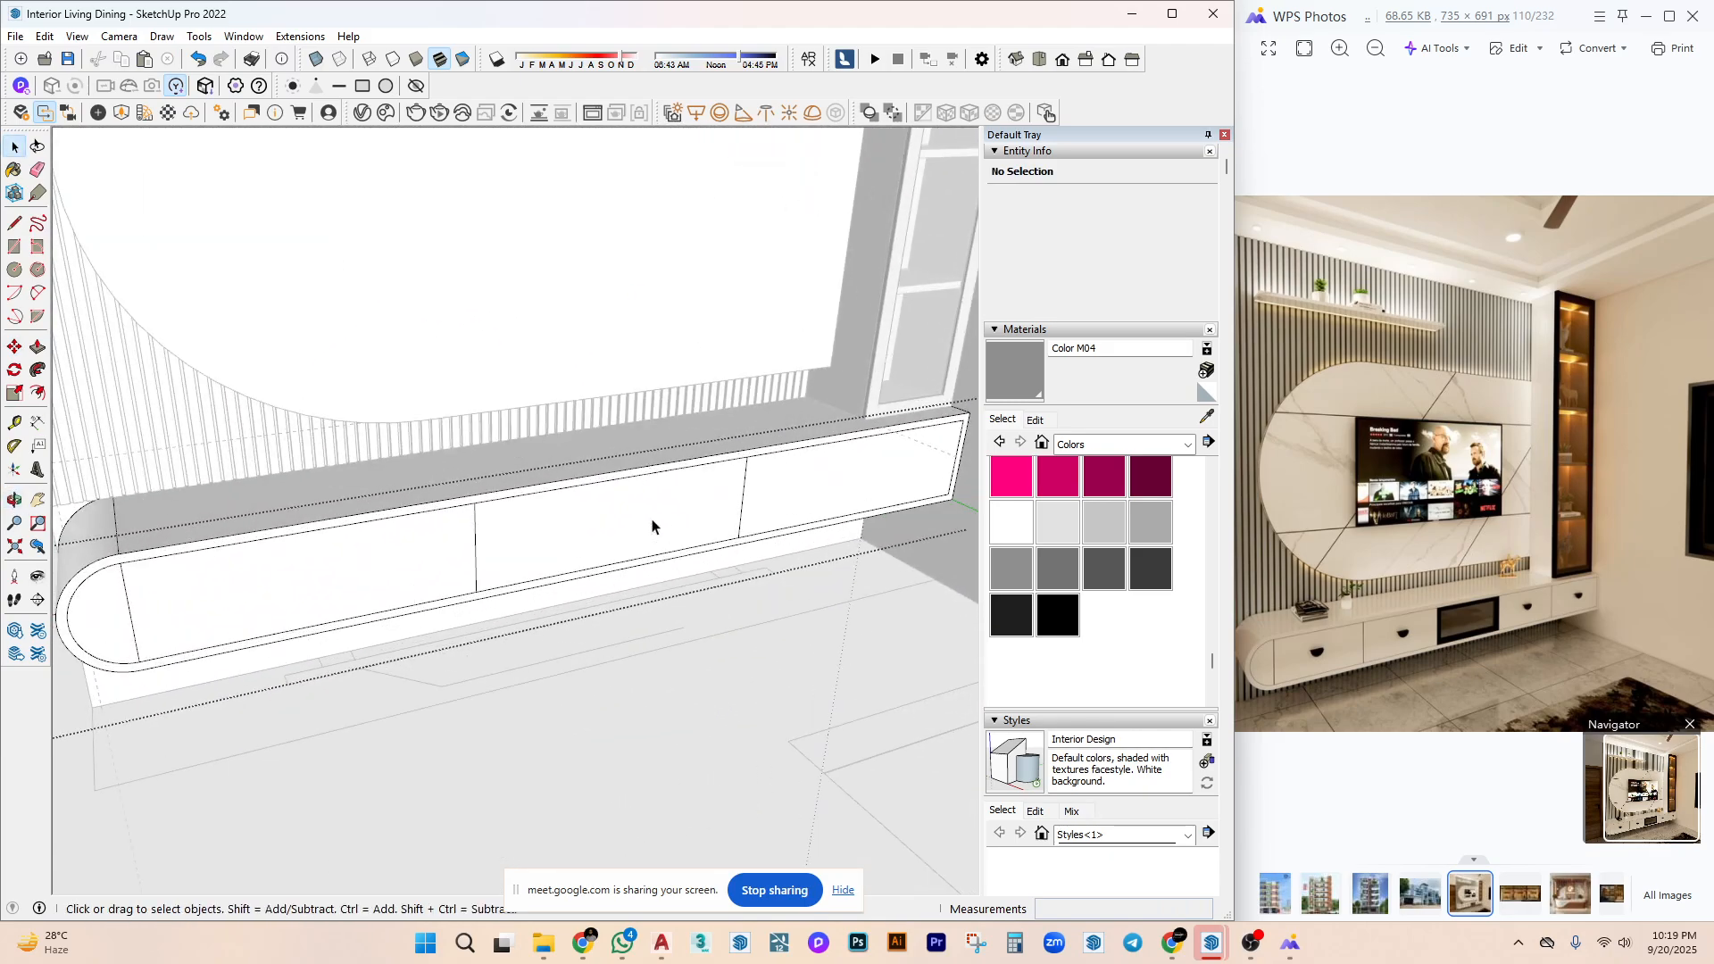
Push the middle section of the console front 11" inward to form an open niche.
left_click(652, 526)
scroll(651, 524, "up", 4)
key("p")
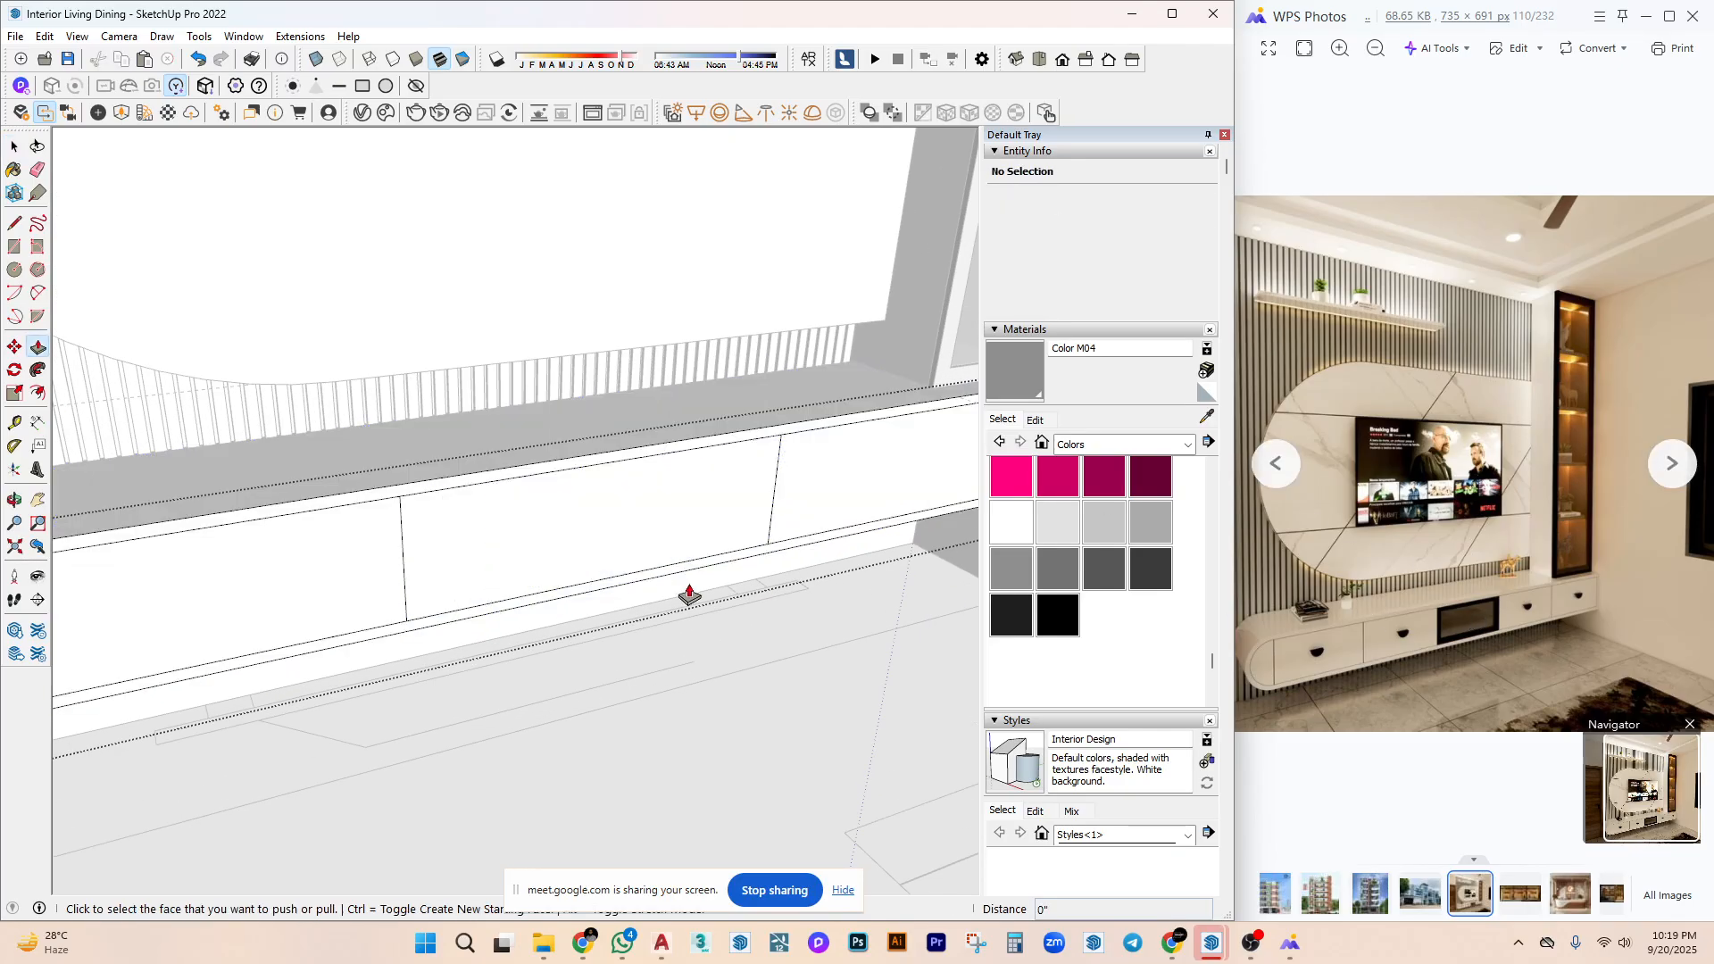
left_click(708, 517)
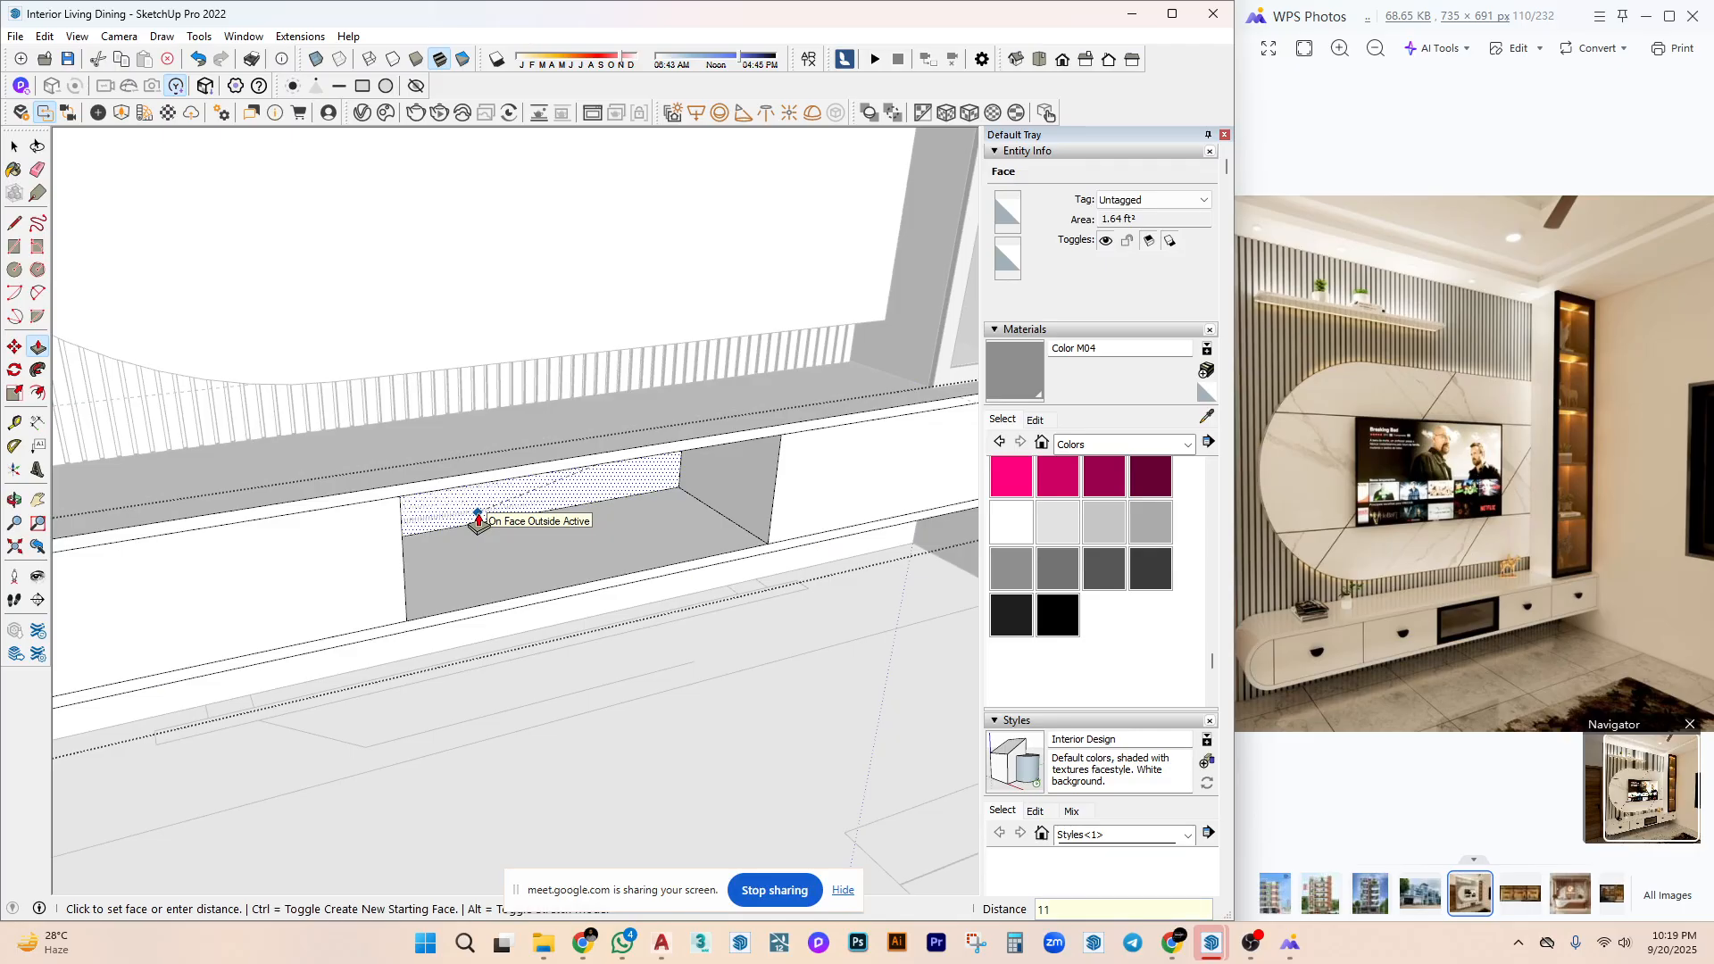
left_click(479, 521)
Copy the section face beside the display cabinet and make all the console geometry a group.
middle_click_drag(479, 520, 682, 510)
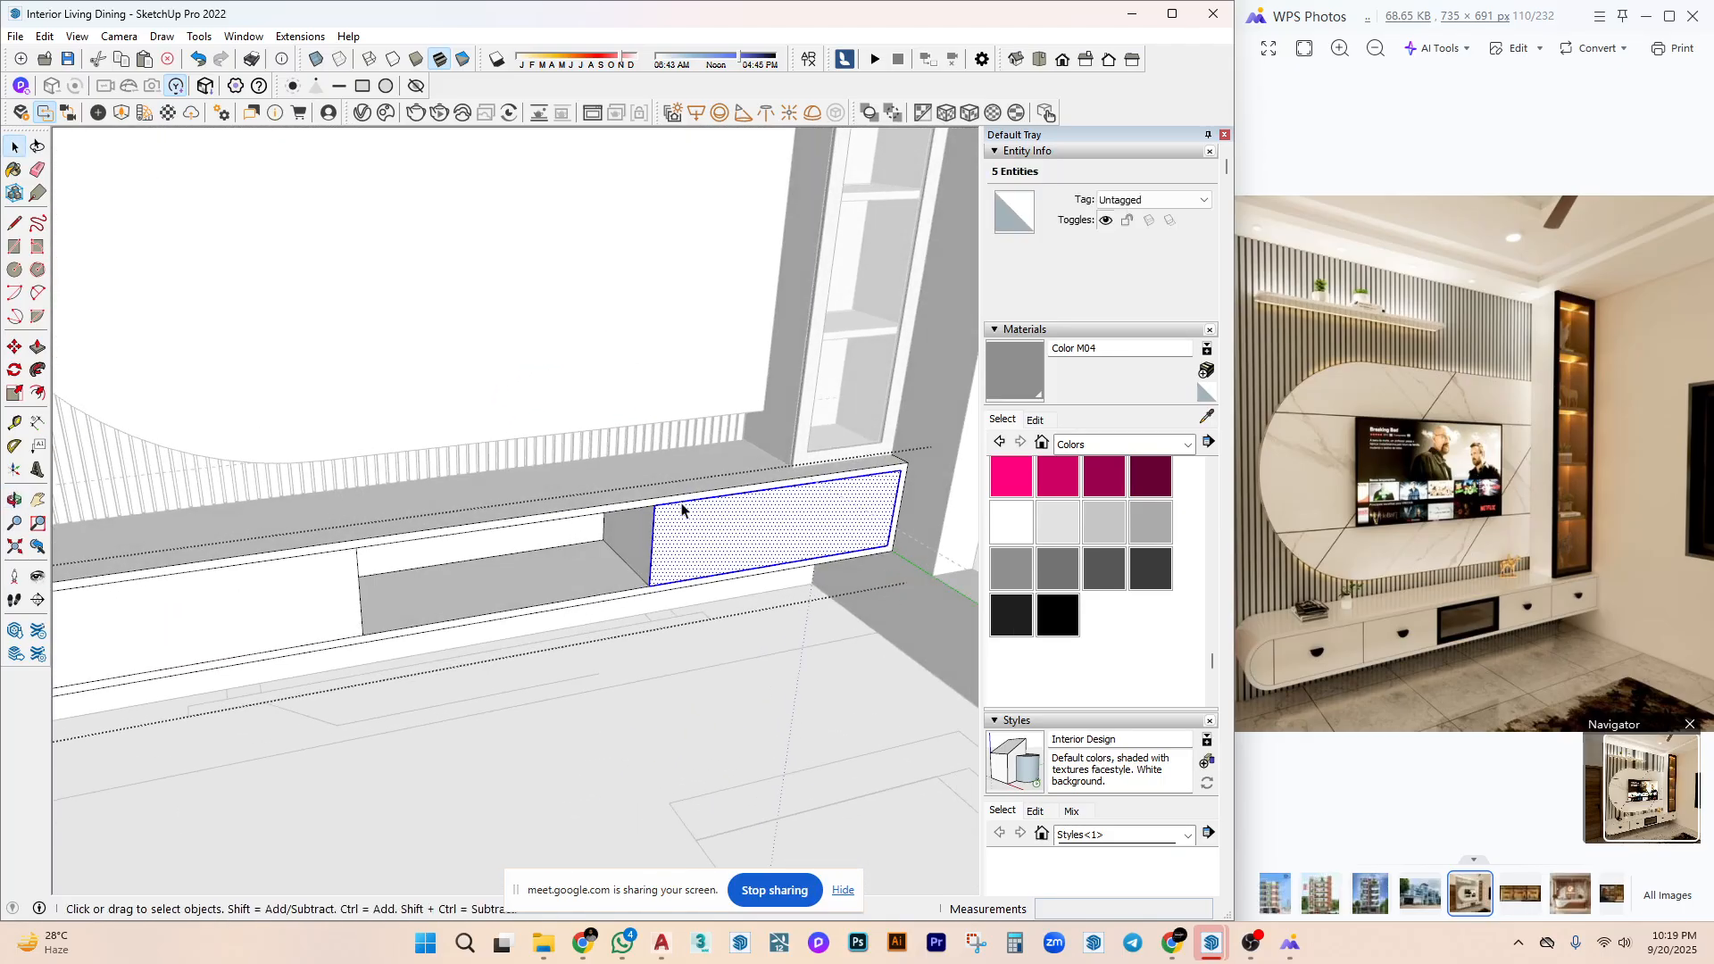
triple_click(748, 519)
right_click(750, 516)
left_click(810, 243)
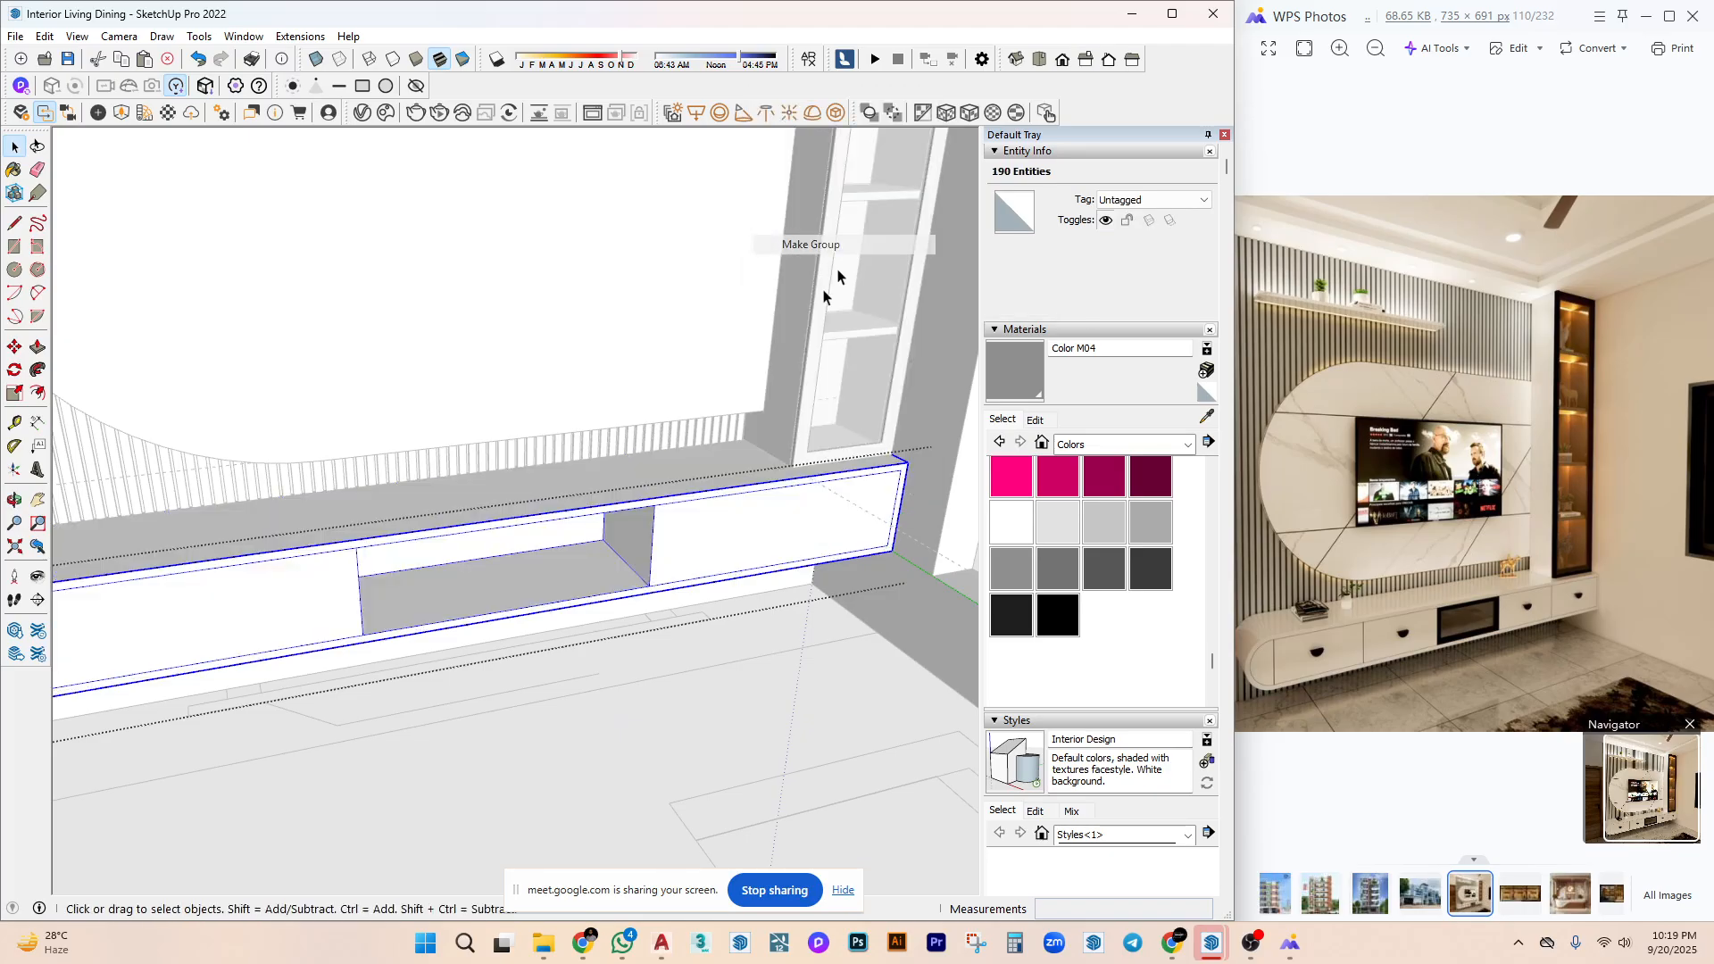
Push the drawer section faces on both sides of the open niche 1" inward.
middle_click_drag(807, 250, 706, 574)
key("p")
left_click(719, 561)
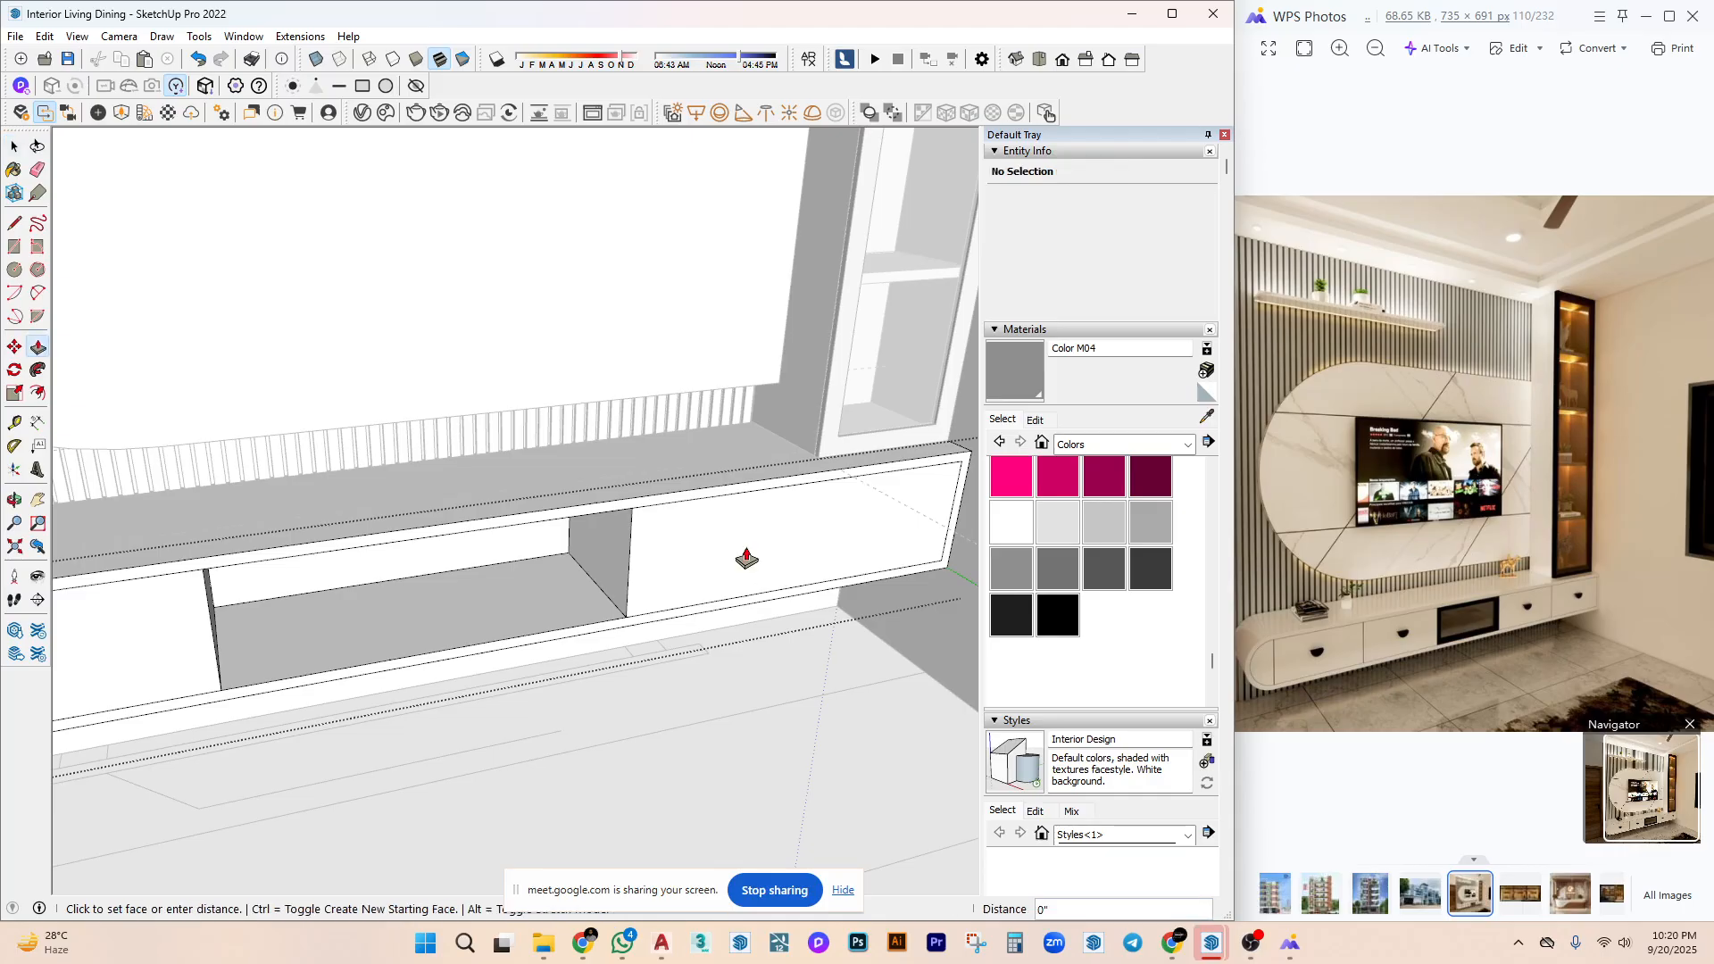
key("Escape")
scroll(625, 580, "down", 5)
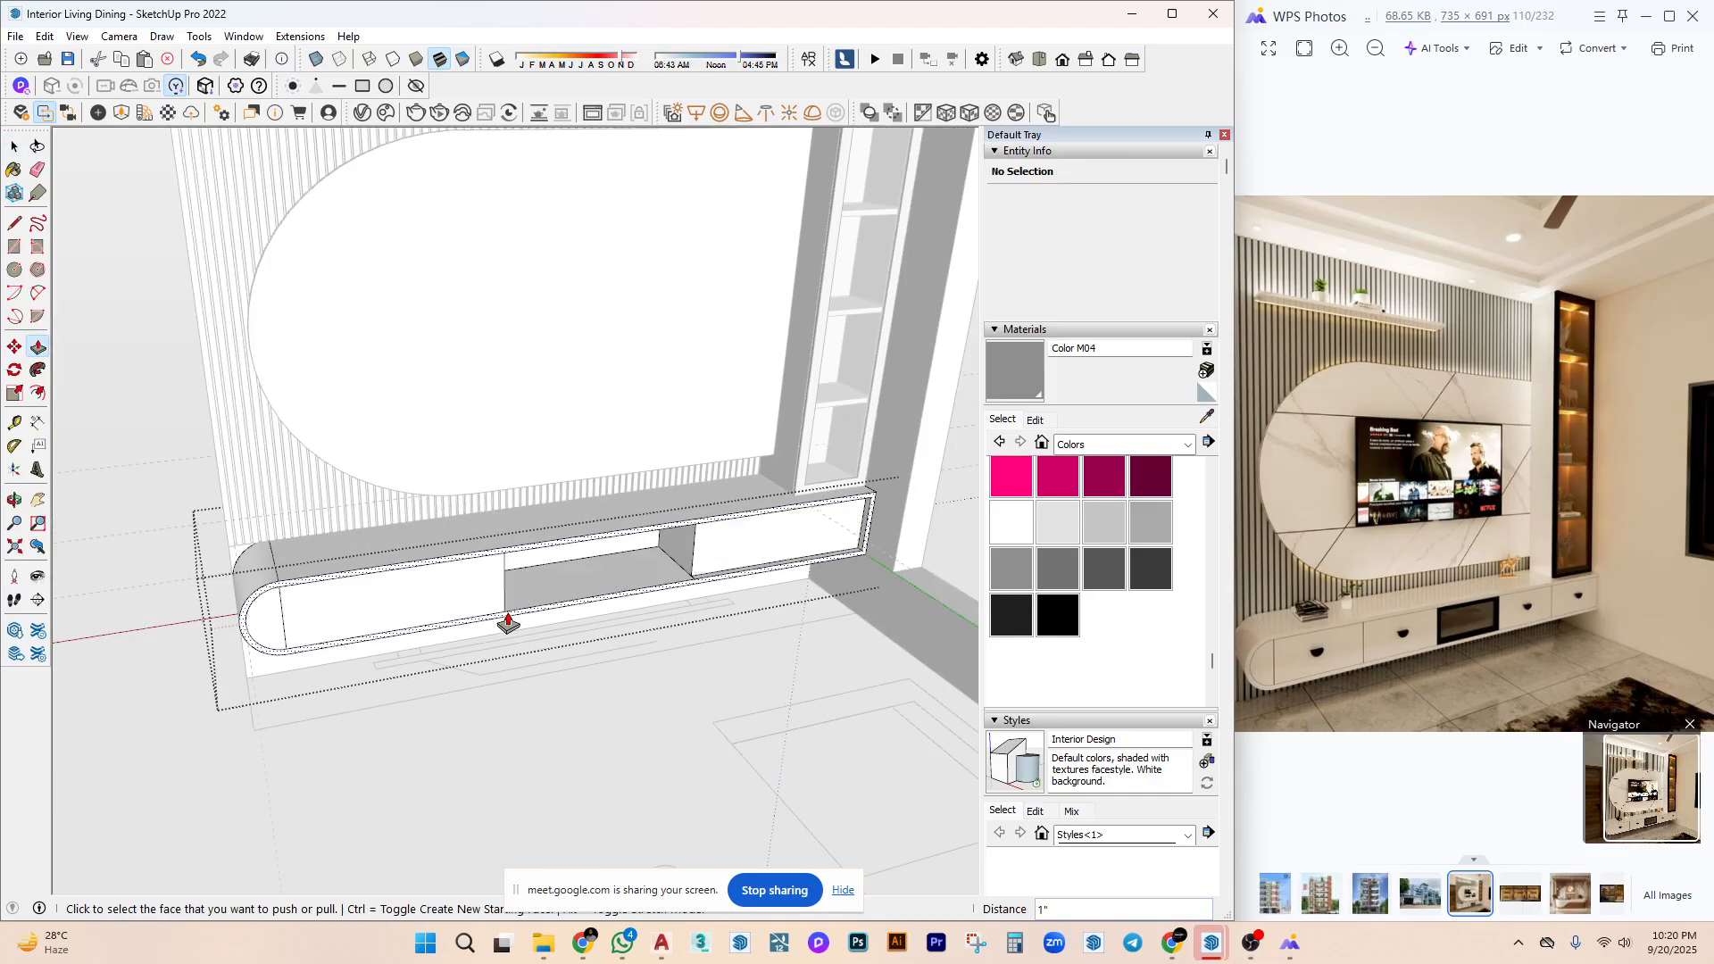
scroll(601, 471, "up", 5)
key("space")
middle_click_drag(485, 589, 676, 511)
left_click(656, 524)
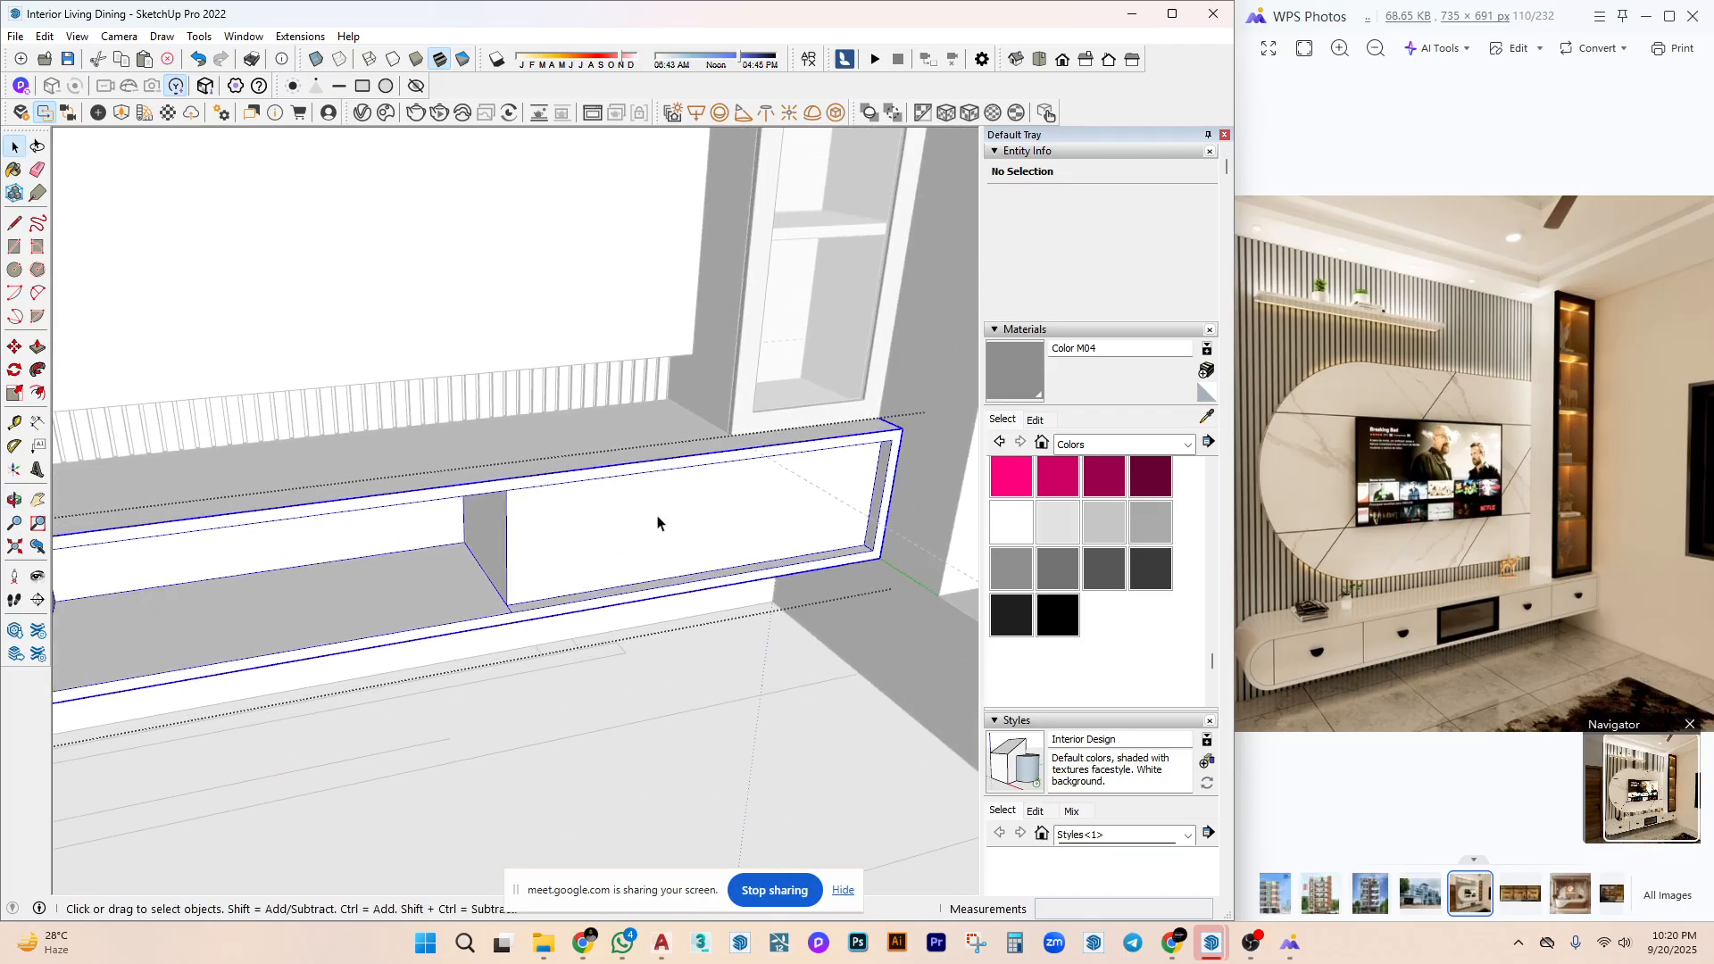
Paste the copied section face in place and extrude it back to the full depth of the drawer recess.
left_click(44, 37)
left_click(165, 166)
scroll(663, 531, "up", 6)
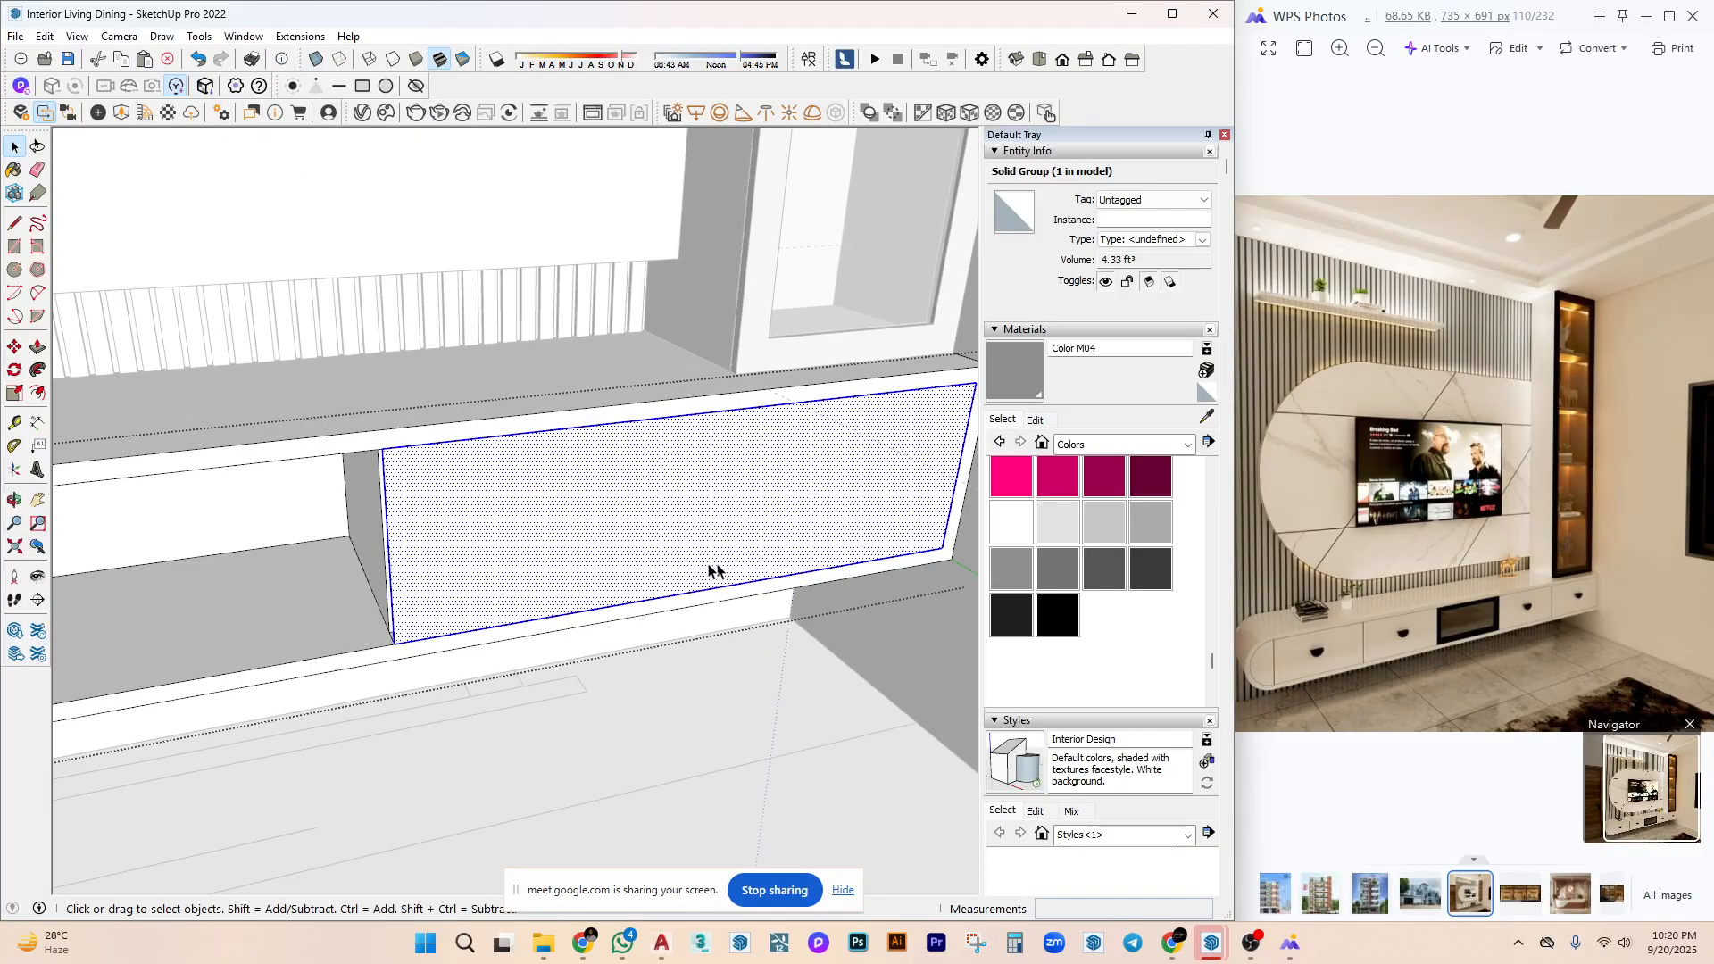
key("p")
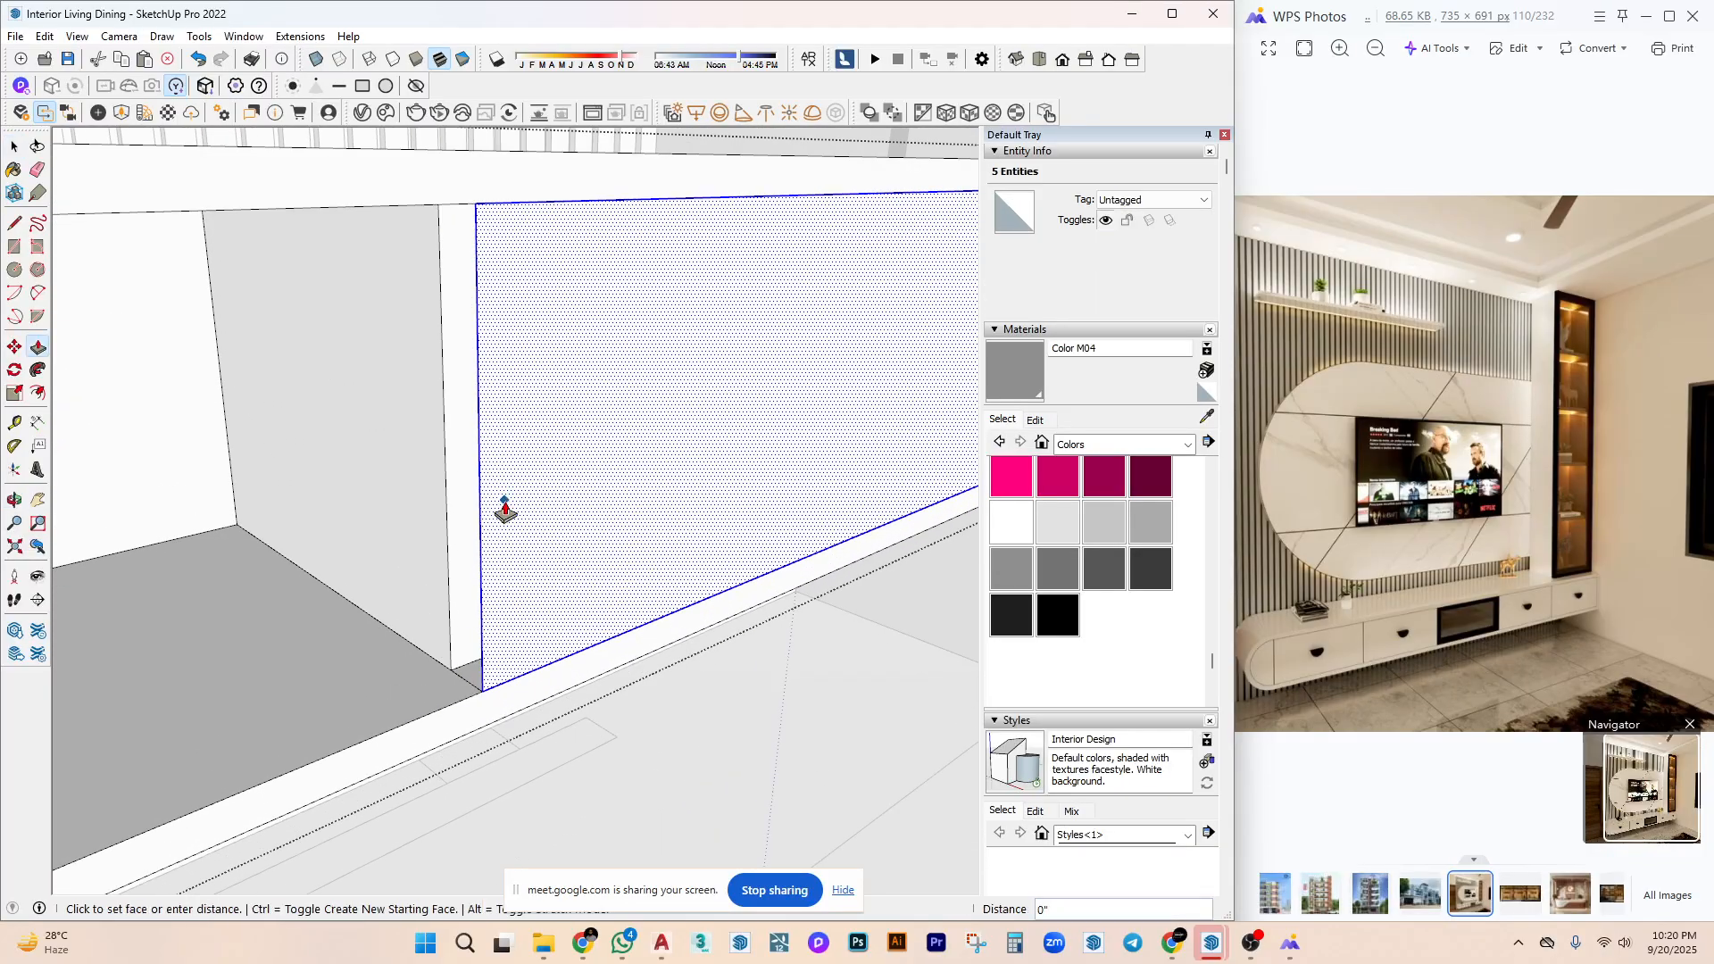
left_click(503, 501)
left_click(446, 473)
Select the whole extruded drawer front and make it a group.
key("space")
triple_click(640, 372)
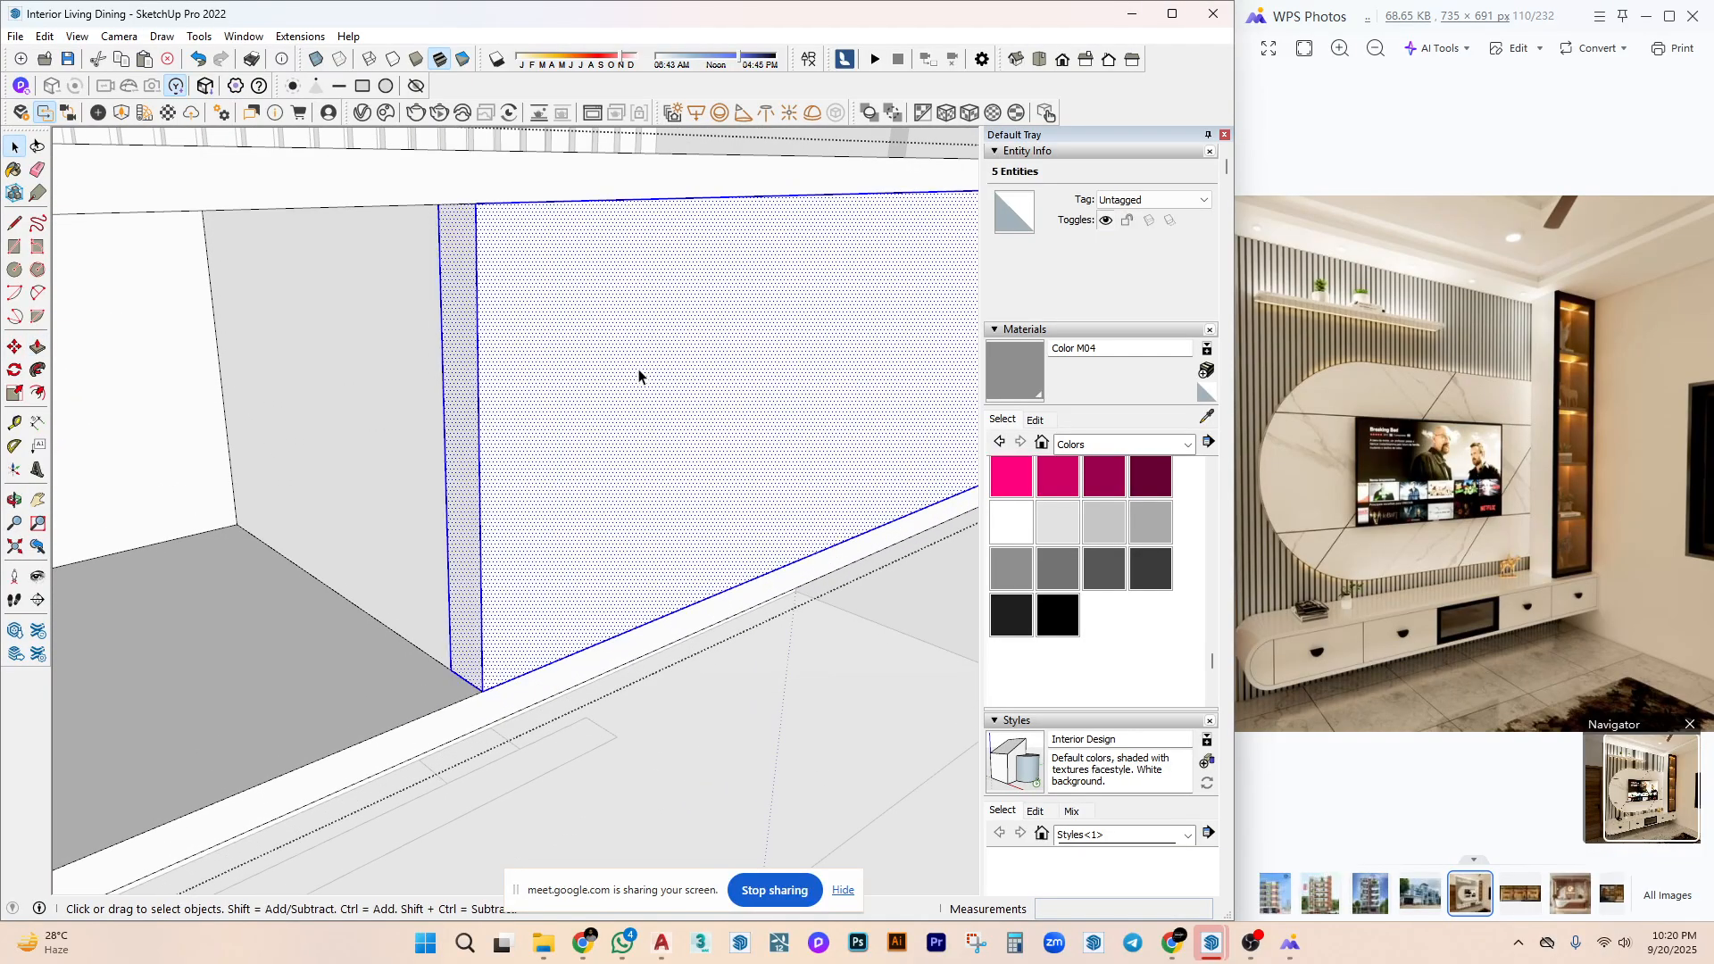
right_click(637, 363)
left_click(696, 516)
Isolate the drawer front group with the rest of the model hidden and offset its face outline slightly inward.
scroll(497, 452, "down", 3)
middle_click_drag(497, 451, 601, 440)
scroll(679, 416, "up", 2)
key("f")
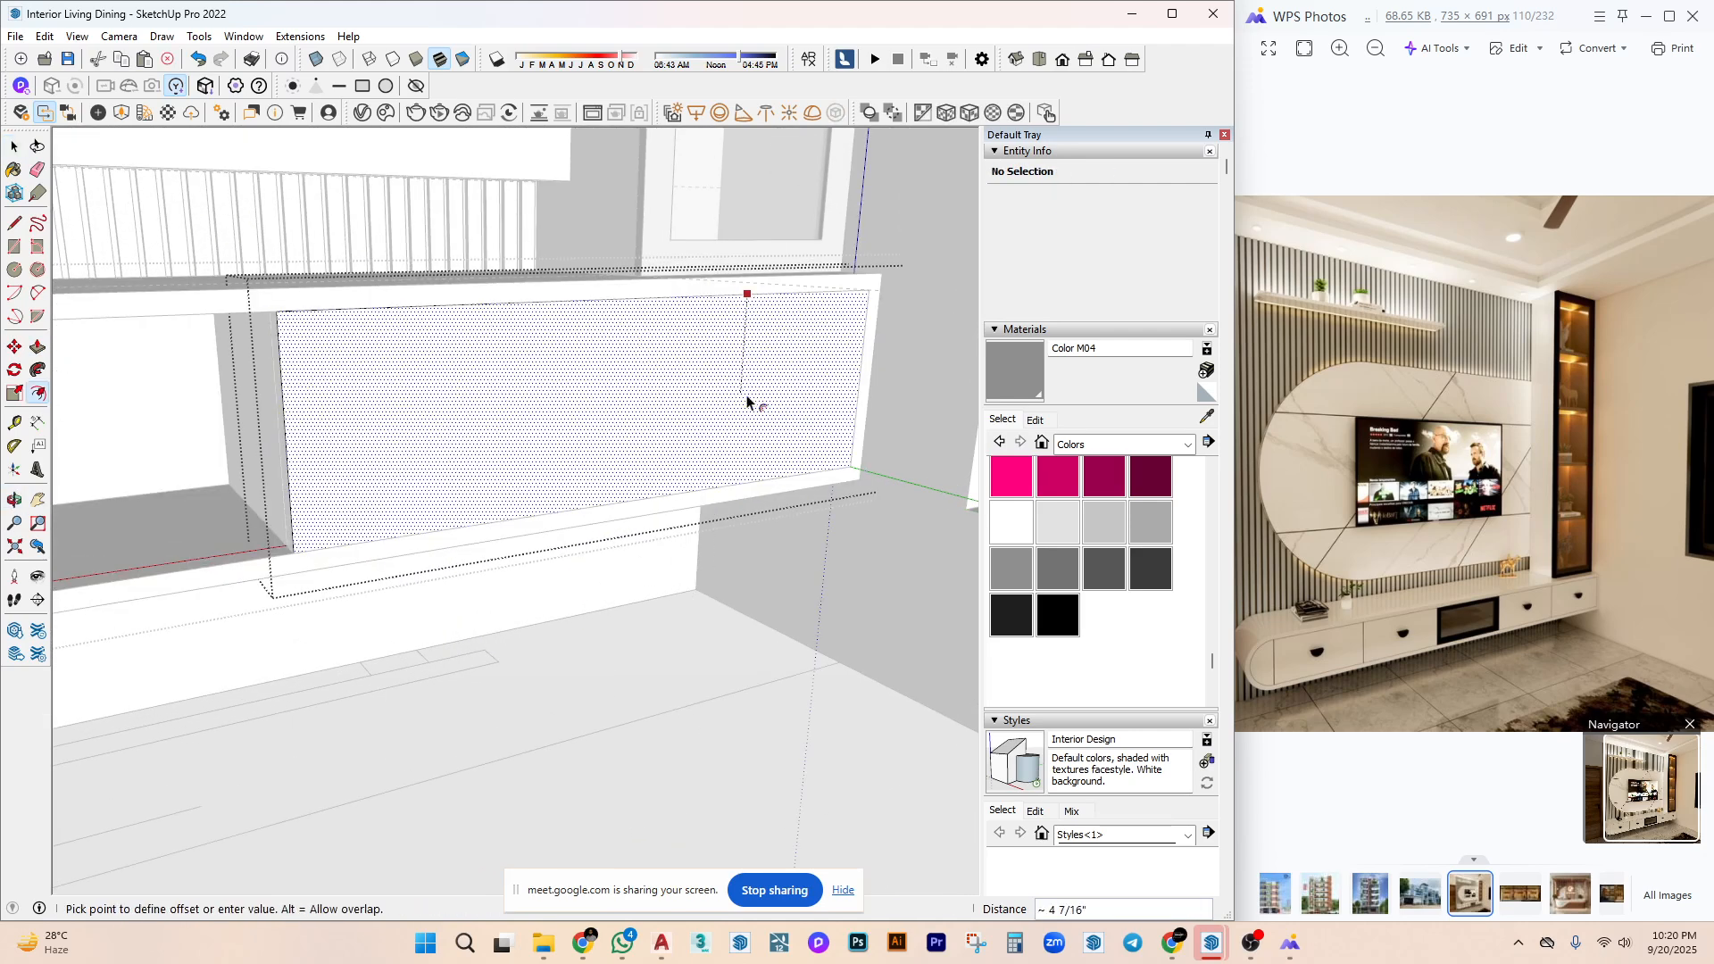
scroll(679, 463, "down", 2)
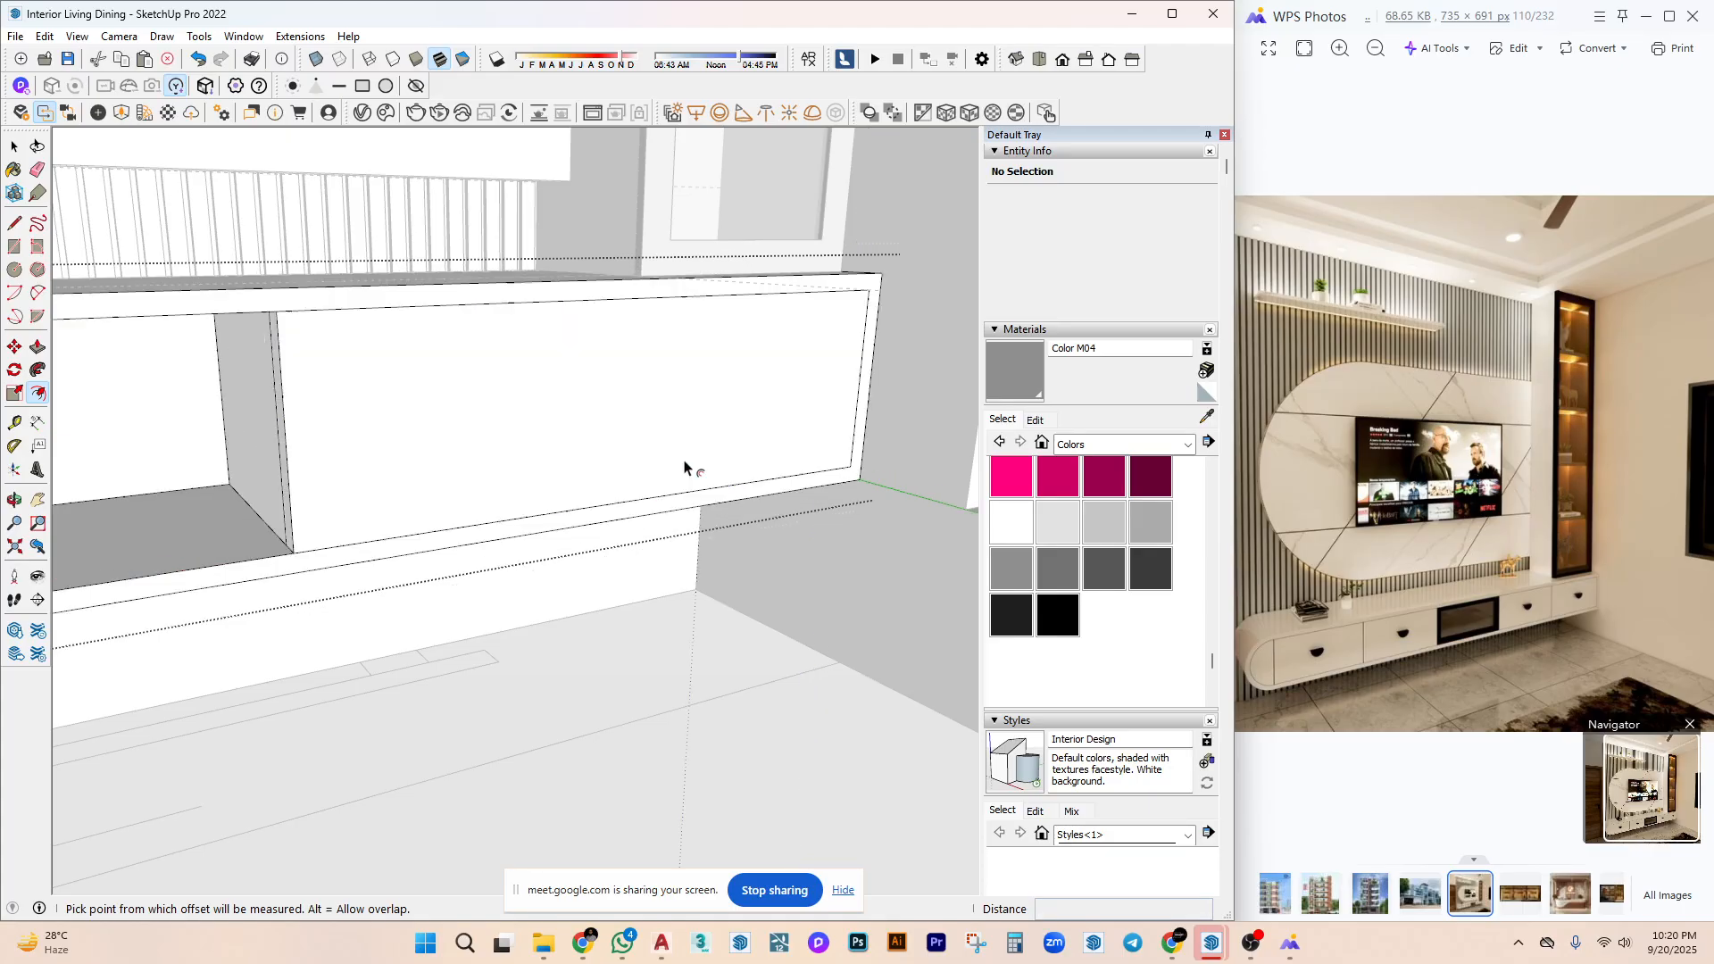
middle_click_drag(689, 467, 589, 464)
scroll(654, 406, "up", 1)
key("space")
triple_click(655, 405)
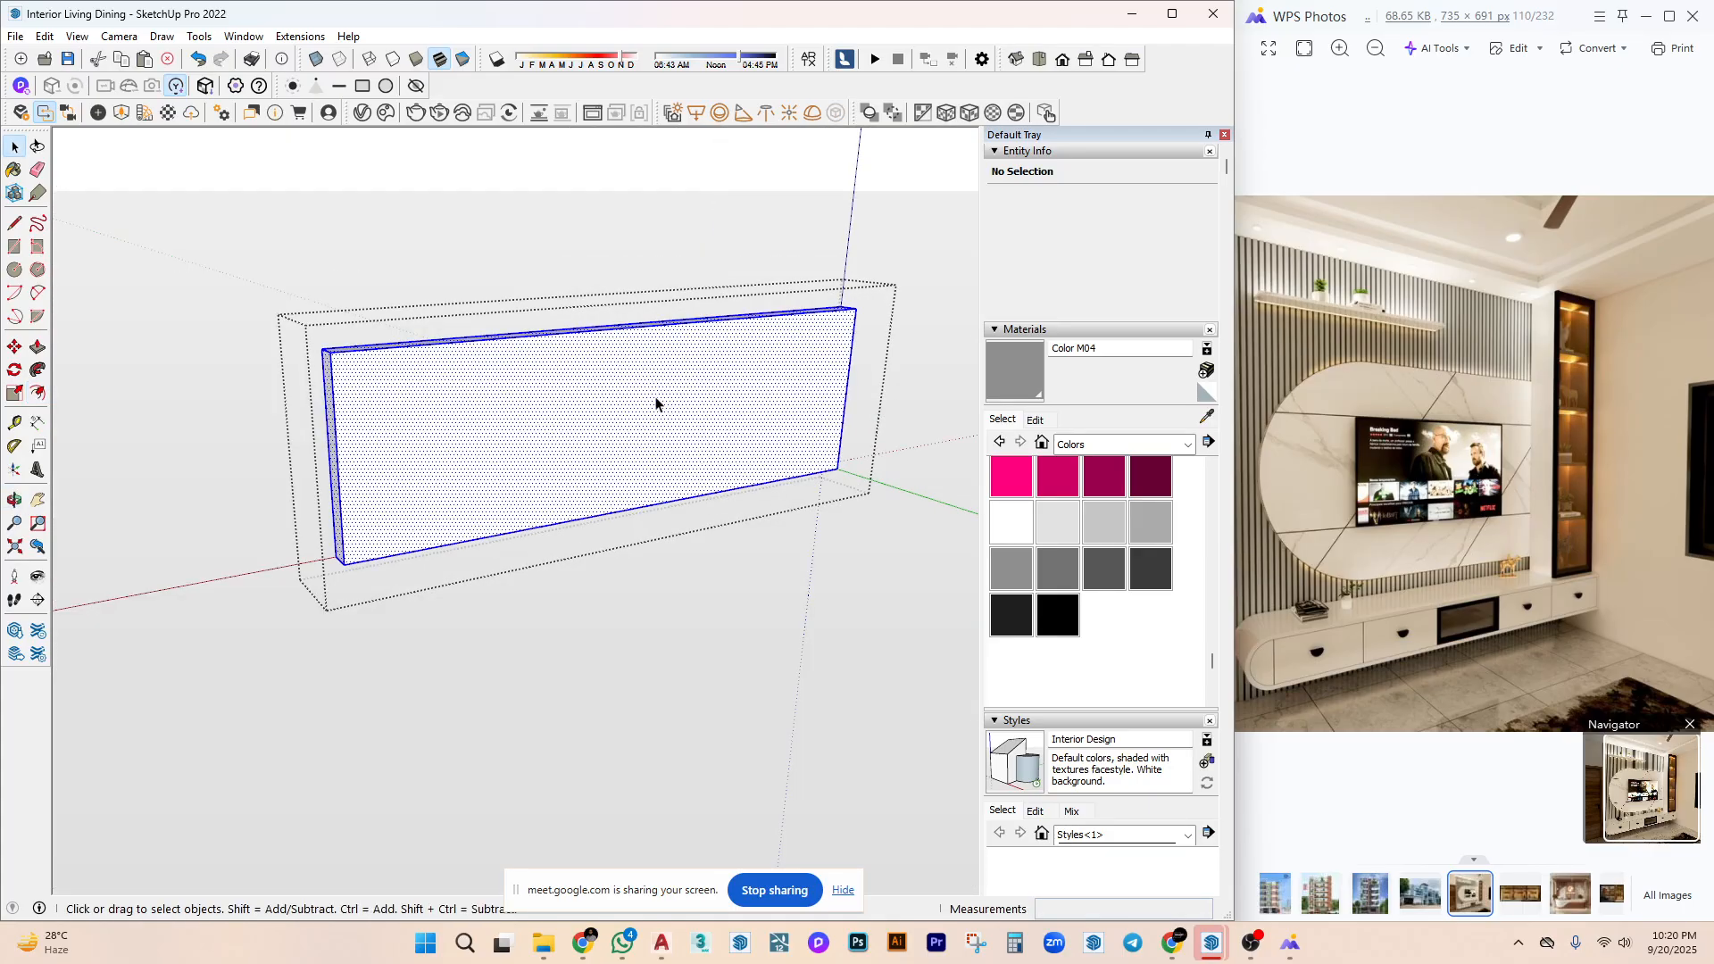
key("f")
left_click(647, 426)
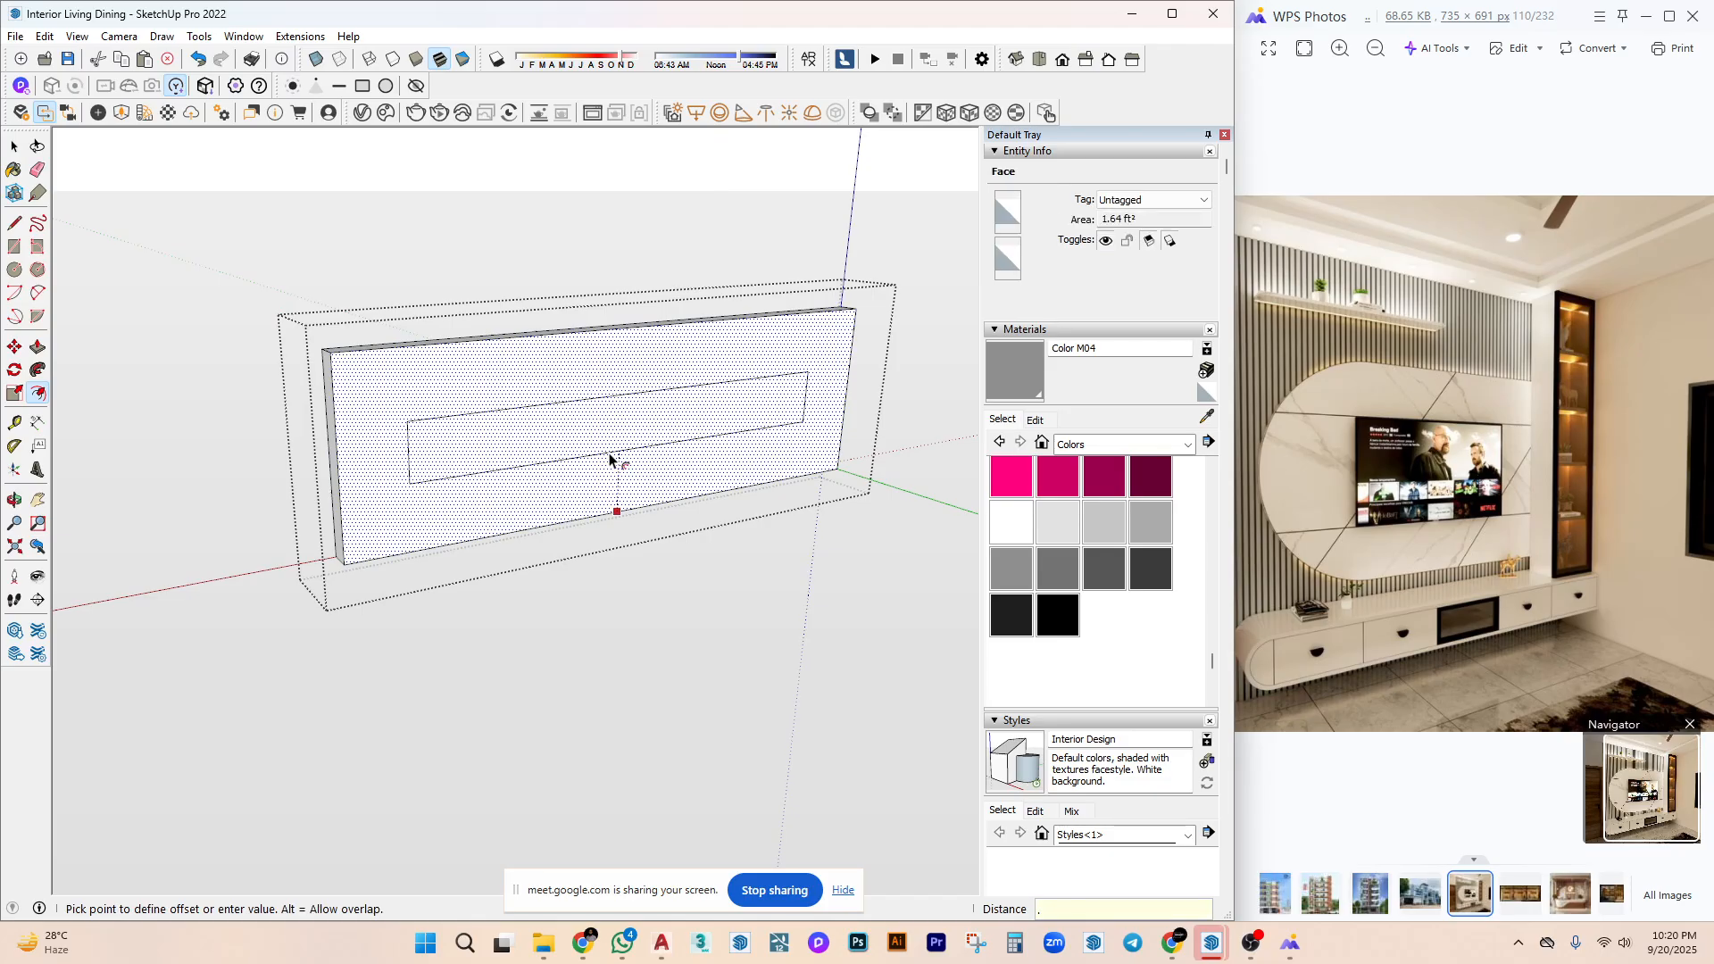
key("Return")
key("space")
Push the narrow border strip back through the drawer front's thickness to trim the panel on all sides.
scroll(337, 384, "up", 3)
triple_click(335, 335)
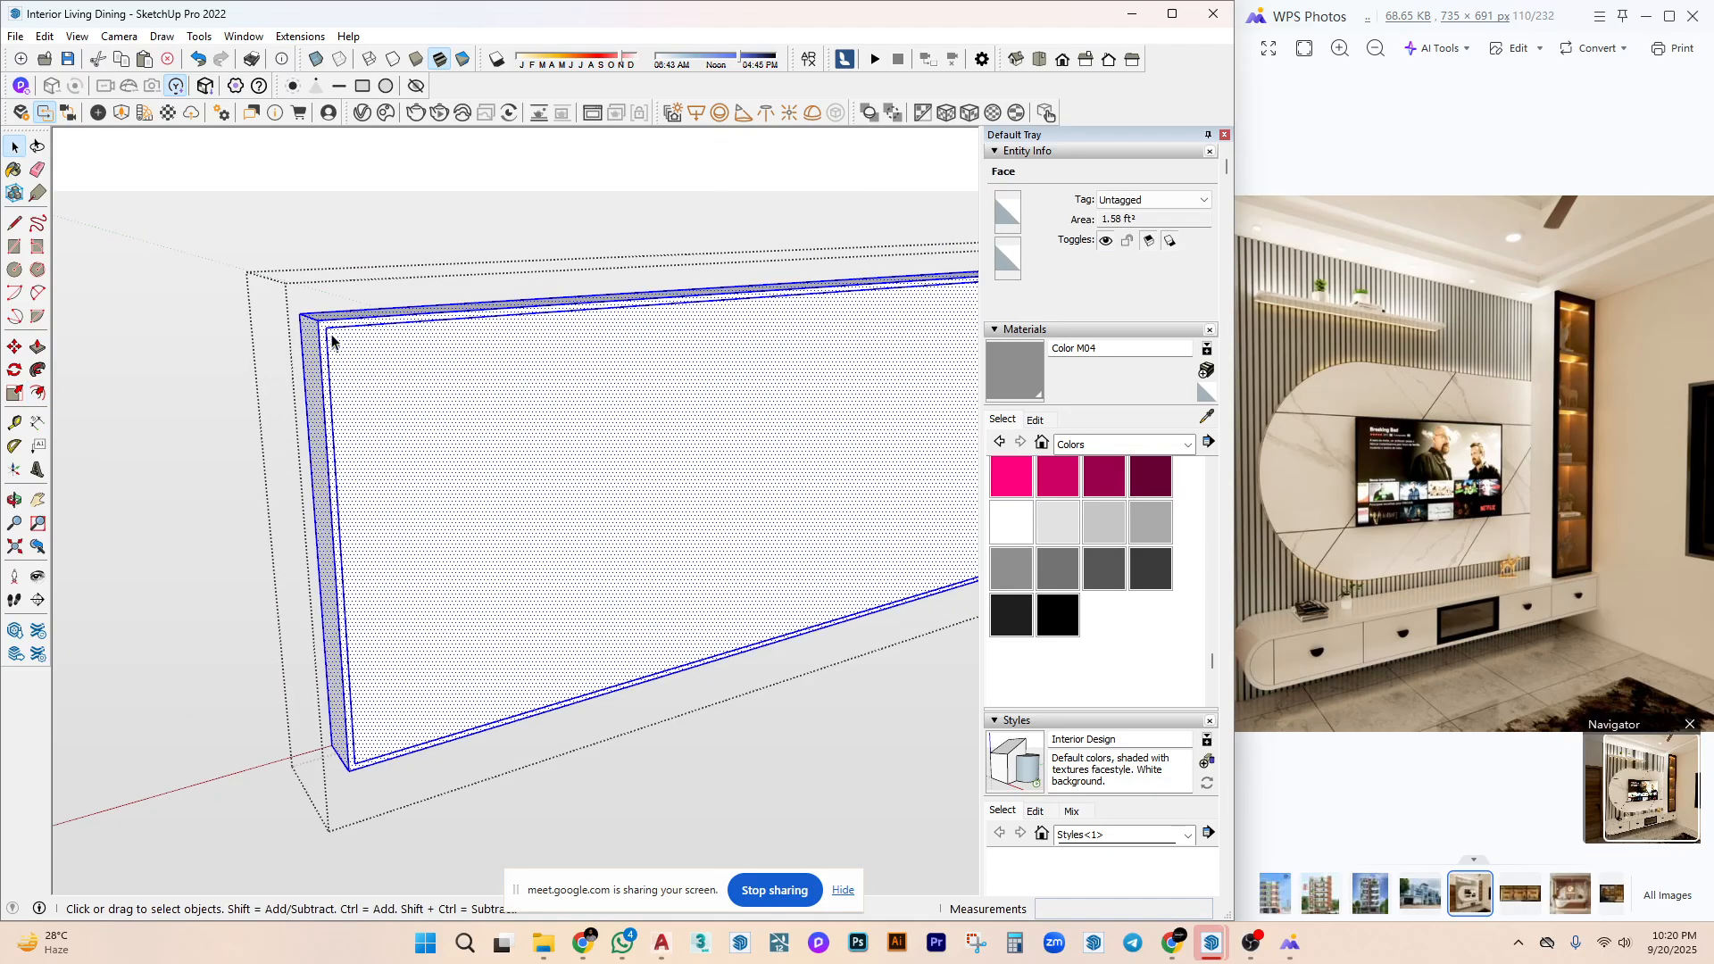
key("p")
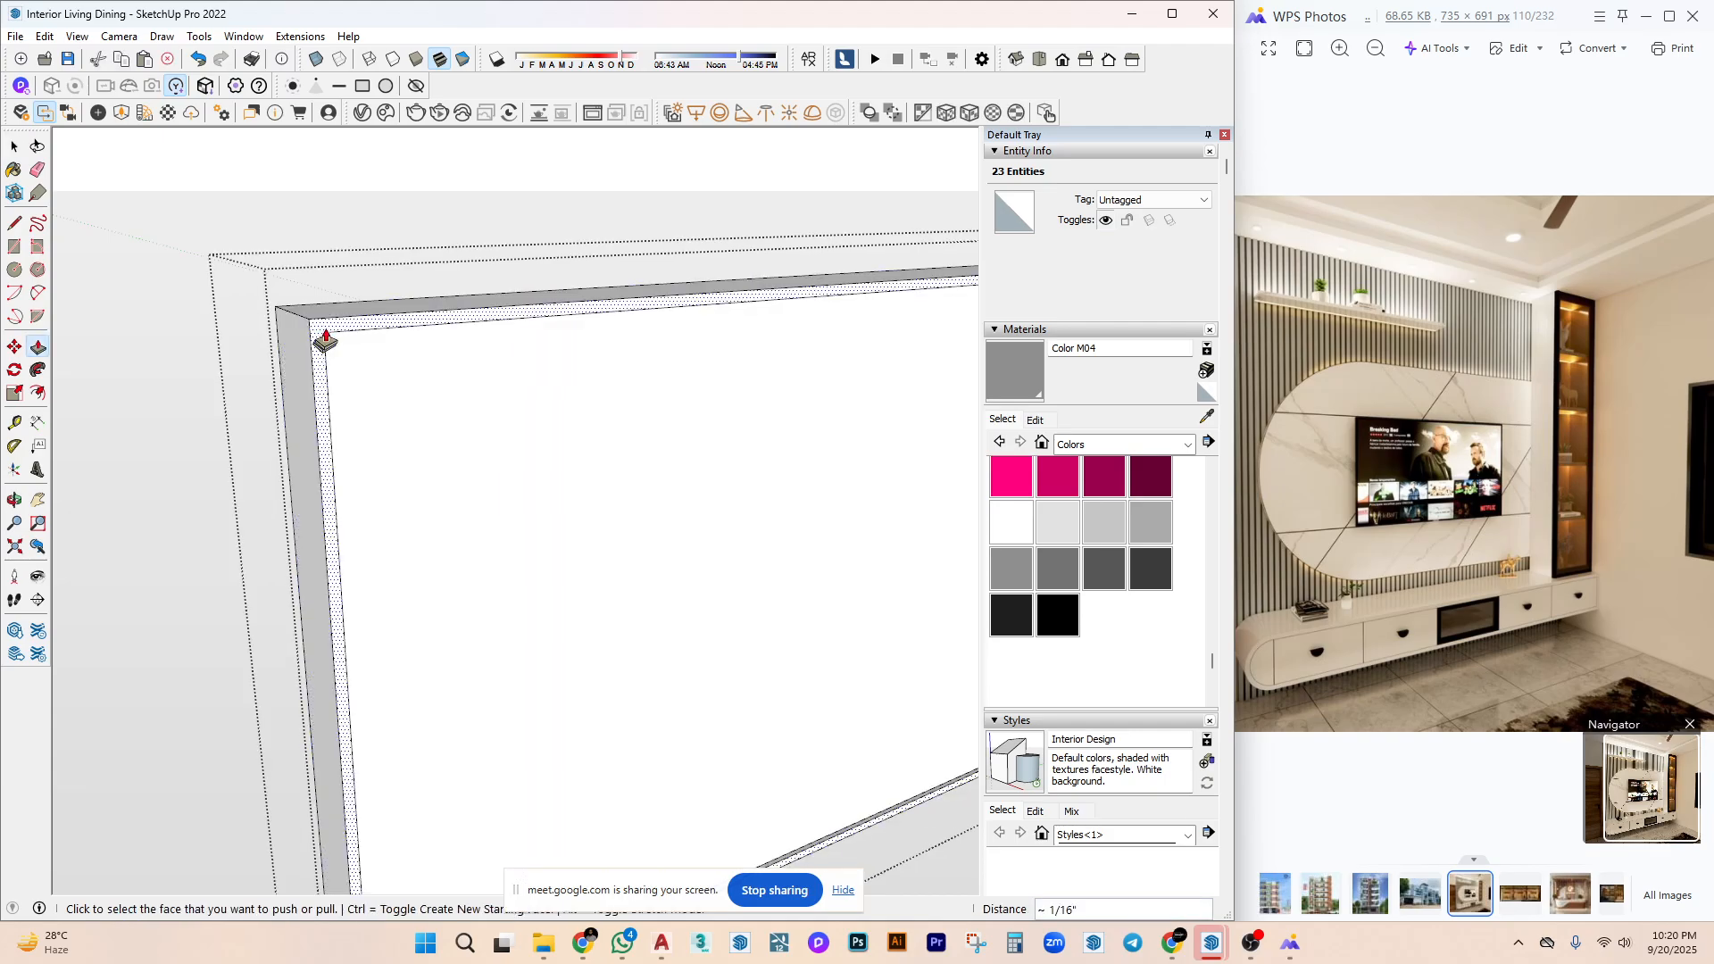
left_click(325, 337)
left_click(279, 355)
key("space")
scroll(615, 448, "down", 5)
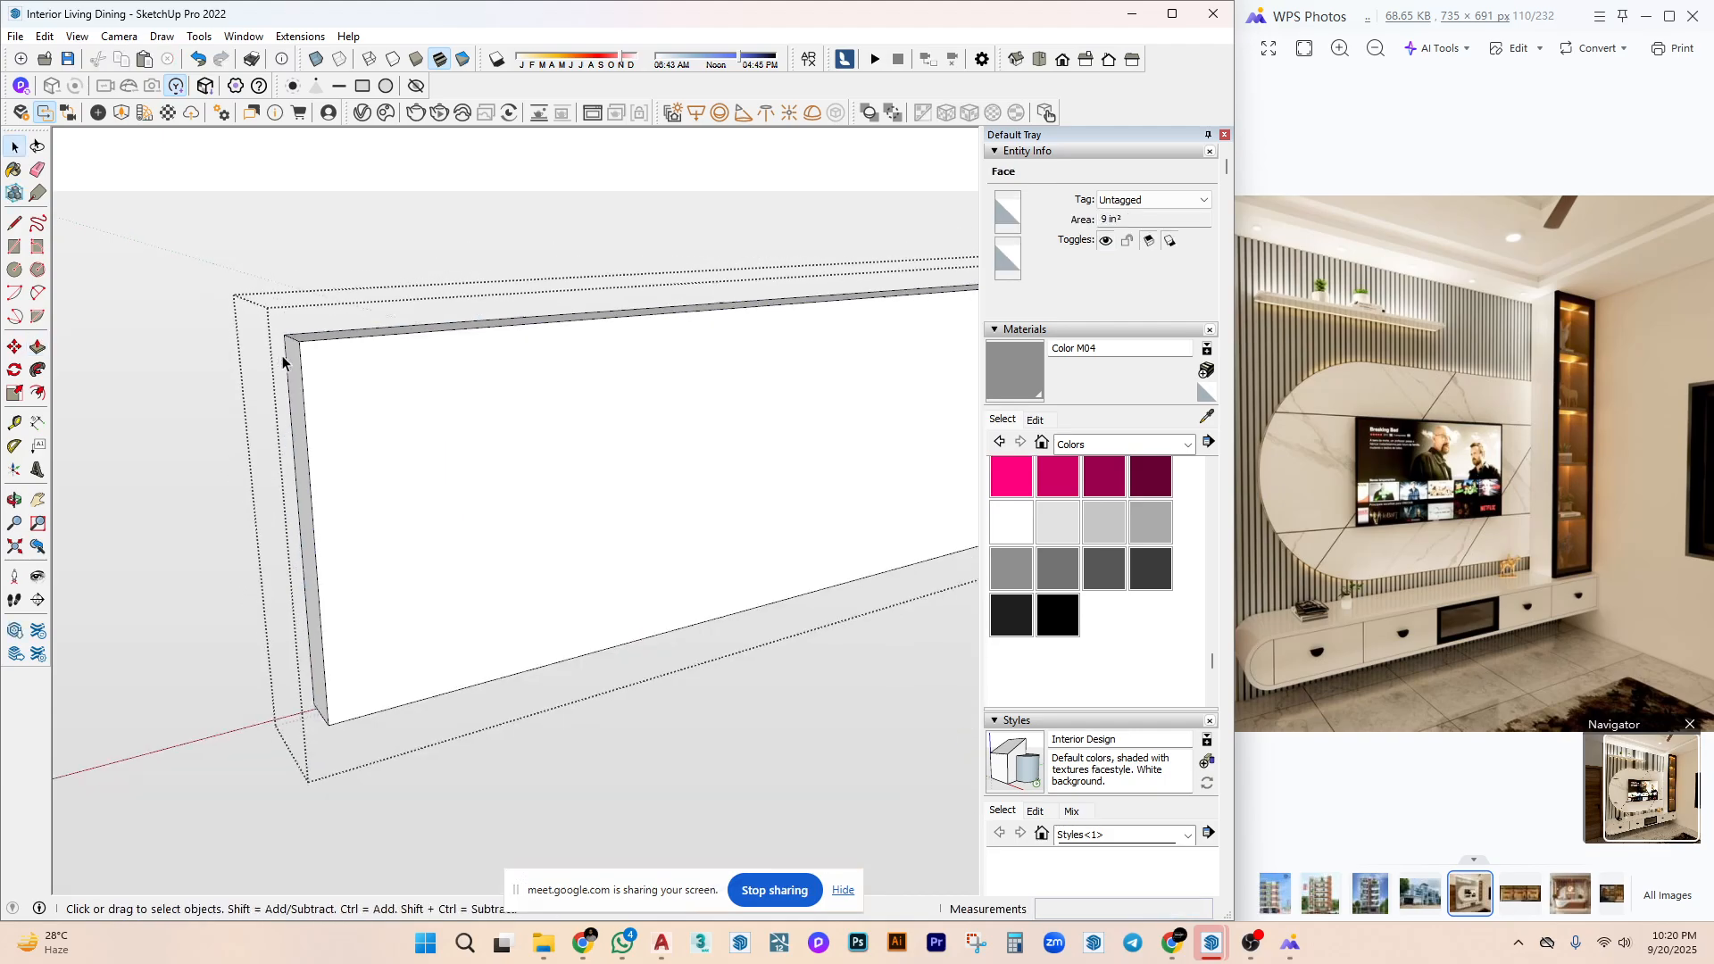
Examine the gap around the drawer front in the console and compare it with the drawers in the reference photo.
middle_click_drag(615, 448, 356, 425)
scroll(651, 364, "up", 4)
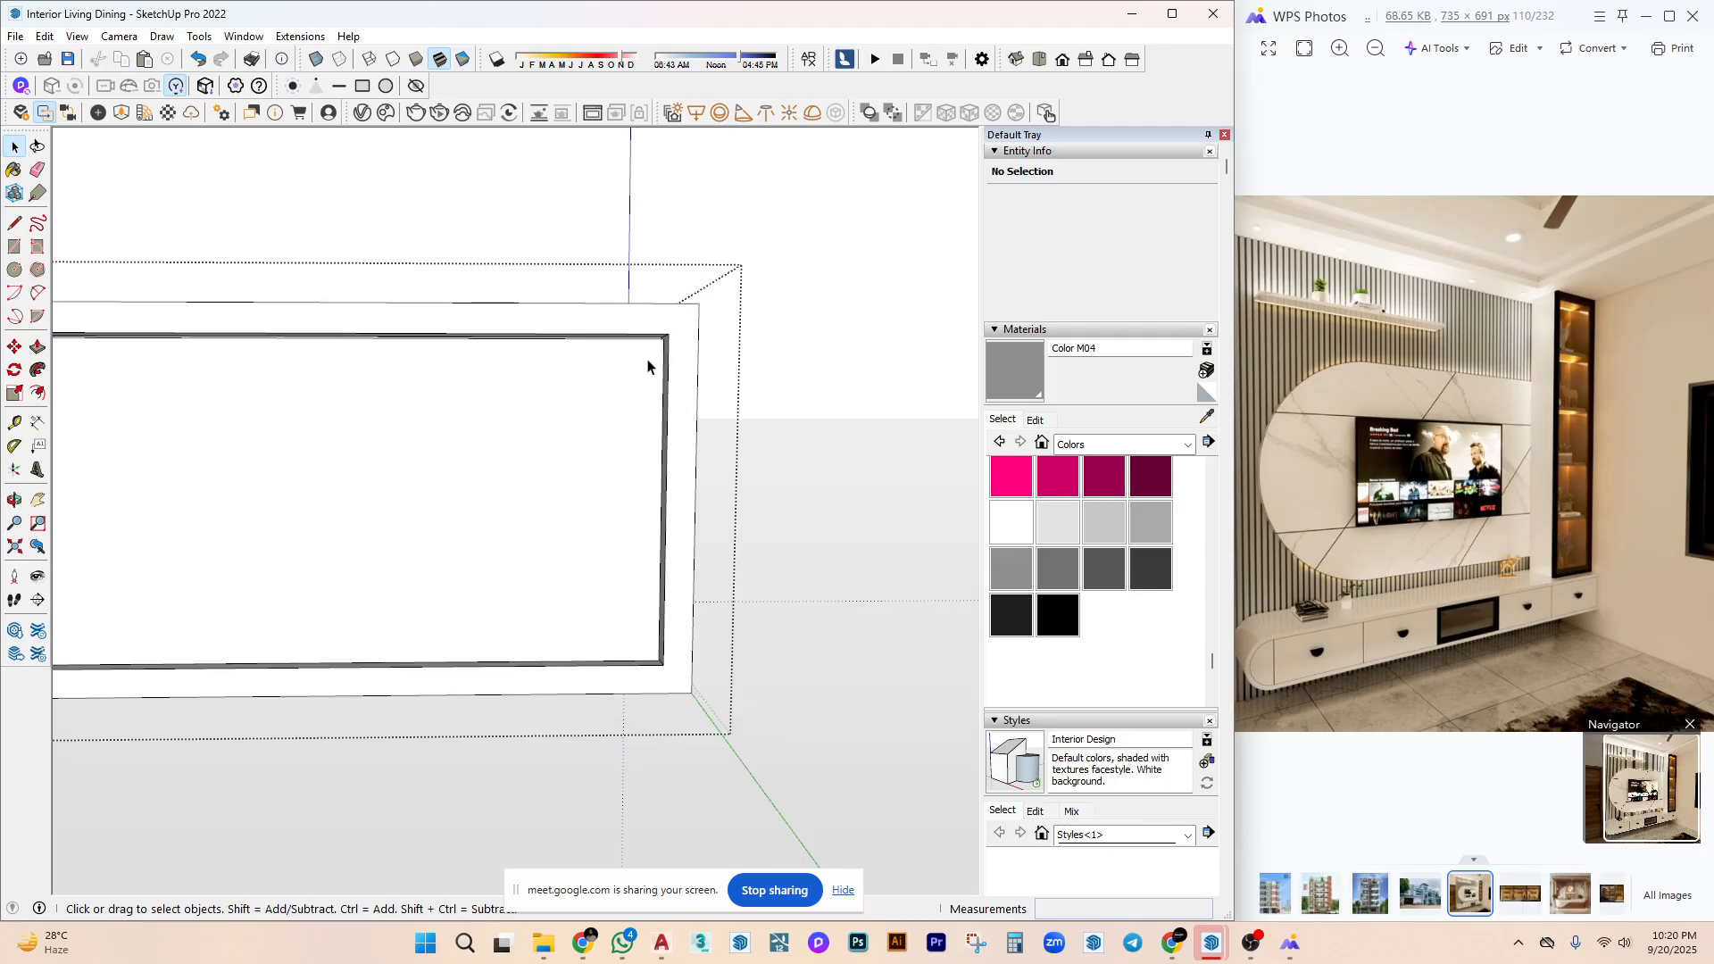
middle_click_drag(669, 352, 751, 408)
scroll(686, 371, "down", 5)
scroll(751, 409, "up", 4)
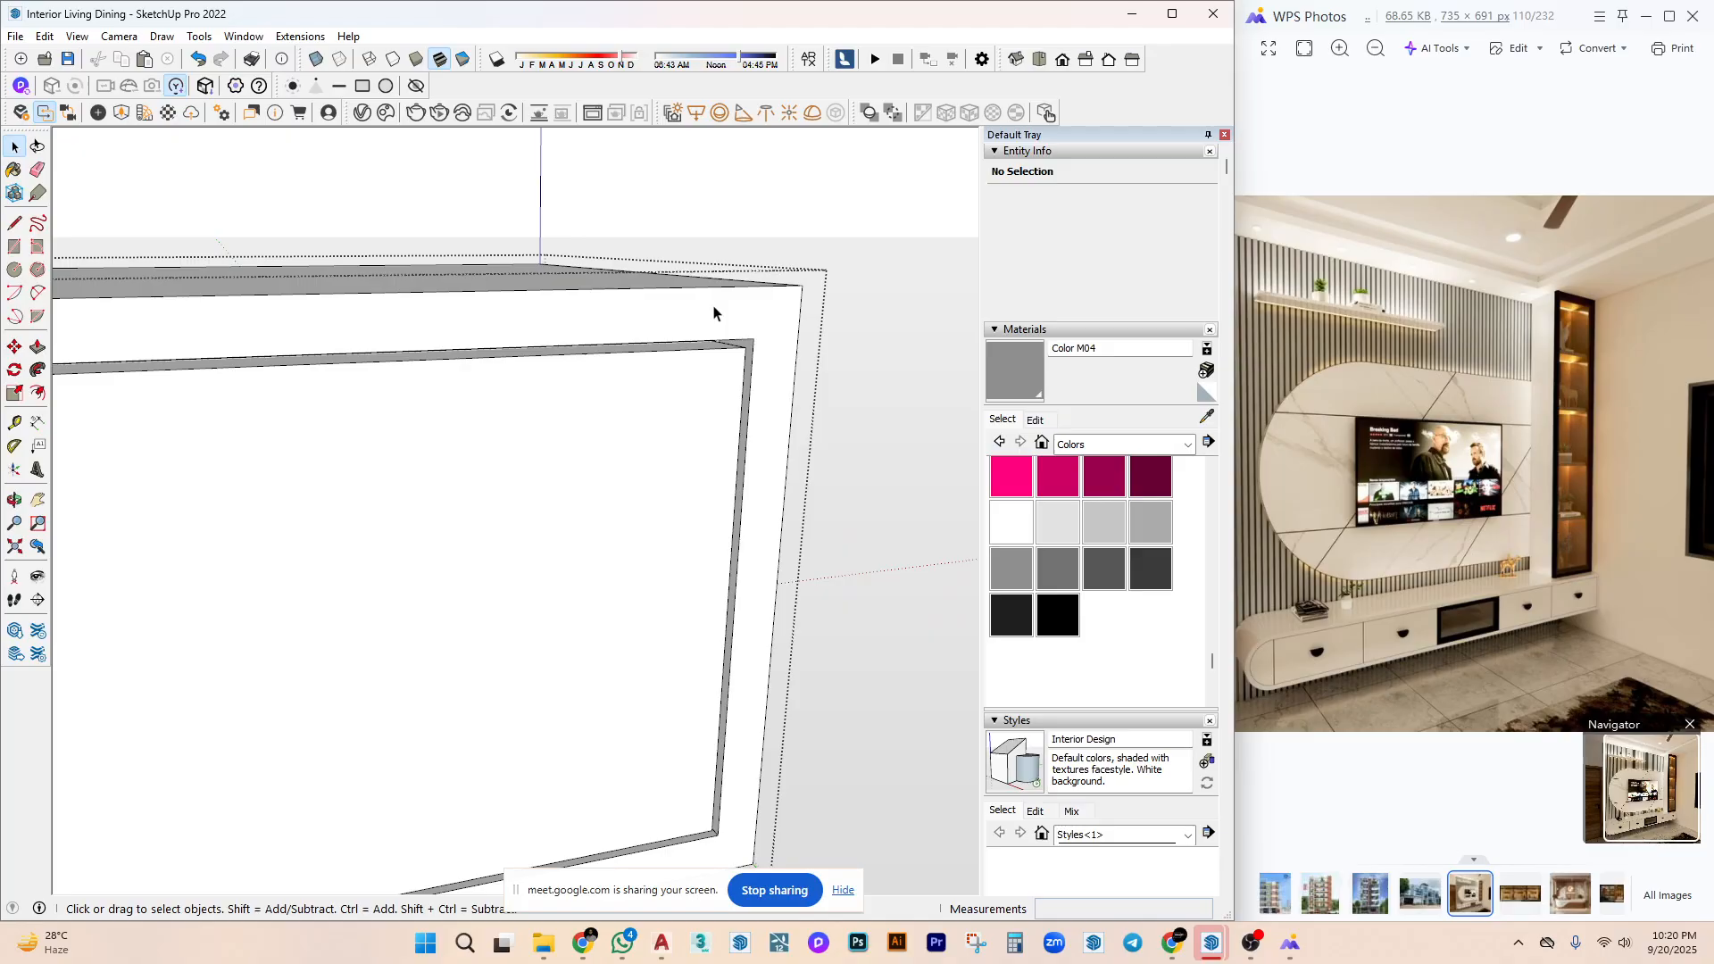
scroll(1317, 528, "up", 5)
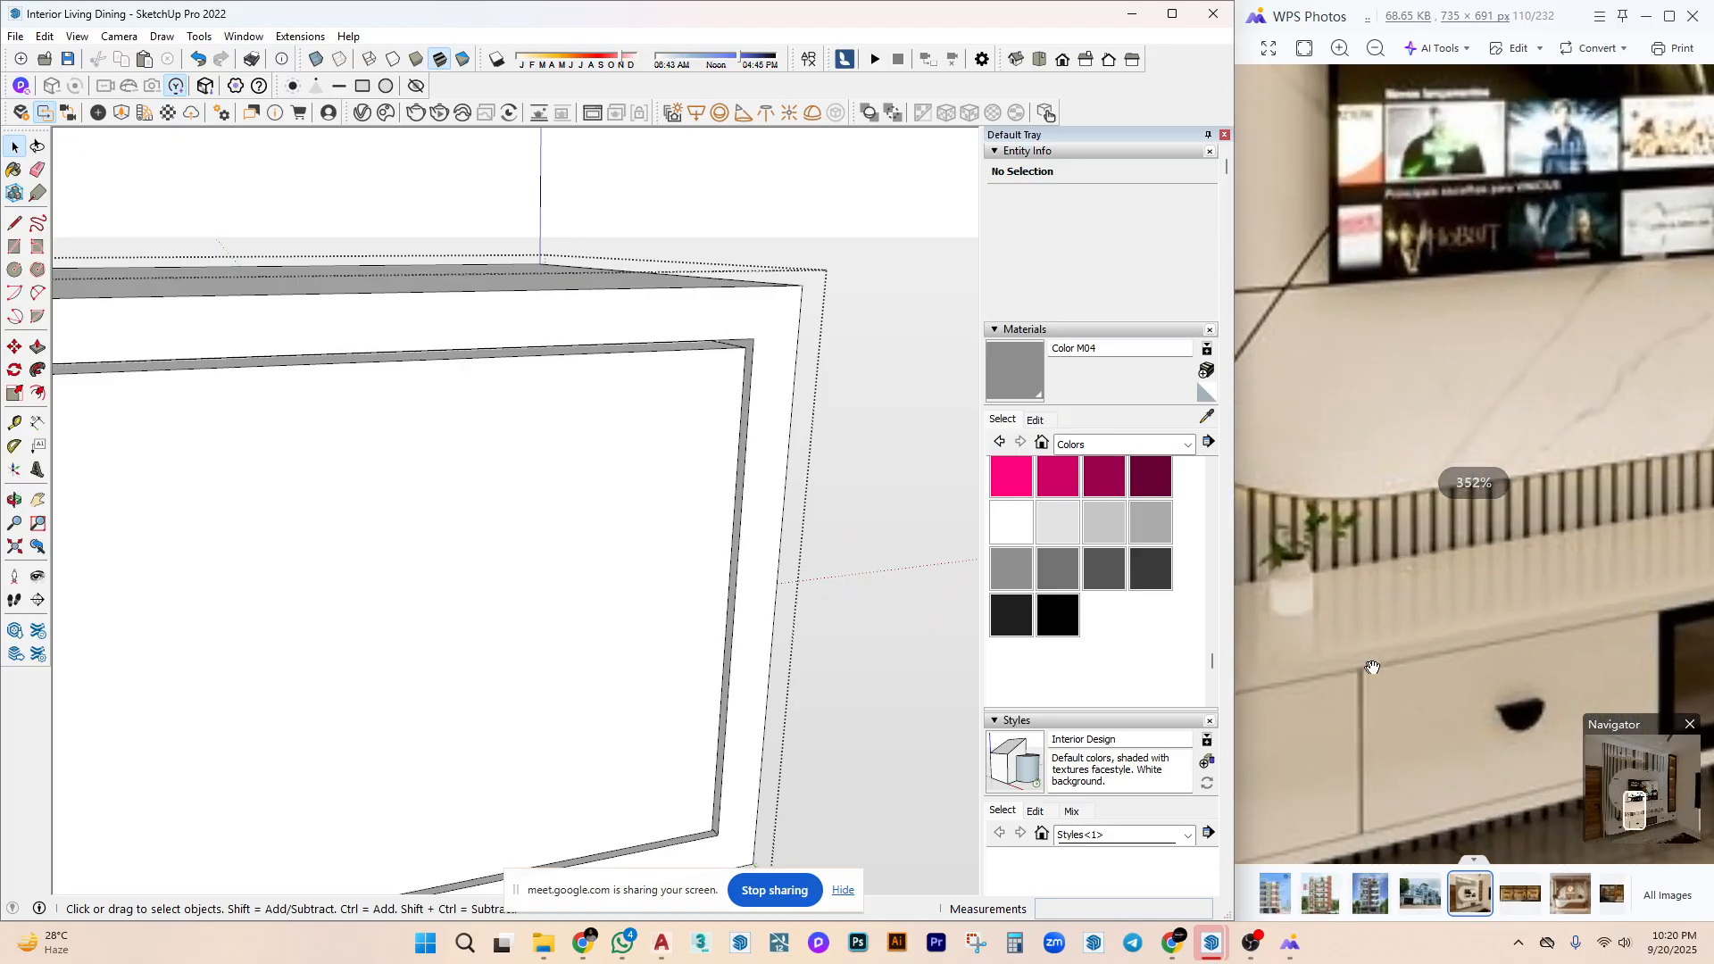
scroll(773, 419, "down", 8)
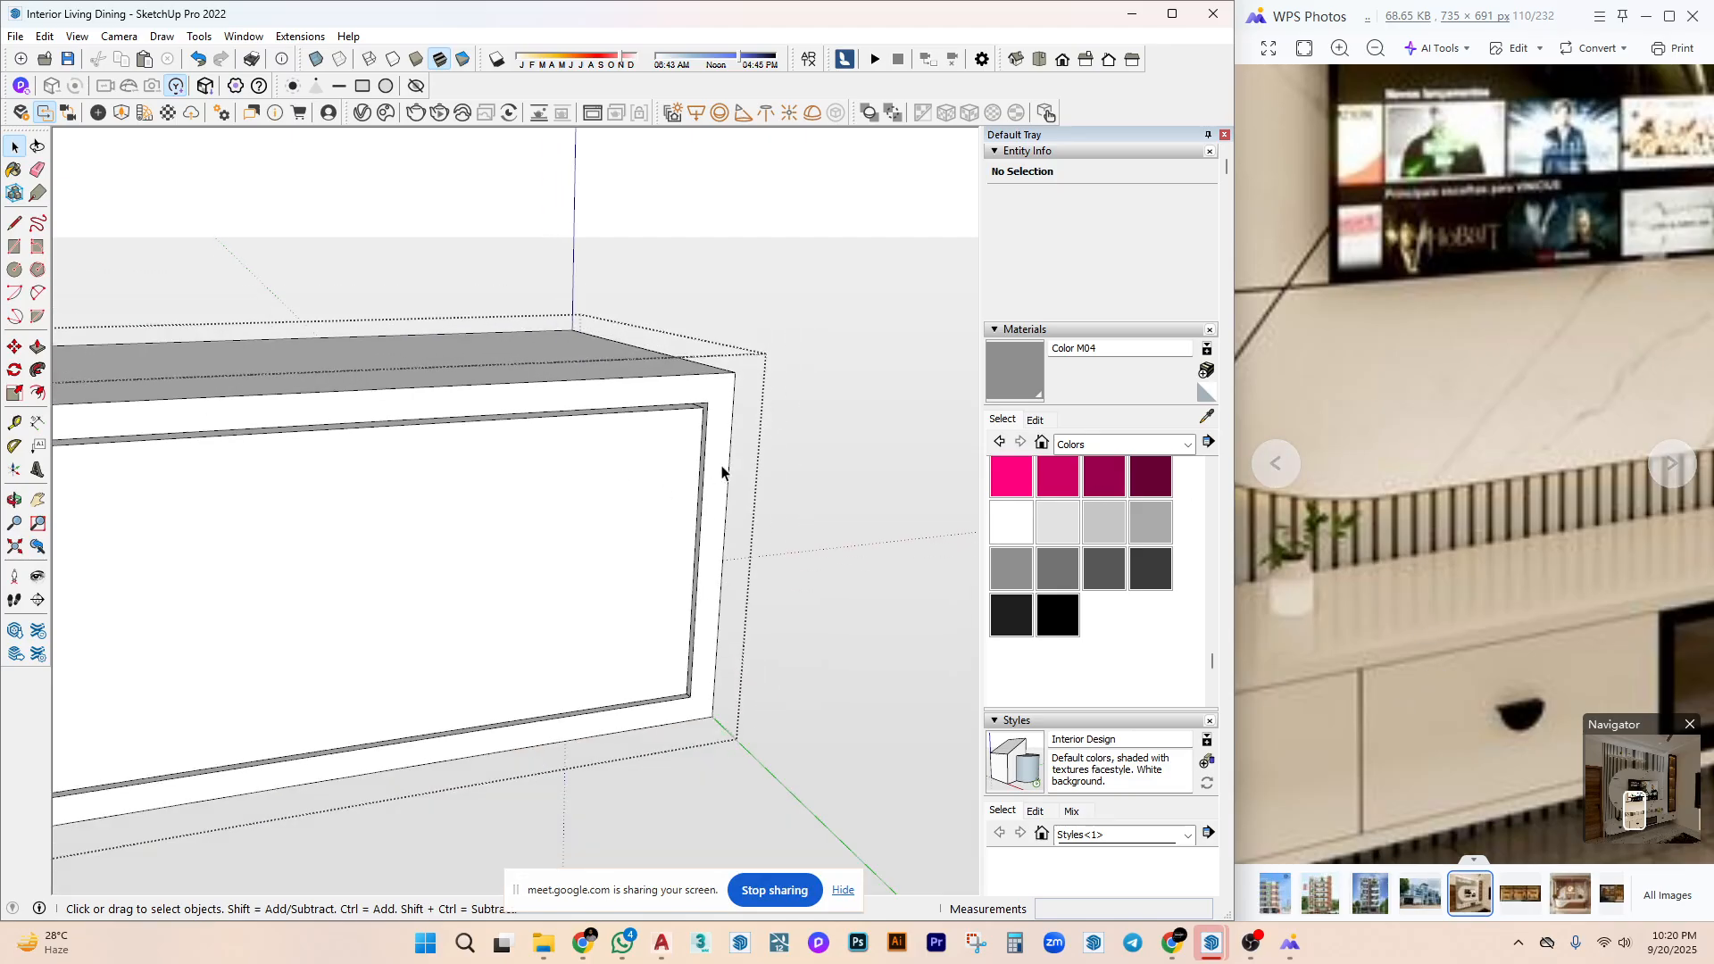
Try copying the drawer front 4' 7 1/2" along the console to the section beside the rounded end.
left_click(737, 488)
middle_click_drag(737, 487, 555, 532)
scroll(727, 485, "up", 5)
scroll(759, 480, "up", 2)
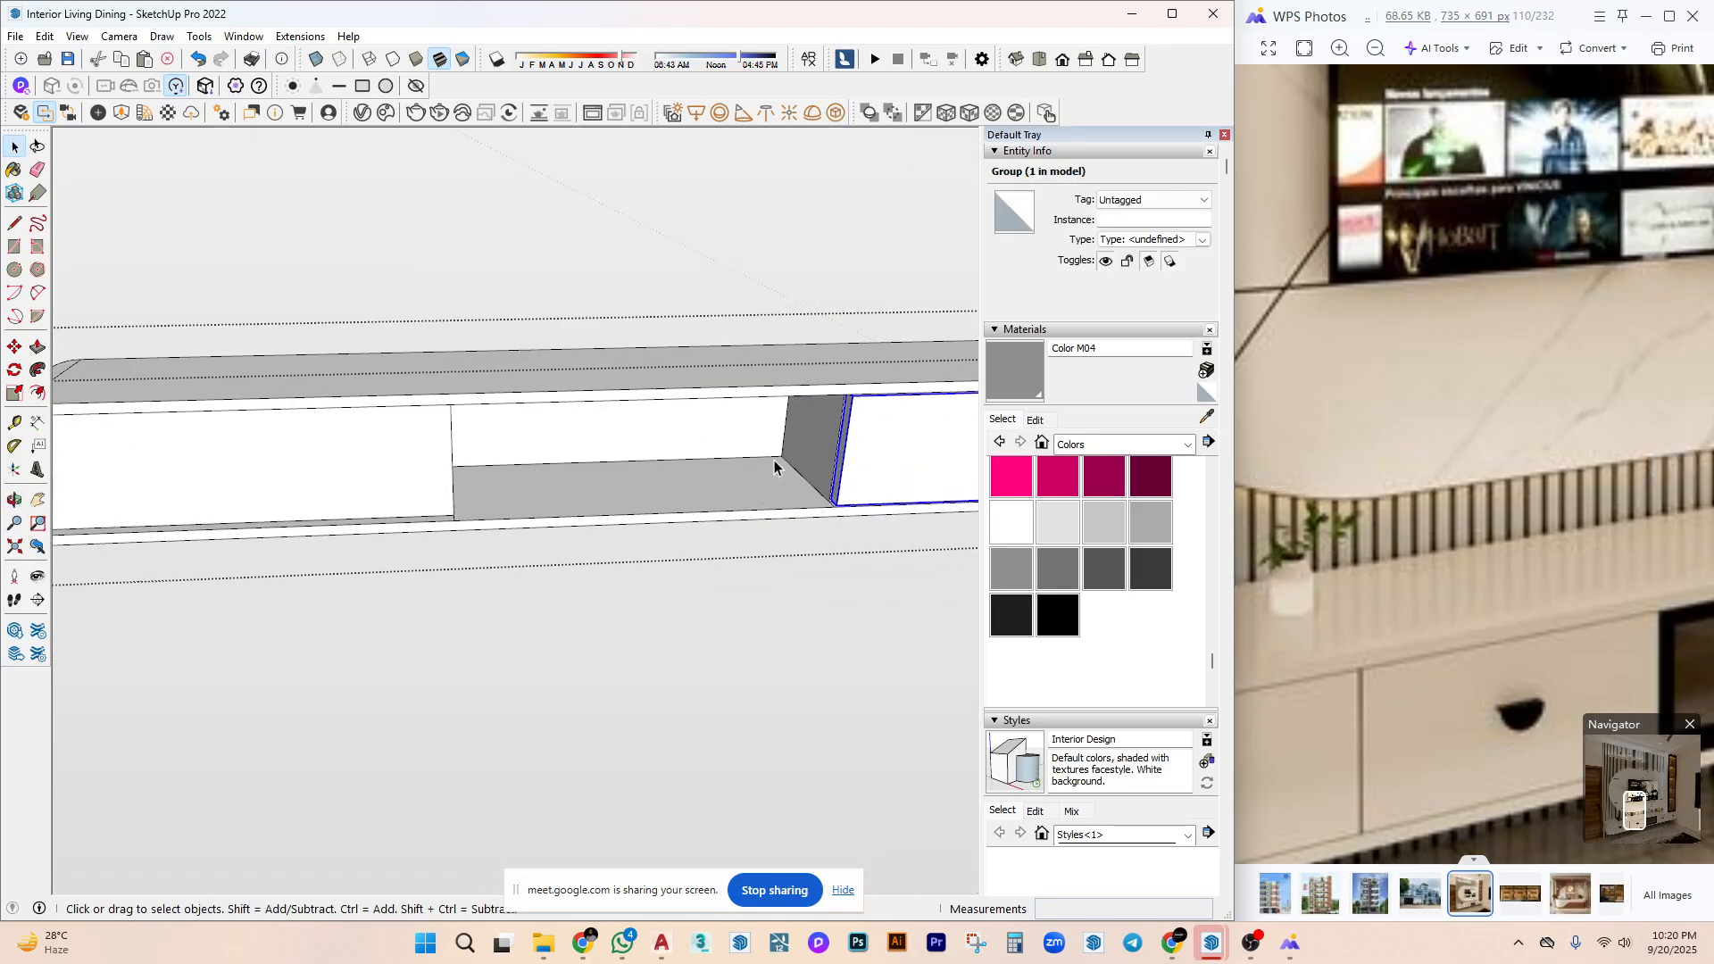
key("m")
left_click(783, 457)
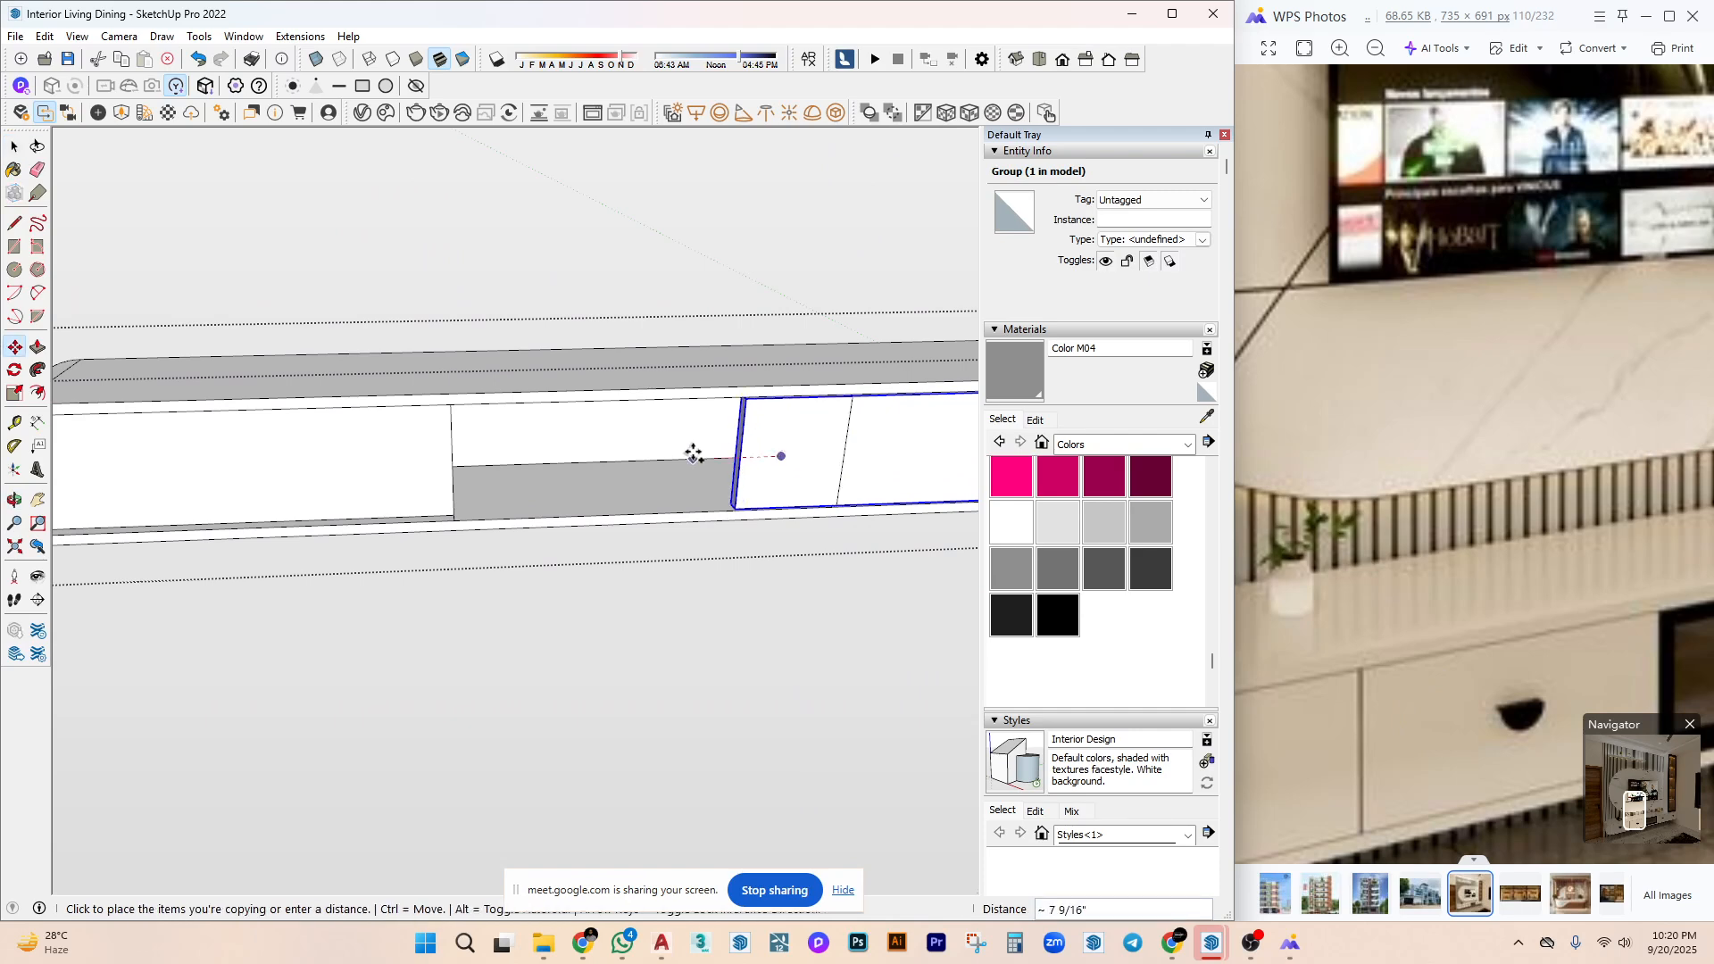
scroll(580, 469, "down", 3)
scroll(285, 478, "up", 5)
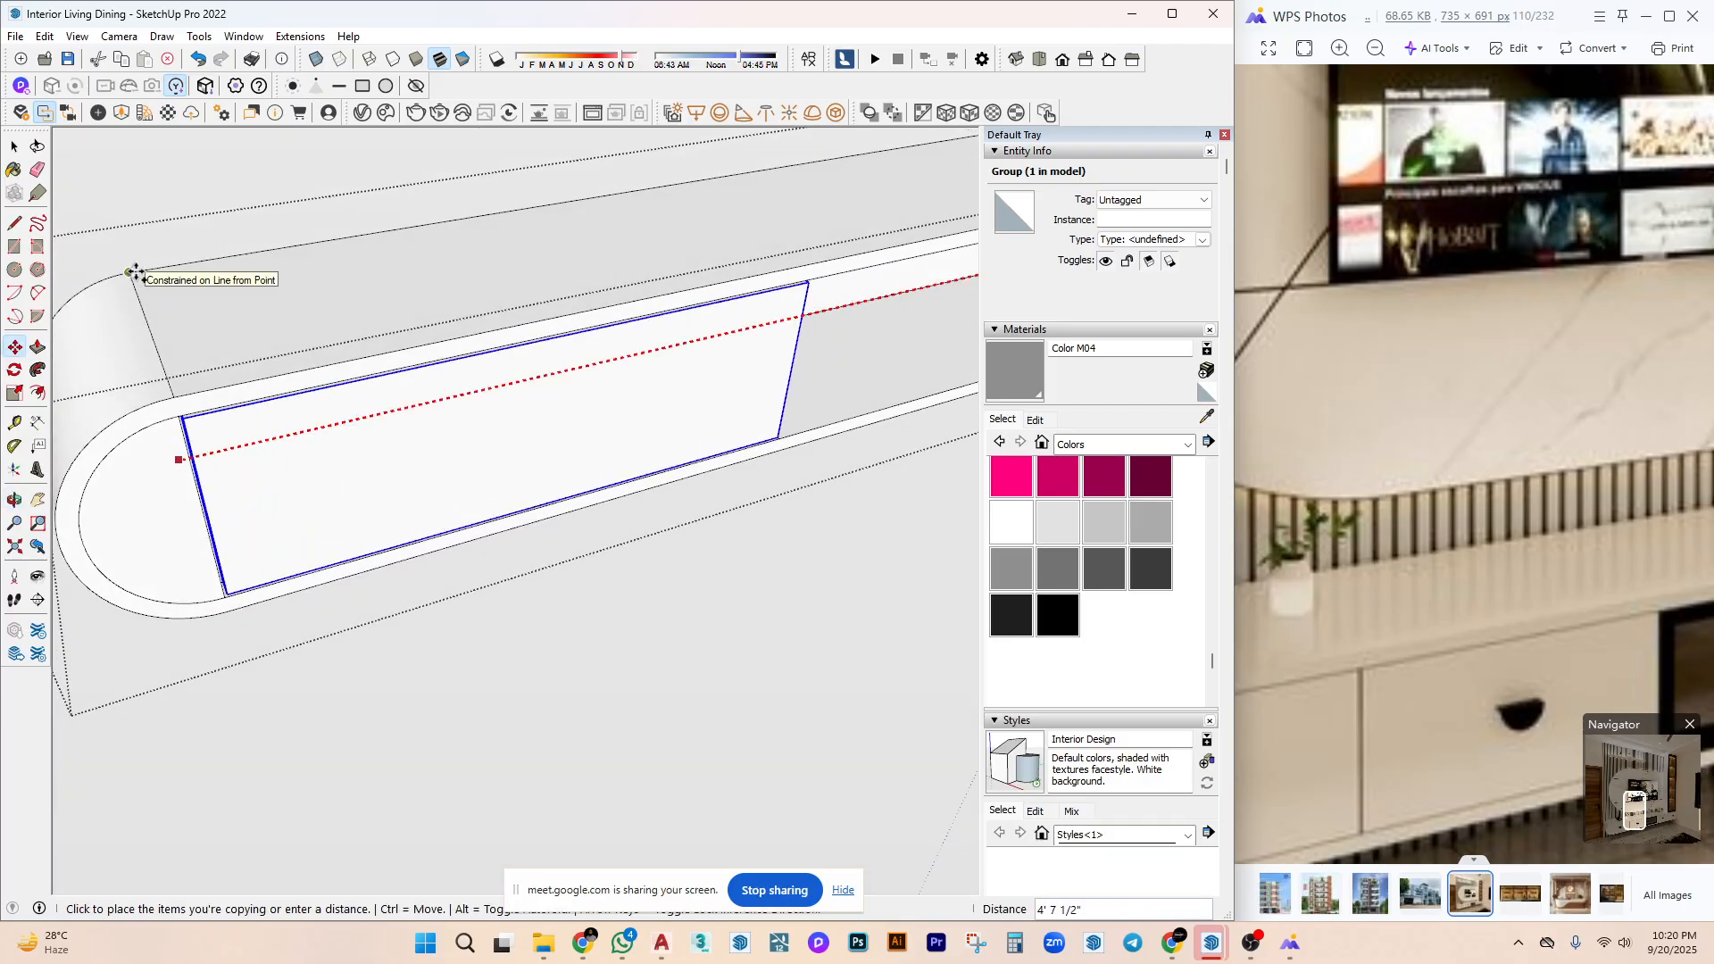
left_click(136, 272)
Convert the drawer front group beside the display cabinet into a component.
middle_click_drag(136, 272, 819, 340)
key("space")
right_click(818, 340)
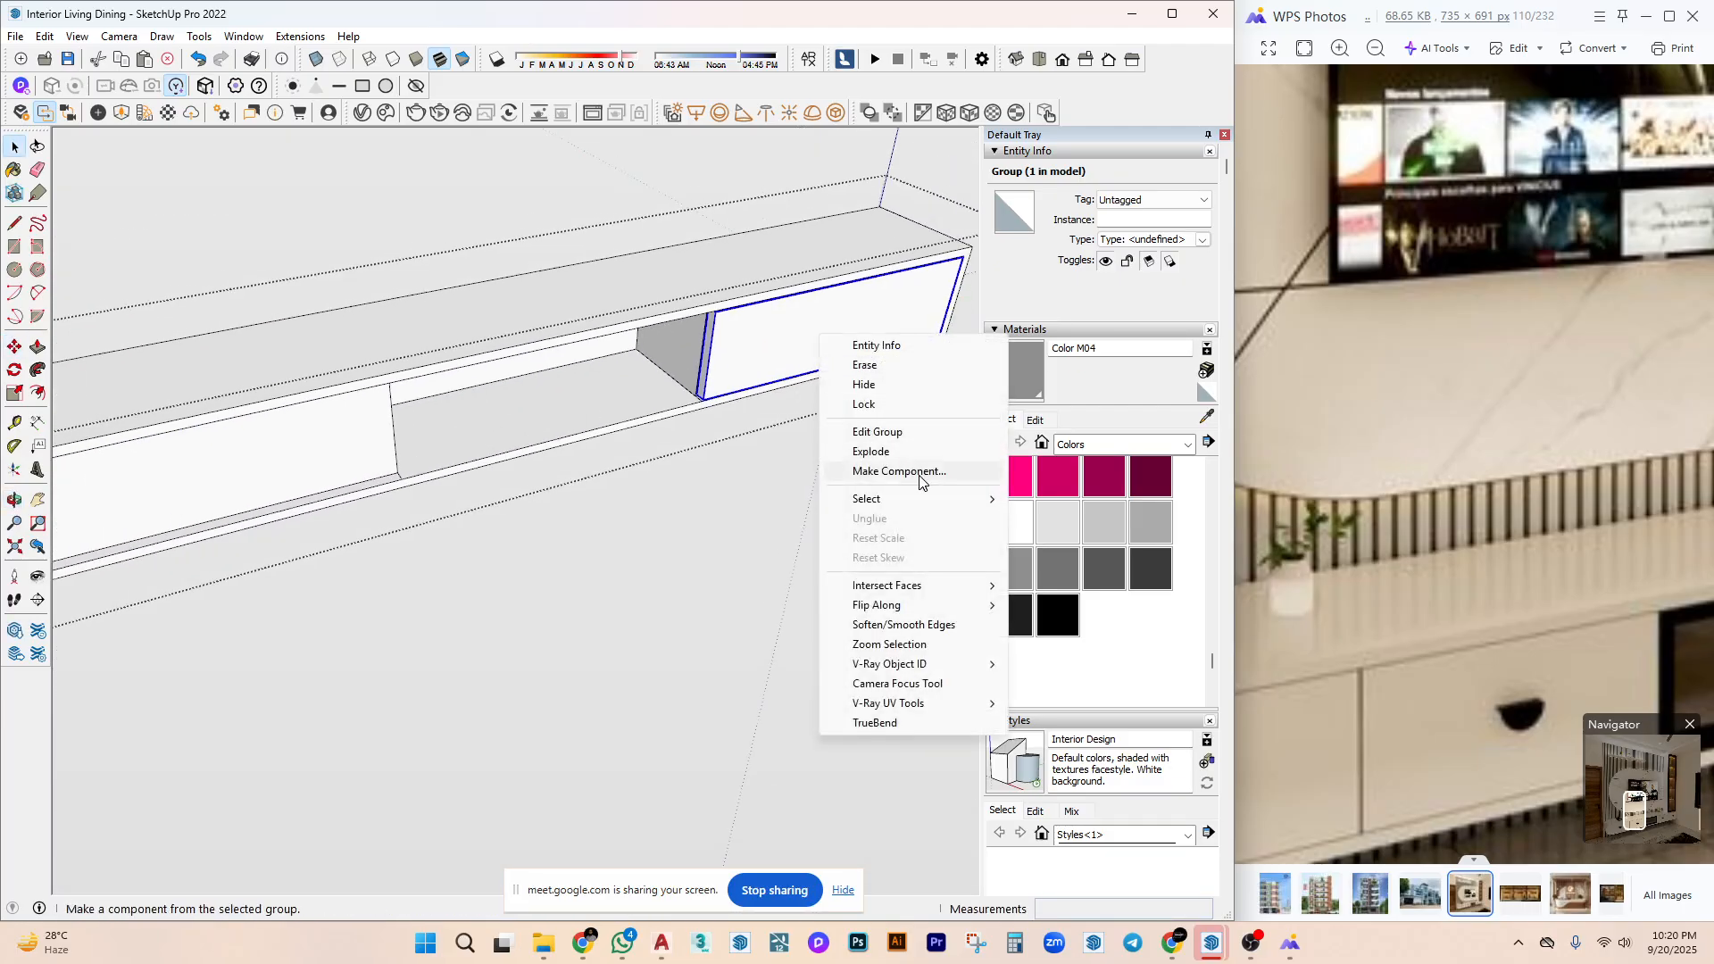
Convert the selected drawer front group of the TV console into a component.
left_click(920, 473)
left_click(1303, 622)
scroll(641, 395, "up", 2)
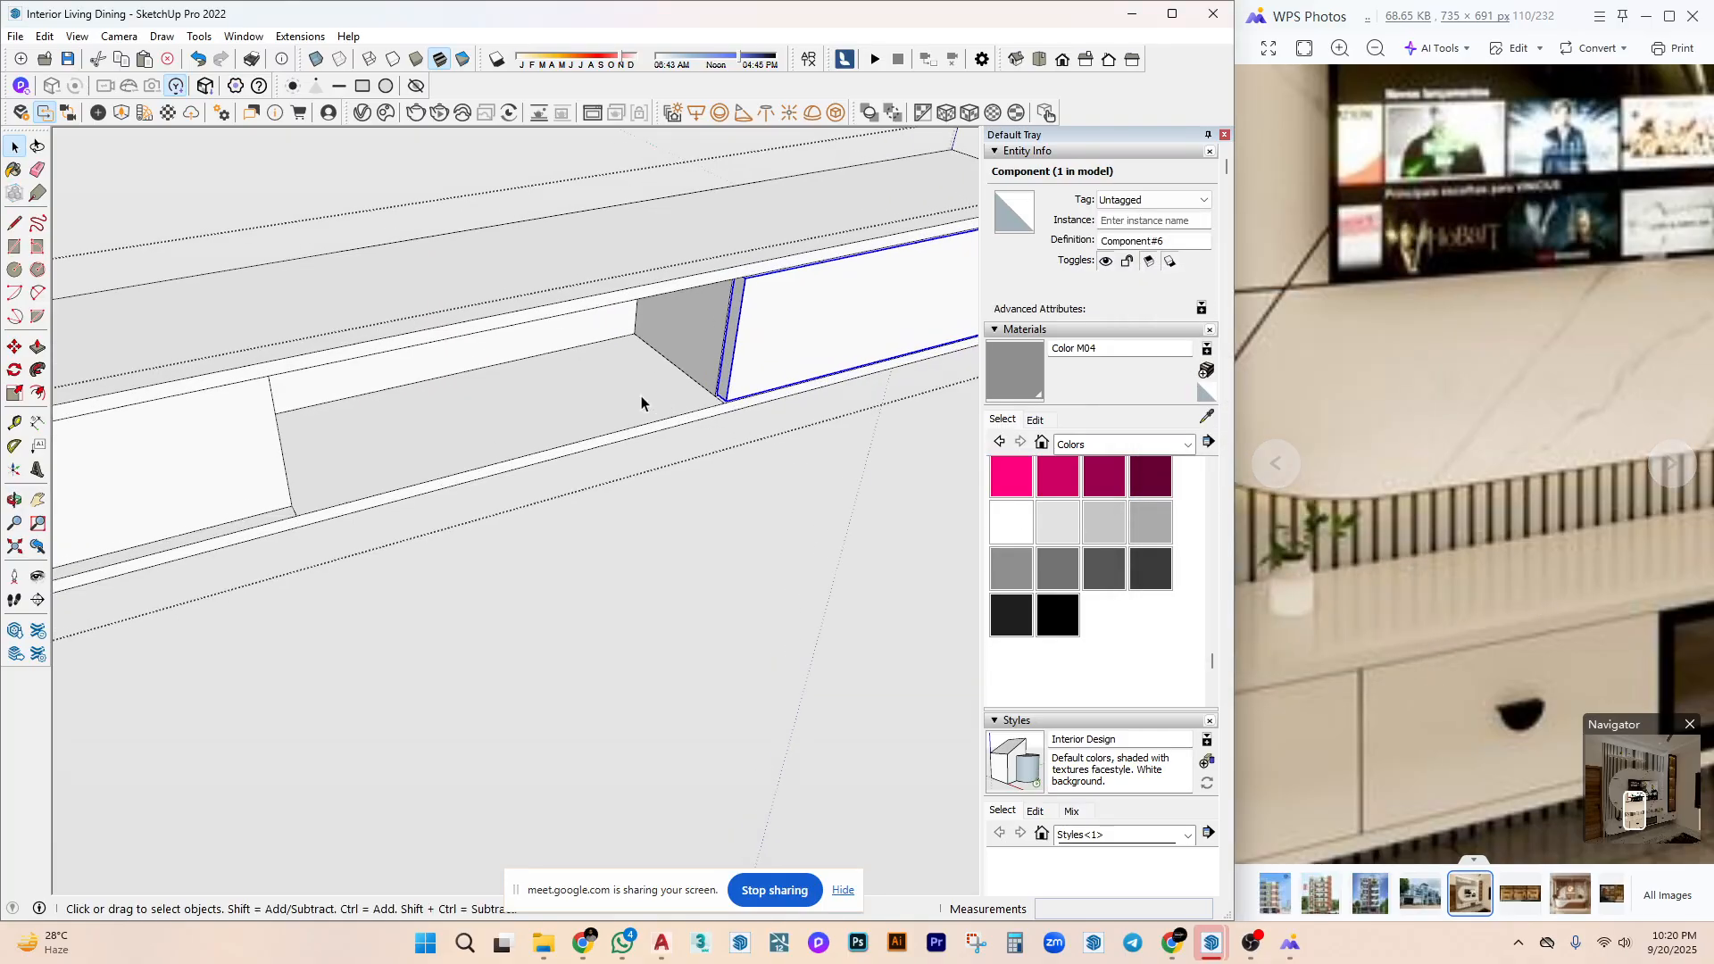
Copy the drawer front component along the console to the vertical edge beside its rounded end.
key("m")
left_click(631, 331)
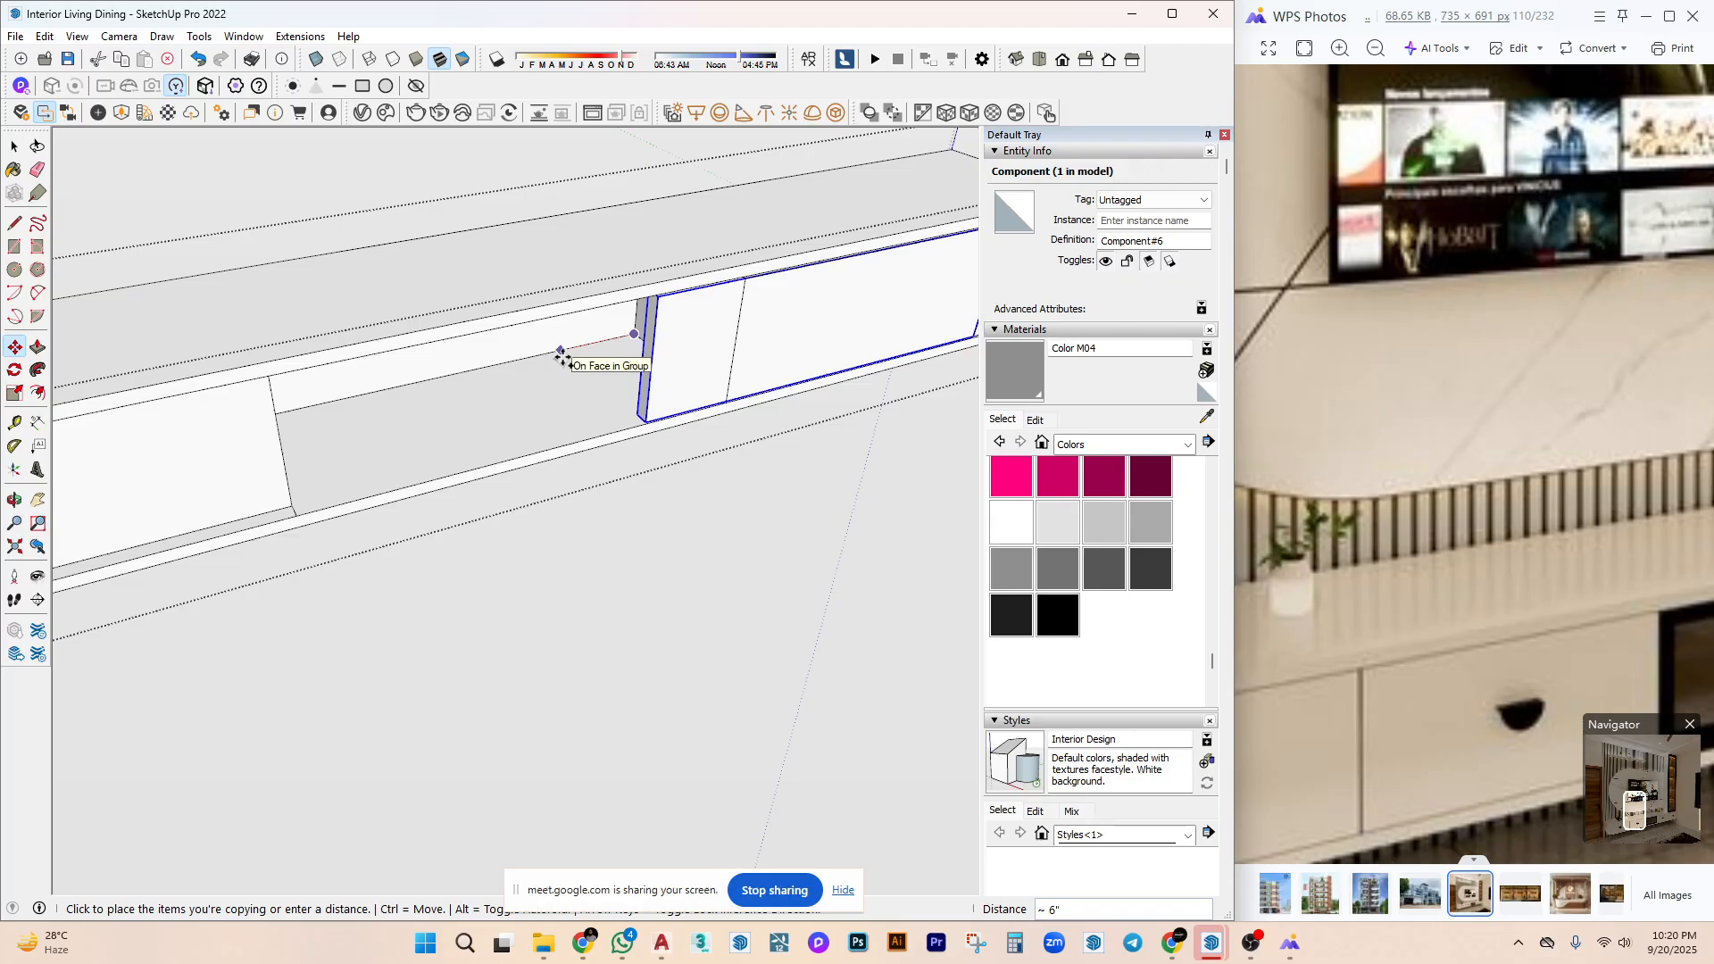
scroll(223, 402, "down", 4)
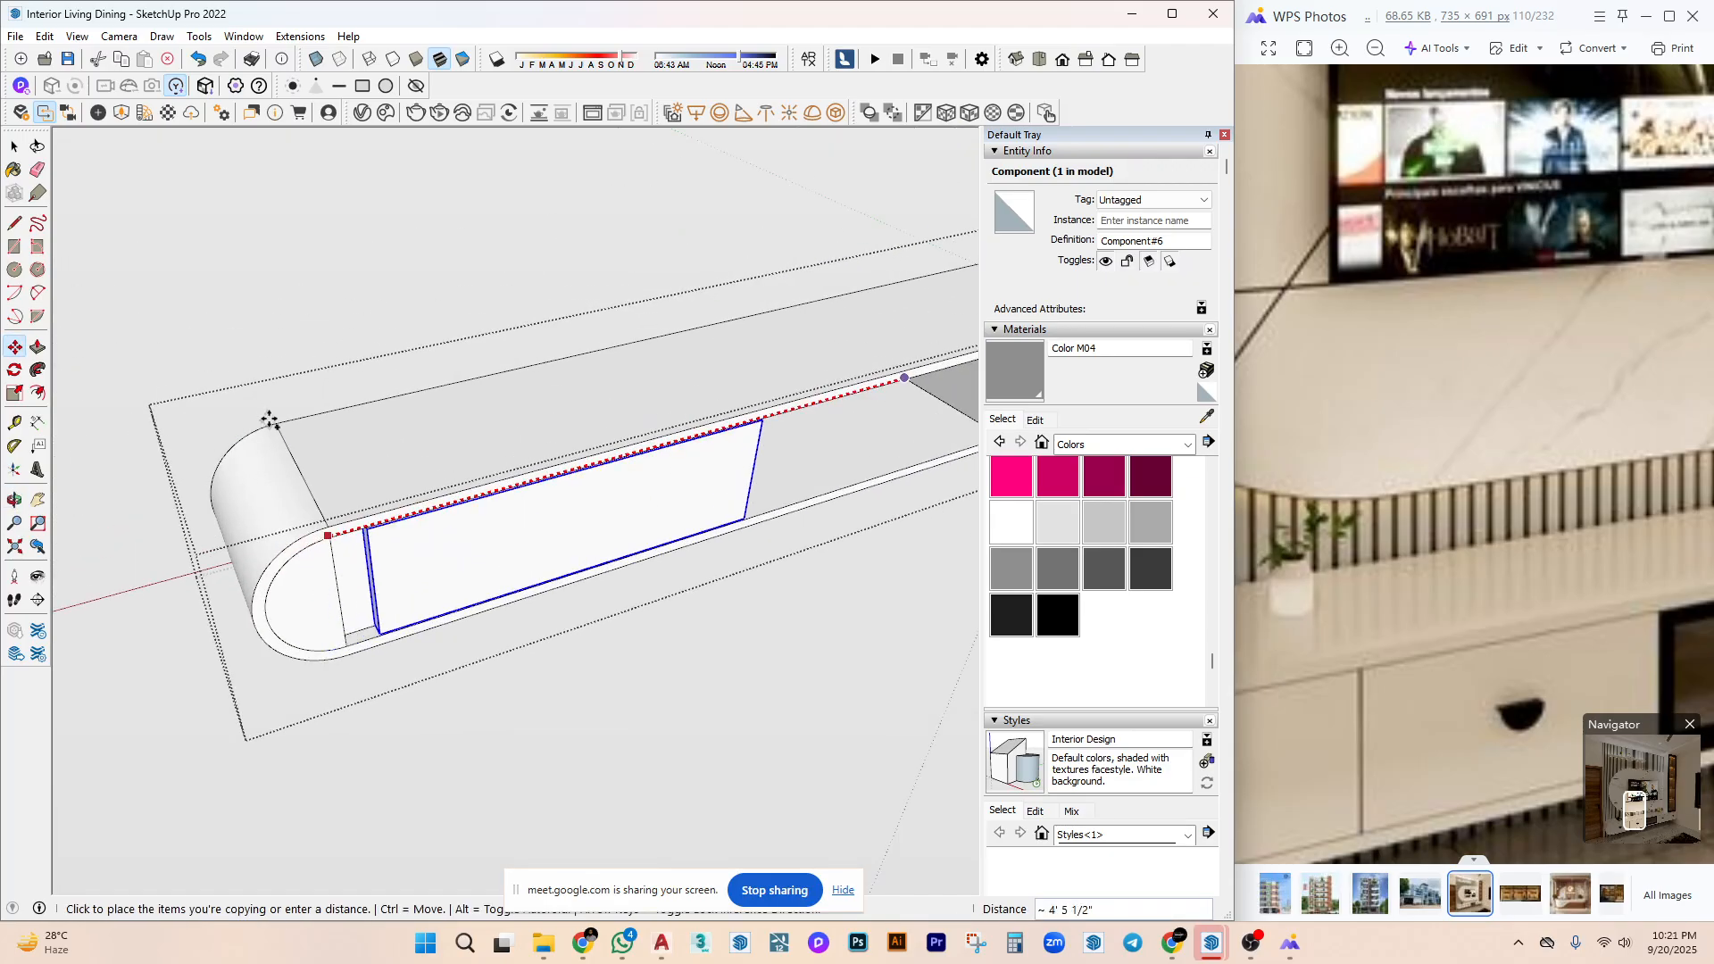
left_click(307, 424)
scroll(547, 462, "up", 3)
middle_click_drag(547, 462, 729, 536)
key("space")
scroll(754, 455, "down", 2)
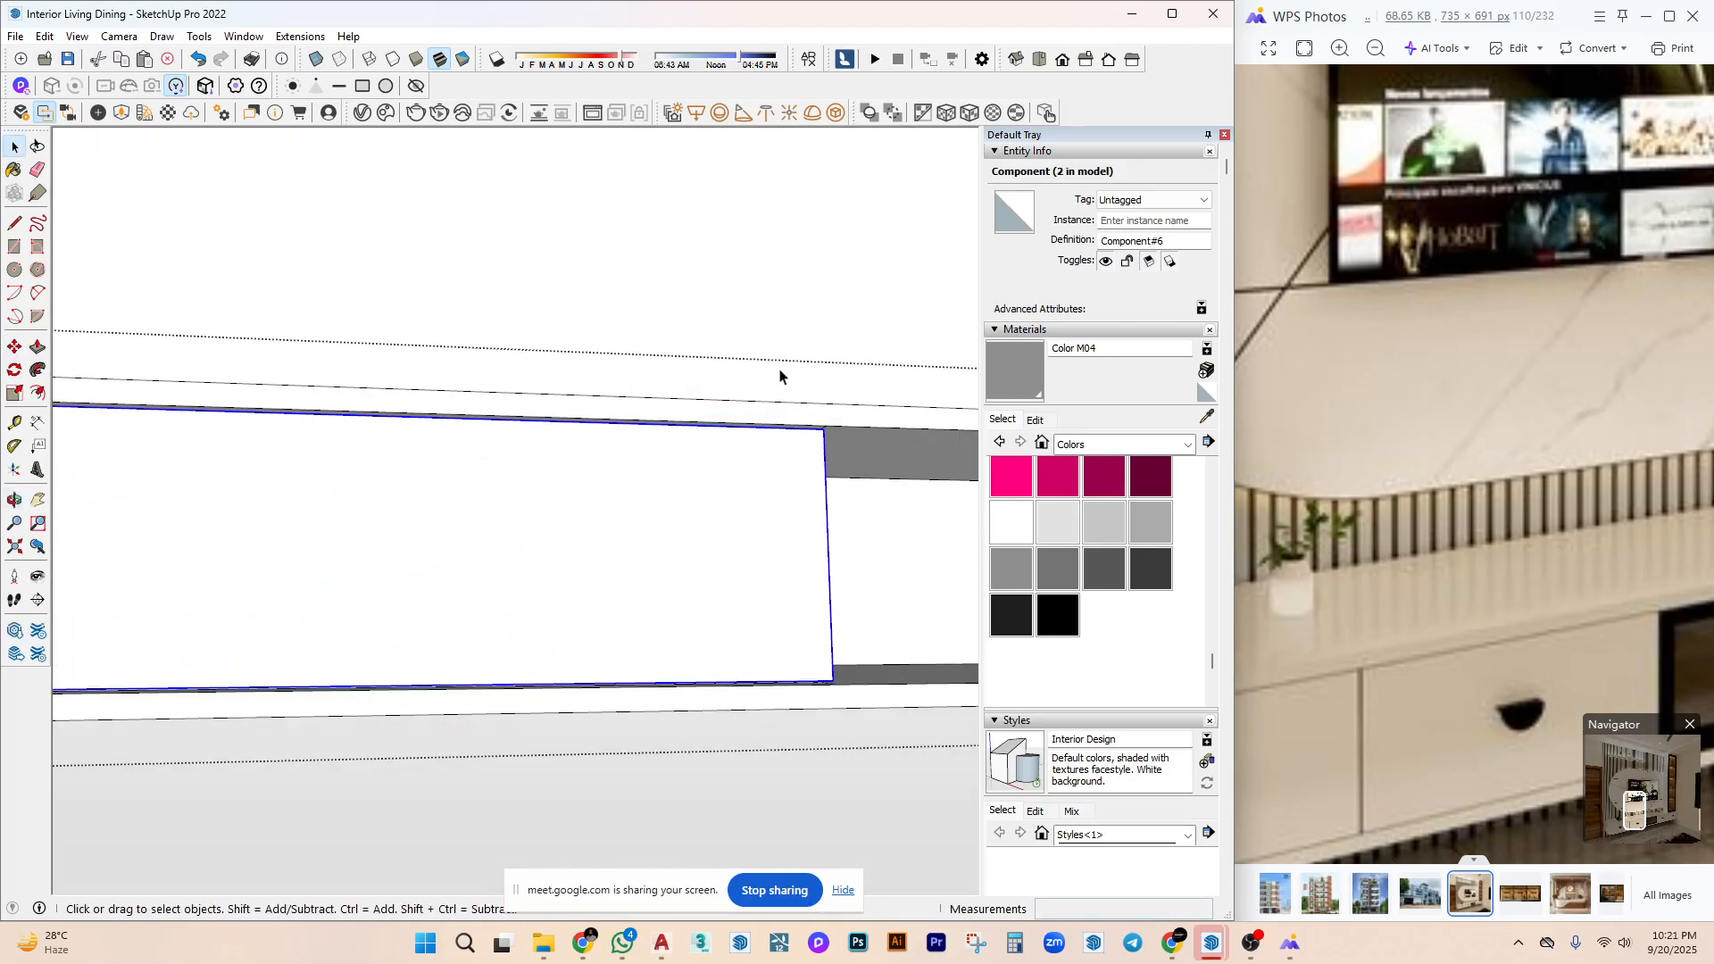
Open the console group for editing and offset the inner arc of its rounded end slightly inward.
scroll(366, 473, "up", 4)
triple_click(475, 411)
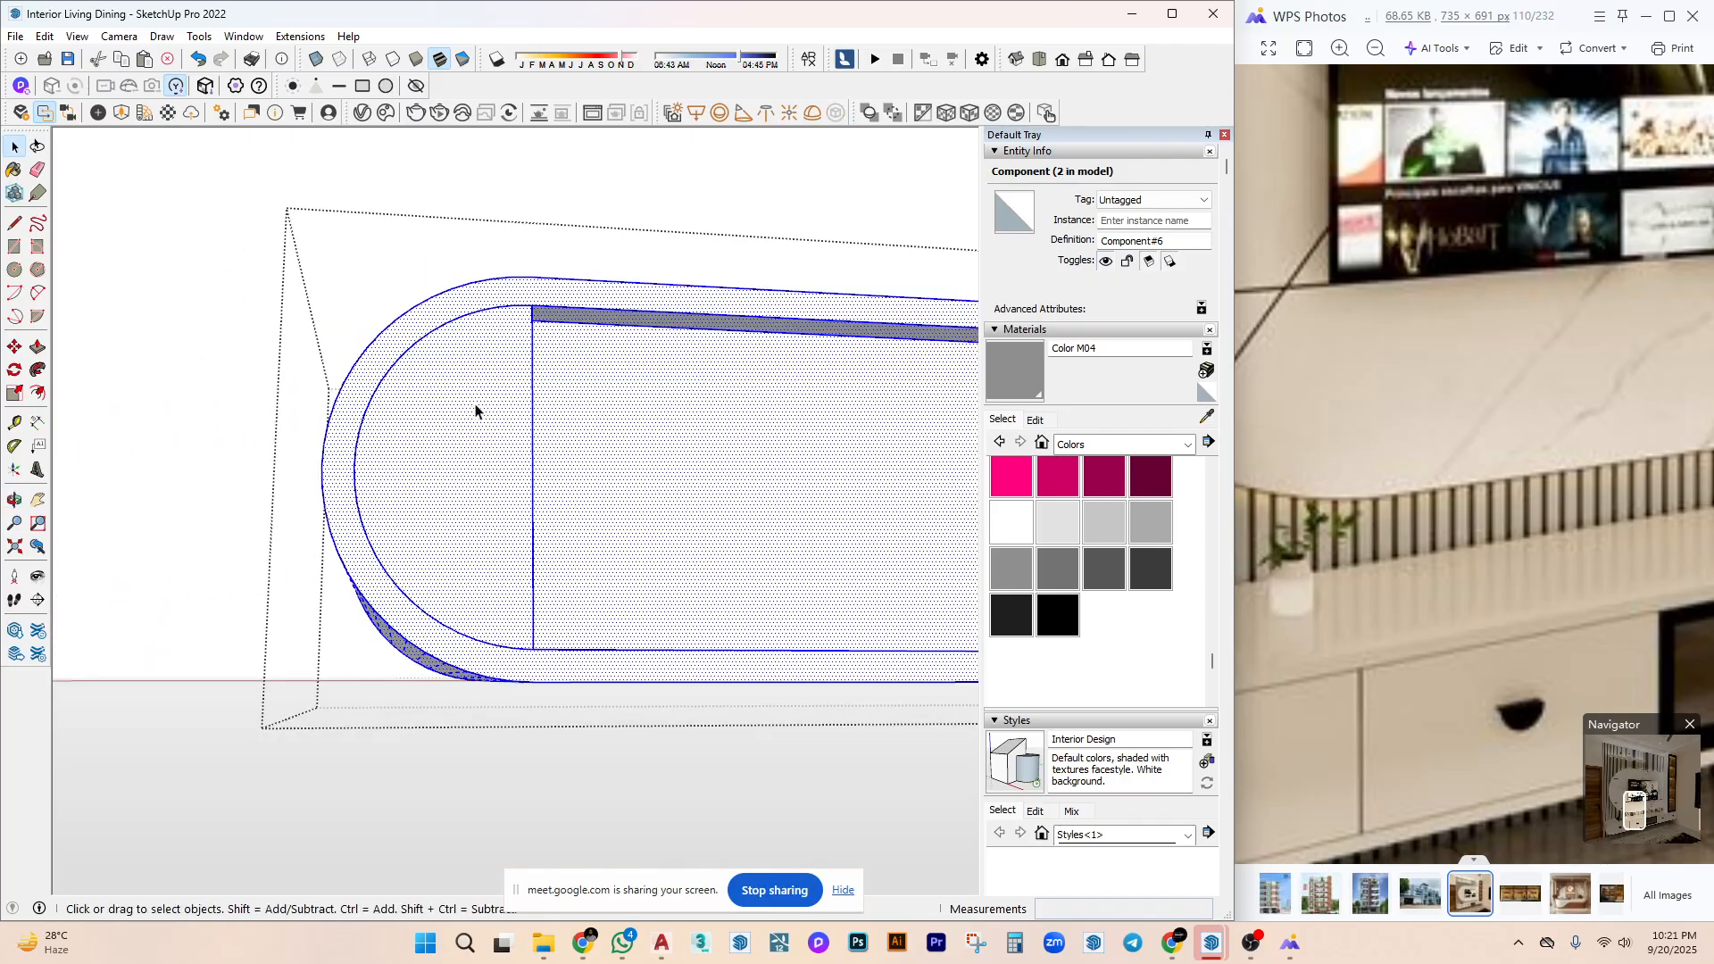
scroll(482, 416, "up", 2)
middle_click_drag(490, 421, 521, 360)
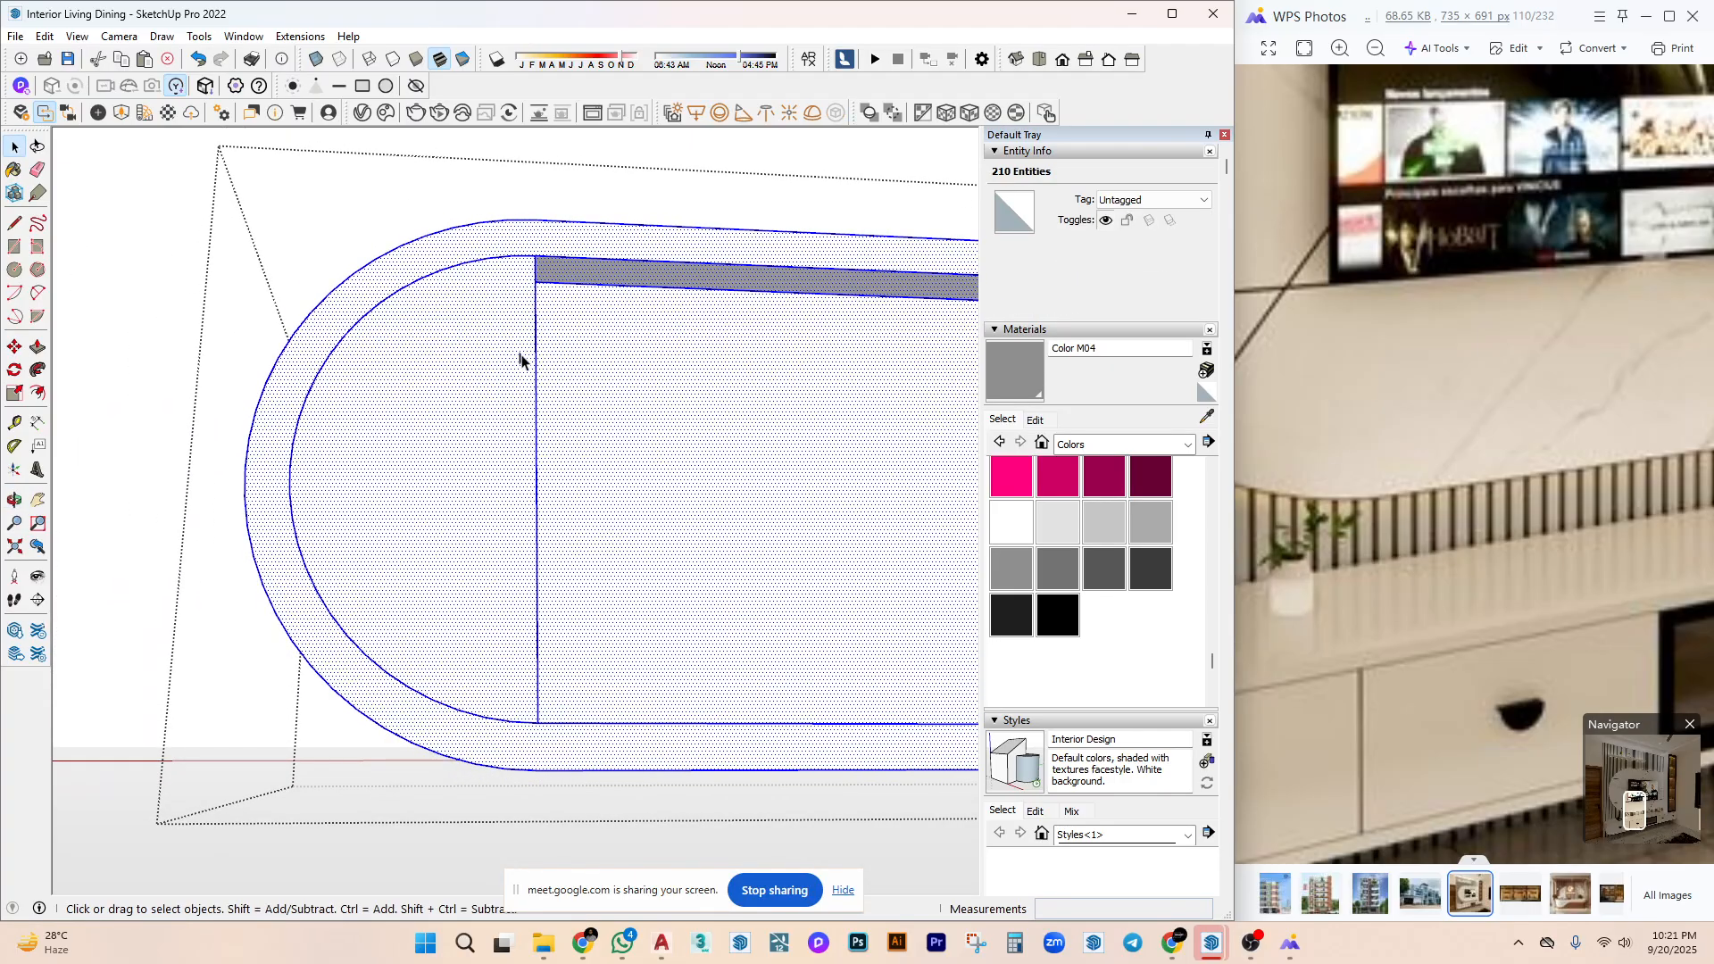
left_click(505, 261)
key("f")
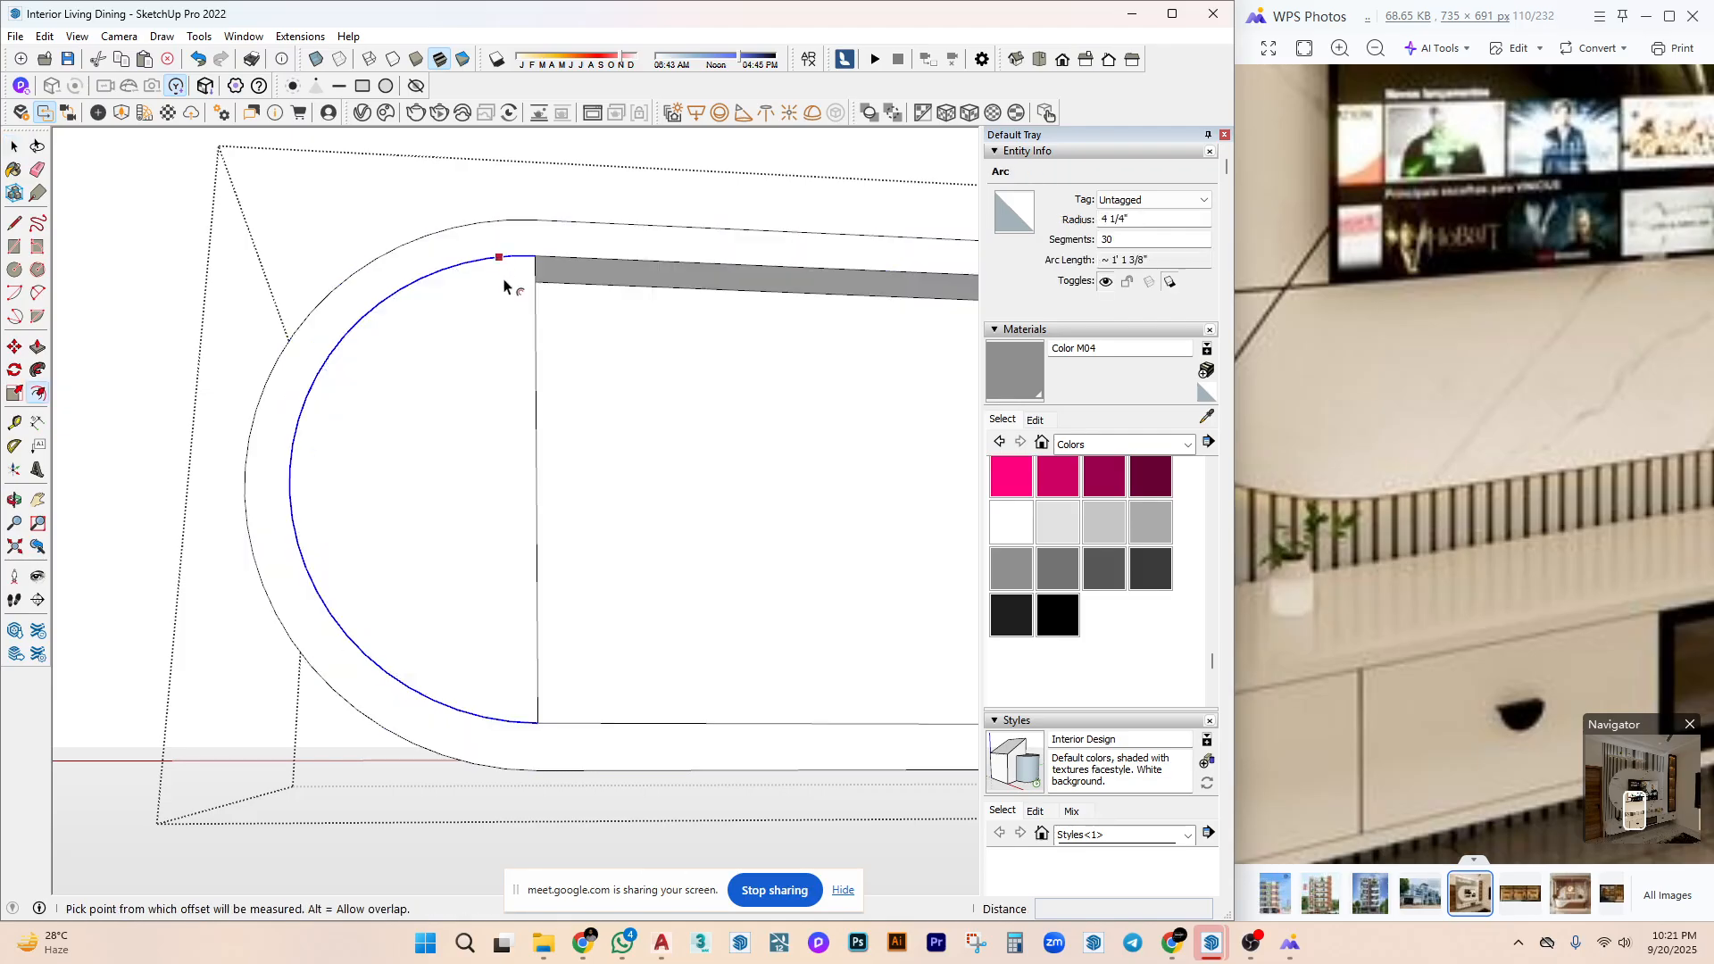
left_click(502, 259)
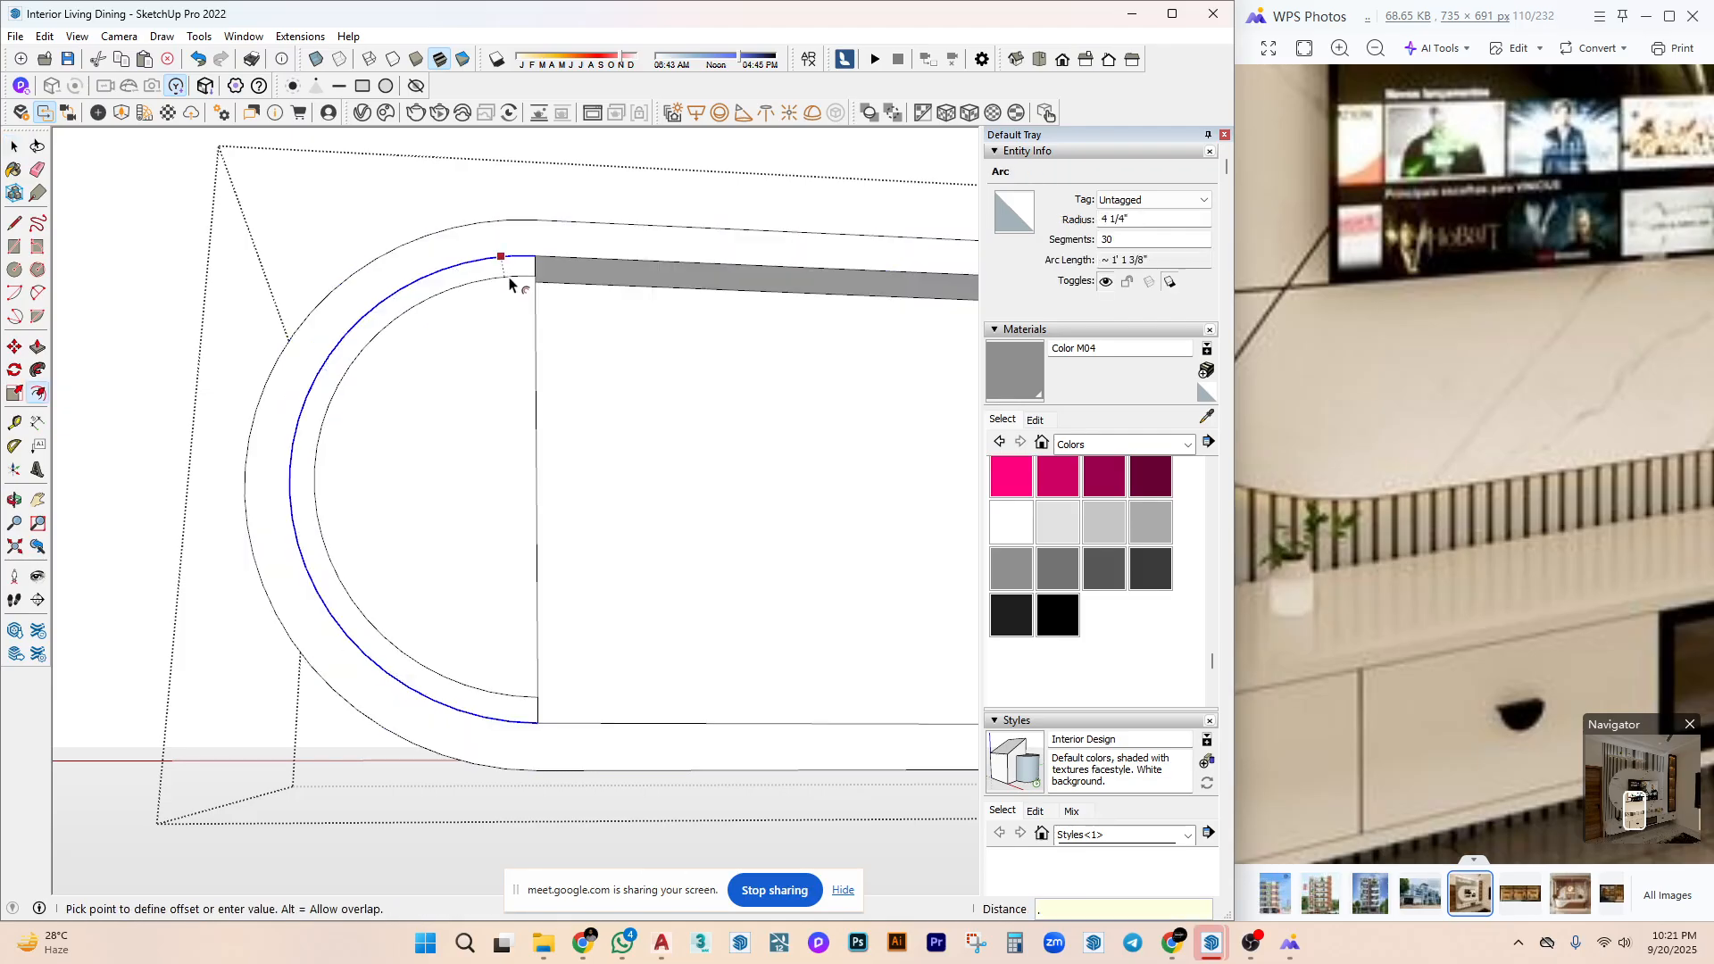
key("Return")
key("space")
Push the thin curved strip between the two arcs back to form a recessed gap, and leave the group.
scroll(525, 262, "up", 2)
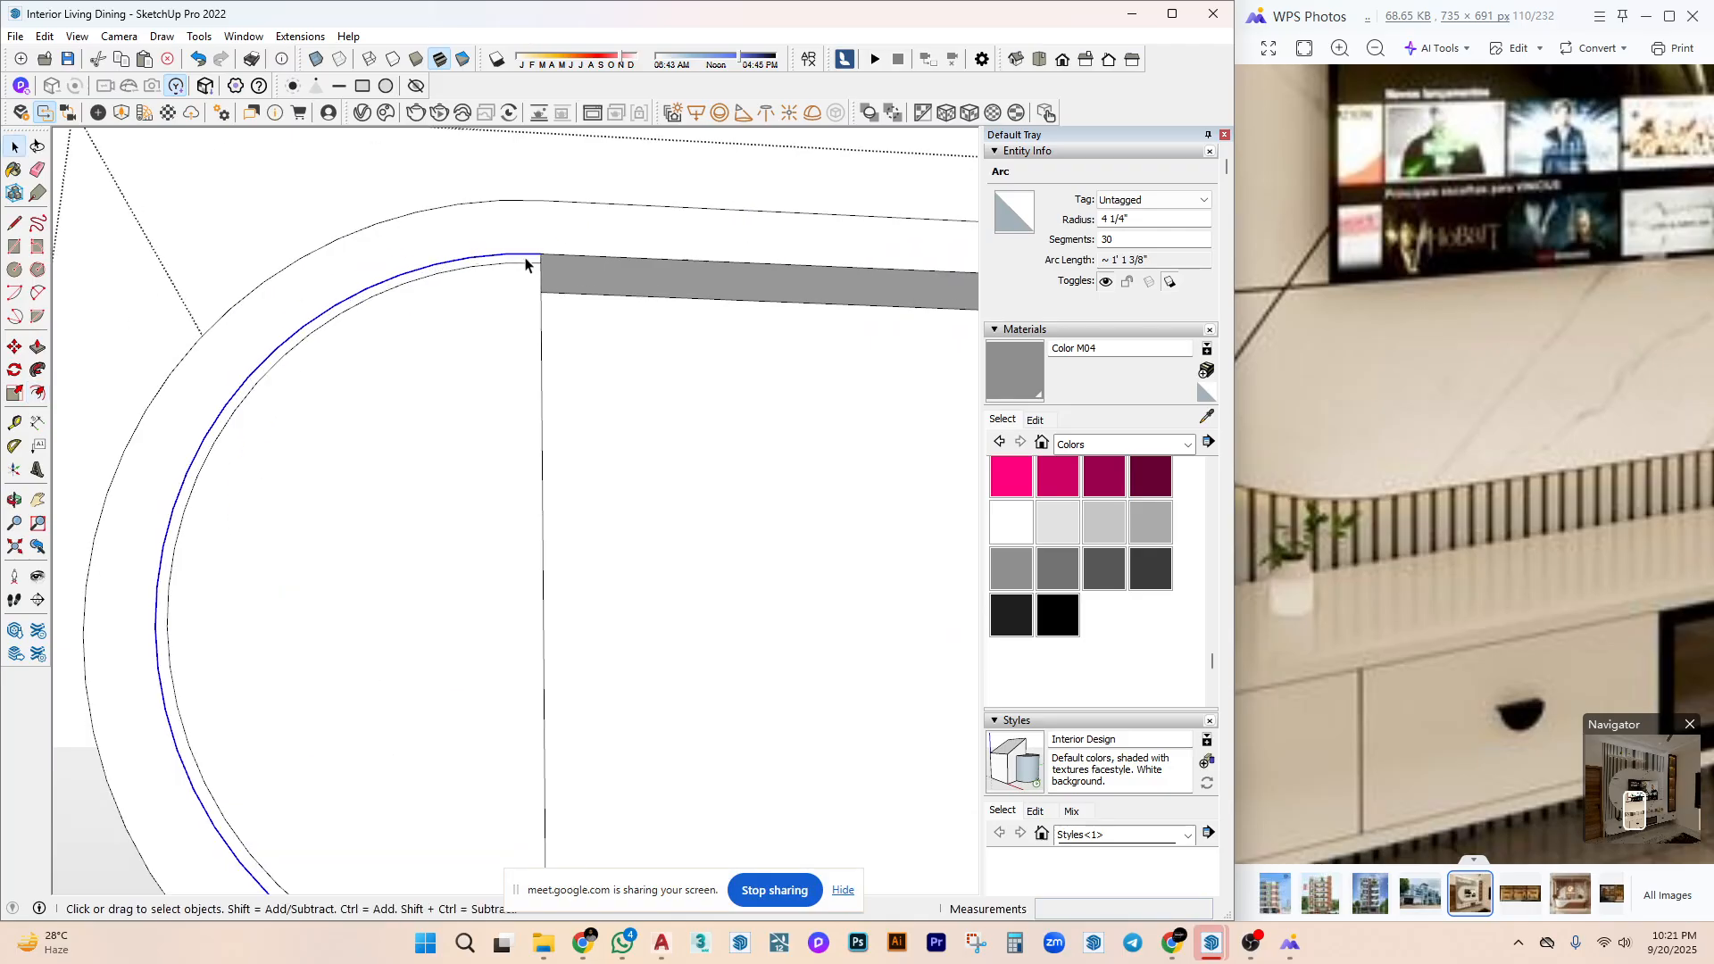
middle_click_drag(525, 262, 484, 266)
triple_click(498, 279)
scroll(500, 280, "up", 1)
key("p")
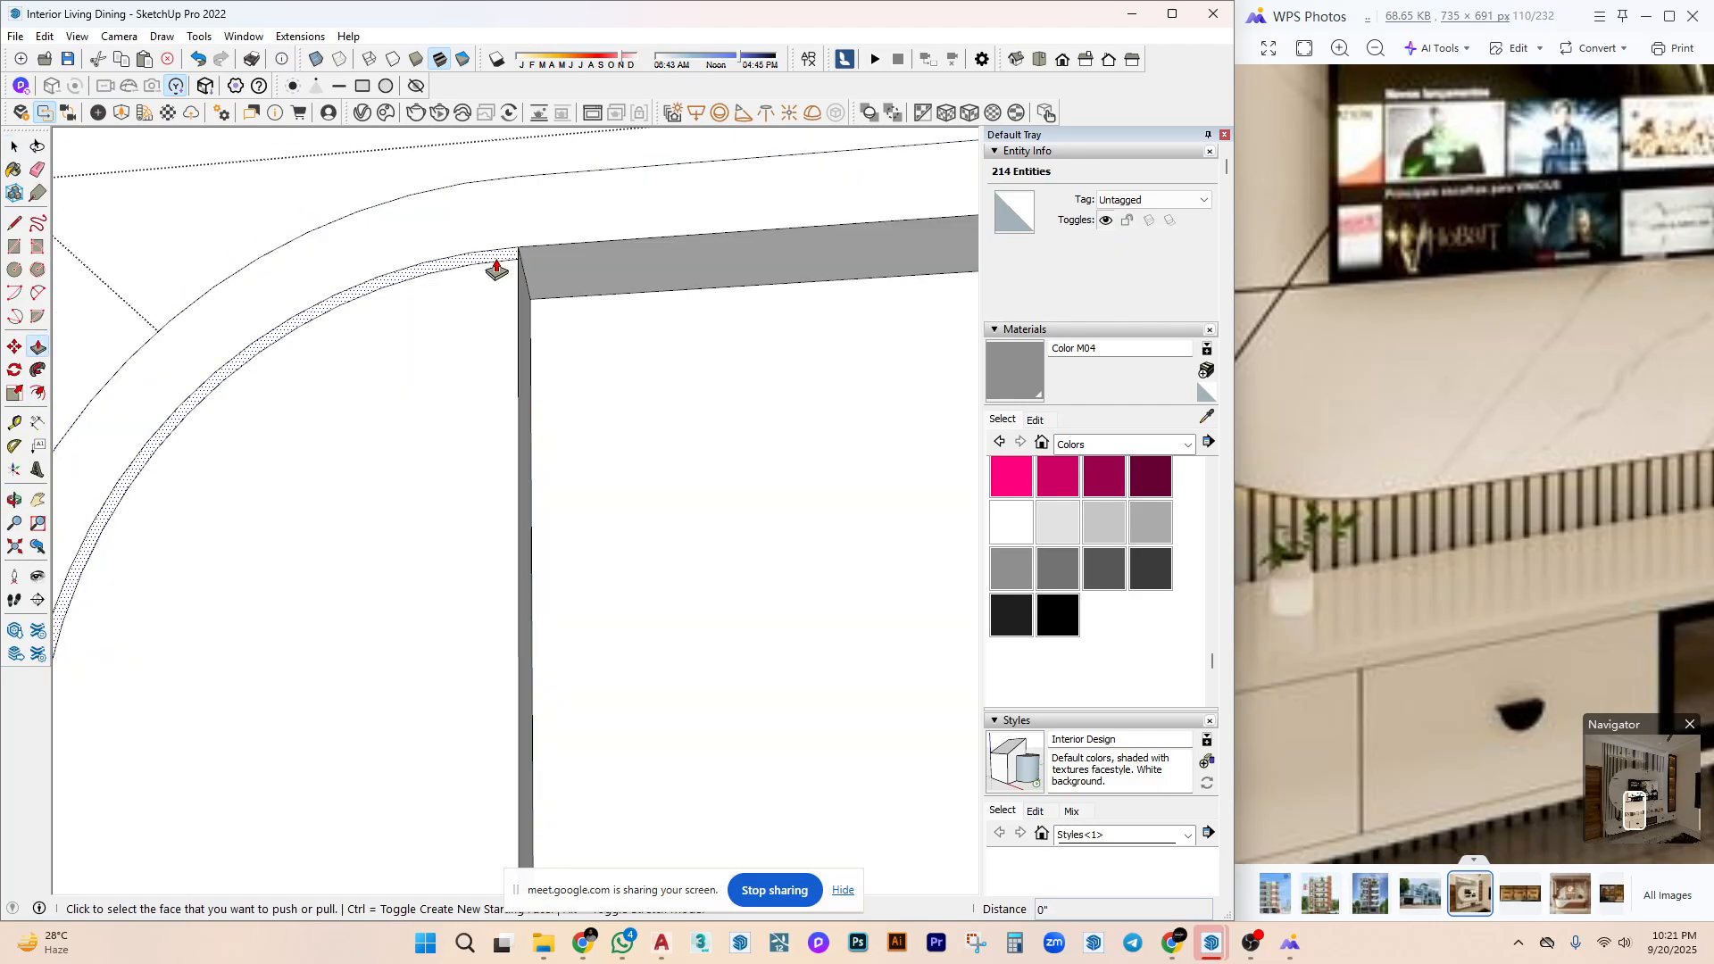
left_click(498, 264)
scroll(616, 335, "down", 2)
key("space")
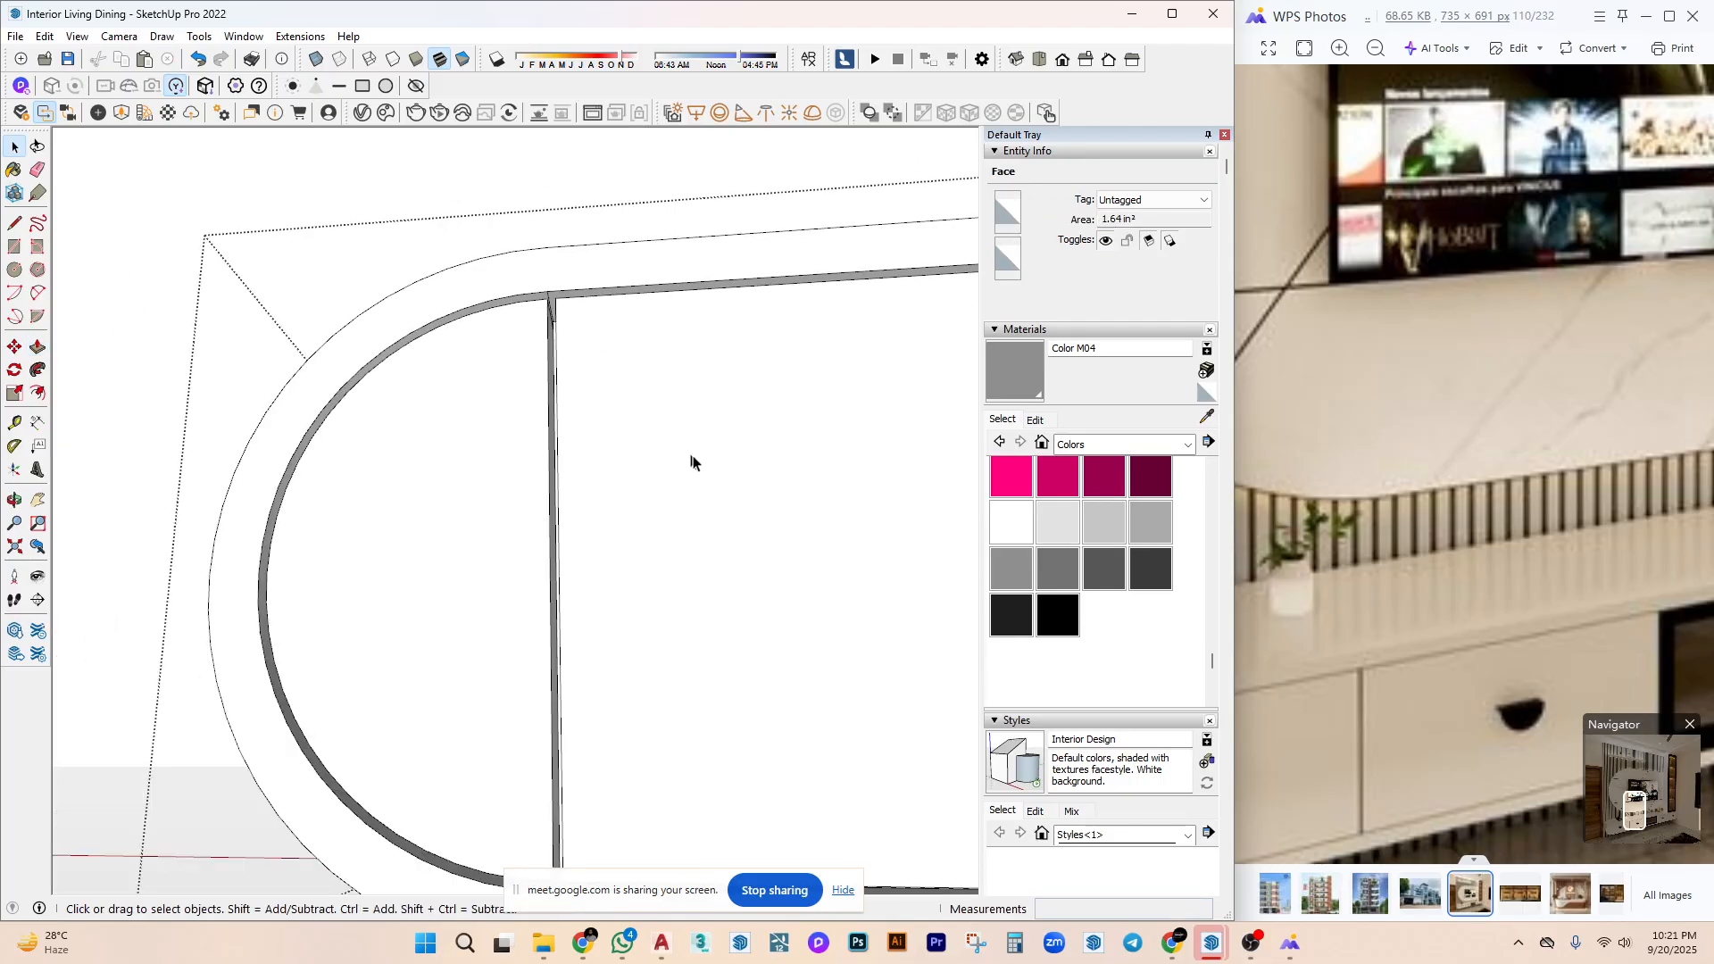
middle_click_drag(693, 459, 552, 494)
key("Escape")
Compare the console's rounded end and drawer fronts with the TV unit and drawer handles in the reference photo.
scroll(718, 582, "down", 5)
scroll(580, 522, "down", 3)
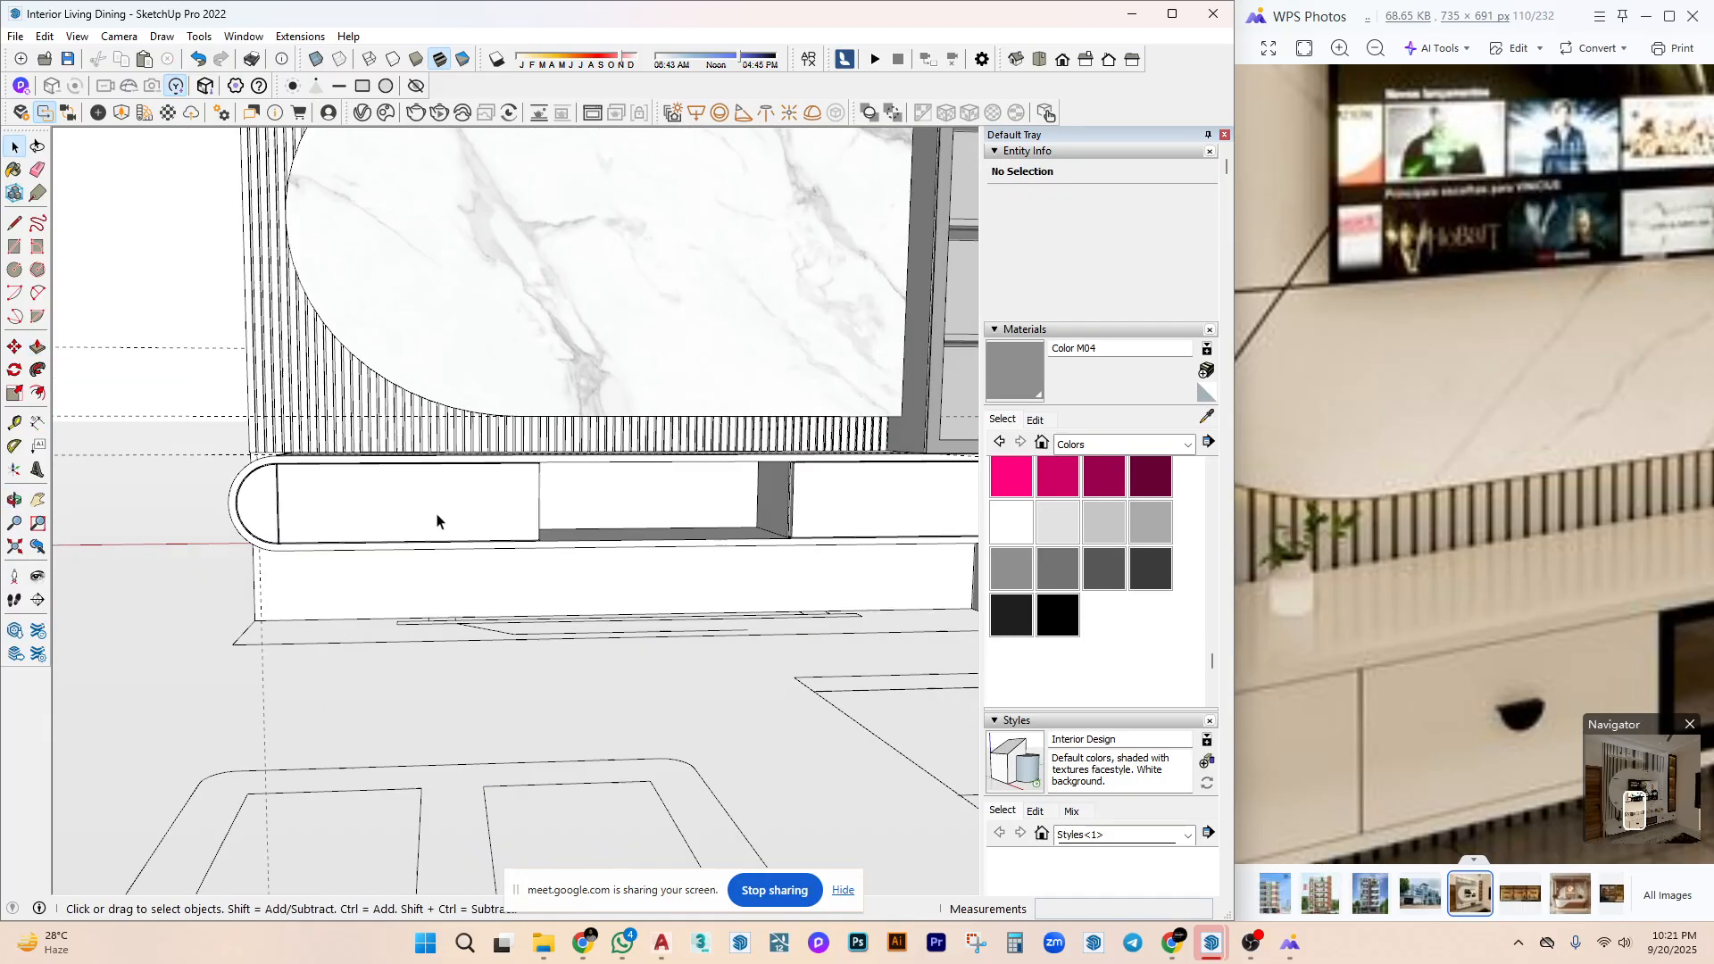
middle_click_drag(437, 517, 751, 663)
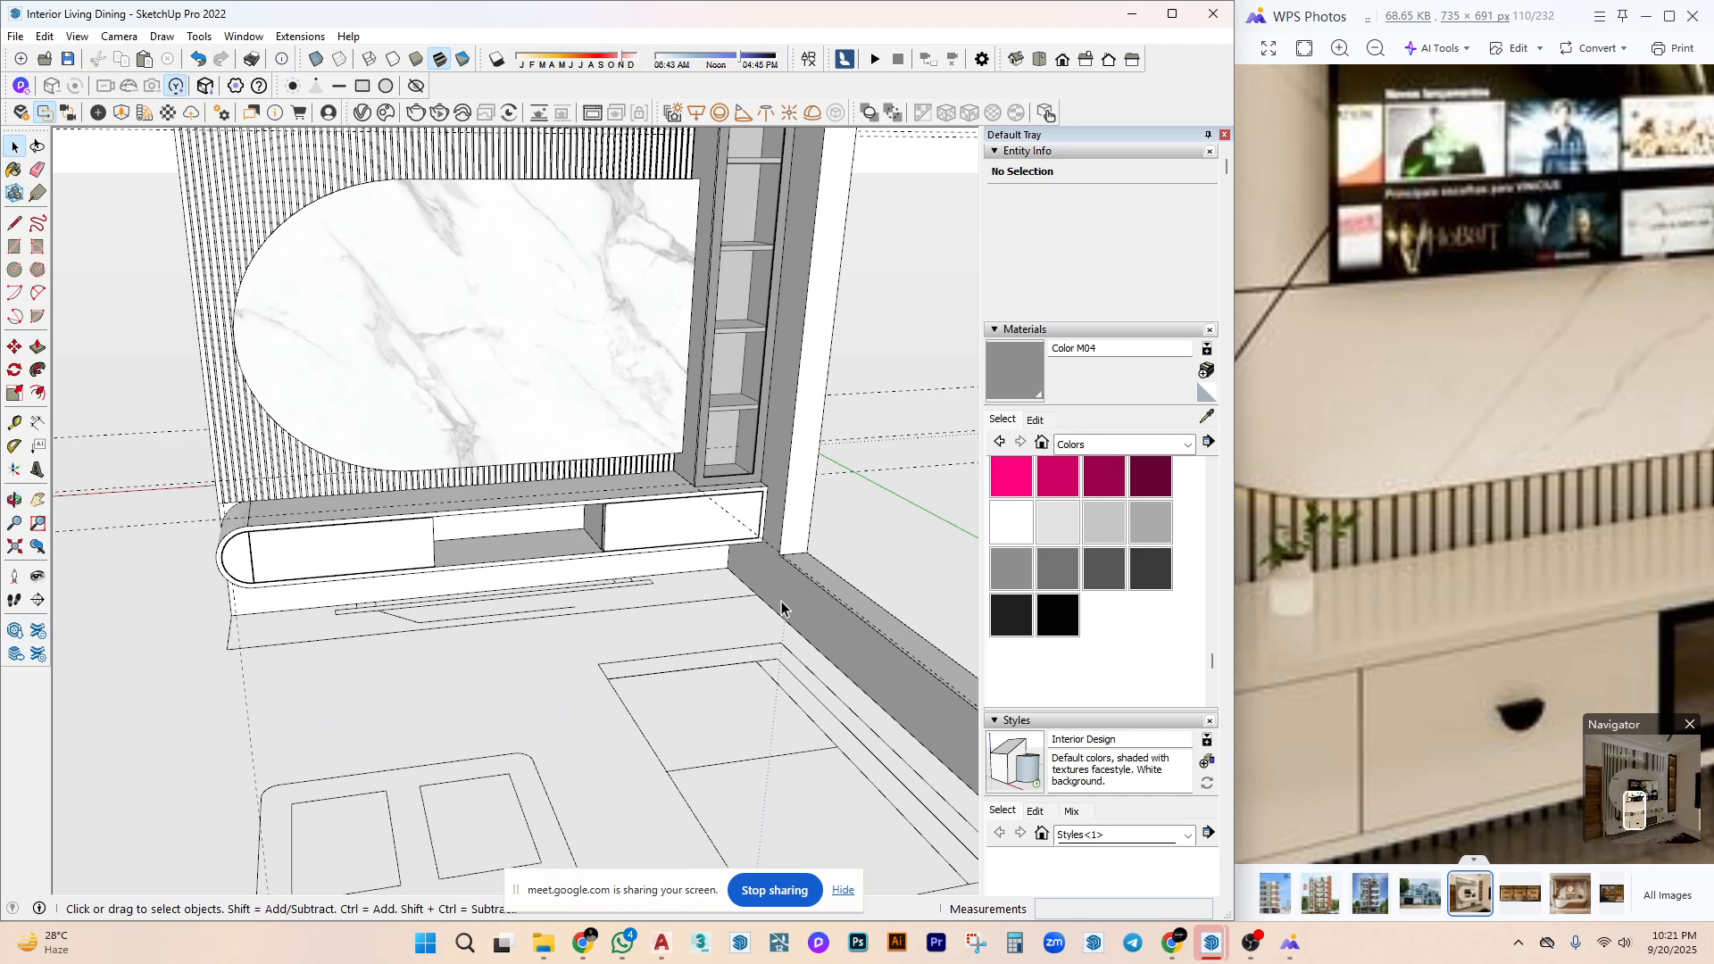
scroll(1531, 671, "down", 5)
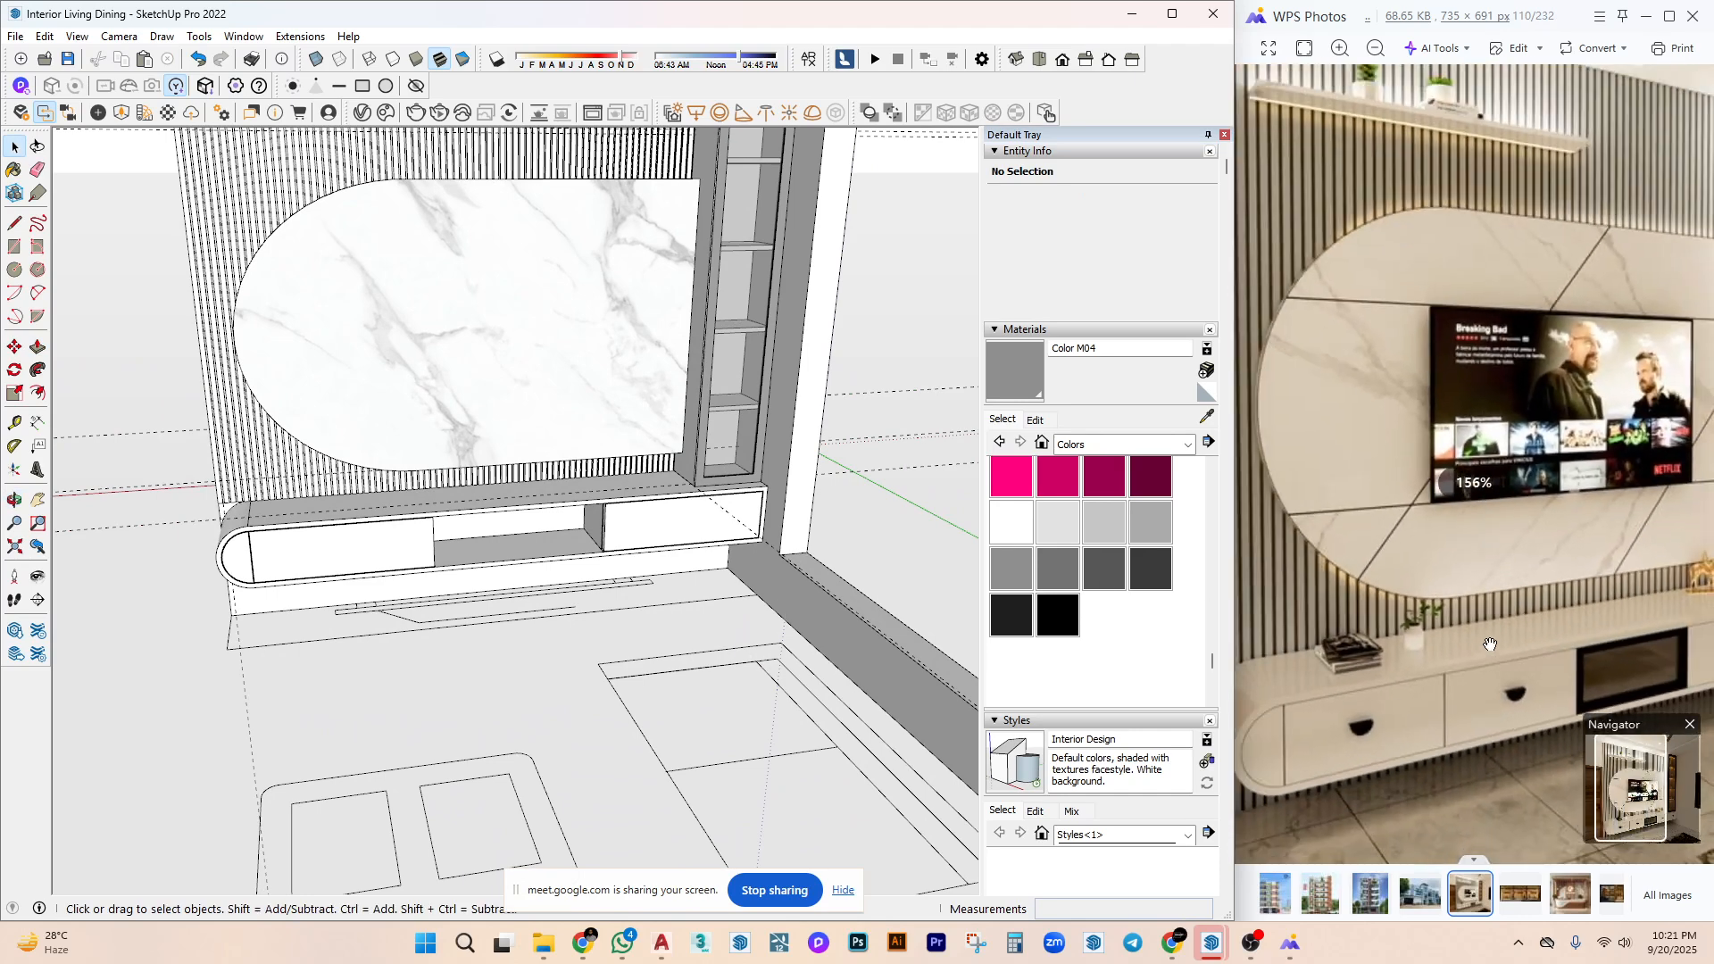
scroll(413, 563, "up", 3)
mouse_move(413, 562)
middle_mouse_down()
mouse_move(719, 513)
mouse_move(777, 394)
mouse_move(704, 467)
mouse_move(690, 531)
middle_mouse_up()
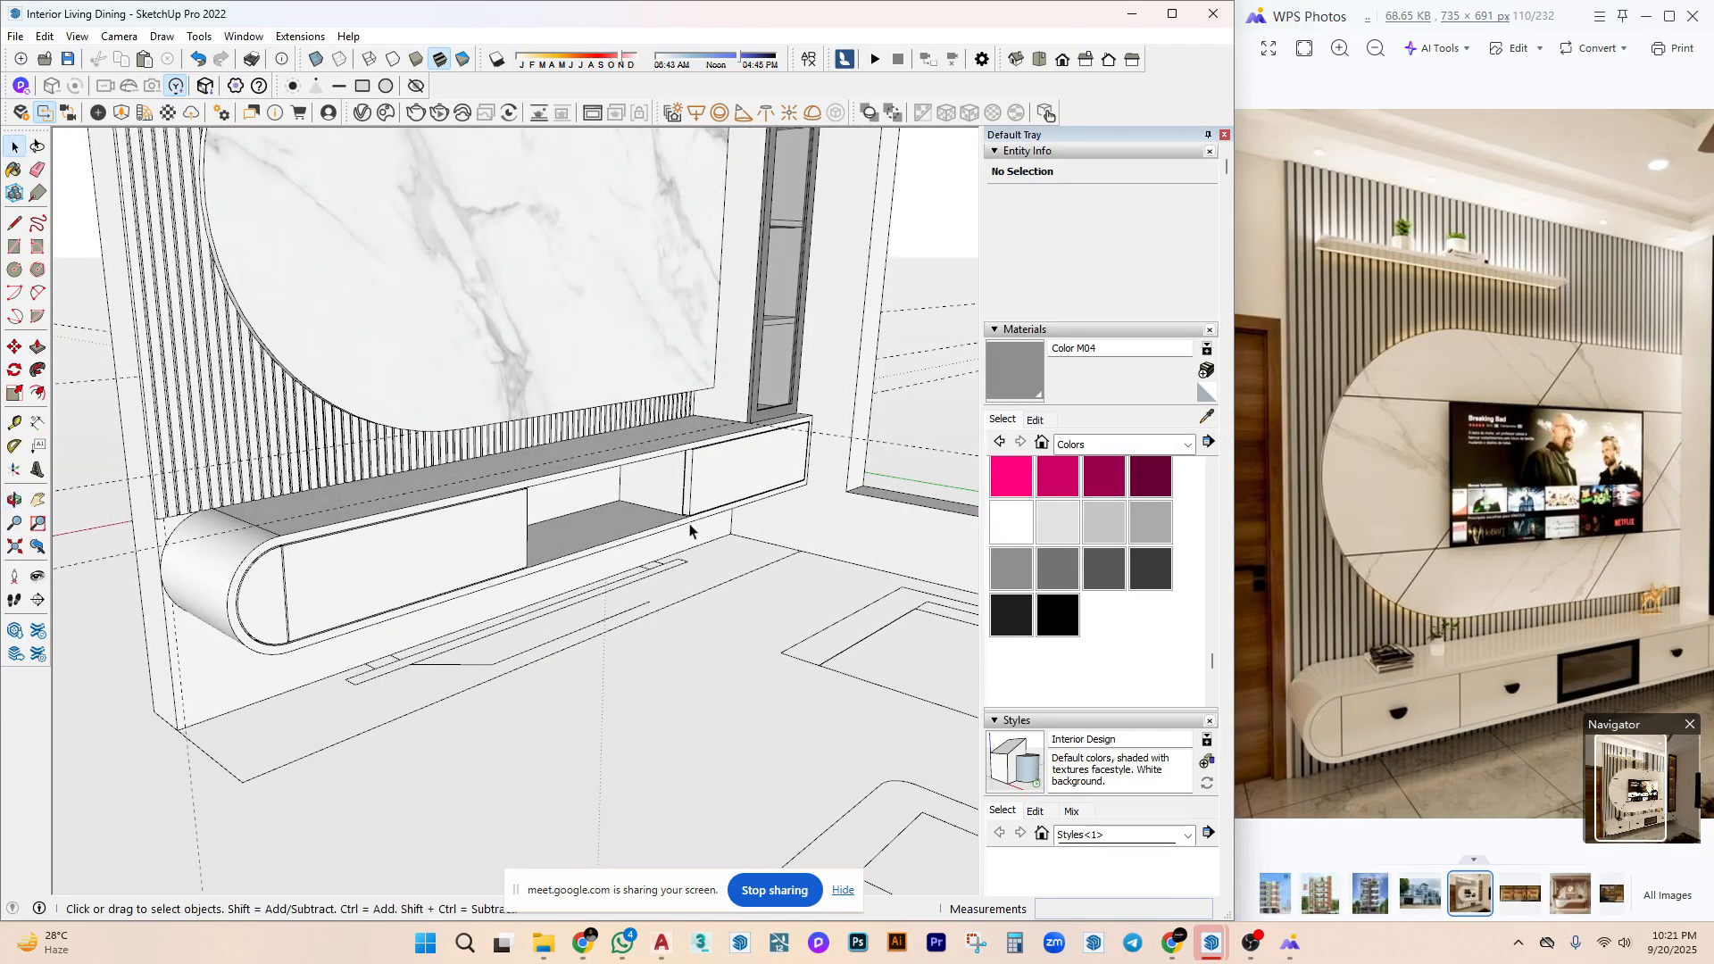
scroll(1277, 720, "up", 3)
middle_click_drag(585, 514, 598, 507)
scroll(592, 570, "up", 1)
Switch to Chrome and search Google in a new tab for "knob for drawer".
mouse_move(592, 940)
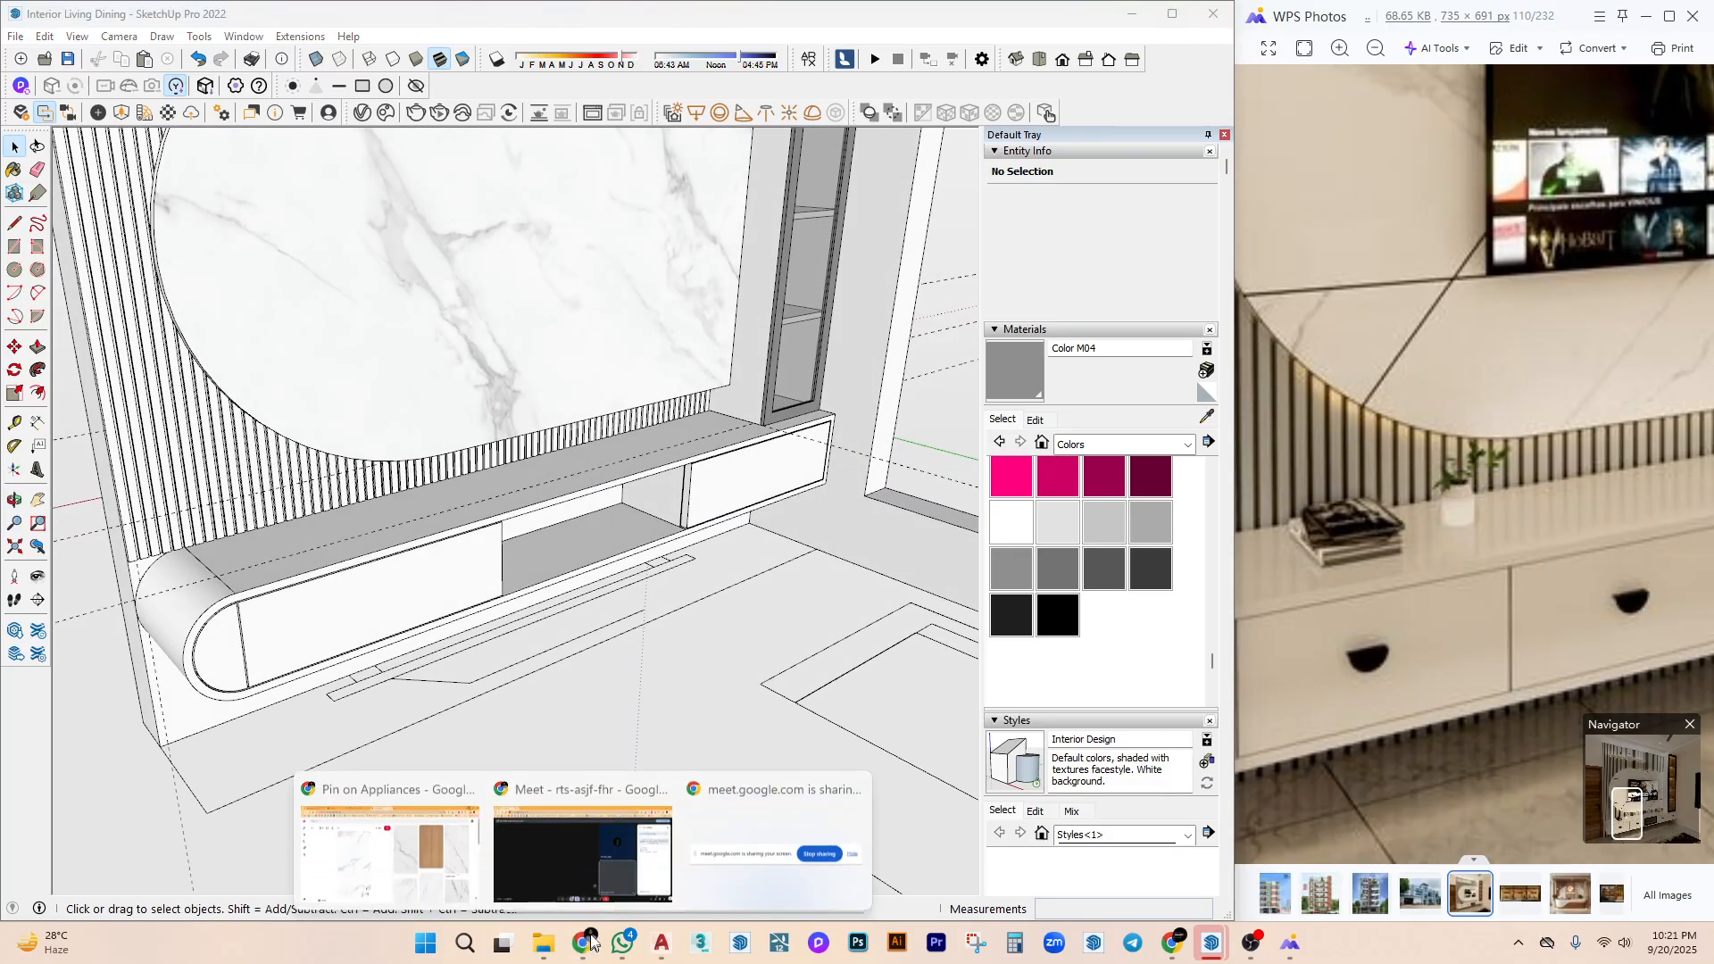
left_click(365, 859)
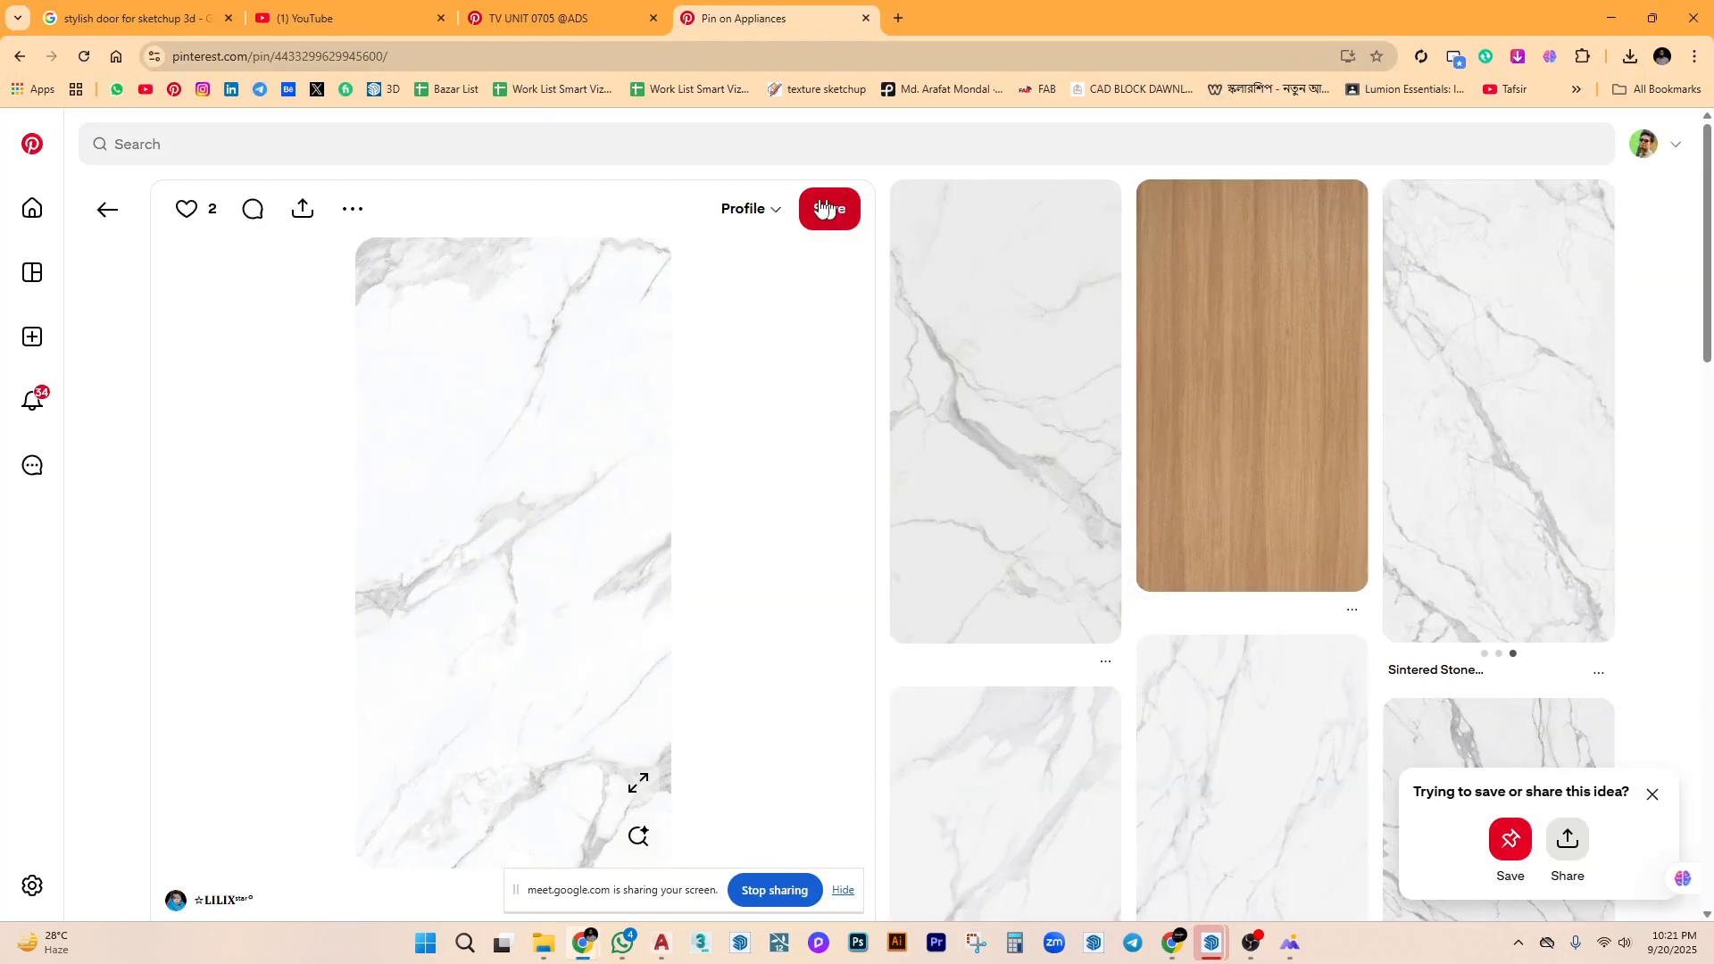
left_click(346, 11)
left_click(600, 7)
left_click(898, 18)
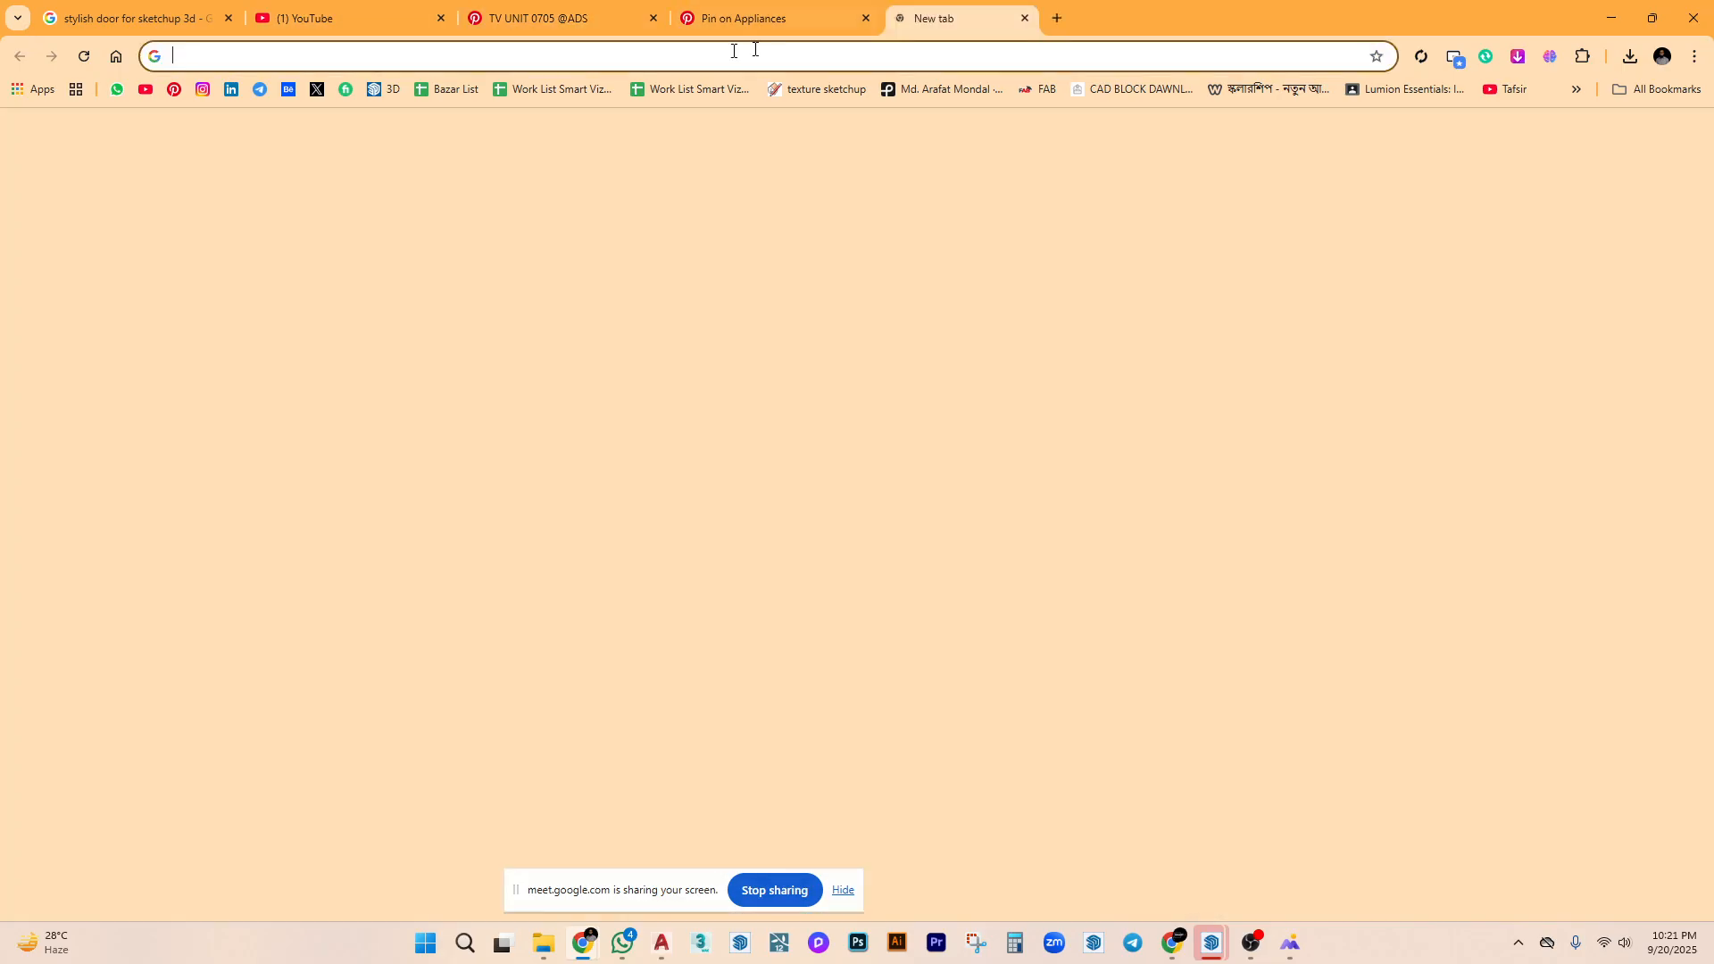
left_click(365, 52)
type("kno")
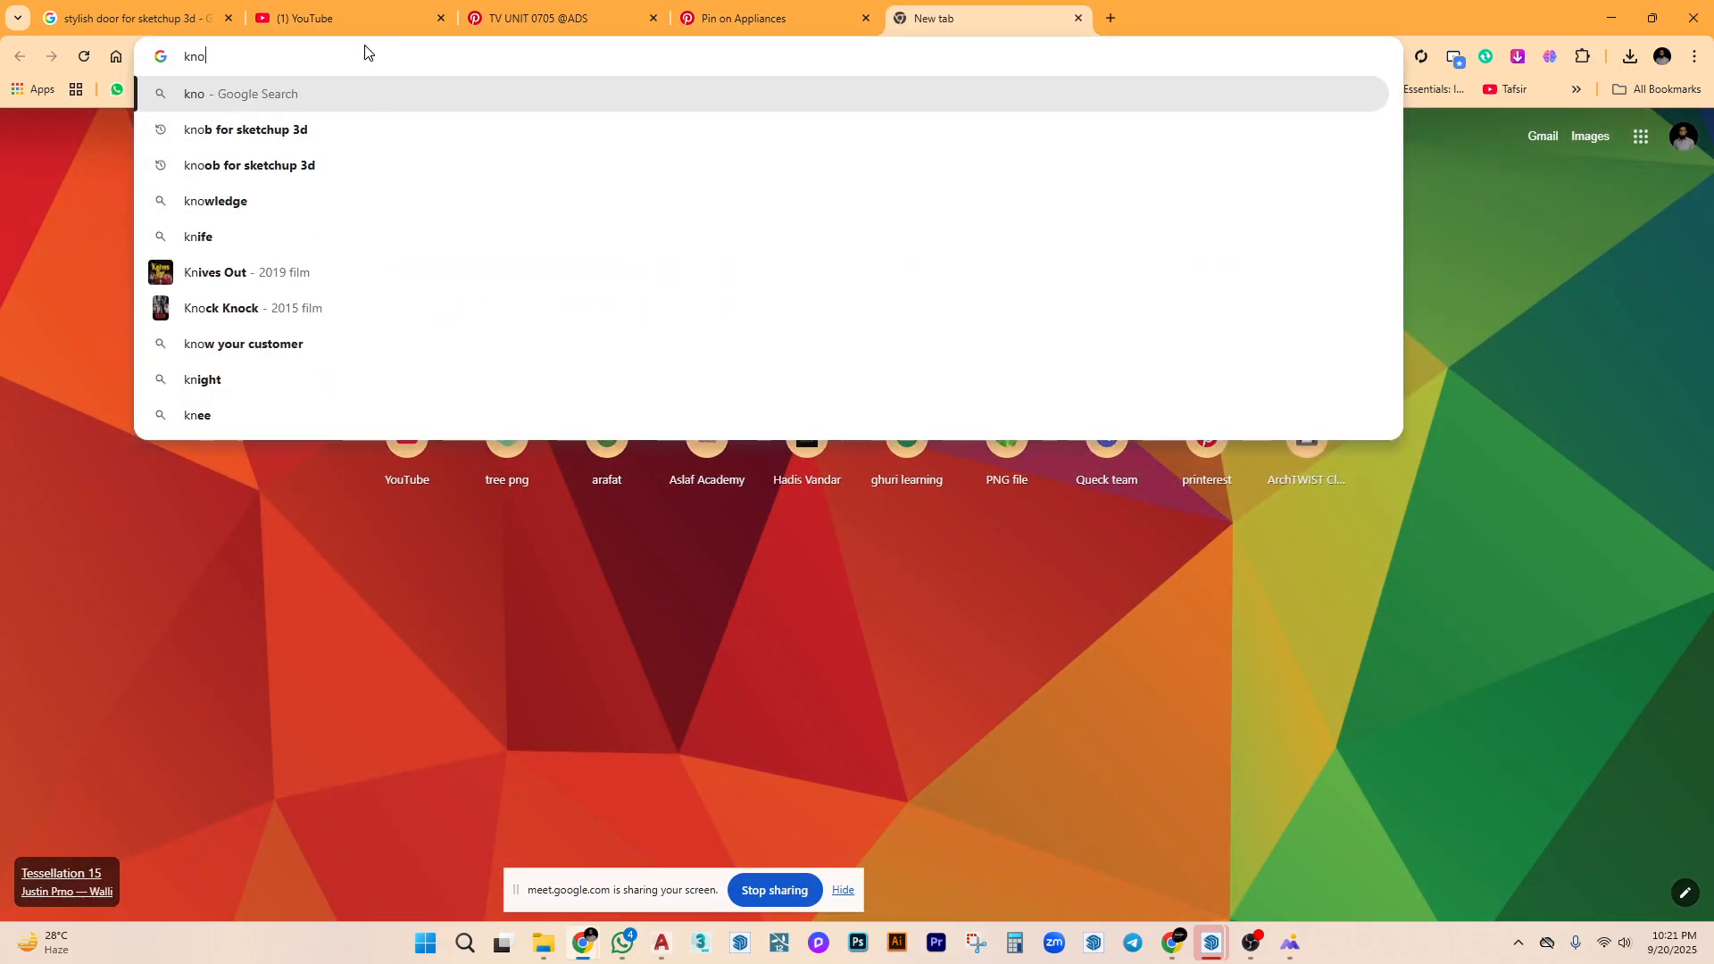
type("ob for")
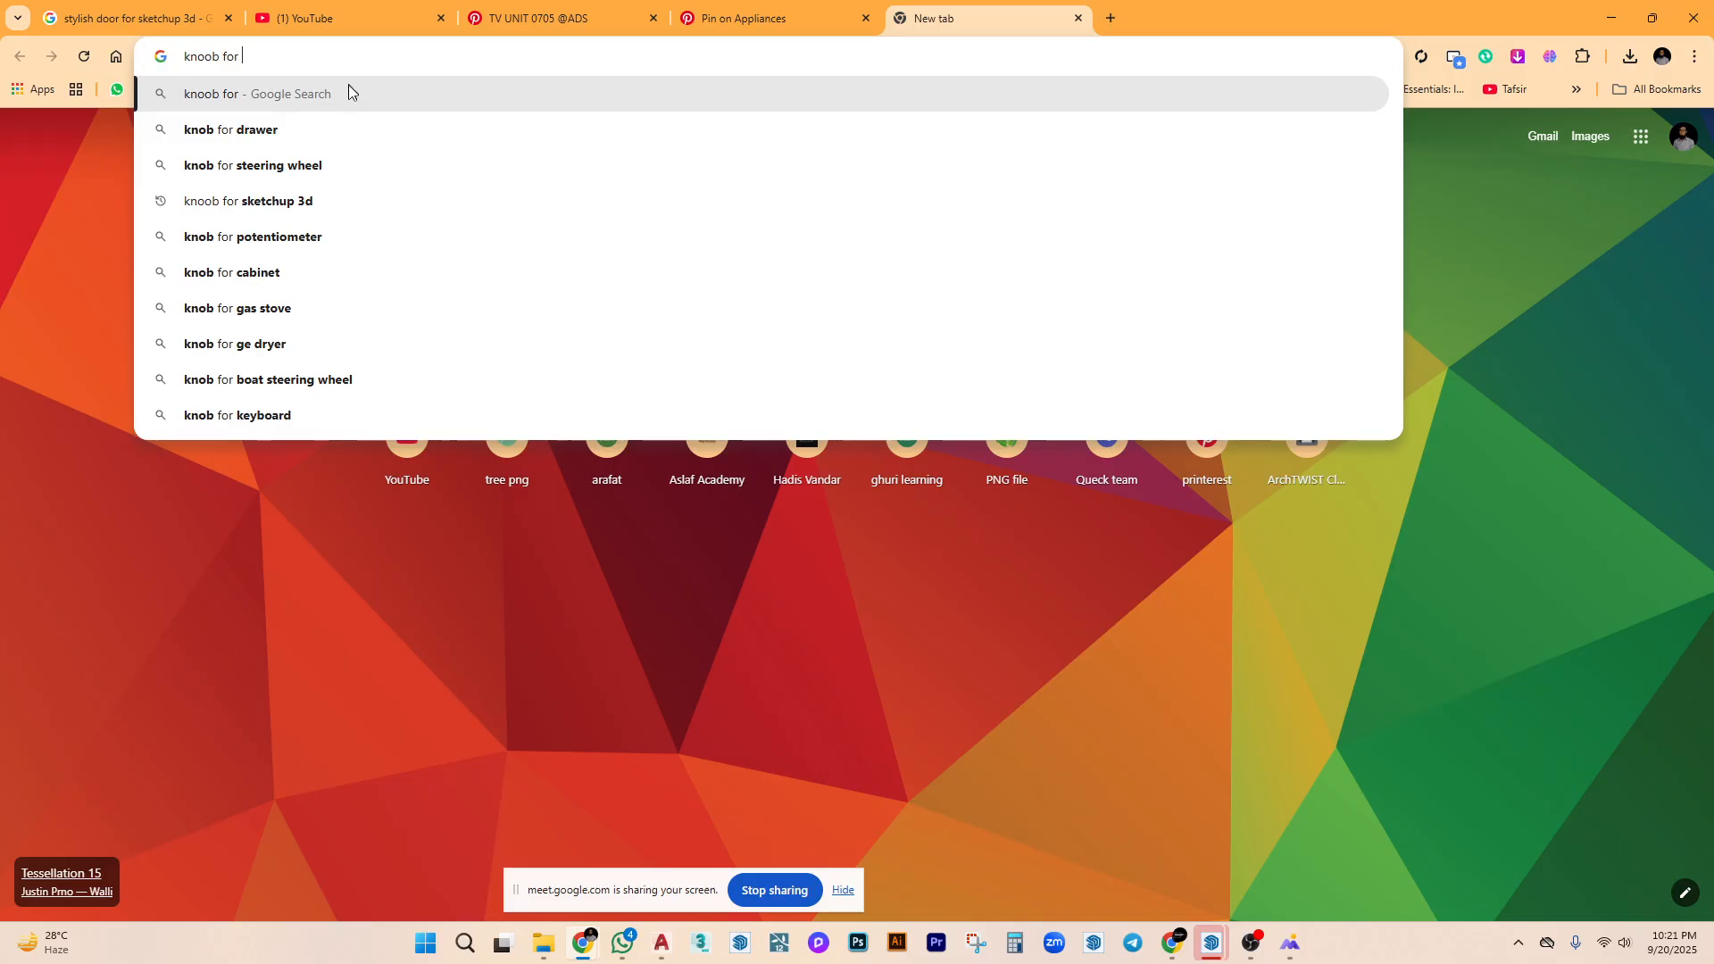
left_click(364, 132)
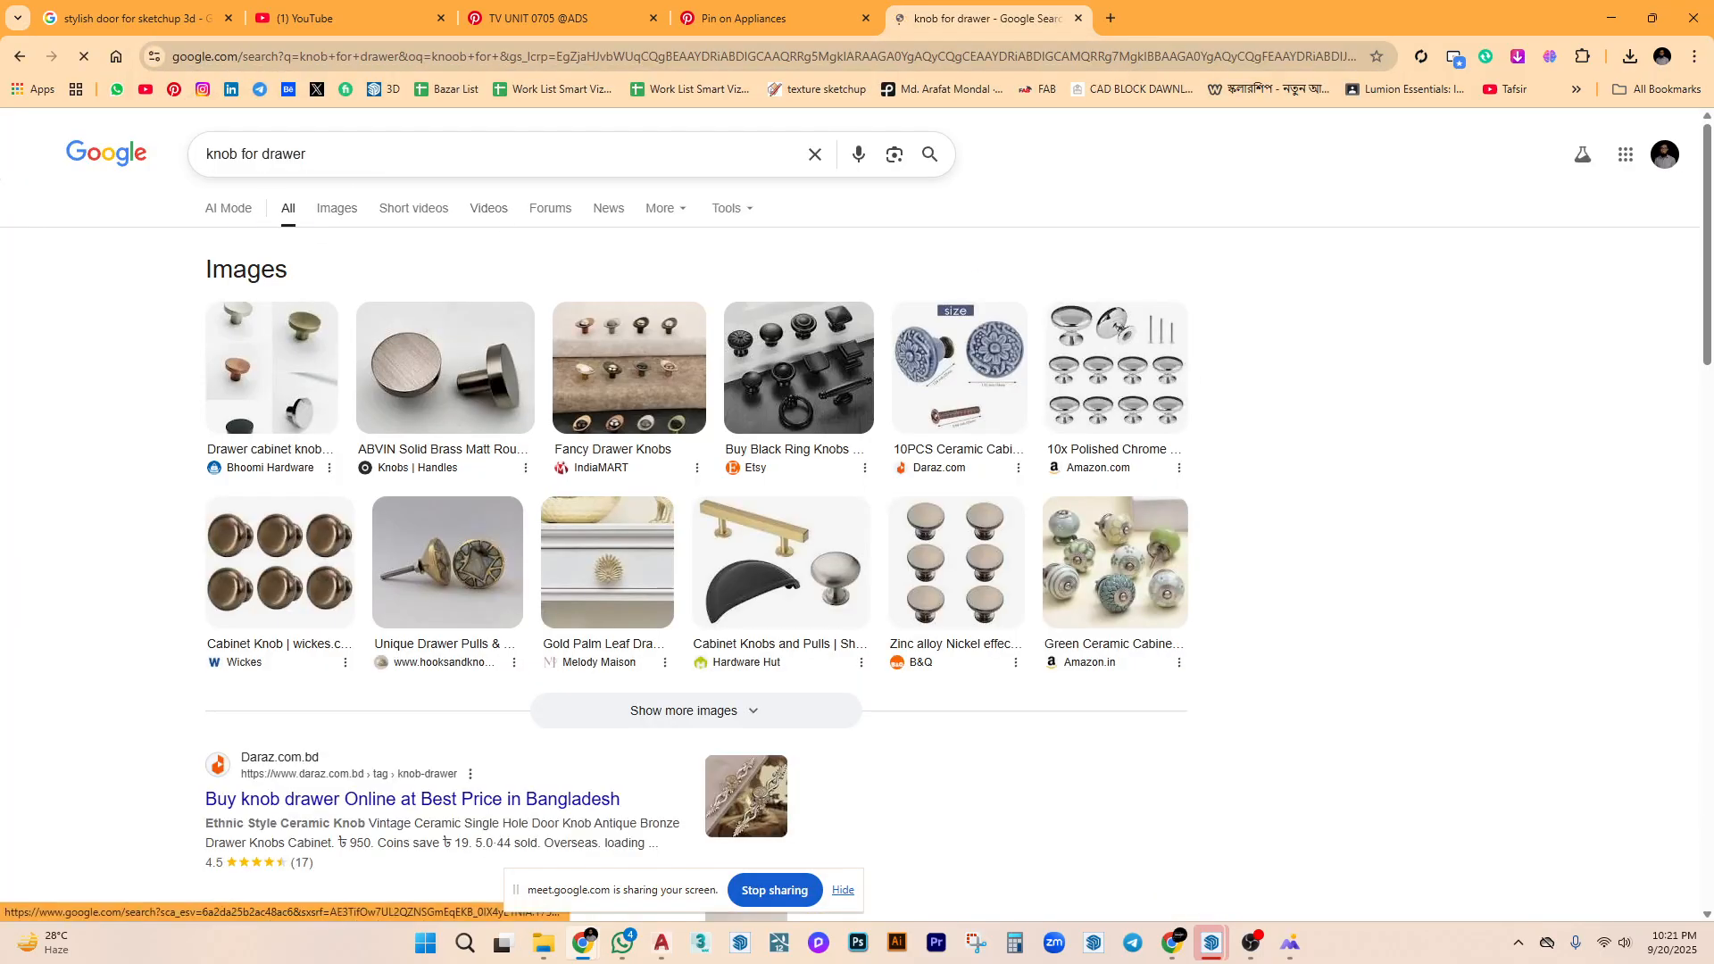
Refine the search to "knob for drawer for sketchup" and show the image results.
left_click(306, 154)
type("for s")
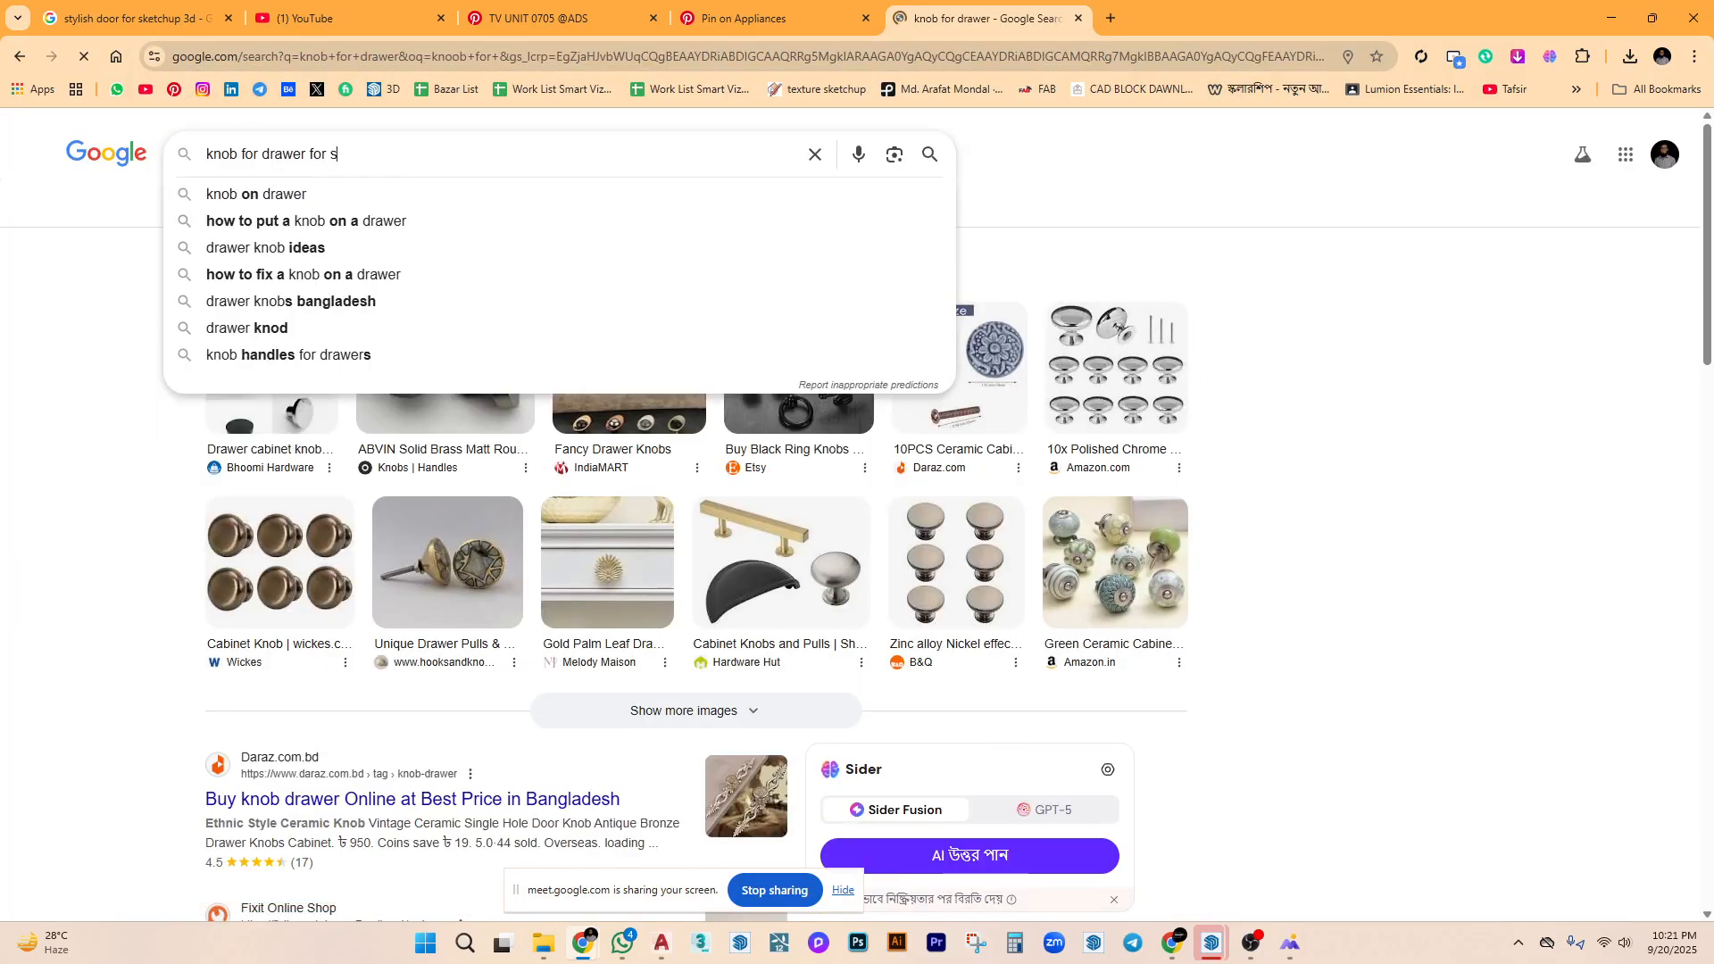
type("ketchup")
key("Return")
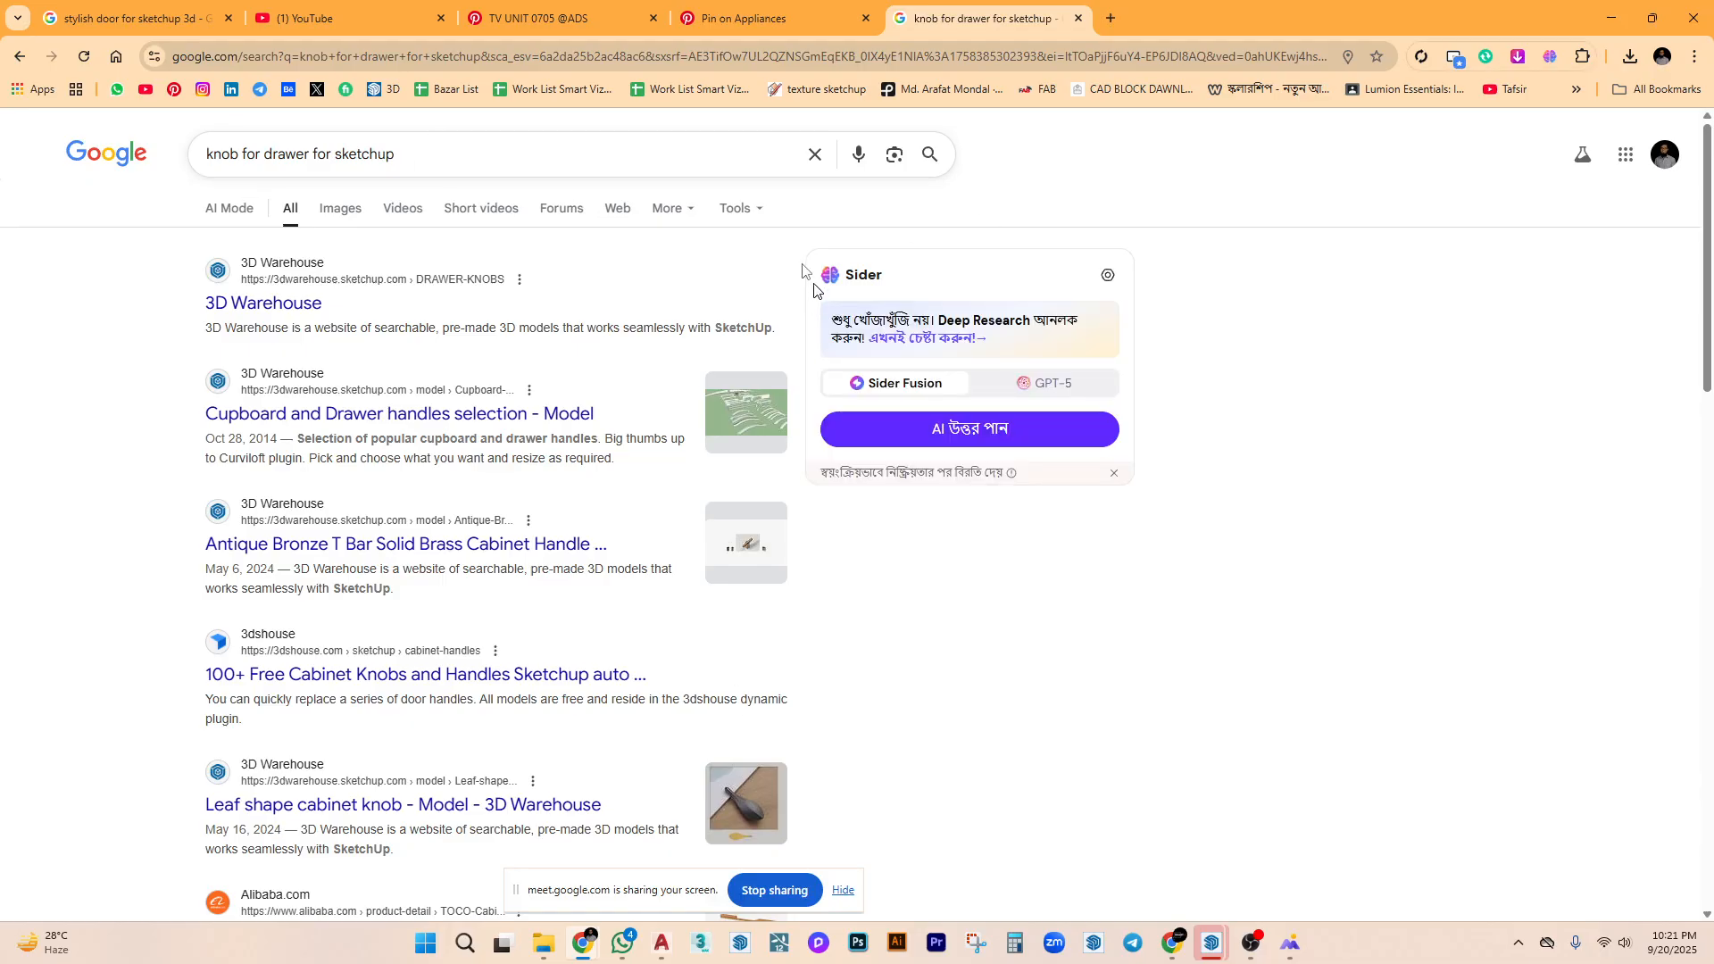
left_click(328, 211)
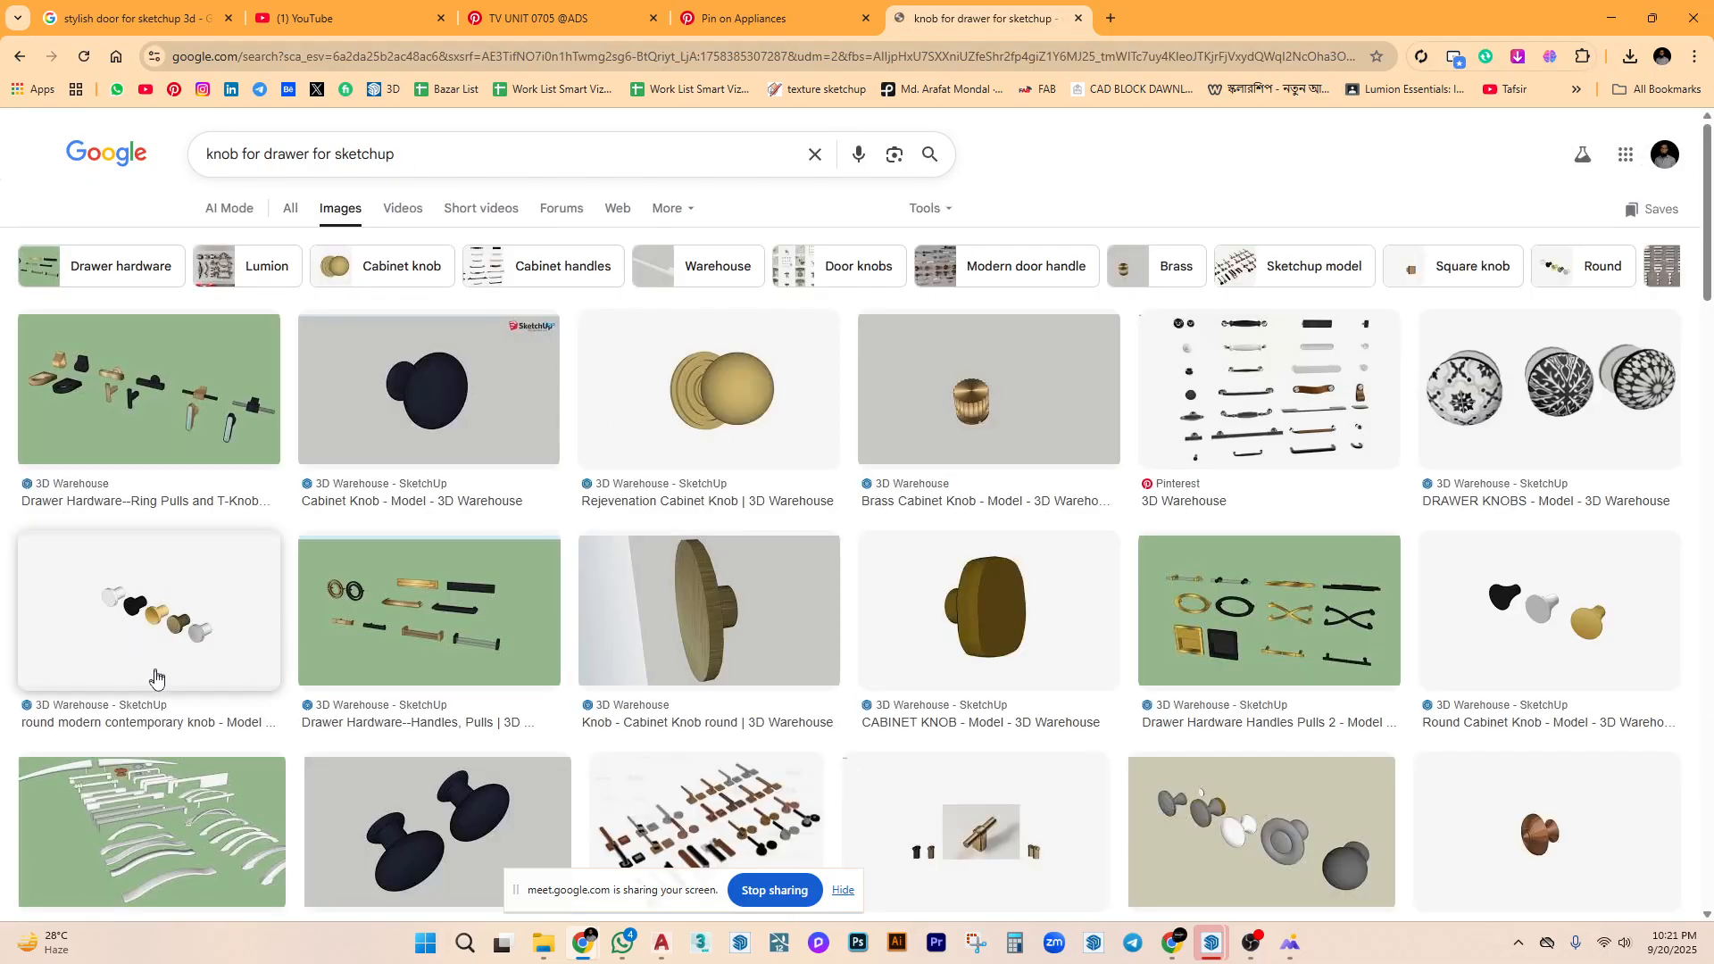
Preview the ring pulls and T-knobs and the round modern contemporary knob, and browse the other results for a suitable drawer knob.
left_click(106, 384)
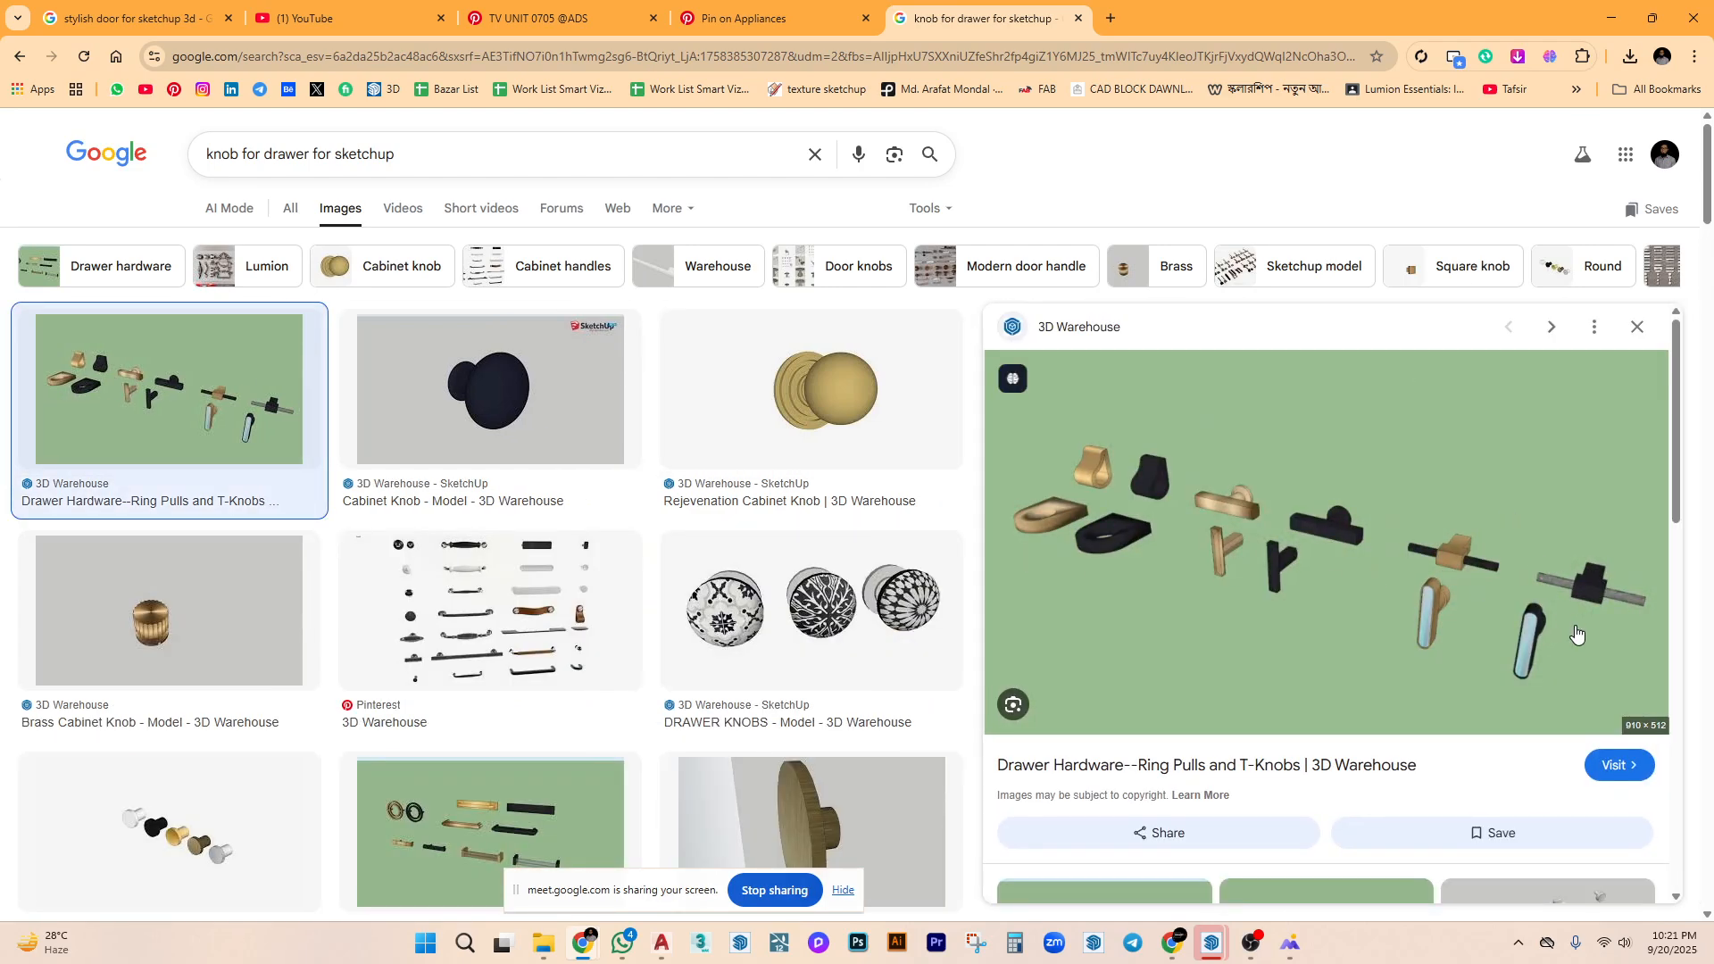
scroll(243, 589, "down", 2)
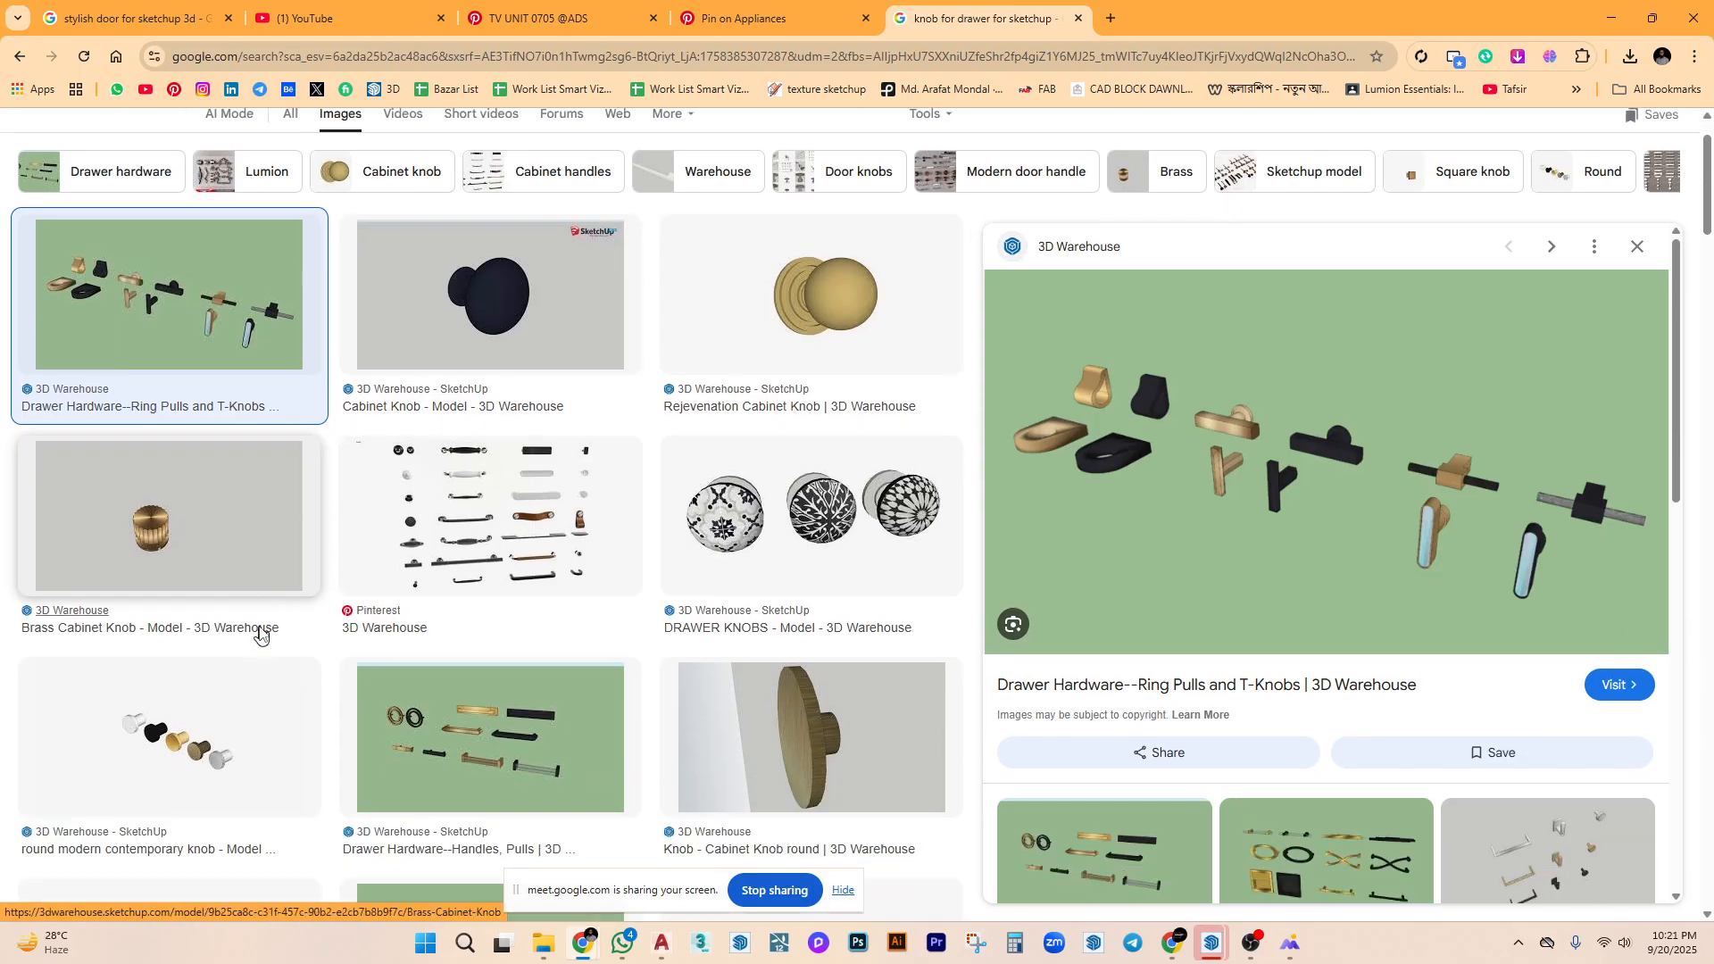
left_click(230, 682)
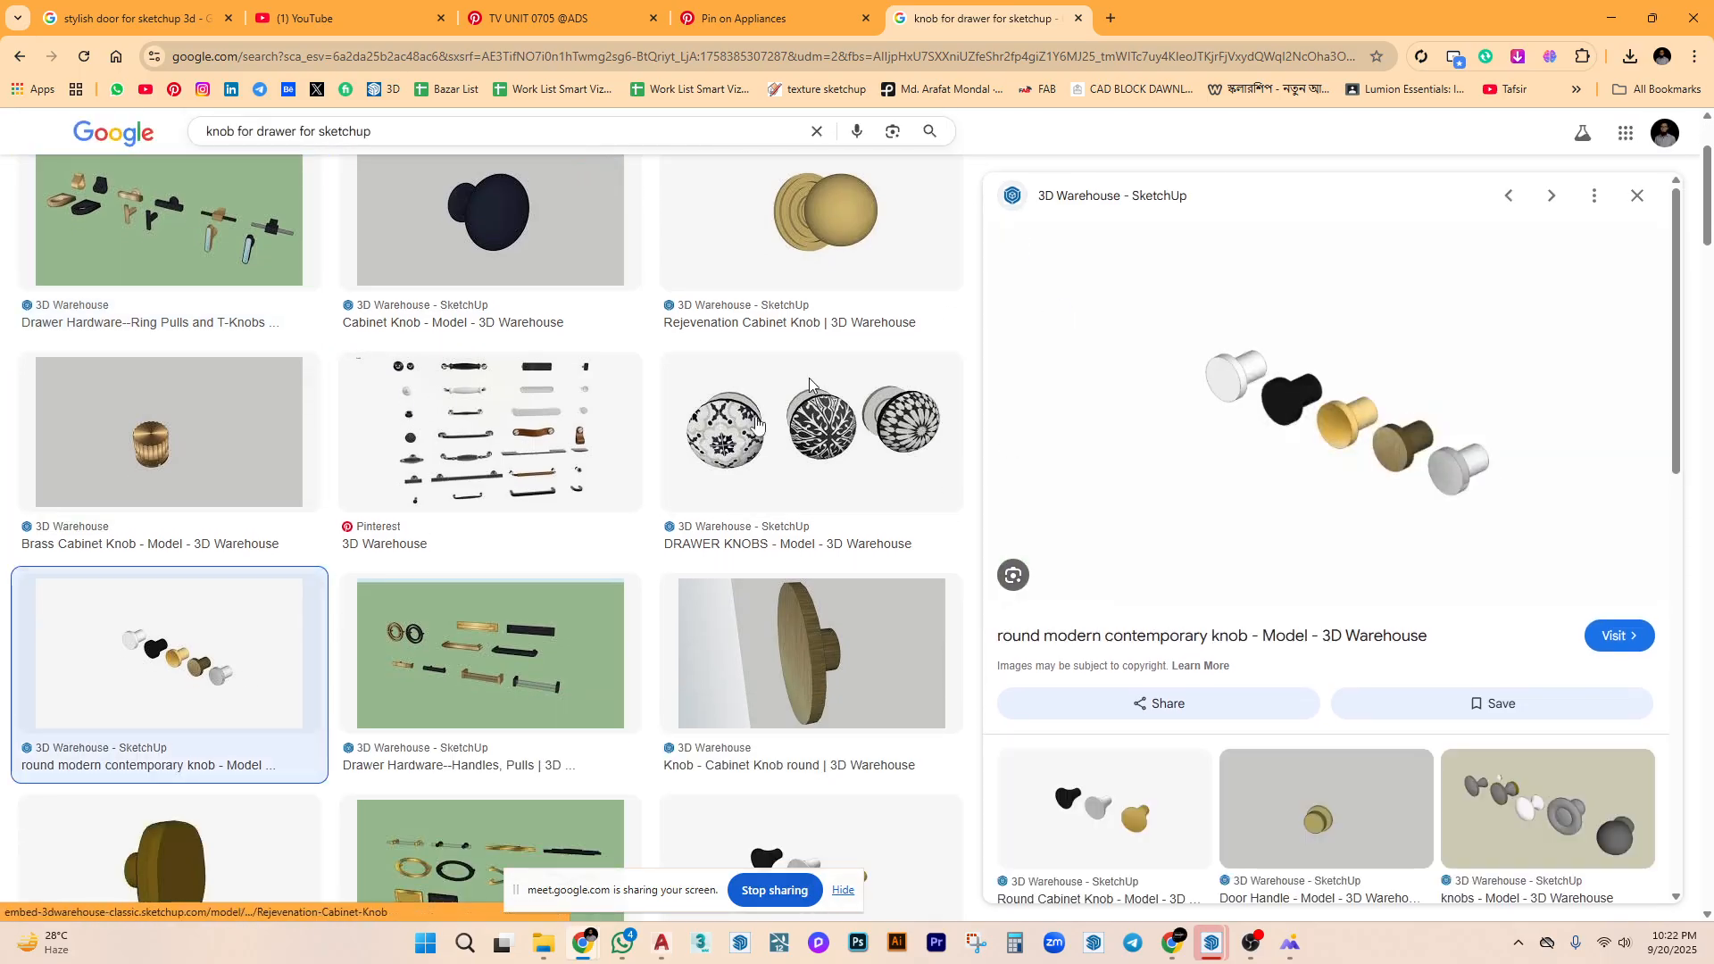
scroll(588, 625, "down", 3)
scroll(588, 625, "down", 1)
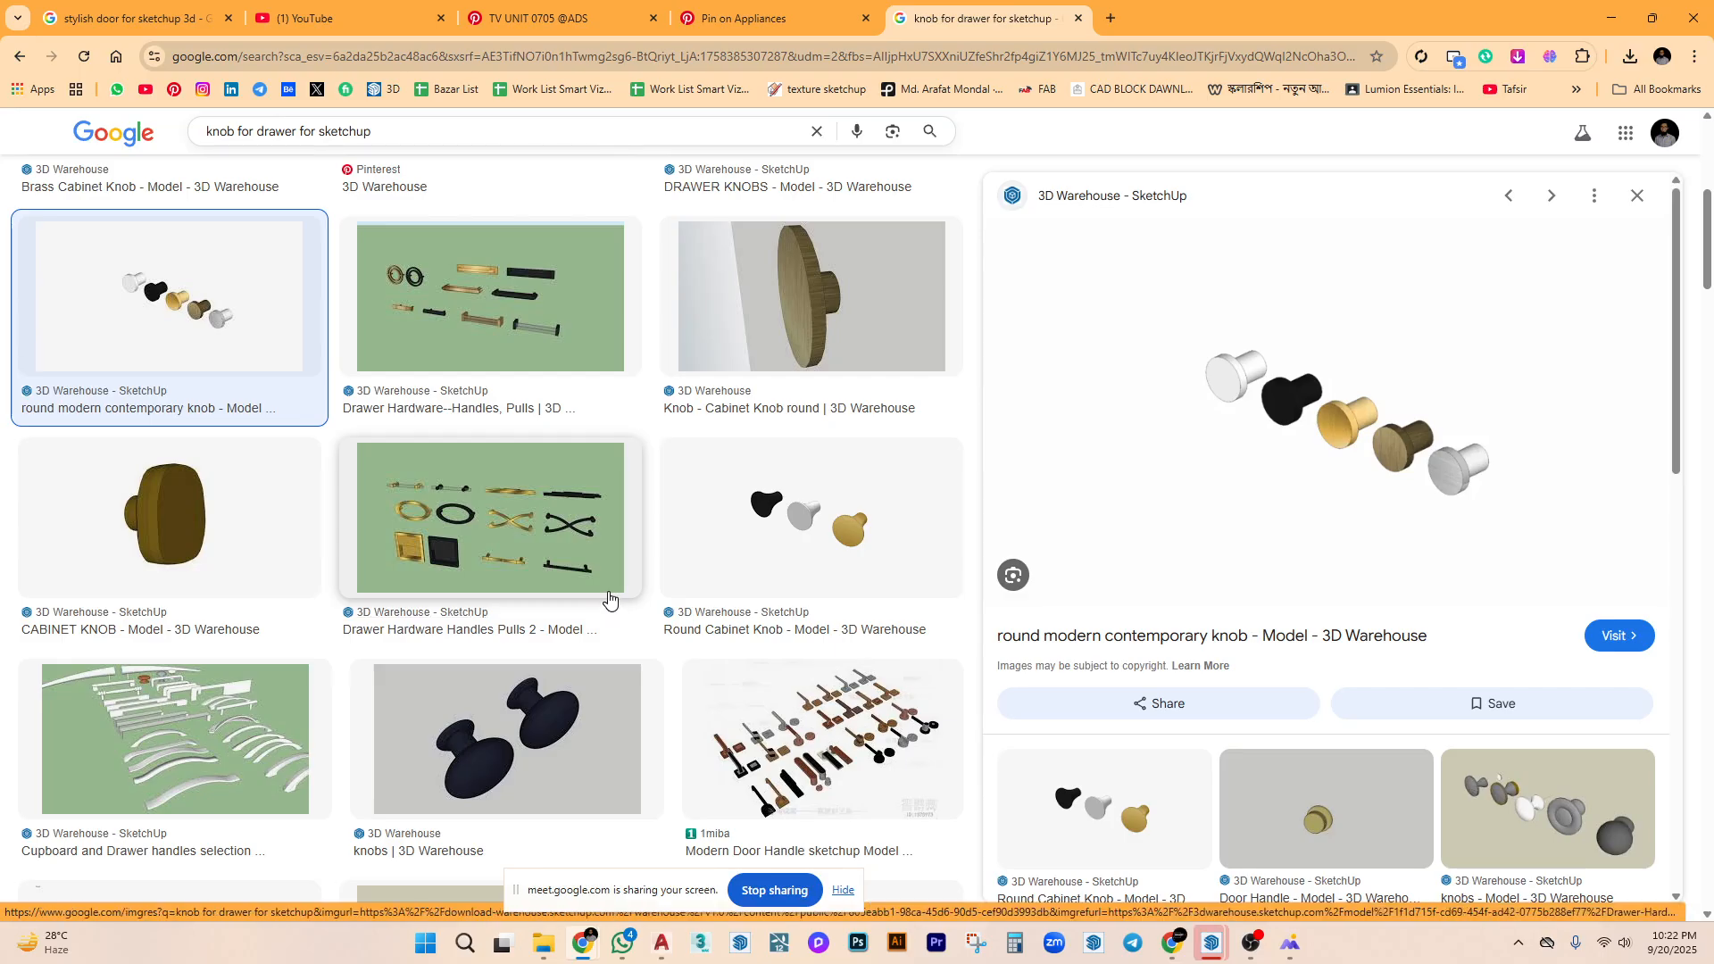
scroll(609, 598, "down", 10)
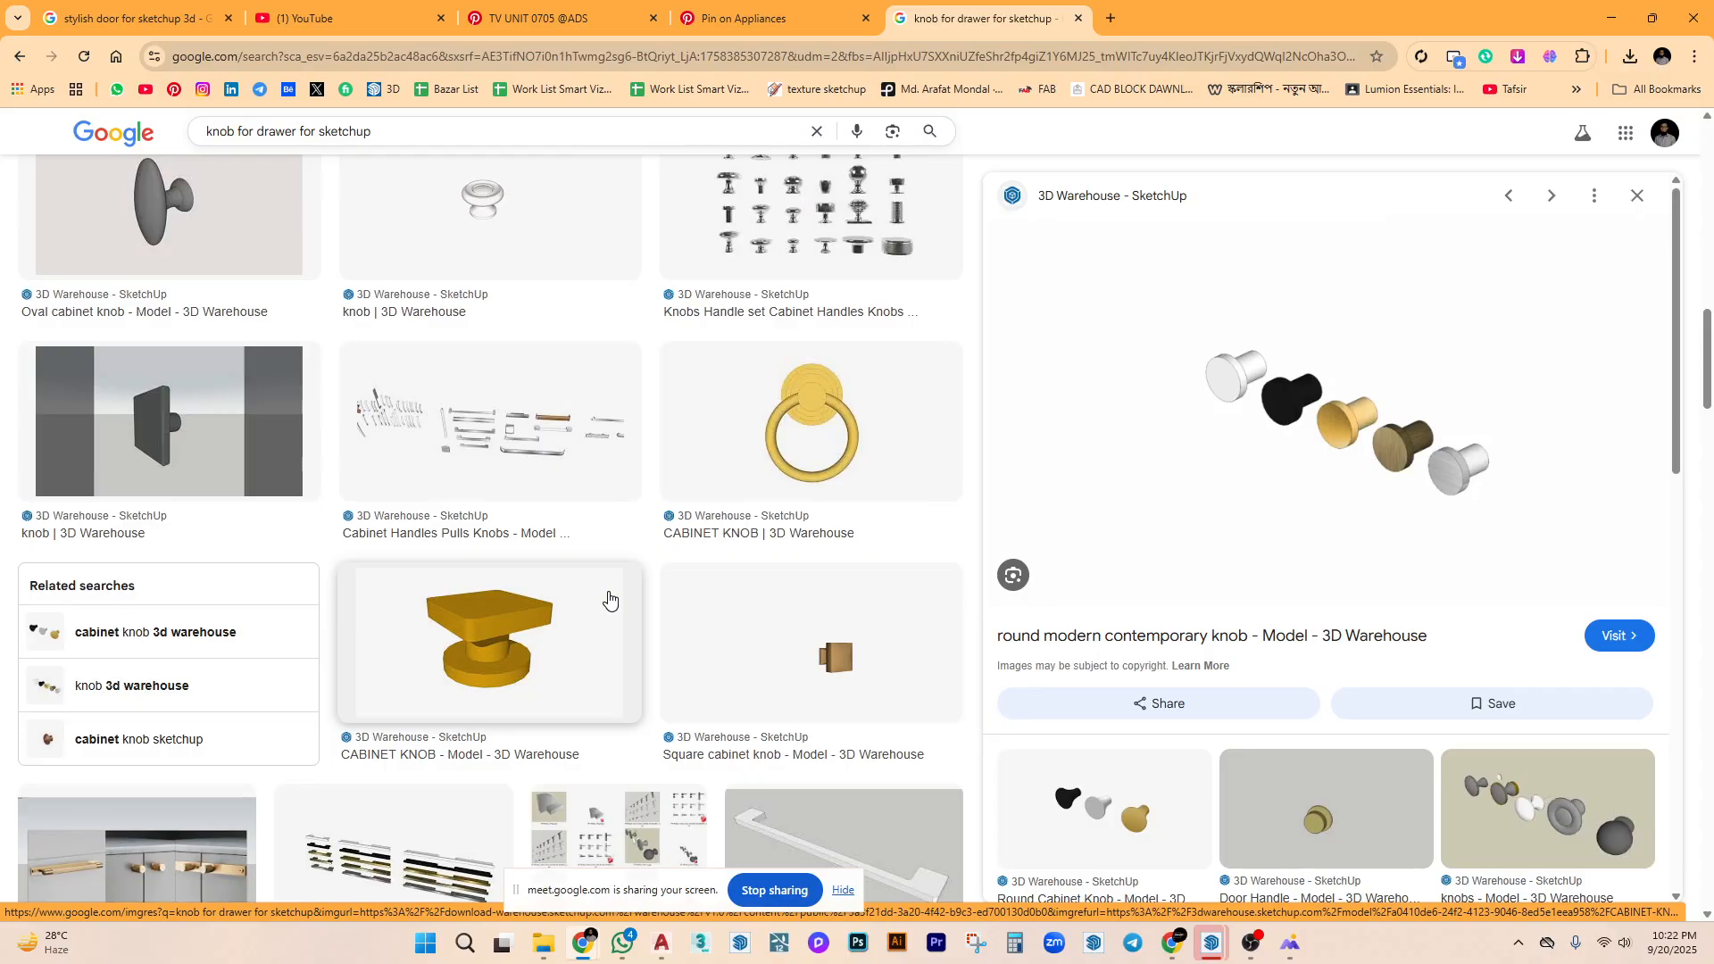
scroll(1468, 692, "down", 4)
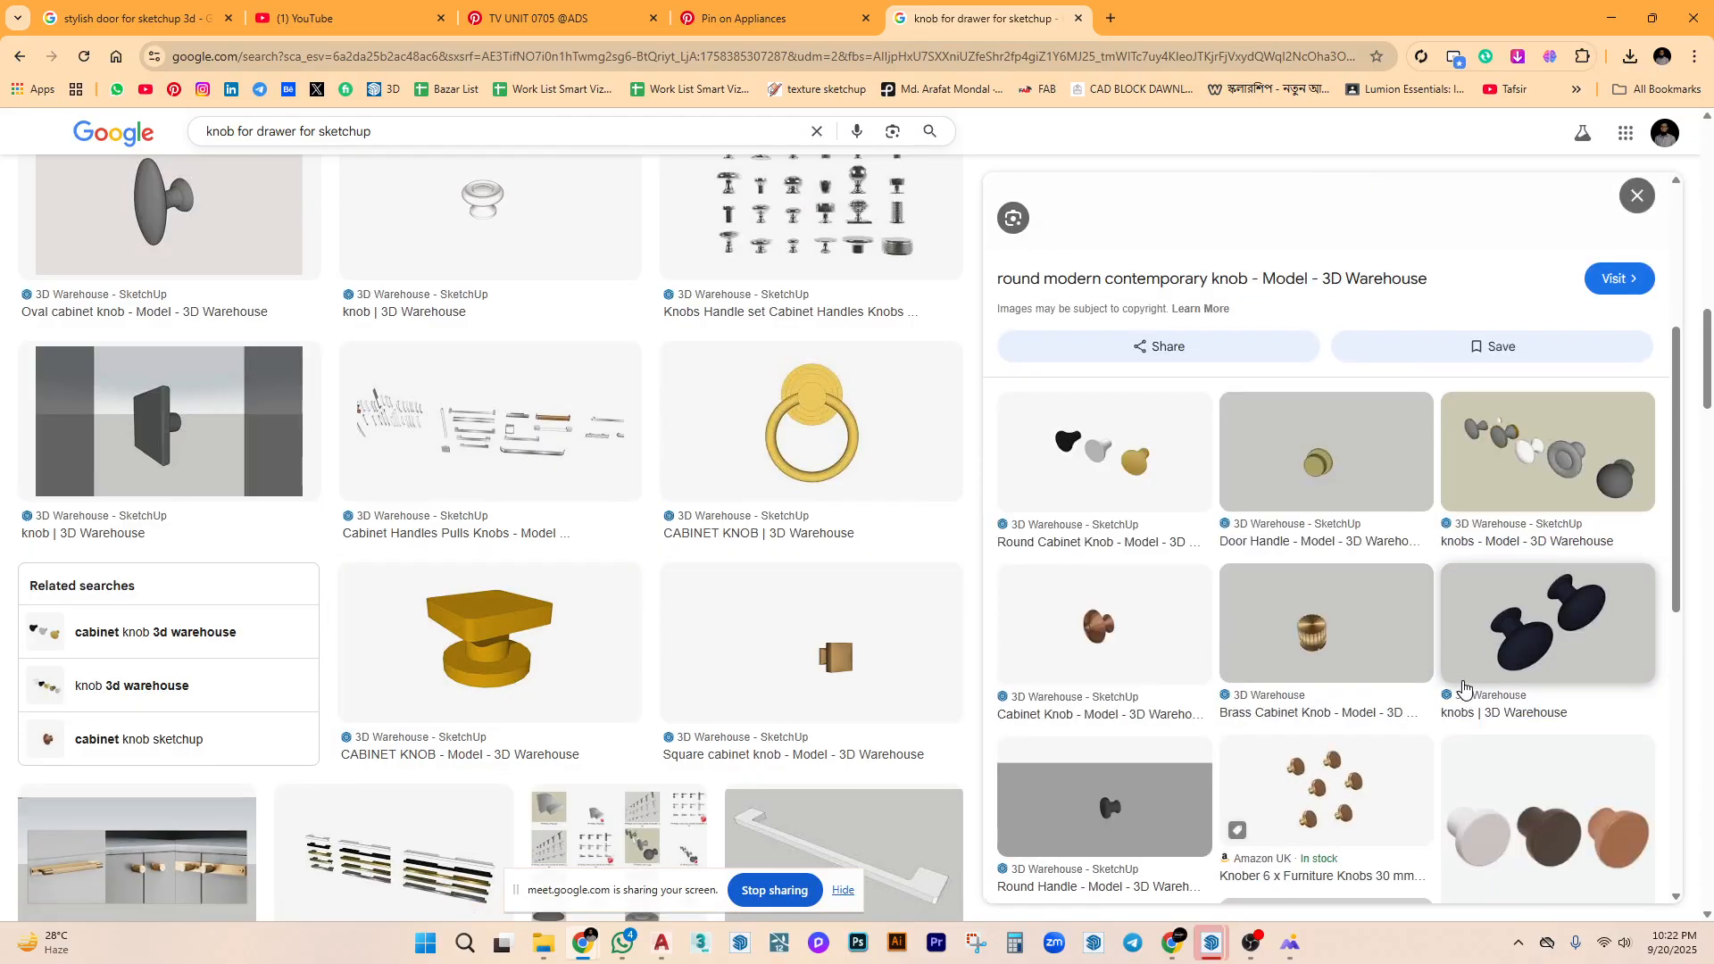
scroll(1464, 687, "down", 4)
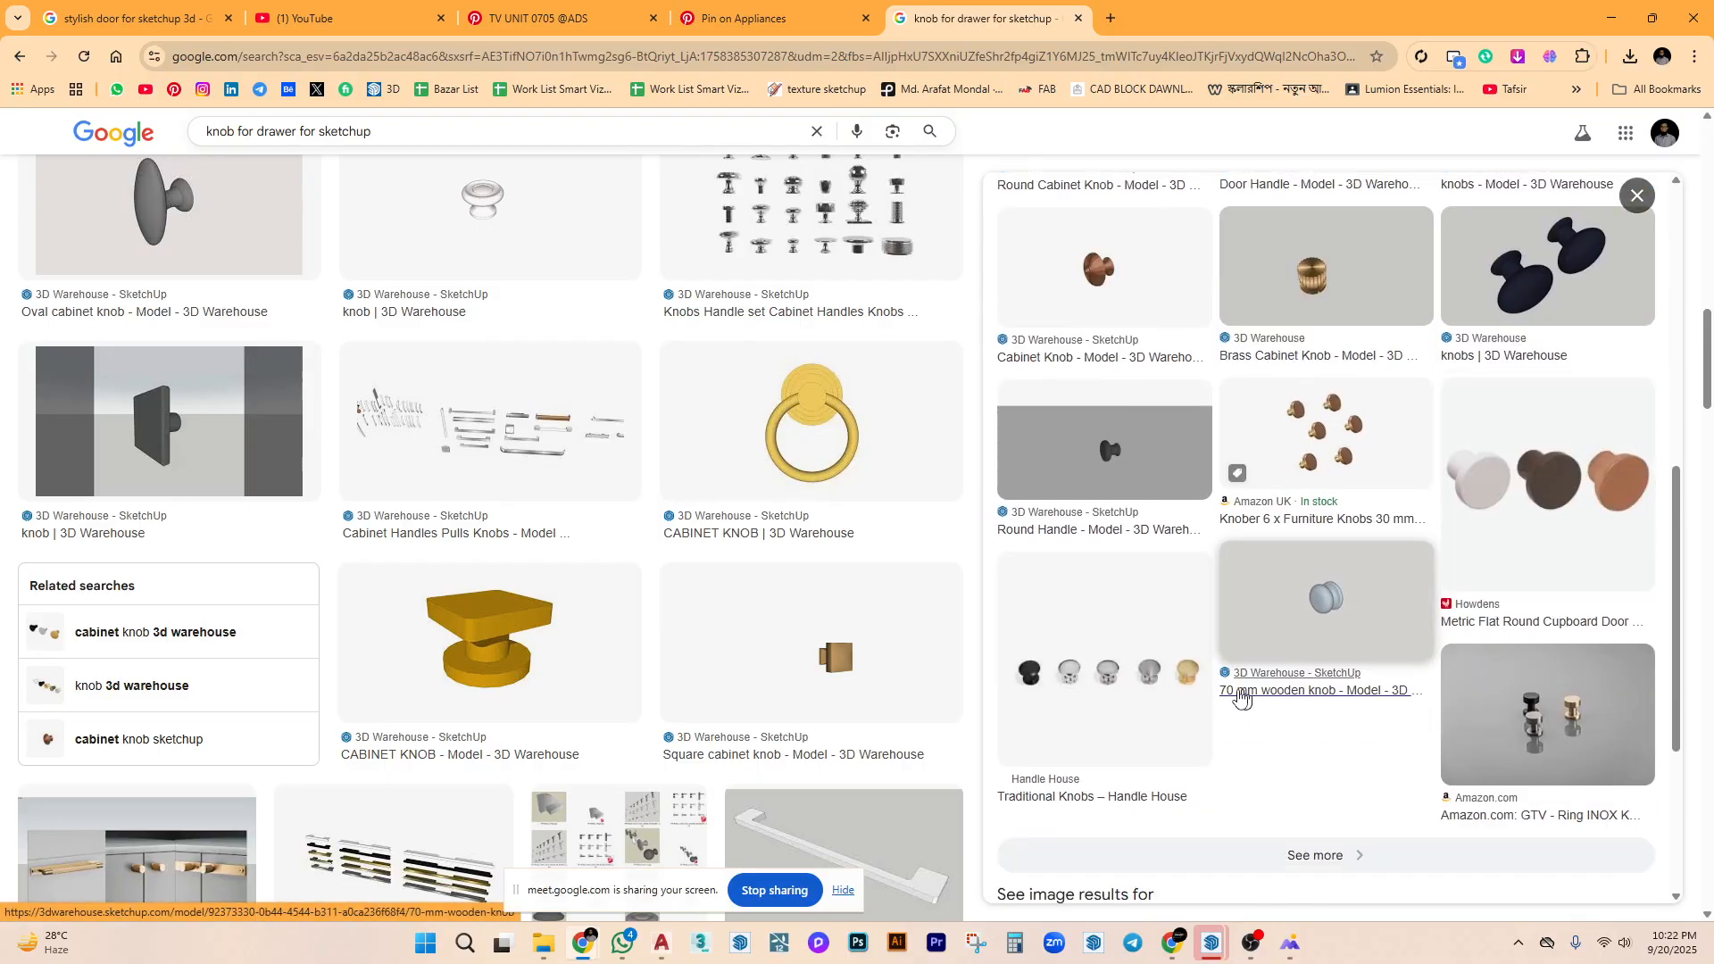
scroll(818, 681, "down", 4)
scroll(624, 643, "up", 10)
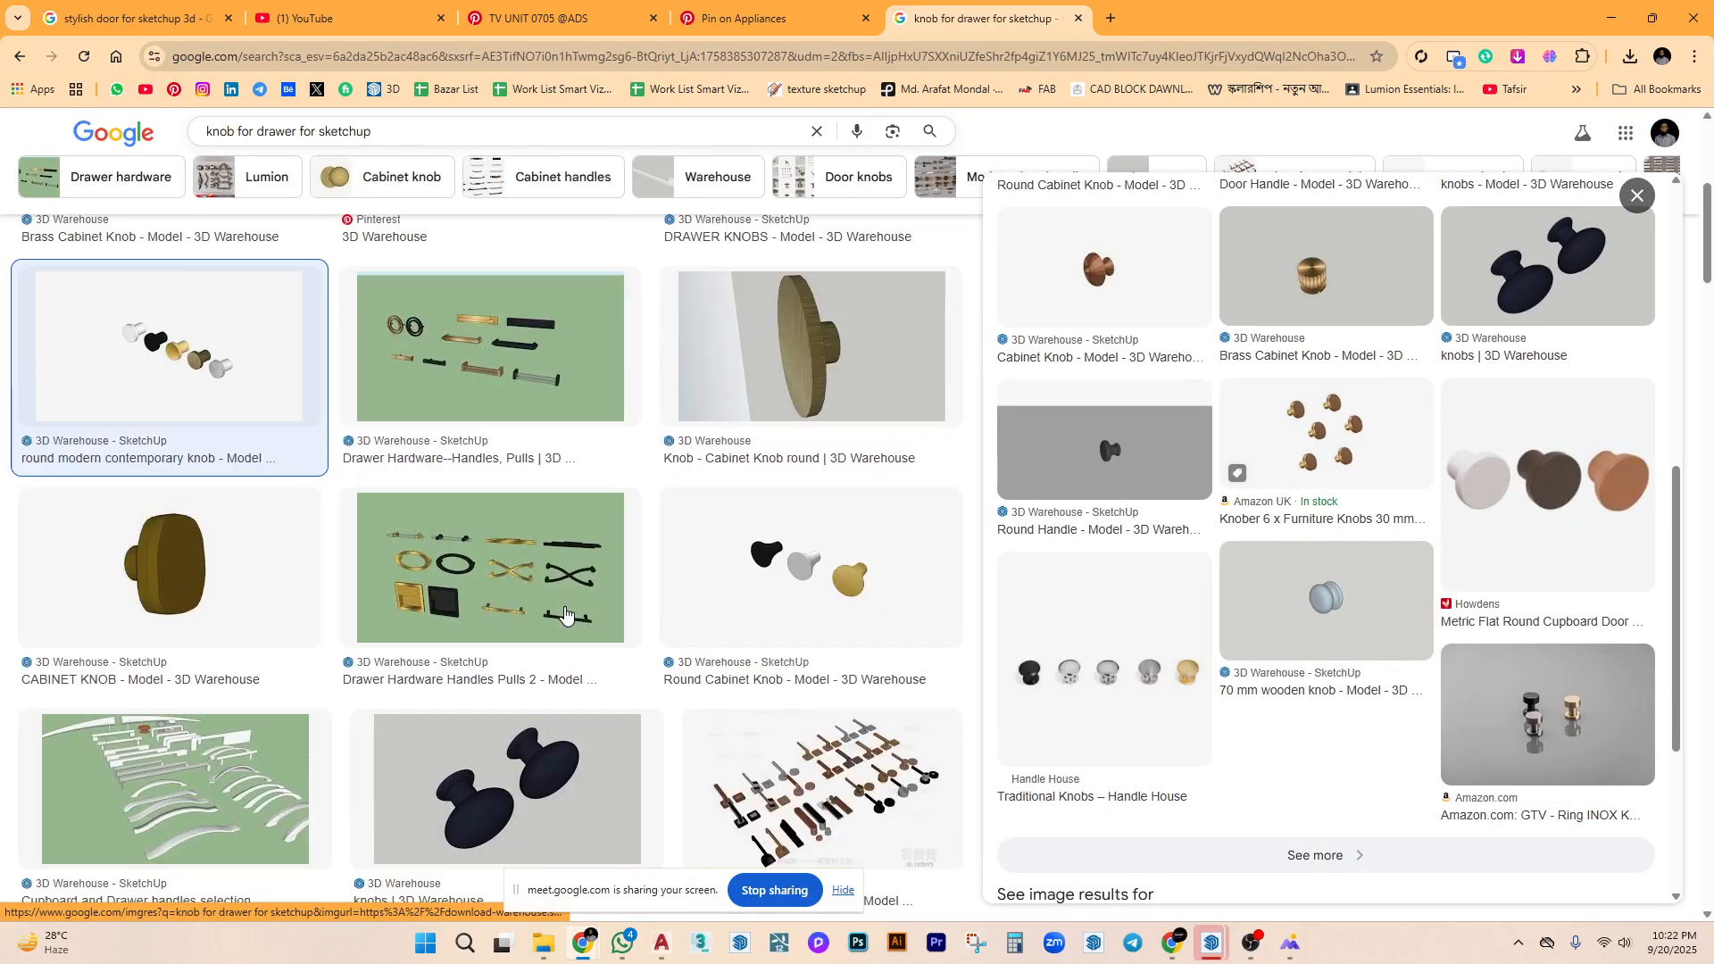
scroll(565, 613, "up", 4)
Preview the Pinterest handle collection and reopen the "Drawer Hardware--Ring Pulls and T-Knobs" result.
left_click(383, 467)
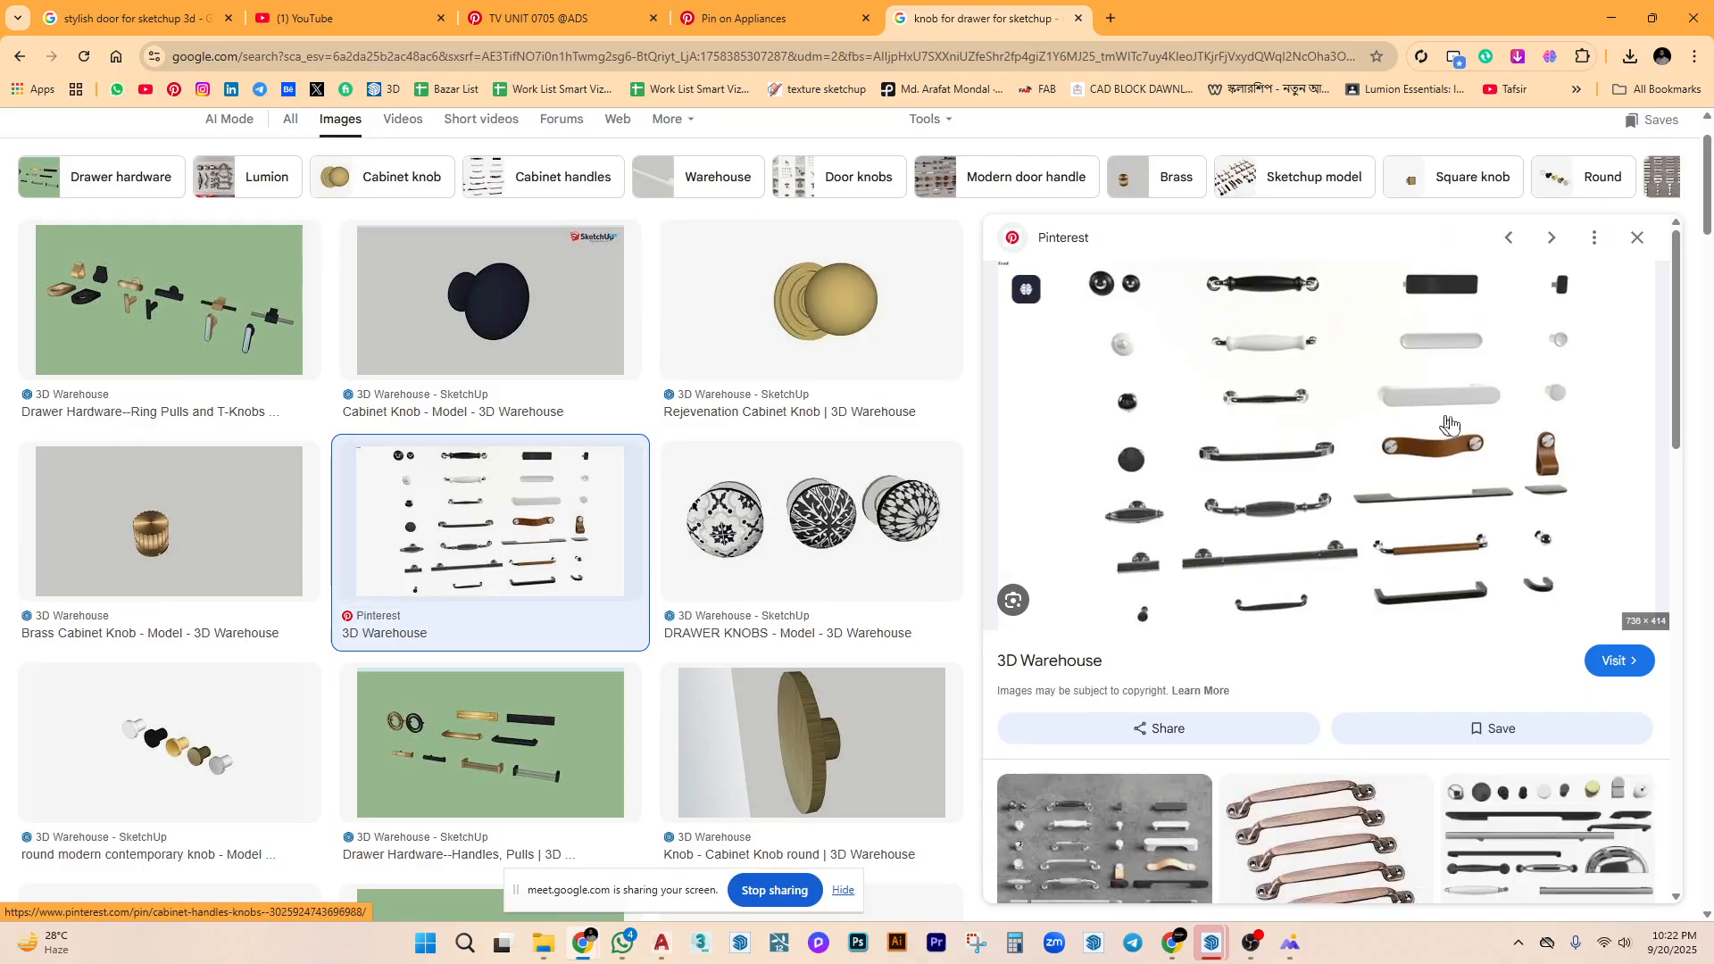
scroll(501, 669, "up", 1)
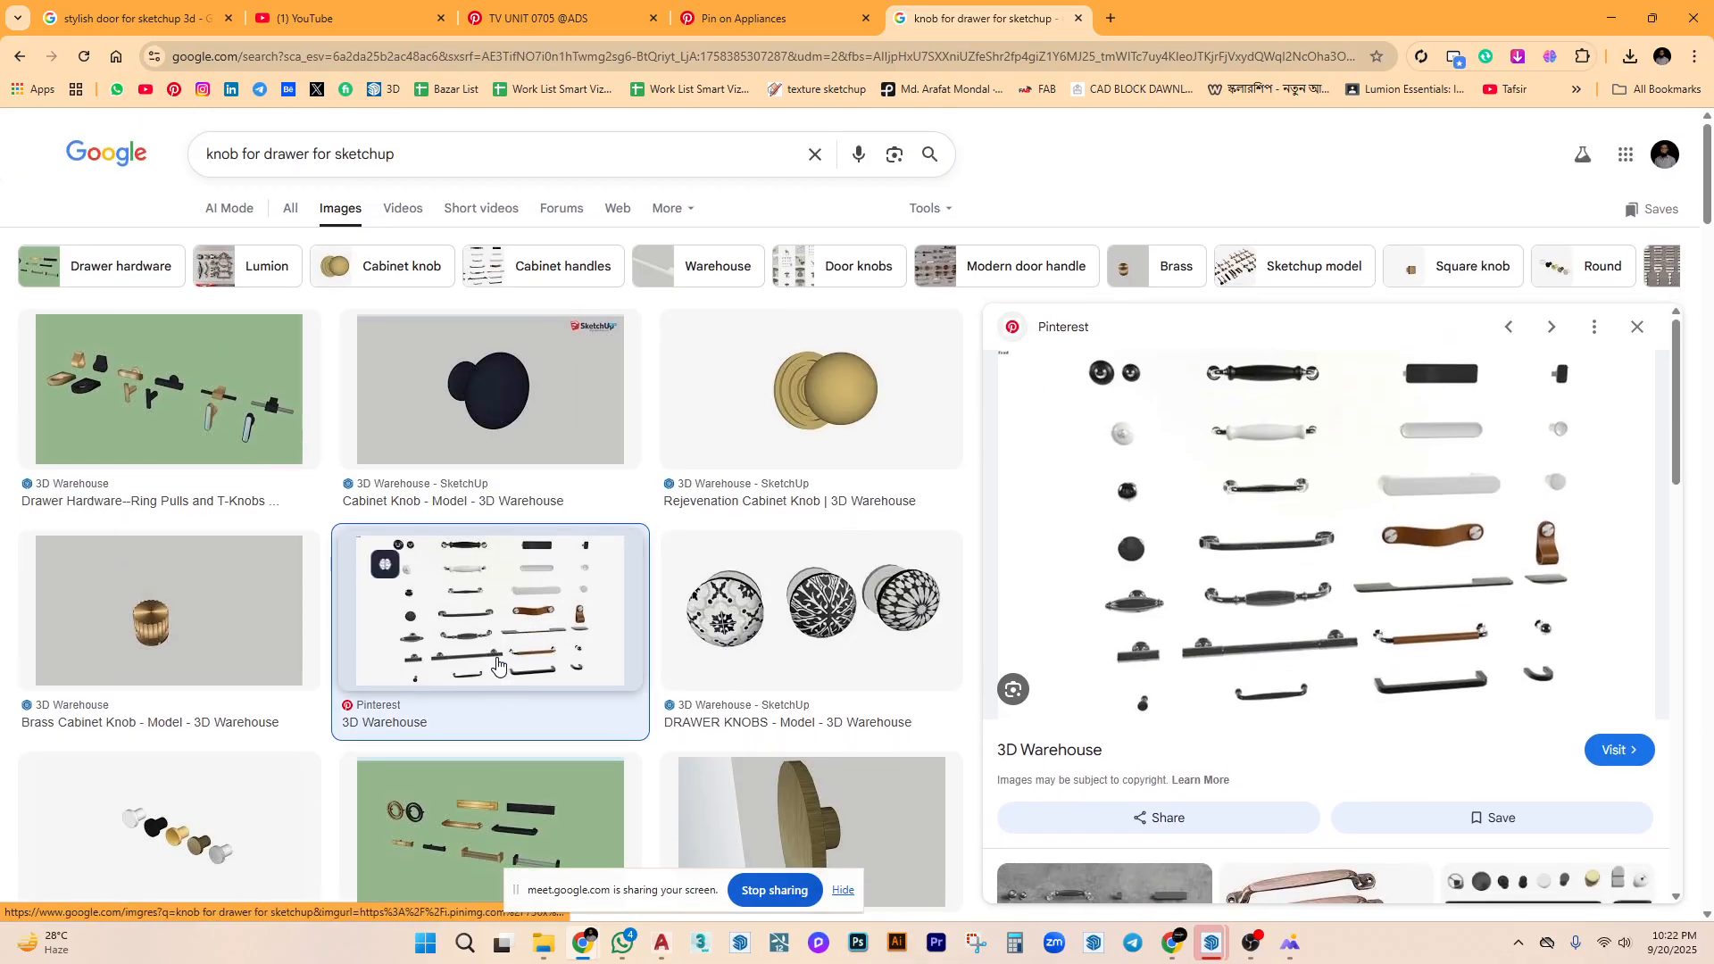
left_click(187, 398)
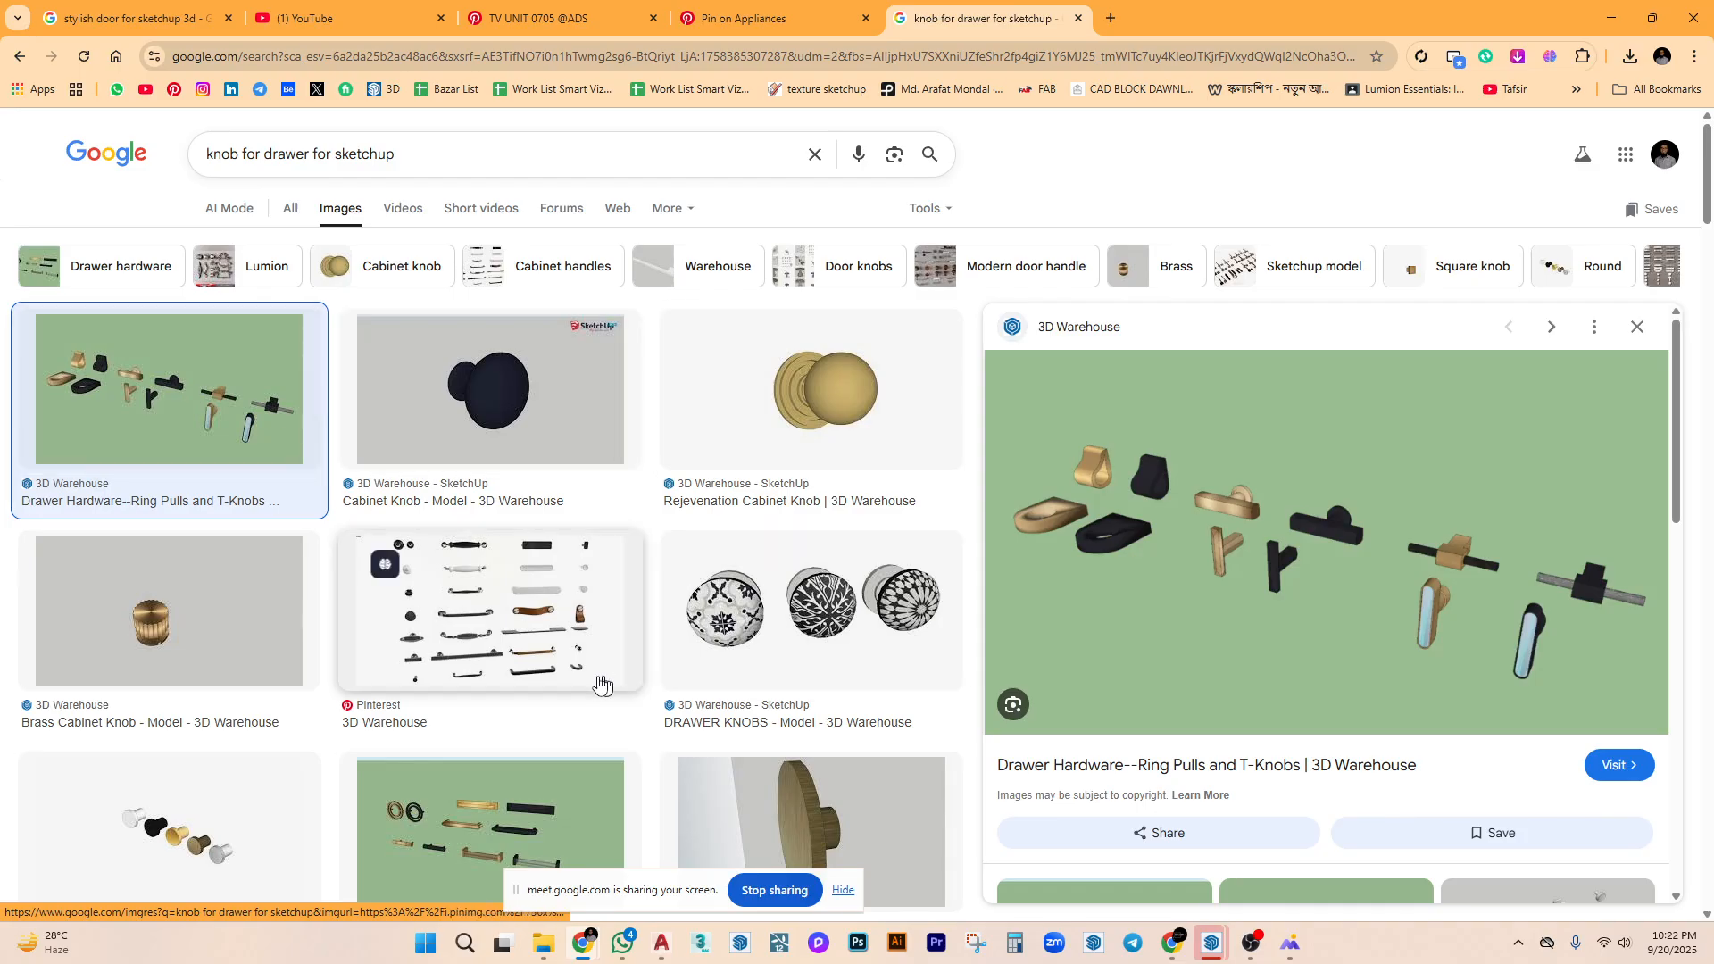
Preview the Pinterest handle collection, switch to the Handles model in SketchUp and examine its drawer knobs up close.
left_click(550, 641)
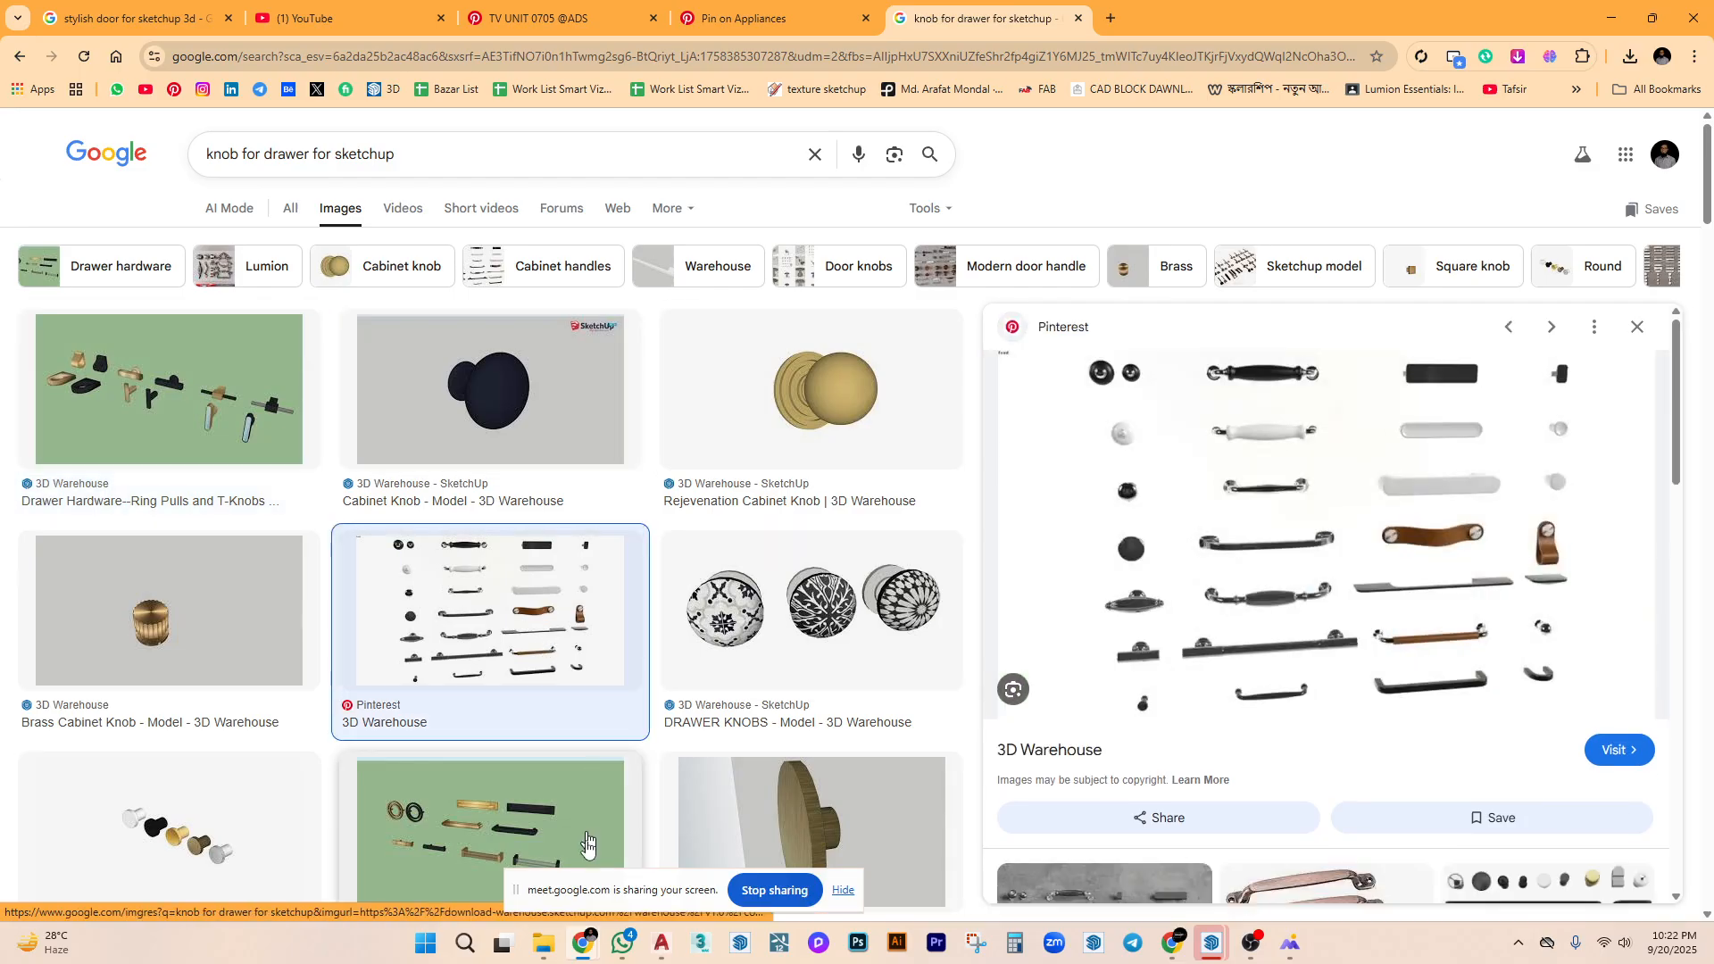
mouse_move(542, 944)
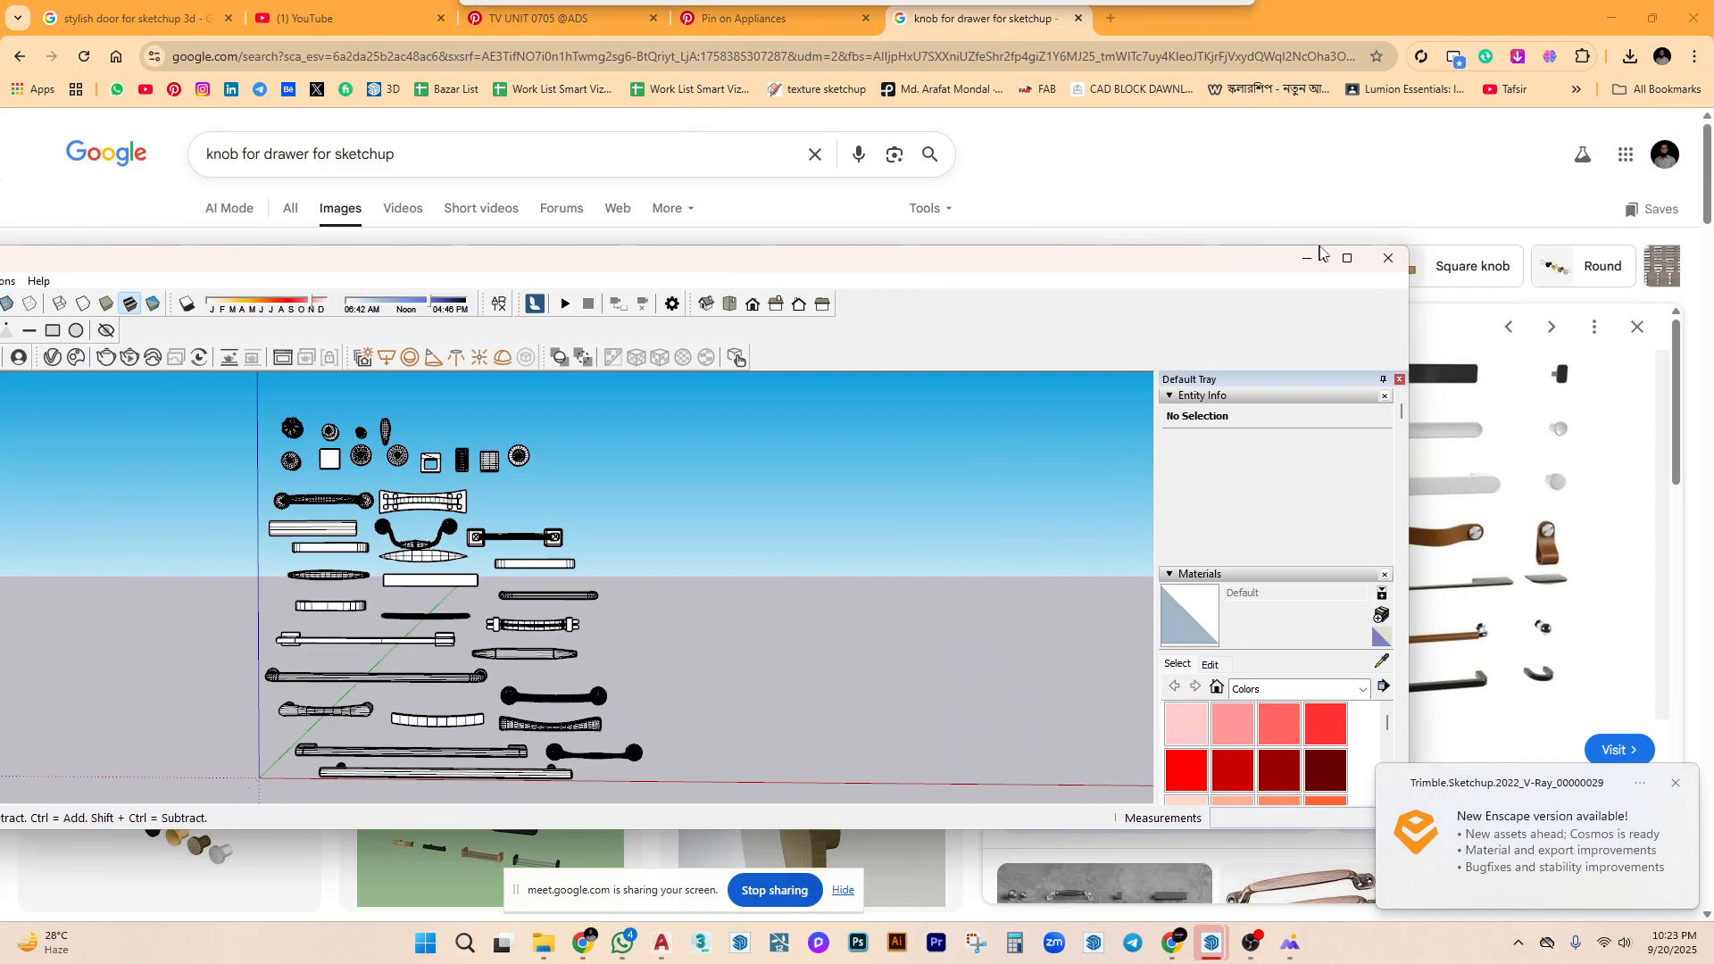
scroll(844, 286, "up", 3)
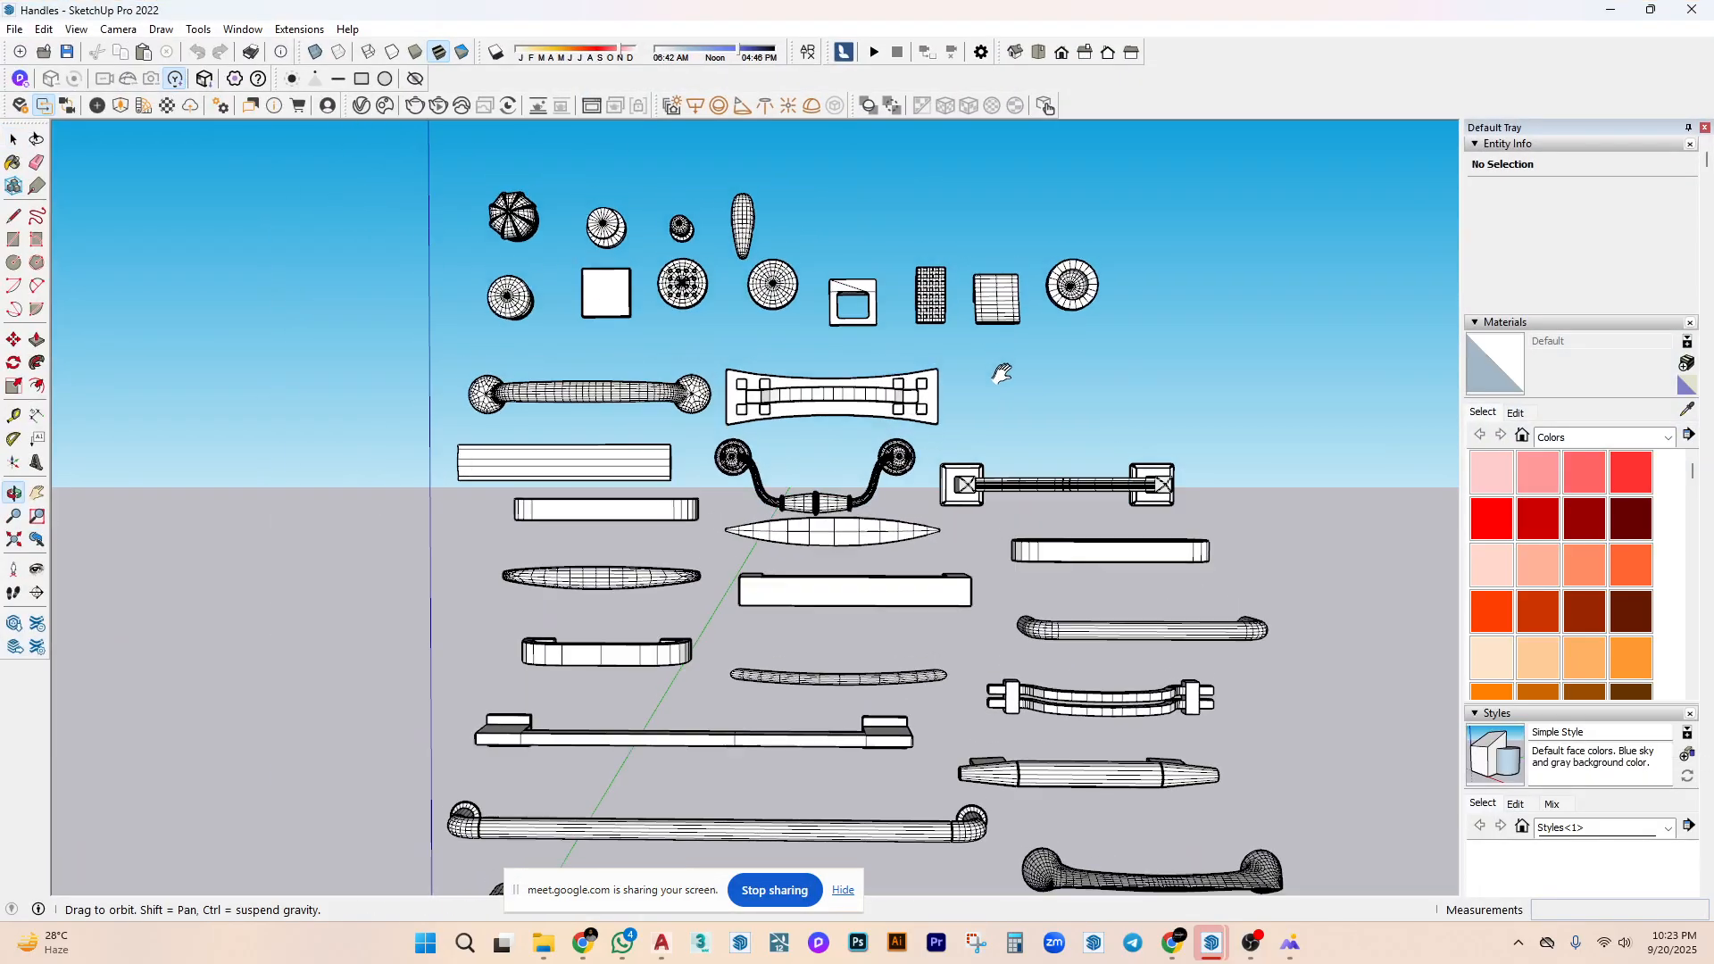
middle_click_drag(843, 286, 434, 314)
scroll(804, 428, "up", 3)
scroll(779, 415, "up", 3)
scroll(692, 358, "up", 2)
left_click(693, 358)
scroll(693, 358, "down", 3)
scroll(435, 315, "up", 2)
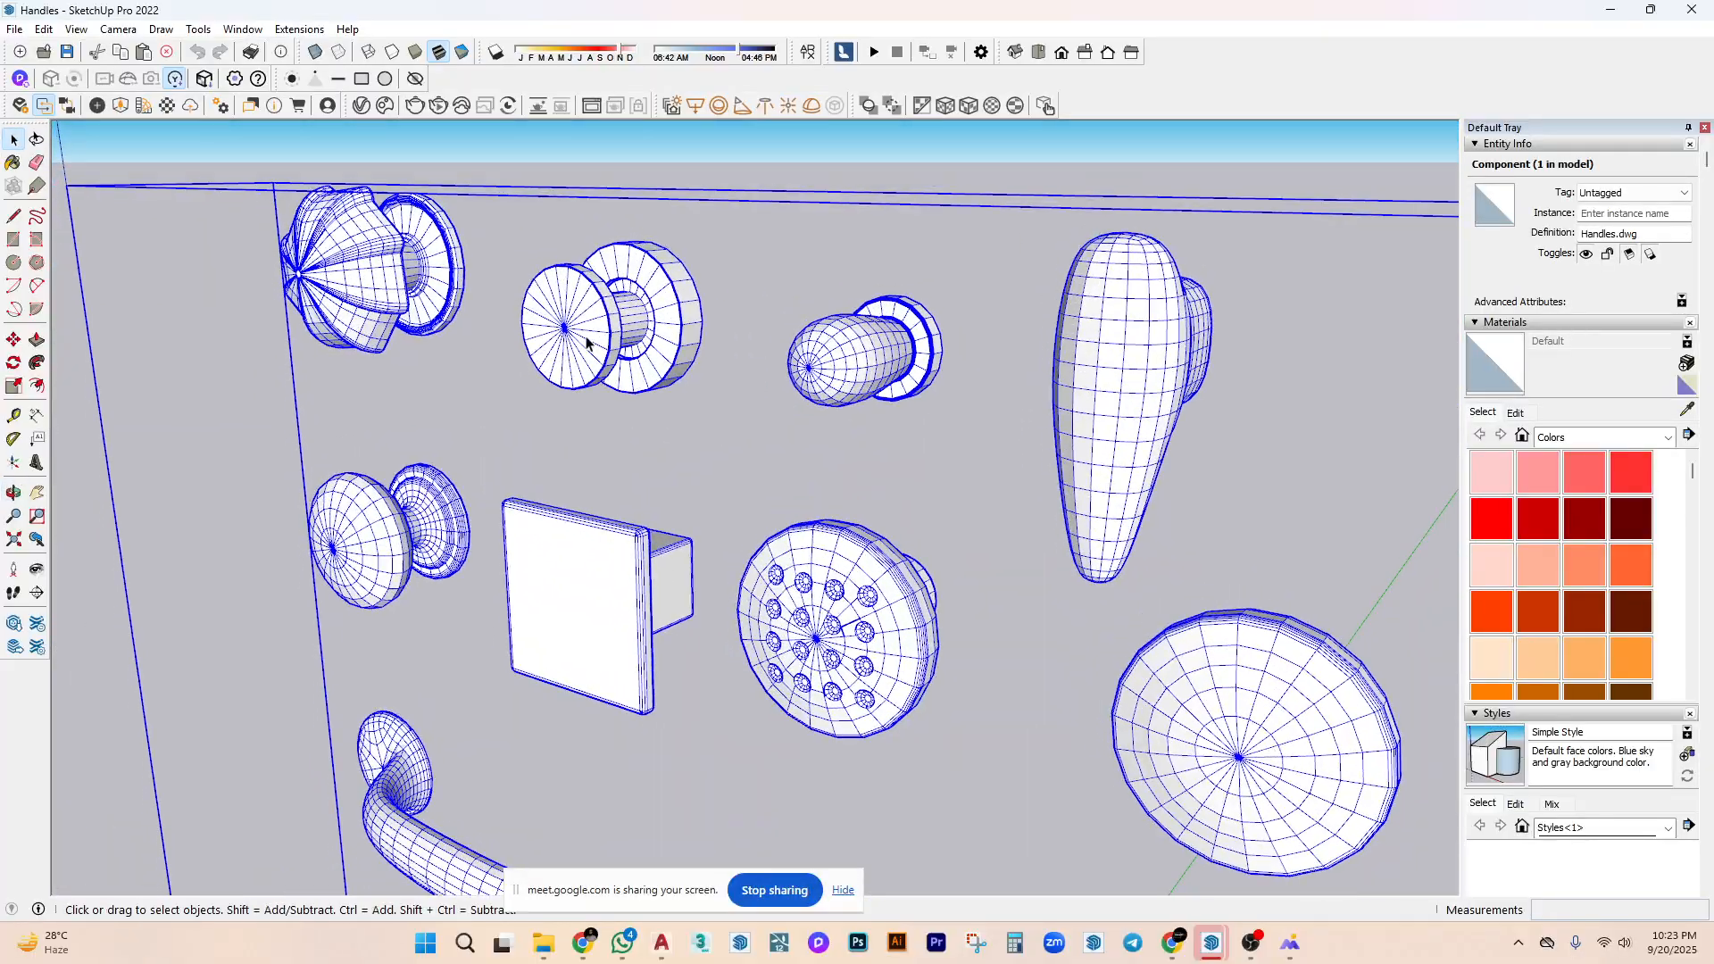
middle_click_drag(586, 343, 932, 423)
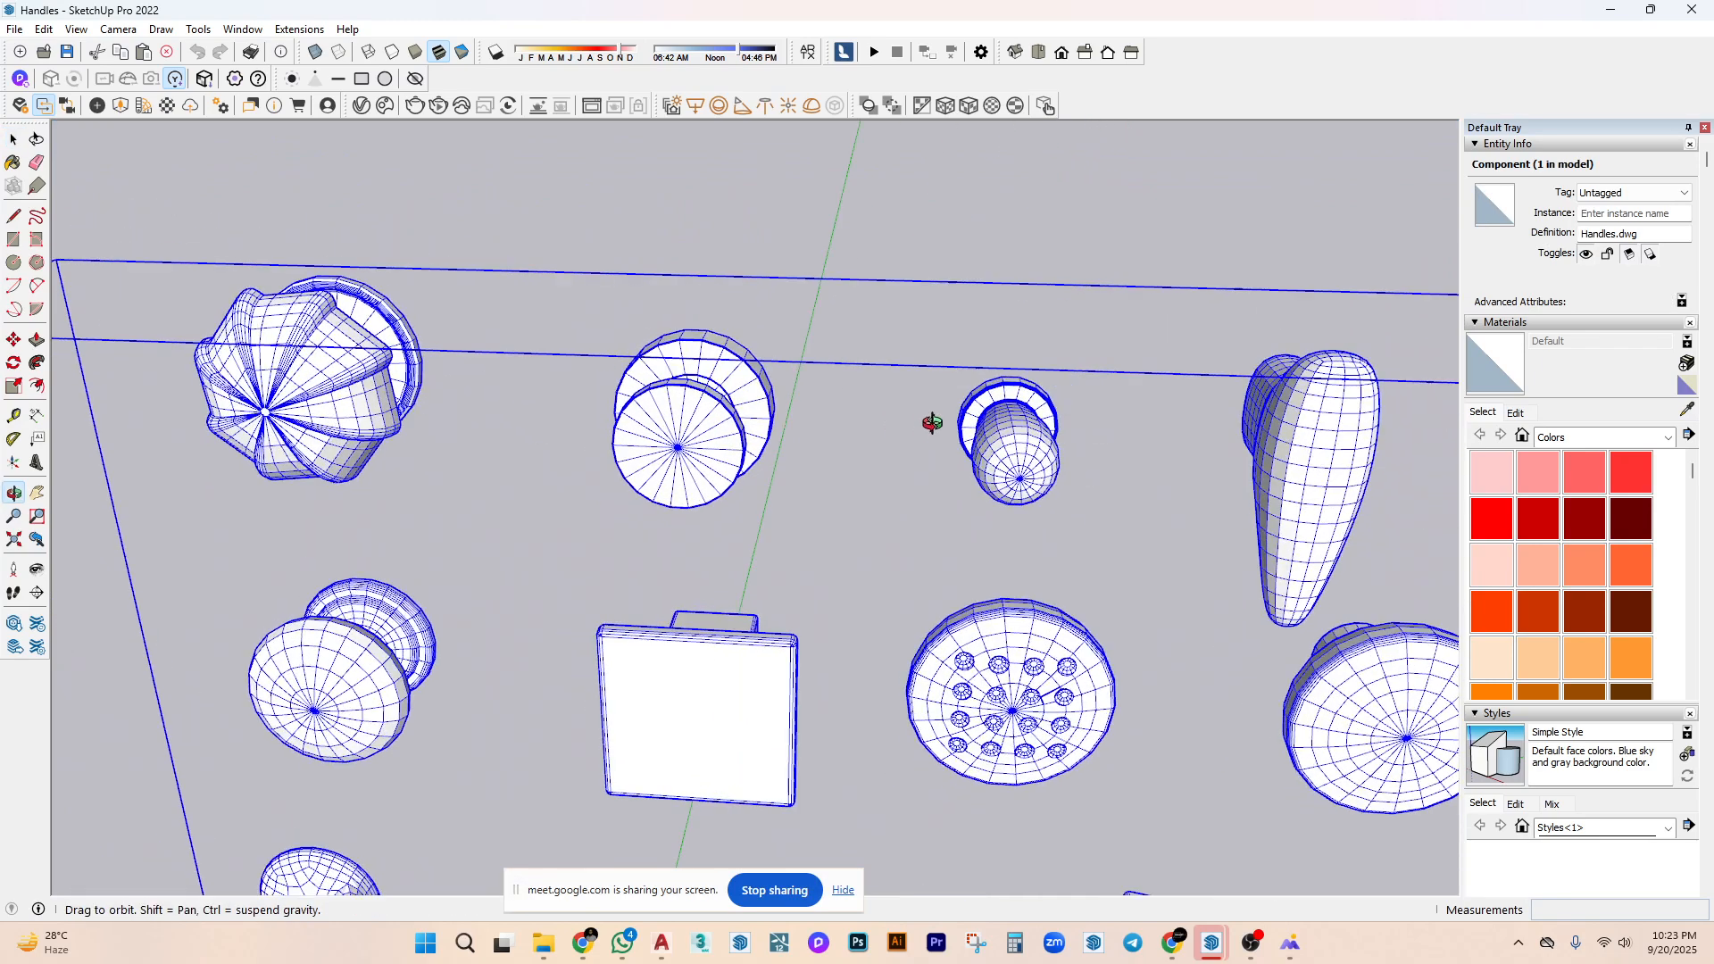
Copy the round knob with the round base from the handle collection and paste it onto the console's drawer front in the Interior Living Dining model.
double_click(387, 659)
left_click(357, 647)
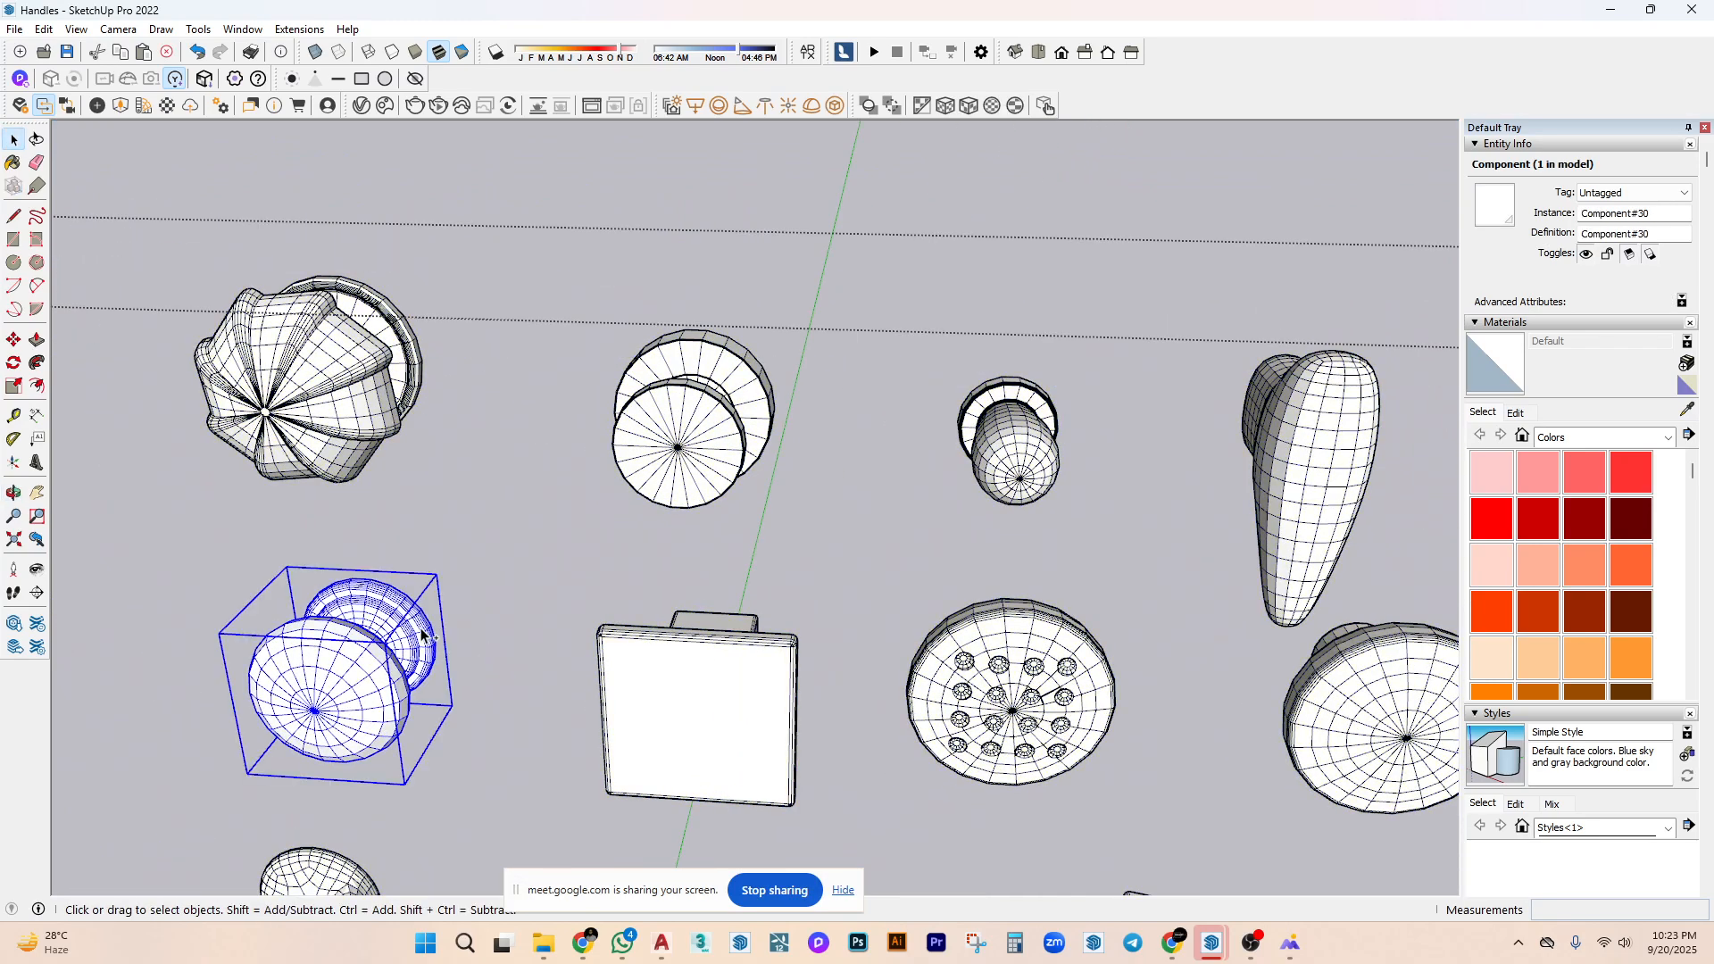
mouse_move(1210, 943)
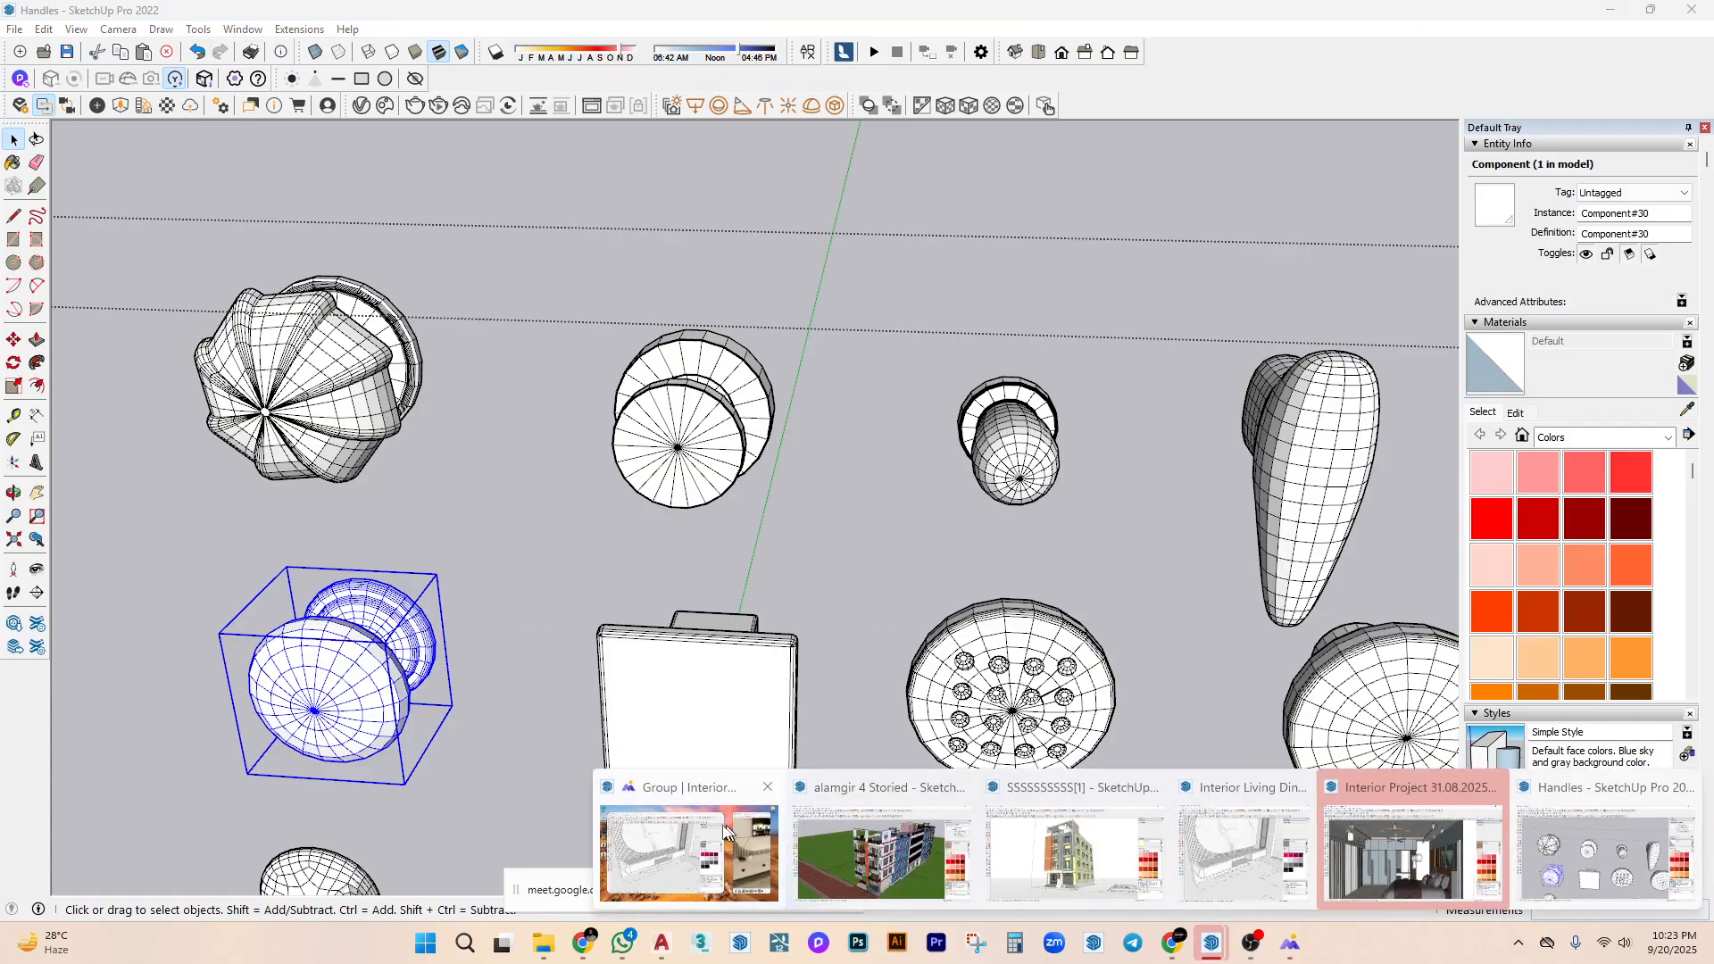
left_click(1397, 861)
mouse_move(697, 759)
middle_mouse_down()
mouse_move(555, 522)
mouse_move(499, 587)
middle_mouse_up()
scroll(555, 523, "up", 5)
key("ctrl+v")
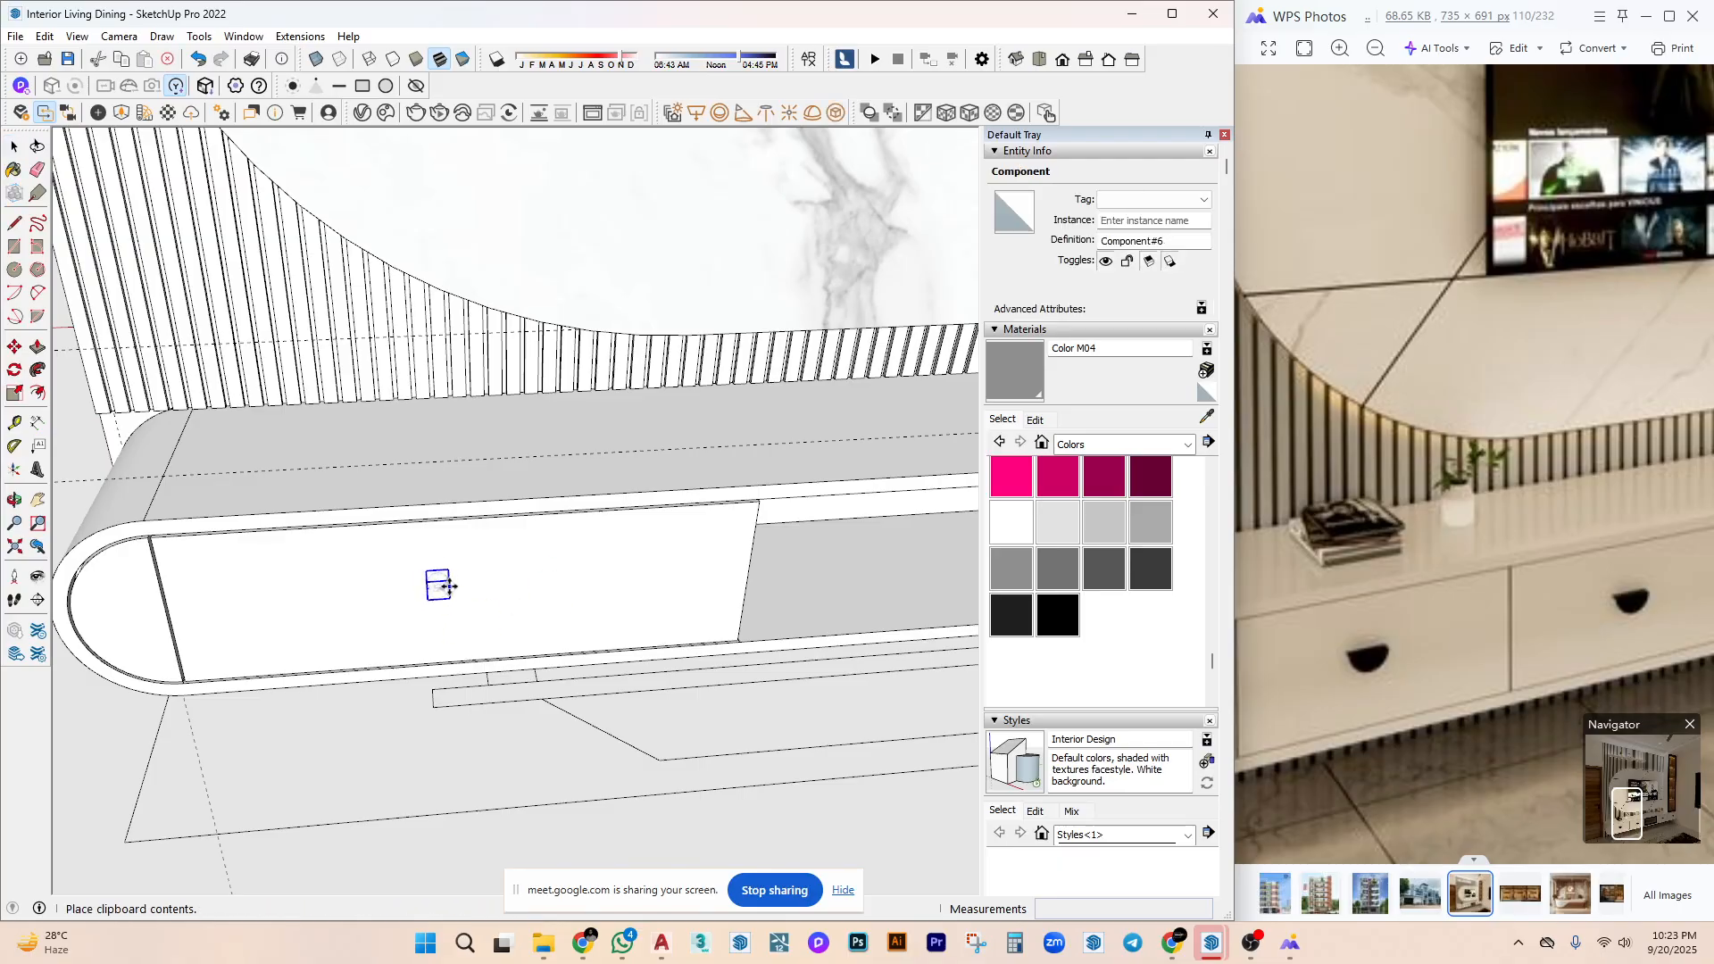
left_click(441, 571)
scroll(641, 557, "up", 2)
scroll(521, 593, "up", 2)
mouse_move(520, 592)
middle_mouse_down()
mouse_move(708, 493)
mouse_move(521, 597)
middle_mouse_up()
key("s")
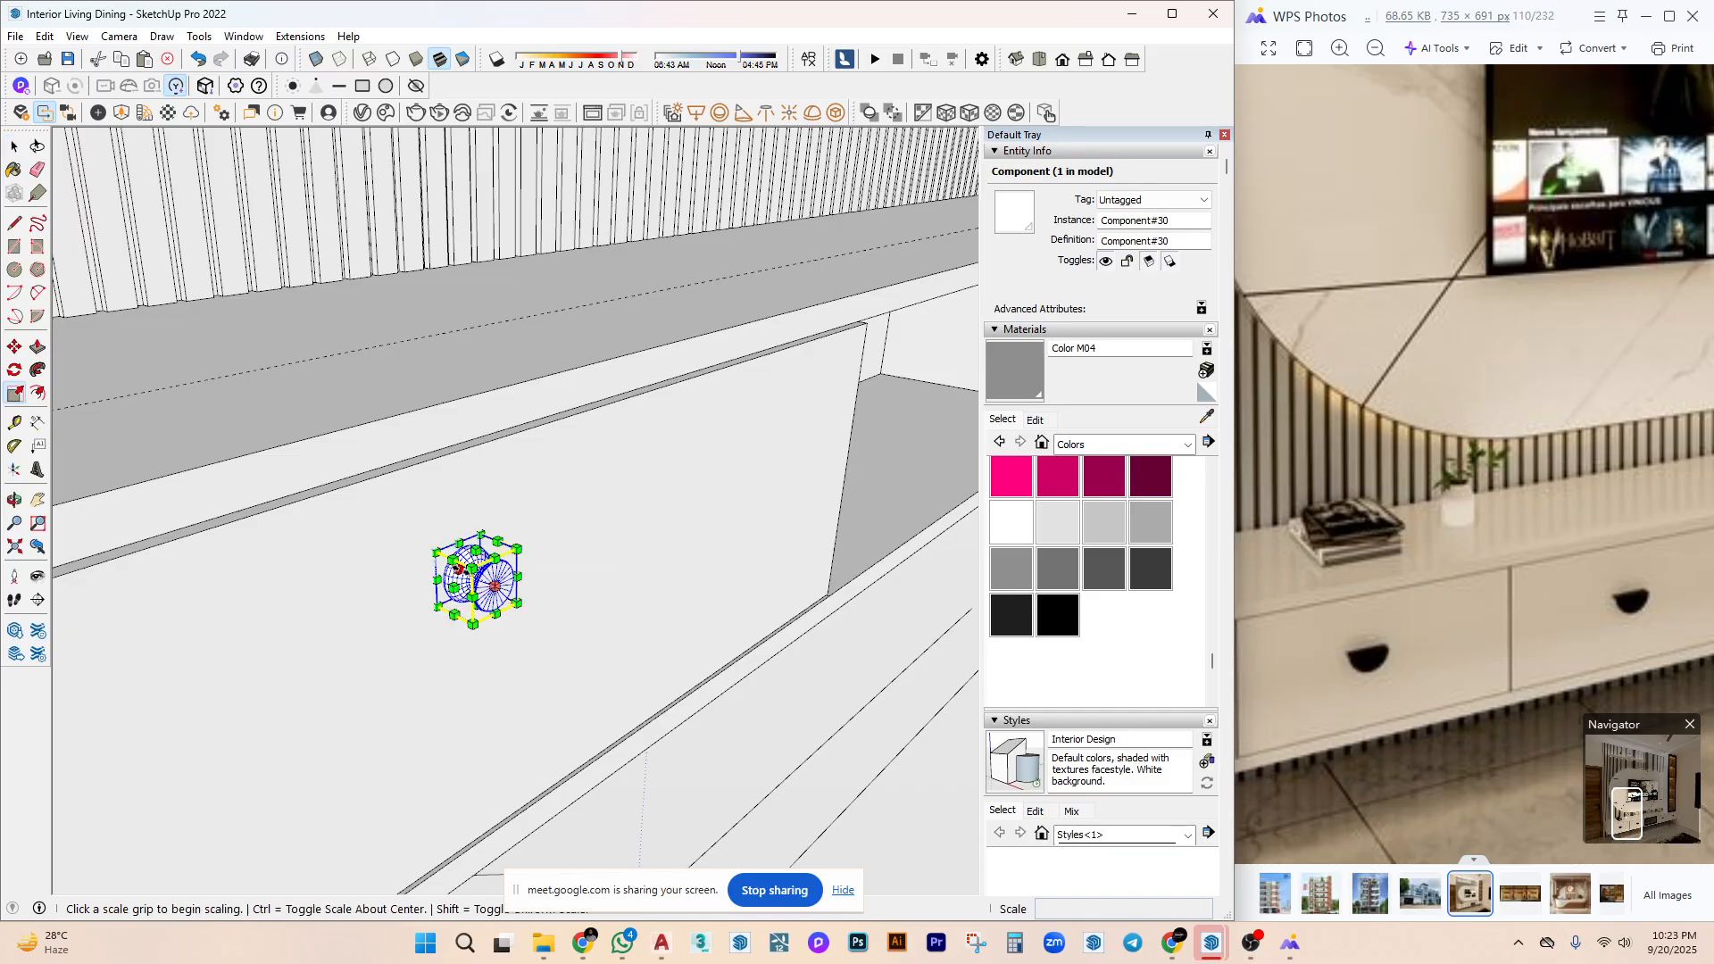
left_click(485, 580)
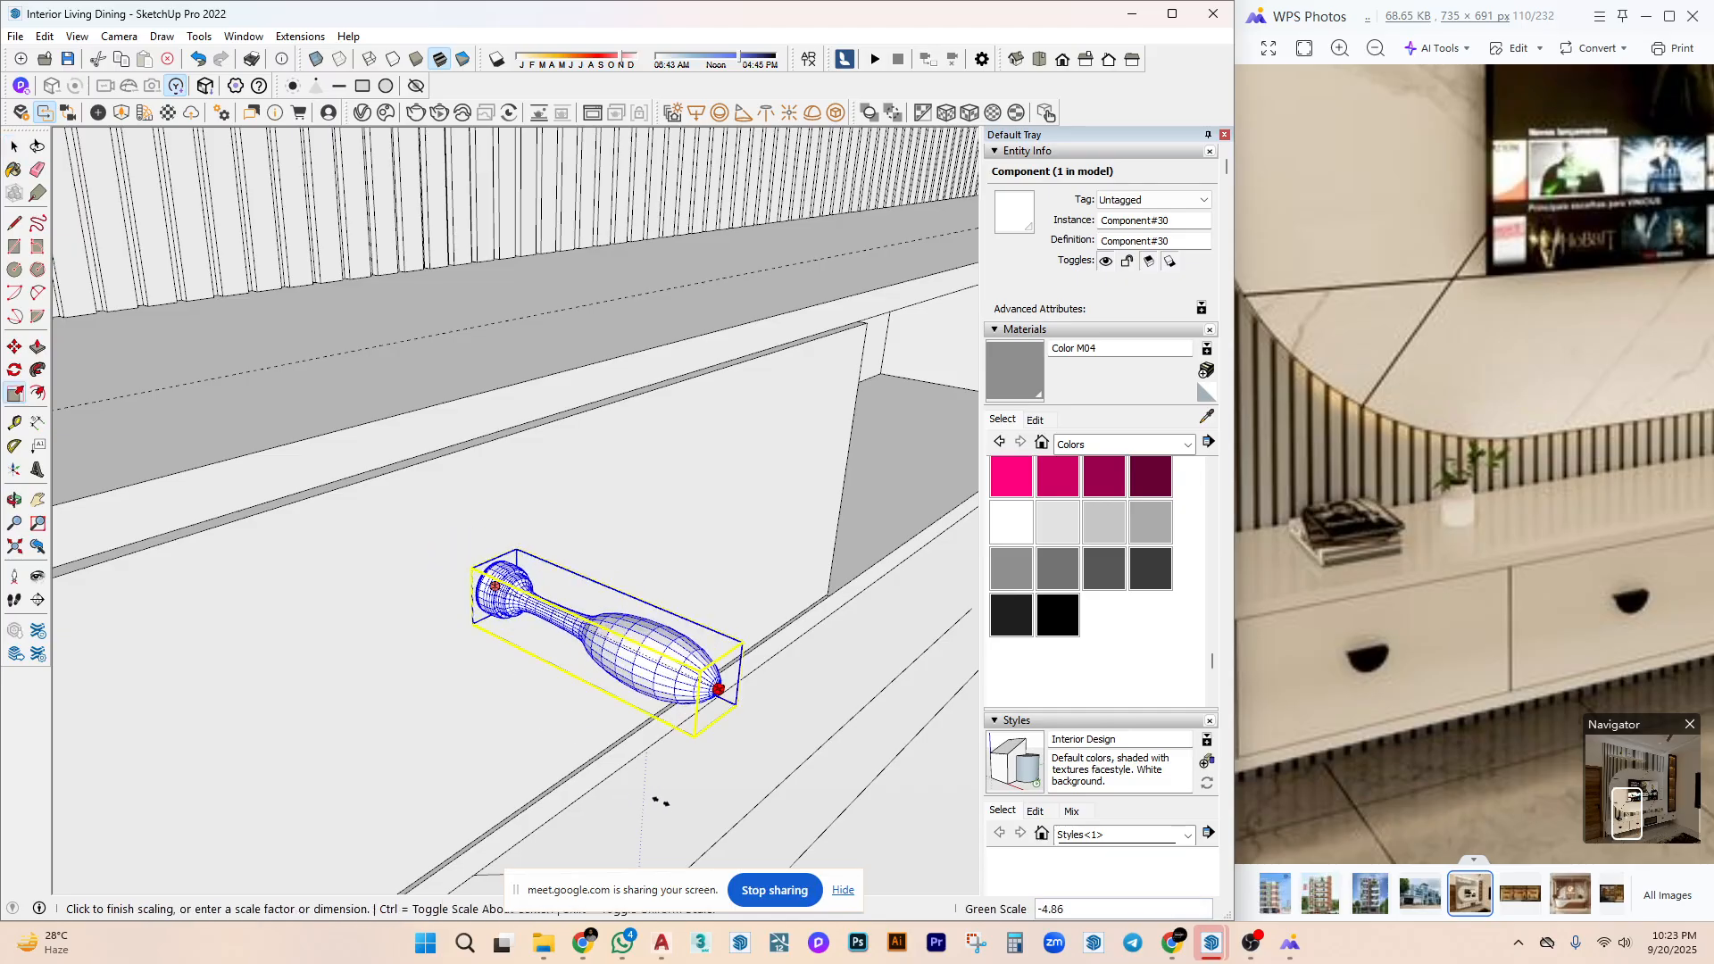
key("Escape")
key("space")
Move the knob against the drawer front and up to a position just below the front's upper edge.
scroll(479, 563, "up", 4)
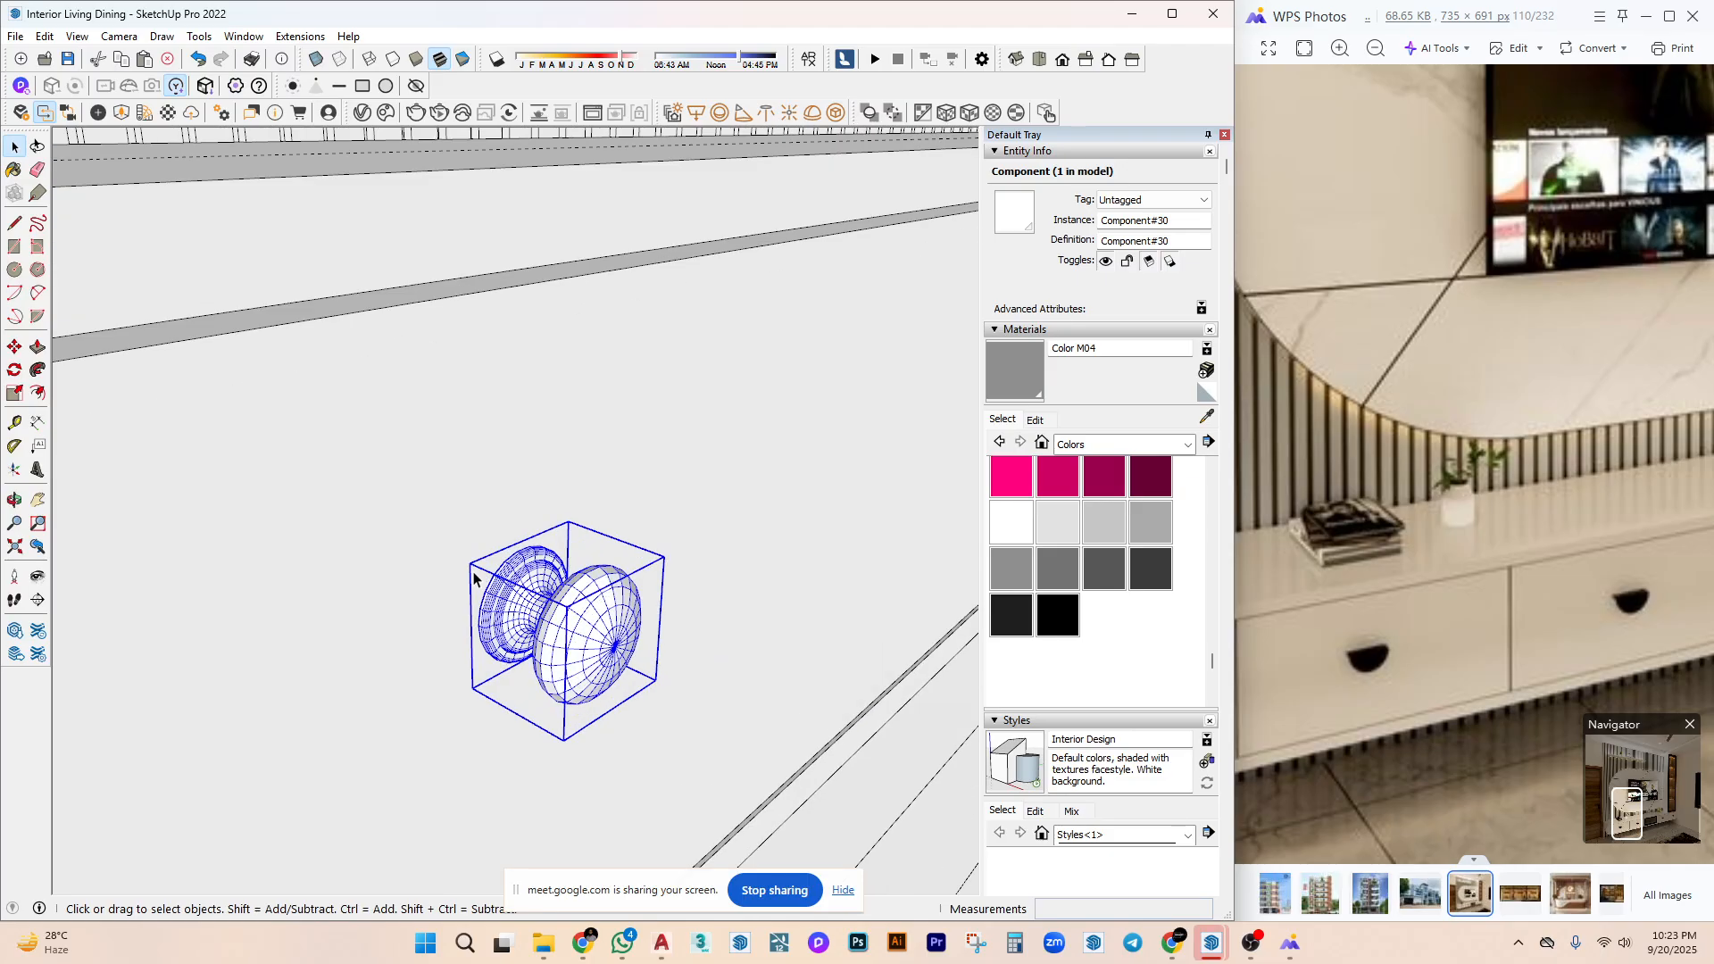
key("m")
left_click(470, 563)
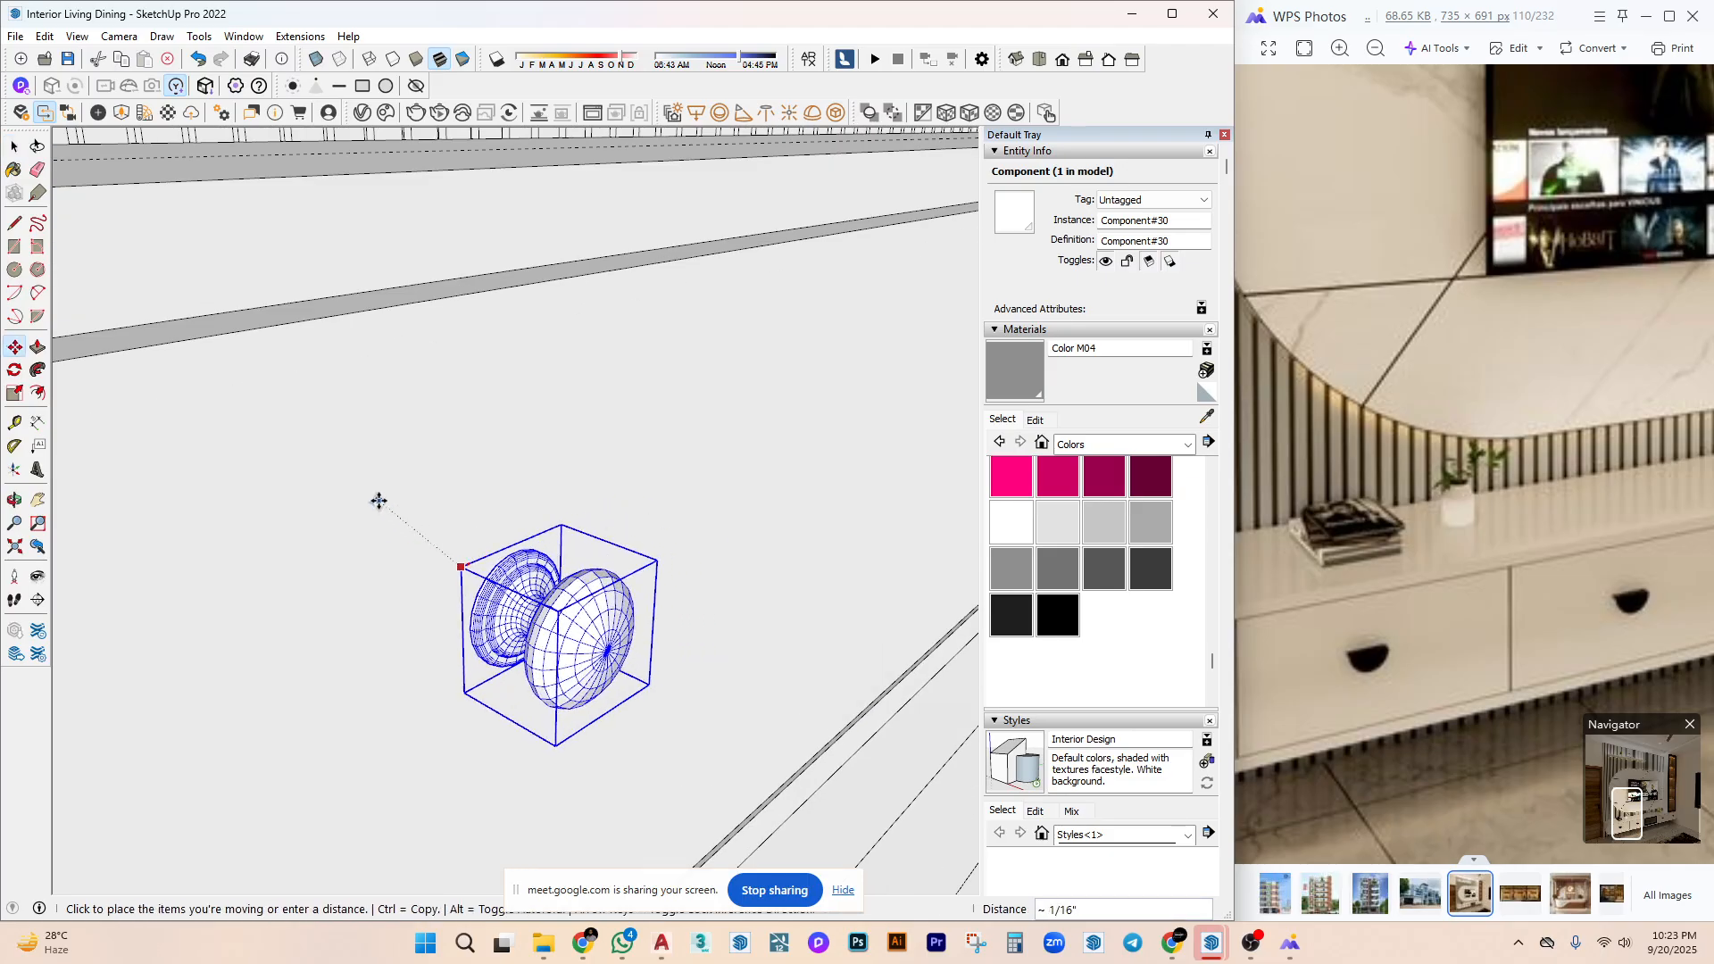
left_click(354, 439)
scroll(562, 478, "down", 5)
scroll(495, 498, "up", 6)
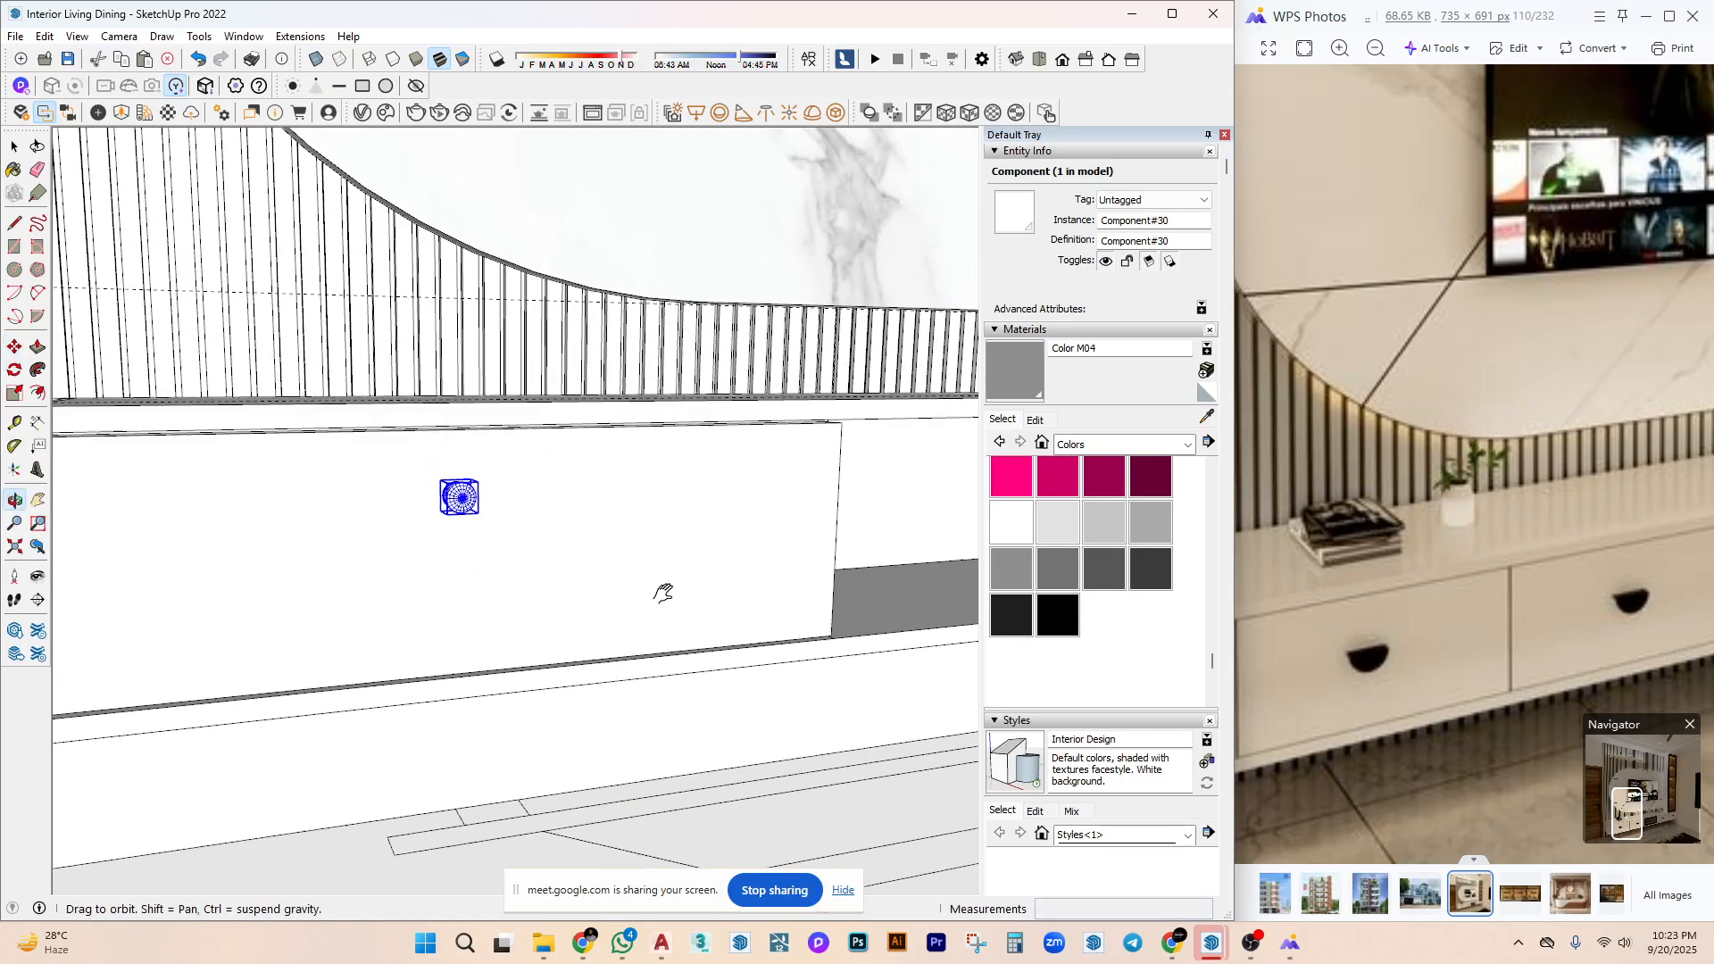
scroll(562, 566, "up", 3)
left_click(608, 550)
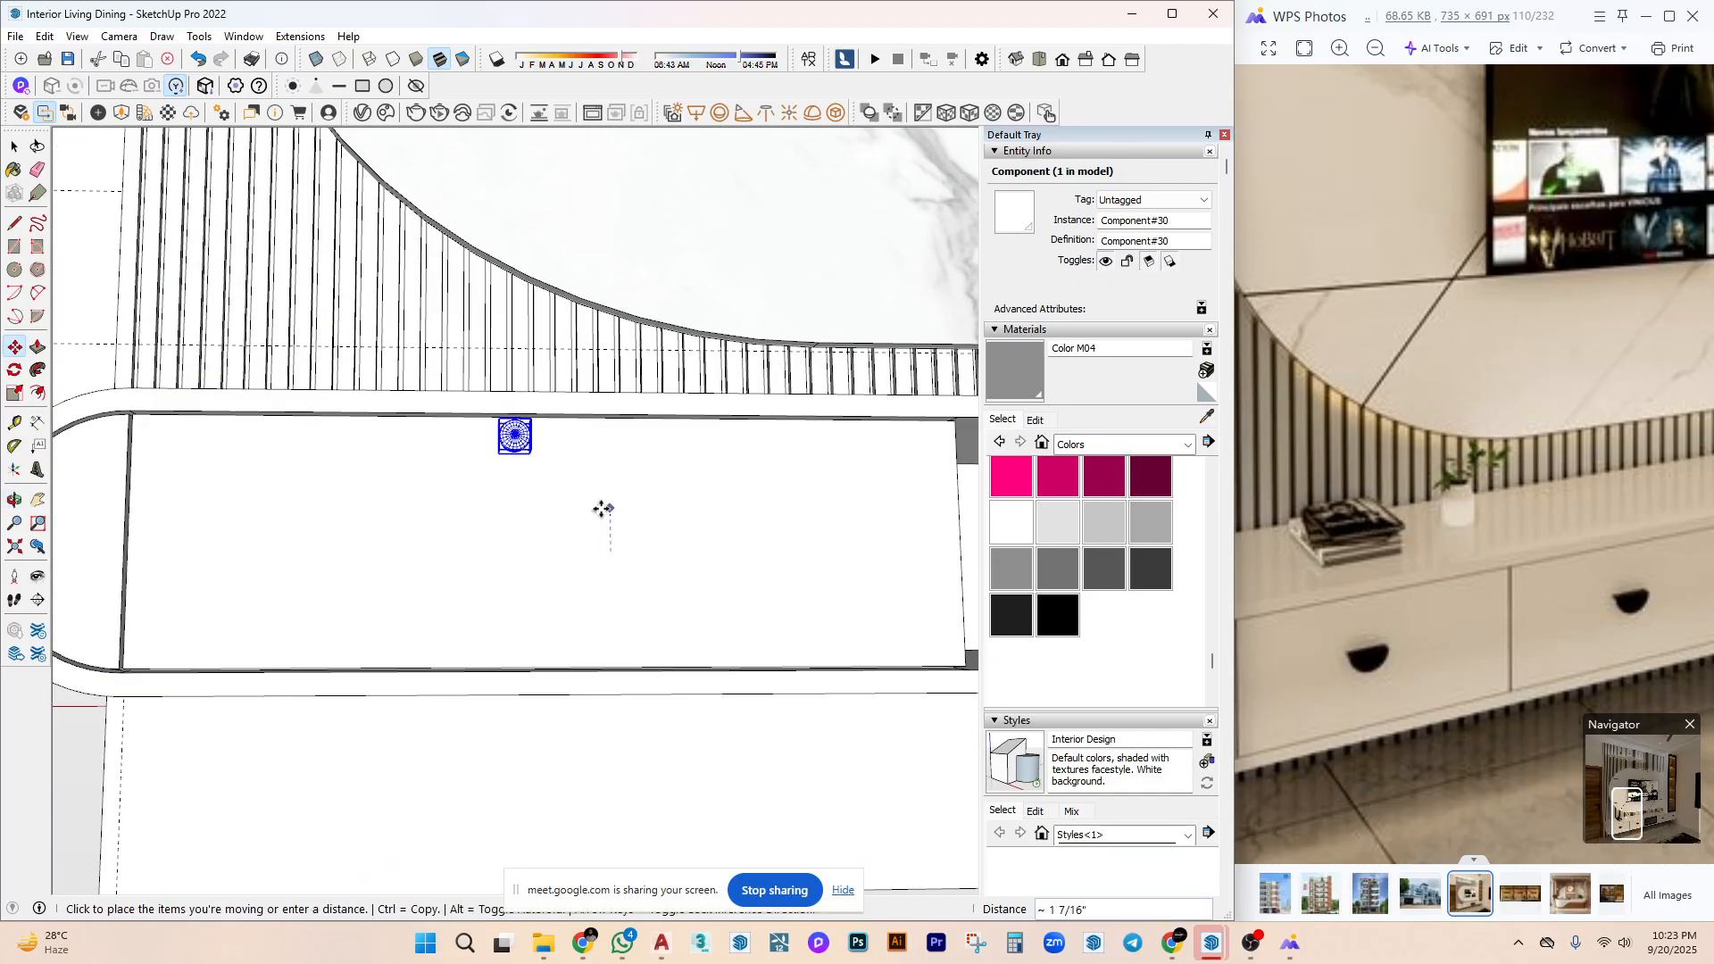
middle_click_drag(601, 509, 914, 658)
key("space")
Scale the knob down in depth so that it protrudes less from the drawer front.
scroll(607, 509, "up", 5)
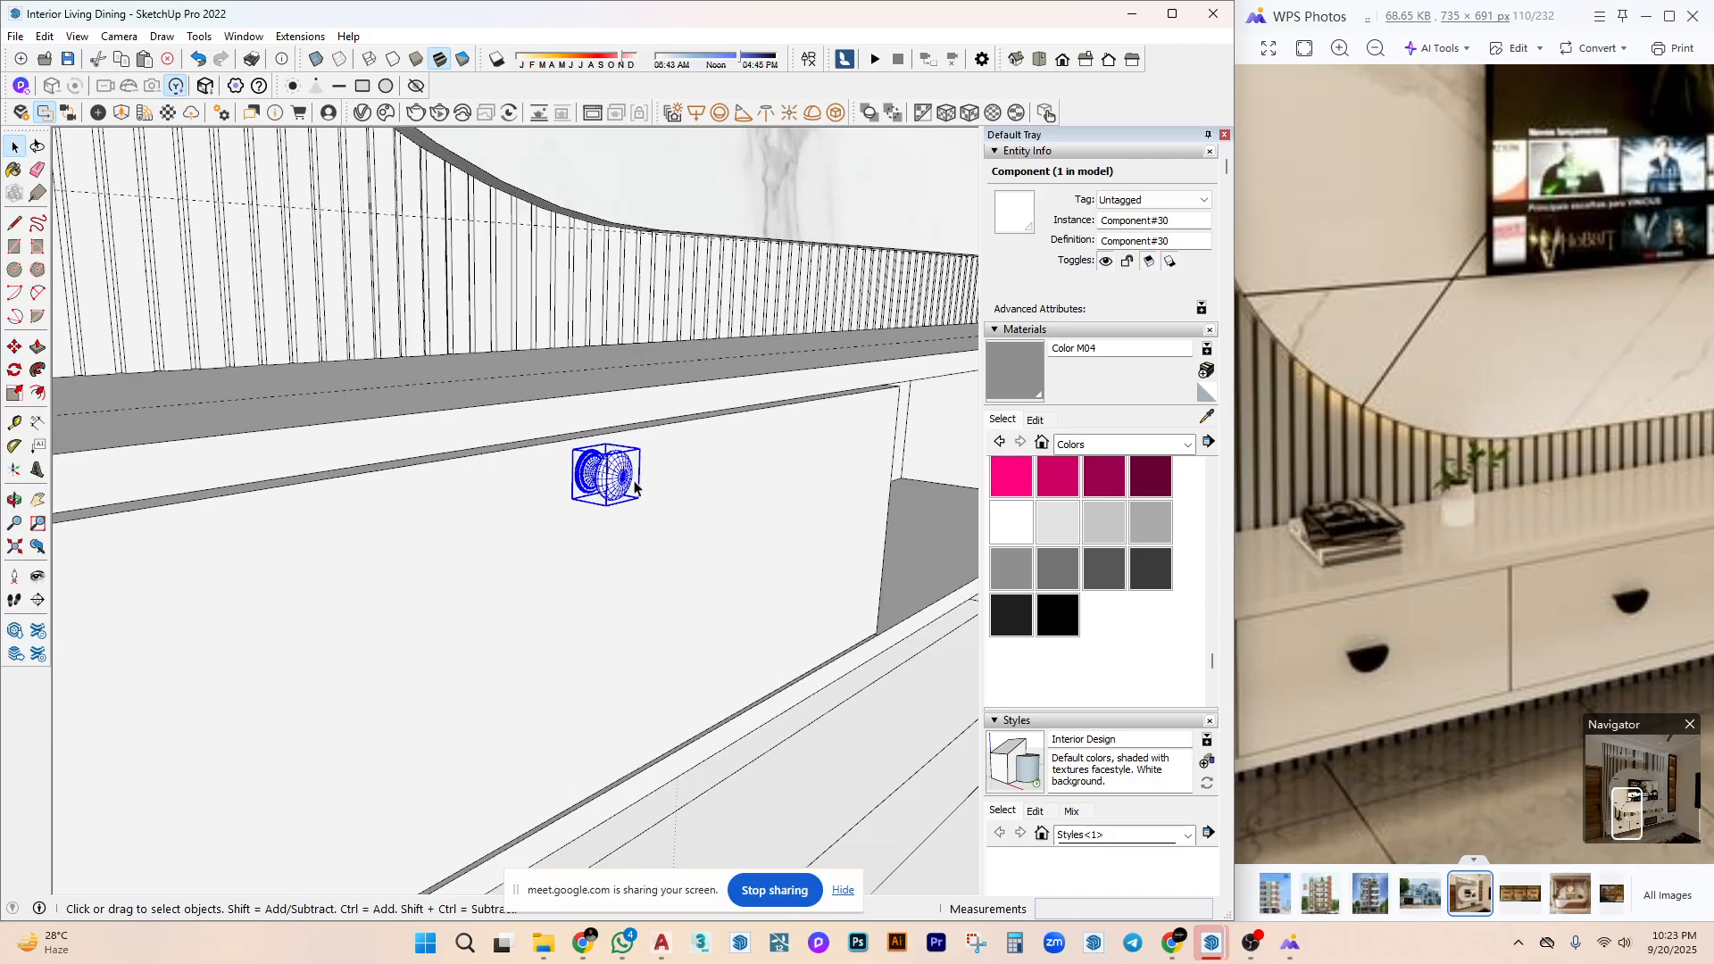
key("s")
middle_click_drag(607, 511, 658, 467)
left_click(635, 457)
left_click(601, 506)
key("space")
scroll(600, 506, "down", 3)
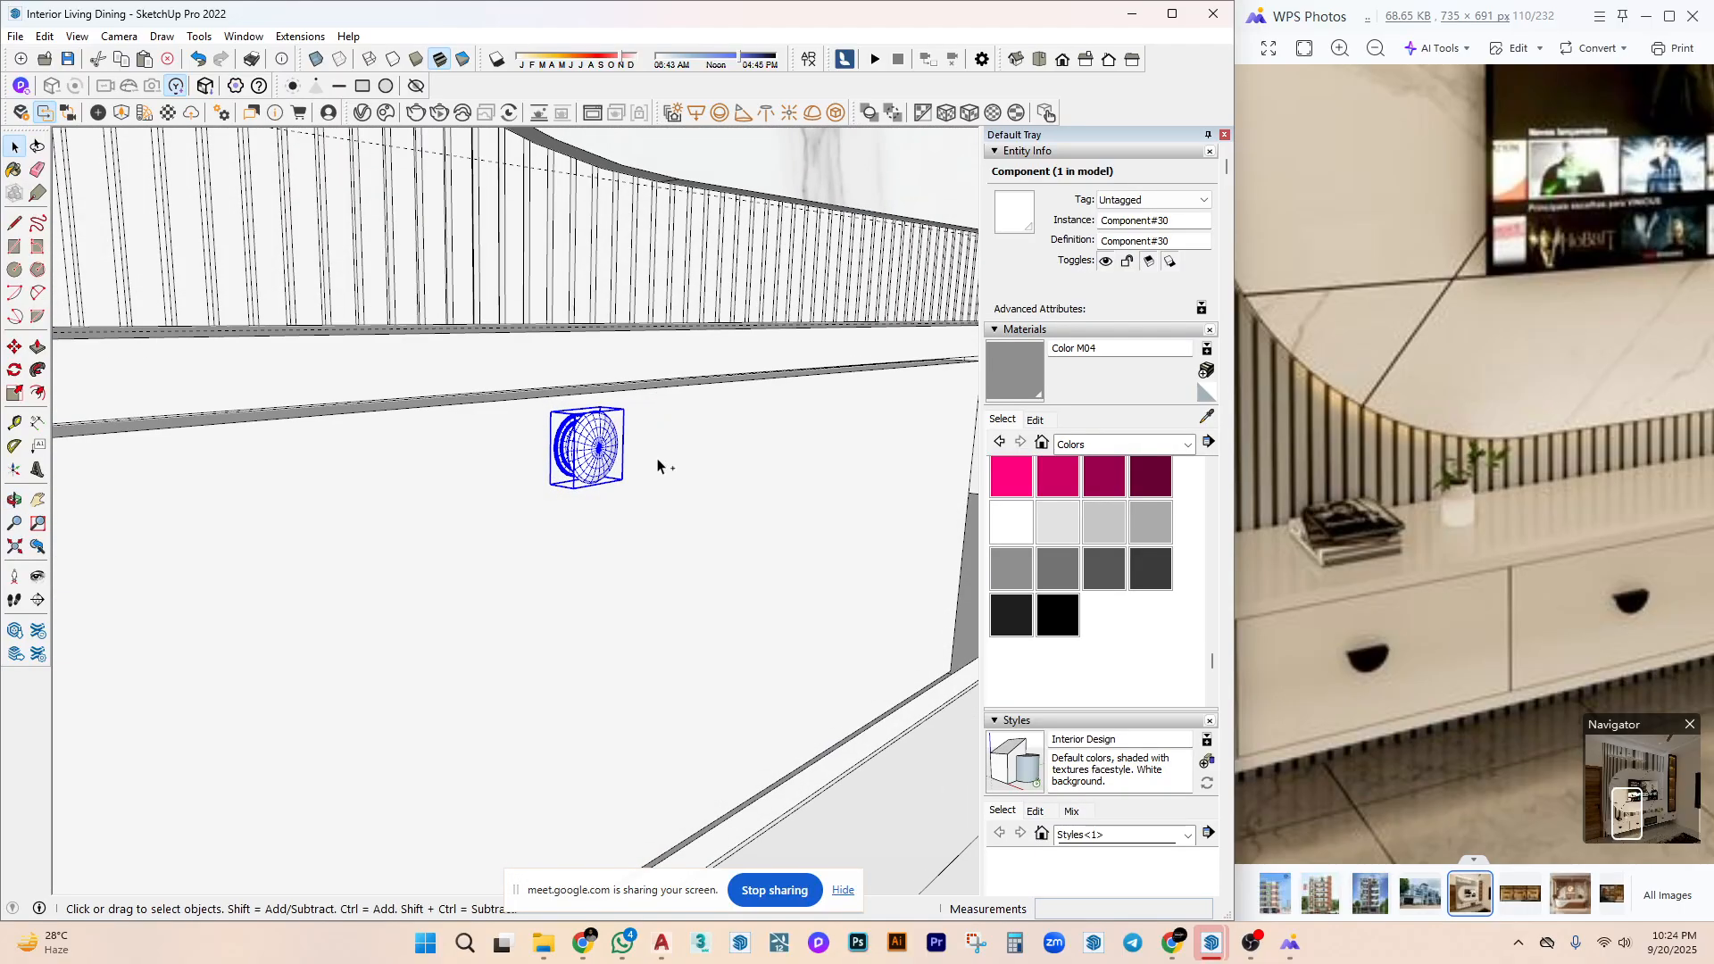
scroll(638, 483, "up", 1)
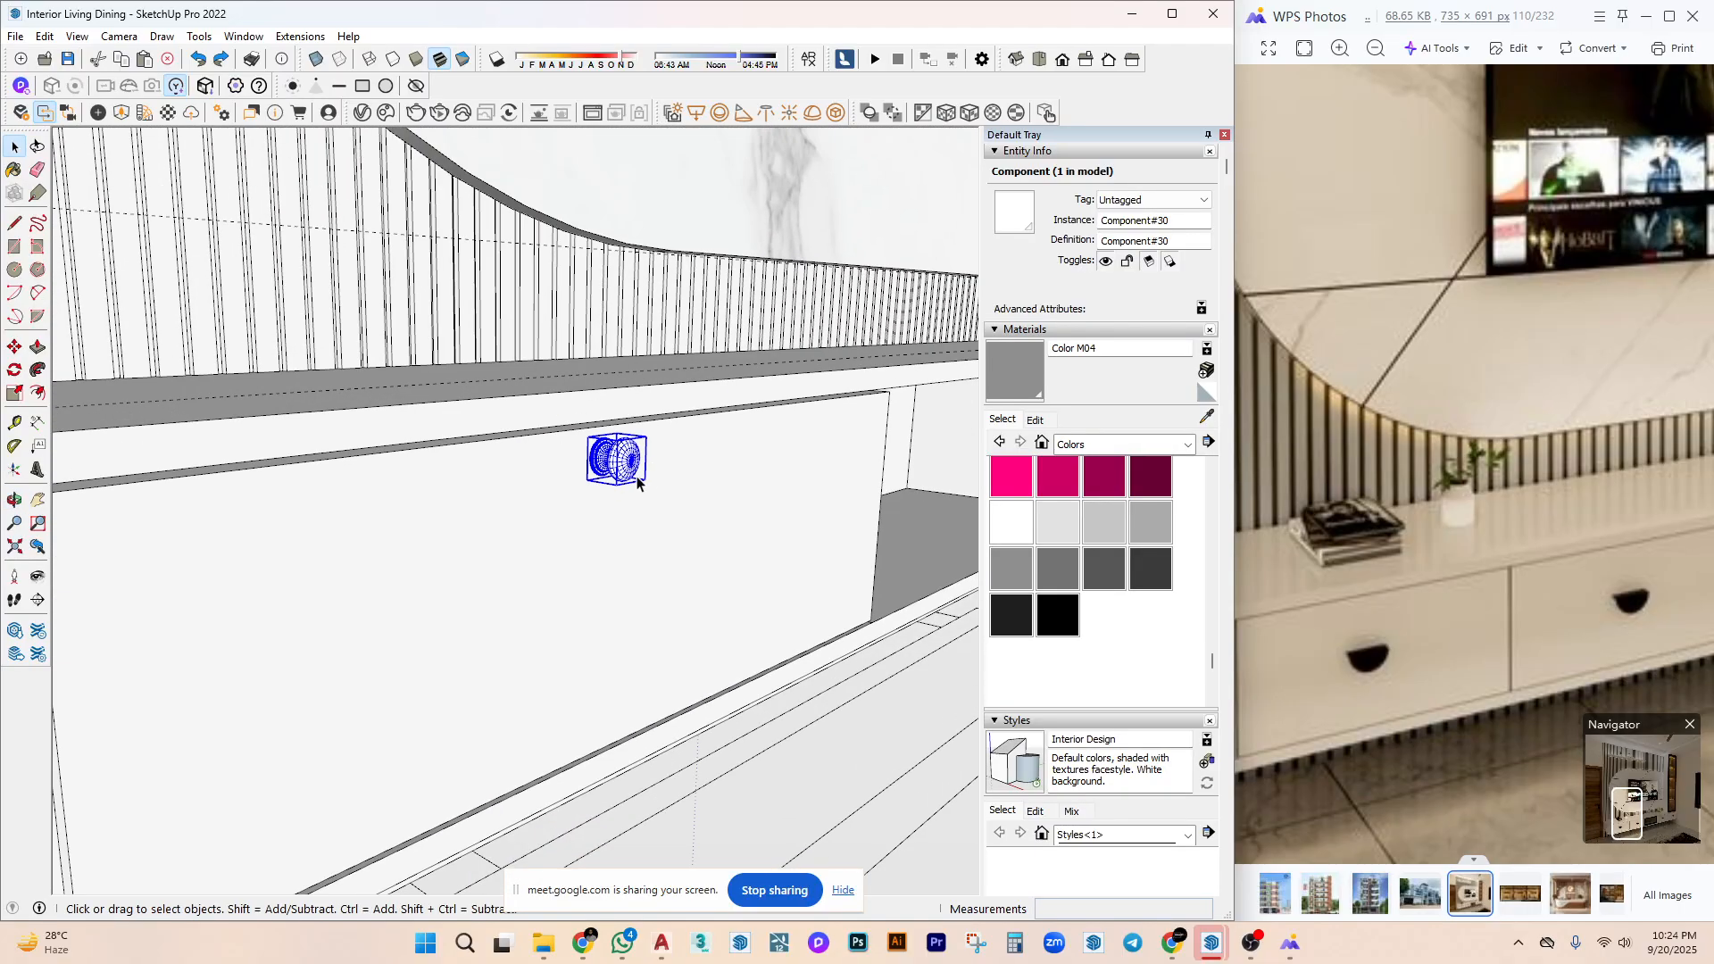
middle_click_drag(641, 473, 605, 562)
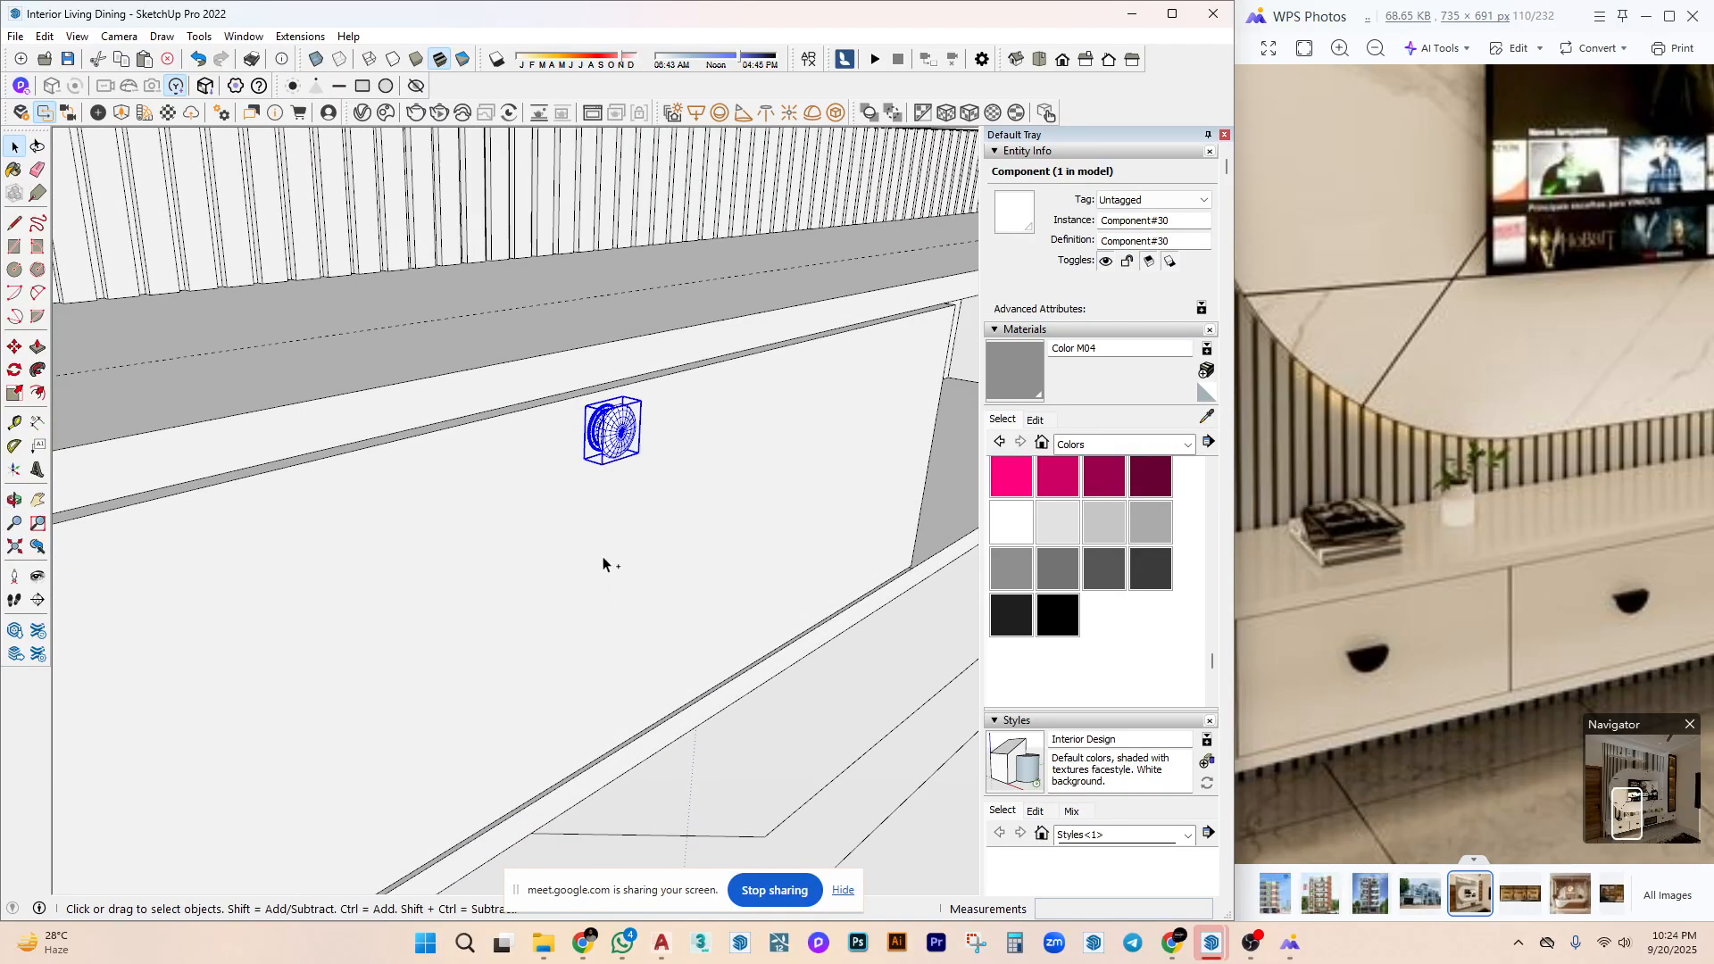
Transfer the knob into the drawer front component by cutting it and pasting it in place inside the component.
double_click(662, 509)
left_click(665, 509)
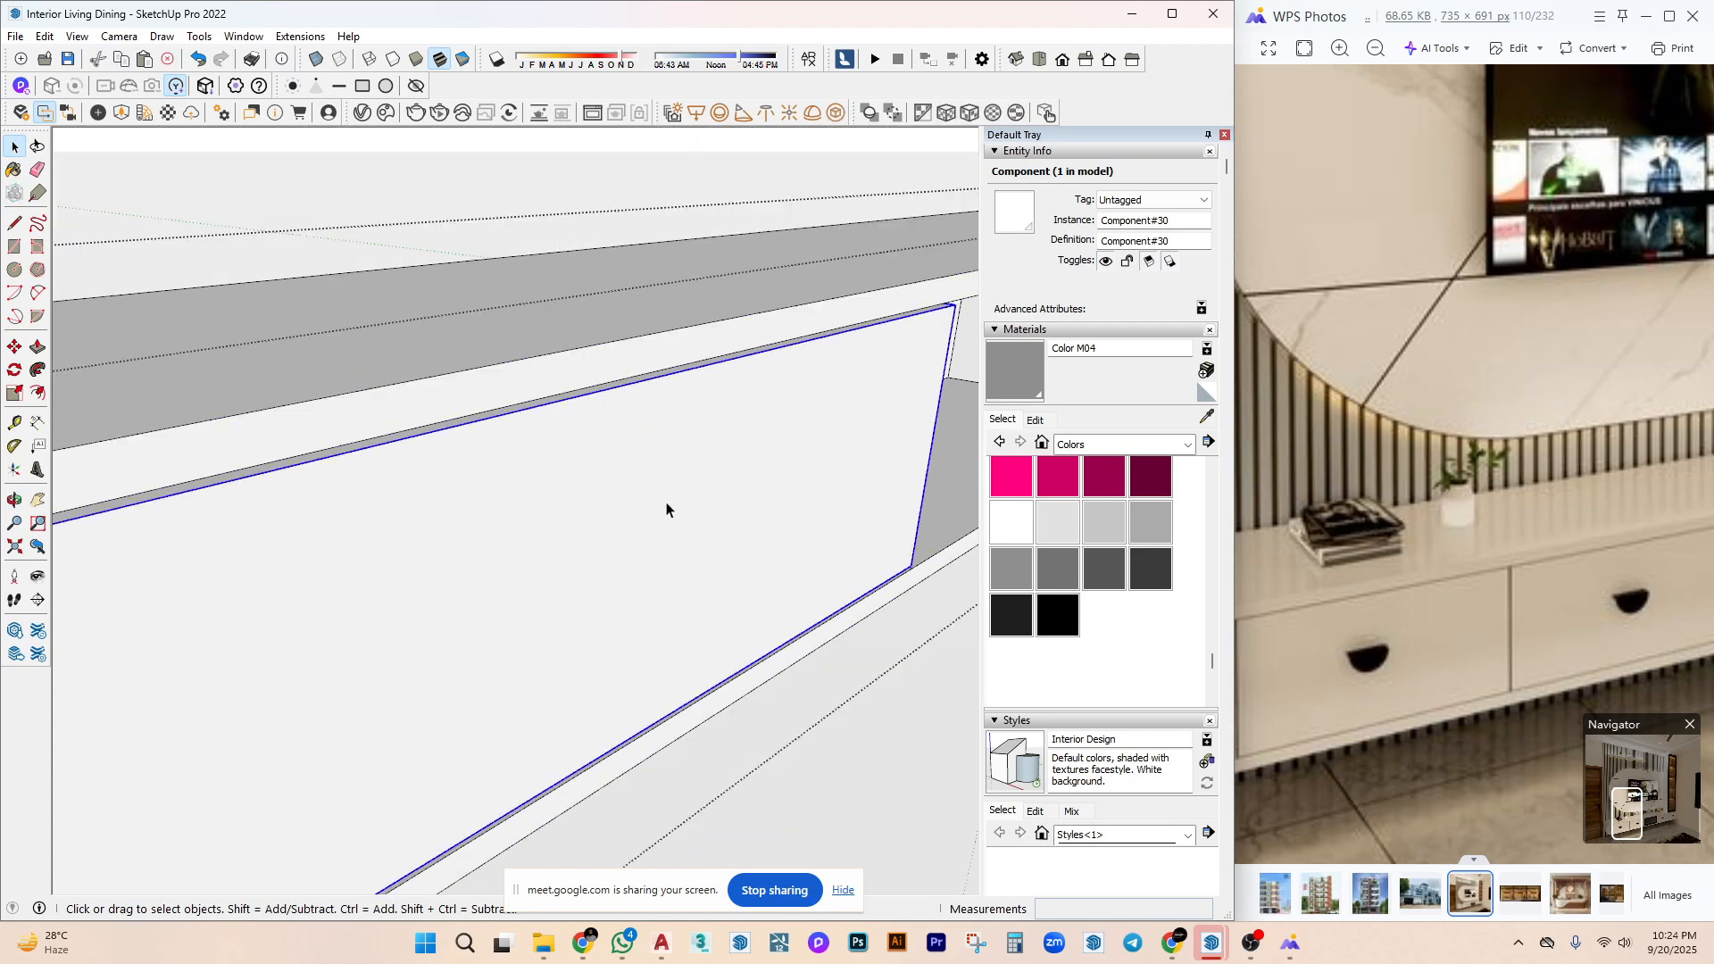
left_click(44, 36)
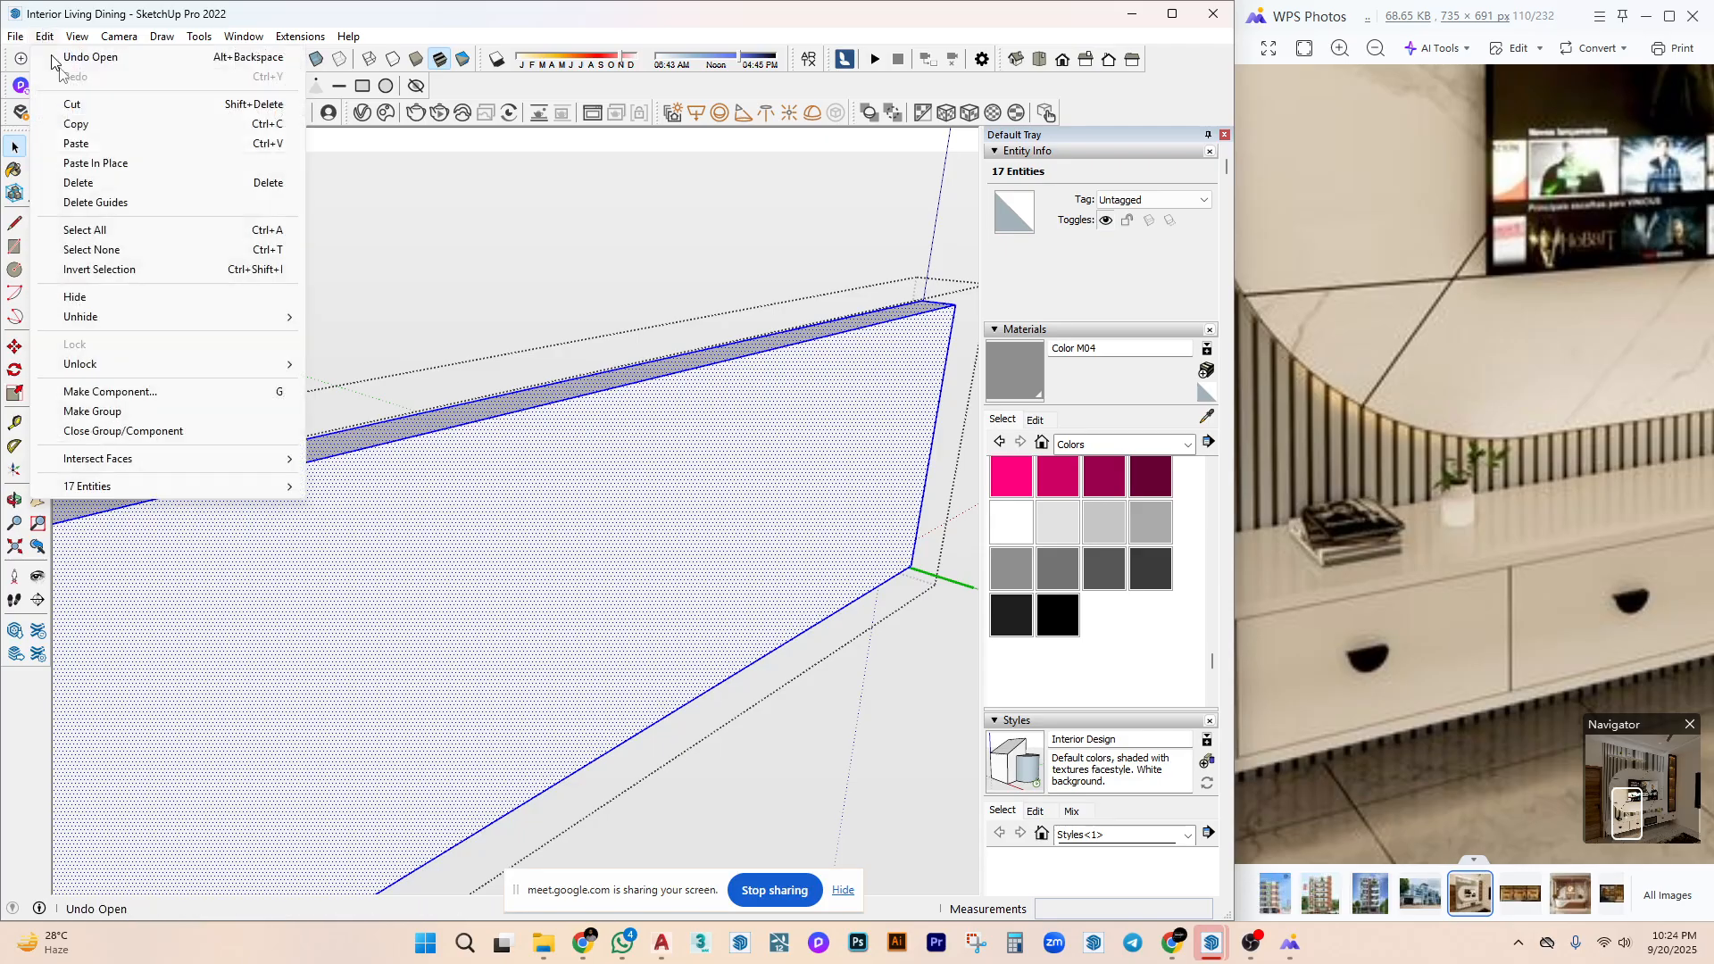
left_click(132, 167)
scroll(343, 429, "down", 4)
key("Escape")
scroll(662, 307, "up", 6)
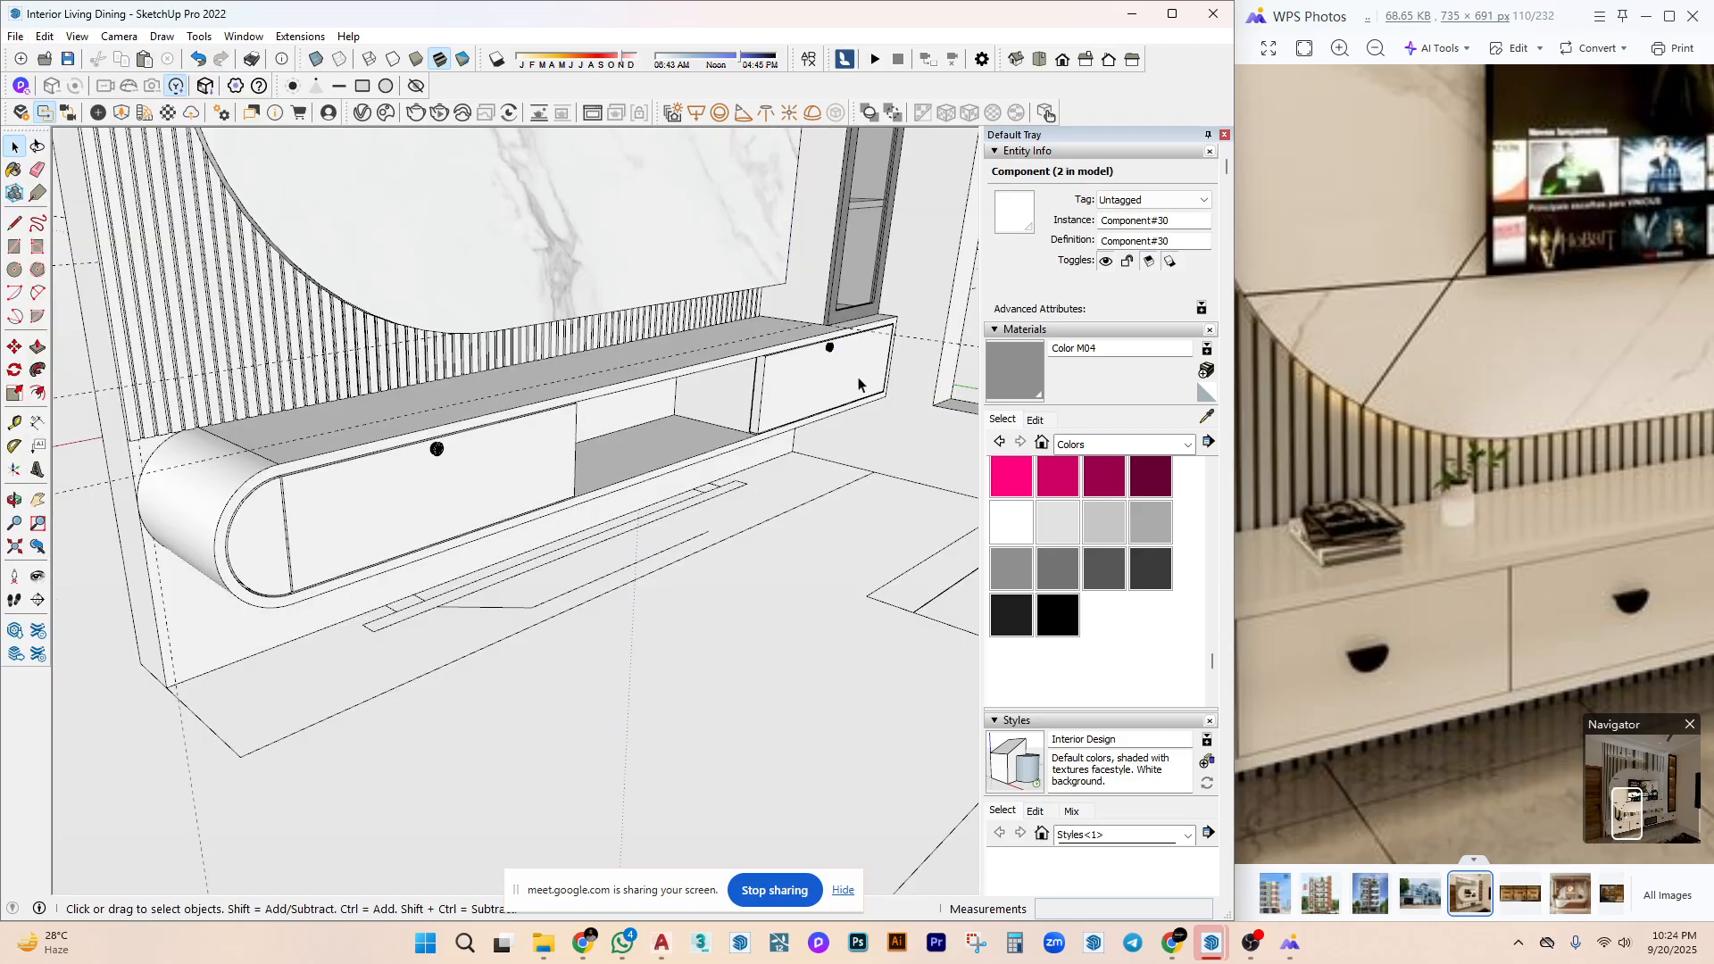
Examine the console's open middle compartment and drawer fronts against the full reference photo.
scroll(551, 358, "down", 3)
middle_click_drag(551, 357, 784, 494)
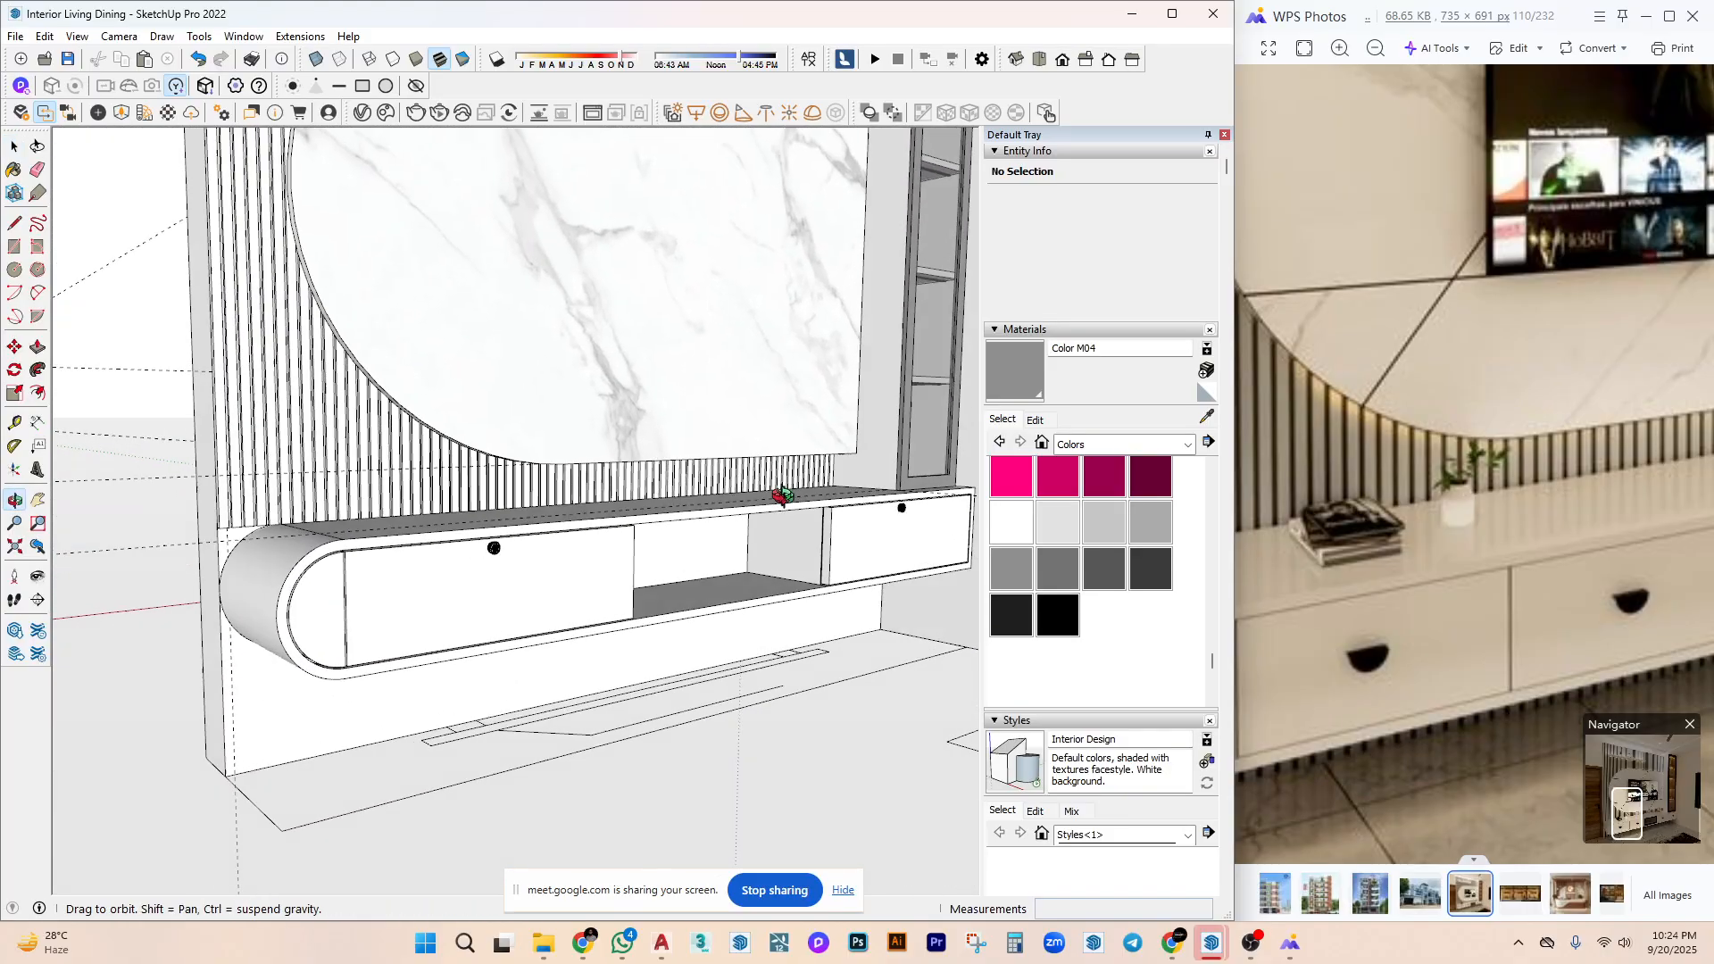
scroll(632, 391, "up", 3)
middle_click_drag(631, 390, 485, 432)
scroll(660, 462, "up", 5)
key("space")
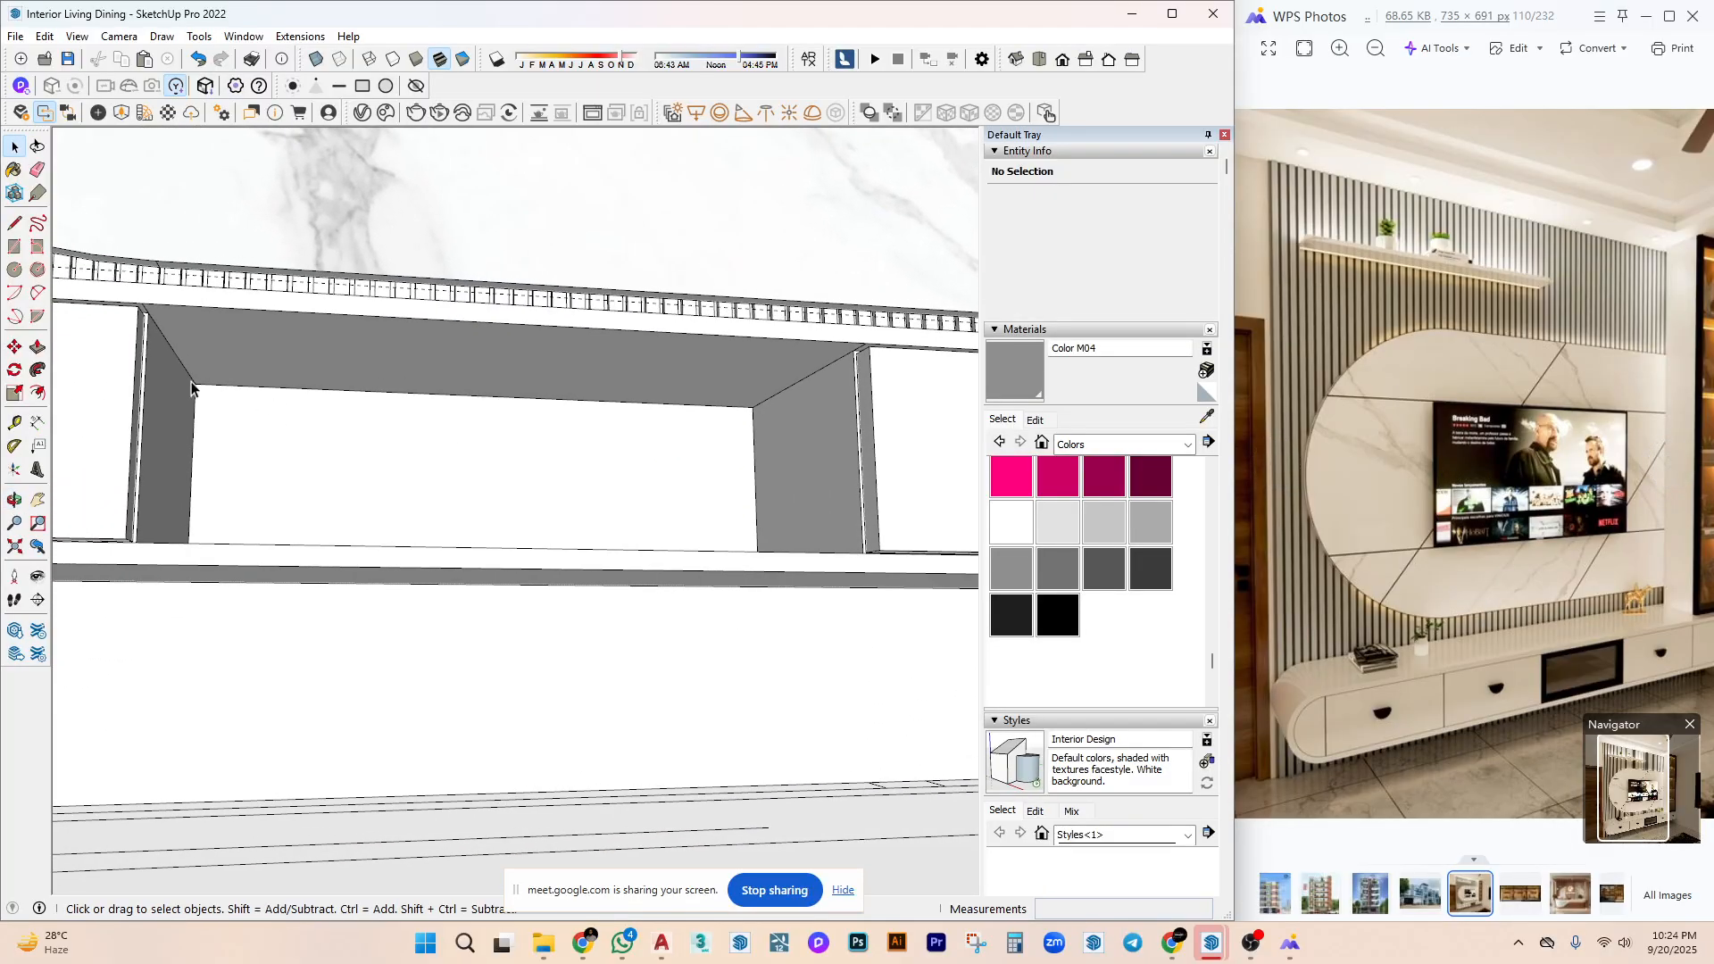
mouse_move(761, 383)
middle_mouse_down()
mouse_move(502, 521)
mouse_move(738, 490)
mouse_move(896, 525)
middle_mouse_up()
scroll(527, 525, "down", 5)
scroll(533, 541, "up", 5)
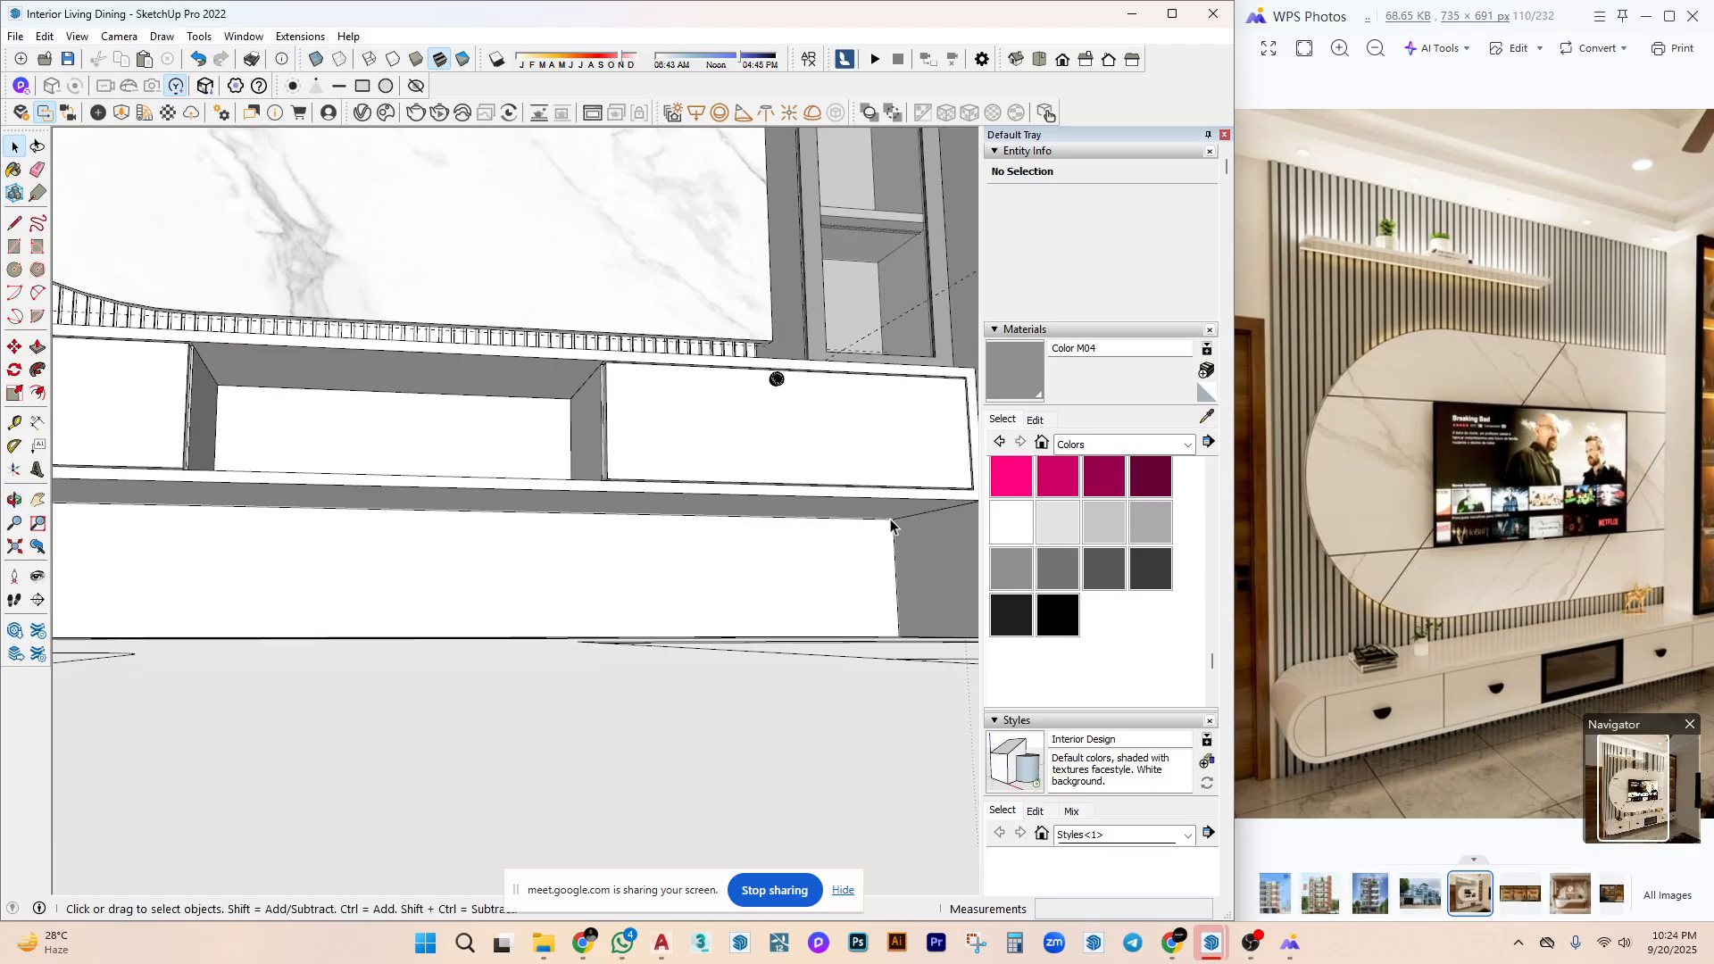
mouse_move(709, 495)
middle_mouse_down()
mouse_move(750, 616)
mouse_move(764, 572)
mouse_move(700, 379)
mouse_move(727, 382)
mouse_move(727, 410)
middle_mouse_up()
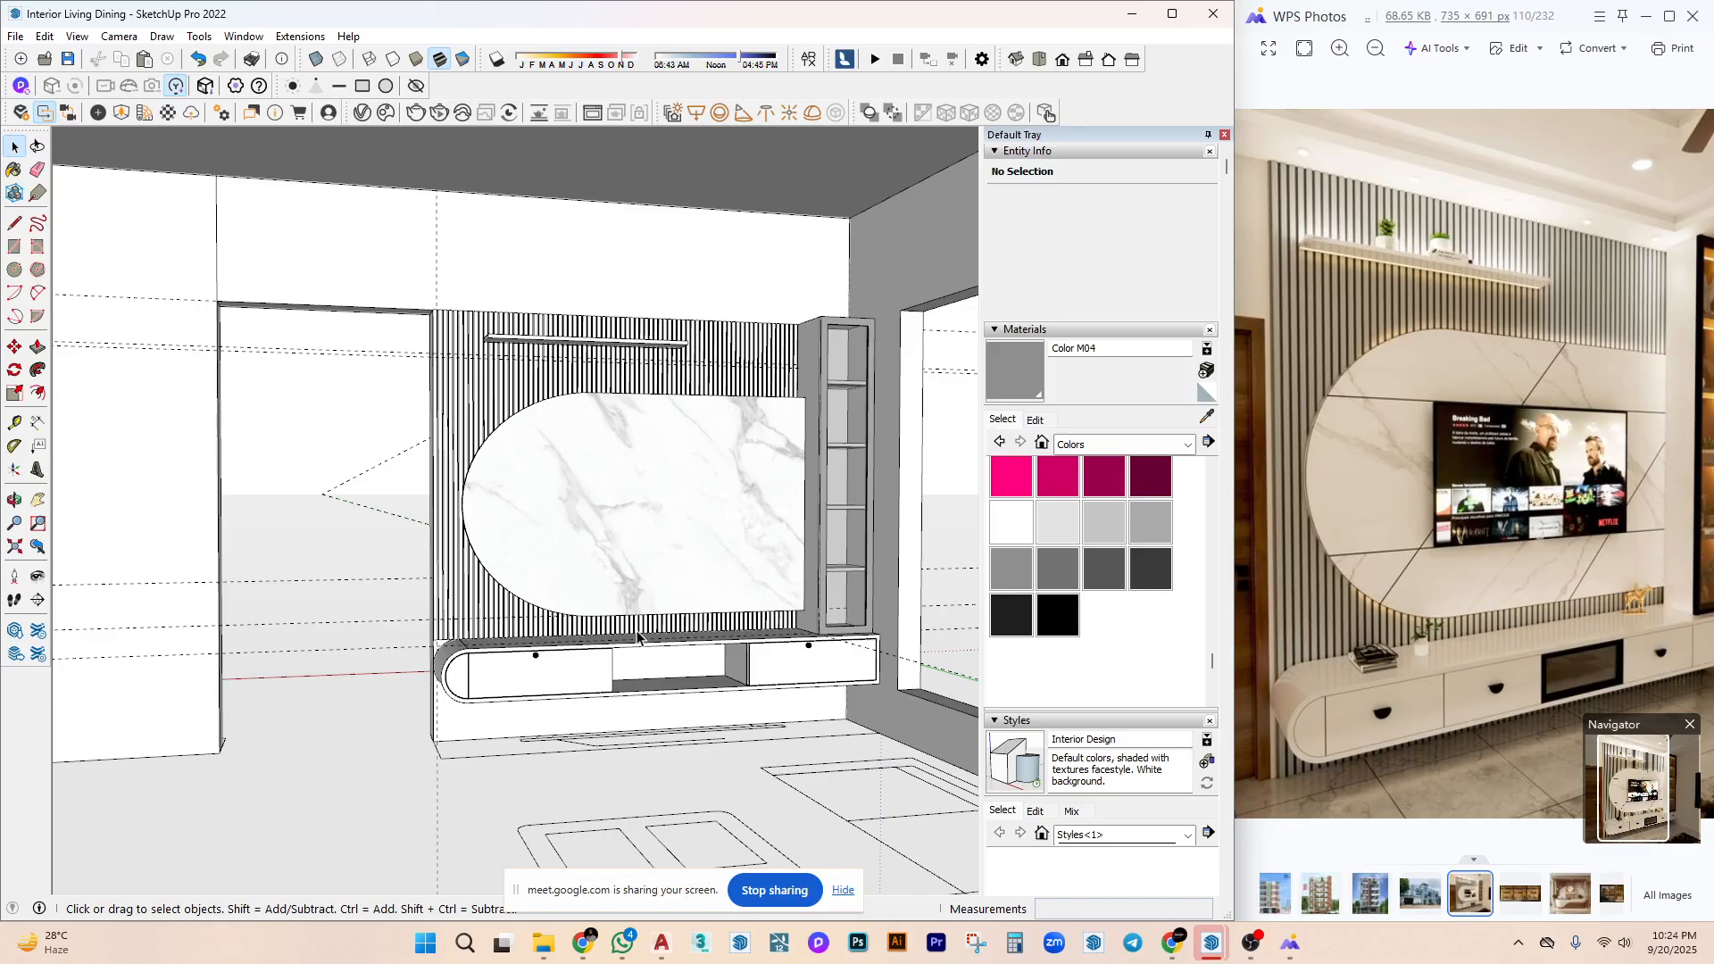
scroll(637, 636, "up", 8)
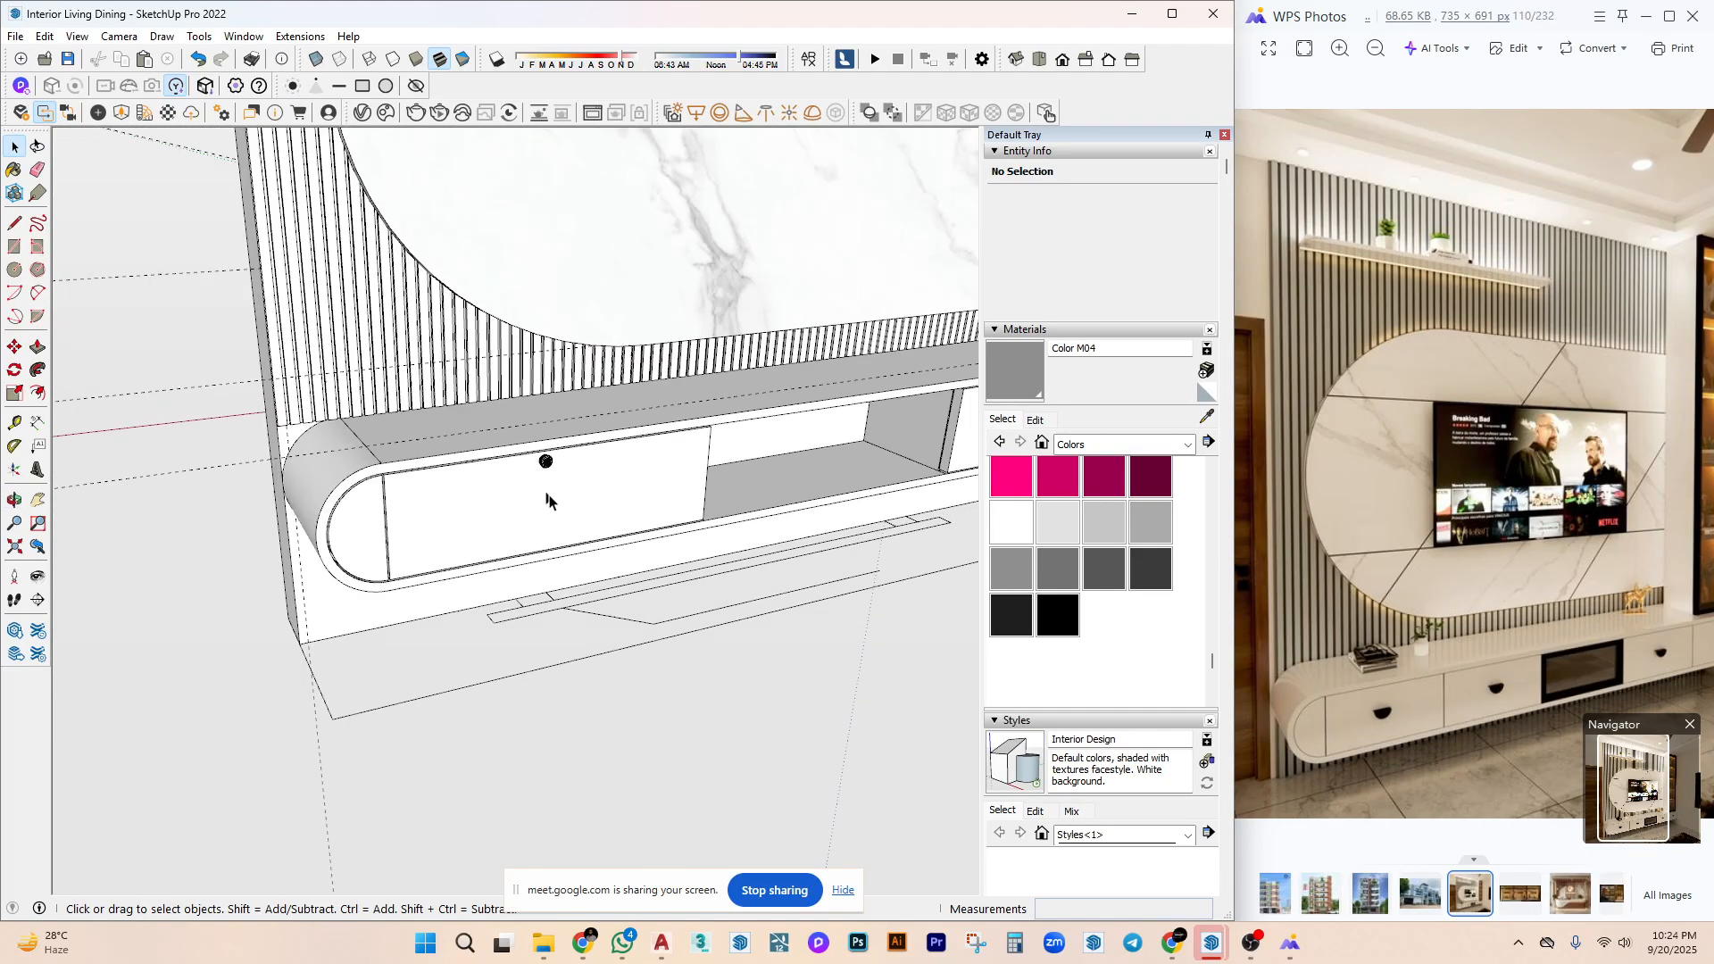
scroll(546, 495, "down", 1)
left_click(554, 527)
middle_click_drag(553, 526, 571, 540)
double_click(569, 513)
left_click(568, 510)
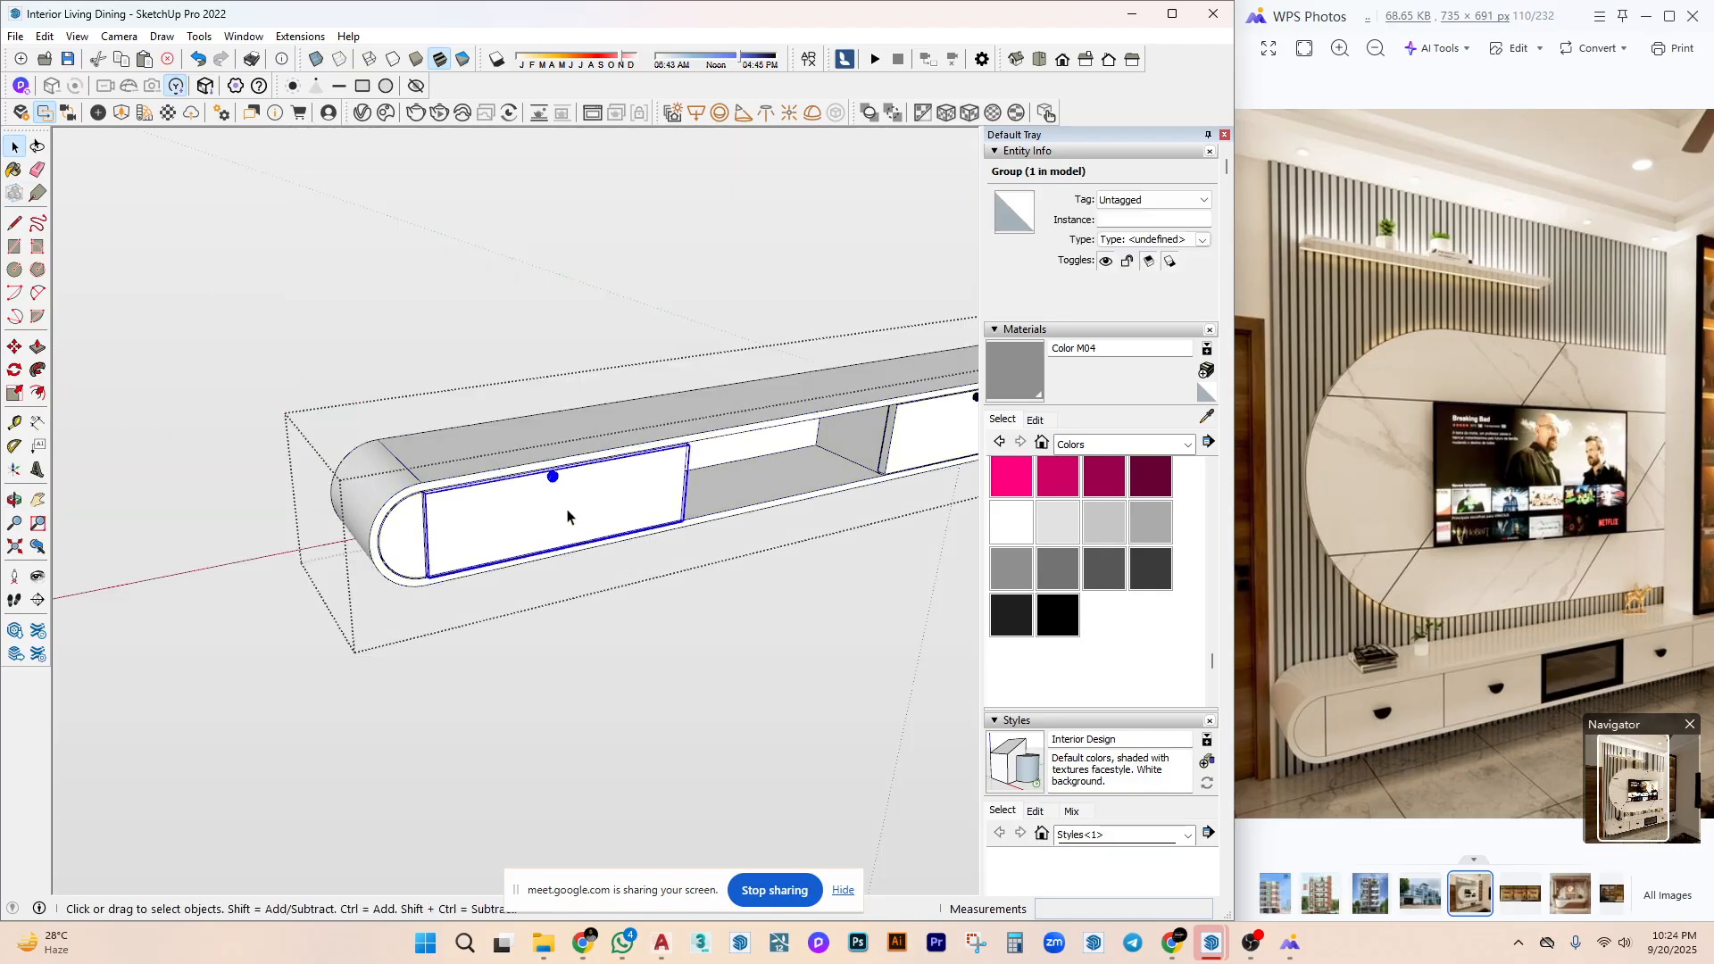
key("m")
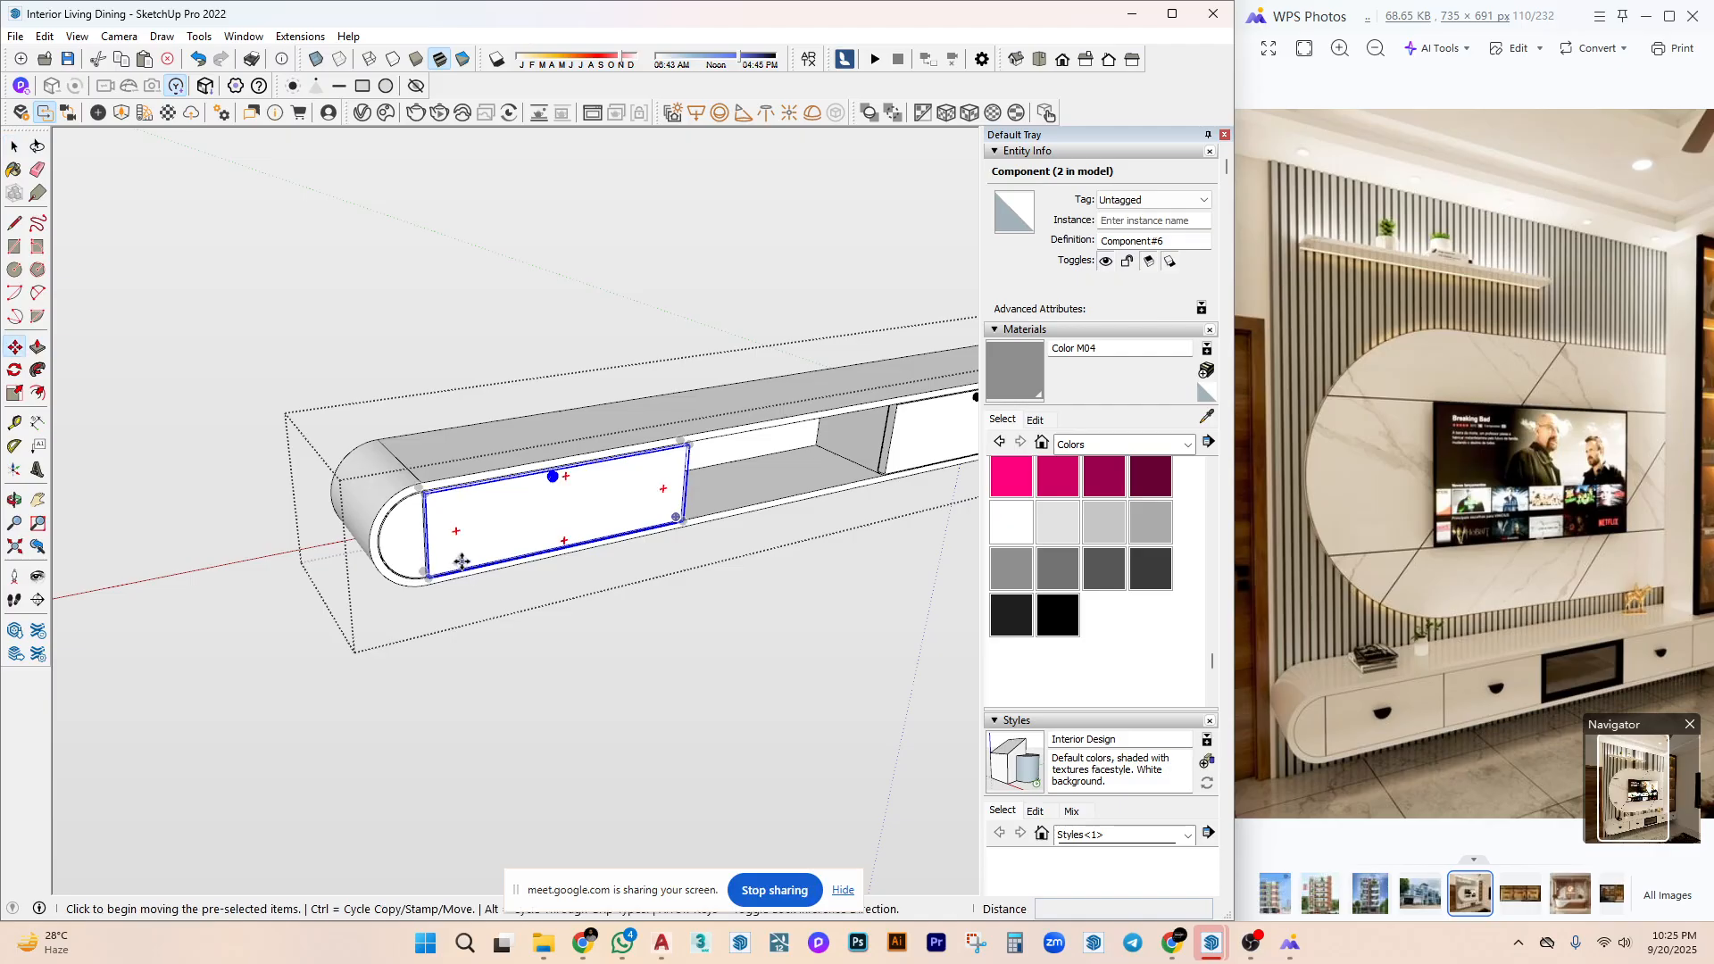
key("ctrl")
key("space")
scroll(585, 529, "down", 3)
left_click(606, 590)
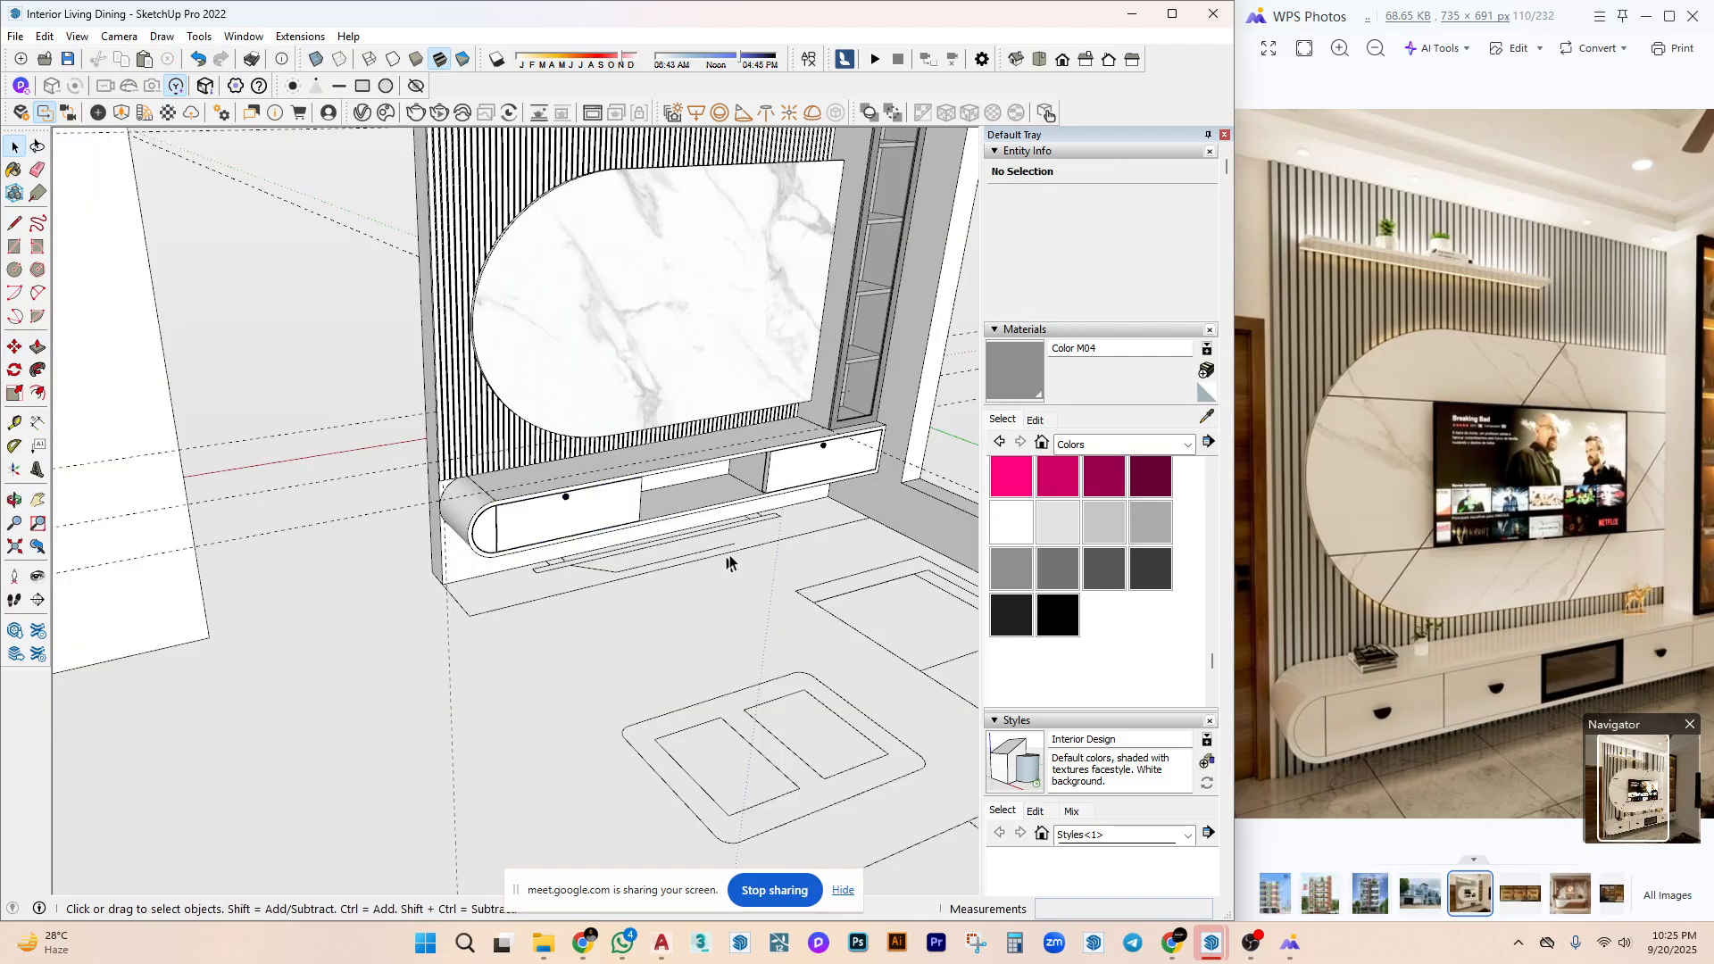
Draw a rectangle on the floor before the console and extrude it into a box about 3' 1 1/4" long and 1' 3 1/4" high.
scroll(616, 571, "up", 4)
middle_click_drag(714, 536, 699, 506, "shift")
scroll(699, 505, "up", 6)
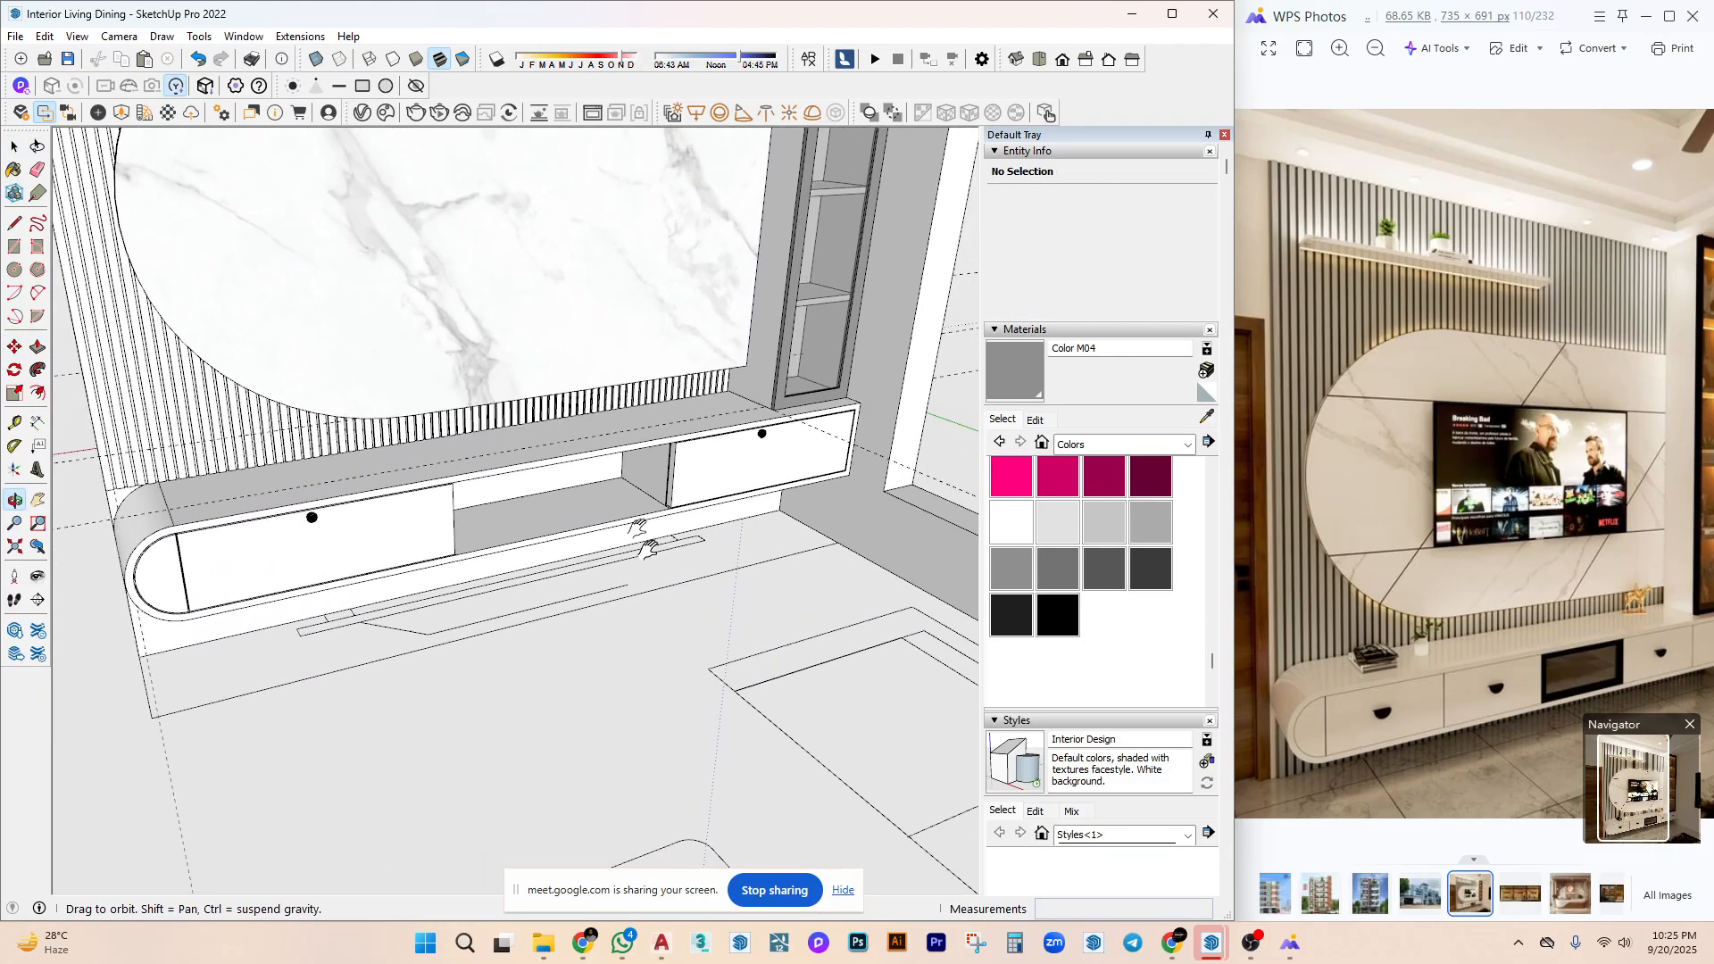
scroll(614, 510, "down", 5)
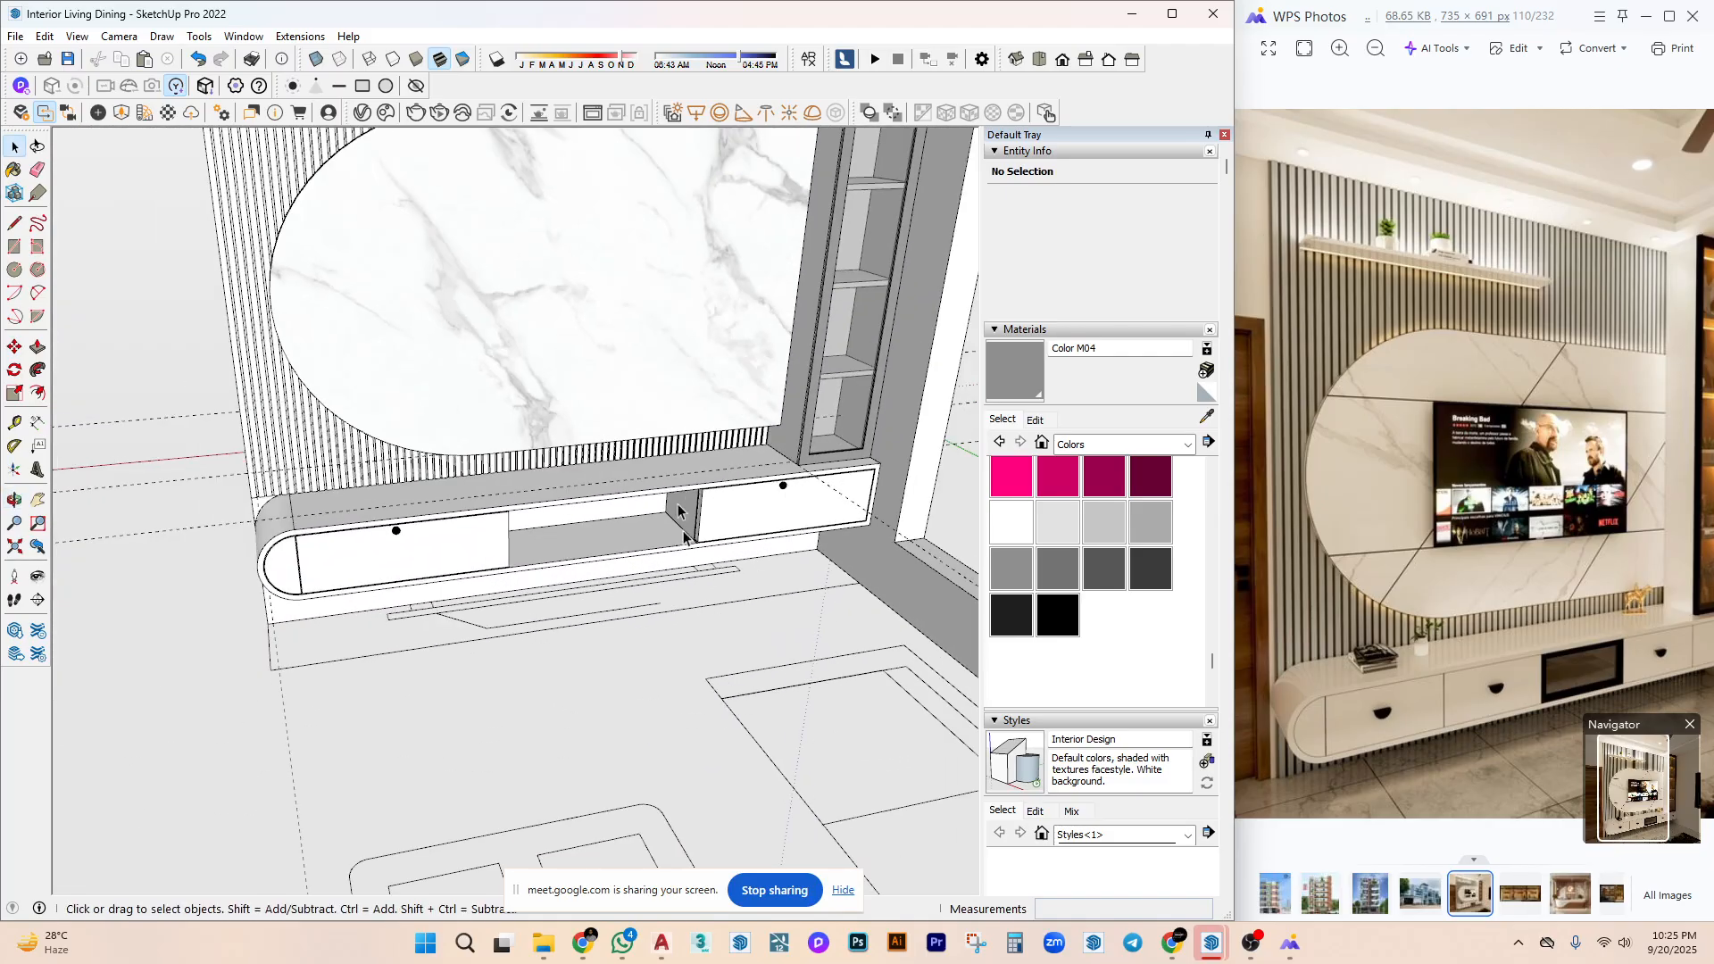
middle_click_drag(614, 511, 700, 613)
key("r")
left_click(426, 589)
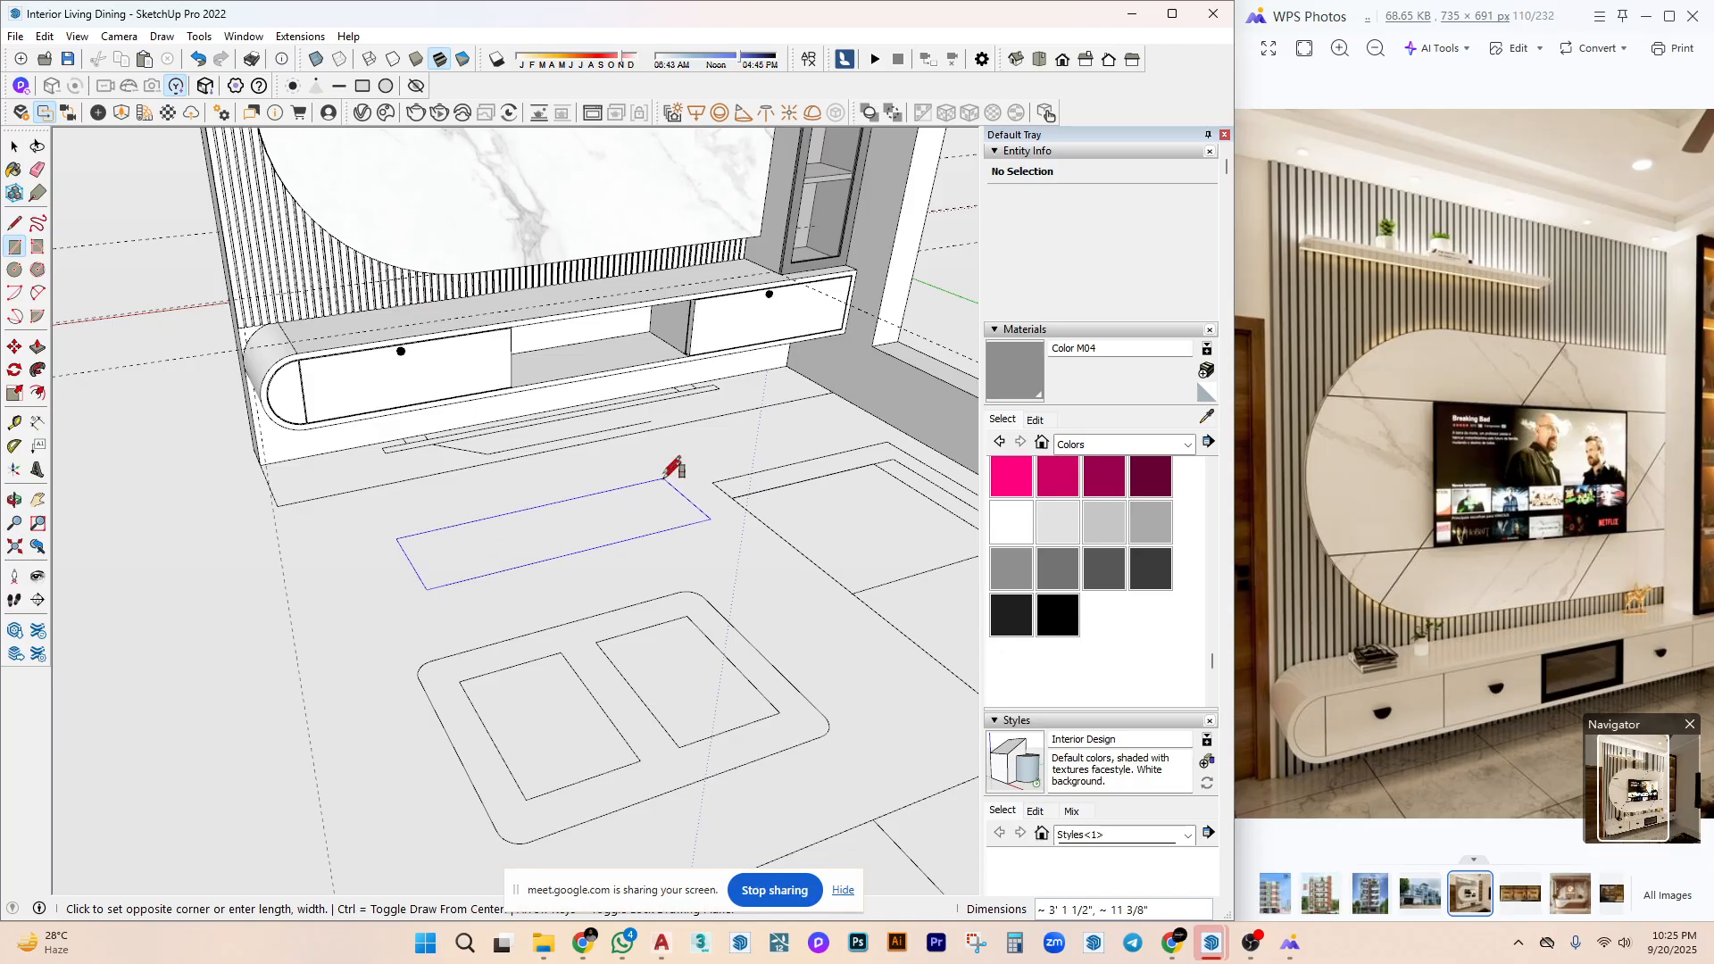
left_click(662, 465)
key("p")
left_click(582, 528)
left_click(586, 427)
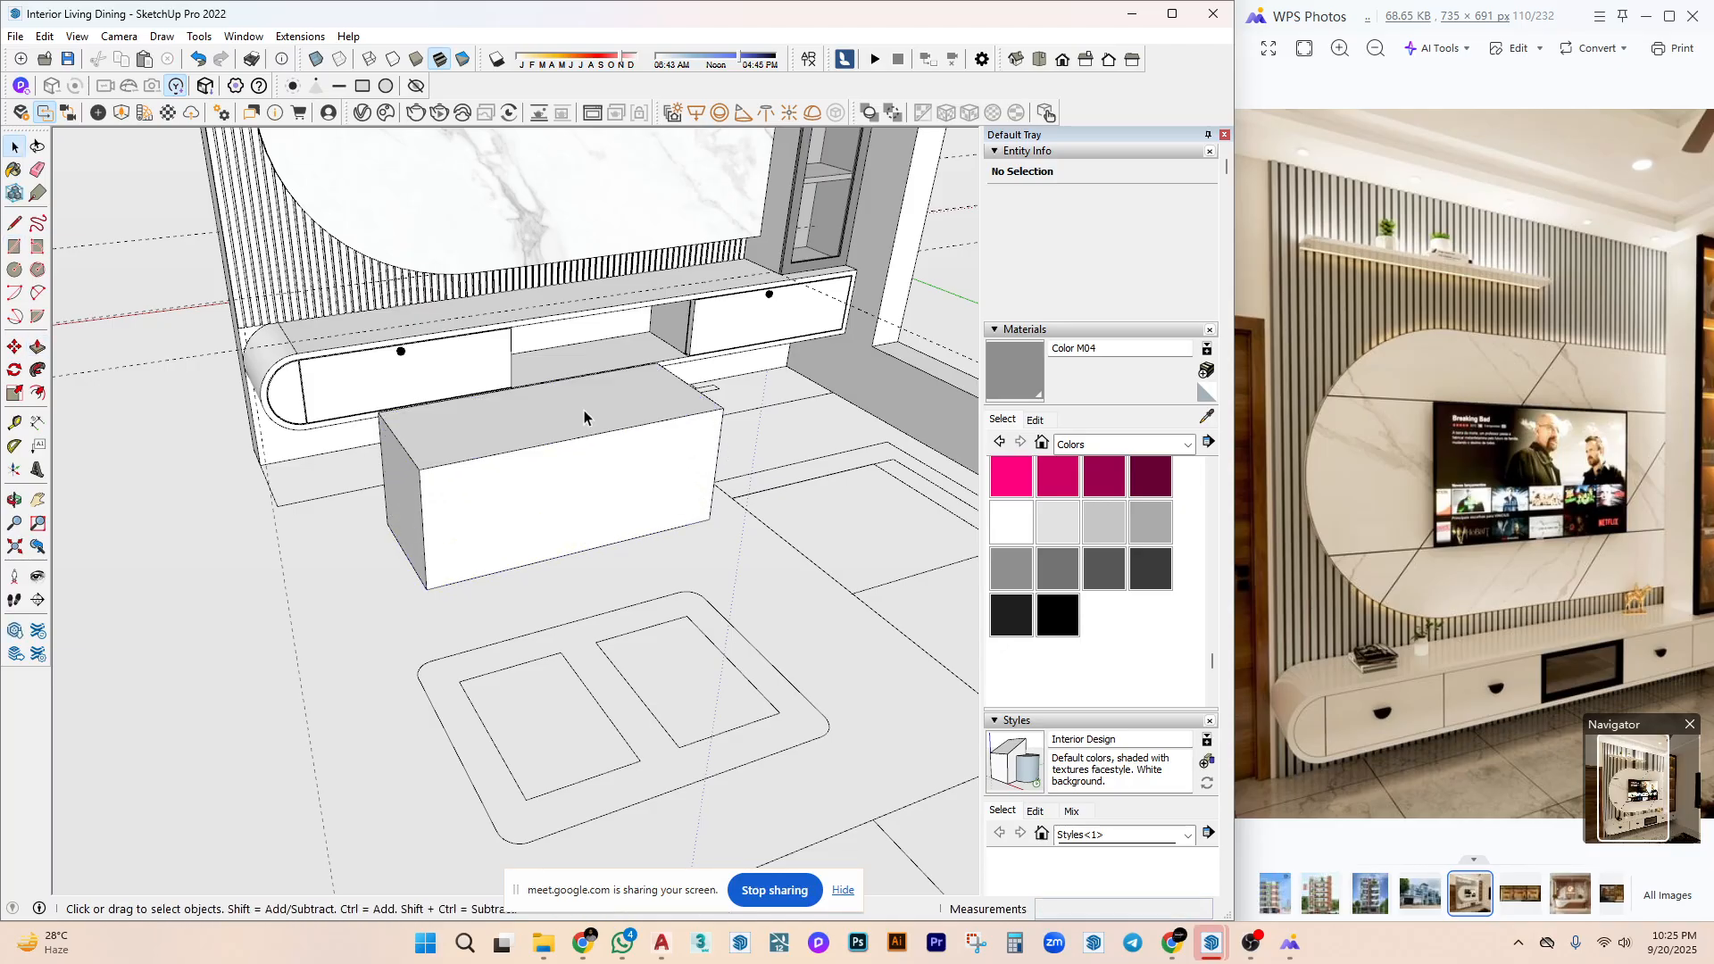
Make the whole box a group and open it for editing.
key("space")
triple_click(586, 409)
right_click(585, 410)
left_click(576, 495)
double_click(577, 496)
Divide the box's front face into three equal panels by copying its vertical end edge across the face.
middle_click_drag(576, 496, 424, 558)
left_click(435, 531)
key("m")
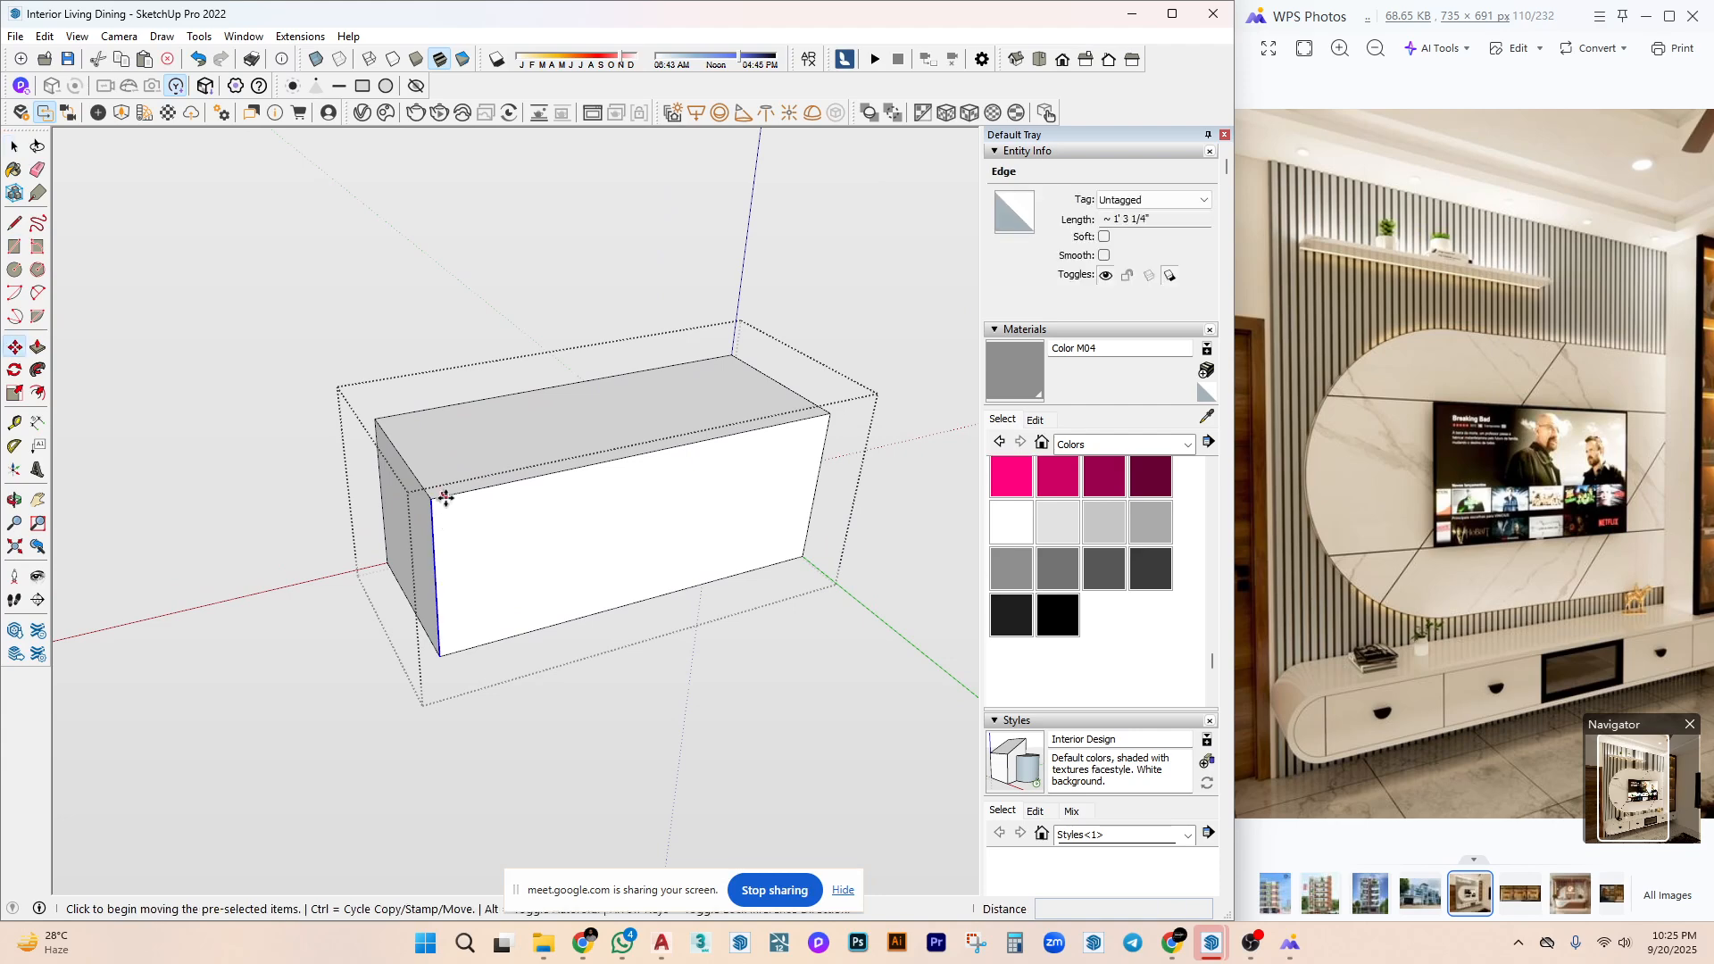
key("ctrl")
left_click(430, 499)
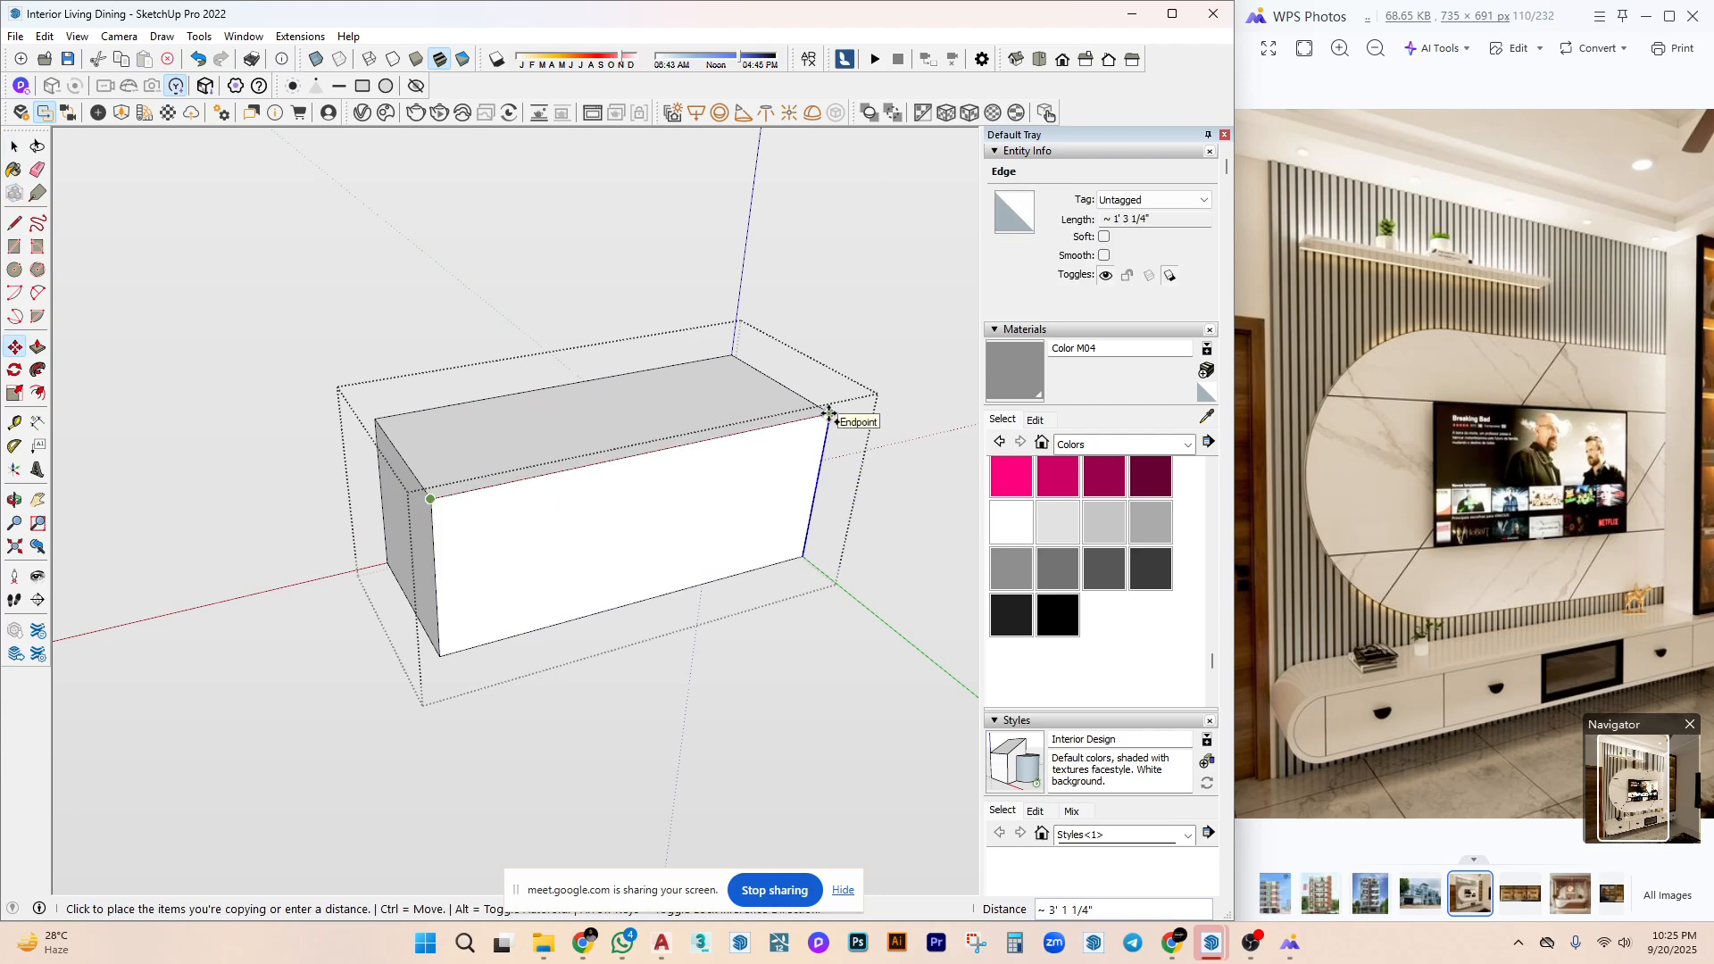
left_click(828, 412)
key("Return")
key("space")
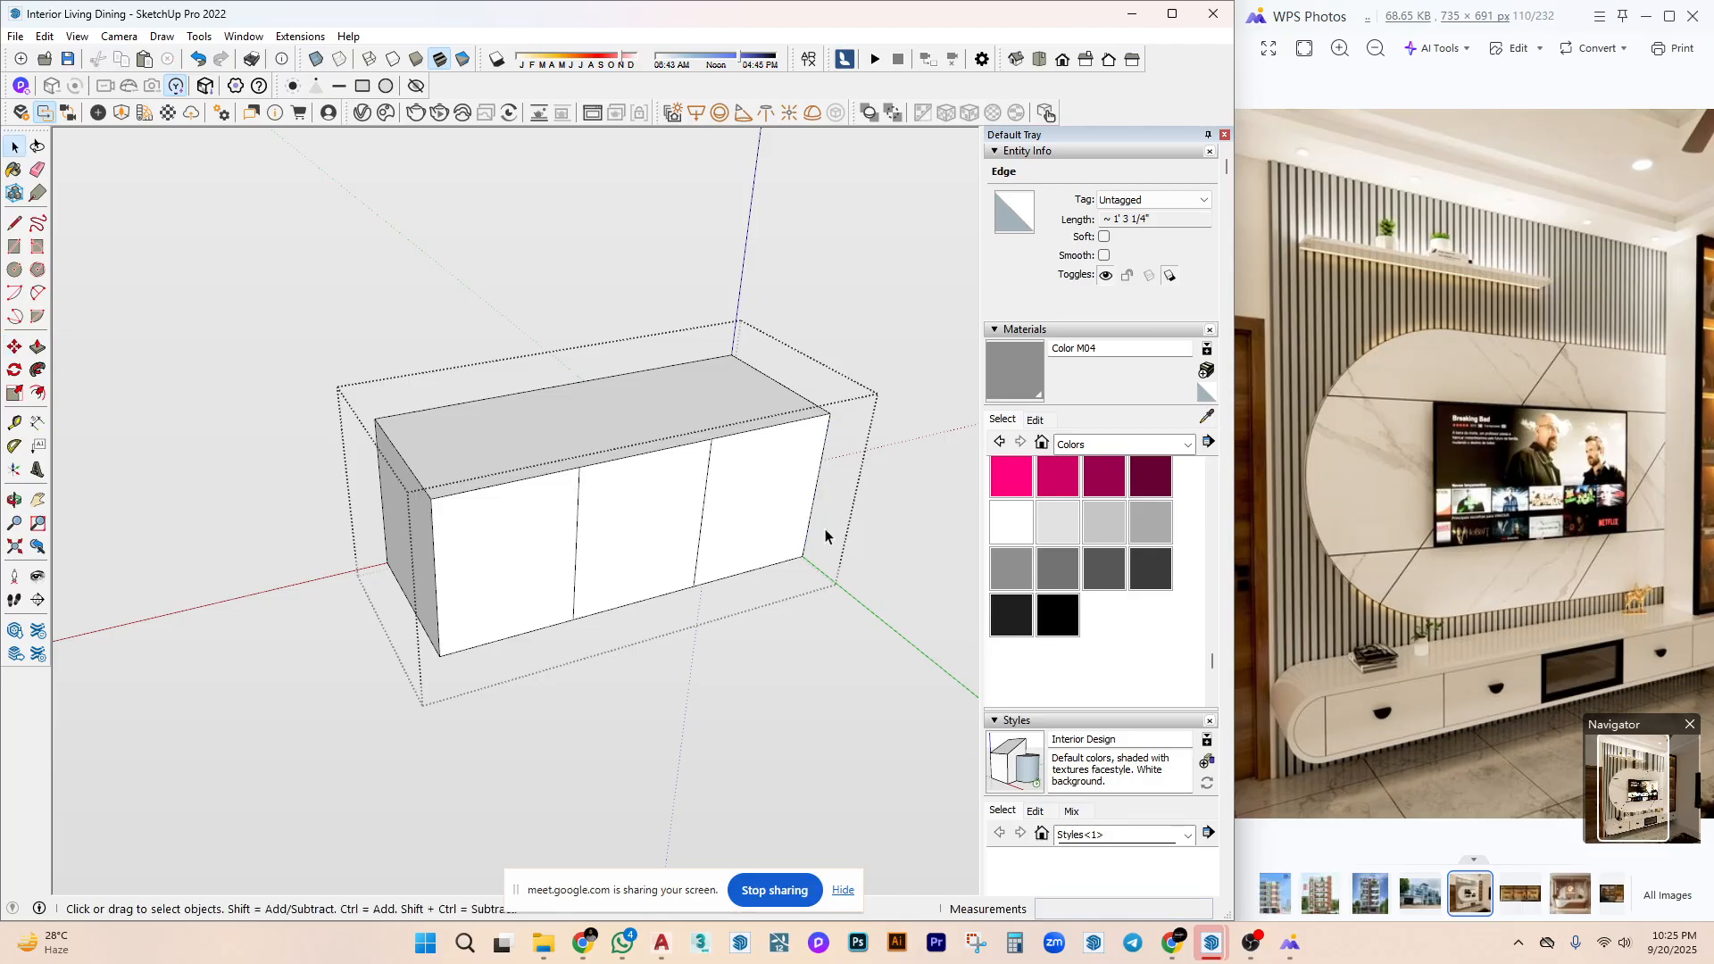
Copy the box's front panel at the far end nearest the window and paste it in place outside the box group.
double_click(725, 437)
scroll(770, 457, "up", 5)
middle_click_drag(765, 462, 751, 462, "shift")
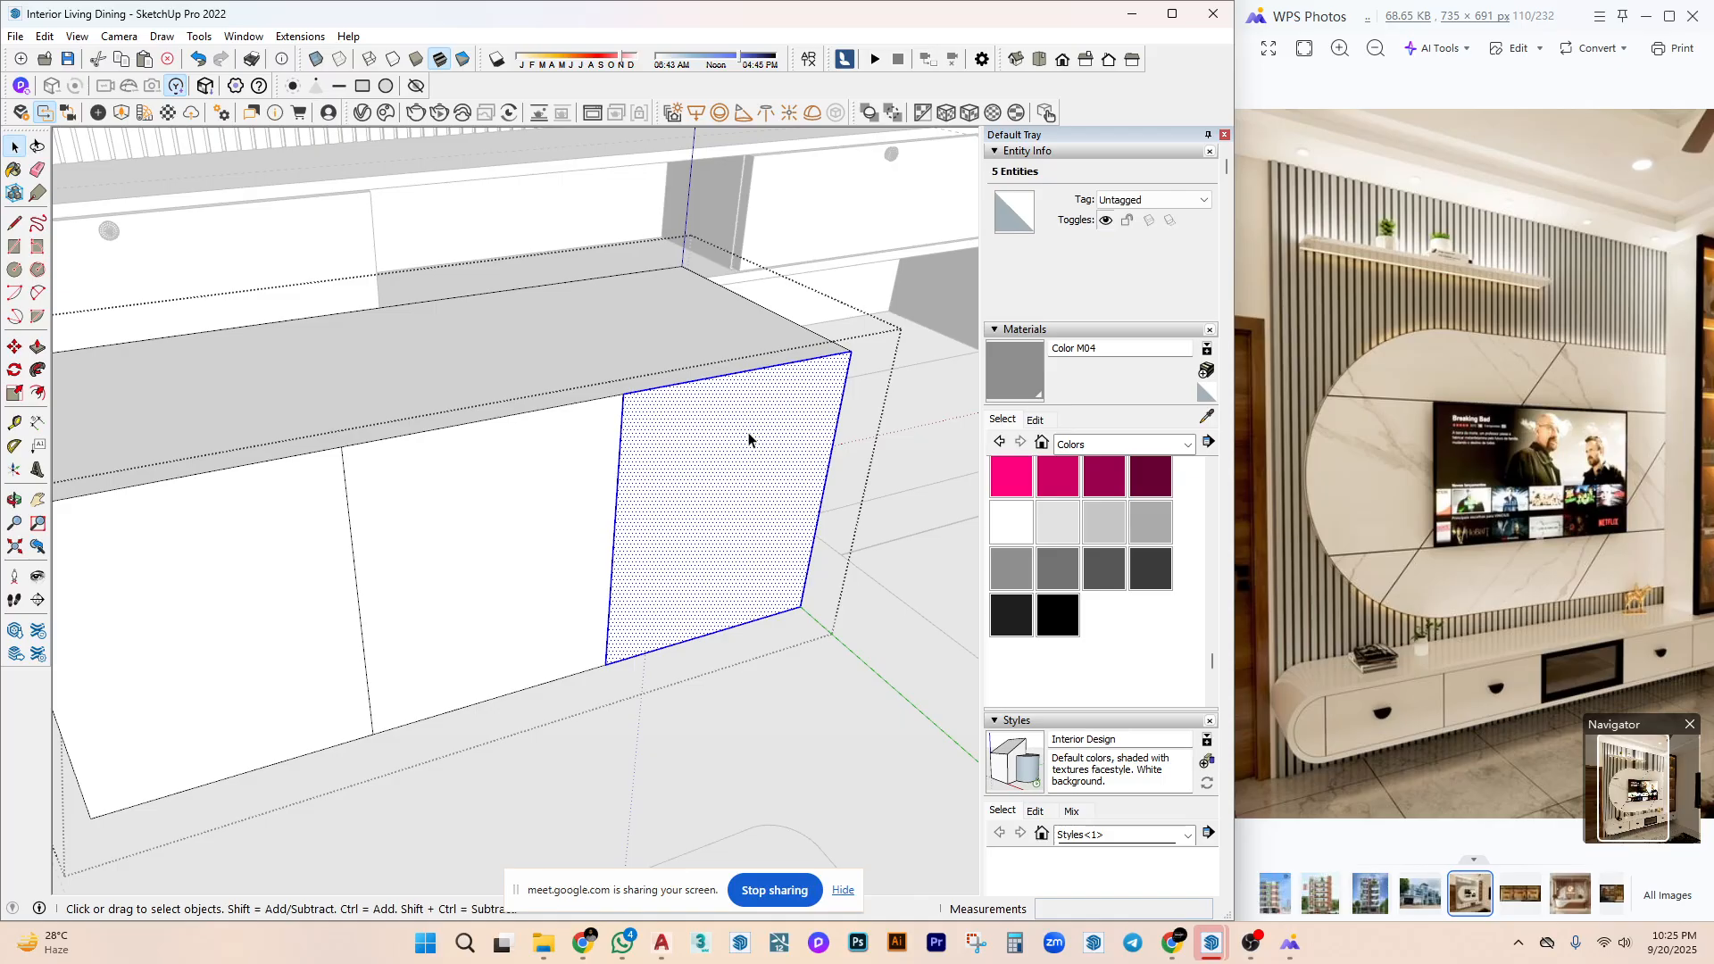
scroll(749, 438, "down", 4)
key("ctrl+c")
key("ctrl+v")
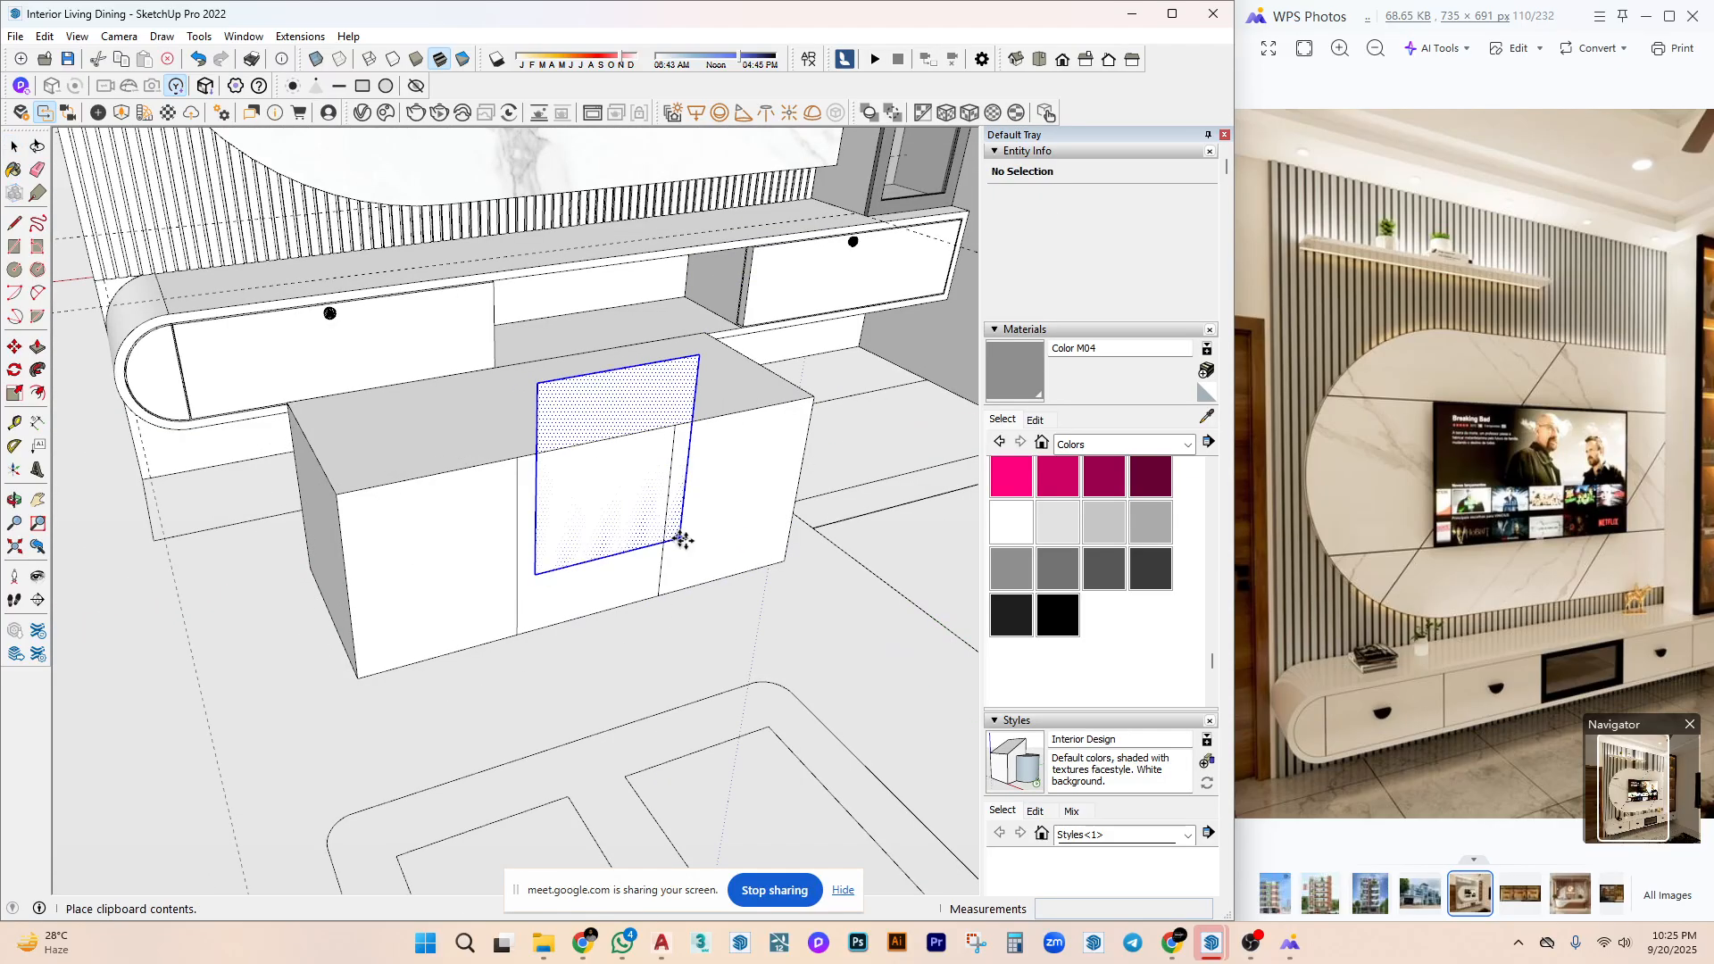
left_click(785, 562)
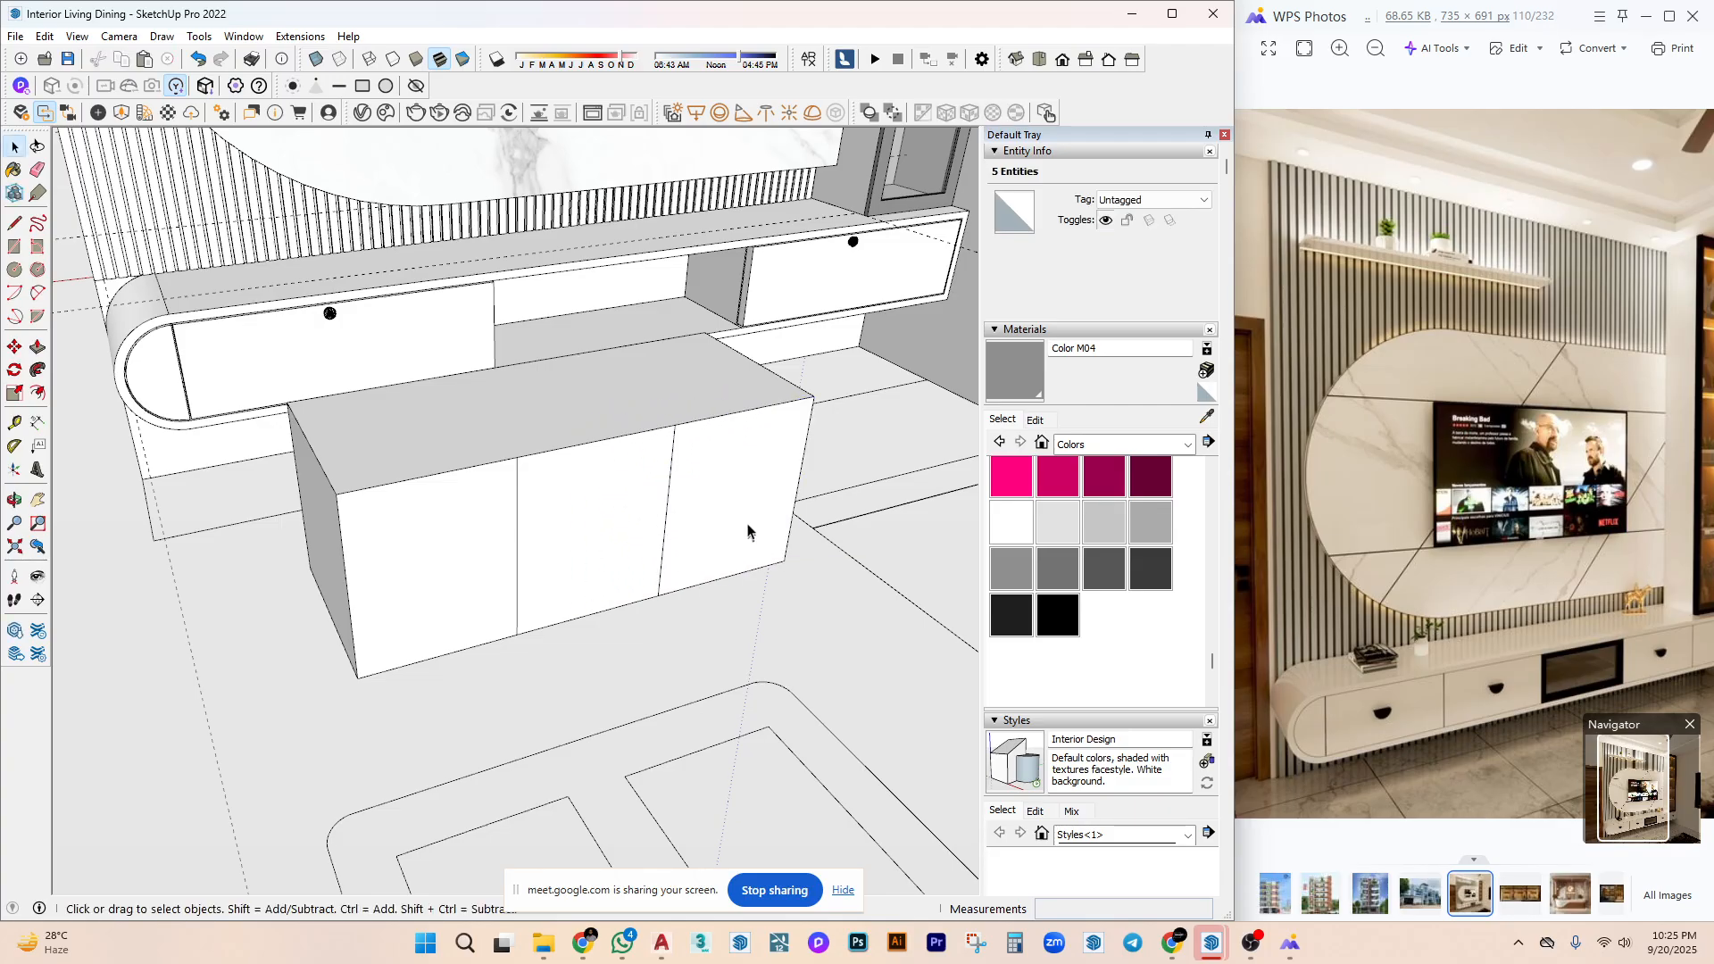
left_click(44, 36)
left_click(134, 163)
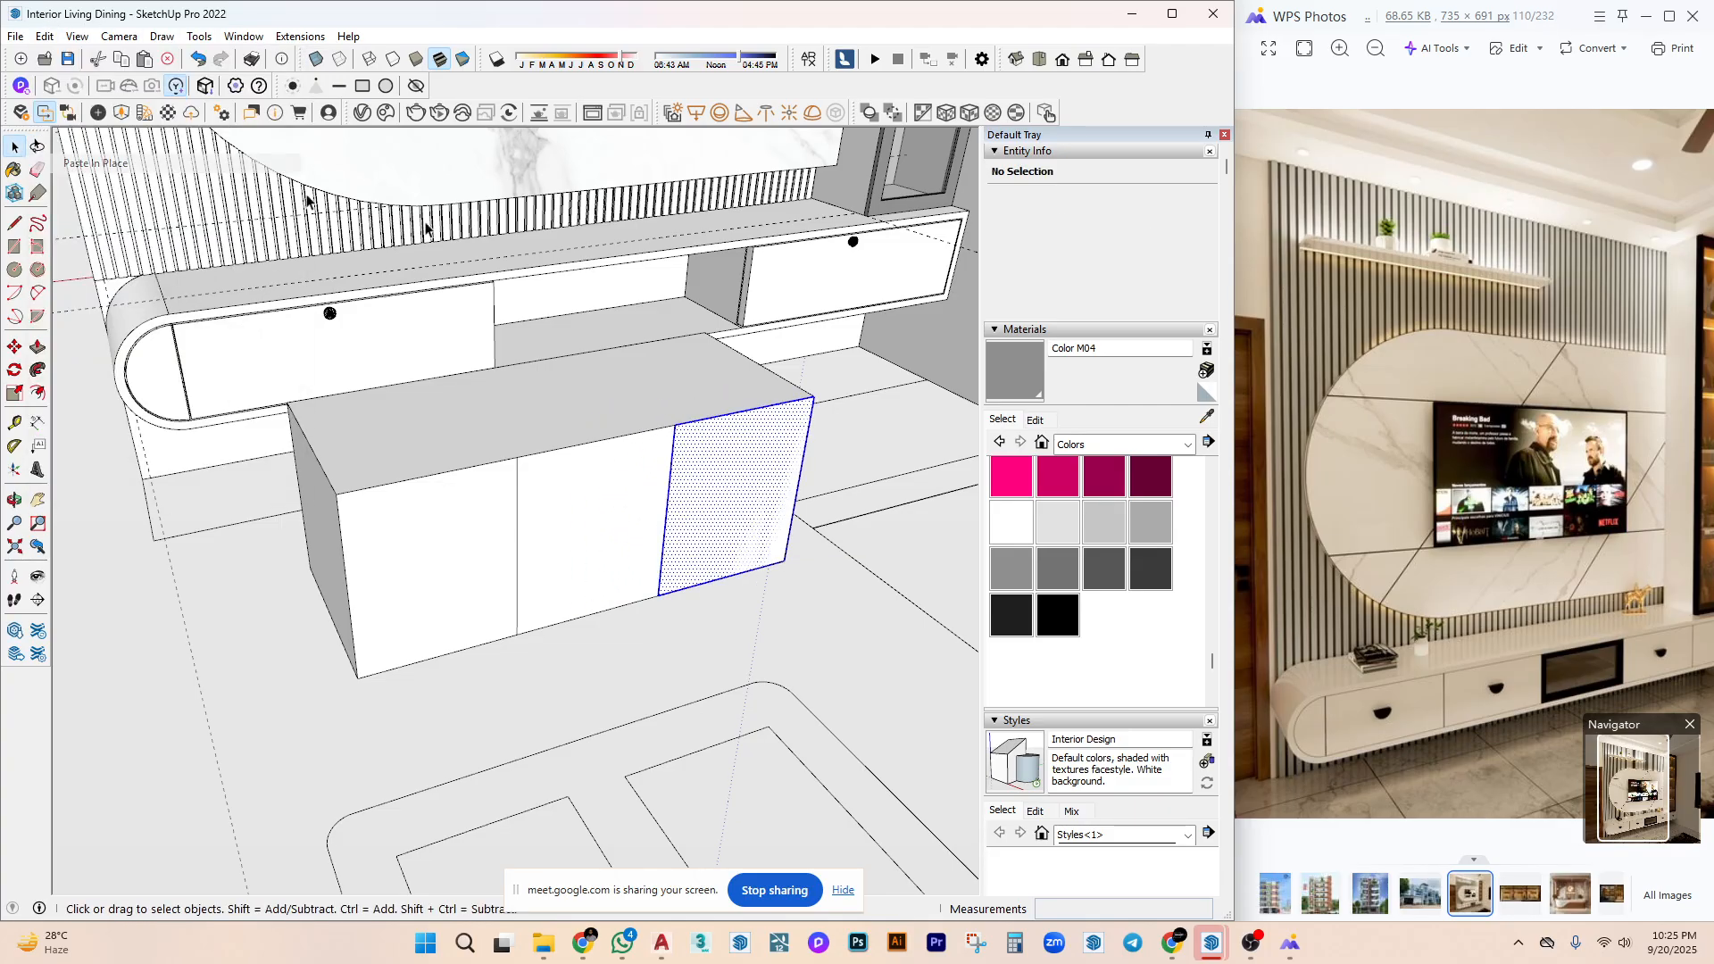
Extrude the pasted panel face outward into a thin door front and make it a separate group.
scroll(707, 500, "up", 3)
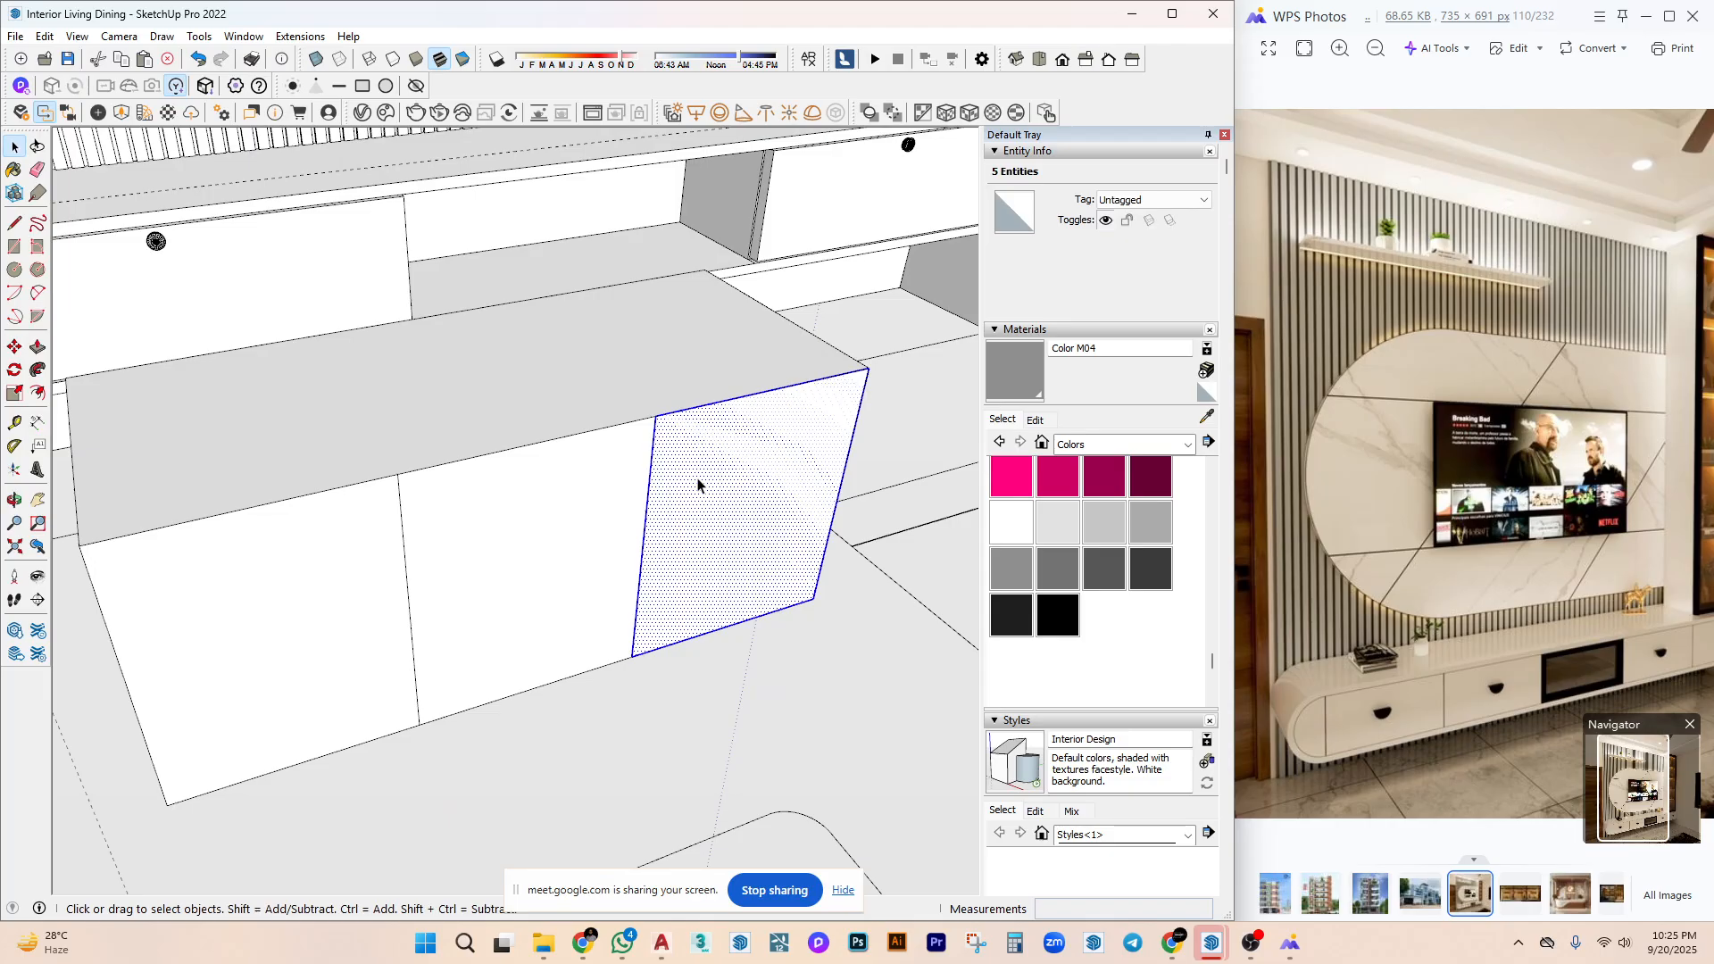
scroll(698, 485, "up", 3)
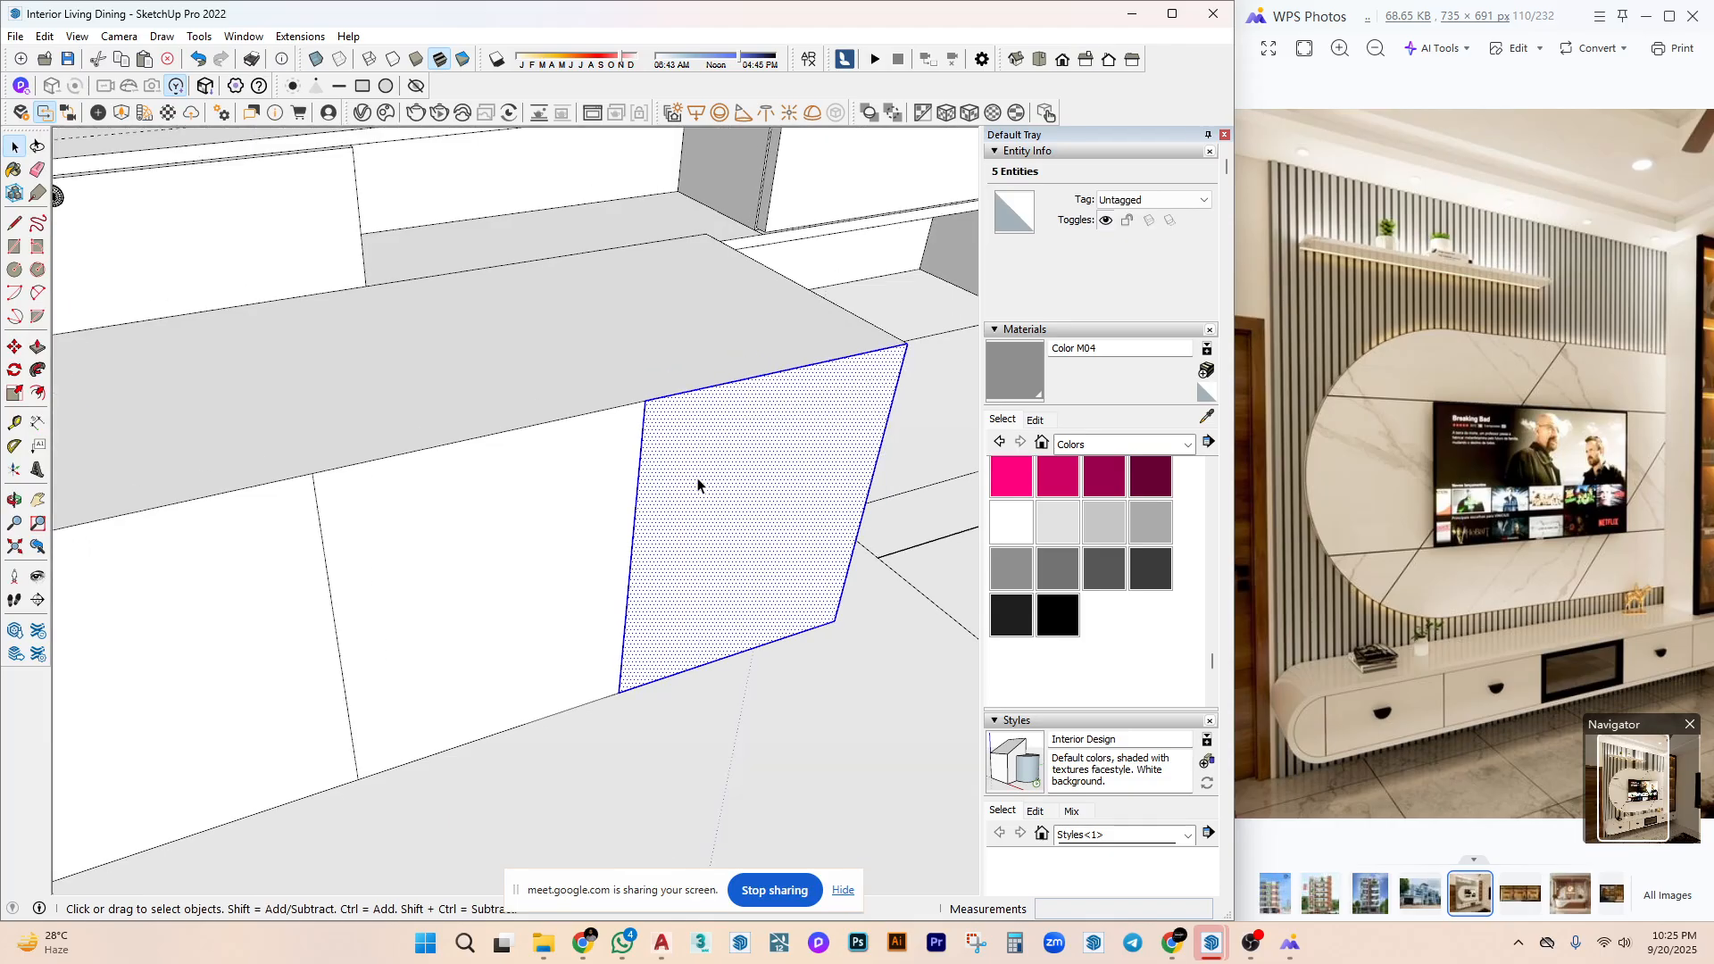
key("p")
left_click(698, 476)
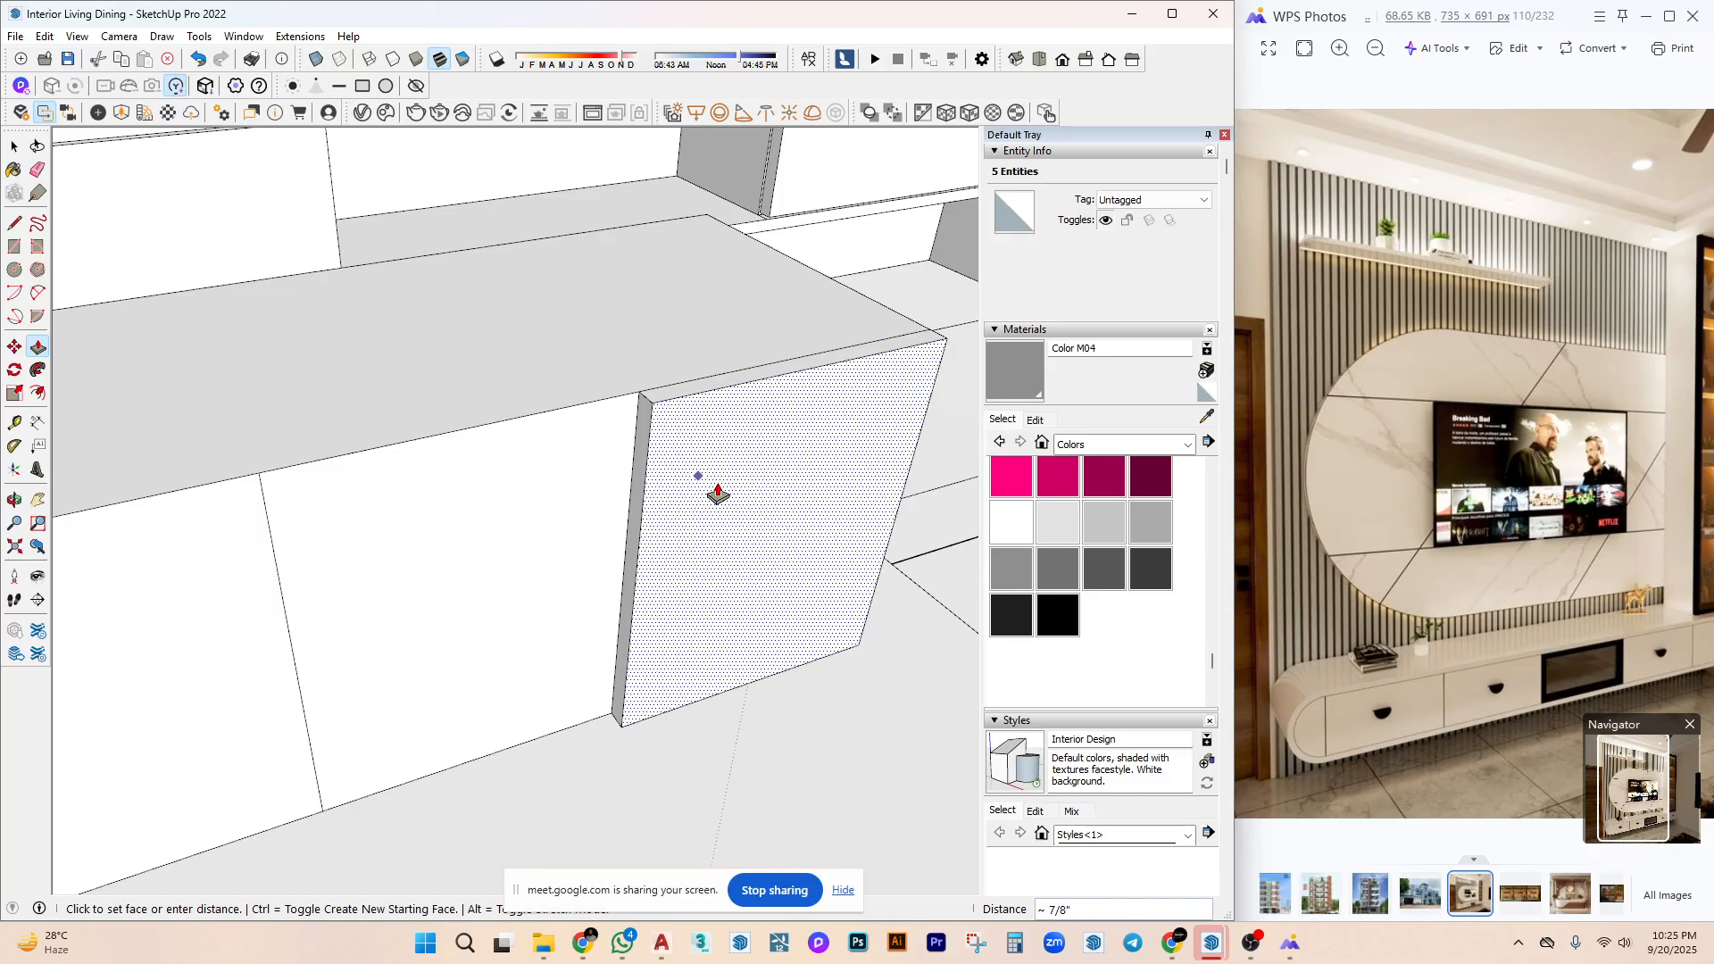
type("2")
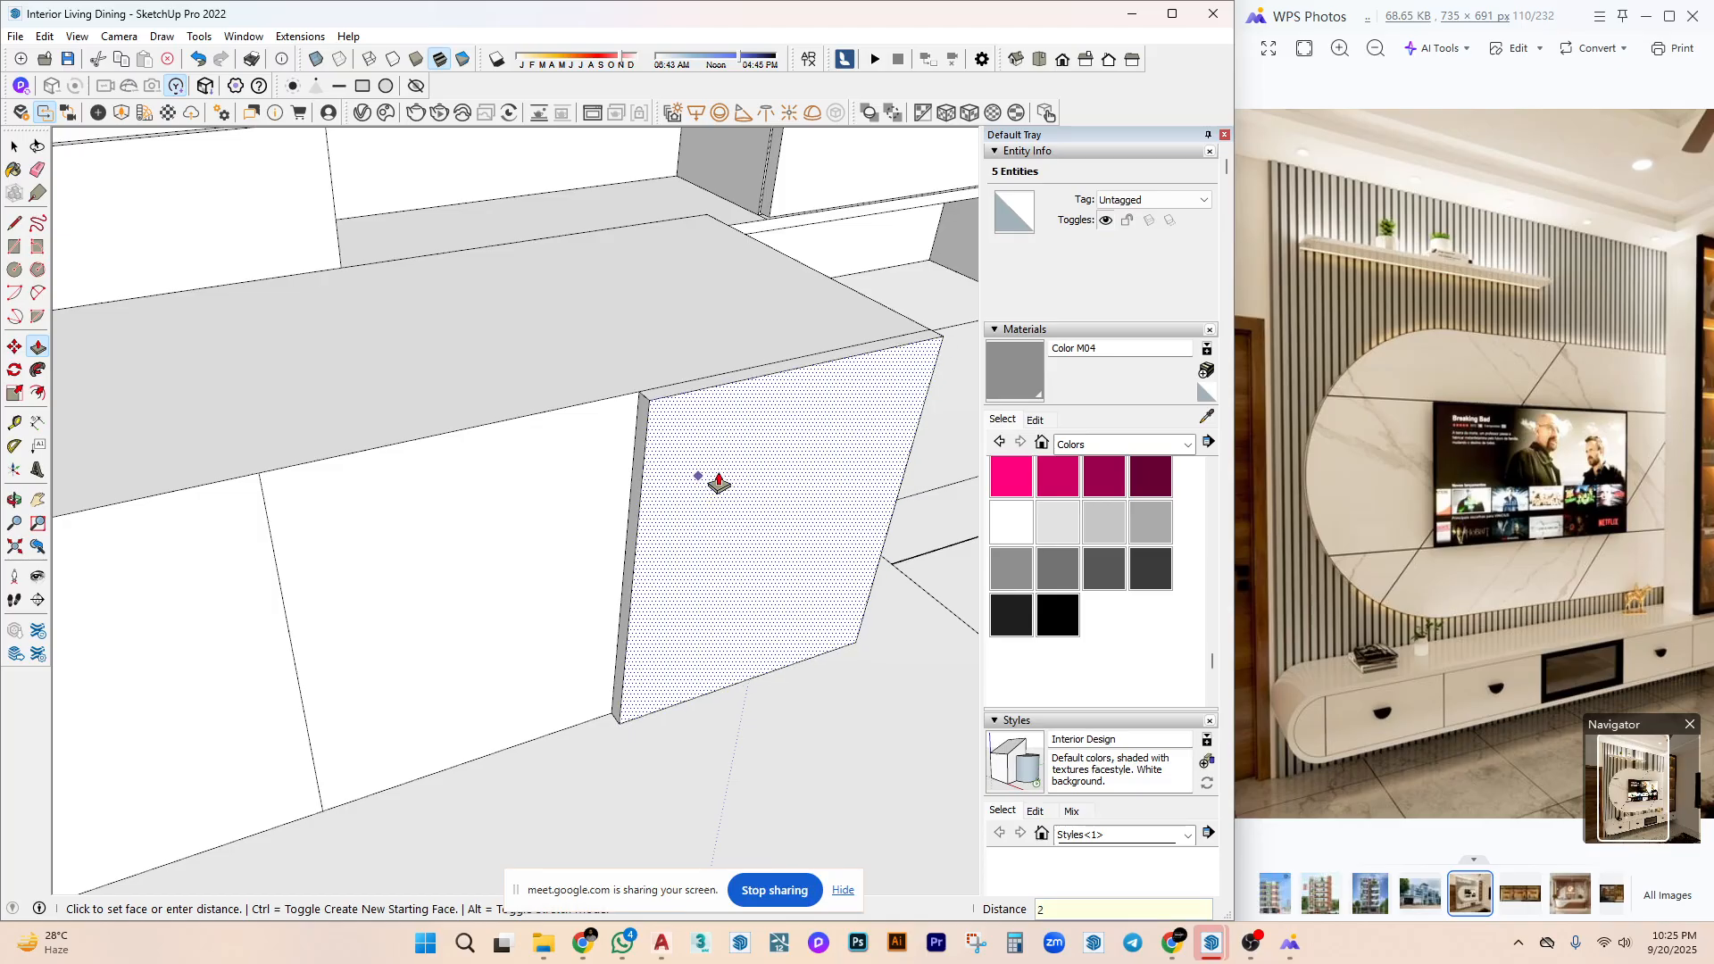
key("Return")
key("space")
triple_click(735, 446)
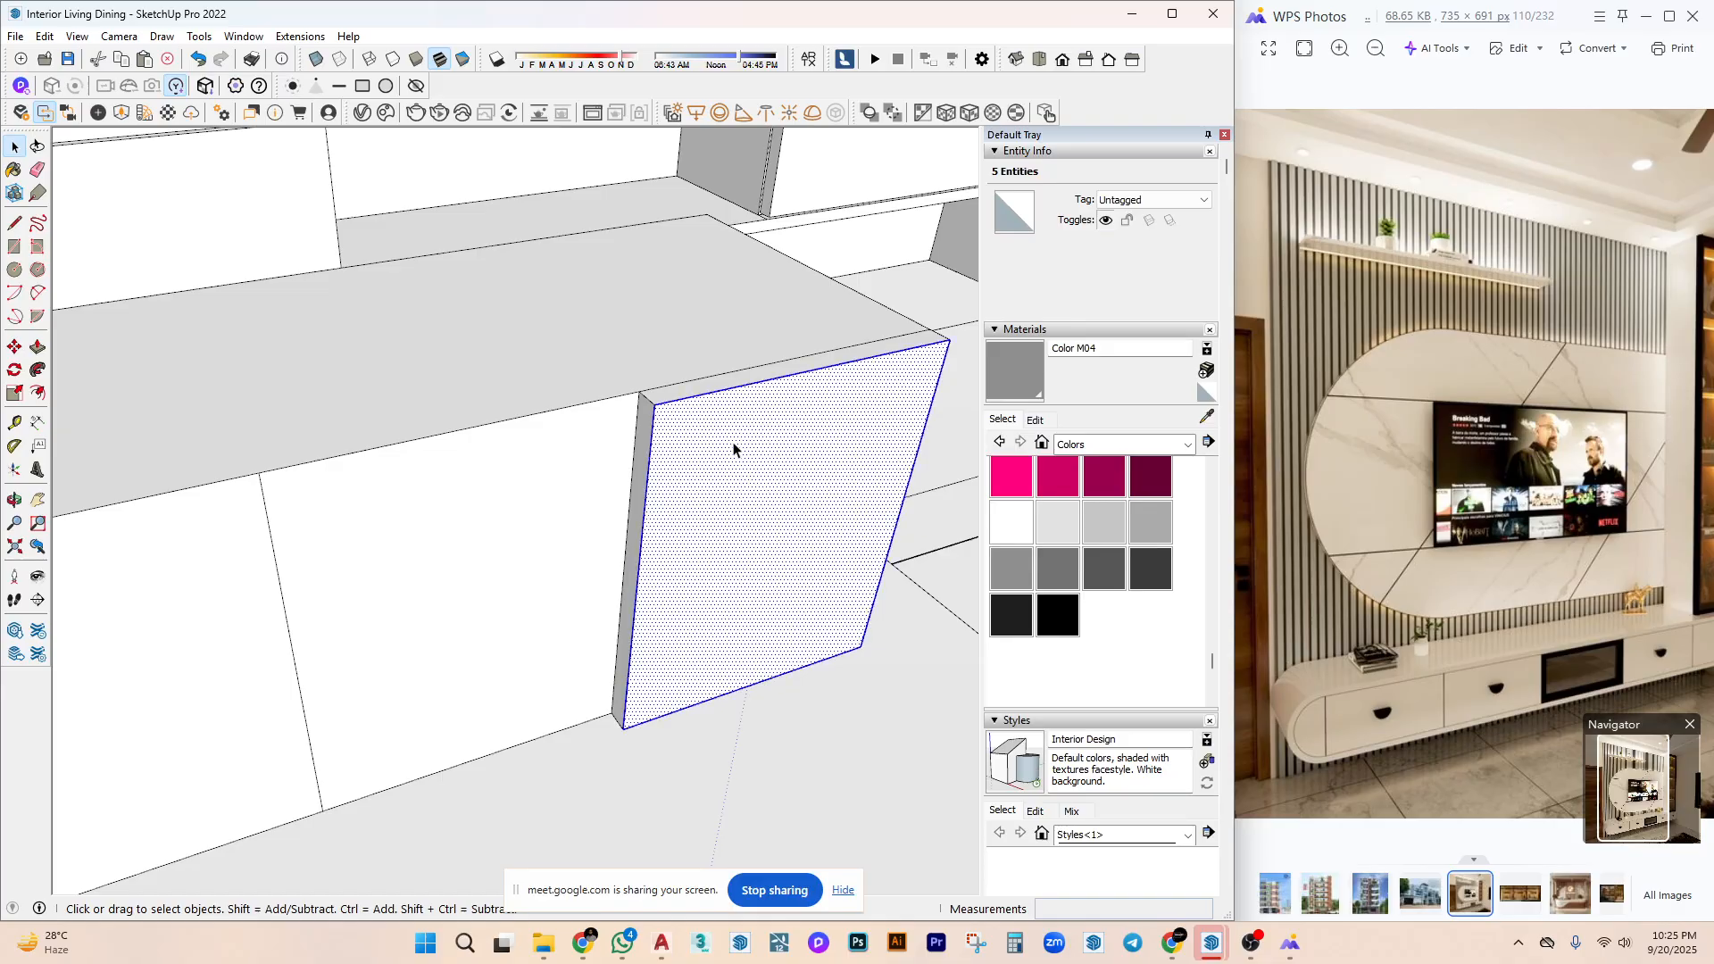
right_click(736, 444)
left_click(827, 600)
scroll(613, 287, "down", 3)
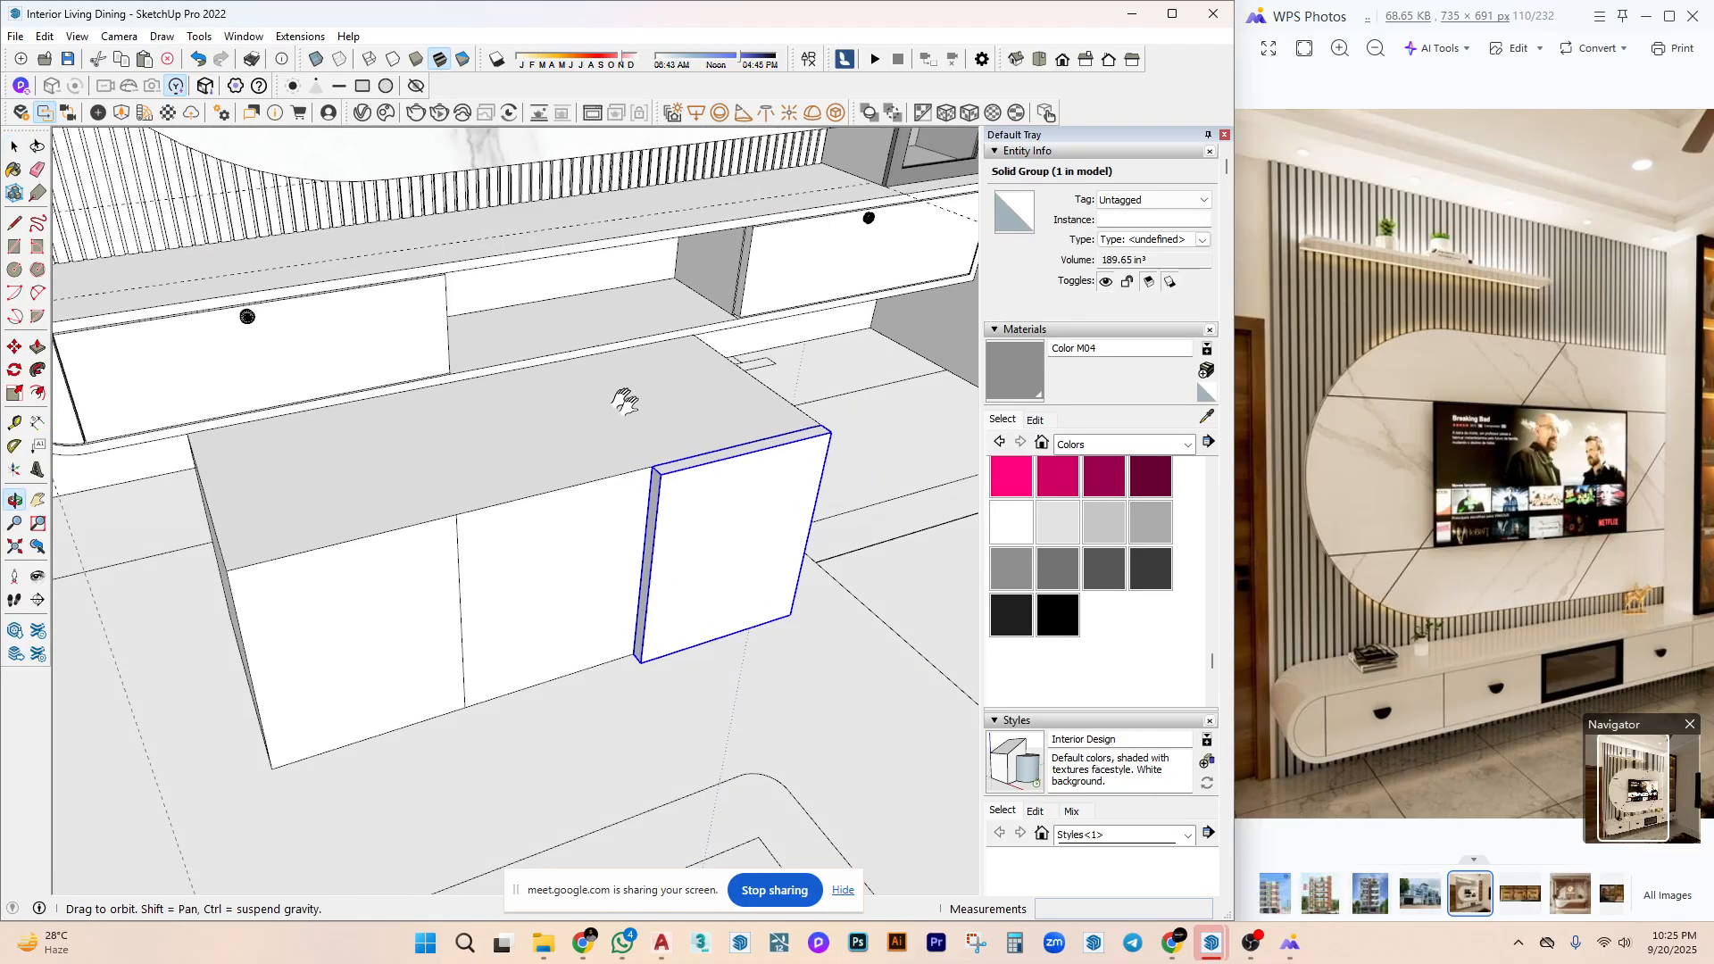
Cut the knob out of the rounded-end drawer front component, paste it in place outside, and delete that loose copy.
scroll(394, 421, "up", 5)
scroll(344, 366, "up", 2)
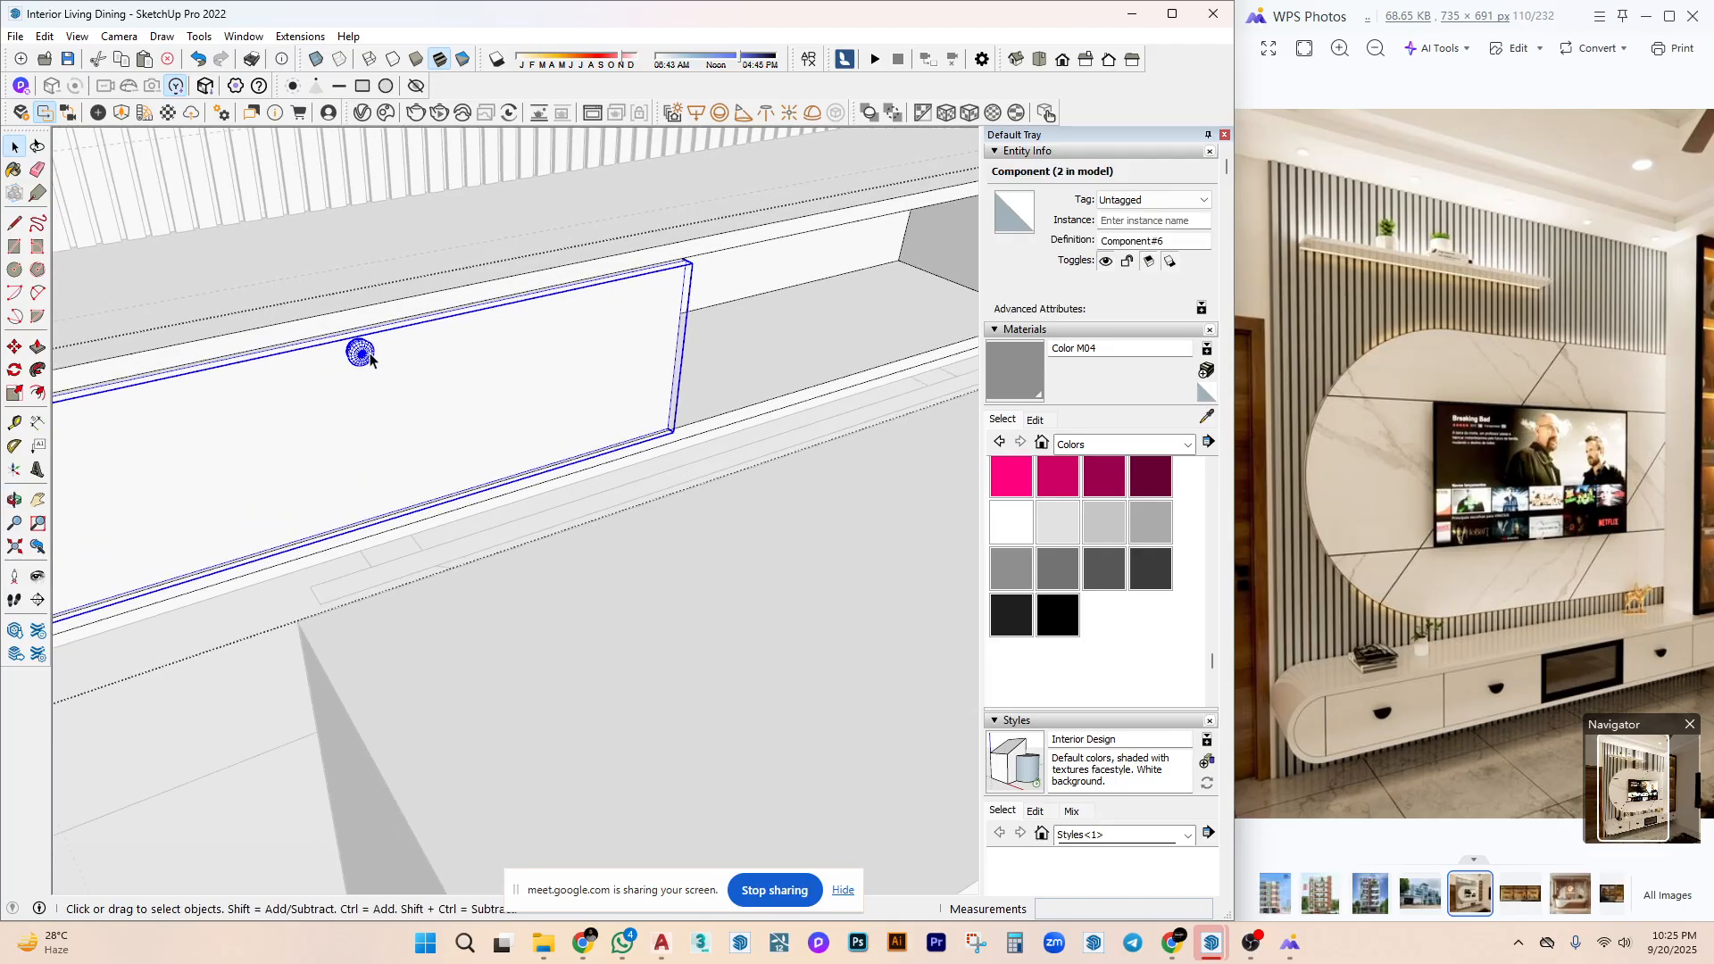
double_click(362, 356)
scroll(257, 462, "down", 2)
middle_click_drag(256, 463, 546, 394)
scroll(376, 460, "up", 2)
middle_click_drag(376, 460, 669, 417)
key("Escape")
left_click(45, 36)
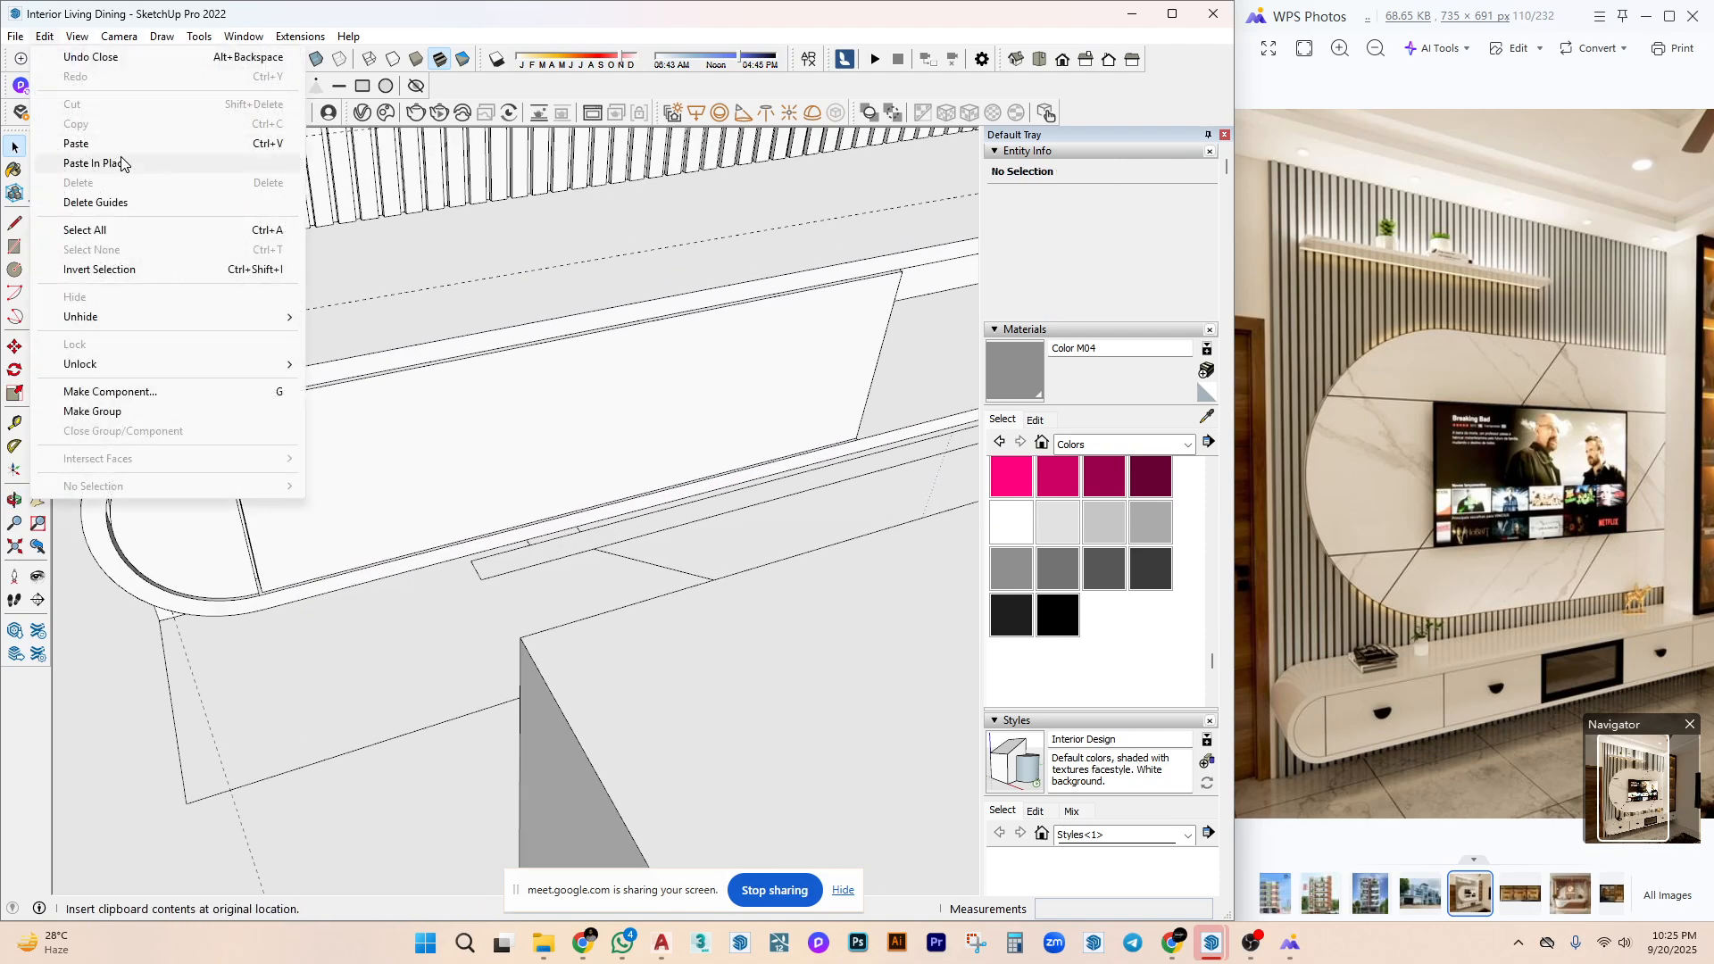
left_click(126, 164)
scroll(752, 377, "up", 3)
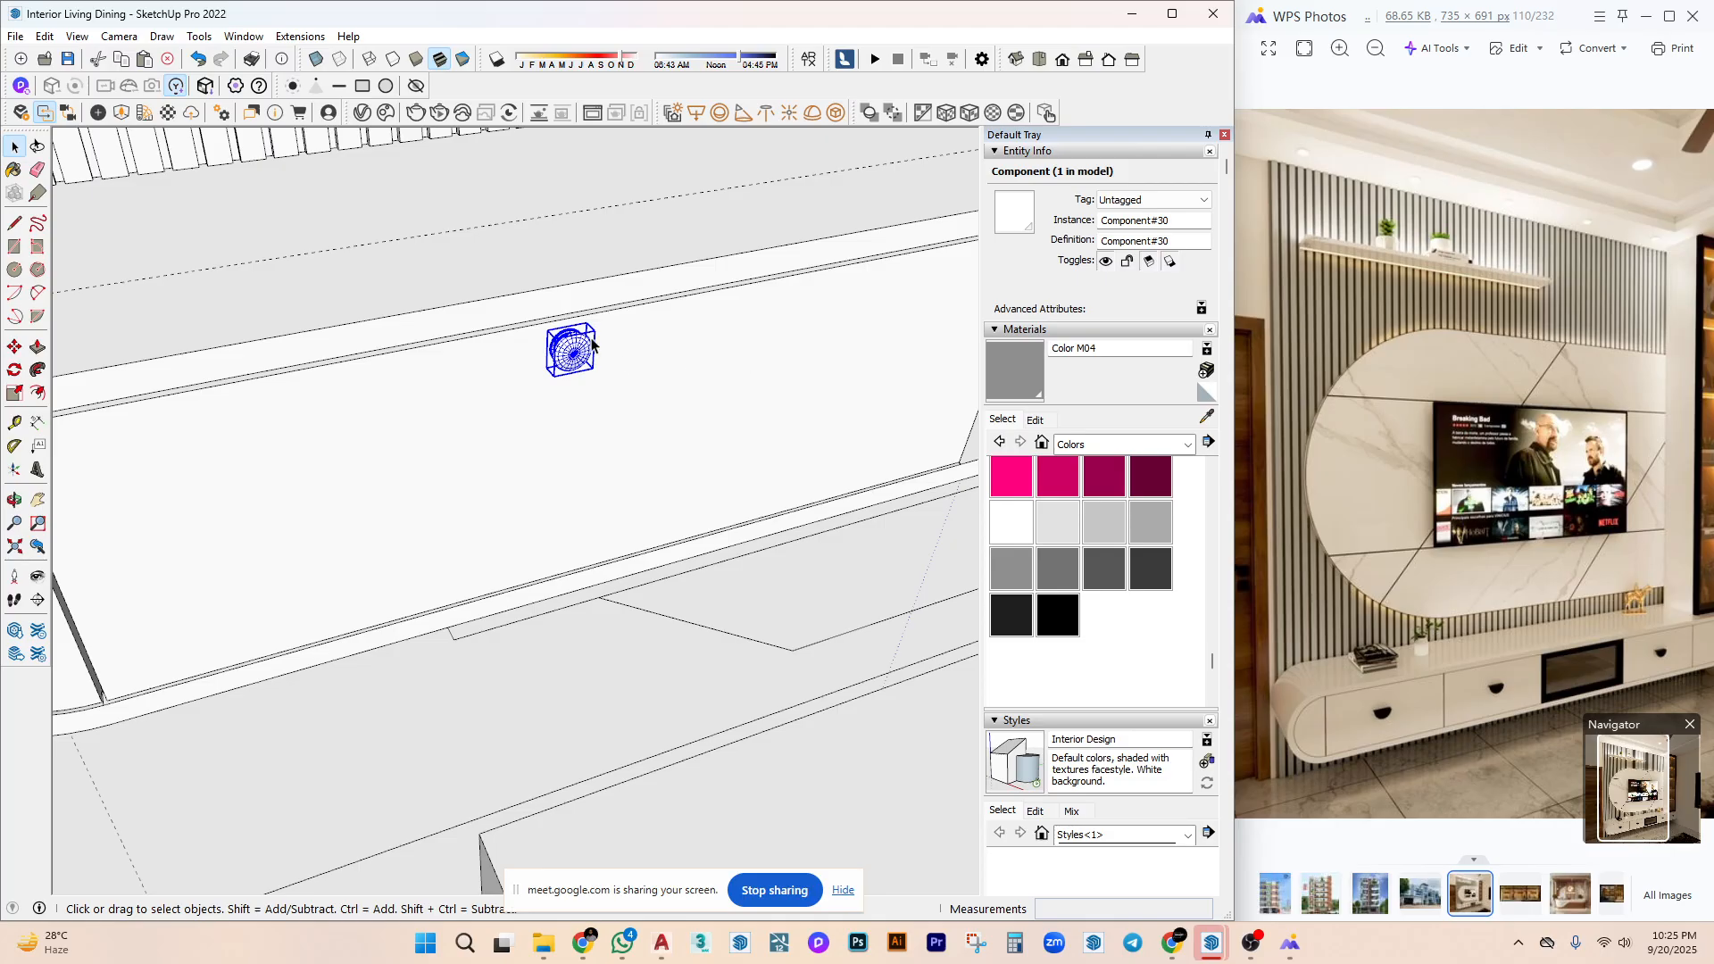
key("Delete")
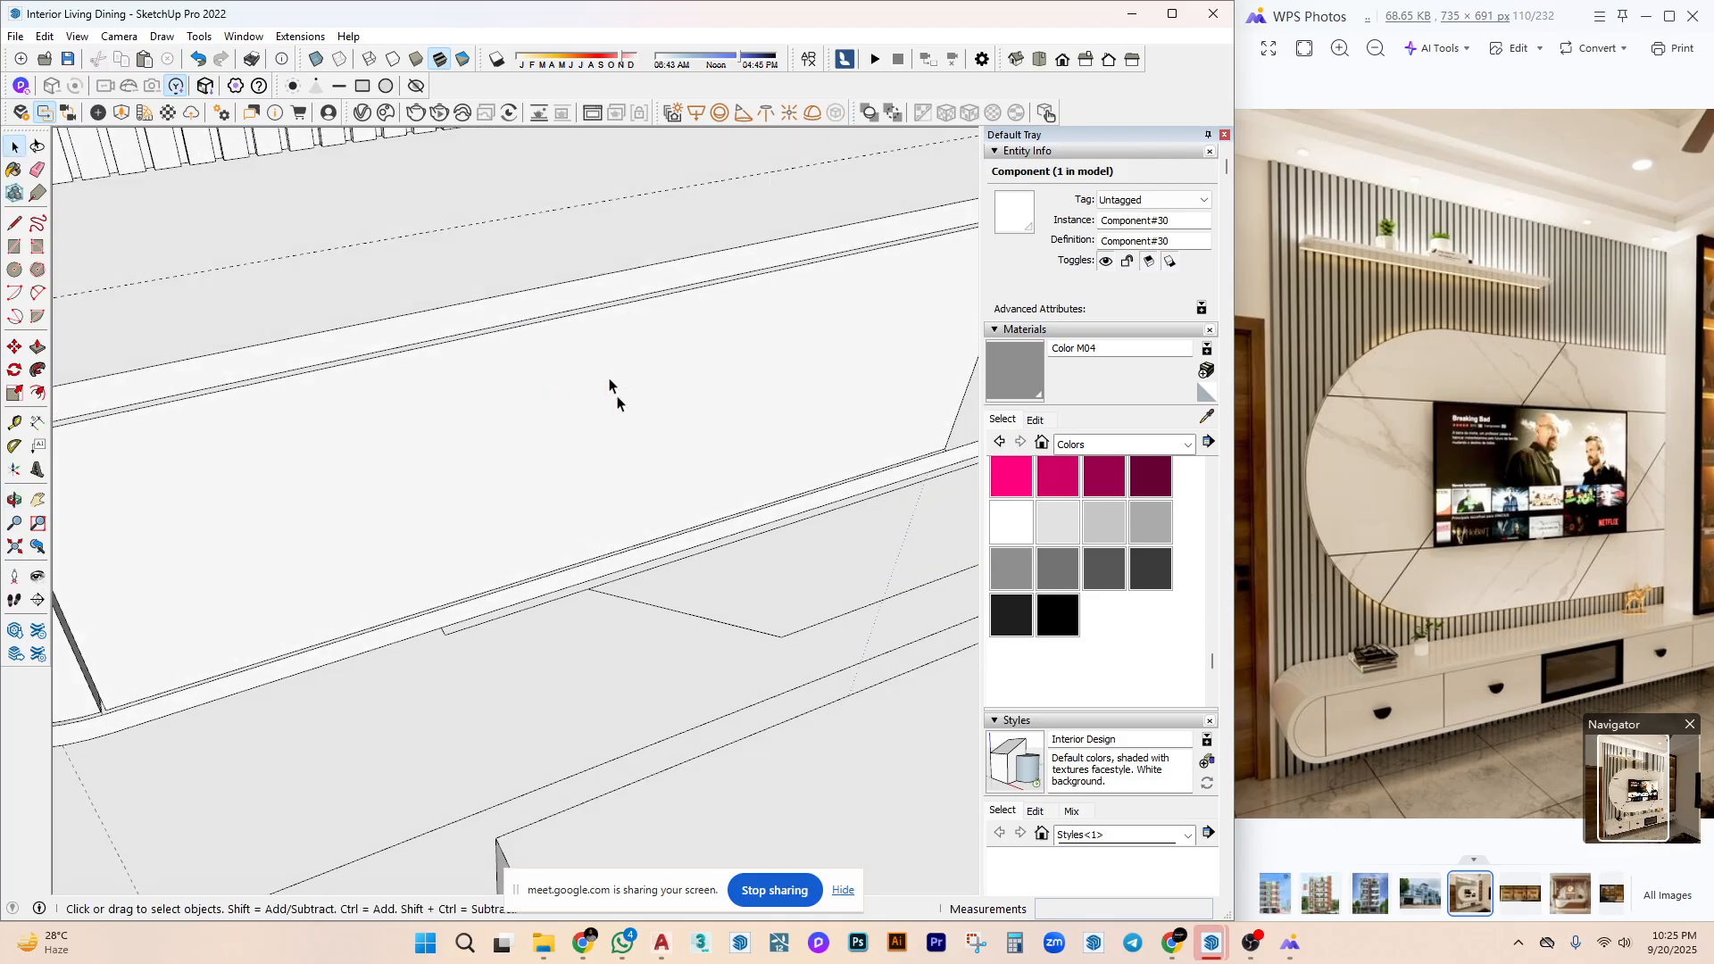
Open the drawer front component beside the rounded end for editing and paste the knob in place inside it.
scroll(616, 397, "down", 2)
left_click(602, 382)
double_click(547, 398)
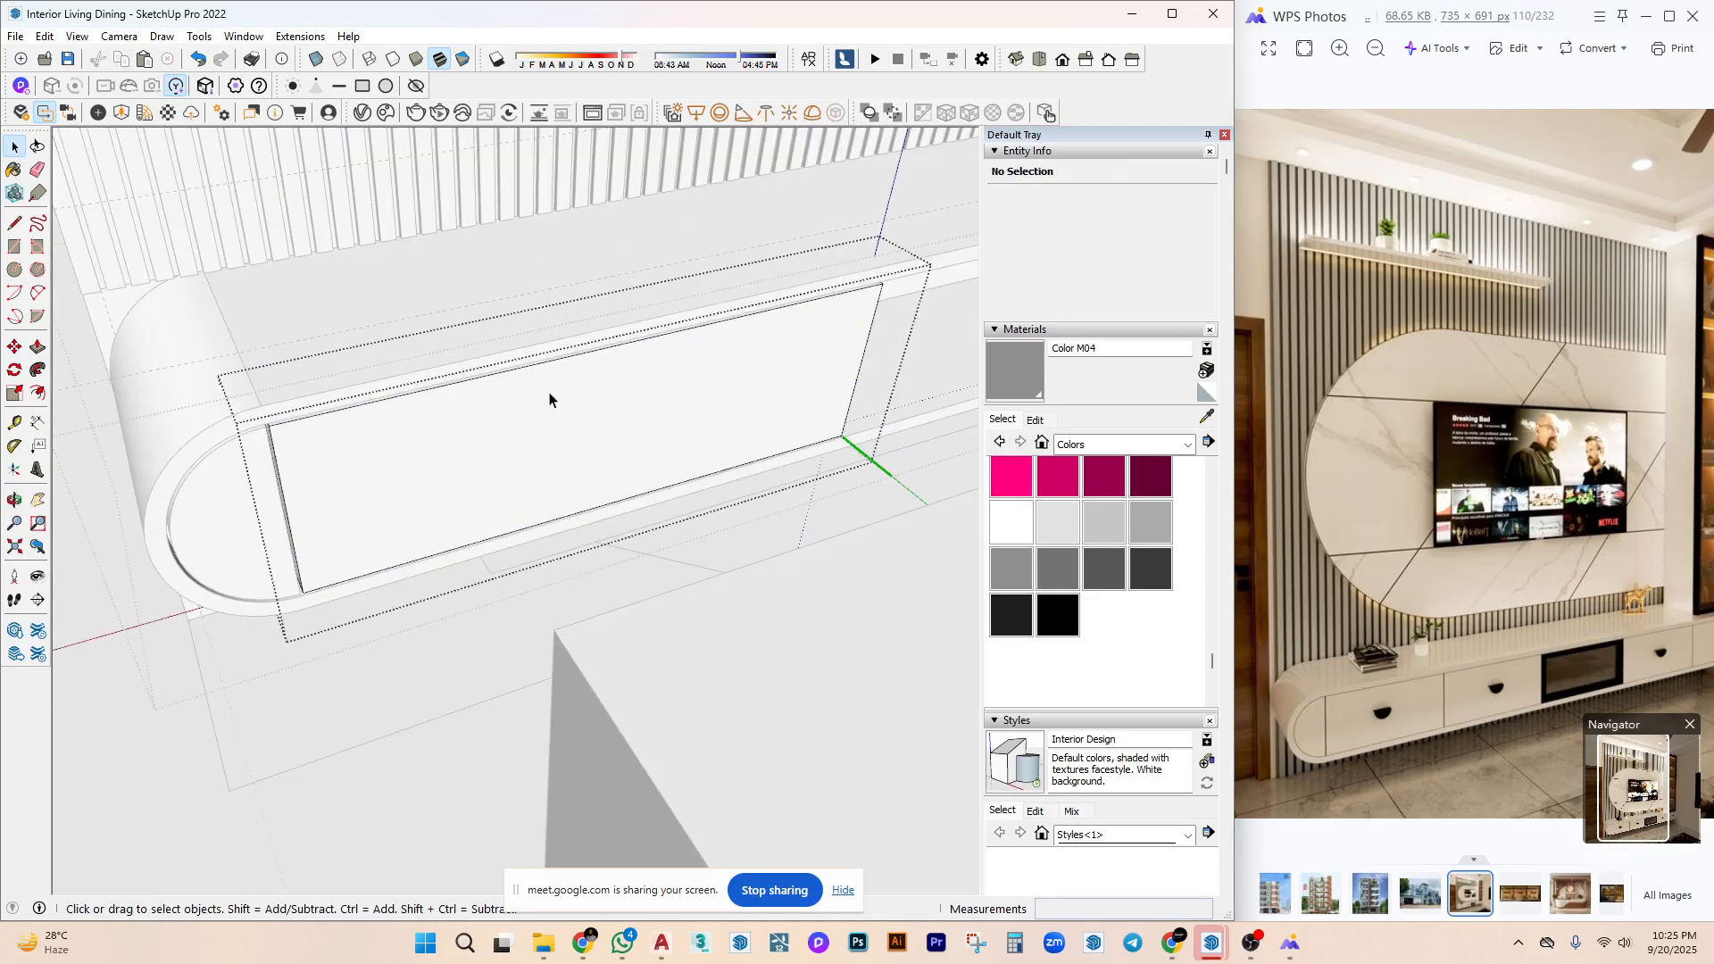
left_click(550, 399)
key("ctrl+v")
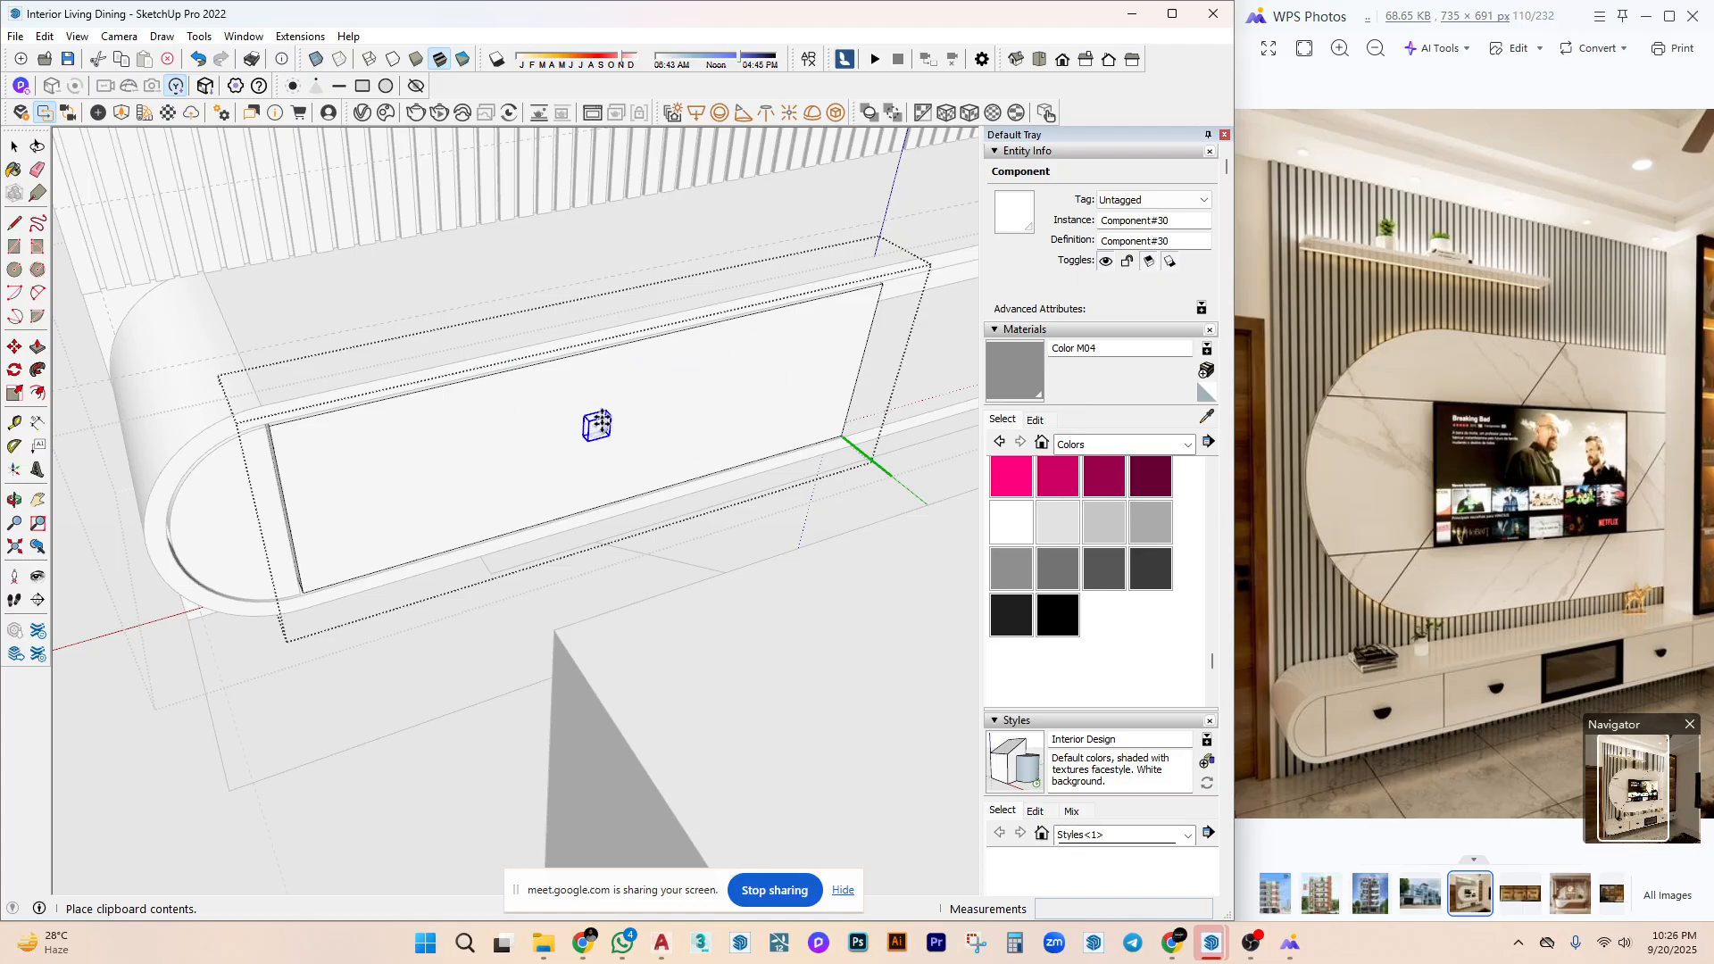
scroll(596, 379, "up", 3)
key("Escape")
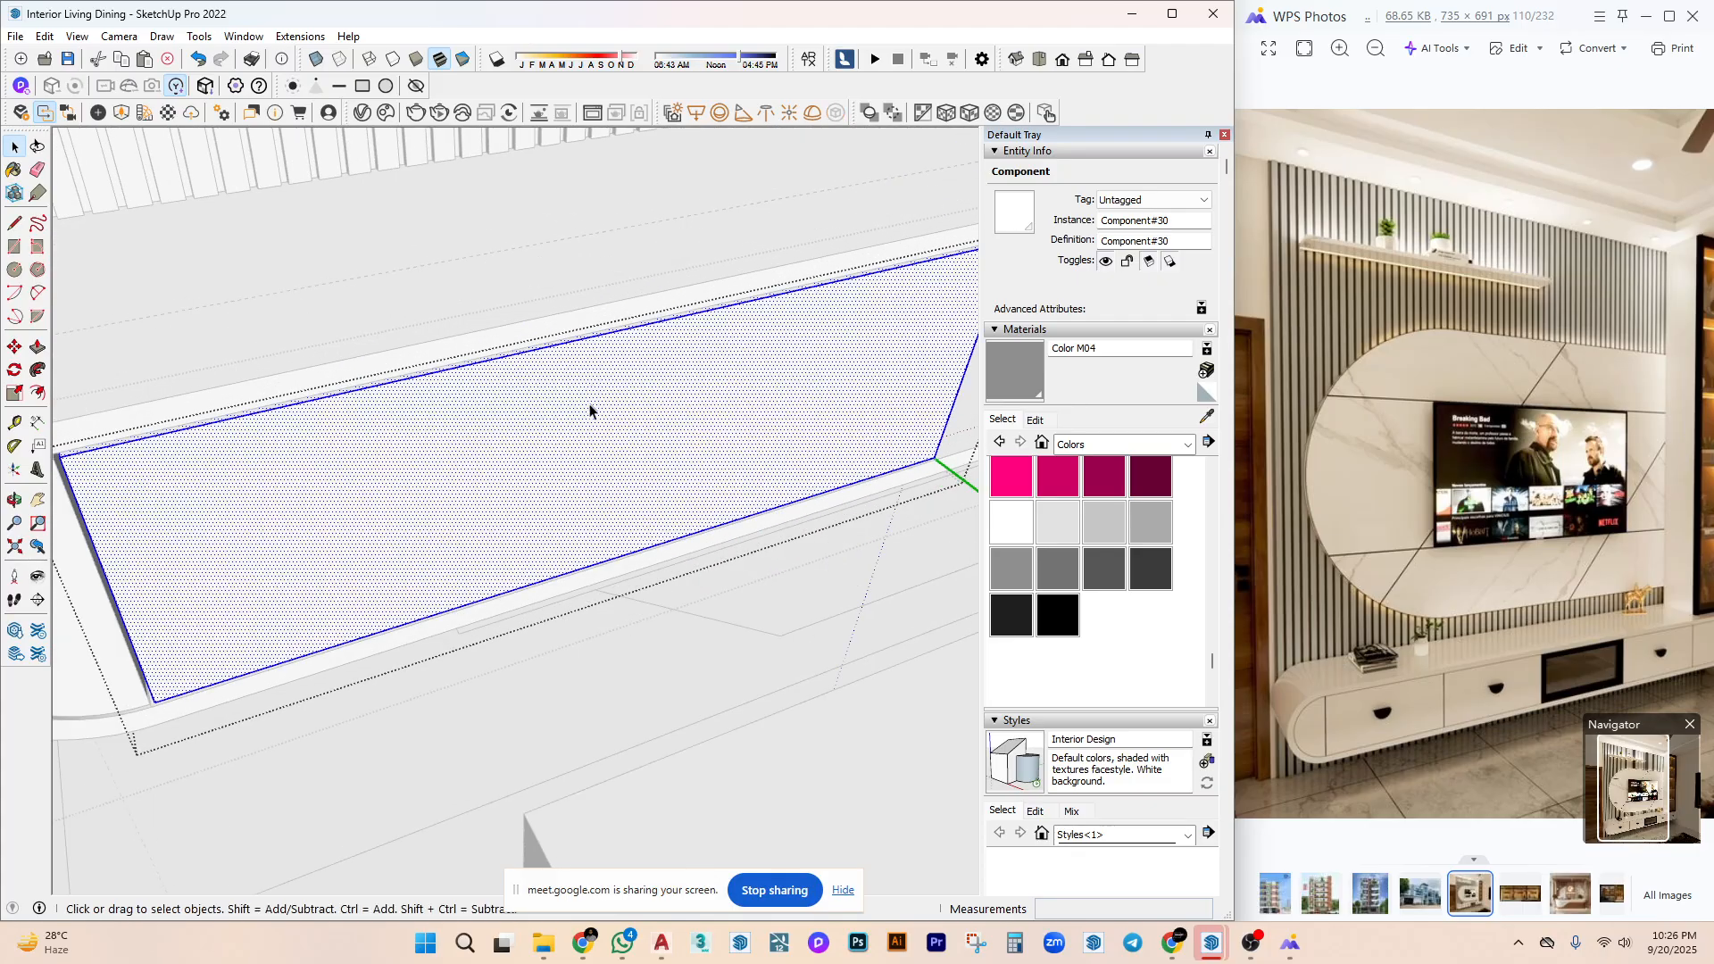
scroll(589, 410, "up", 2)
left_click(458, 407)
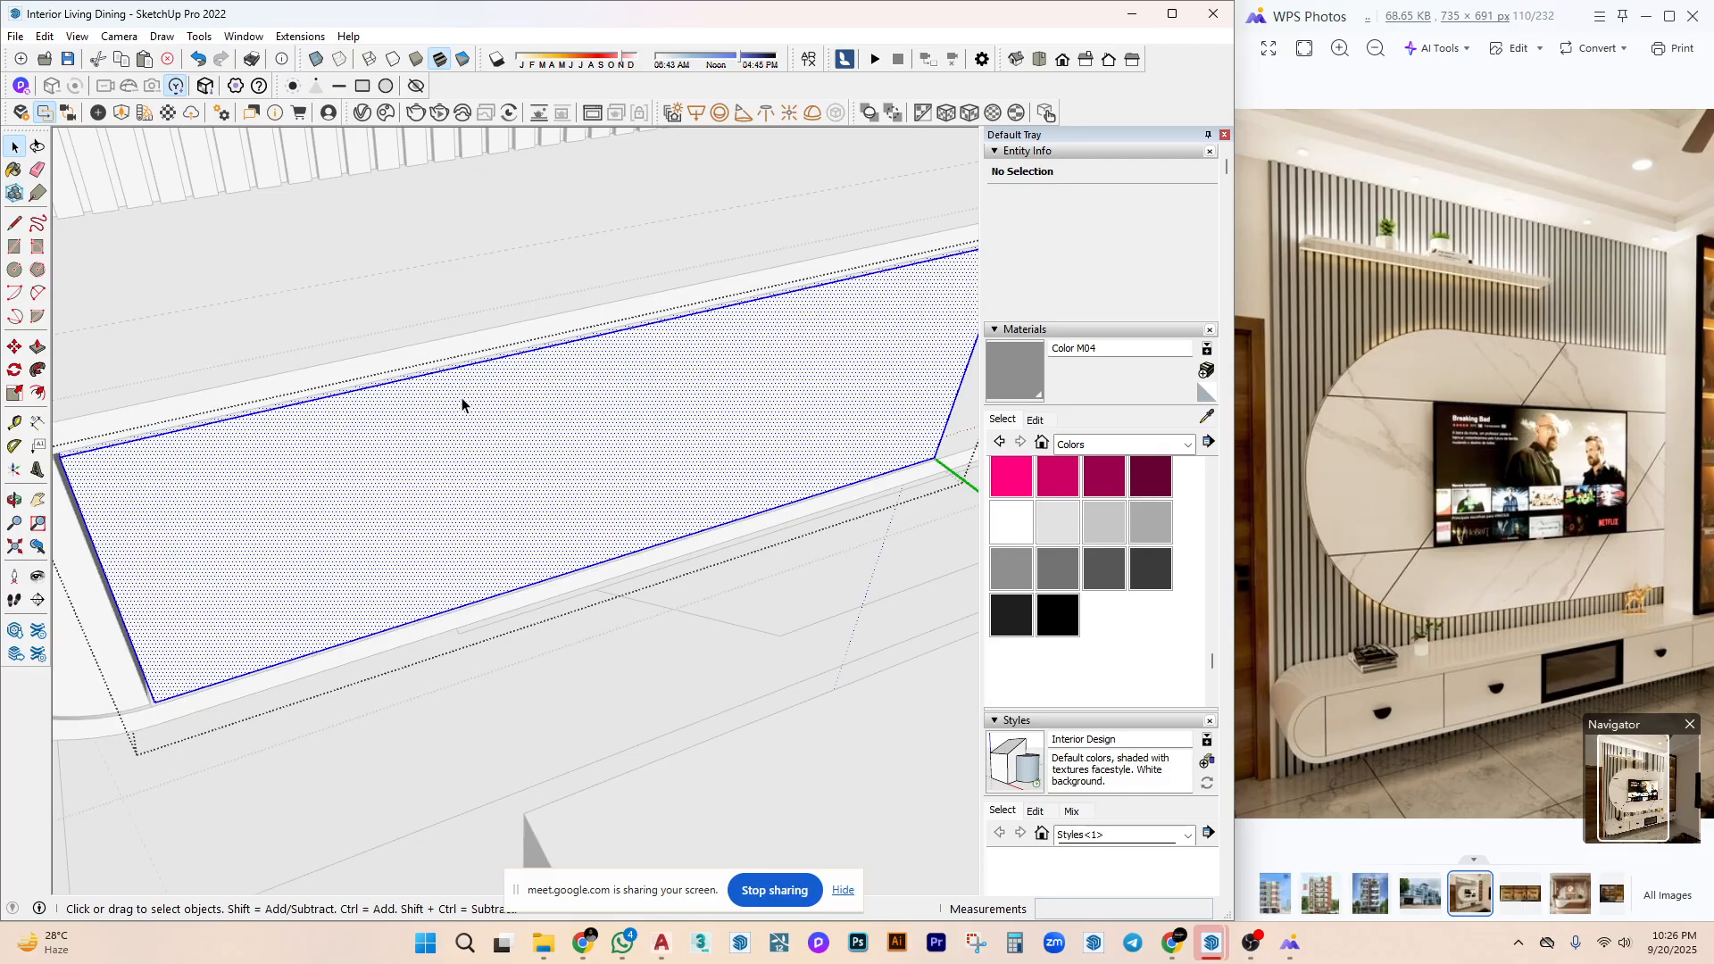
left_click(44, 36)
left_click(103, 162)
scroll(727, 476, "down", 3)
middle_click_drag(727, 476, 628, 533)
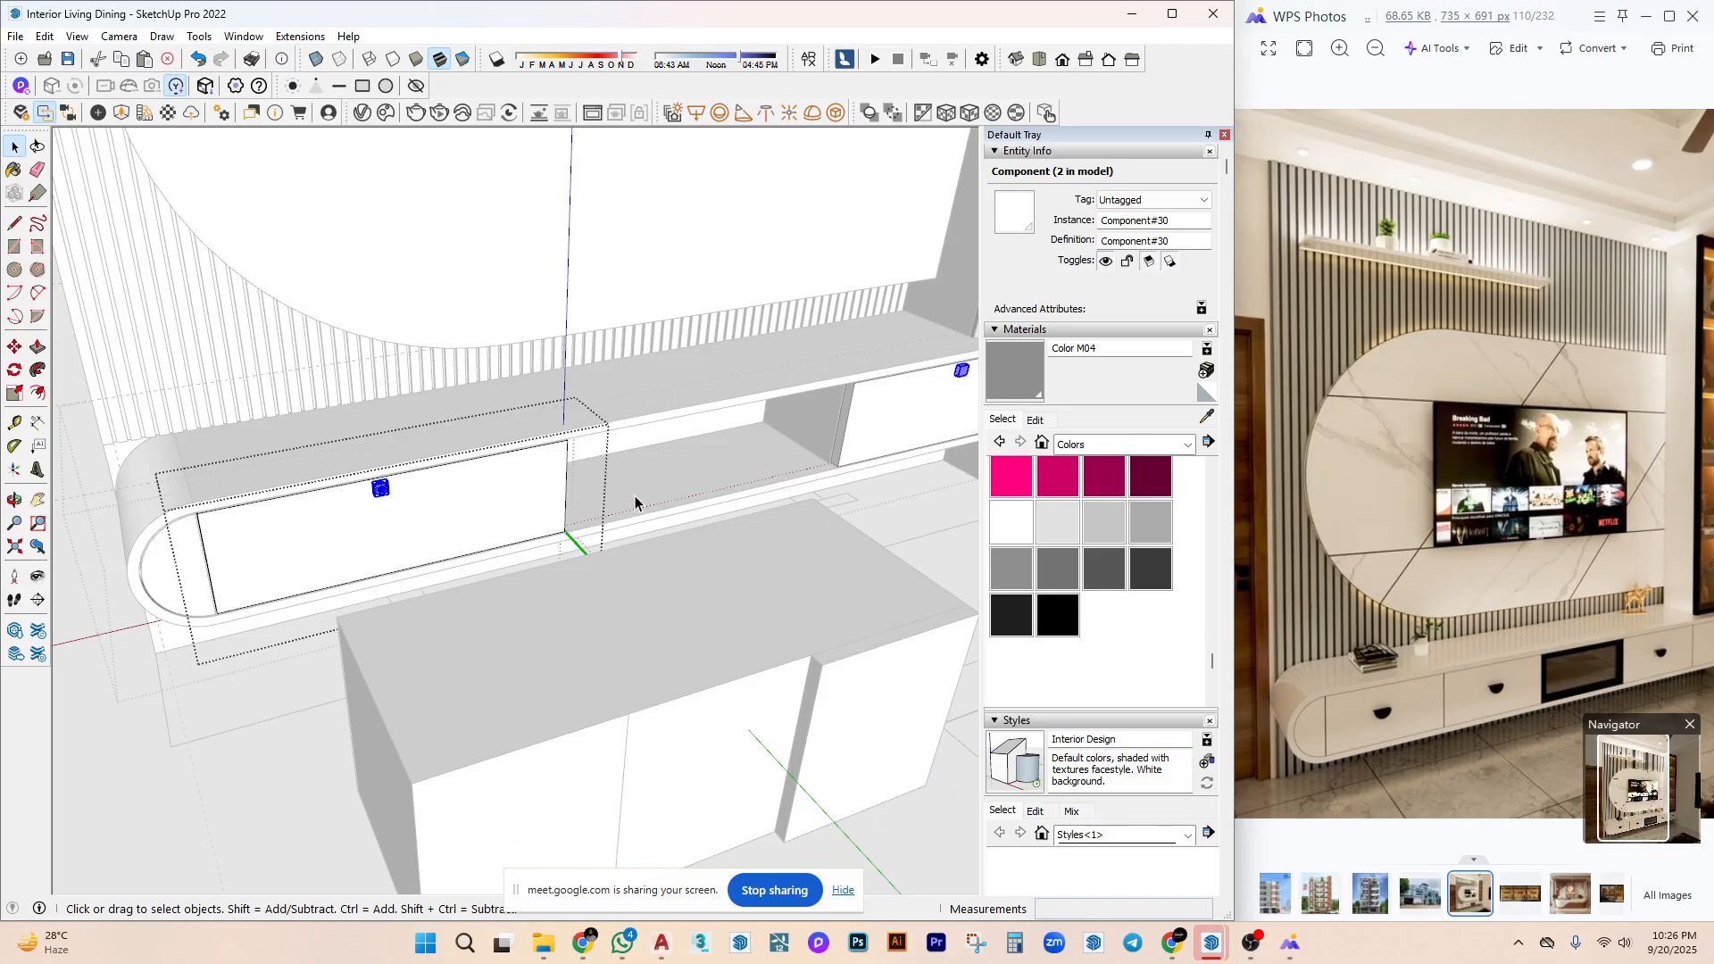
Delete the practice box and its front panel group from the floor before the console.
scroll(635, 497, "down", 3)
middle_click_drag(613, 611, 701, 636)
left_click(699, 634)
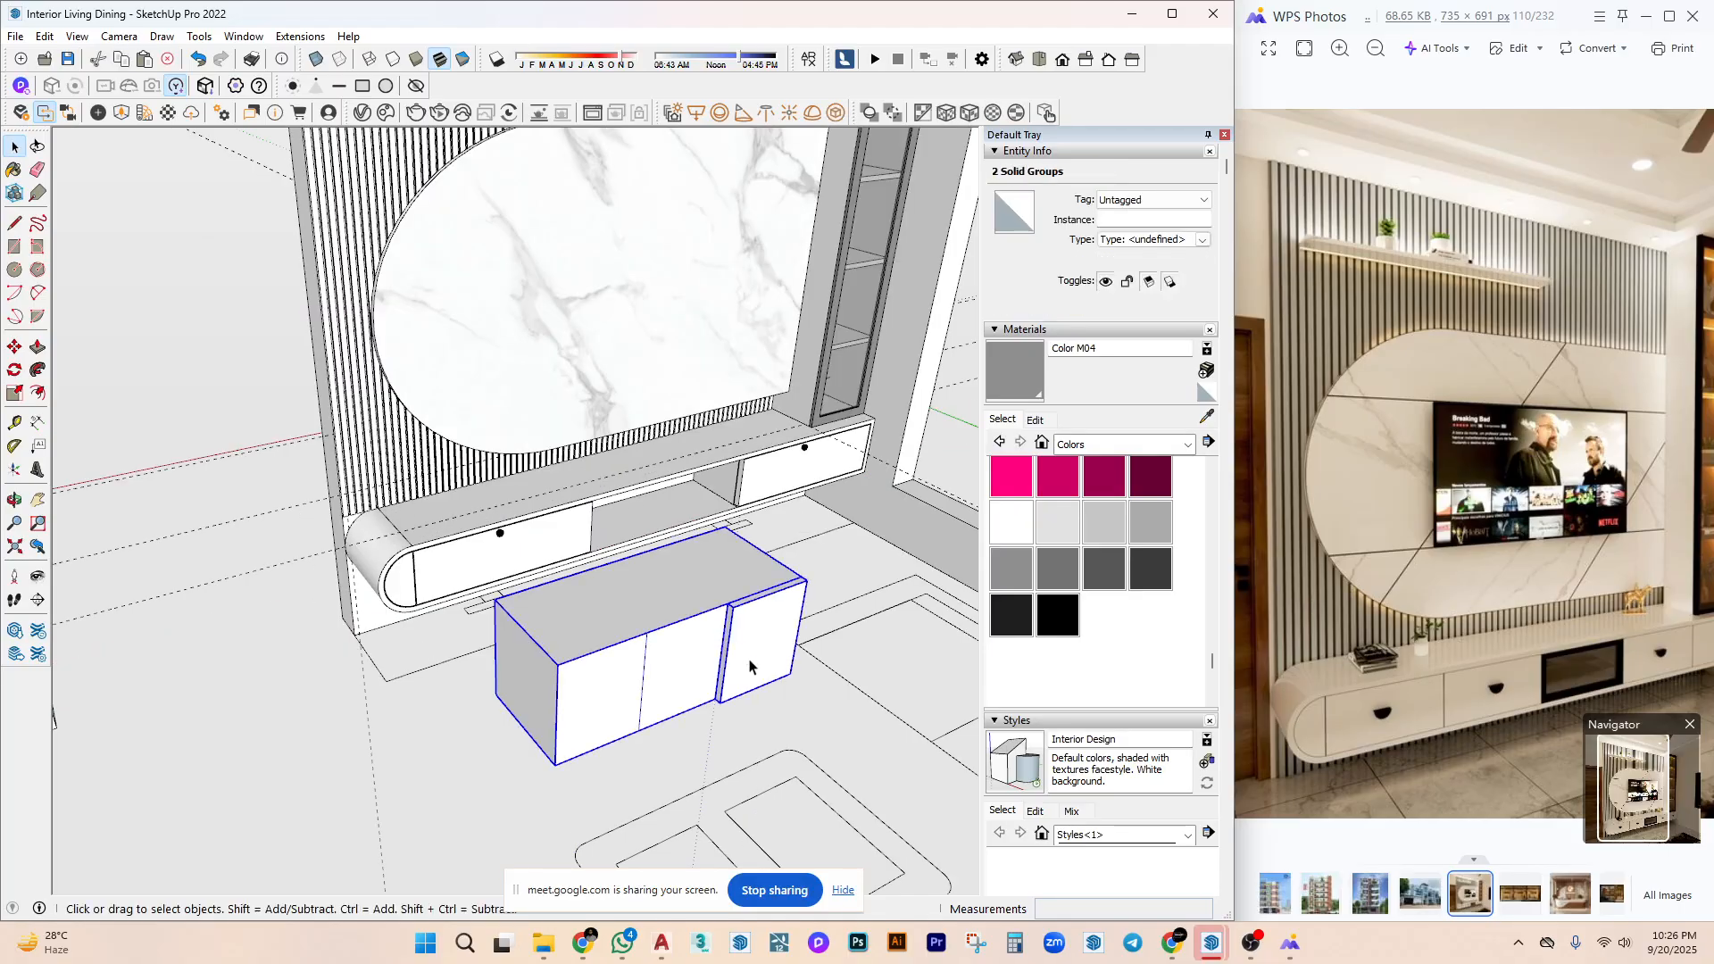
key("Delete")
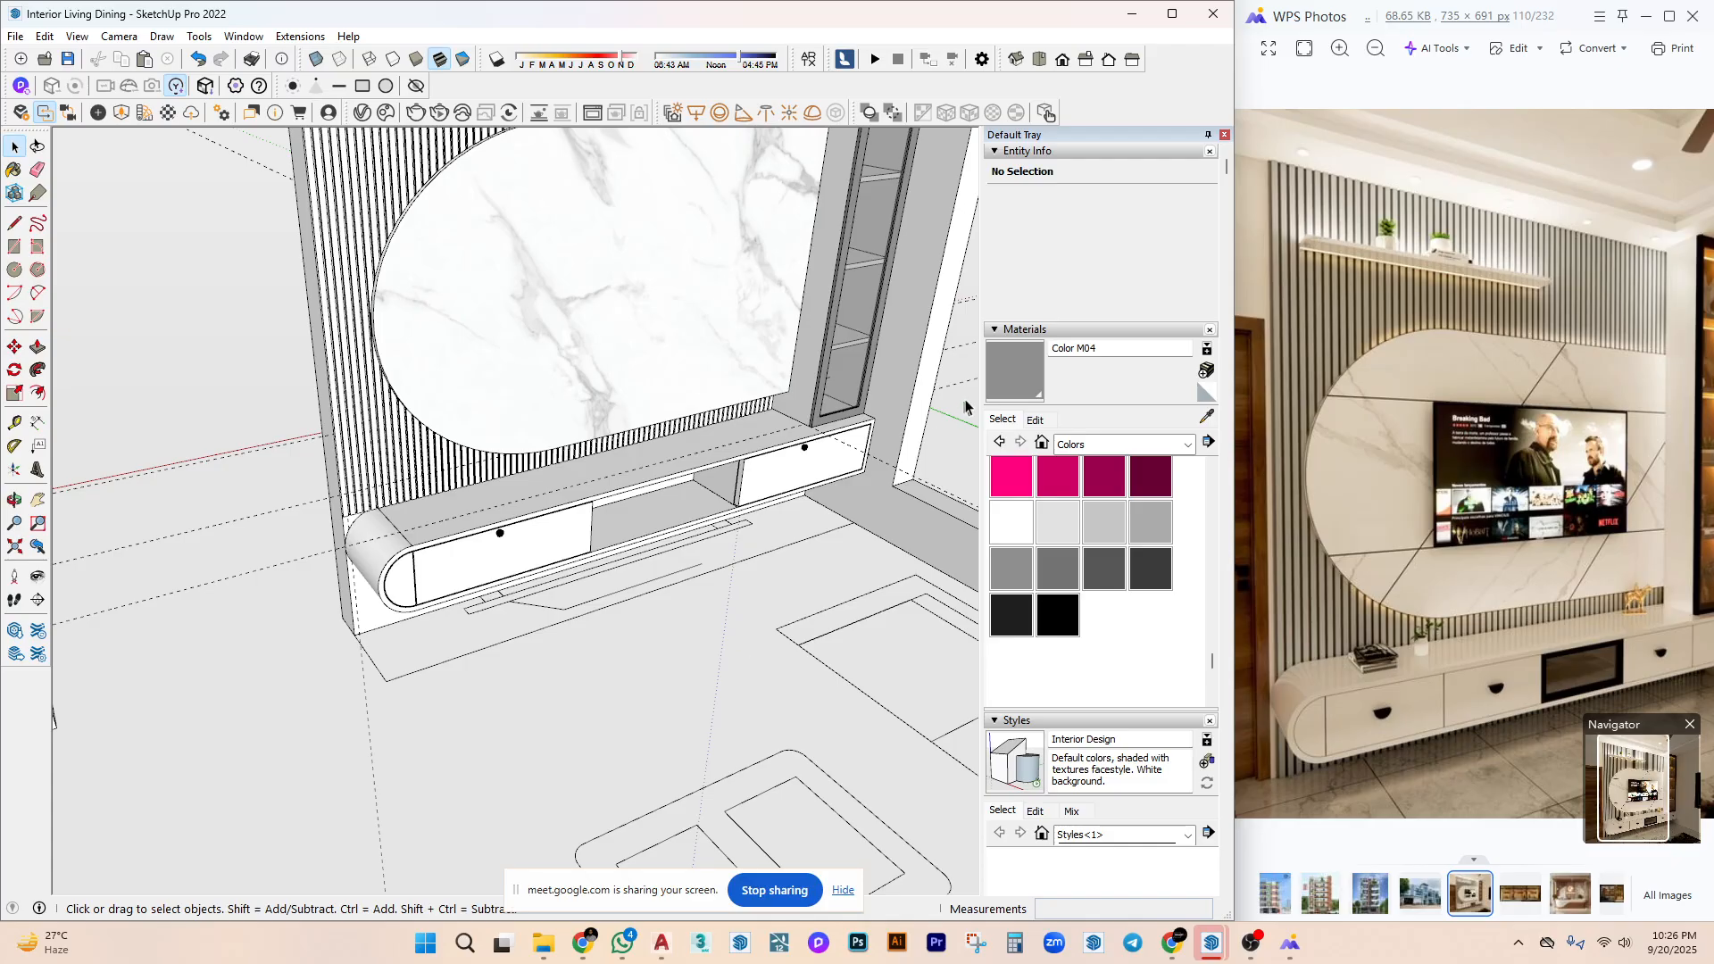
Combine the slatted backing, floating shelf, marble panel, tall display cabinet and TV console into one group.
scroll(750, 659, "down", 3)
scroll(757, 530, "up", 4)
middle_click_drag(757, 530, 367, 562)
scroll(367, 562, "down", 3)
middle_click_drag(370, 411, 508, 340)
left_click(508, 338)
scroll(508, 339, "up", 2)
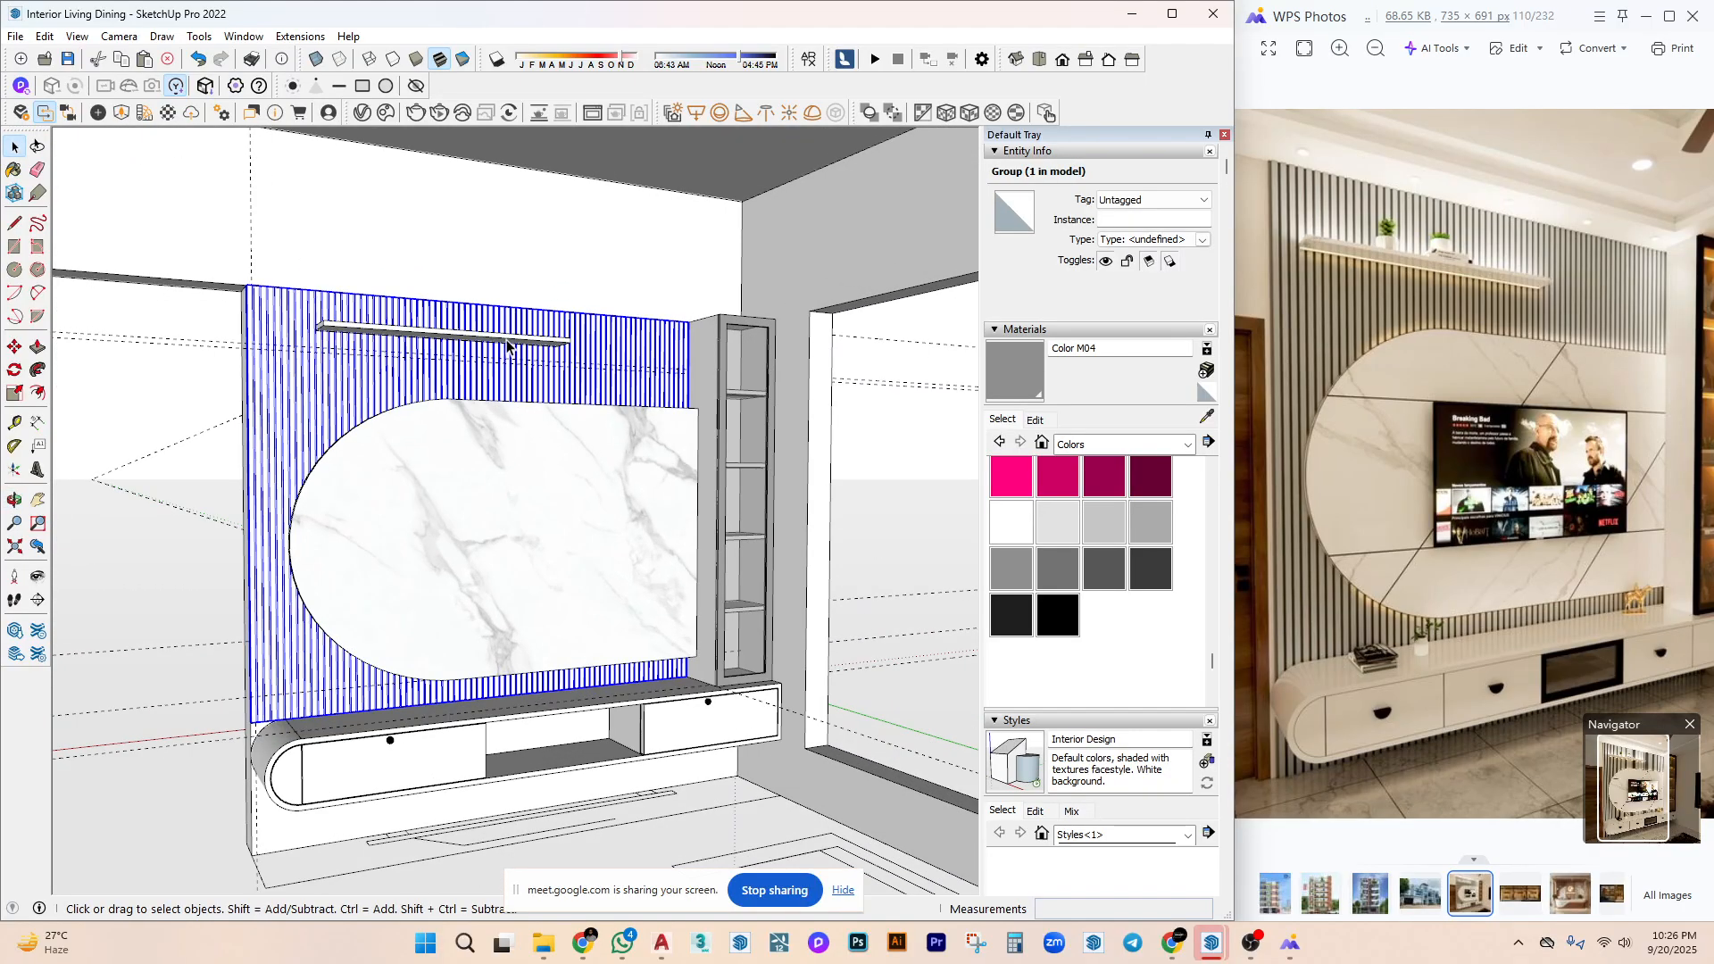
left_click(510, 345)
left_click(505, 382)
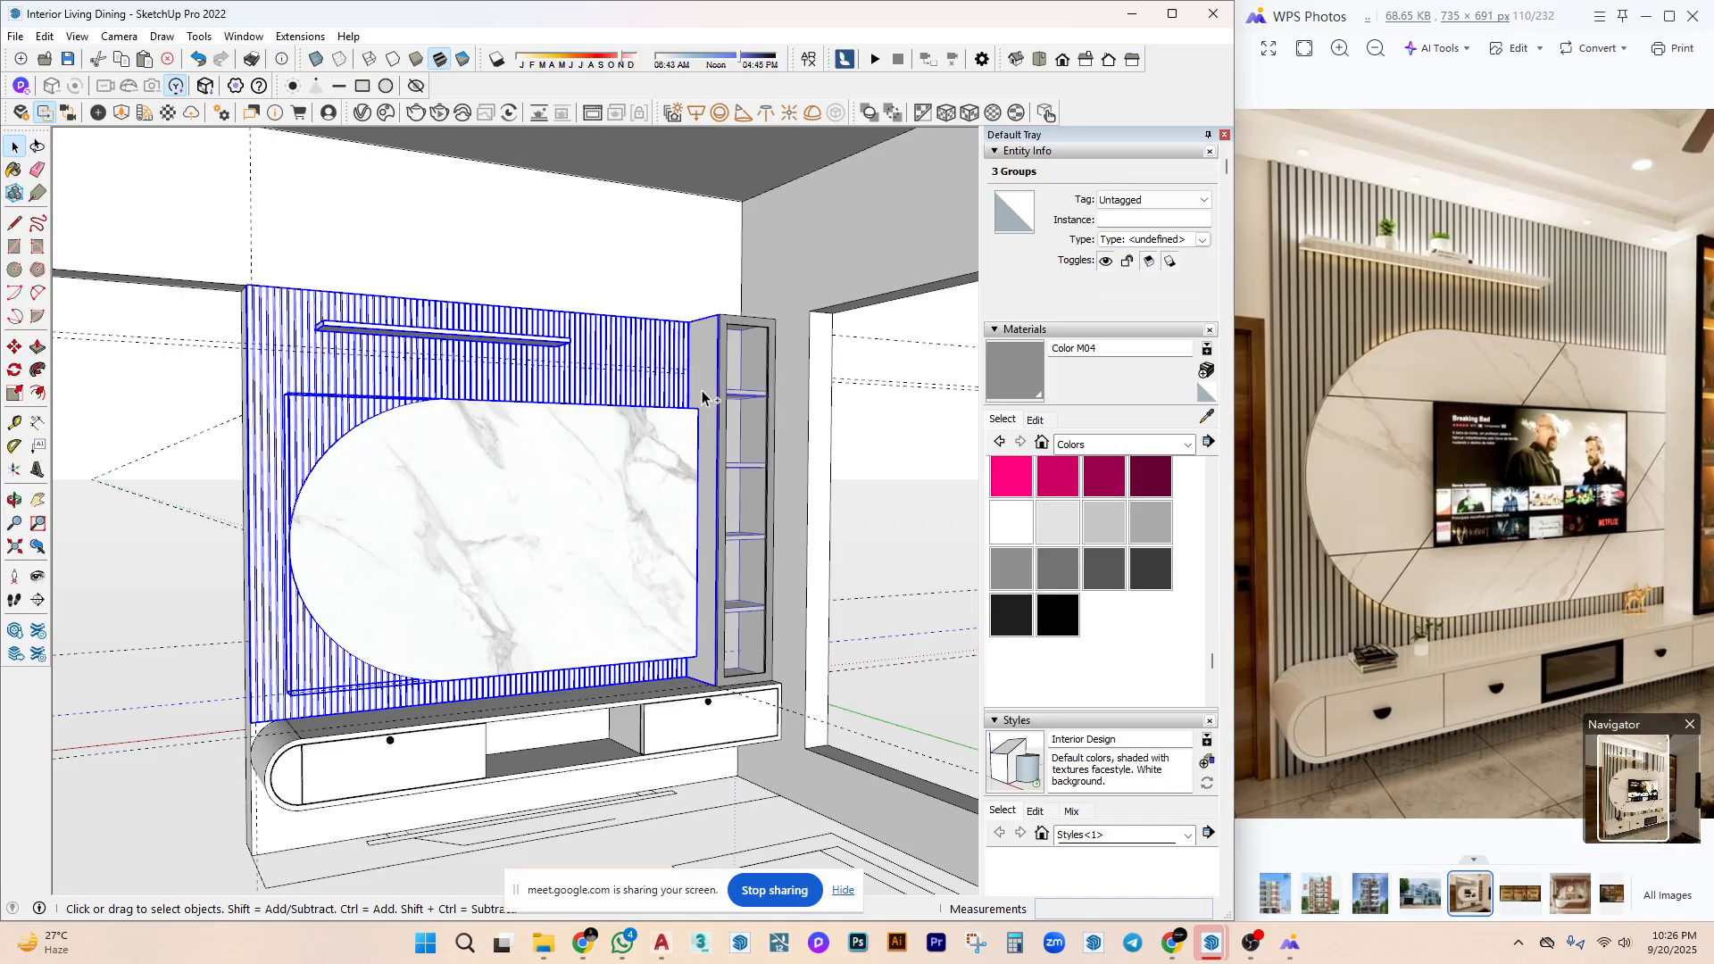
left_click(685, 732, "ctrl")
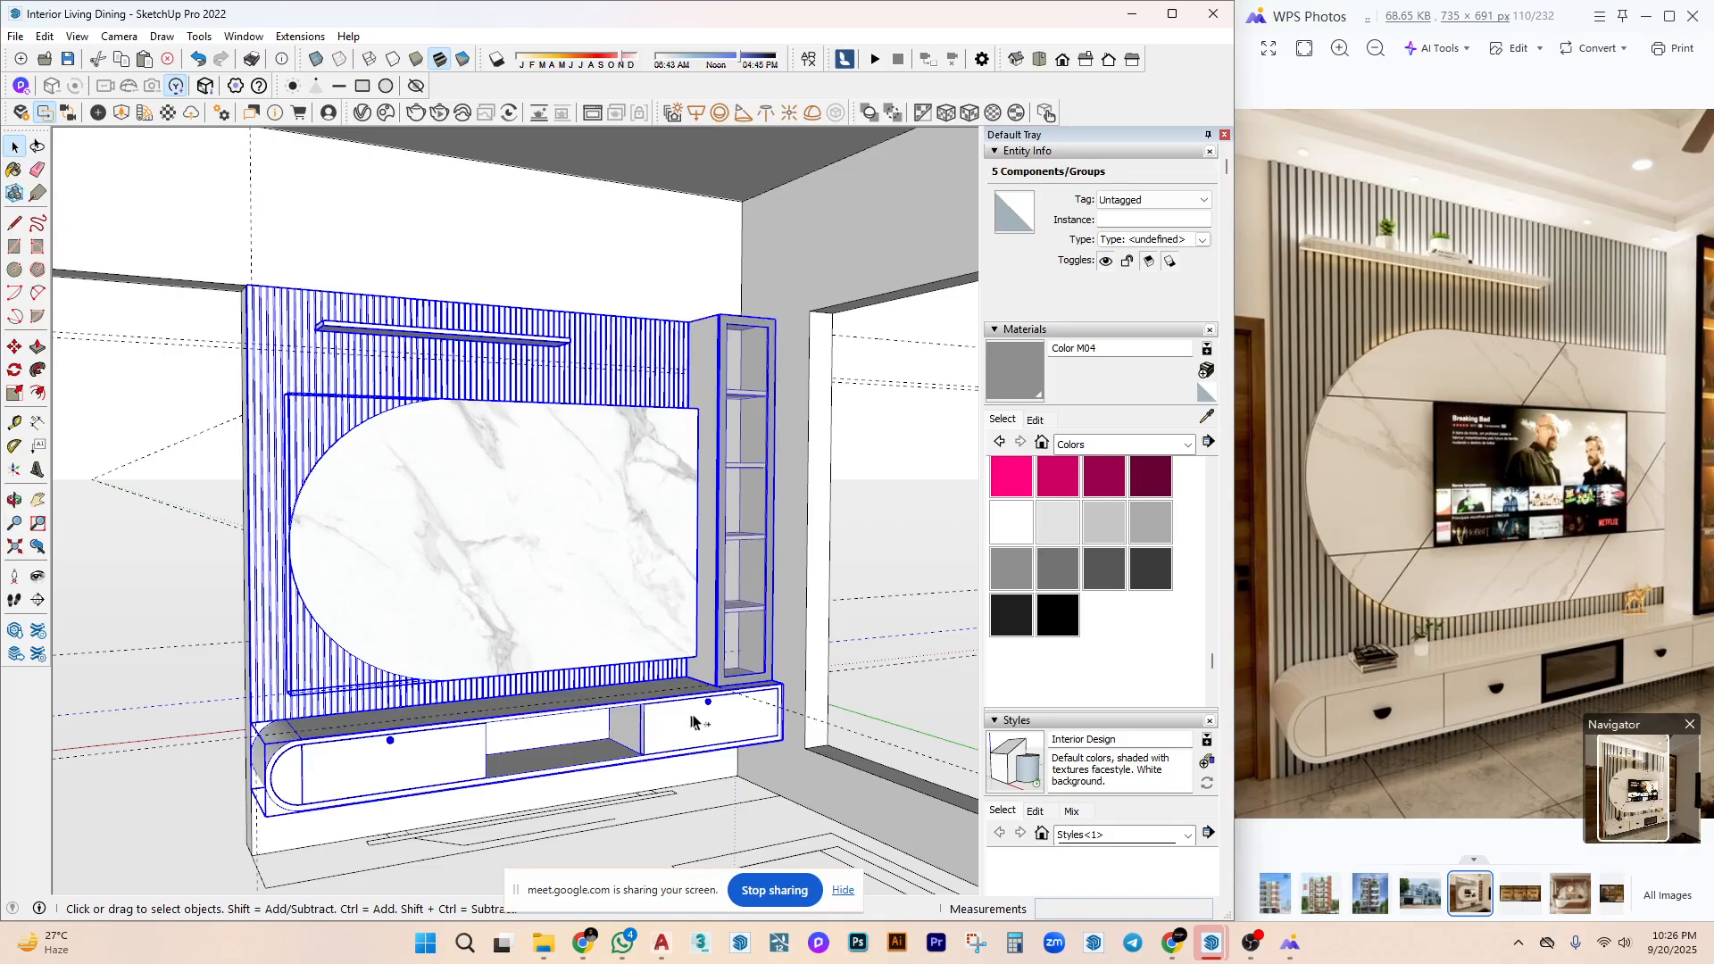
right_click(556, 525)
left_click(625, 685)
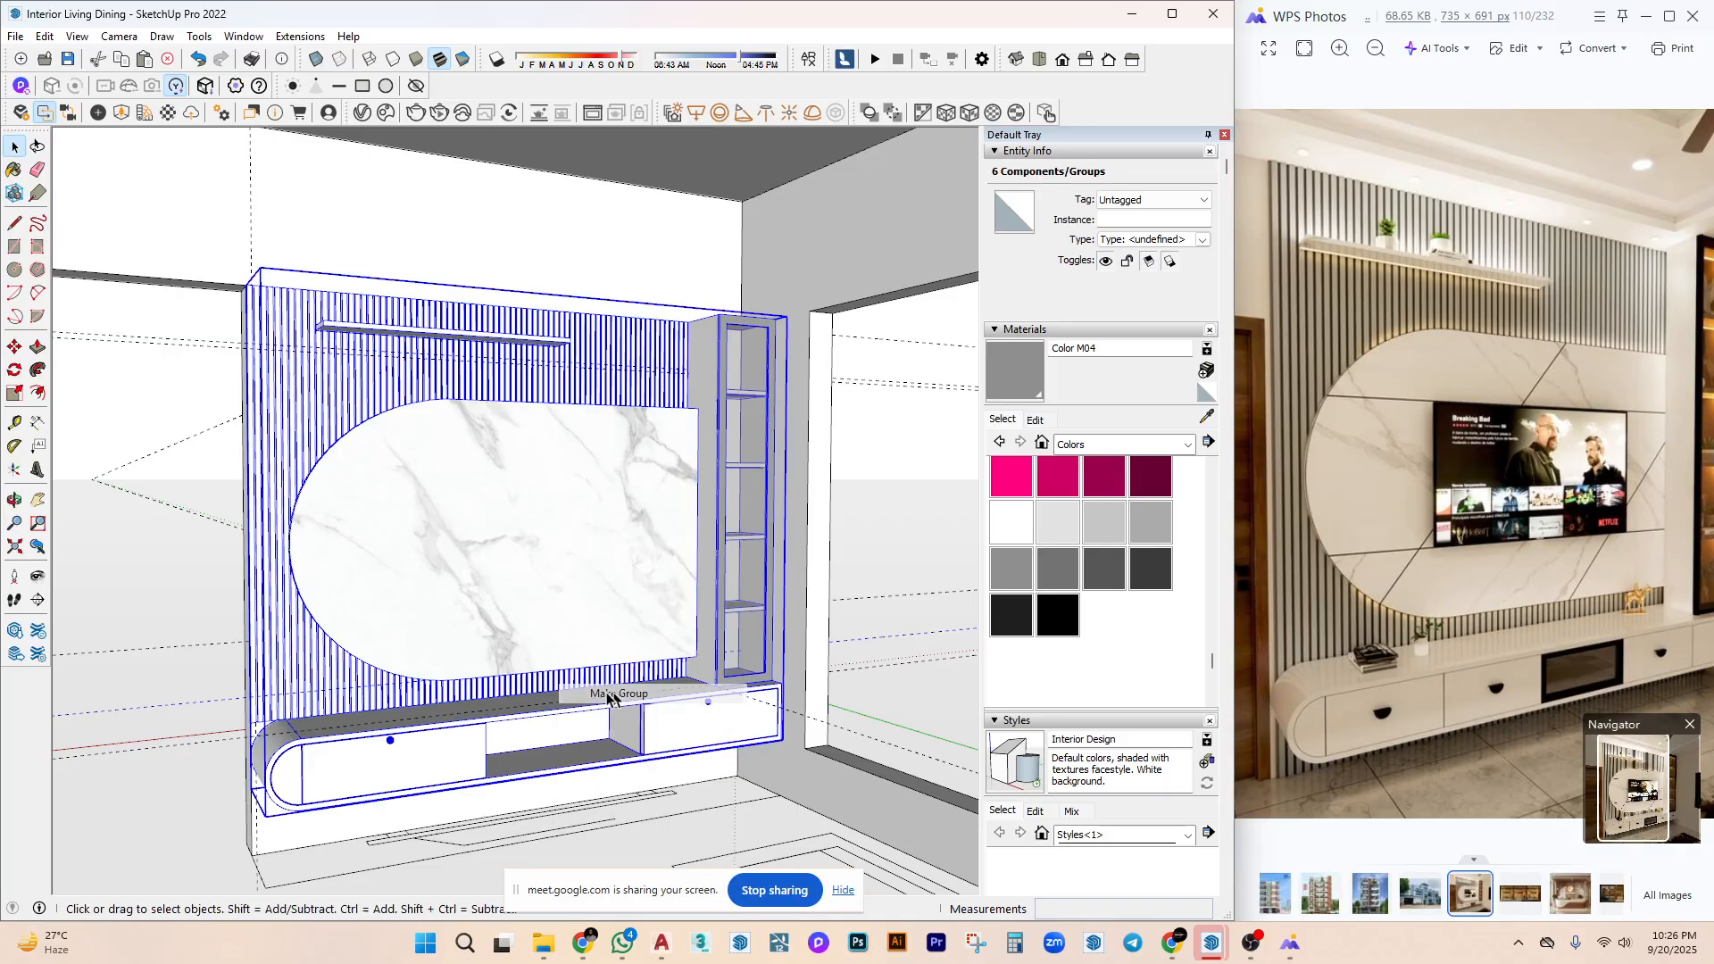
Examine the grouped TV wall within the whole room, checking the ceiling, wall openings and furniture outlines from outside and inside.
middle_click_drag(625, 685, 325, 620)
left_click(547, 562)
scroll(552, 560, "up", 5)
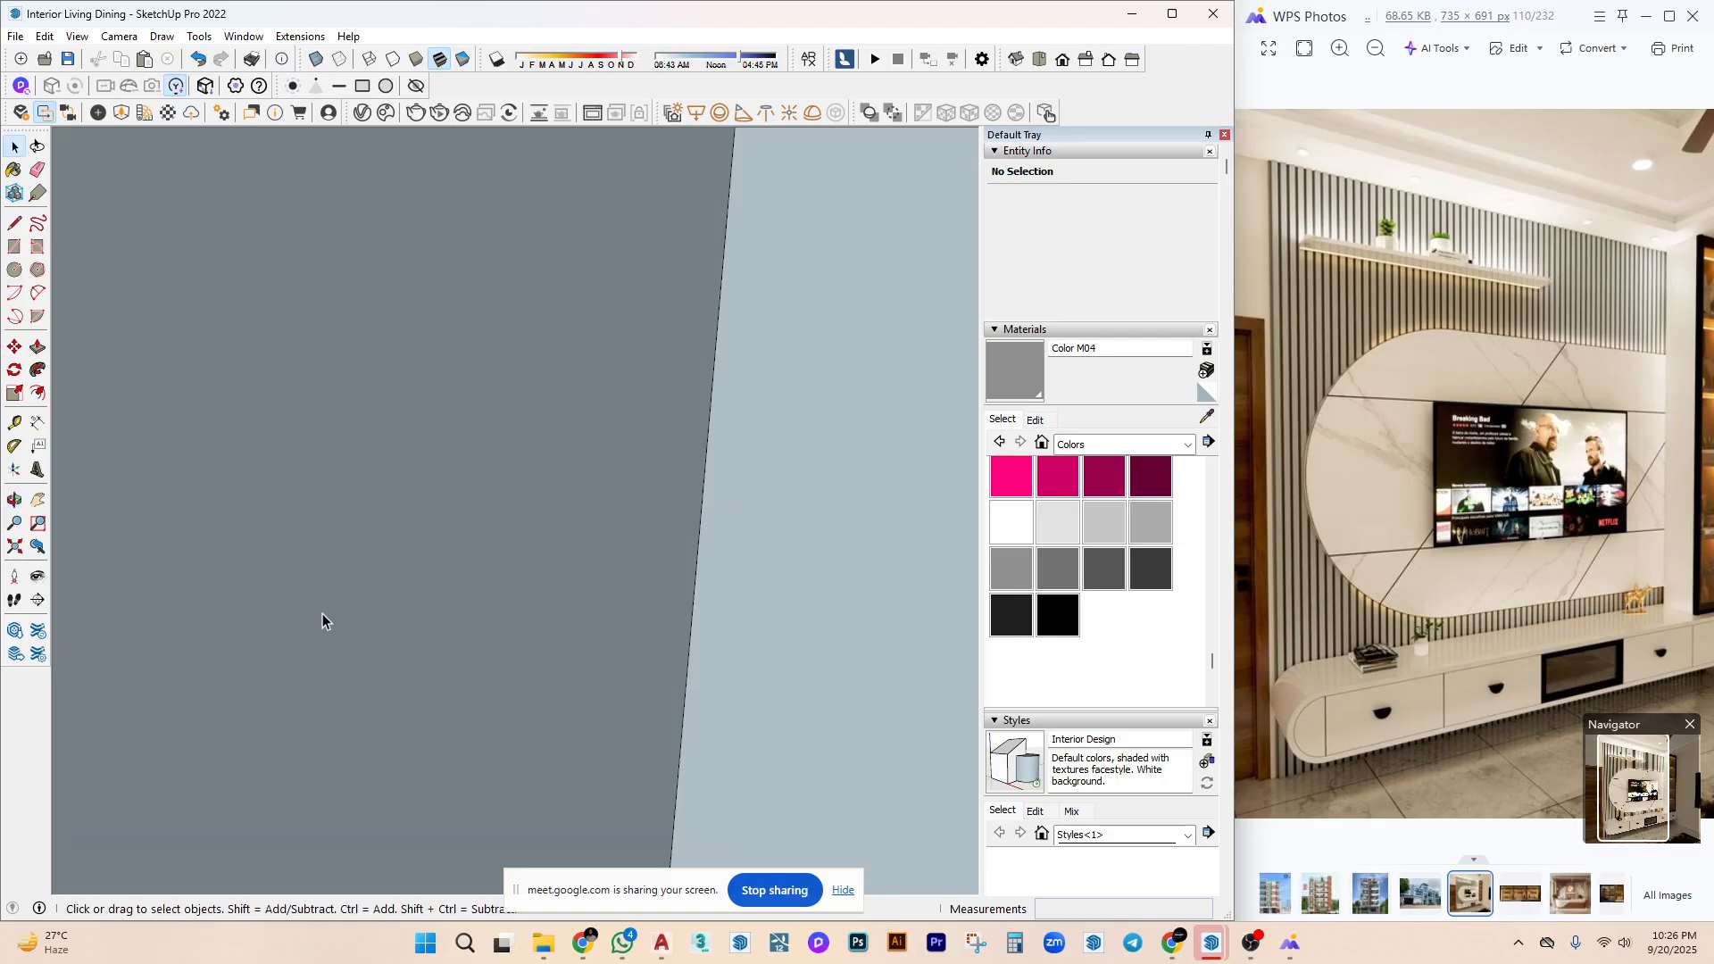
scroll(325, 620, "down", 5)
middle_click_drag(800, 592, 624, 658)
scroll(640, 574, "up", 5)
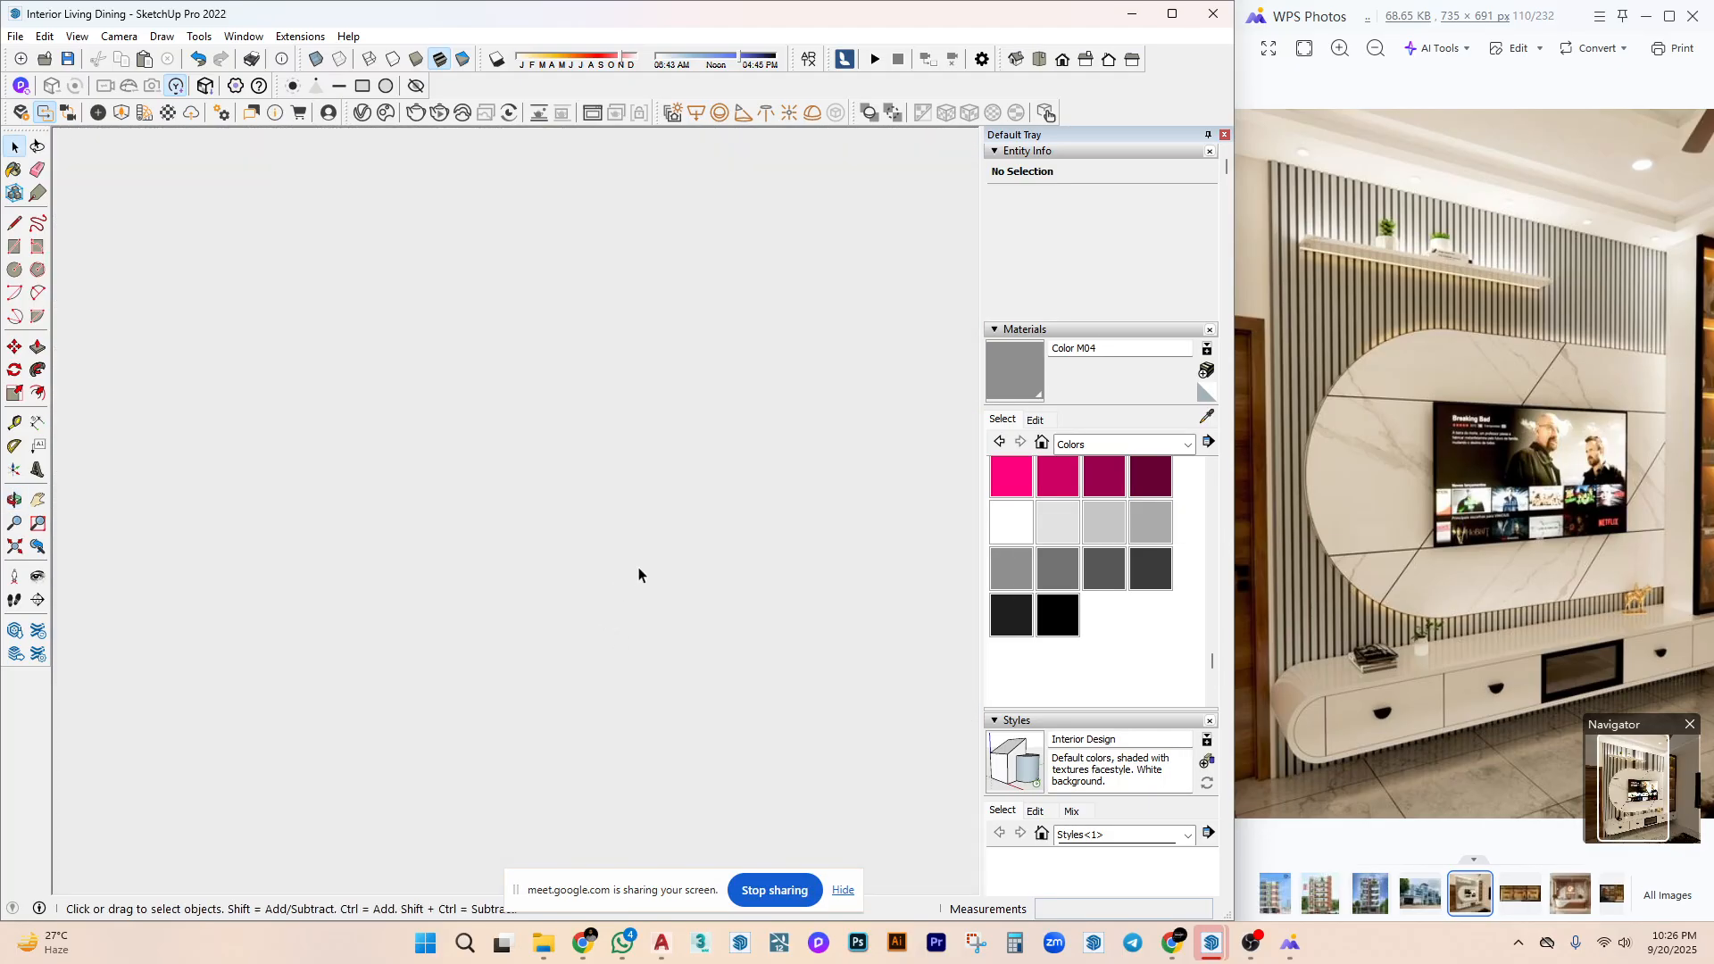
middle_click_drag(640, 574, 793, 432)
scroll(792, 432, "down", 10)
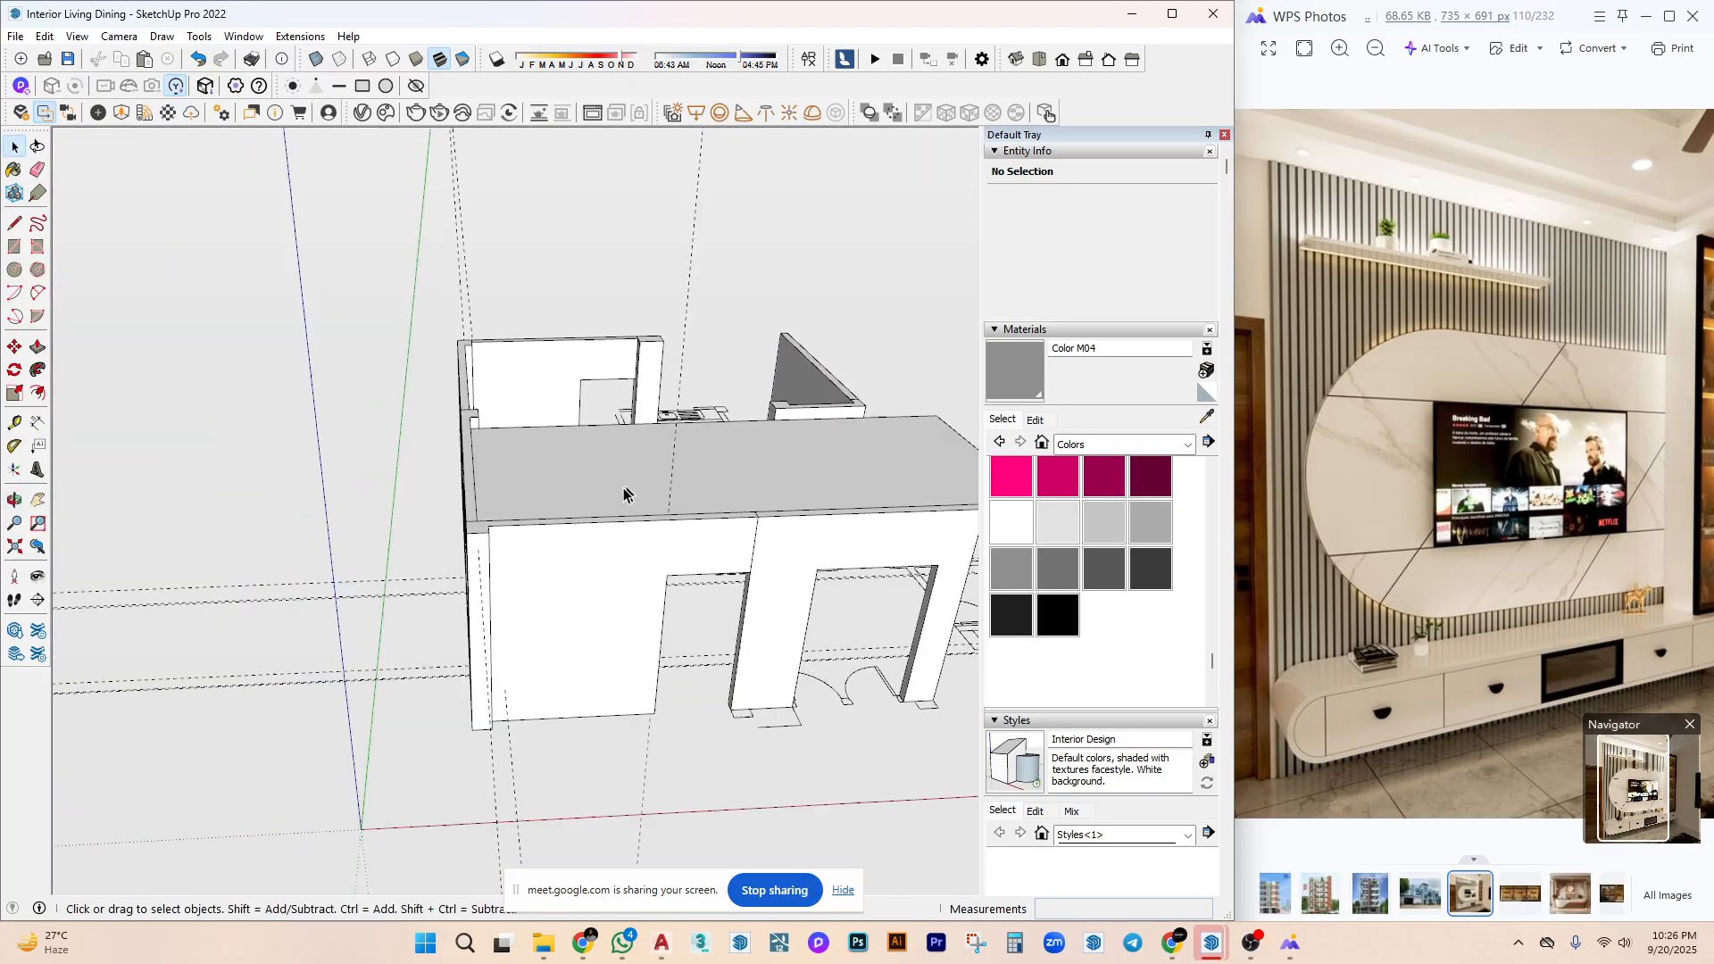
middle_click_drag(738, 490, 837, 657)
scroll(553, 596, "up", 3)
scroll(333, 464, "up", 4)
left_click(353, 488)
double_click(460, 497)
scroll(460, 497, "up", 3)
scroll(625, 497, "down", 8)
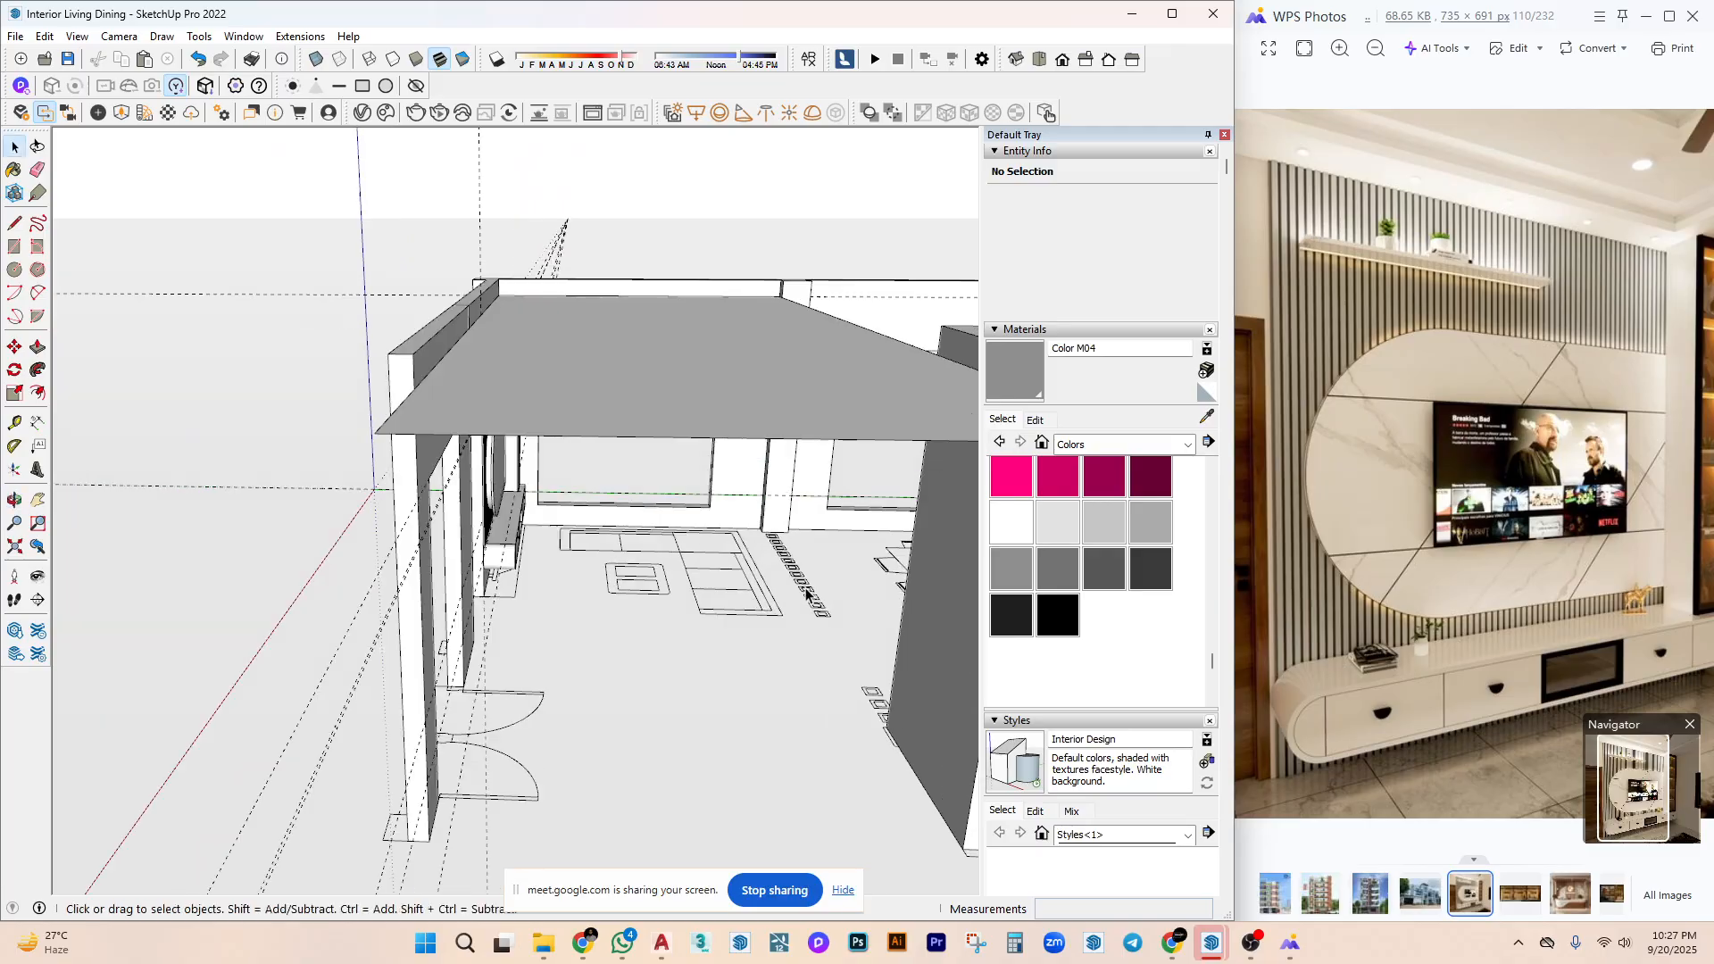
middle_click_drag(806, 593, 583, 547)
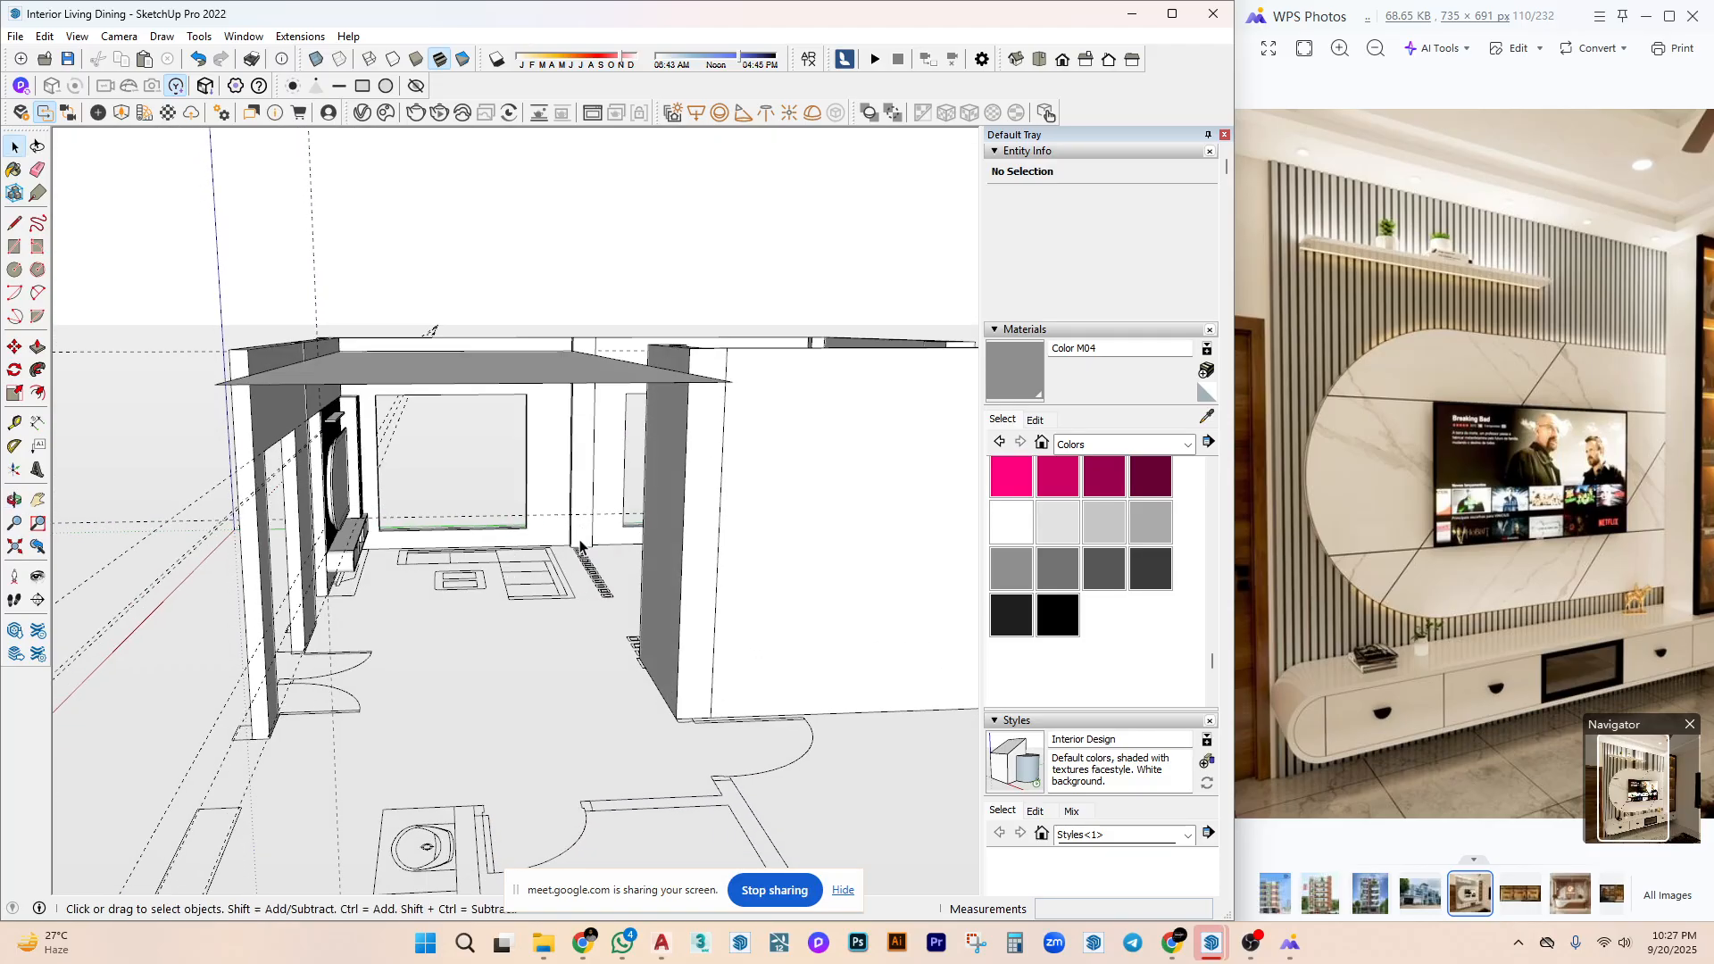
scroll(538, 546, "up", 10)
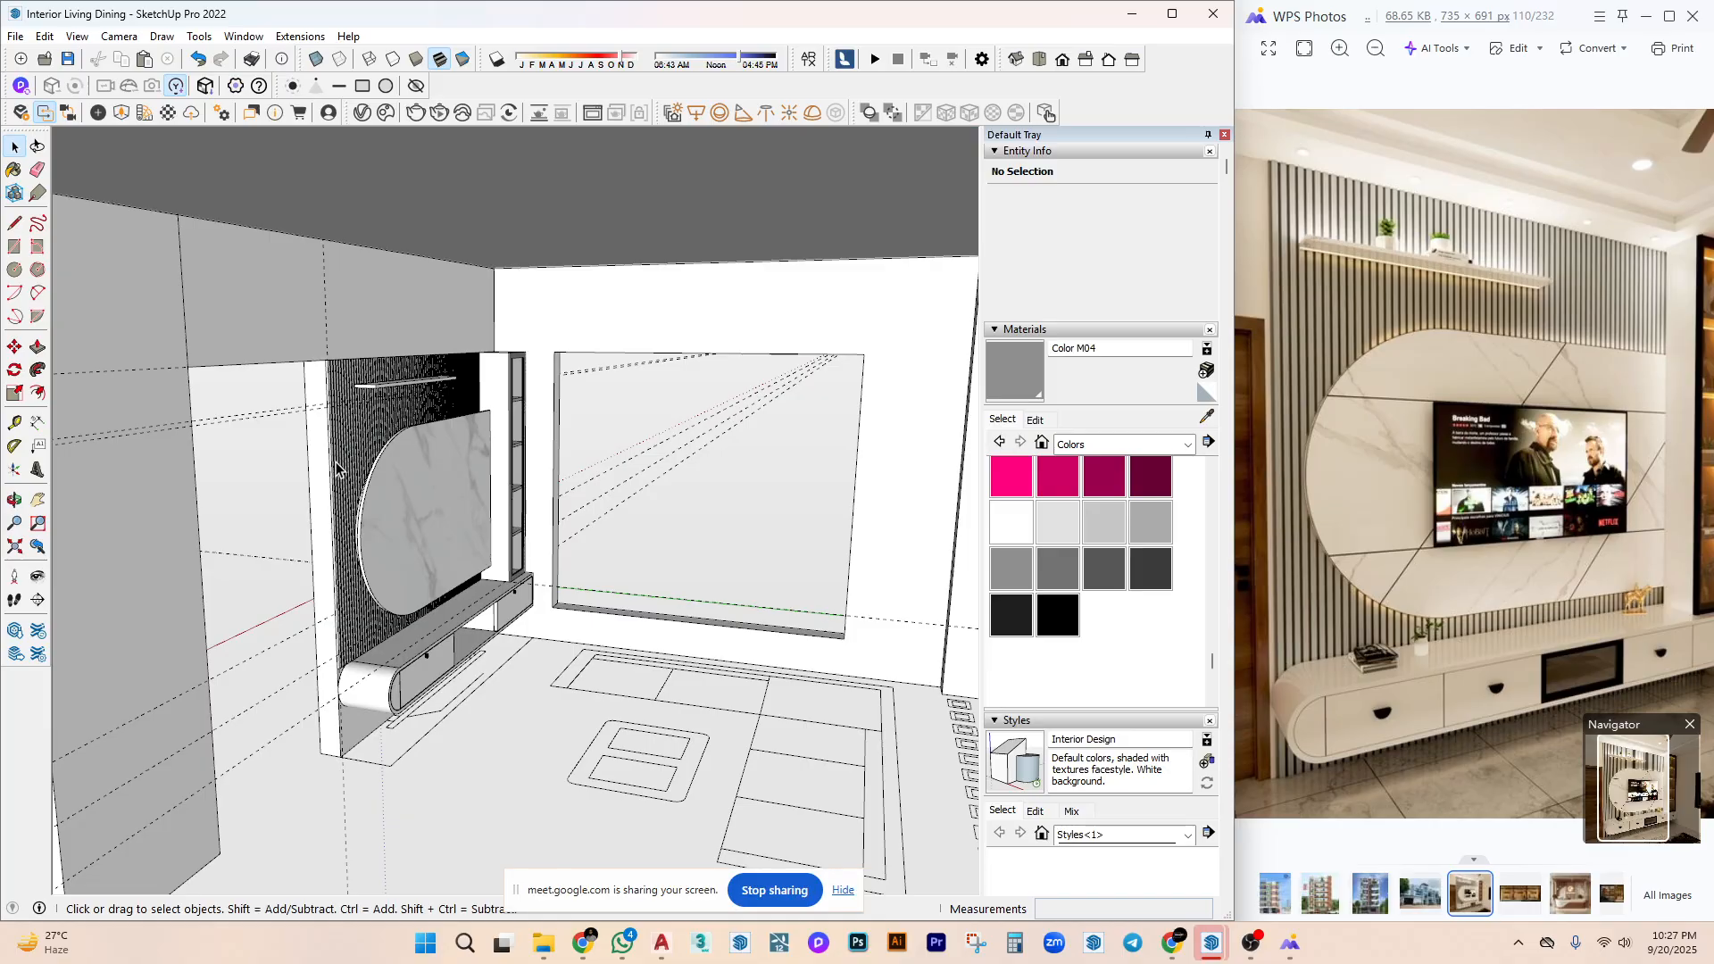
scroll(407, 486, "down", 5)
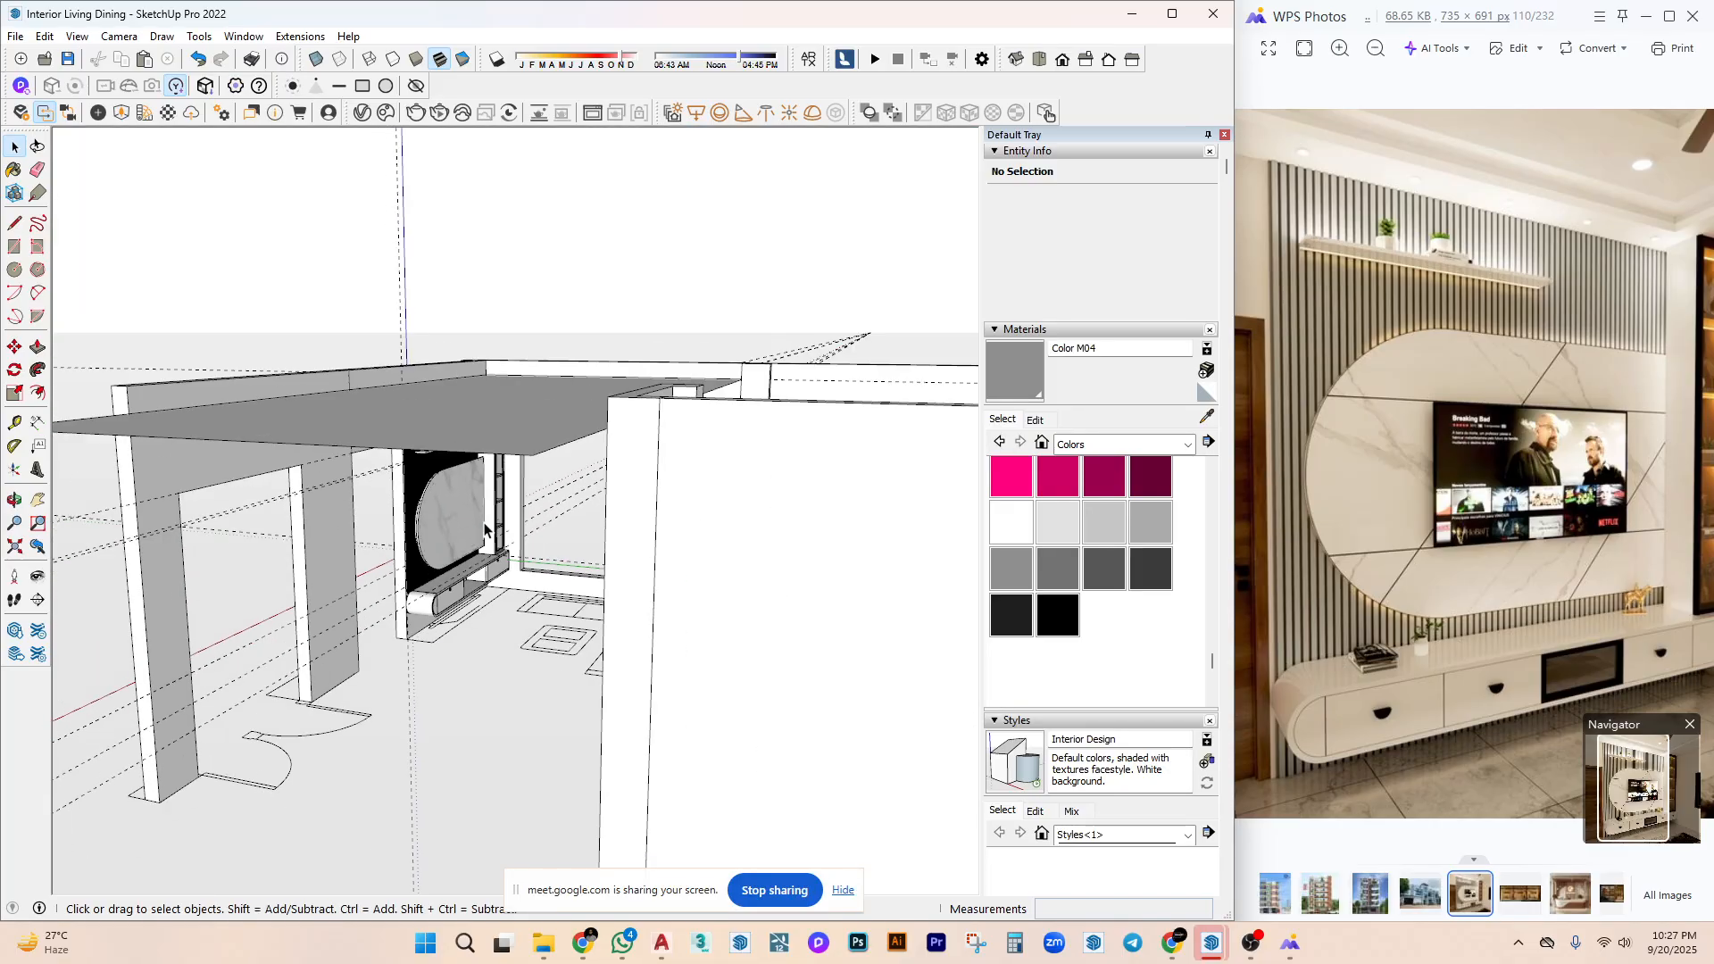
Examine the room from several angles, focusing on the sofa, coffee table, dining set and divider outlines on the floor.
middle_click_drag(664, 803, 545, 429)
scroll(516, 543, "up", 3)
scroll(519, 540, "up", 1)
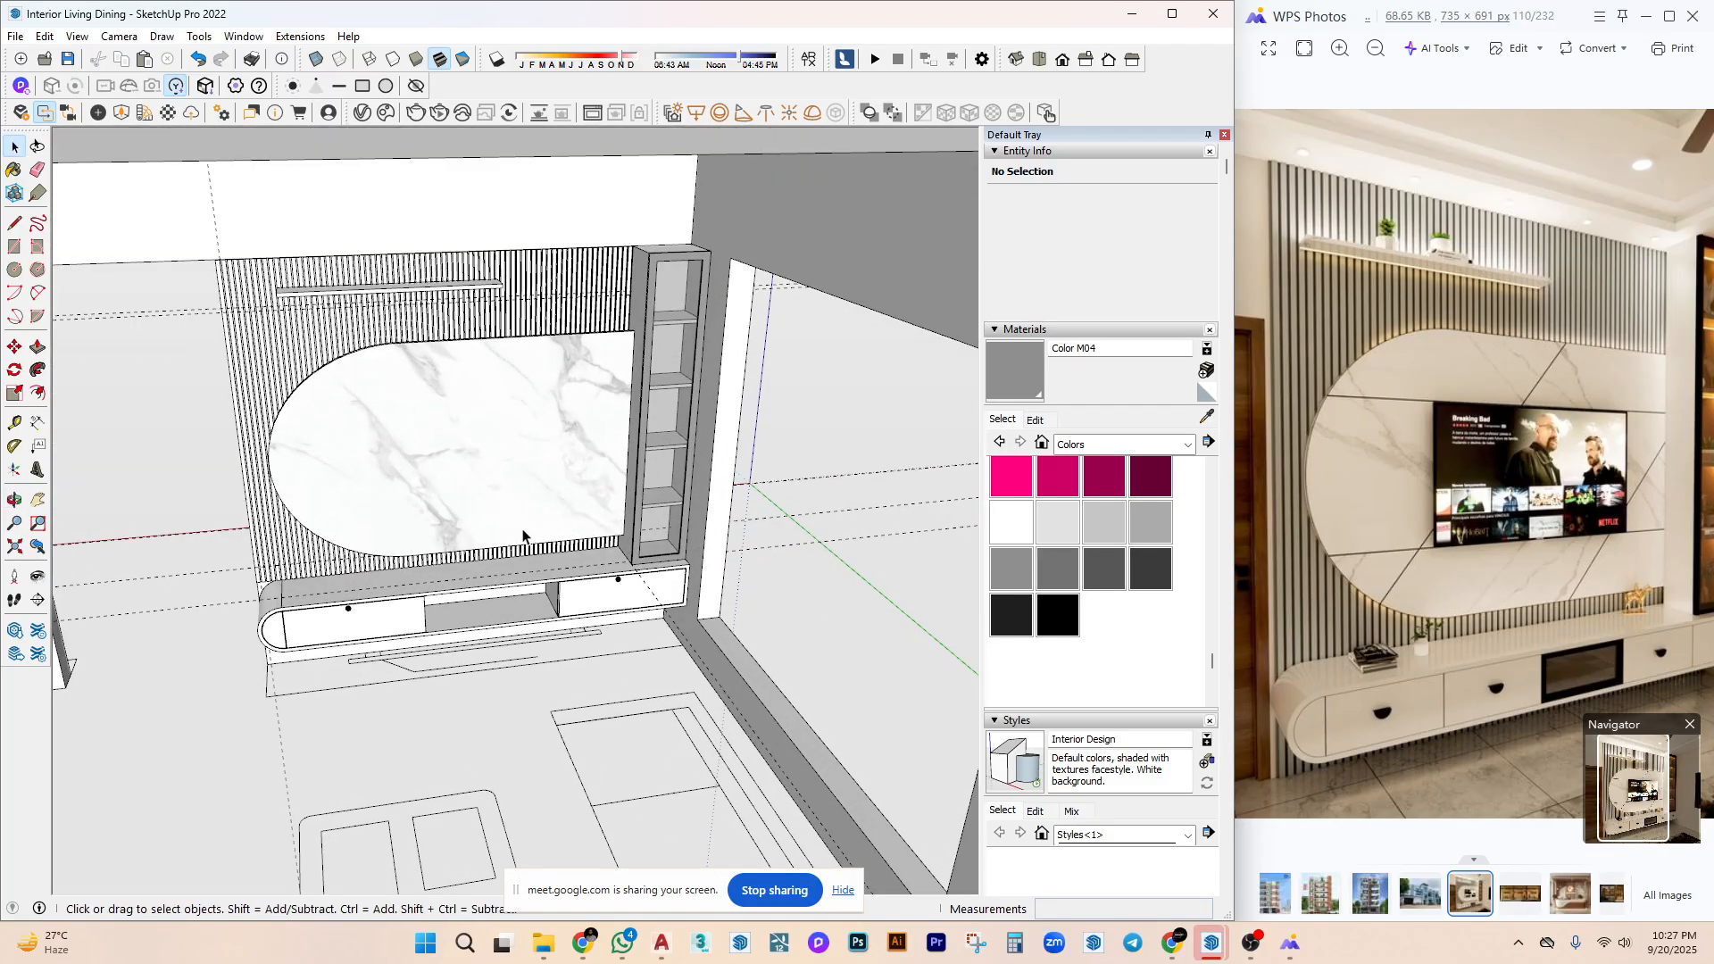
scroll(523, 586, "down", 5)
middle_click_drag(524, 585, 596, 698)
scroll(596, 698, "down", 3)
scroll(597, 698, "up", 5)
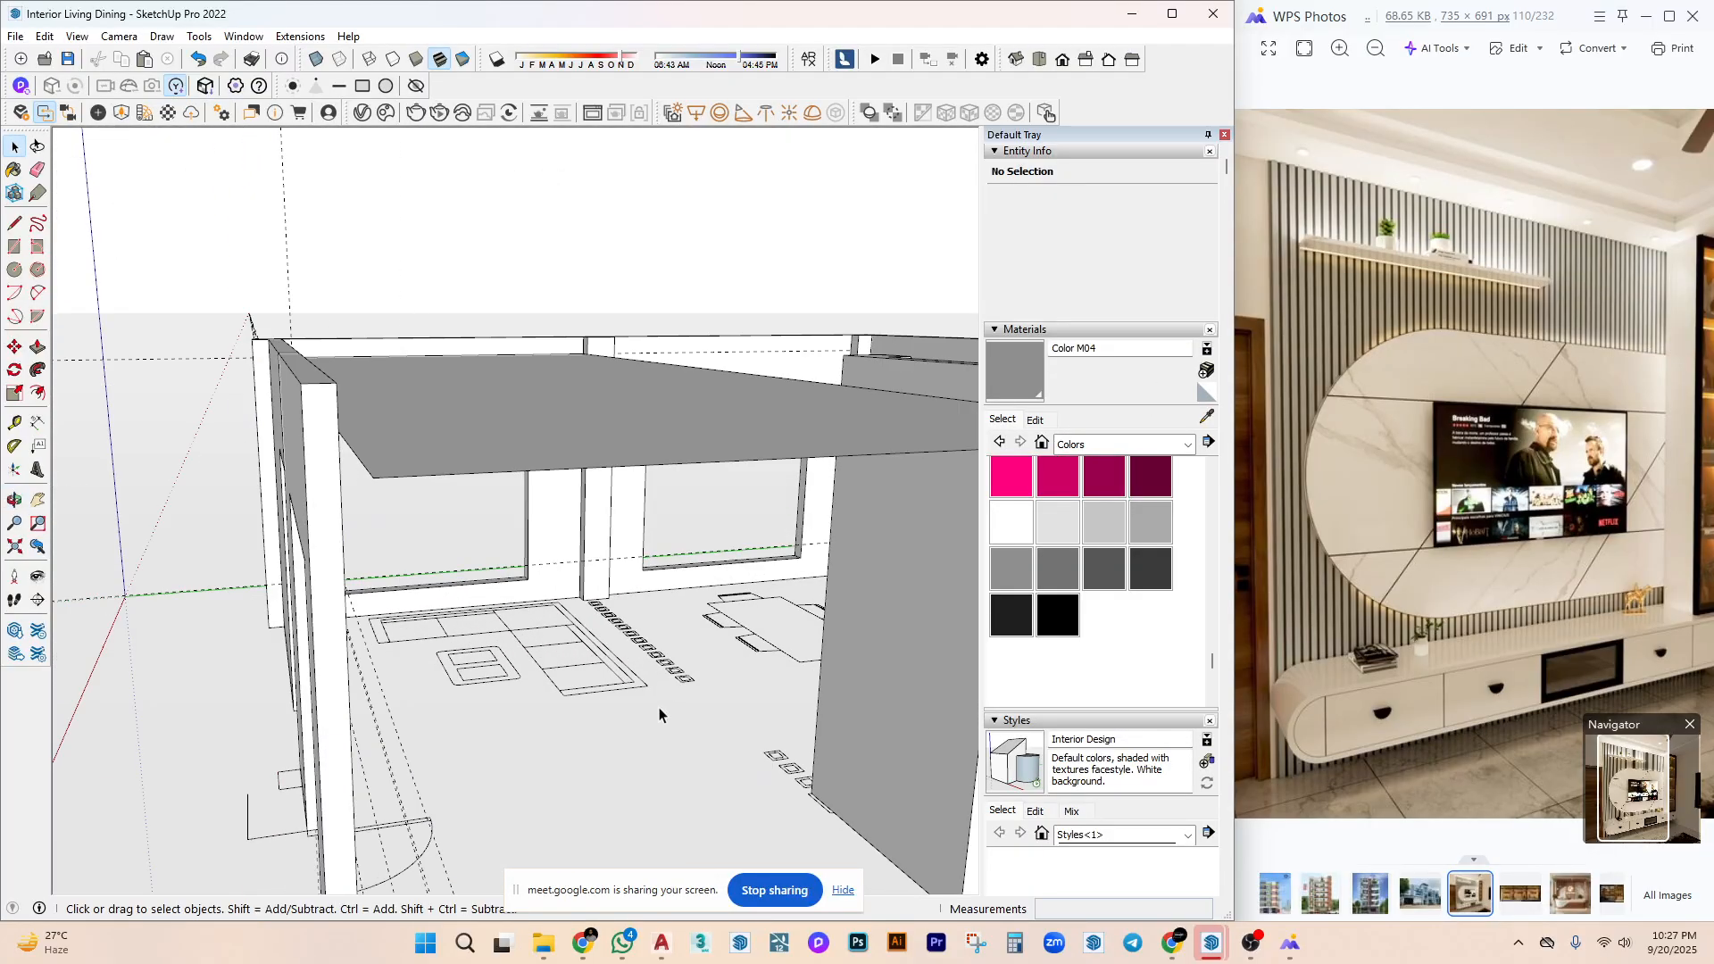
middle_click_drag(470, 566, 527, 581)
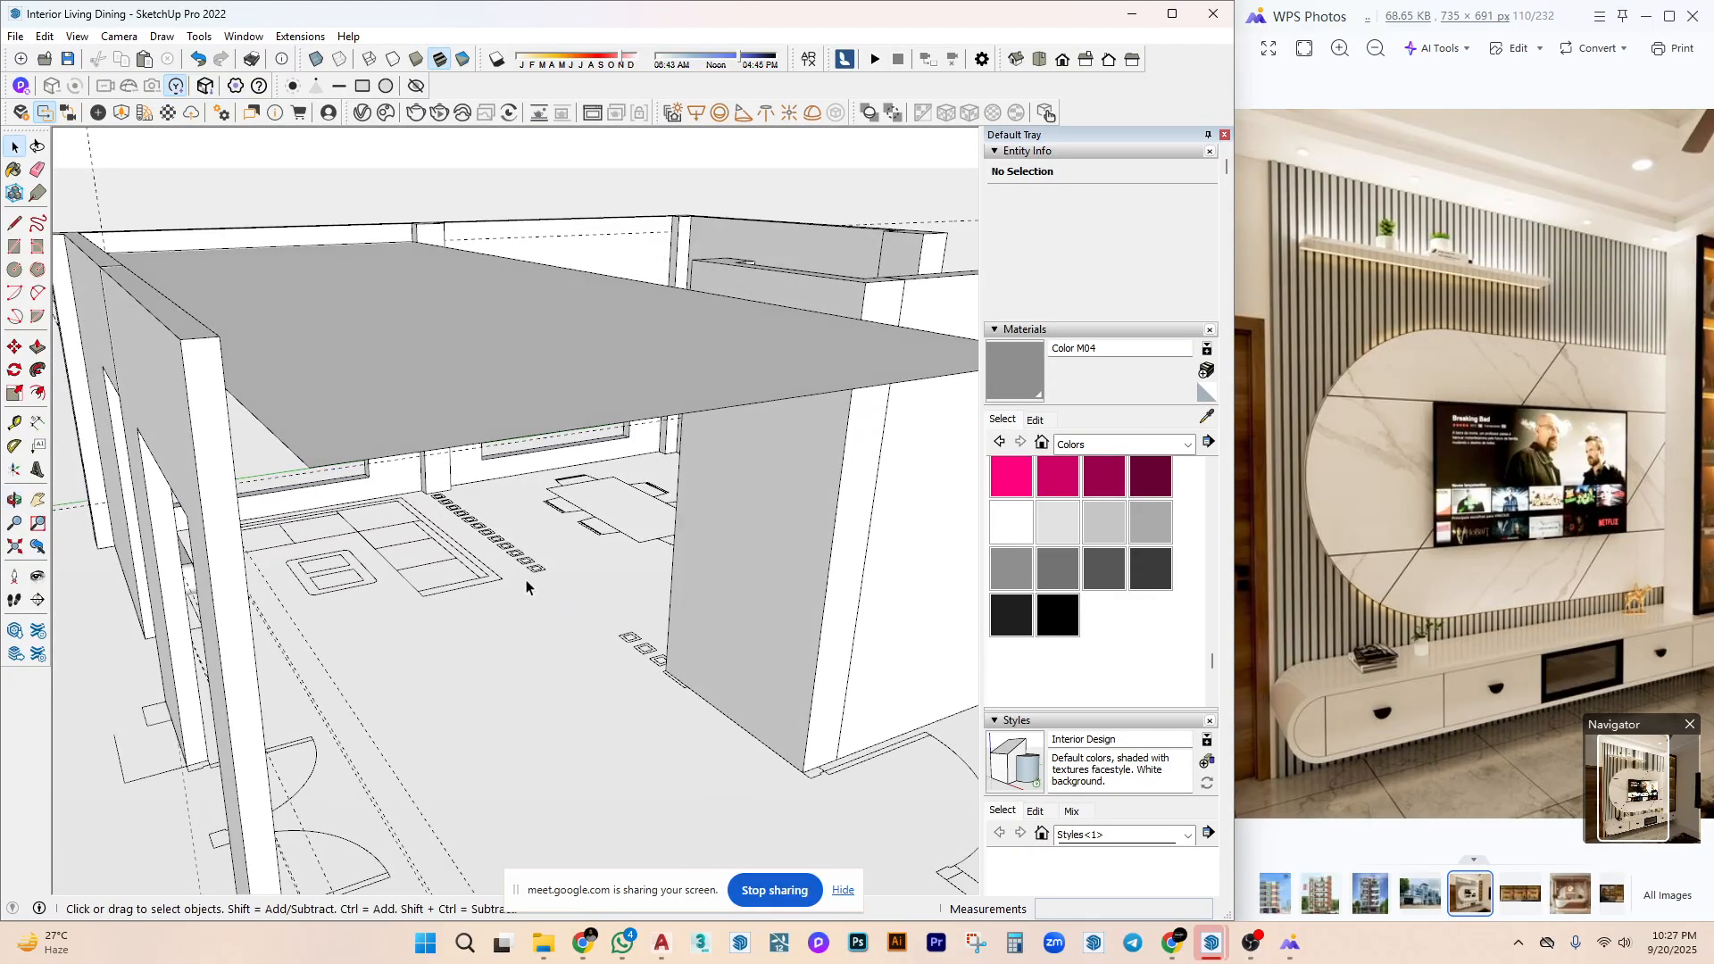
scroll(527, 582, "up", 8)
middle_click_drag(592, 517, 517, 497)
scroll(357, 504, "down", 6)
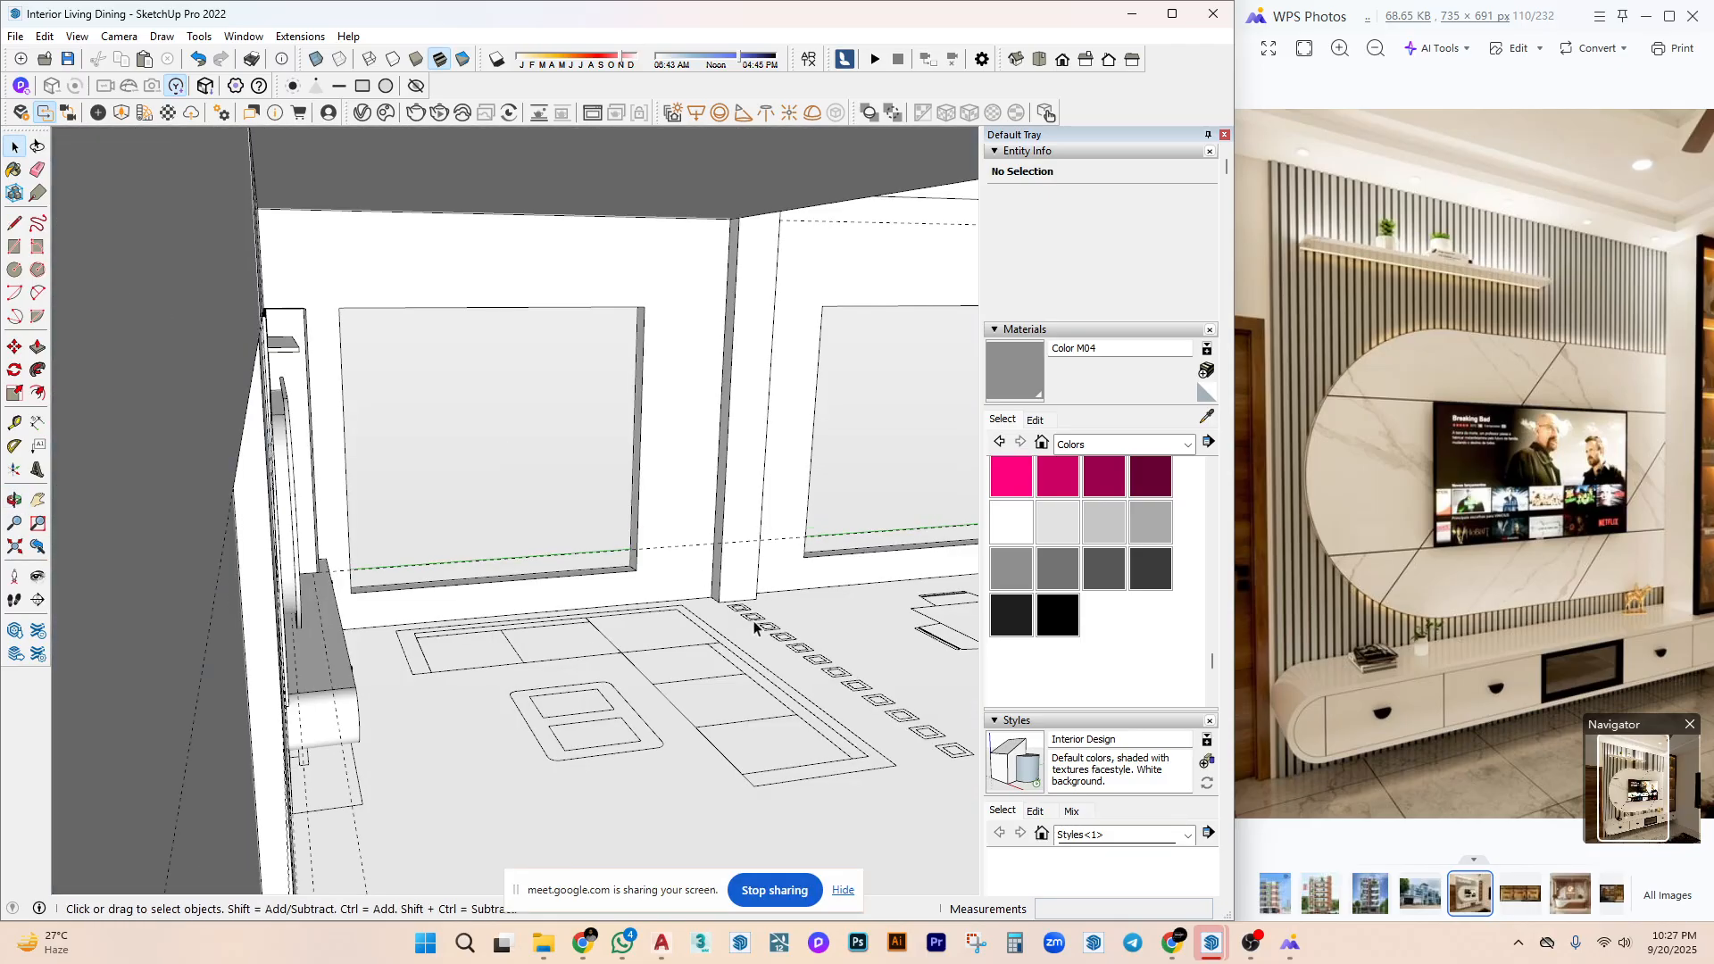
scroll(393, 500, "up", 3)
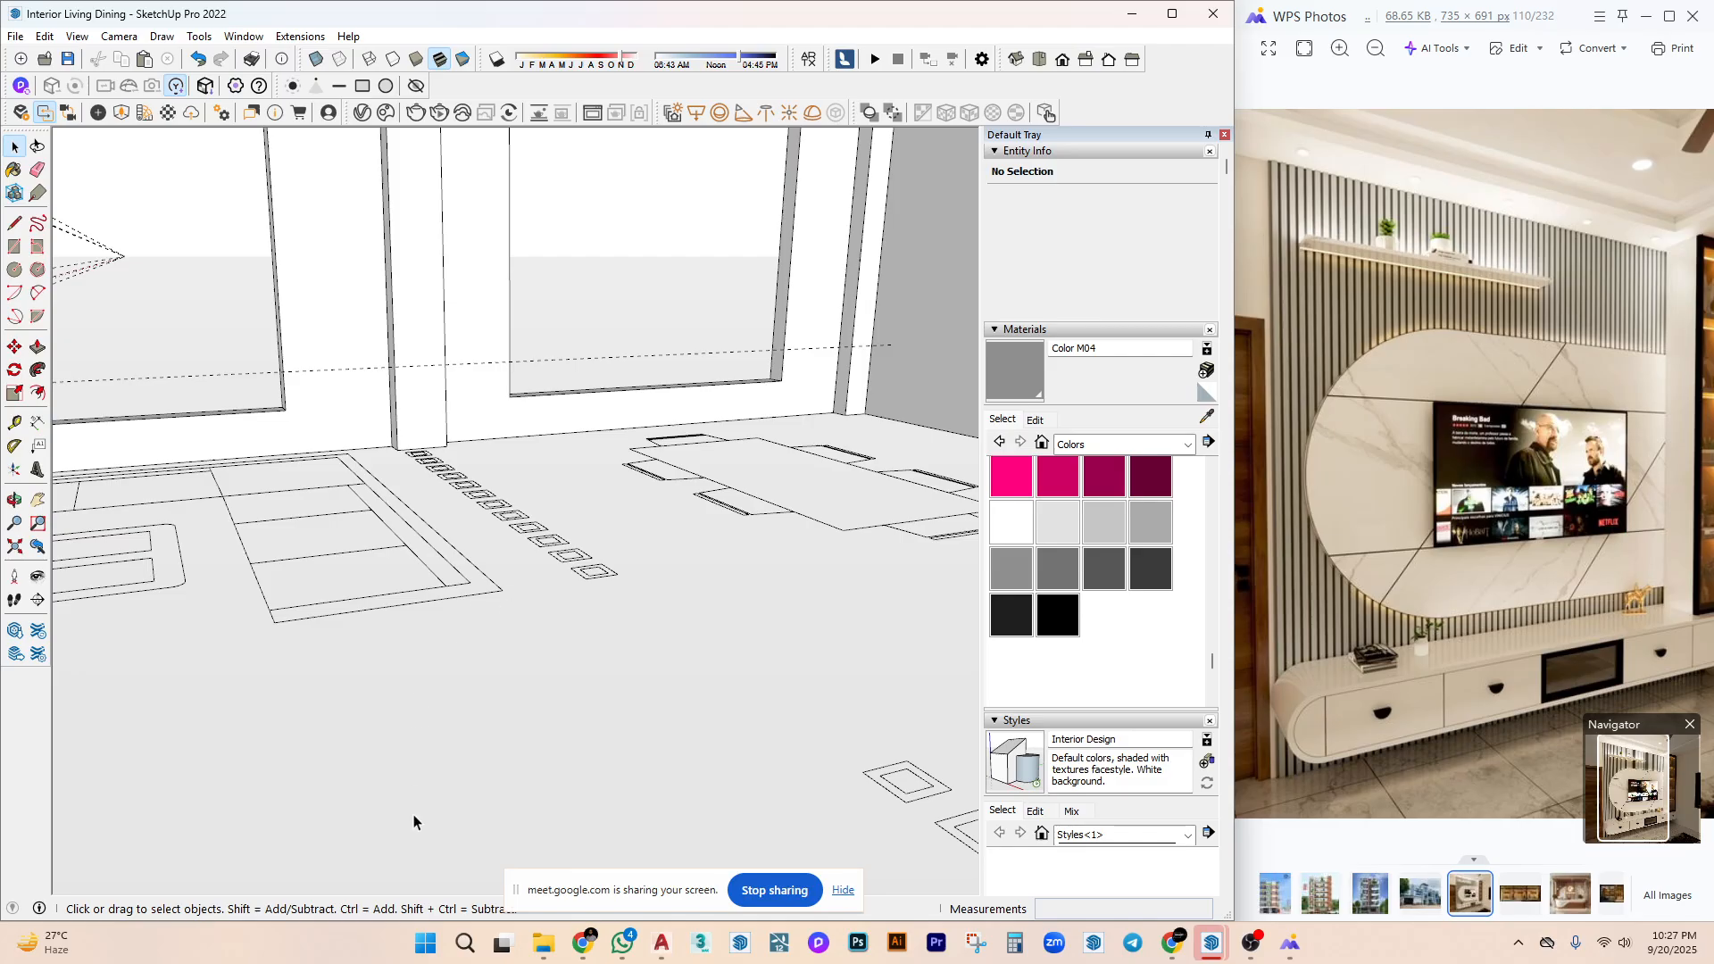
Switch to the Chrome browser and search Pinterest for "partition wall".
mouse_move(583, 943)
left_click(393, 843)
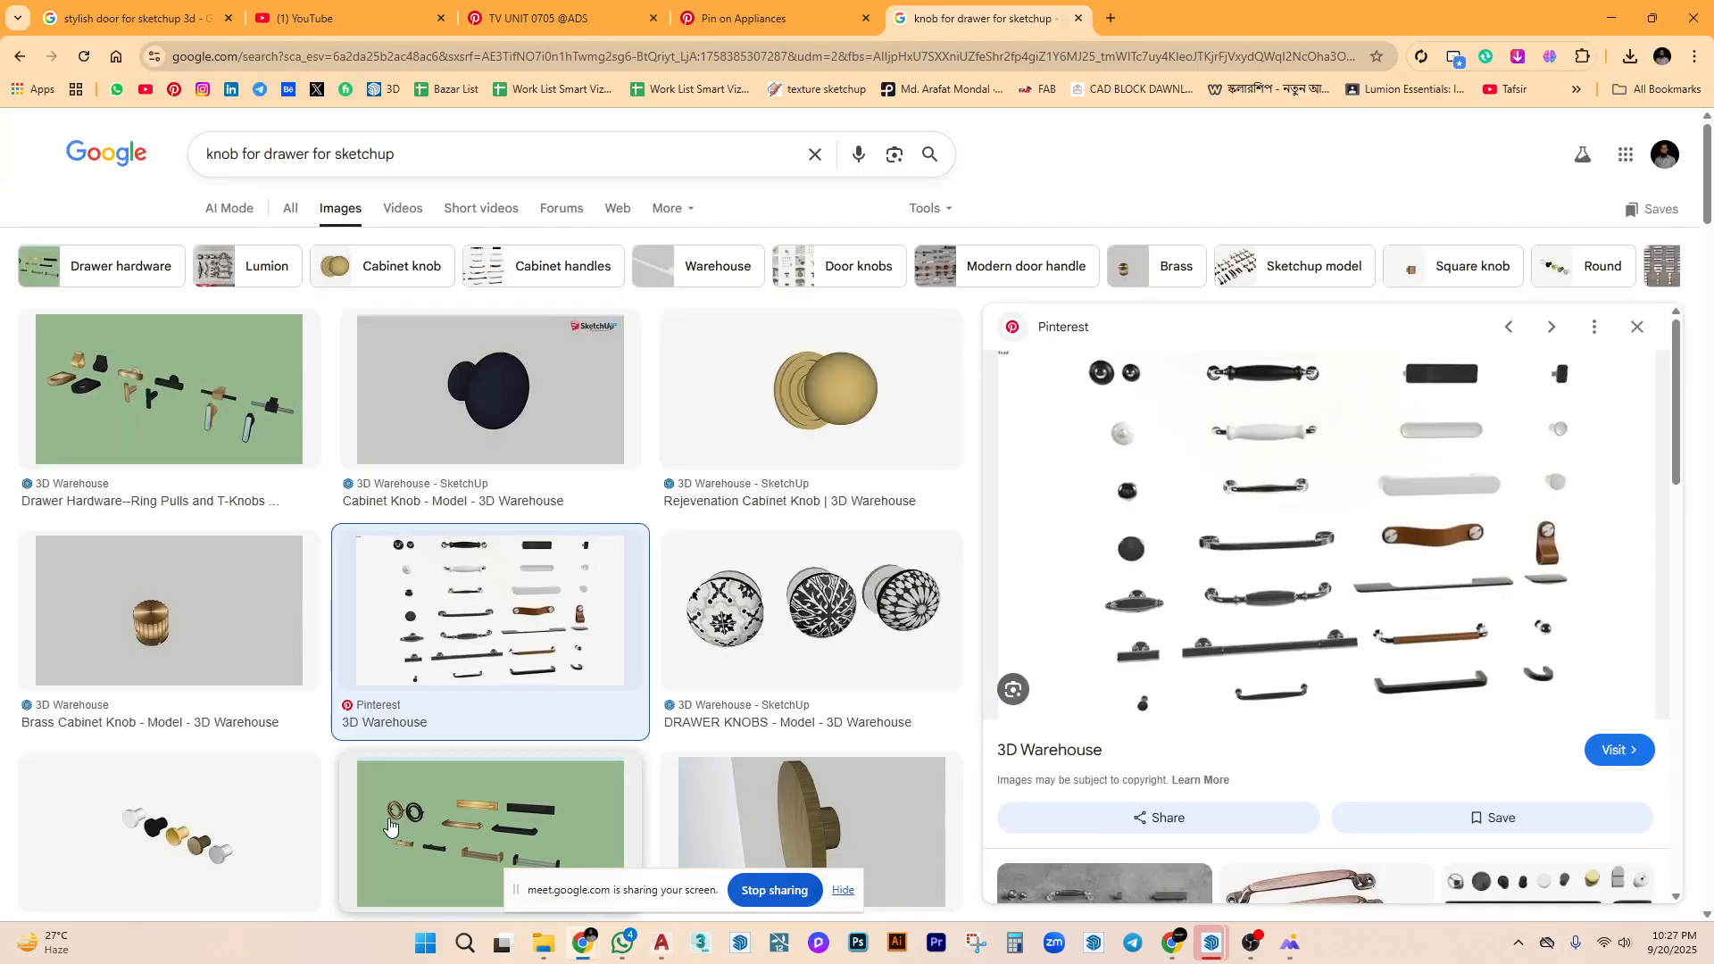
left_click(536, 16)
left_click(270, 145)
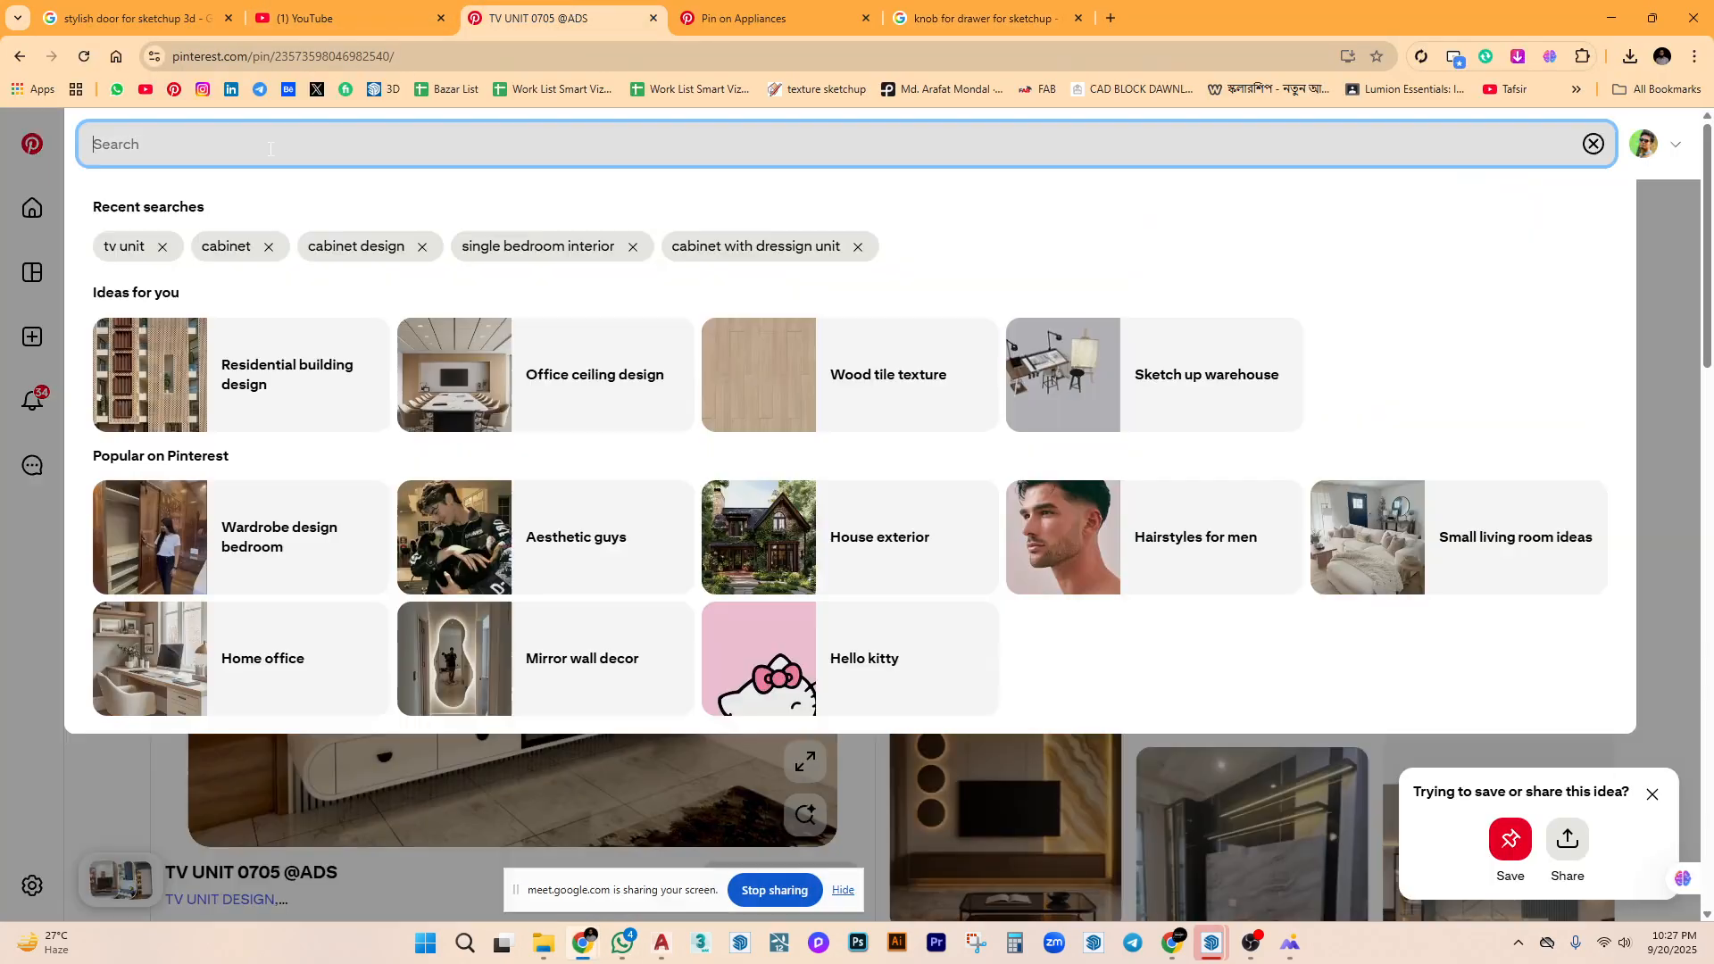
type("part")
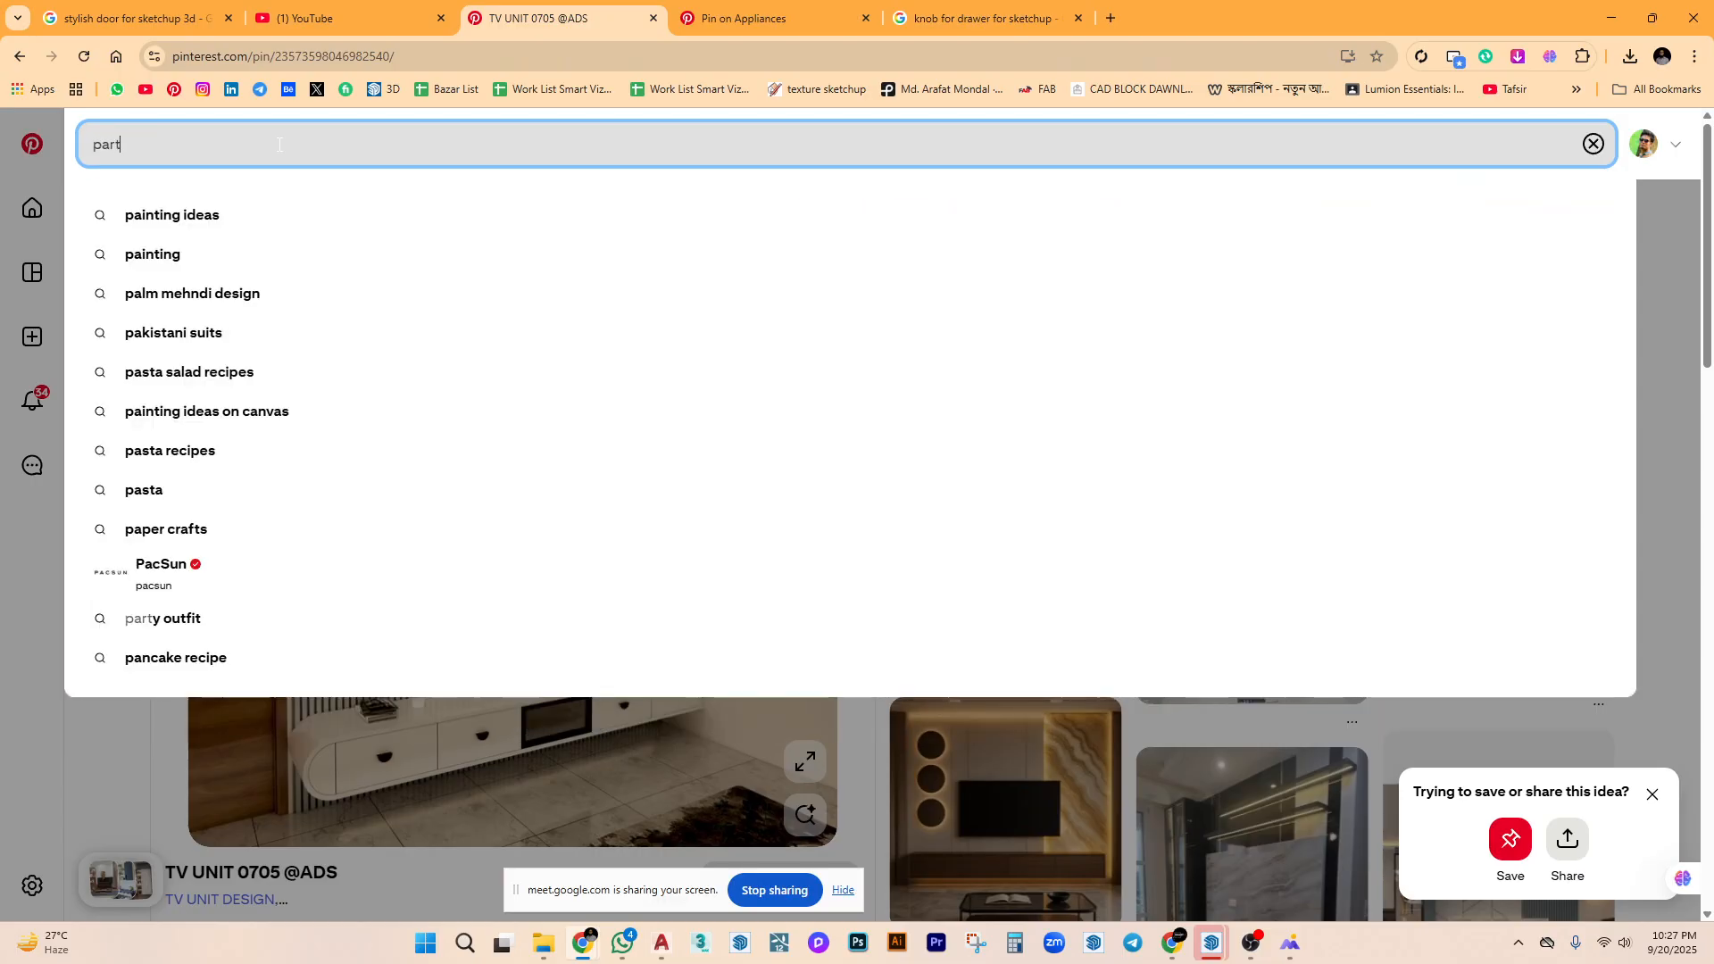
type("ition wall")
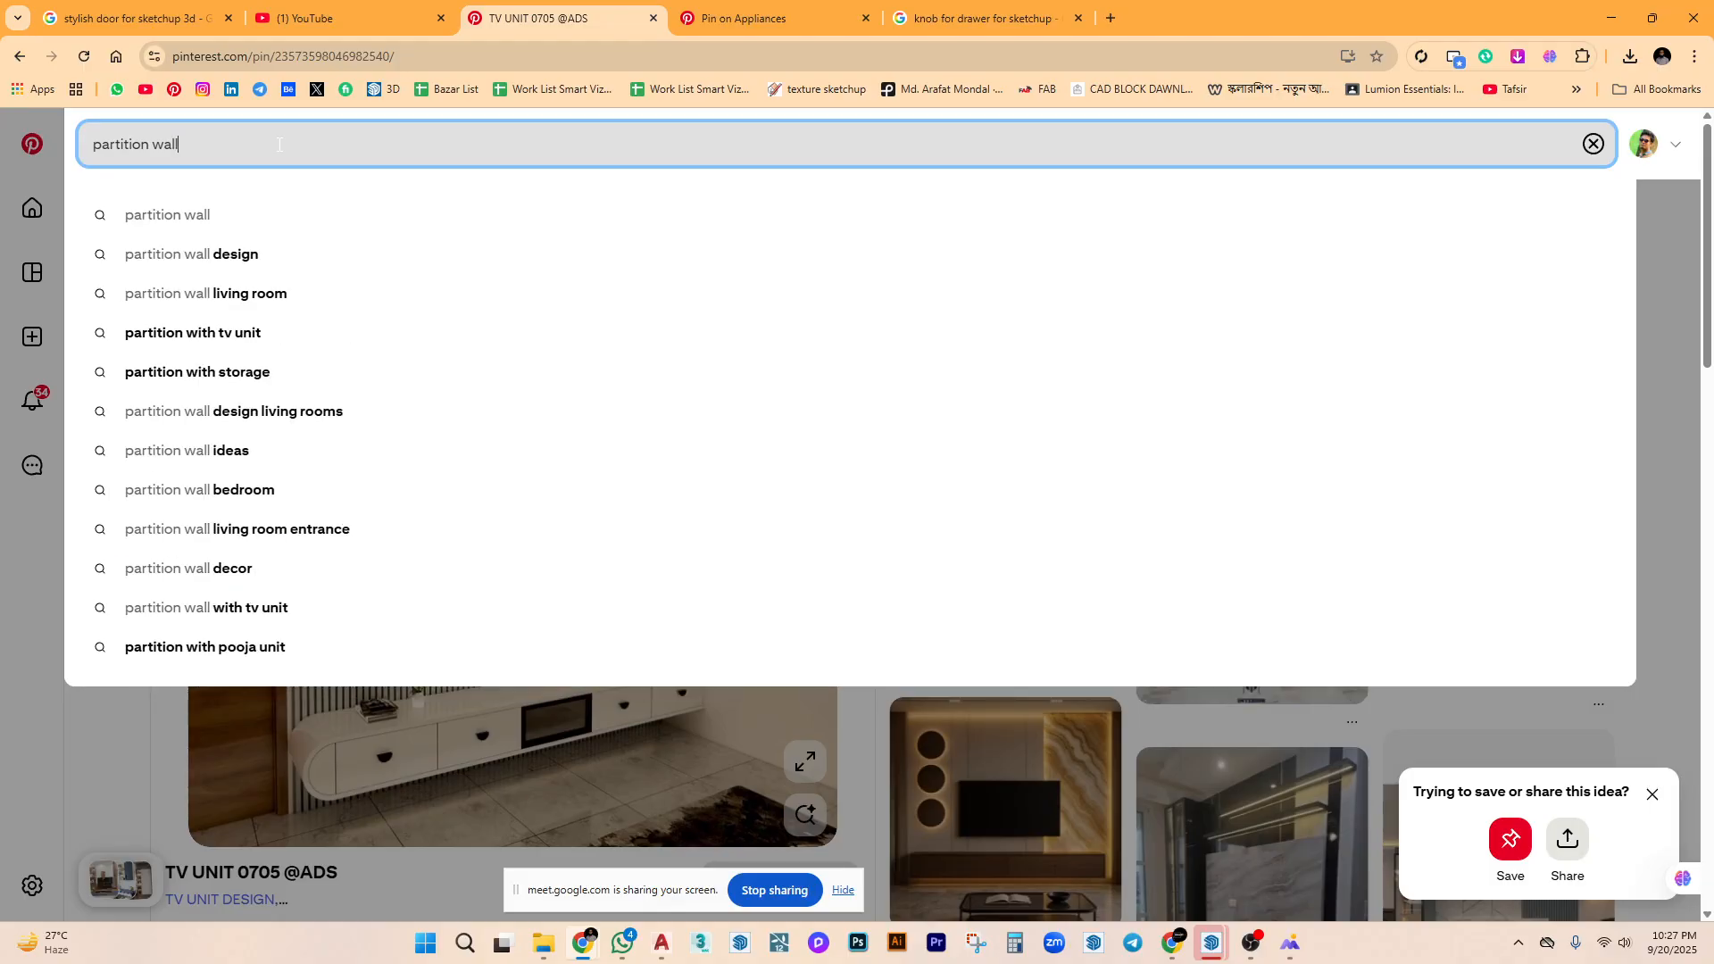
key("Return")
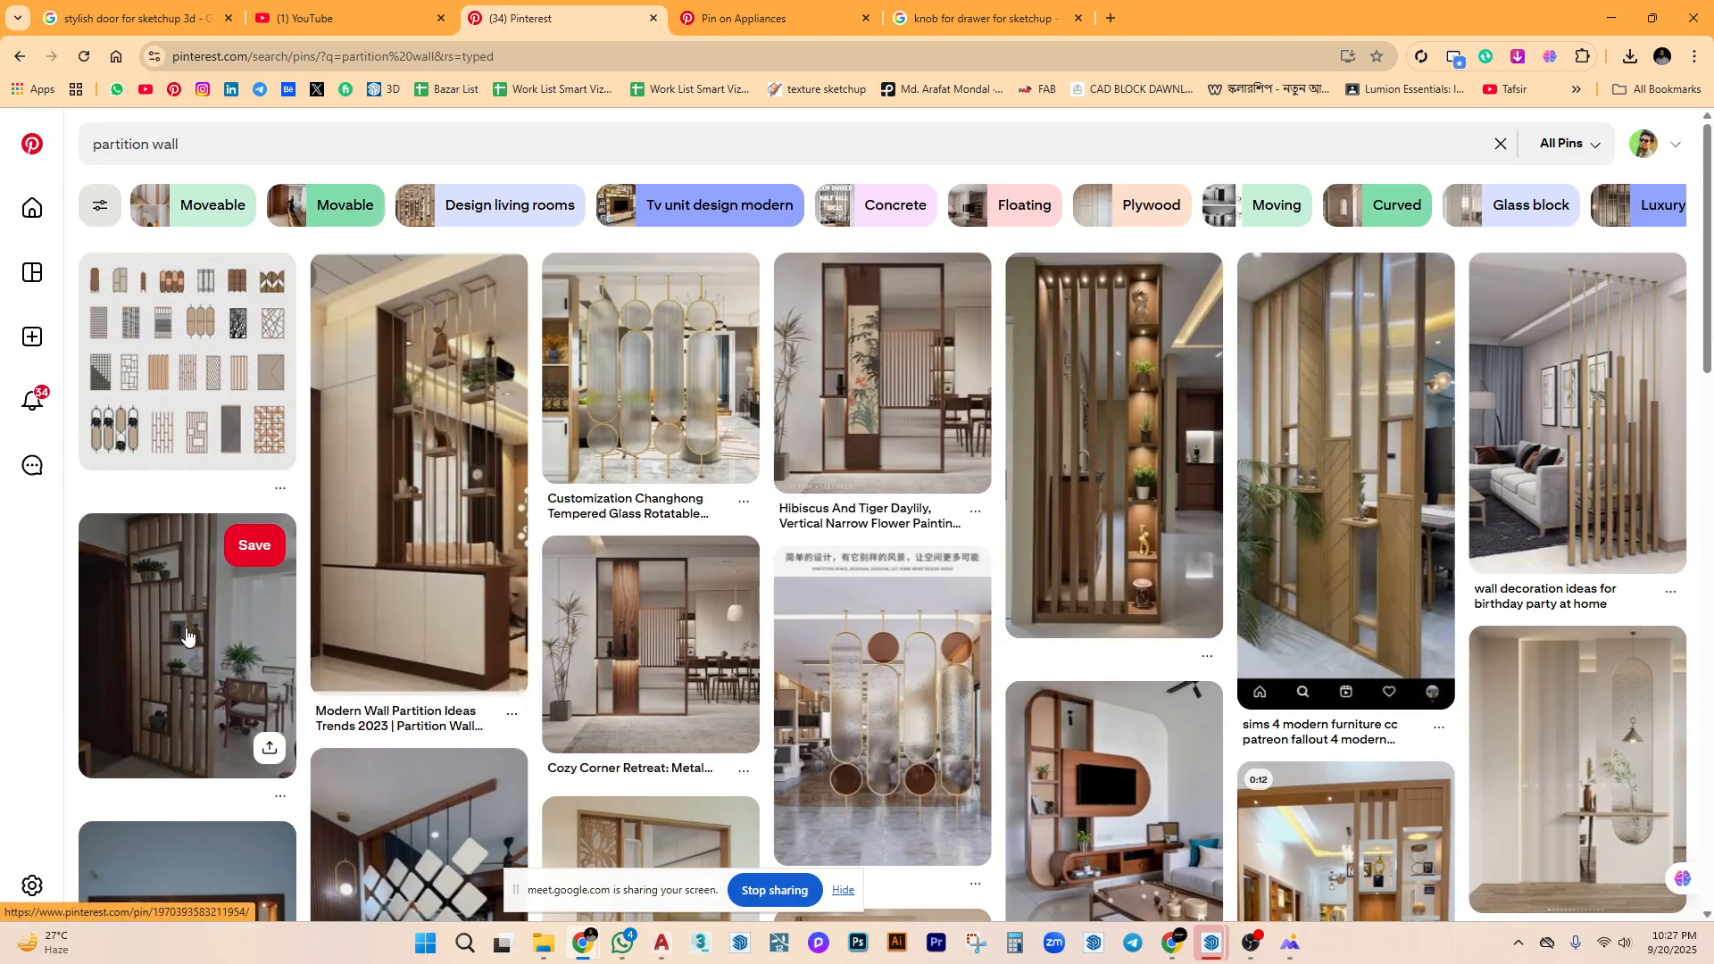
Browse the partition wall pins and related designs, ending on the wooden partition with white display boxes and side shelves.
scroll(1049, 487, "down", 4)
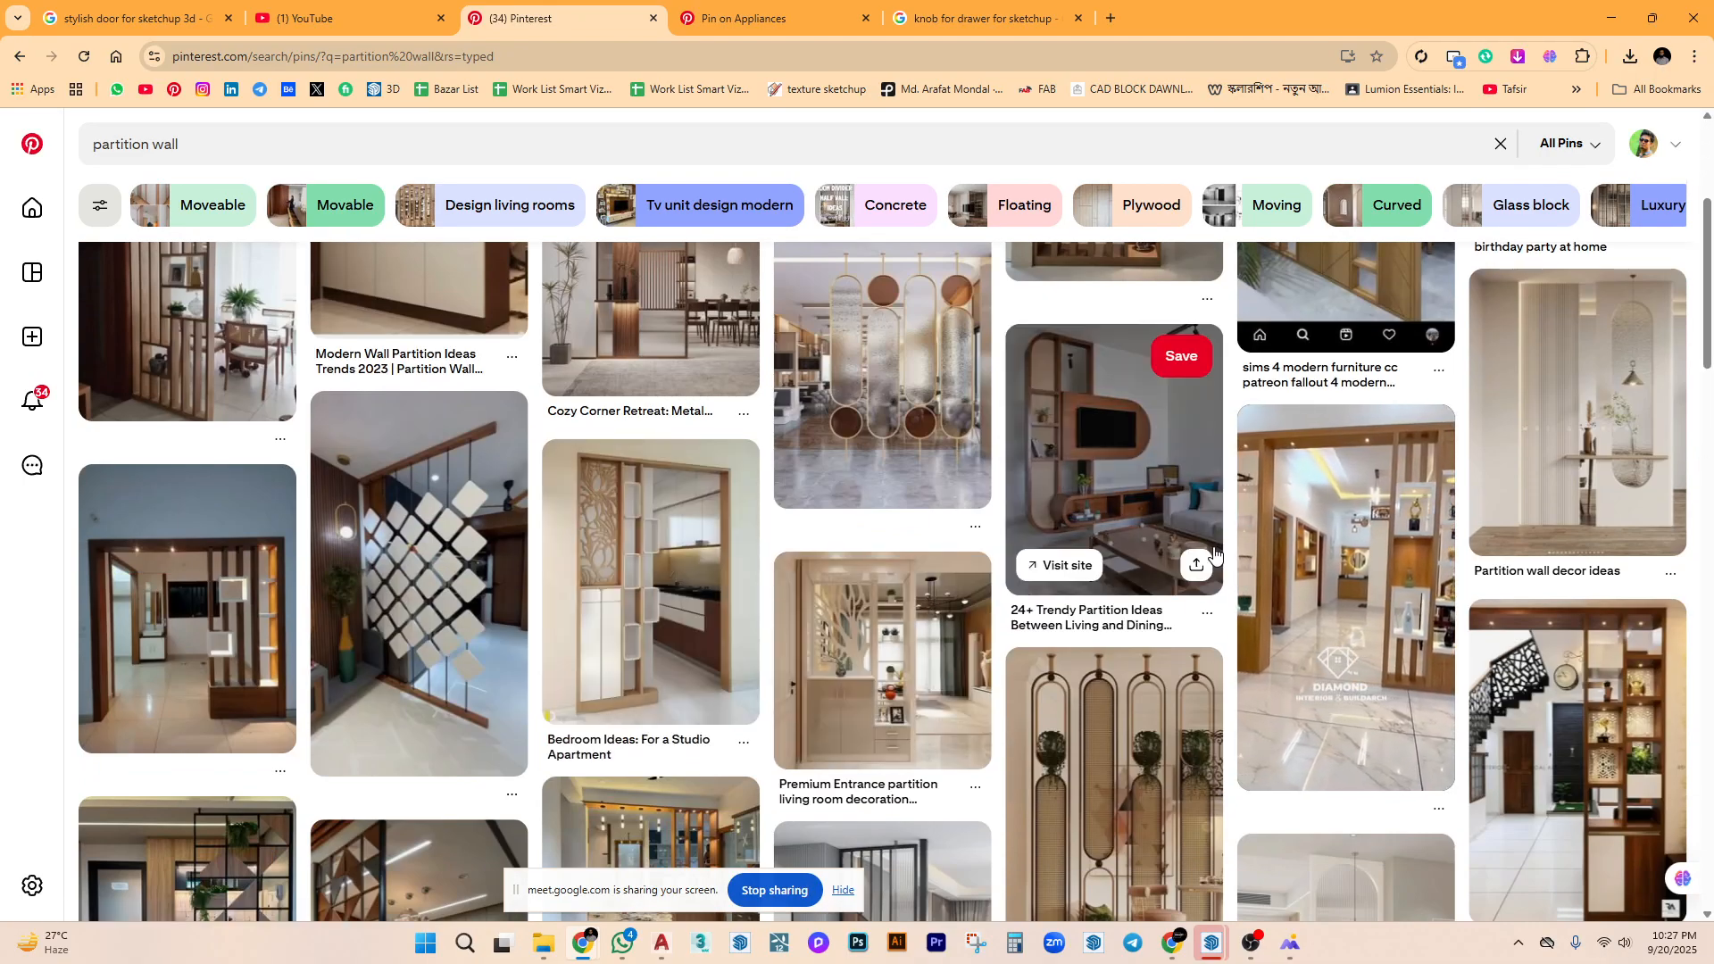
left_click(1367, 545)
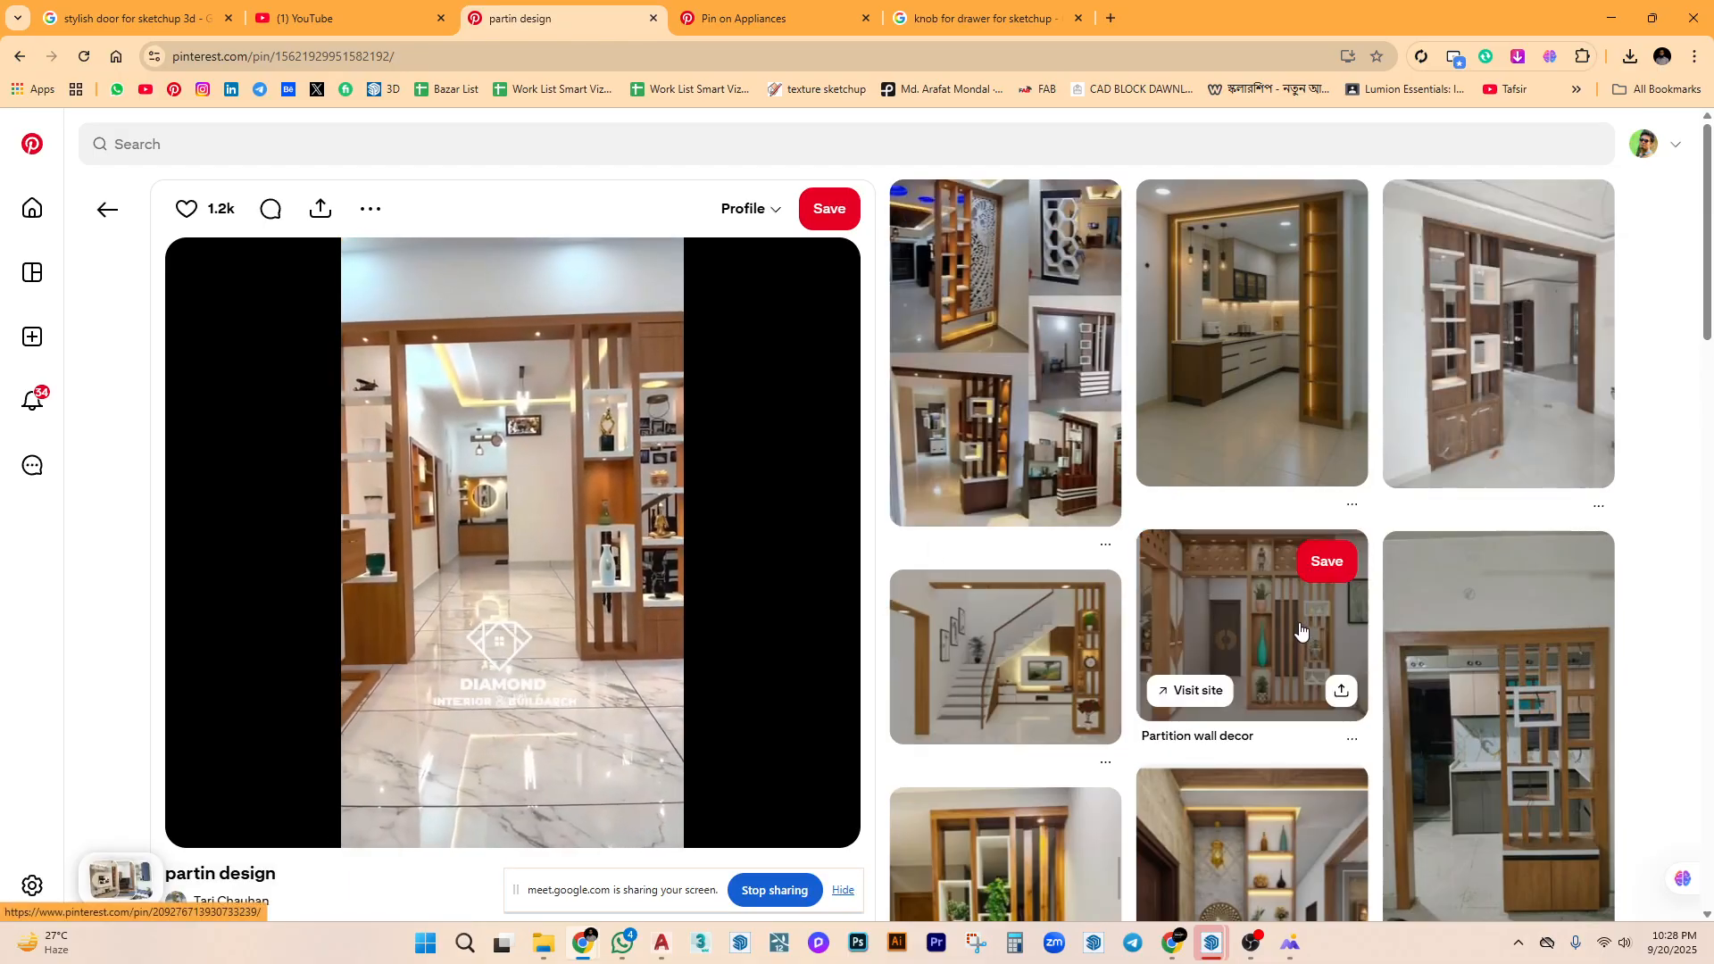
scroll(1300, 630, "down", 10)
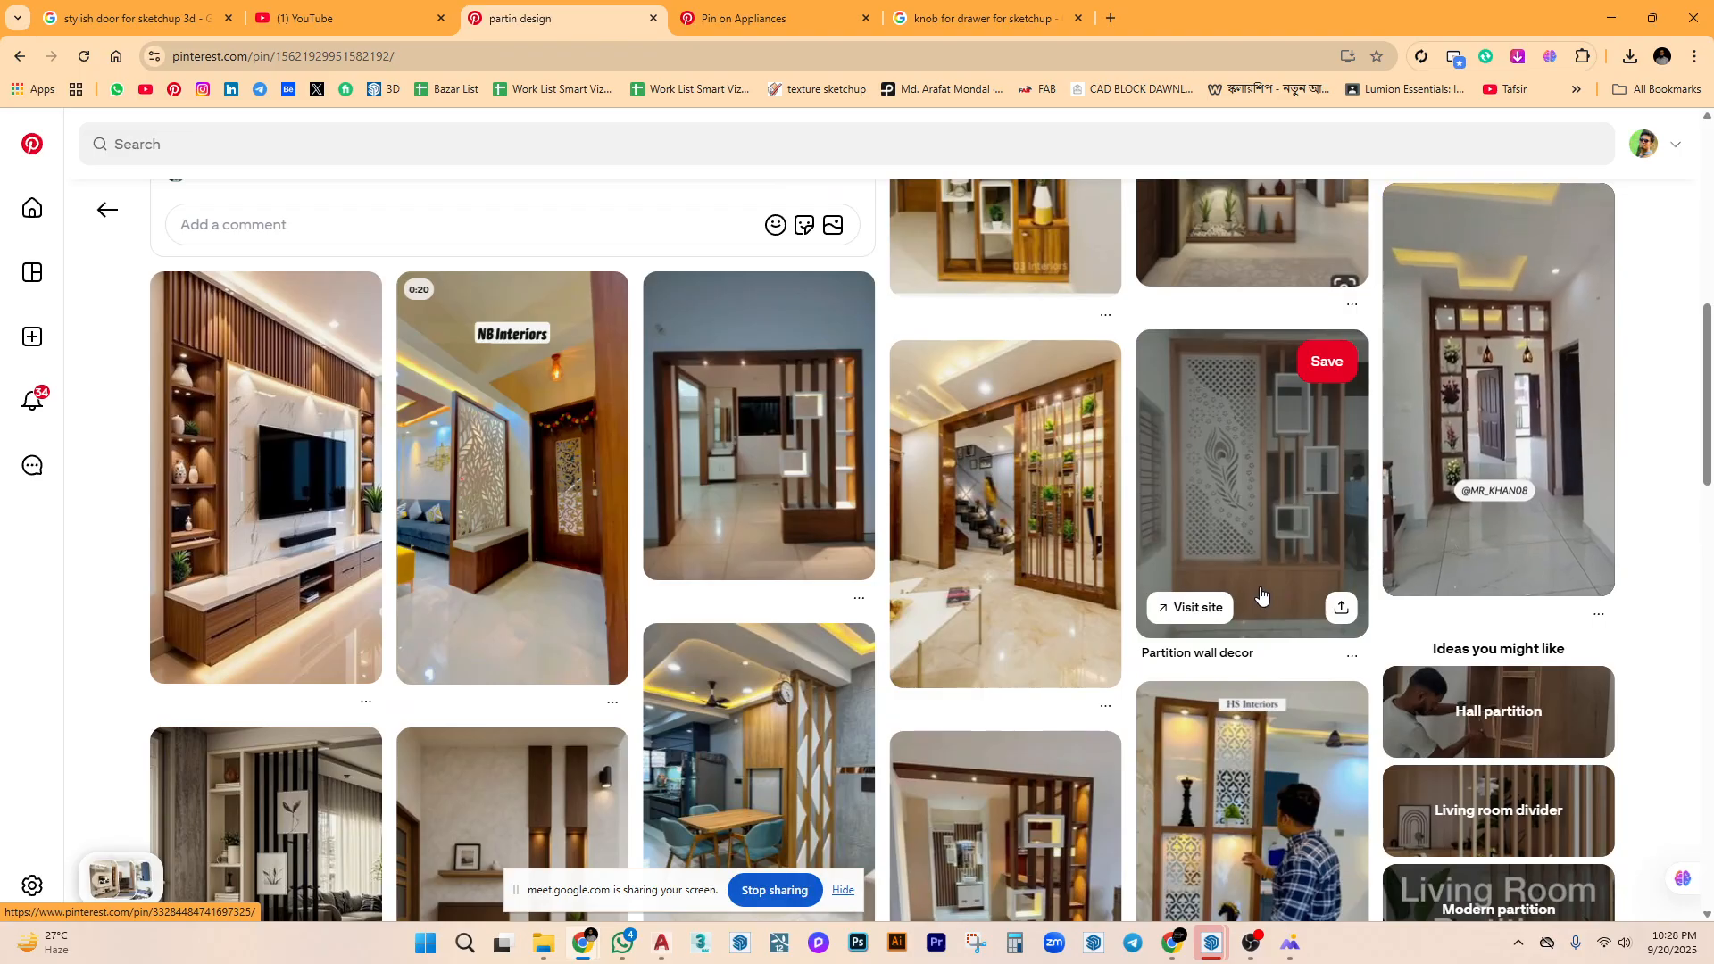
left_click(1084, 532)
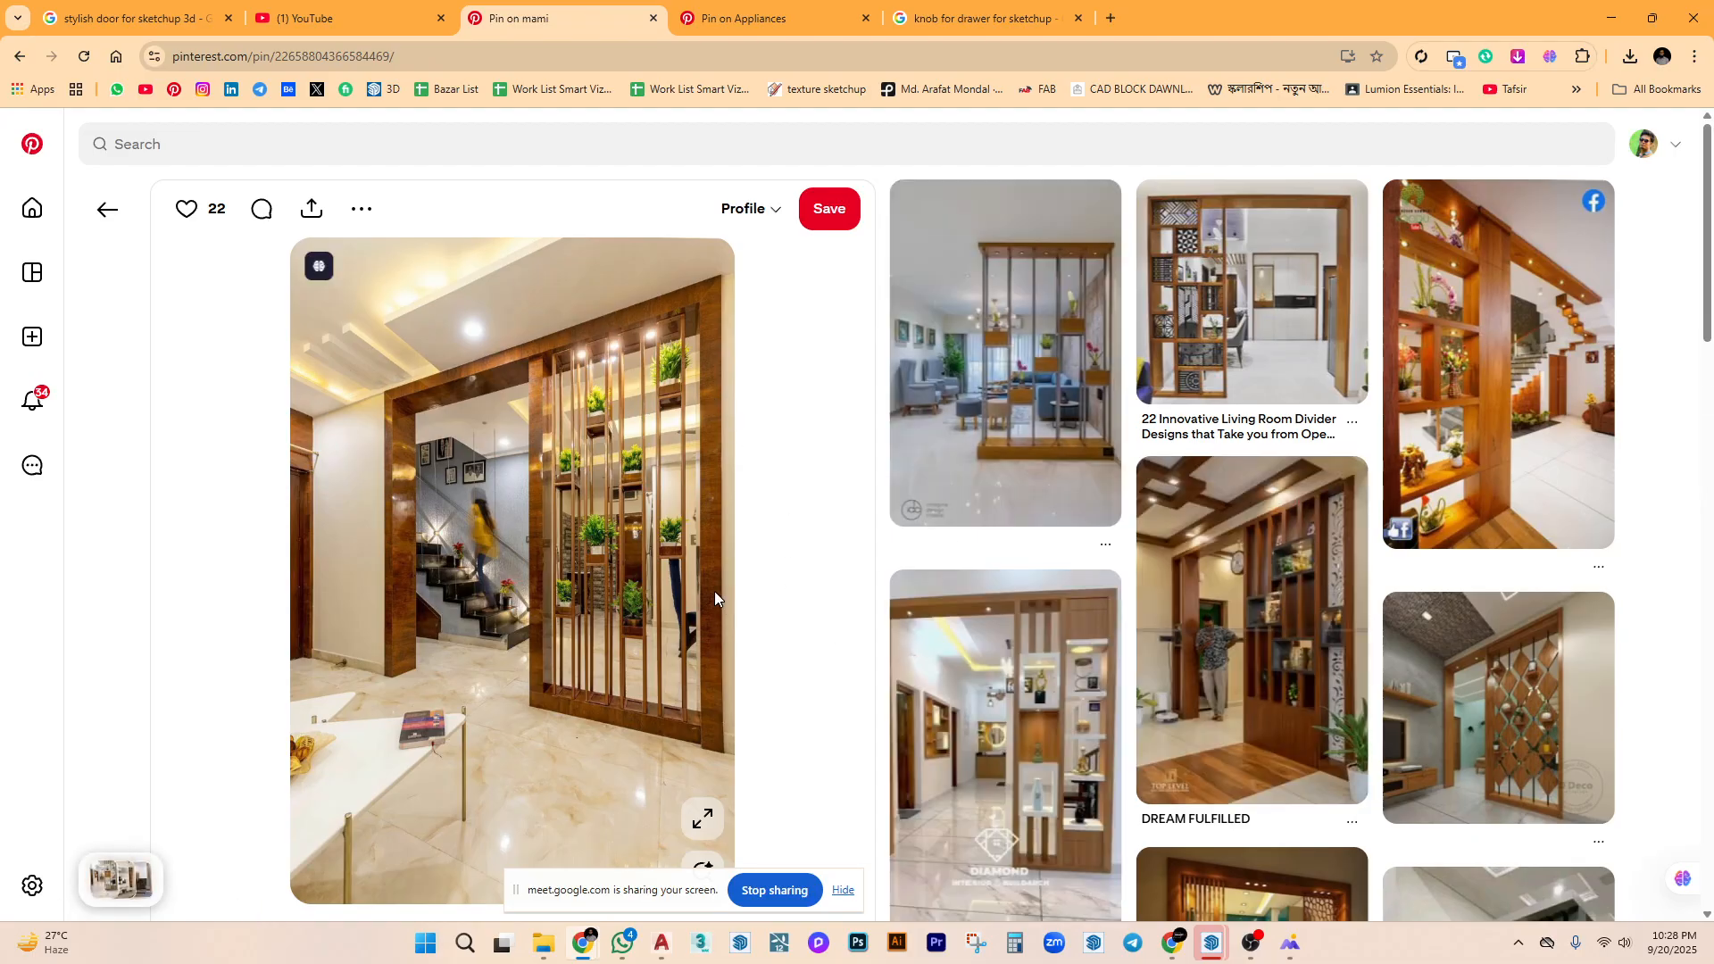
left_click(1464, 379)
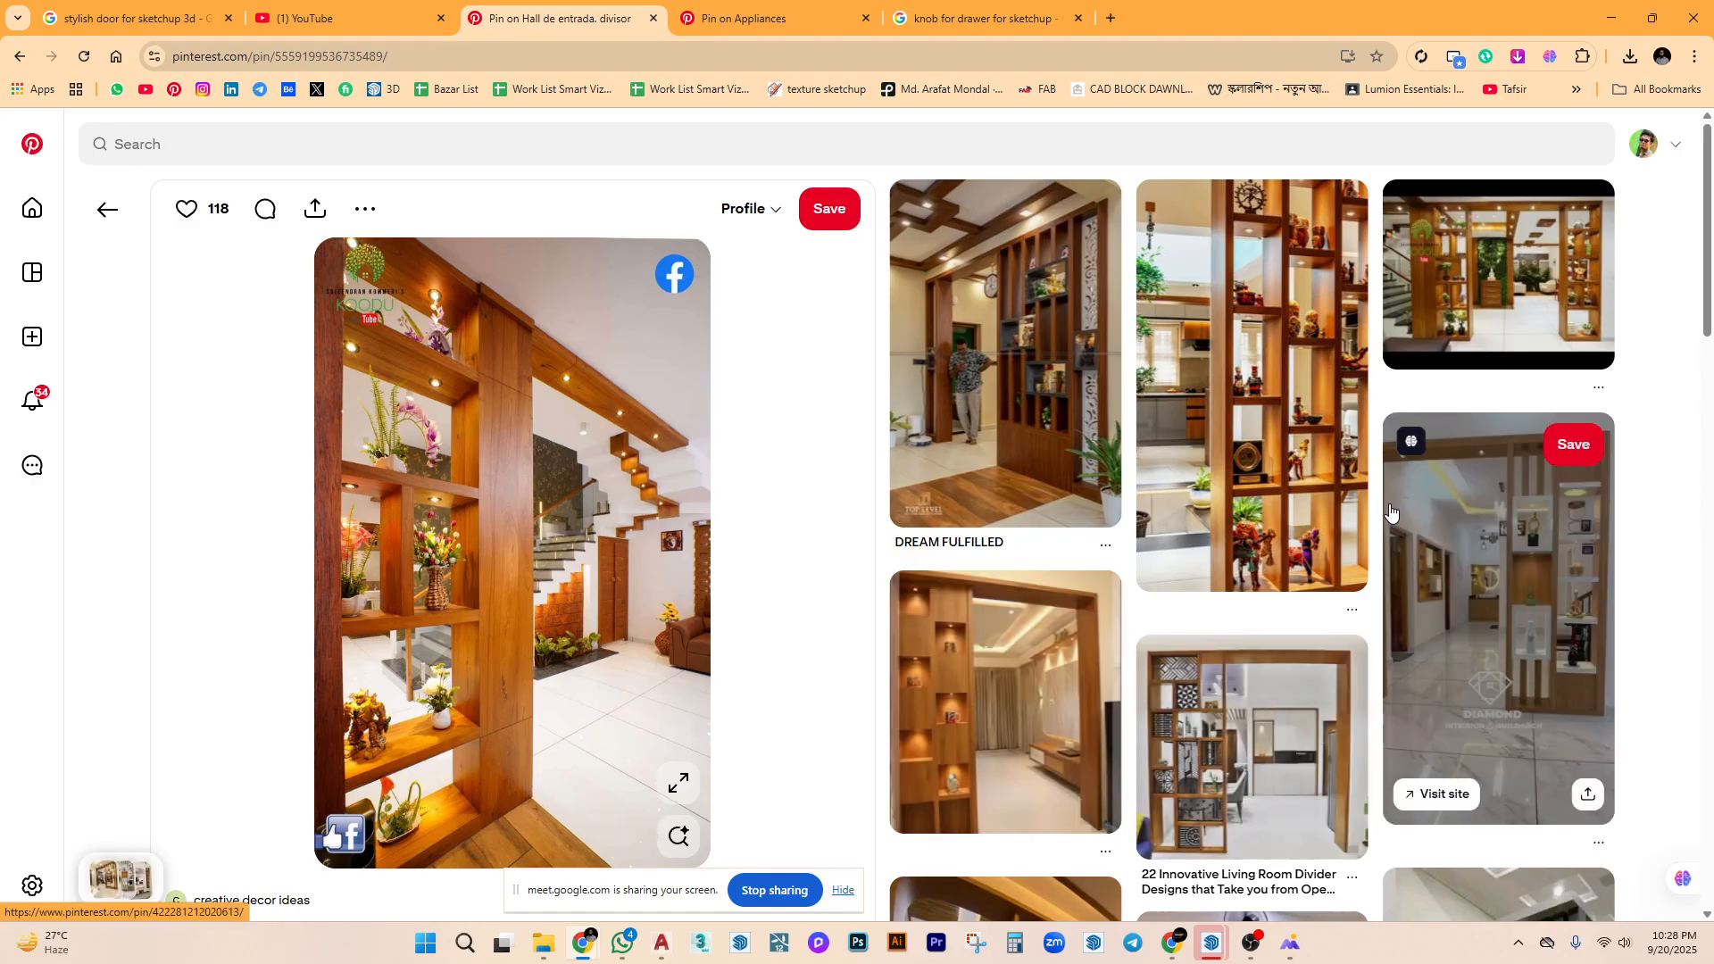
left_click(1474, 302)
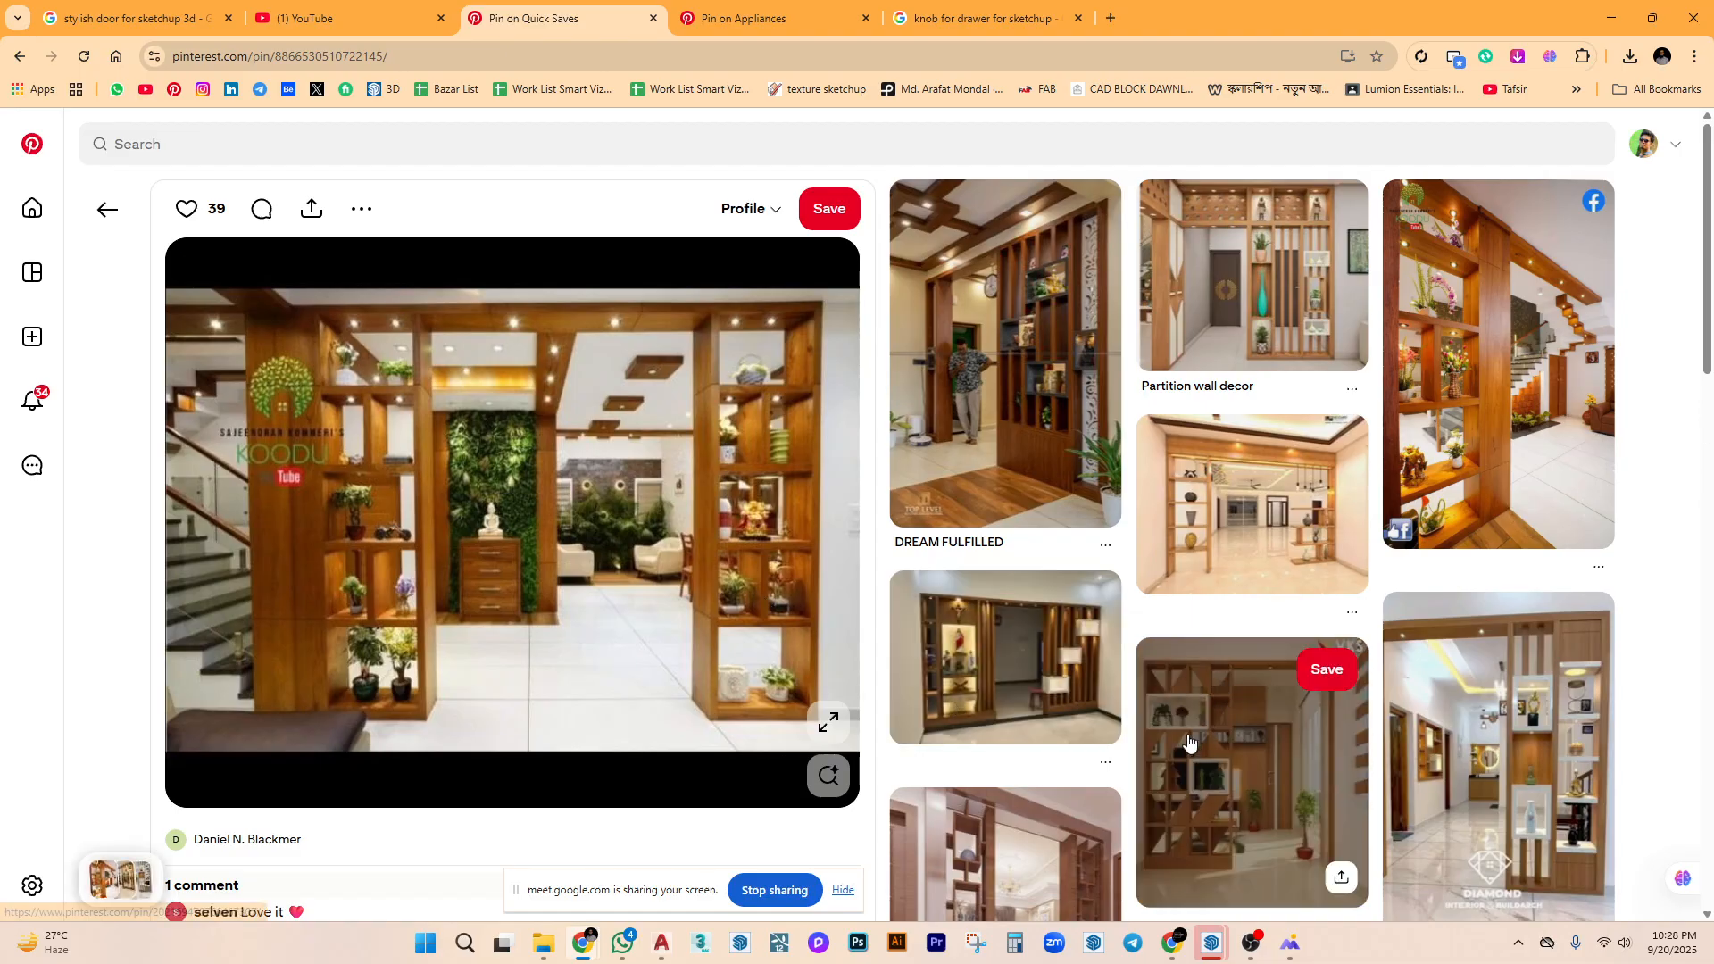
left_click(1480, 714)
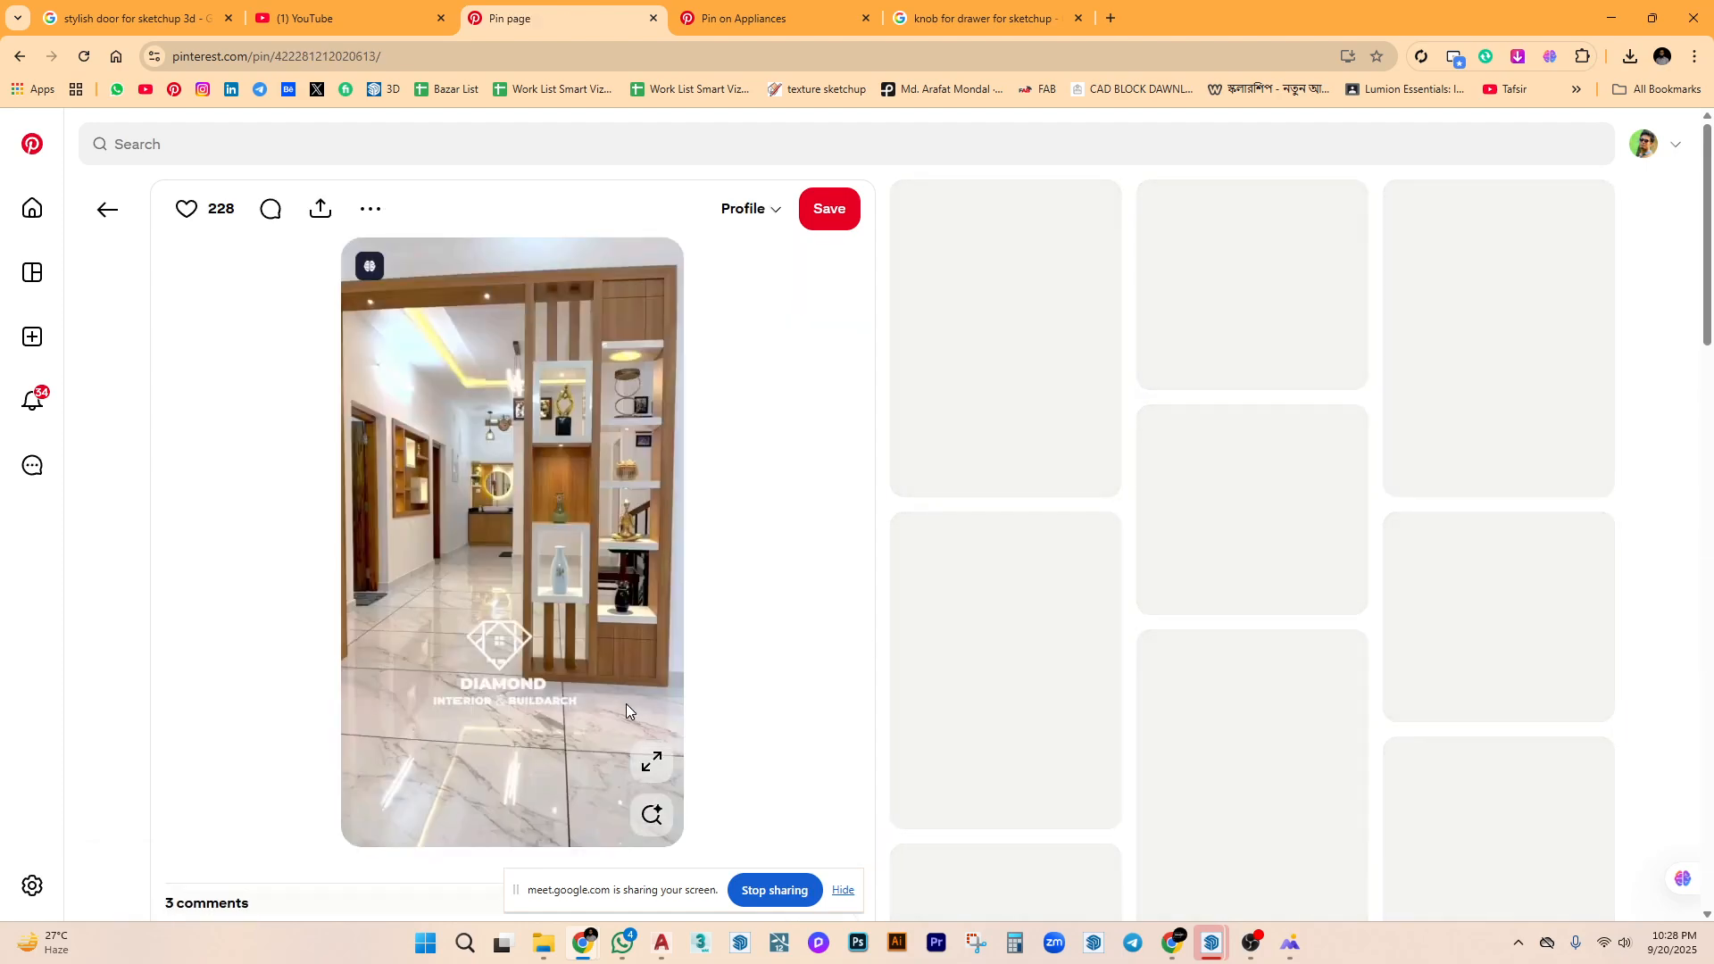
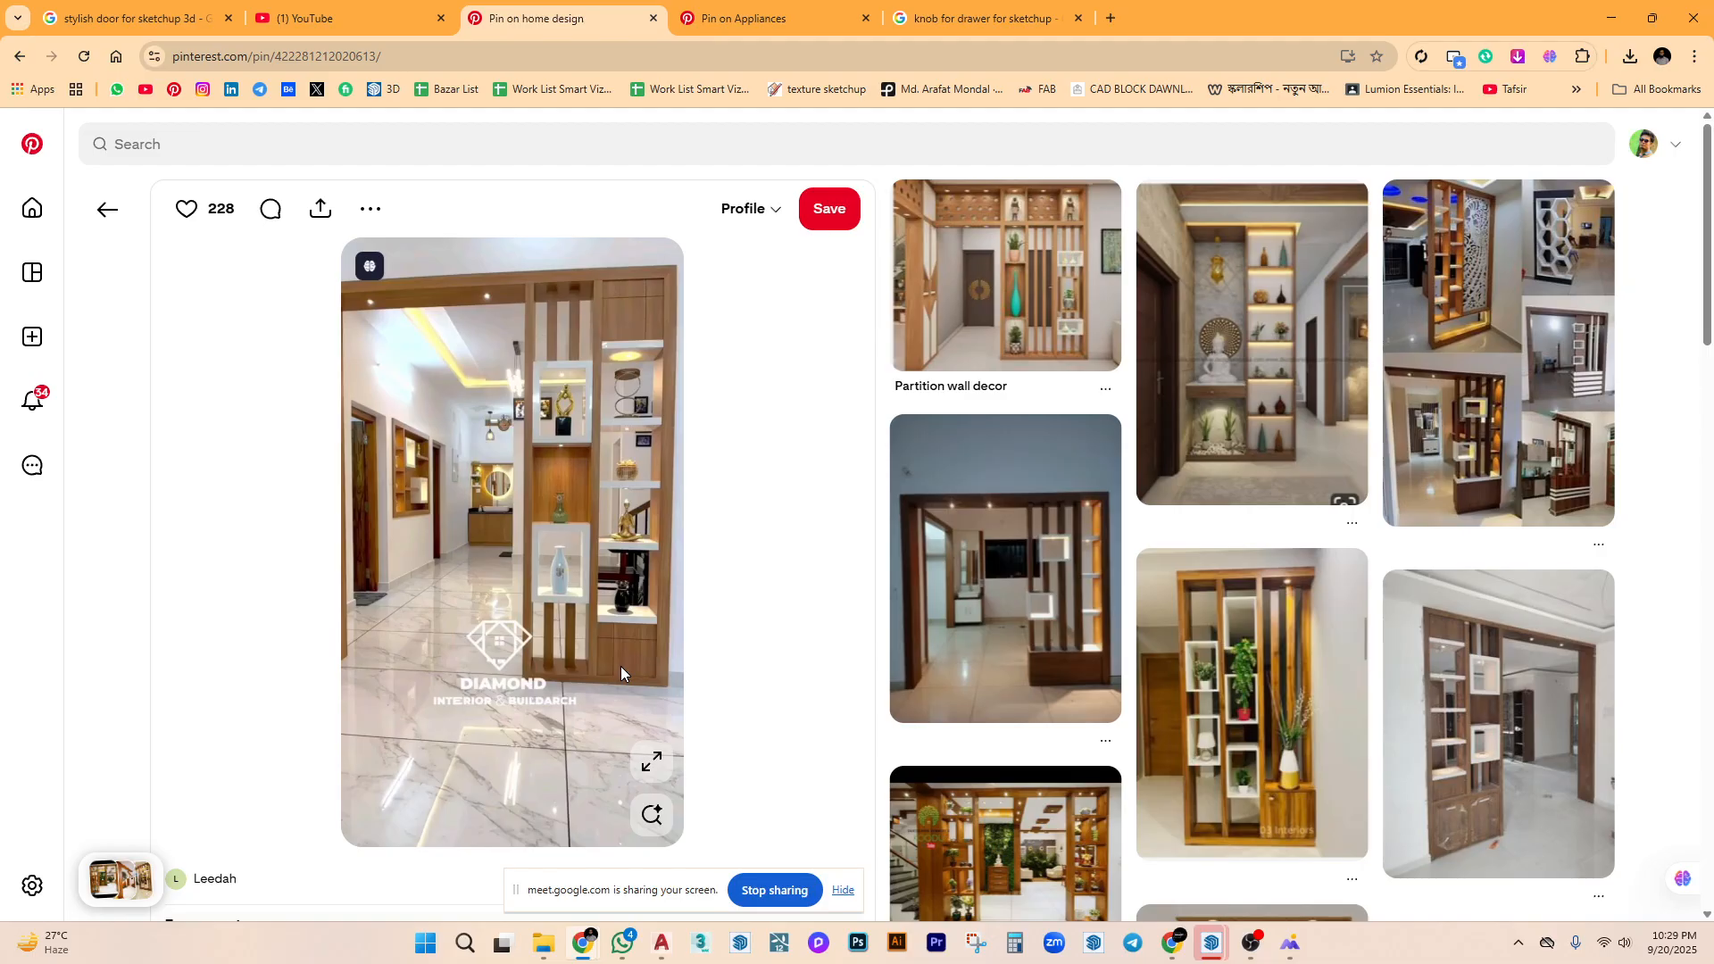
Open Fiverr in a new browser tab and switch the account from selling to buying mode.
left_click(793, 10)
right_click(357, 89)
left_click(408, 120)
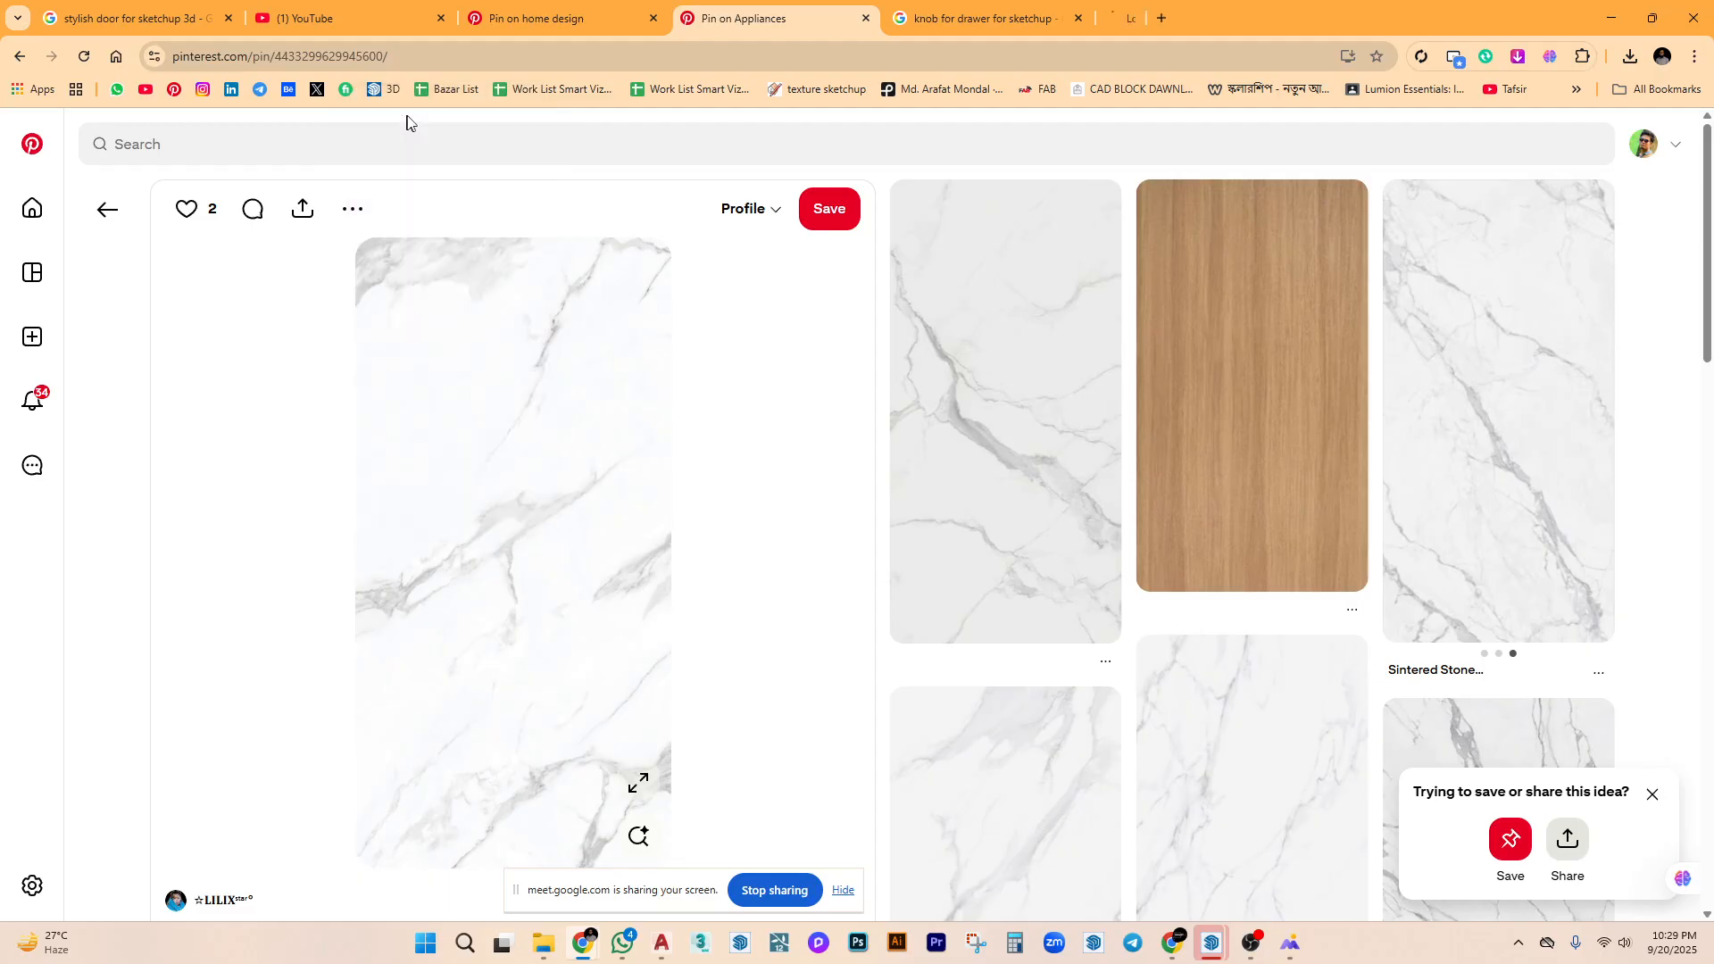
left_click(1218, 17)
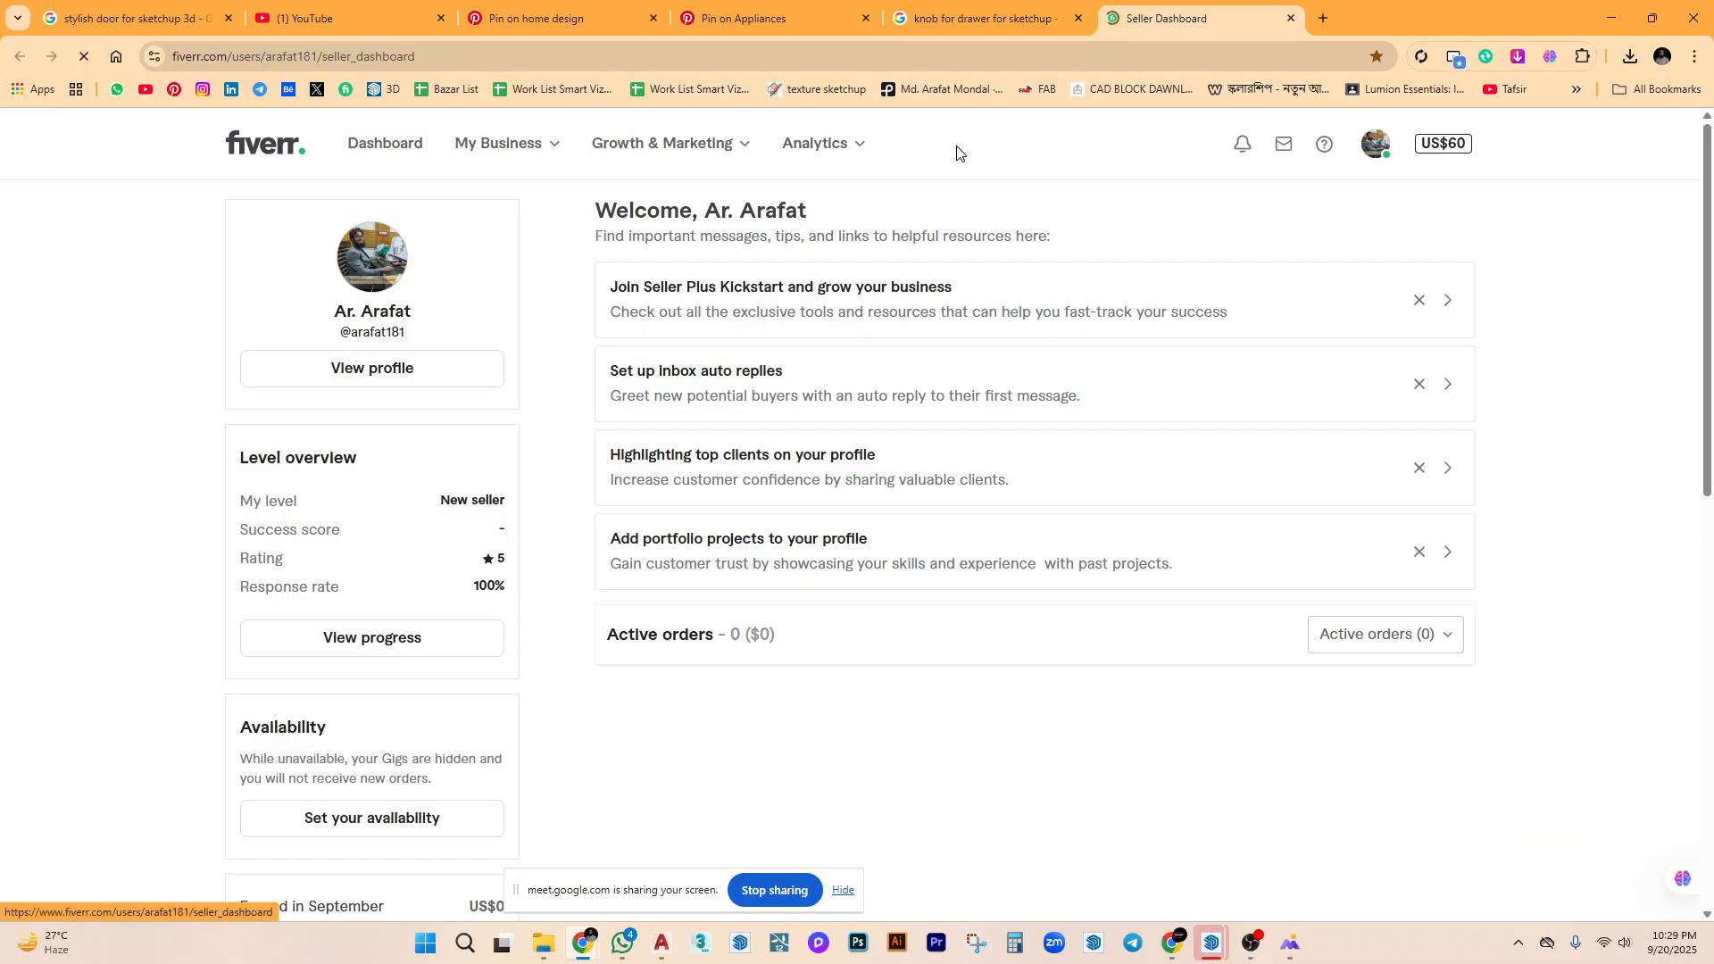
left_click(1375, 149)
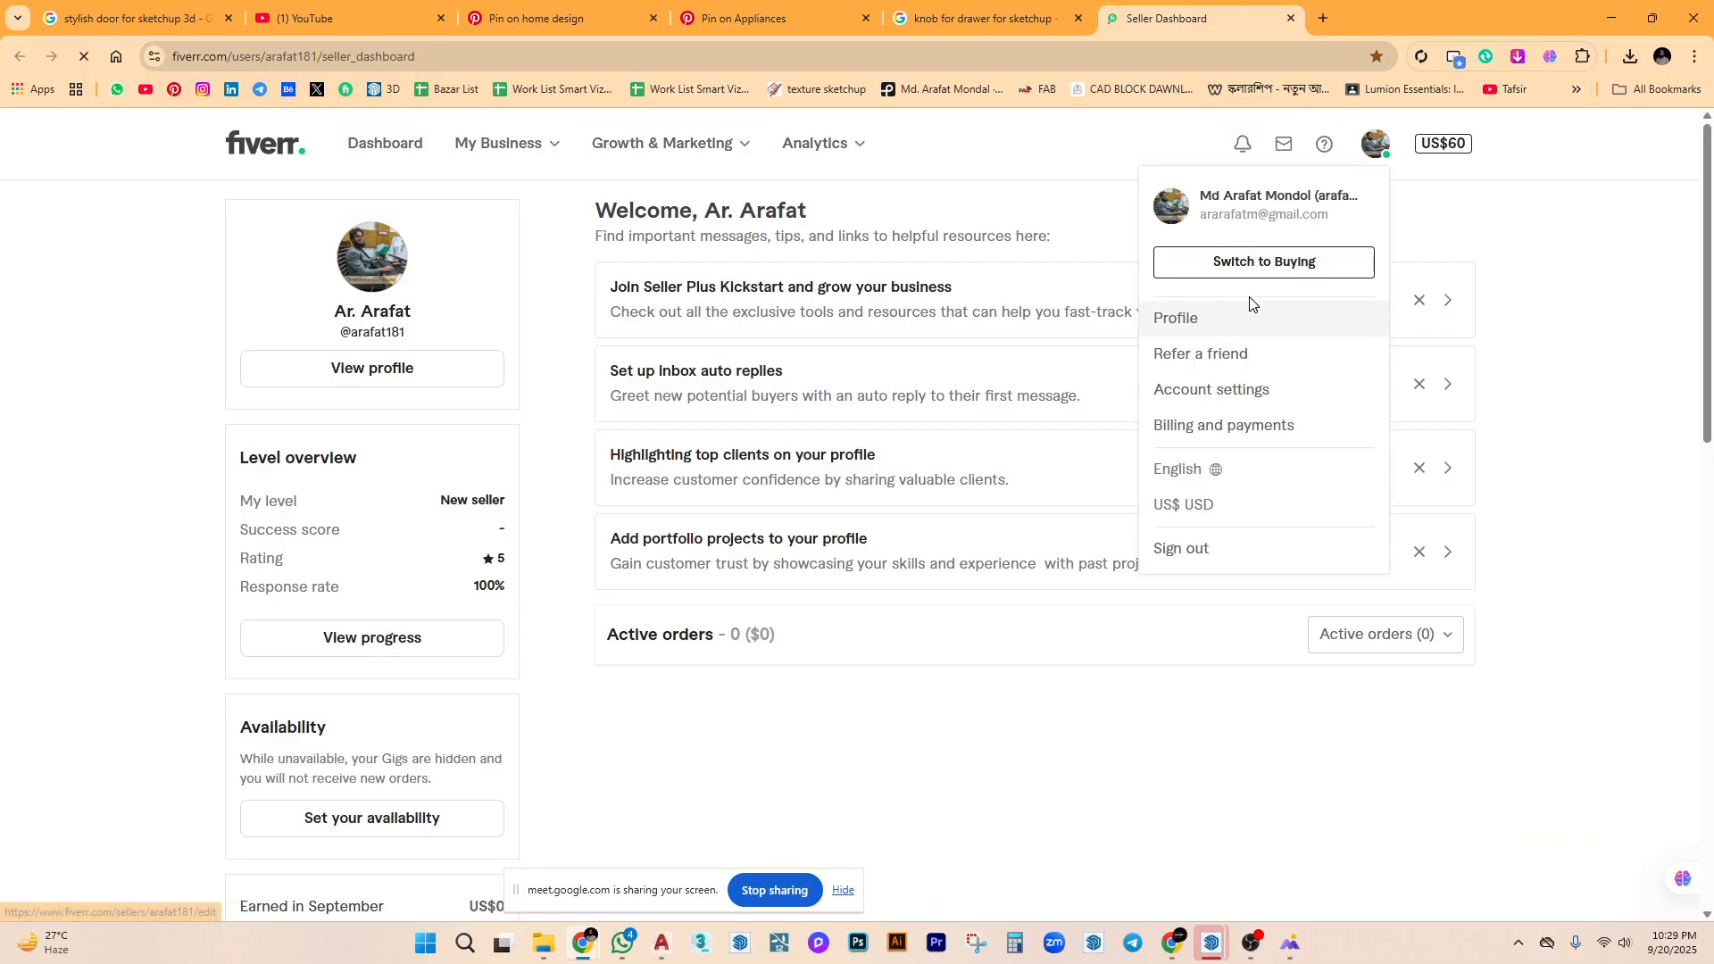
left_click(1285, 268)
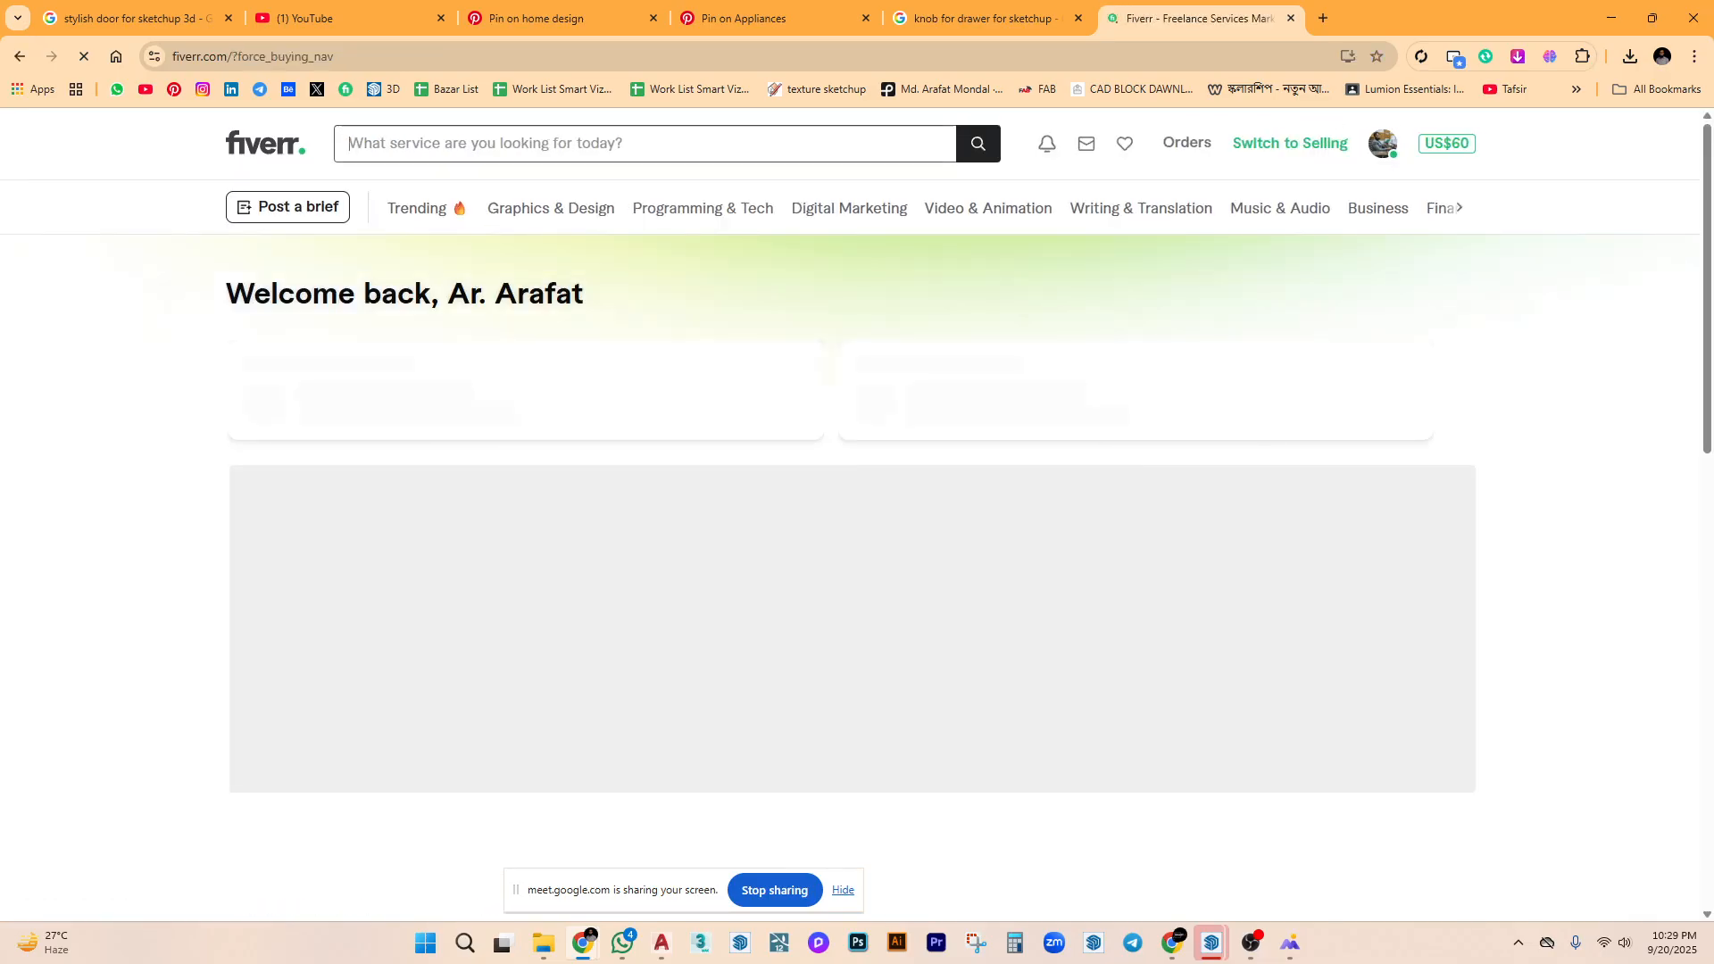
Try to enter "product model" in the Fiverr service search and look through the gigs suggested on the home page.
type("pr")
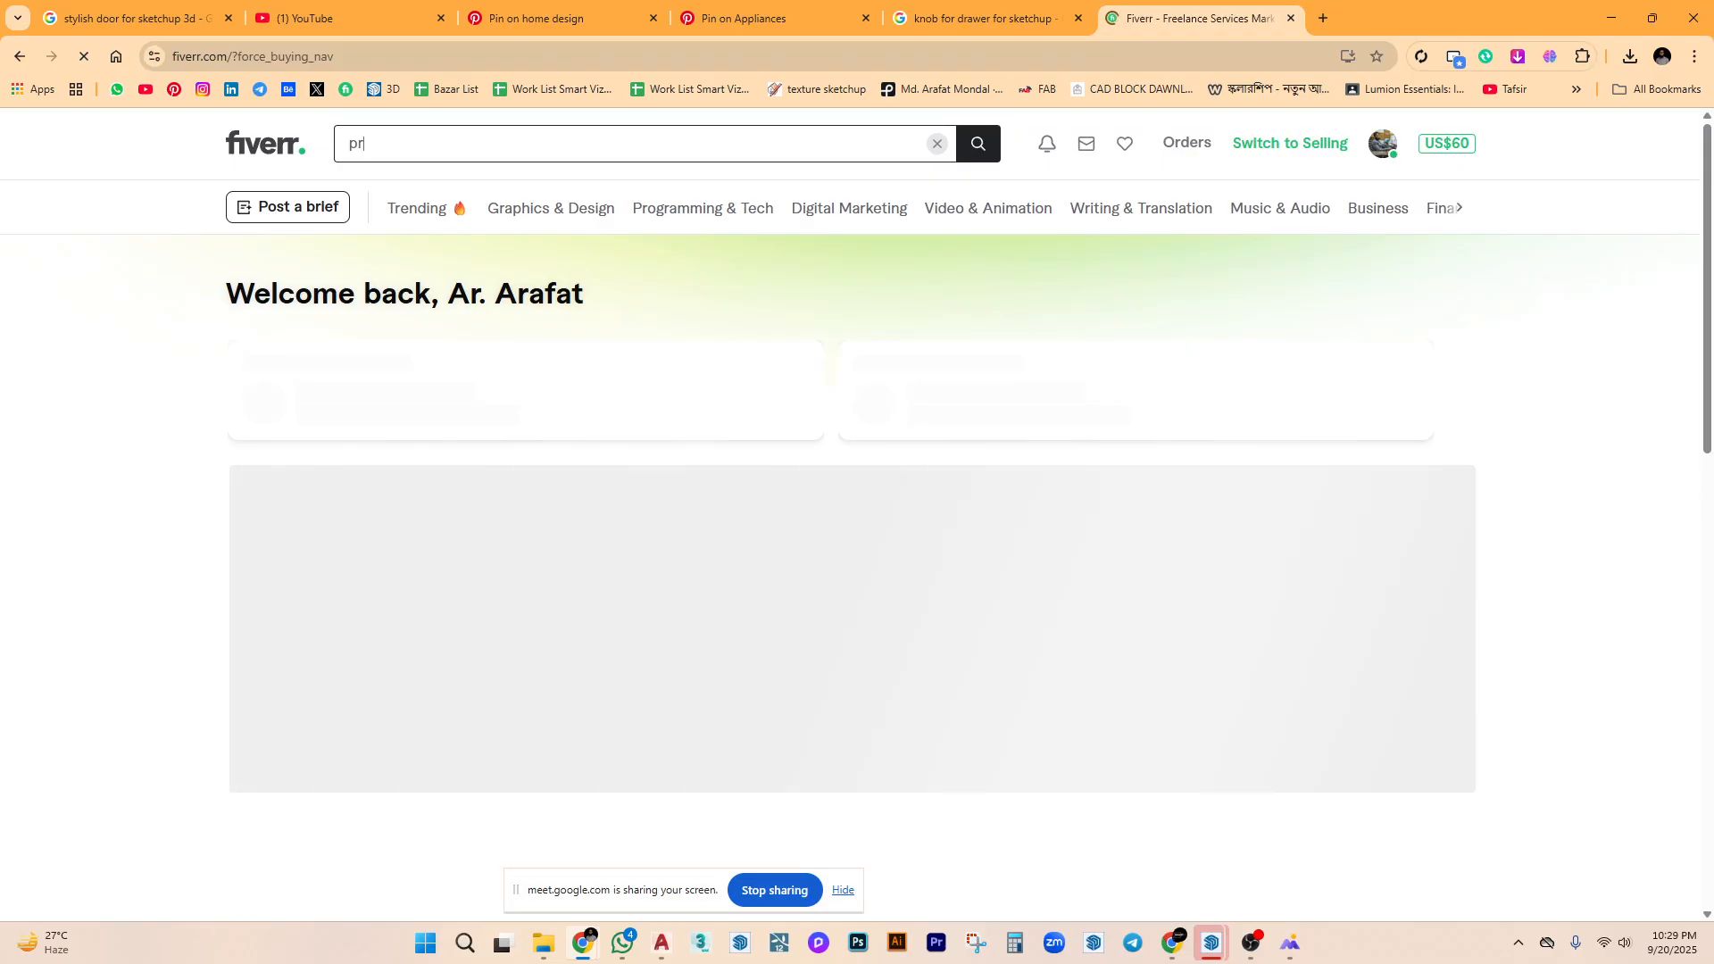
type("oduct model")
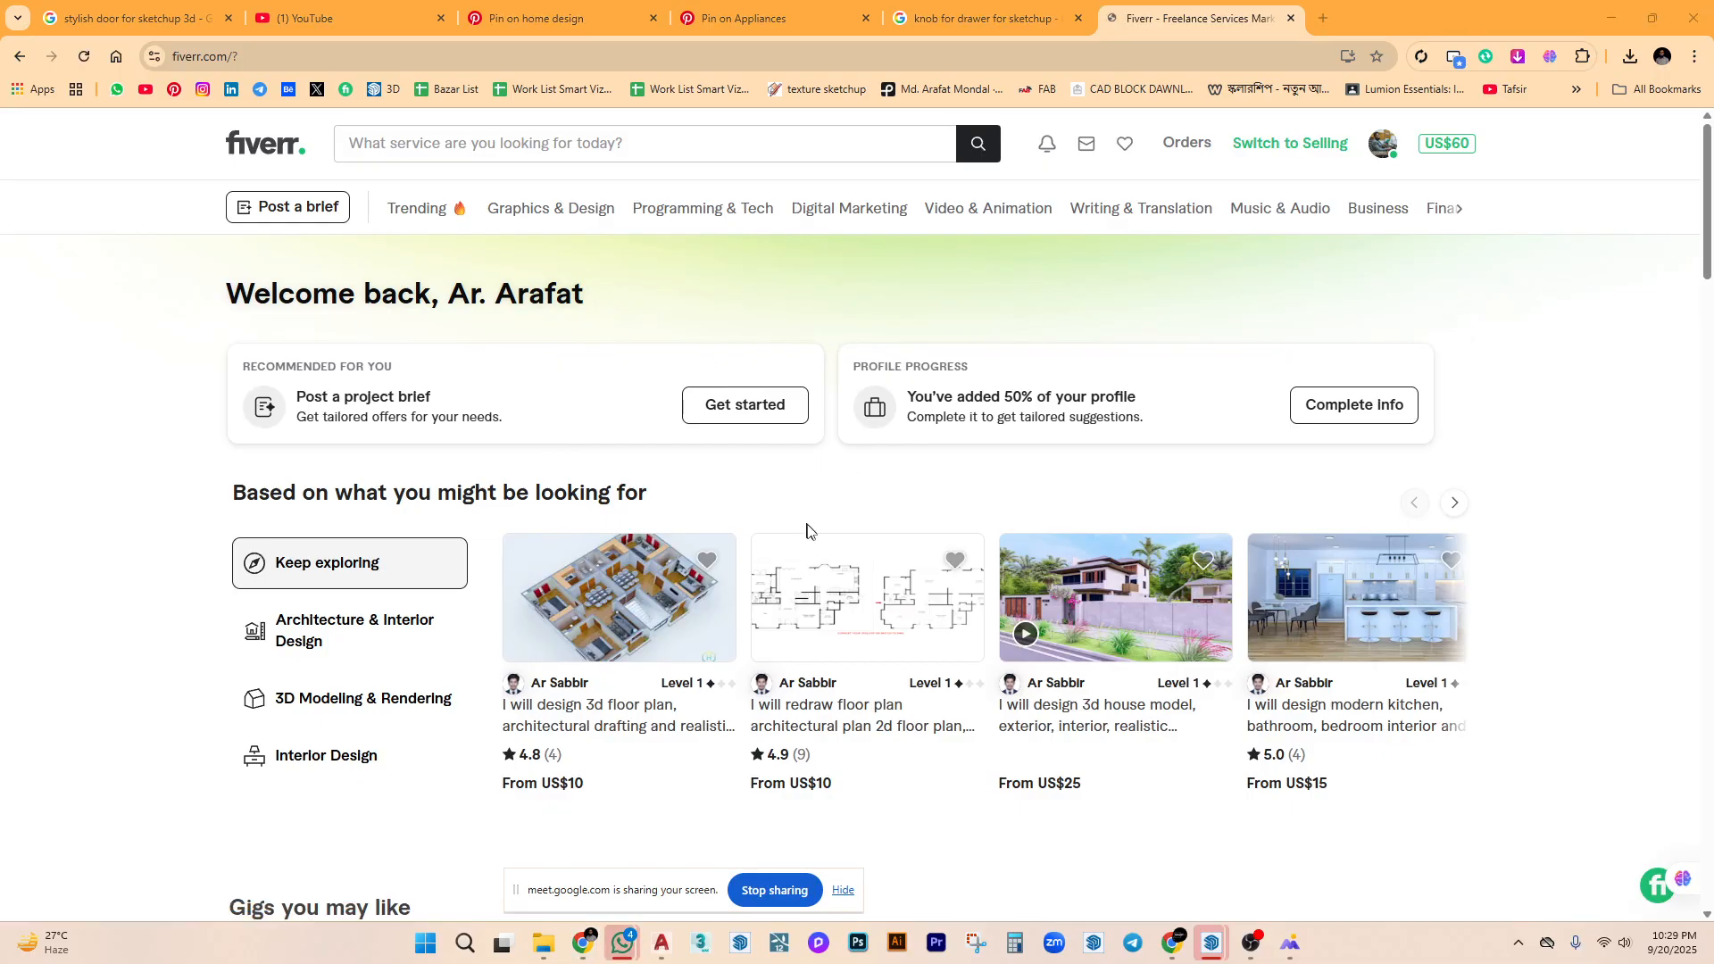
scroll(822, 547, "down", 5)
scroll(925, 665, "down", 5)
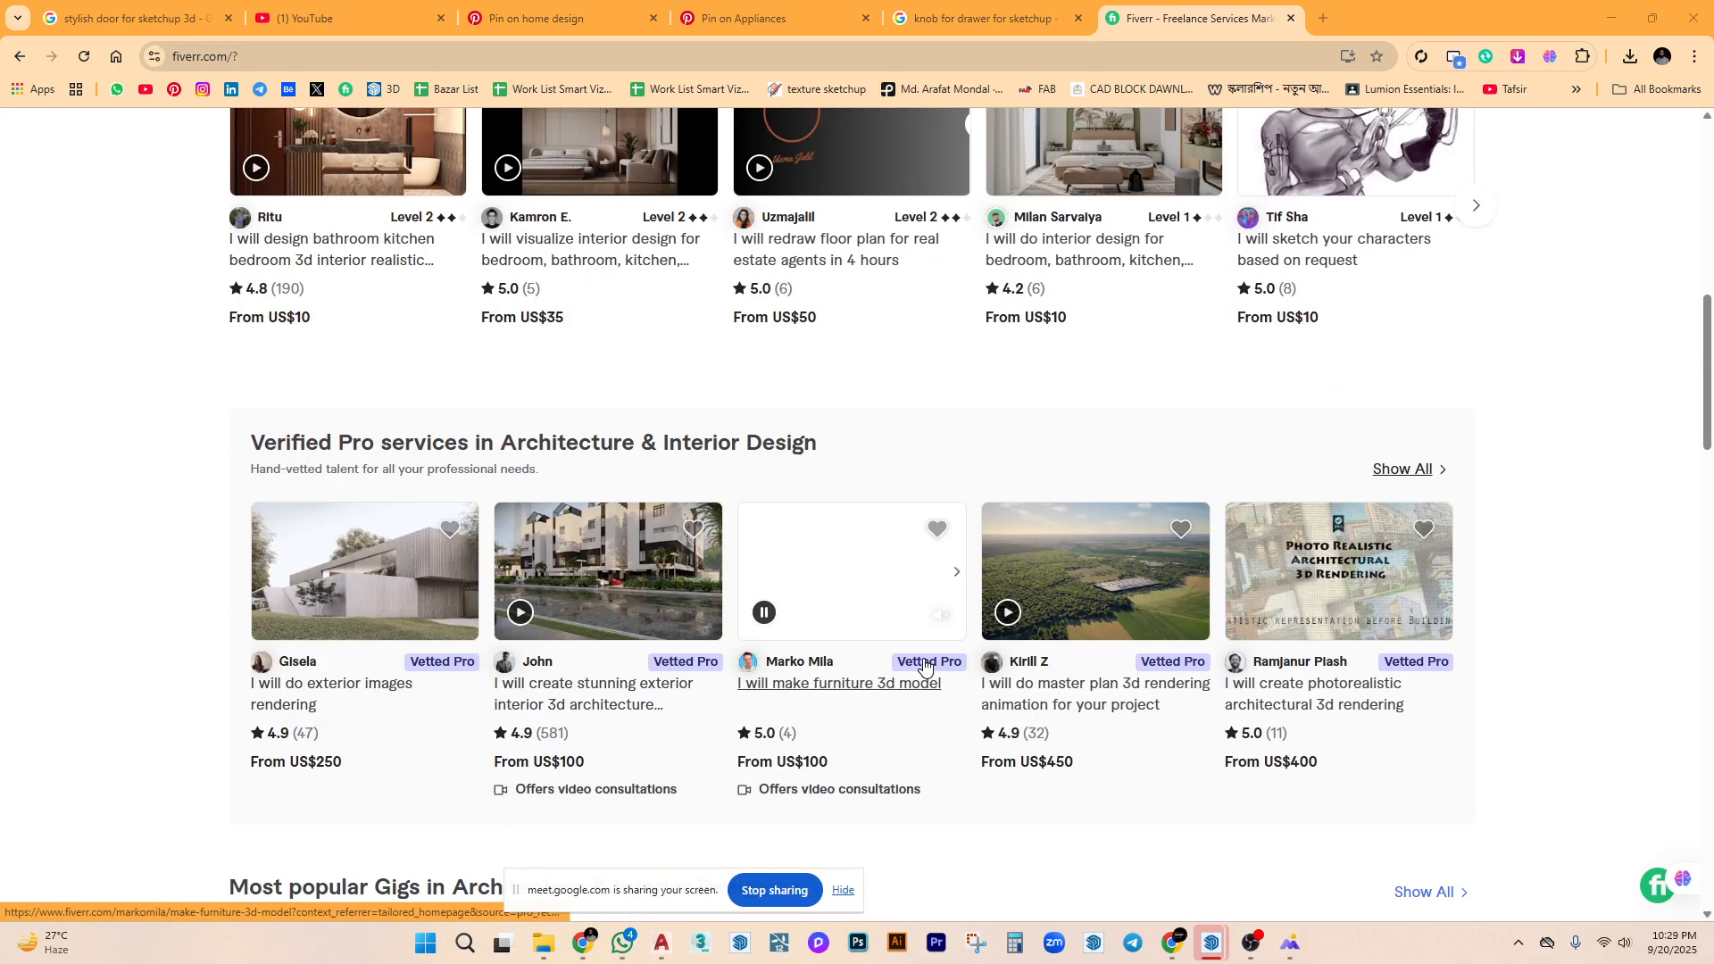
scroll(925, 665, "up", 10)
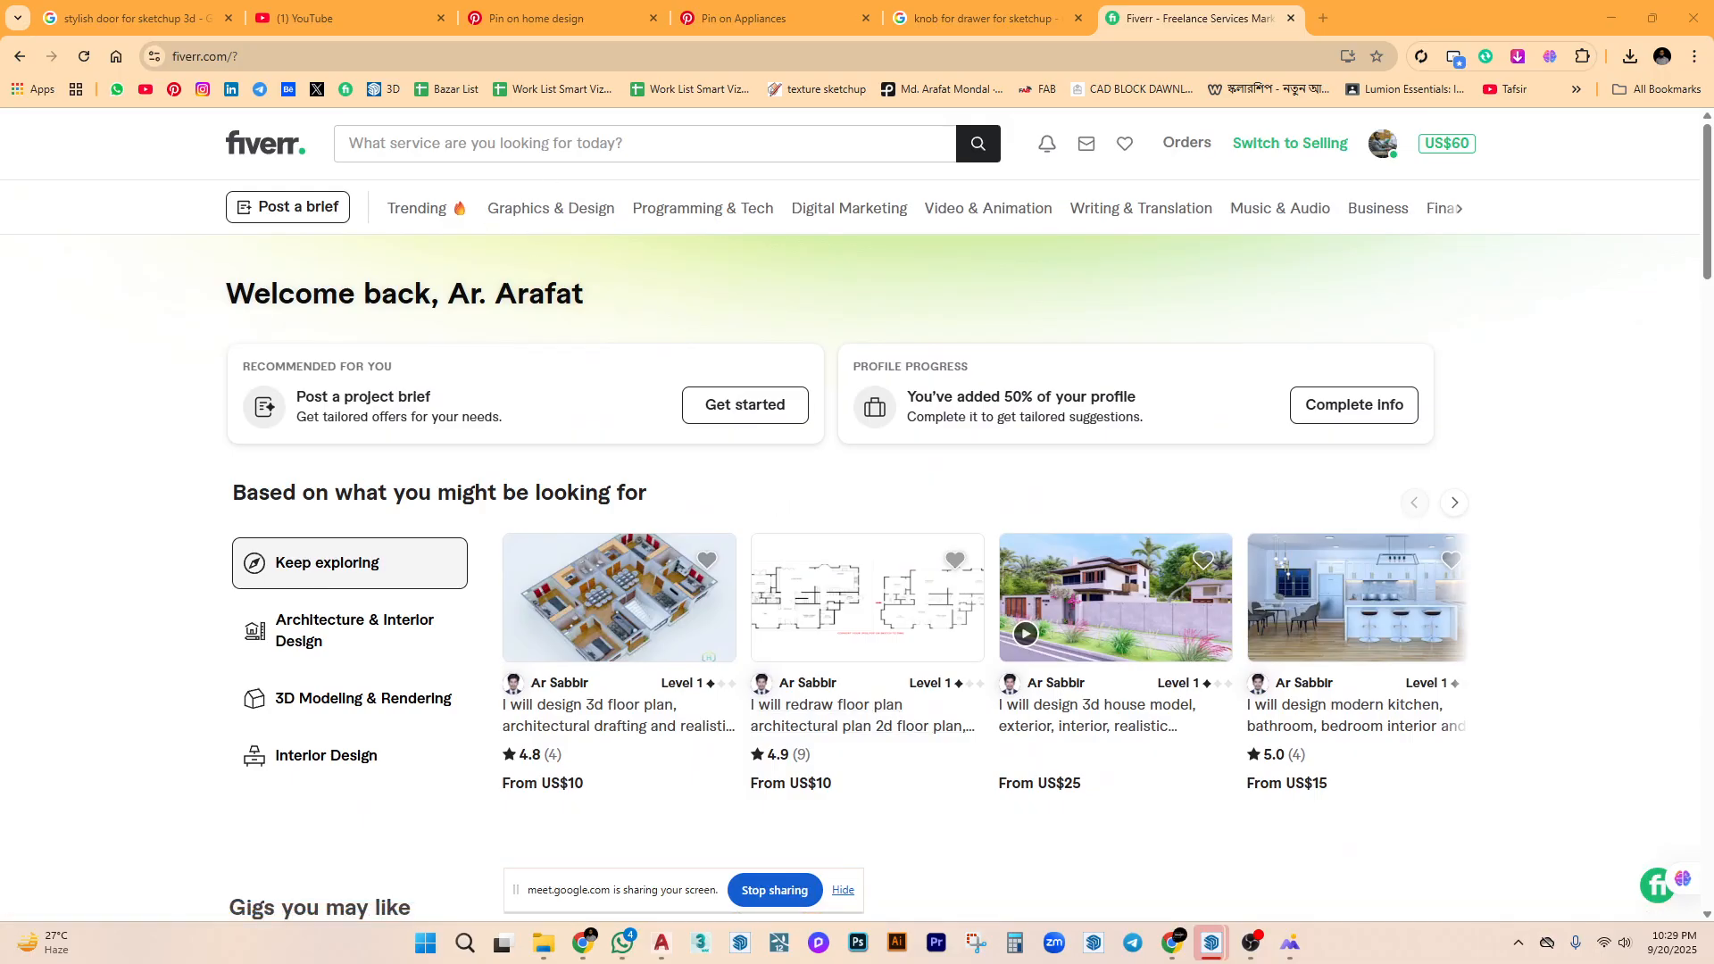
Search Fiverr for "product modeling" using the suggested query "3d product modeling and rendering".
left_click(534, 144)
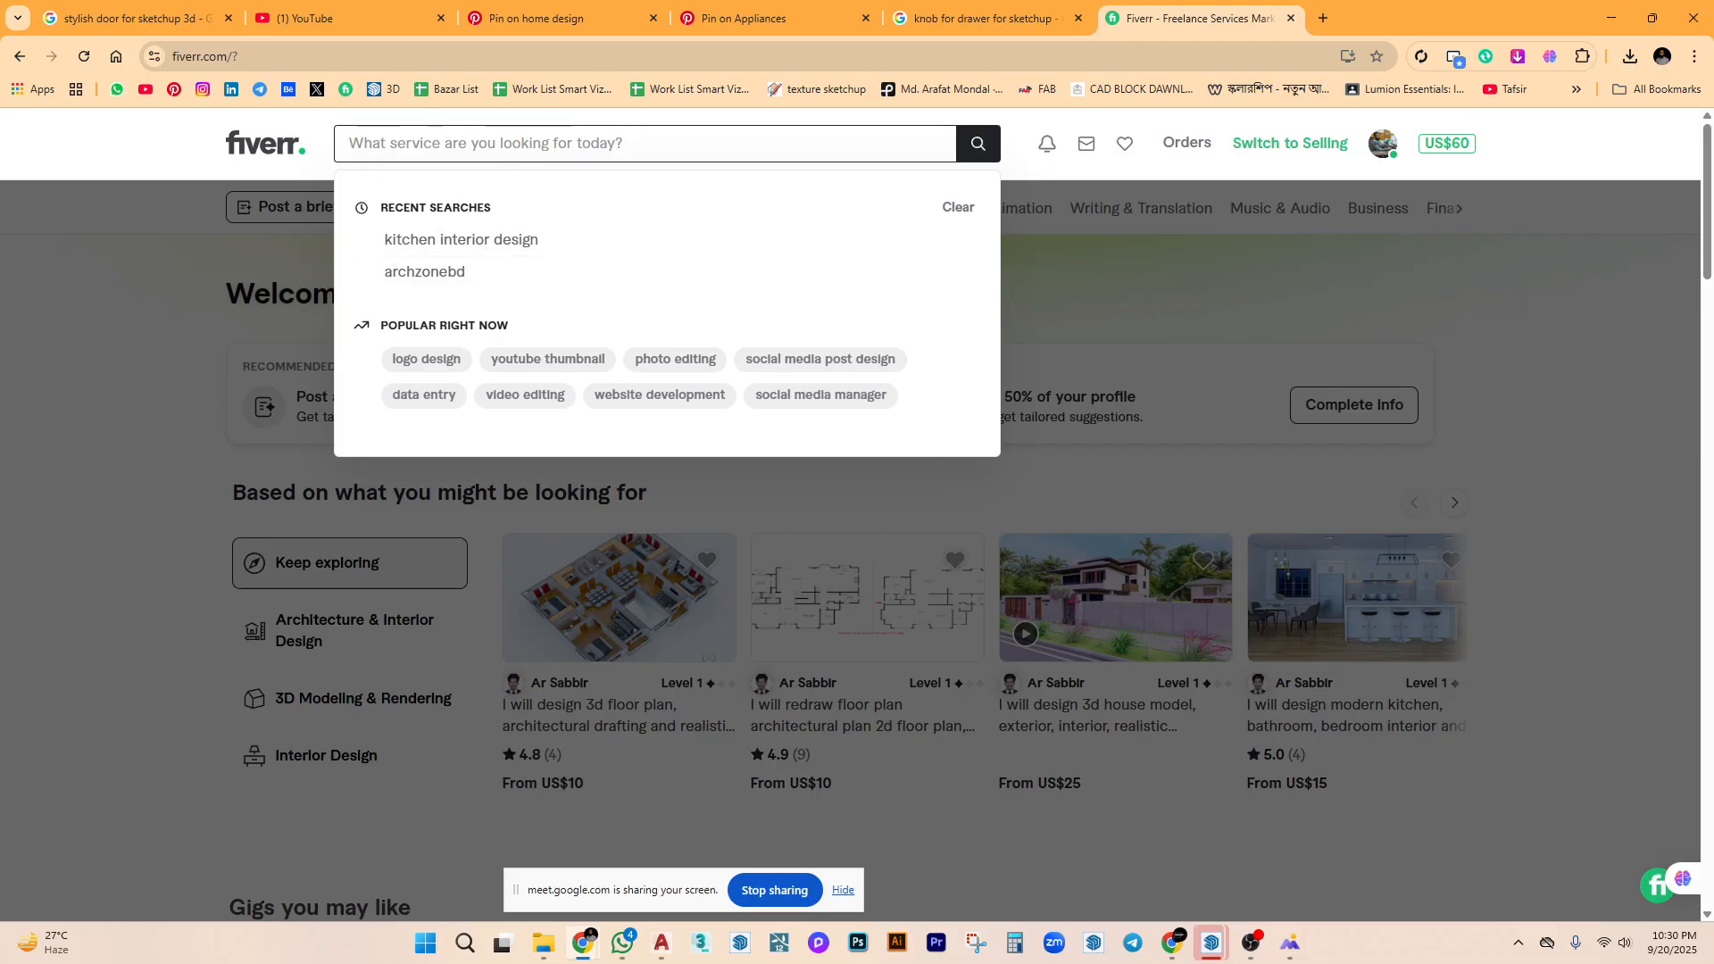
type("prod")
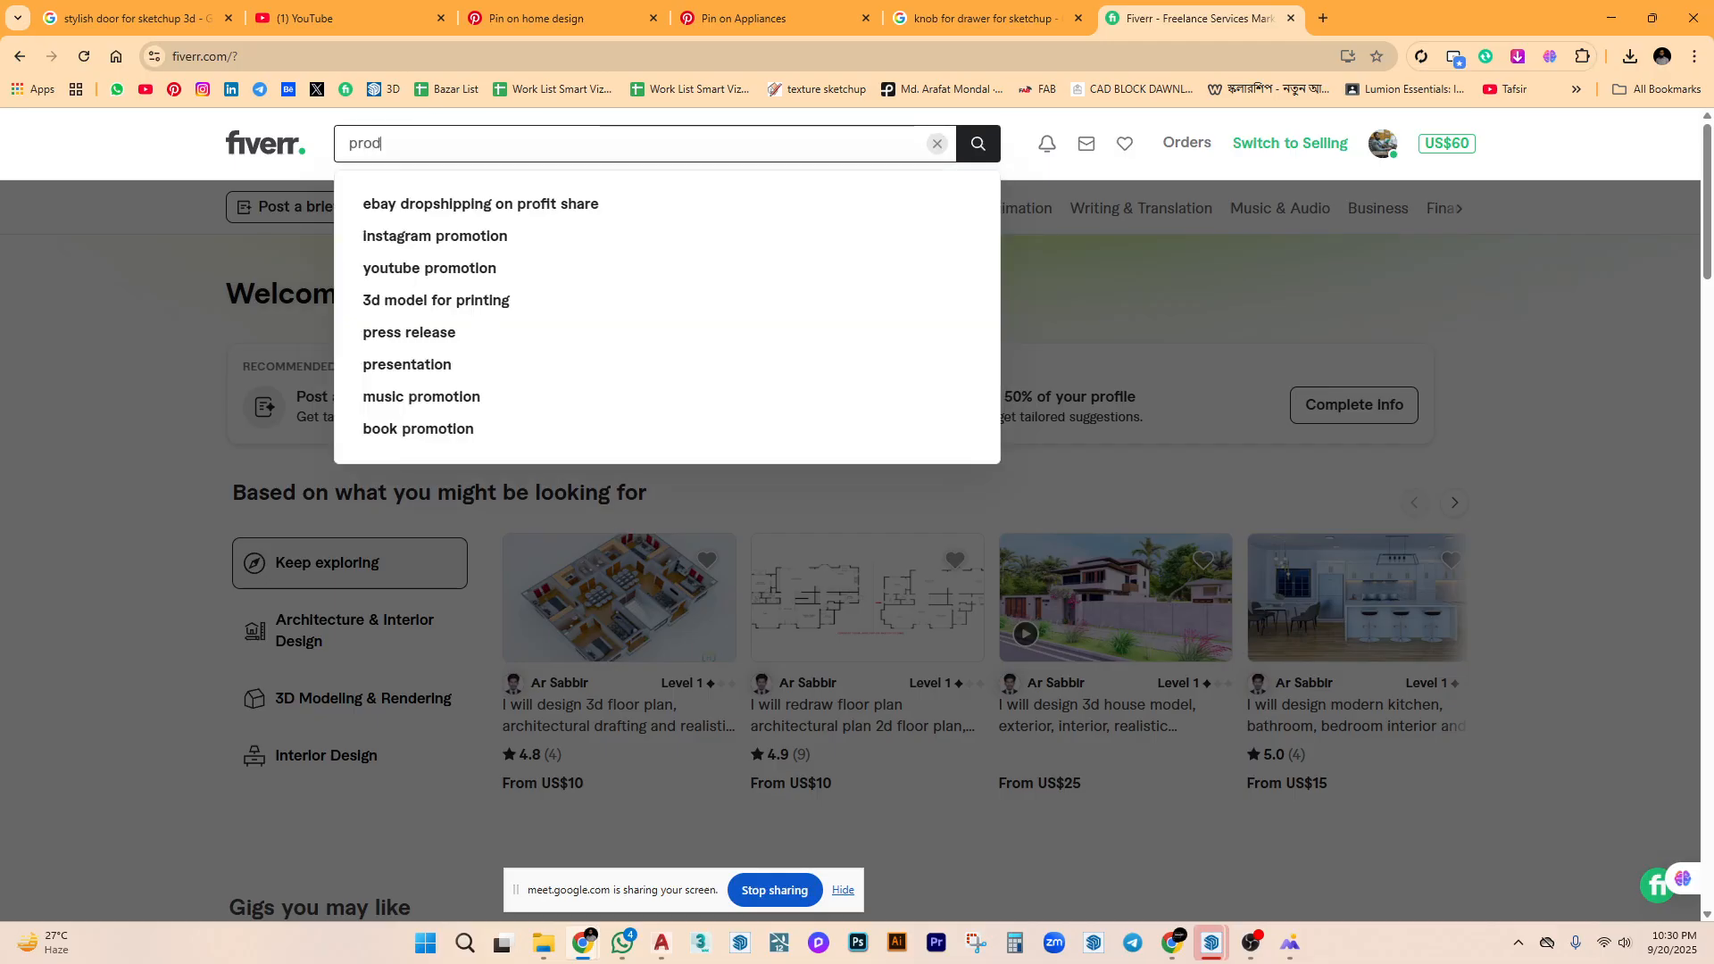
type("ux")
key("BackSpace")
type("ct ")
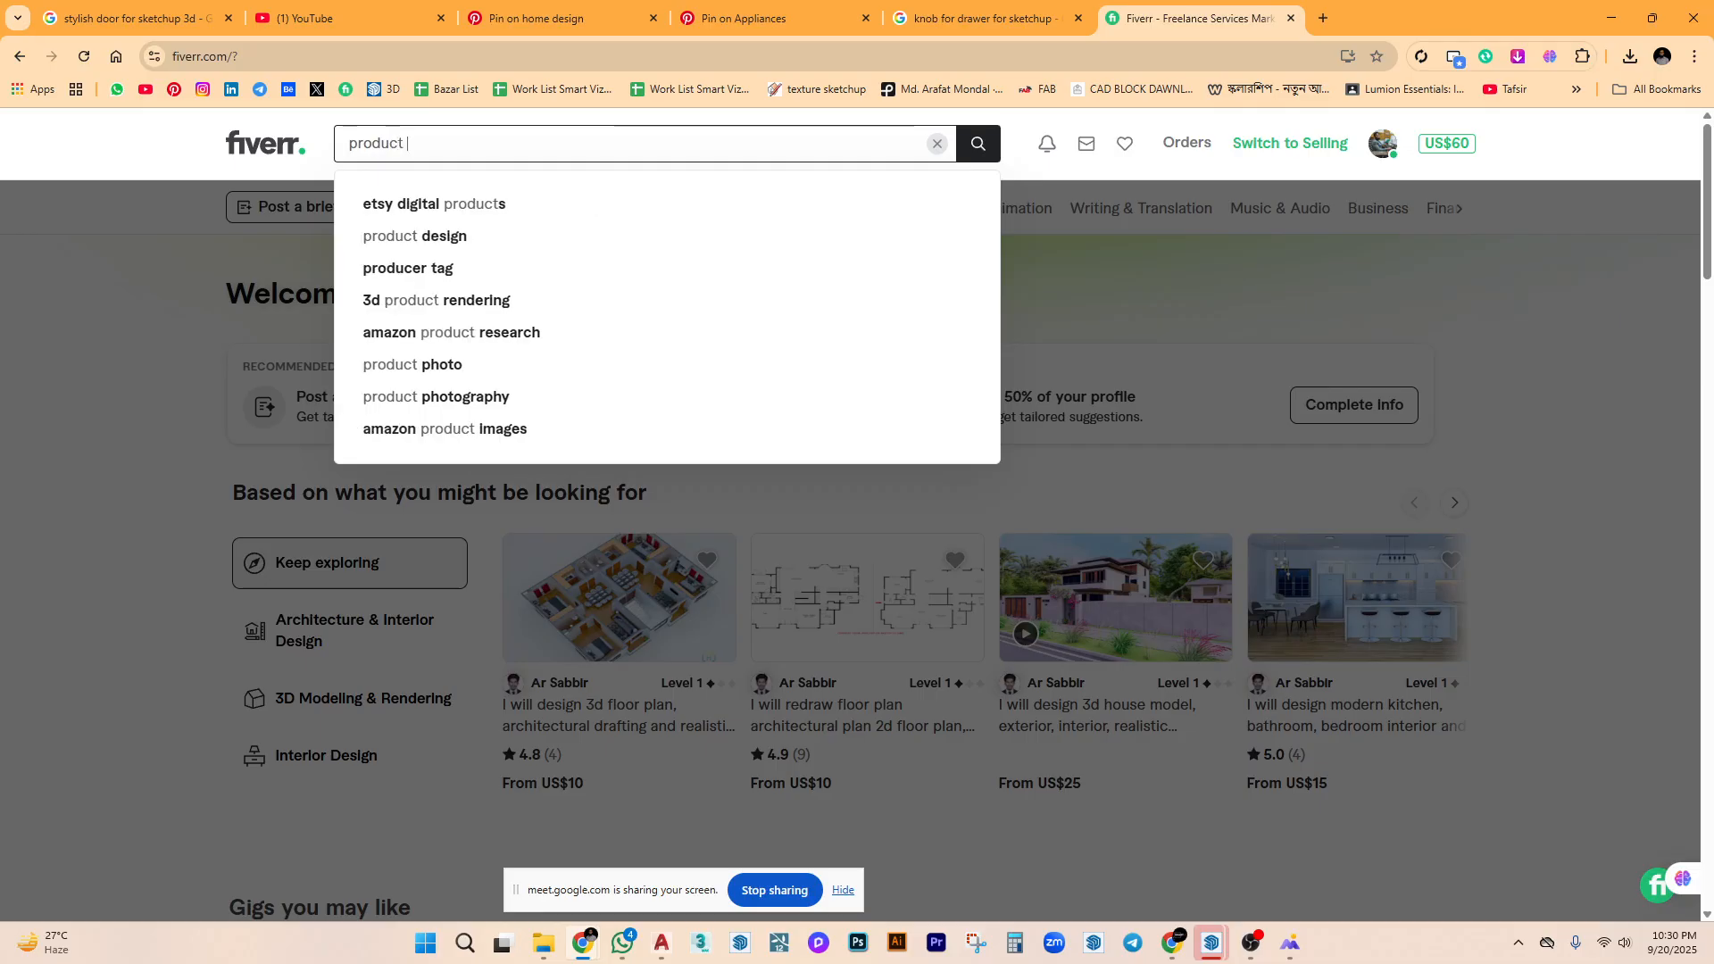
type("modelin")
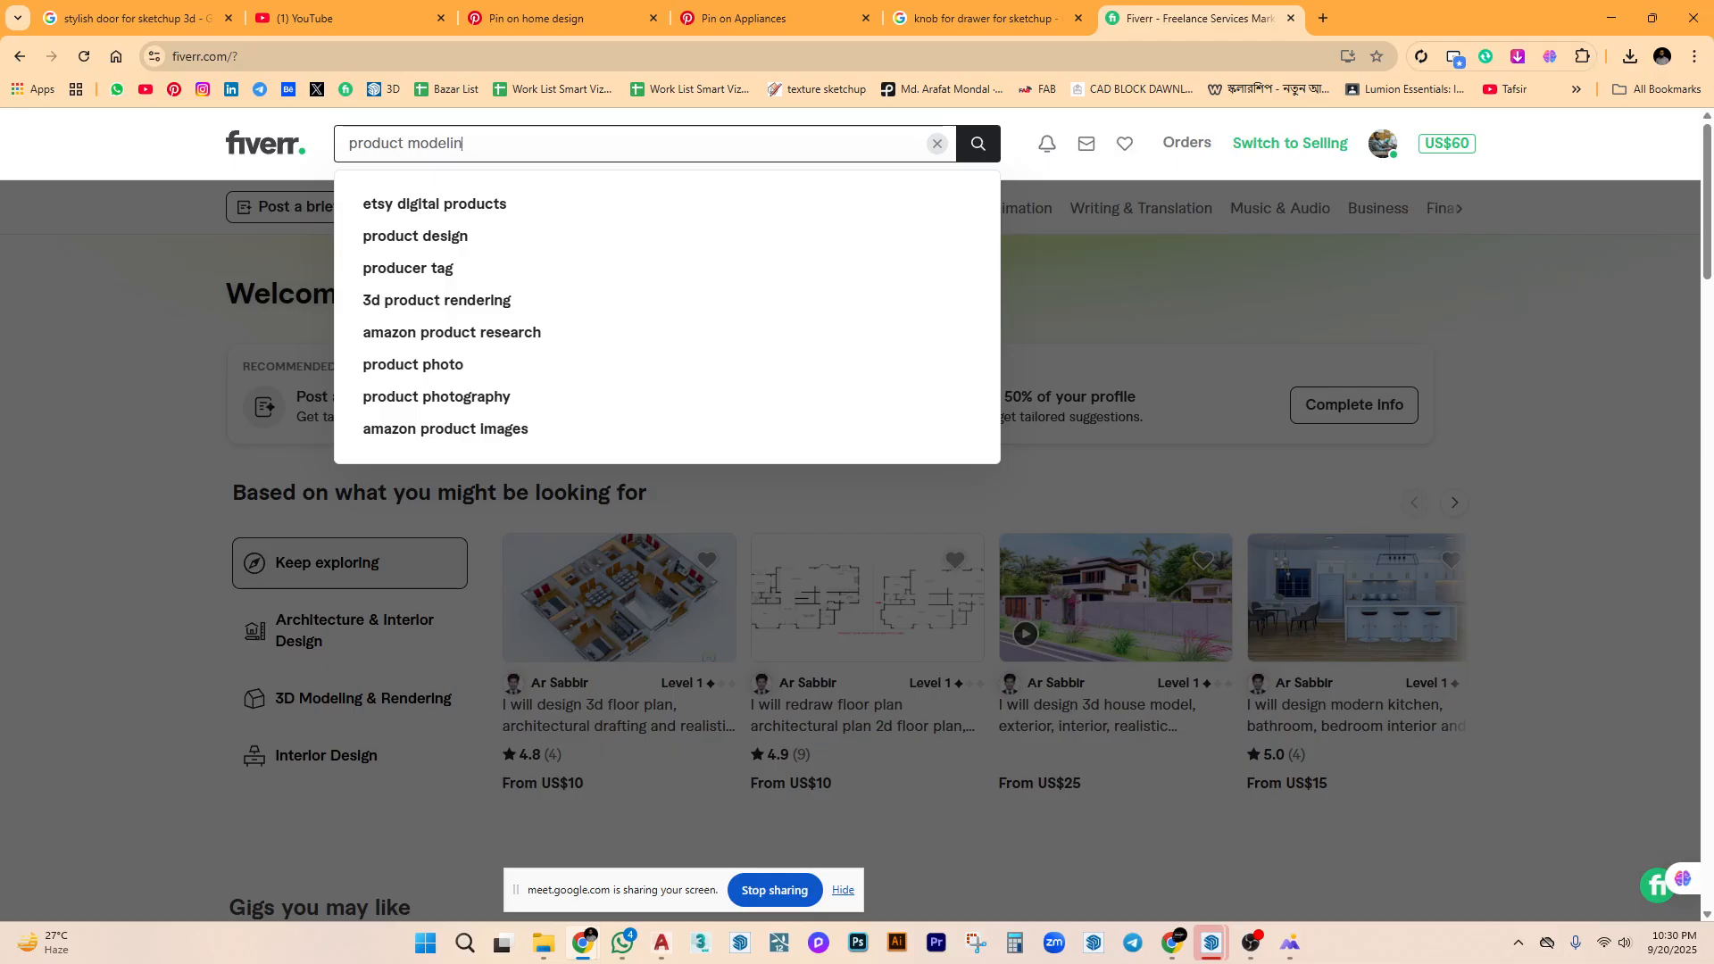
type("g")
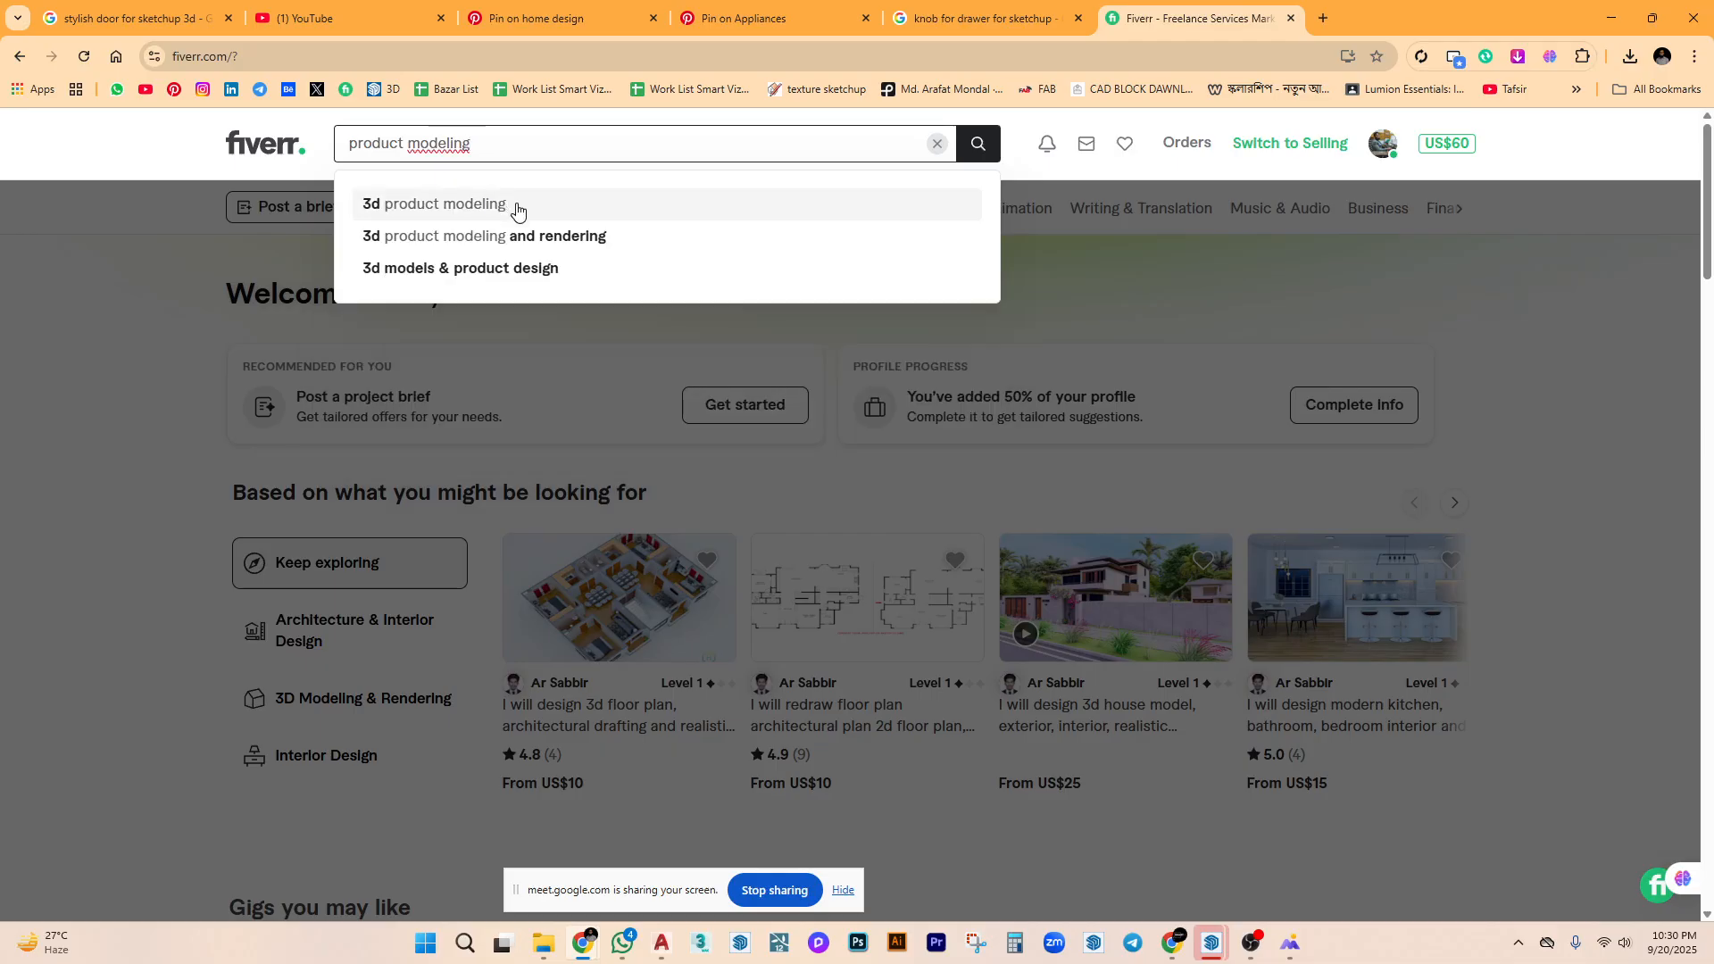
left_click(579, 234)
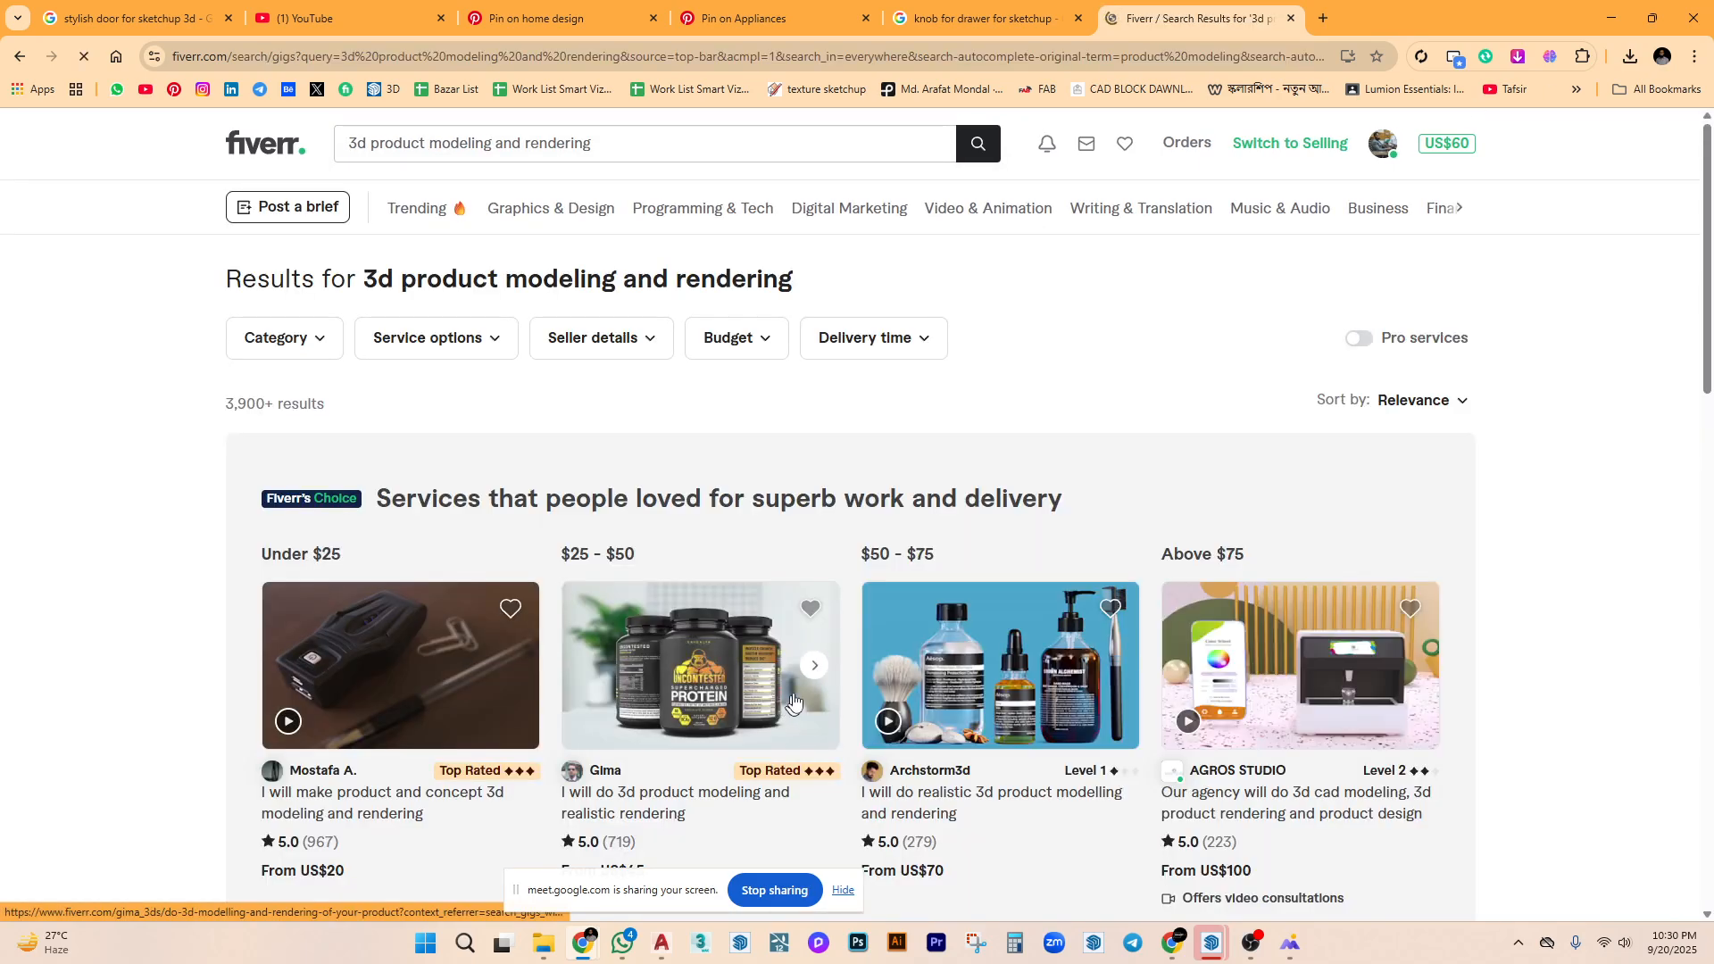
Look through the gigs listed for 3d product modeling and rendering, including their sample images and starting prices.
scroll(717, 678, "down", 3)
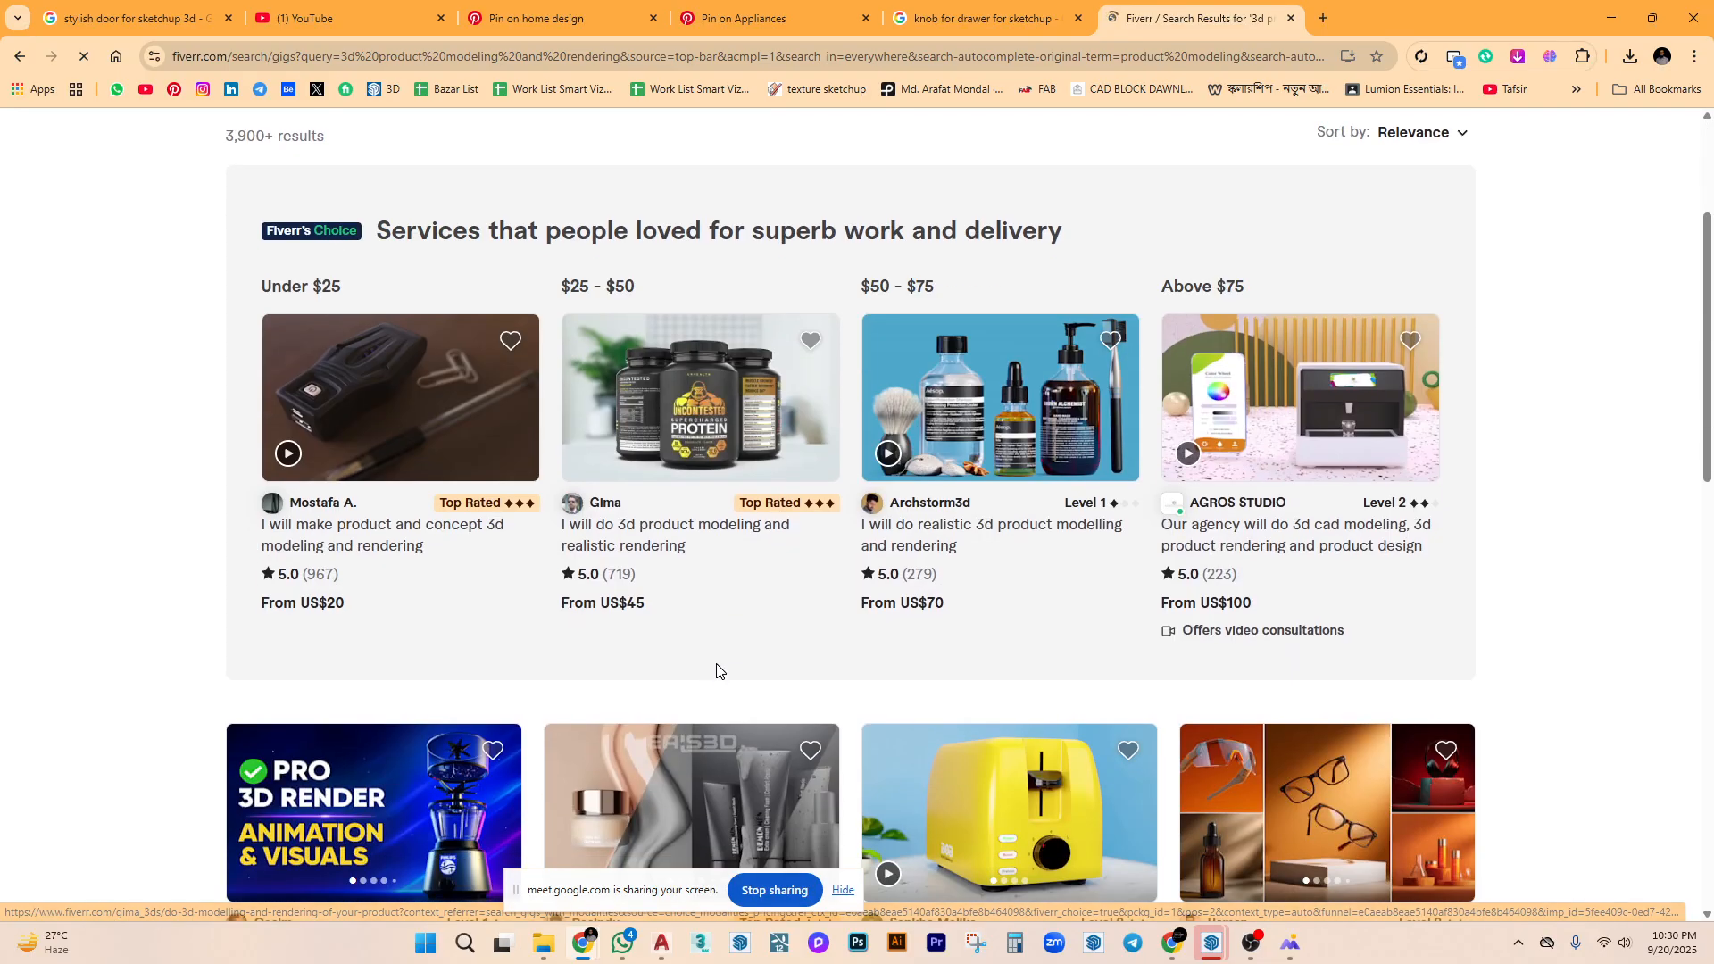
scroll(761, 537, "down", 6)
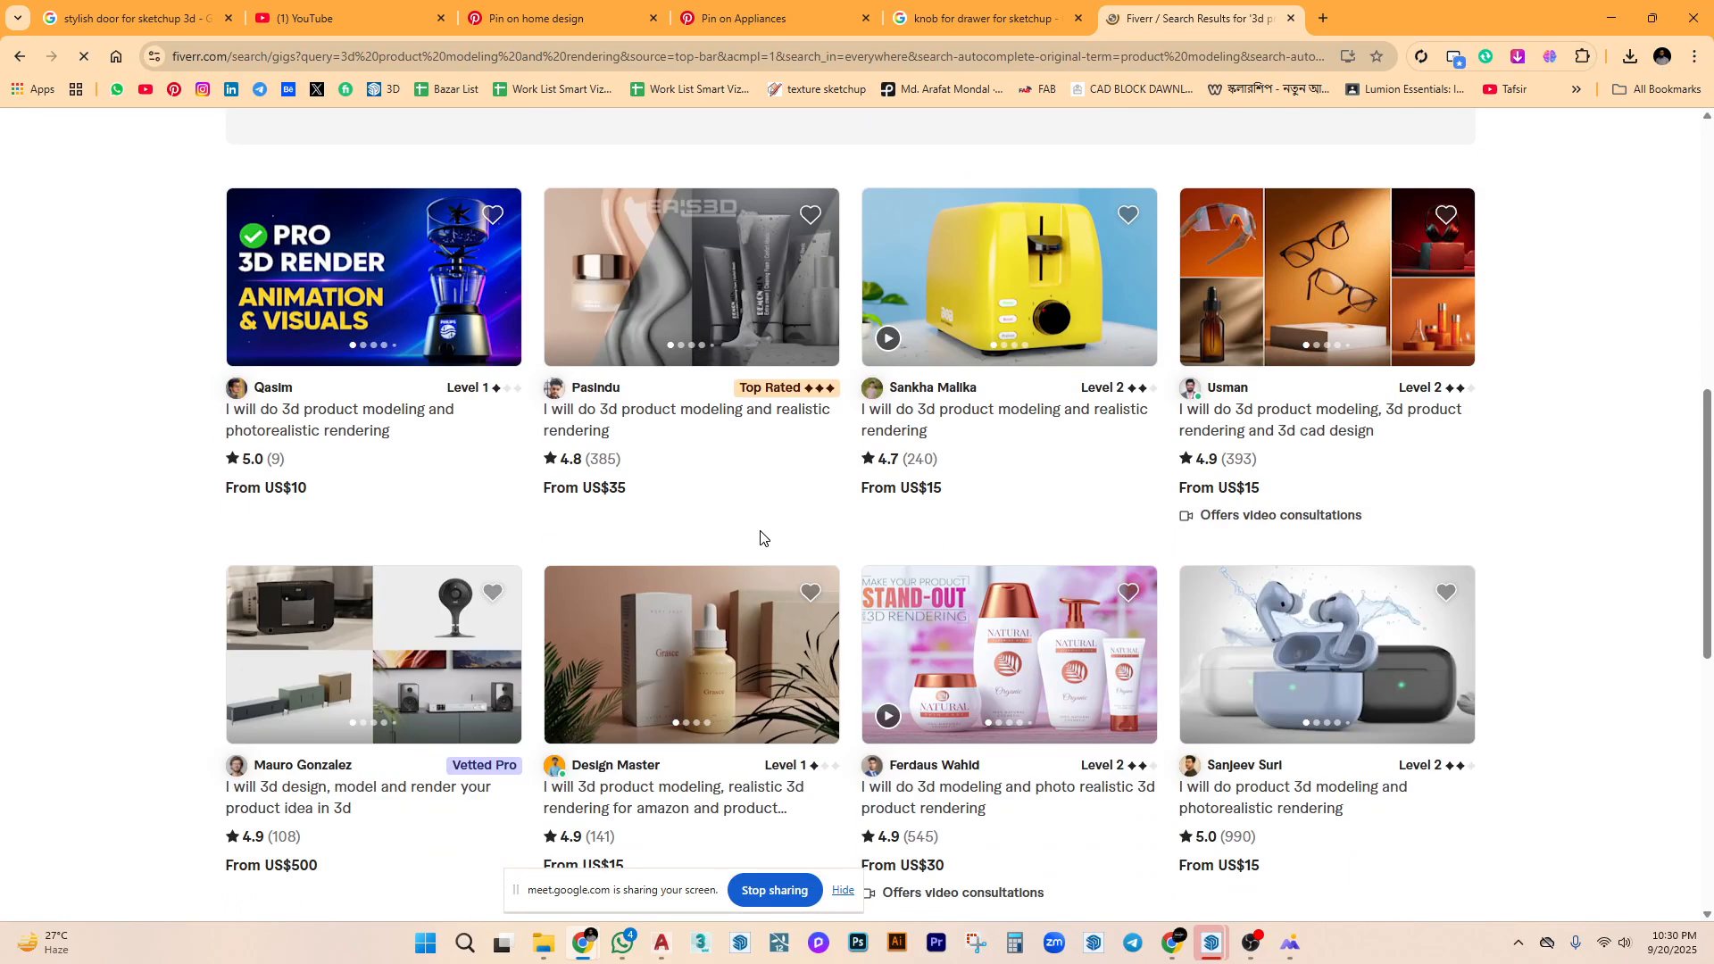
scroll(761, 536, "down", 4)
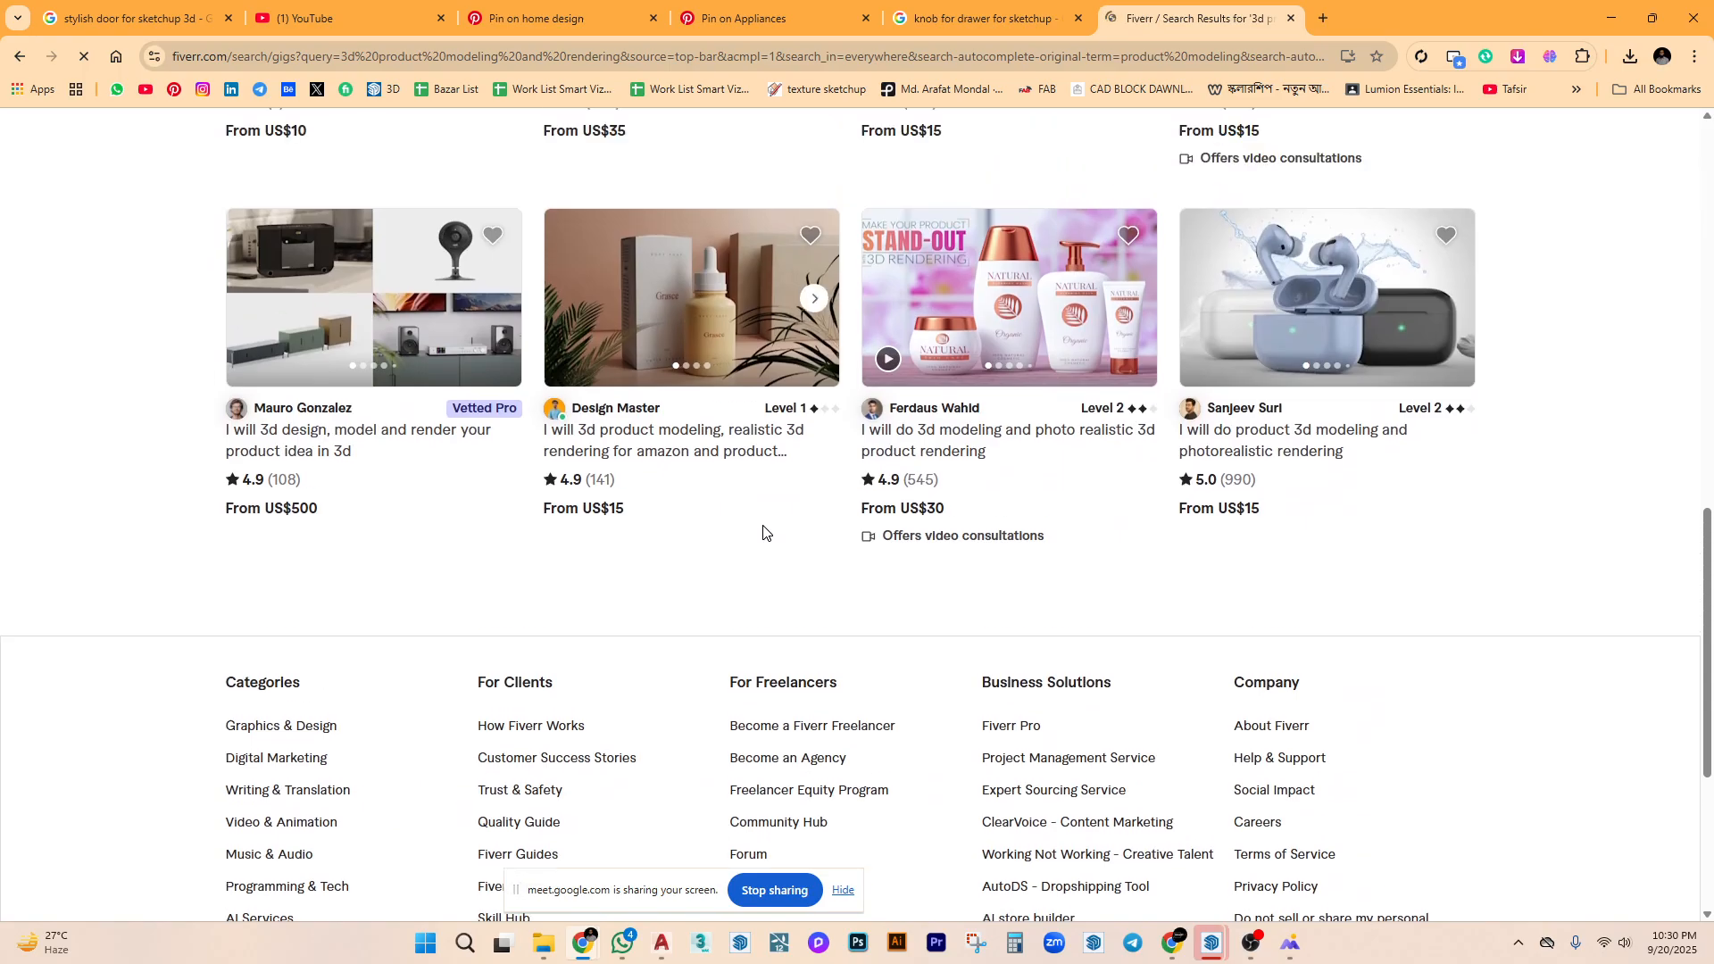
Look further through the product modeling gigs and open the photorealistic 3d furniture models and renders gig in a new tab.
scroll(766, 531, "down", 1)
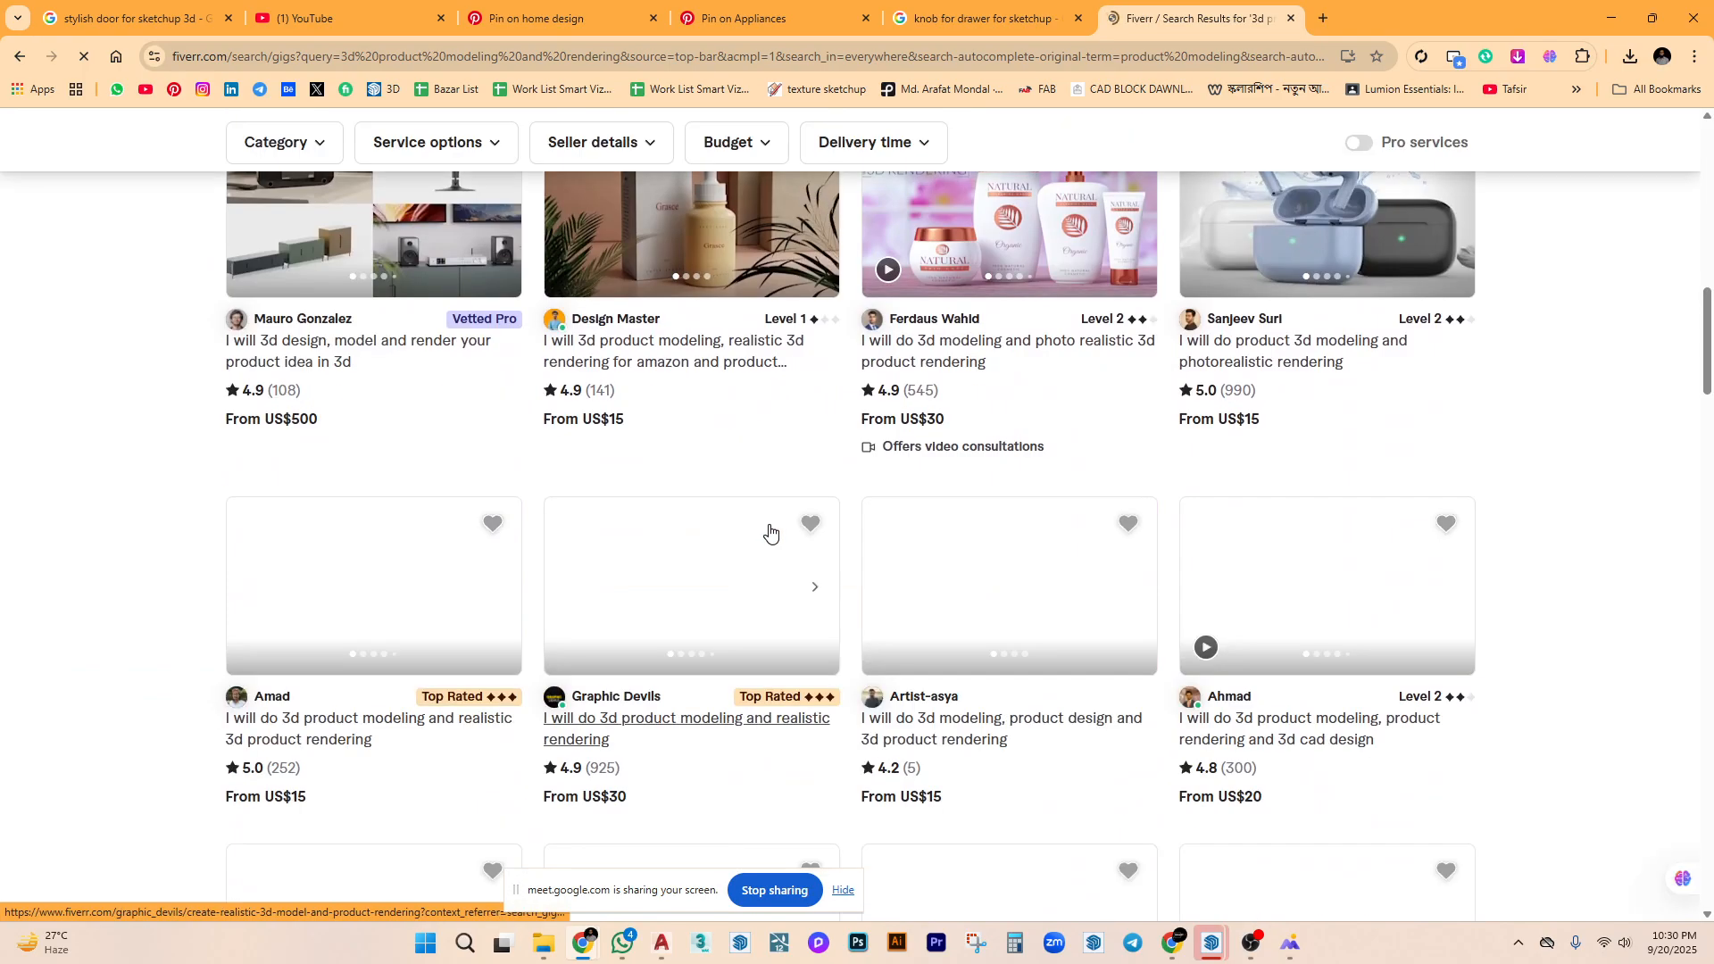
scroll(770, 533, "down", 4)
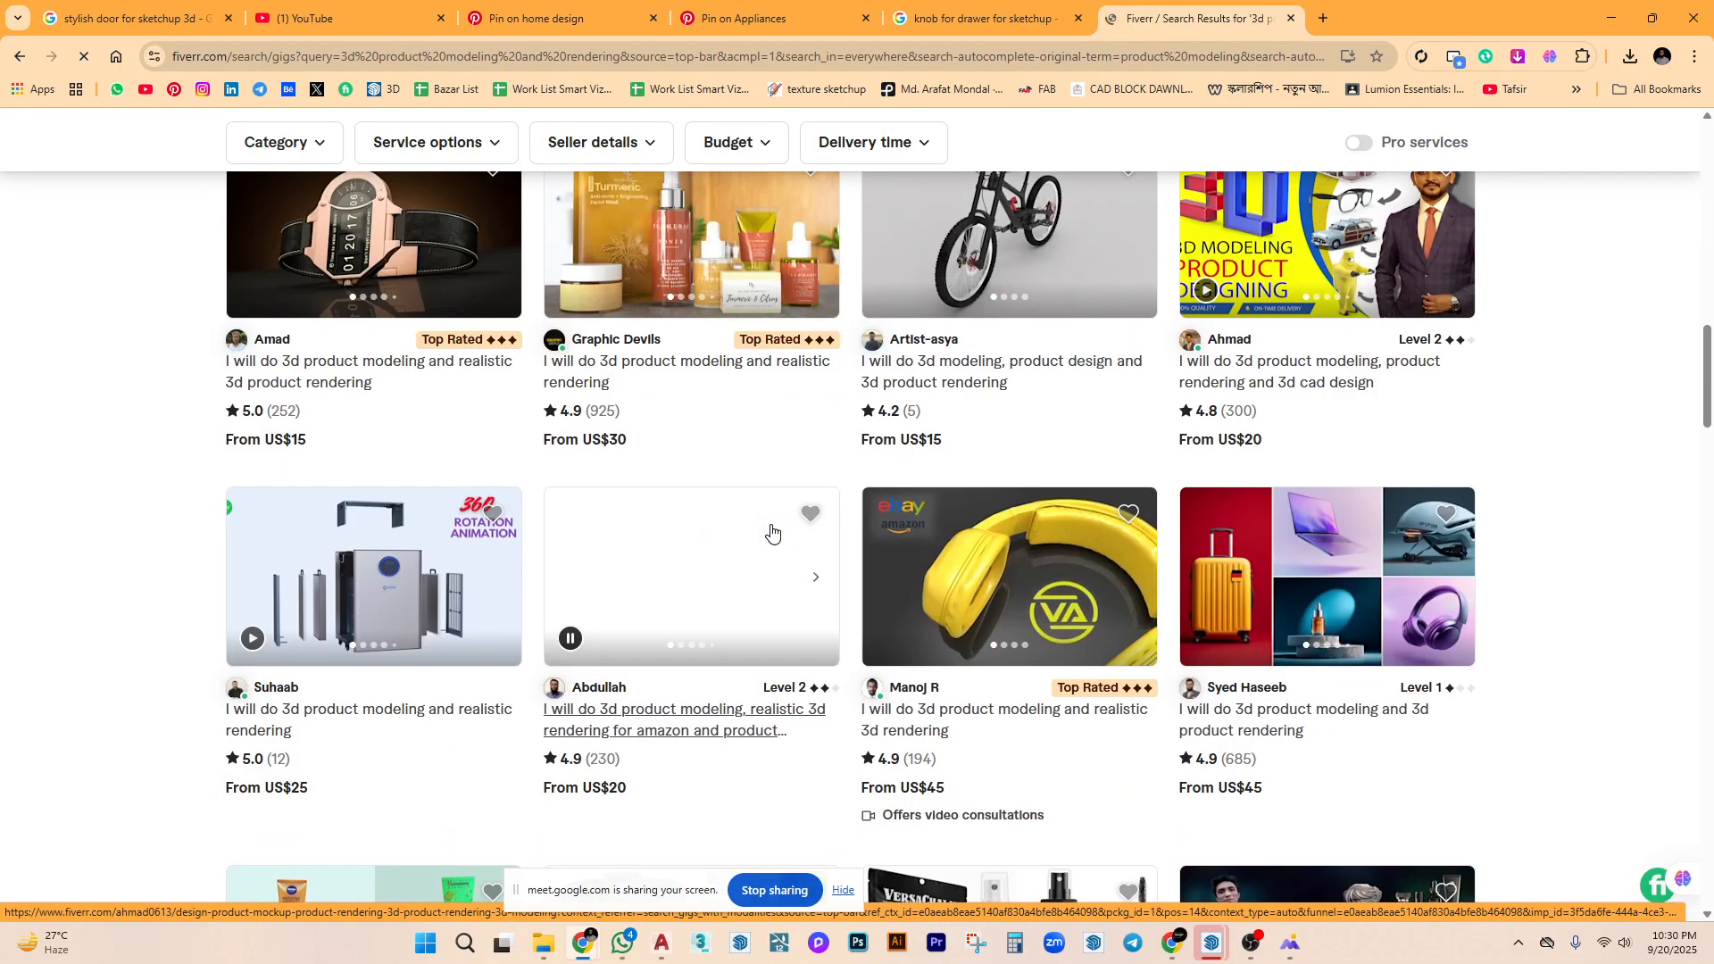
scroll(772, 532, "down", 4)
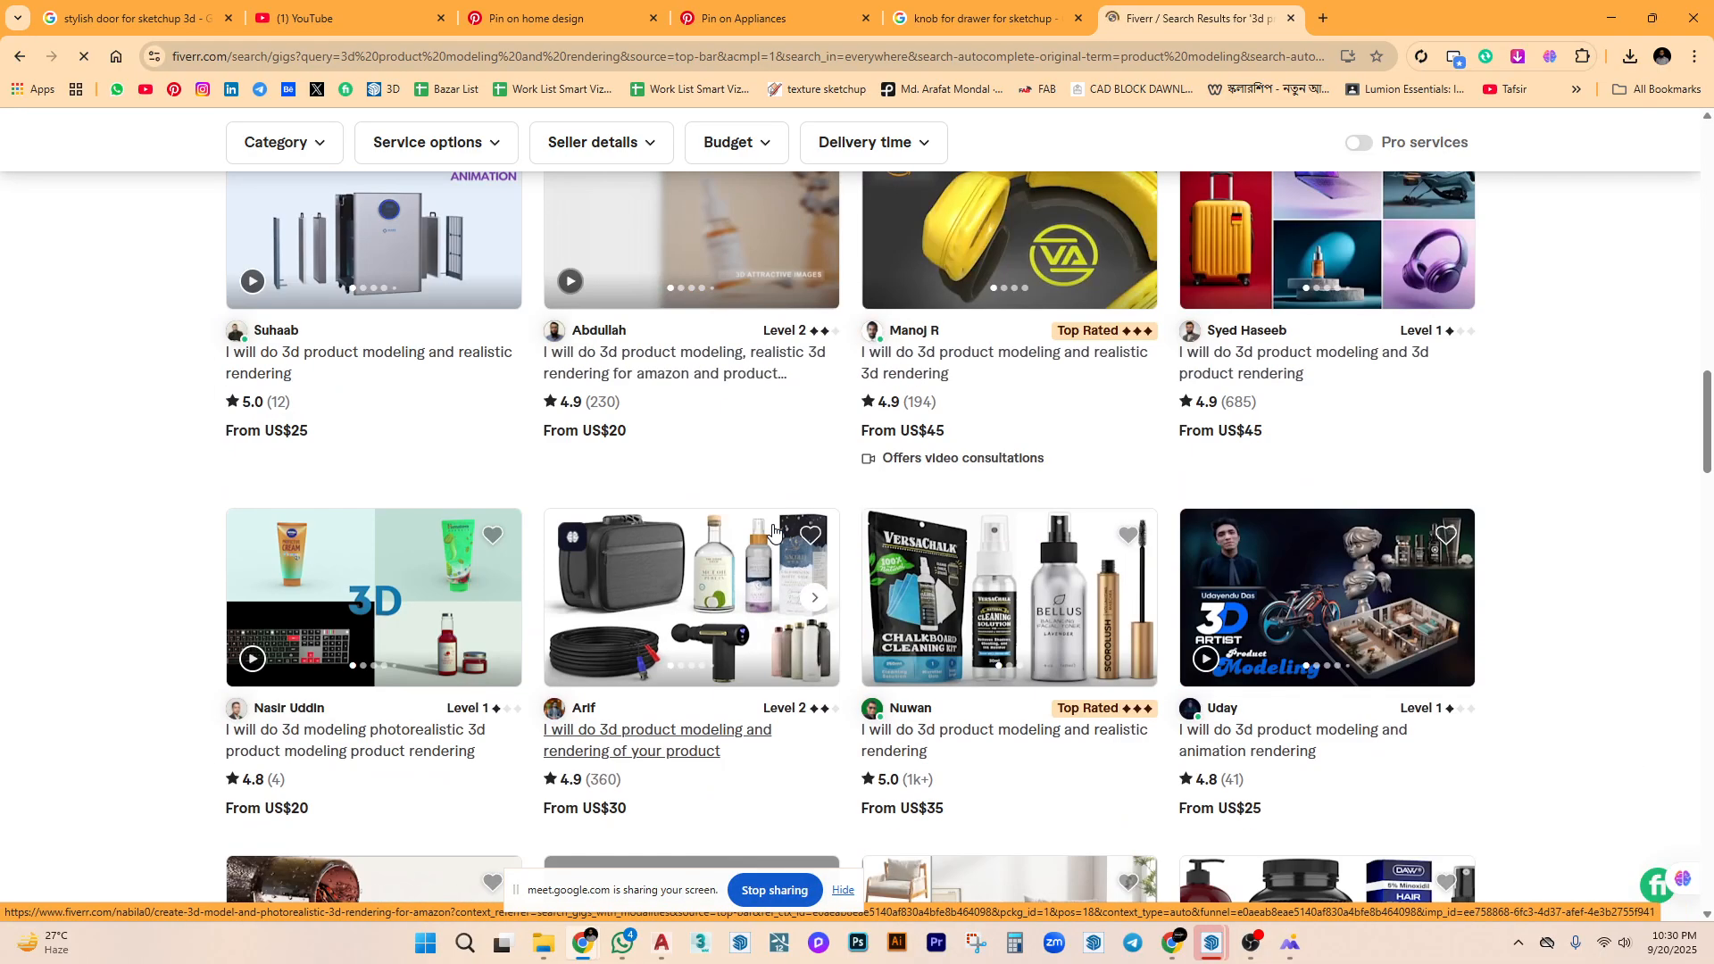
scroll(773, 531, "down", 4)
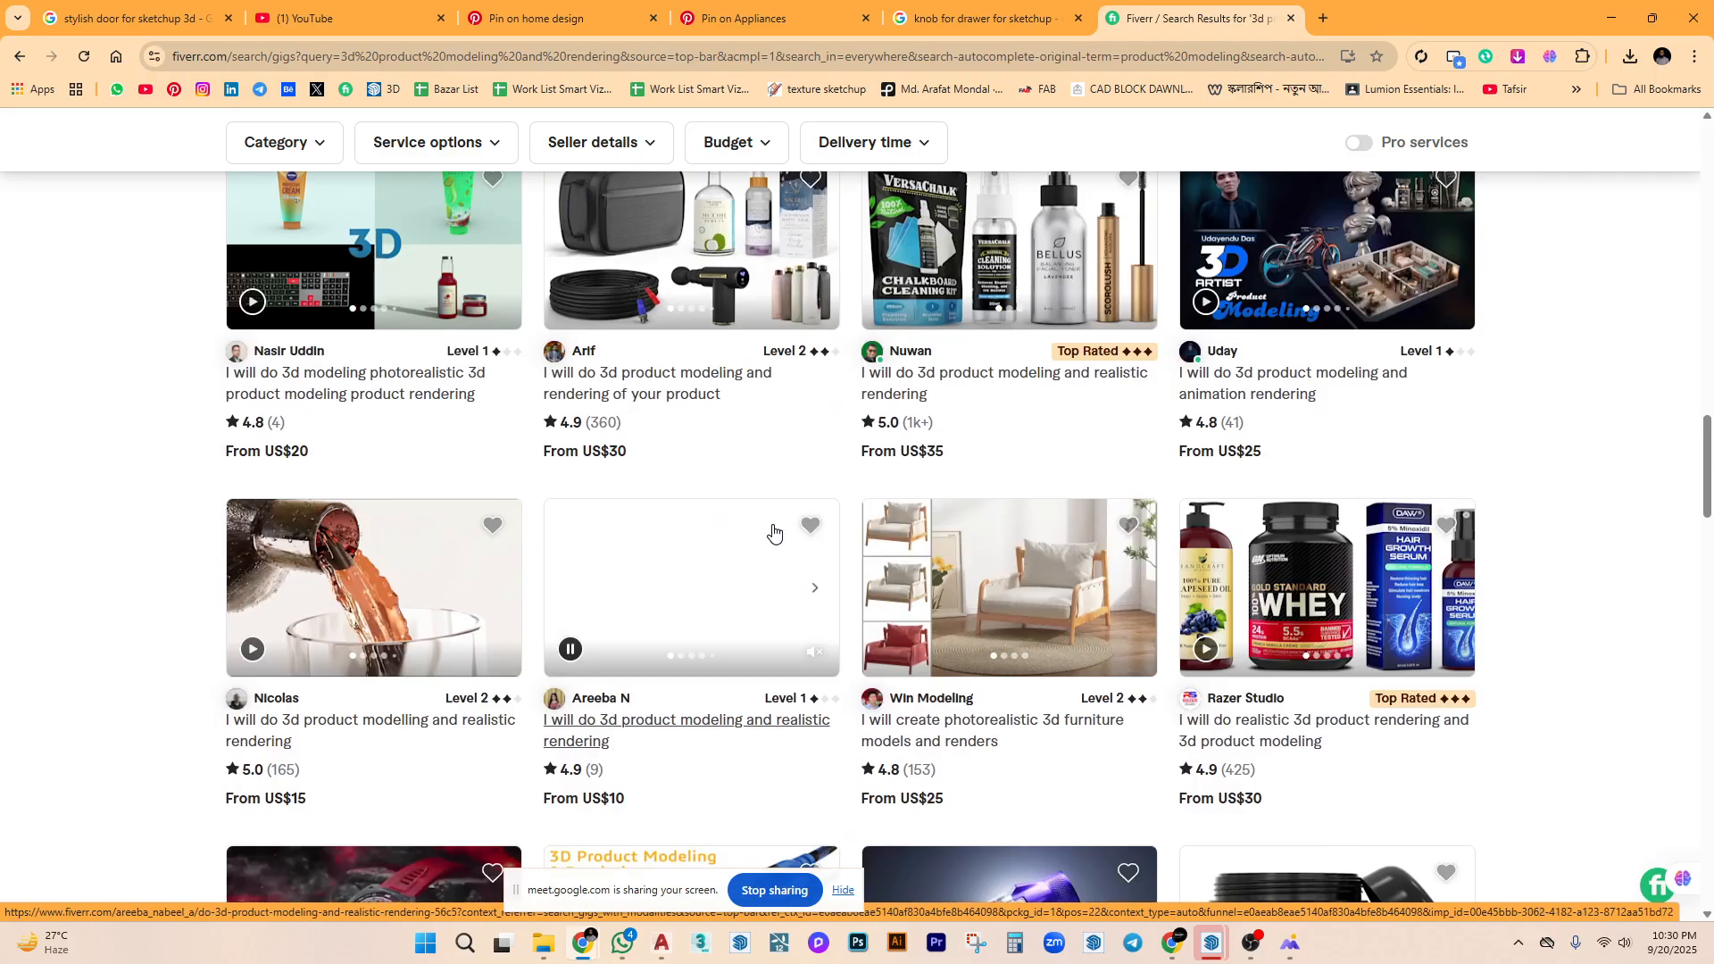
right_click(951, 728)
left_click(1047, 483)
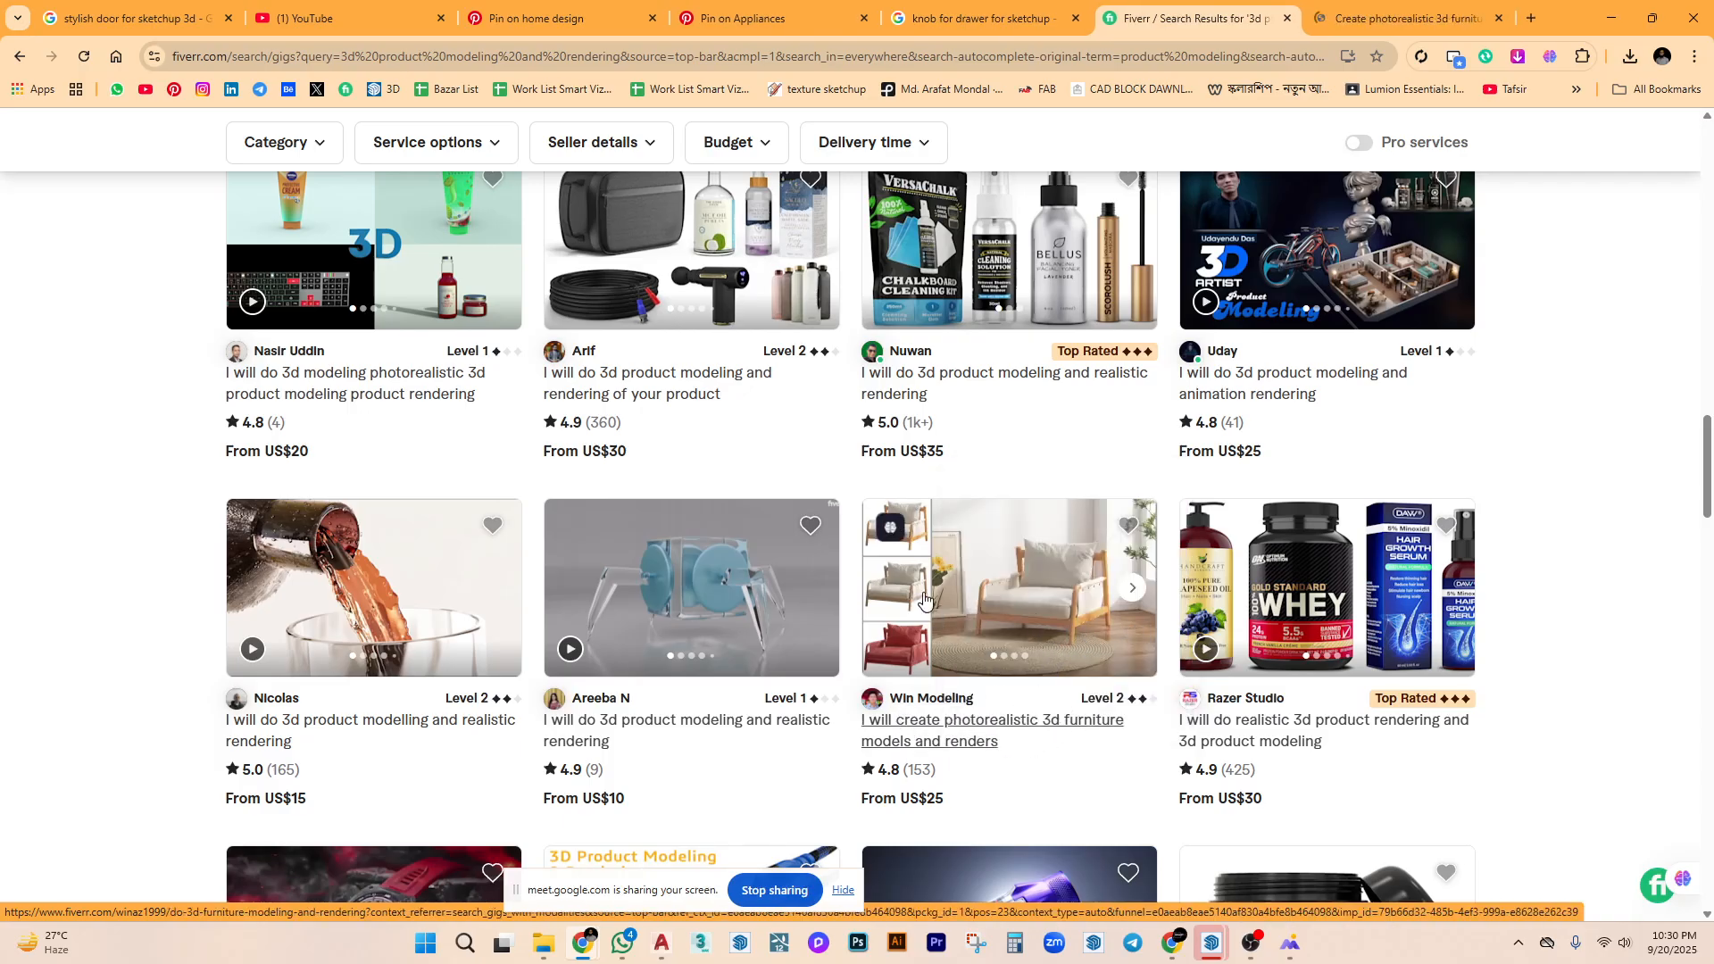
Look through the remaining 3d product modeling gigs down to the end of the first results page.
scroll(920, 593, "down", 4)
scroll(921, 585, "down", 8)
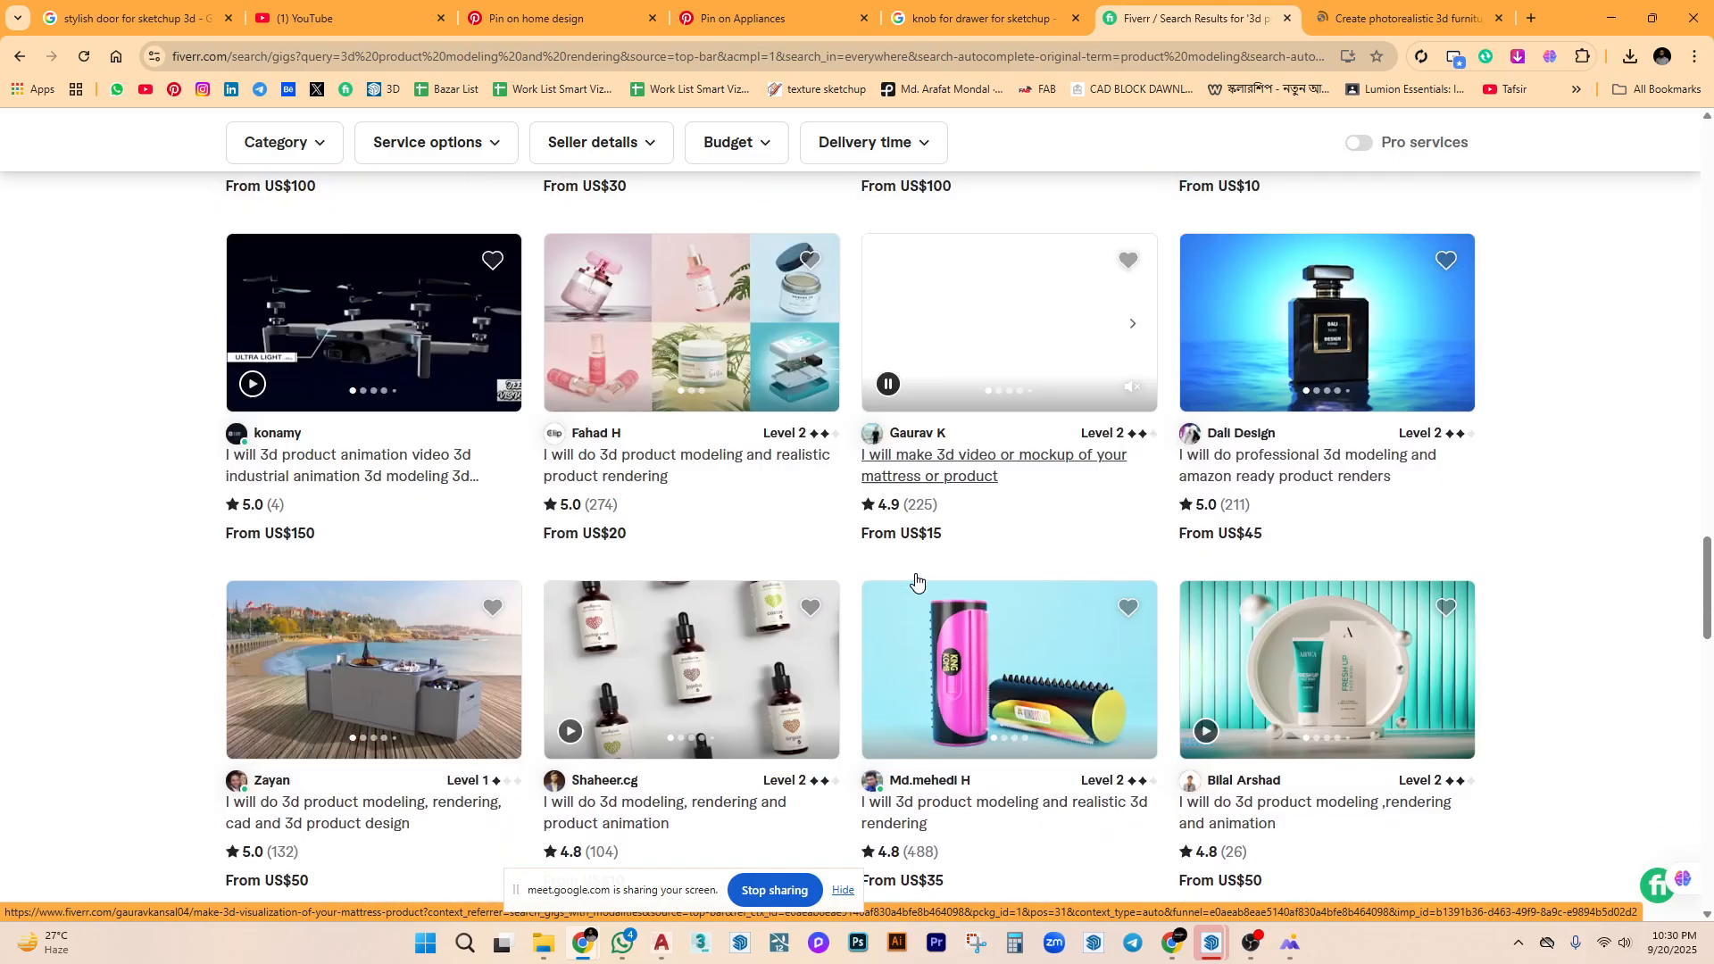
scroll(916, 582, "down", 8)
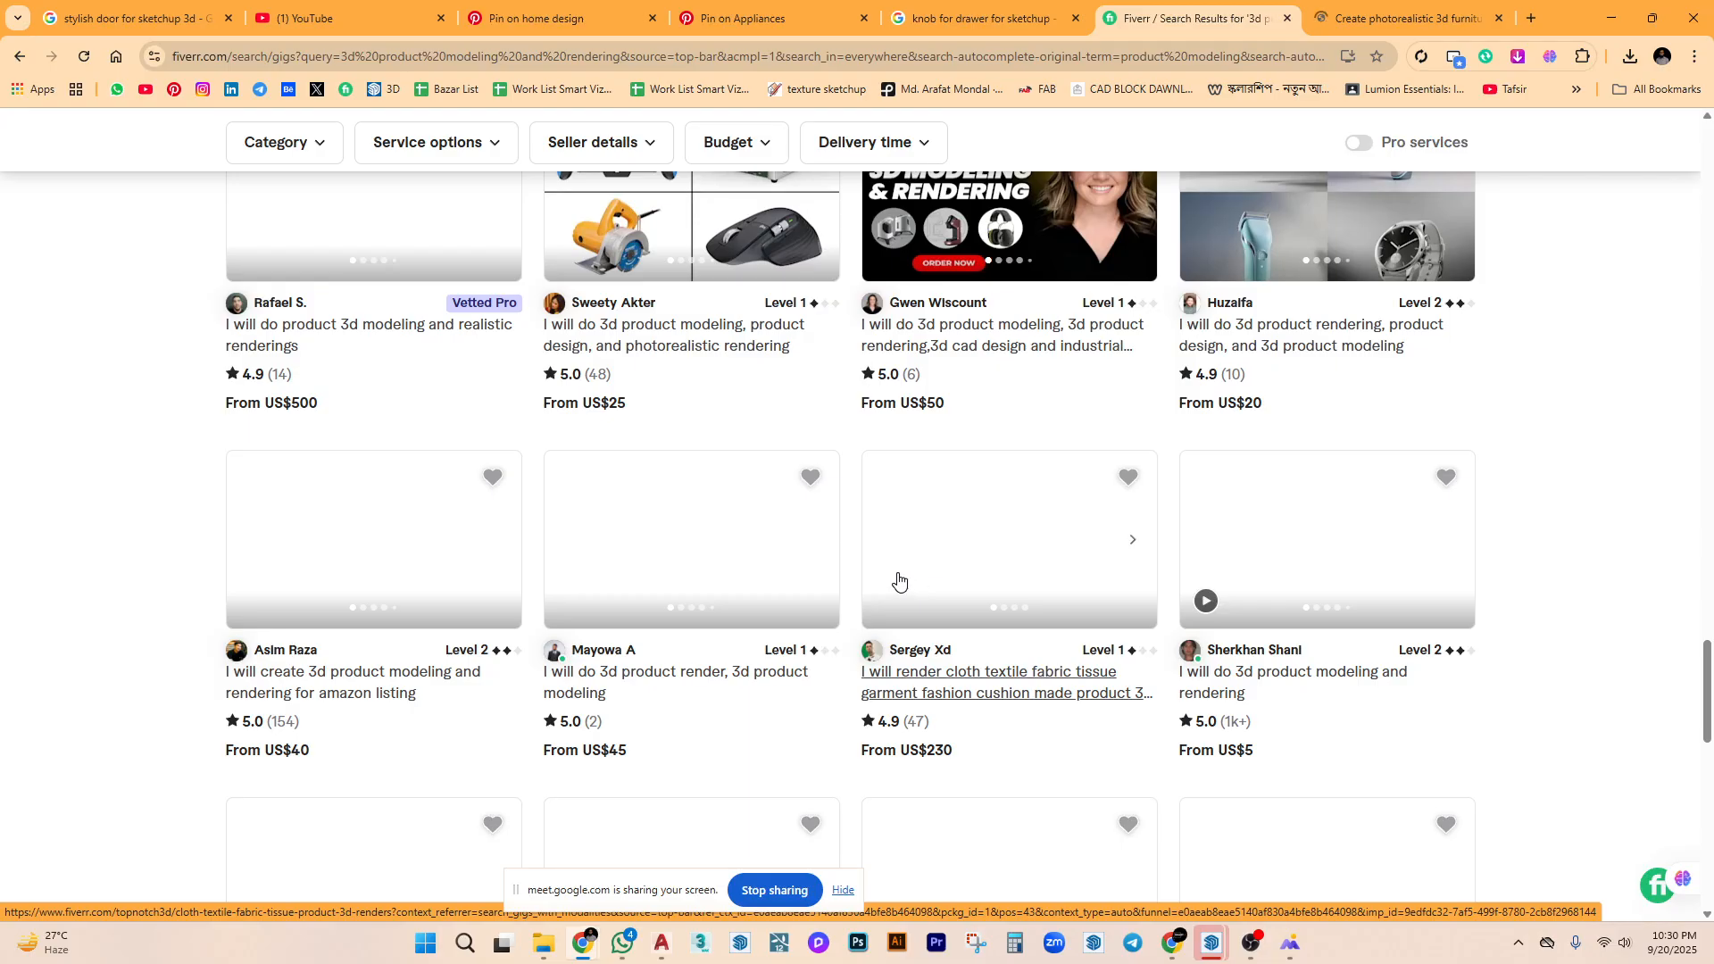
scroll(897, 581, "down", 3)
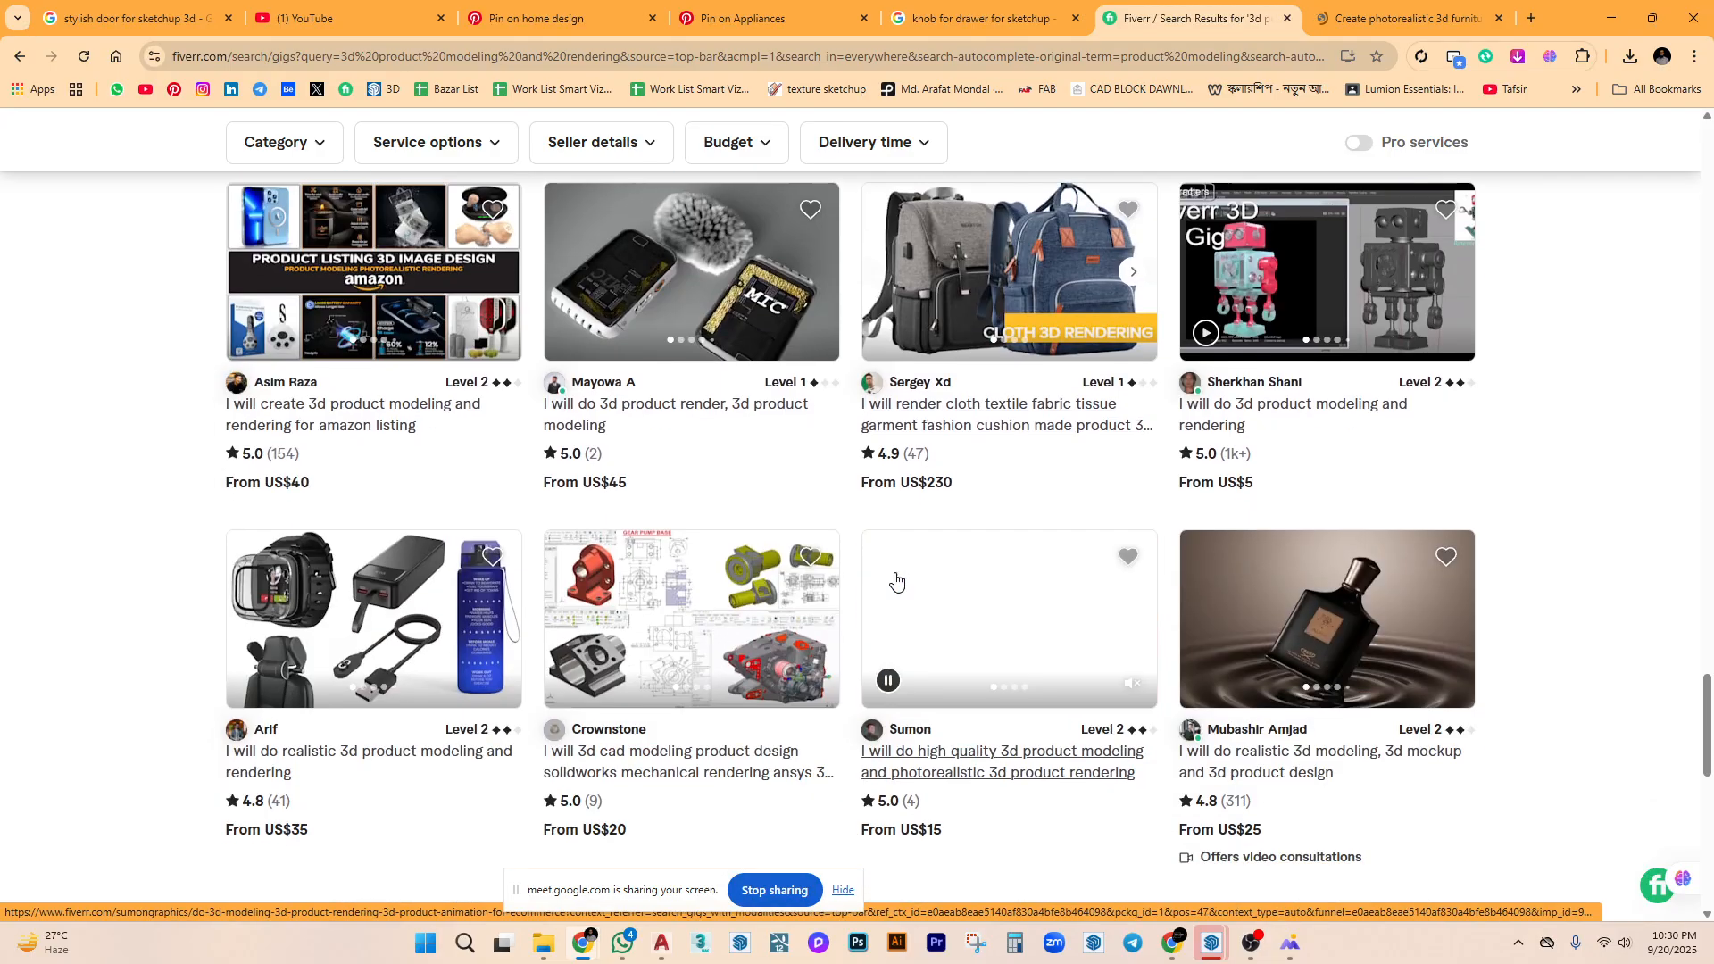
scroll(896, 581, "down", 5)
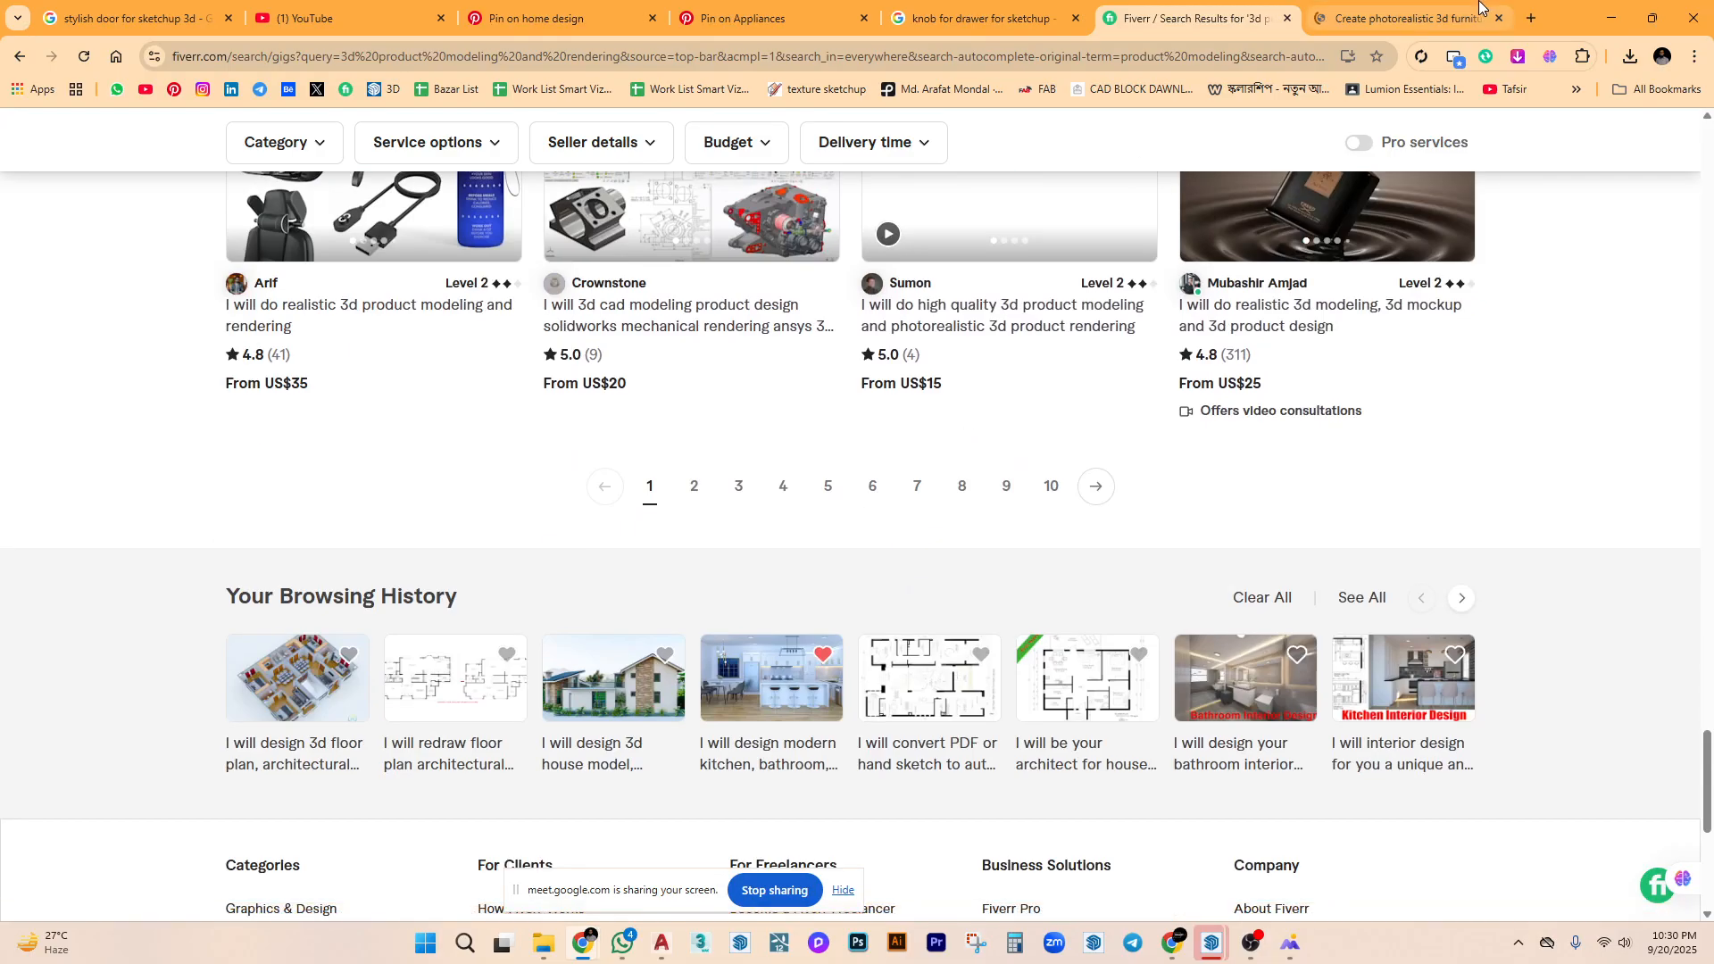
Switch to the photorealistic 3d furniture gig and view its Premium and Standard packages.
left_click(1408, 15)
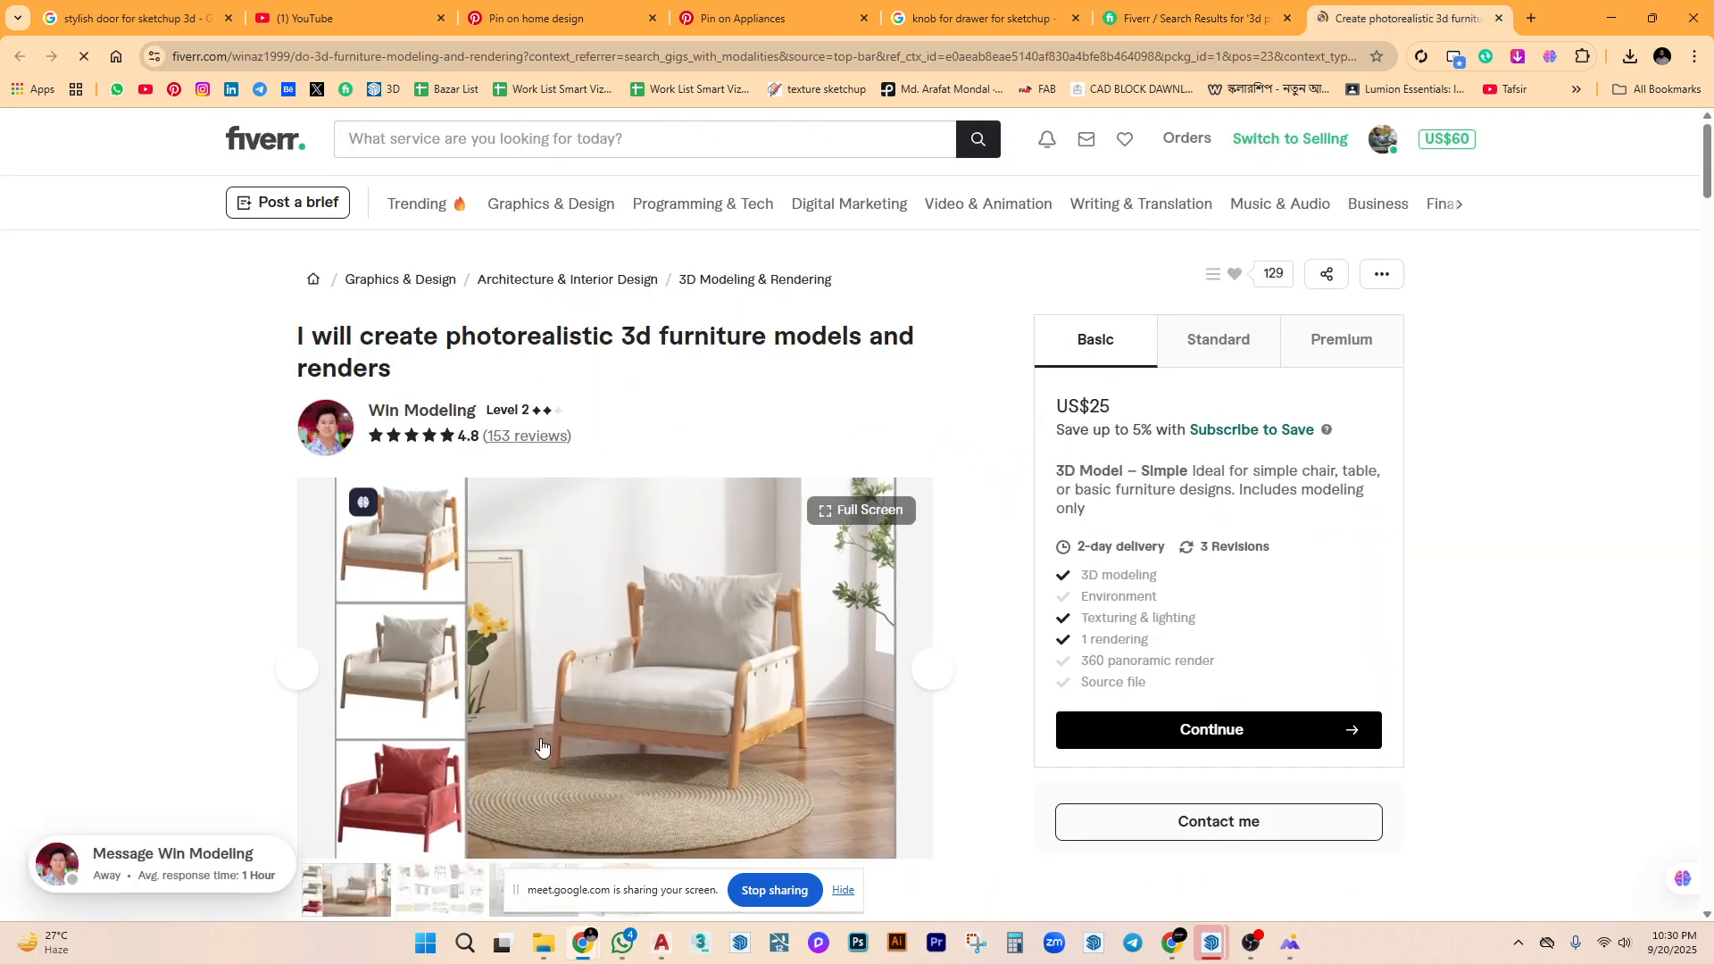
scroll(445, 441, "down", 2)
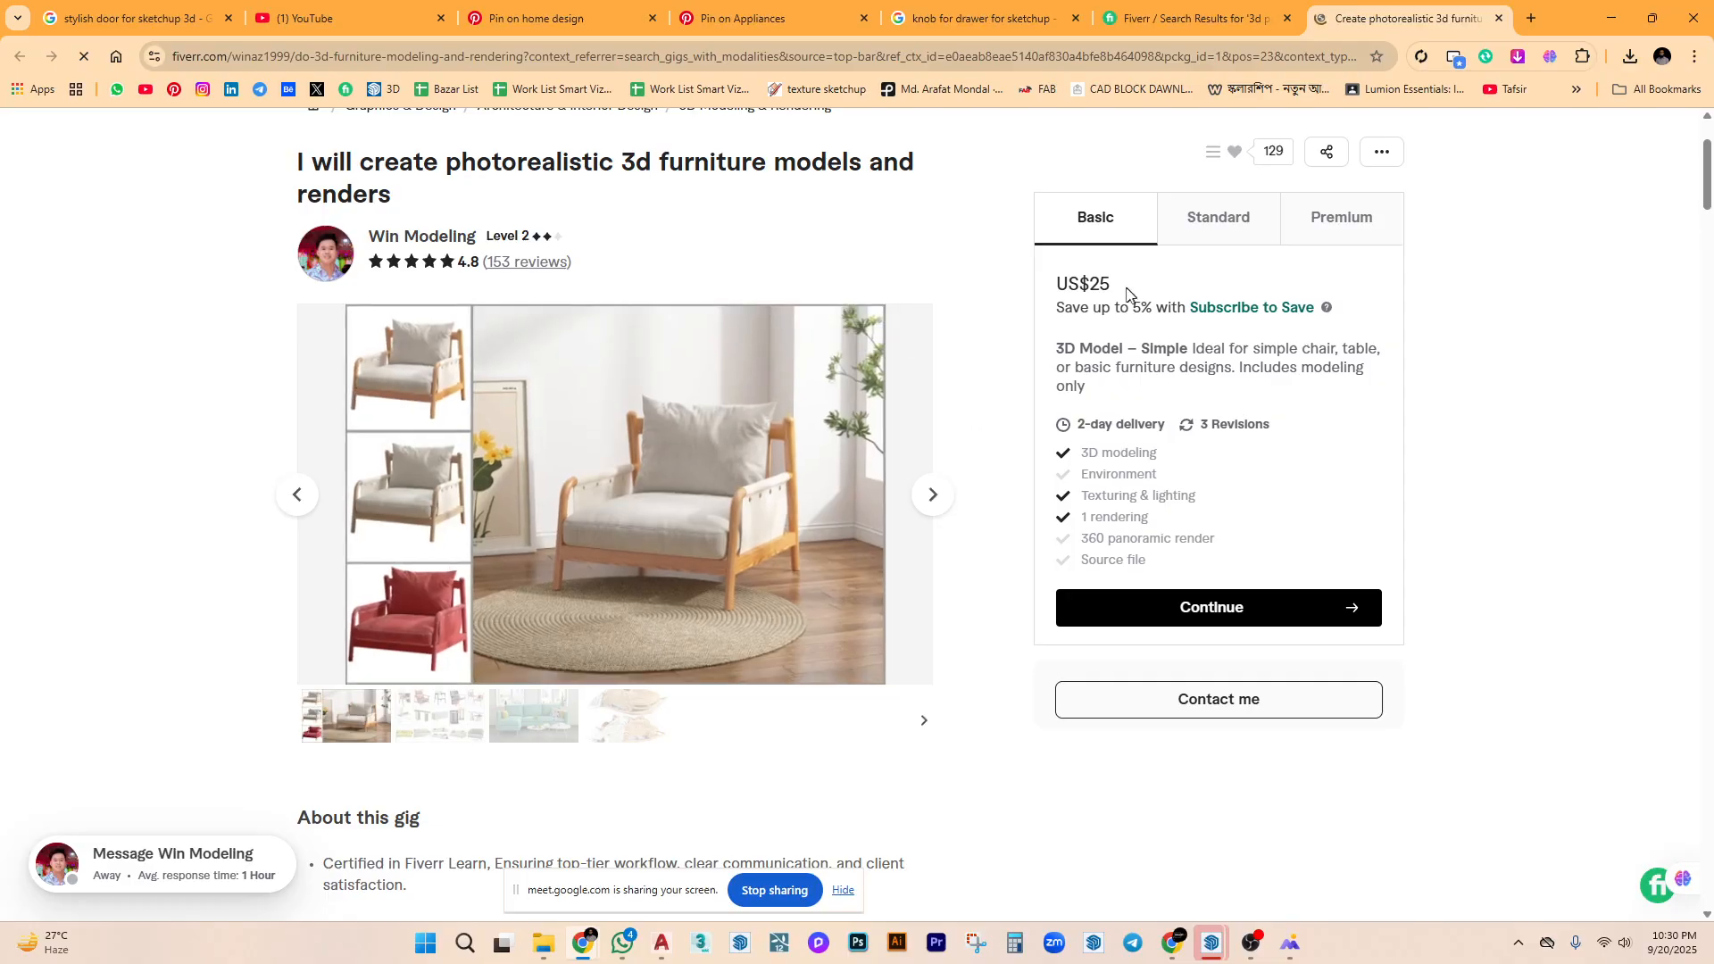
left_click(1339, 223)
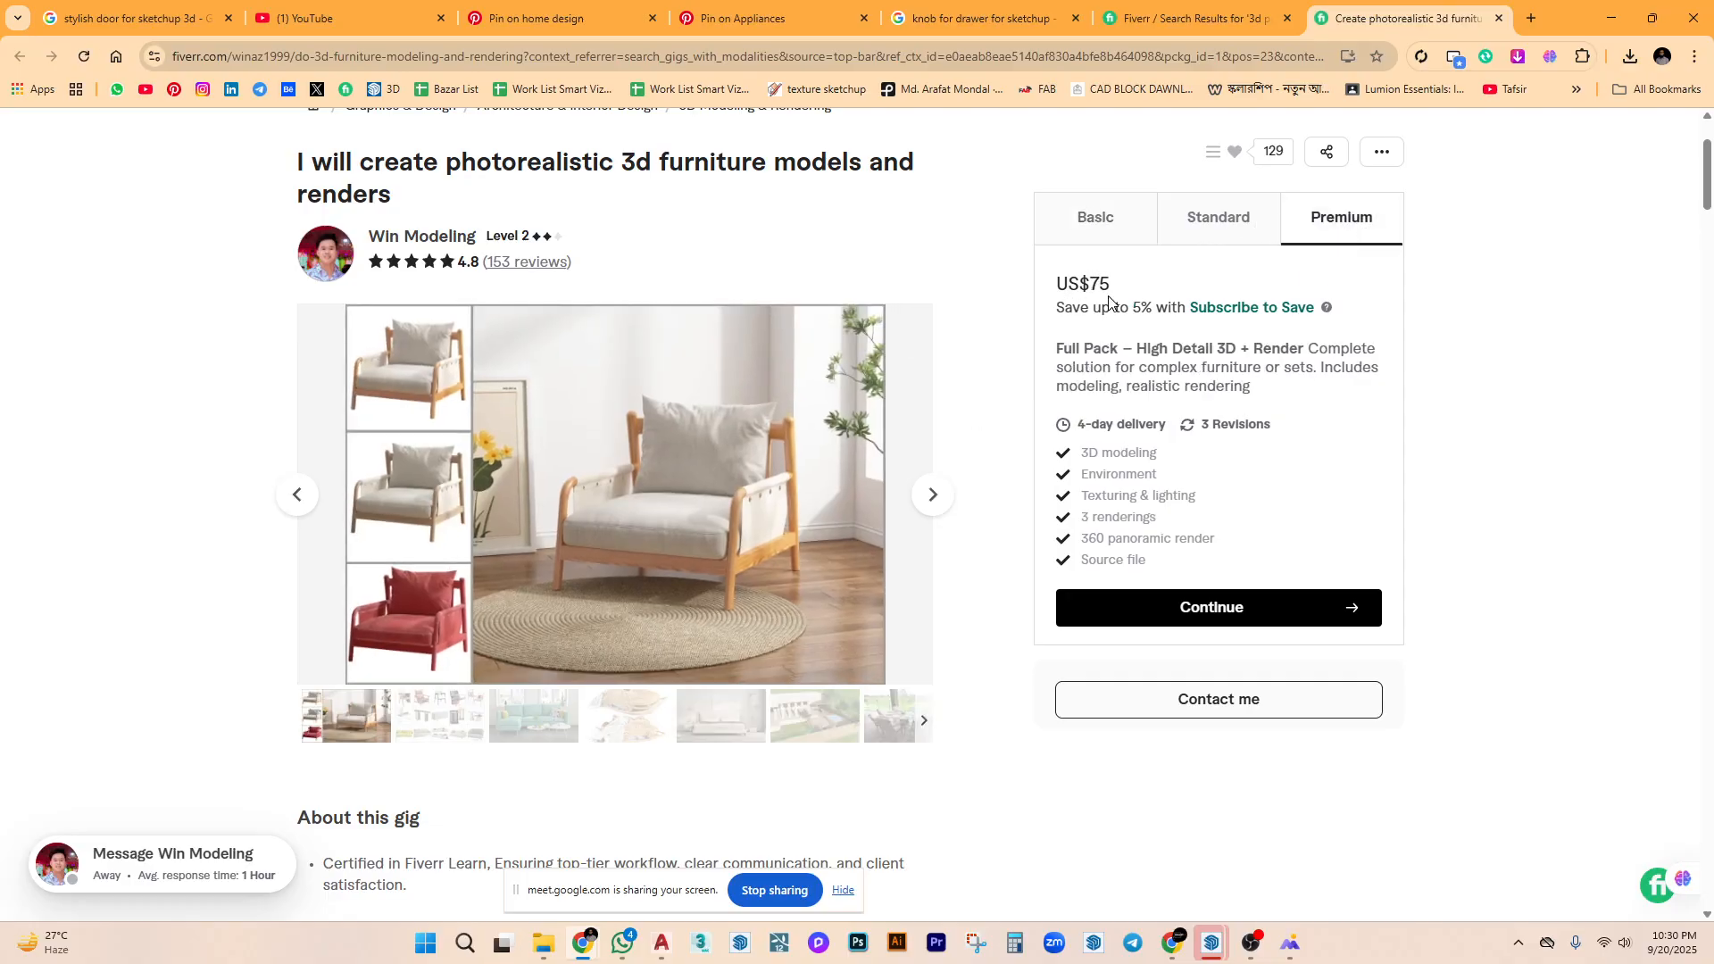
left_click(1201, 226)
View the seller's portfolio projects in the furniture gig, including the wooden cabinet, lotus-shaped chair and outdoor rattan set.
scroll(732, 616, "down", 20)
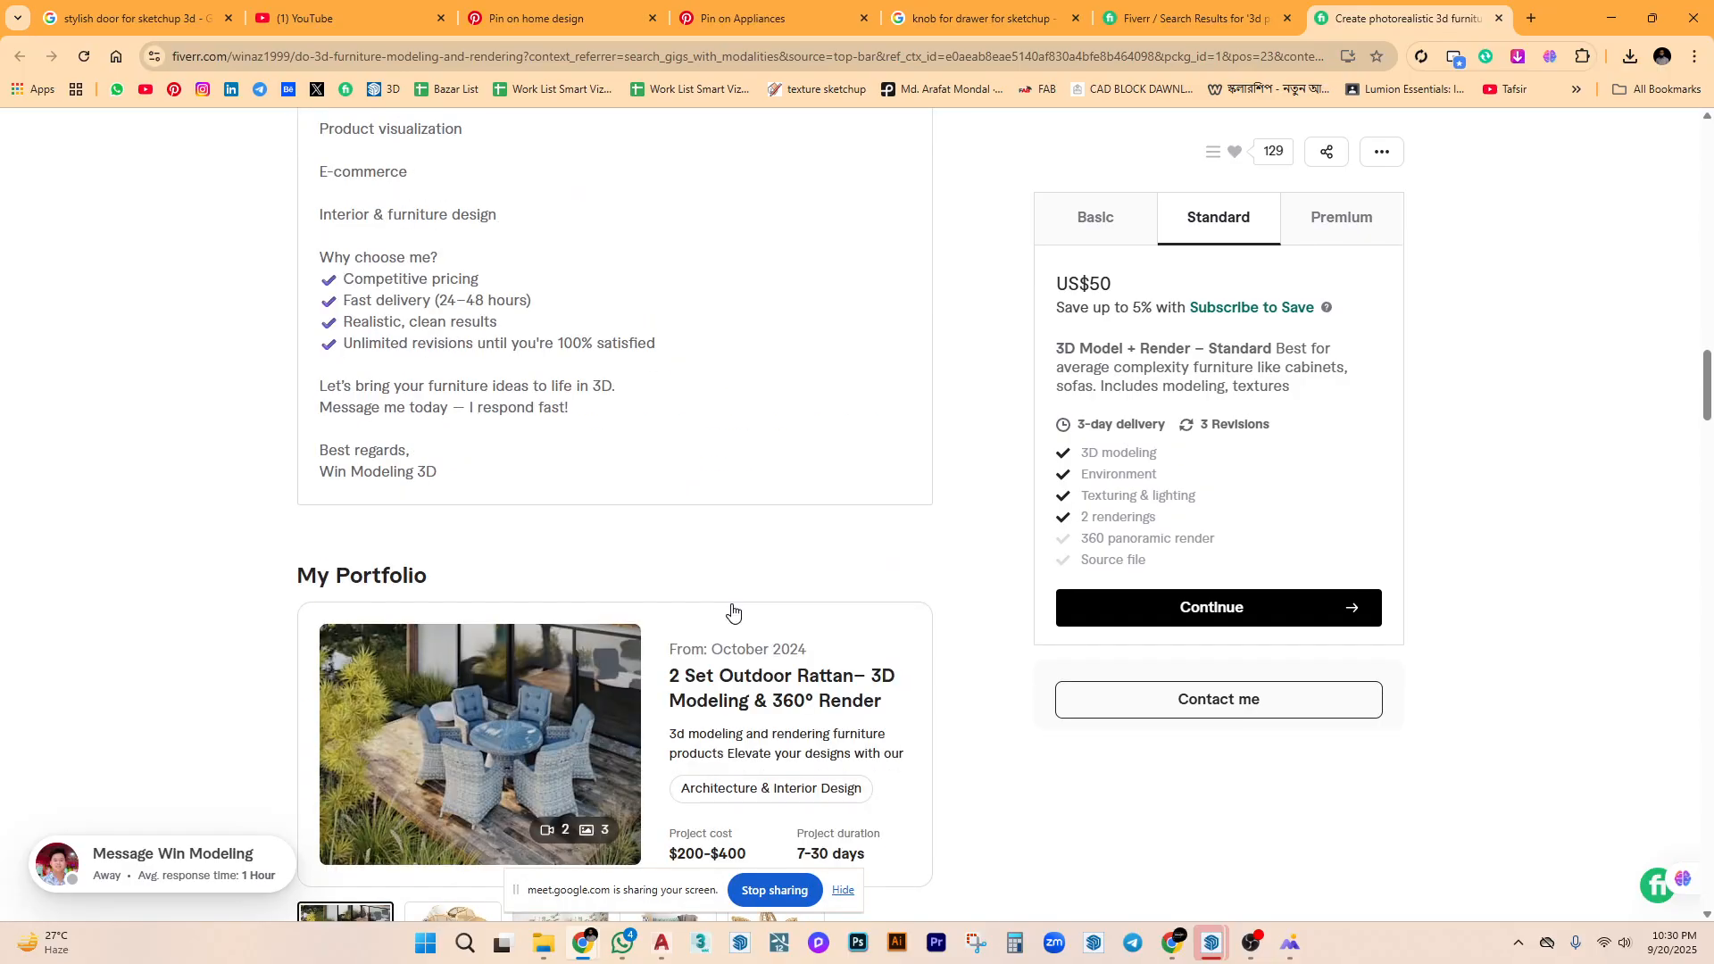
scroll(732, 610, "down", 4)
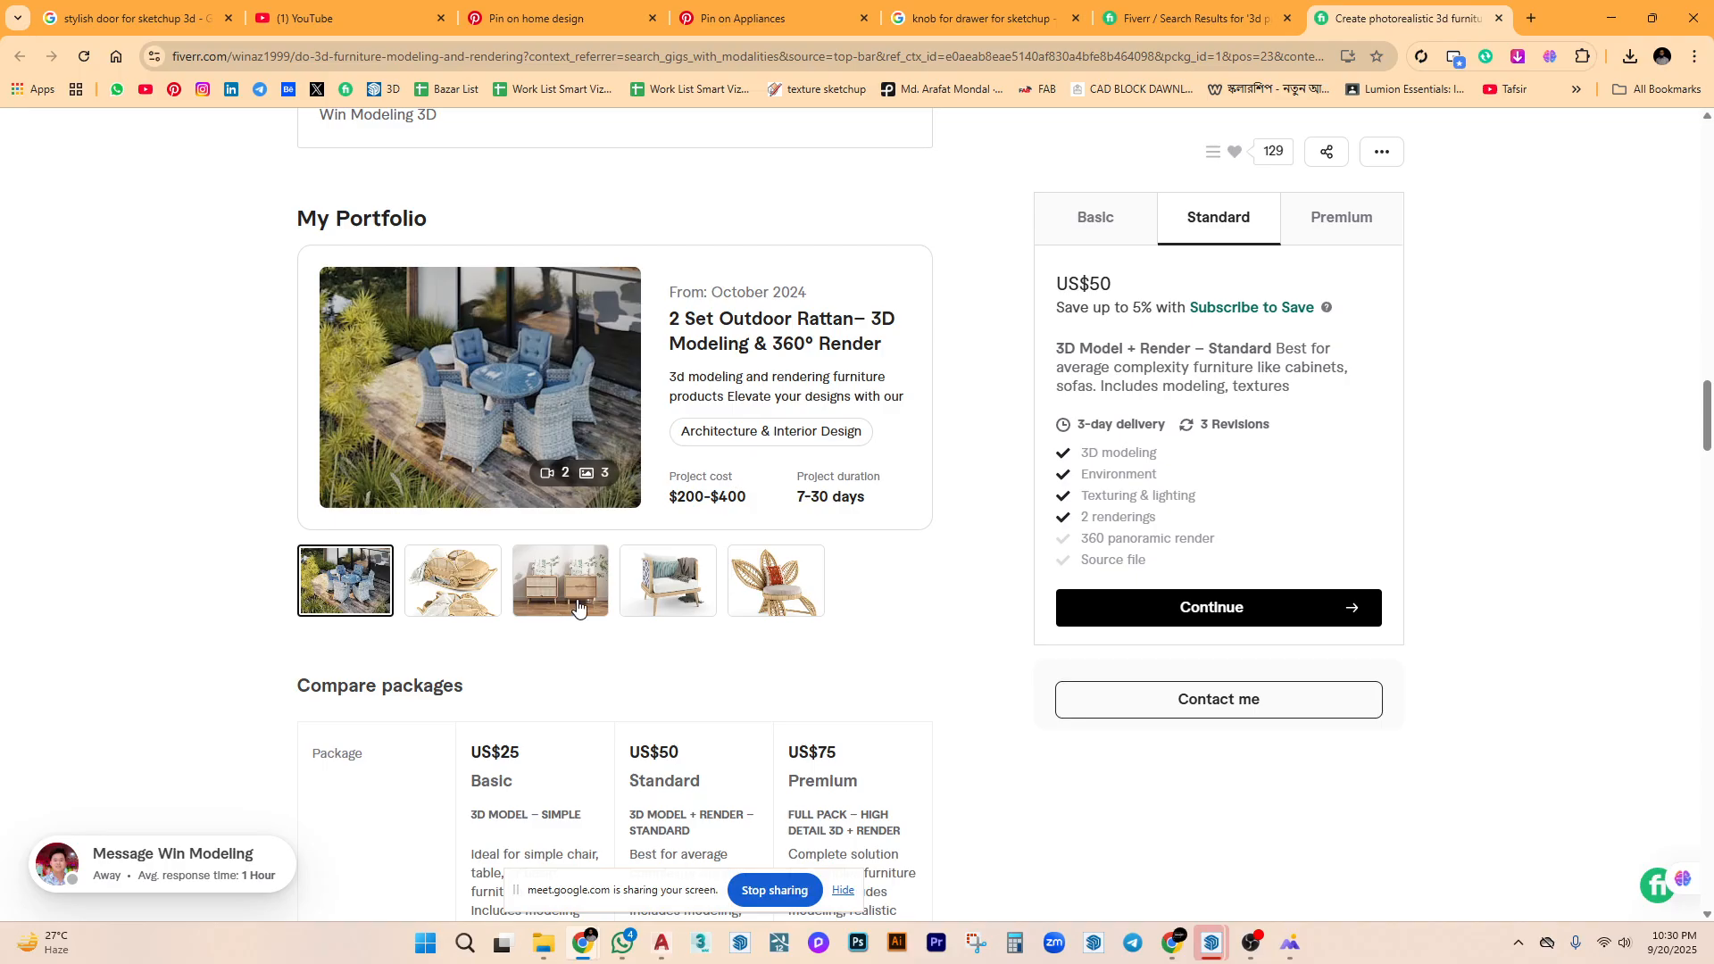
left_click(568, 580)
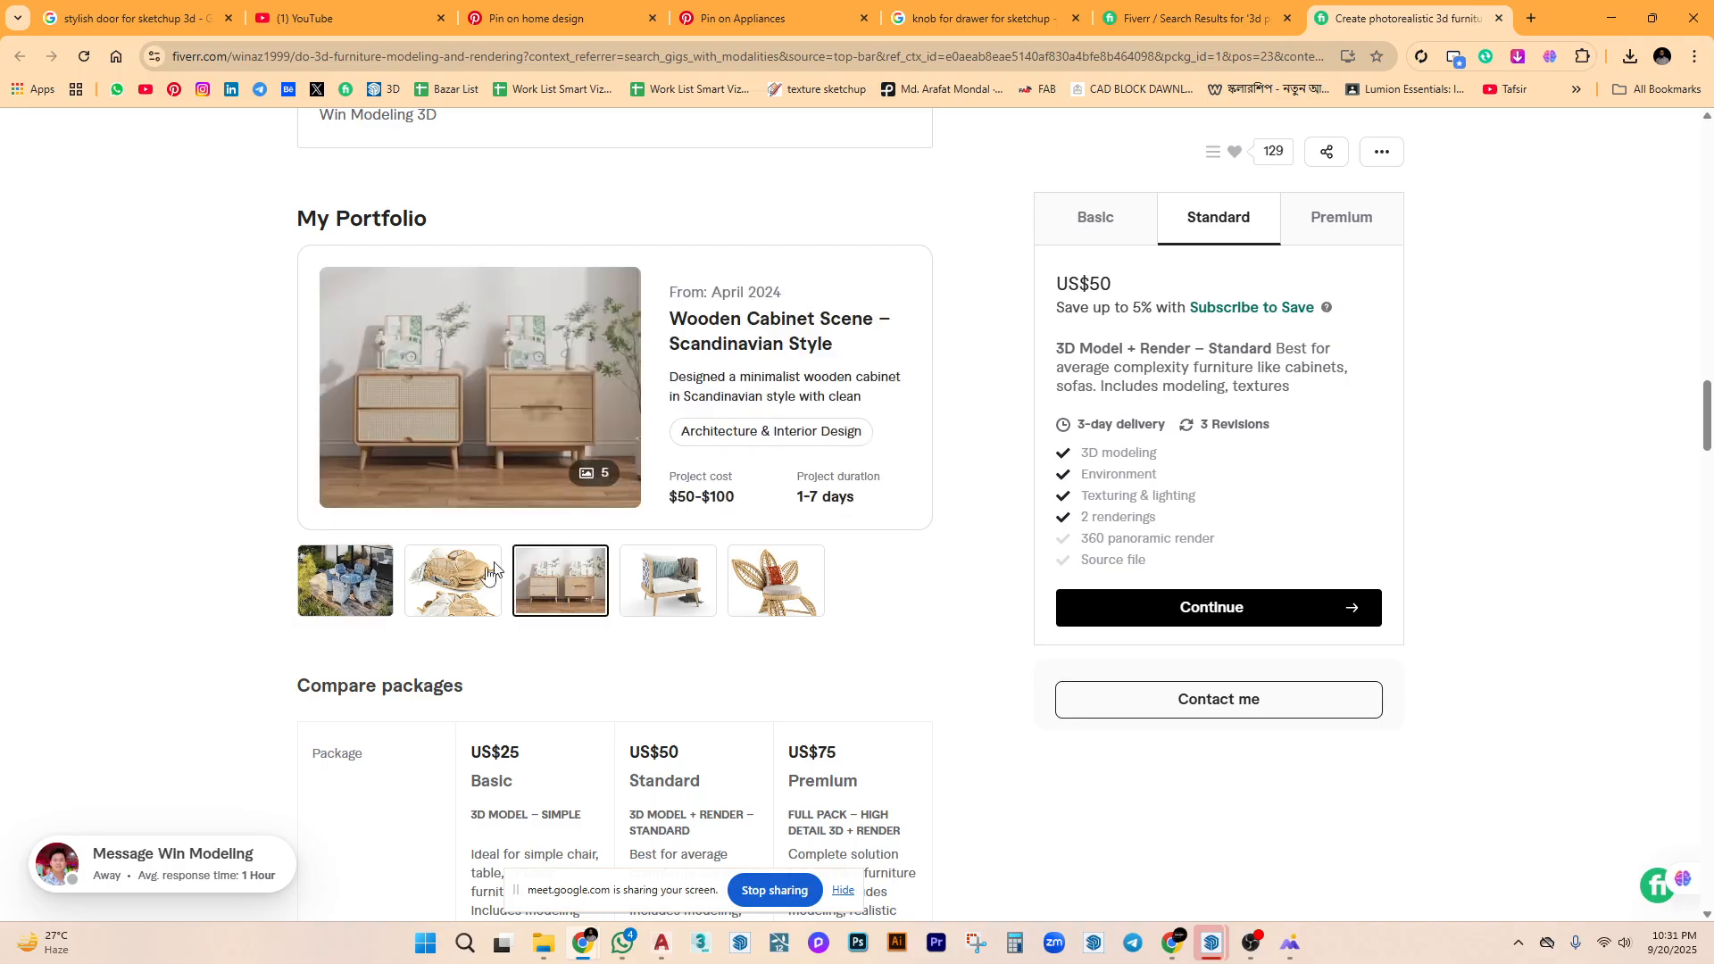
left_click(785, 582)
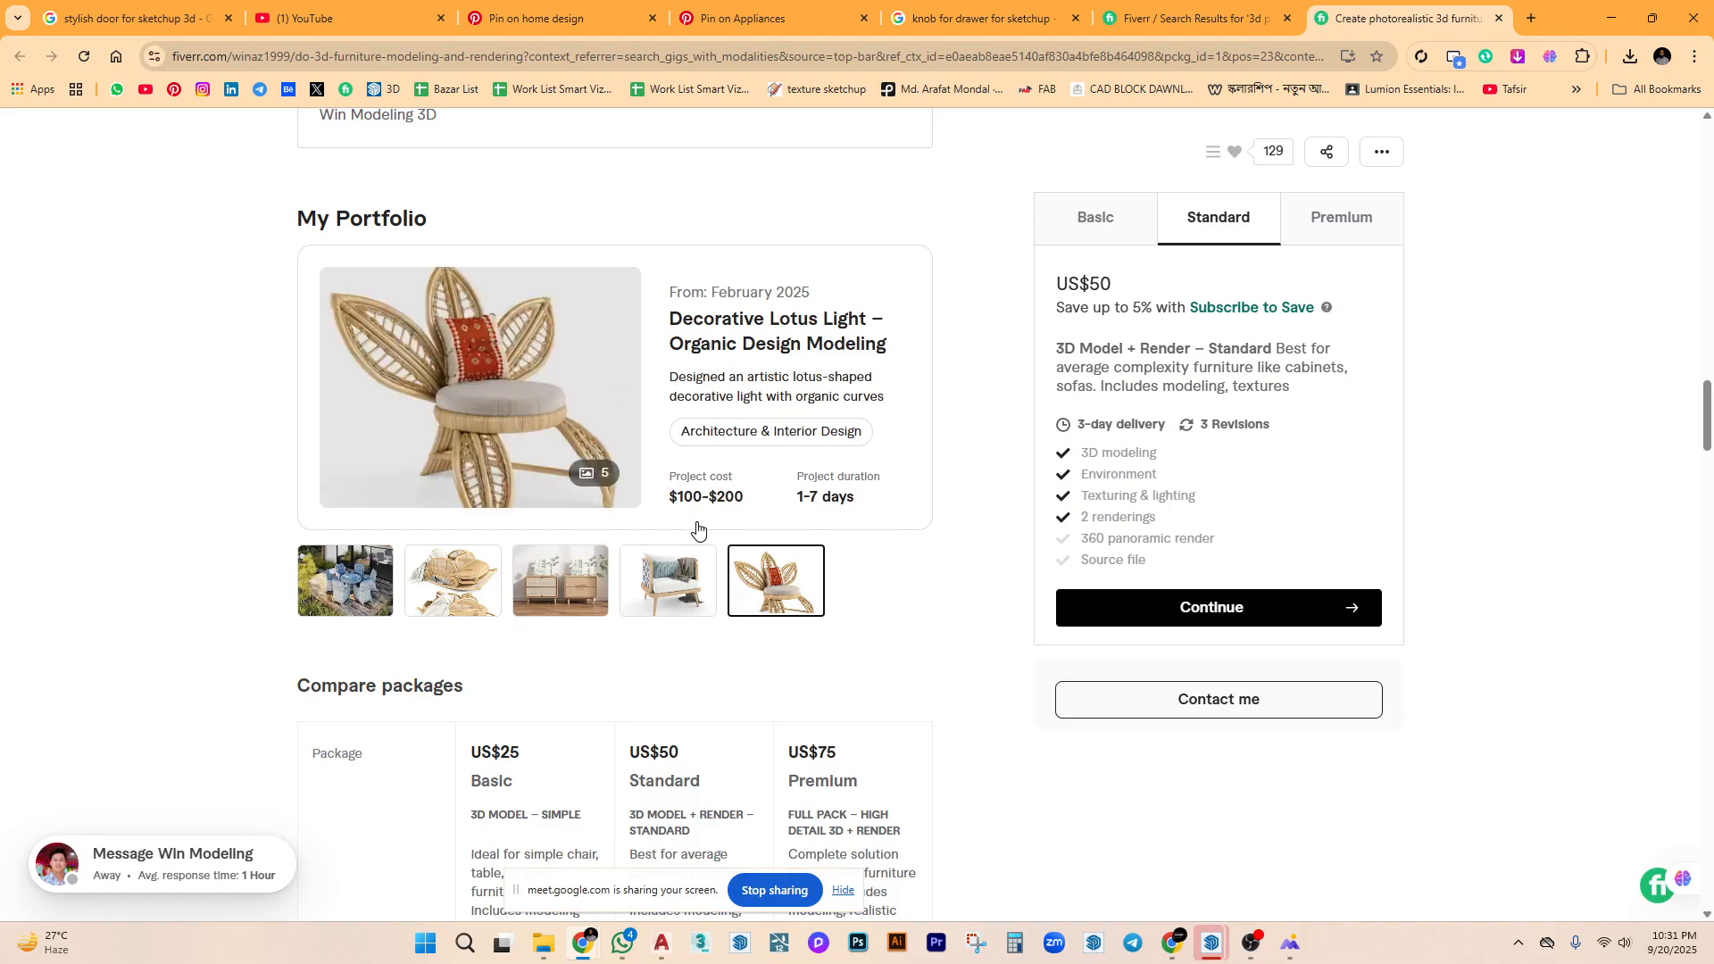
left_click(345, 589)
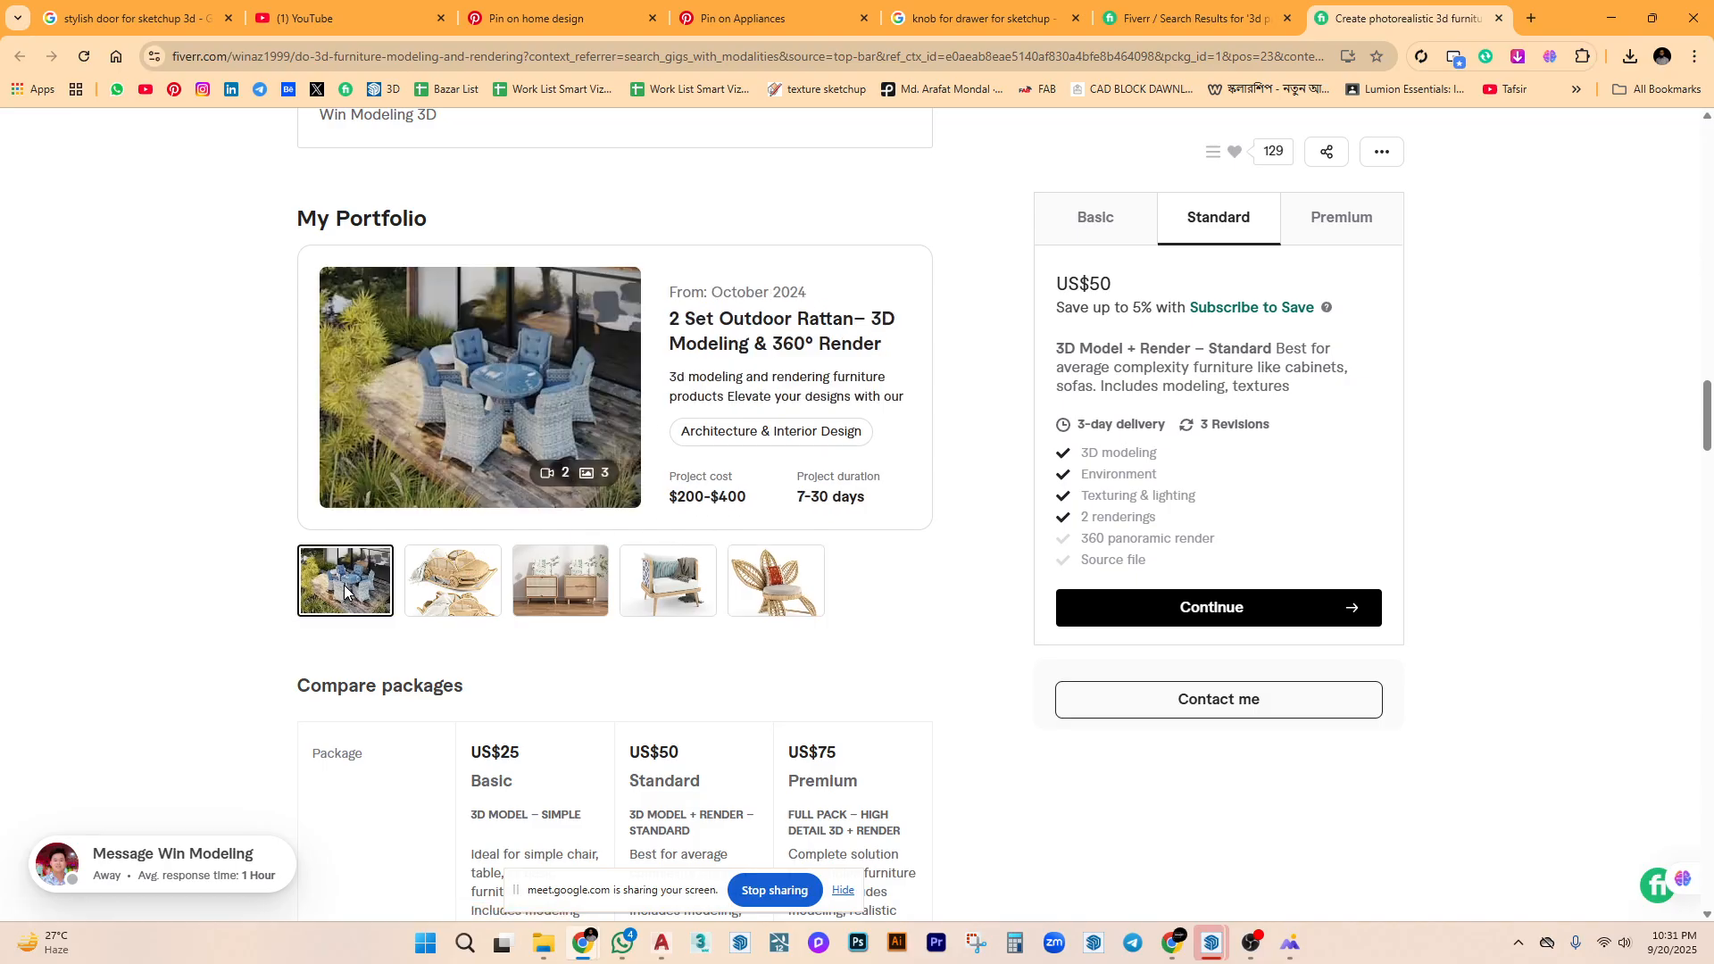
left_click(463, 586)
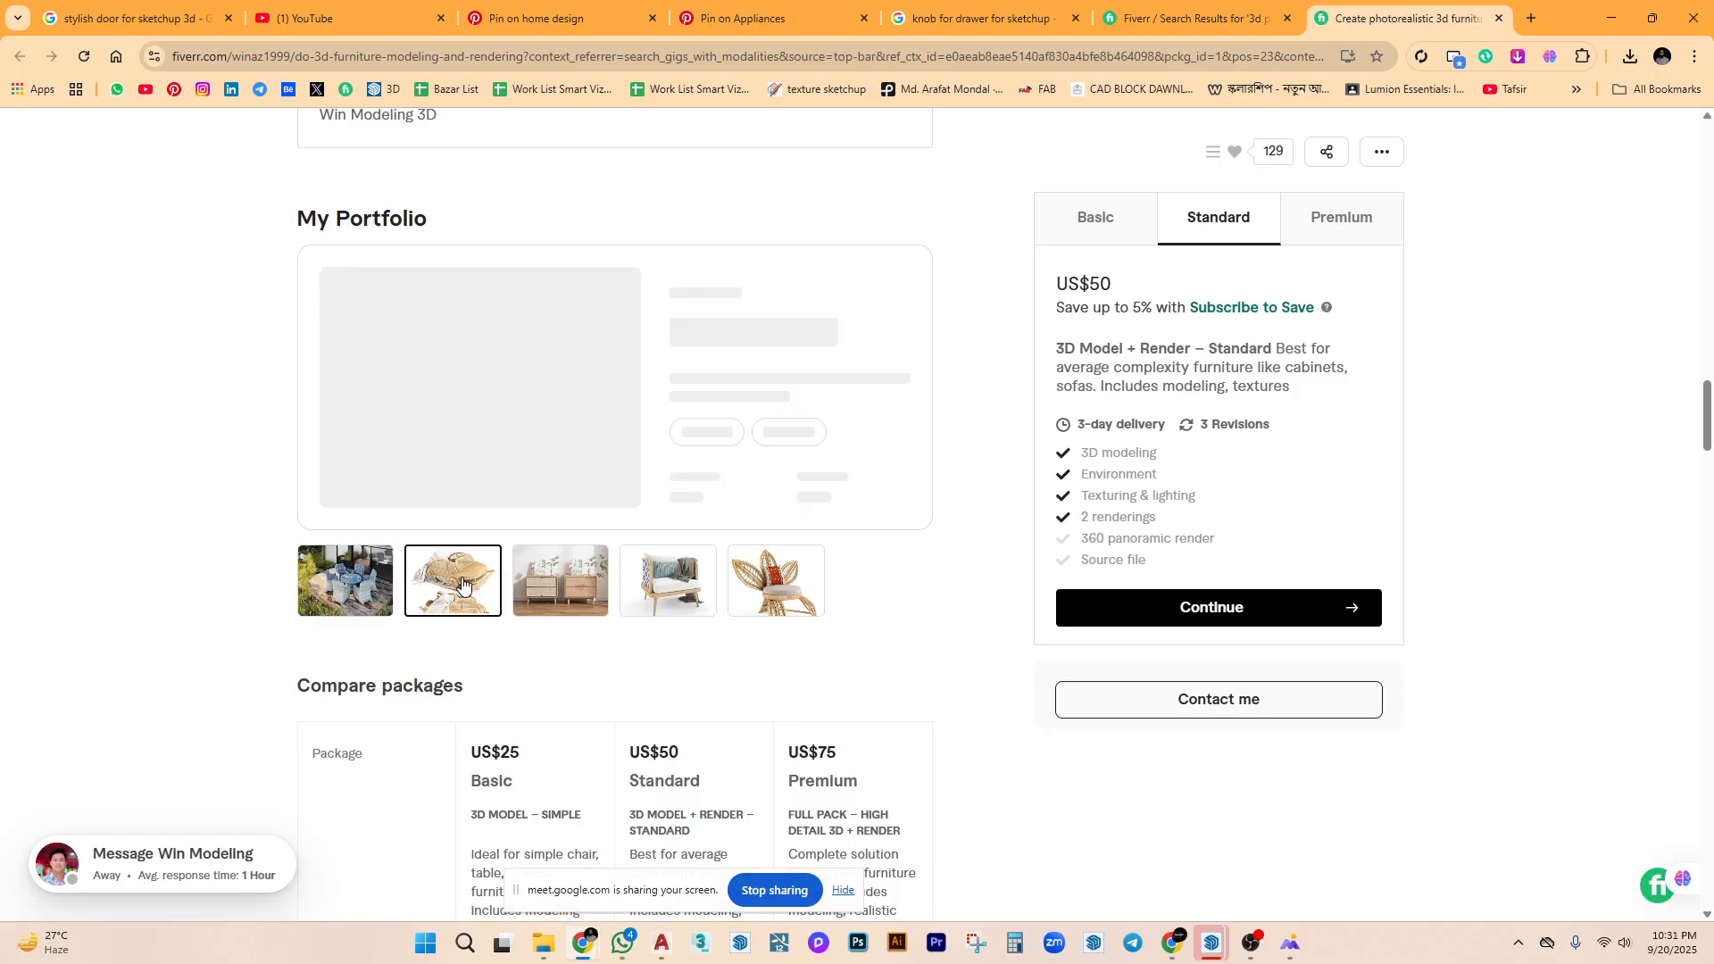
left_click(773, 585)
Open the recommended gig "I will do 3d furniture modeling and rendering" and look through its description and reviews.
scroll(816, 574, "down", 12)
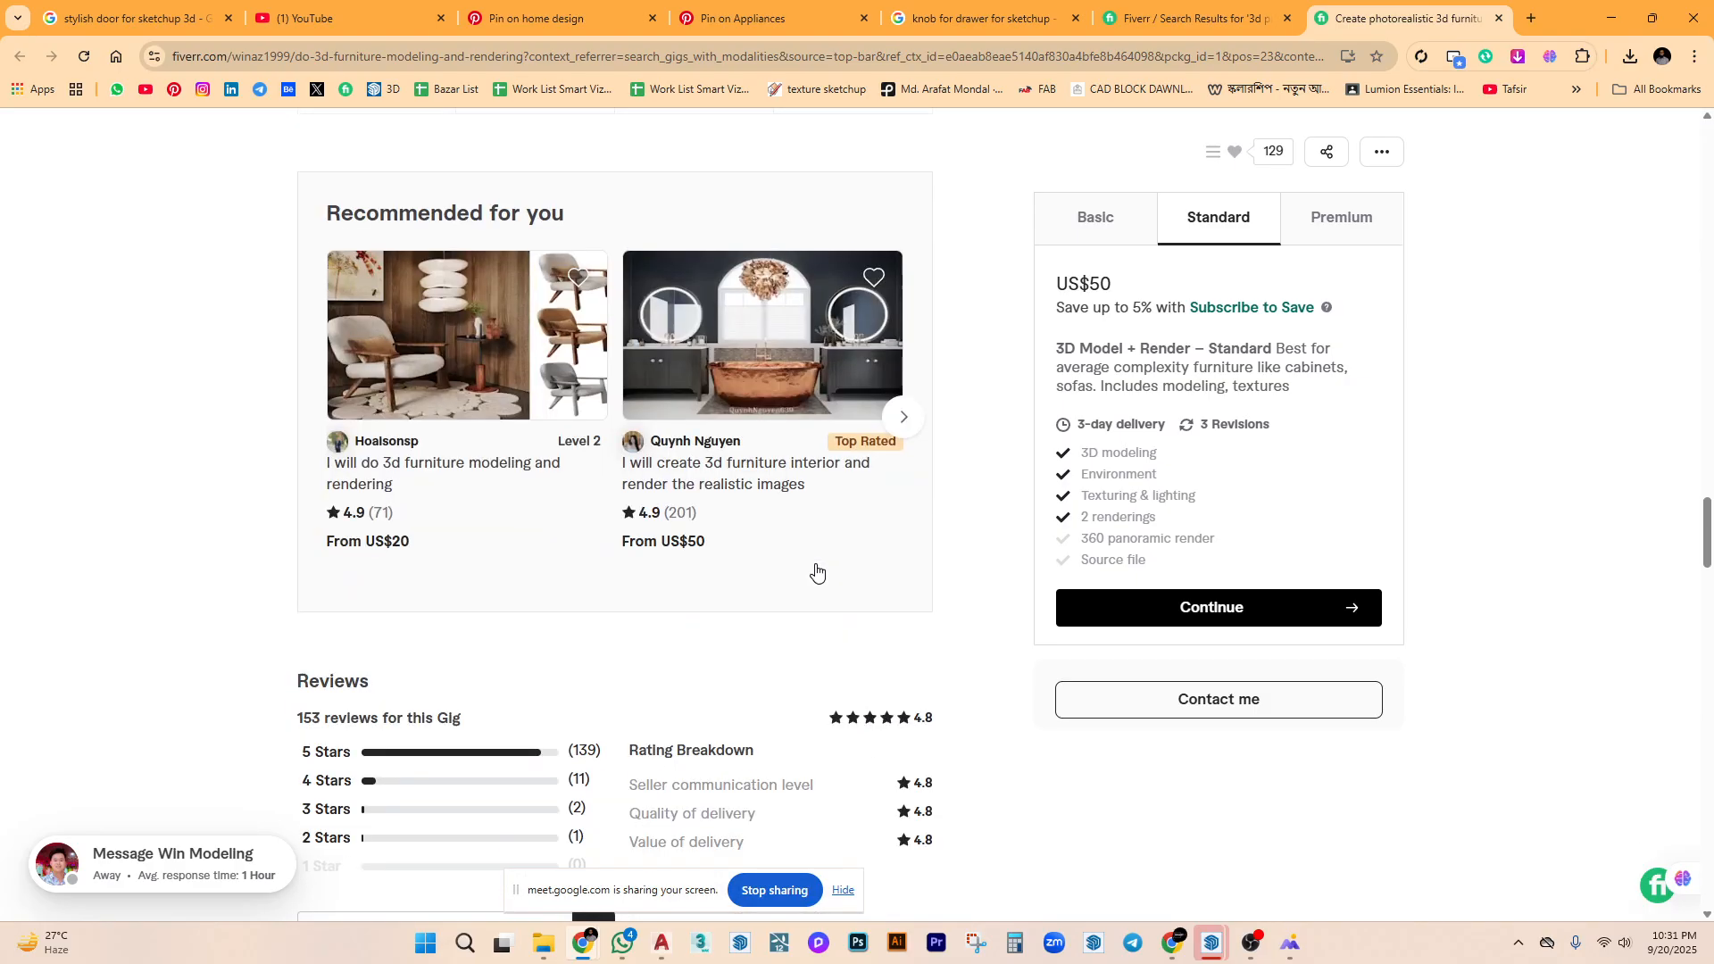
left_click(396, 462)
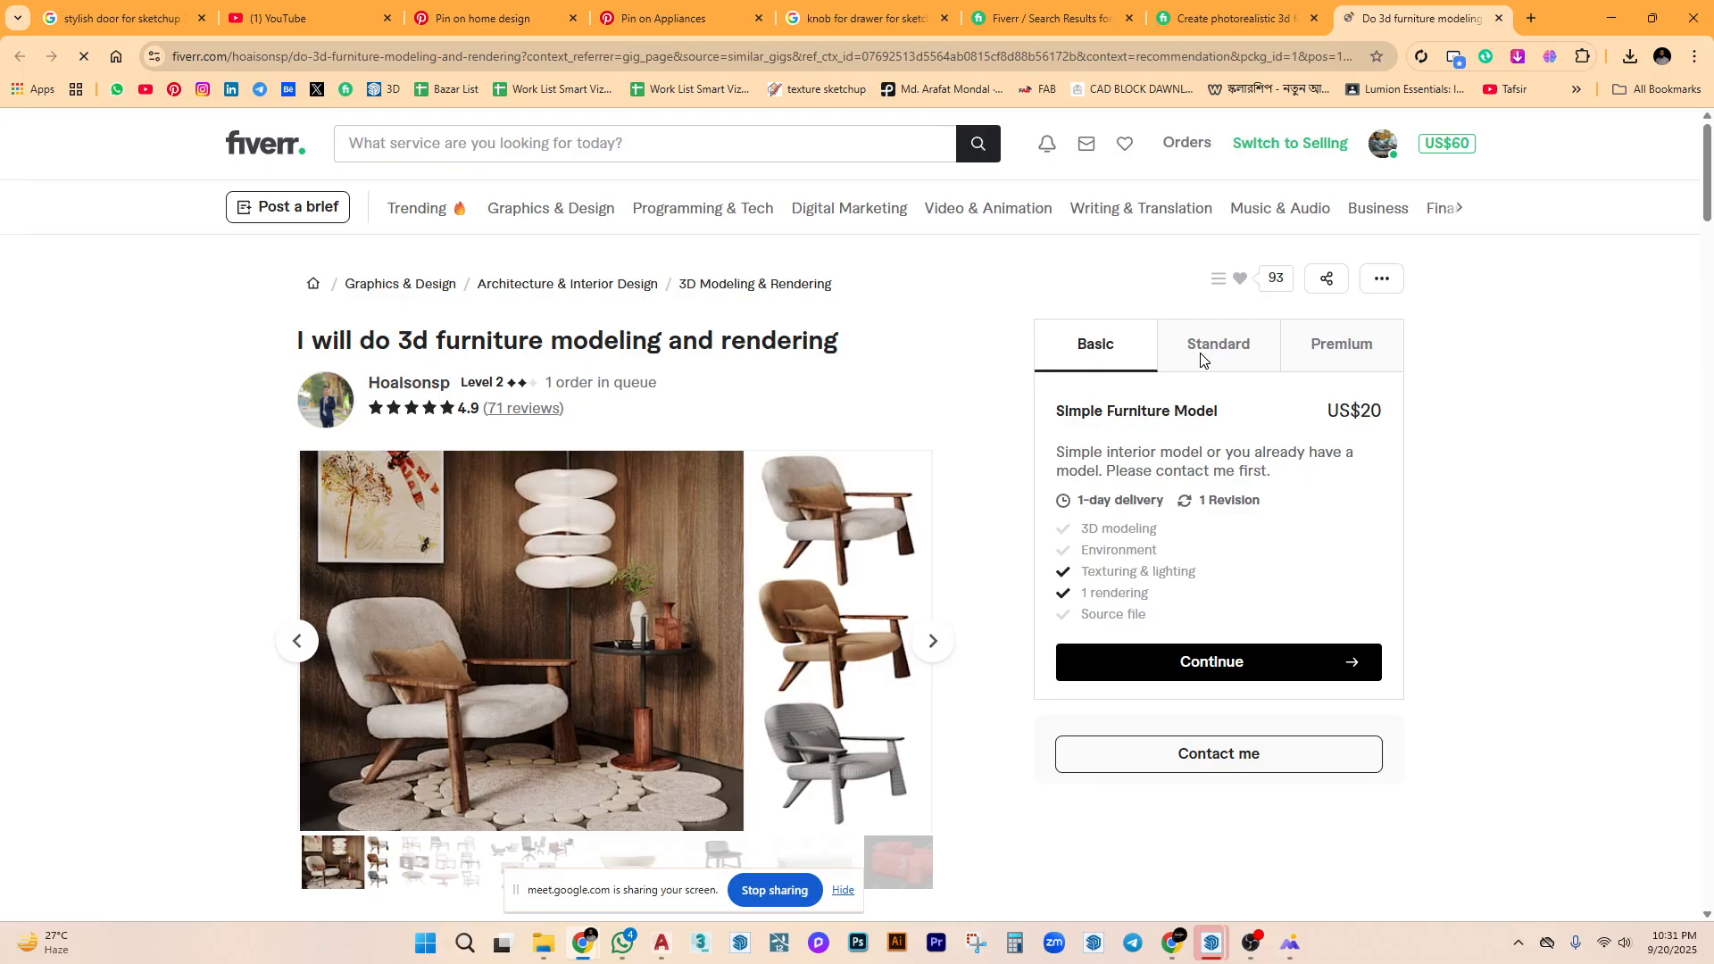
scroll(782, 605, "down", 1)
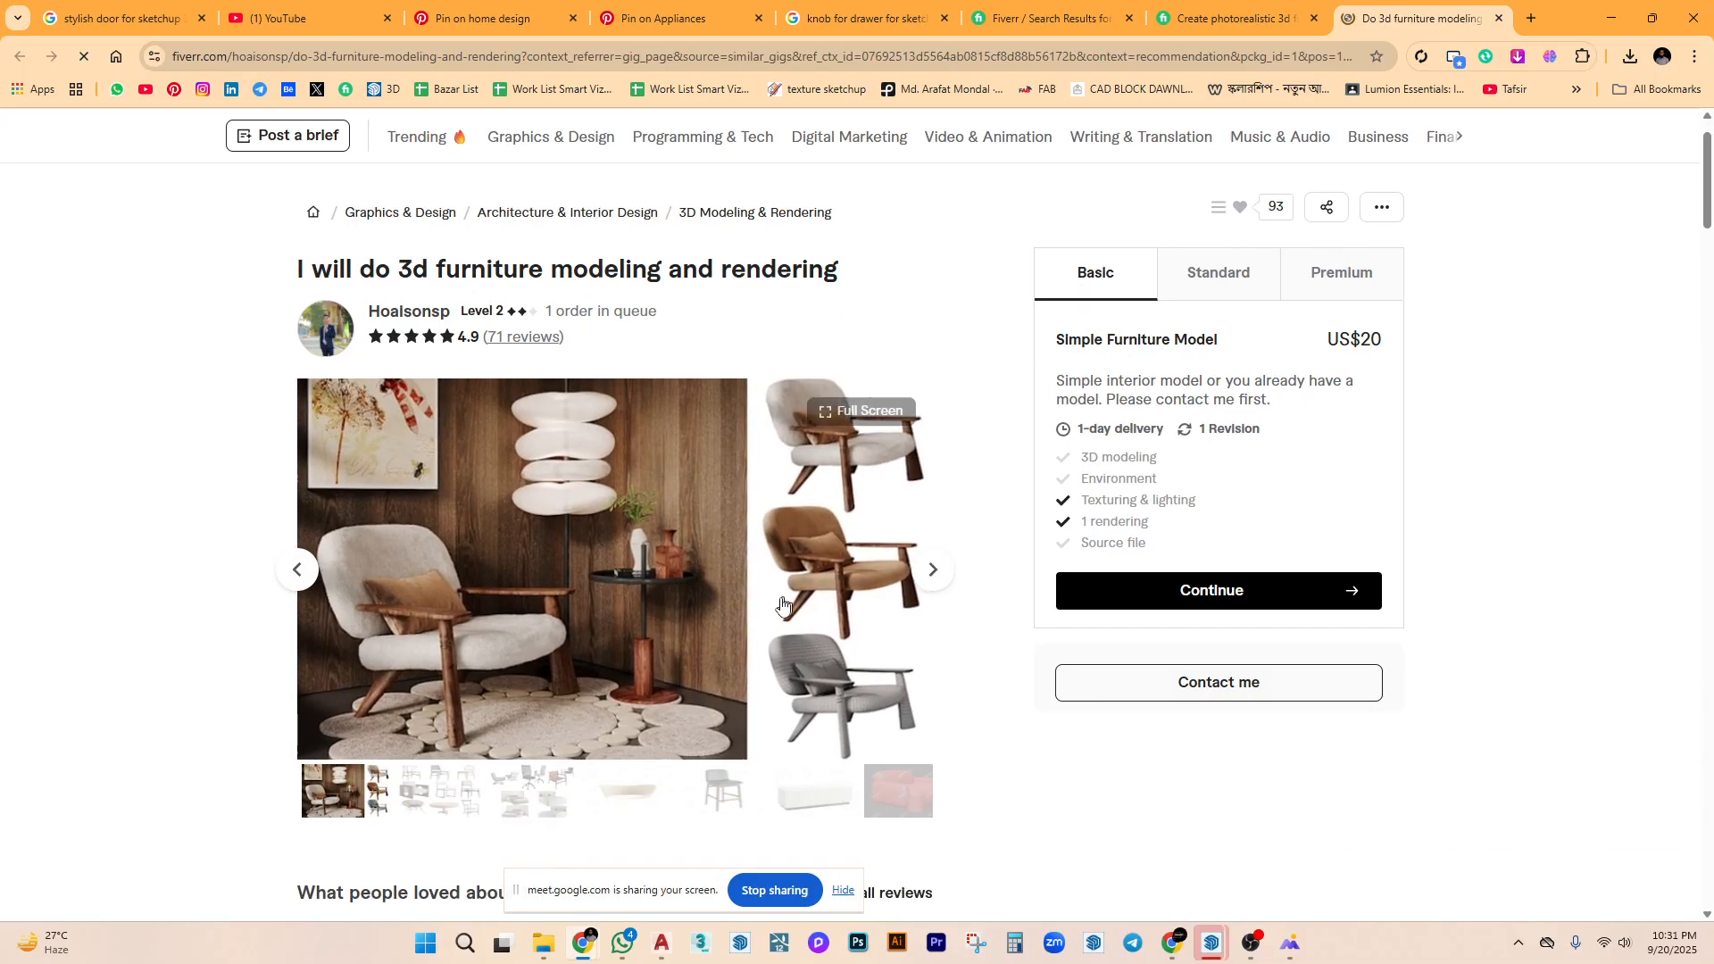
scroll(782, 605, "down", 15)
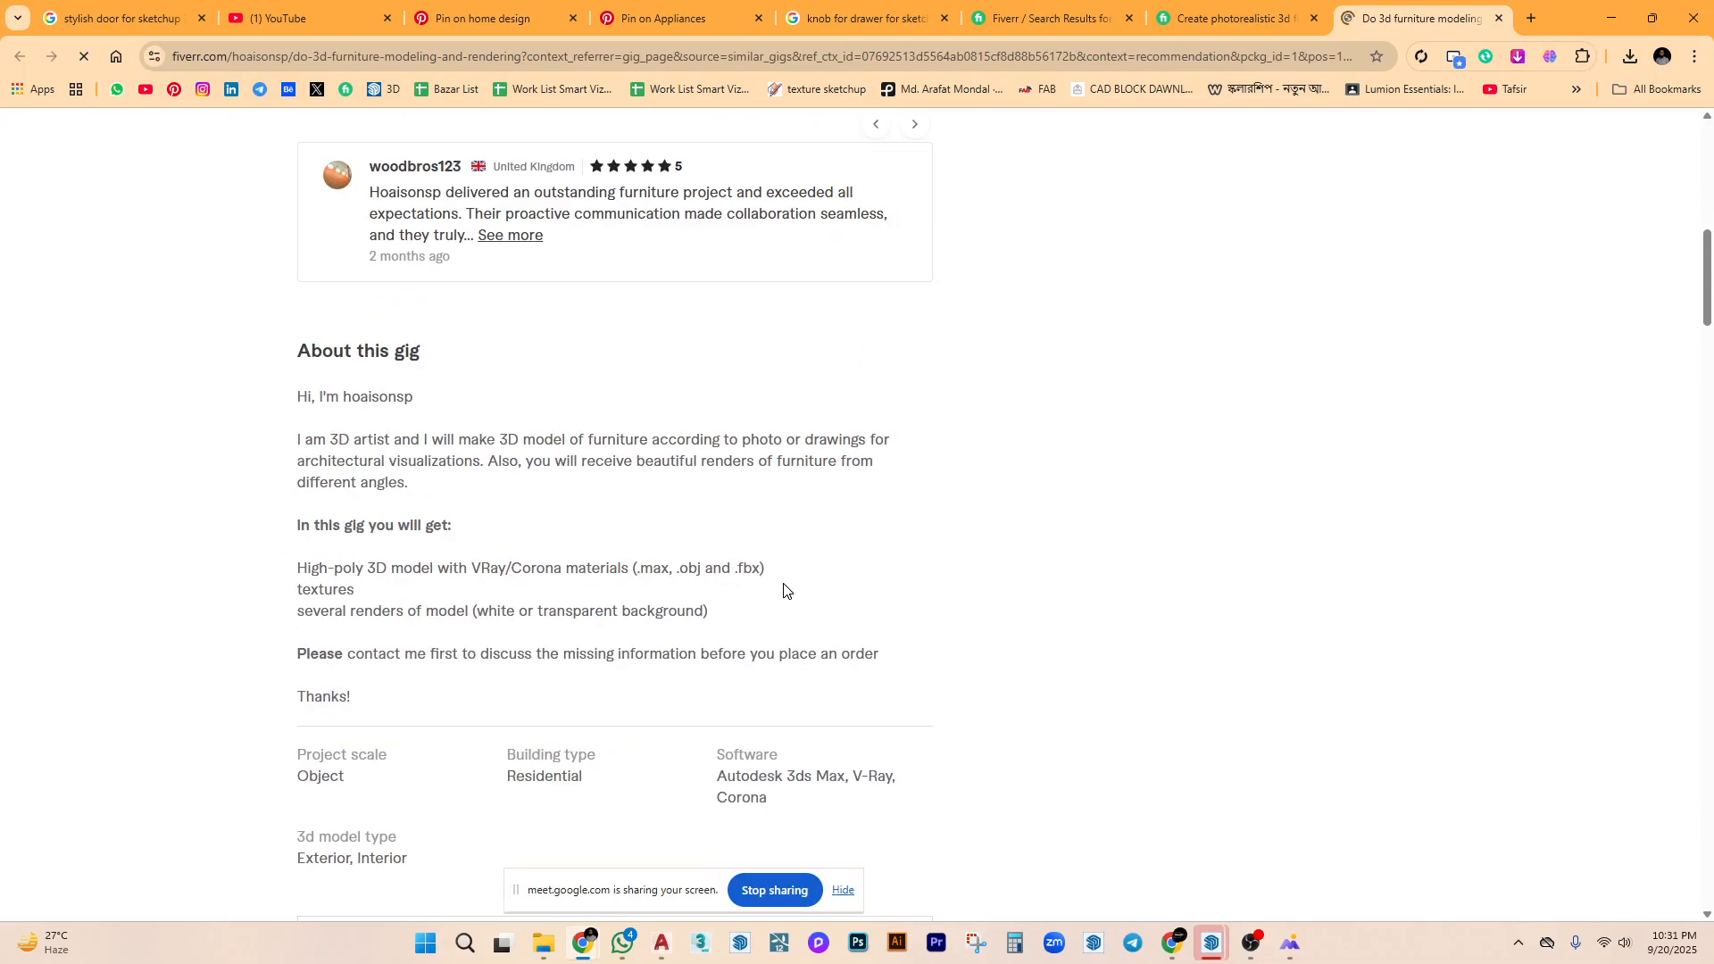
scroll(785, 589, "down", 10)
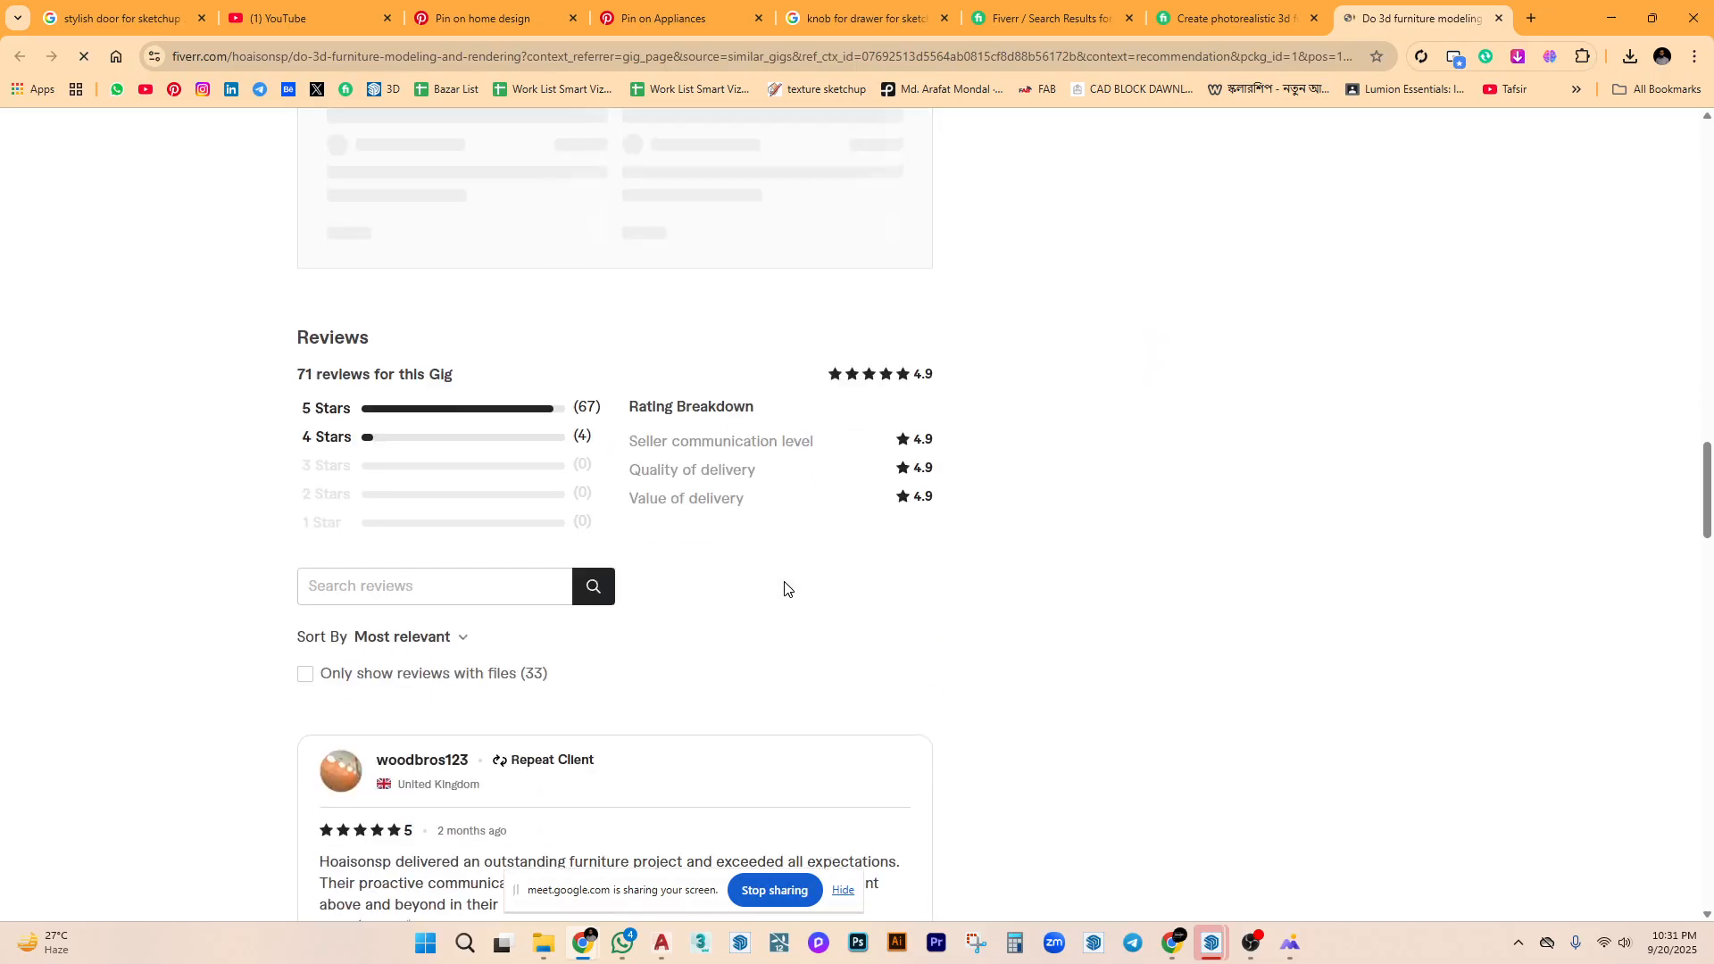
scroll(736, 638, "down", 5)
scroll(731, 612, "up", 5)
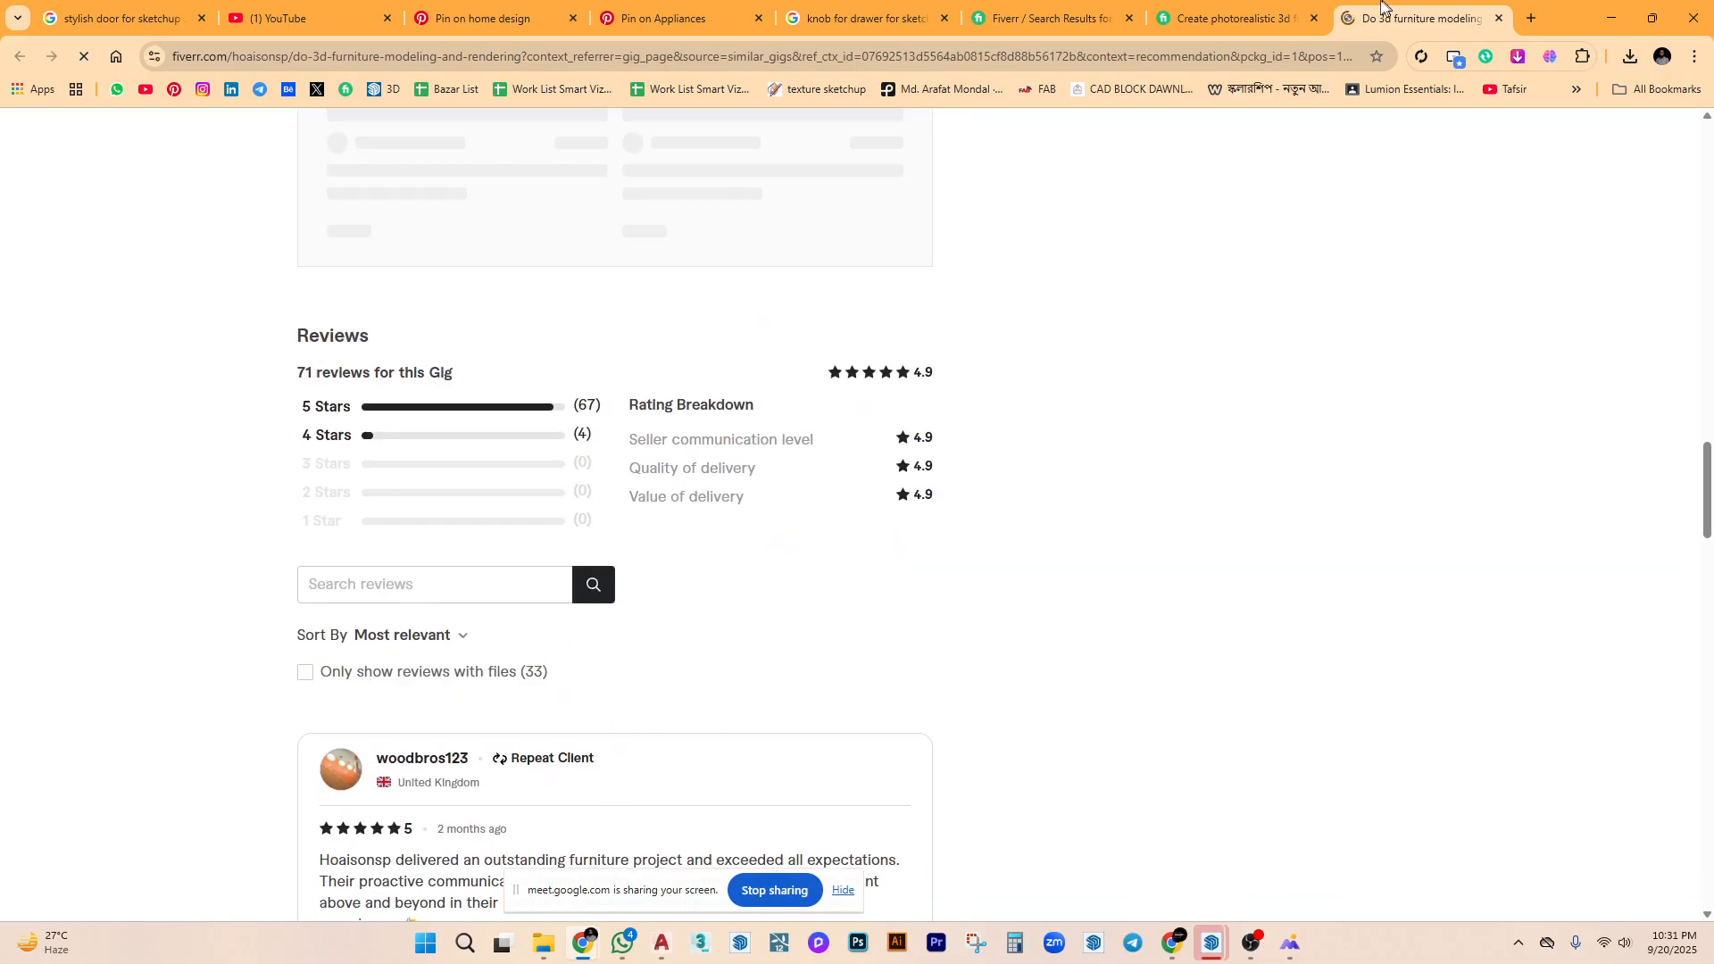
Return to the Pinterest home design pin and look through the related partition wall designs.
left_click(544, 16)
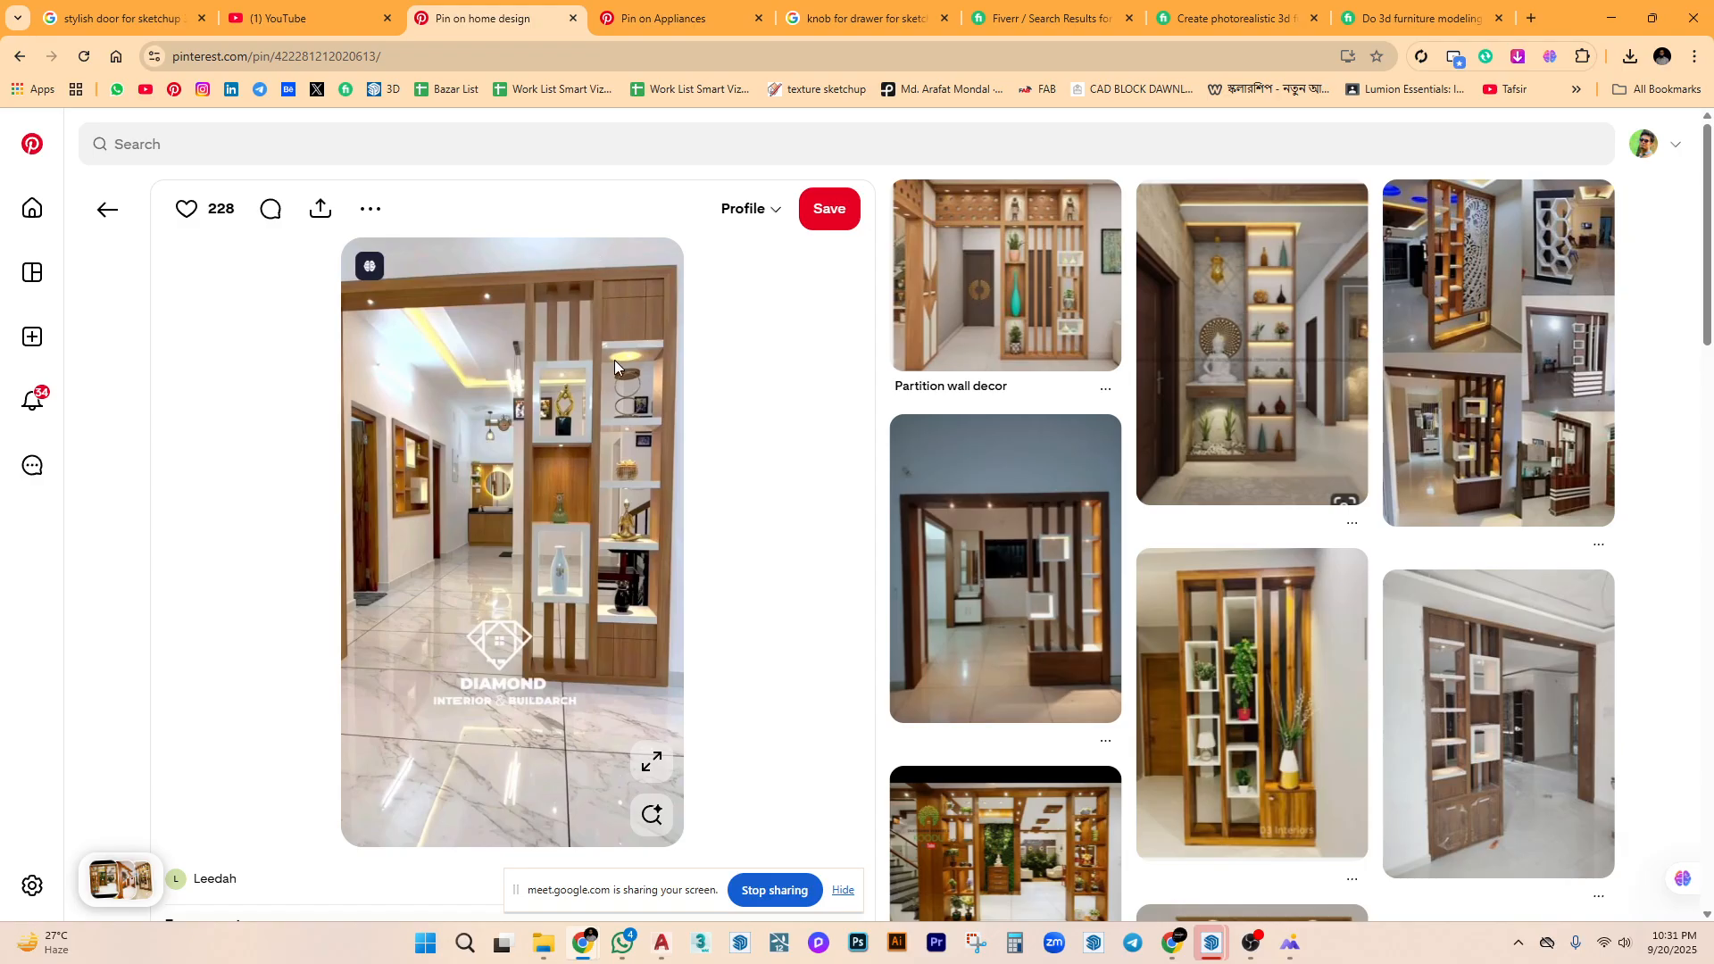
scroll(977, 497, "down", 4)
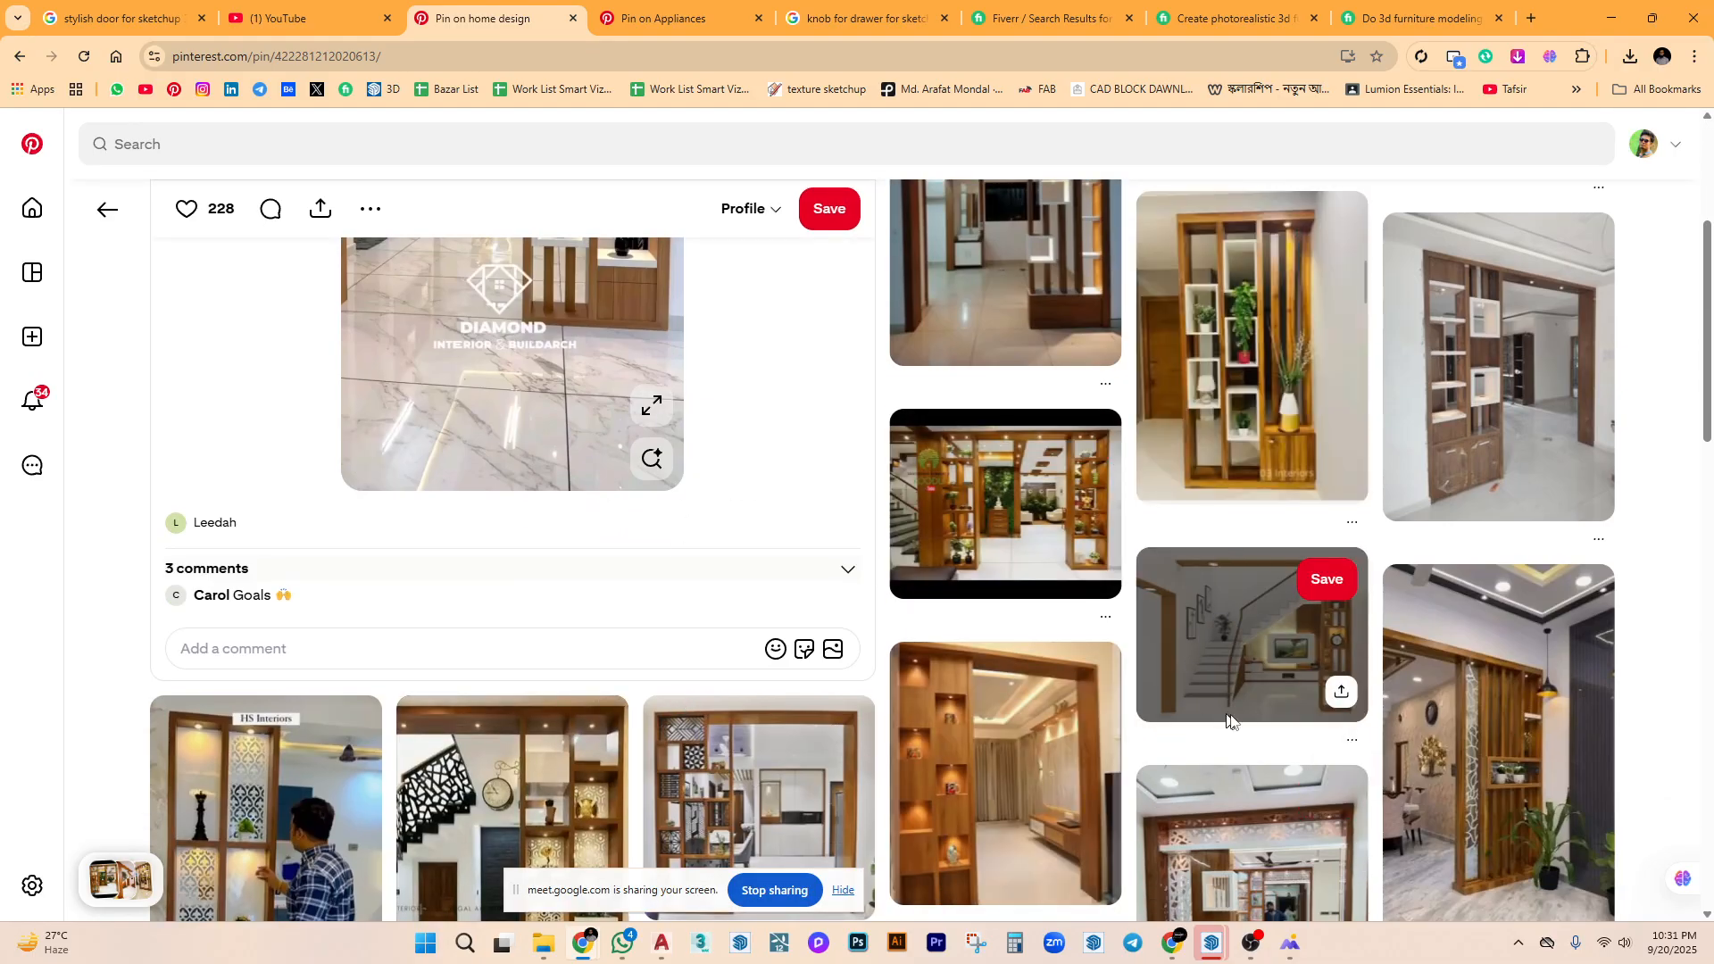
scroll(978, 727, "down", 4)
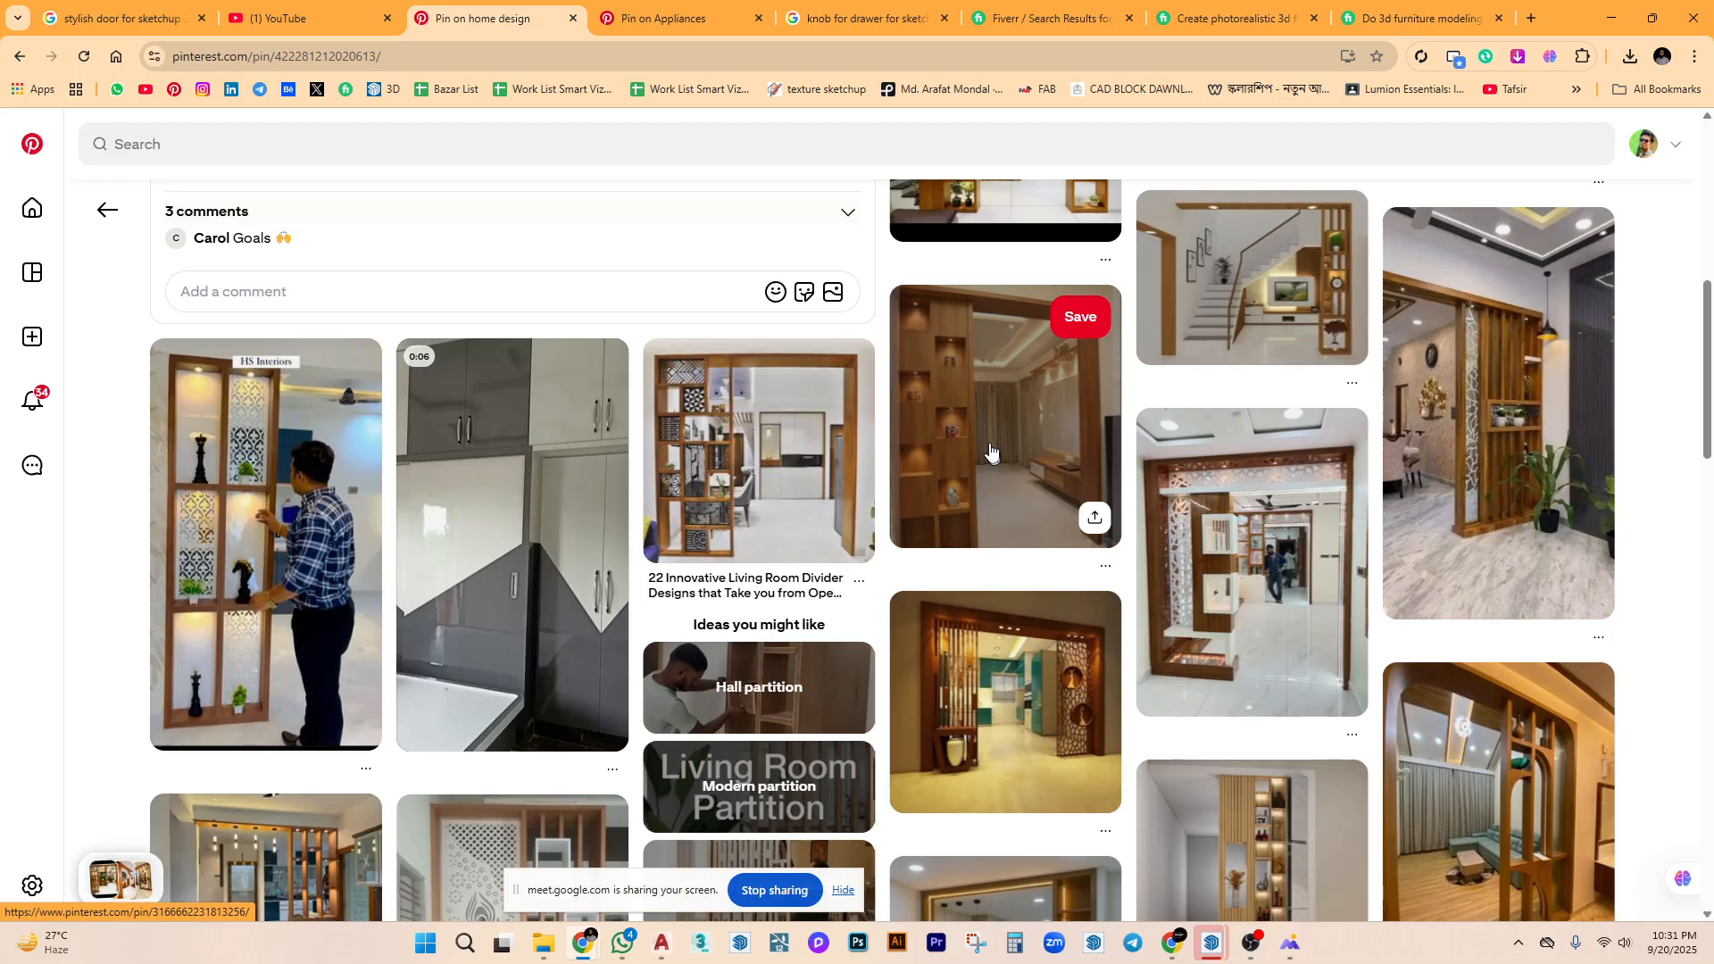
scroll(991, 696, "down", 3)
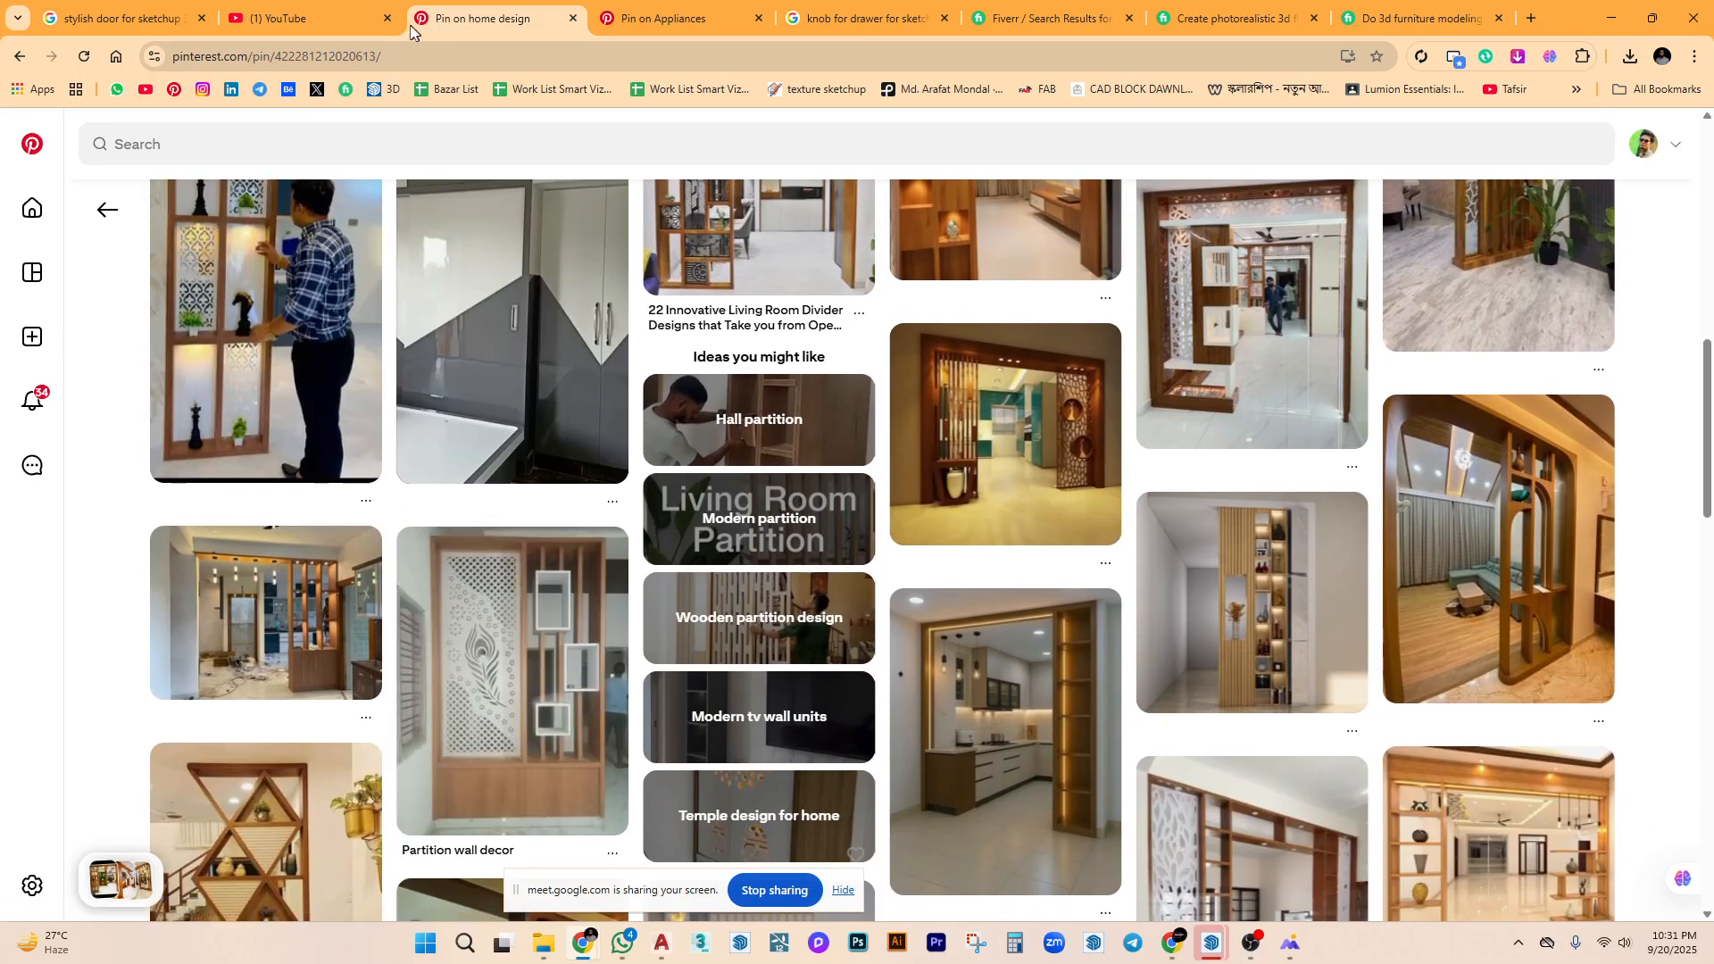
Search Google Images for "partition wall for sketchup" and preview the 3D Warehouse wall partition with white shelves and the related wooden partition.
left_click(651, 18)
left_click(857, 18)
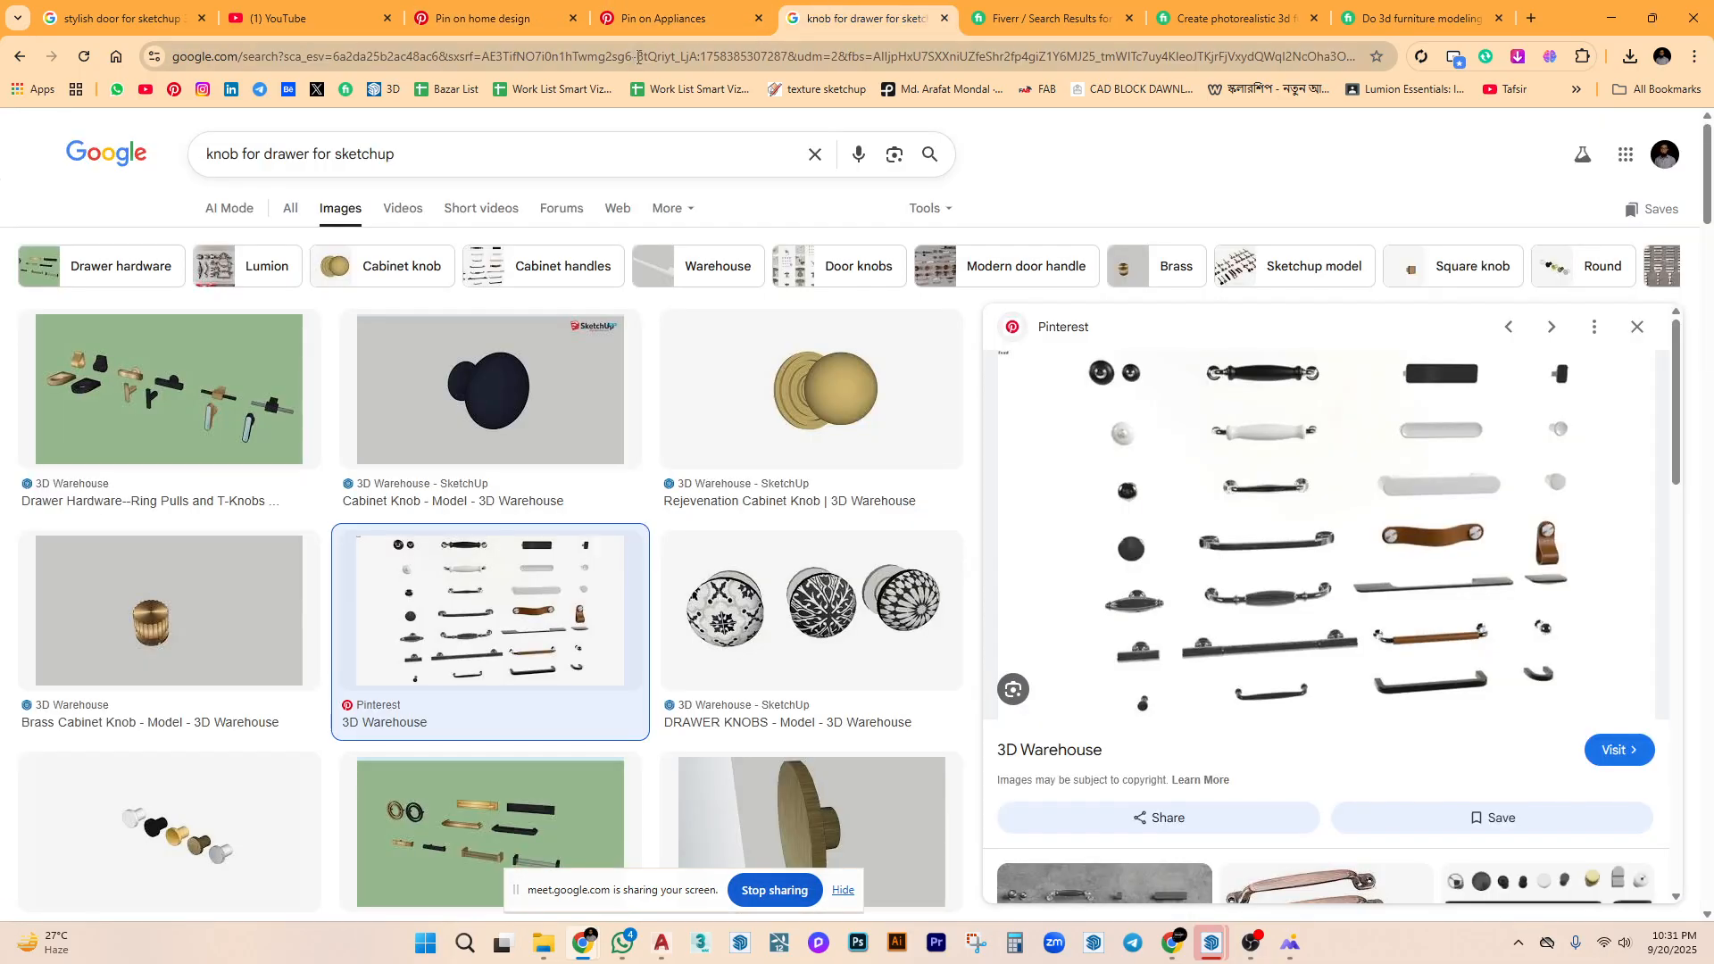
left_click_drag(309, 153, 203, 155)
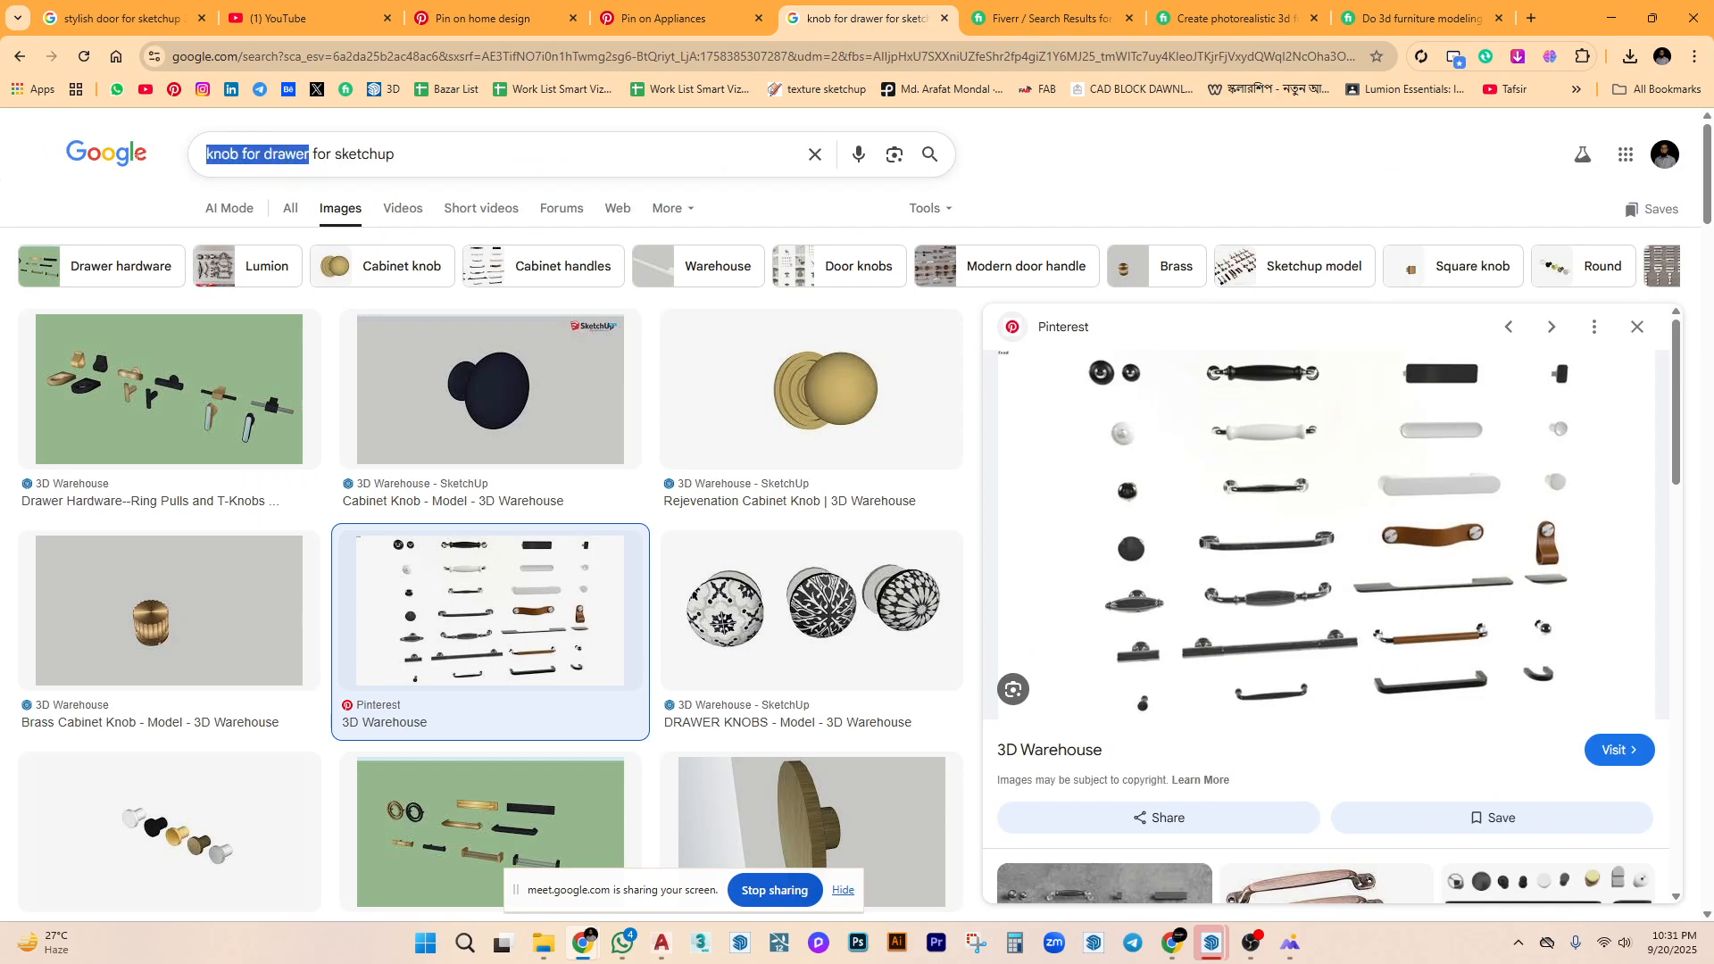
type("part")
type("ition wa")
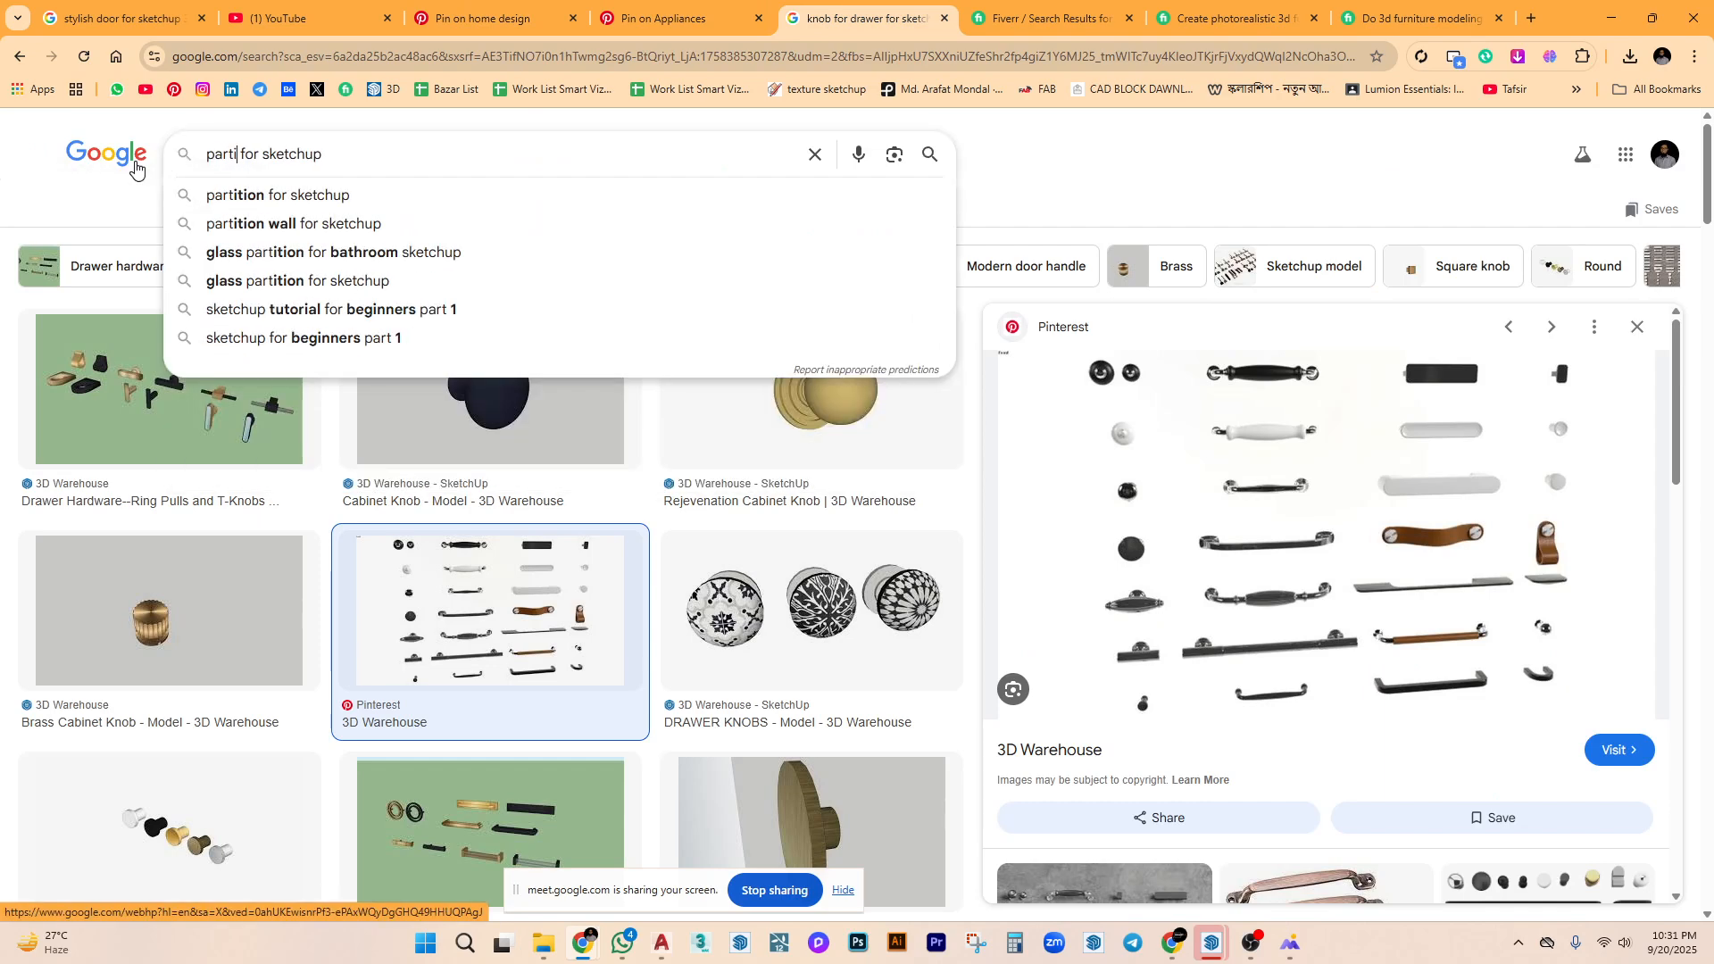
type("ll")
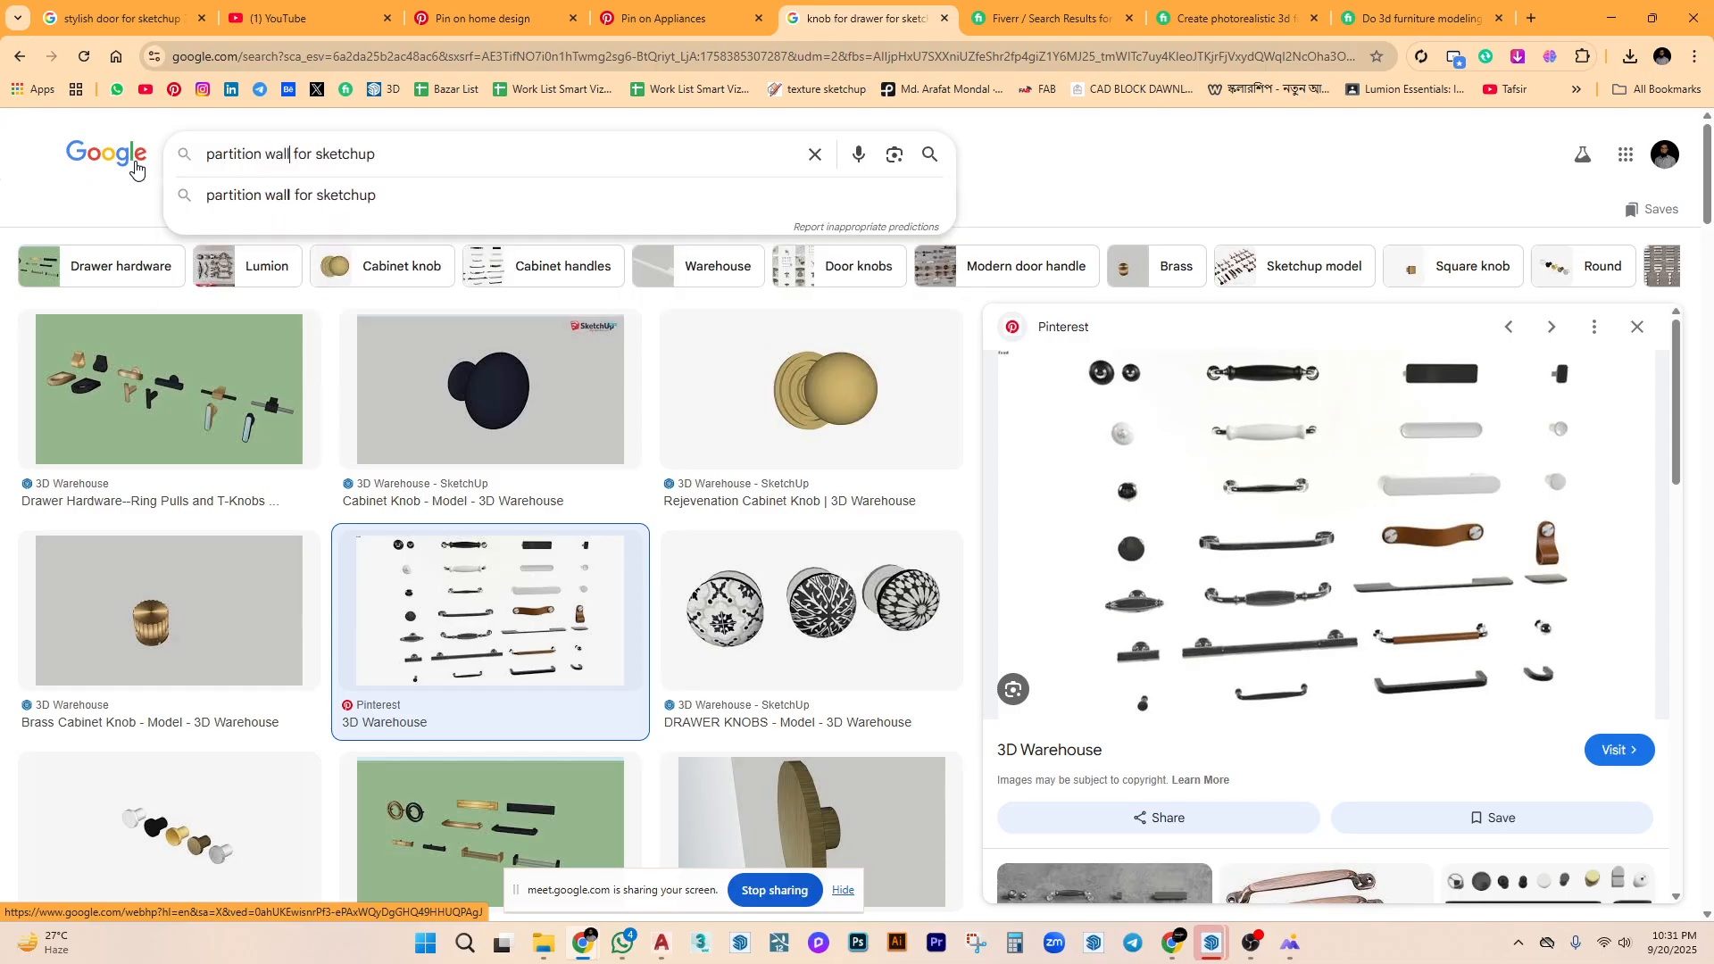
key("Return")
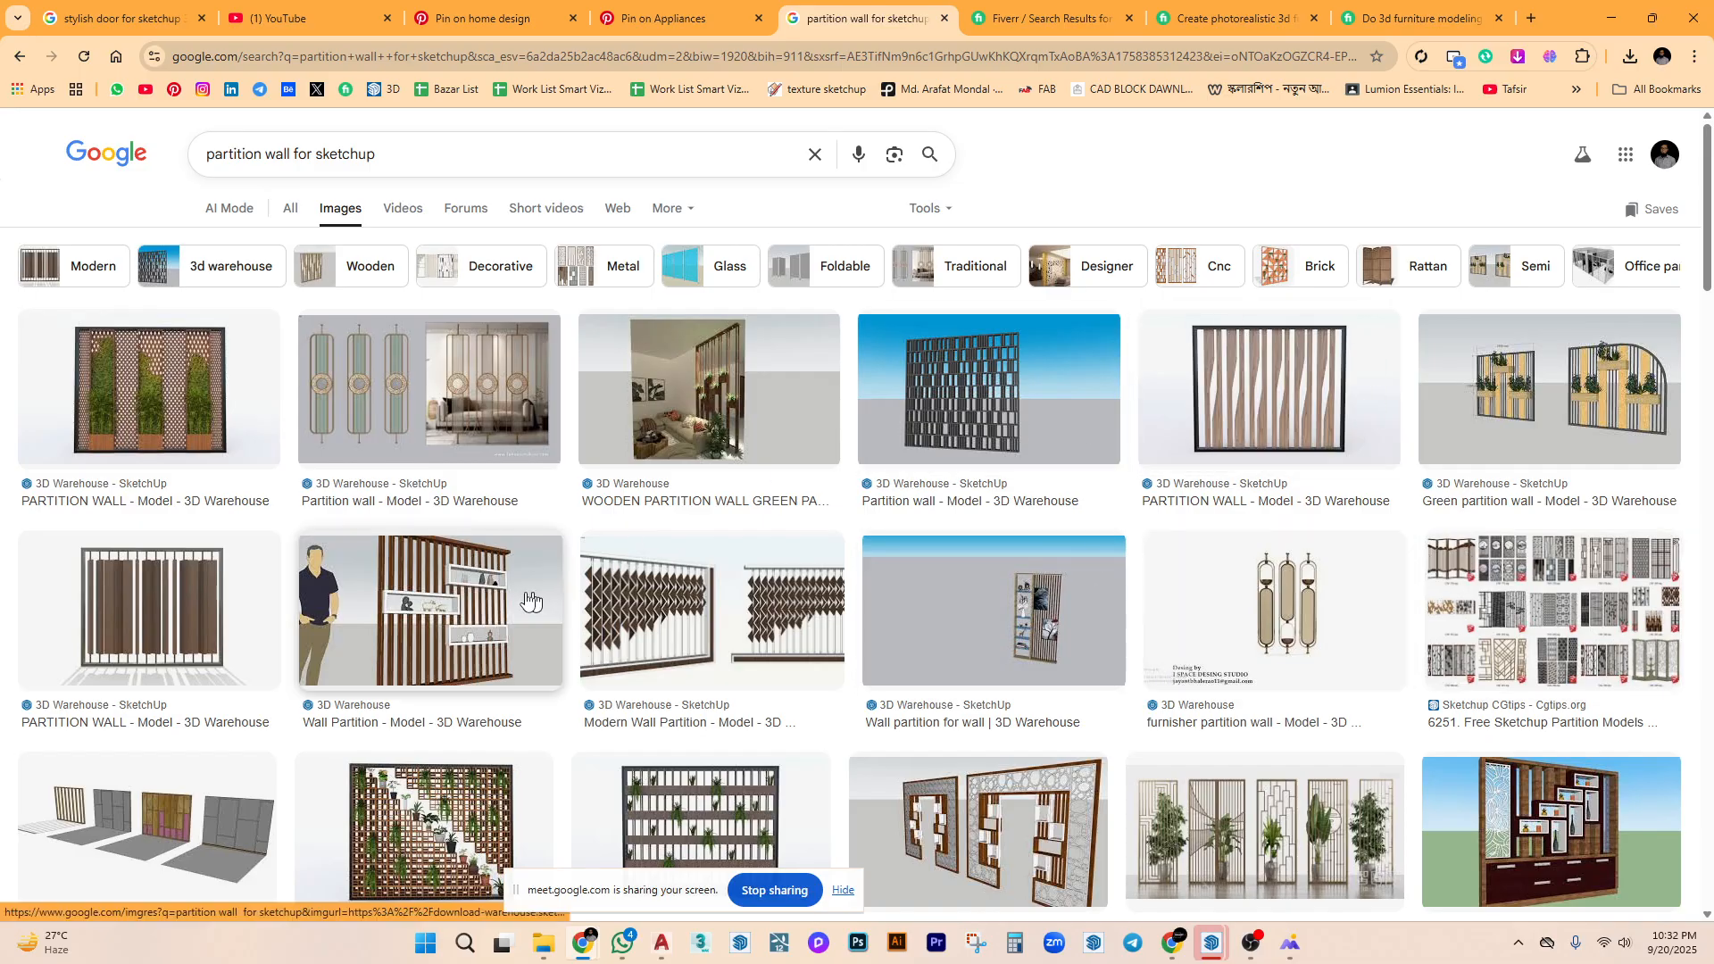
left_click(452, 630)
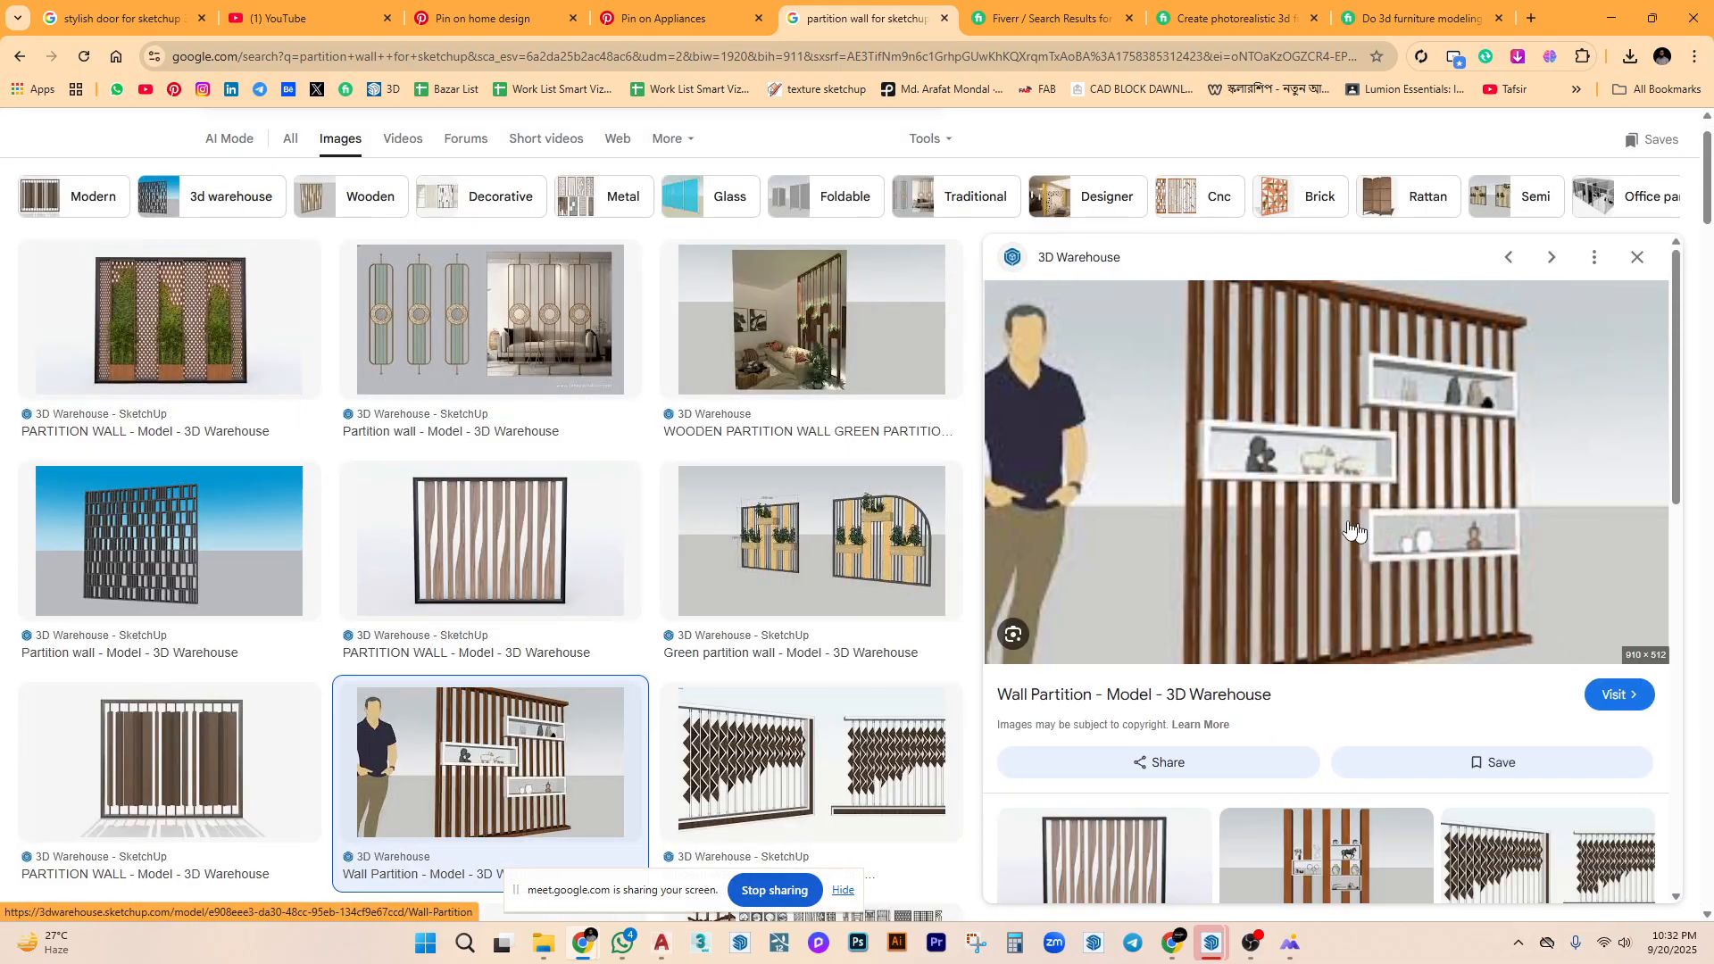
scroll(1333, 650, "down", 4)
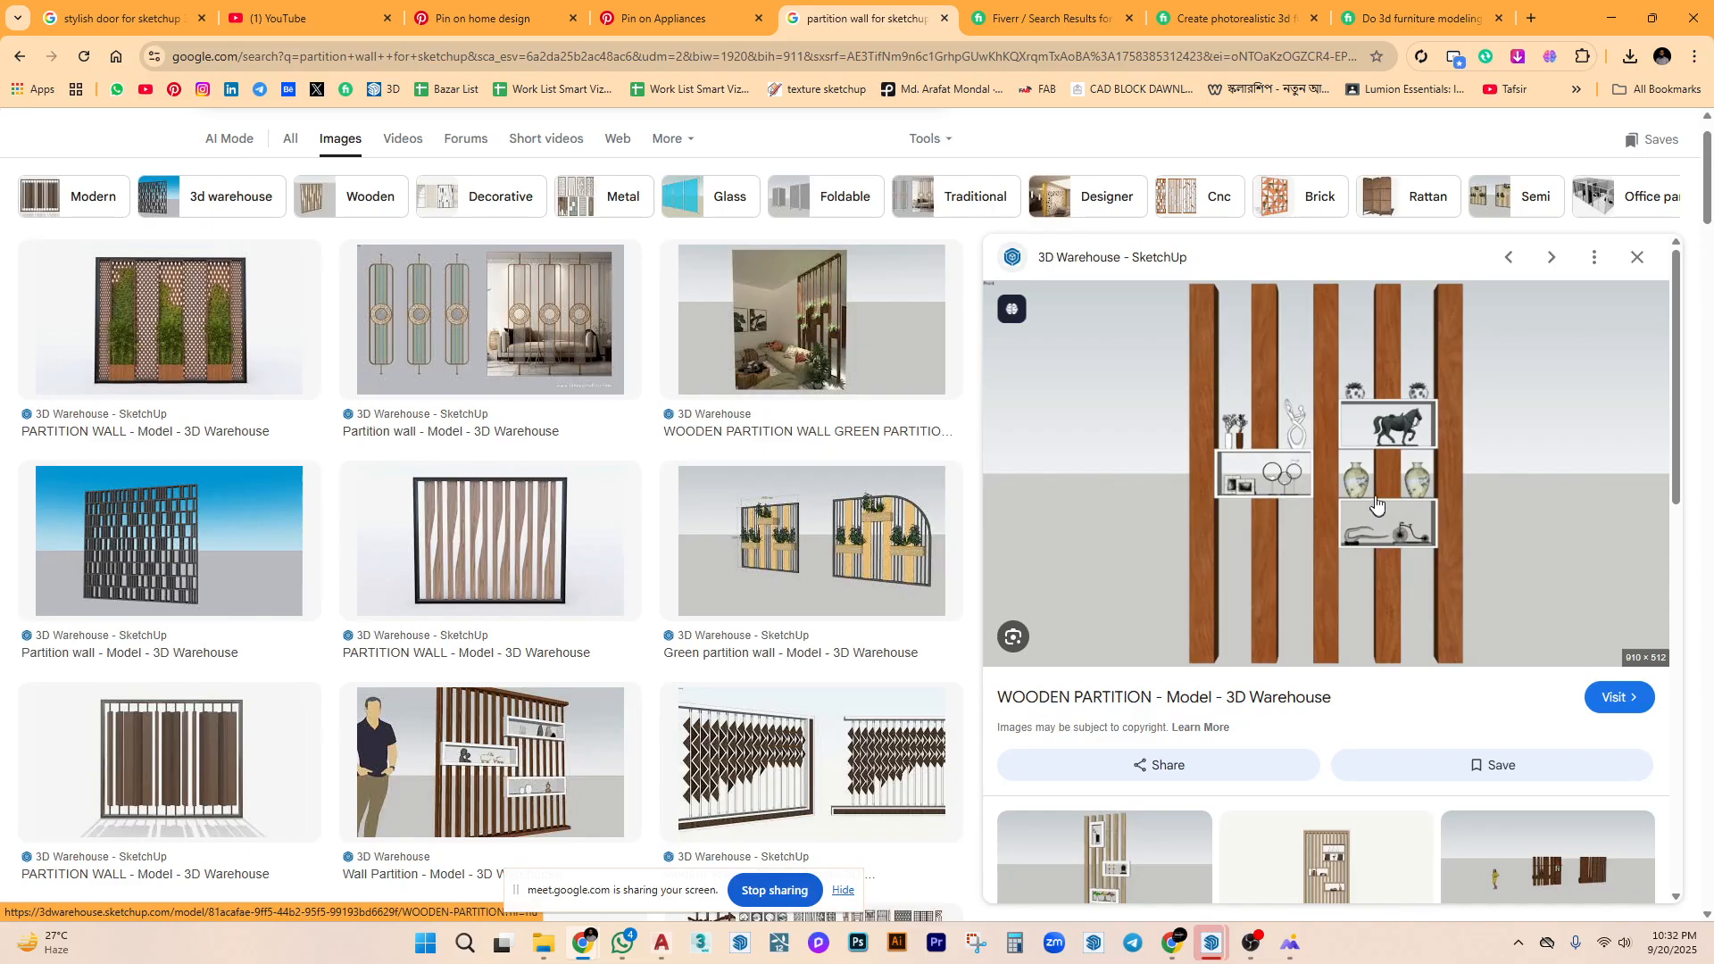
Preview the related wood partition with white box shelves, the slatted wooden partition again, and the Wooden Partition with a shelving unit.
scroll(1376, 496, "down", 3)
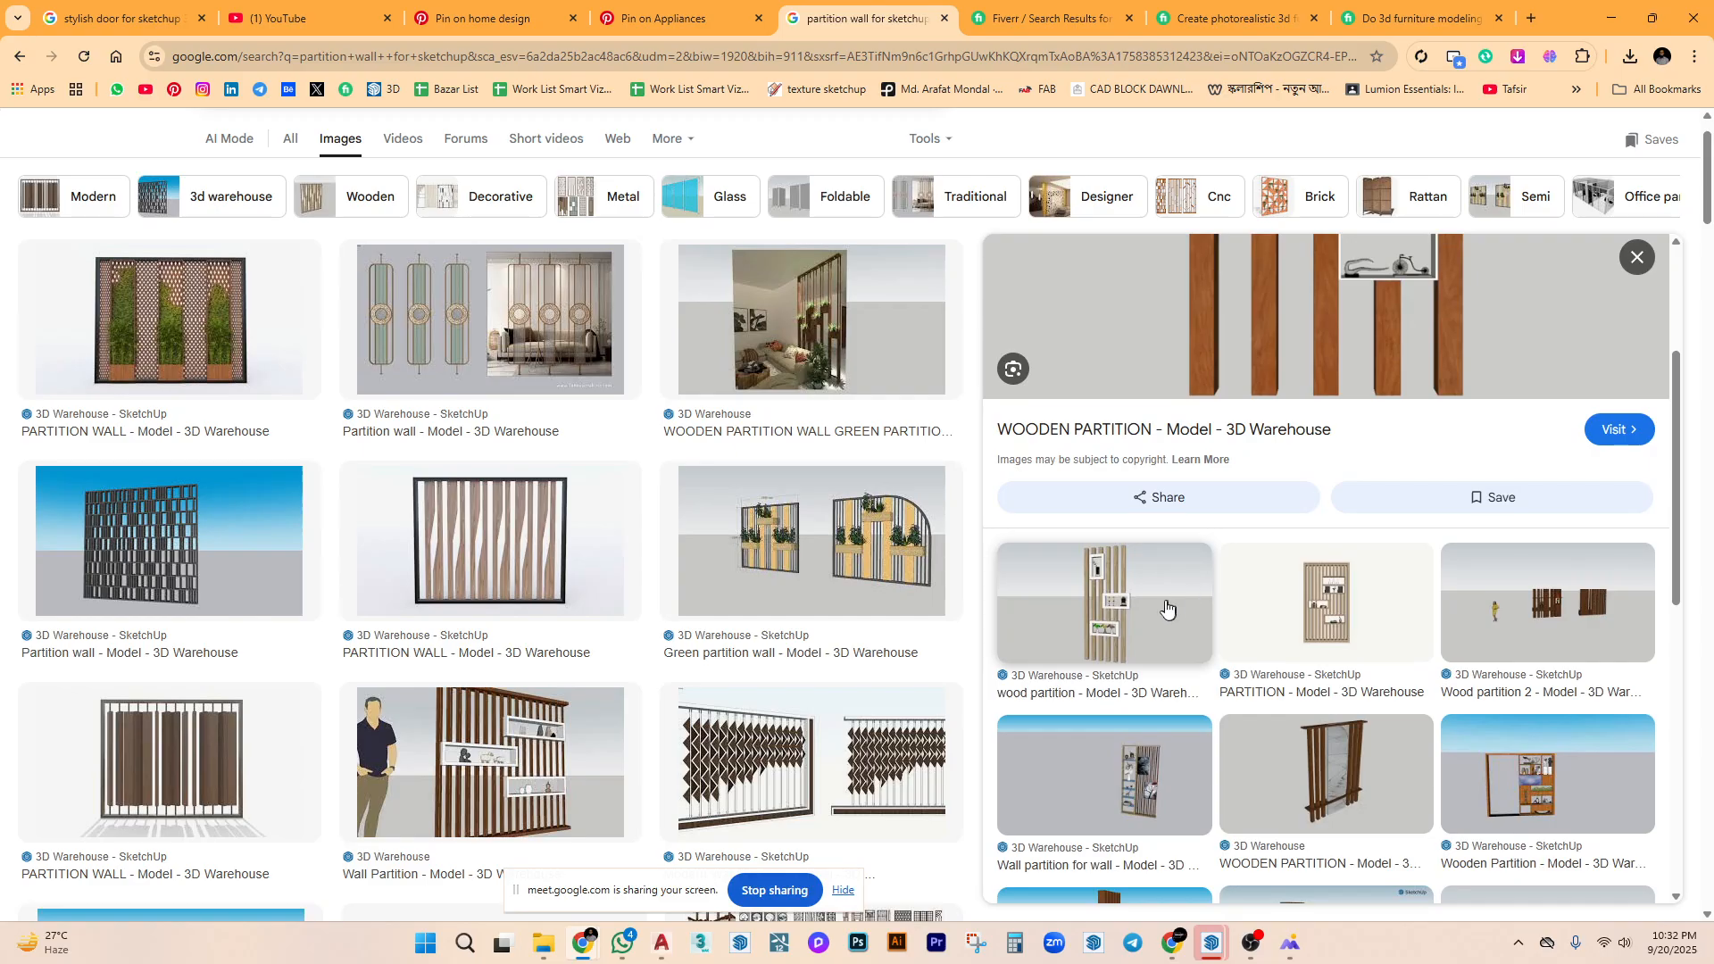
left_click(1112, 602)
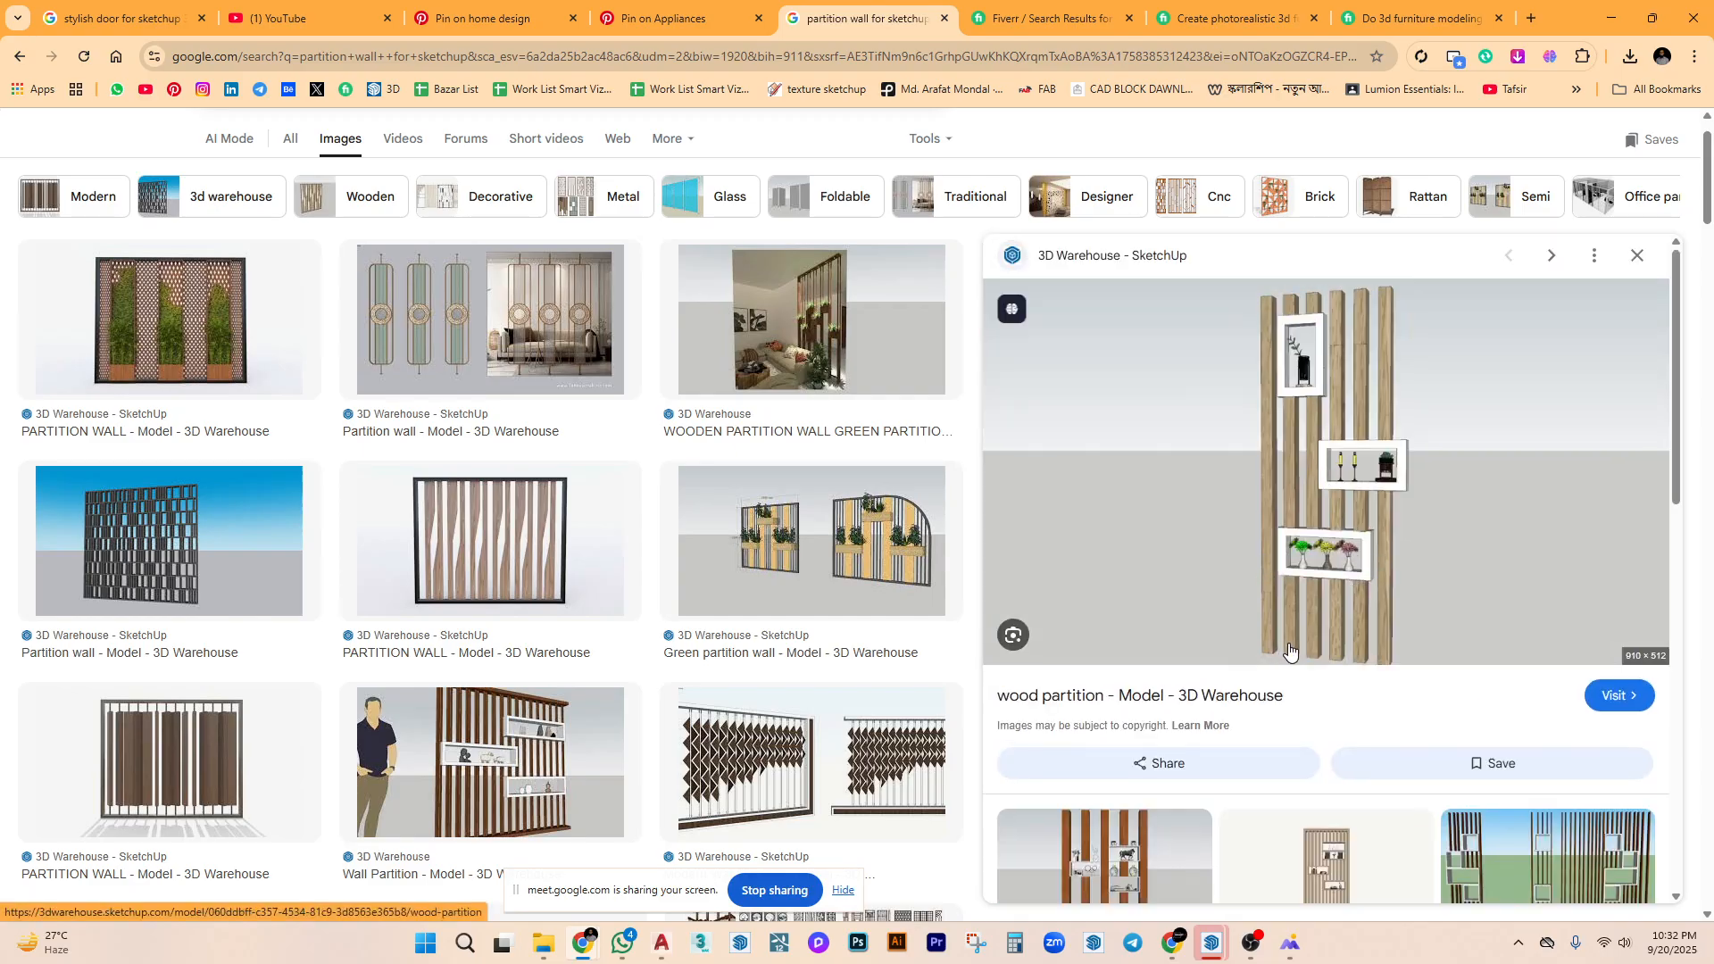
scroll(1375, 564, "down", 3)
left_click(1297, 457)
scroll(1370, 625, "down", 5)
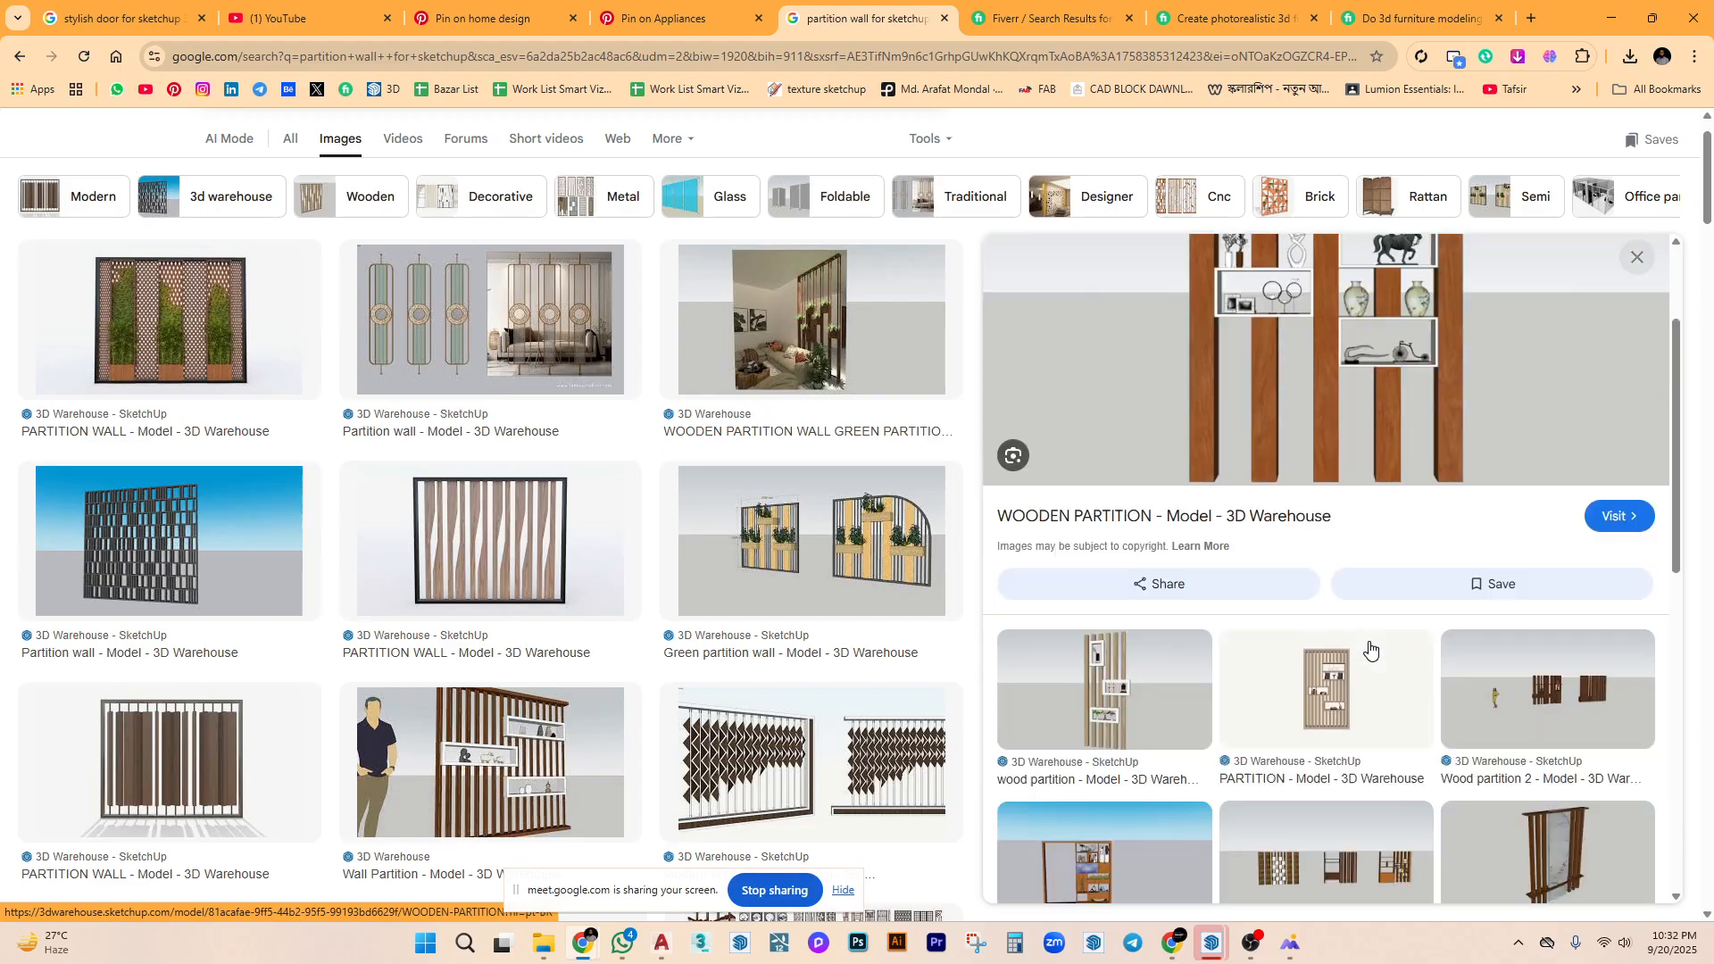
left_click(1161, 607)
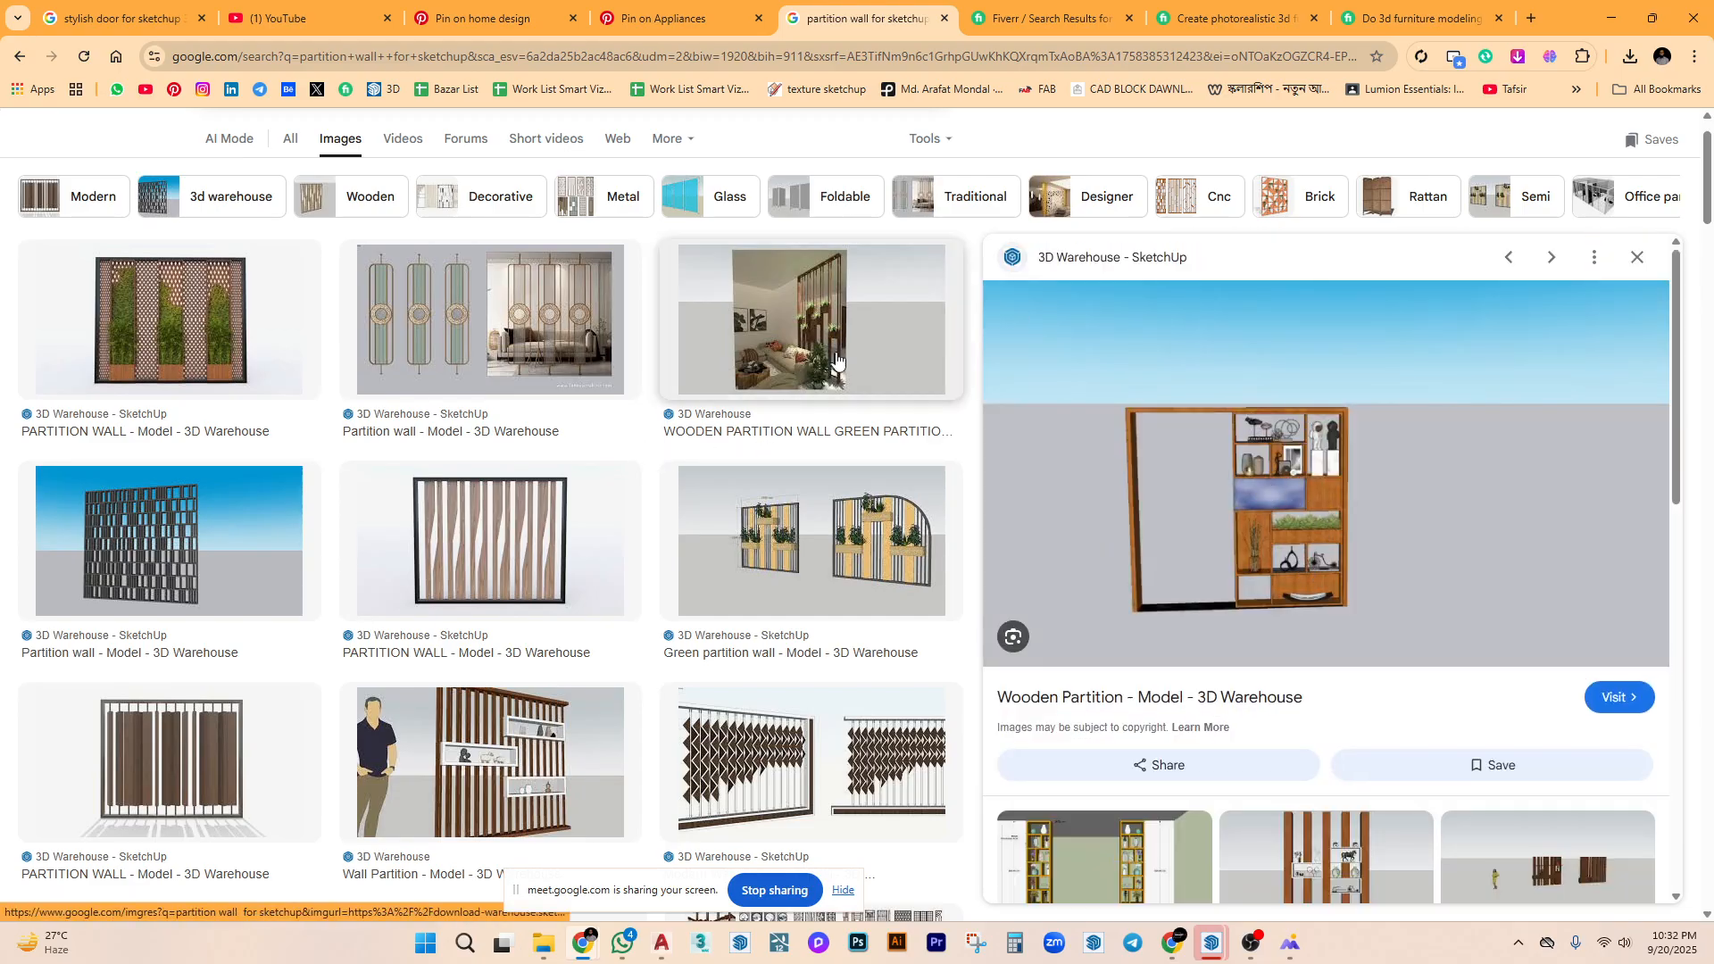
Preview the partition wall with round motifs and the planted lattice partition wall, and look through the related models and further results.
left_click(511, 317)
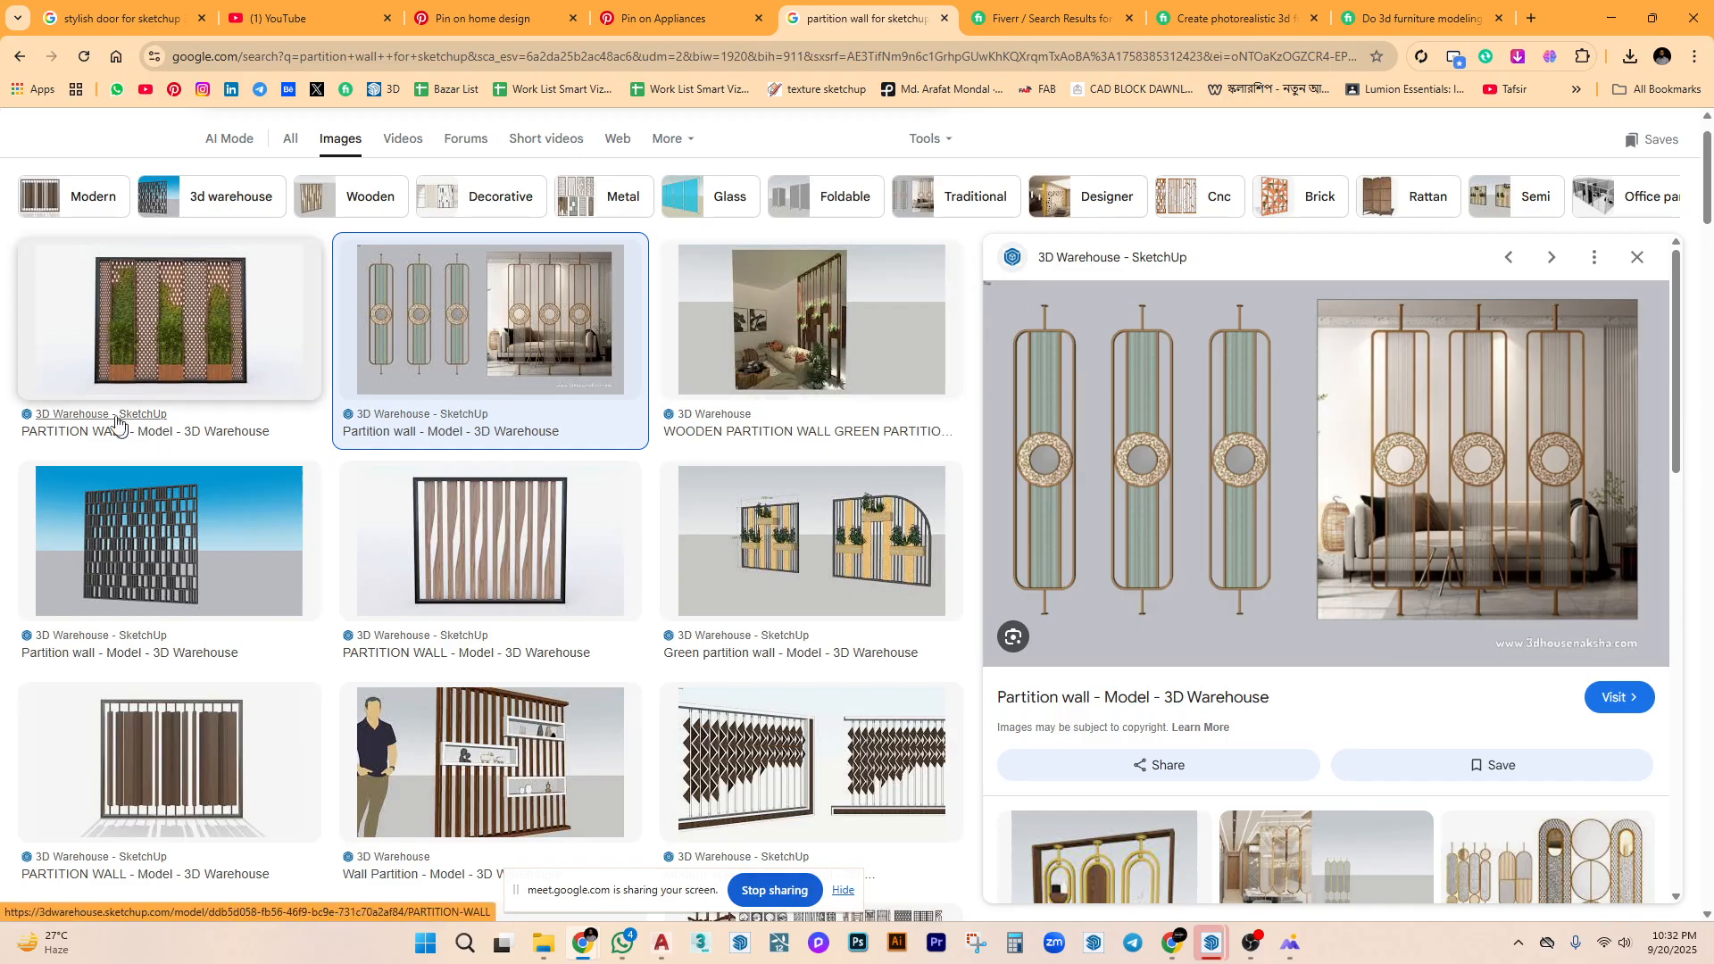
left_click(164, 352)
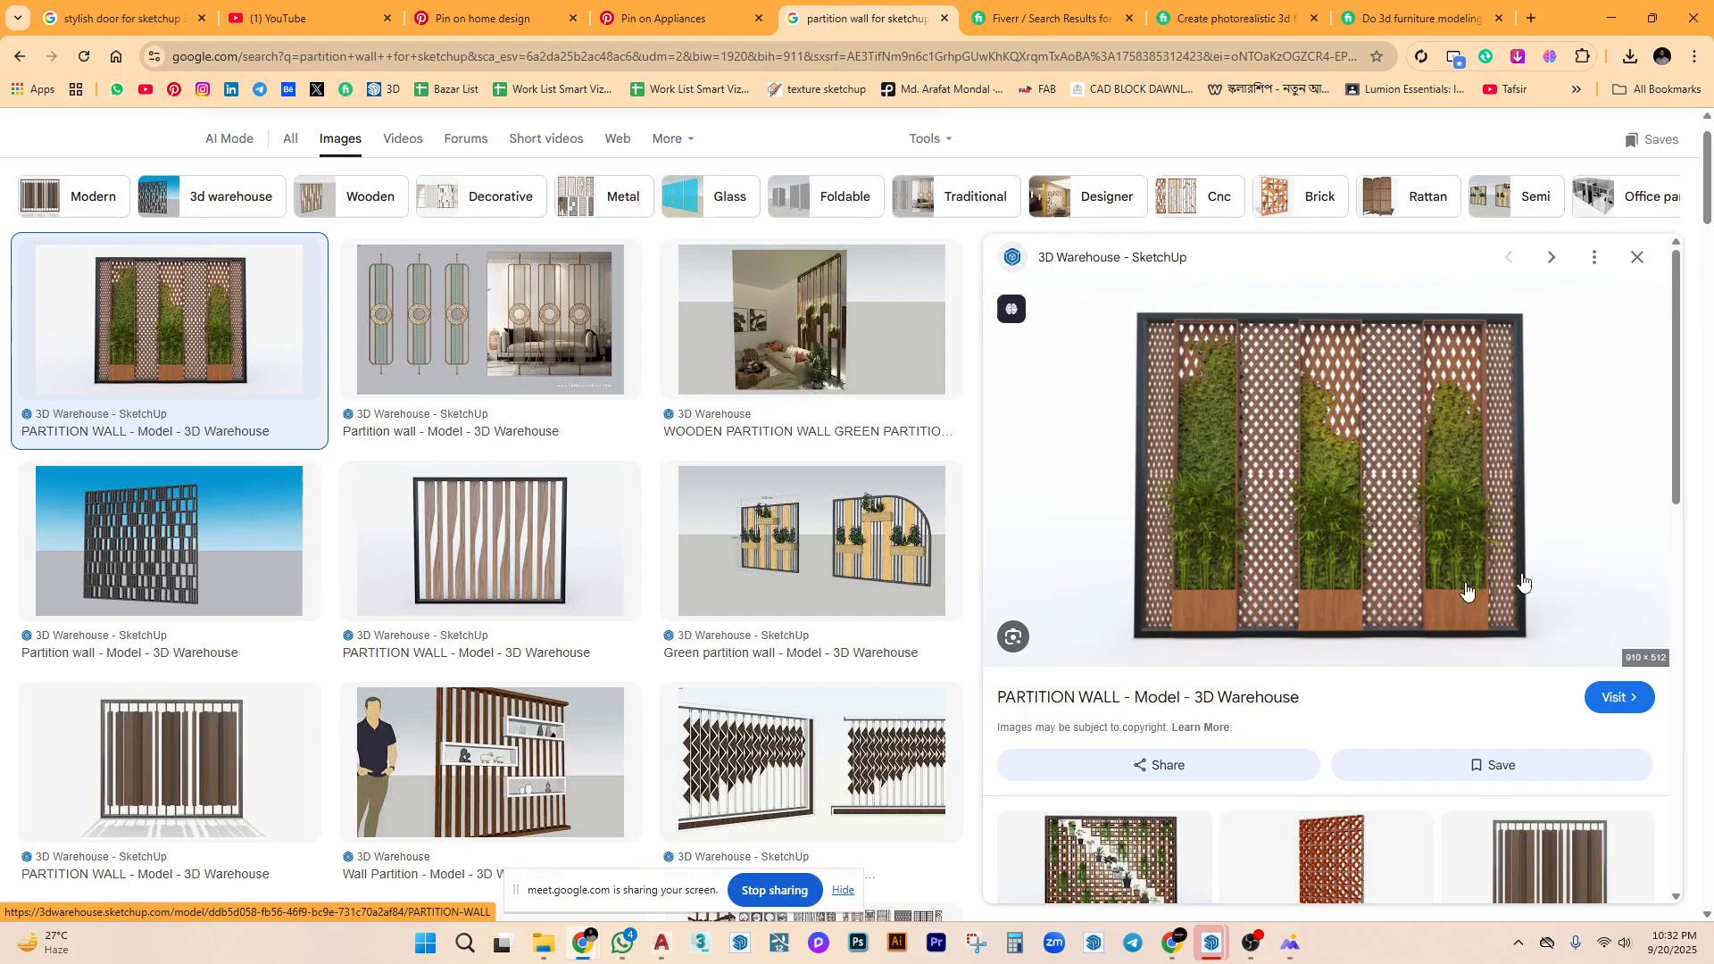
scroll(1409, 516, "down", 5)
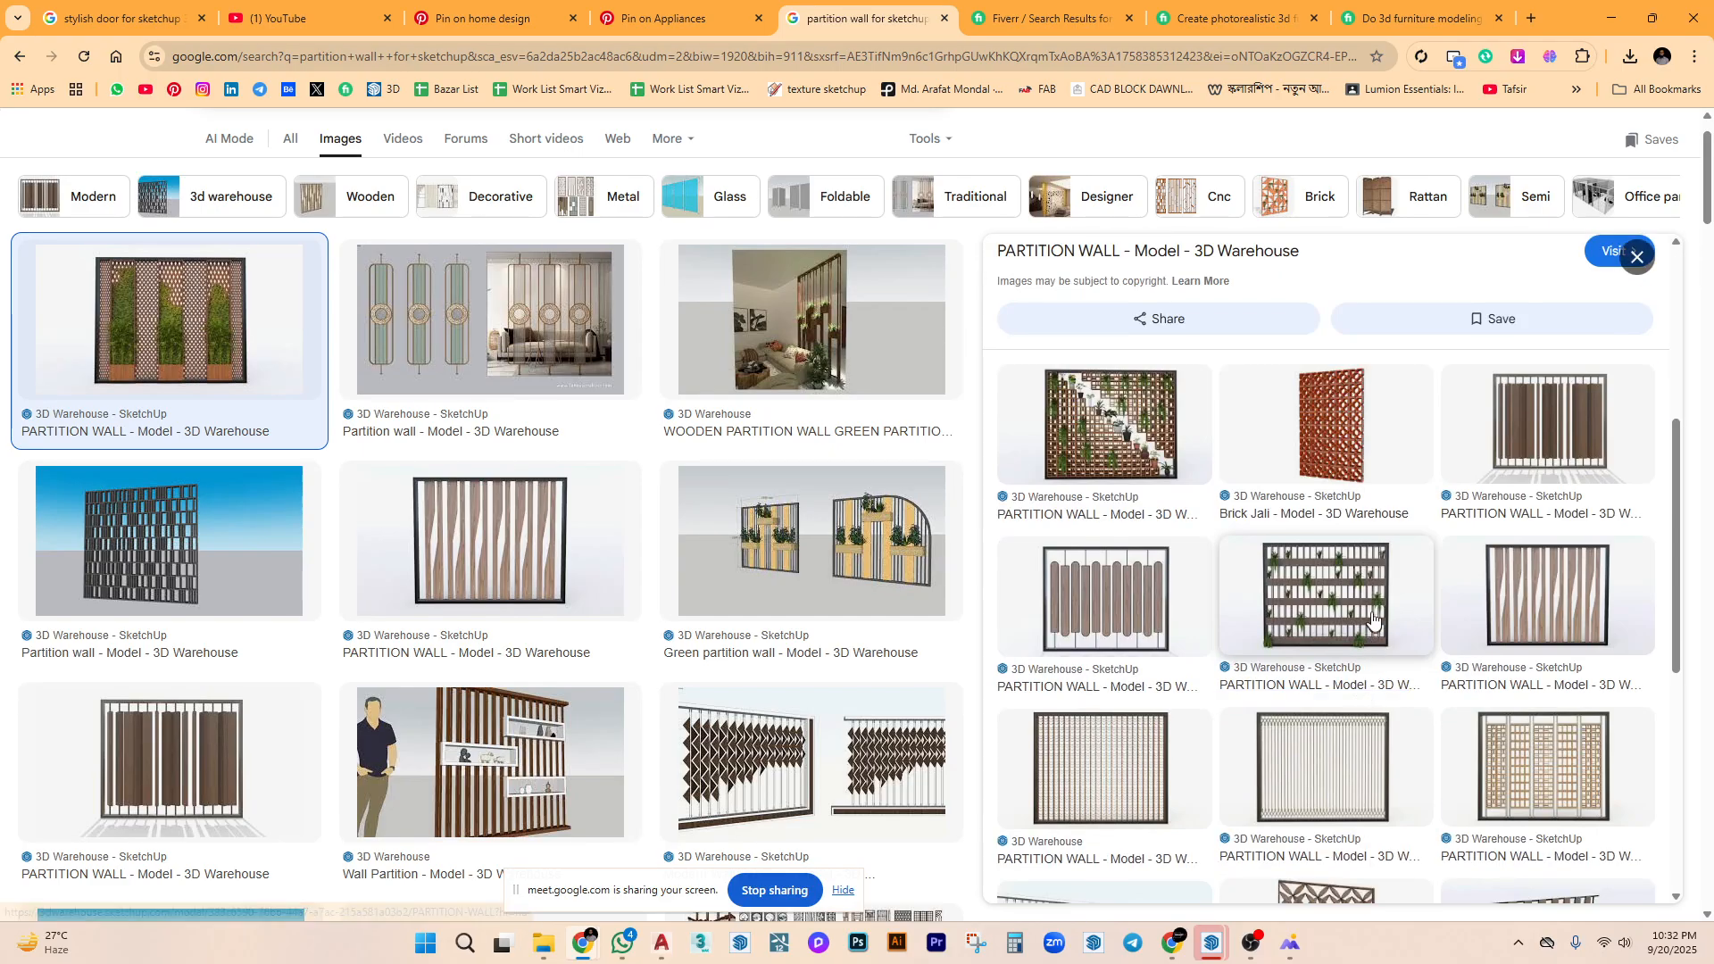
scroll(476, 634, "down", 5)
scroll(527, 635, "down", 5)
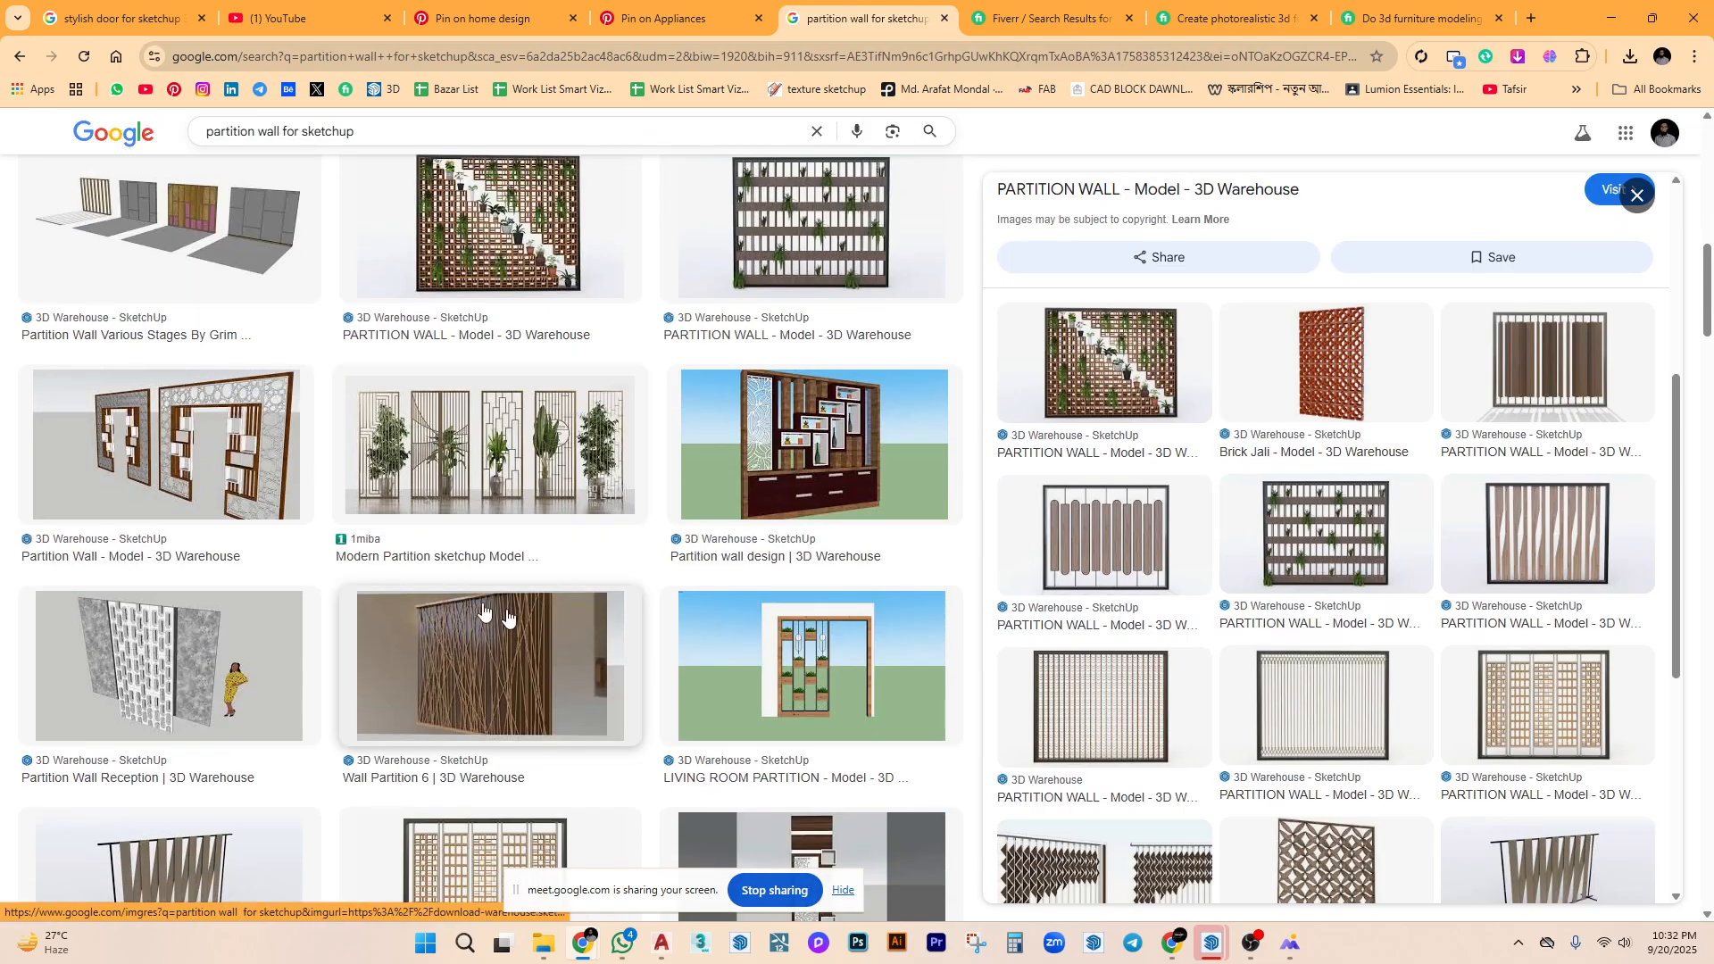
Preview the 3D Warehouse Partition Wall with patterned frame, the related Partition wall design with drawers, and the partition cum arch model.
left_click(164, 443)
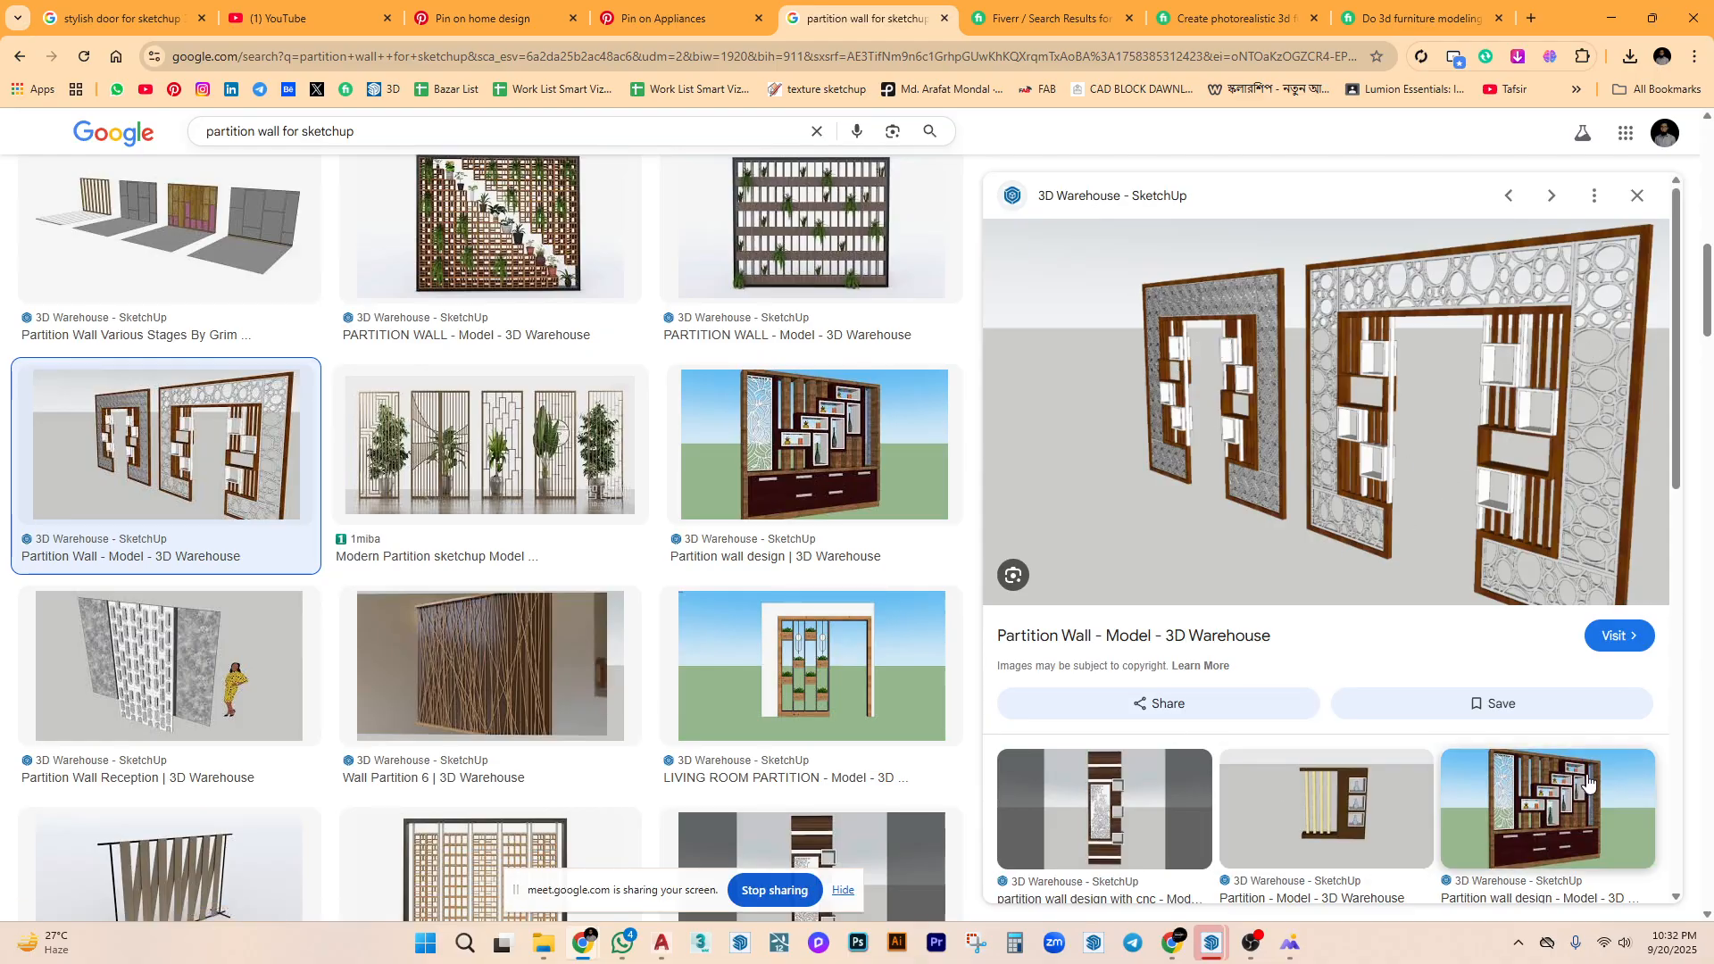
left_click(1540, 815)
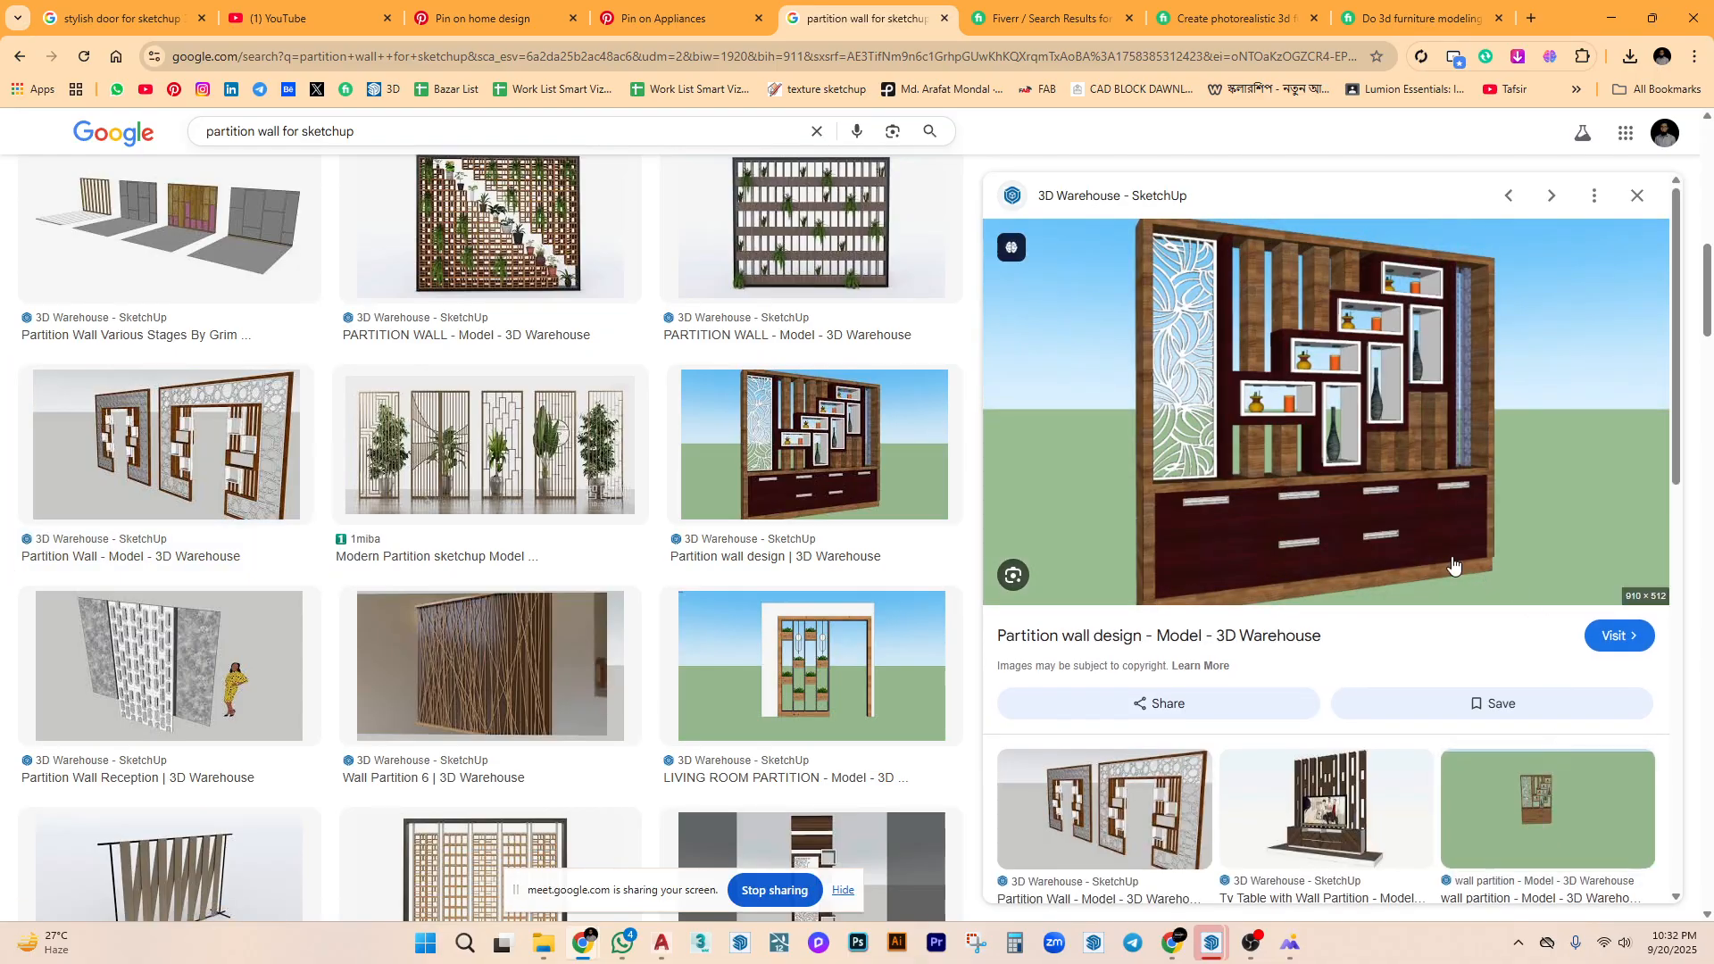
scroll(1509, 518, "down", 5)
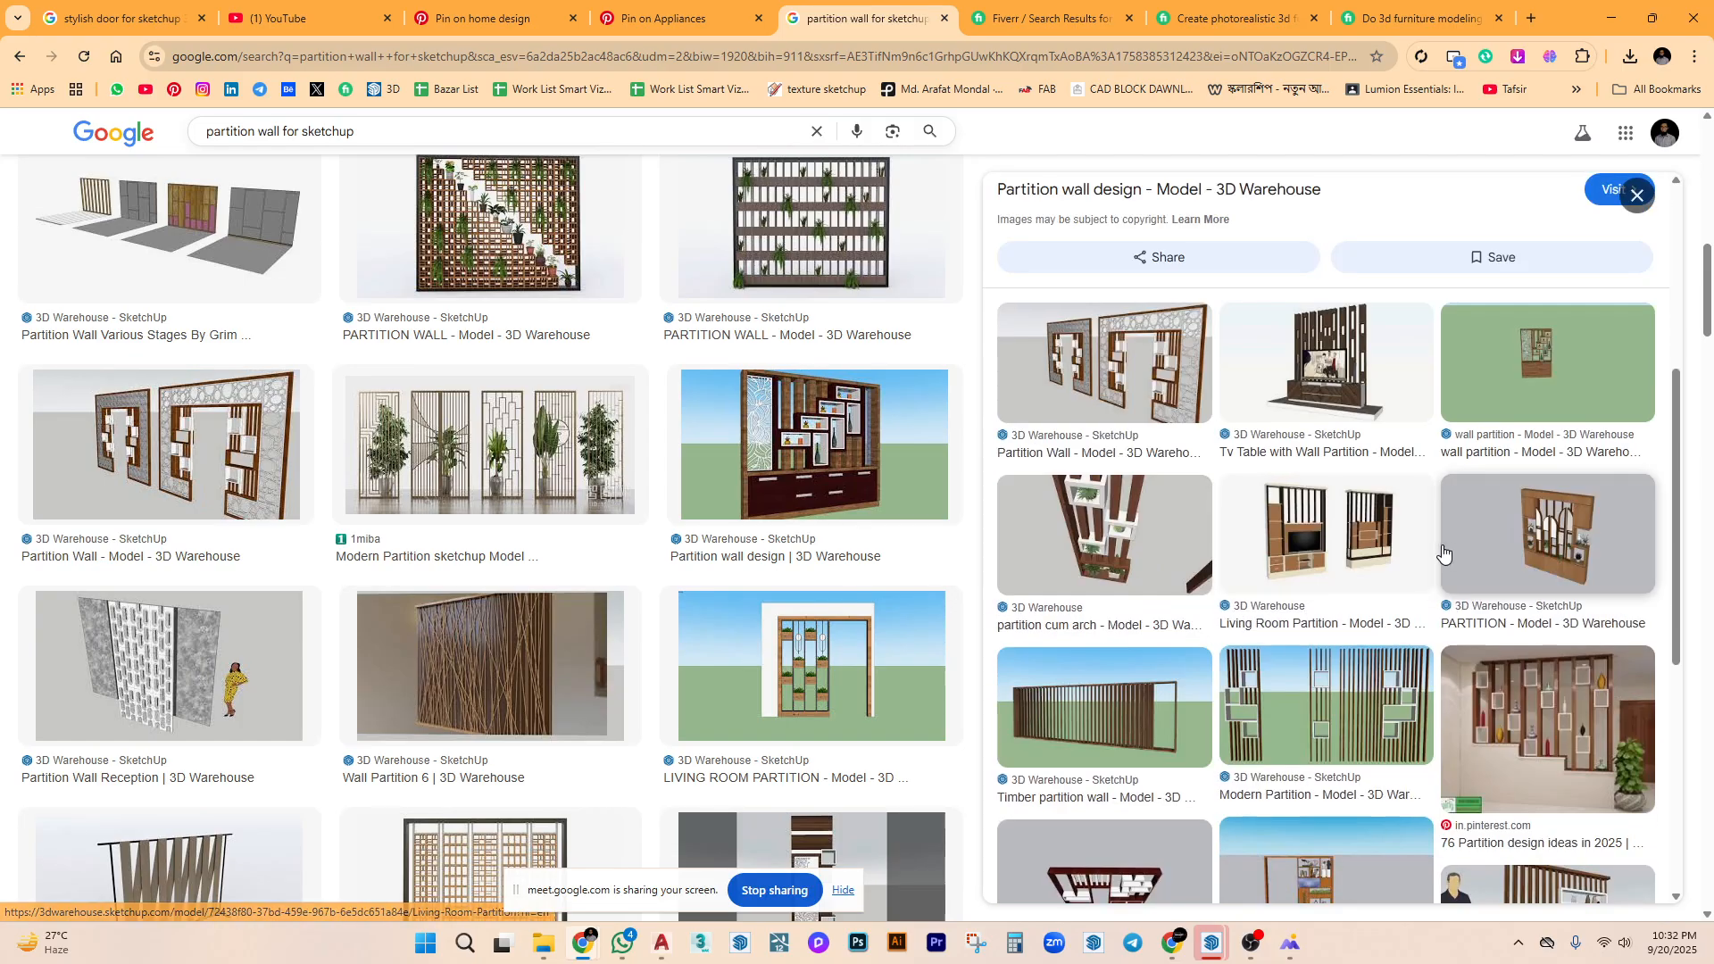
left_click(1132, 561)
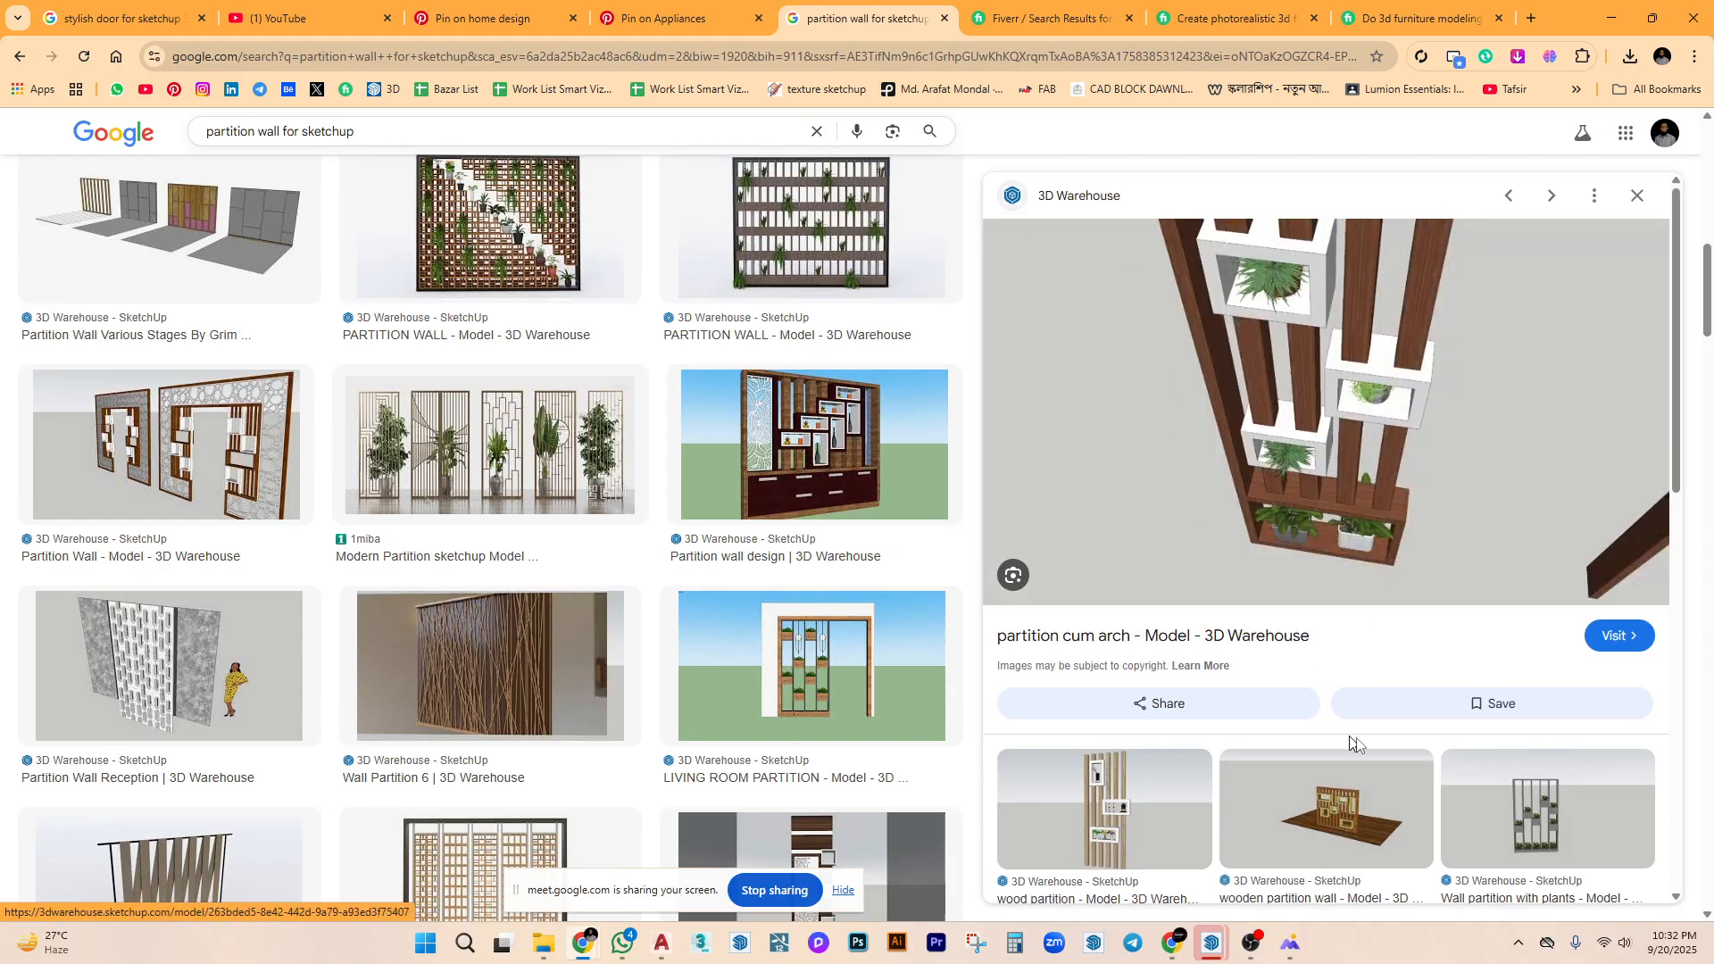
Preview the related wooden PARTITION model with arched shelving and look through the models suggested beneath it.
scroll(1339, 732, "down", 6)
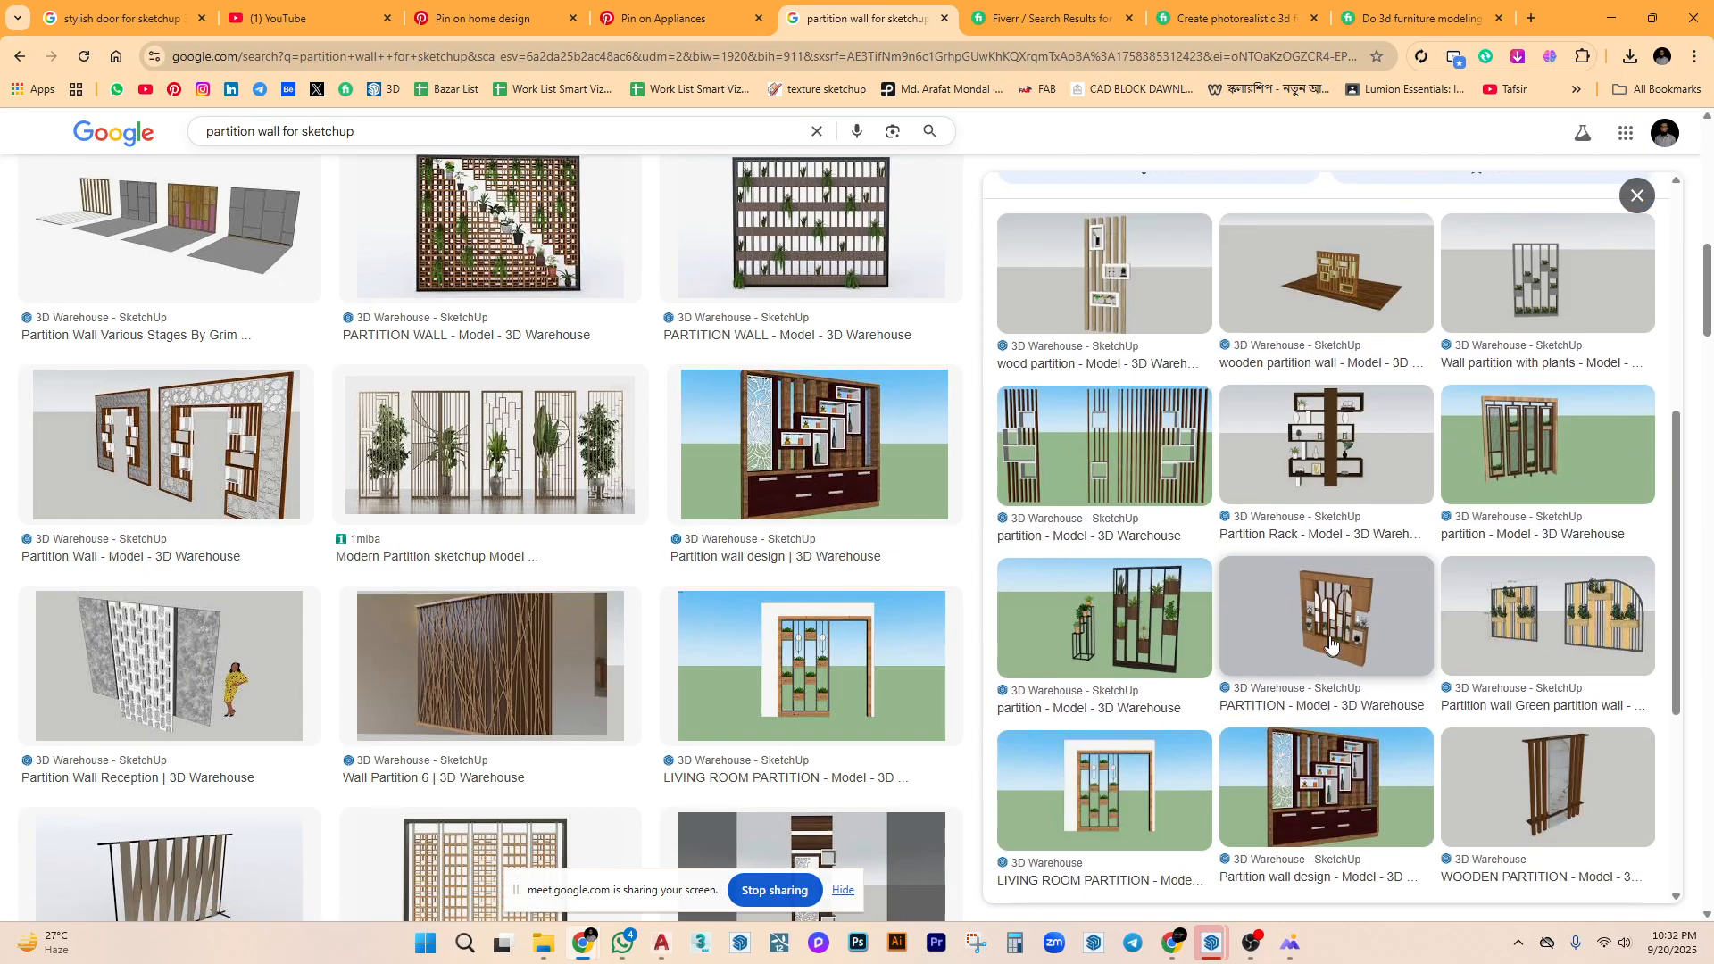
left_click(1330, 644)
scroll(1407, 504, "down", 4)
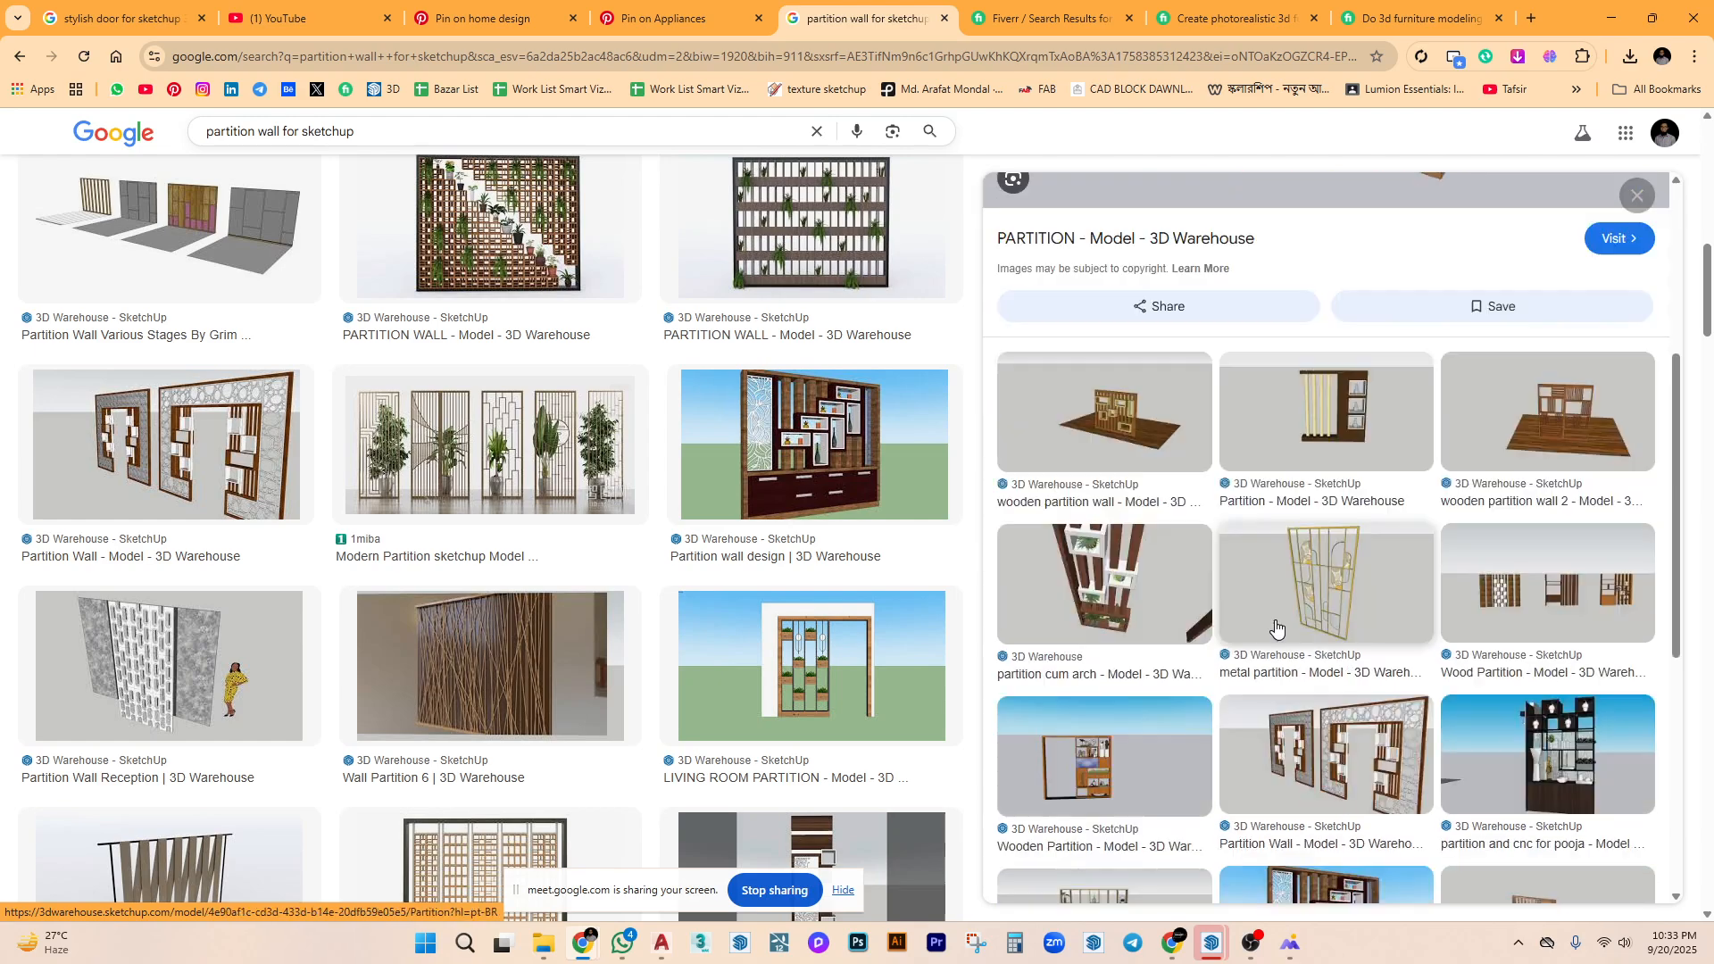
scroll(1316, 618, "down", 4)
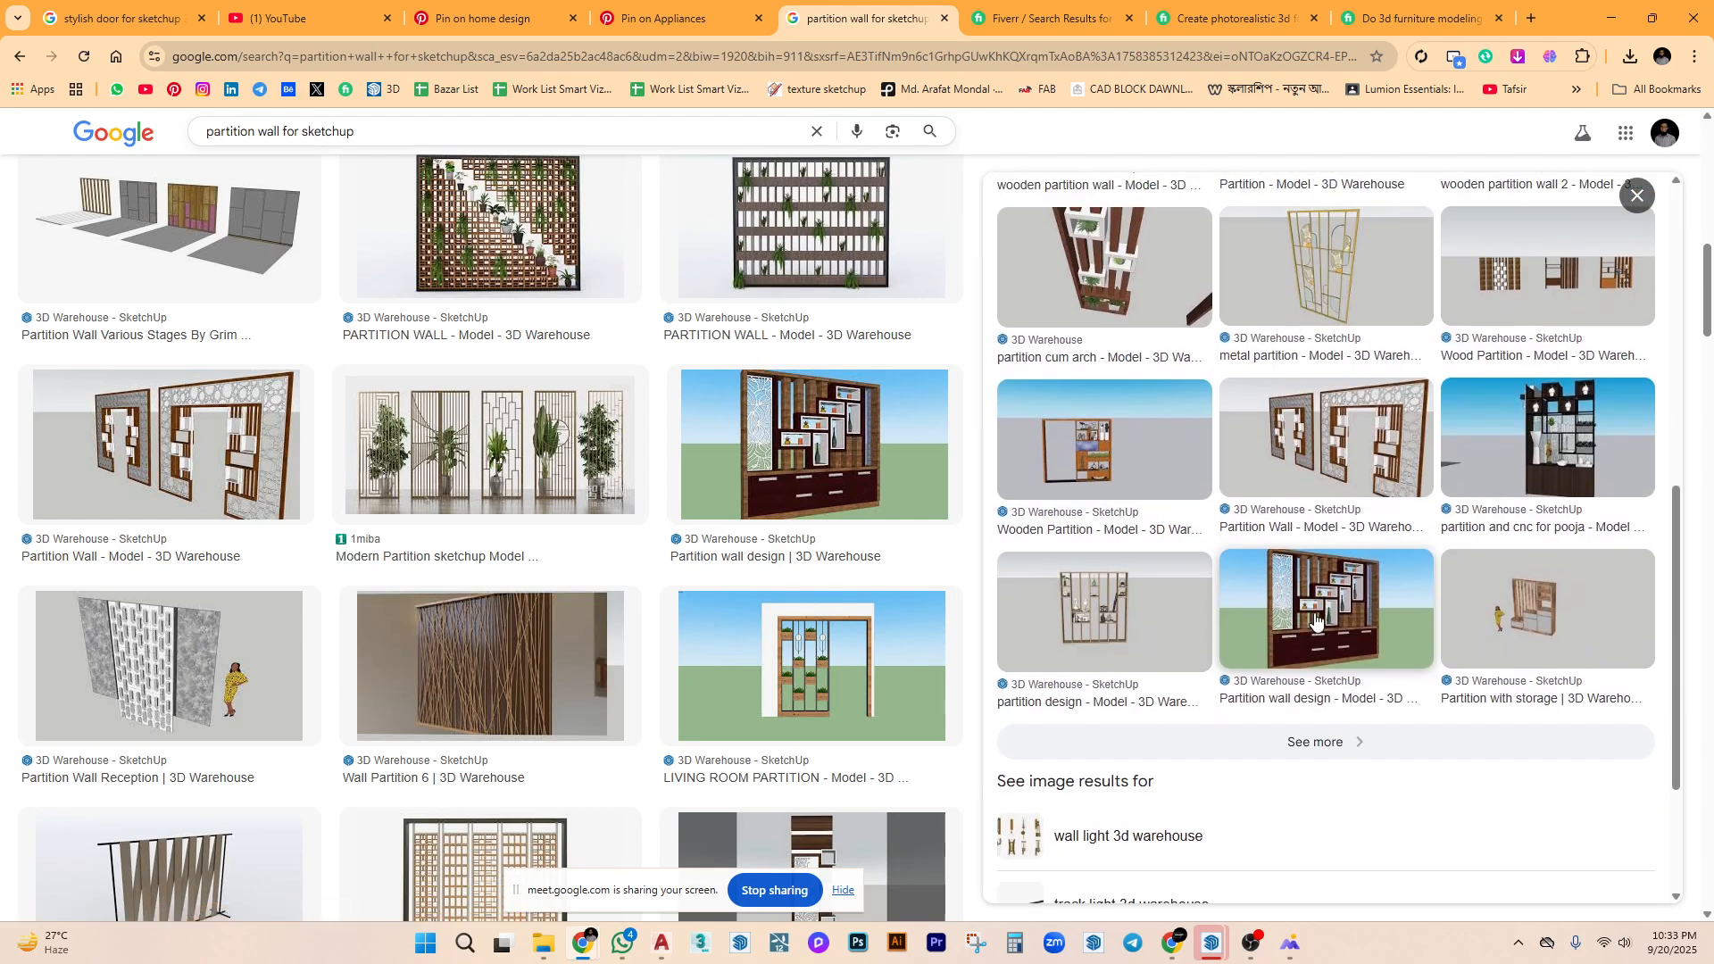
scroll(1316, 619, "up", 6)
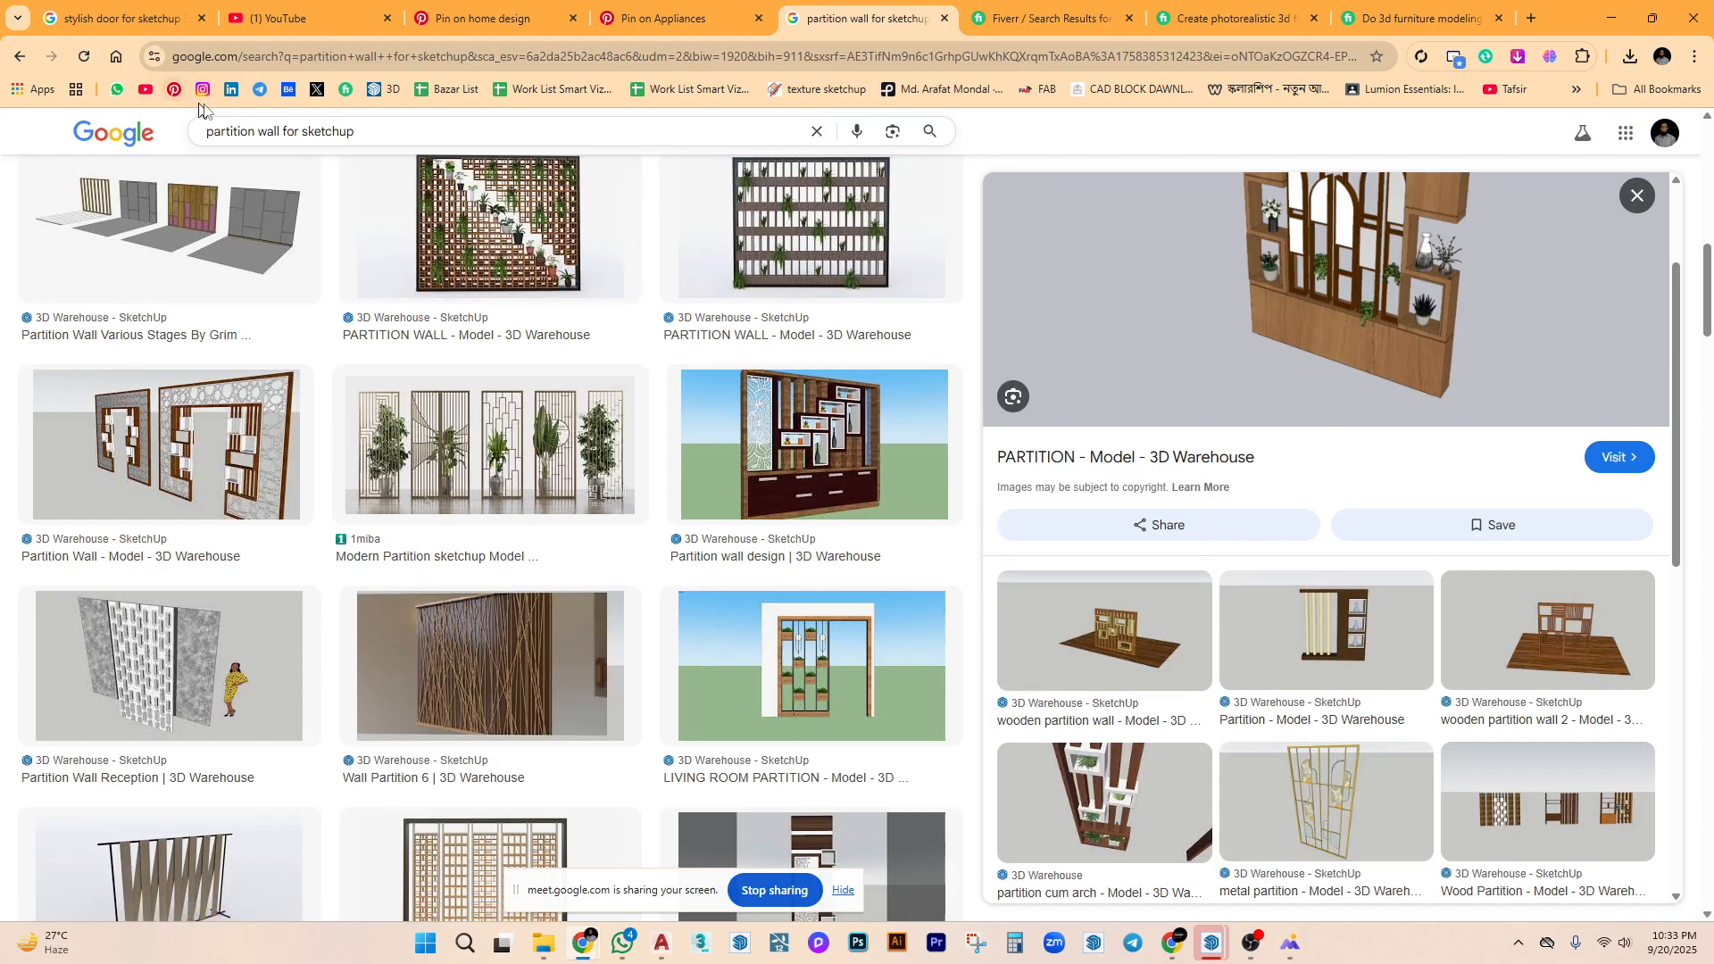
Open the bookmarked 3D model site sketchup.cgtips.org in a new tab and switch to it.
right_click(366, 93)
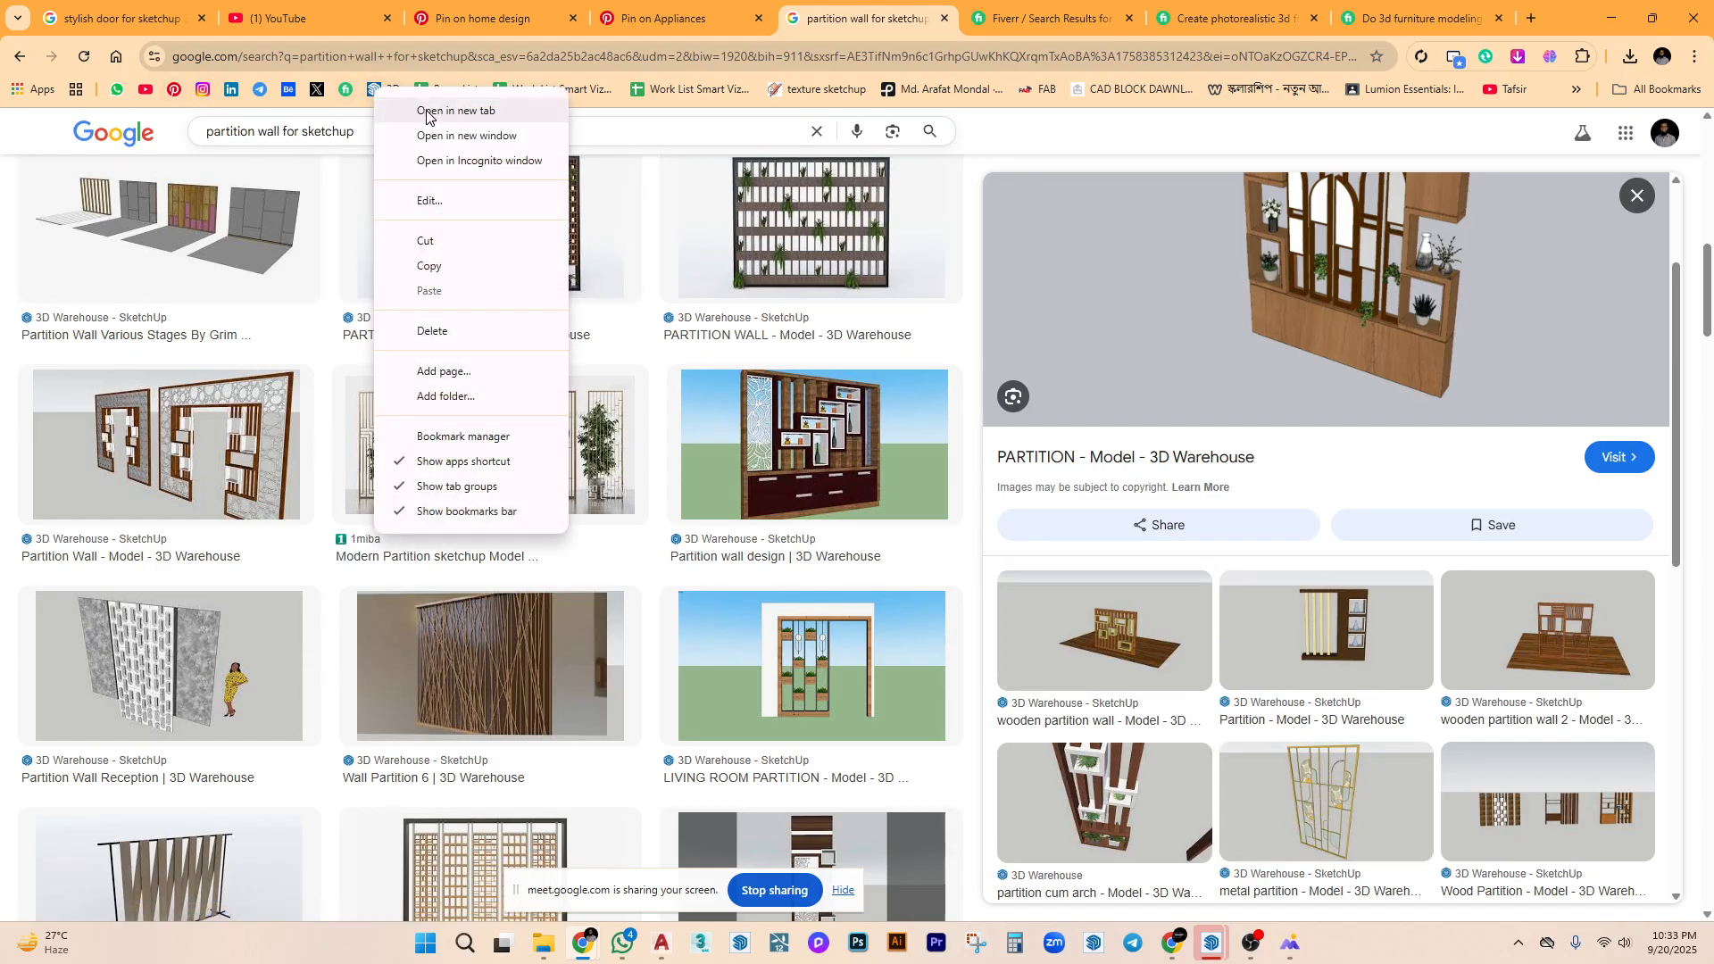
left_click(426, 111)
left_click(1428, 18)
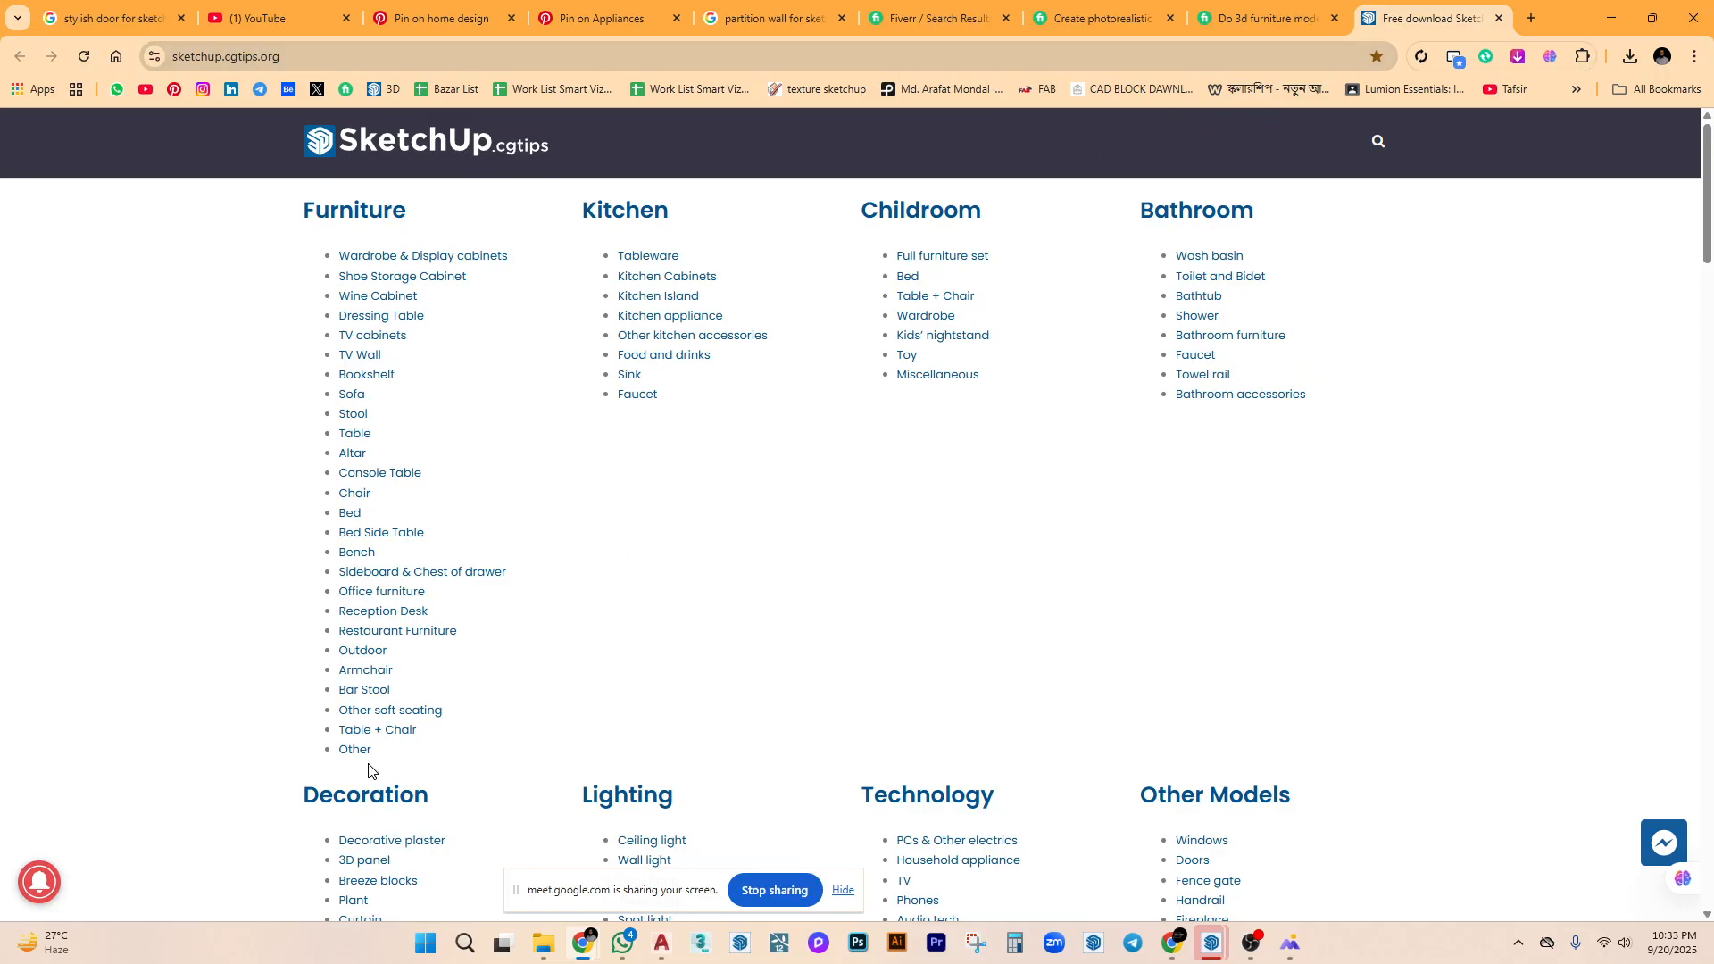
Look through the Table + Chair category of free SketchUp models, return to the category list, and close the site's tab.
left_click(397, 731)
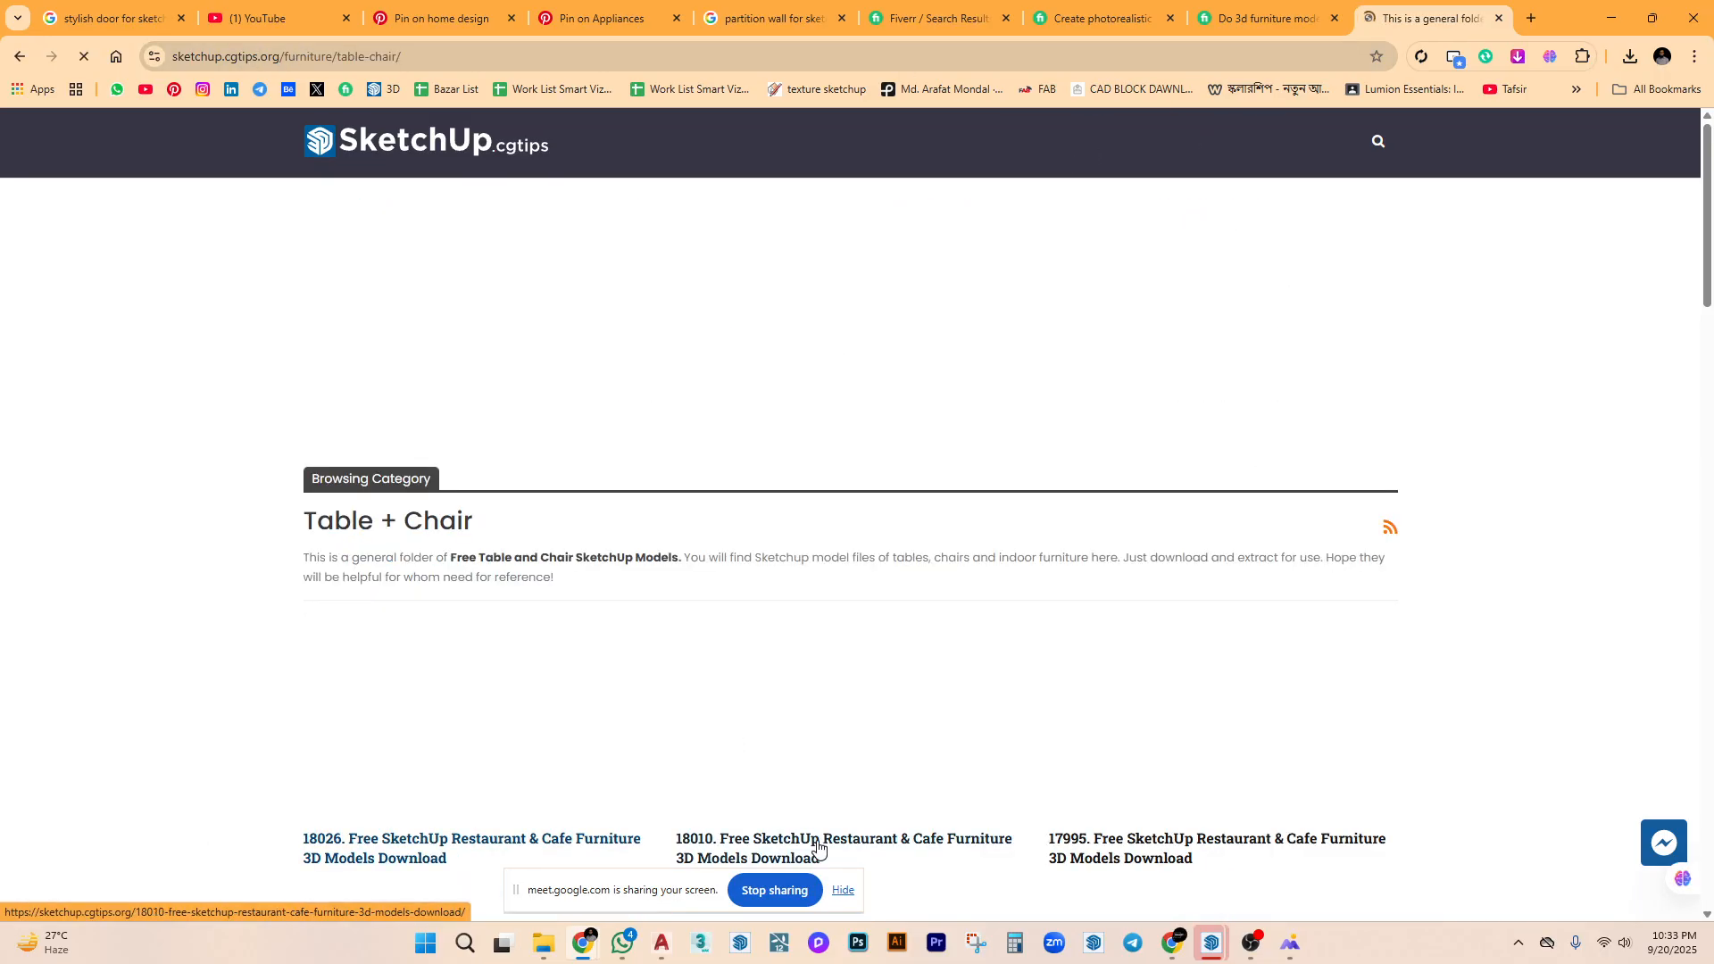
scroll(870, 612, "down", 7)
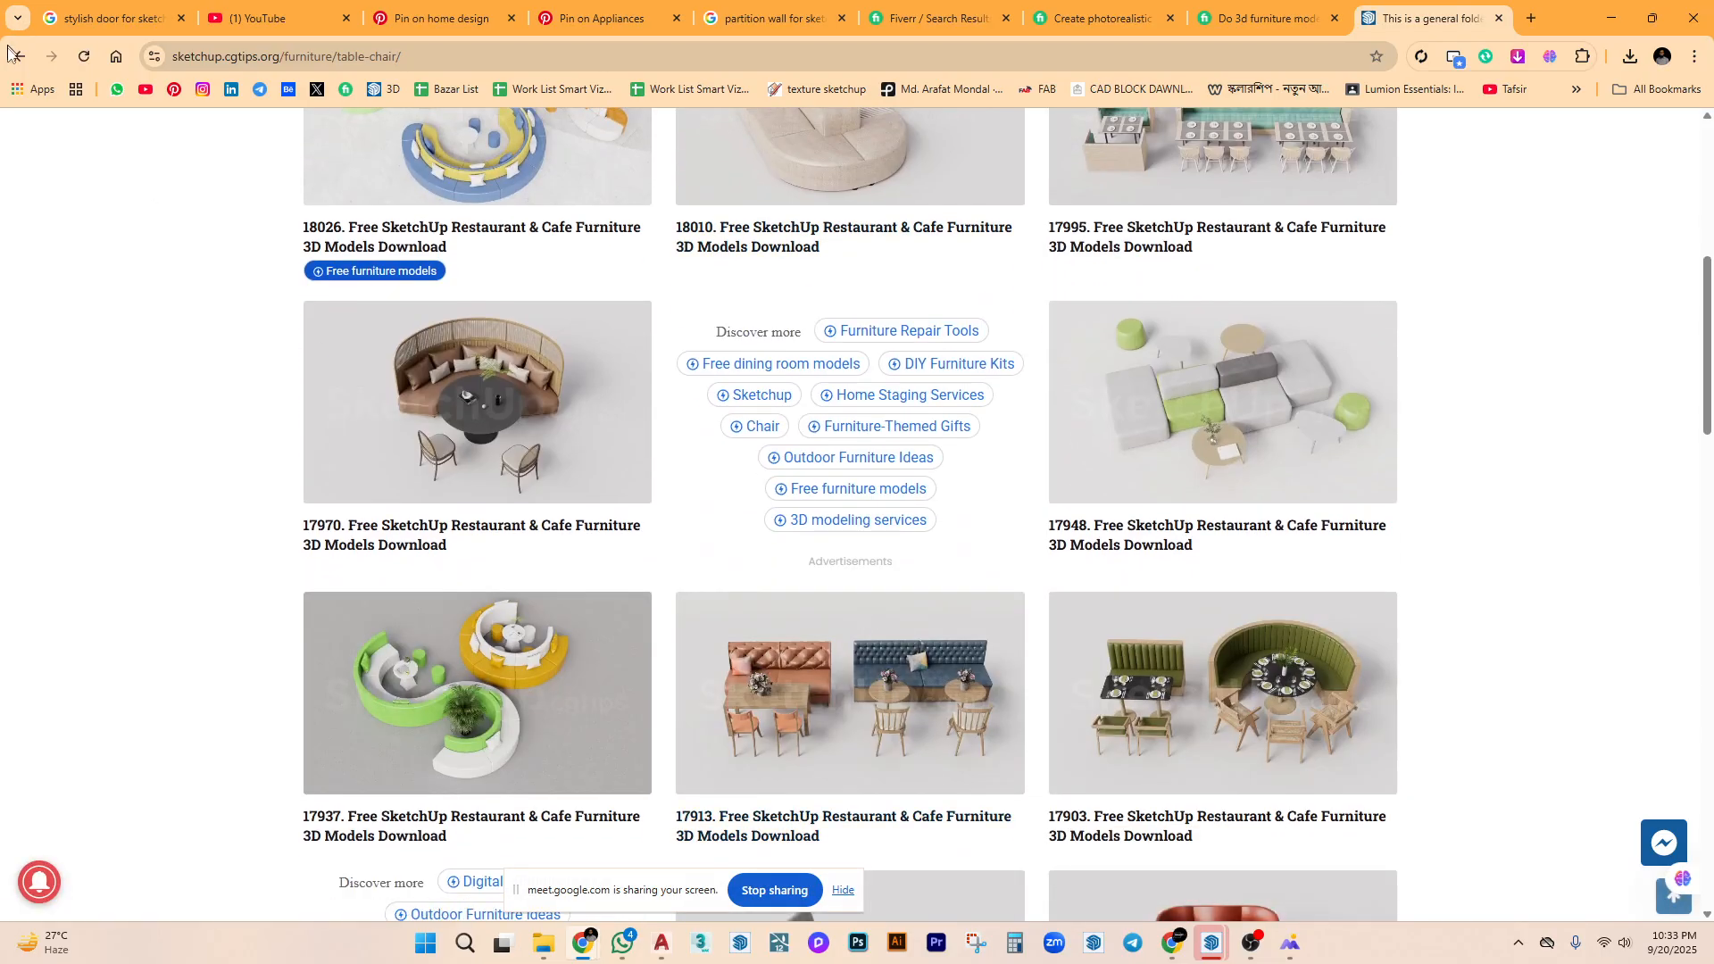
left_click(17, 57)
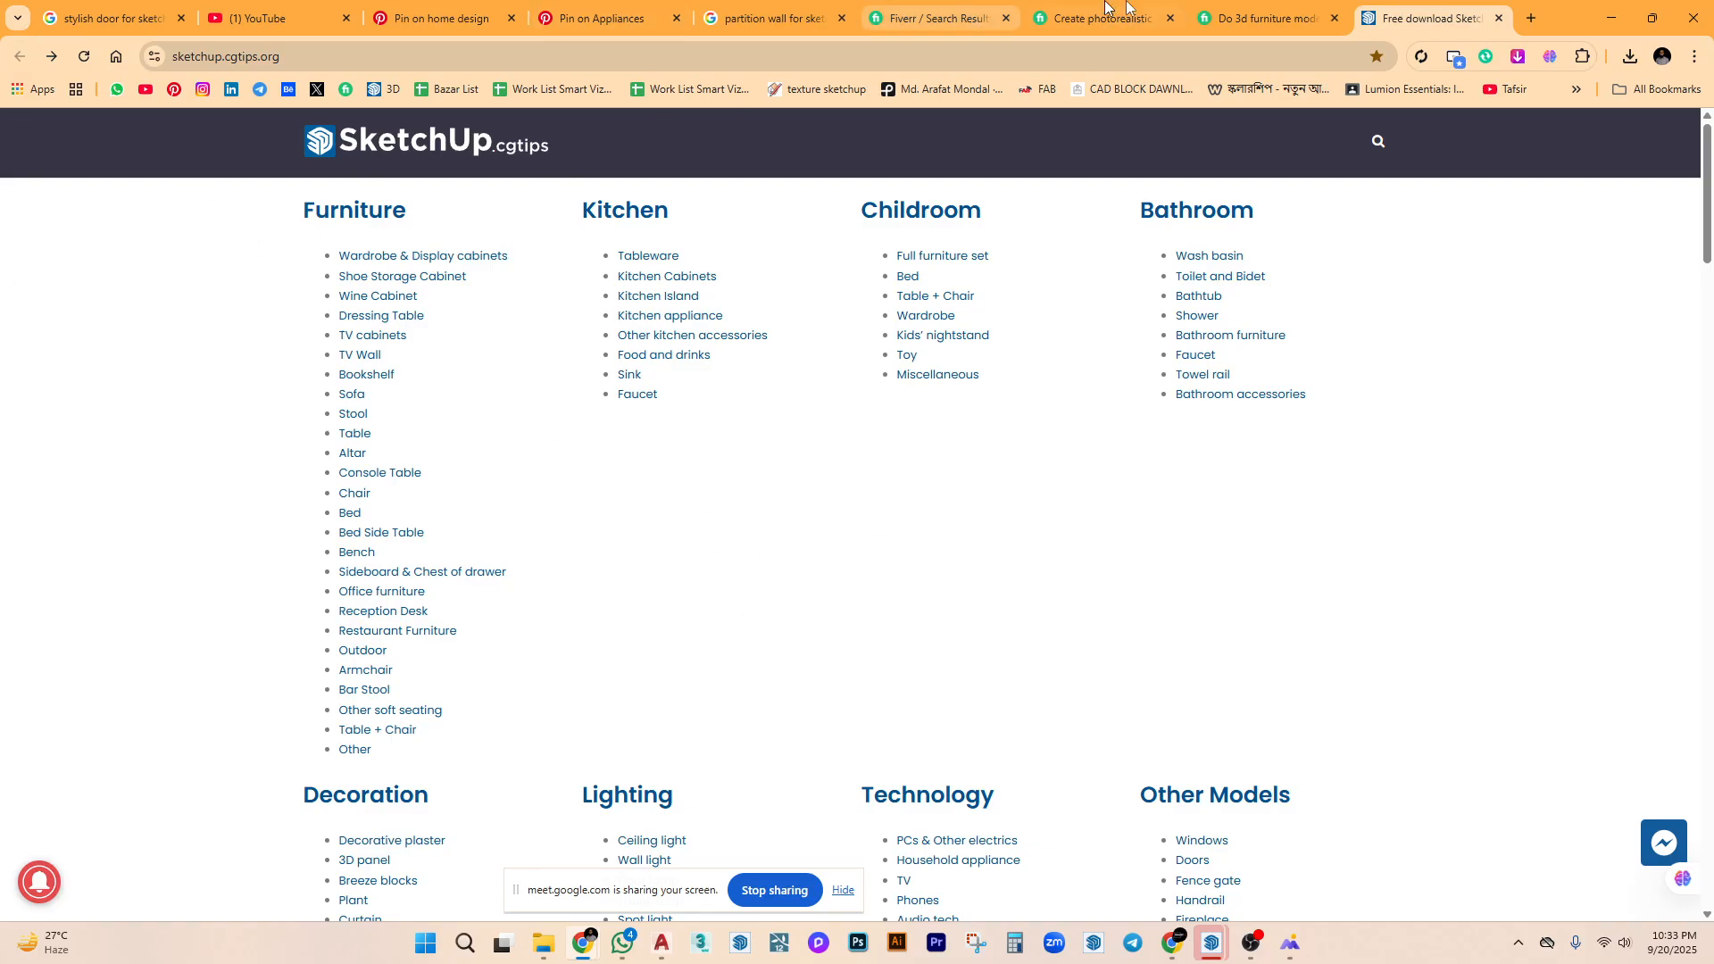
left_click(1499, 17)
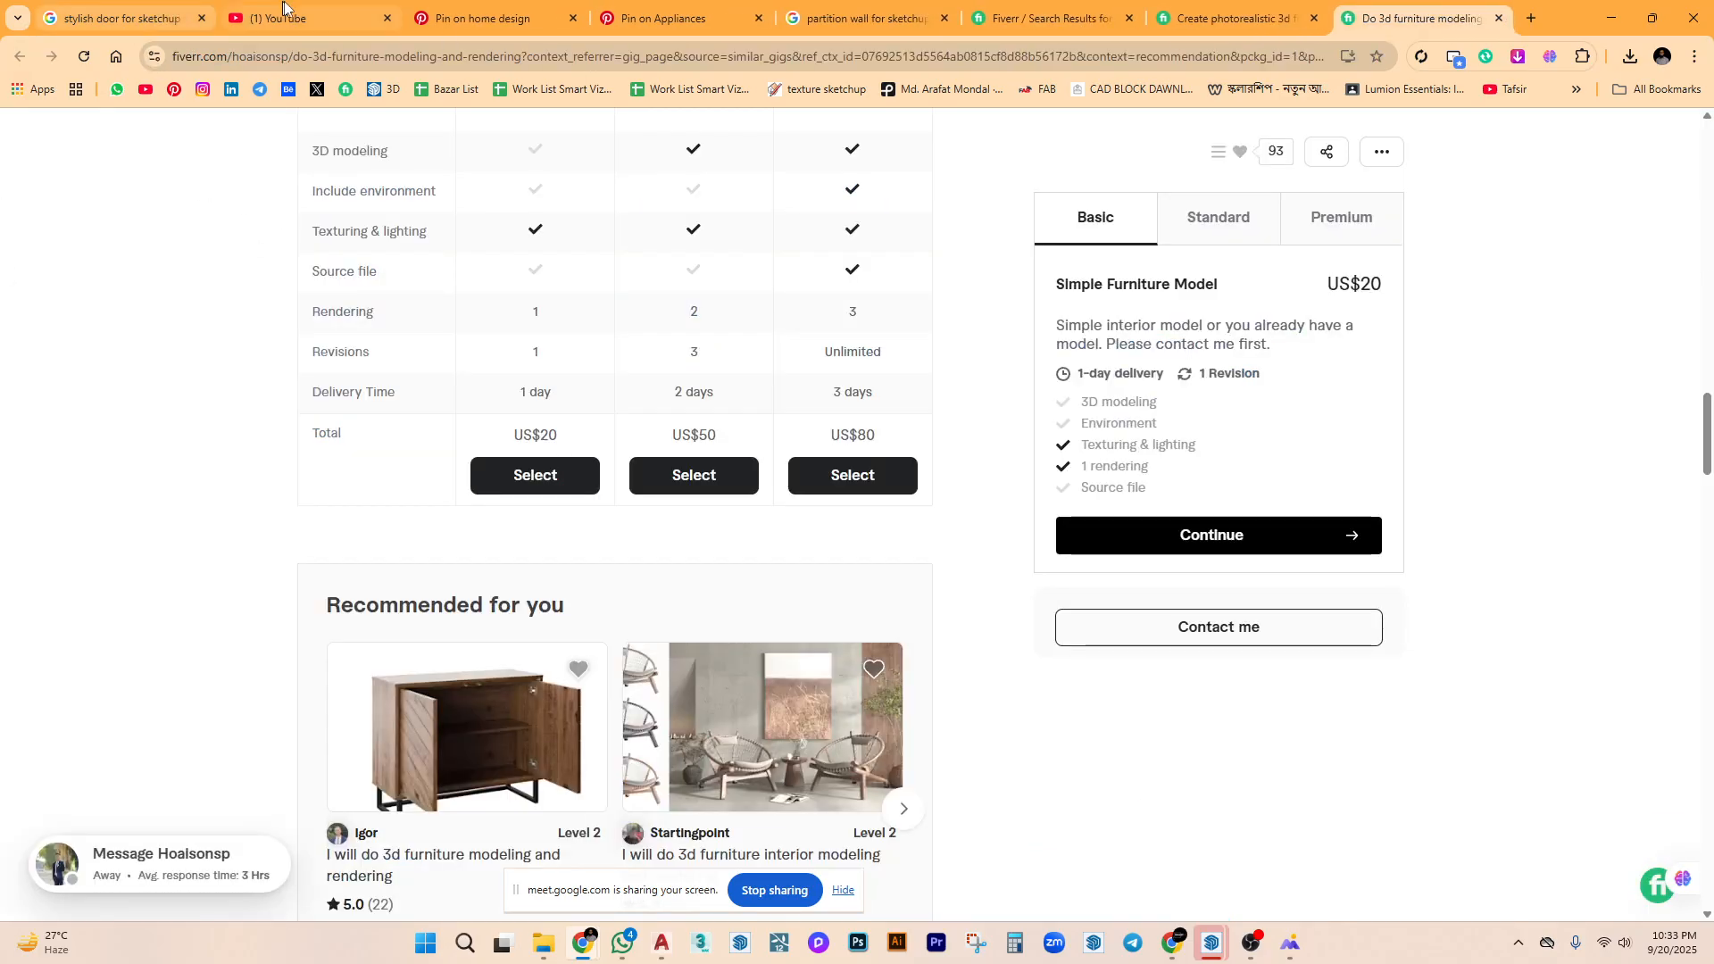
Switch to the SketchUp living dining model and examine the row of small squares between the sofa and dining table outlines.
key("ctrl+2")
left_click(1607, 24)
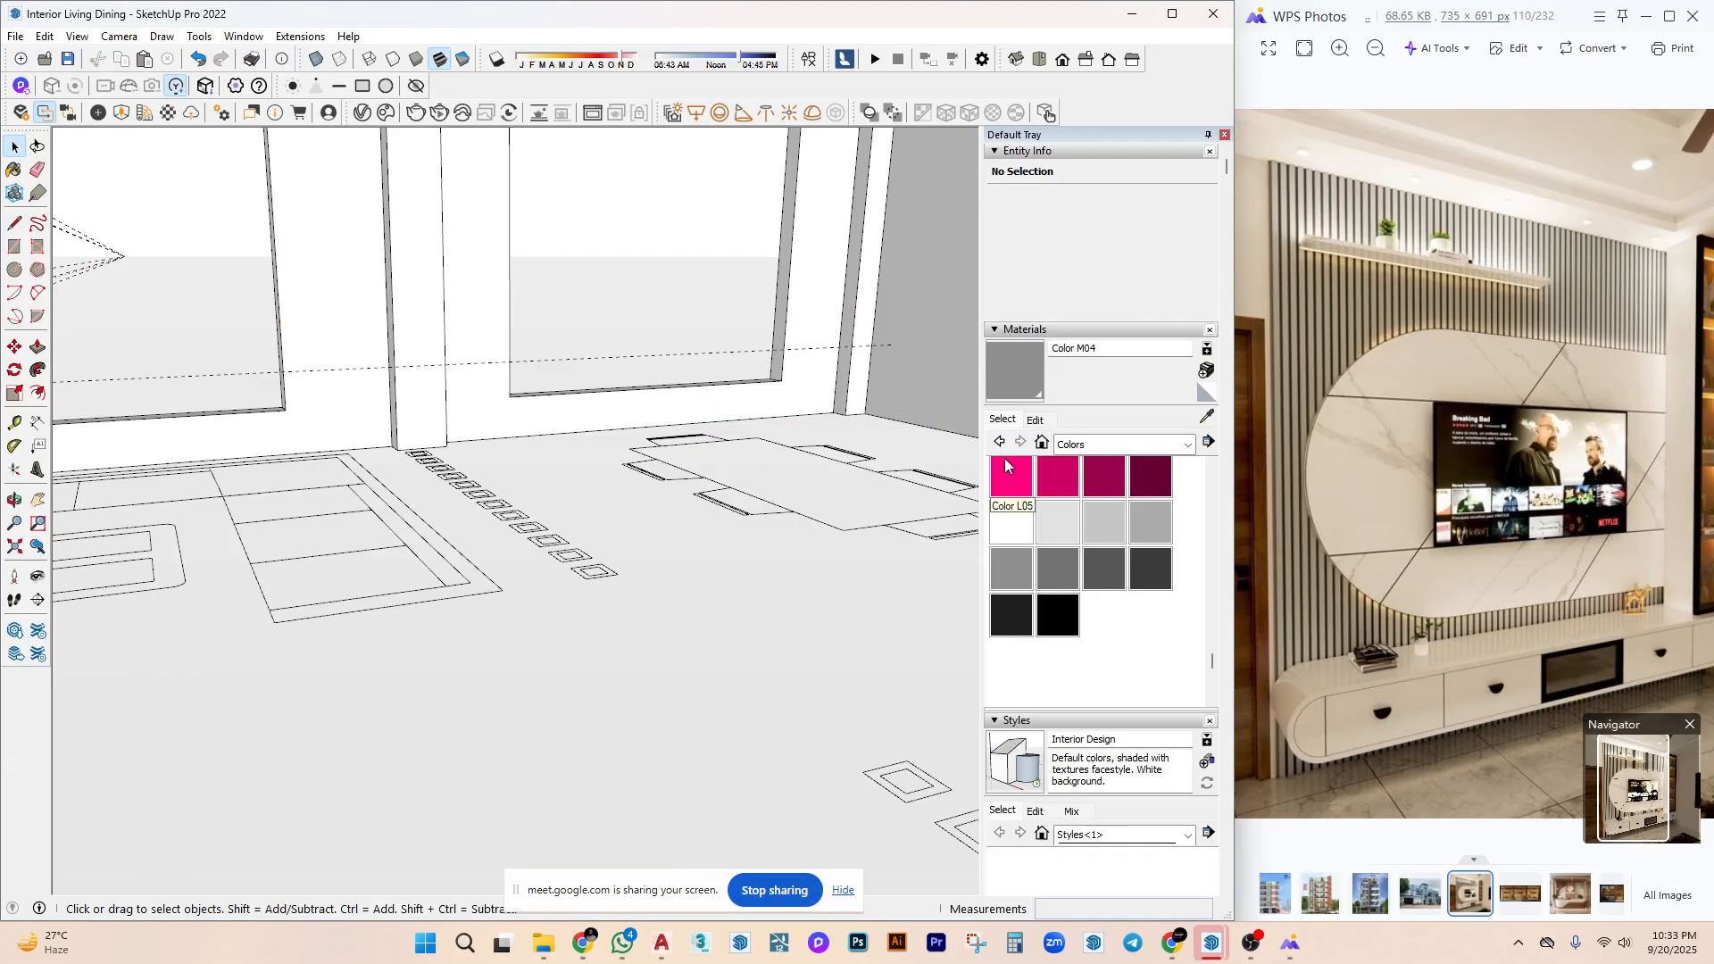
scroll(817, 554, "down", 3)
mouse_move(812, 504)
middle_mouse_down()
mouse_move(848, 535)
mouse_move(793, 565)
middle_mouse_up()
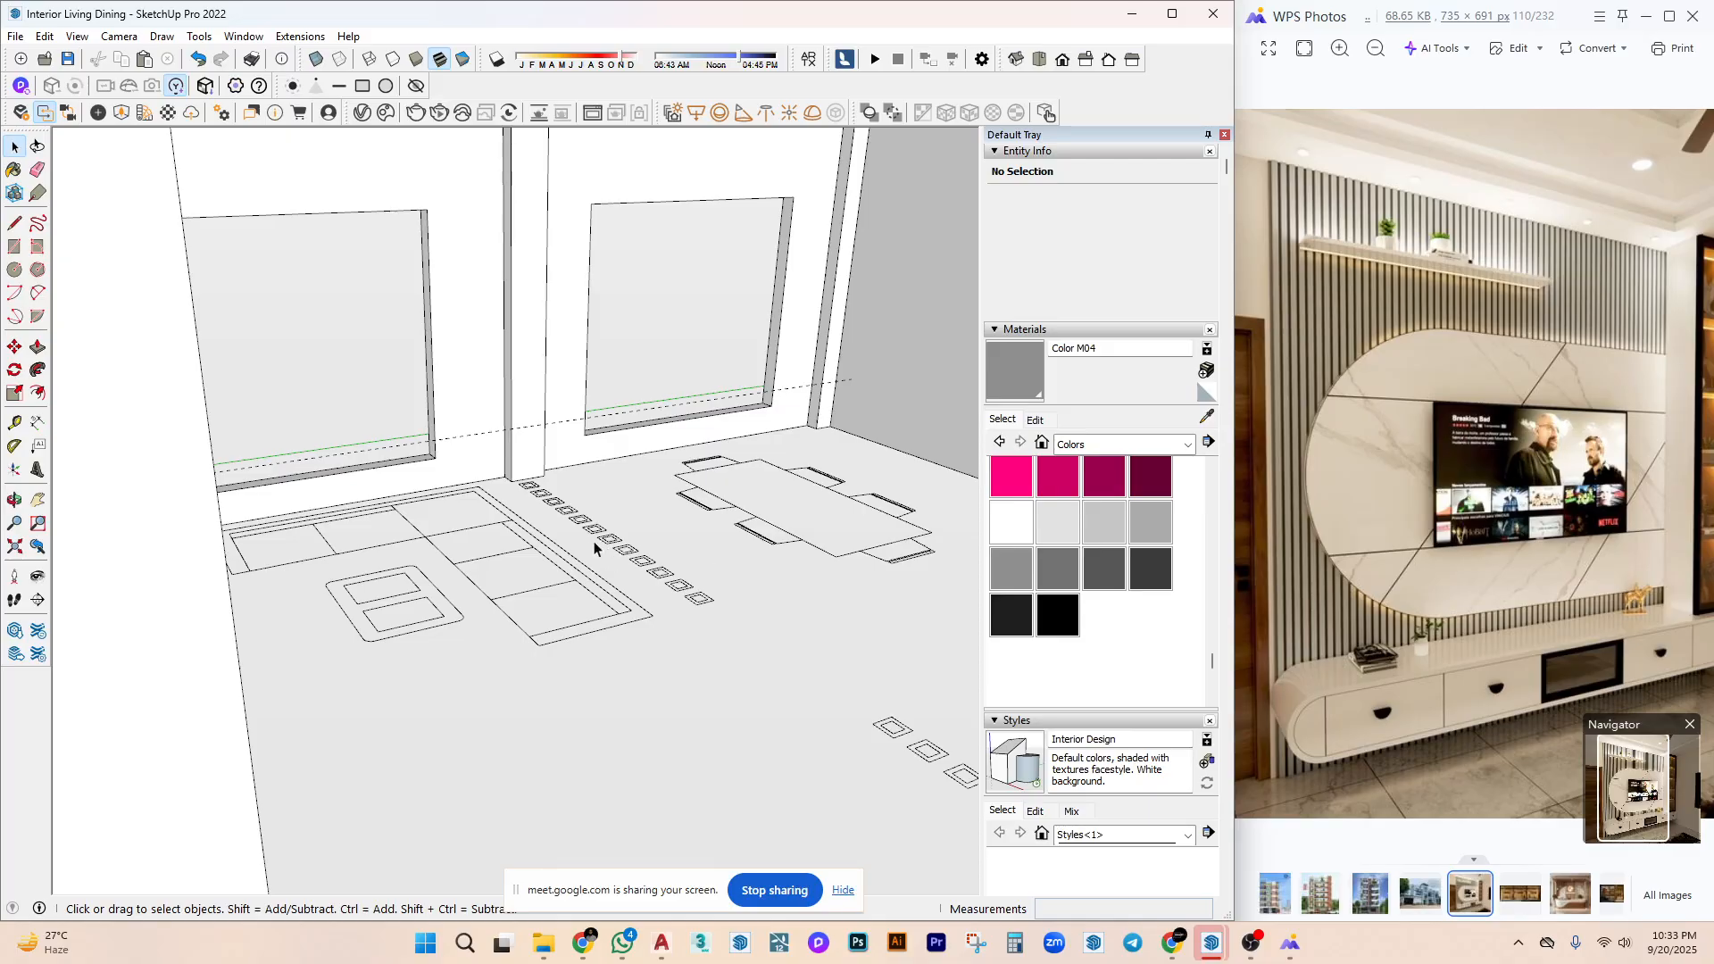
scroll(530, 538, "up", 3)
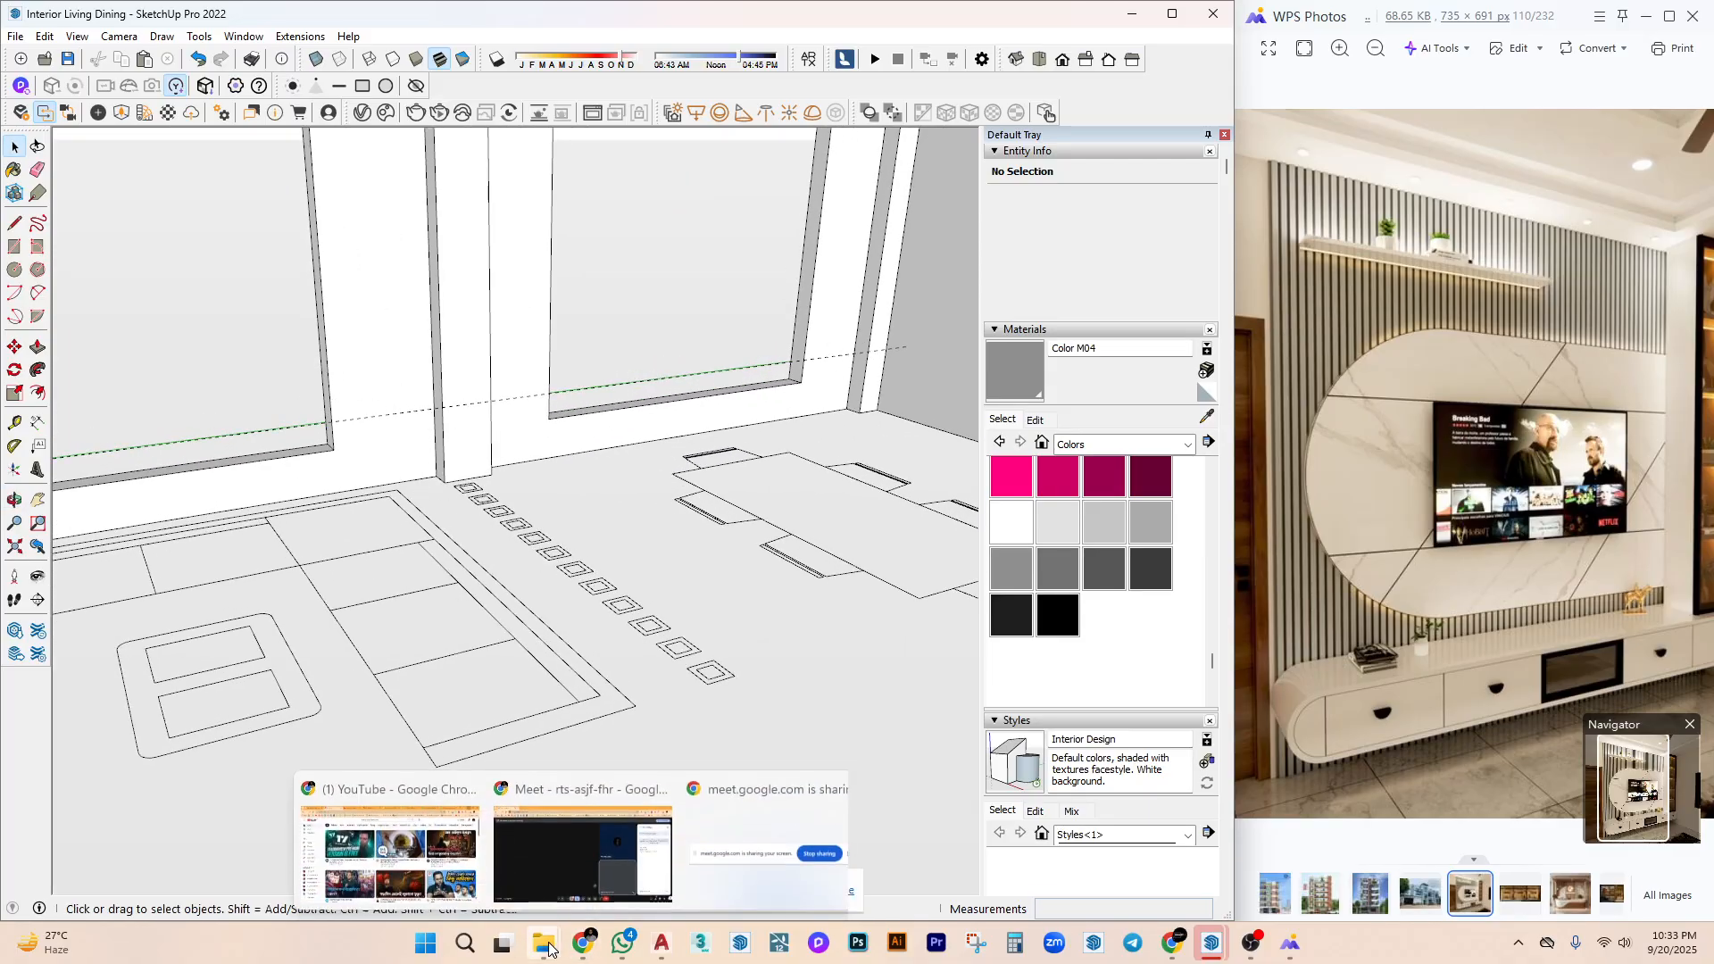
Switch back to the Chrome window and close the YouTube tab to return to the Pinterest home design pin.
mouse_move(584, 944)
left_click(419, 853)
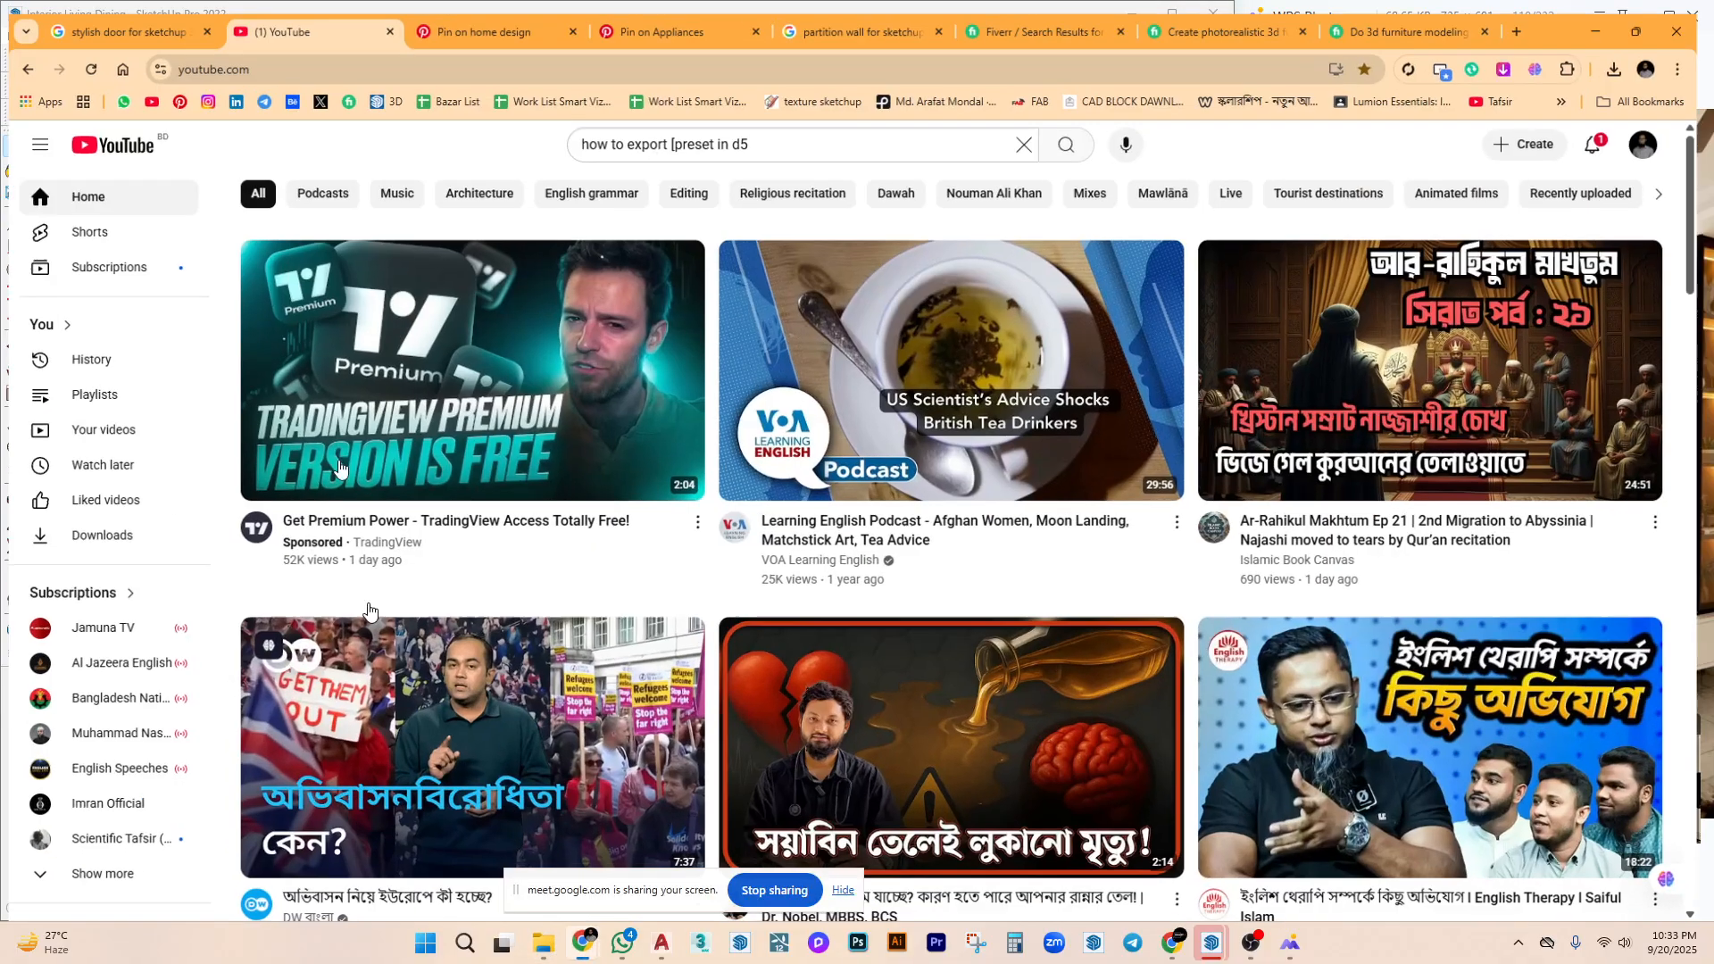
left_click(387, 18)
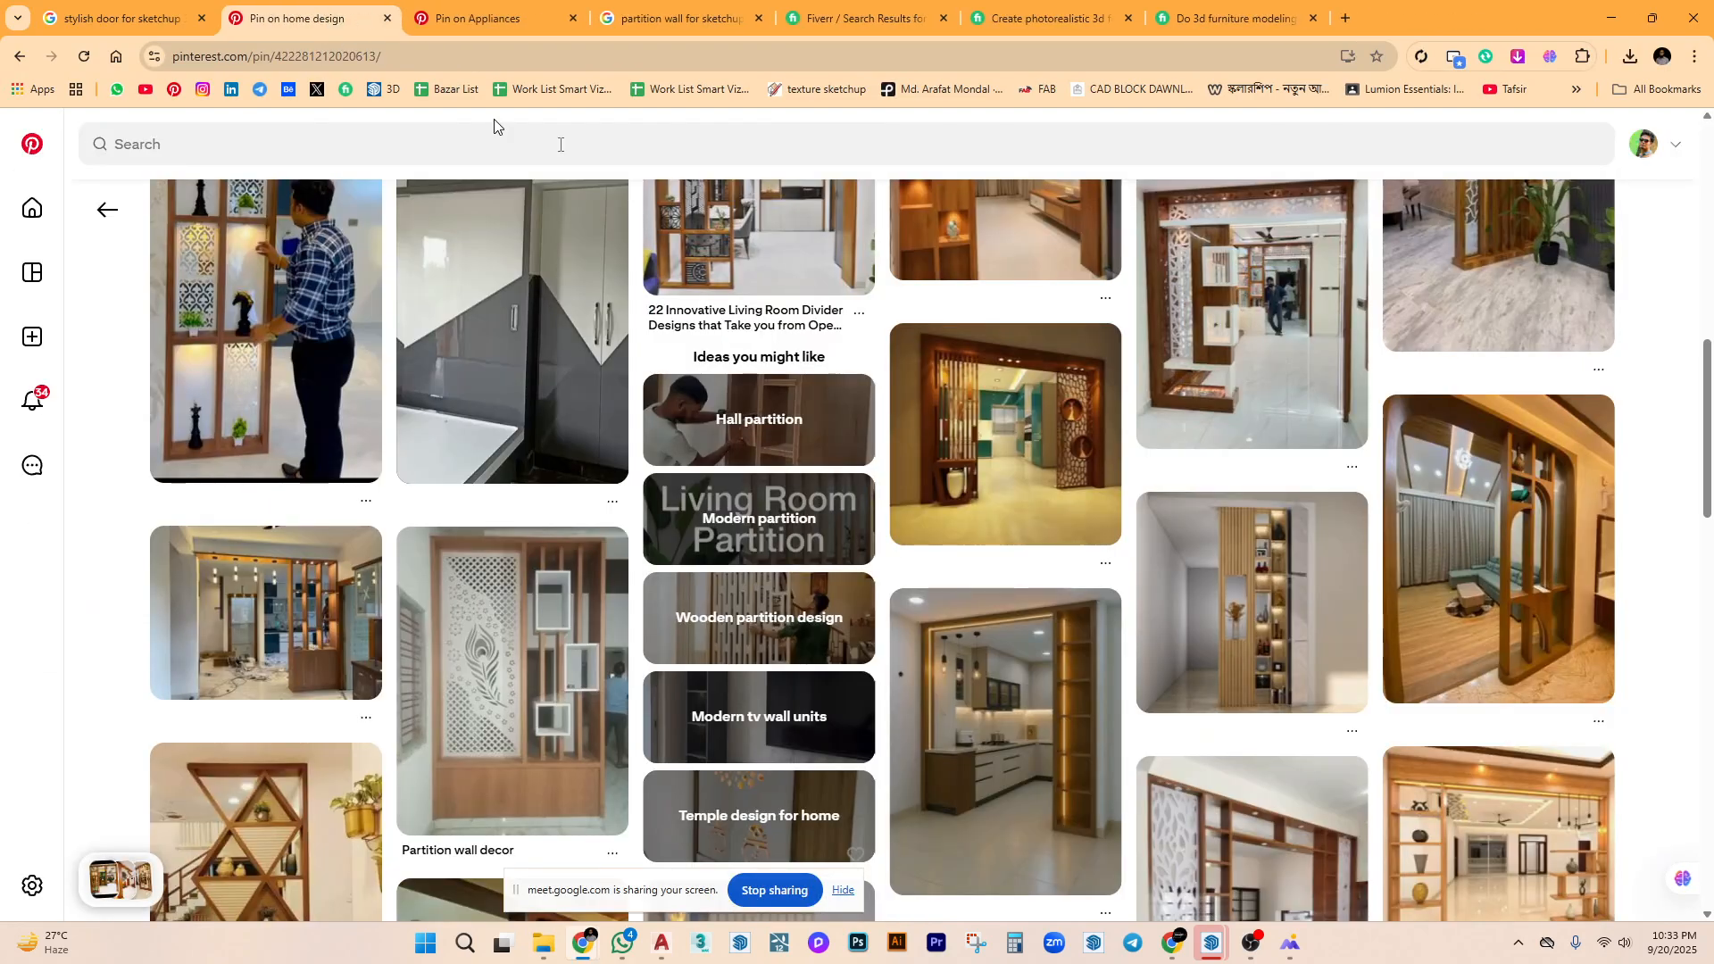
Look through the partition wall designs related to the Pinterest home design pin, and return to the pin's main image.
scroll(1072, 543, "down", 4)
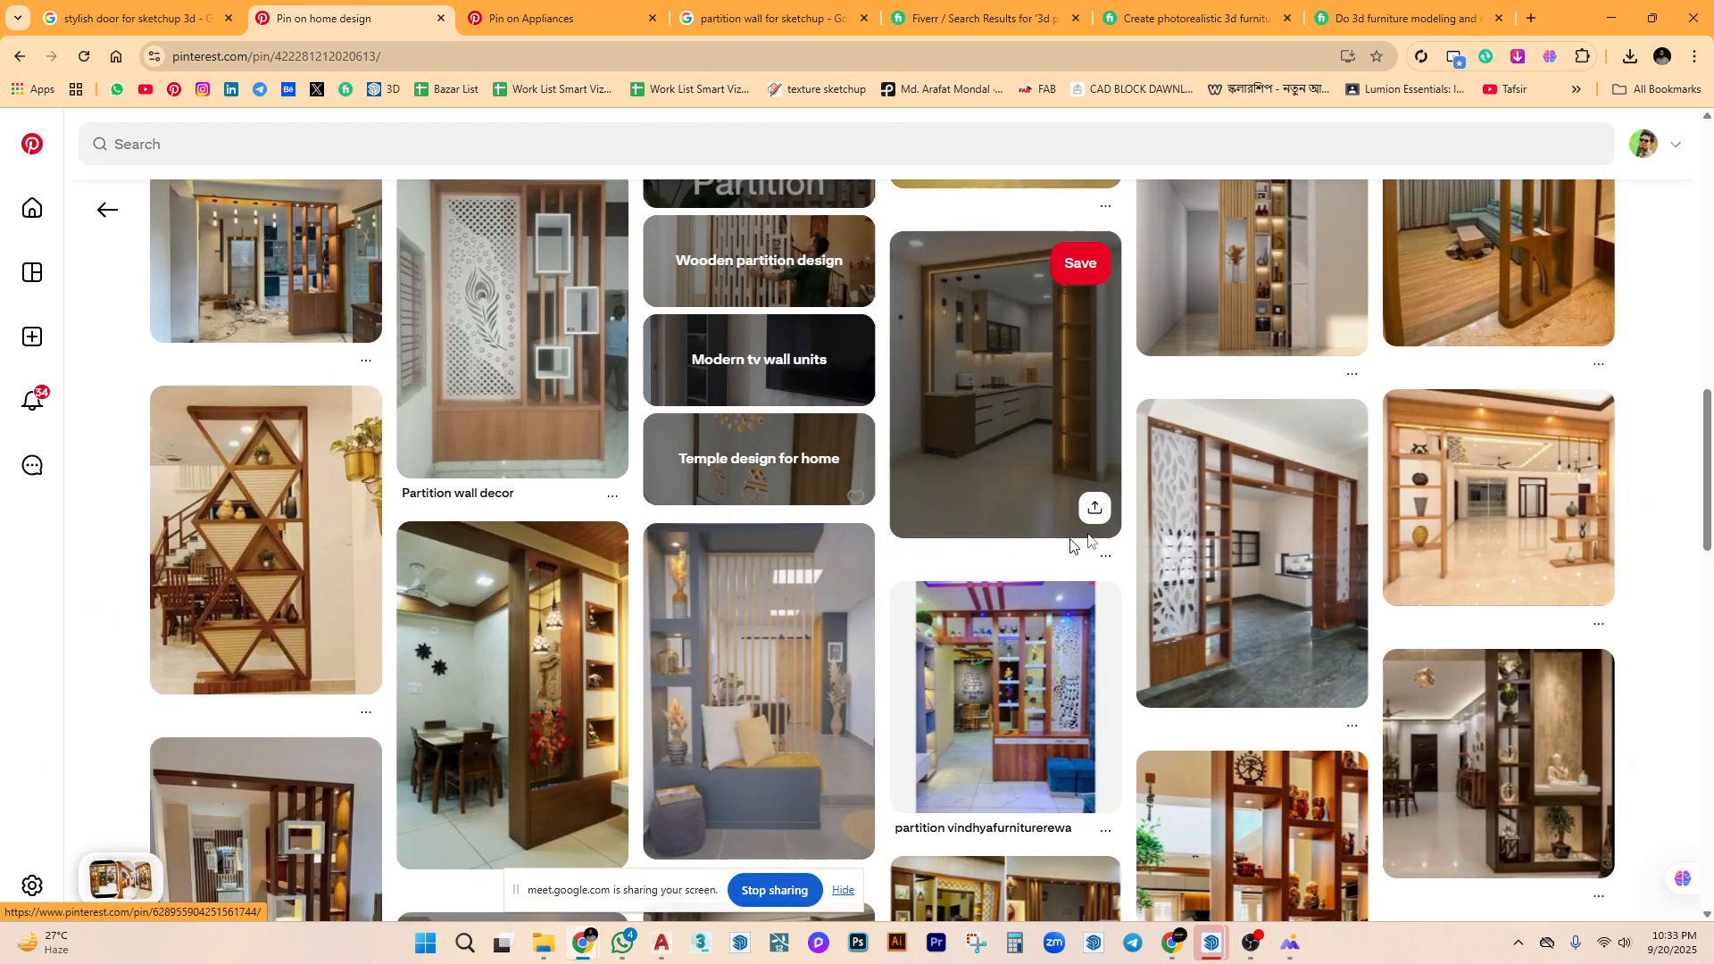
scroll(1141, 625, "down", 4)
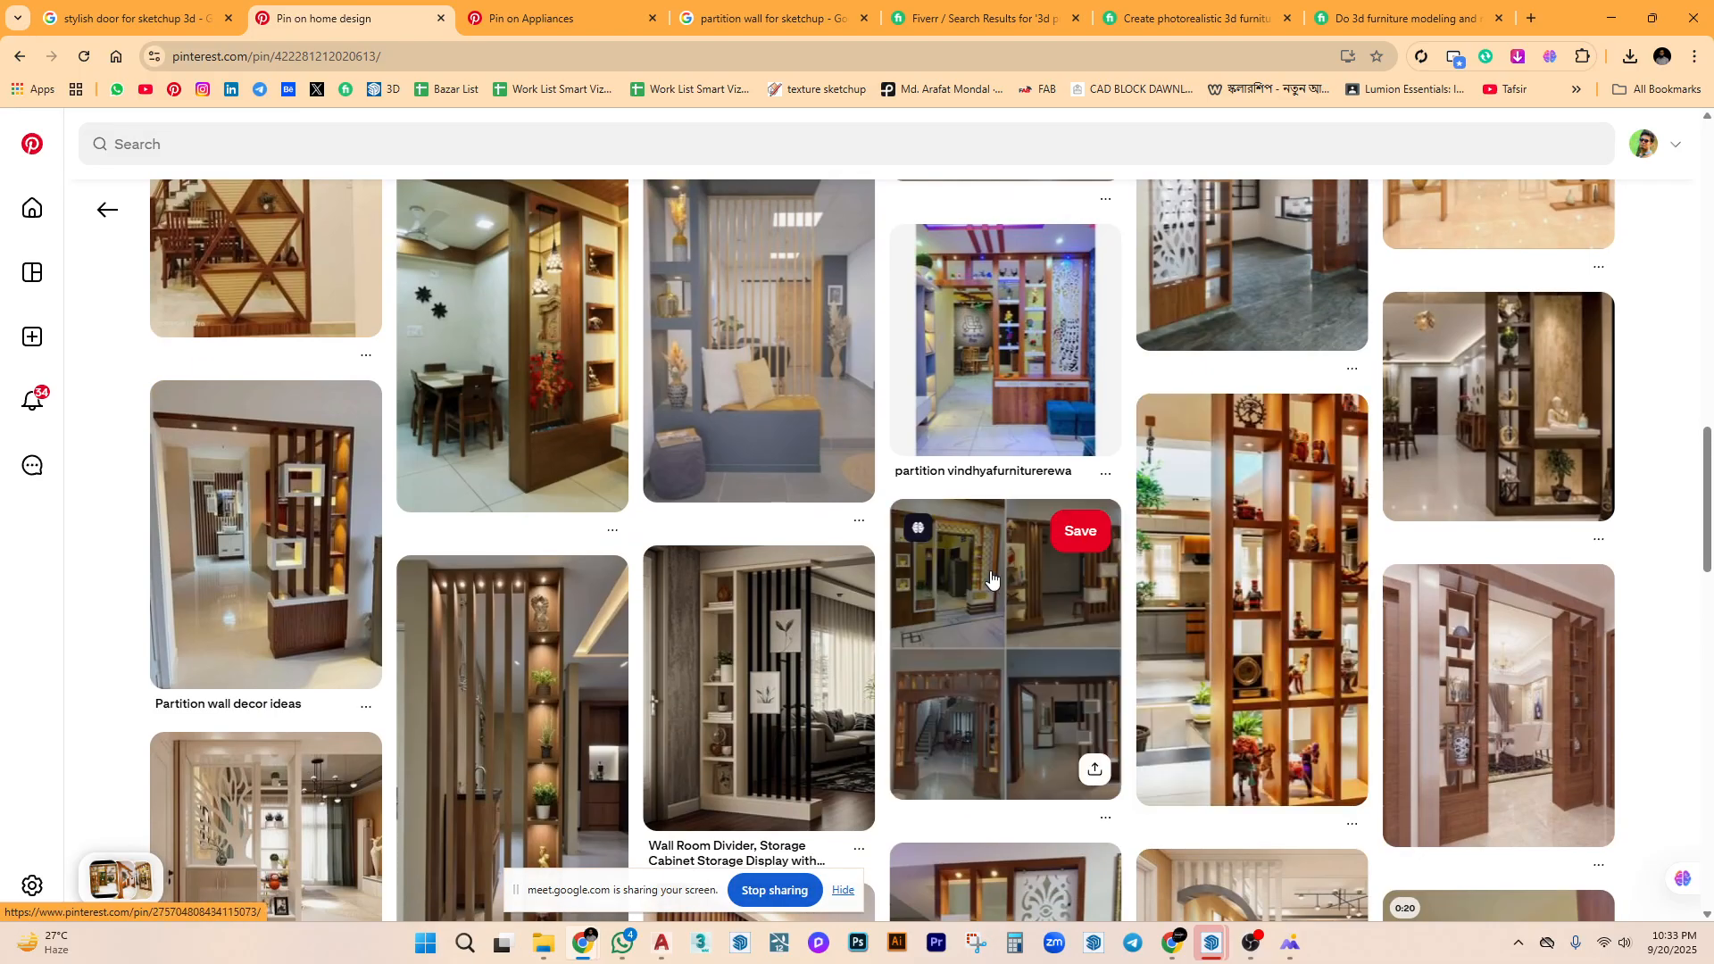
scroll(978, 566, "down", 3)
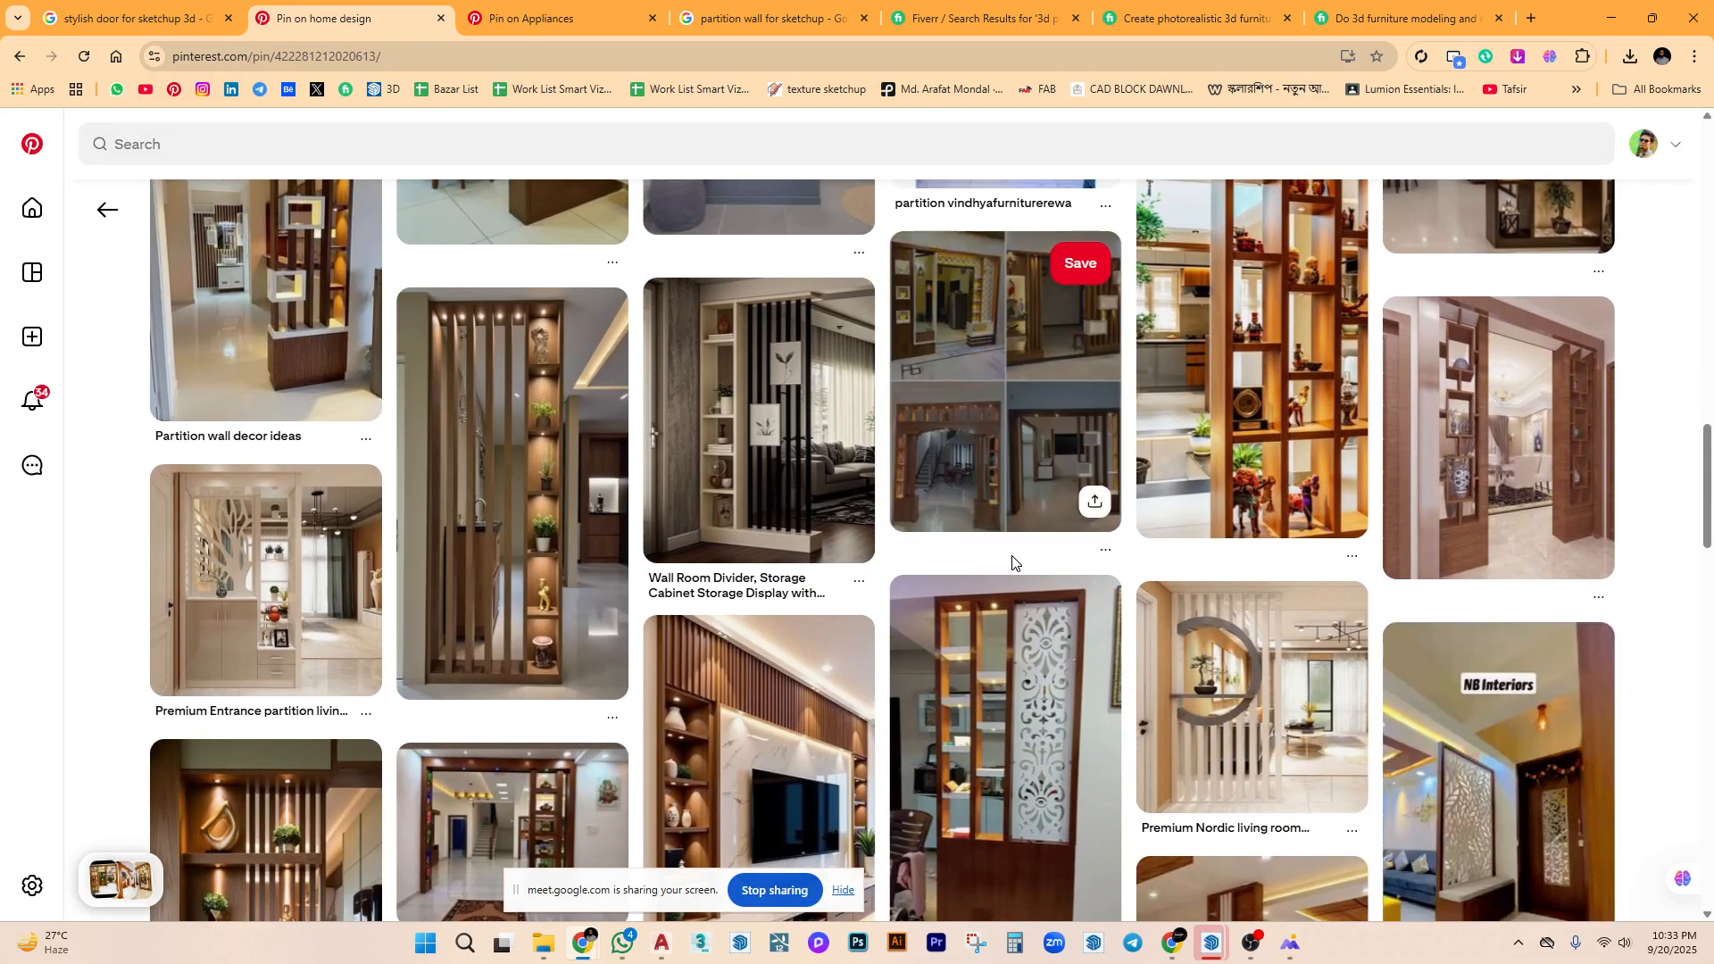
scroll(1038, 546, "down", 5)
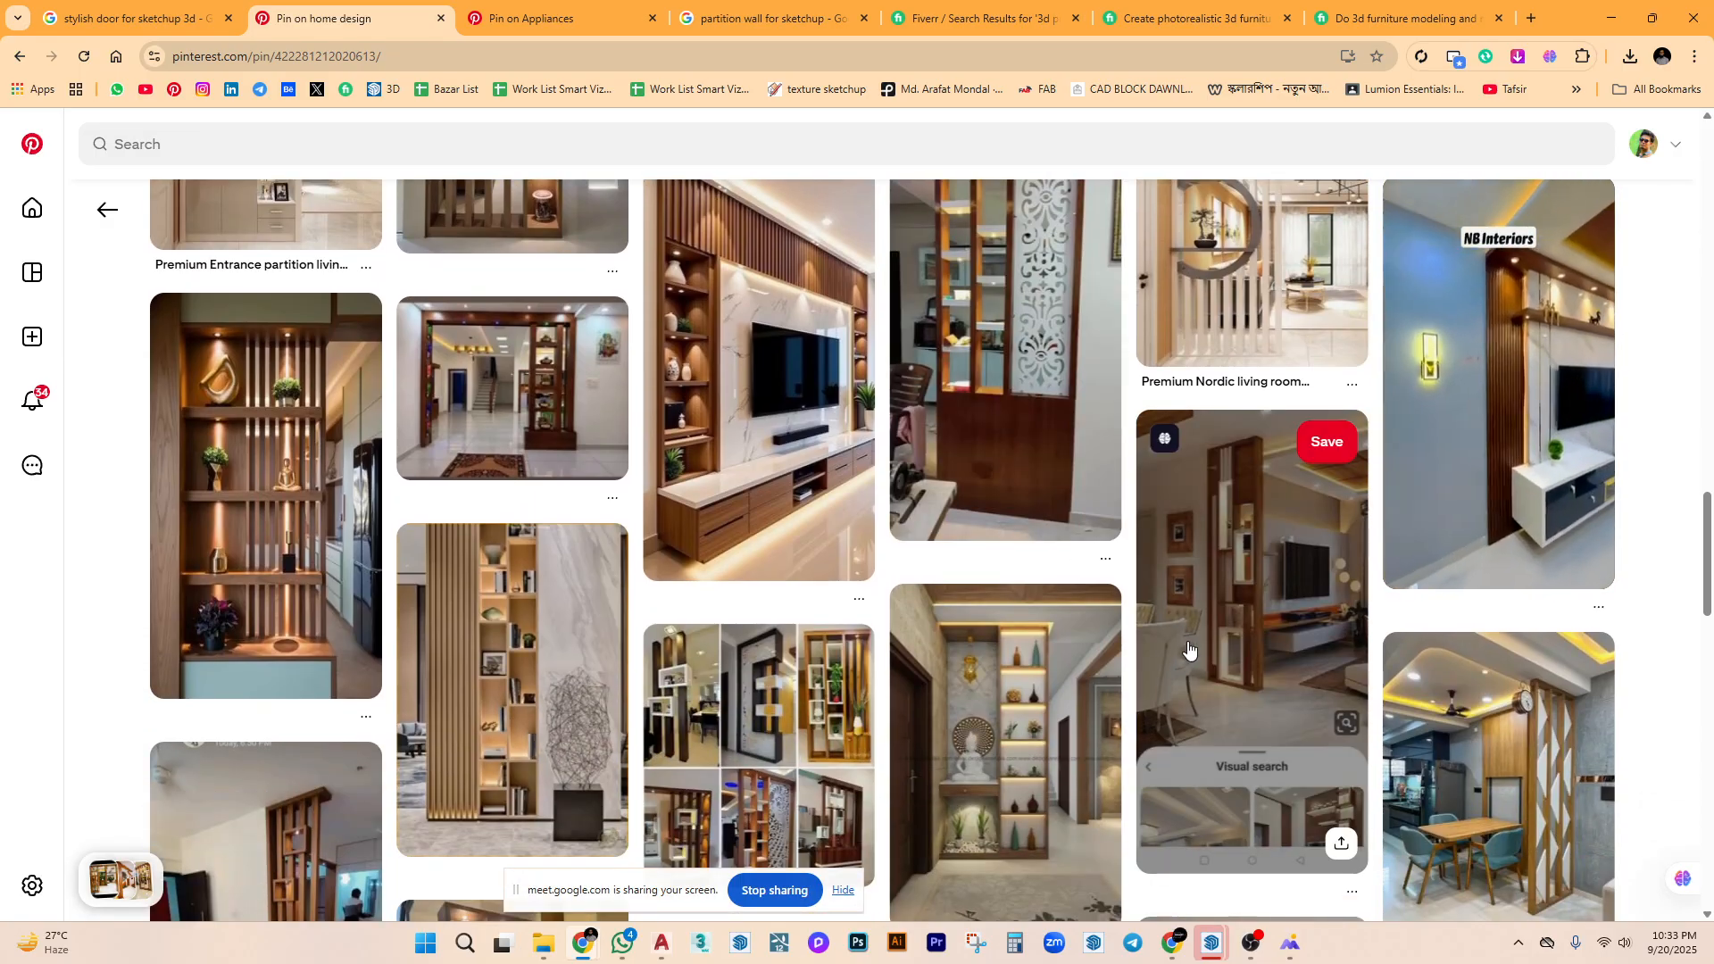
scroll(1188, 628, "up", 10)
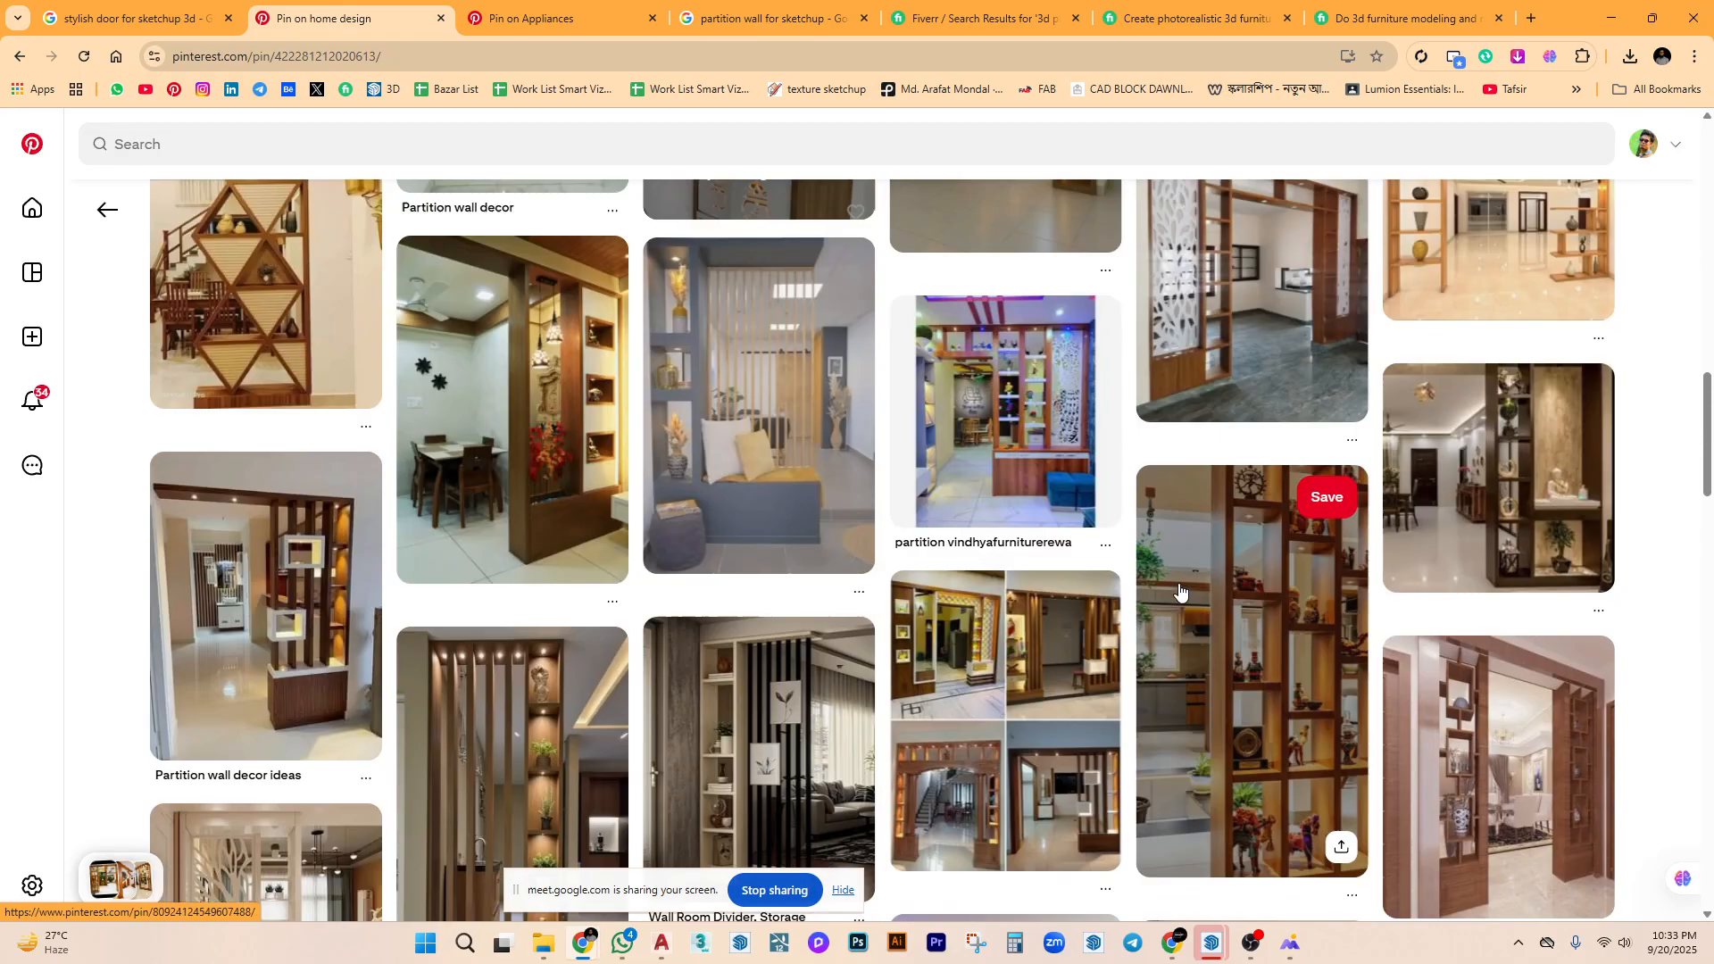
scroll(1179, 584, "up", 5)
scroll(1178, 582, "up", 4)
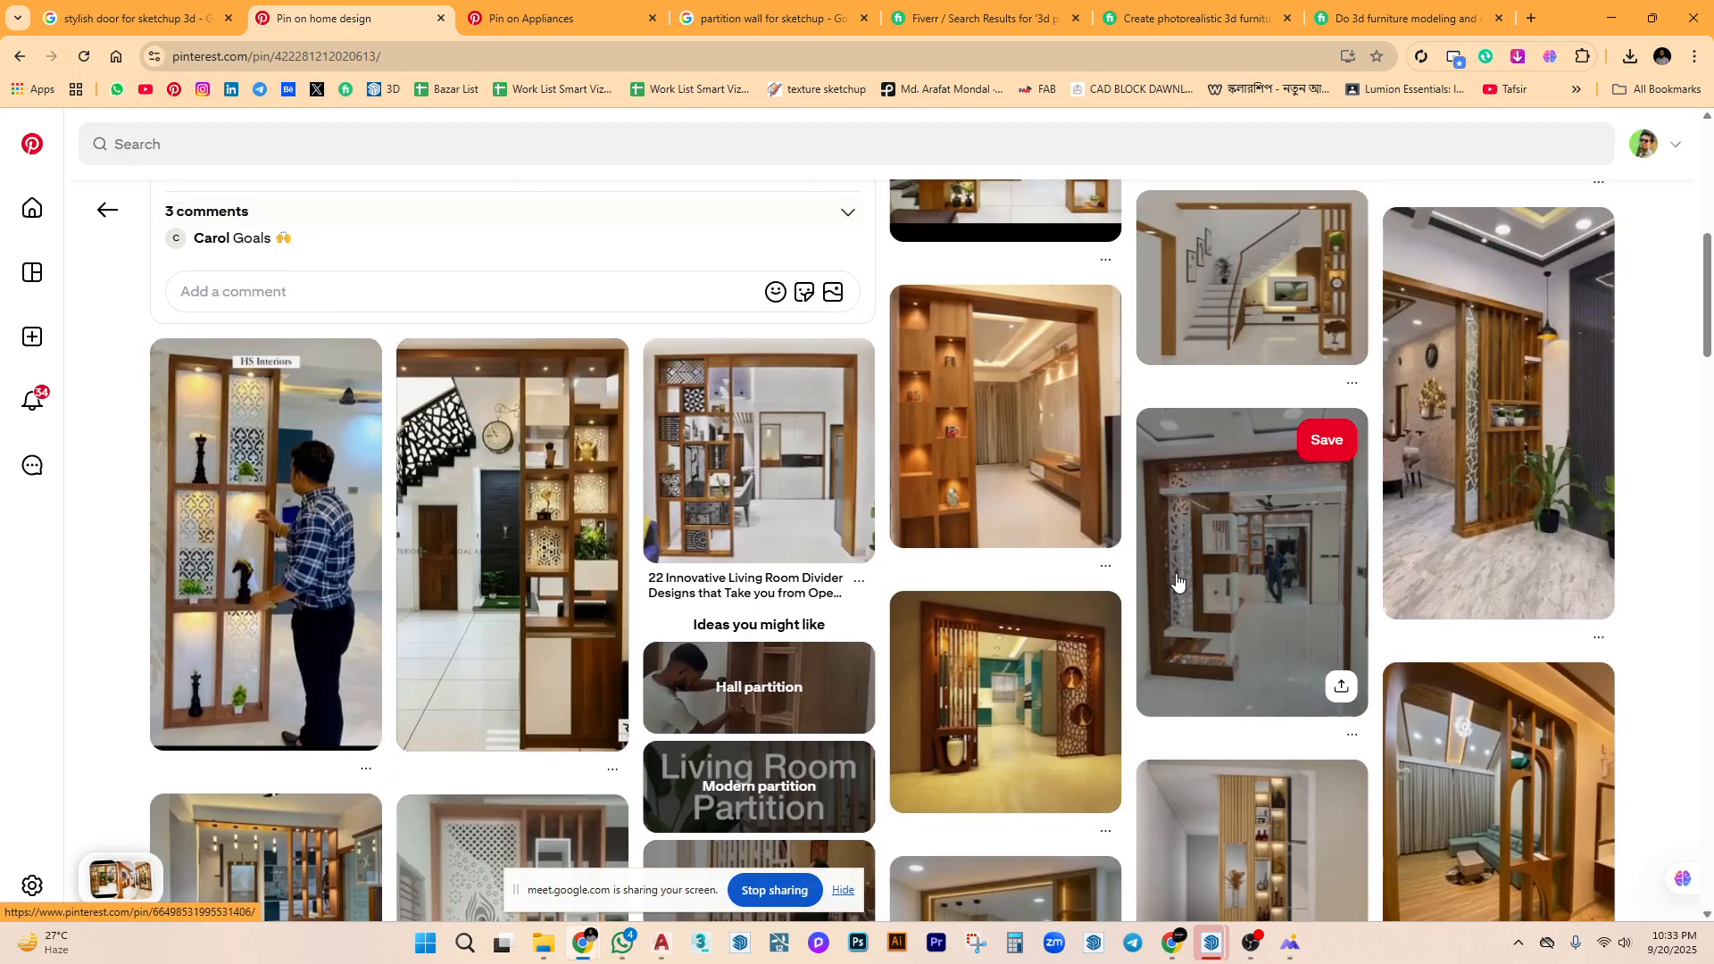
scroll(934, 637, "up", 6)
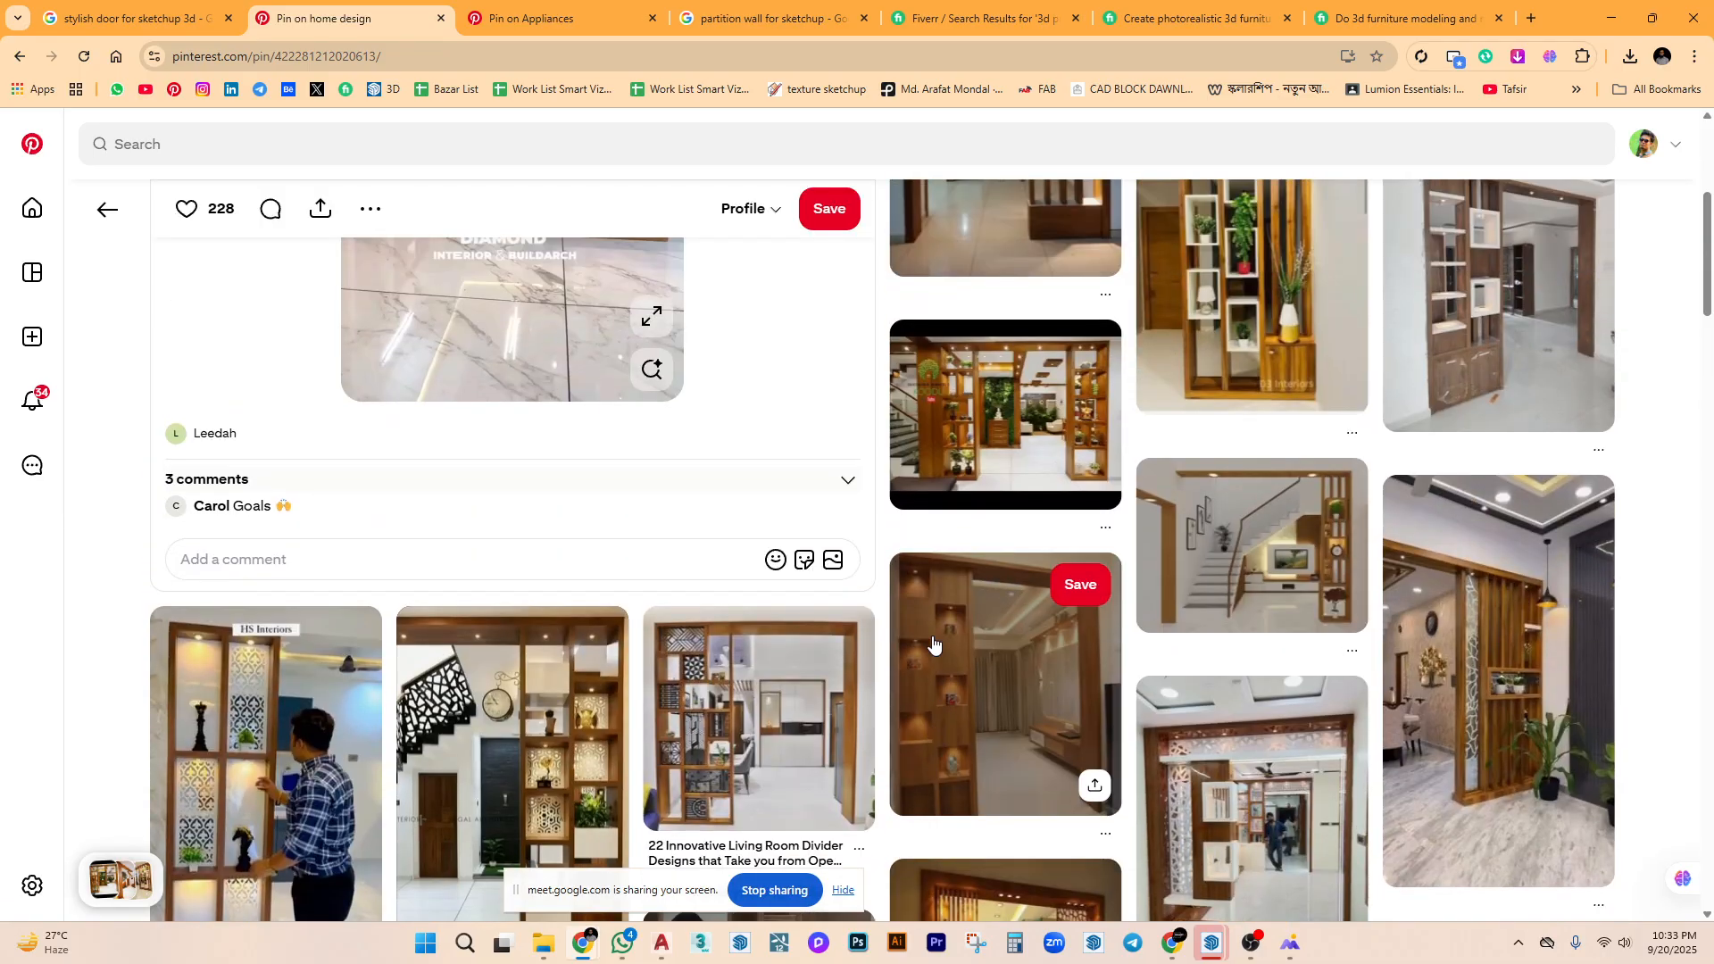
scroll(934, 634, "up", 2)
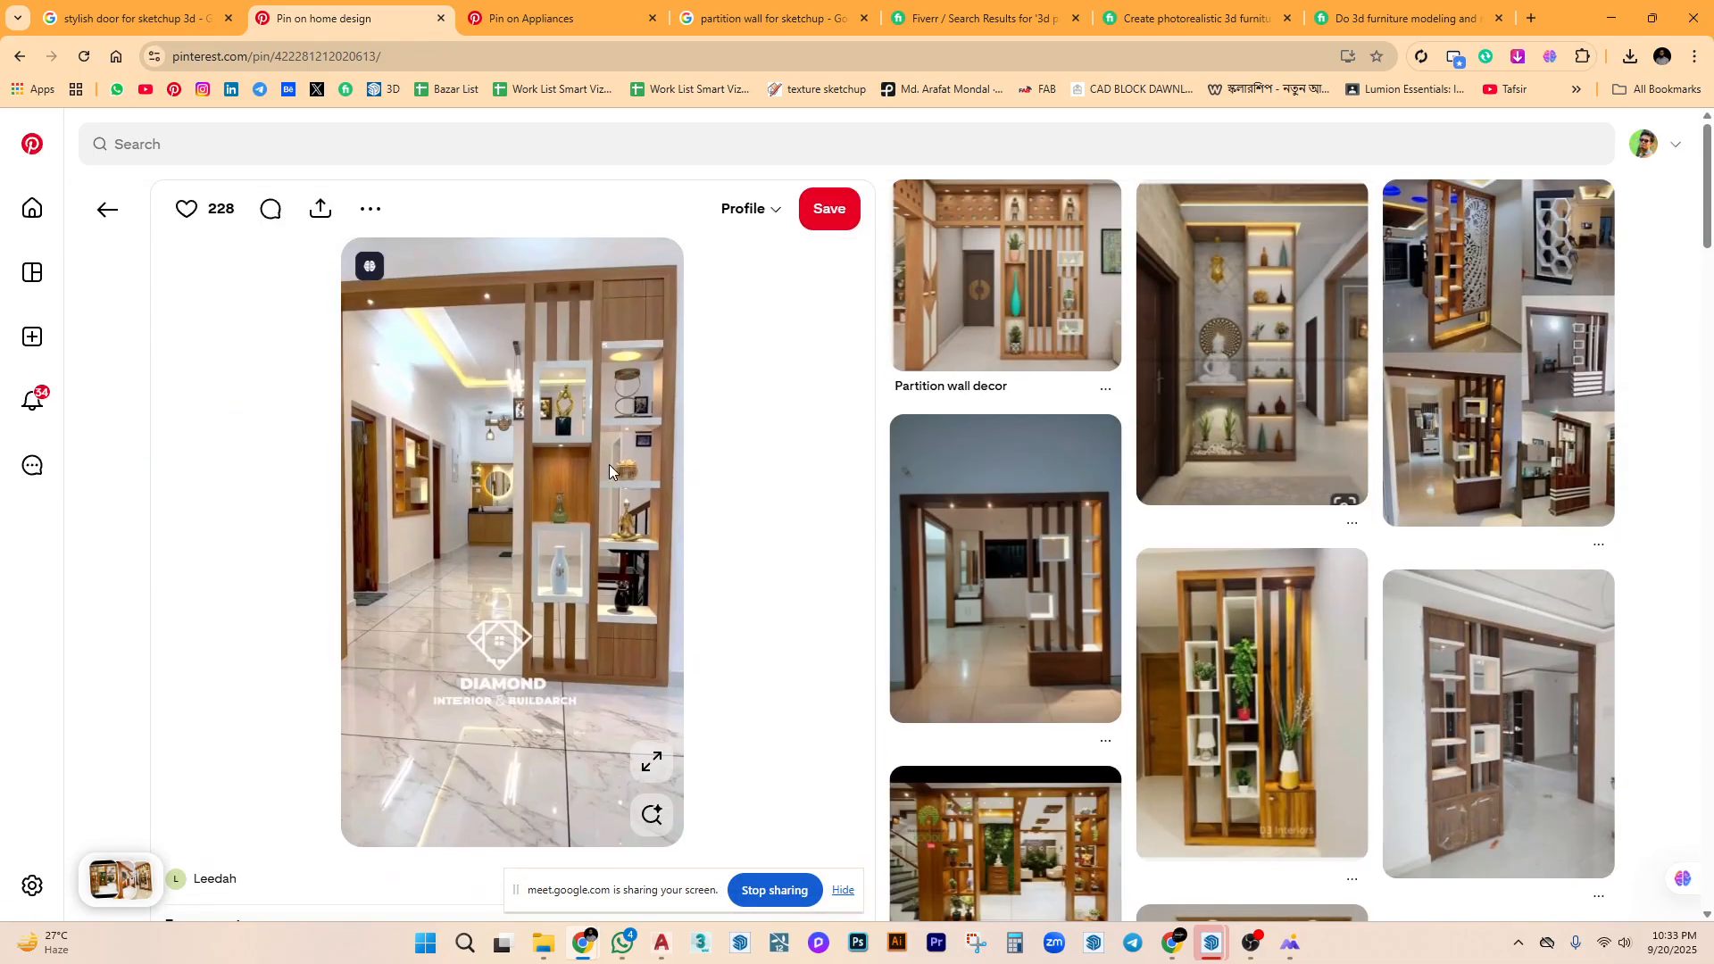
Save the partition wall image from the open pin and switch back to the SketchUp model.
right_click(554, 335)
left_click(545, 318)
right_click(546, 324)
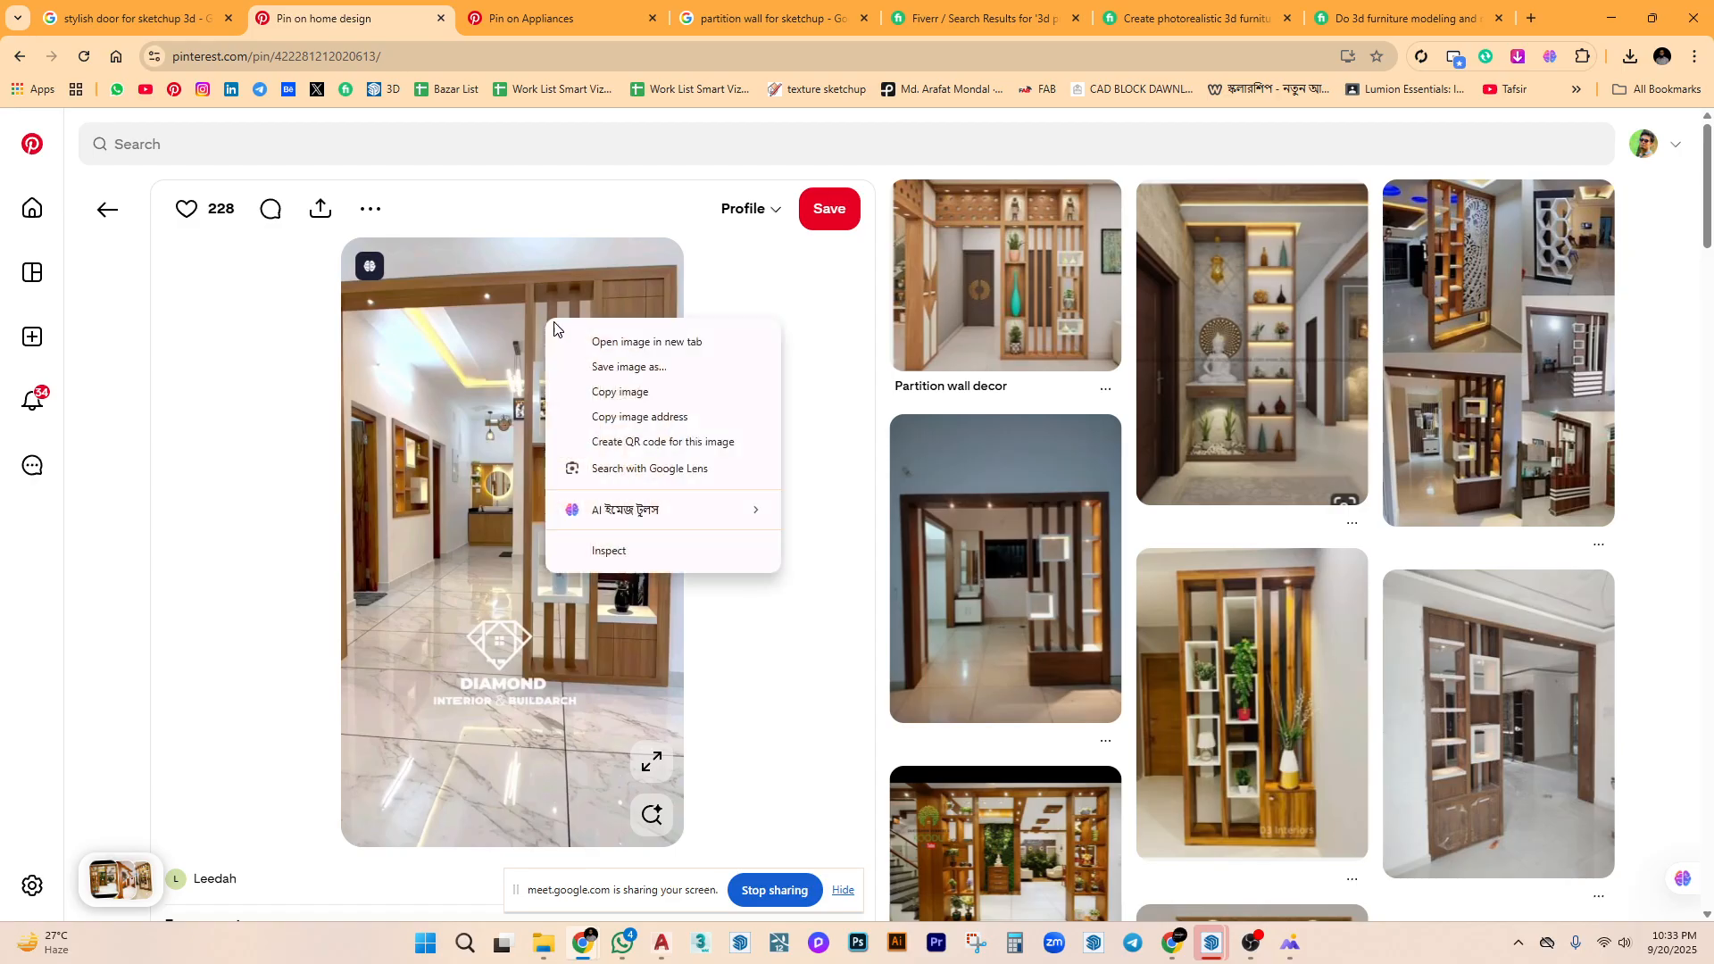
left_click(679, 375)
left_click(705, 457)
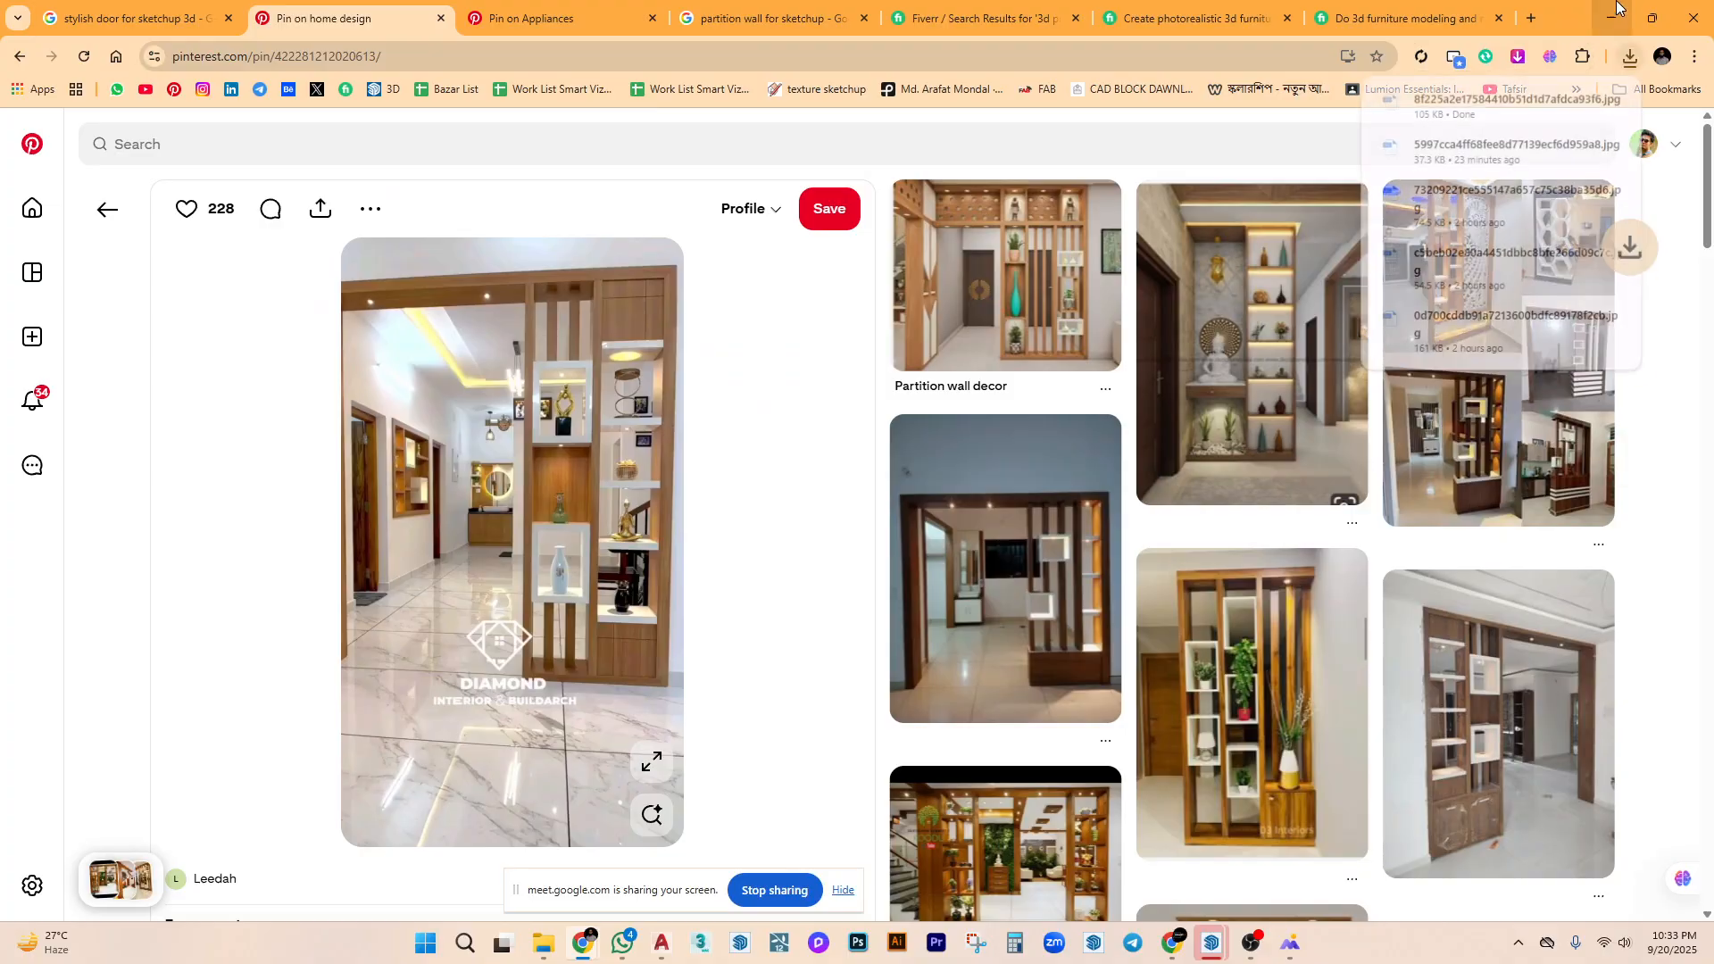
left_click(1618, 9)
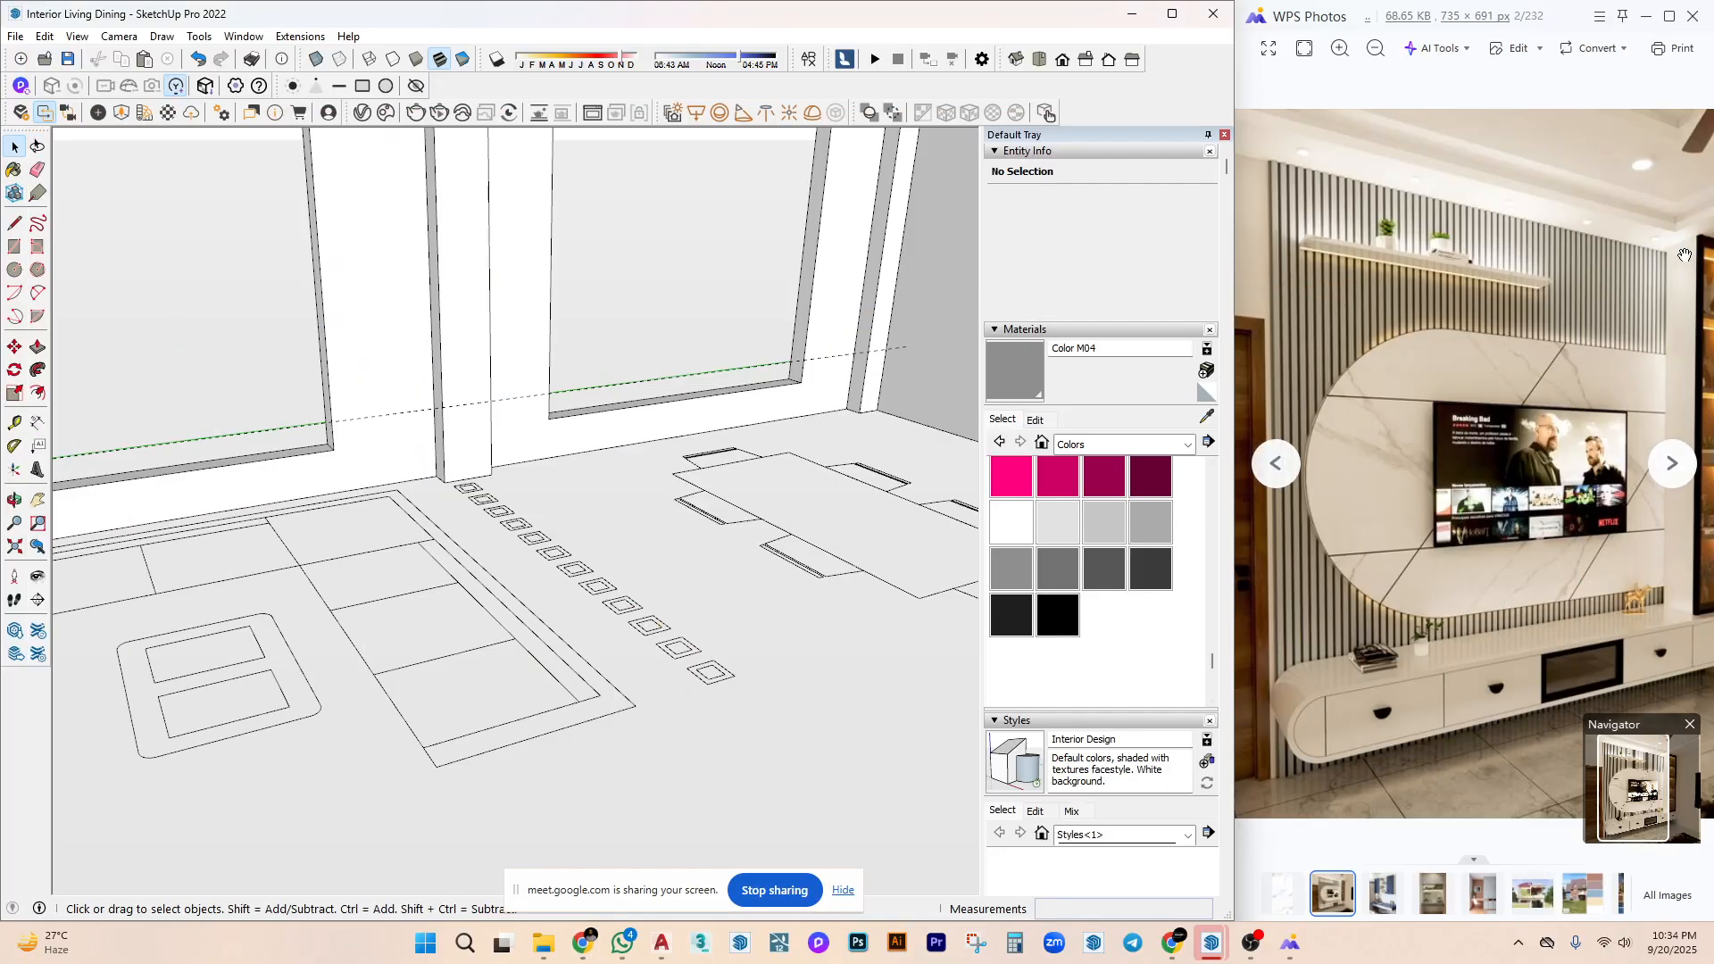
Bring up the saved partition wall photo beside the model in place of the TV wall photo.
left_click(1276, 464)
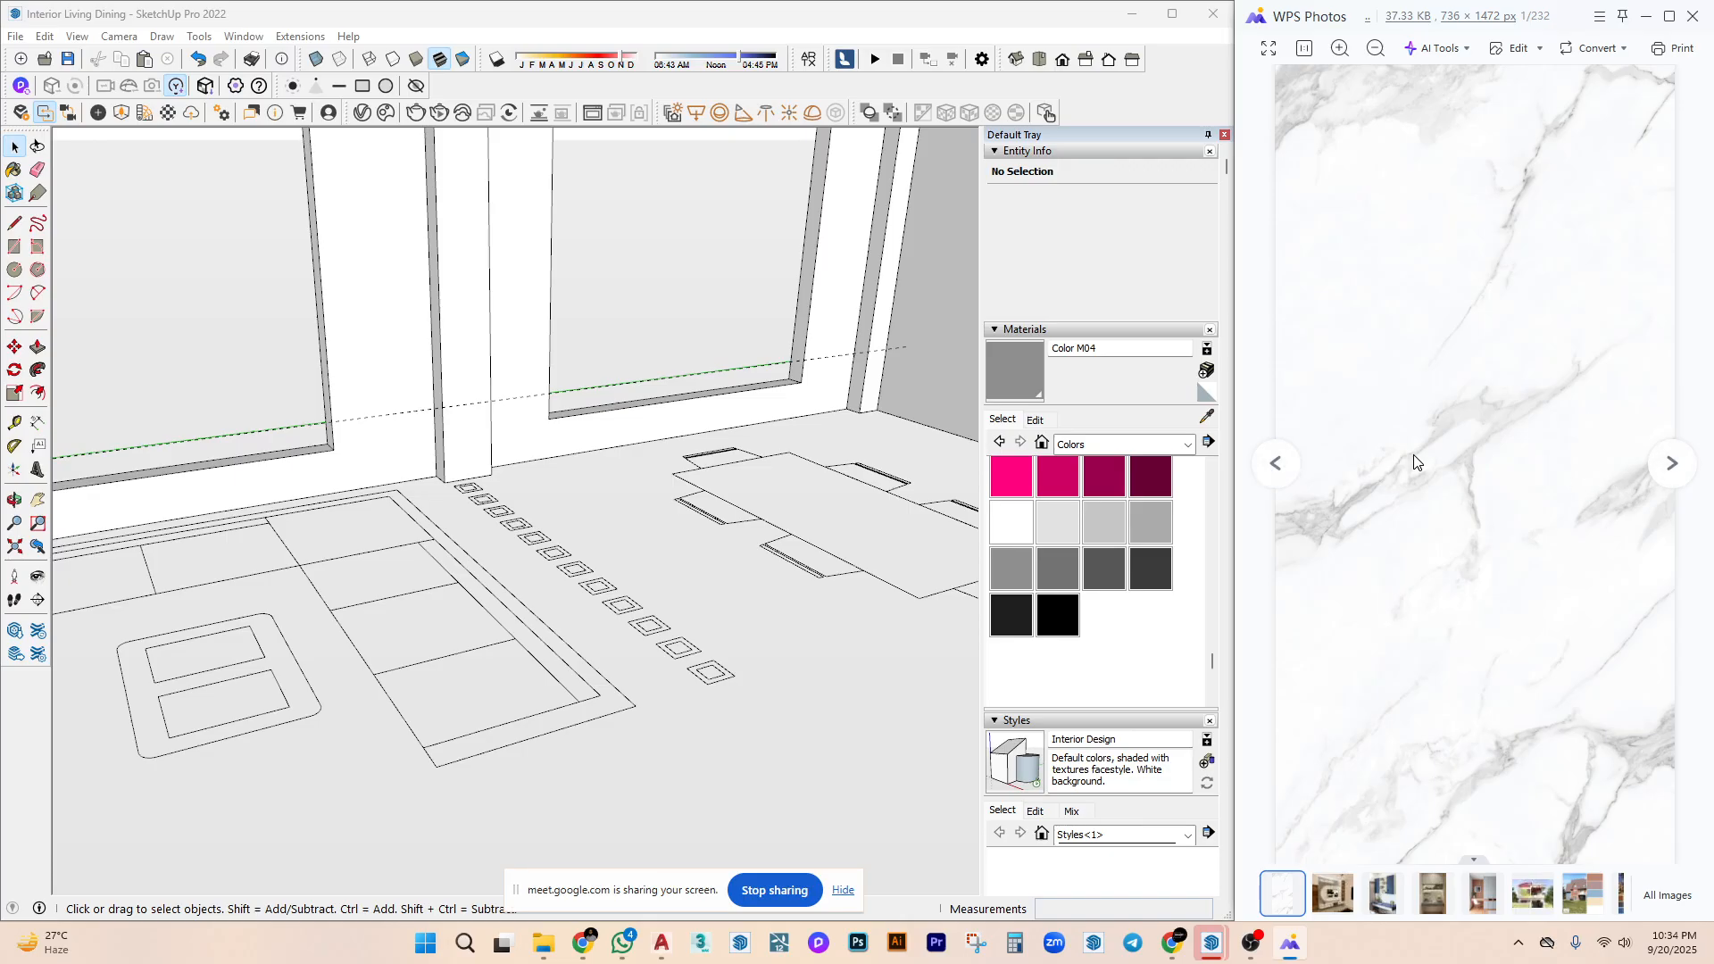
left_click(1274, 465)
left_click(1276, 466)
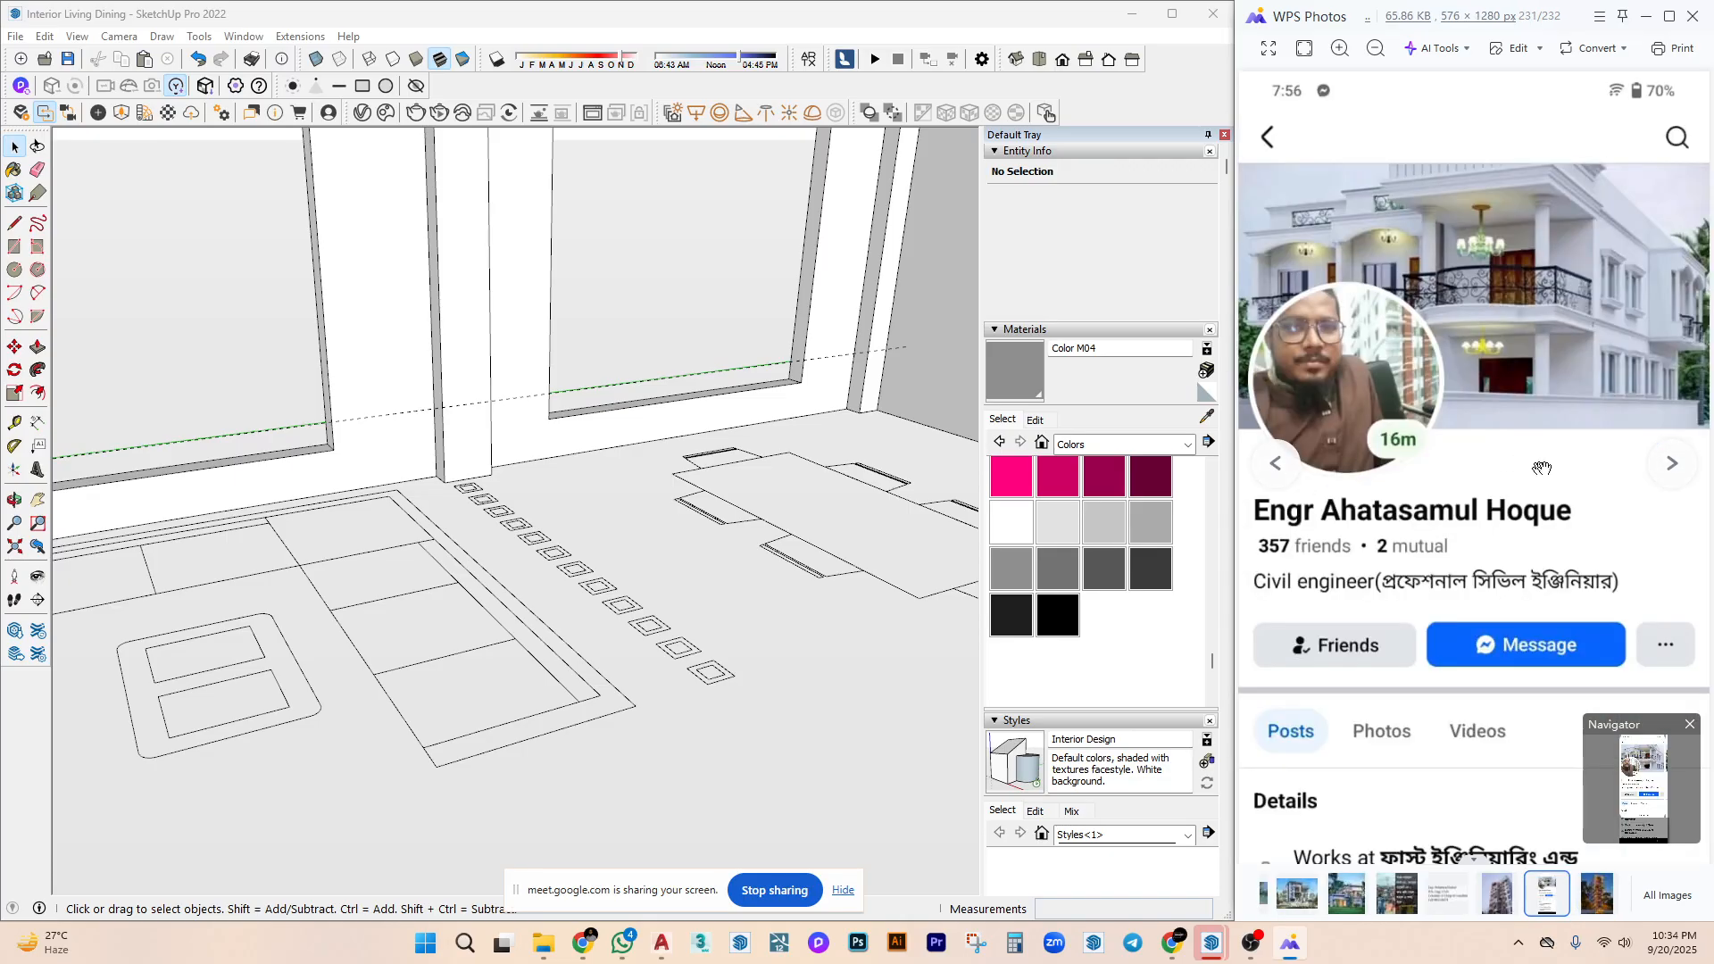
left_click(1671, 479)
left_click(1670, 475)
left_click(1671, 476)
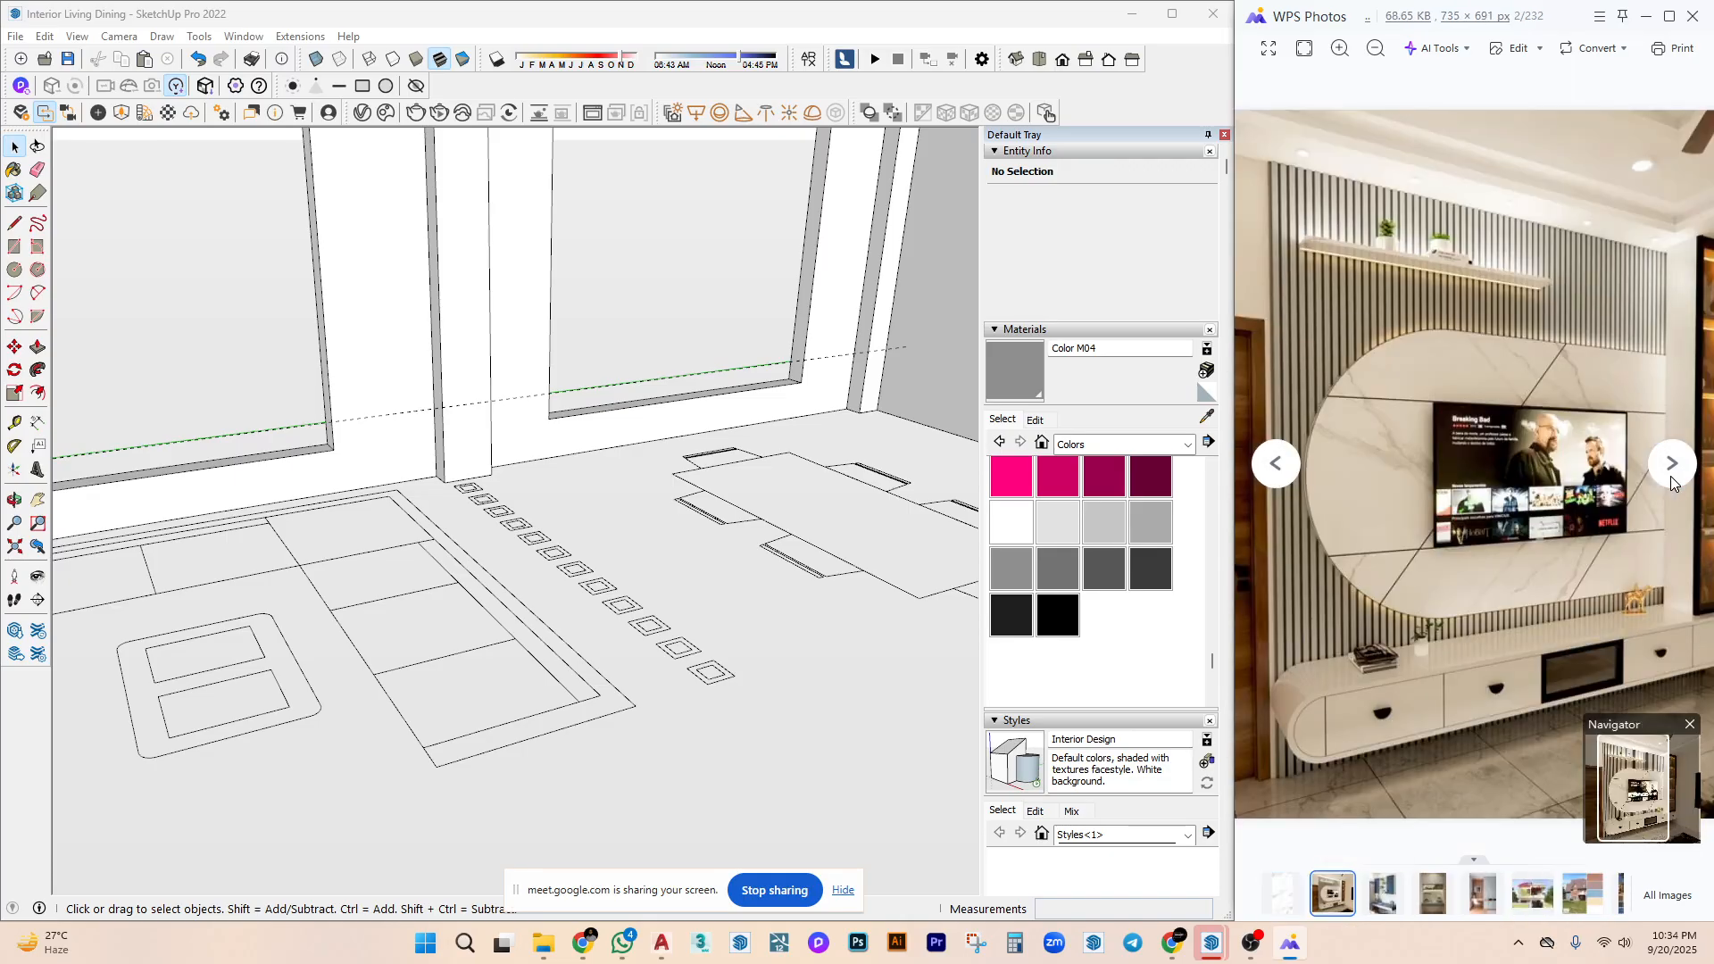
left_click(1671, 476)
left_click(1692, 15)
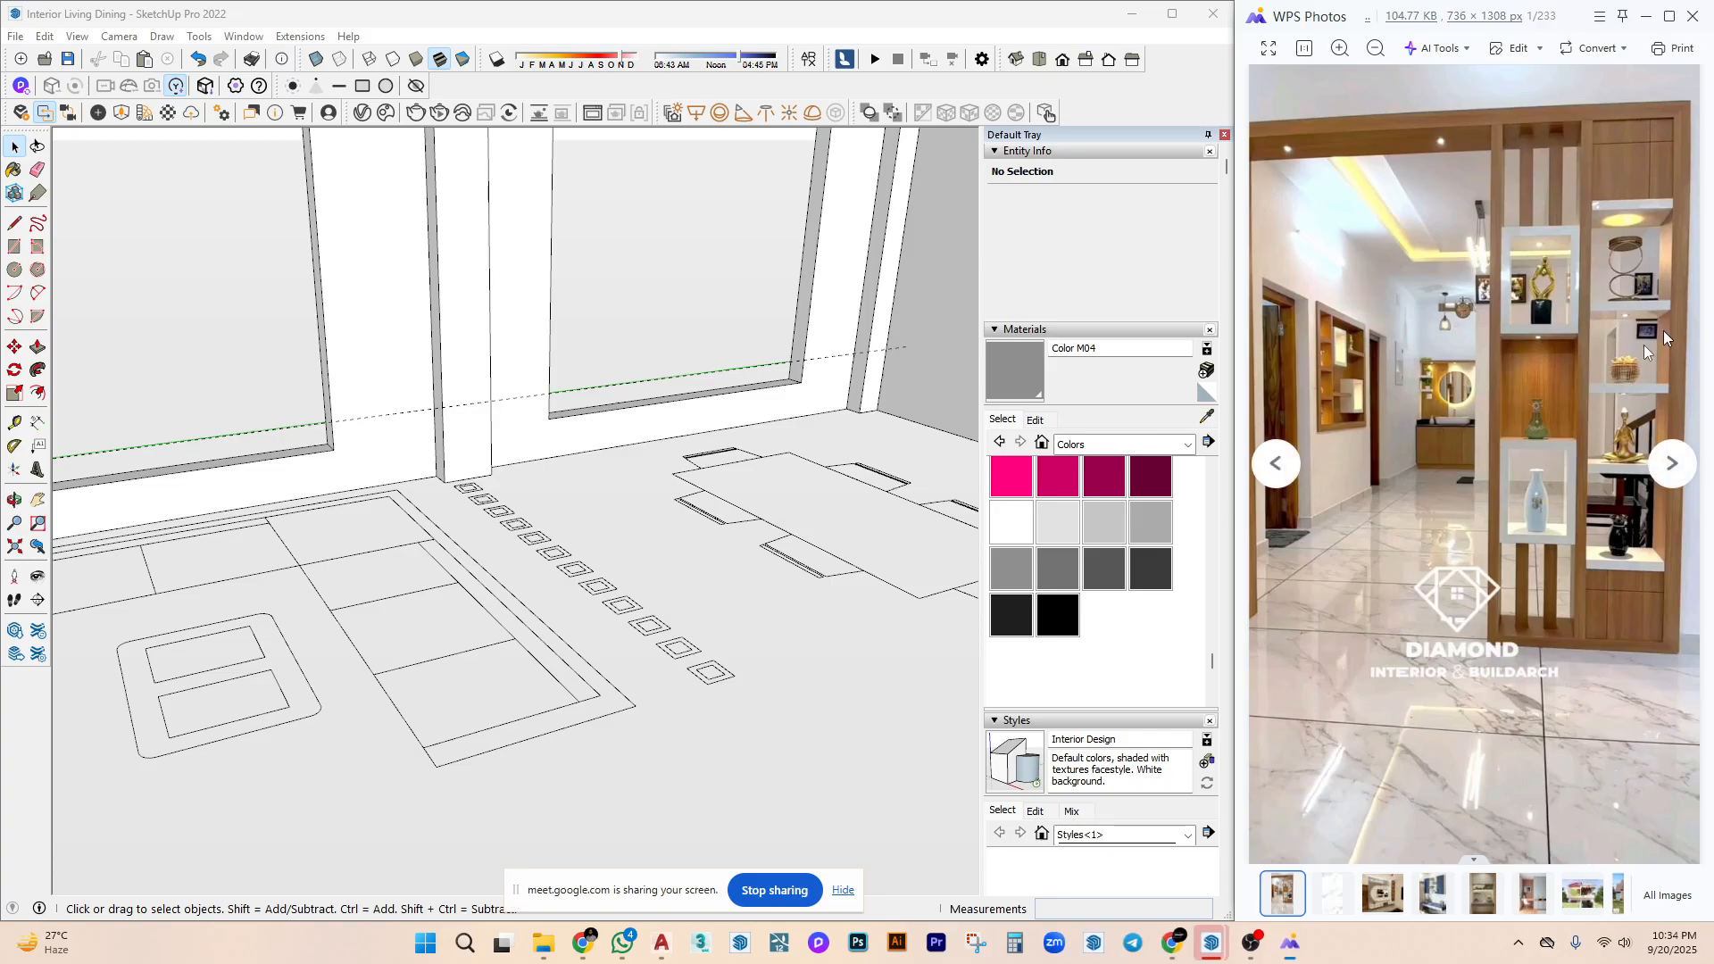
mouse_move(668, 670)
middle_mouse_down()
mouse_move(906, 624)
mouse_move(606, 580)
middle_mouse_up()
scroll(511, 453, "up", 3)
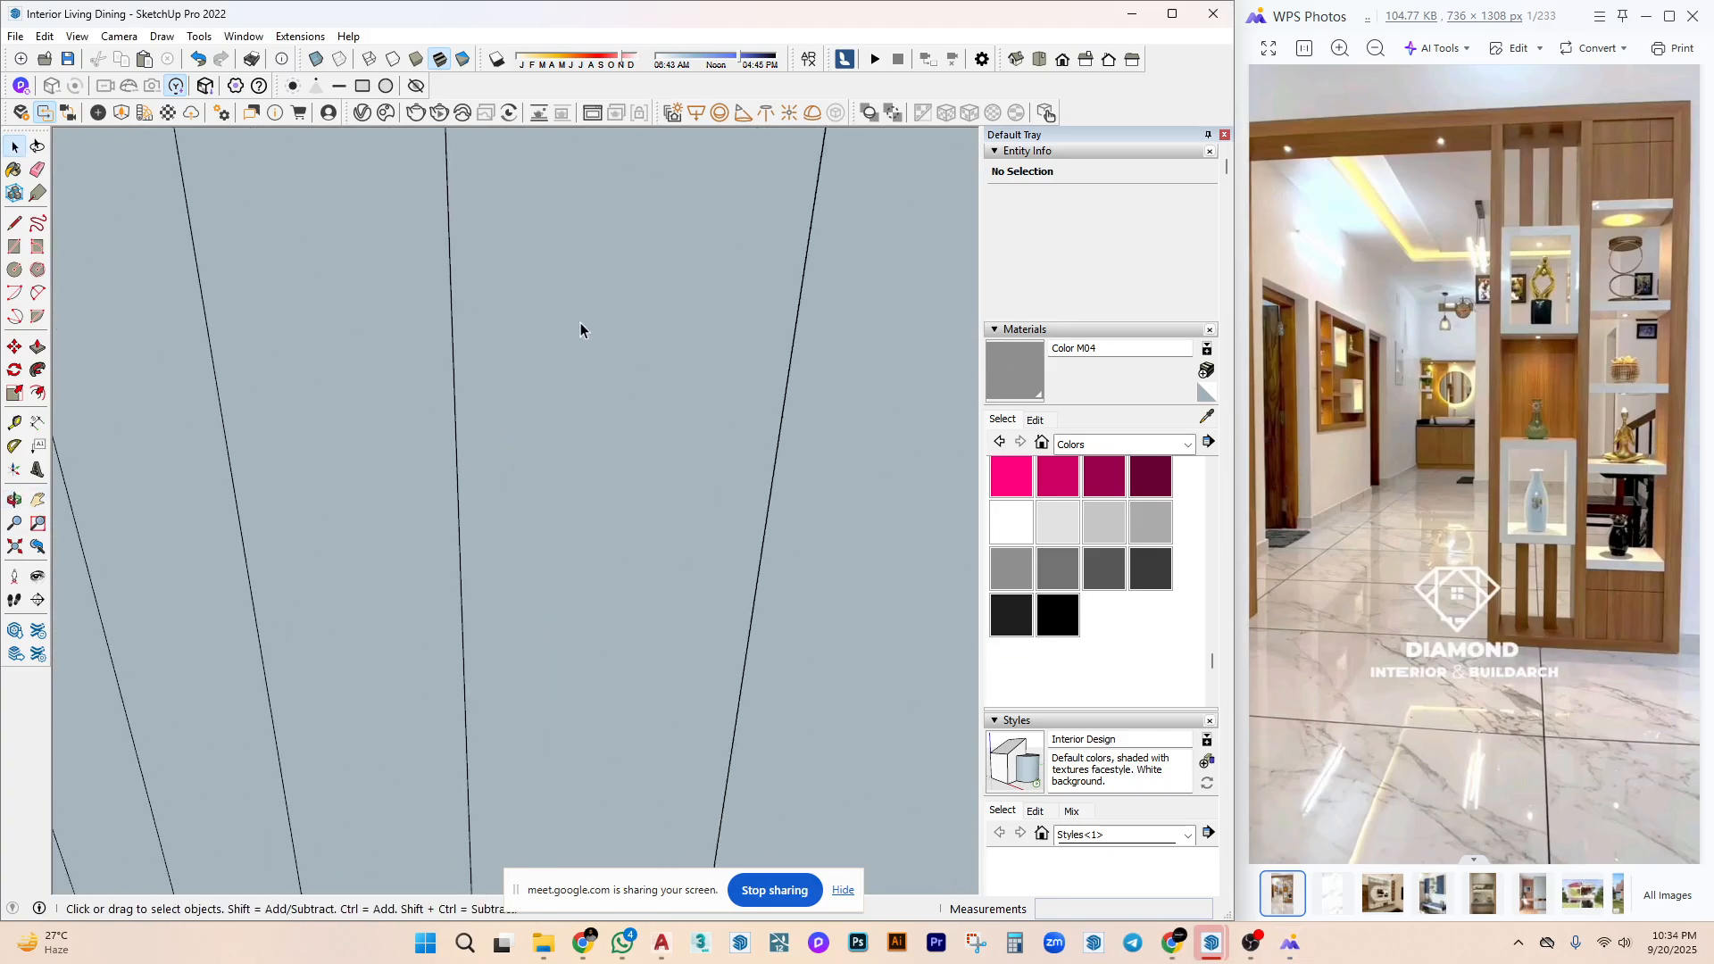
mouse_move(475, 480)
middle_mouse_down()
mouse_move(68, 474)
mouse_move(750, 555)
mouse_move(222, 559)
mouse_move(181, 536)
mouse_move(613, 562)
mouse_move(571, 455)
mouse_move(688, 520)
mouse_move(483, 713)
mouse_move(600, 234)
mouse_move(612, 566)
mouse_move(923, 600)
mouse_move(678, 624)
mouse_move(929, 662)
mouse_move(490, 604)
mouse_move(753, 666)
mouse_move(662, 613)
mouse_move(813, 649)
mouse_move(670, 682)
mouse_move(689, 765)
mouse_move(705, 715)
mouse_move(792, 702)
mouse_move(474, 804)
middle_mouse_up()
key("r")
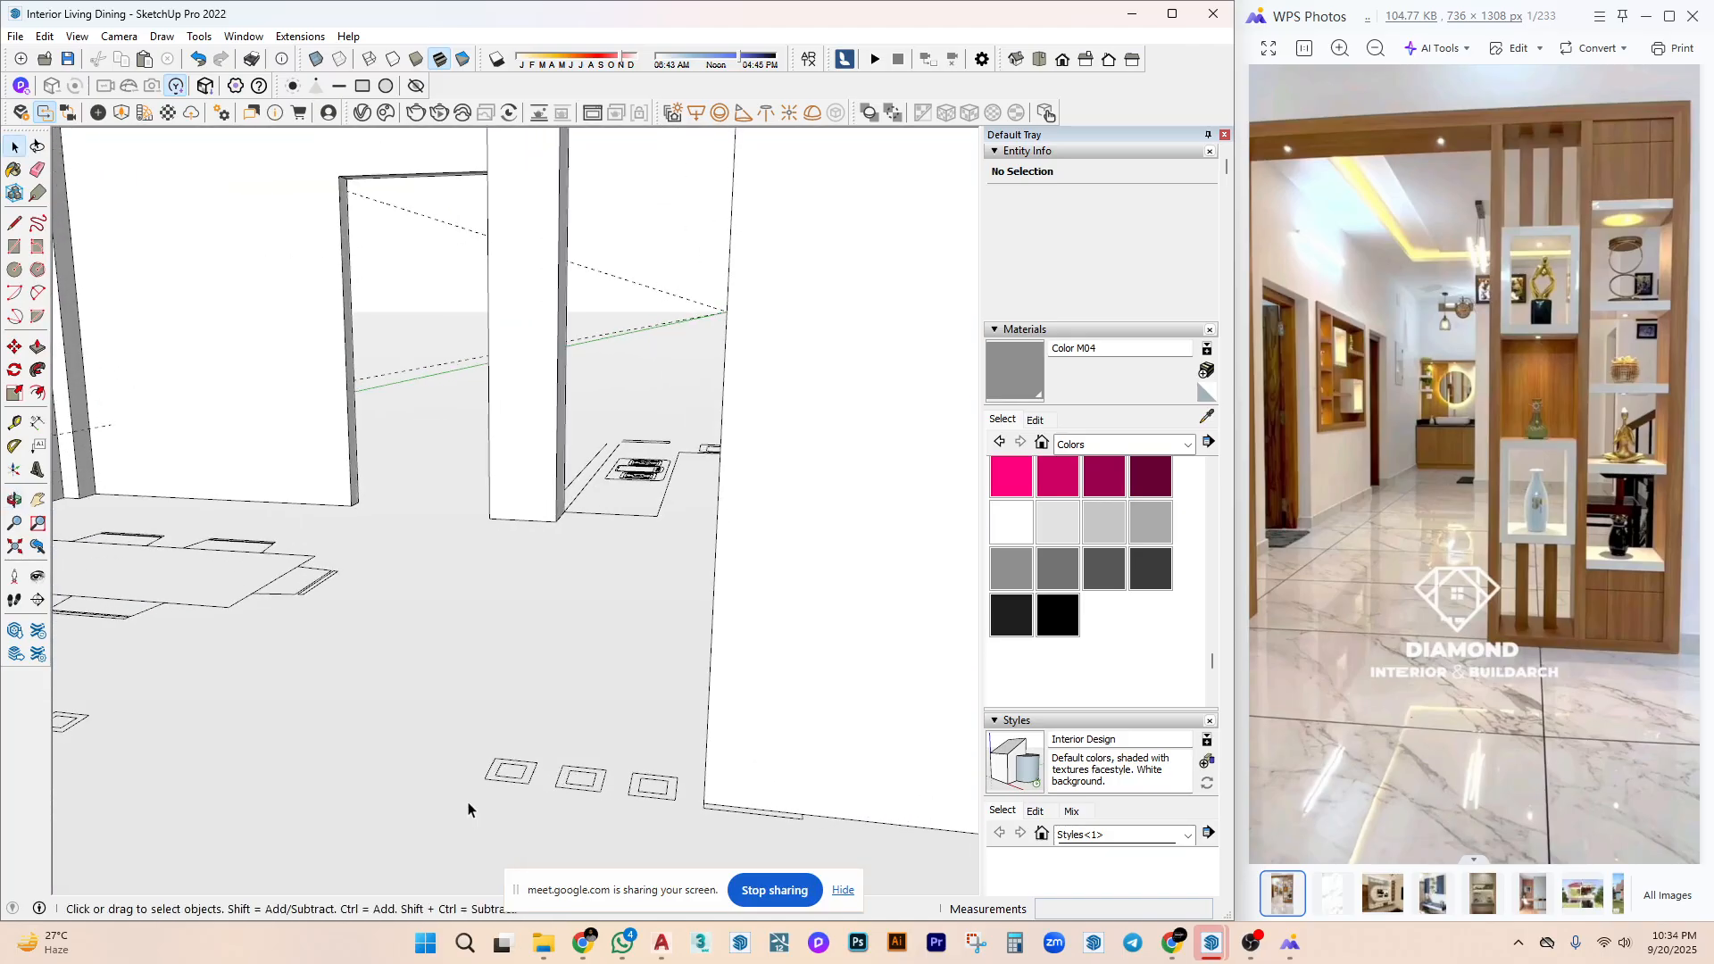
left_click(555, 731)
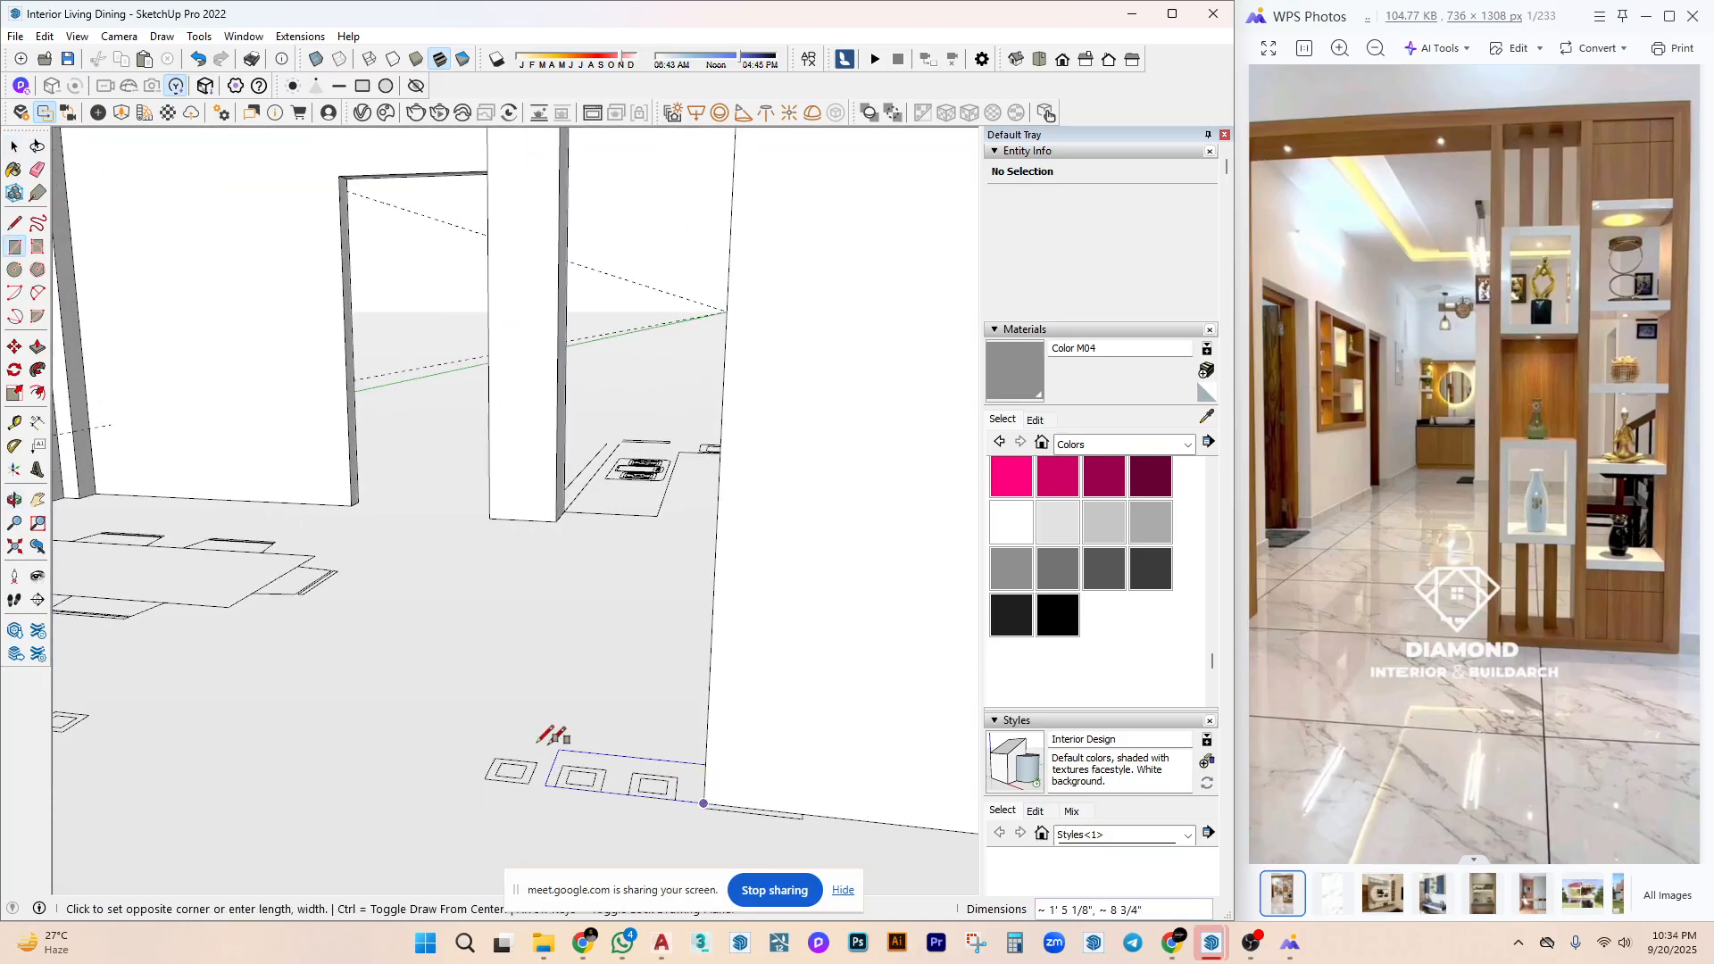
mouse_move(555, 731)
middle_mouse_down()
mouse_move(785, 815)
mouse_move(454, 720)
mouse_move(696, 700)
mouse_move(812, 762)
mouse_move(566, 699)
middle_mouse_up()
key("space")
Lay two floor guides that extend the wall end's front and back base edges along the row of small squares.
key("t")
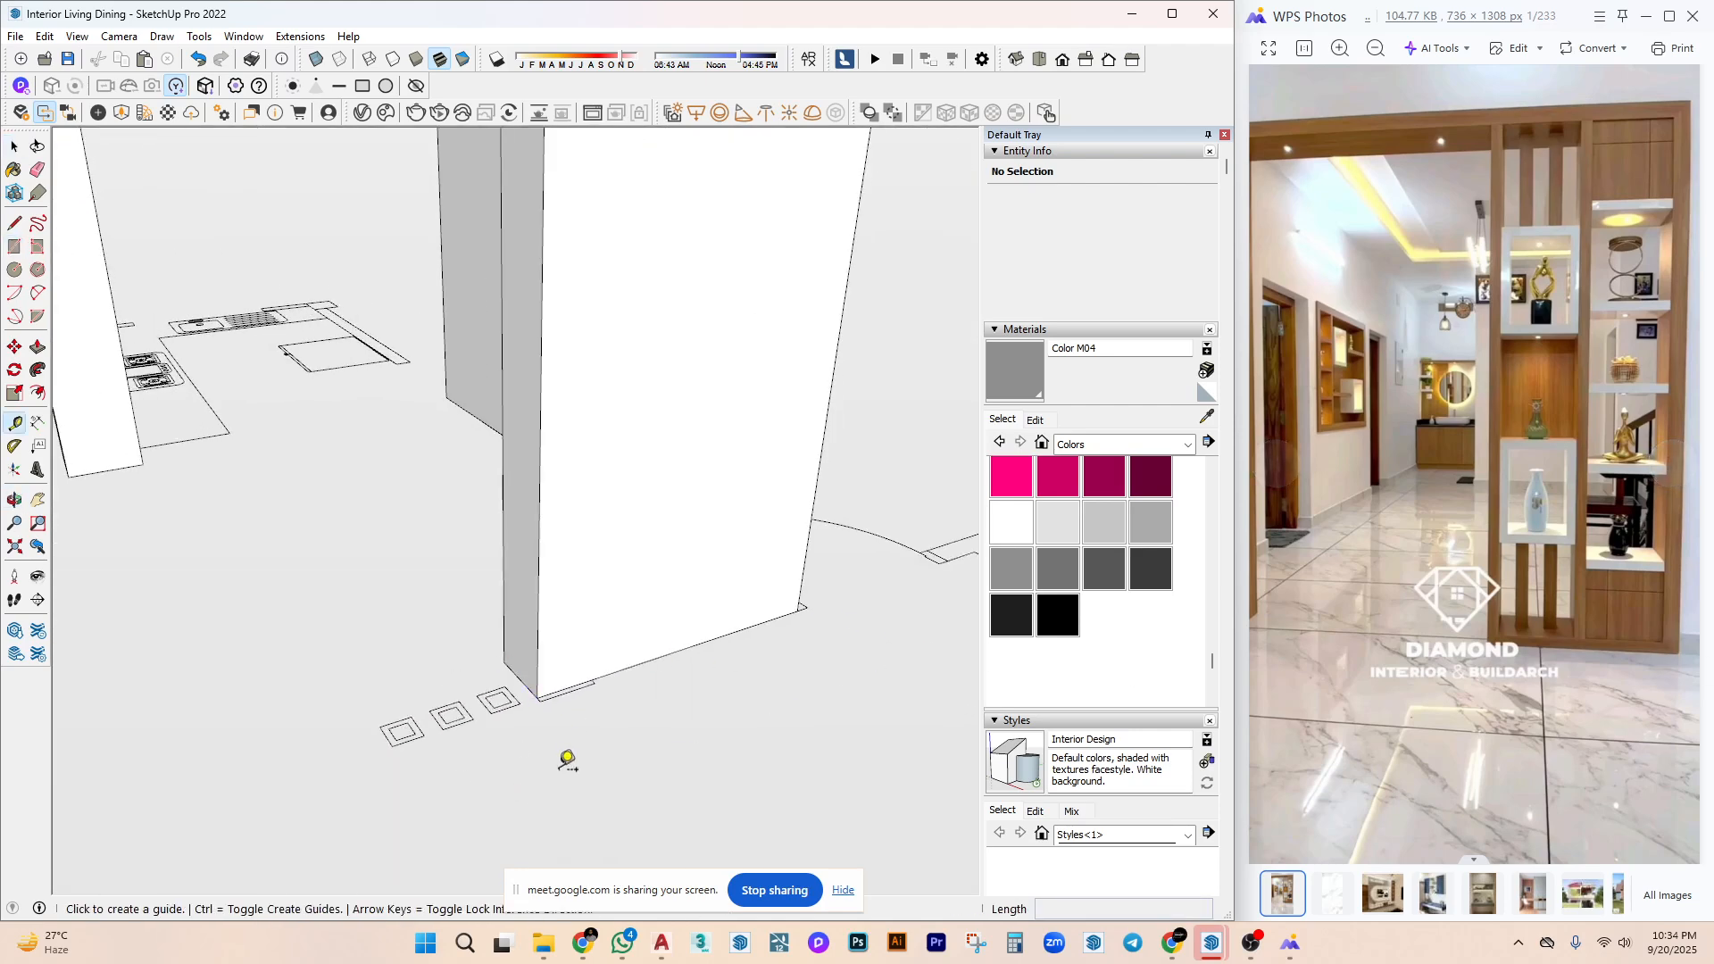
scroll(566, 753, "up", 2)
left_click(644, 641)
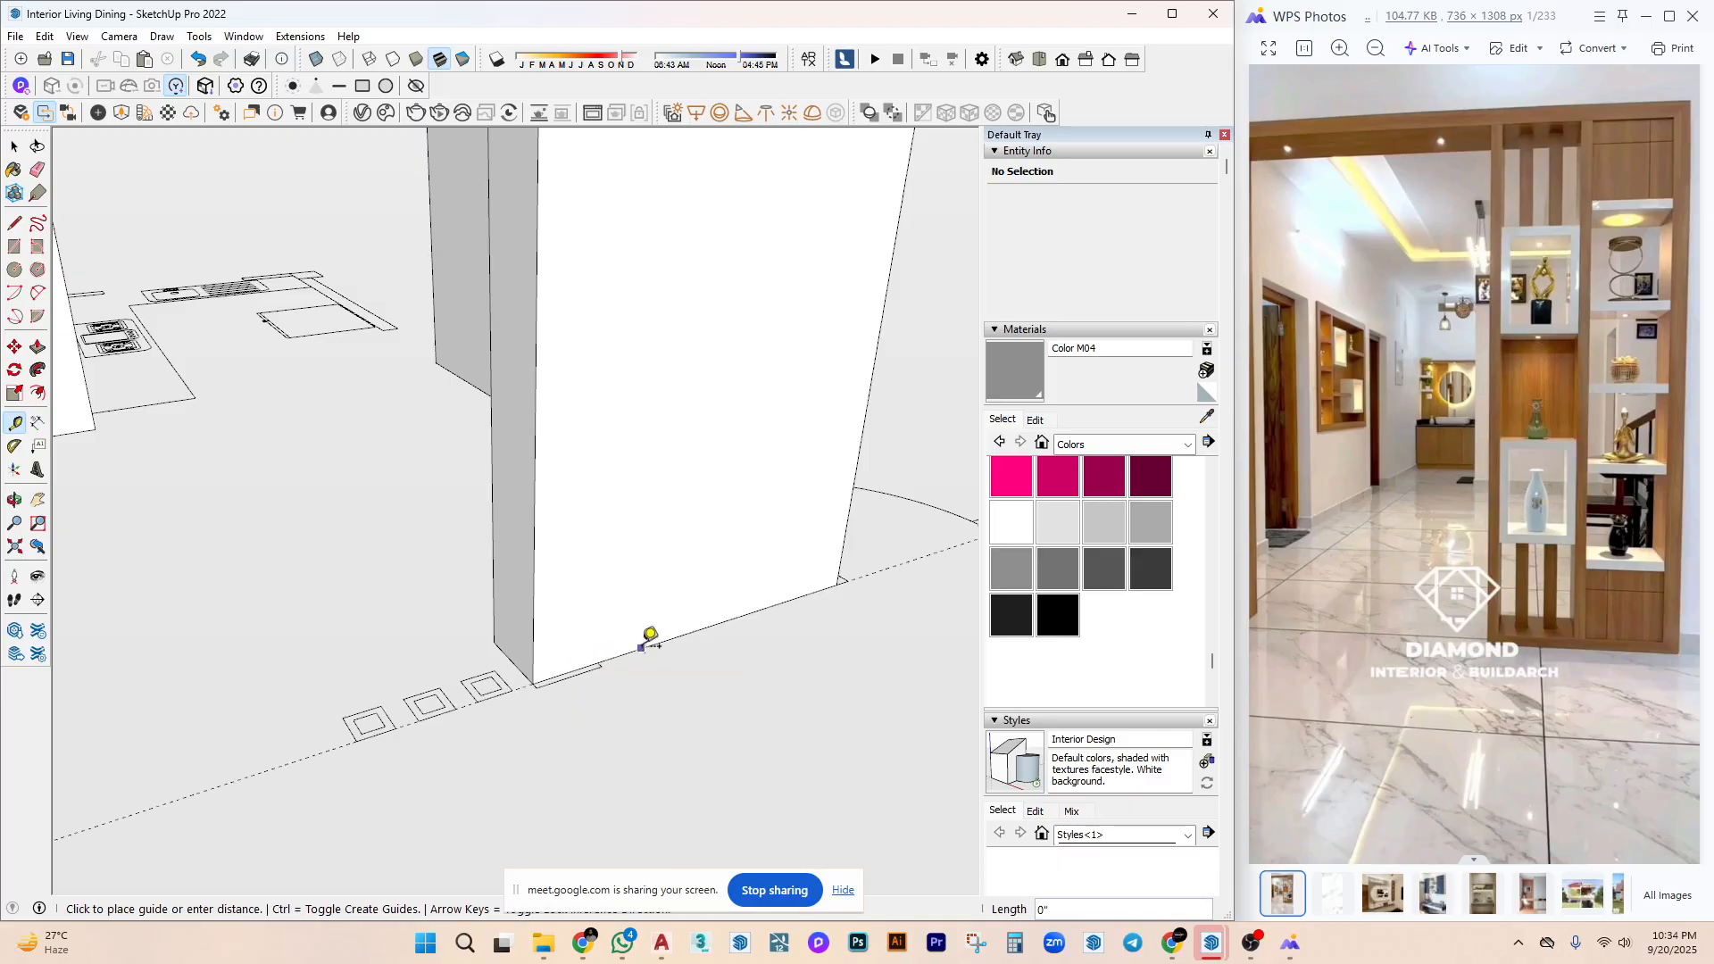
left_click(322, 744)
left_click(508, 634)
middle_click_drag(508, 635, 718, 656, "shift")
Place a cross guide on the floor 2' out from the base edge of the wall's end face.
key("space")
key("r")
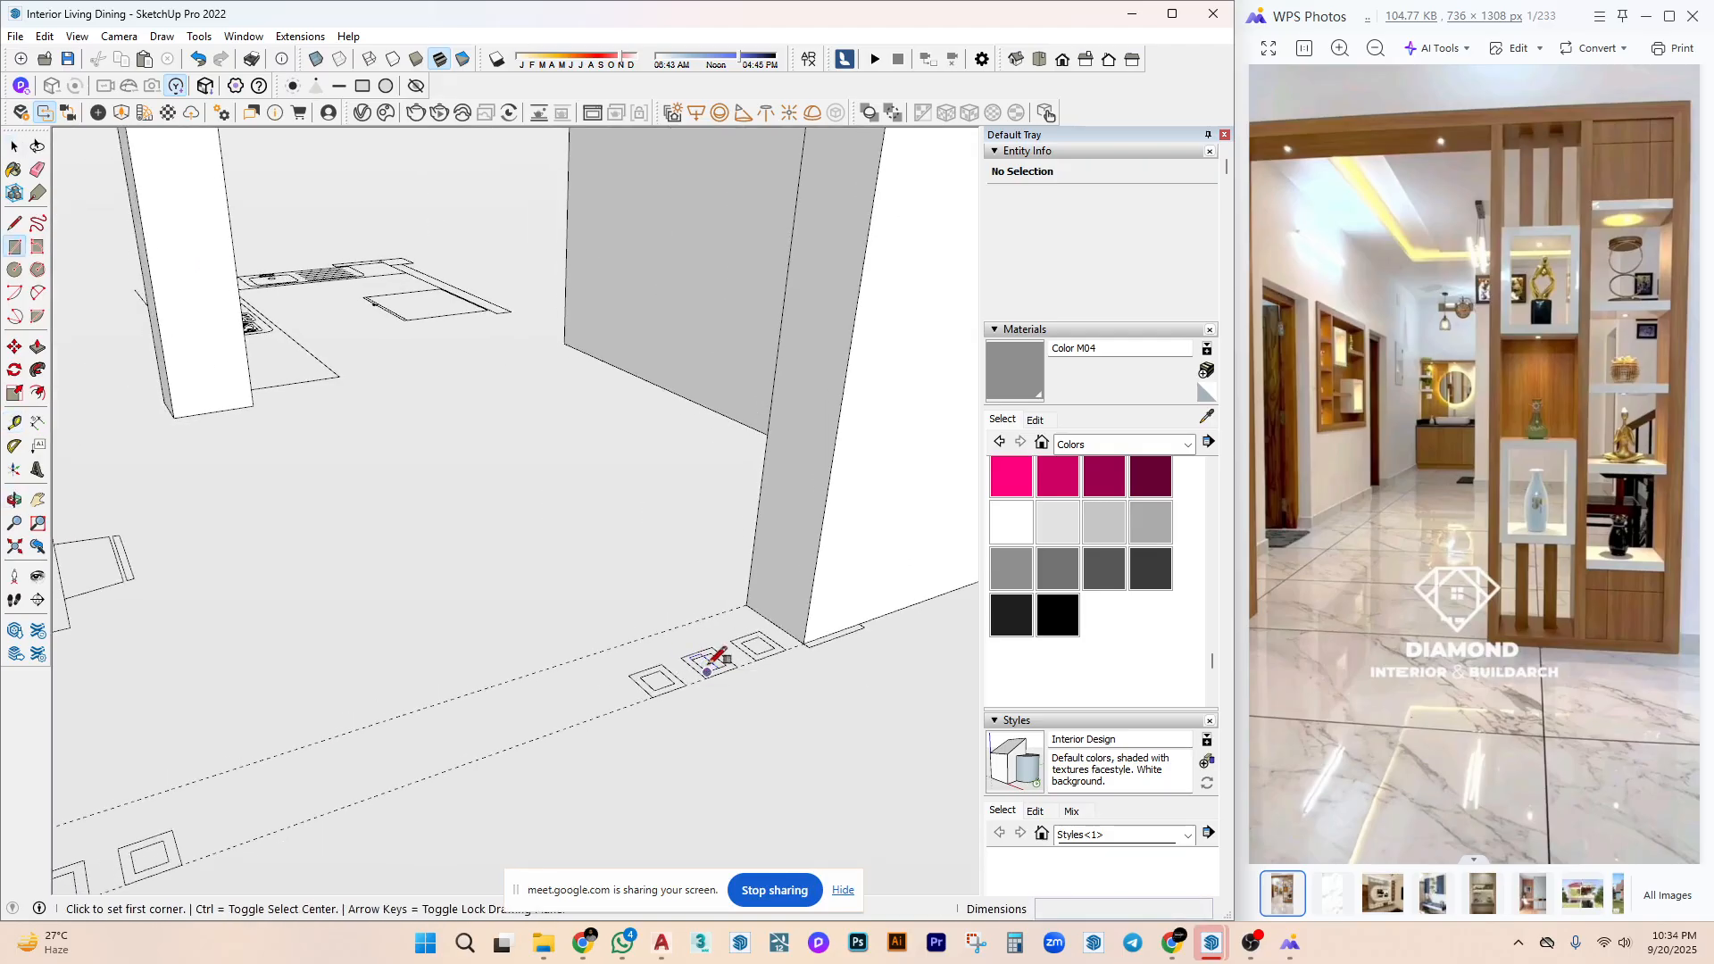
key("space")
key("t")
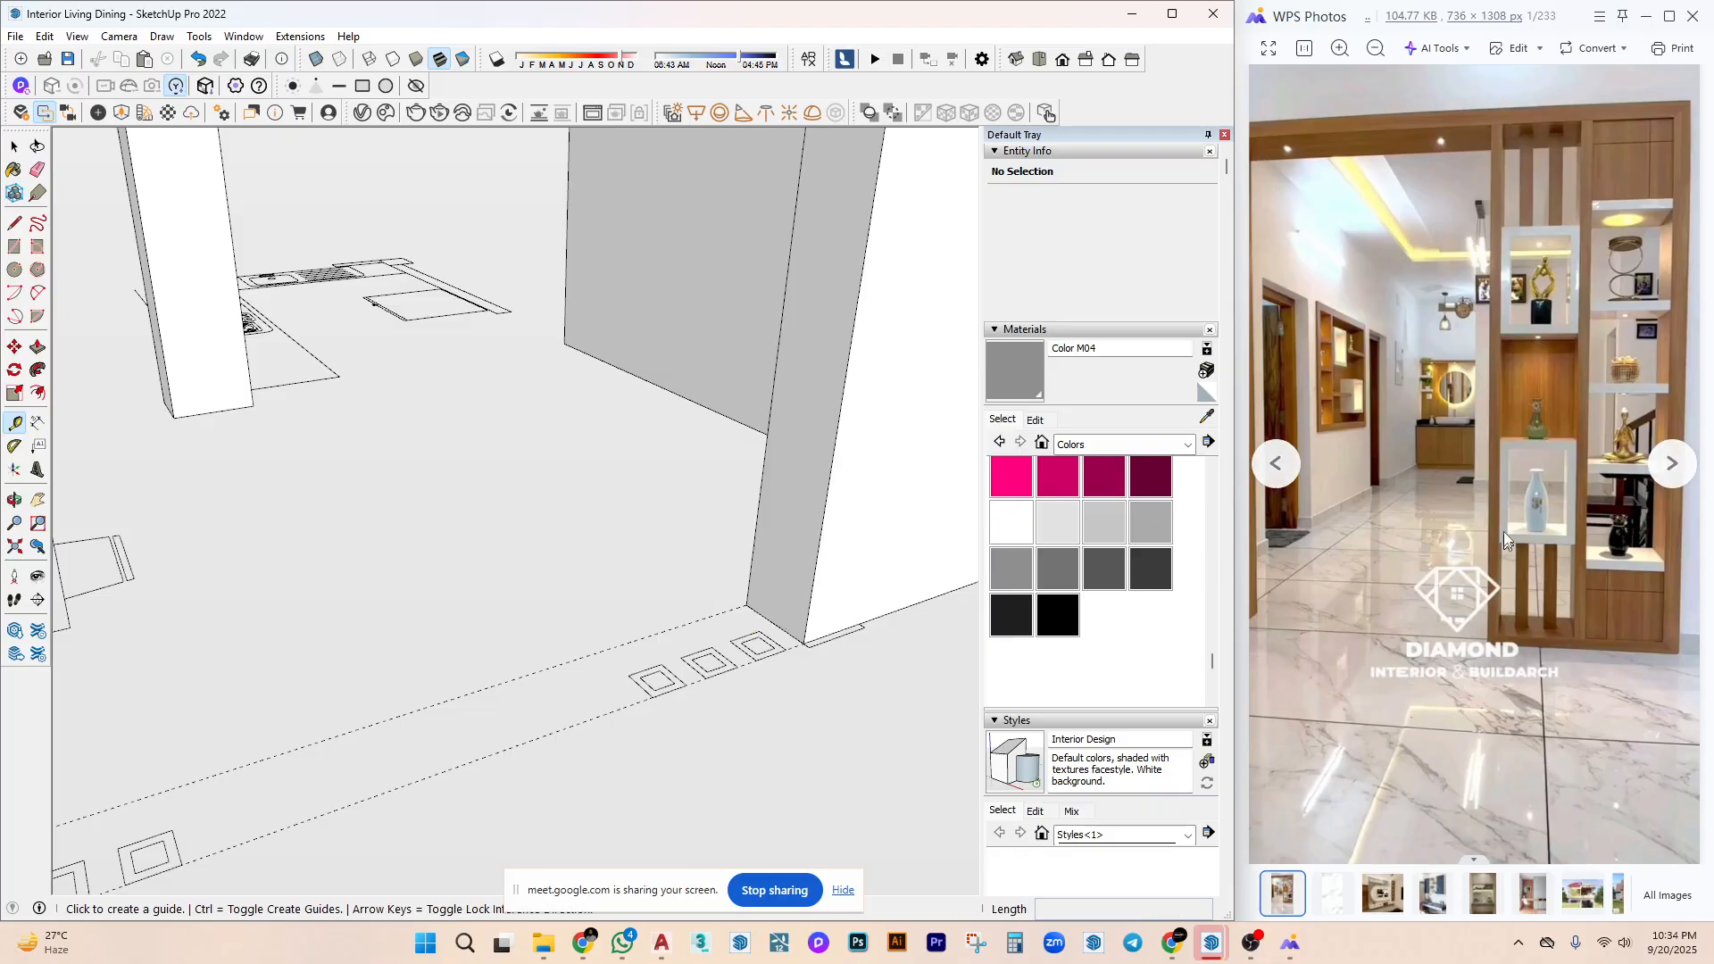
left_click(774, 622)
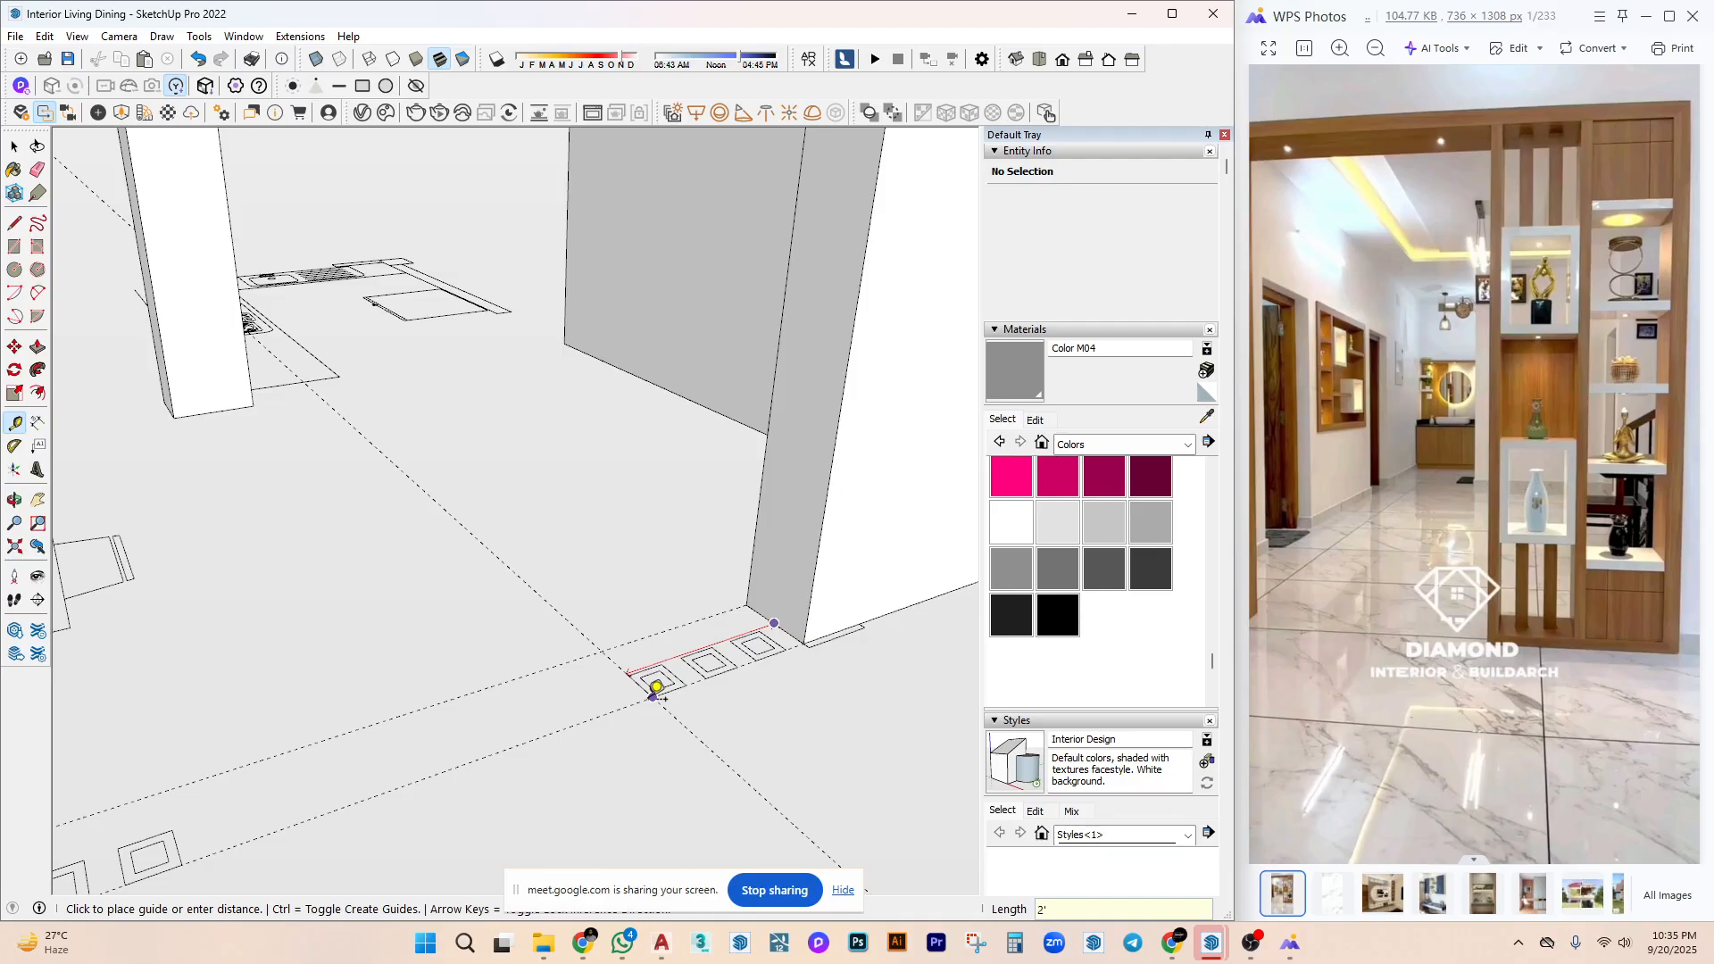
key("Escape")
Draw a floor rectangle from the wall end's back corner to the crossing of the front guide and the 2' guide.
key("space")
key("r")
left_click(746, 606)
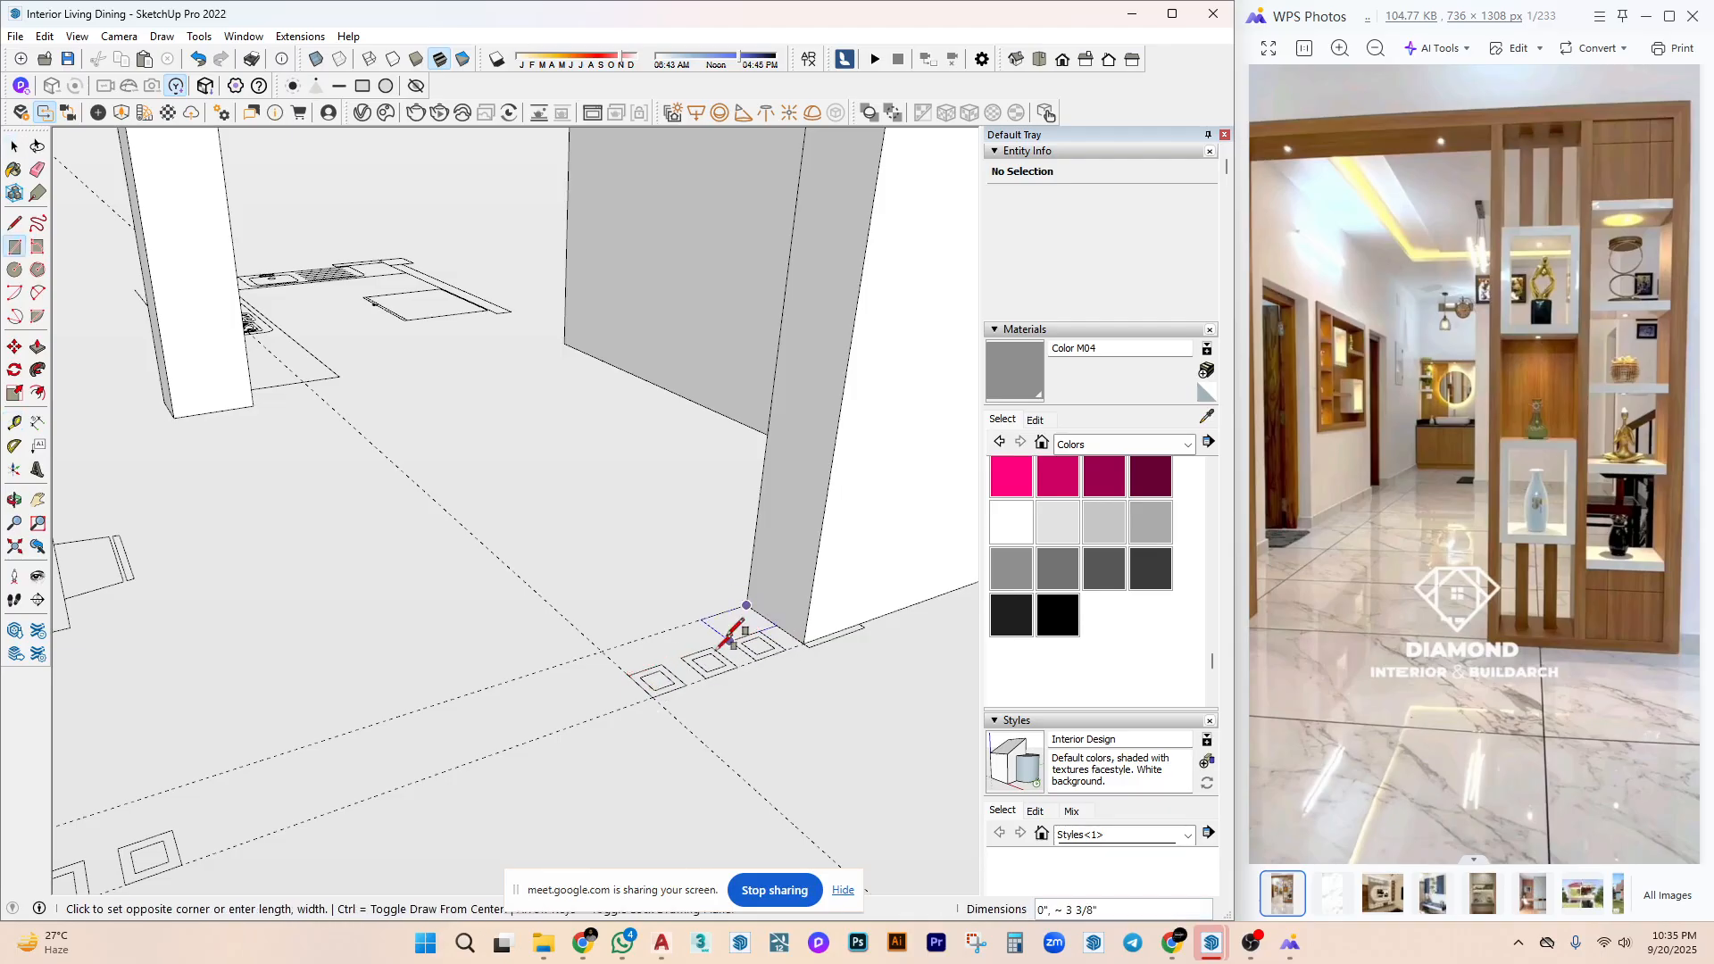
left_click(656, 698)
Extrude the floor rectangle upward with Push/Pull until it matches the height of the adjoining wall.
key("space")
key("p")
left_click(687, 654)
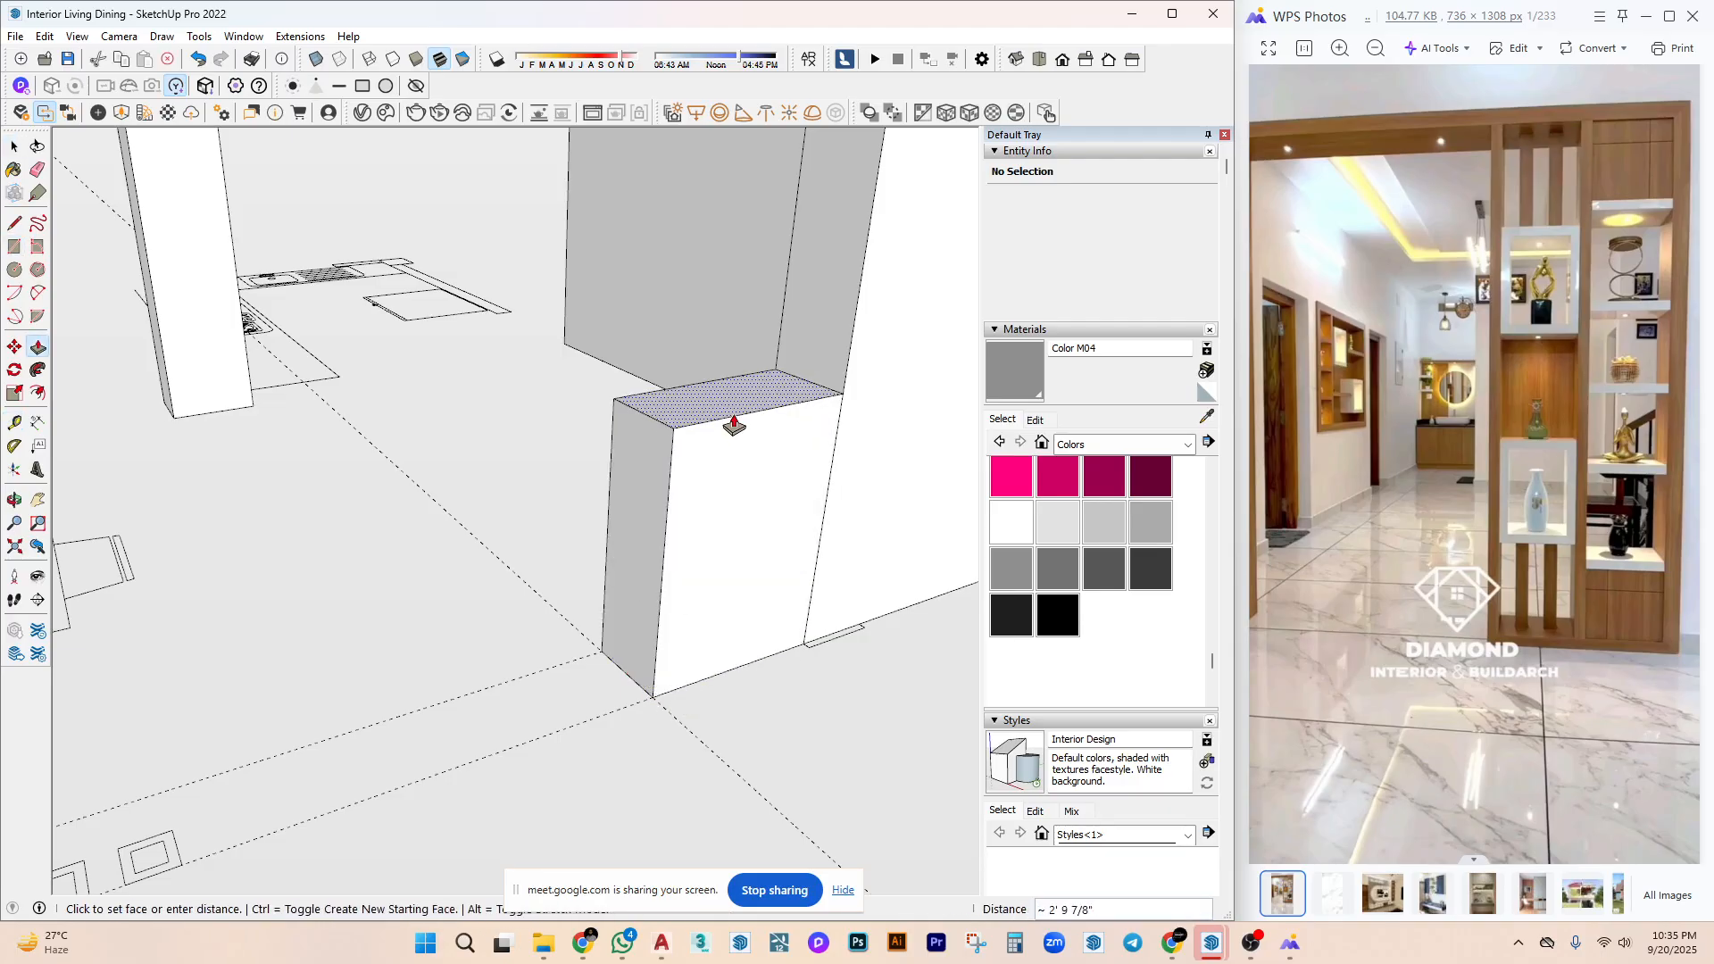
left_click(734, 425)
middle_click_drag(733, 425, 929, 447)
middle_click_drag(362, 443, 625, 428)
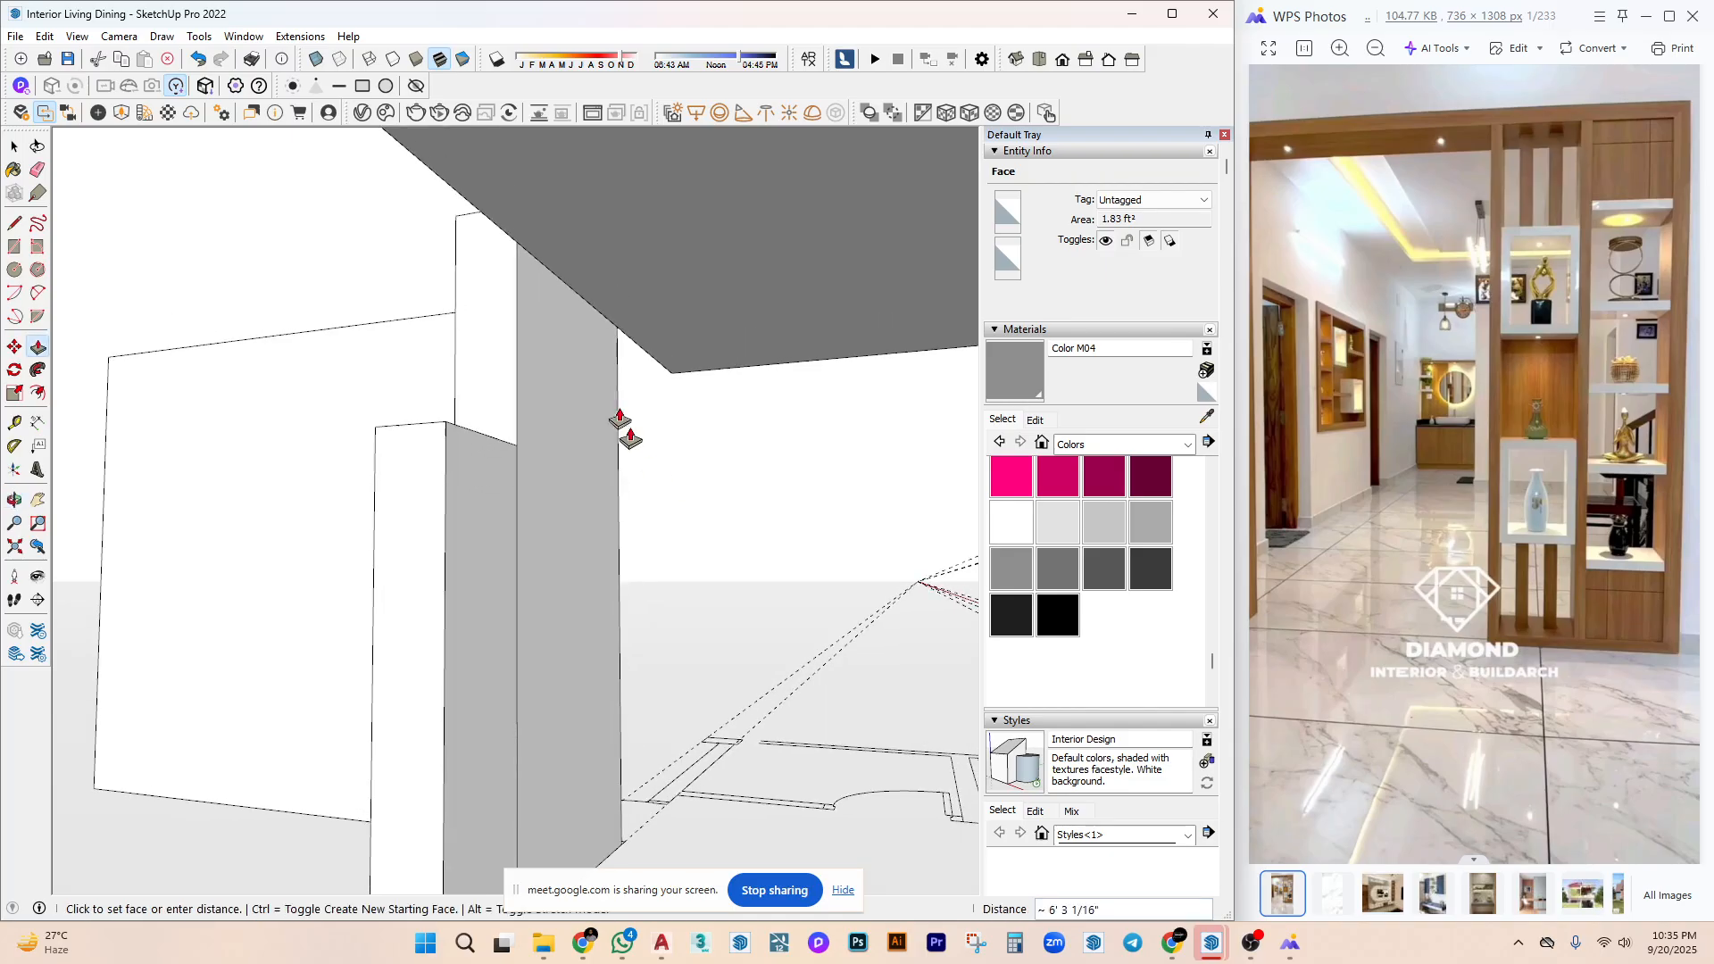
left_click(622, 427)
Select the whole extruded partition block and make it a group.
key("space")
triple_click(490, 279)
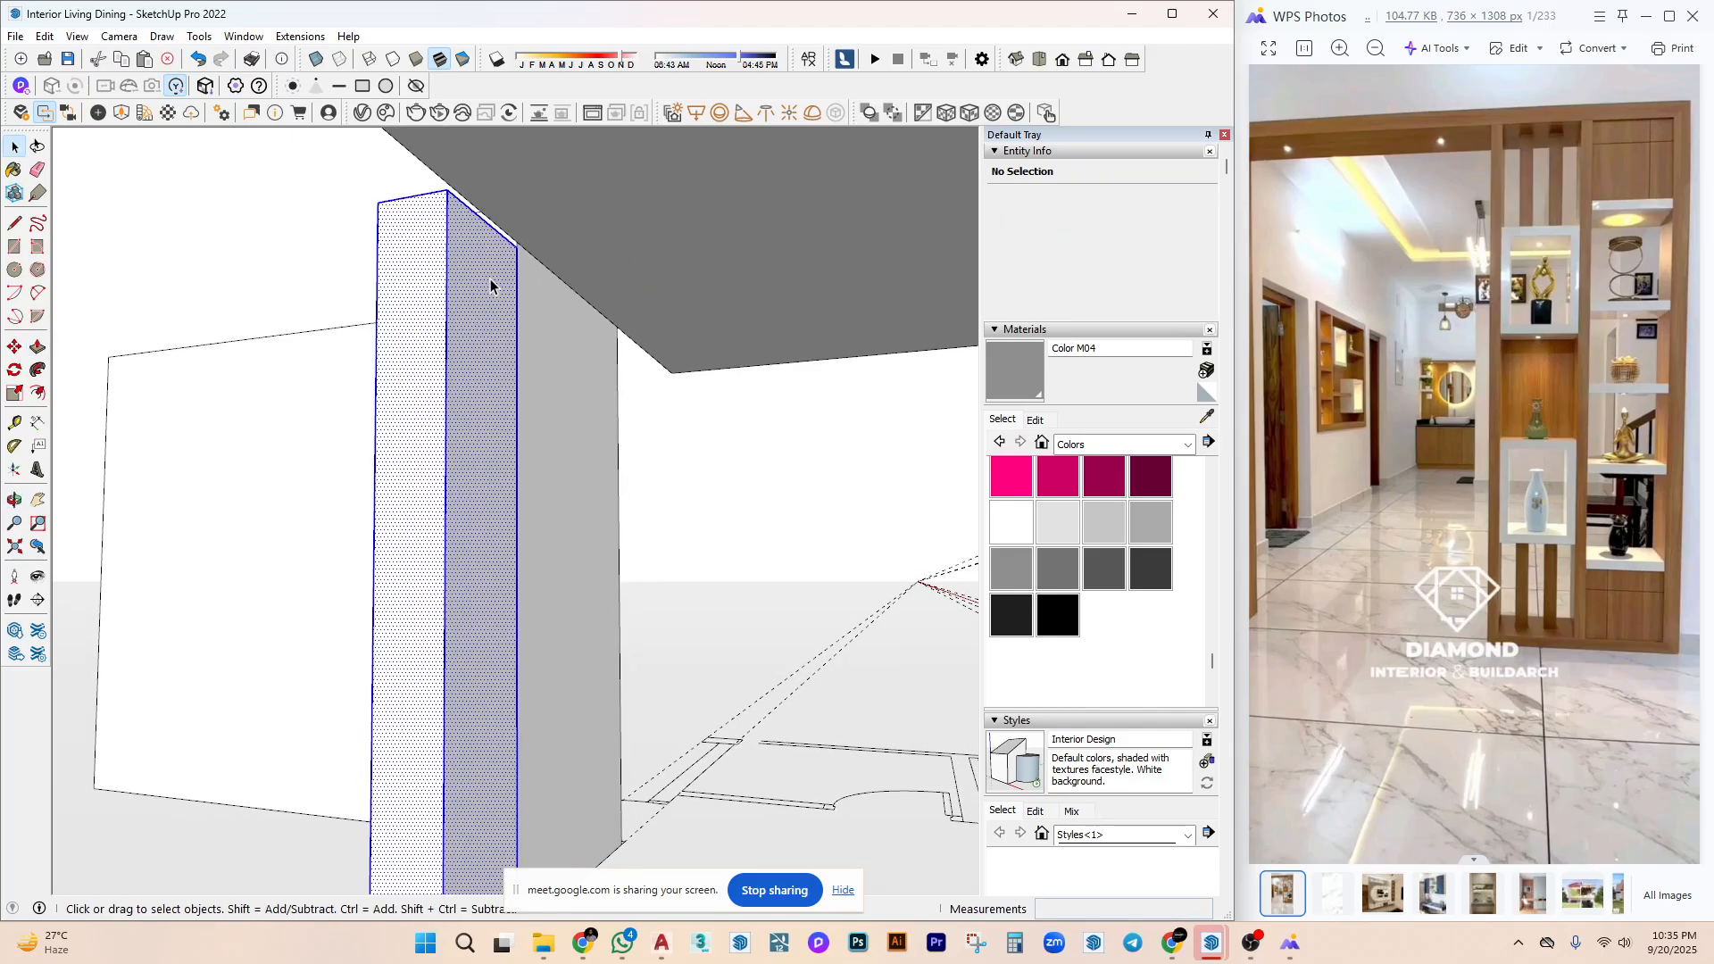
right_click(490, 278)
left_click(536, 434)
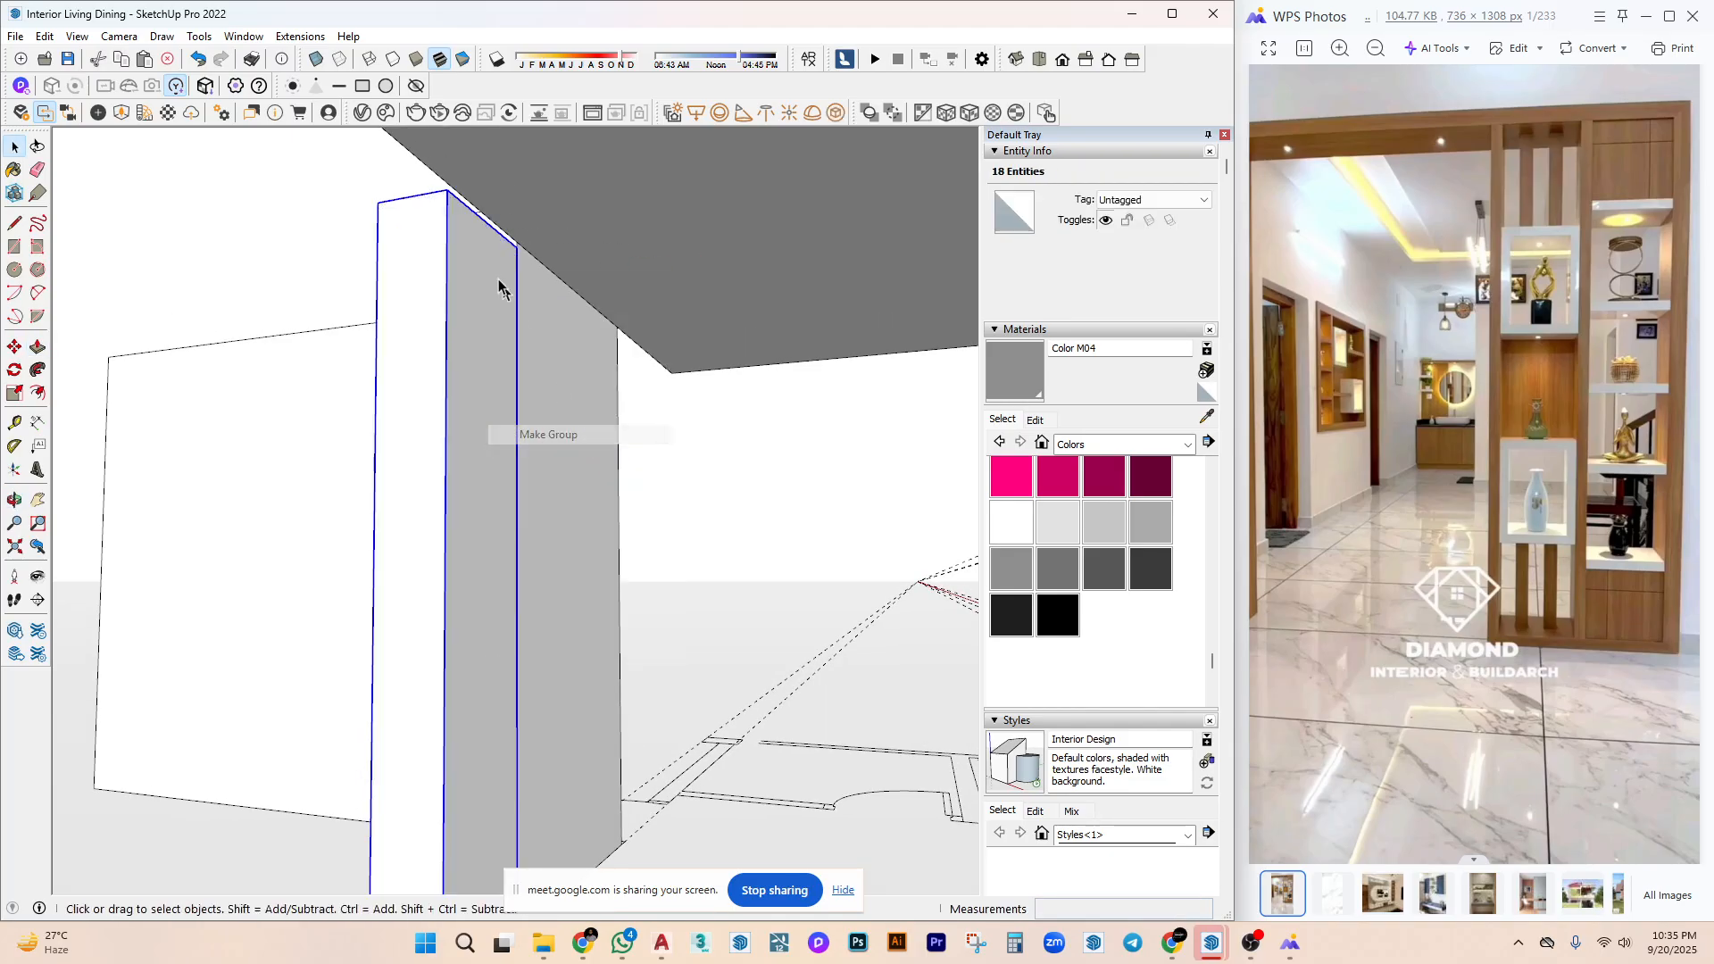
Inside the ceiling group, move the long edge beside the partition block 2' along the green axis.
double_click(482, 210)
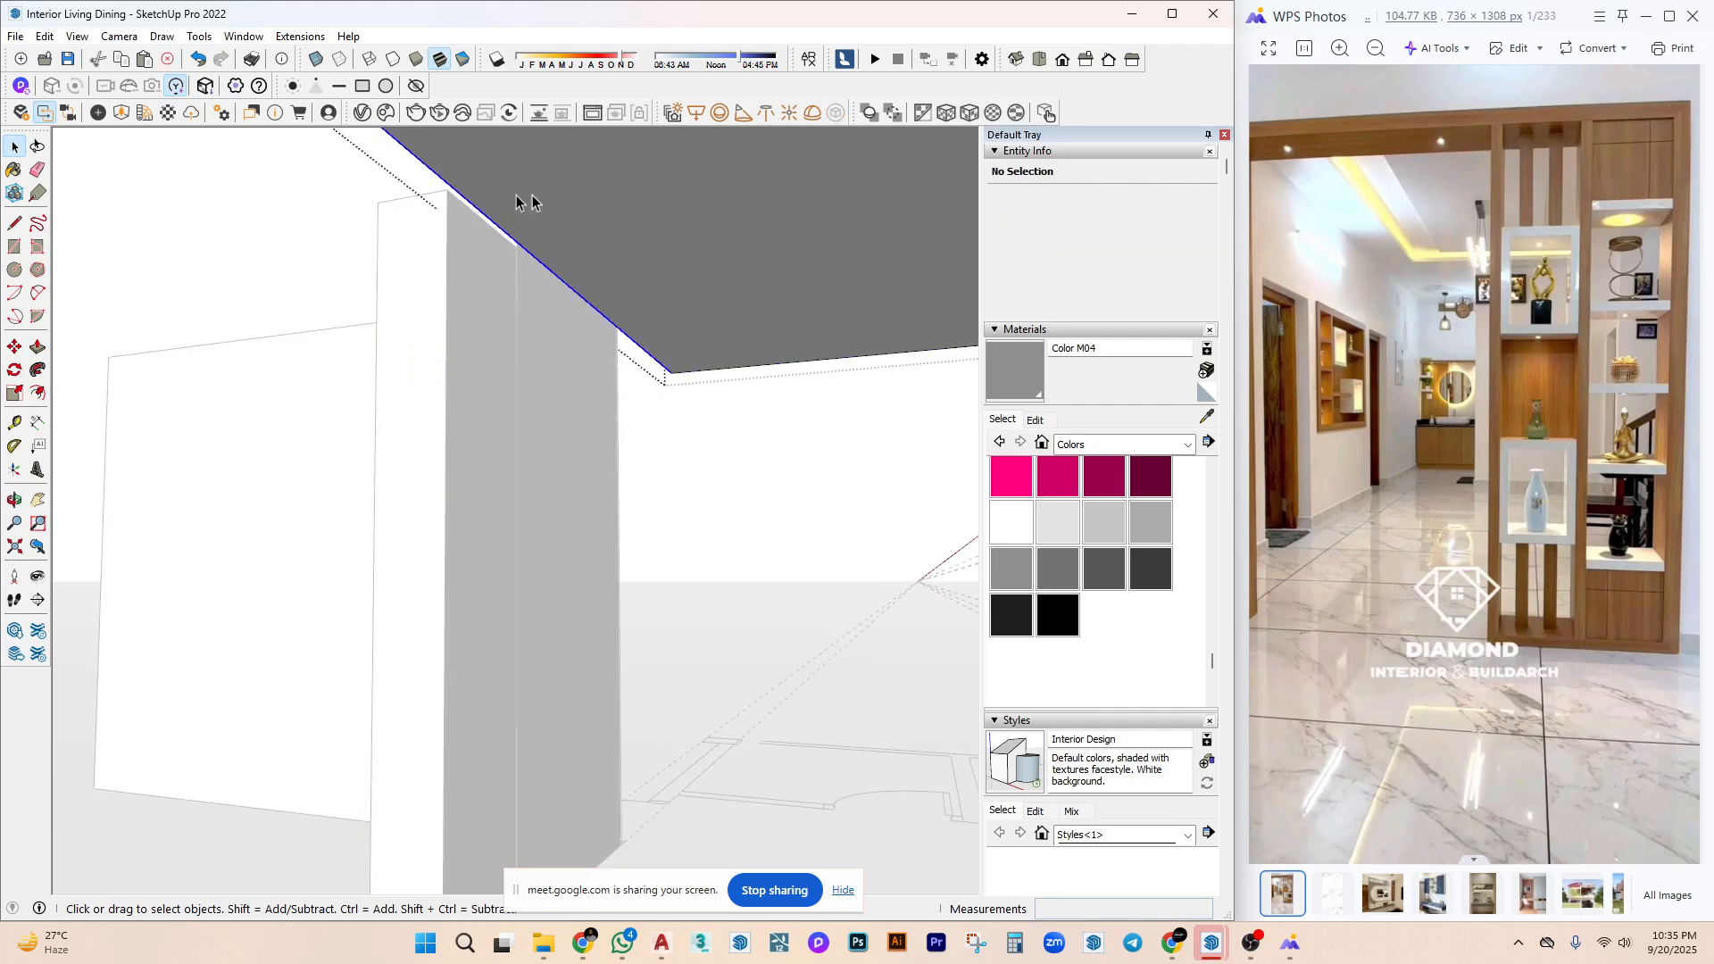
key("m")
left_click(842, 200)
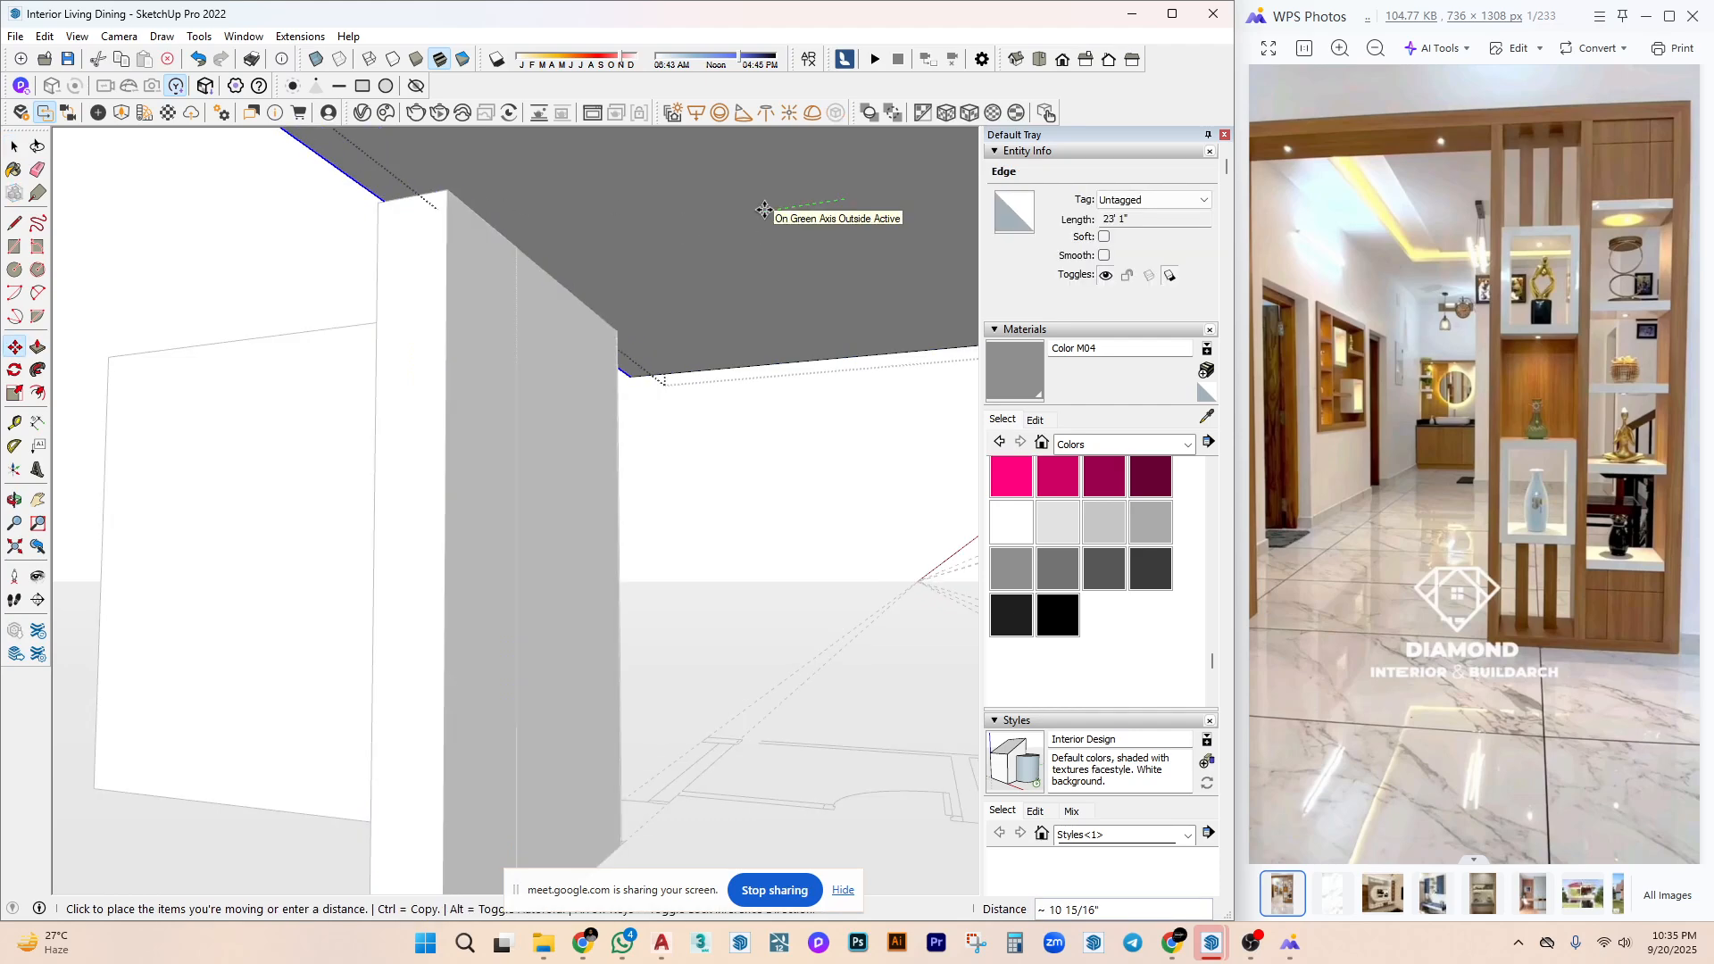
type("2'")
key("Return")
key("space")
key("Escape")
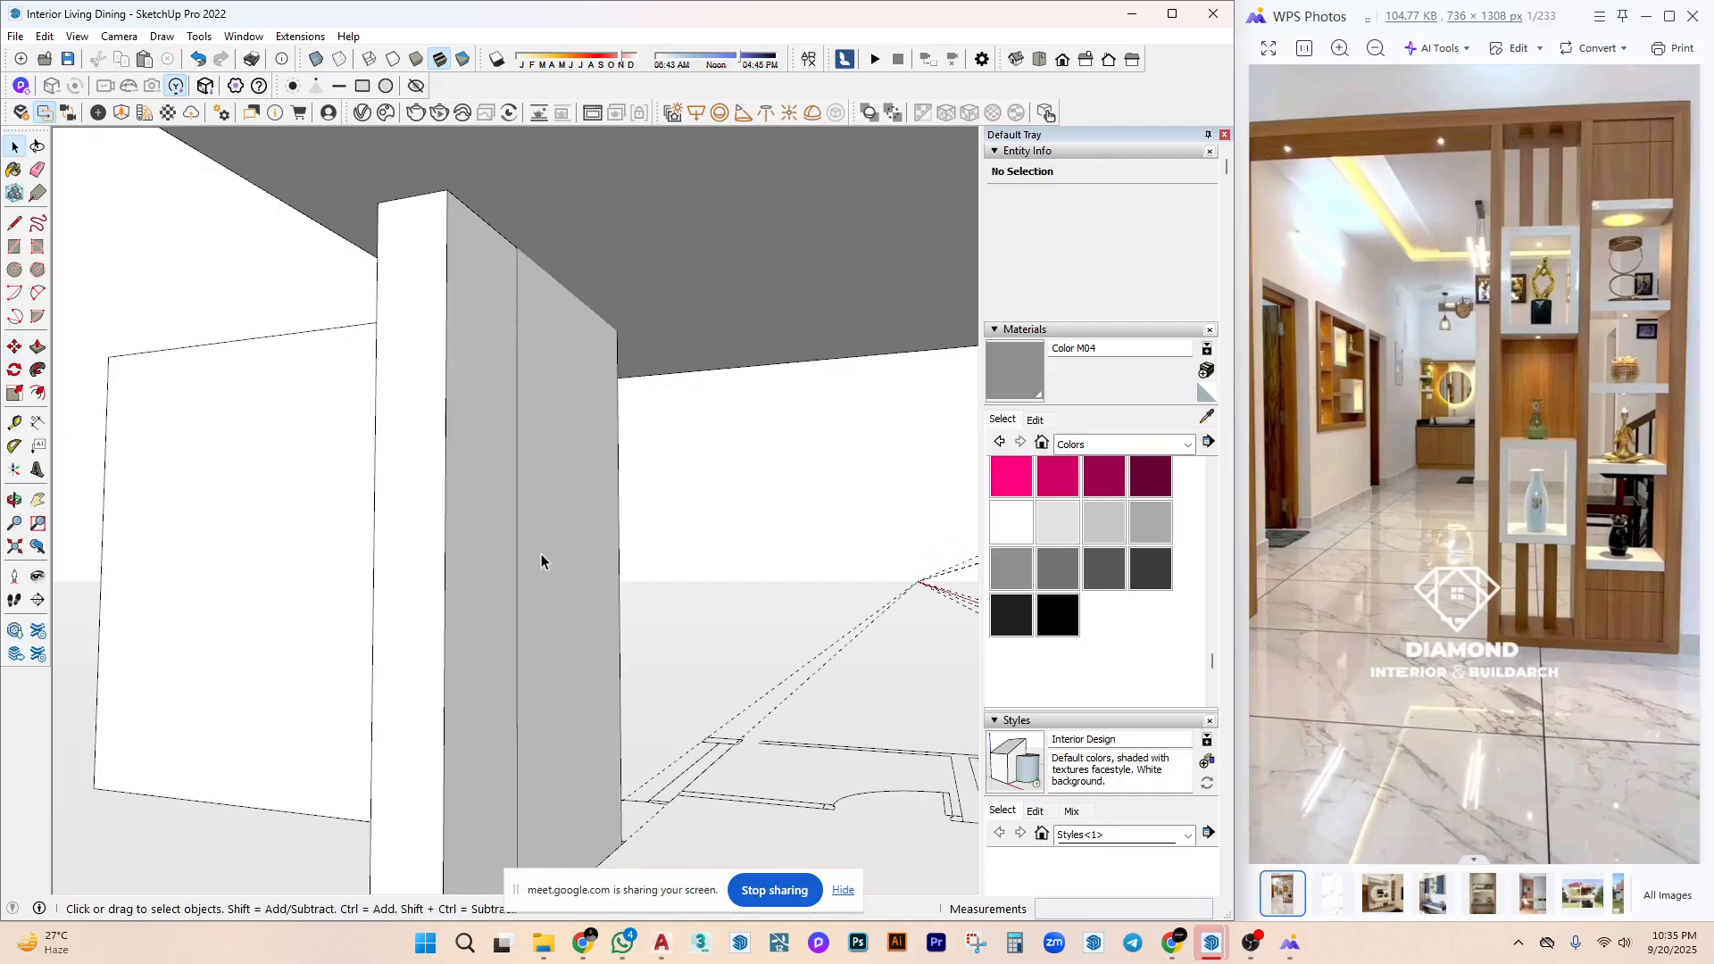
Open the partition block's group and offset the outline of its front face inward by 1.5".
middle_click_drag(541, 555, 539, 517)
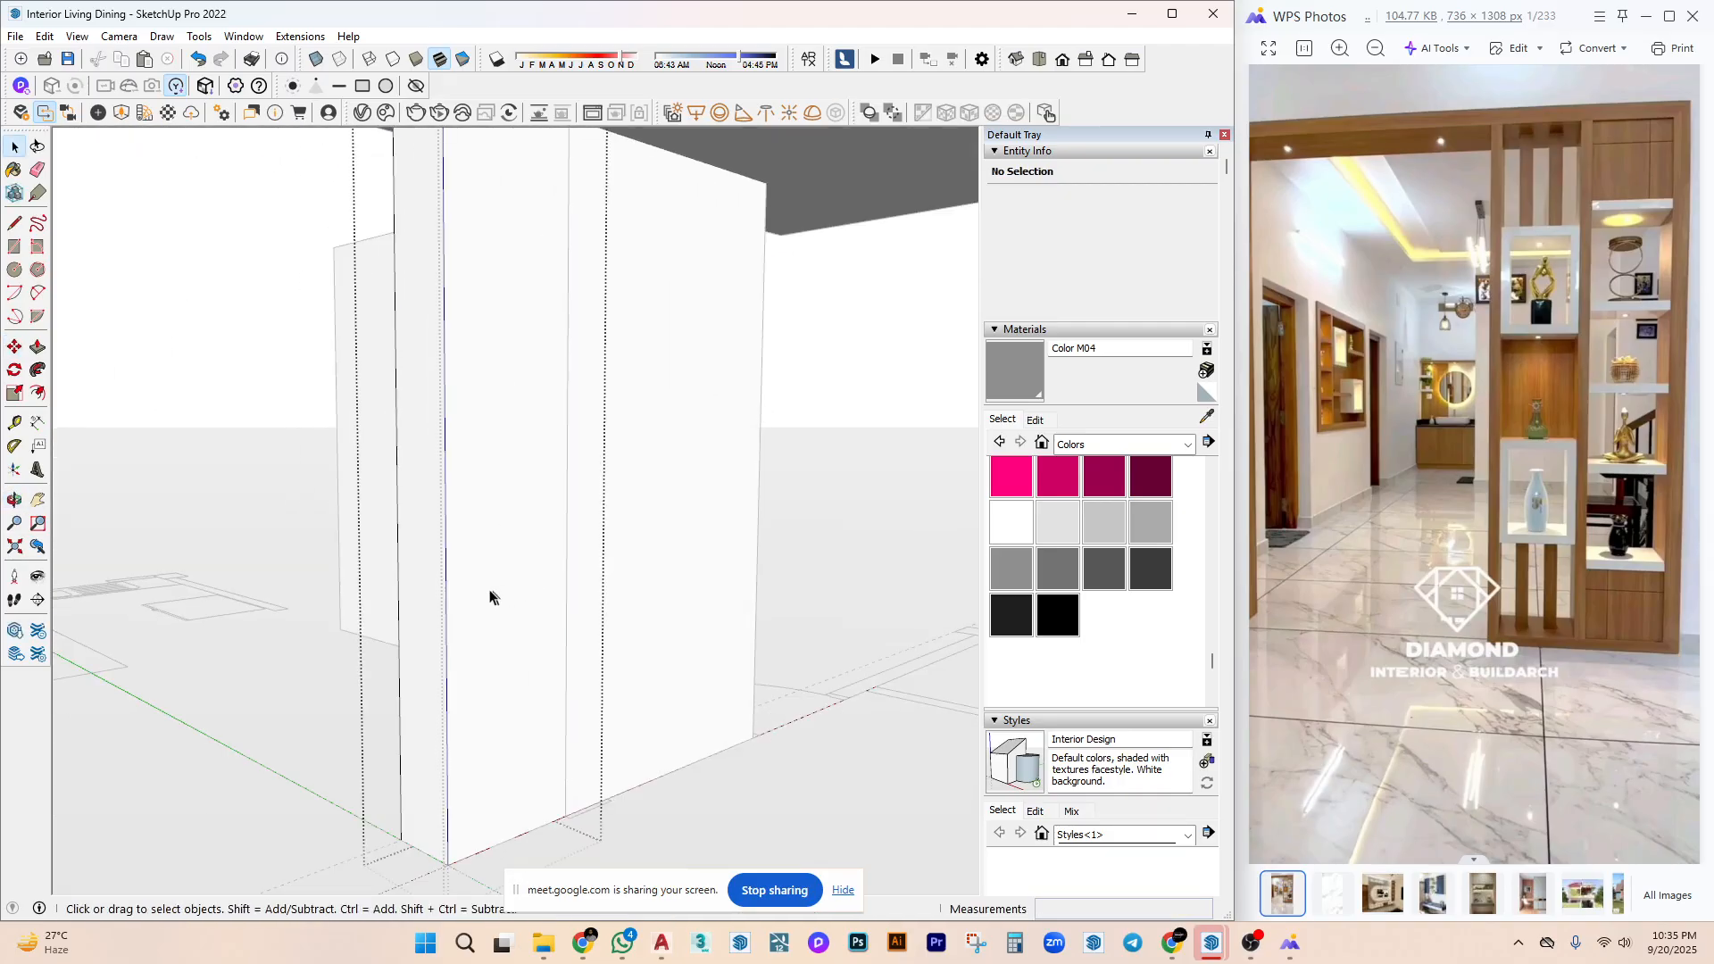
mouse_move(489, 596)
middle_mouse_down()
mouse_move(464, 586)
mouse_move(574, 559)
middle_mouse_up()
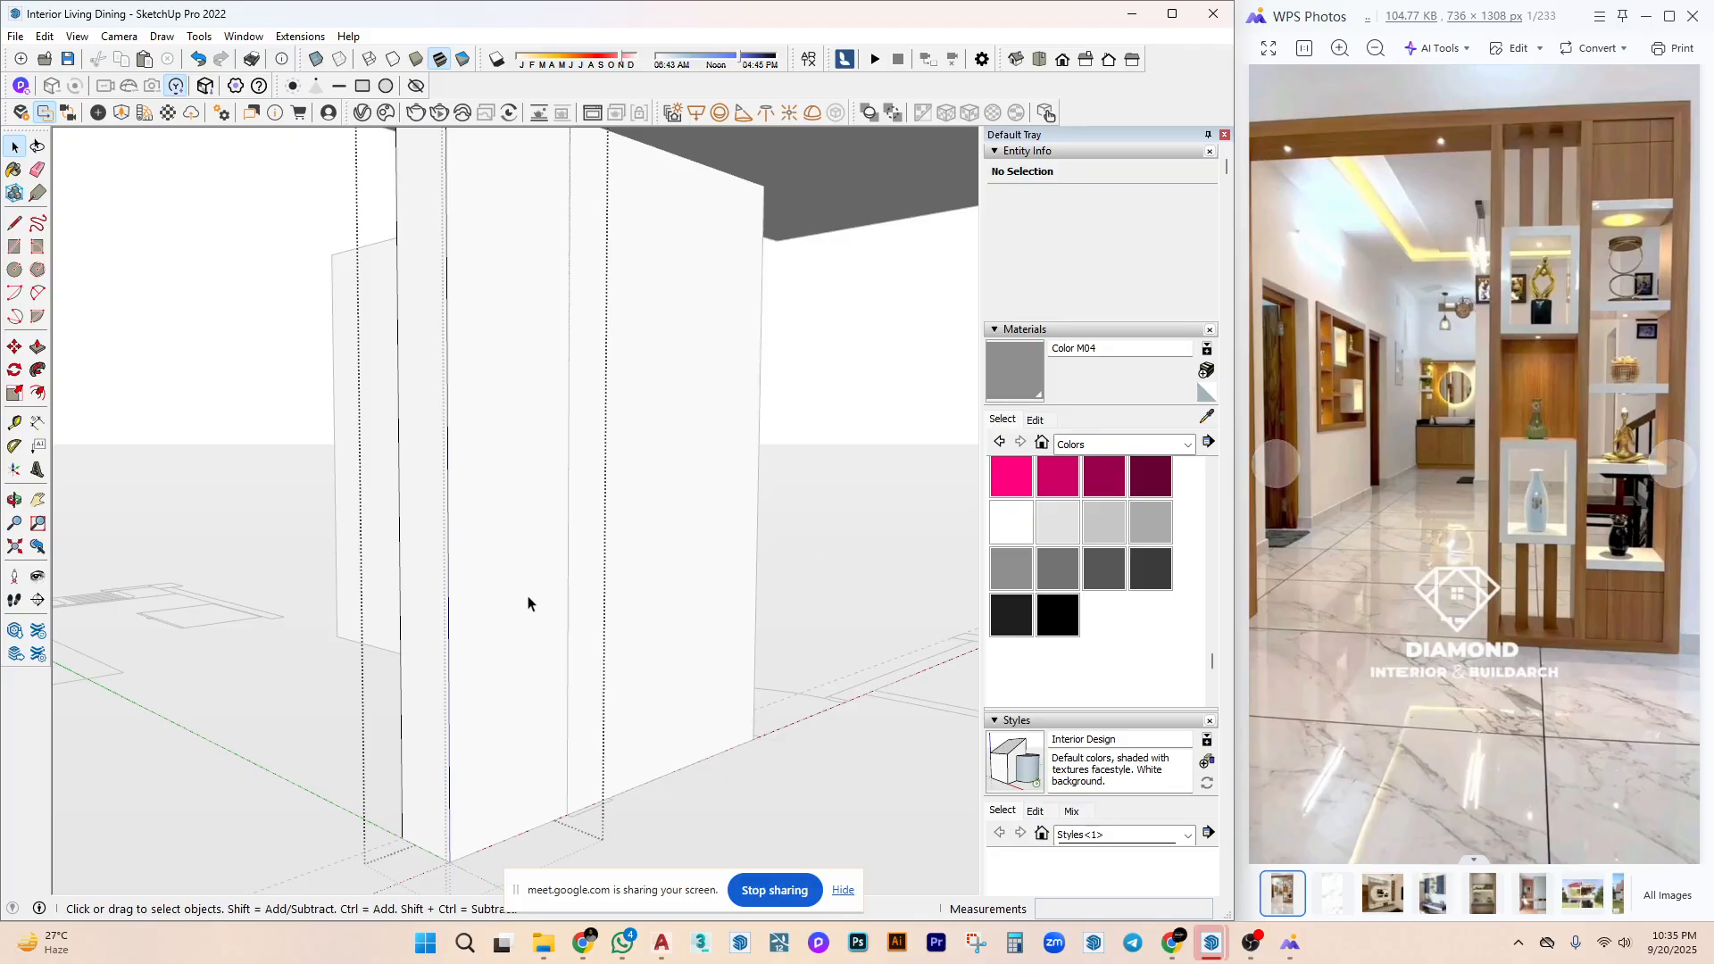
key("f")
left_click(568, 547)
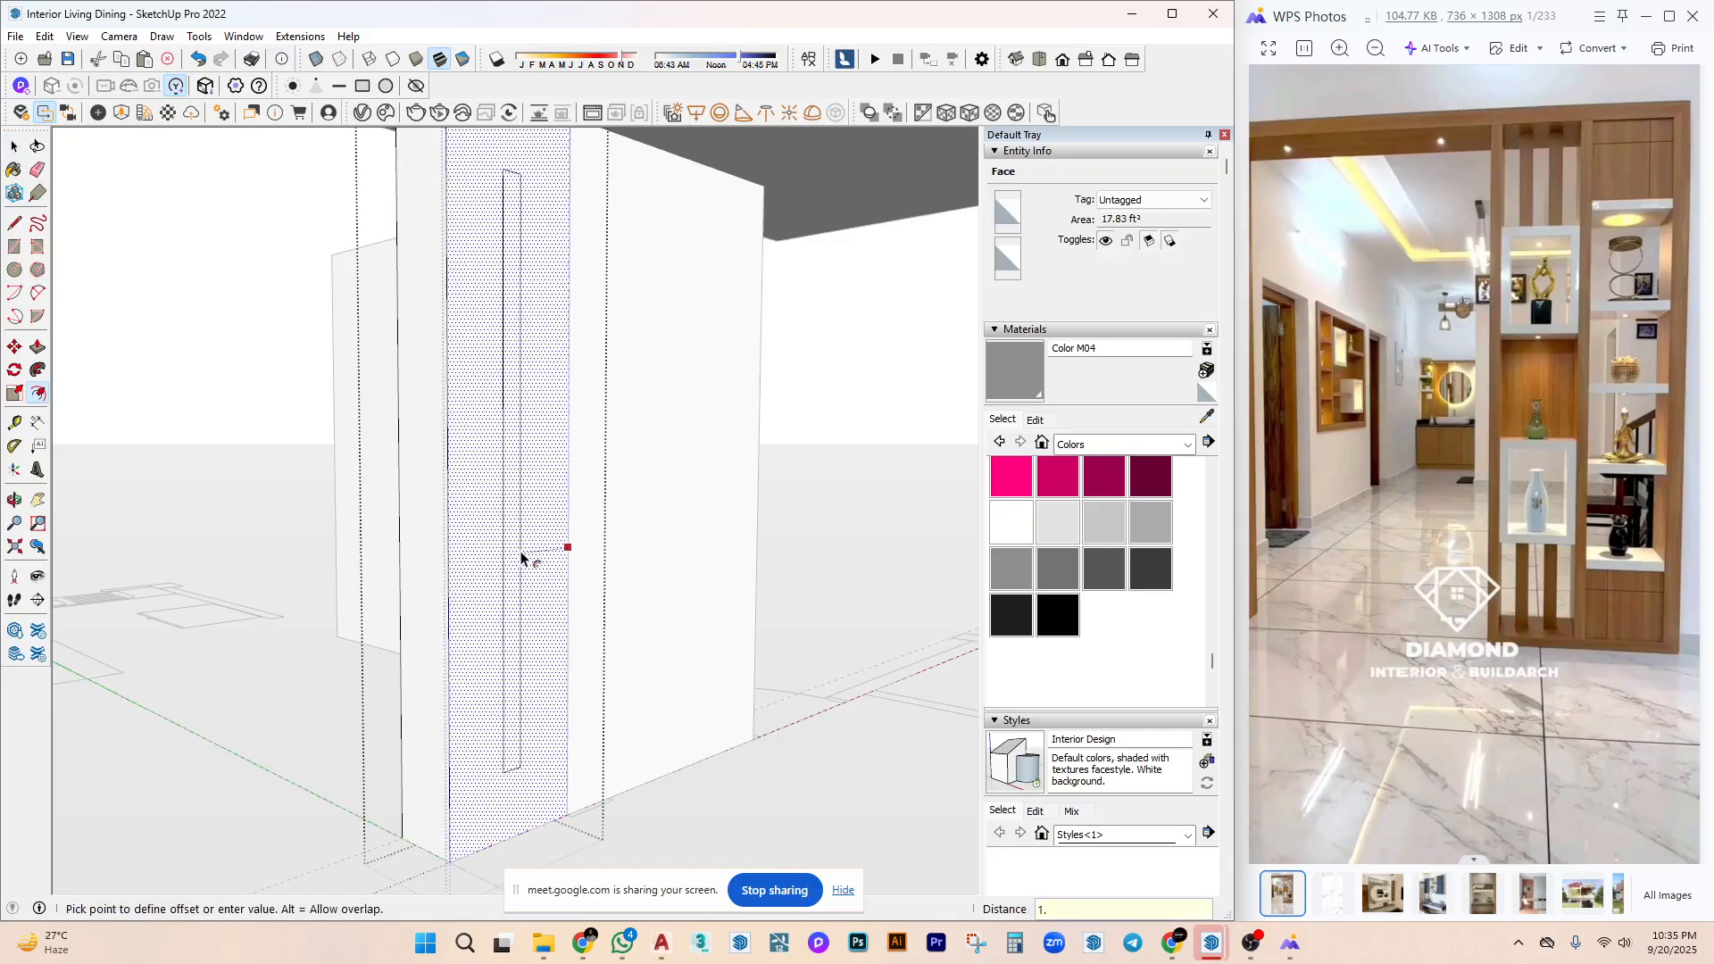
type("1.")
key("Return")
Push the inner front face through the block's full depth to leave an open frame.
key("space")
key("p")
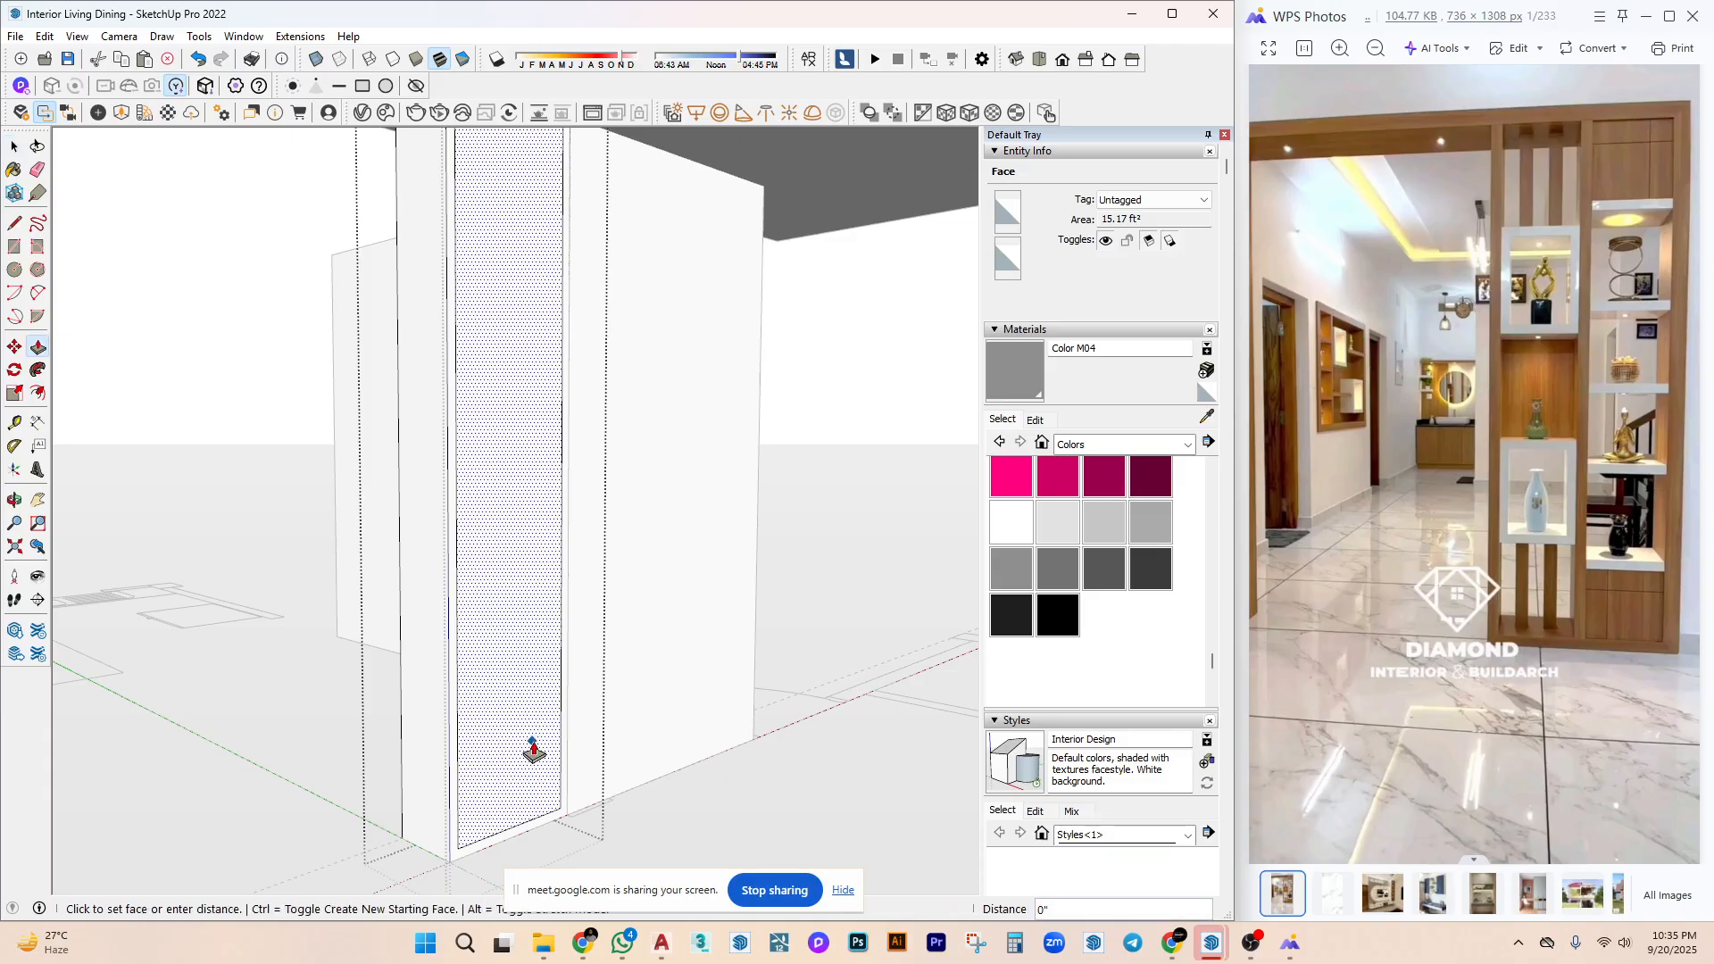
left_click(533, 752)
left_click(486, 534)
key("space")
Copy the frame's inner side face with its edges and paste it outside the group at the middle of the bottom rail.
left_click(540, 757)
double_click(540, 758)
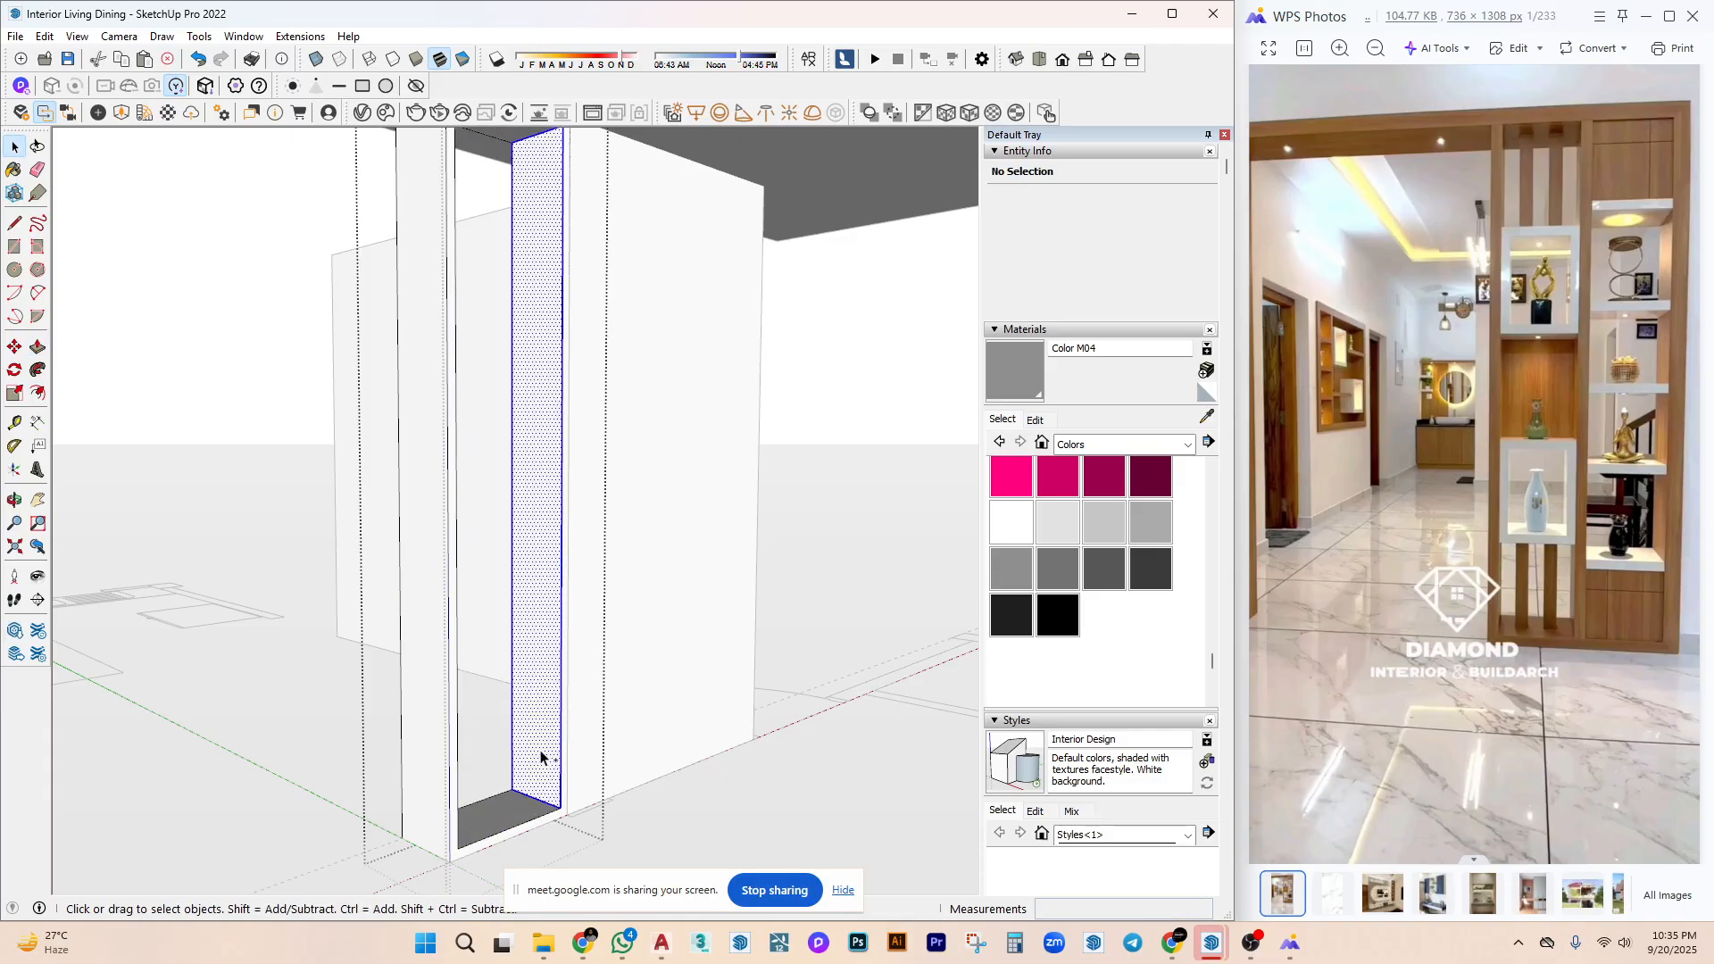
scroll(548, 751, "up", 2)
key("ctrl+x")
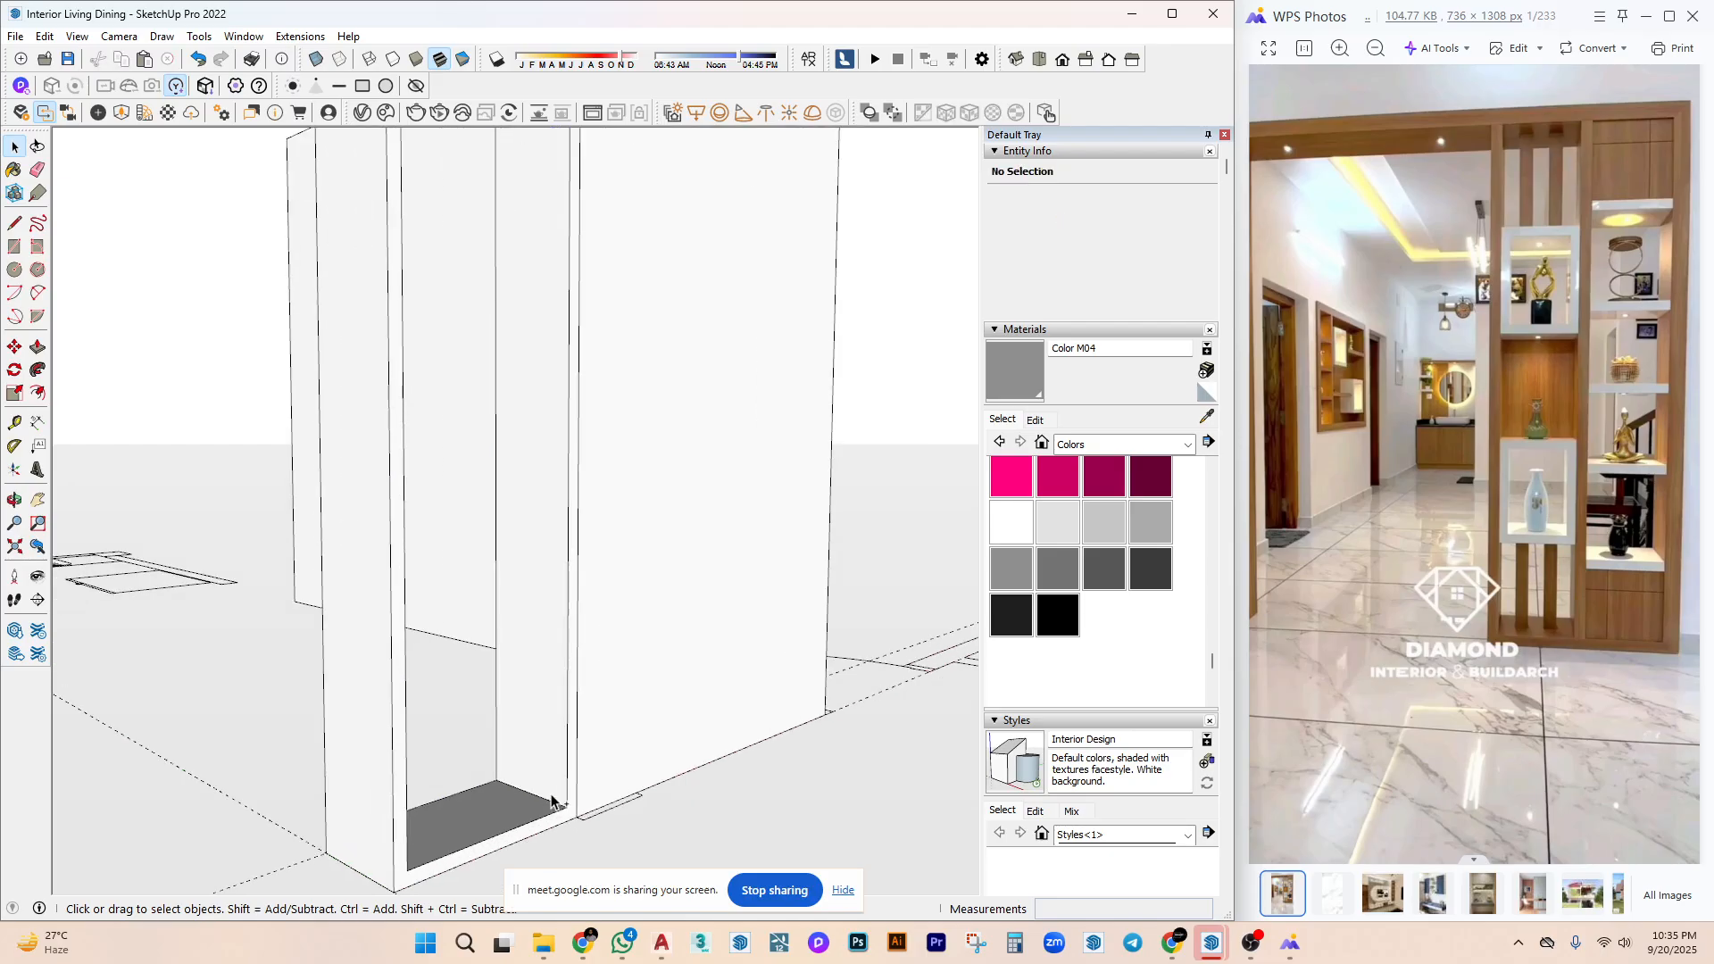
key("ctrl+v")
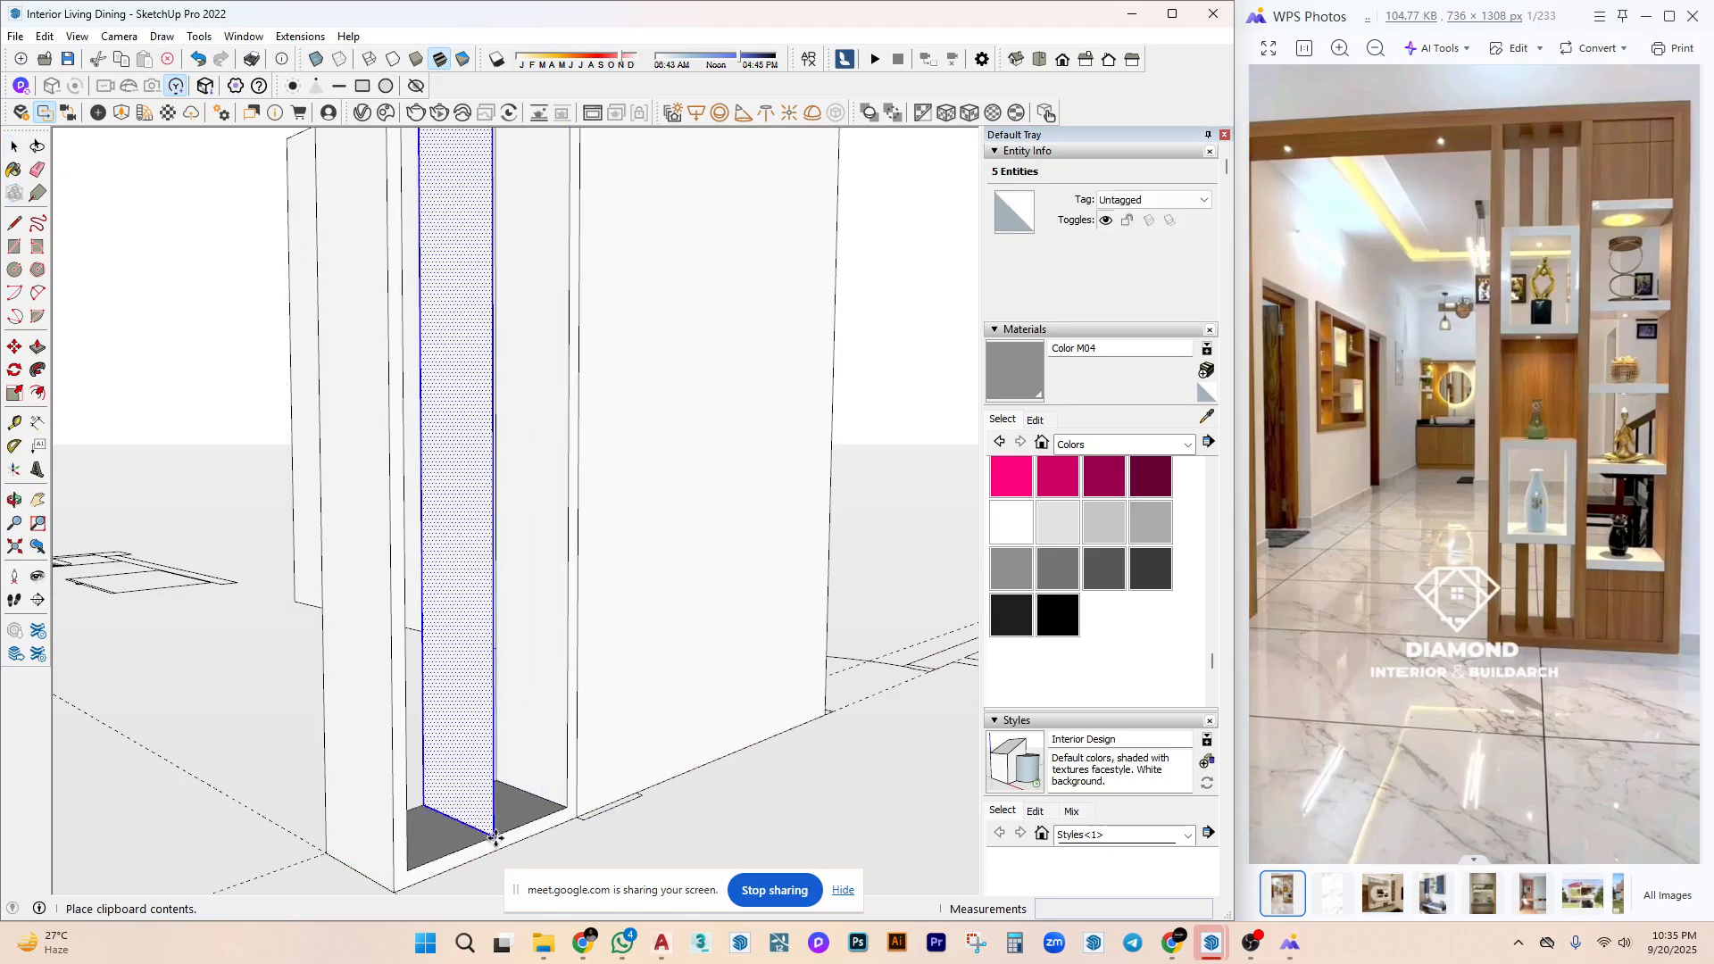
left_click(497, 835)
scroll(486, 808, "up", 3)
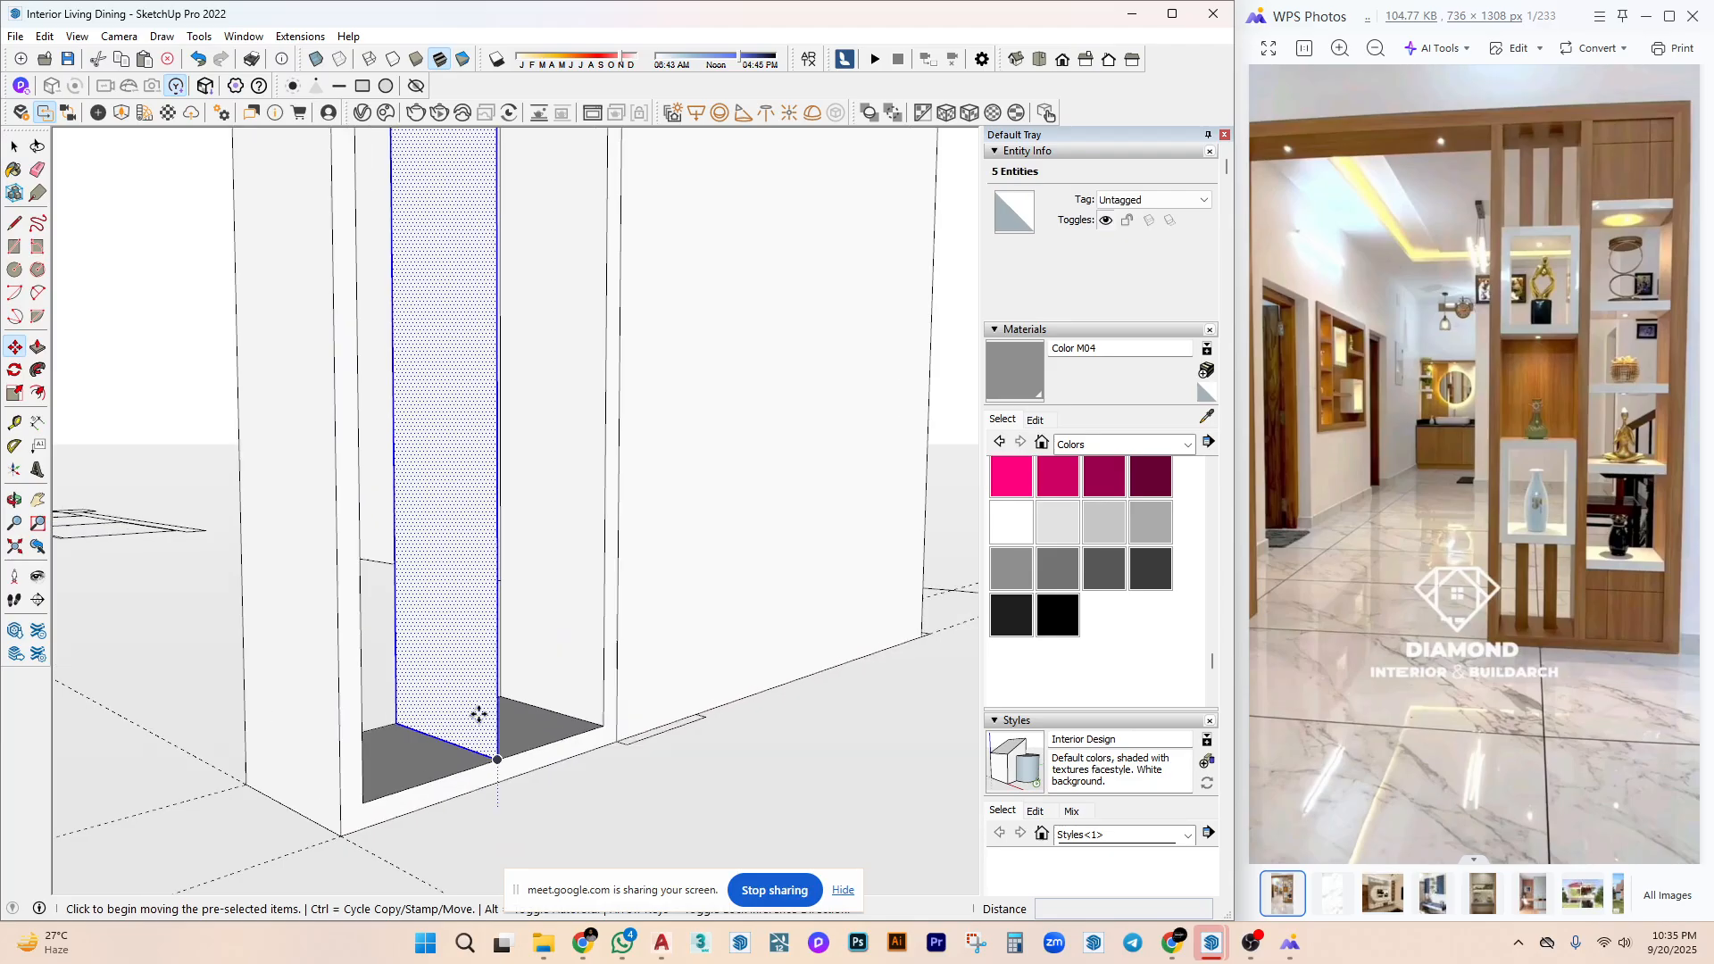
Thicken the pasted middle face into a vertical divider by extruding it 0.75" on each side.
key("space")
key("p")
left_click(478, 669)
type(".7")
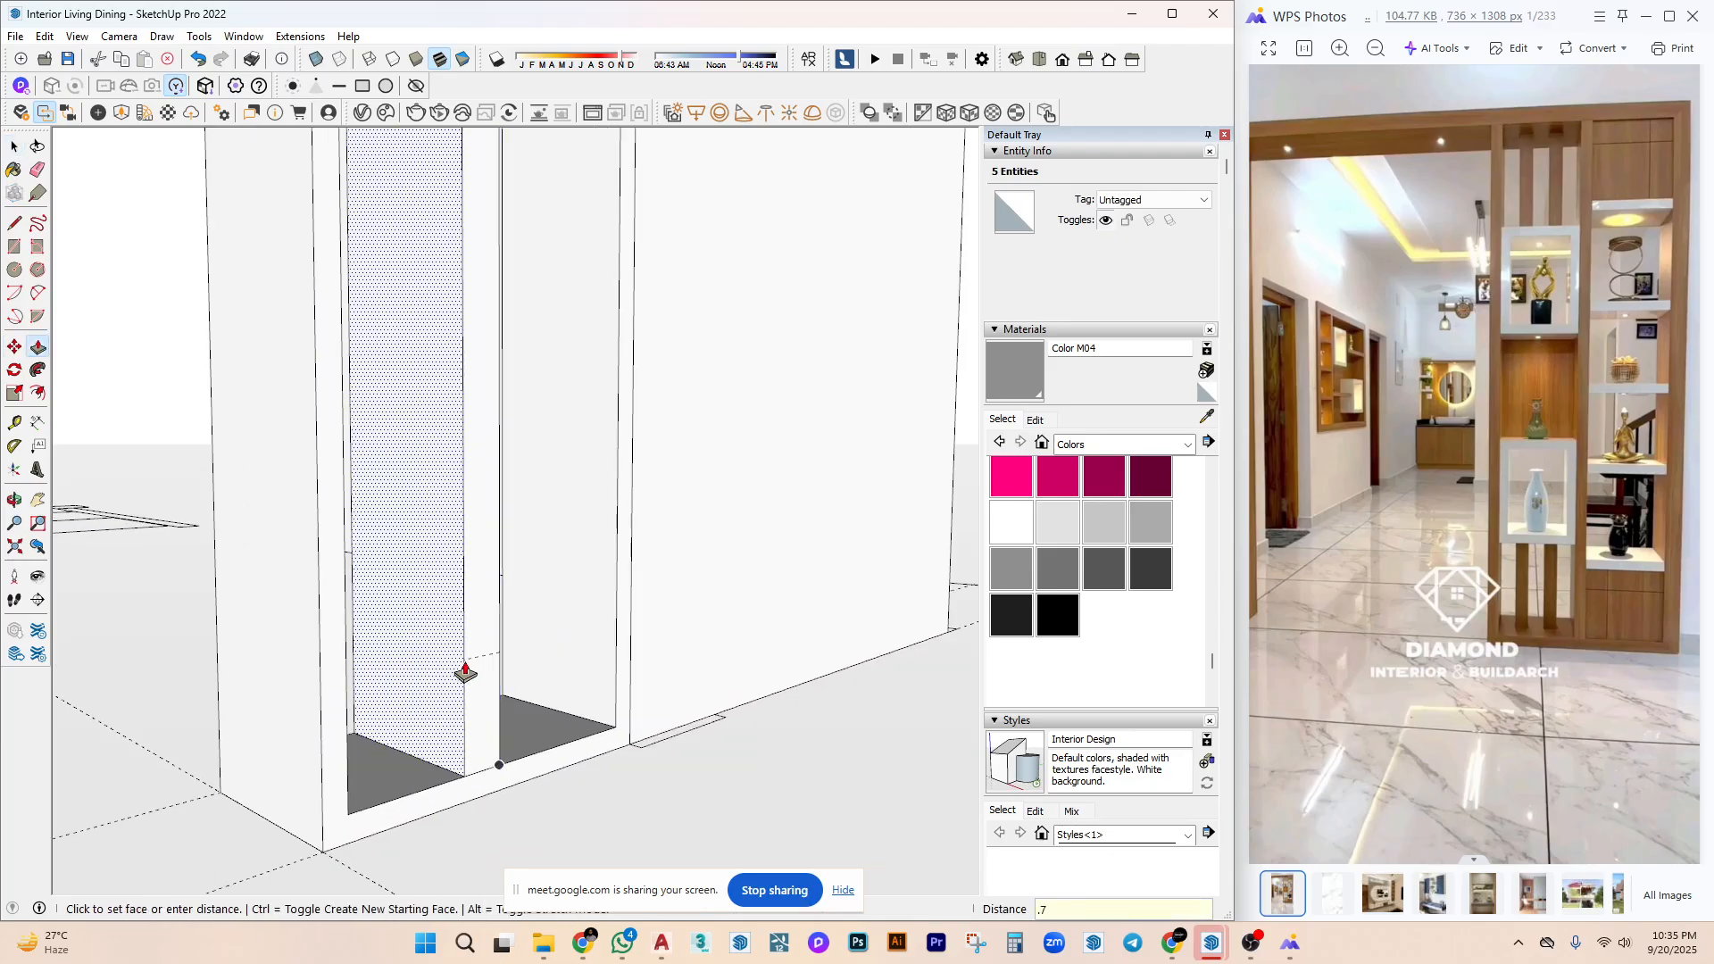
type("5")
key("Return")
middle_click_drag(463, 673, 237, 696)
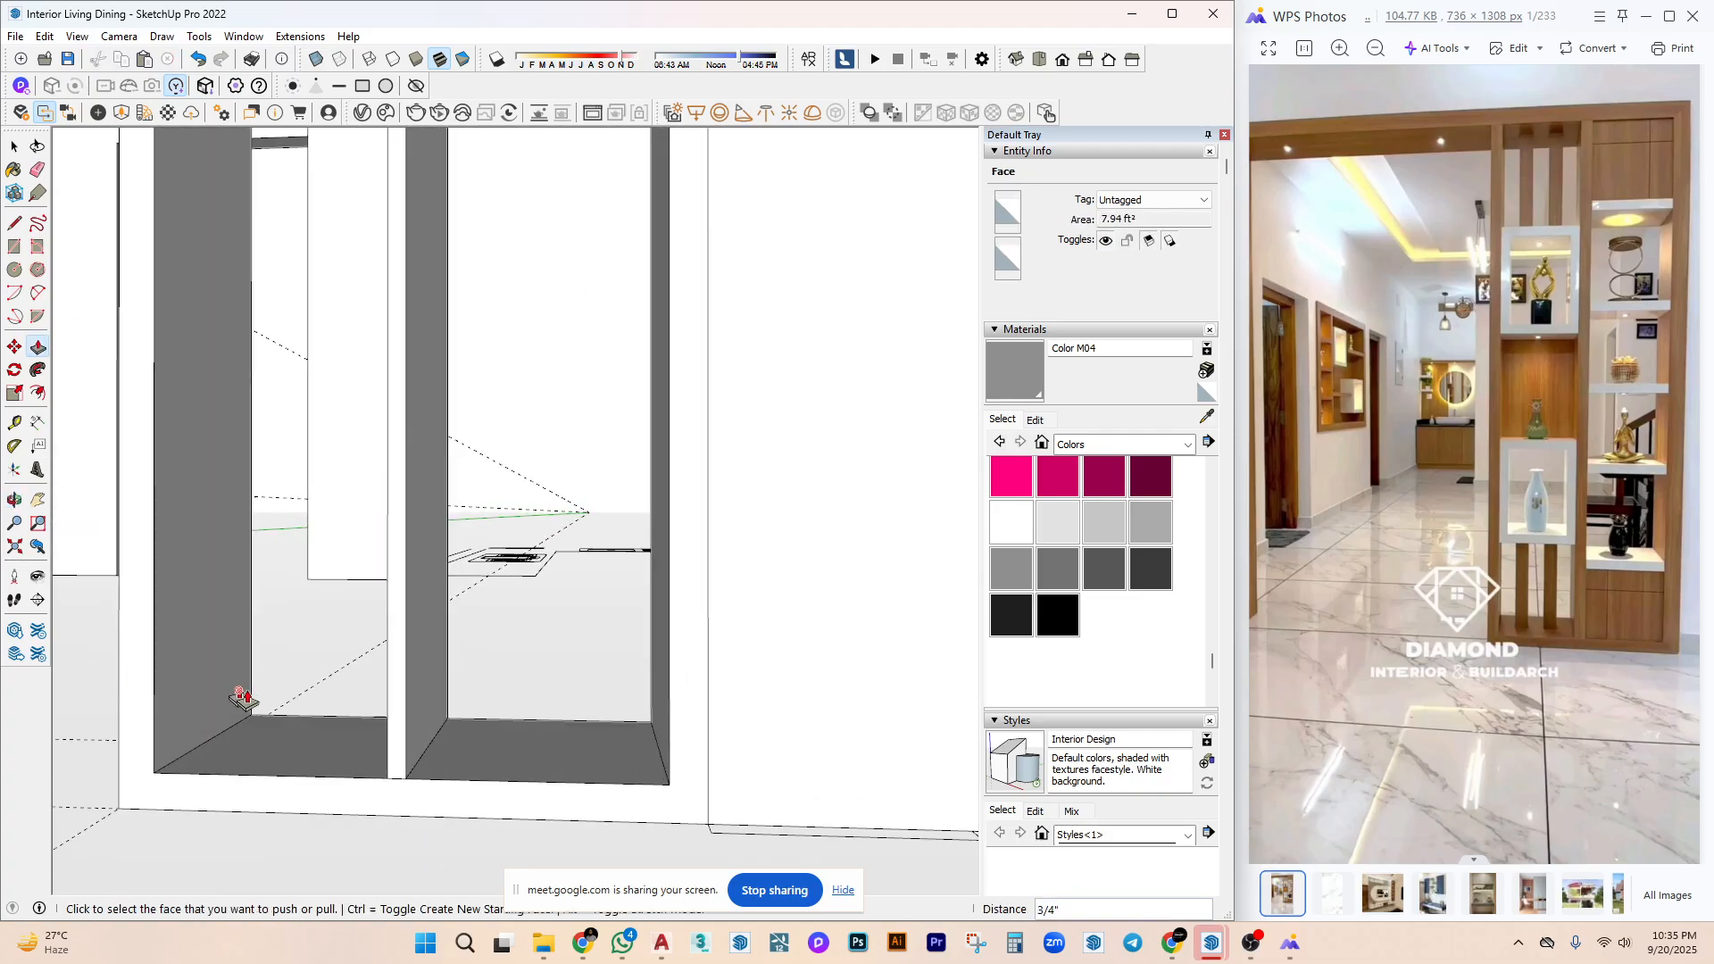
double_click(399, 610)
Make the vertical divider a group and open the surrounding frame group for editing.
key("space")
left_click(444, 425)
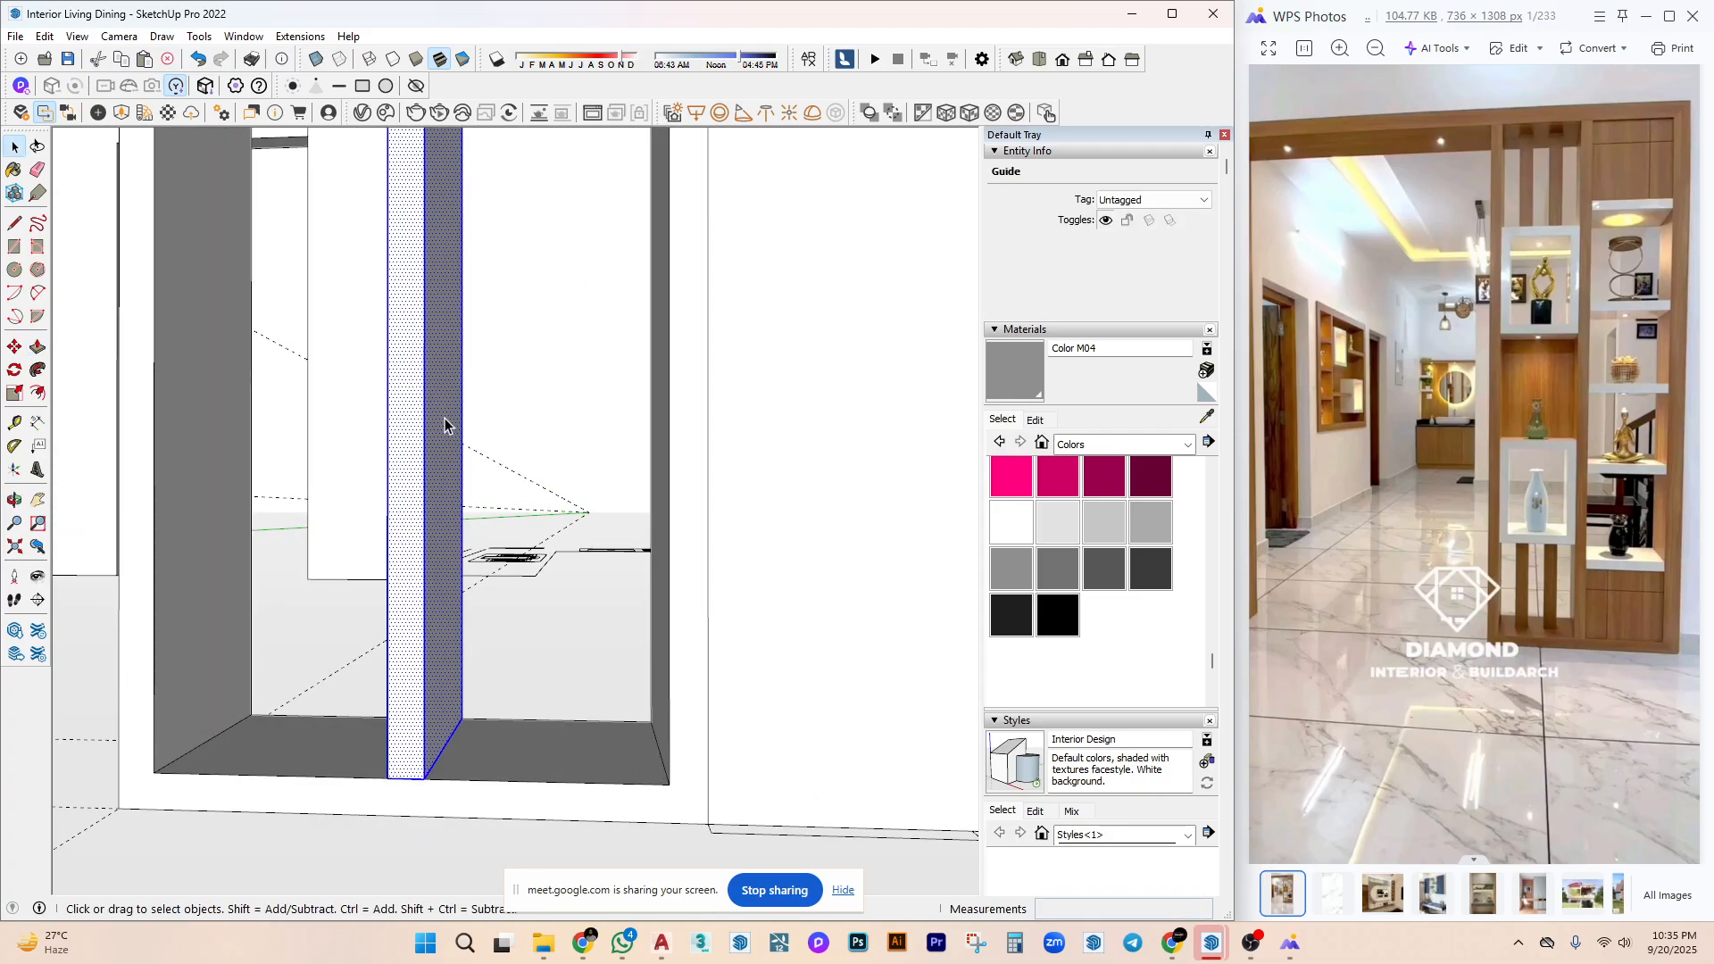
right_click(444, 425)
left_click(539, 579)
middle_click_drag(540, 579, 350, 739)
double_click(314, 689)
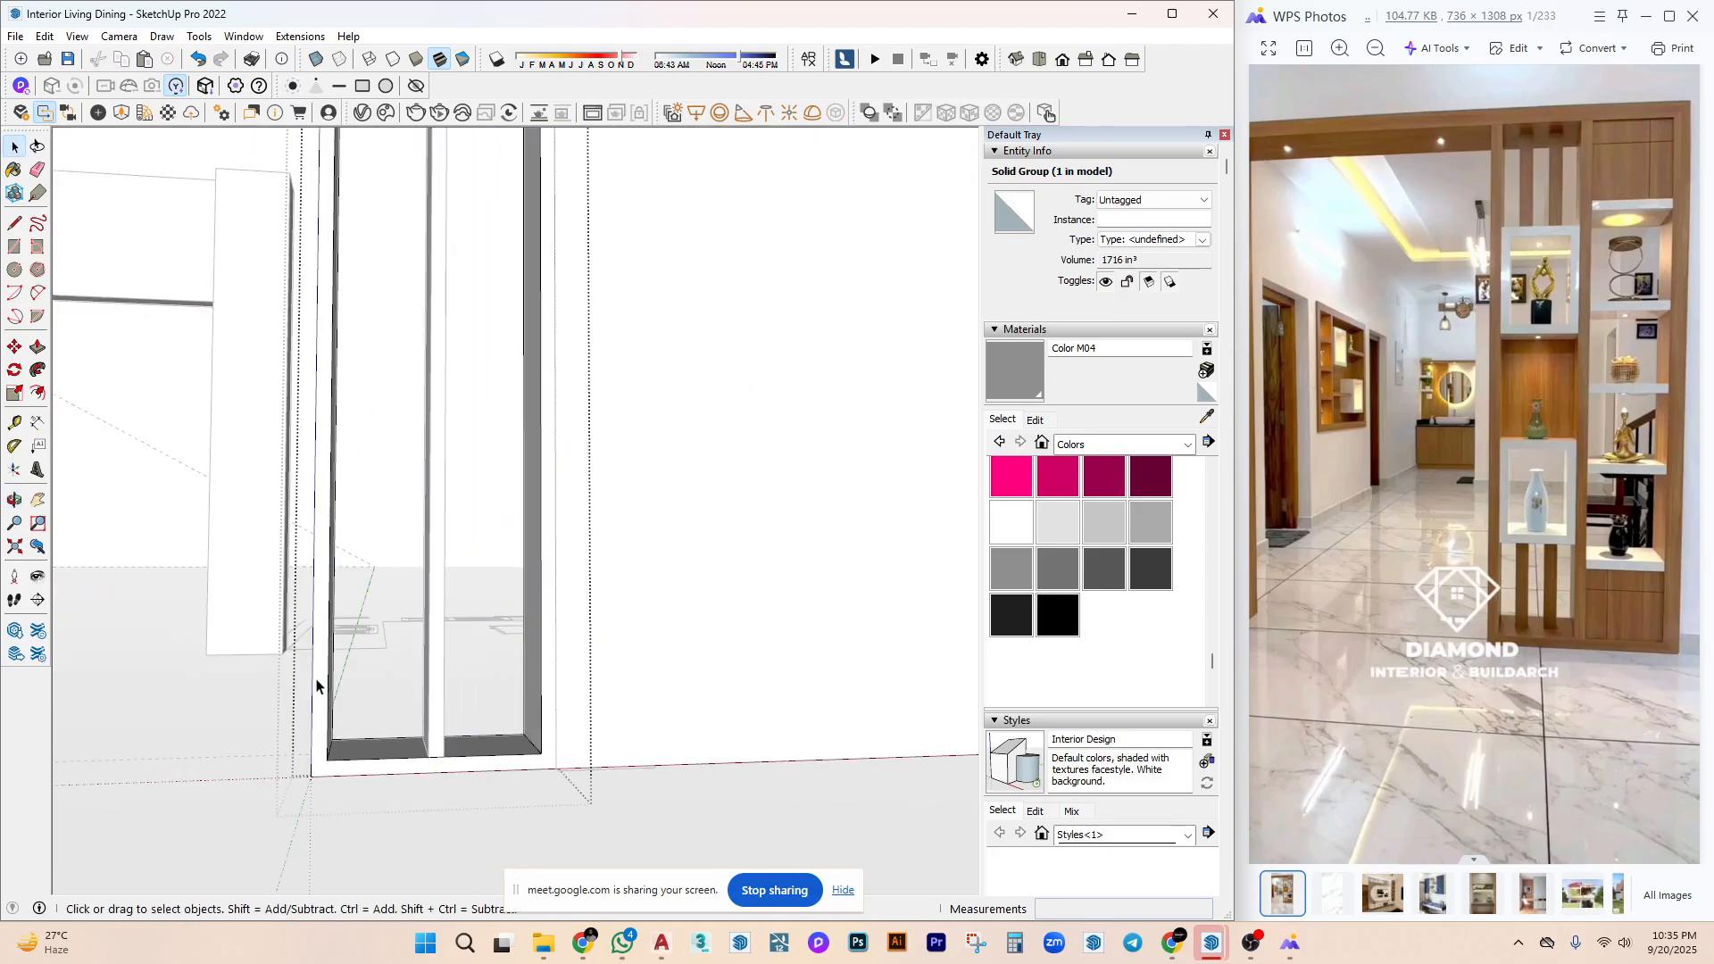
Widen the open frame by moving its left upright 4" outward along the frame's width.
key("i")
scroll(464, 704, "down", 6)
left_click_drag(291, 162, 437, 774)
scroll(447, 723, "up", 4)
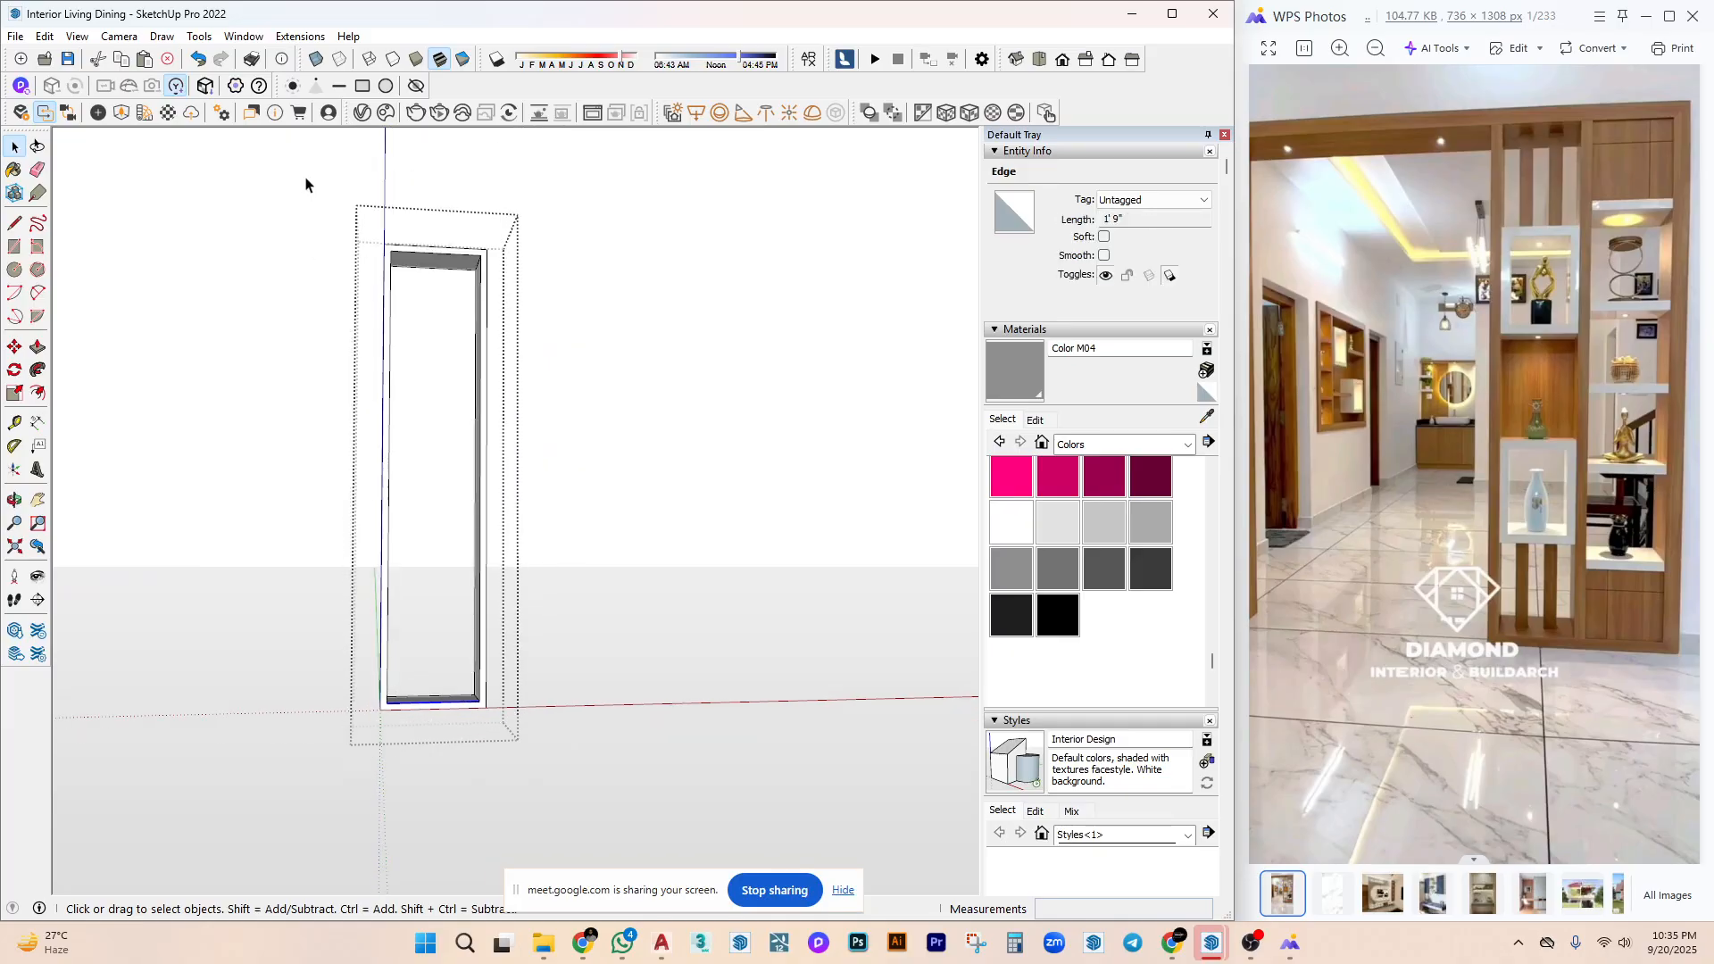
left_click_drag(306, 180, 444, 746)
scroll(444, 714, "up", 3)
key("m")
left_click(439, 702)
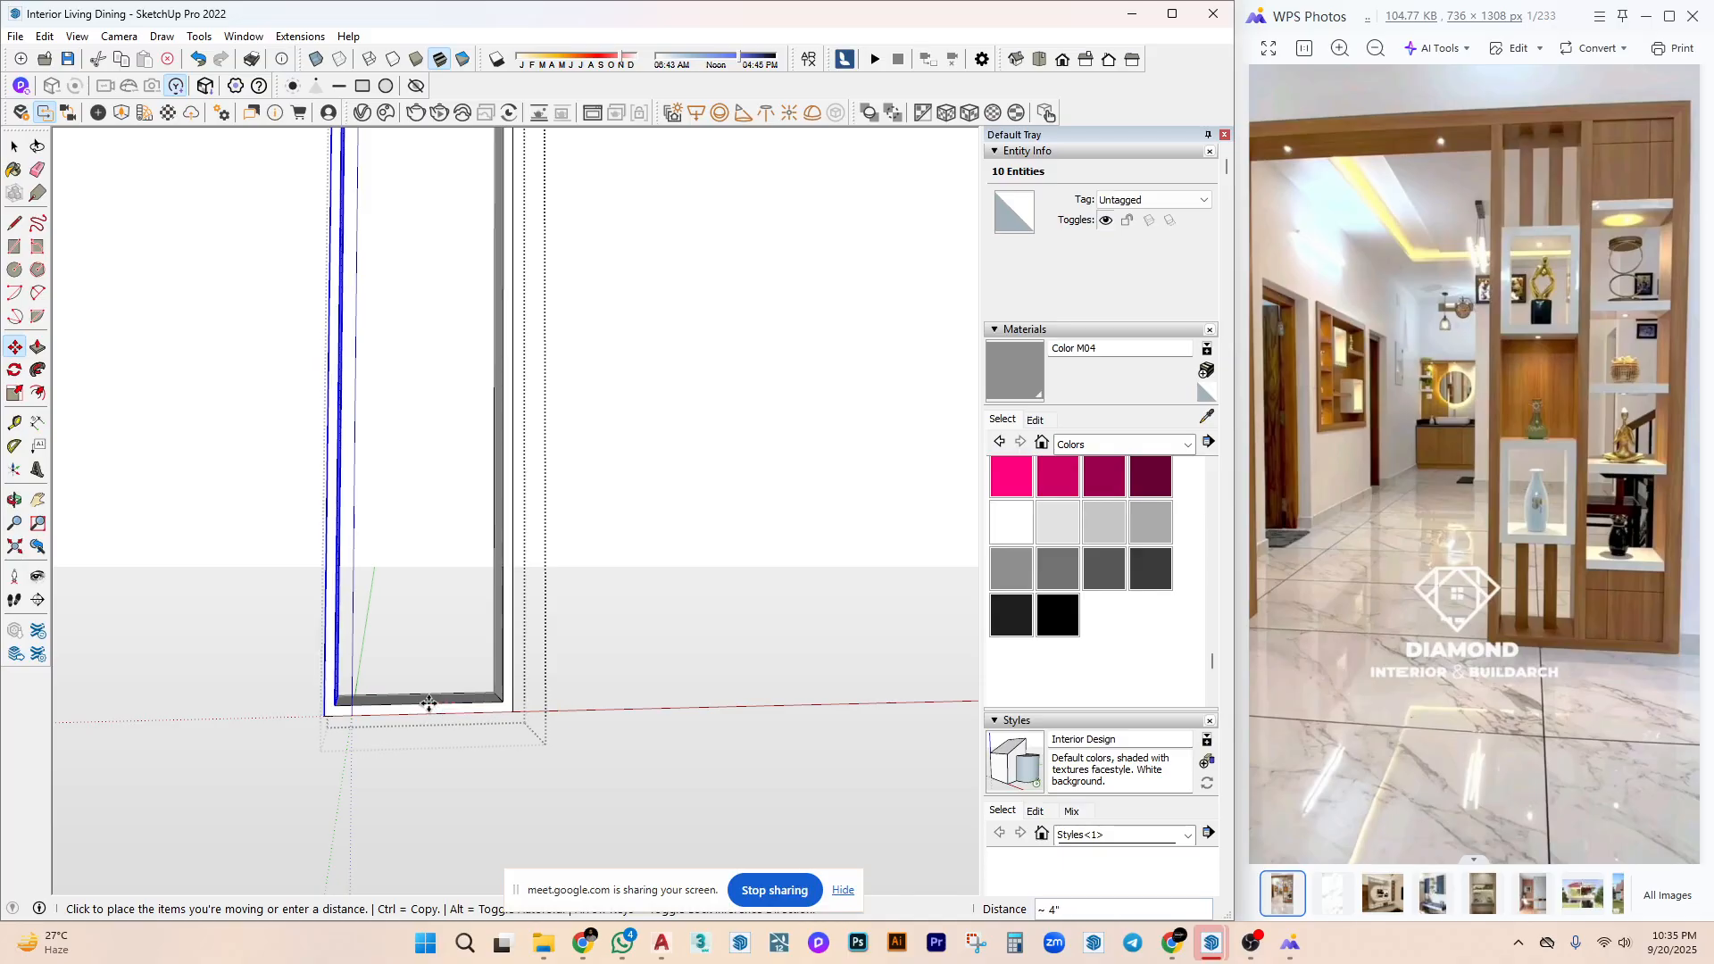
type("4")
key("Return")
scroll(429, 705, "up", 1)
key("space")
Move the vertical divider sideways to the middle of the widened frame's bottom rail.
left_click(440, 665)
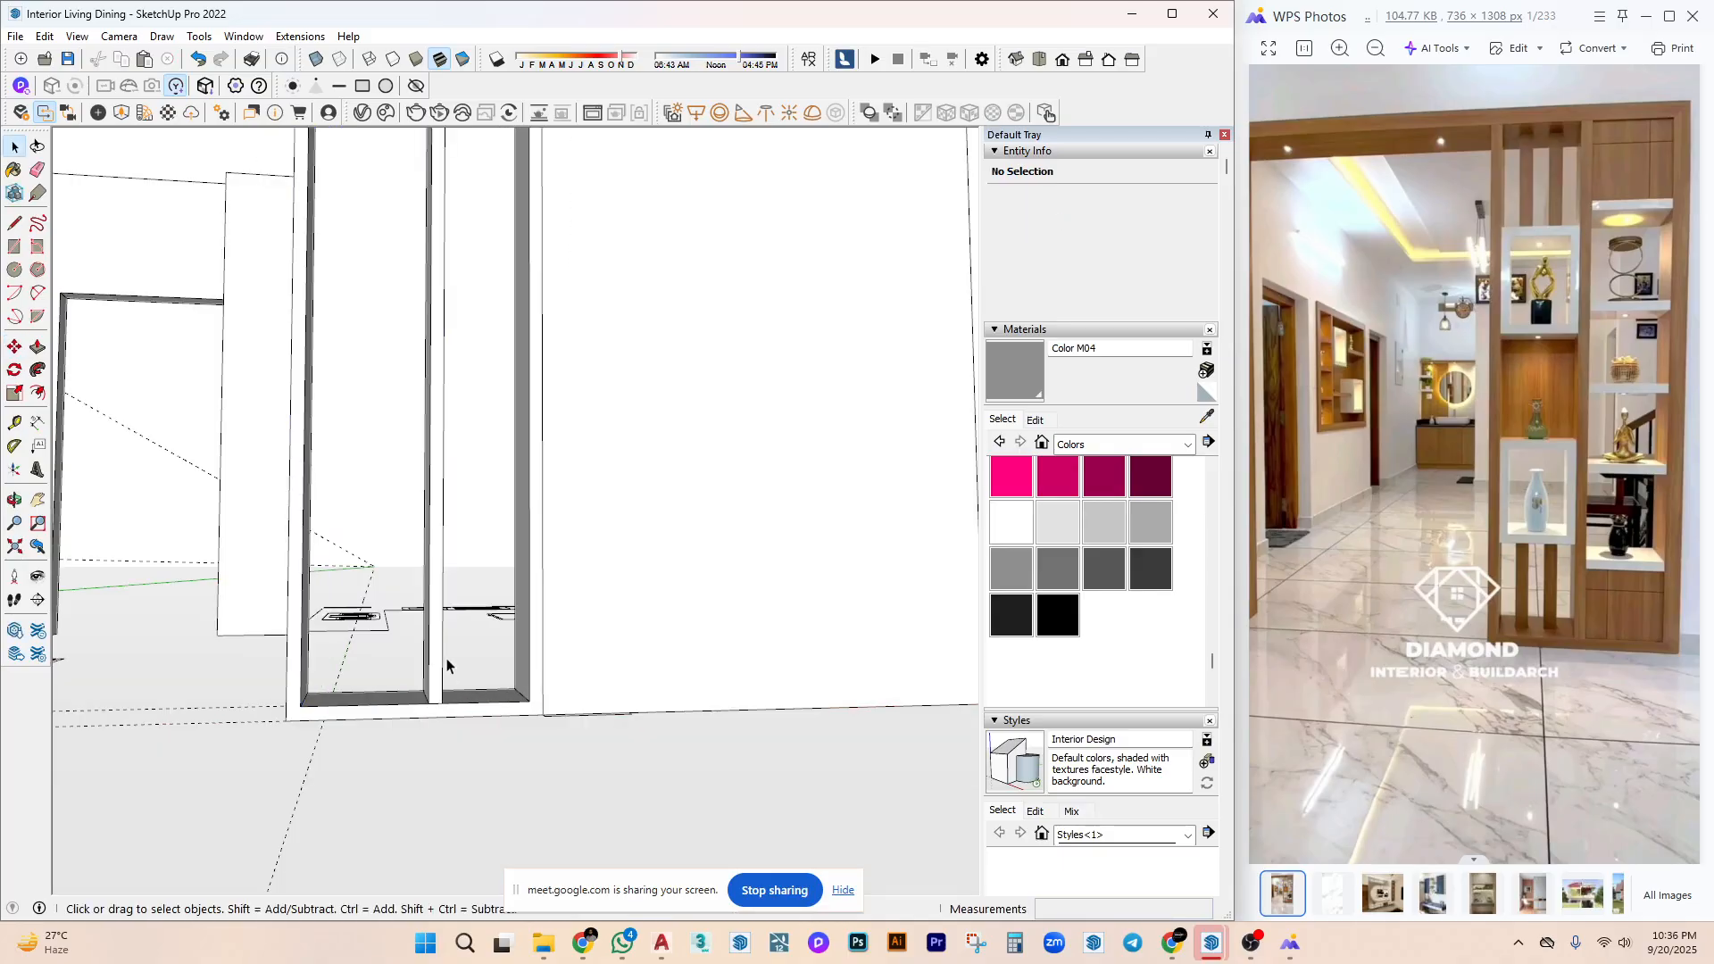
scroll(442, 692, "up", 3)
key("m")
left_click(489, 701)
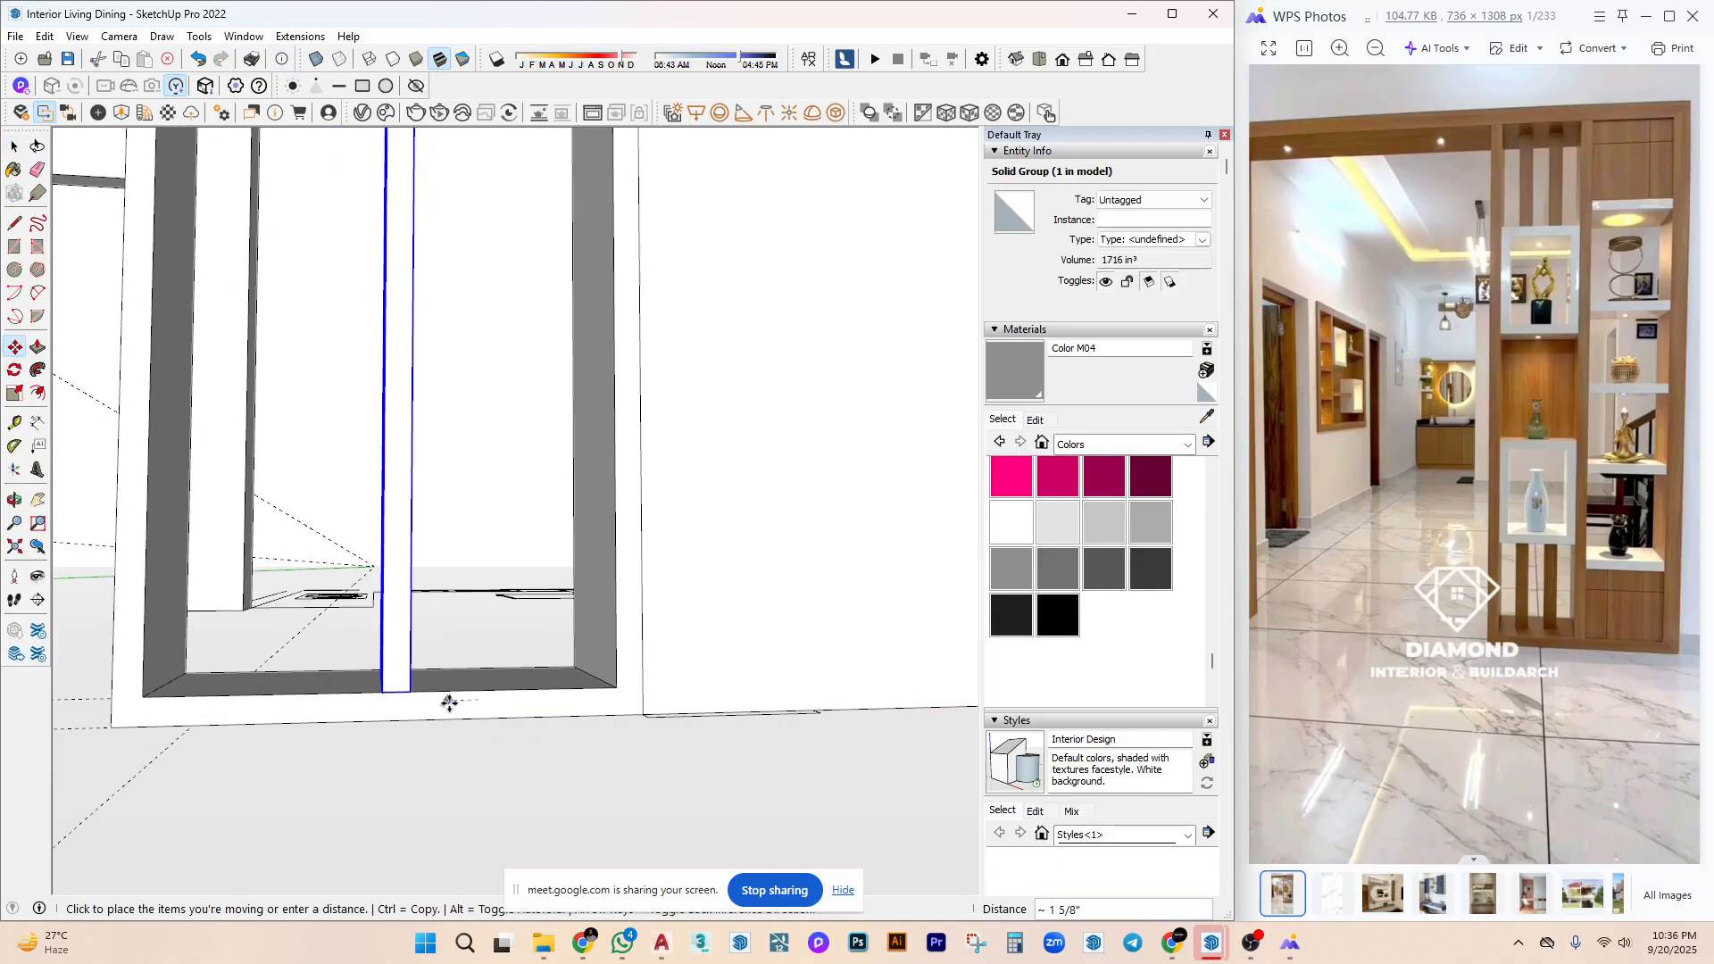
left_click(448, 701)
key("space")
Group the frame and the vertical divider together and open the combined group for editing.
middle_click_drag(448, 701, 522, 613)
left_click(522, 540, "ctrl")
right_click(551, 539)
left_click(593, 704)
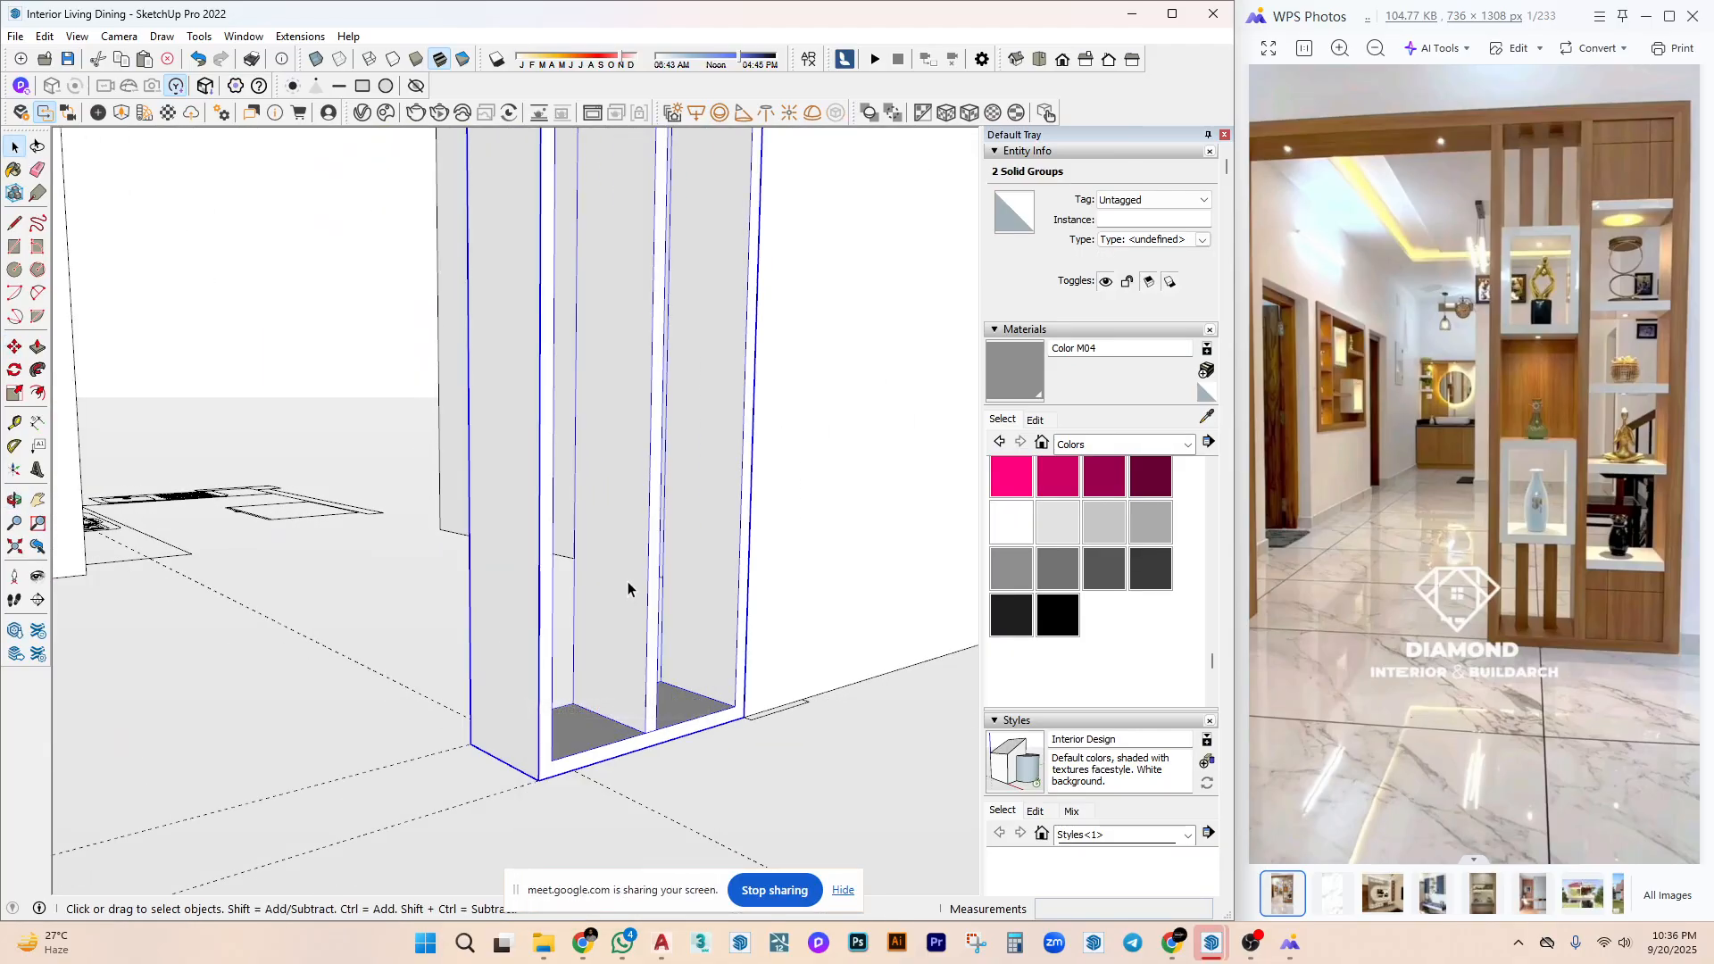
double_click(628, 581)
Draw a rectangle over the floor of the frame's right bay and extrude it up about 1' into a base block.
scroll(637, 582, "down", 3)
mouse_move(681, 642)
middle_mouse_down()
mouse_move(678, 708)
mouse_move(646, 604)
mouse_move(682, 628)
middle_mouse_up()
scroll(812, 643, "up", 3)
middle_click_drag(812, 642, 785, 705)
scroll(594, 716, "up", 5)
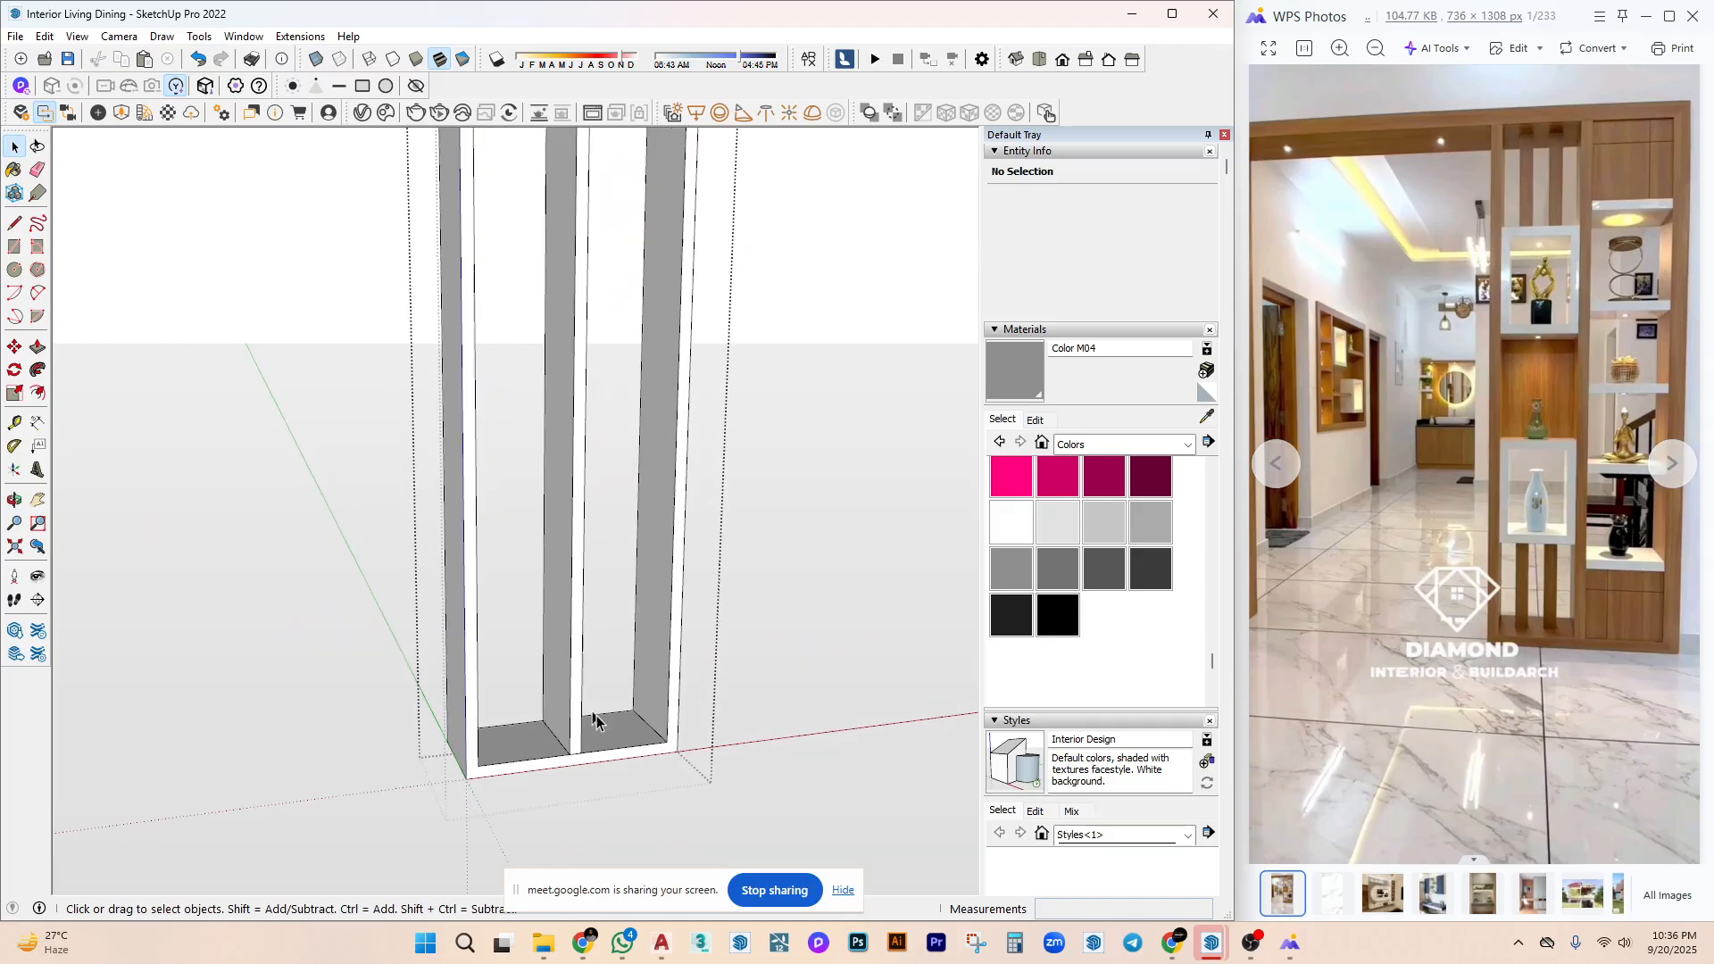
key("r")
left_click(637, 659)
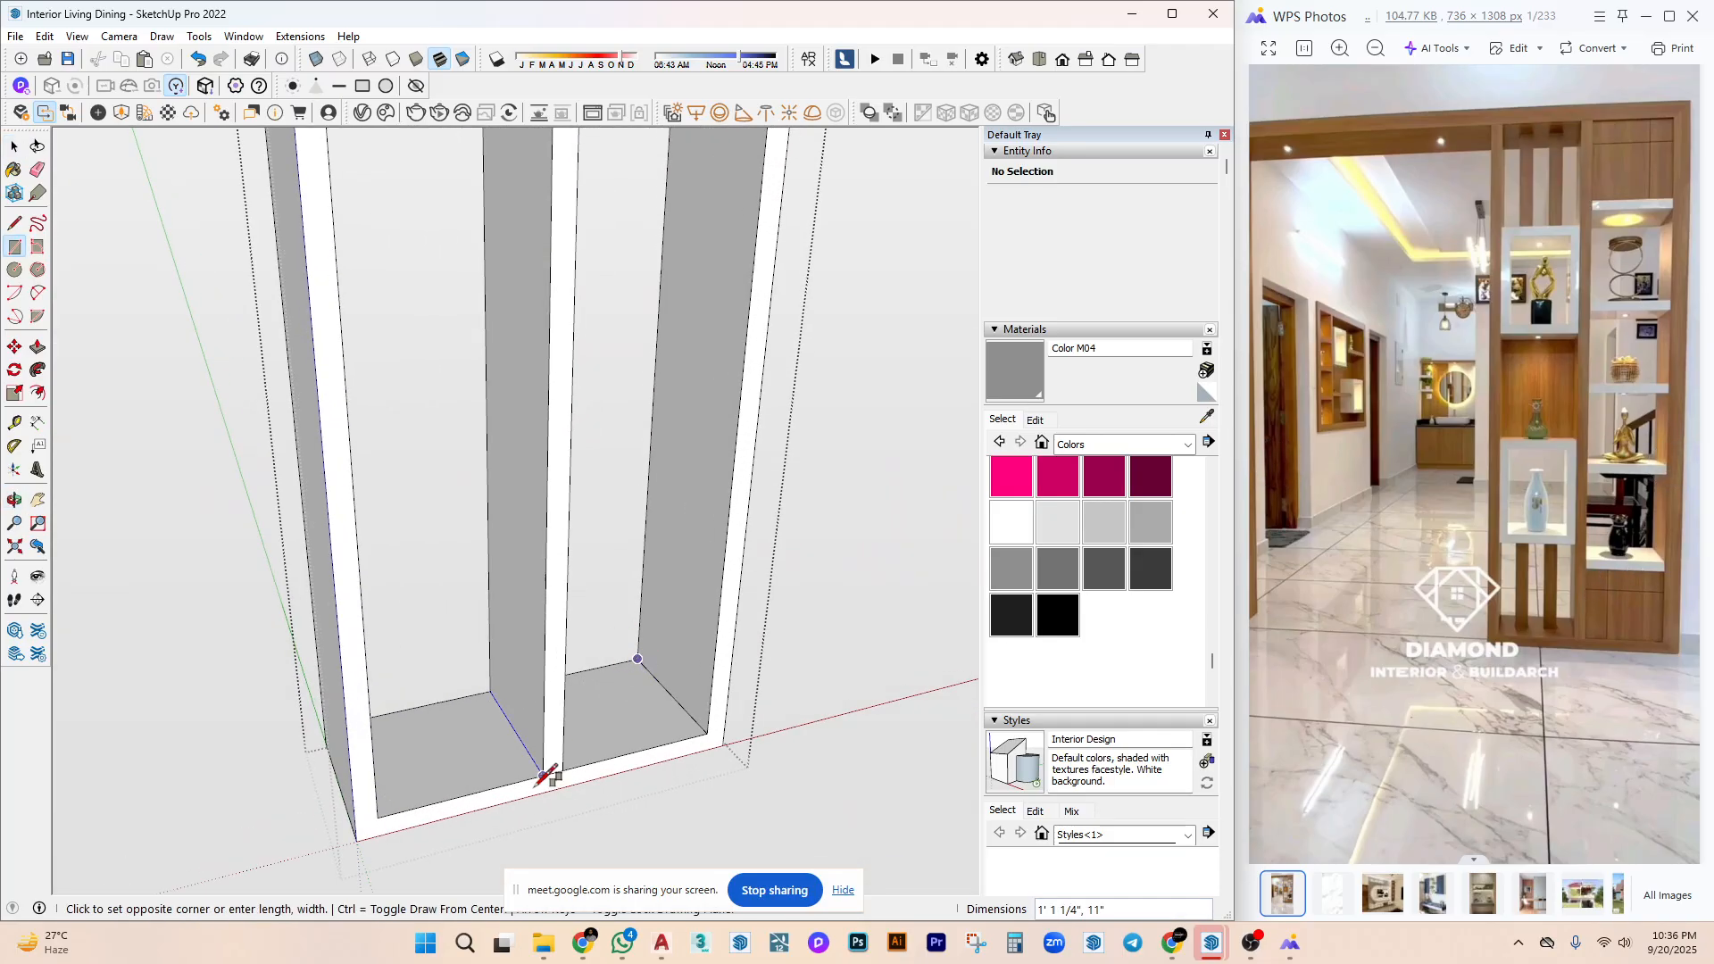
left_click(562, 770)
key("p")
left_click(614, 730)
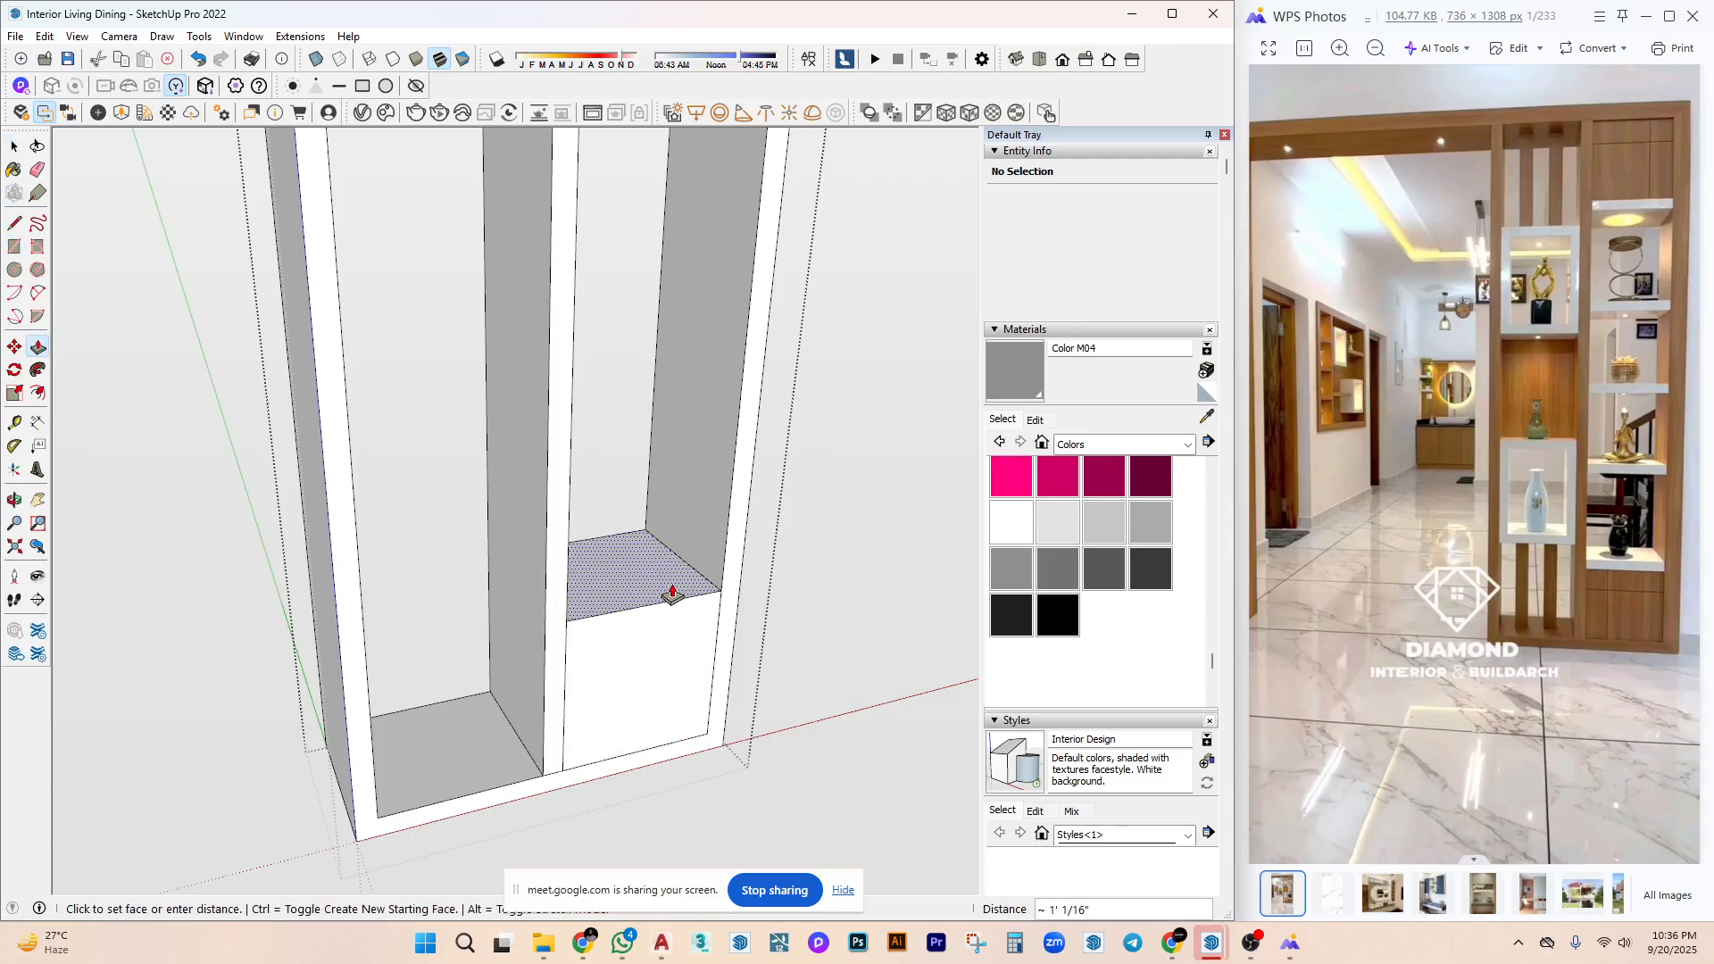
left_click(674, 594)
Make the base block in the right bay a group.
middle_click_drag(674, 594, 604, 727)
key("space")
left_click(630, 638)
right_click(629, 638)
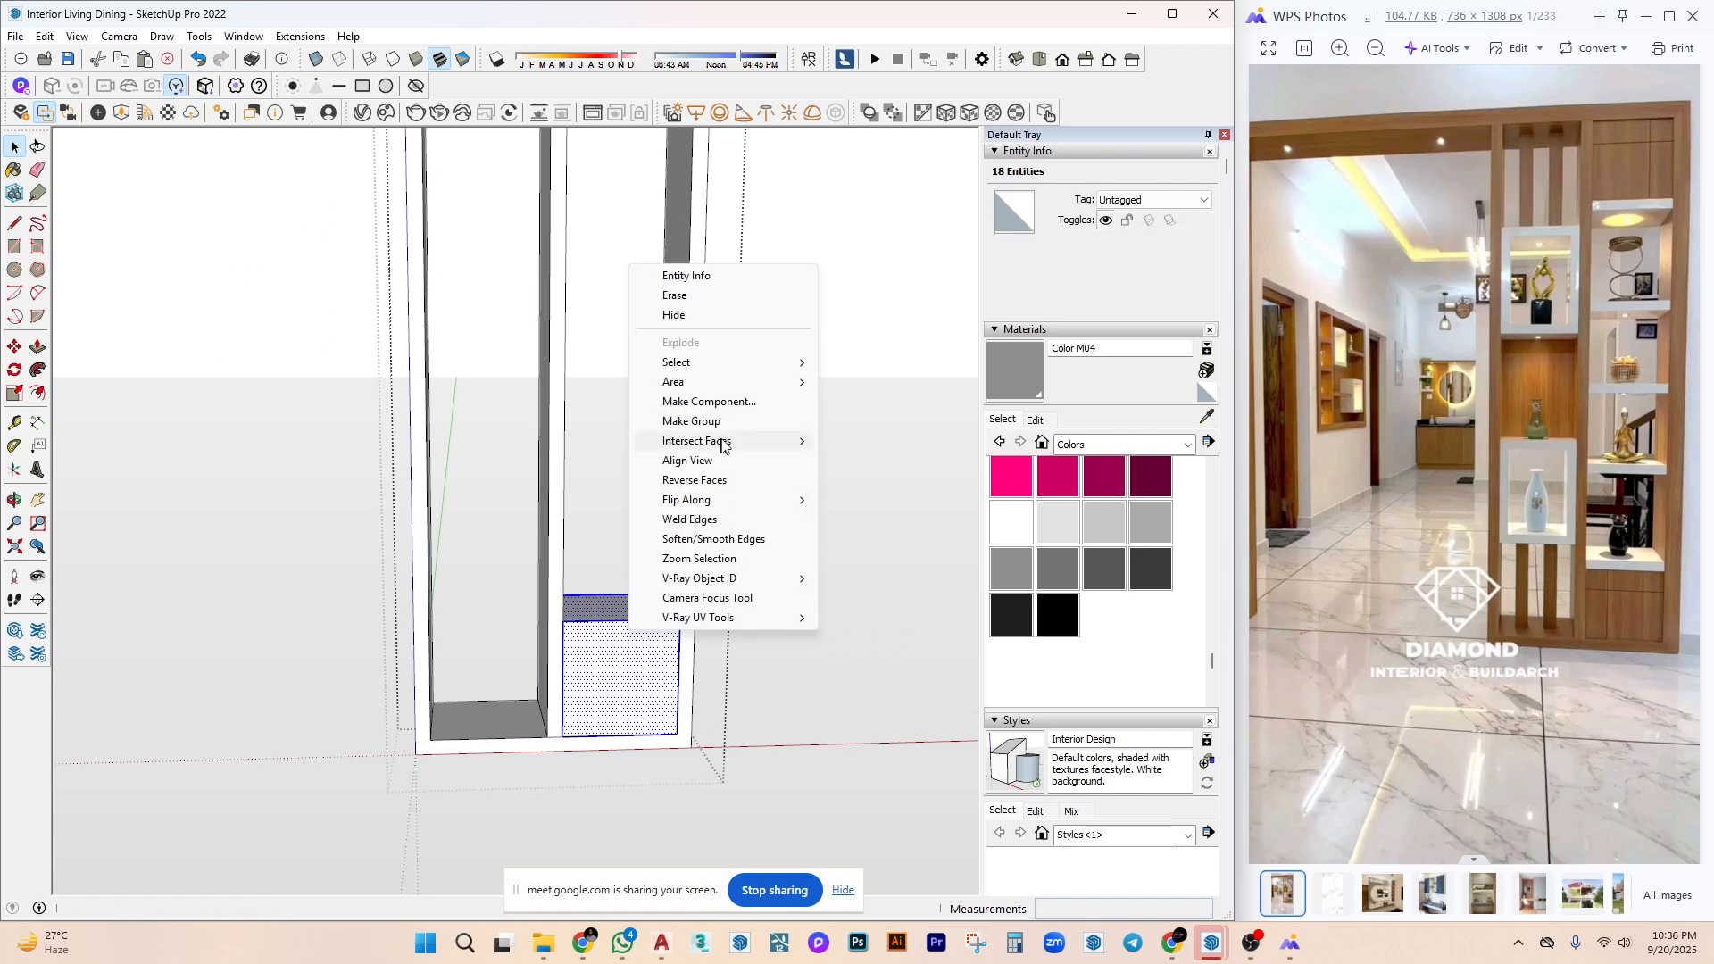
left_click(759, 431)
Open the base block's group and select its top face with the bounding edges.
scroll(605, 574, "up", 3)
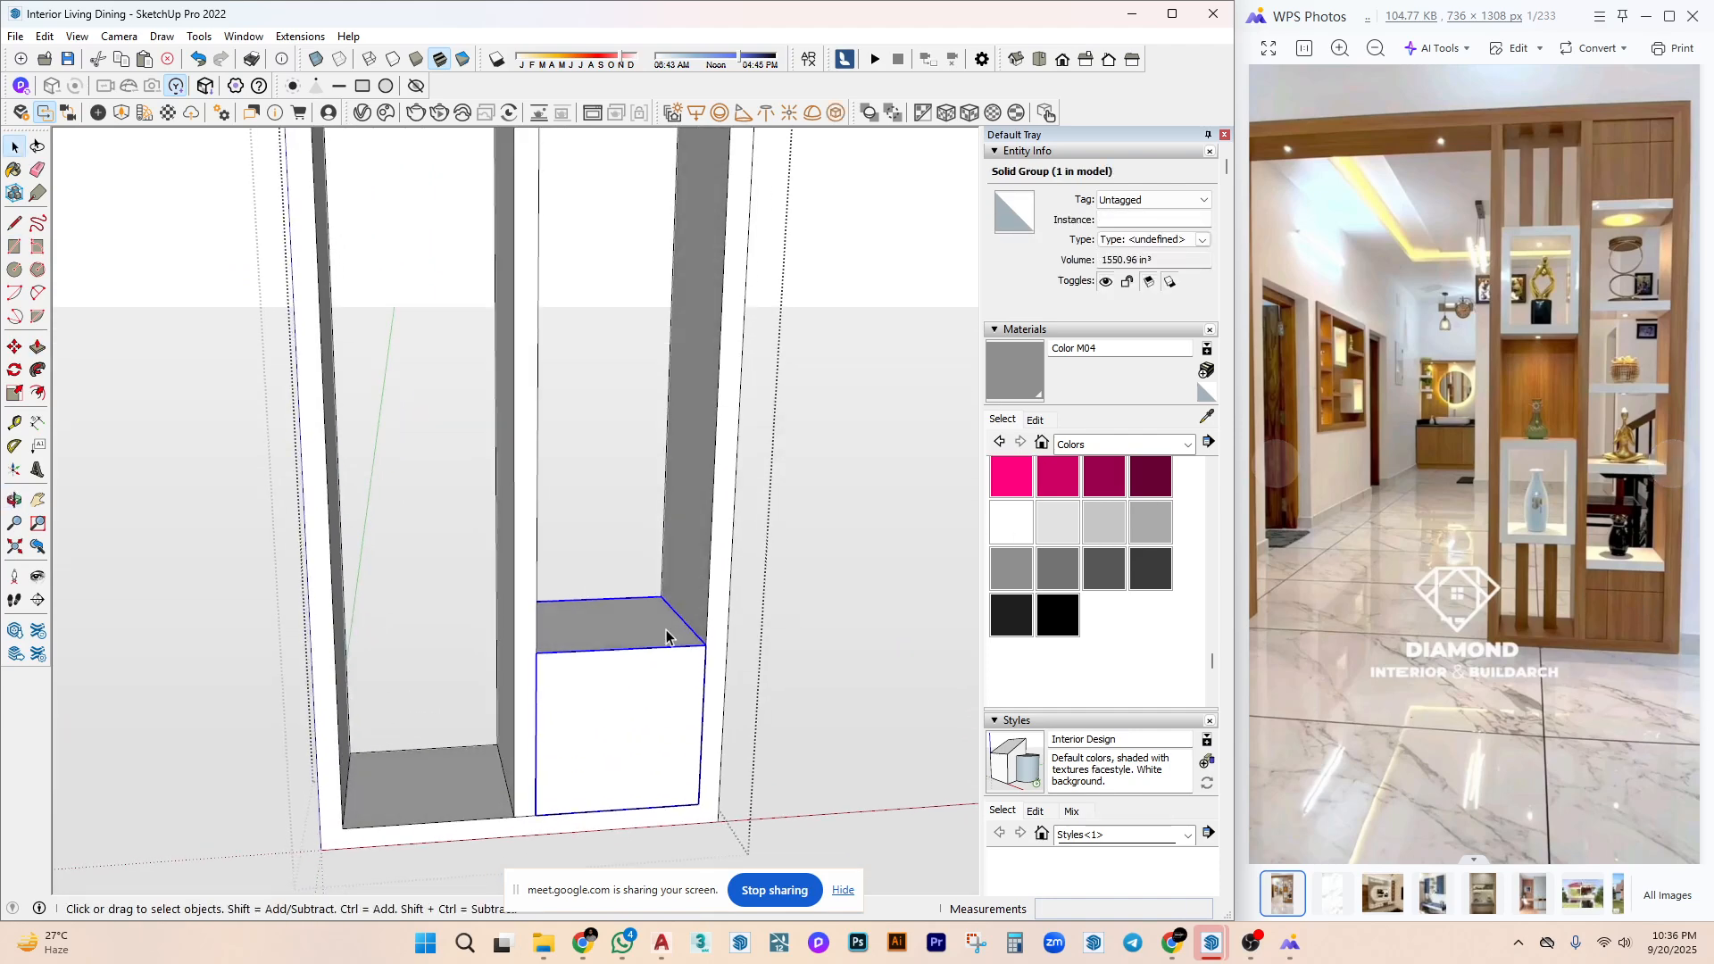
double_click(593, 624)
double_click(622, 627)
scroll(625, 639, "up", 5)
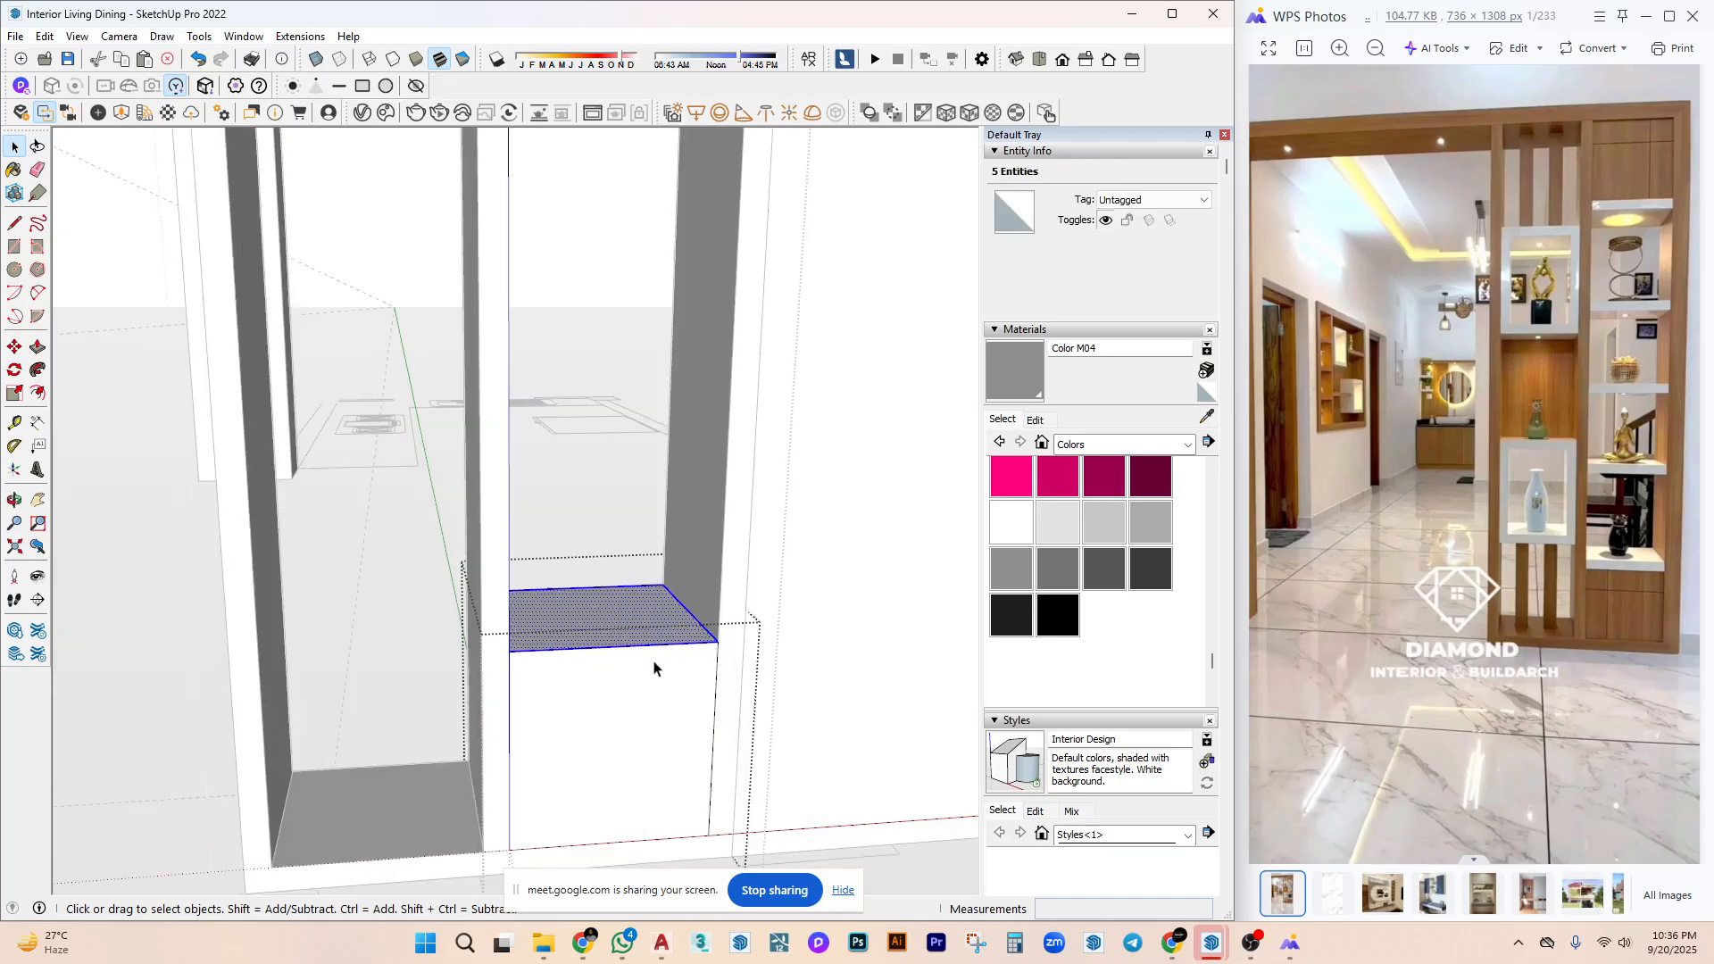
key("m")
key("ctrl")
left_click(734, 641)
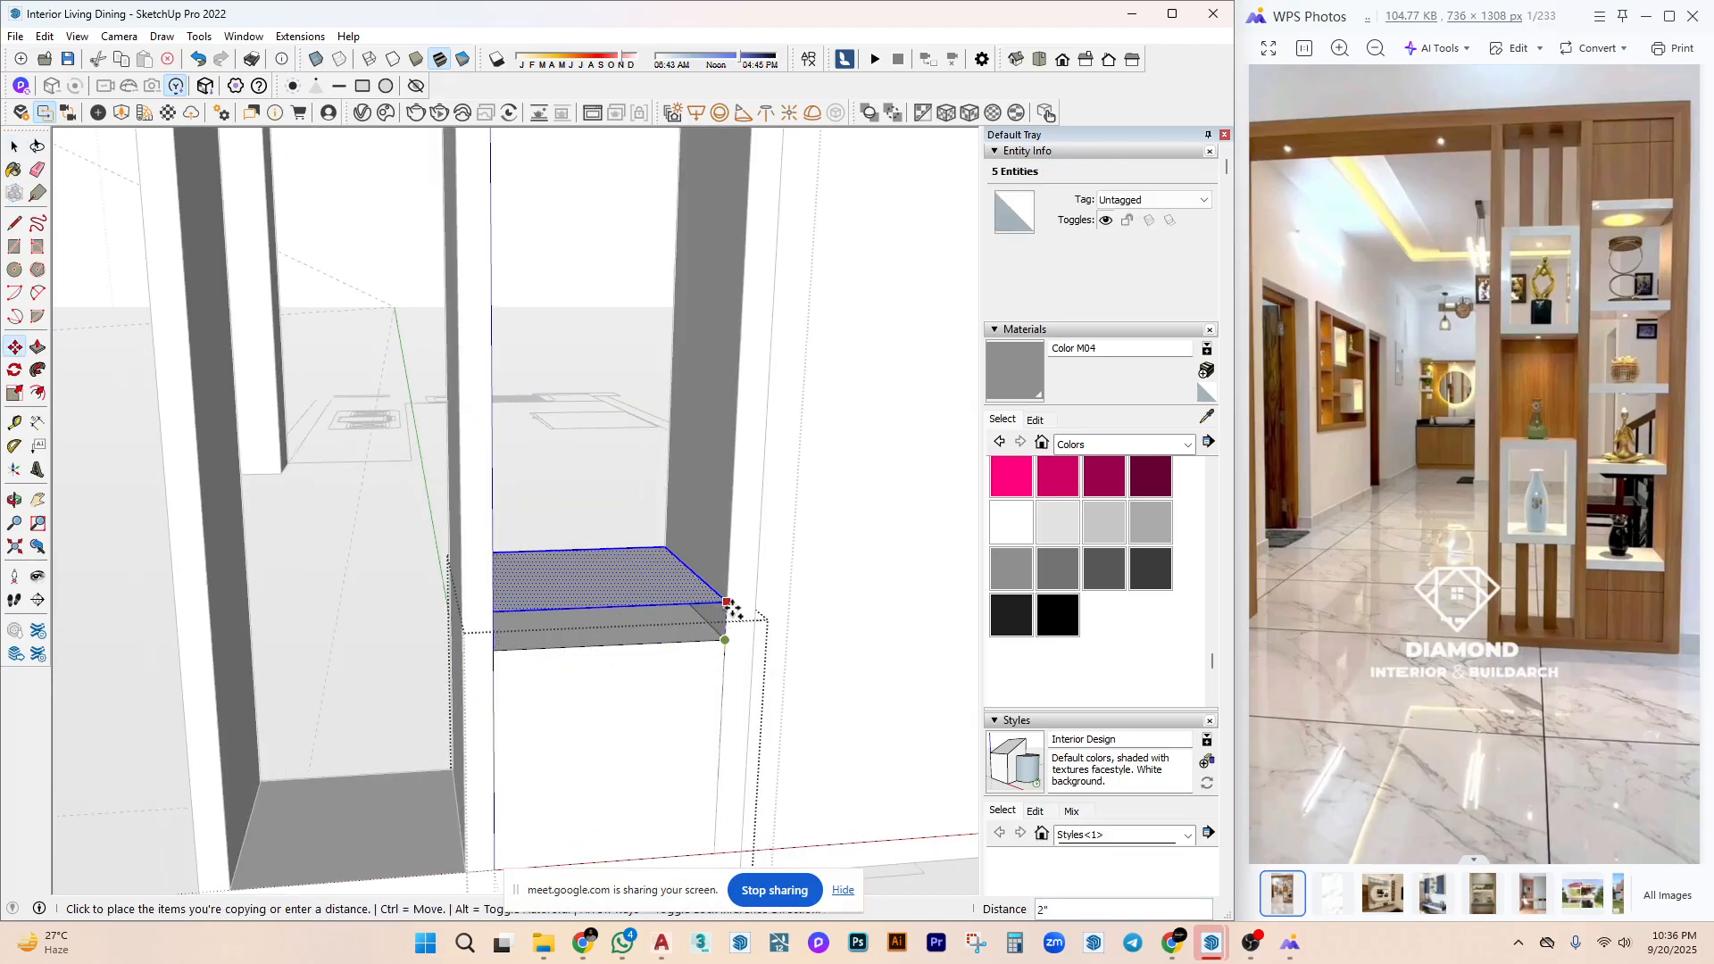
key("space")
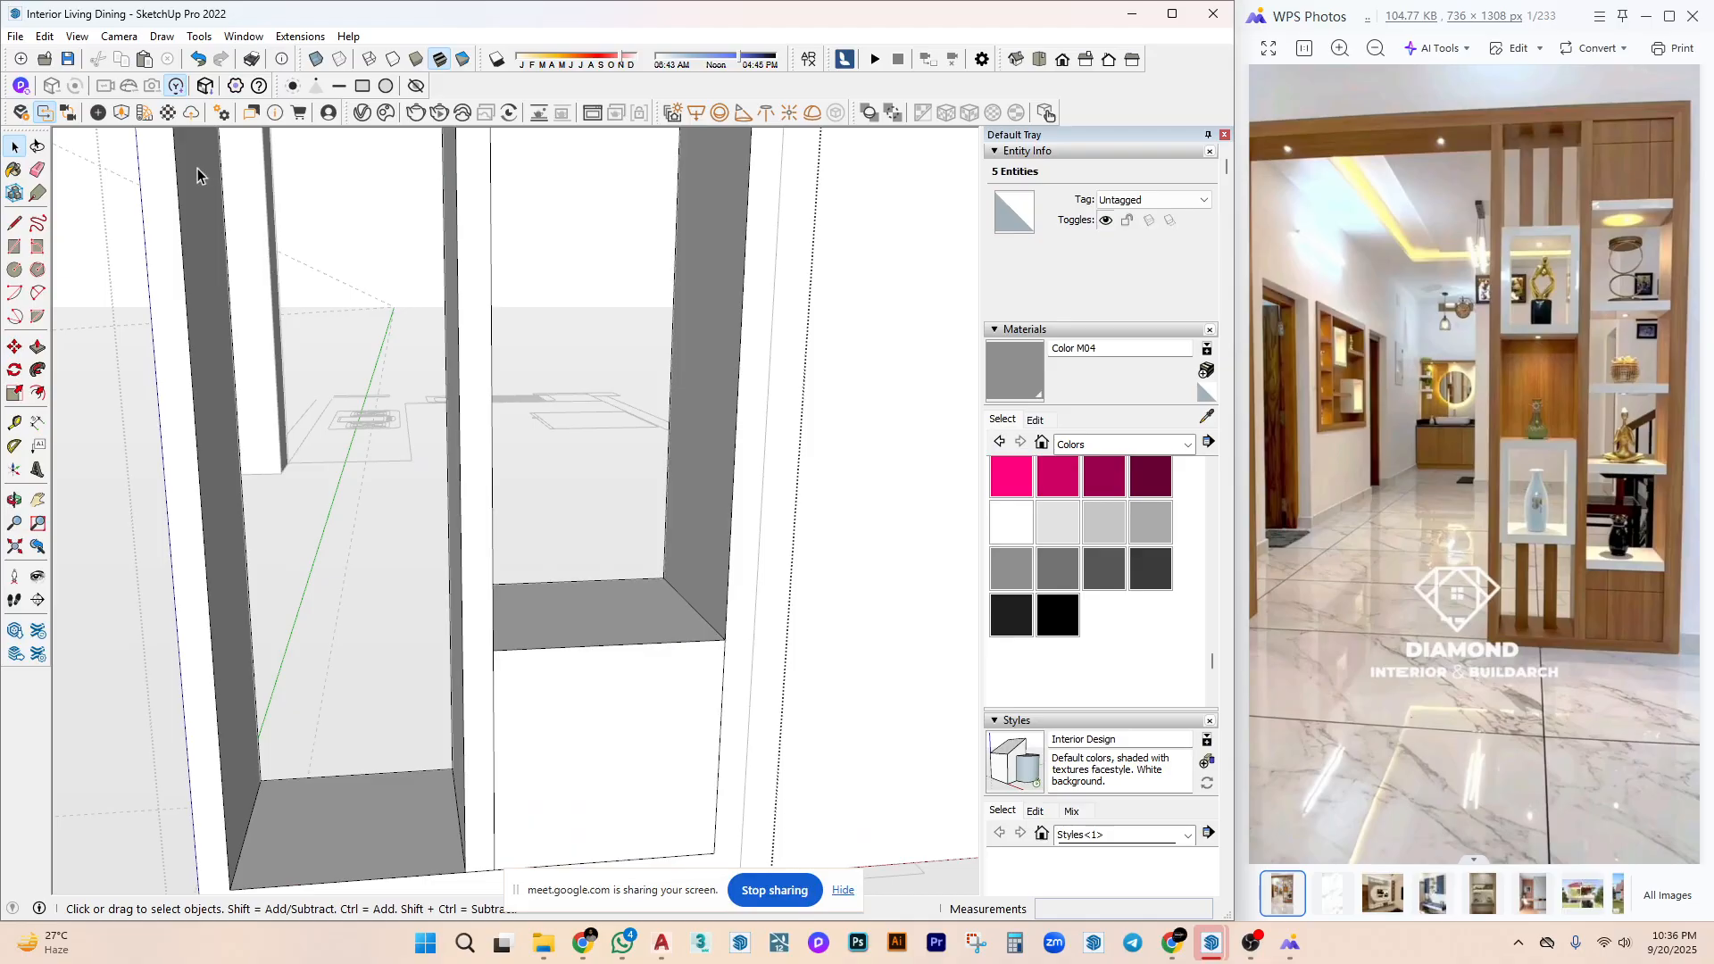
Paste the block's top face in place outside the block's group and extrude it up 1 1/2" into a shelf.
key("ctrl+t")
left_click(44, 36)
left_click(115, 164)
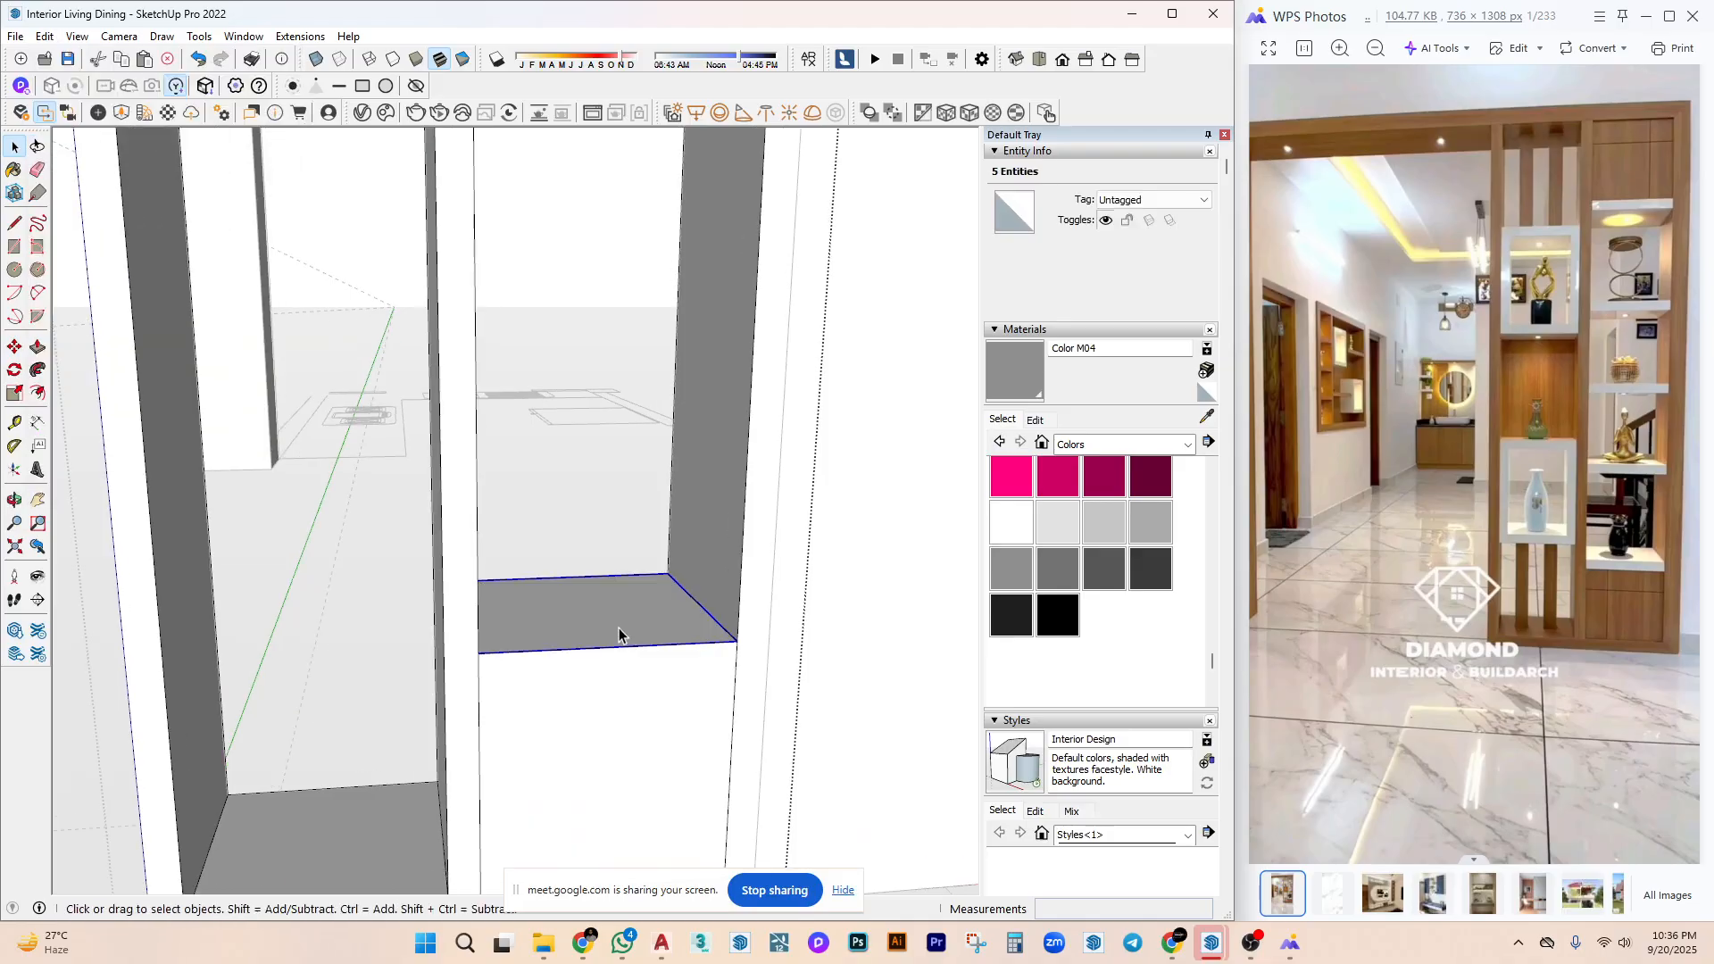
middle_click_drag(582, 601, 620, 631)
key("p")
left_click(616, 609)
left_click(616, 609)
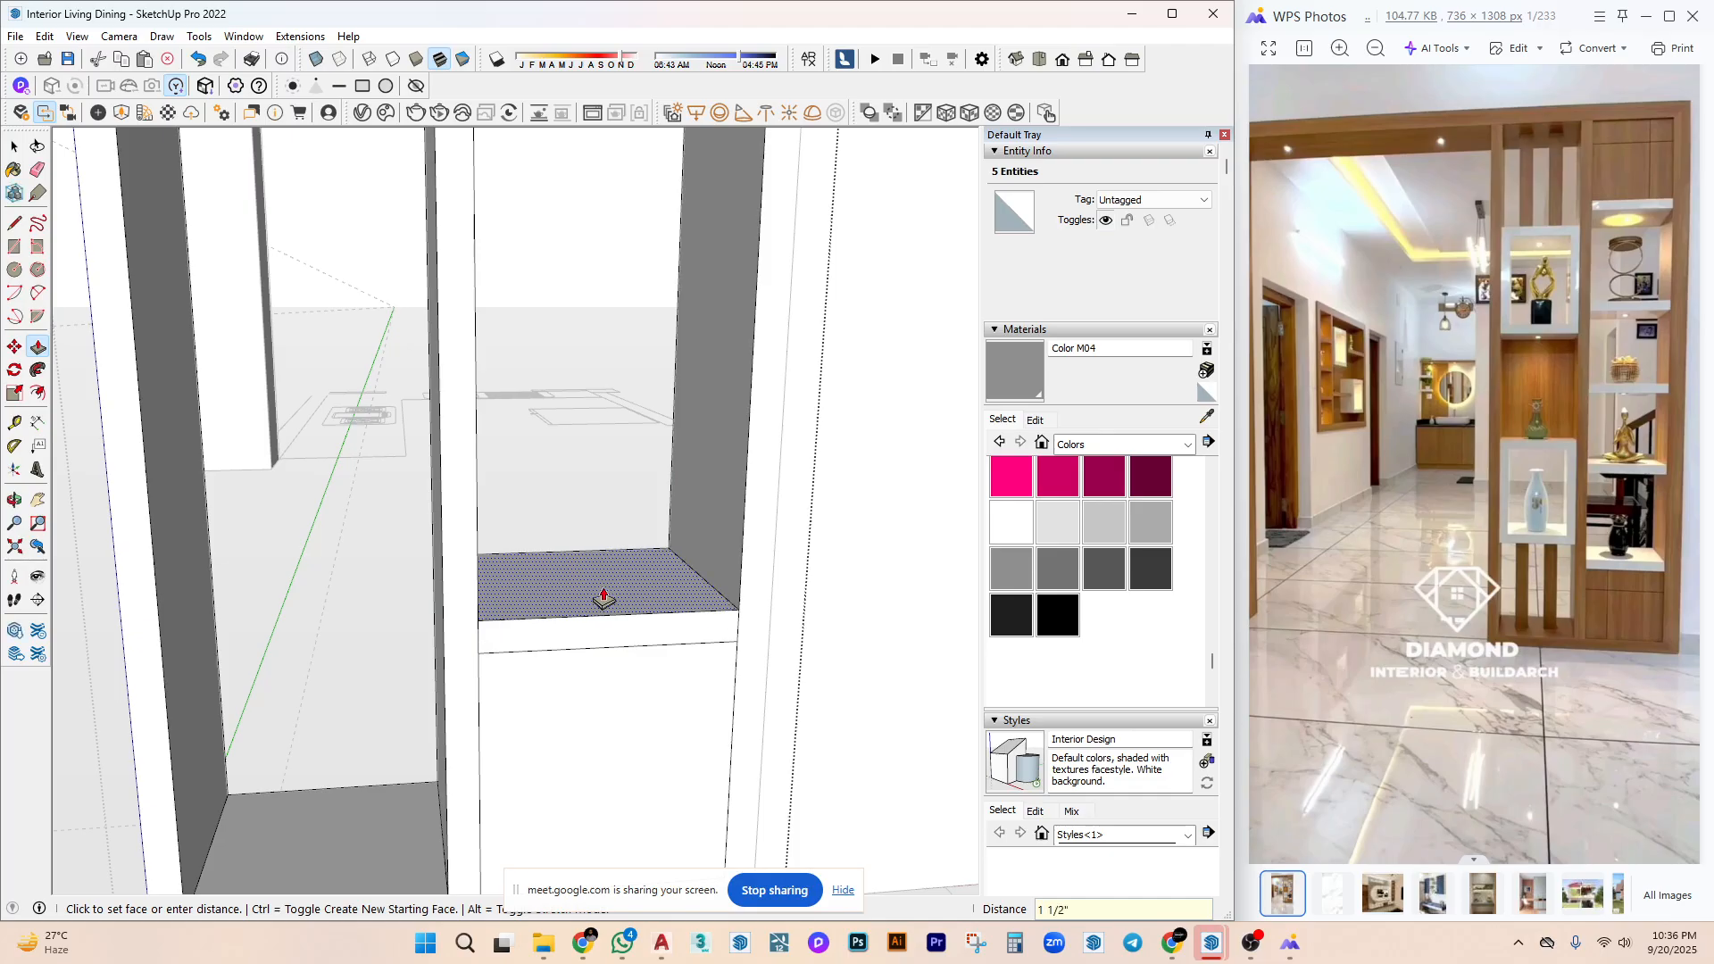
Turn the whole shelf on top of the base block into a component with the default settings.
key("space")
triple_click(601, 589)
right_click(607, 582)
left_click(737, 351)
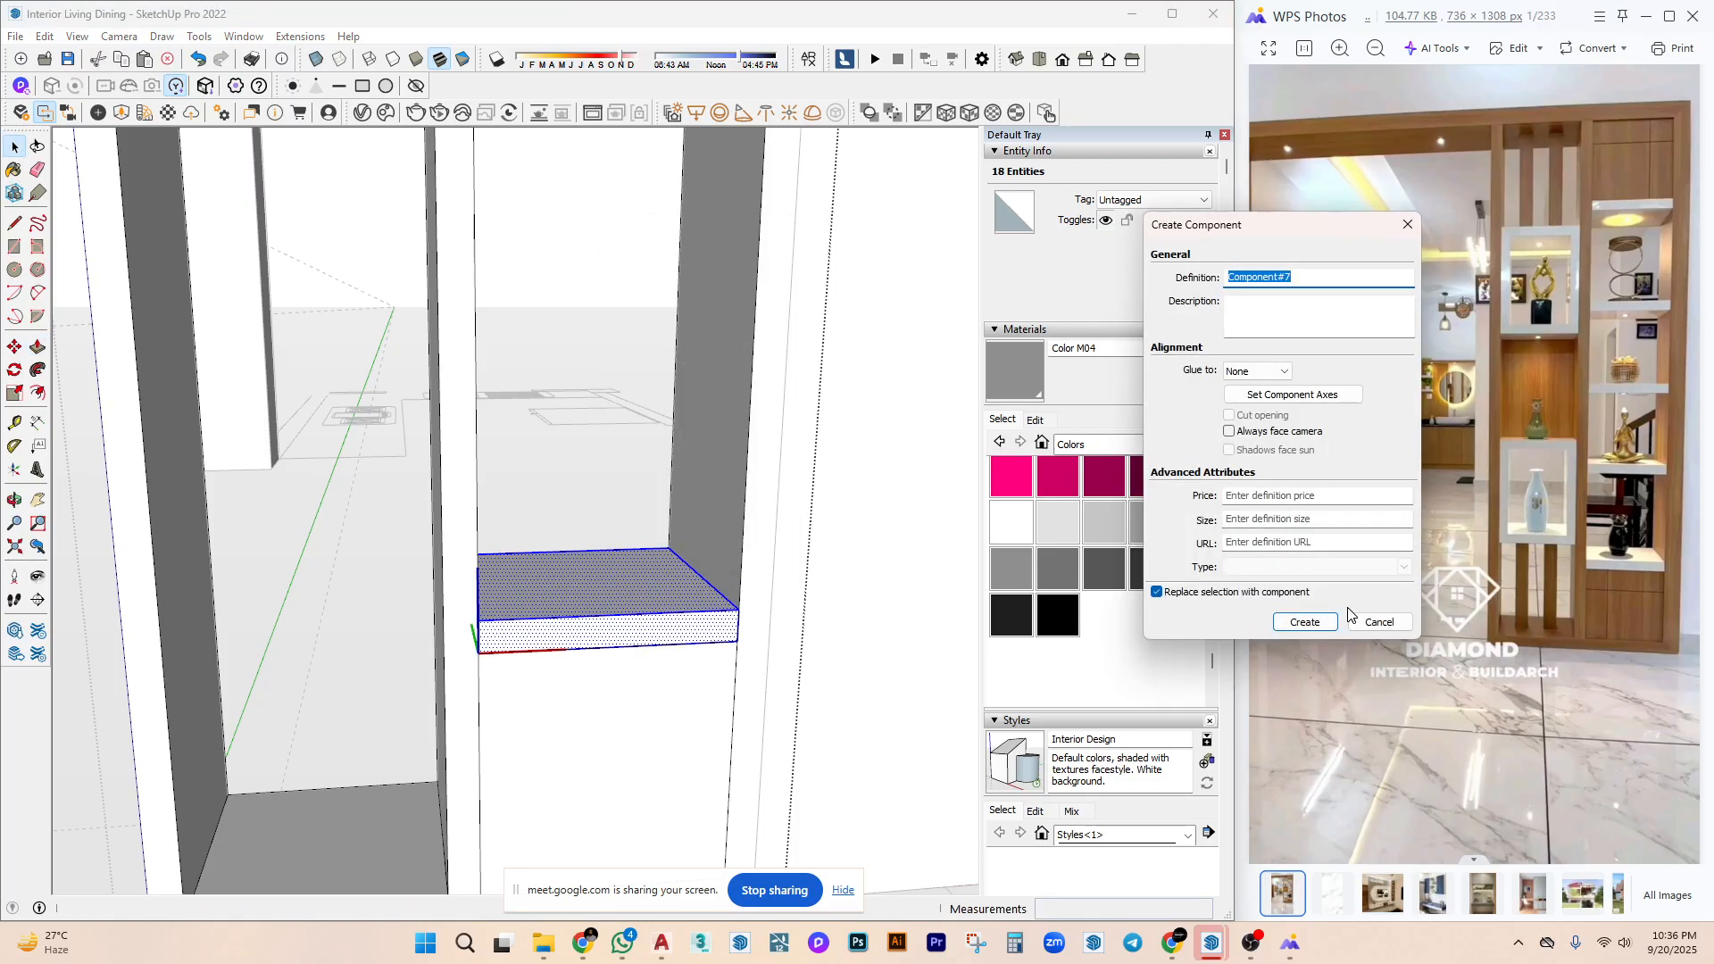
left_click(1304, 623)
Convert the base block's group into a component with the default settings.
left_click(658, 711)
scroll(688, 727, "down", 3)
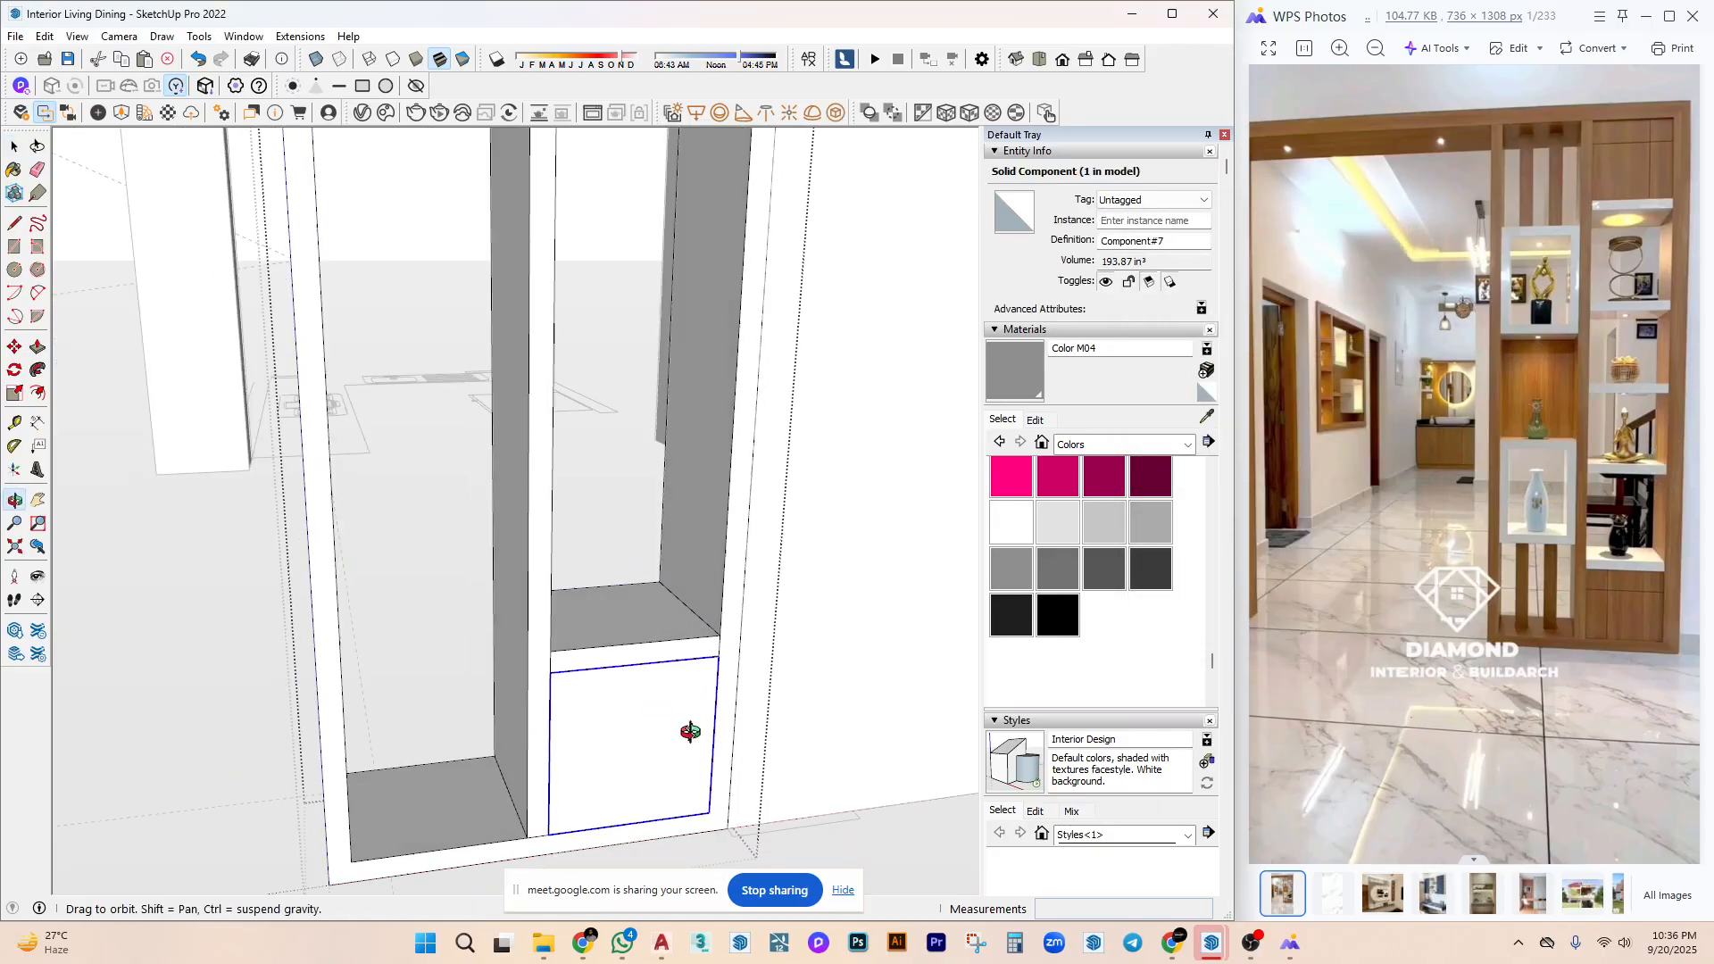
right_click(708, 735)
left_click(857, 460)
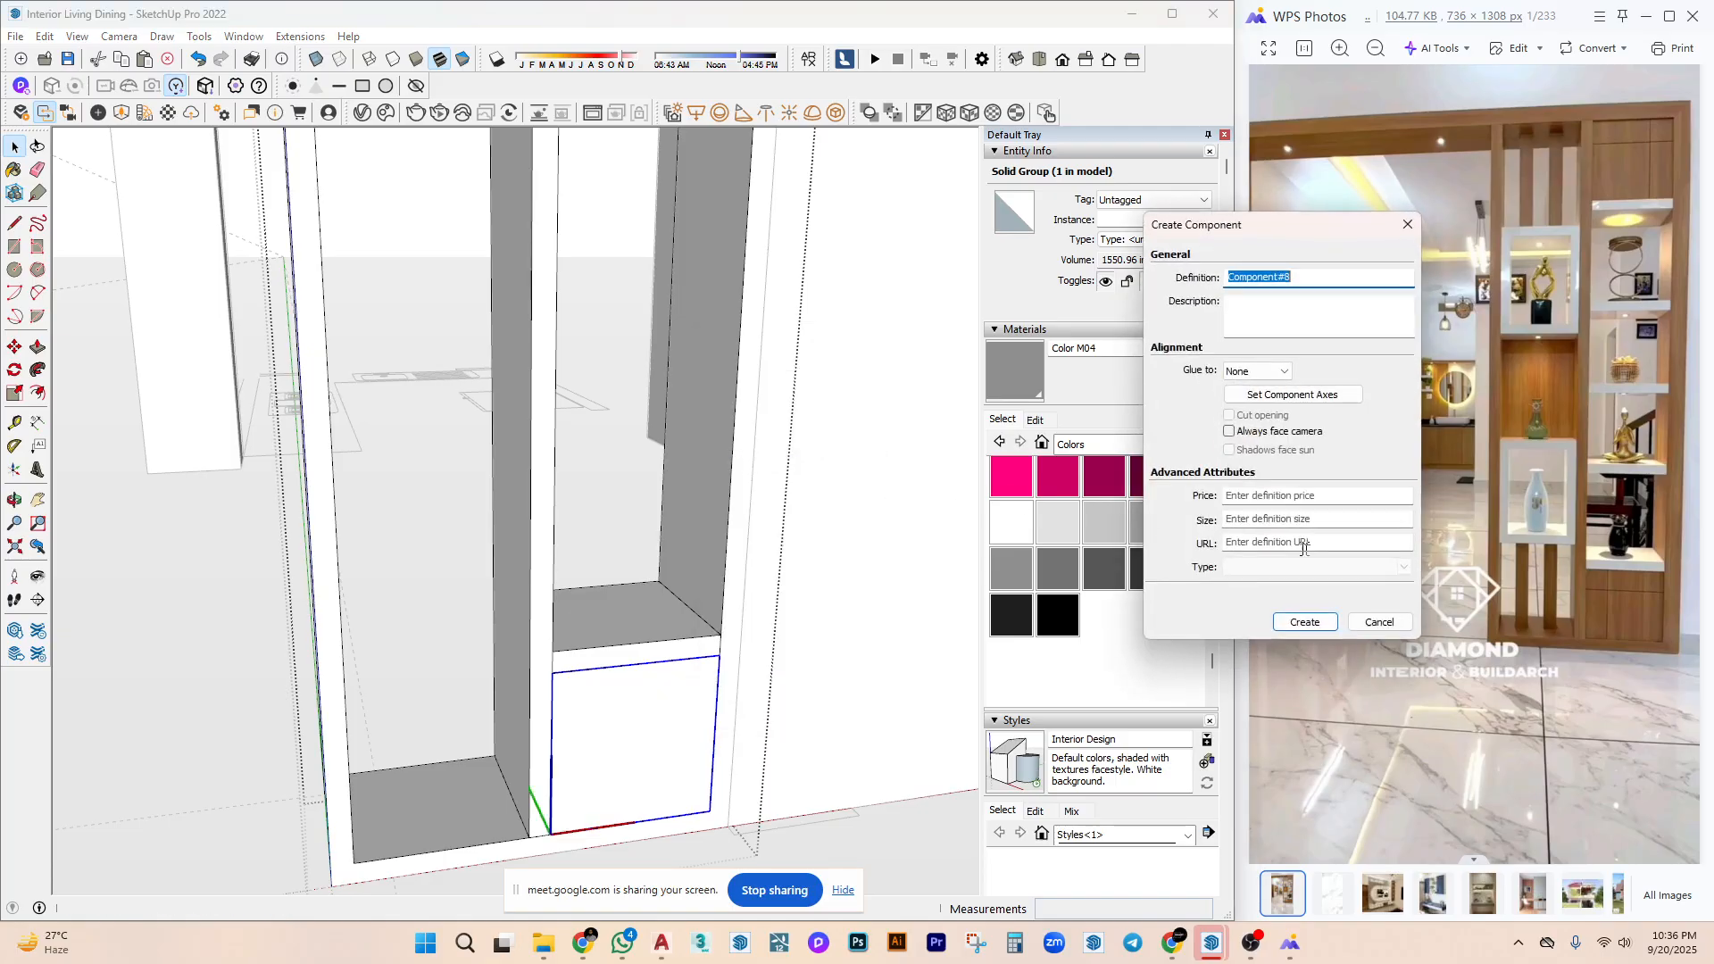
left_click(1305, 622)
Copy the base block component straight up to the top of the right bay, against the frame's top rail.
key("m")
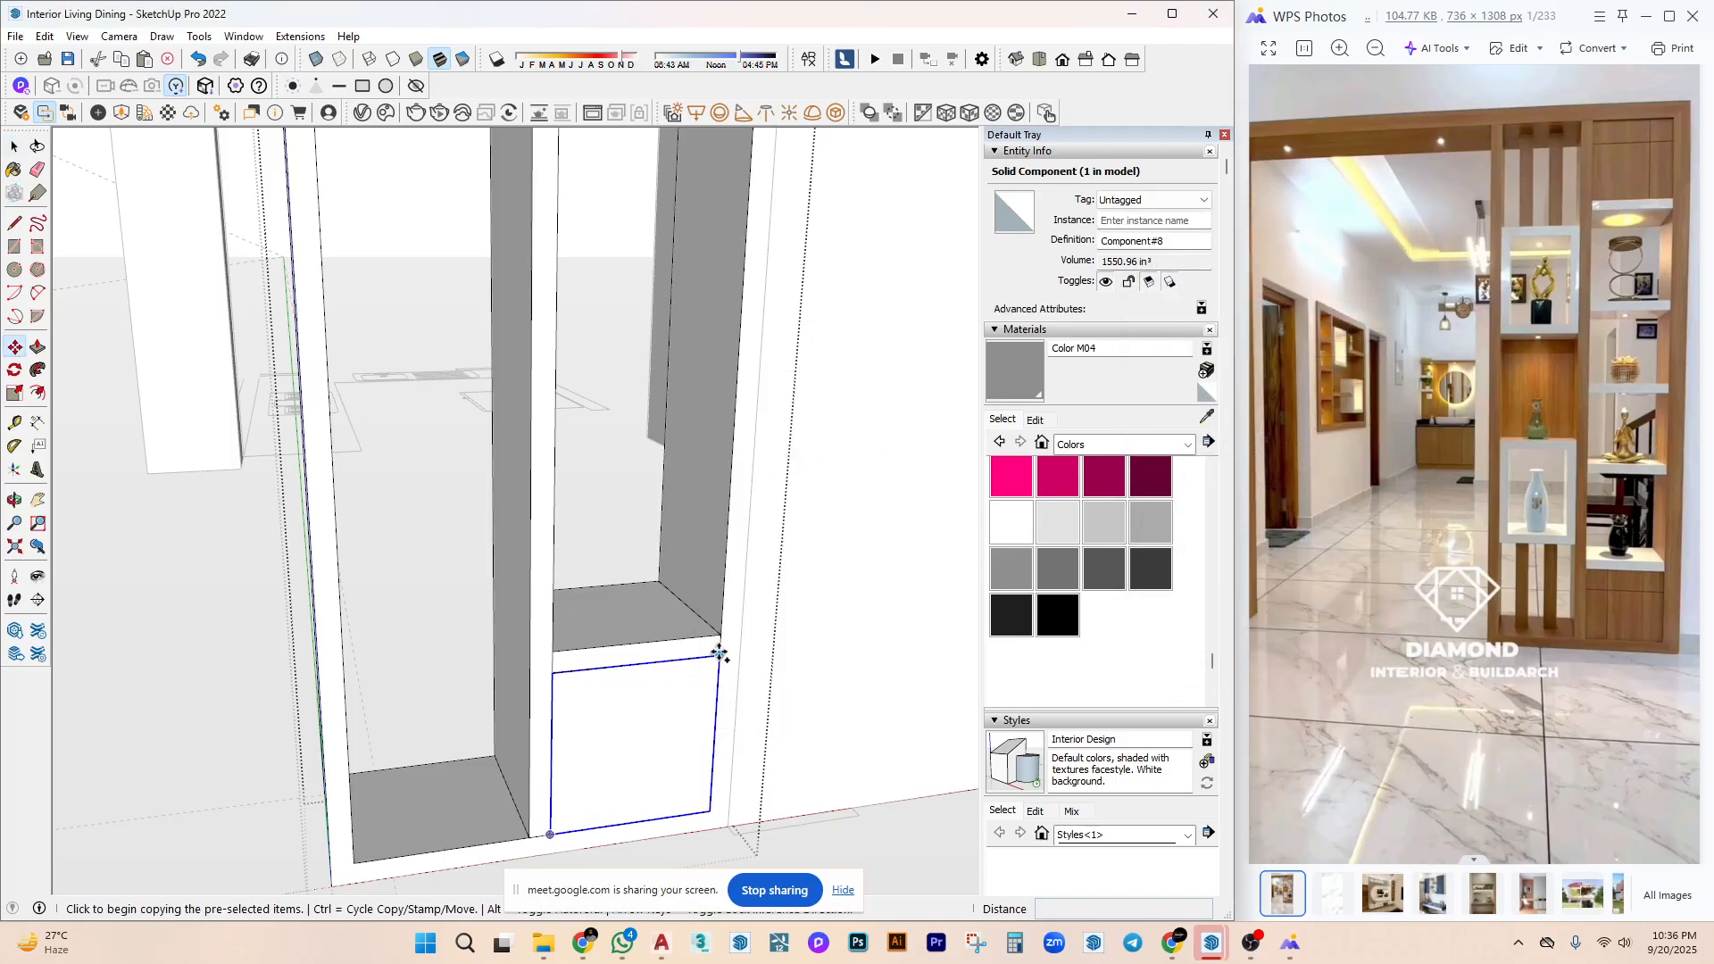
key("ctrl")
left_click(719, 654)
scroll(719, 653, "down", 3)
middle_click_drag(784, 382, 624, 384)
left_click(631, 234)
middle_click_drag(631, 235, 635, 712)
key("space")
middle_click_drag(658, 616, 637, 346)
right_click(637, 346)
left_click(693, 635)
middle_click_drag(693, 635, 594, 754)
Try copying the shelf 6' 6 1/2" up to the upper block with the distance divided into 4 equal spaces, then undo it.
left_click(570, 739)
double_click(576, 730)
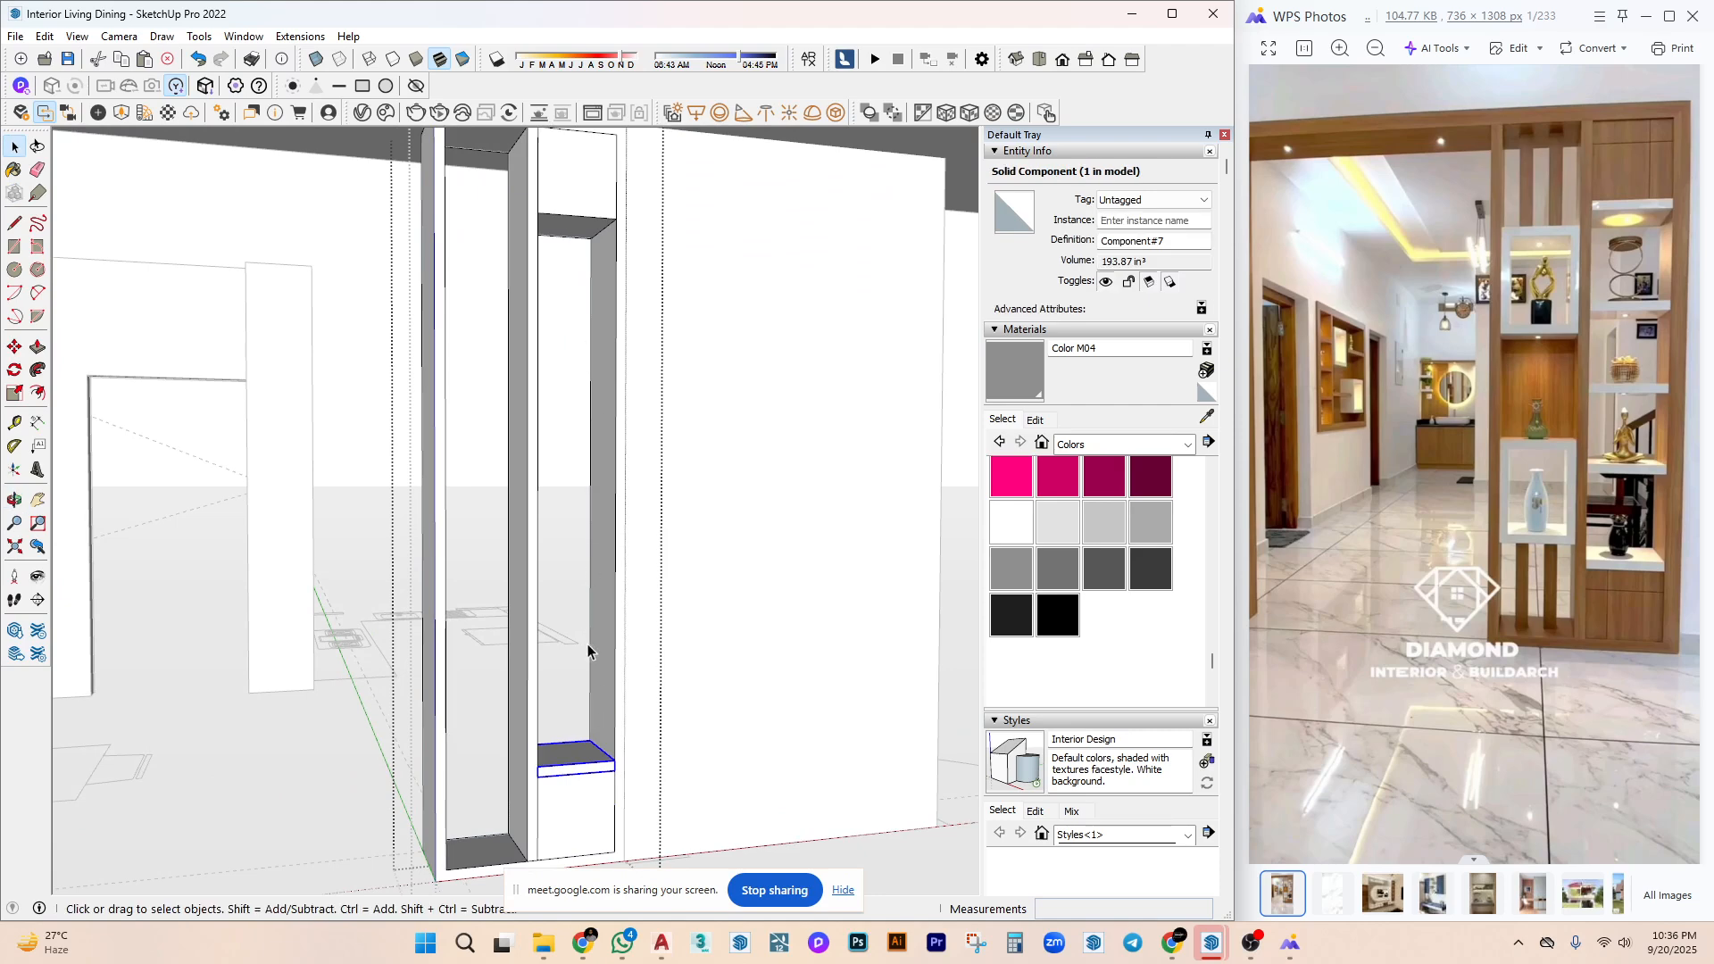
key("m")
left_click(617, 763)
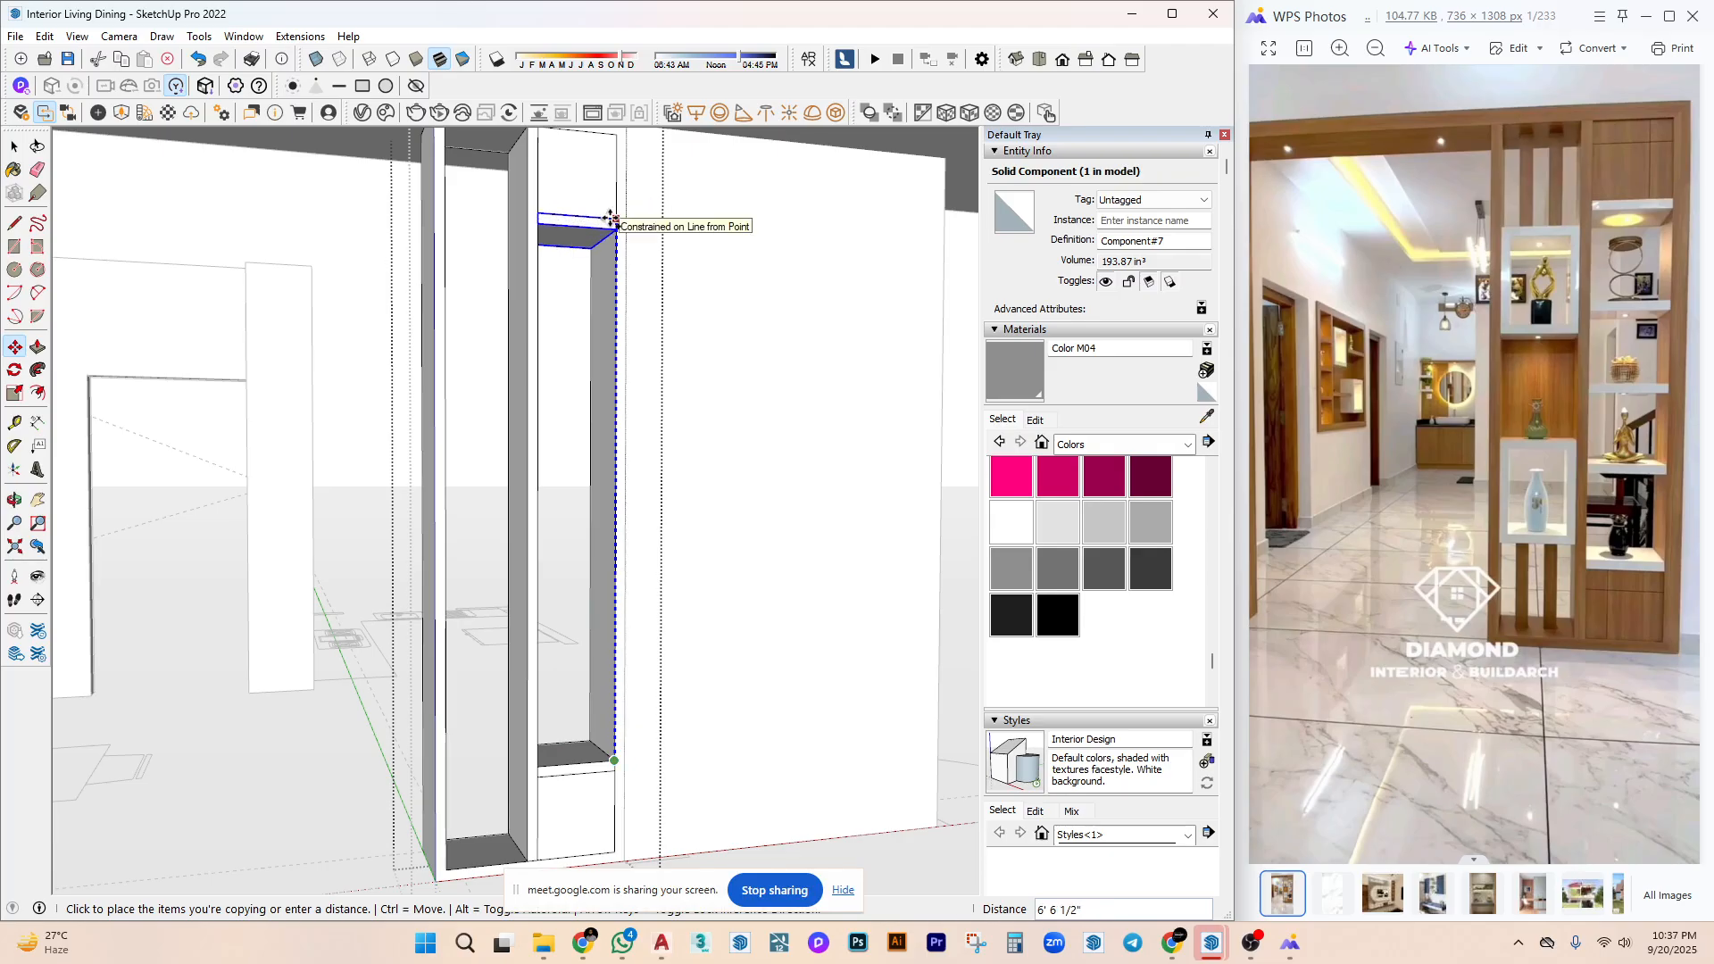
left_click(611, 219)
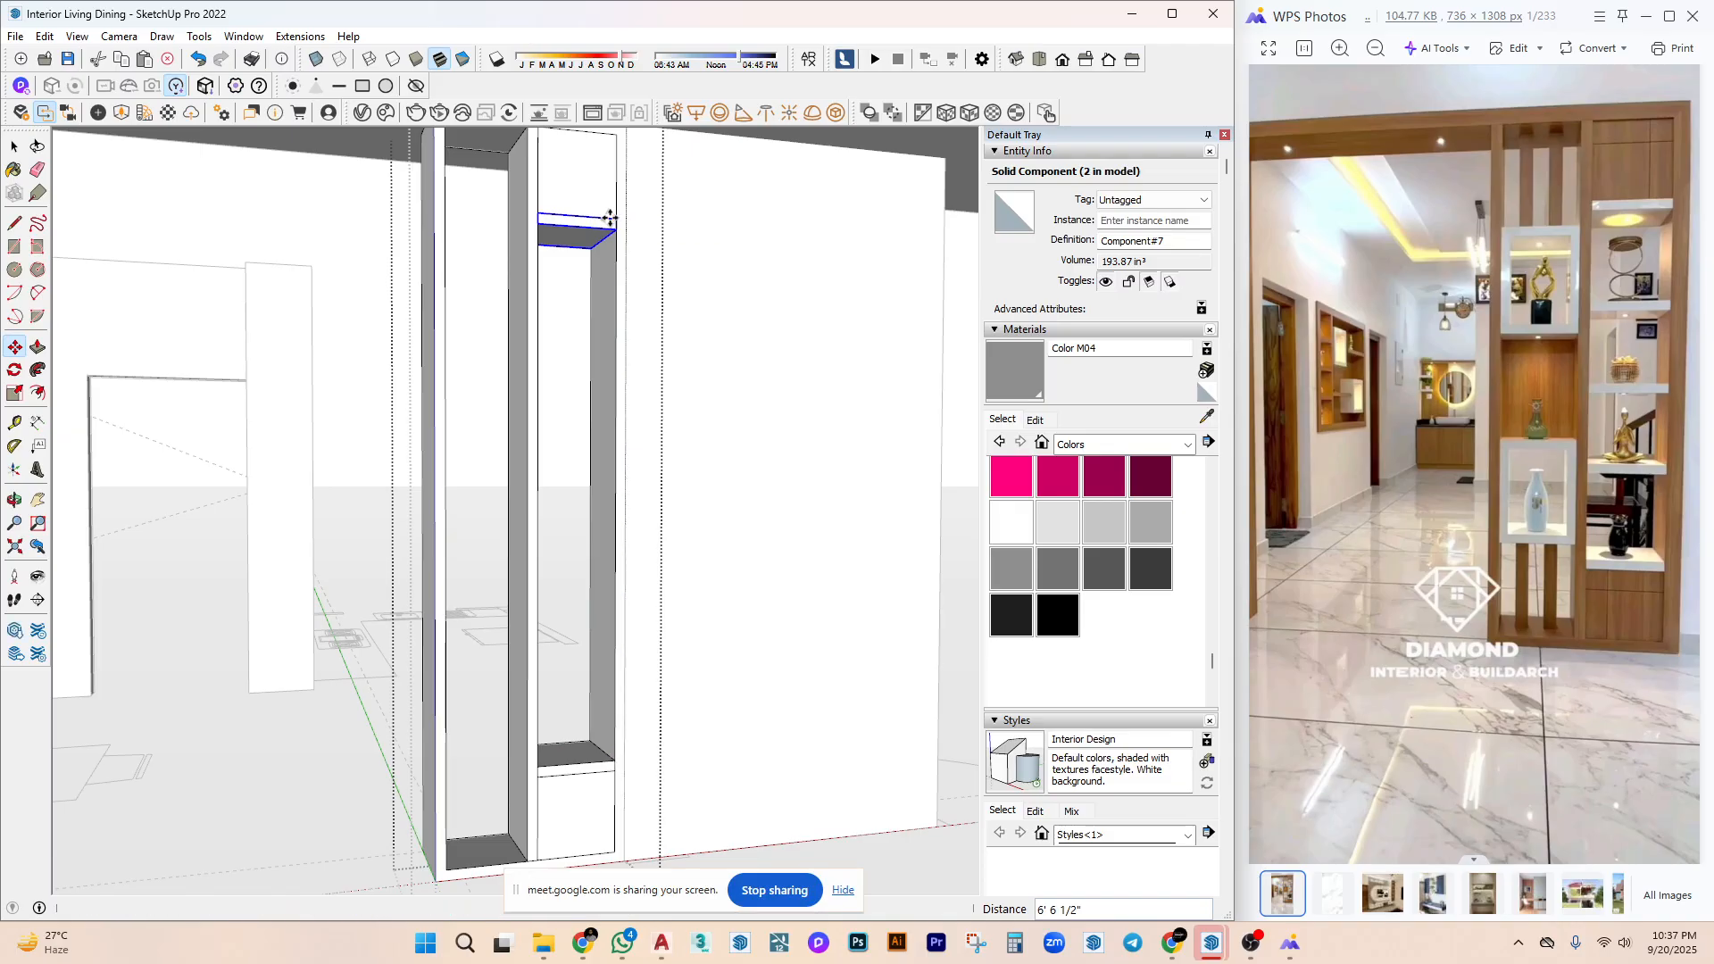
type("/4")
key("Return")
key("space")
middle_click_drag(624, 574, 594, 687)
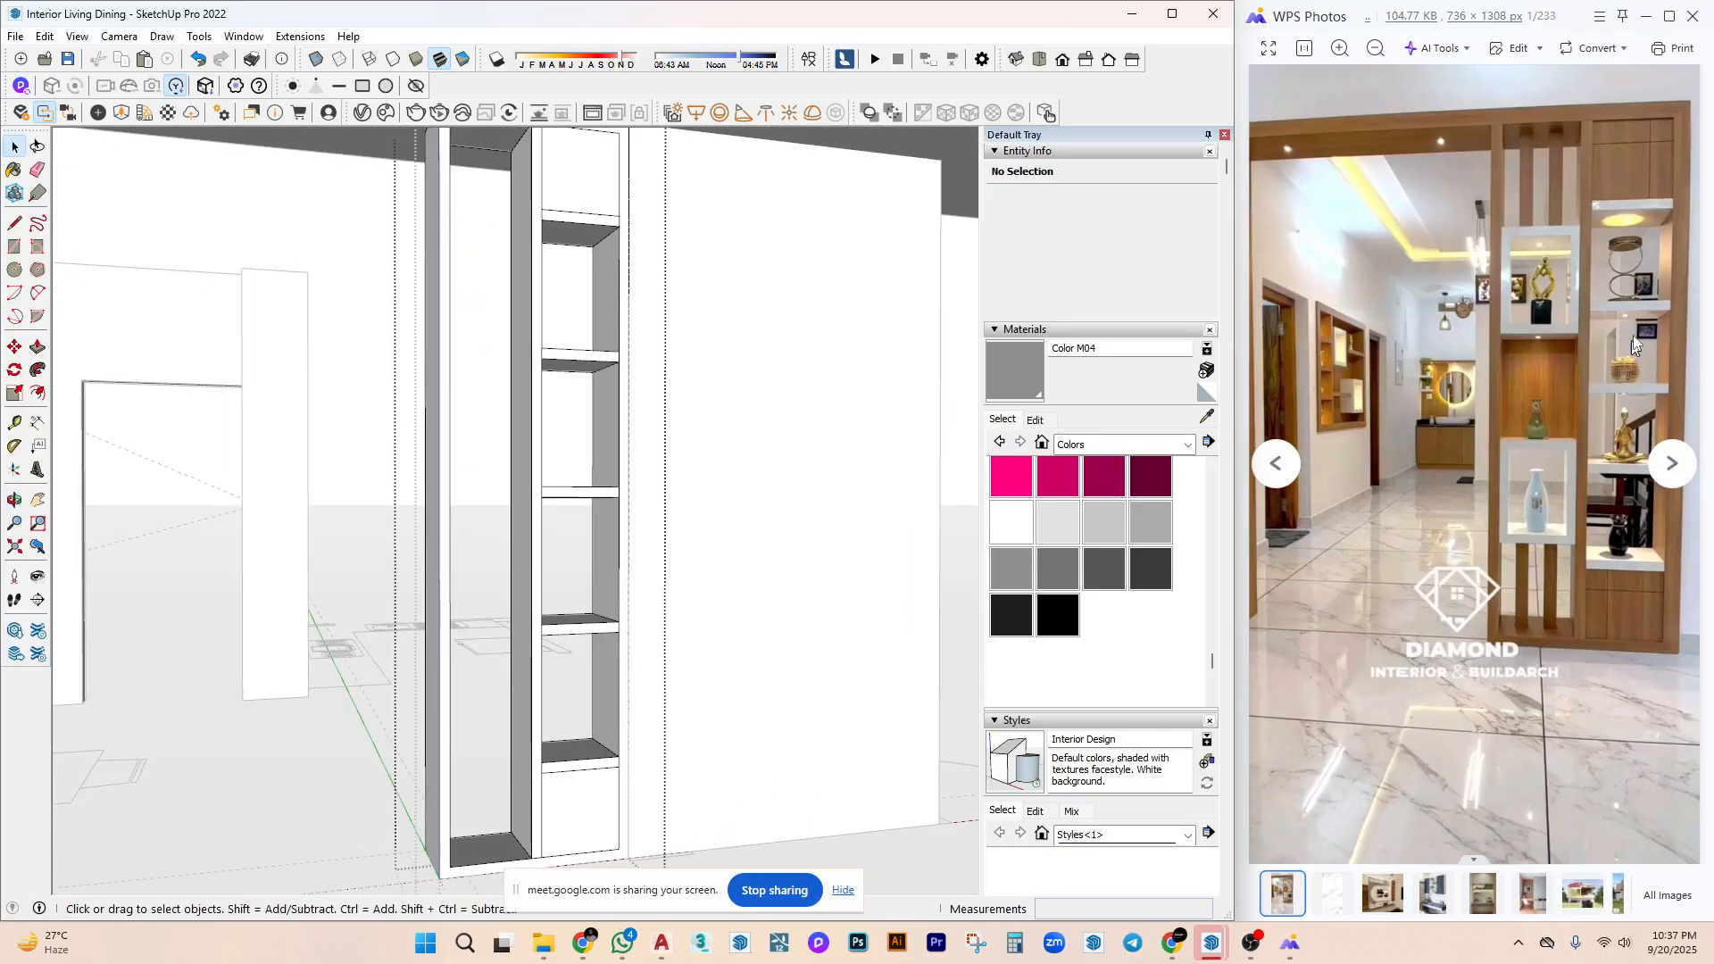
key("ctrl+z")
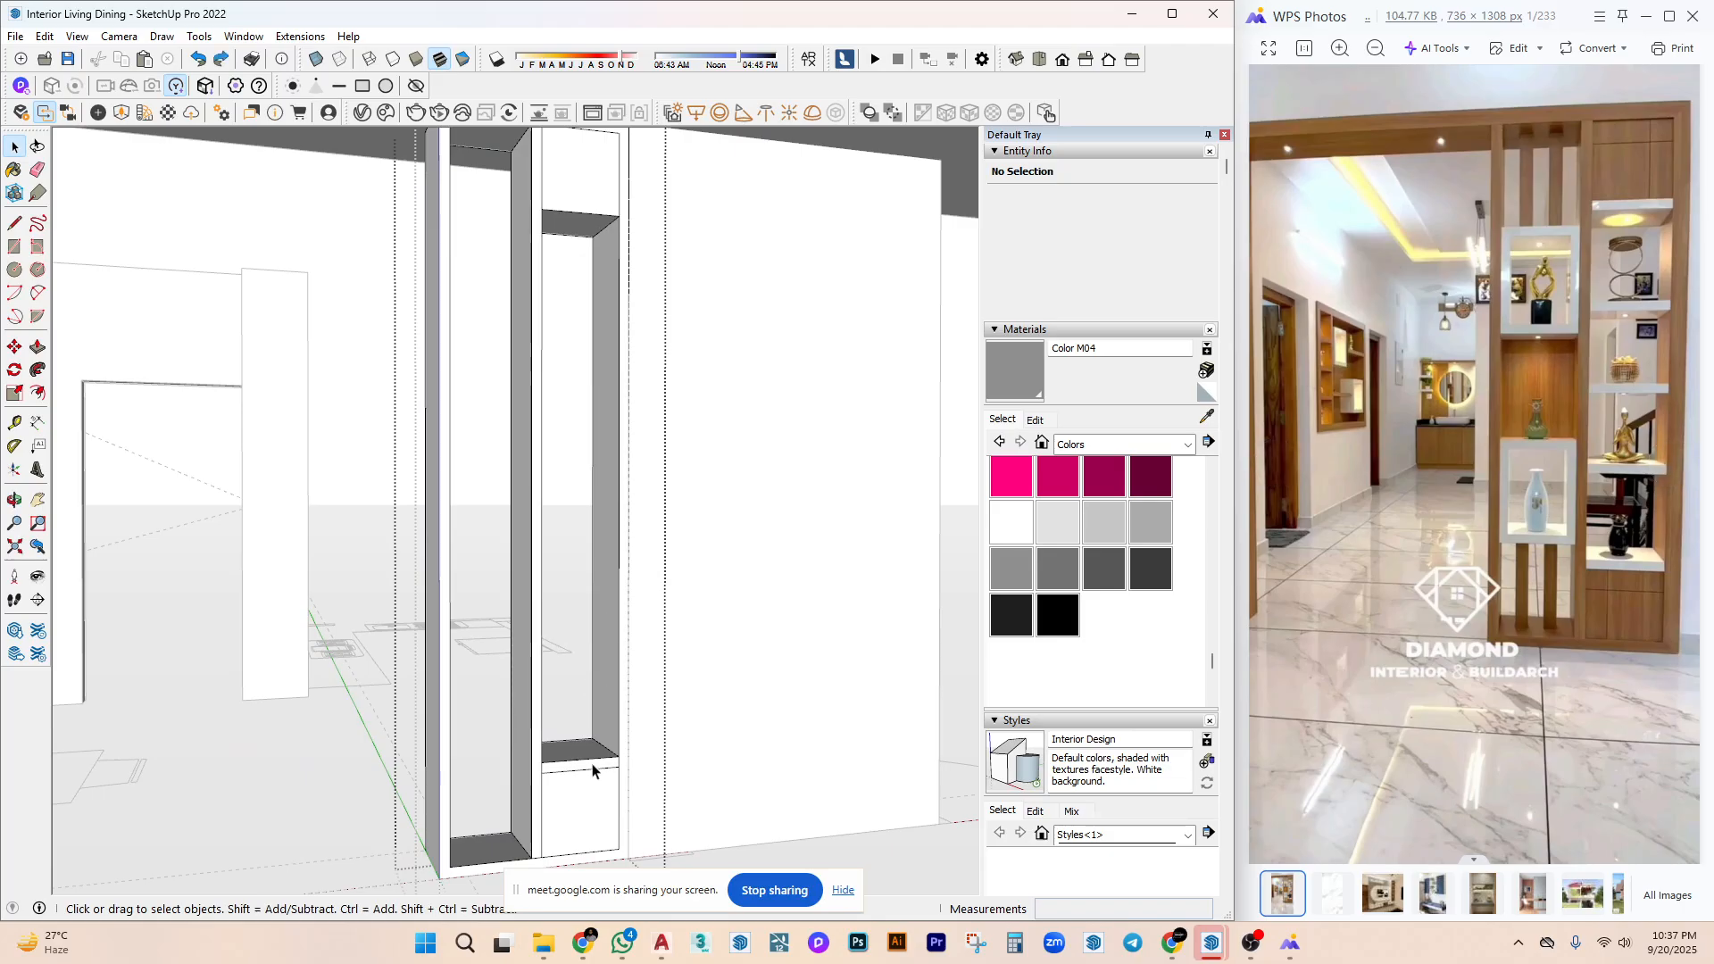
Copy the shelf 6' 6 1/2" up to the upper block and divide the distance into 5 equal spaces with /5.
left_click(594, 766)
key("m")
key("ctrl")
left_click(619, 756)
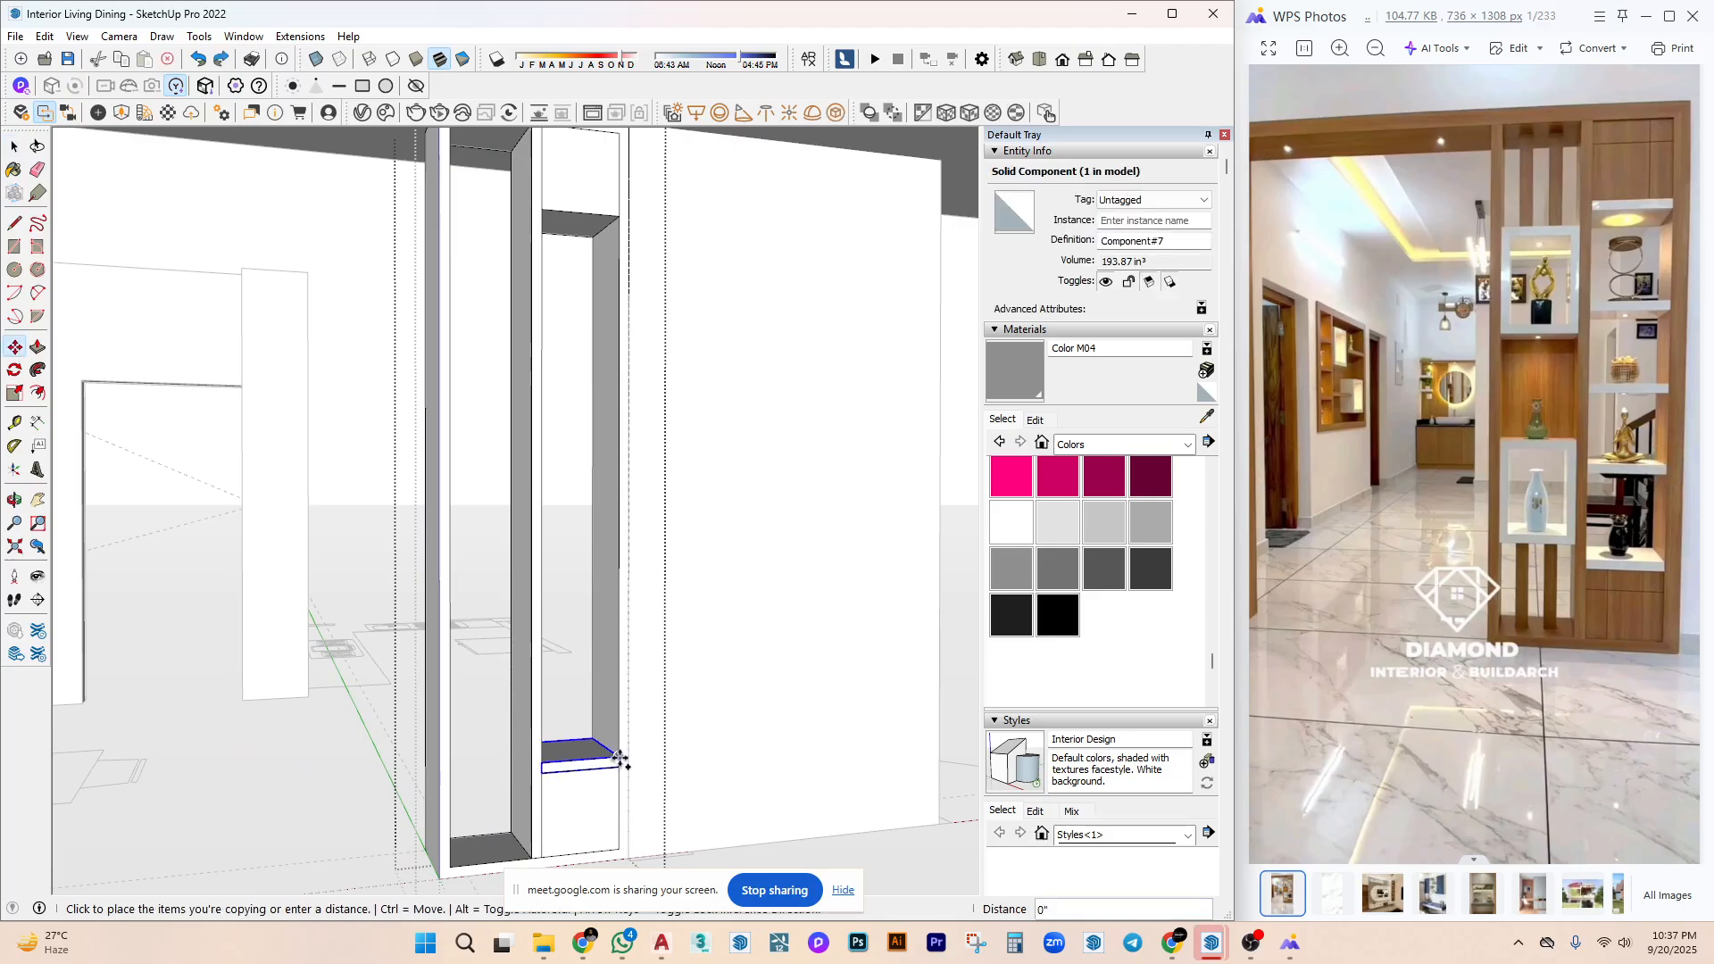
left_click(616, 210)
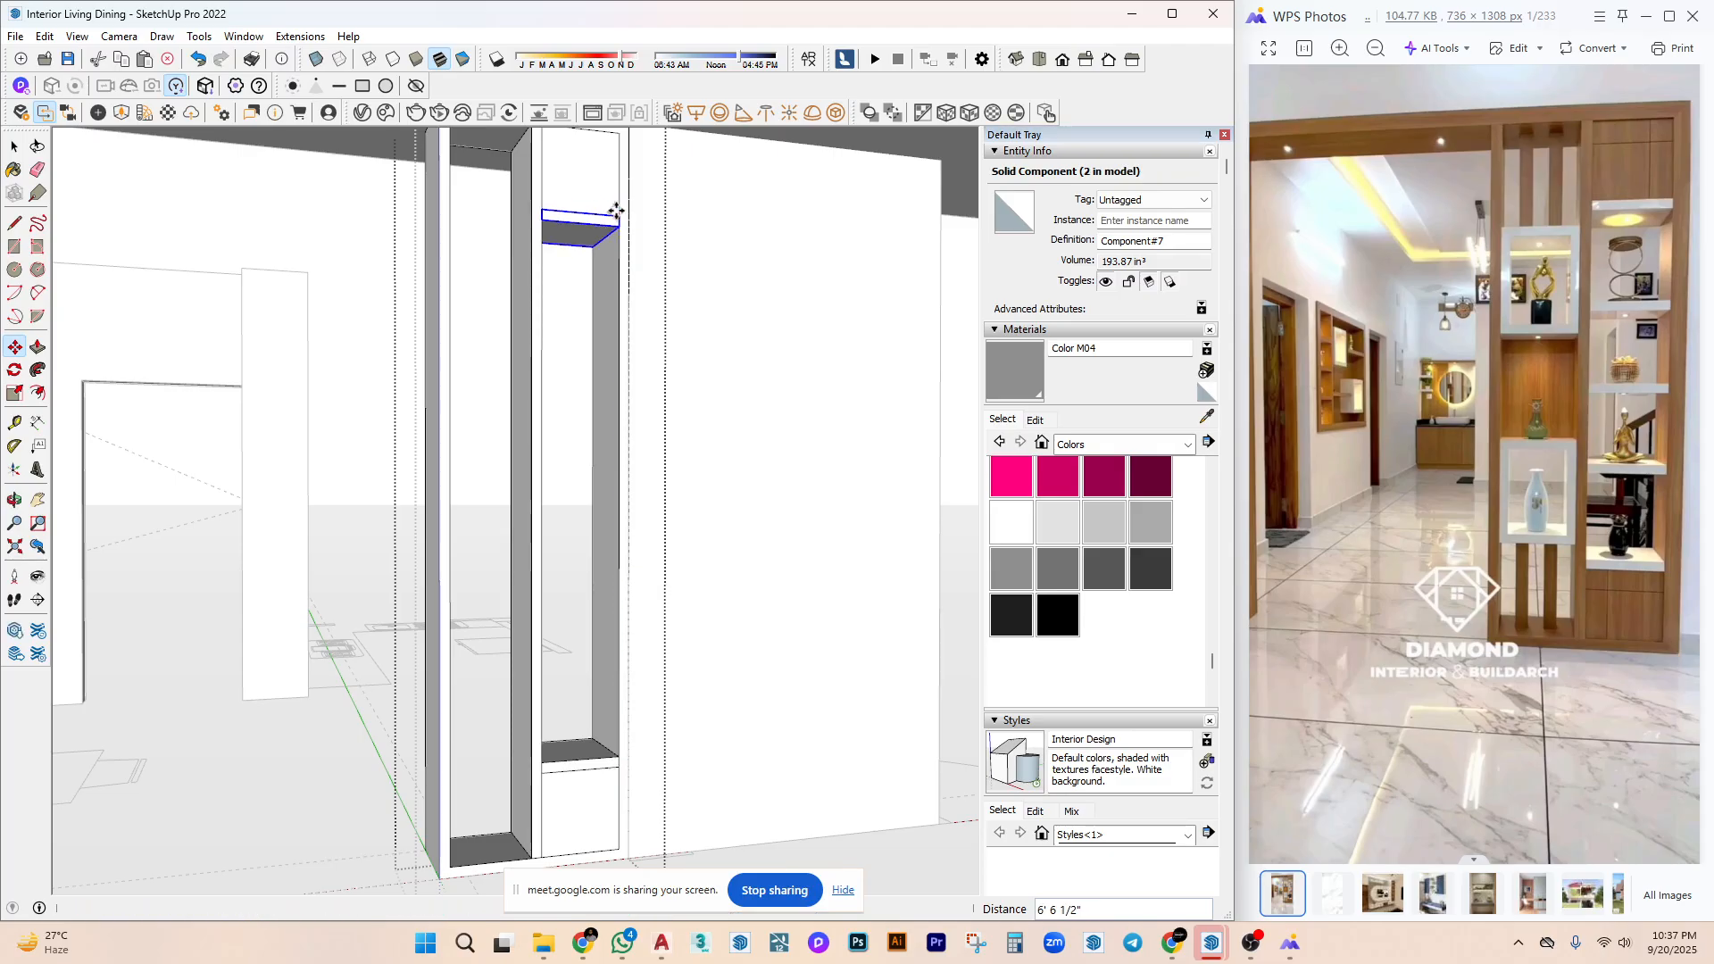
type("/5")
key("Return")
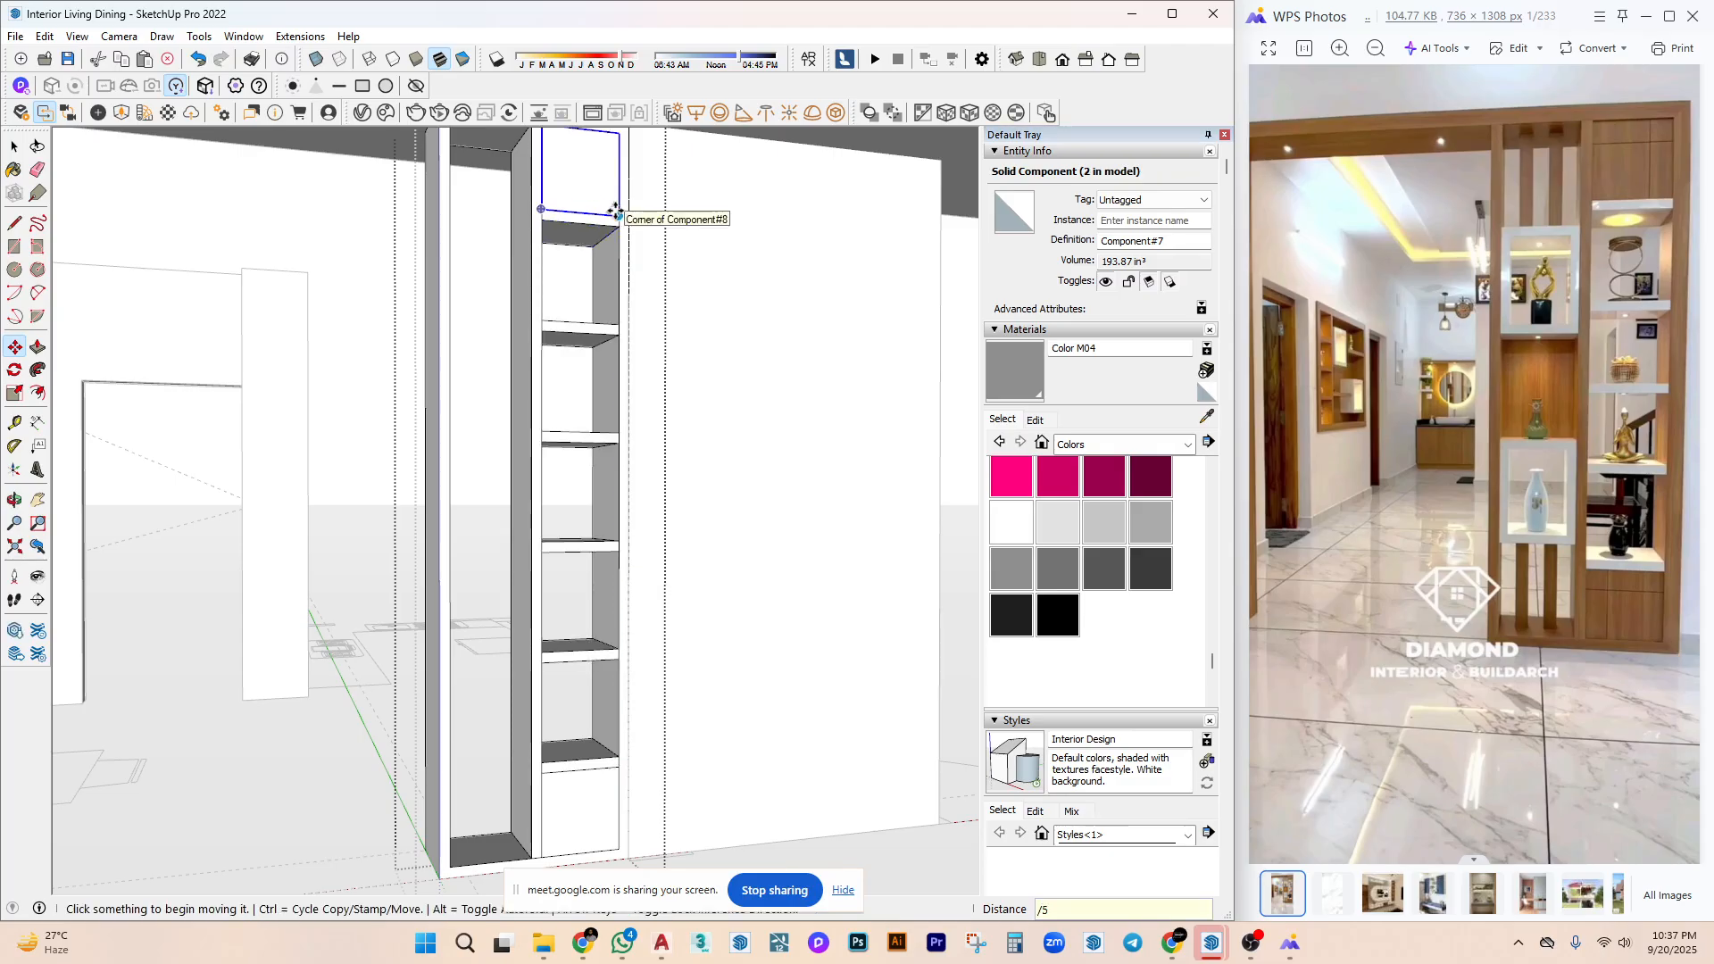
key("space")
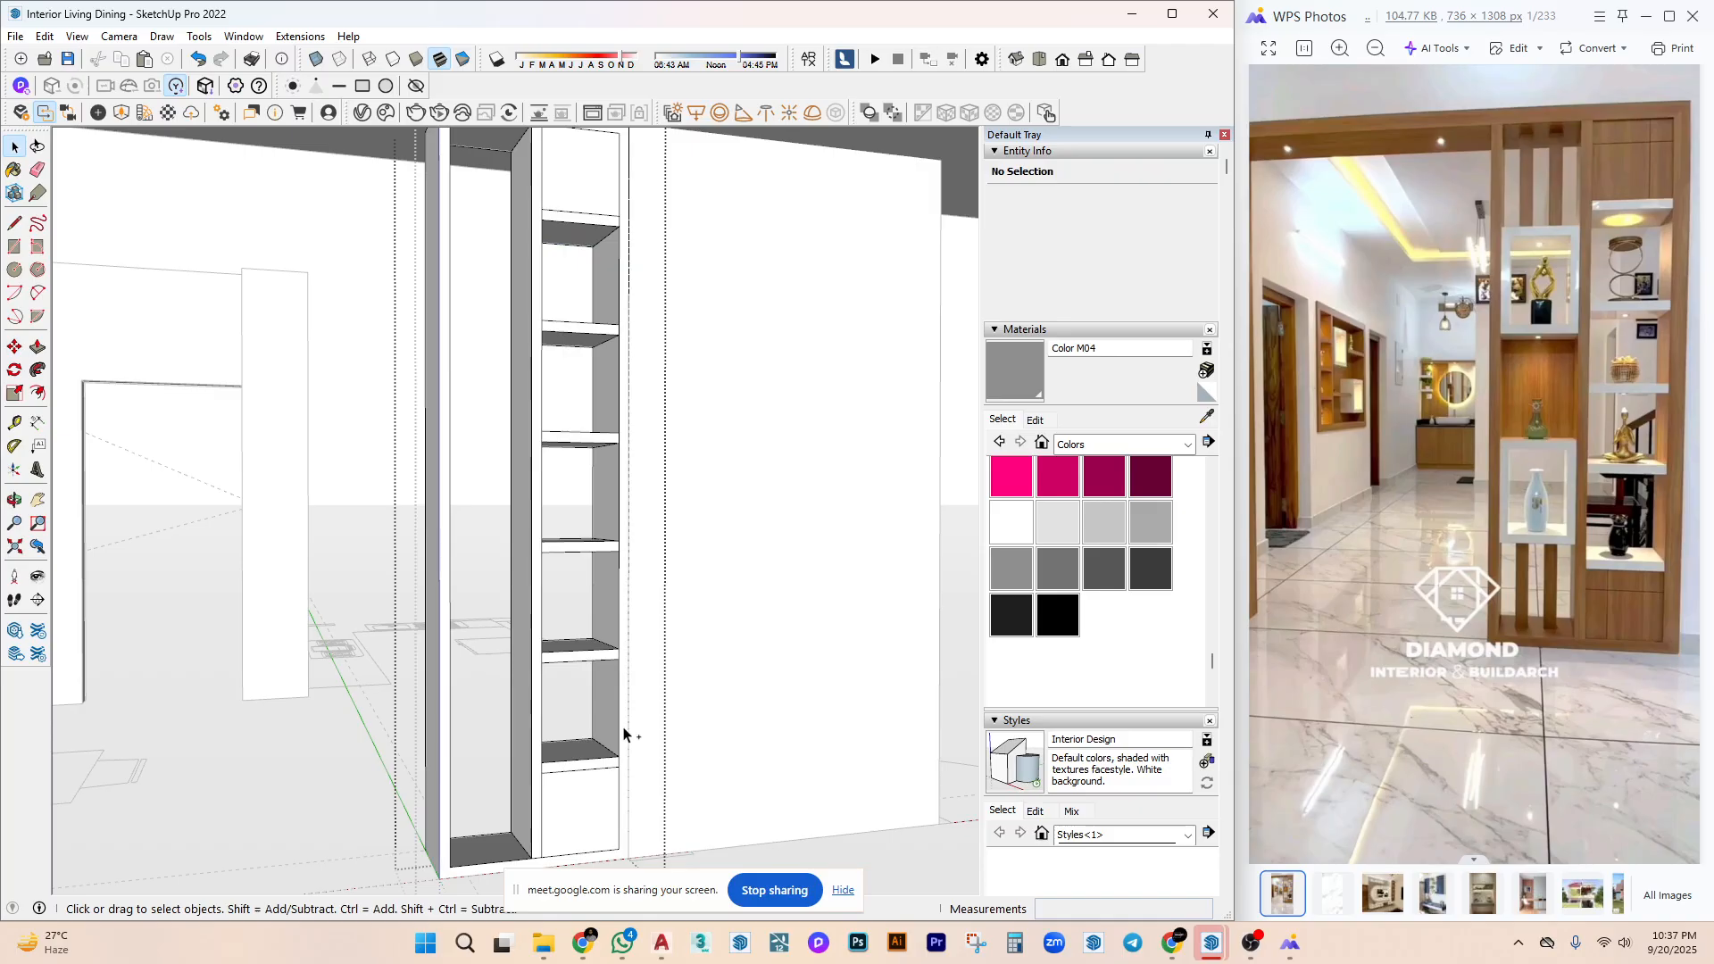
Copy the right bay's lowest shelf into the bottom rail of the left bay, flush with the rail's upper surface.
mouse_move(699, 653)
middle_mouse_down()
mouse_move(547, 562)
mouse_move(712, 593)
mouse_move(715, 658)
middle_mouse_up()
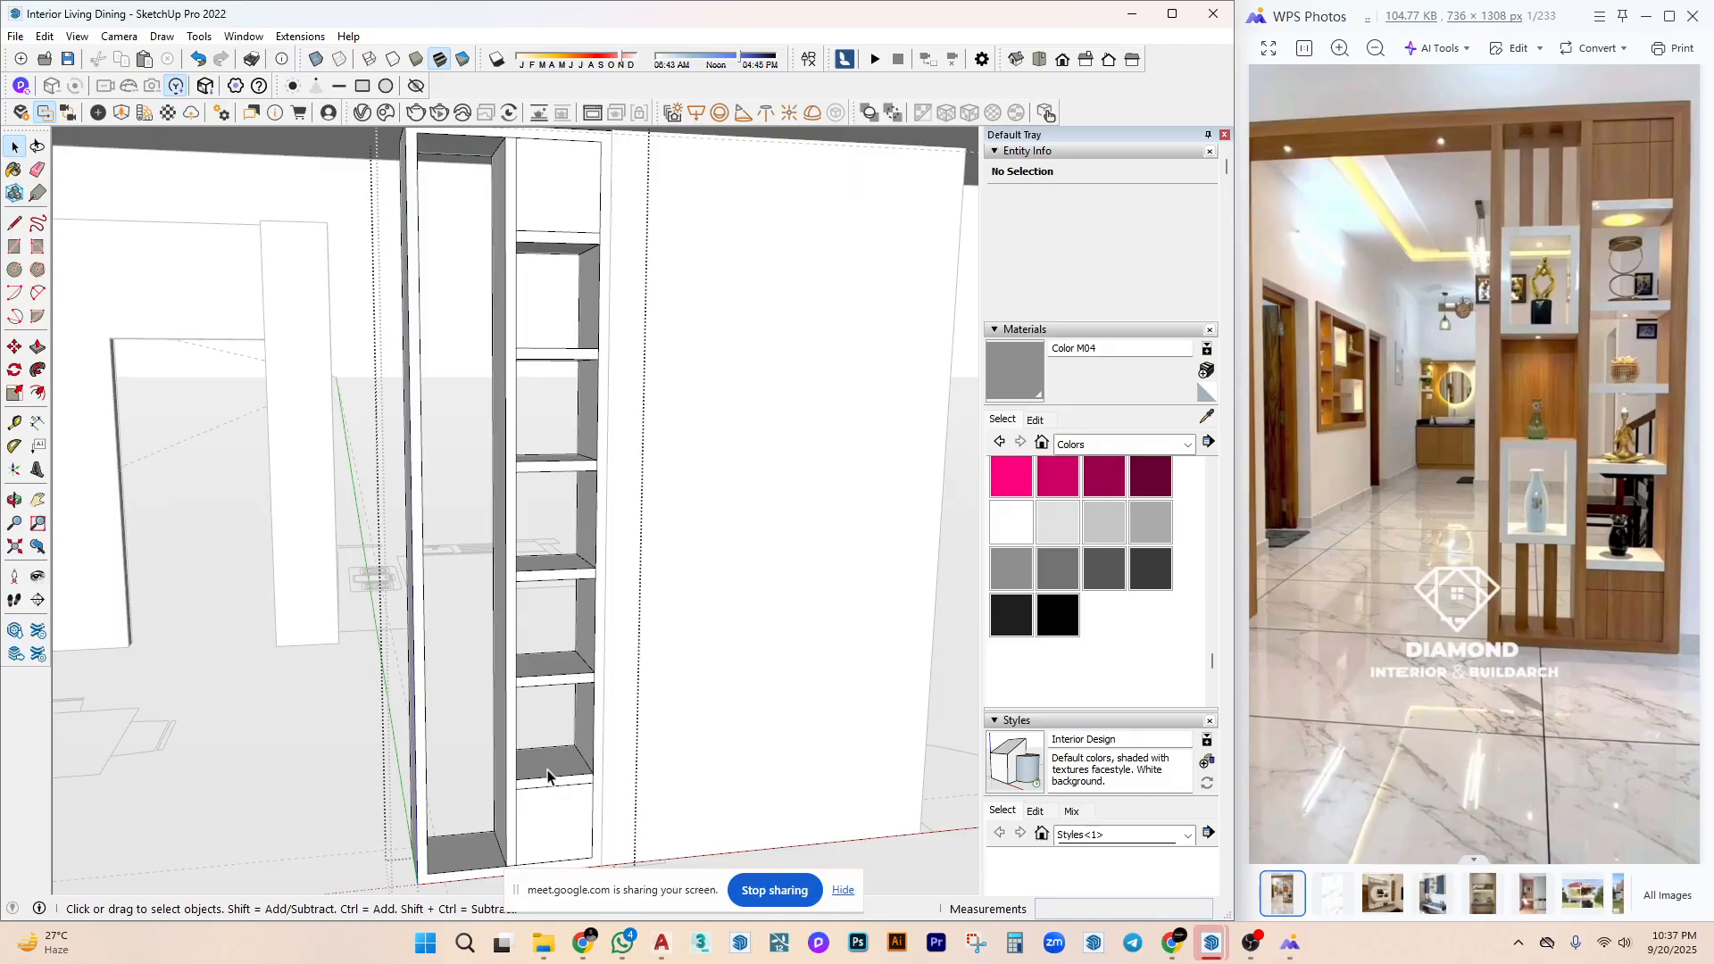
scroll(548, 775, "up", 5)
left_click(616, 665)
key("m")
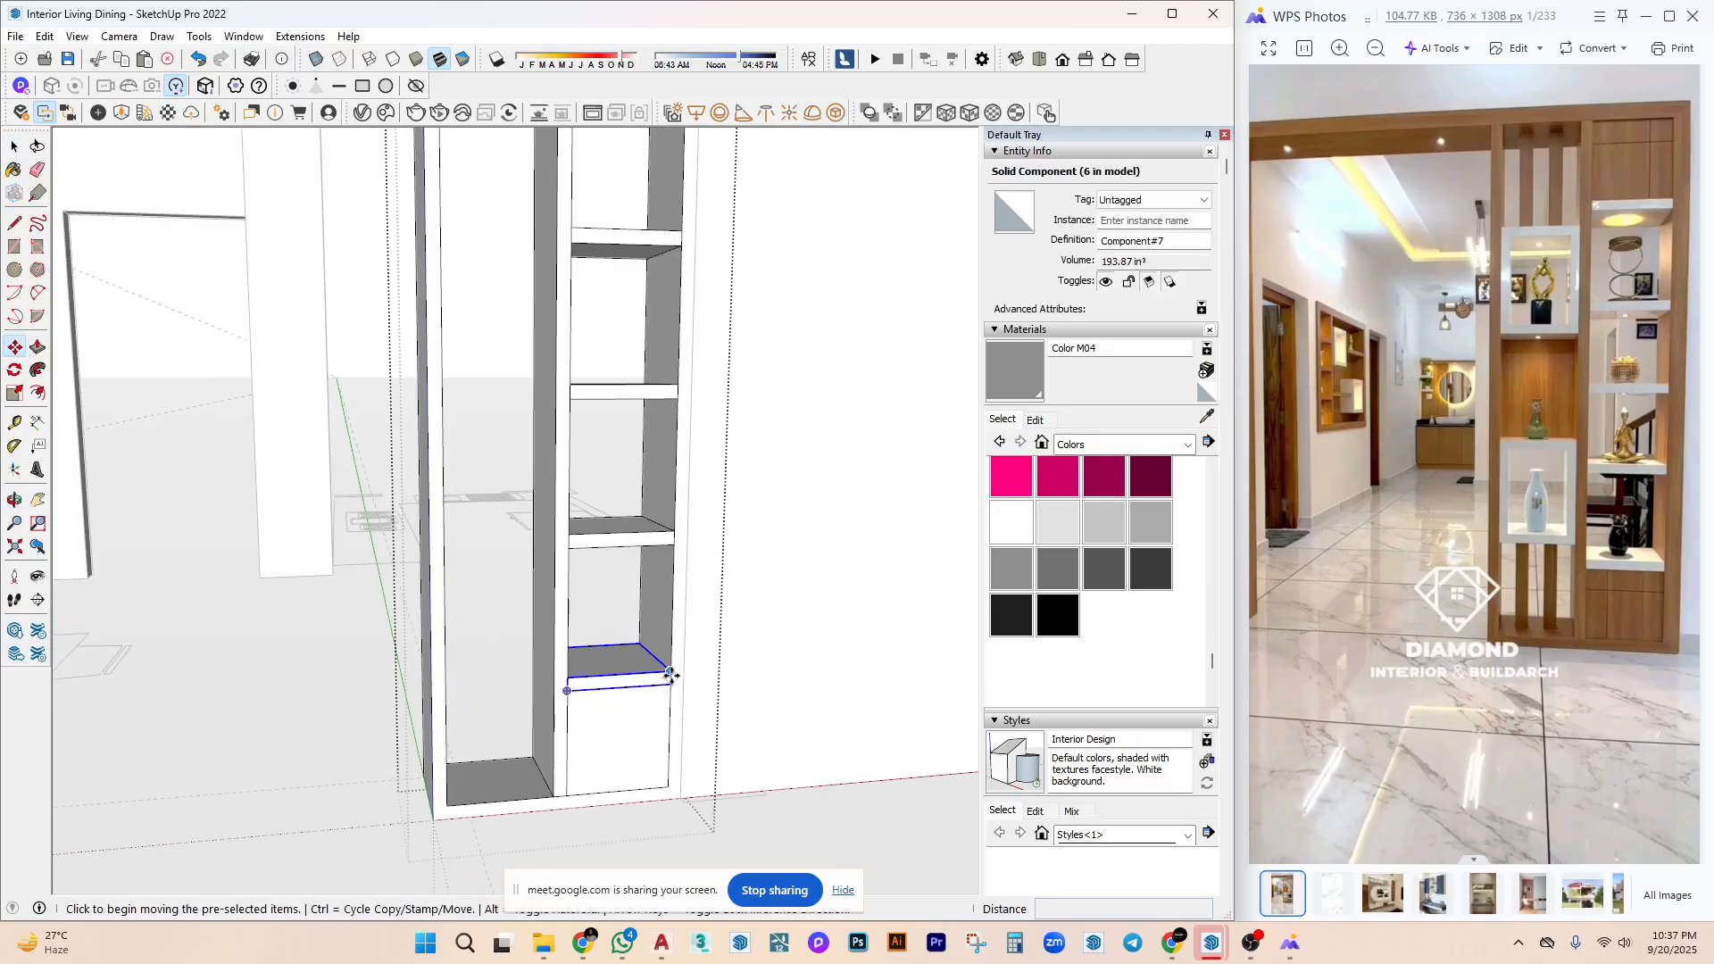
left_click(670, 676)
key("ctrl")
left_click(553, 799)
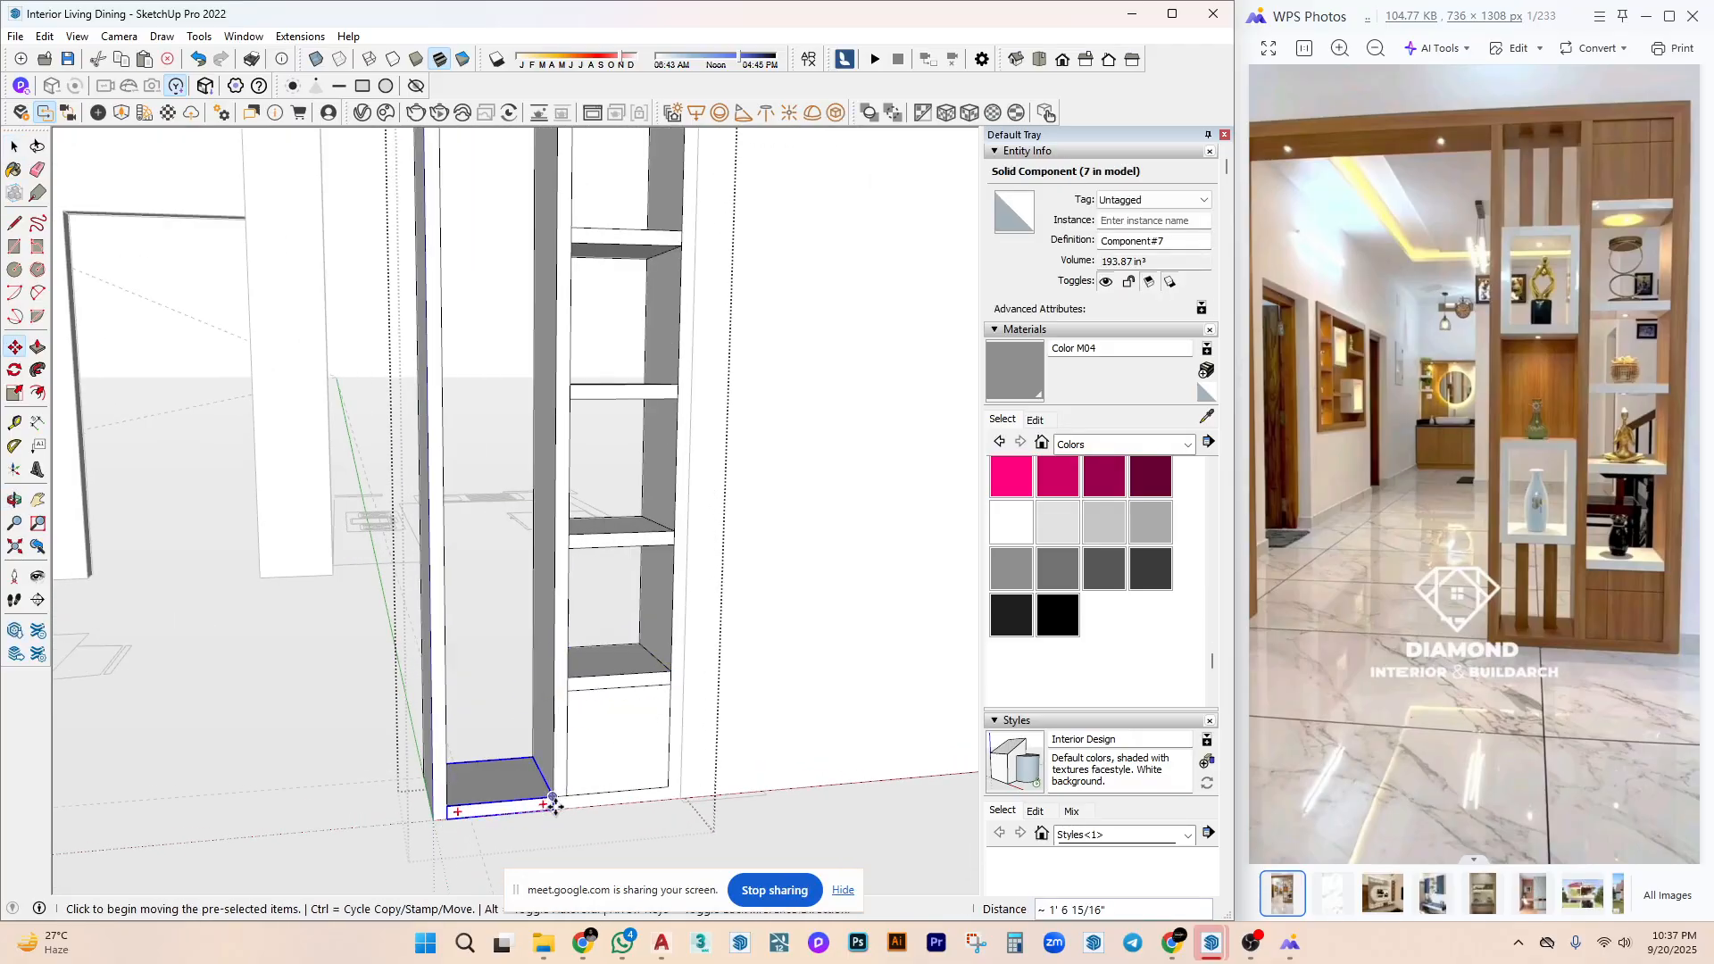
Copy the left bay's bottom shelf up to the frame's top and divide the distance into 5 equal spaces with /5.
left_click(553, 799)
scroll(562, 580, "down", 2)
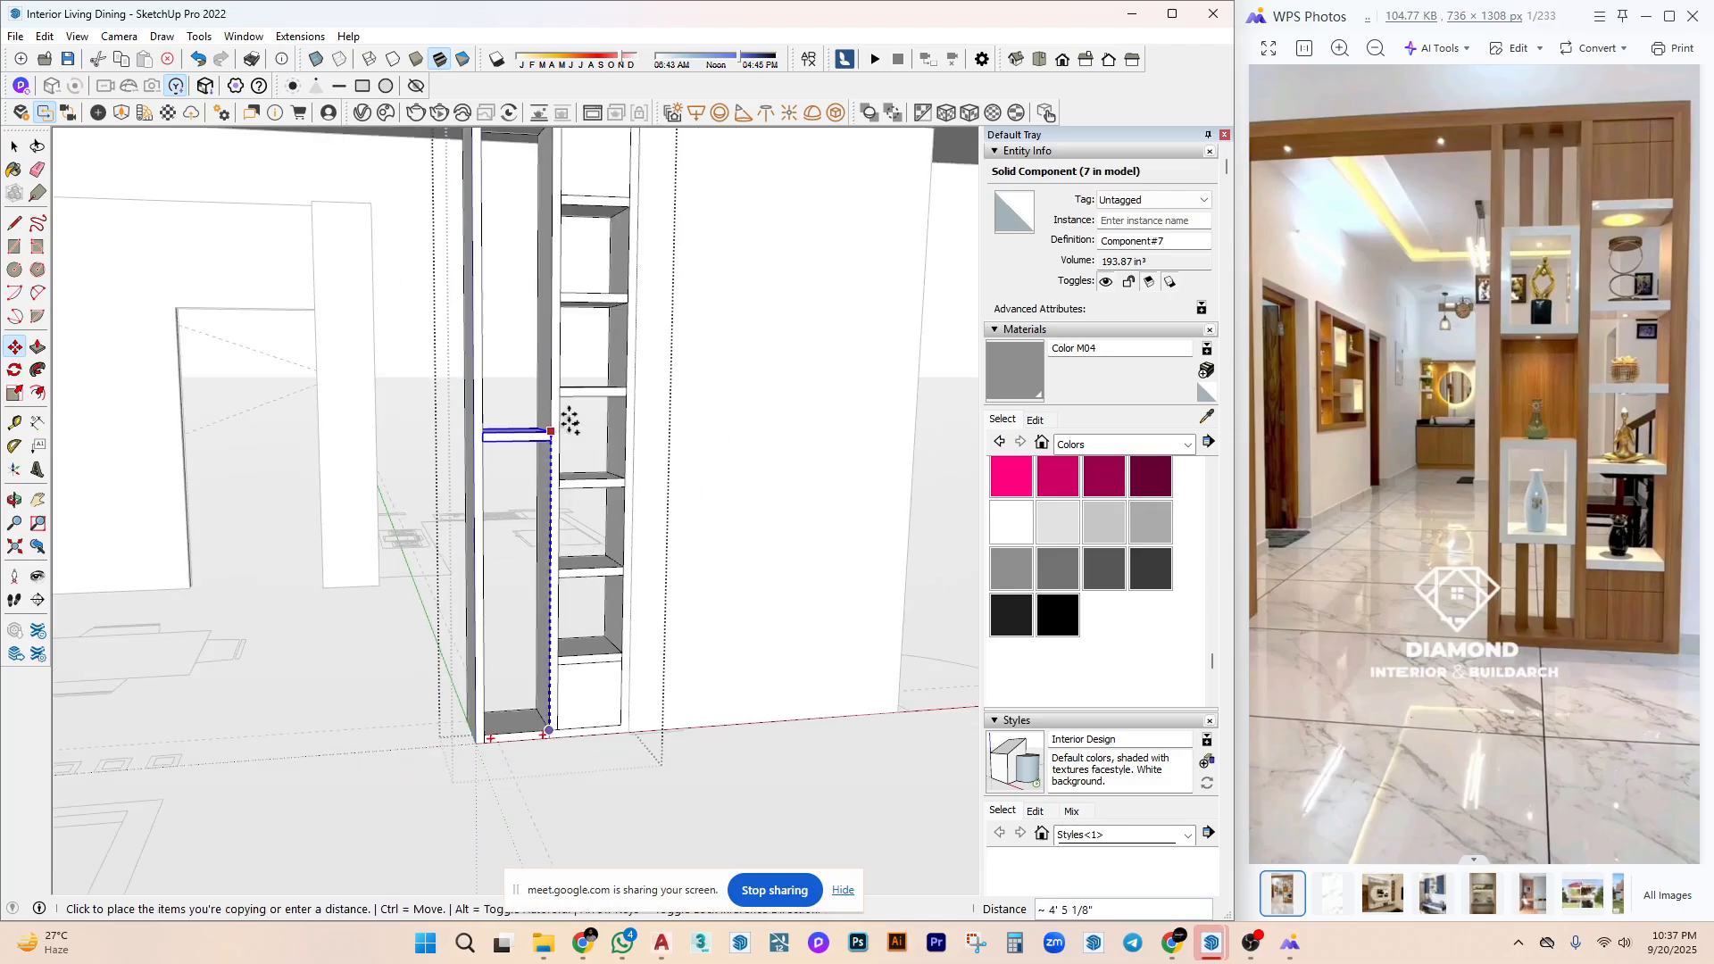
mouse_move(560, 362)
middle_mouse_down()
mouse_move(554, 375)
mouse_move(572, 330)
middle_mouse_up()
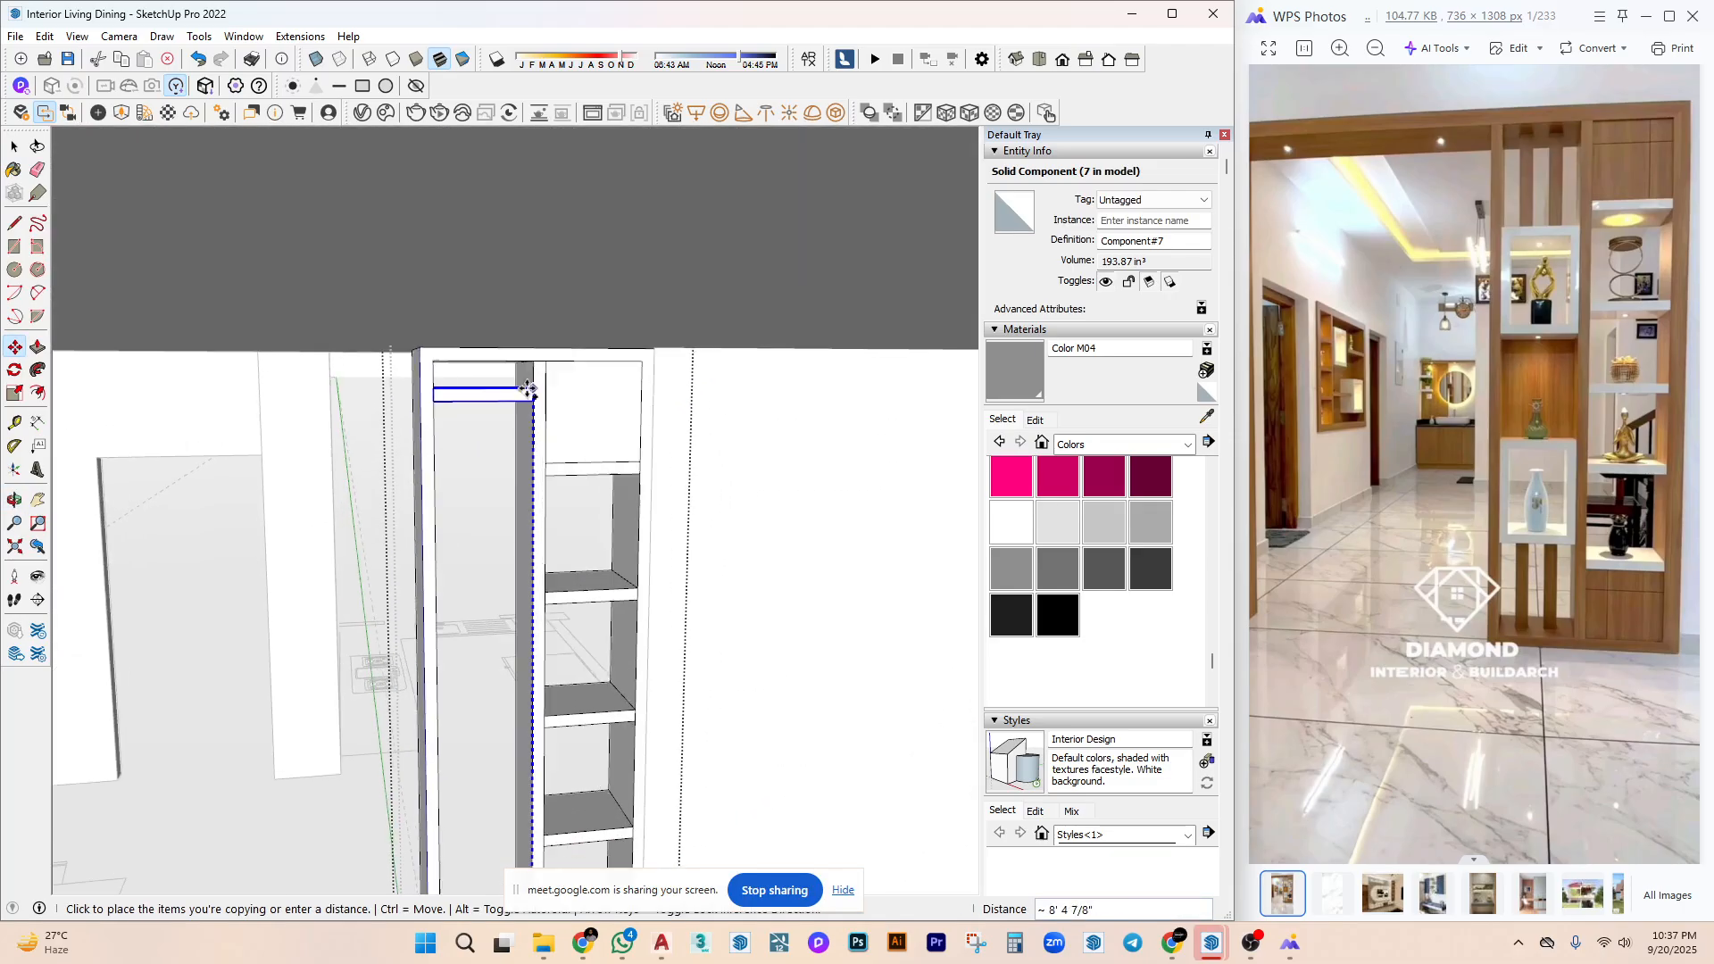
left_click(578, 344)
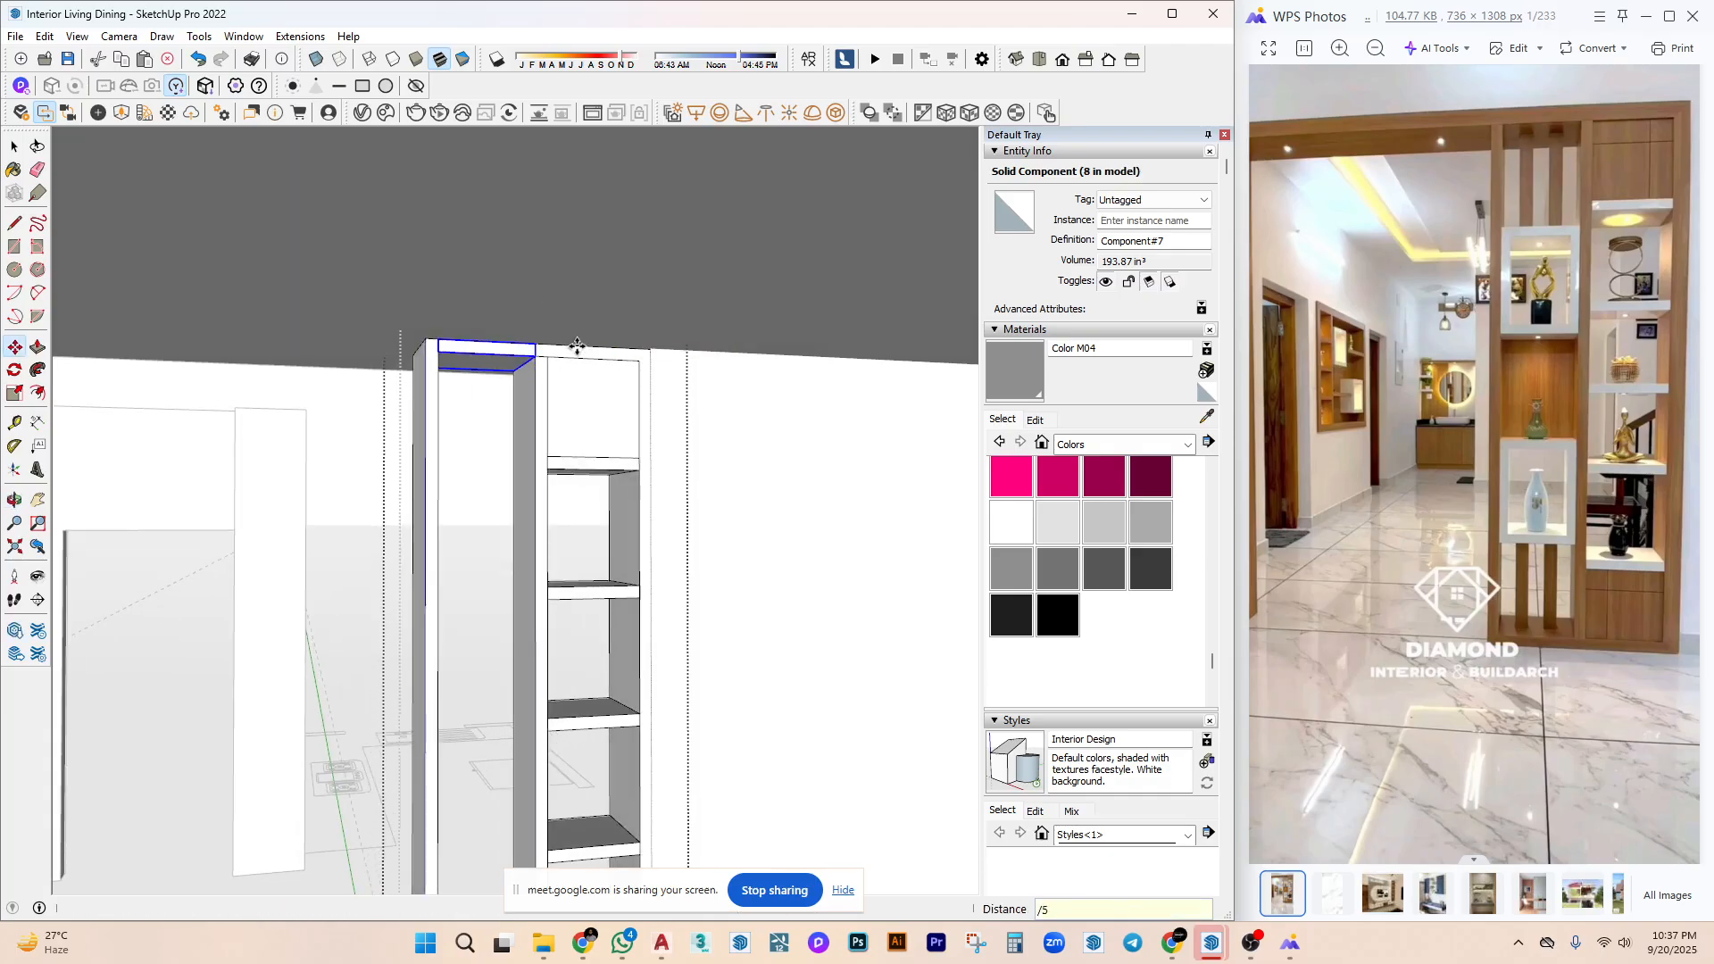
key("Return")
key("space")
middle_click_drag(543, 562, 505, 805)
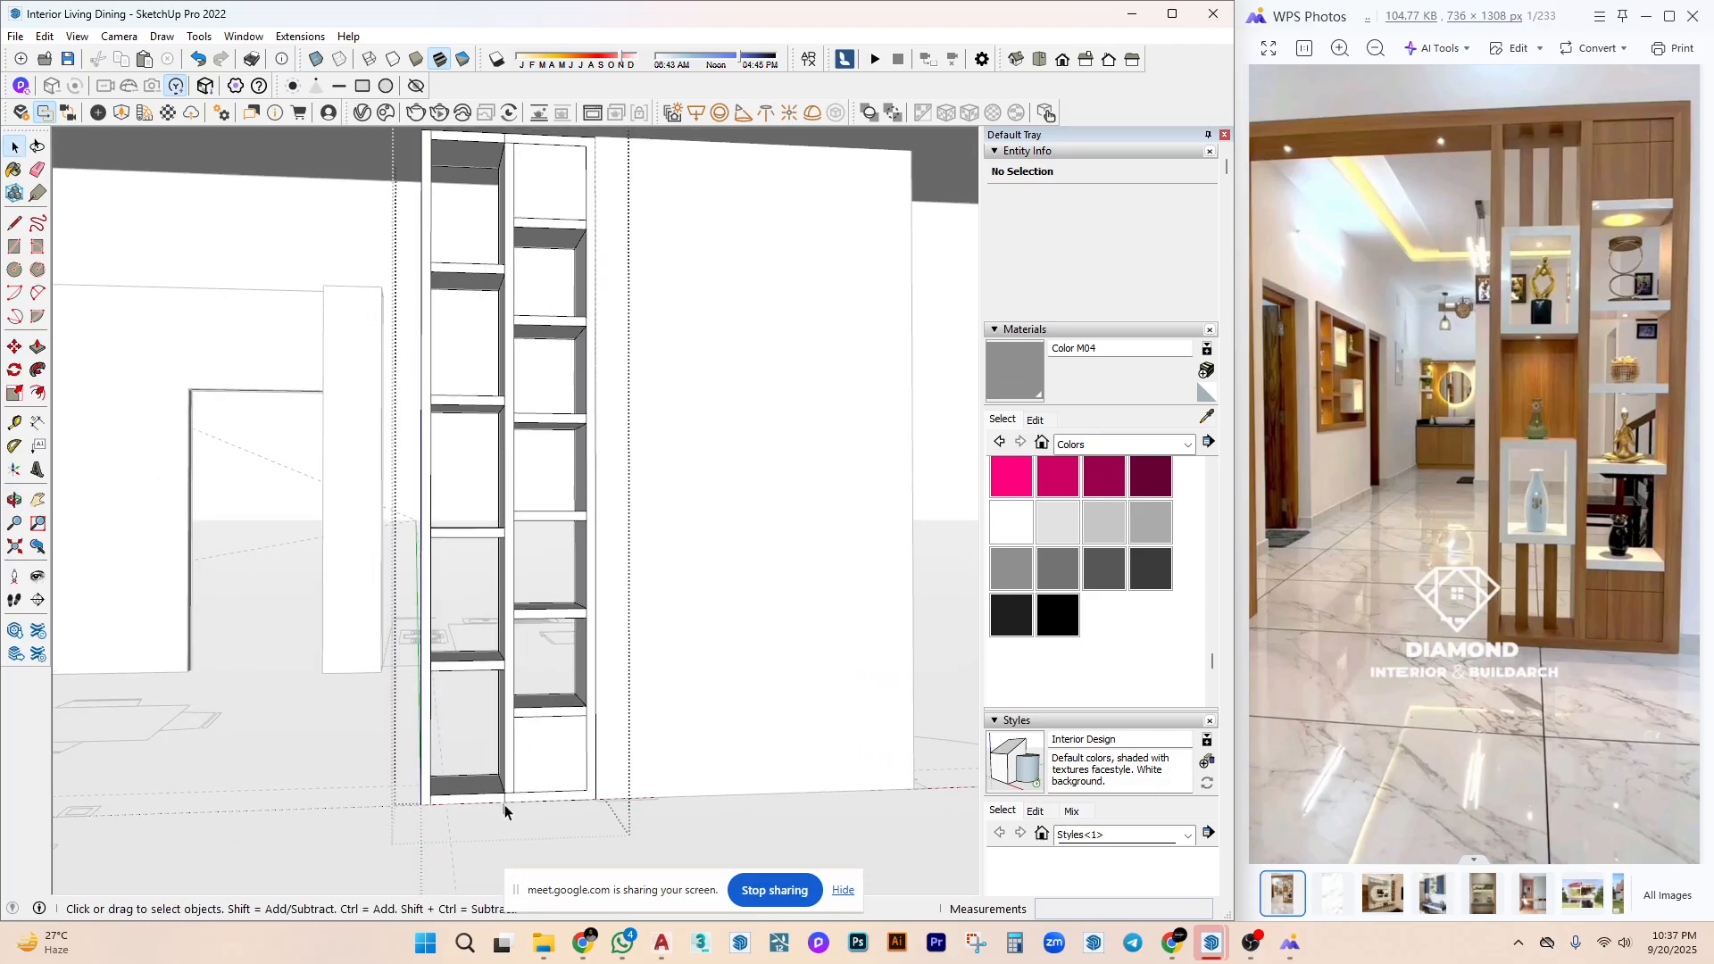
Delete the left bay's extra shelves embedded in the bottom rail and at the frame's top.
left_click(491, 798)
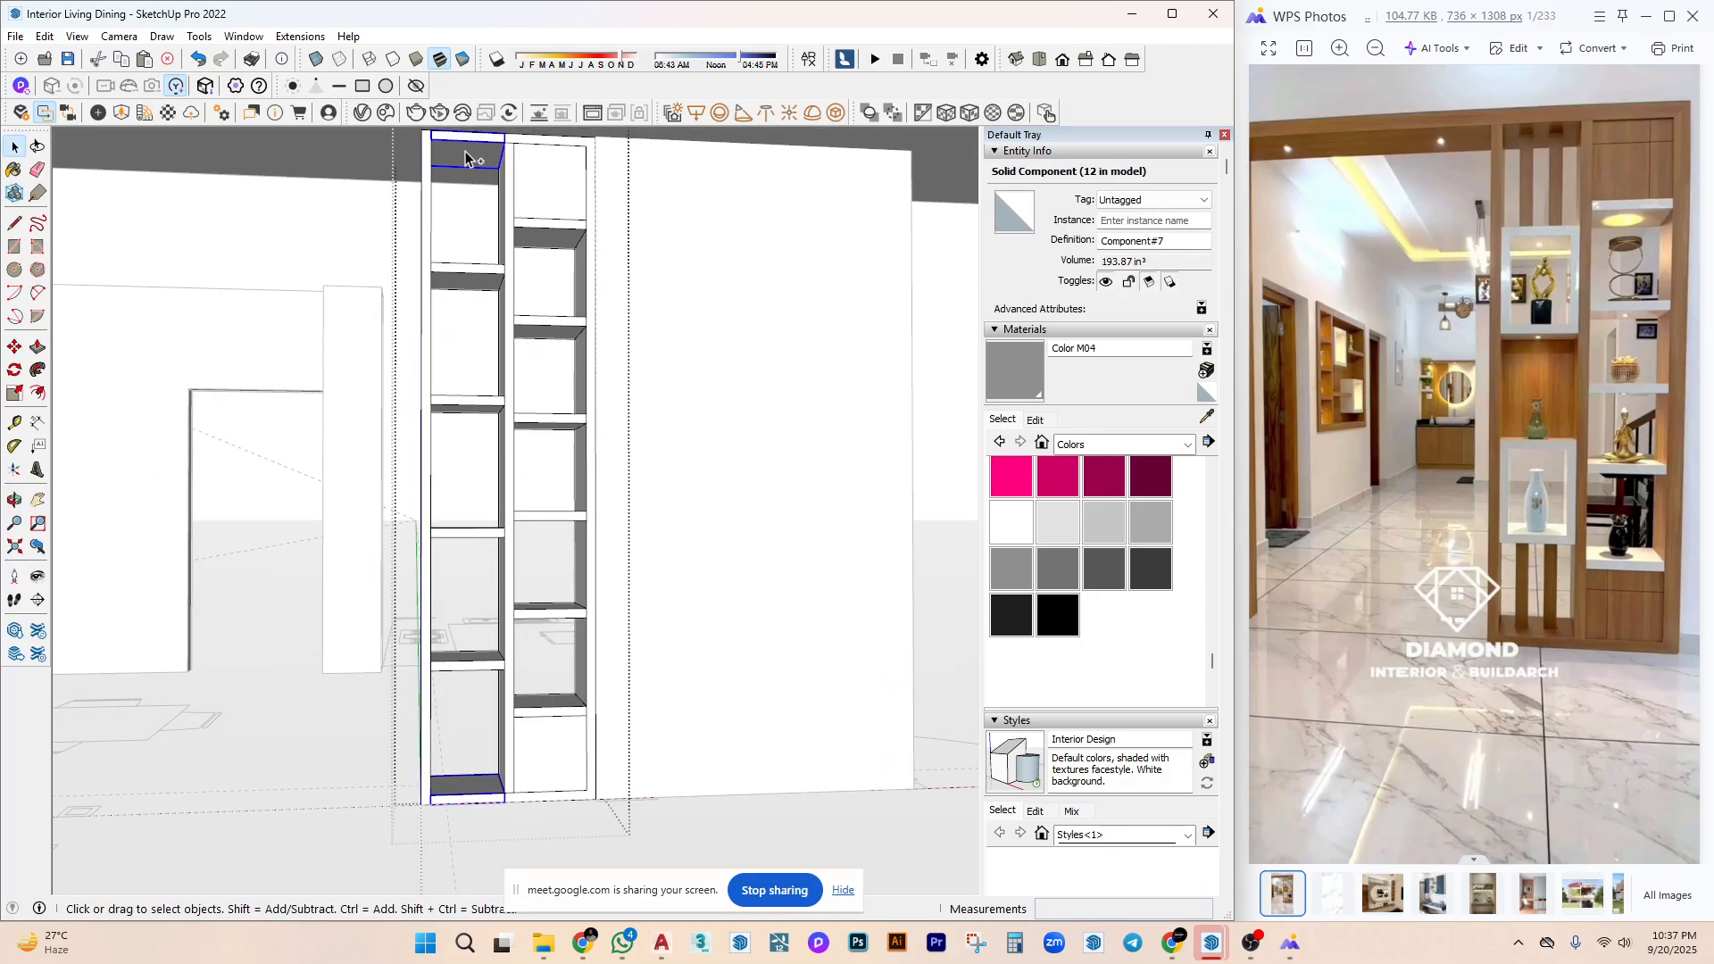
key("Escape")
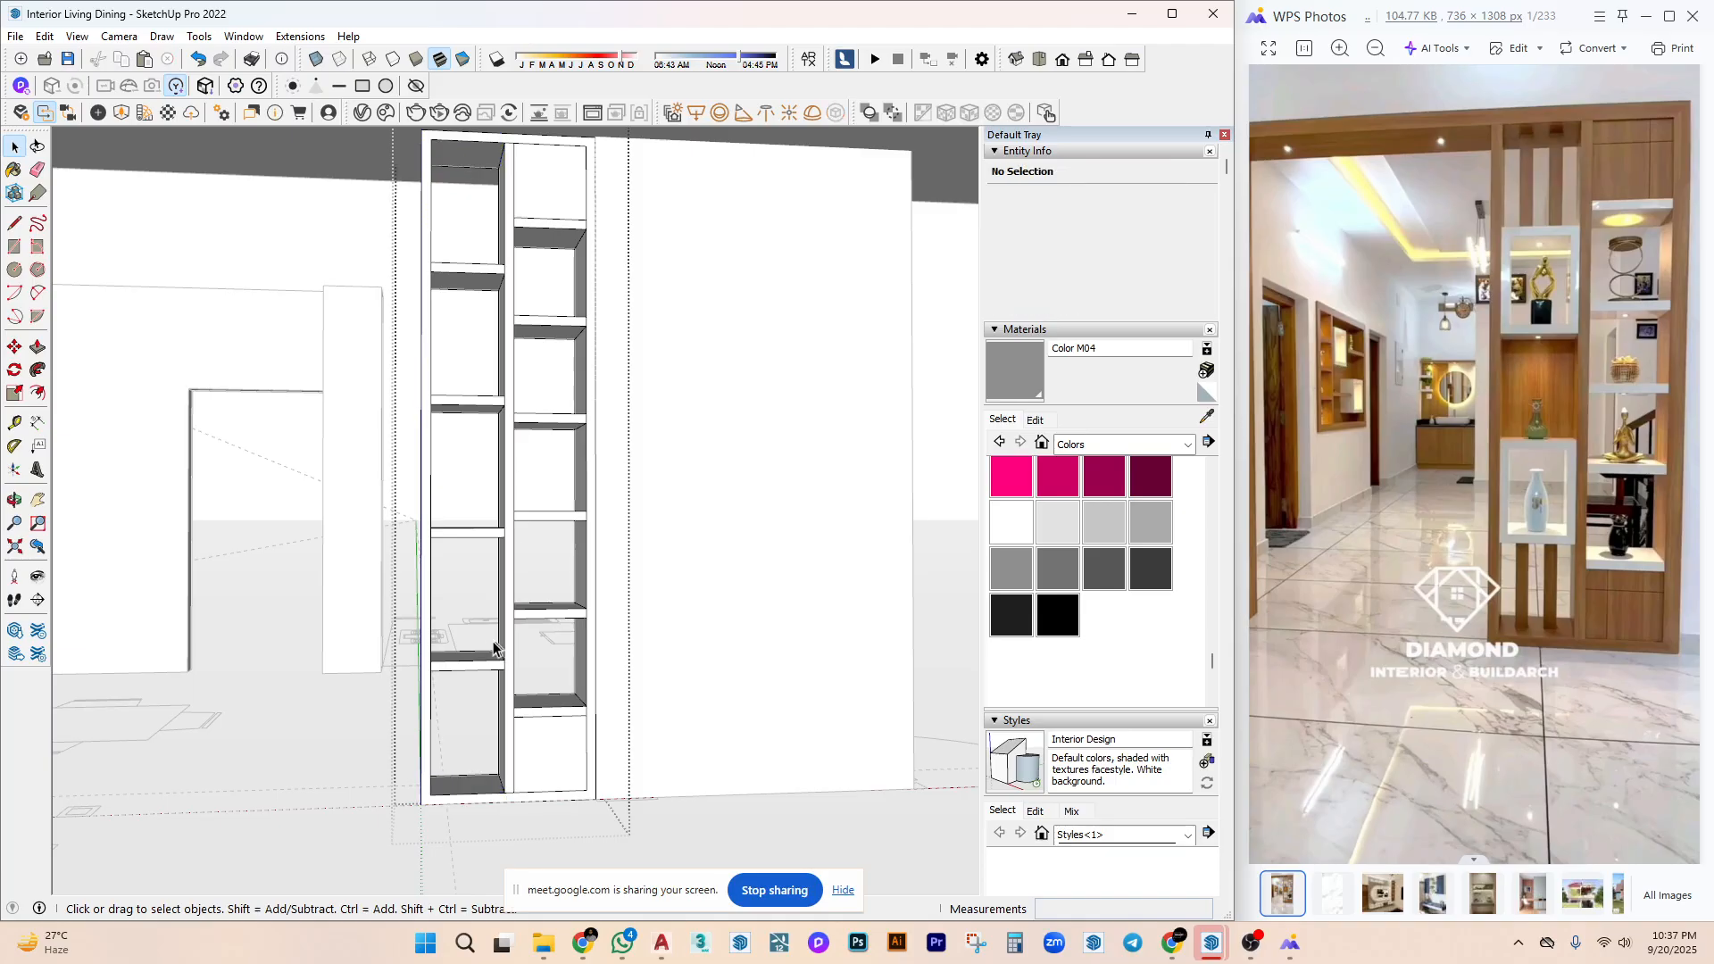
Place a guide on the left bay's lowest shelf, offset 1.5" from the bay's outer side.
scroll(490, 643, "up", 3)
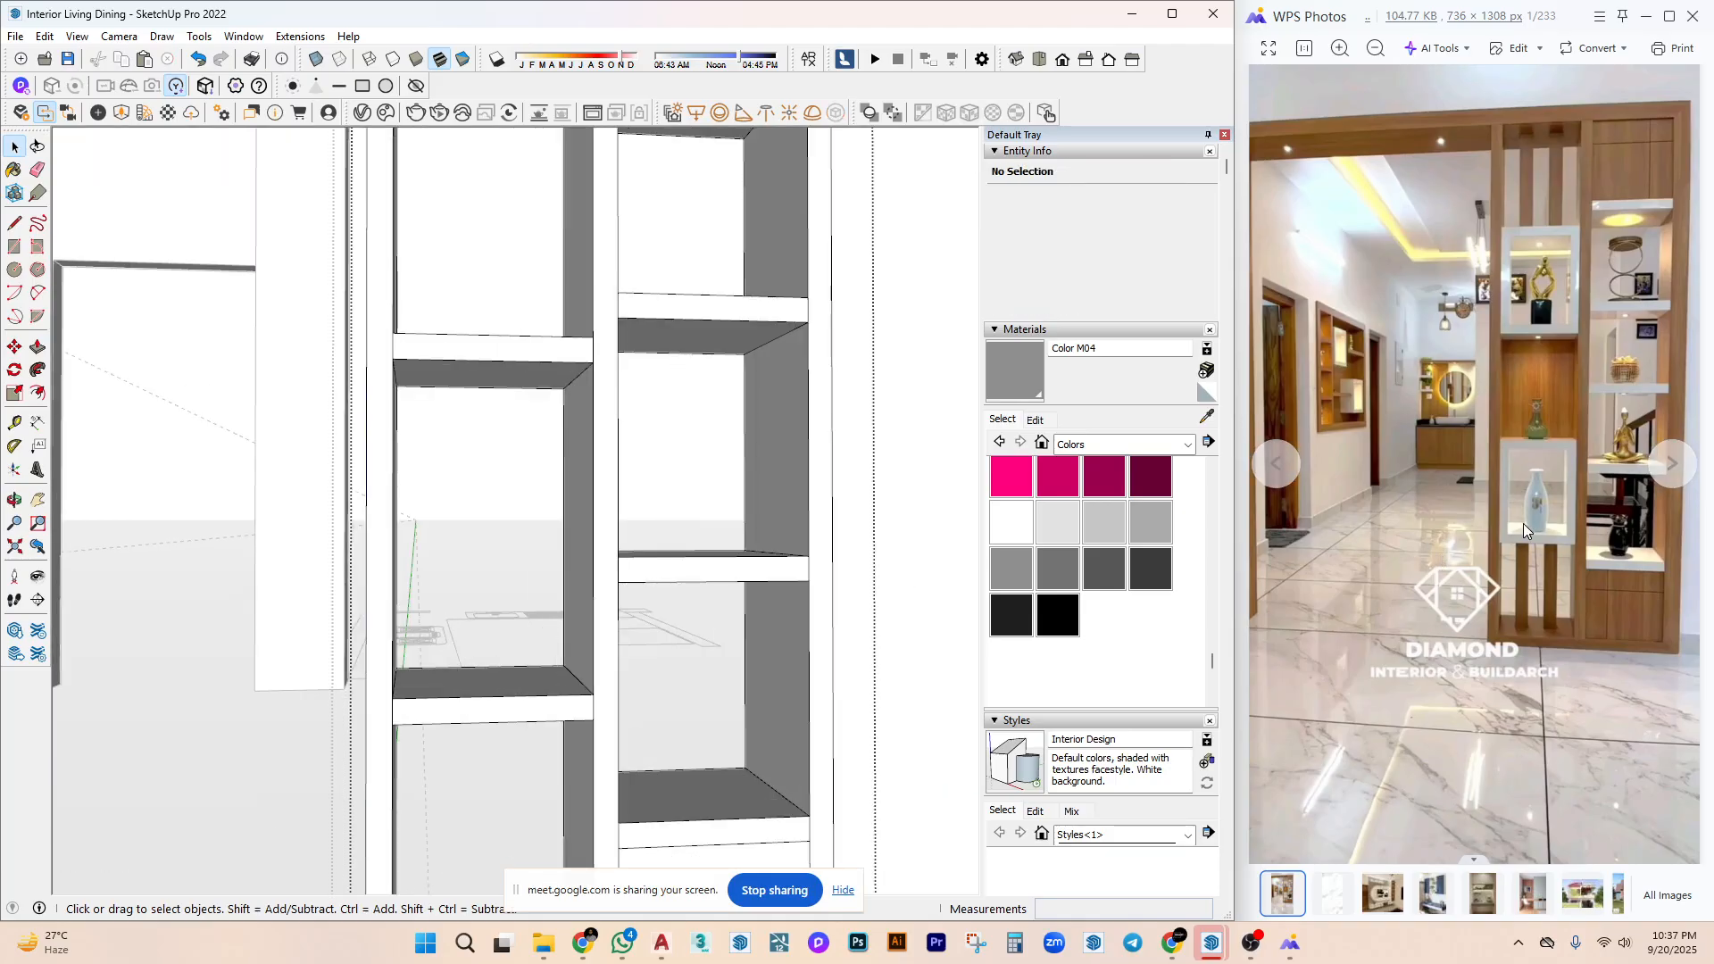
middle_click_drag(495, 694, 421, 746)
scroll(430, 747, "up", 2)
key("t")
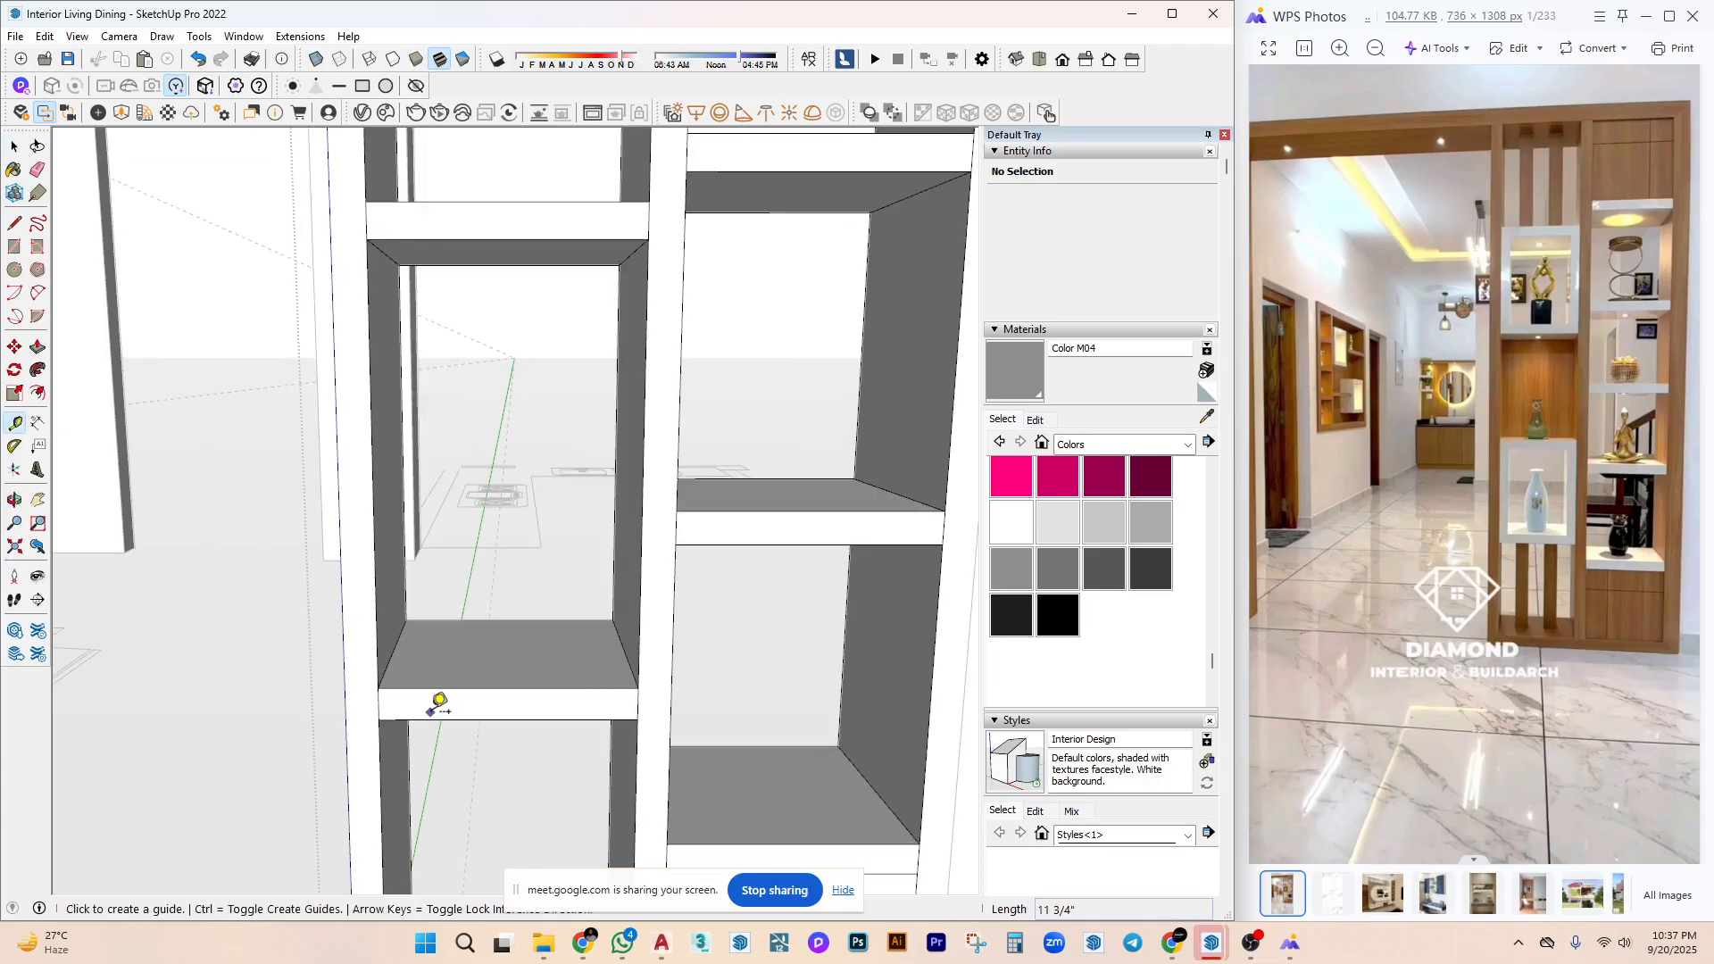
left_click(396, 649)
left_click(467, 636)
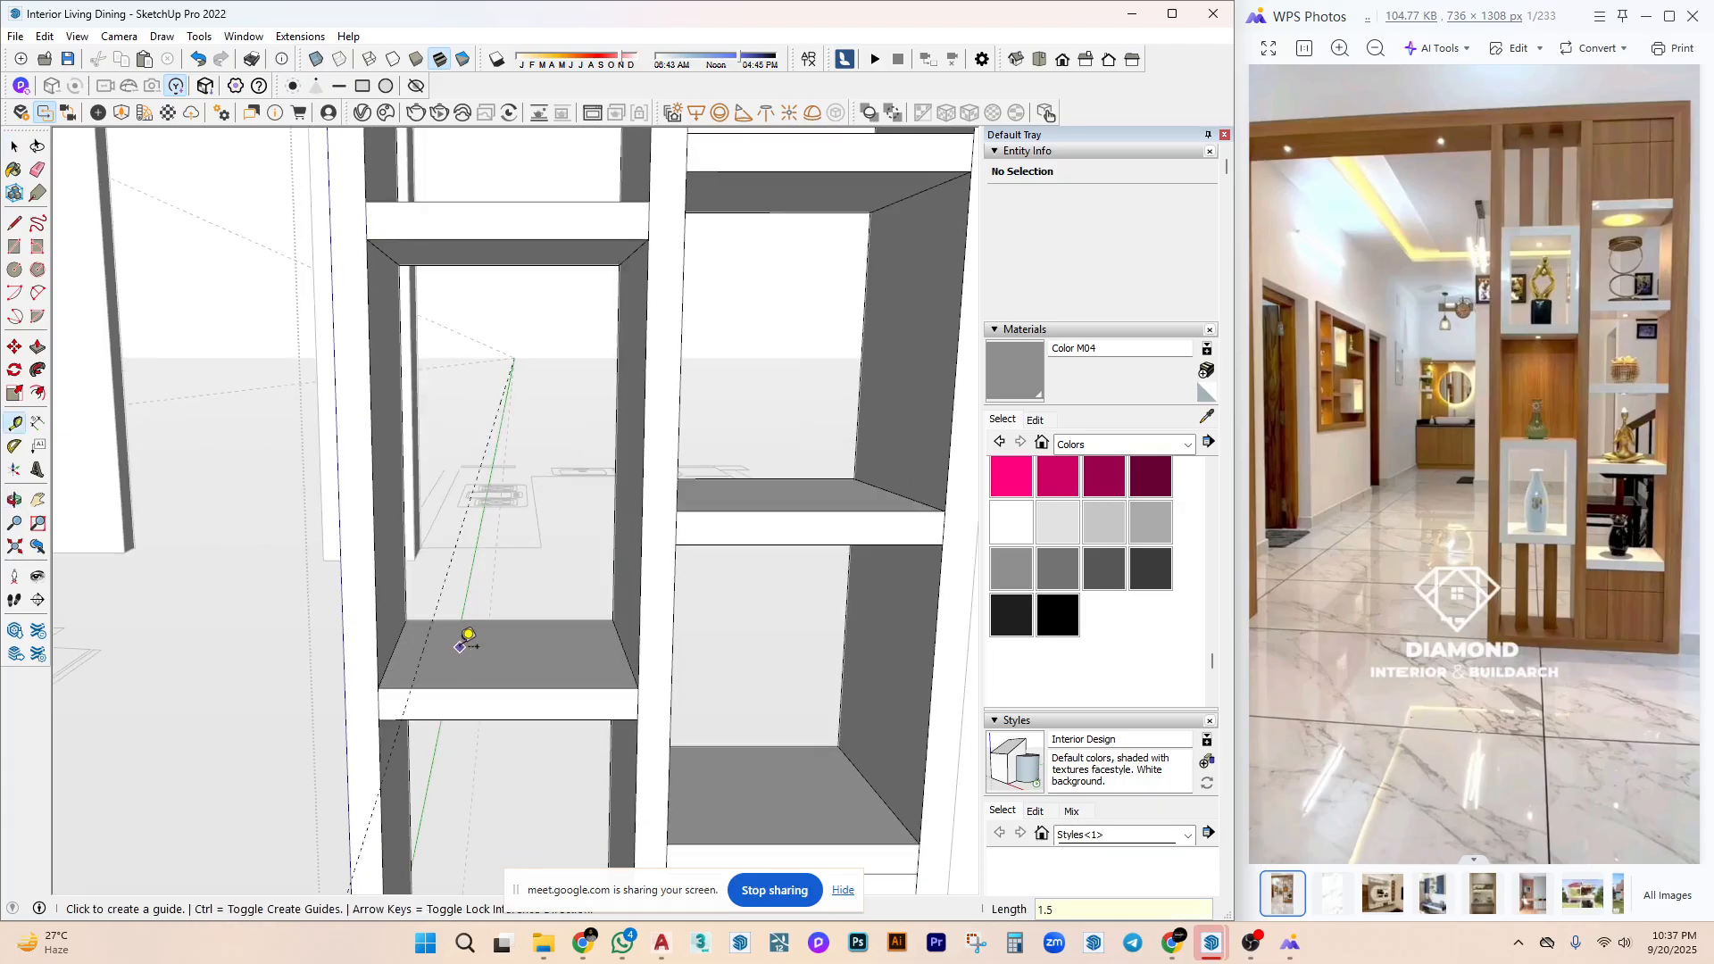
key("space")
Draw a rectangle between the guide and the bay's side, and Push/Pull it about 1' 7 5/8" up to the next shelf.
key("r")
left_click(430, 619)
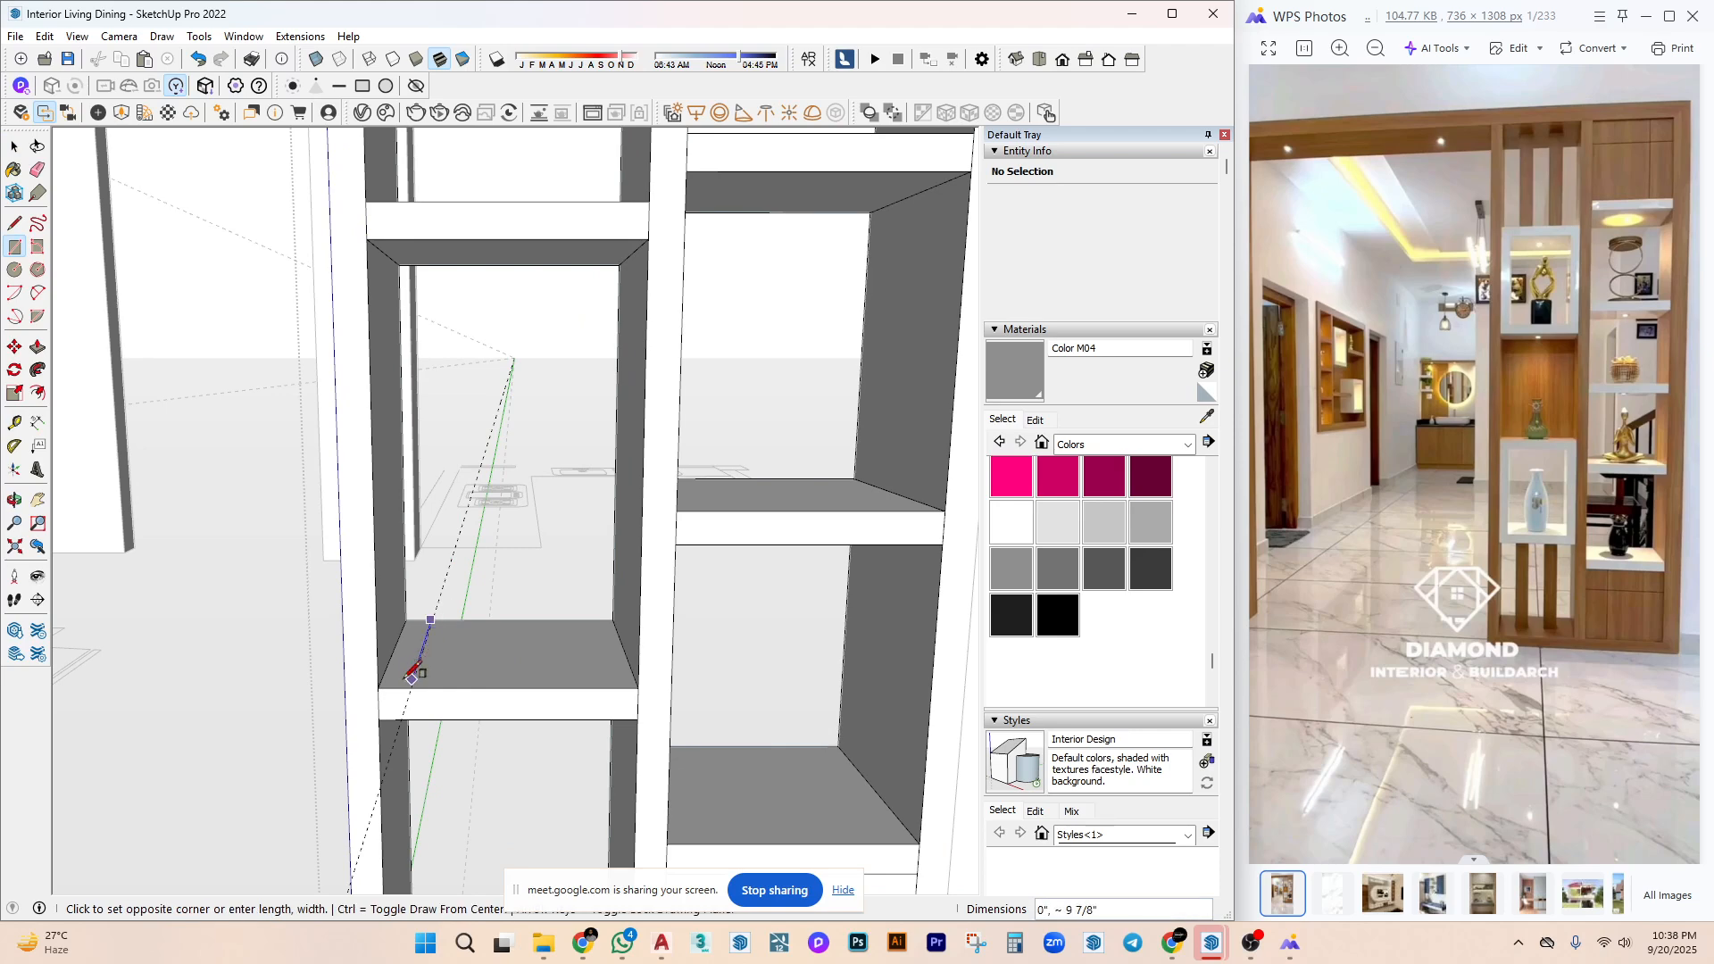
left_click(379, 689)
key("p")
left_click(407, 661)
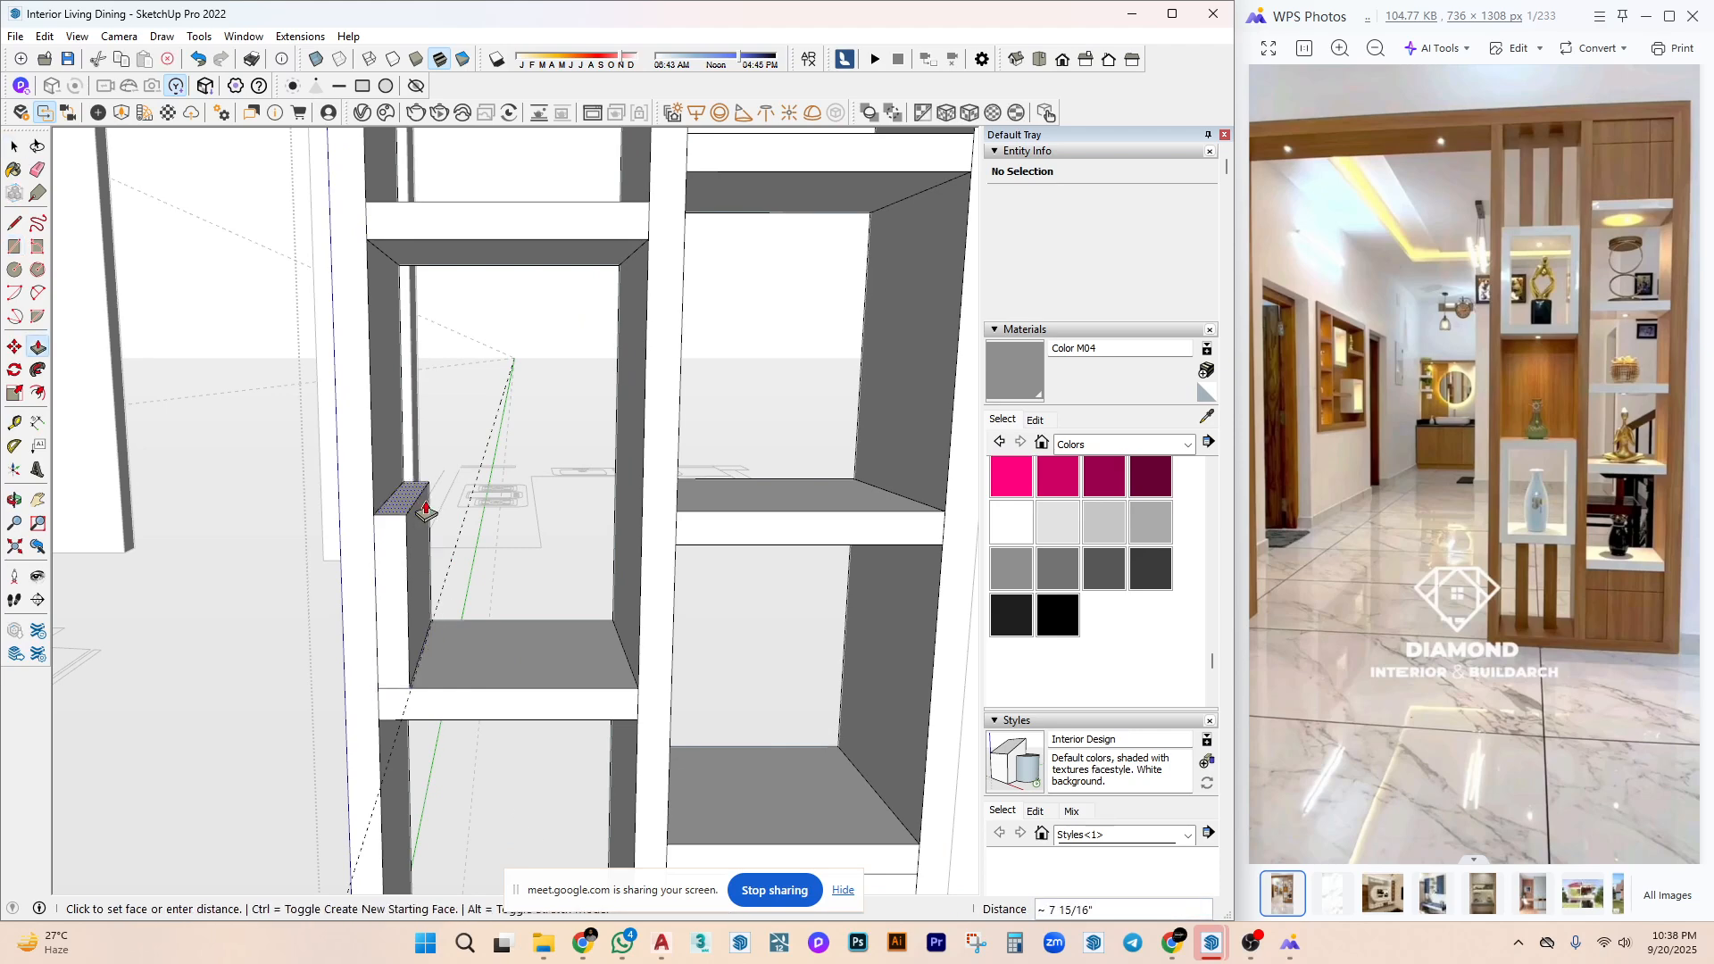
scroll(420, 686, "up", 4)
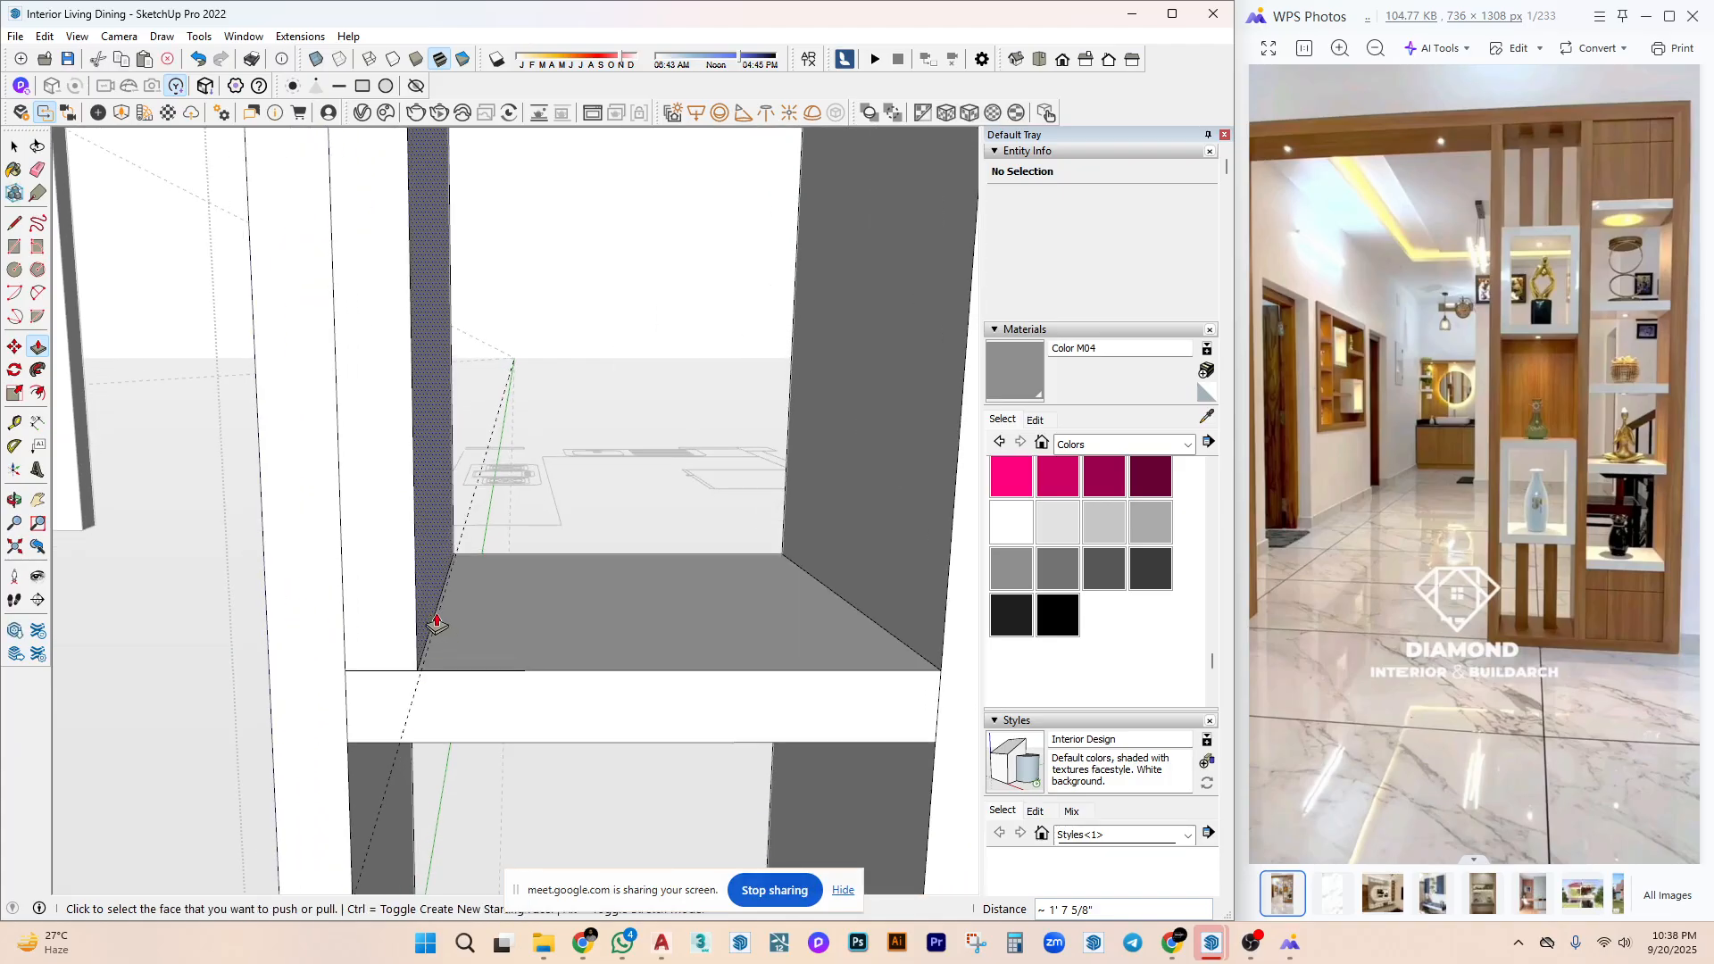
Select the whole extruded side panel and make it a component.
key("space")
triple_click(416, 536)
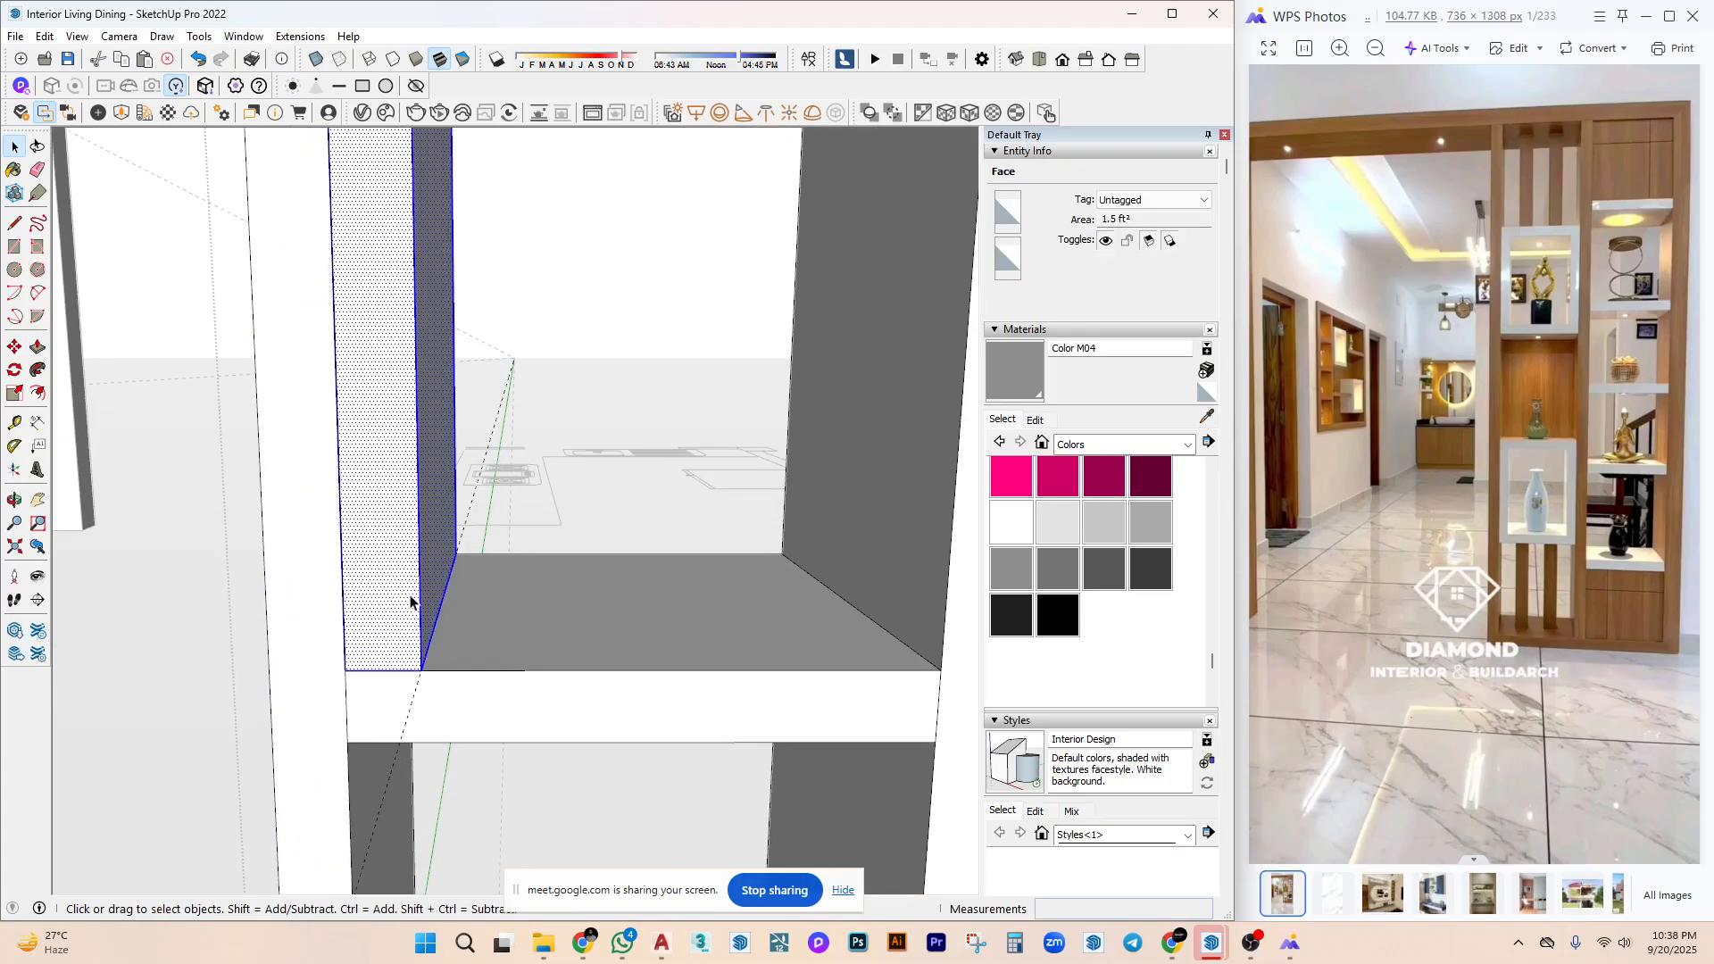
right_click(413, 386)
left_click(490, 522)
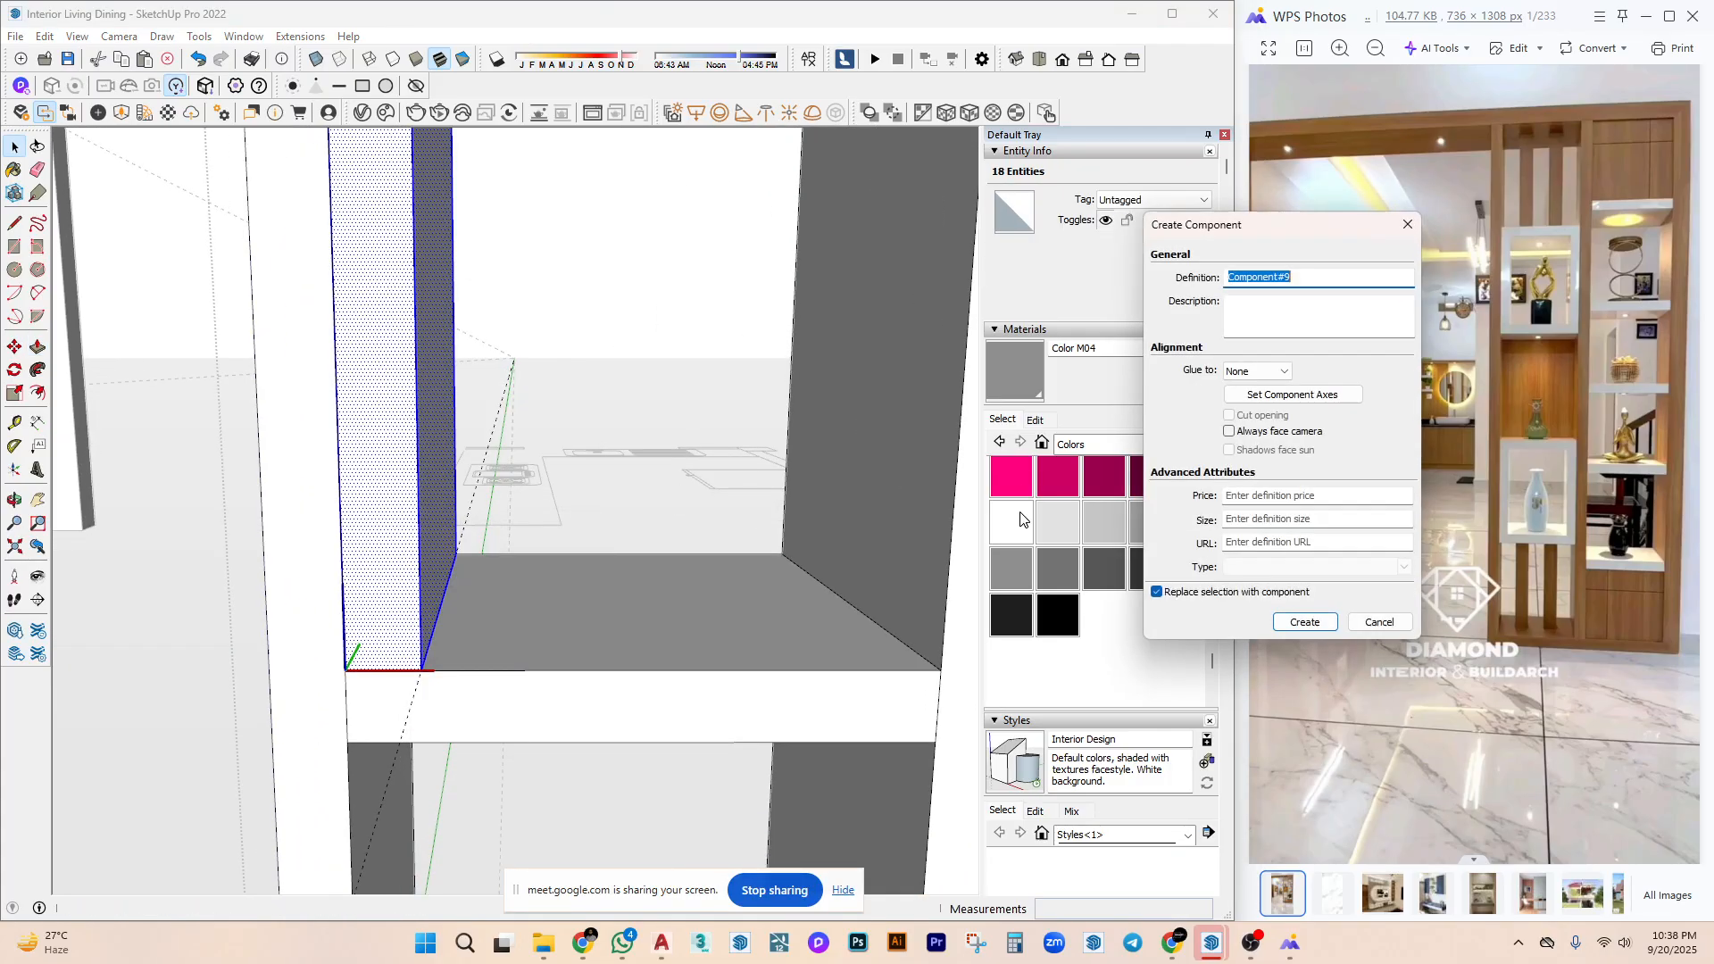
left_click(1303, 623)
Copy the side panel component to the opposite side of the same compartment.
key("m")
left_click(421, 670)
key("ctrl")
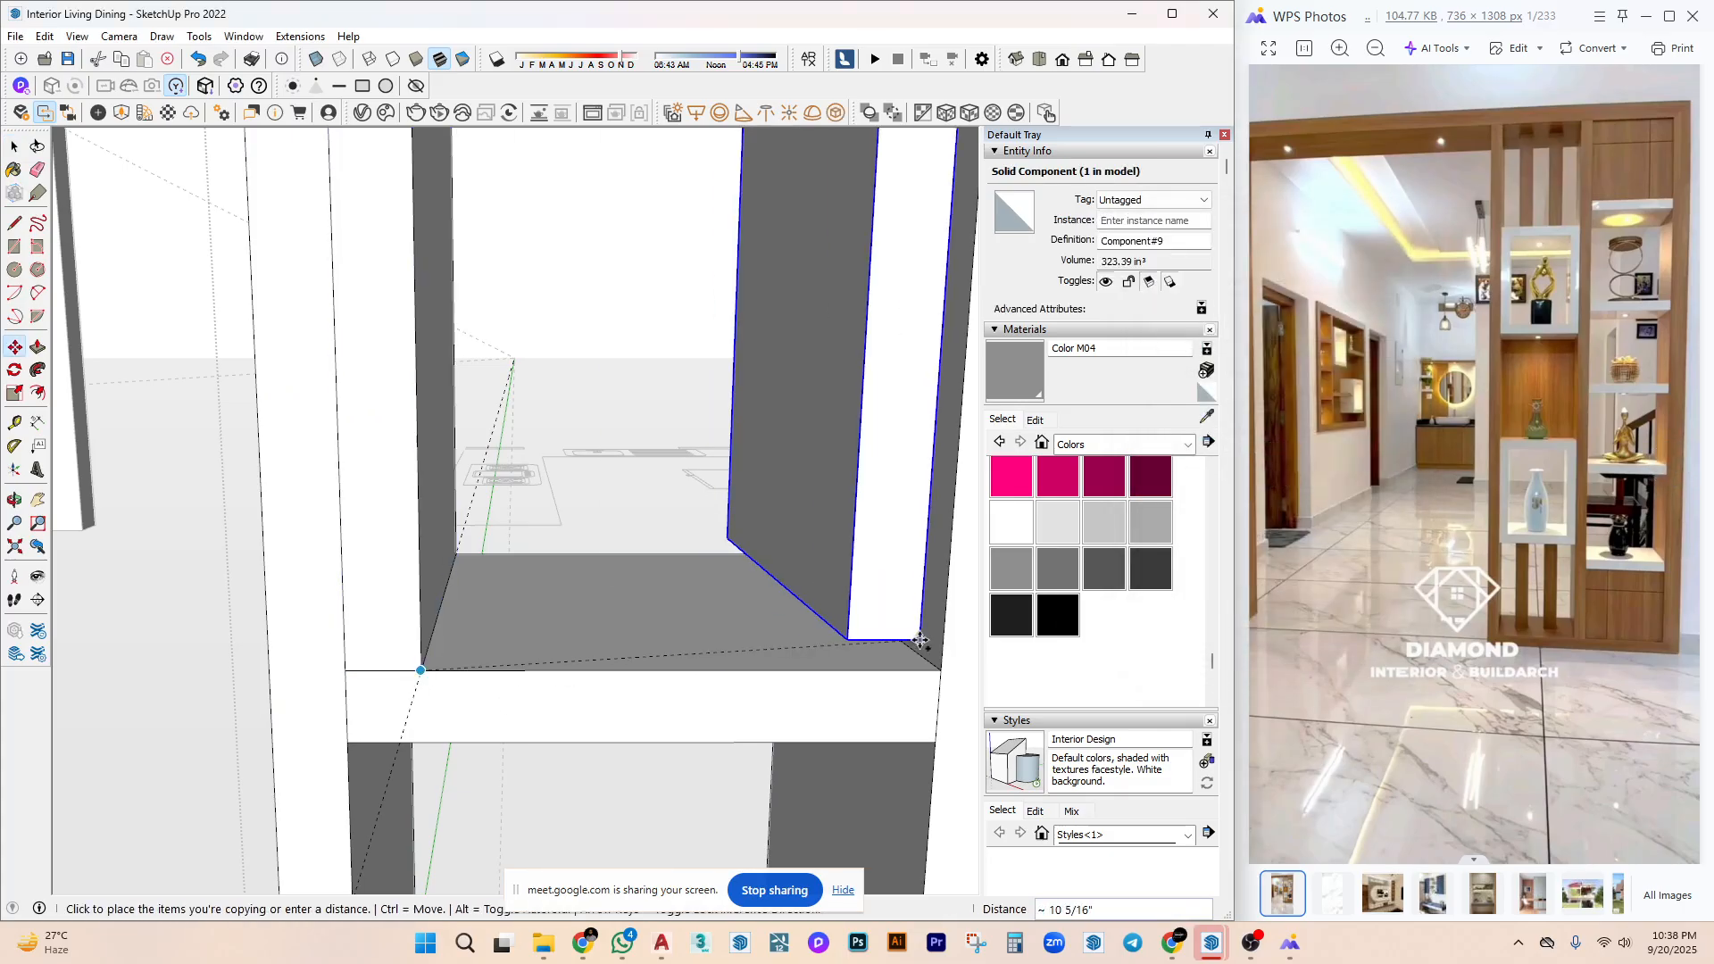
left_click(893, 651)
key("space")
Copy both side panels together into the compartment two levels higher in the left bay.
scroll(680, 649, "down", 3)
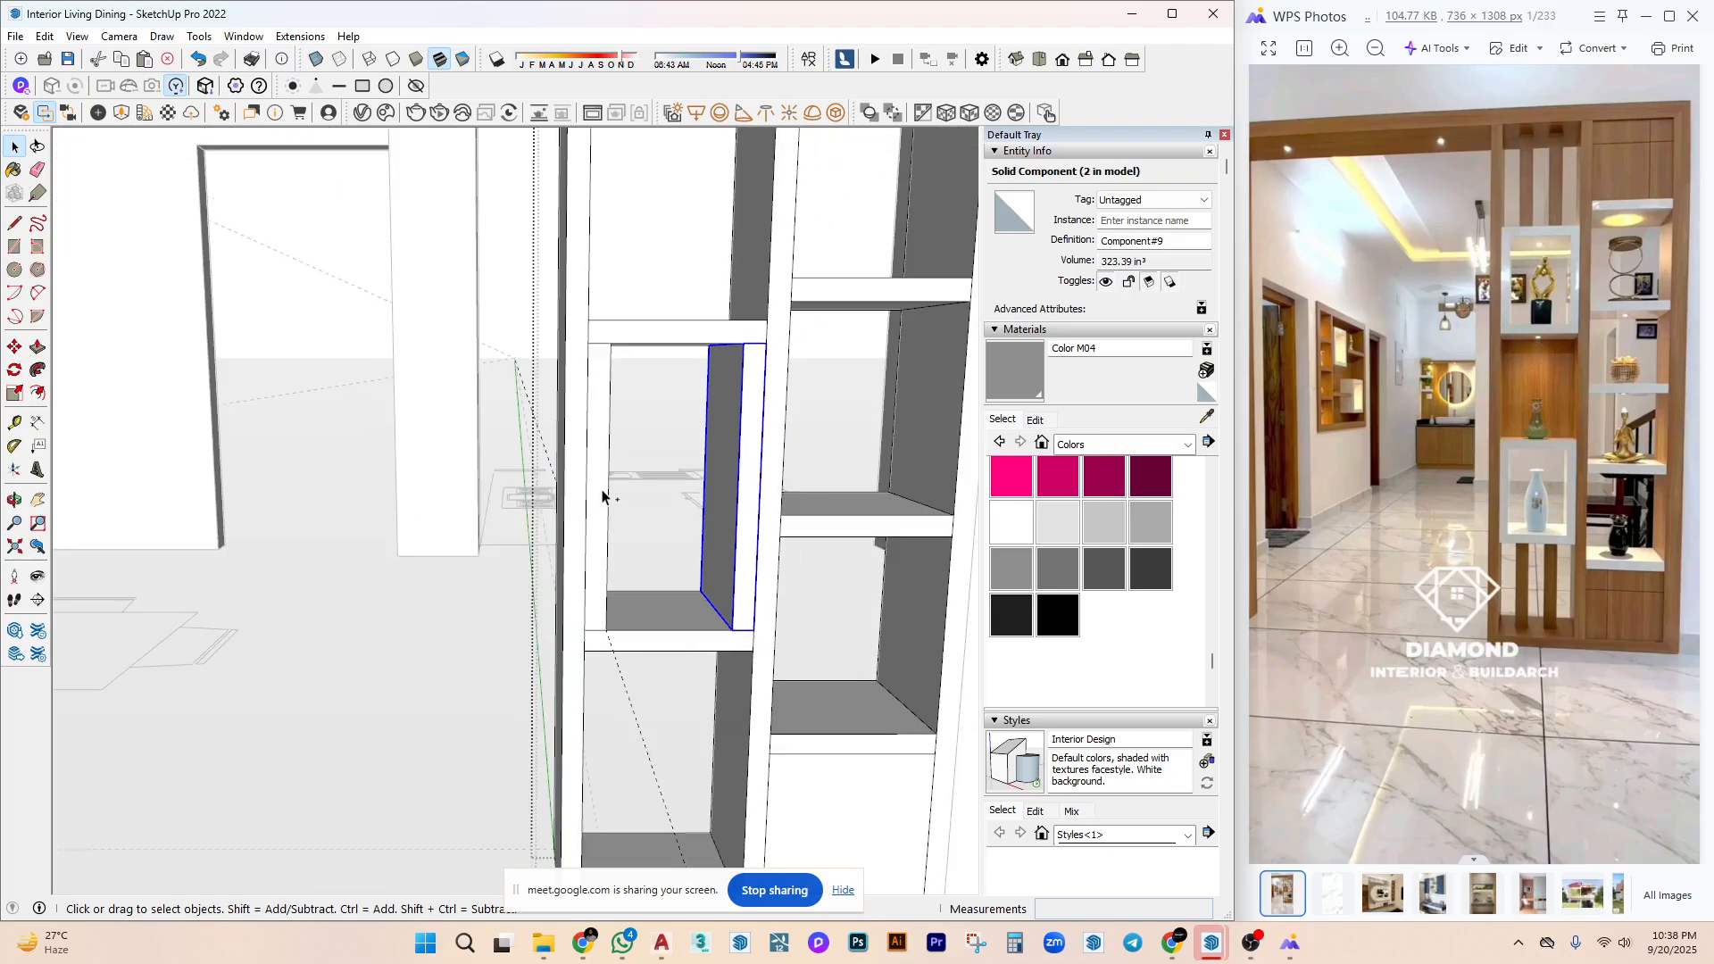
key("m")
key("ctrl")
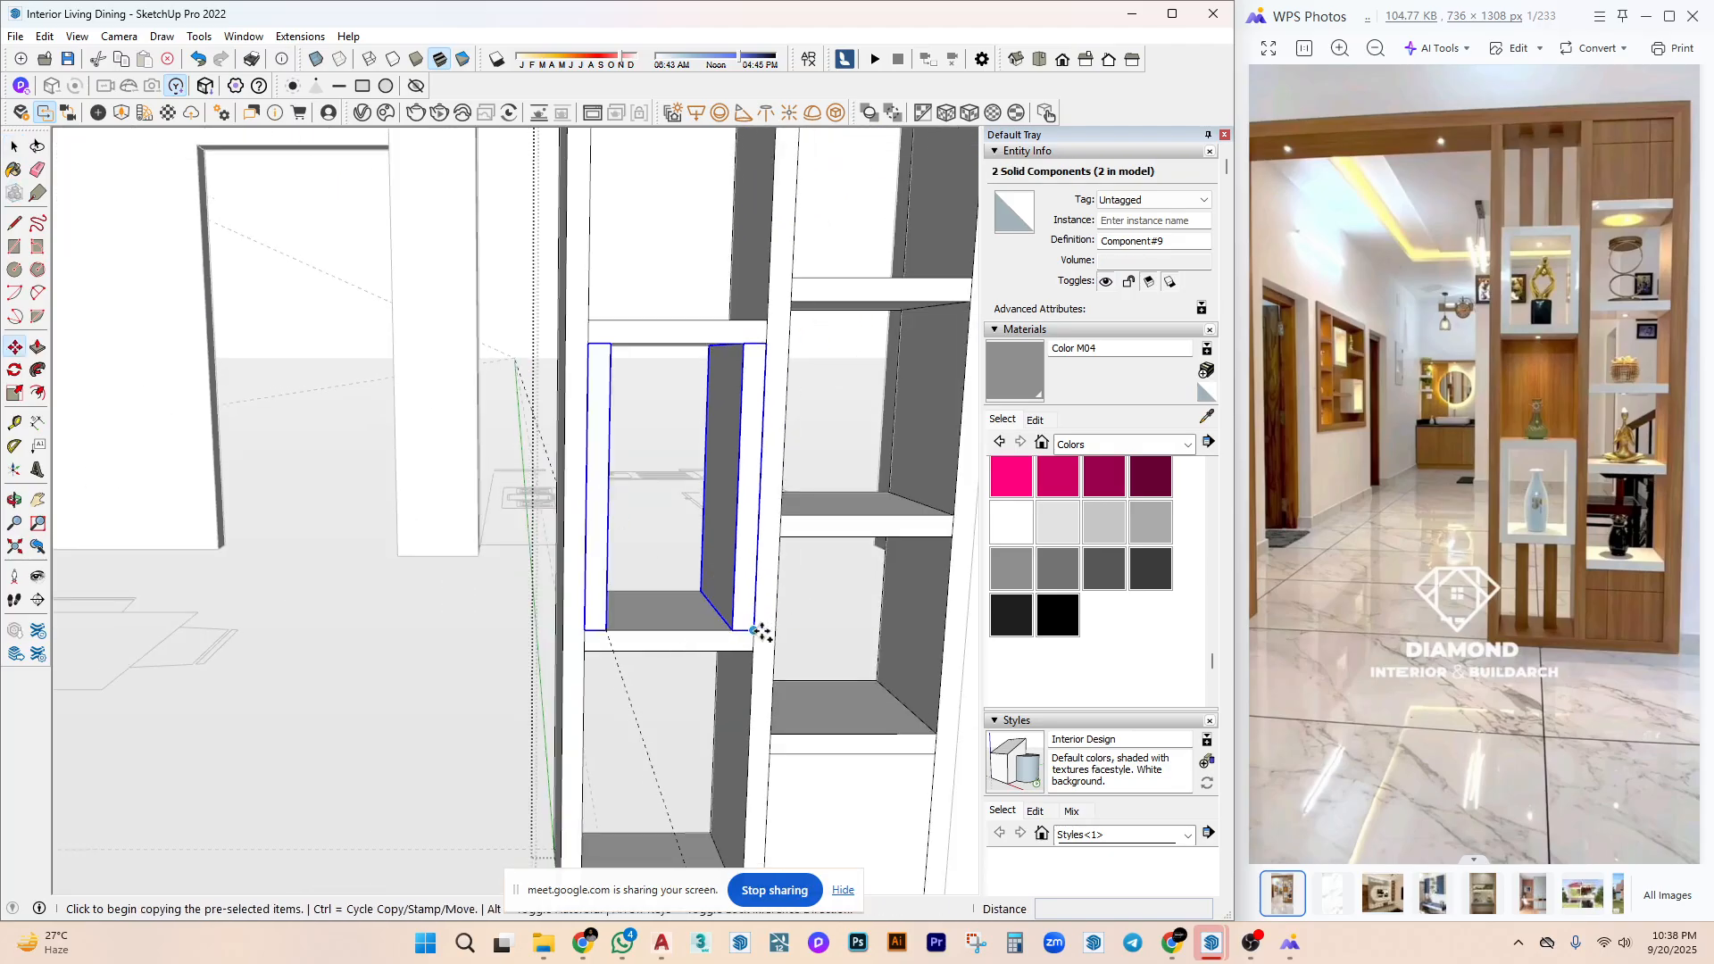
left_click(769, 626)
scroll(766, 630, "down", 3)
middle_click_drag(739, 328, 723, 411, "shift")
left_click(732, 434)
key("space")
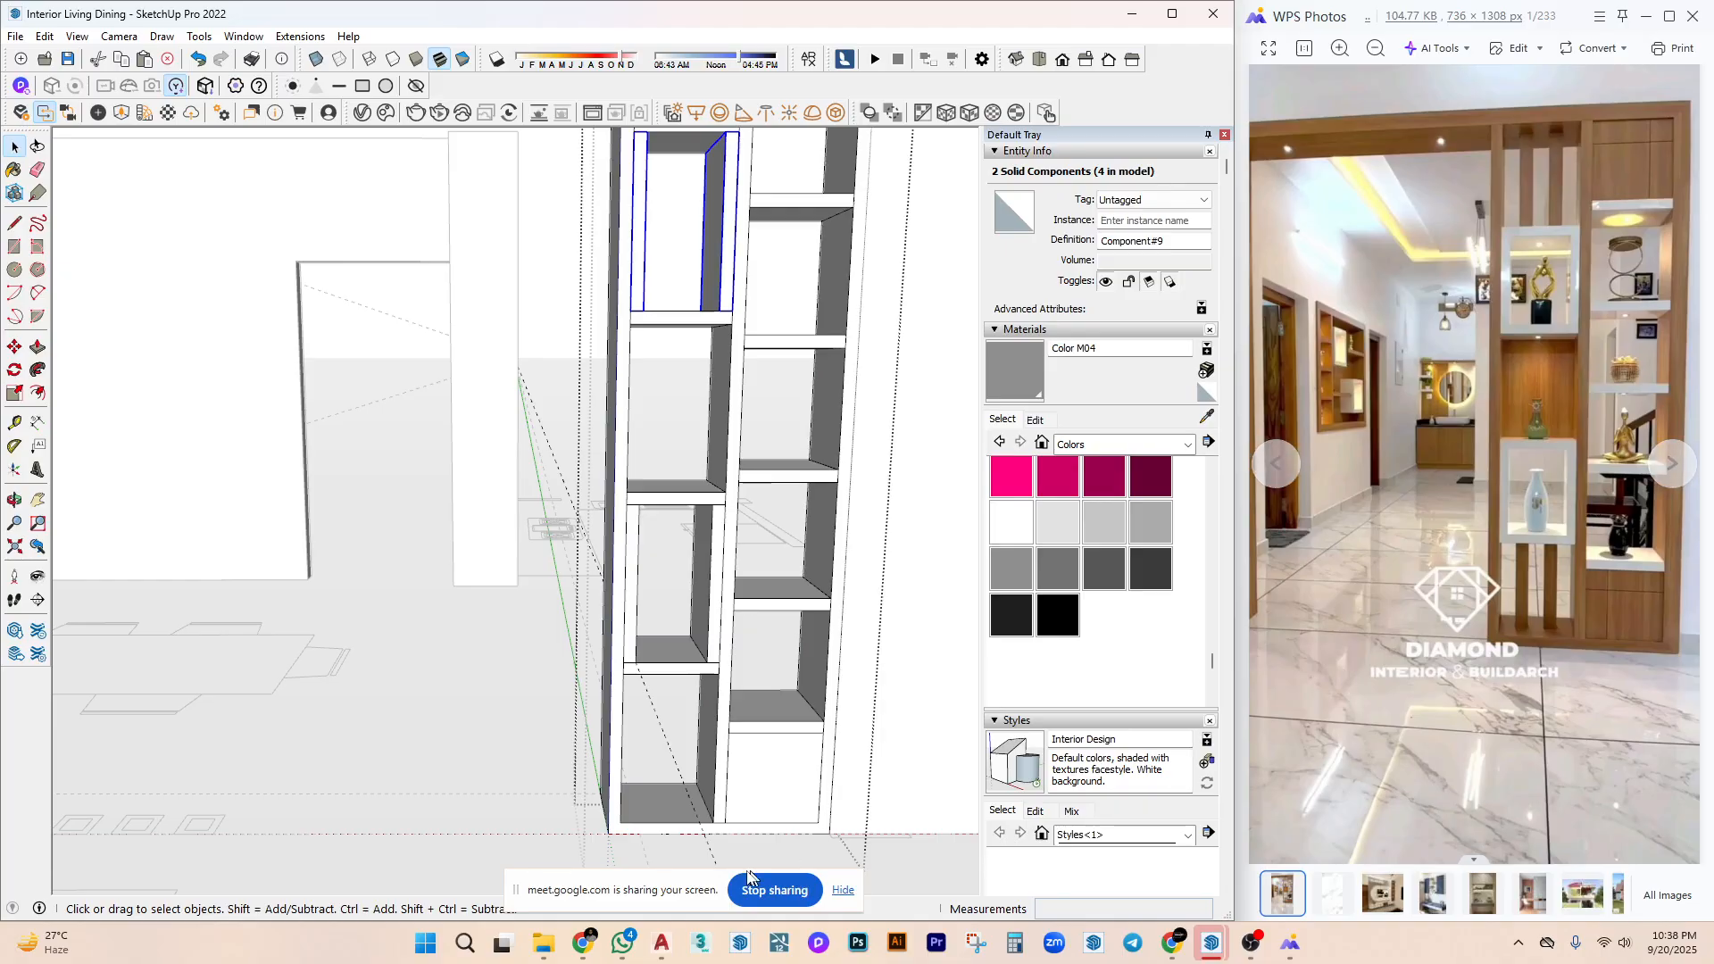
Place a guide across the floor of the left bay's bottom compartment, 5 1/2" from its front edge.
scroll(740, 776, "up", 3)
scroll(657, 768, "up", 6)
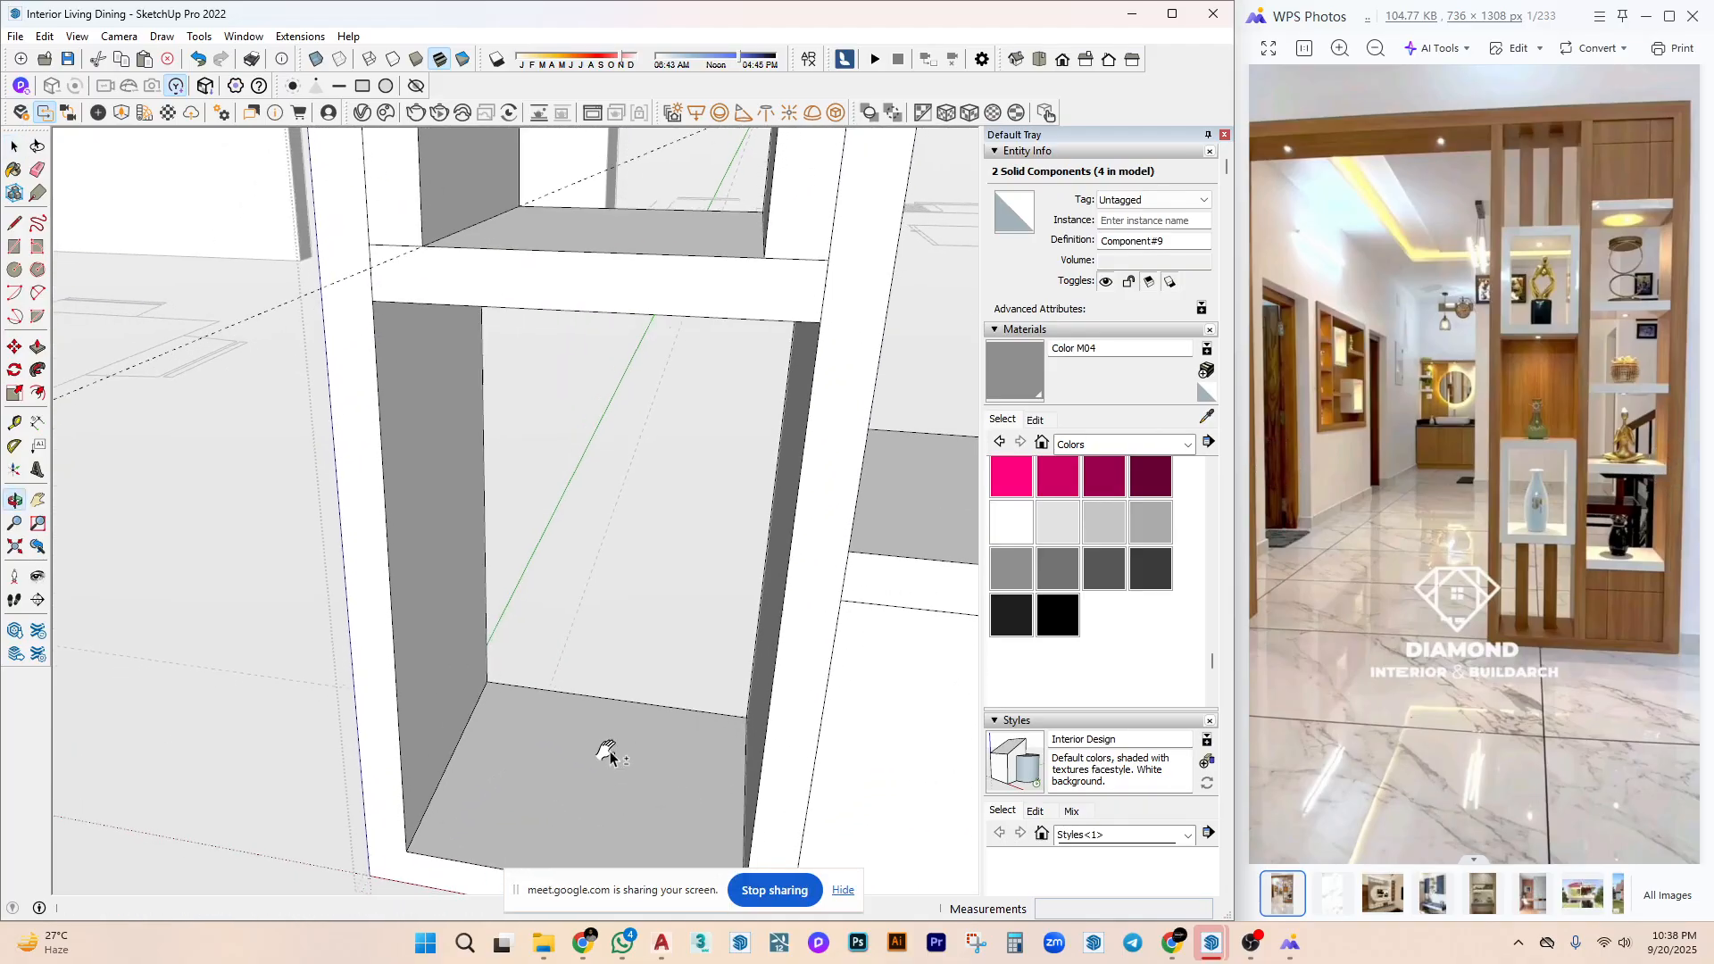
key("t")
left_click(459, 860)
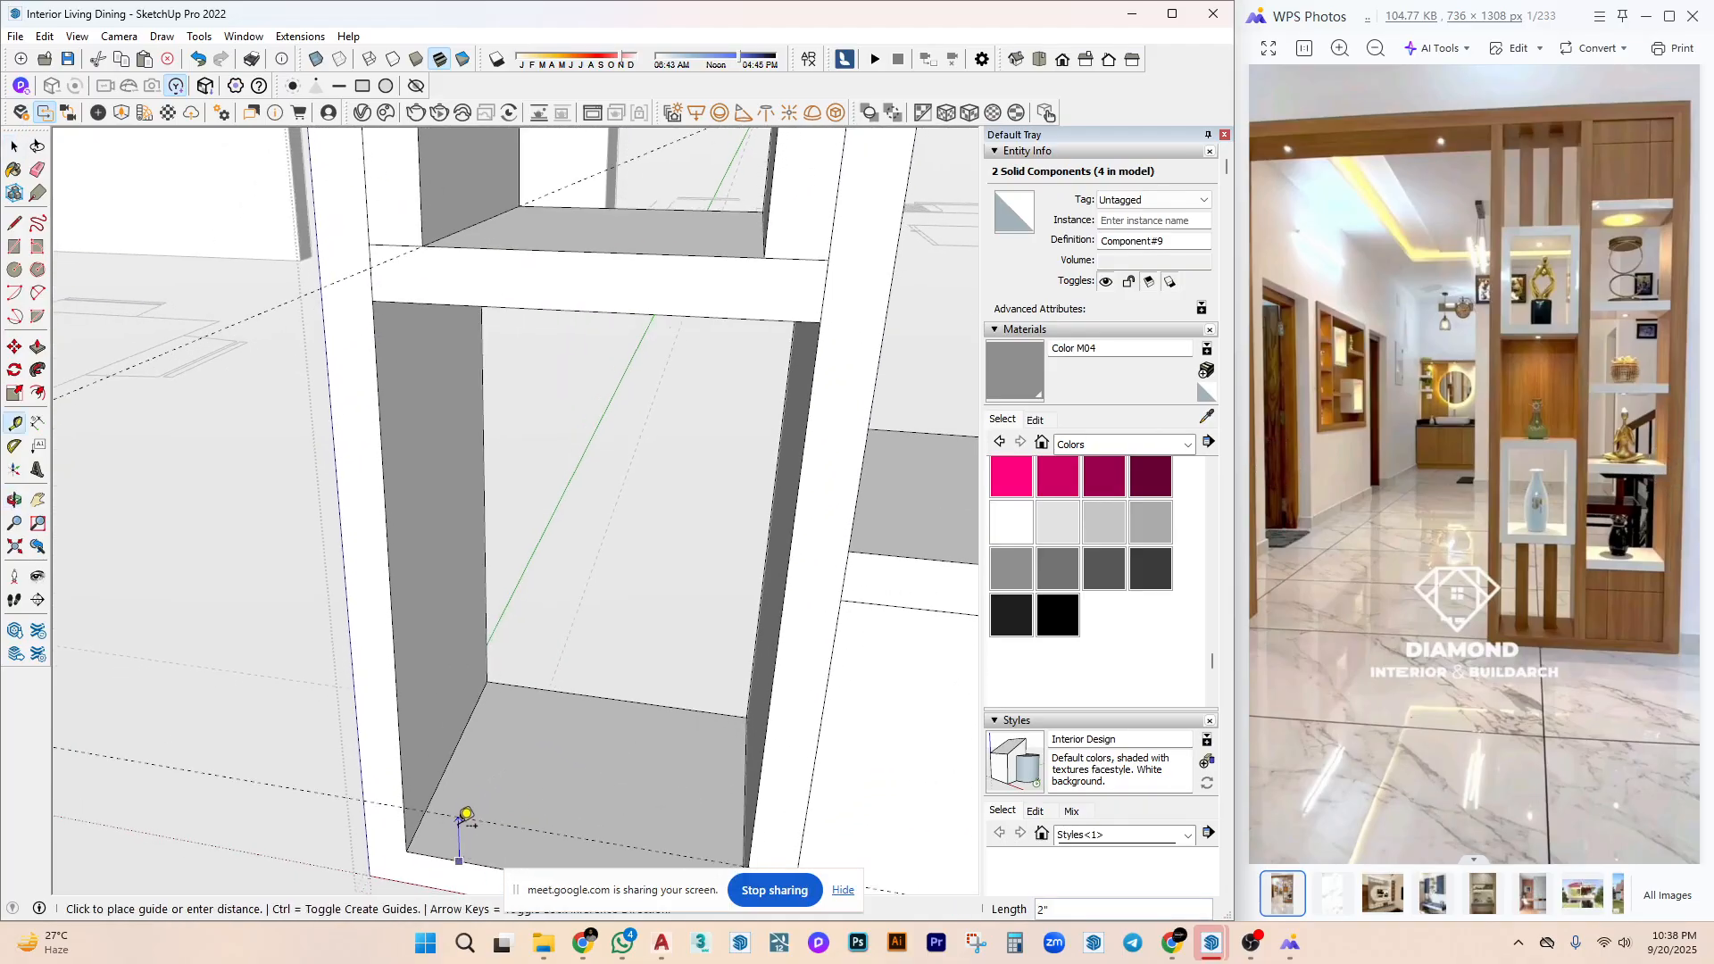
left_click(460, 748)
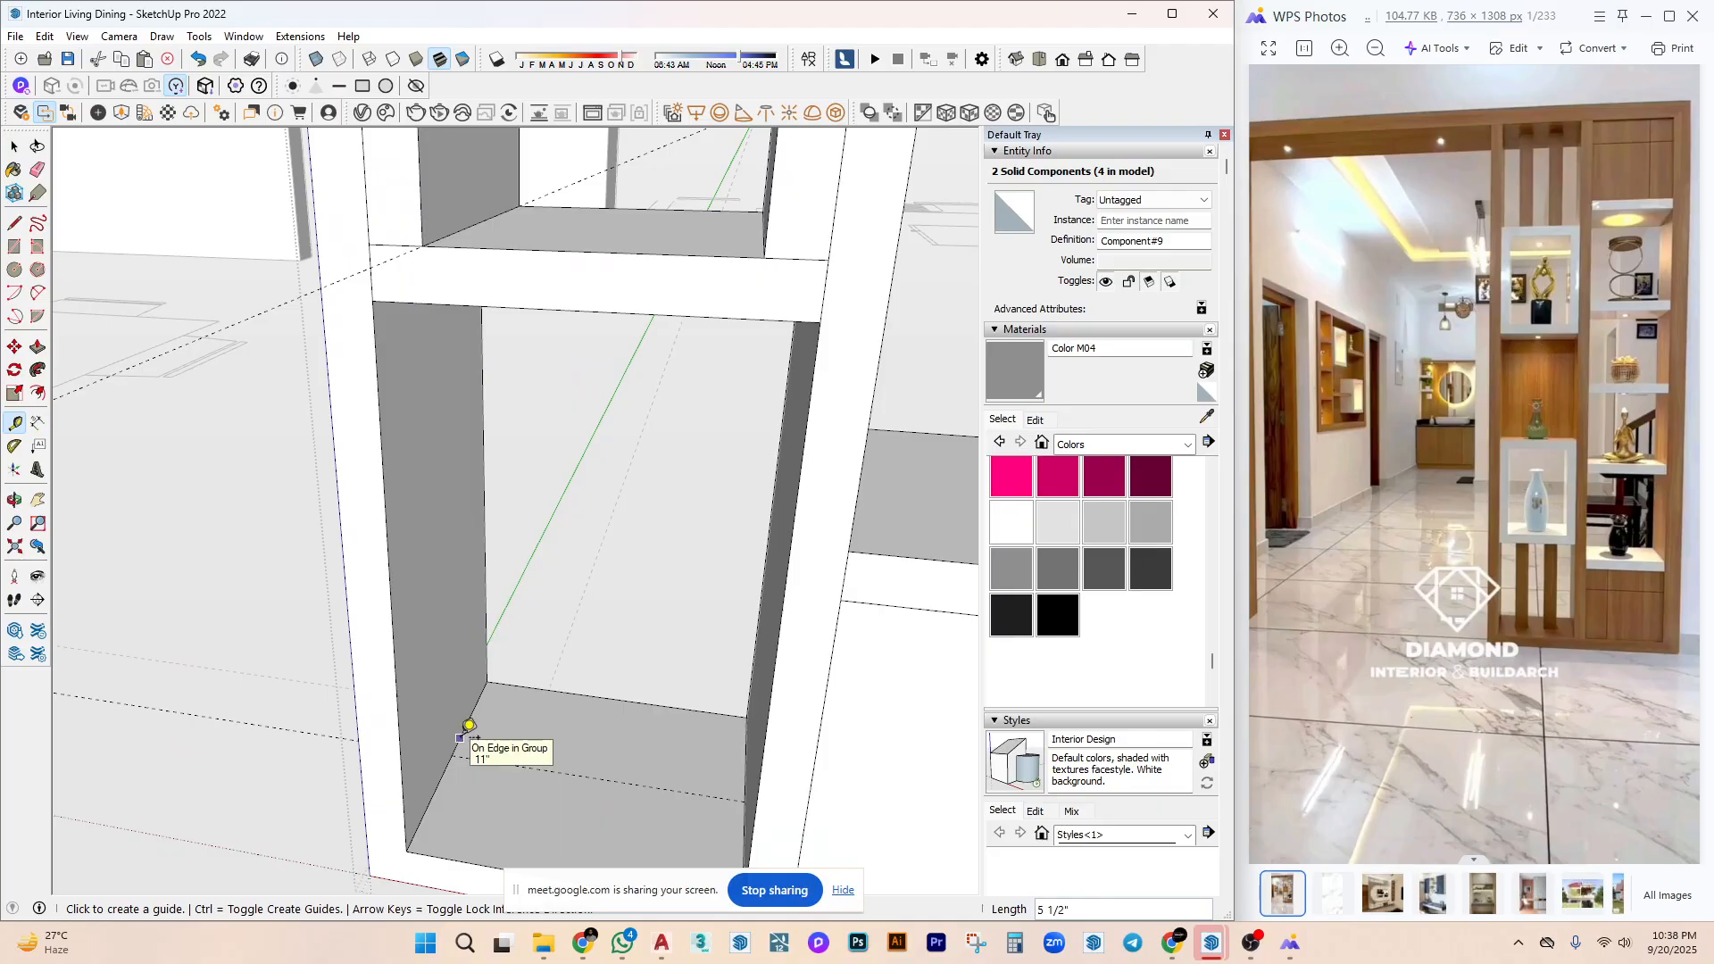
middle_click_drag(462, 737, 582, 685)
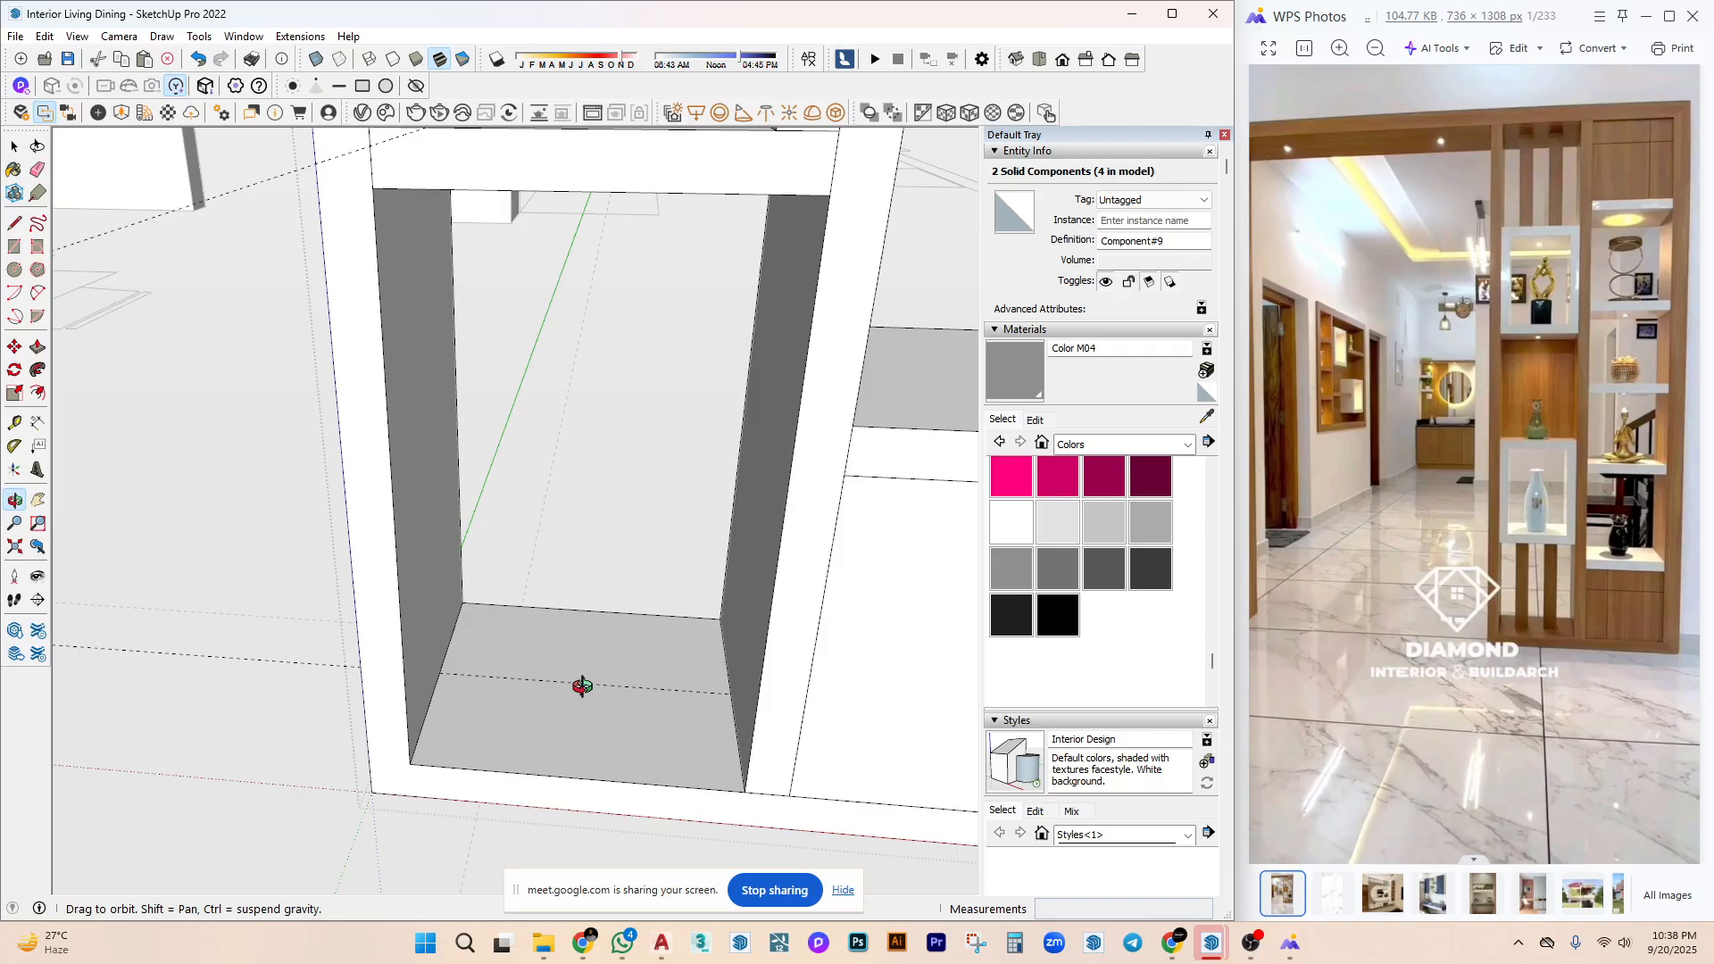
Copy the guide along the bottom compartment's side to the opposite side and divide the distance into 3 equal spaces.
key("space")
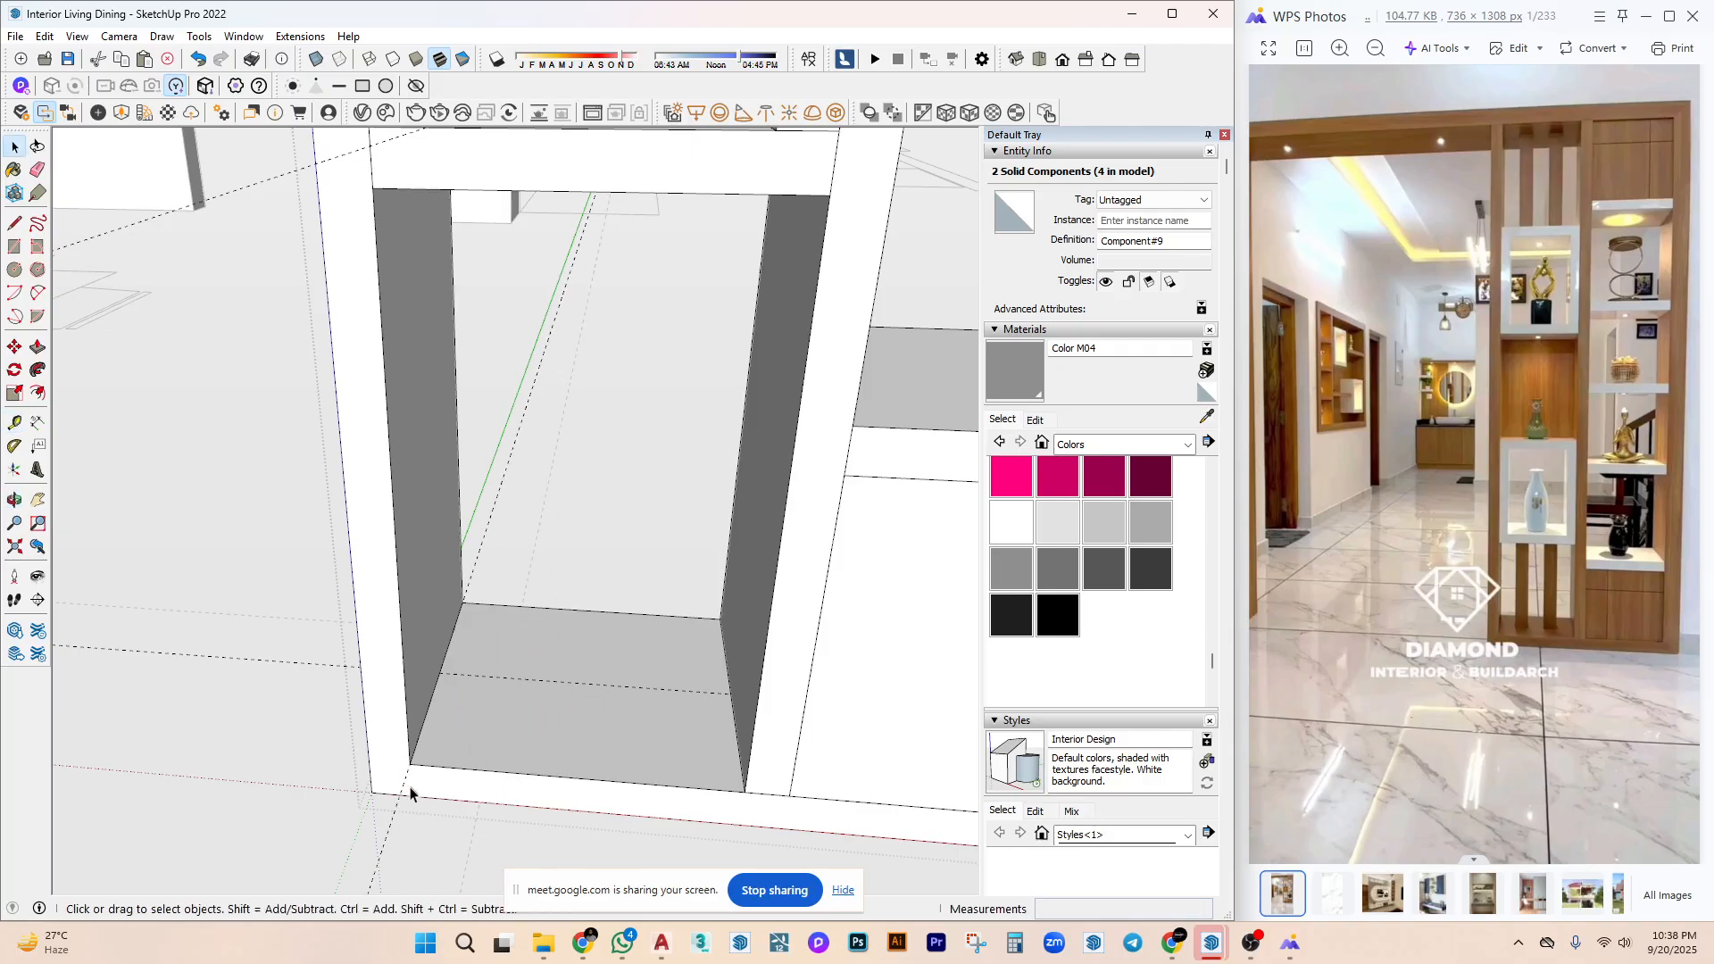
left_click(401, 799)
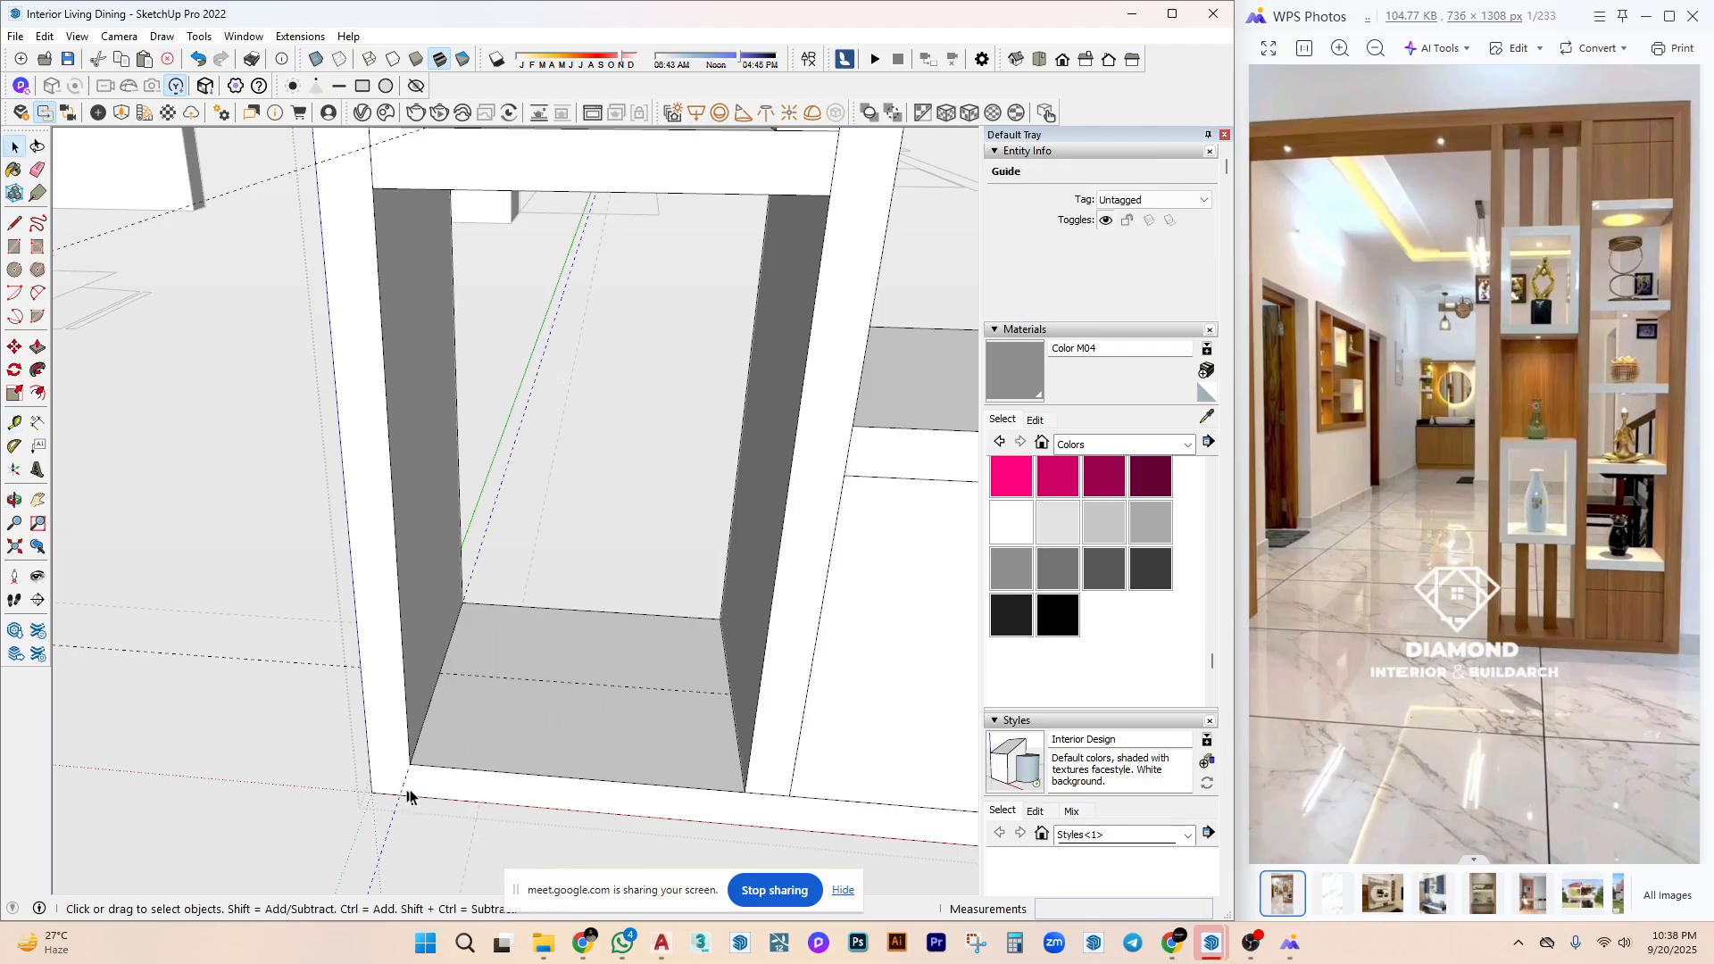
scroll(481, 779, "up", 2)
key("m")
left_click(430, 629)
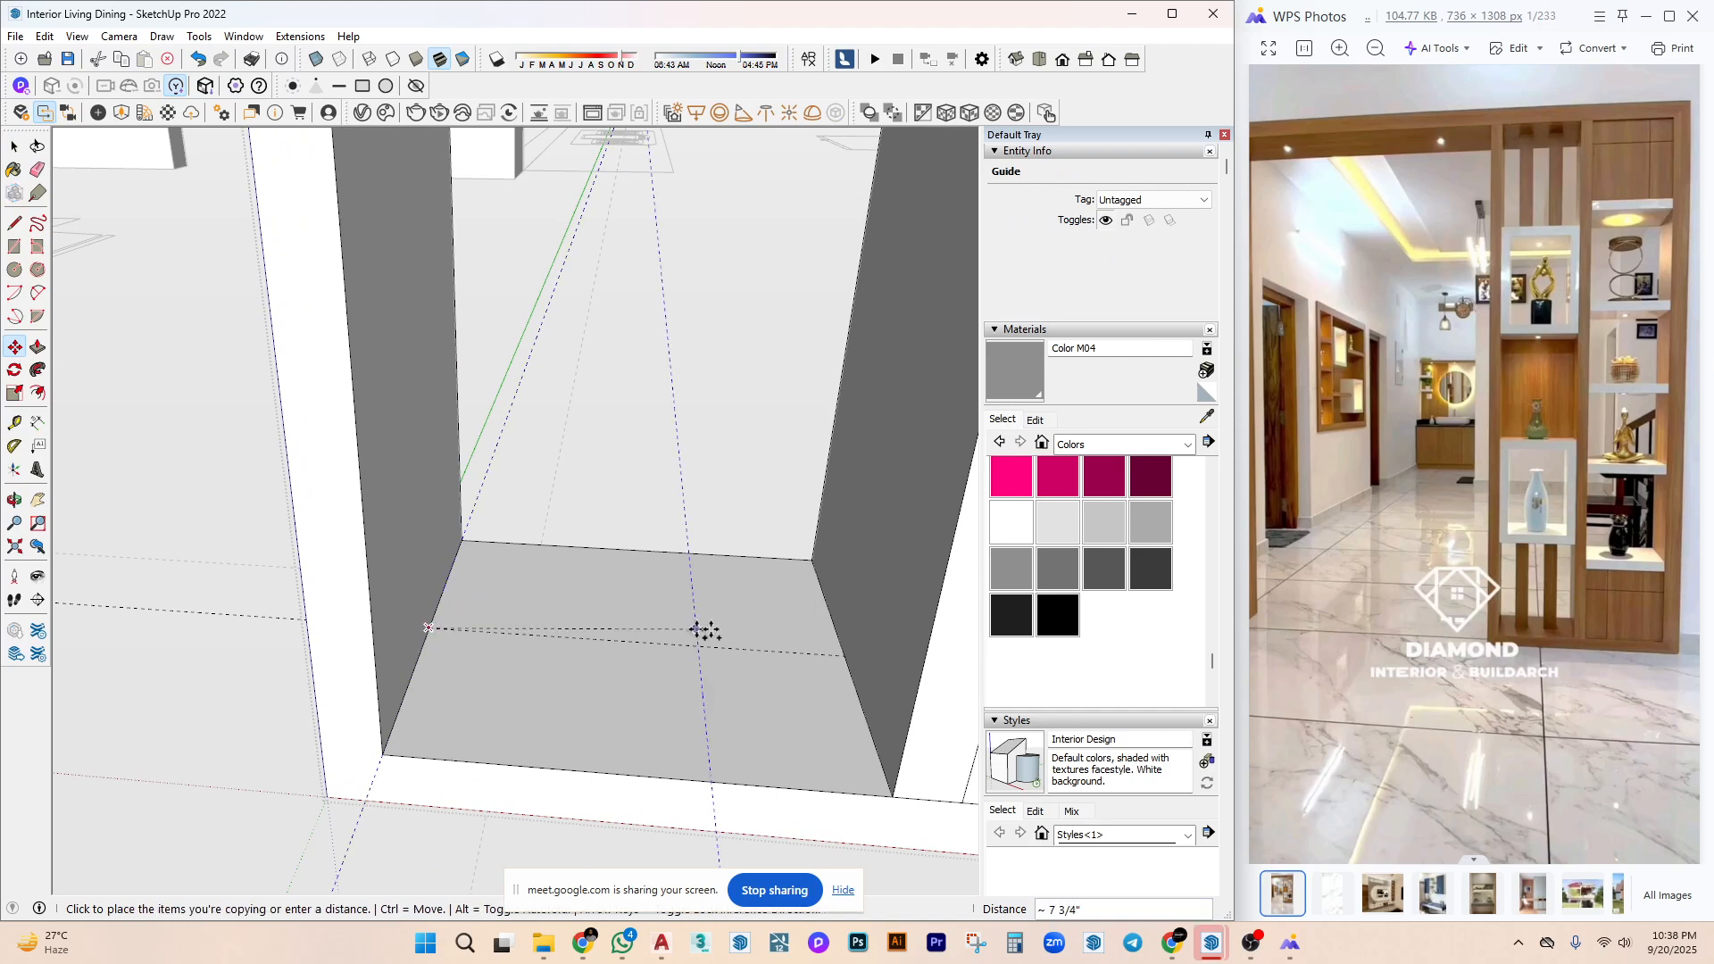
left_click(839, 658)
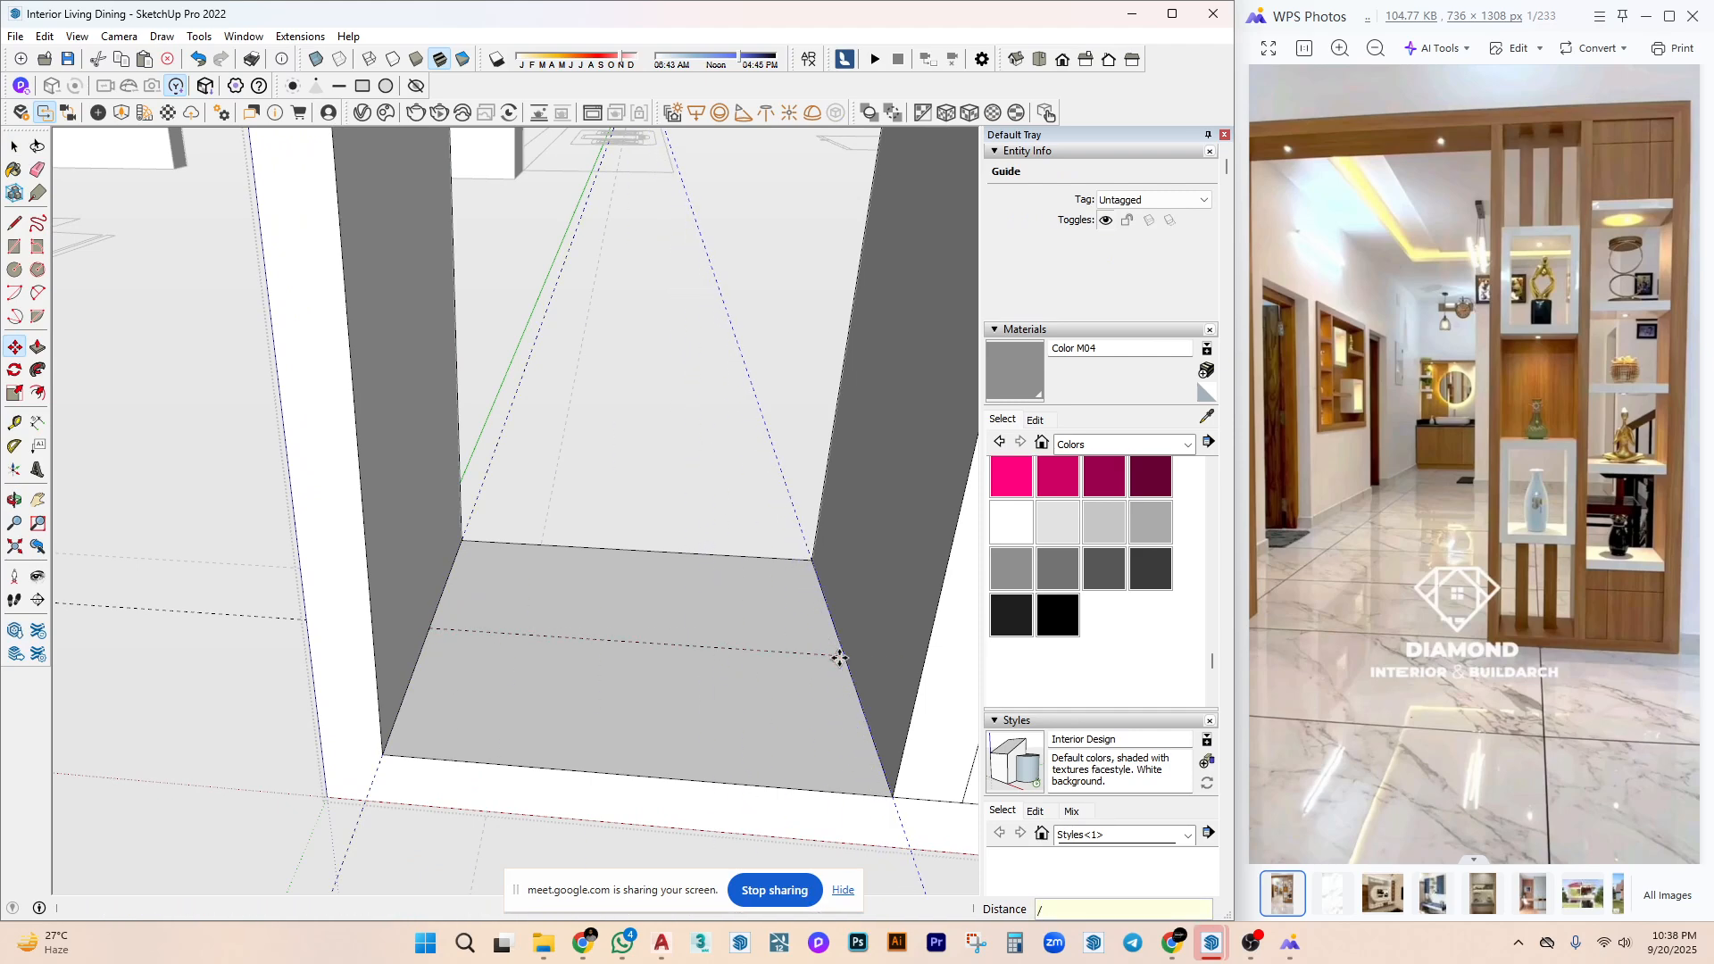
key("space")
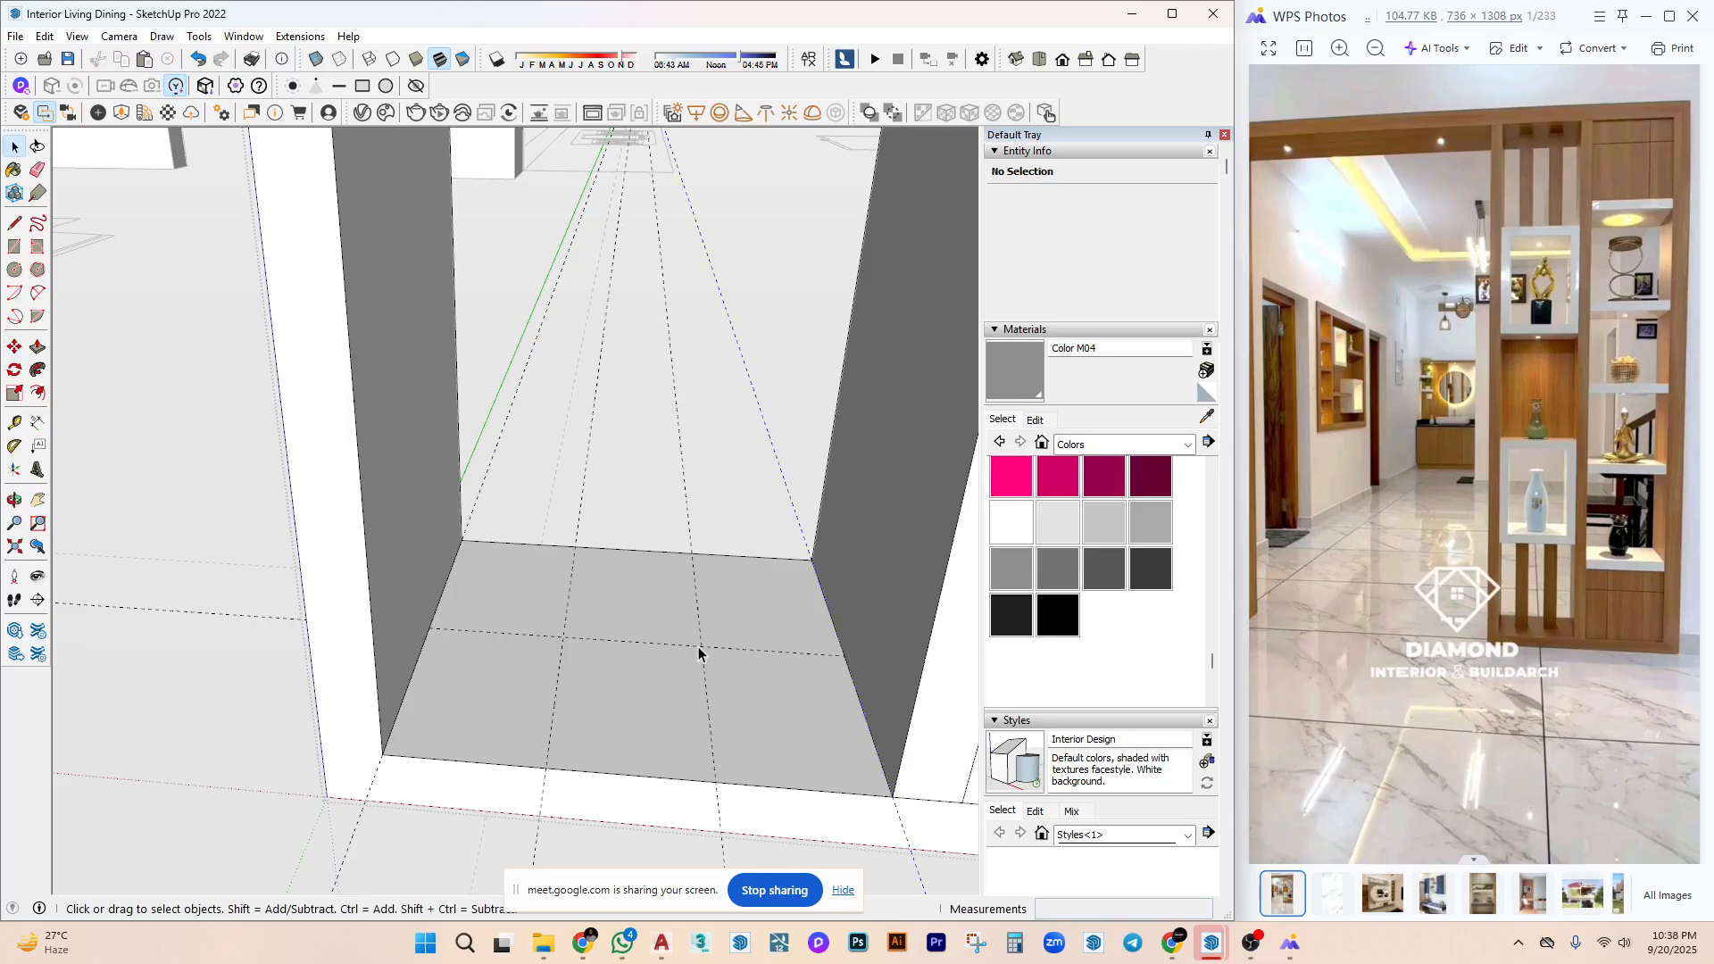
Add a parallel guide 1.5" in front of the guide across the compartment floor.
key("t")
left_click(659, 643)
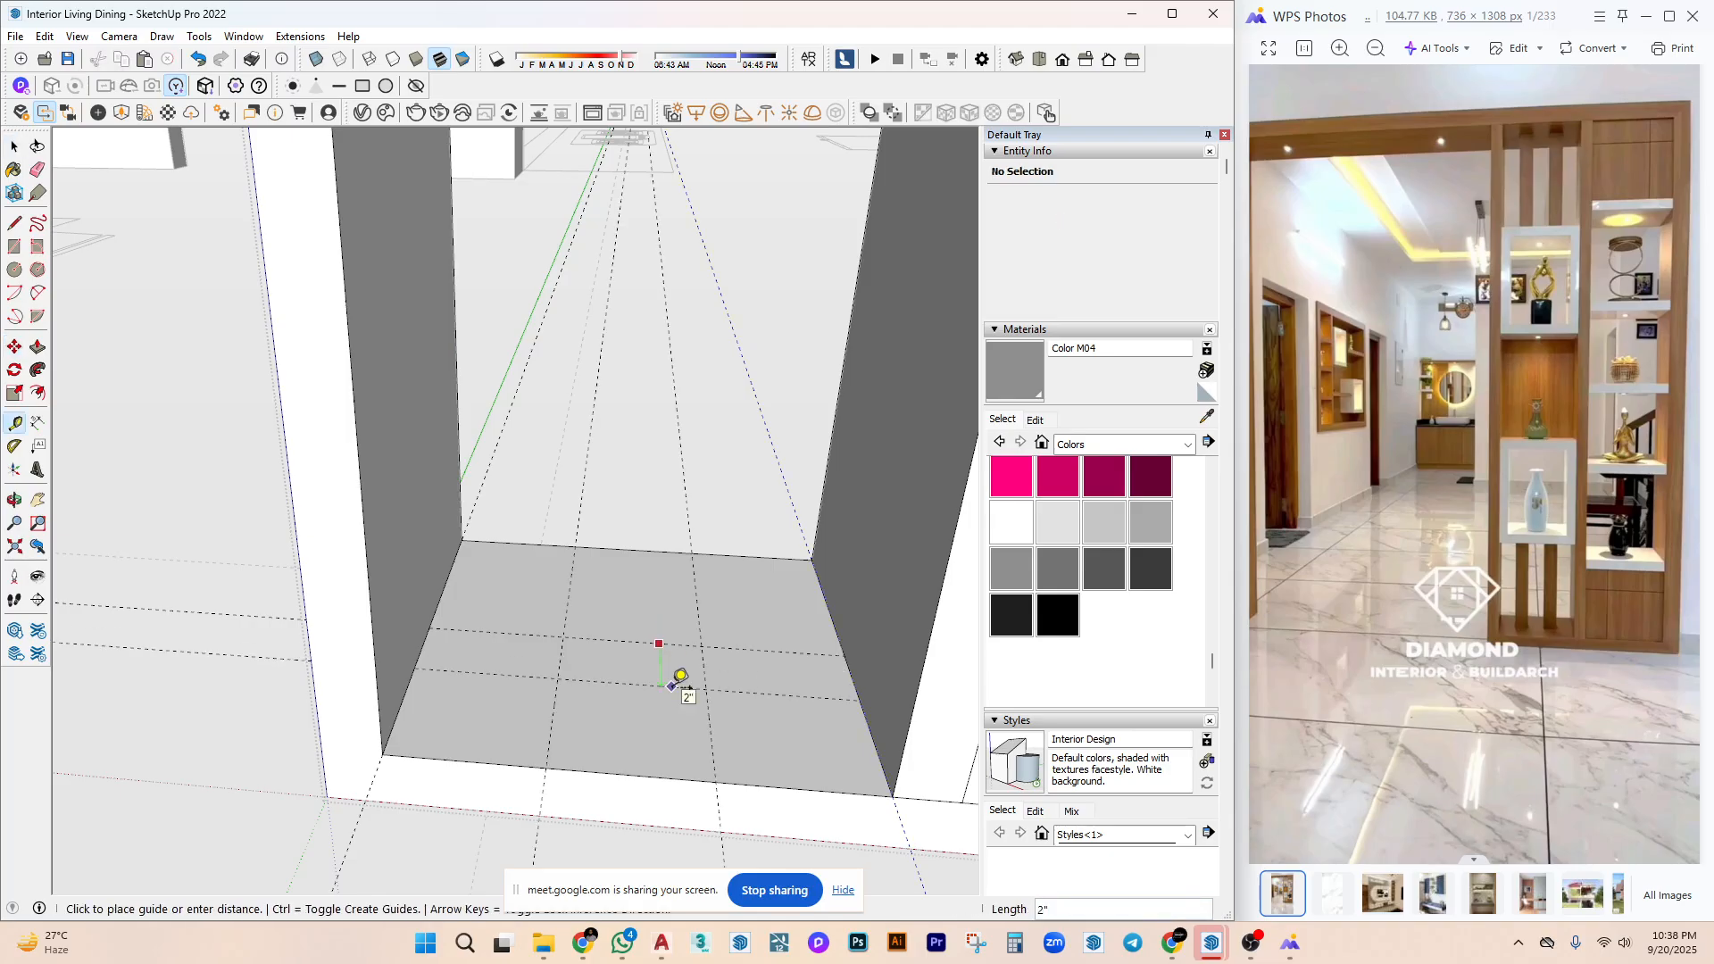
type("1.5")
key("Return")
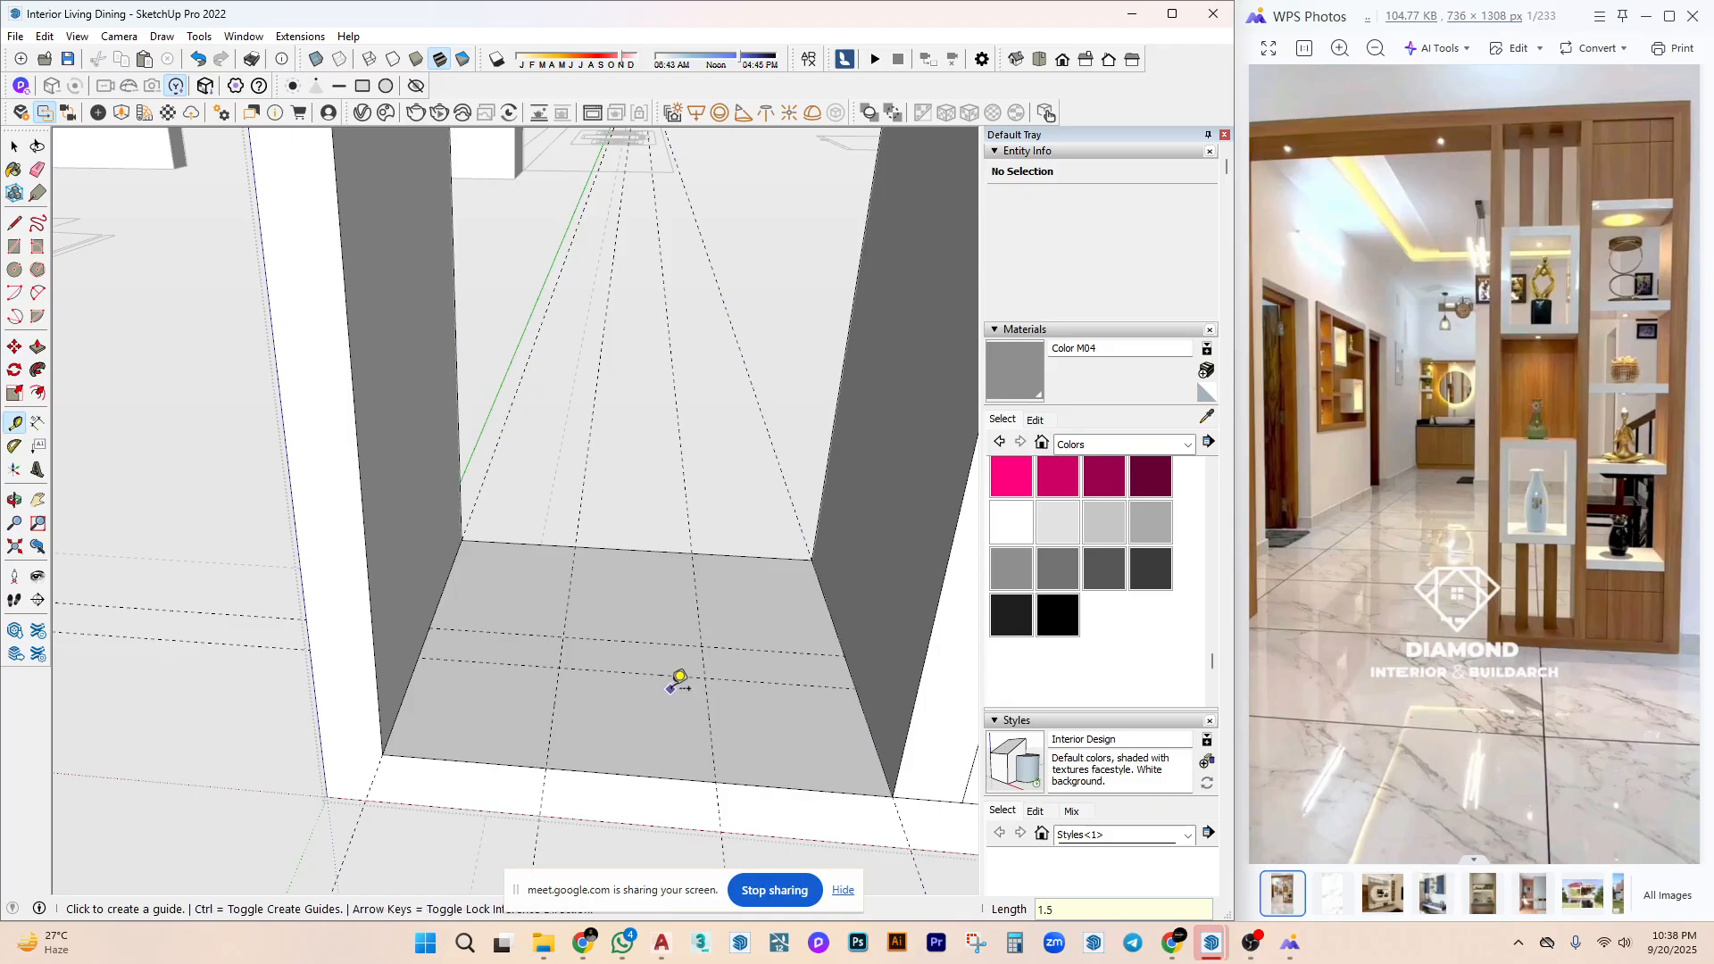
Place guides on both sides of the first division guide, about 1 1/2" apart.
scroll(678, 679, "up", 1)
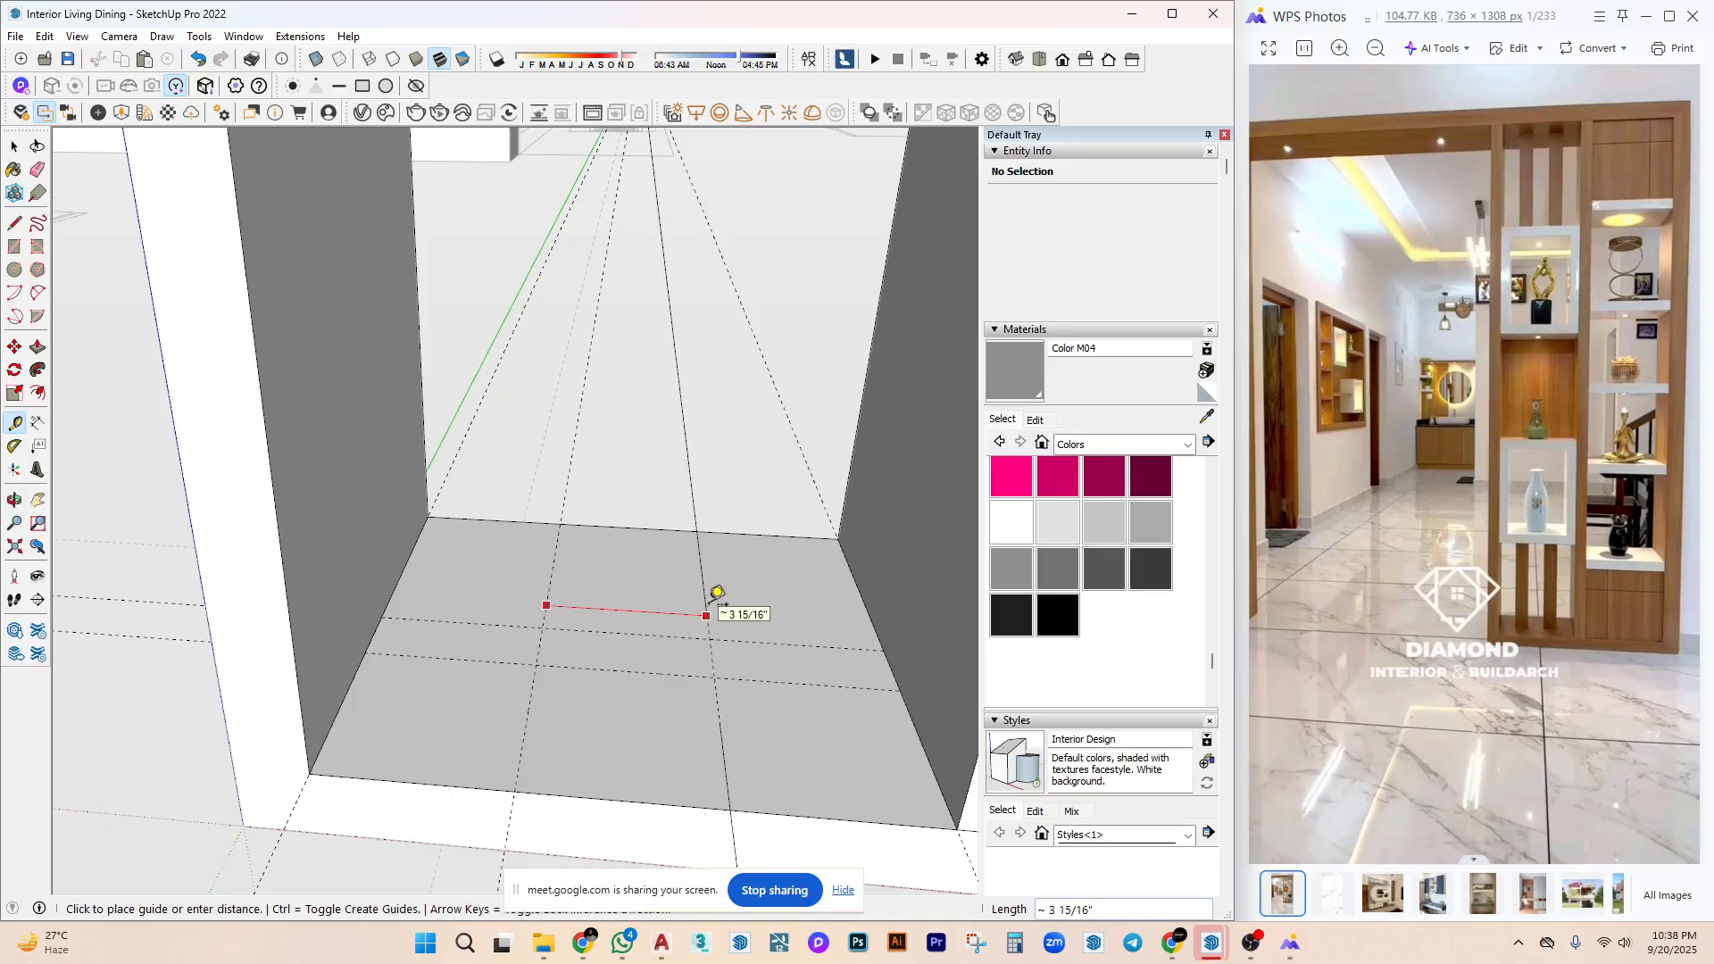
key("Escape")
left_click(545, 612)
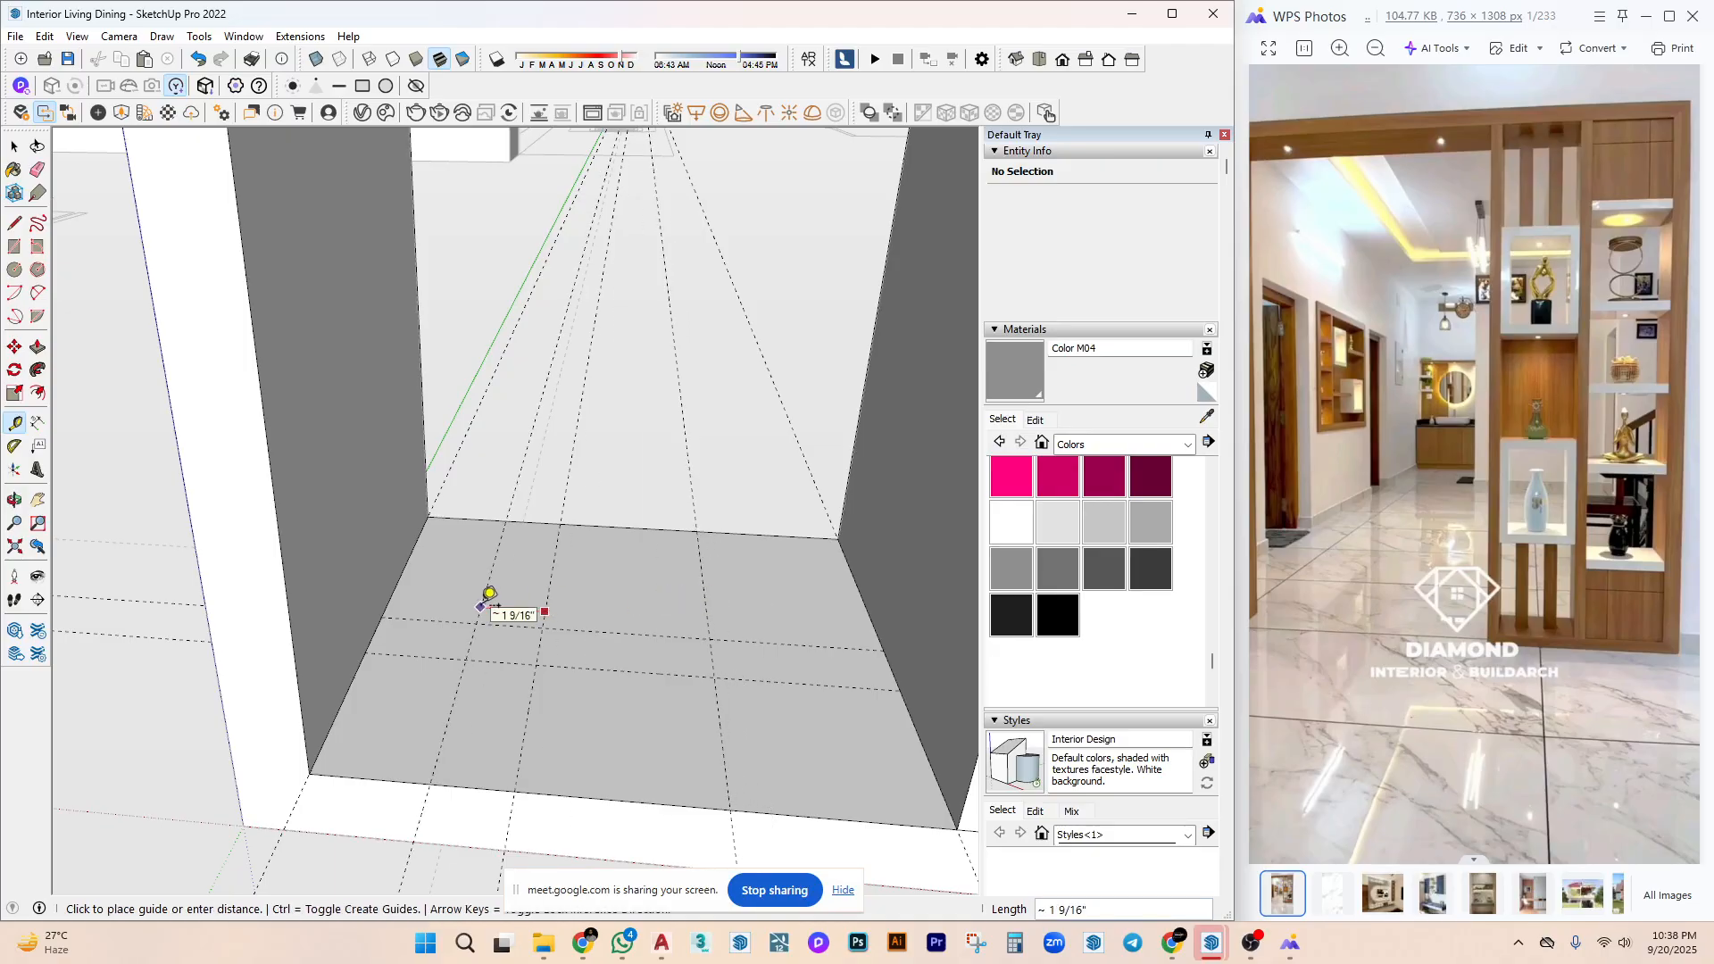
left_click(539, 649)
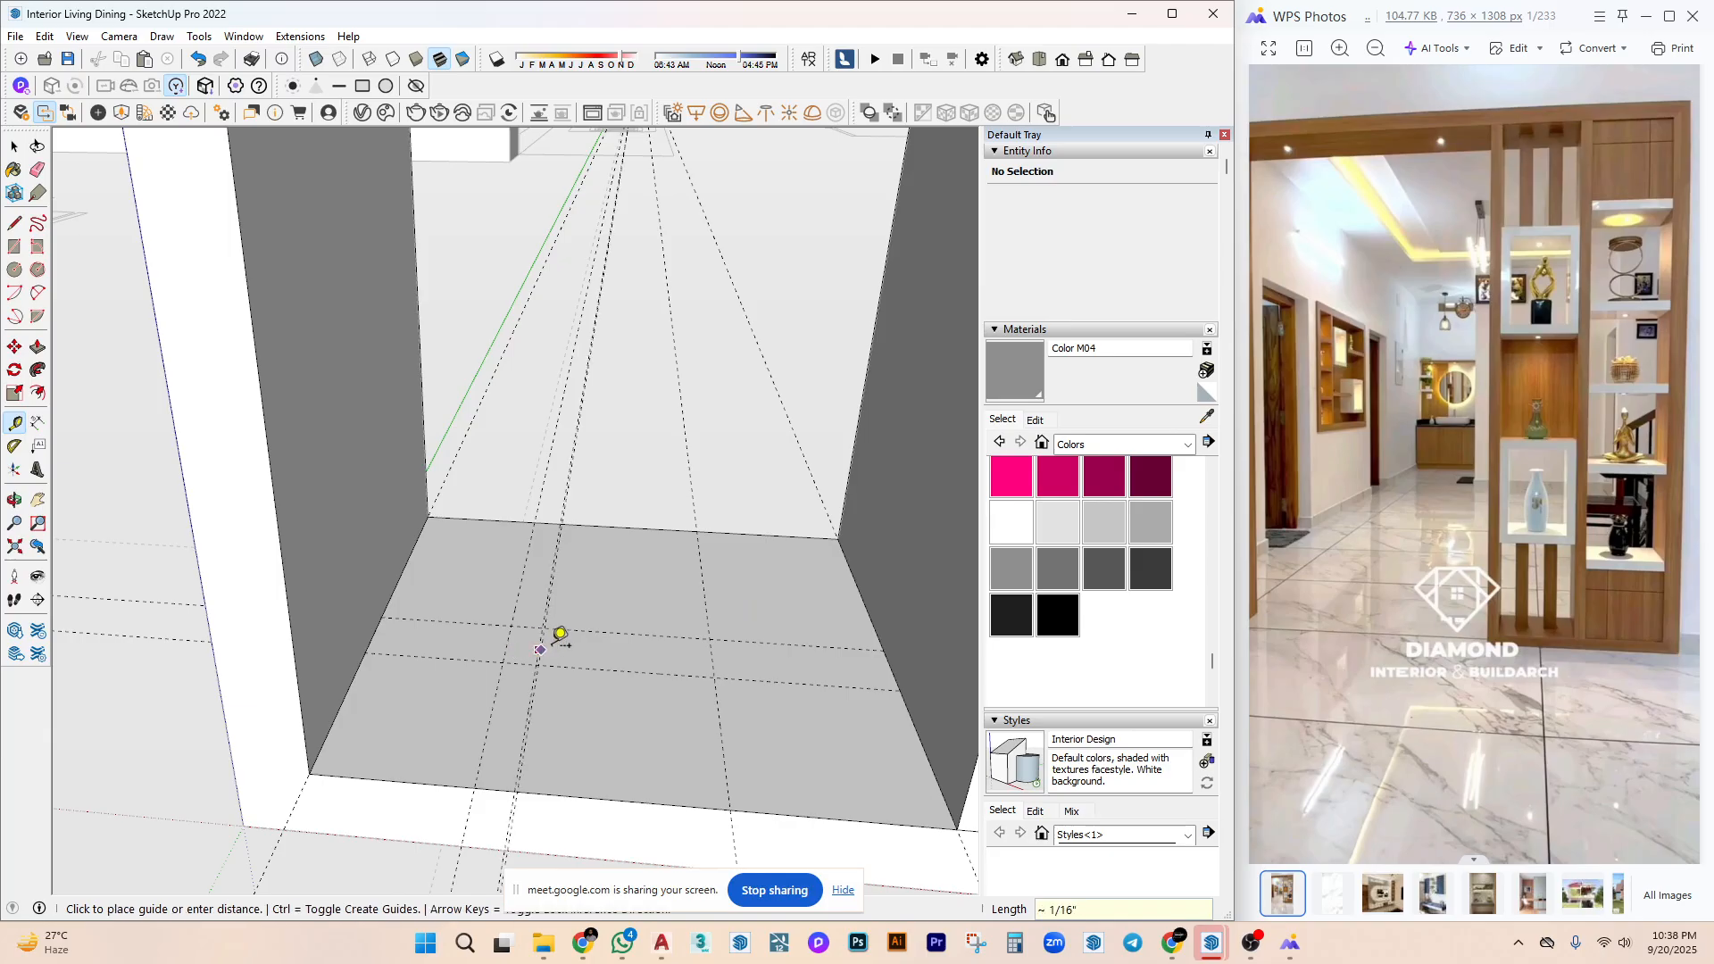
key("space")
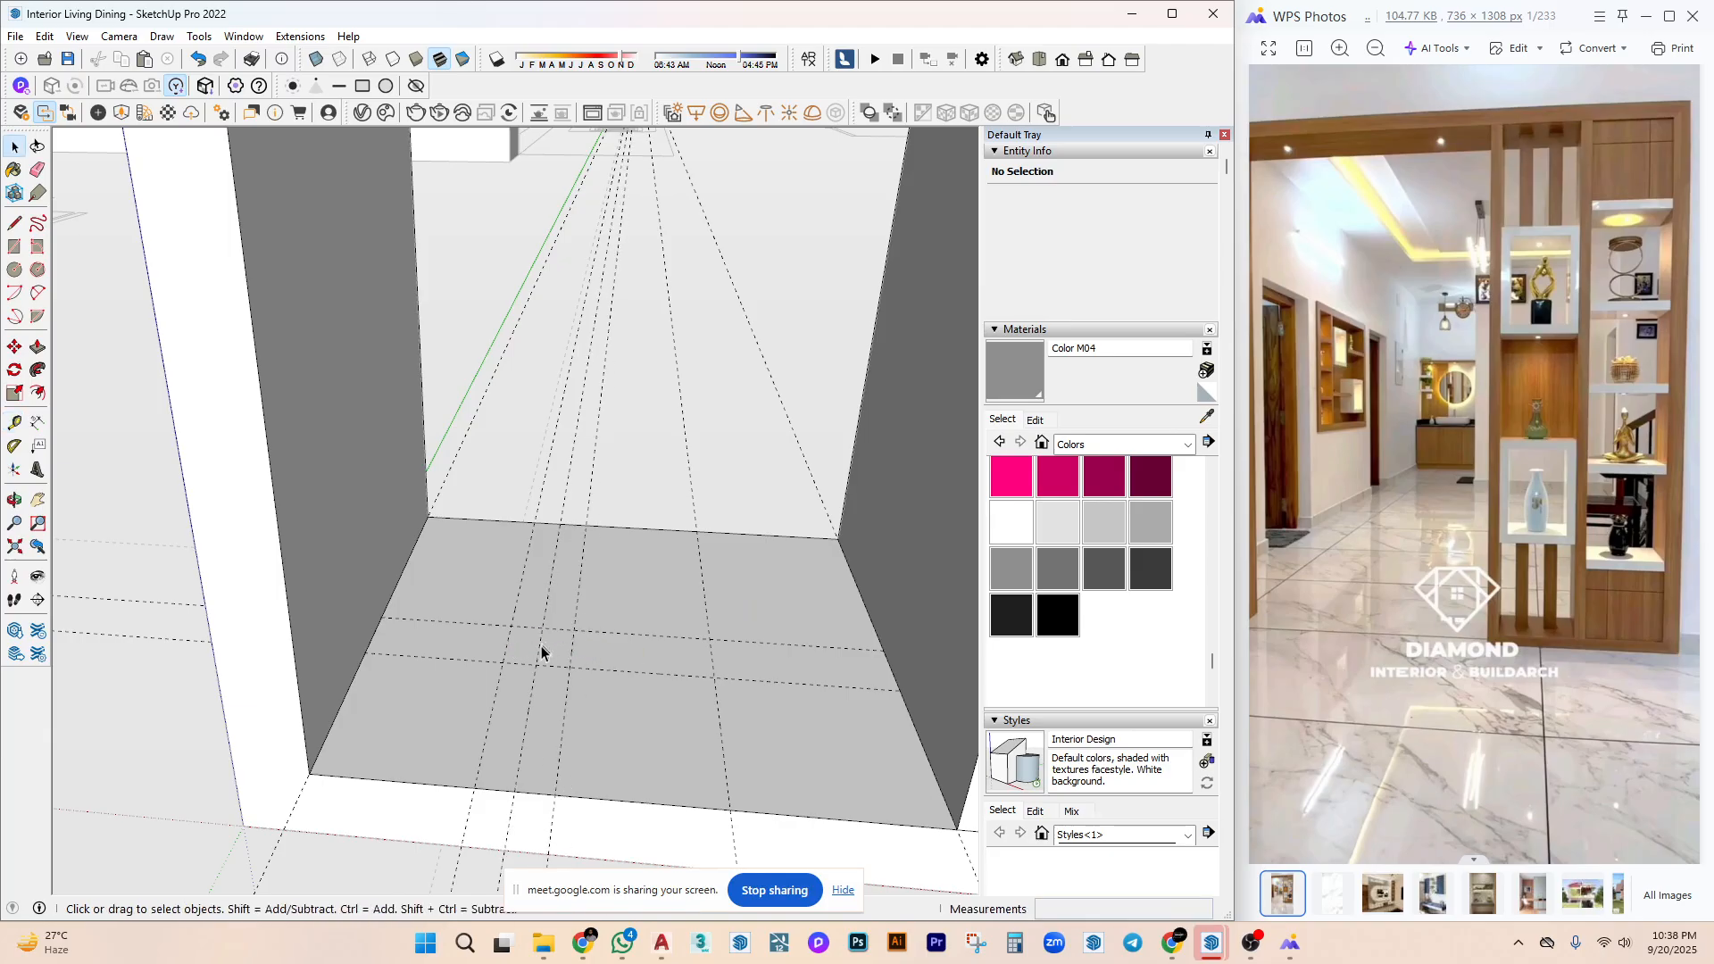
Draw a 1 1/2" by 1 1/2" square between the guides and Push/Pull it up to the underside of the shelf above.
key("r")
left_click(510, 625)
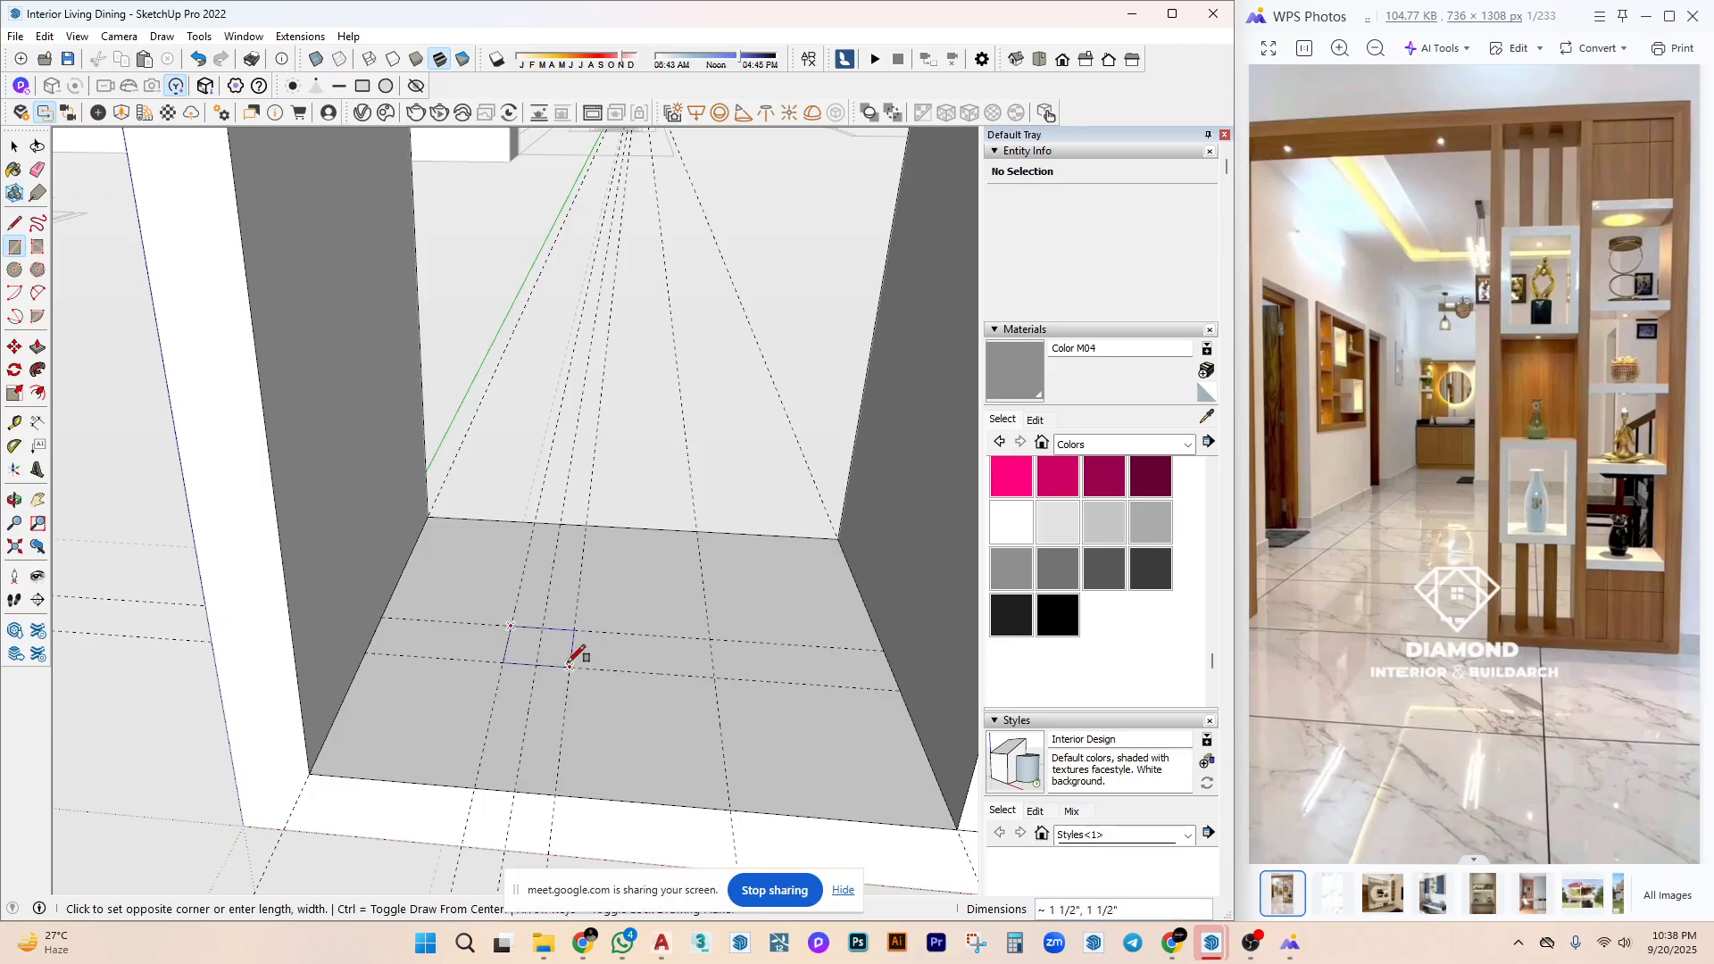
left_click(571, 665)
key("space")
key("p")
left_click(549, 651)
scroll(527, 500, "down", 4)
key("Escape")
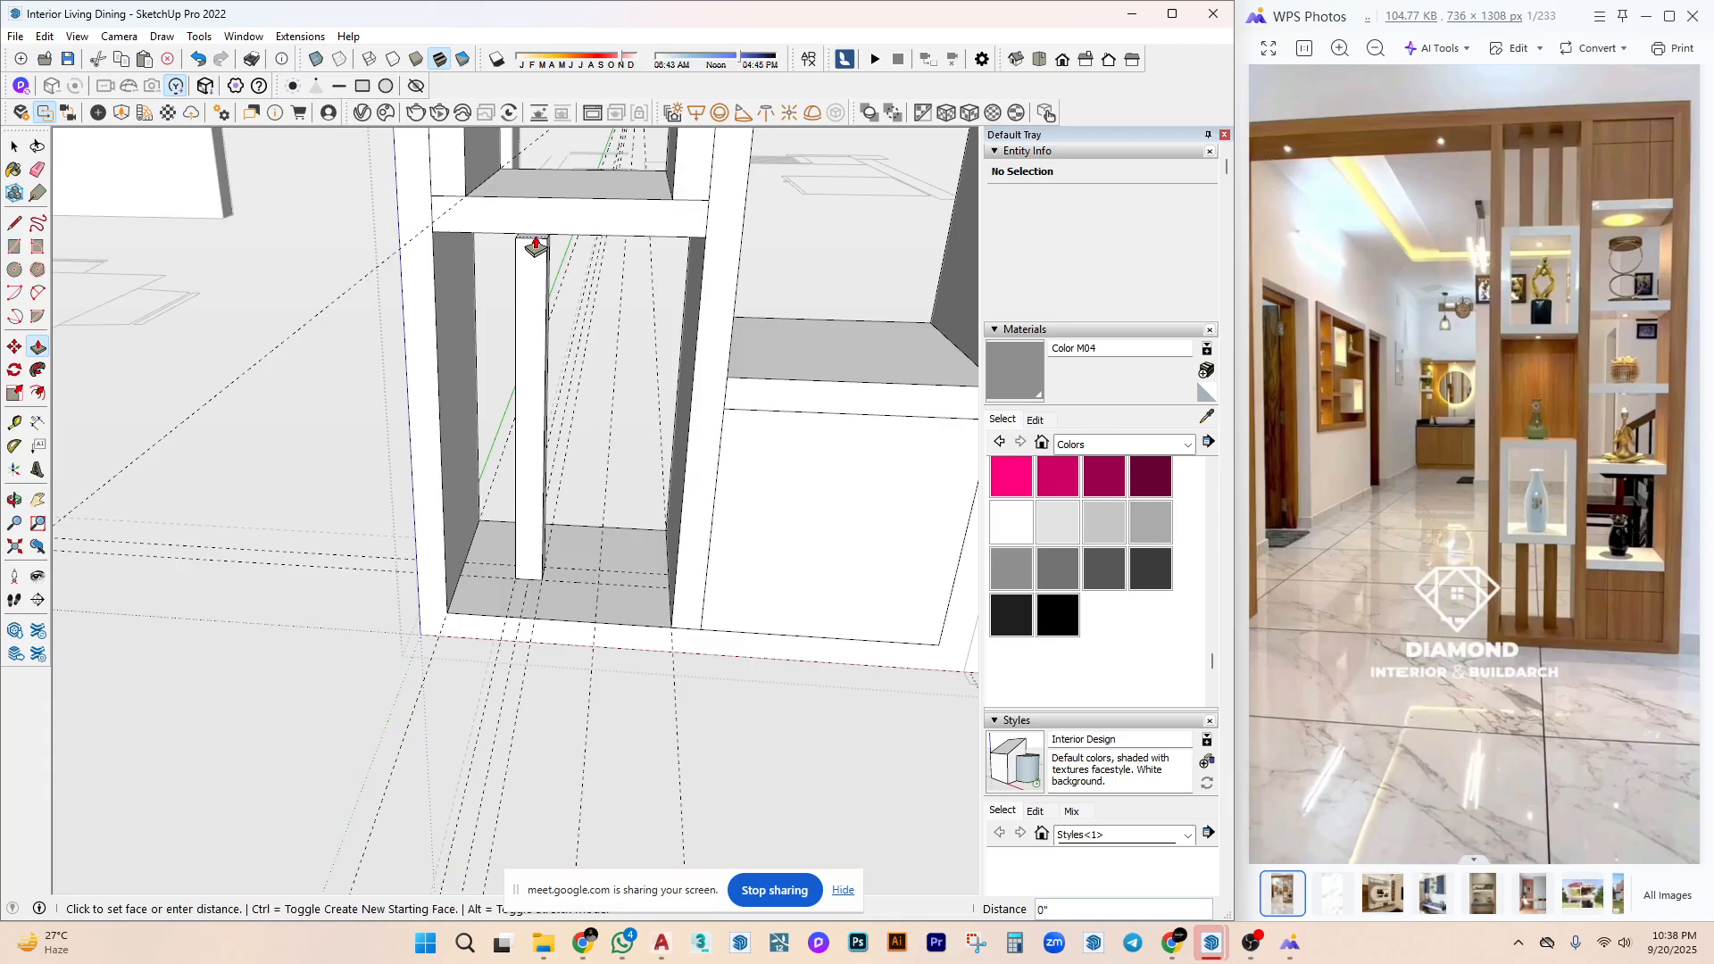
left_click(535, 246)
Select the whole vertical slat and make it a component.
key("space")
triple_click(540, 259)
right_click(541, 243)
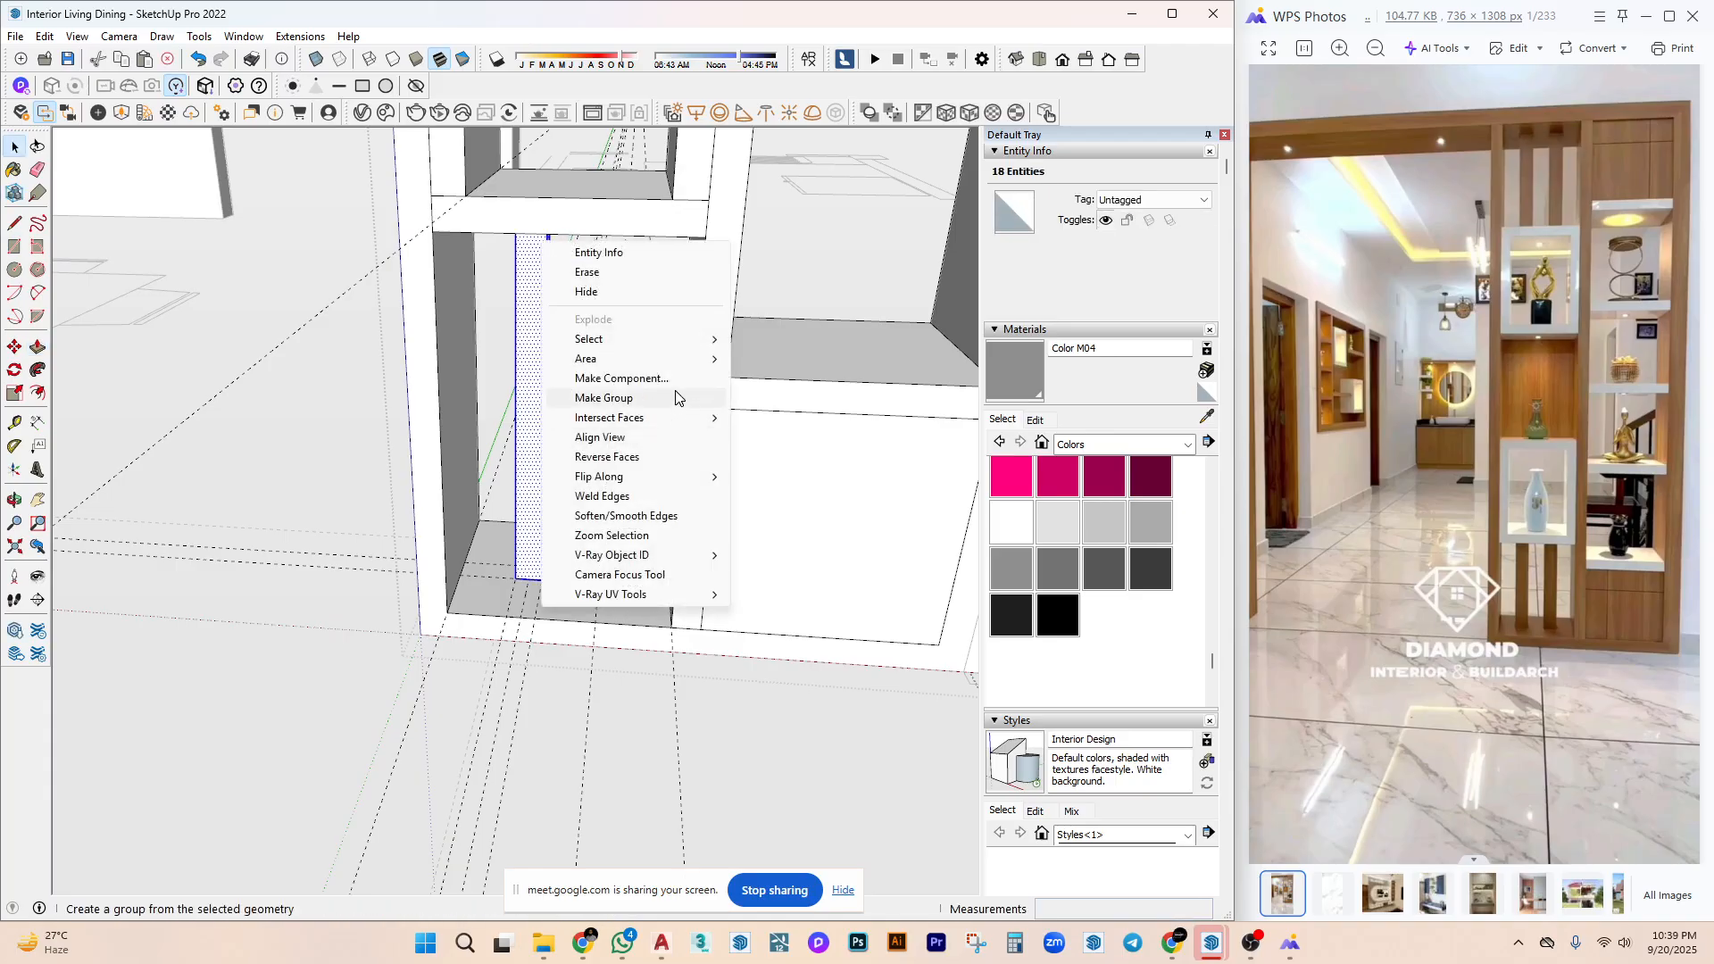
left_click(642, 378)
left_click(1312, 618)
Copy the slat by its base midpoint onto the second division guide in the bottom compartment.
scroll(532, 607, "up", 3)
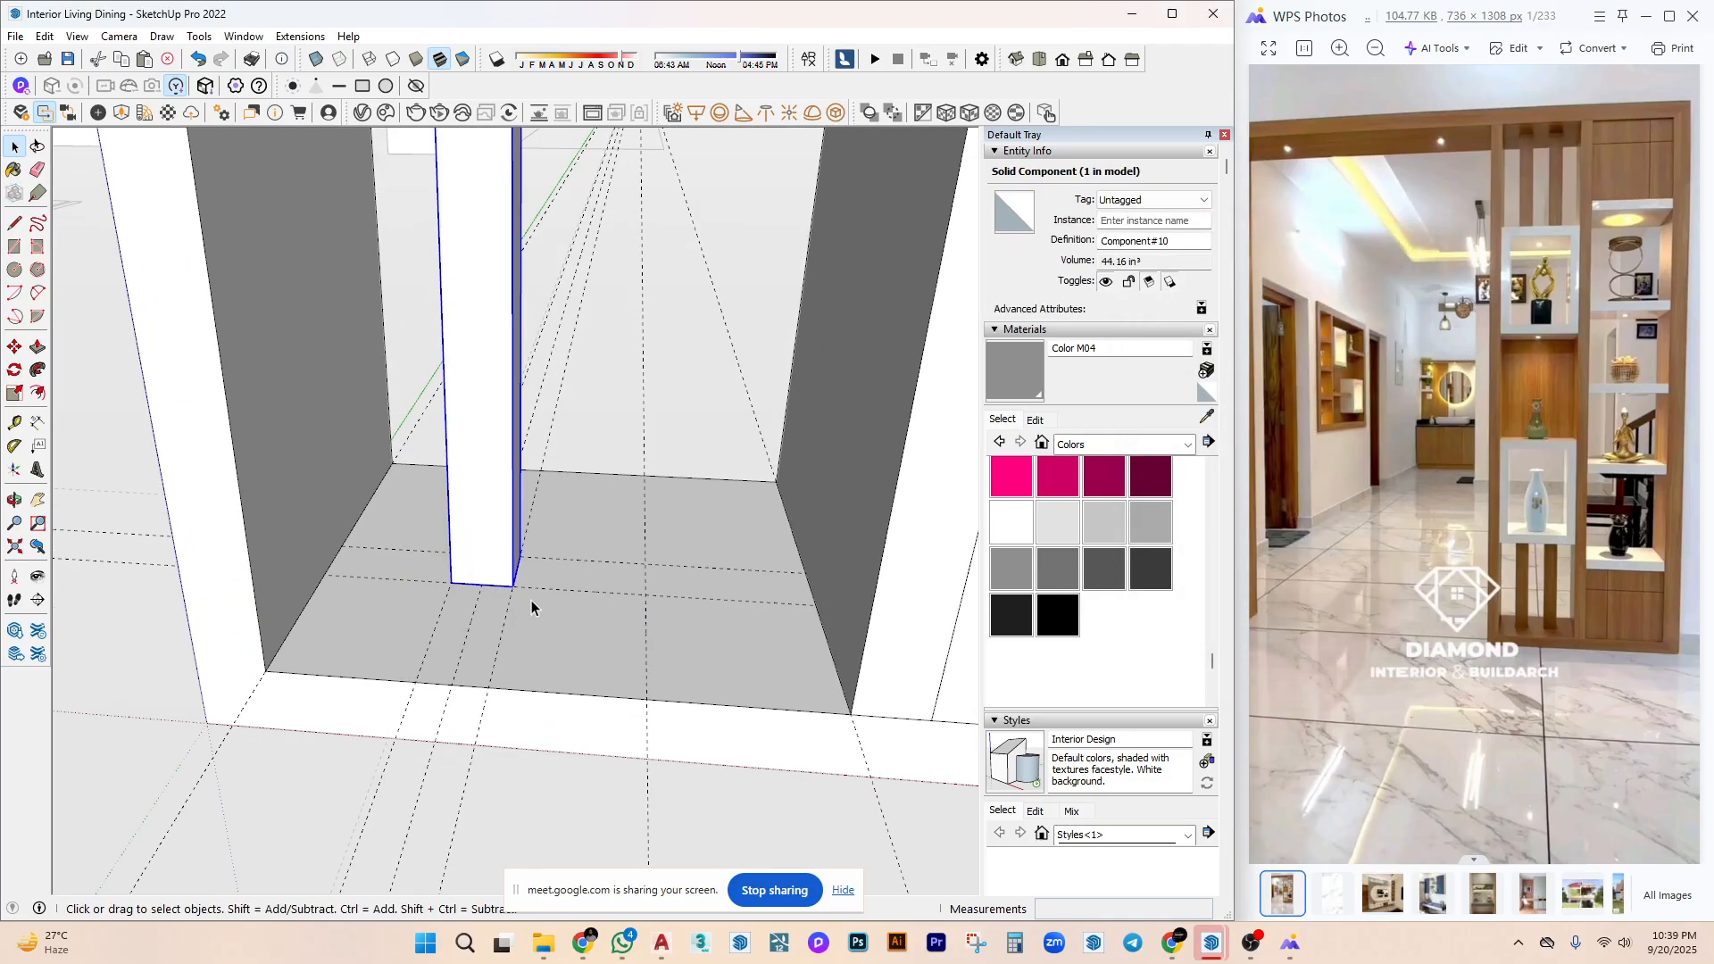
key("m")
key("ctrl")
left_click(482, 585)
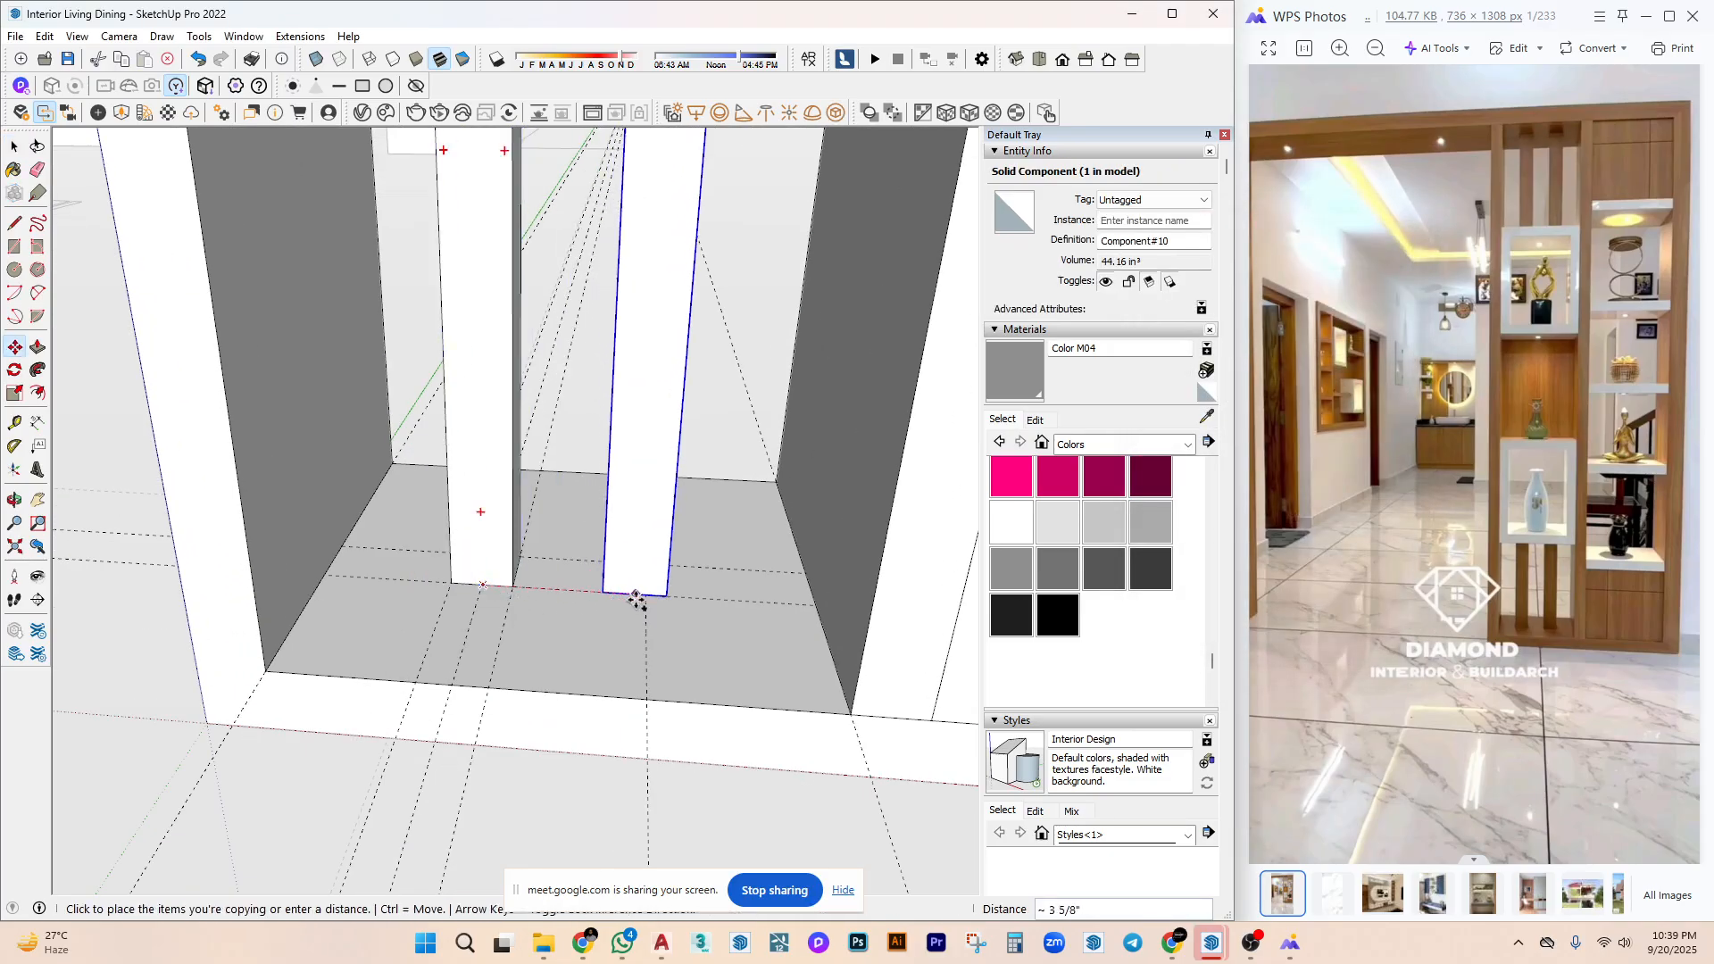
left_click(646, 596)
middle_click_drag(651, 593, 733, 626)
key("space")
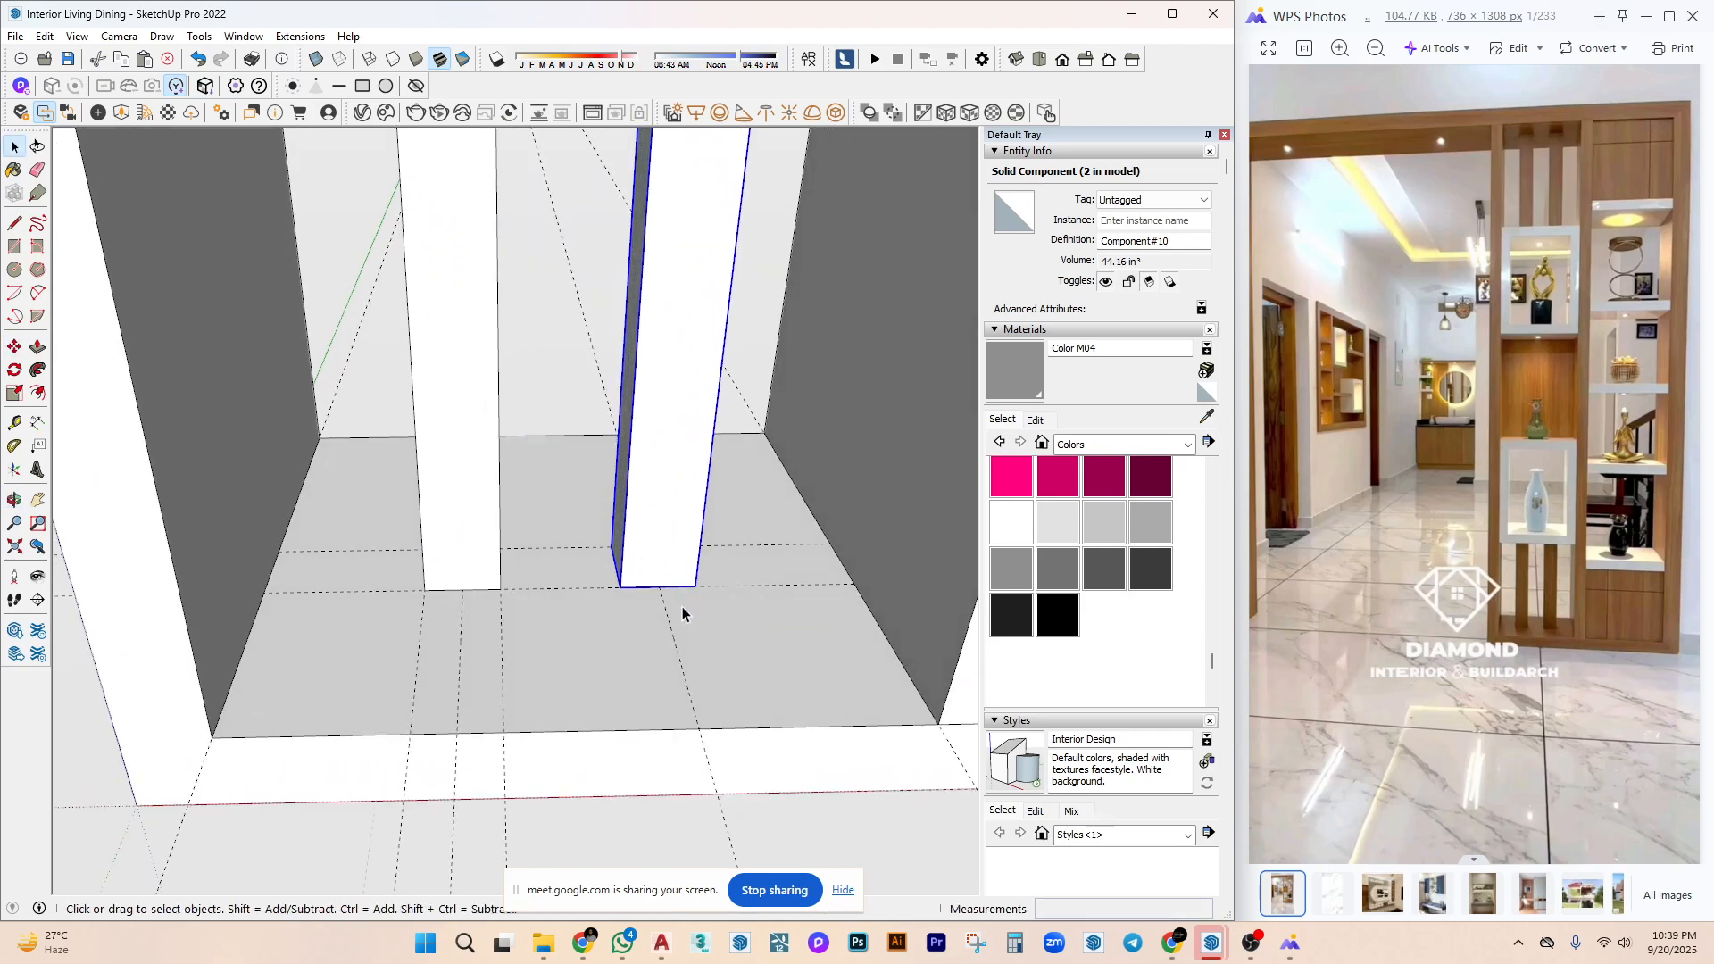
Move the two slats in the bottom compartment slightly farther apart, shifting each one toward its nearest side panel.
scroll(682, 608, "up", 2)
key("m")
left_click(711, 601)
left_click(719, 613)
key("space")
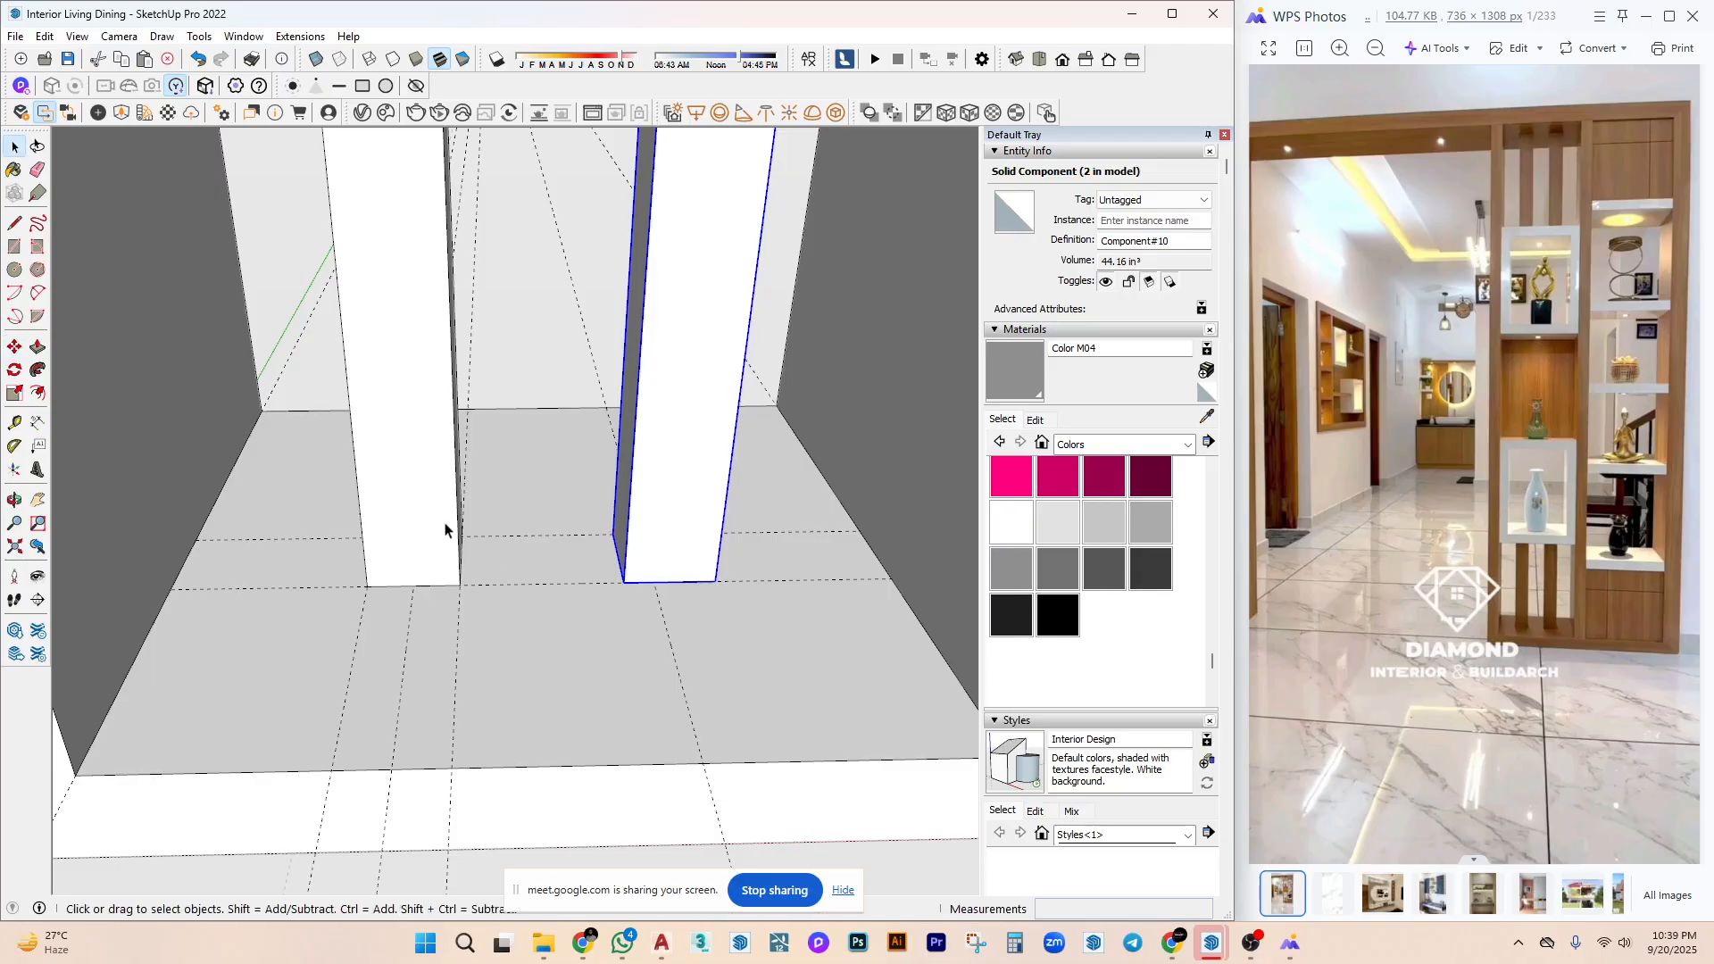
left_click(444, 528)
key("m")
left_click(559, 634)
left_click(544, 635)
key("space")
scroll(469, 596, "down", 2)
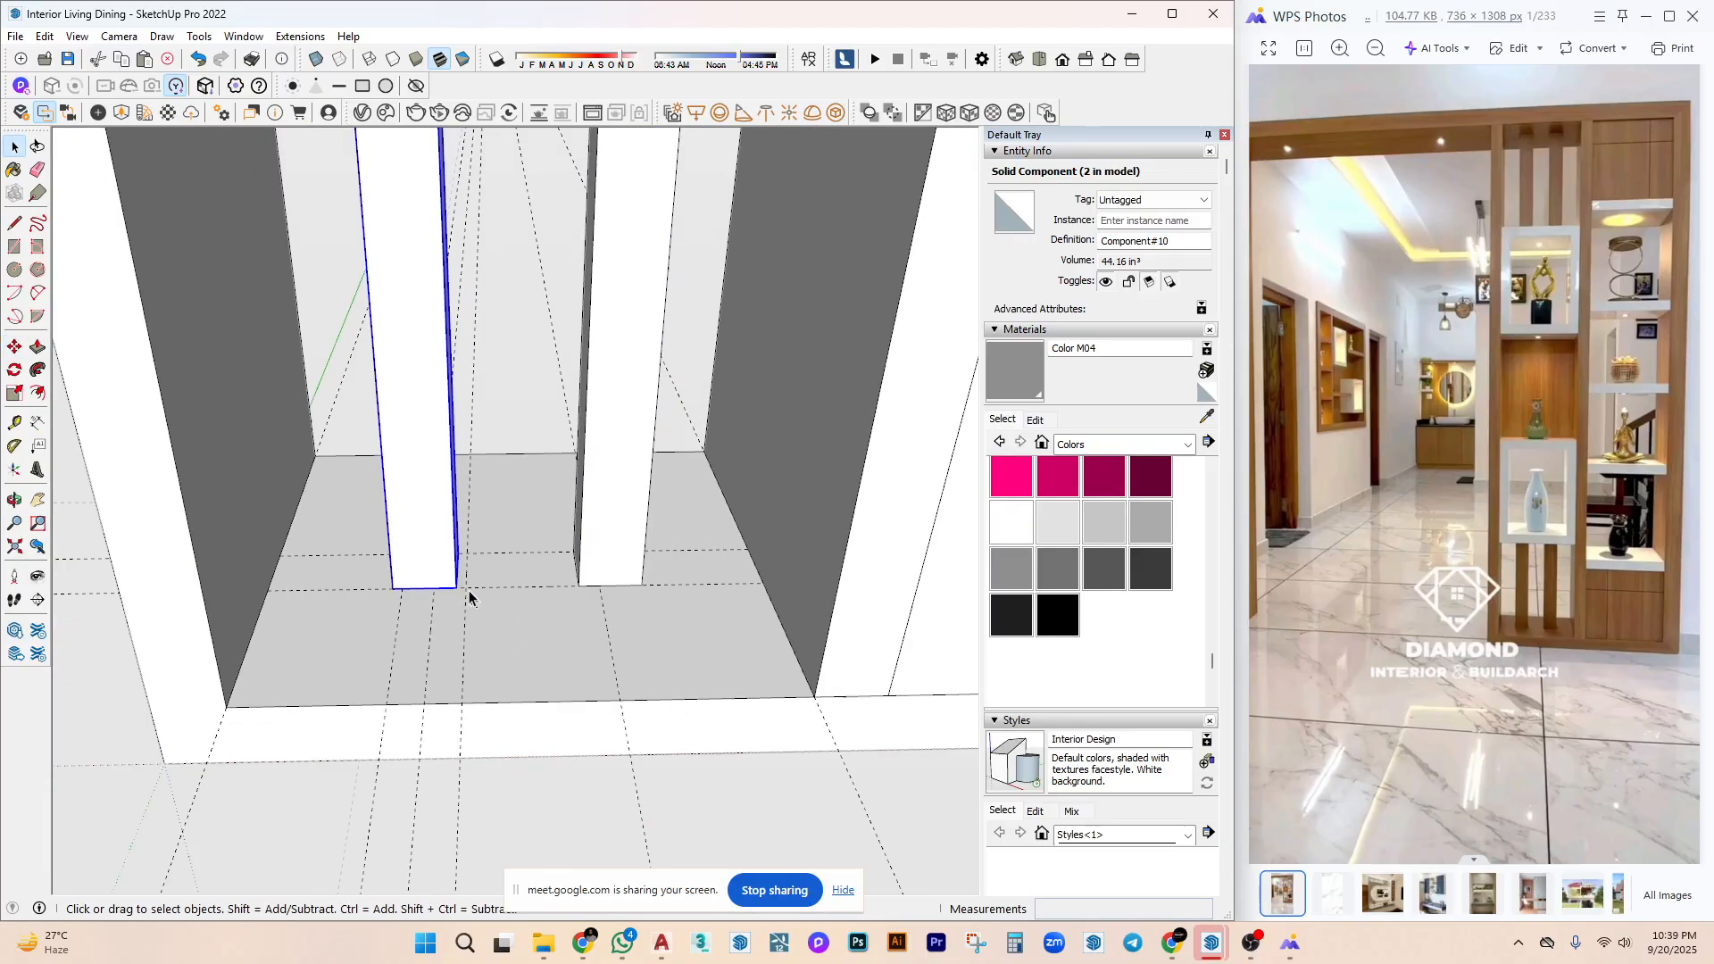
Copy both slats from the bottom compartment into the top compartment of the left bay, using the compartments' matching lower corners.
left_click(607, 458, "shift")
scroll(592, 574, "down", 2)
middle_click_drag(593, 574, 651, 688)
key("m")
key("ctrl")
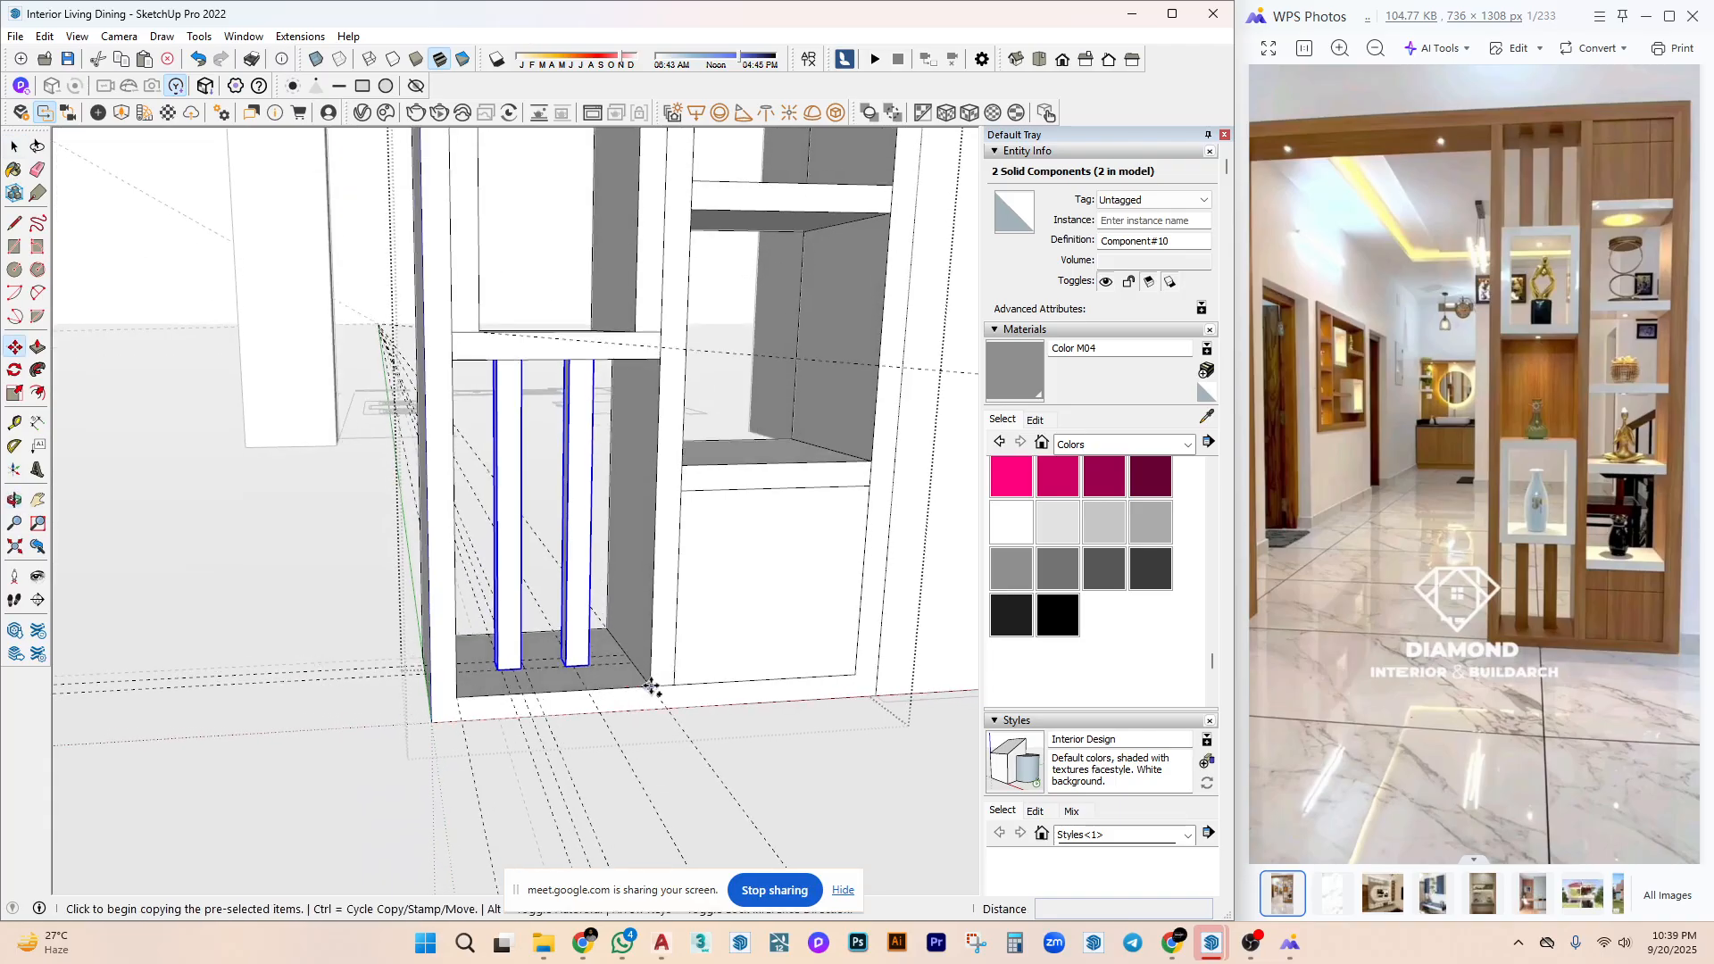
left_click(651, 686)
scroll(647, 653, "down", 3)
mouse_move(639, 371)
middle_mouse_down()
mouse_move(594, 410)
mouse_move(585, 347)
middle_mouse_up()
scroll(602, 334, "up", 2)
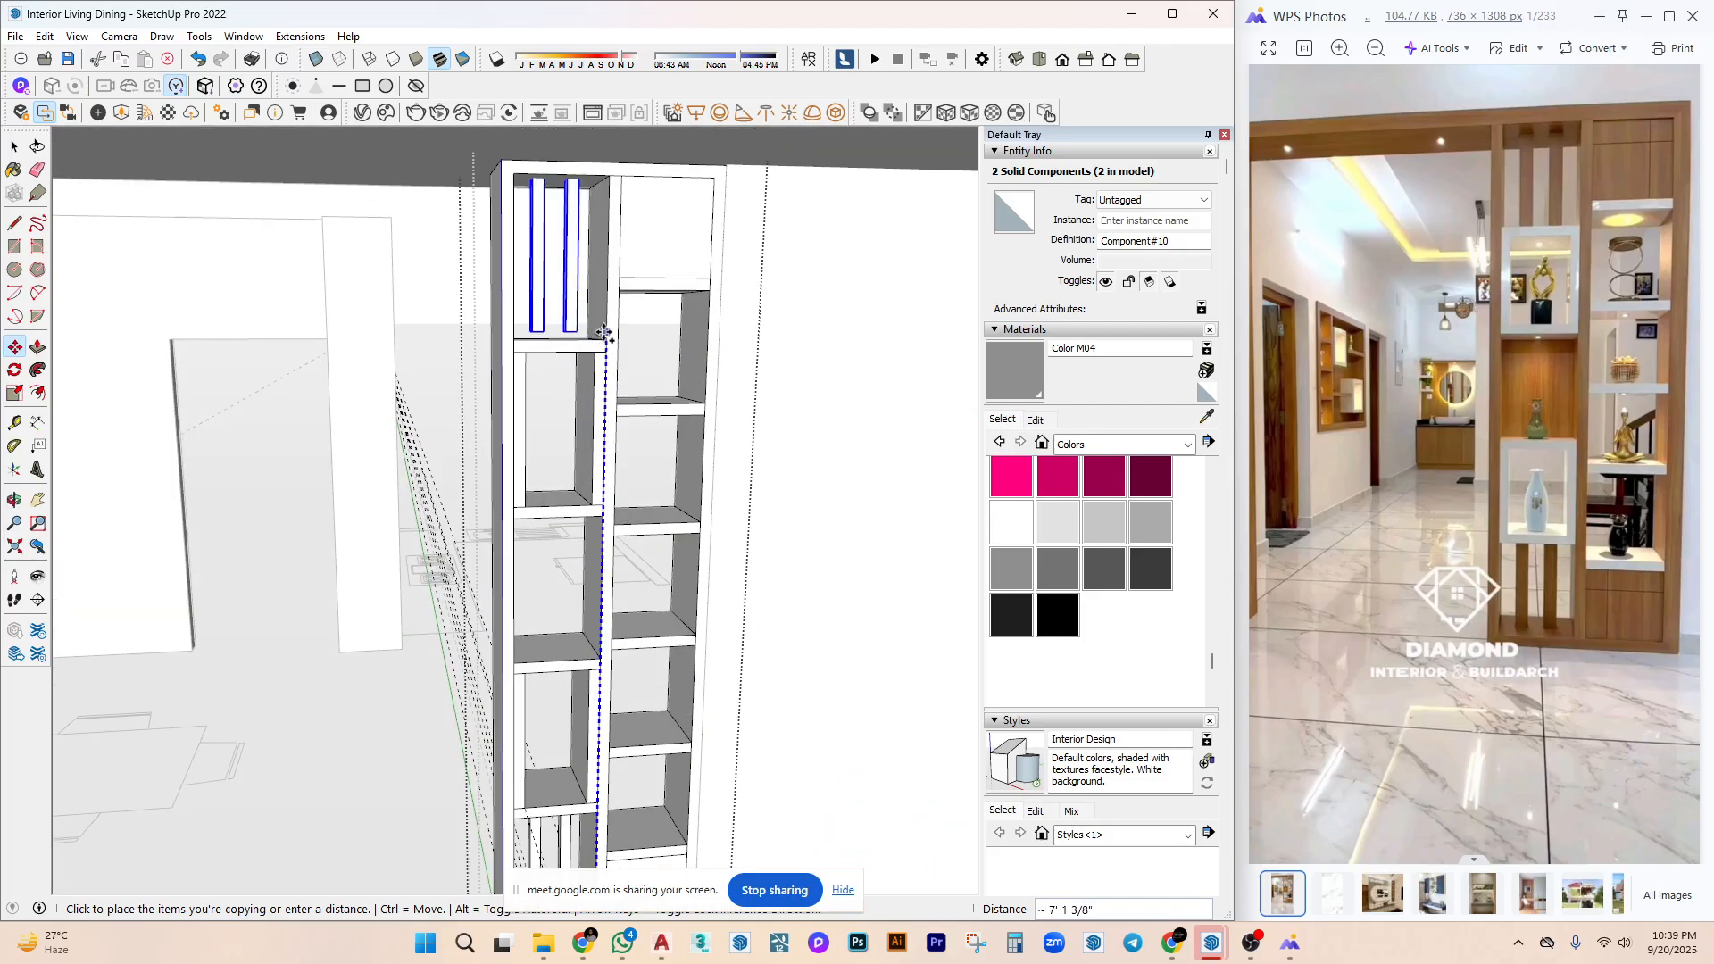
left_click(600, 341)
middle_click_drag(593, 375, 437, 691)
key("space")
Draw a rectangle filling the opening of the left bay's middle compartment and Push/Pull it into a thin back panel.
scroll(525, 696, "up", 1)
key("r")
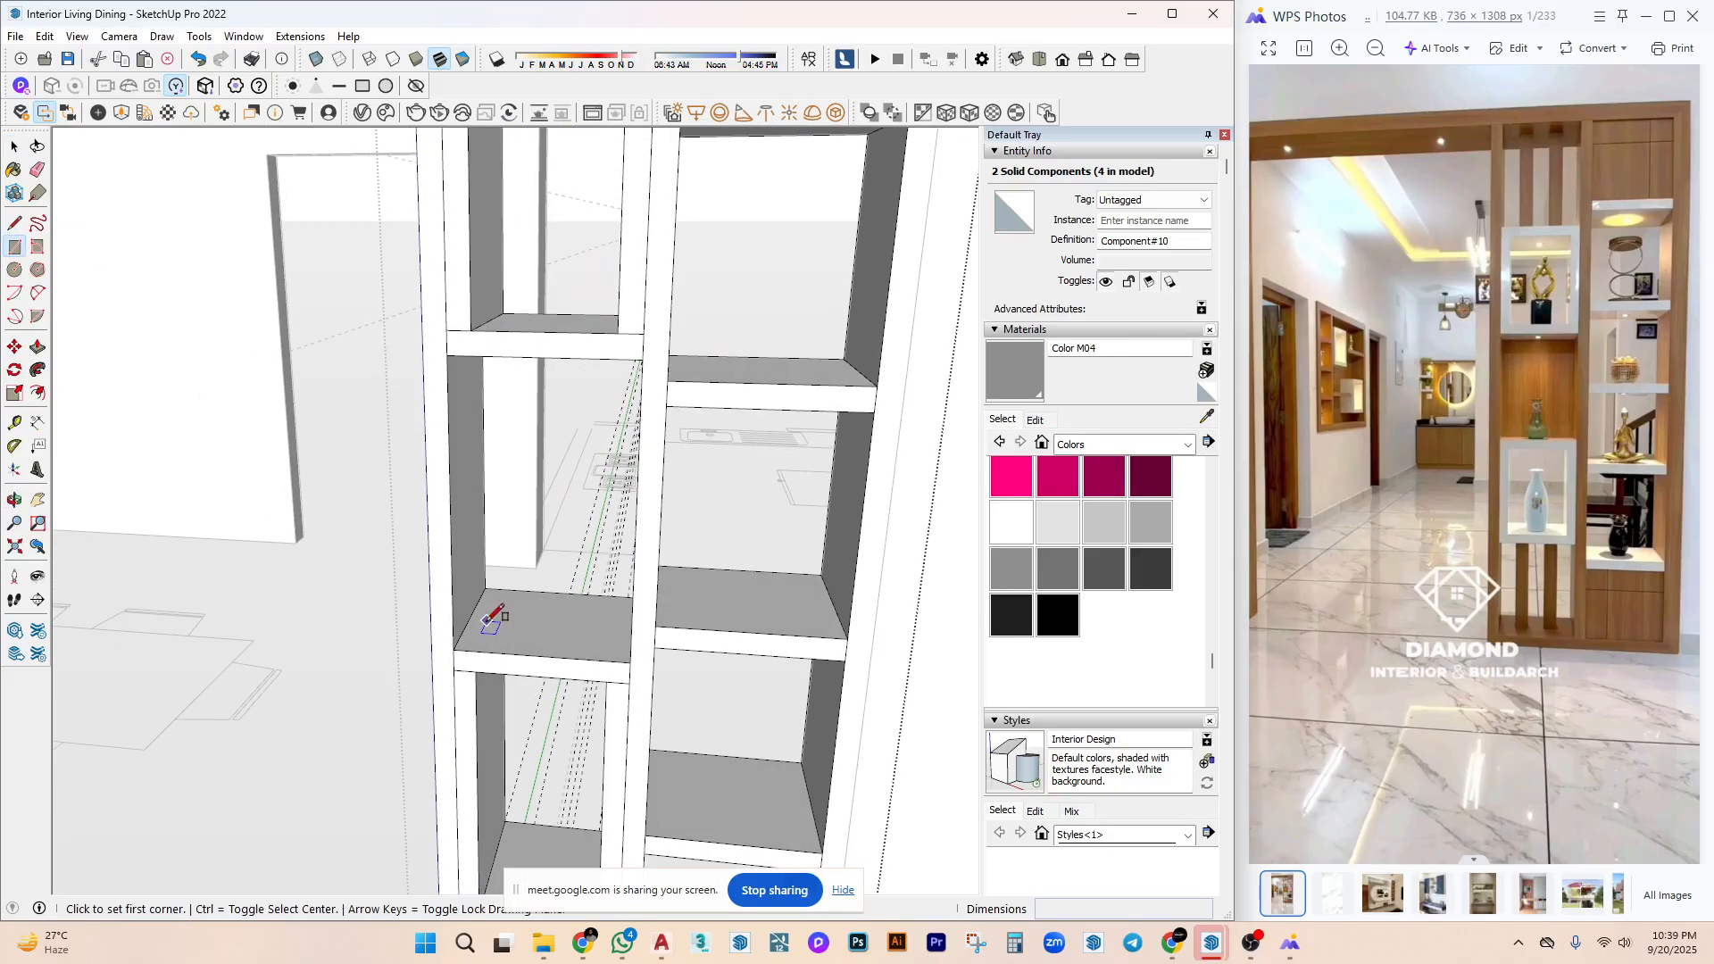
left_click(484, 608)
middle_click_drag(484, 608, 681, 497)
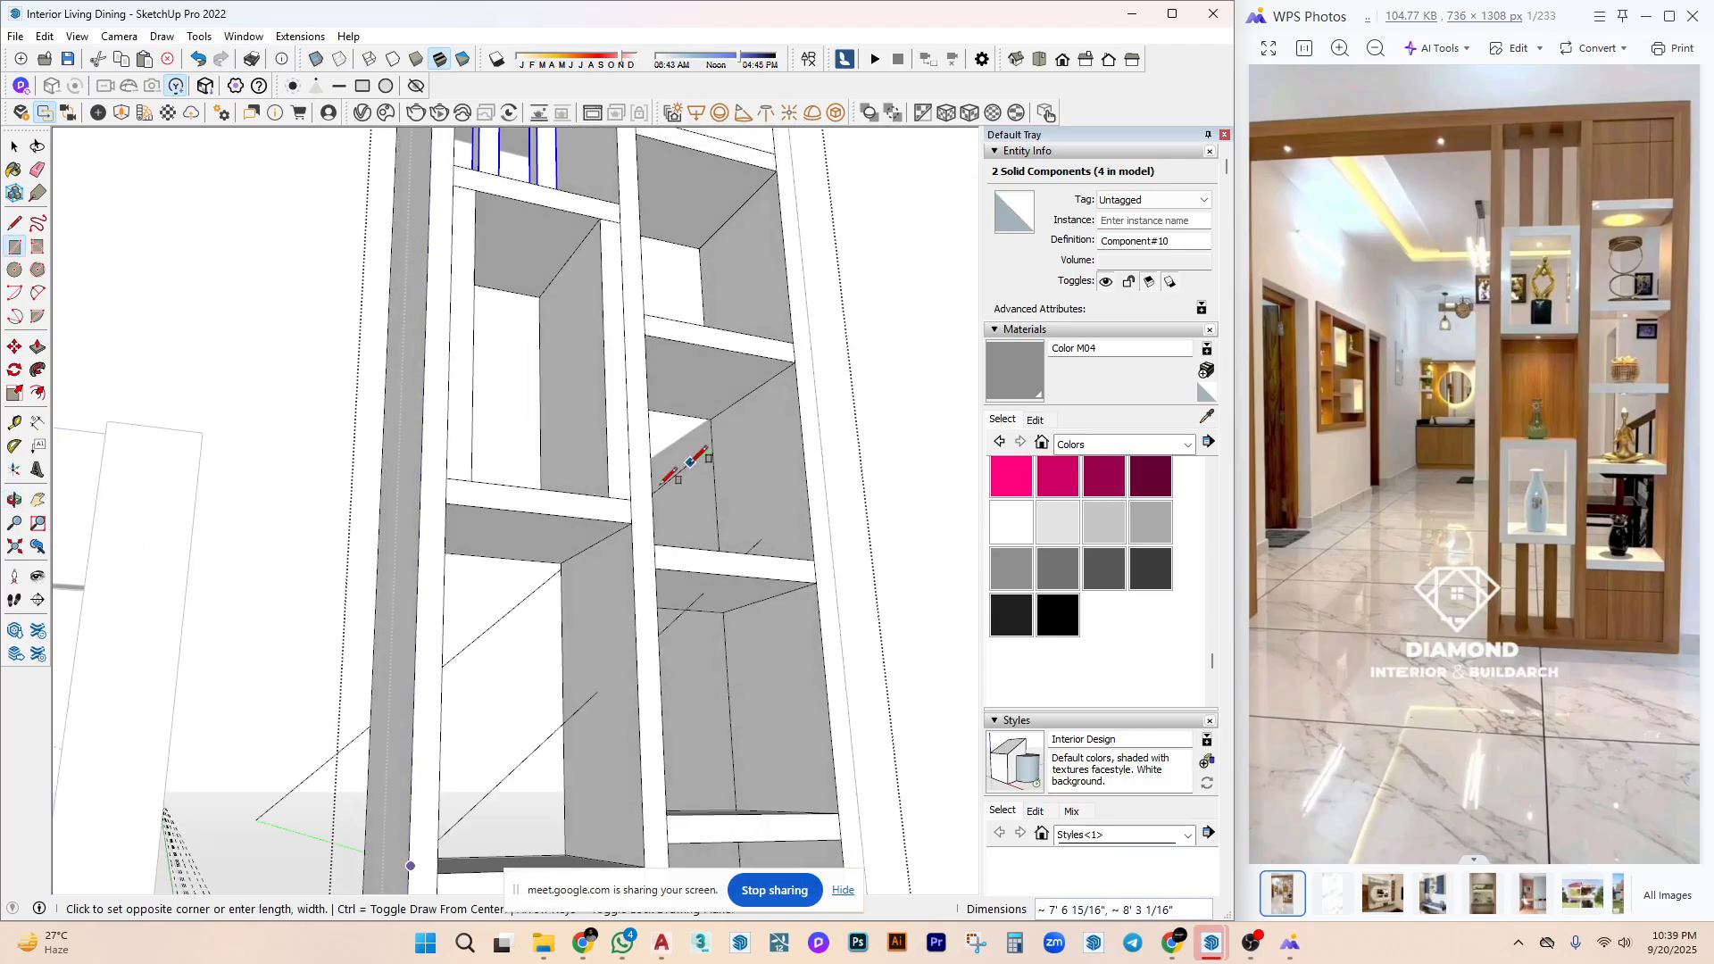
left_click(589, 536)
key("space")
middle_click_drag(566, 619, 566, 612)
key("p")
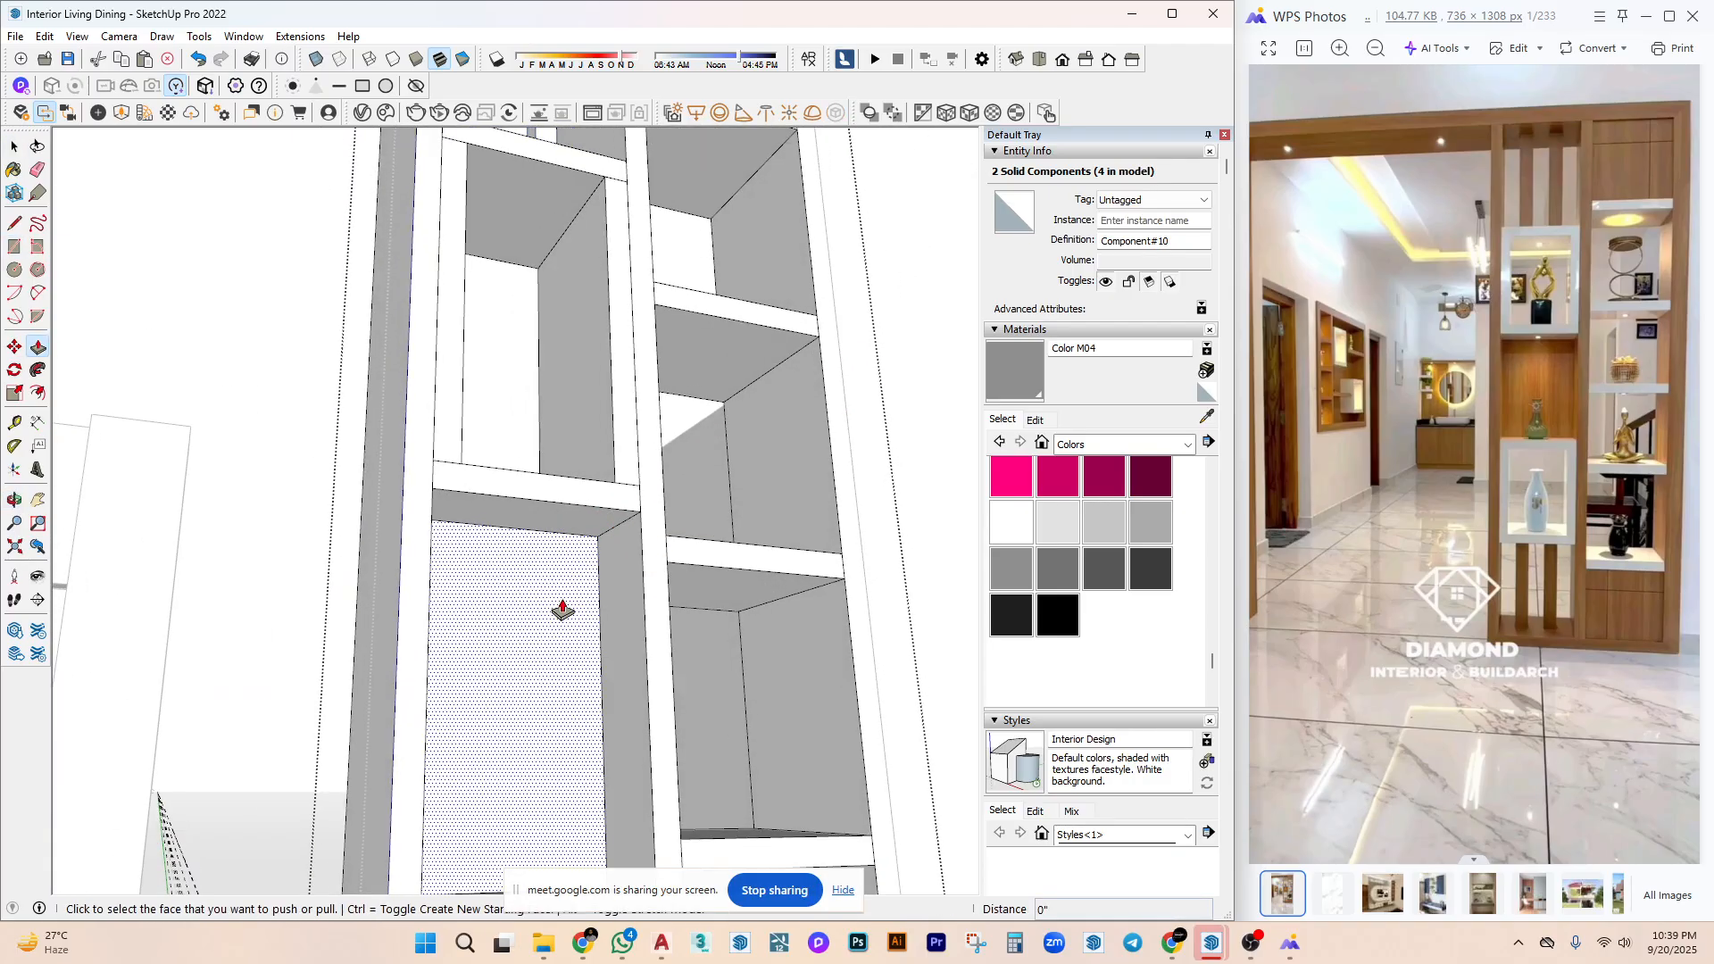
left_click(555, 632)
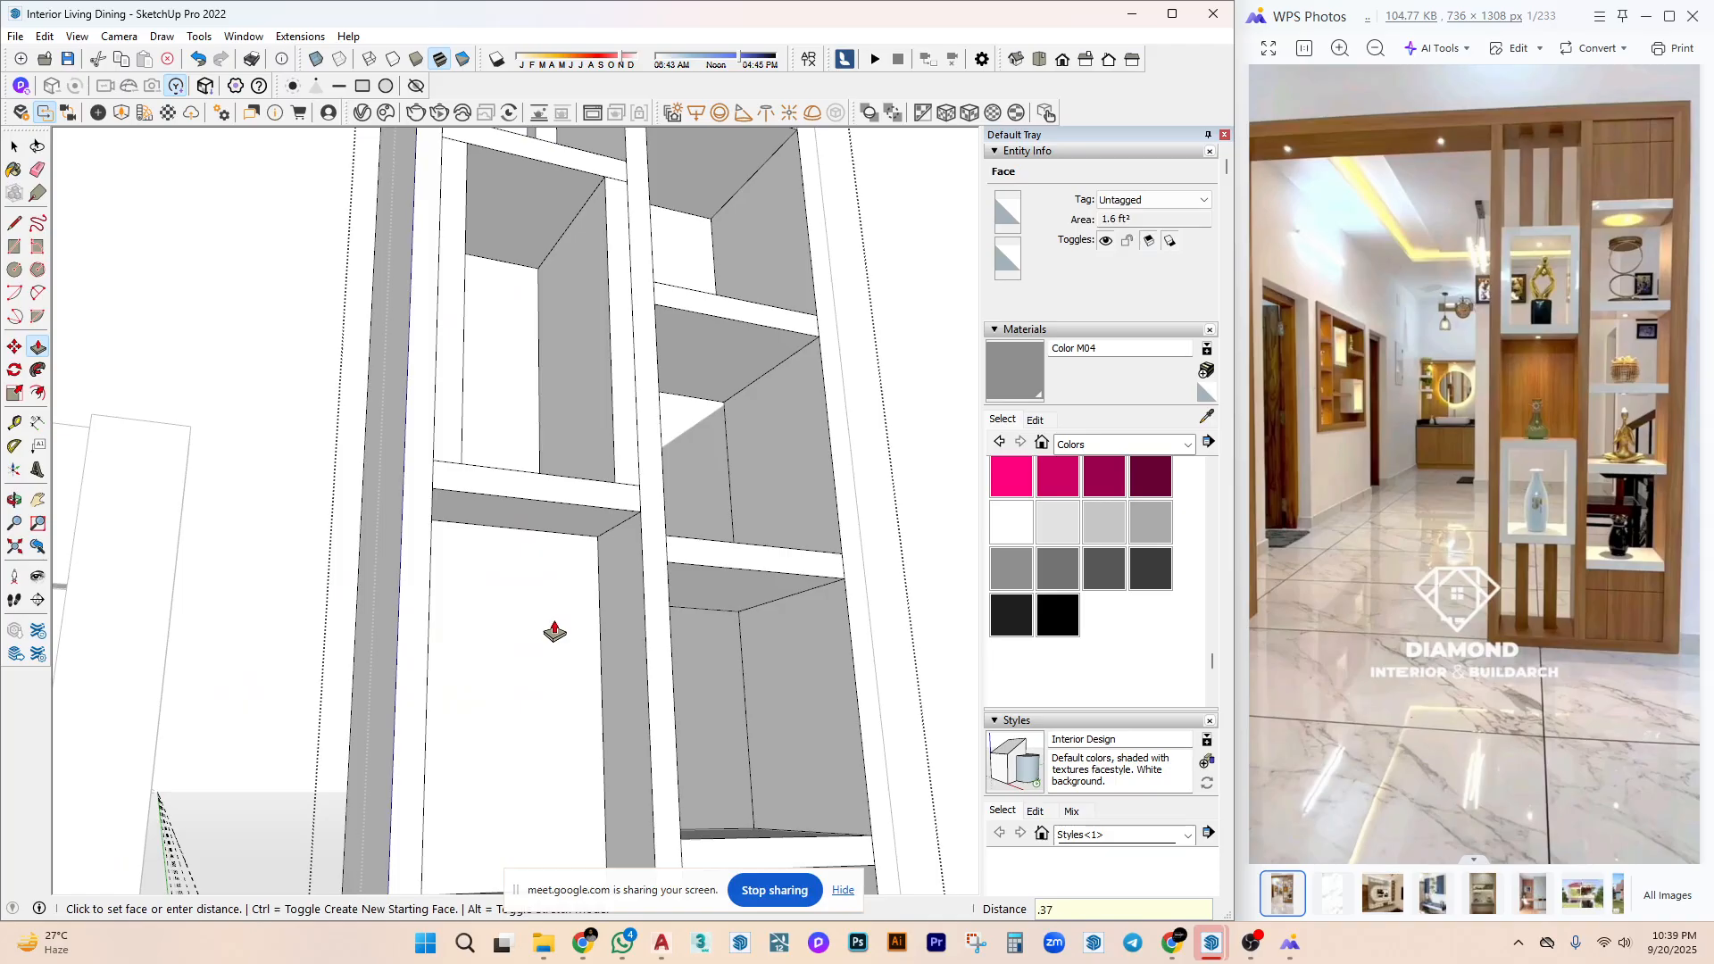
left_click(582, 578)
key("space")
Select the whole back panel of the middle compartment and make it a component.
triple_click(577, 561)
right_click(577, 557)
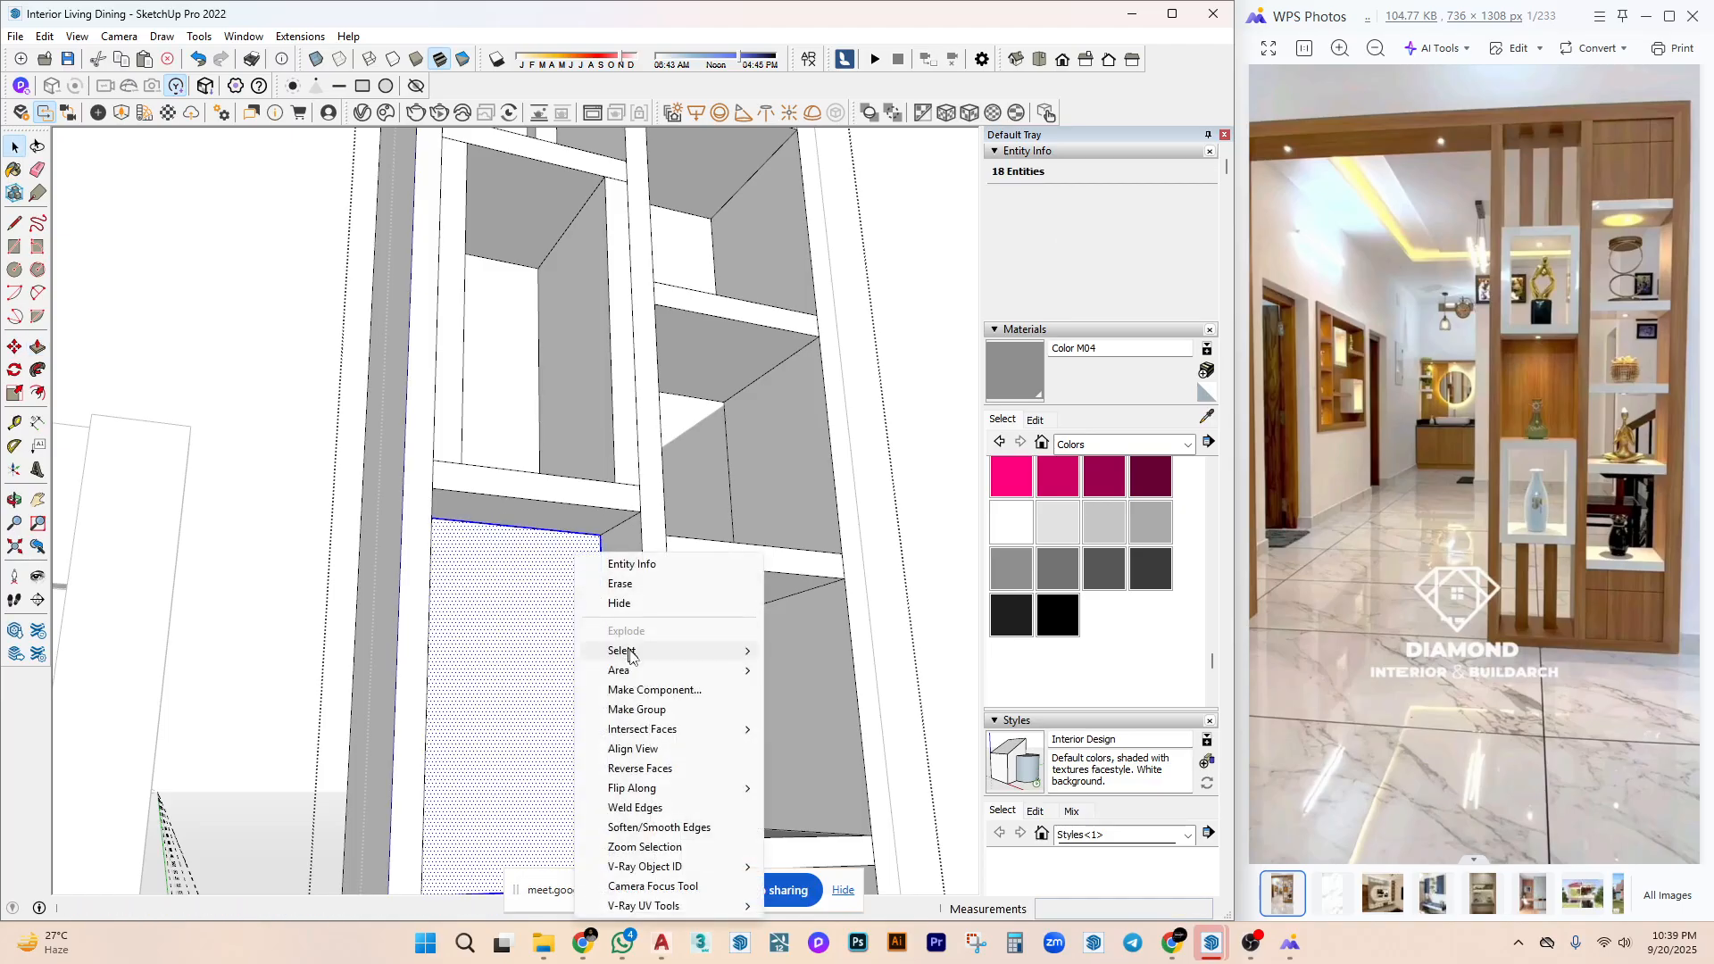
left_click(654, 690)
left_click(1312, 720)
middle_click_drag(572, 651, 604, 575)
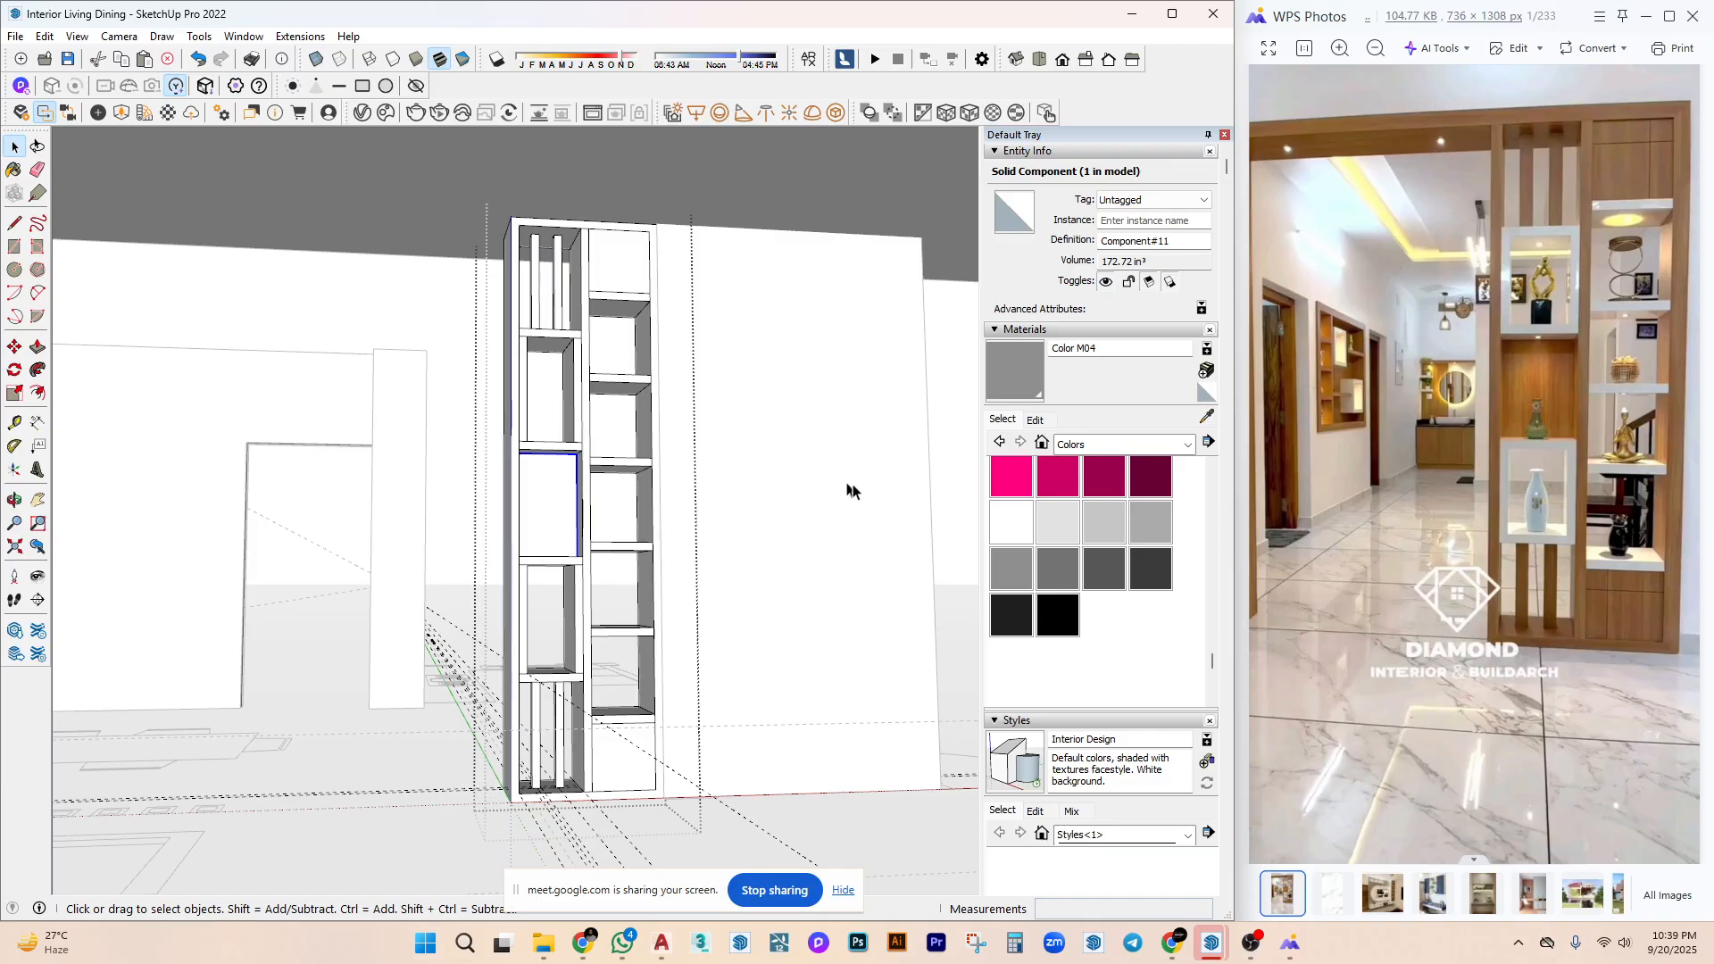
Examine the partition and the surrounding living dining room from several sides, comparing them with the reference photo.
middle_click_drag(847, 490, 469, 581)
left_click(536, 543)
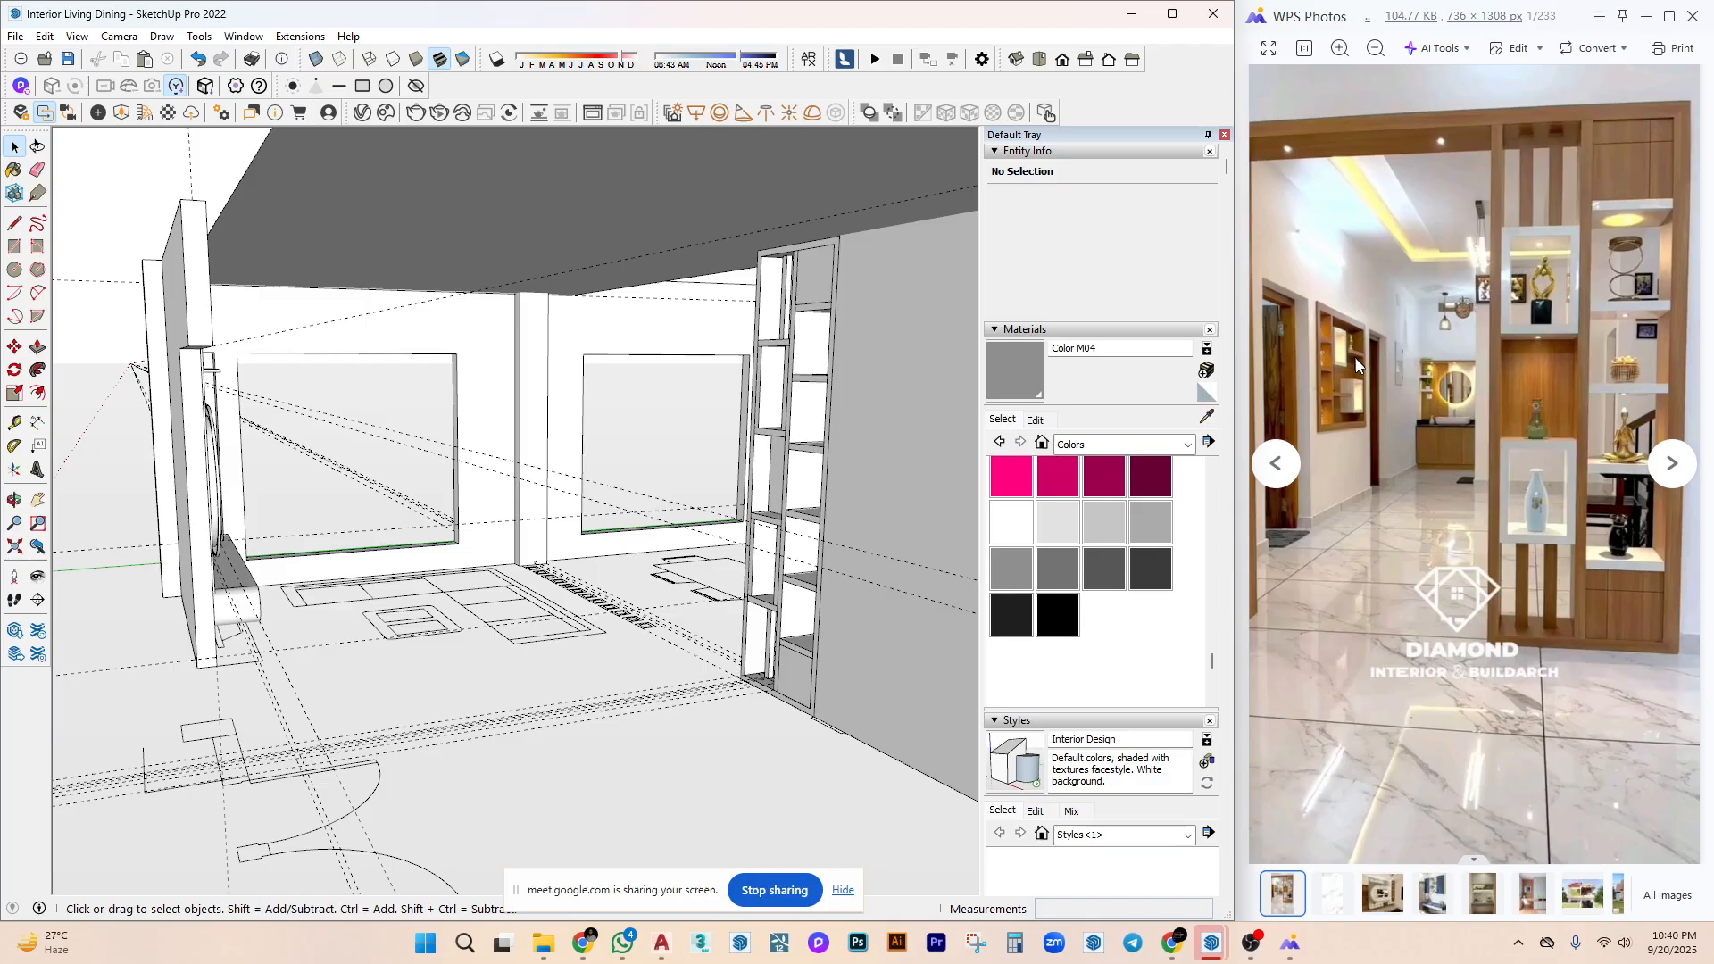
mouse_move(903, 337)
middle_mouse_down()
mouse_move(574, 379)
mouse_move(762, 498)
mouse_move(471, 304)
middle_mouse_up()
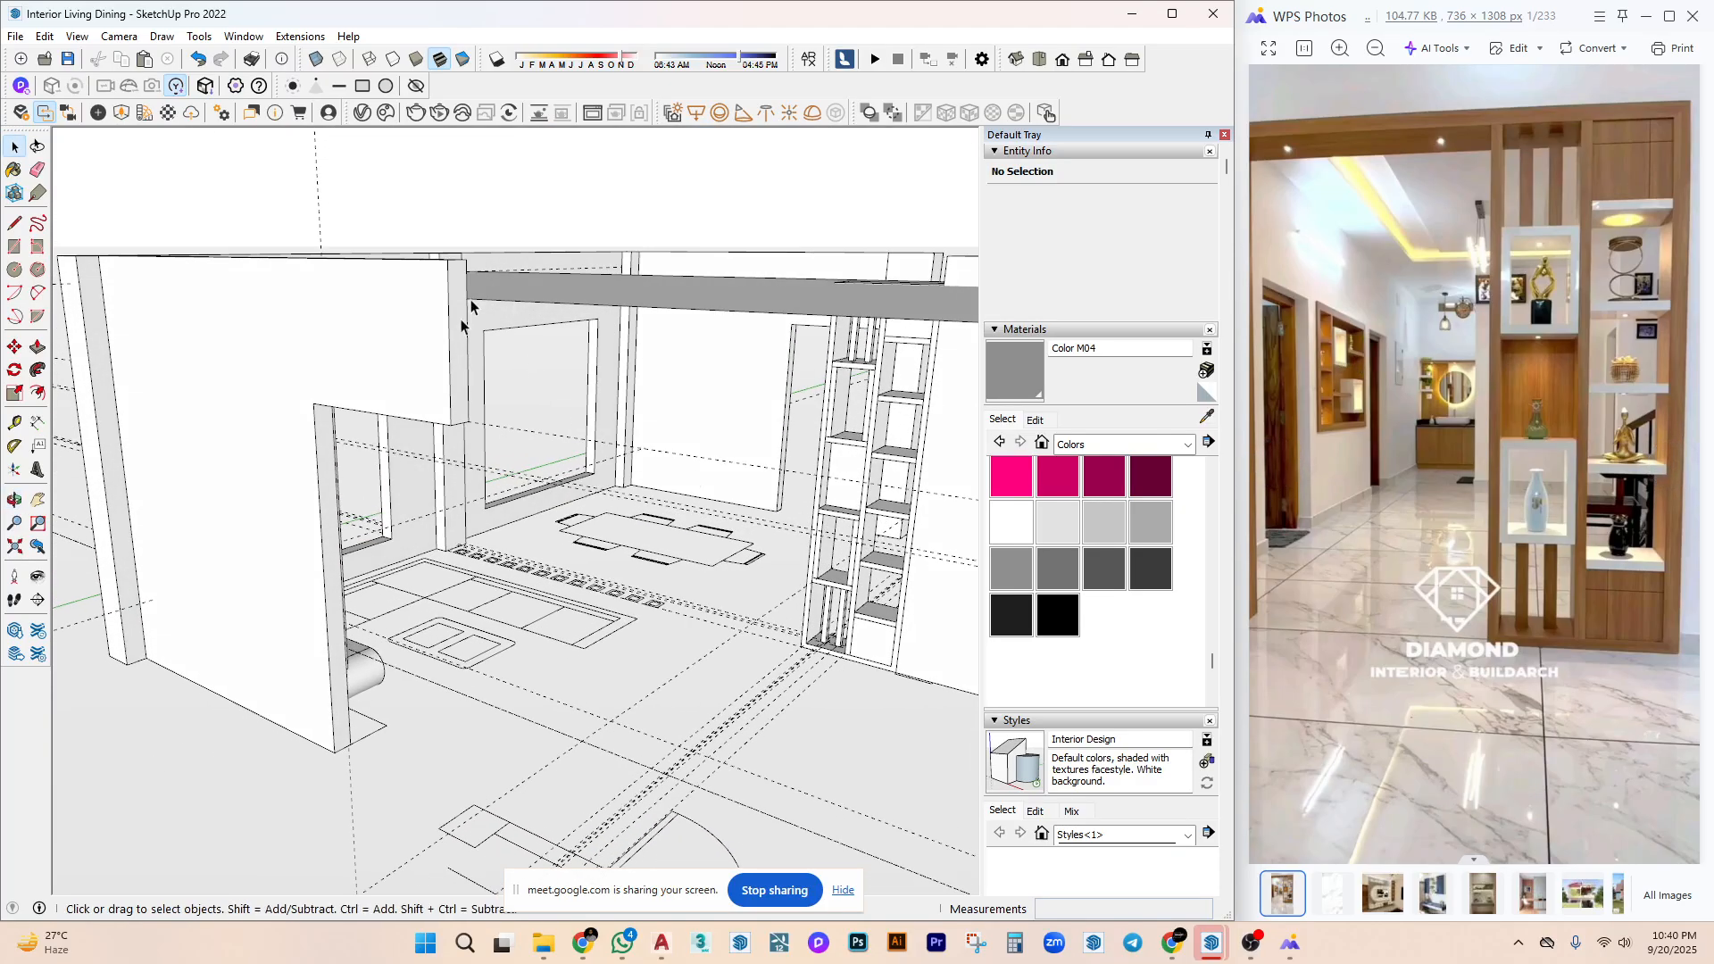
mouse_move(762, 505)
middle_mouse_down()
mouse_move(517, 528)
mouse_move(495, 493)
mouse_move(478, 673)
mouse_move(520, 643)
mouse_move(738, 705)
mouse_move(728, 689)
middle_mouse_up()
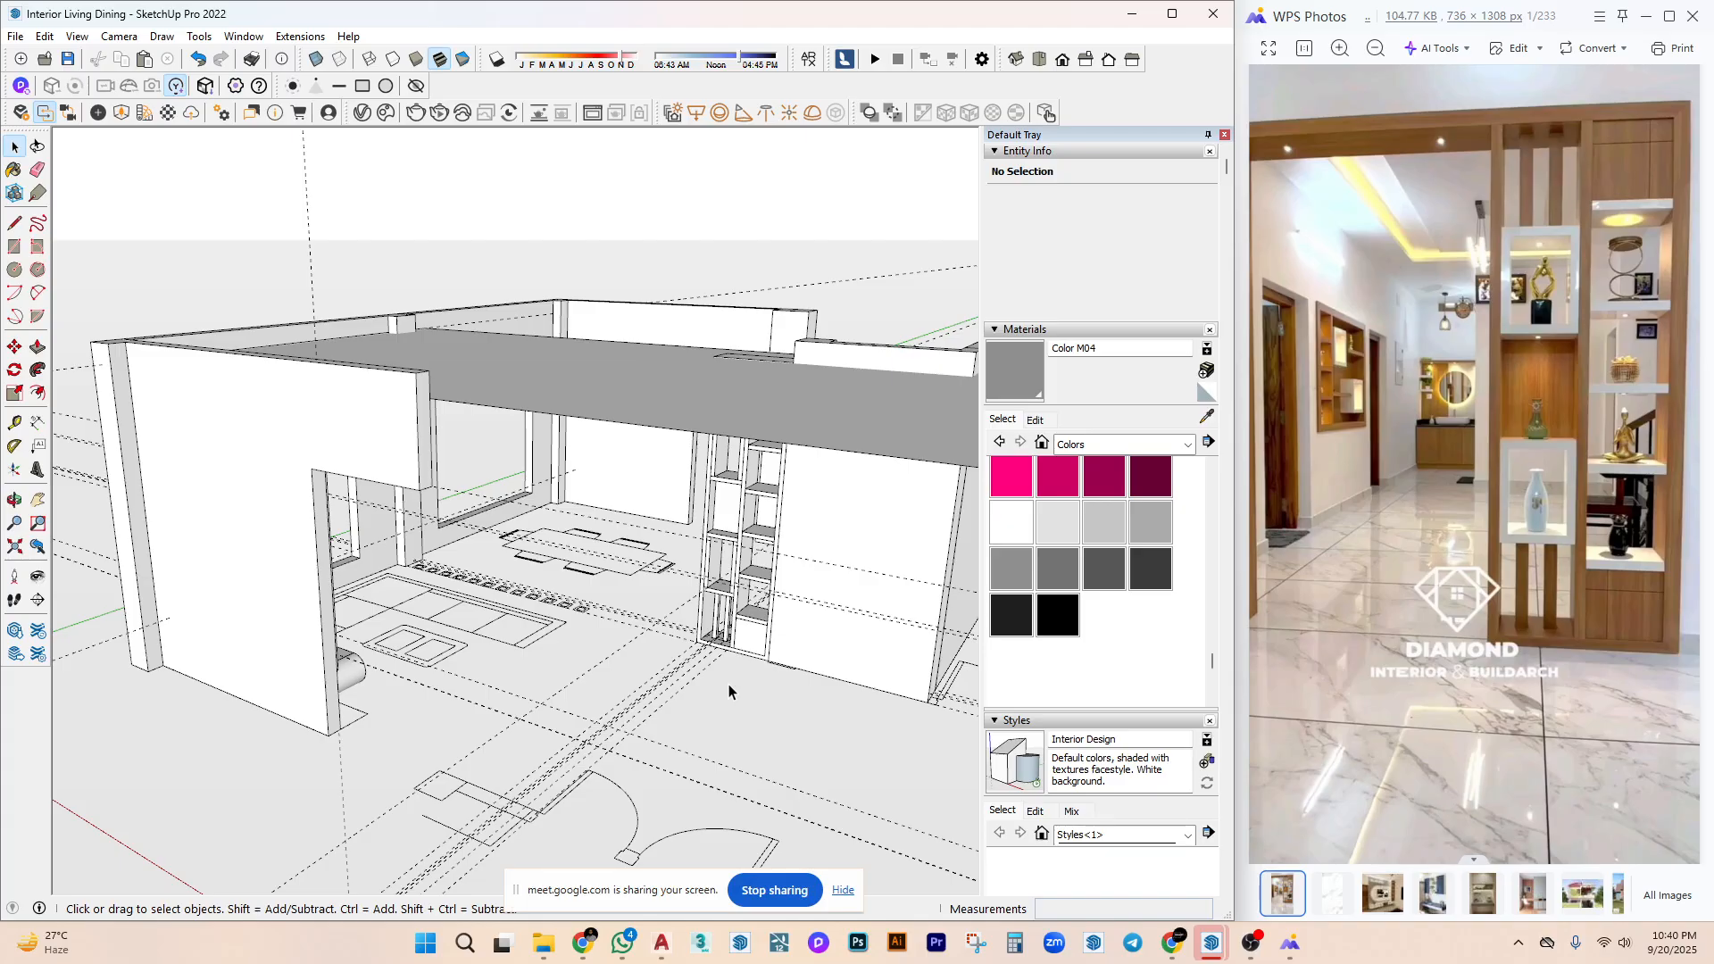
mouse_move(98, 286)
middle_mouse_down()
mouse_move(137, 507)
mouse_move(276, 501)
mouse_move(371, 412)
middle_mouse_up()
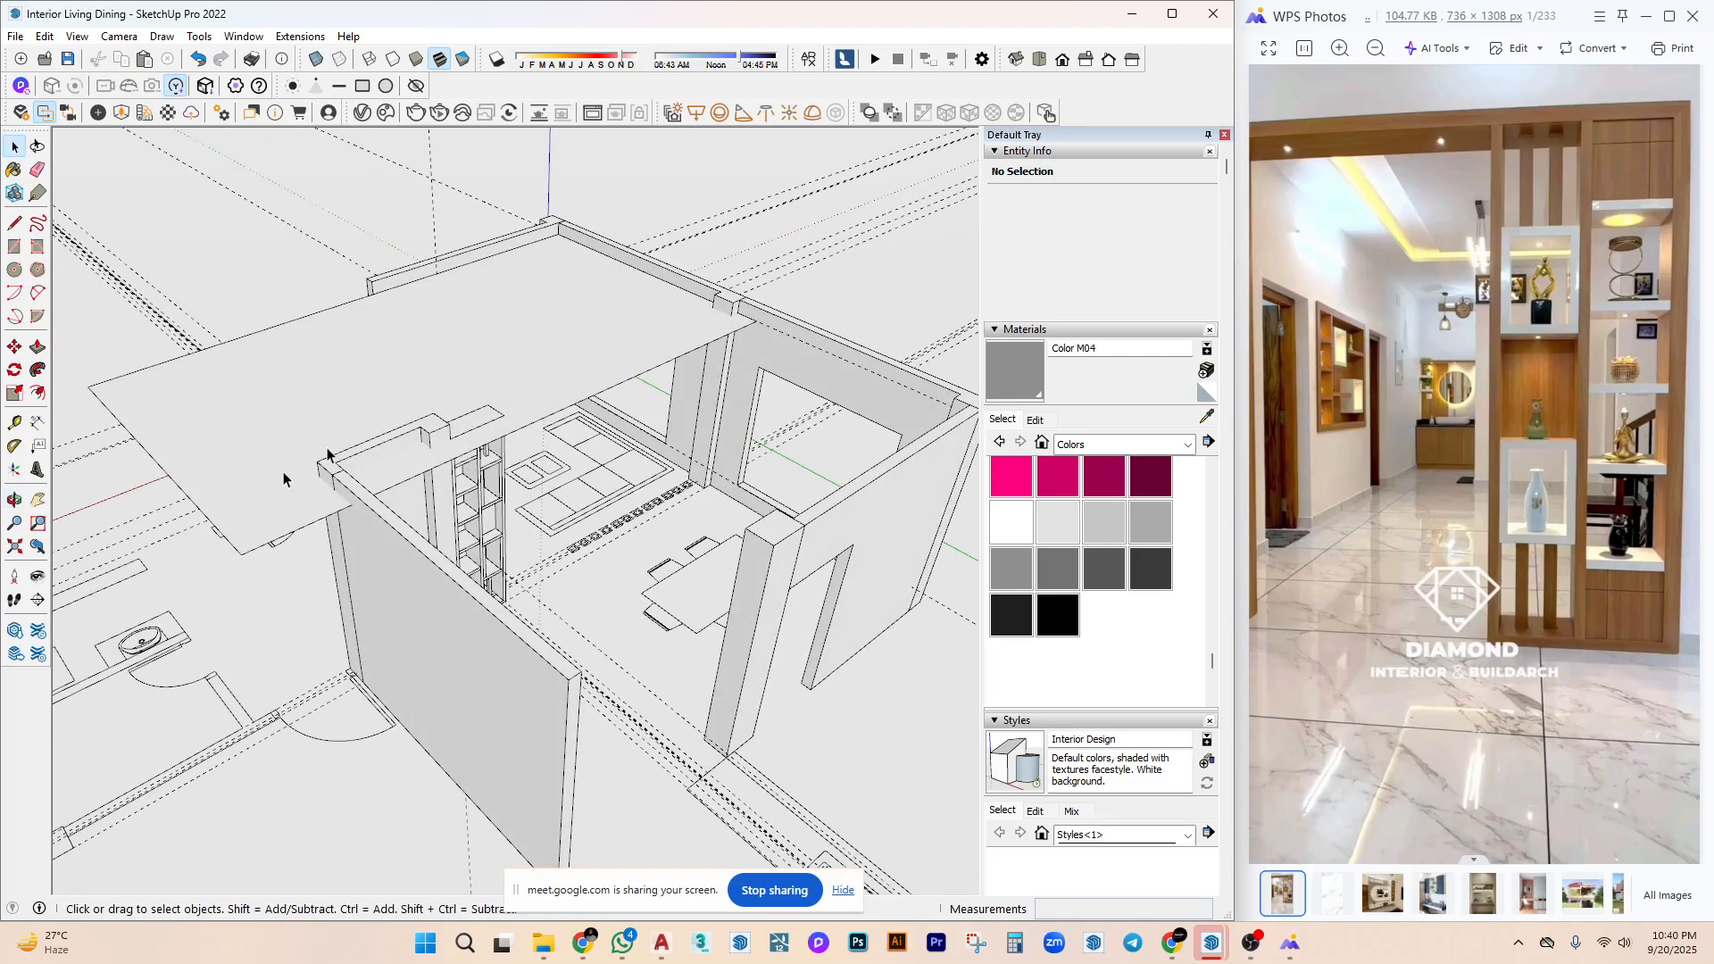
scroll(450, 582, "down", 3)
mouse_move(345, 591)
middle_mouse_down()
mouse_move(1109, 554)
mouse_move(1083, 563)
mouse_move(904, 410)
mouse_move(700, 459)
mouse_move(857, 536)
mouse_move(1030, 570)
mouse_move(1163, 662)
mouse_move(857, 413)
mouse_move(732, 500)
mouse_move(613, 547)
mouse_move(787, 369)
mouse_move(849, 796)
mouse_move(1040, 907)
mouse_move(661, 547)
middle_mouse_up()
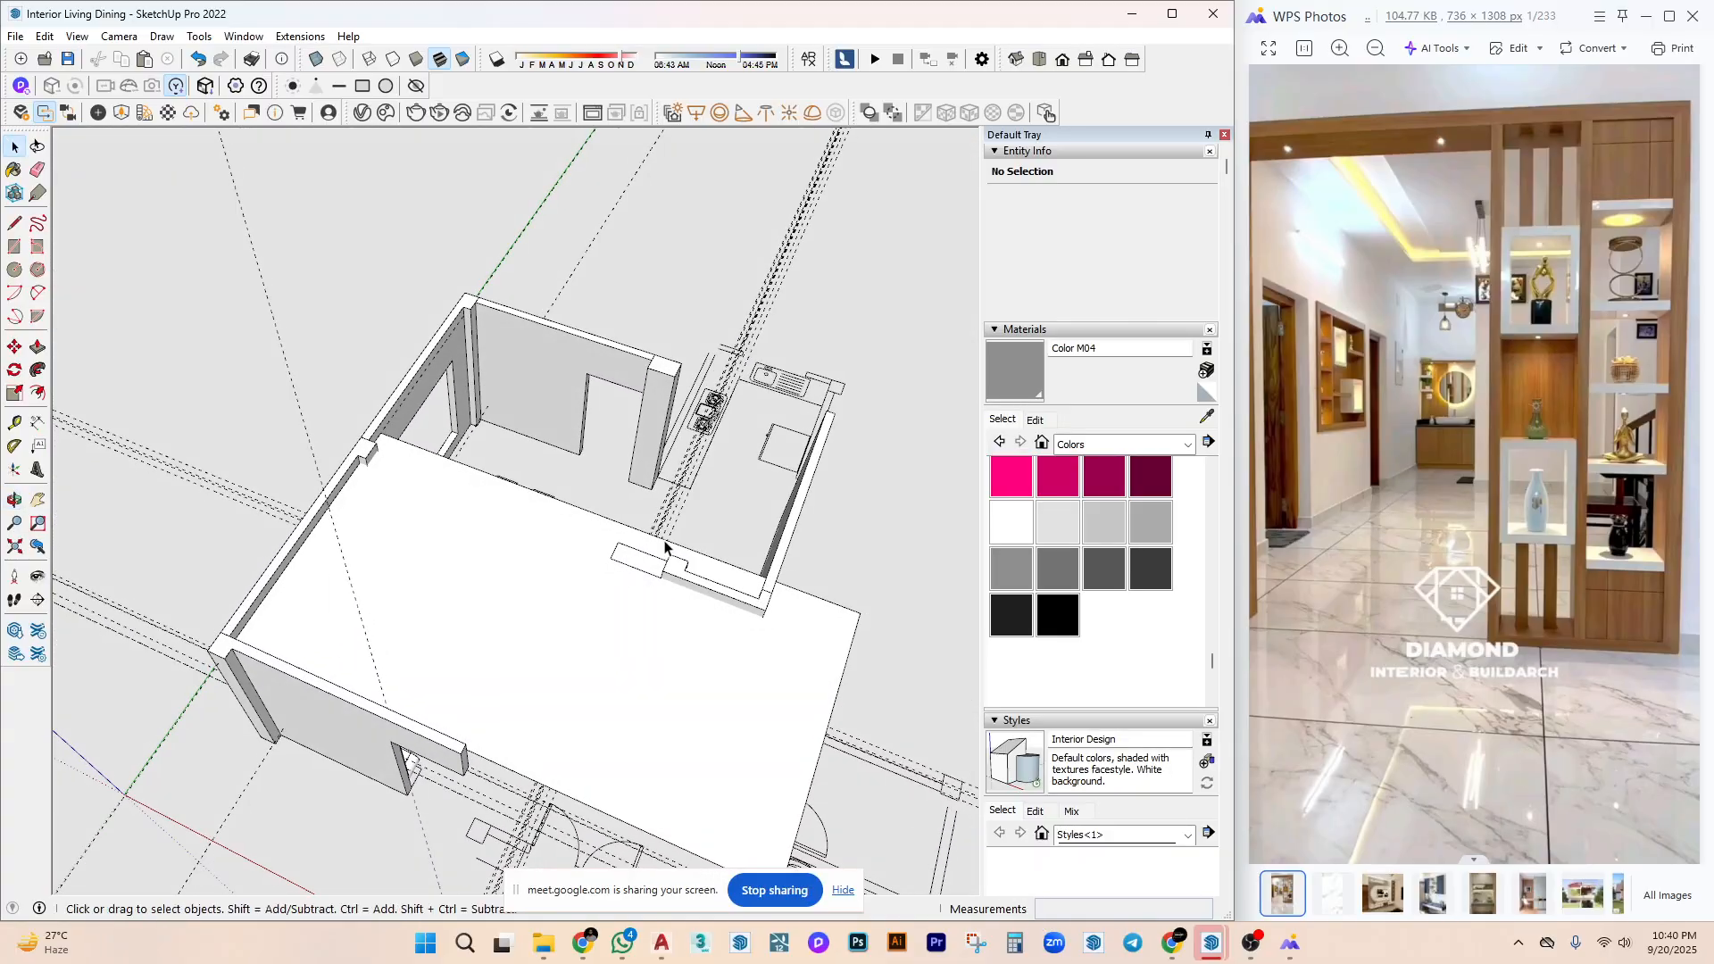
mouse_move(482, 469)
middle_mouse_down()
mouse_move(547, 379)
mouse_move(616, 572)
mouse_move(547, 563)
mouse_move(970, 439)
mouse_move(612, 287)
mouse_move(464, 302)
mouse_move(306, 356)
mouse_move(215, 458)
mouse_move(54, 516)
mouse_move(432, 579)
middle_mouse_up()
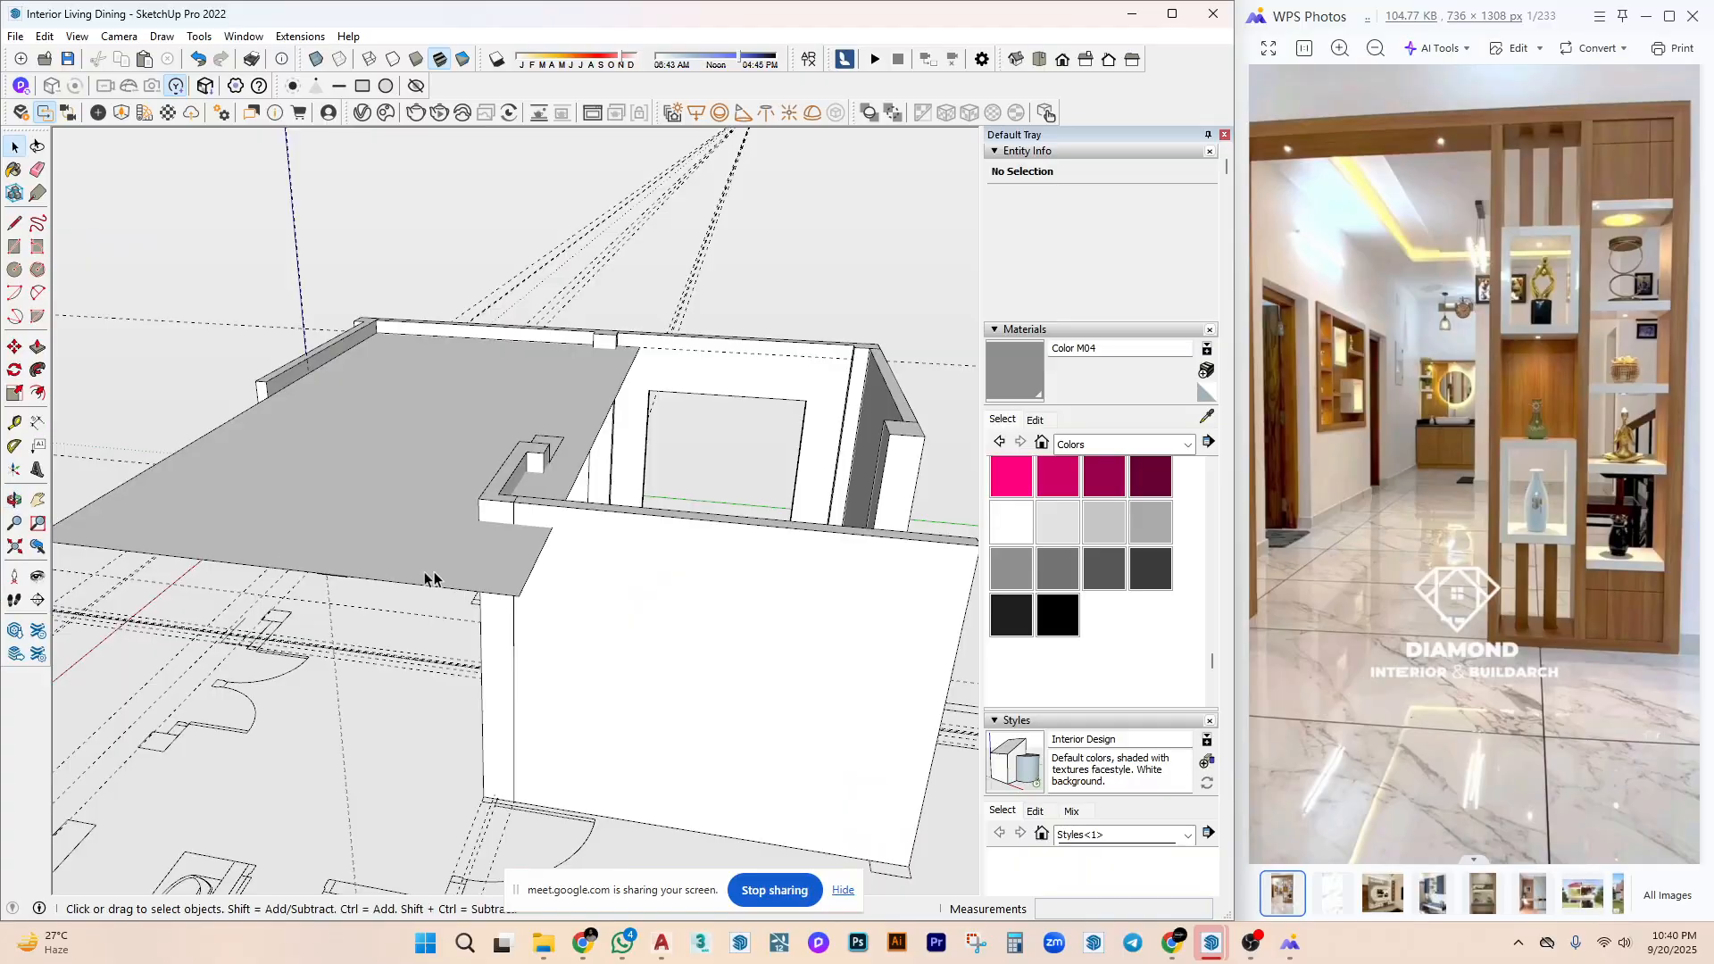
mouse_move(791, 463)
middle_mouse_down()
mouse_move(184, 666)
mouse_move(938, 509)
mouse_move(500, 534)
mouse_move(410, 575)
mouse_move(845, 474)
mouse_move(666, 409)
mouse_move(732, 571)
mouse_move(710, 392)
middle_mouse_up()
scroll(524, 605, "up", 3)
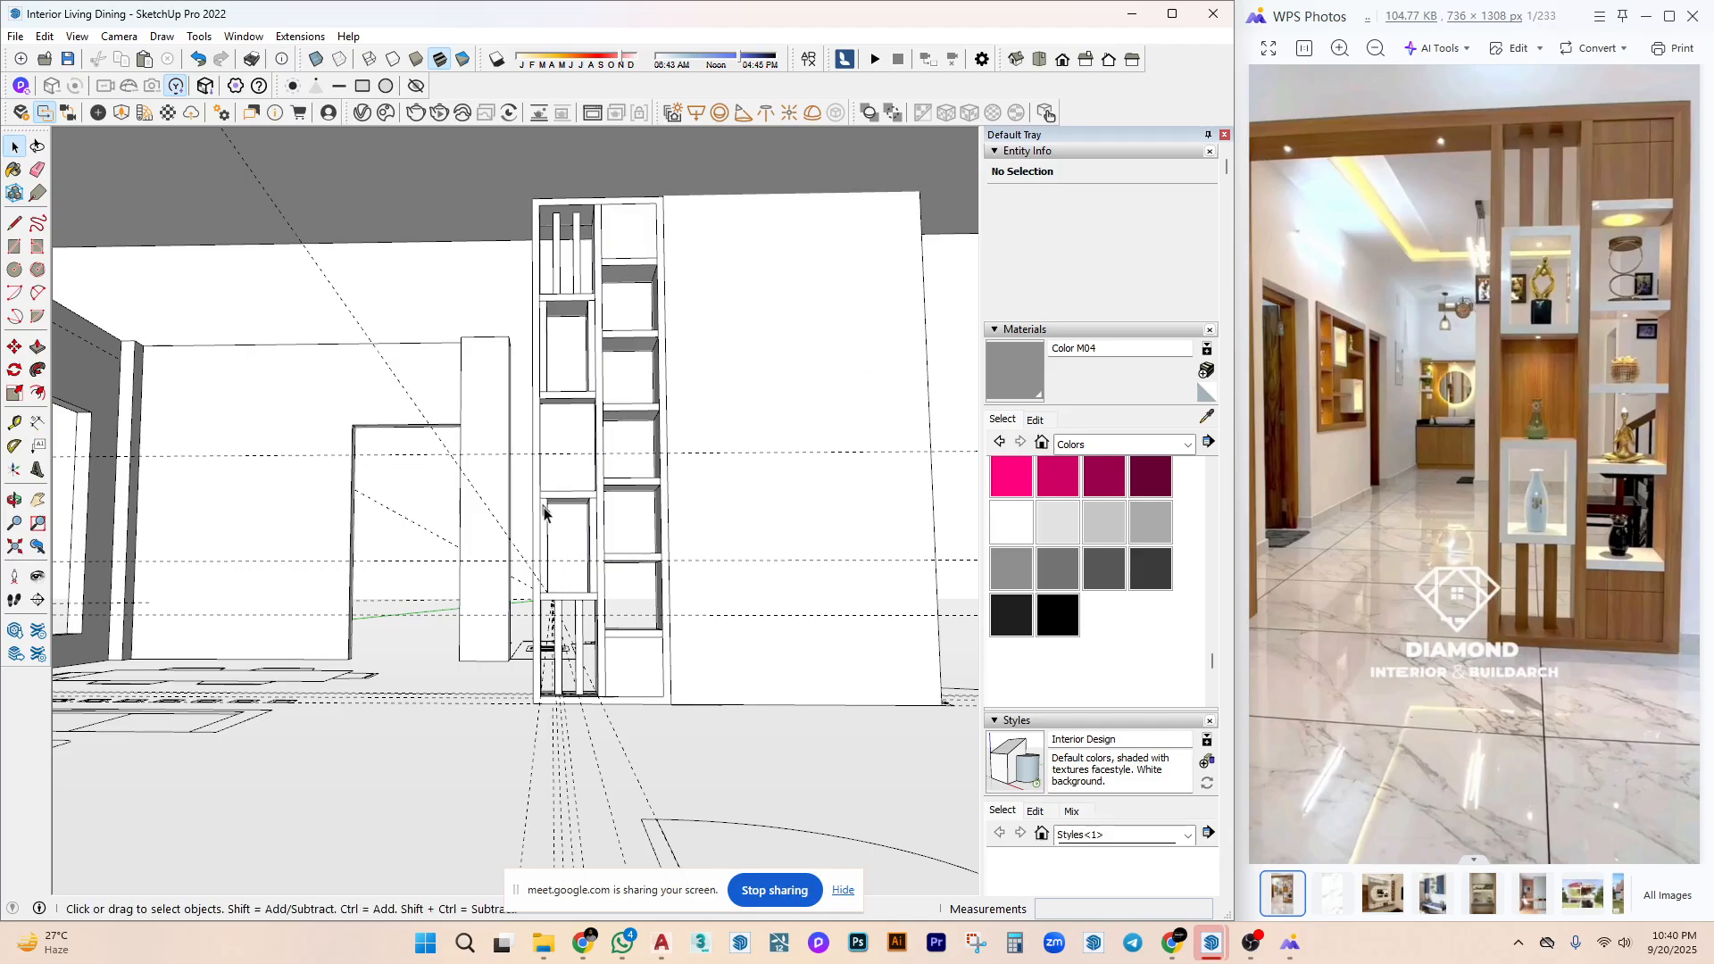
scroll(544, 513, "down", 5)
middle_click_drag(761, 536, 659, 675)
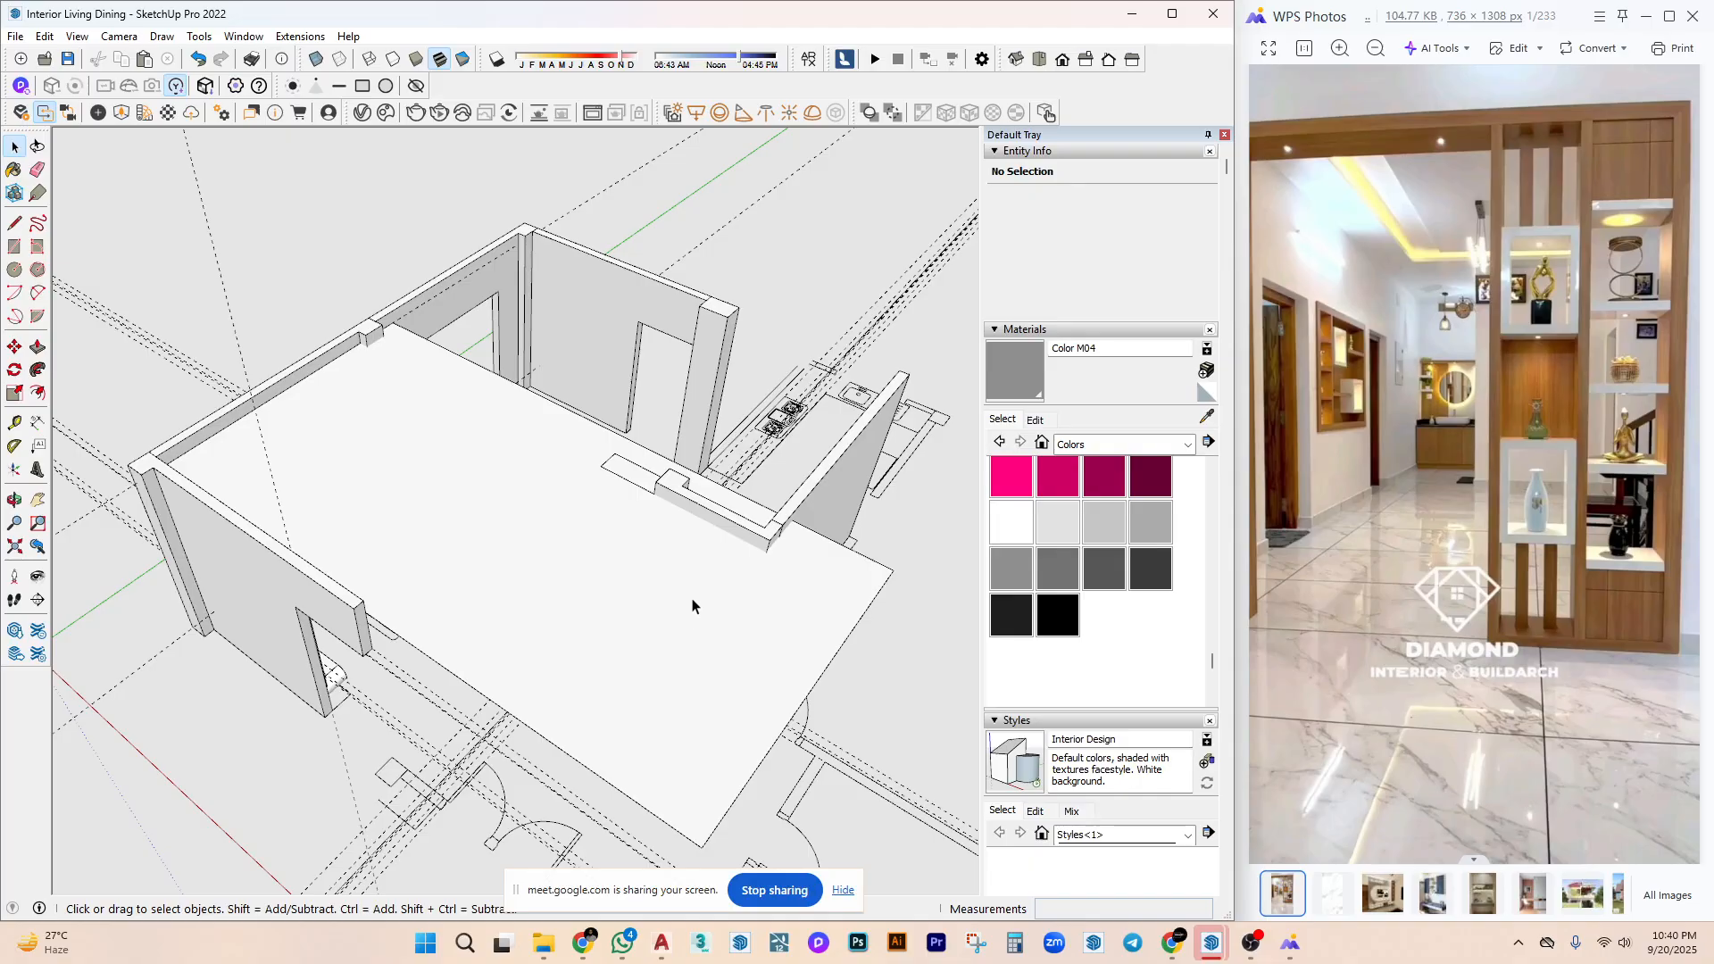
mouse_move(699, 606)
middle_mouse_down()
mouse_move(688, 631)
mouse_move(517, 336)
mouse_move(463, 146)
mouse_move(496, 364)
middle_mouse_up()
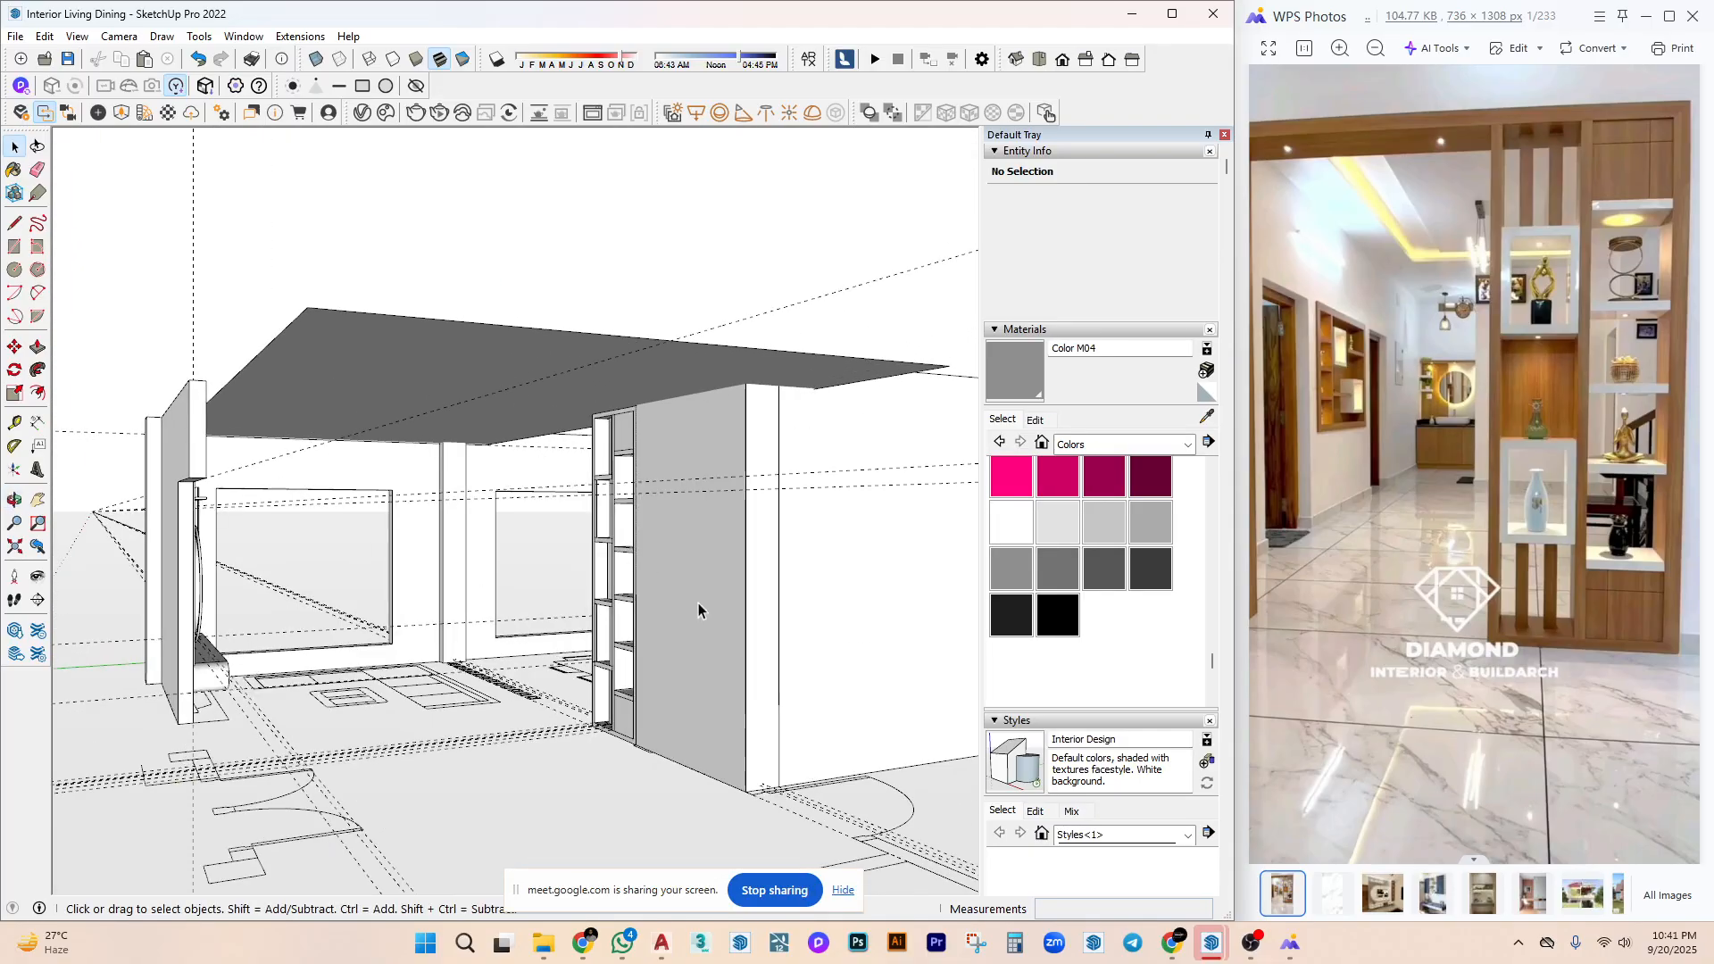
mouse_move(698, 607)
middle_mouse_down()
mouse_move(700, 685)
mouse_move(875, 585)
mouse_move(956, 574)
mouse_move(846, 593)
middle_mouse_up()
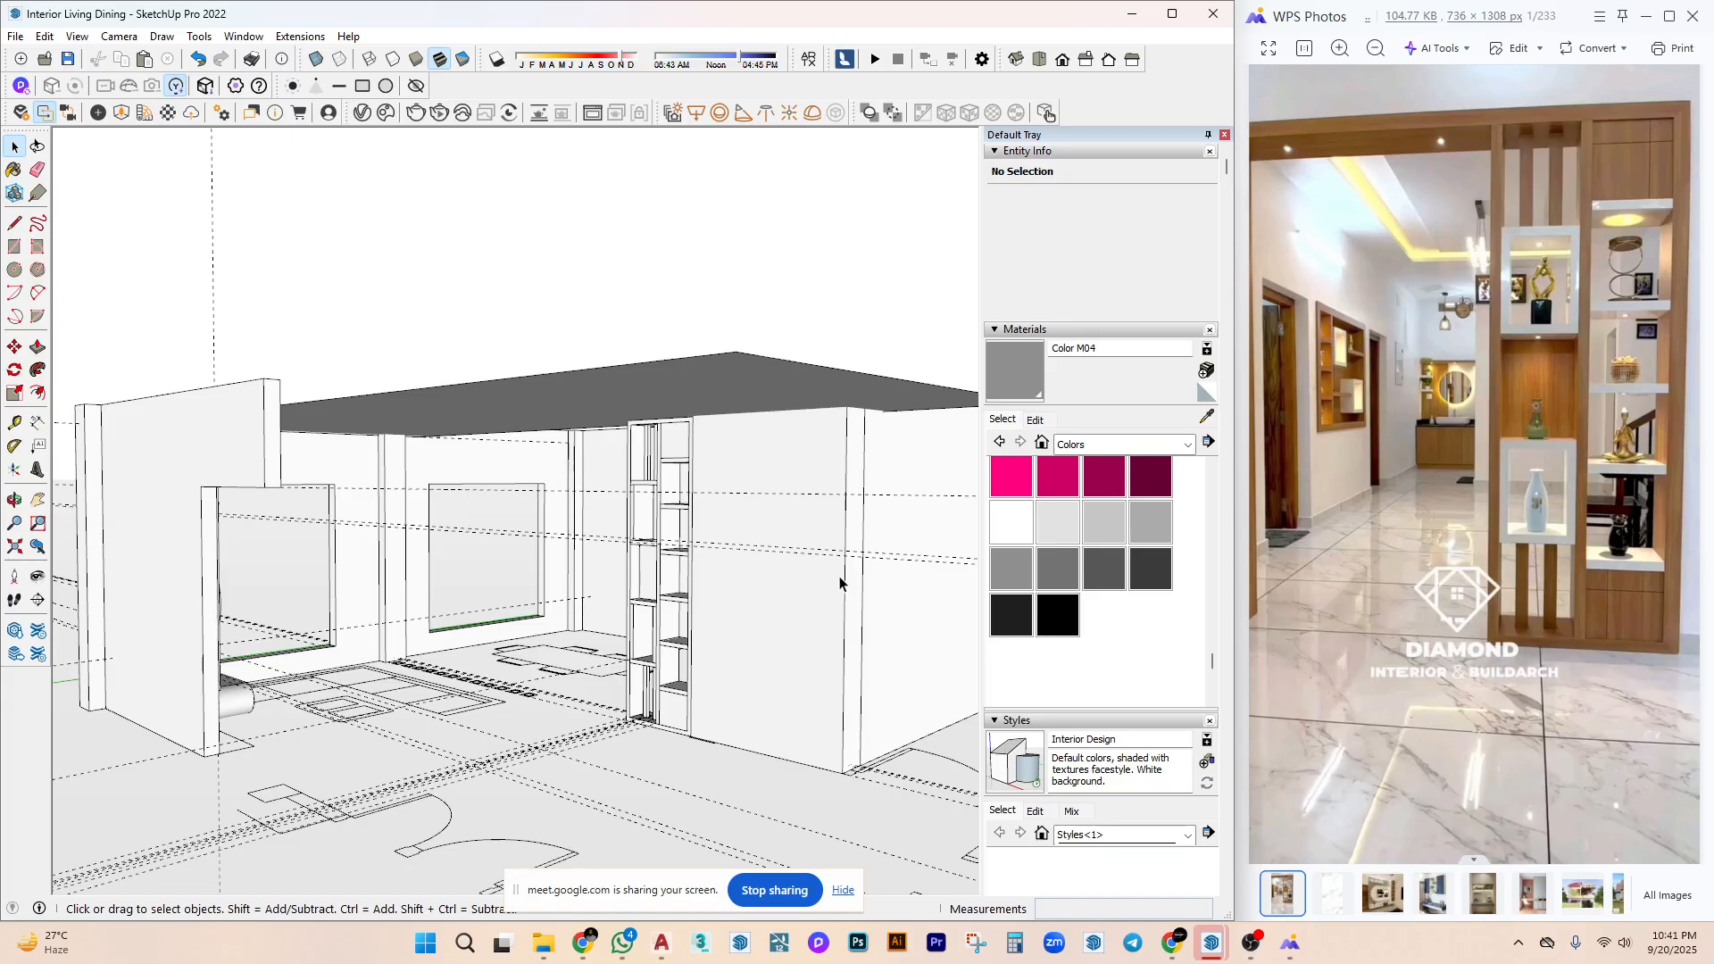
mouse_move(839, 582)
middle_mouse_down()
mouse_move(738, 657)
mouse_move(907, 640)
mouse_move(948, 838)
mouse_move(680, 738)
mouse_move(547, 586)
mouse_move(357, 842)
mouse_move(485, 782)
middle_mouse_up()
mouse_move(628, 649)
middle_mouse_down()
mouse_move(544, 589)
mouse_move(268, 651)
mouse_move(339, 612)
middle_mouse_up()
scroll(339, 612, "up", 3)
Open the partition group for editing and delete the parallel construction guides running across the partition.
left_click_drag(341, 487, 525, 823)
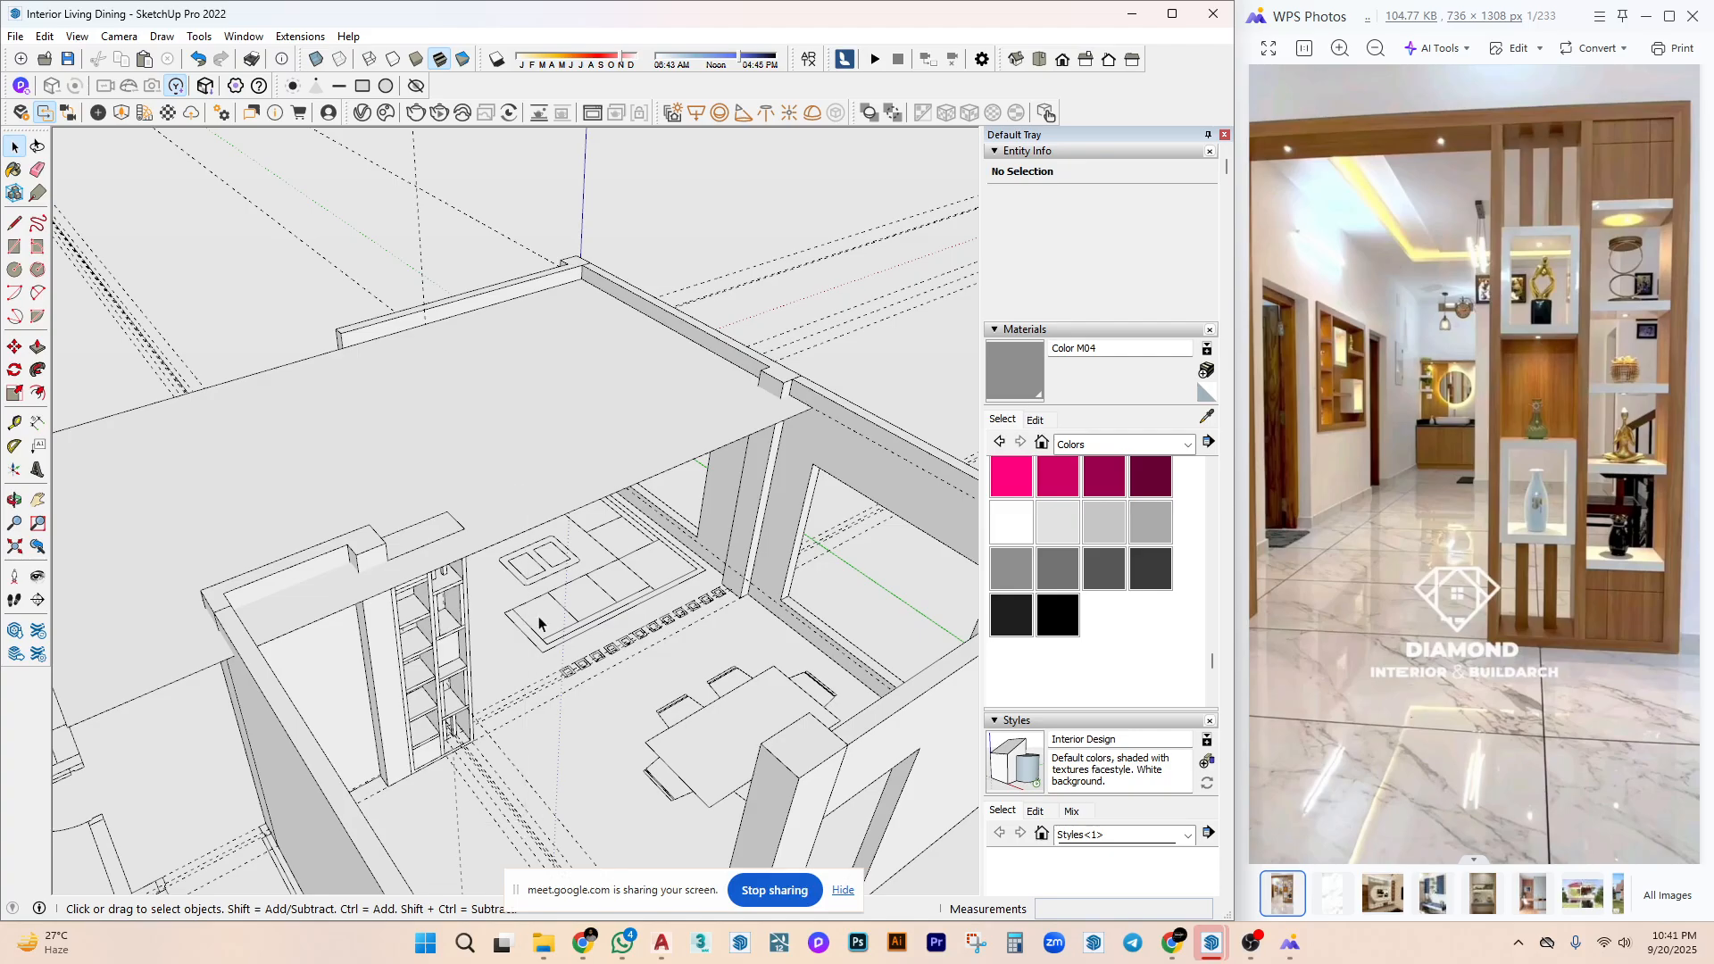
left_click(468, 606)
scroll(456, 591, "down", 3)
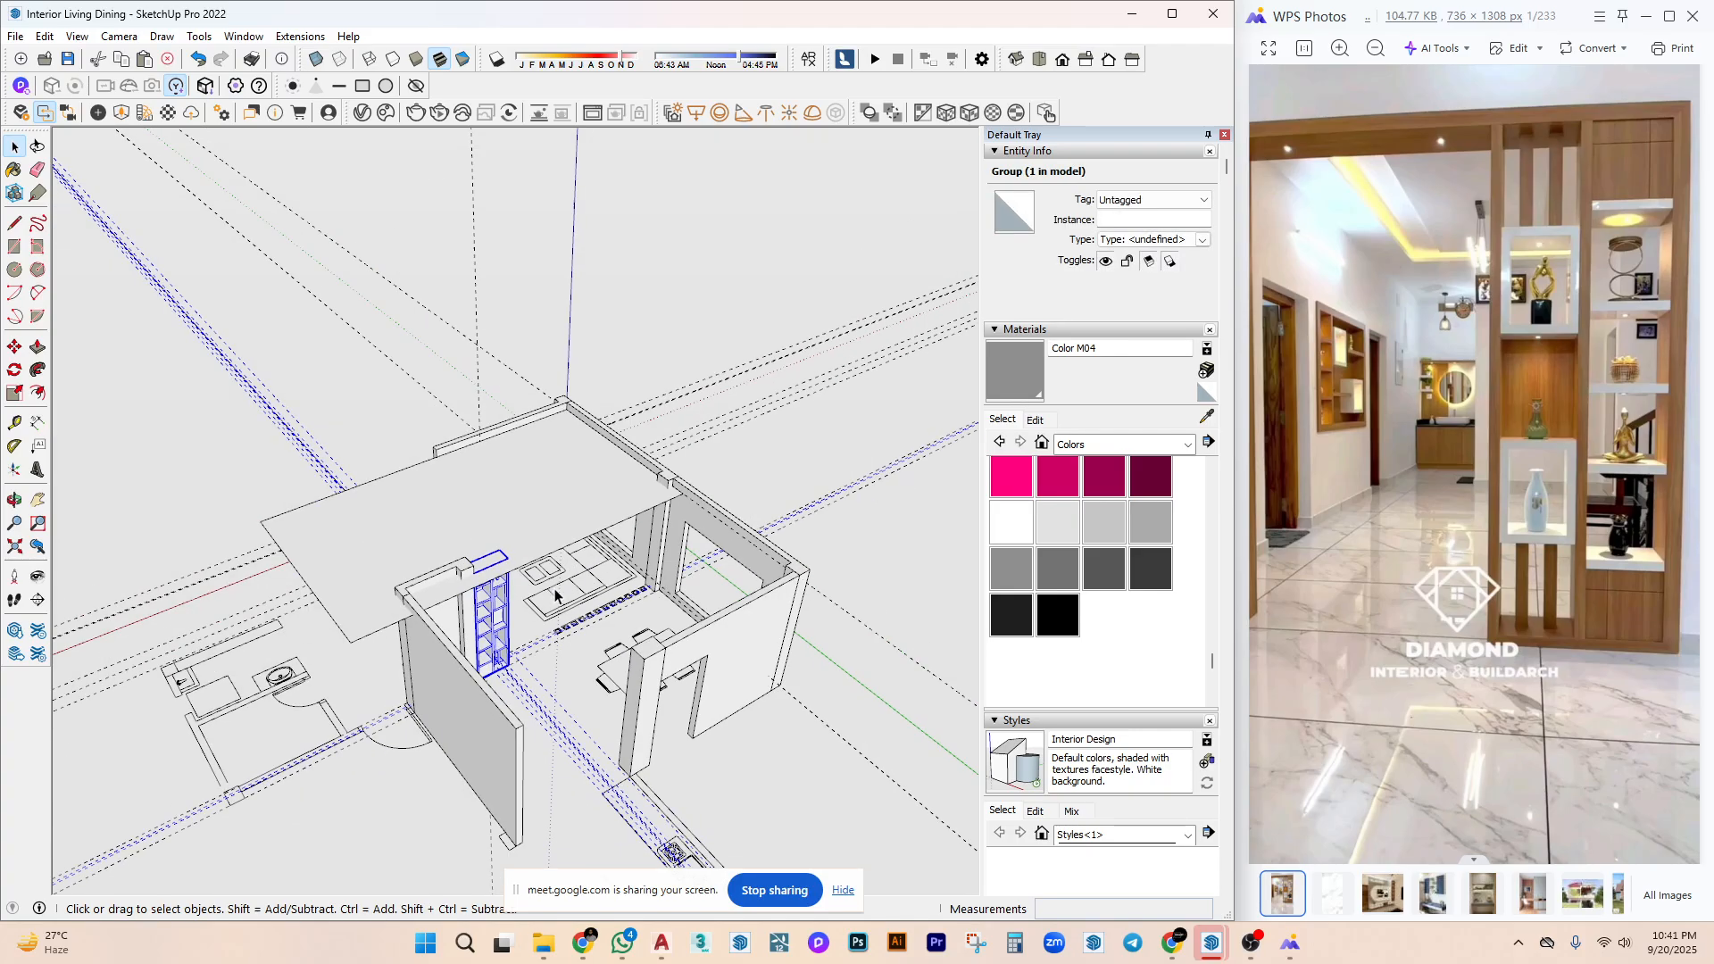
double_click(517, 640)
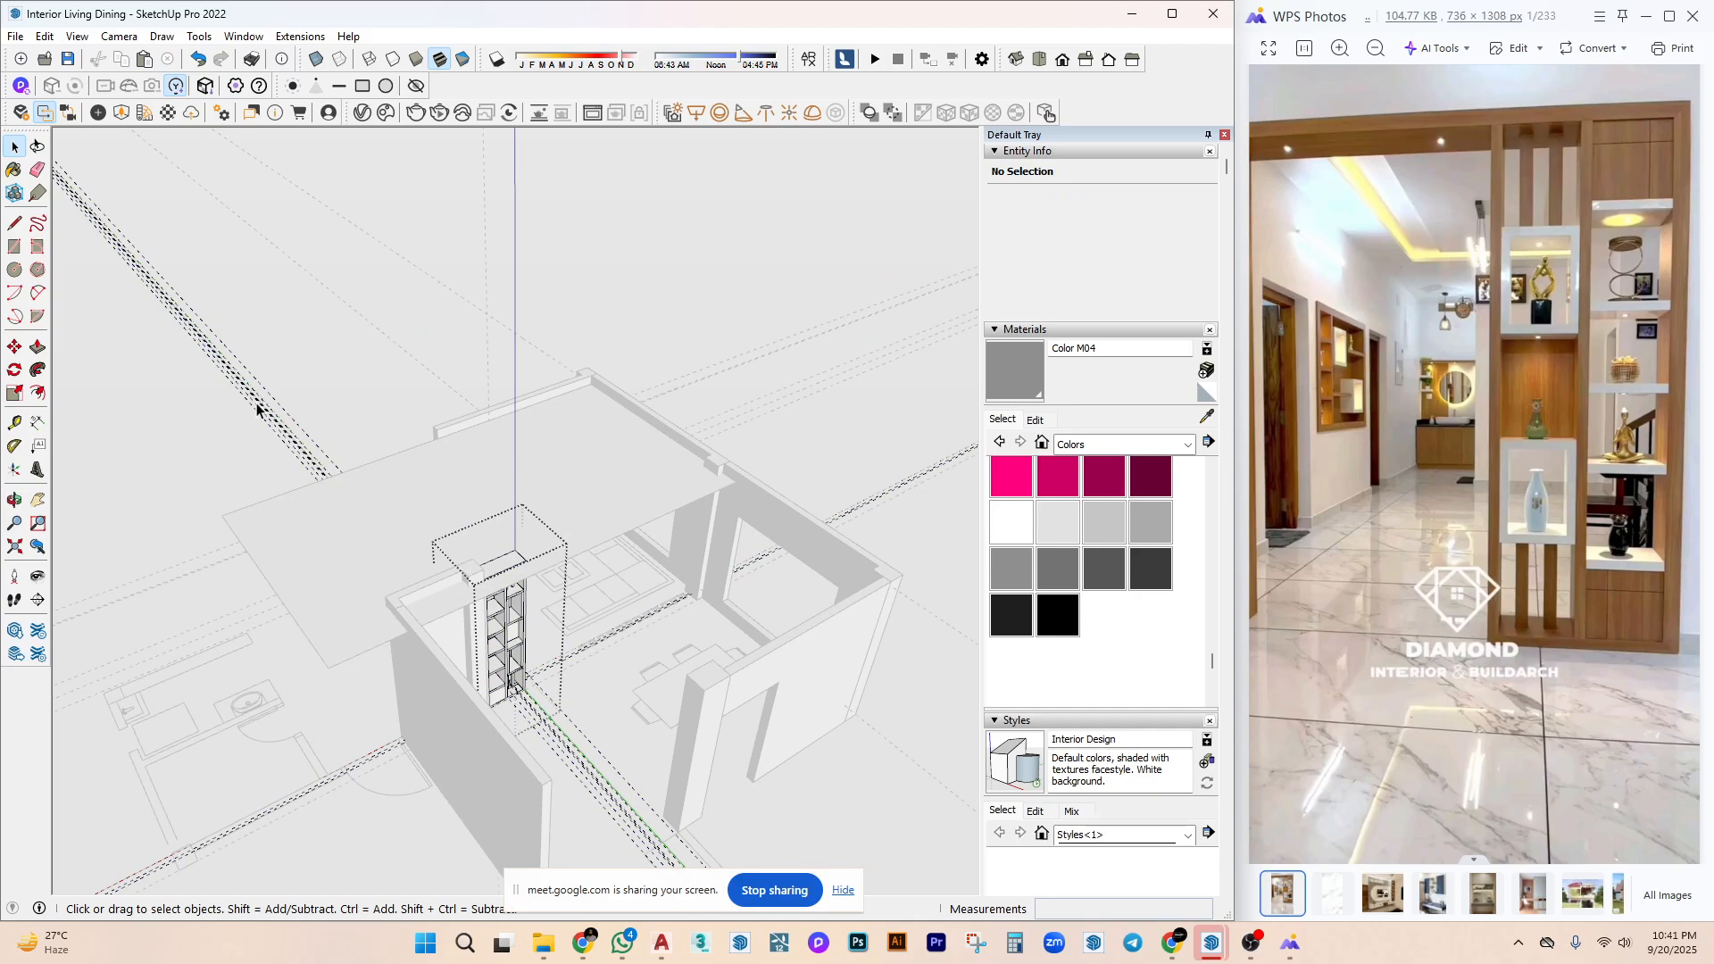
left_click_drag(272, 350, 191, 404)
middle_click_drag(217, 408, 840, 399)
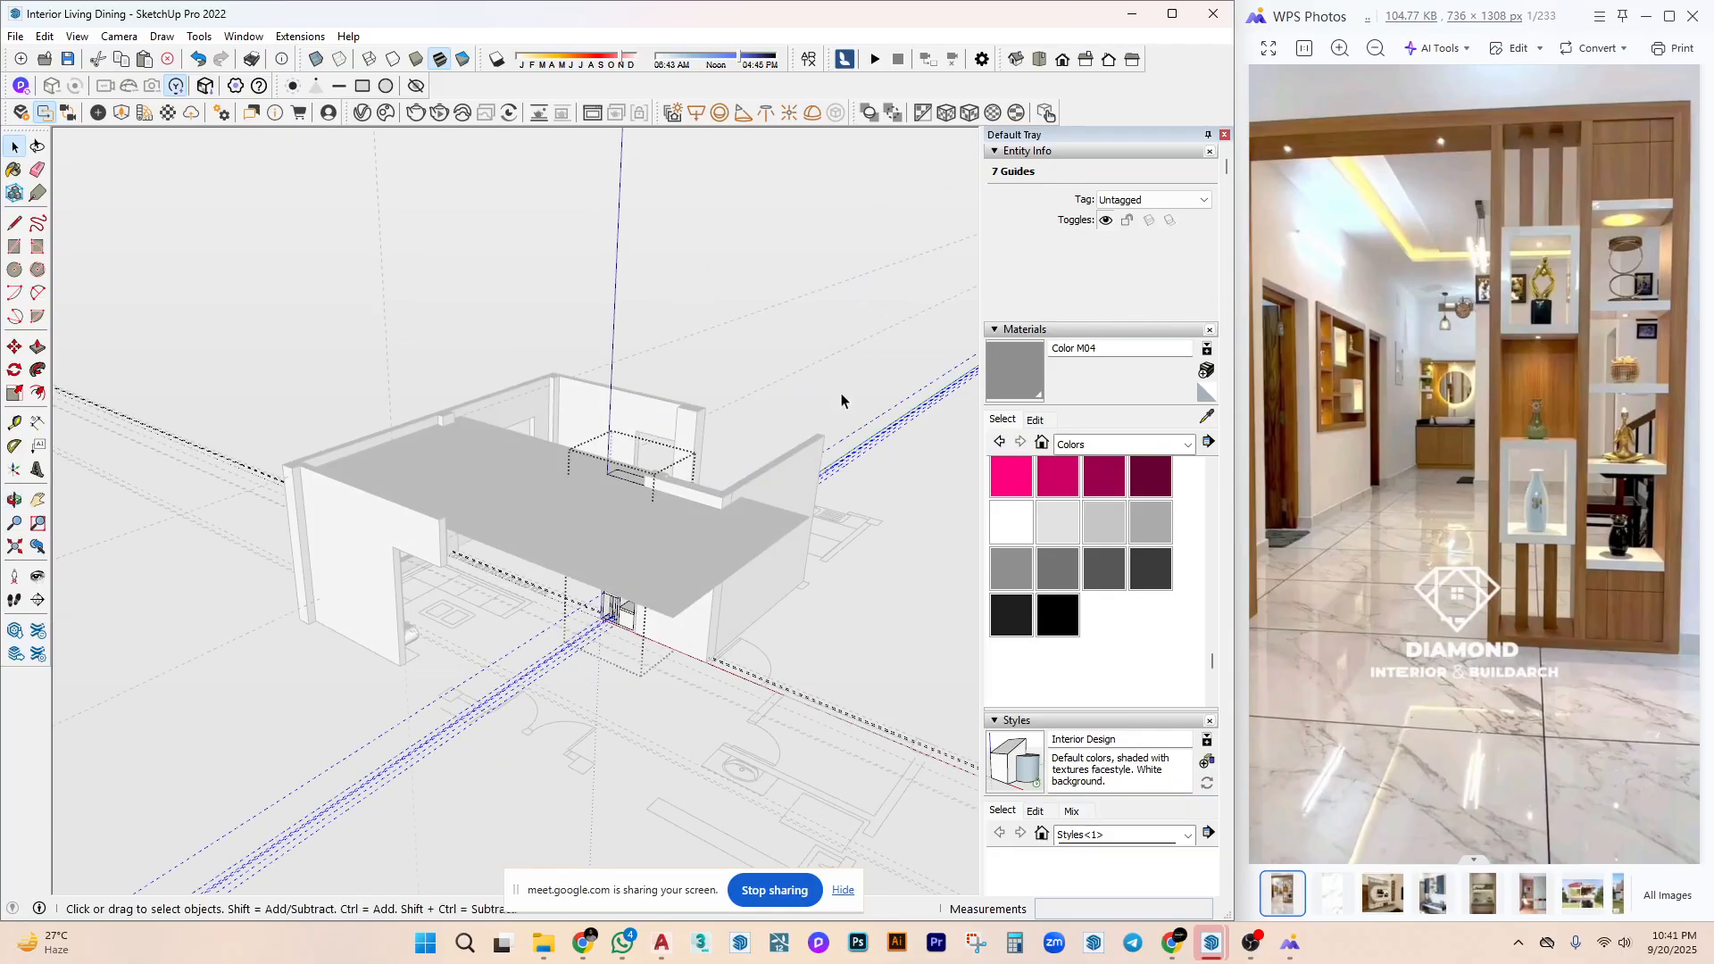
key("Delete")
Review the partition and the entire room model from close up, from outside and from above.
scroll(827, 707, "up", 6)
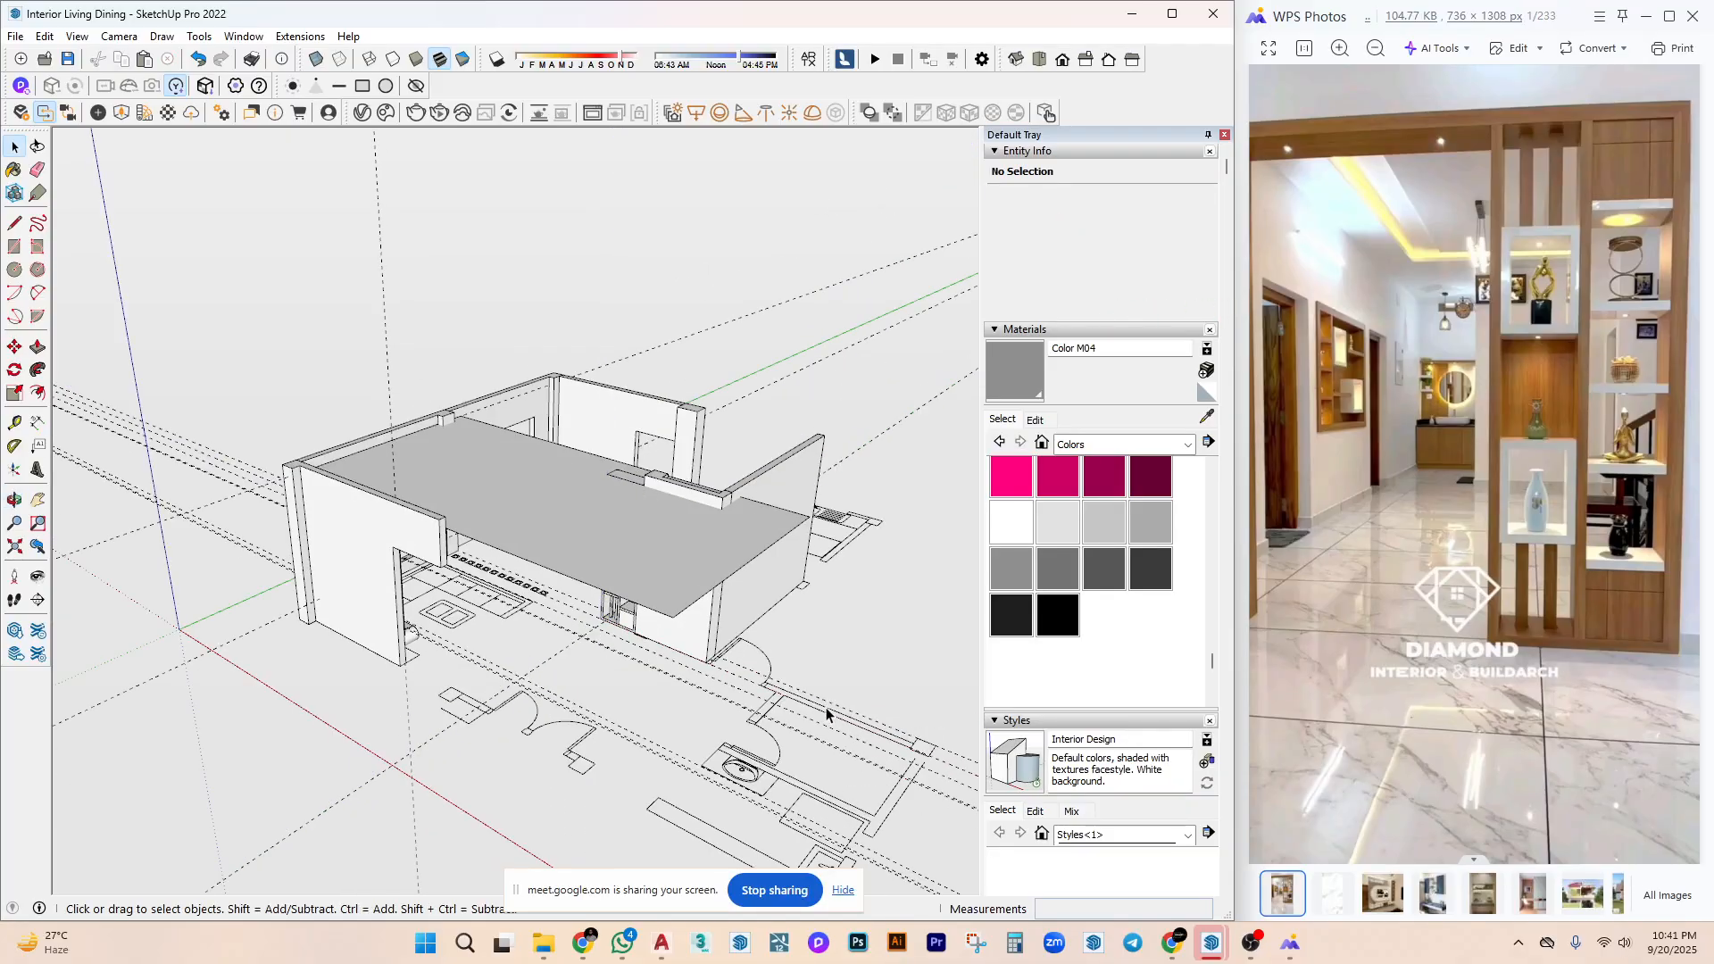
middle_click_drag(641, 630, 857, 532)
scroll(784, 574, "down", 4)
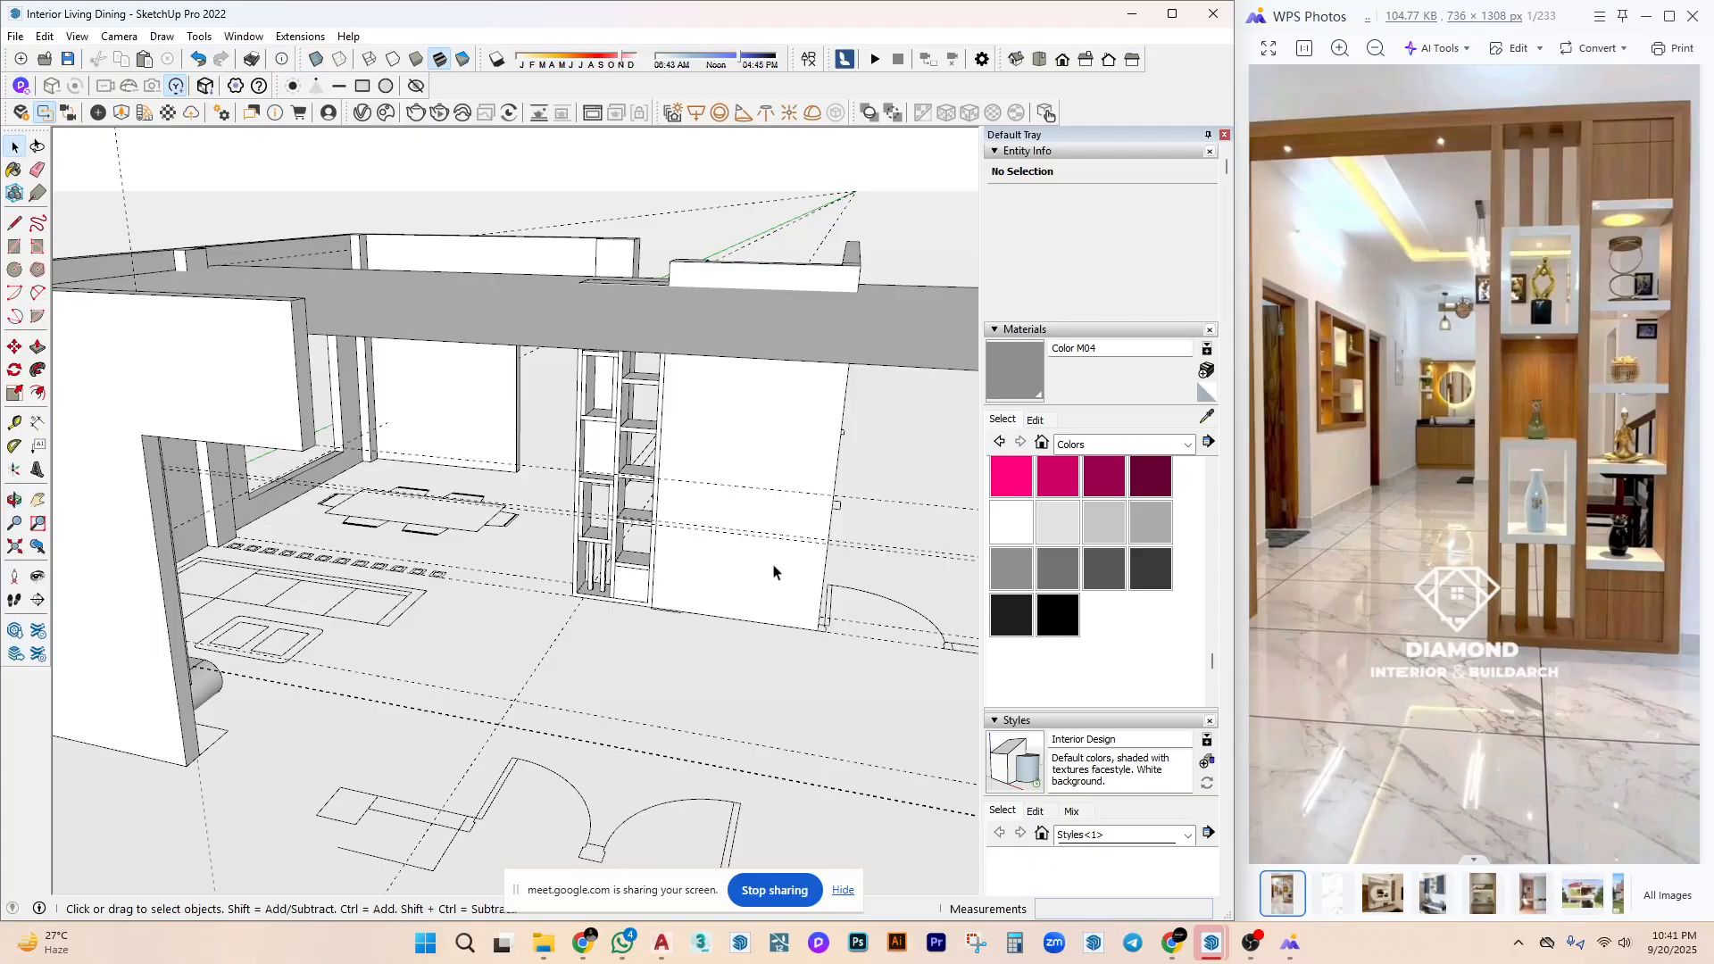
scroll(625, 499, "up", 6)
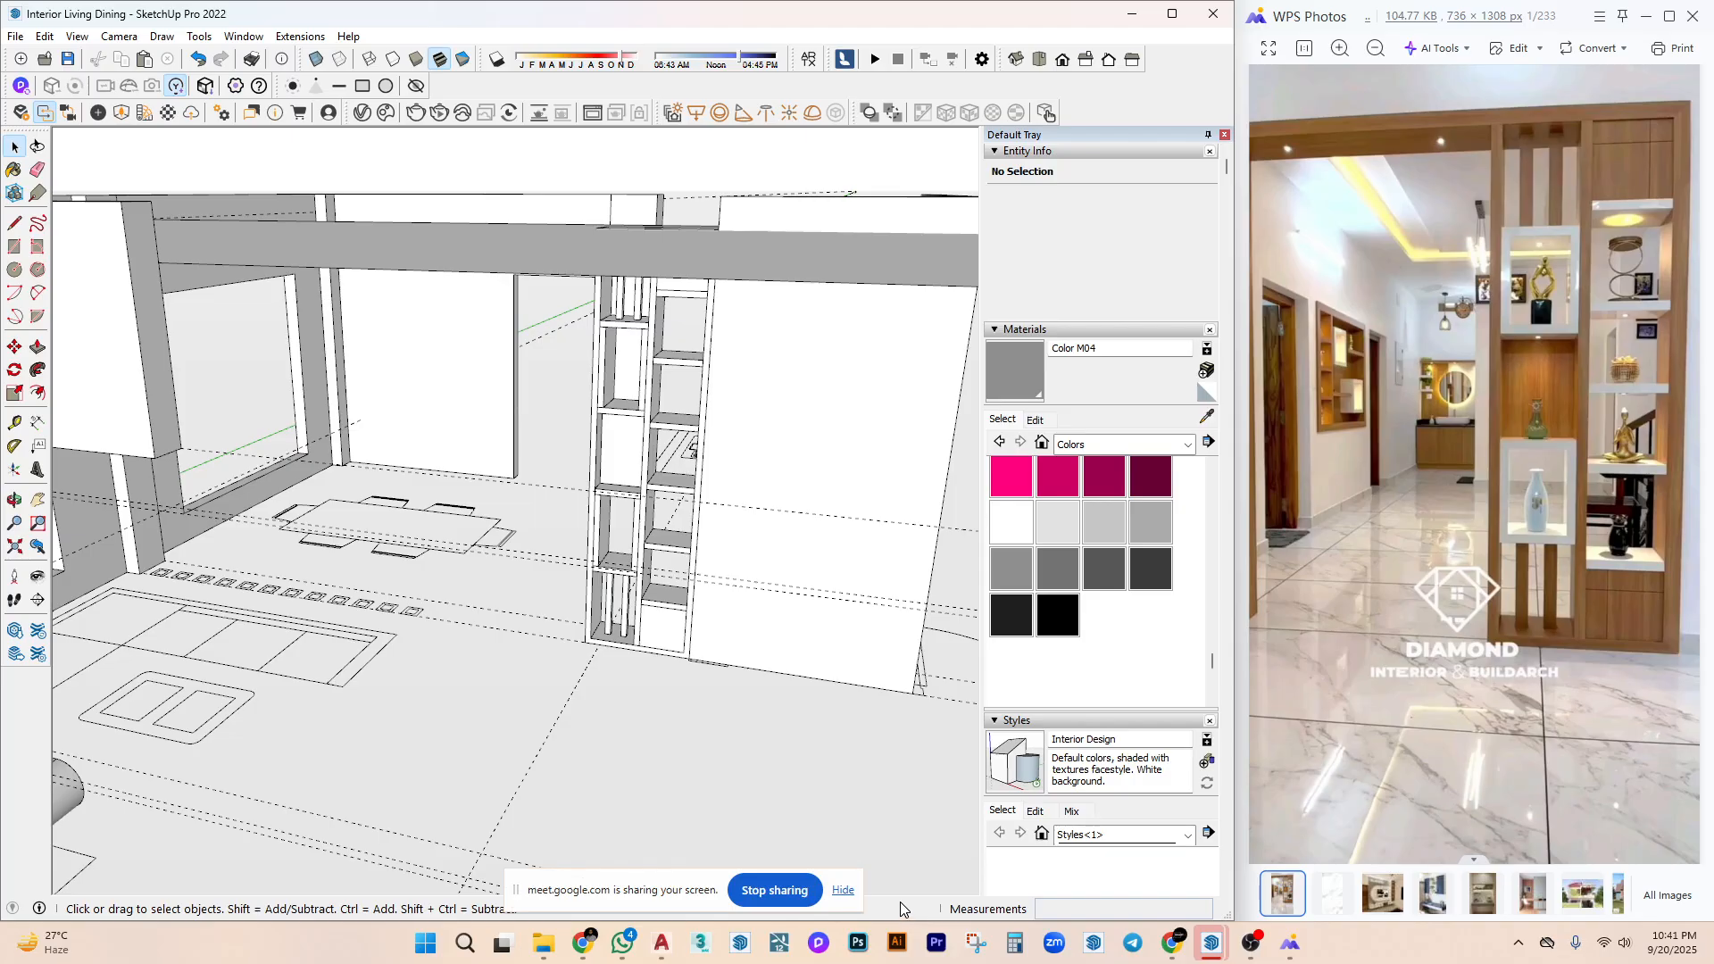
scroll(932, 541, "down", 5)
middle_click_drag(932, 541, 551, 553)
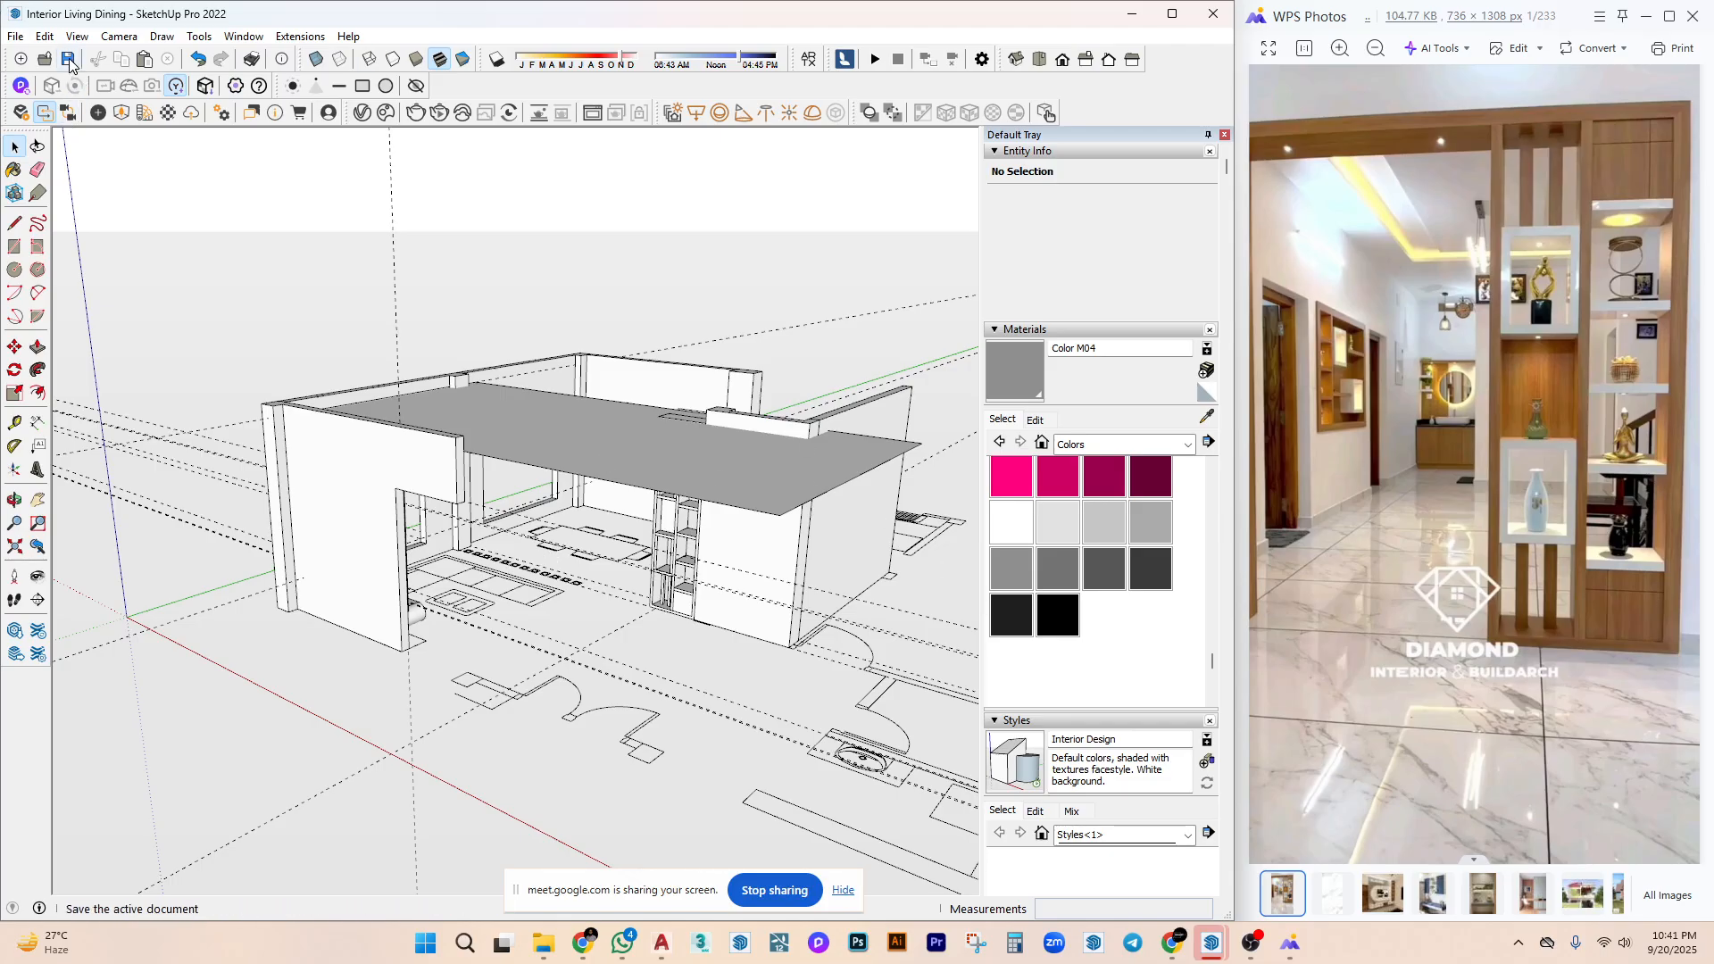
mouse_move(636, 671)
middle_mouse_down()
mouse_move(919, 372)
mouse_move(1051, 369)
mouse_move(907, 420)
mouse_move(587, 420)
mouse_move(554, 520)
mouse_move(412, 500)
mouse_move(425, 612)
mouse_move(732, 625)
mouse_move(409, 624)
mouse_move(956, 688)
mouse_move(1505, 605)
mouse_move(892, 580)
mouse_move(298, 512)
mouse_move(857, 800)
mouse_move(651, 601)
mouse_move(413, 458)
mouse_move(178, 223)
middle_mouse_up()
key("space")
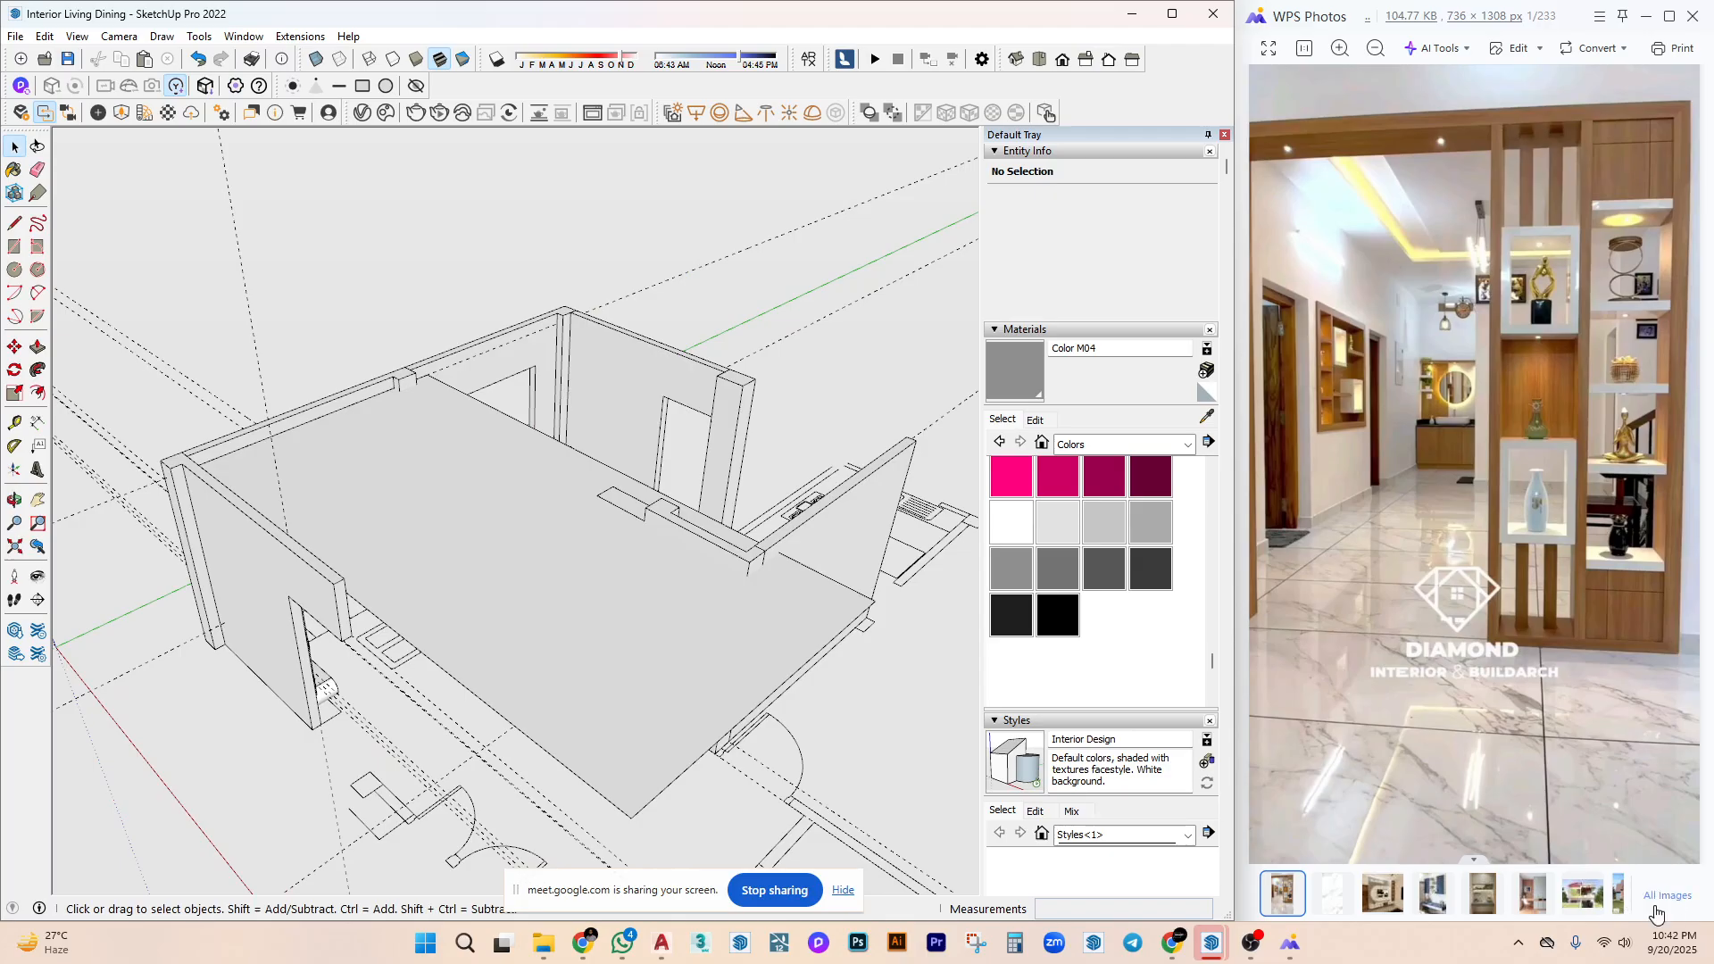
left_click(1223, 917)
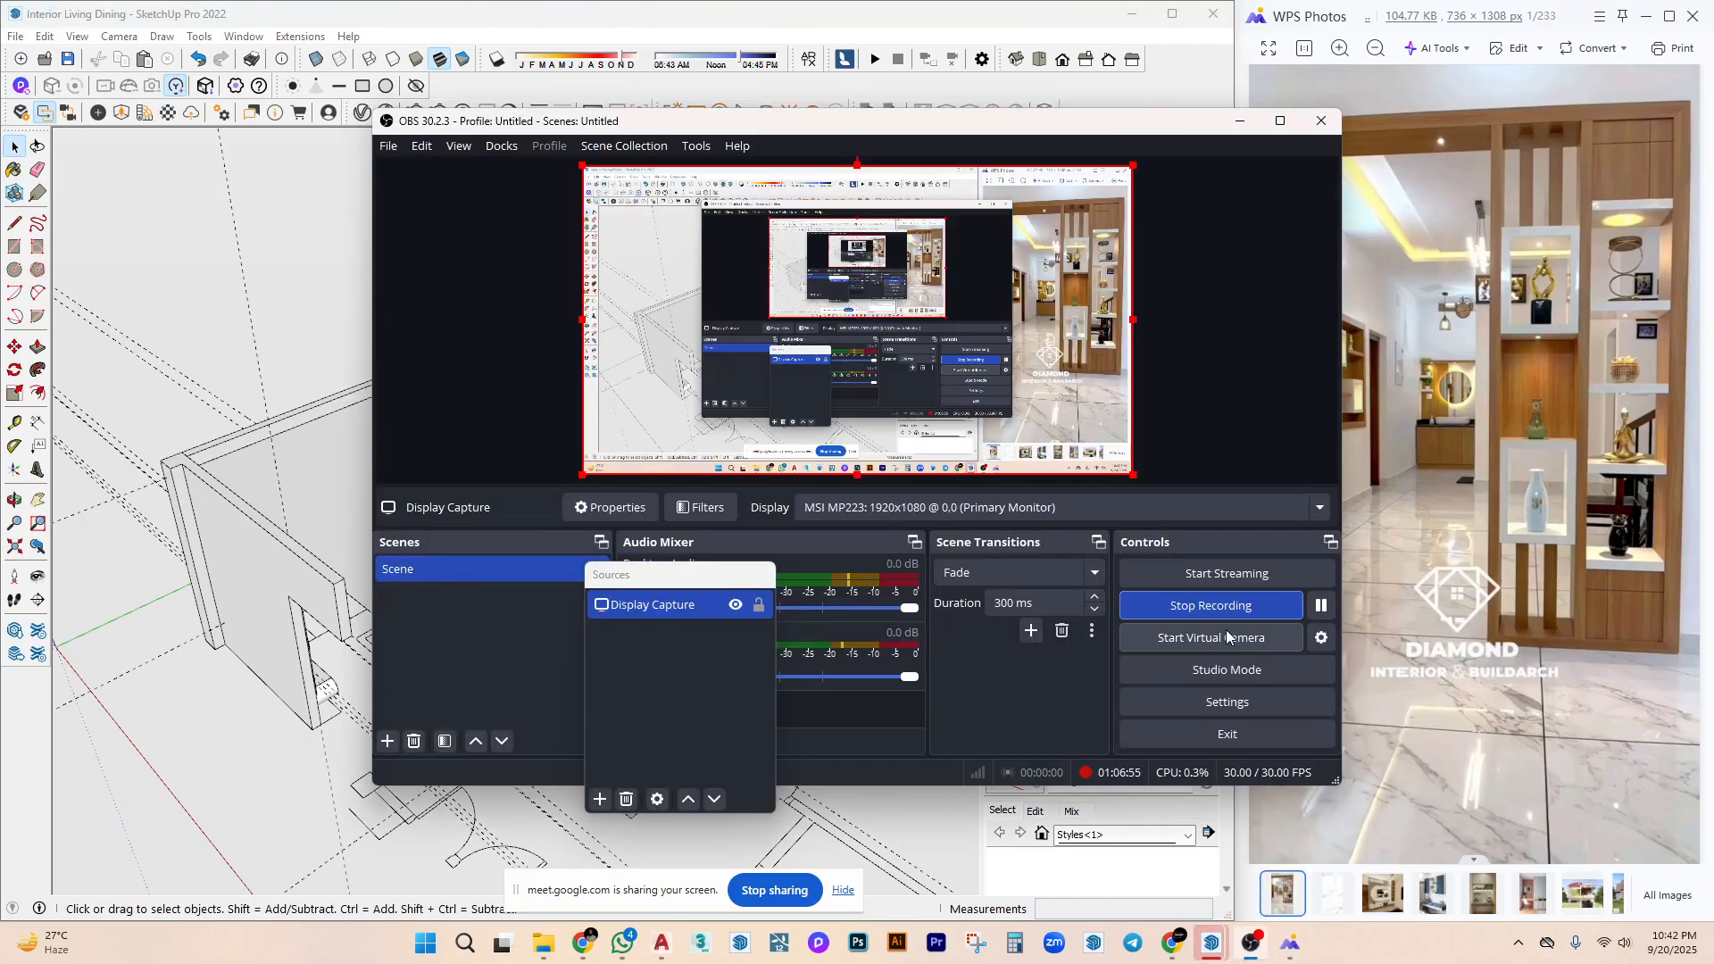